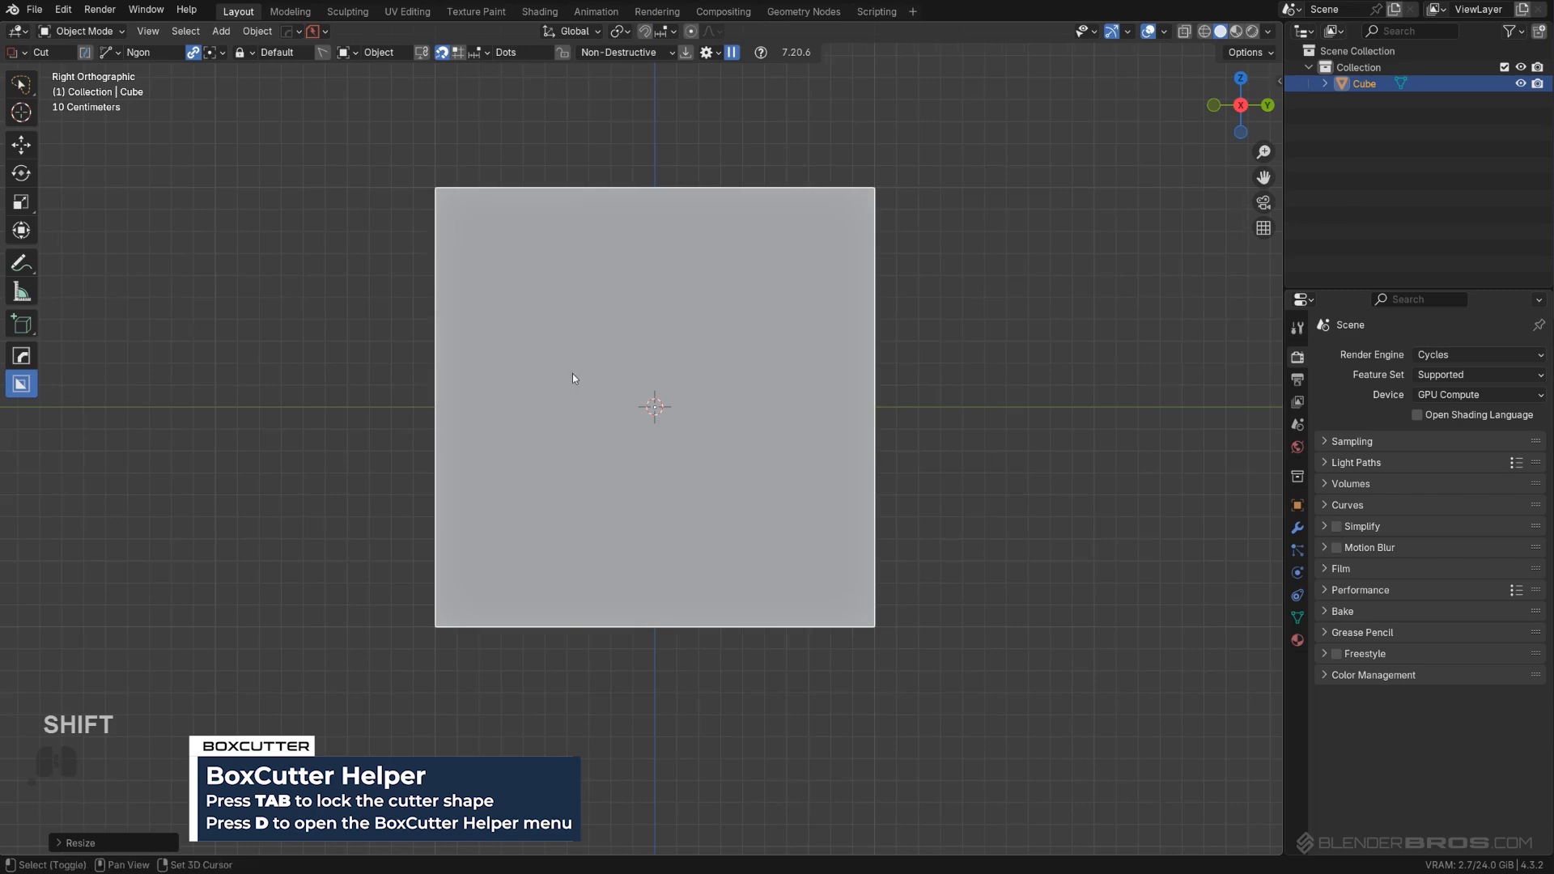
scroll(558, 331, up, 2)
drag(526, 245, 531, 501)
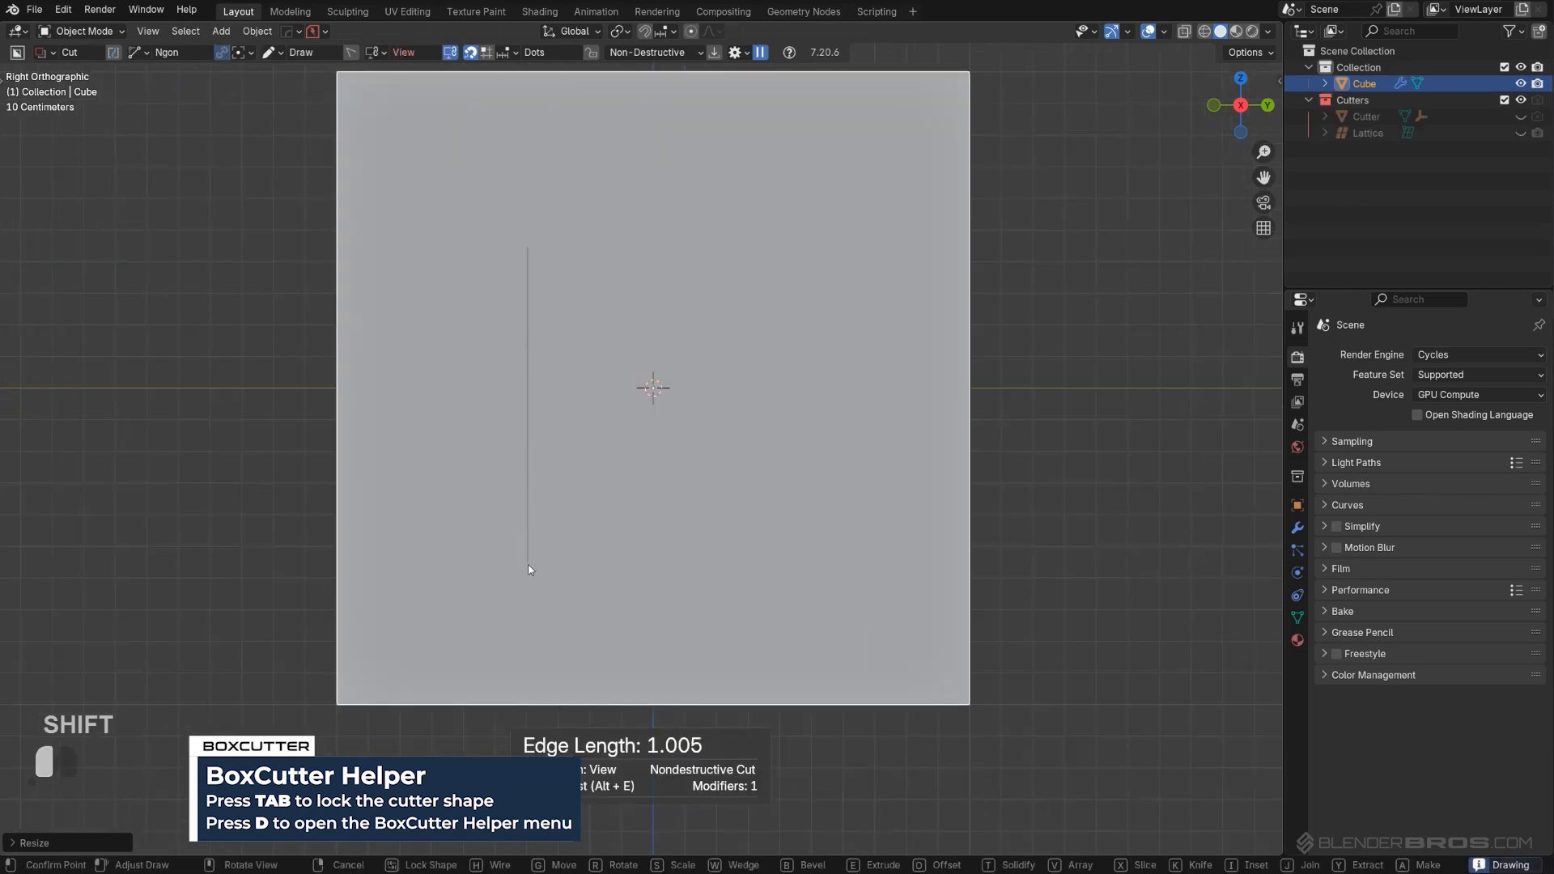
drag(530, 570, 528, 566)
right_click(779, 544)
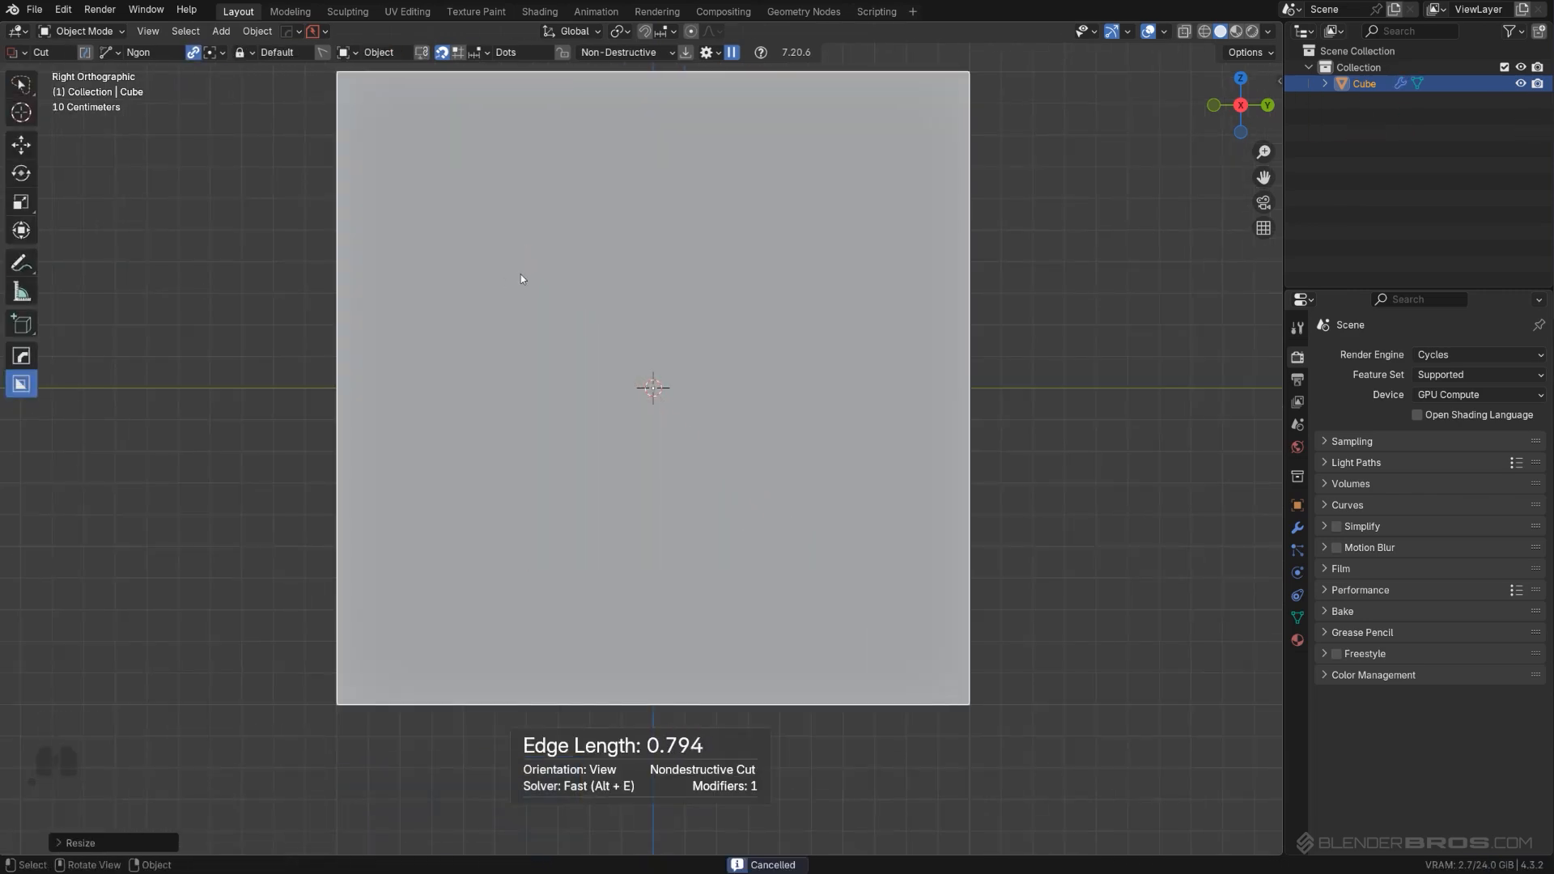
drag(526, 259, 526, 522)
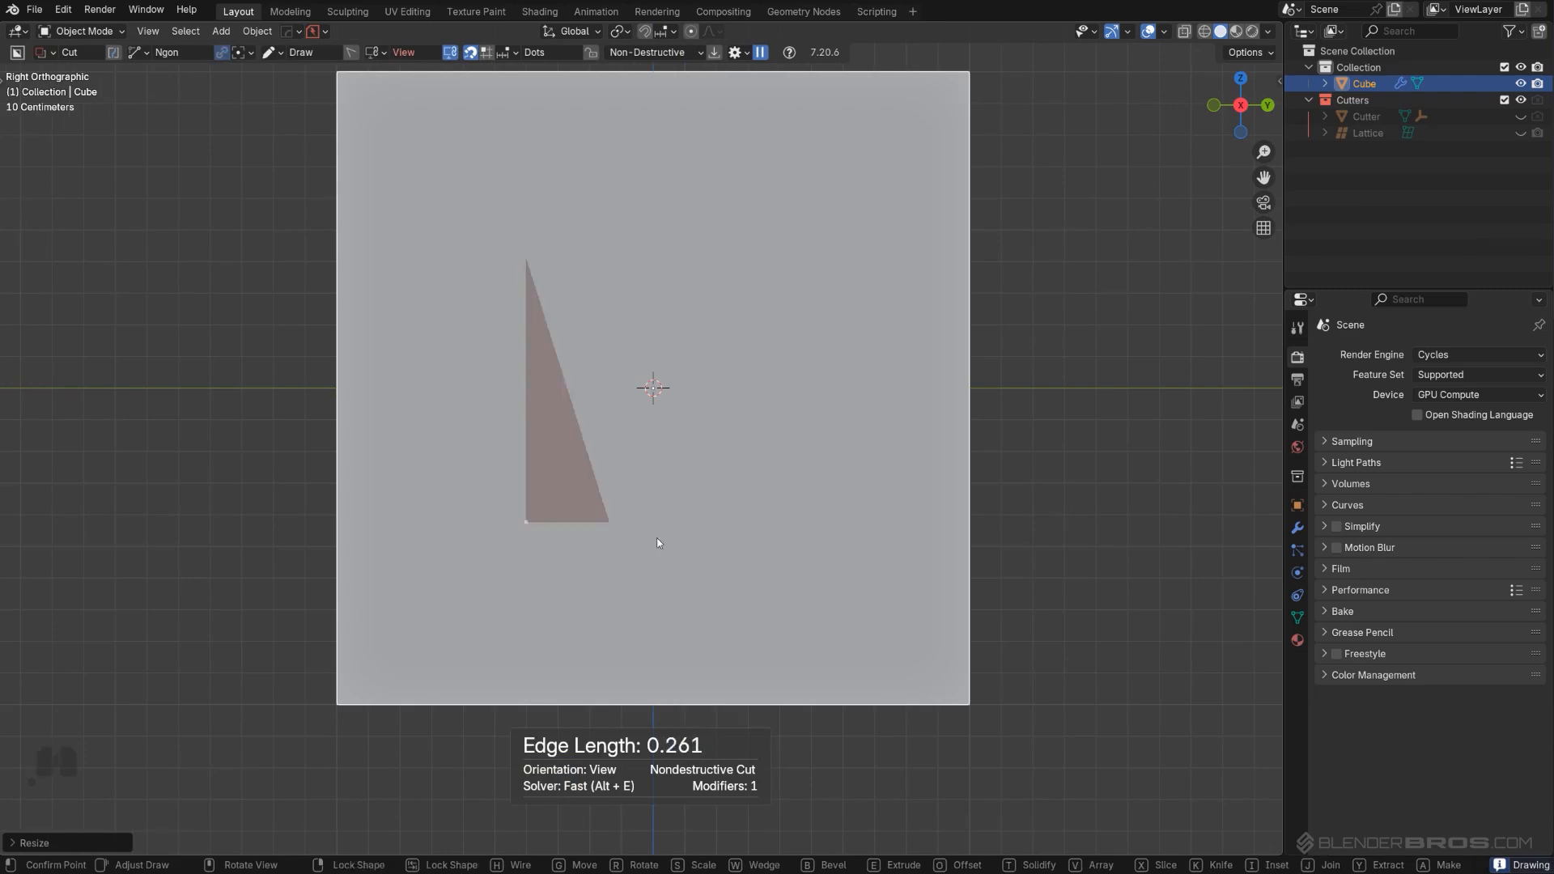
click(771, 548)
right_click(657, 251)
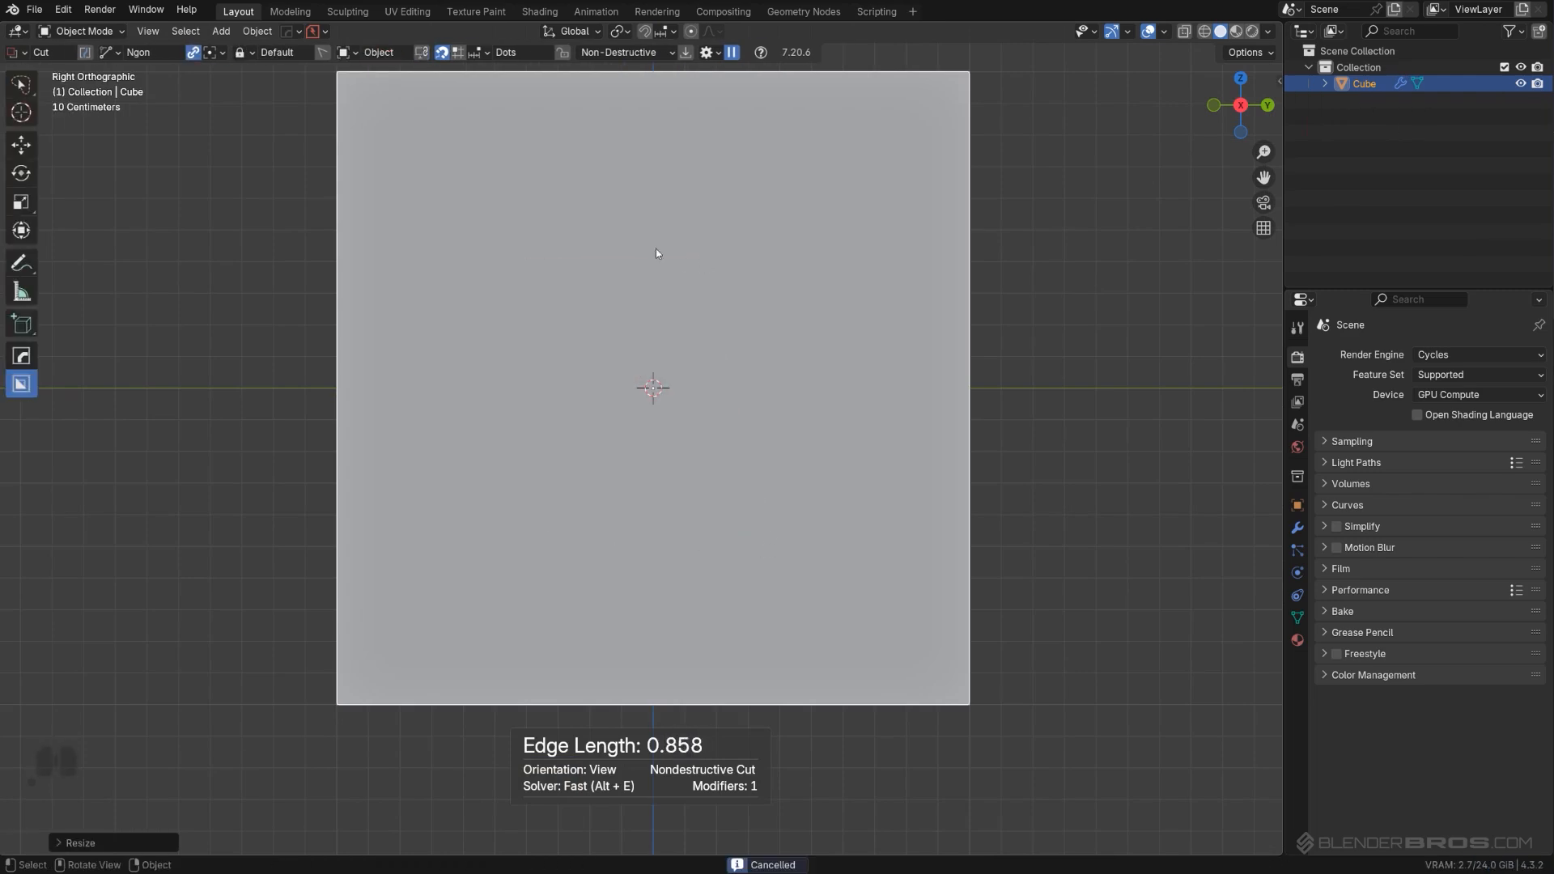
Step: Cut a four-sided opening with a straight left side and a sloping right side through the cube's middle using the Ngon cutter
drag(526, 254, 523, 542)
click(739, 536)
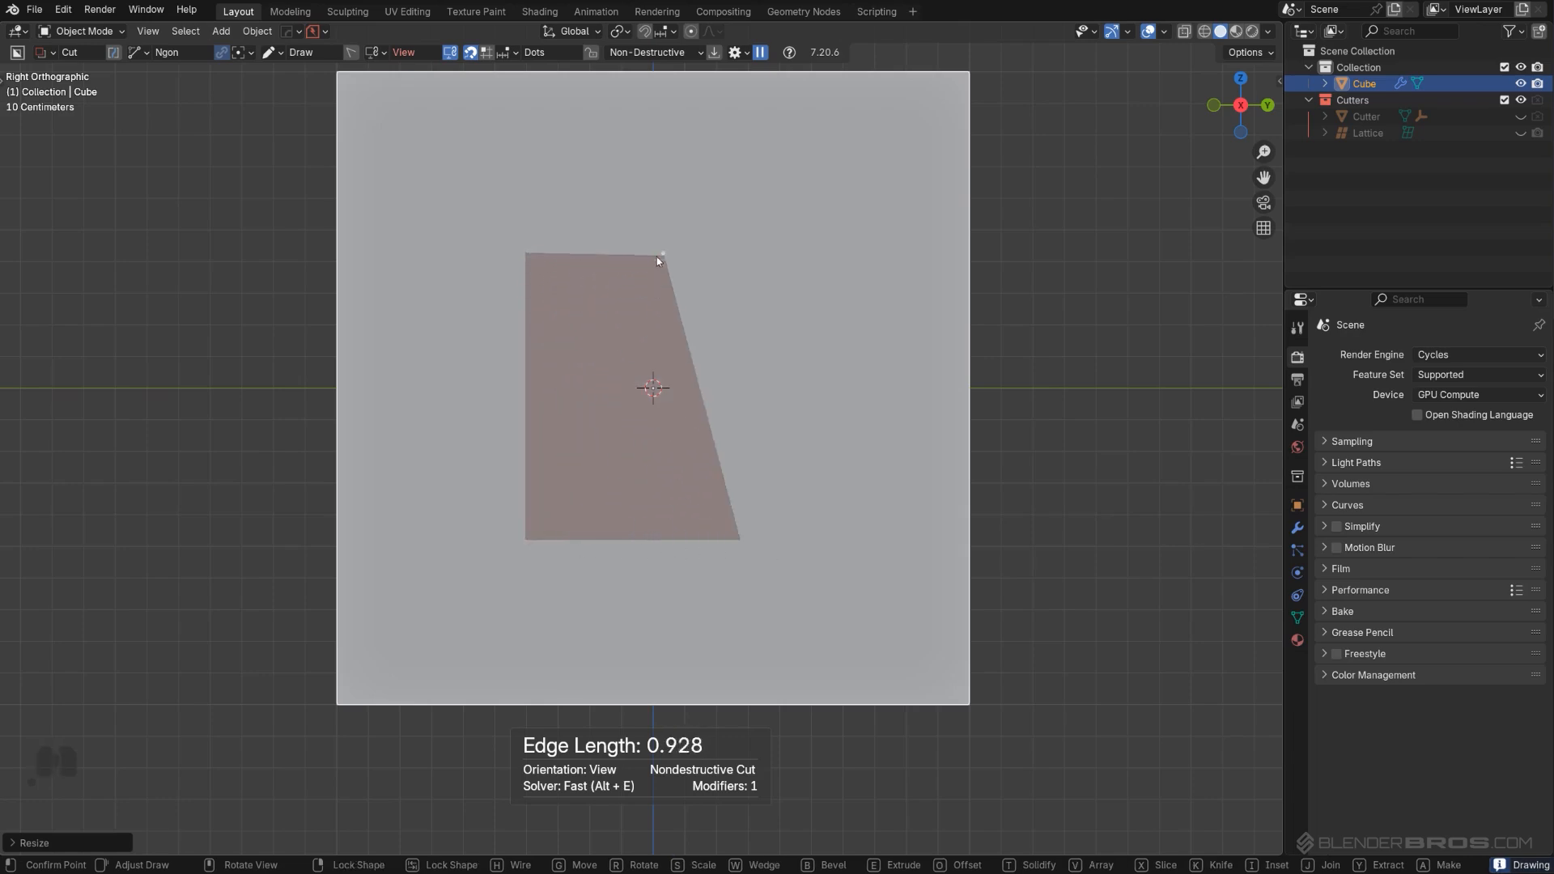
key(space)
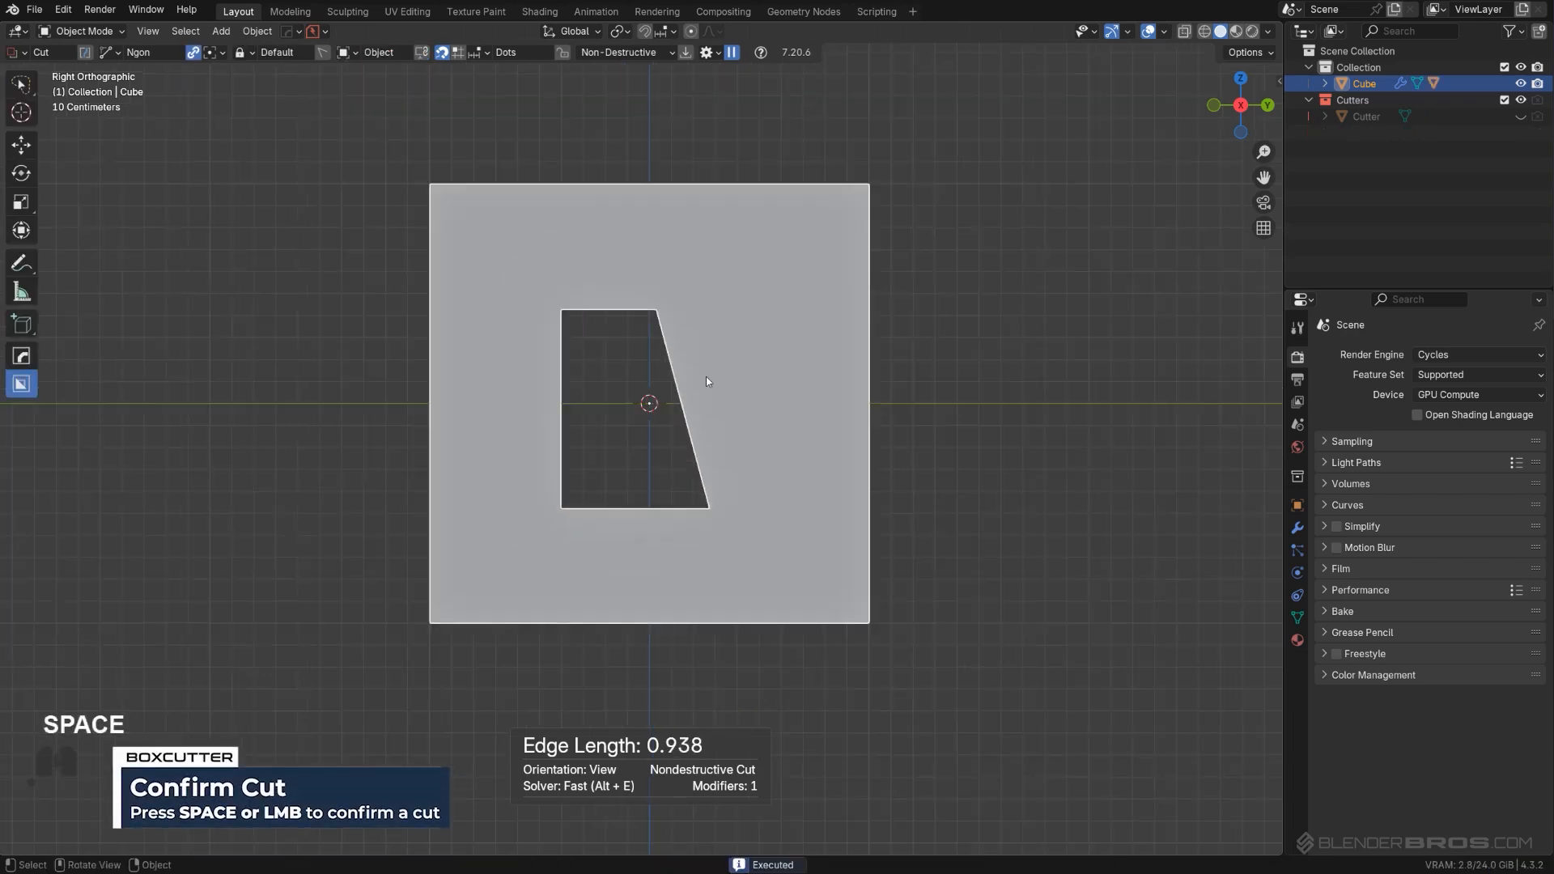
Step: Bring up the opening's boolean cutter with Ever Scroll and move it about -0.08 m in Y and -0.02 m in Z
key(q)
click(761, 430)
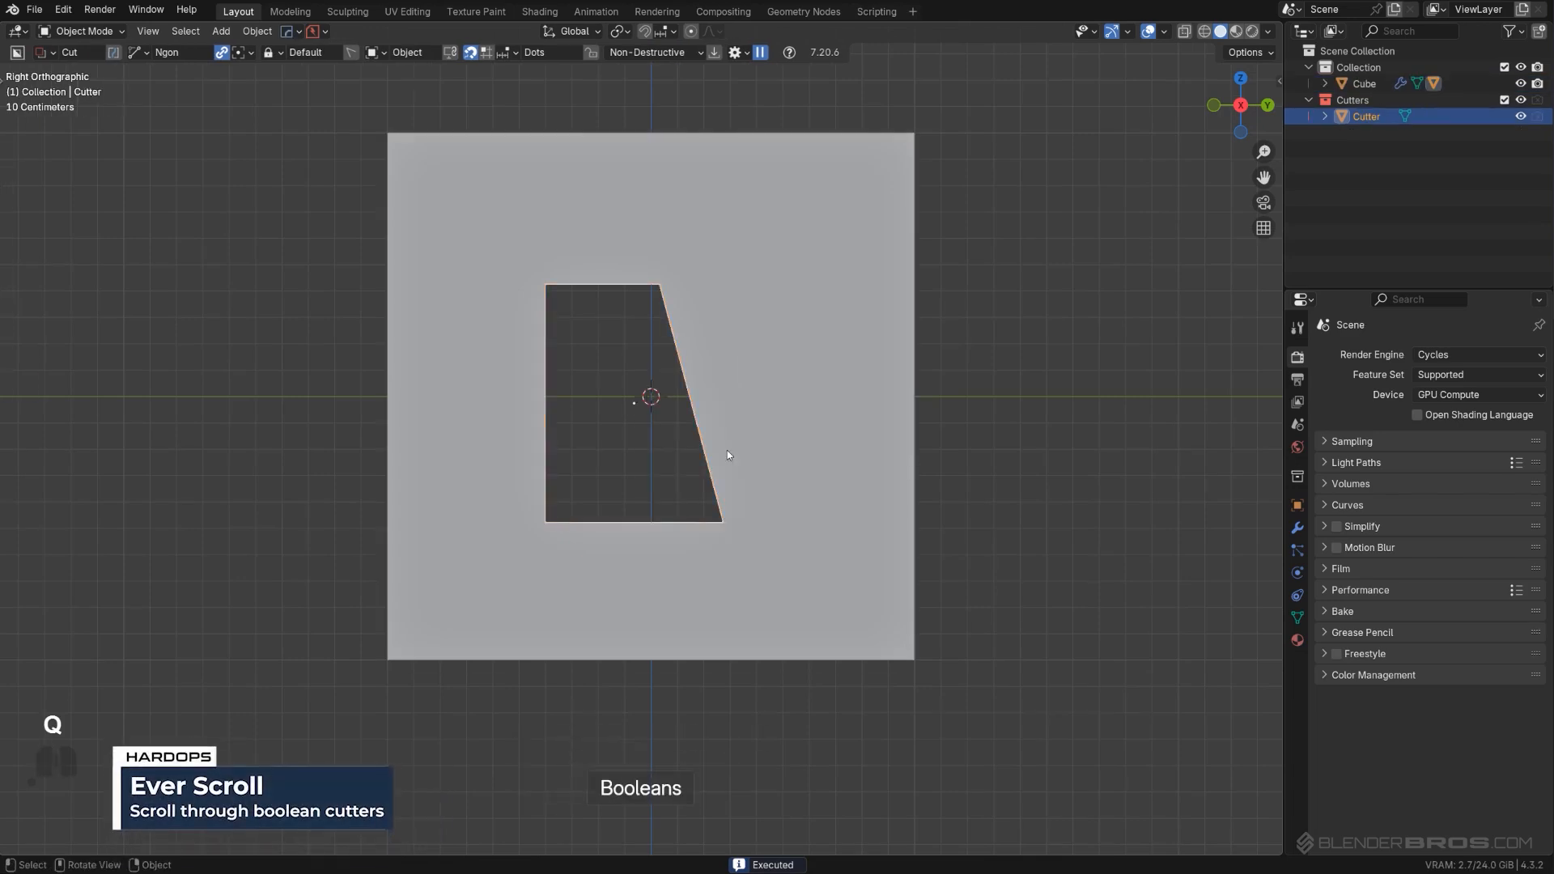
key(g)
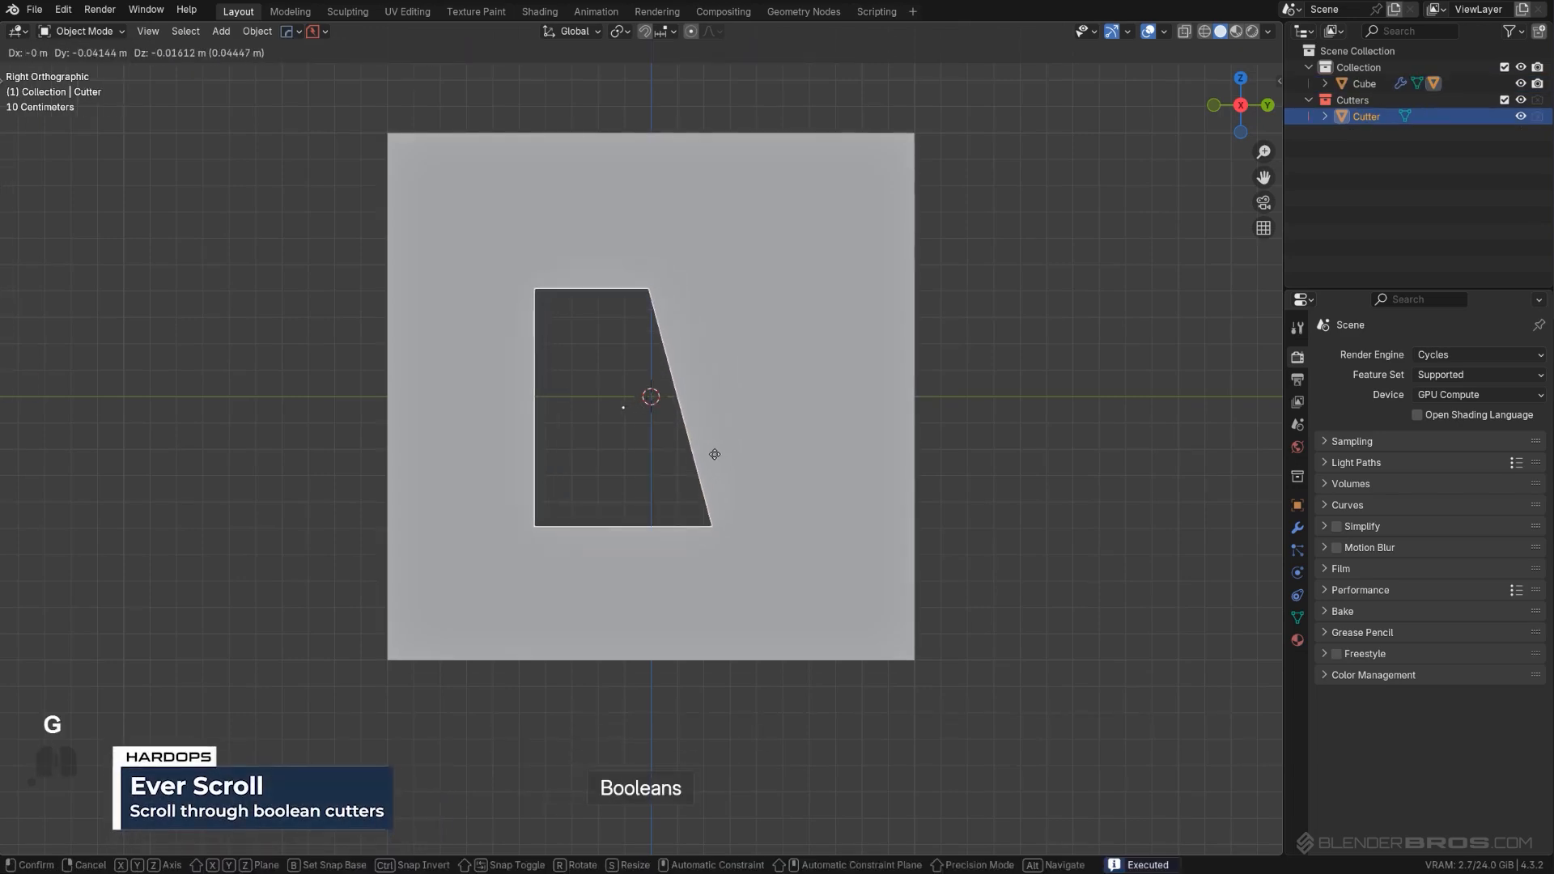
key(shift)
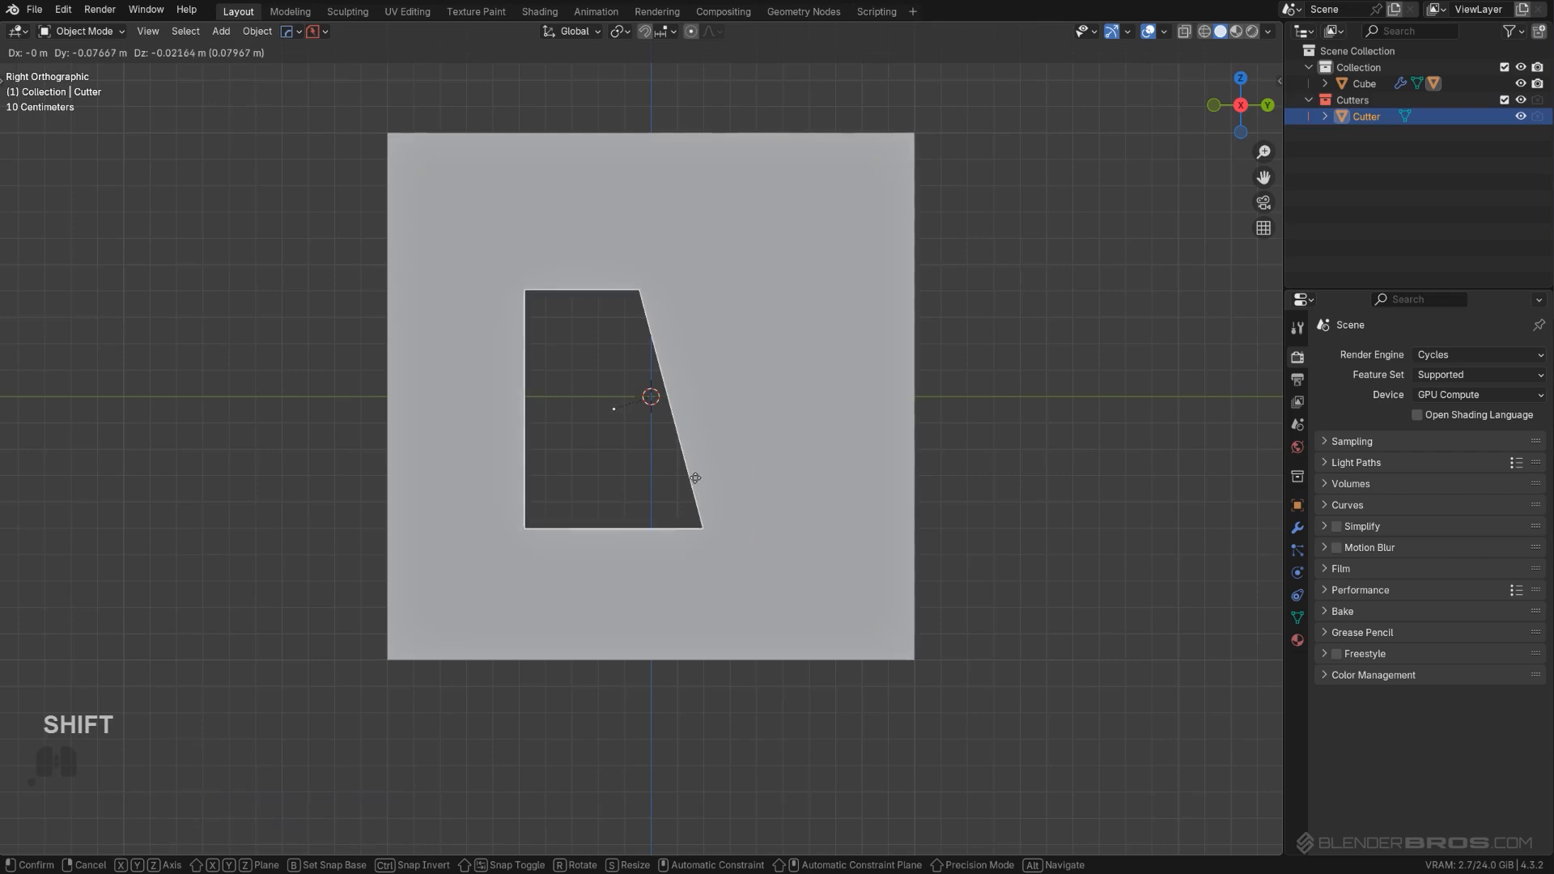
click(694, 471)
click(836, 623)
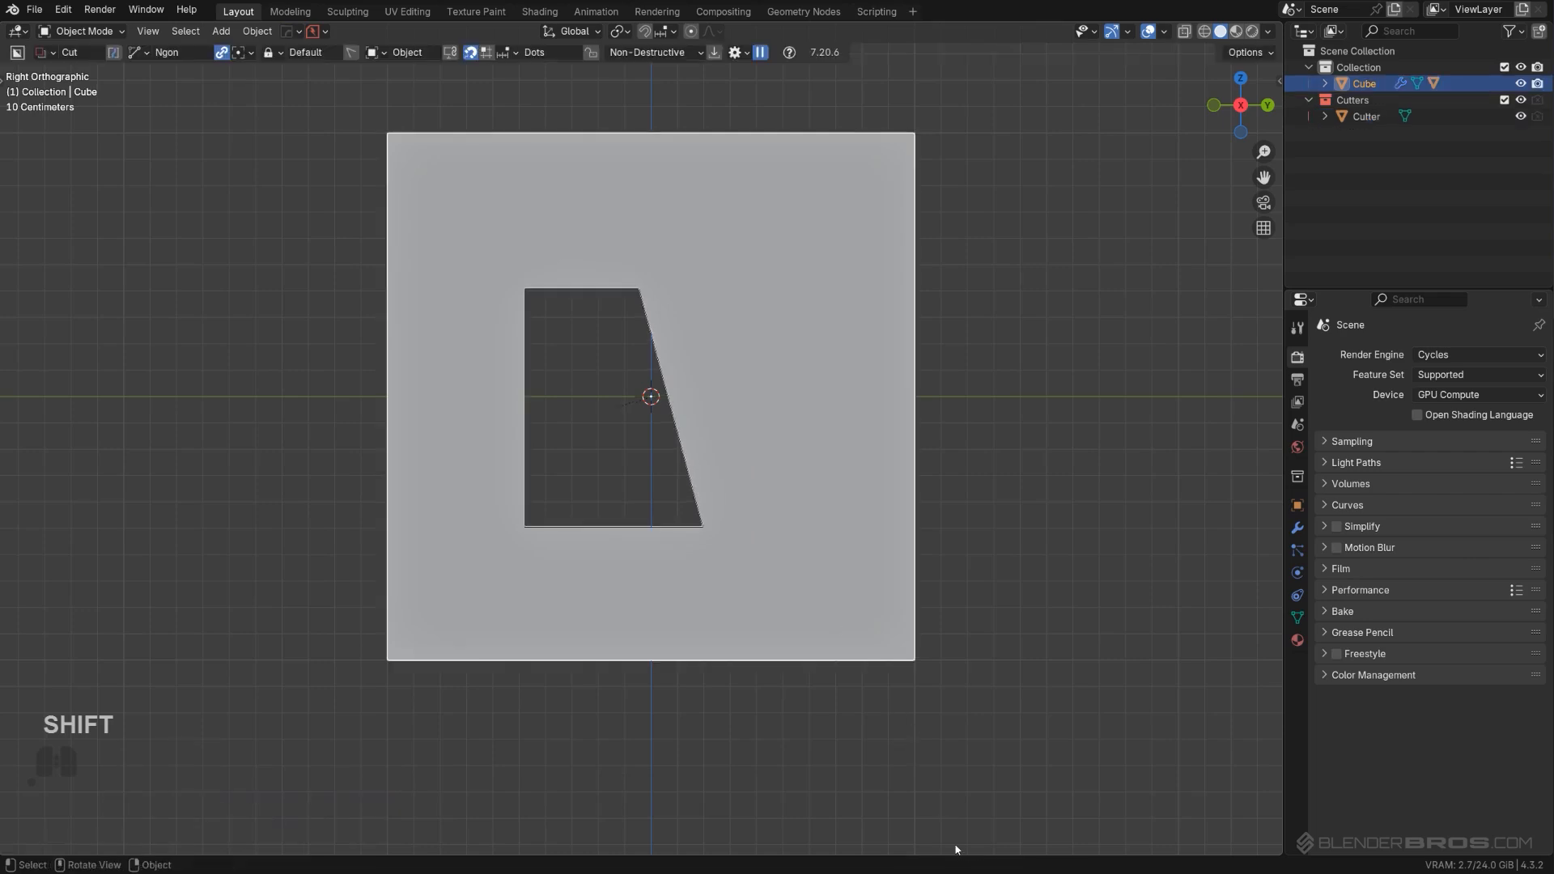
scroll(920, 780, down, 2)
drag(775, 590, 748, 495)
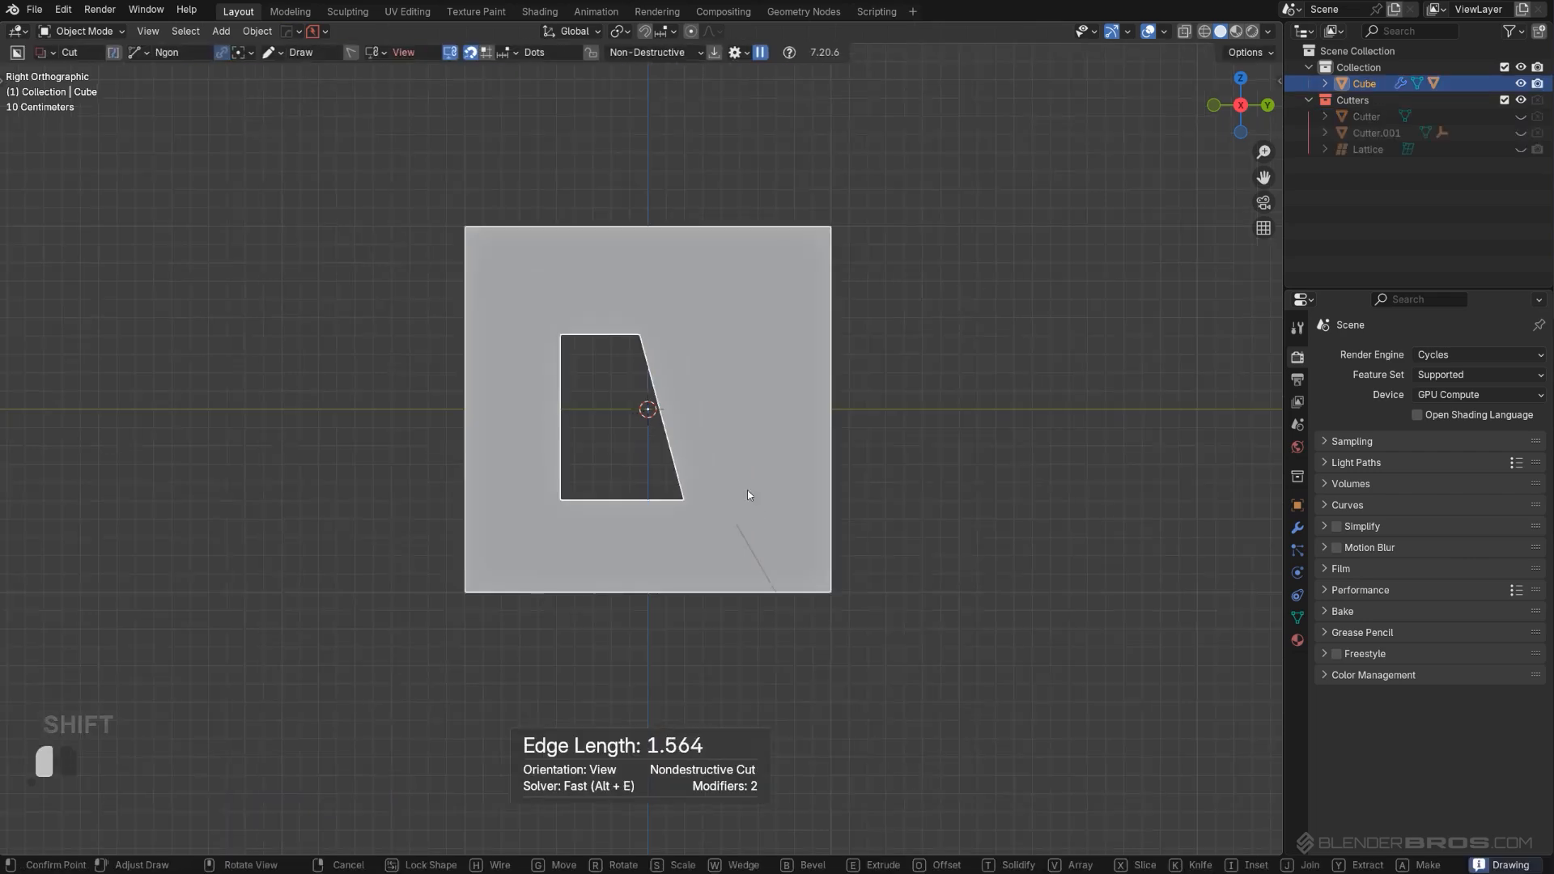
right_click(738, 420)
Step: Cut a triangular notch into the cube's right side, with its long edge parallel to the opening's sloping side
drag(803, 604, 725, 380)
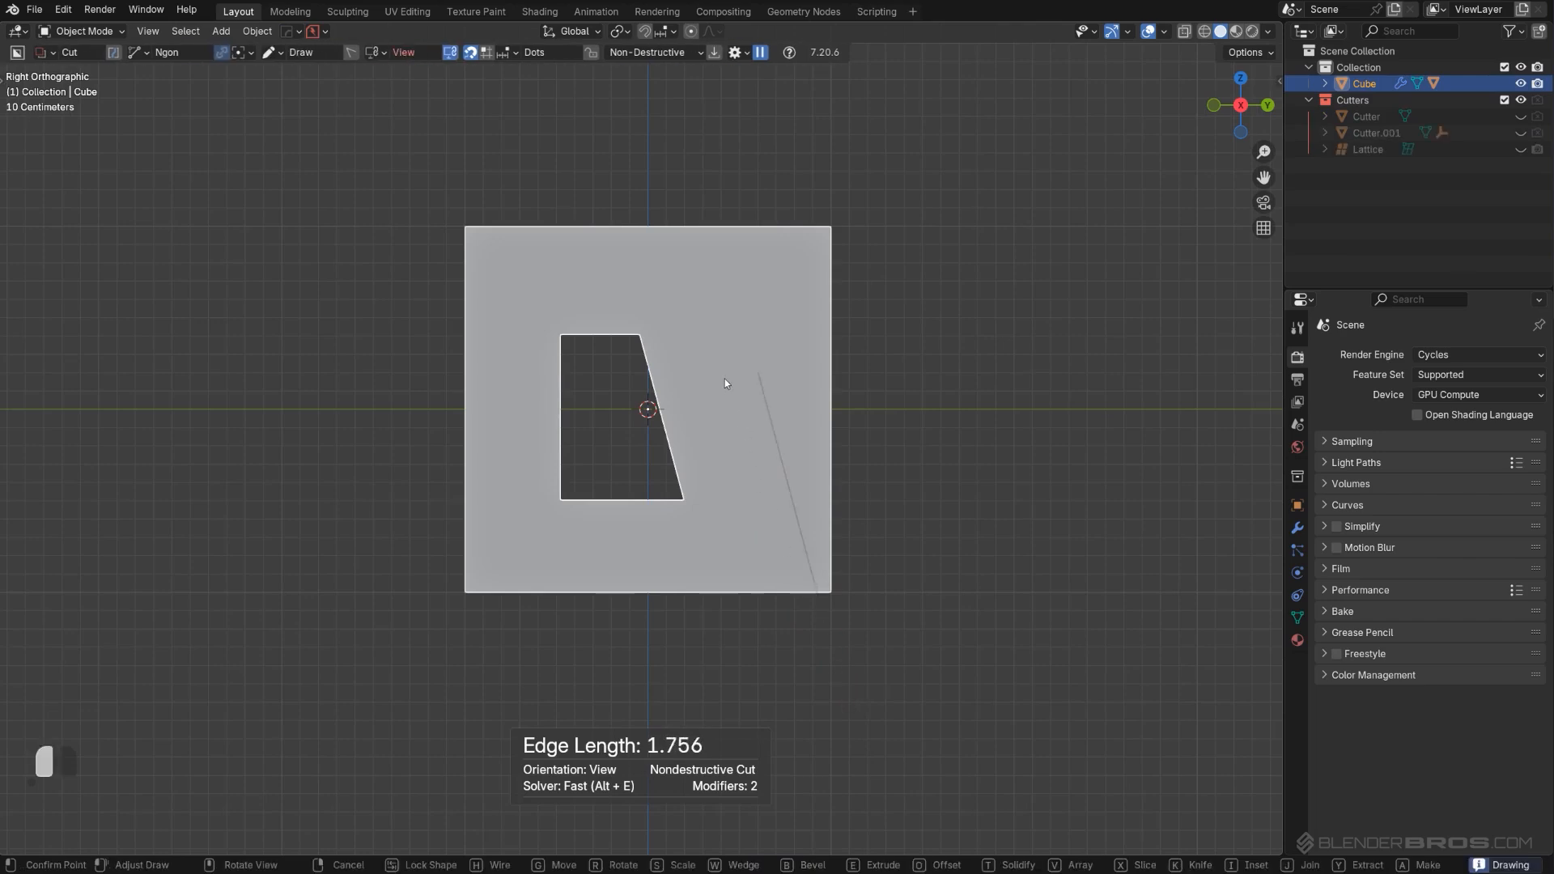
click(740, 319)
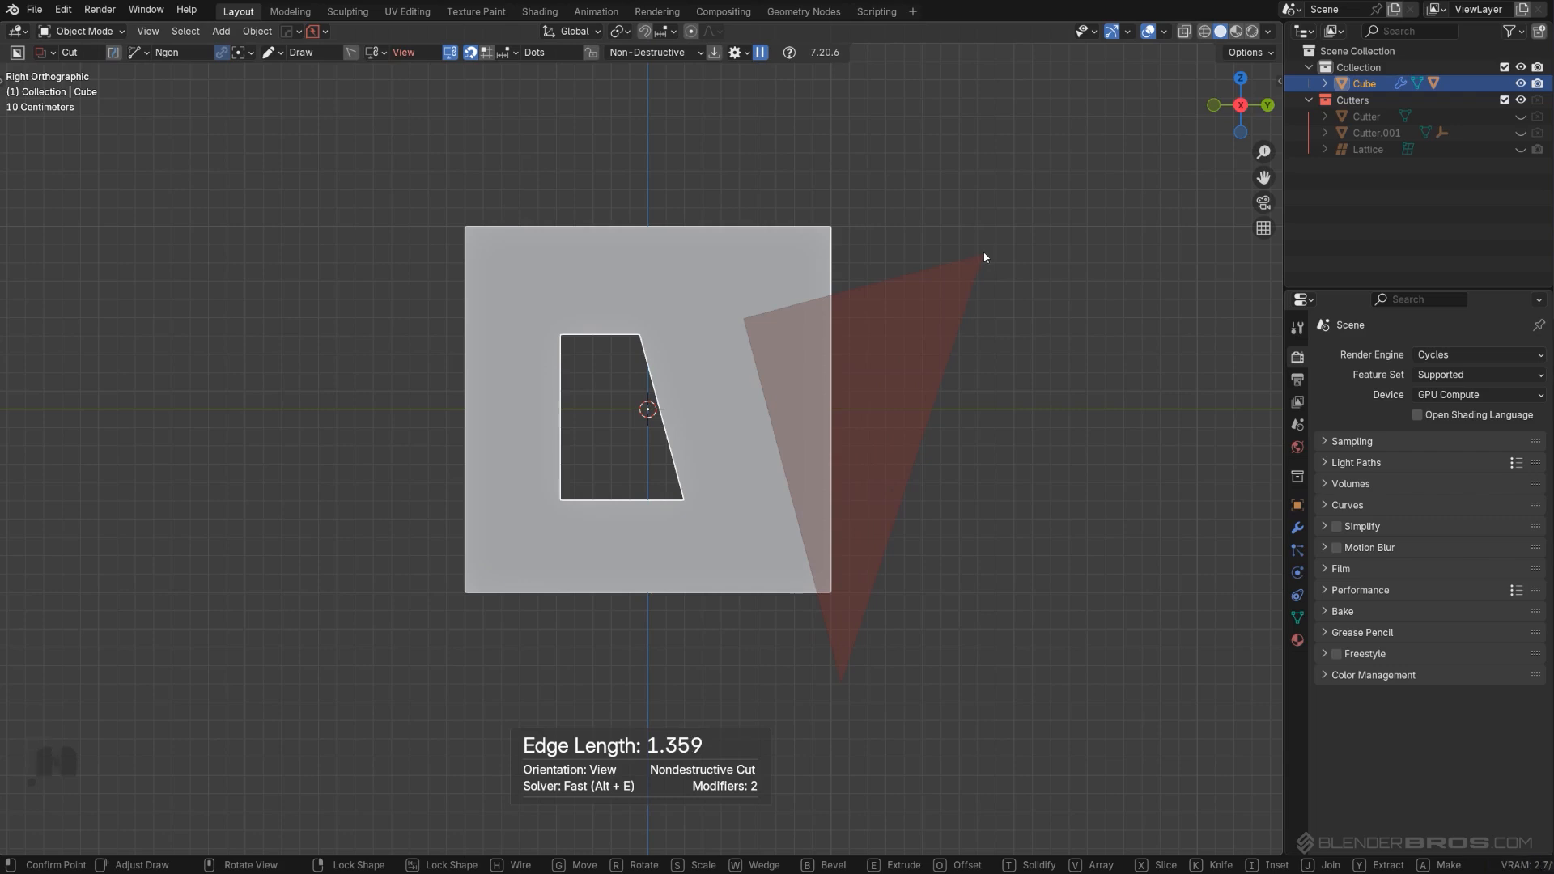
key(space)
scroll(803, 352, up, 3)
Step: Bring up the triangular notch cutter with Ever Scroll and move it about -0.04 m in Y and -0.025 m in Z
key(q)
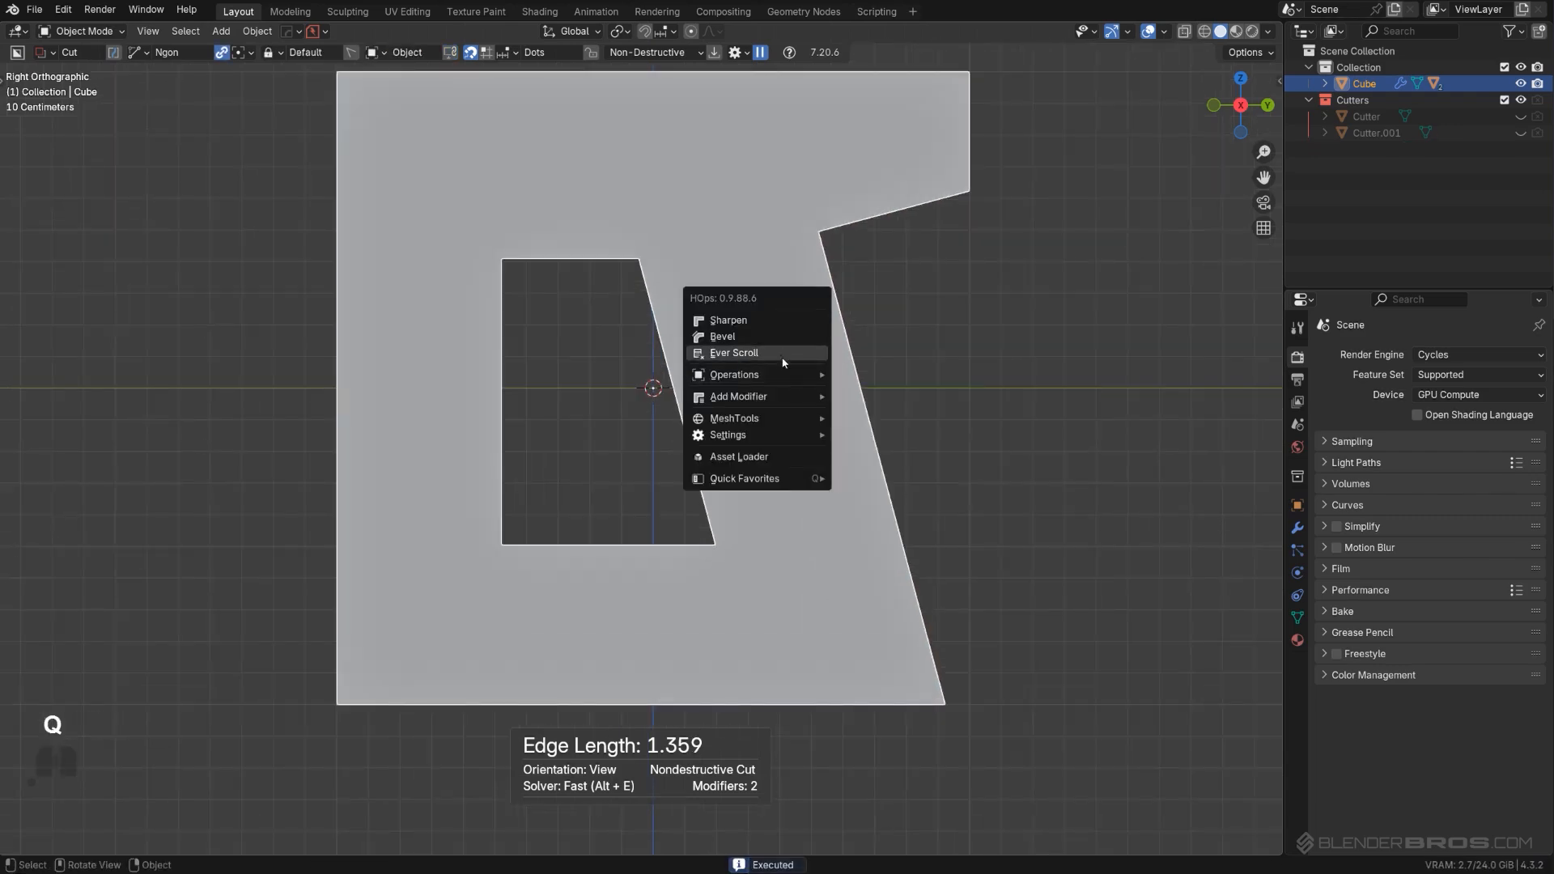
click(783, 354)
scroll(817, 366, down, 3)
key(g)
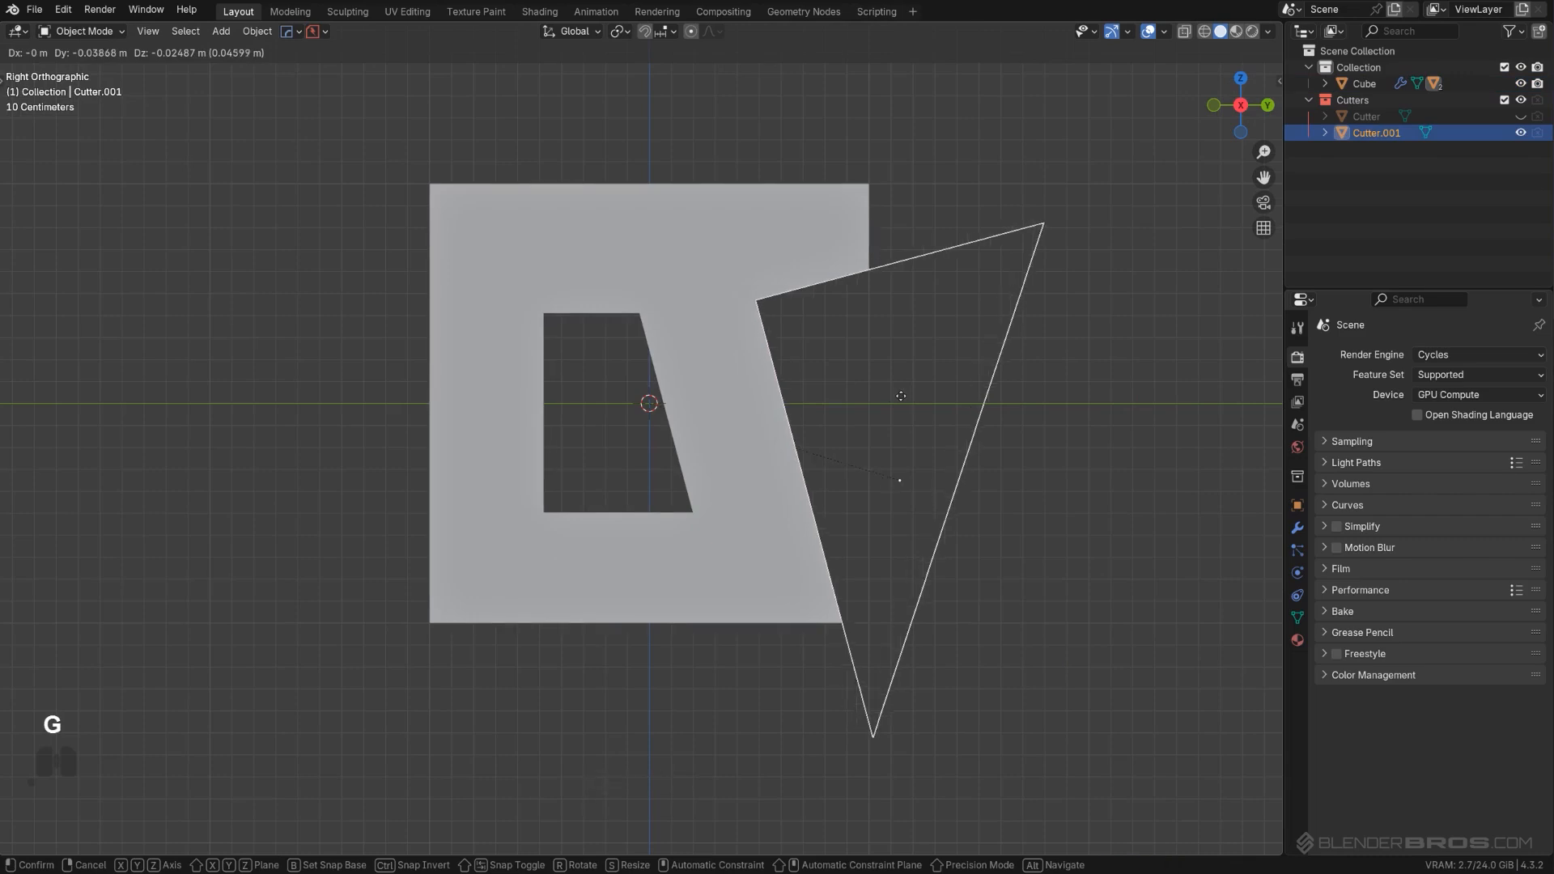
click(900, 396)
click(731, 423)
Step: Scroll to the central opening's cutter with Ever Scroll and move it about 0.08 m in Y and -0.01 m in Z
key(q)
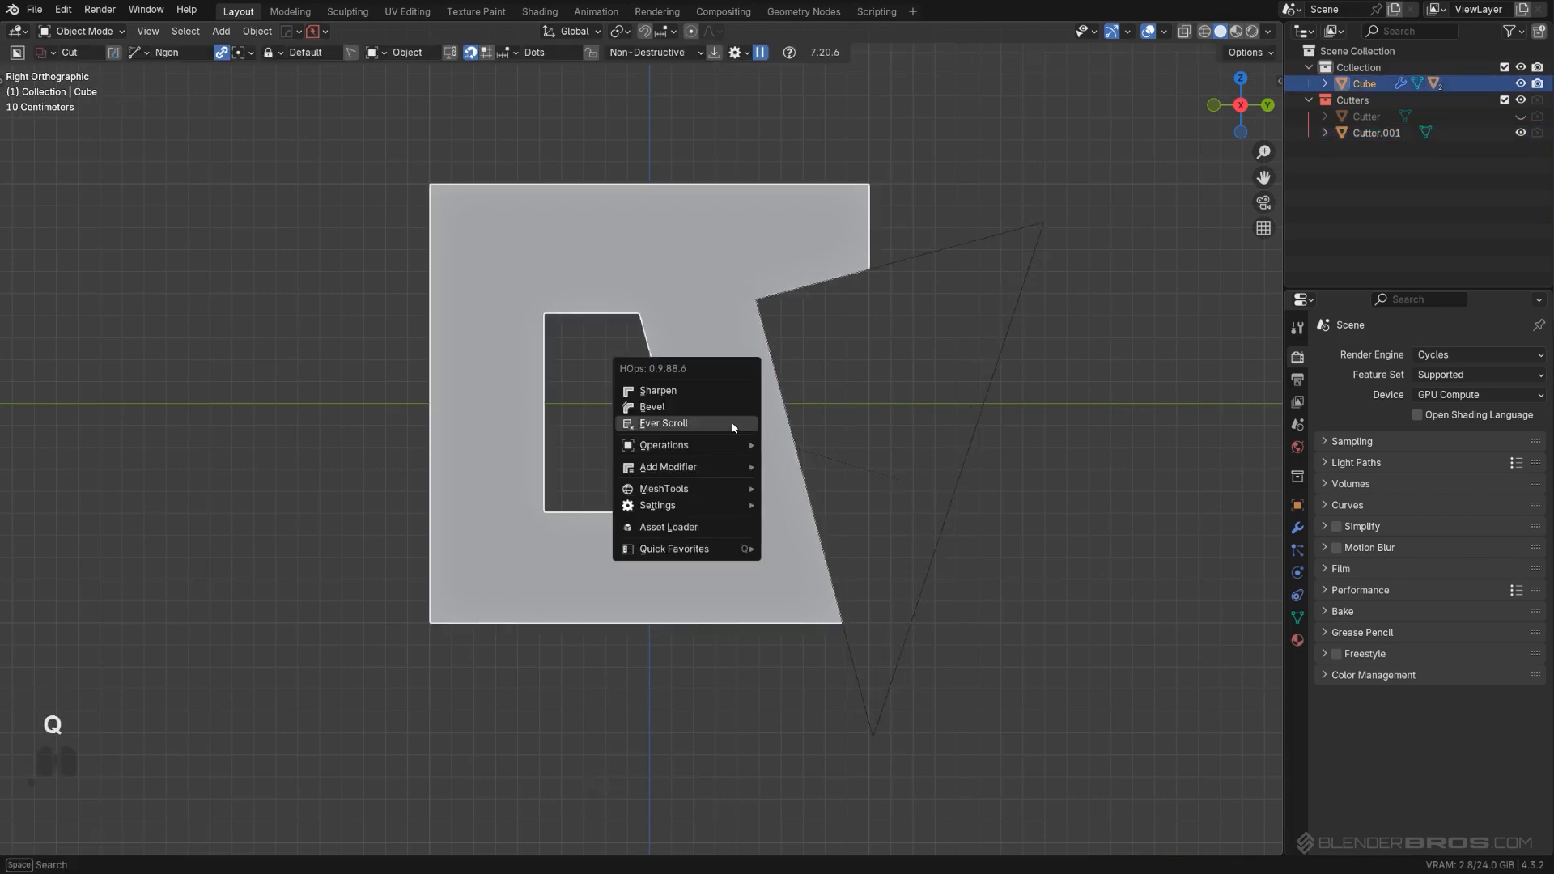
click(731, 423)
click(732, 421)
key(q)
click(732, 420)
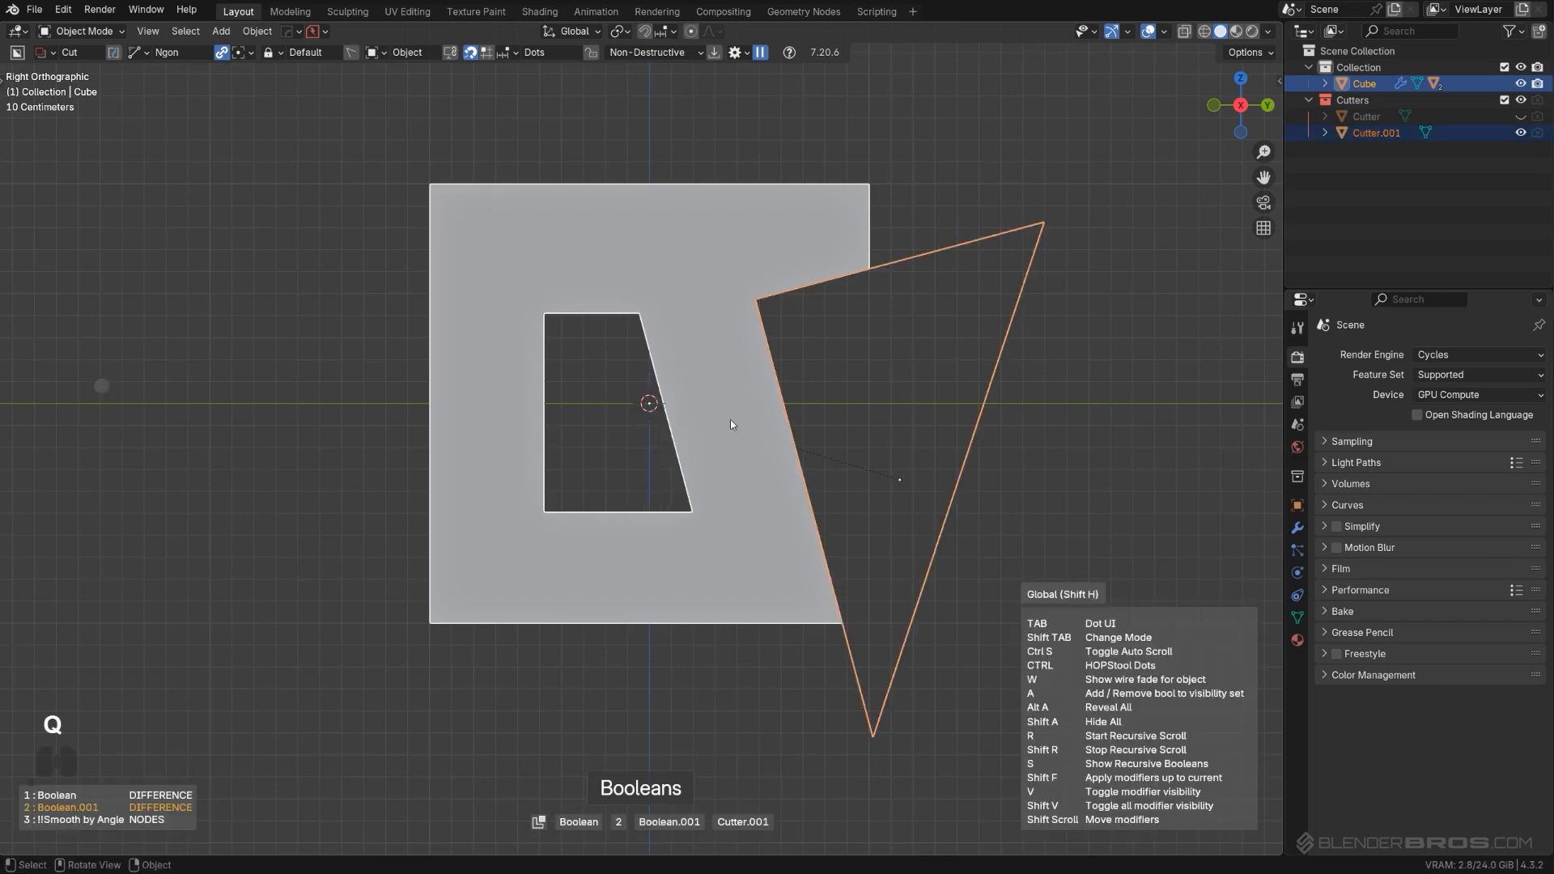
scroll(730, 418, up, 1)
click(730, 416)
key(g)
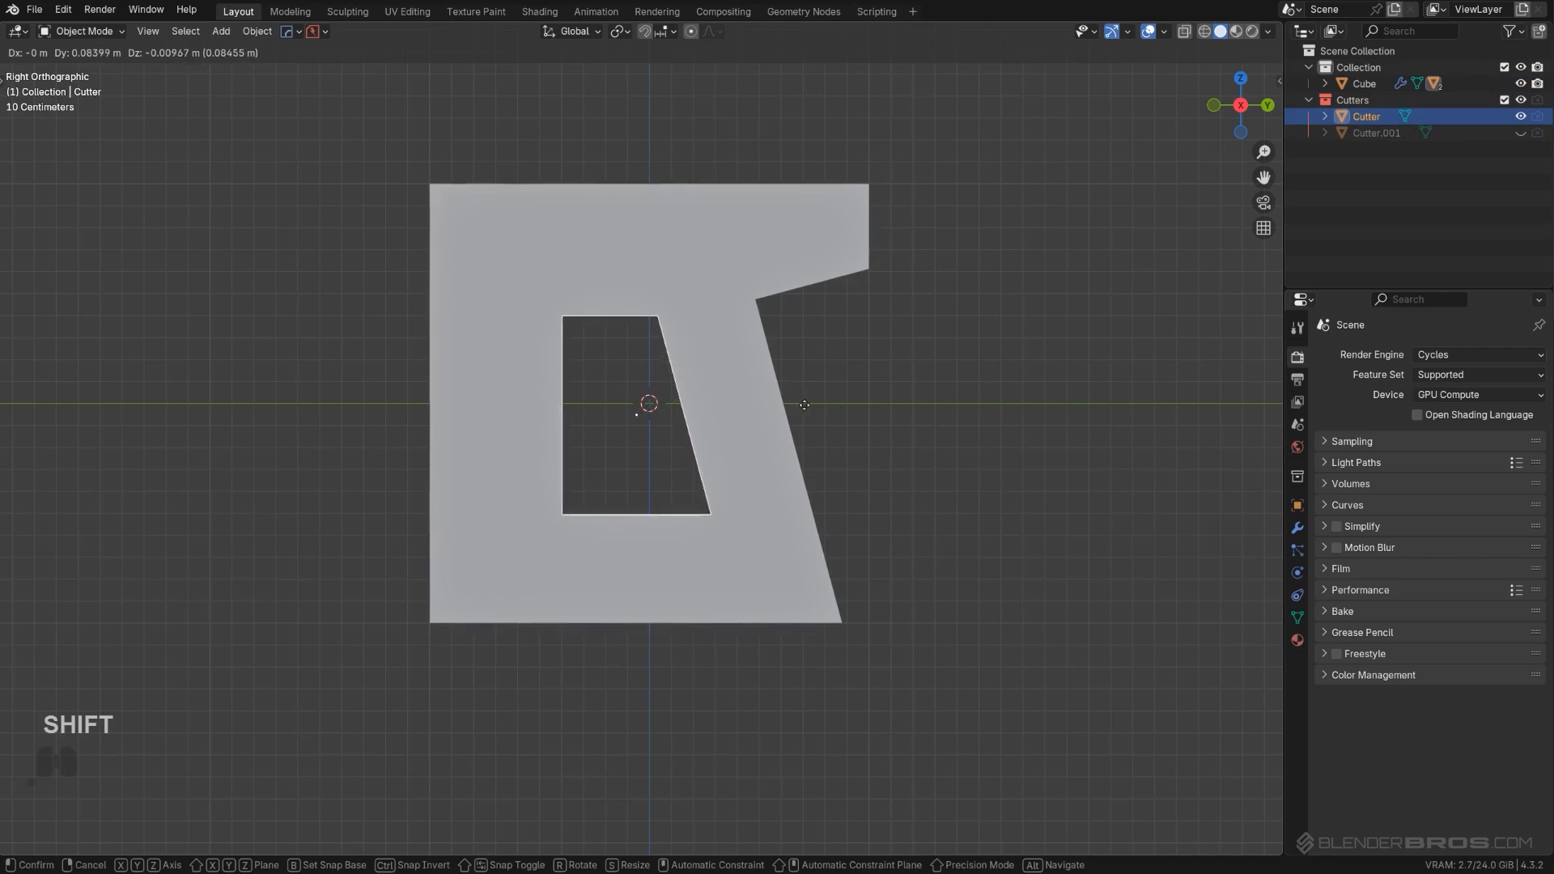
click(809, 403)
Step: Try applying the boolean cuts to the block with Csharp, and undo it
scroll(854, 384, up, 2)
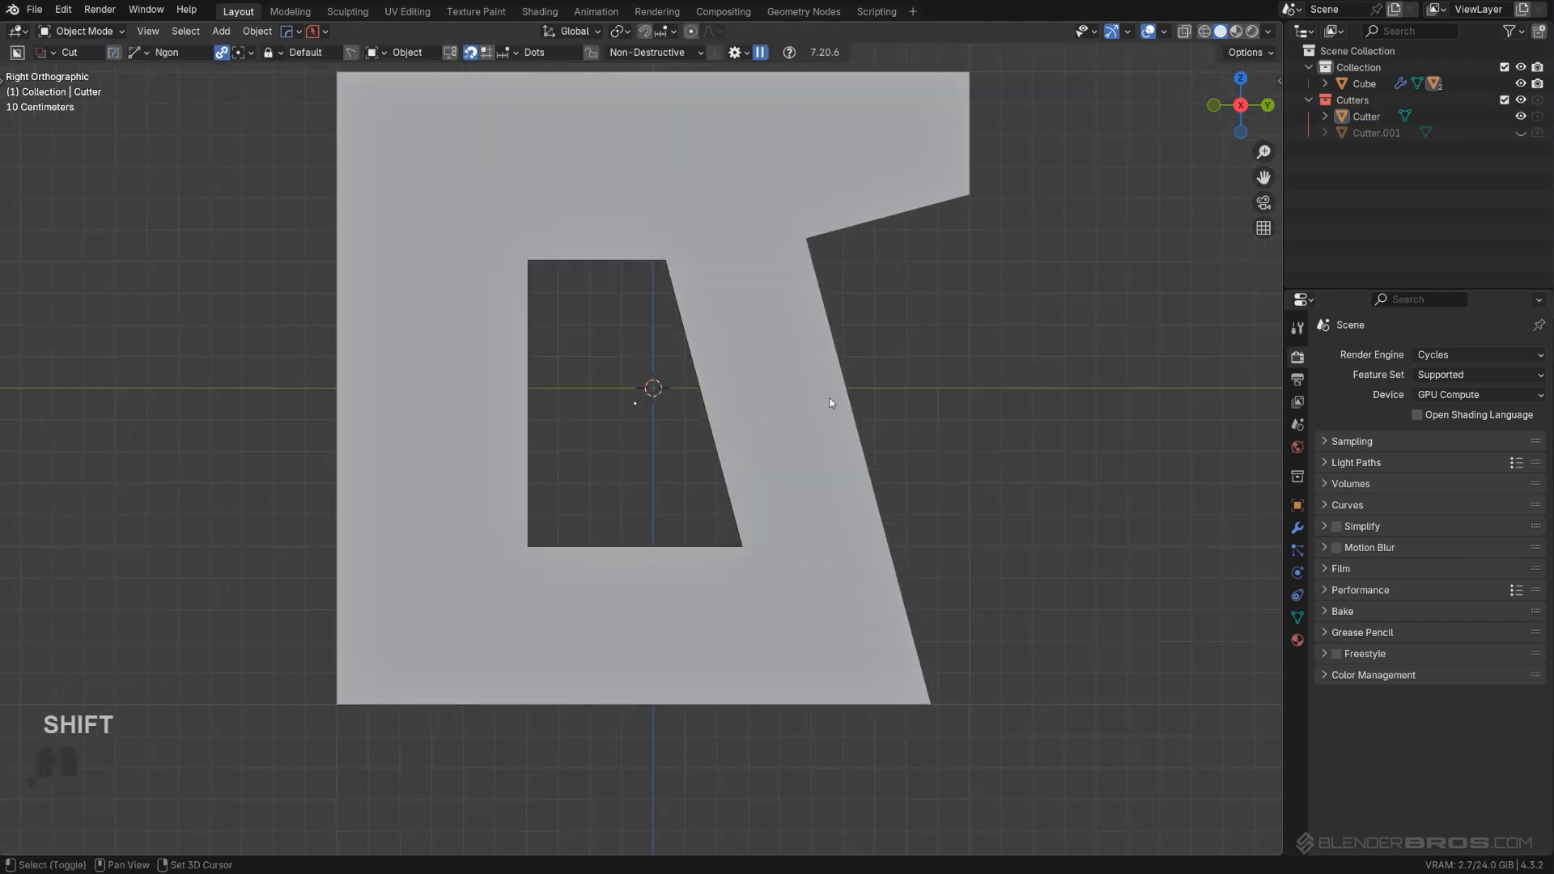
click(813, 371)
key(q)
ctrl+click(797, 337)
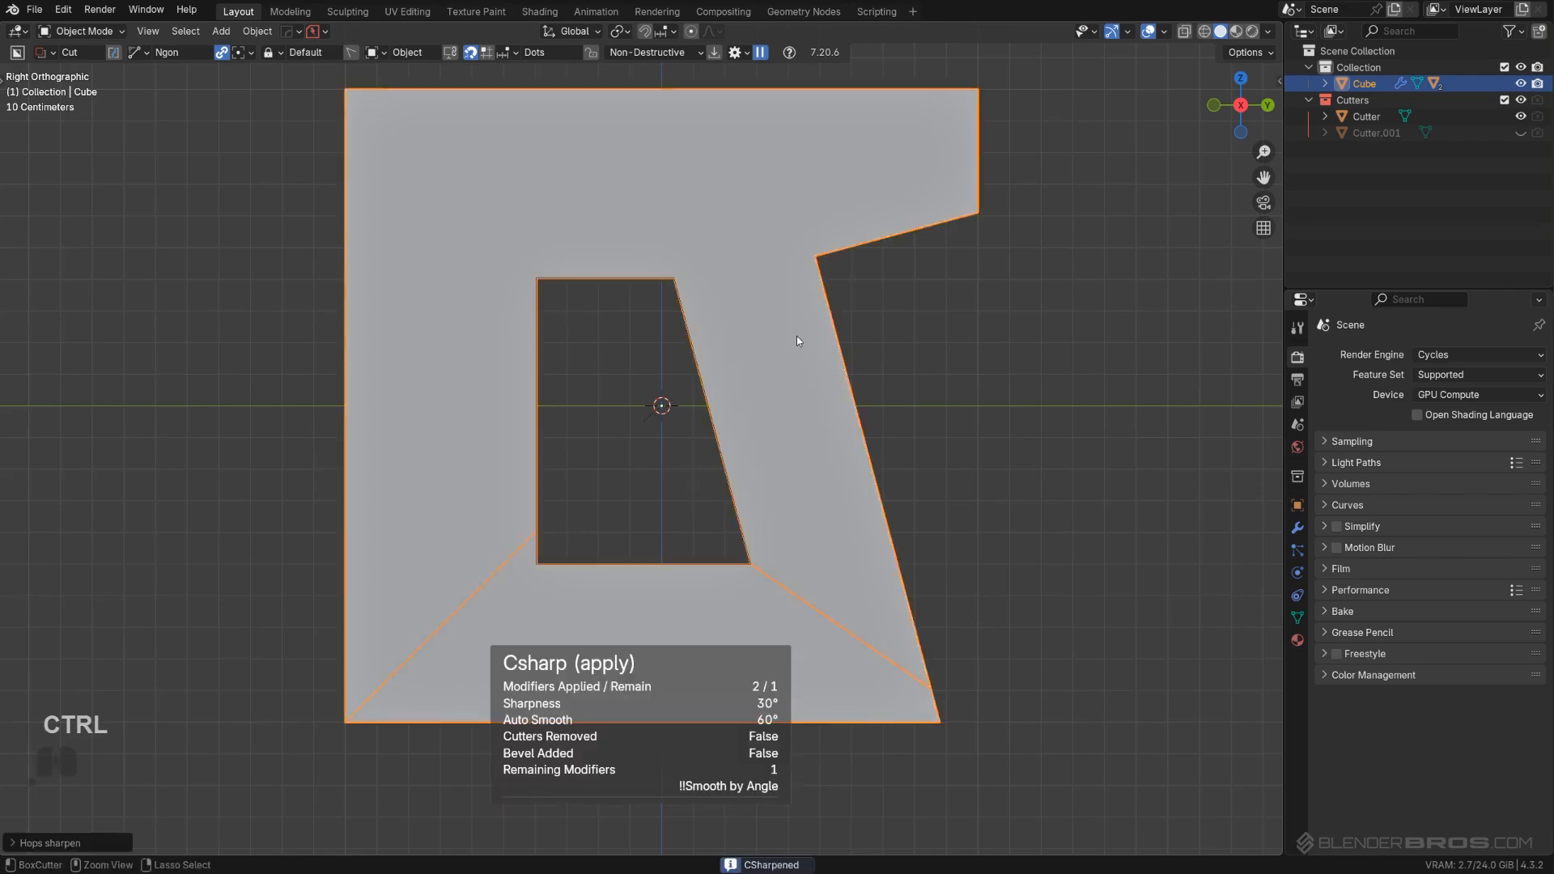
scroll(742, 373, down, 3)
scroll(765, 416, up, 3)
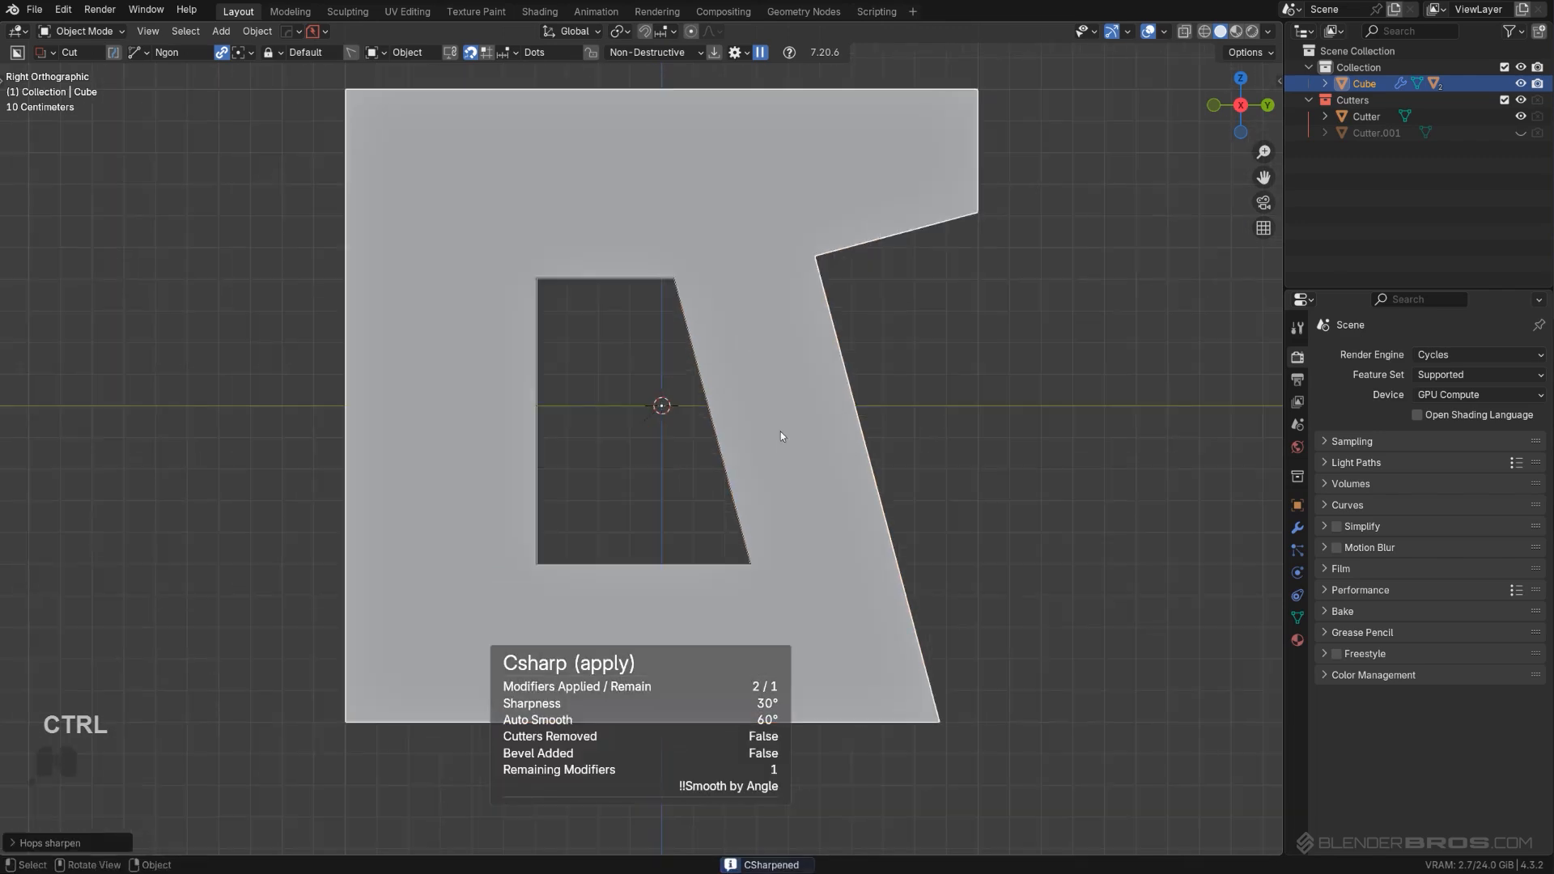
key(ctrl+z)
key(ctrl+z)
scroll(794, 433, down, 2)
Step: Knife a horizontal edge across the block just above its middle using a four-point Ngon cutter that encloses the upper part
click(776, 413)
drag(412, 166, 536, 273)
right_click(536, 273)
drag(323, 395, 920, 396)
click(919, 118)
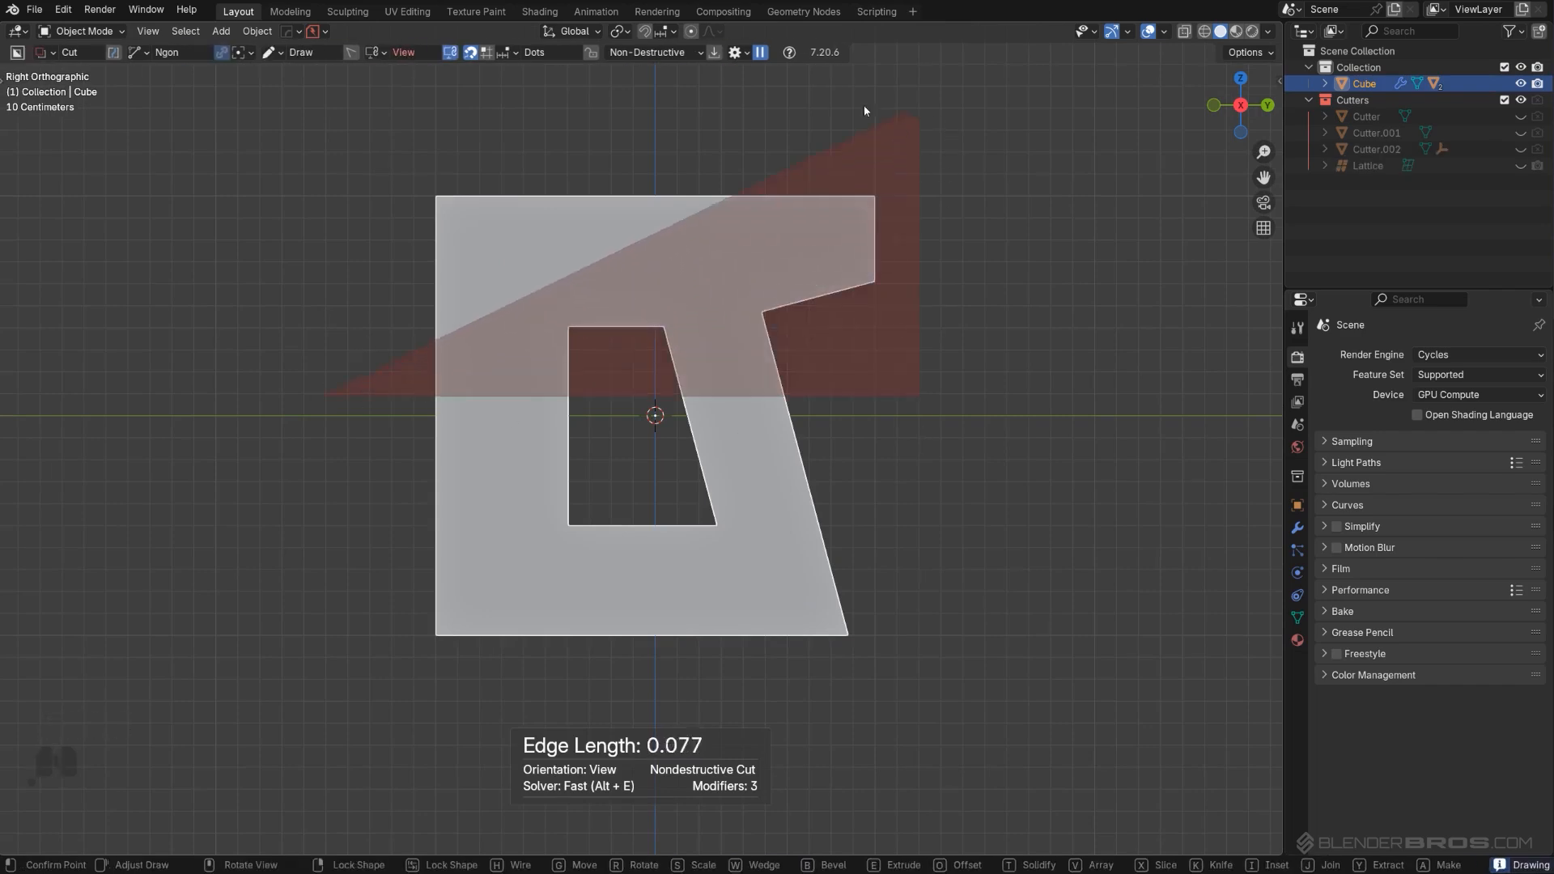
click(418, 119)
key(k)
key(space)
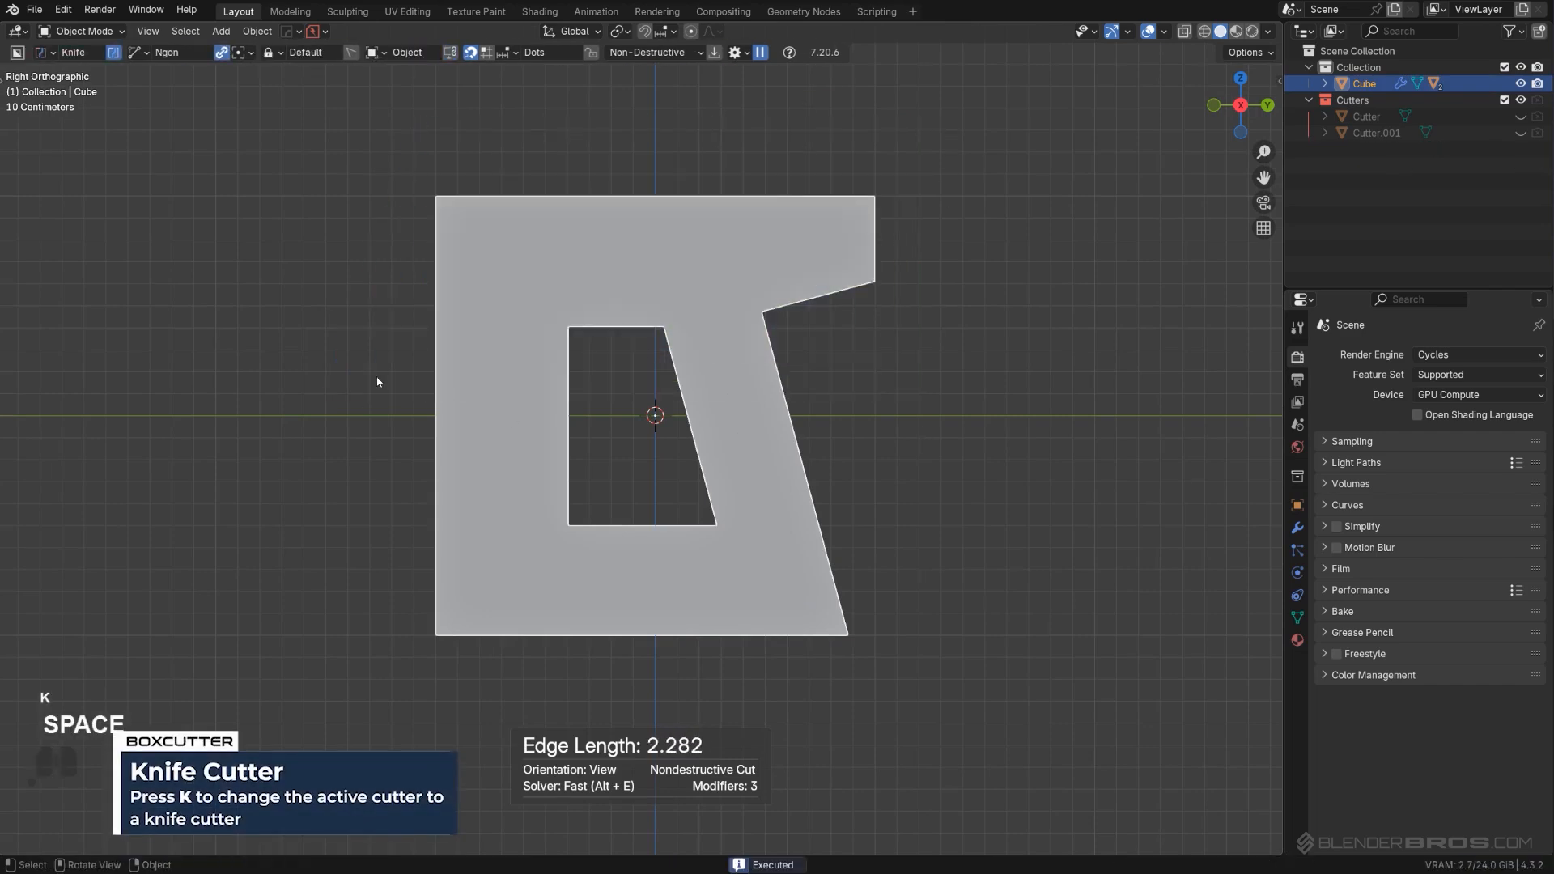
scroll(710, 384, up, 1)
key(Tab)
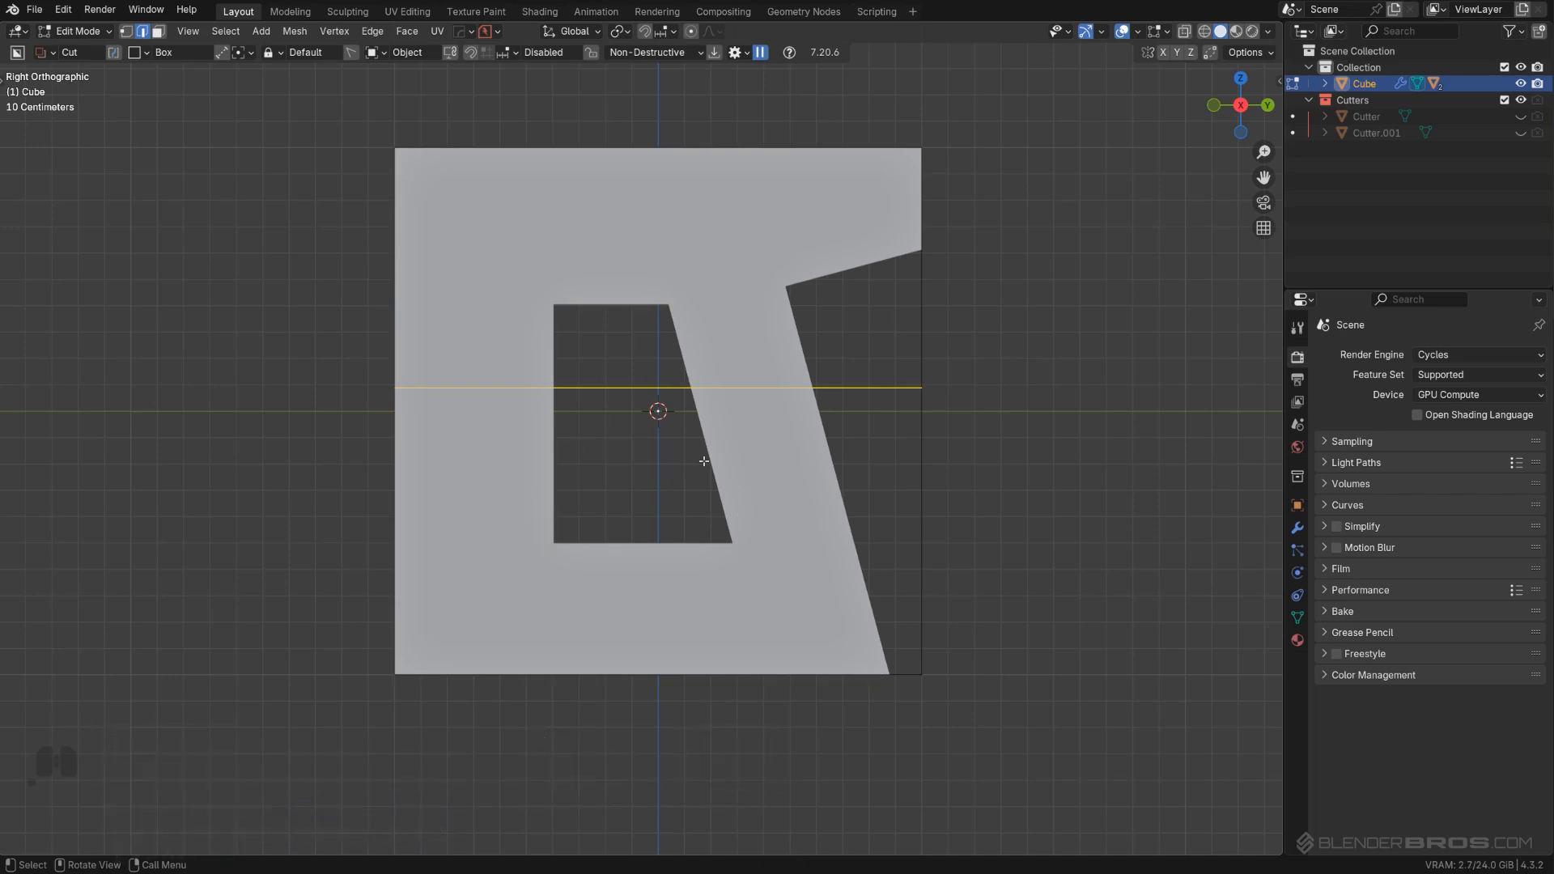
key(Tab)
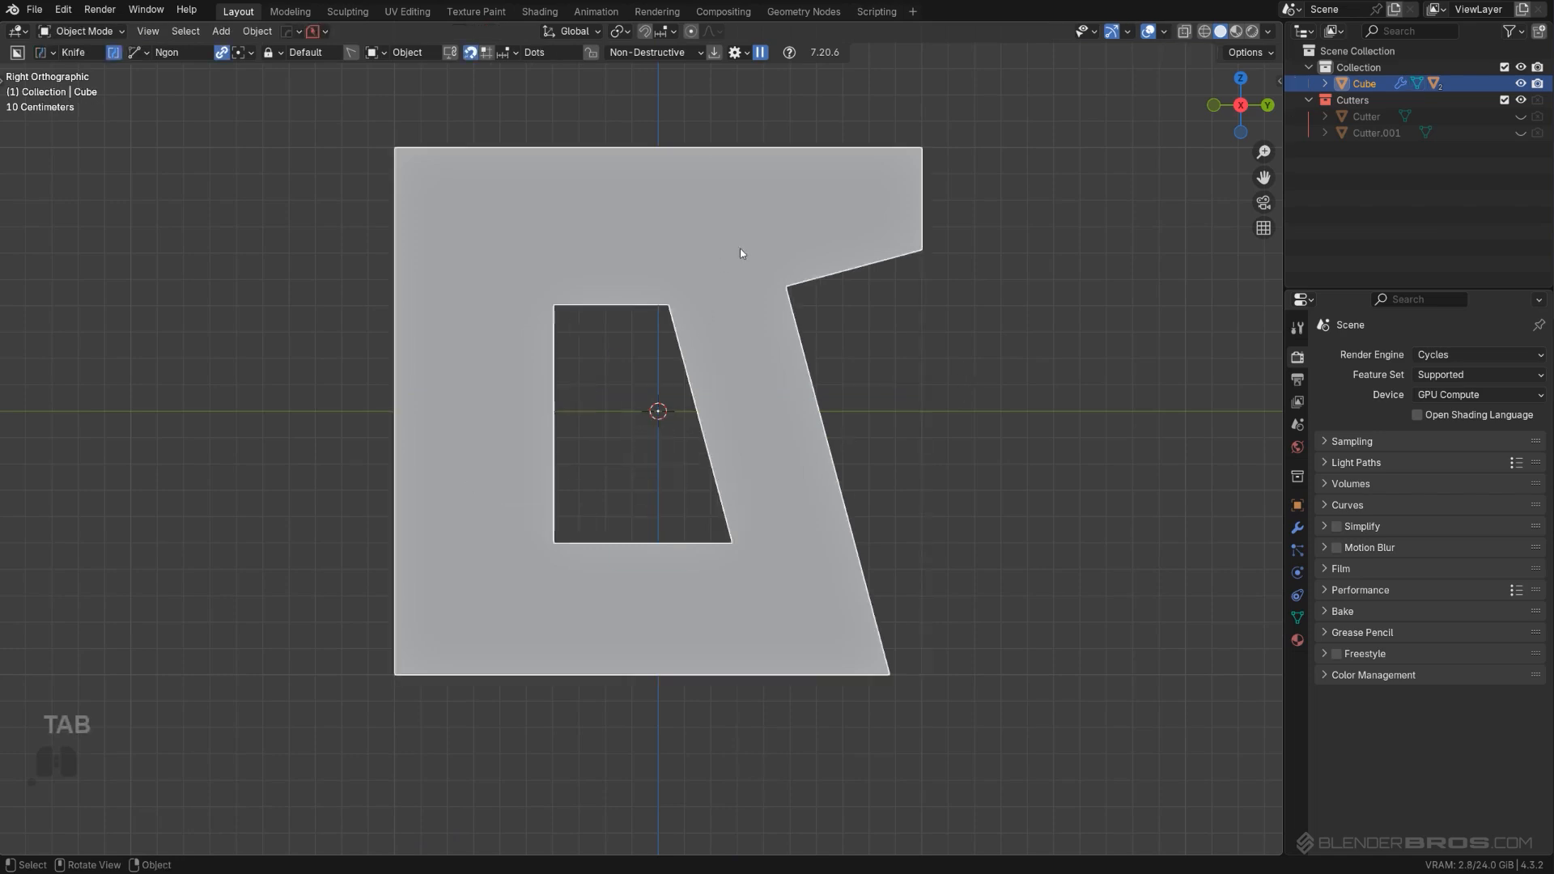
Step: Apply the block's boolean modifiers with Csharp and enter Edit Mode to check the mesh
key(q)
ctrl+click(728, 260)
key(Tab)
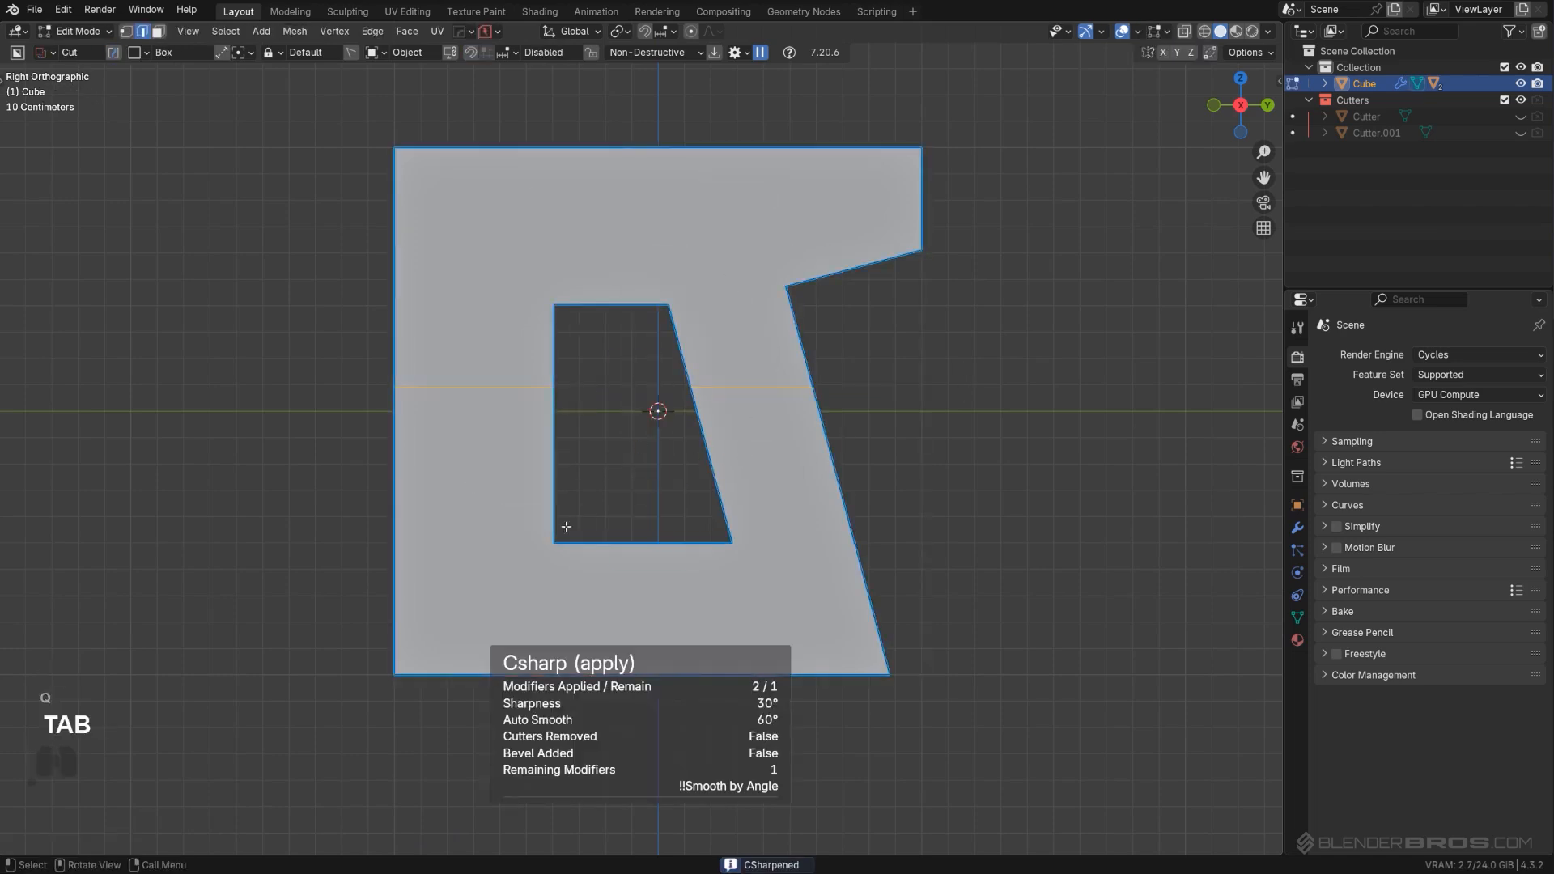
Step: Try connecting the opening's lower-left corner vertex to the block's lower-left corner vertex
key(Tab)
click(508, 560)
key(1)
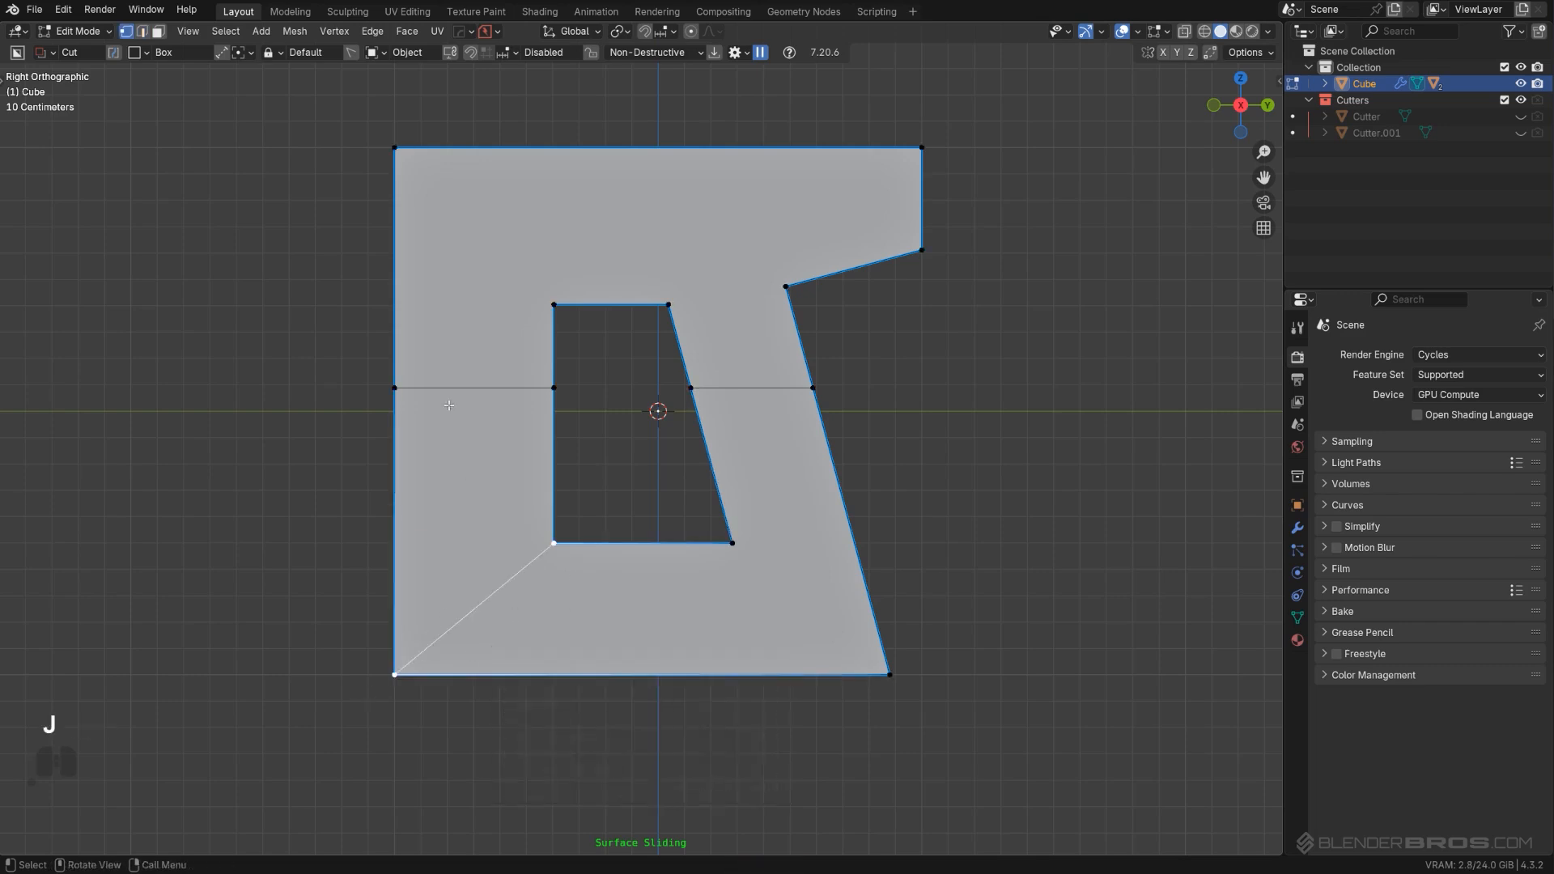
Step: Connect the mid-height vertices across the opening's inner side walls and return to Object Mode
middle_drag(564, 432, 559, 395)
scroll(706, 405, up, 2)
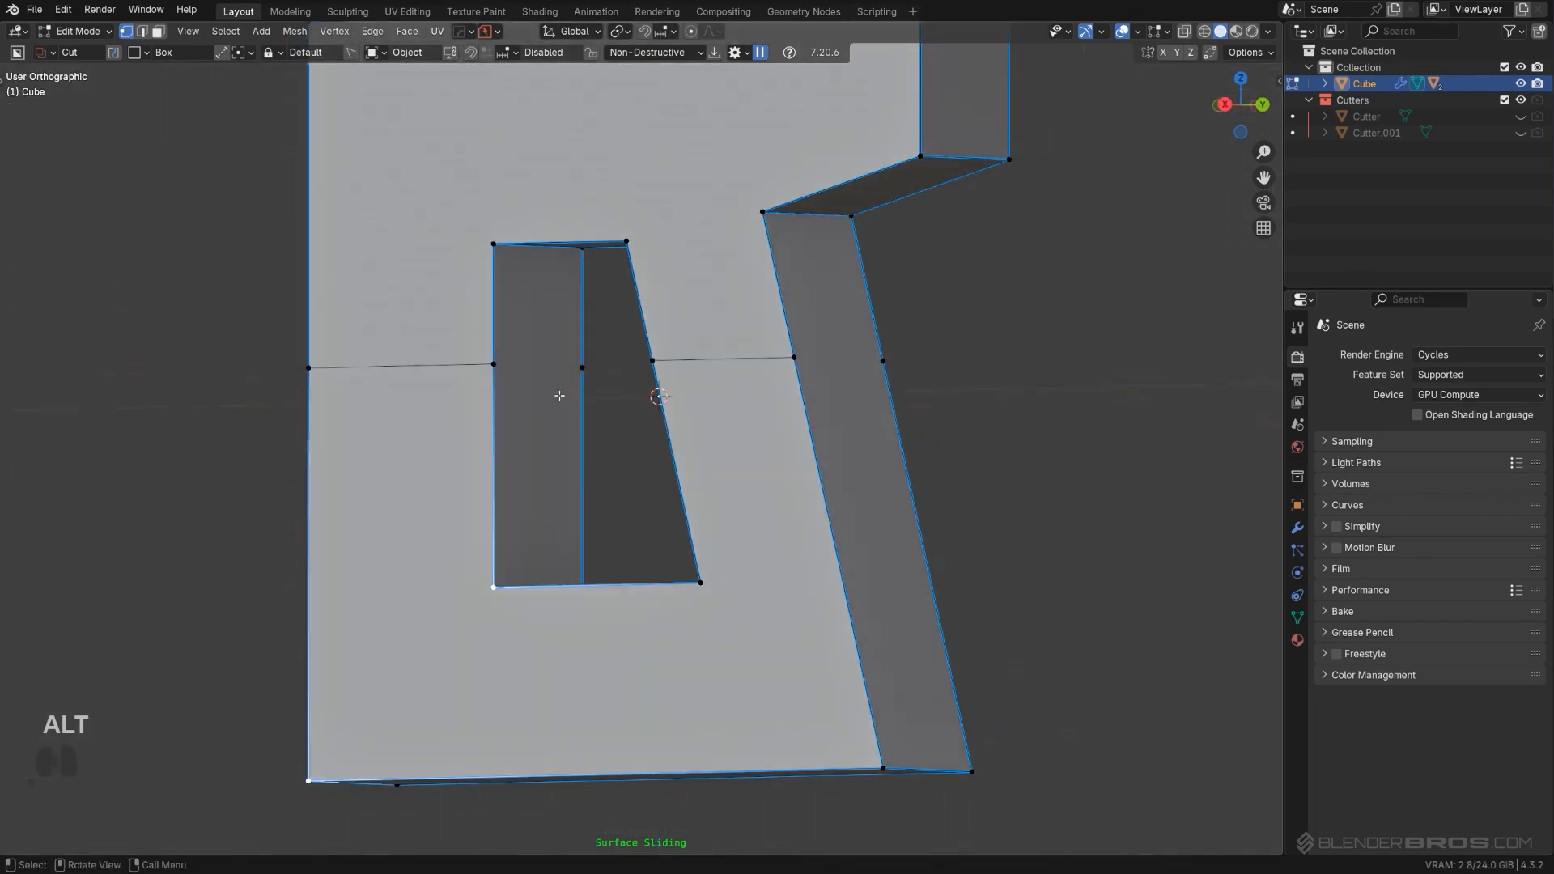
click(510, 363)
key(j)
middle_drag(617, 439, 789, 420)
click(657, 352)
shift+click(750, 360)
key(Tab)
Step: Make the block thinner by scaling it along the X axis by about 0.84
scroll(803, 366, down, 2)
middle_drag(789, 419, 736, 434)
key(s)
key(x)
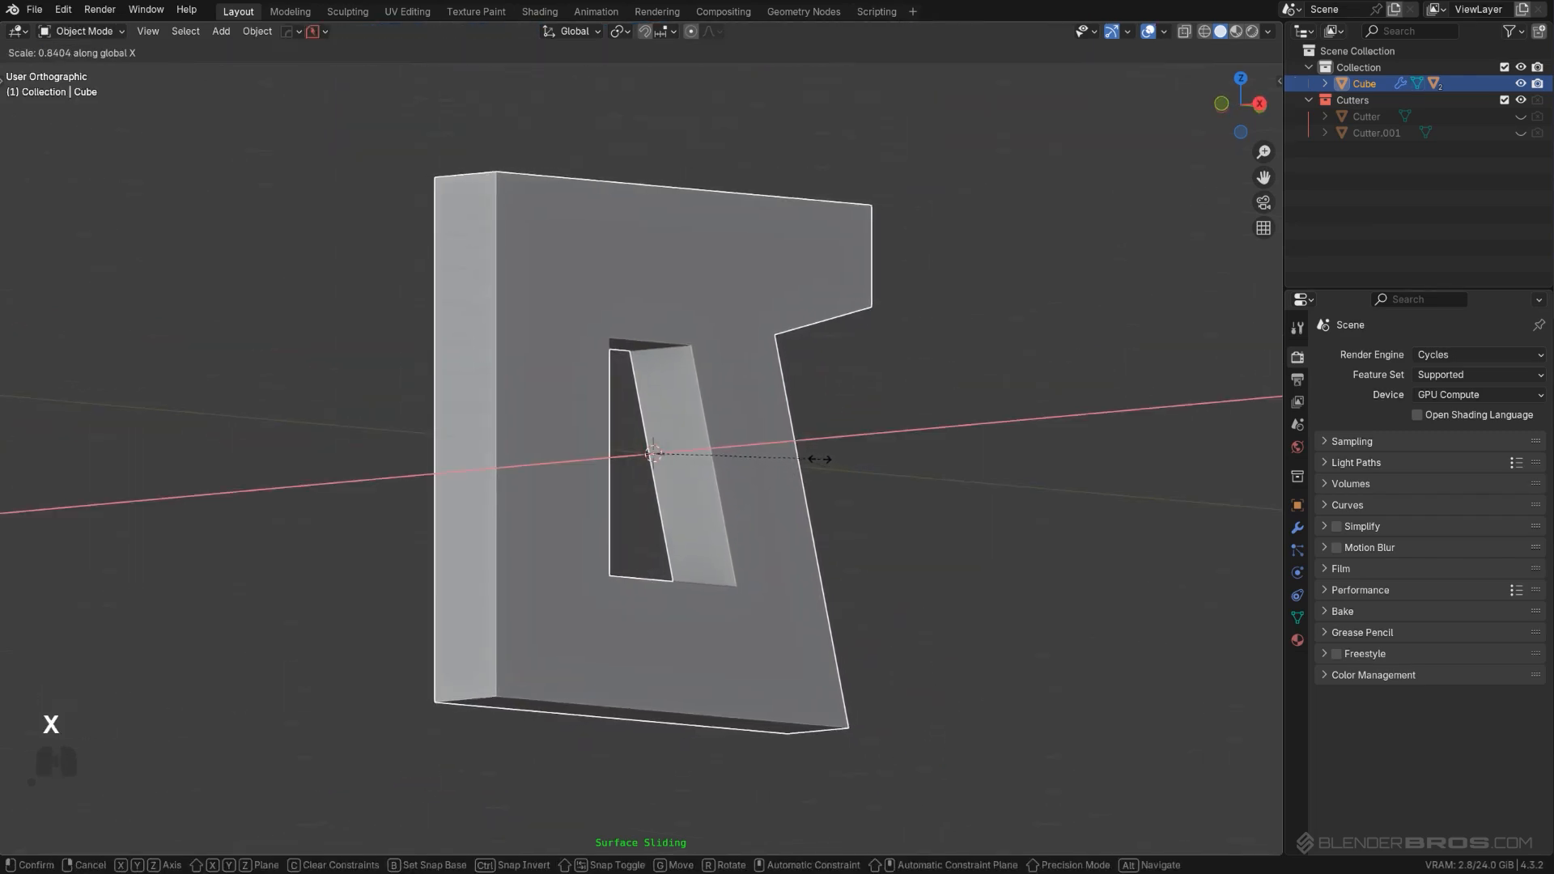
click(815, 457)
middle_drag(749, 460, 779, 415)
scroll(825, 437, up, 1)
key(s)
key(x)
right_click(874, 422)
Step: Fine-tune the block's thickness with several more scalings along the X axis
scroll(858, 421, down, 3)
scroll(779, 414, up, 2)
key(s)
key(x)
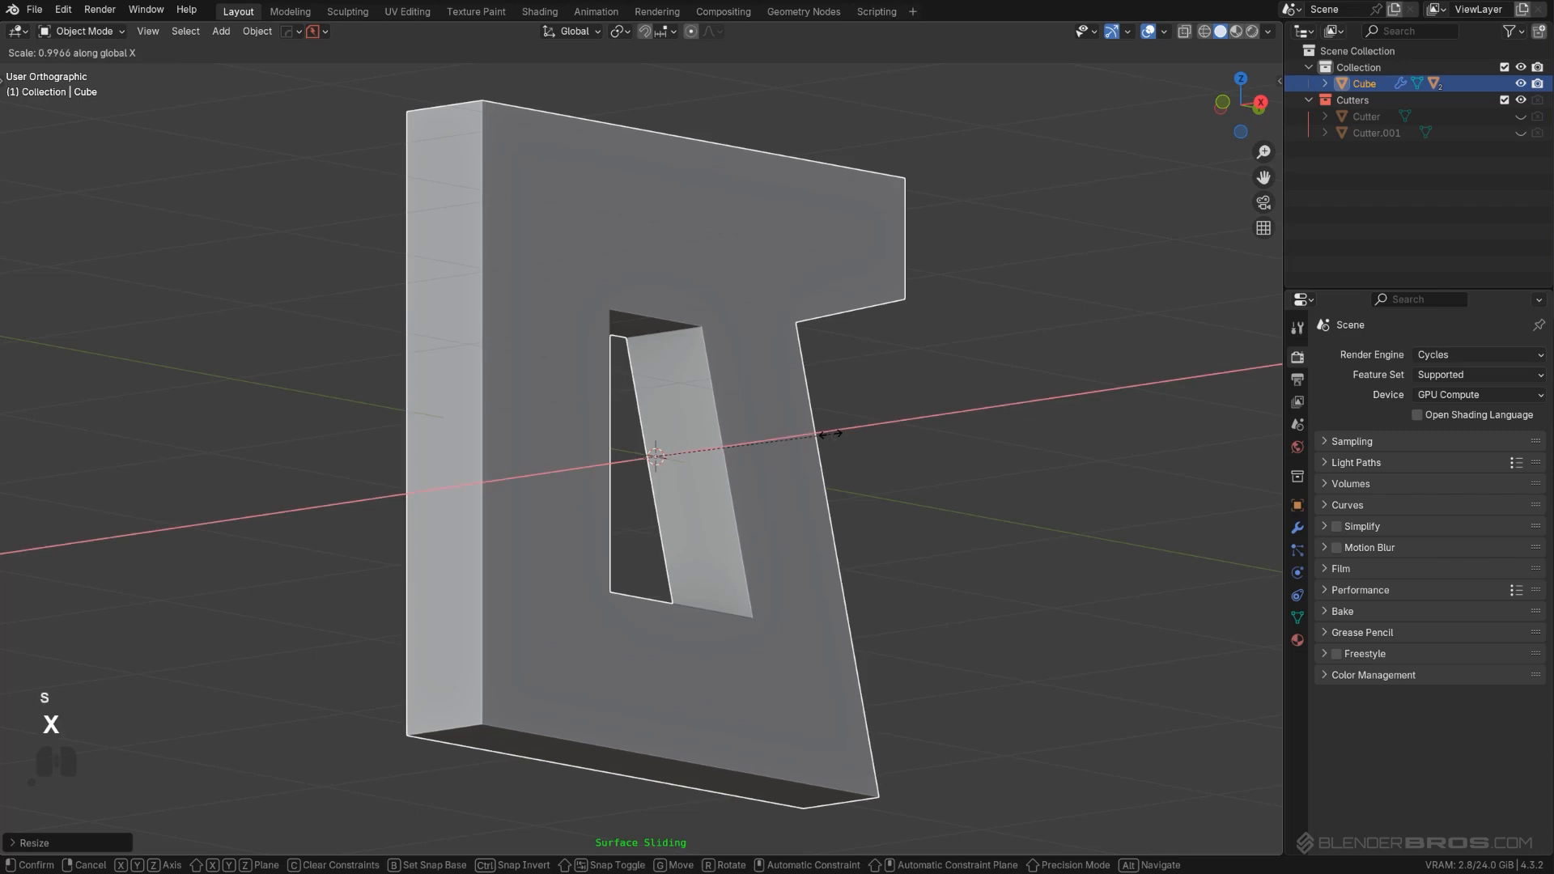
click(822, 432)
alt+middle_drag(823, 432, 789, 405)
key(s)
key(x)
click(862, 471)
scroll(860, 471, down, 2)
key(s)
key(x)
click(844, 459)
key(s)
key(x)
click(740, 440)
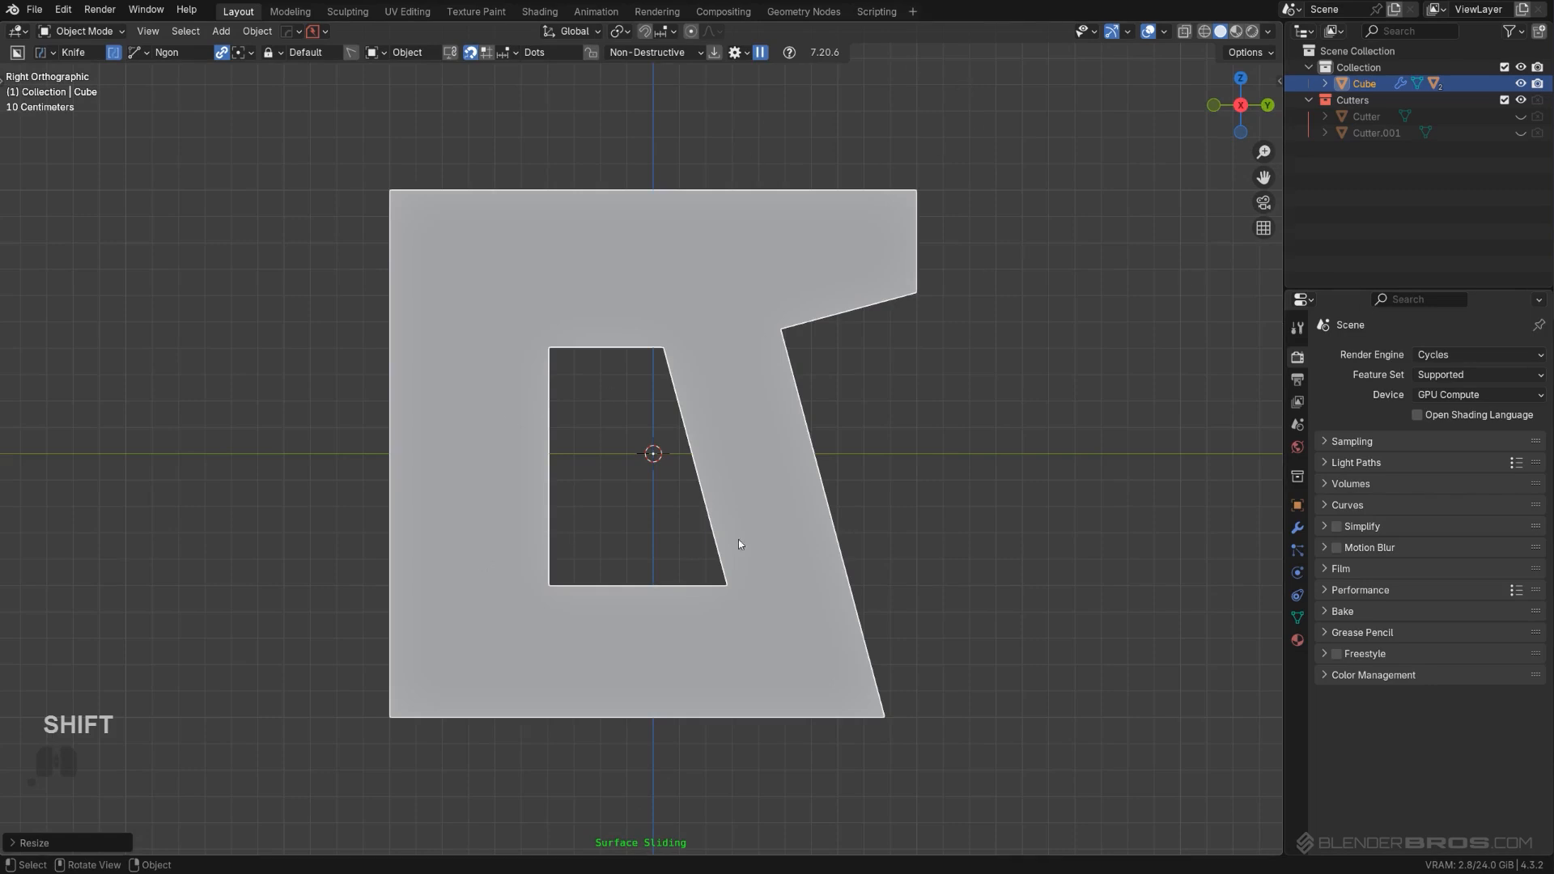
Step: Set the knife cutter's shape to Box in the Box Helper
shift+middle_drag(738, 539, 757, 496)
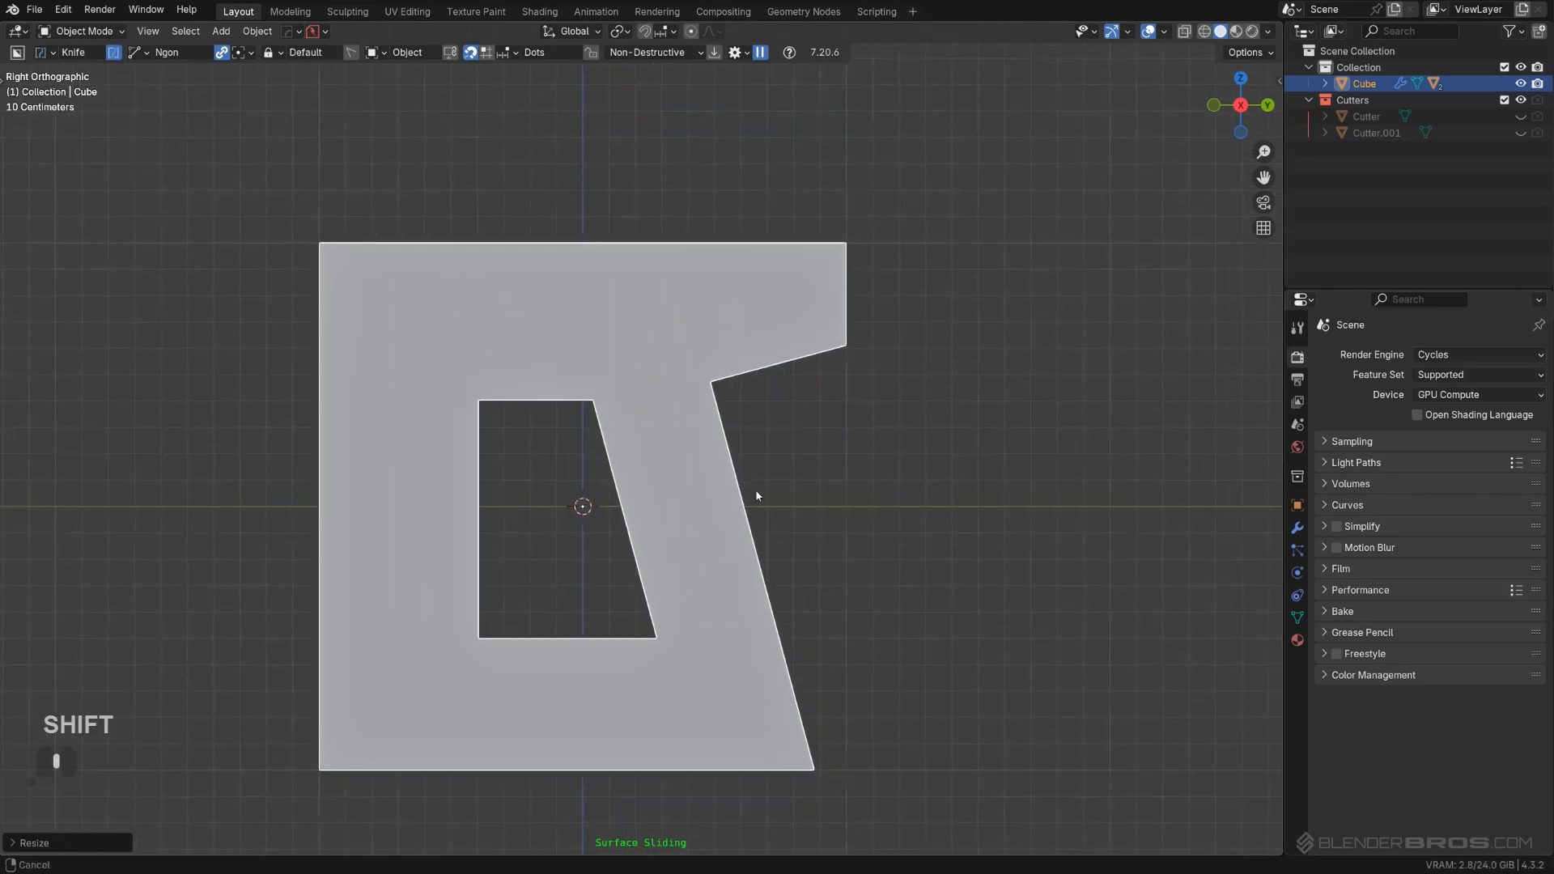
scroll(757, 495, down, 1)
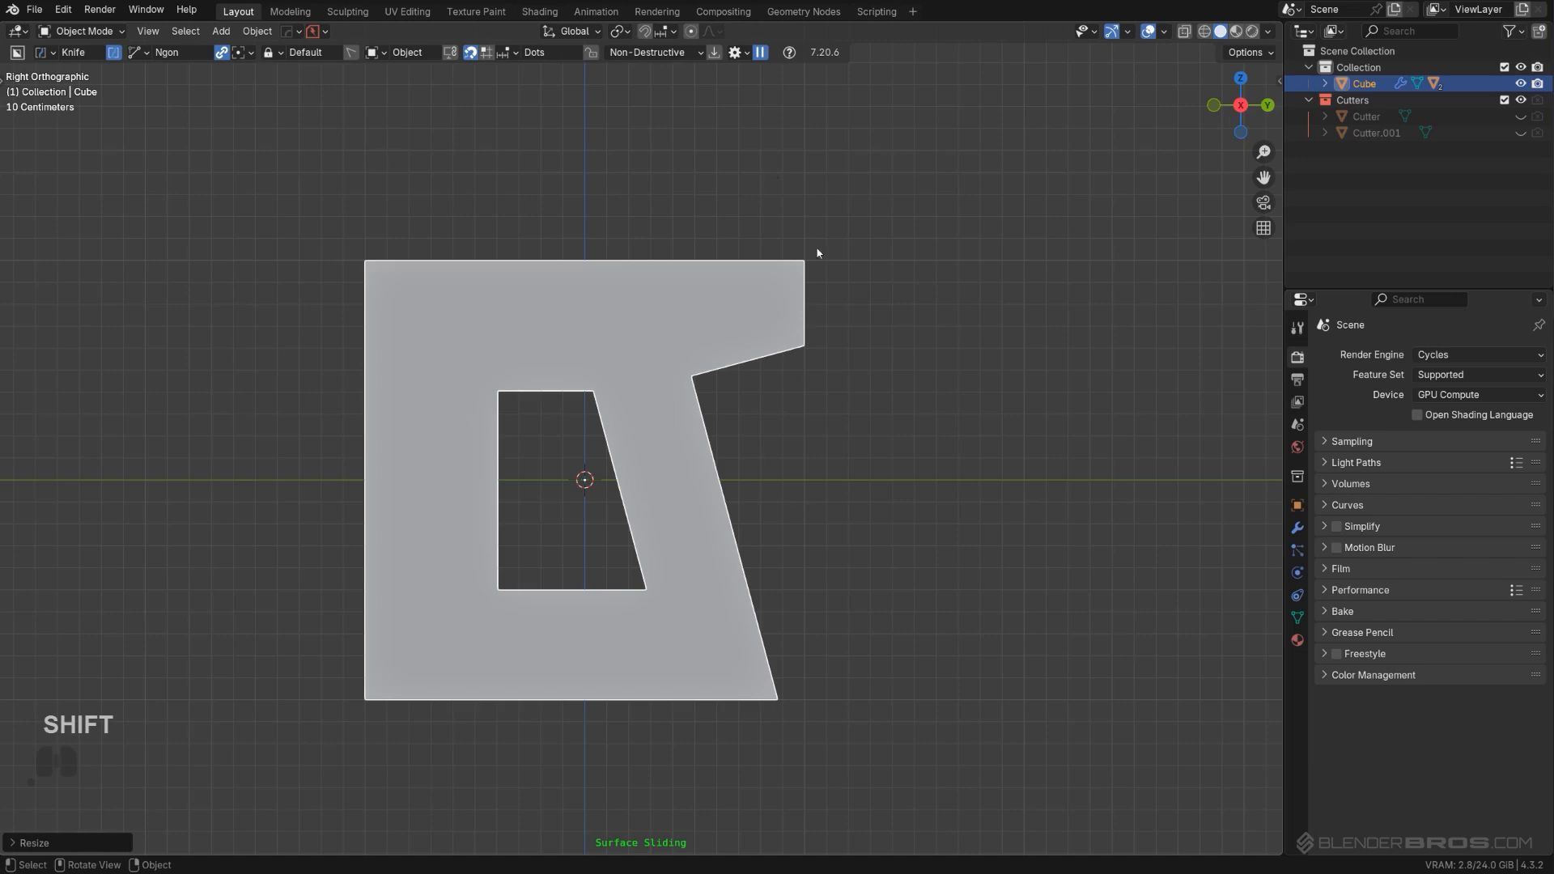
key(d)
click(791, 340)
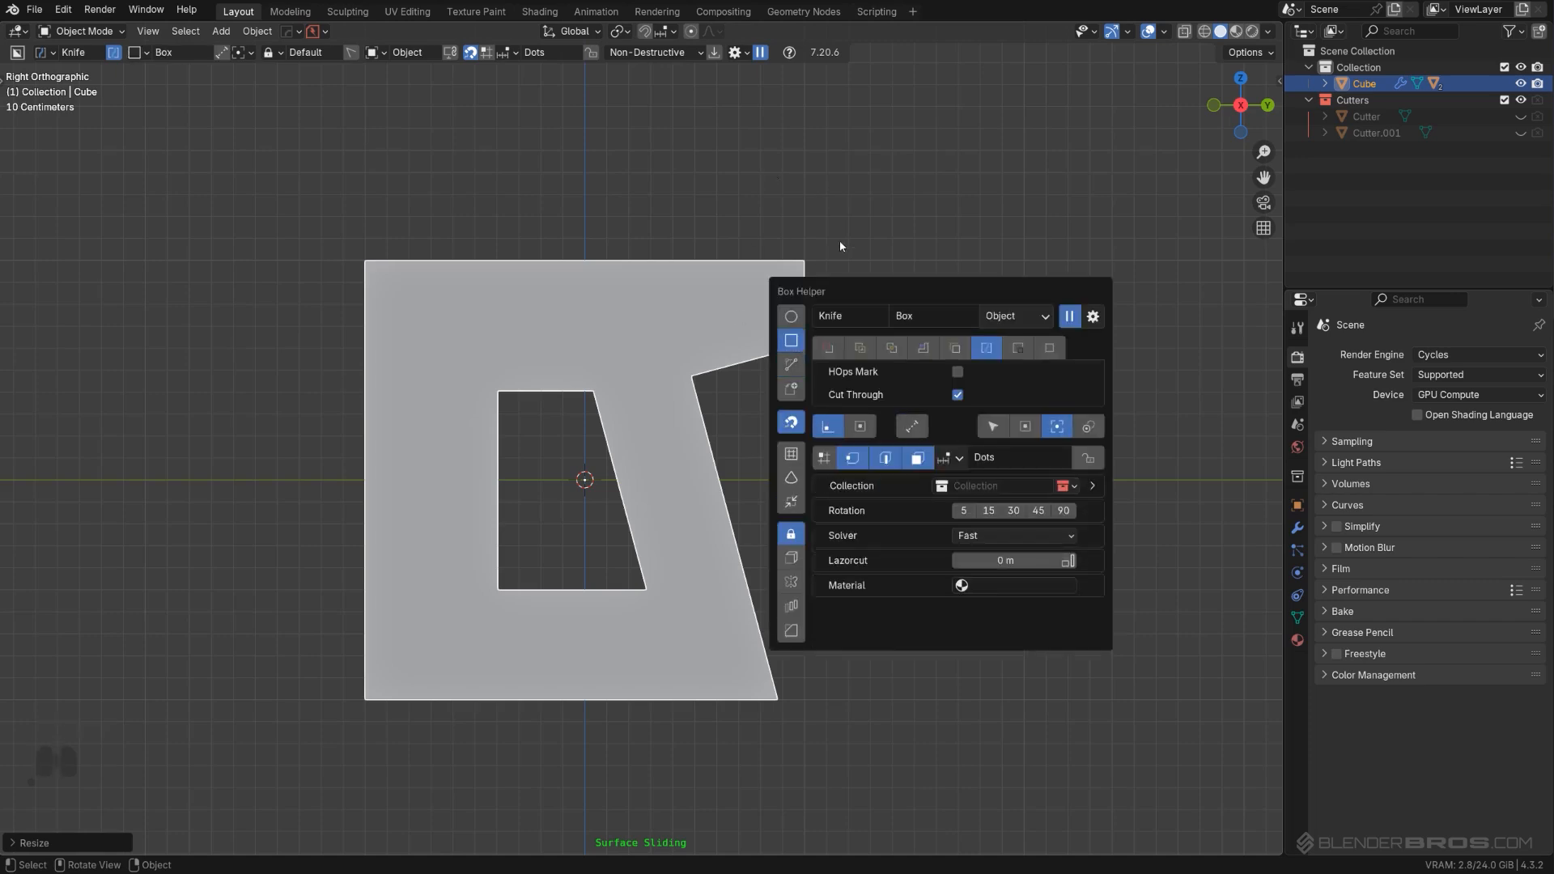
drag(771, 200, 846, 410)
right_click(795, 386)
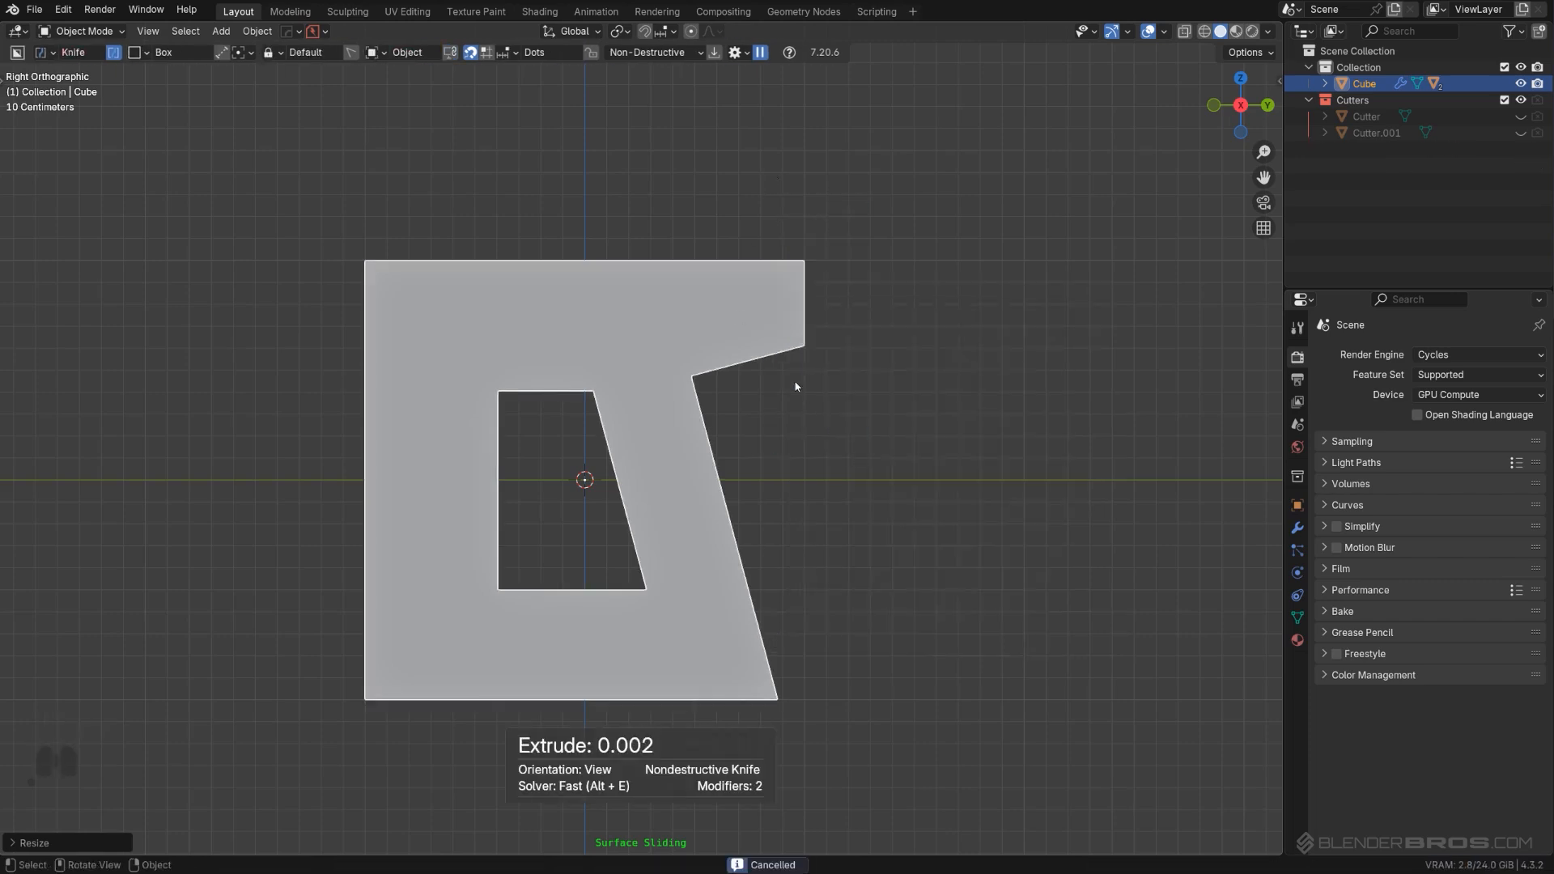
Step: Switch the cutter mode from Knife to Cut in the BoxCutter options
key(d)
click(852, 336)
Step: Try trimming the outer end of the upper overhang with a box cut about 0.566 by 0.915, and undo it
drag(769, 210, 895, 415)
key(space)
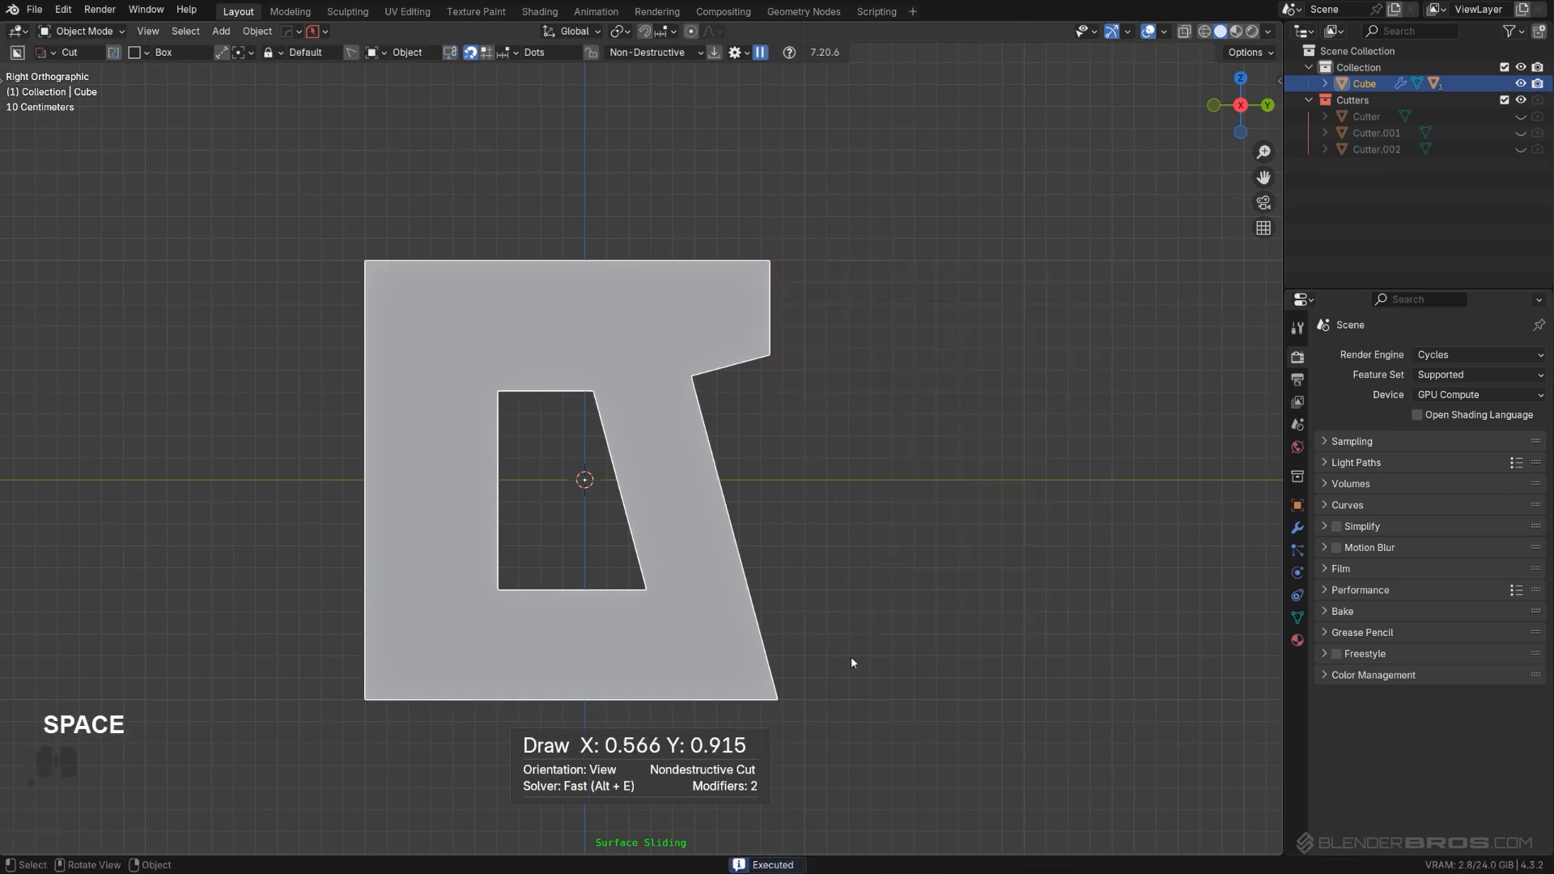
shift+middle_drag(839, 595, 913, 590)
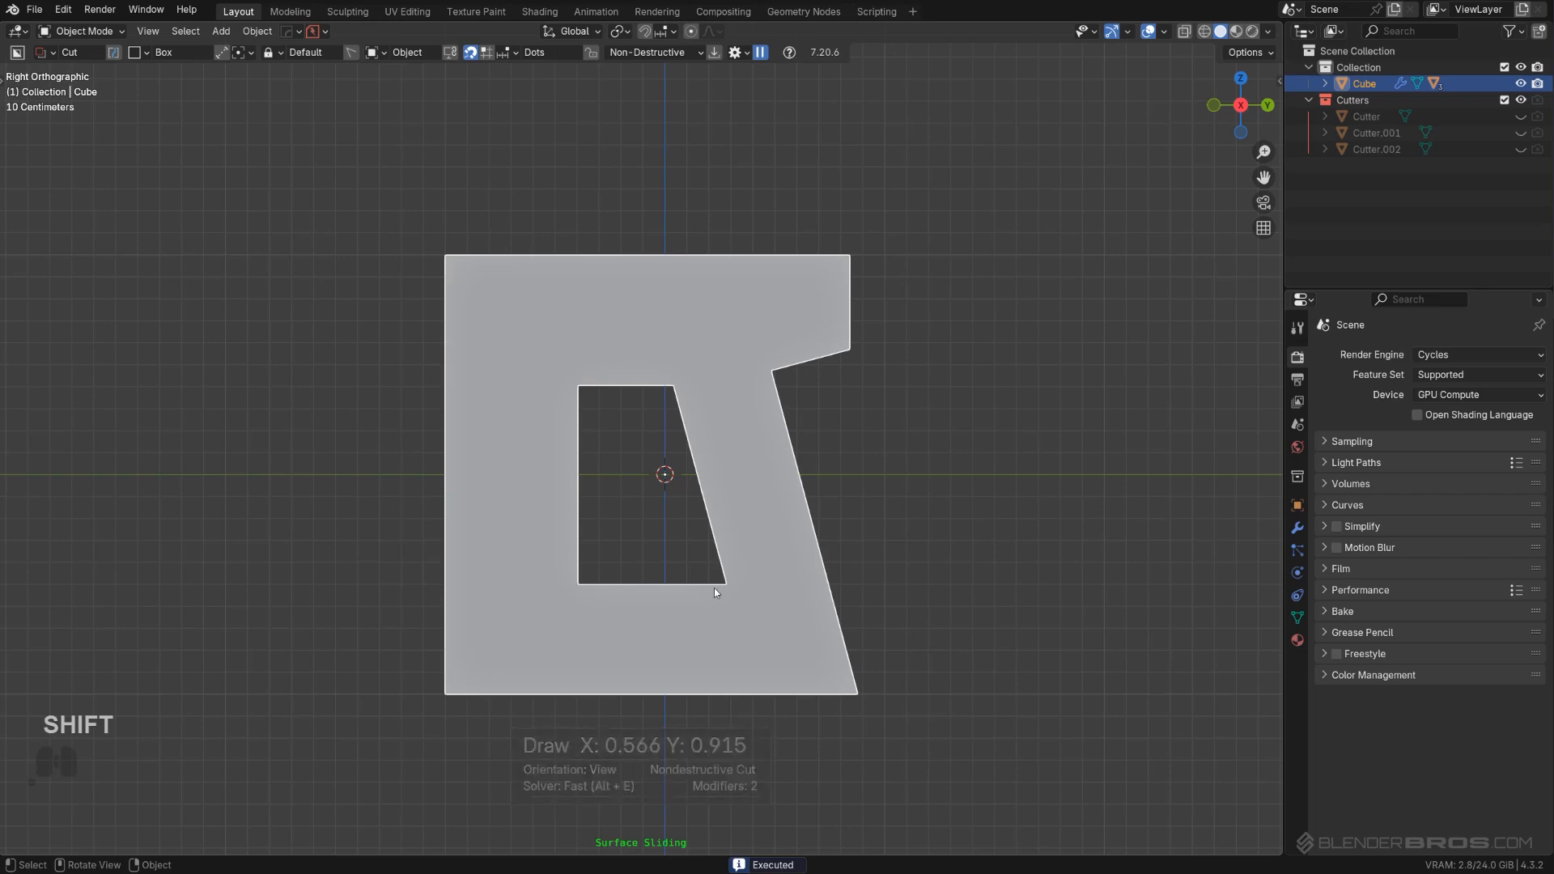
key(ctrl+z)
Step: Trim the overhang's outer end with a box cut about 1.014 by 2.652, nudge its cutter inward, hide it and reselect the block
drag(863, 195, 1085, 777)
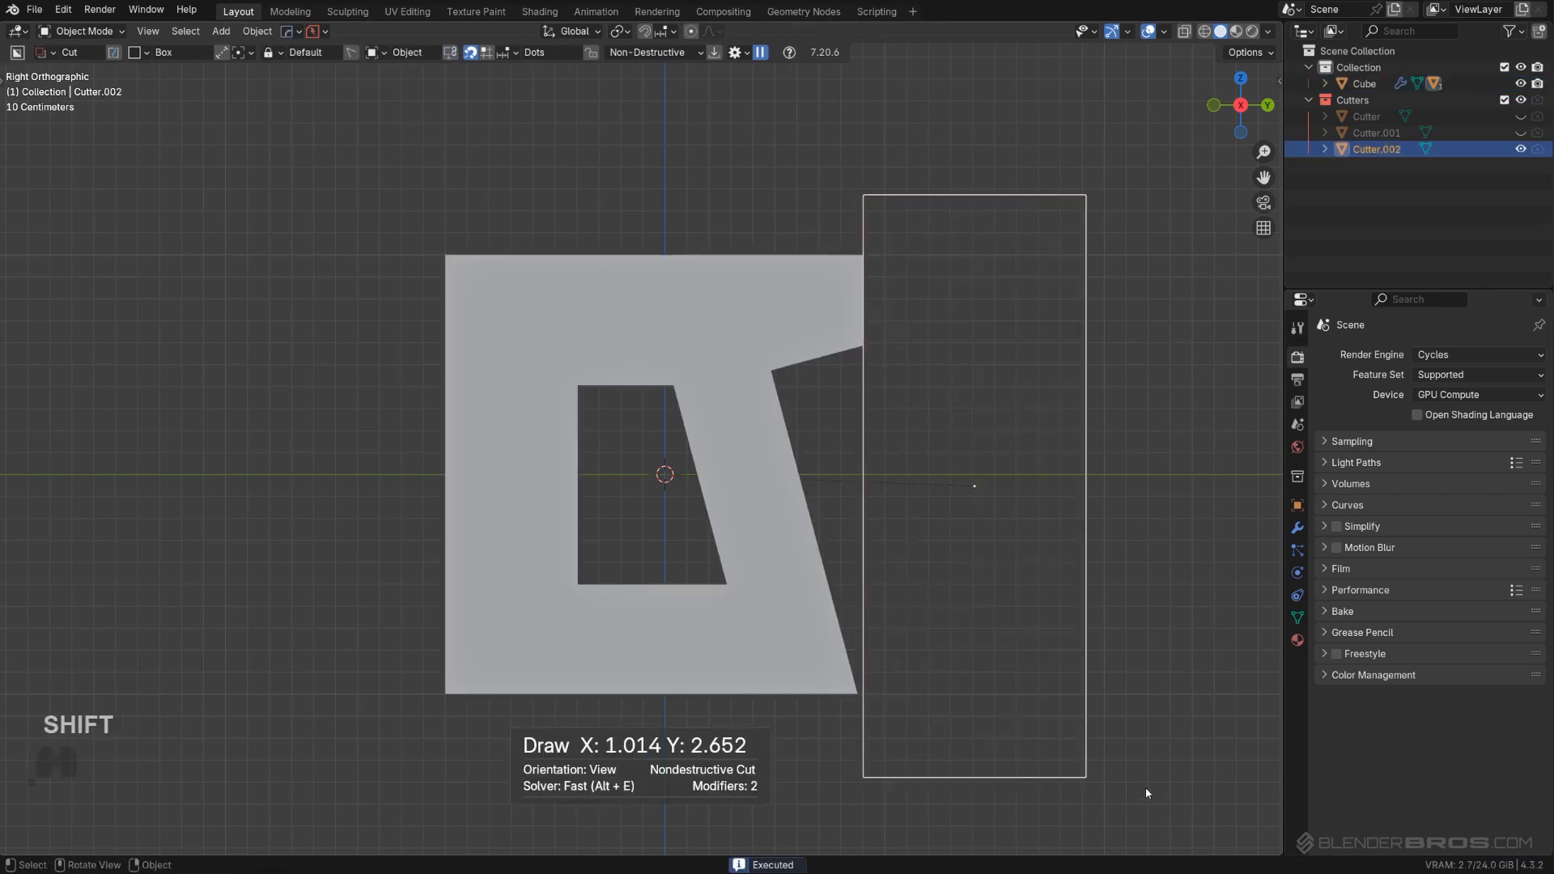
key(g)
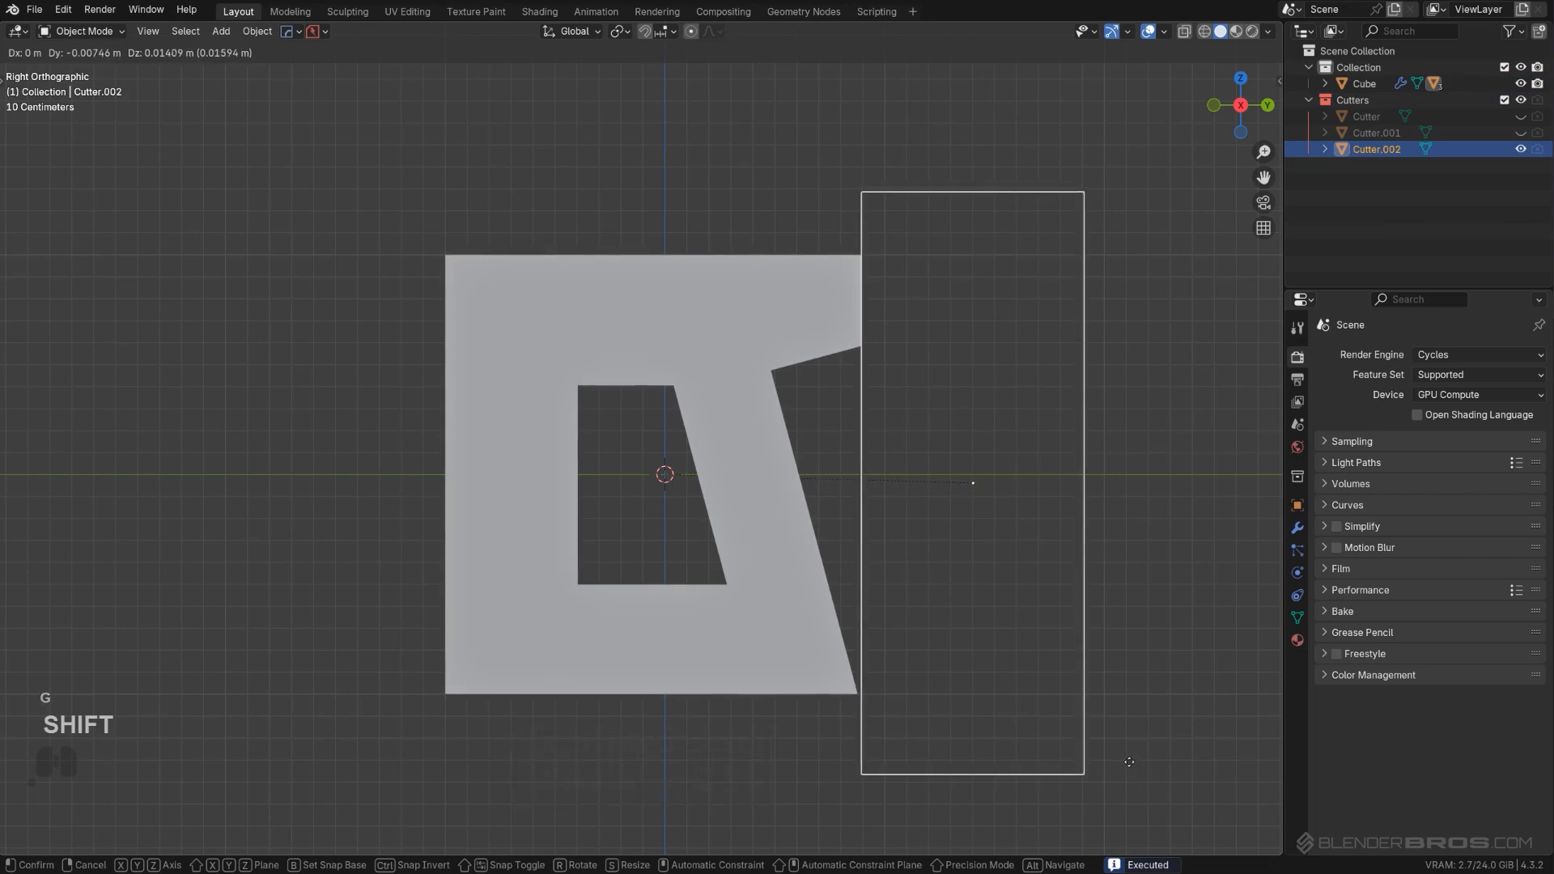
click(1129, 761)
key(shift+2)
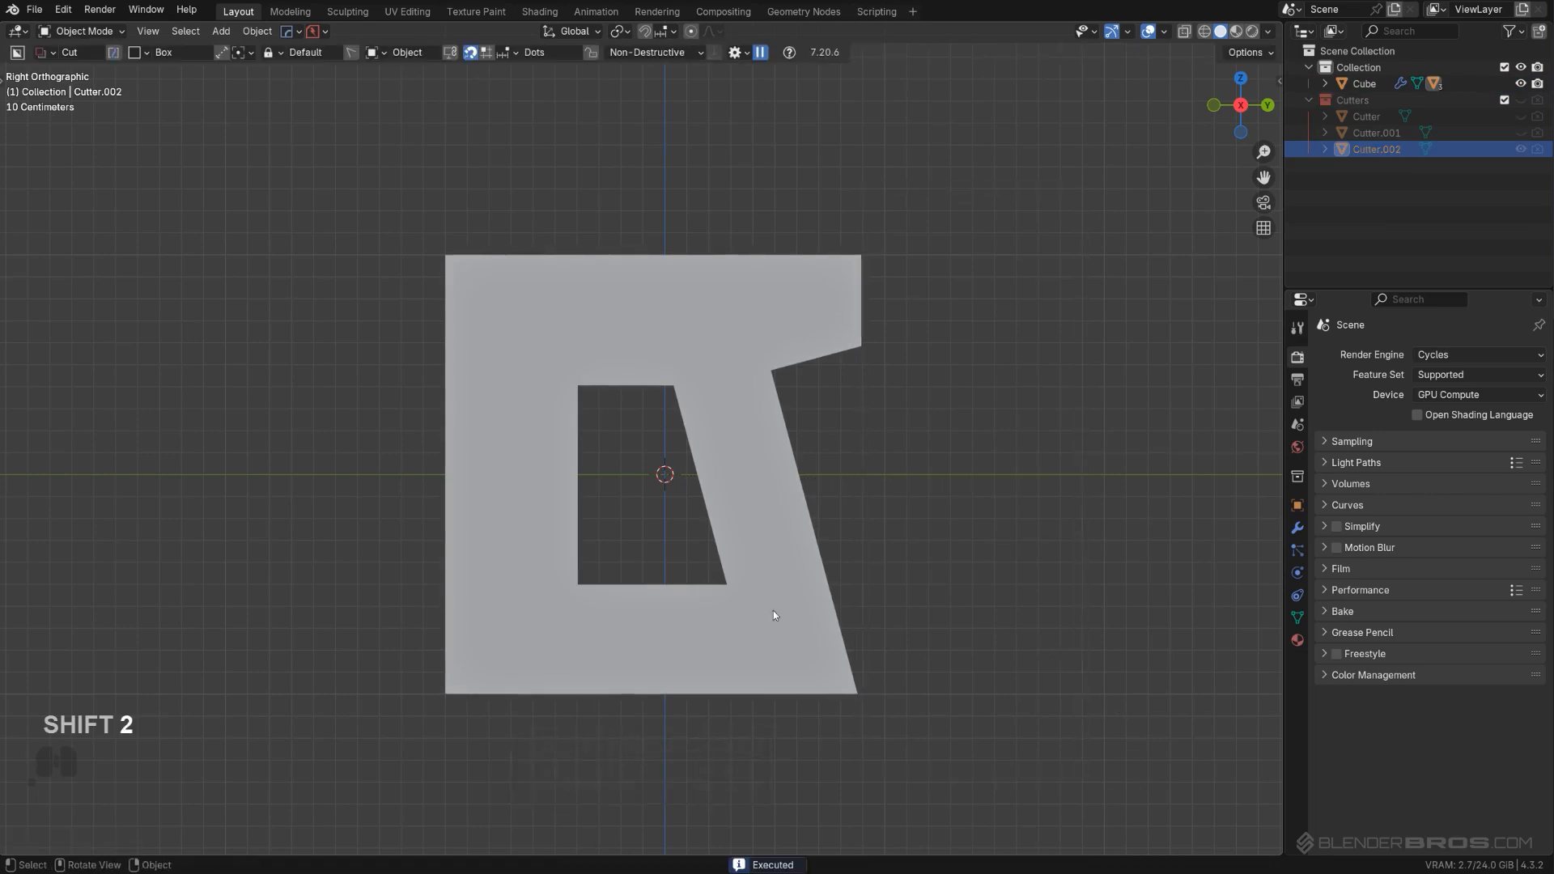
click(517, 469)
scroll(511, 490, up, 1)
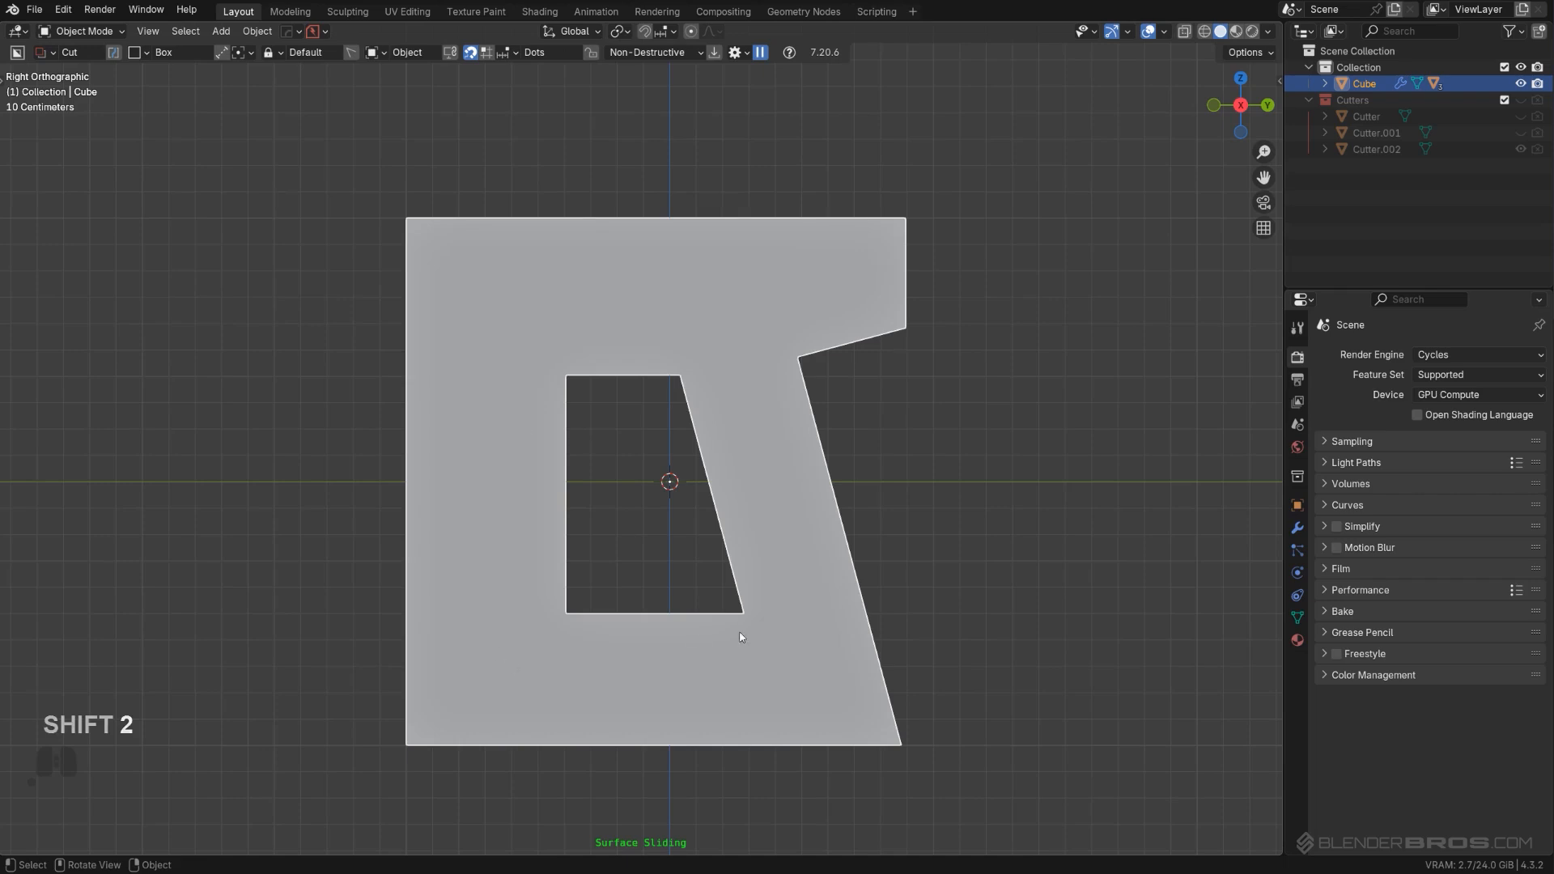
Step: Try trimming the block's bottom edge with a box cut about 2.593 by 0.932, and undo it
scroll(475, 704, down, 2)
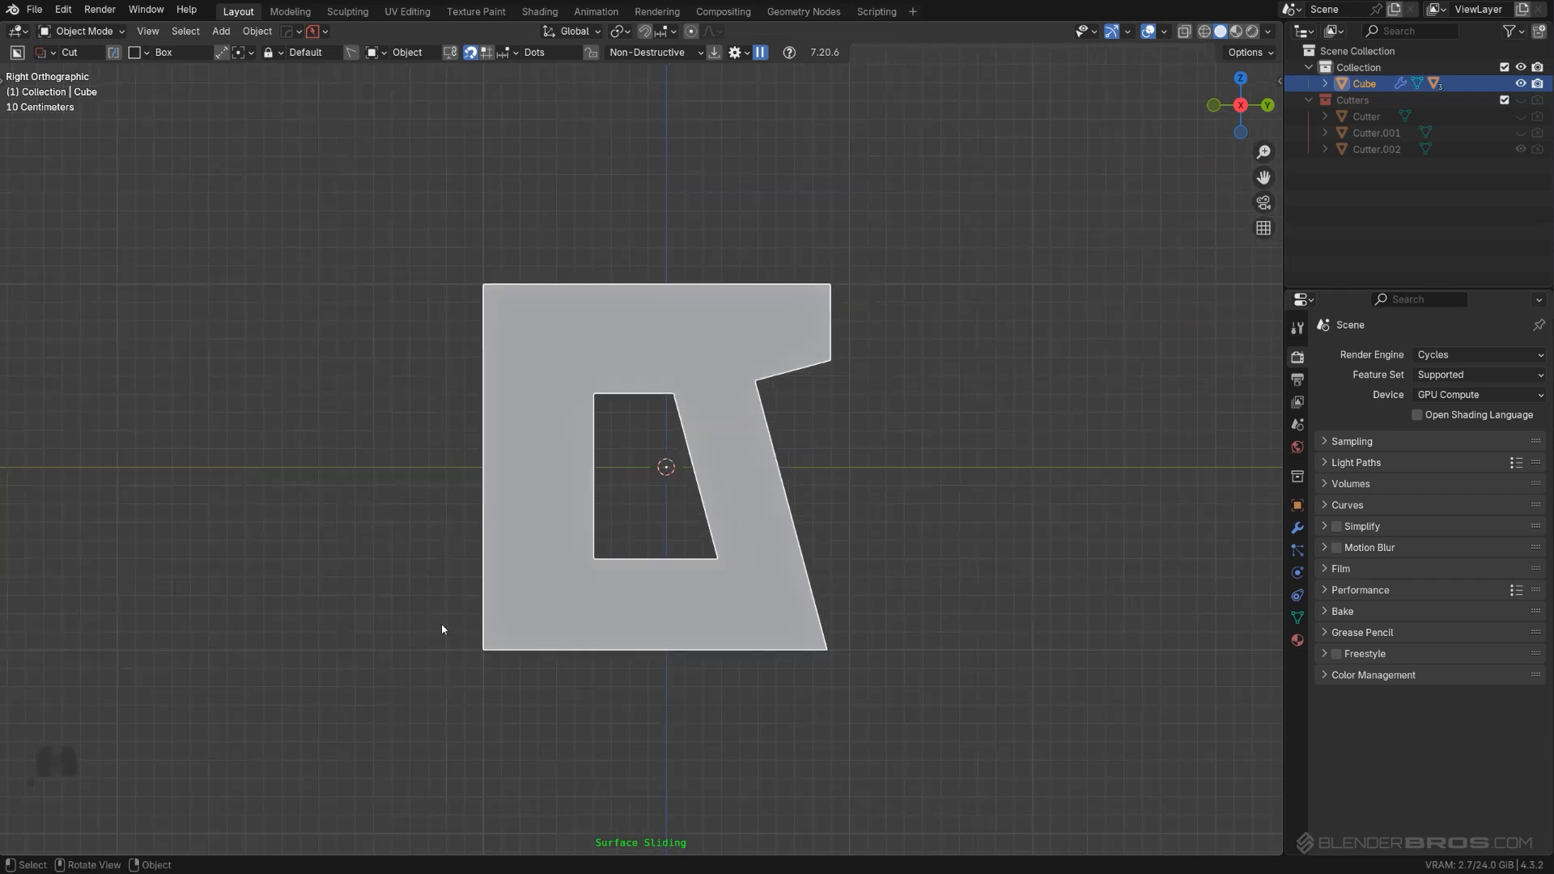
drag(440, 624, 921, 795)
key(space)
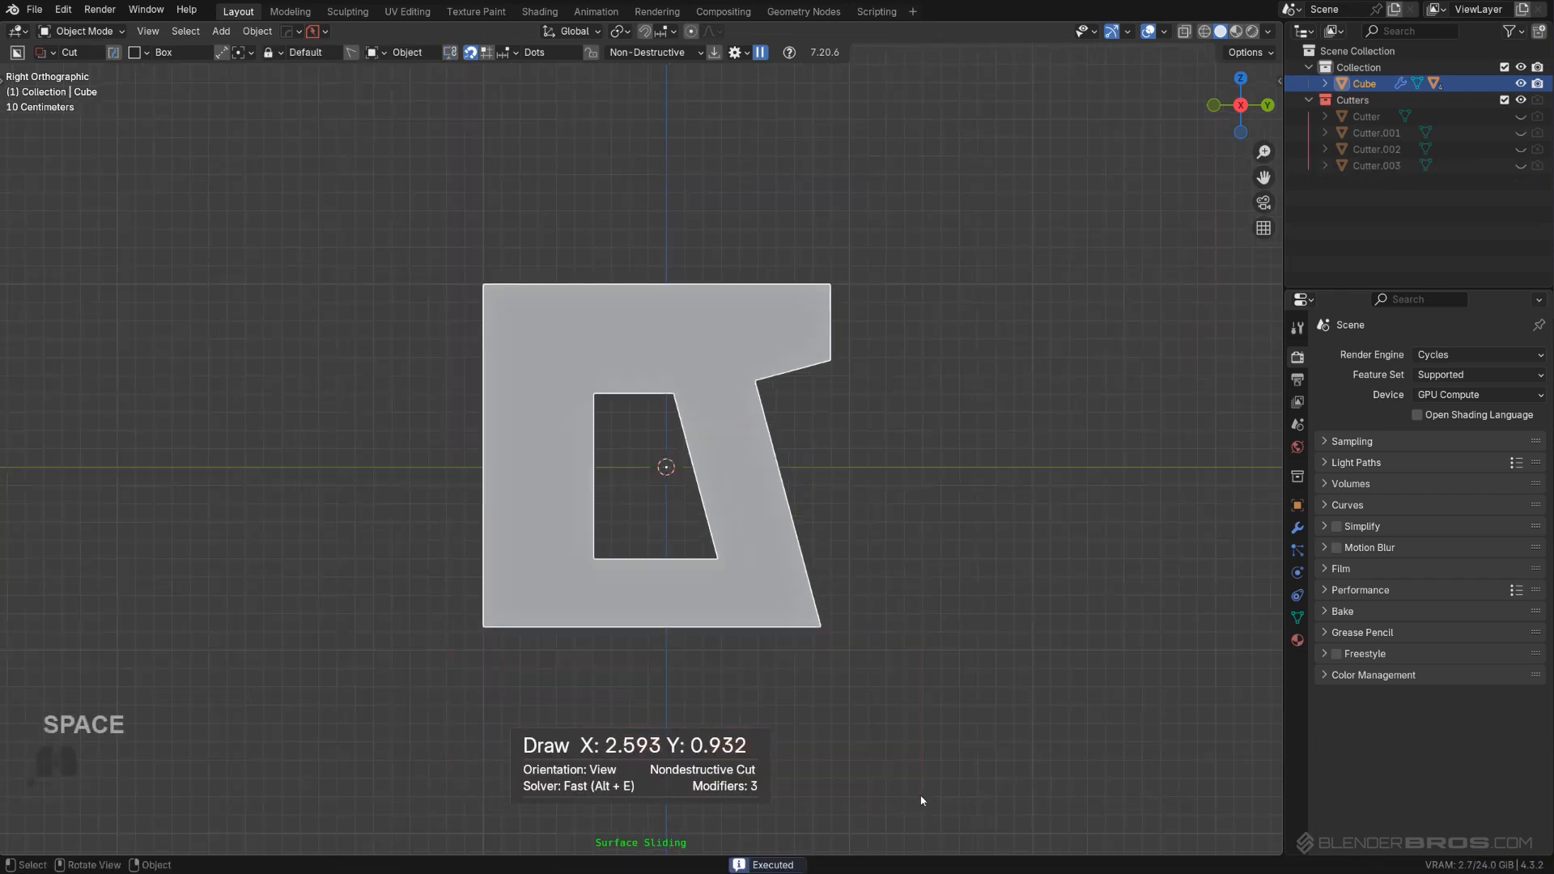
key(ctrl+z)
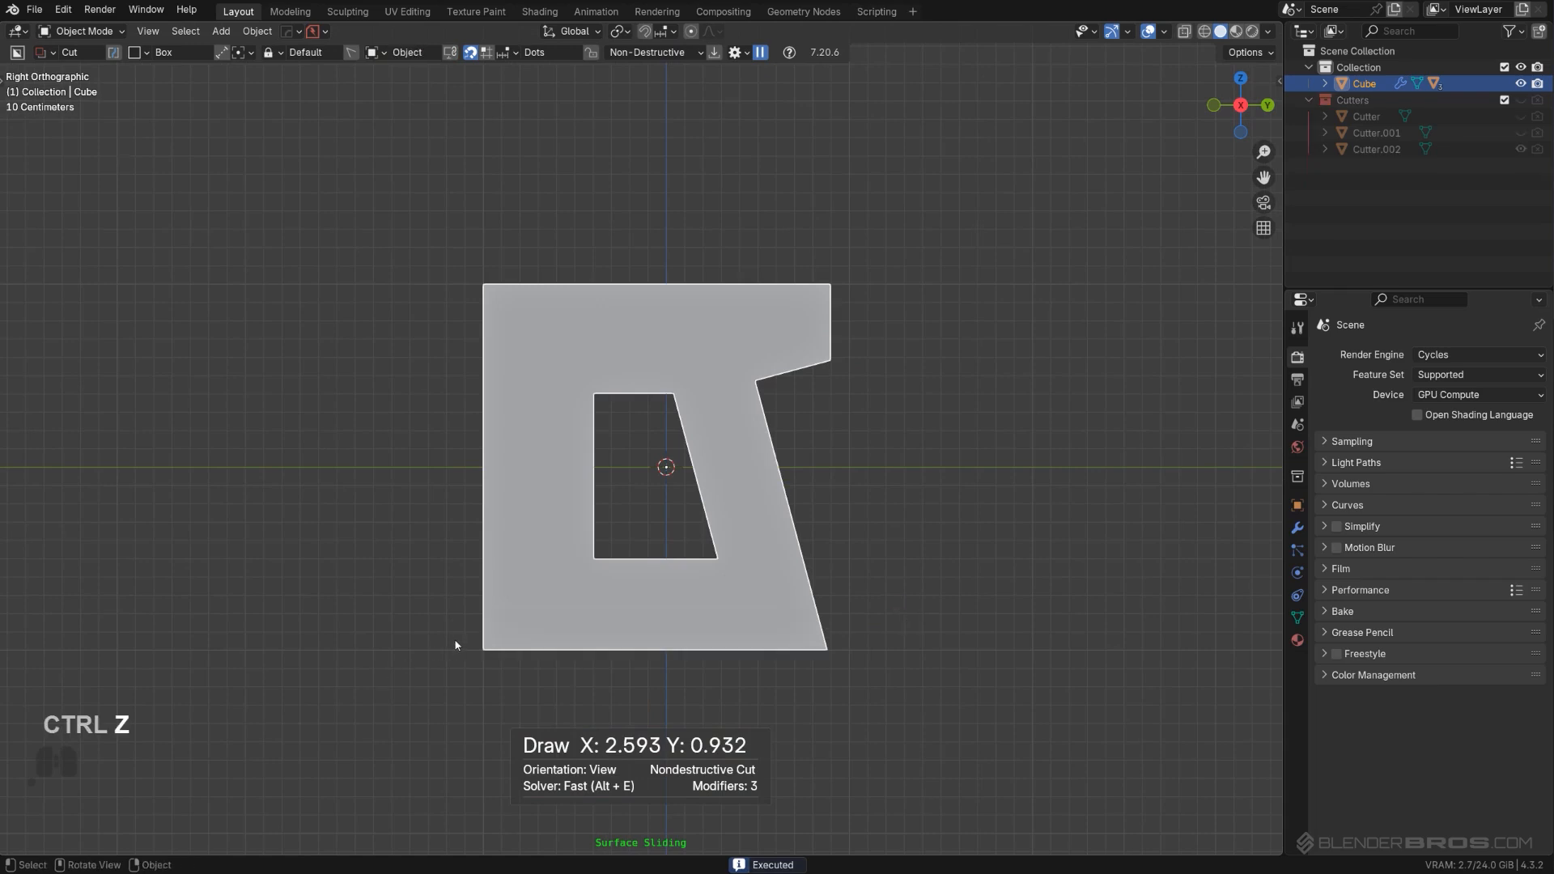
Step: Trim a thin strip off the block's bottom edge with a box cut about 3.057 by 0.988
drag(451, 645, 1017, 824)
key(space)
scroll(881, 645, up, 3)
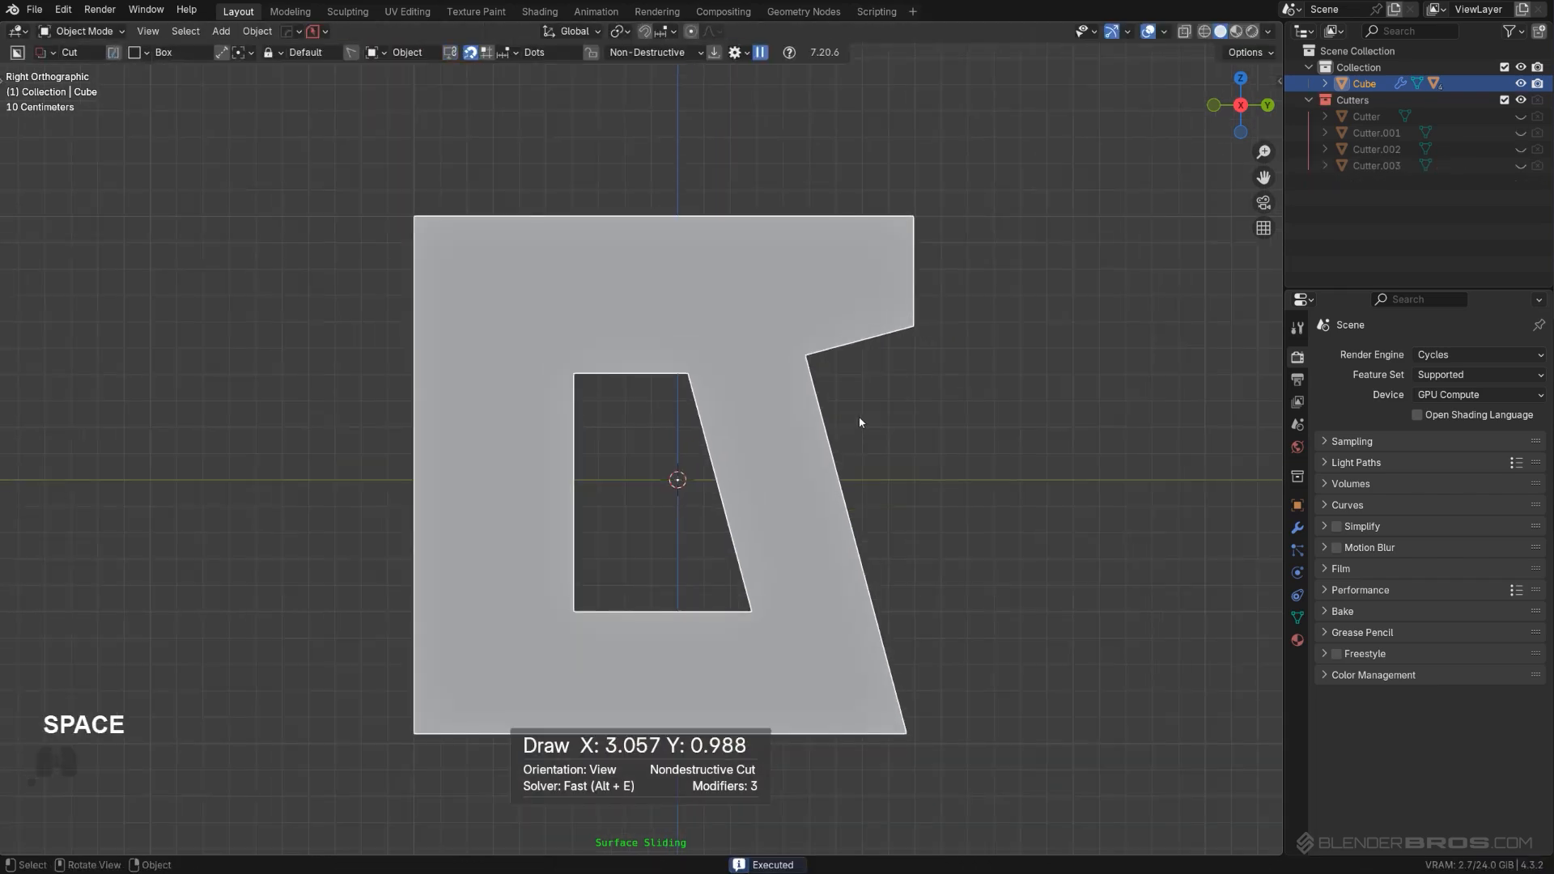
Step: Apply the block's boolean cuts with HardOps and enter Edit Mode
key(q)
ctrl+click(837, 402)
key(Tab)
Step: Bevel the two corner edges at the opening's straight vertical side with 3 segments, redoing the bevel once to adjust its width
middle_drag(832, 393, 614, 389)
shift+click(575, 636)
key(ctrl+b)
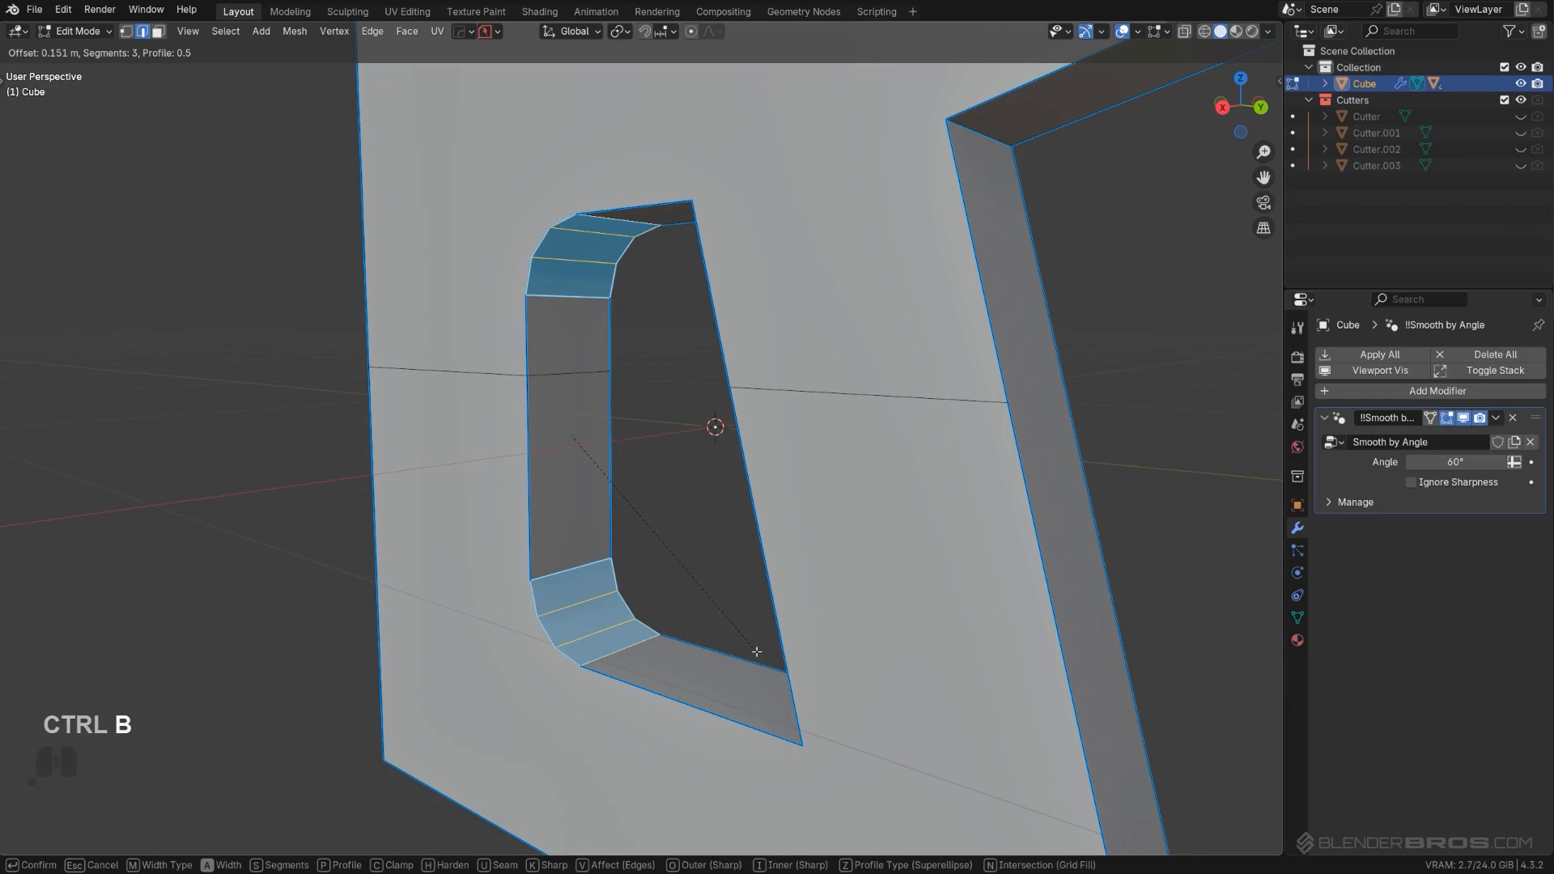
scroll(756, 652, up, 1)
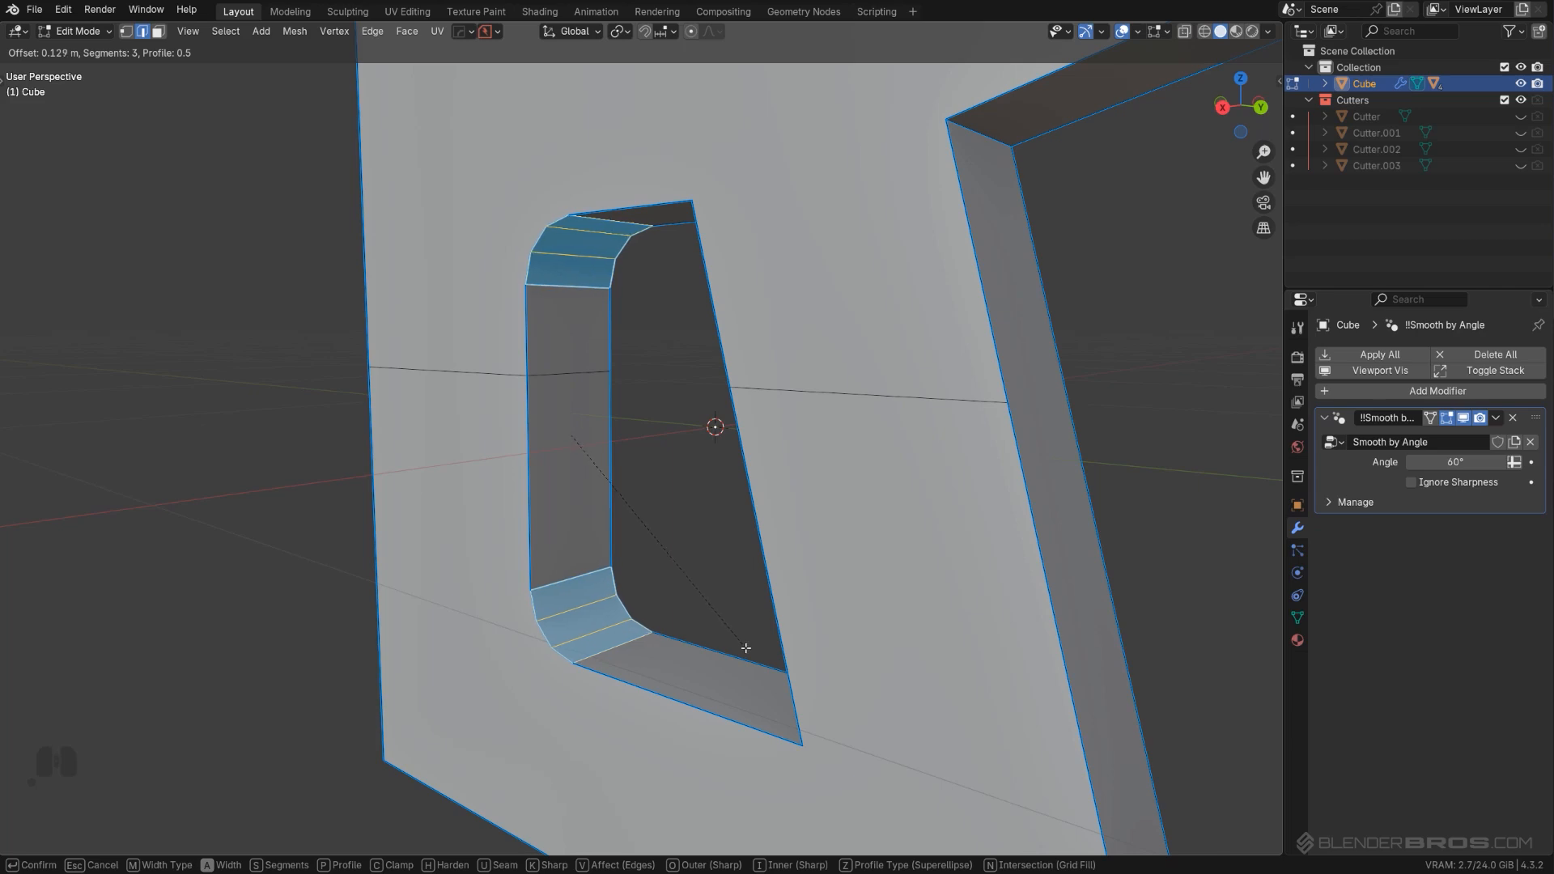
click(745, 648)
middle_drag(747, 646, 738, 581)
key(ctrl+z)
key(ctrl+b)
click(813, 558)
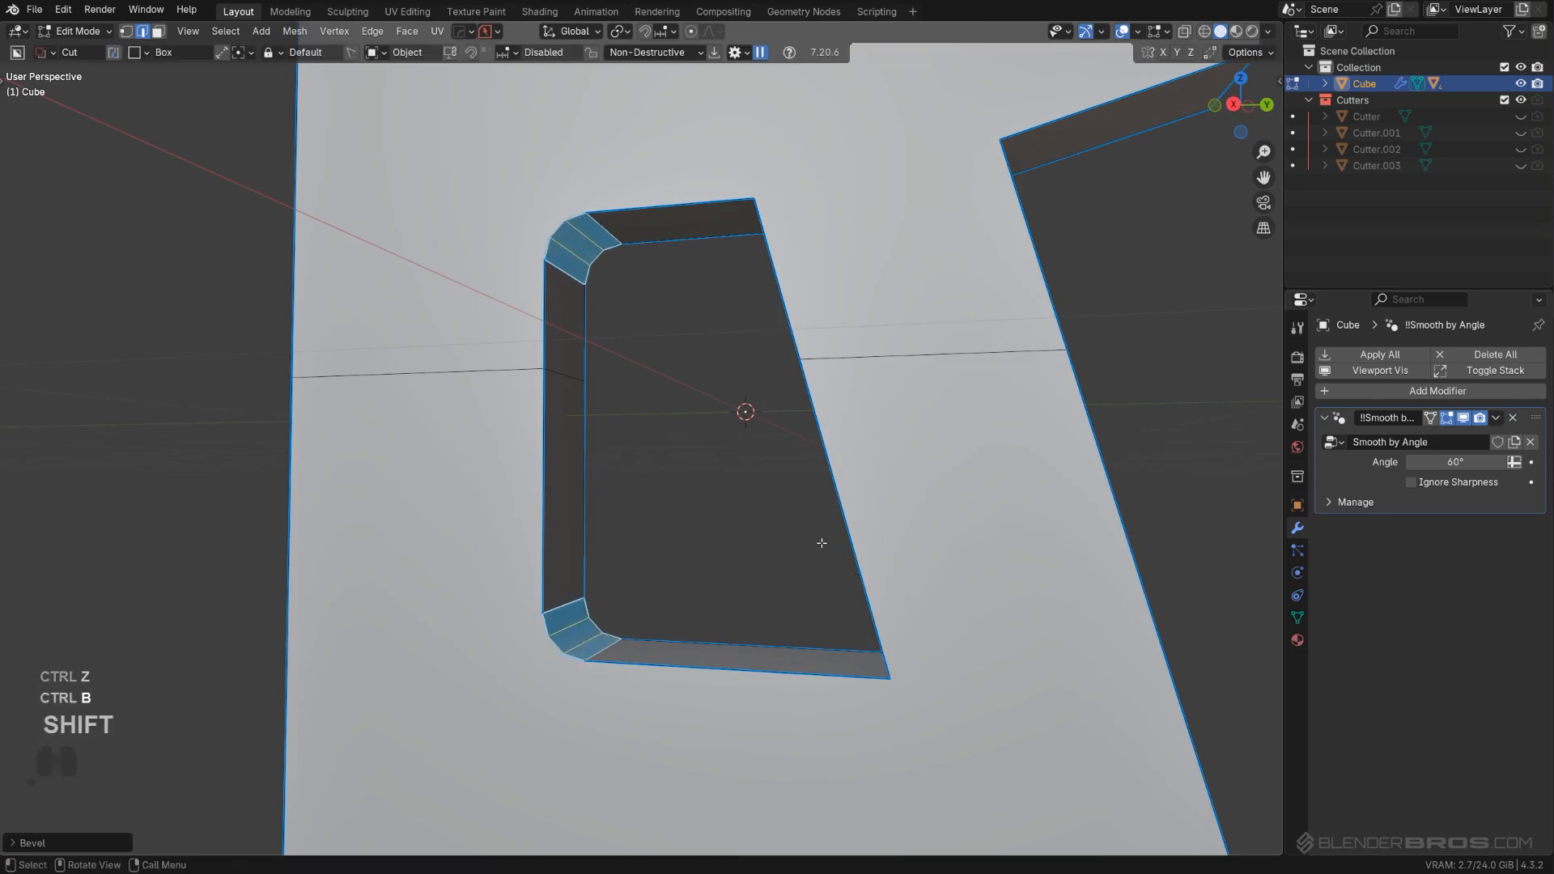
Step: Toggle the sharp mark on the corner edge atop the opening's slanted side and bevel it with 3 segments, redoing the bevel in side view
middle_drag(818, 541, 739, 220)
click(758, 249)
key(q)
key(ctrl+b)
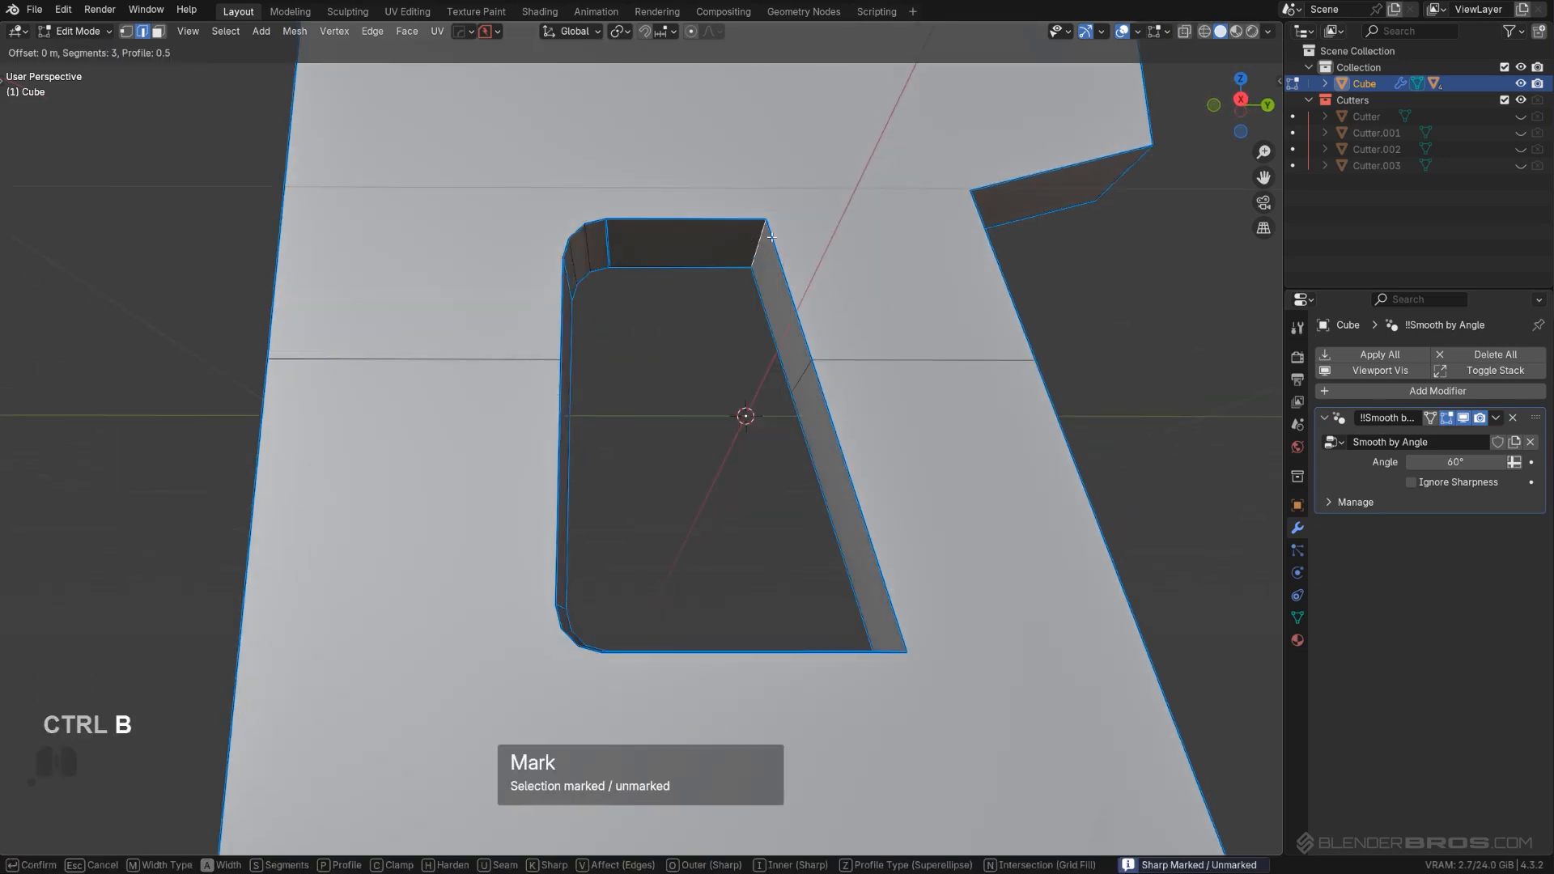
click(825, 260)
alt+middle_drag(824, 261, 745, 271)
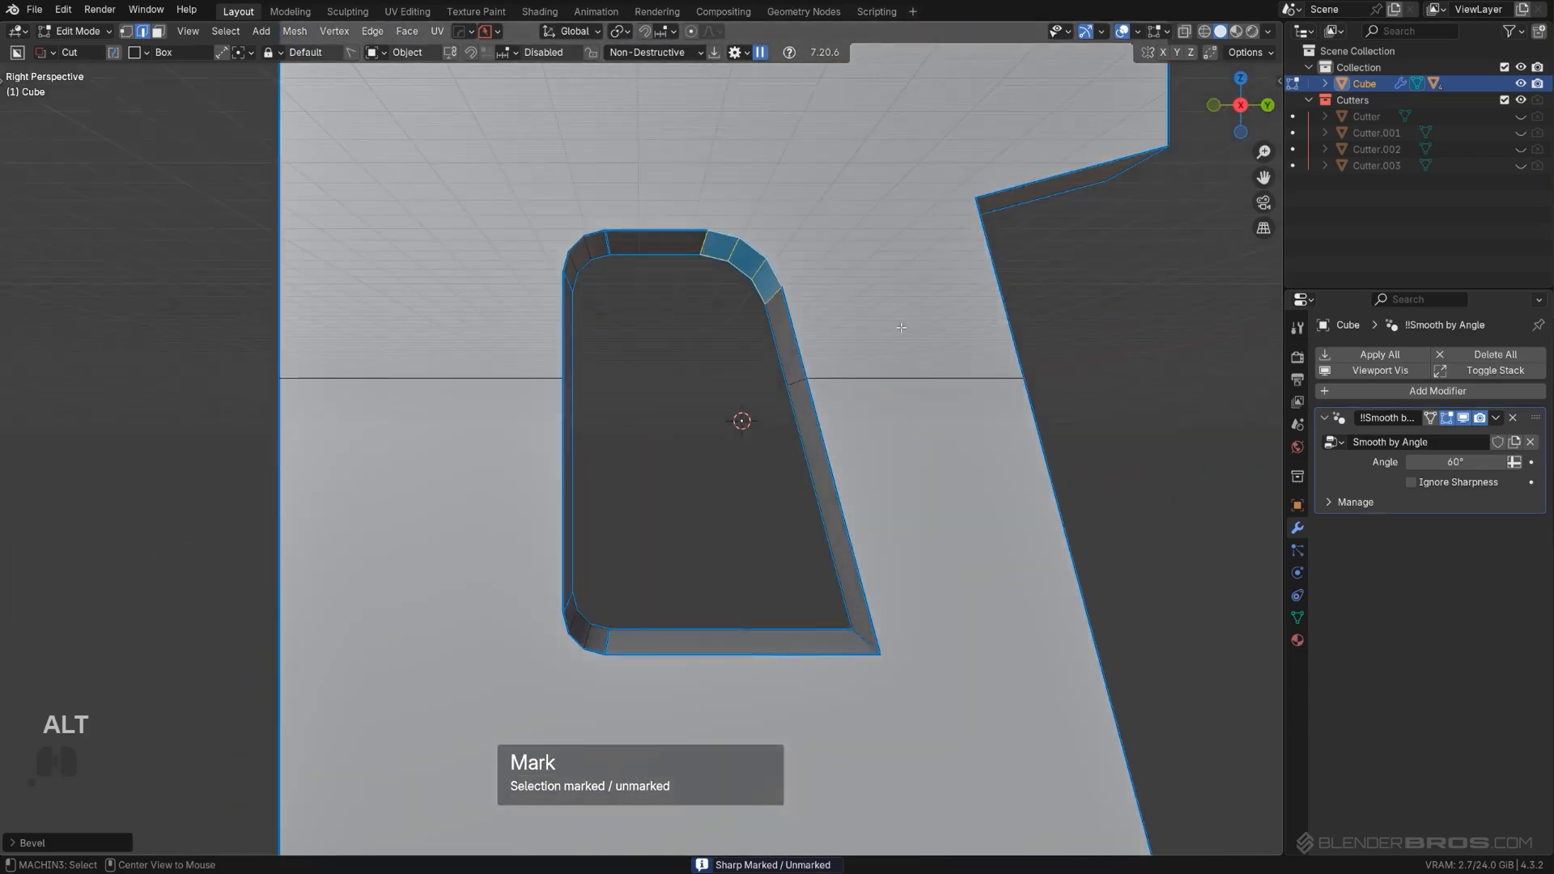
key(KP_5)
key(ctrl+z)
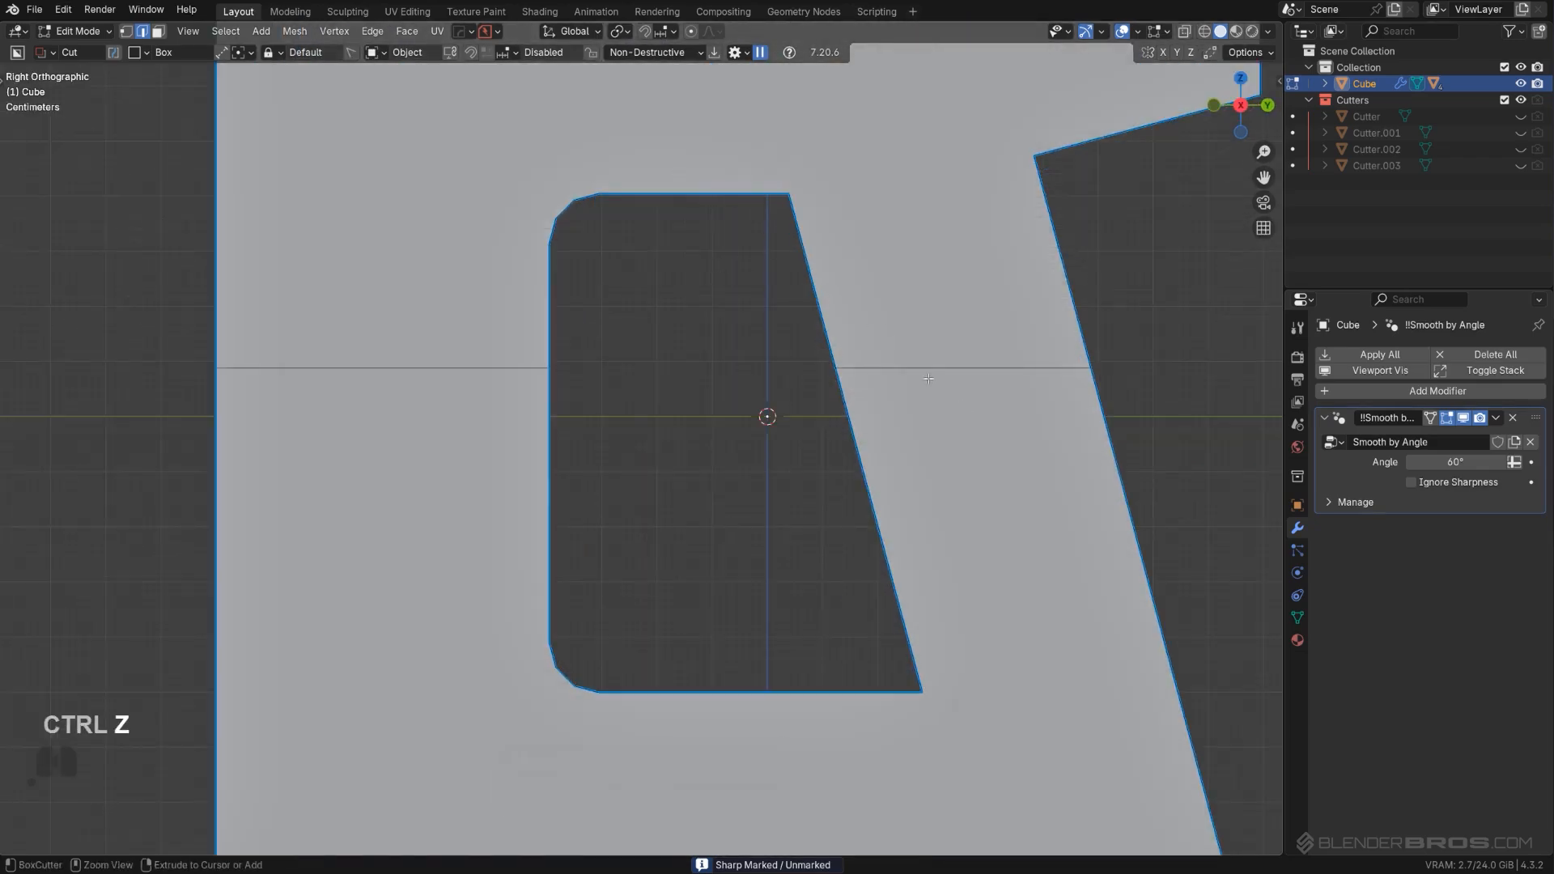
key(ctrl+b)
click(172, 677)
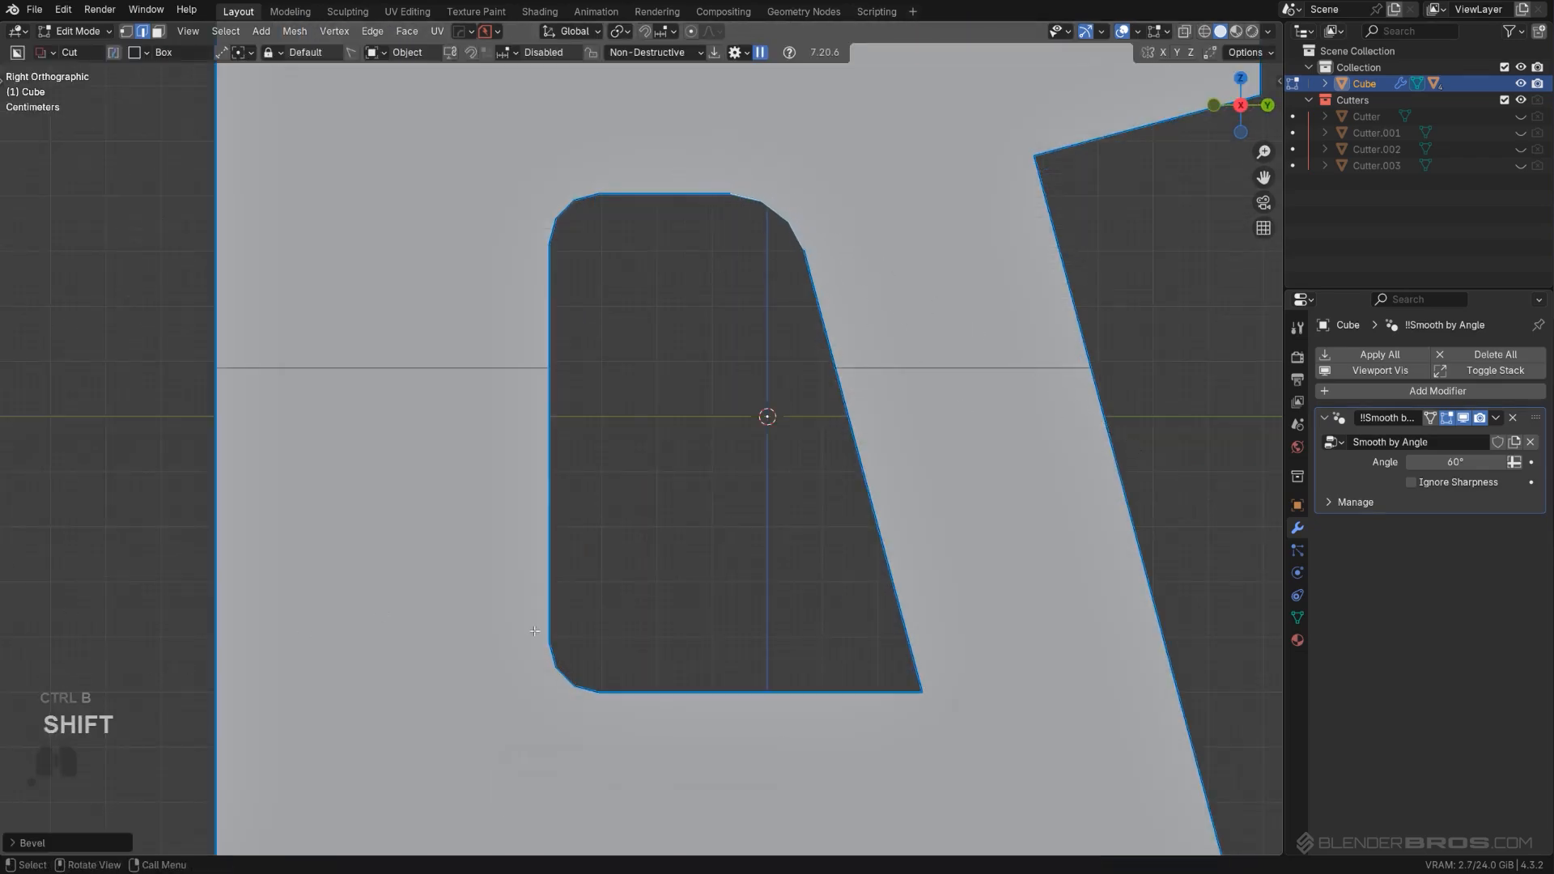
Step: Bevel the lower corner edge of the opening's slanted side with 4 segments, redoing it in side view to match the other corners
middle_drag(171, 677, 955, 607)
key(ctrl+b)
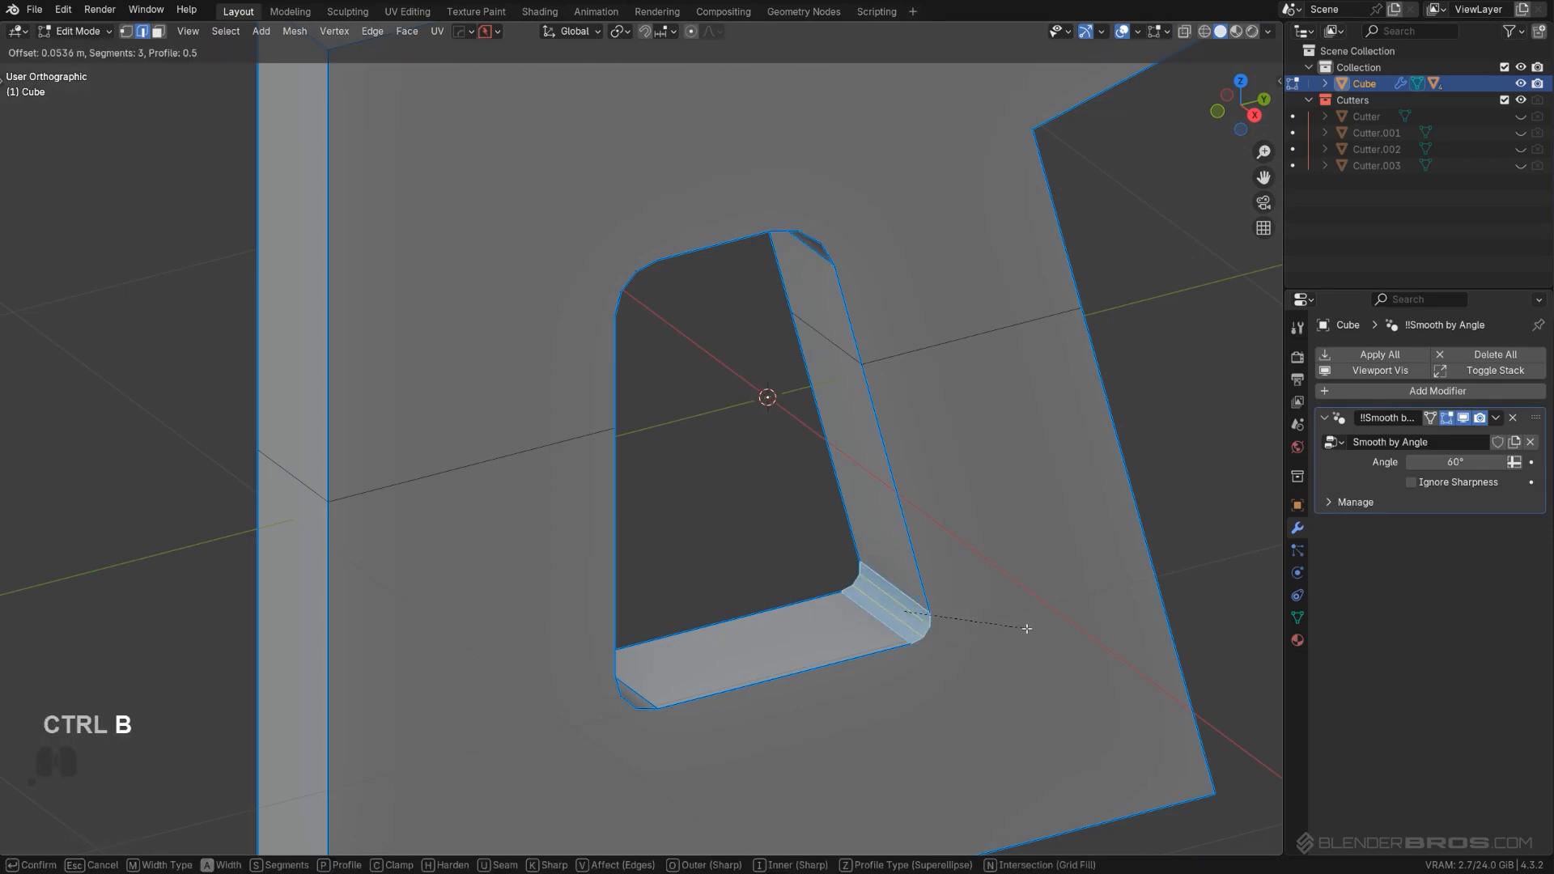
click(1085, 639)
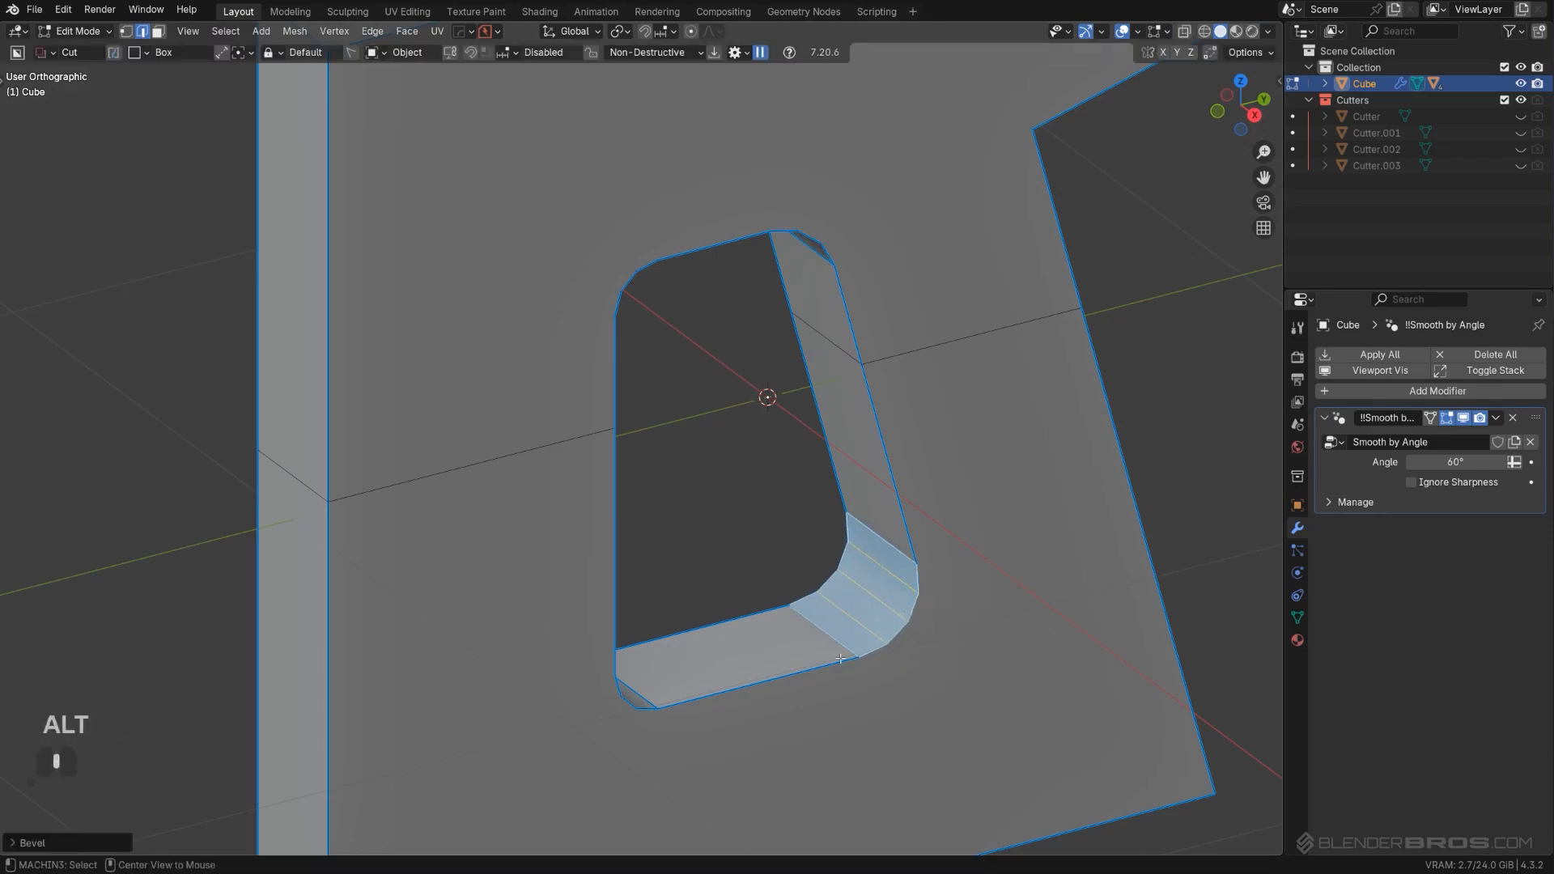
alt+middle_drag(1085, 640, 971, 526)
key(ctrl+z)
key(ctrl+b)
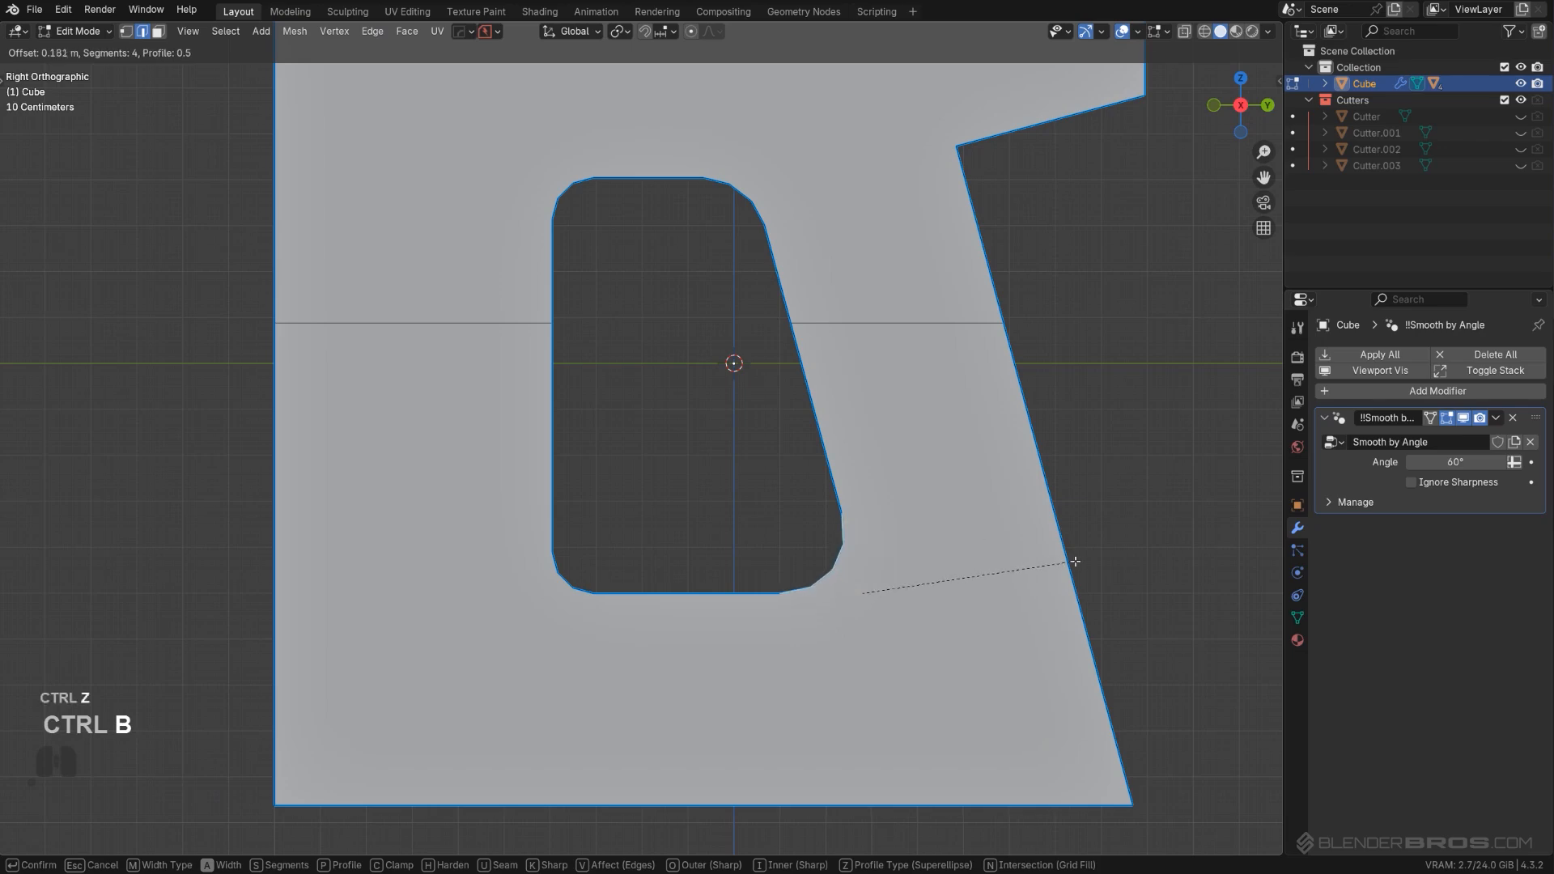
click(980, 594)
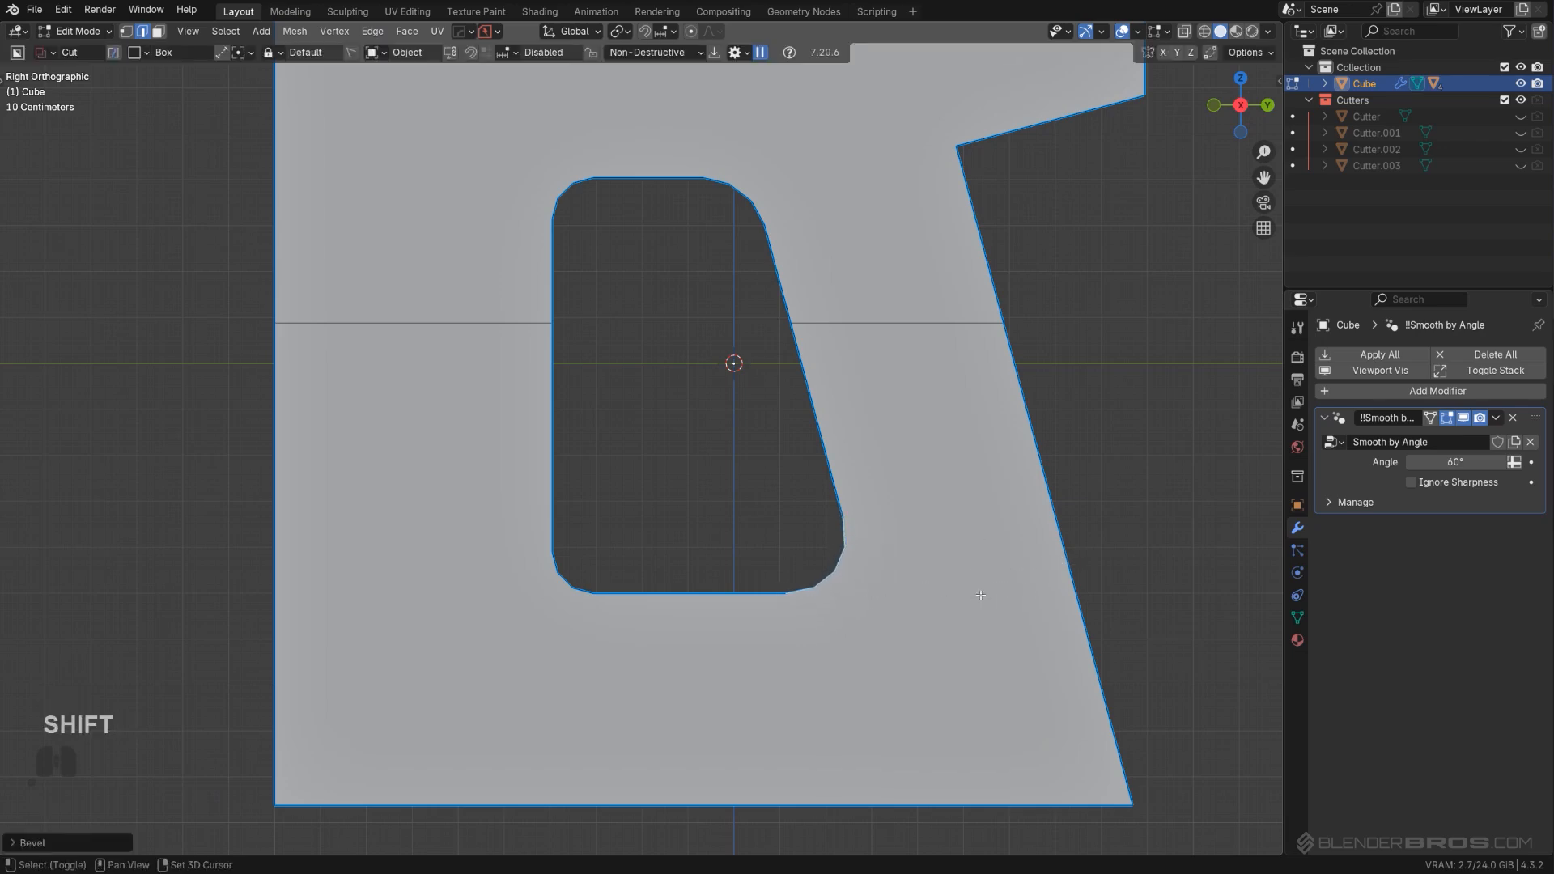
Step: Select the full edge loop around the opening's front rim with MESHmachine's Select, using Always Loop Select
key(Tab)
middle_drag(920, 294, 864, 303)
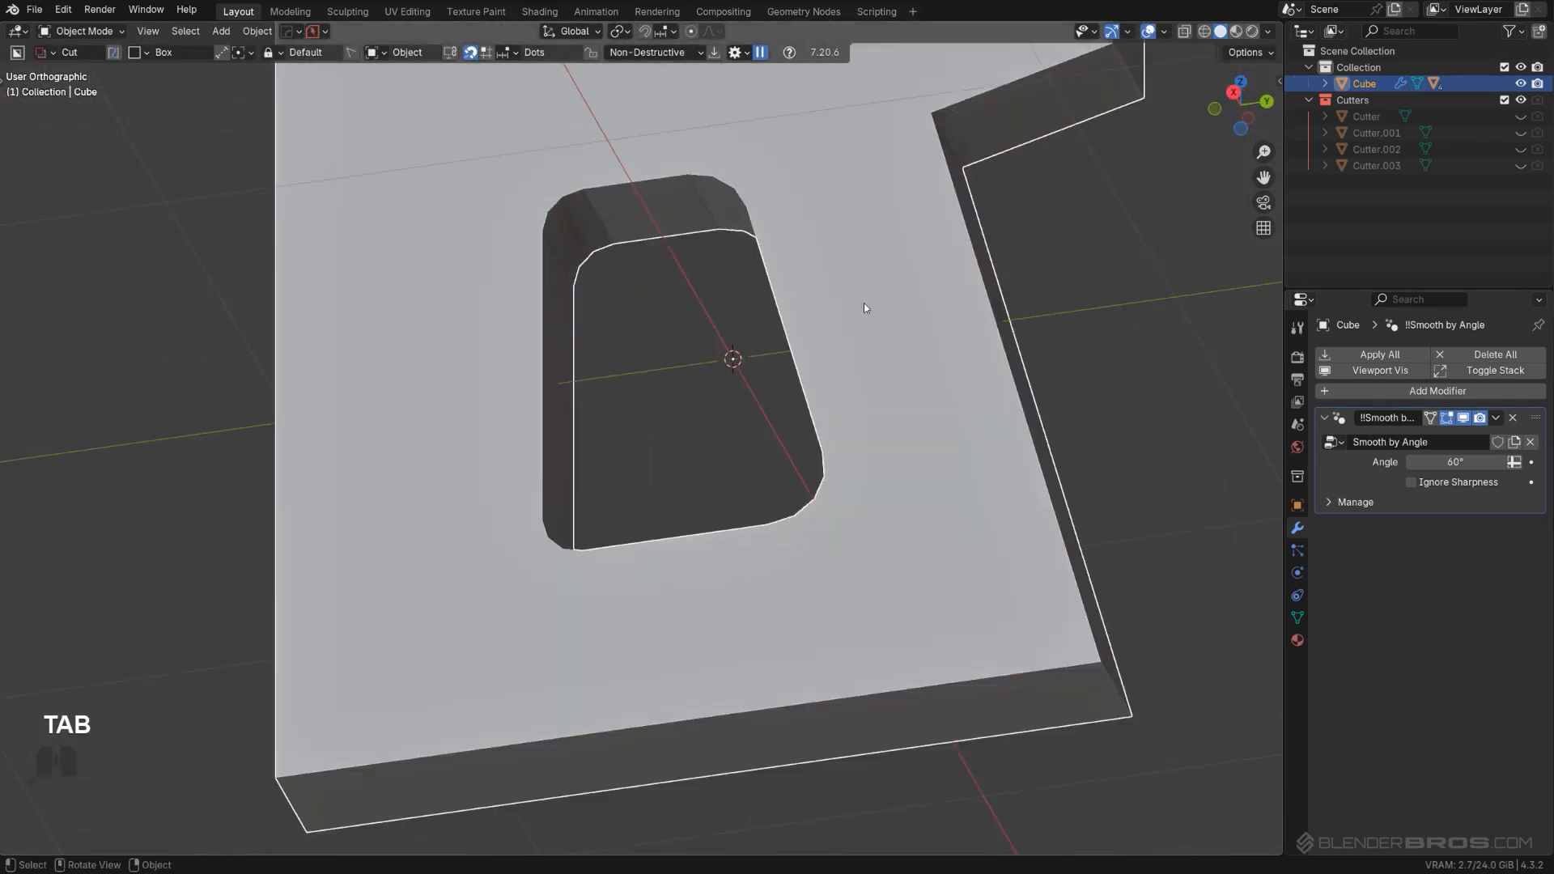
scroll(858, 303, up, 2)
shift+middle_drag(762, 301, 774, 428)
middle_drag(725, 320, 738, 350)
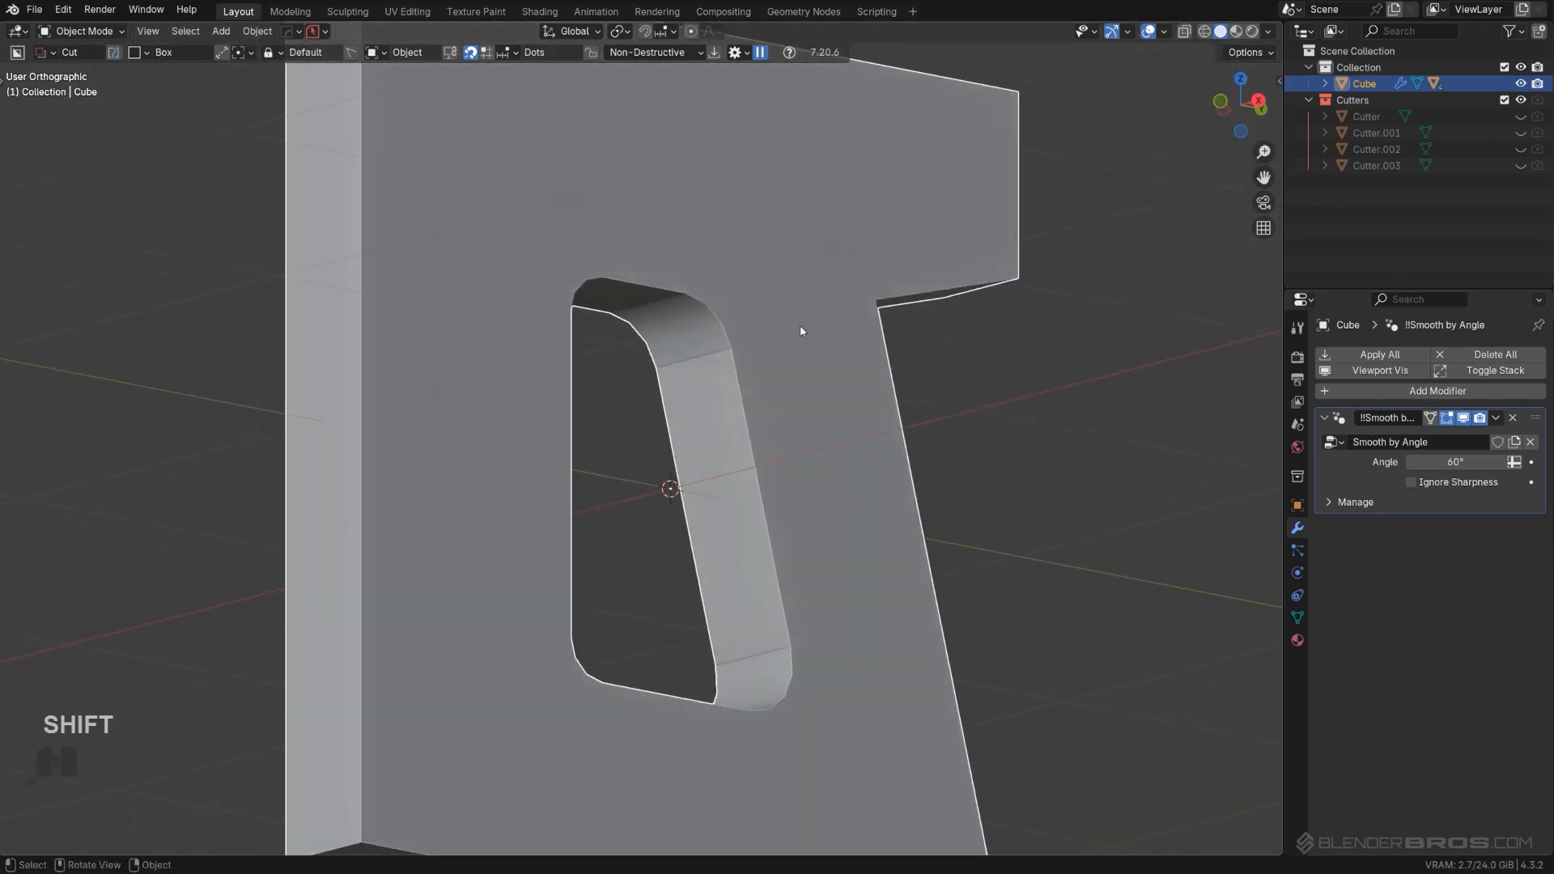
key(Tab)
click(752, 433)
alt+click(757, 437)
scroll(764, 438, up, 1)
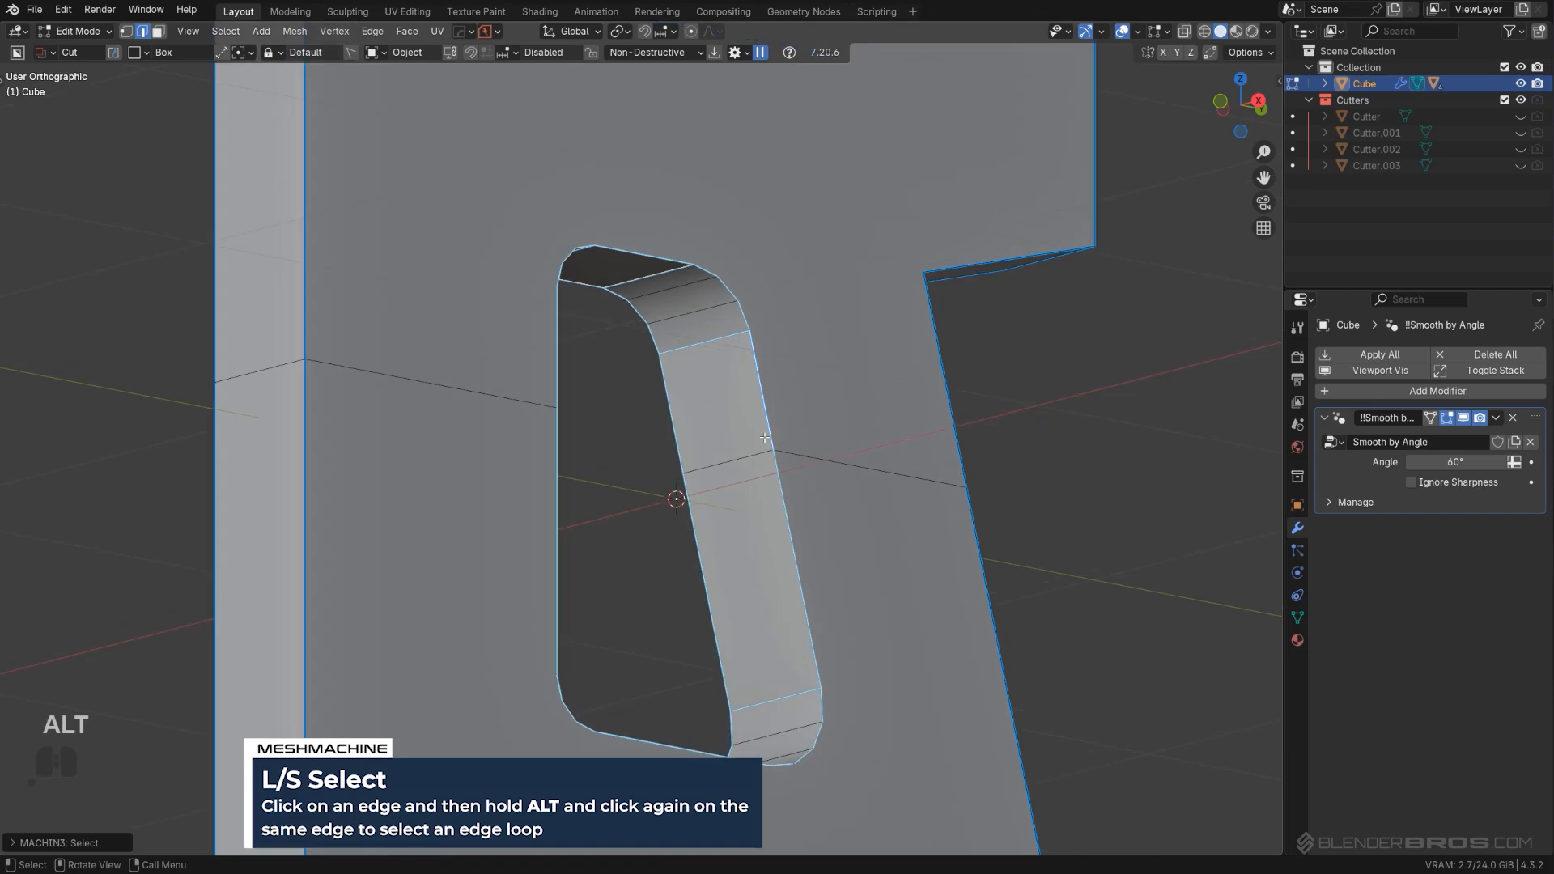
click(34, 848)
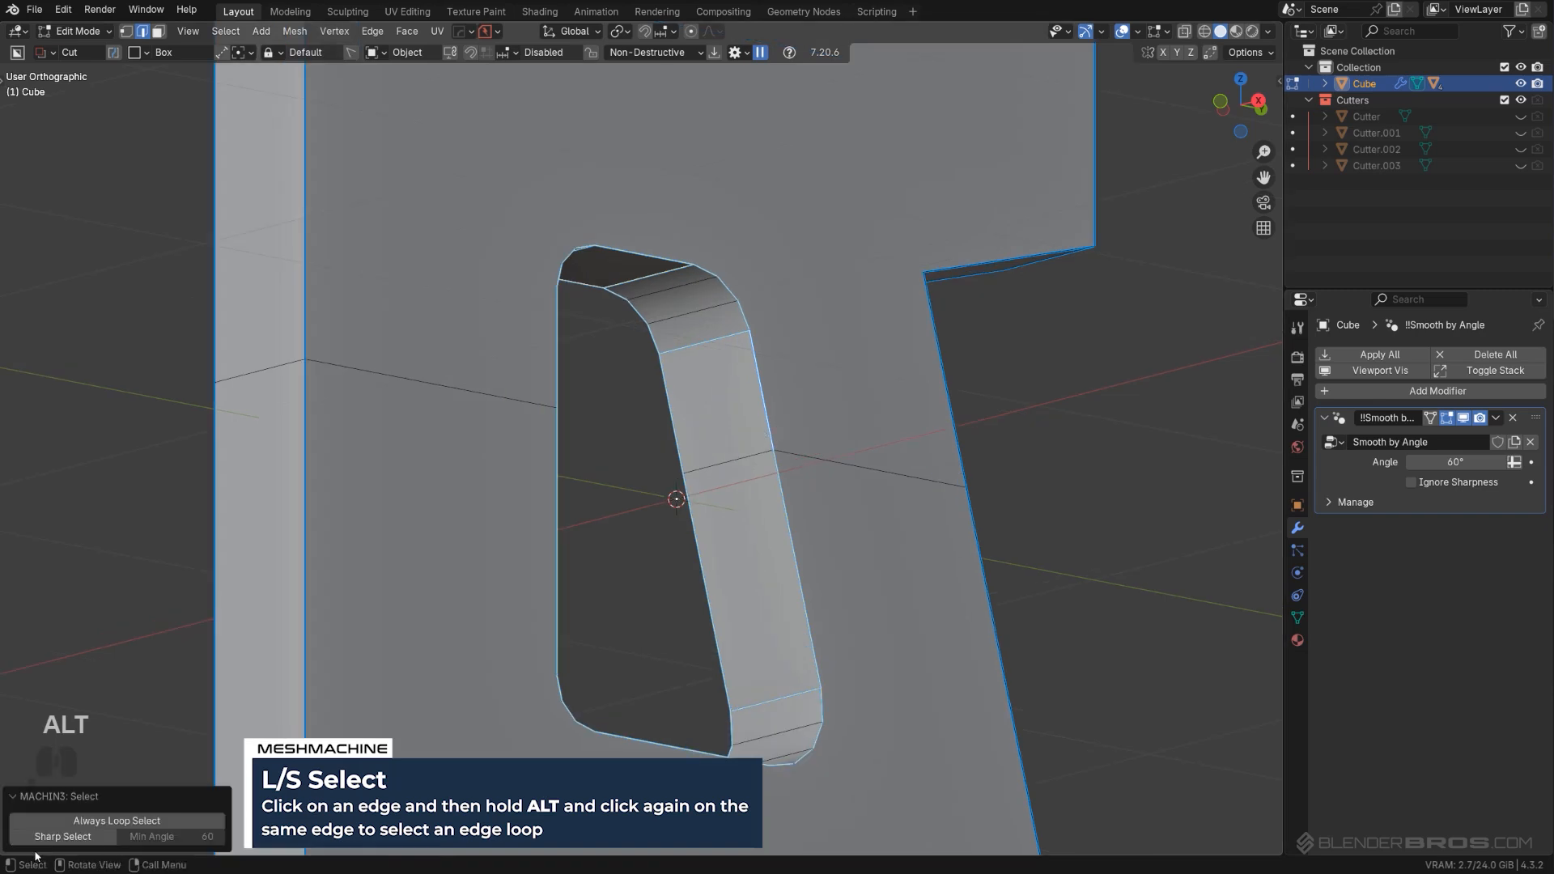
click(65, 820)
Step: Try beveling the opening's front rim loop by about 0.118 m with 4 segments, and undo it
key(ctrl+b)
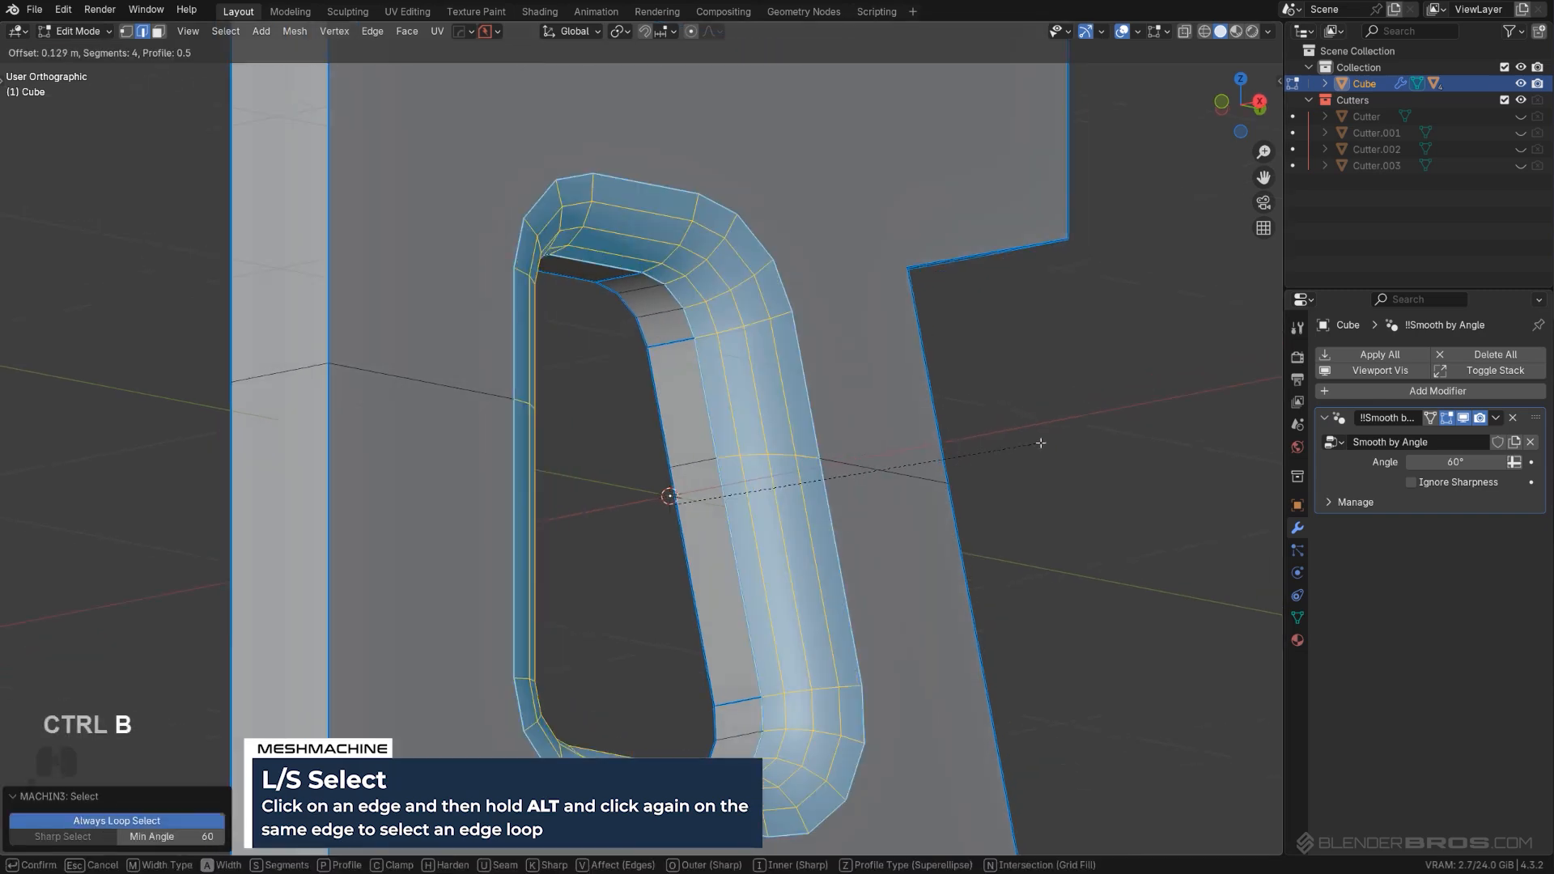
key(shift)
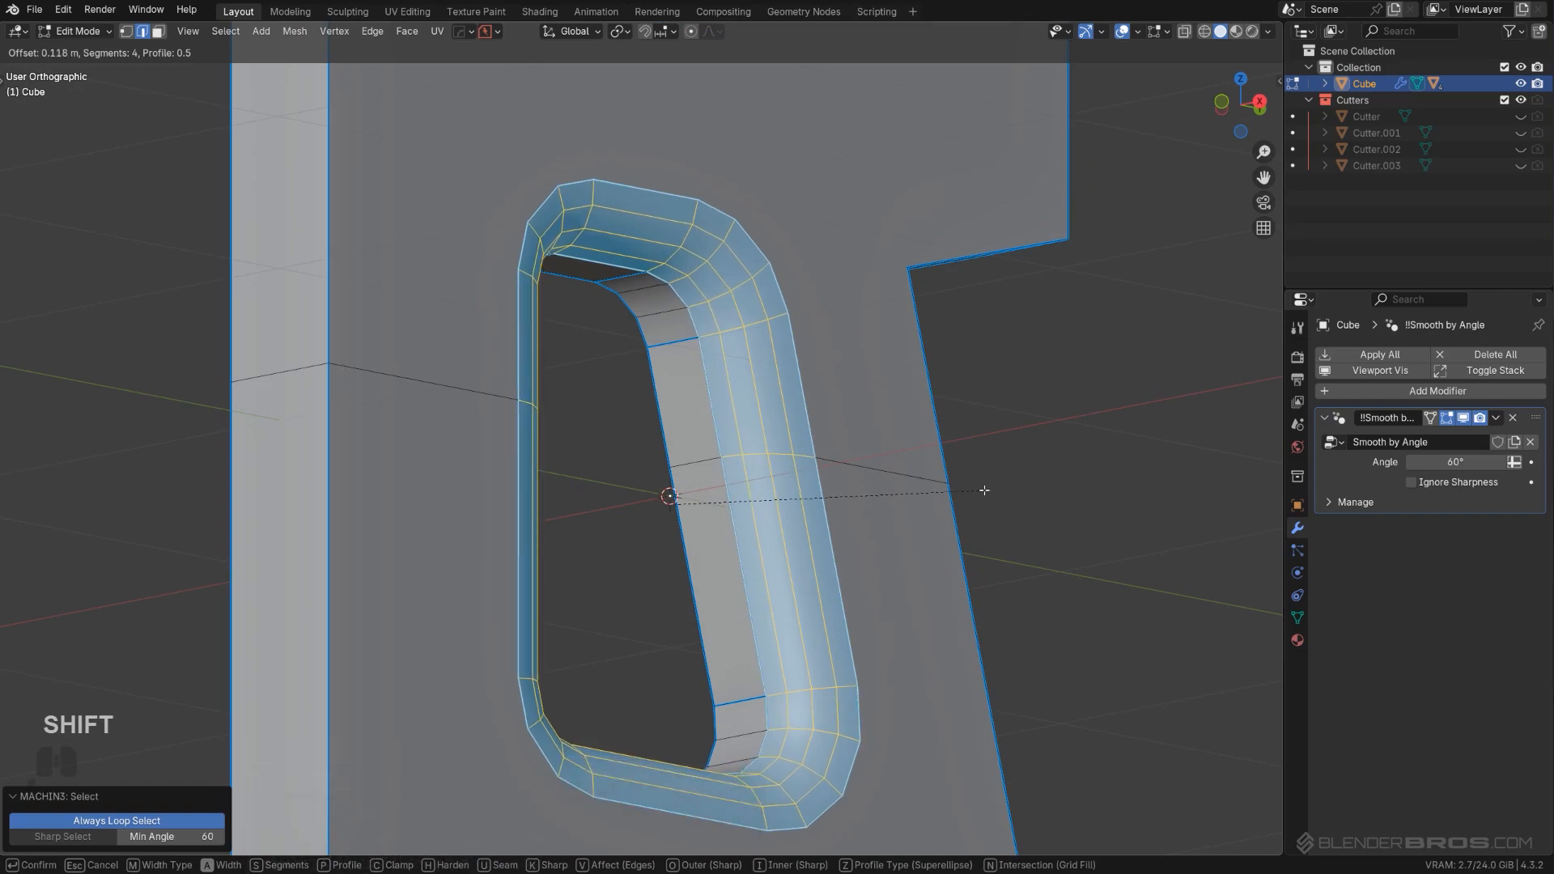
click(985, 489)
scroll(872, 498, up, 2)
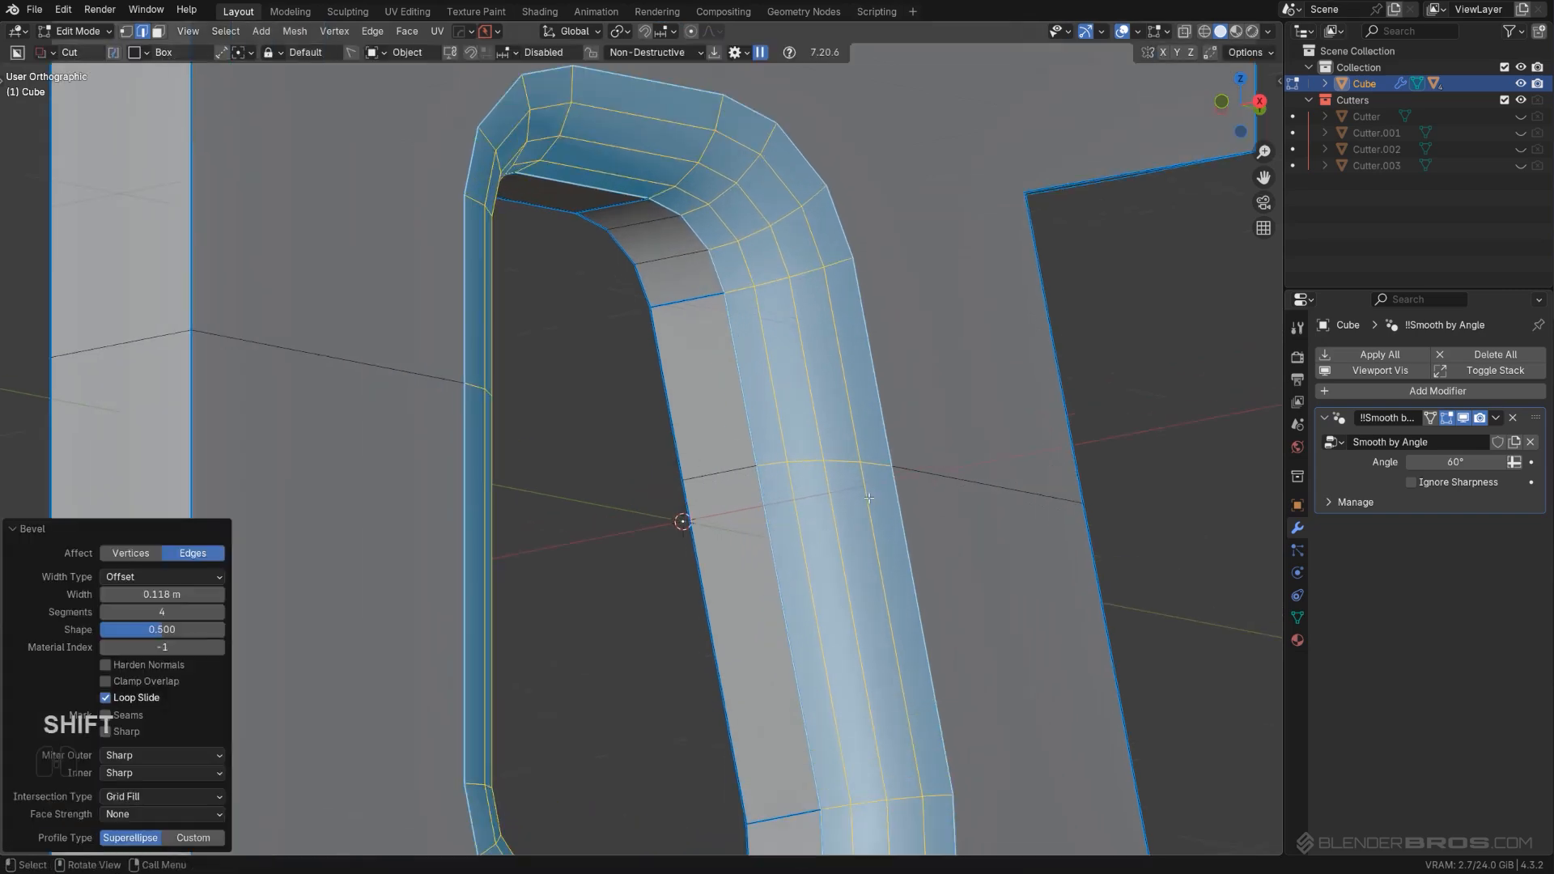
middle_drag(864, 499, 979, 478)
scroll(850, 484, down, 2)
key(ctrl+z)
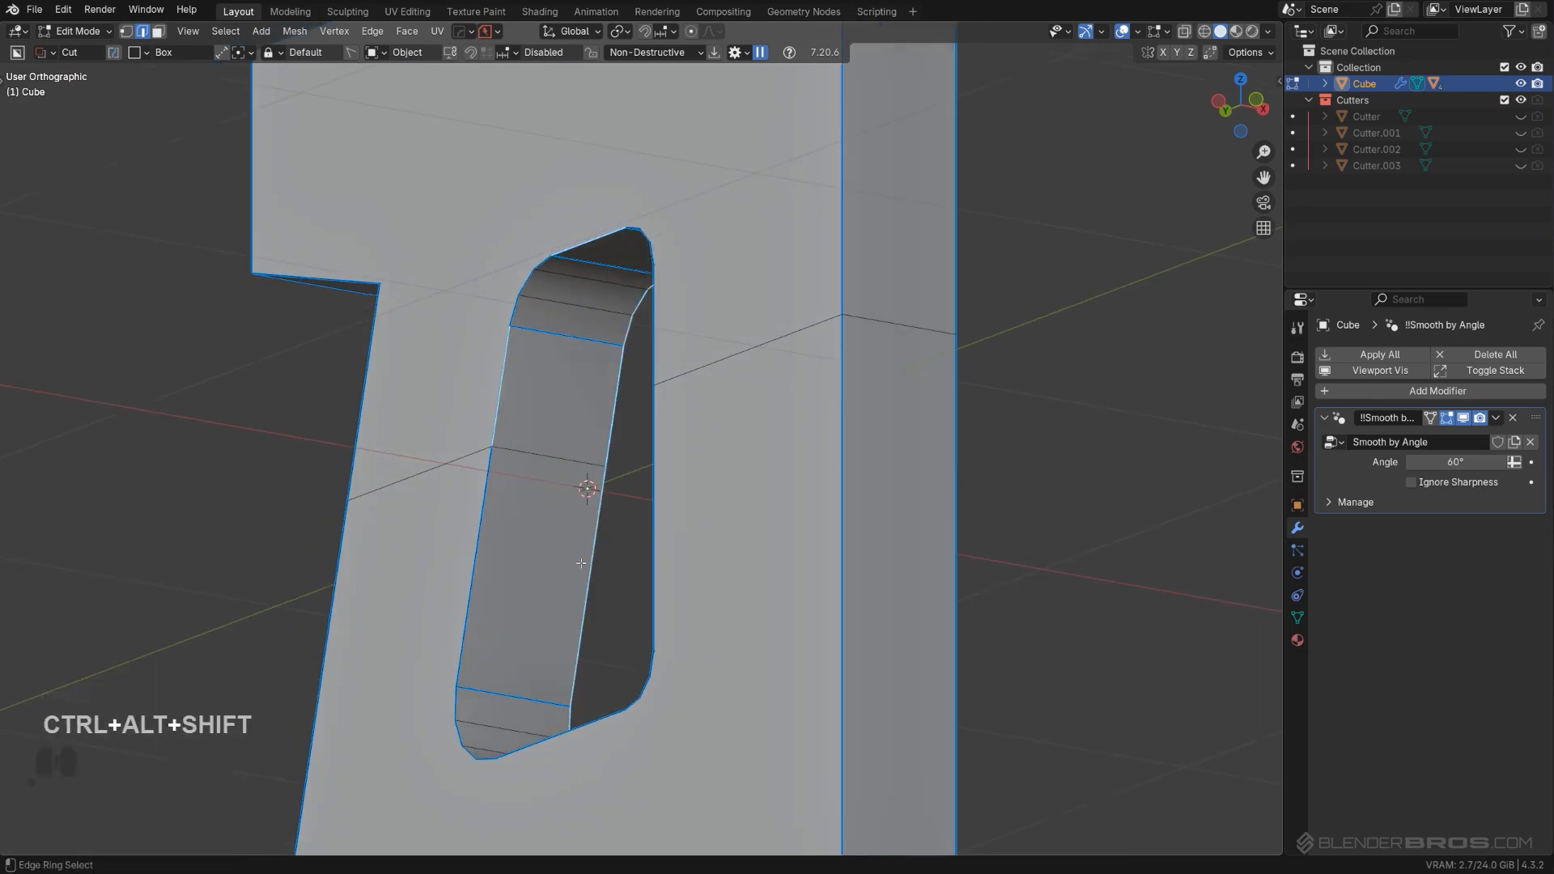
Step: Select the whole mesh and clear all its sharp edge marks with the HardOps Mark operation
key(q)
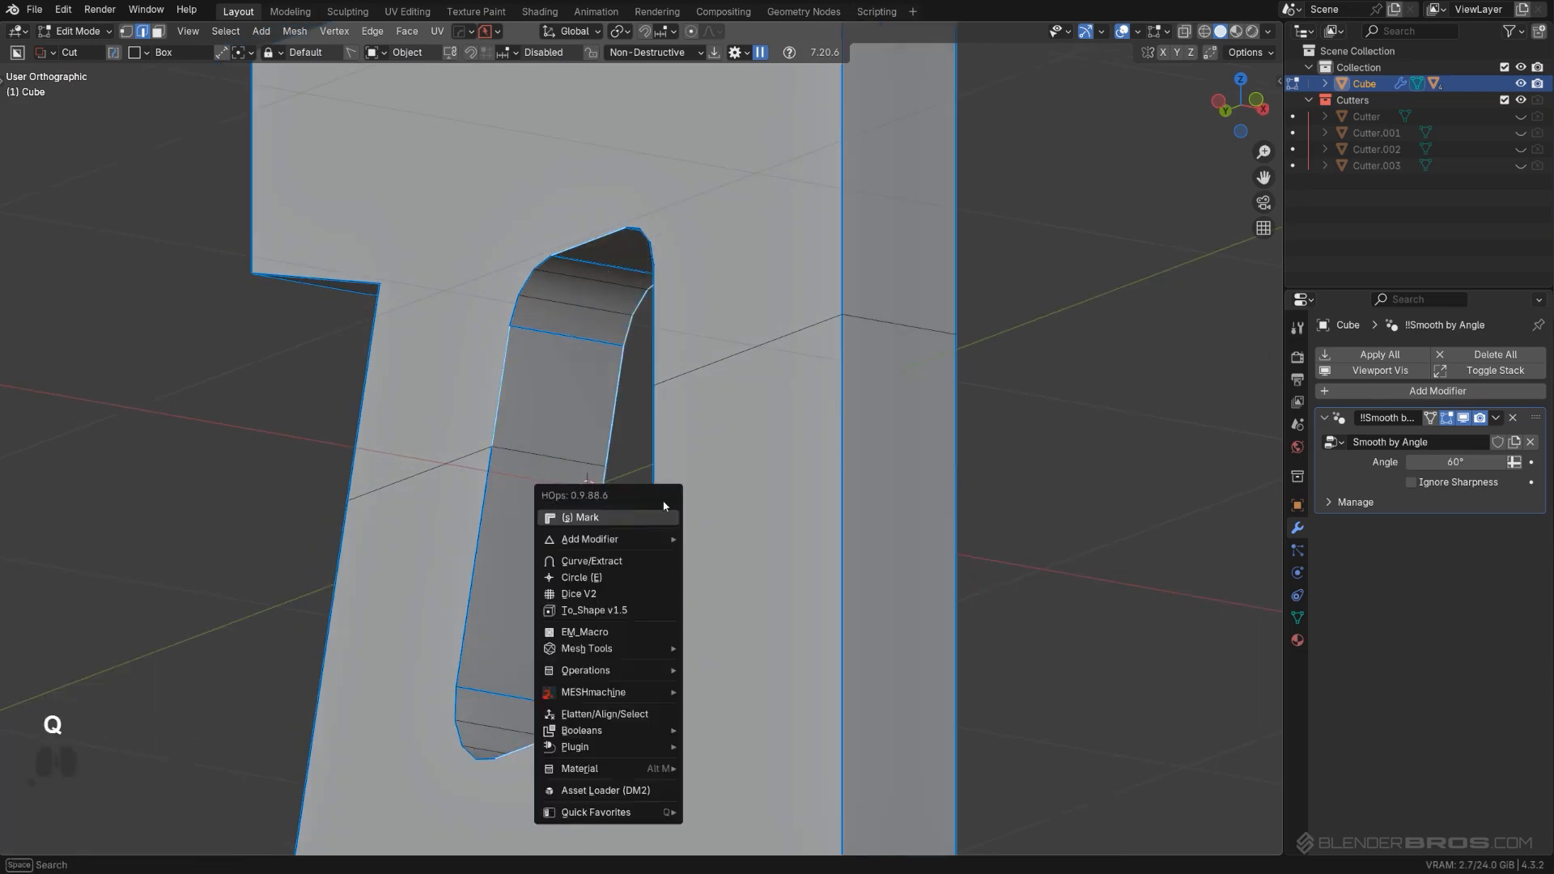
key(a)
key(q)
click(603, 520)
key(q)
click(604, 520)
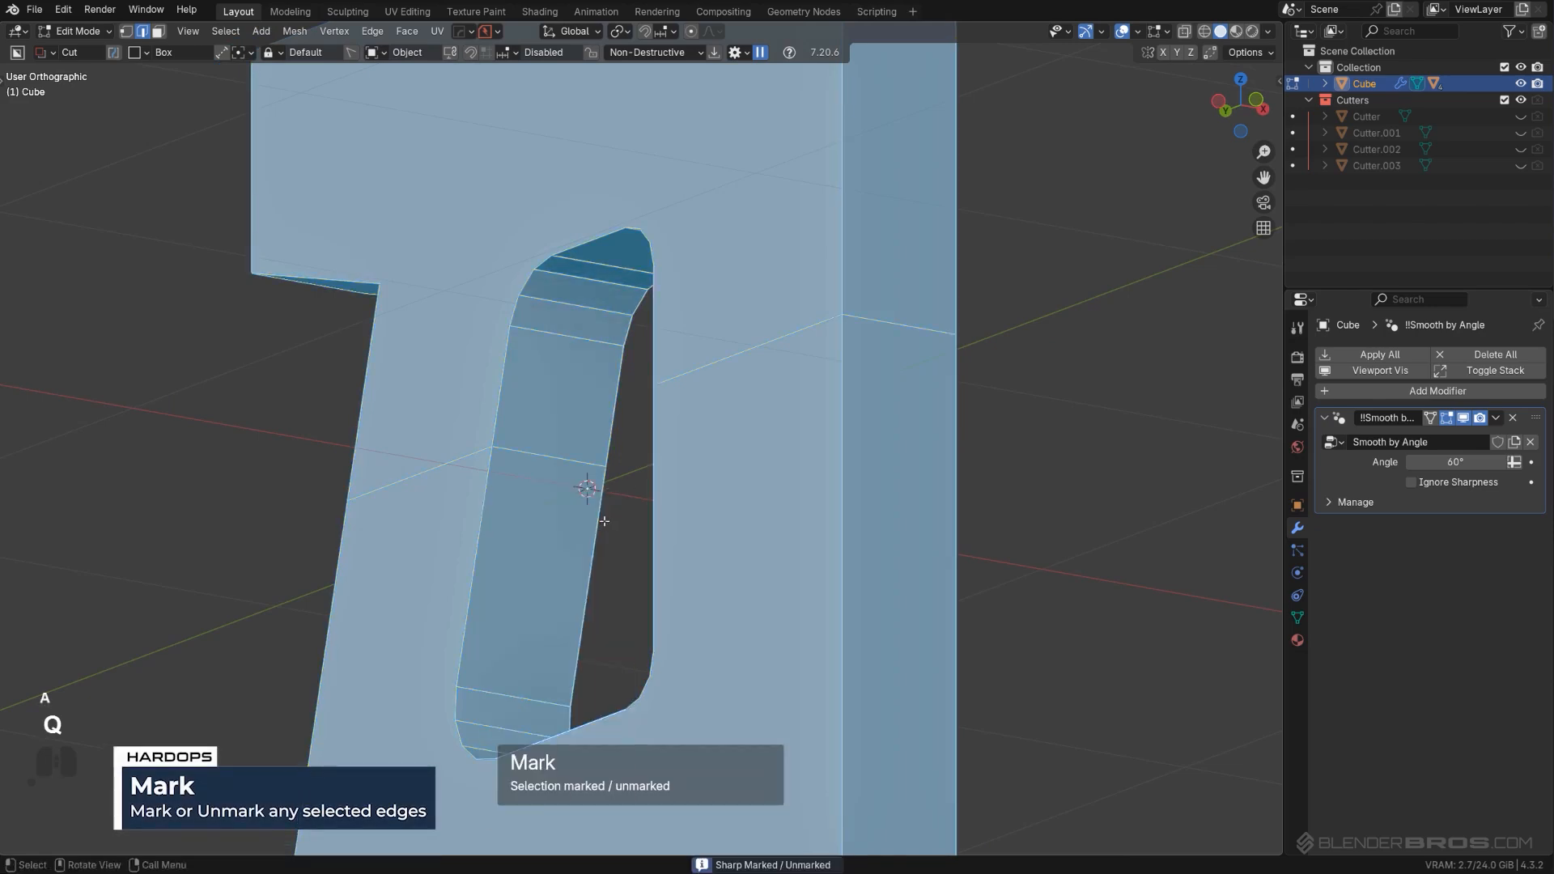
key(Tab)
key(Tab)
Step: Select the complete edge loops around both the opening's front and back rims with MESHmachine's L/S Select
click(572, 247)
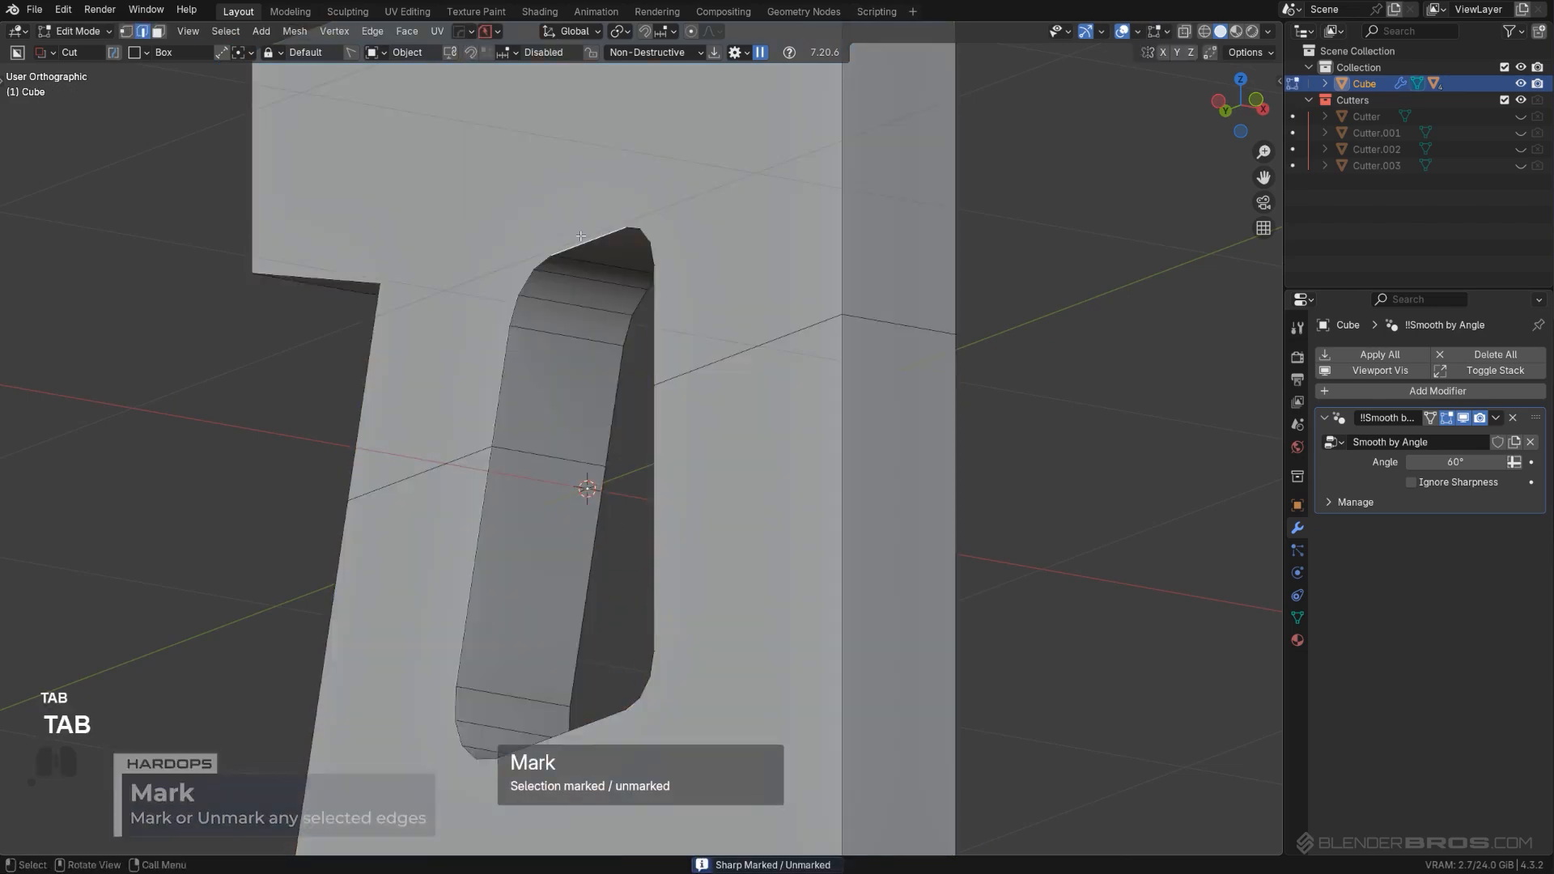
alt+click(573, 248)
middle_drag(801, 307, 675, 326)
middle_drag(633, 329, 718, 423)
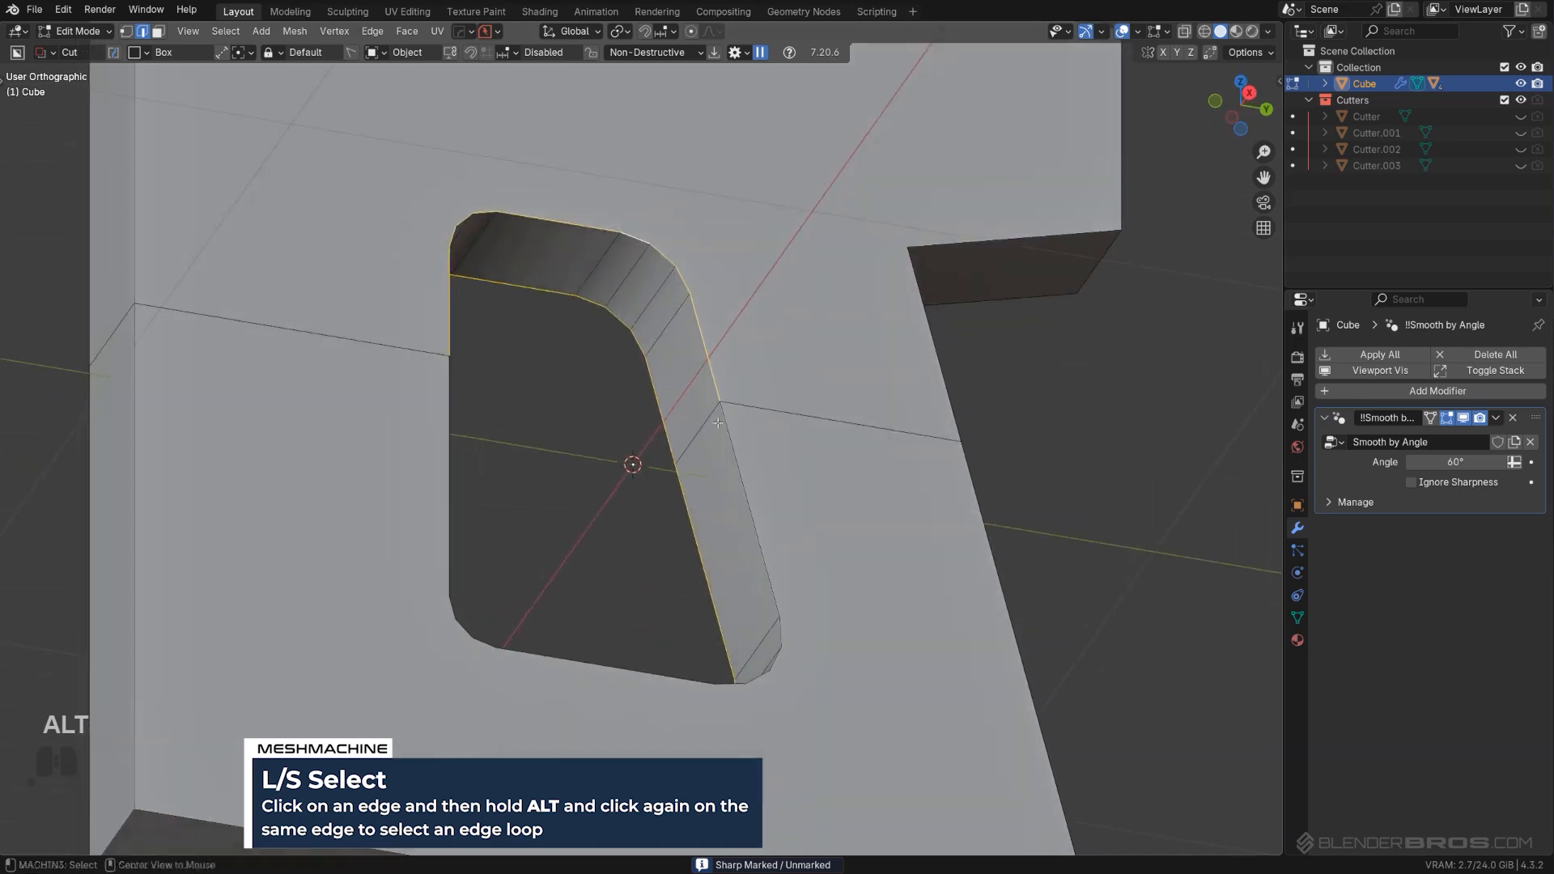
middle_drag(766, 505, 925, 537)
Step: Bevel both rim loops by about 0.124 m with 3 segments, trying Clamp Overlap and leaving it off
key(ctrl+b)
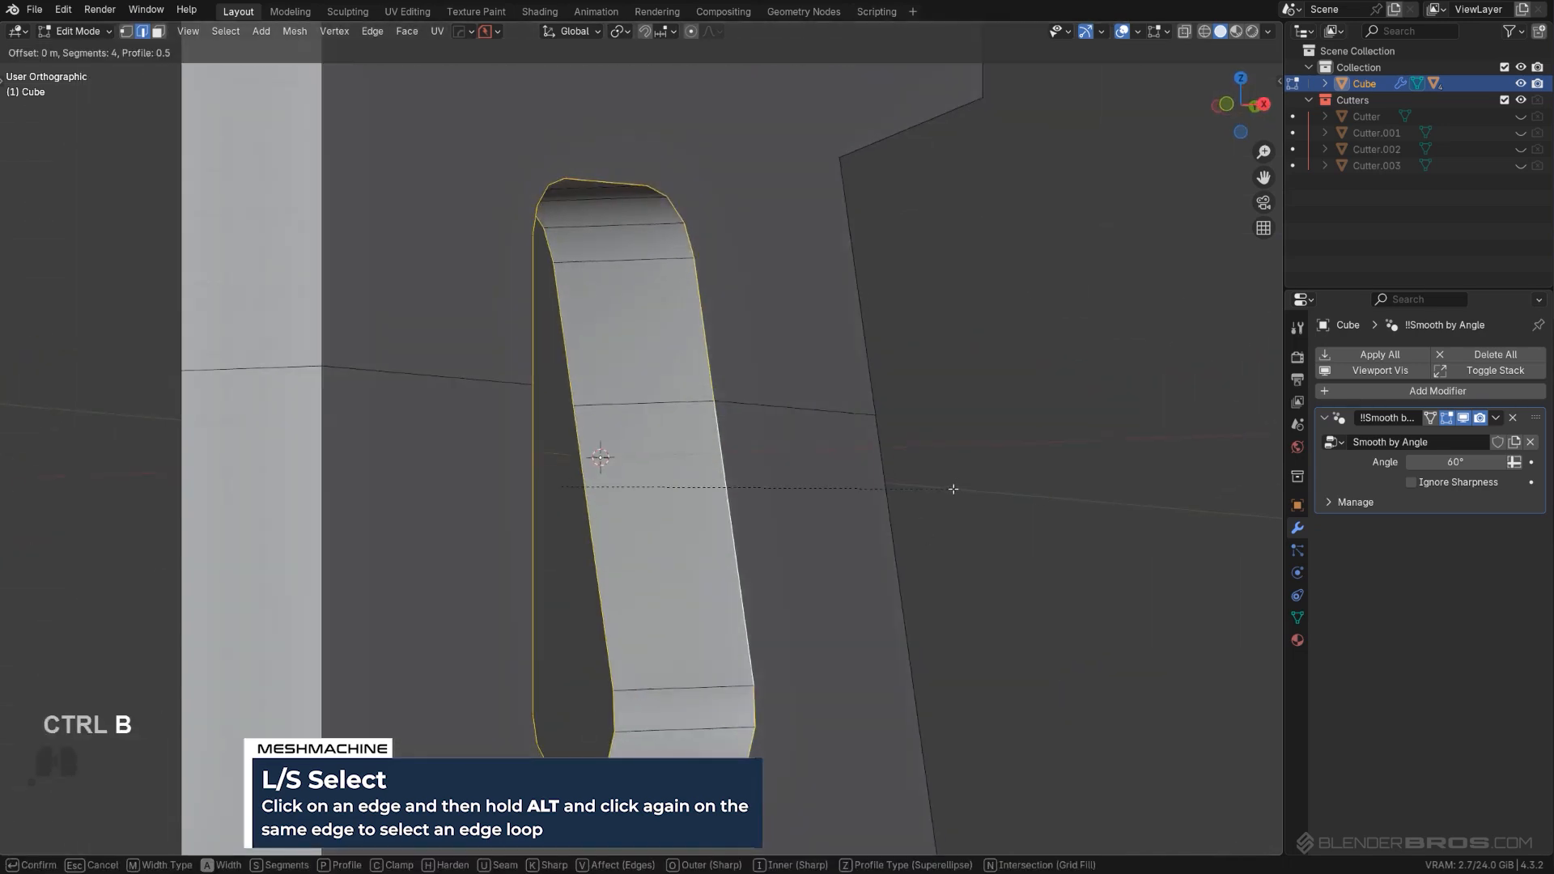
scroll(1026, 521, down, 1)
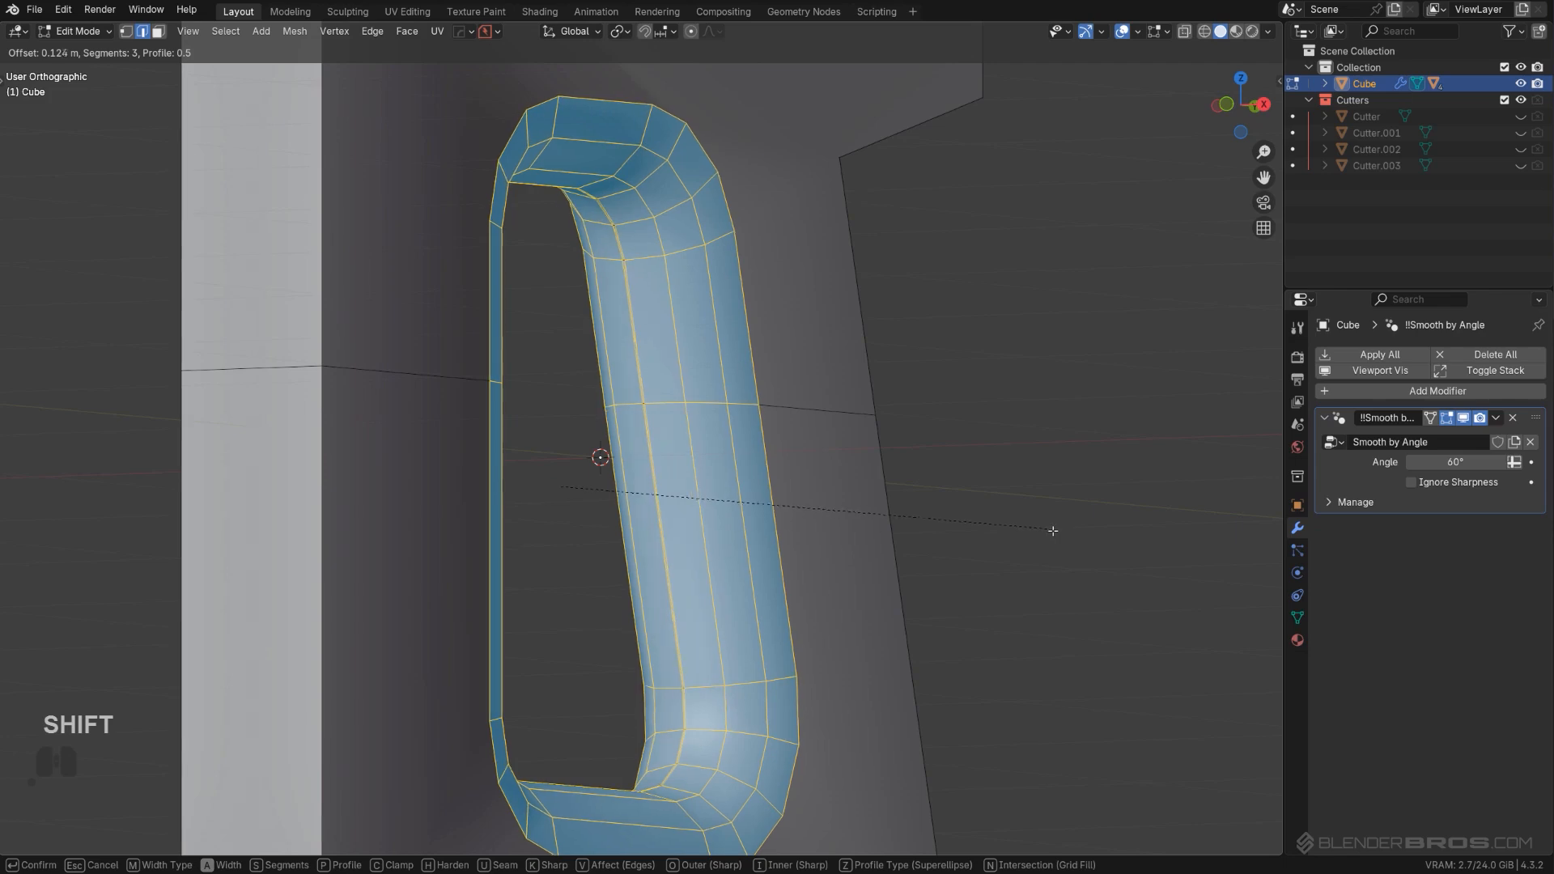
key(c)
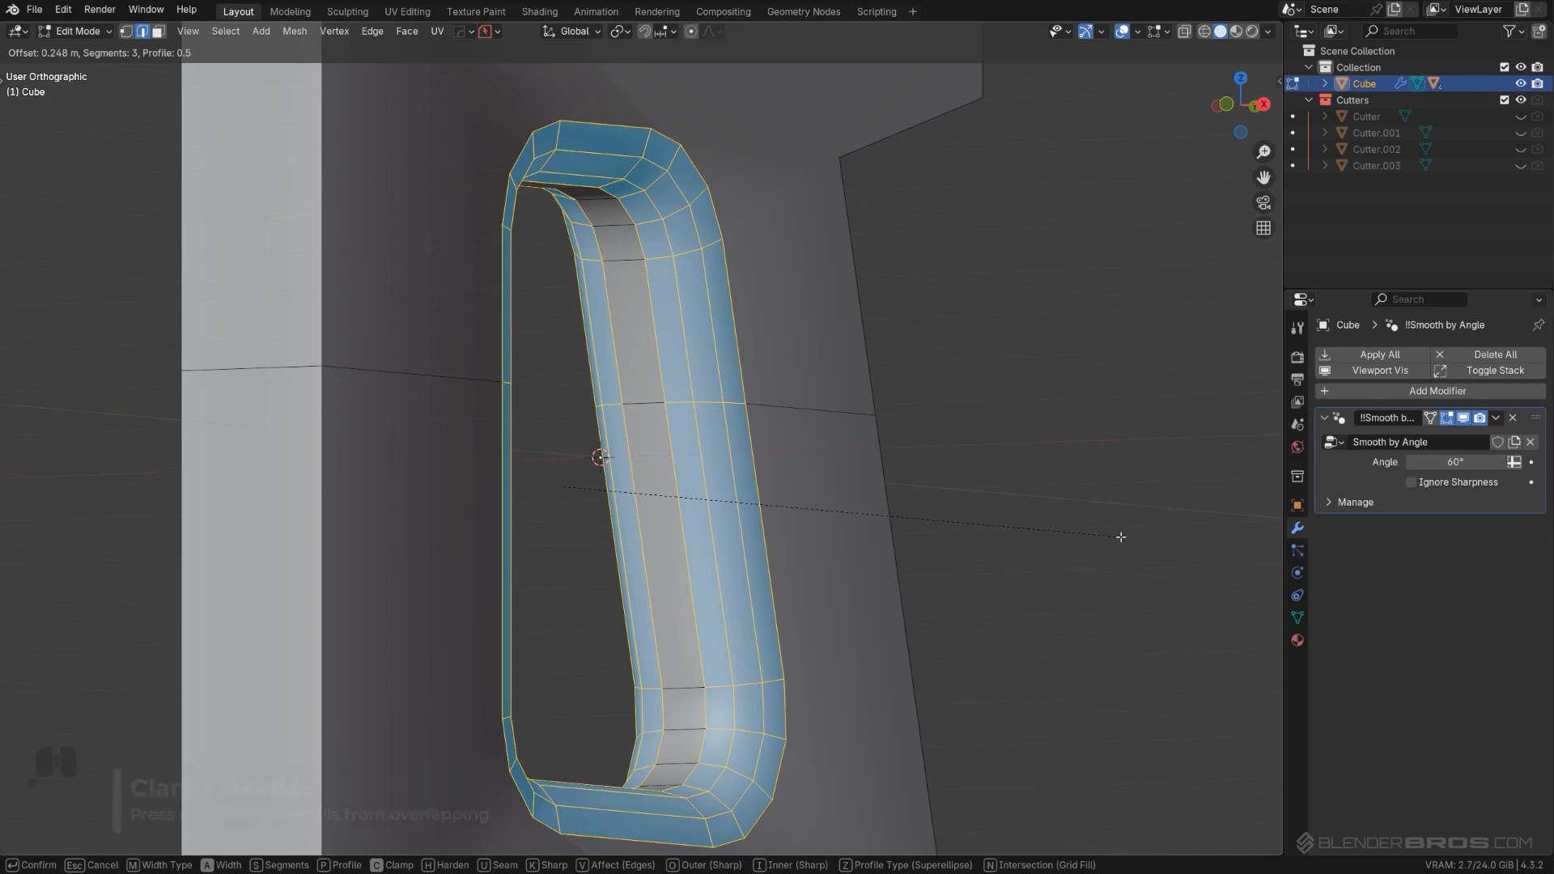
key(c)
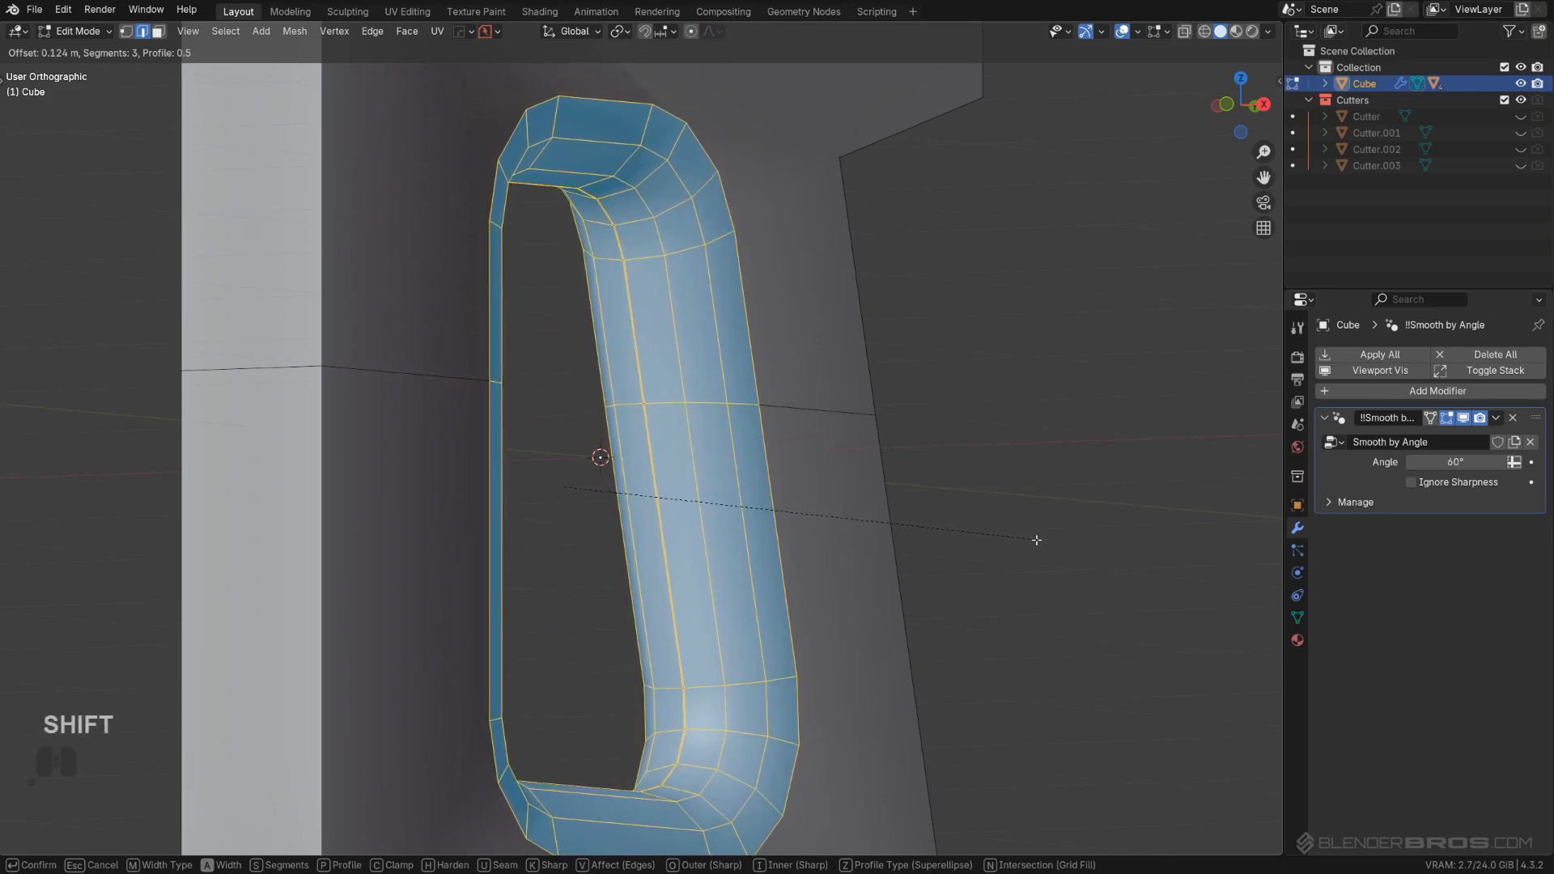
click(1022, 538)
Step: In vertex mode, merge the nearly coincident vertex pair midway along the opening's slanted side at their center with Smart Vert
scroll(520, 493, up, 6)
key(Tab)
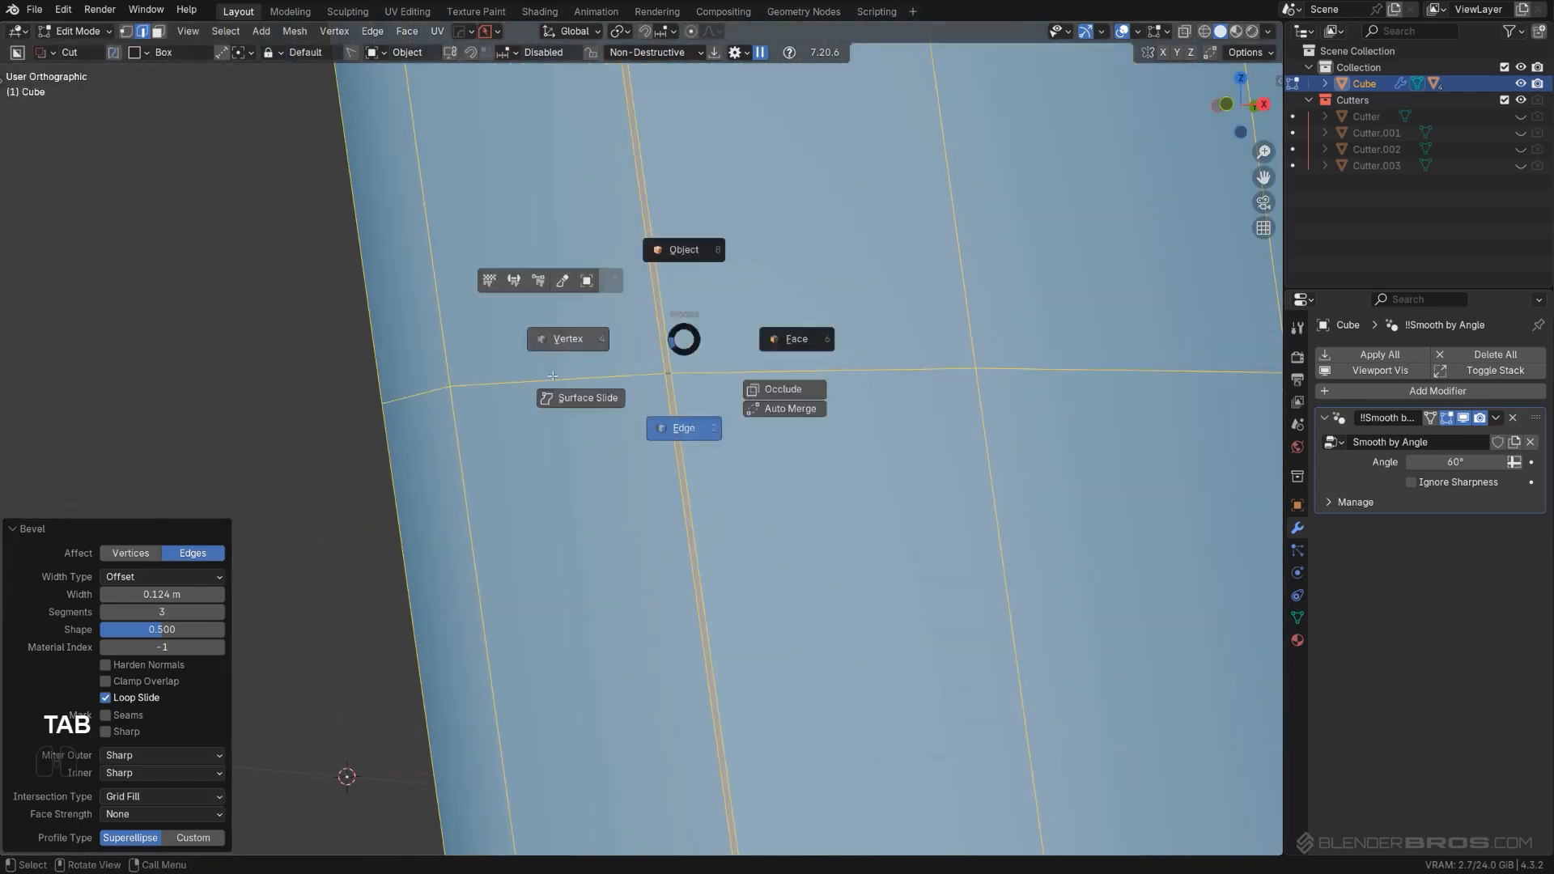
click(552, 375)
key(b)
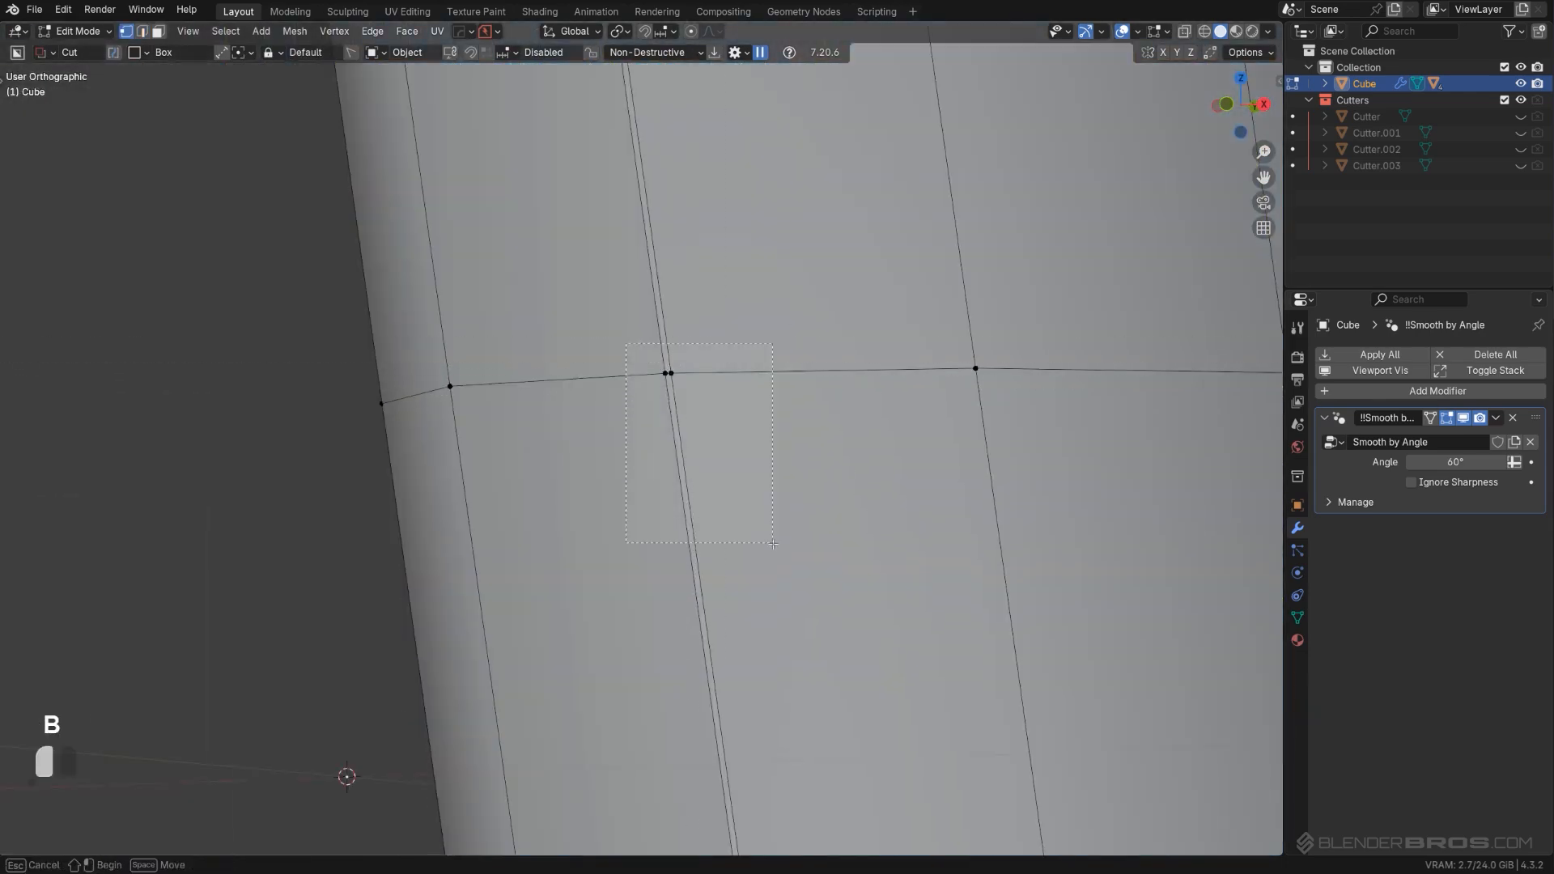
key(shift+1)
scroll(749, 524, down, 6)
shift+middle_drag(702, 315, 749, 769)
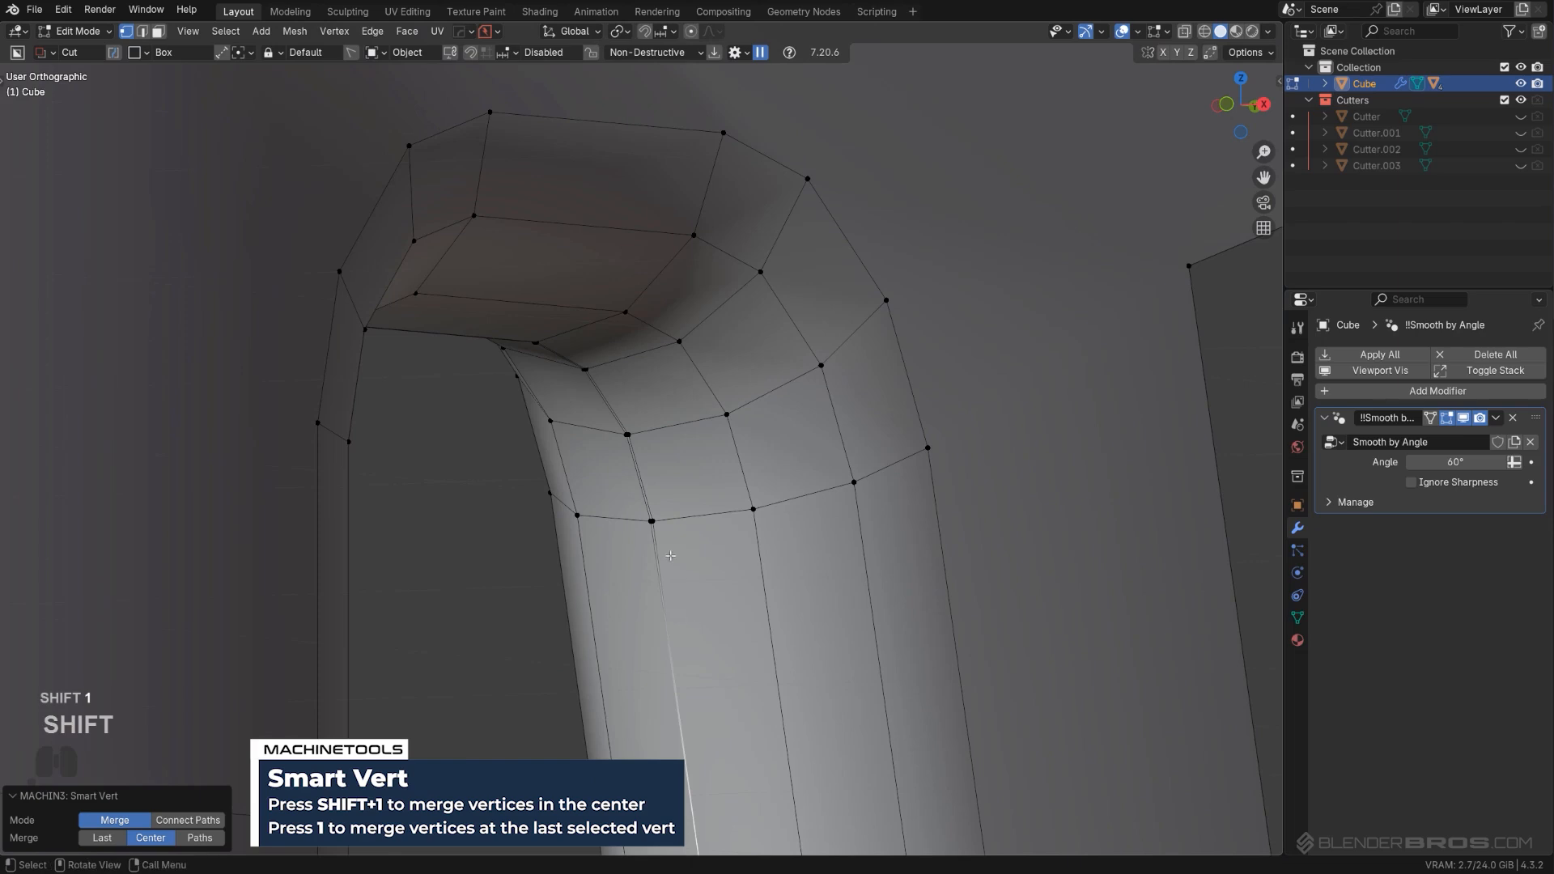
drag(640, 487, 682, 573)
key(shift+1)
key(ctrl+z)
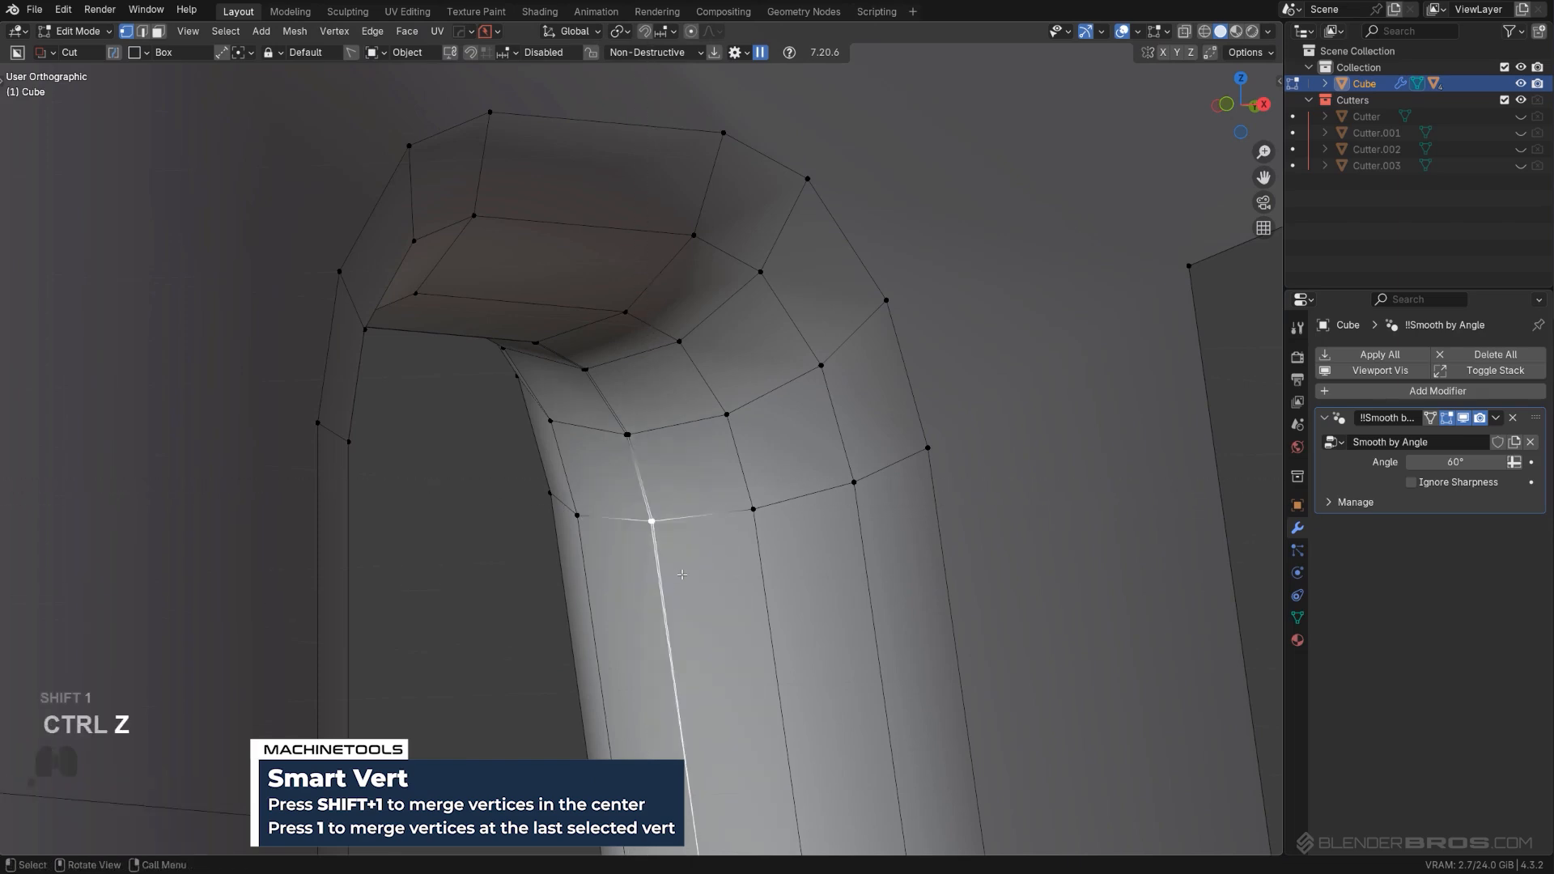
Step: Use circle selection and Smart Vert to center-merge each doubled vertex pair around the slanted side's upper corner
key(w)
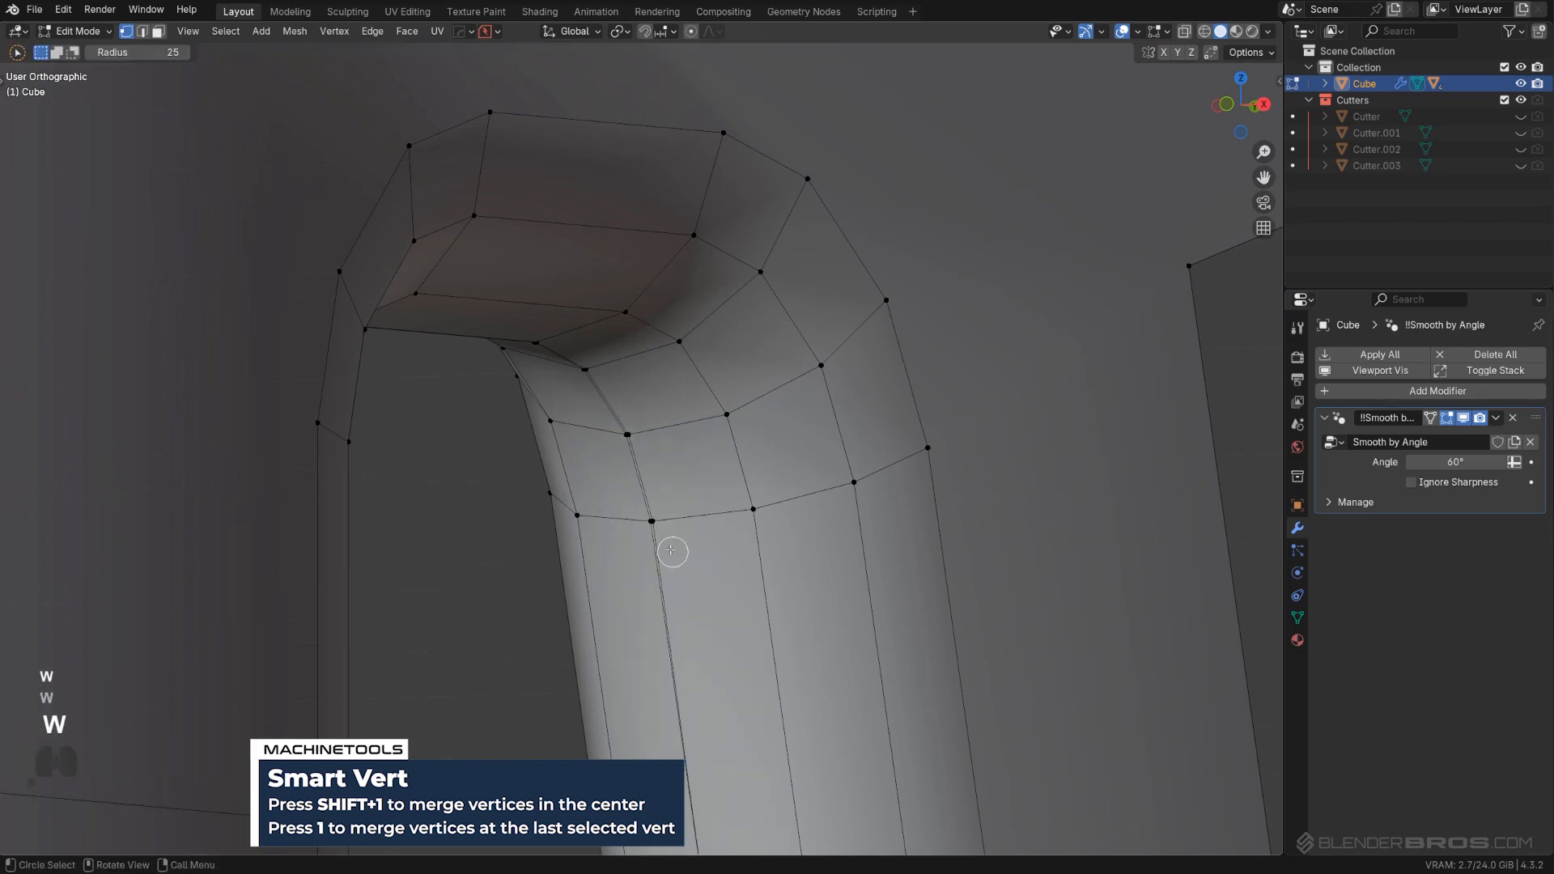
key(shift+1)
drag(623, 415, 633, 442)
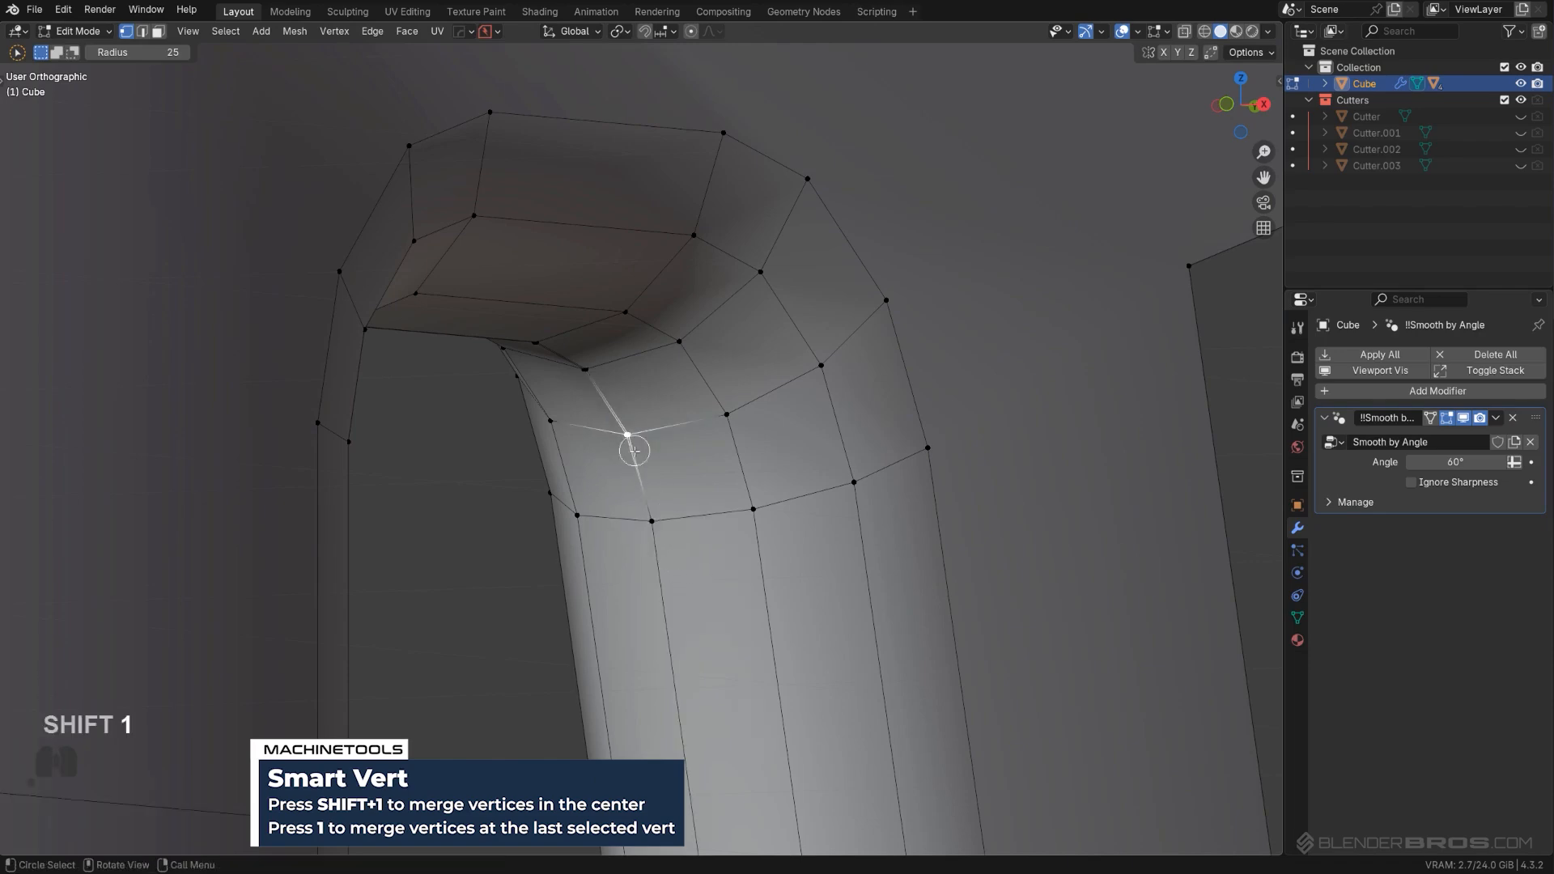
key(shift+1)
drag(598, 356, 599, 391)
key(shift+1)
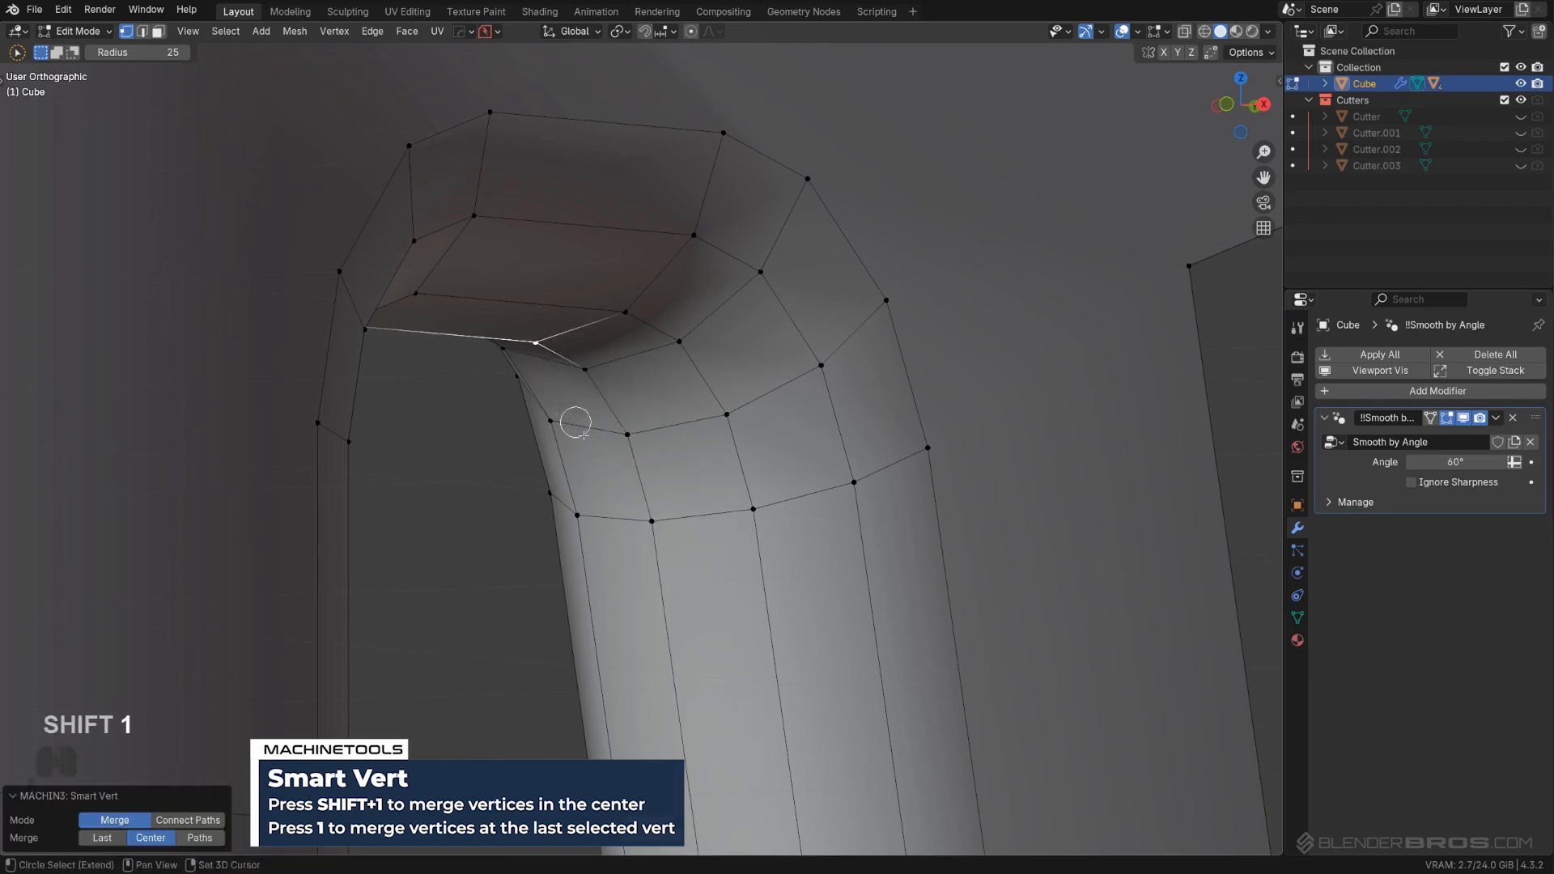
Step: Center-merge each doubled vertex pair around the upper corner beside the opening's vertical side
middle_drag(576, 422, 354, 614)
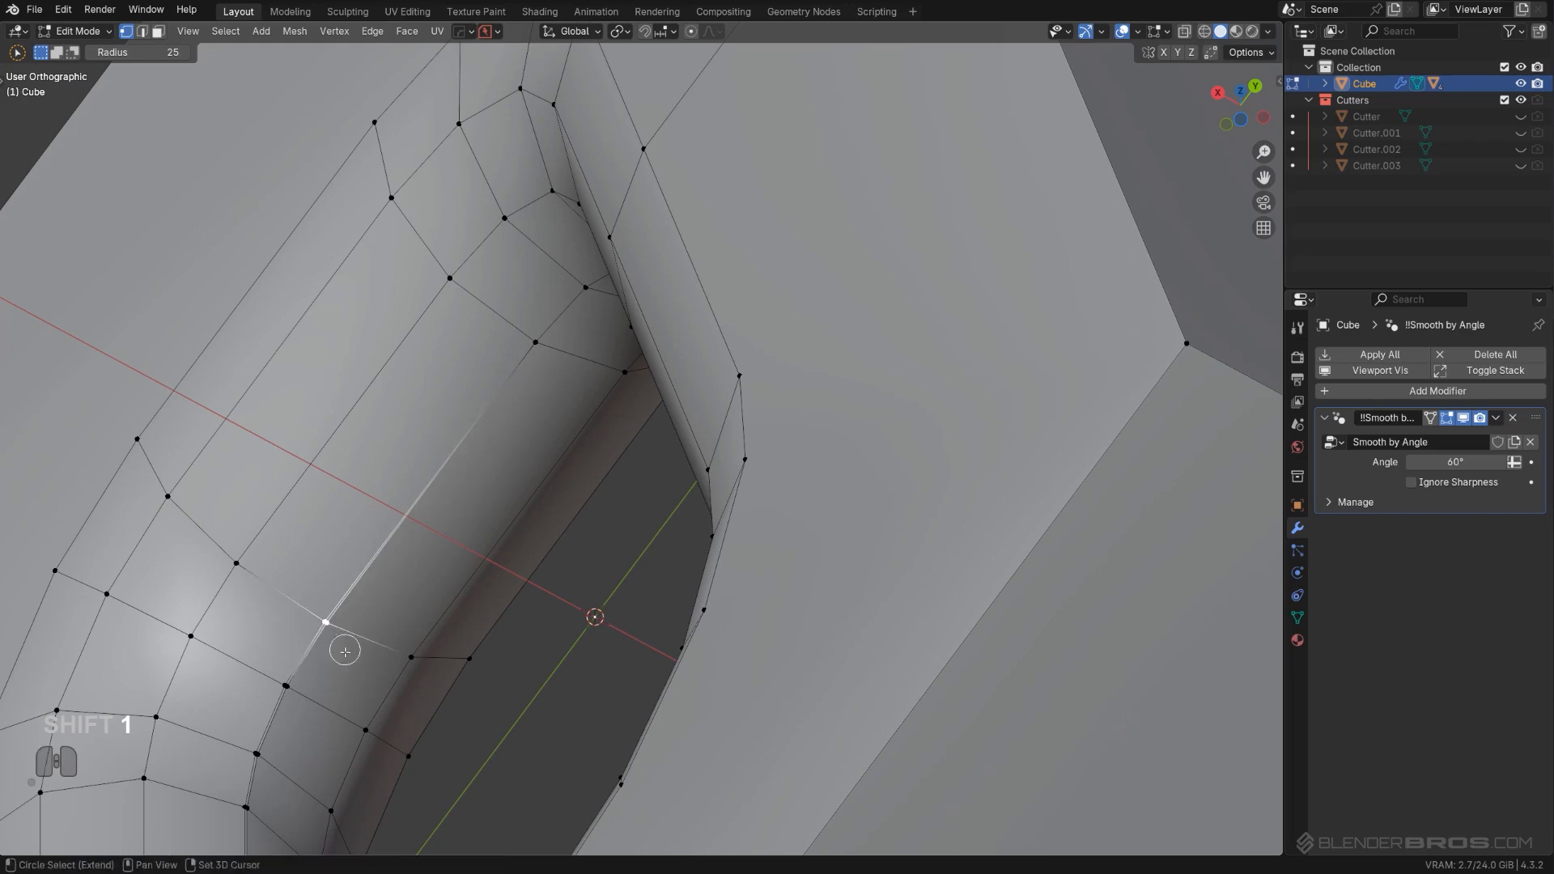
key(shift+1)
drag(293, 709, 287, 684)
key(shift+1)
click(259, 756)
key(shift+1)
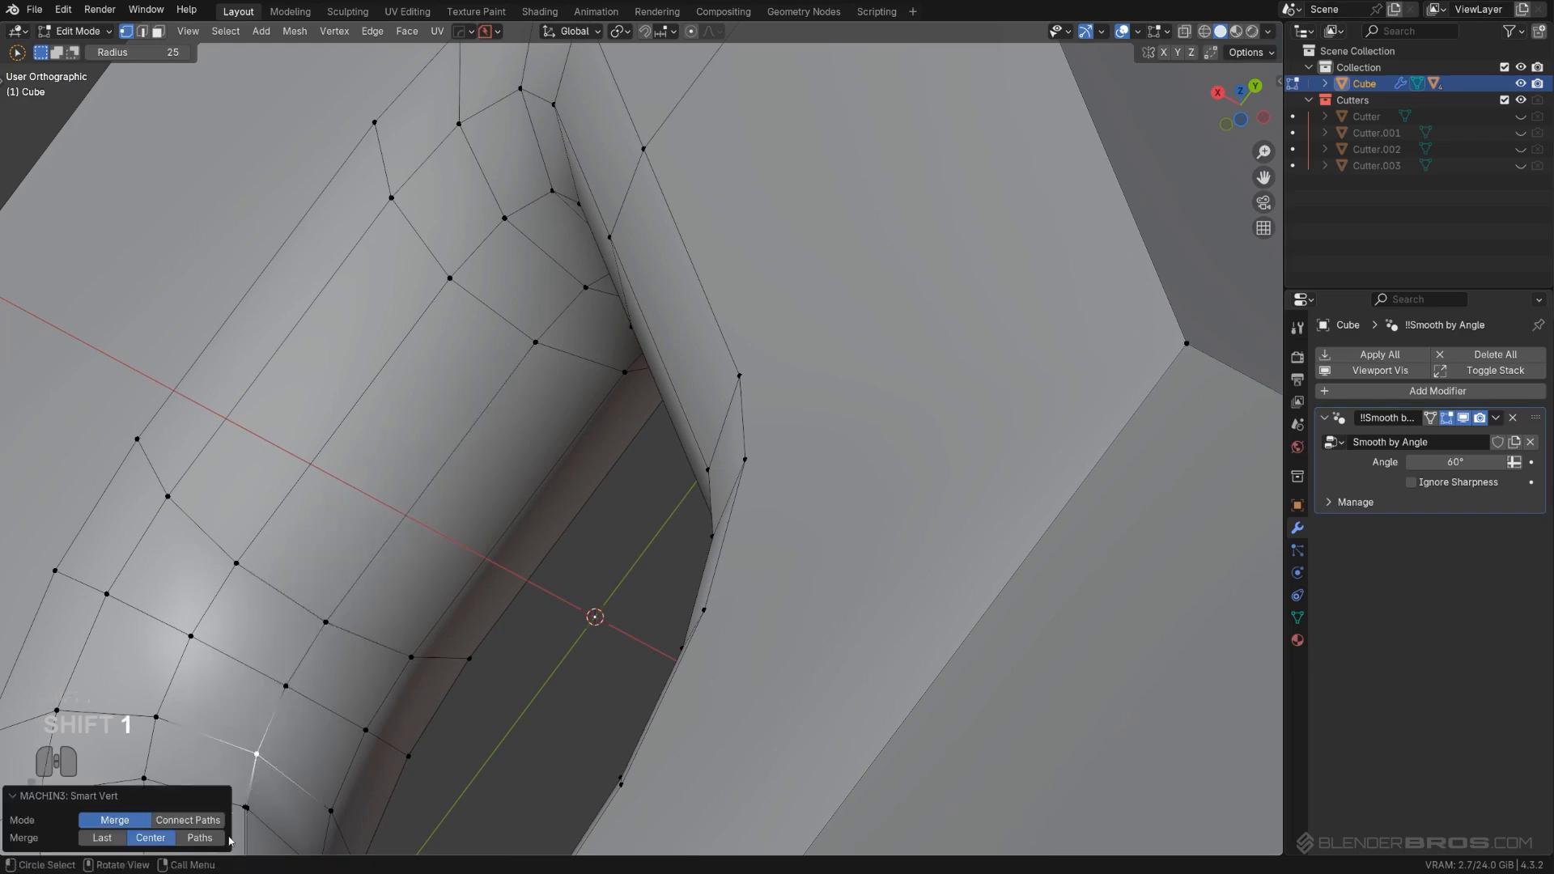
drag(250, 826, 246, 813)
key(shift+1)
Step: Center-merge the doubled vertices midway along the inside of the opening's vertical side
scroll(402, 721, down, 3)
middle_drag(402, 721, 453, 826)
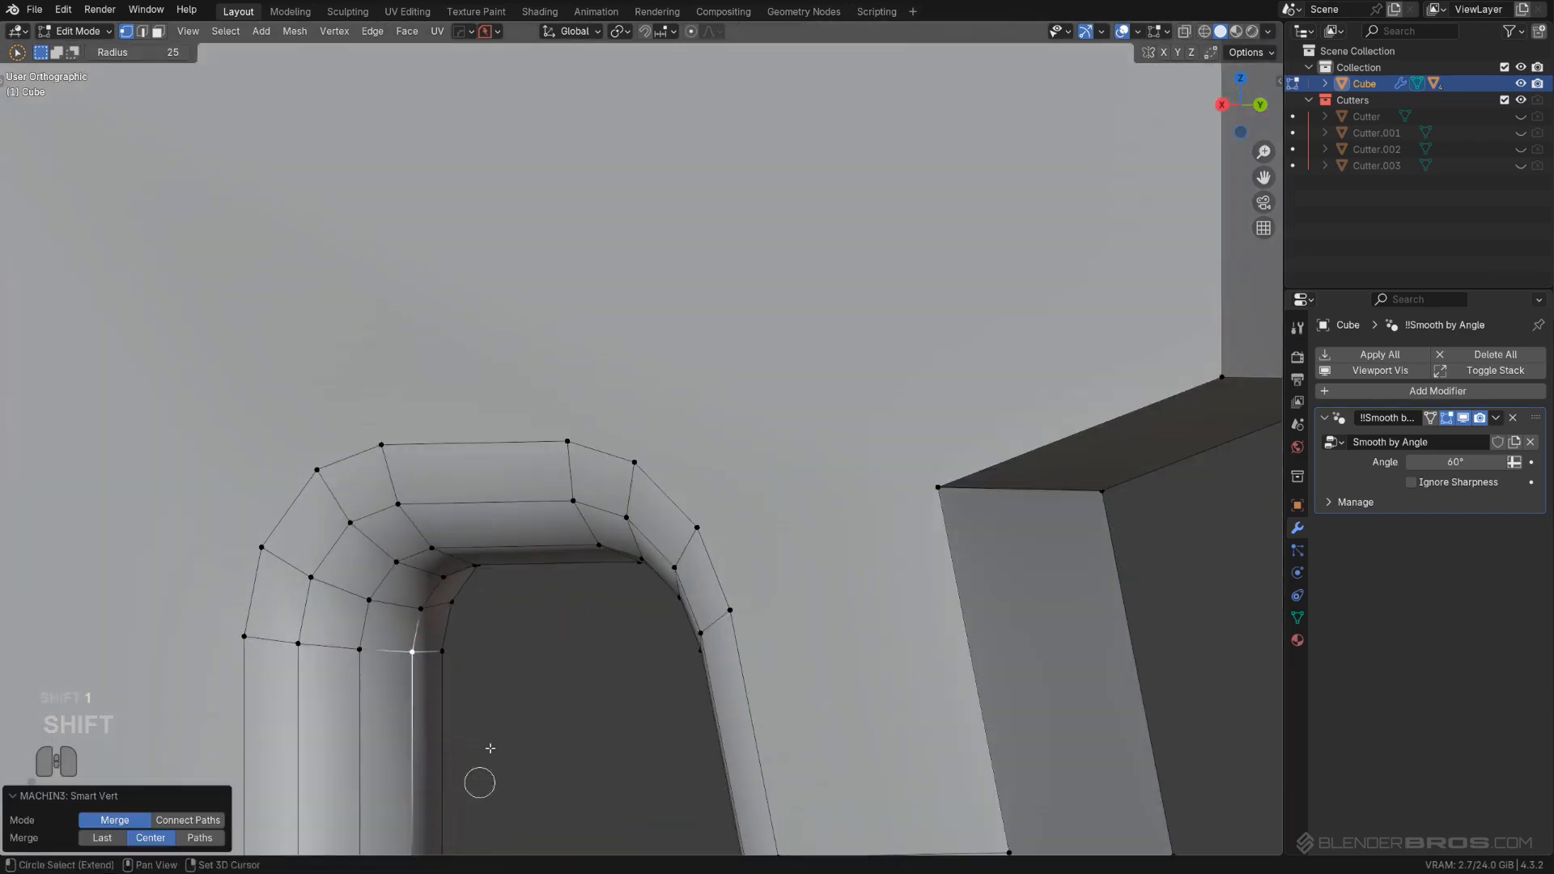
shift+middle_drag(489, 745, 543, 360)
middle_drag(573, 543, 488, 351)
click(451, 308)
key(shift+1)
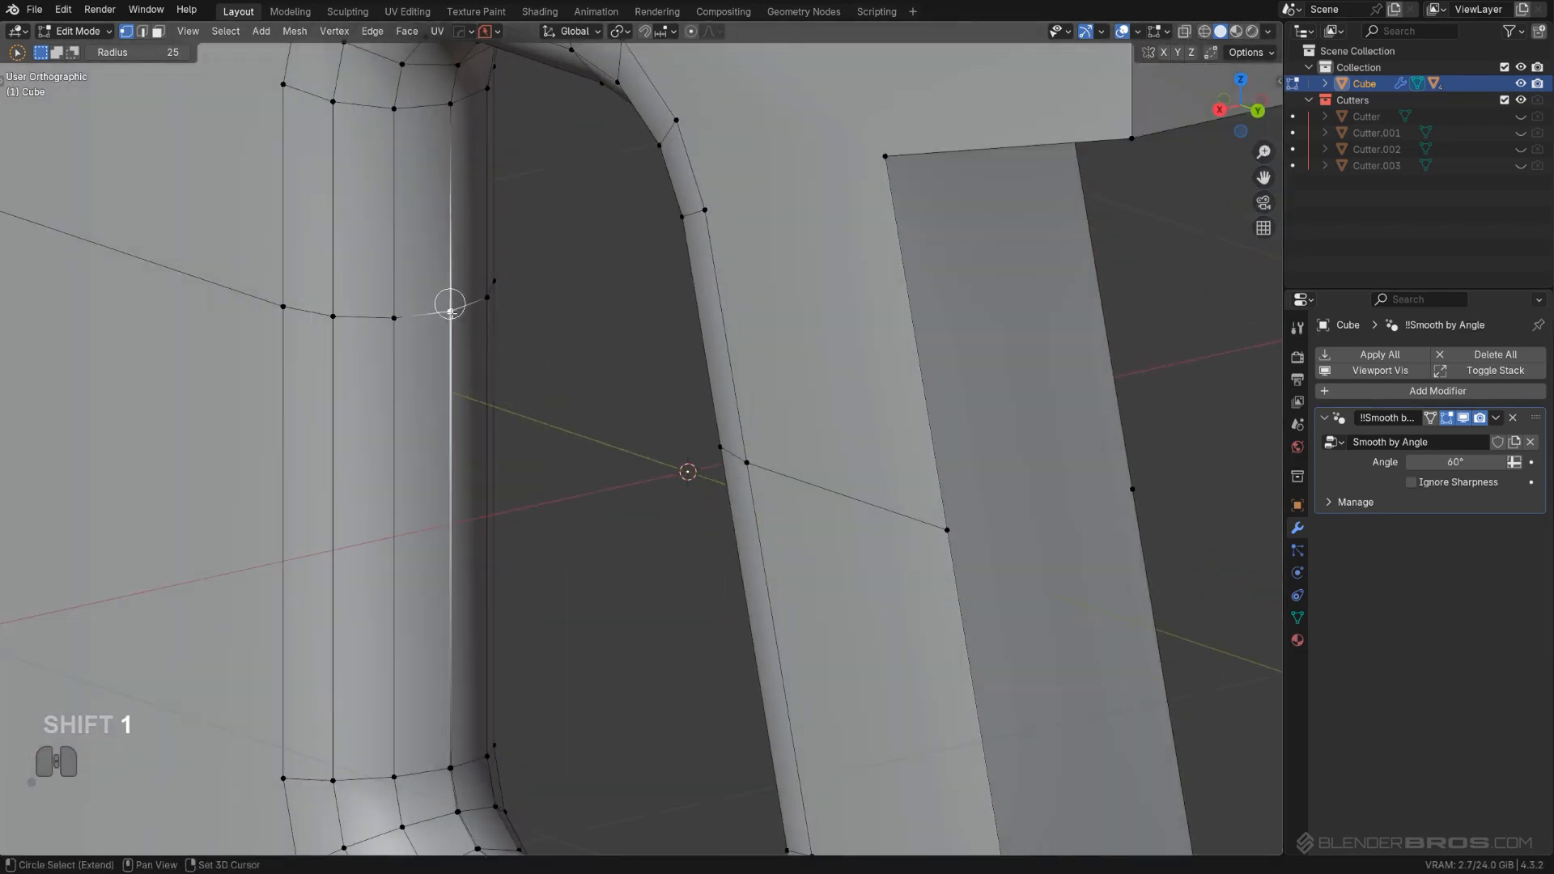
Step: Center-merge the doubled vertex pairs around the lower corner beside the opening's vertical side
shift+middle_drag(527, 732, 527, 536)
scroll(526, 536, up, 2)
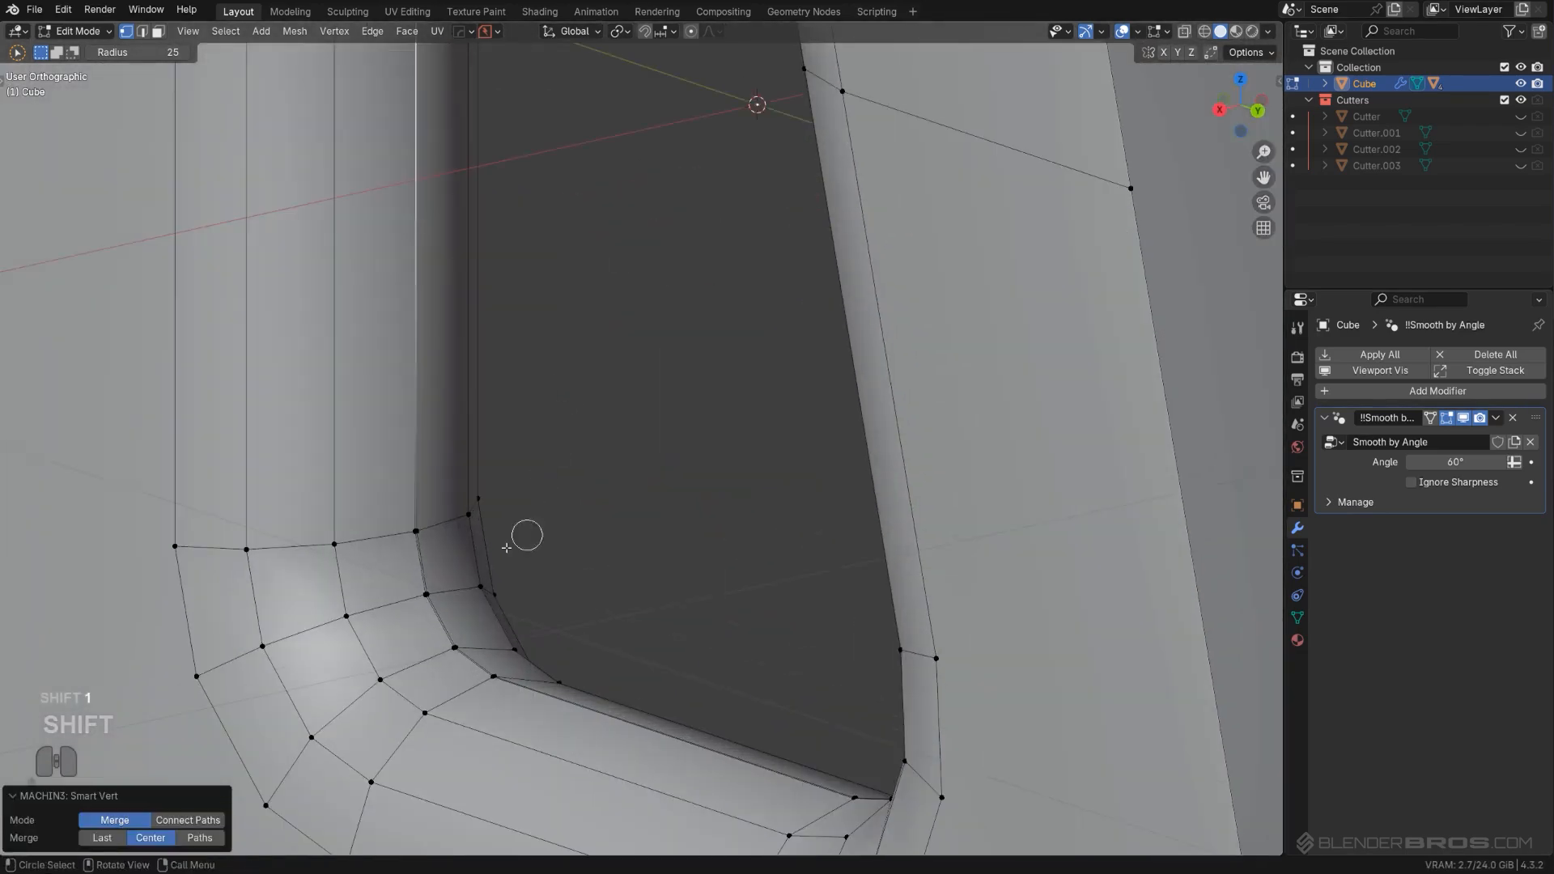
click(420, 606)
key(shift+1)
click(451, 657)
key(shift+1)
click(494, 689)
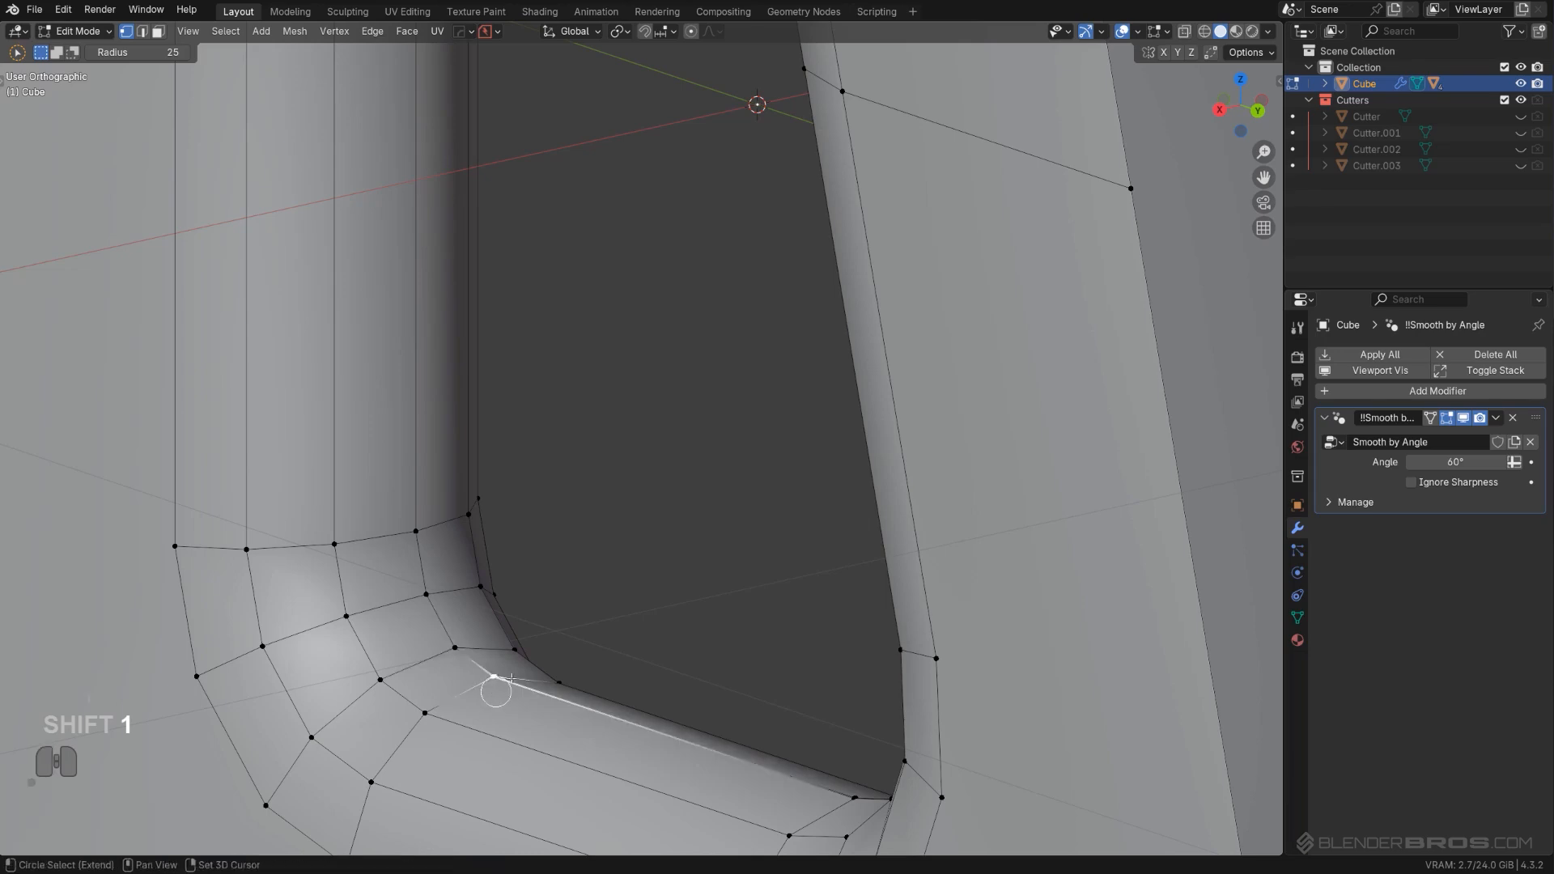
key(shift+1)
Step: Center-merge the five doubled vertex pairs around the lower corner of the opening's slanted side
scroll(576, 591, down, 3)
middle_drag(584, 580, 877, 559)
scroll(797, 542, up, 5)
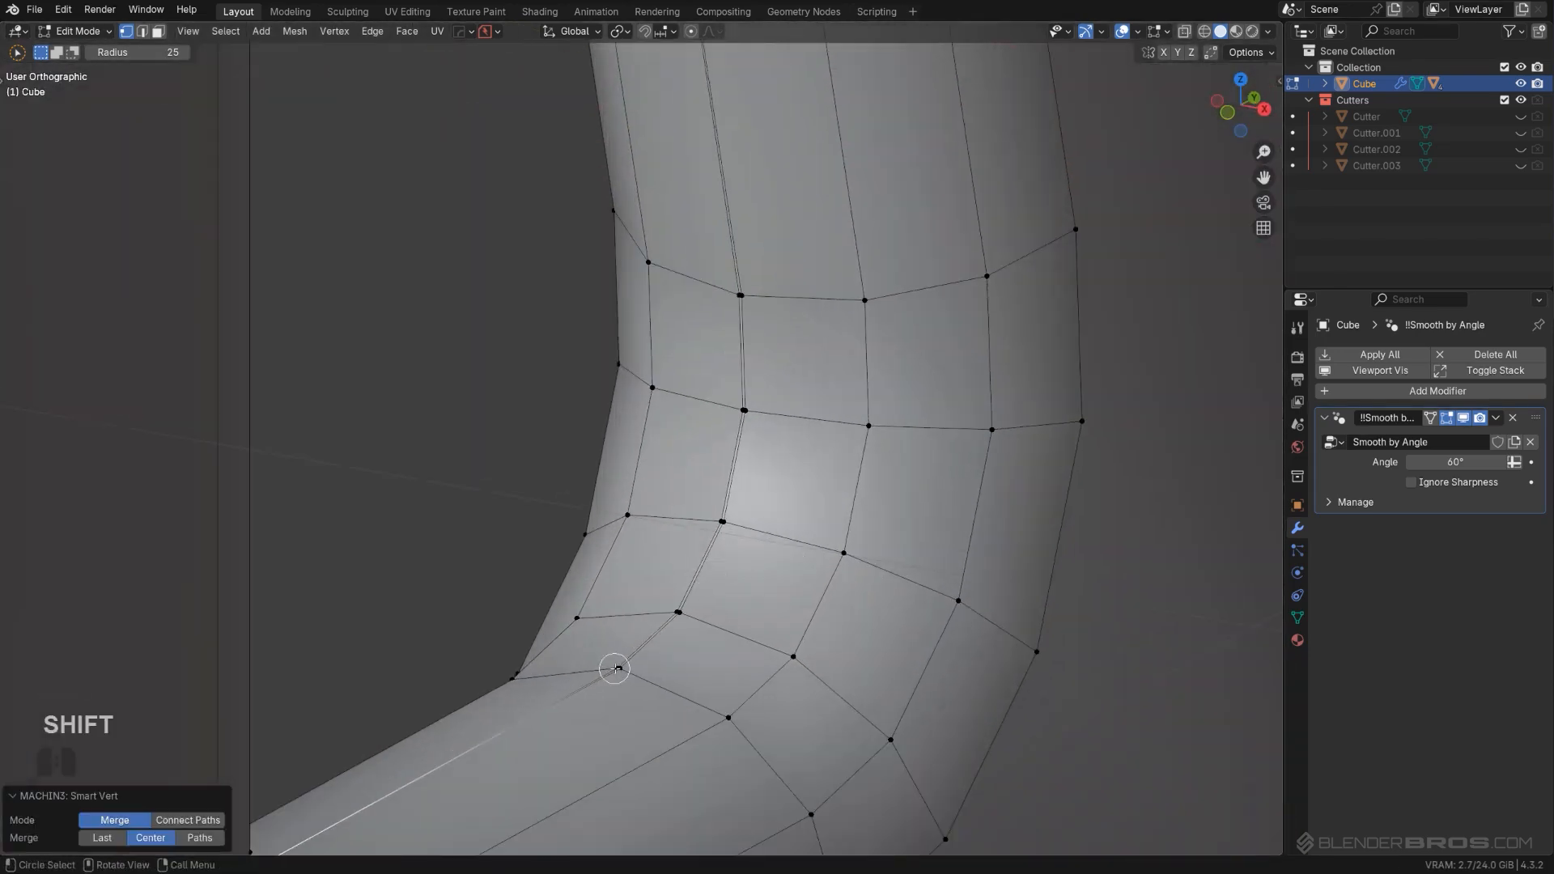
click(615, 669)
key(shift+1)
click(679, 619)
key(shift+1)
click(724, 526)
key(shift+1)
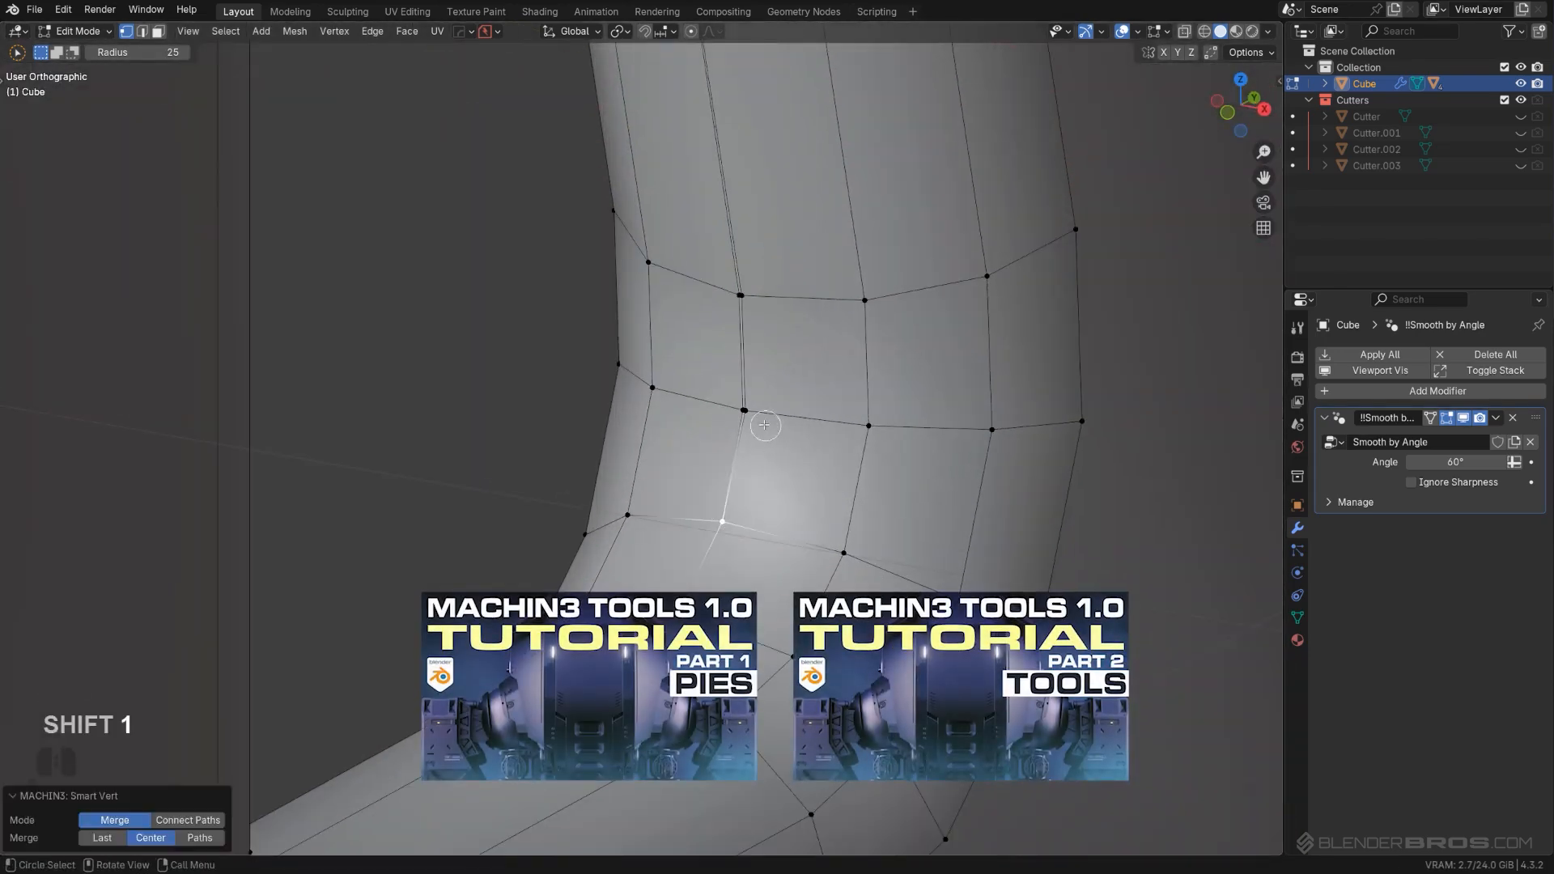
click(746, 413)
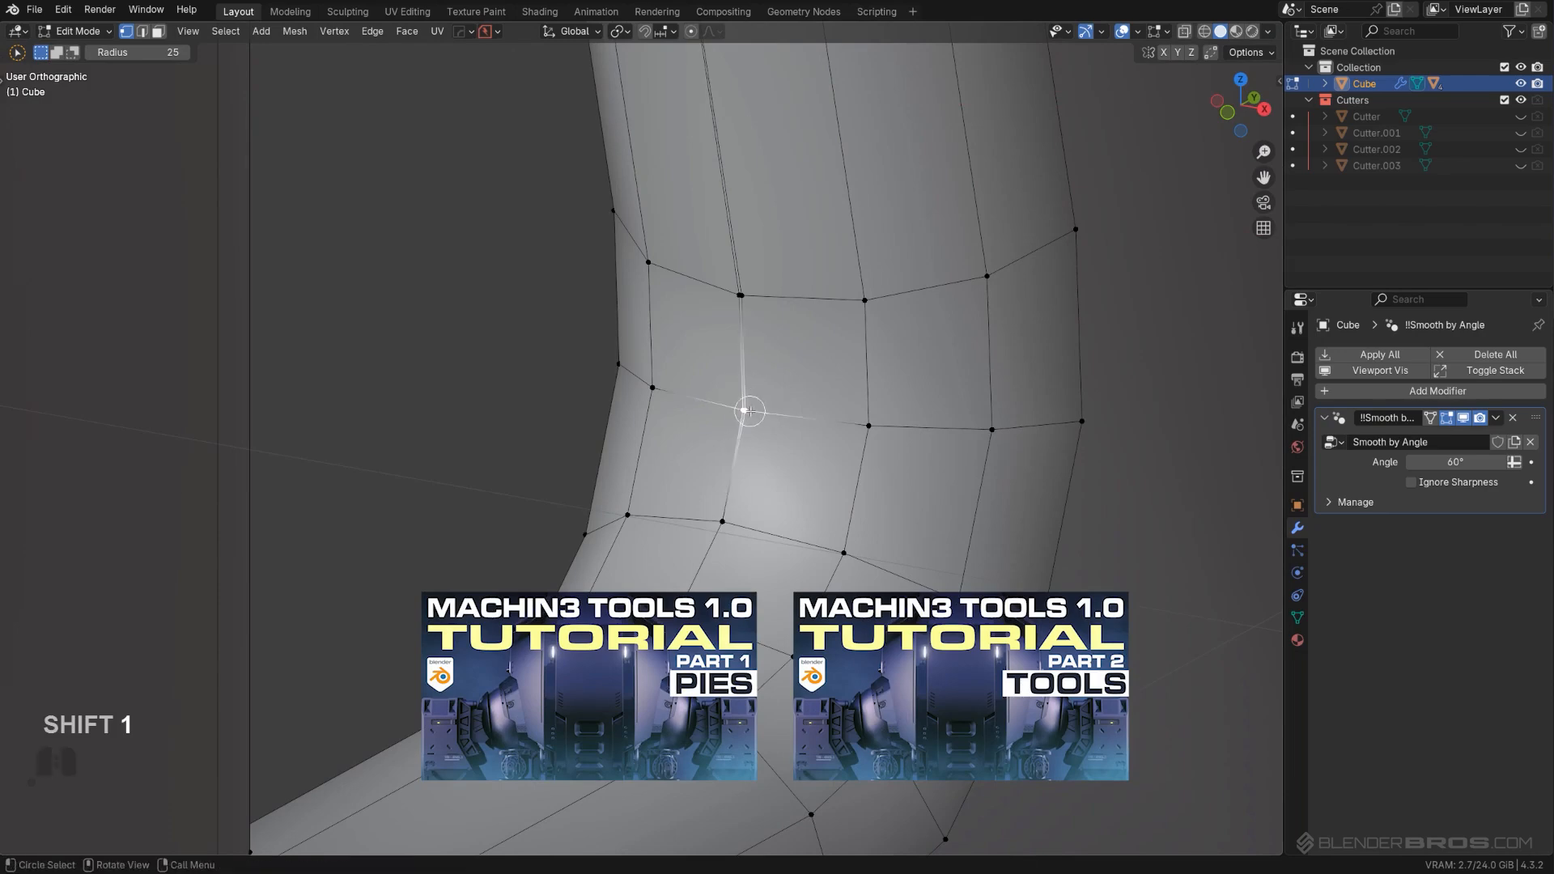
key(shift+1)
click(742, 297)
key(shift+1)
Step: Examine the merged vertices and the bevel topology around the opening's corners from several angles
scroll(799, 362, down, 5)
middle_drag(815, 440, 680, 402)
scroll(696, 438, up, 1)
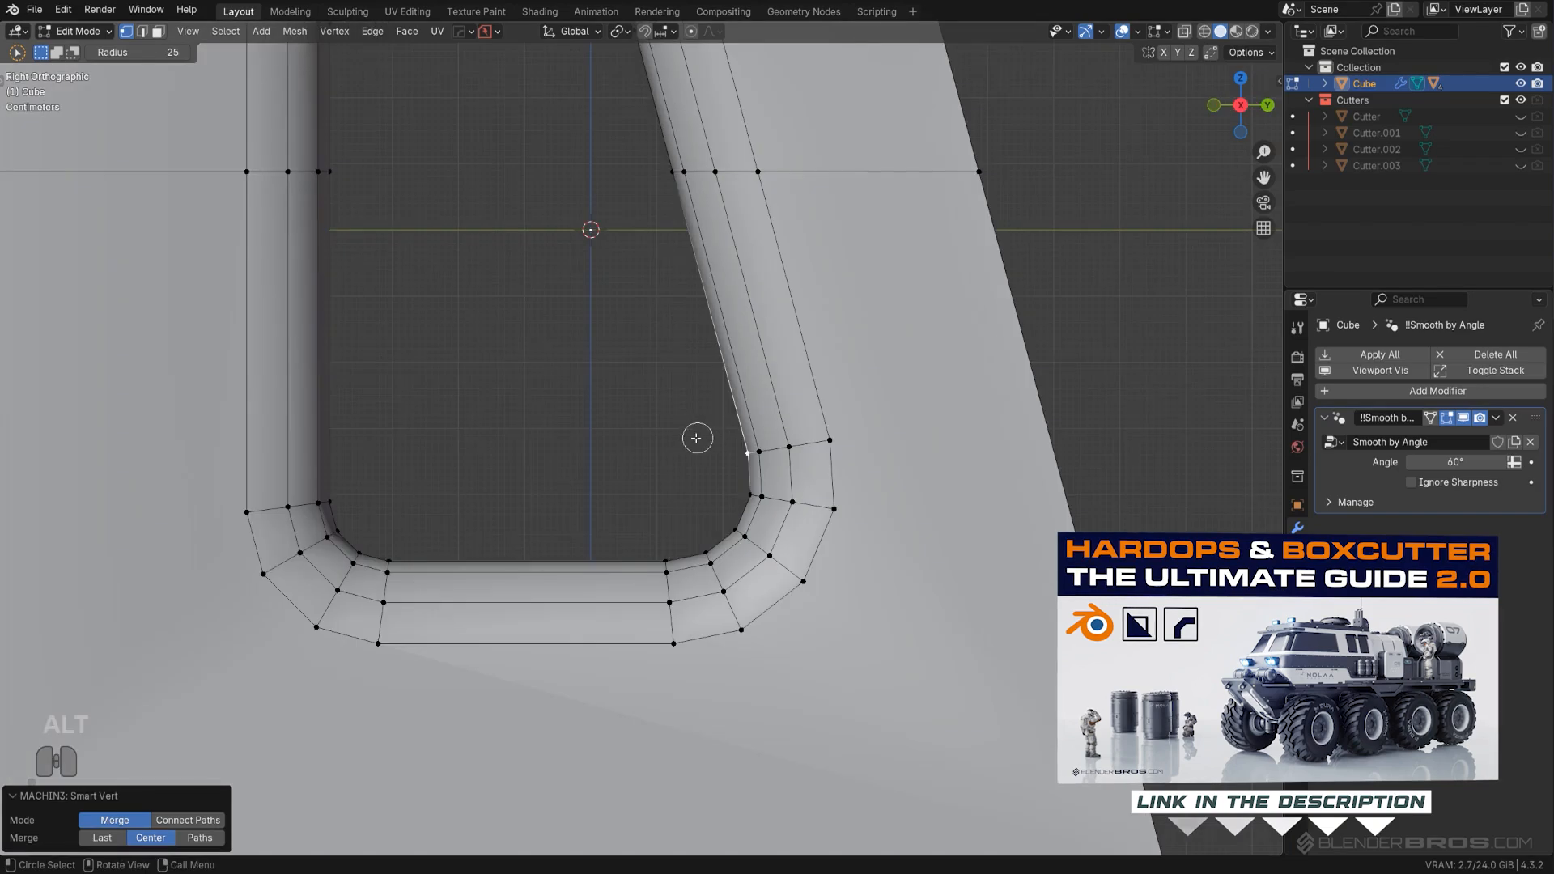
scroll(595, 498, down, 3)
middle_drag(641, 528, 750, 459)
scroll(624, 554, up, 4)
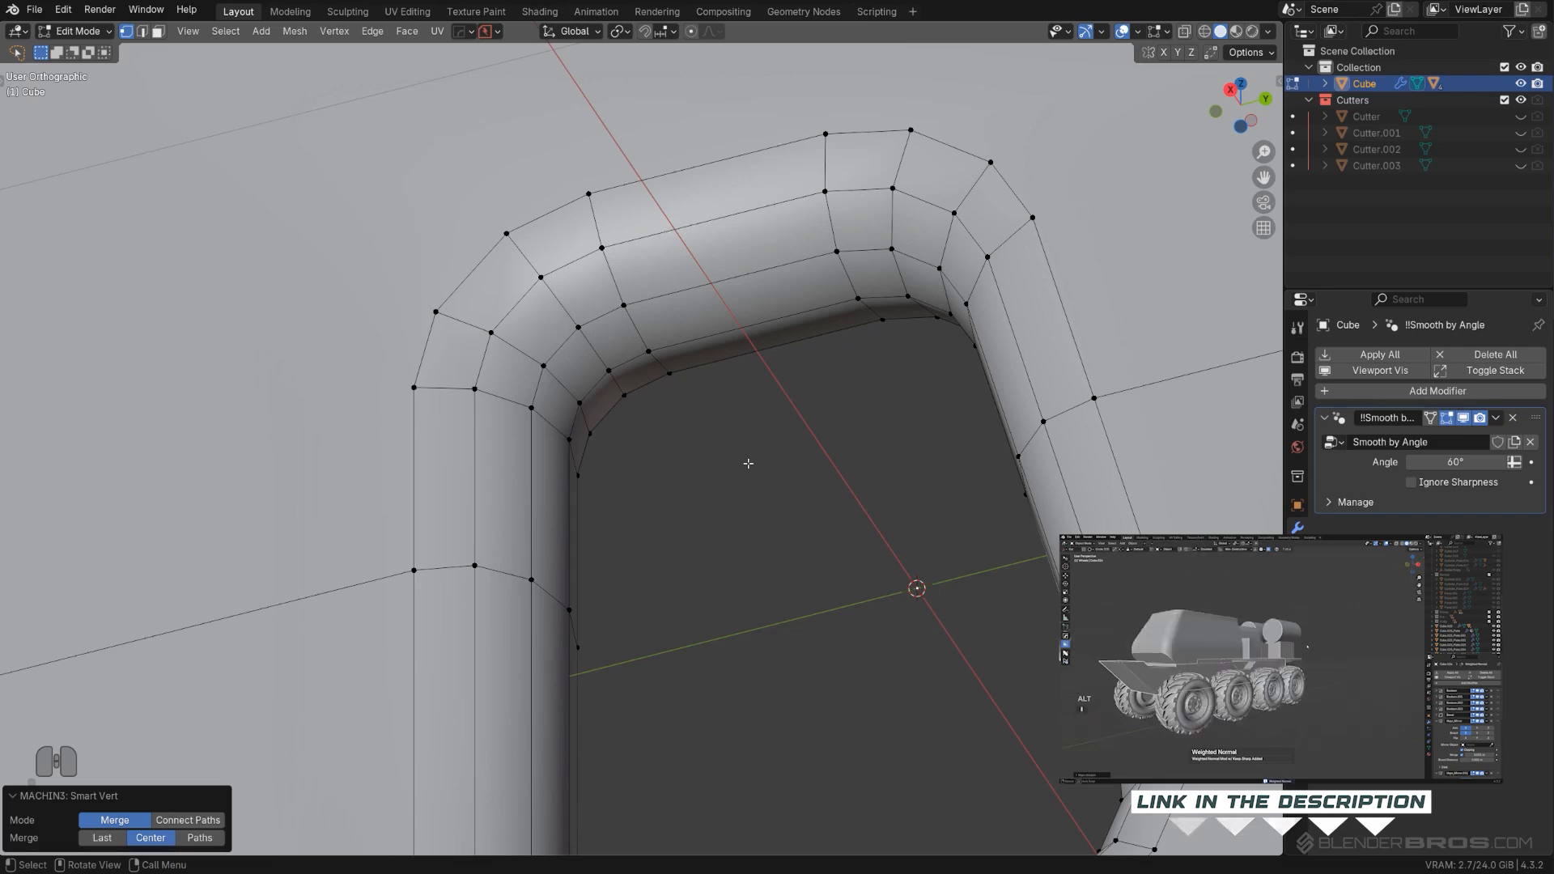
middle_drag(717, 436, 819, 526)
scroll(728, 530, up, 2)
shift+middle_drag(819, 526, 707, 518)
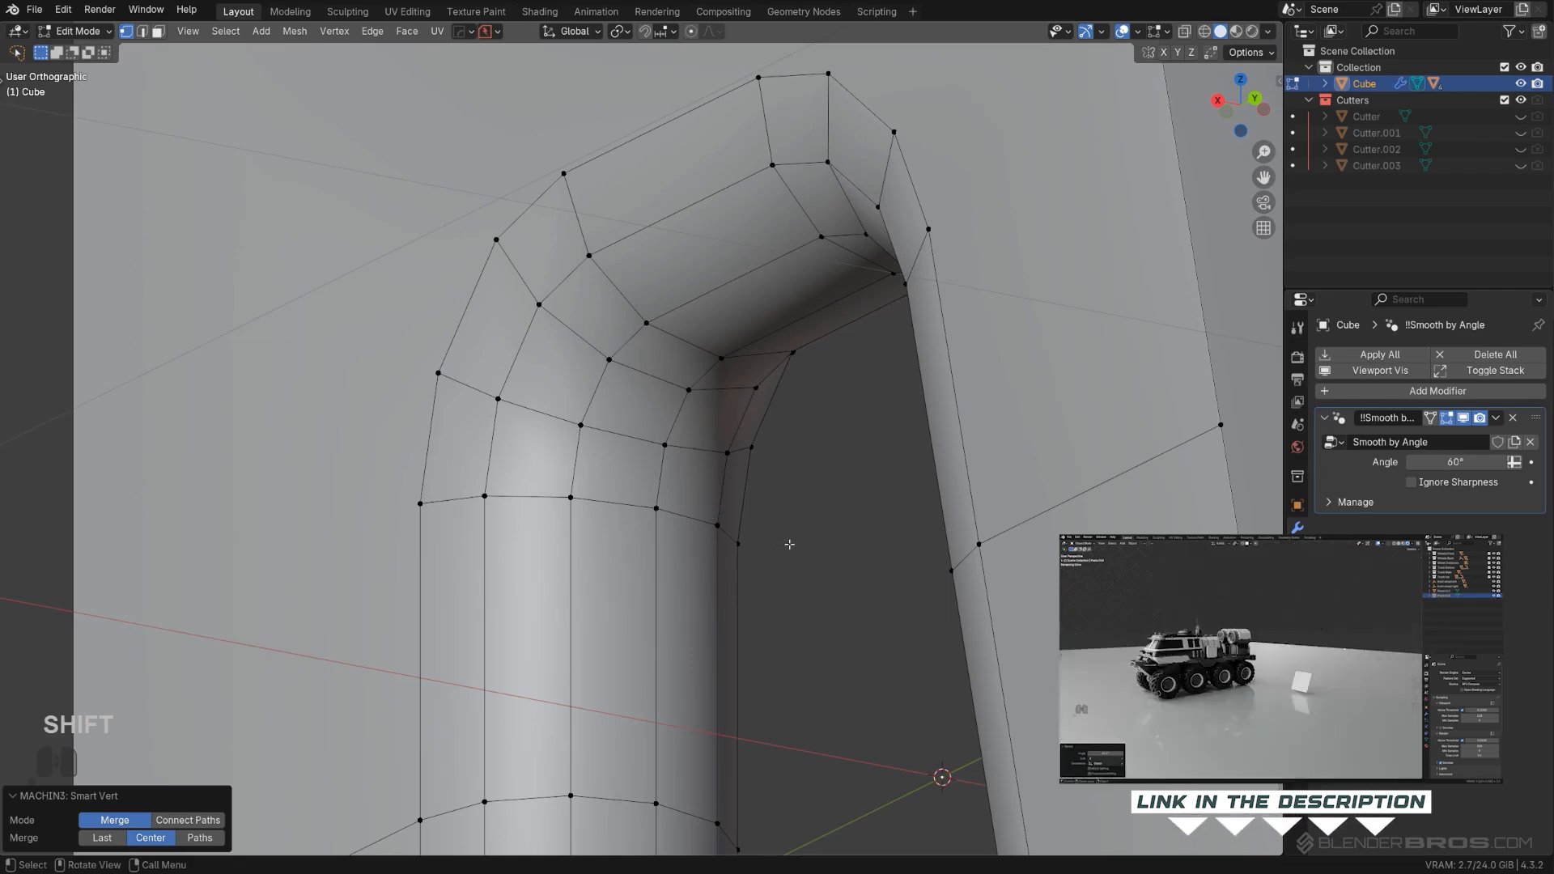
shift+middle_drag(808, 510, 774, 594)
scroll(795, 533, up, 2)
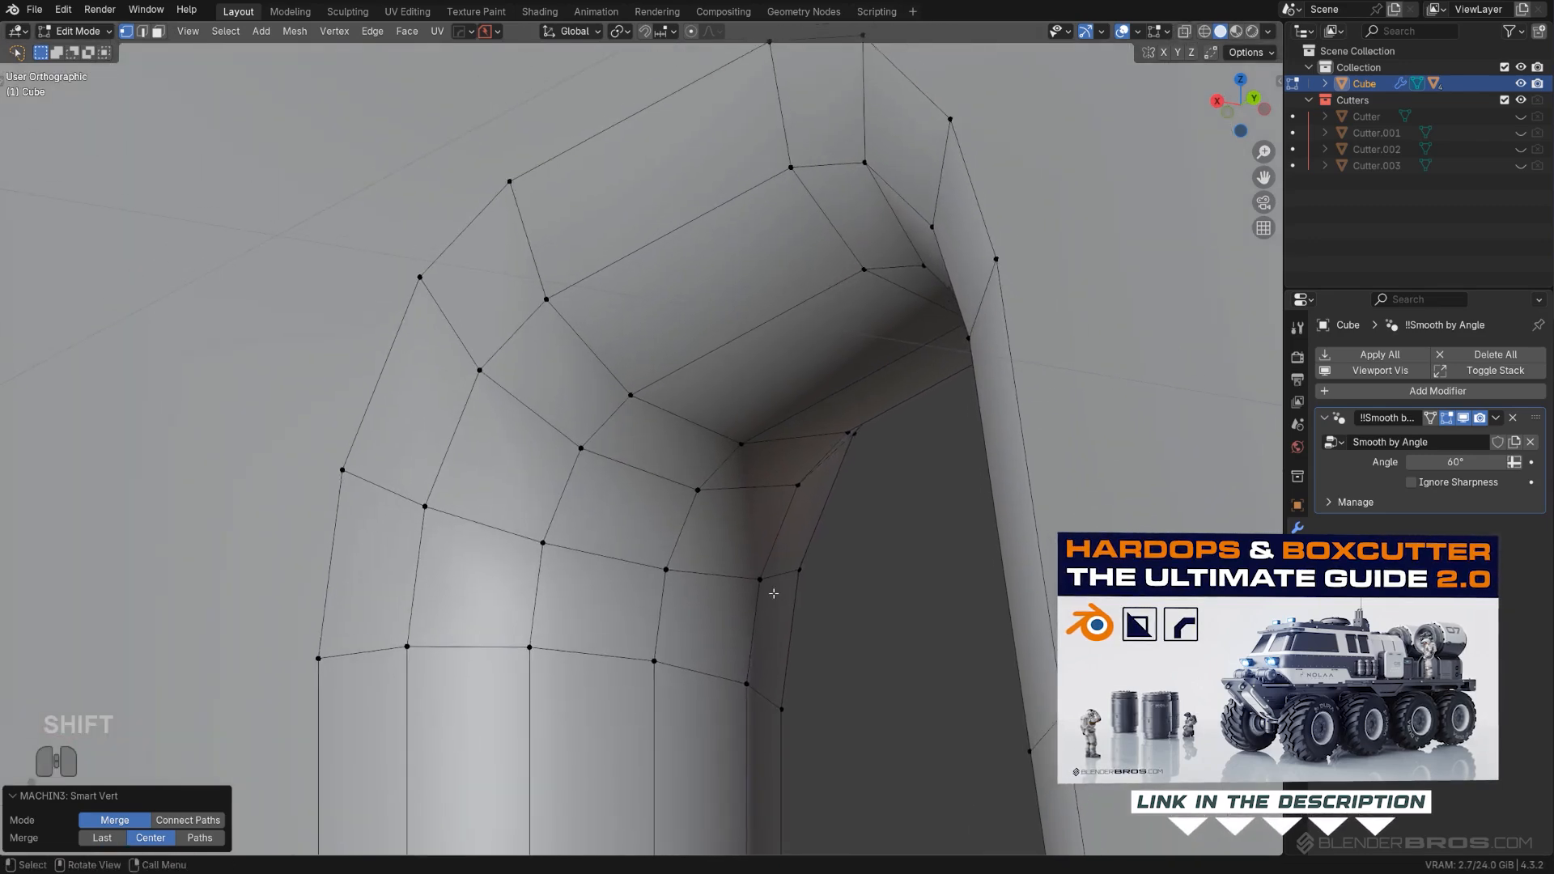
shift+middle_drag(859, 623, 923, 528)
middle_drag(717, 500, 794, 485)
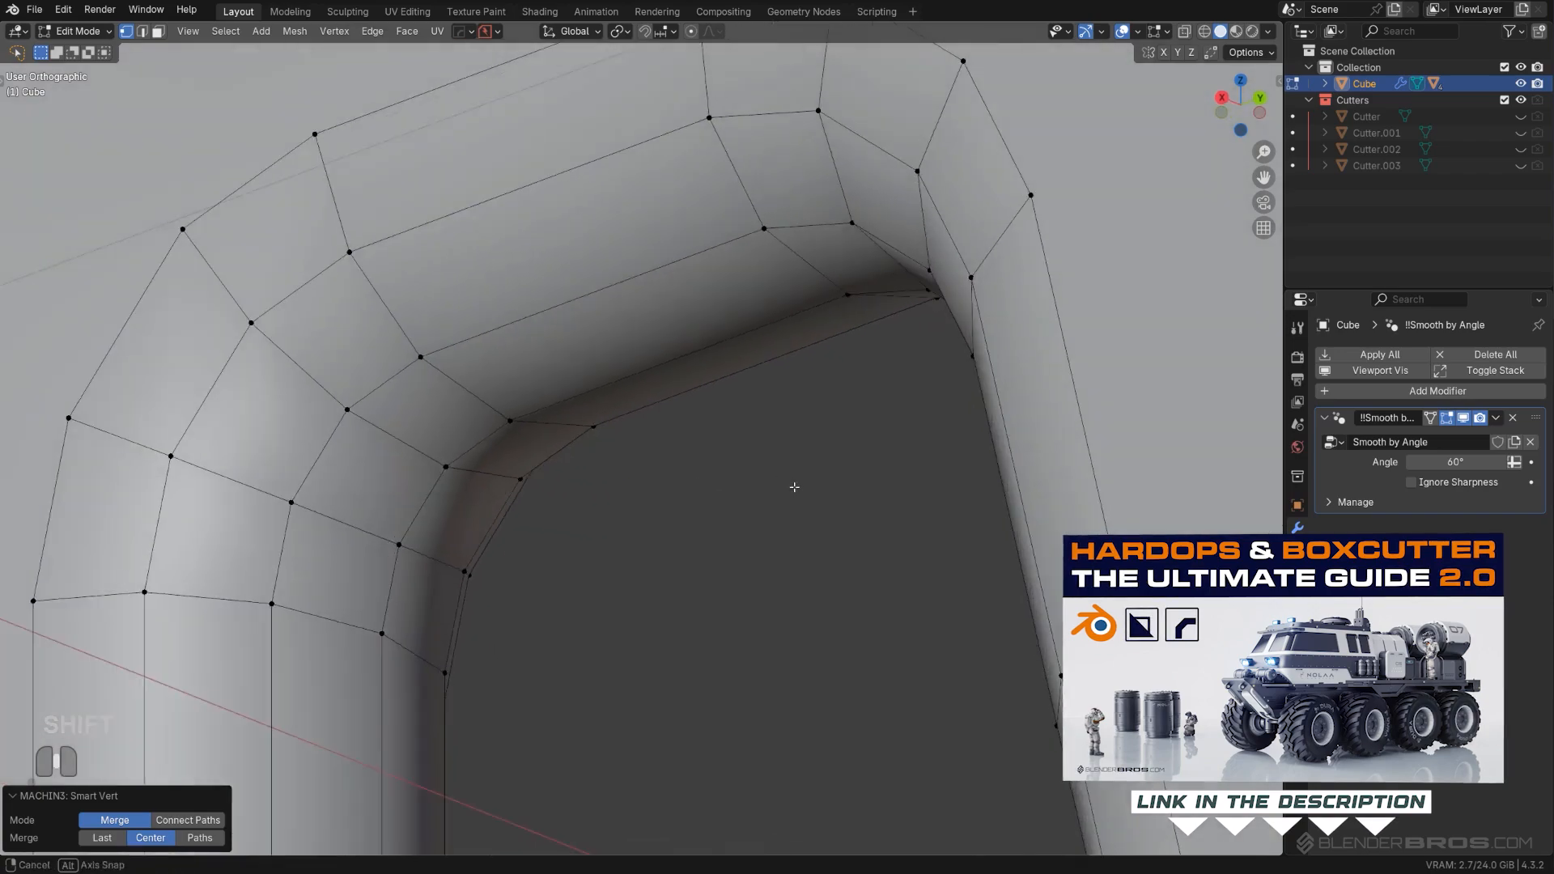
scroll(794, 485, down, 2)
Step: Select the outer three vertices across the bevel where the opening's top edge meets the vertical side's corner, and straighten them with MACHIN3tools Align
click(539, 431)
mouse_move(599, 455)
middle_down()
mouse_move(677, 464)
mouse_move(542, 470)
mouse_move(594, 448)
middle_up()
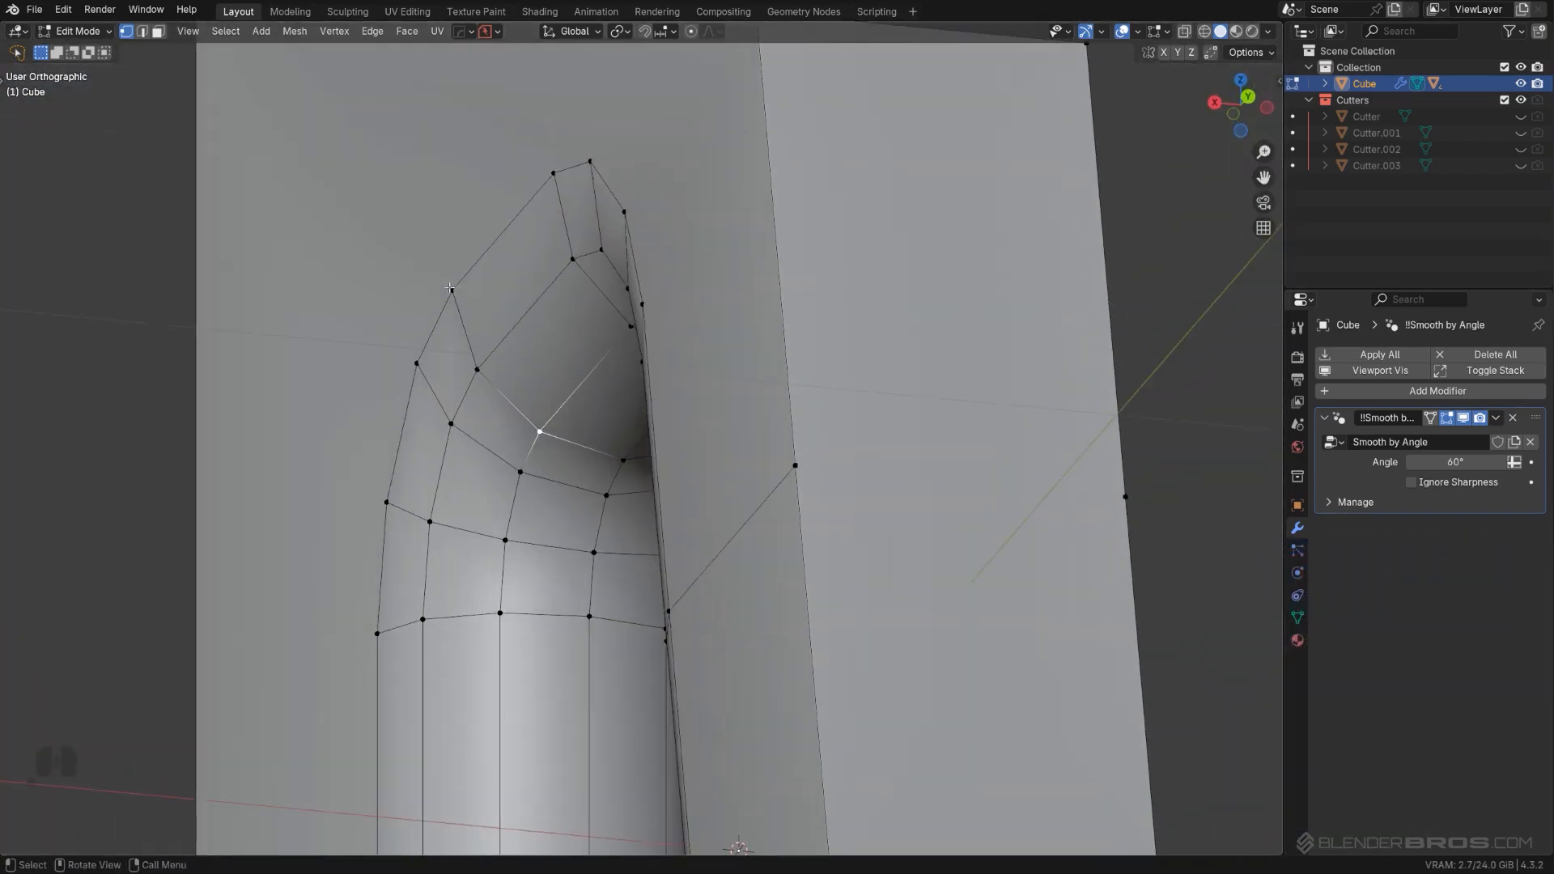
middle_drag(522, 390, 807, 386)
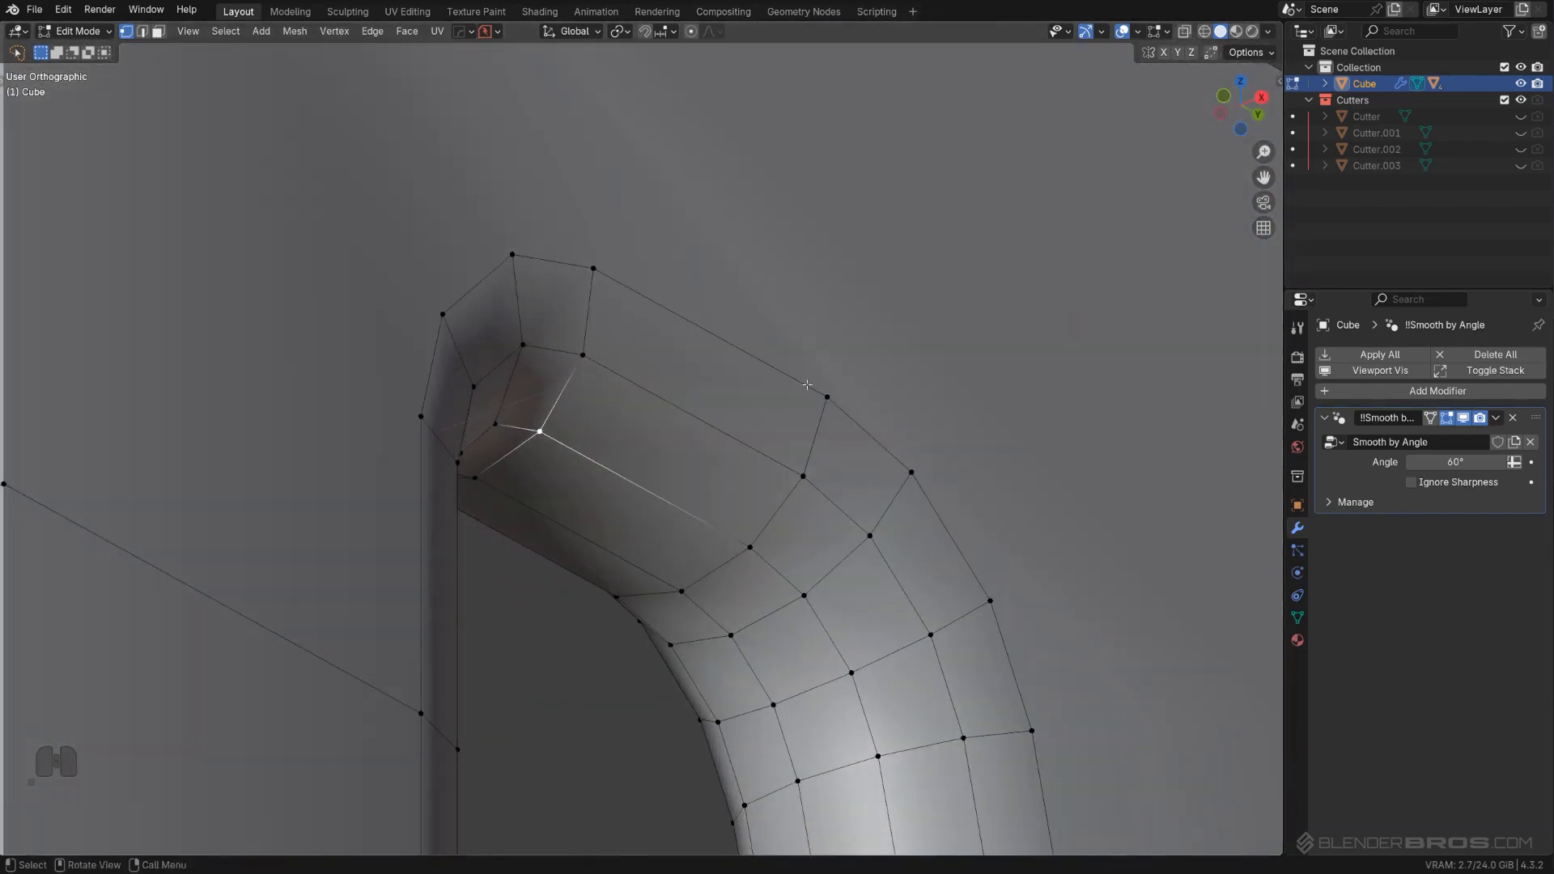
middle_drag(609, 586, 514, 328)
ctrl+click(568, 457)
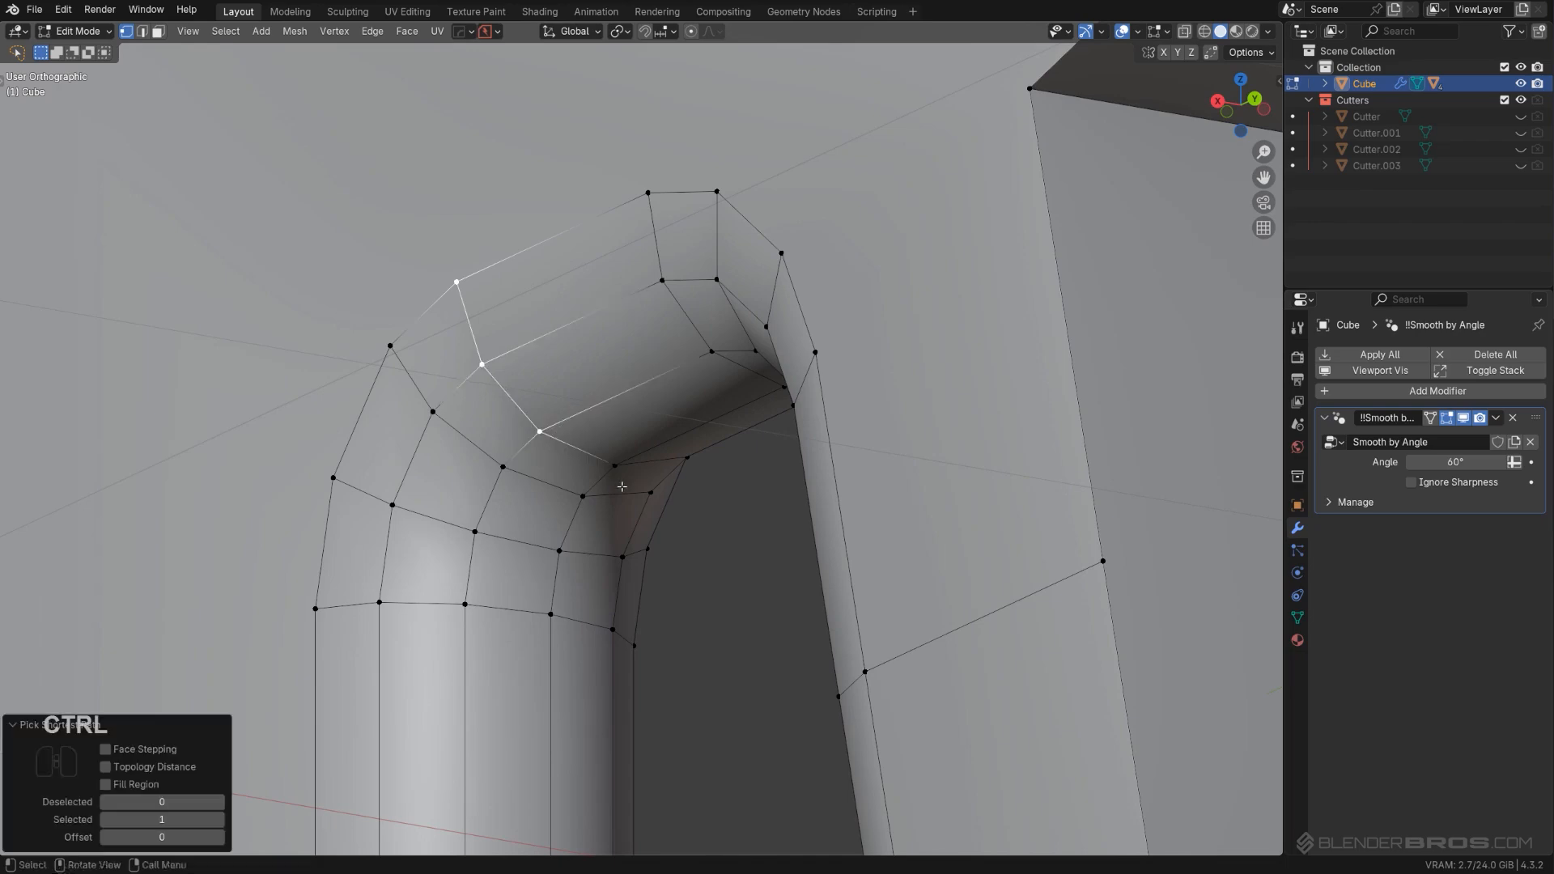
middle_drag(568, 457, 635, 525)
key(alt+a)
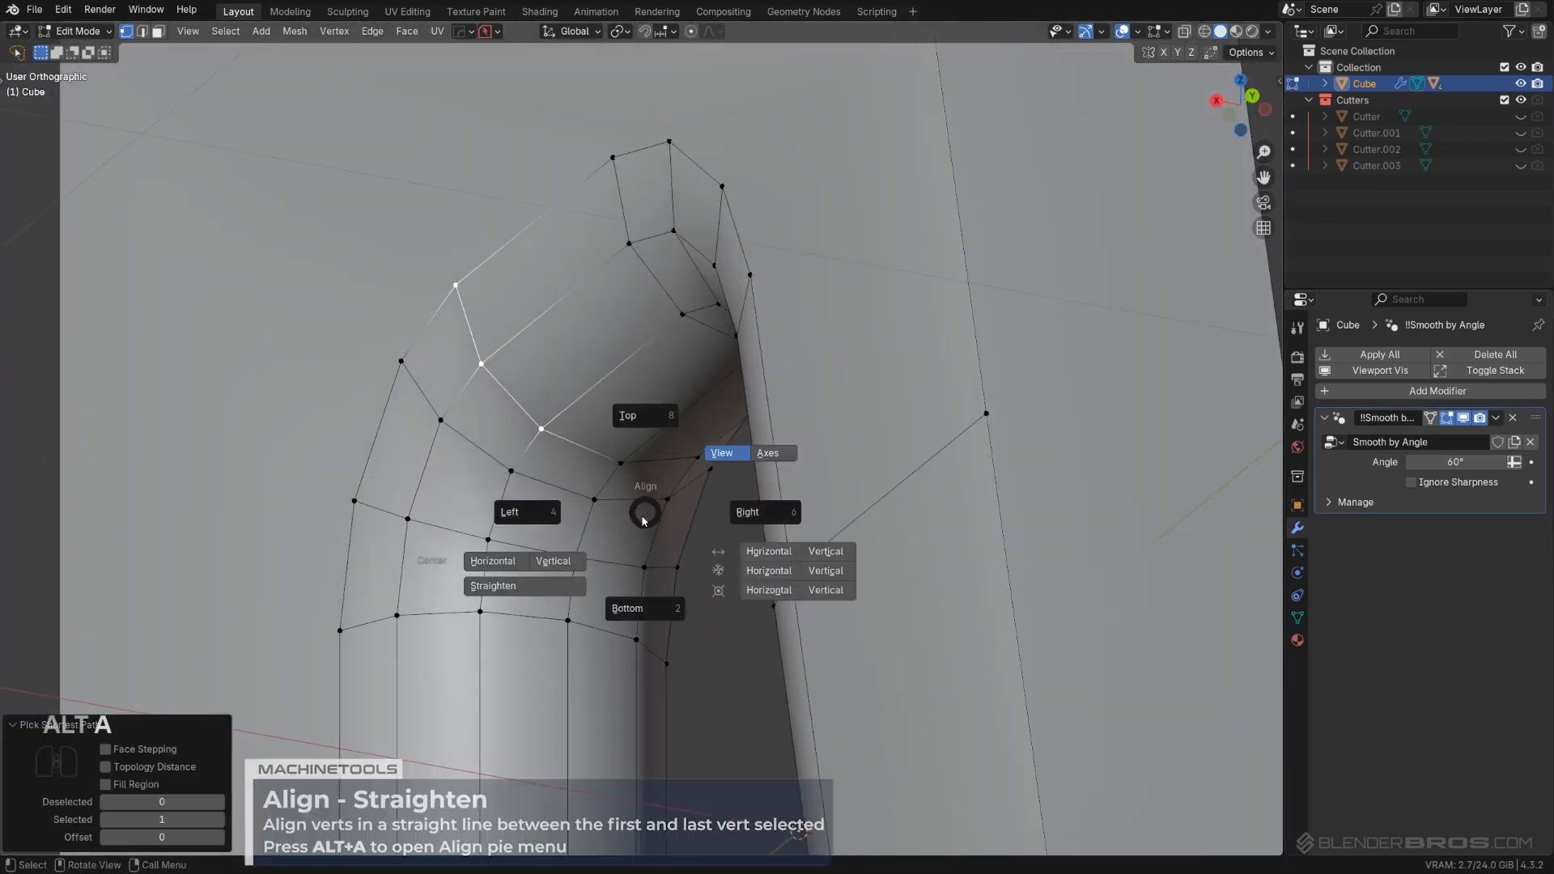
click(545, 582)
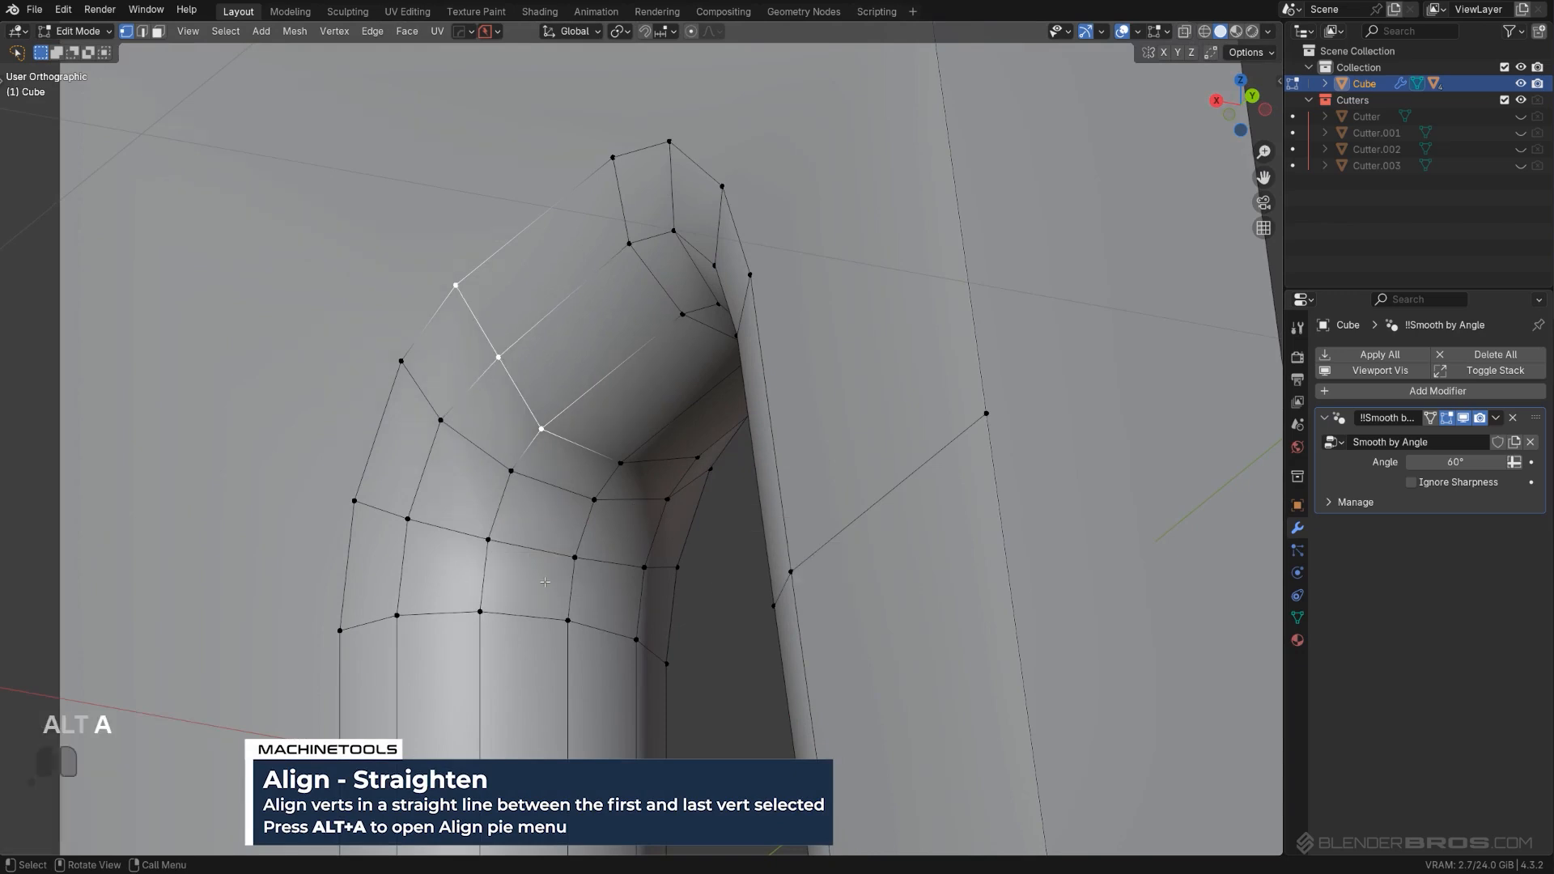
Step: Straighten the outer three vertices in each of the next two rows around the same upper corner
click(401, 362)
ctrl+click(512, 471)
key(alt+a)
click(514, 562)
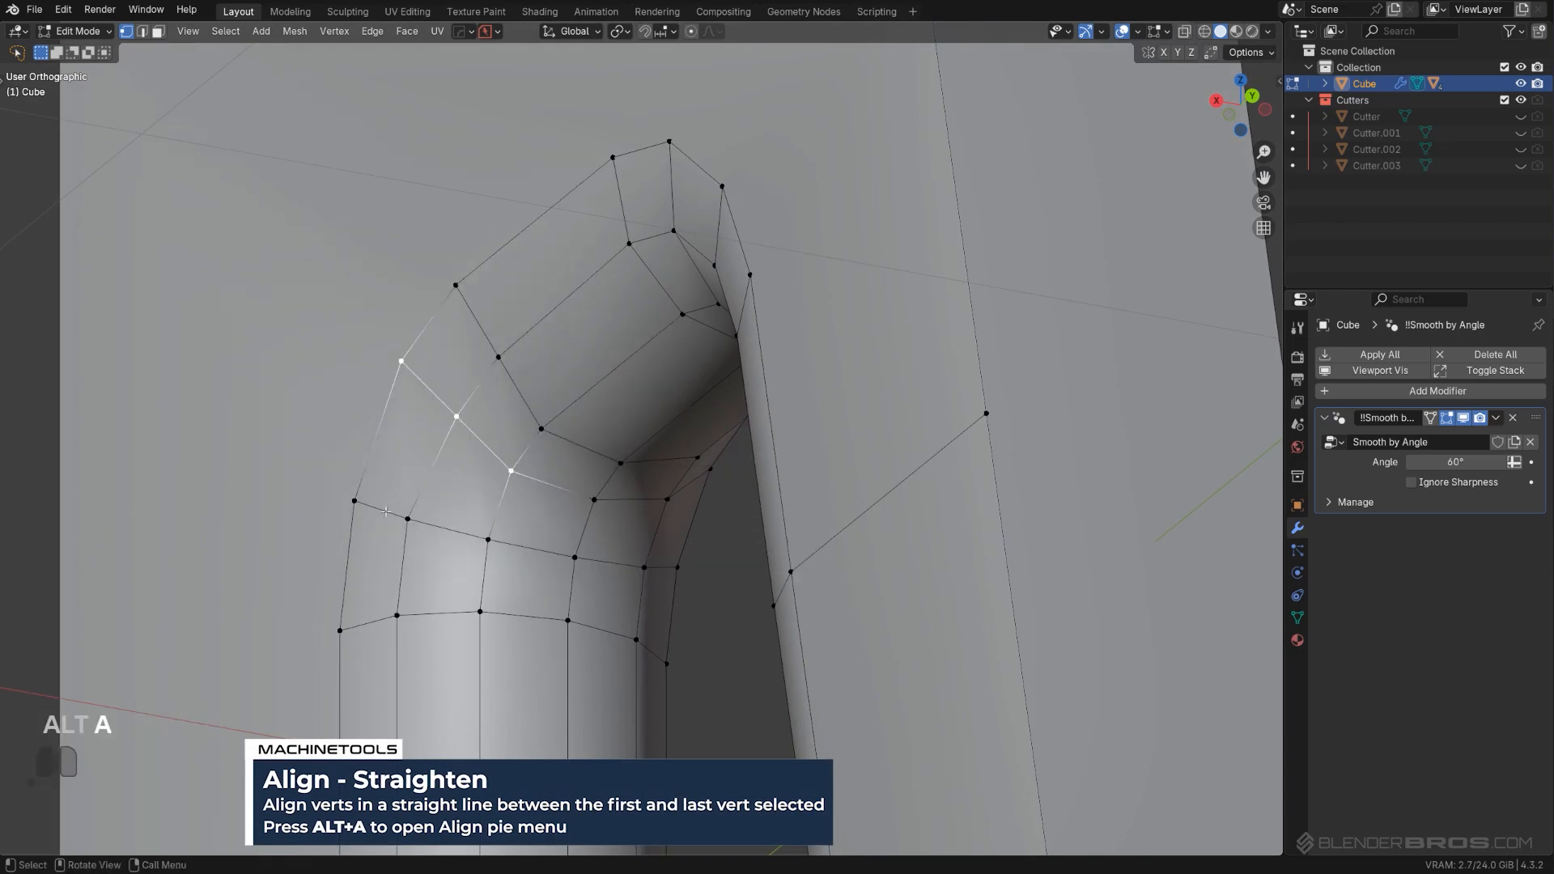
click(355, 500)
ctrl+click(488, 538)
key(alt+a)
click(402, 611)
Step: Straighten the outer three vertices in the corner's last row, where it meets the opening's vertical side
click(340, 630)
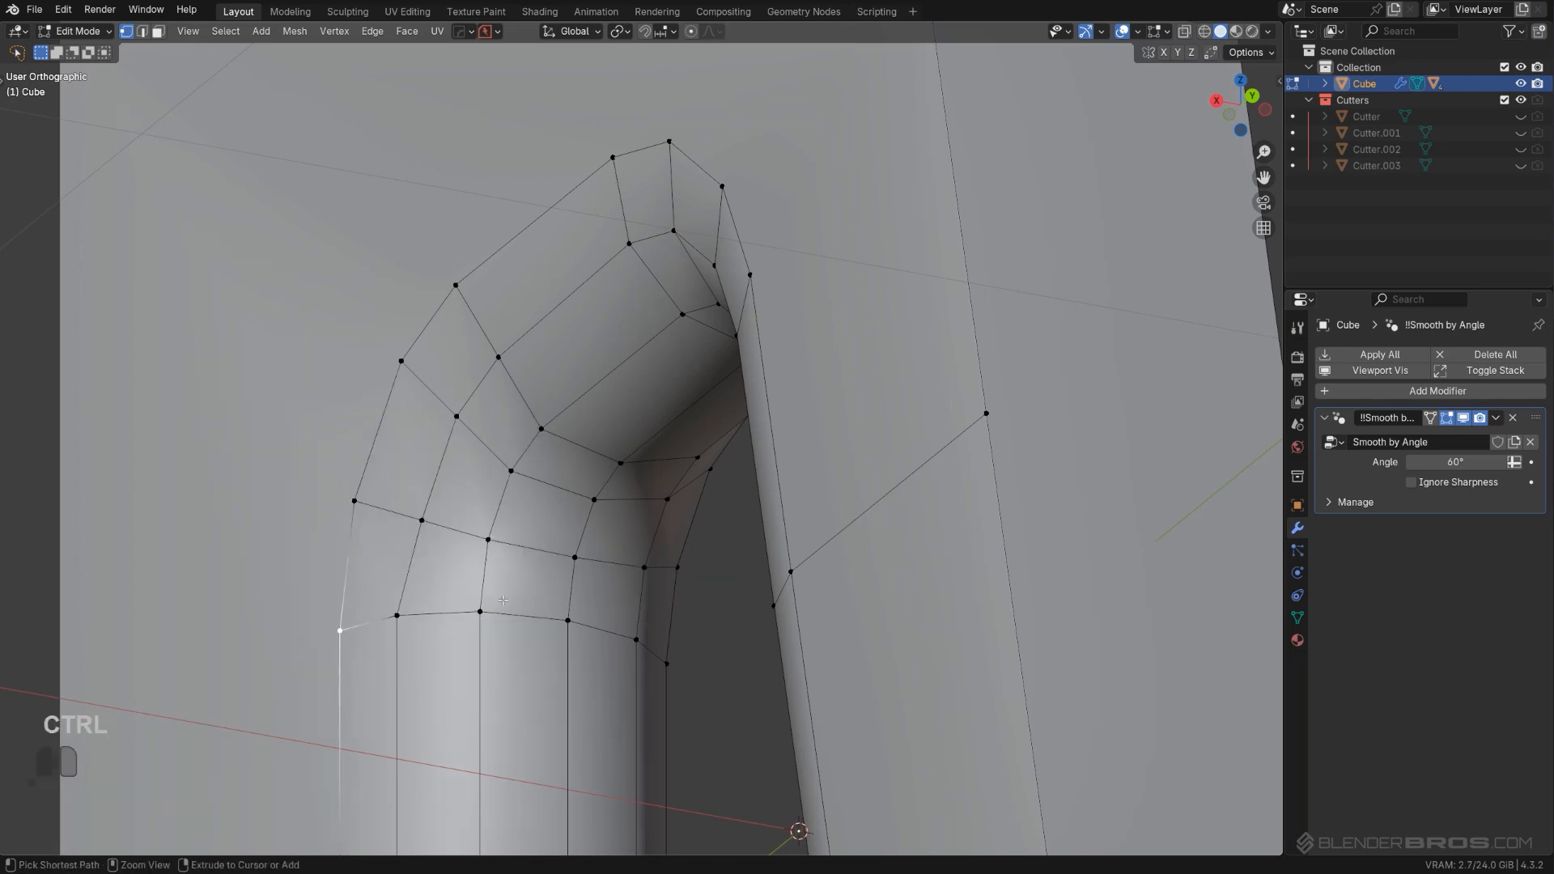
ctrl+click(482, 612)
key(alt+a)
click(367, 676)
scroll(579, 494, down, 3)
middle_drag(668, 518, 743, 341)
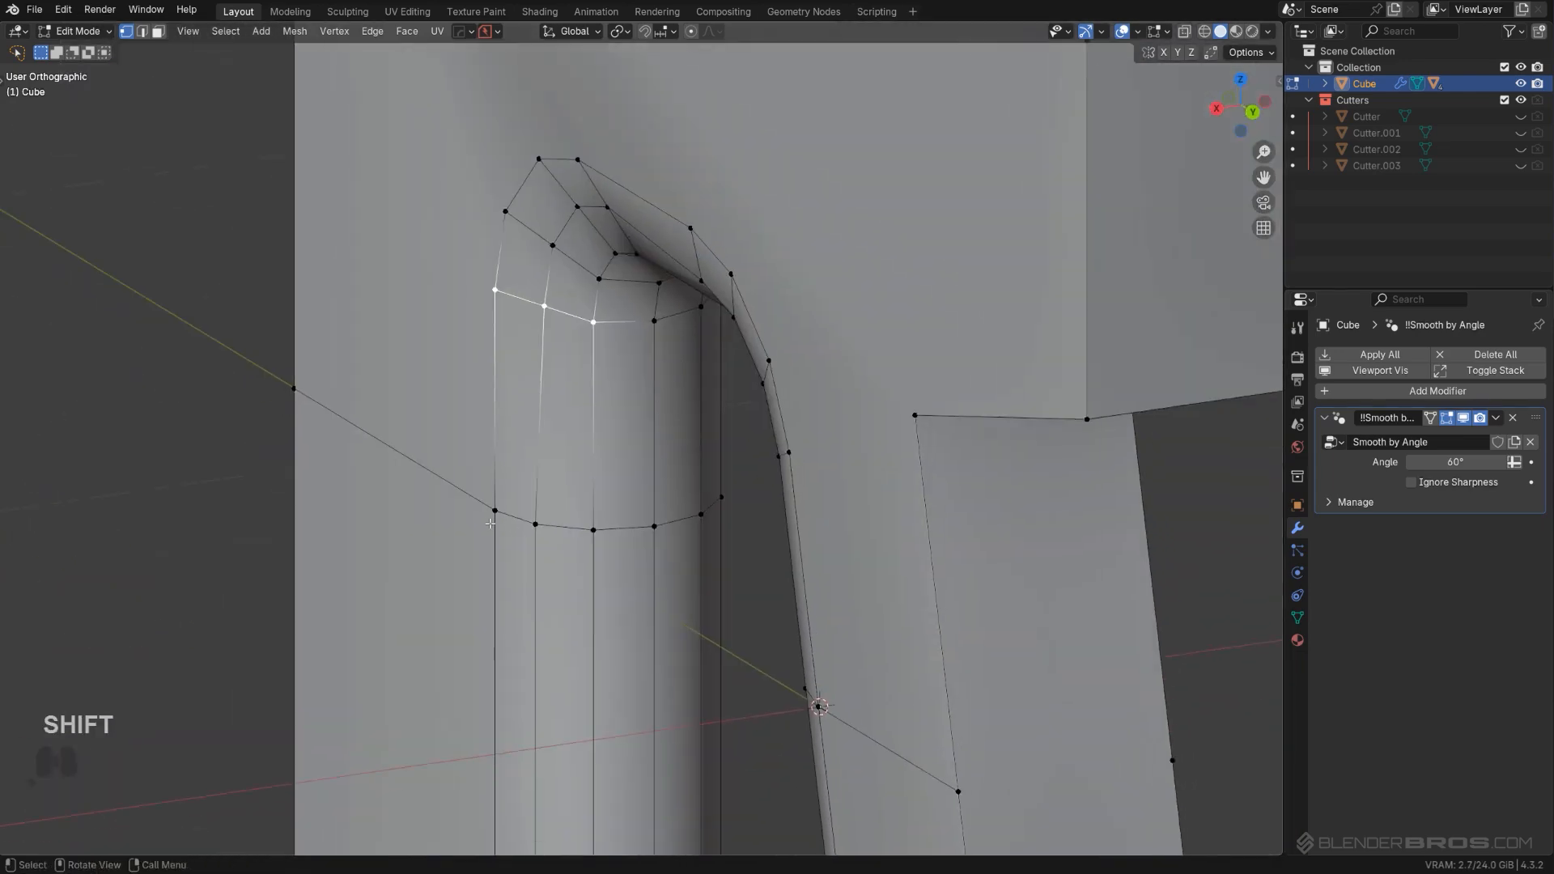
Step: Straighten the outer three vertices across the bevel on the row midway down the opening's vertical side, using MACHIN3tools Align
click(493, 510)
ctrl+click(593, 529)
key(alt+a)
click(479, 599)
Step: At the lower end of the vertical side, straighten the outer three vertices in each of the corner's first two rows
scroll(549, 579, down, 2)
shift+middle_drag(548, 579, 616, 216)
scroll(616, 216, up, 4)
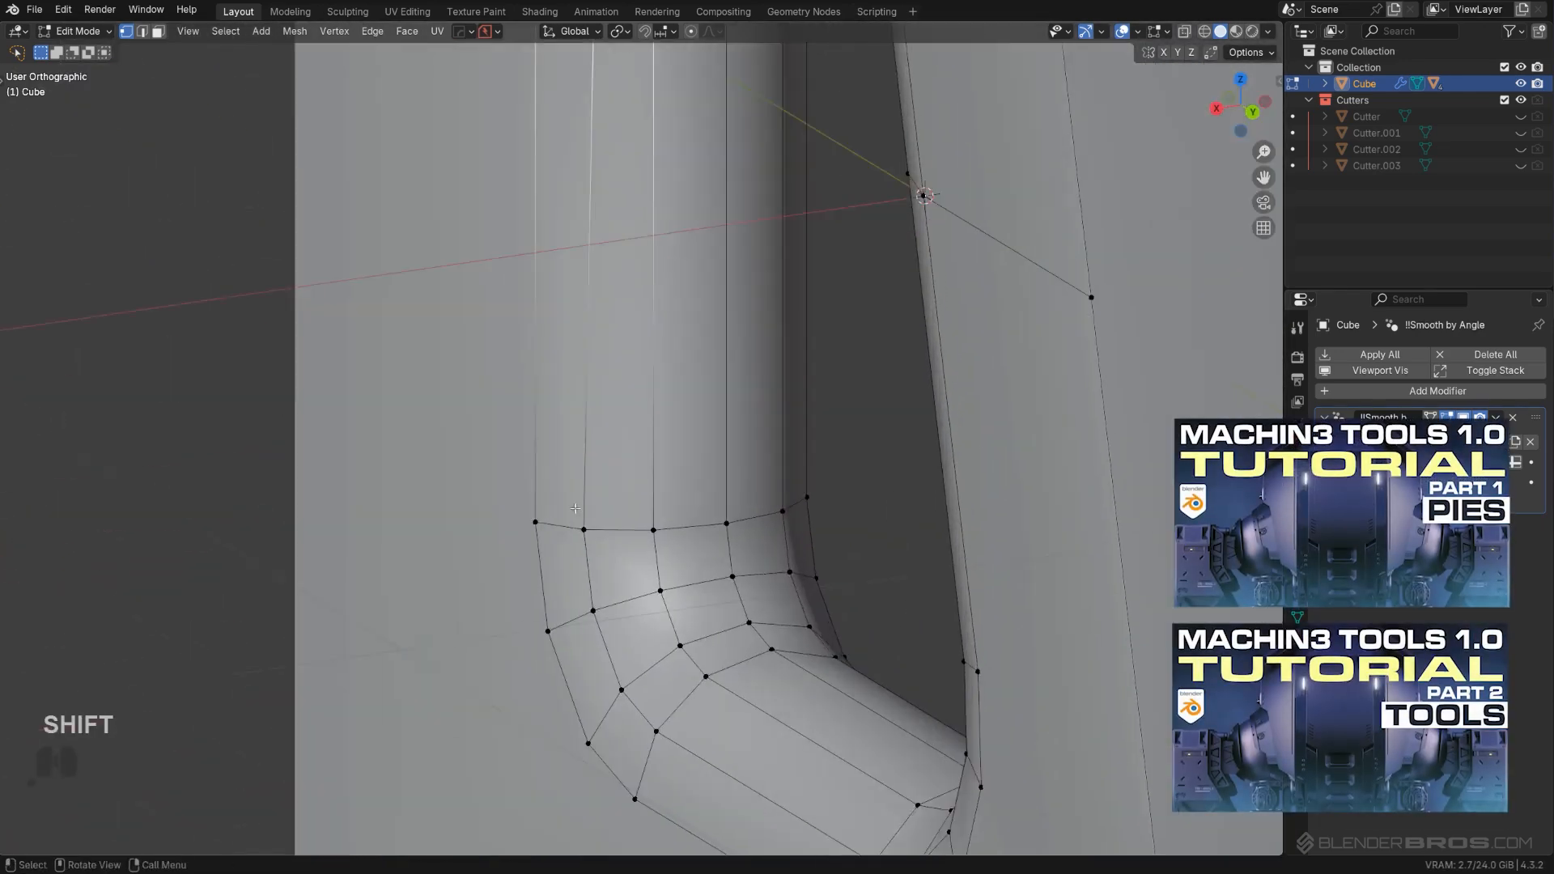
click(515, 538)
ctrl+click(659, 552)
key(alt+a)
click(562, 623)
click(529, 670)
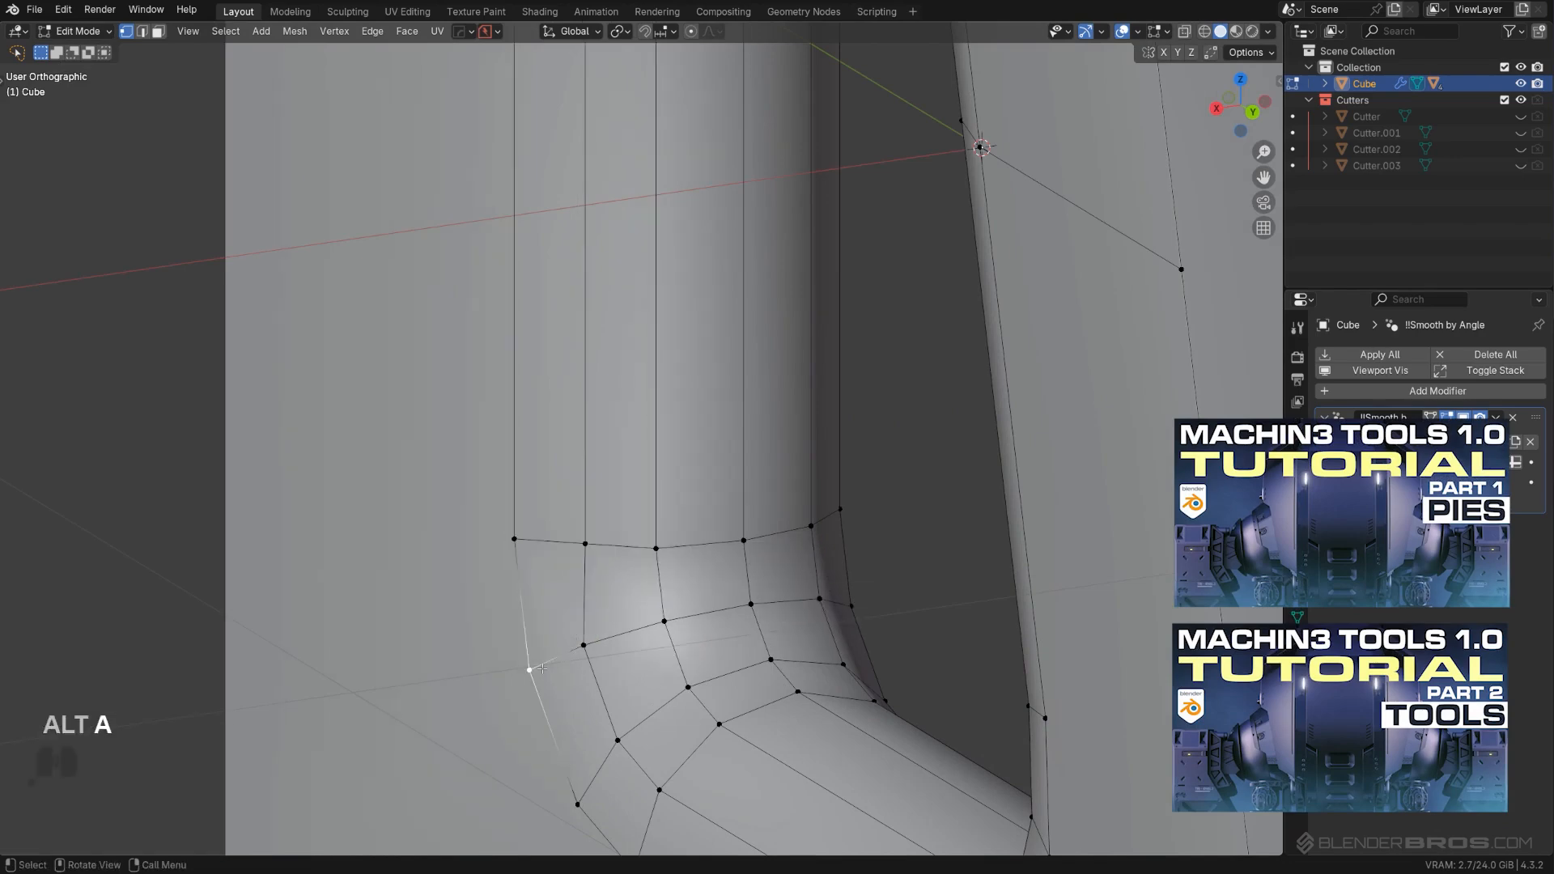
ctrl+click(663, 622)
key(alt+a)
click(518, 680)
Step: Straighten the outer three vertices in each of the two remaining rows around the lower corner, towards the opening's bottom edge
middle_drag(518, 680, 694, 644)
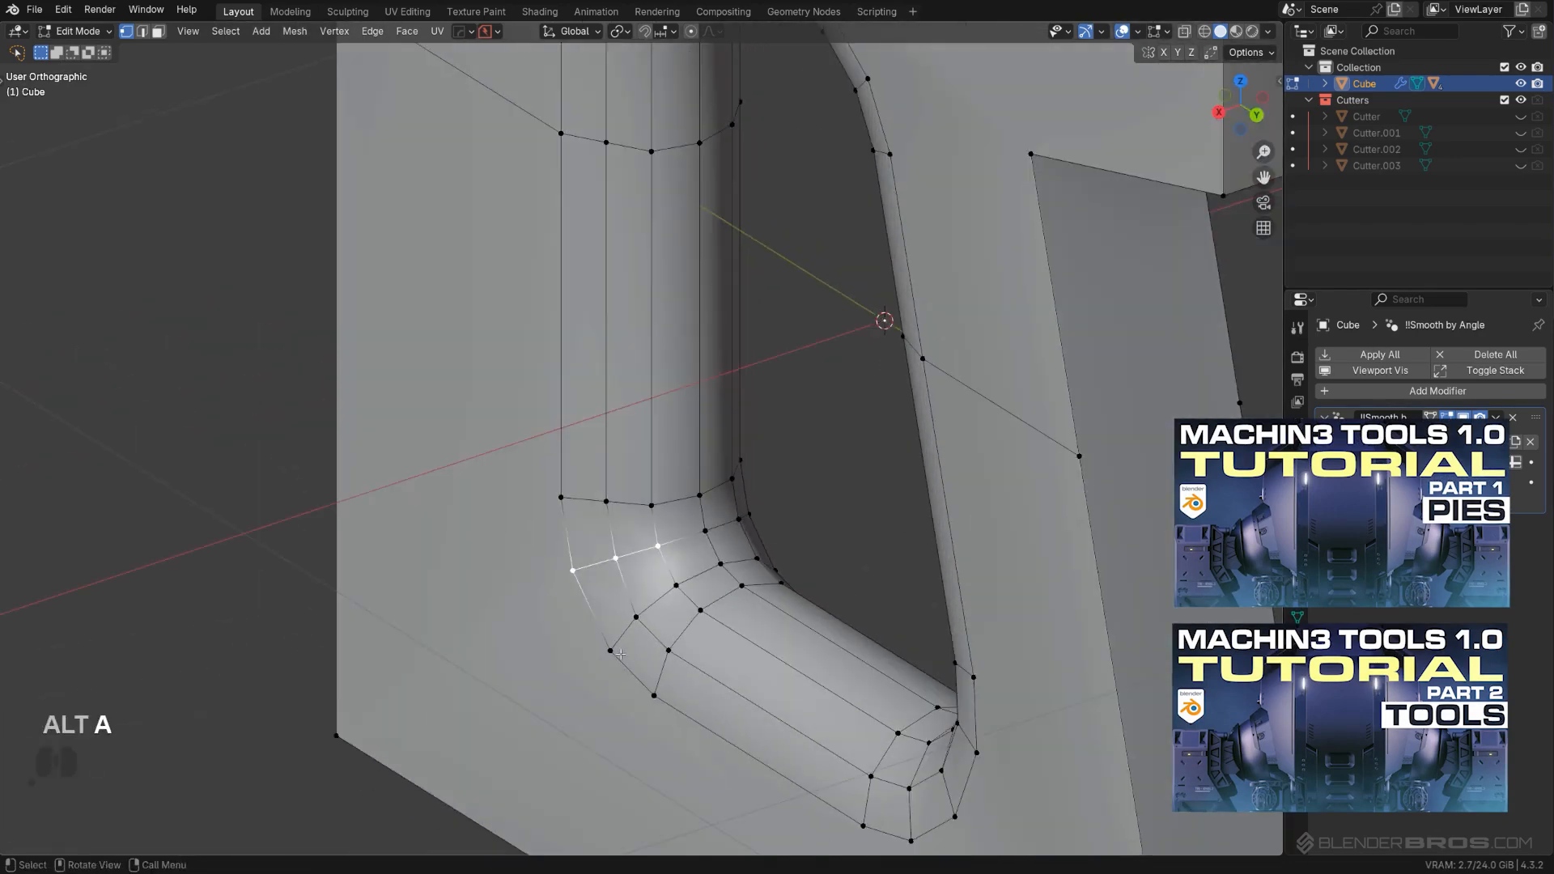
scroll(688, 645, up, 2)
click(595, 740)
ctrl+click(701, 644)
key(alt+a)
click(623, 727)
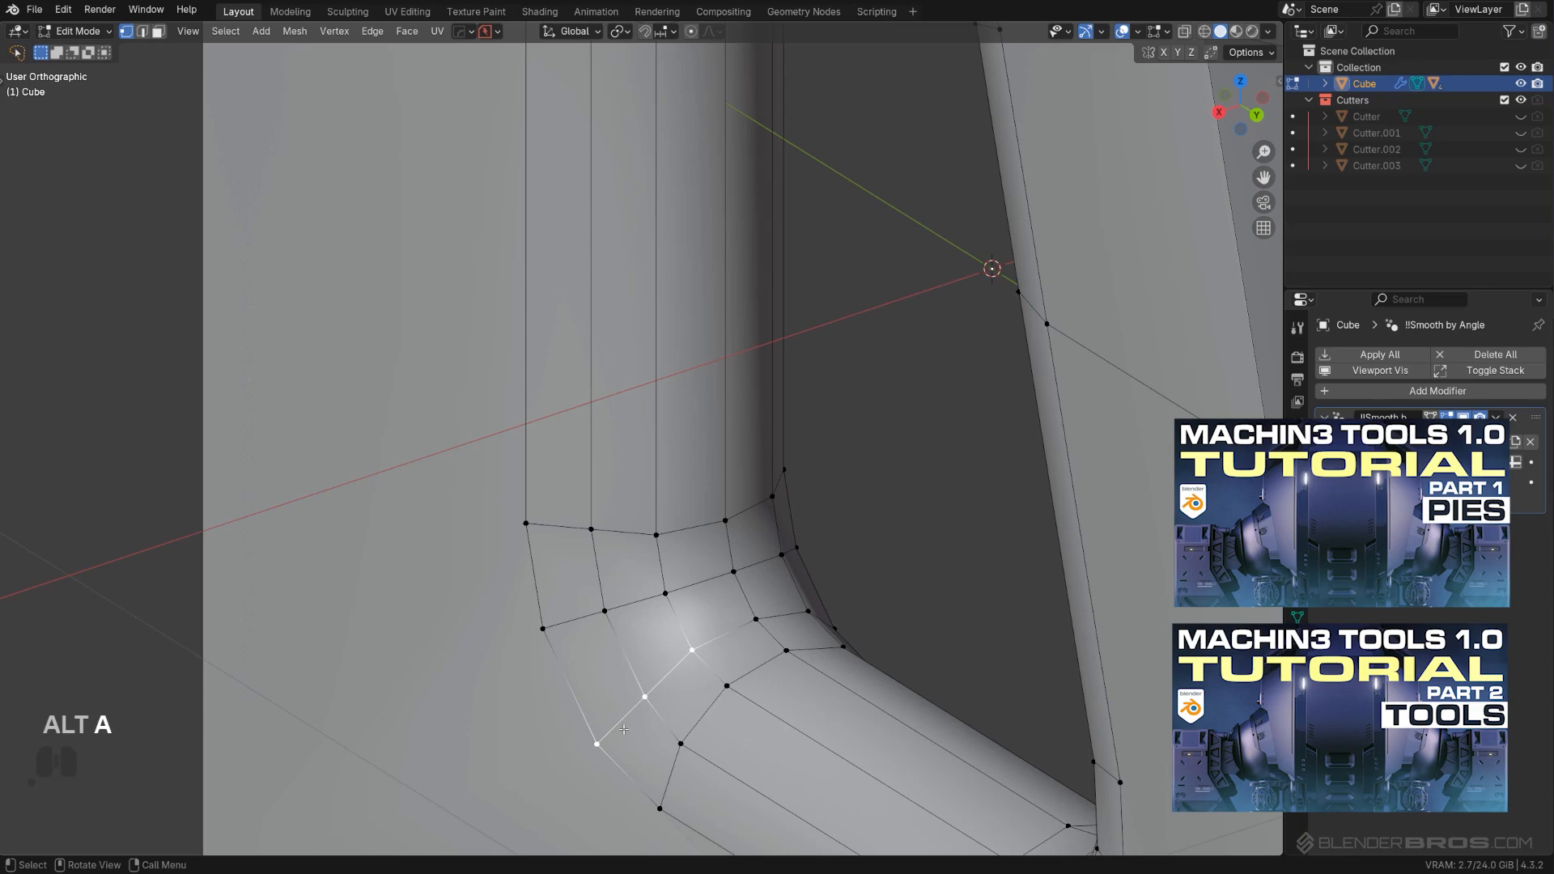
ctrl+click(728, 676)
key(alt+a)
click(632, 757)
Step: Symmetrize the mesh on X from the positive to the negative side with MACHIN3 Symmetrize
scroll(696, 664, down, 4)
middle_drag(712, 648, 923, 408)
scroll(707, 378, down, 4)
key(alt+x)
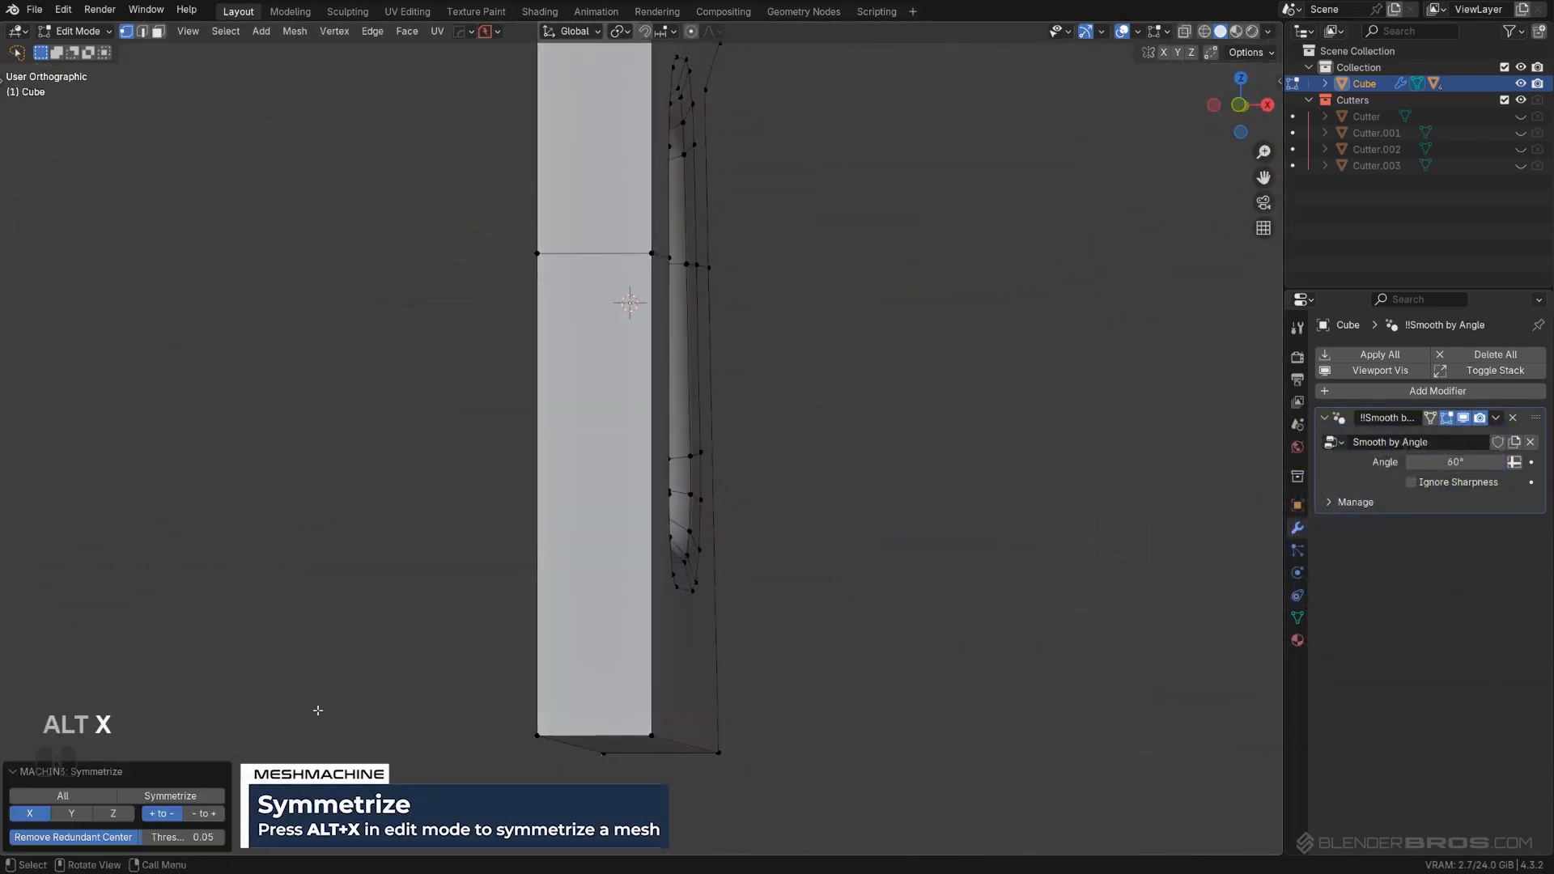
middle_drag(700, 481, 643, 433)
scroll(759, 471, down, 2)
key(alt+x)
key(ctrl+z)
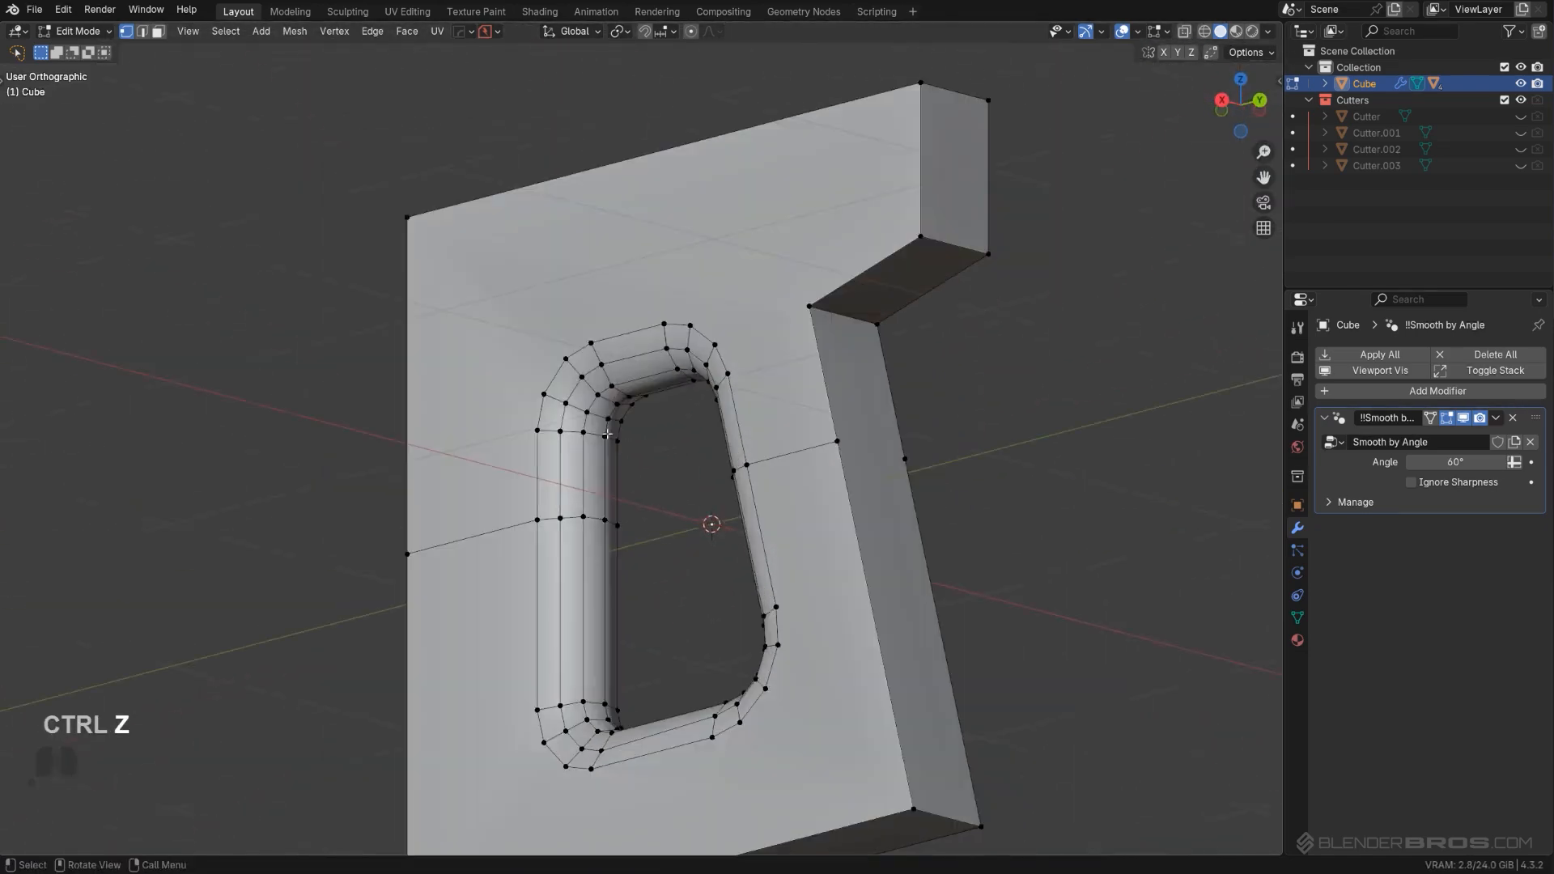
Step: Select the edge loop around the opening's outer rim and bevel it with 2 segments at an offset of about 0.005 m
scroll(608, 414, up, 4)
key(Tab)
scroll(619, 324, down, 2)
middle_drag(620, 324, 680, 284)
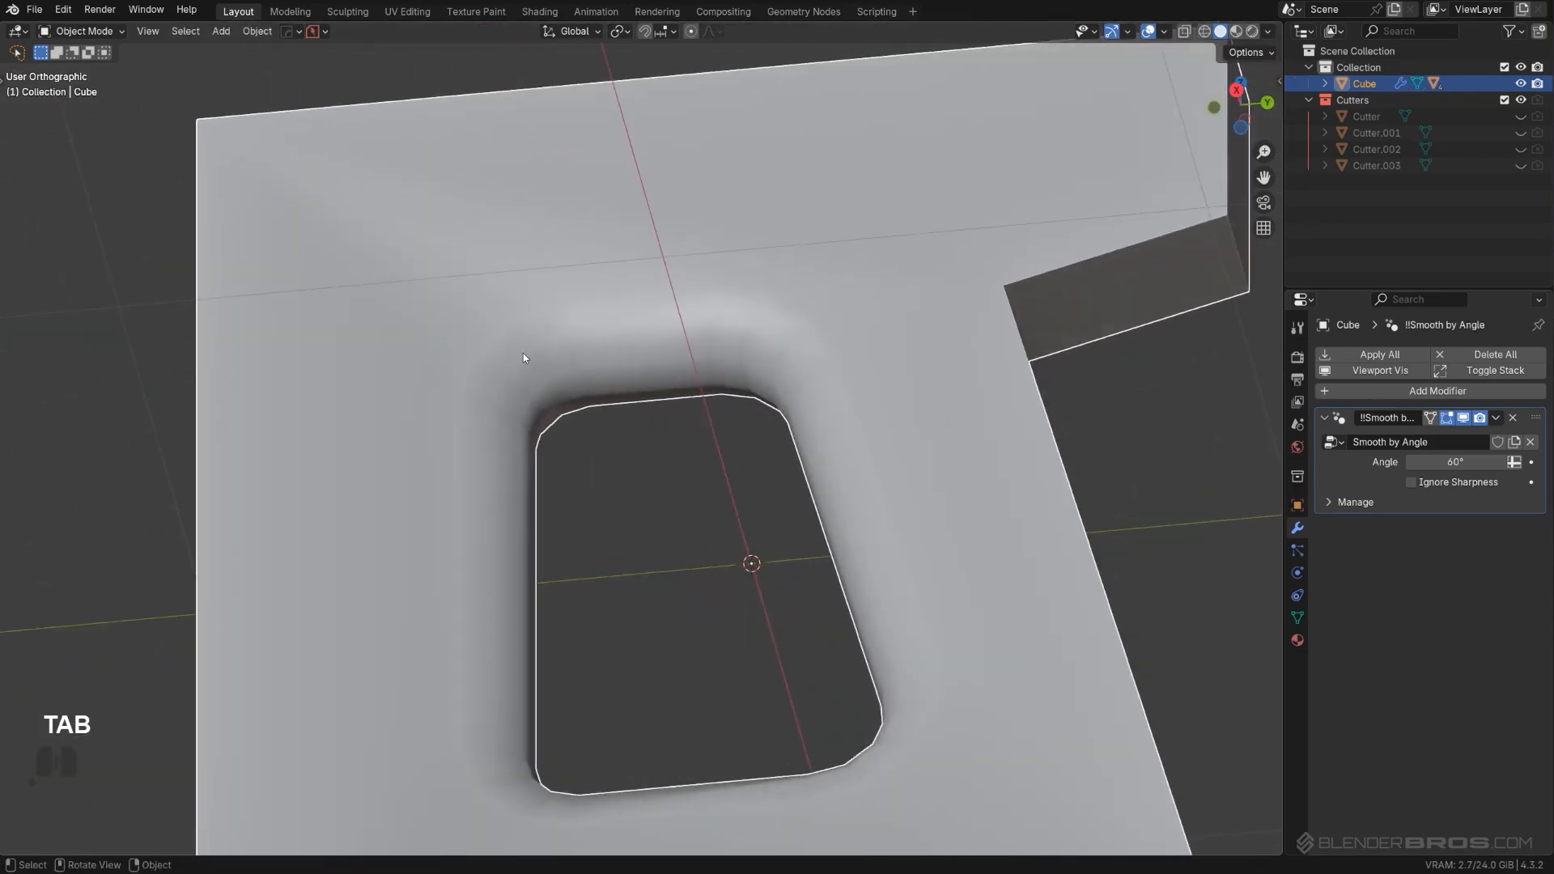
middle_drag(523, 353, 801, 399)
key(Tab)
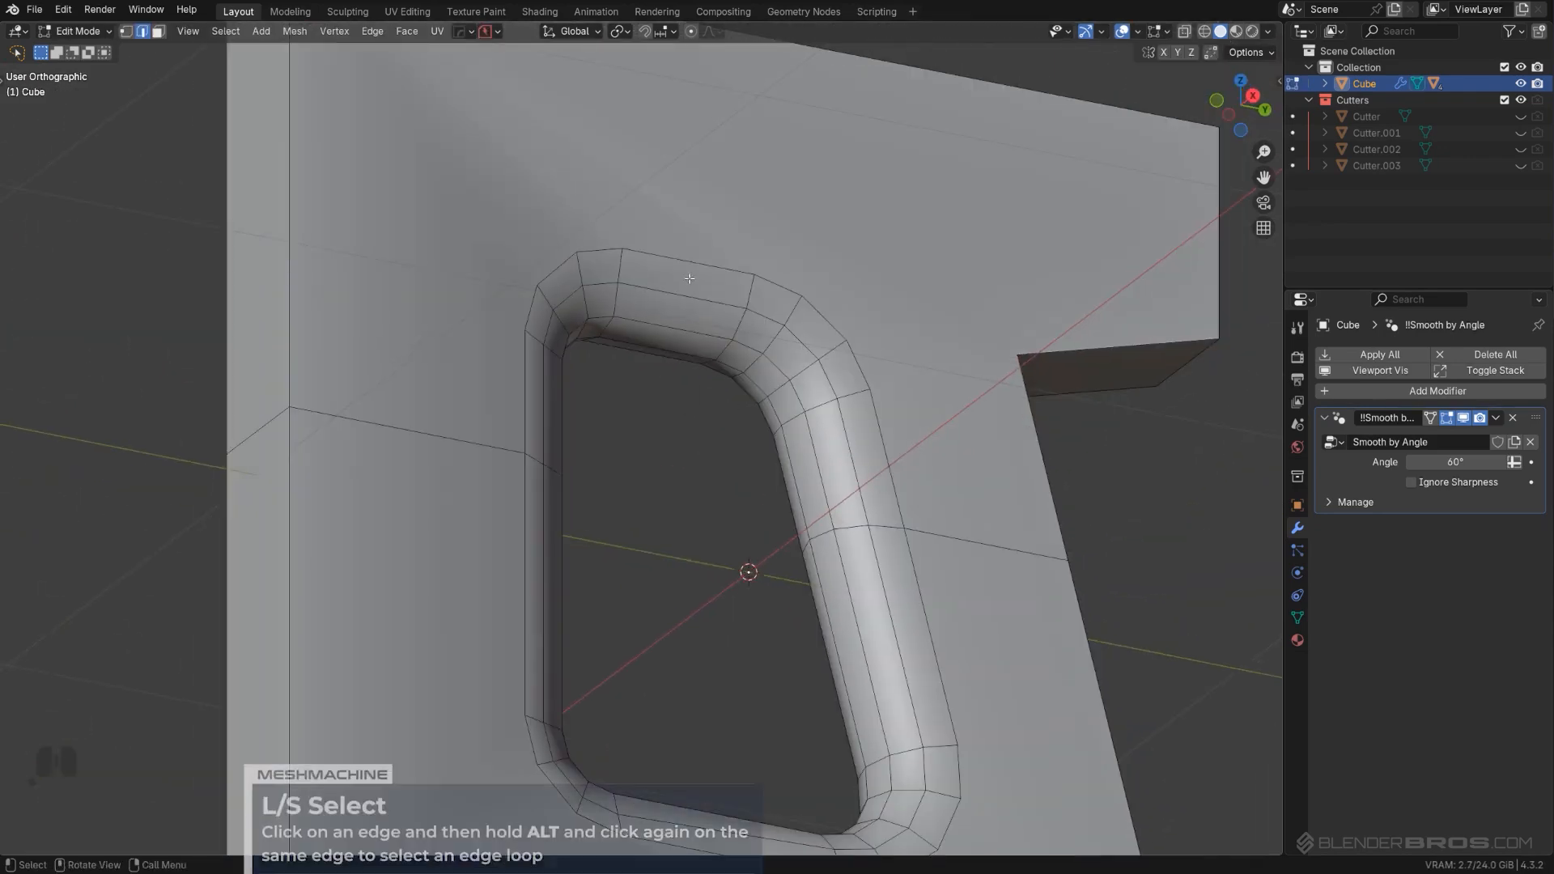
alt+click(924, 458)
key(ctrl+b)
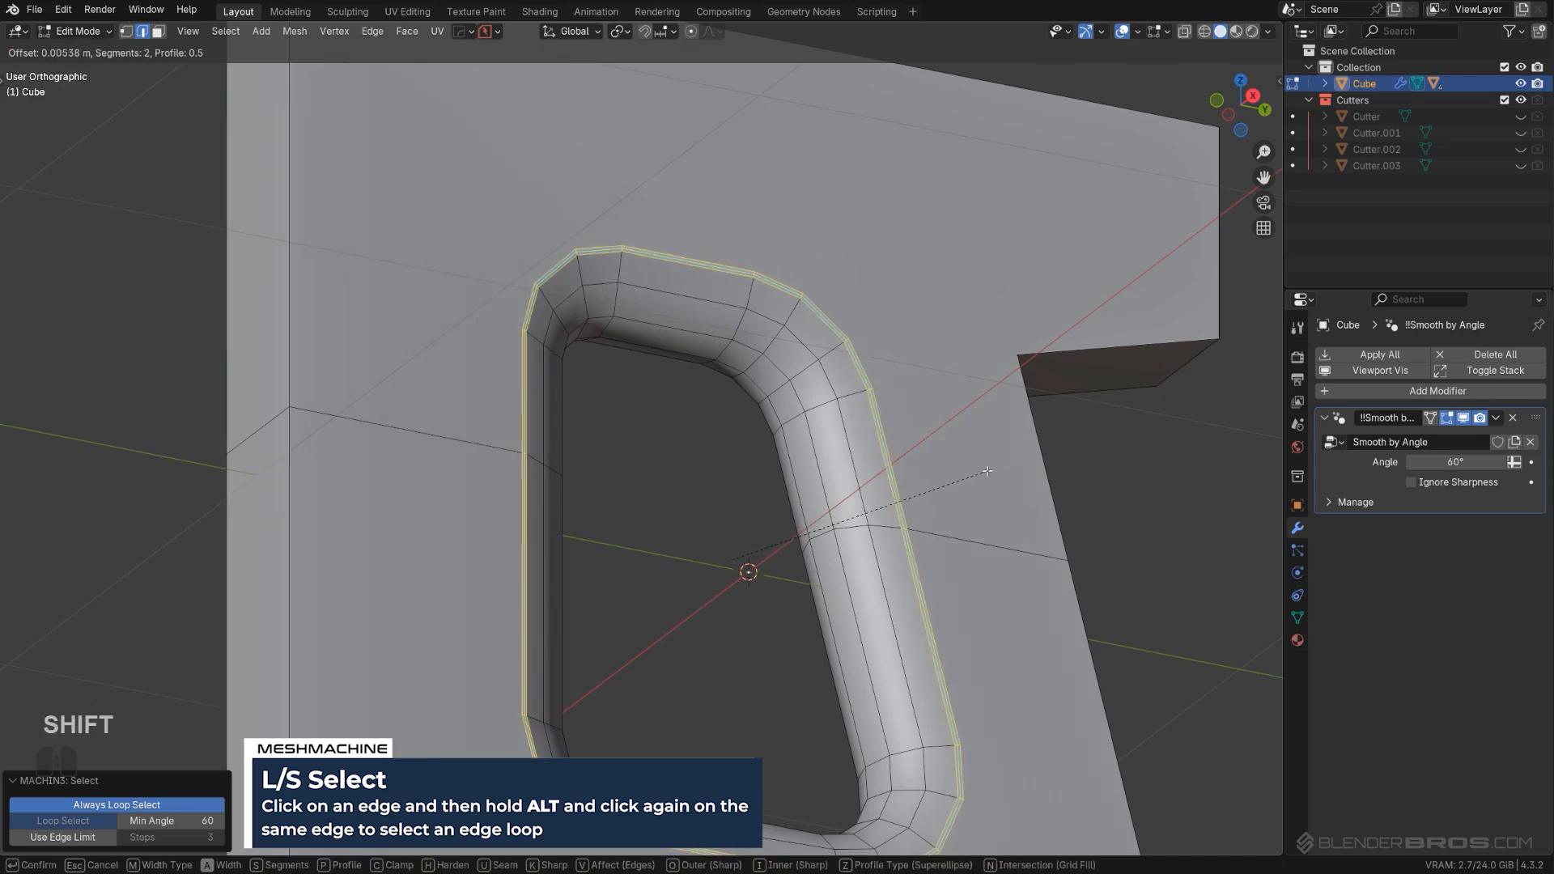
click(984, 472)
Step: Select the edge loop around the opening's inner rim and bevel it with 2 segments at an offset of about 0.005 m
click(660, 334)
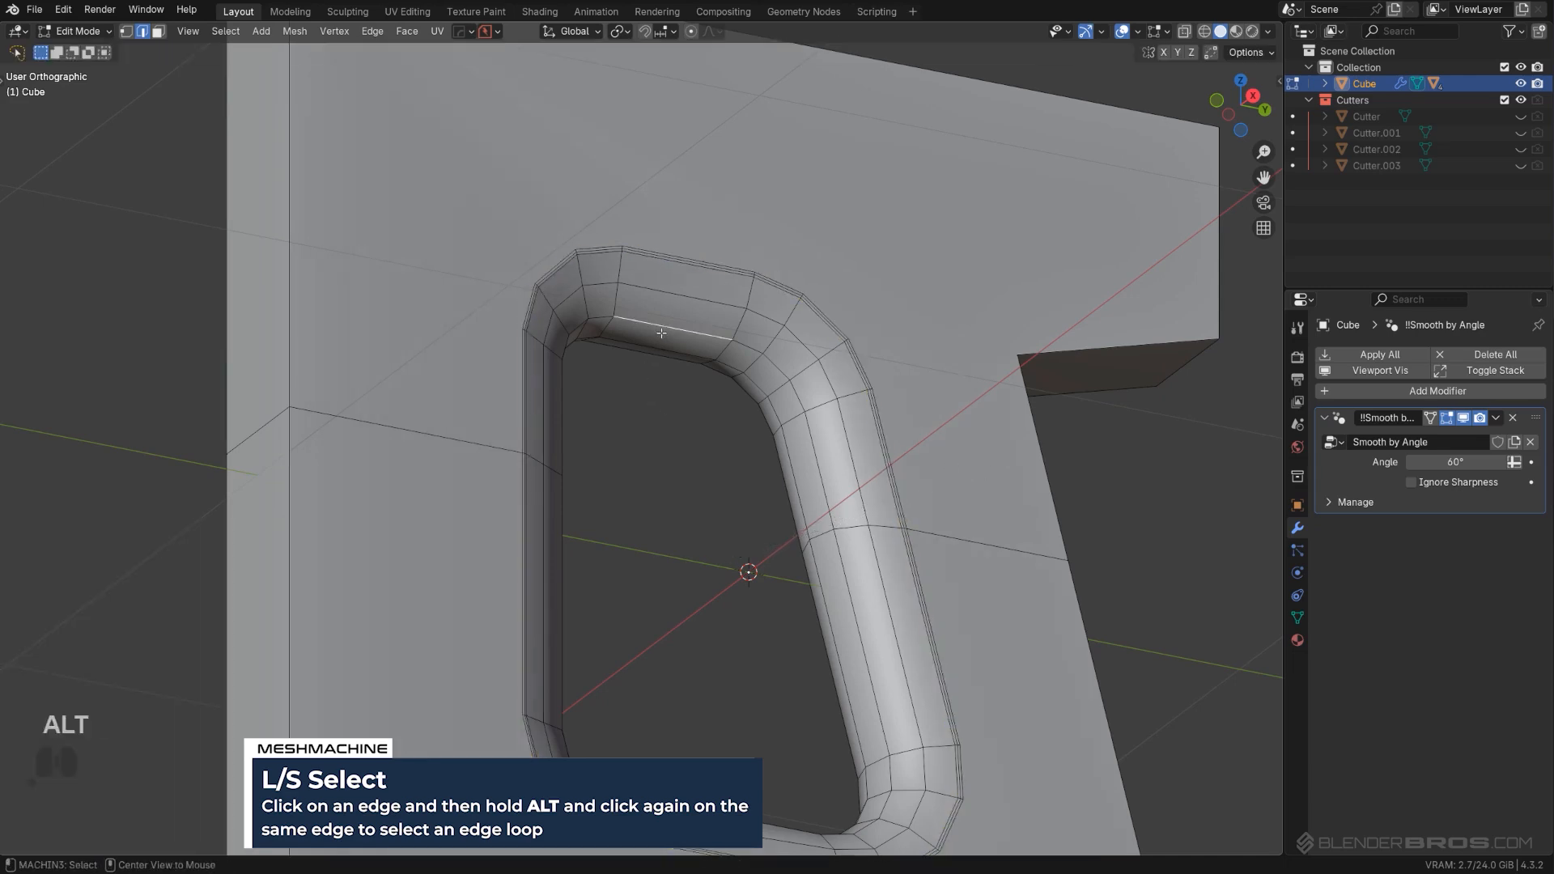
alt+click(660, 334)
key(ctrl+b)
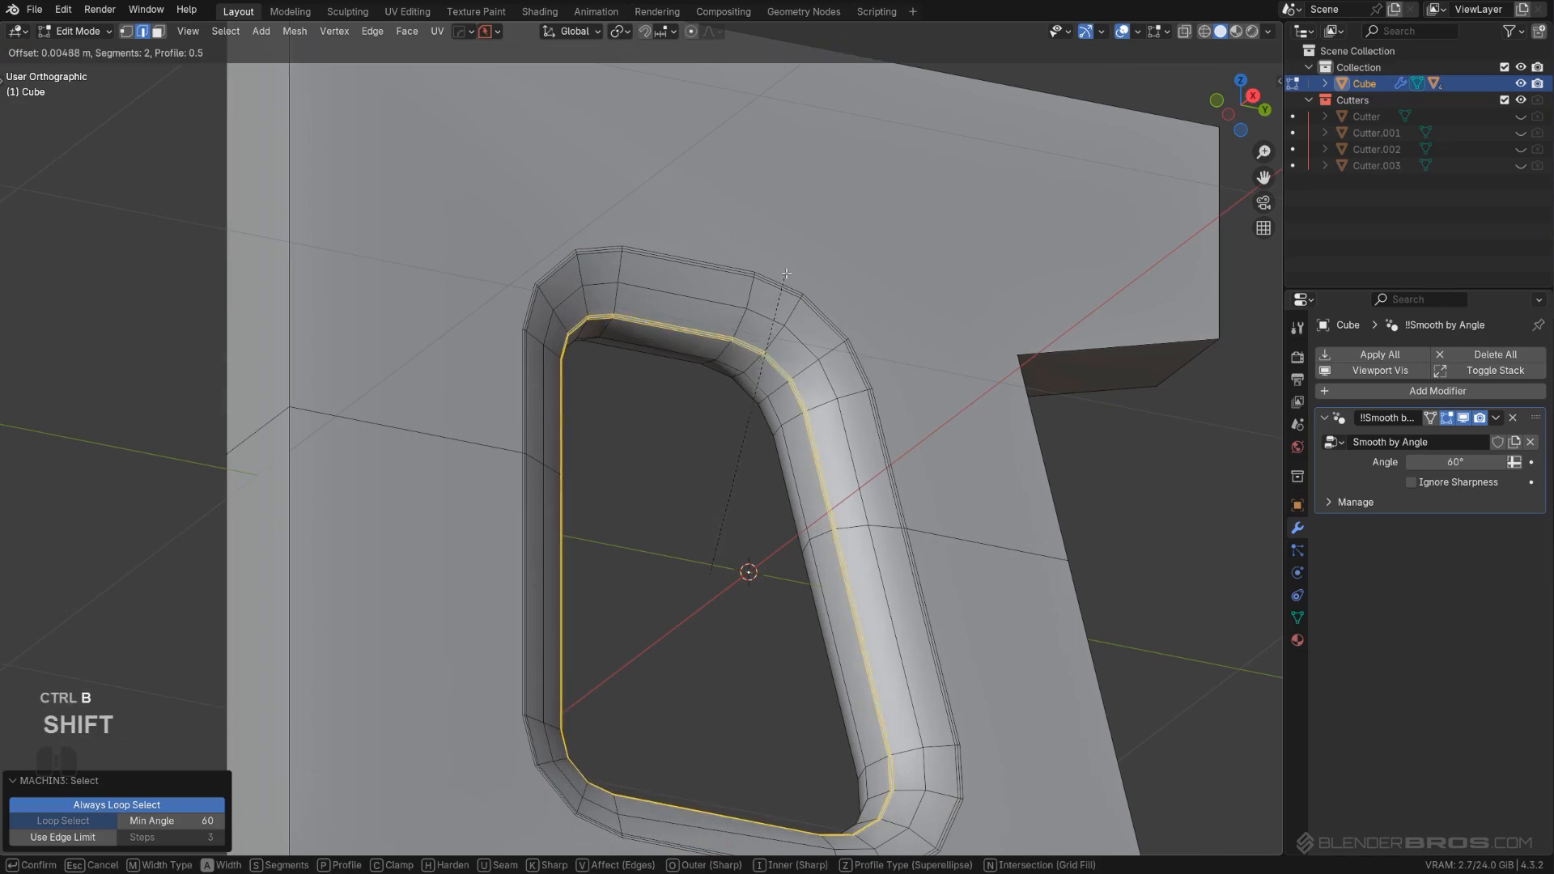
click(786, 274)
Step: Symmetrize the newly beveled rims on X from positive to negative and return to Object Mode
middle_drag(786, 273, 943, 431)
key(alt+x)
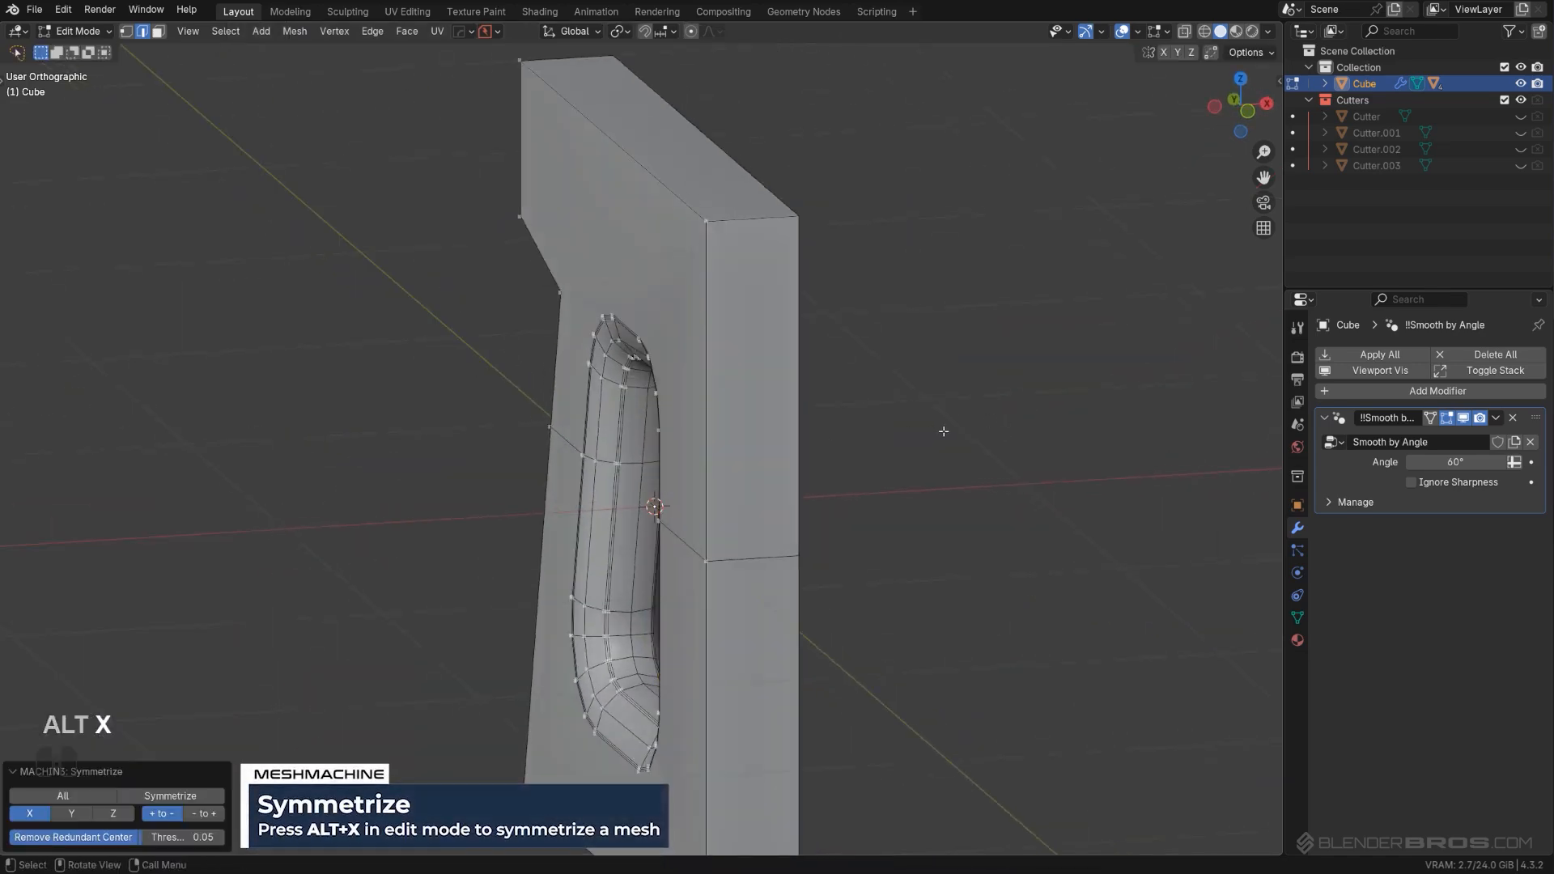
key(Tab)
middle_drag(963, 245, 727, 298)
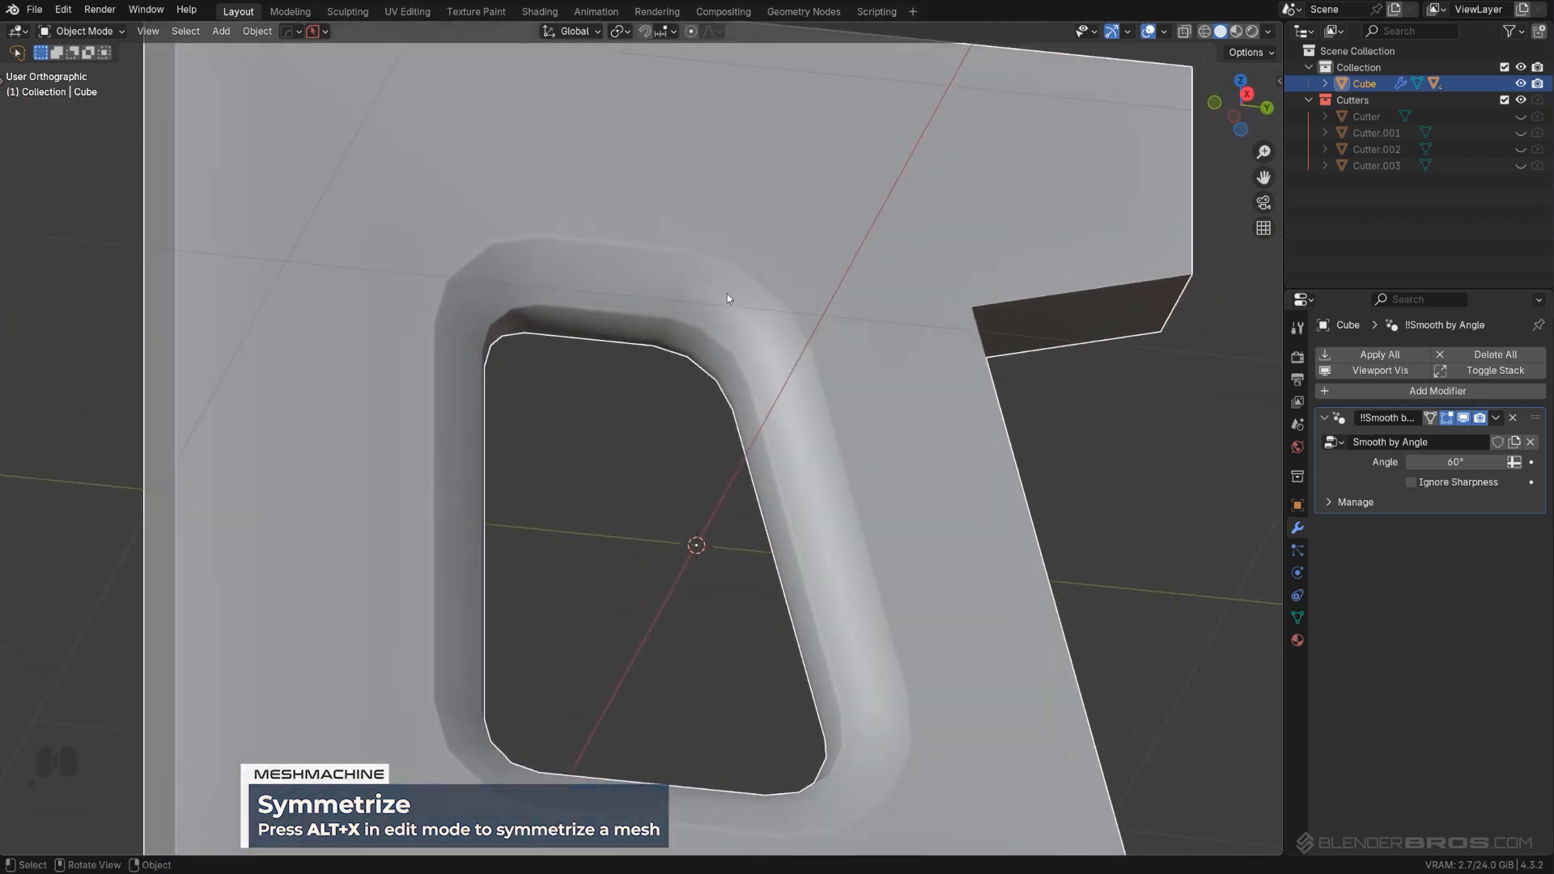
Step: Save the scene to the Desktop as "meddev 1.blend"
scroll(727, 298, down, 1)
click(32, 10)
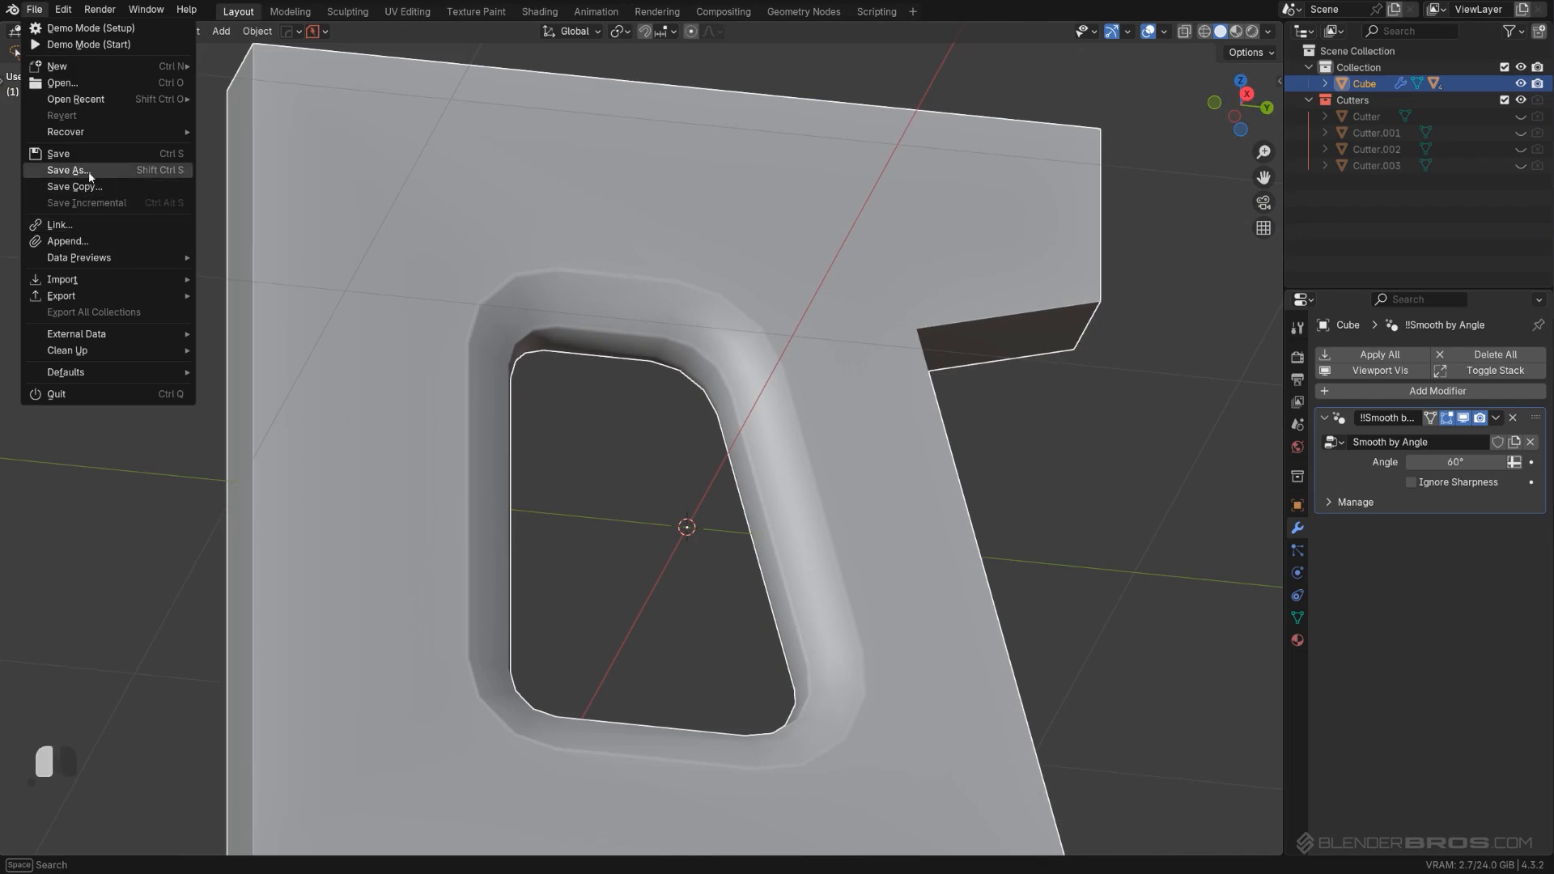
click(89, 170)
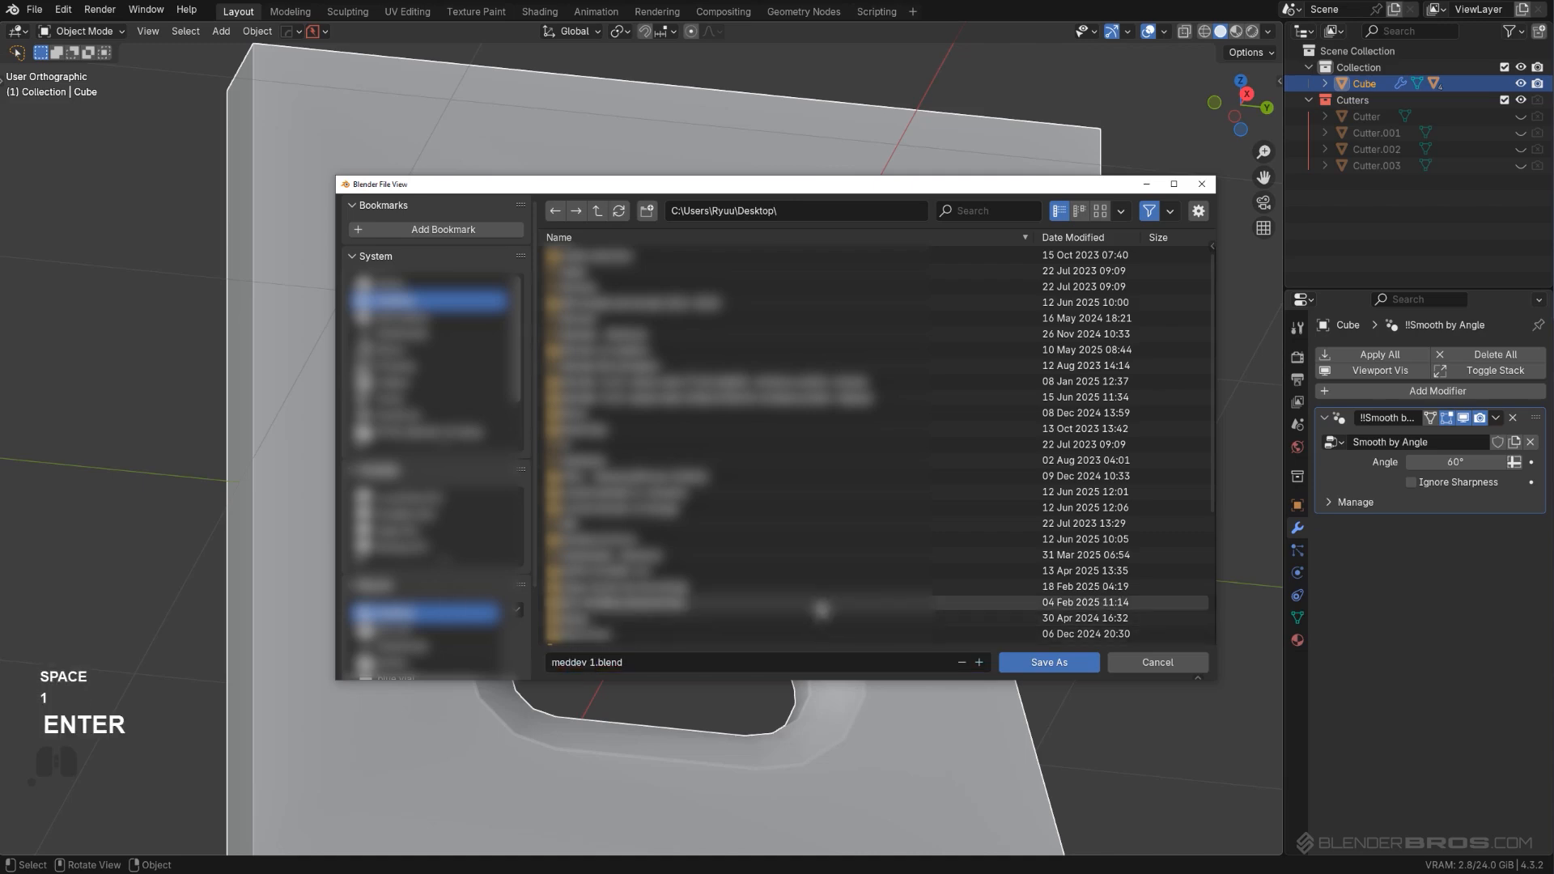
click(1048, 662)
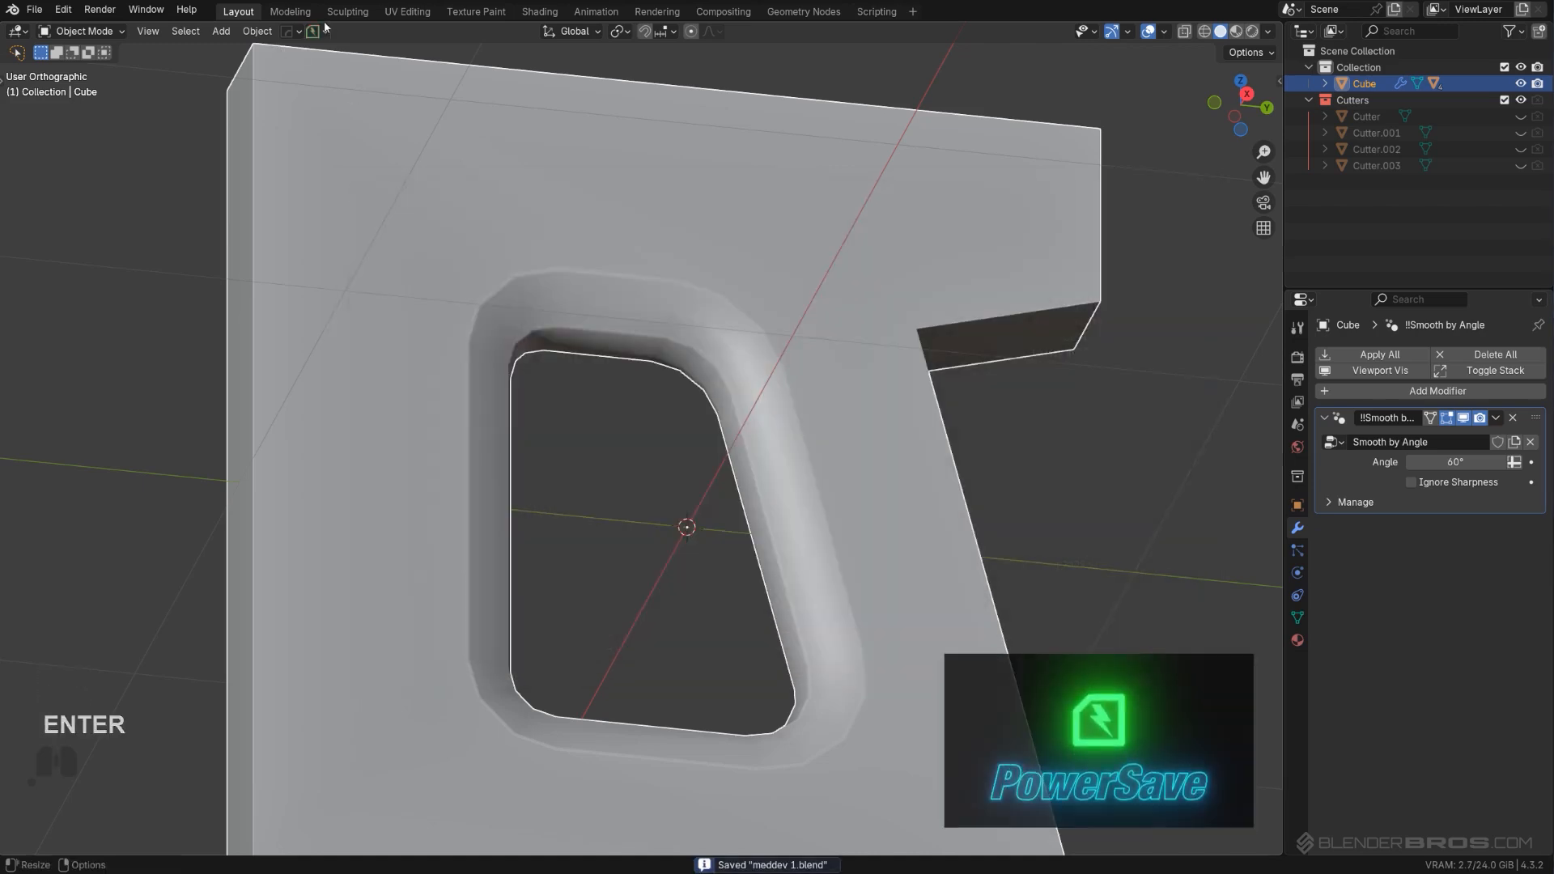
click(325, 30)
click(326, 89)
Step: Examine the beveled rims' shading and the vertex layout along the opening's top edge from several angles
middle_drag(753, 480, 566, 302)
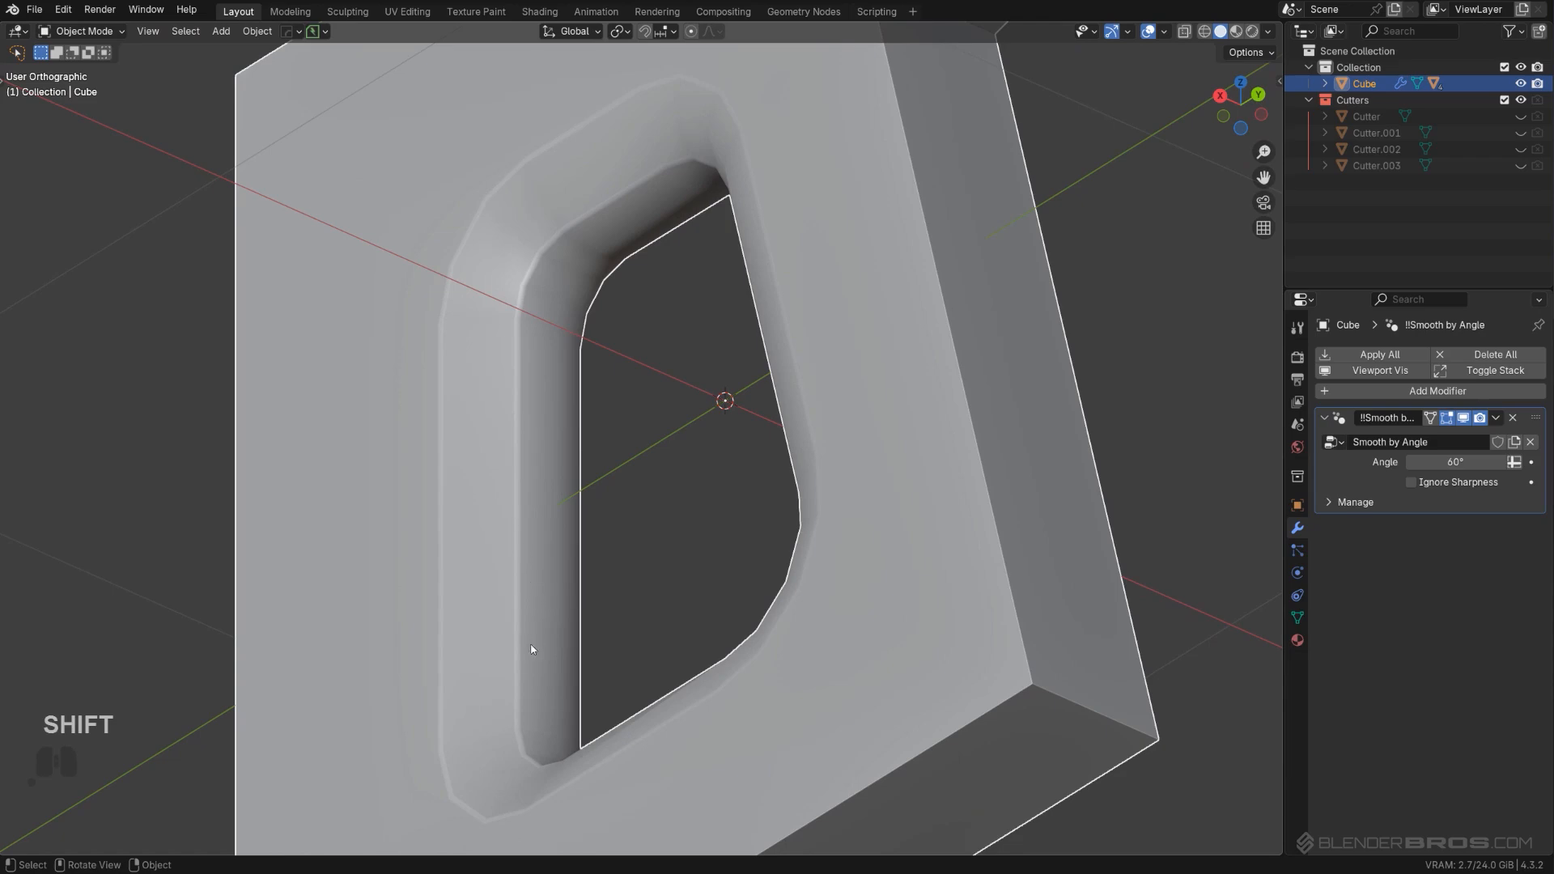
middle_drag(523, 353, 812, 324)
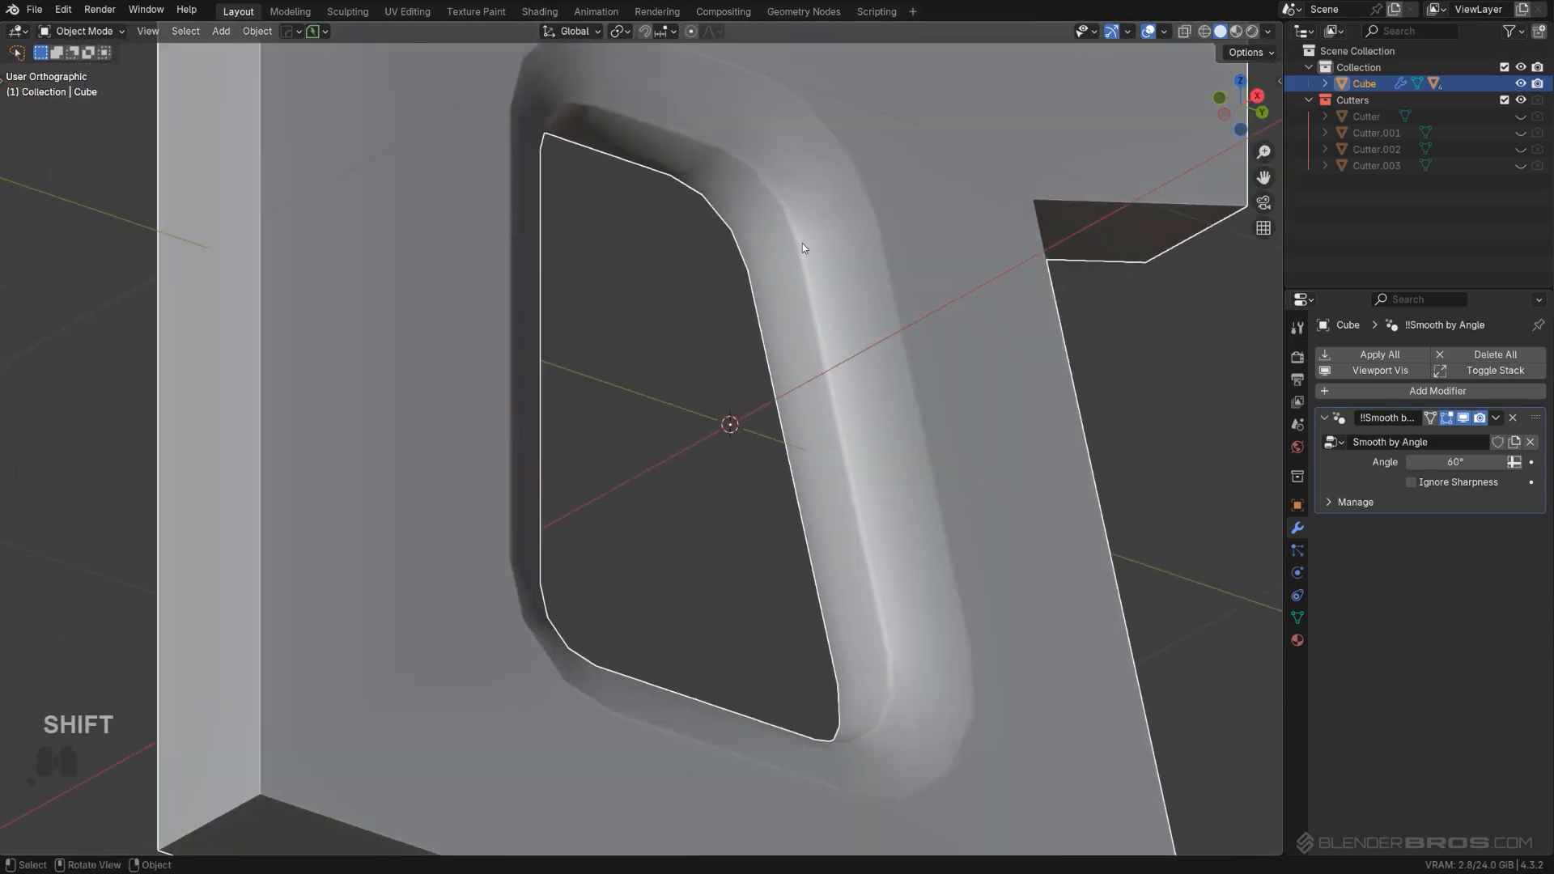
shift+middle_drag(748, 400, 787, 635)
scroll(721, 526, up, 2)
middle_drag(660, 438, 648, 387)
scroll(718, 422, up, 2)
key(Tab)
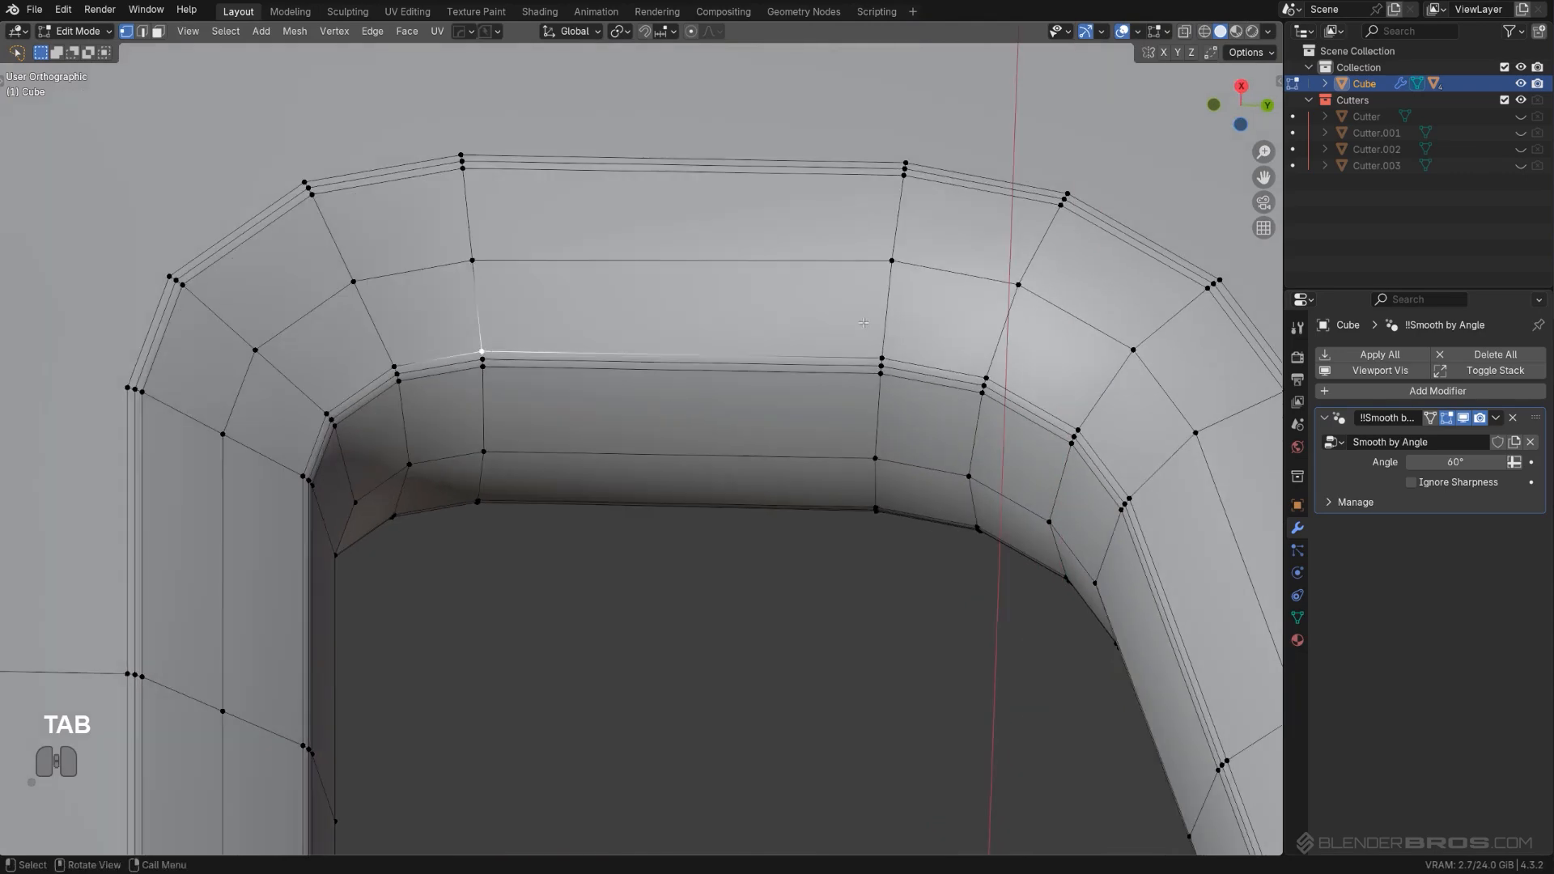
scroll(834, 429, down, 3)
key(Tab)
scroll(789, 425, down, 6)
middle_drag(799, 392, 824, 422)
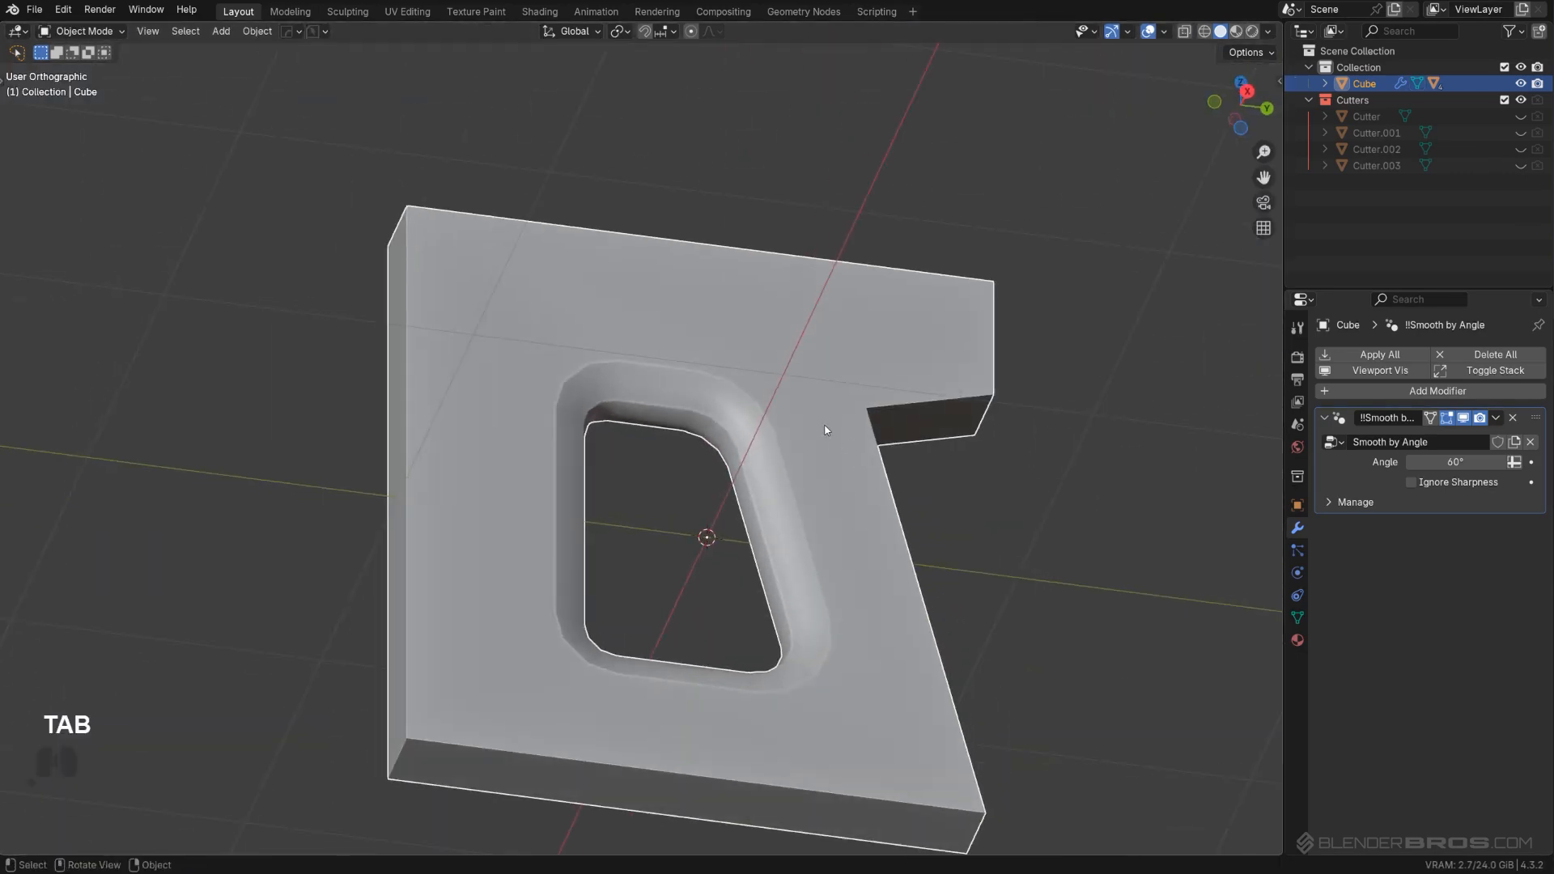
Step: Move an in-place duplicate of the block into a new collection named "backup", and hide that collection before reselecting the original block
key(shift+d)
right_click(999, 390)
key(m)
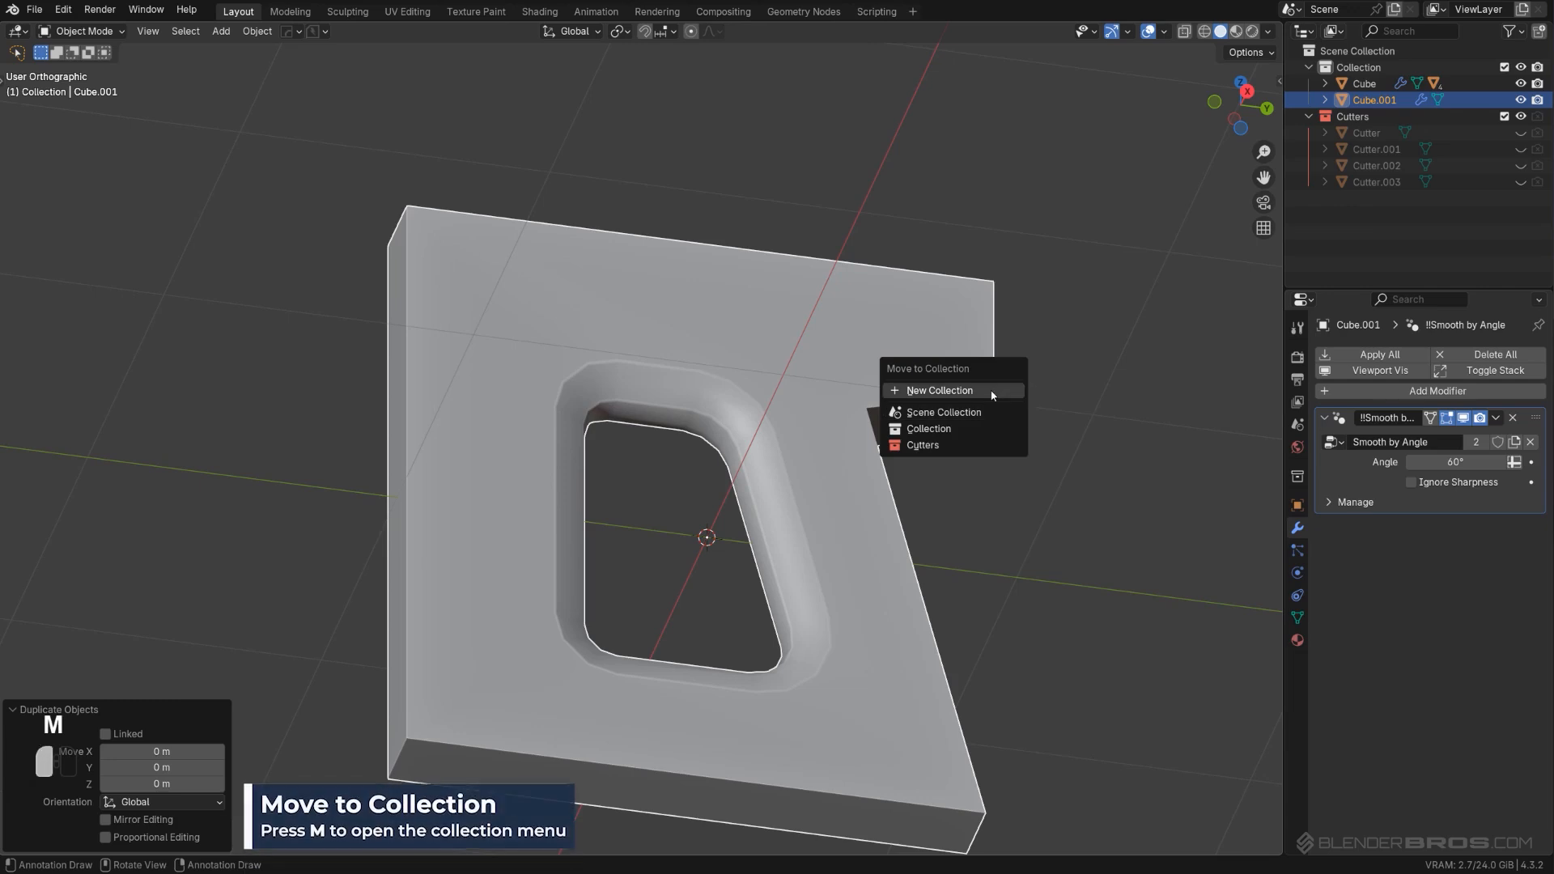
click(992, 392)
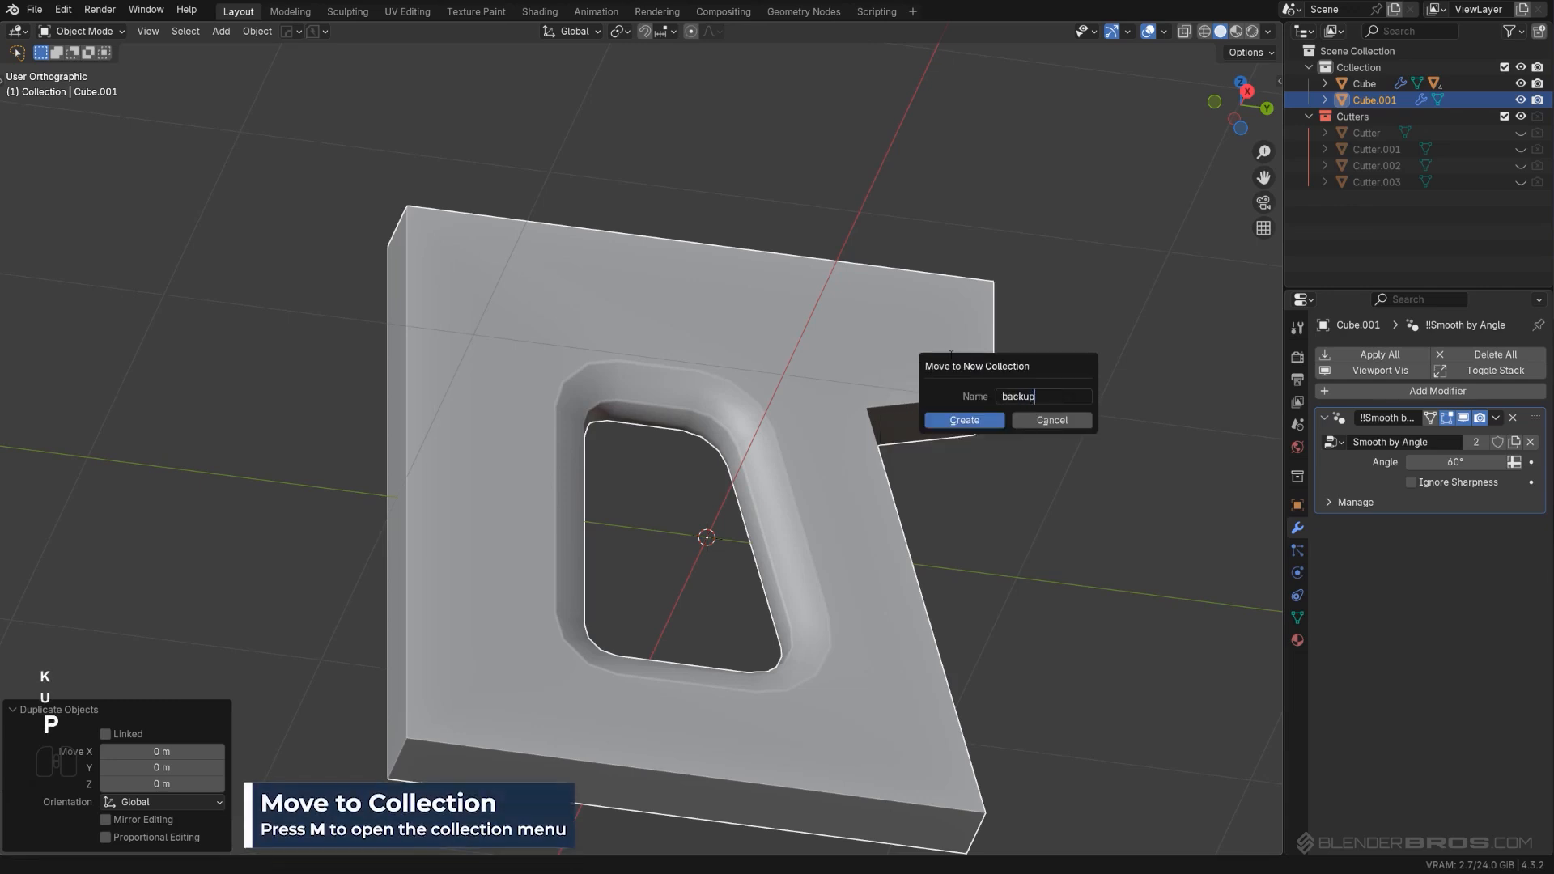
click(964, 422)
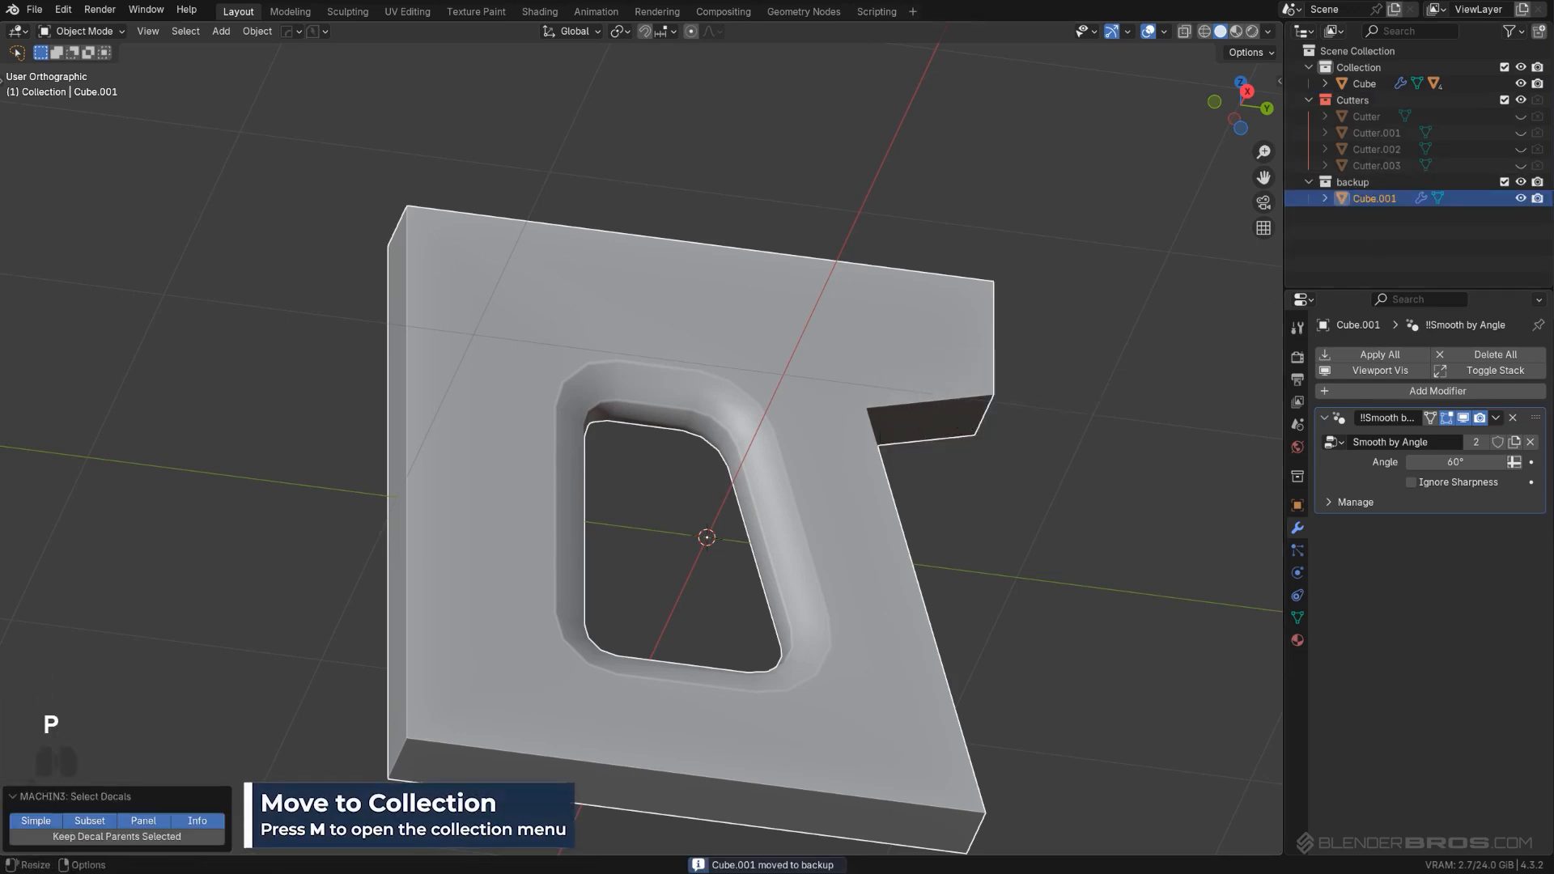
drag(1536, 182, 1519, 182)
click(837, 310)
Step: On the opening's top edge near the slanted side, merge the inner rim bevel's two outer vertices into the mid-bevel vertices beside them
scroll(810, 340, up, 8)
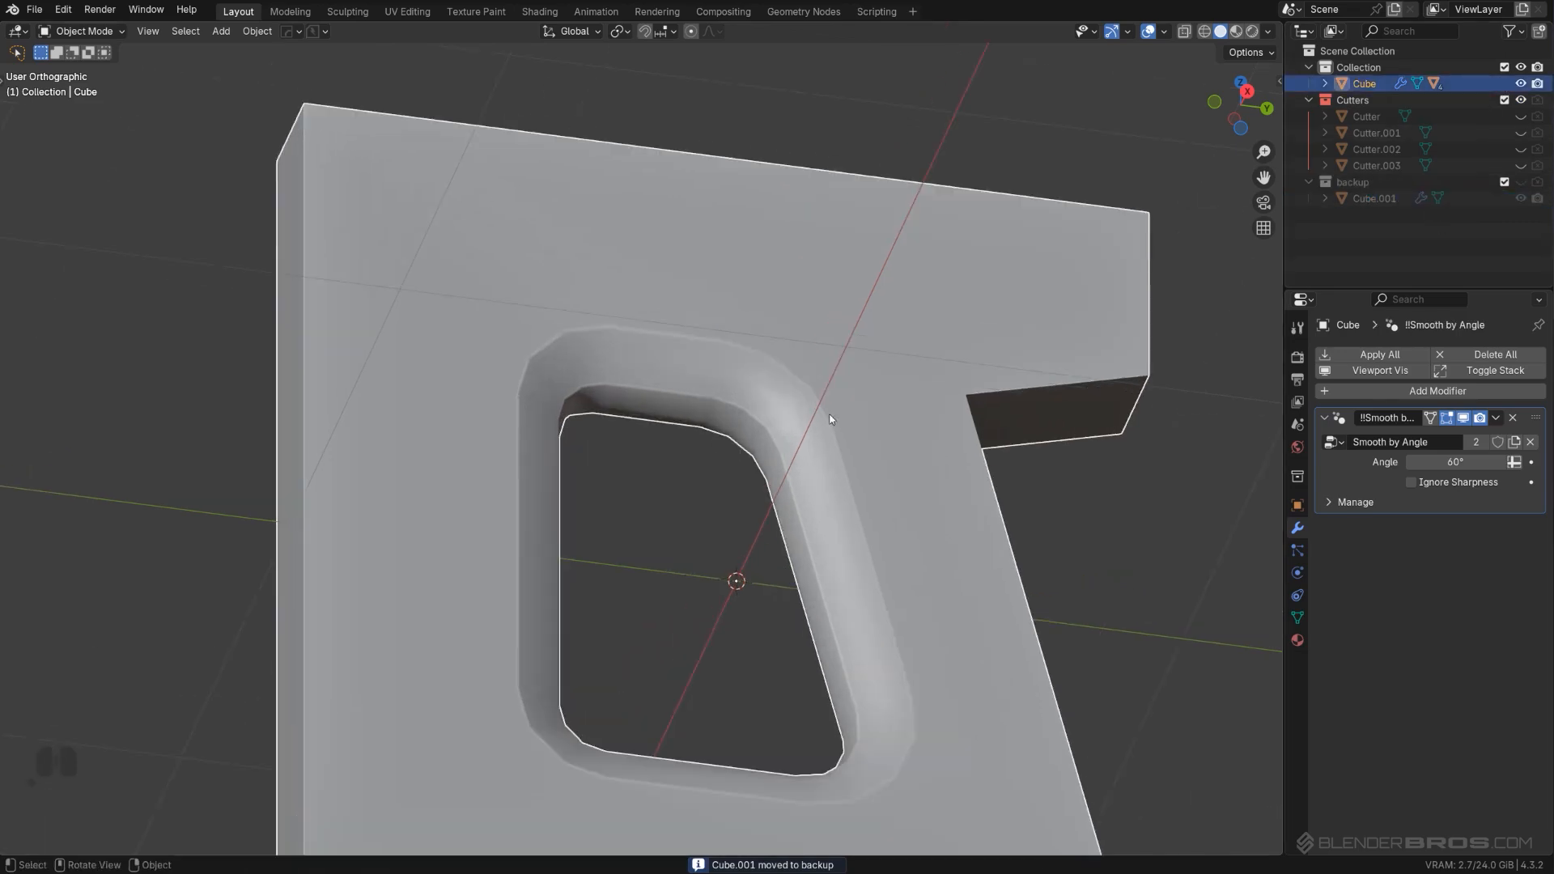
key(Tab)
scroll(797, 436, up, 3)
key(Tab)
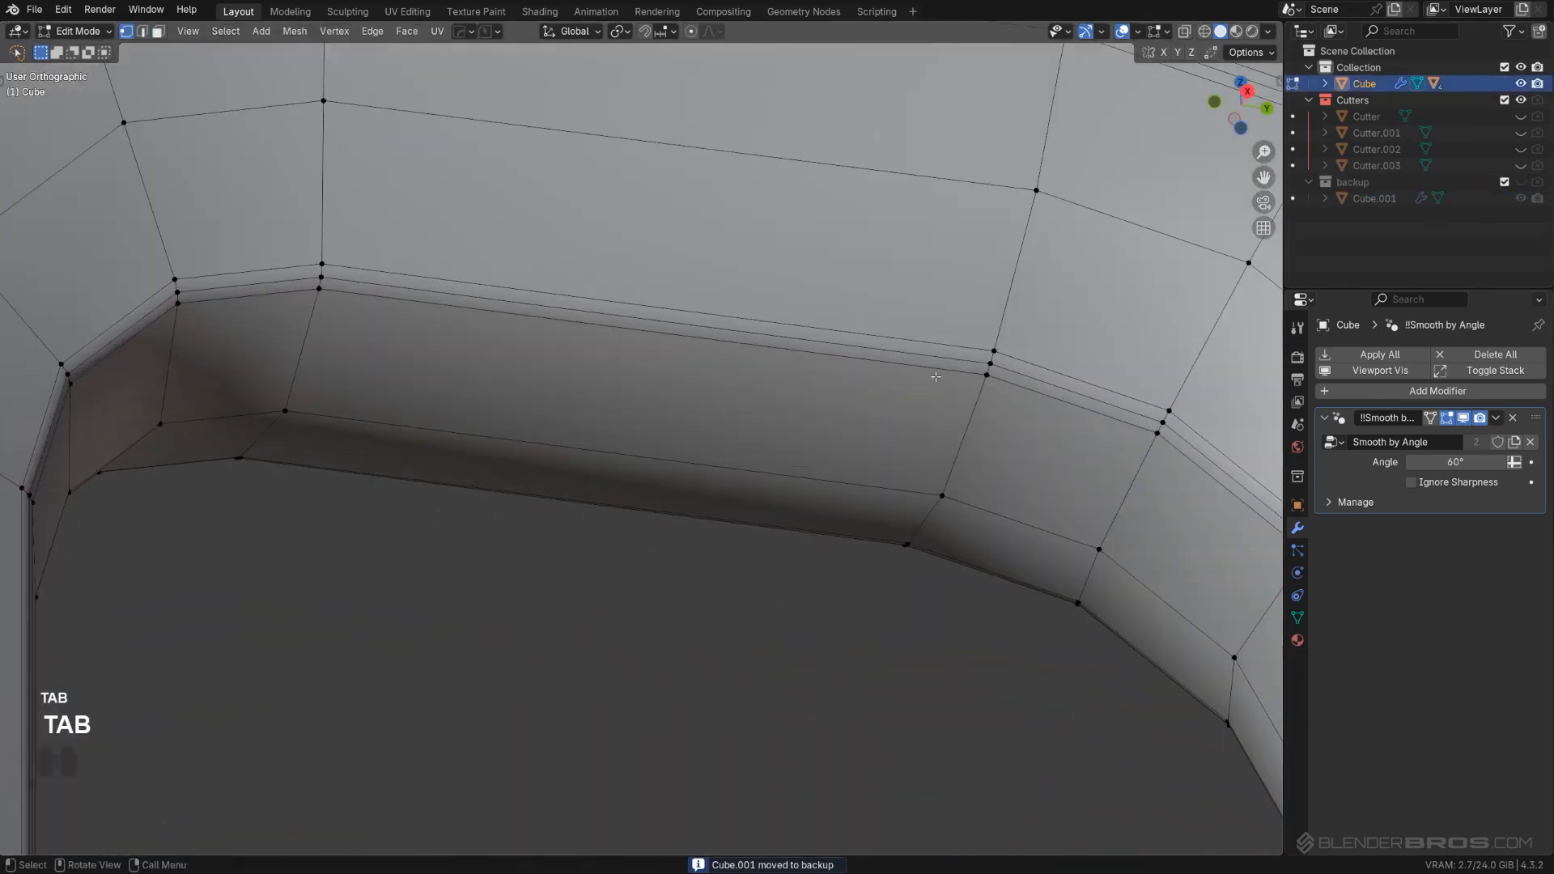
scroll(1040, 235, down, 5)
key(1)
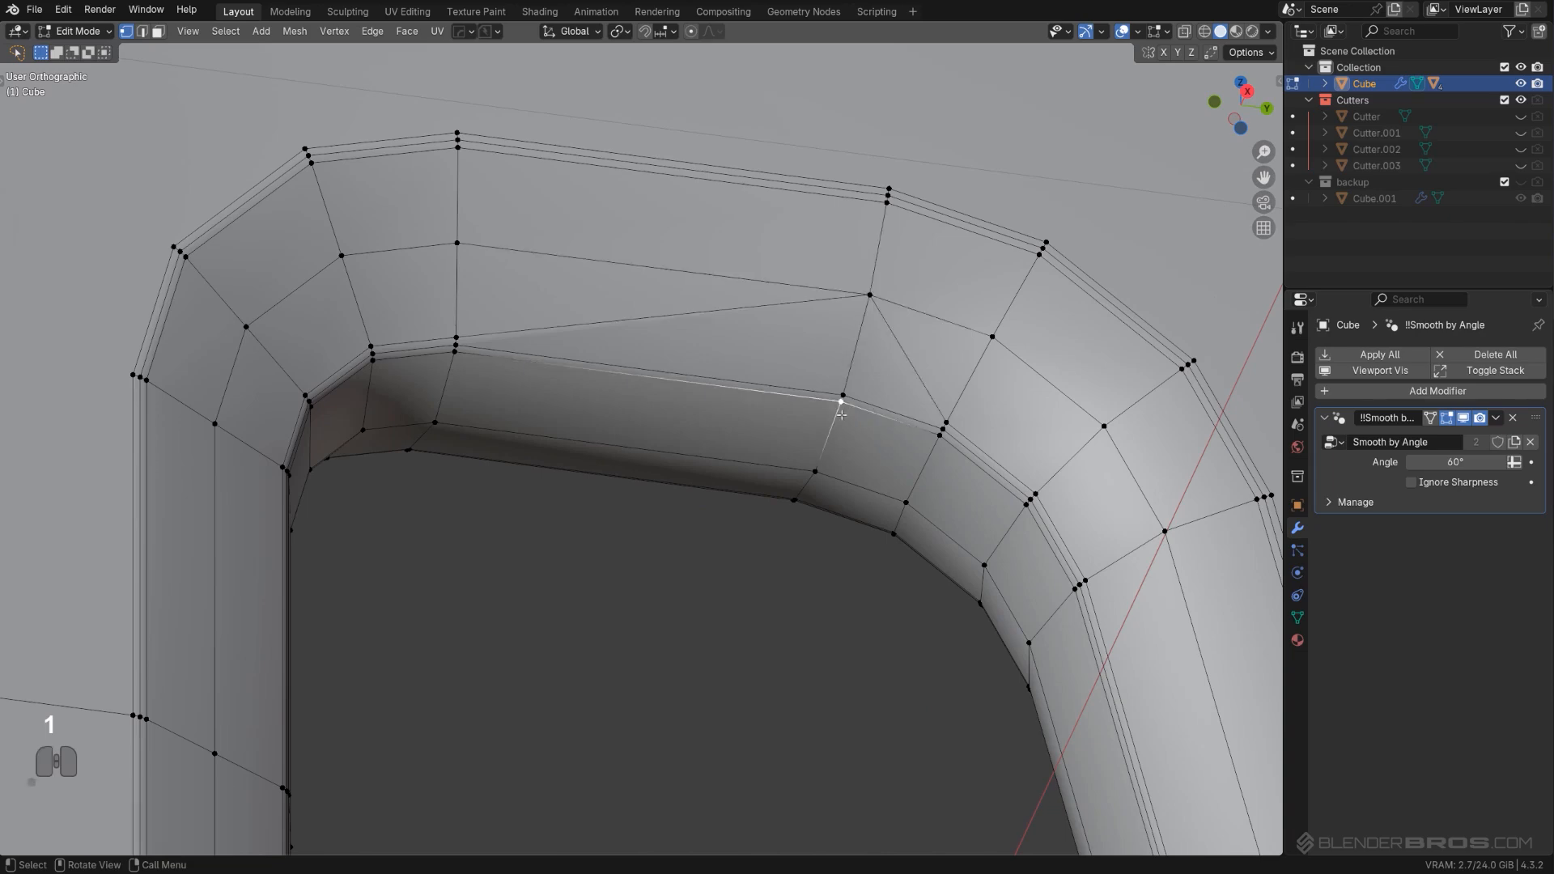
key(1)
Step: On the opening's bottom edge near the slanted side, merge the inner rim bevel's two outer vertices into the adjacent mid-bevel vertices
scroll(809, 493, down, 3)
shift+middle_drag(777, 545, 728, 186)
middle_drag(706, 550, 720, 721)
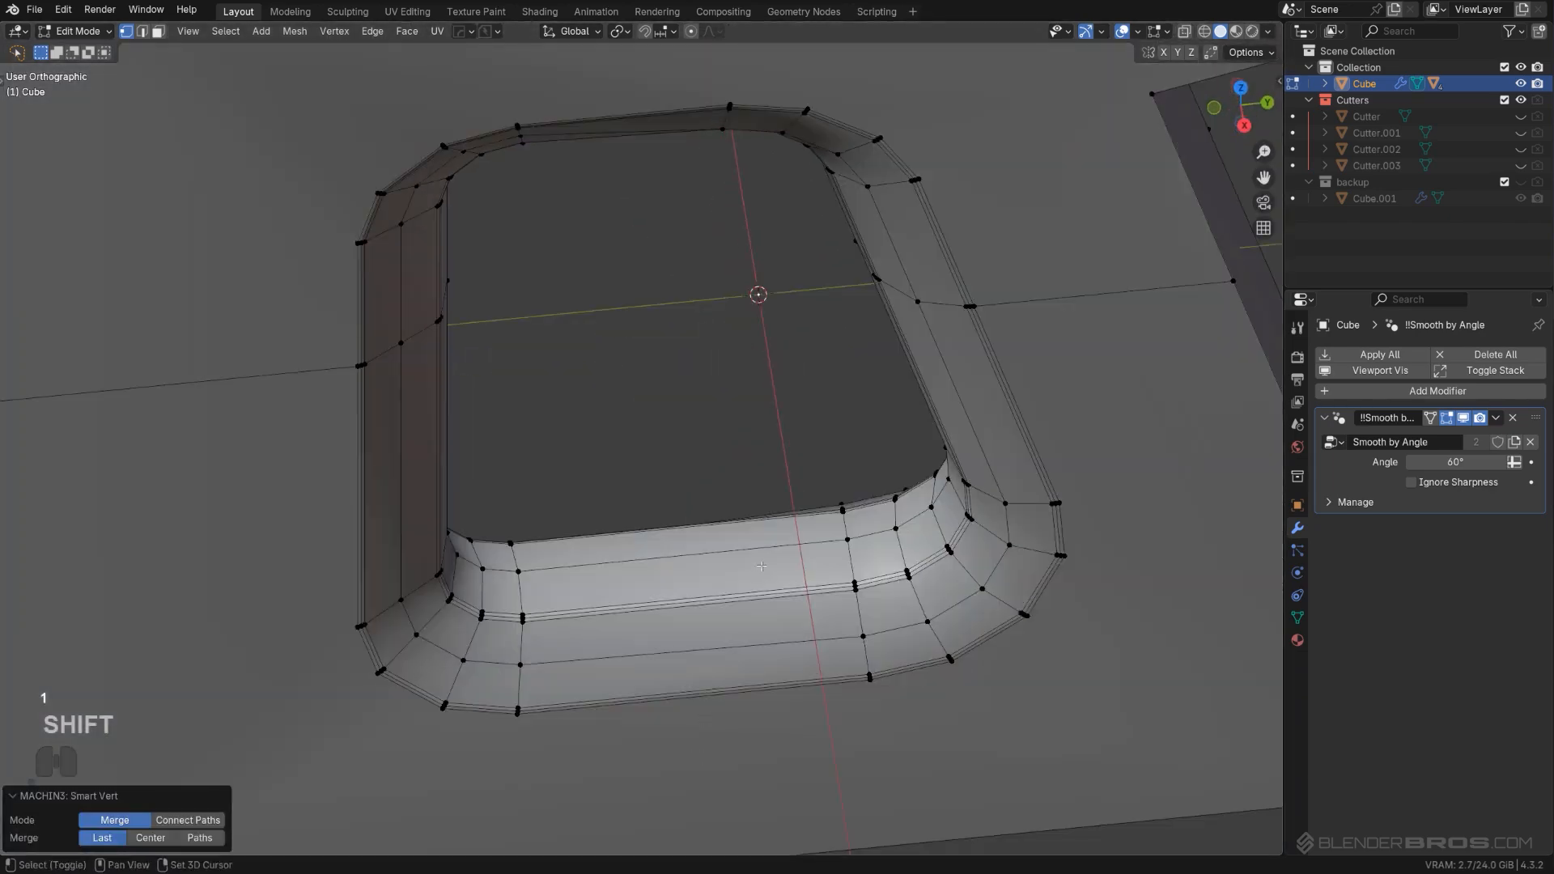
shift+middle_drag(874, 640, 887, 574)
scroll(892, 574, up, 2)
click(958, 543)
shift+click(948, 482)
key(1)
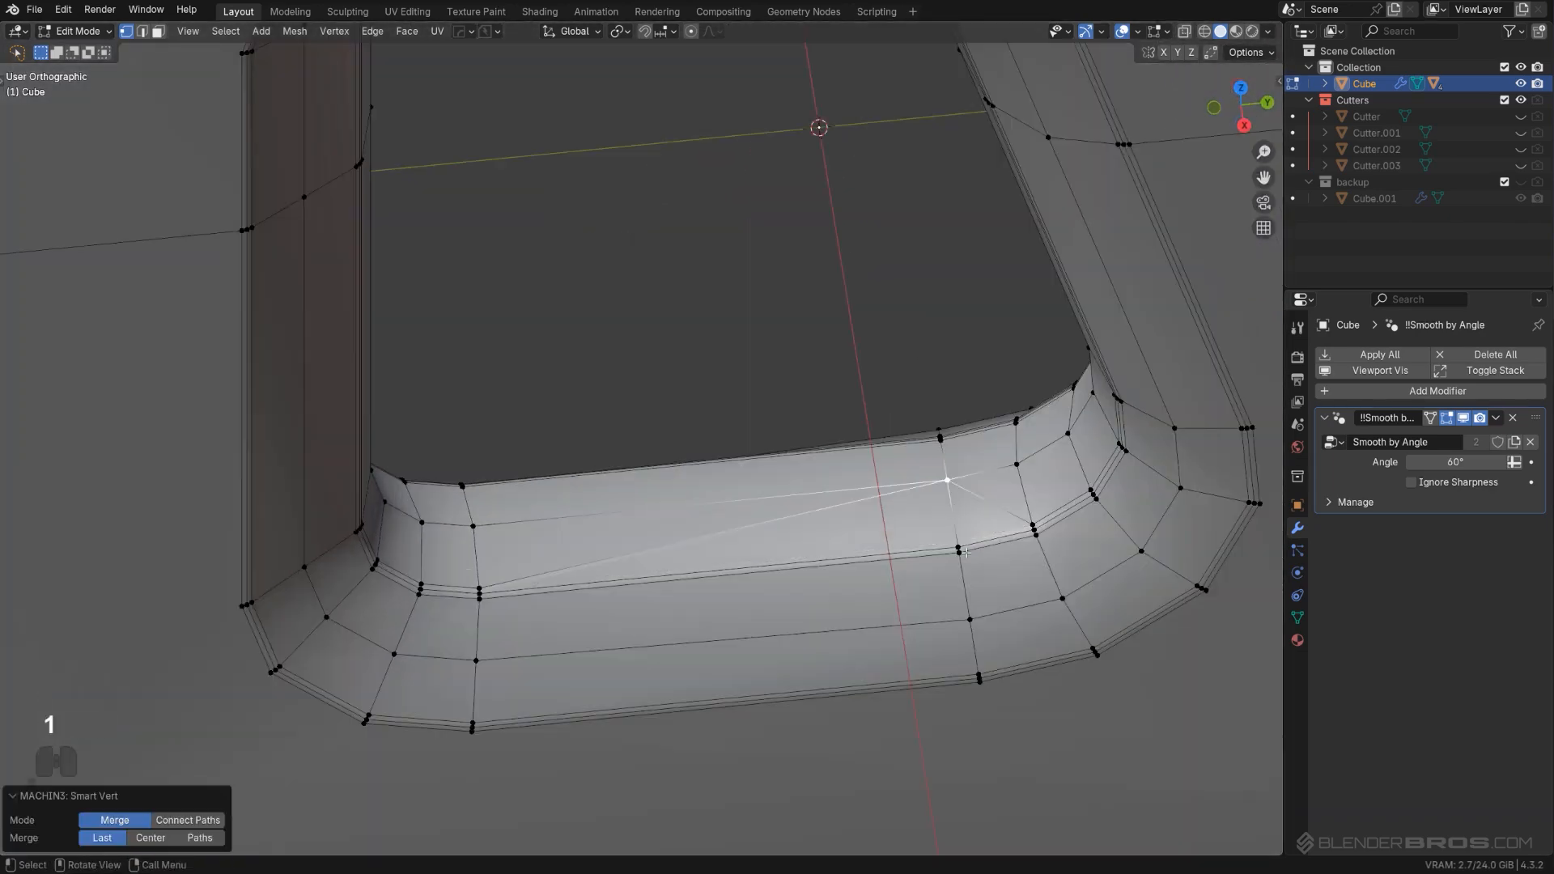
click(959, 554)
shift+click(968, 615)
key(1)
Step: Select the two outer edge paths of the inner rim's bevel along the slanted side, between the merged vertices, and dissolve these edges
key(Tab)
middle_drag(962, 460, 968, 562)
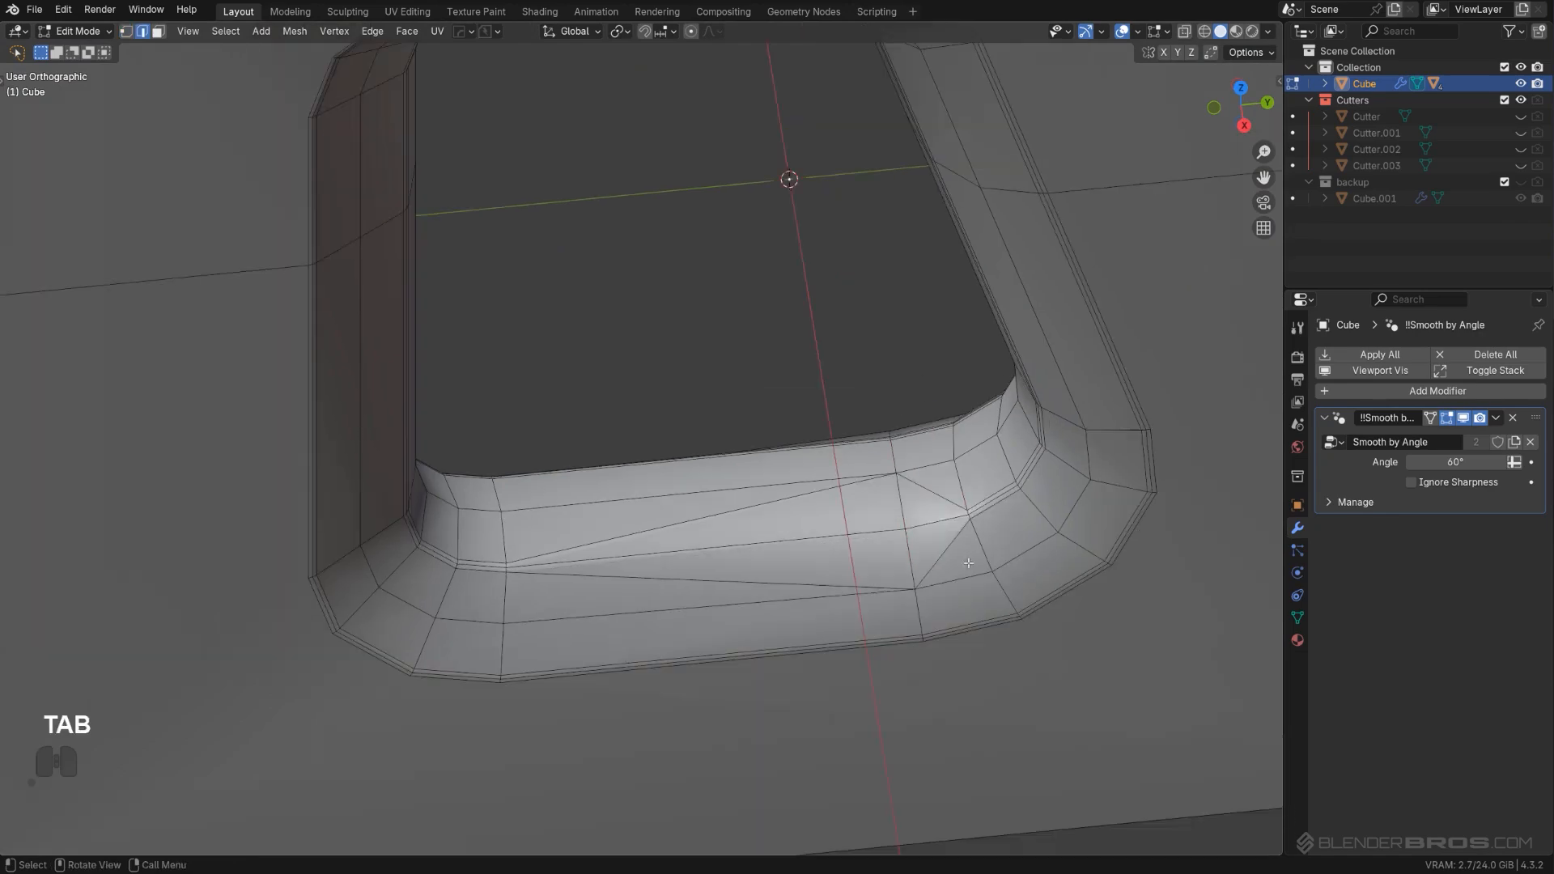
middle_drag(955, 502, 1026, 437)
shift+middle_drag(1002, 295, 957, 424)
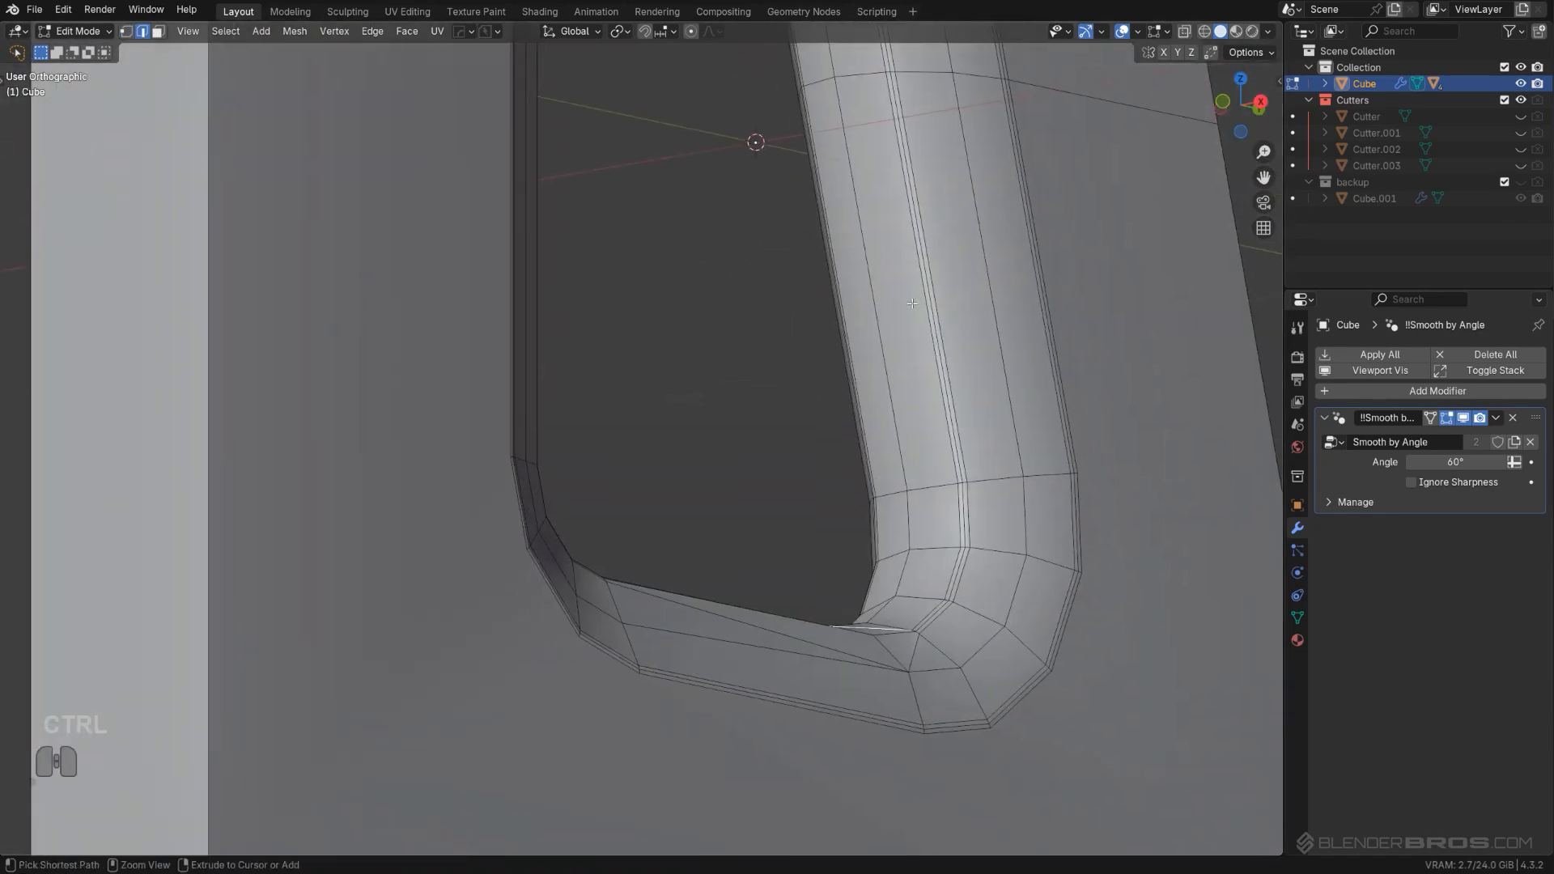
mouse_move(912, 303)
middle_down()
mouse_move(963, 366)
mouse_move(918, 303)
middle_up()
middle_drag(917, 290, 774, 283)
ctrl+click(768, 309)
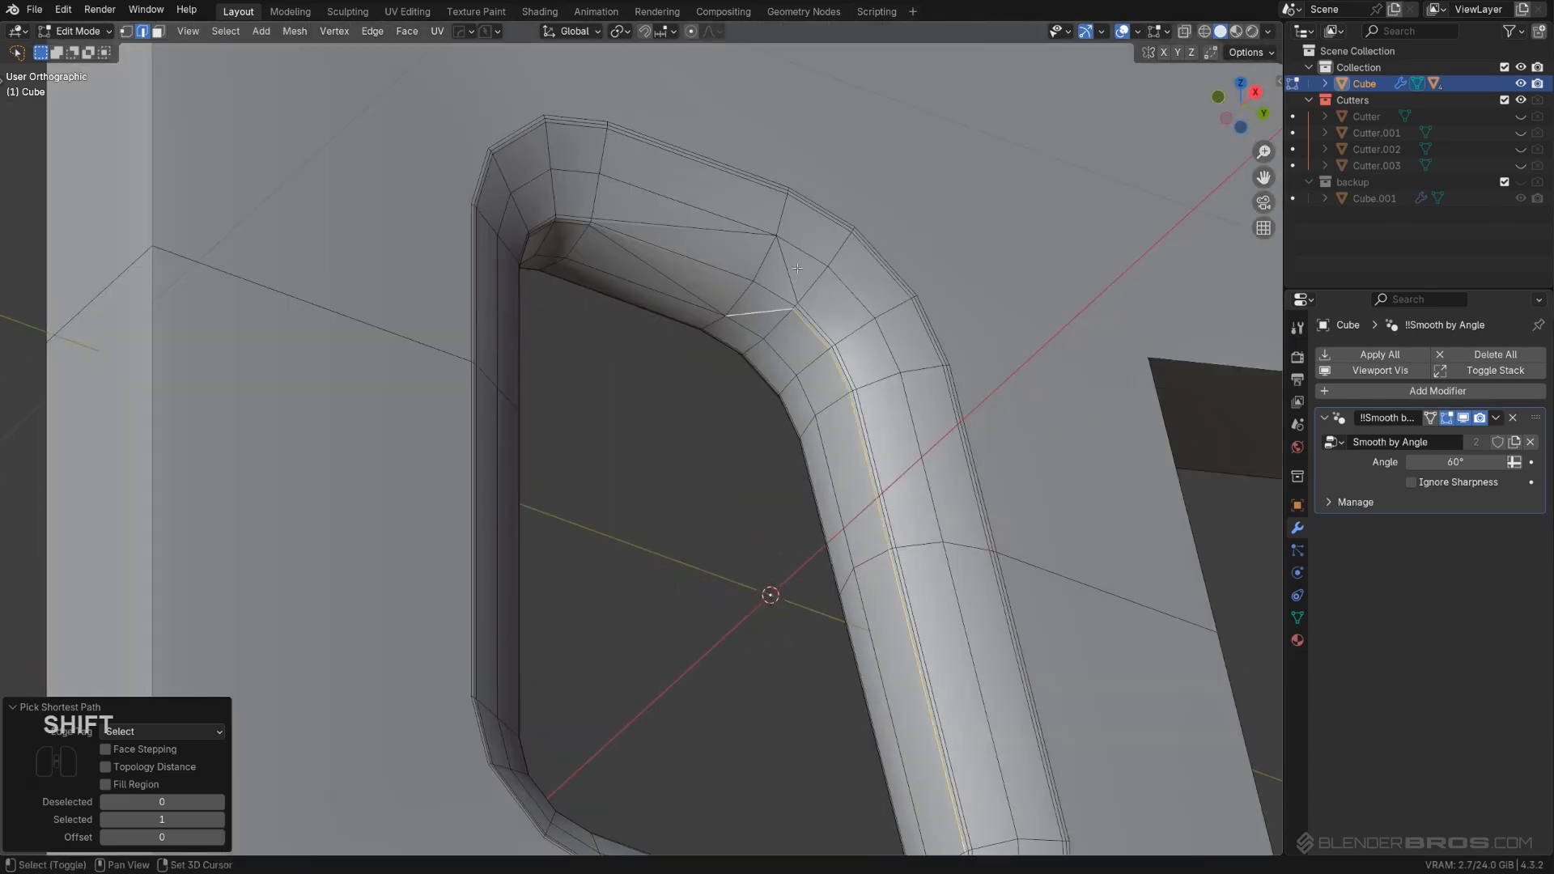
shift+click(793, 270)
ctrl+click(872, 465)
shift+middle_drag(898, 543, 783, 355)
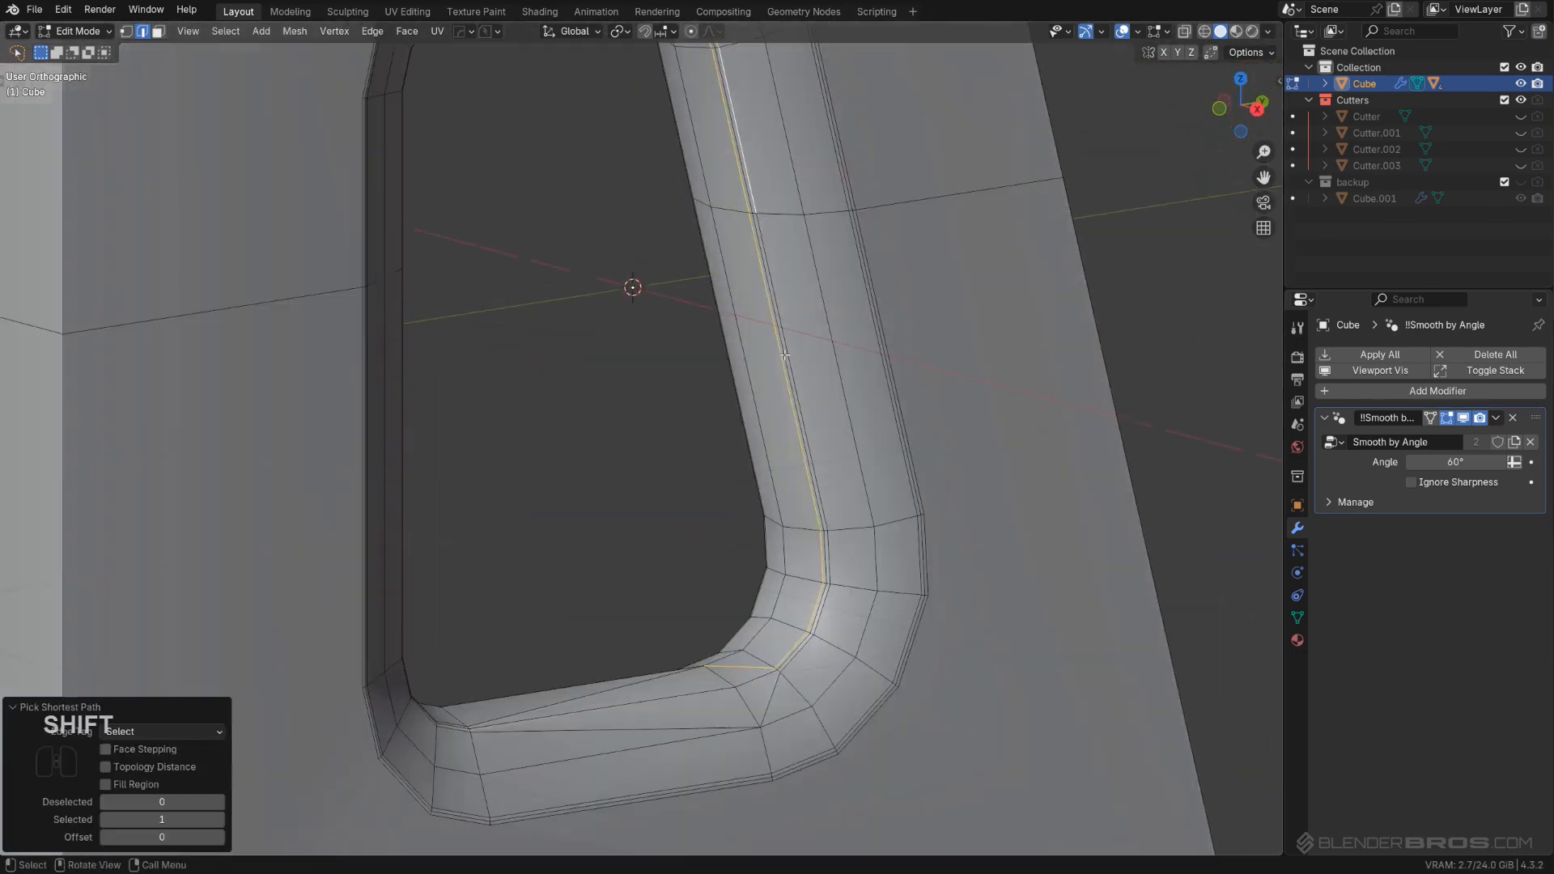
shift+click(808, 395)
ctrl+click(765, 722)
key(x)
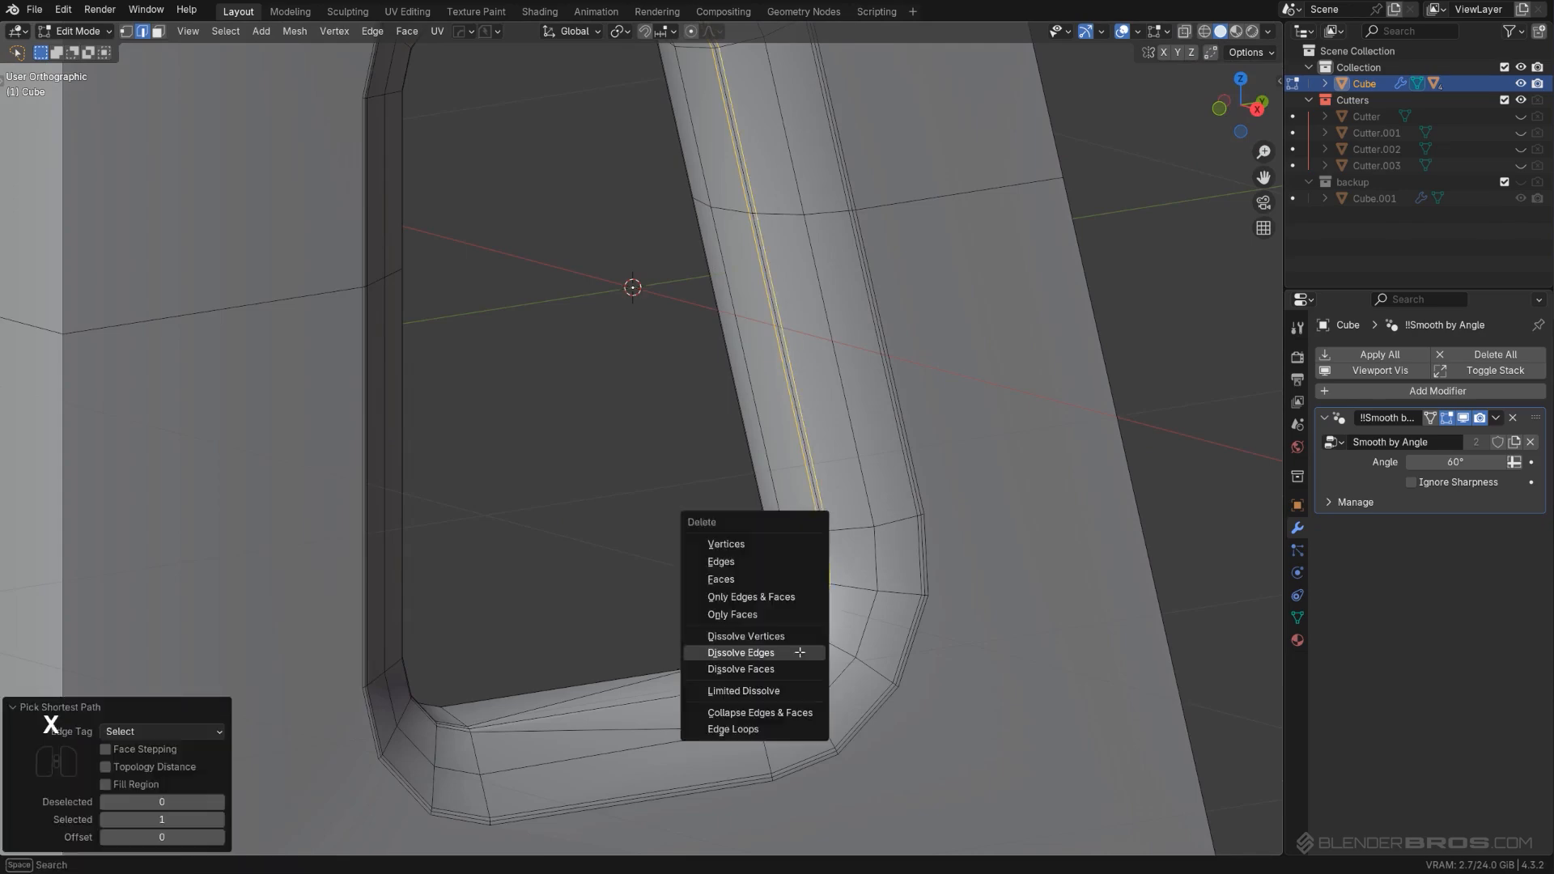
click(741, 653)
middle_drag(801, 657, 771, 518)
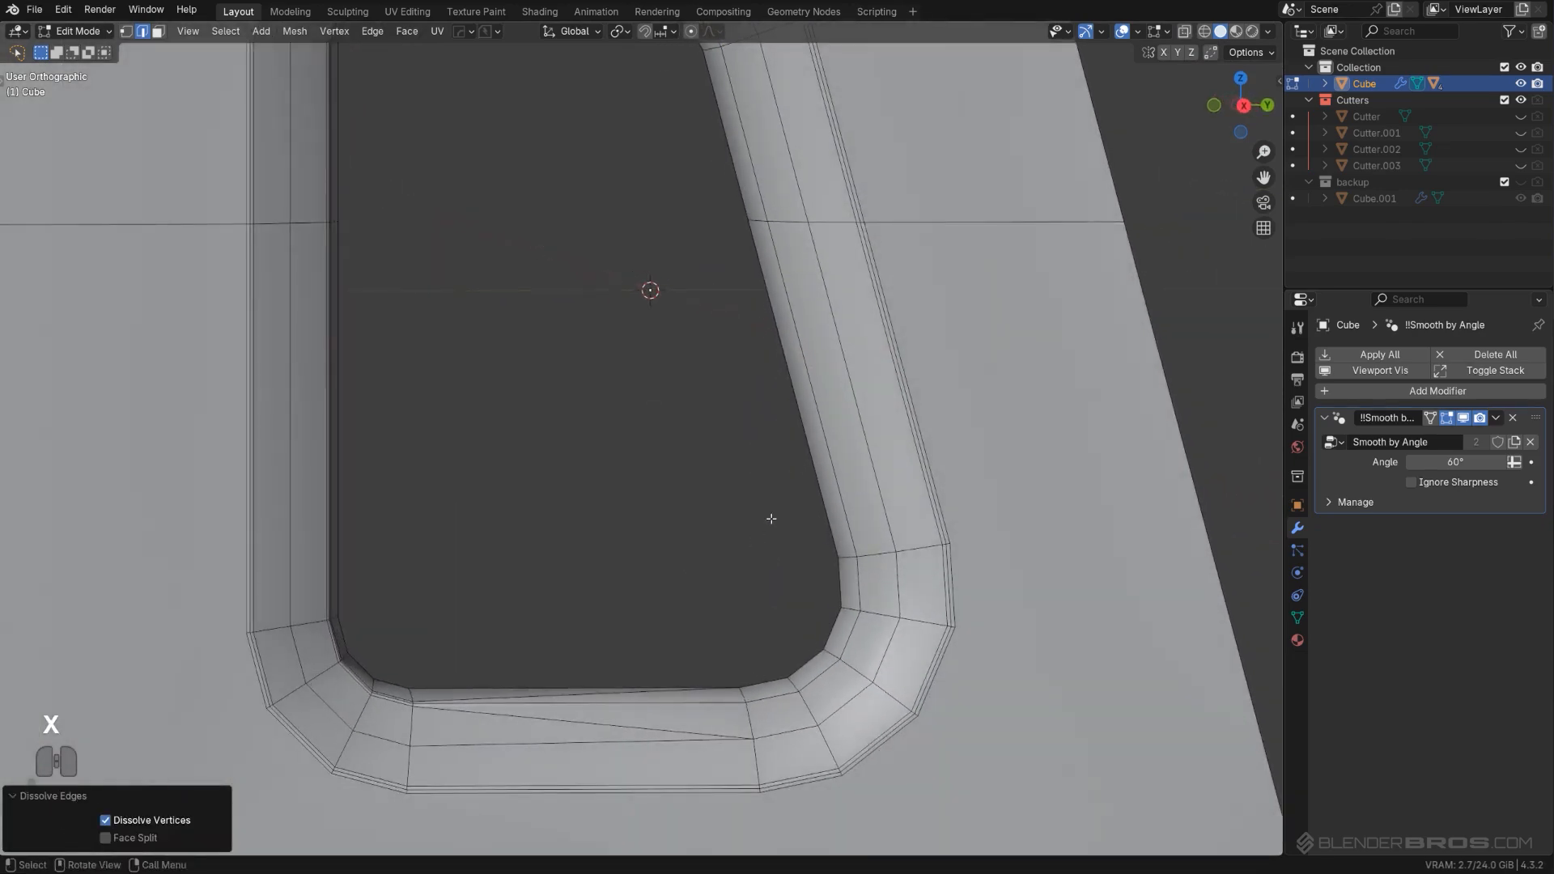
shift+middle_drag(776, 441, 815, 472)
scroll(829, 483, down, 3)
scroll(815, 472, up, 2)
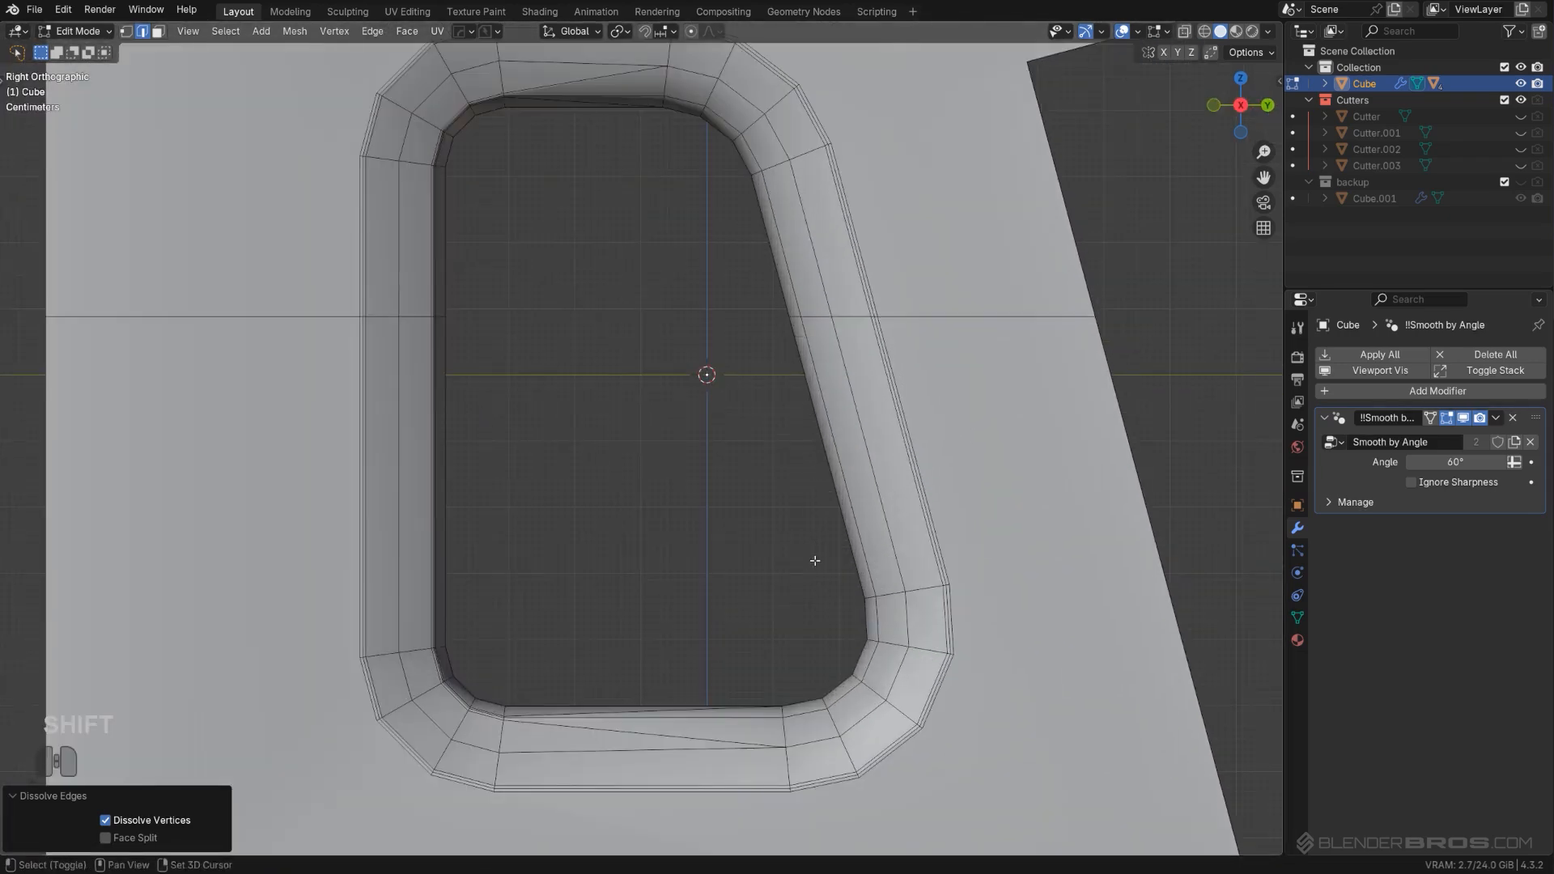
Step: Examine the cleaned bevel topology around the opening's slanted side, bottom edge and corners from several angles
shift+middle_drag(815, 560, 850, 485)
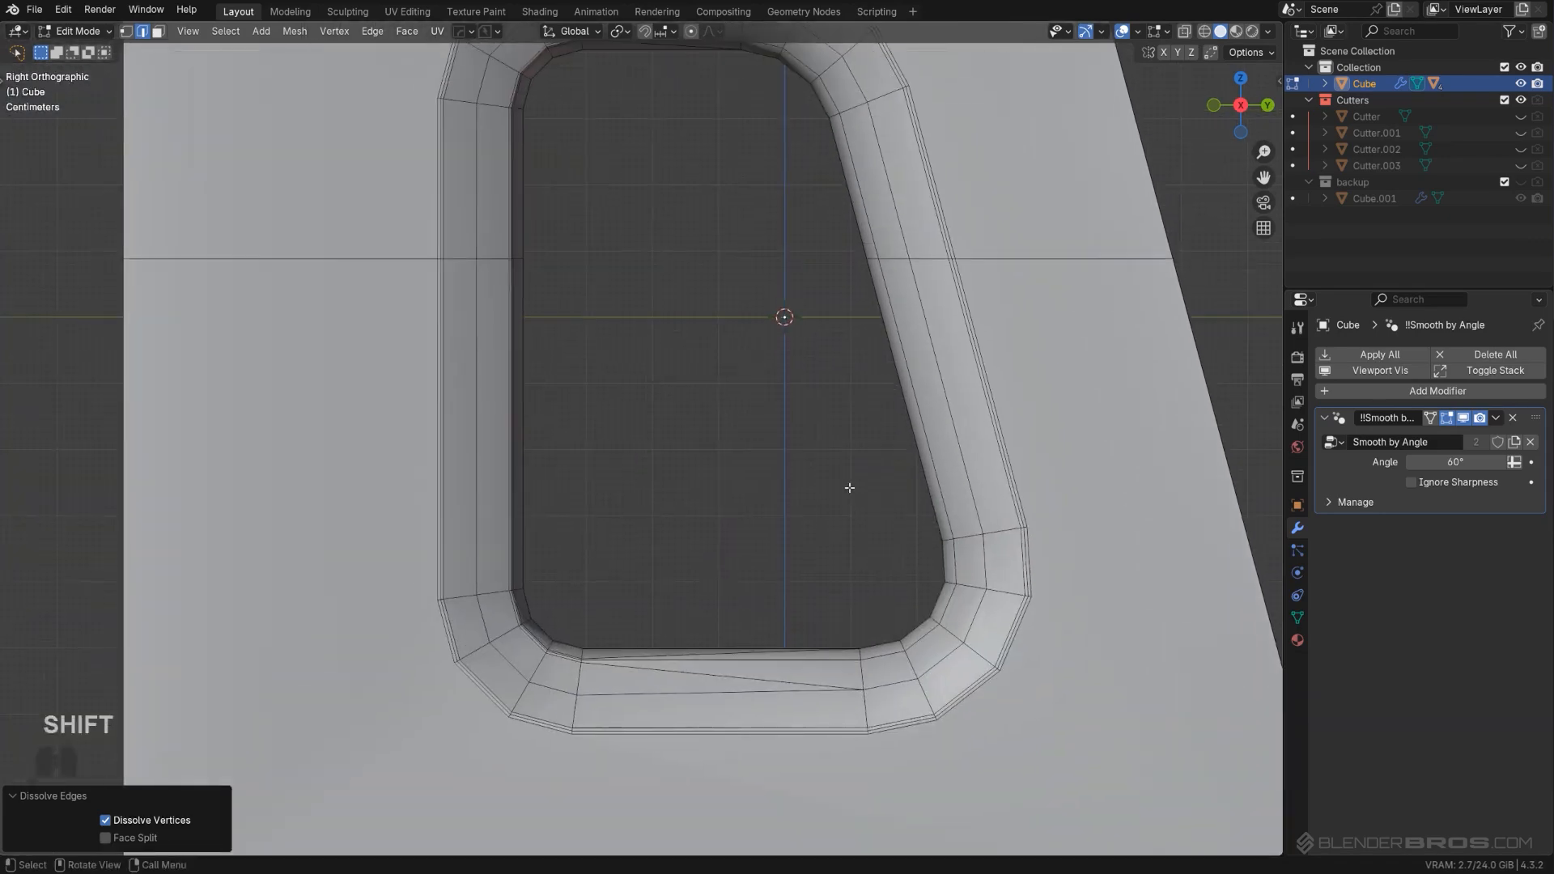
scroll(796, 543, down, 3)
middle_drag(735, 555, 706, 400)
scroll(746, 610, up, 5)
middle_drag(667, 276, 713, 448)
middle_drag(615, 654, 995, 530)
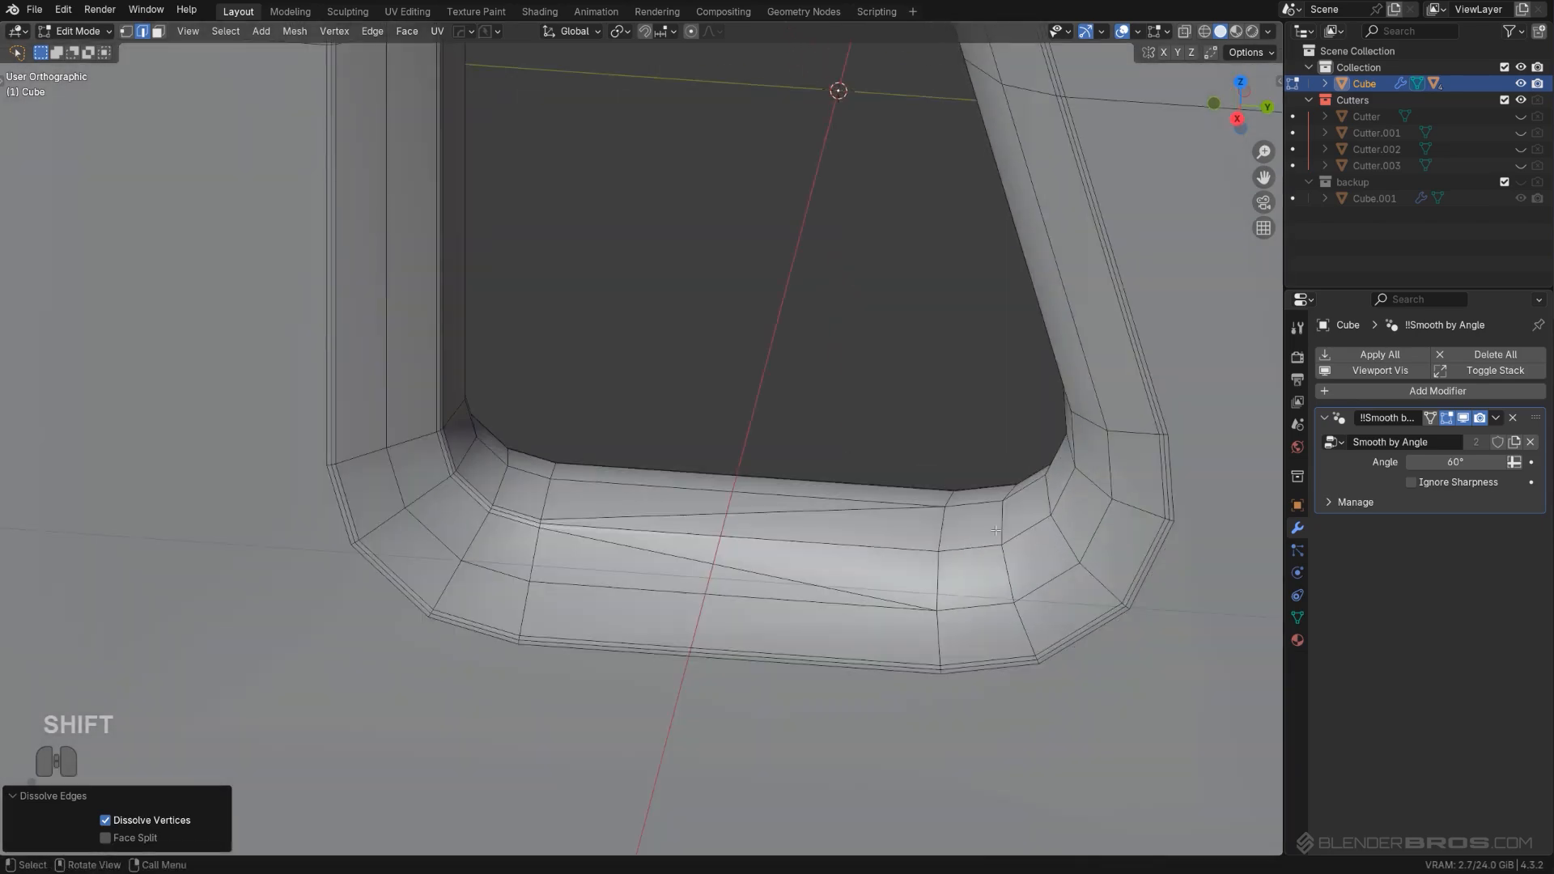
key(Tab)
click(978, 602)
middle_drag(977, 602, 609, 567)
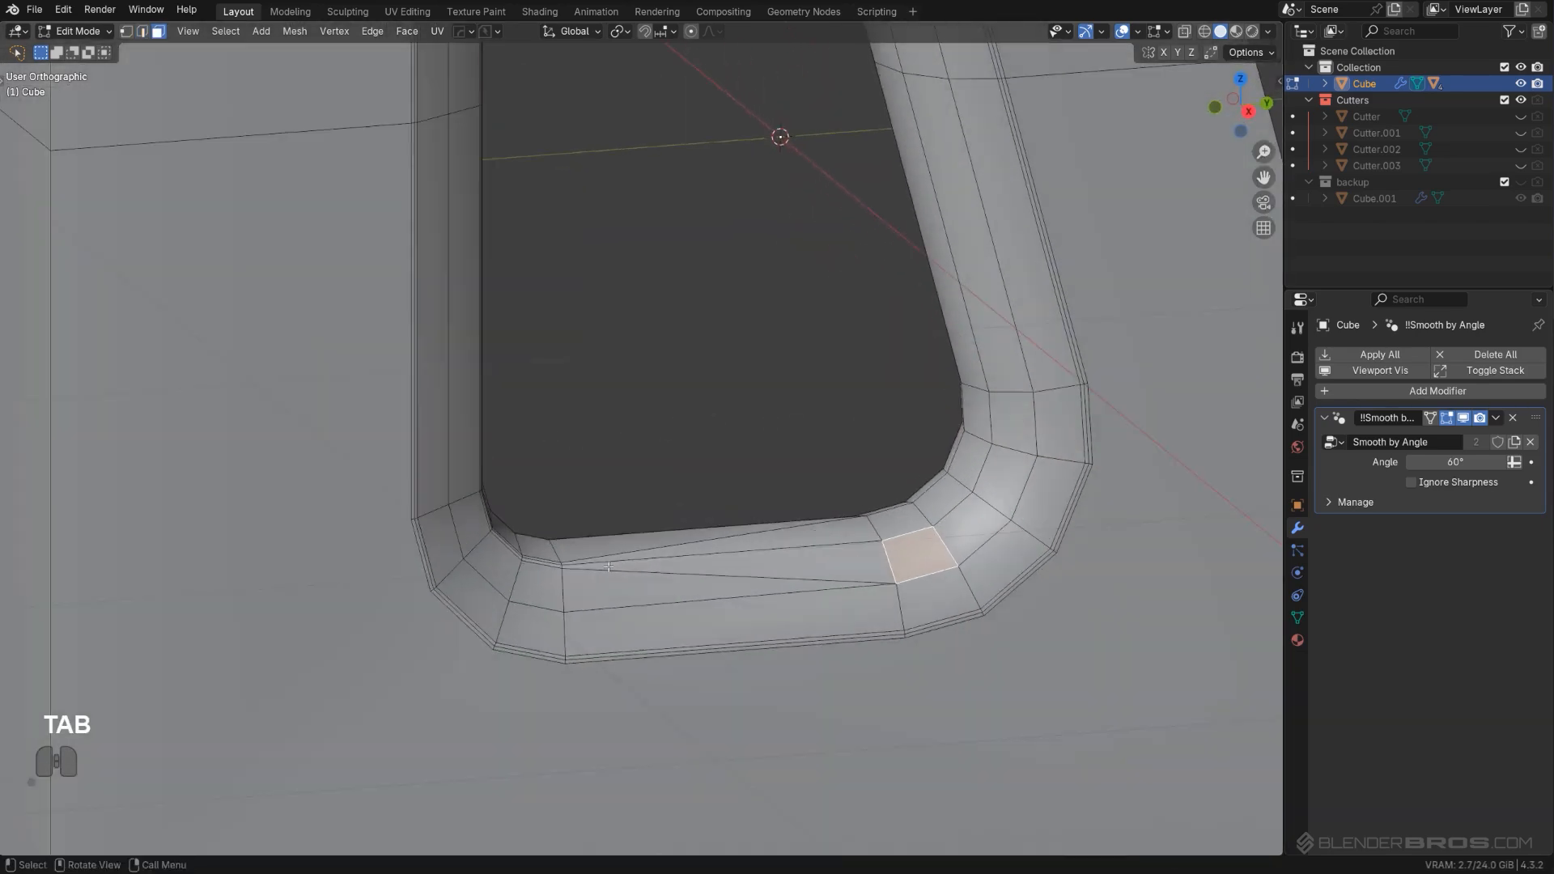
middle_drag(743, 589, 786, 627)
scroll(812, 656, down, 1)
scroll(786, 626, down, 1)
alt+middle_drag(781, 567, 729, 454)
scroll(689, 175, down, 1)
shift+middle_drag(689, 175, 724, 310)
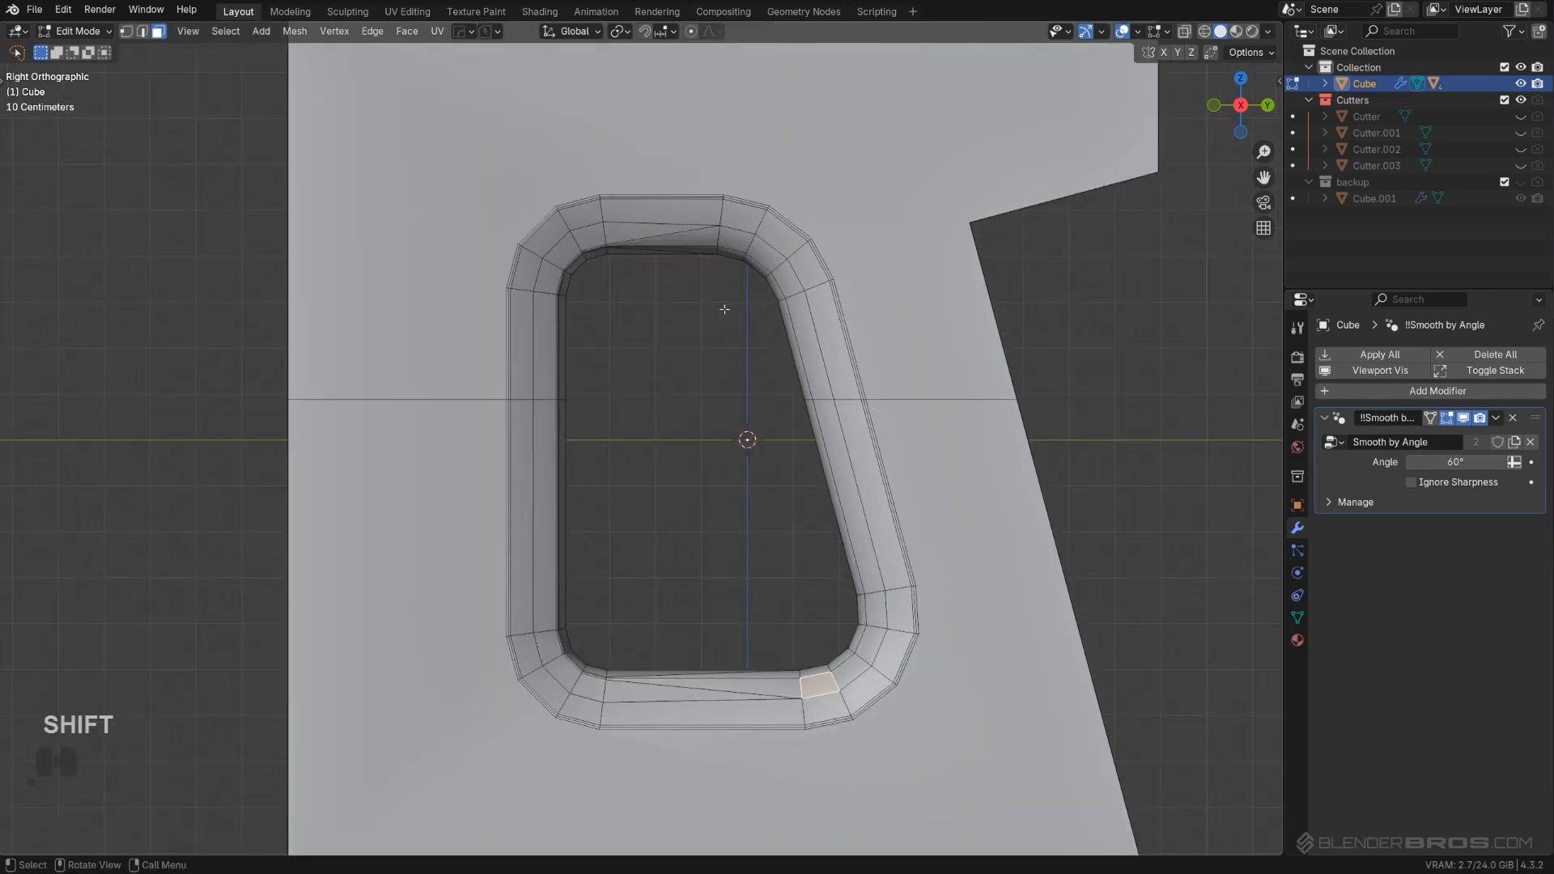
scroll(615, 636, up, 3)
scroll(658, 541, down, 1)
shift+middle_drag(701, 570, 918, 517)
scroll(672, 541, down, 1)
scroll(919, 517, up, 1)
shift+middle_drag(1044, 362, 874, 370)
scroll(874, 370, down, 2)
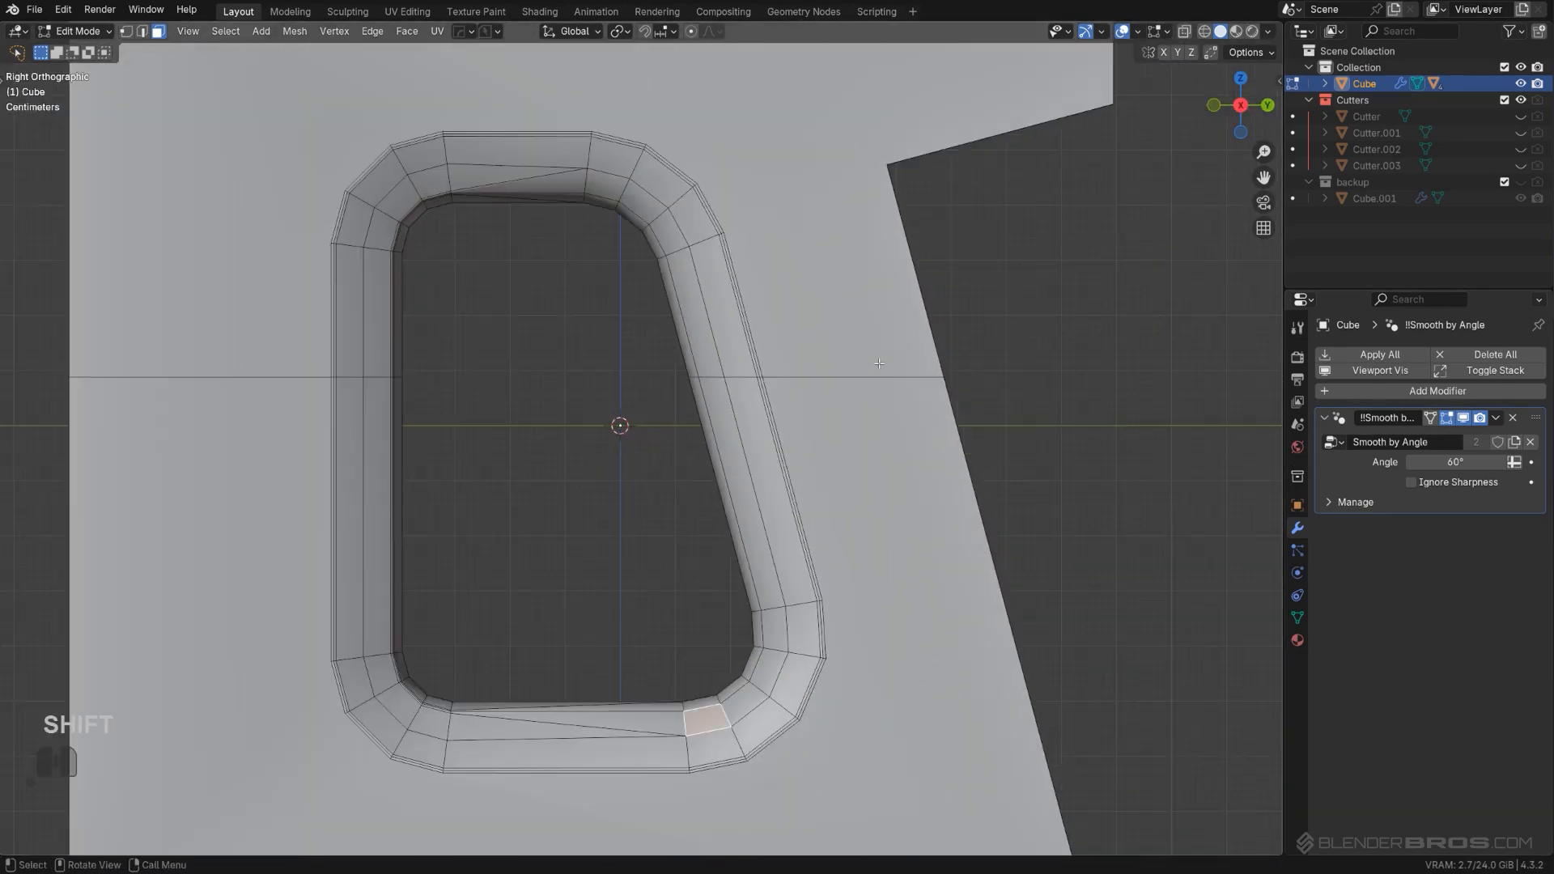
Step: Try adding four loop cuts across the bevel on the lower part of the opening's slanted side
key(Tab)
middle_drag(772, 416, 721, 366)
alt+middle_drag(818, 412, 769, 457)
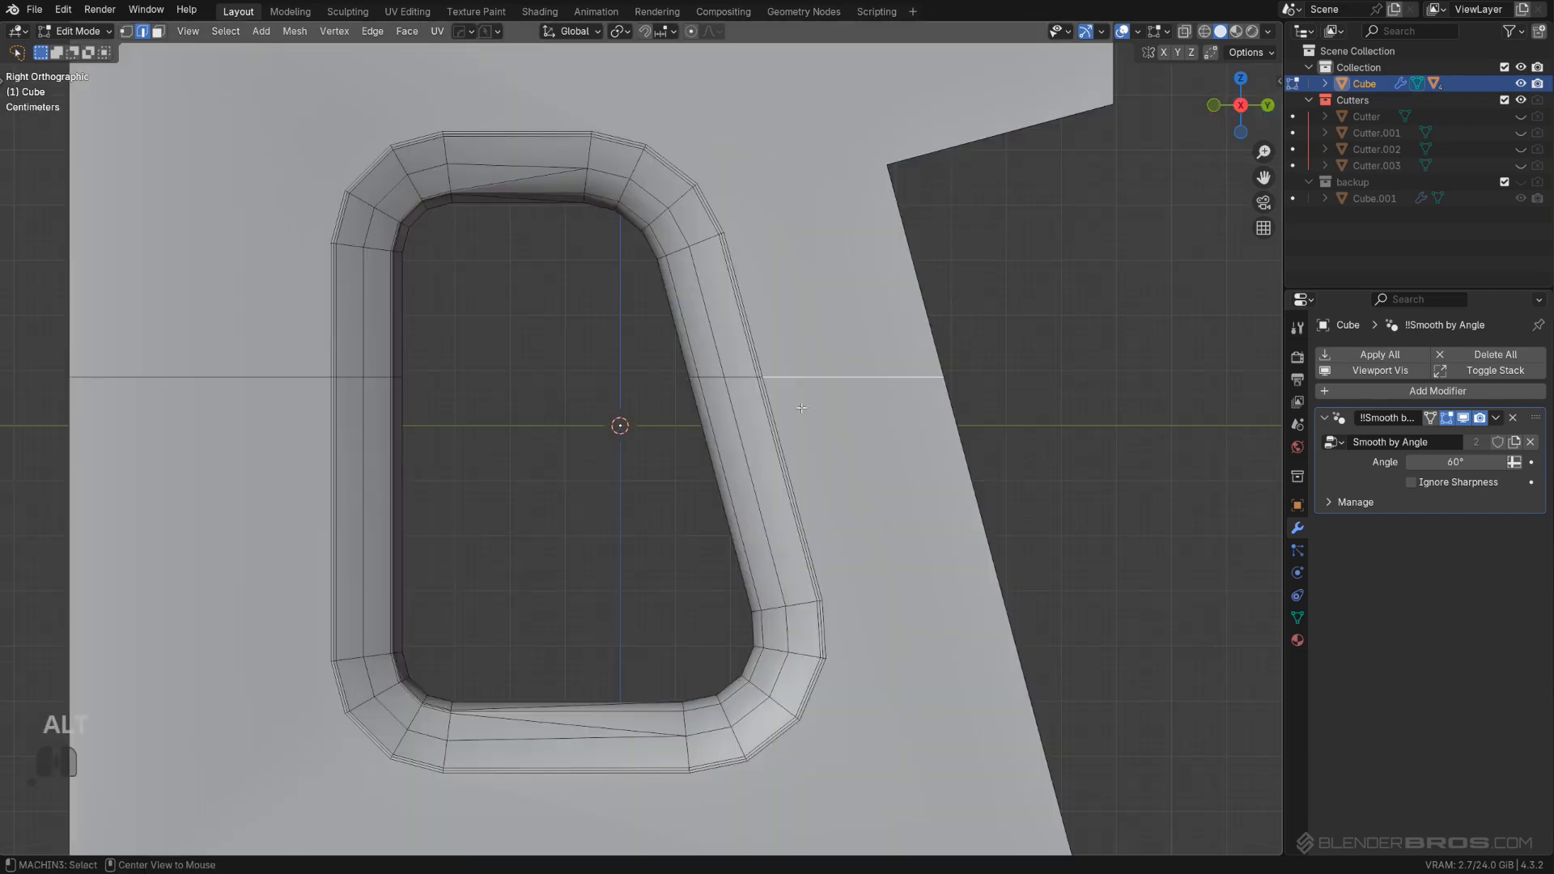
key(ctrl+r)
scroll(759, 467, up, 3)
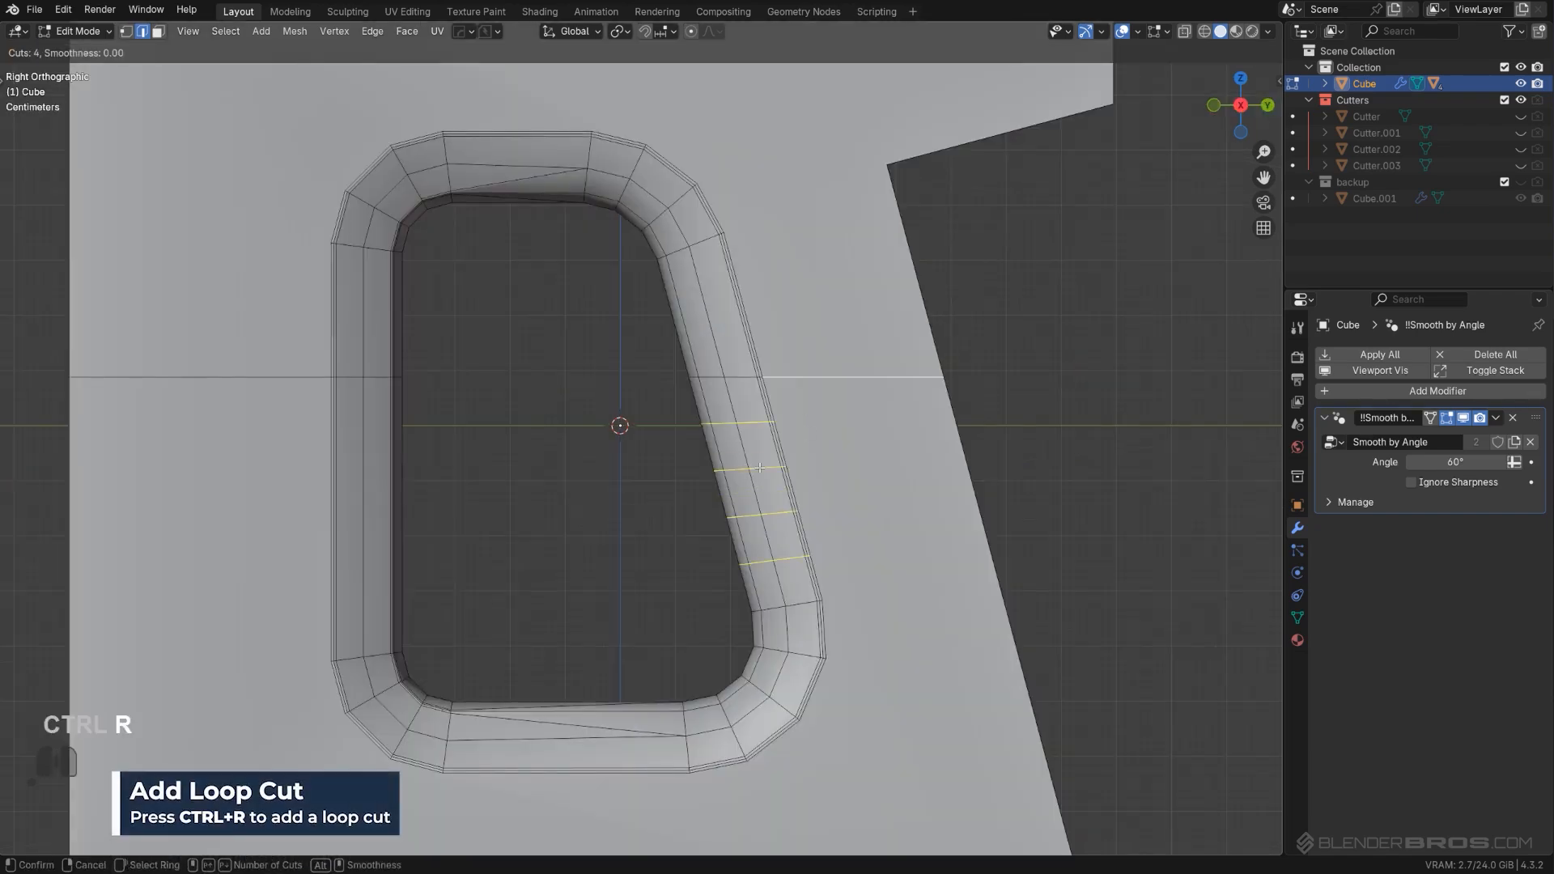
right_click(759, 466)
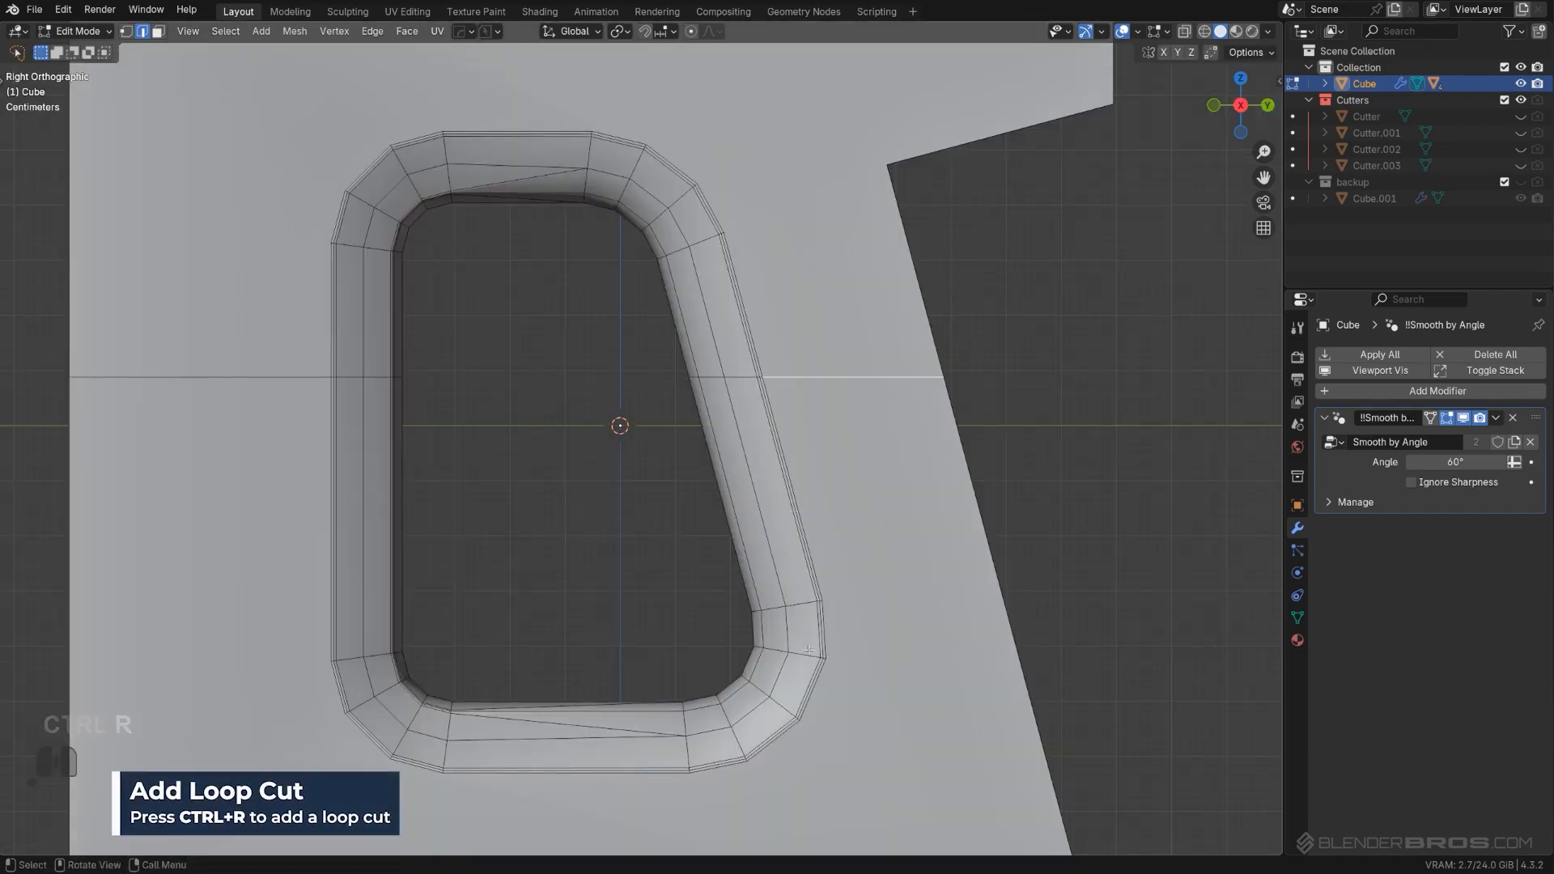
key(ctrl+r)
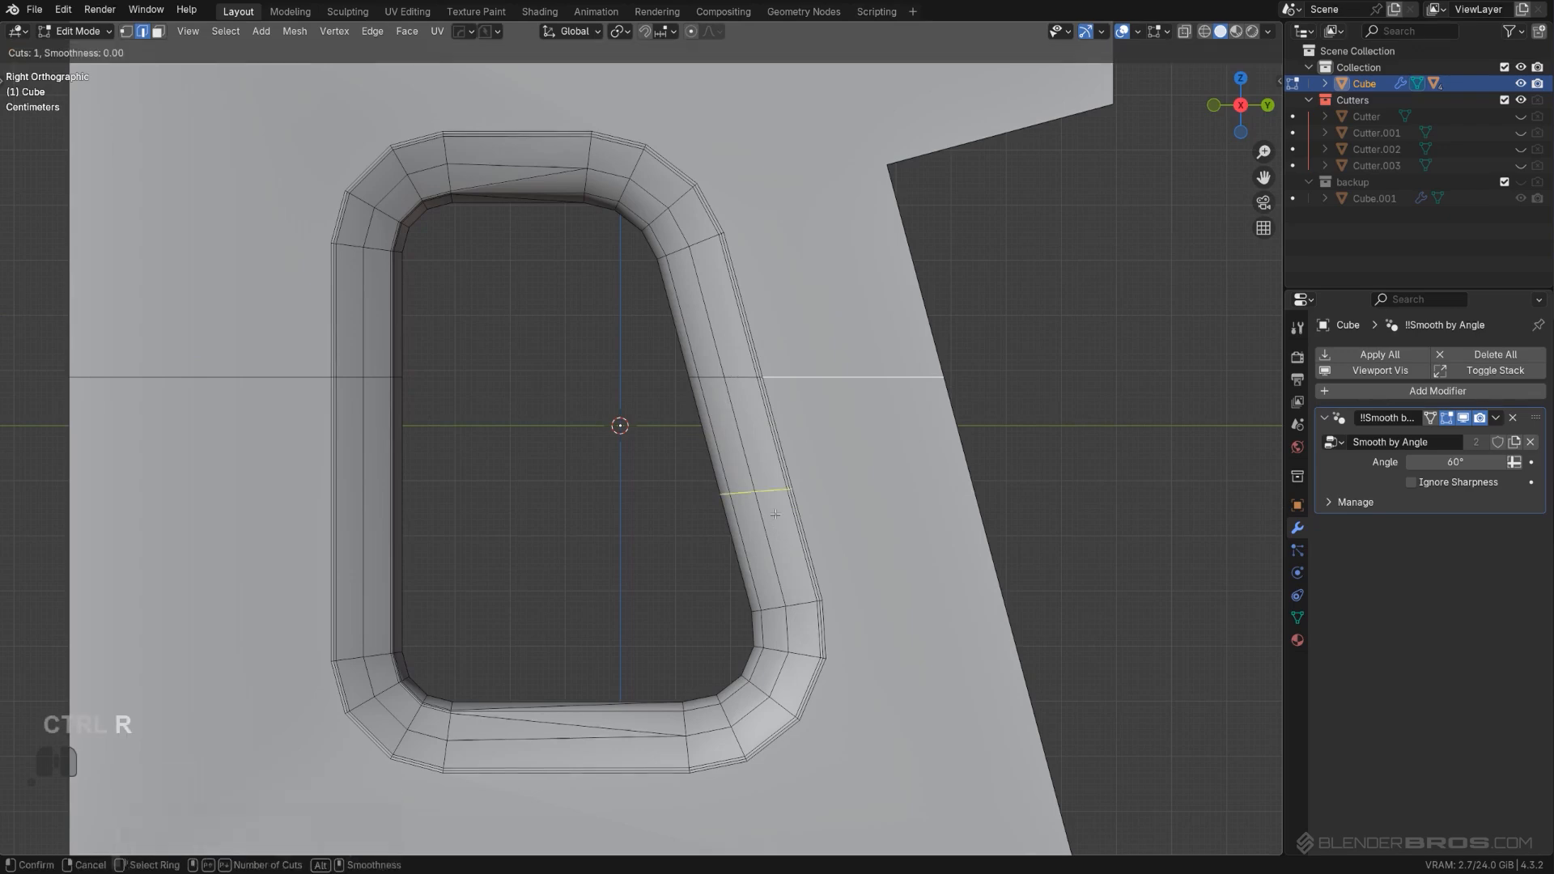
click(772, 503)
right_click(770, 502)
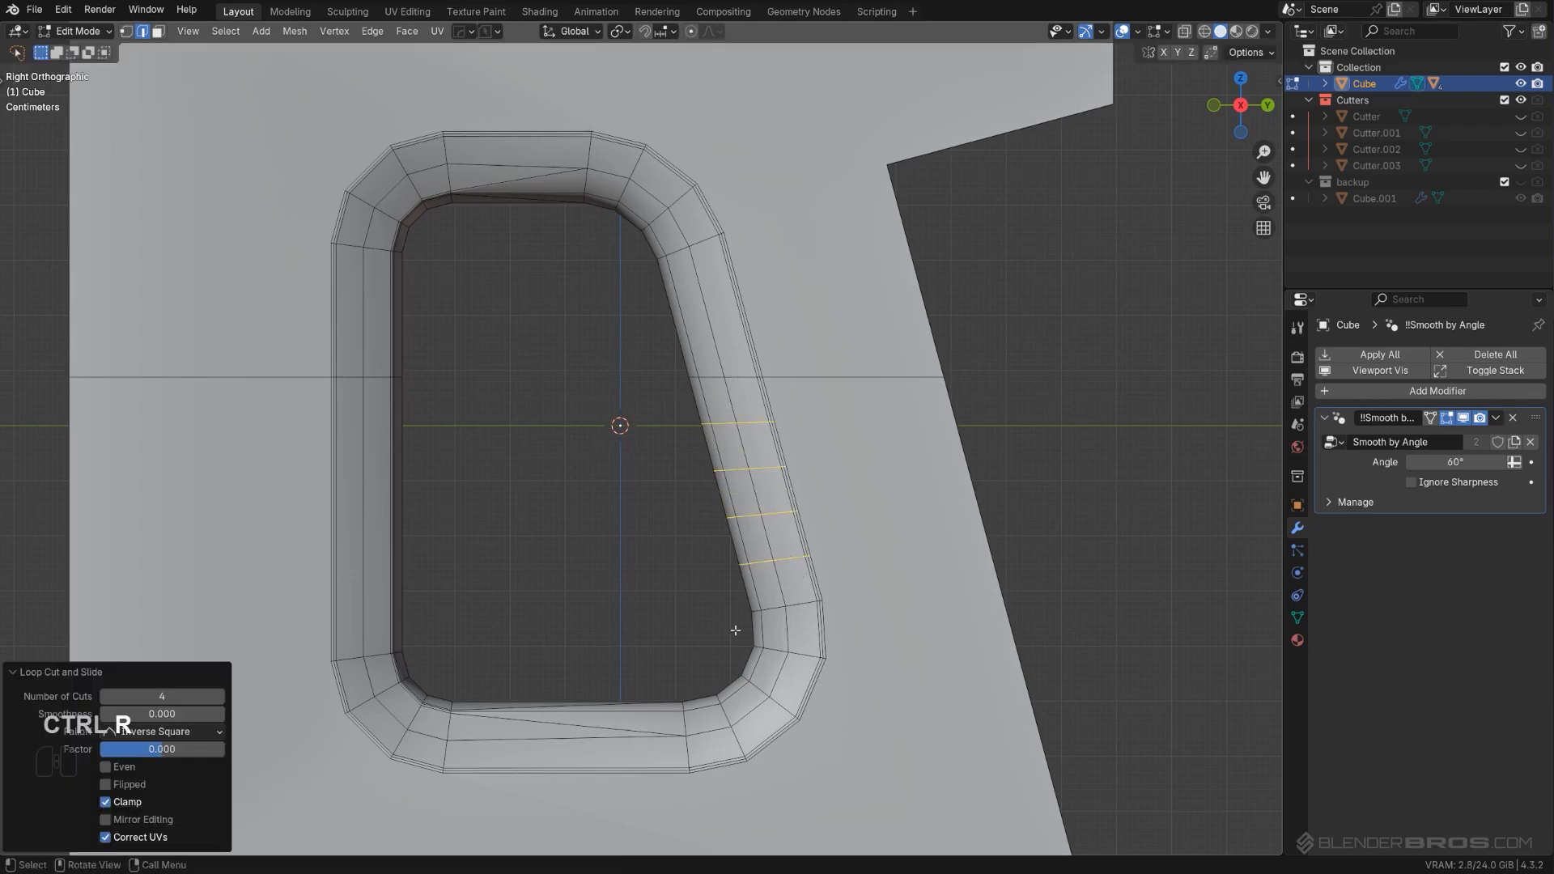
key(ctrl+z)
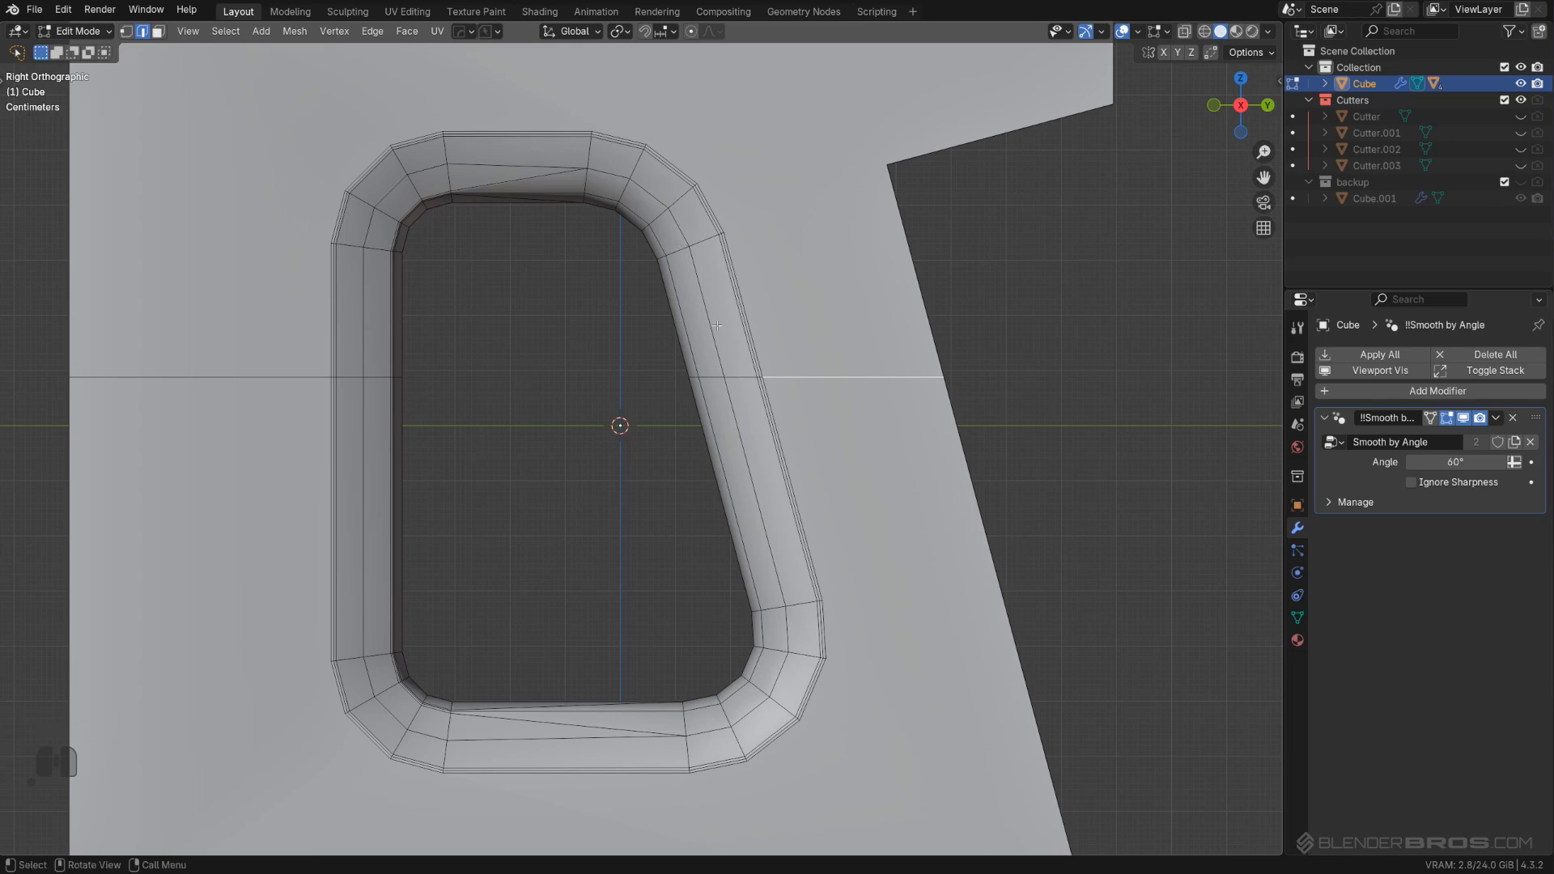
Step: Connect the two mid-height vertices across the block's outer slanted face with a new edge
scroll(849, 518, up, 1)
shift+middle_drag(849, 518, 802, 553)
scroll(853, 526, up, 2)
scroll(764, 468, down, 3)
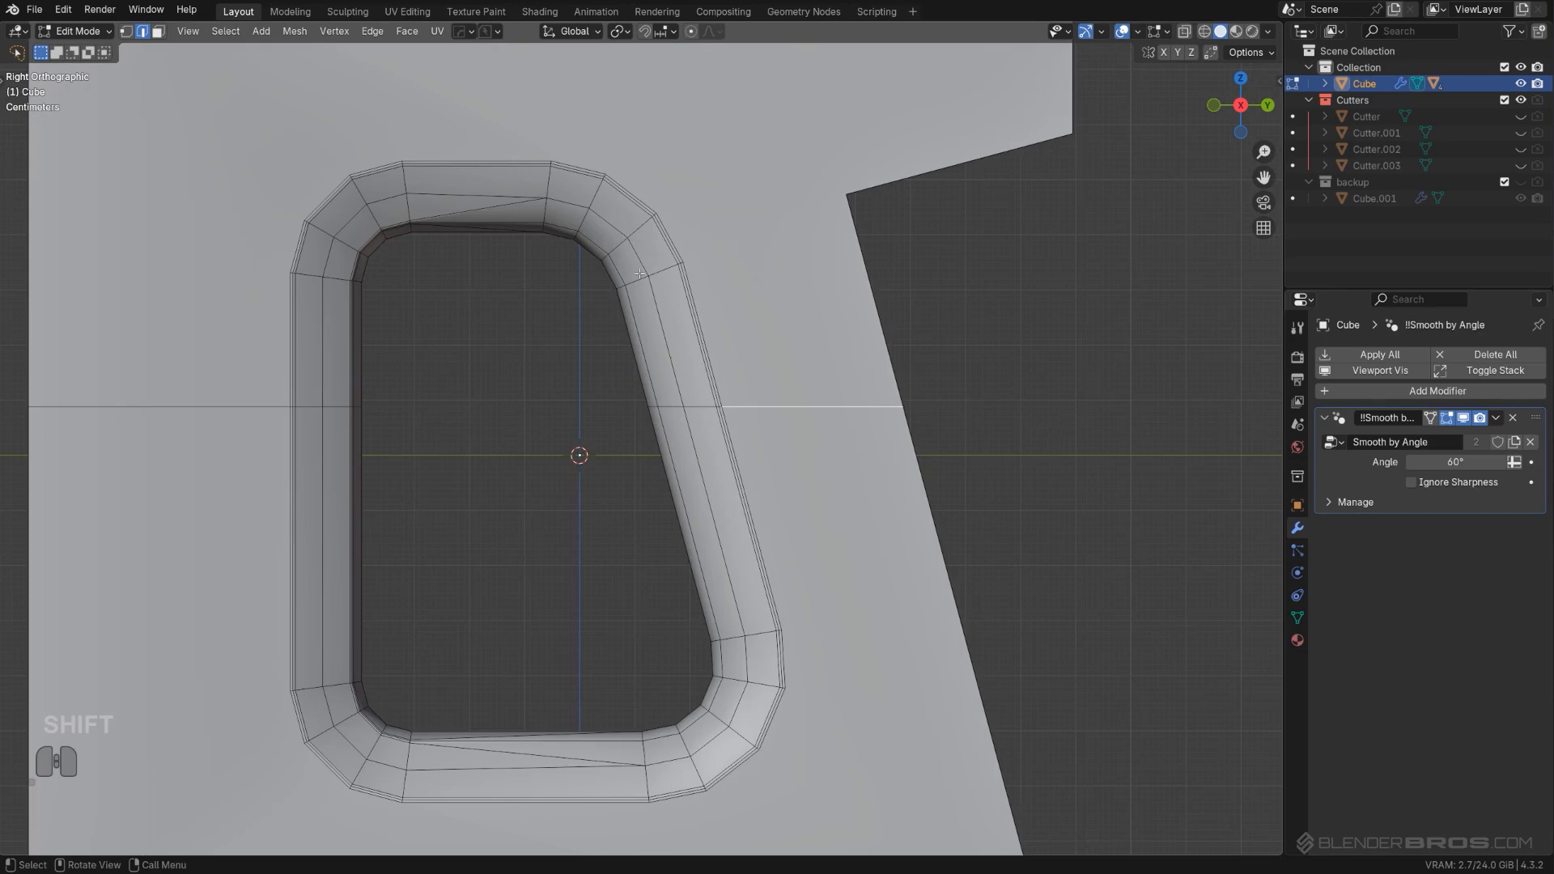
shift+middle_drag(776, 477, 767, 486)
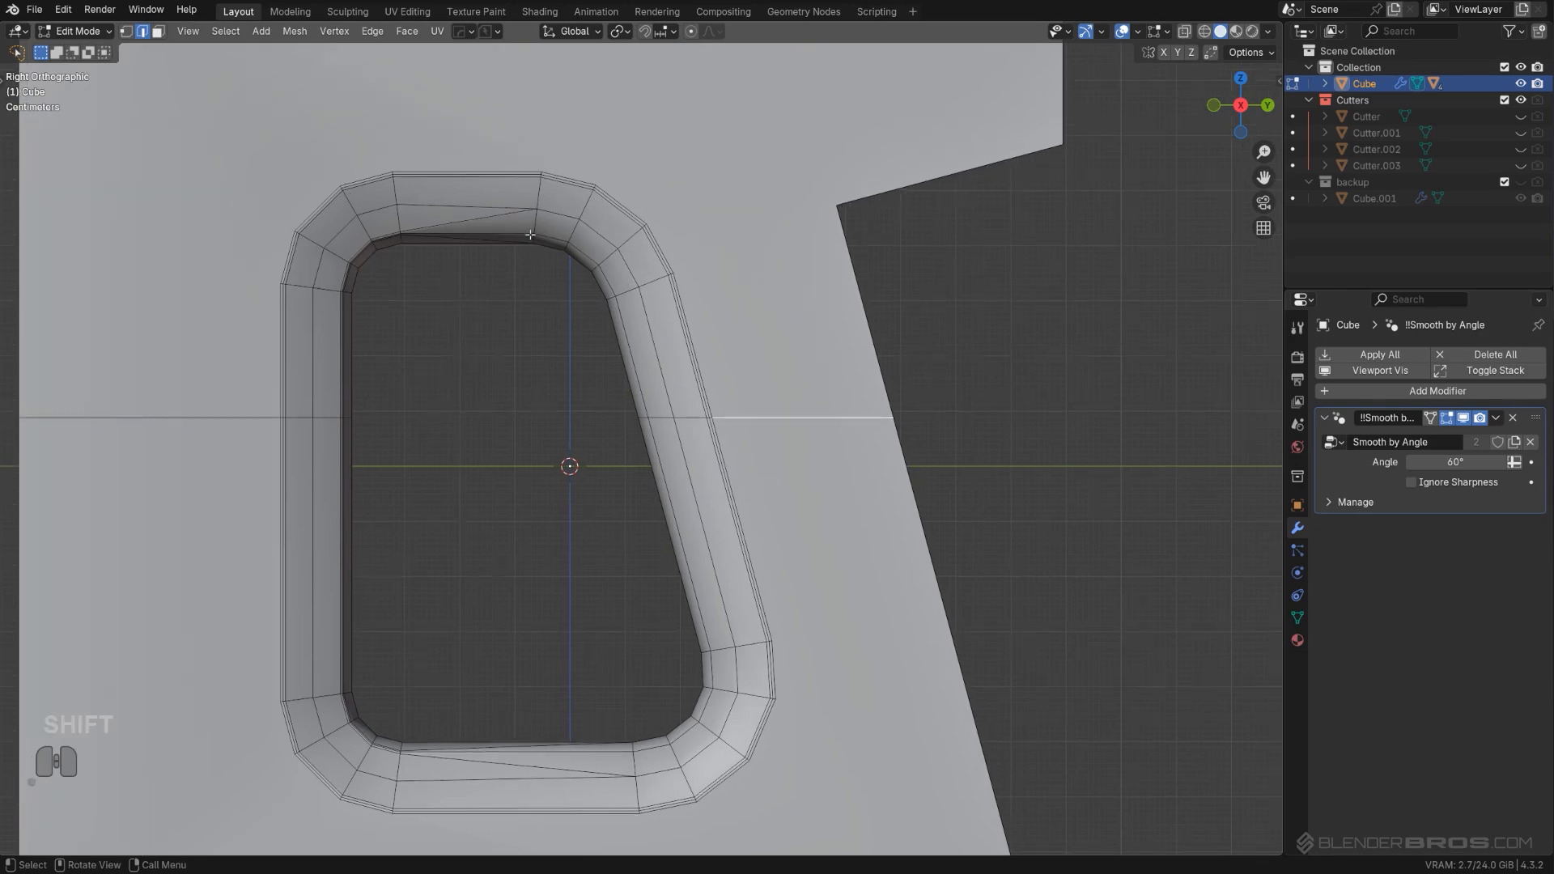
middle_drag(676, 306, 765, 289)
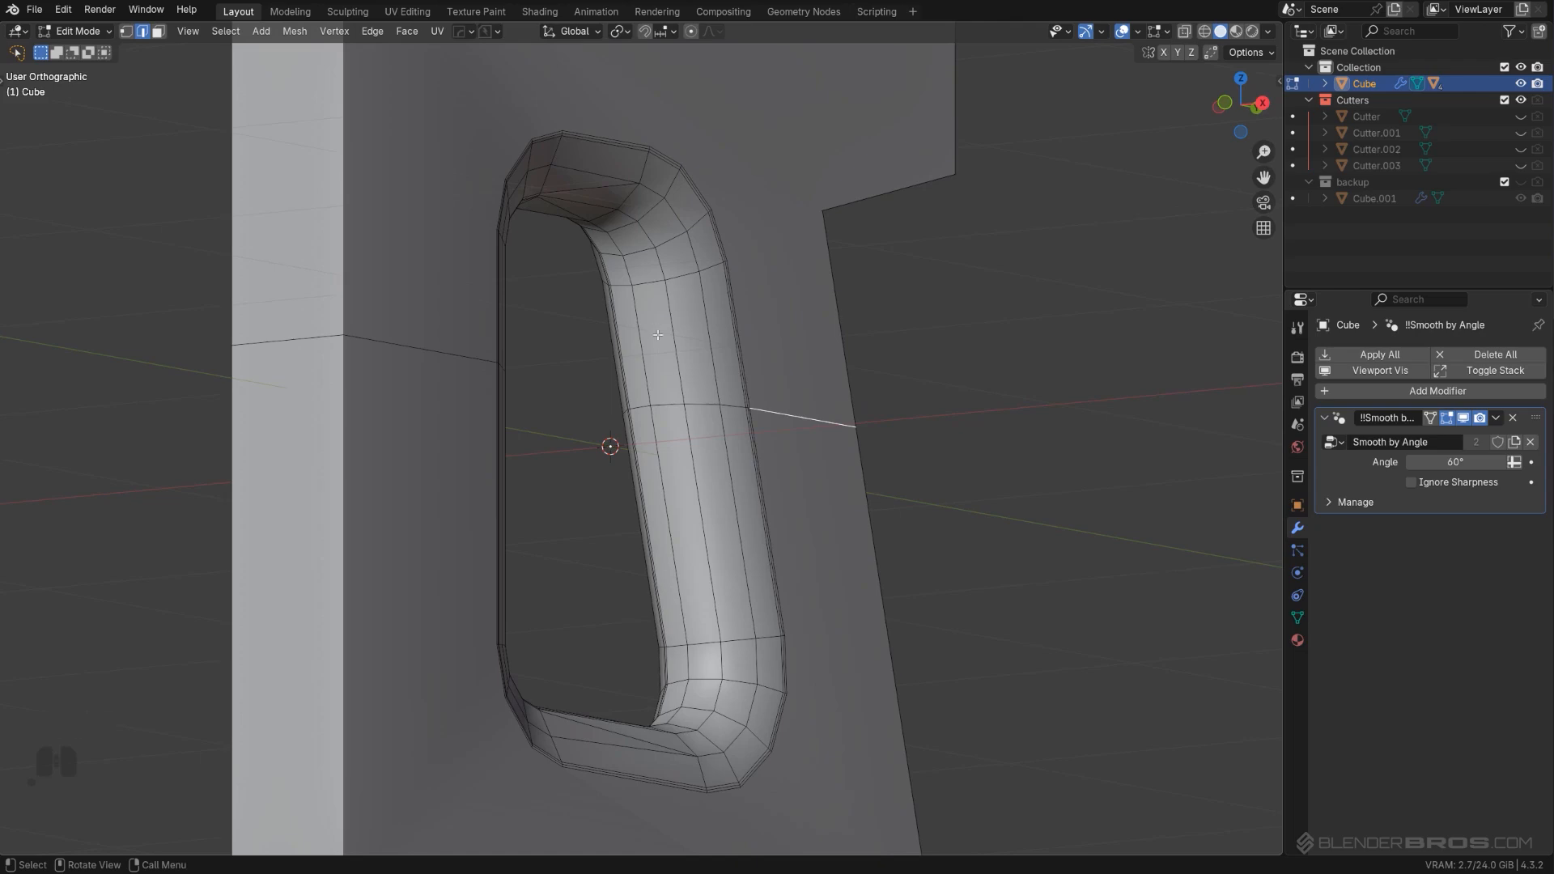
alt+middle_drag(657, 294, 845, 442)
alt+click(692, 416)
key(Tab)
click(801, 414)
key(Tab)
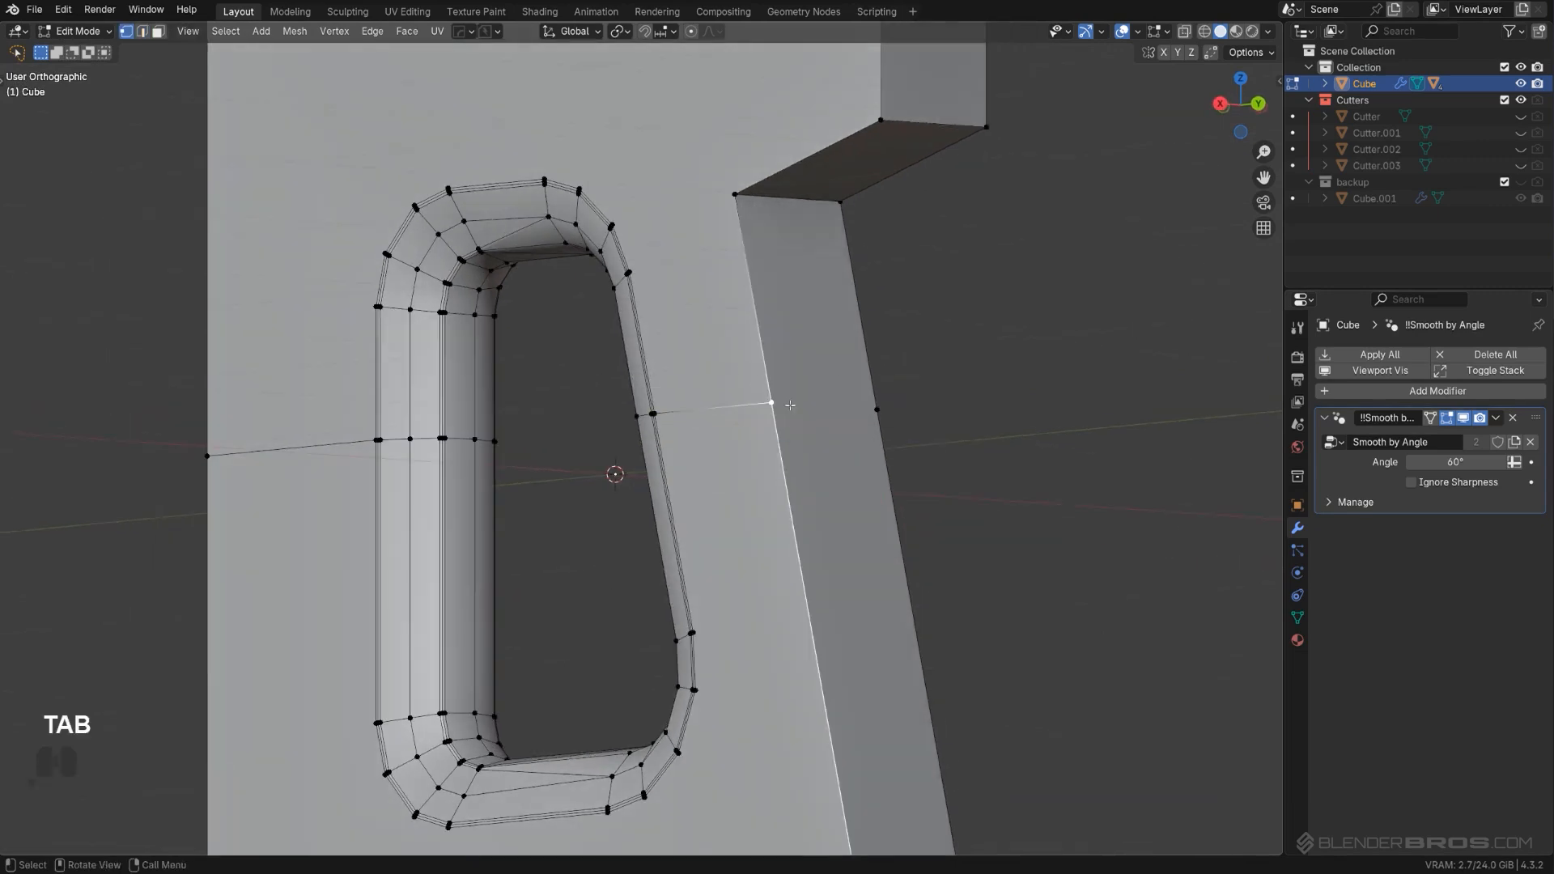
click(792, 406)
shift+click(854, 423)
scroll(852, 409, down, 2)
key(Tab)
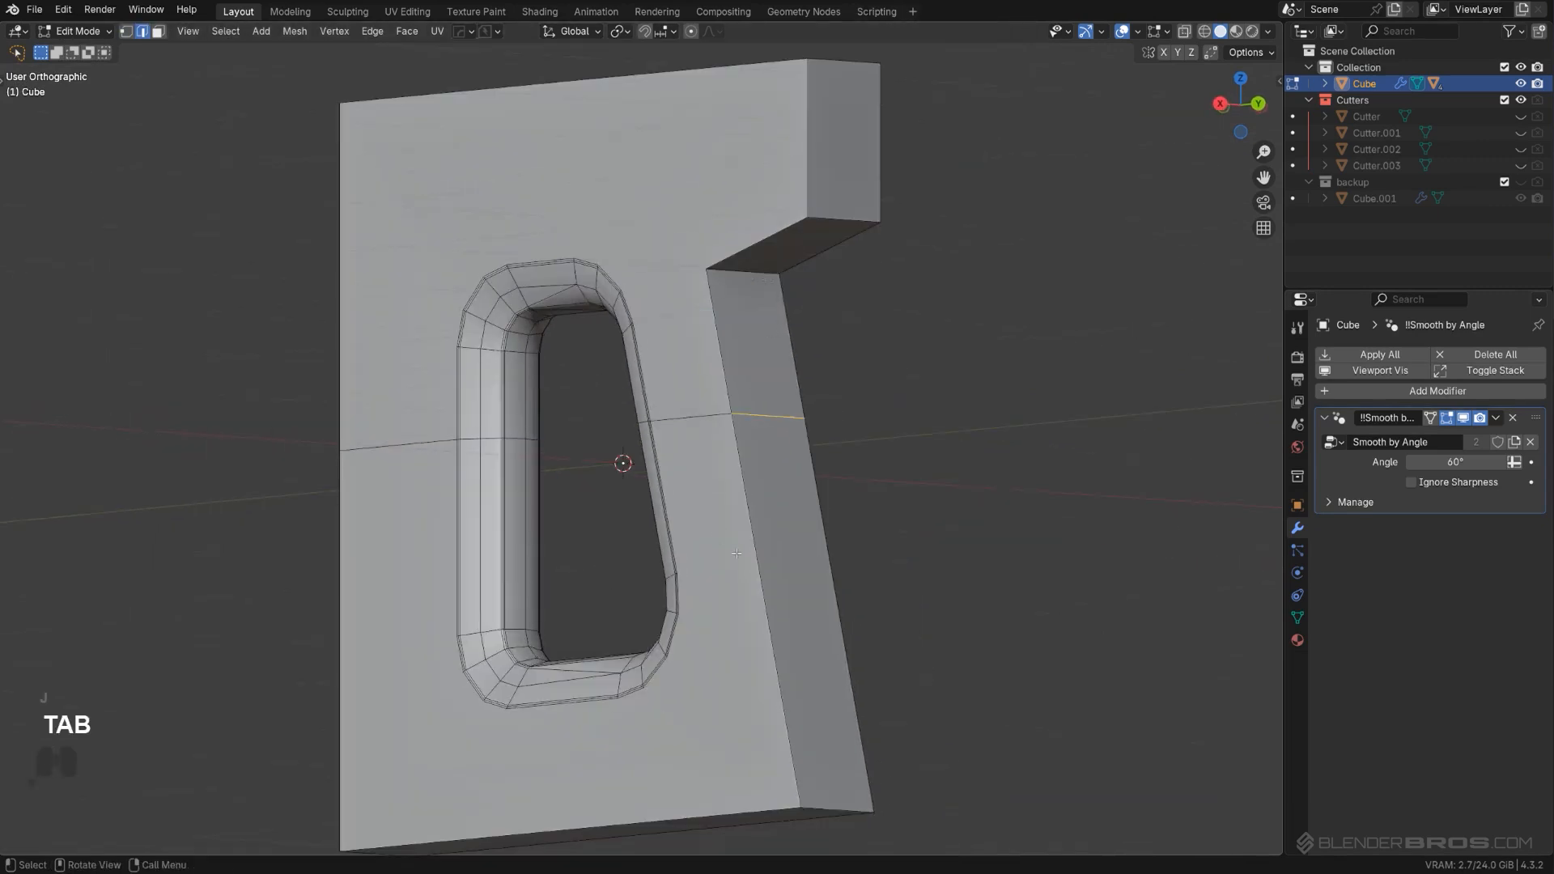
Step: Select the horizontal edge path running from the opening across the slanted side and rotate it about 15.8° with Edge Constrained Transform
alt+click(704, 408)
middle_drag(705, 408, 909, 469)
shift+click(819, 427)
key(ctrl+z)
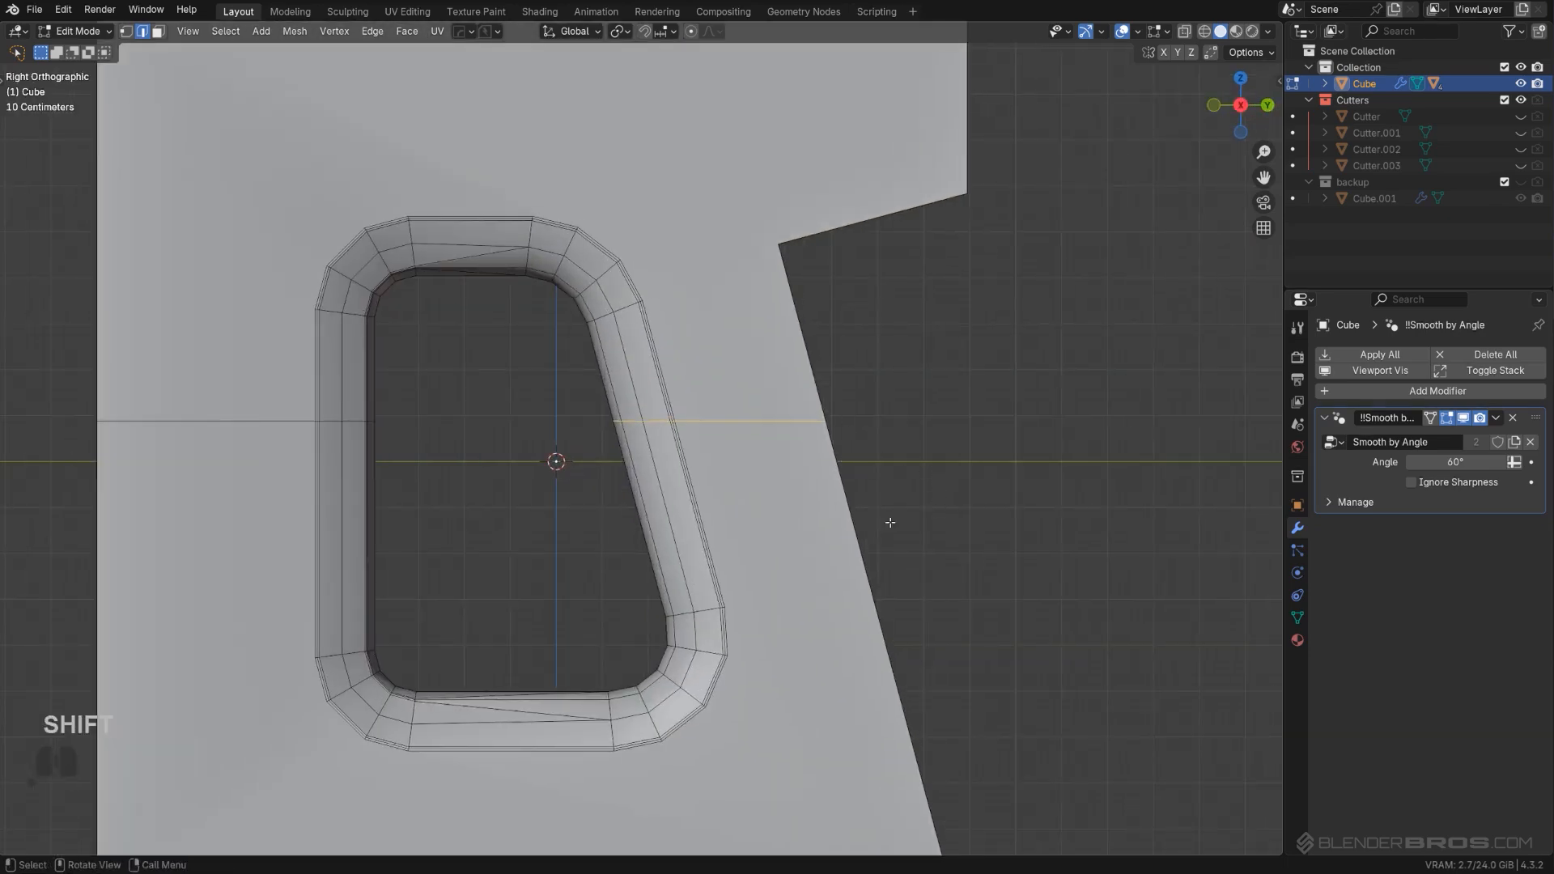
shift+middle_drag(890, 522, 883, 491)
scroll(887, 492, up, 2)
scroll(947, 502, down, 1)
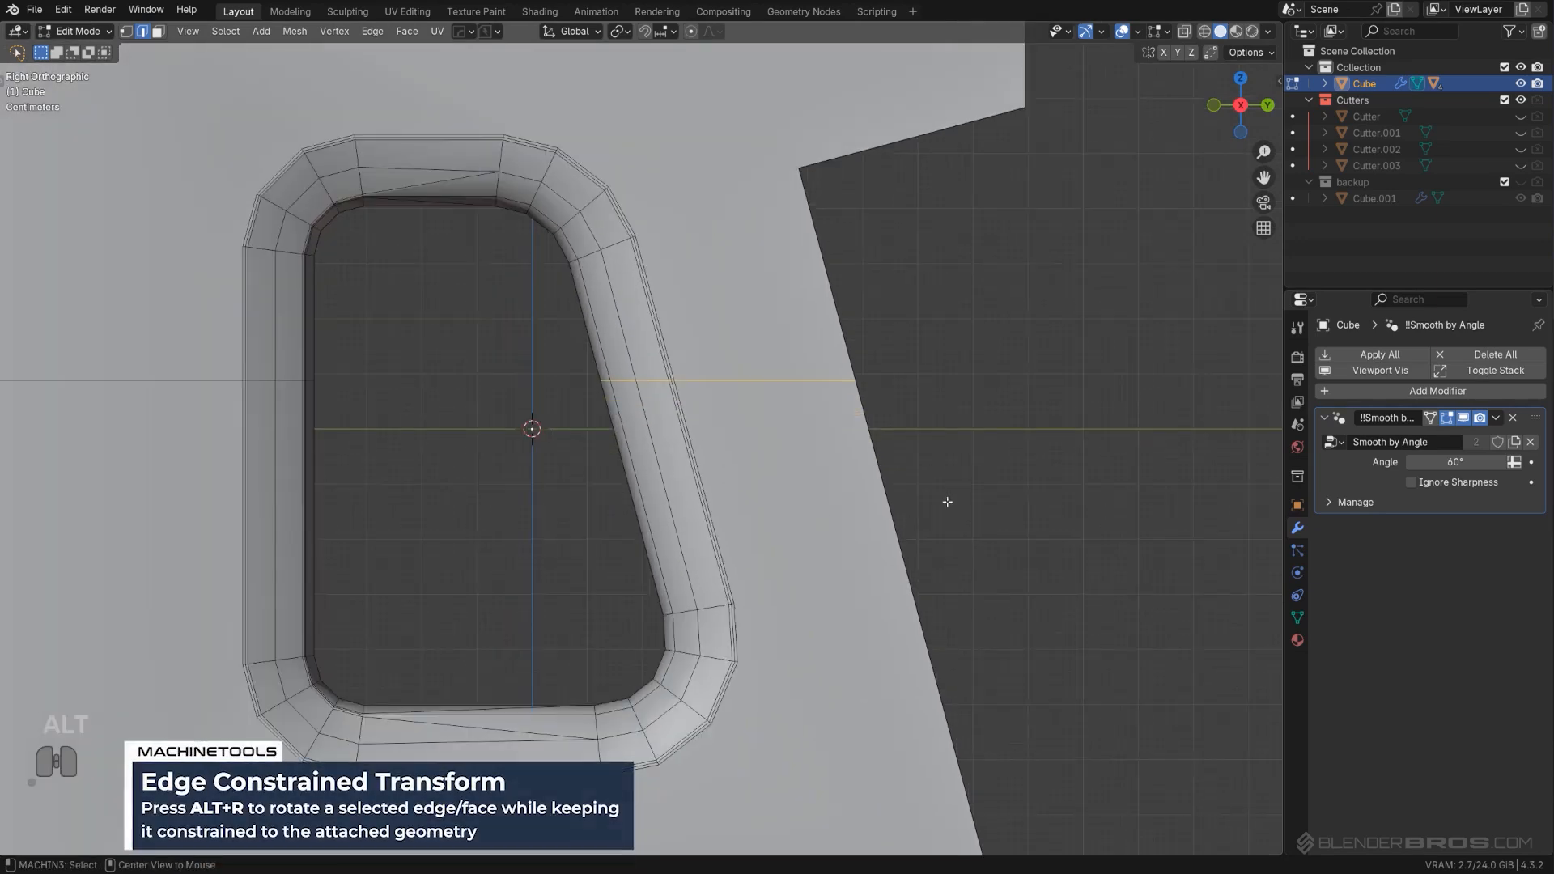
key(alt+r)
key(ctrl)
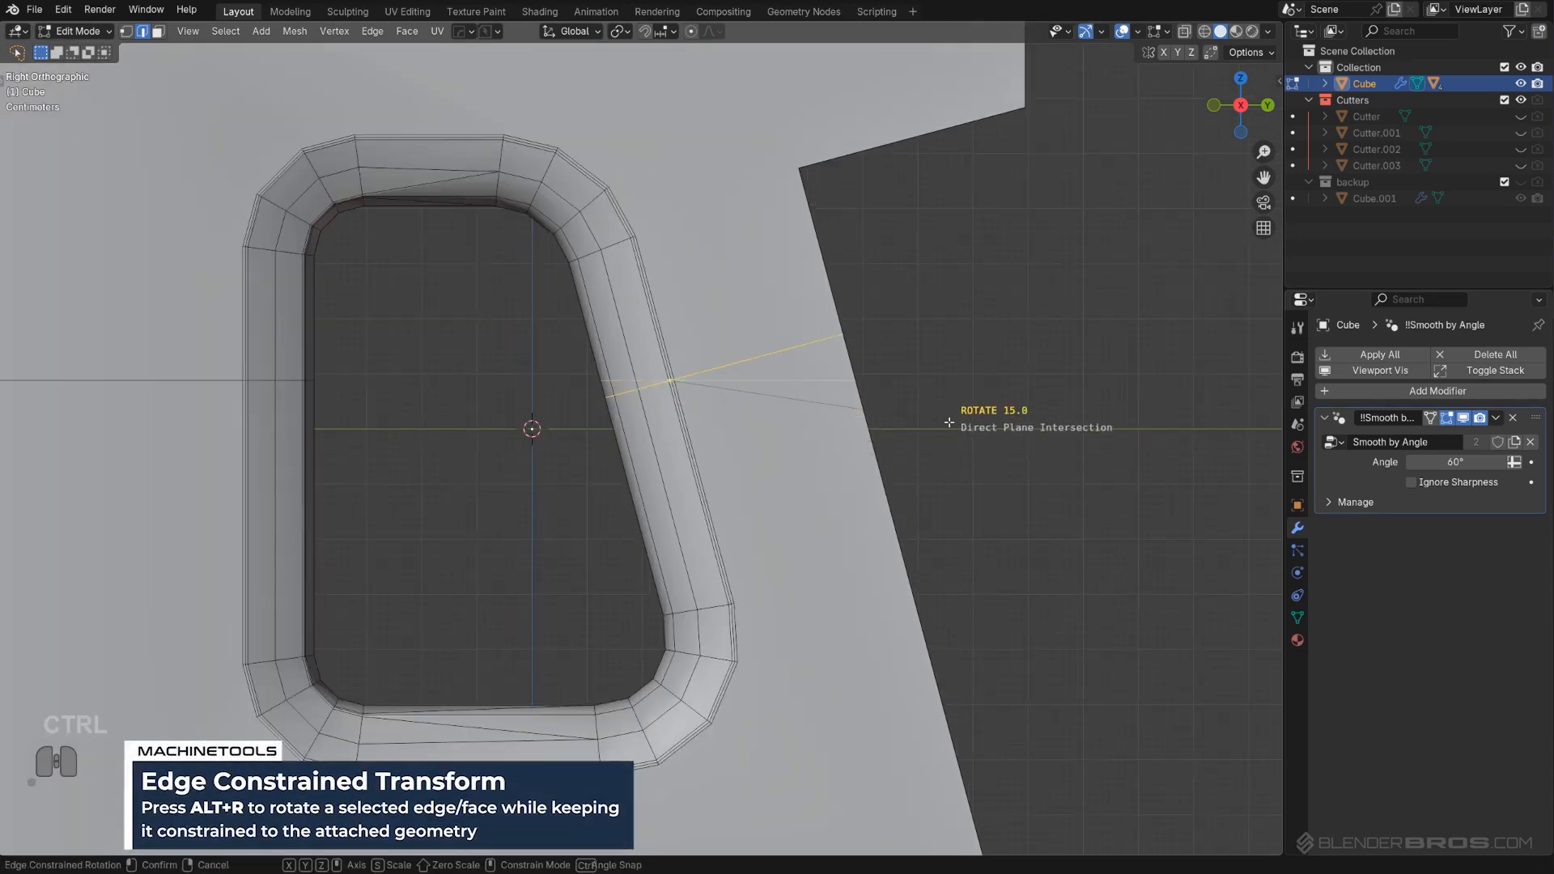
click(949, 422)
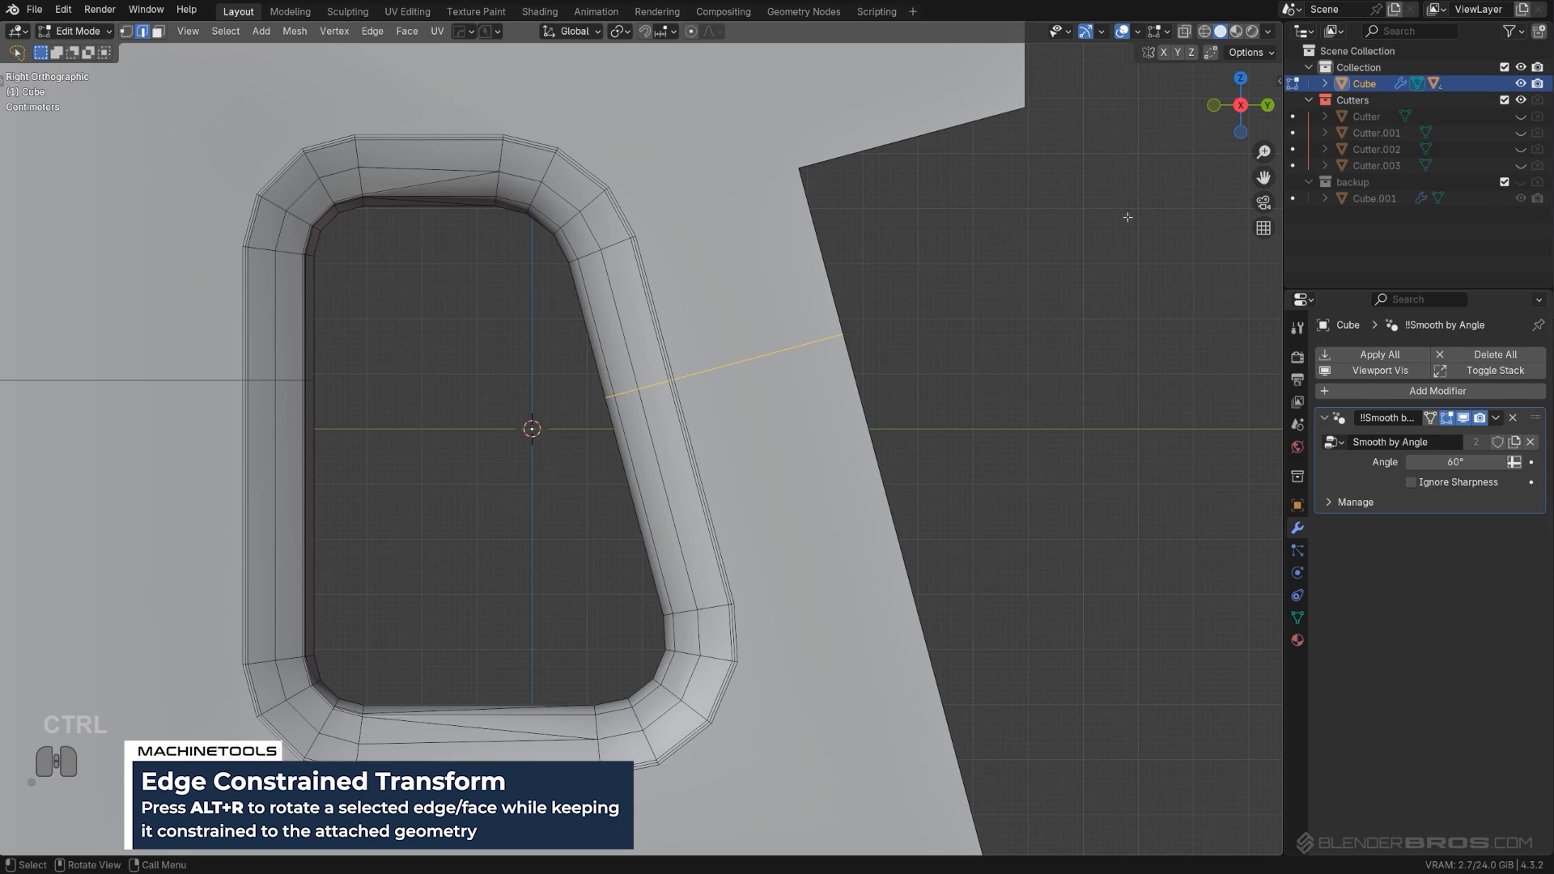
scroll(568, 395, up, 2)
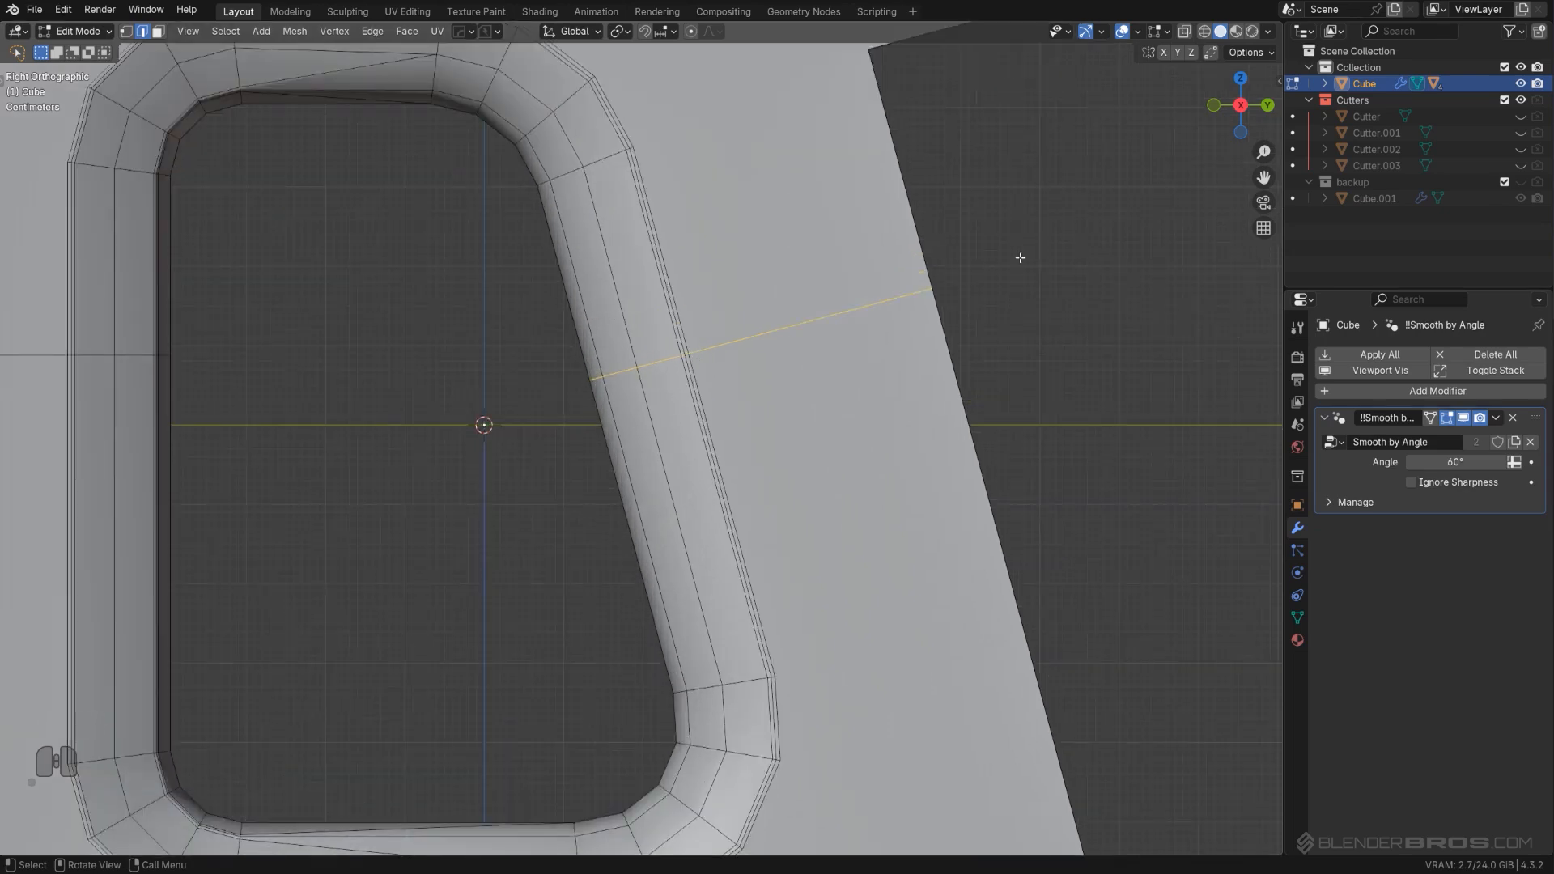
scroll(655, 365, down, 3)
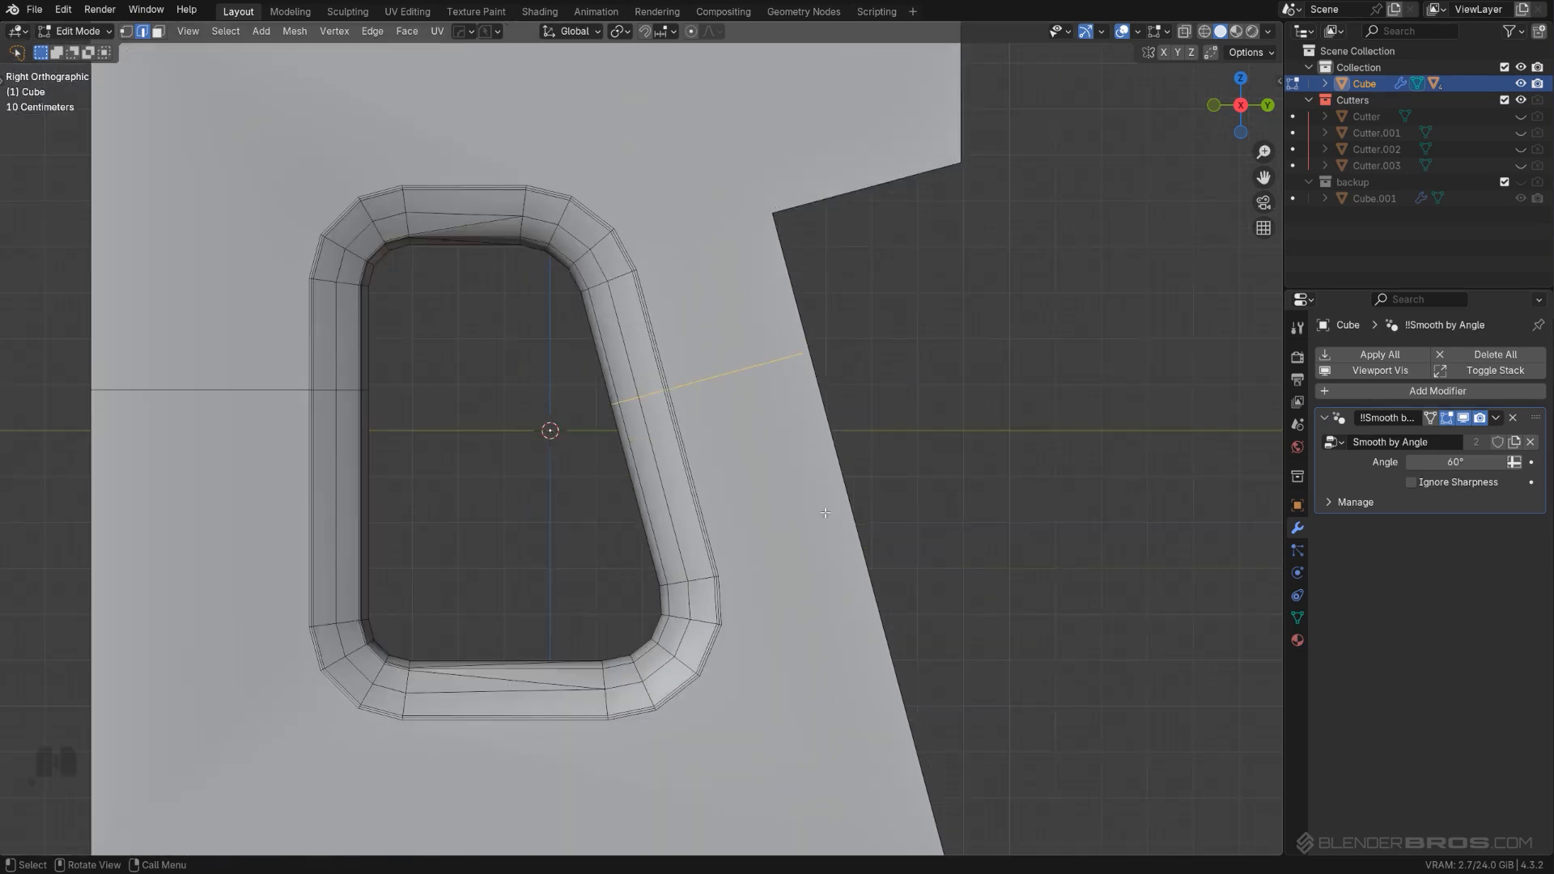
scroll(825, 513, up, 2)
shift+middle_drag(832, 456, 869, 501)
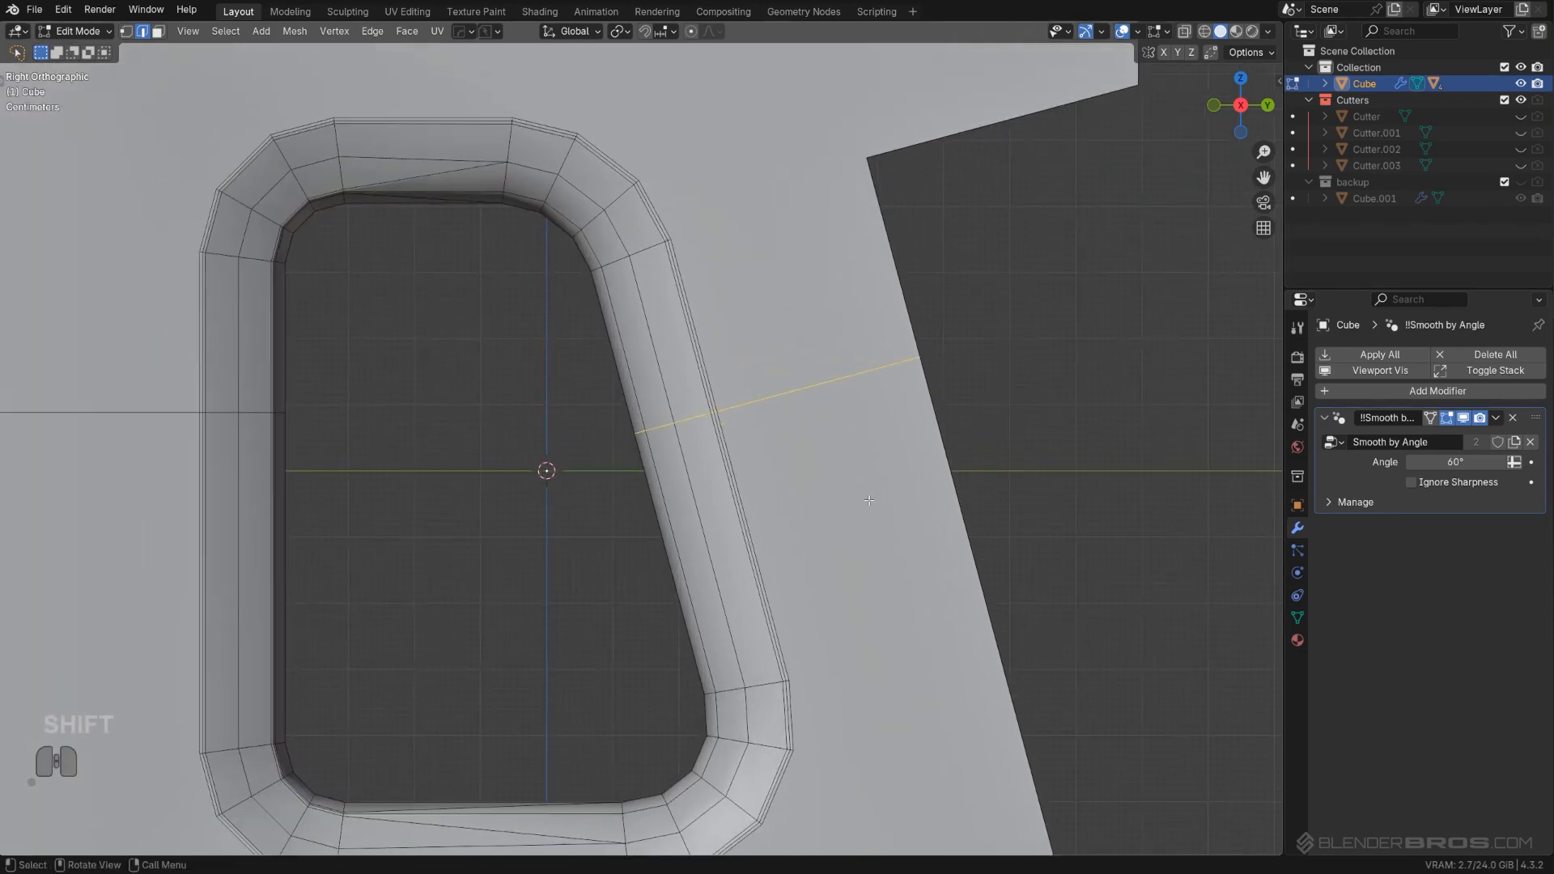
key(k)
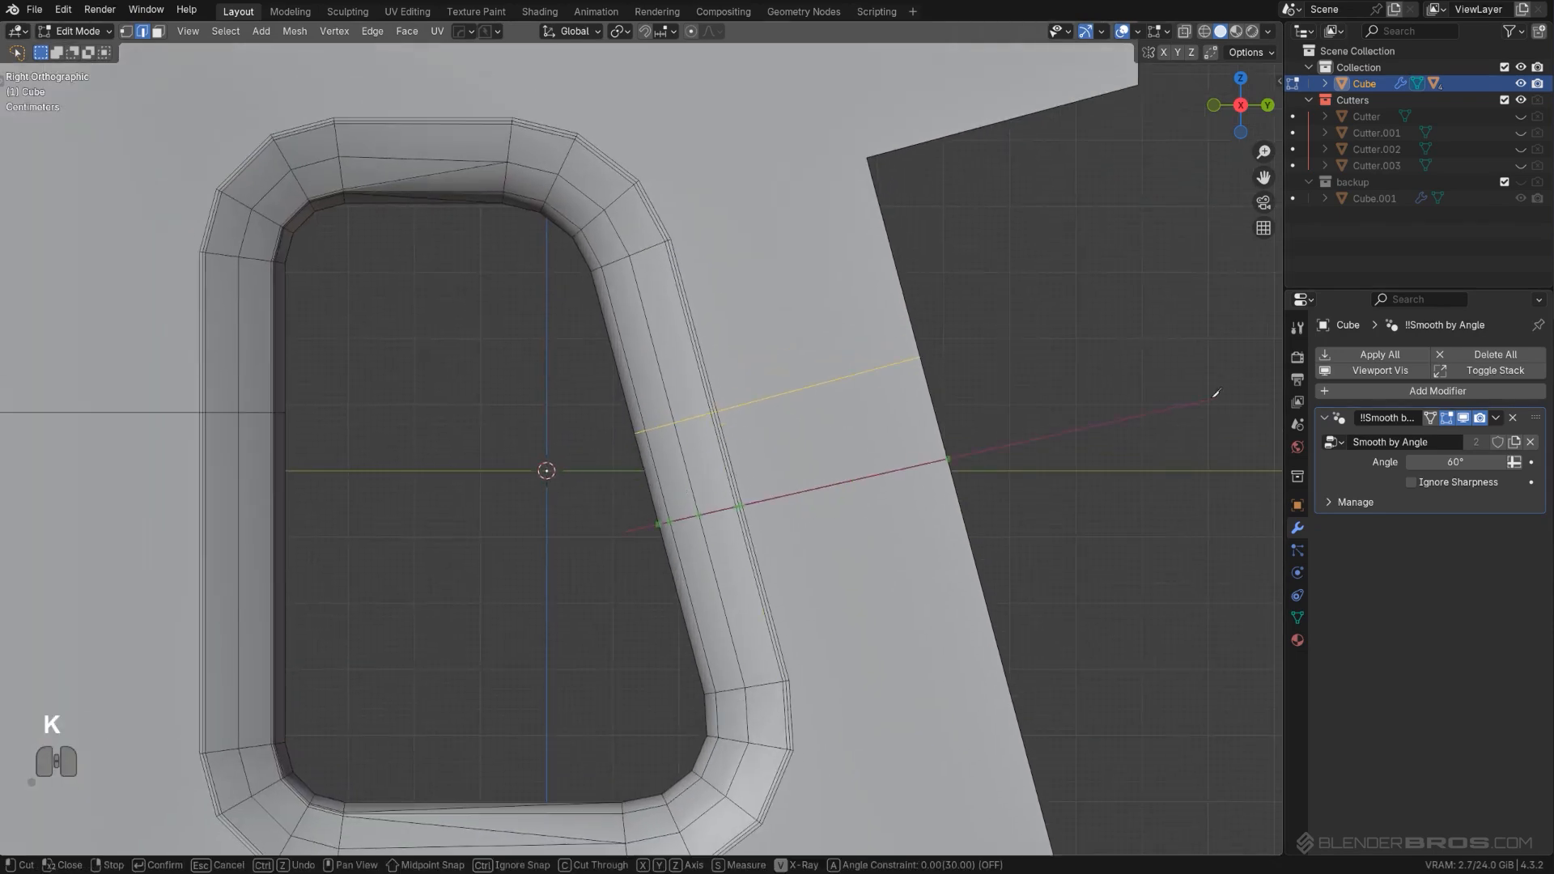
right_click(1121, 384)
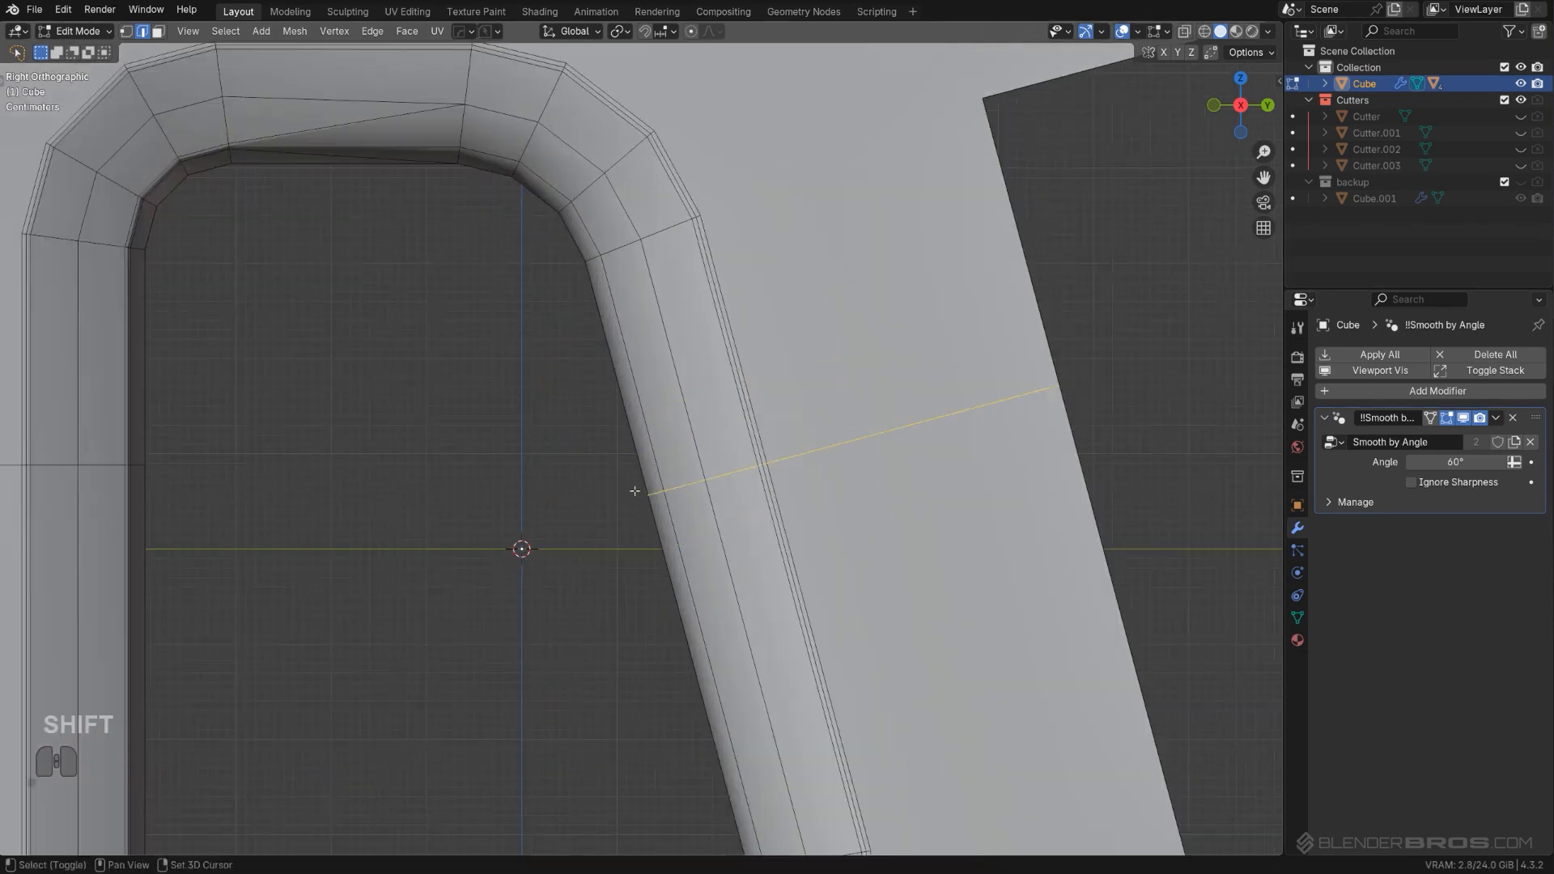
Step: Add three evenly spaced loop cuts across the opening's slanted-side bevel below the rotated edge path
scroll(565, 376, down, 3)
shift+middle_drag(635, 490, 651, 425)
scroll(595, 394, up, 1)
key(ctrl+r)
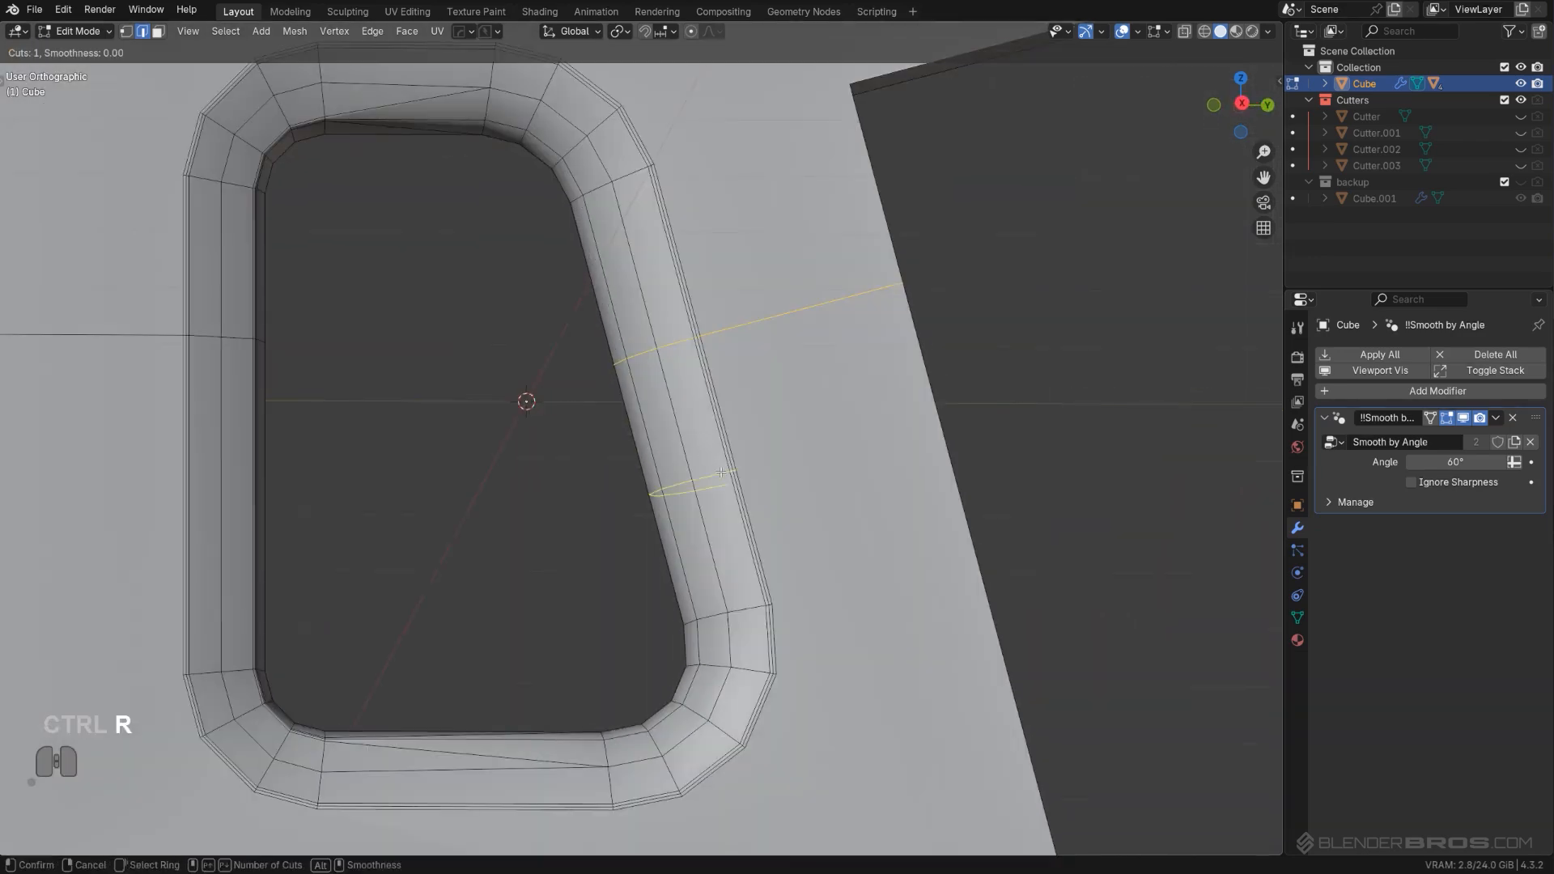
scroll(720, 472, up, 2)
click(681, 291)
right_click(680, 291)
Step: Try adding three loop cuts across the opening's slanted-side bevel above the rotated edge path
key(ctrl+r)
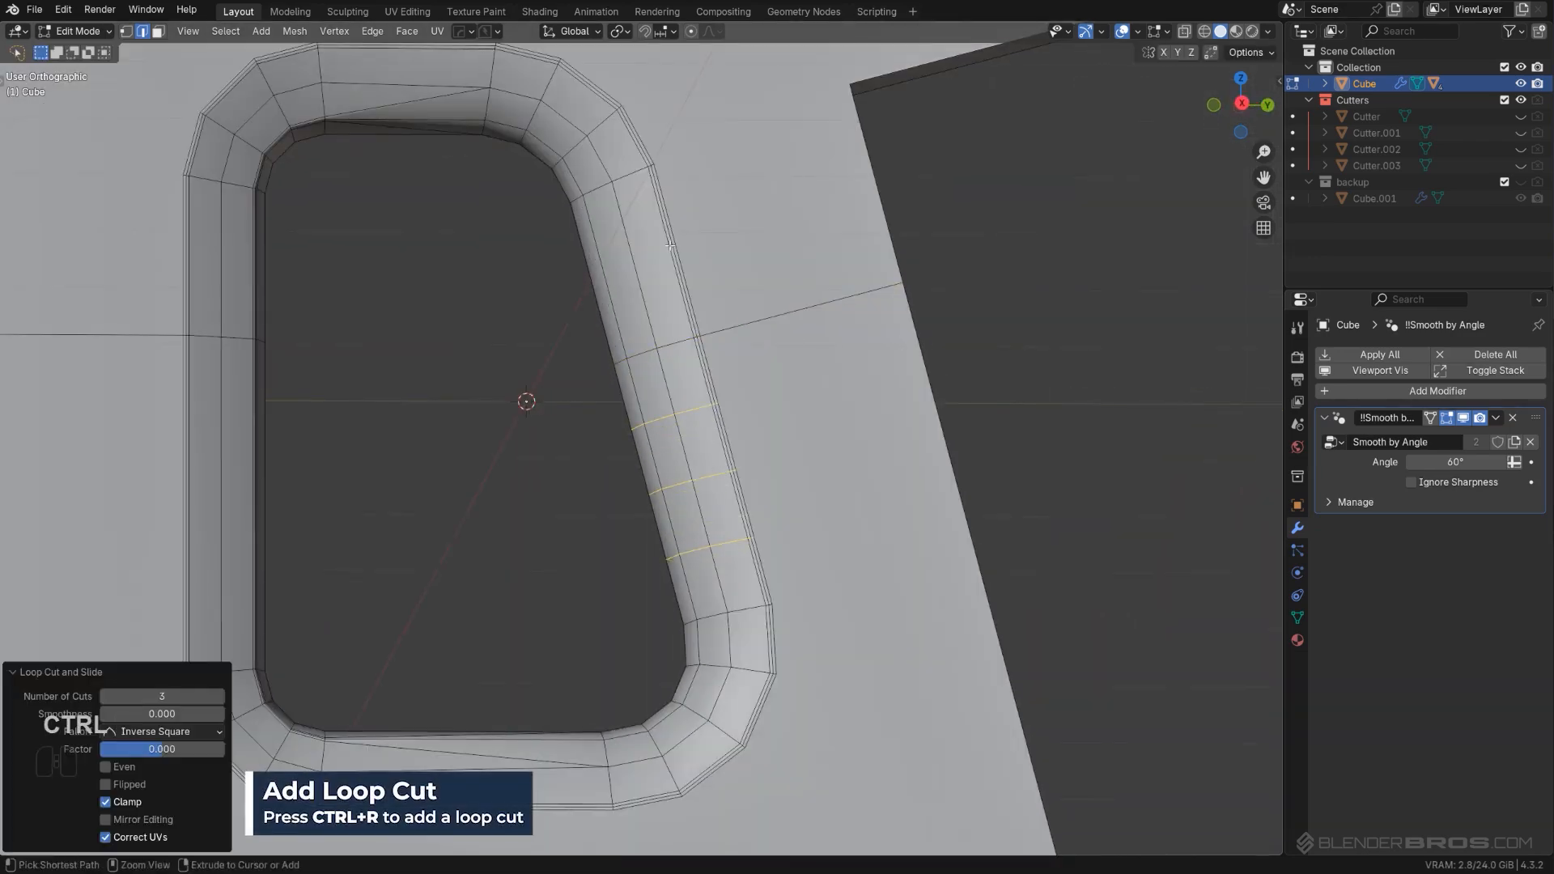
click(670, 248)
right_click(670, 248)
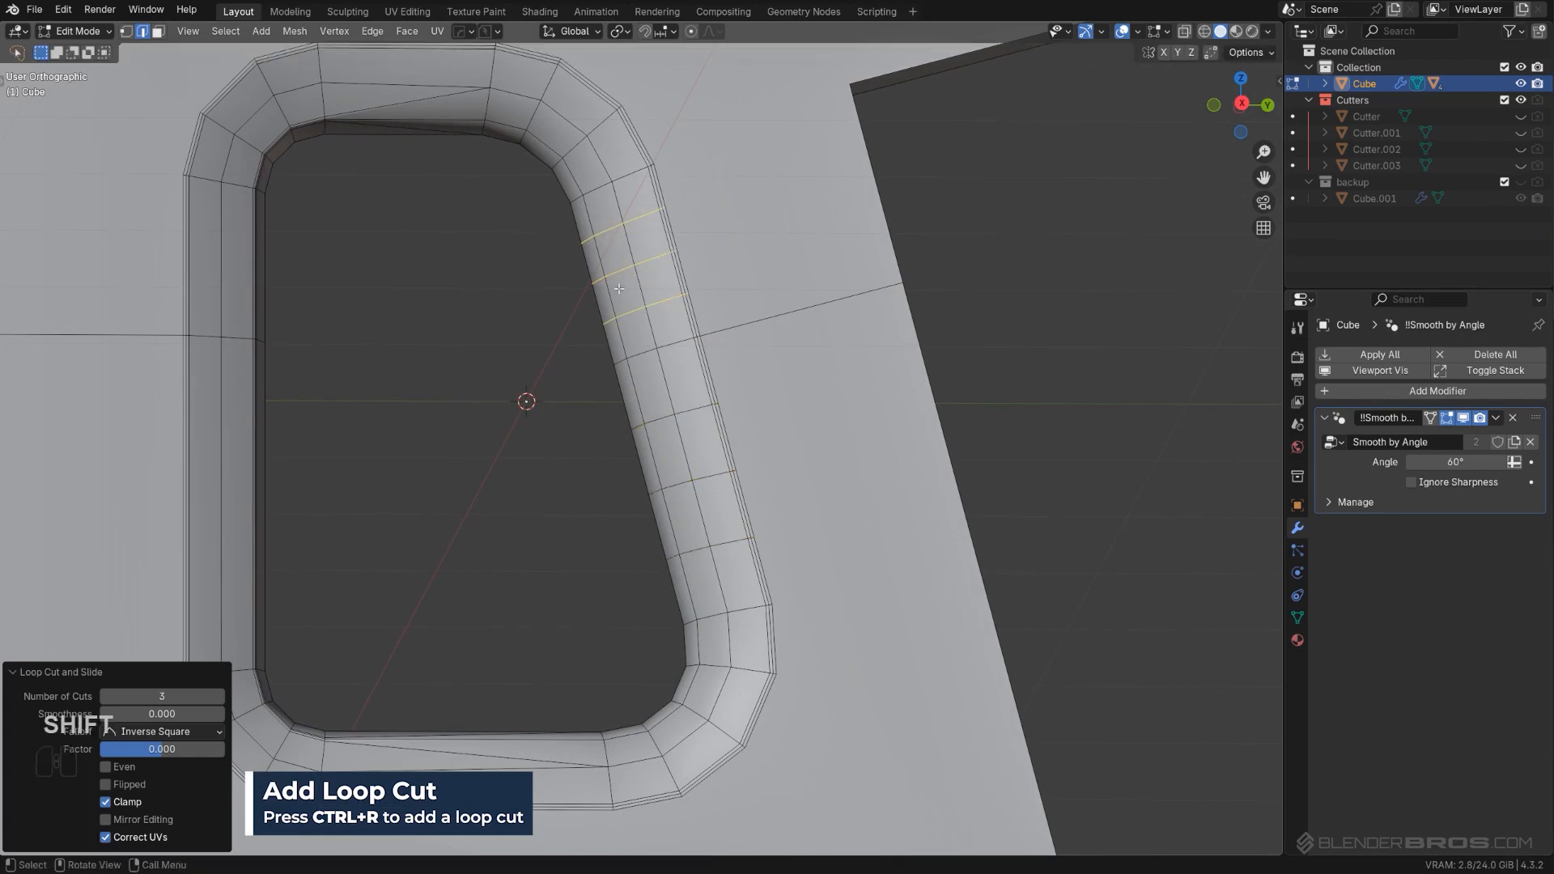
shift+middle_drag(650, 339, 807, 459)
key(ctrl+z)
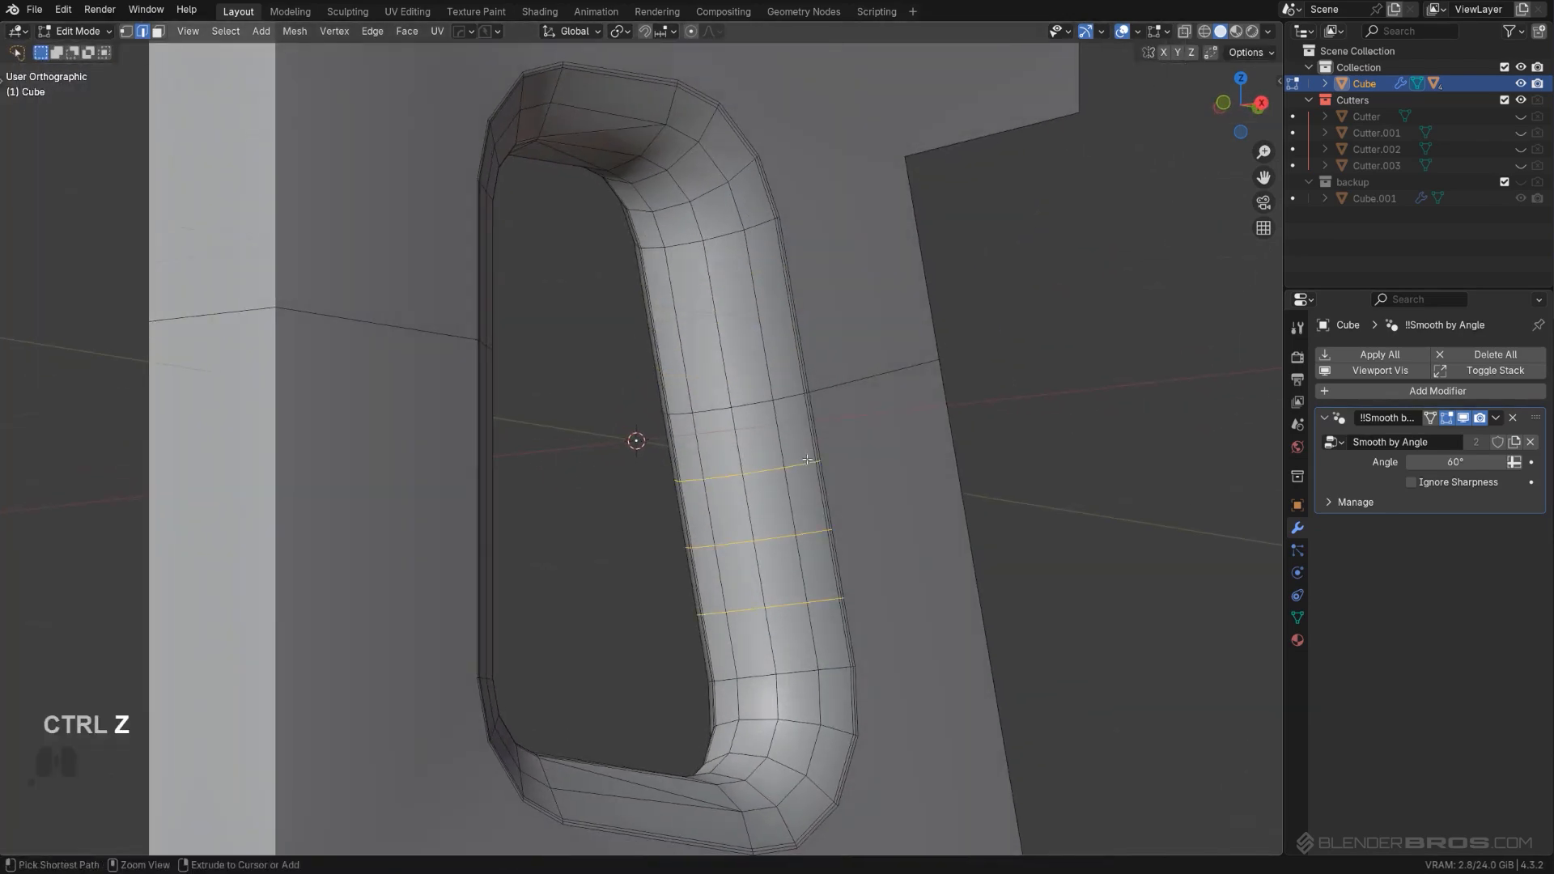
key(ctrl+r)
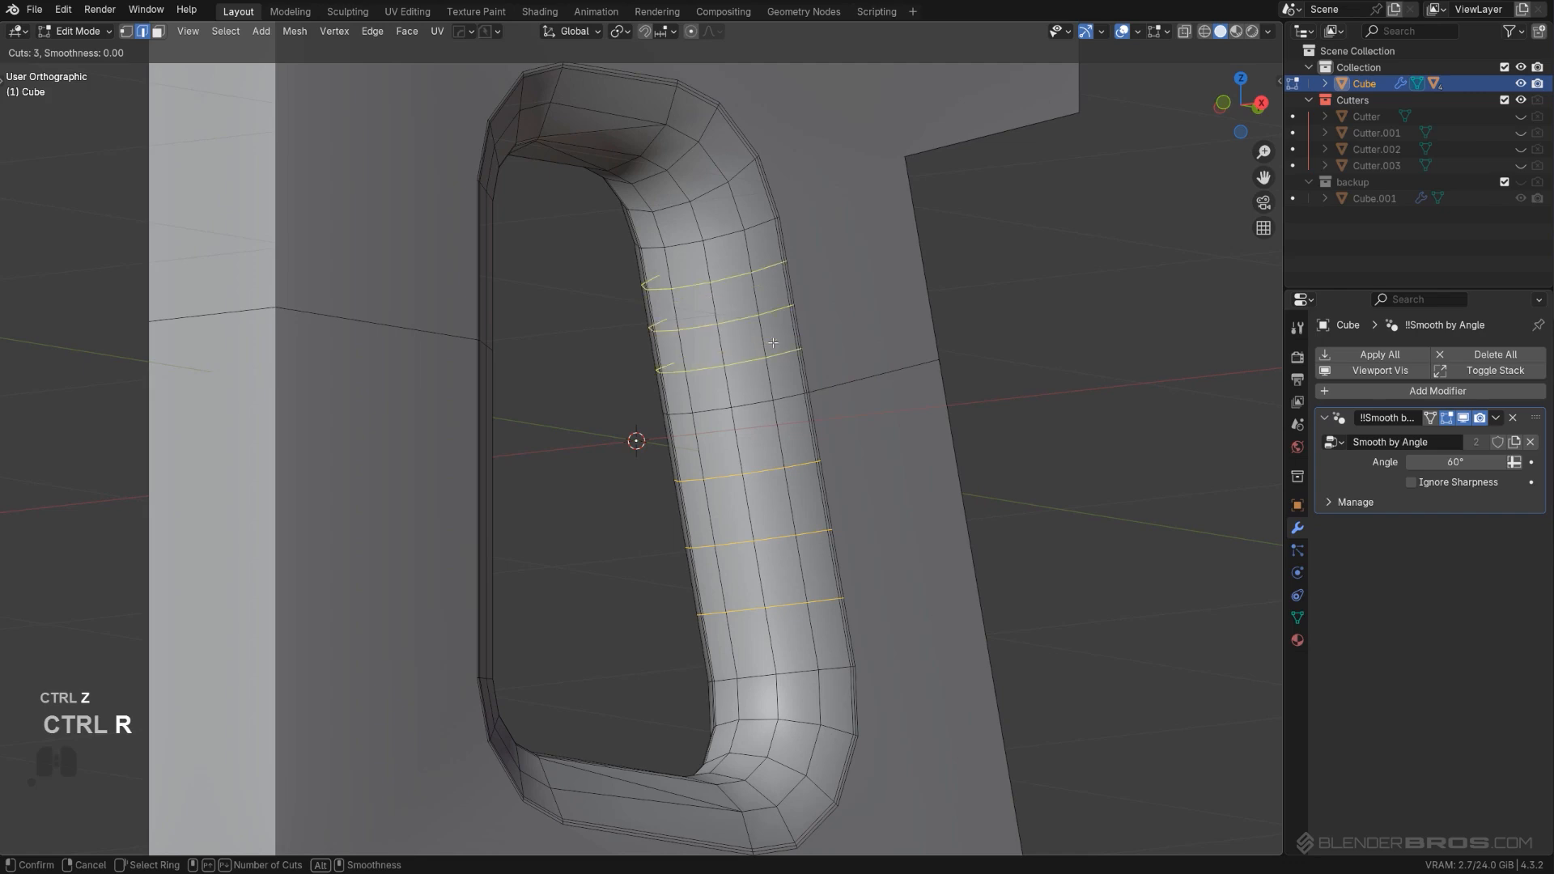
click(773, 343)
right_click(773, 343)
alt+middle_drag(822, 317, 728, 313)
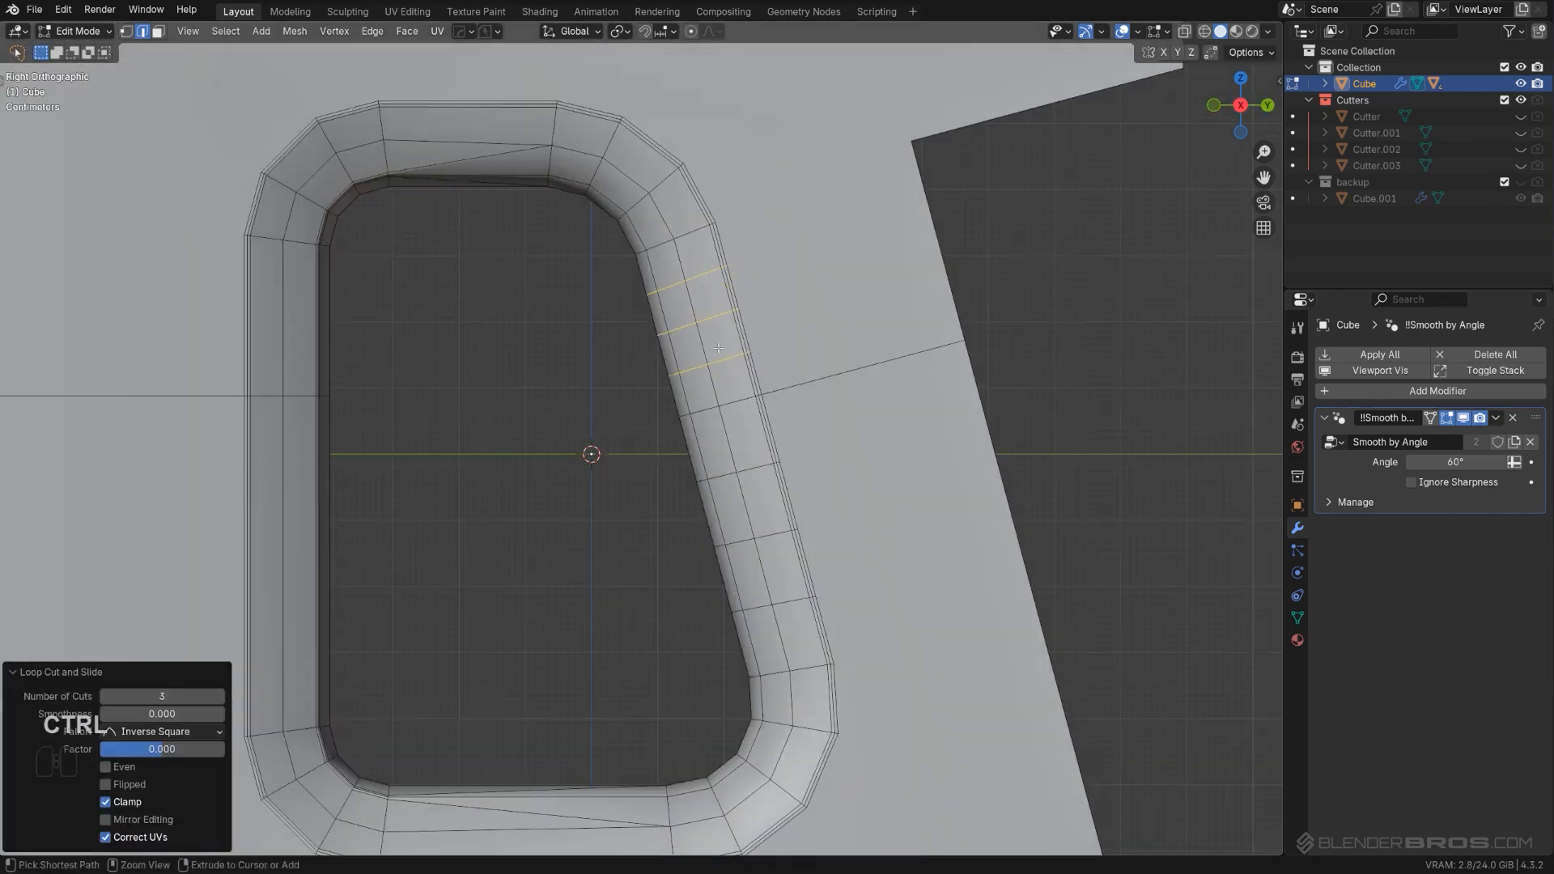
key(ctrl+z)
Step: Add two evenly spaced loop cuts across the opening's slanted-side bevel above the rotated edge path
key(ctrl+r)
click(708, 308)
right_click(707, 311)
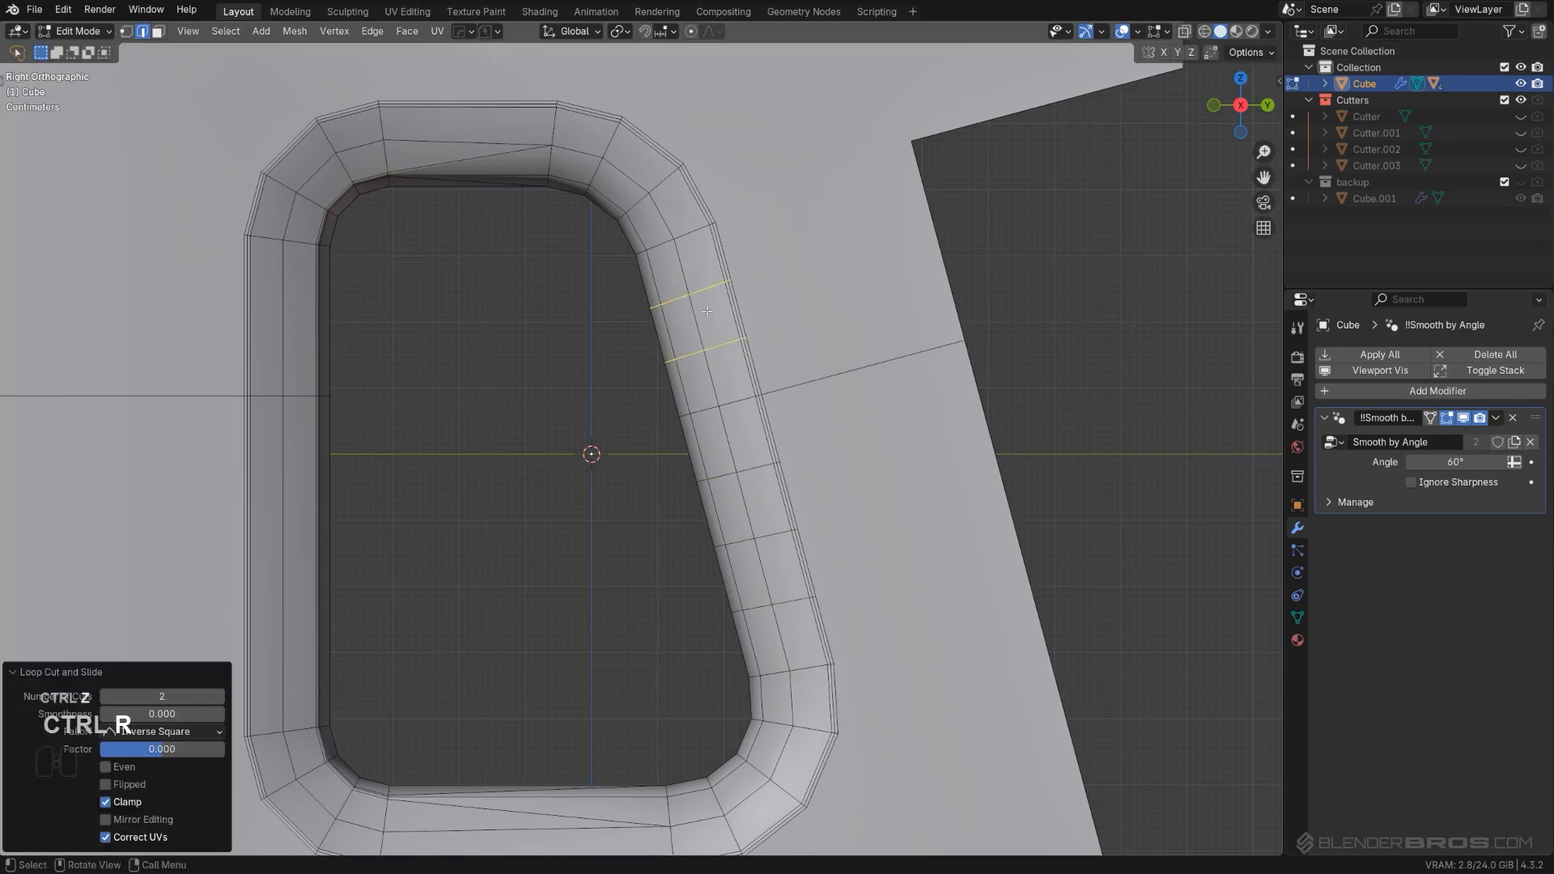
middle_drag(856, 325, 742, 326)
shift+middle_drag(485, 388, 571, 487)
key(ctrl+r)
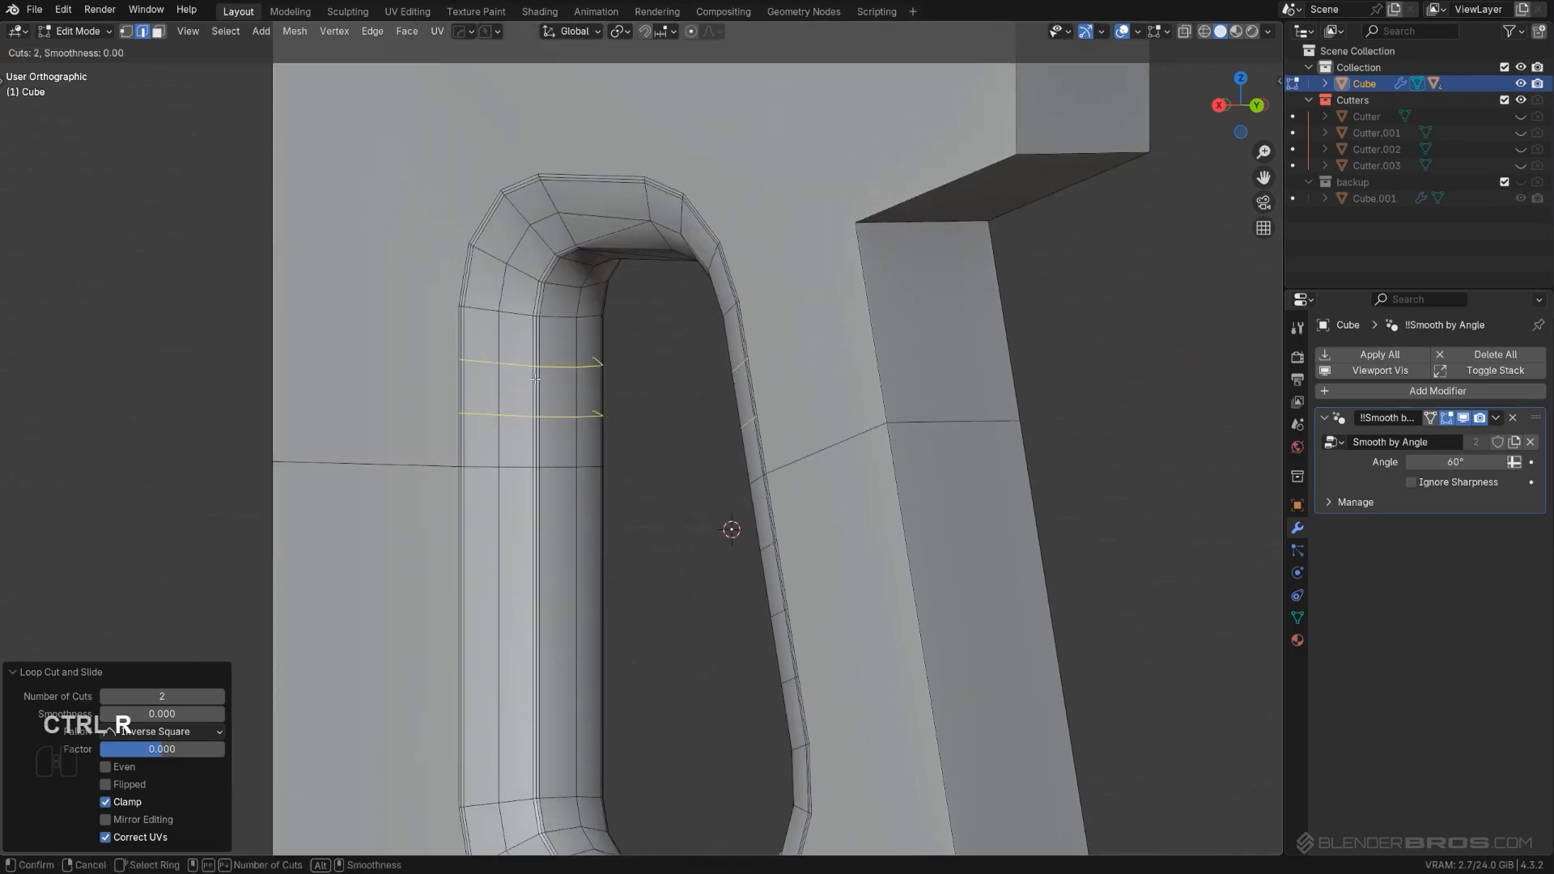
right_click(534, 376)
Step: Add four evenly spaced loop cuts across the opening's straight-side bevel below the horizontal edge
scroll(583, 459, down, 2)
middle_drag(647, 520, 685, 528)
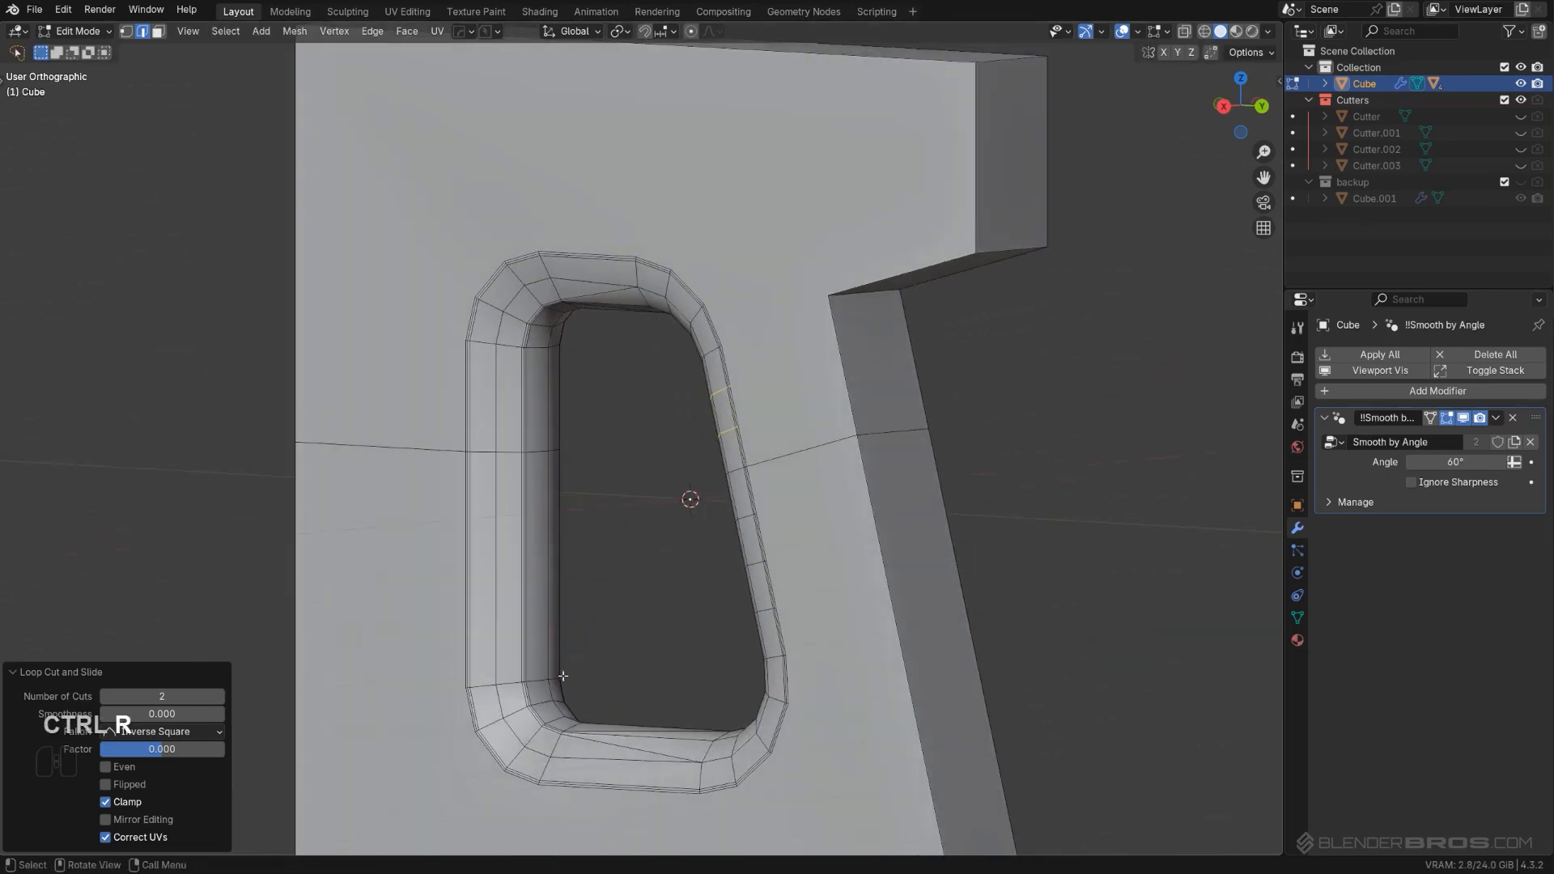
shift+middle_drag(592, 637, 628, 504)
scroll(629, 504, up, 1)
key(ctrl+r)
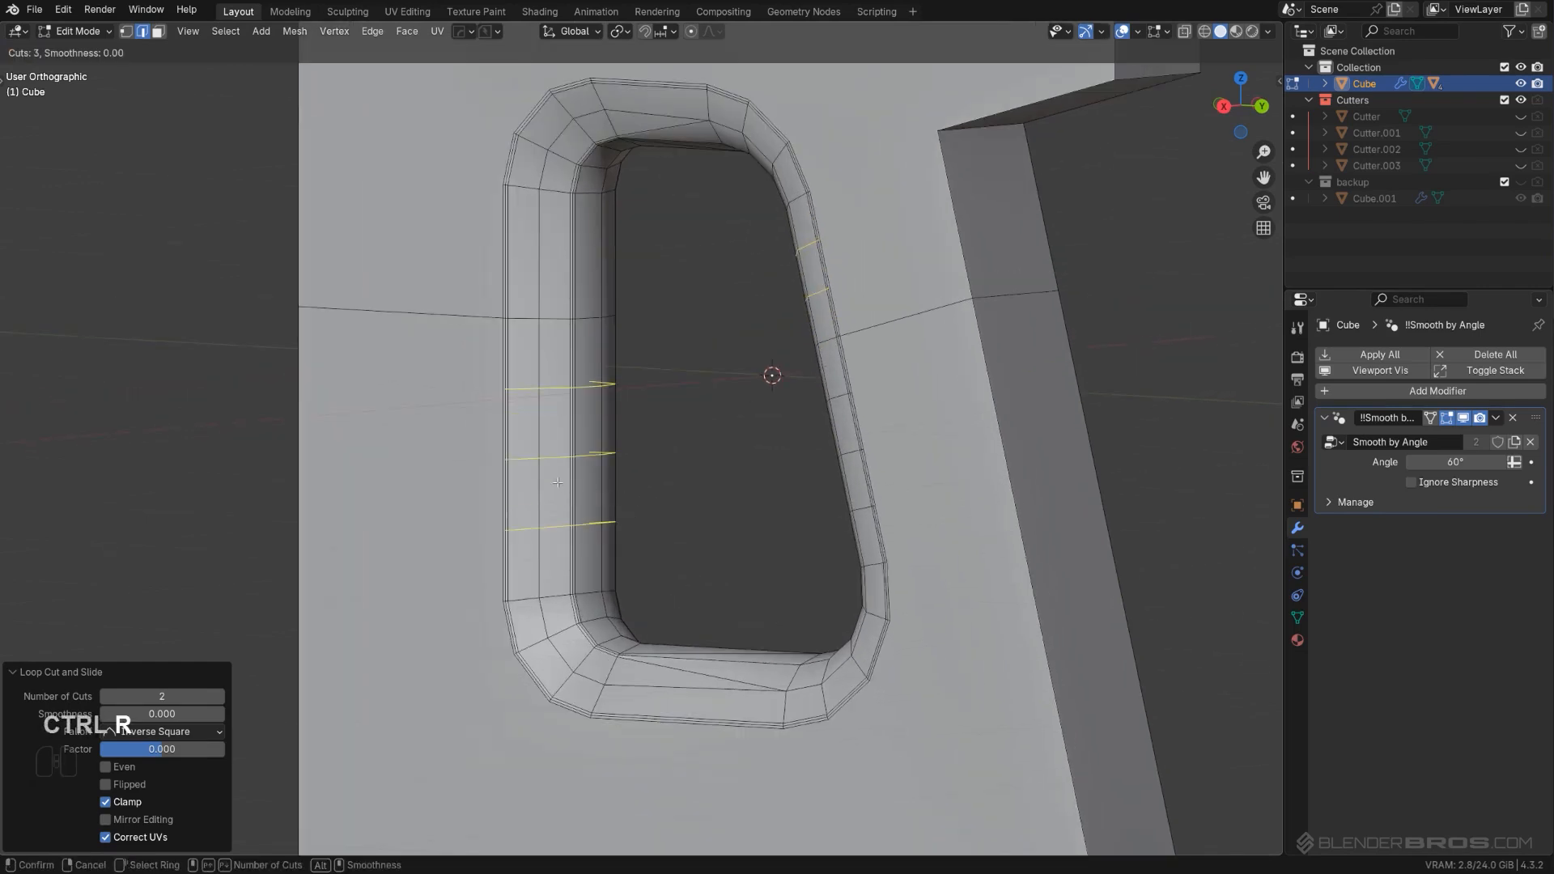
scroll(556, 481, up, 1)
click(556, 481)
right_click(556, 481)
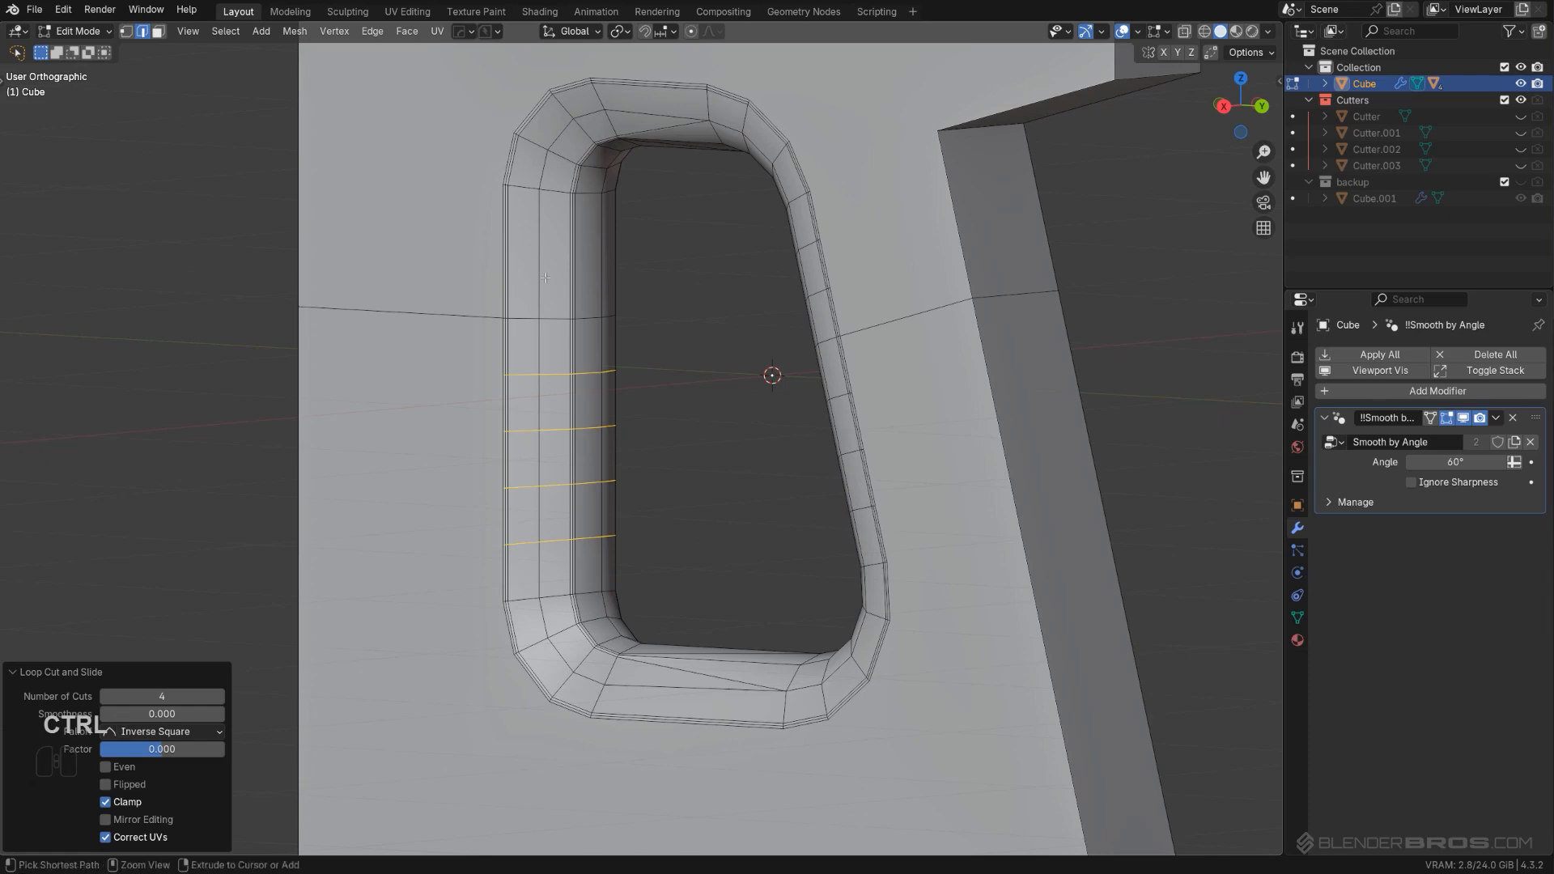
Step: Add two evenly spaced loop cuts across the opening's straight-side bevel above the horizontal edge
key(ctrl+r)
click(545, 277)
right_click(546, 277)
scroll(651, 445, down, 2)
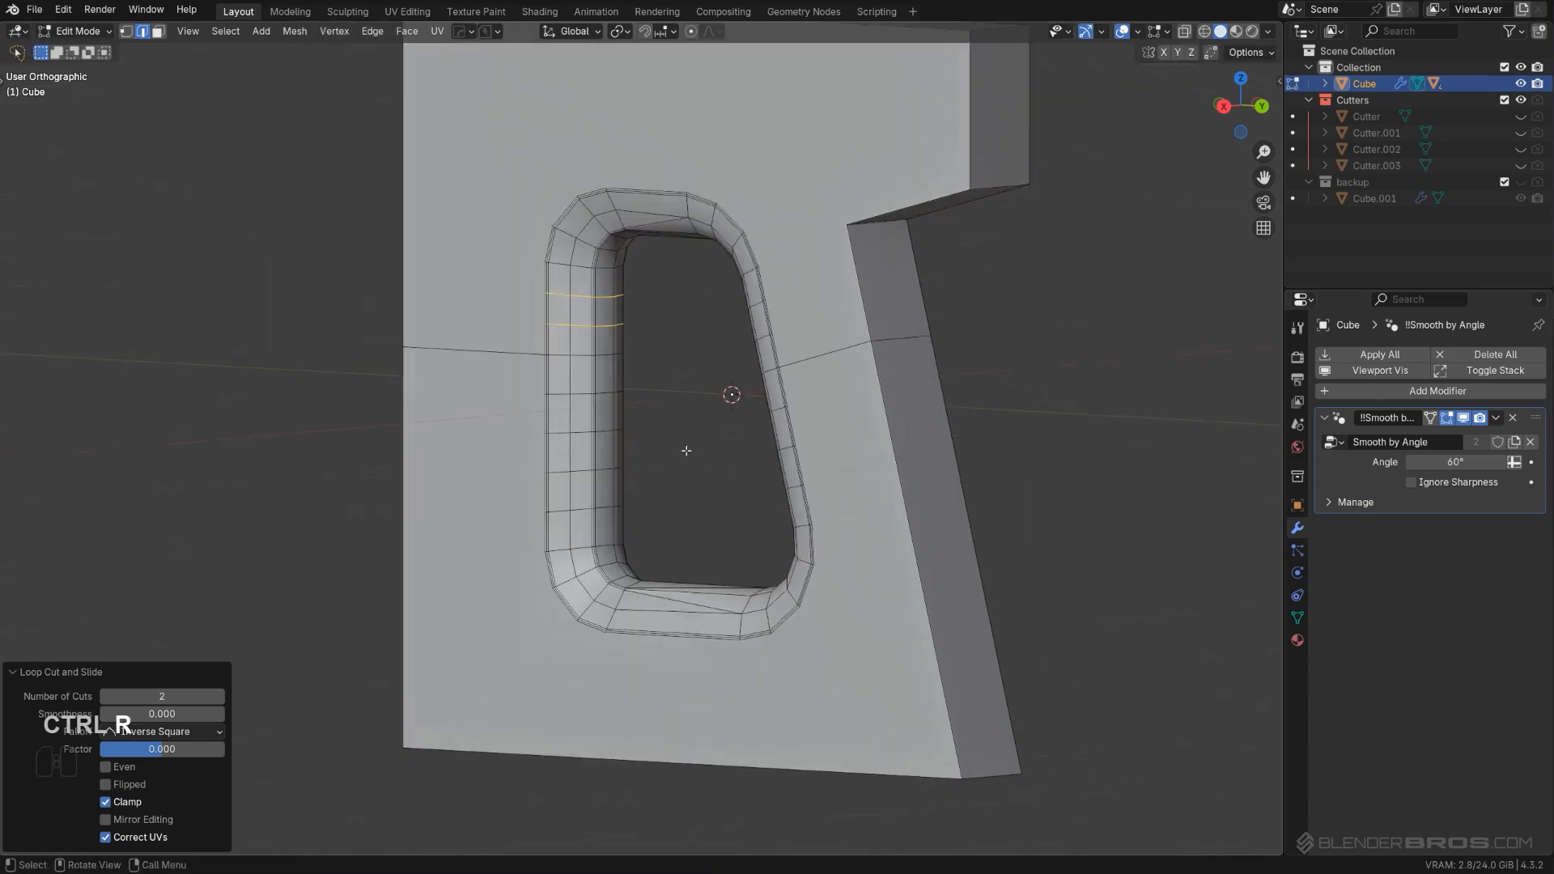
Step: Inspect the bevel loops around the whole opening, clearing the selection and checking them in the side view
middle_drag(683, 451, 734, 541)
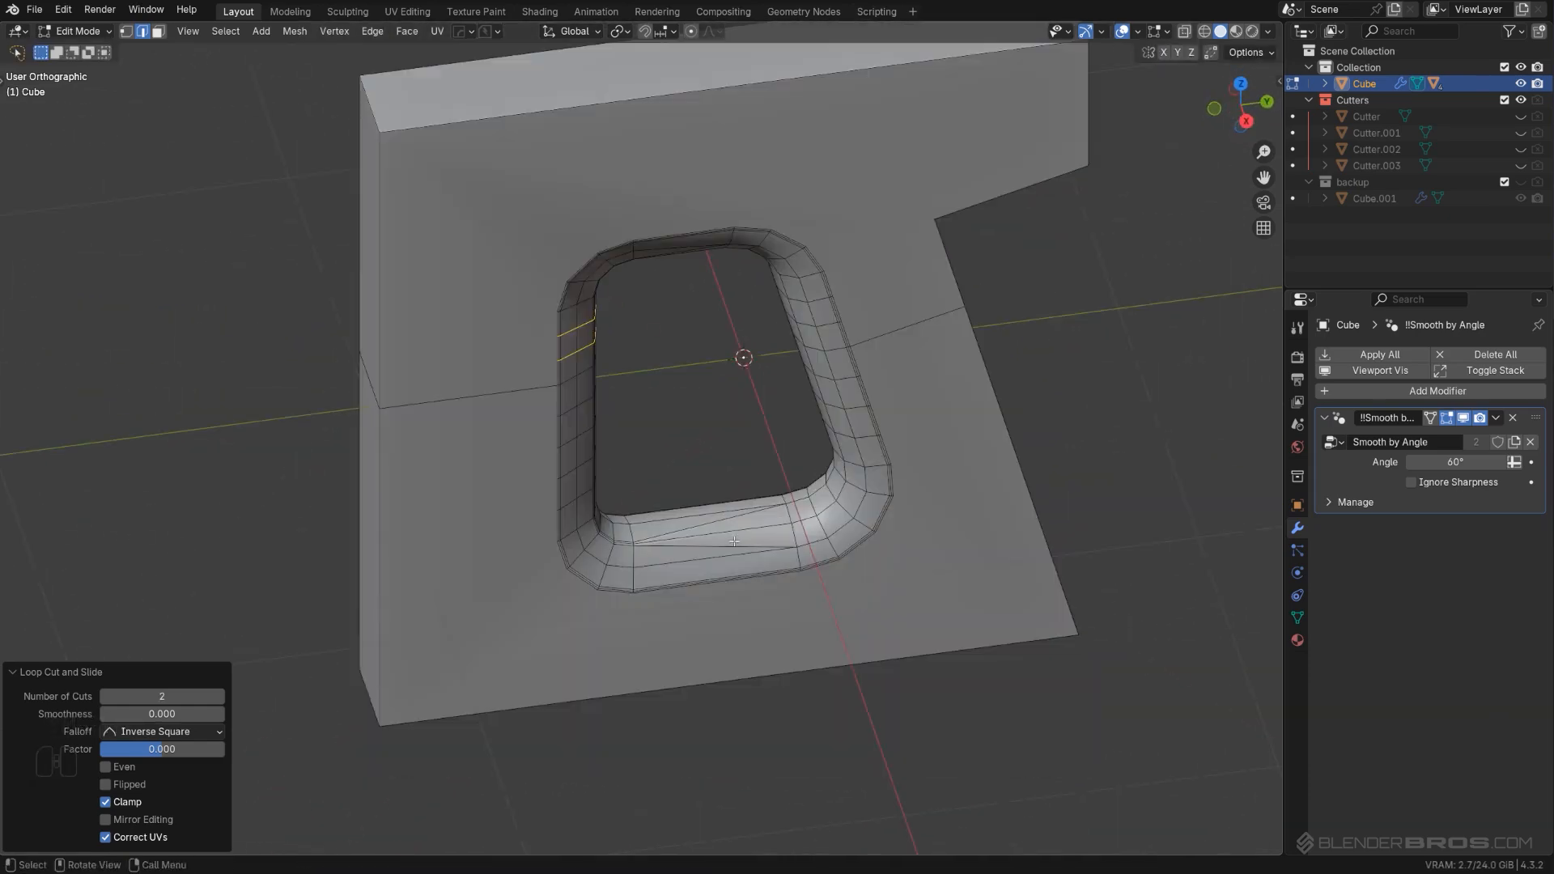
scroll(696, 560, up, 4)
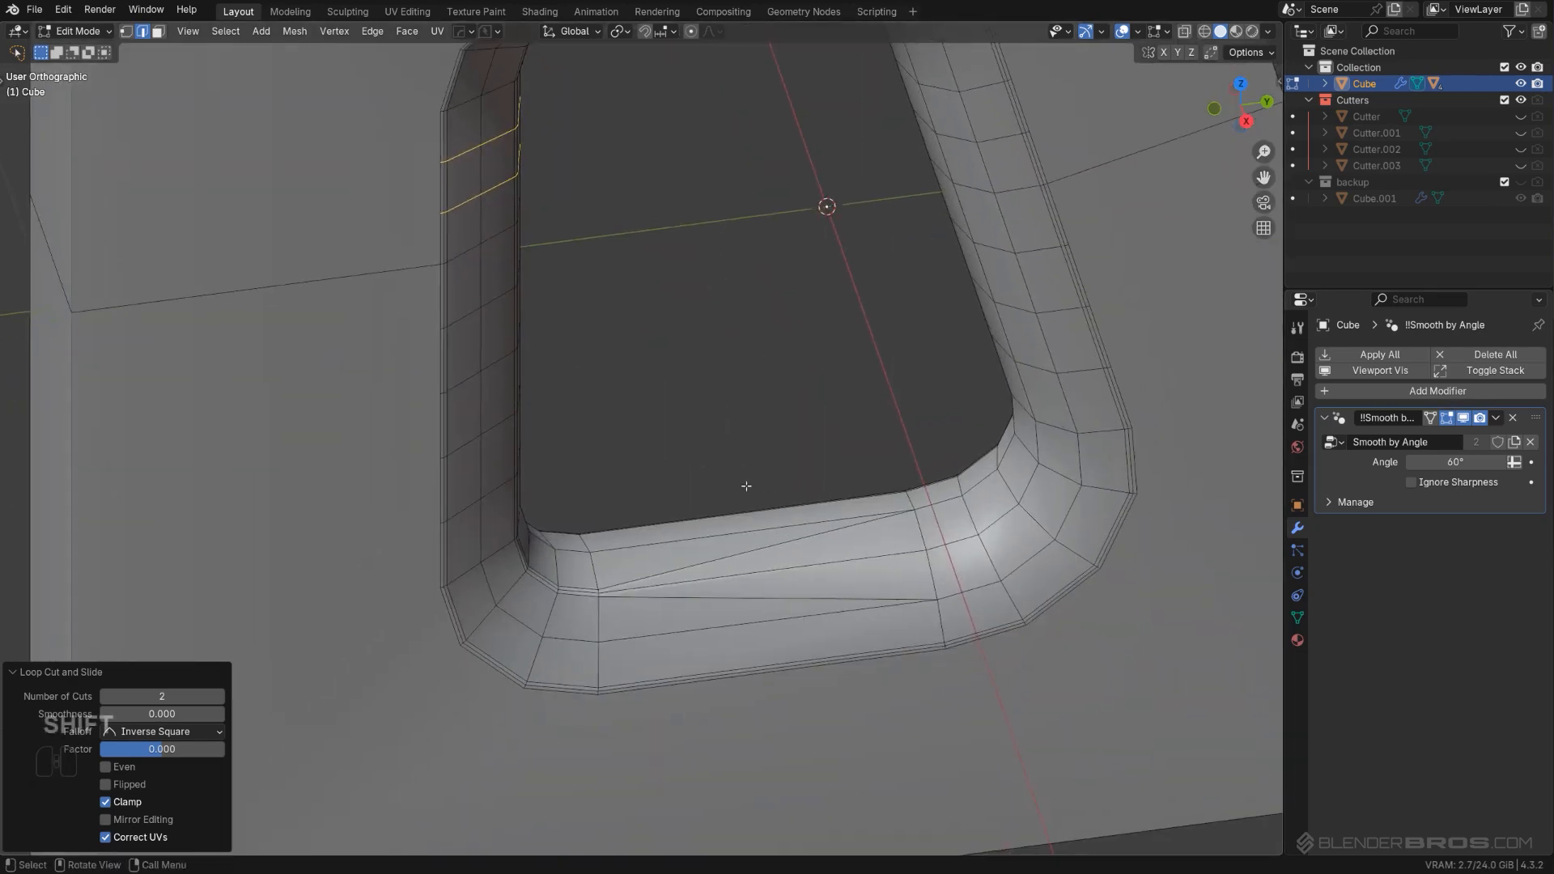
key(Tab)
key(Tab)
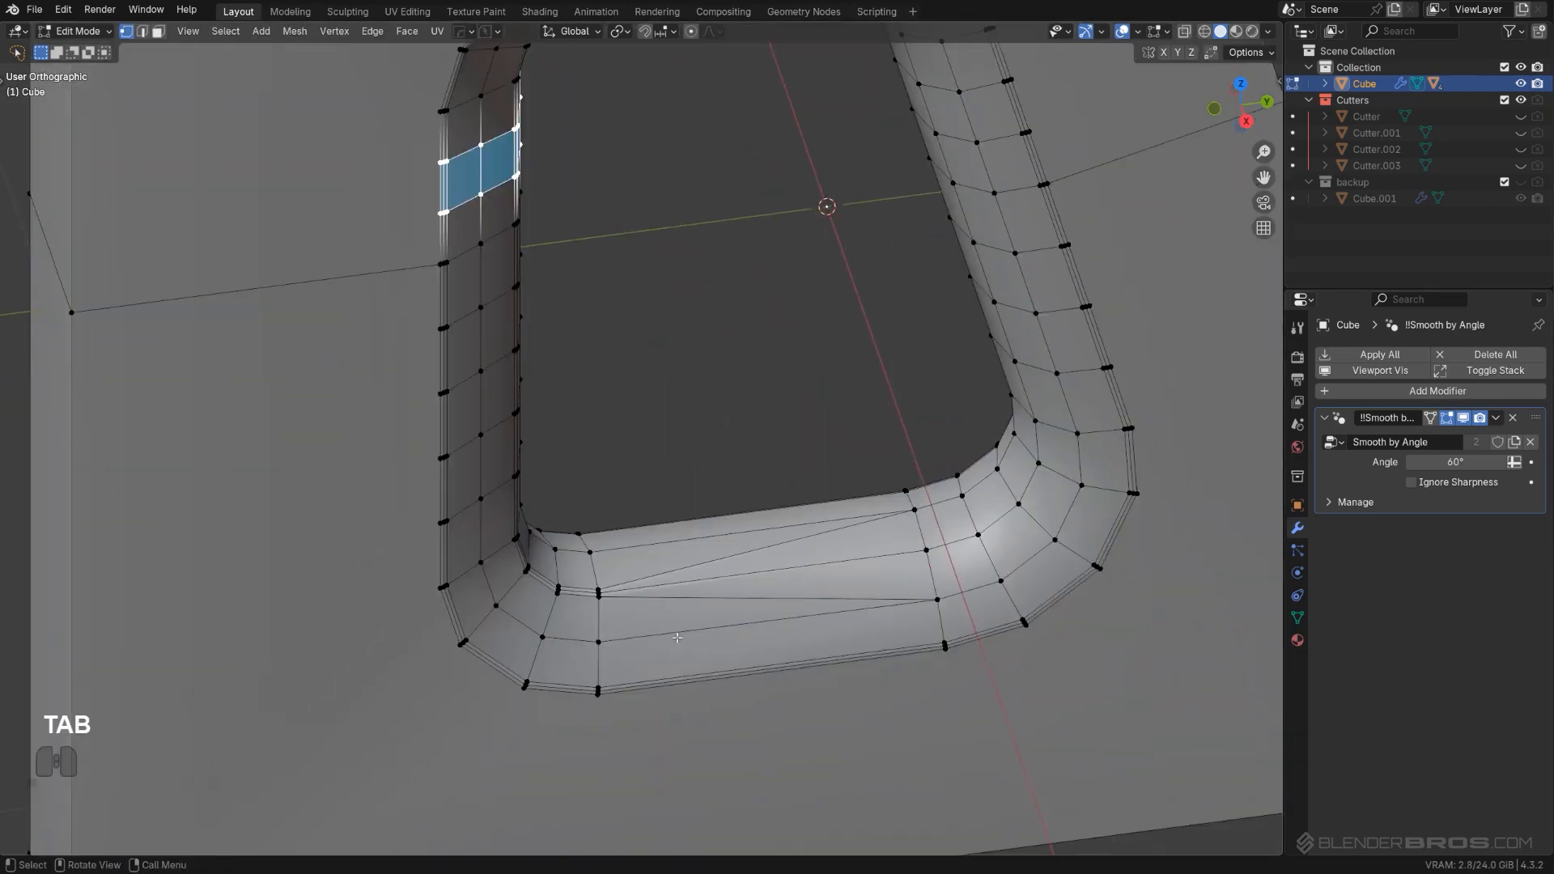
scroll(734, 582, down, 8)
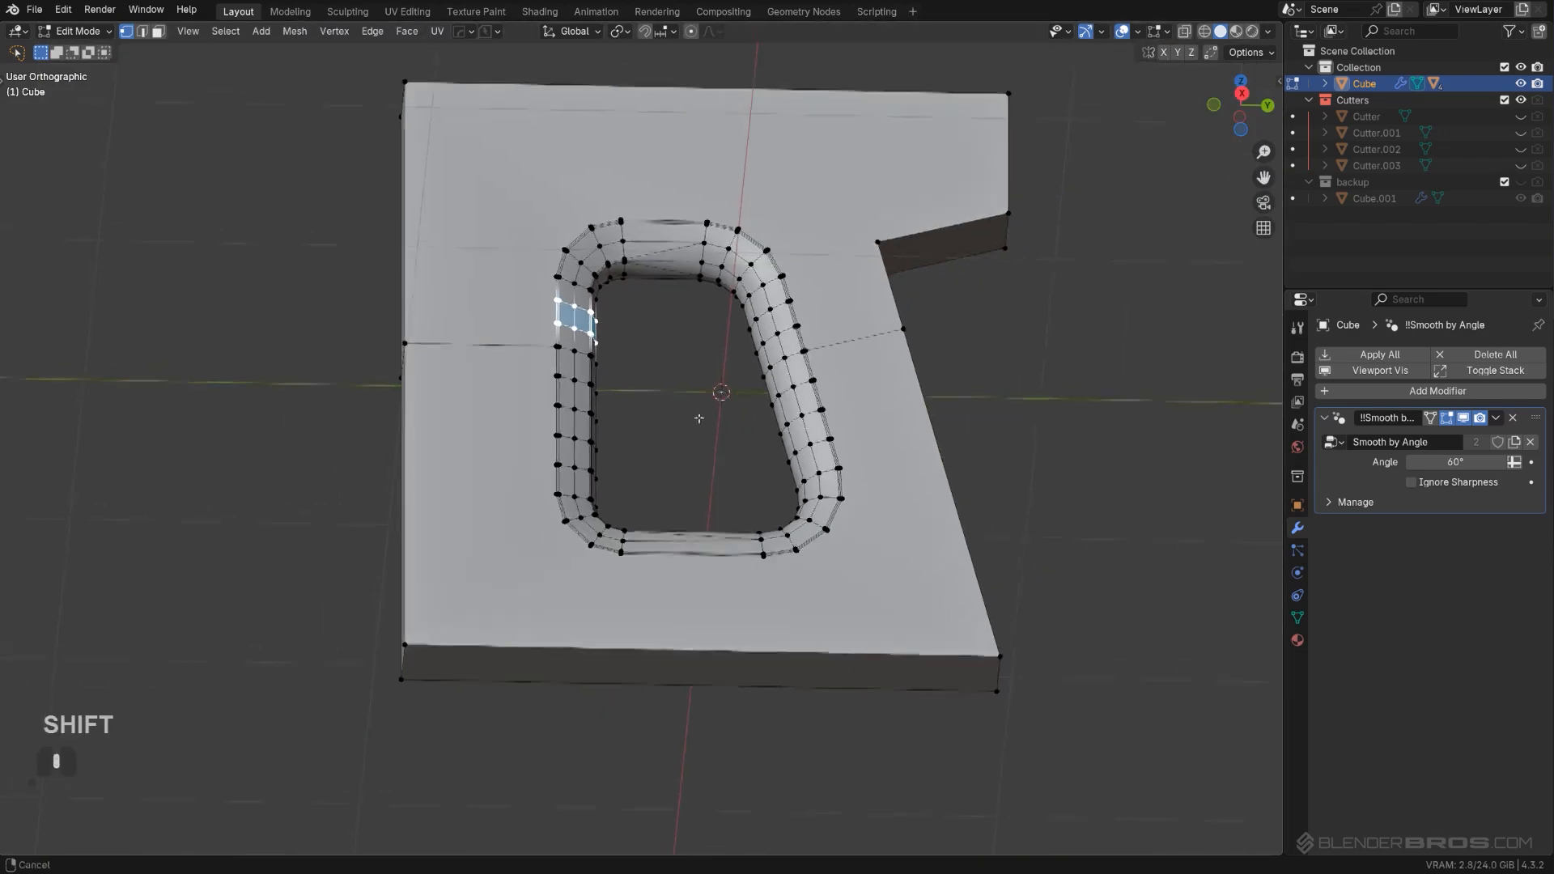
shift+middle_drag(693, 416, 735, 368)
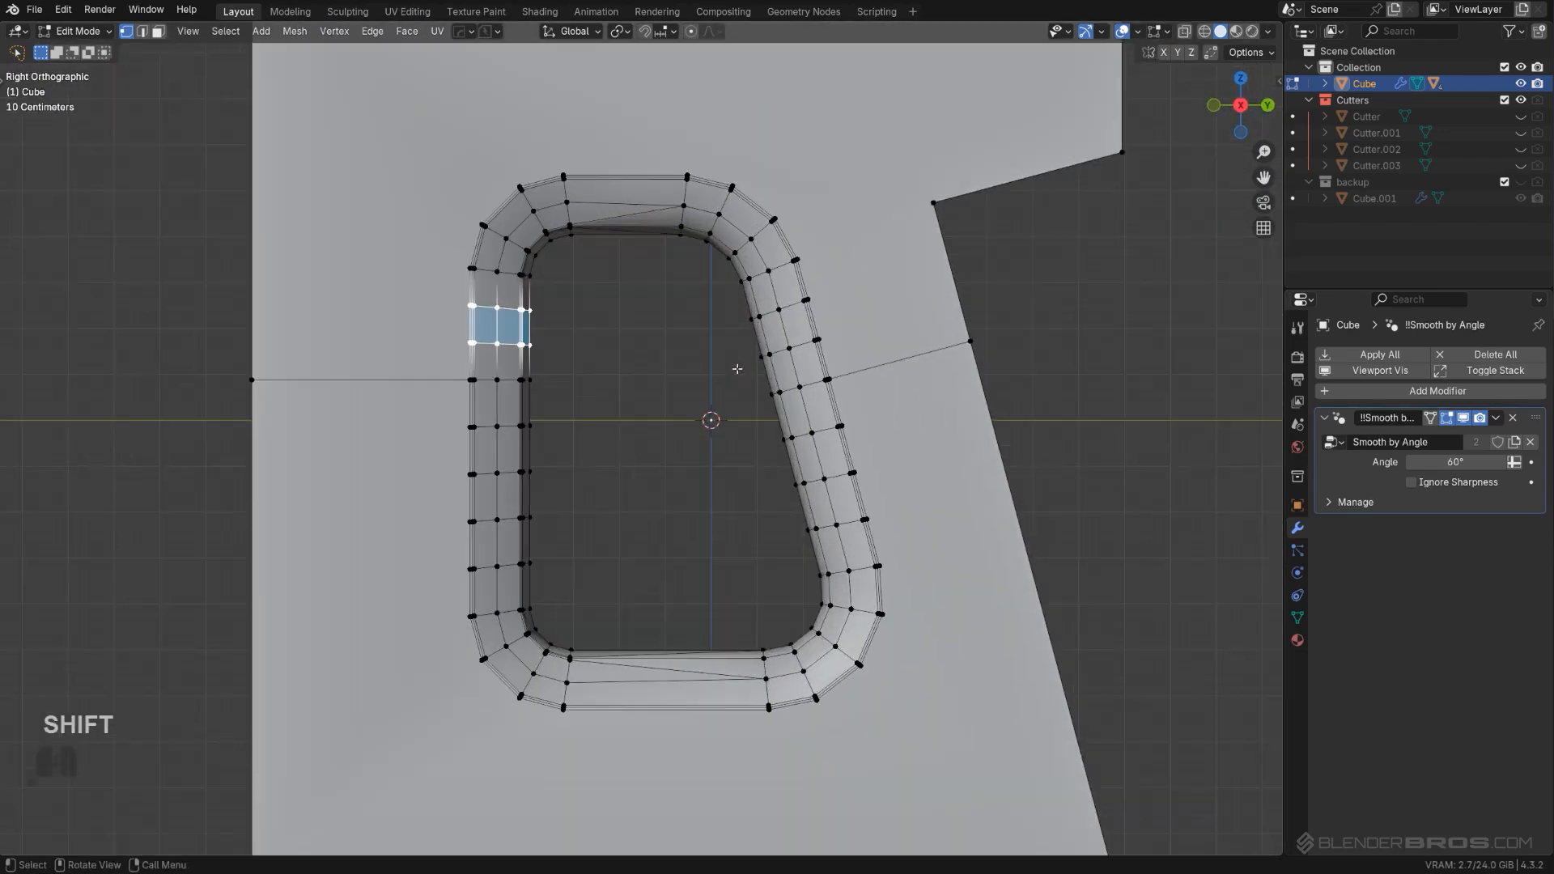
shift+middle_drag(618, 377, 621, 471)
key(alt+a)
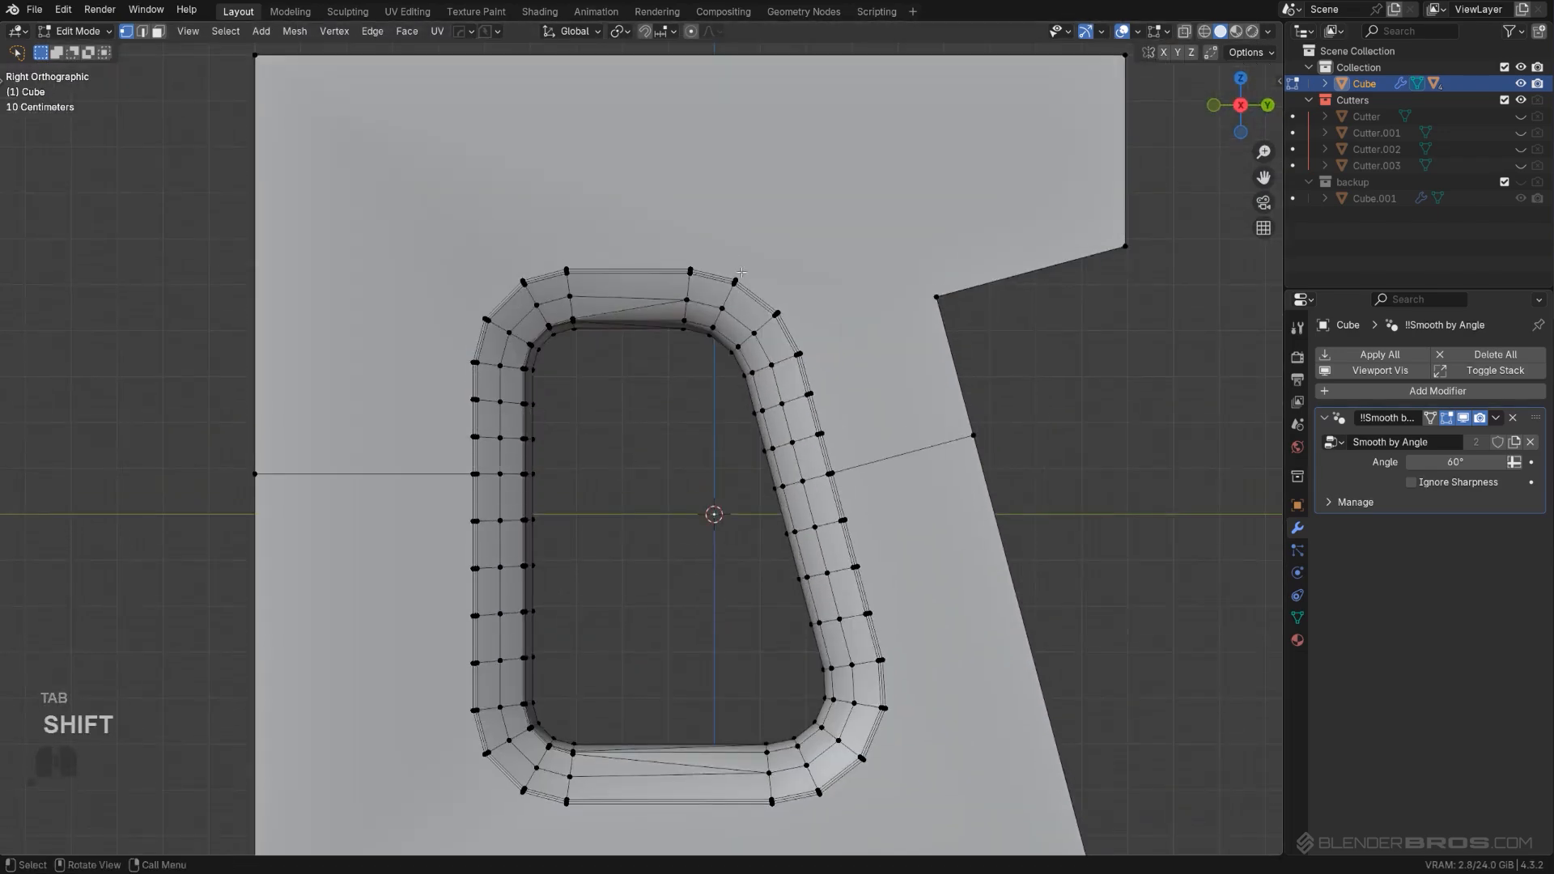
scroll(743, 255, down, 2)
shift+middle_drag(763, 271, 780, 352)
scroll(779, 351, down, 1)
mouse_move(779, 351)
middle_down()
mouse_move(815, 388)
mouse_move(772, 374)
middle_up()
alt+middle_click(771, 374)
shift+middle_drag(611, 419, 692, 259)
Step: Try a level 1 subdivision on the block in Object Mode and undo it
key(Tab)
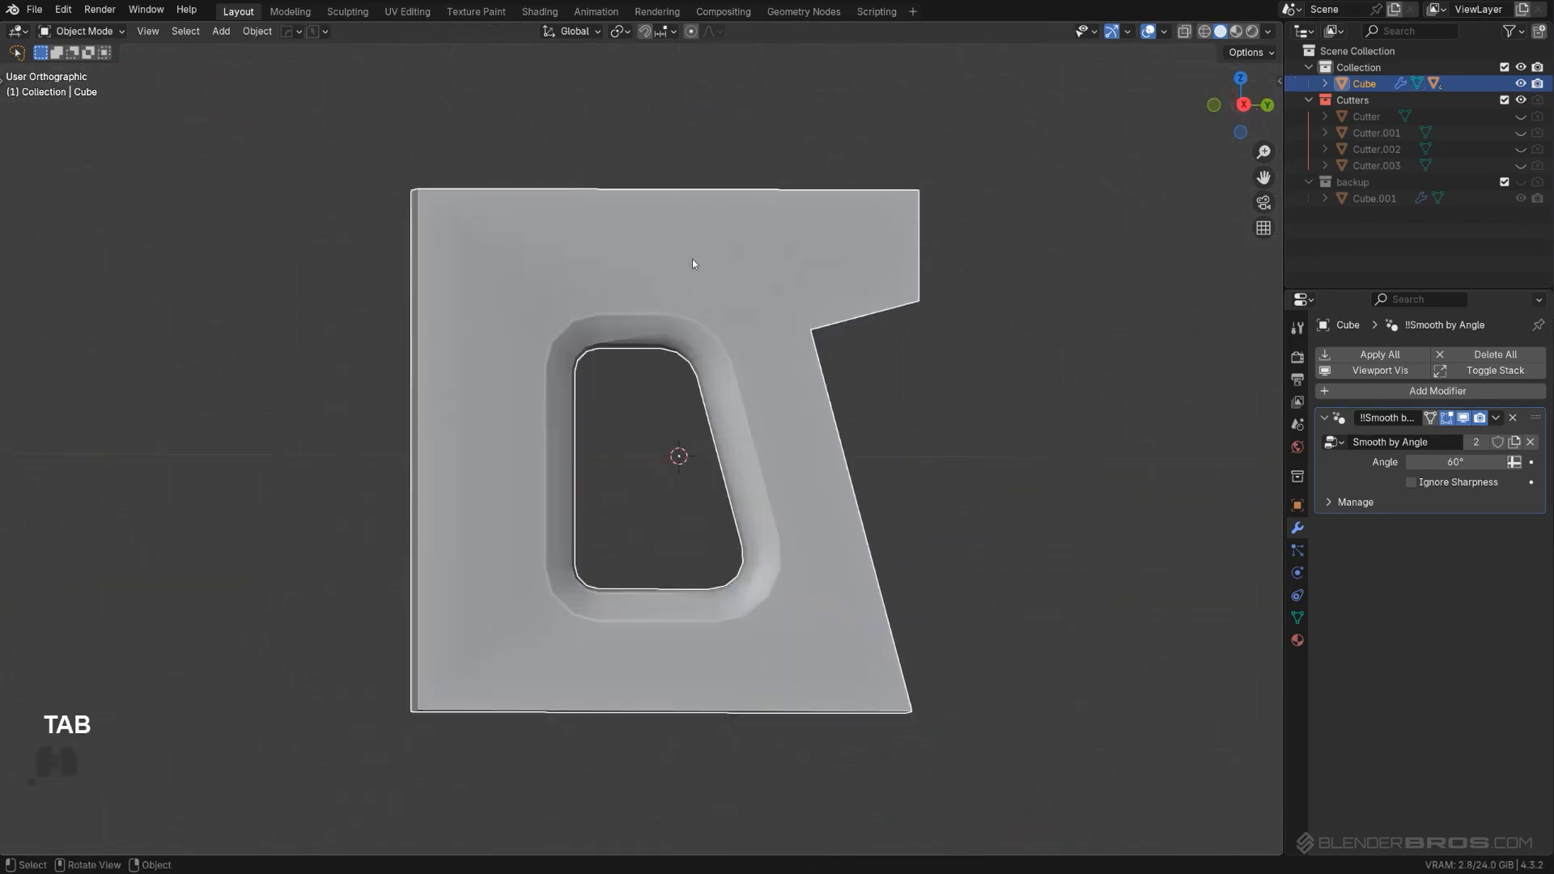
key(ctrl+1)
middle_drag(794, 364, 772, 458)
key(ctrl+z)
scroll(730, 429, up, 2)
key(Tab)
Step: With the Knife in side view, cut three fanned lines from the bevel's upper slanted-side corner vertices to the block's top edge
scroll(773, 459, up, 2)
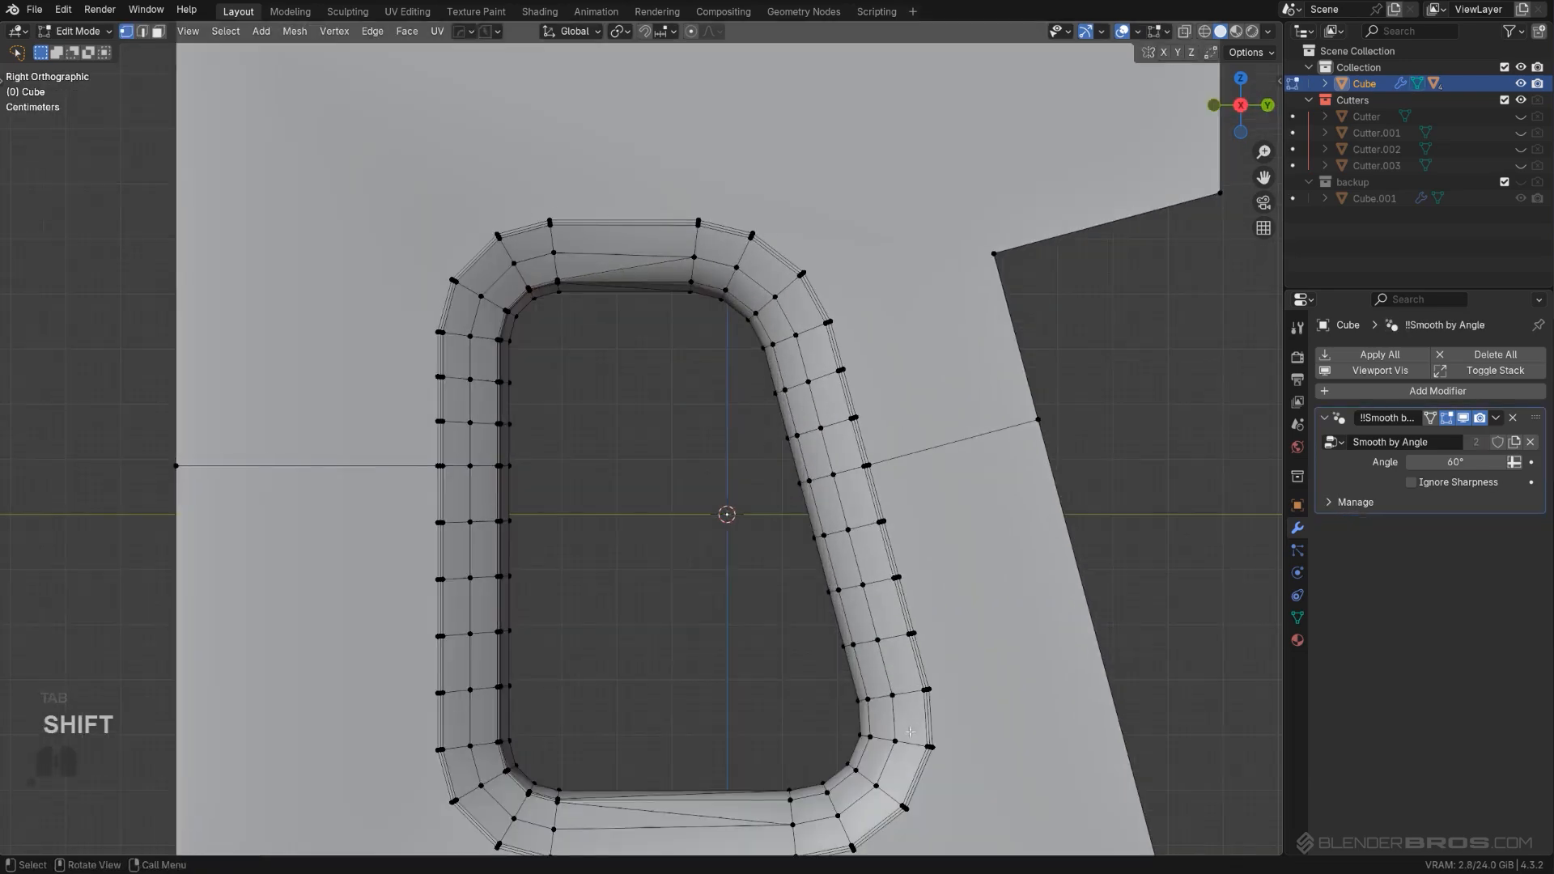
scroll(911, 731, down, 3)
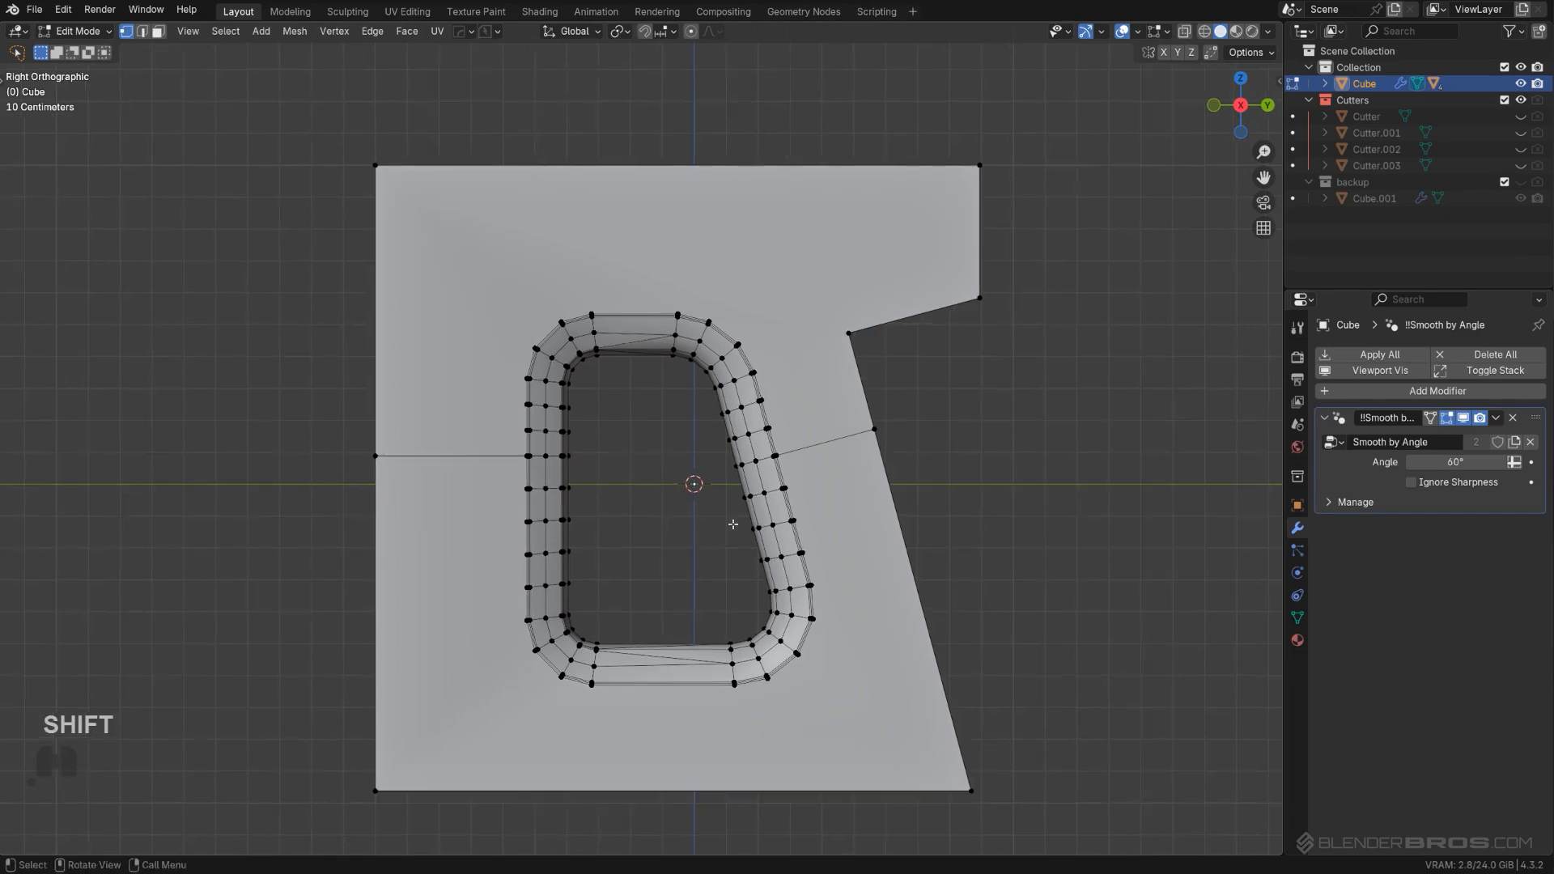
scroll(733, 518, up, 3)
shift+middle_drag(732, 383, 737, 516)
scroll(738, 516, up, 1)
scroll(740, 516, down, 2)
shift+middle_drag(777, 356, 772, 388)
scroll(765, 377, up, 1)
key(k)
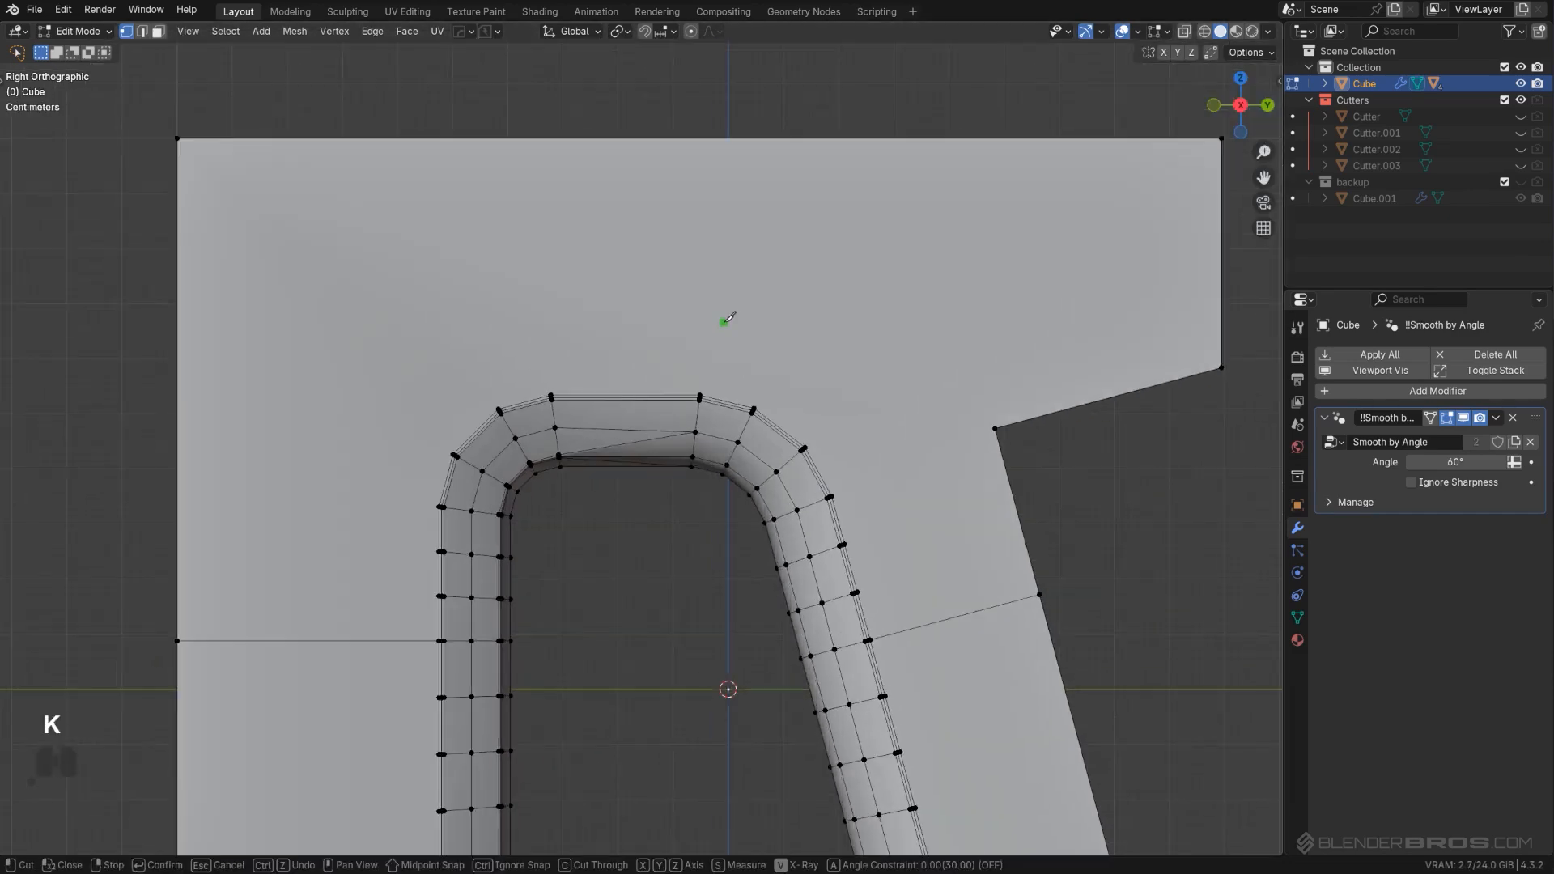
click(721, 139)
right_click(722, 140)
click(754, 409)
click(813, 138)
right_click(814, 141)
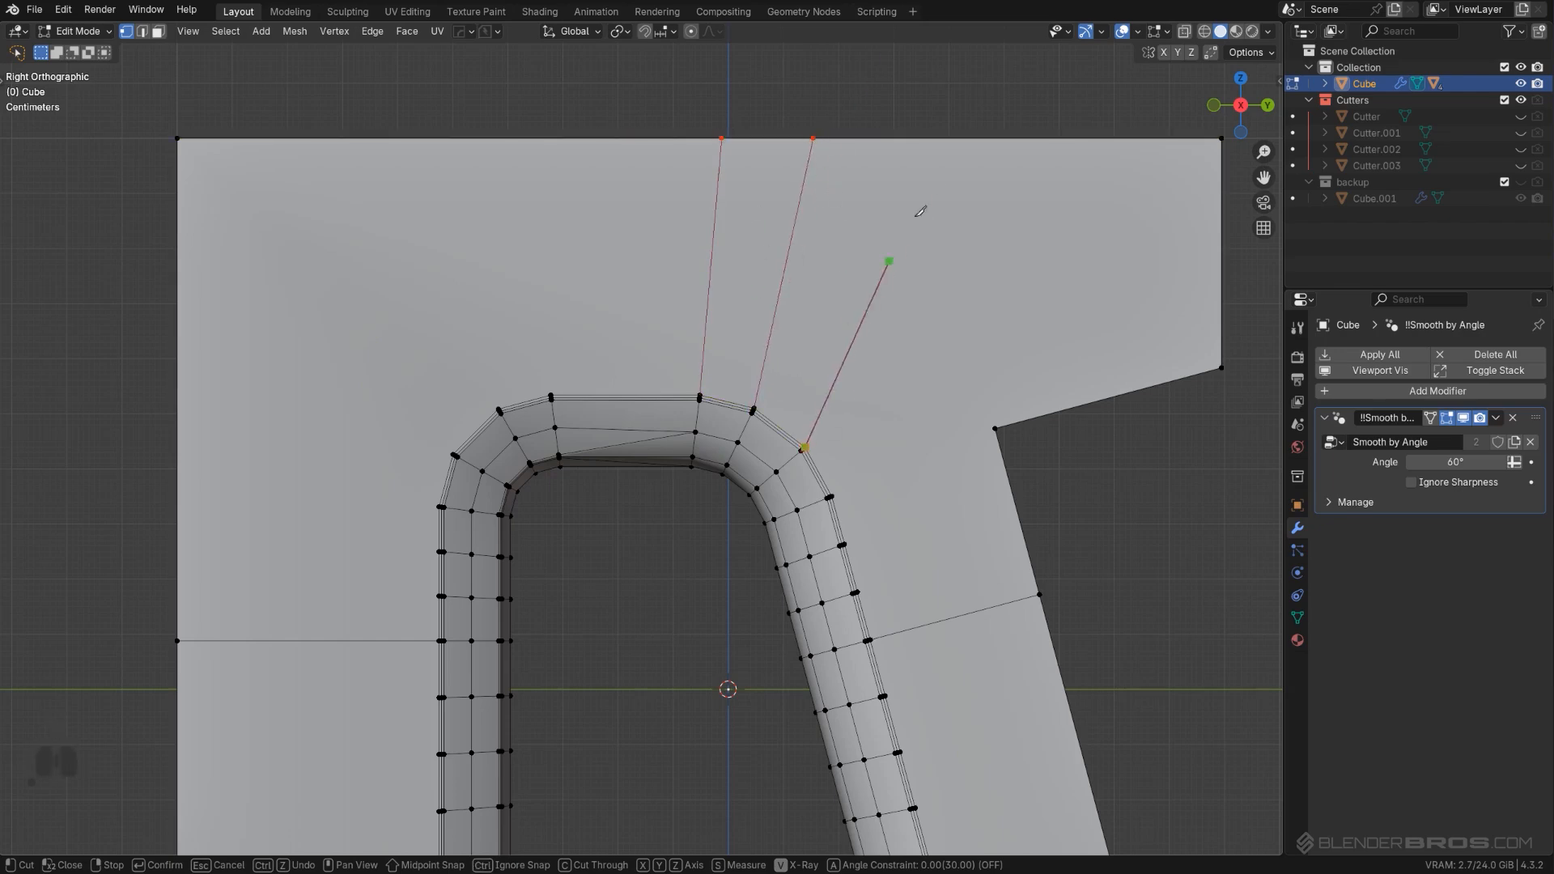
click(954, 138)
right_click(953, 143)
Step: Knife-cut one line from the opening's bevel to the notch's inner corner and two lines to the slanted outer edge above the existing edge
click(996, 428)
right_click(997, 429)
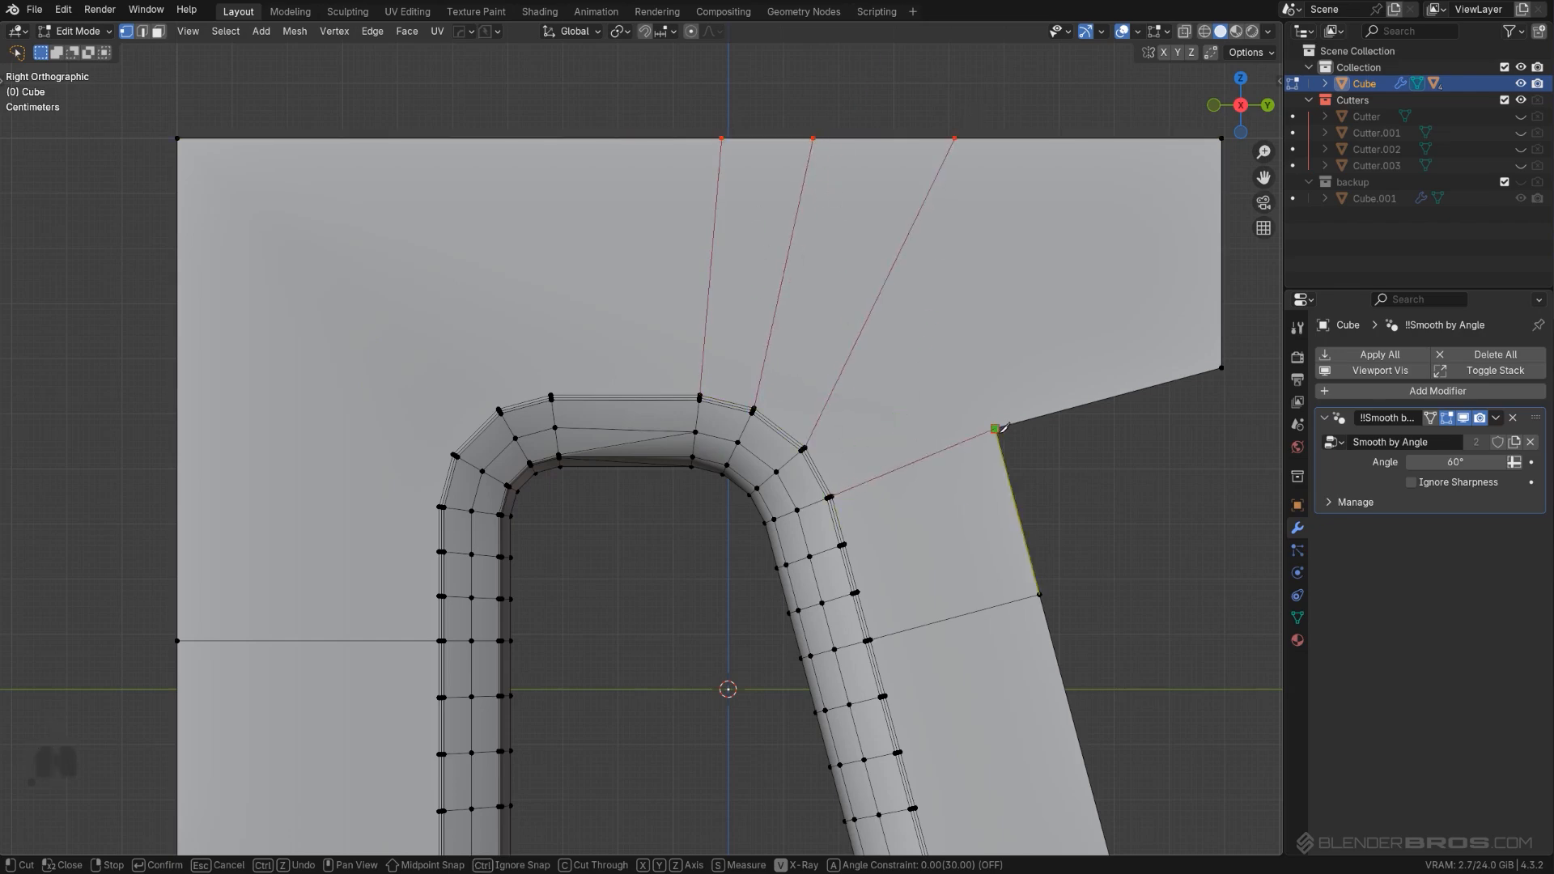
scroll(871, 511, up, 1)
shift+middle_drag(872, 511, 771, 477)
scroll(827, 429, up, 1)
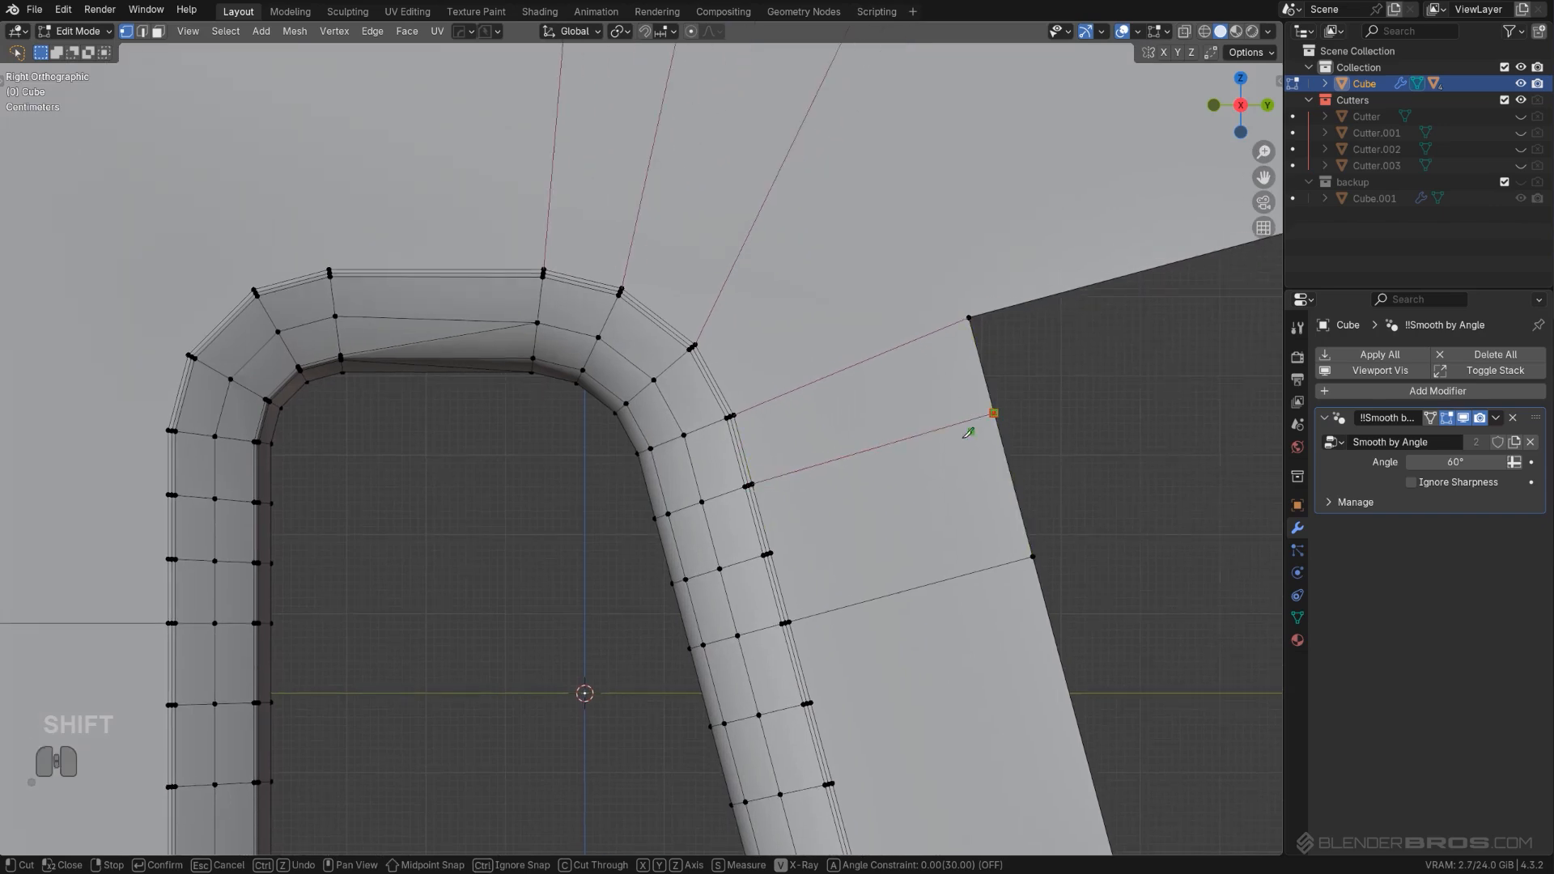
click(1013, 483)
right_click(1013, 483)
Step: Knife-cut two lines from the slanted-side bevel vertices to the slanted outer edge just below the existing connecting edge
scroll(994, 498, down, 2)
shift+middle_drag(948, 509, 866, 332)
scroll(735, 386, up, 2)
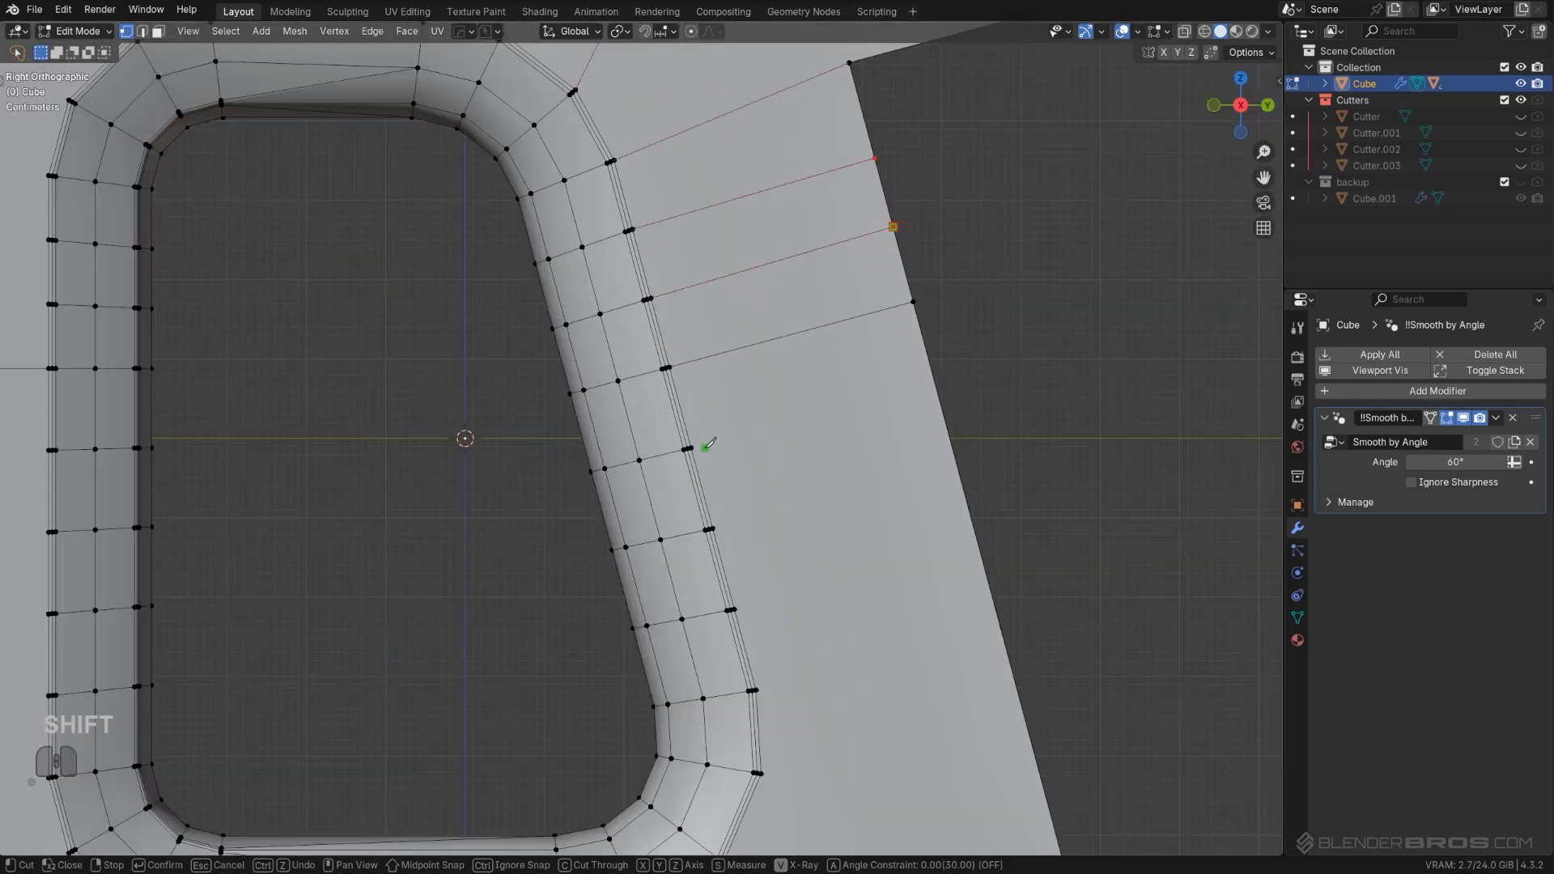
click(935, 377)
right_click(935, 378)
click(941, 462)
right_click(941, 462)
Step: Continue with three knife cuts from the lower slanted-side bevel vertices to the slanted outer edge
scroll(890, 454, down, 2)
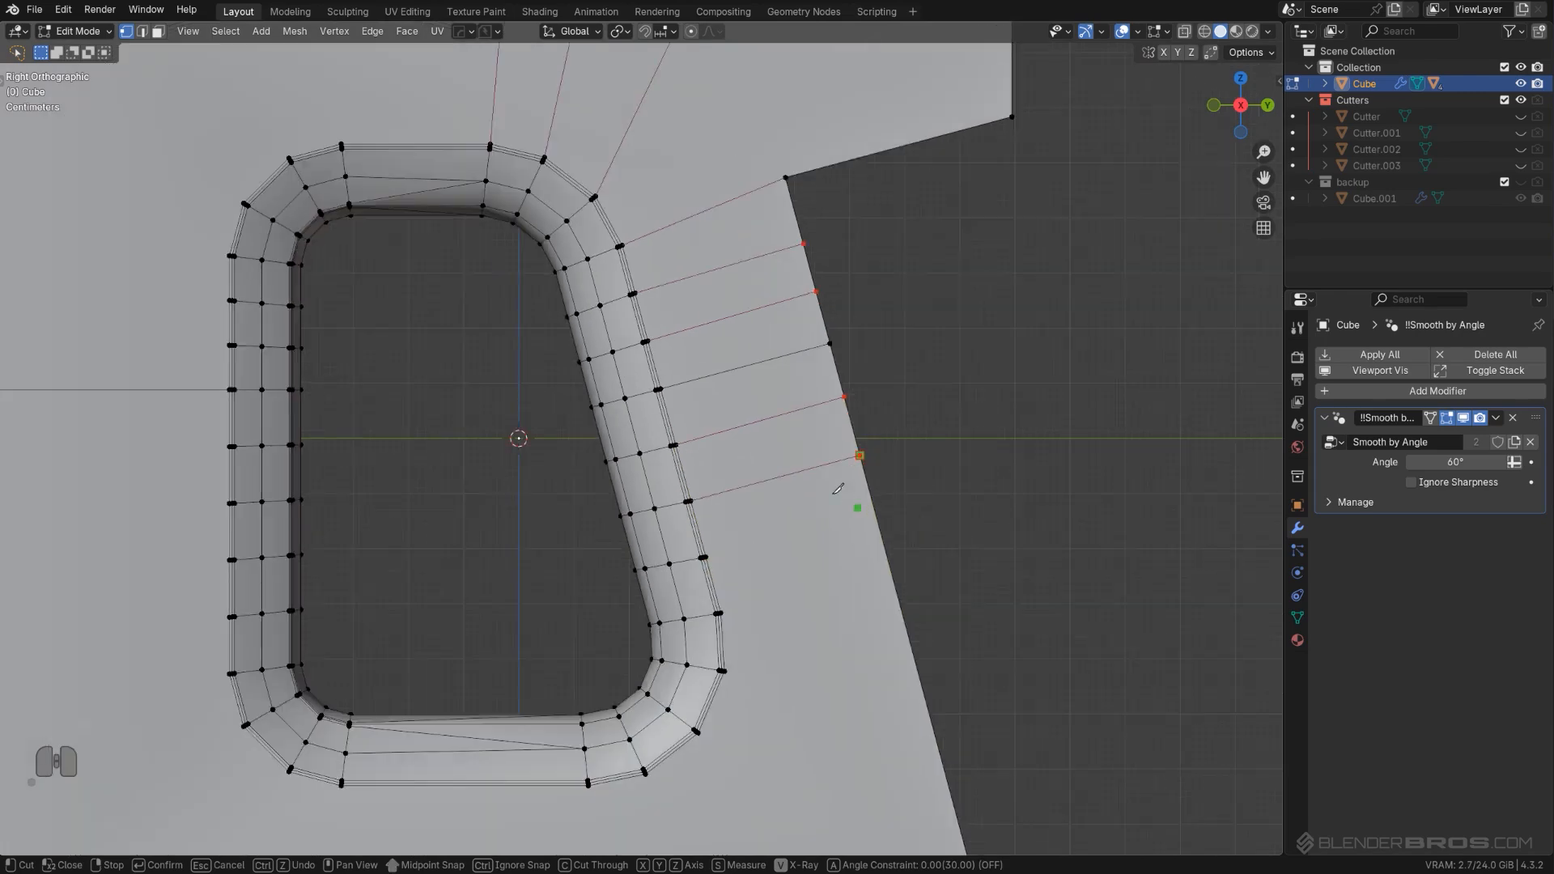
scroll(815, 560, up, 2)
shift+middle_drag(815, 559, 748, 334)
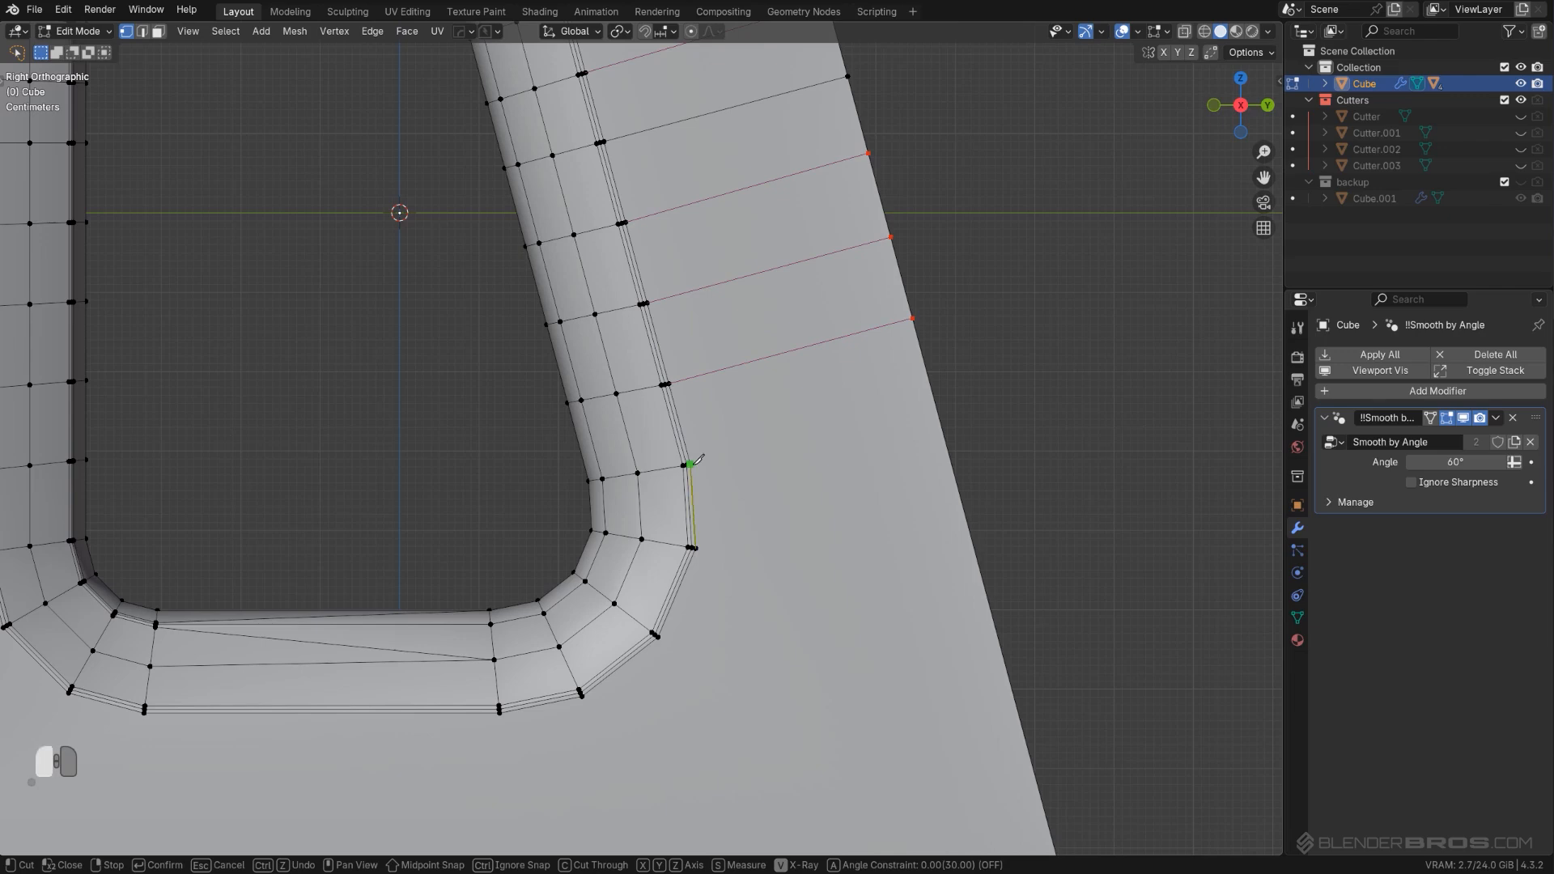
click(931, 392)
right_click(882, 451)
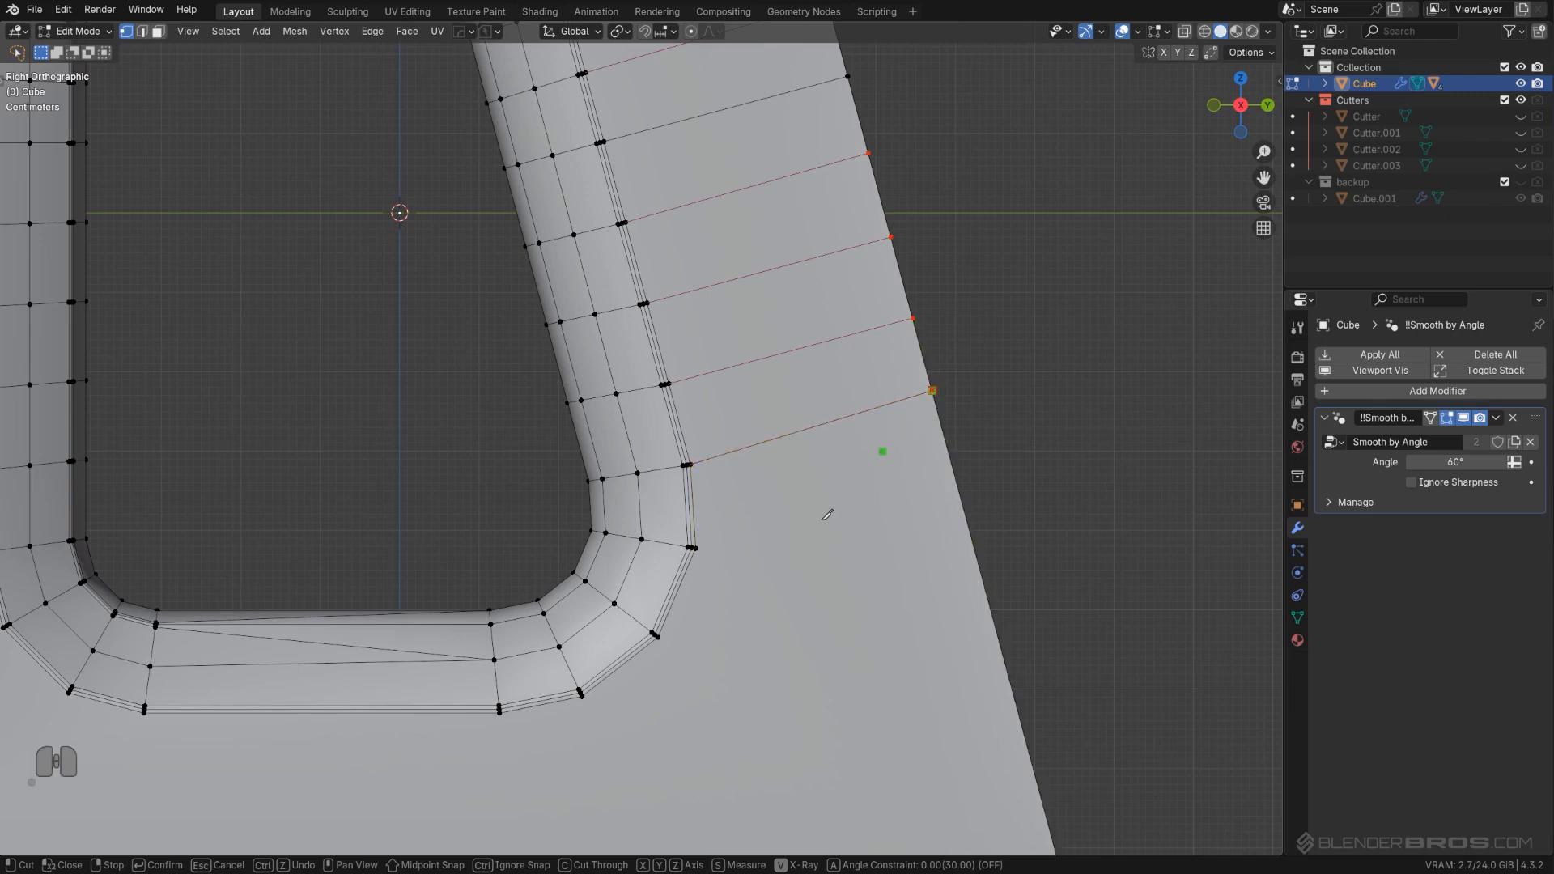
click(697, 550)
click(962, 514)
right_click(961, 514)
Step: Knife-cut from the opening's lower slanted-side corner to the block's nearby bottom corner, plus two lines to the bottom edge
scroll(817, 591, down, 2)
shift+middle_drag(745, 631, 669, 447)
scroll(668, 447, up, 1)
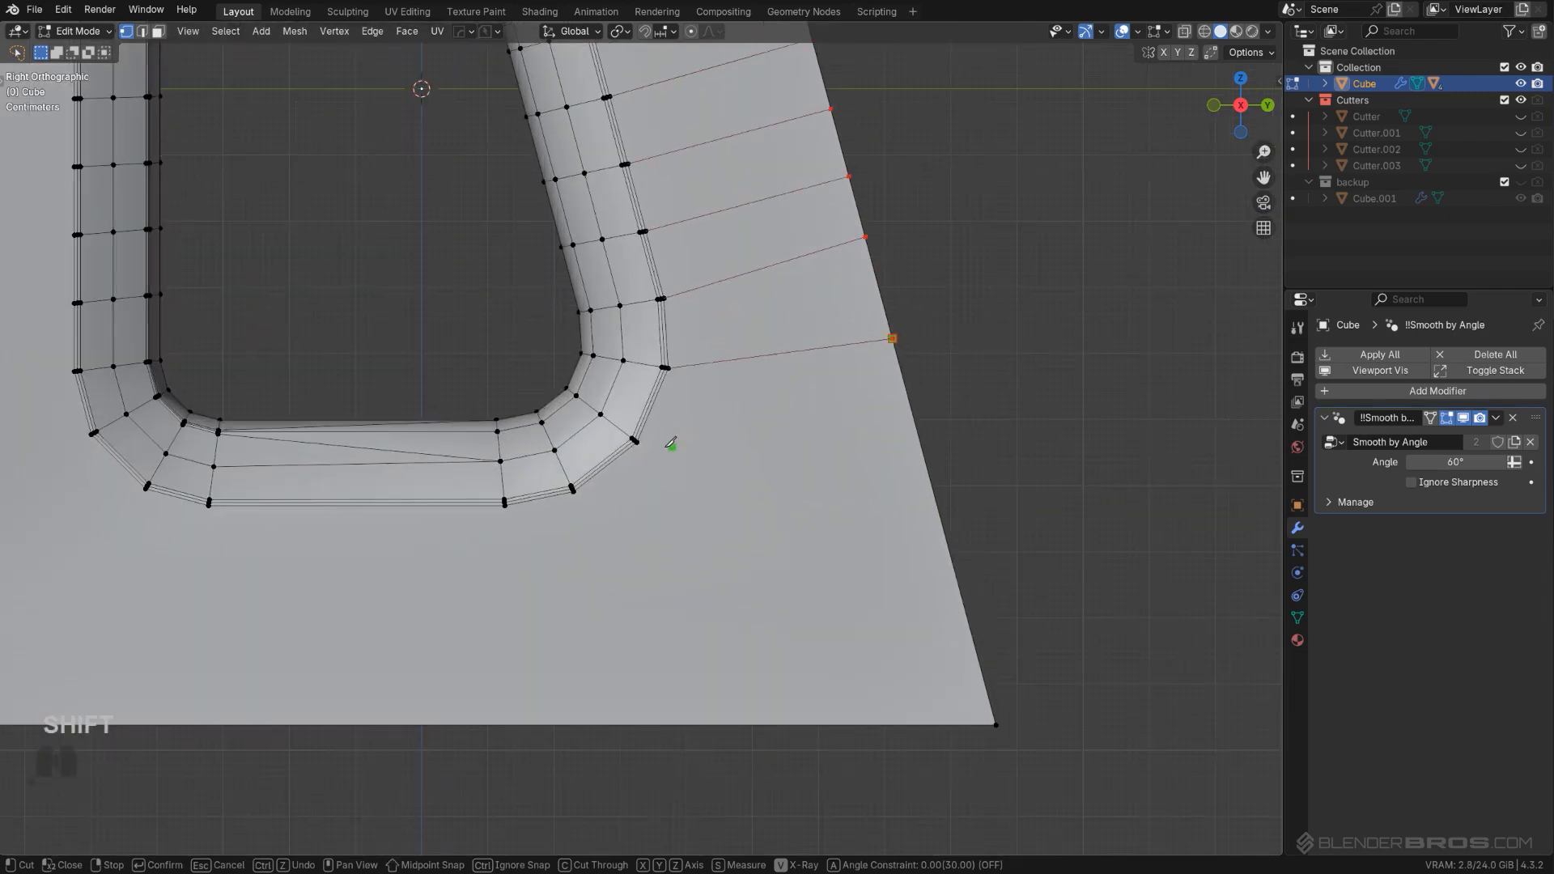
click(575, 492)
click(754, 724)
right_click(749, 720)
click(507, 504)
click(558, 738)
right_click(559, 738)
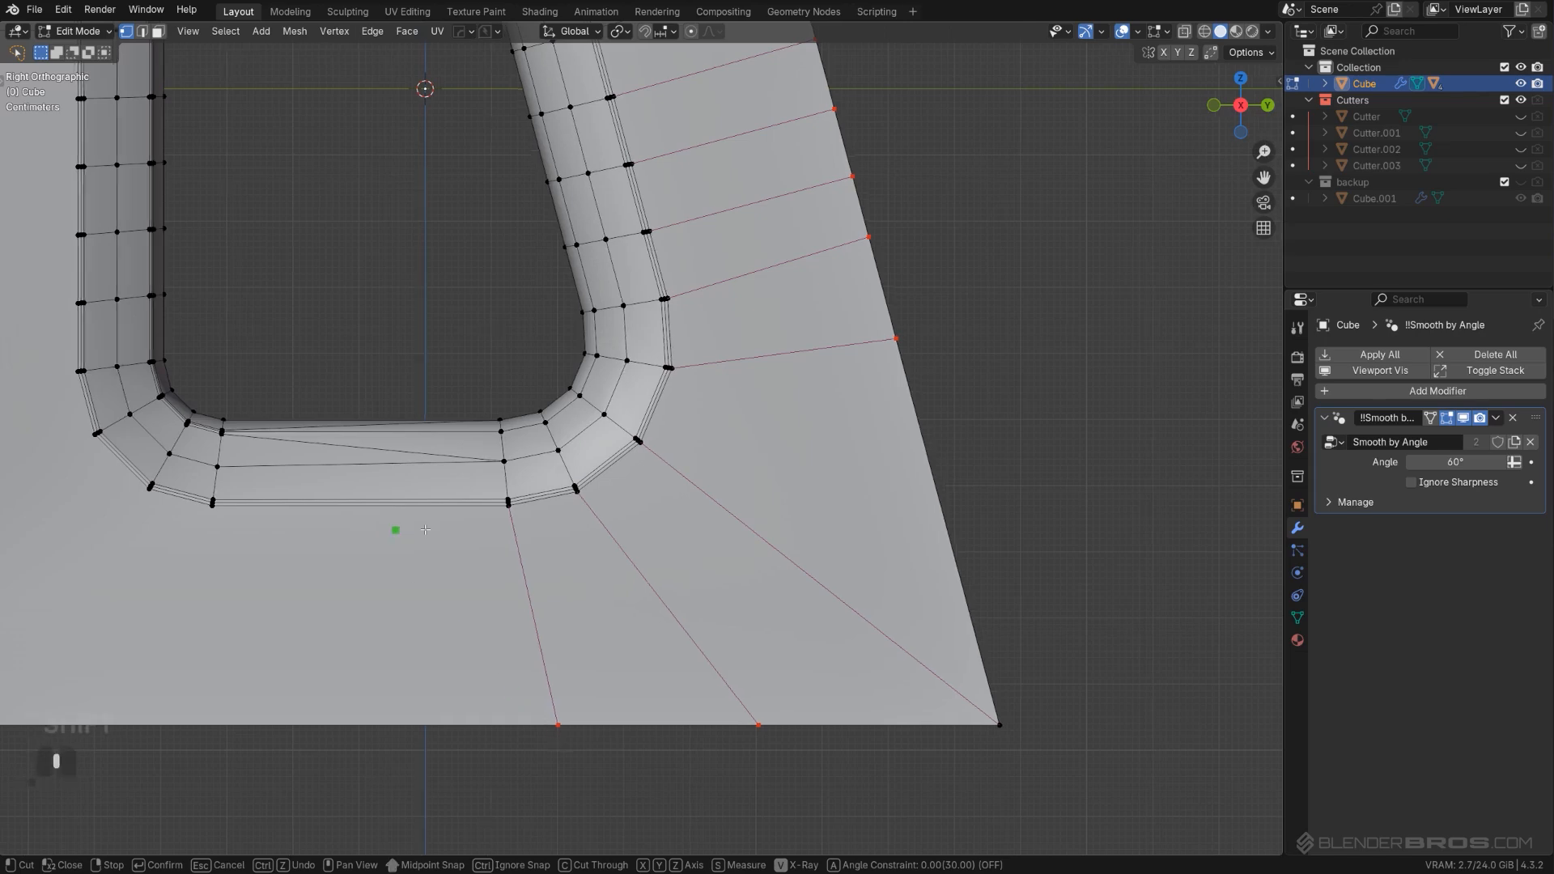
Step: Knife-cut from the opening's lower straight-side corner with two lines to the bottom edge and one to the block's bottom corner
scroll(395, 531, up, 1)
shift+middle_drag(396, 531, 818, 455)
click(602, 423)
click(595, 688)
right_click(596, 687)
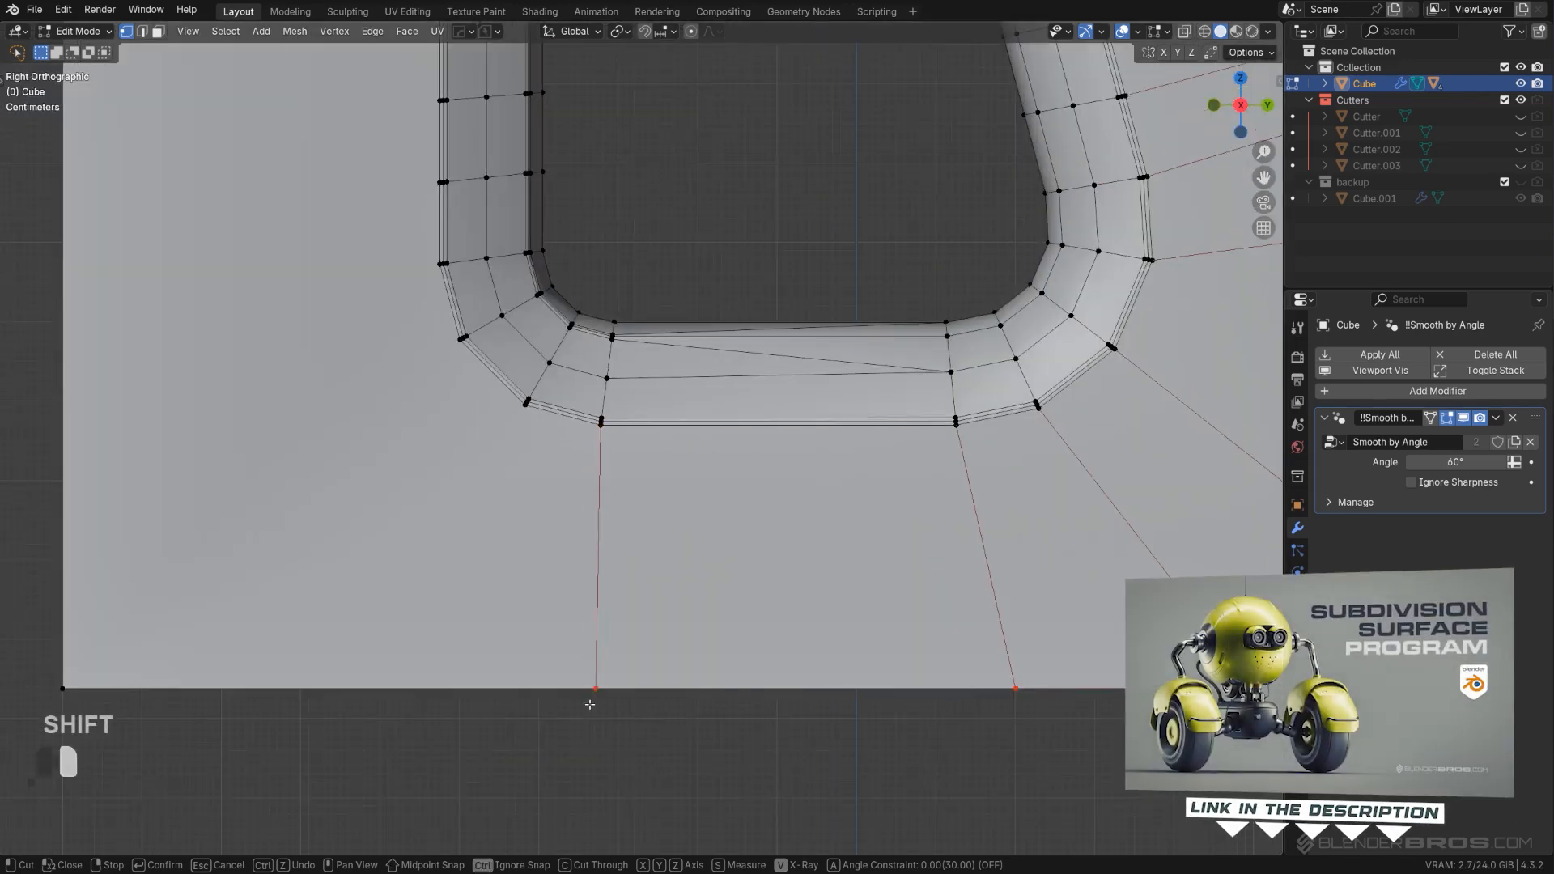
click(526, 402)
click(396, 689)
right_click(397, 689)
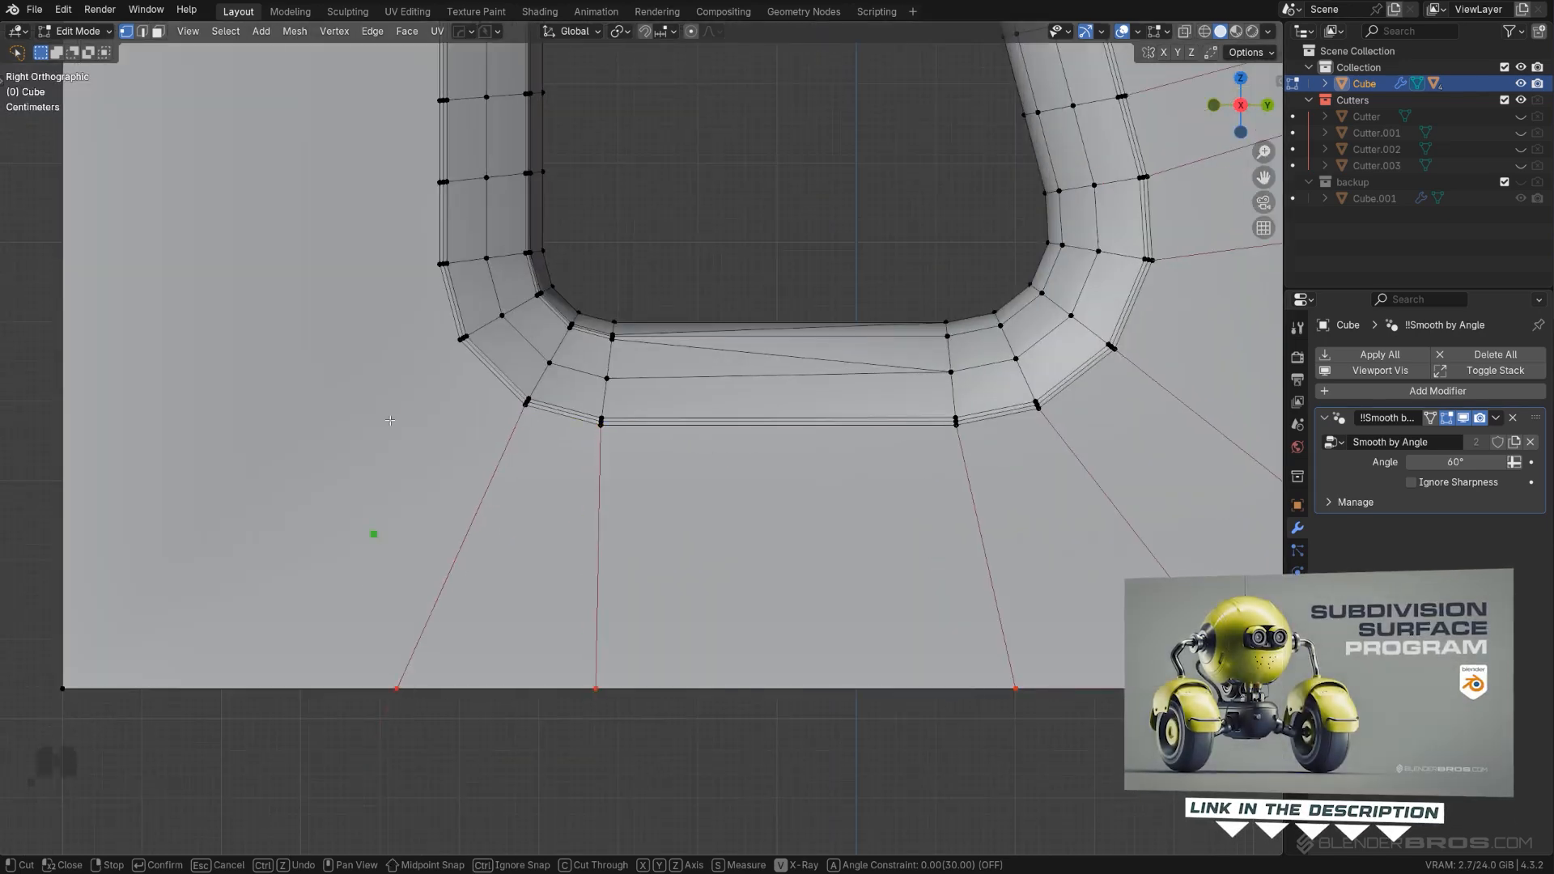
click(459, 338)
click(63, 689)
right_click(63, 689)
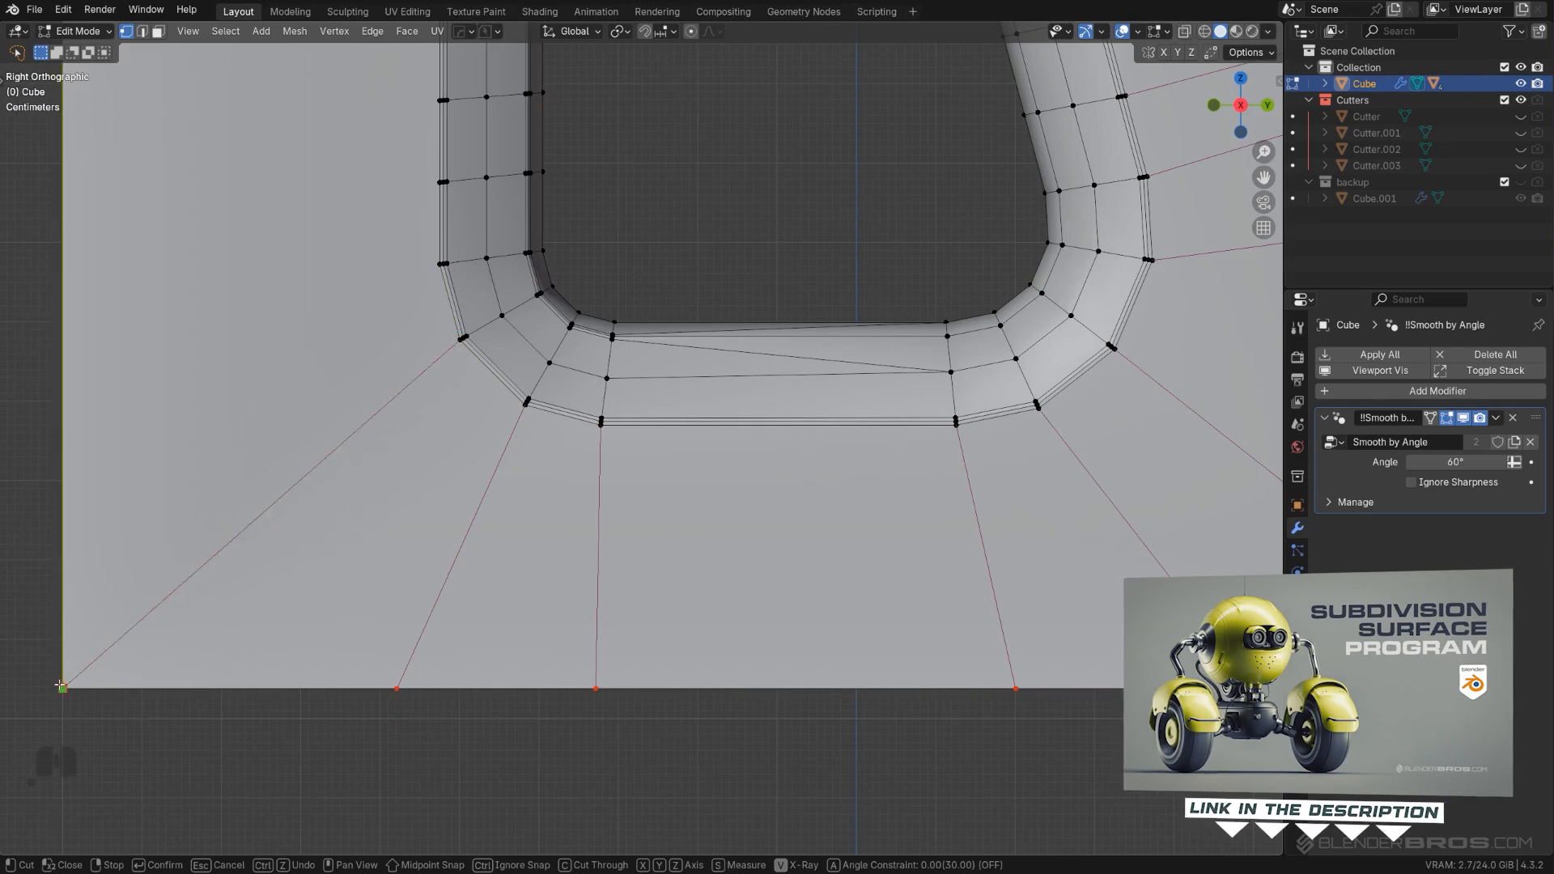
Step: Knife-cut two lines from the lowest straight-side bevel vertices to the block's straight outer edge
shift+middle_drag(443, 273, 719, 484)
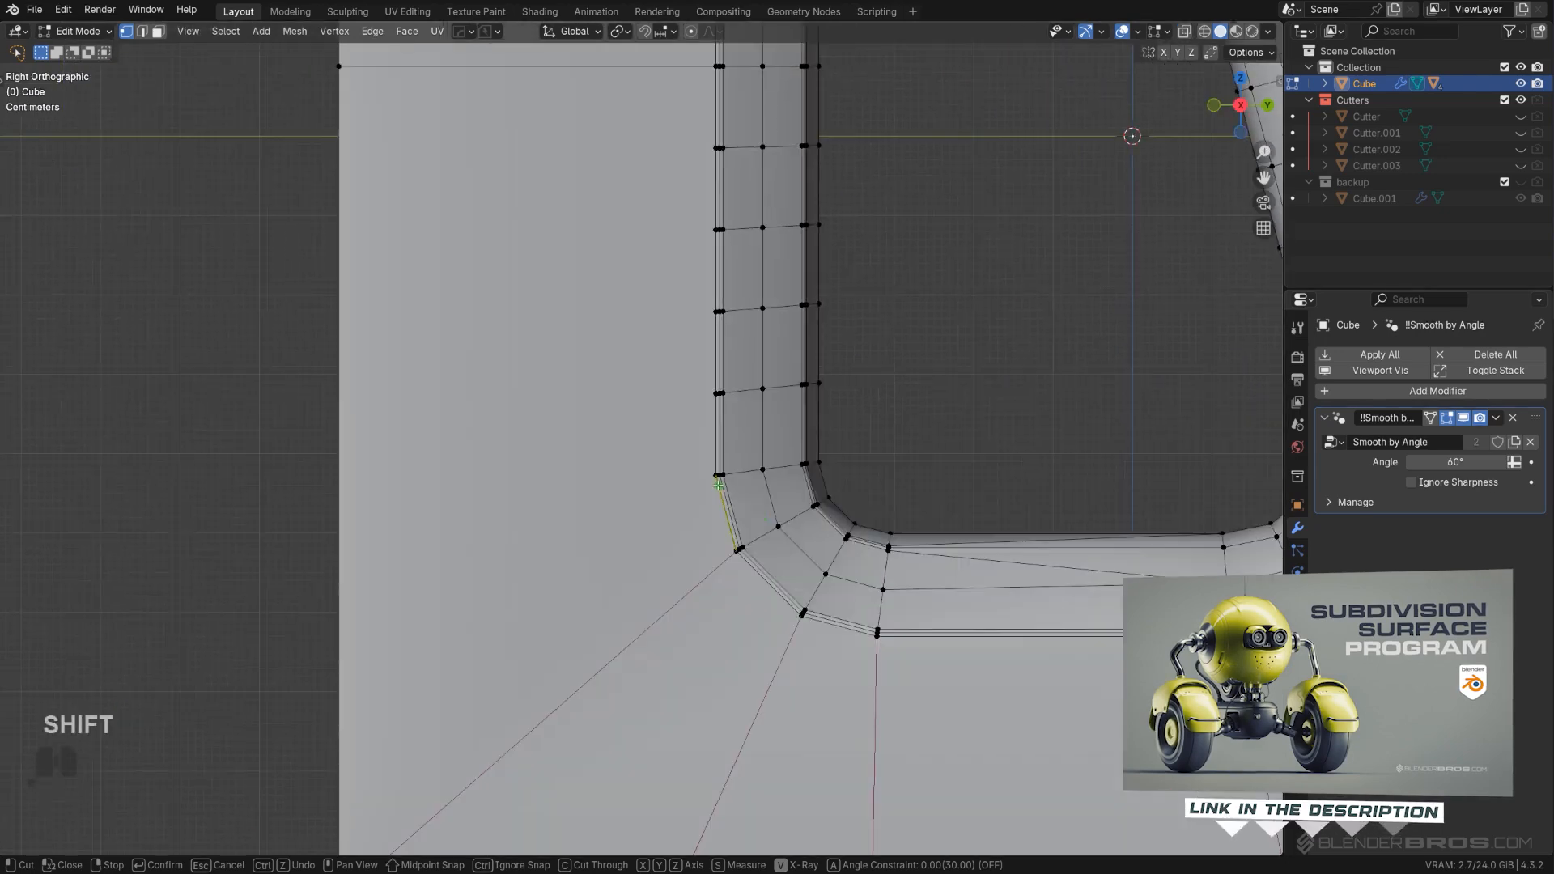
click(176, 475)
right_click(177, 476)
click(716, 393)
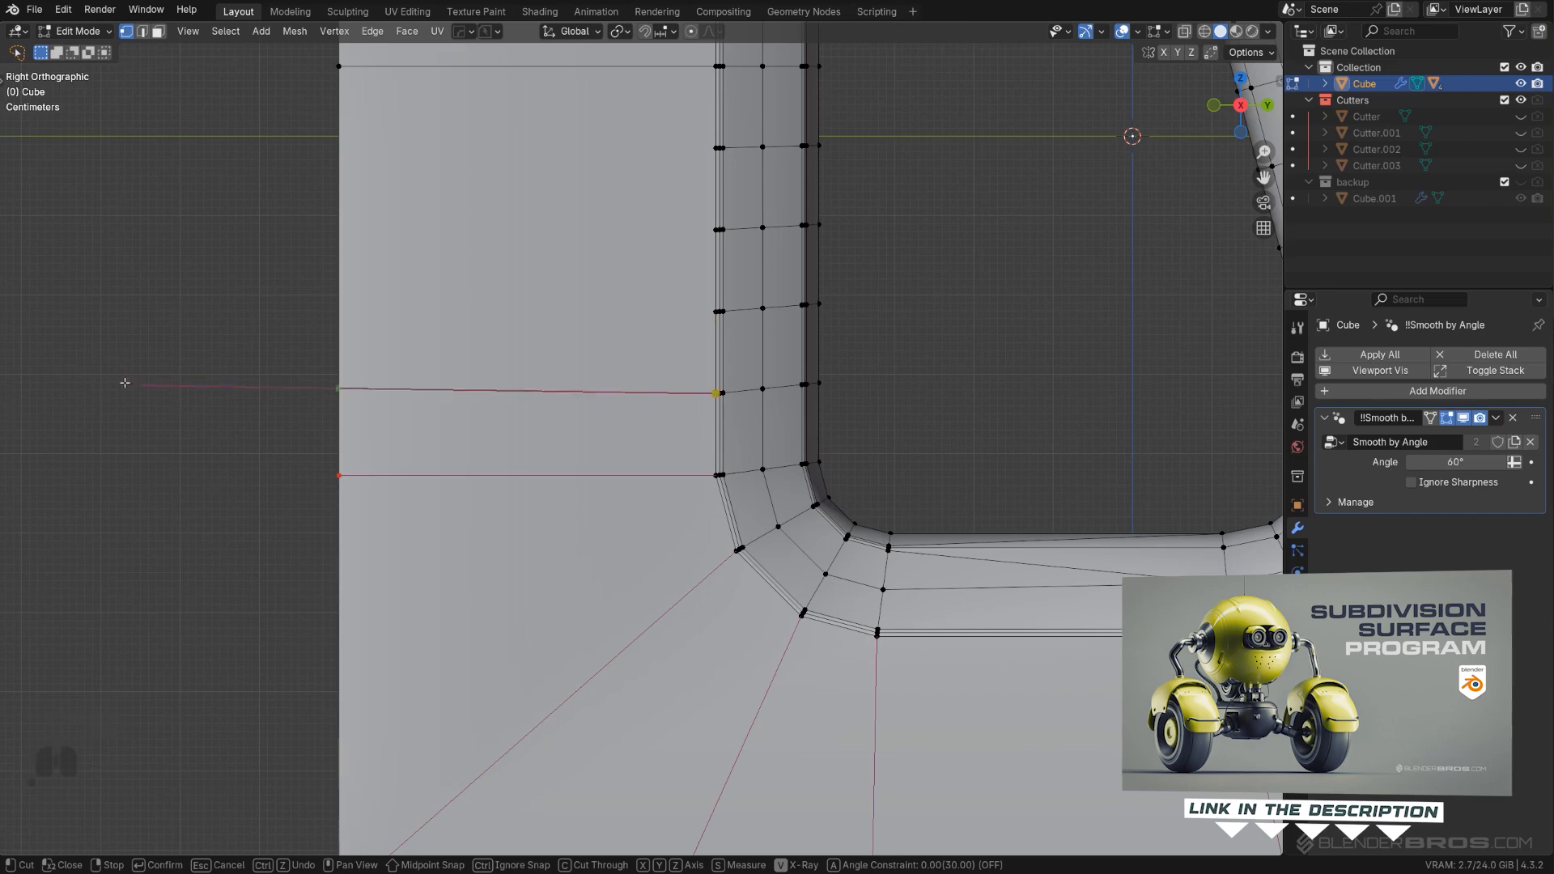
click(124, 381)
right_click(124, 381)
Step: Knife-cut three more lines from the straight-side bevel vertices to the straight outer edge, up to the existing horizontal edge
shift+middle_drag(665, 309, 742, 482)
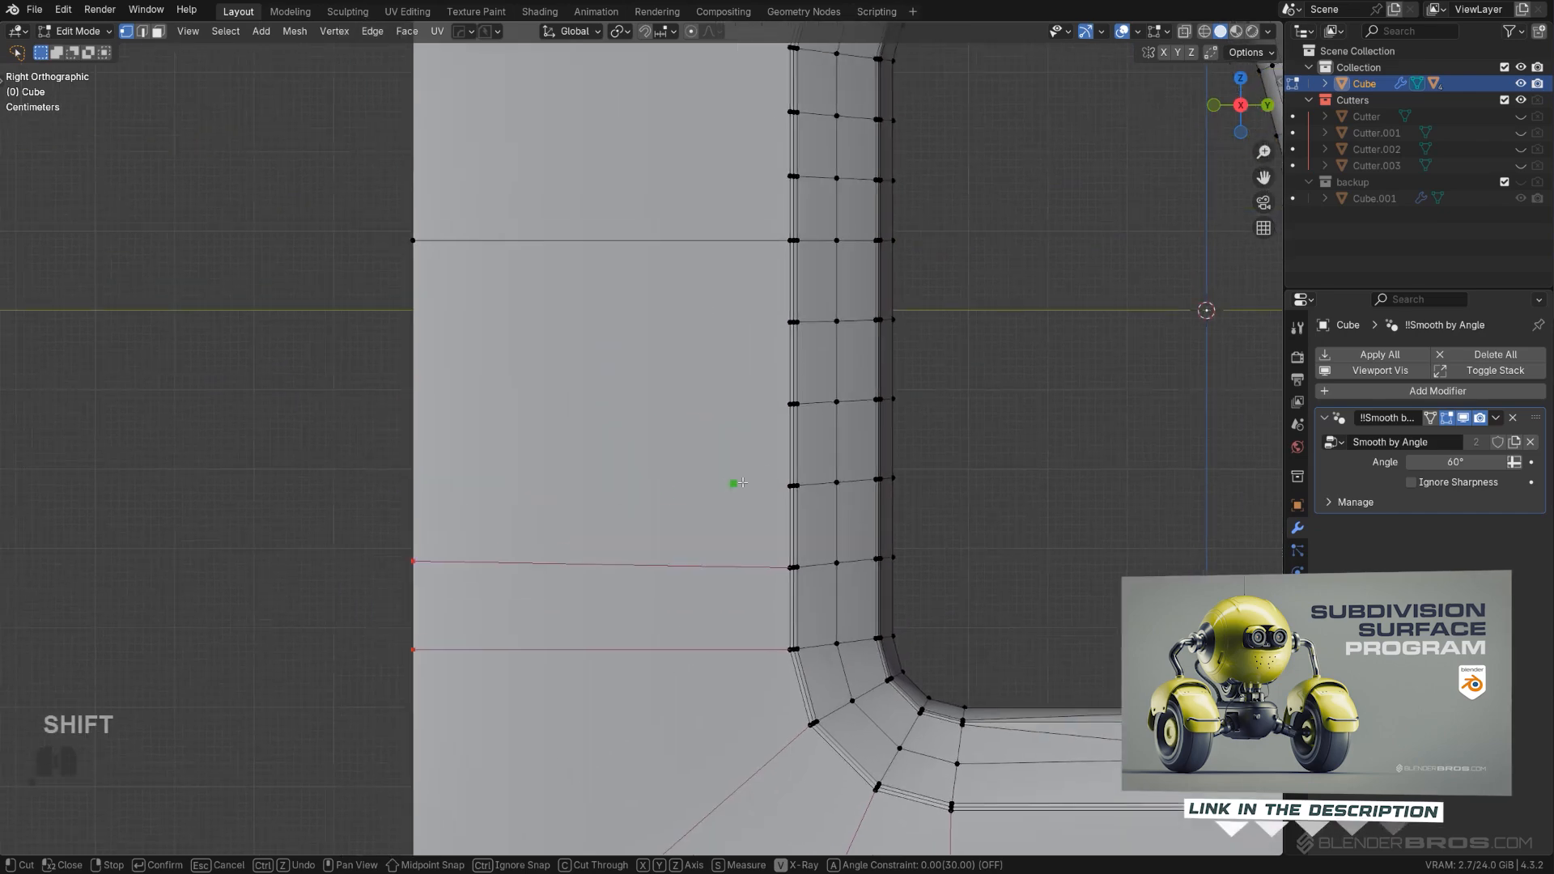
click(335, 470)
right_click(336, 470)
click(300, 394)
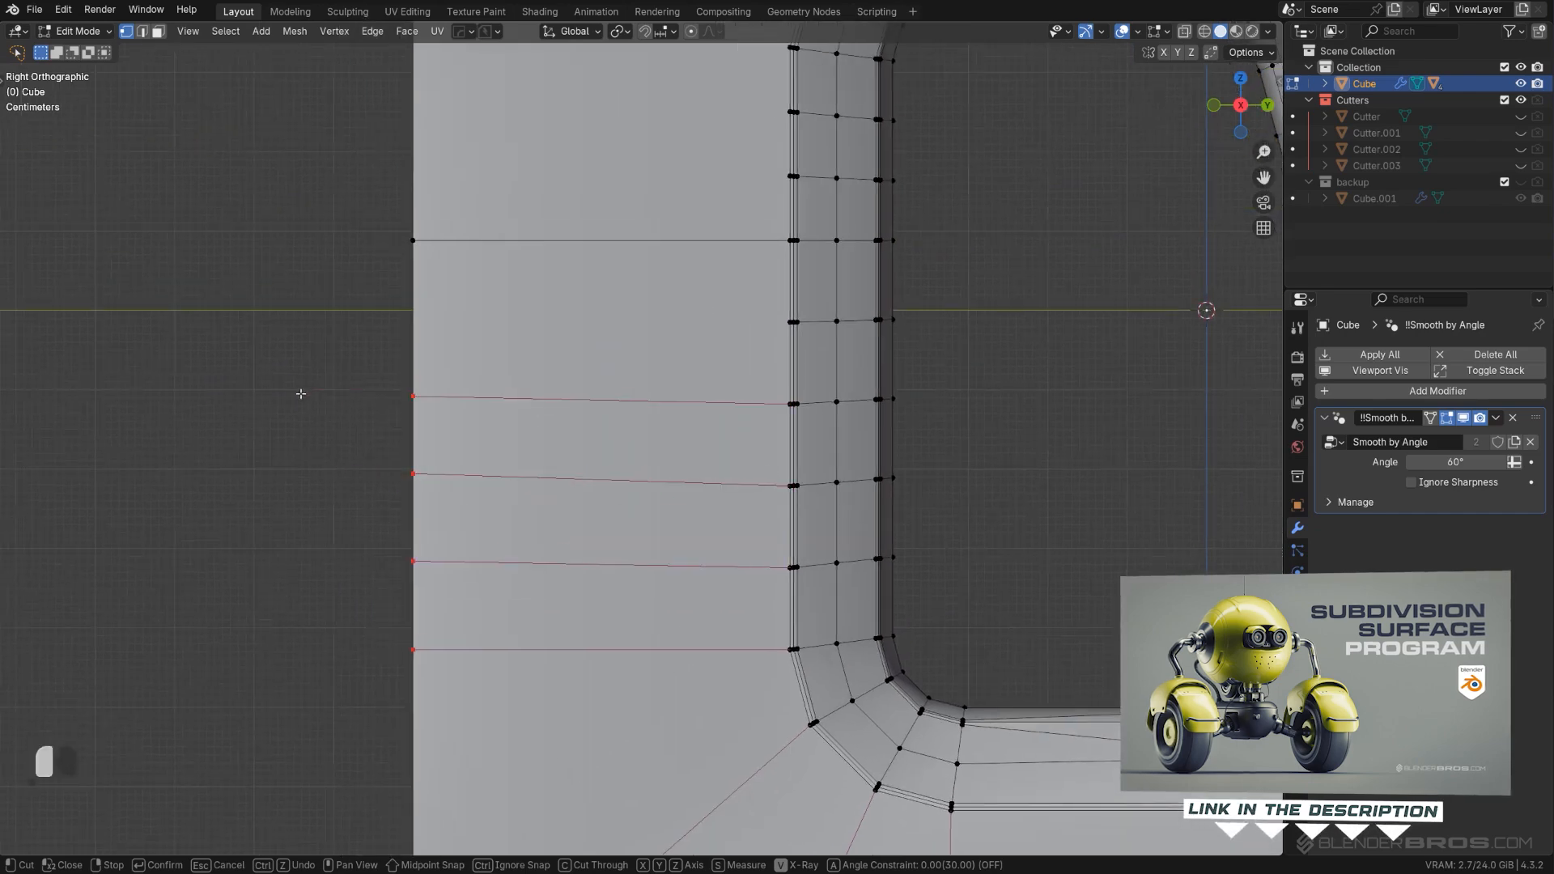
click(786, 322)
click(343, 312)
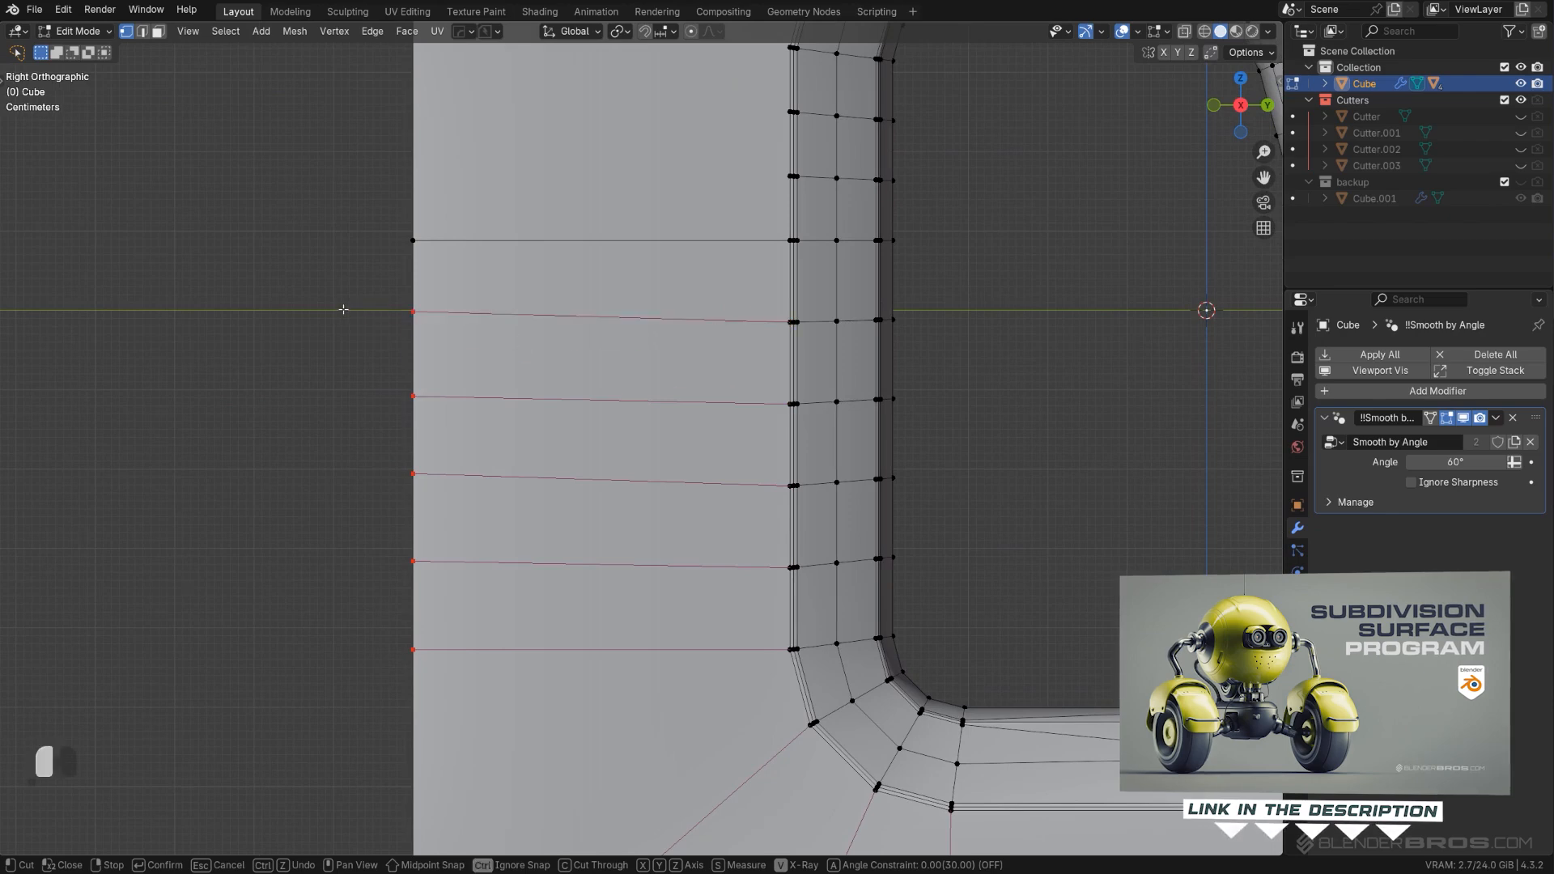
right_click(344, 313)
Step: Knife-cut three lines from the straight-side bevel vertices above the existing horizontal edge to the straight outer edge
scroll(453, 299, down, 2)
scroll(566, 250, up, 1)
shift+middle_drag(702, 201, 695, 453)
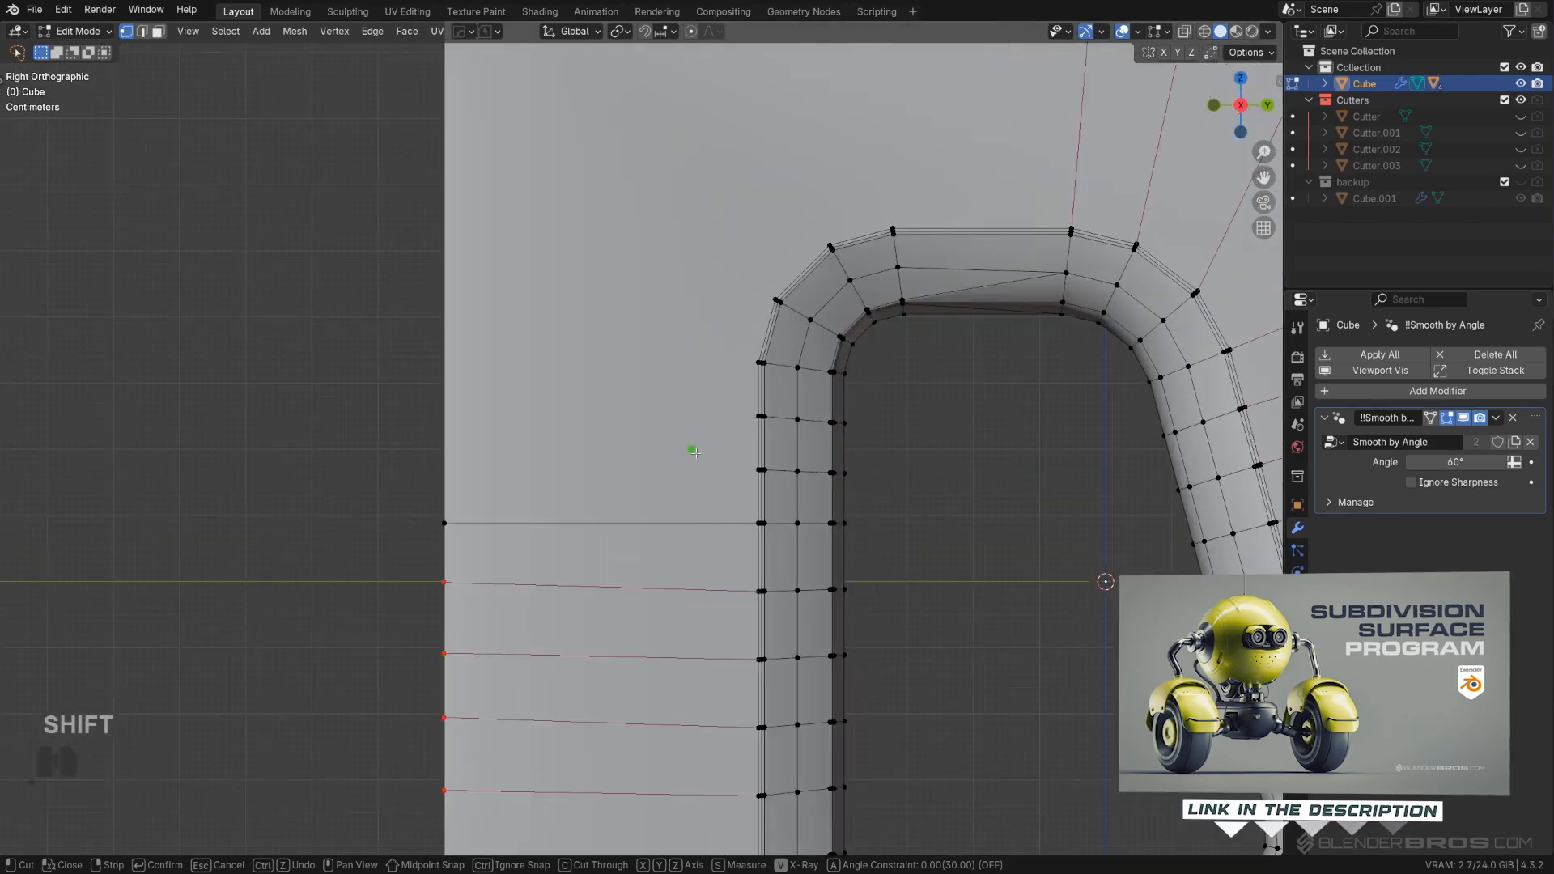
click(759, 469)
click(243, 444)
right_click(243, 444)
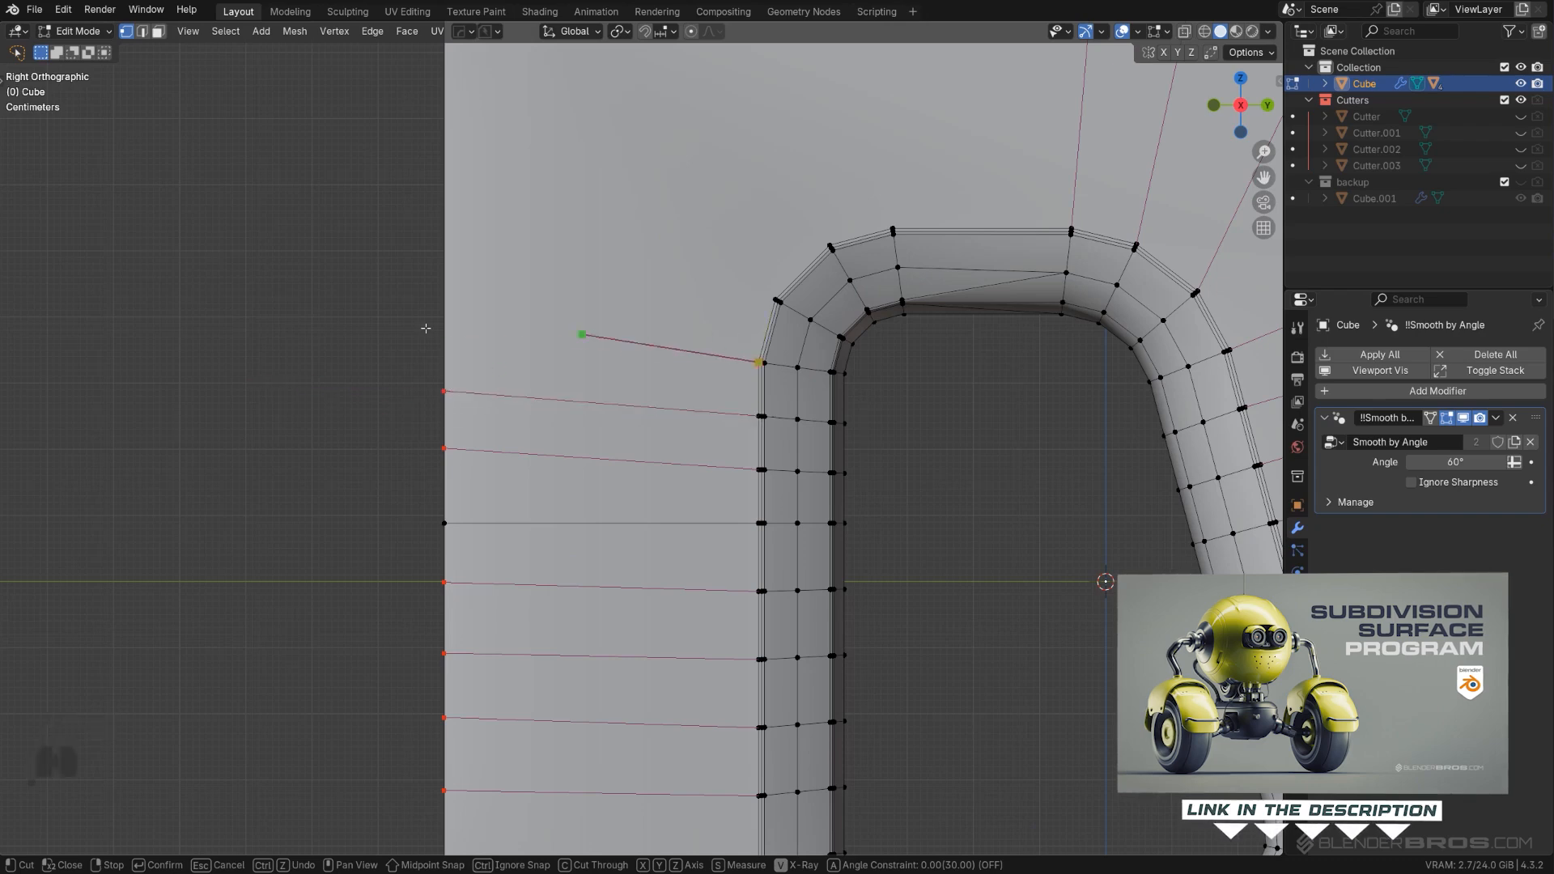
Step: Knife-cut from the opening's upper straight-side corner to the straight outer edge and to the block's adjacent top corner
shift+middle_drag(738, 304, 742, 393)
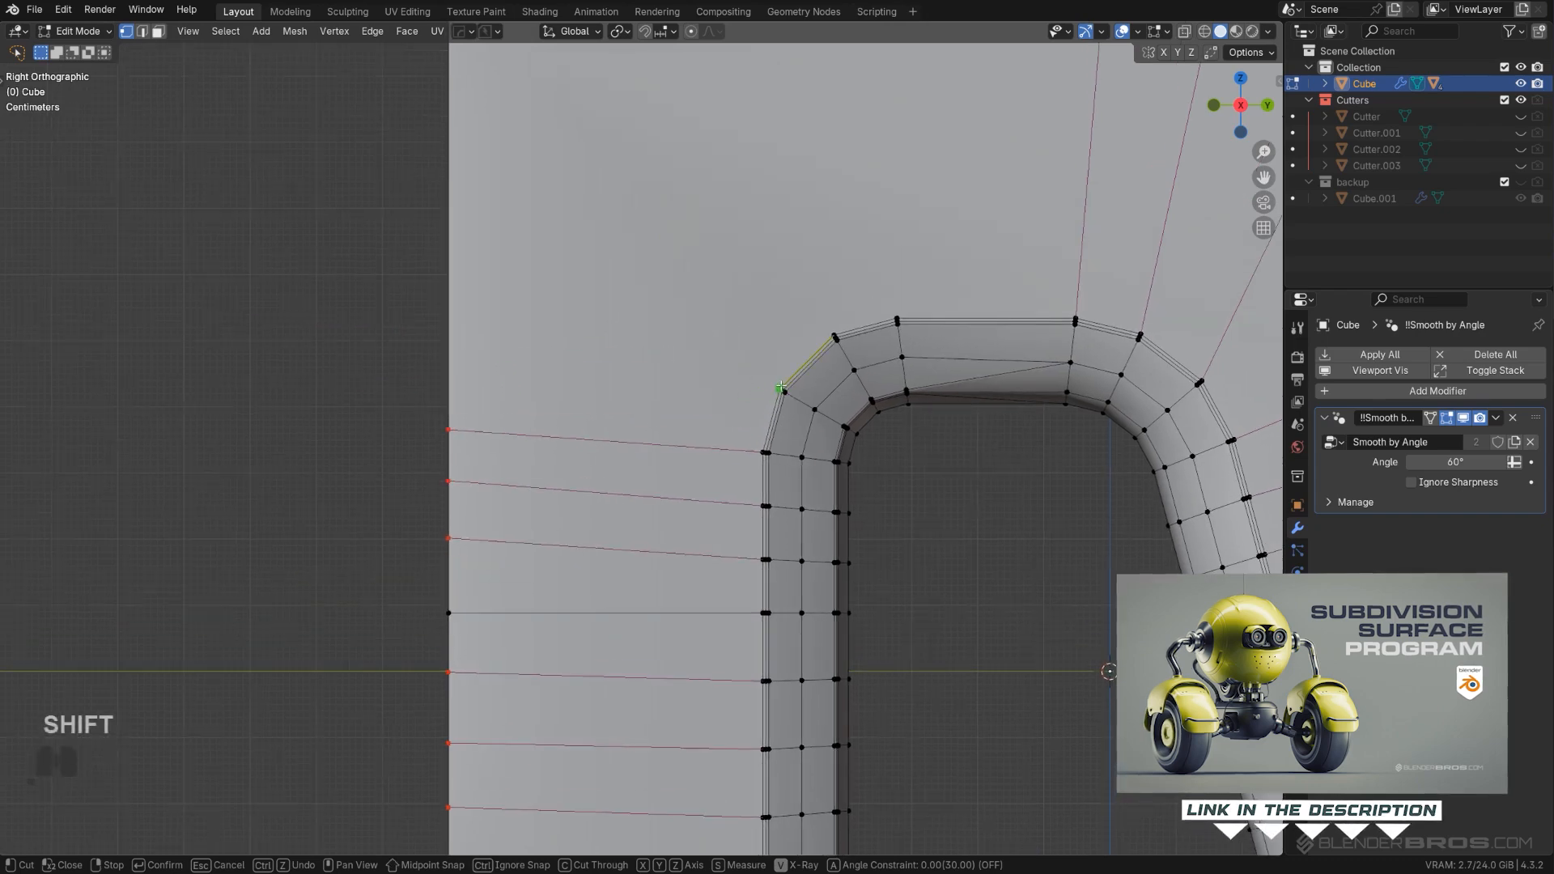
shift+middle_drag(385, 243, 370, 427)
right_click(783, 419)
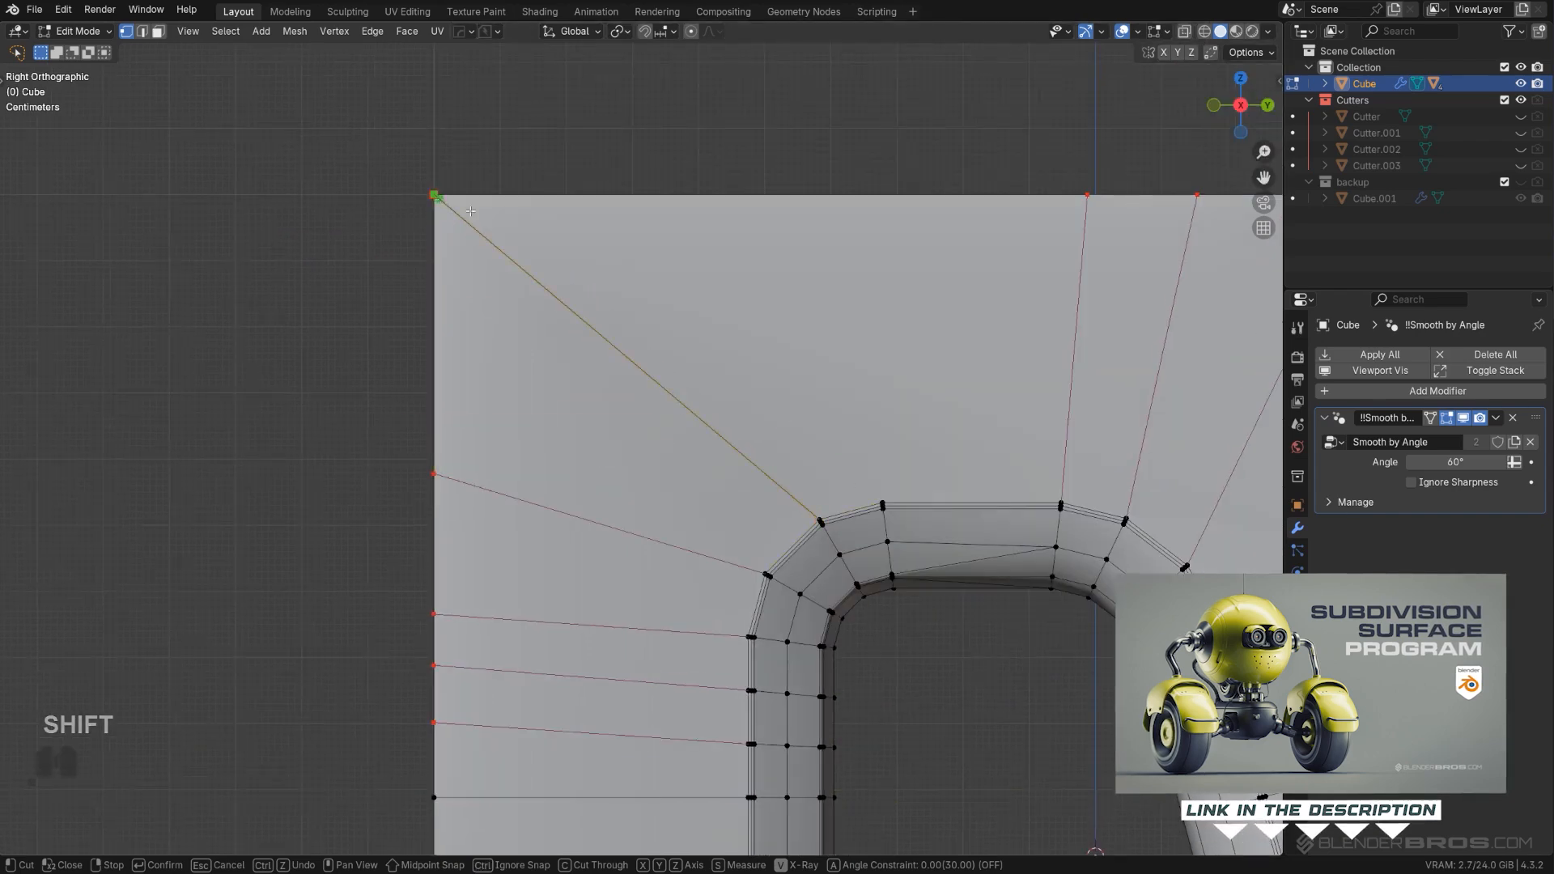
scroll(843, 260, down, 6)
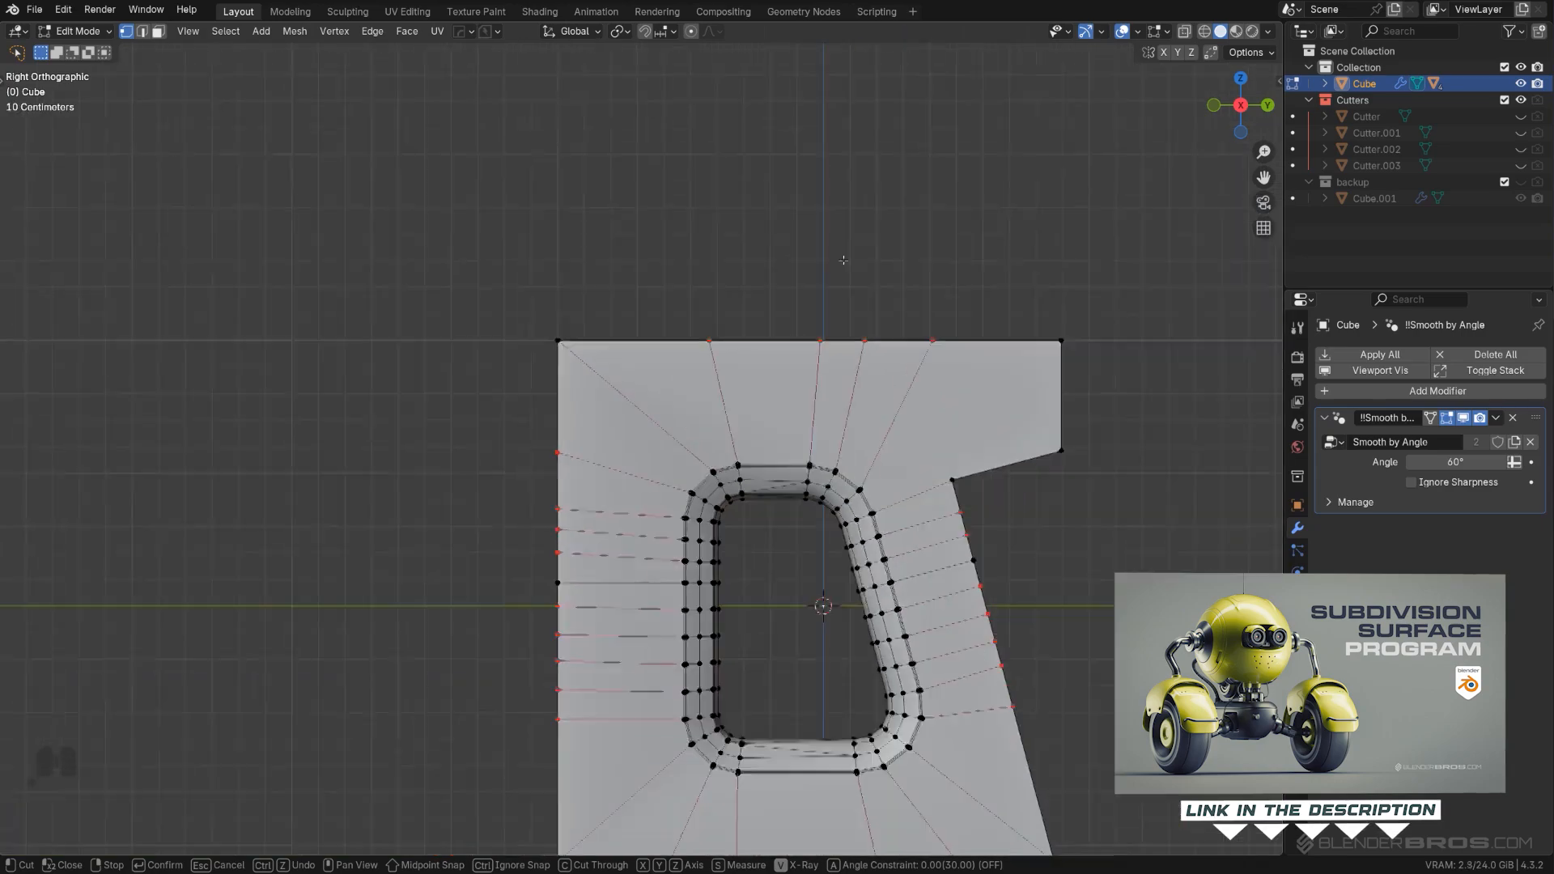
Step: Knife-cut from the notch's inner corner up to the block's top edge and apply all pending cuts
shift+middle_drag(841, 451, 771, 328)
scroll(797, 322, up, 3)
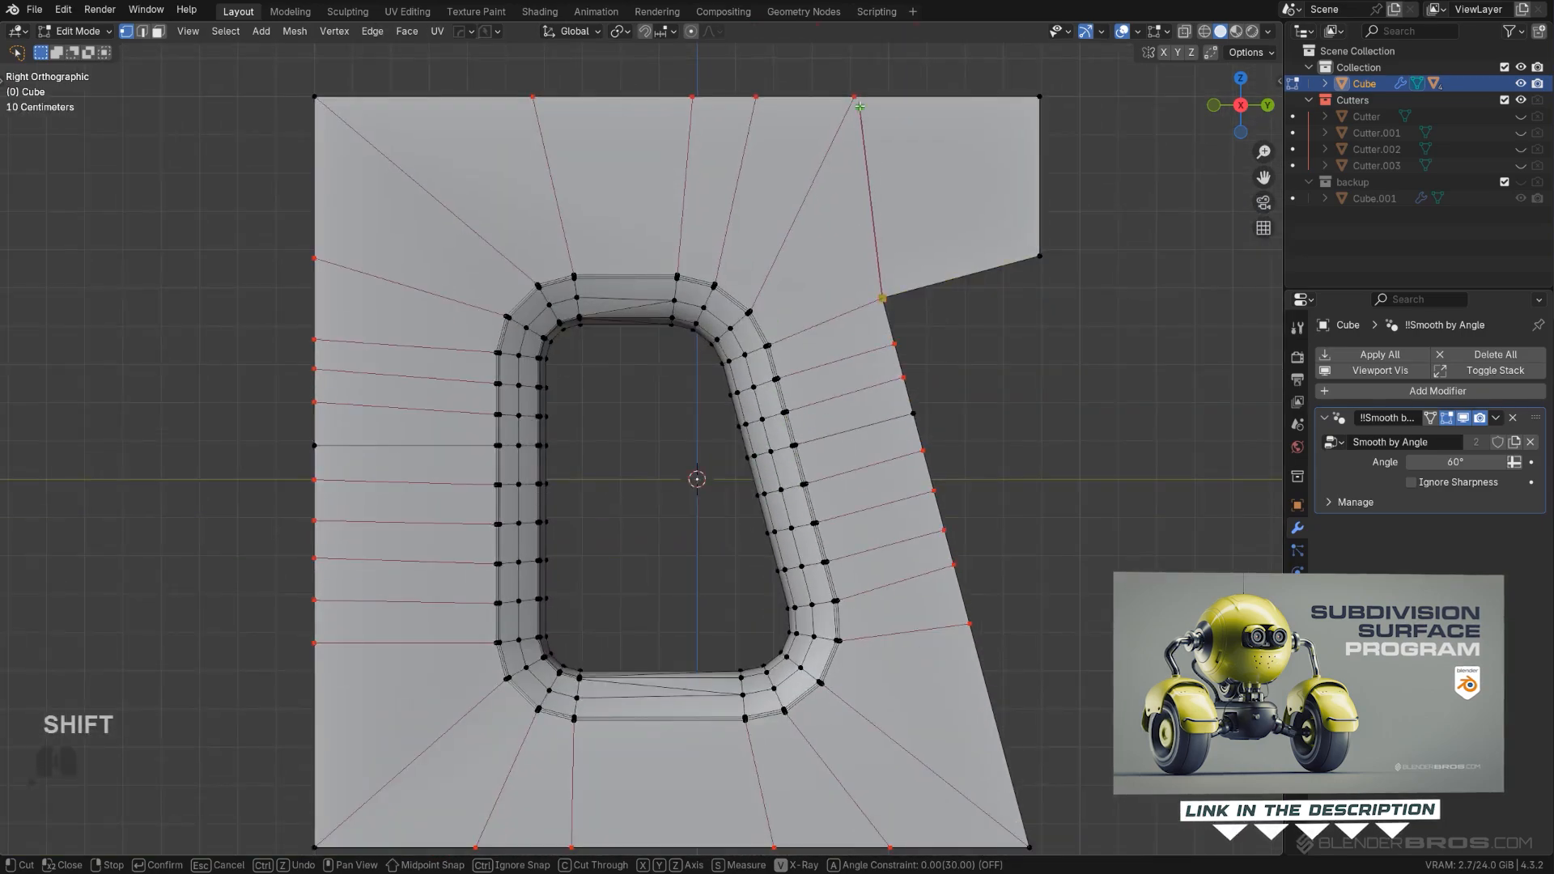
scroll(845, 383, down, 3)
key(space)
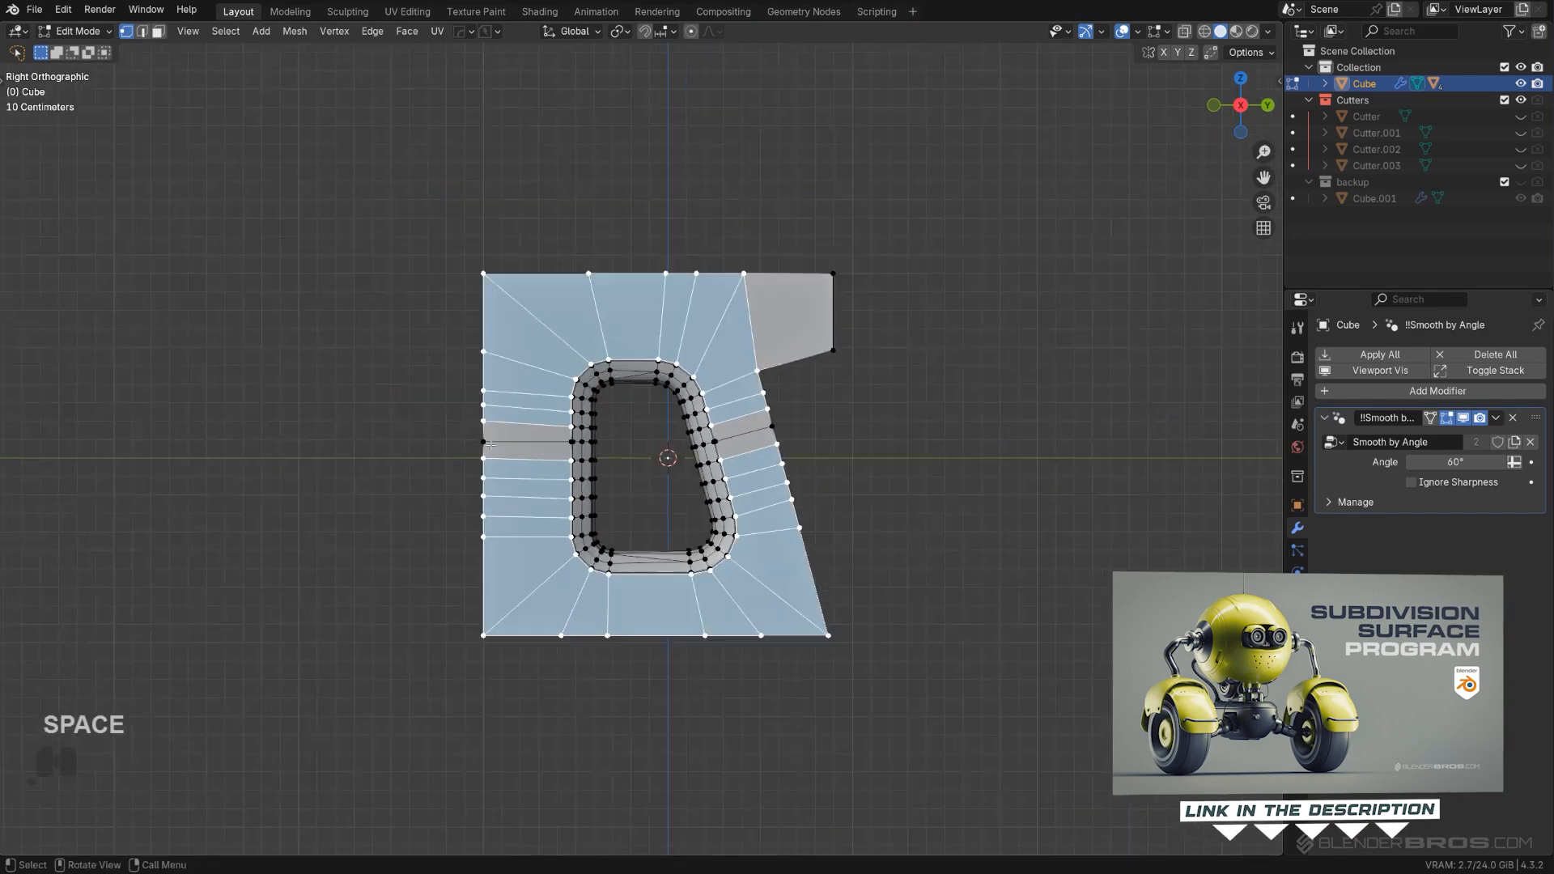
Step: Symmetrize the cut mesh across X from the positive to the negative side
middle_drag(810, 405, 548, 447)
key(alt+x)
scroll(737, 436, up, 3)
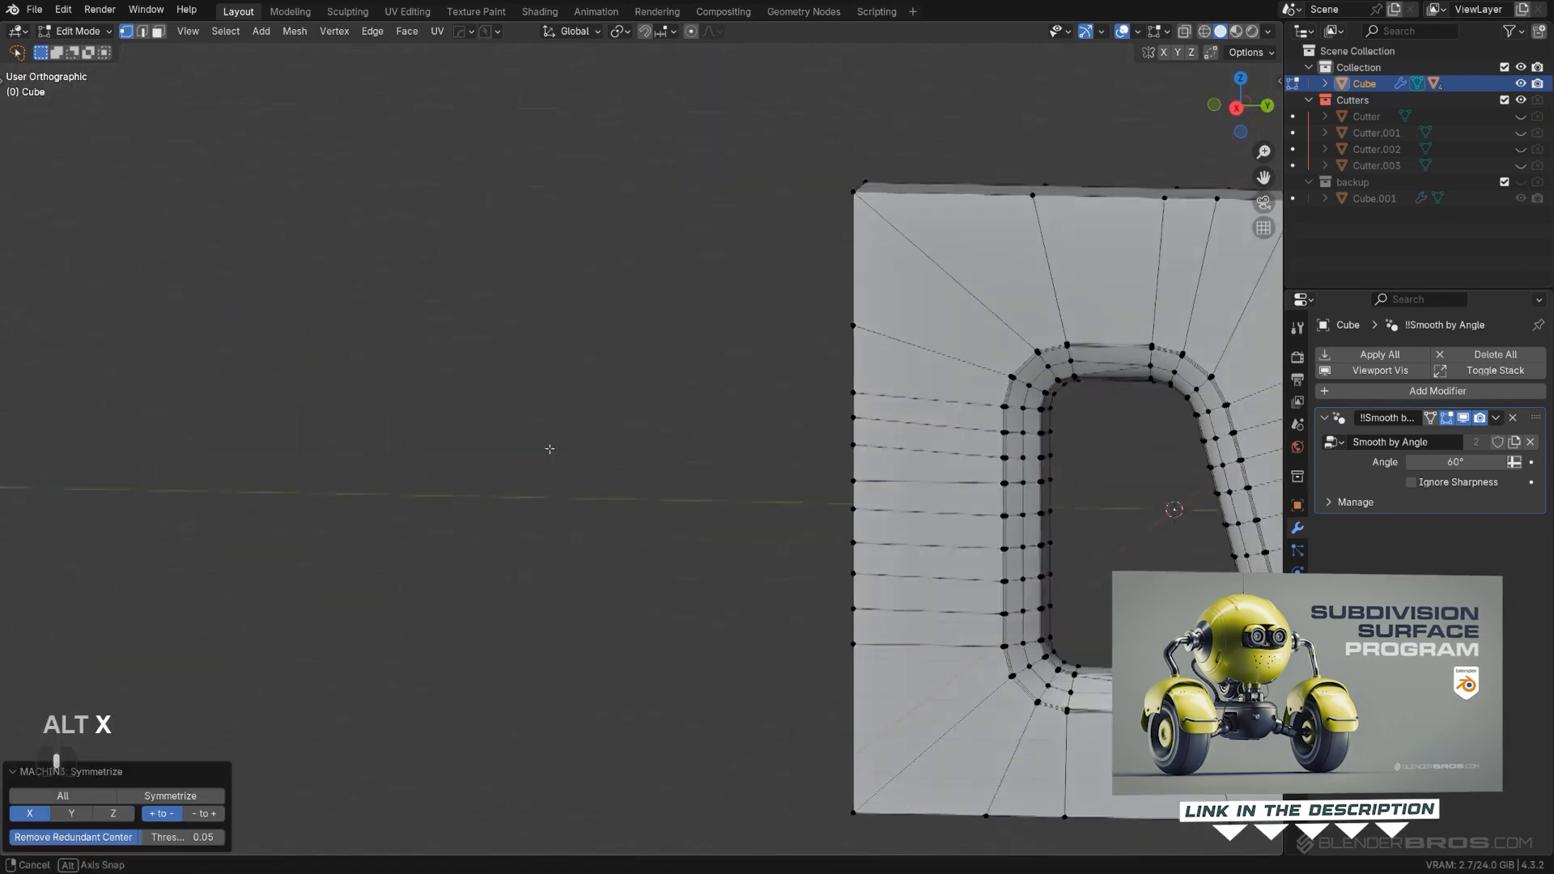
Step: Try a level 1 subdivision on the whole block in Object Mode, and undo it
key(Tab)
scroll(891, 226, down, 3)
shift+middle_drag(792, 330, 607, 304)
scroll(741, 315, up, 4)
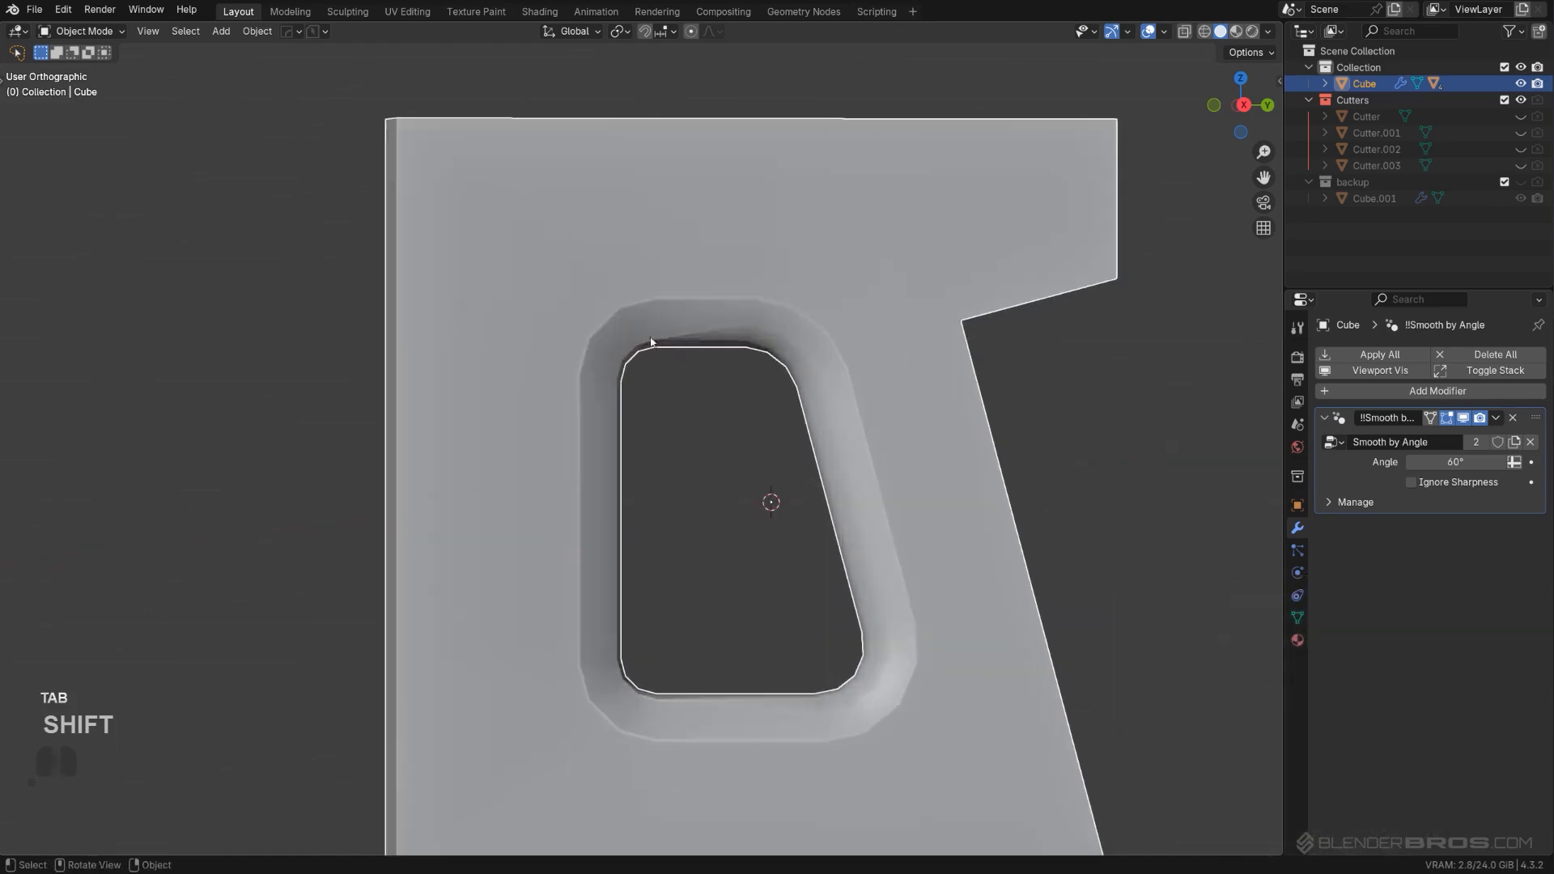
scroll(707, 357, down, 3)
key(ctrl+1)
middle_drag(774, 191, 812, 198)
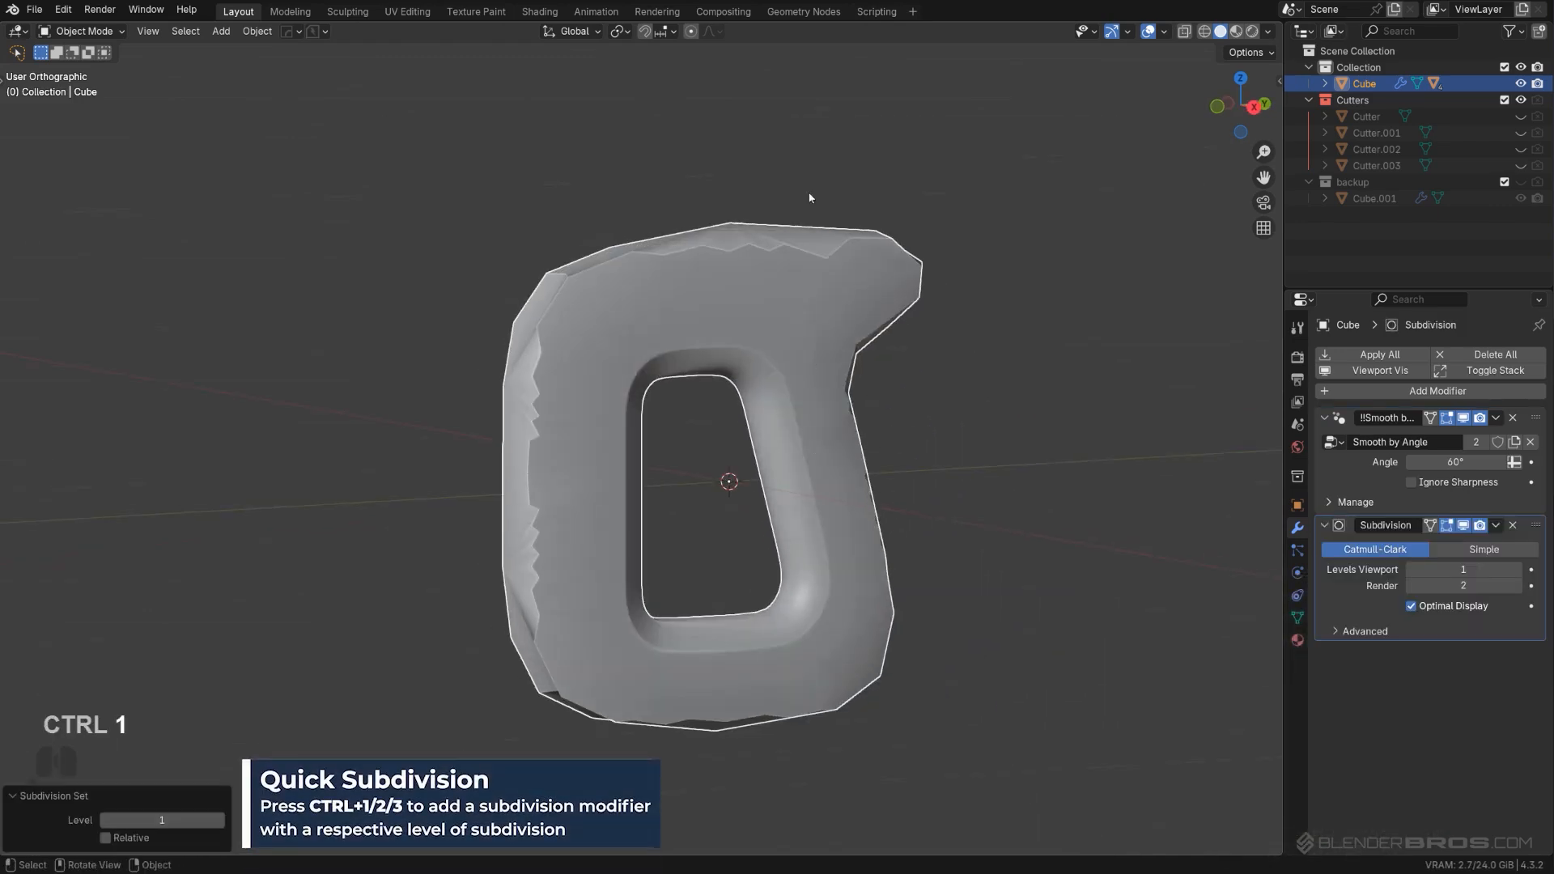
key(ctrl+z)
Step: Select the front face's top and straight vertical boundary edges, plus the thickness edges at the straight side's two corners
scroll(688, 334, down, 2)
scroll(700, 325, up, 2)
middle_drag(701, 324, 715, 327)
key(Tab)
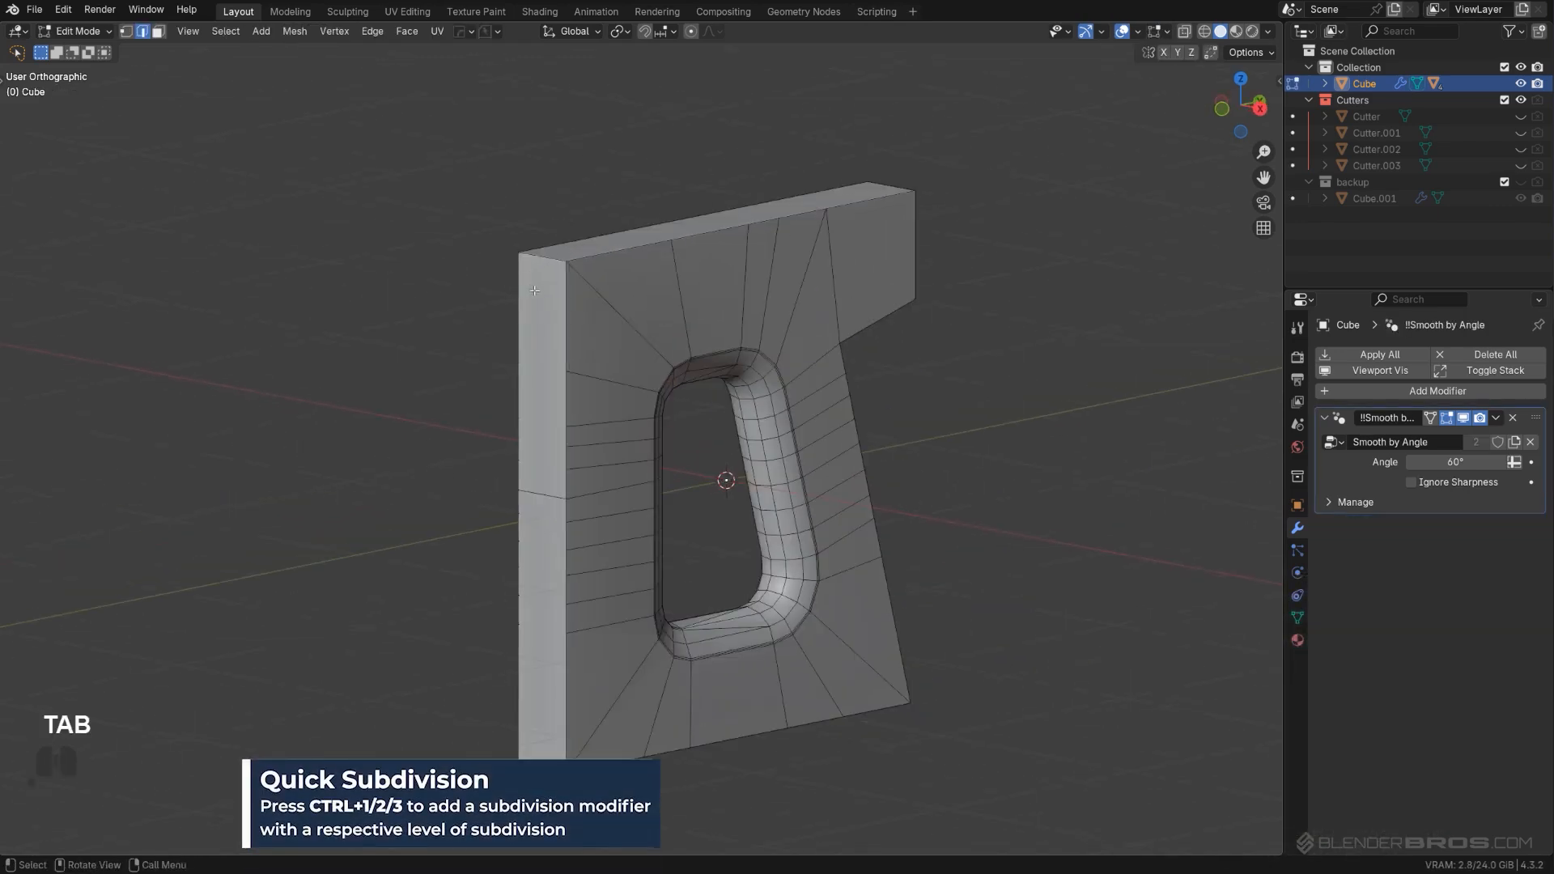
click(558, 260)
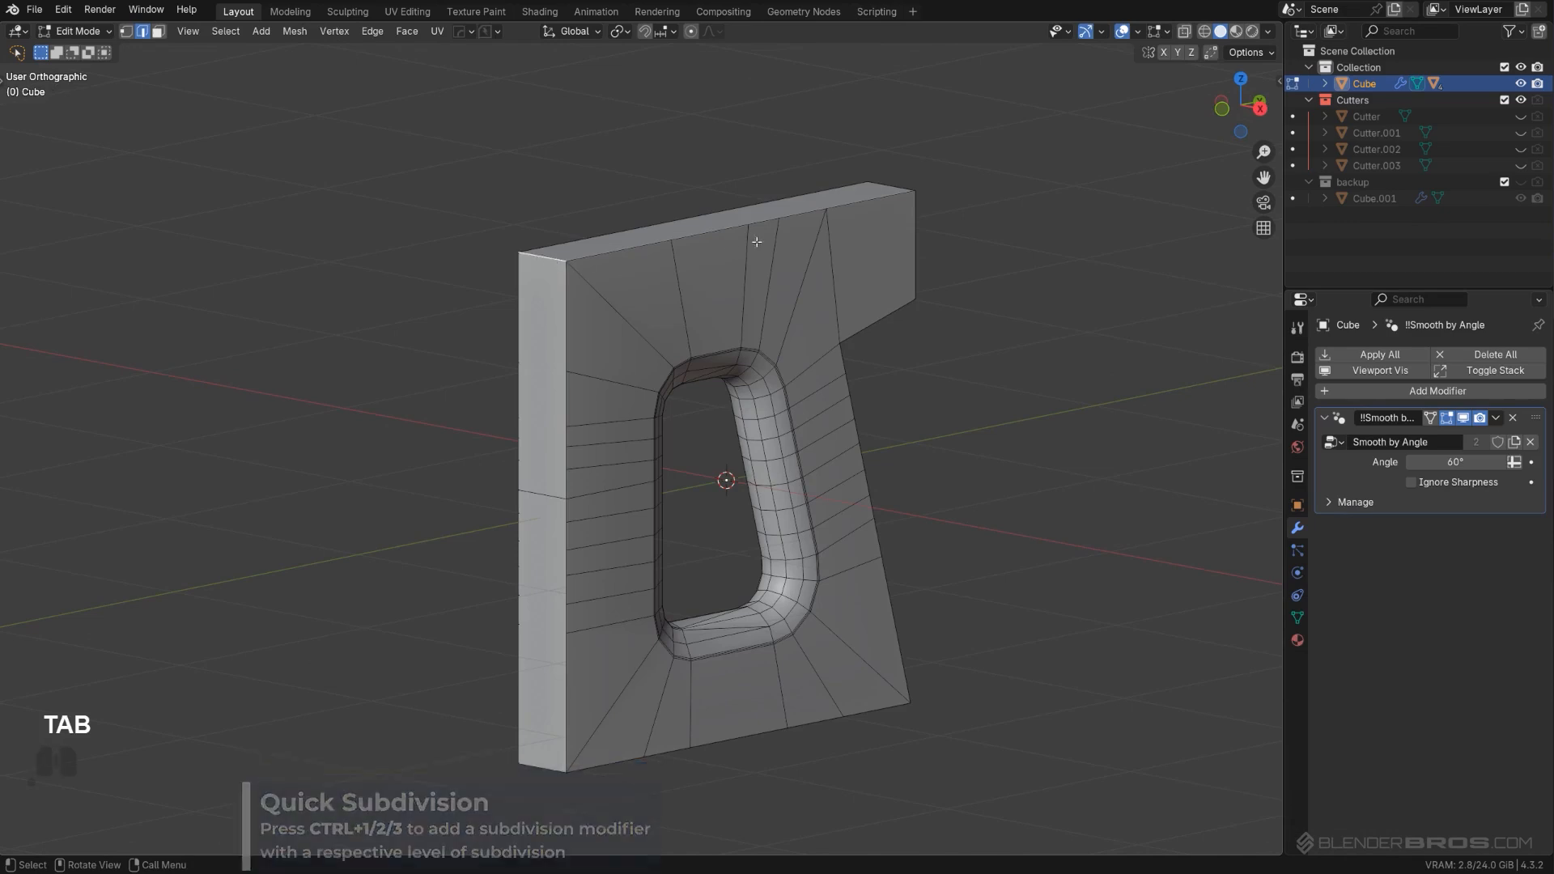
ctrl+click(874, 199)
key(ctrl+z)
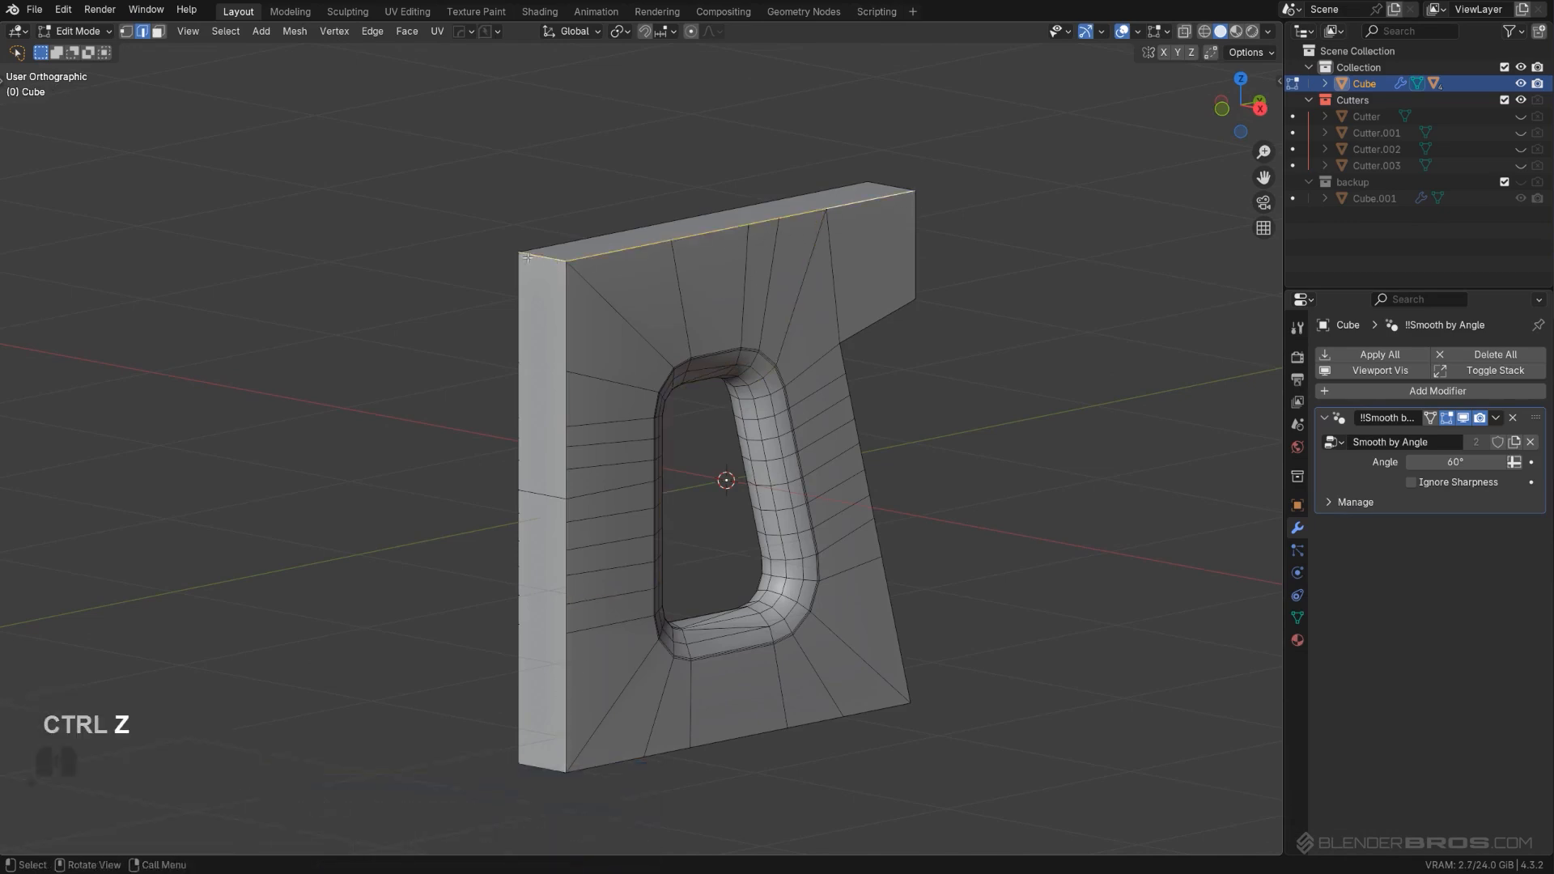
ctrl+click(551, 767)
shift+click(549, 771)
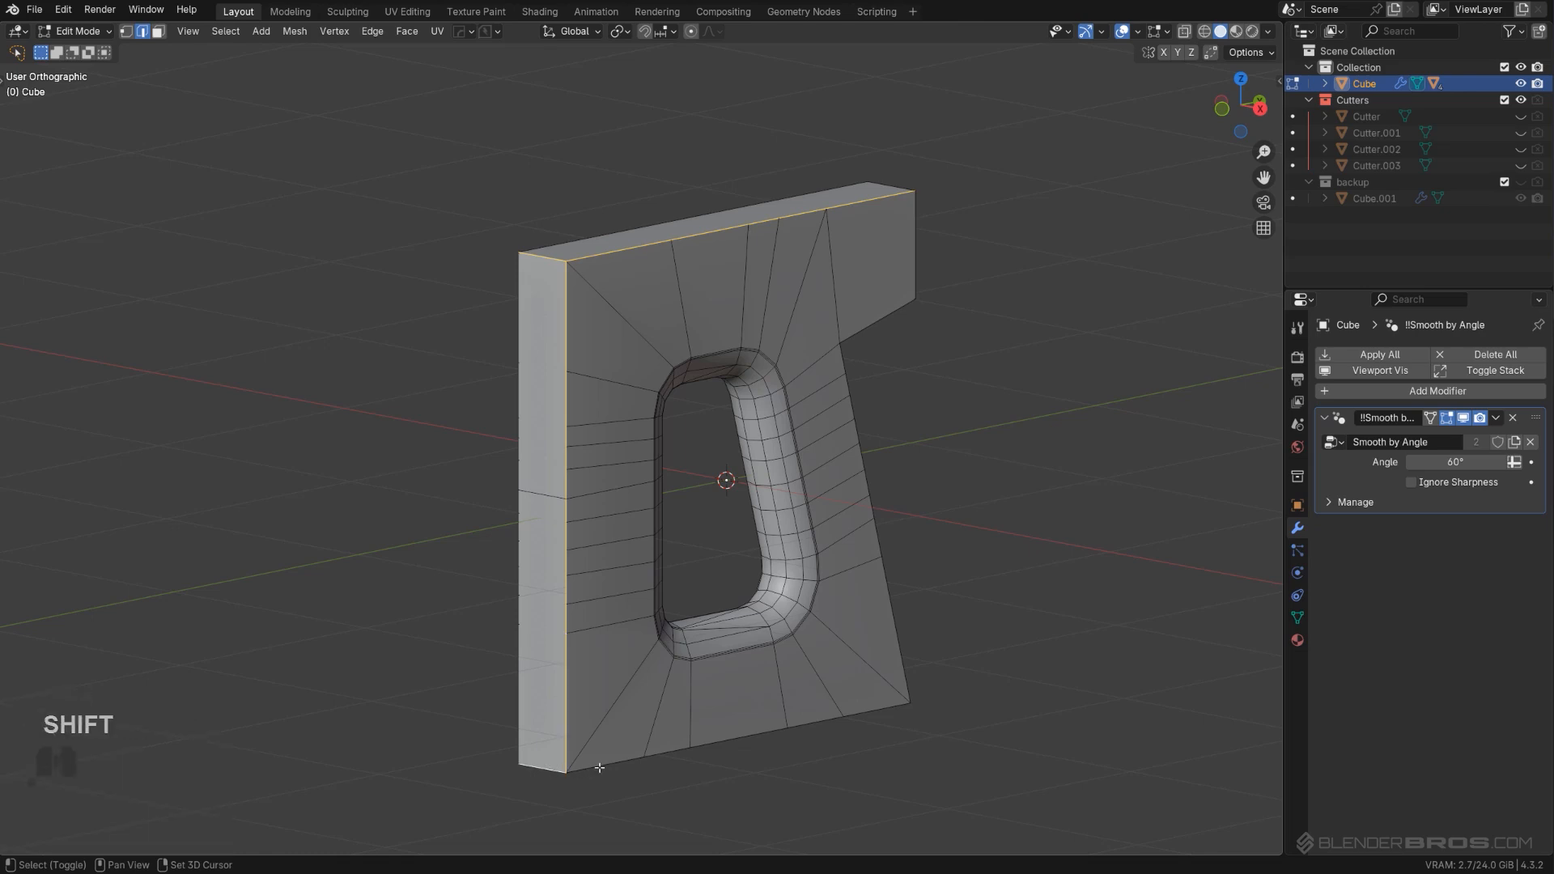
Step: Add the front face's bottom, slanted and notch boundary edges and their corner thickness edges to the selection
ctrl+click(864, 717)
shift+click(910, 673)
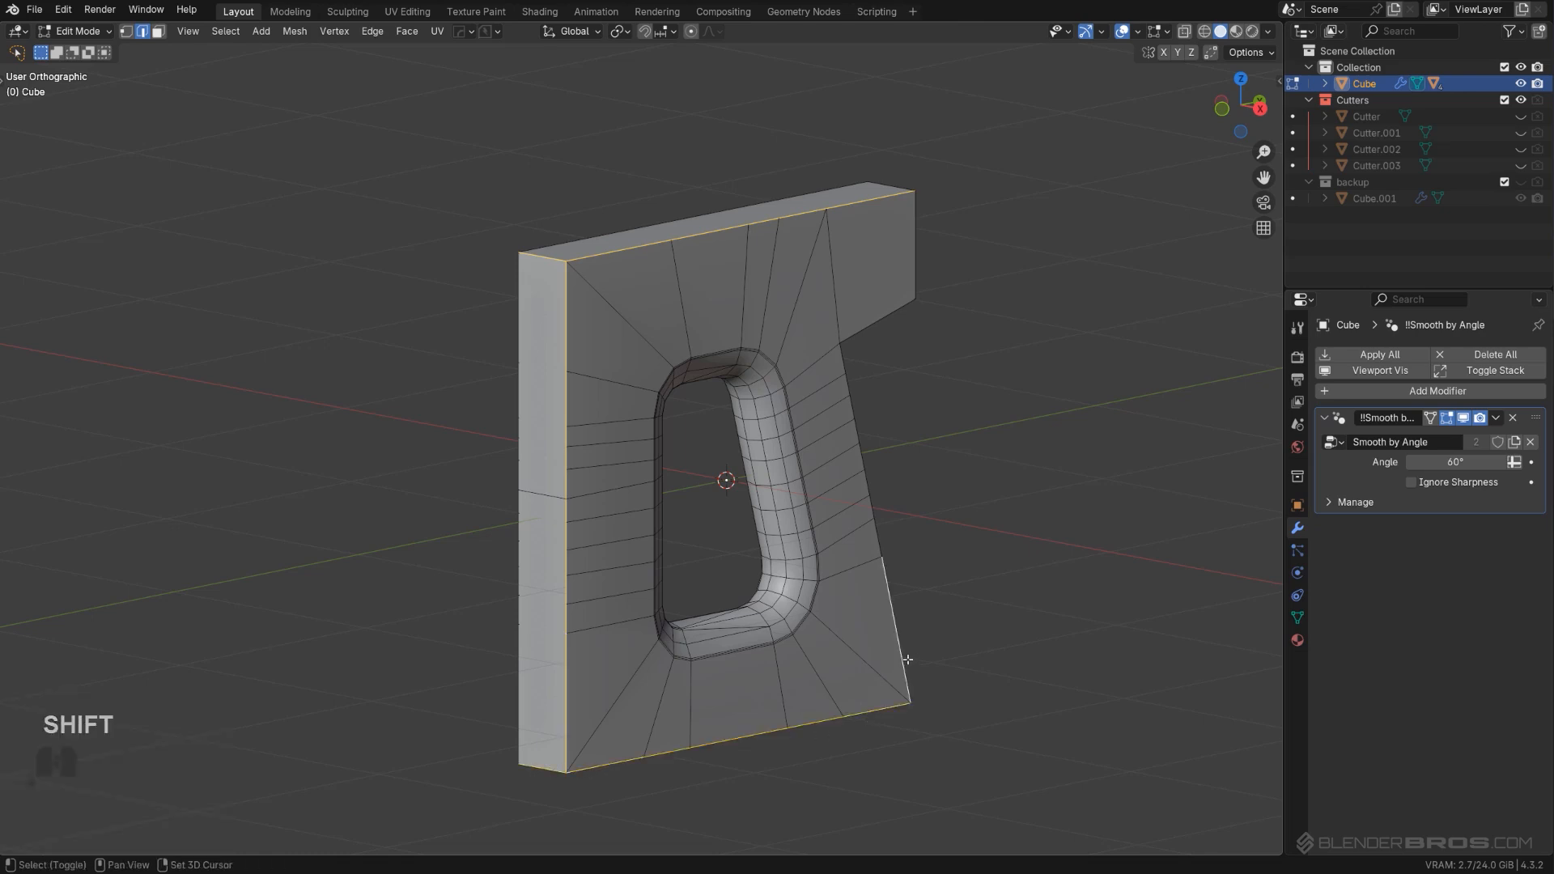
ctrl+click(862, 341)
ctrl+click(905, 238)
middle_drag(905, 238, 773, 214)
shift+click(990, 235)
middle_drag(990, 240, 900, 365)
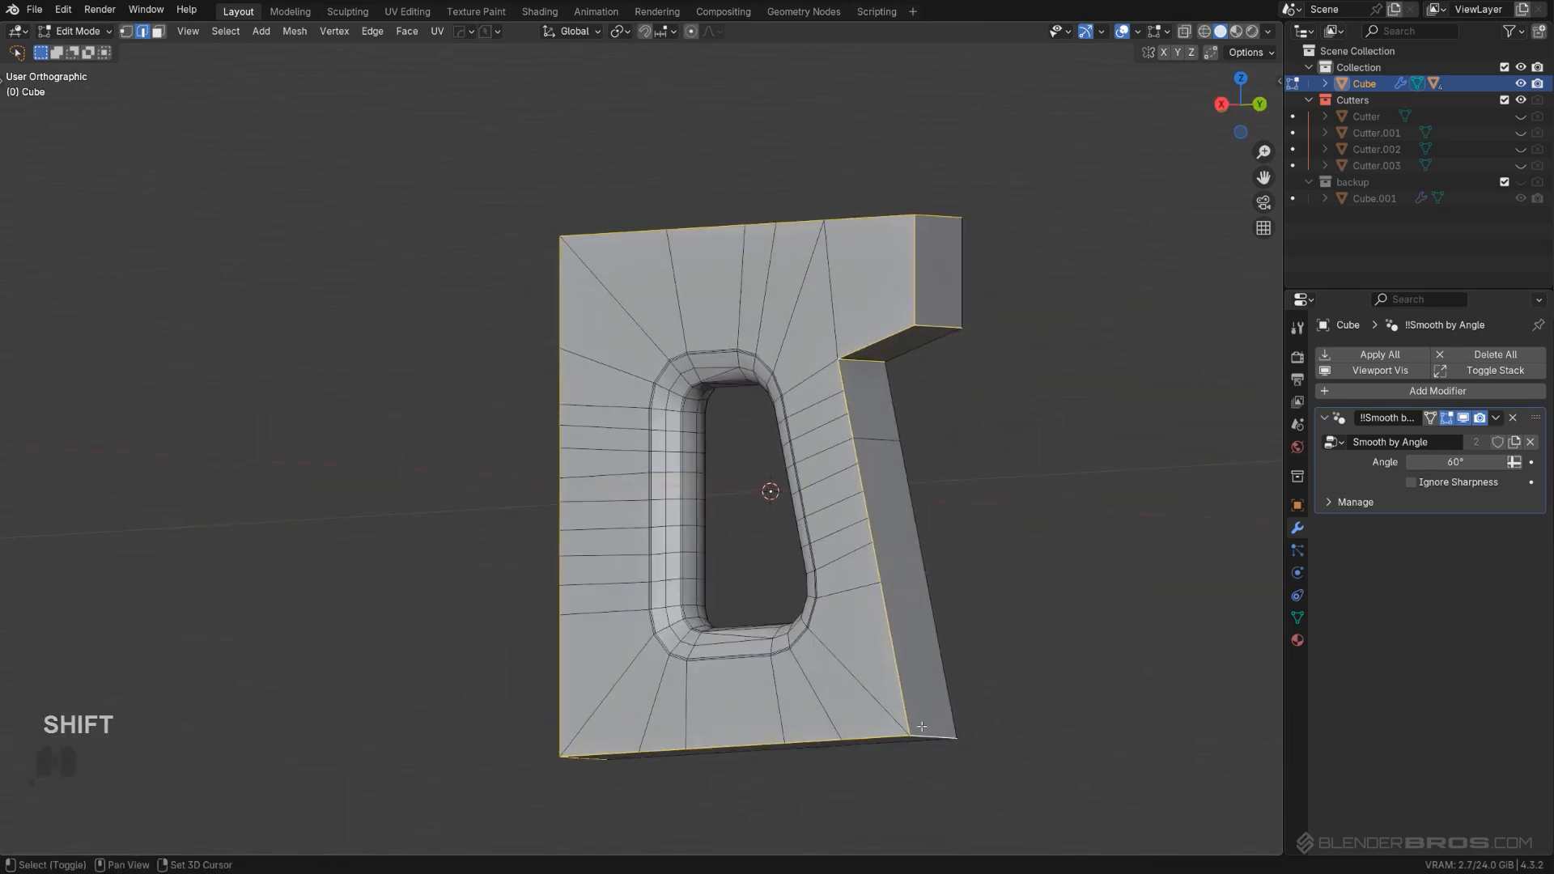
middle_drag(922, 726, 710, 632)
middle_drag(584, 192, 595, 285)
Step: Try a freehand edge crease on the selected outer boundary edges, and undo it
right_click(757, 333)
mouse_move(771, 311)
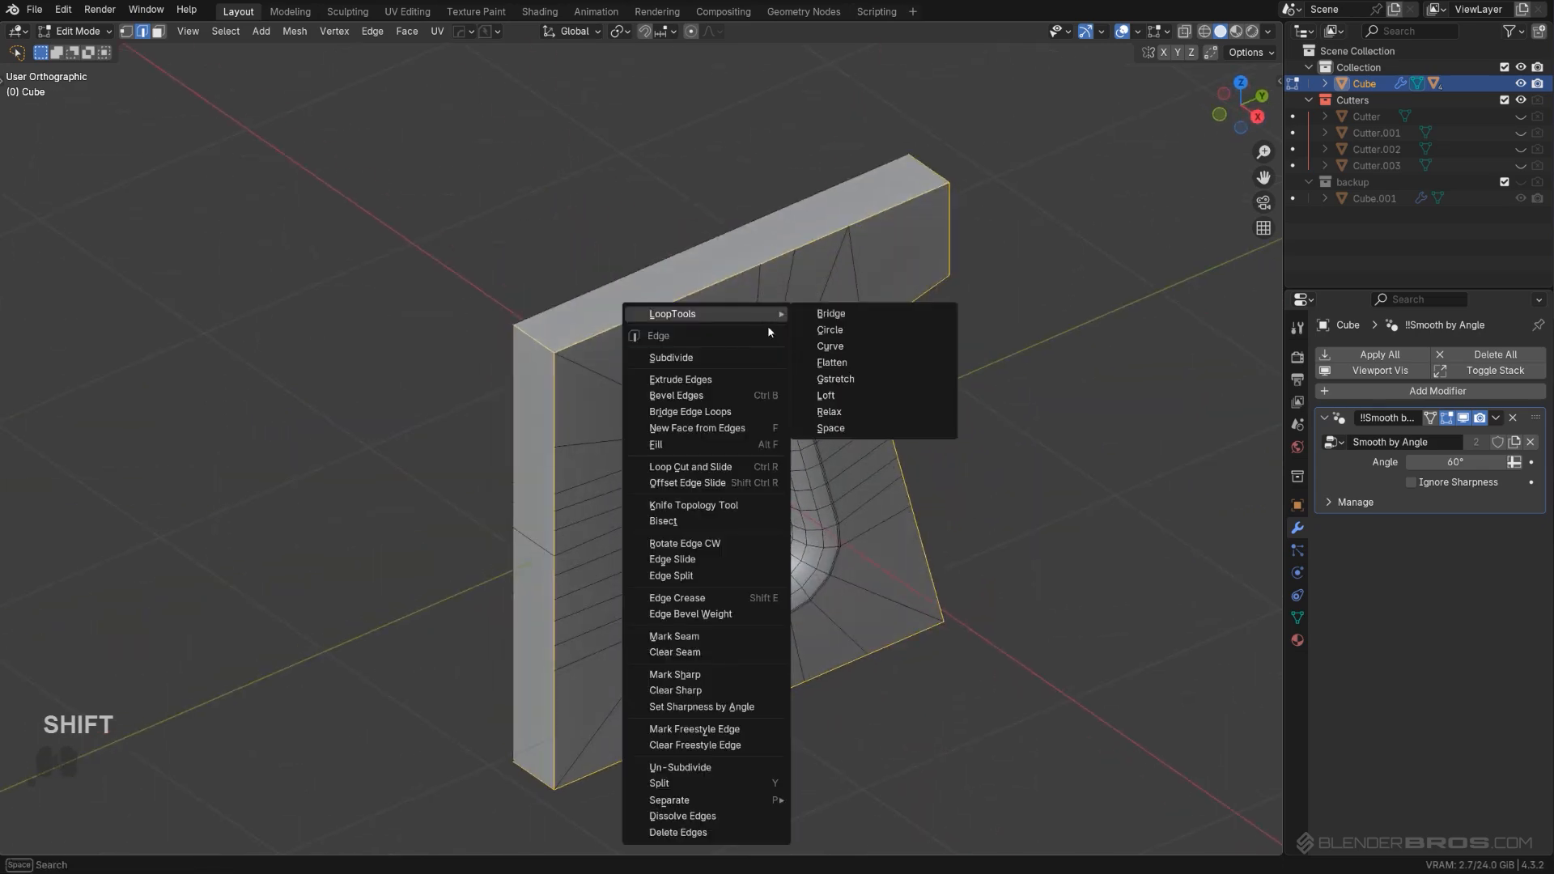
click(728, 597)
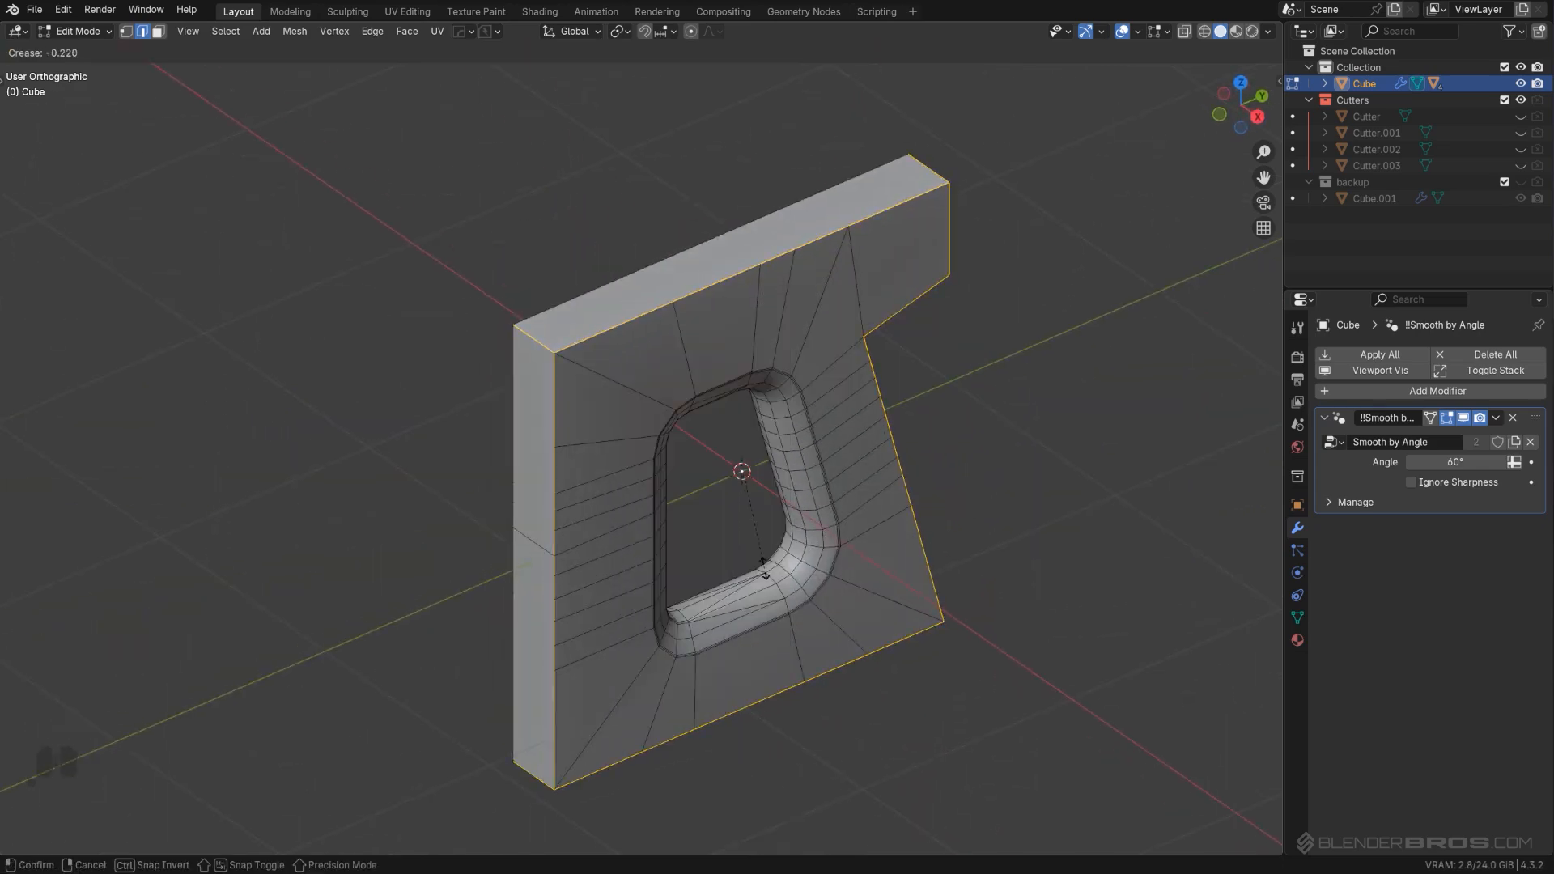
key(Return)
scroll(767, 568, up, 3)
middle_drag(769, 566, 723, 374)
scroll(706, 372, down, 2)
scroll(718, 331, up, 1)
scroll(712, 298, down, 1)
middle_drag(712, 300, 858, 386)
key(ctrl+z)
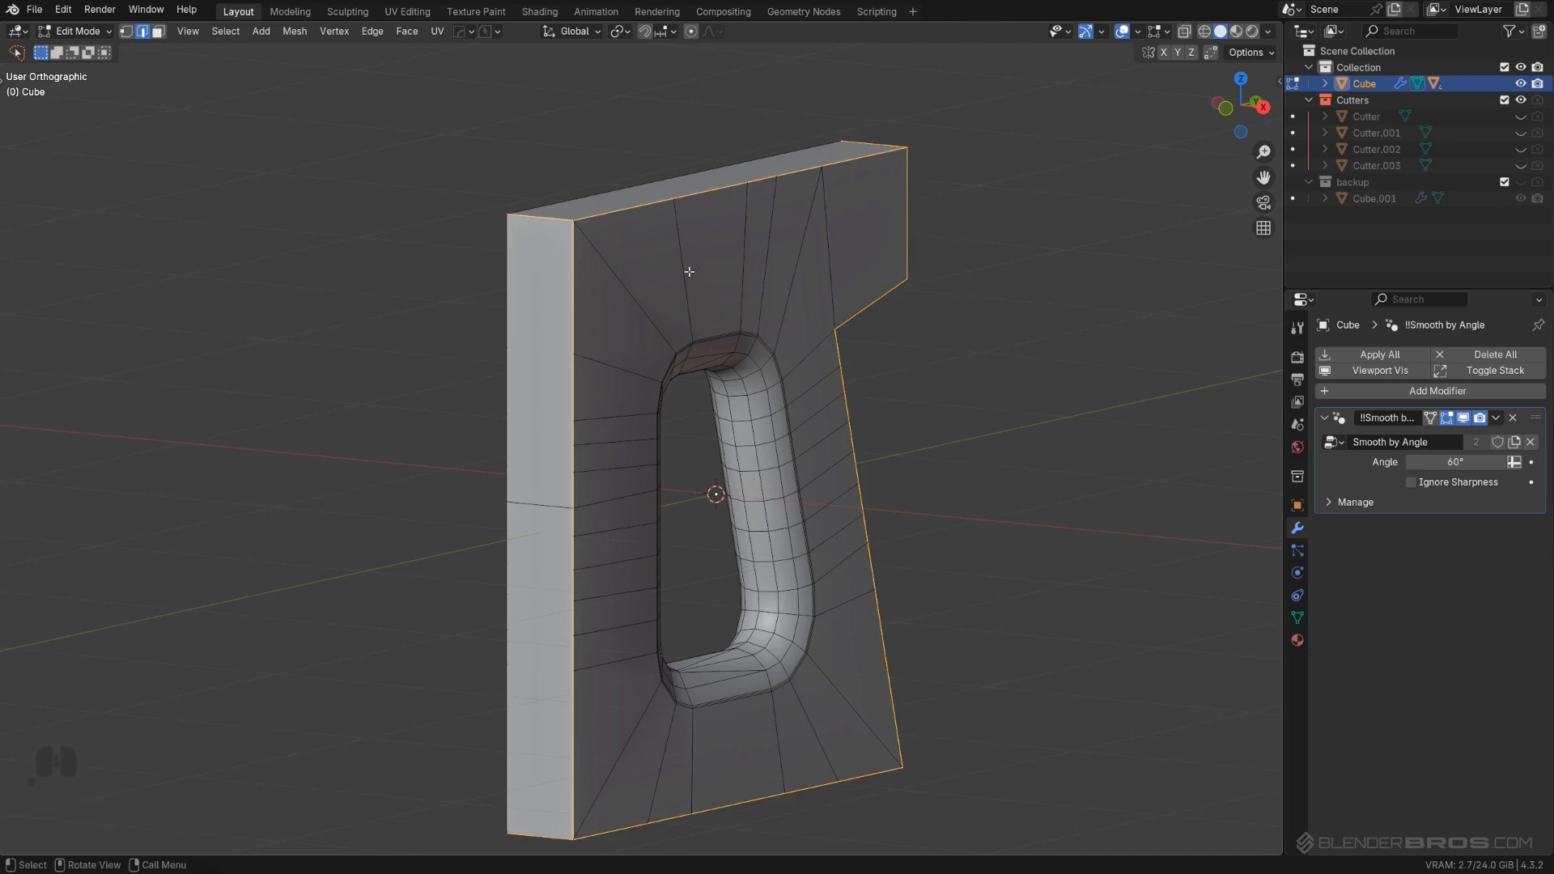
Step: Set the edge crease of the selected outer boundary edges to 1
key(ctrl+e)
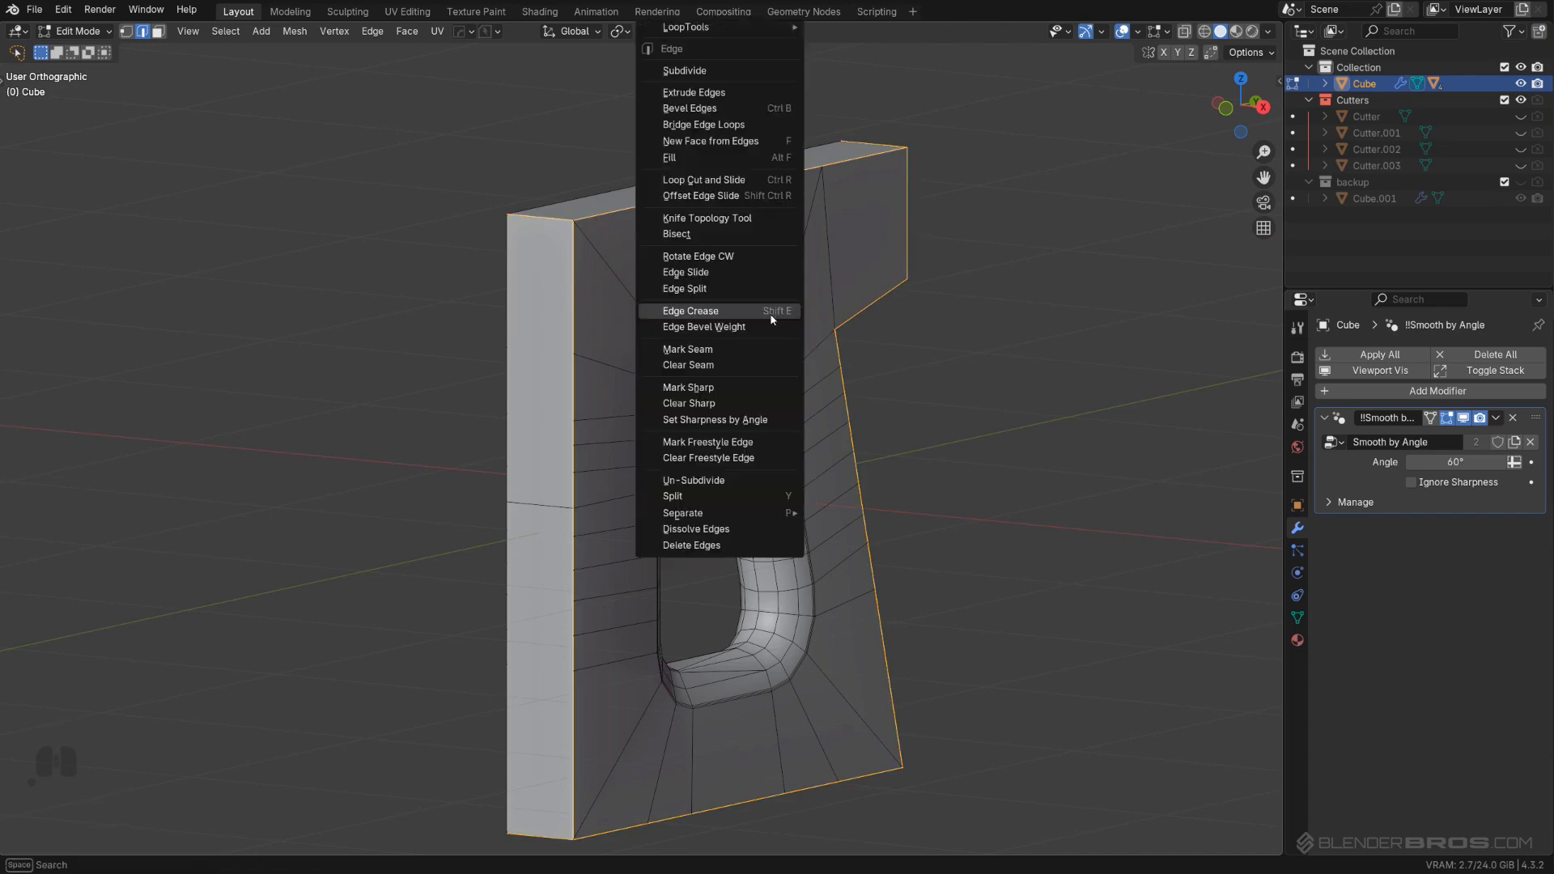
click(761, 314)
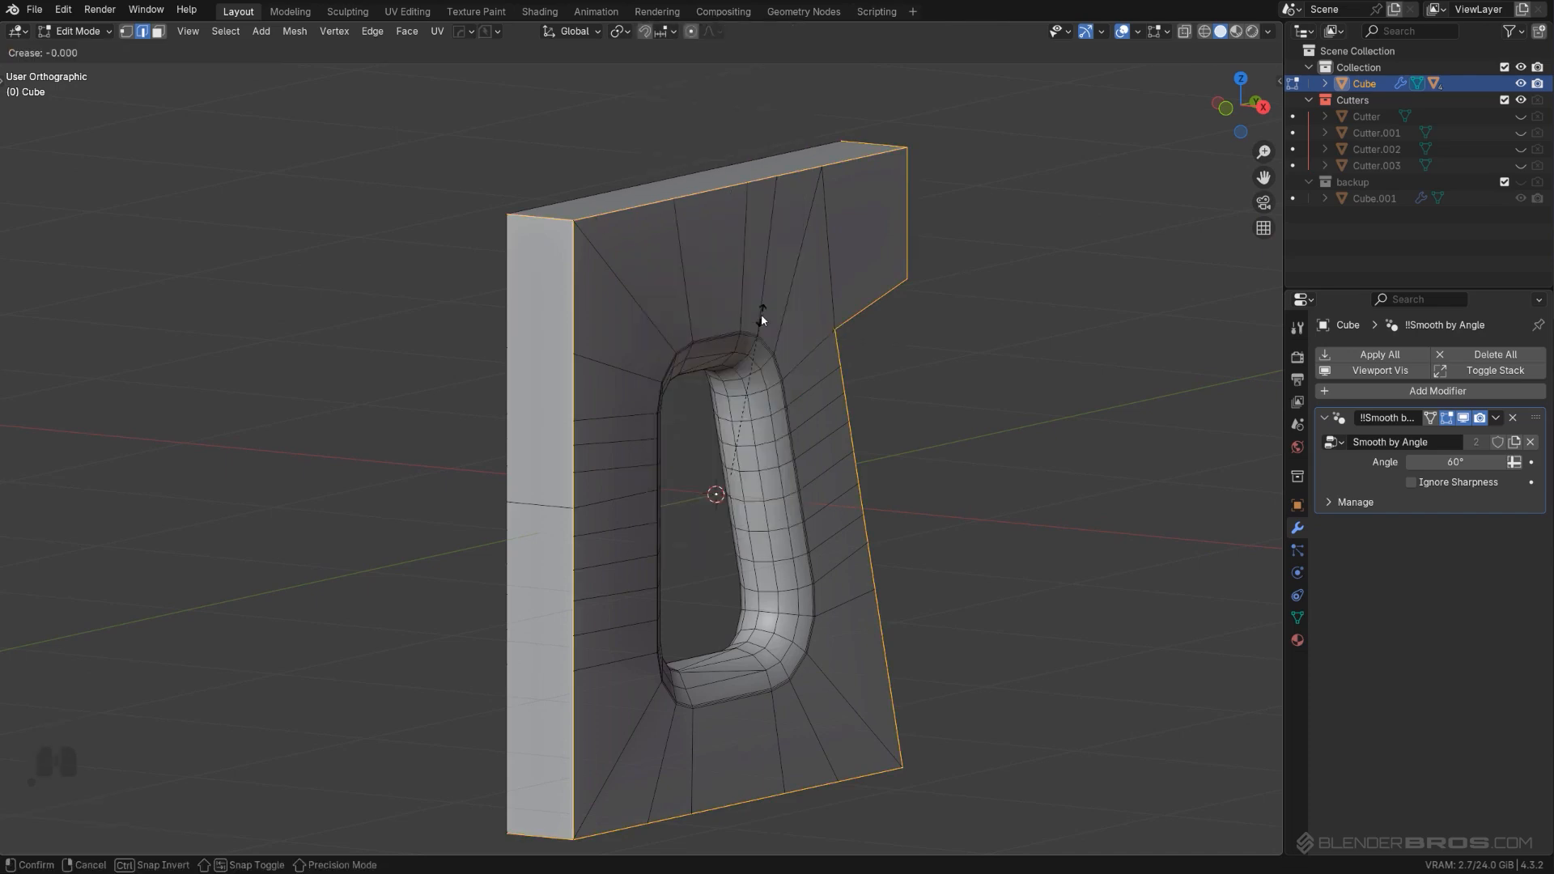
key(1)
key(Return)
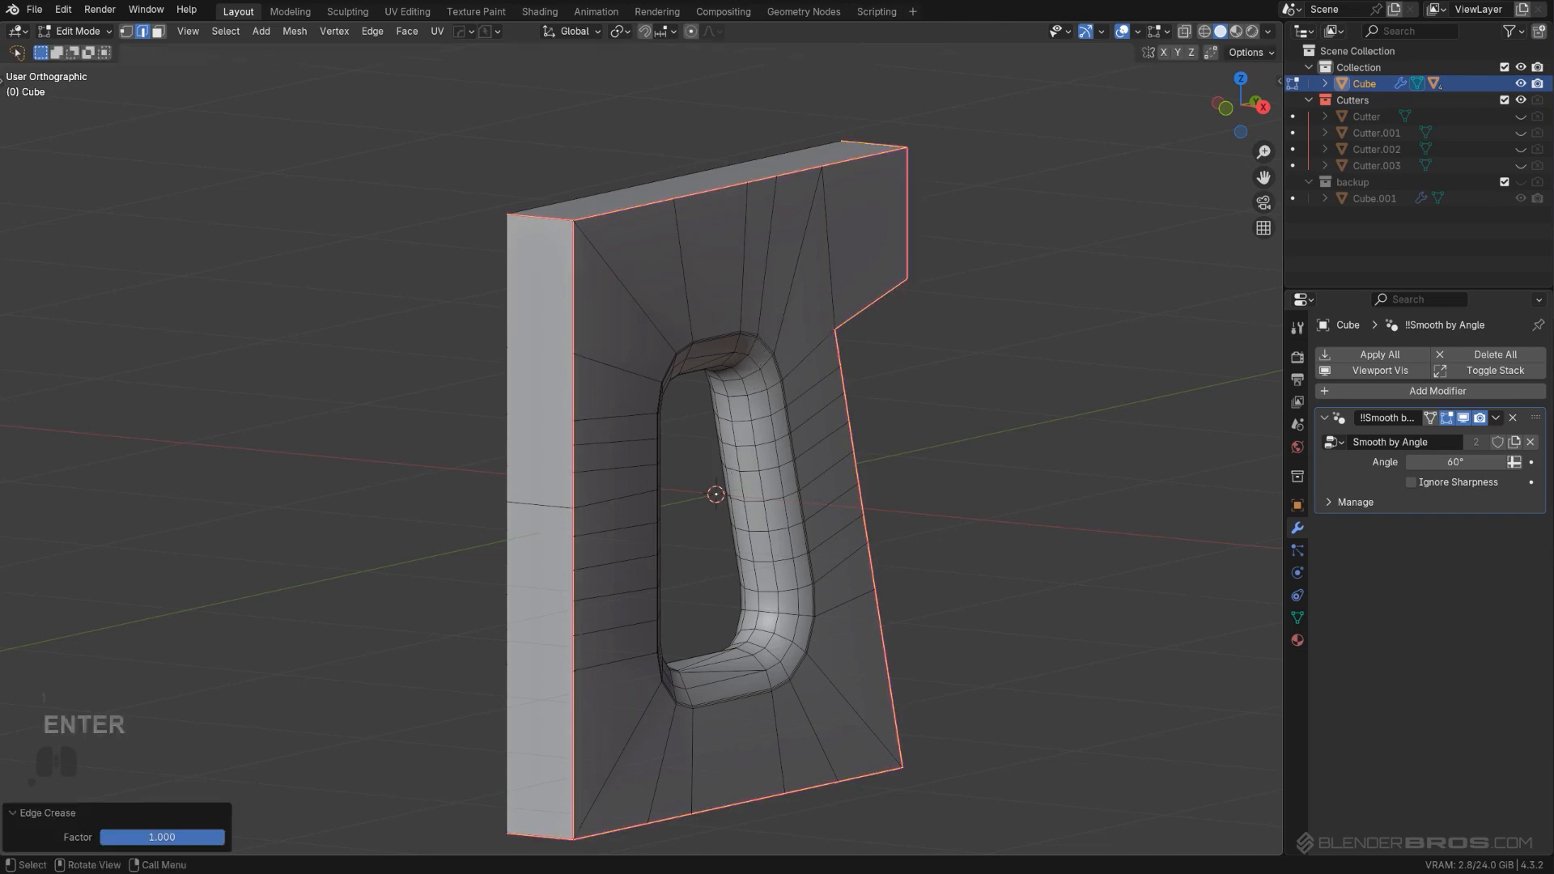
Step: Reselect the outer boundary and corner thickness edges, mark them as seams, and symmetrize the mesh across X
click(556, 227)
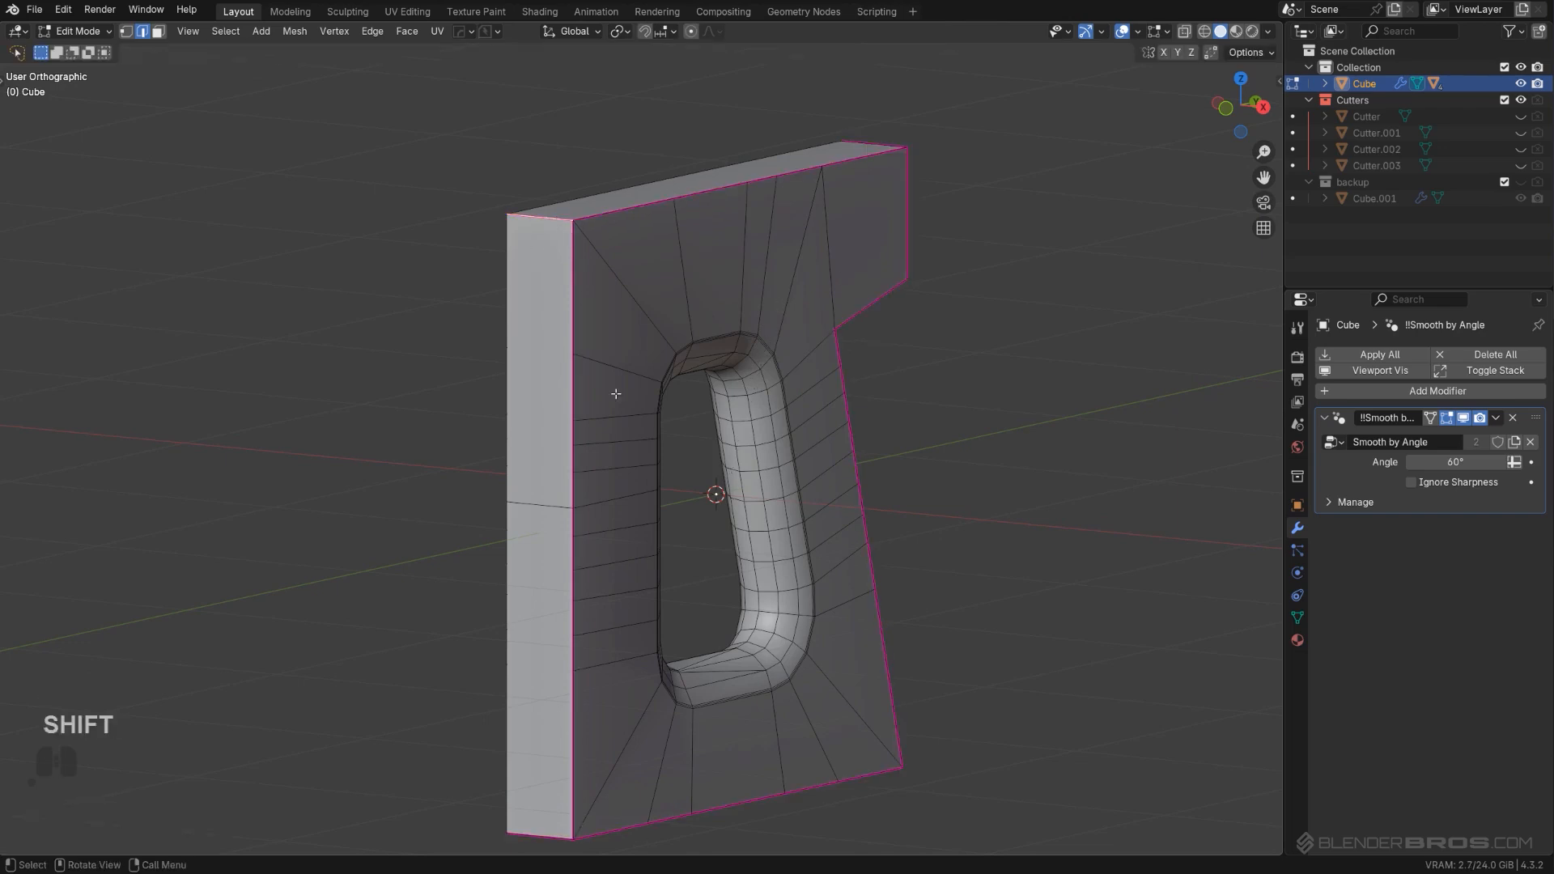
shift+click(541, 821)
ctrl+click(546, 220)
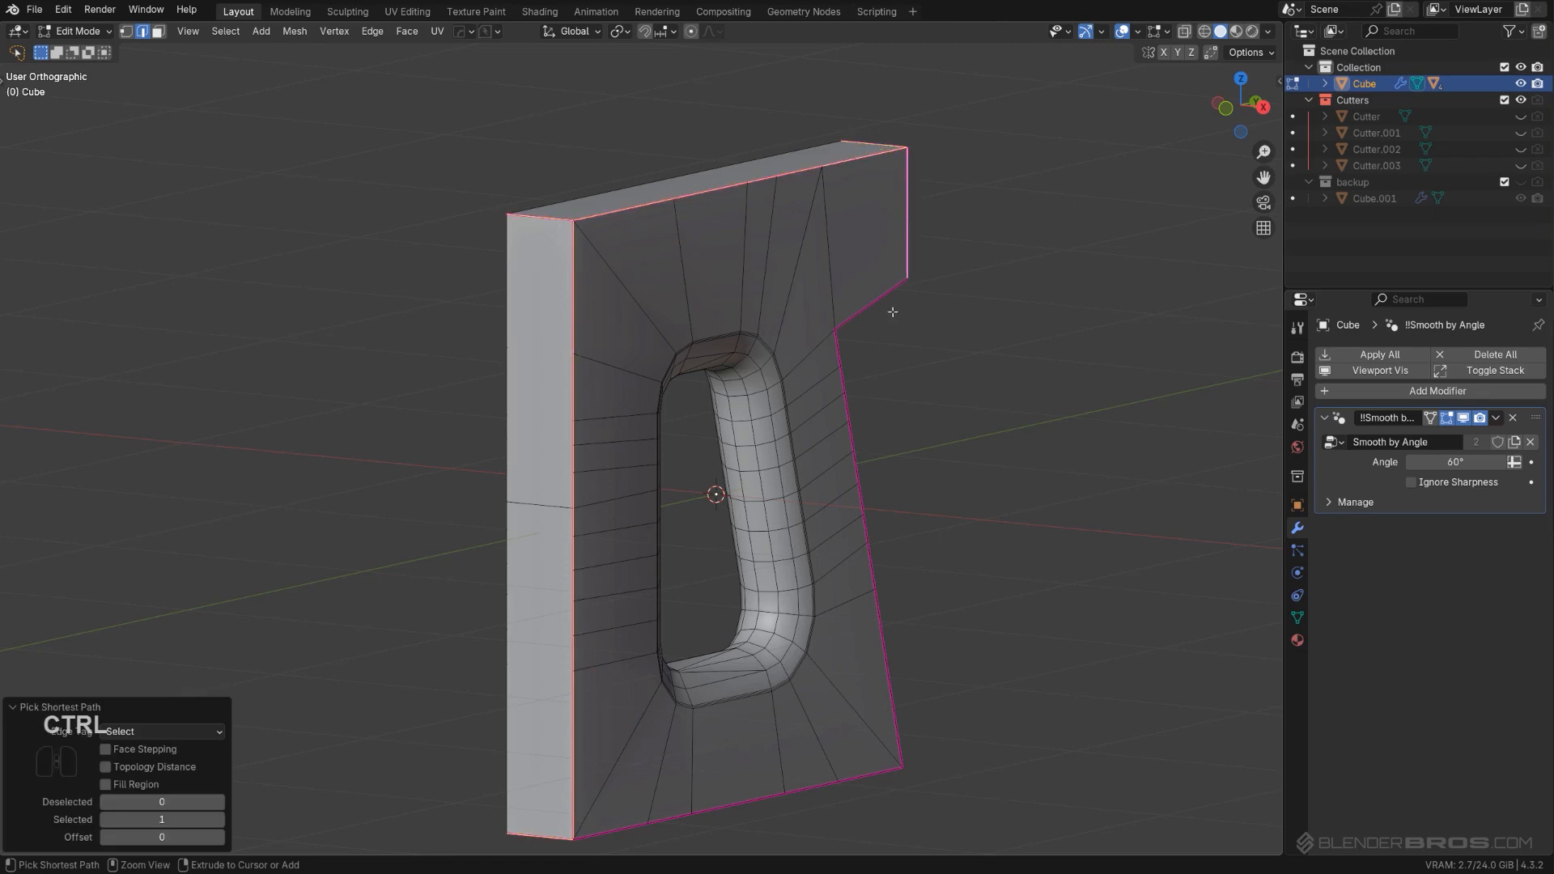
ctrl+click(631, 822)
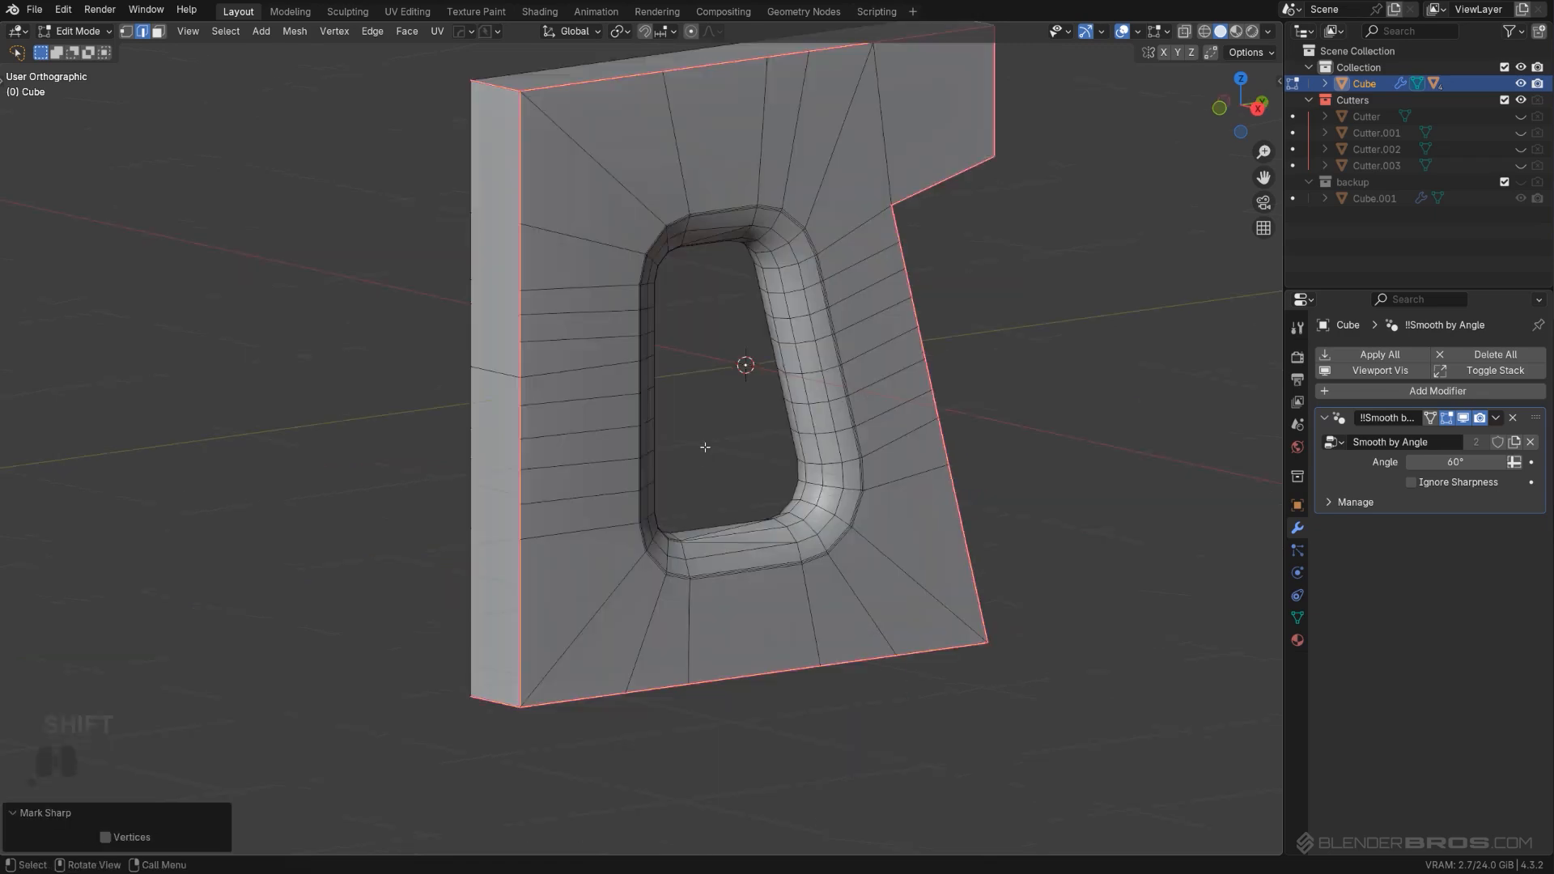
key(ctrl+z)
right_click(703, 443)
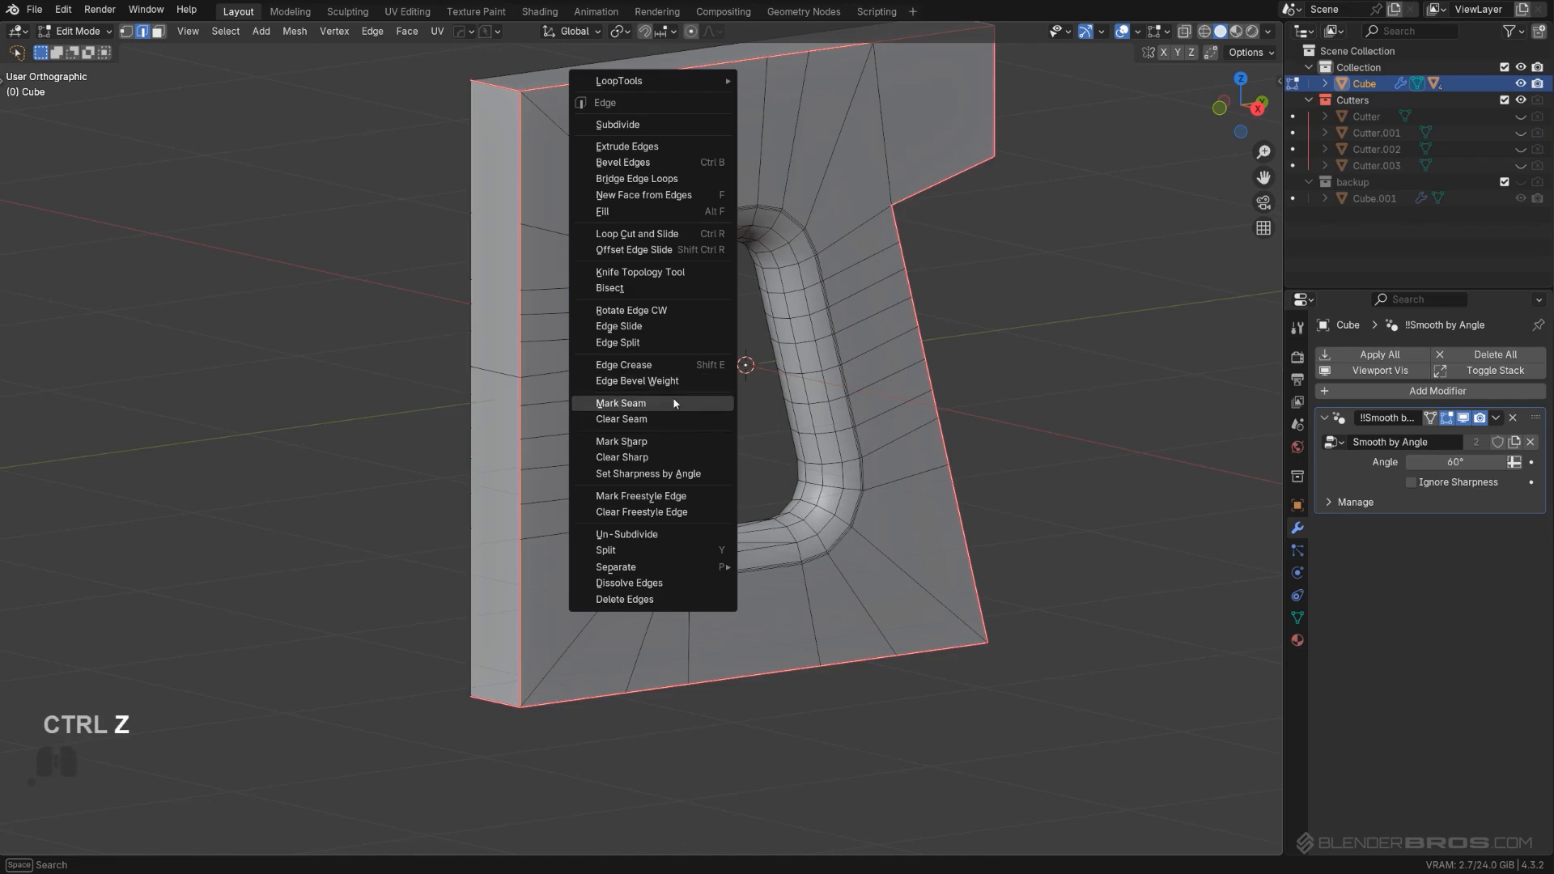
click(701, 405)
middle_drag(676, 399, 955, 388)
key(alt+x)
Step: Mark the opening's outer bevel edge loop as a seam and symmetrize the mesh across X
middle_drag(783, 441, 850, 453)
shift+double_click(806, 349)
scroll(806, 348, up, 2)
right_click(712, 358)
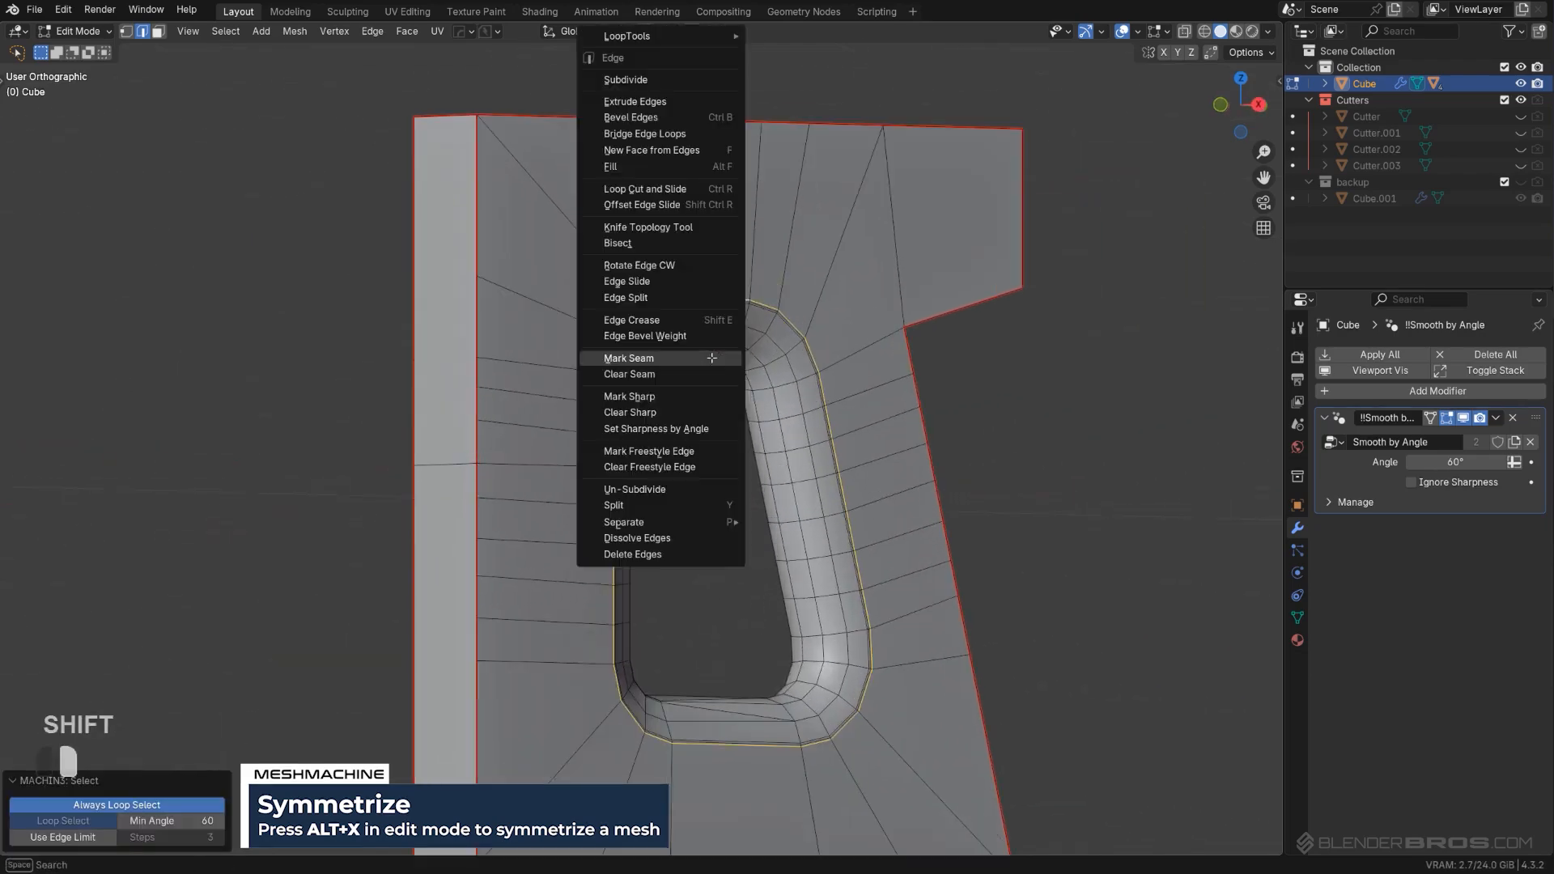
click(711, 357)
middle_drag(711, 381, 915, 410)
key(alt+x)
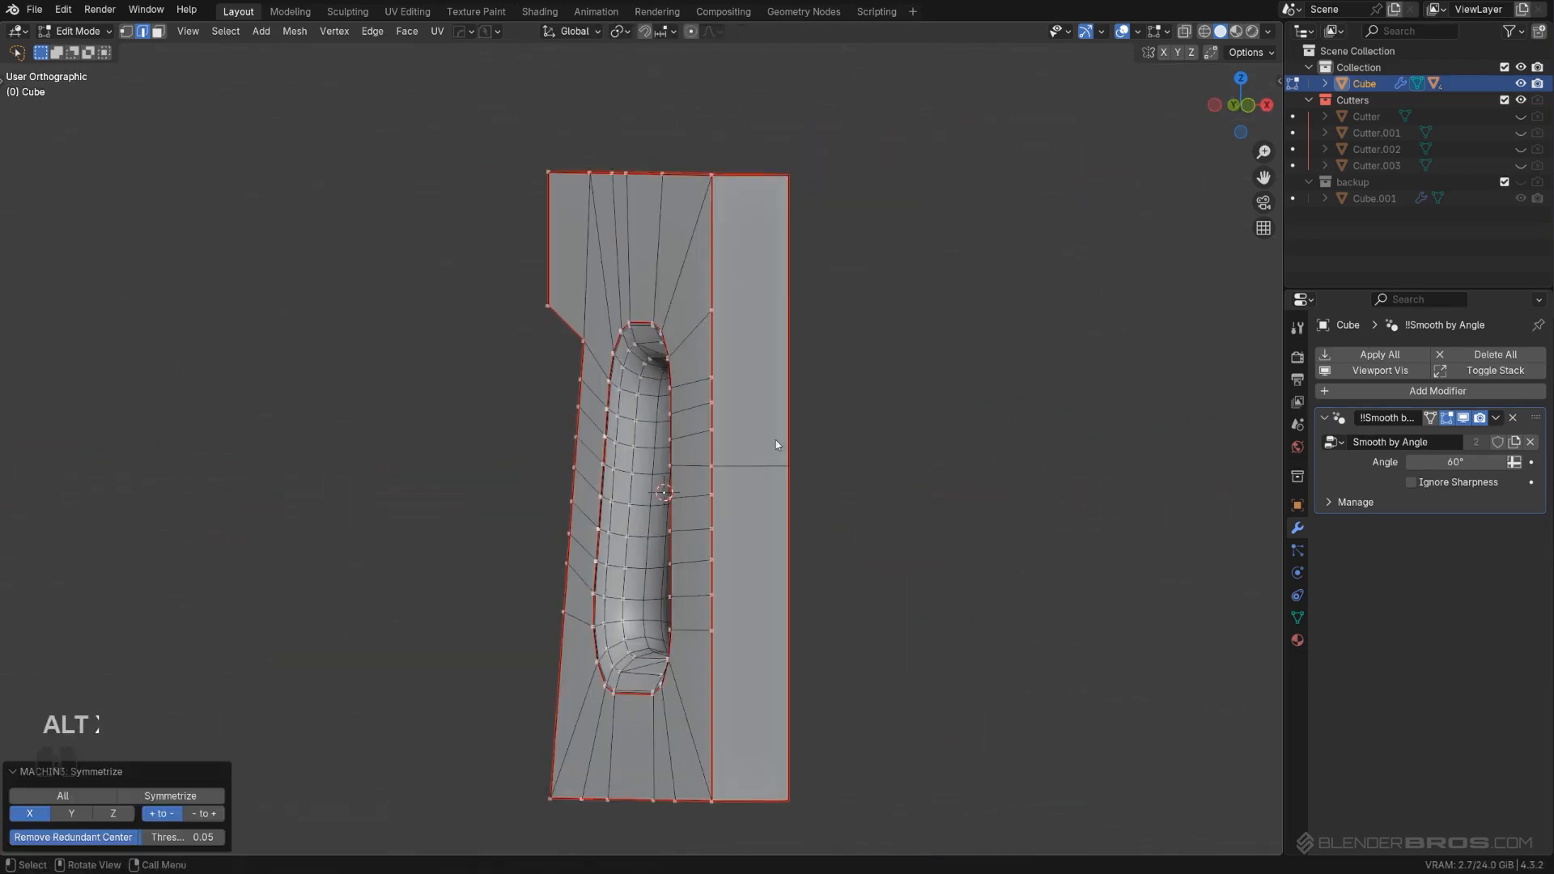
Step: Add a level 2 Subdivision modifier to the block and inspect its creased edges and opening
middle_drag(776, 439, 750, 282)
key(Tab)
key(ctrl+2)
middle_drag(804, 340, 848, 150)
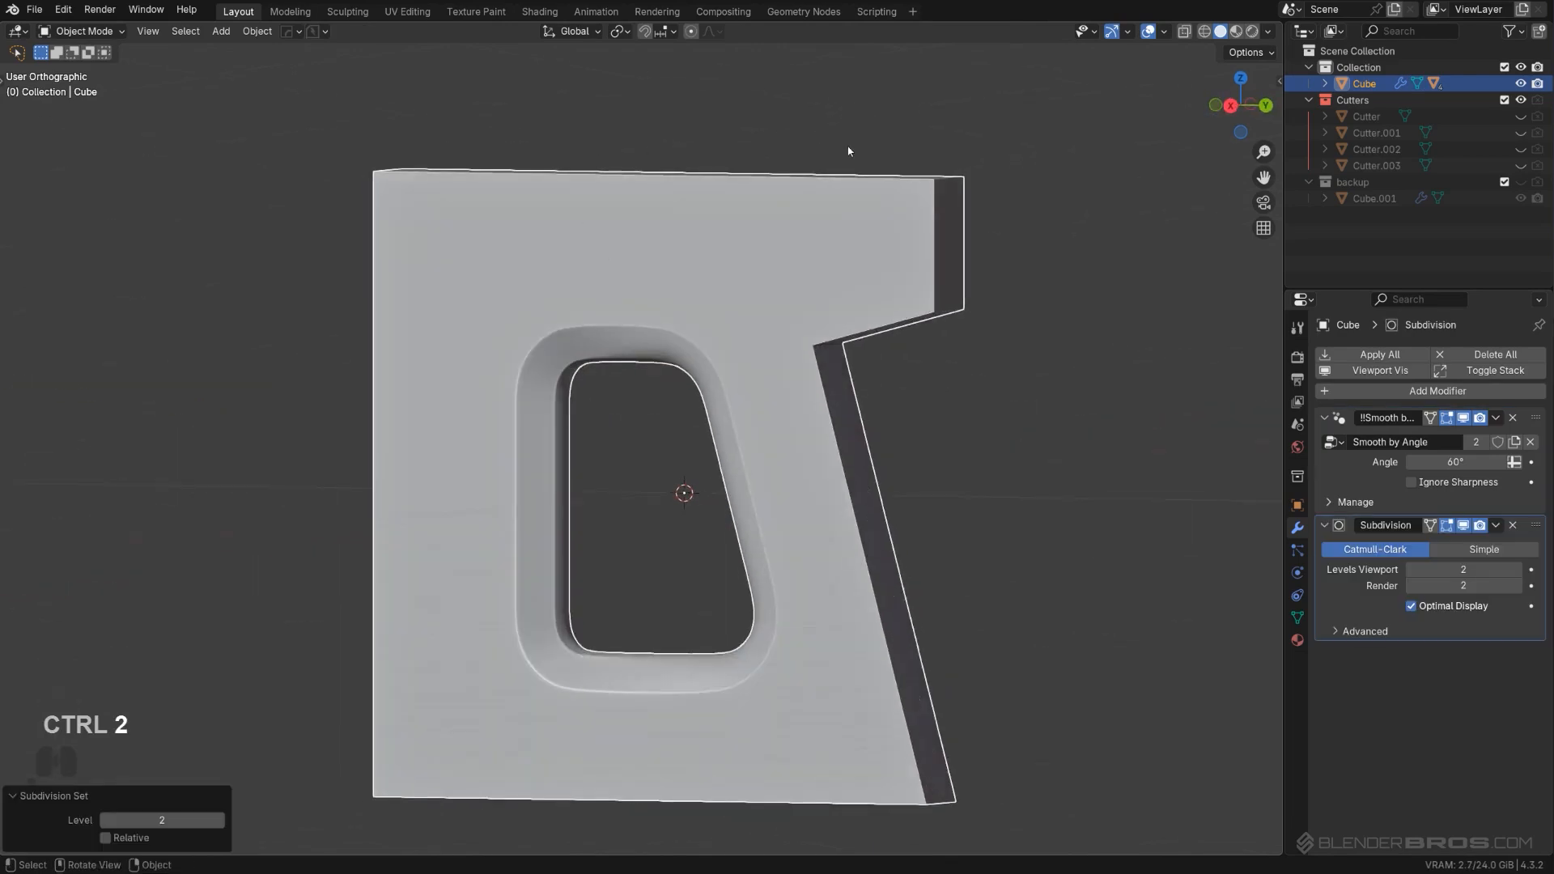
middle_drag(744, 281, 486, 353)
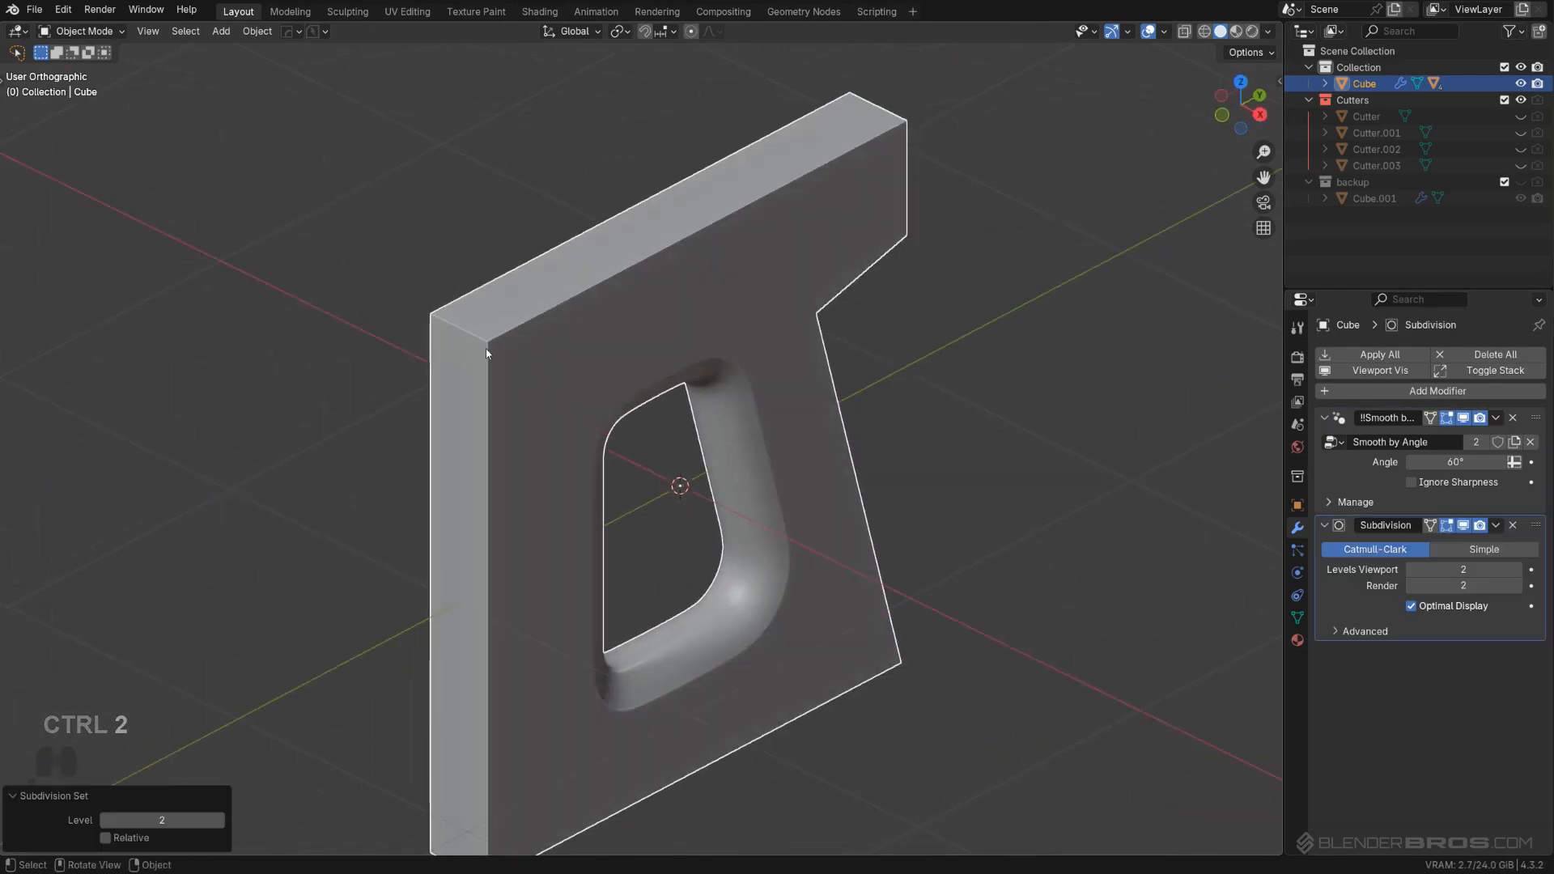
middle_drag(806, 422, 695, 454)
scroll(696, 332, up, 2)
scroll(721, 372, up, 4)
scroll(715, 356, down, 6)
Step: Select all linked faces inside the opening's bevel, delimited by seams
key(Tab)
scroll(722, 416, up, 3)
key(l)
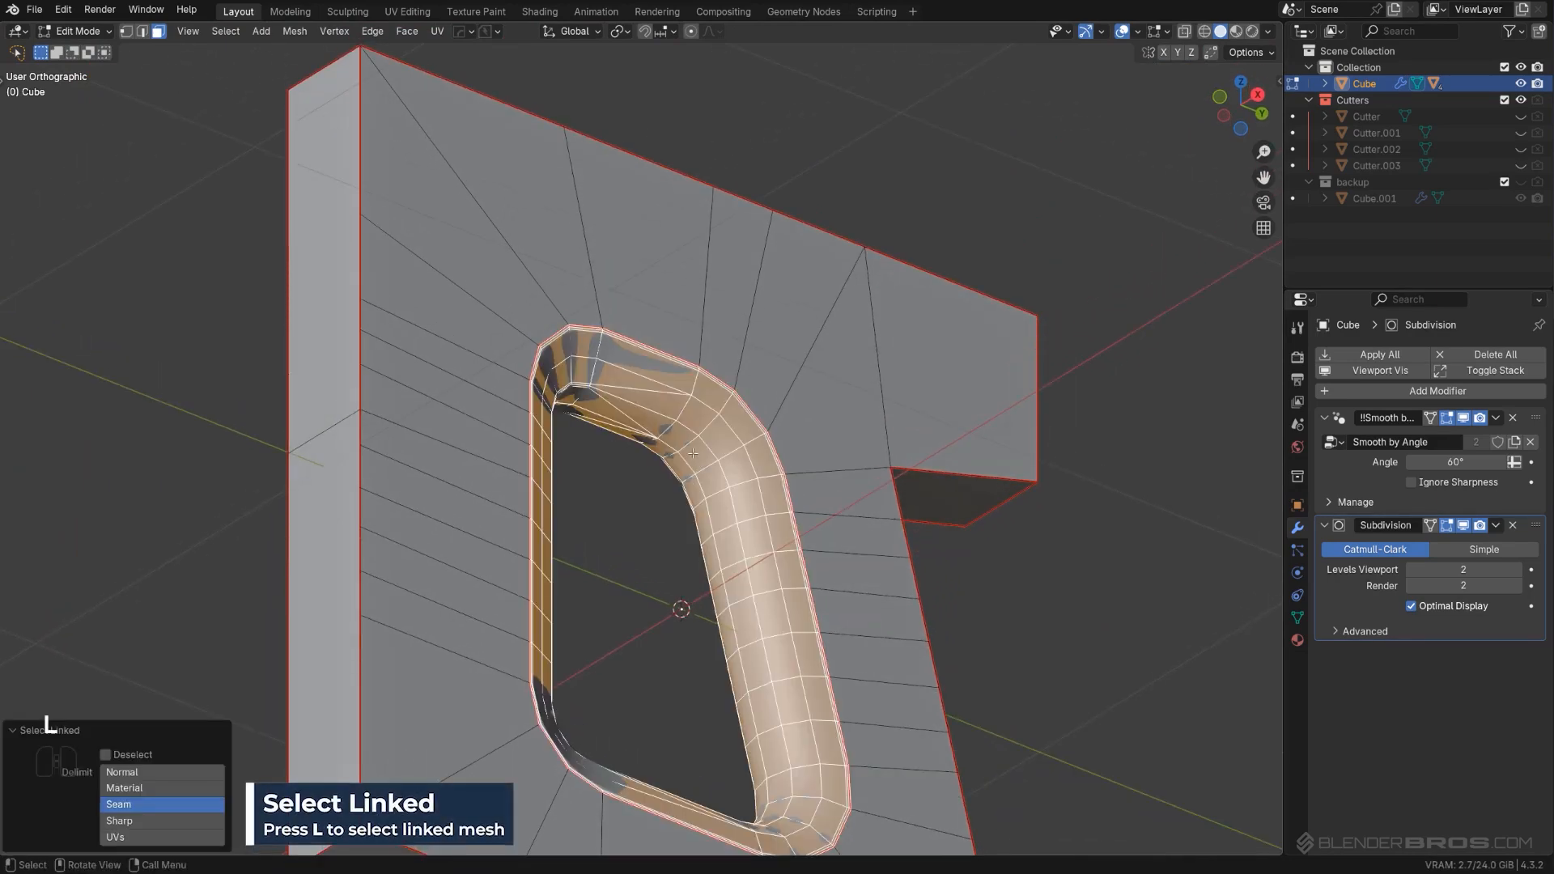
click(694, 454)
middle_drag(729, 423, 713, 423)
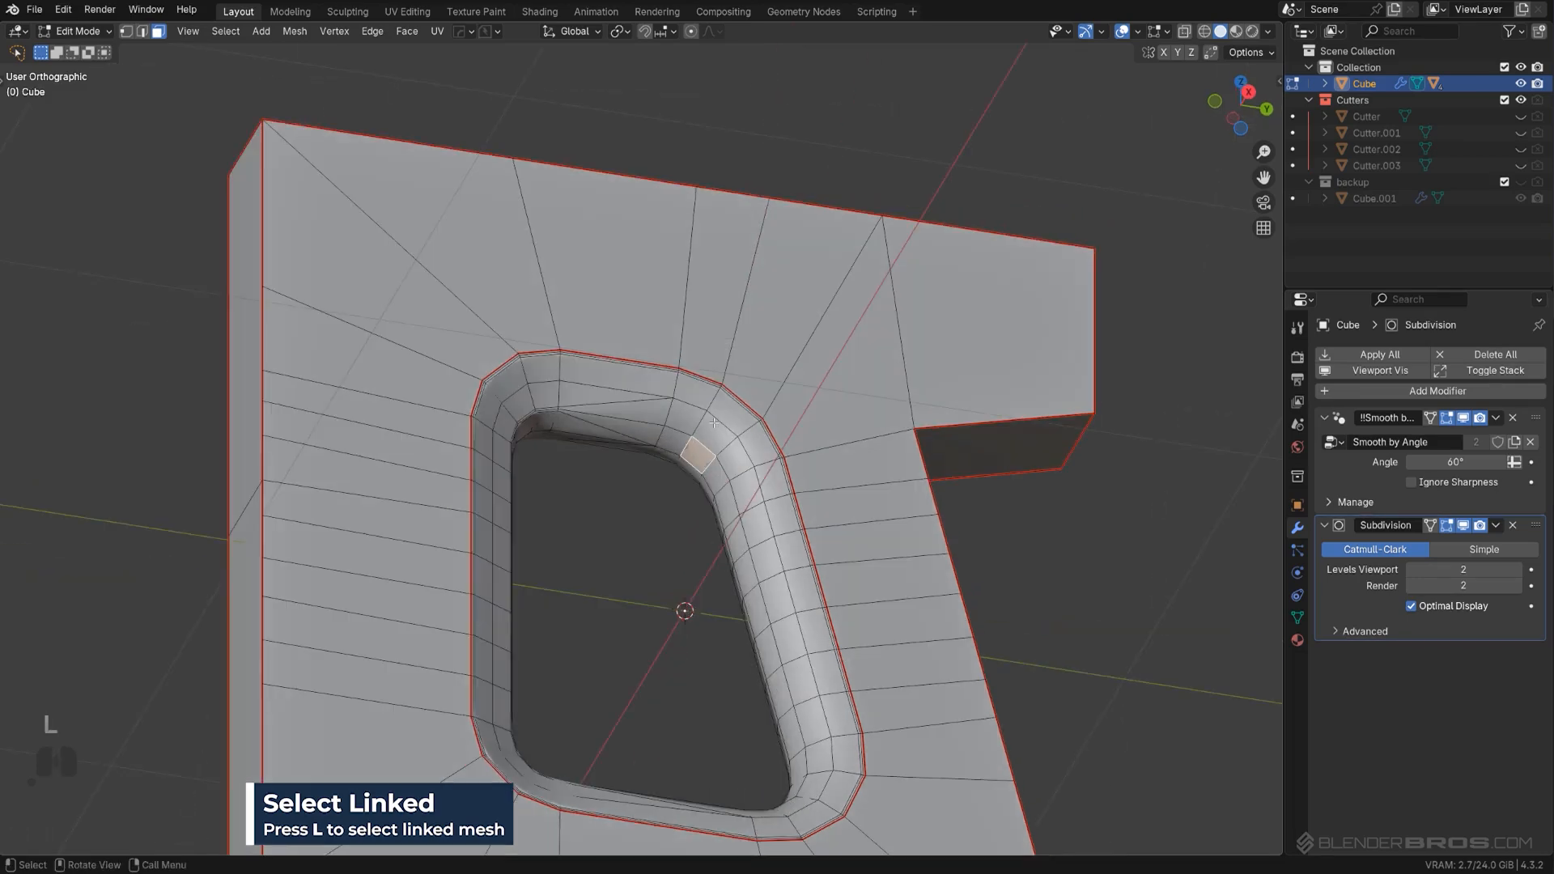
key(l)
right_click(648, 407)
key(Escape)
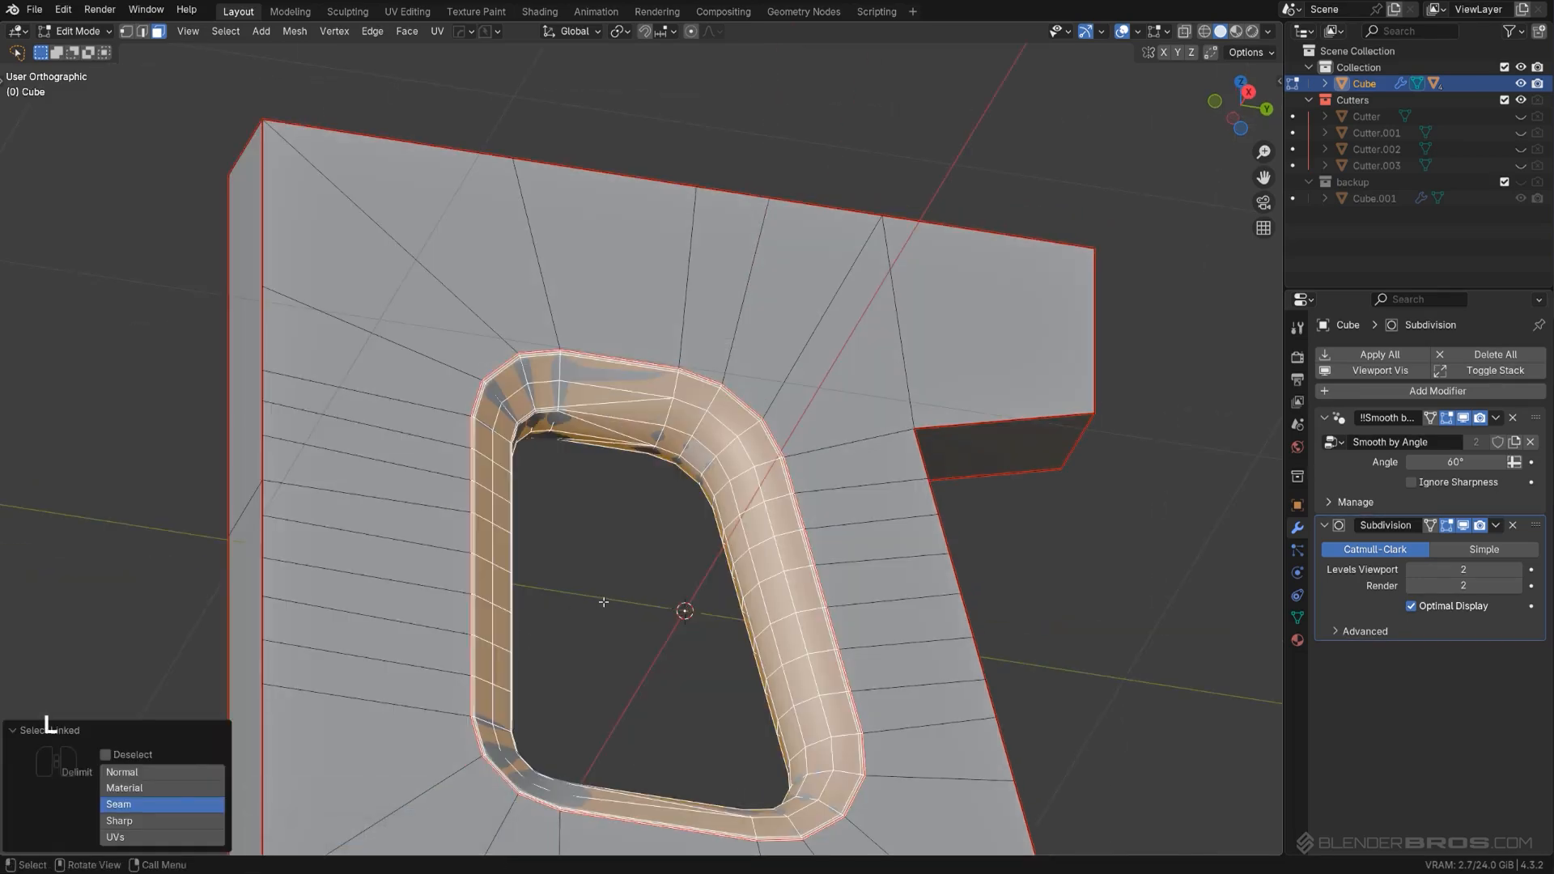
Step: Set the Subdivision modifier's viewport level to 1 and examine the shading of the opening's bevel up close
key(Tab)
scroll(636, 438, down, 3)
middle_drag(676, 509, 635, 530)
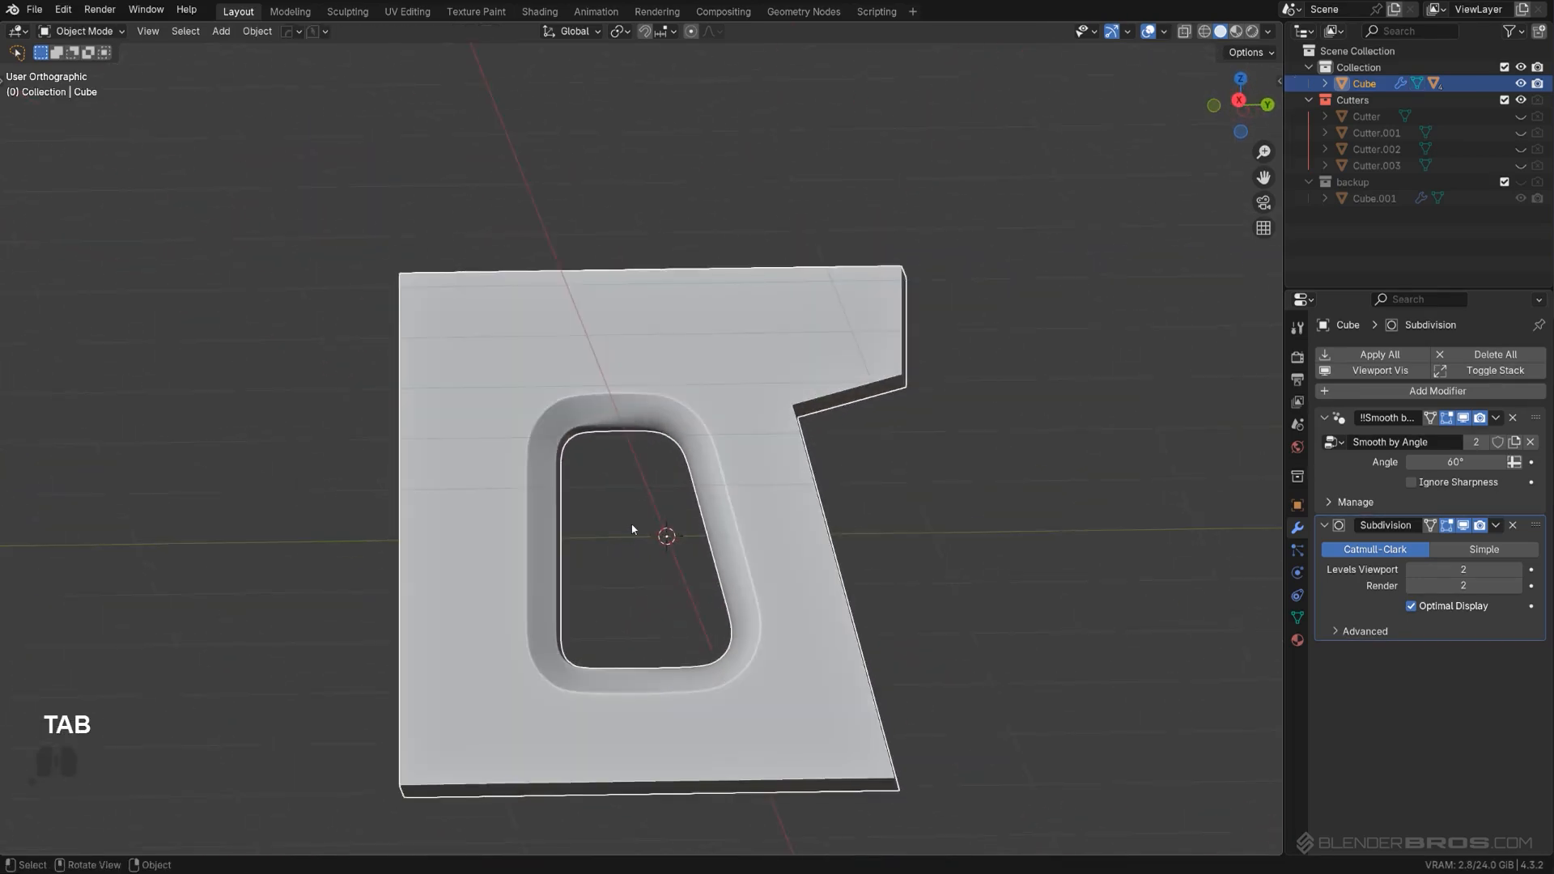
scroll(640, 421, up, 5)
middle_drag(639, 412, 644, 309)
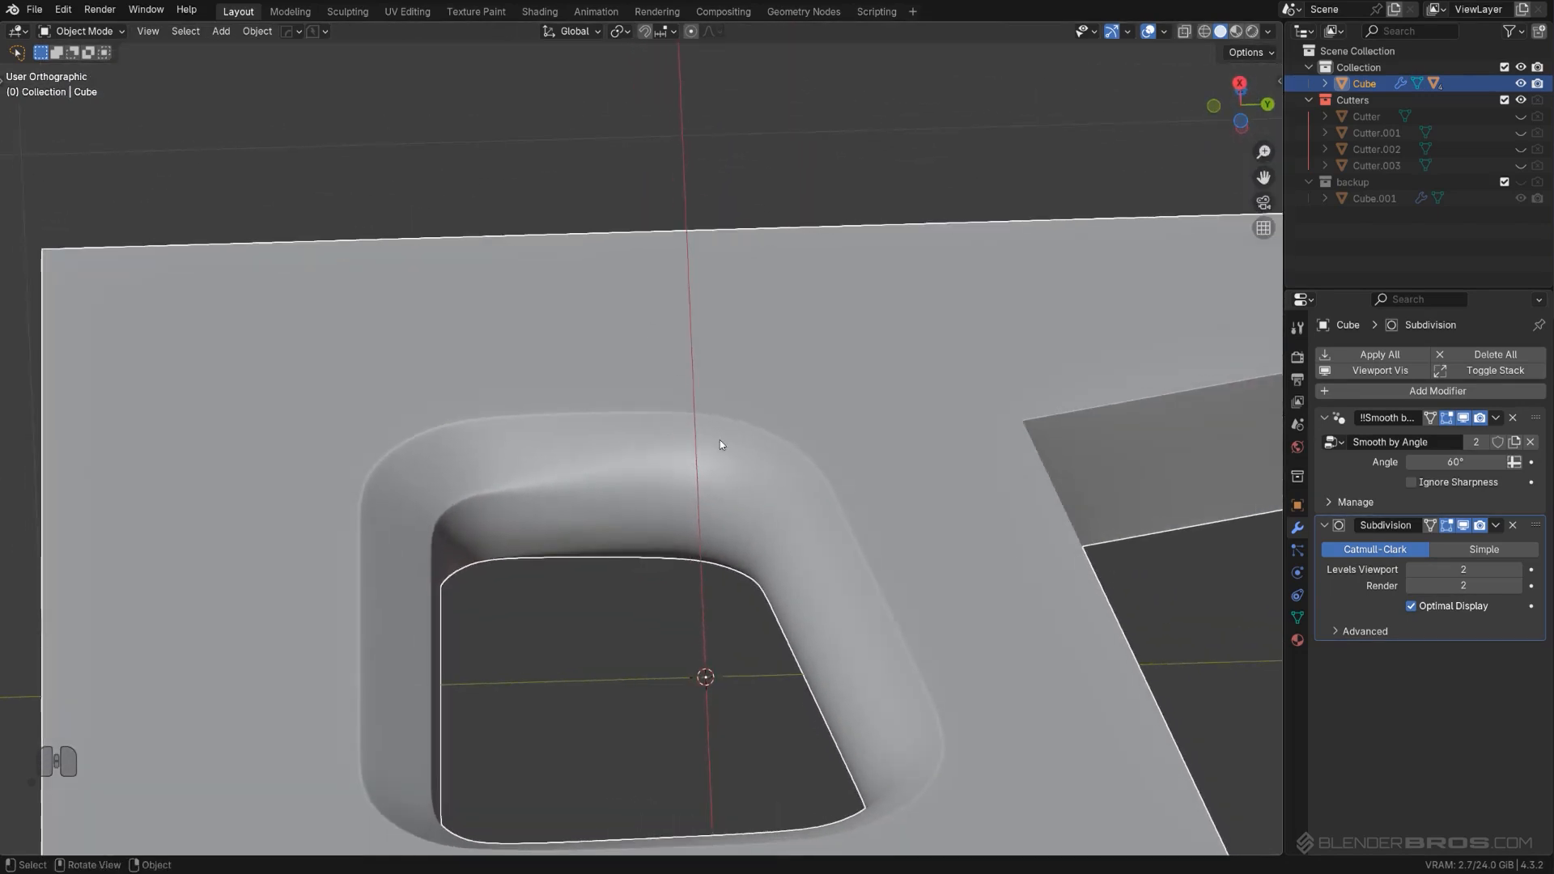
scroll(722, 442, up, 2)
shift+middle_drag(722, 443, 769, 360)
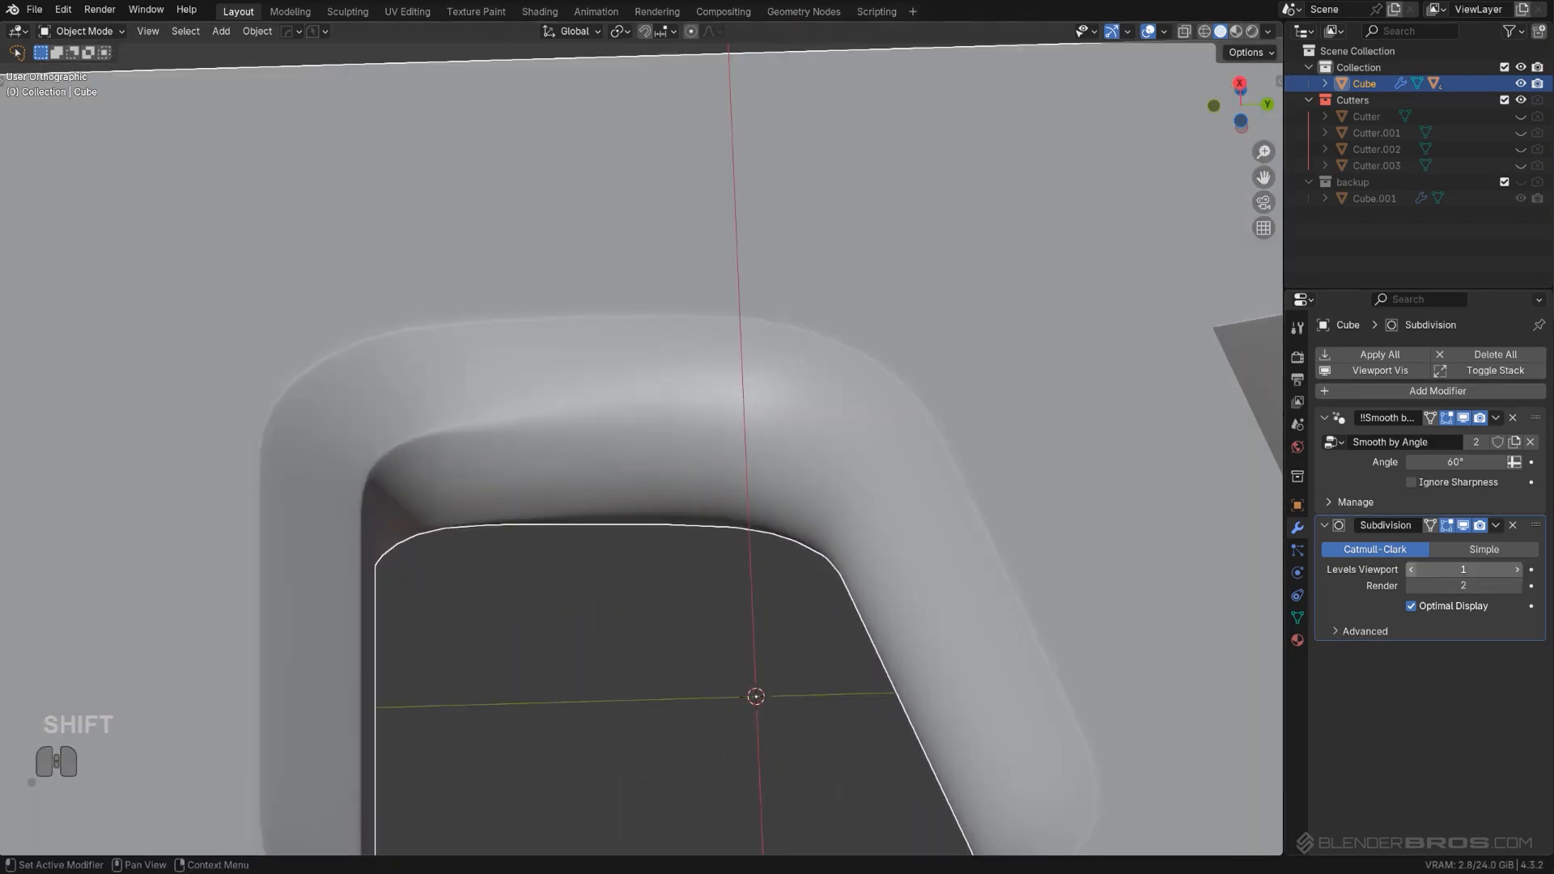
middle_drag(717, 510, 759, 455)
scroll(758, 453, up, 1)
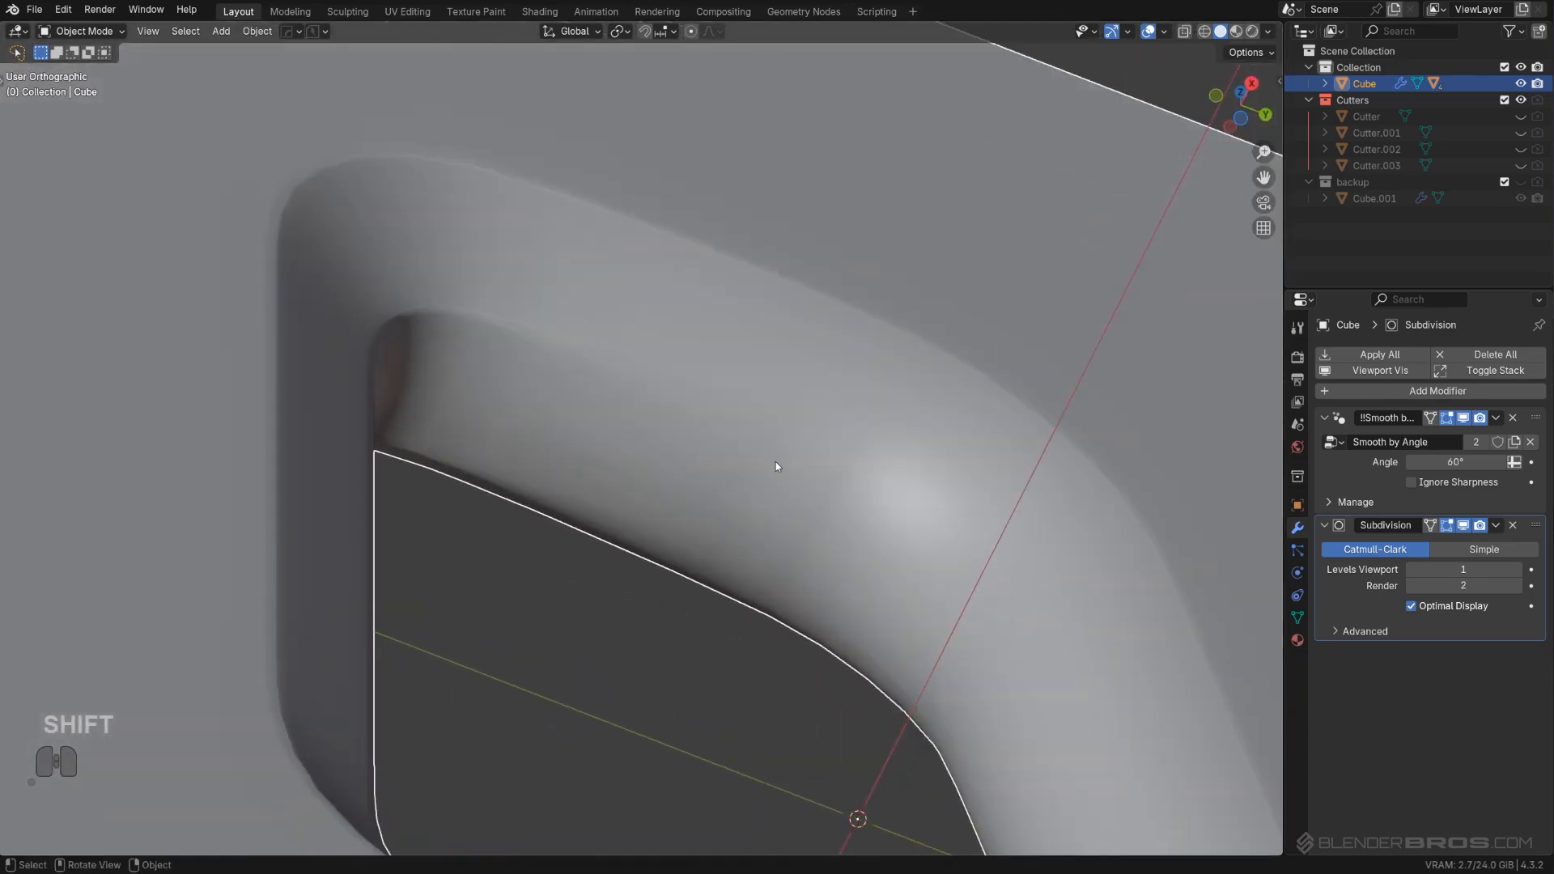
Step: Set the Subdivision modifier's viewport level to 2 and examine the shading along the upper run of the opening's bevel
key(Tab)
scroll(849, 539, down, 2)
shift+middle_drag(849, 540, 735, 491)
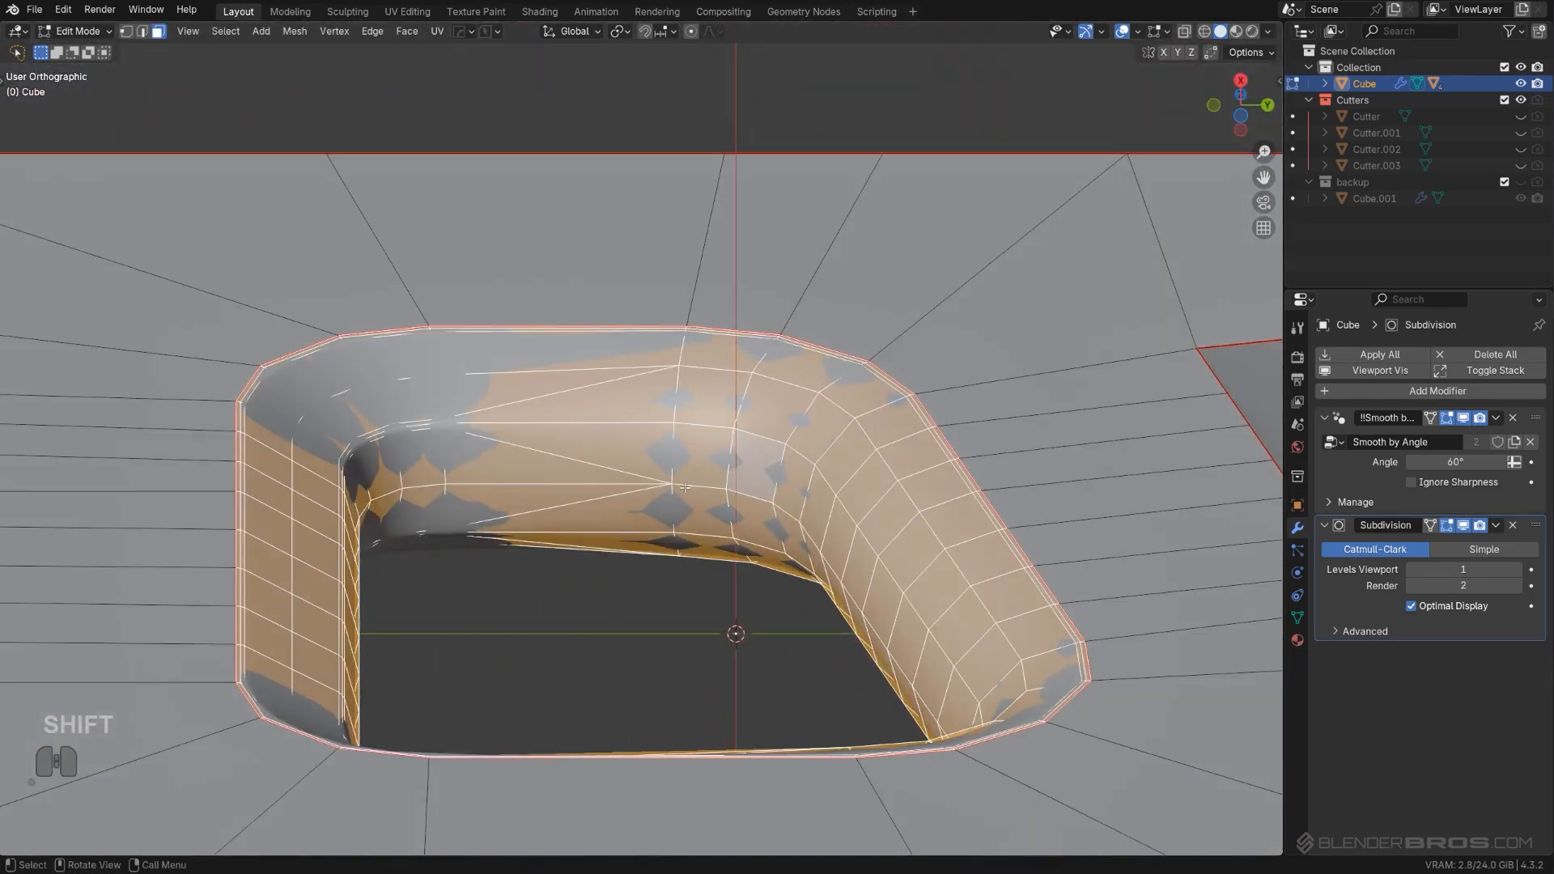
scroll(599, 550, up, 3)
key(Tab)
shift+middle_drag(588, 560, 770, 428)
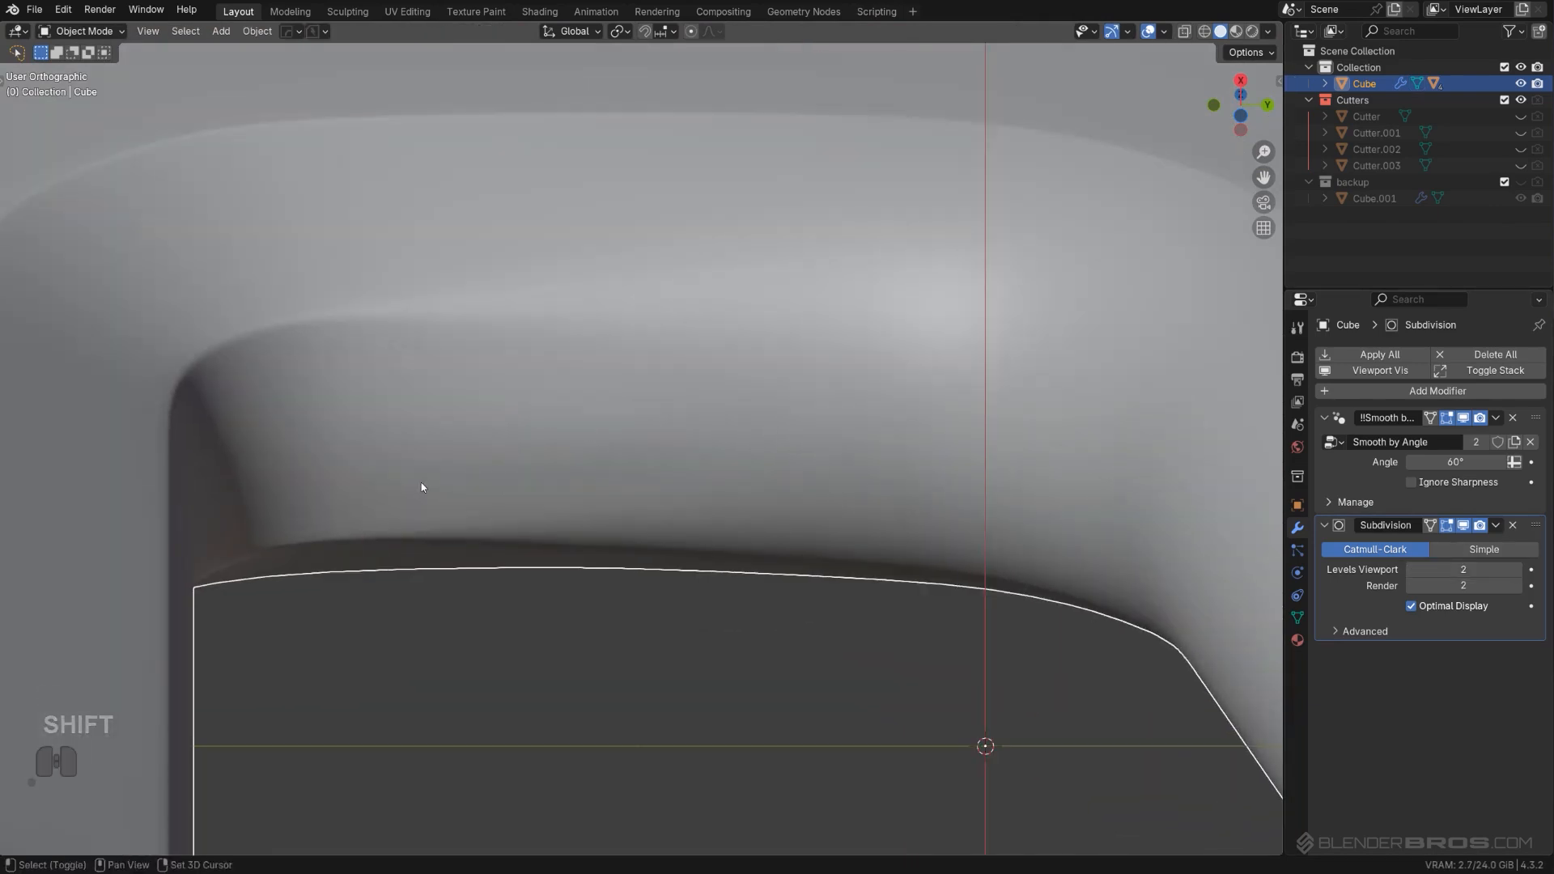
middle_drag(421, 482, 541, 434)
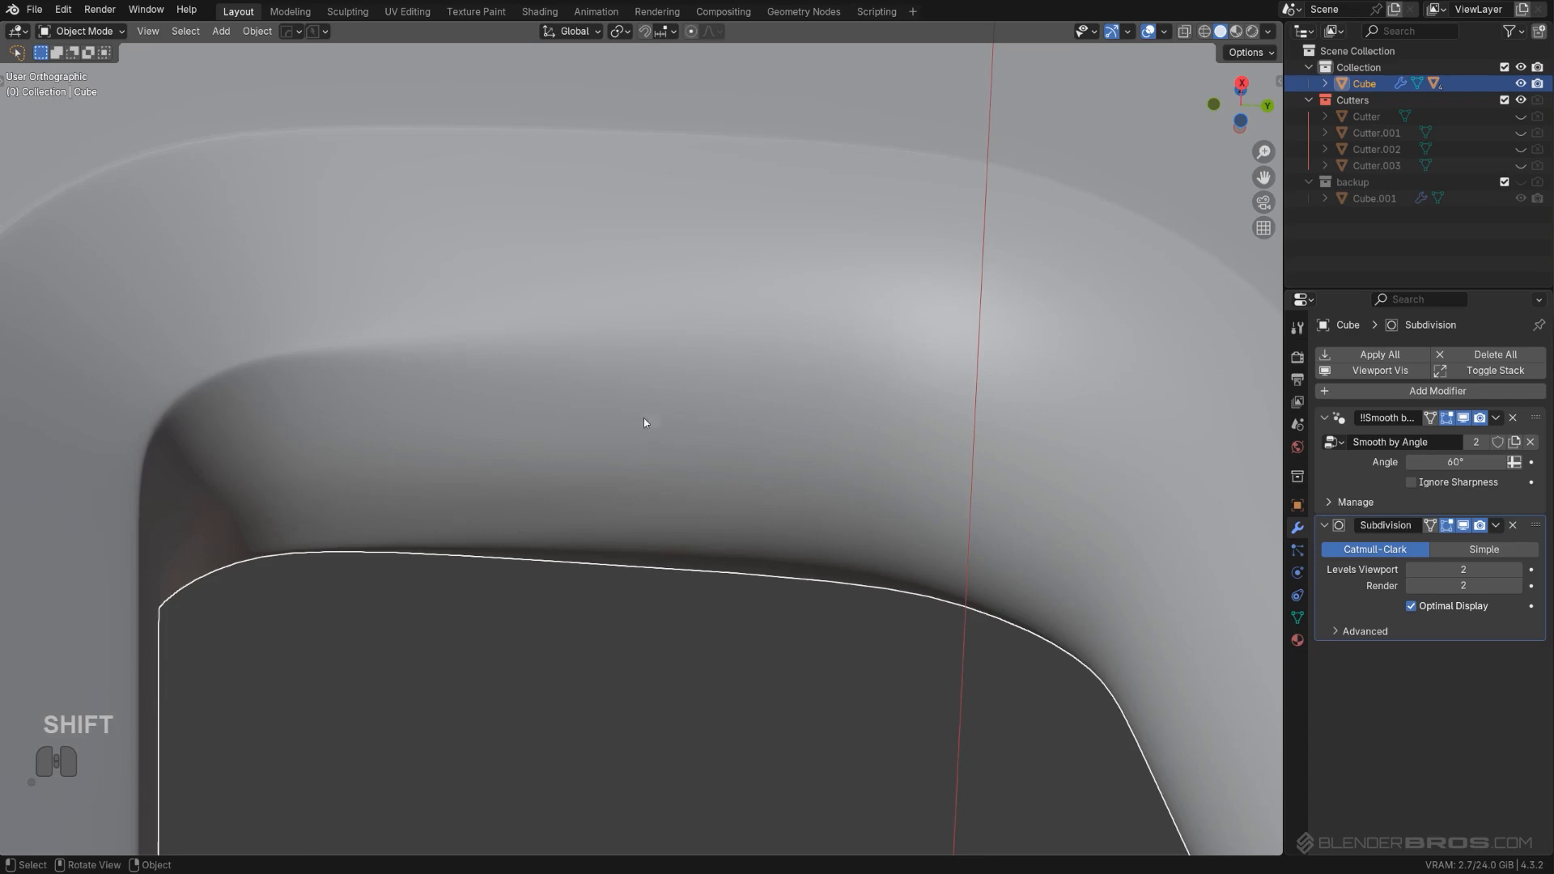
Step: Dissolve the long edge running across the inner part of the opening's upper bevel and check the subdivided shading
key(Tab)
click(554, 471)
key(x)
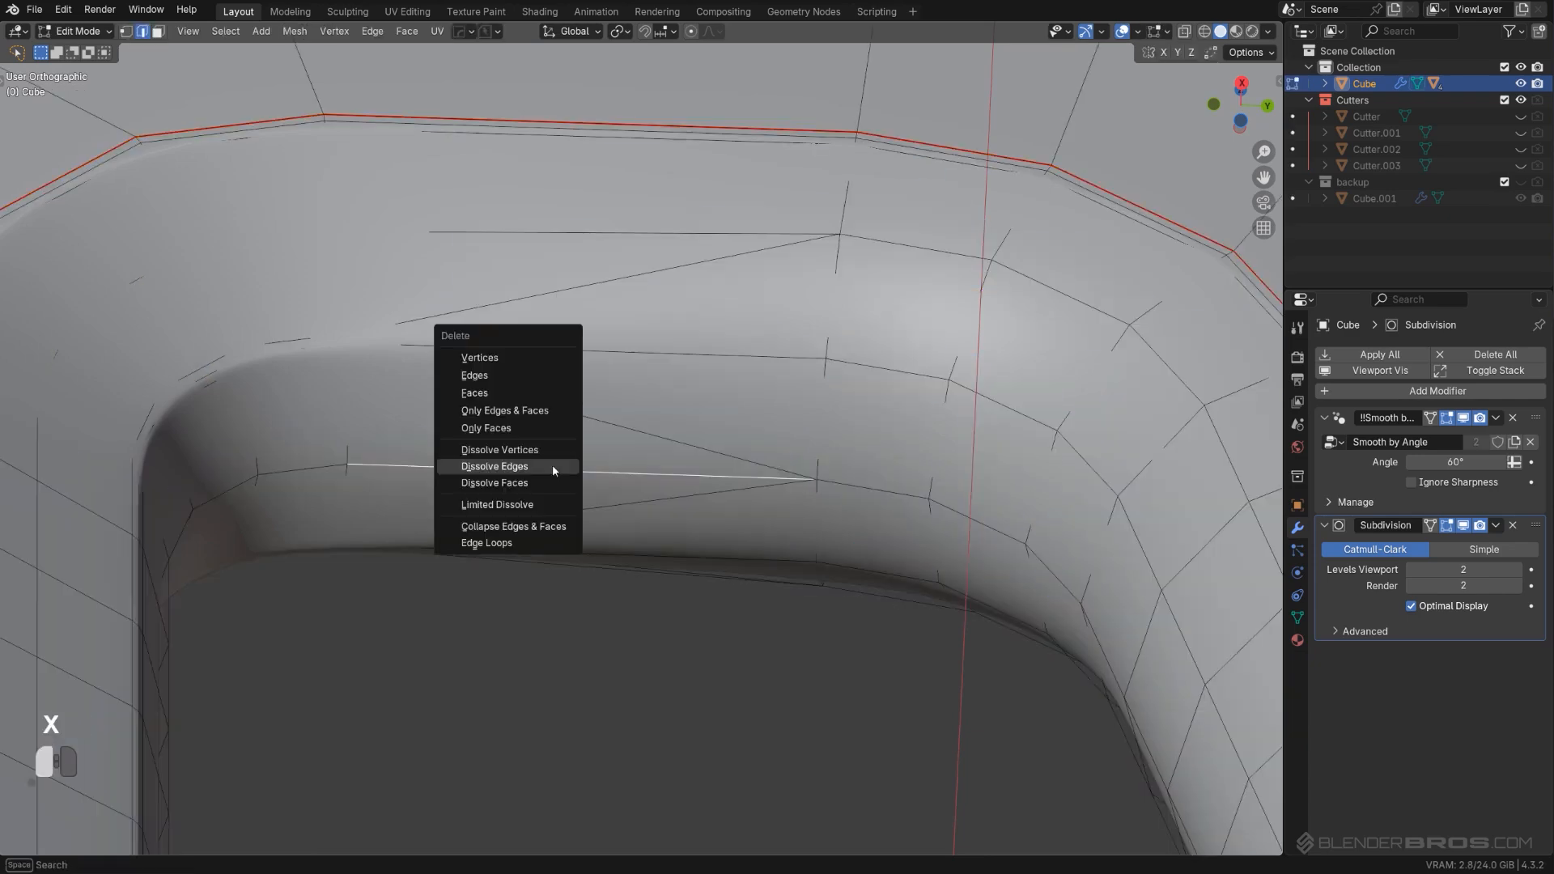
click(552, 465)
key(Tab)
middle_drag(552, 464, 519, 443)
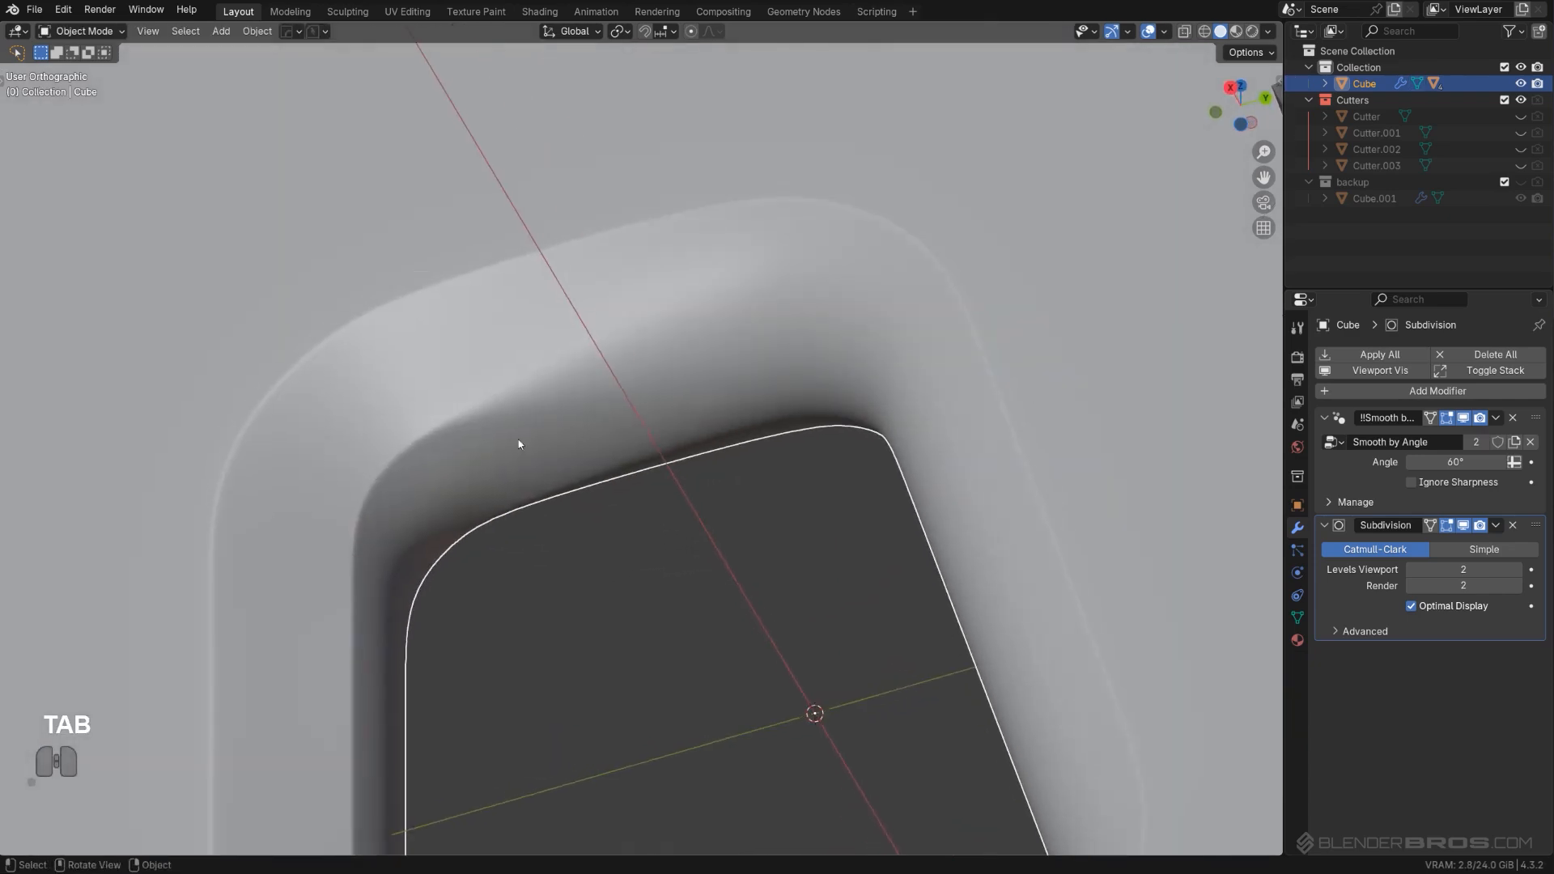
Step: Dissolve the matching long edge across the inner part of the bevel at the opposite end of the opening
shift+middle_drag(675, 537, 659, 226)
scroll(659, 243, down, 2)
middle_drag(661, 373, 712, 558)
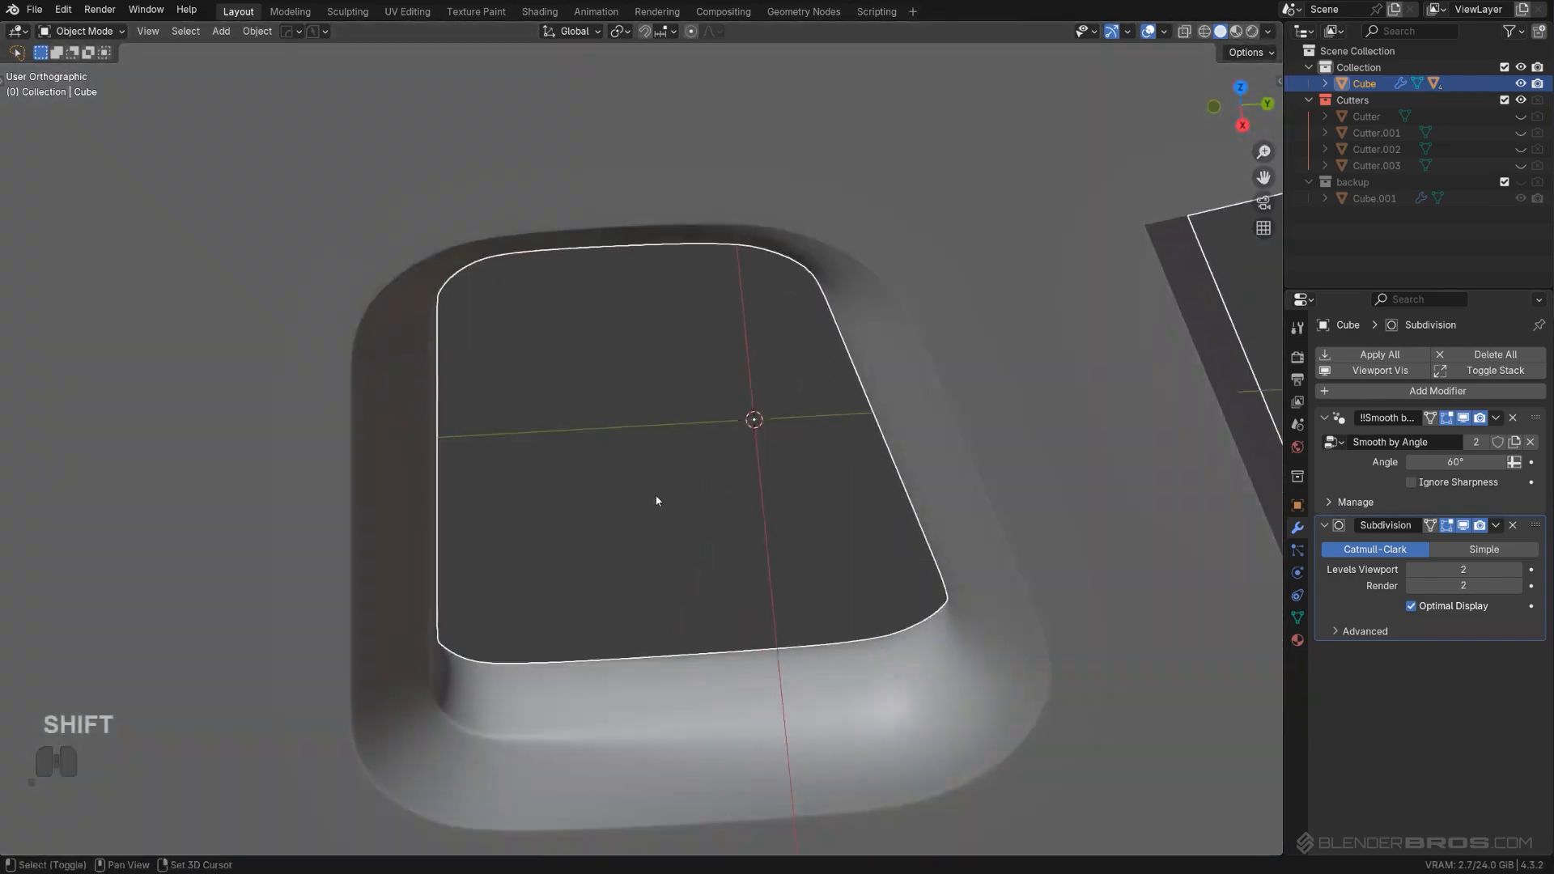
scroll(671, 299, up, 2)
shift+middle_drag(659, 500, 707, 468)
scroll(672, 297, up, 2)
key(Tab)
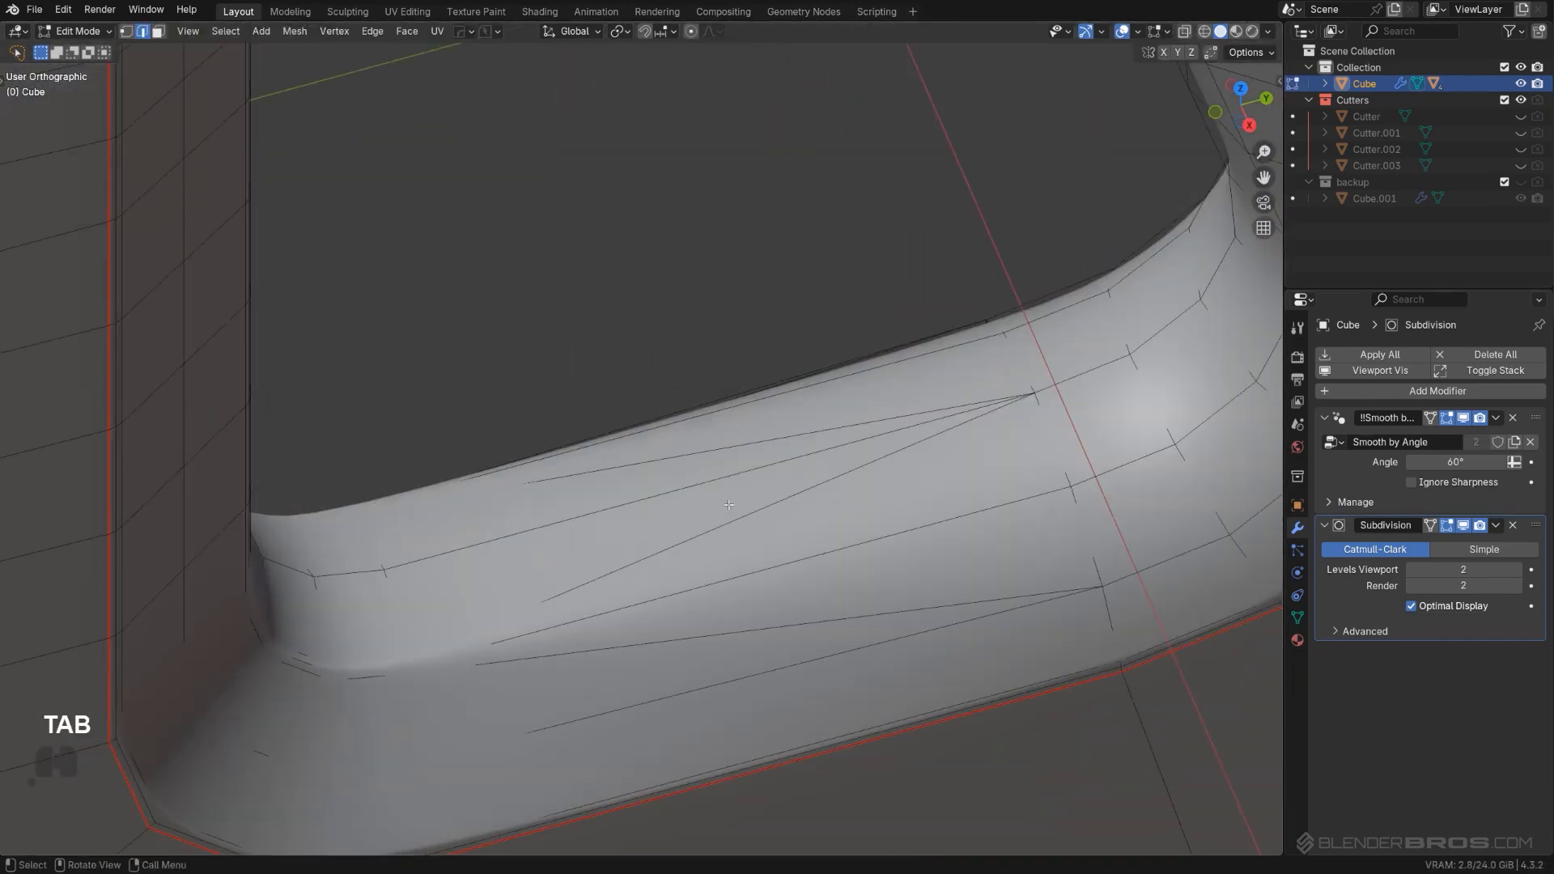
key(x)
click(691, 490)
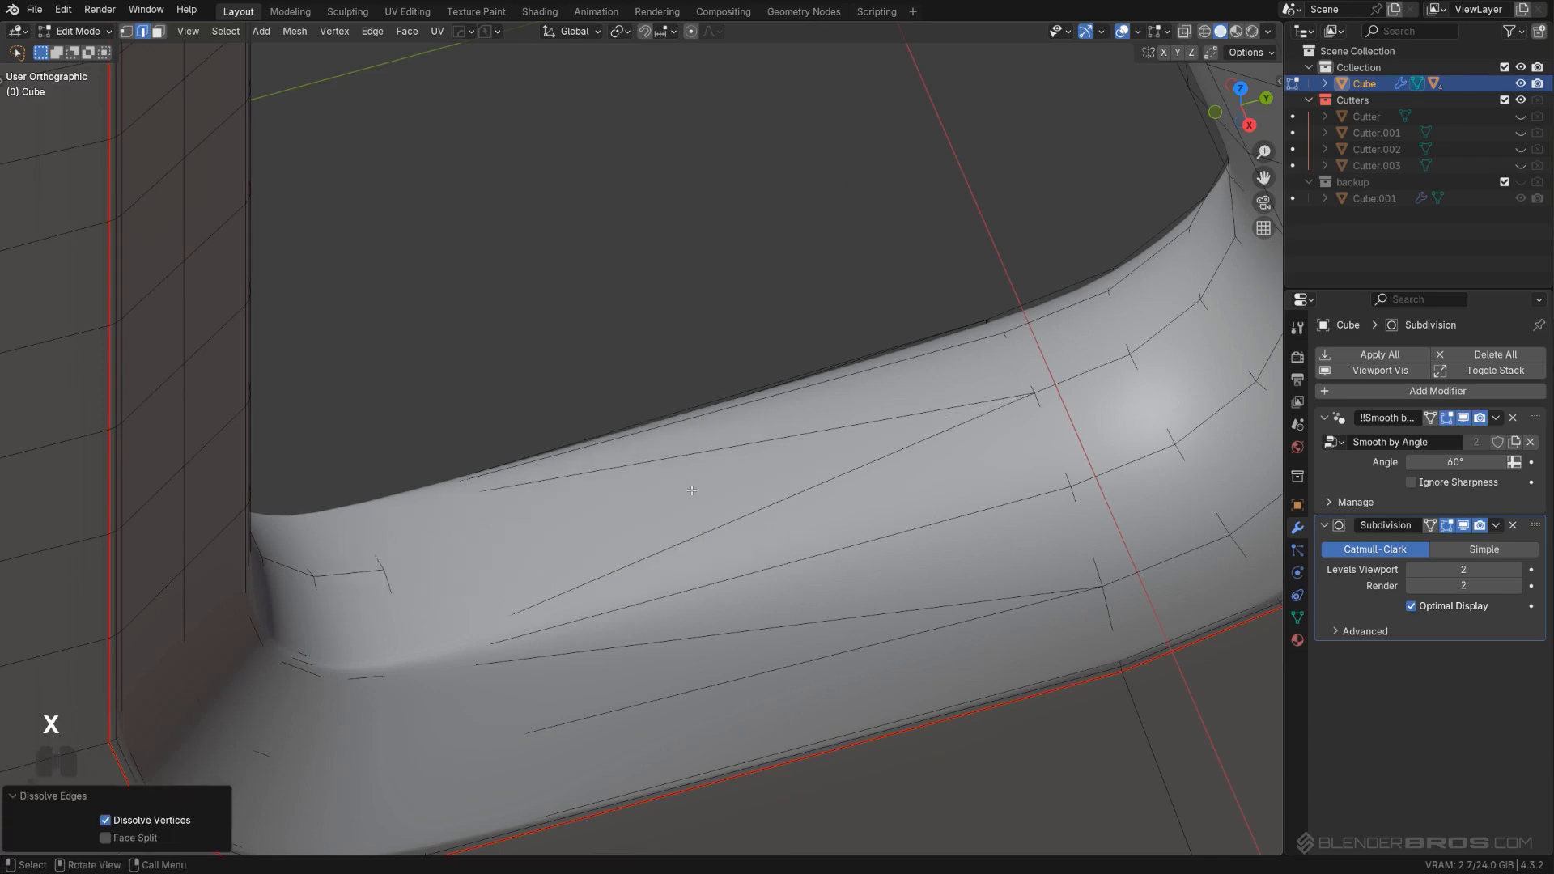
scroll(693, 491, down, 2)
middle_drag(696, 491, 751, 481)
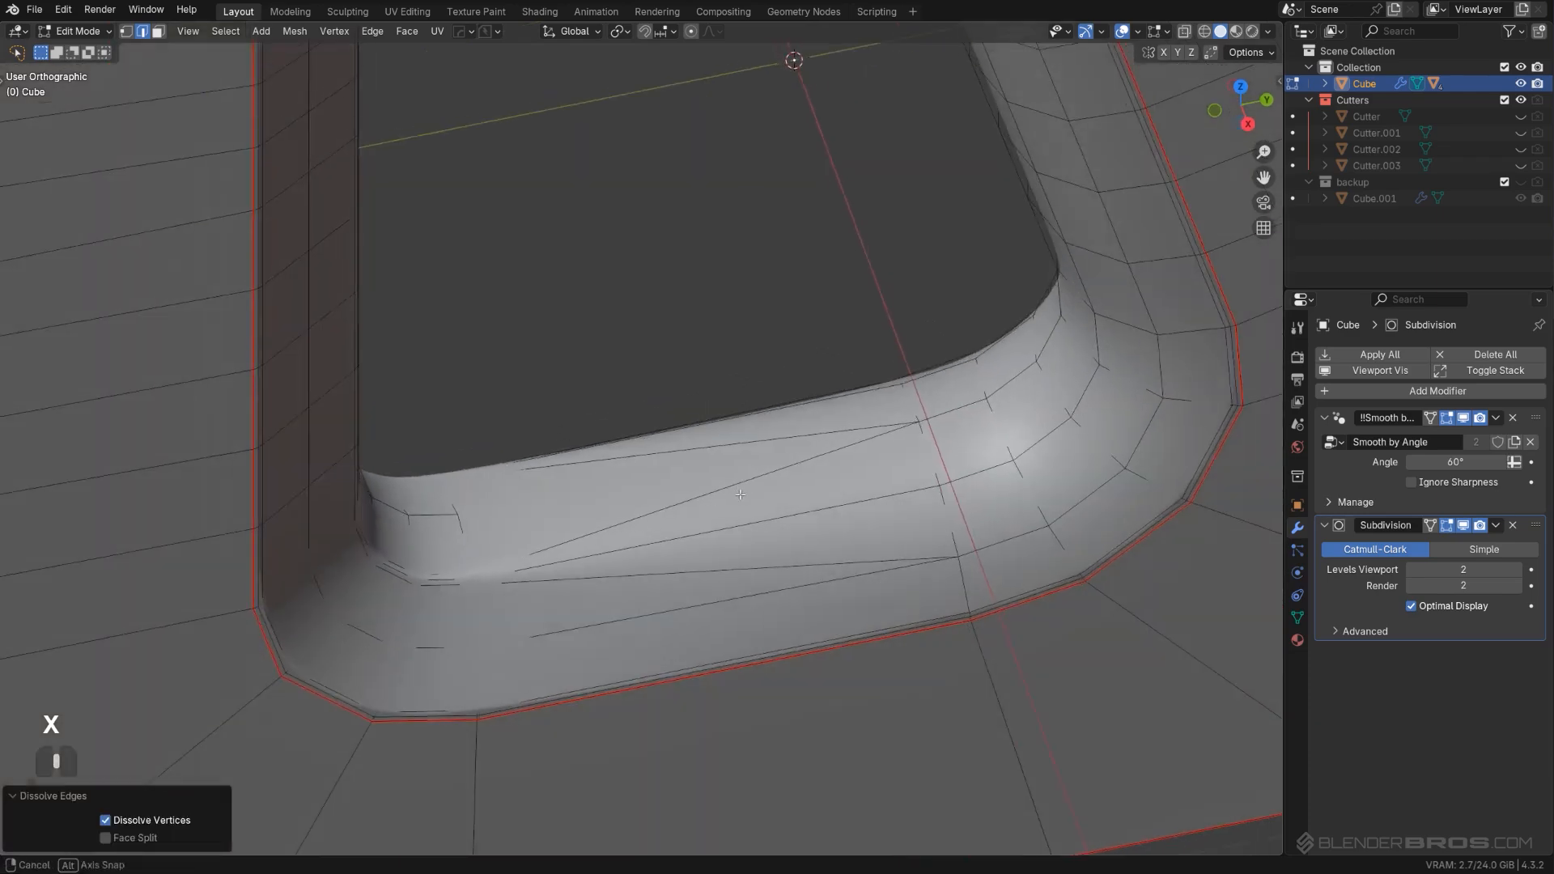
Step: Turn off the Subdivision modifier's edit-mode display and select the triangular face on the opening's upper bevel
key(Tab)
scroll(741, 208, down, 3)
middle_drag(740, 219, 704, 467)
scroll(645, 529, up, 2)
scroll(732, 460, down, 2)
key(Tab)
scroll(745, 479, up, 1)
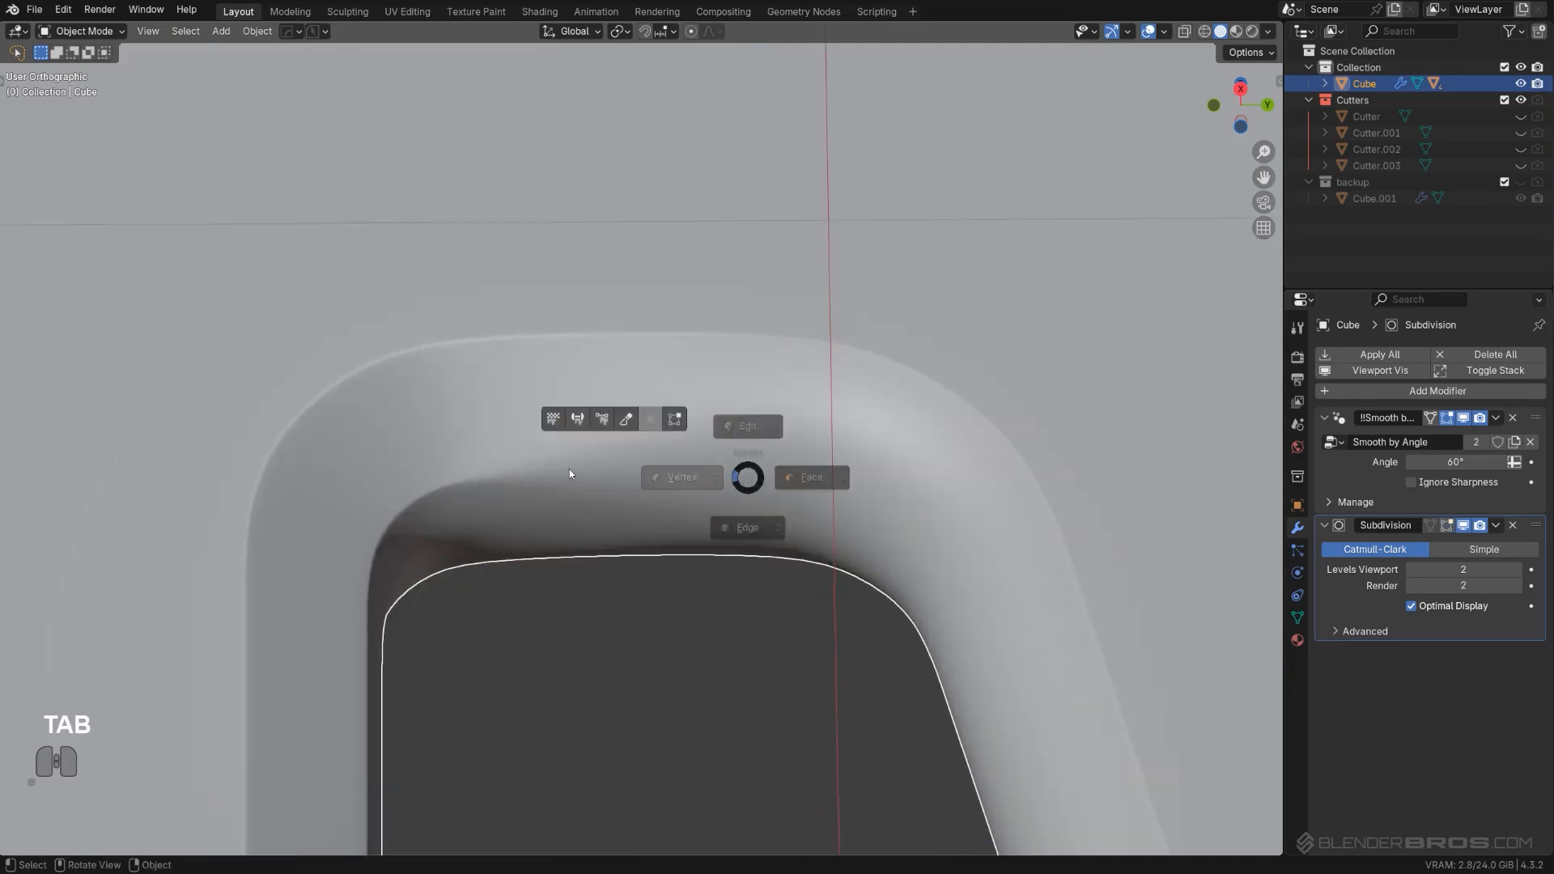
key(Tab)
click(500, 418)
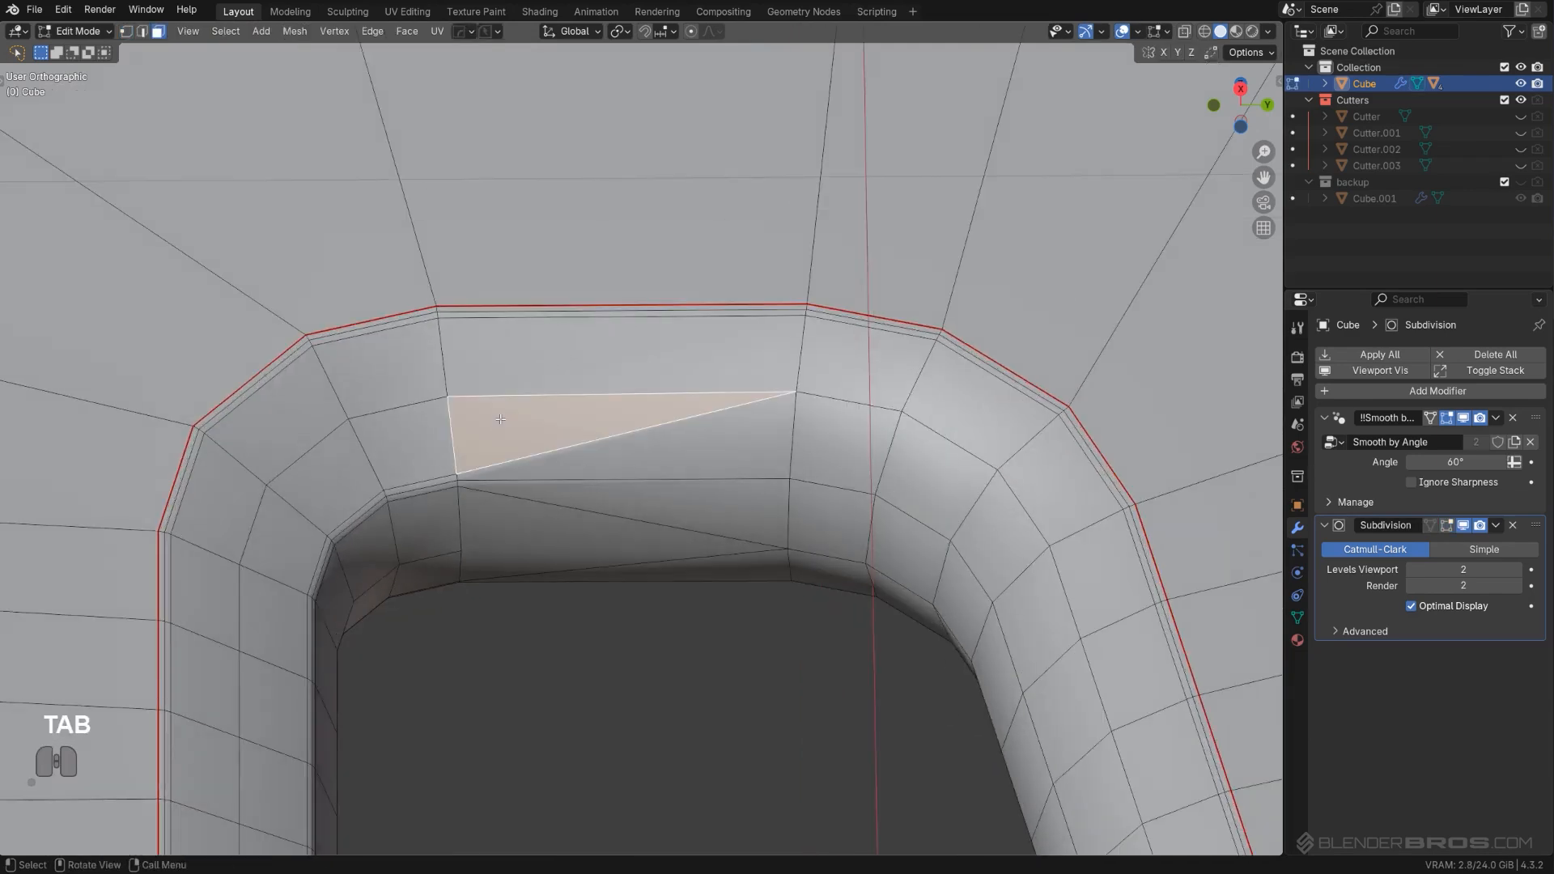
scroll(649, 483, up, 1)
Step: Knife-cut a vertical edge through the middle of the upper bevel, from one triangle's diagonal edge to the other's
key(Tab)
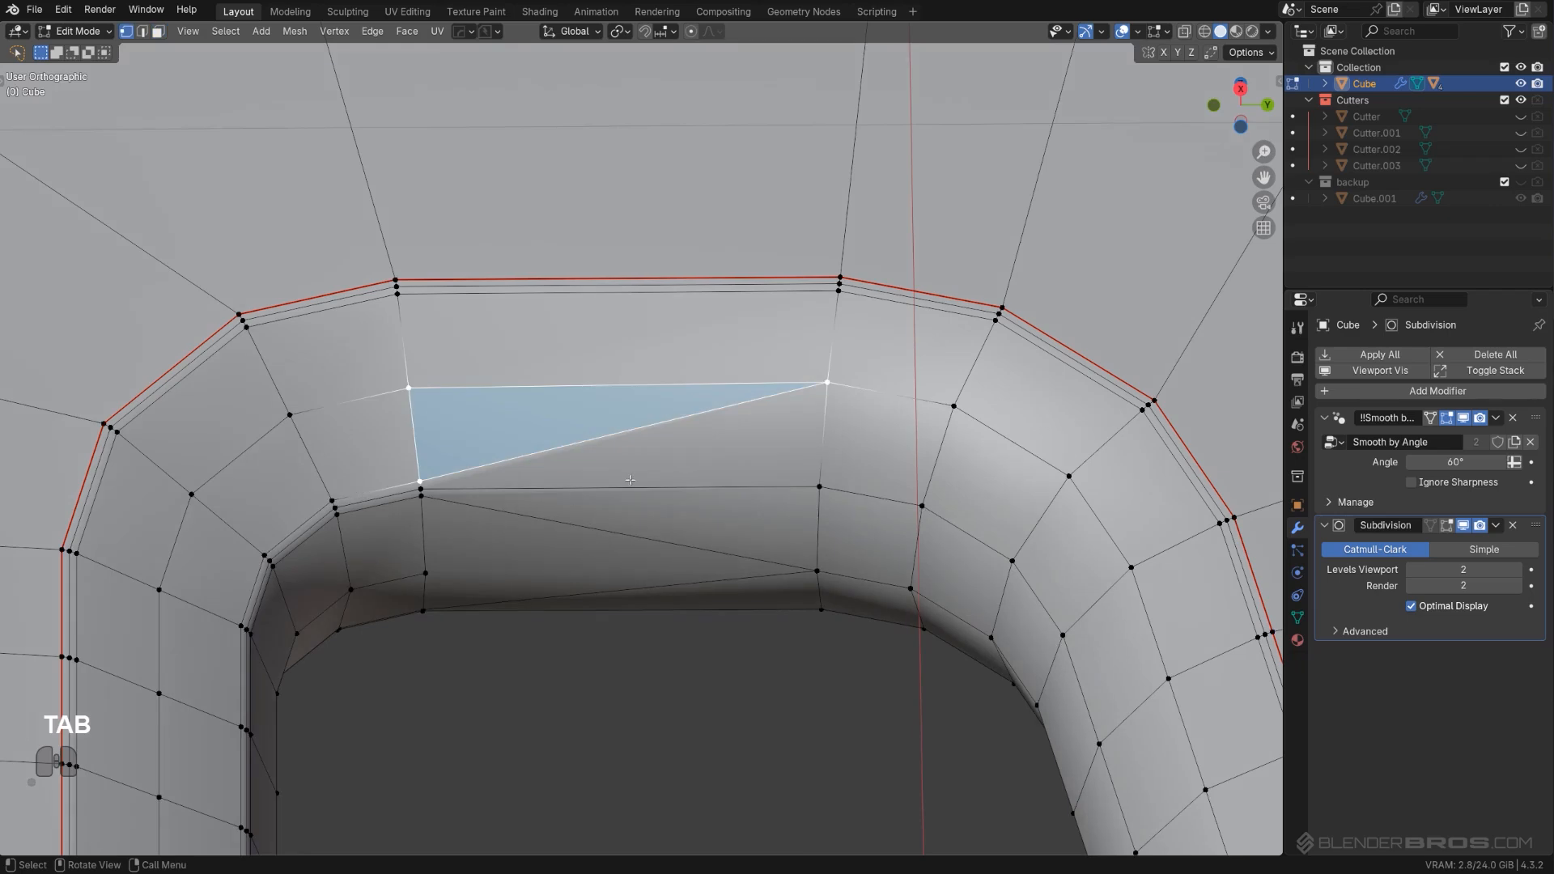
key(k)
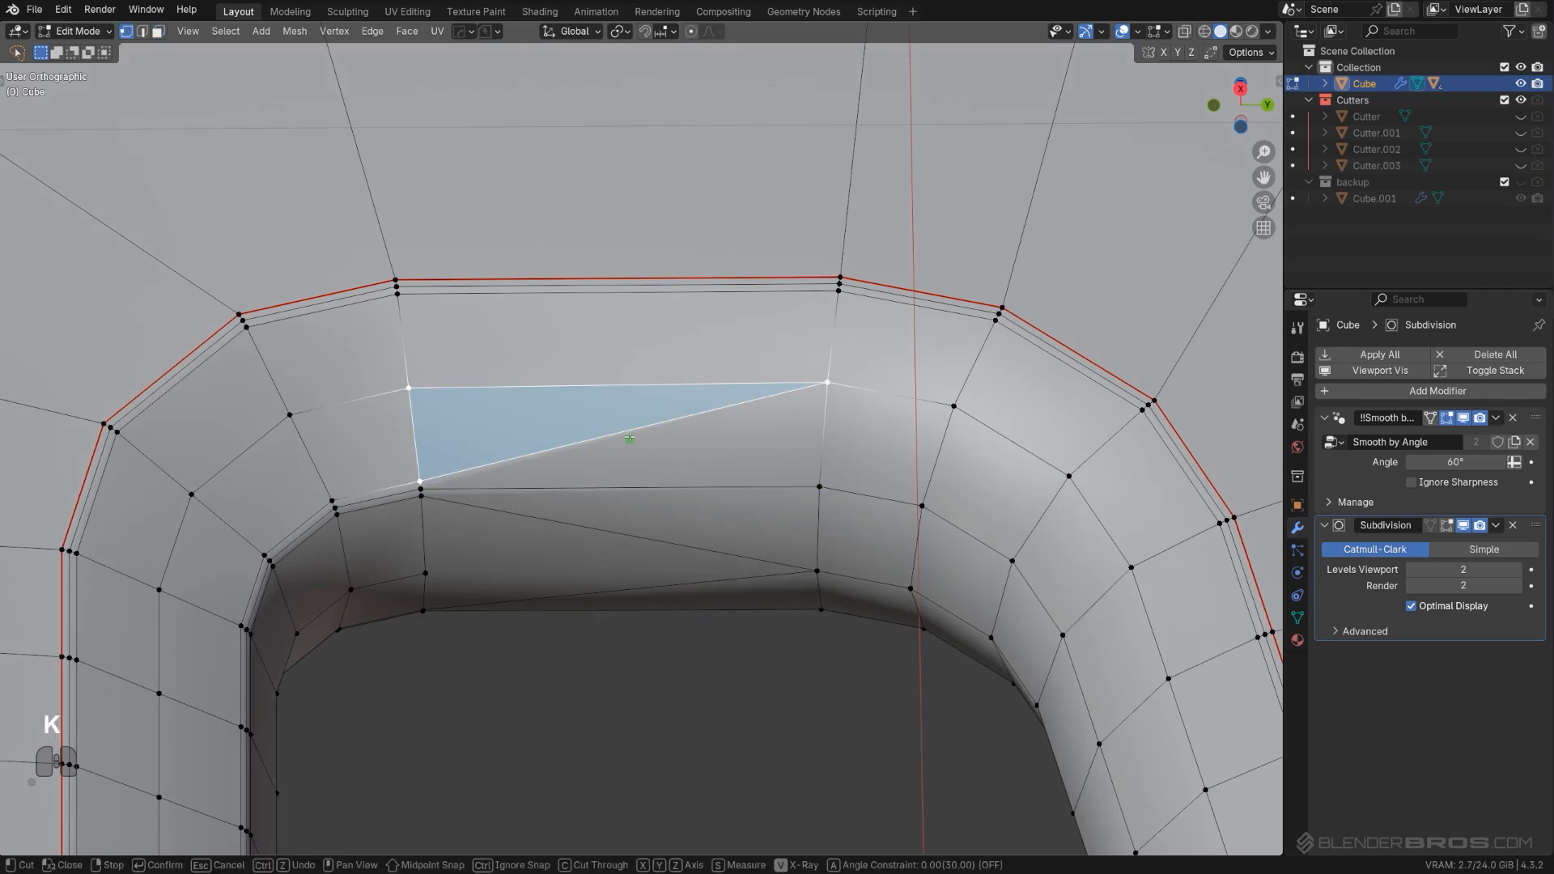
key(space)
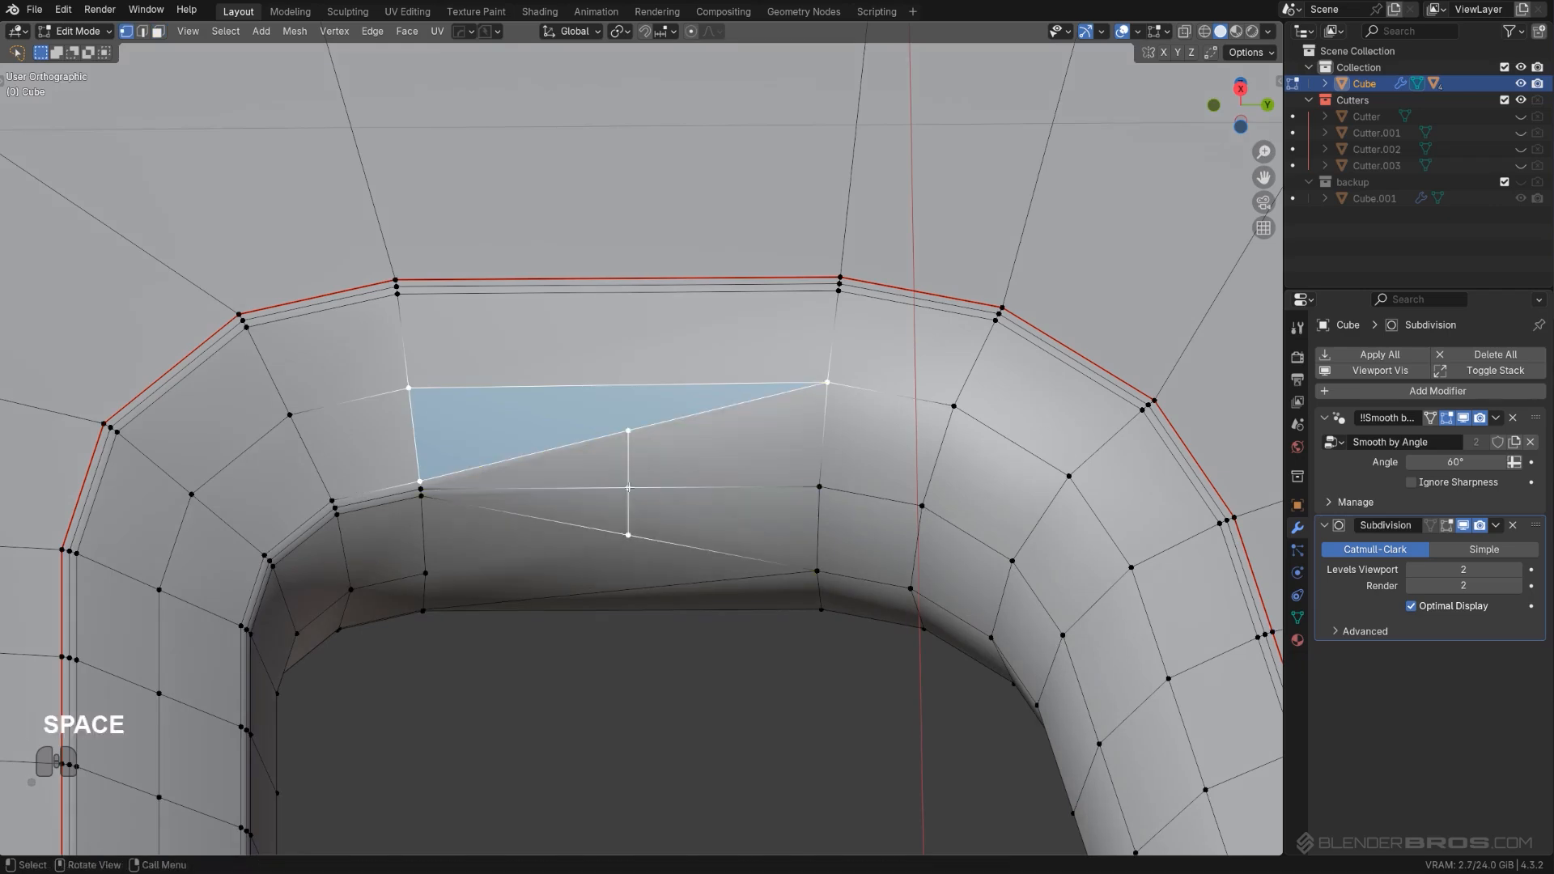
scroll(629, 536, up, 2)
Step: Select the faces around the new vertical cut one by one and examine the upper bevel's subdivided shading
key(Tab)
click(565, 484)
click(561, 540)
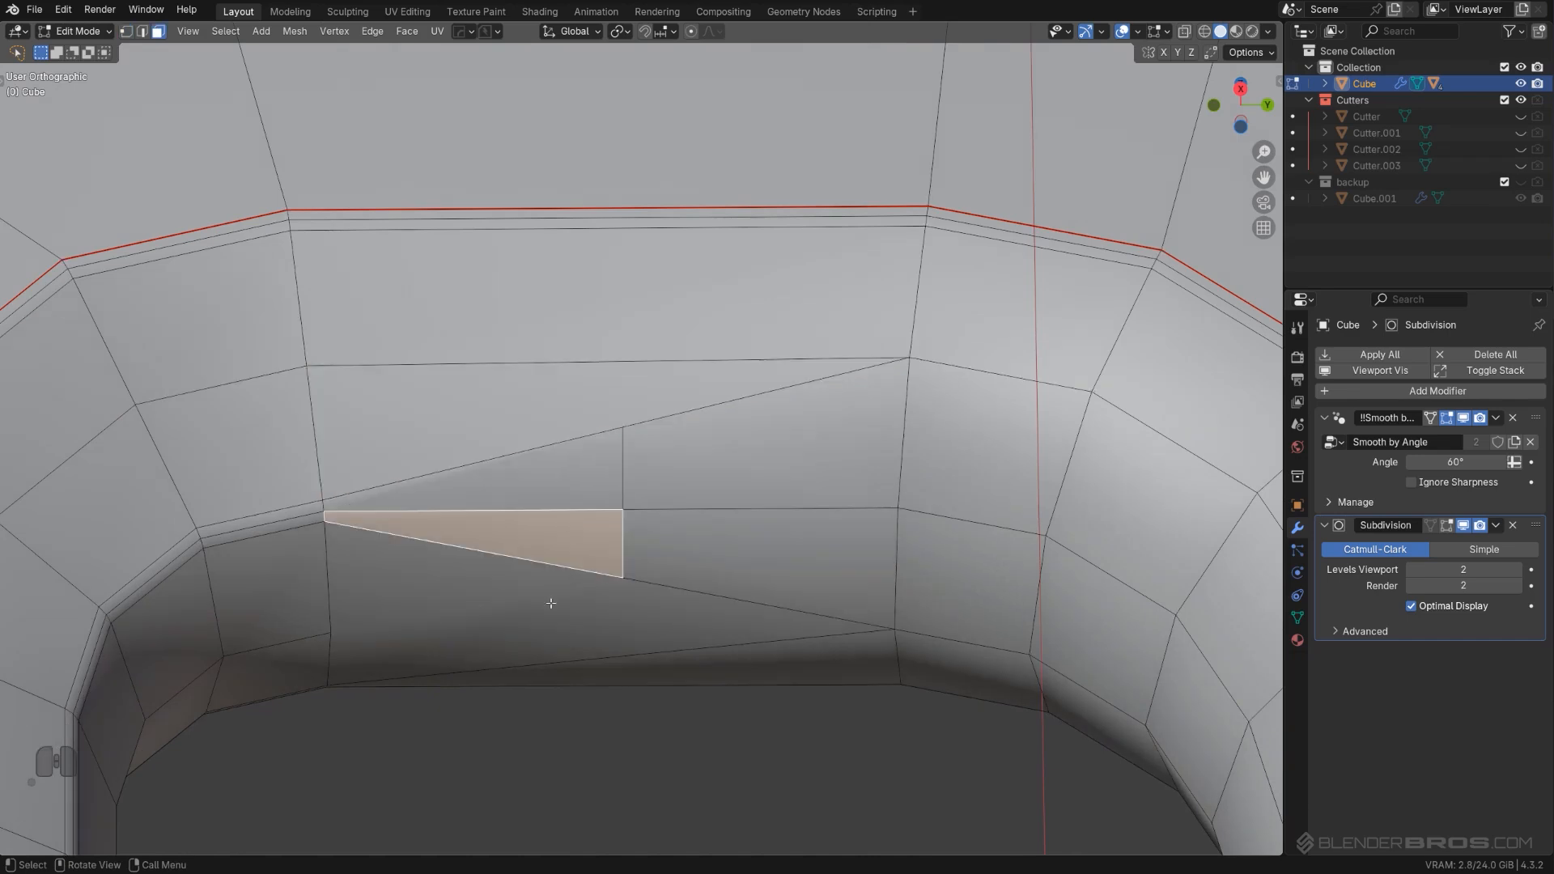
click(709, 548)
click(714, 476)
click(397, 699)
key(Tab)
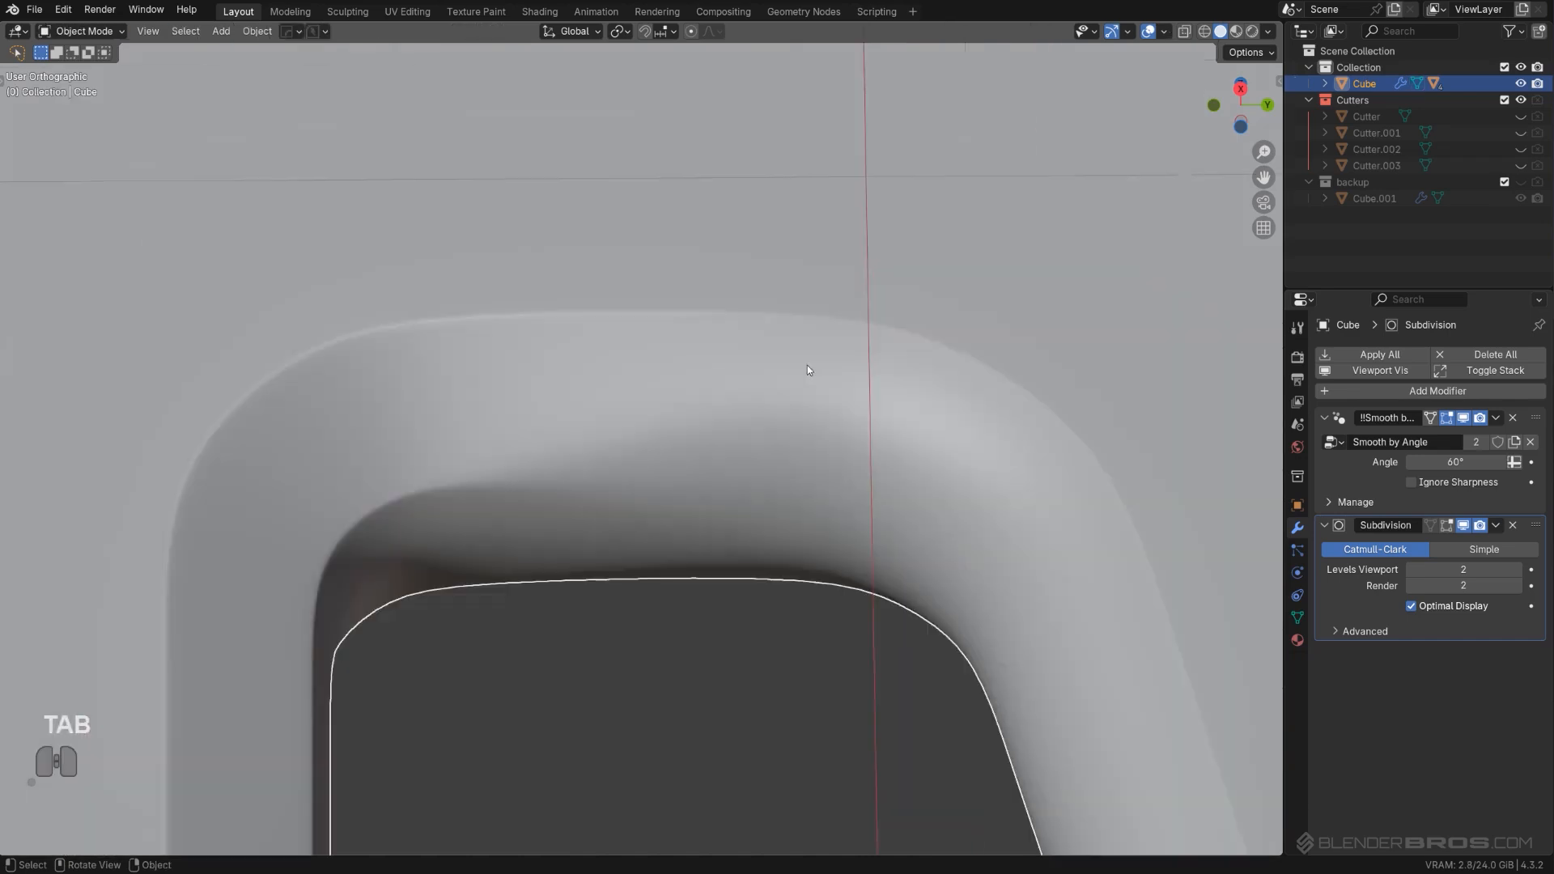
middle_drag(654, 460, 675, 419)
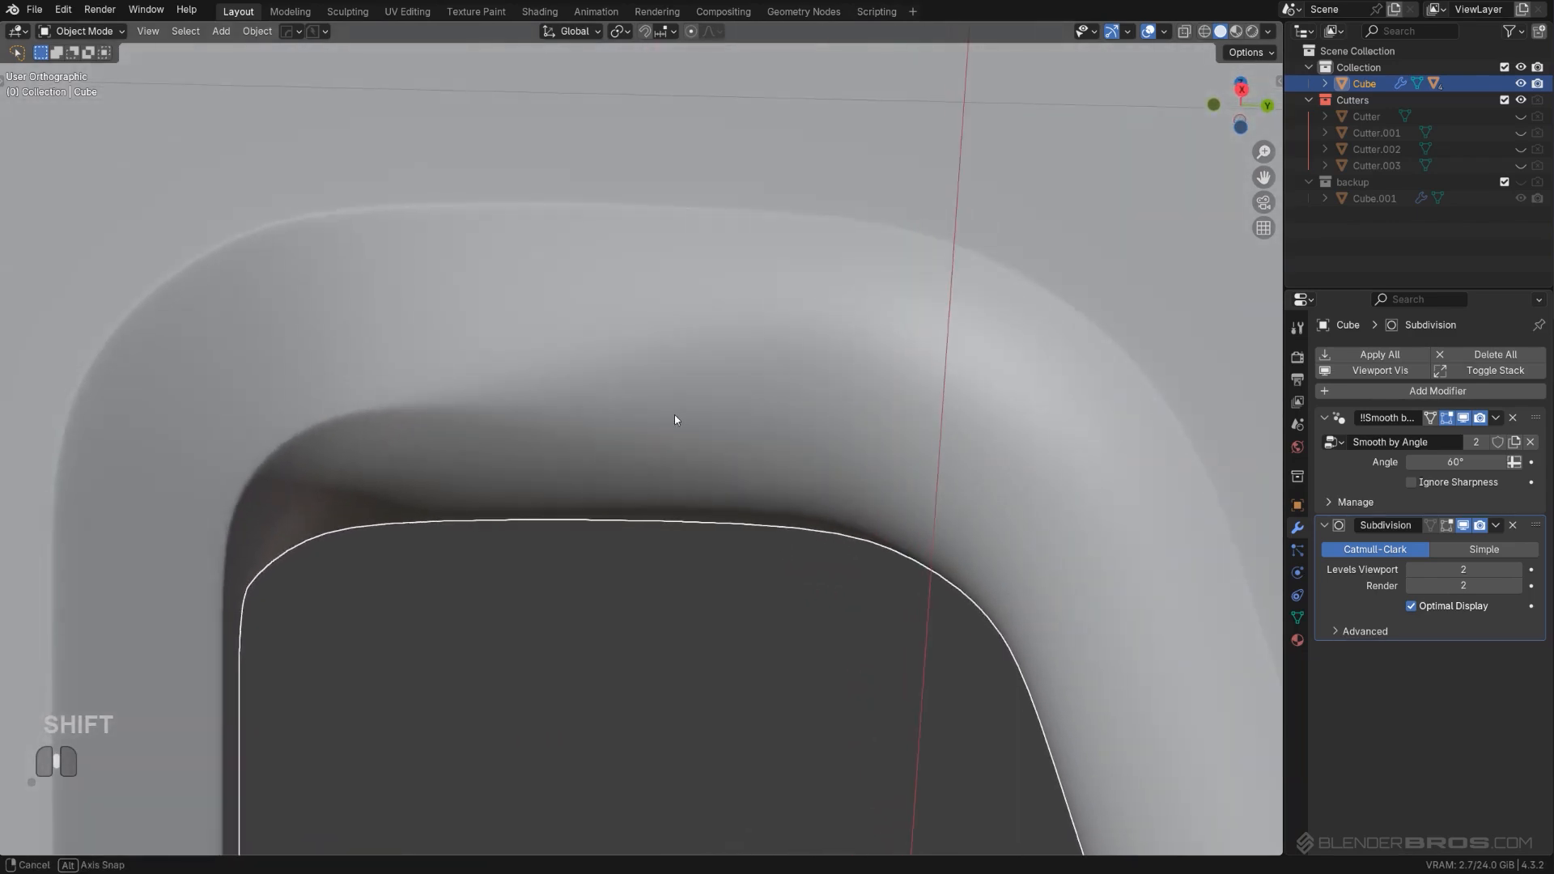
Step: Dissolve the vertical knife-cut edges in the middle of the upper bevel and check the shading in Object Mode
key(Tab)
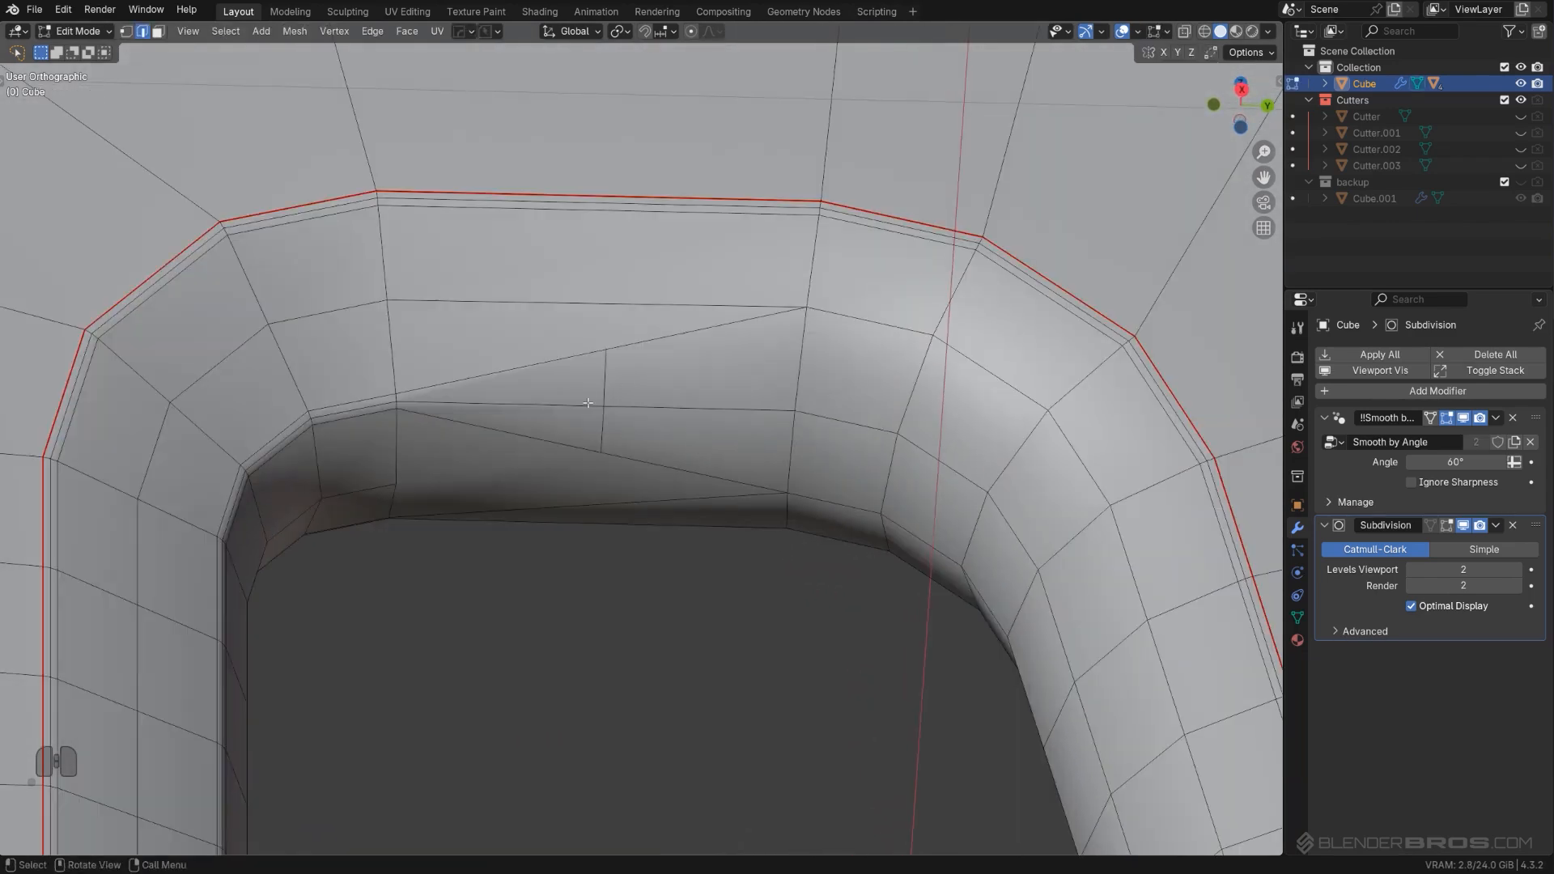
key(x)
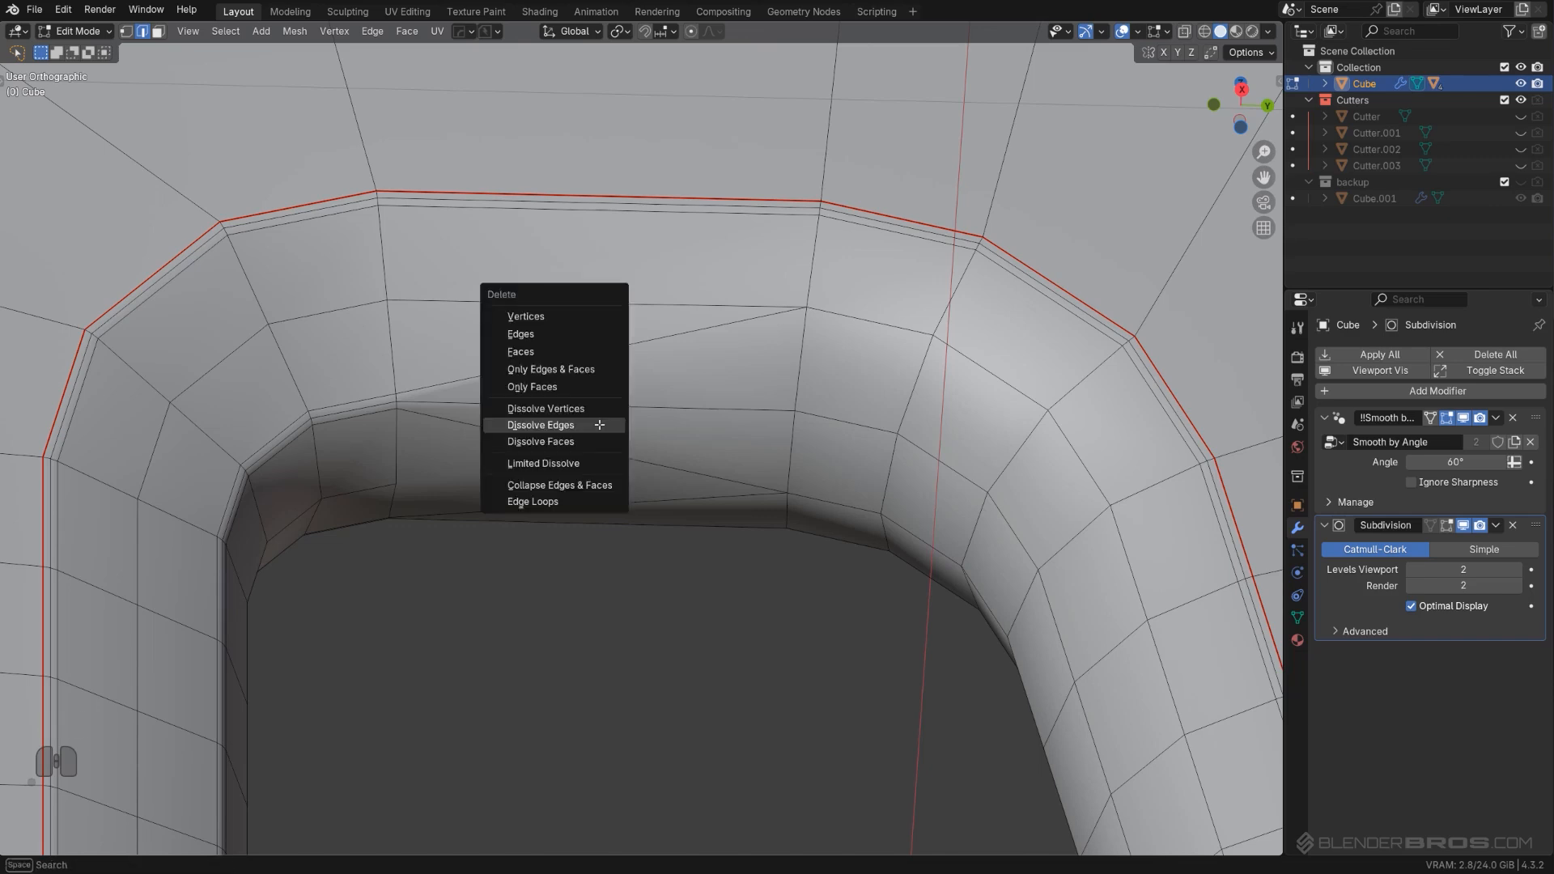
click(601, 424)
key(ctrl+z)
key(x)
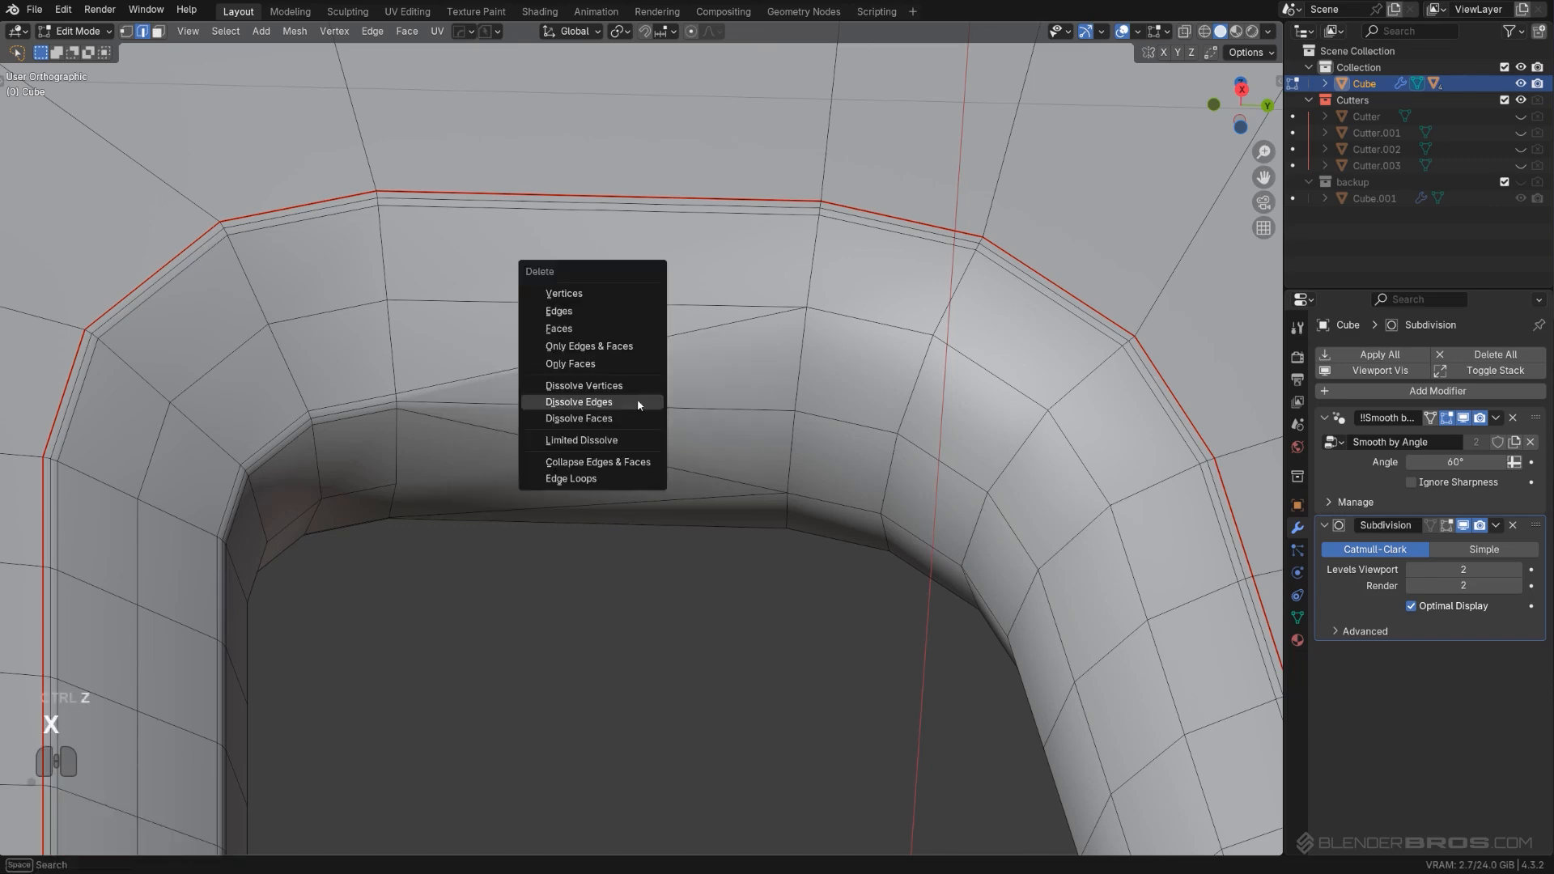
click(639, 404)
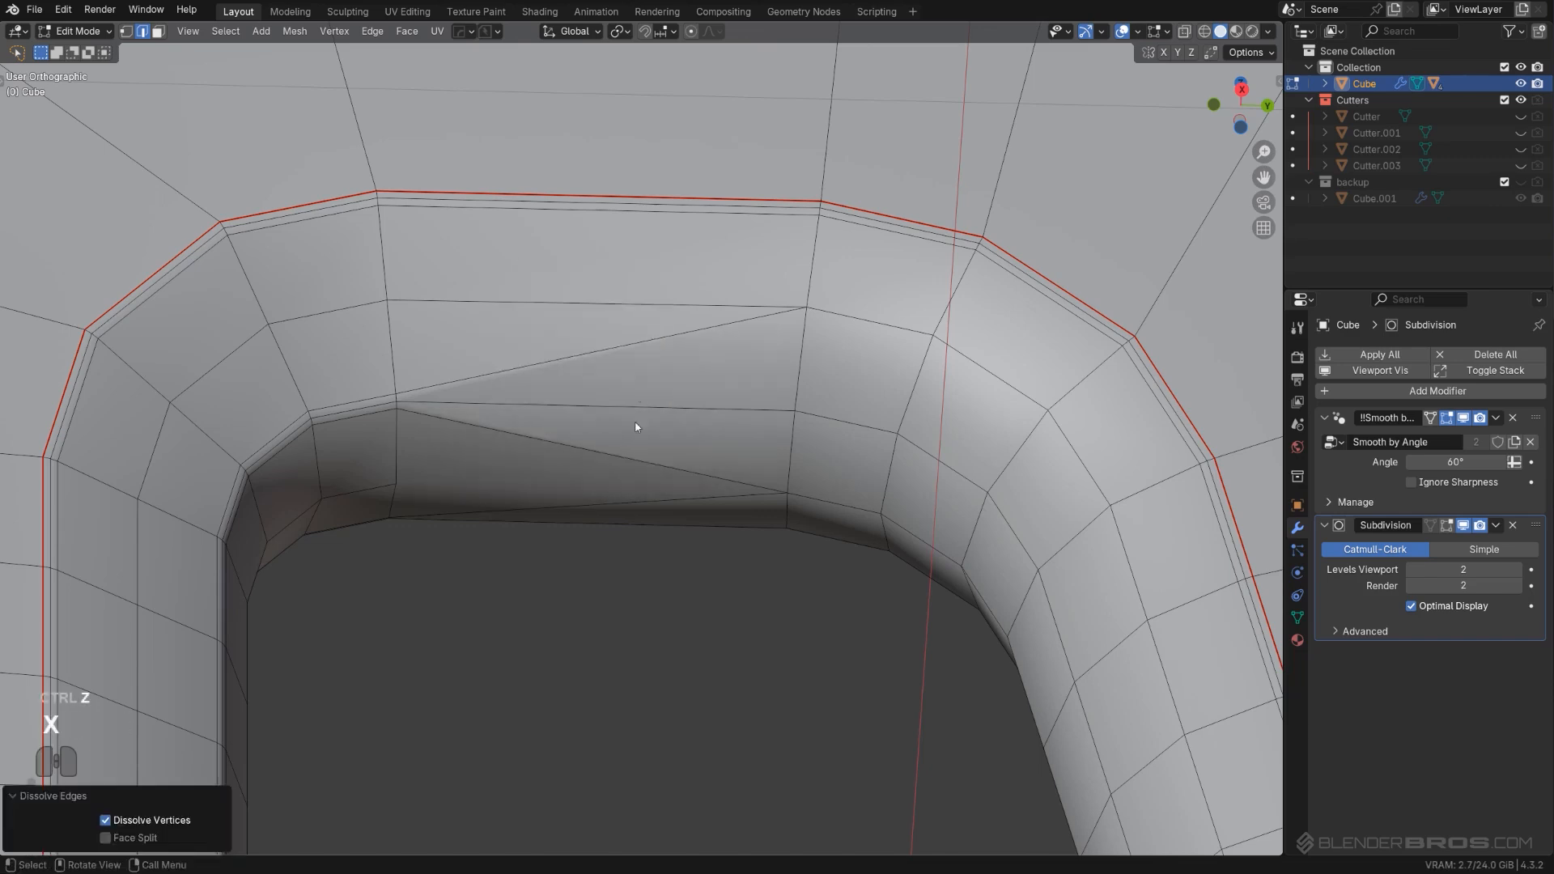
key(Tab)
middle_drag(669, 409, 698, 389)
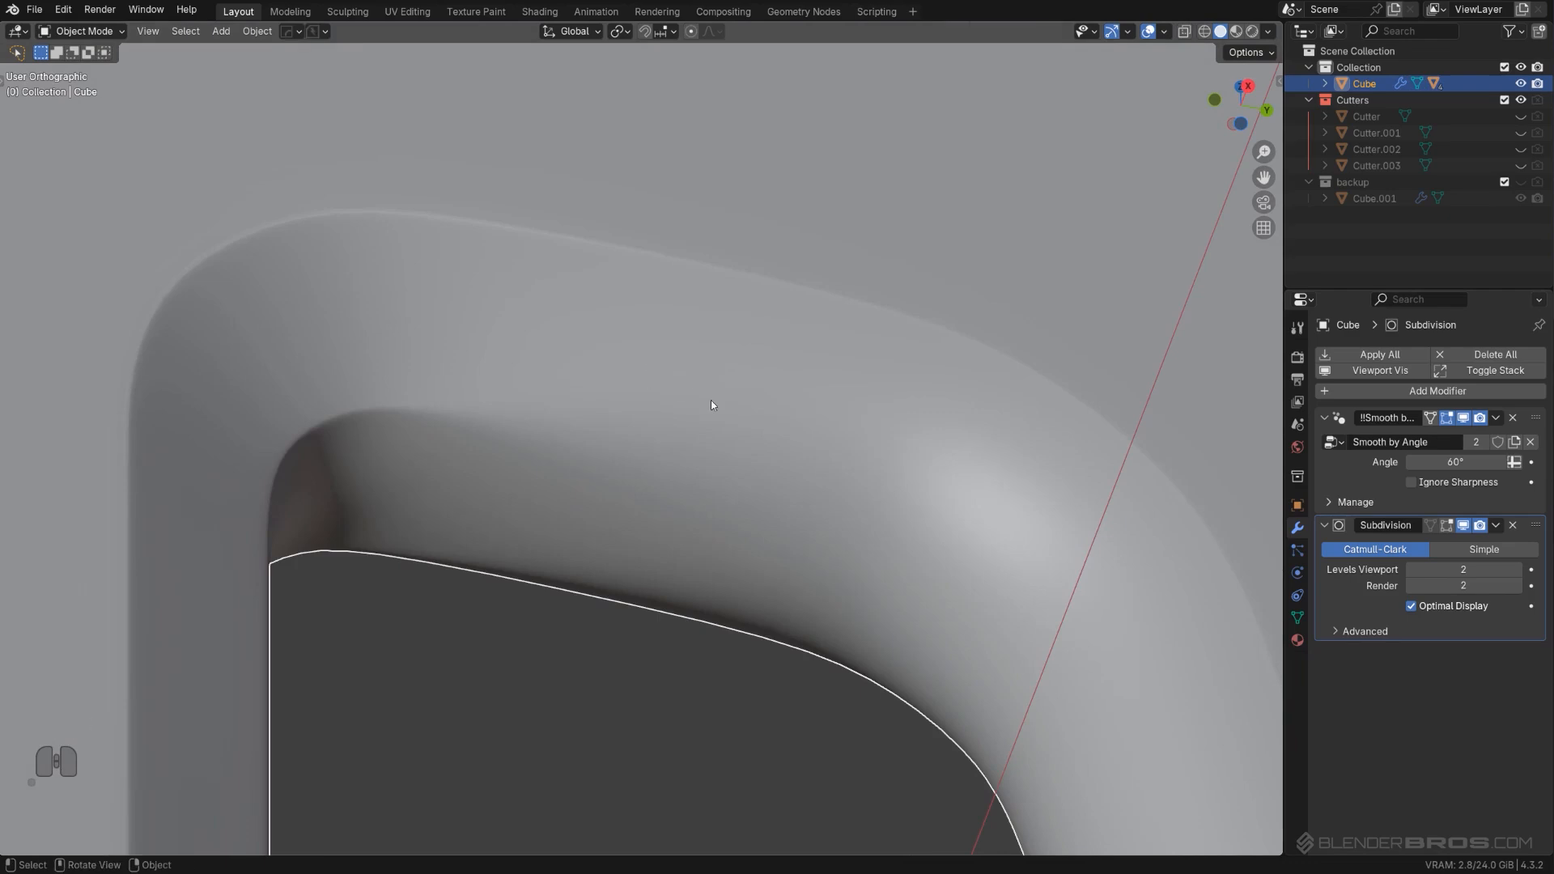
Step: Try a vertical knife cut across the upper bevel again to compare the shading, and undo it
key(ctrl+shift+z)
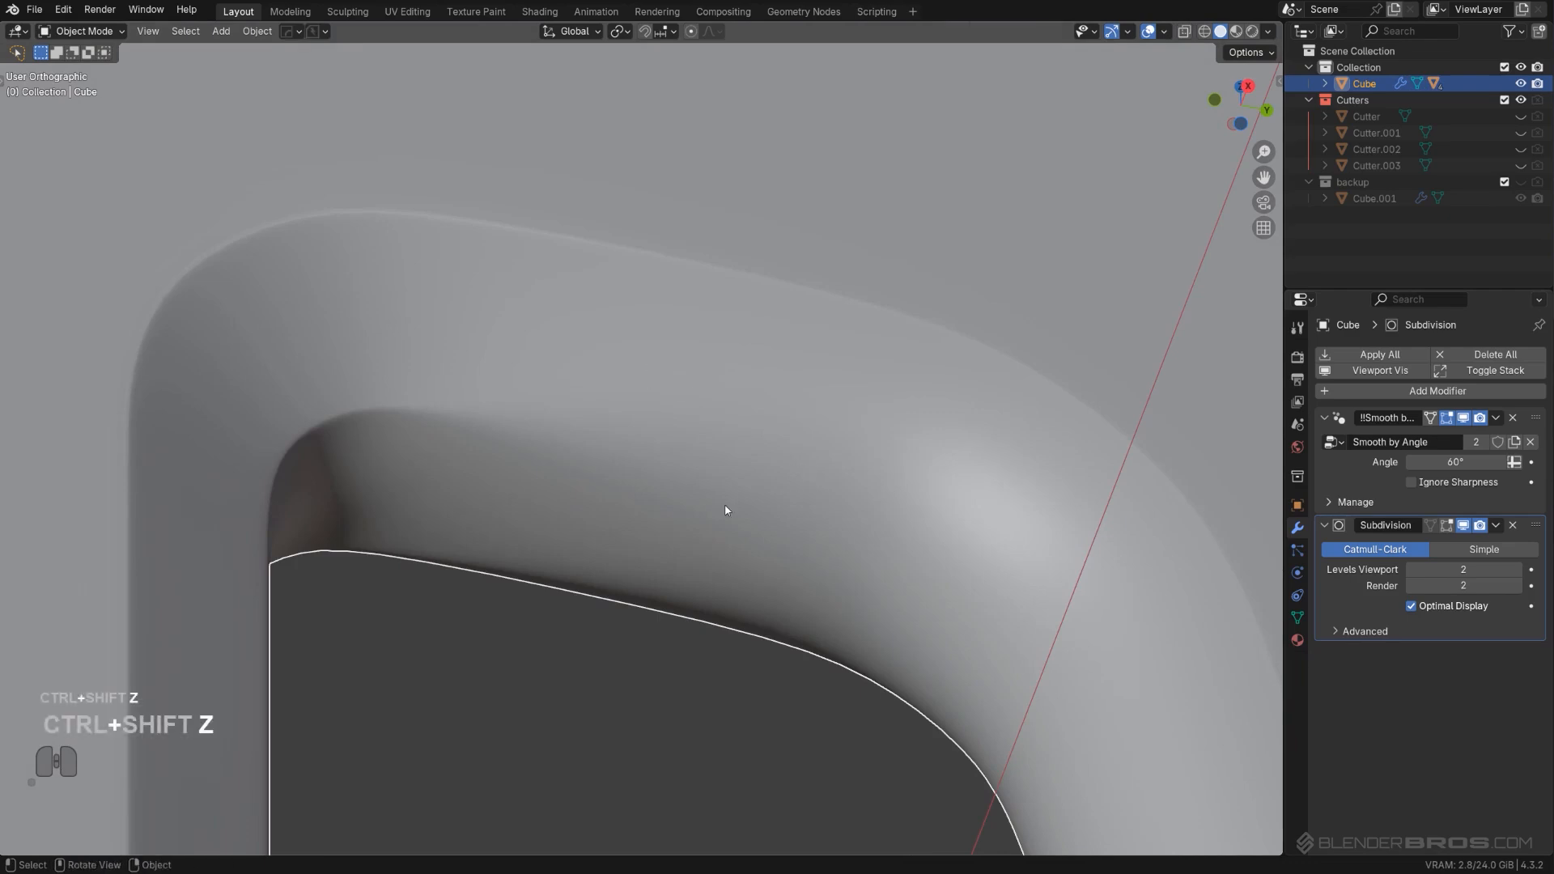
key(Tab)
key(ctrl+r)
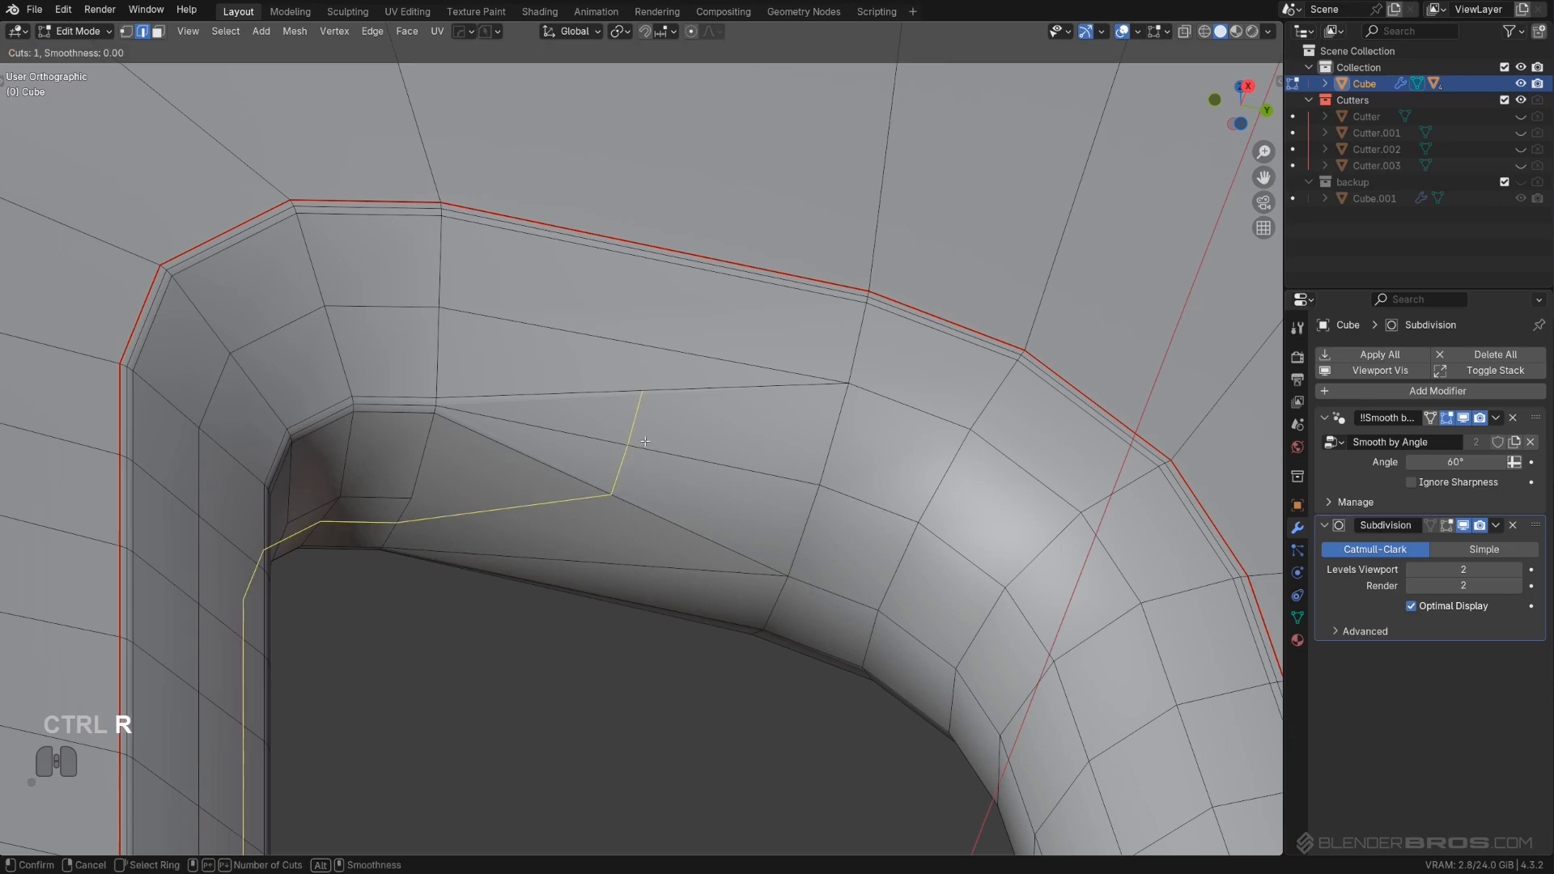
right_click(644, 439)
key(k)
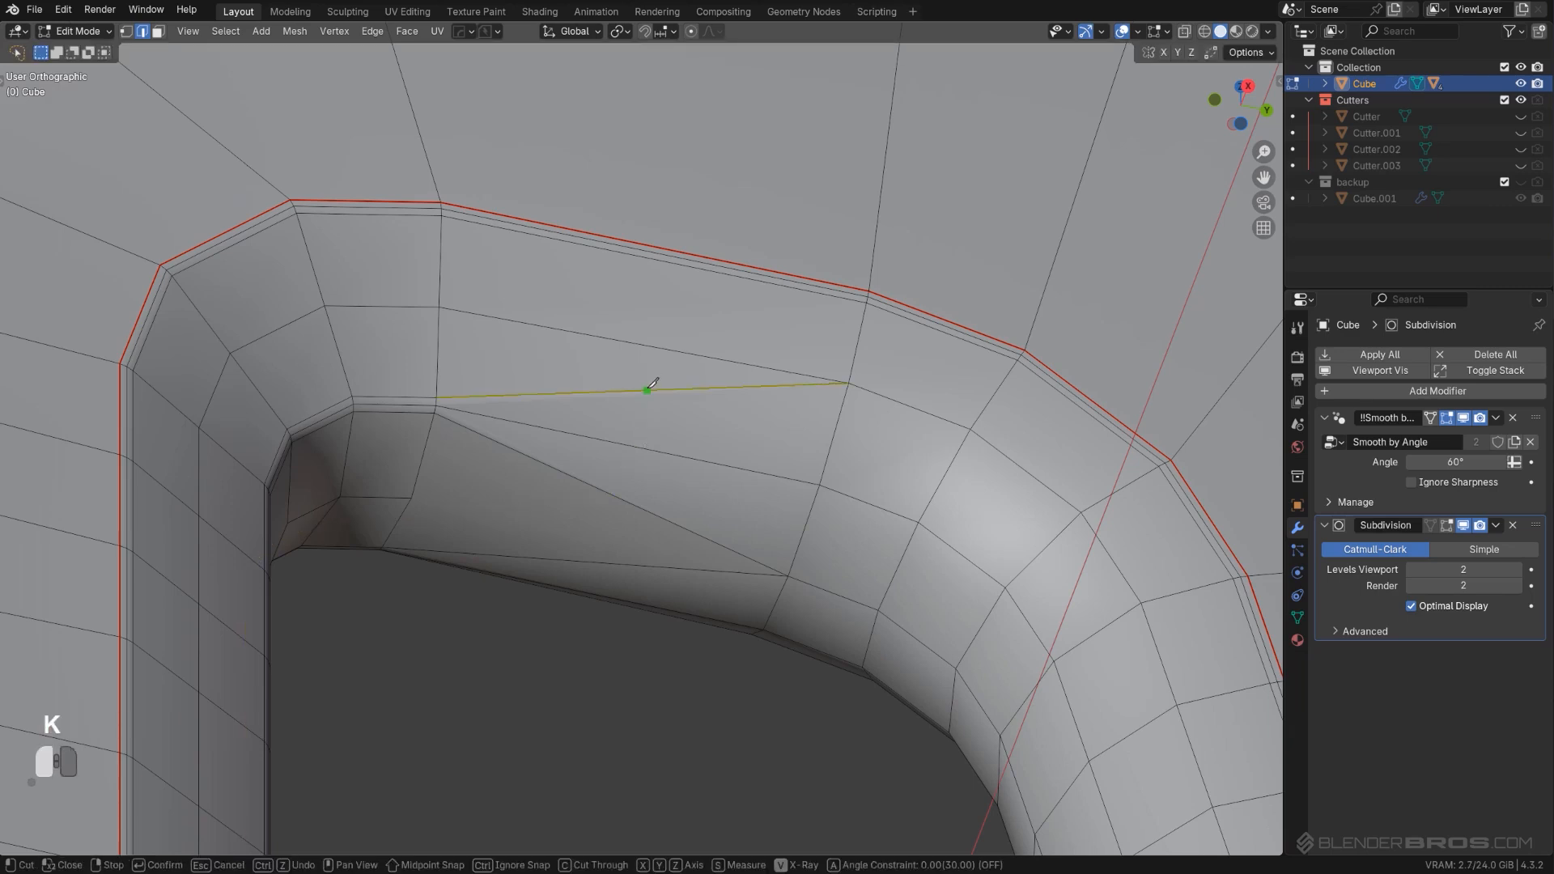
key(space)
key(Tab)
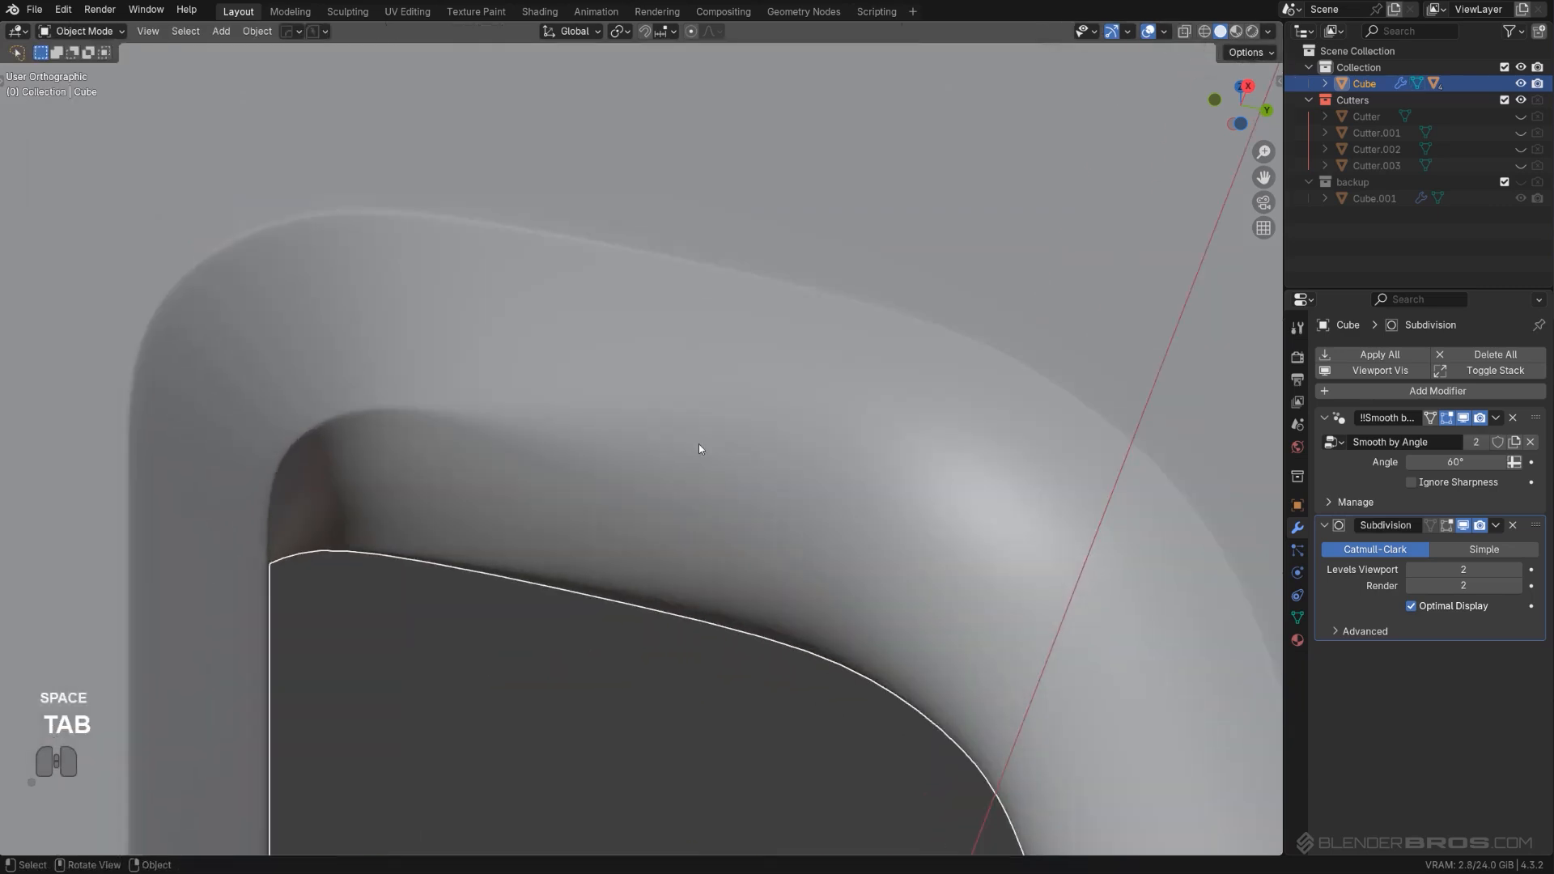
key(ctrl+z)
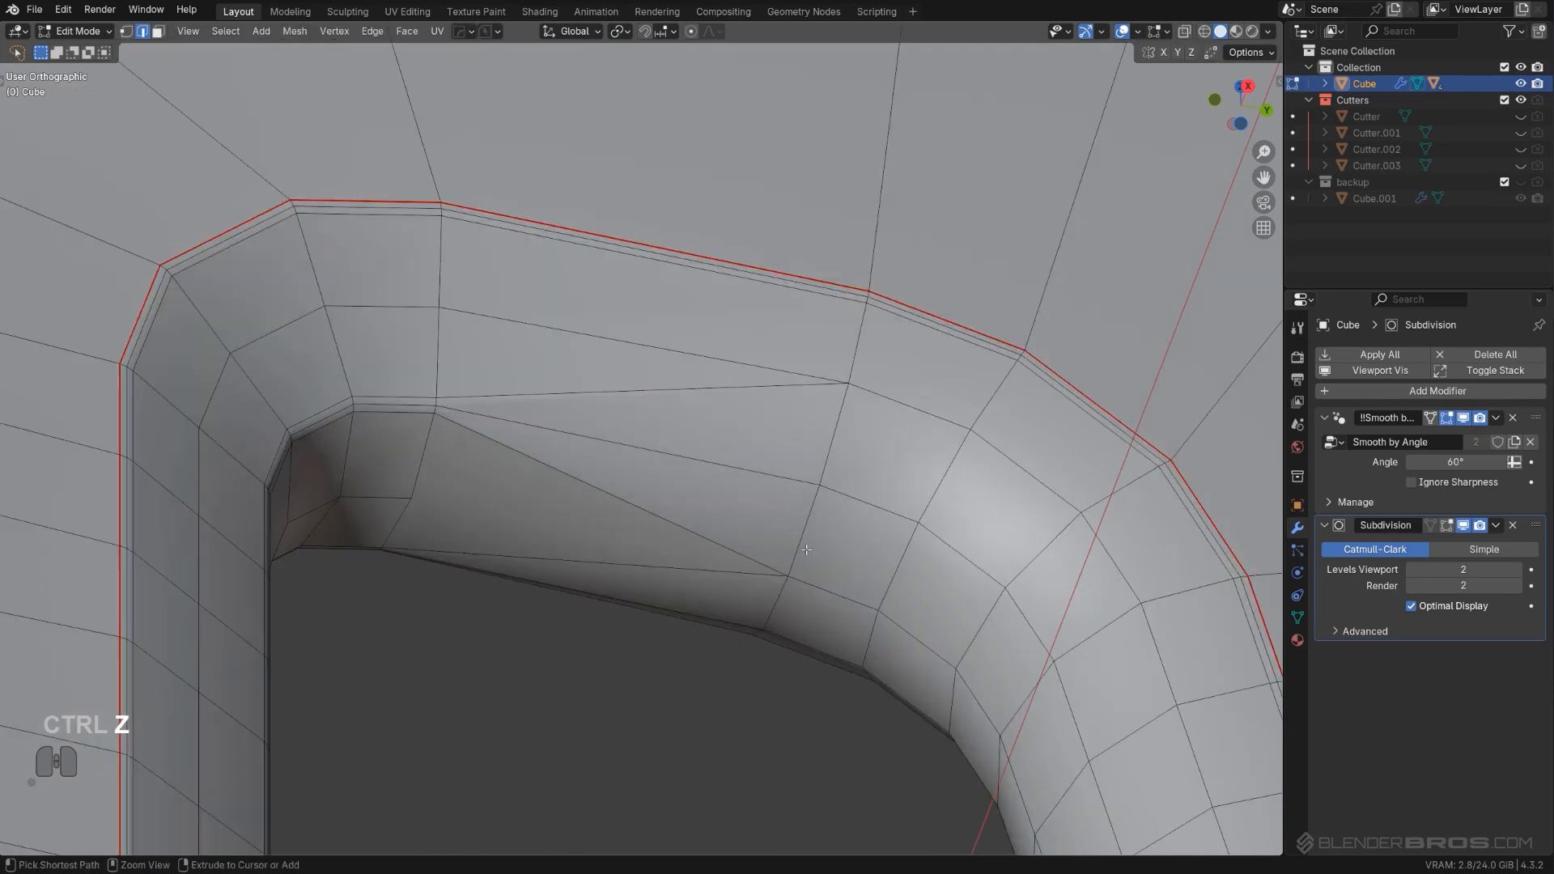
key(Tab)
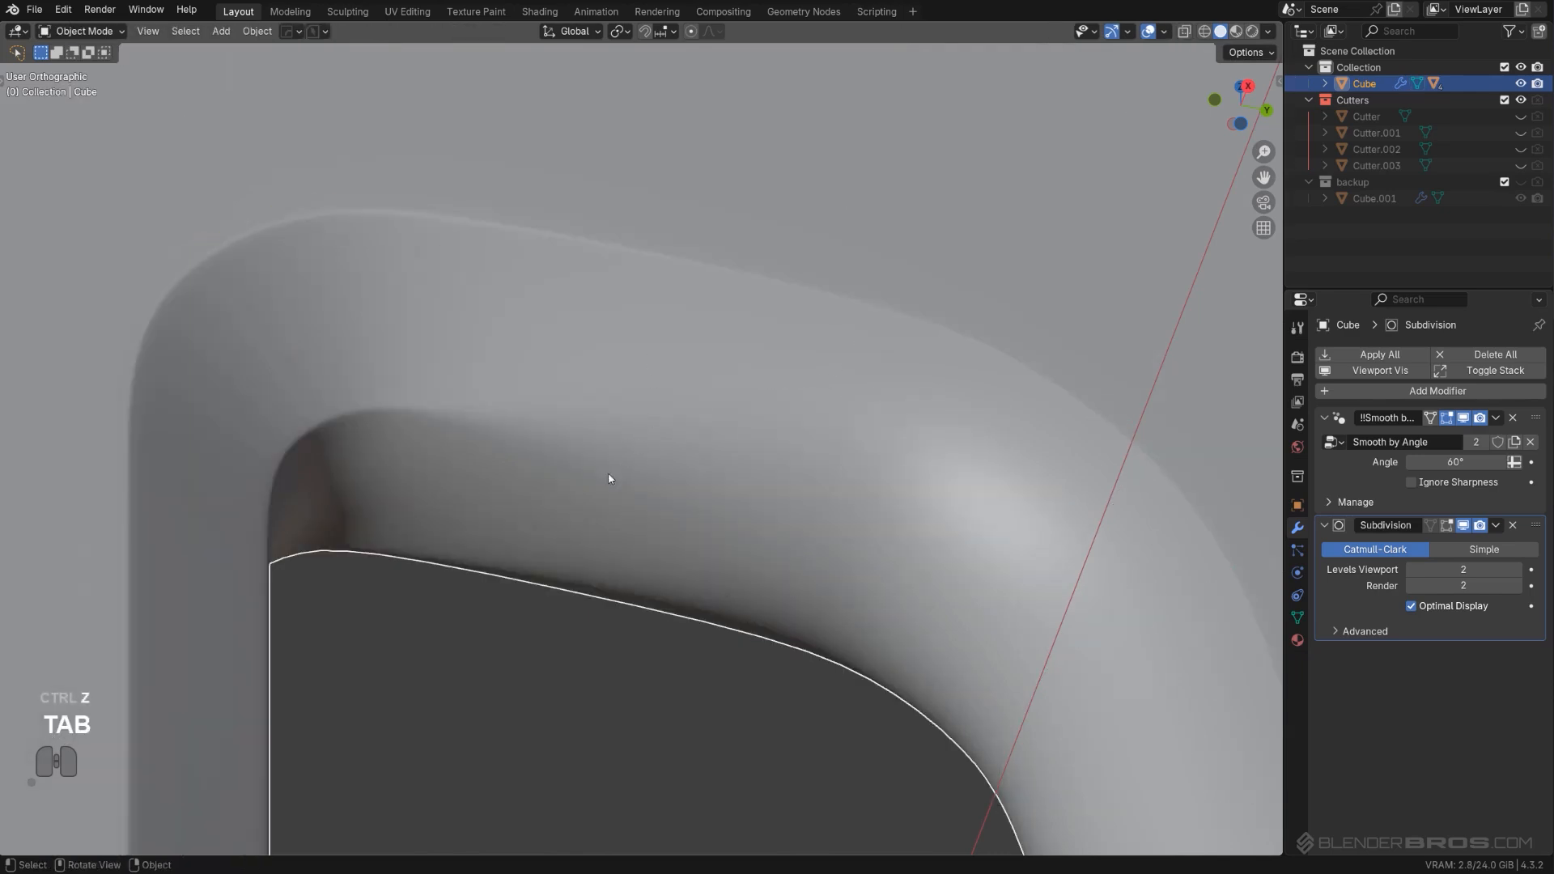
Step: Examine the subdivided shading around the whole opening from several angles
scroll(616, 516, down, 6)
shift+middle_drag(690, 539, 650, 332)
middle_drag(650, 331, 545, 433)
shift+middle_drag(546, 433, 499, 293)
scroll(540, 397, up, 2)
middle_drag(542, 399, 654, 369)
middle_drag(621, 608, 726, 530)
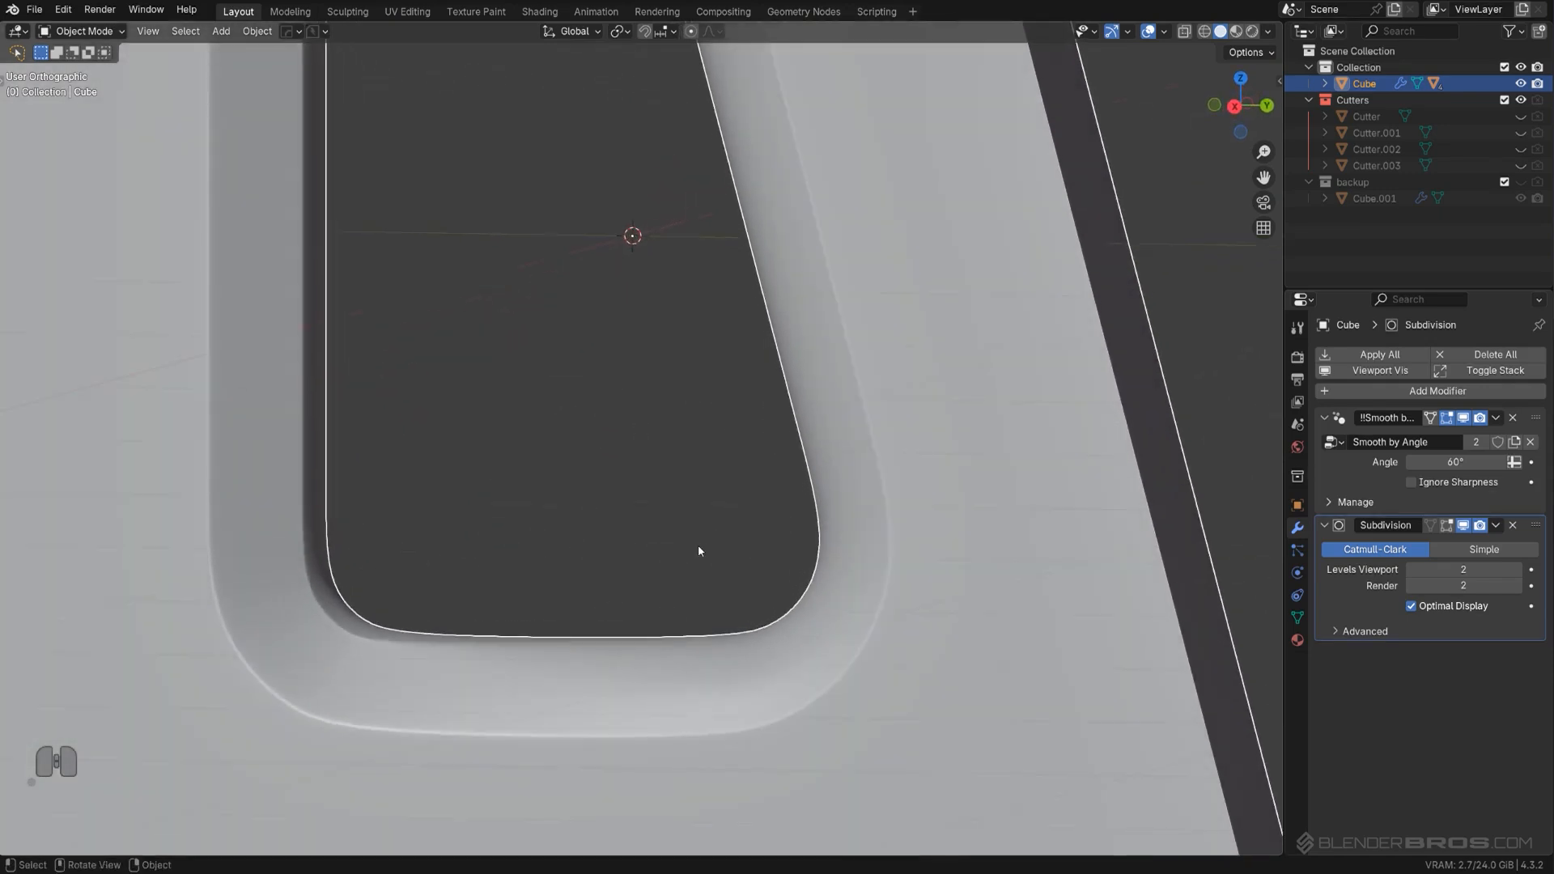
alt+middle_drag(634, 544, 712, 439)
Step: Examine the edge flow around the opening's bevel and the surrounding faces in Edit Mode
key(Tab)
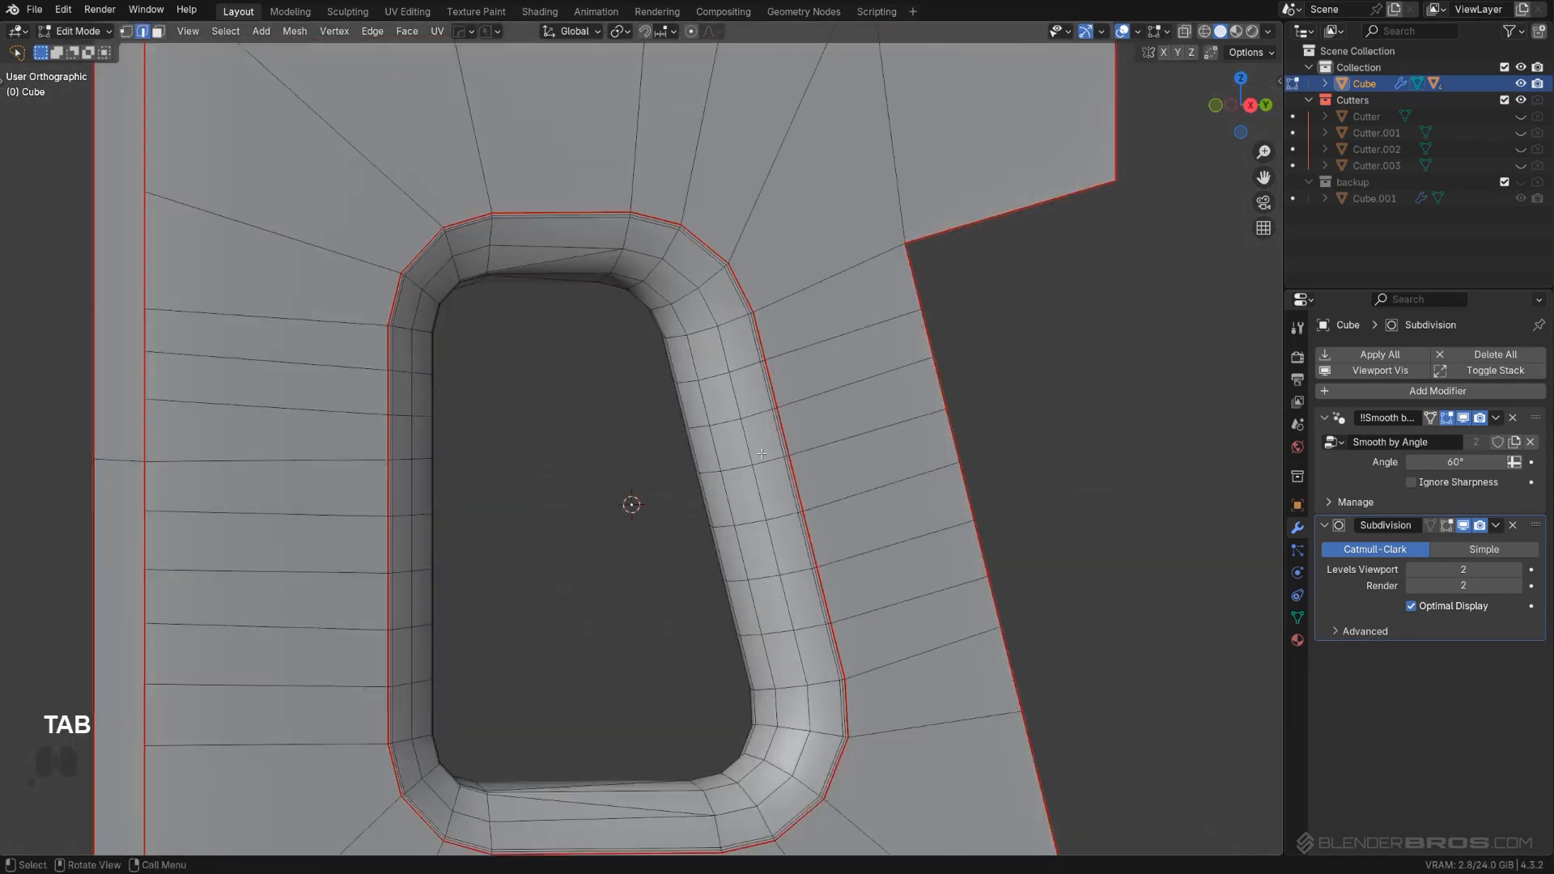
scroll(763, 353, up, 1)
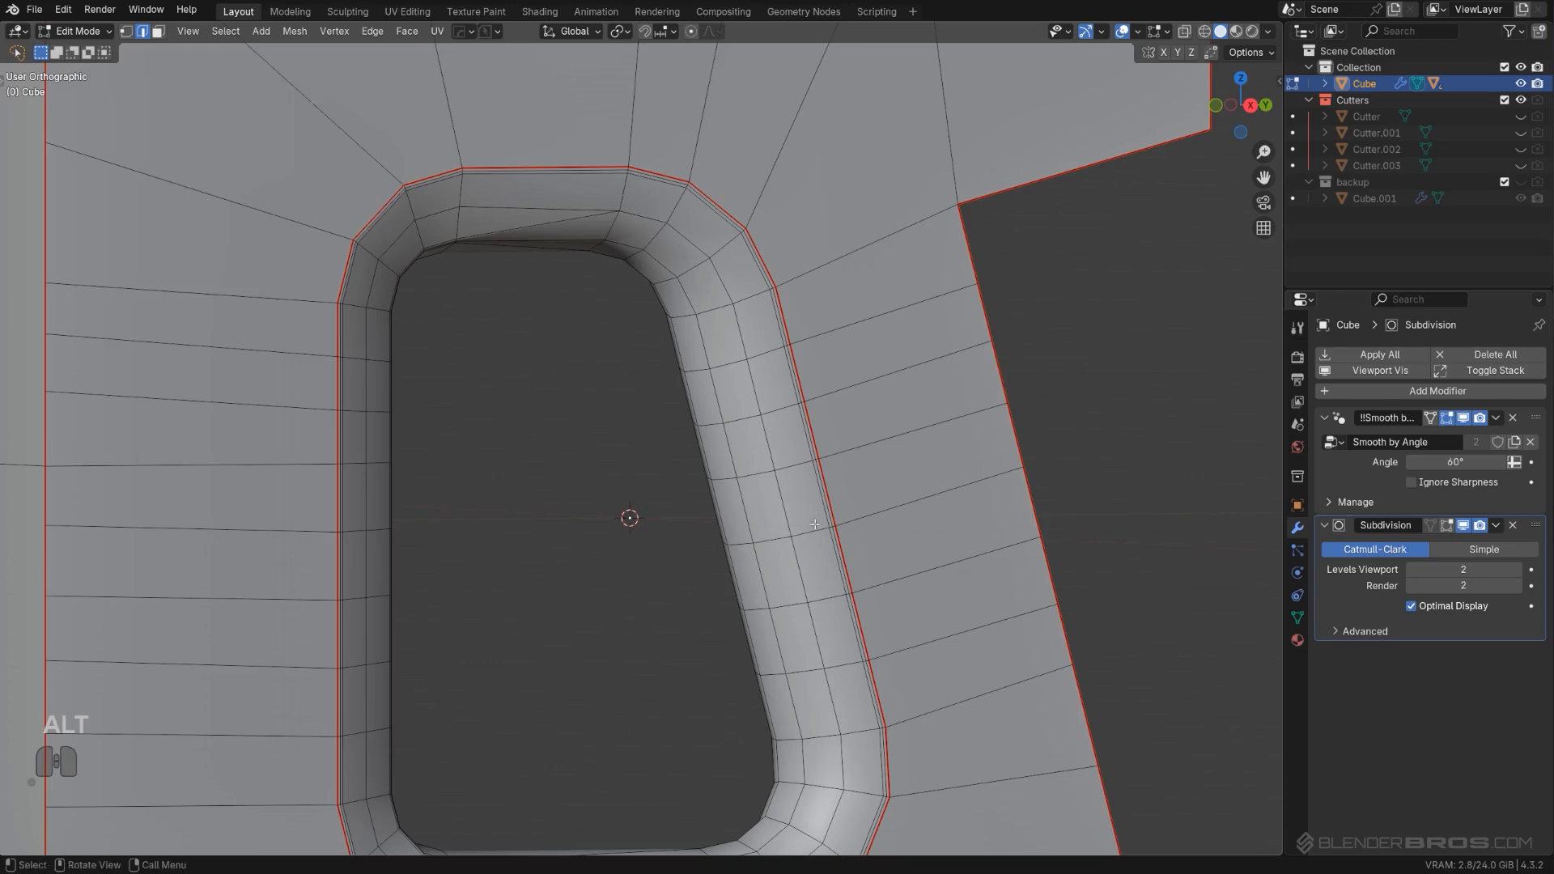
scroll(815, 524, down, 3)
alt+middle_drag(753, 514, 669, 506)
scroll(668, 425, up, 2)
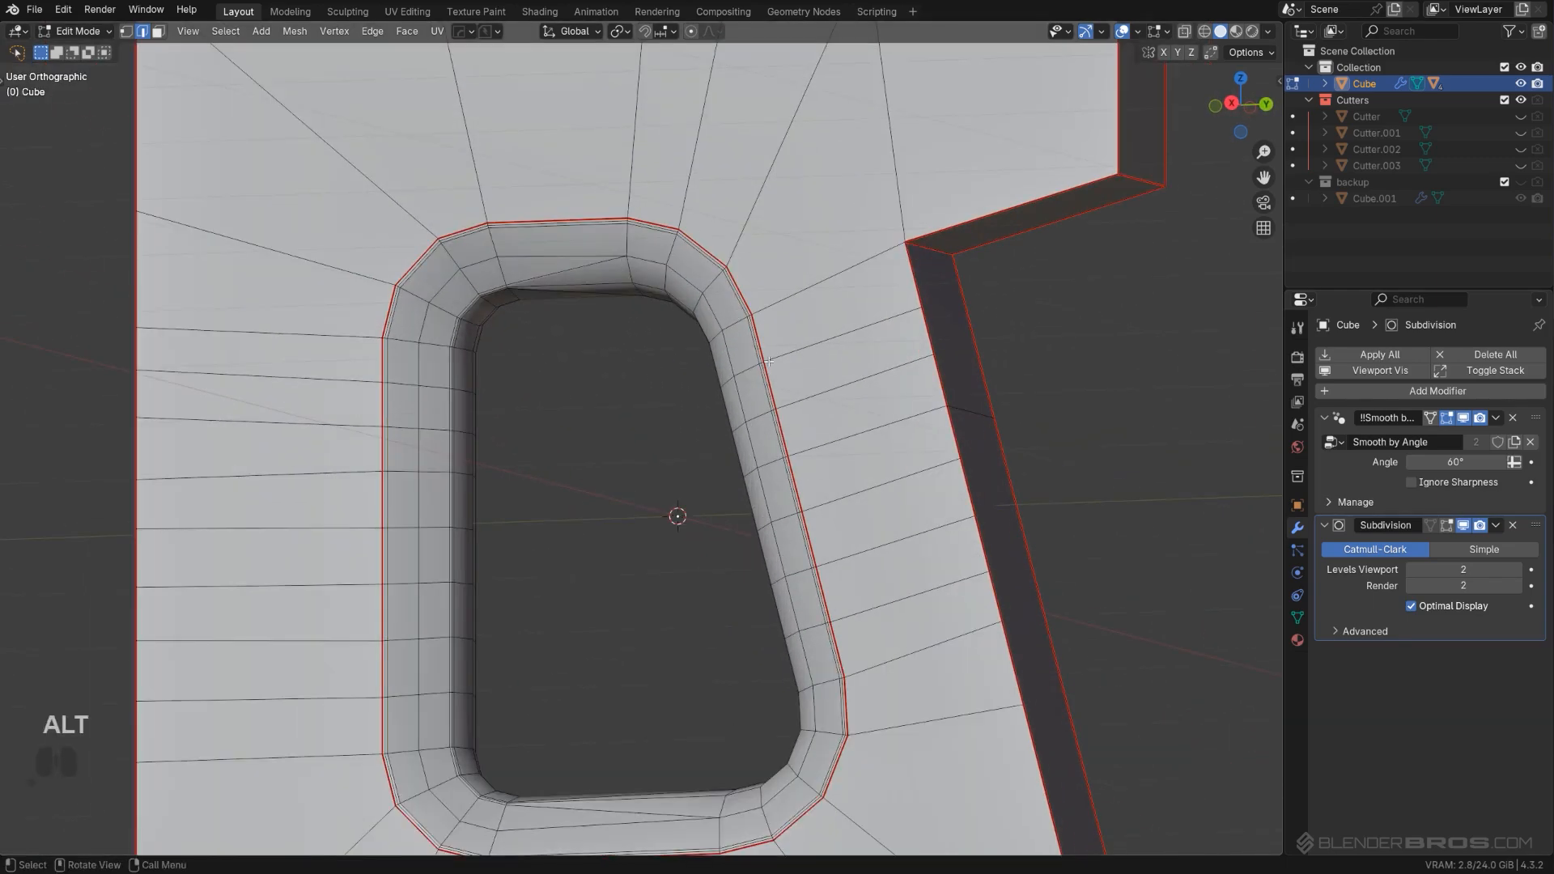
middle_drag(726, 263, 658, 232)
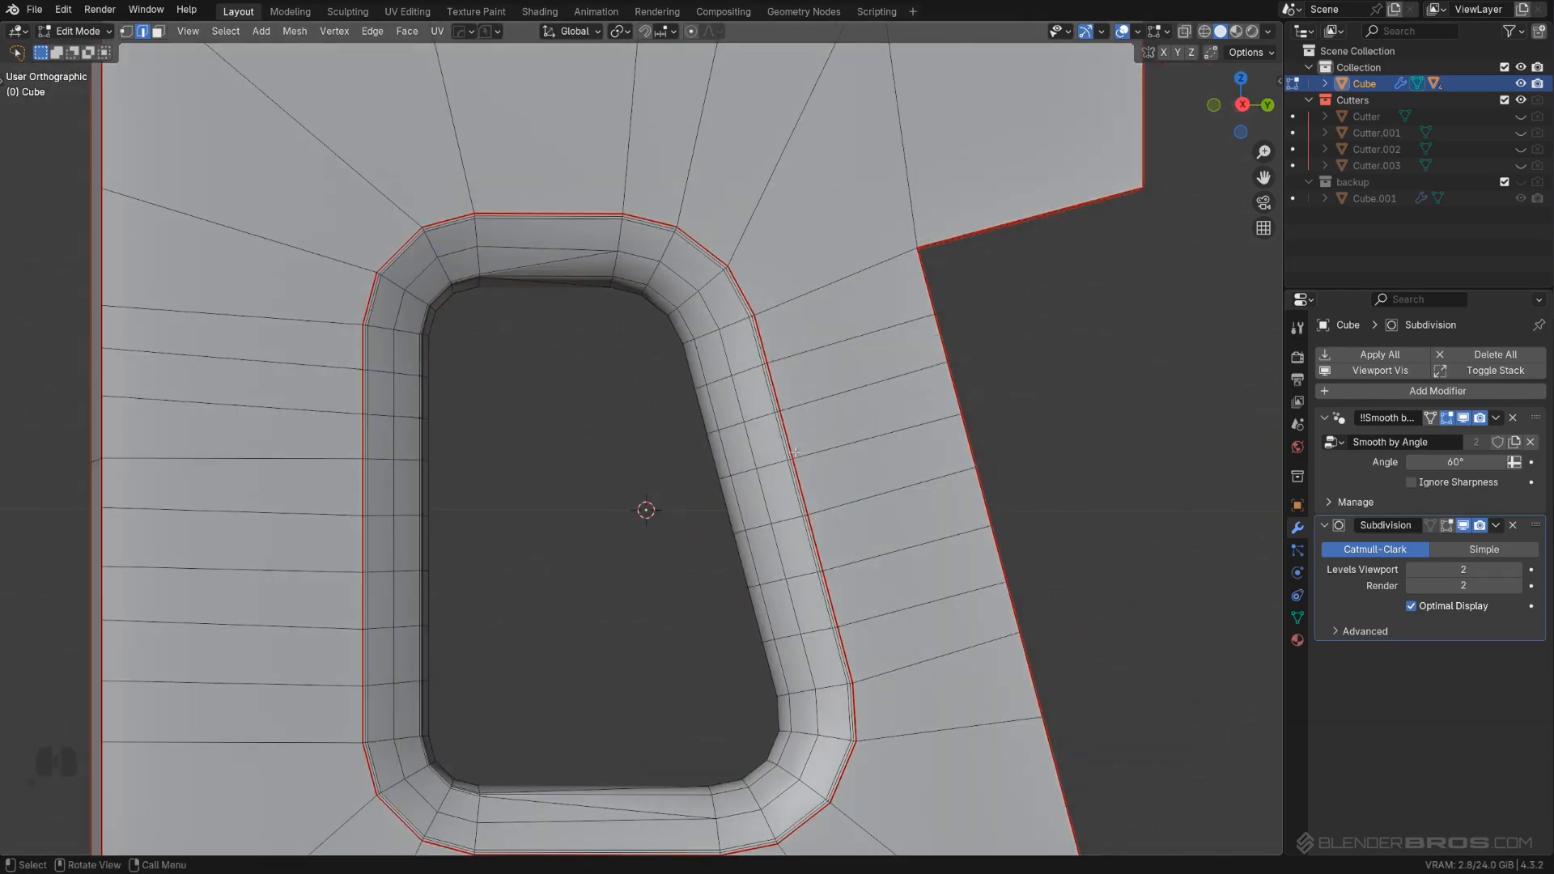
middle_drag(721, 658, 773, 630)
Step: Duplicate the whole block and place the copy about 2.44 m along the Y axis, beside the original
key(Tab)
scroll(761, 348, down, 5)
shift+middle_drag(711, 400, 568, 409)
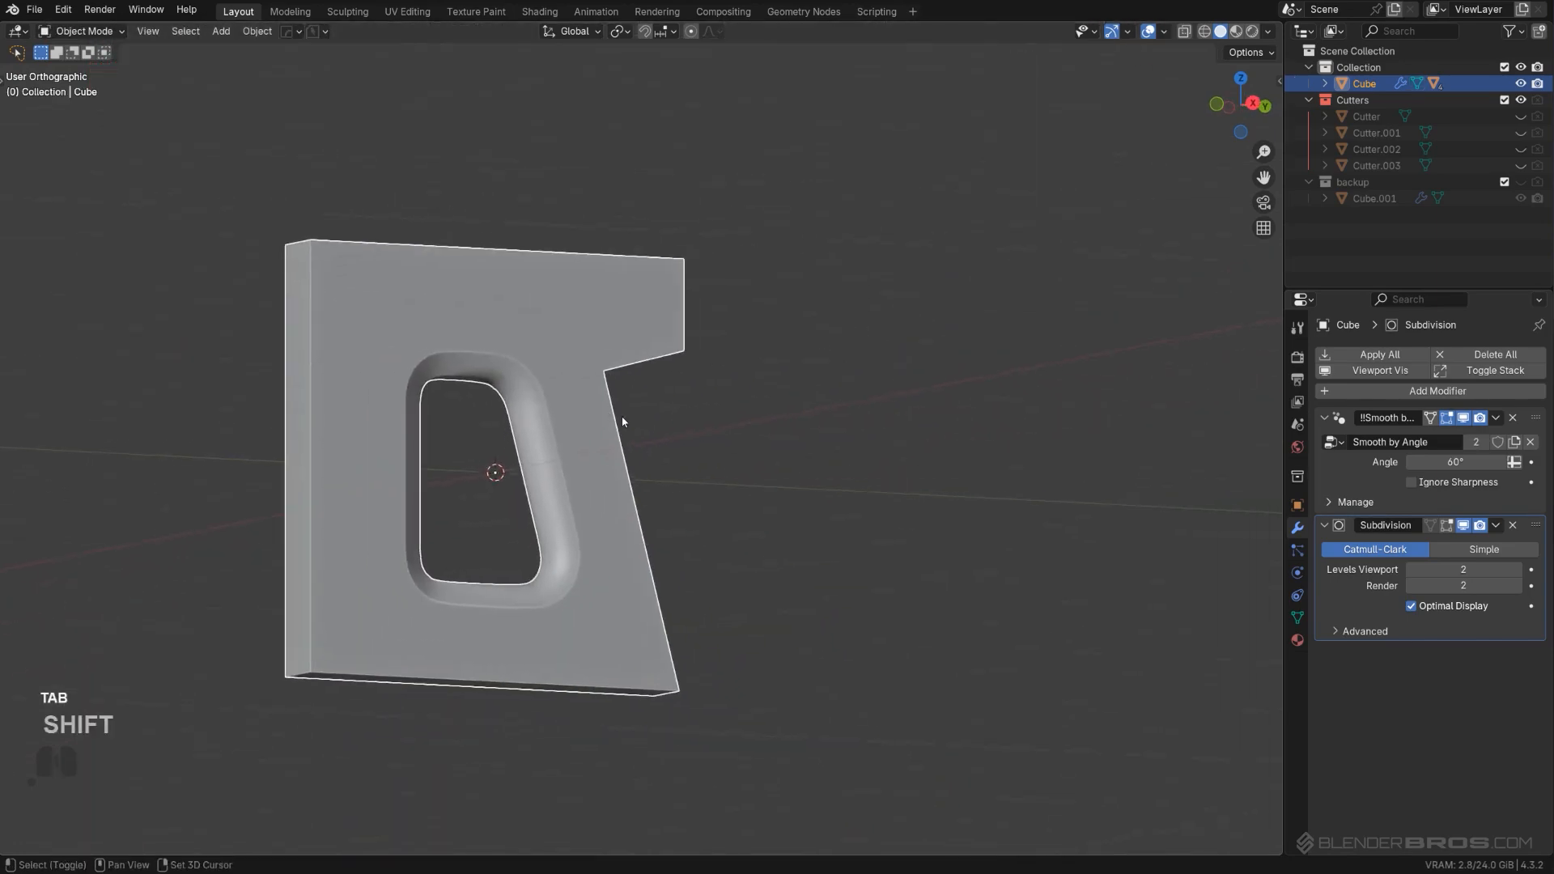
key(shift+d)
key(y)
click(1107, 371)
shift+middle_drag(994, 356, 676, 329)
scroll(676, 329, up, 2)
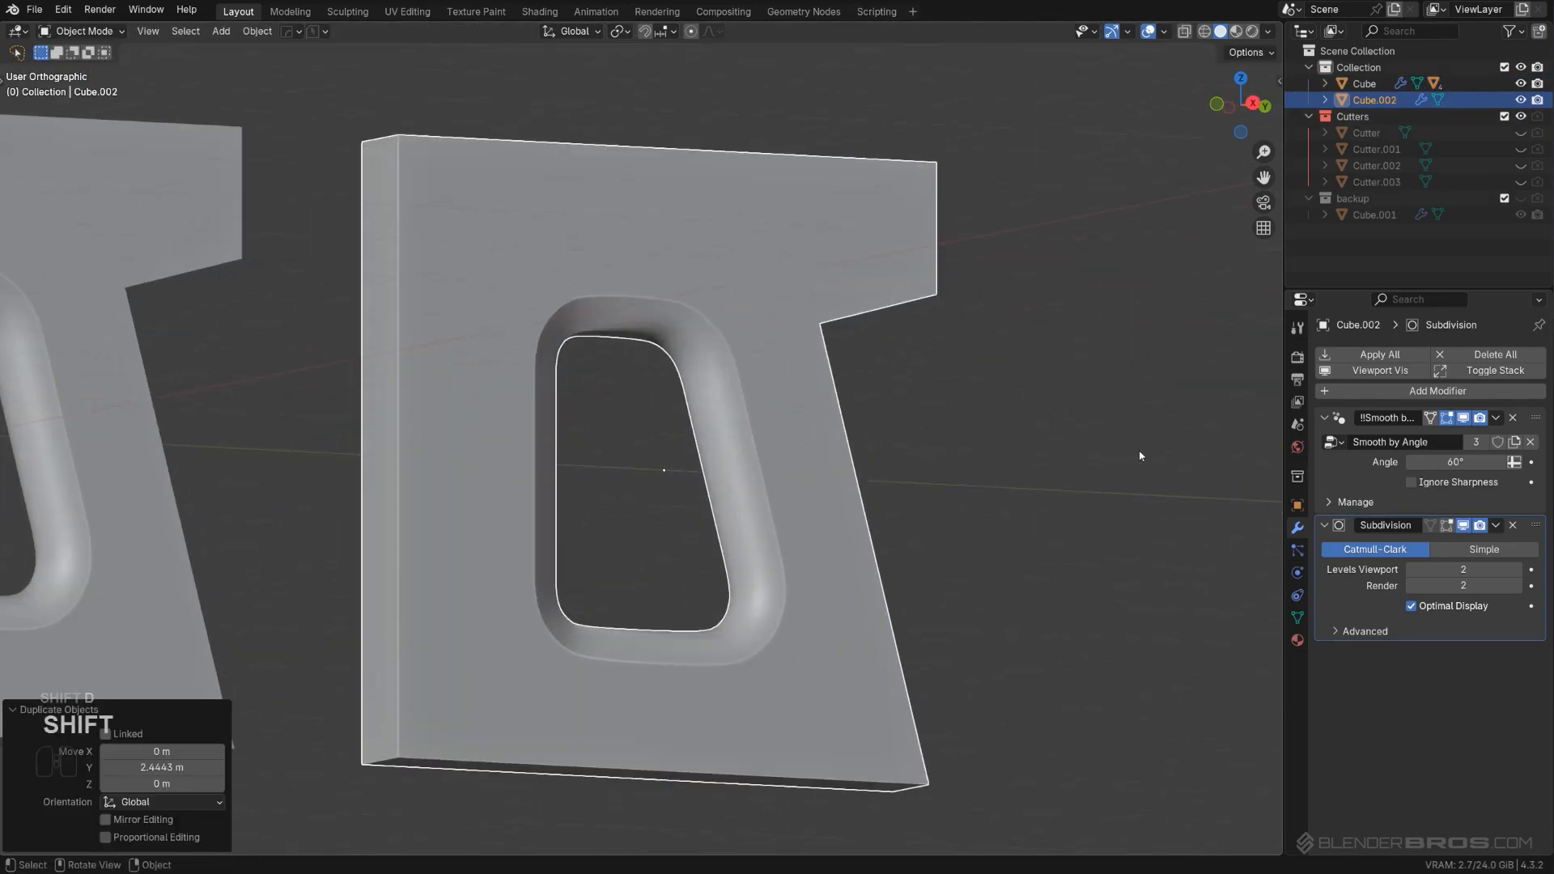
Step: Apply the Subdivision modifier on the duplicated block and inspect its dense mesh around the top of the opening
click(1485, 548)
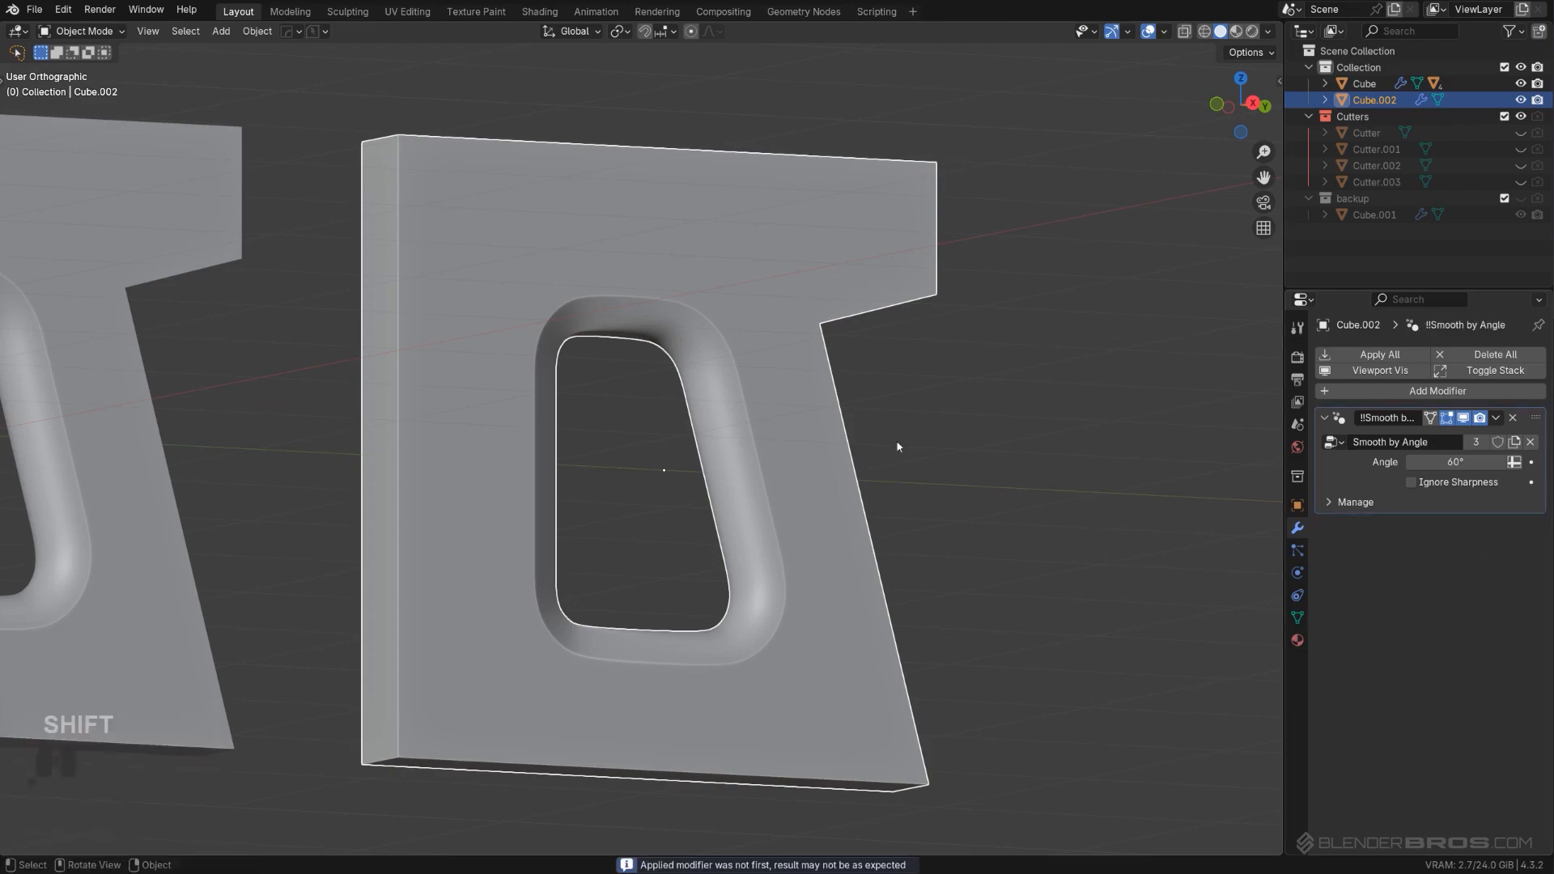
key(Tab)
scroll(809, 425, up, 3)
shift+middle_drag(725, 403, 791, 613)
scroll(791, 614, up, 4)
middle_drag(712, 496, 694, 452)
key(Tab)
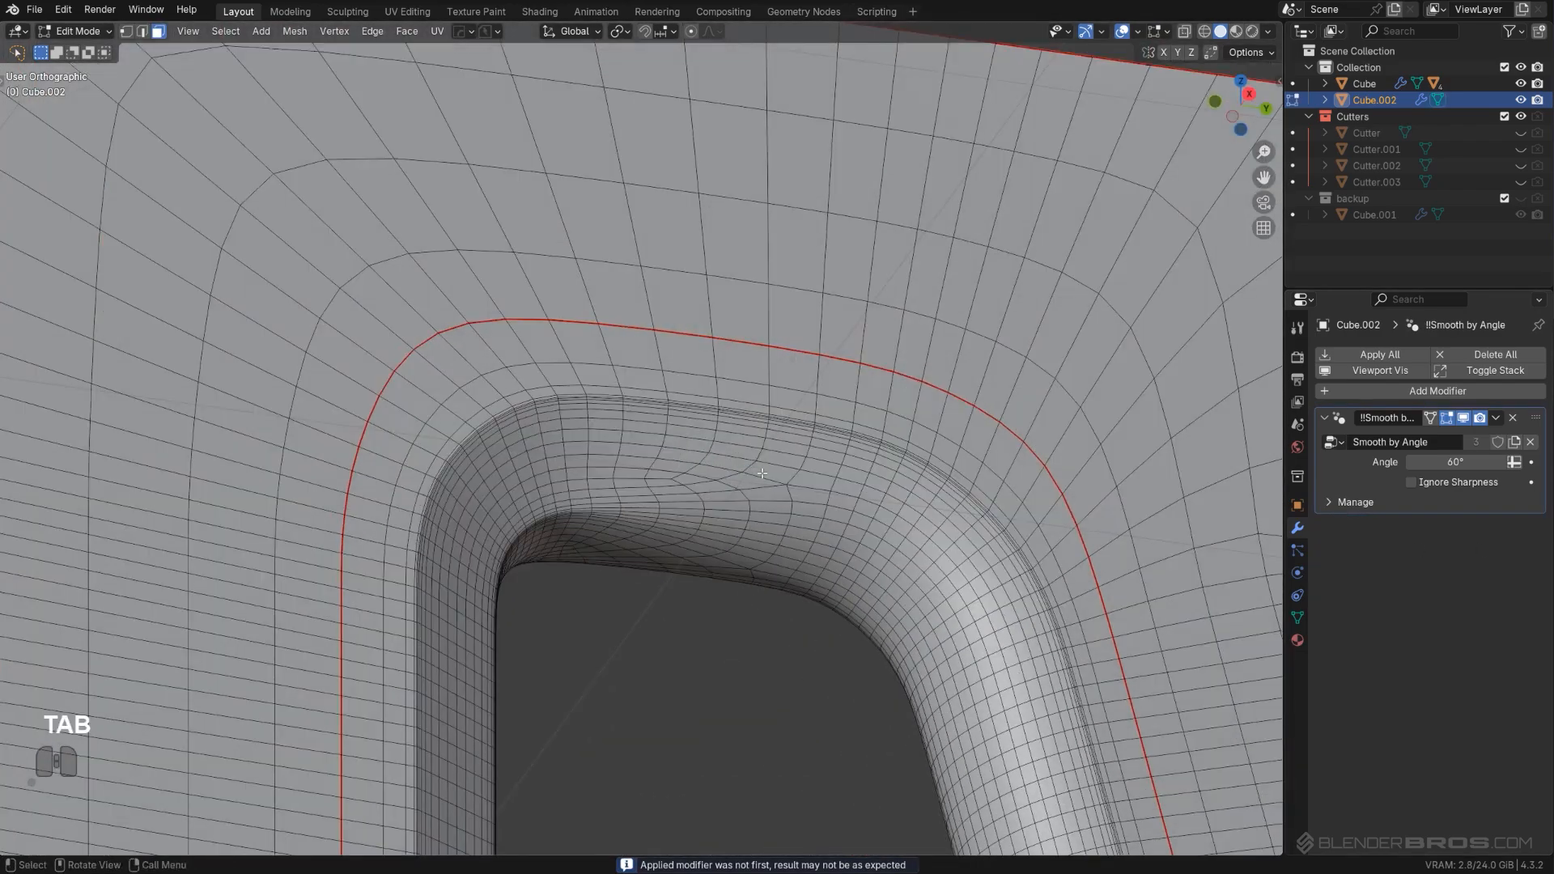
scroll(568, 471, down, 2)
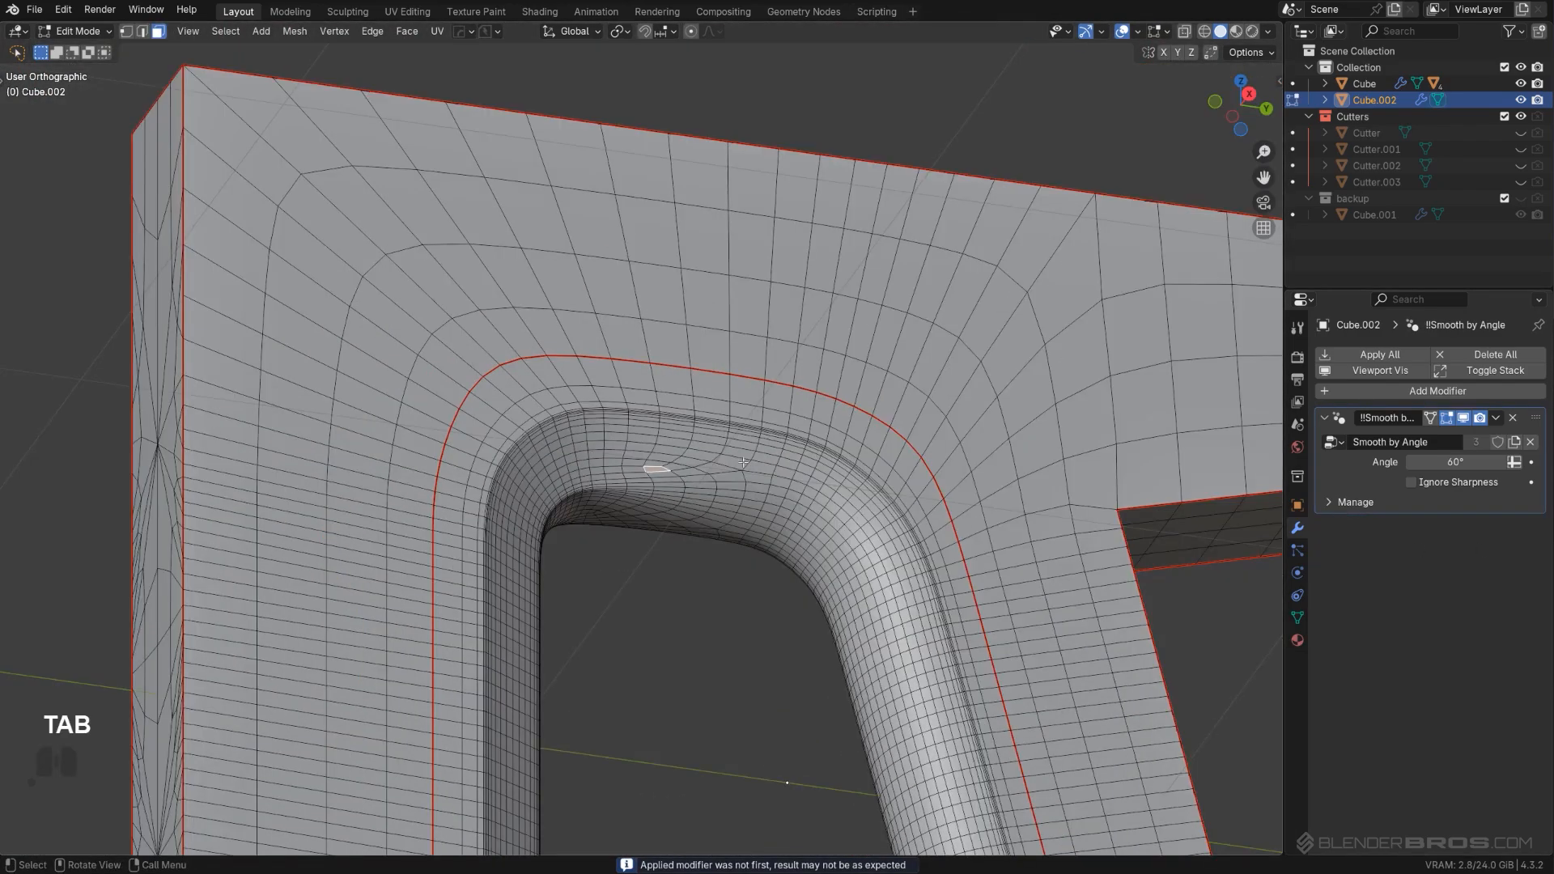
Step: Compare the duplicate with the original block's opening, selecting the original and checking it in Edit Mode
scroll(638, 447, down, 3)
shift+middle_drag(226, 377, 925, 354)
scroll(639, 431, up, 3)
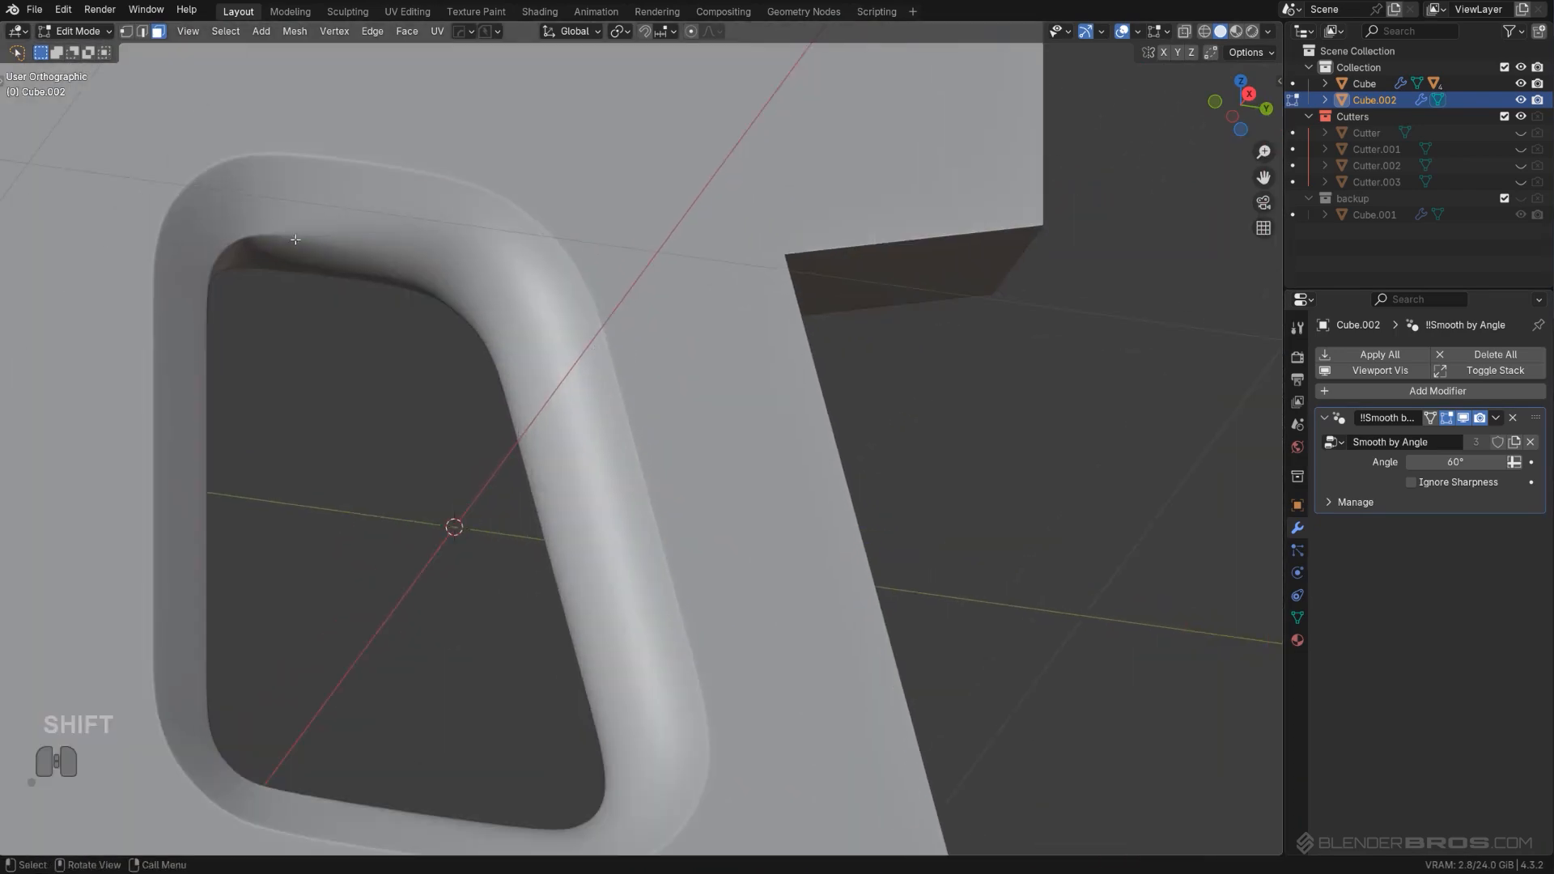
key(Tab)
click(366, 205)
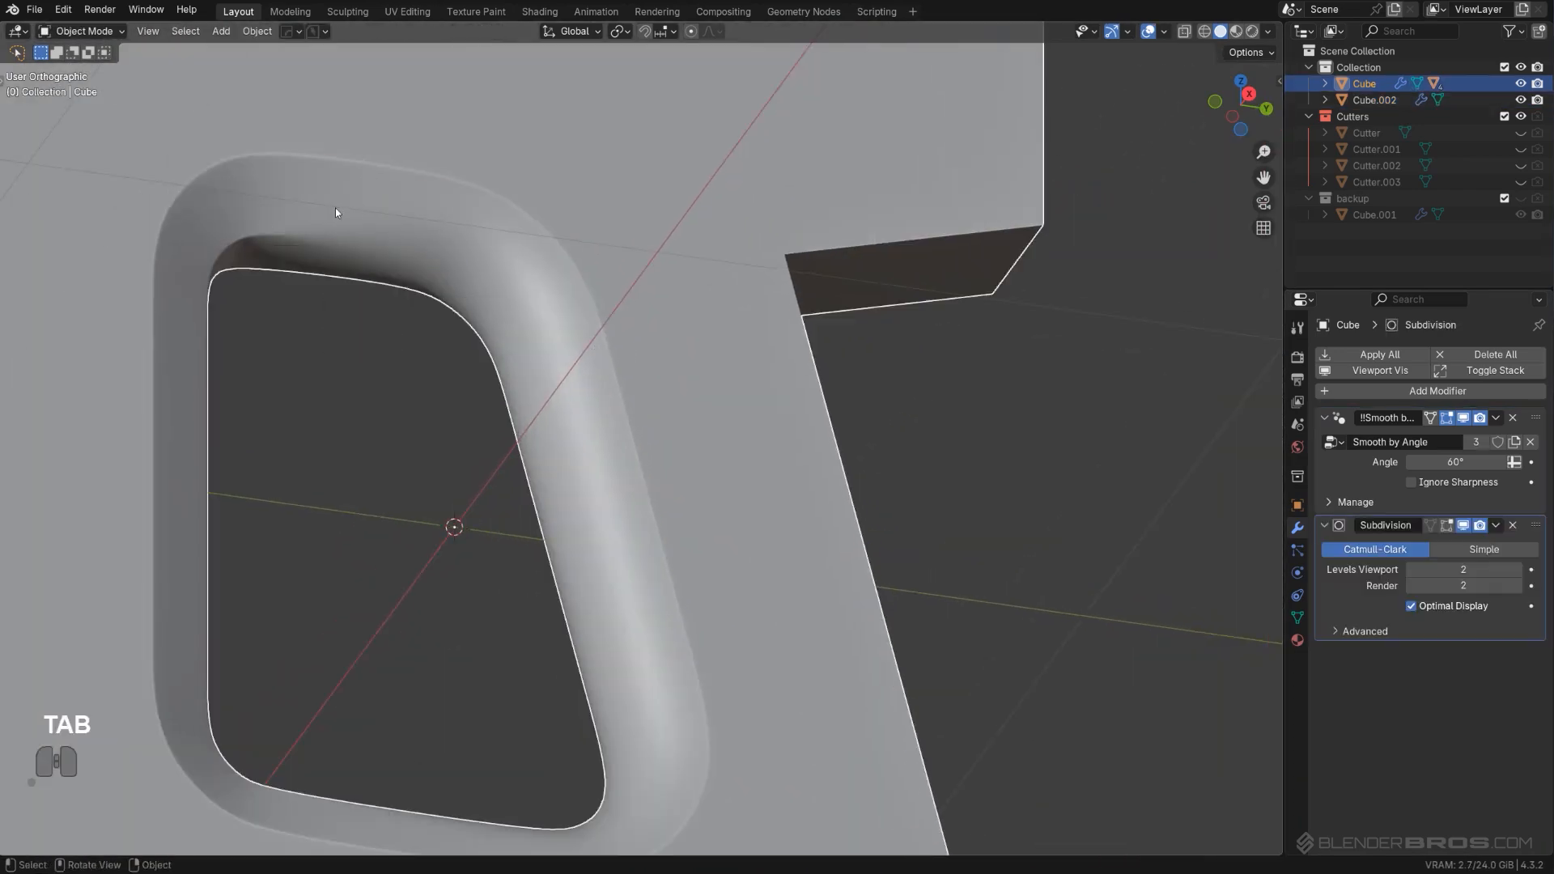
key(Tab)
key(Tab)
Step: Trace the edge flow of the duplicate's applied mesh by selecting a strip of faces across the upper bevel
scroll(667, 283, down, 4)
shift+middle_drag(678, 303, 9, 291)
scroll(615, 404, up, 3)
click(600, 395)
scroll(600, 396, up, 1)
key(Tab)
scroll(504, 318, up, 1)
shift+middle_drag(509, 294, 621, 433)
scroll(621, 433, up, 4)
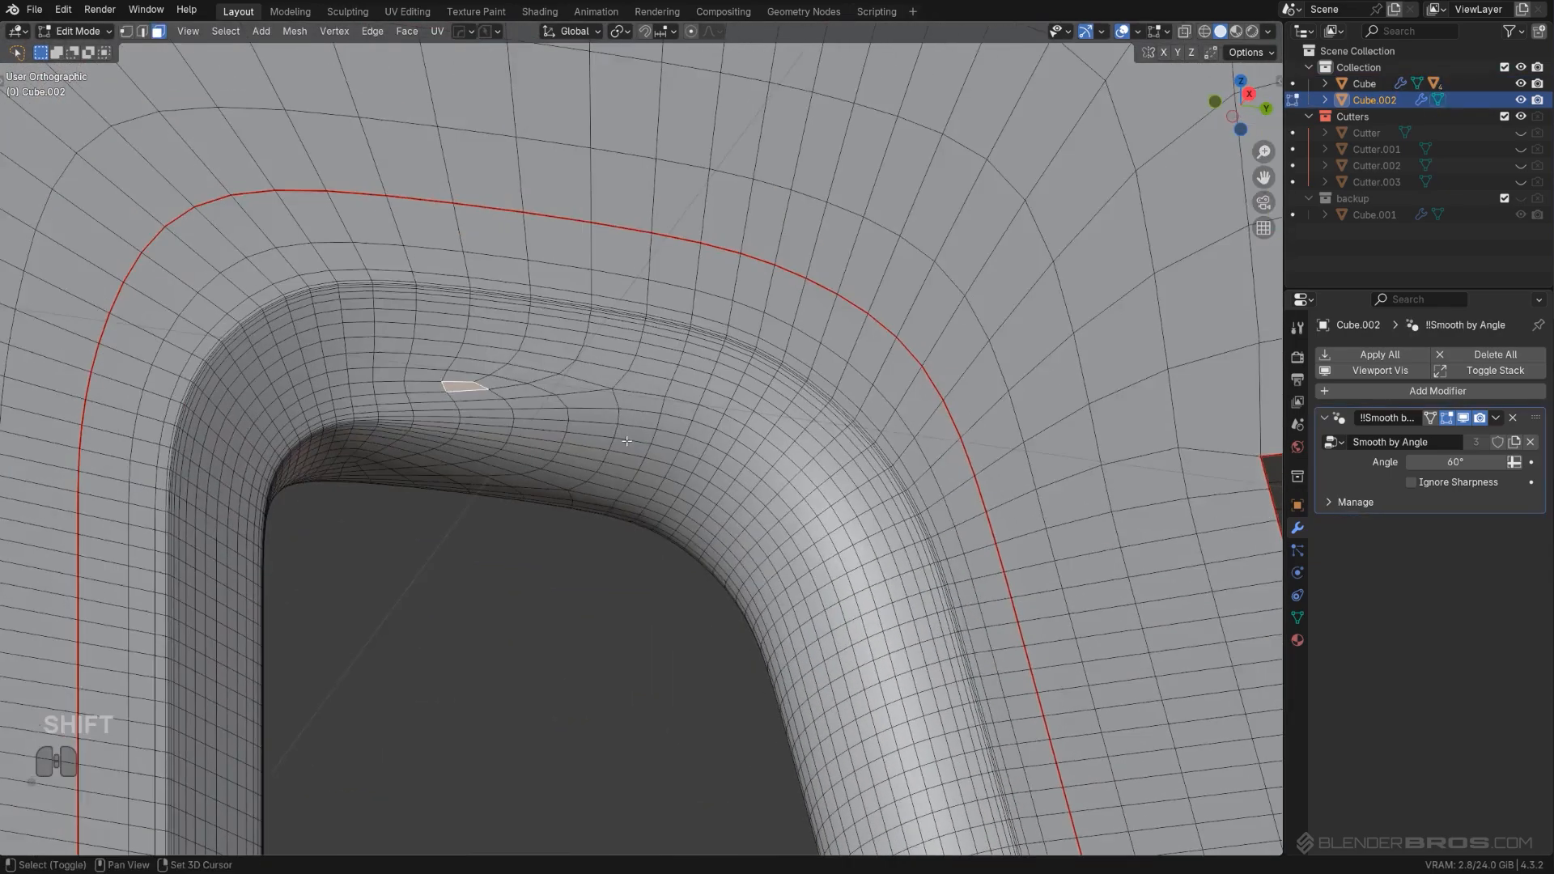
shift+click(599, 288)
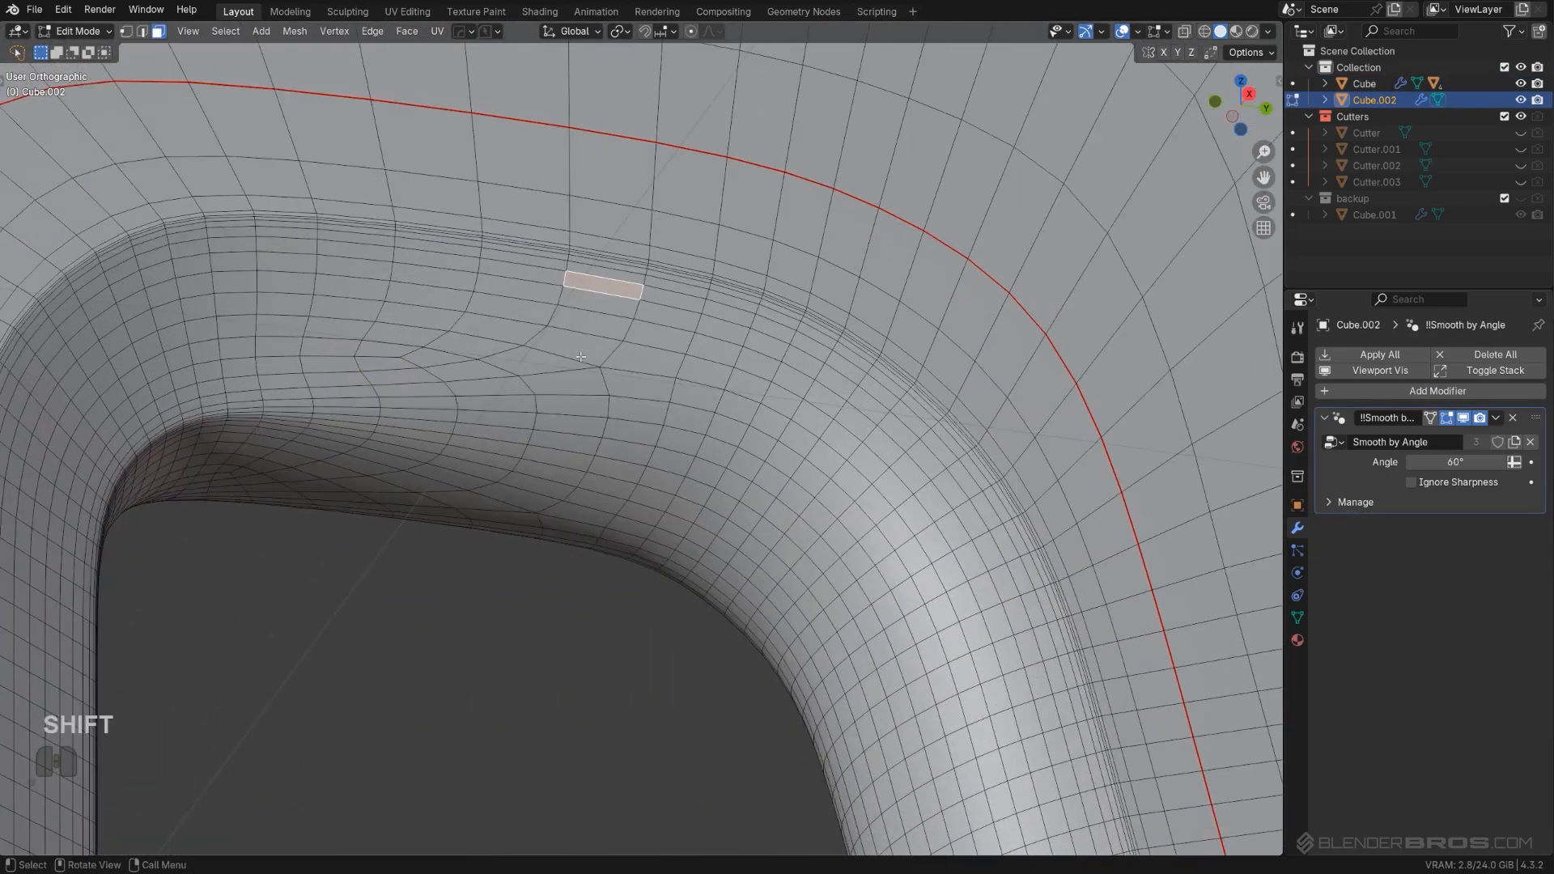
ctrl+click(498, 360)
ctrl+click(571, 423)
ctrl+click(489, 526)
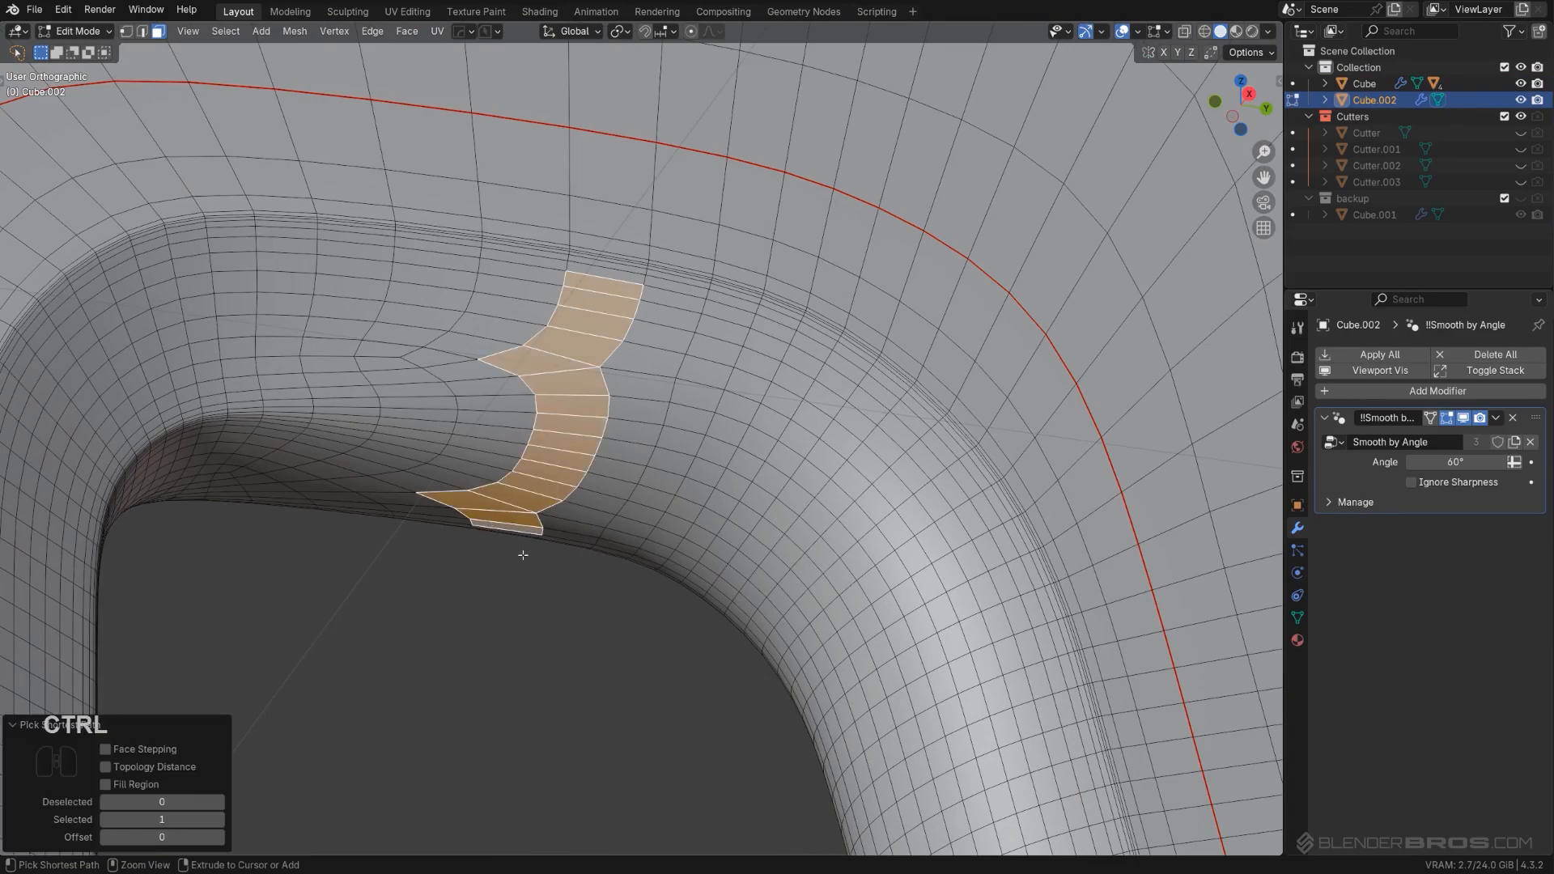
middle_drag(490, 527, 525, 291)
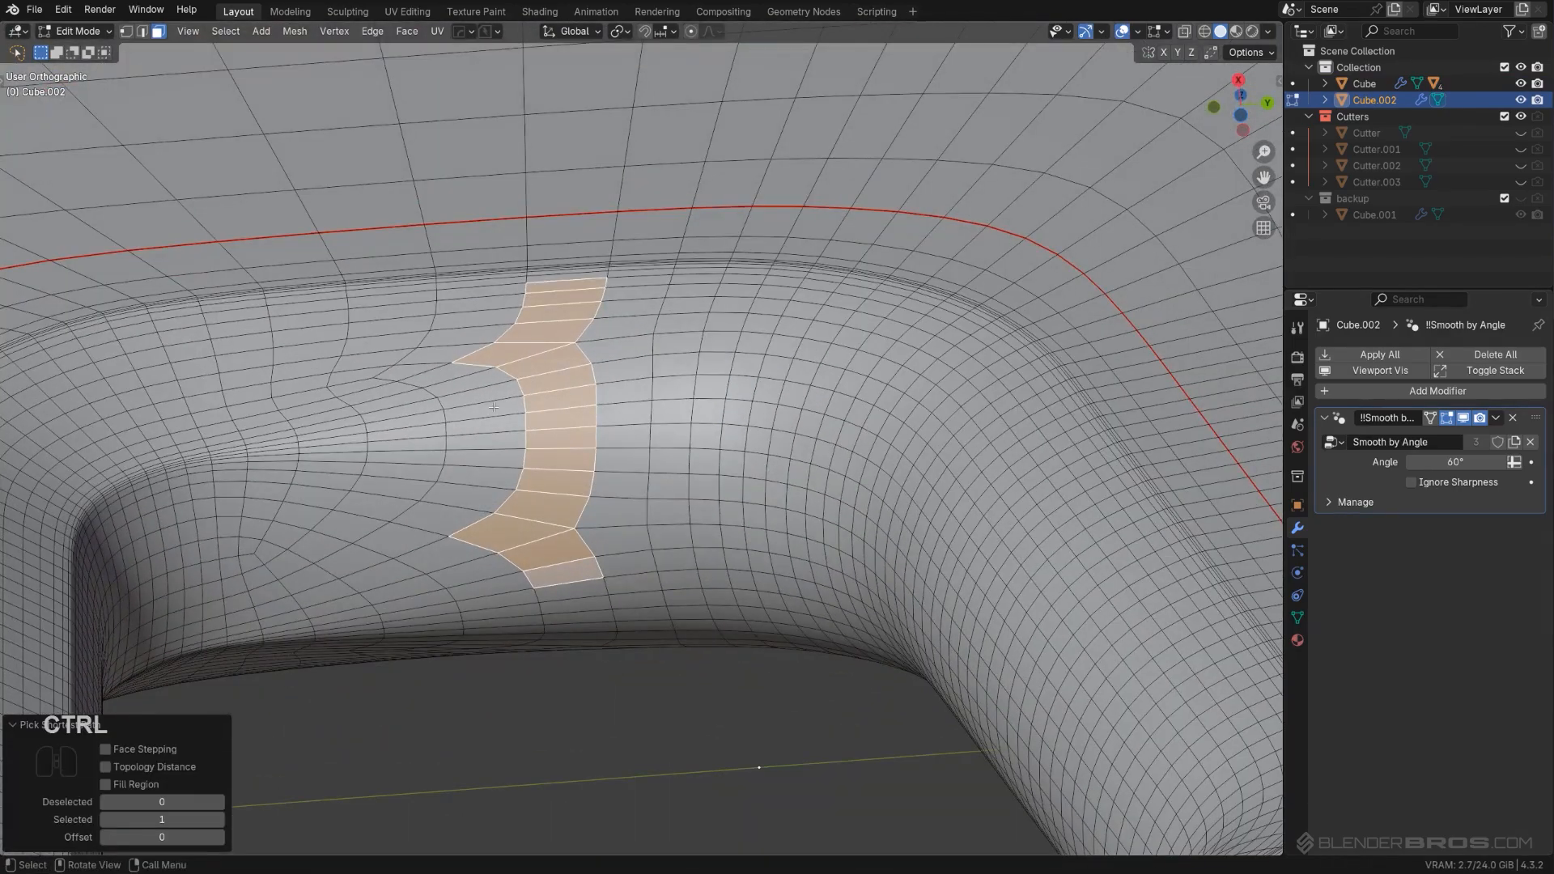
Step: Examine the face density on the duplicate's slanted bevel by selecting a row of faces and a few neighbouring ones
middle_drag(548, 404, 510, 382)
middle_drag(741, 465, 802, 518)
shift+middle_drag(802, 518, 731, 271)
click(745, 251)
ctrl+click(625, 315)
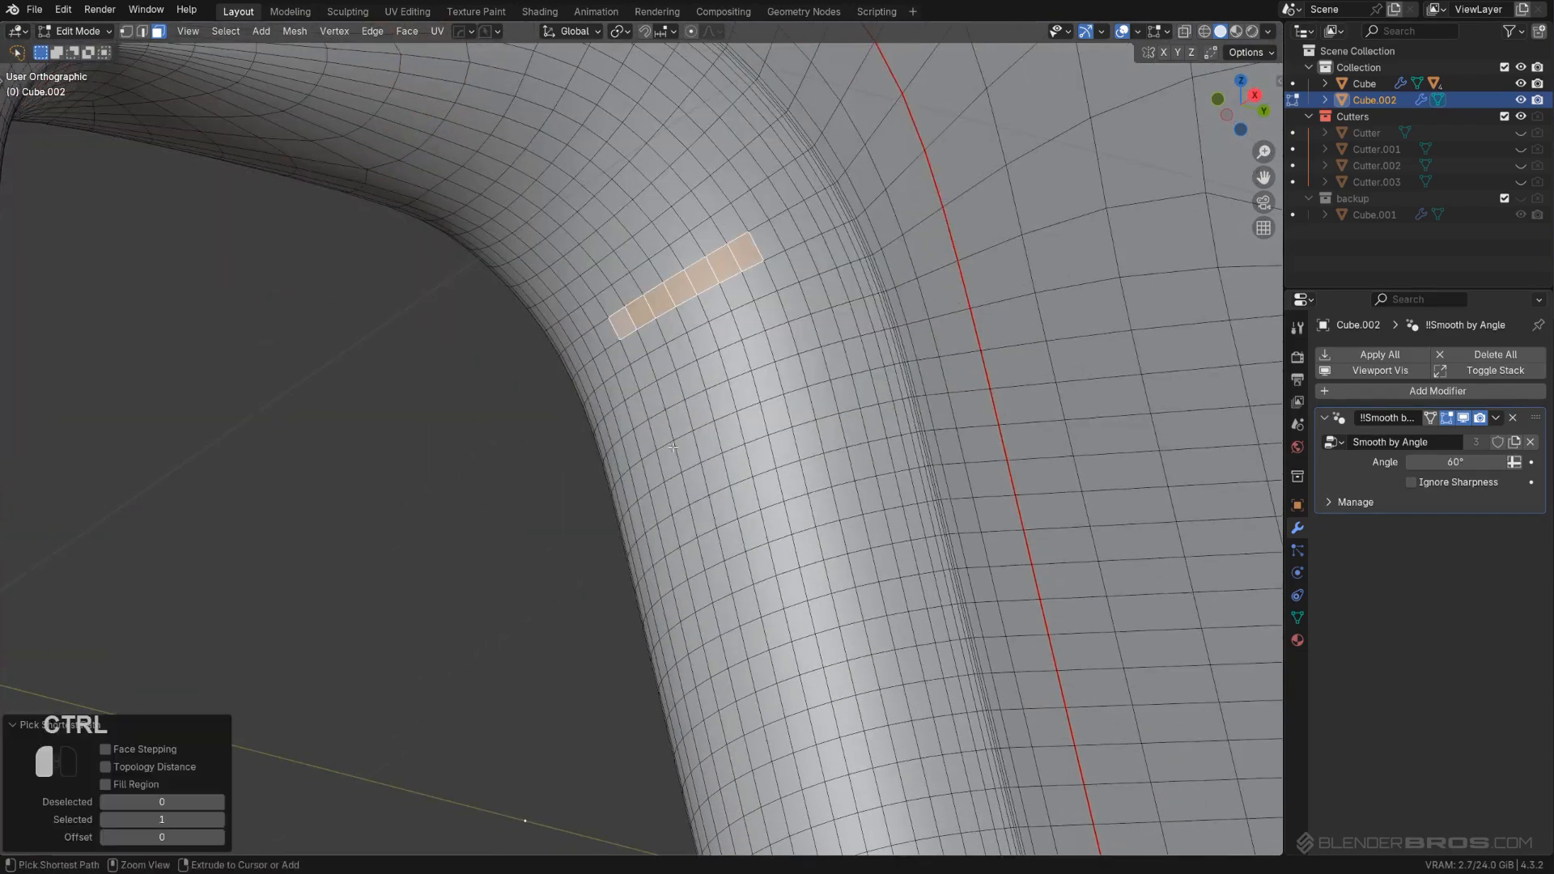
ctrl+click(670, 468)
click(651, 334)
shift+click(635, 317)
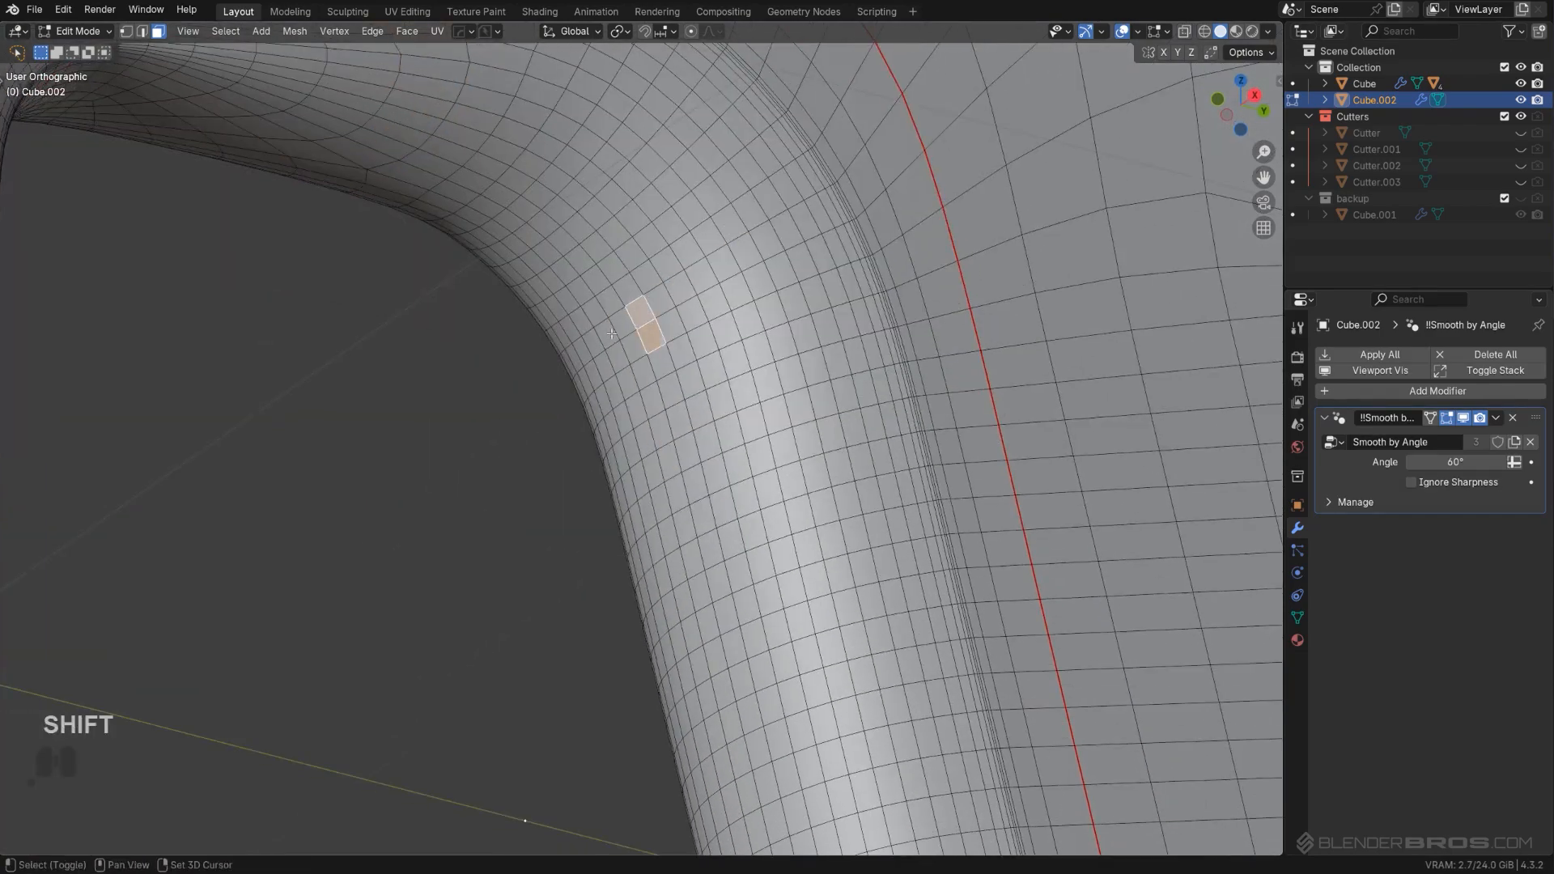
shift+click(632, 350)
Step: Return to Object Mode and examine the smooth shading around the original block's opening from several angles
scroll(631, 351, down, 3)
middle_drag(631, 350, 1095, 199)
scroll(569, 303, down, 6)
key(Tab)
middle_drag(178, 438, 230, 494)
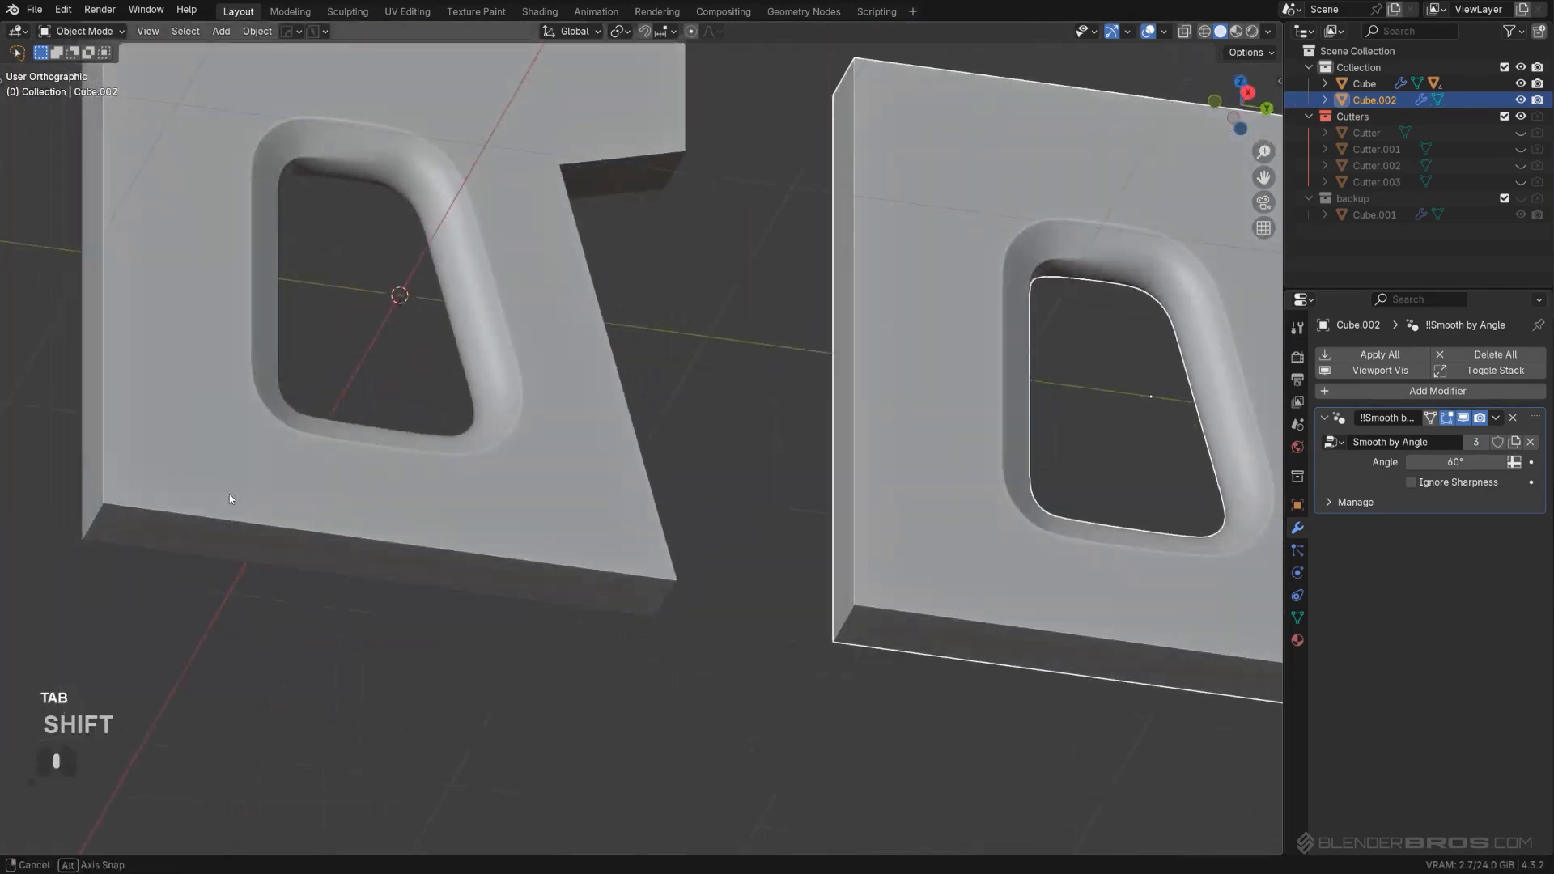
shift+middle_drag(292, 314, 384, 576)
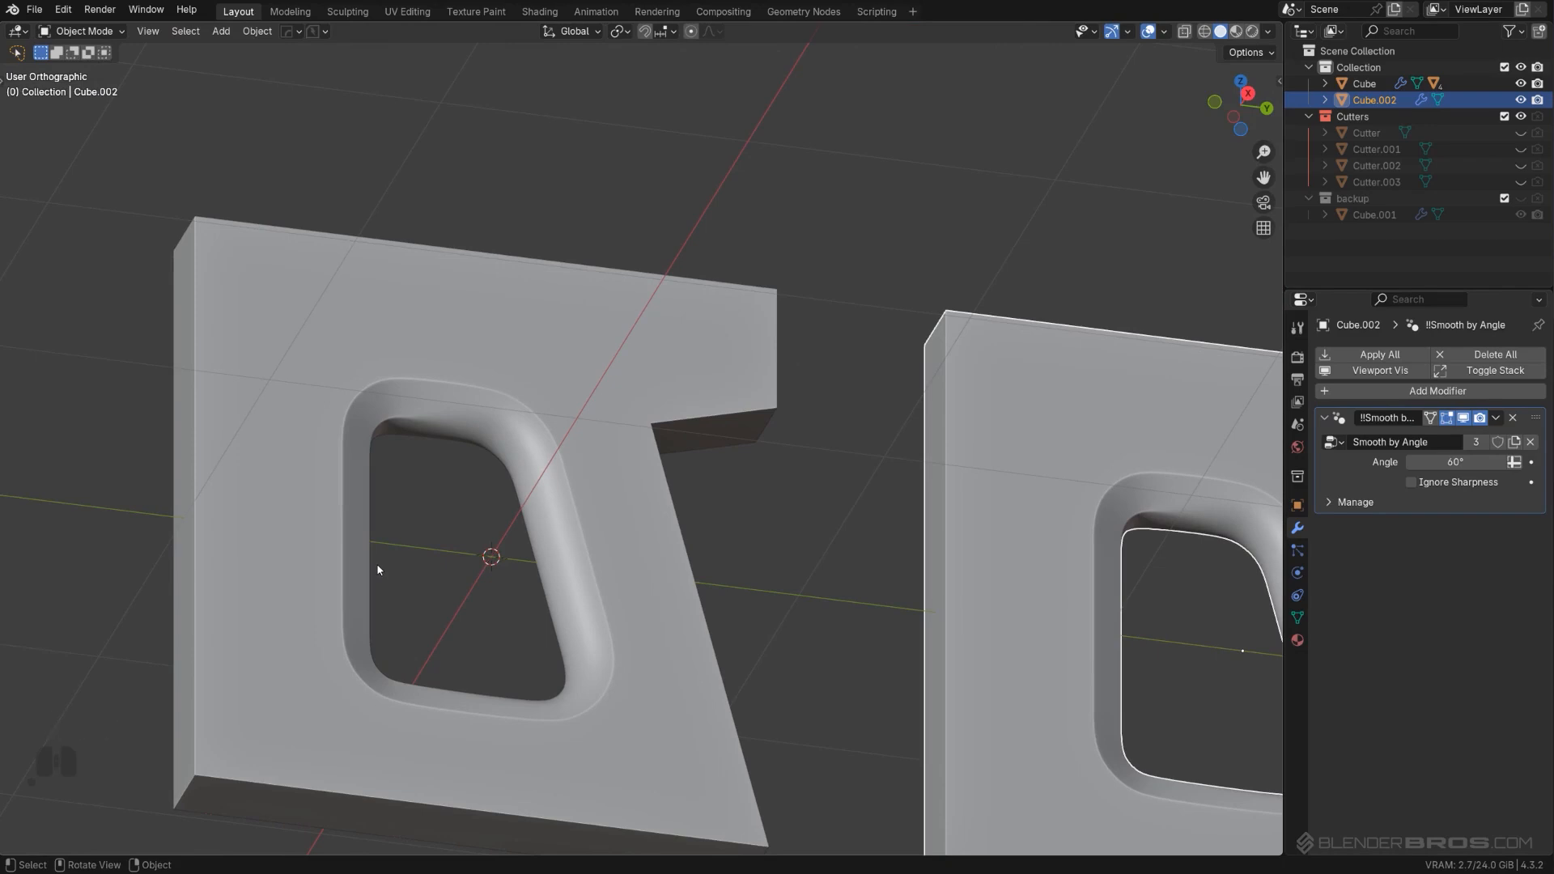
scroll(451, 404, up, 5)
shift+middle_drag(526, 435, 1157, 413)
scroll(779, 366, up, 2)
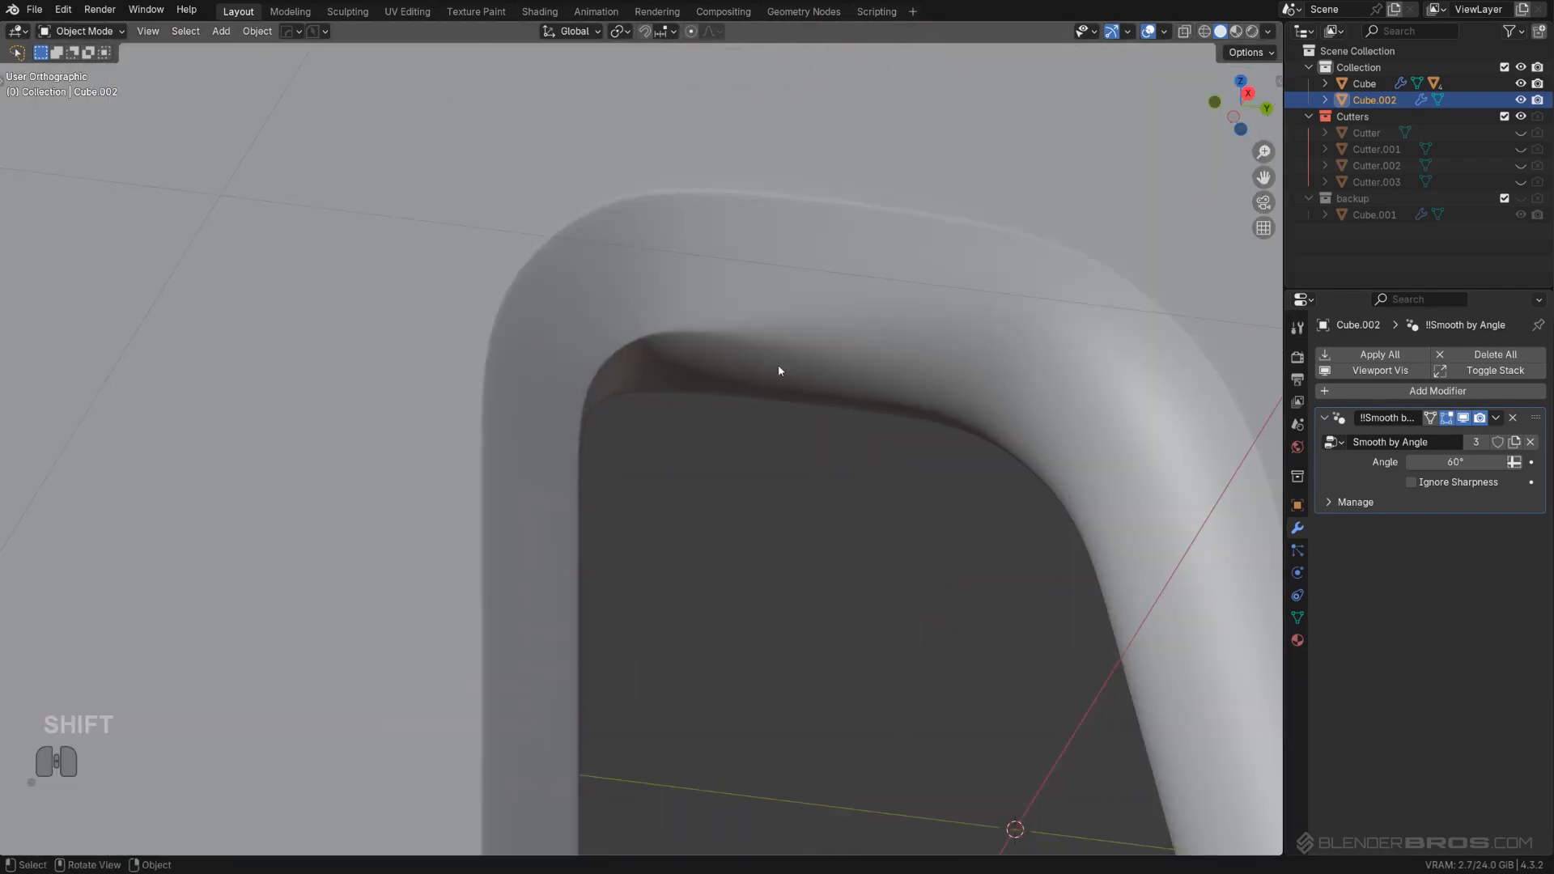
shift+middle_drag(856, 328, 639, 336)
scroll(640, 336, down, 1)
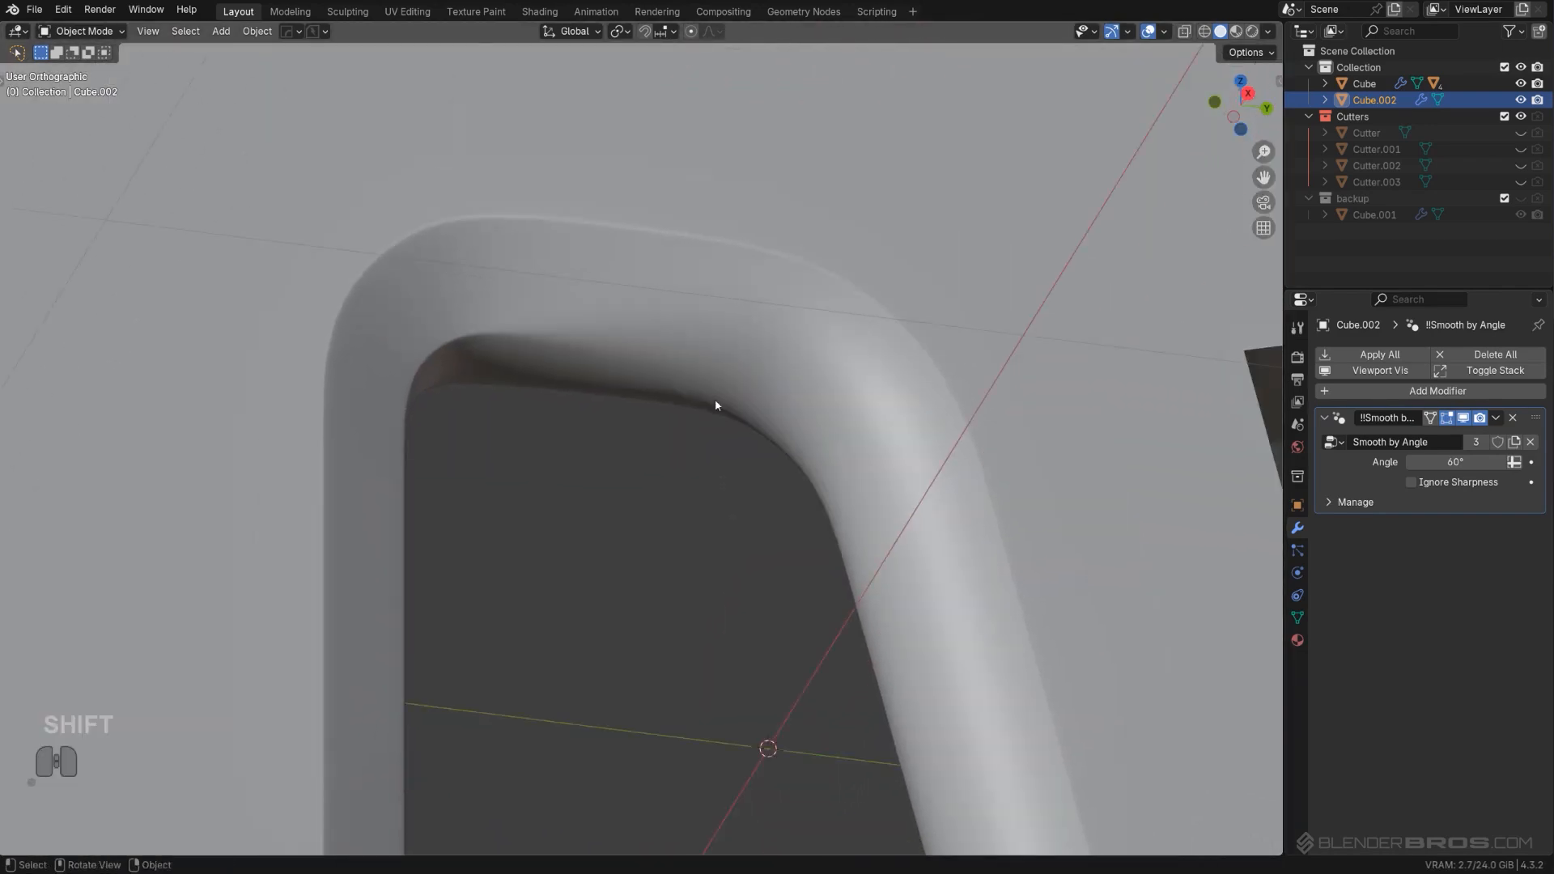
middle_drag(715, 402, 749, 457)
shift+middle_drag(748, 457, 578, 148)
scroll(729, 234, down, 6)
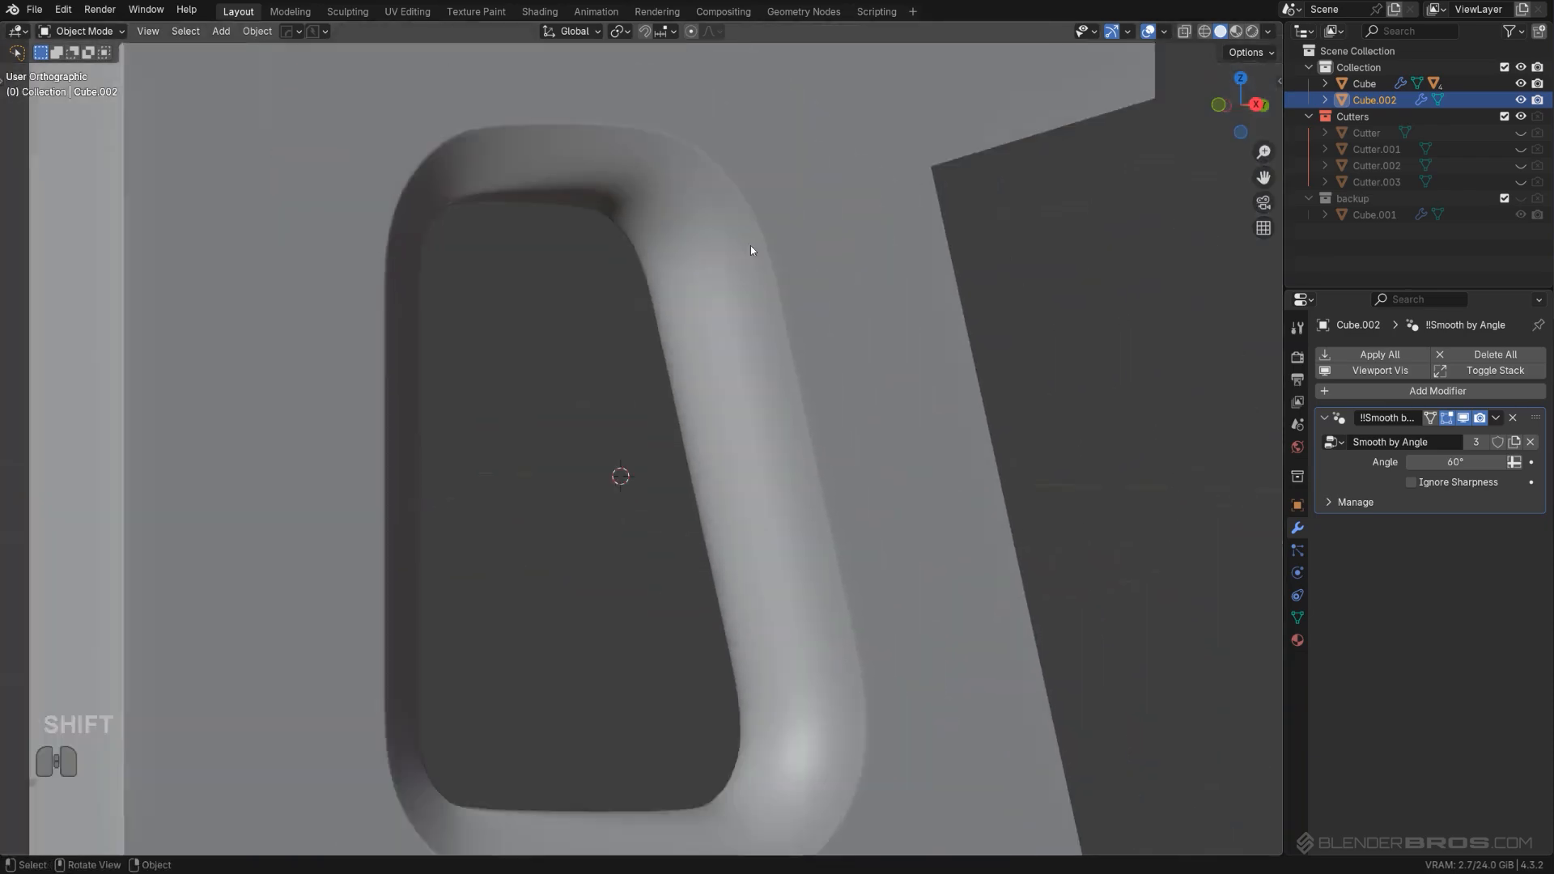
Step: Delete the duplicated block and open the original block in Edit Mode at the slanted bevel
key(x)
scroll(739, 372, up, 4)
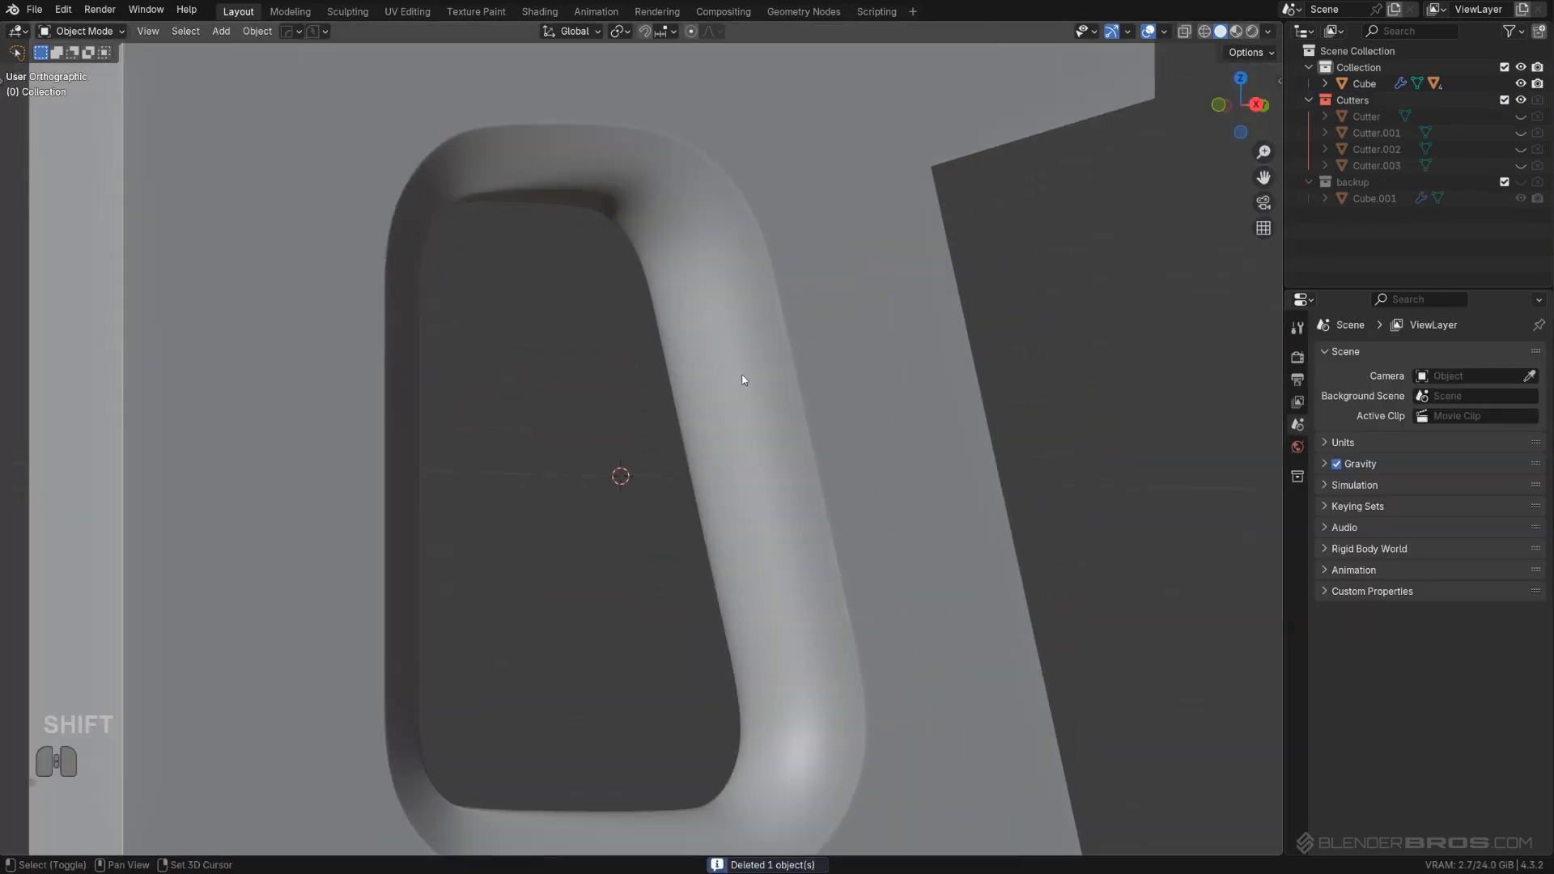
scroll(712, 402, up, 3)
shift+click(713, 402)
key(Tab)
scroll(858, 331, up, 2)
scroll(859, 331, down, 3)
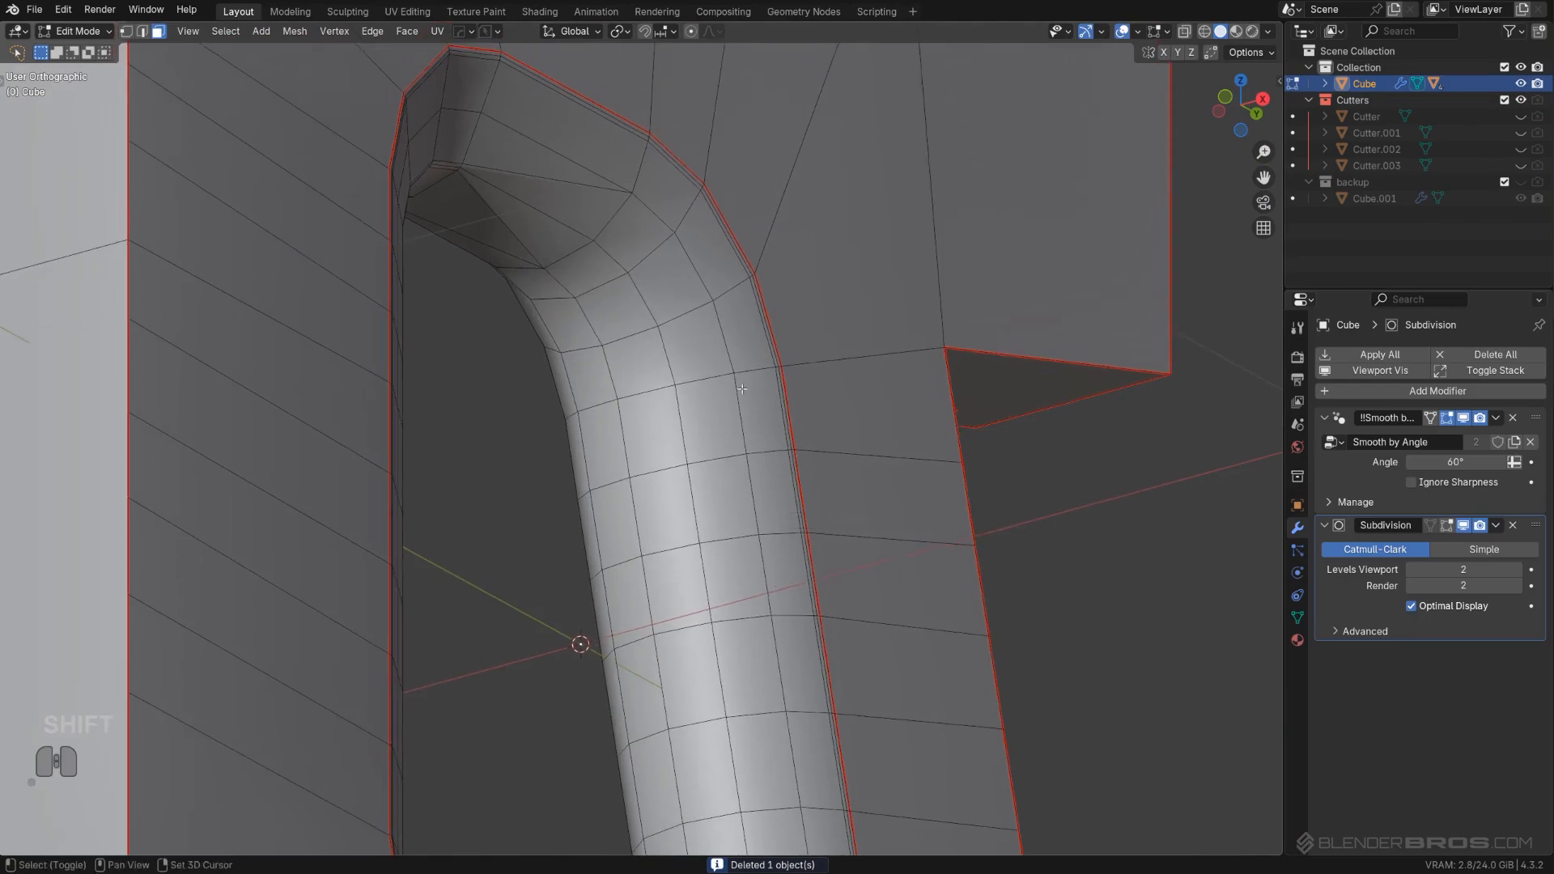
shift+middle_drag(859, 331, 793, 340)
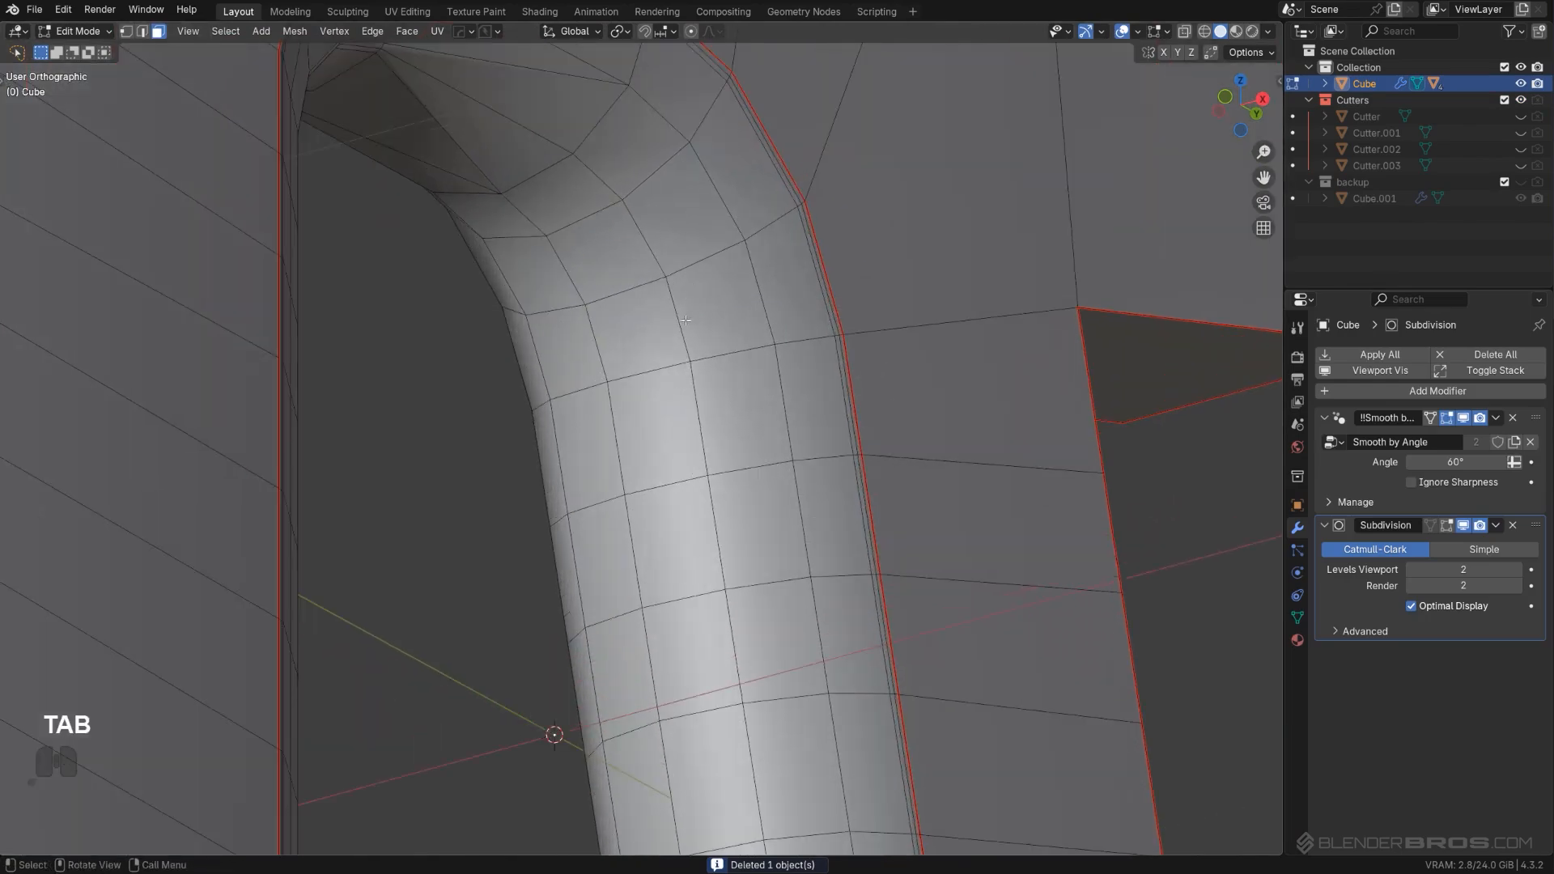
Step: Select a patch of bevel faces five rows long, starting at the upper bend of the opening's slanted side
click(672, 220)
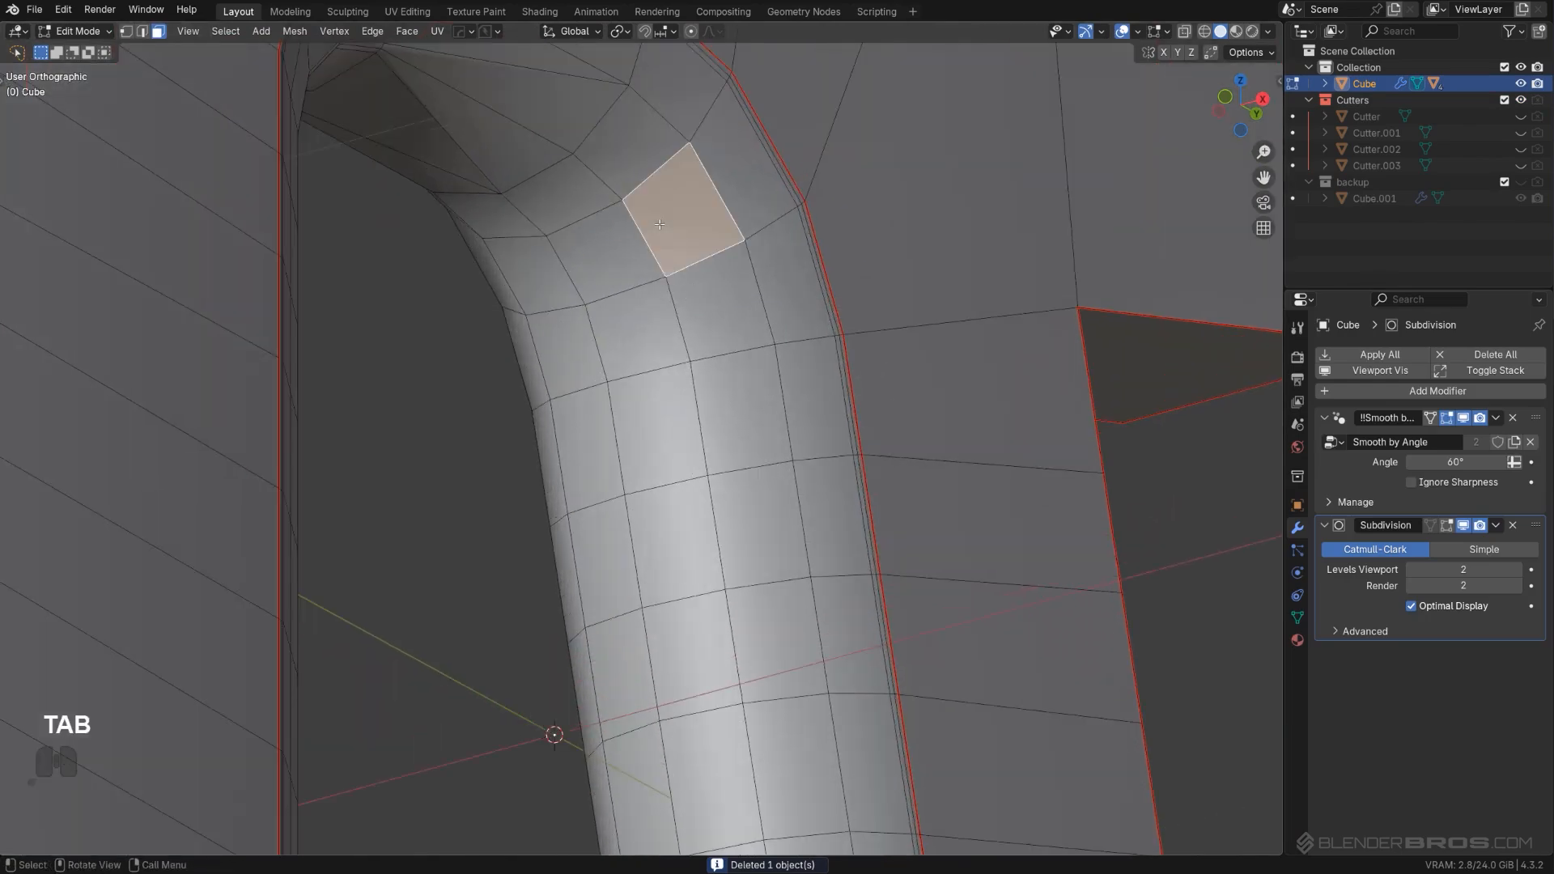
scroll(672, 220, down, 2)
ctrl+click(708, 559)
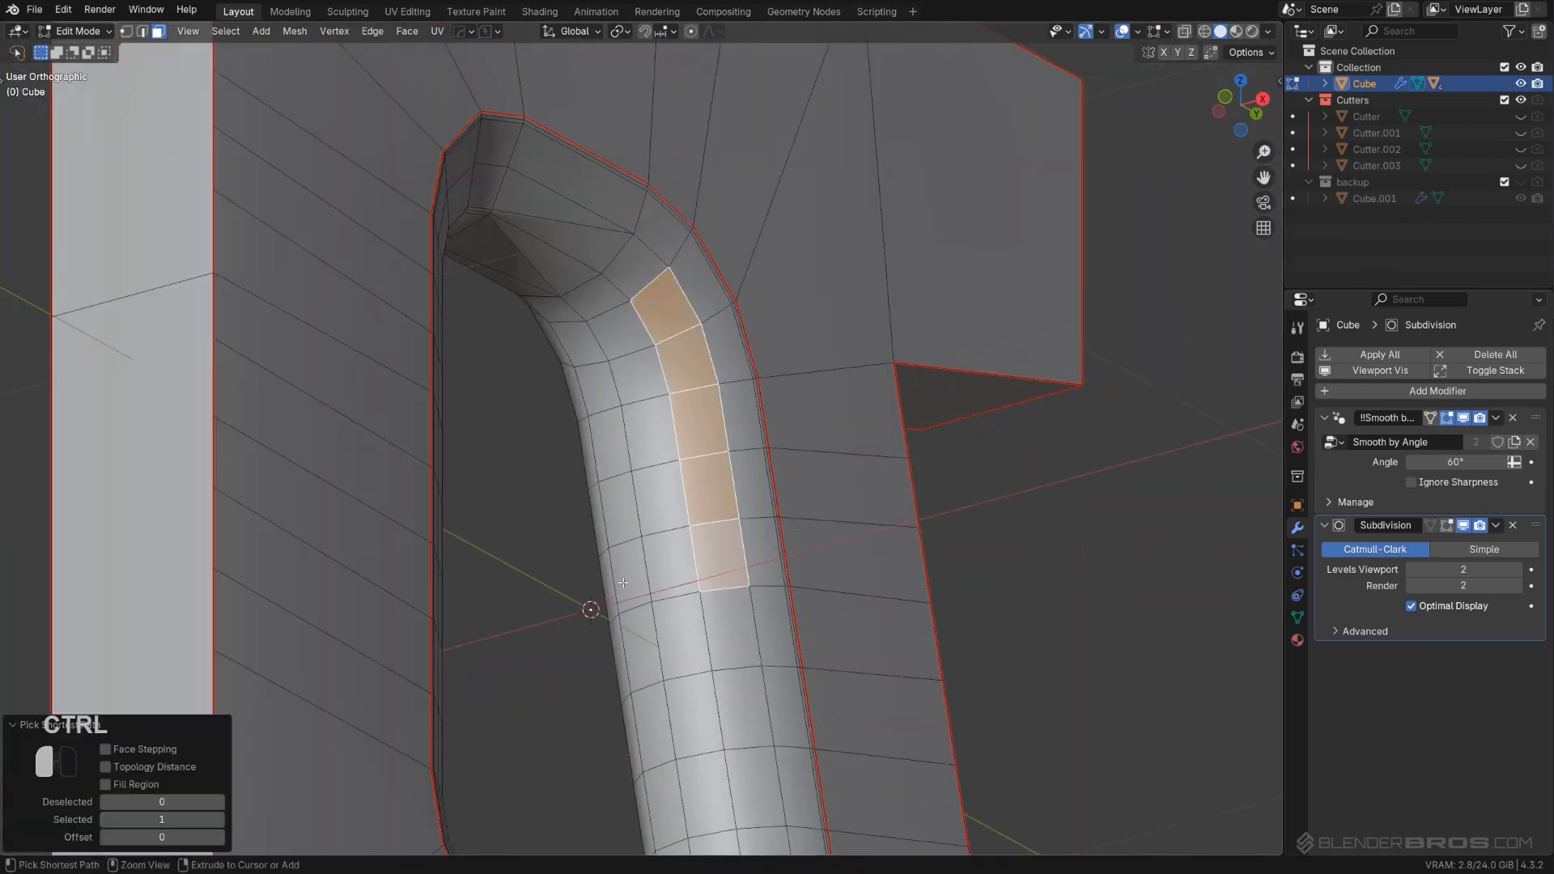
middle_drag(622, 583, 566, 550)
ctrl+click(558, 557)
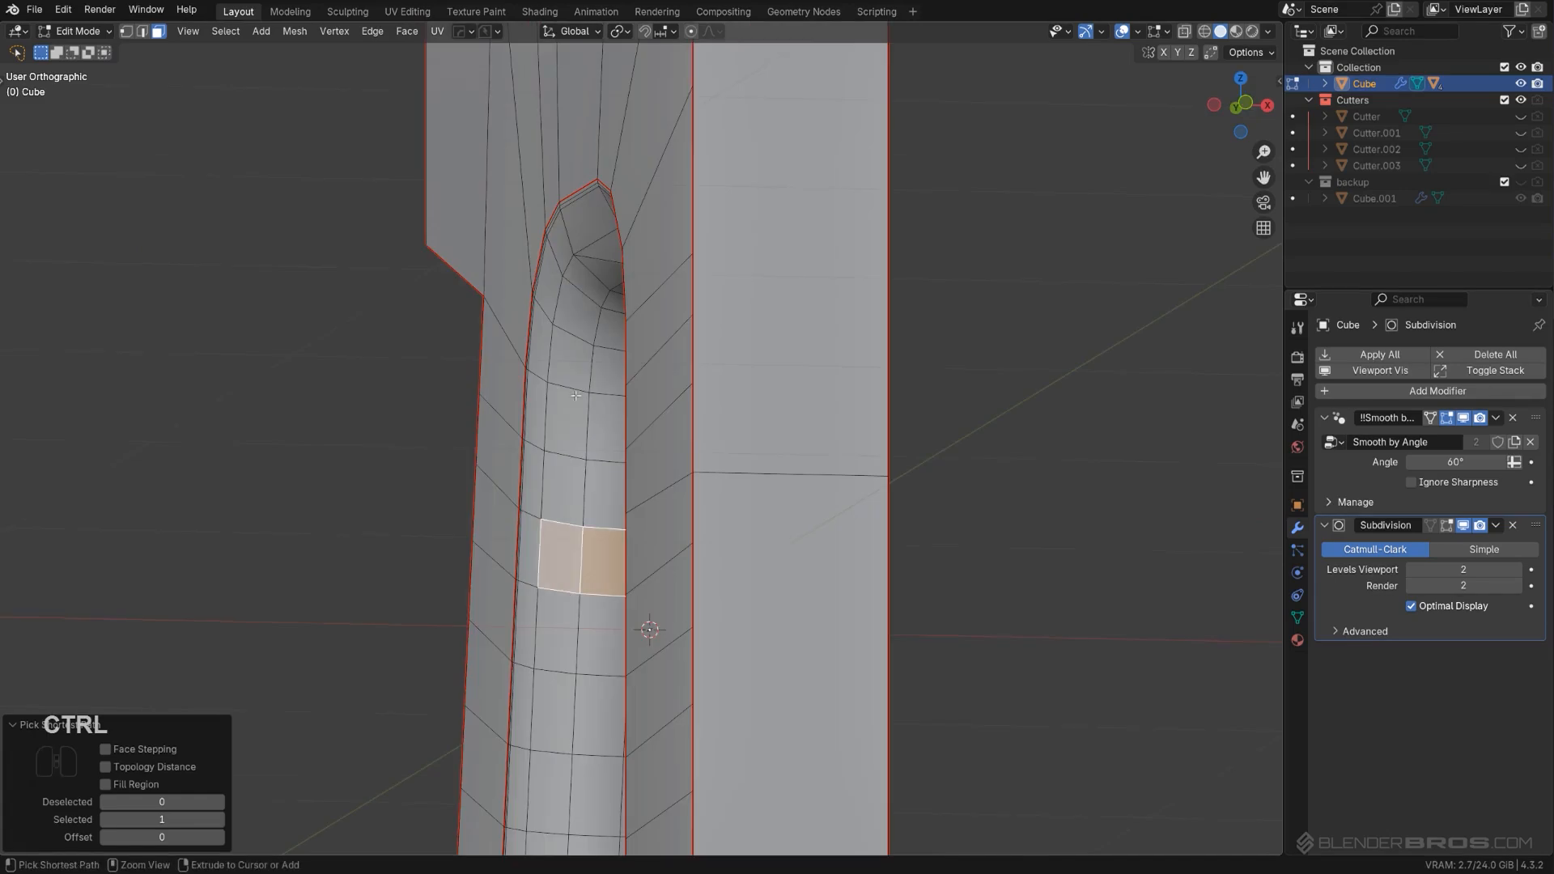
ctrl+click(596, 312)
middle_drag(678, 373, 589, 361)
shift+click(626, 326)
shift+click(559, 337)
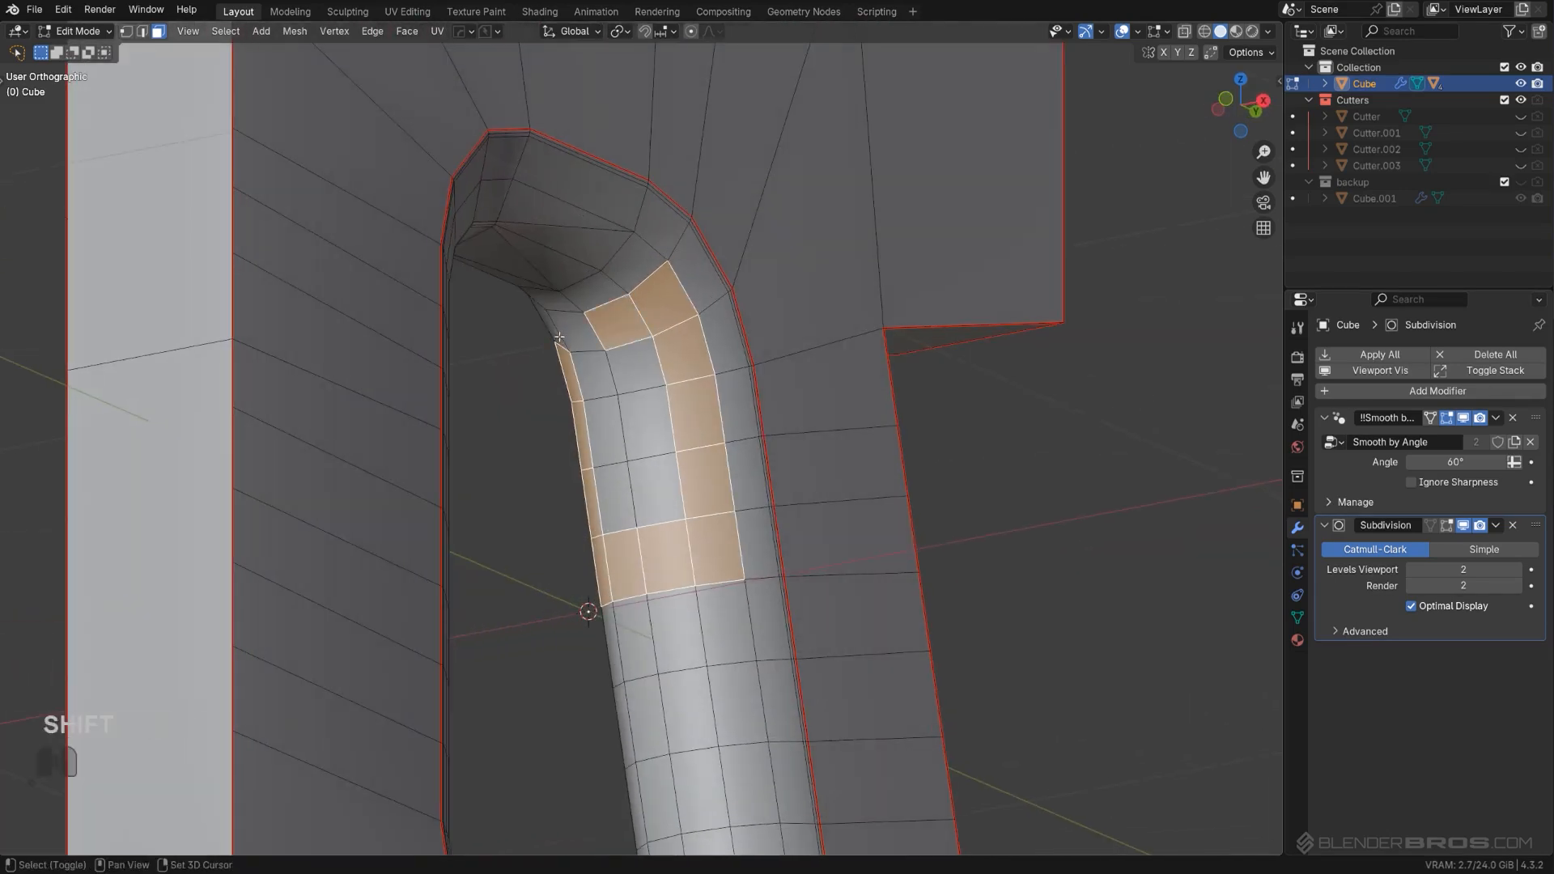
shift+click(560, 332)
shift+click(656, 388)
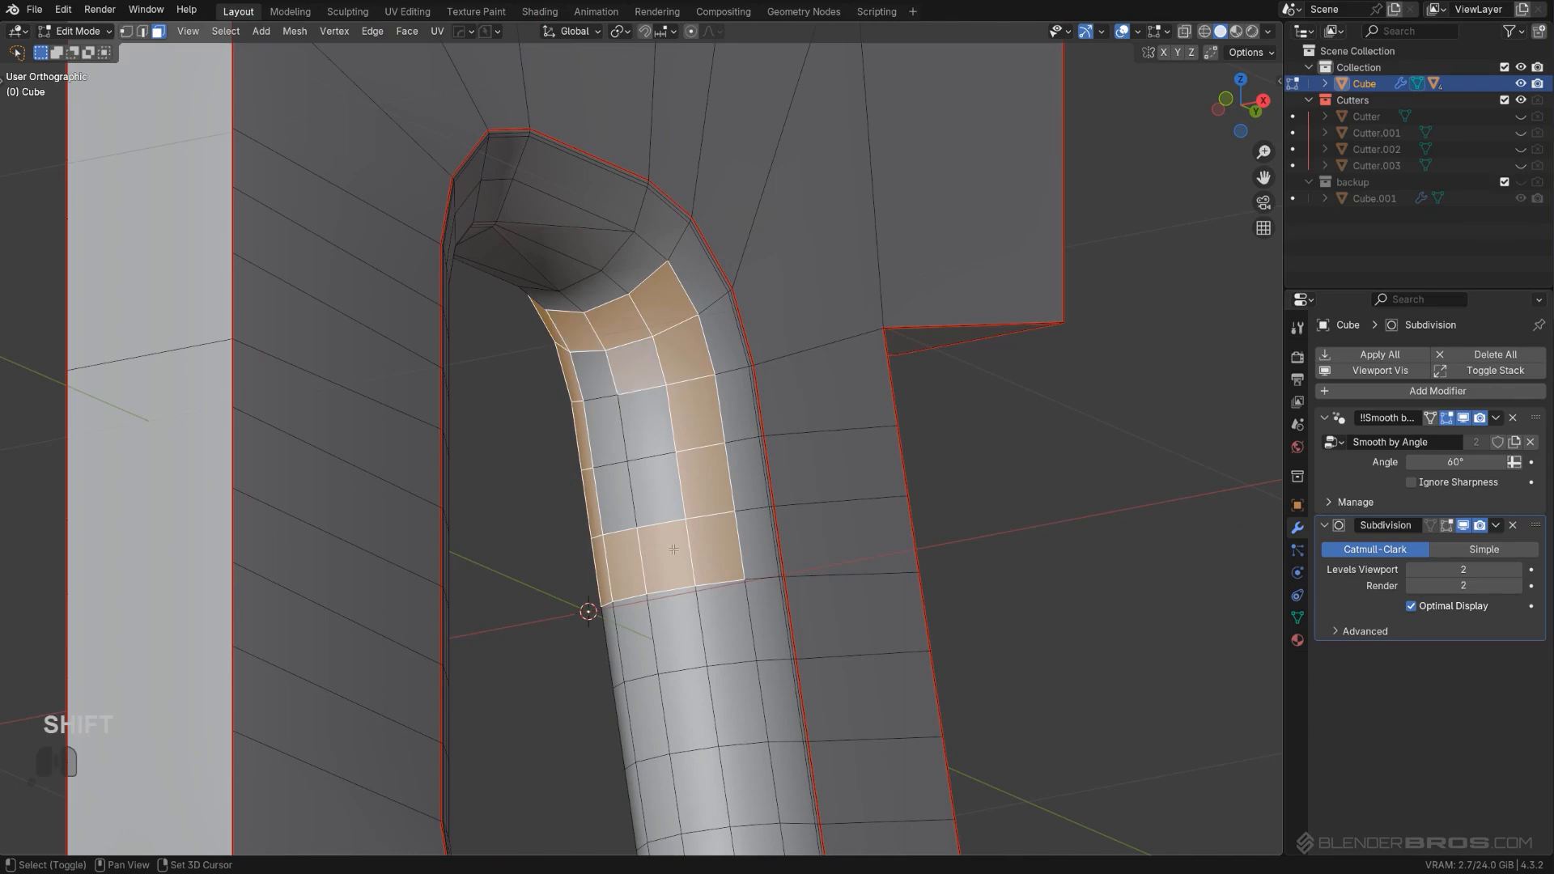
shift+click(635, 431)
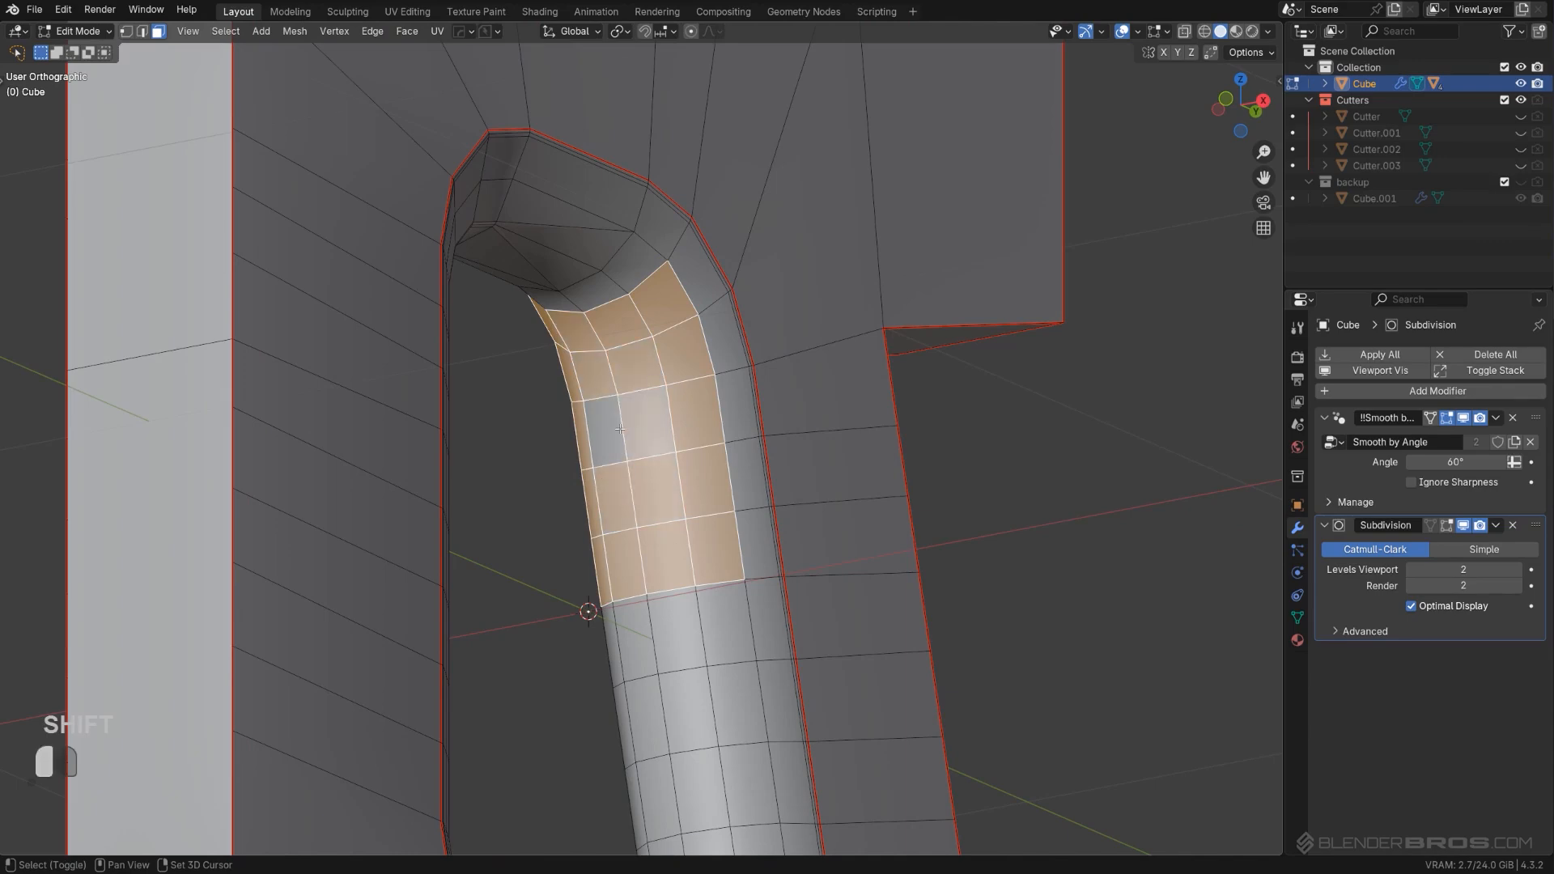
shift+click(602, 429)
Step: Adjust the patch selection by toggling individual faces around the inner side of the slanted bevel
middle_drag(603, 429, 643, 377)
middle_drag(696, 318, 663, 506)
scroll(798, 405, up, 2)
middle_drag(554, 372, 643, 356)
shift+click(592, 364)
shift+click(567, 377)
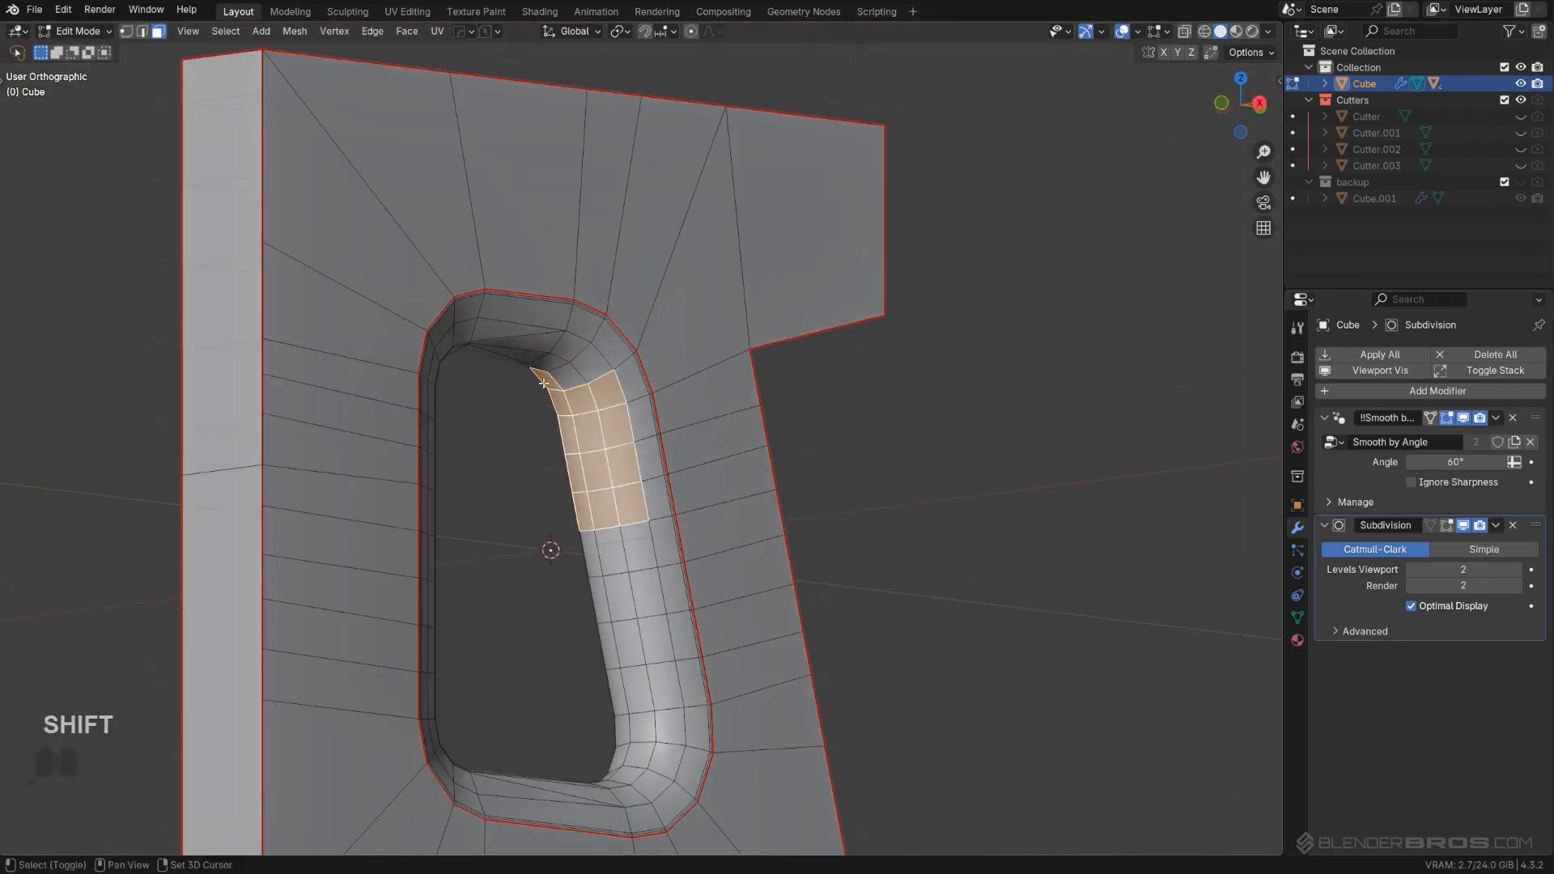
middle_drag(627, 541, 586, 387)
shift+click(549, 553)
middle_drag(696, 551, 559, 528)
Step: In the Right Orthographic view, inset the selected bevel faces by about 0.011 m and extrude them about 0.105 m into the opening
mouse_move(724, 471)
alt+middle_down()
mouse_move(701, 469)
mouse_move(751, 457)
alt+middle_up()
scroll(755, 369, down, 3)
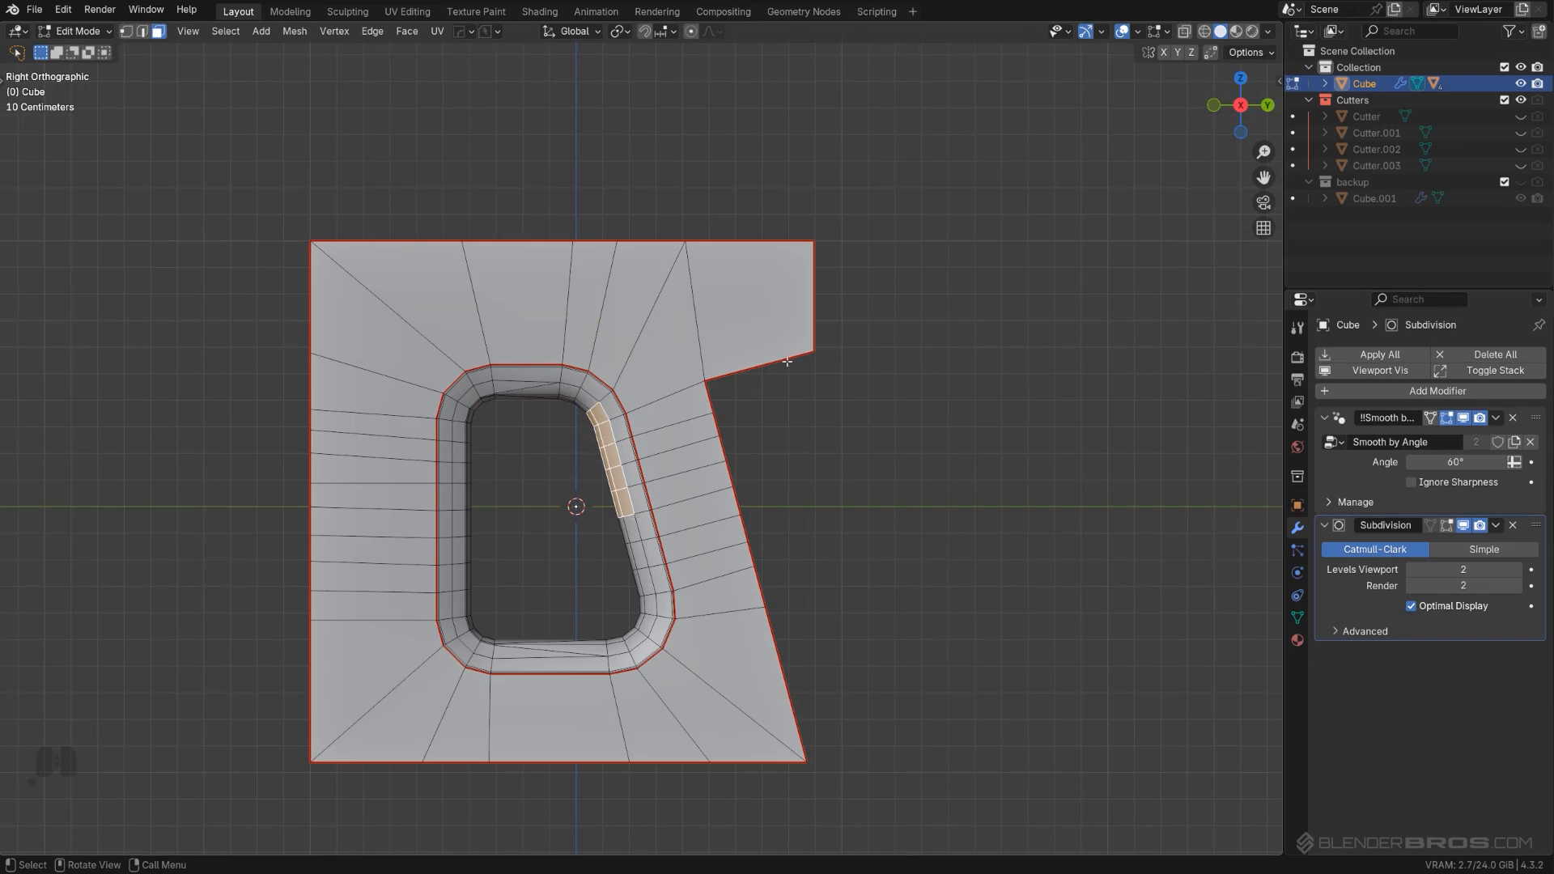
scroll(494, 518, up, 5)
shift+middle_drag(622, 473, 692, 459)
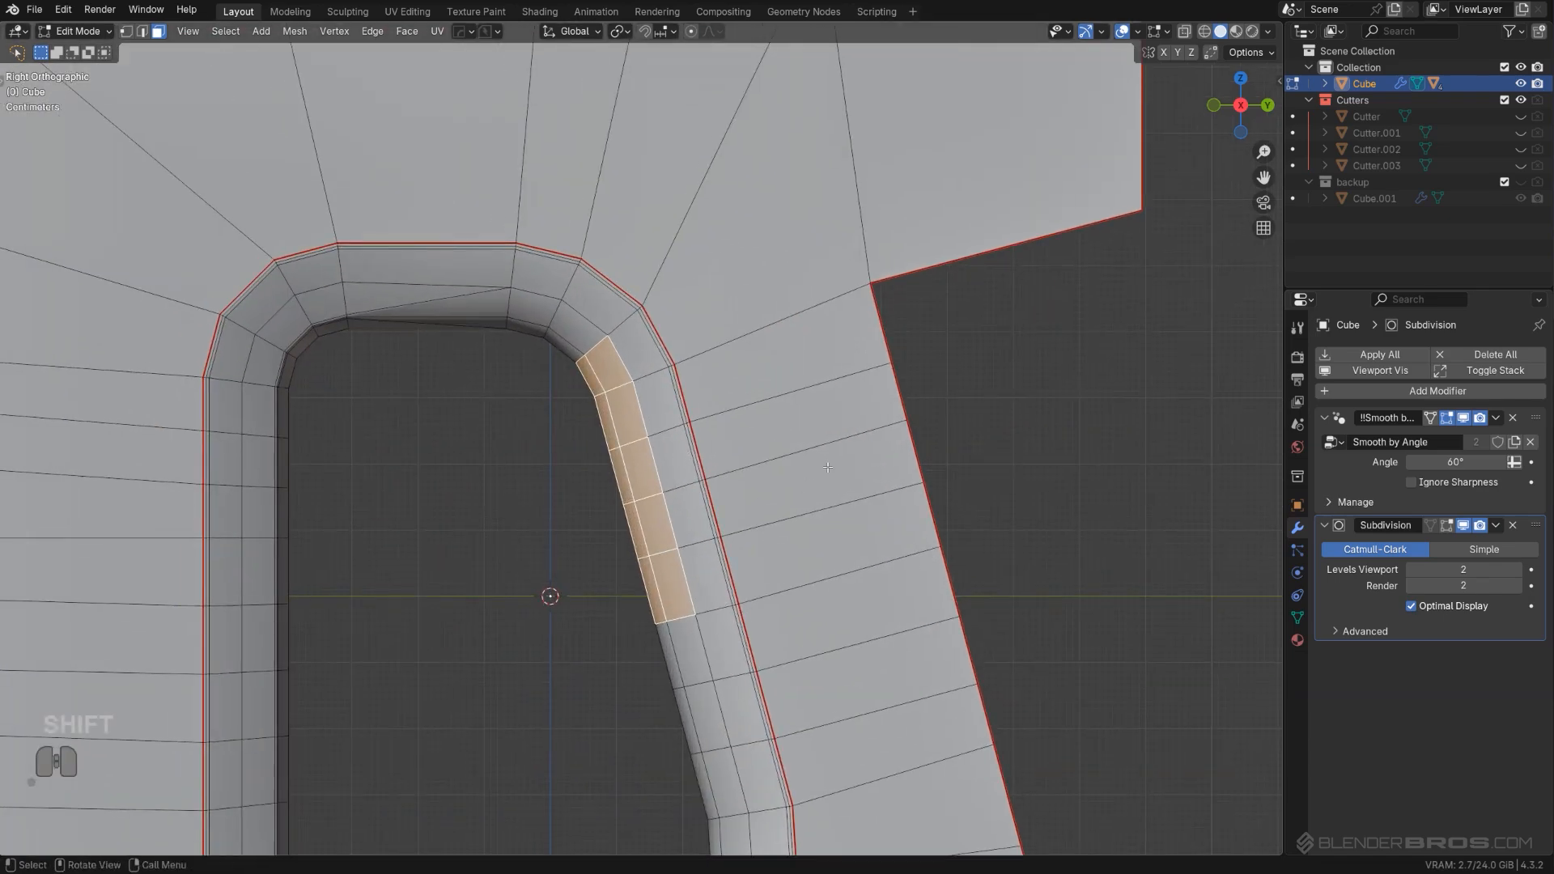
key(i)
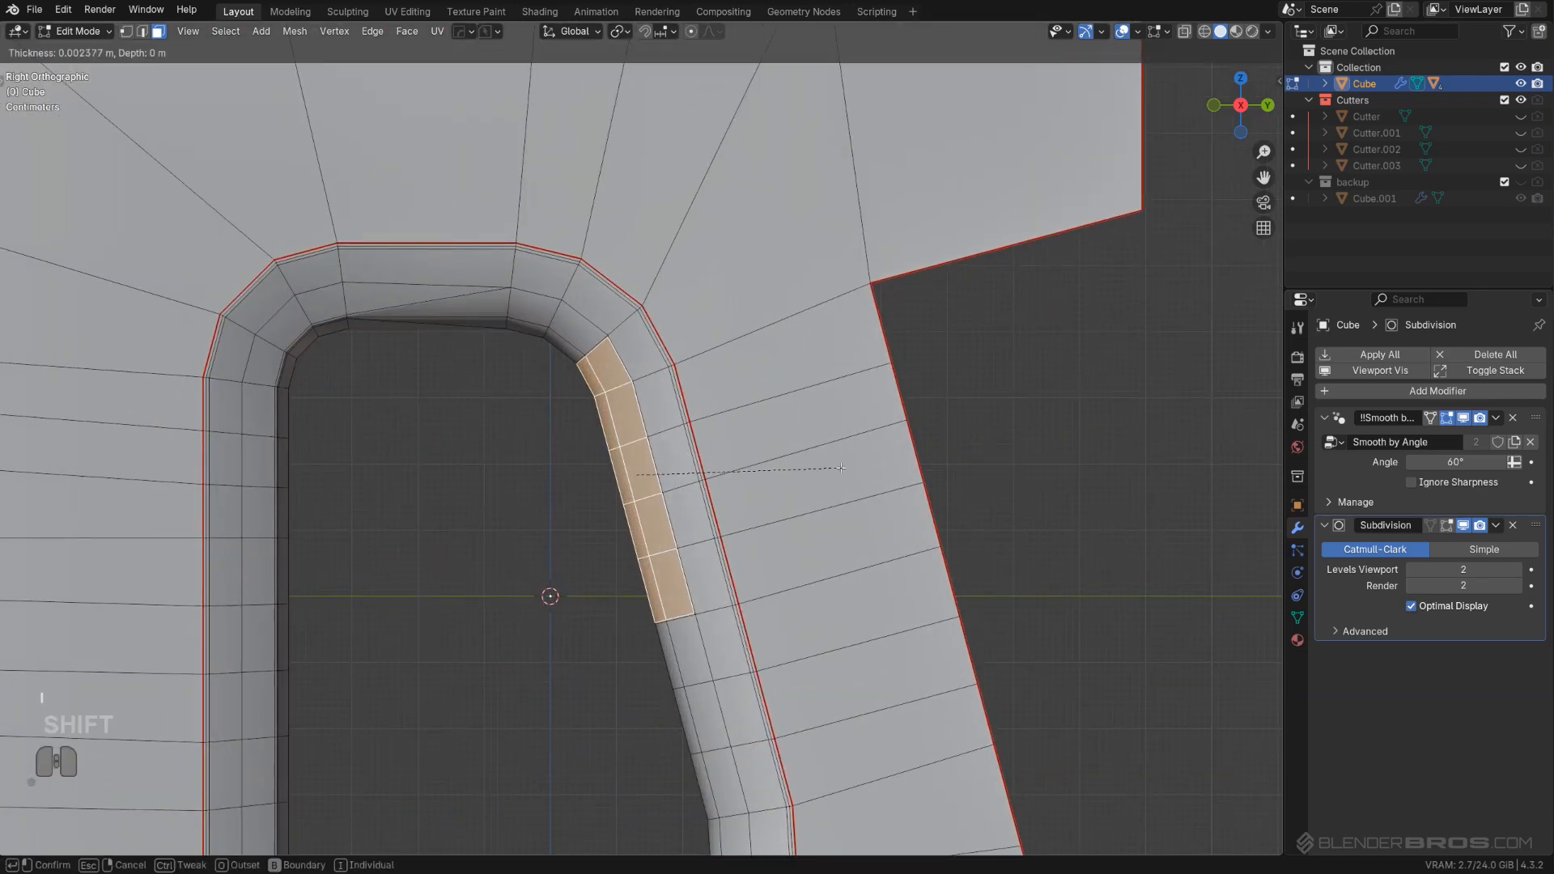
click(784, 487)
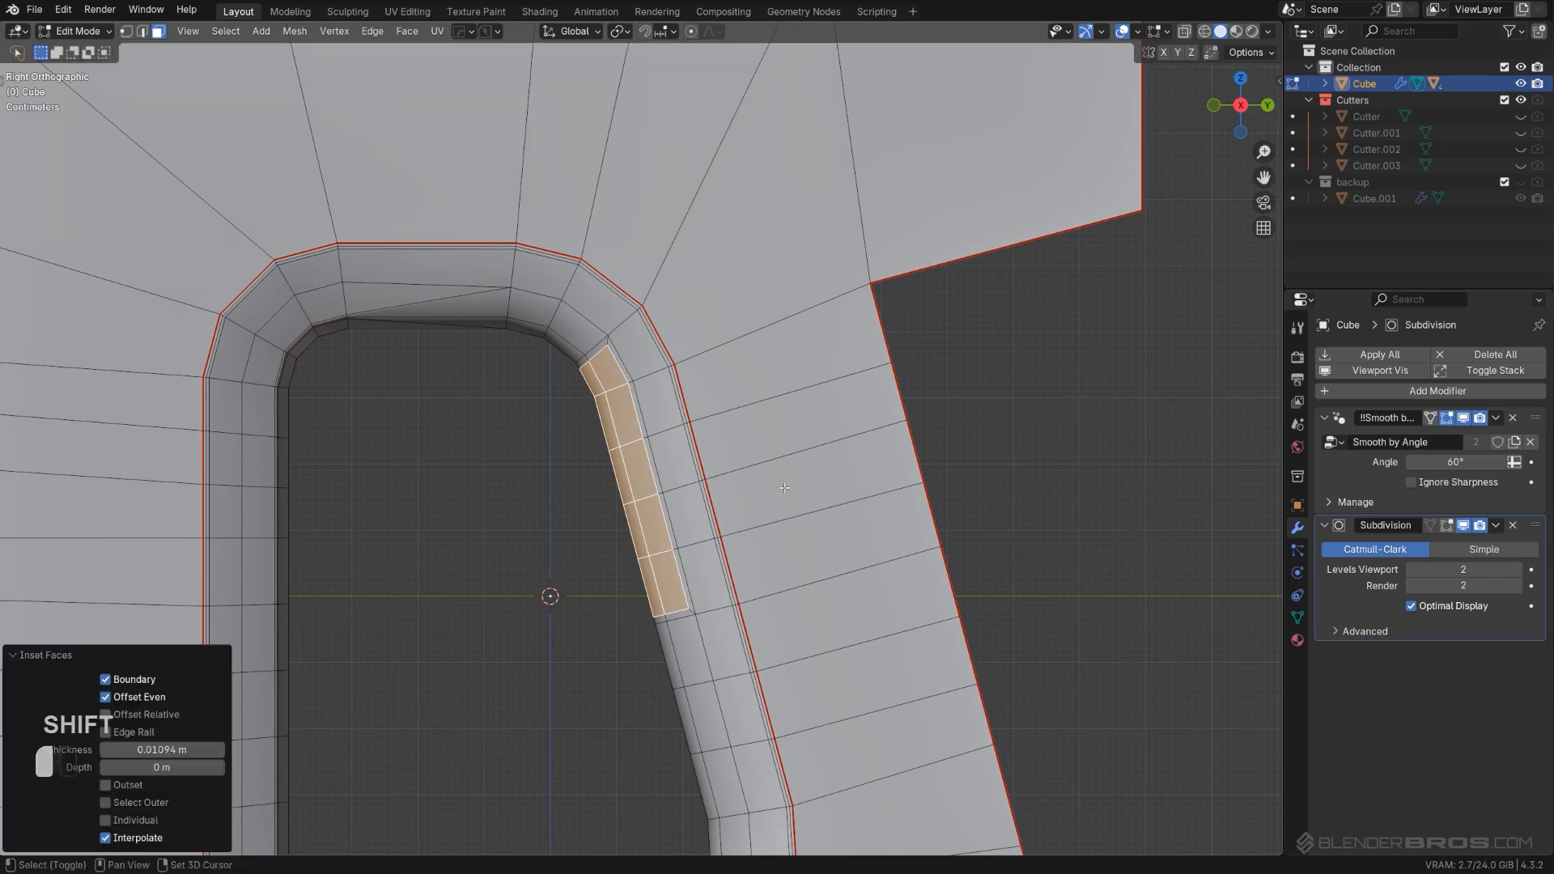
key(e)
click(740, 514)
Step: Flatten the extruded faces with MACHIN3 Align to the local Y minimum and rotate them -15° in the view
key(alt+a)
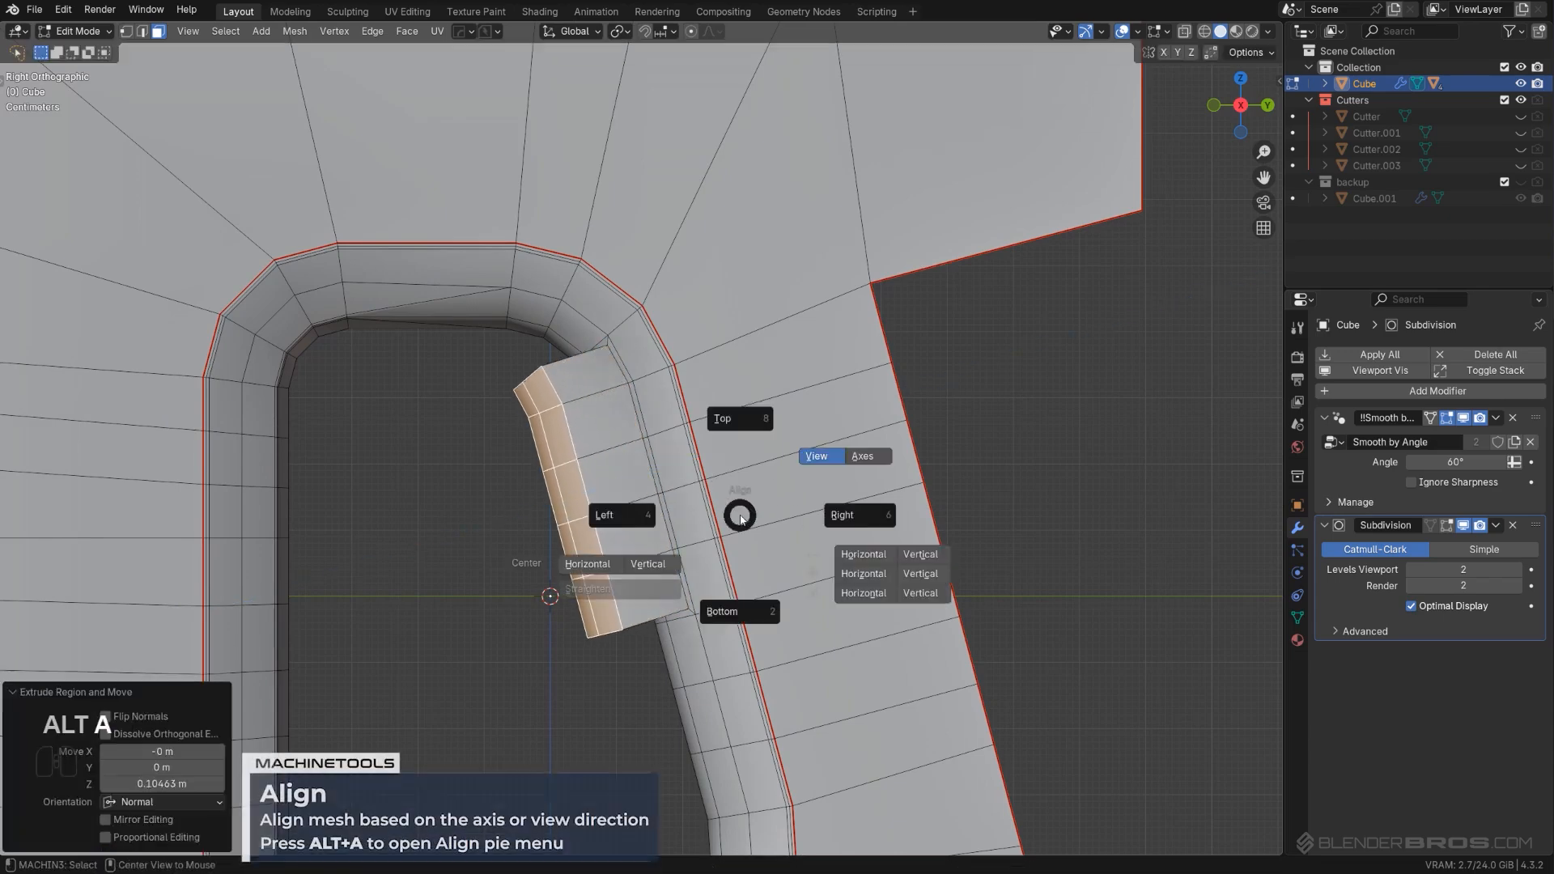
click(659, 530)
key(r)
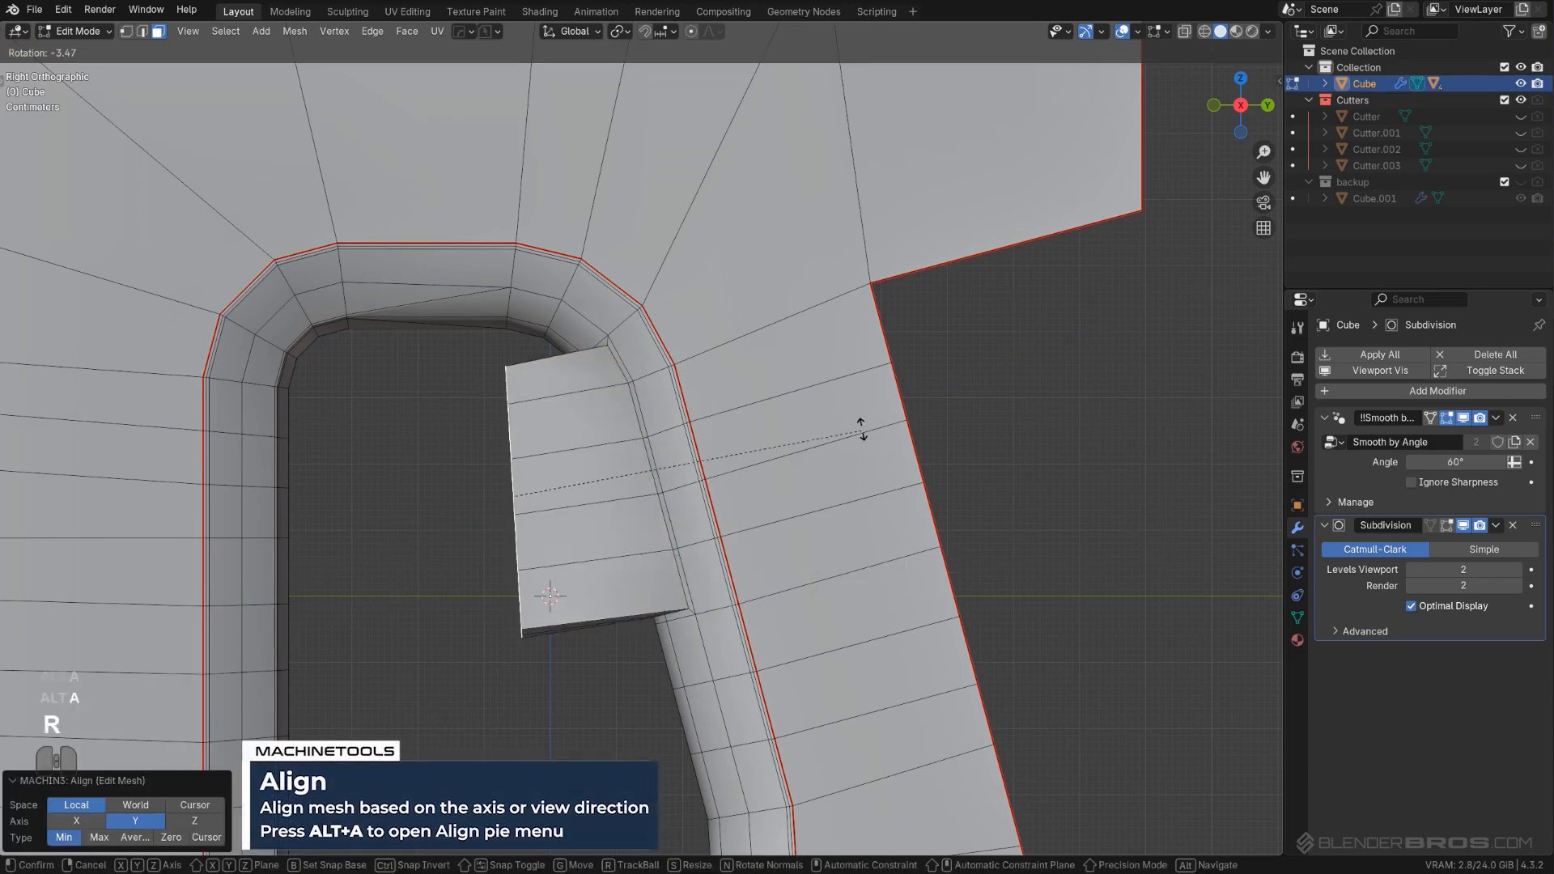
click(850, 370)
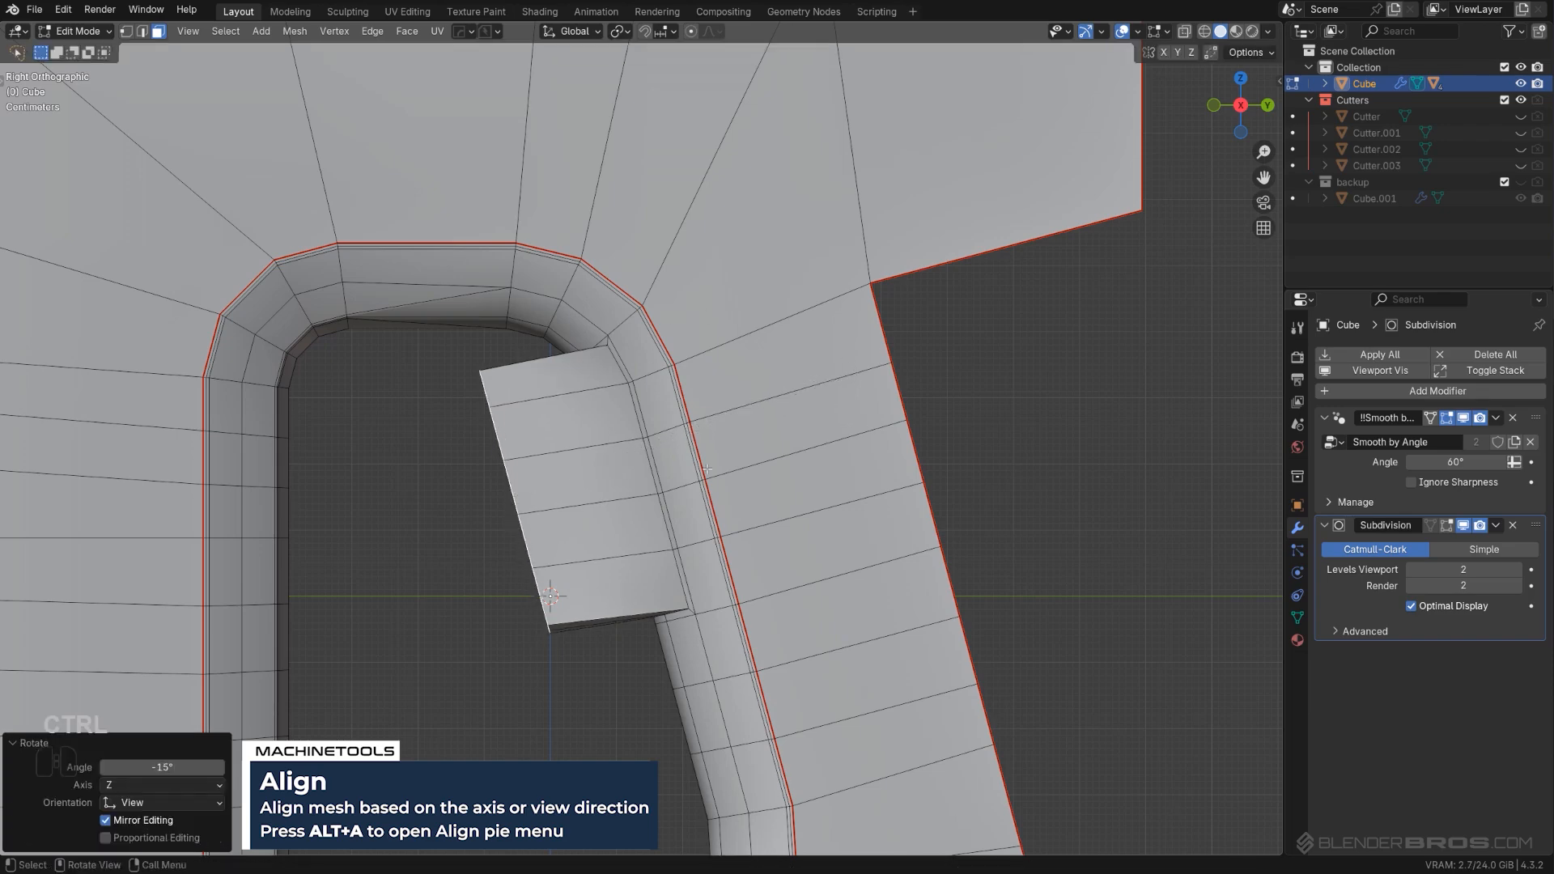
Step: Scale the extruded end faces to about 0.78 and move them about 0.11 m back toward the opening's slanted bevel
key(s)
click(822, 489)
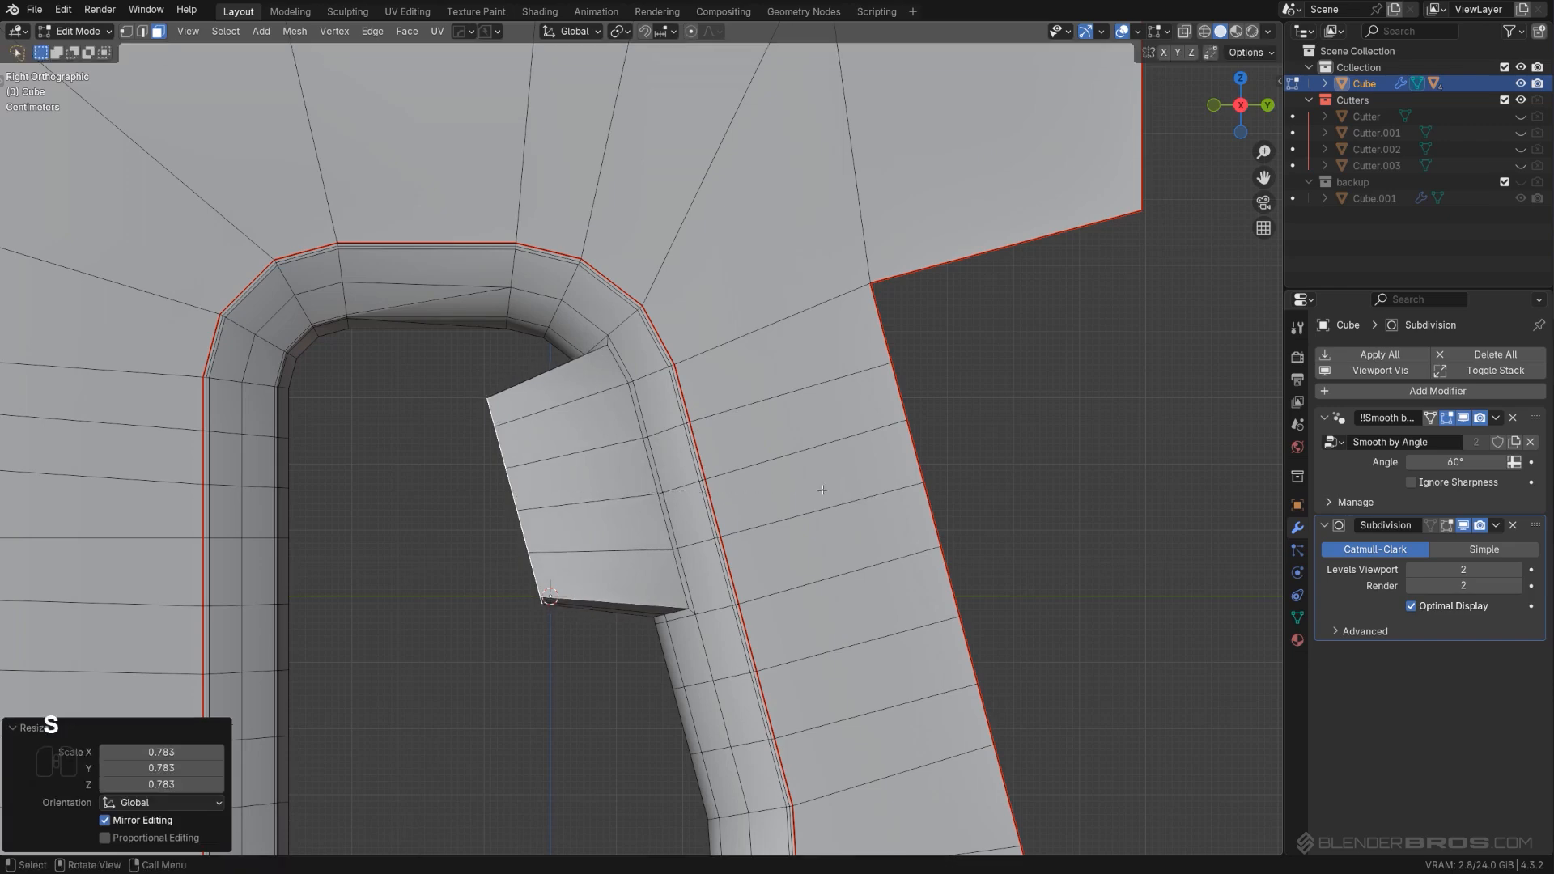
key(g)
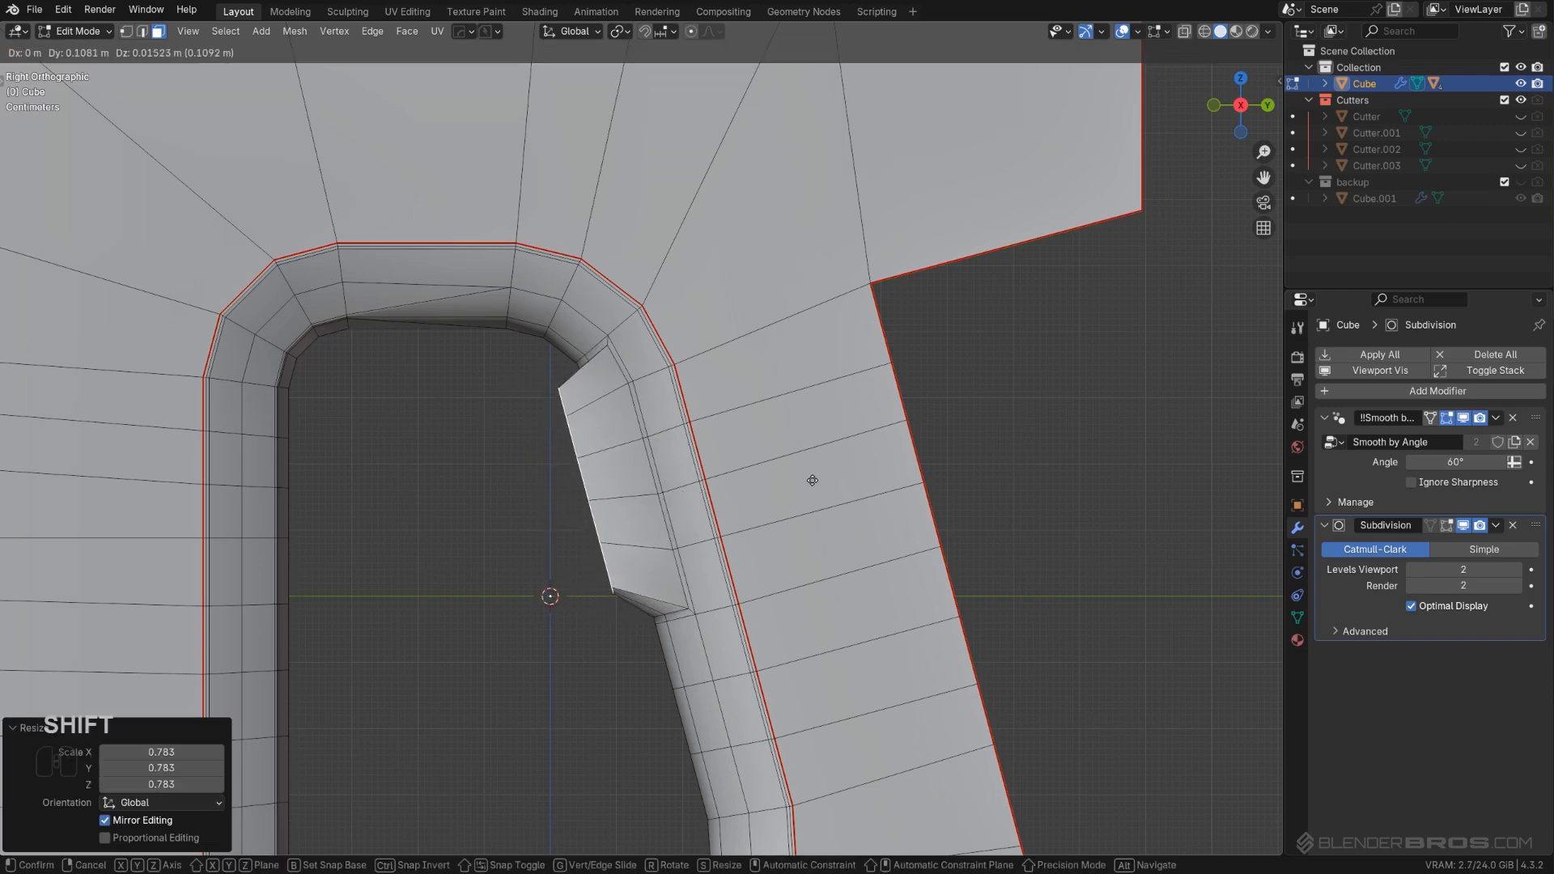
click(818, 481)
Step: In Object Mode, try a Smooth by Angle modifier angle of 90° on the block
key(Tab)
scroll(676, 402, up, 4)
middle_drag(810, 474, 632, 337)
scroll(586, 405, down, 3)
shift+middle_drag(595, 288, 605, 174)
scroll(593, 332, up, 2)
scroll(698, 424, down, 2)
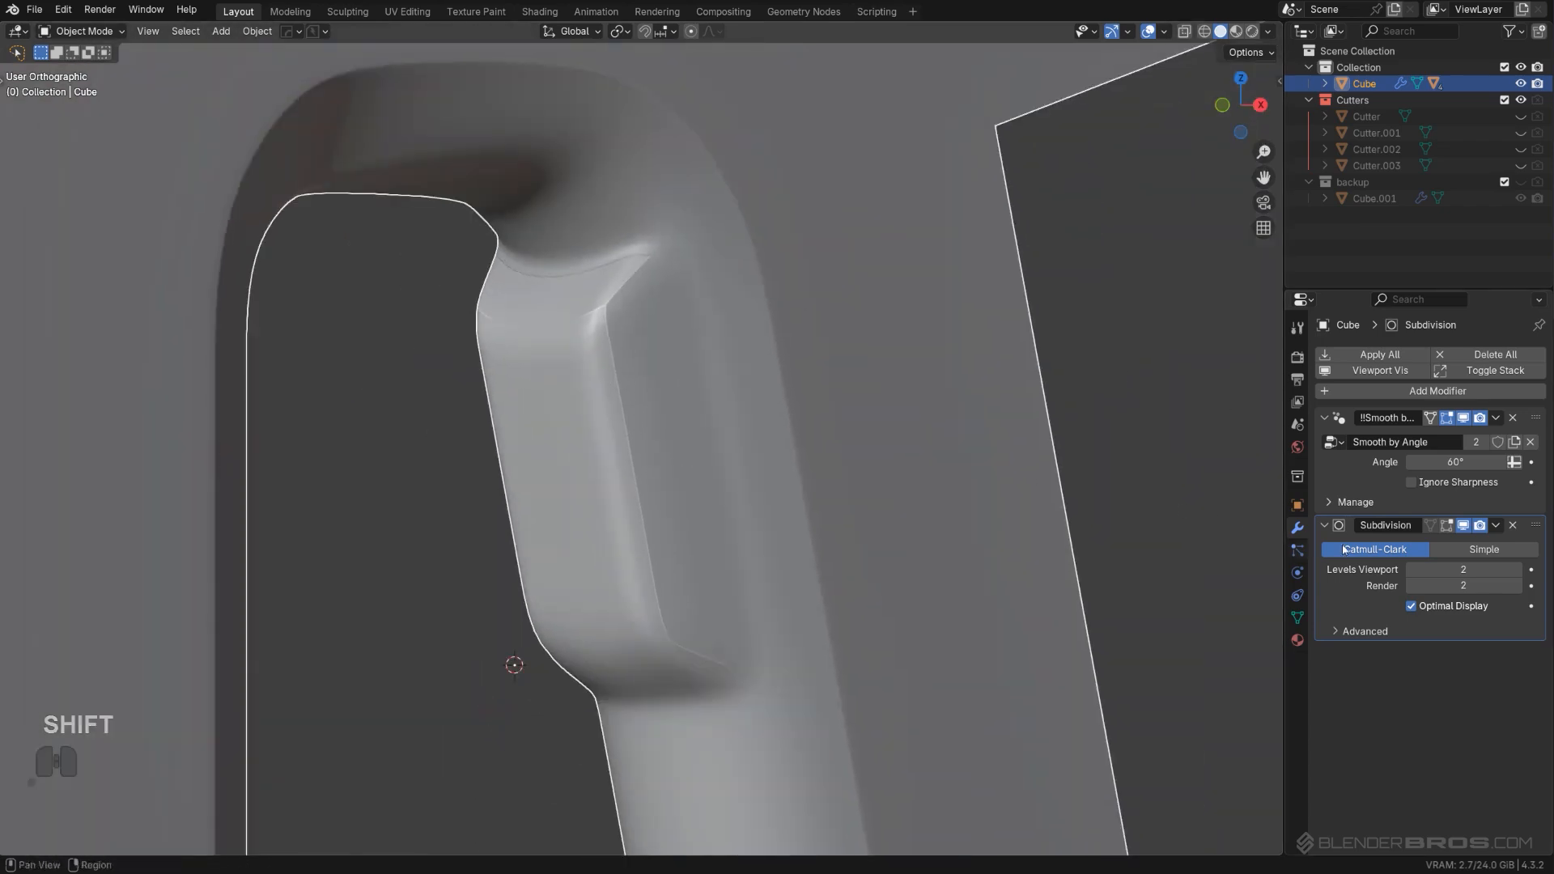
click(1459, 462)
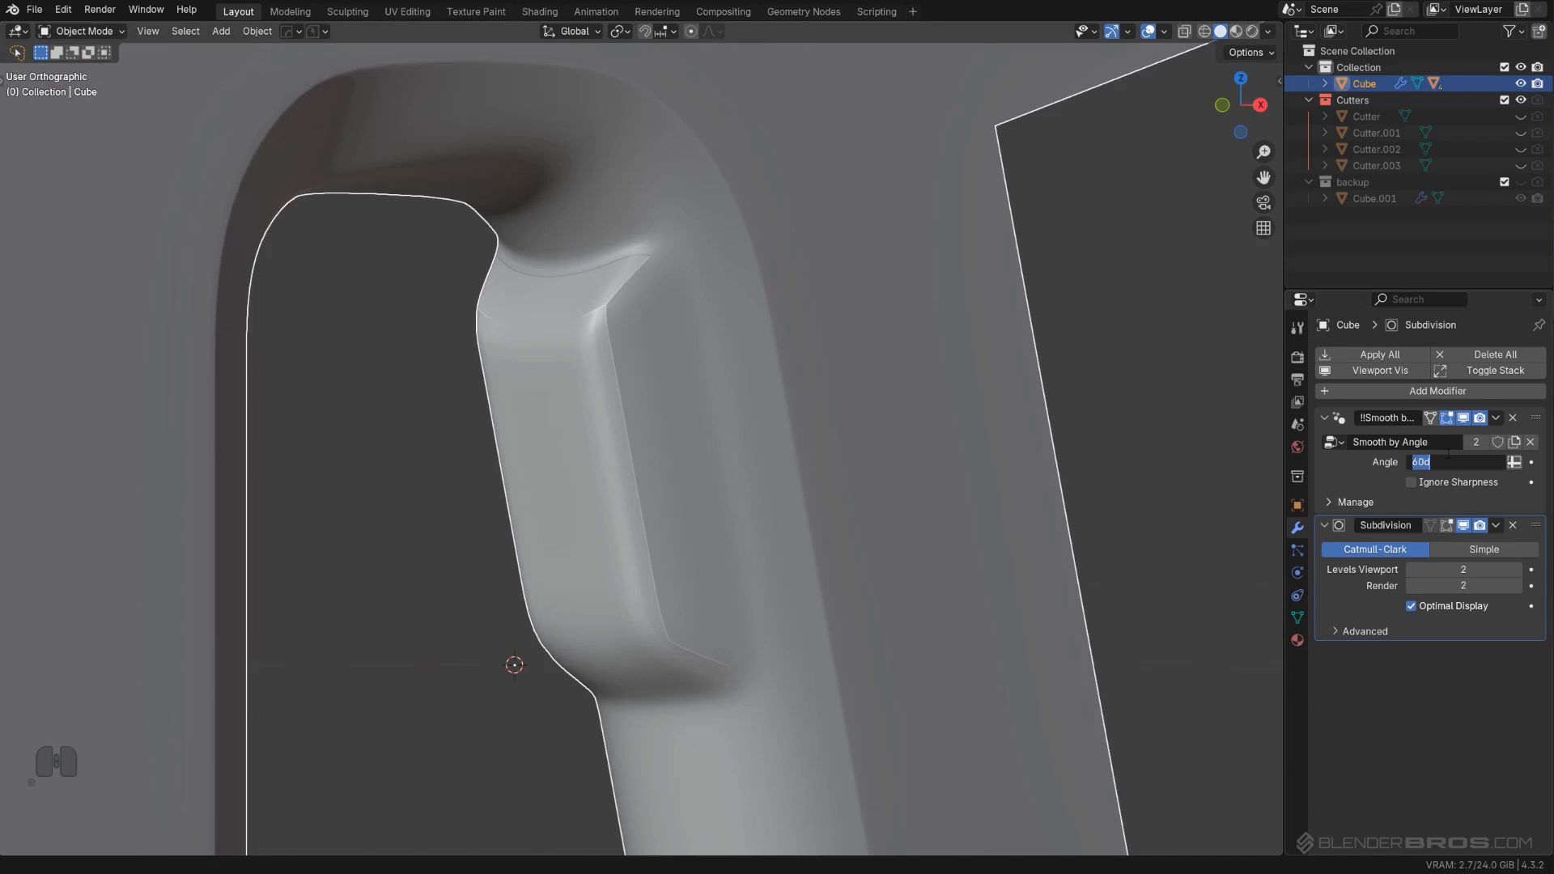
key(Return)
scroll(1110, 371, down, 2)
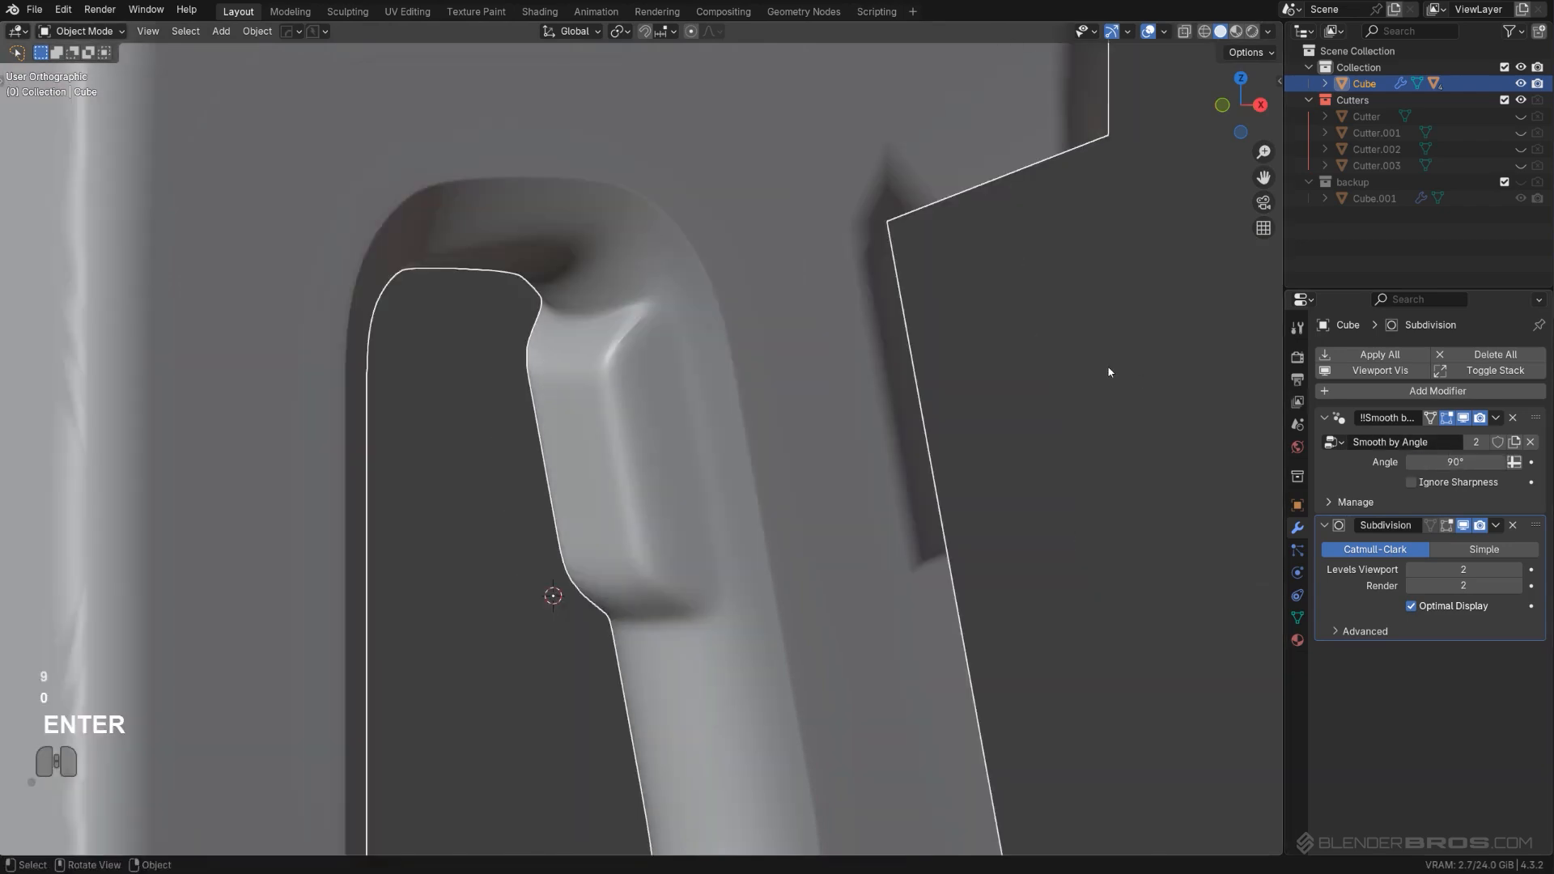
Step: Set the Smooth by Angle modifier's angle to 70°
click(1442, 462)
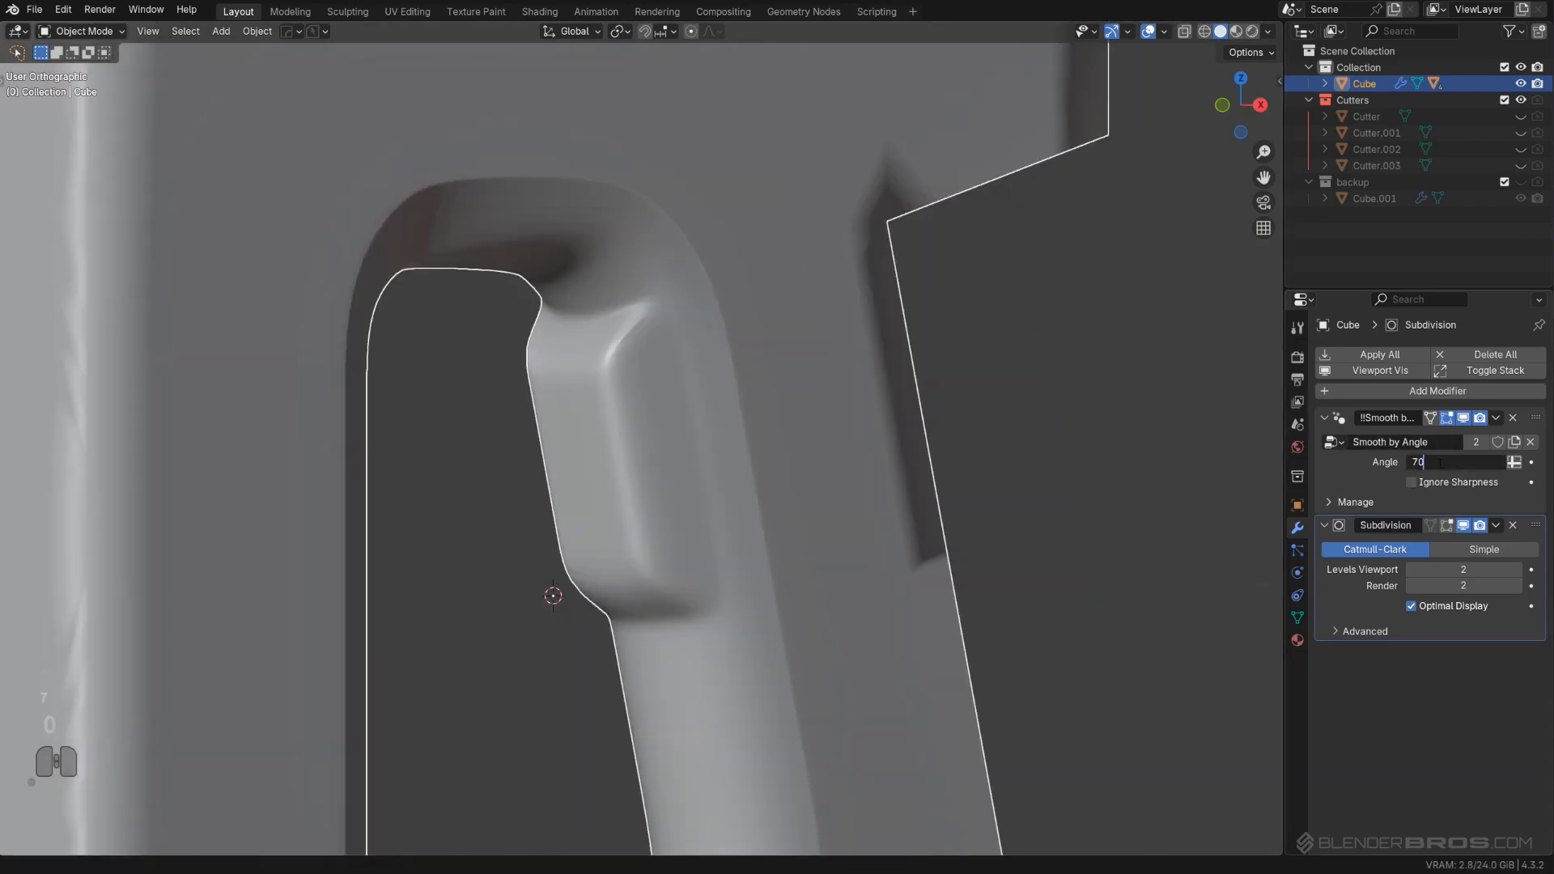
text(70)
key(Return)
scroll(823, 445, down, 2)
scroll(861, 360, up, 2)
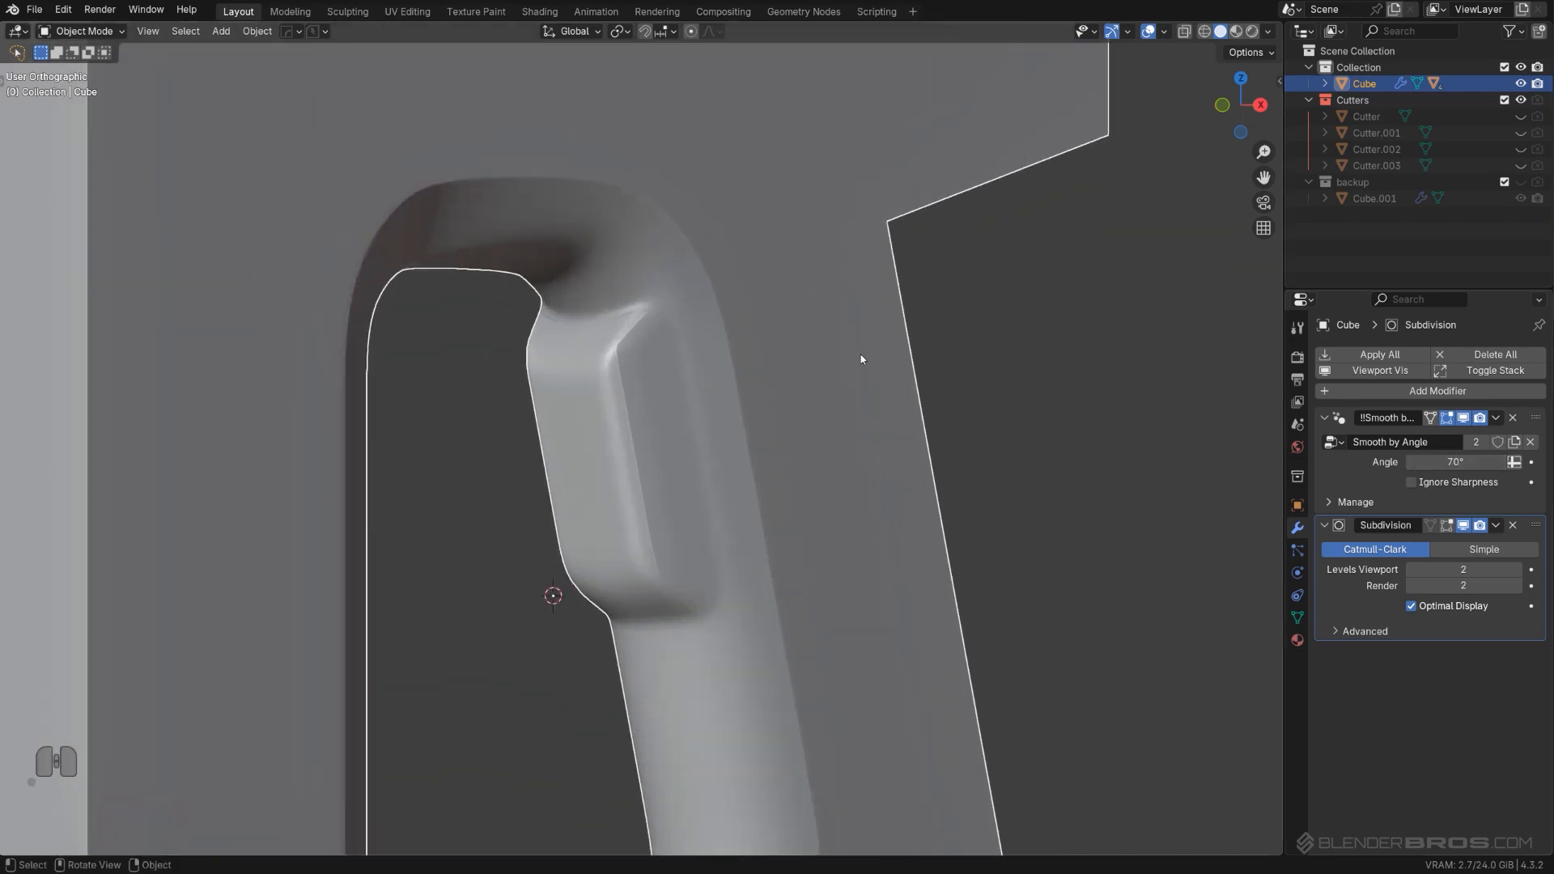
Step: Examine the smoothed extrusion from several angles, especially where its upper end meets the opening's rounded corner
shift+middle_drag(862, 359, 768, 473)
scroll(767, 450, down, 4)
middle_drag(740, 404, 561, 328)
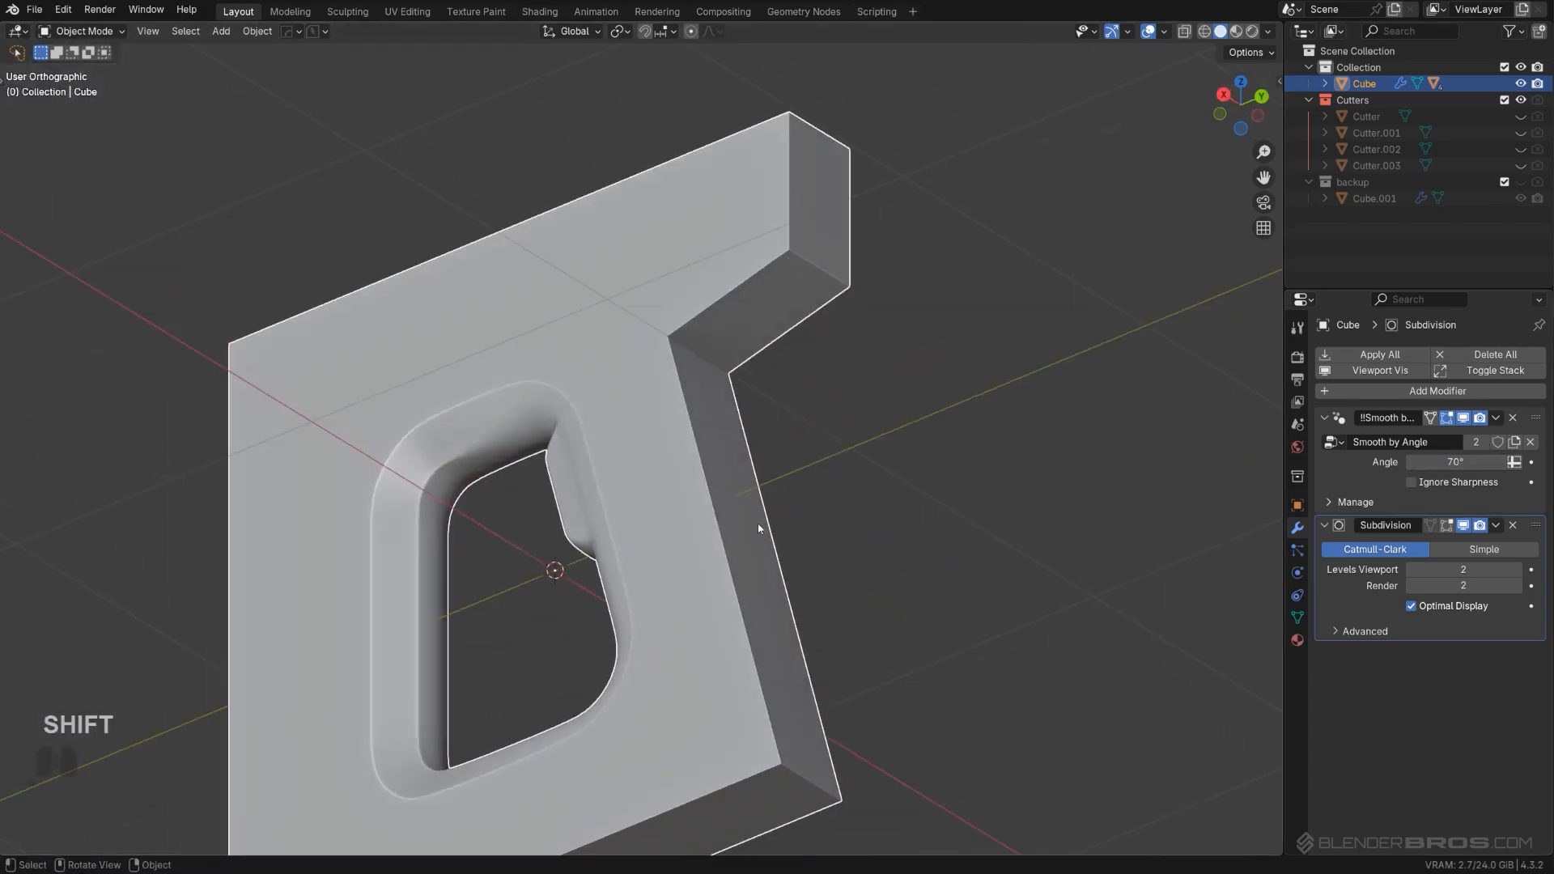
middle_drag(627, 675, 732, 703)
scroll(669, 530, up, 4)
middle_drag(670, 530, 732, 560)
middle_drag(570, 544, 731, 483)
scroll(667, 440, up, 4)
scroll(731, 483, up, 1)
scroll(742, 469, down, 9)
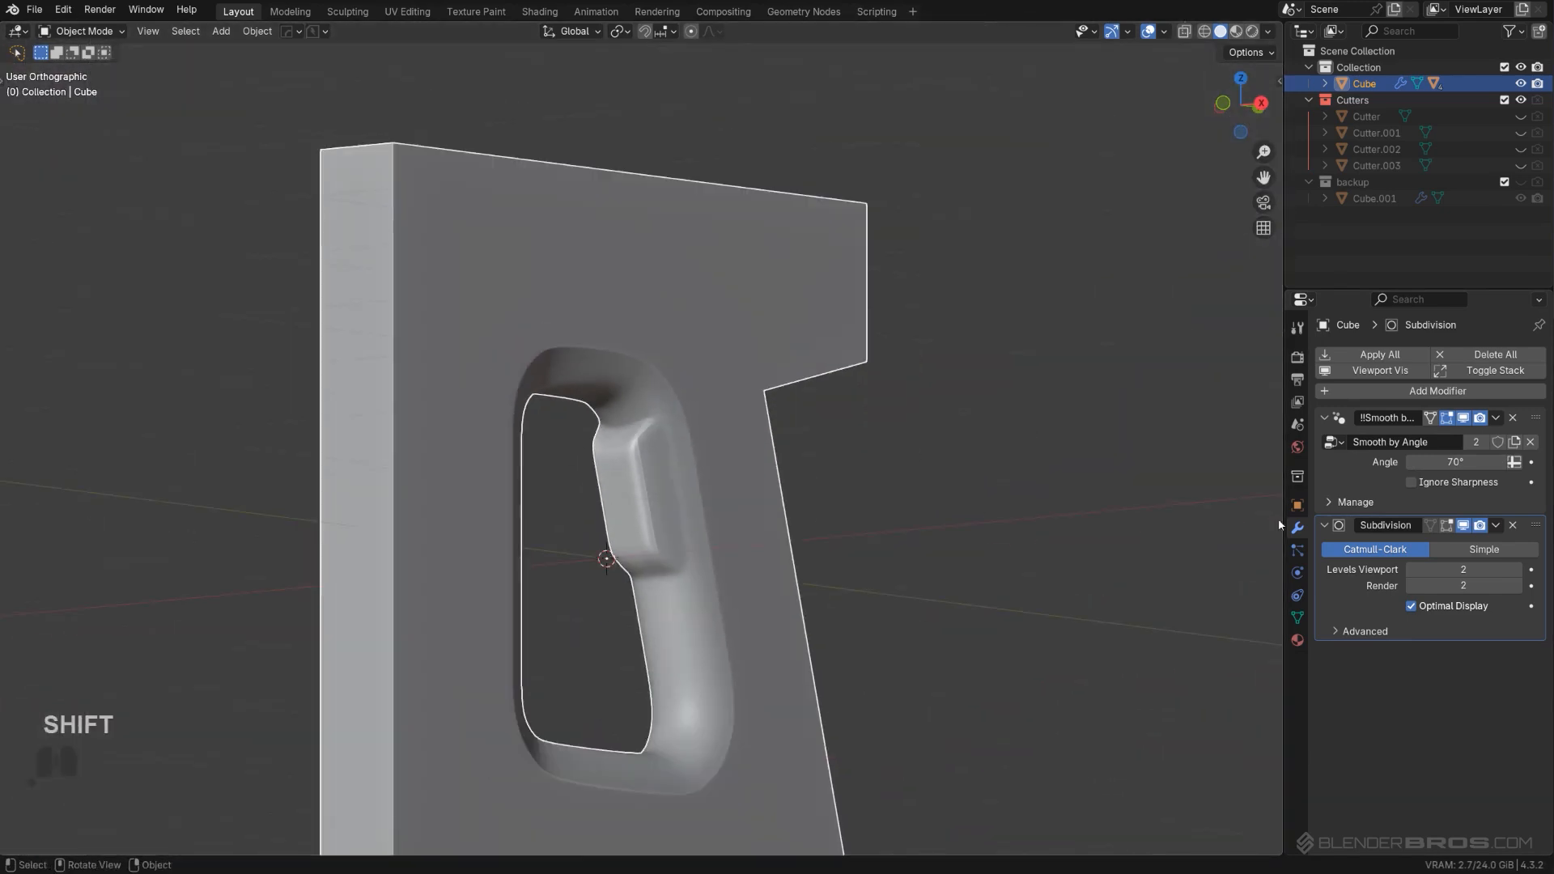
key(q)
scroll(547, 470, up, 6)
shift+middle_drag(619, 314, 680, 261)
scroll(646, 285, up, 2)
scroll(659, 311, down, 9)
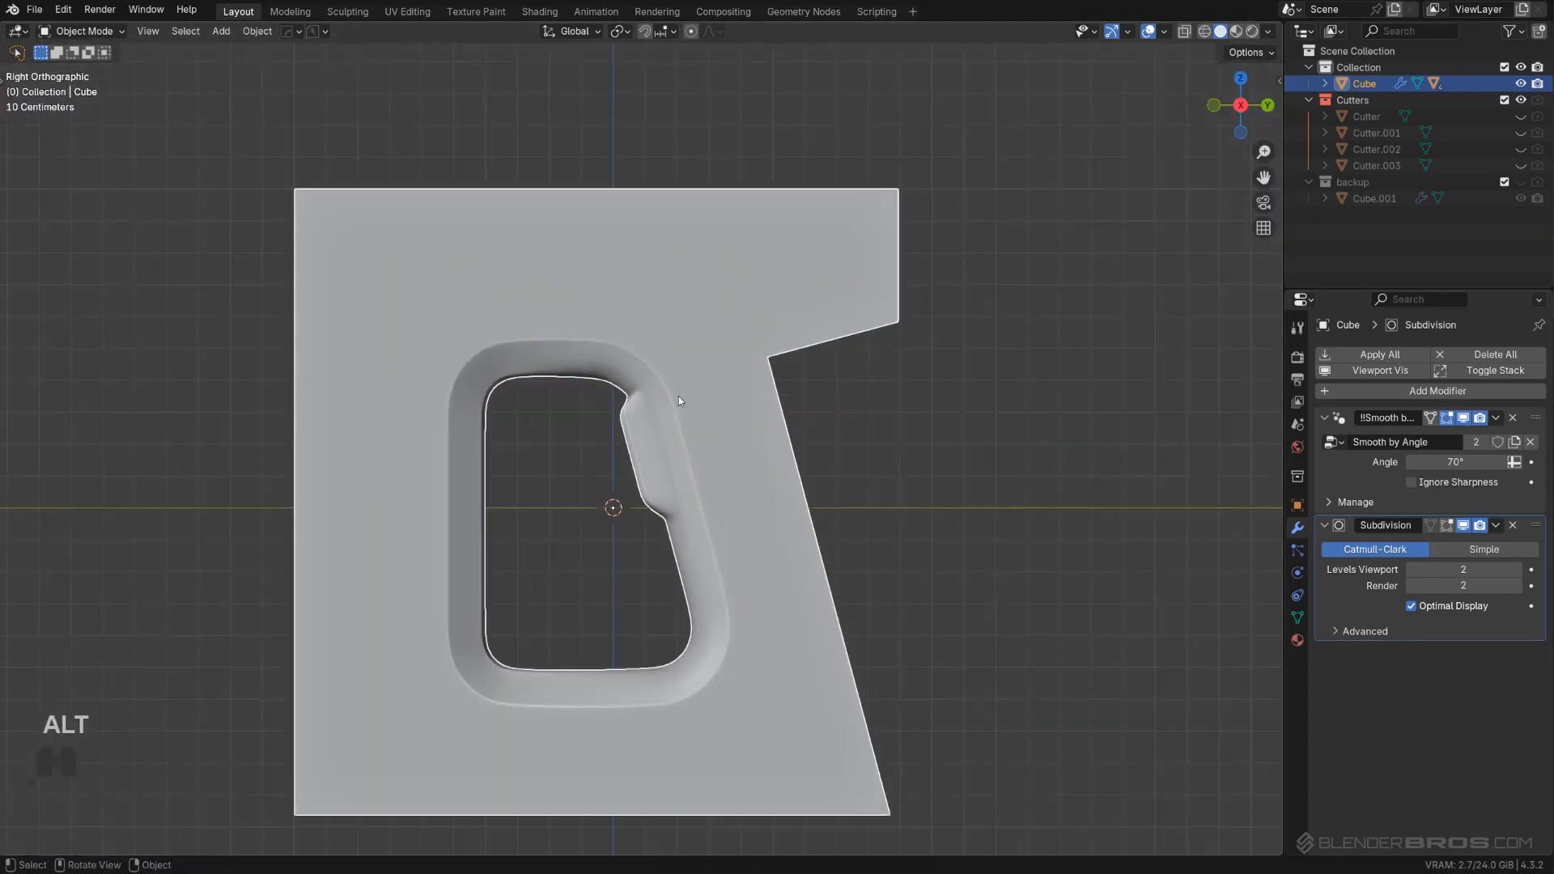
scroll(640, 407, up, 9)
shift+middle_drag(637, 408, 785, 467)
shift+middle_drag(785, 468, 740, 451)
scroll(654, 423, down, 3)
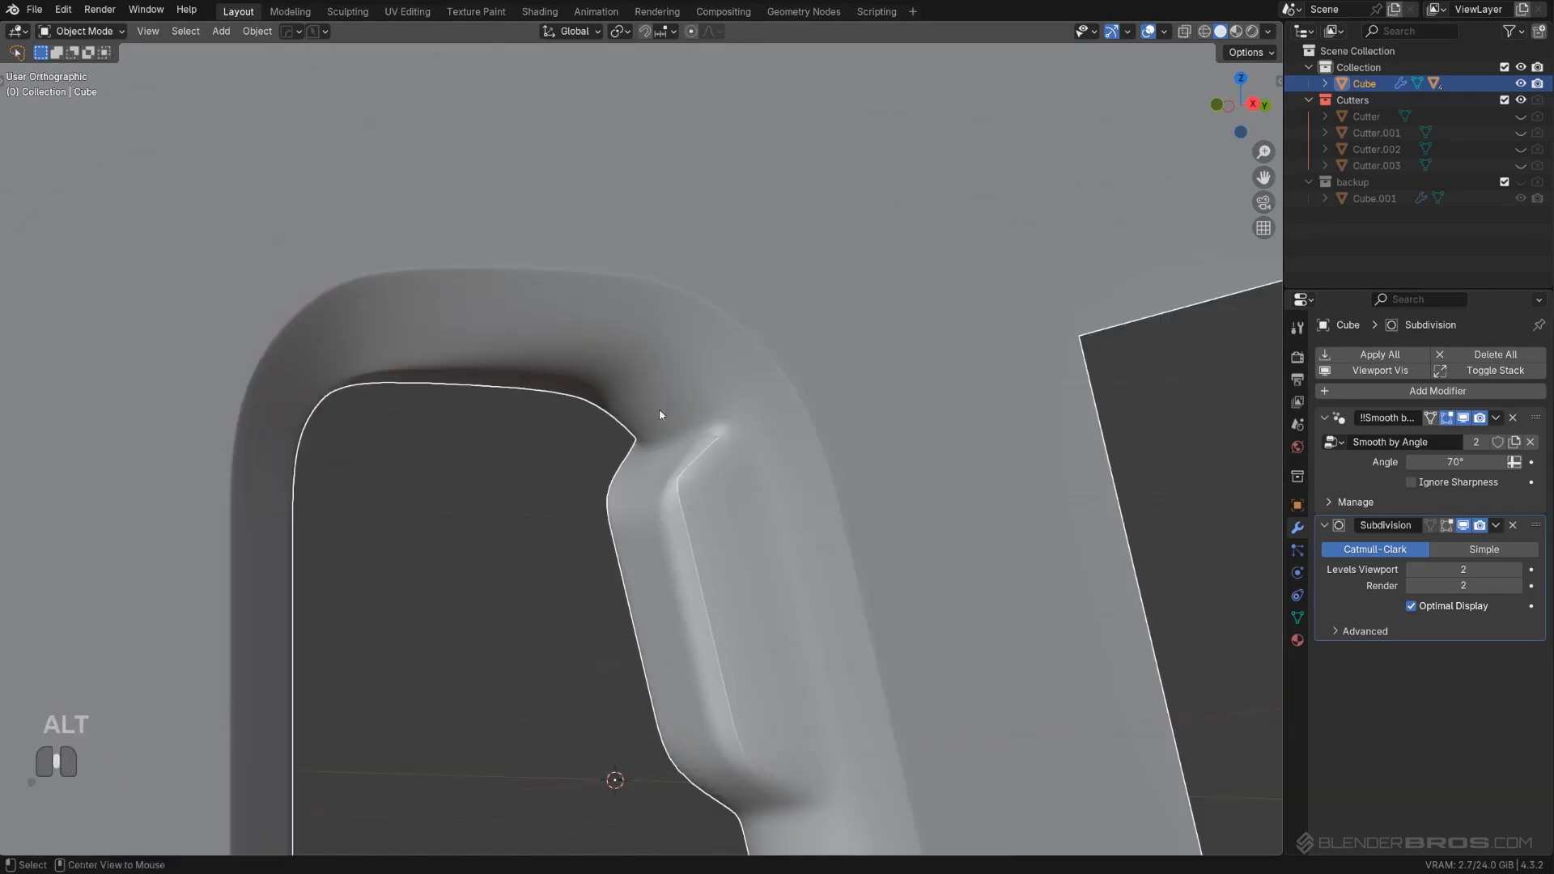
alt+middle_drag(659, 412, 716, 411)
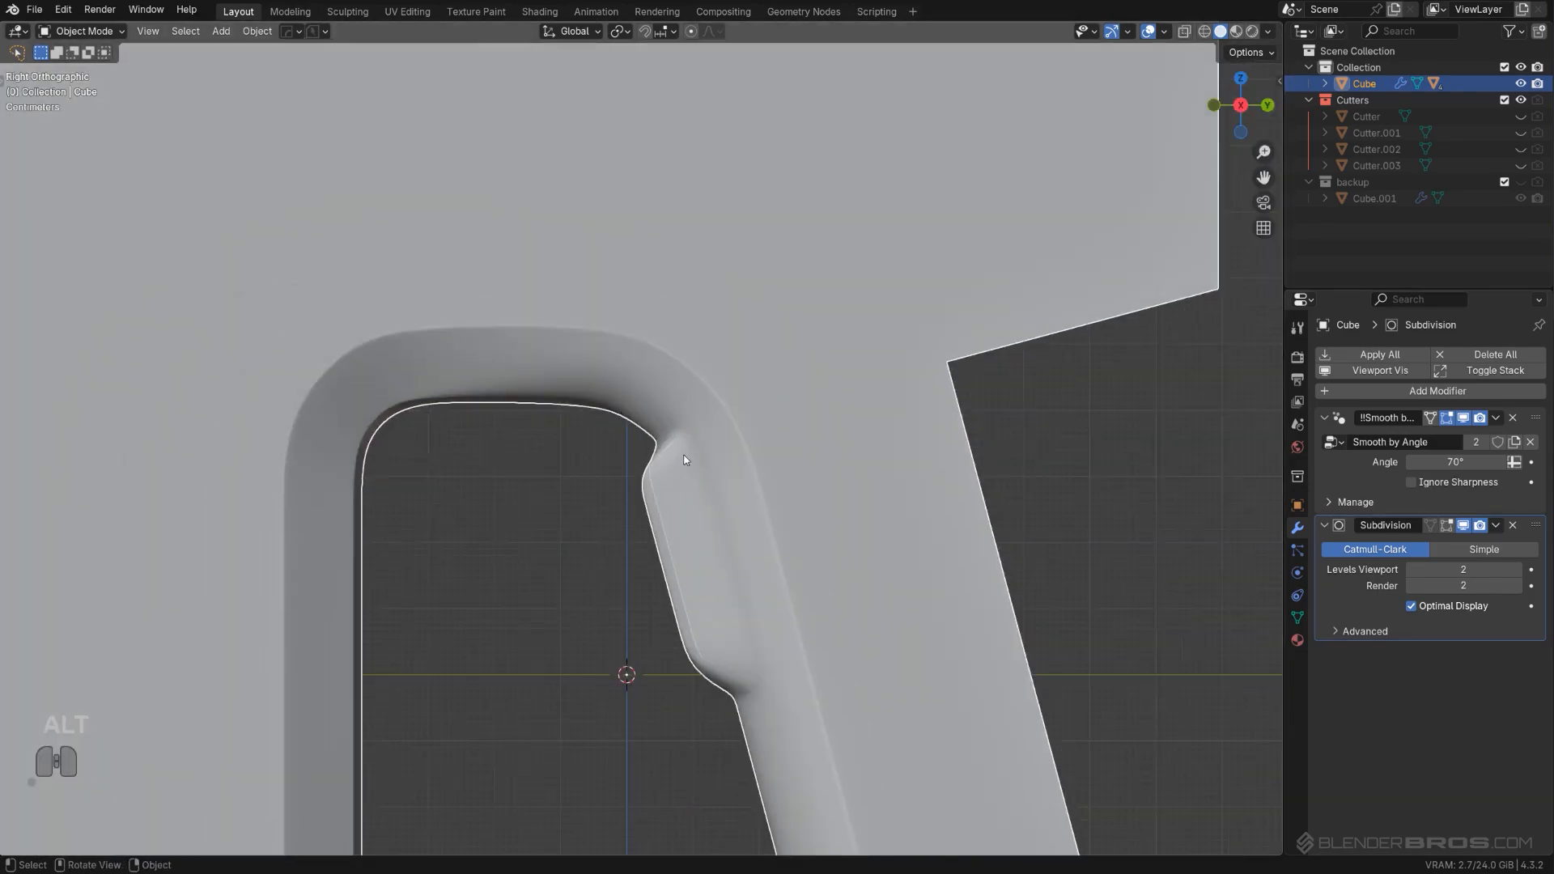
scroll(697, 445, up, 5)
Step: In vertex edit mode, merge the two close vertices at the extrusion's outer upper corner at the last selected one
key(Tab)
middle_drag(721, 431, 800, 403)
mouse_move(799, 403)
middle_down()
mouse_move(829, 389)
mouse_move(816, 399)
middle_up()
scroll(841, 391, up, 1)
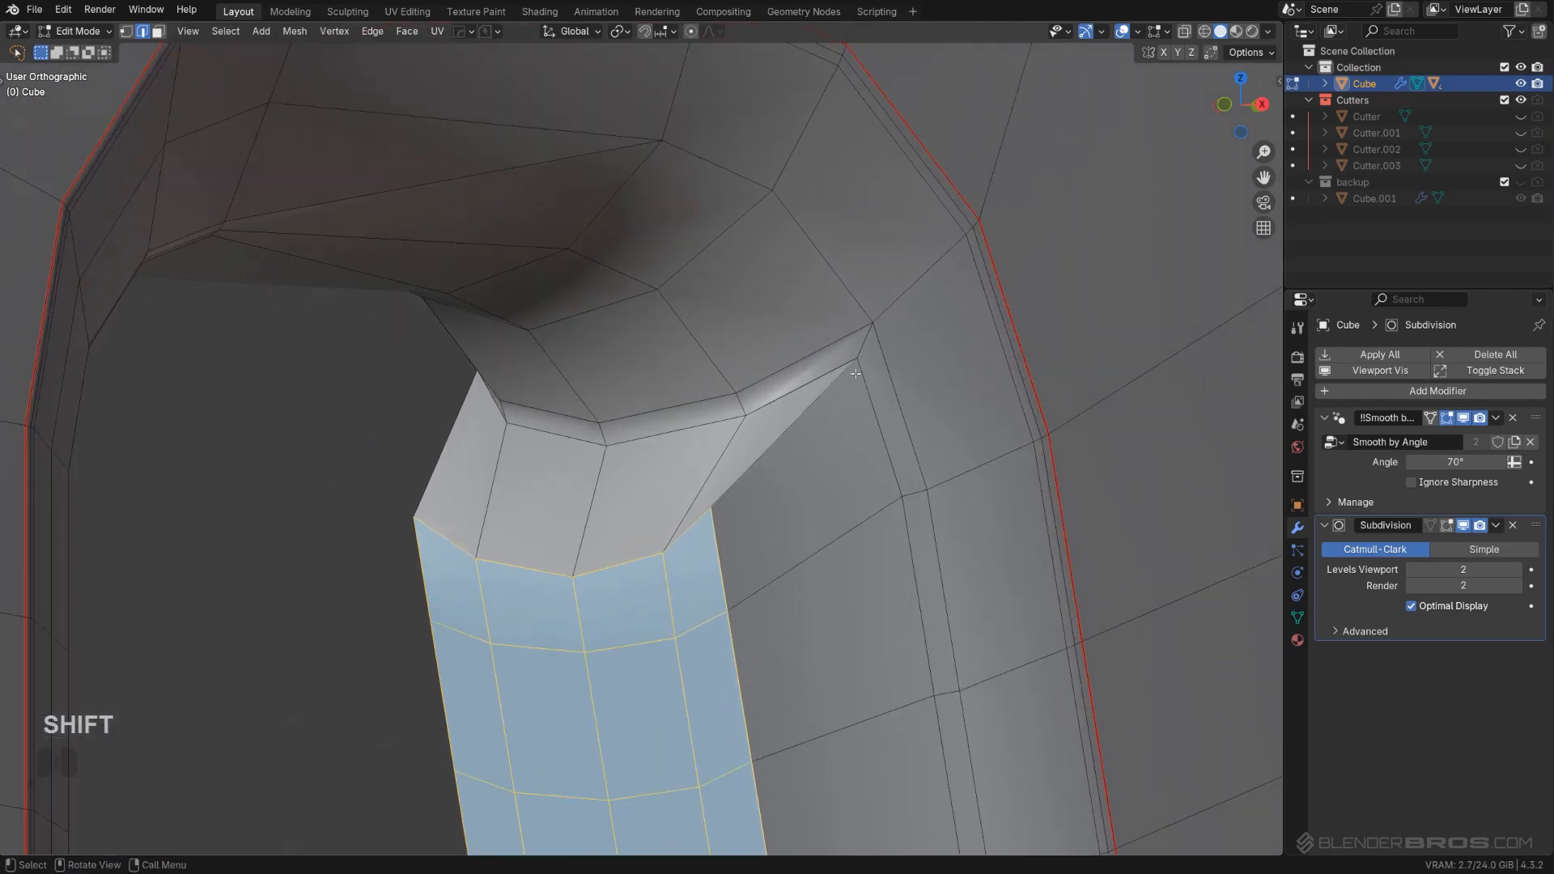
key(Tab)
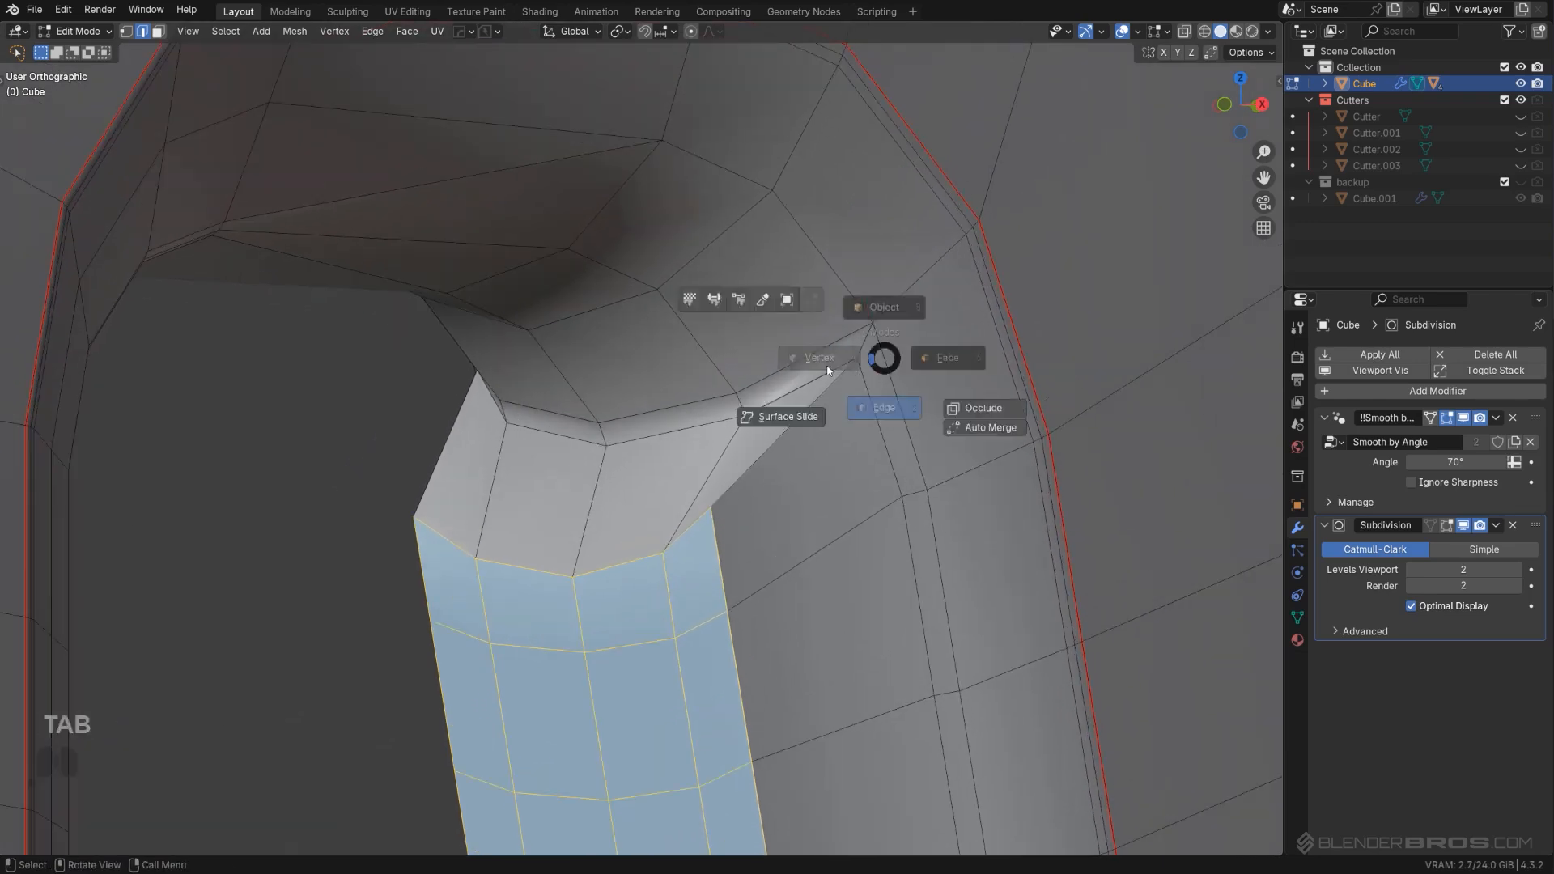
click(826, 364)
click(874, 325)
shift+click(859, 367)
key(1)
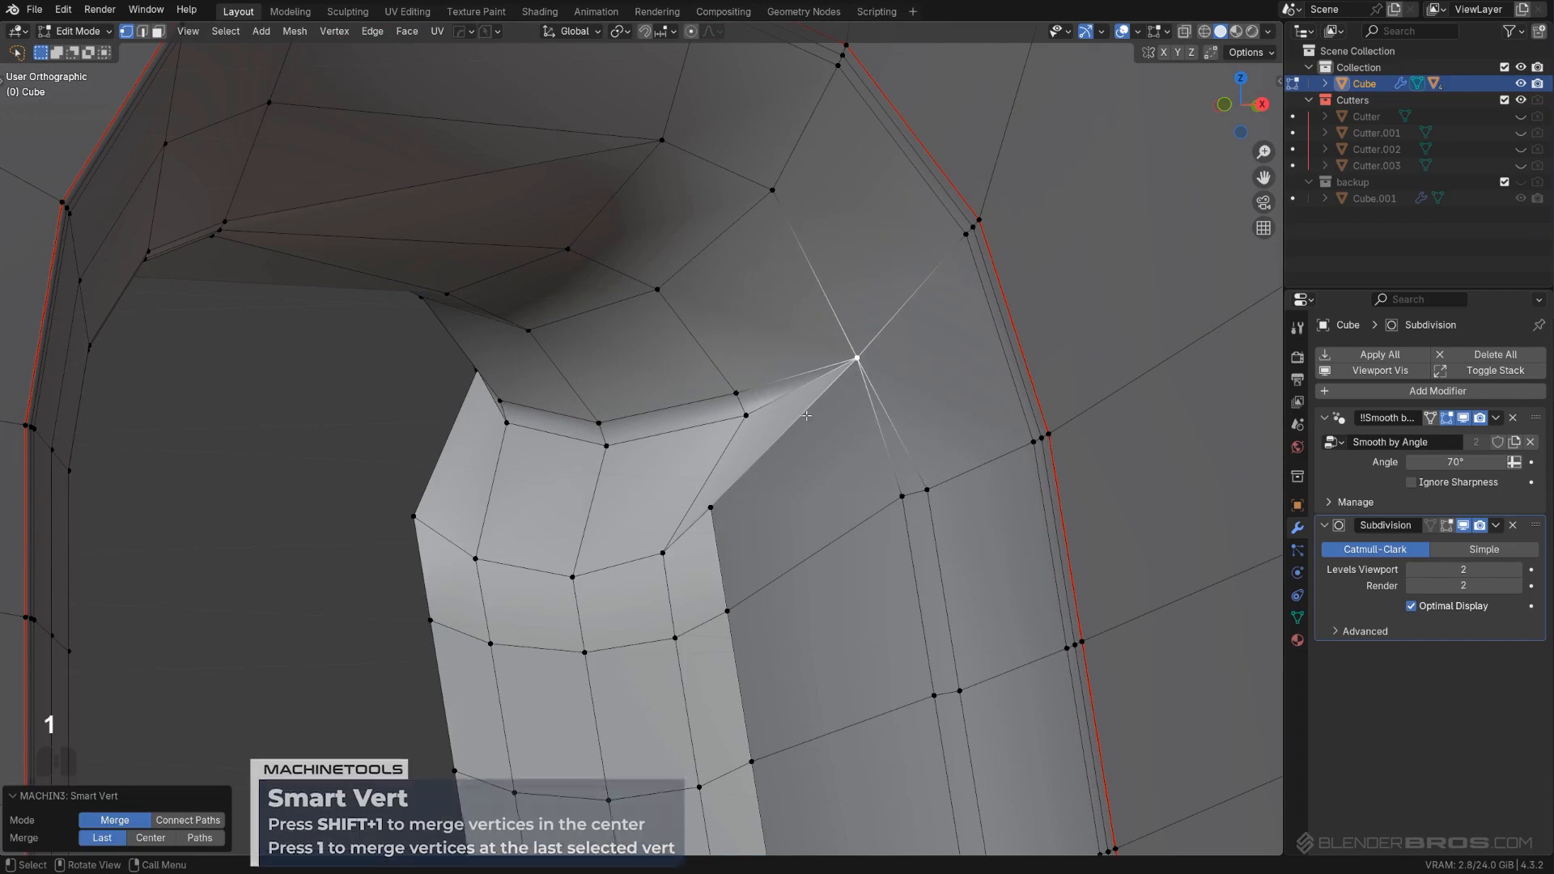
Step: Try to merge the next doubled vertex pair along the extrusion's upper end, and undo the merge
shift+click(735, 392)
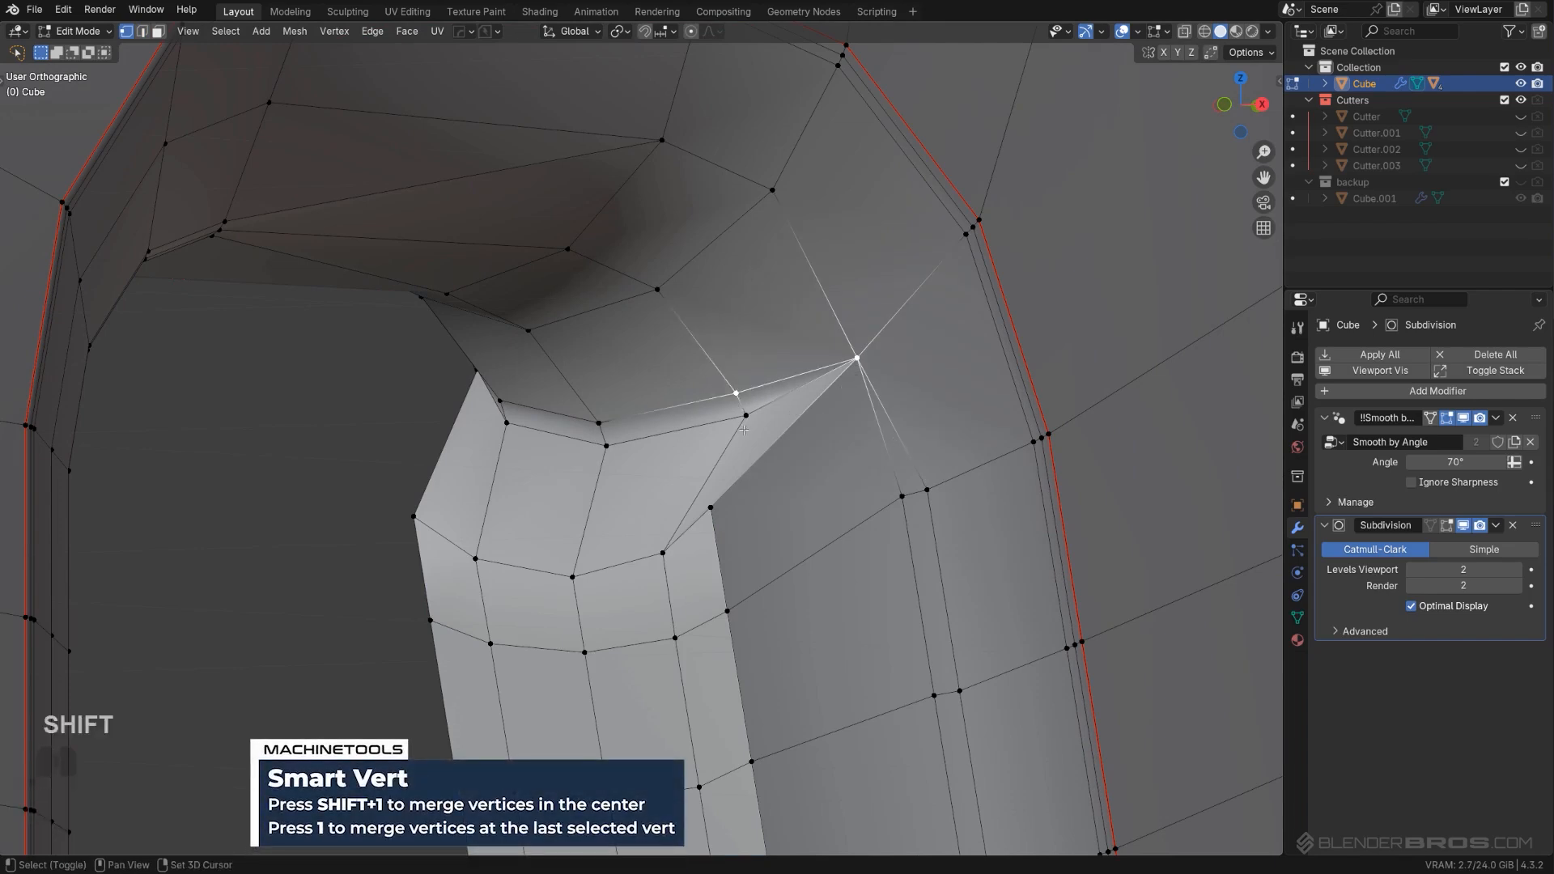
shift+click(746, 416)
key(1)
click(599, 422)
shift+click(607, 446)
key(ctrl+z)
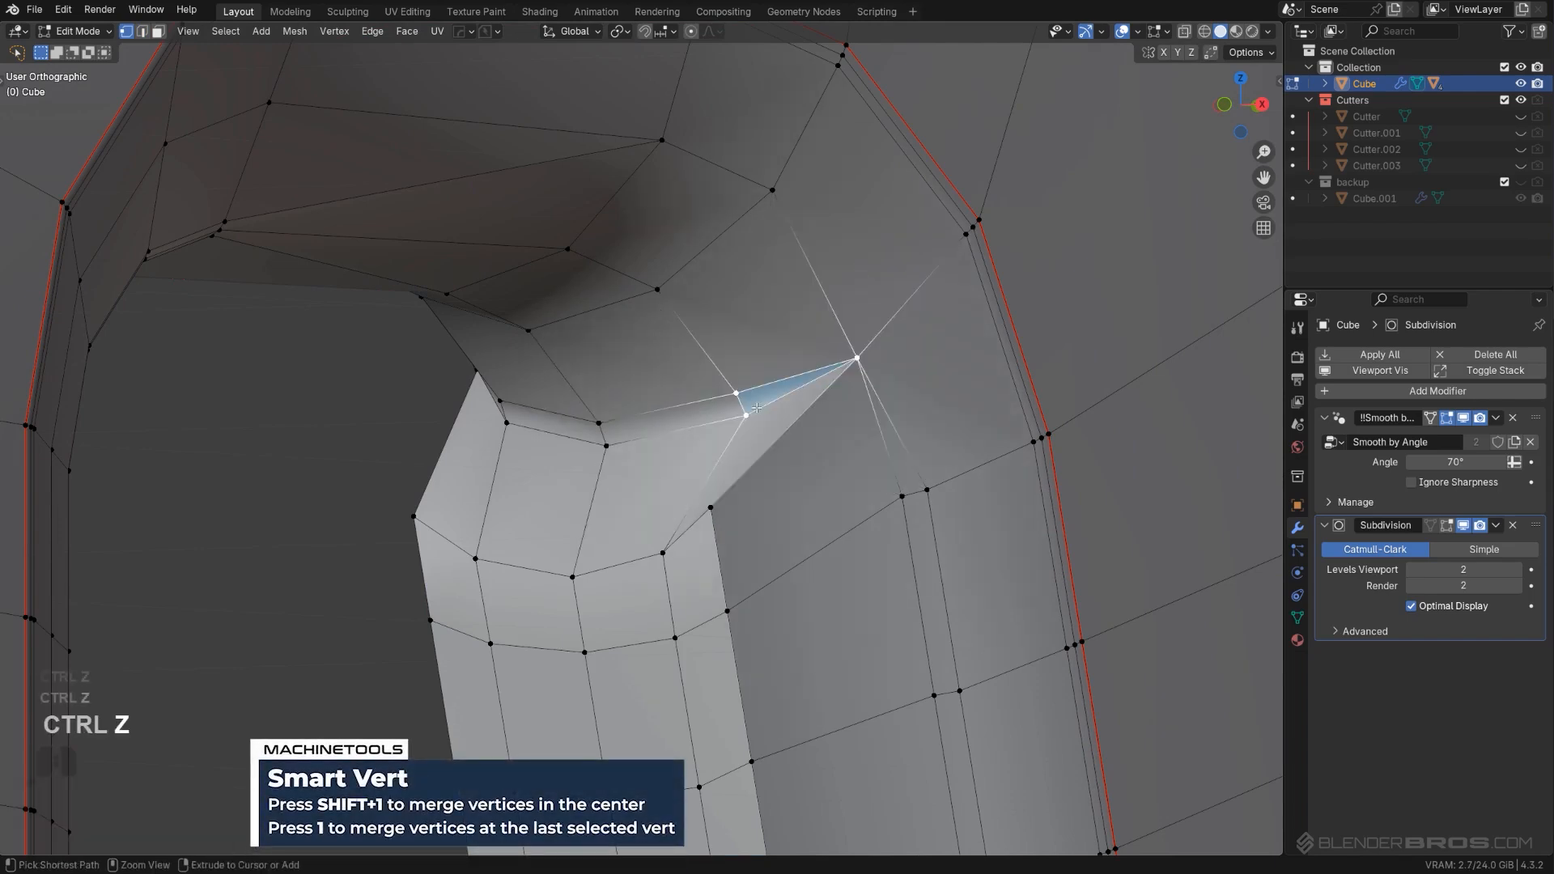
key(ctrl+z)
Step: Merge the three remaining doubled vertex pairs along the extrusion's upper end, each at its last selected vertex
shift+click(745, 415)
key(1)
click(598, 422)
shift+click(606, 445)
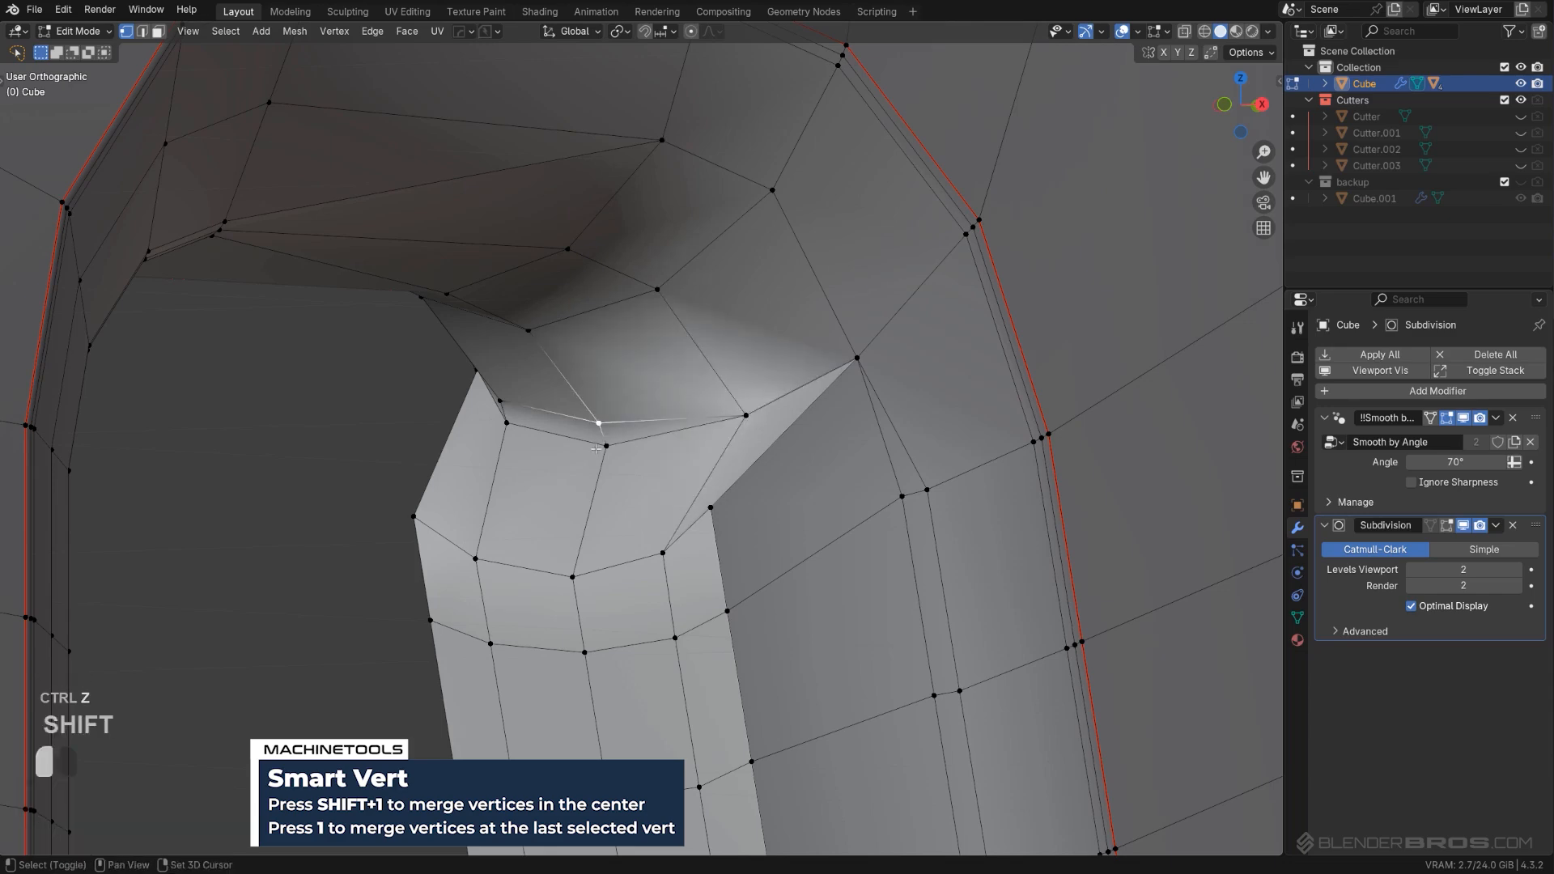
key(1)
click(500, 402)
shift+click(507, 422)
key(1)
Step: Select the merged vertex row at the extrusion's upper base and move it about -0.023 m in Y and 0.015 m in Z
scroll(540, 460, down, 2)
alt+middle_drag(541, 461, 615, 461)
mouse_move(728, 458)
alt+middle_down()
mouse_move(663, 455)
mouse_move(751, 460)
alt+middle_up()
click(723, 450)
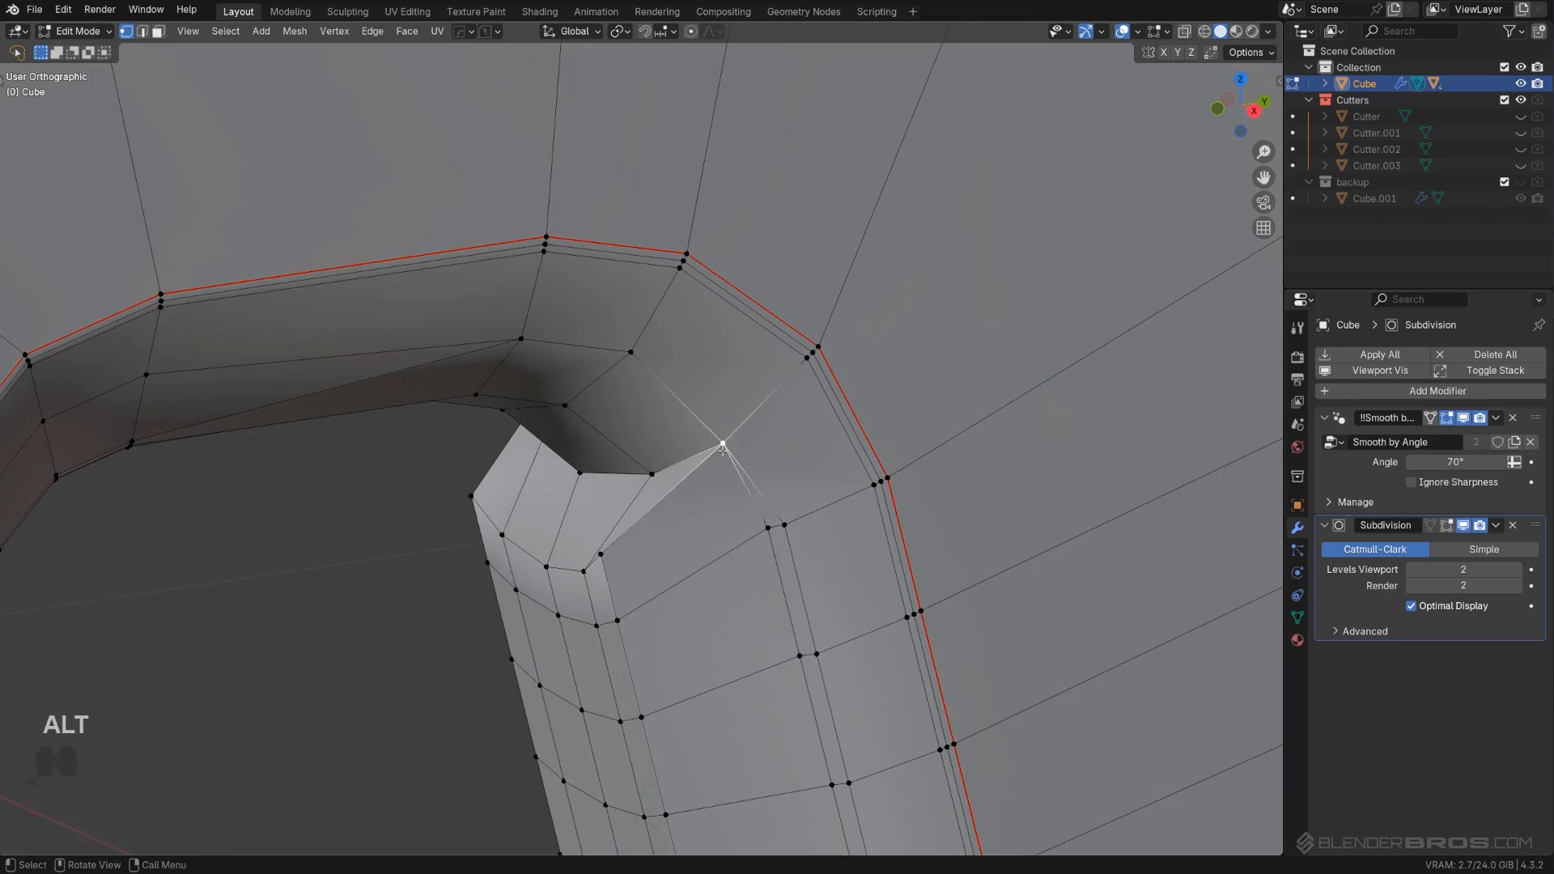
middle_drag(445, 458, 613, 504)
ctrl+click(554, 497)
scroll(693, 496, up, 1)
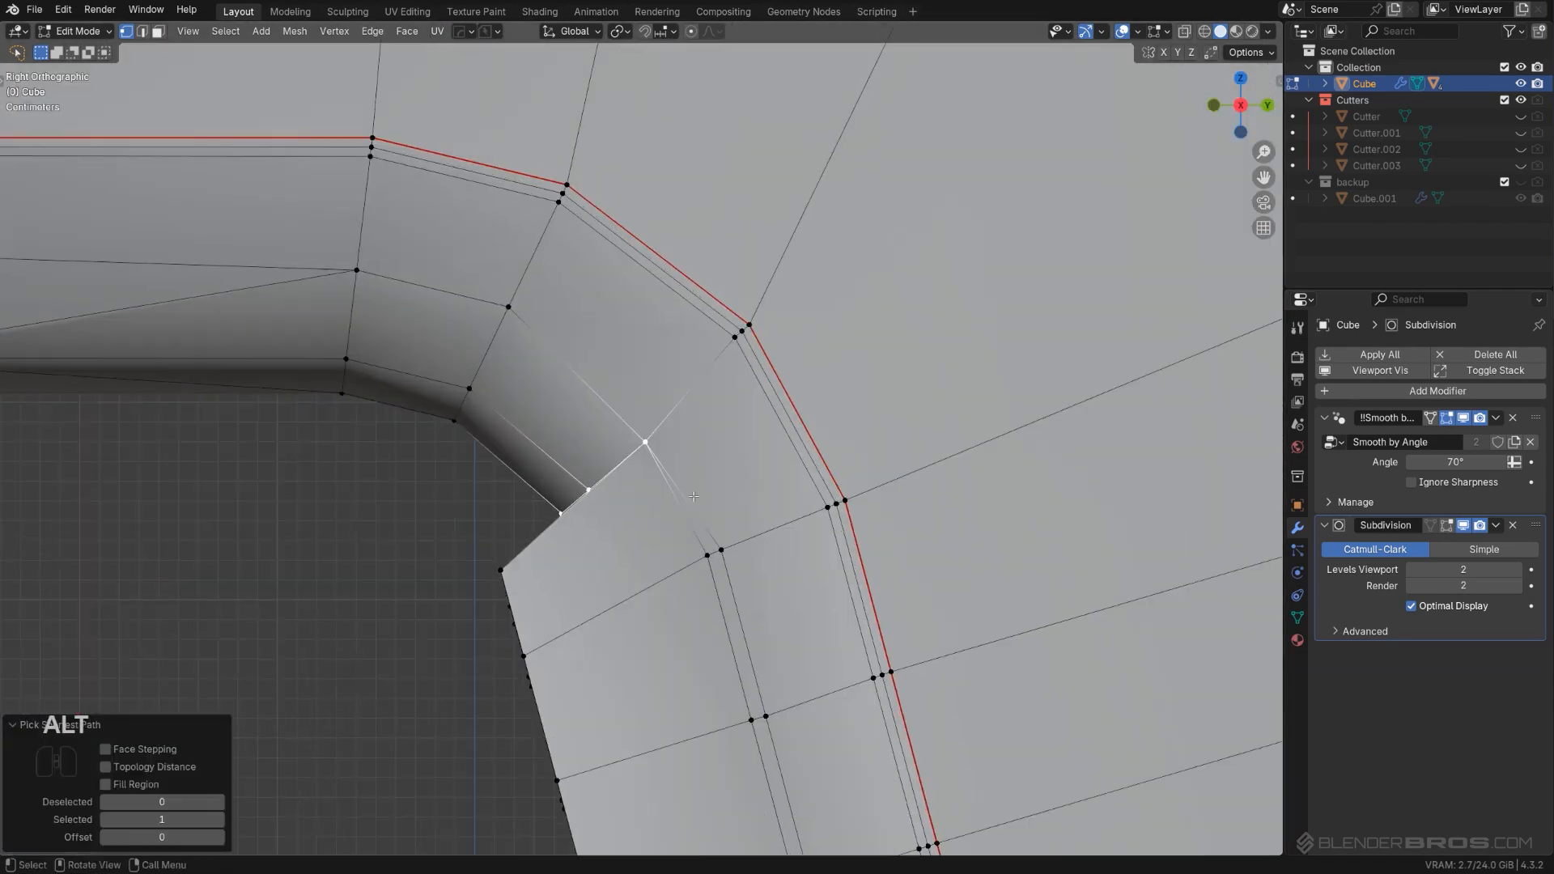
key(g)
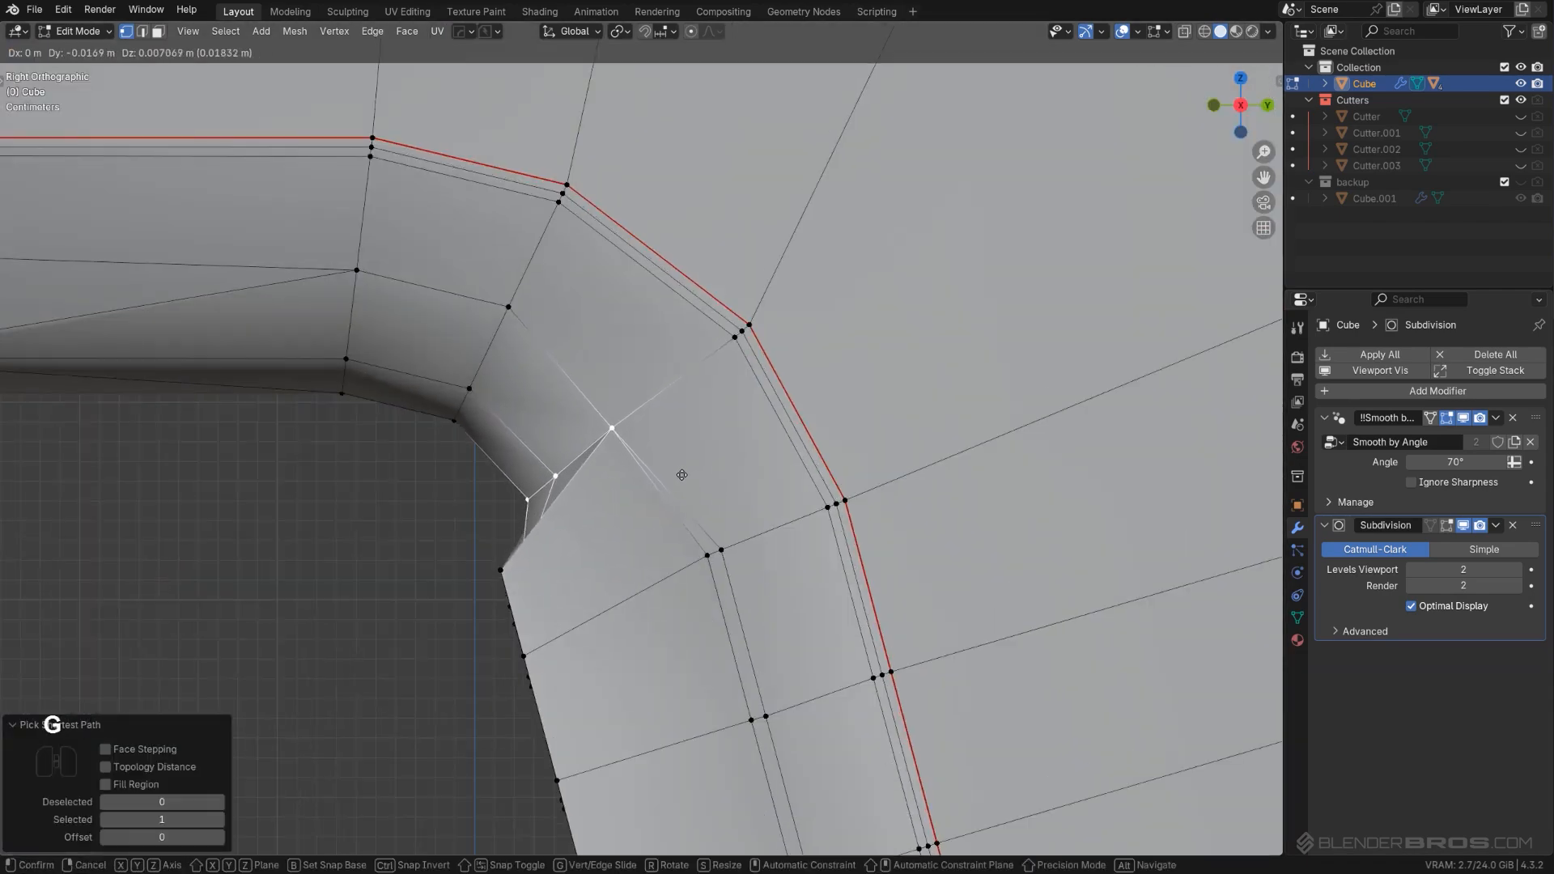
click(669, 462)
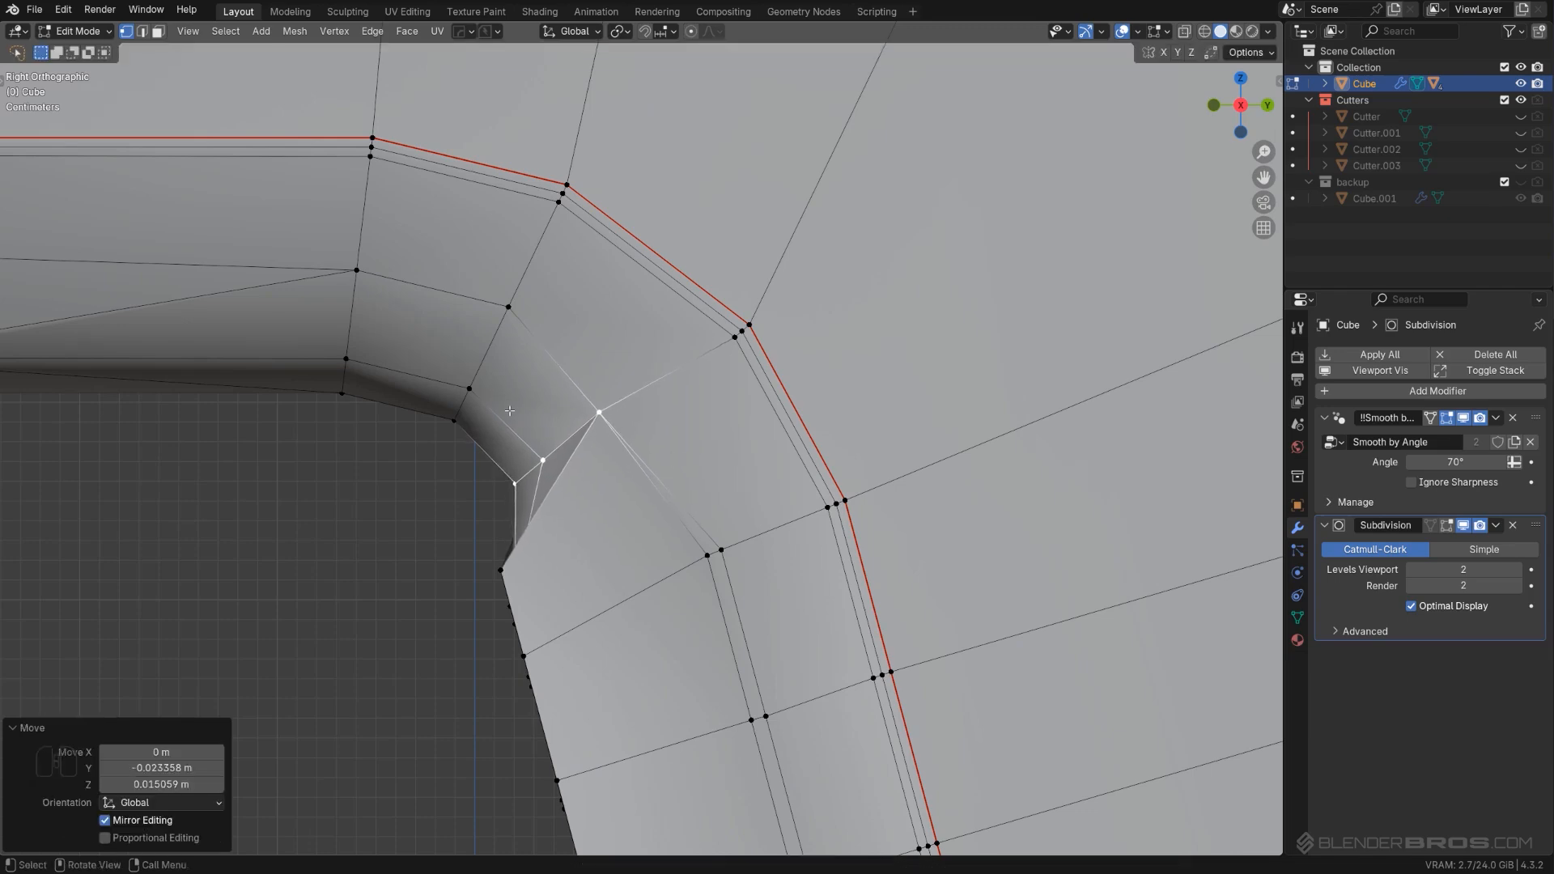
Step: Select the vertex row along the extruded face's upper edge and straighten it with MACHIN3 Align
middle_drag(512, 571, 477, 513)
ctrl+click(465, 518)
key(alt+a)
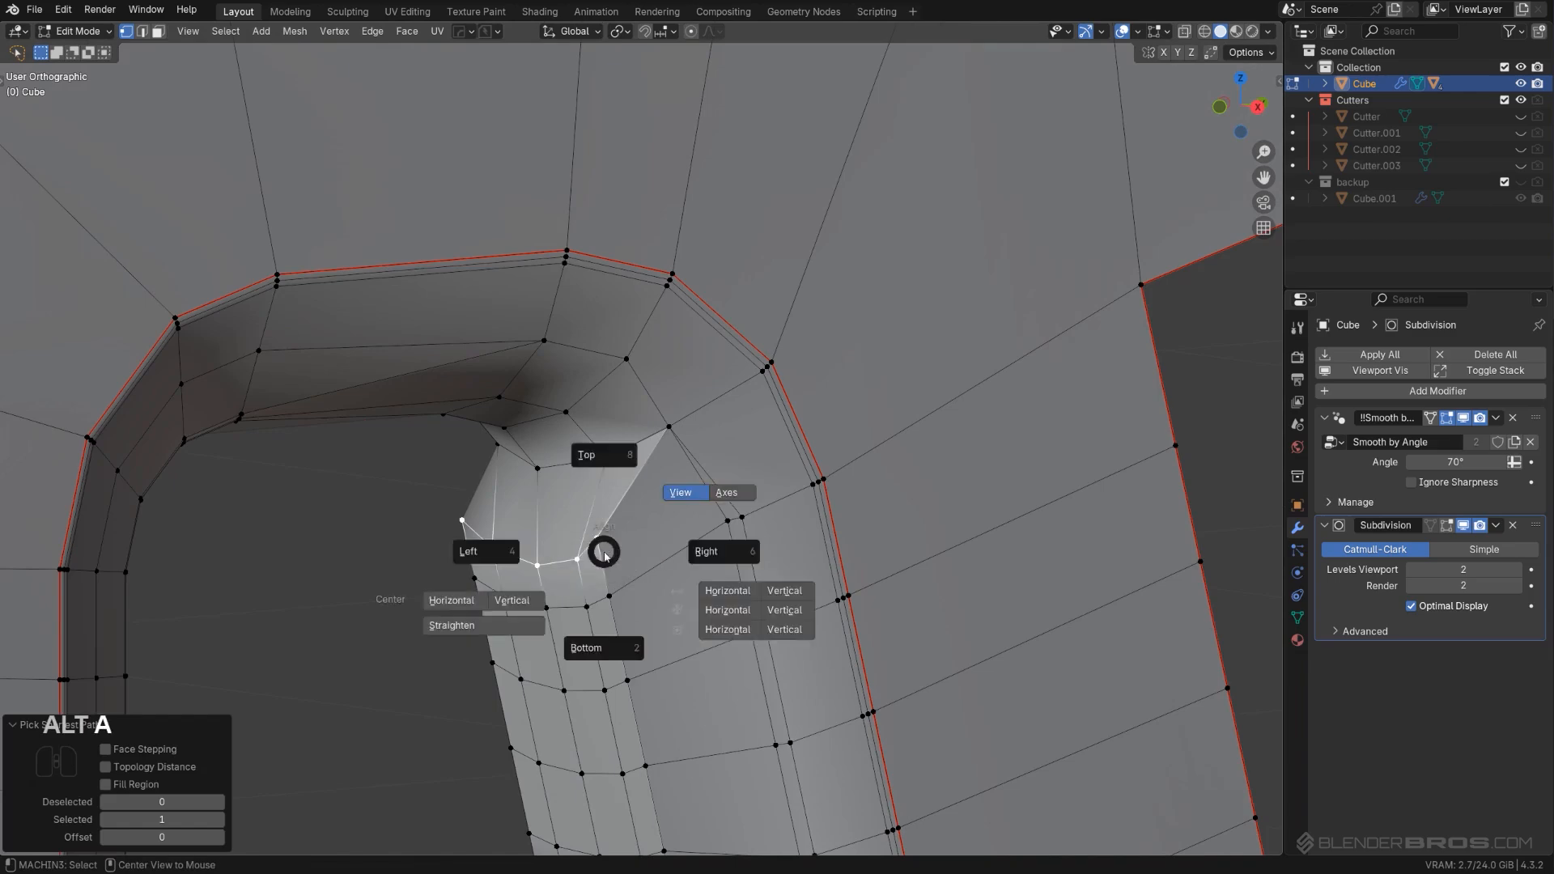
click(521, 632)
alt+middle_drag(522, 631, 748, 534)
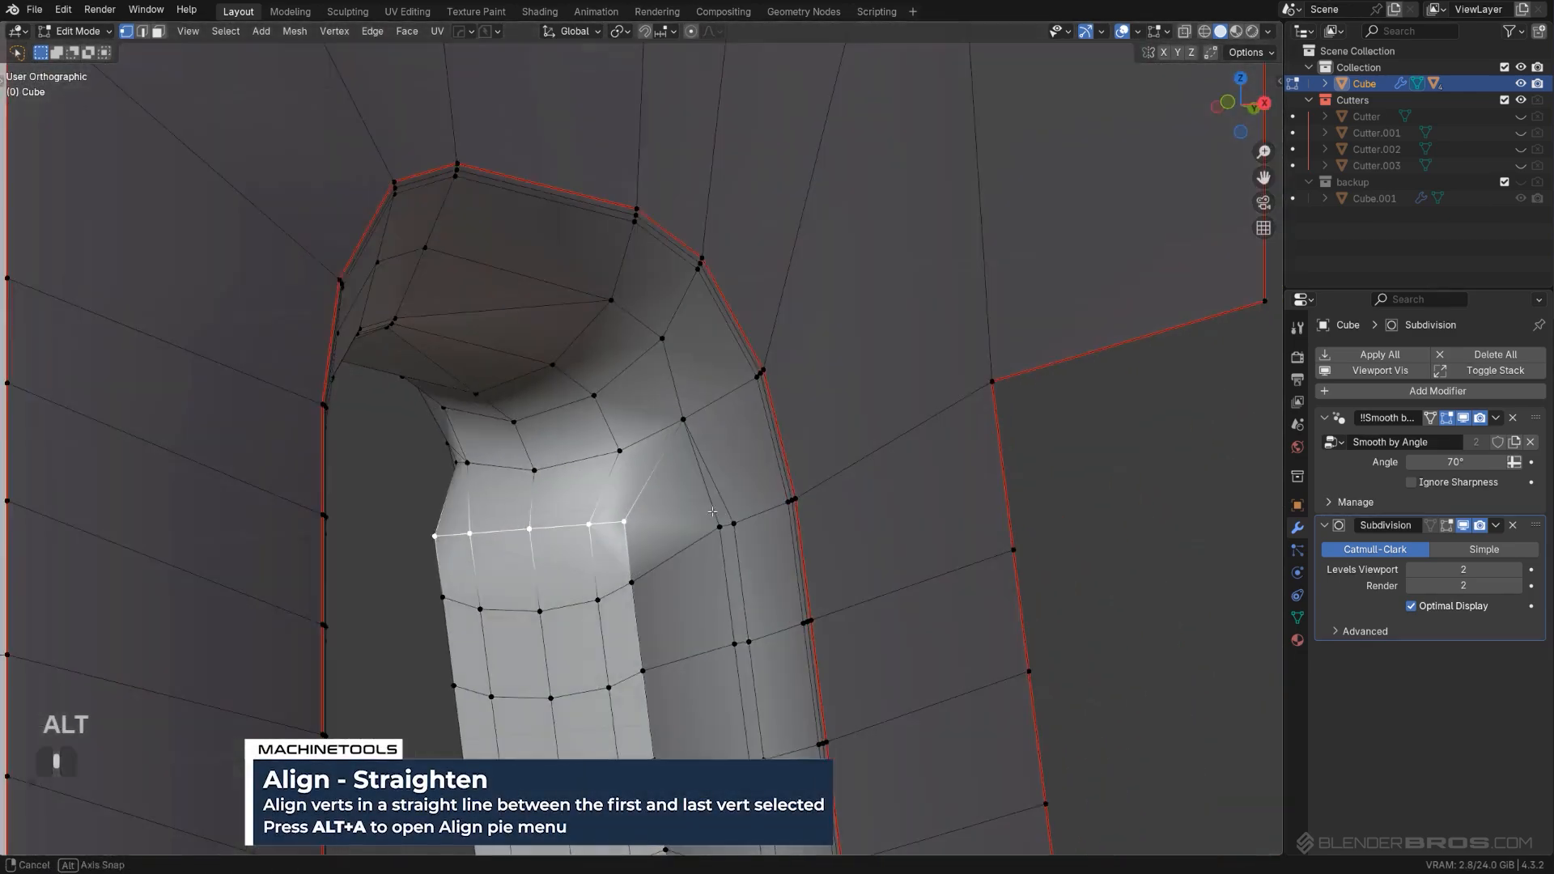
Step: Select the five vertices of the inset line running down the bevel beside the extrusion
scroll(657, 566, up, 3)
shift+middle_drag(655, 576, 725, 492)
click(614, 362)
middle_drag(608, 492, 585, 207)
middle_drag(666, 531, 644, 553)
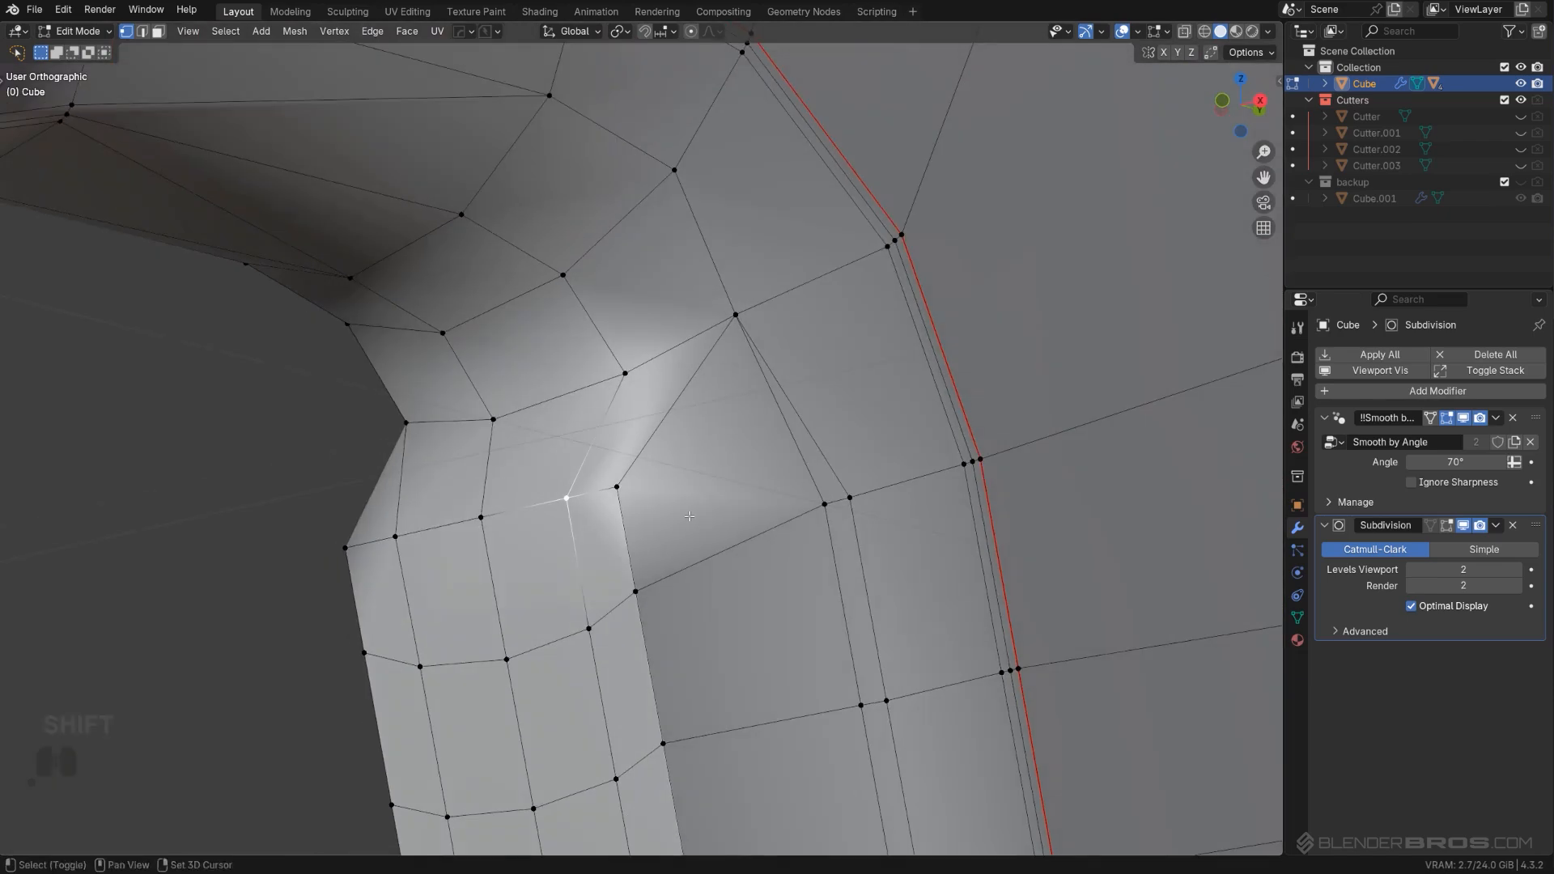
scroll(712, 530, down, 2)
shift+middle_drag(744, 527, 642, 458)
click(728, 380)
scroll(725, 761, down, 3)
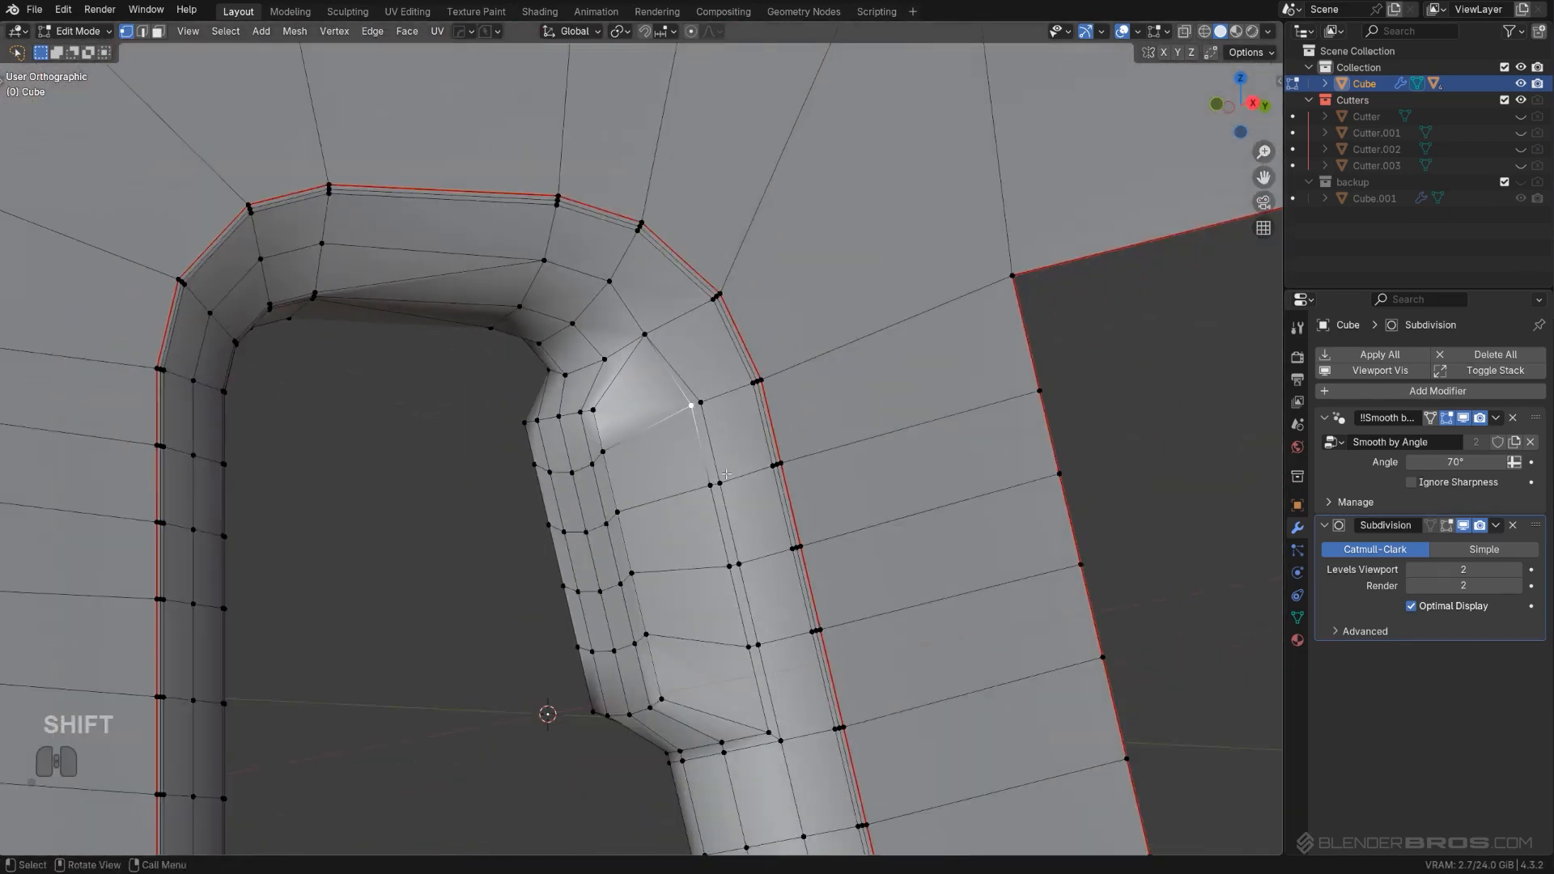
shift+middle_drag(724, 784, 695, 686)
ctrl+click(734, 626)
scroll(740, 603, up, 1)
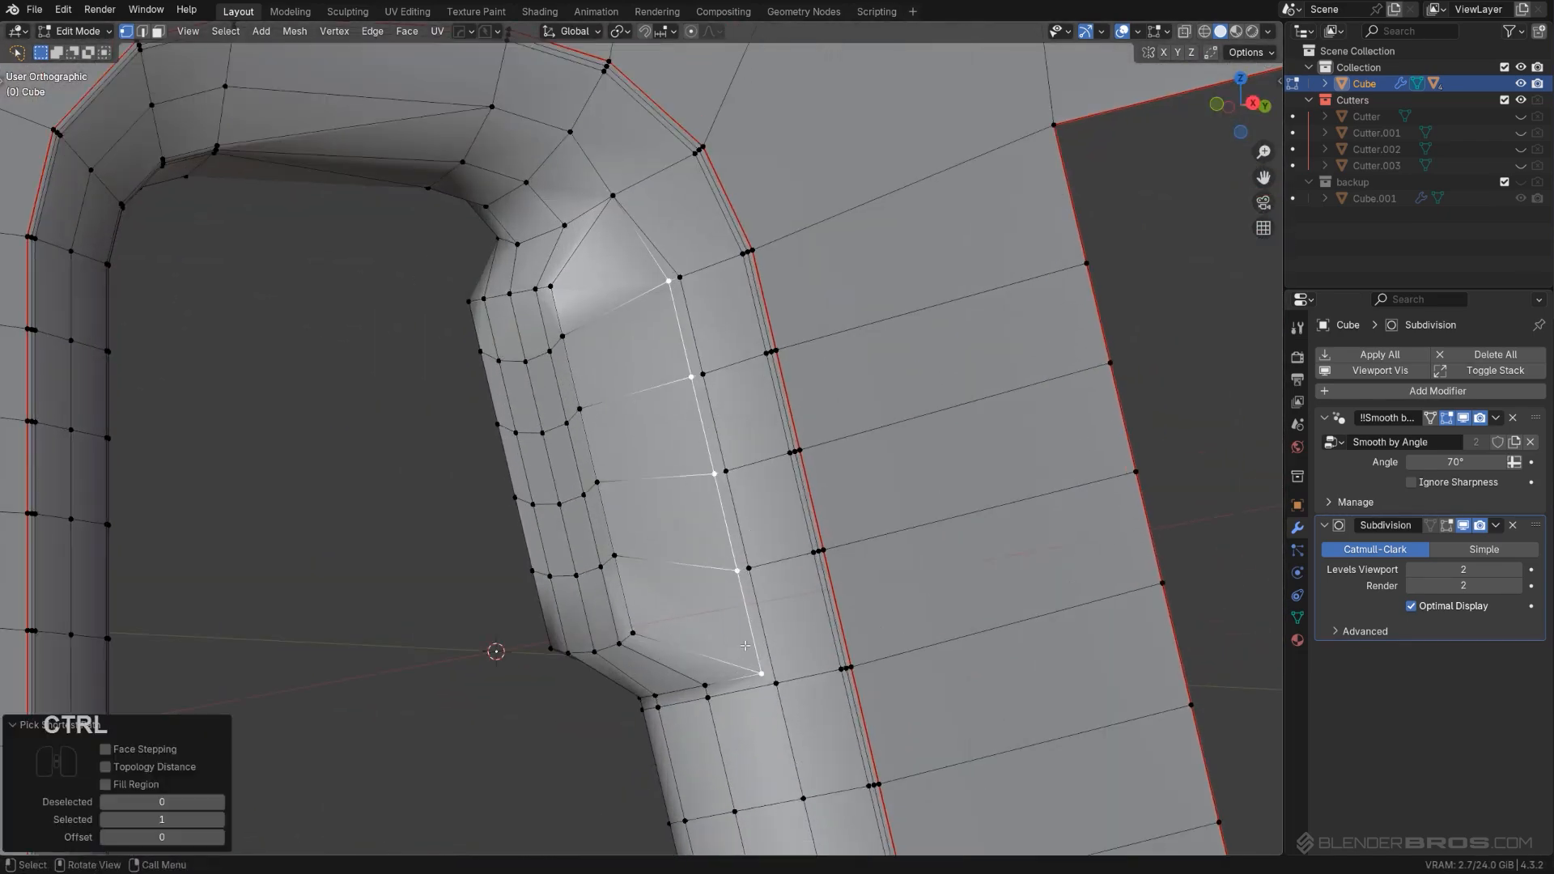
Step: Select the upper four vertices of the inset line and edge-slide them toward the extrusion by a factor of about -0.43
click(748, 580)
ctrl+click(668, 280)
key(g)
key(g)
click(659, 343)
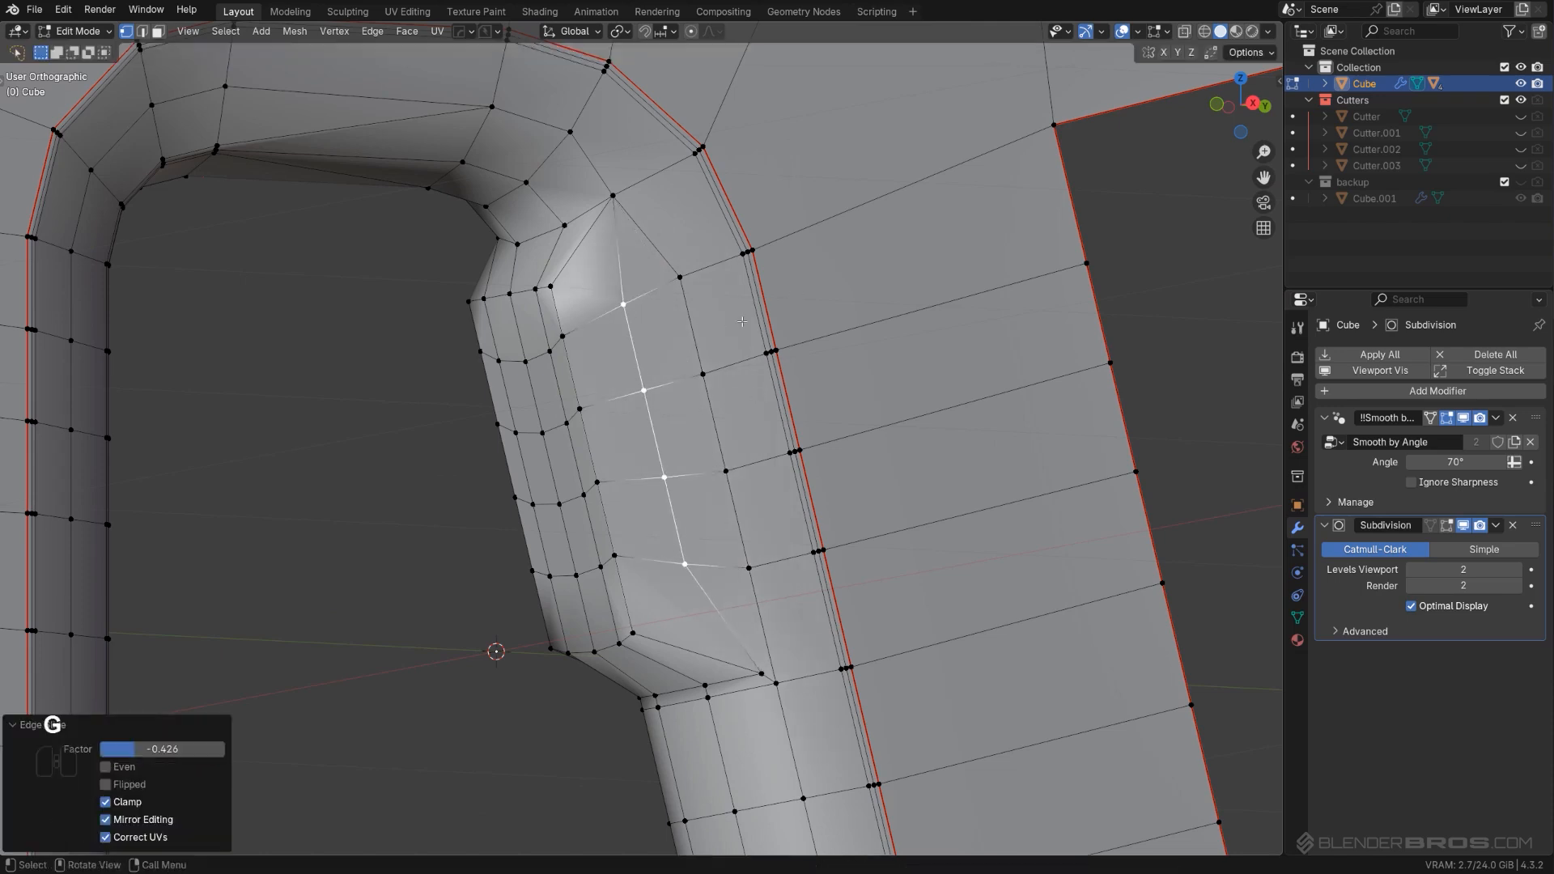
Step: Edge-slide the same four vertices closer to the extrusion's base by a factor of about -0.63
shift+middle_drag(750, 652, 784, 733)
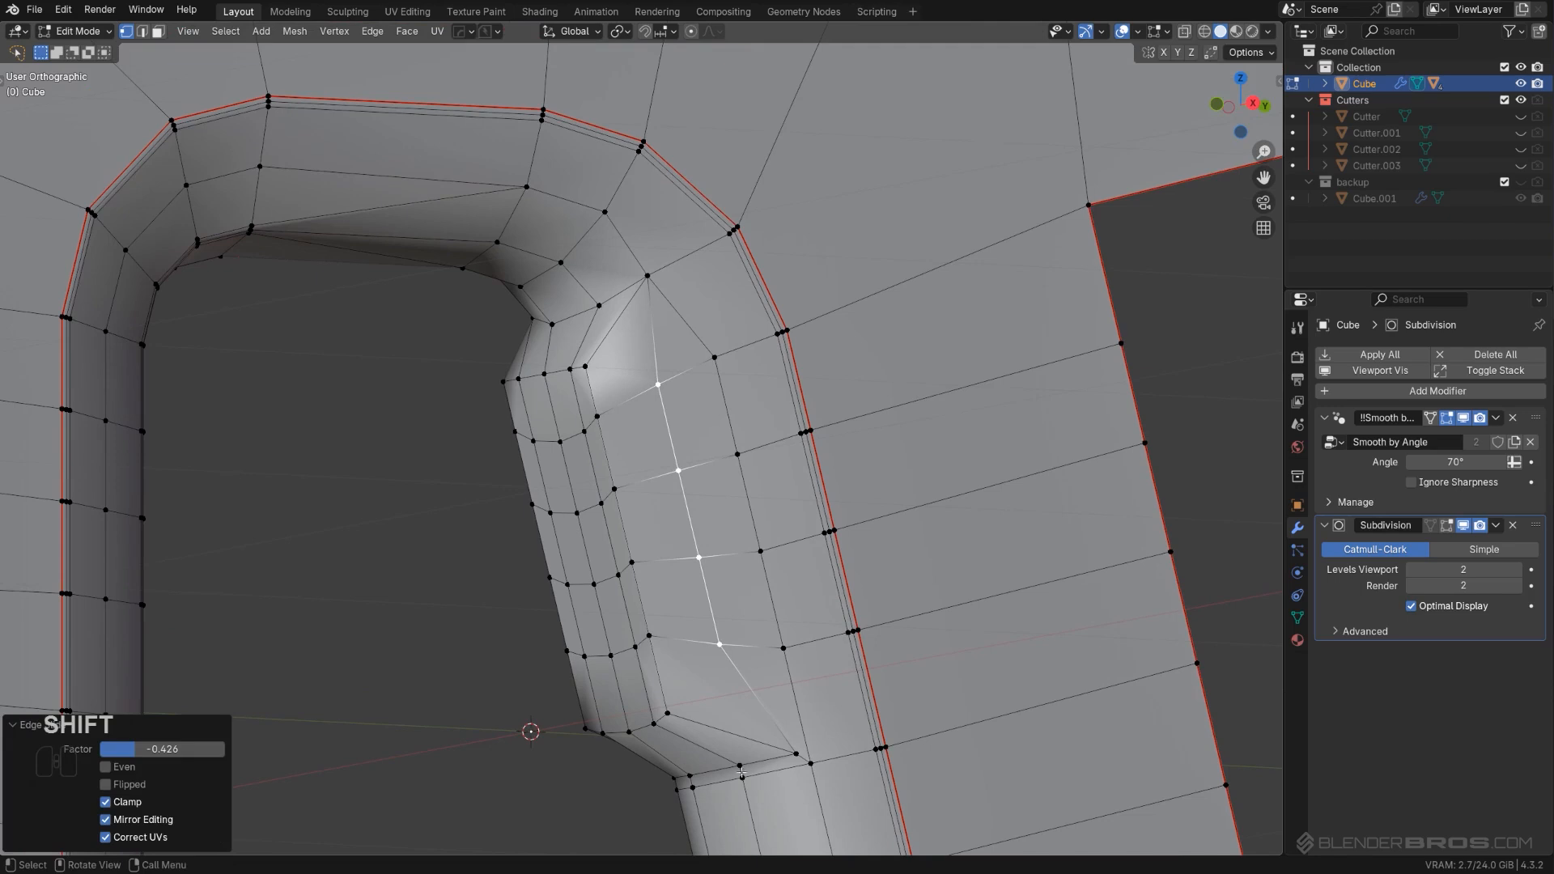
scroll(703, 526, up, 1)
shift+middle_drag(674, 337, 745, 394)
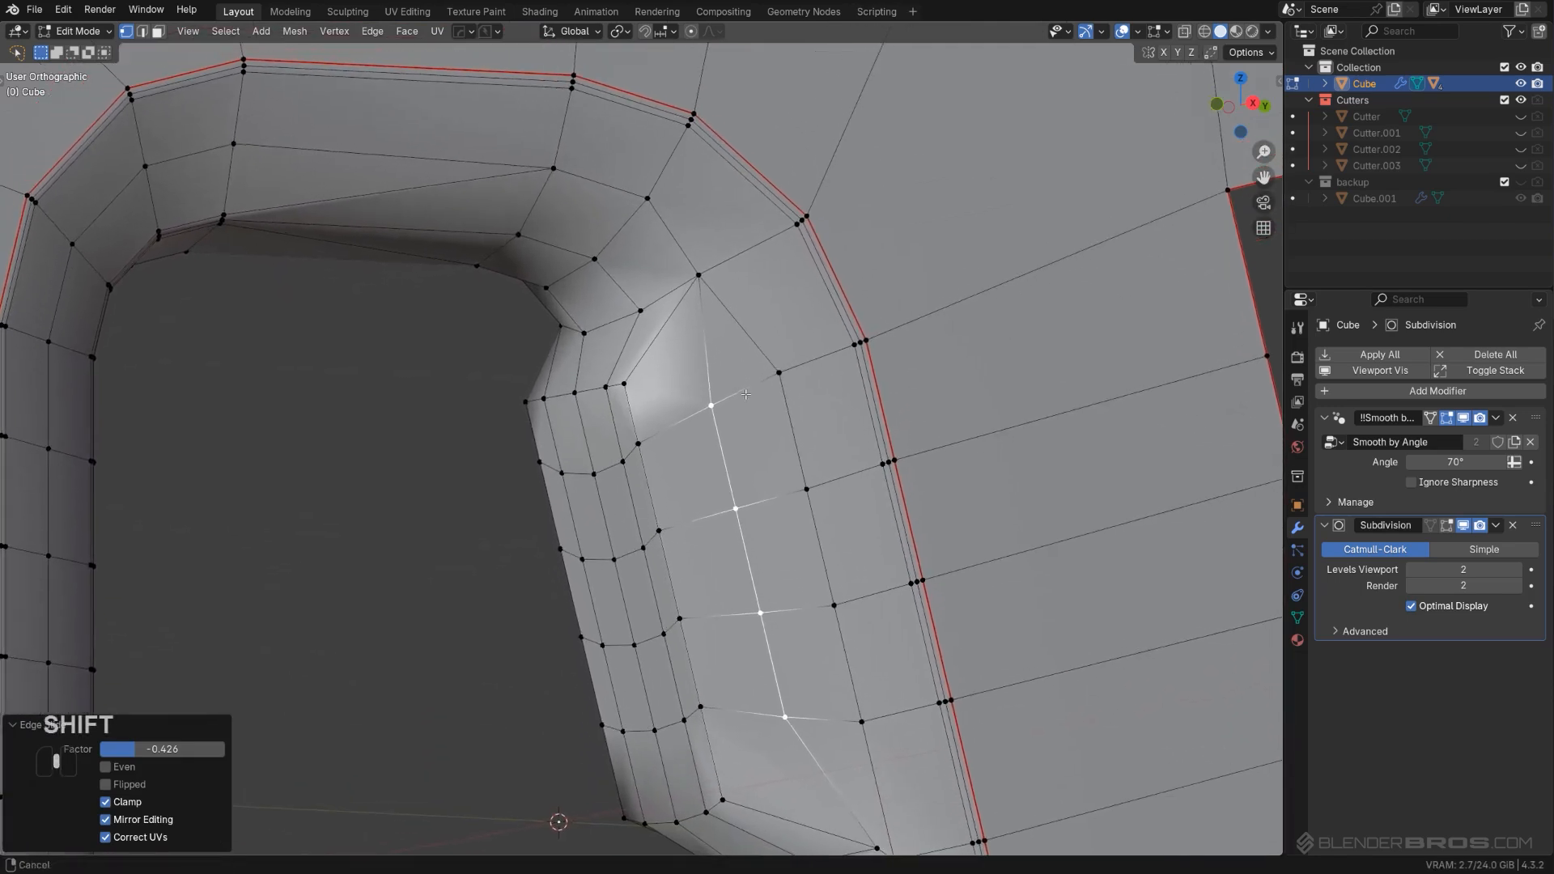
click(784, 720)
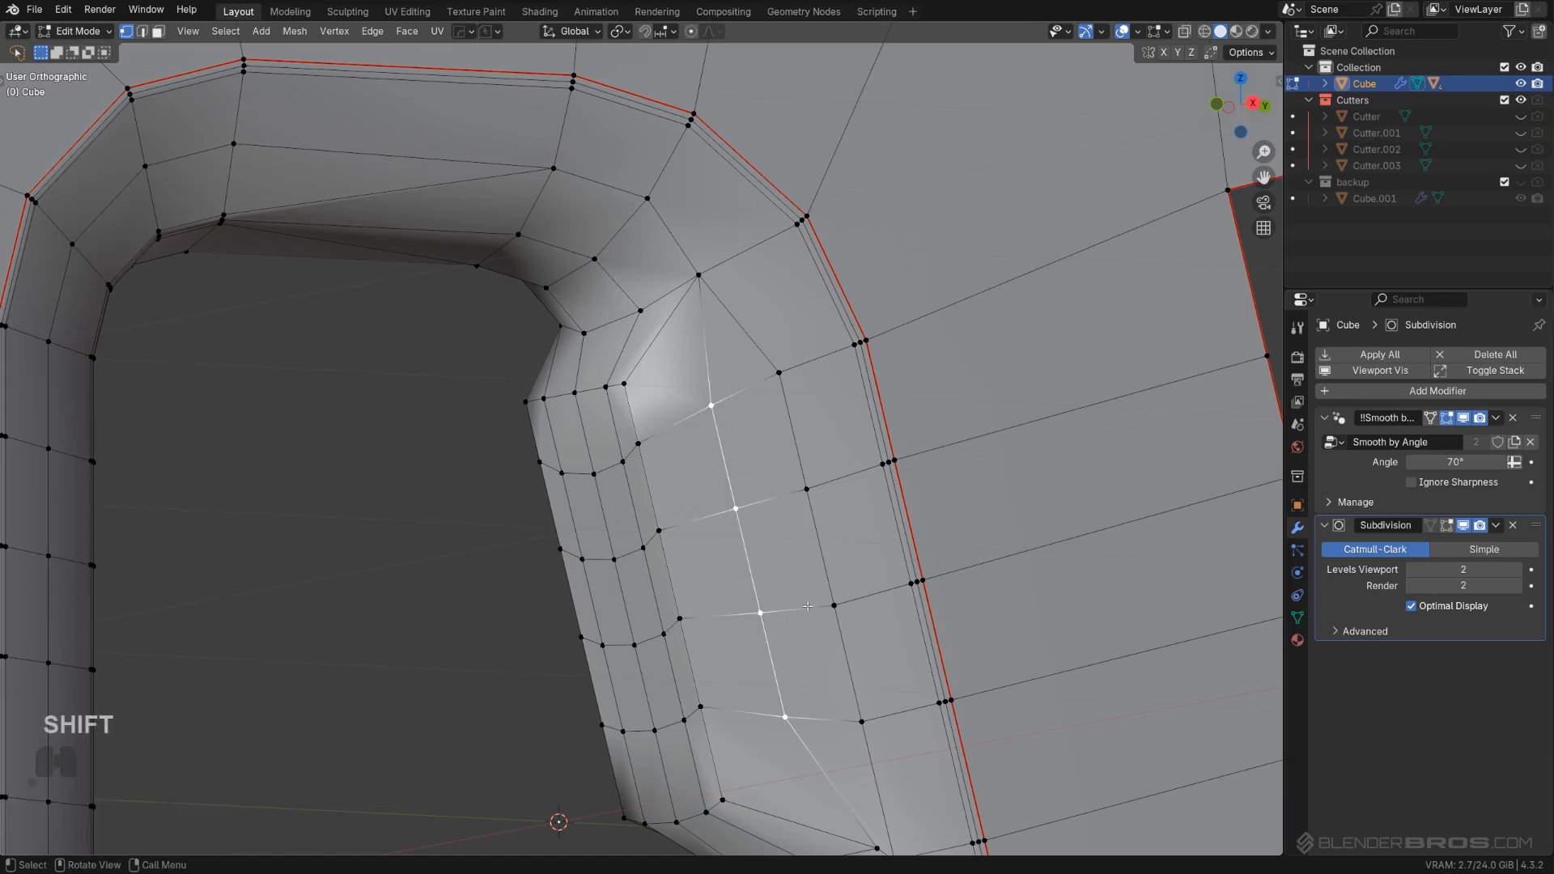
key(g)
key(g)
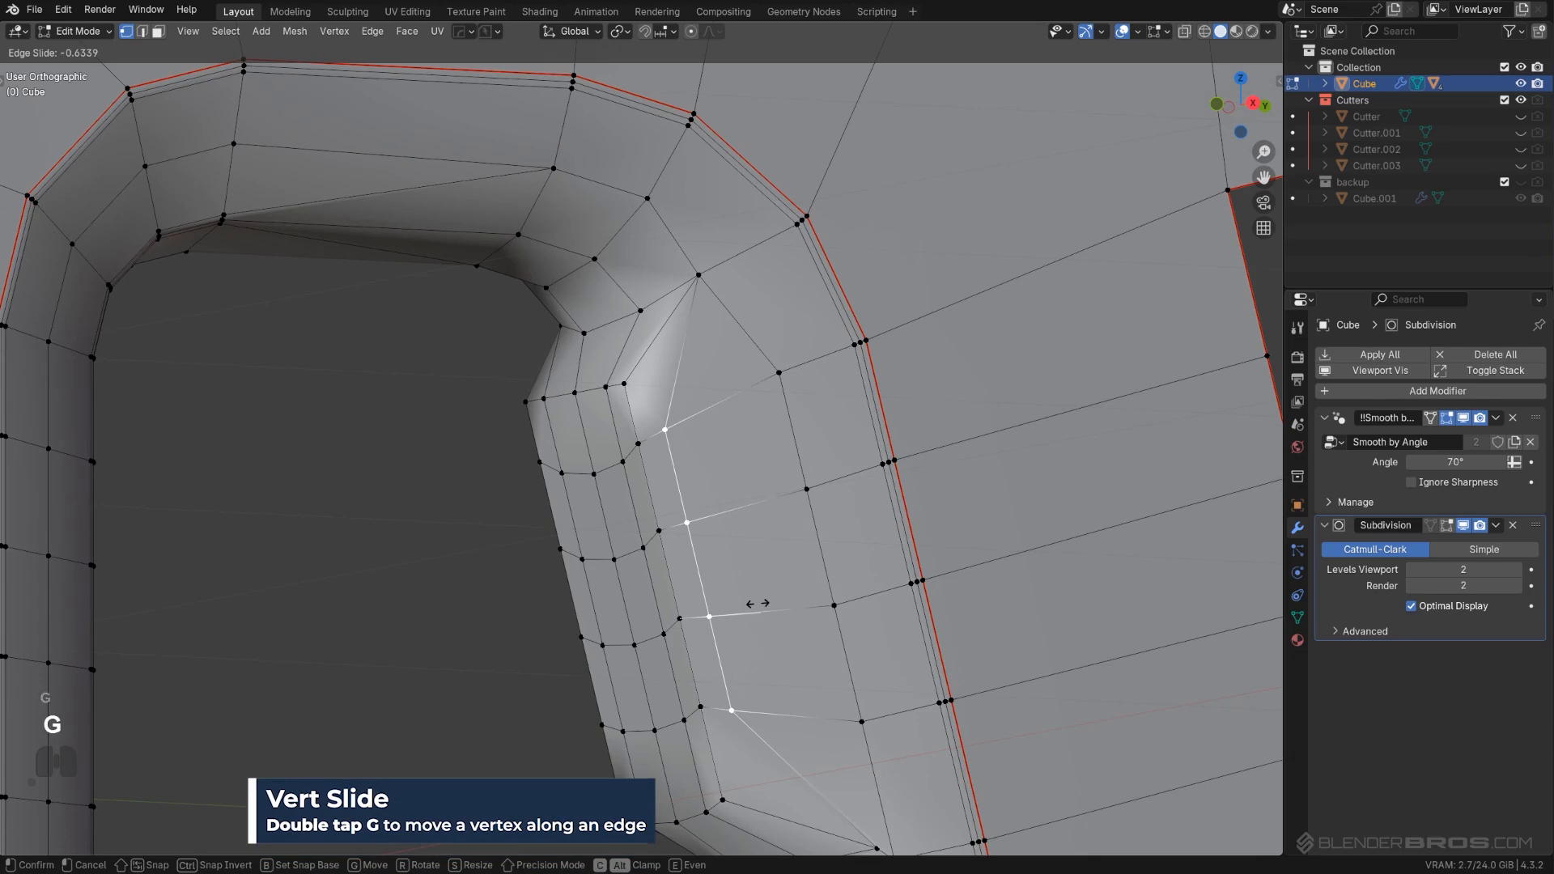
click(755, 604)
Step: Knife-cut a new edge line down the bevel strip between the slid vertices and the neighbouring outer loop
shift+middle_drag(741, 369, 726, 327)
key(k)
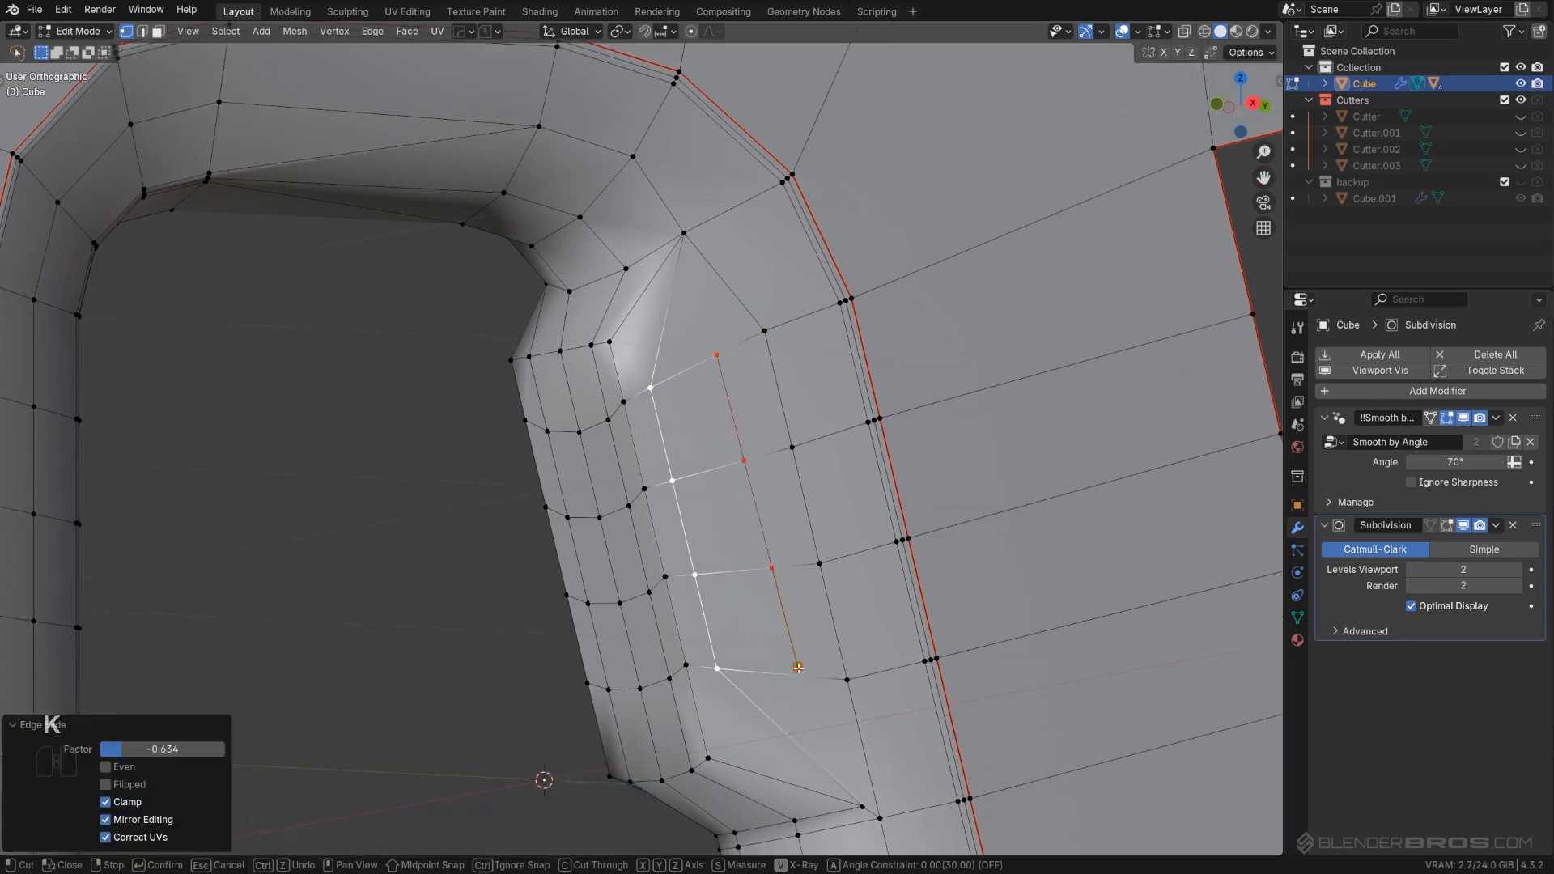
key(ctrl+z)
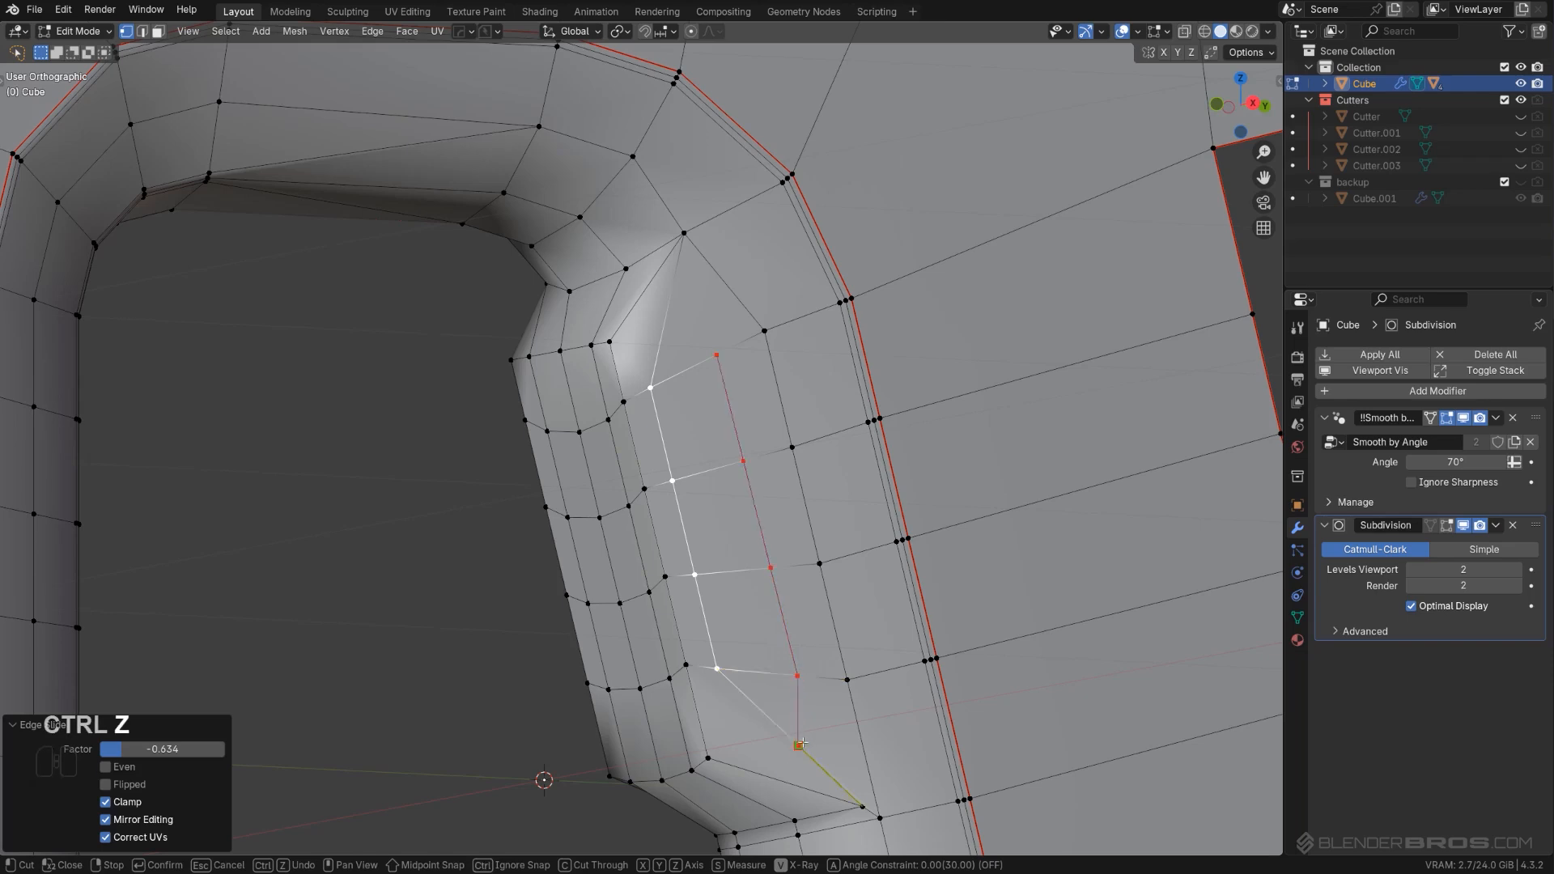
click(762, 804)
key(space)
shift+middle_drag(725, 357, 737, 448)
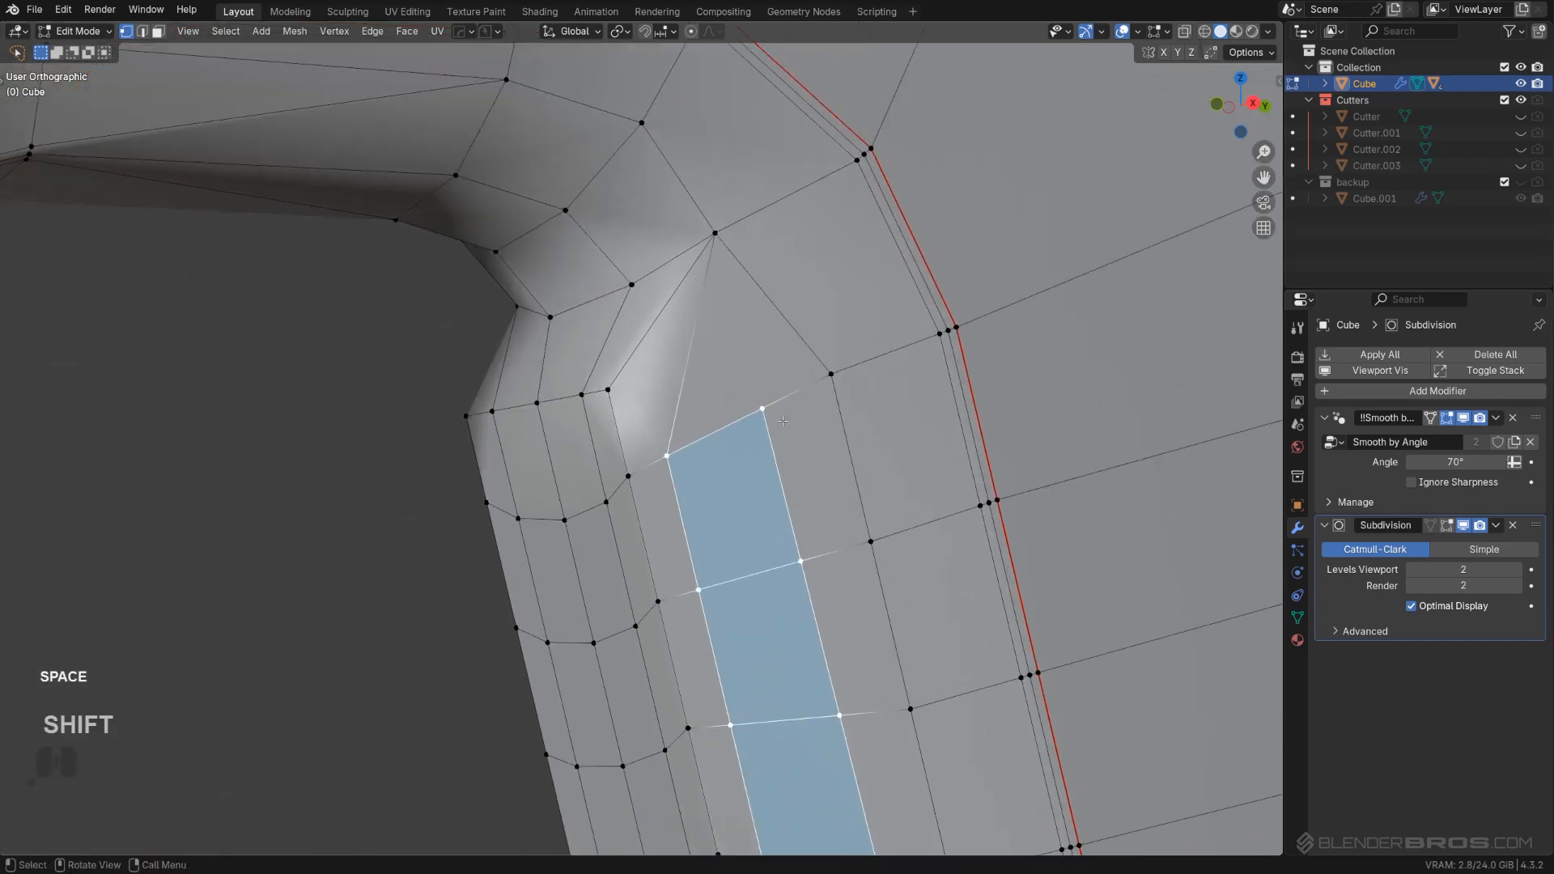
Step: Vertex-slide the top vertex of the inset line down along its edge by a factor of about 0.28
click(762, 409)
key(g)
key(g)
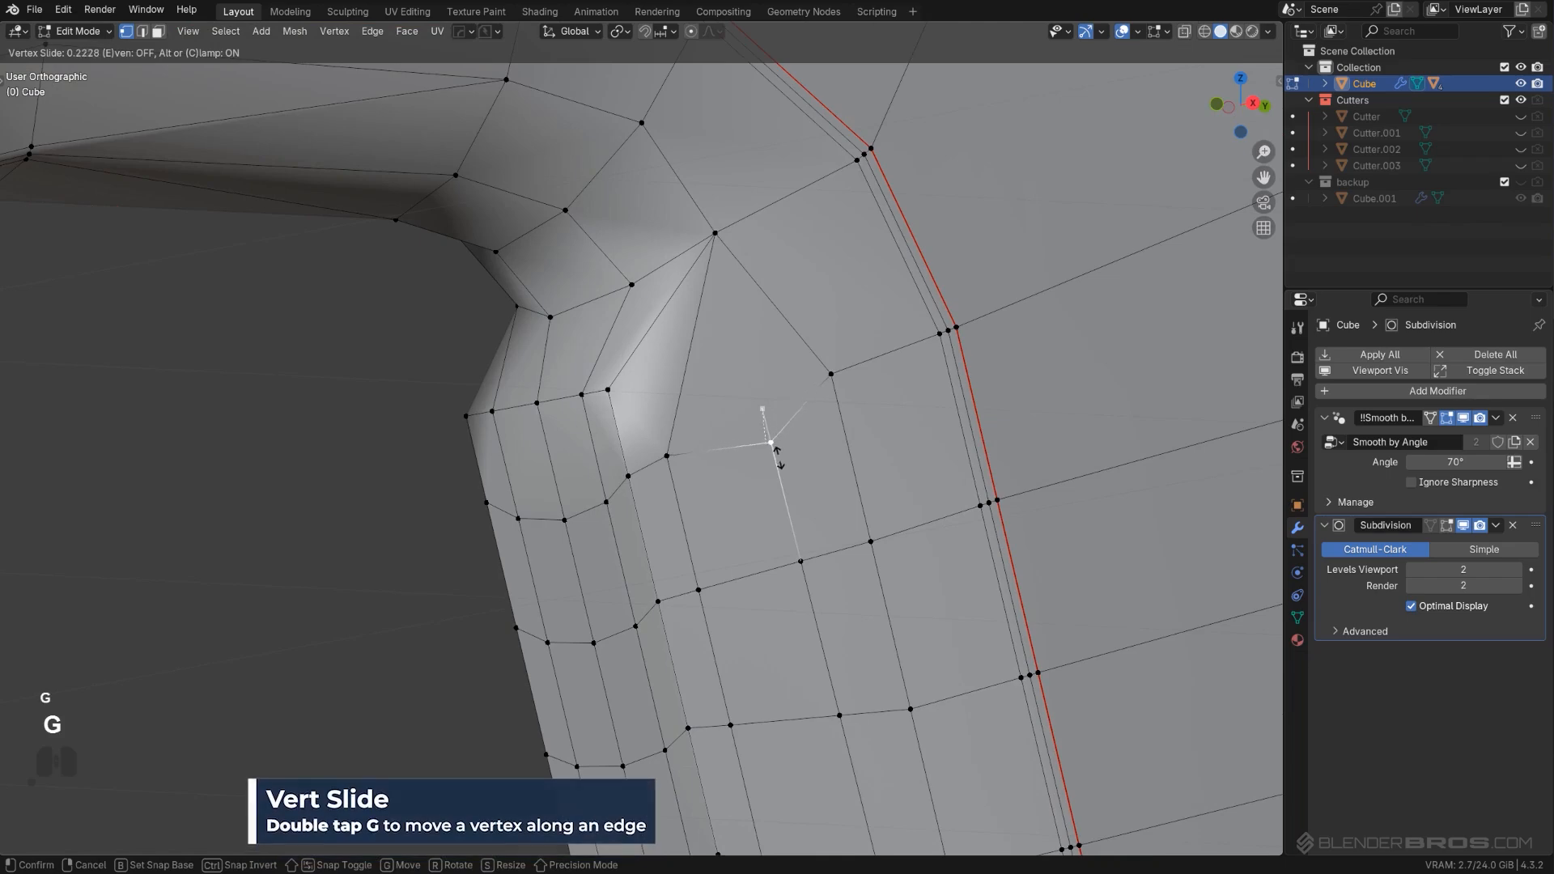
click(772, 452)
scroll(806, 403, down, 1)
scroll(807, 404, down, 2)
shift+middle_drag(782, 372, 773, 327)
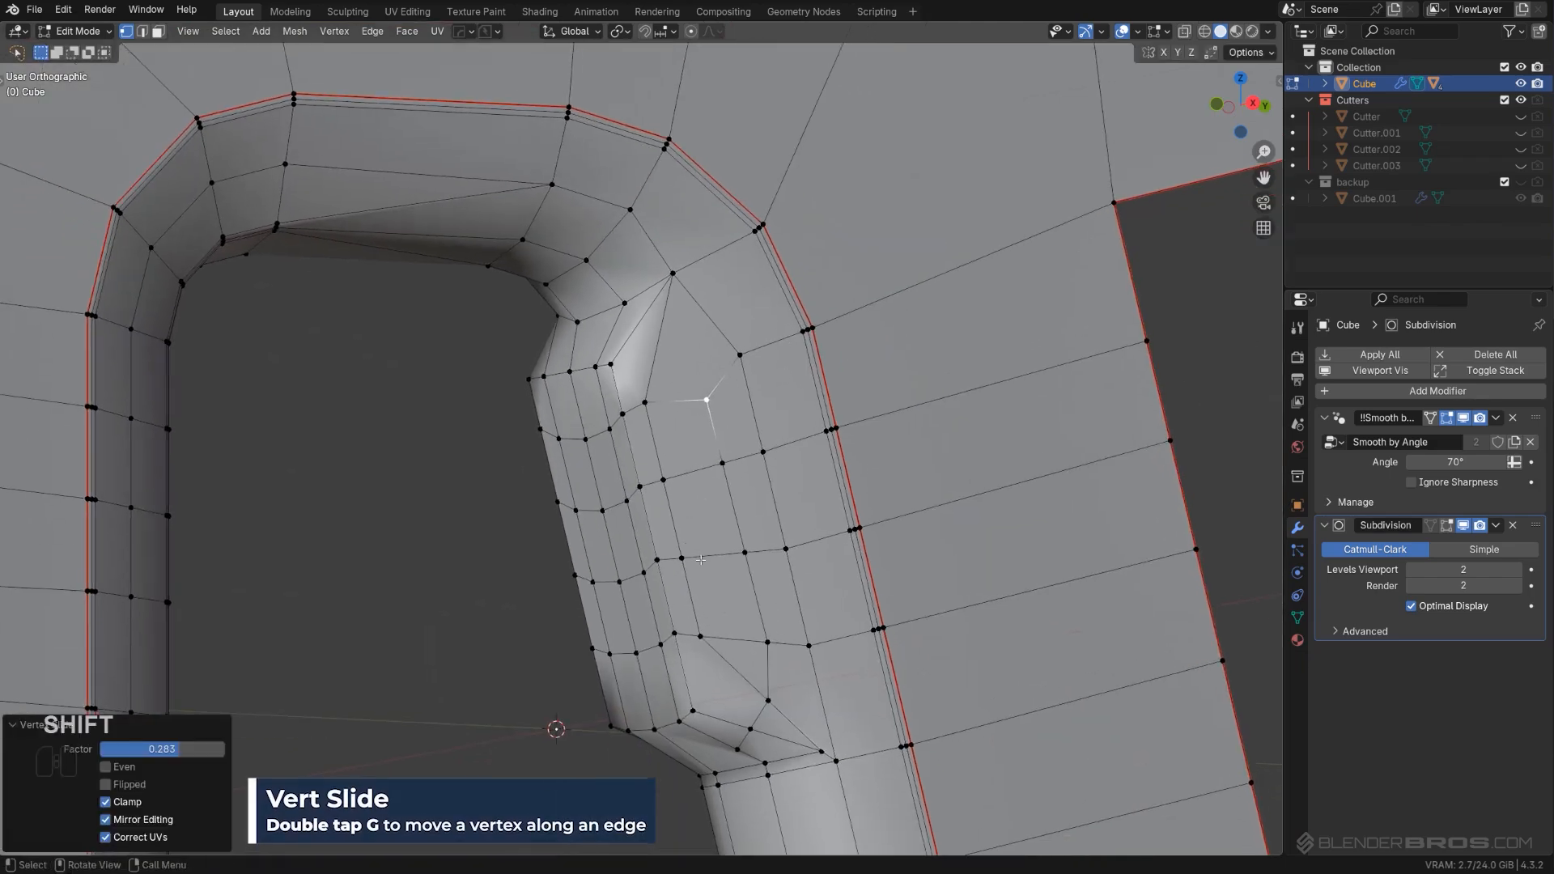
Step: Edge-slide the three vertices beside the extrusion's lower end toward the outer loop by a factor of about -0.6
shift+middle_drag(701, 560, 707, 371)
scroll(709, 368, up, 2)
scroll(746, 440, up, 1)
shift+middle_drag(761, 554, 780, 406)
click(774, 349)
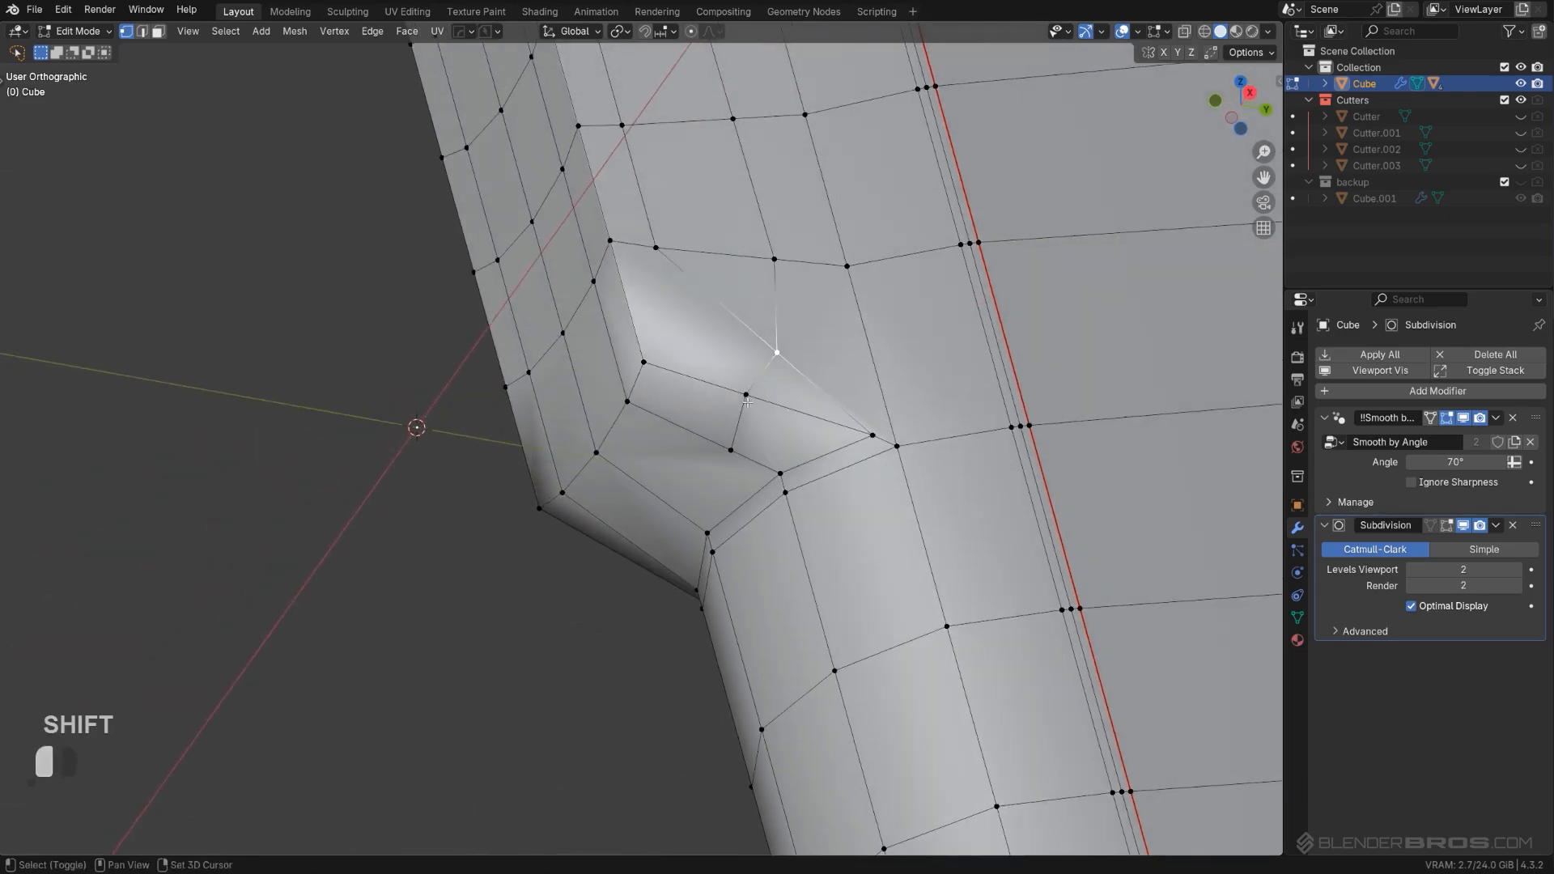
key(g)
key(g)
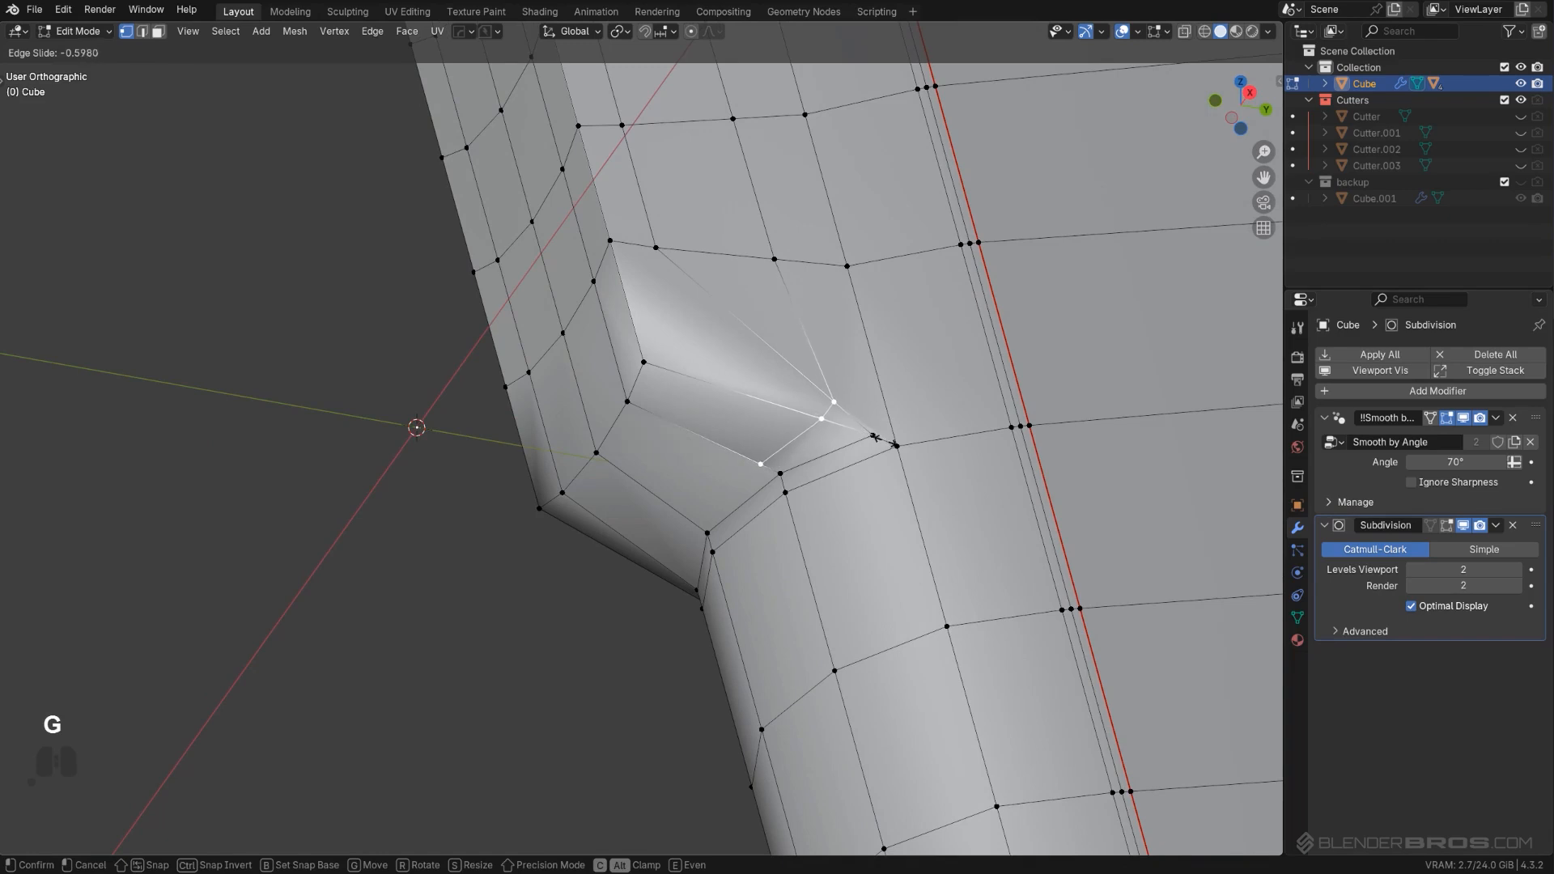
click(882, 442)
Step: Merge the two neighbouring vertices at the outer corner of the extrusion's lower end at their center
shift+click(838, 407)
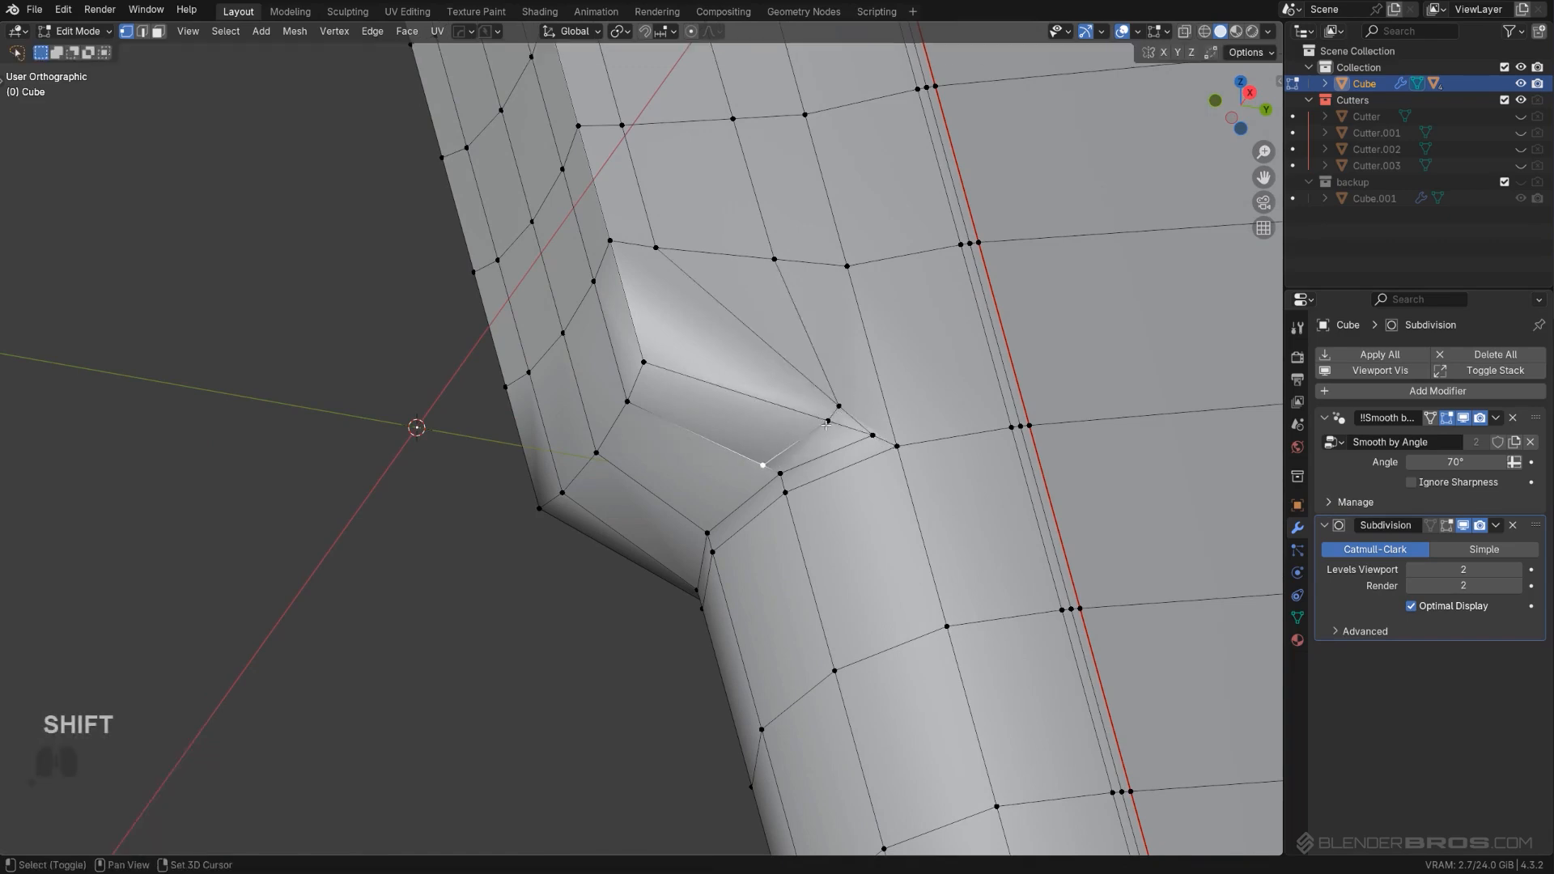
shift+click(829, 420)
key(shift+1)
key(shift+Caps_Lock)
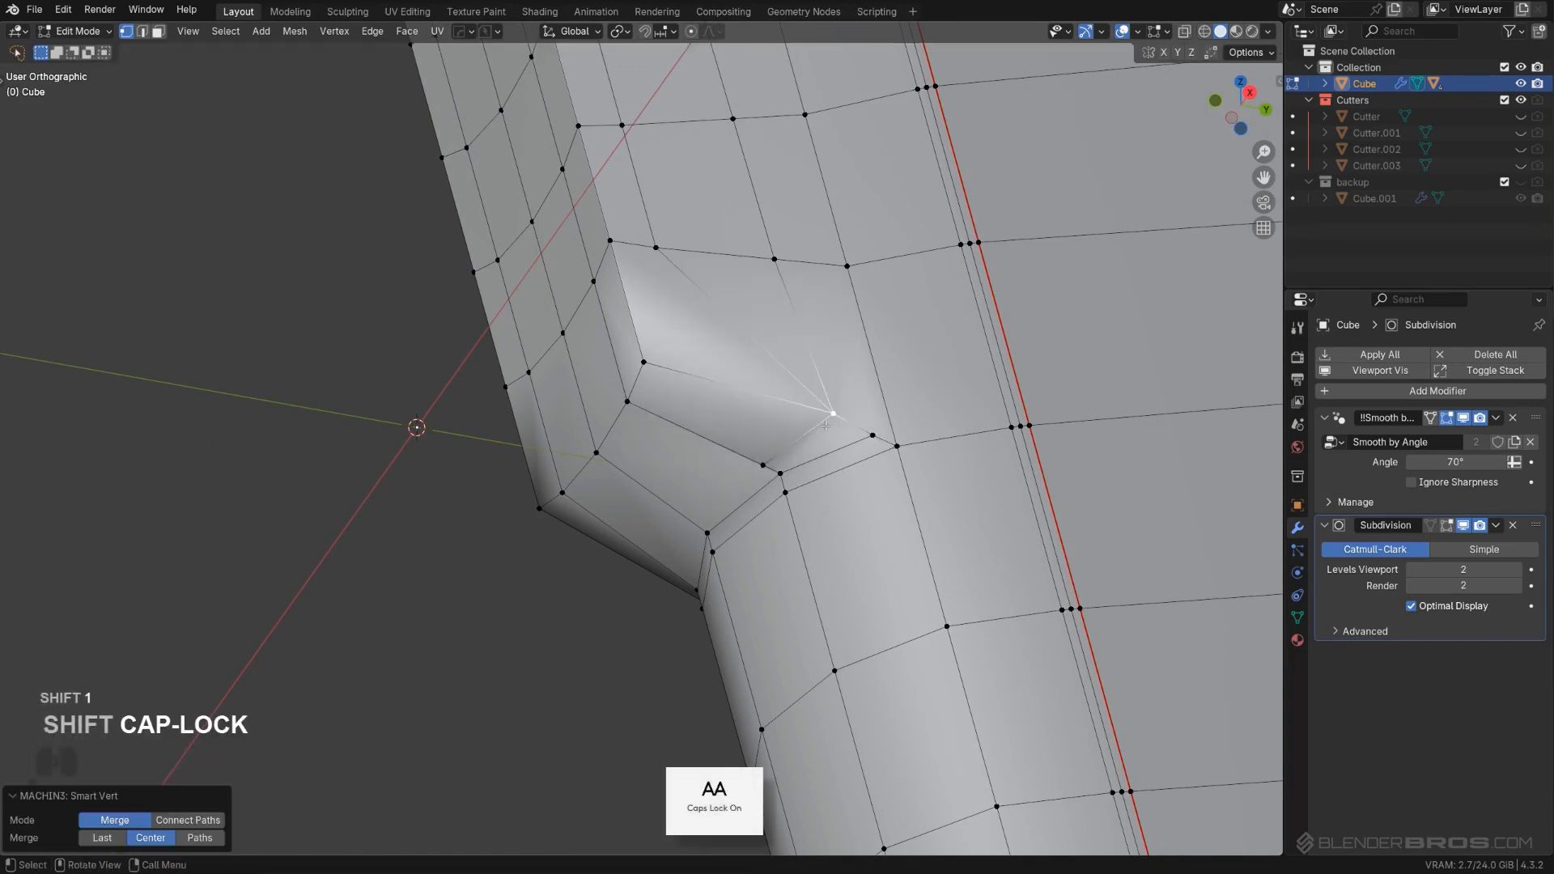
shift+middle_drag(808, 424, 834, 483)
right_click(827, 483)
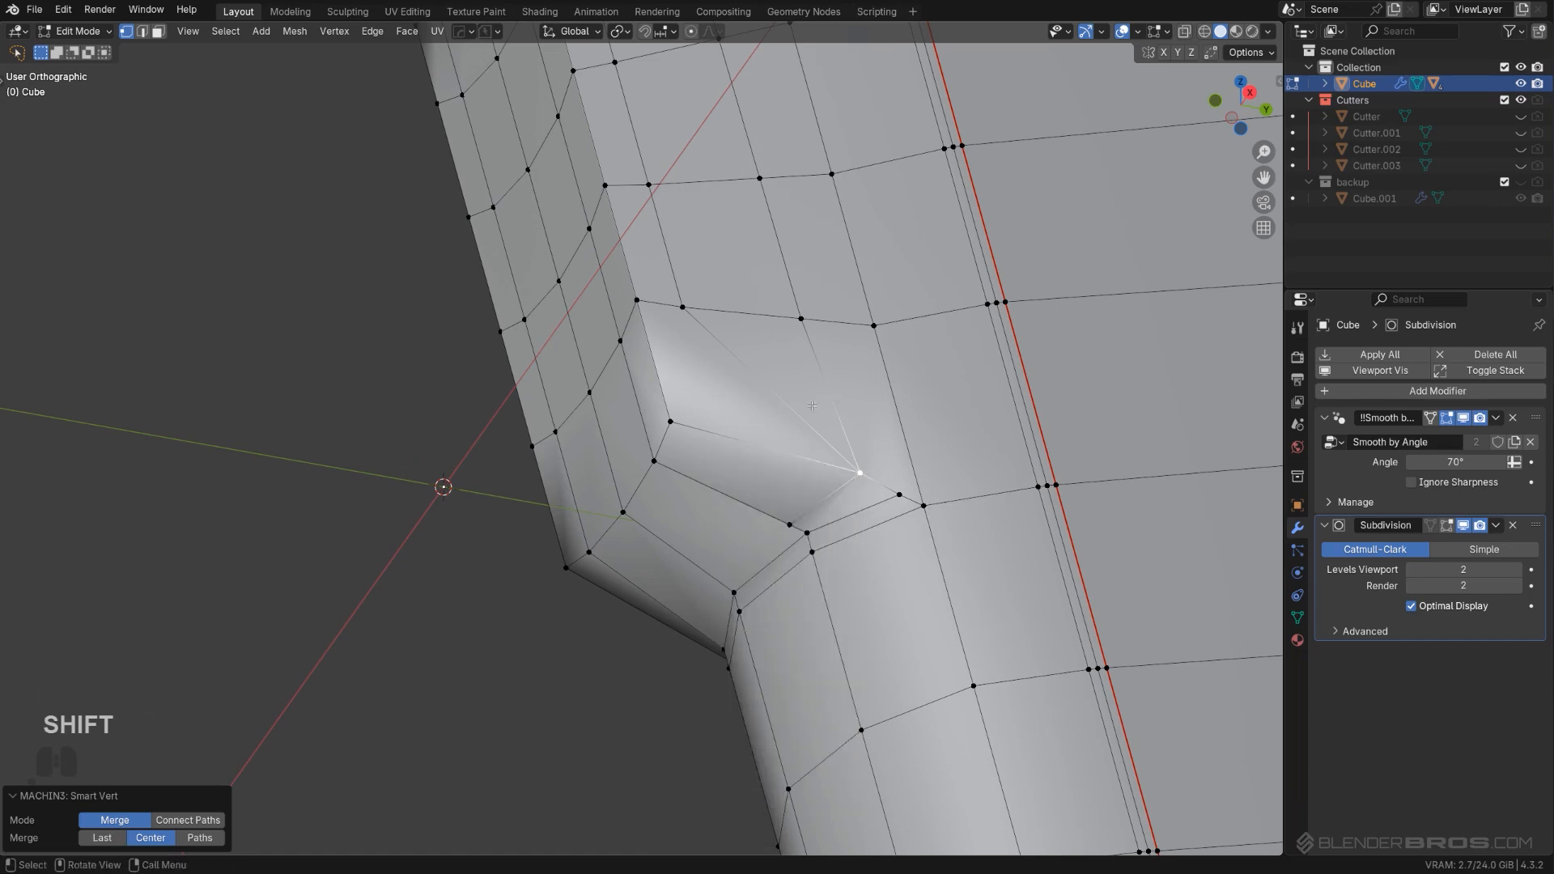
Step: Knife-cut a new edge line across the faces forming the extrusion's lower end, from the bevel face to the opening's inner edge
key(k)
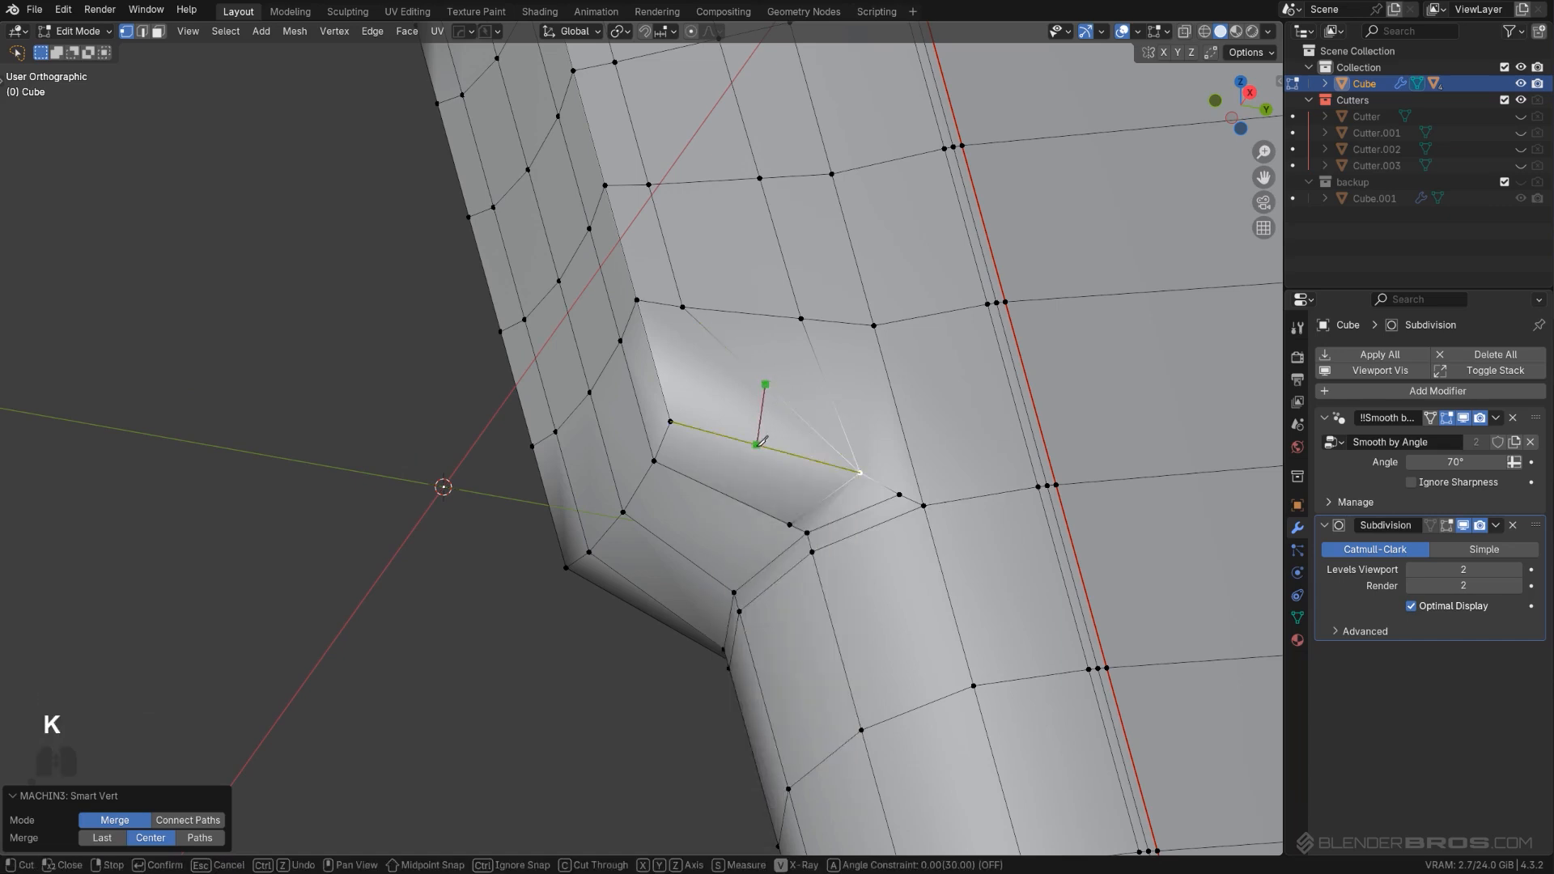
click(664, 606)
key(Return)
scroll(696, 559, up, 2)
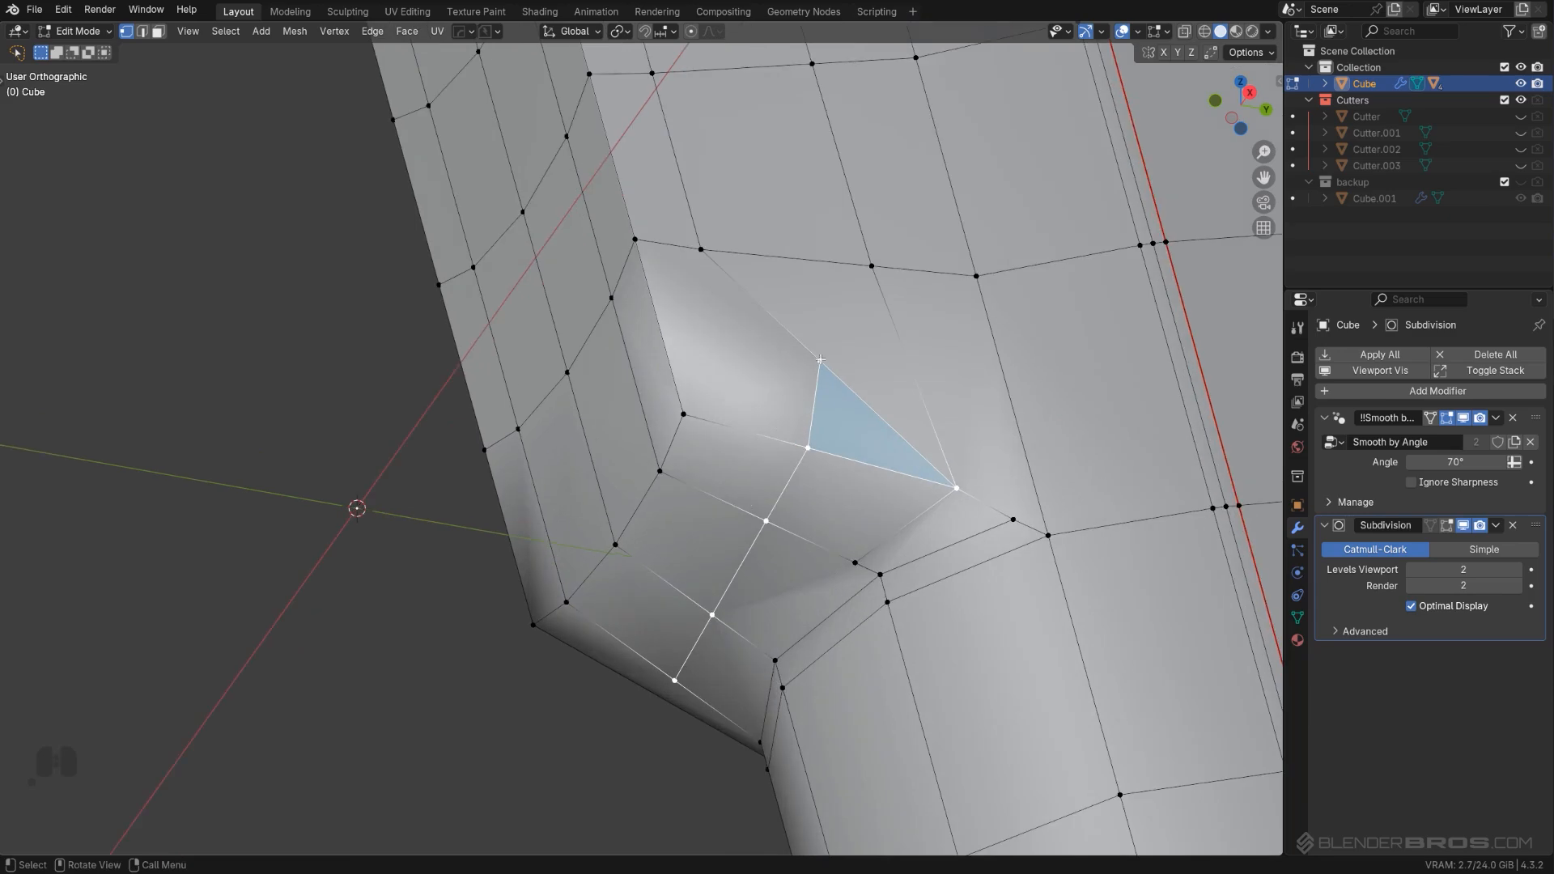
Step: Merge the knife cut's uppermost vertex into the next cut vertex at the extrusion's base
click(819, 361)
shift+middle_drag(826, 368, 751, 476)
scroll(791, 501, down, 1)
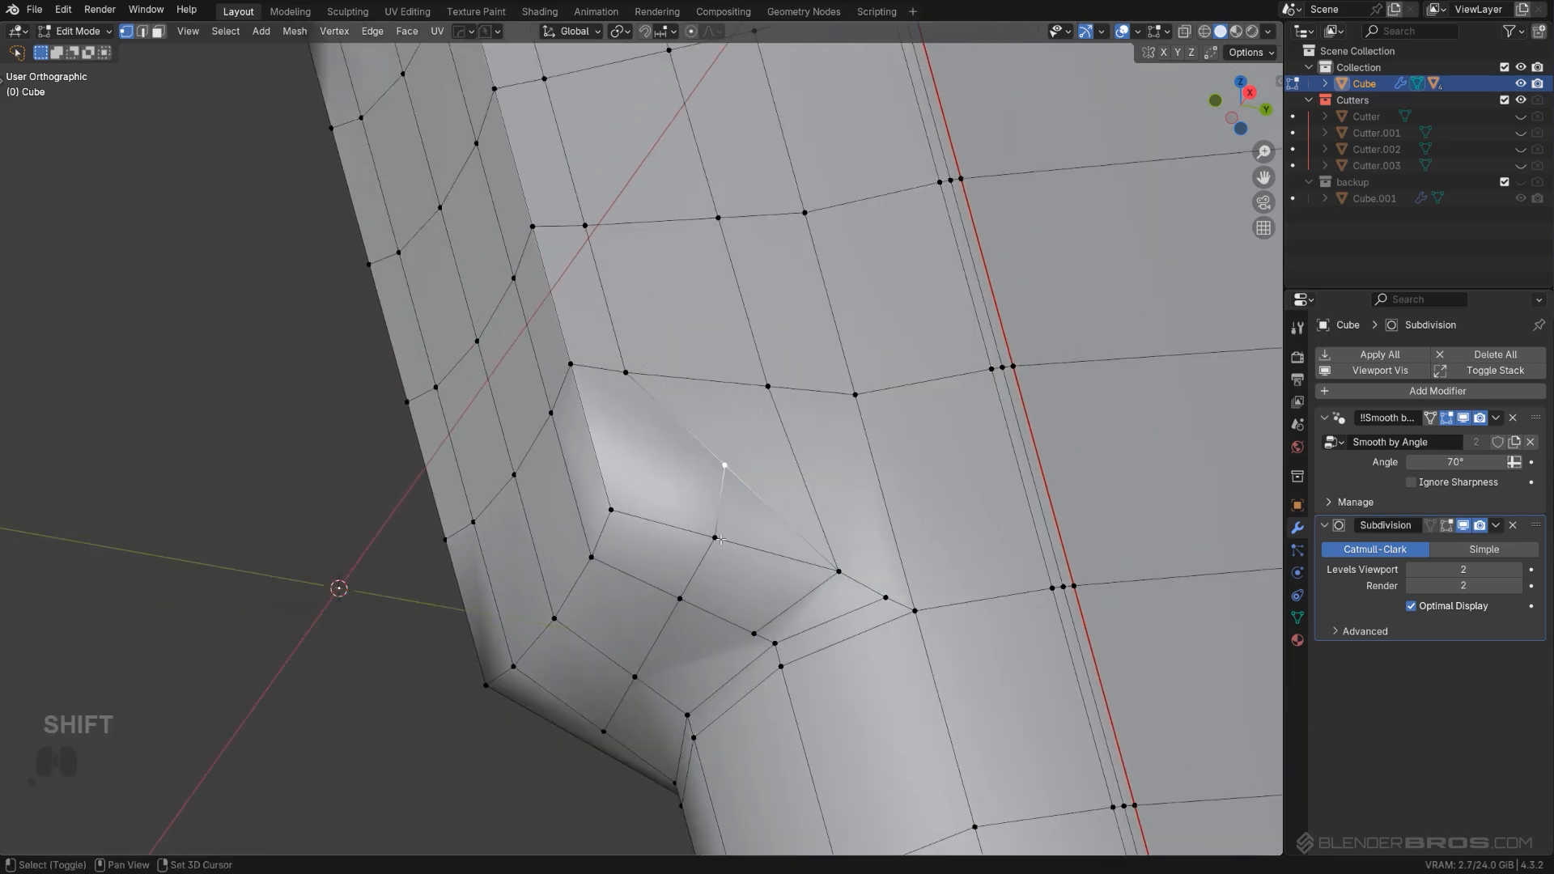
key(1)
scroll(752, 530, down, 2)
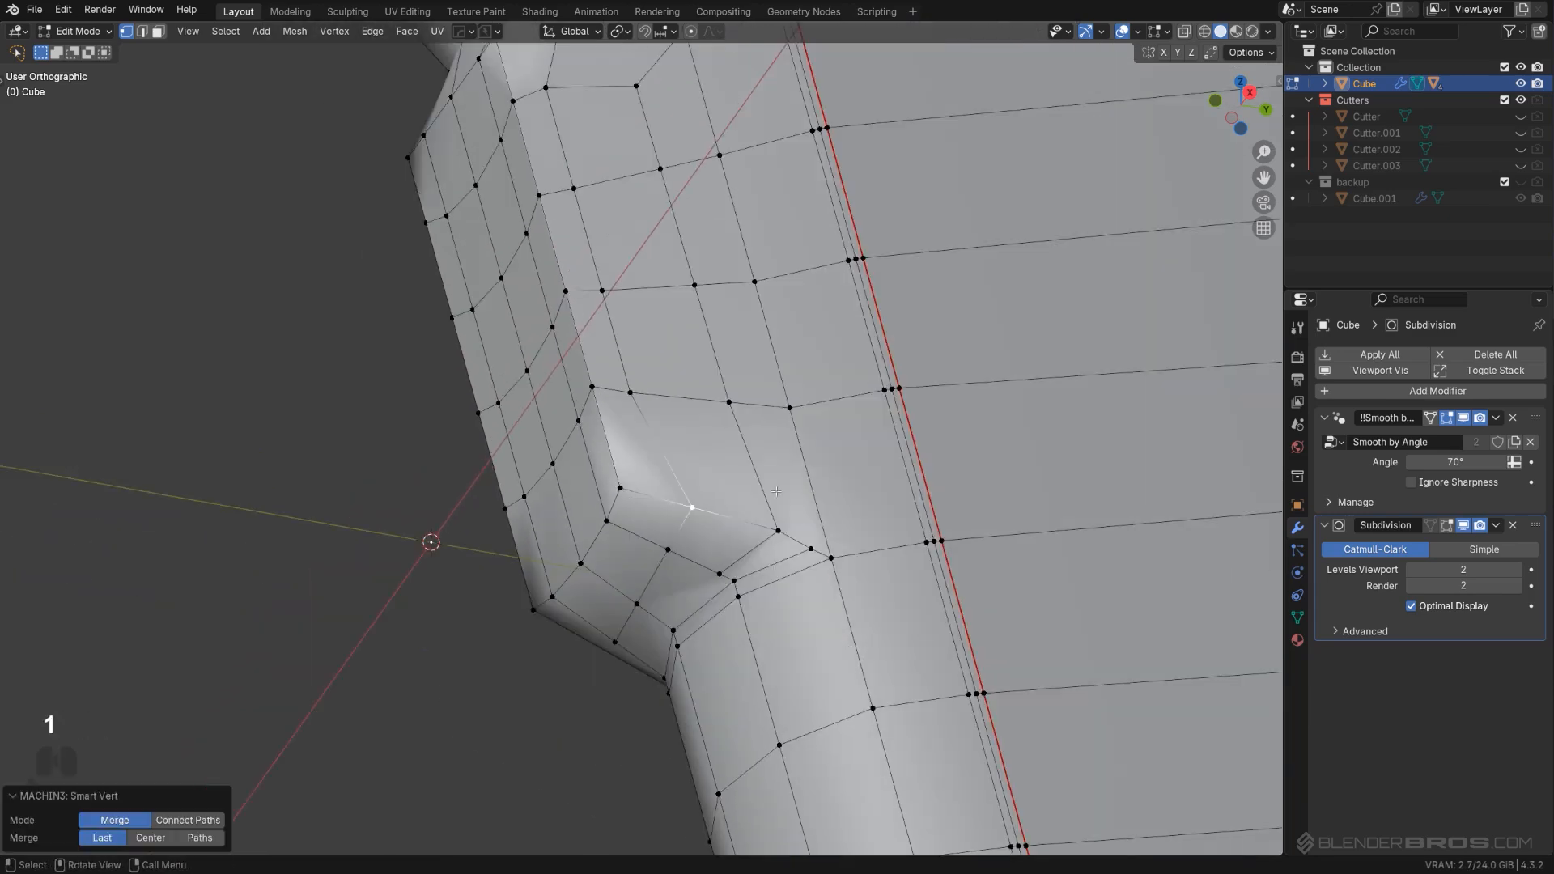
Step: Knife-cut another edge line around the base of the extrusion's lower end toward the opening's inner edge
middle_drag(774, 480, 620, 618)
key(k)
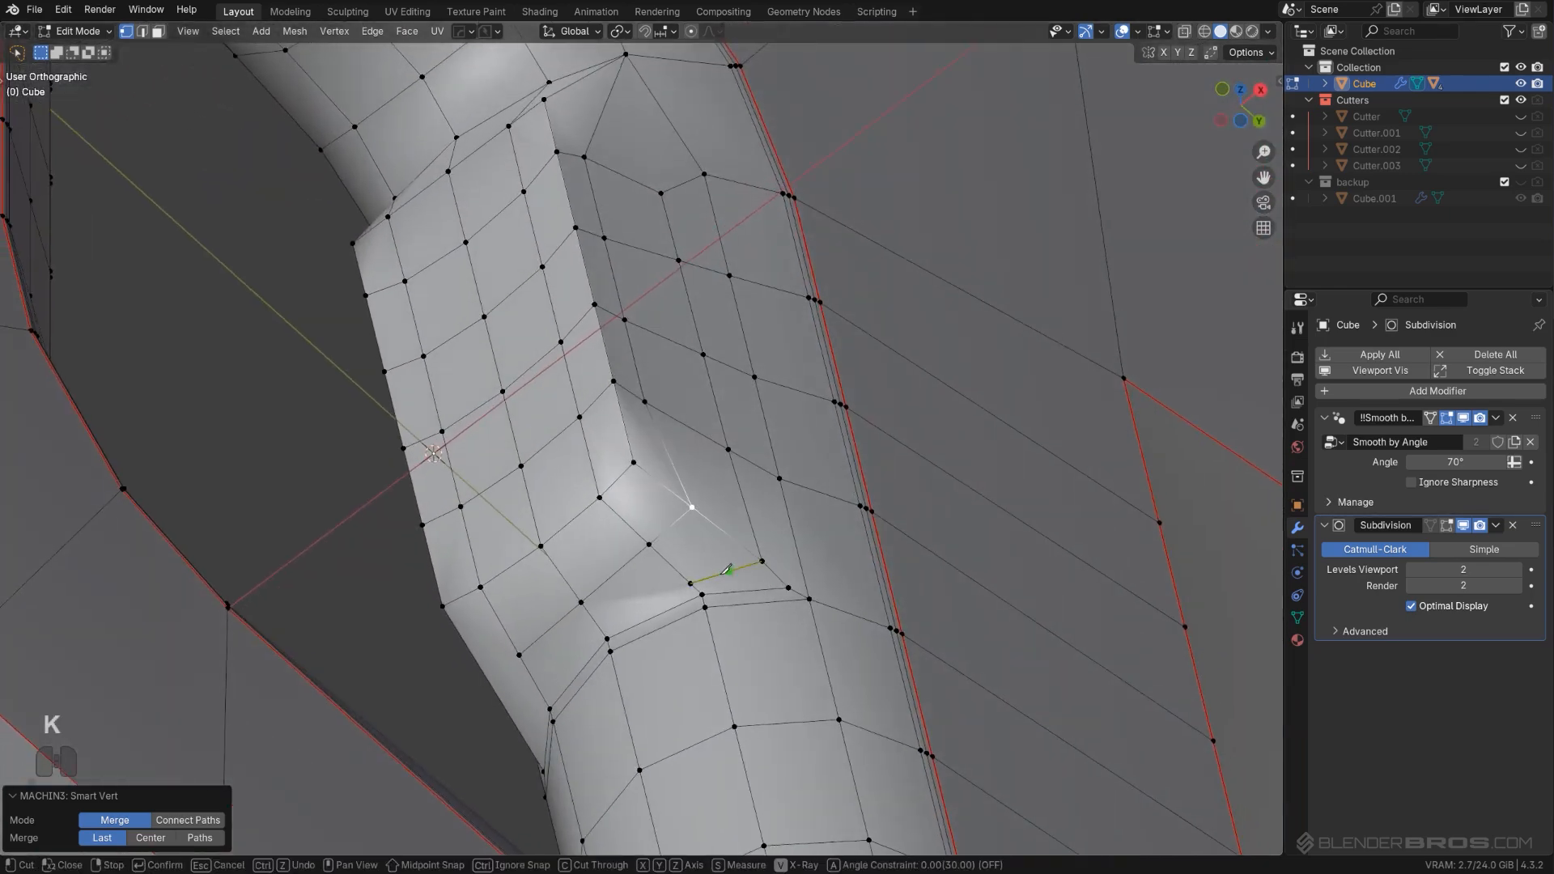
click(534, 680)
key(space)
Step: Mirror the reworked extrusion topology onto the block's opposite side
scroll(704, 498, down, 6)
middle_drag(770, 491, 560, 497)
key(alt+x)
Step: Examine the smoothed extrusion and its blend into the bevel in object mode
key(Tab)
middle_drag(815, 416, 668, 425)
scroll(833, 378, up, 3)
shift+middle_drag(848, 372, 798, 459)
scroll(794, 392, down, 3)
scroll(798, 459, up, 3)
shift+middle_drag(781, 367, 697, 550)
middle_drag(697, 551, 595, 453)
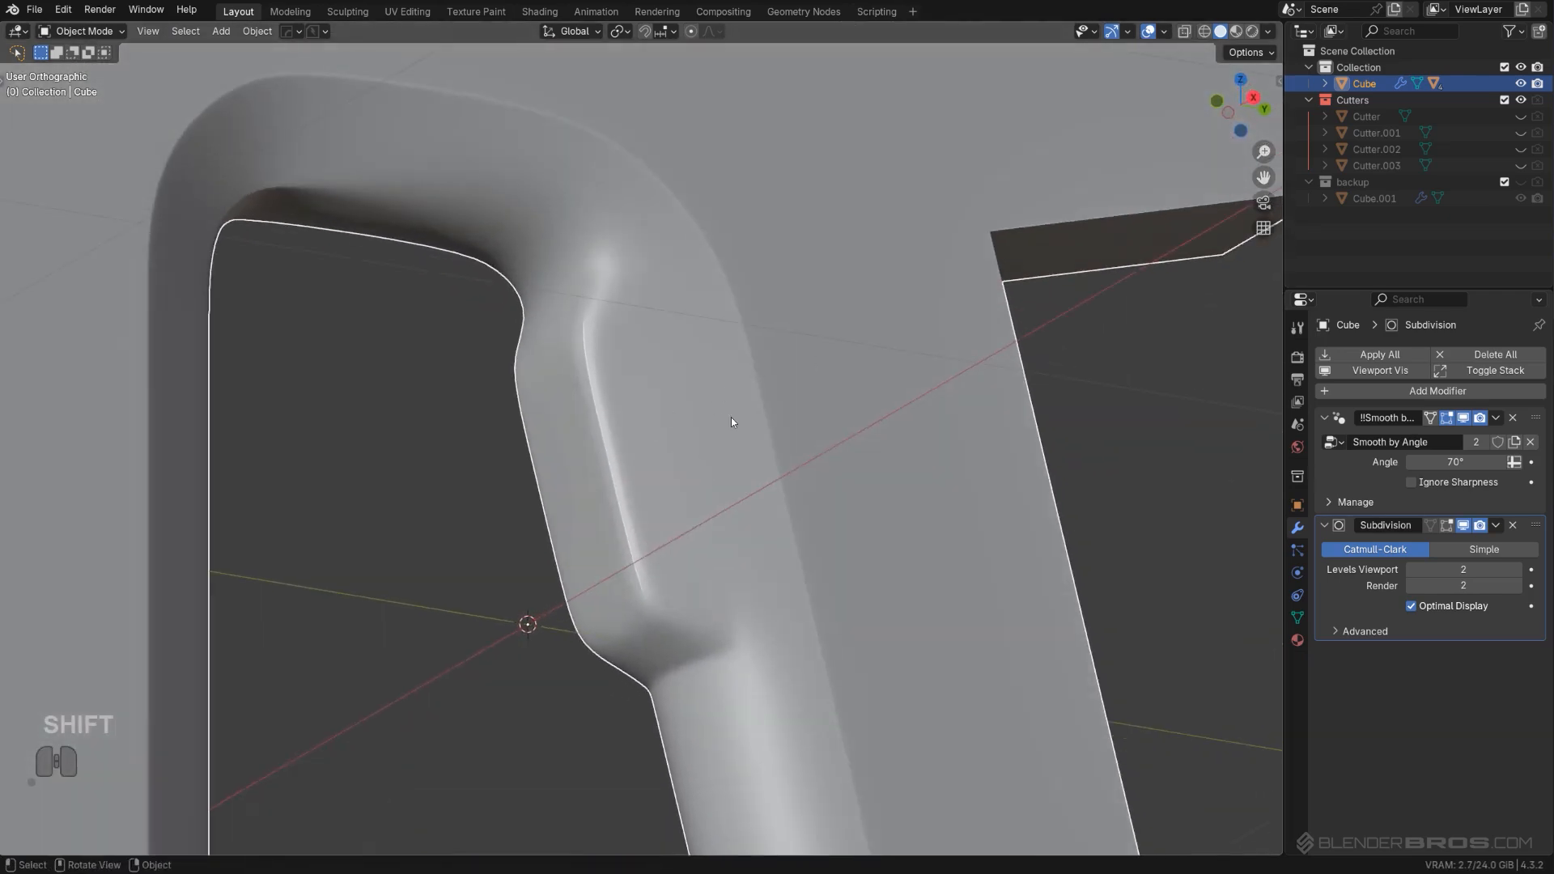
middle_drag(730, 416, 714, 382)
Step: Vertex-slide the outer corner vertex at the extrusion's lower end toward the neighbouring loop by a factor of about 0.48
key(Tab)
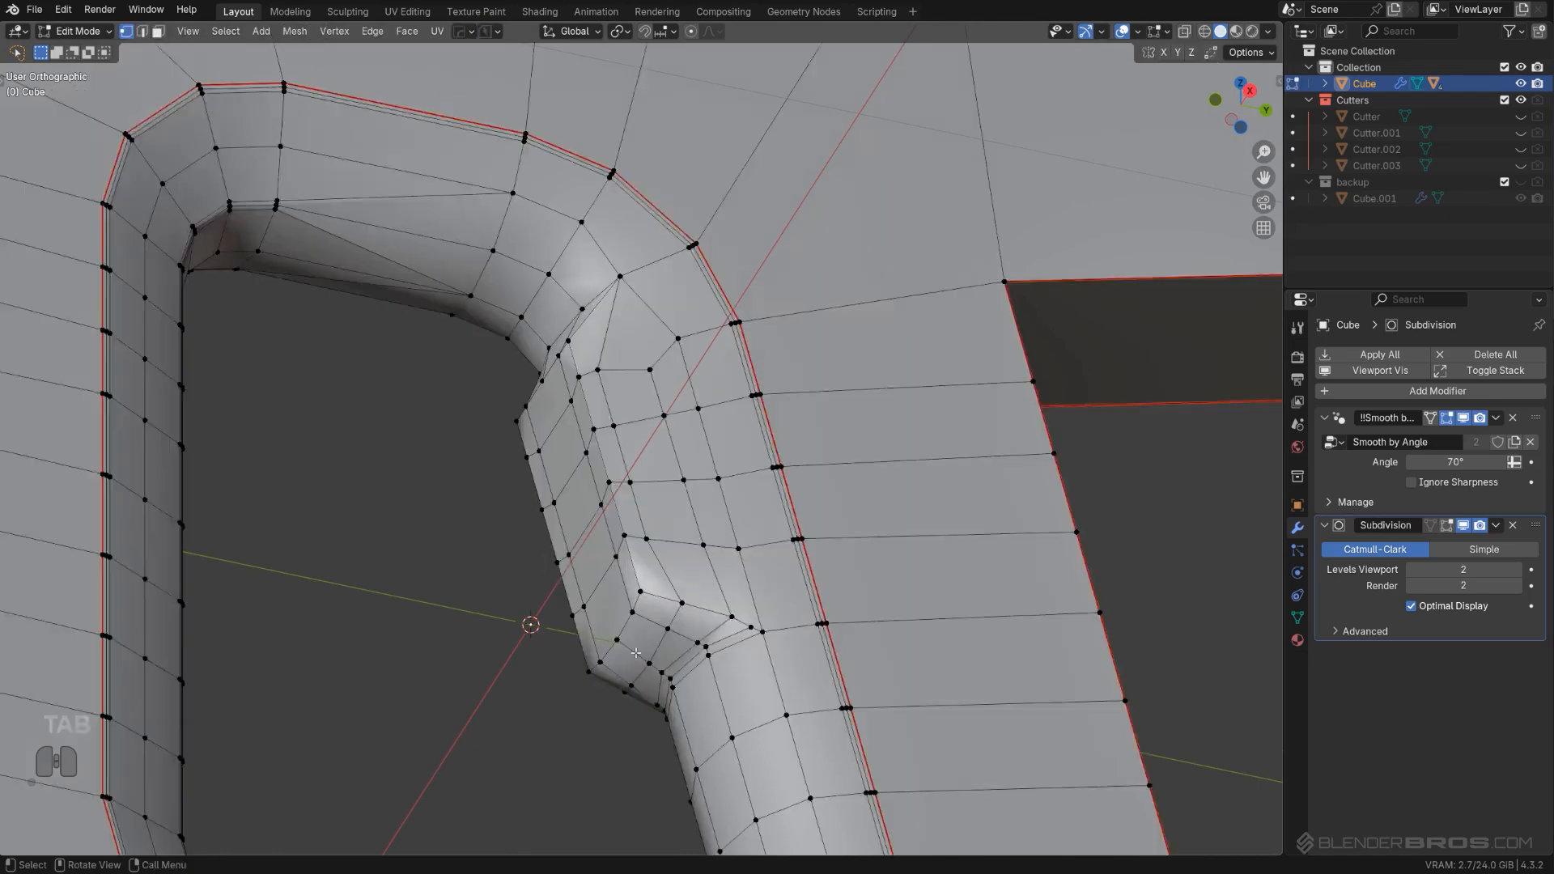
scroll(688, 664, up, 2)
shift+middle_drag(688, 663, 754, 618)
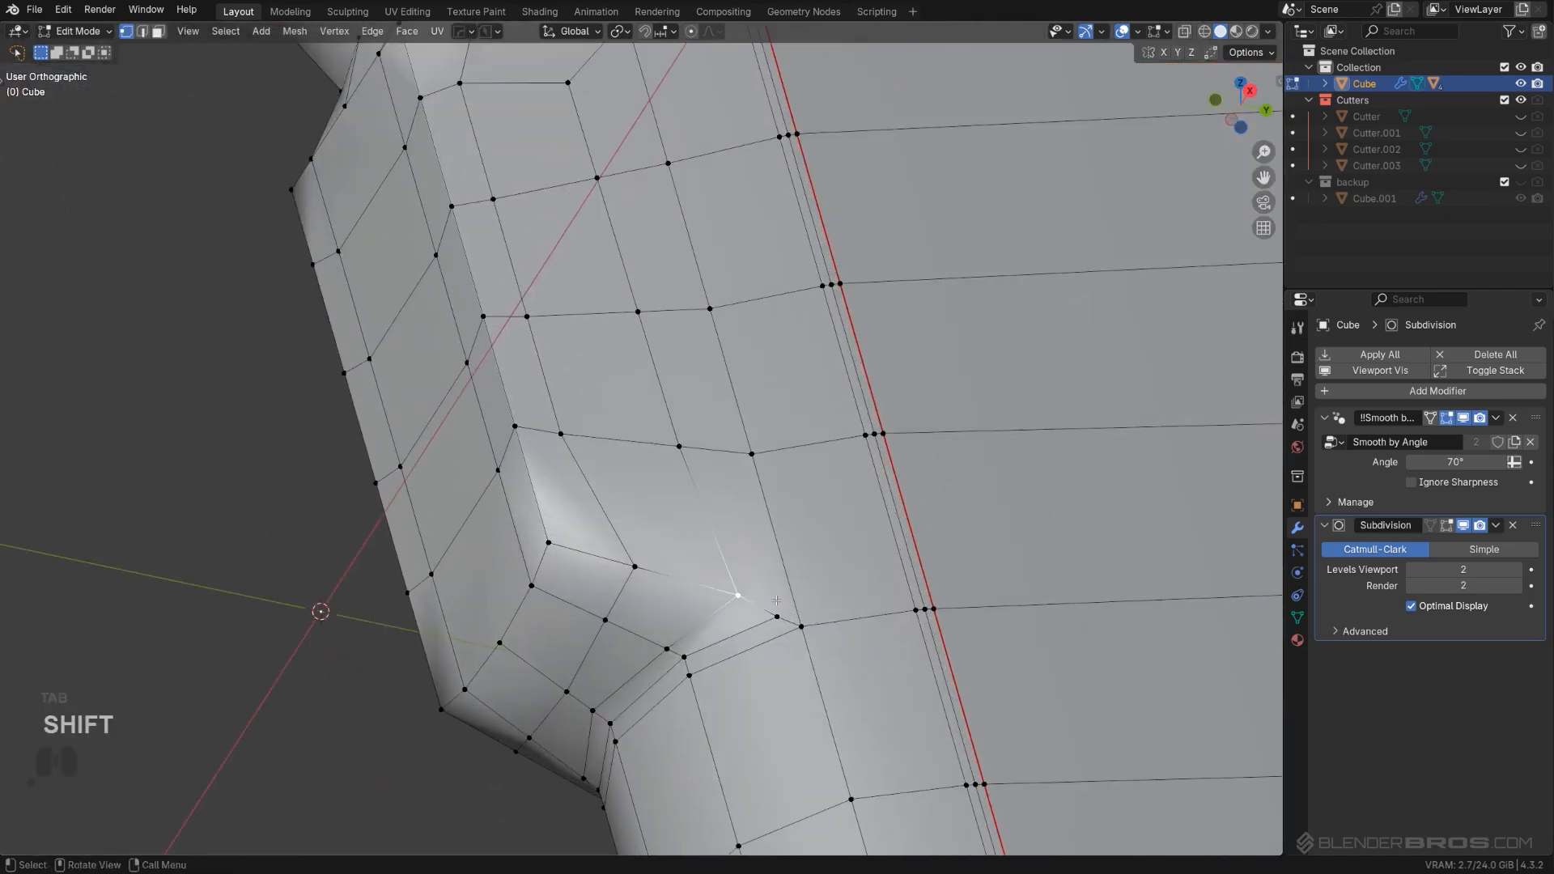
key(g)
key(g)
click(790, 605)
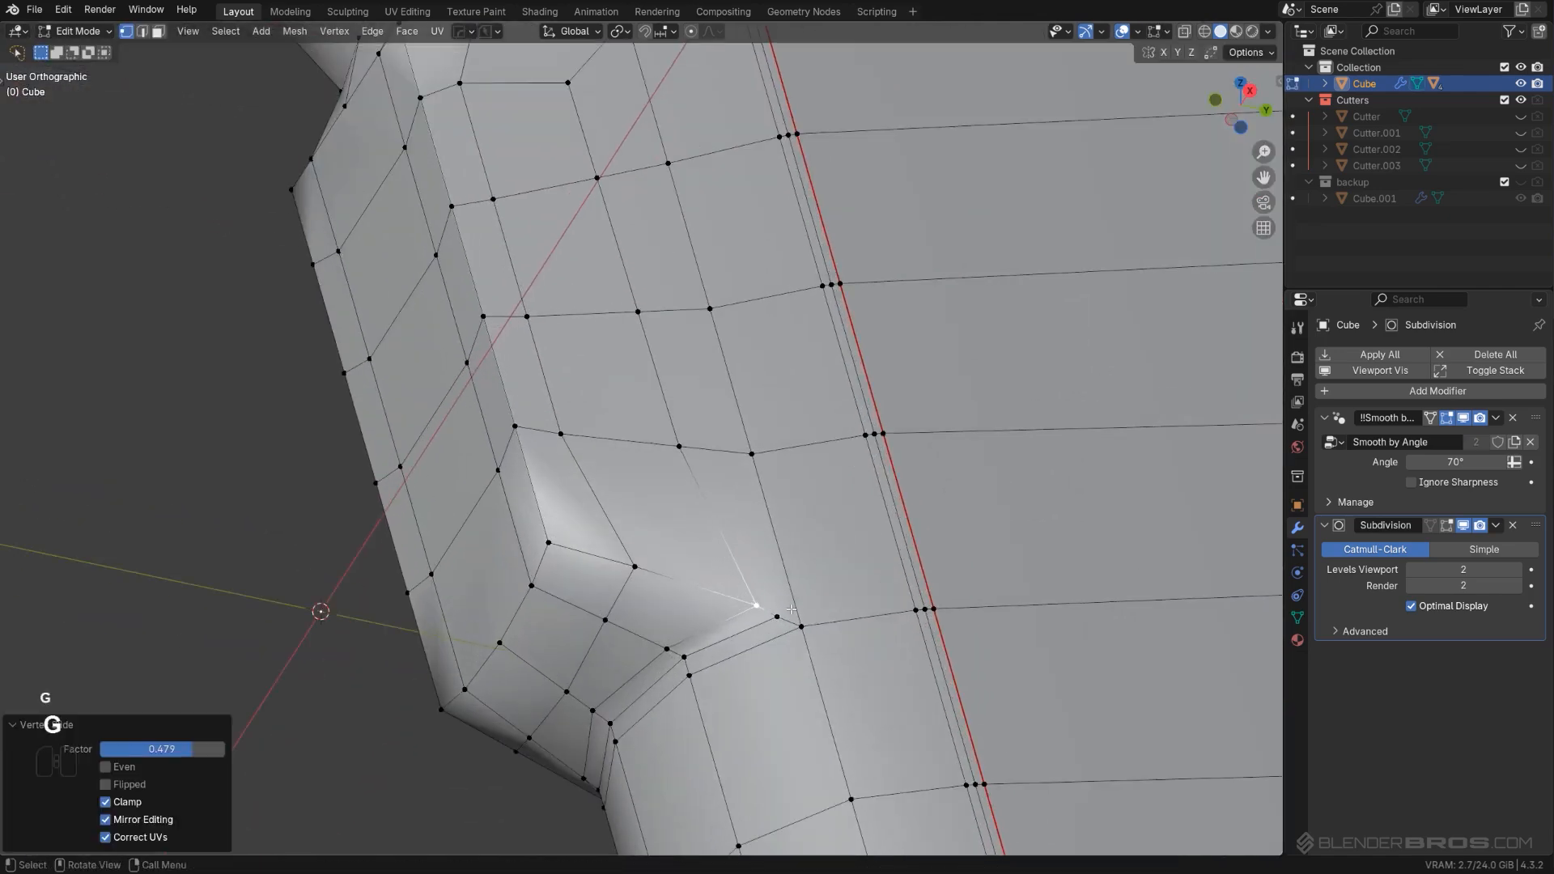
Step: Merge the three closely spaced vertex pairs around the base of the extrusion's lower end, each at its last selected vertex
mouse_move(794, 610)
middle_down()
mouse_move(761, 611)
mouse_move(786, 606)
middle_up()
key(1)
click(679, 644)
shift+click(663, 635)
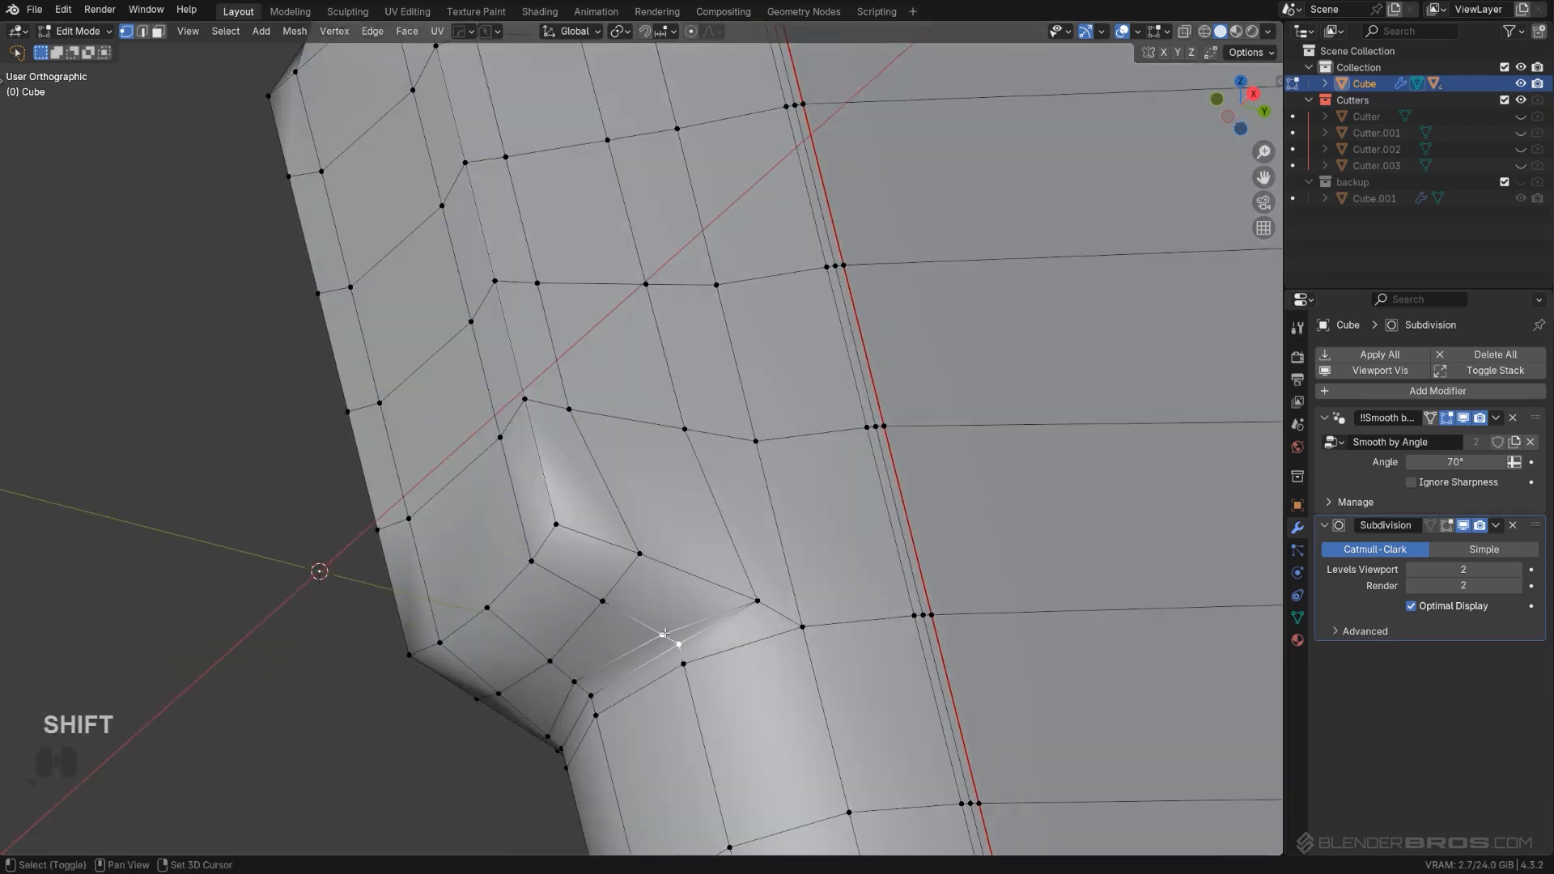
key(1)
click(592, 696)
shift+click(576, 683)
key(1)
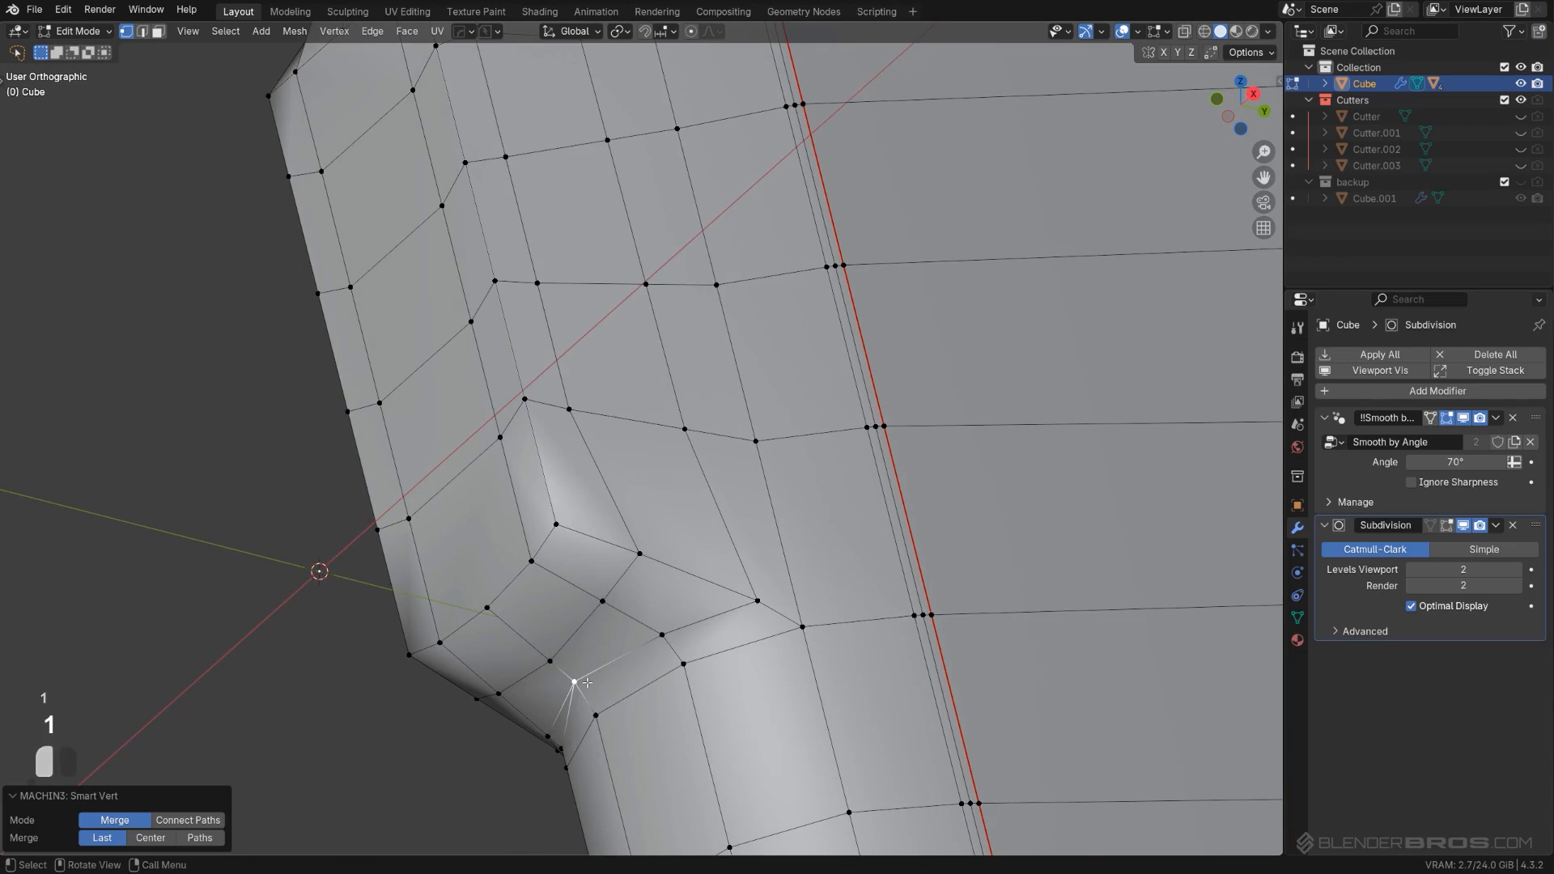
Step: Select the vertex path around the extrusion's lower base and edge-slide it by a factor of about -0.50
ctrl+click(759, 602)
key(g)
key(g)
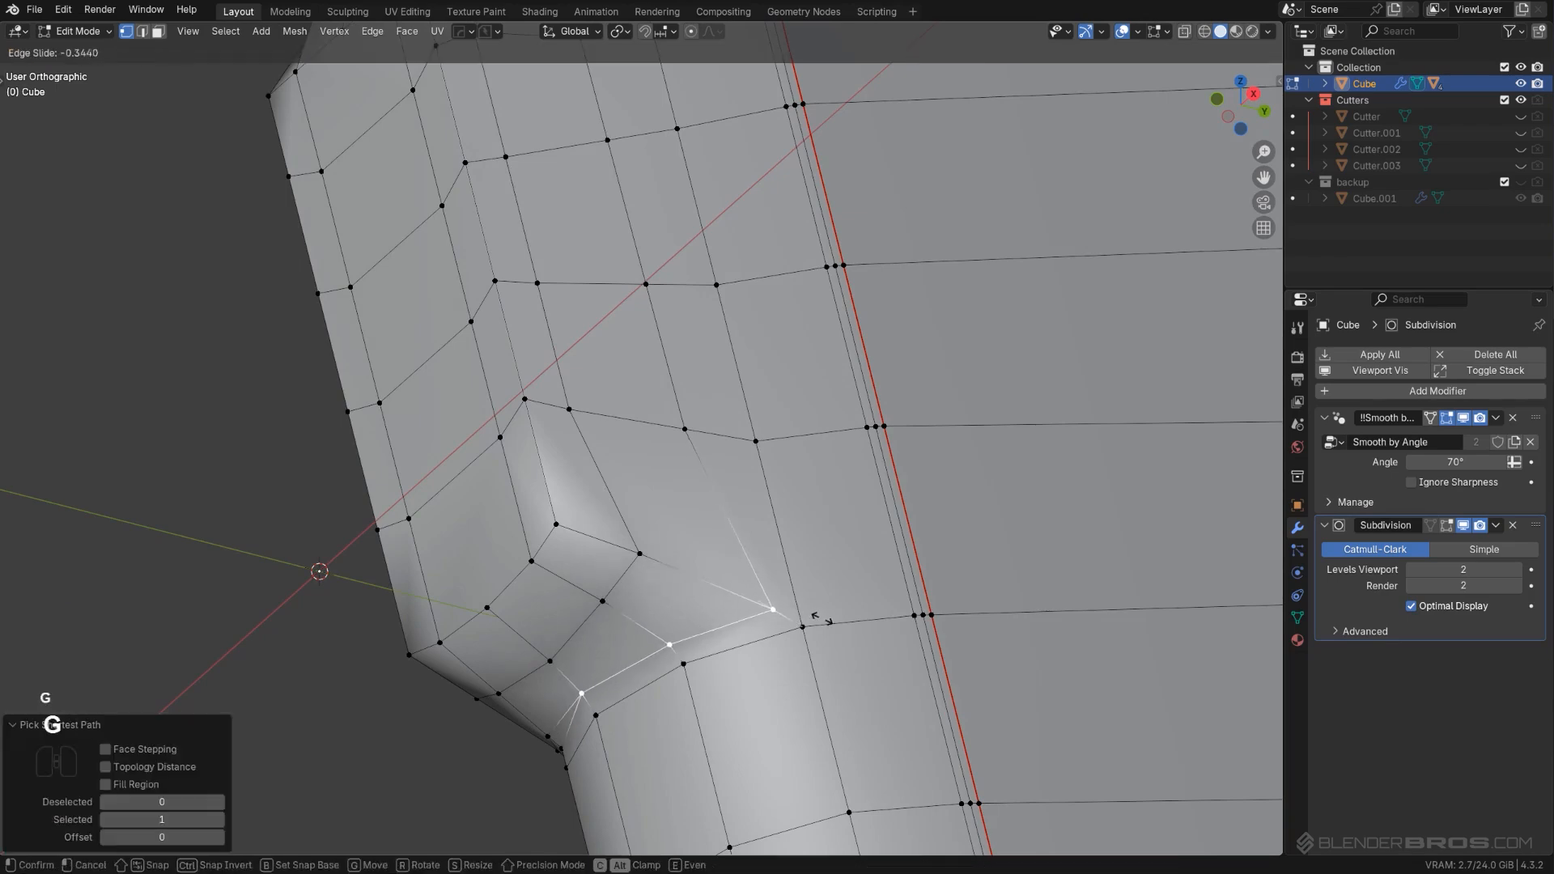
click(832, 625)
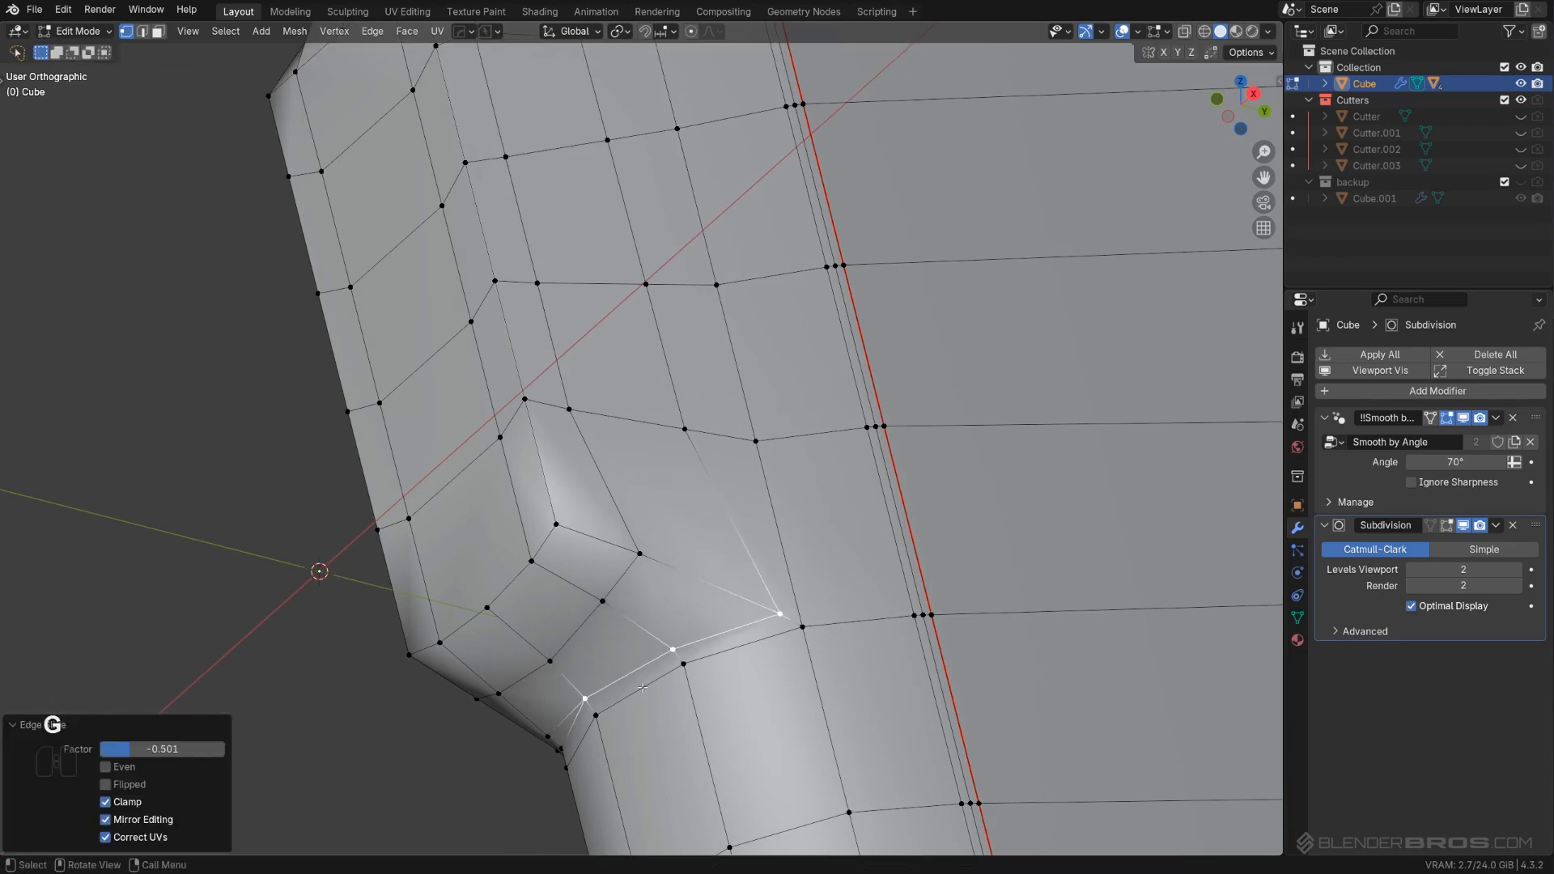
Step: Mirror the cleaned-up lower end of the extrusion onto the other side of the block
scroll(642, 687, down, 8)
middle_drag(757, 441, 870, 465)
key(alt+x)
scroll(711, 479, up, 2)
middle_drag(711, 479, 575, 477)
scroll(631, 473, up, 2)
shift+middle_drag(672, 477, 618, 455)
scroll(648, 445, up, 3)
Step: Inspect the subdivided shading at both ends of the extrusion in object mode
key(Tab)
scroll(685, 404, down, 5)
middle_drag(696, 534, 769, 530)
scroll(716, 542, up, 2)
shift+middle_drag(699, 570, 679, 356)
scroll(615, 452, down, 4)
scroll(679, 358, up, 4)
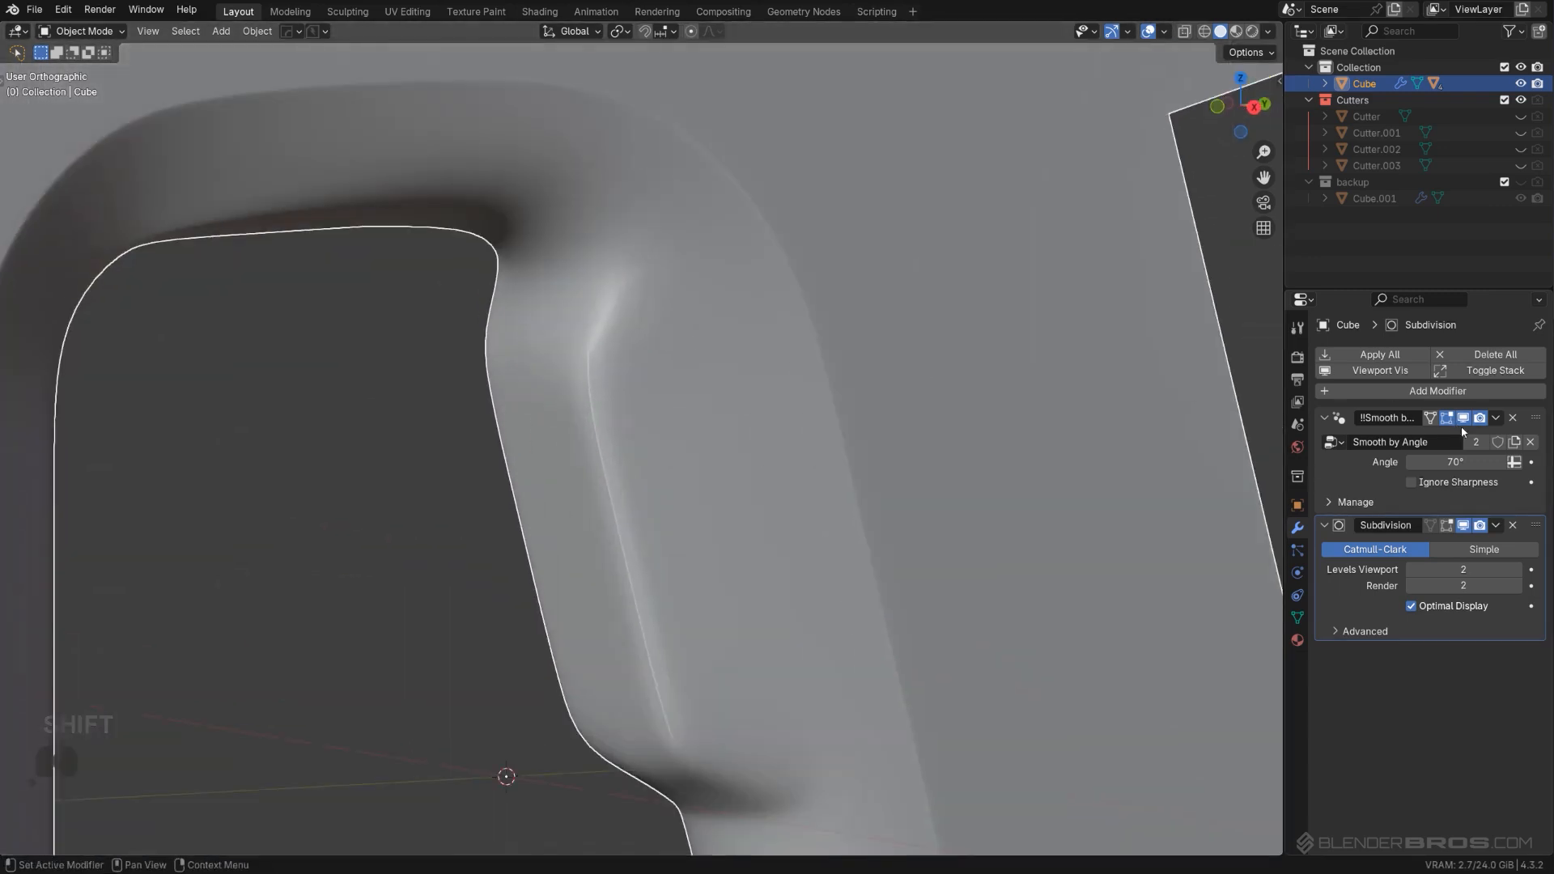
Step: Remove the Smooth by Angle modifier and duplicate the block about 2.165 m along the global Y axis
click(1512, 418)
middle_drag(671, 493, 706, 611)
scroll(740, 579, down, 5)
mouse_move(775, 547)
middle_down()
mouse_move(815, 539)
mouse_move(728, 510)
mouse_move(770, 531)
middle_up()
key(shift+d)
key(y)
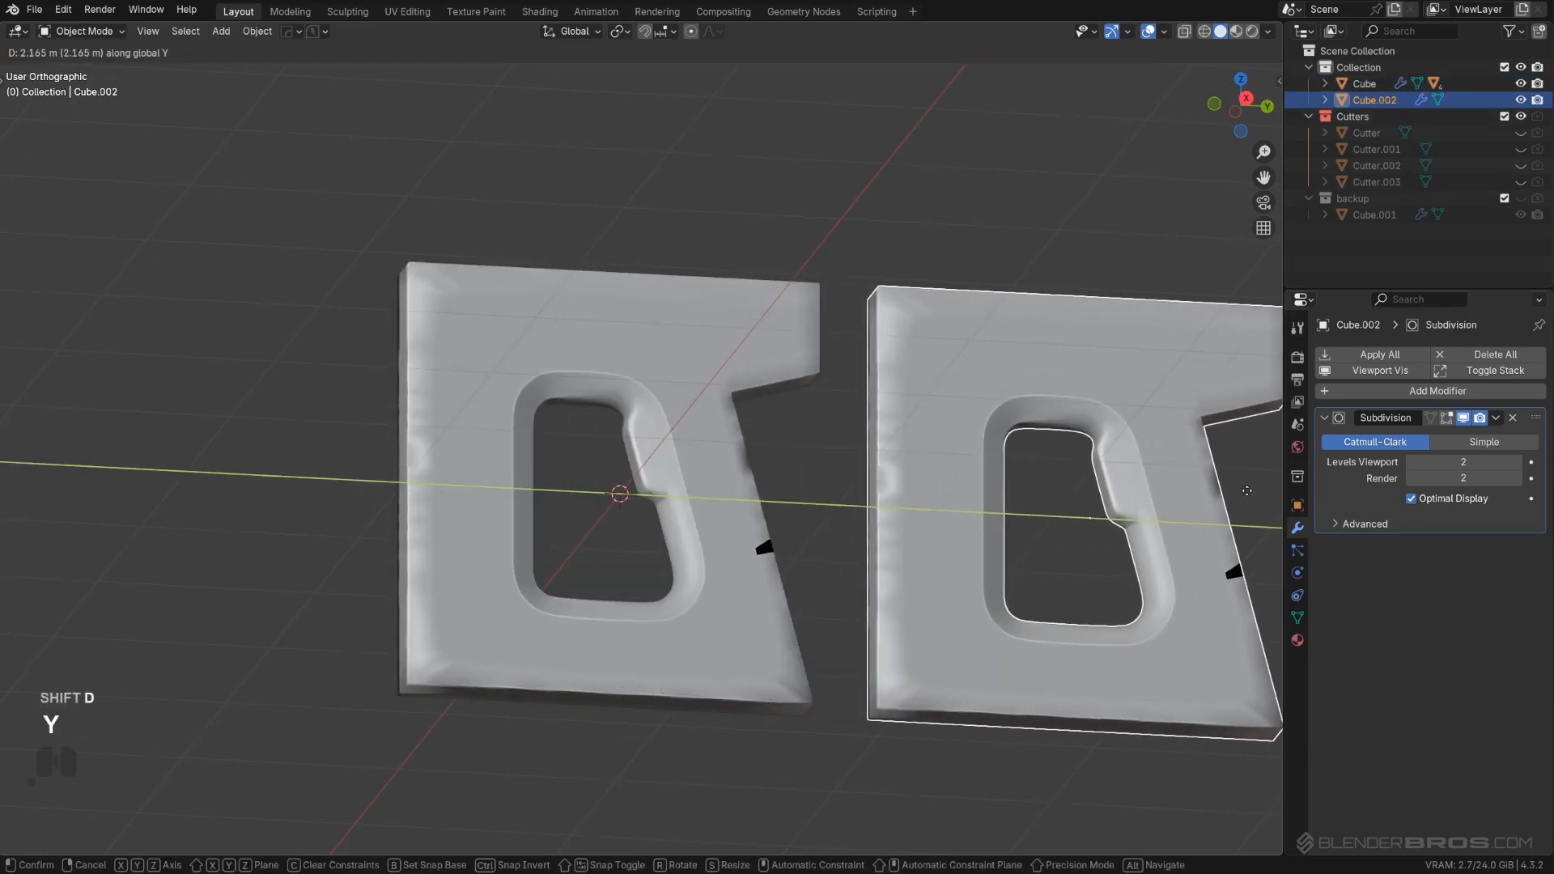
click(1259, 518)
middle_drag(1258, 518, 837, 475)
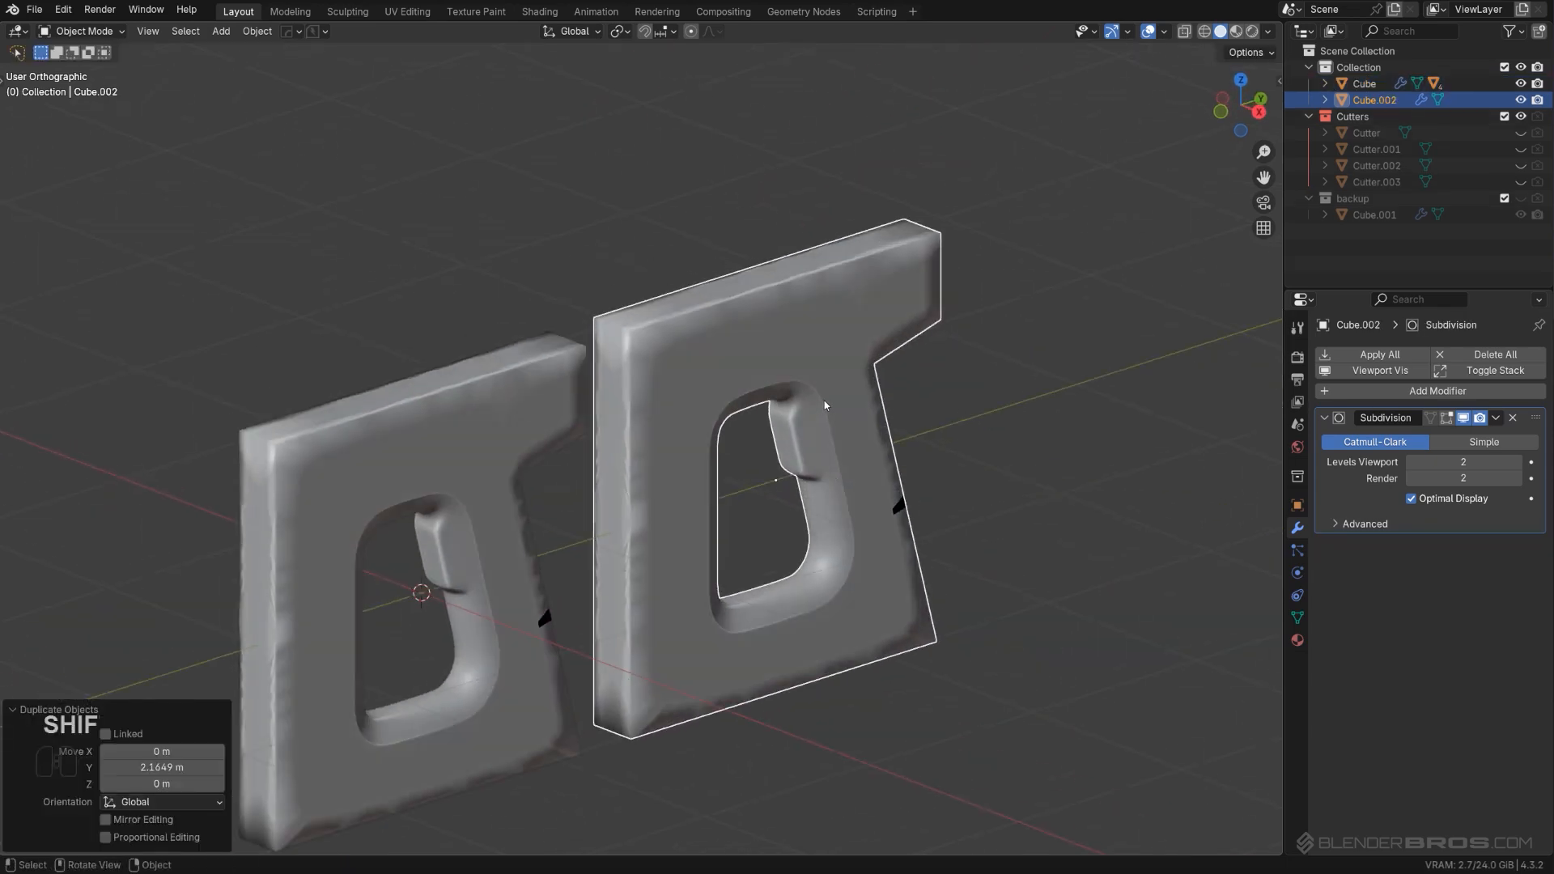
Step: Smart Apply the duplicate's modifiers and sharpen it with a Smooth by Angle setting of 30°
key(q)
mouse_move(804, 473)
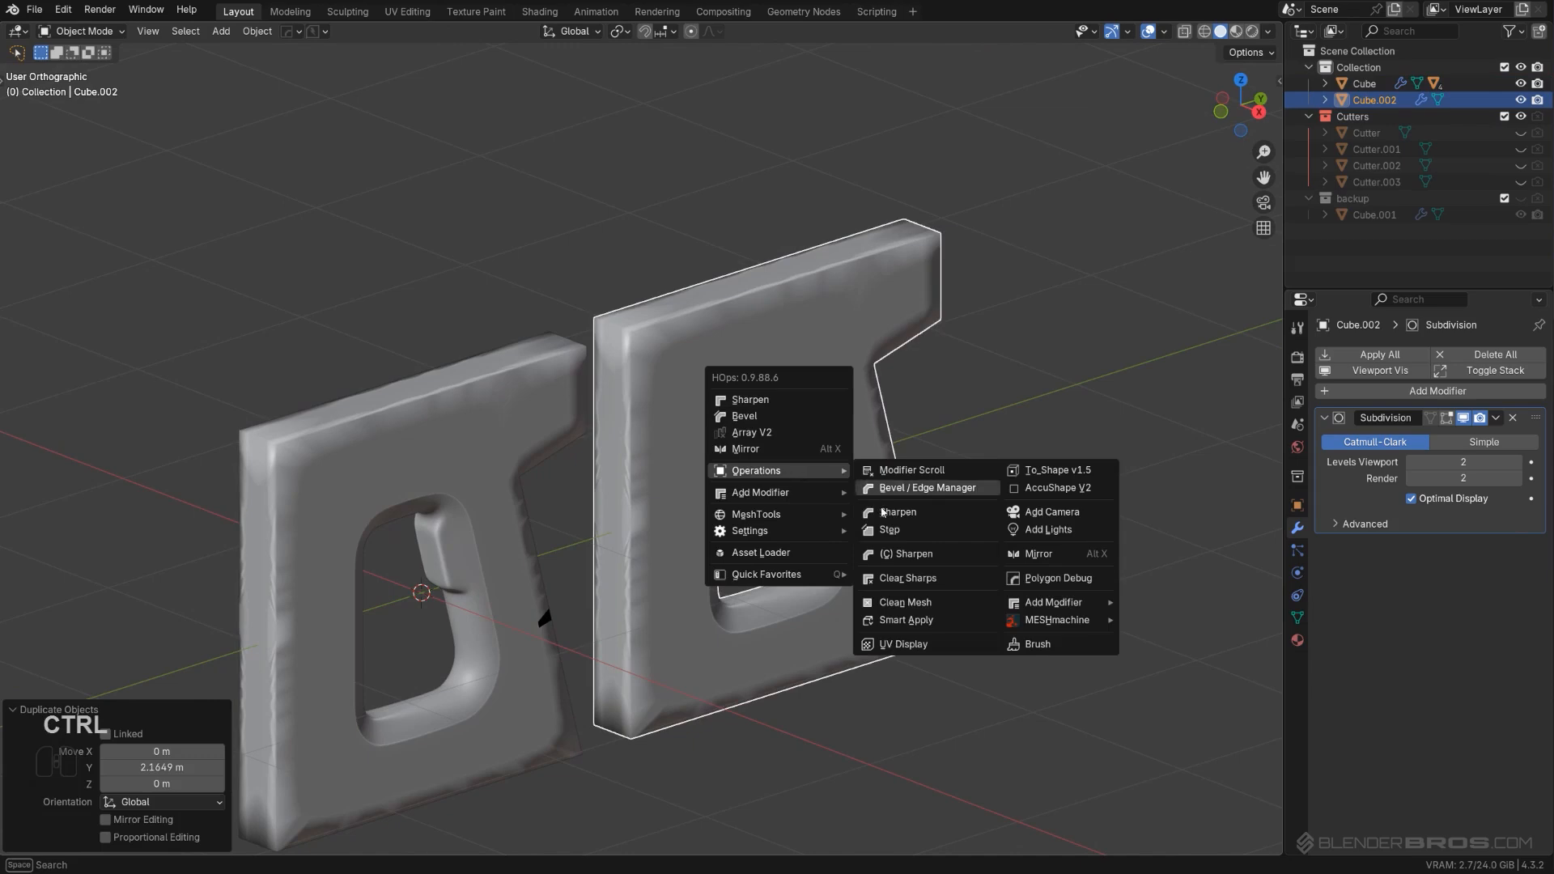
click(929, 620)
scroll(843, 444, up, 2)
key(q)
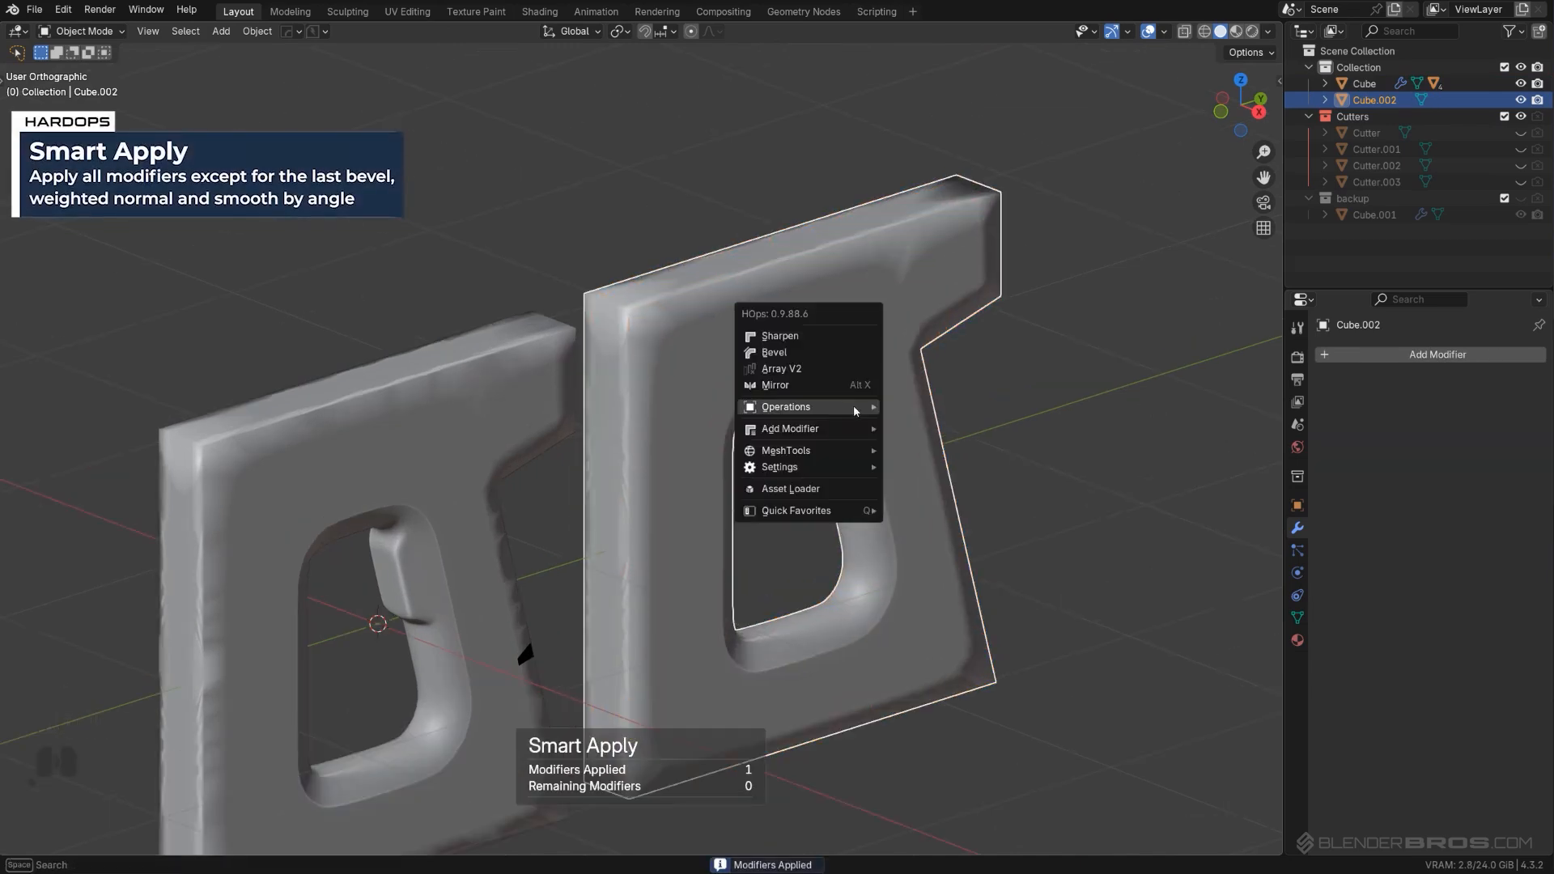
click(837, 336)
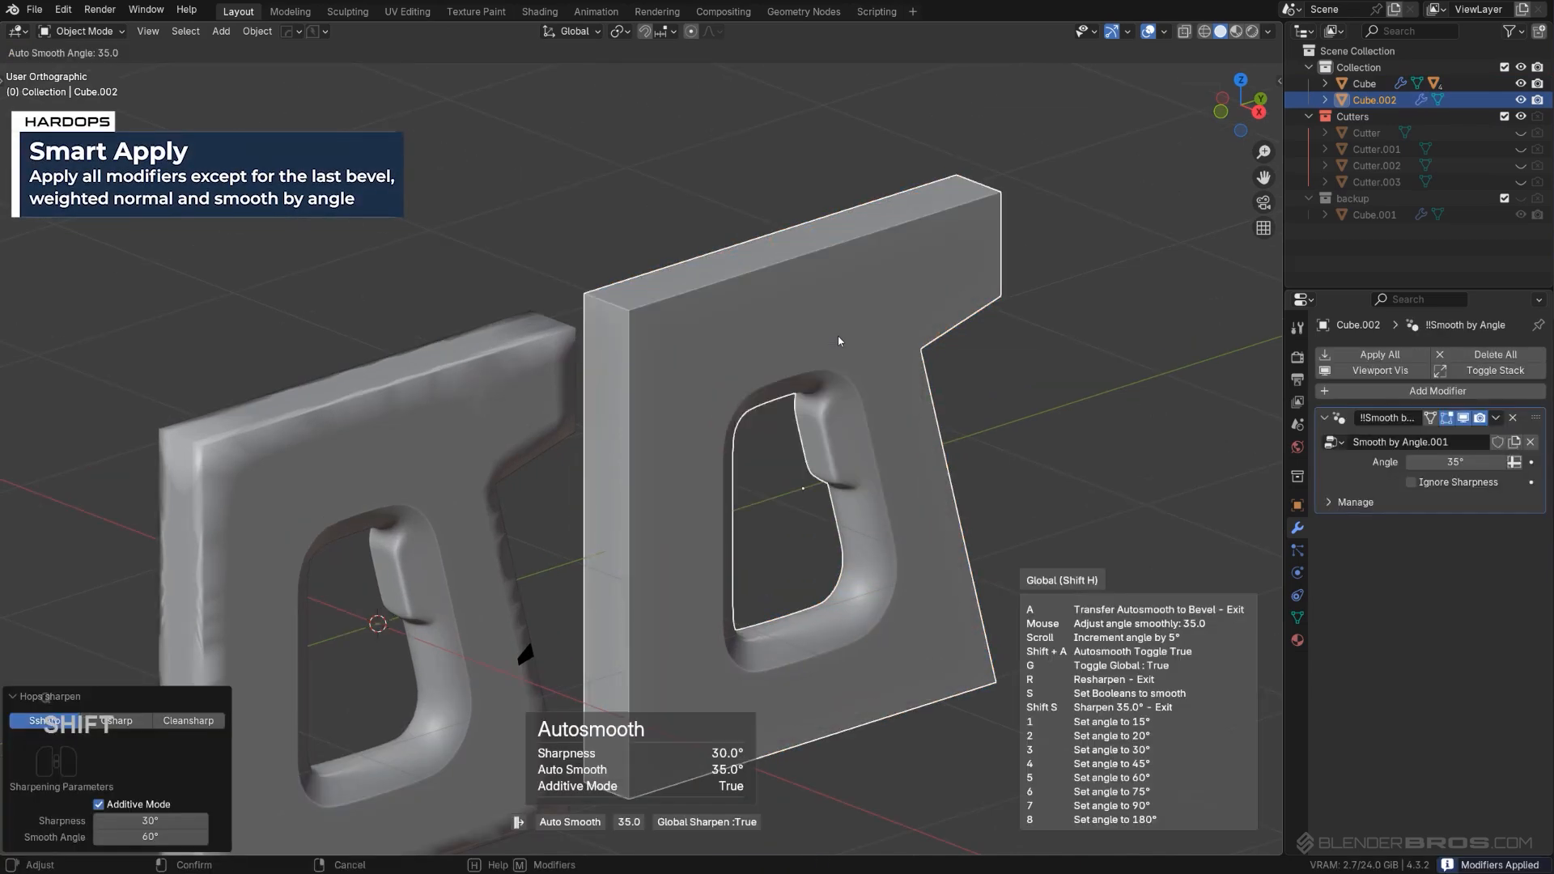
middle_drag(926, 364, 786, 354)
right_click(420, 385)
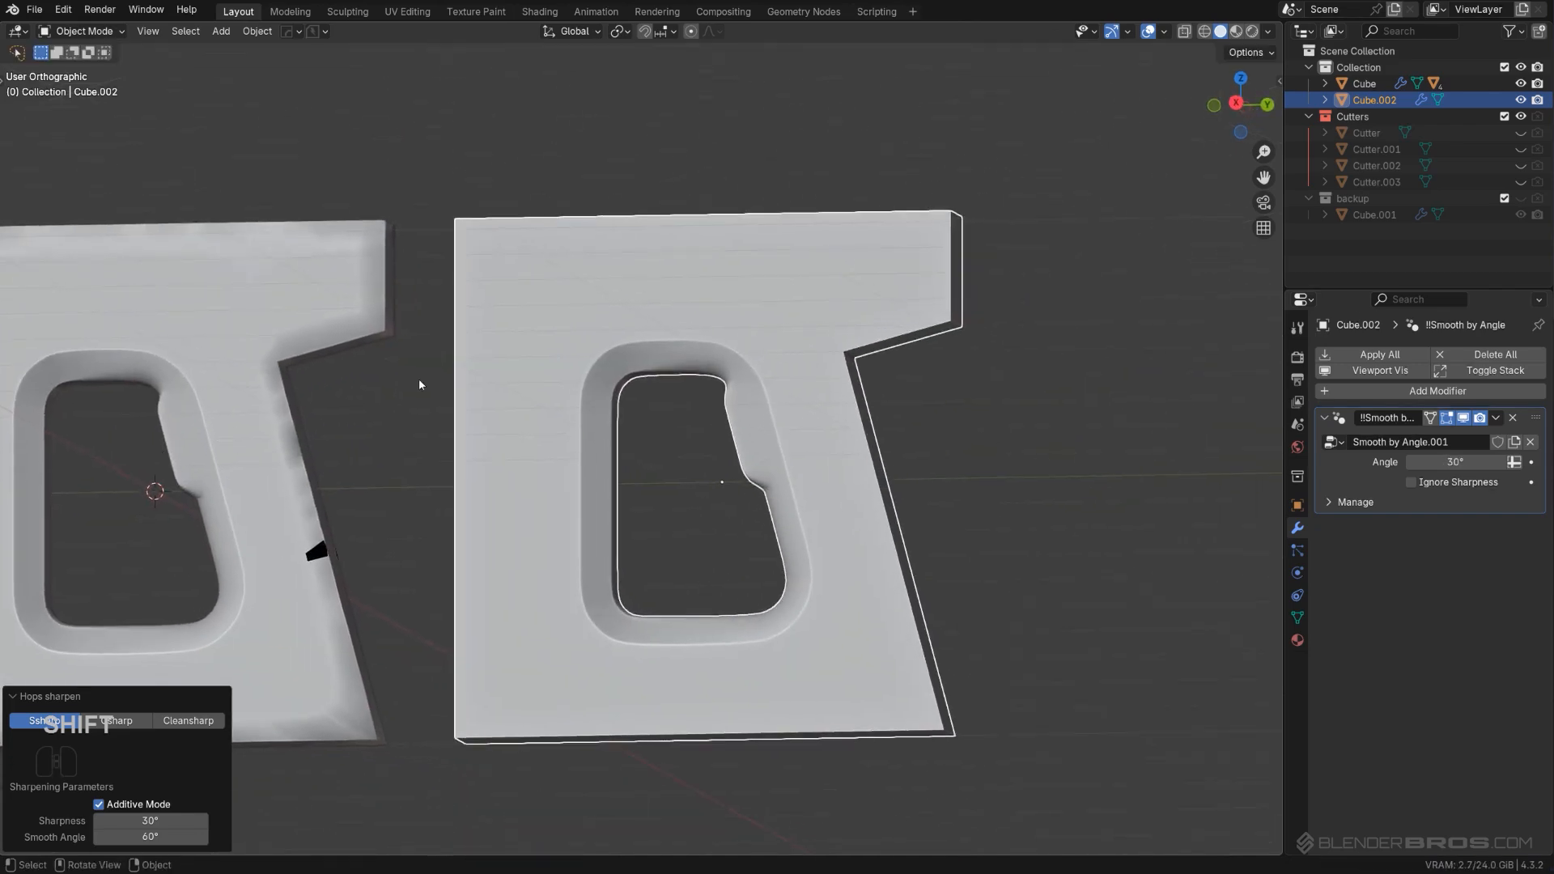
Step: Examine the duplicate's dense applied mesh and sharp edges in edit mode
scroll(842, 437, up, 2)
key(Tab)
click(888, 467)
scroll(882, 461, up, 2)
scroll(858, 449, down, 4)
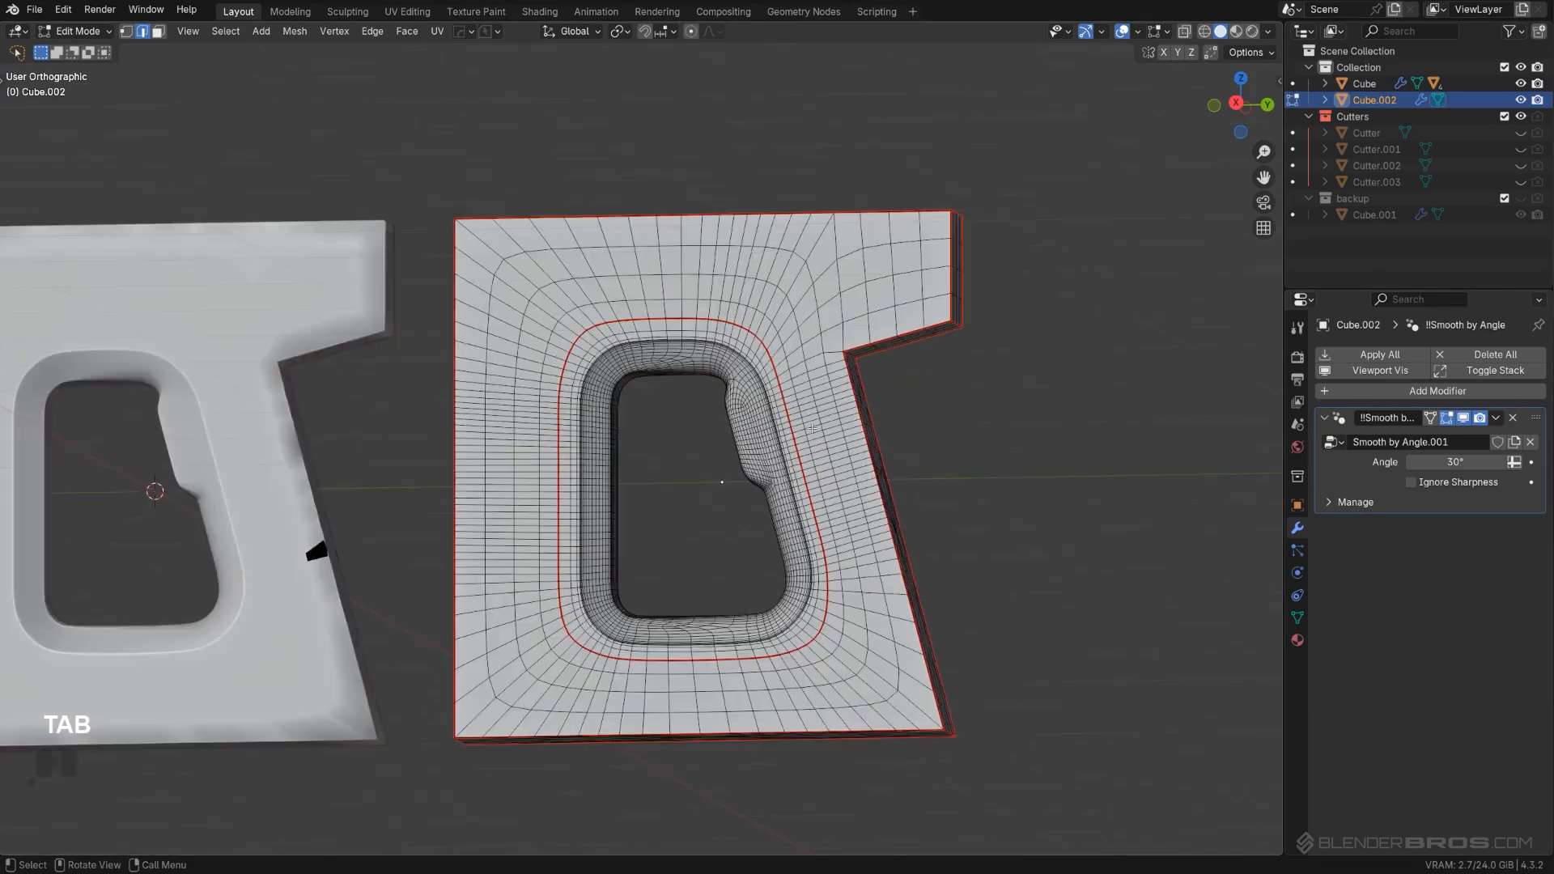
middle_drag(823, 432, 683, 285)
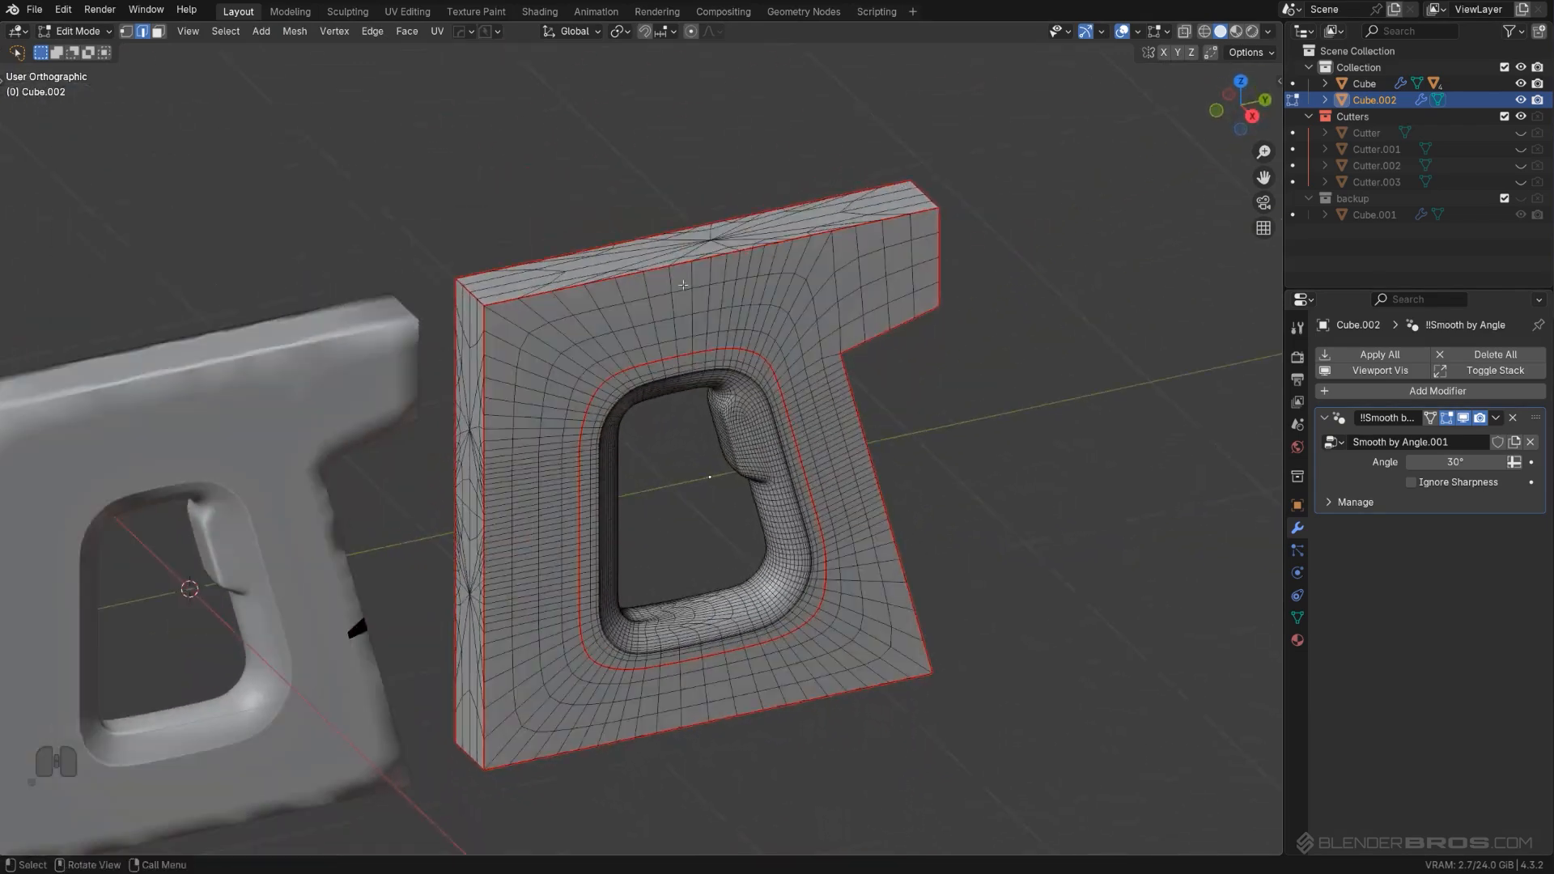
middle_drag(750, 436, 793, 400)
key(Tab)
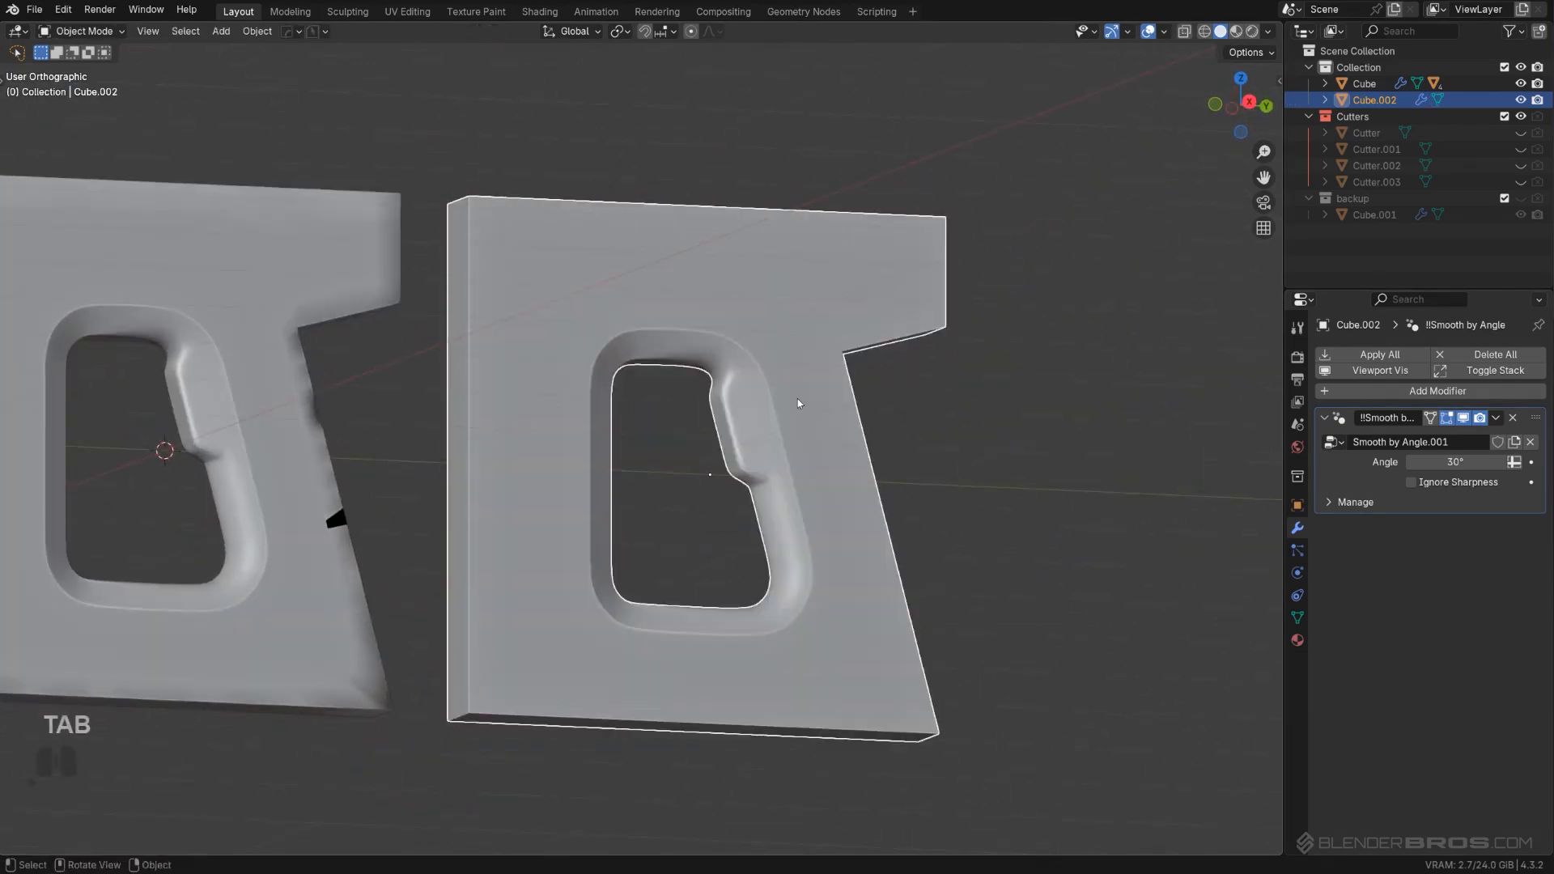
Step: Delete the duplicated block and return to the original block's opening
key(x)
click(681, 434)
shift+middle_drag(372, 404, 1008, 432)
scroll(1009, 432, up, 3)
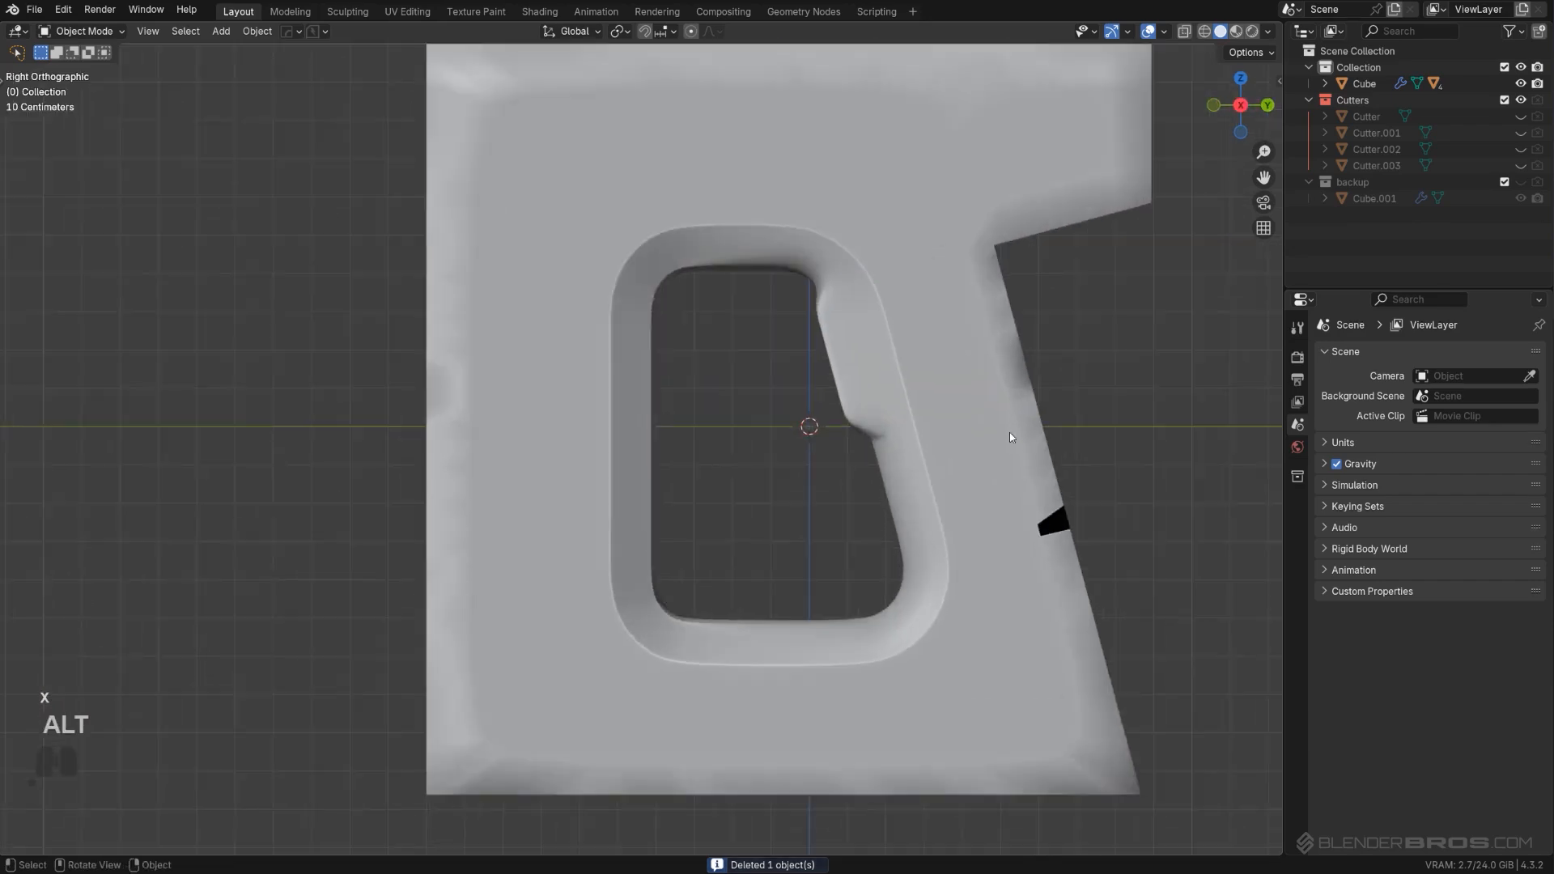
shift+middle_drag(900, 411, 955, 418)
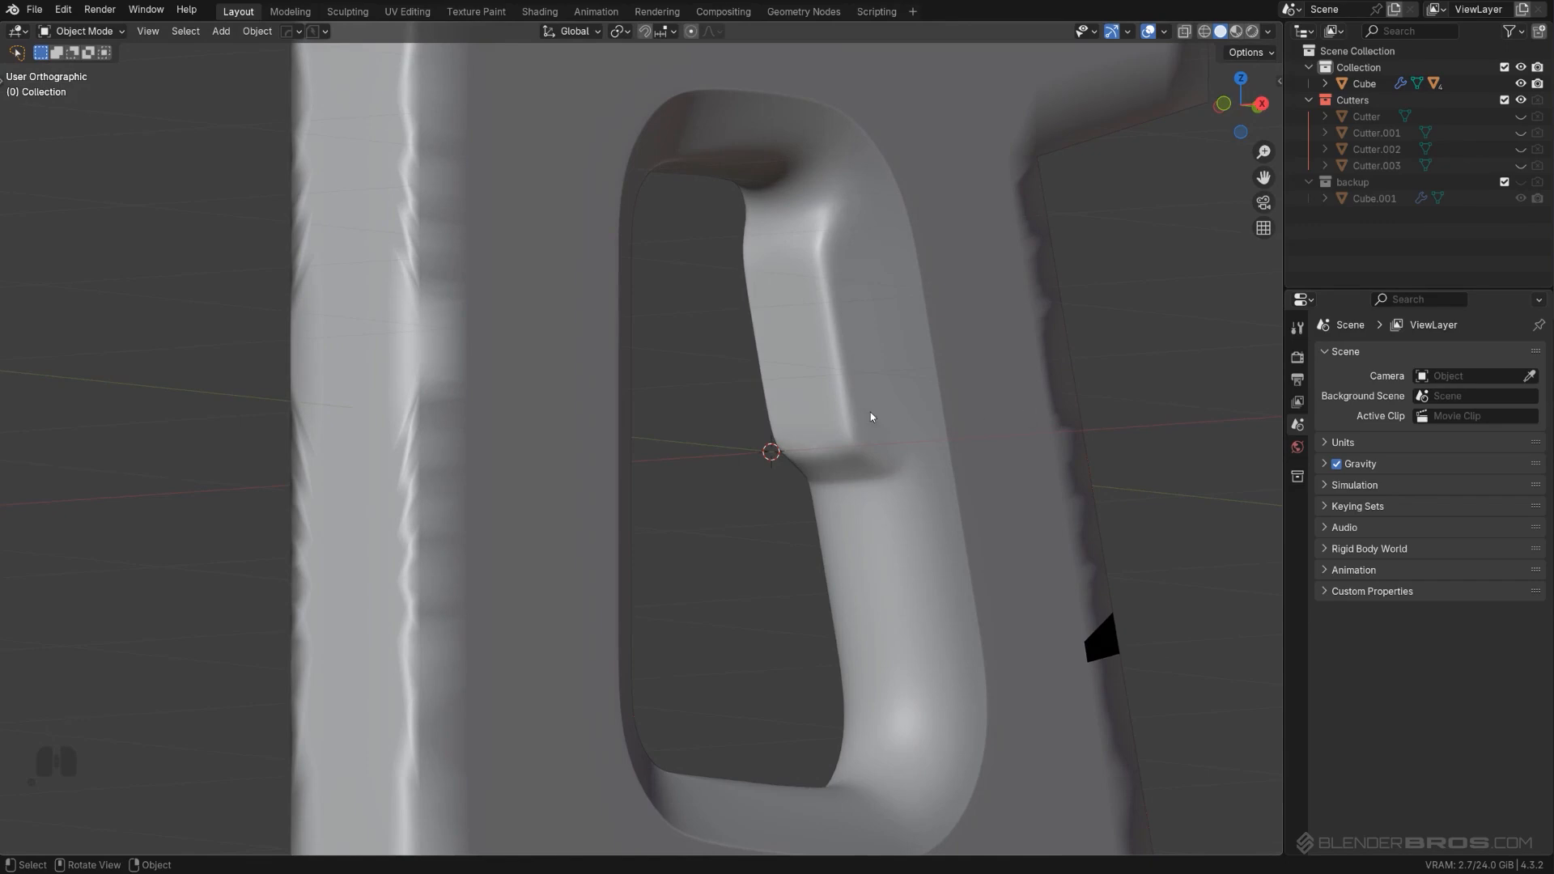
Step: Undo the duplicate's deletion, sharpening, modifier application and duplication, back through the removal of the original's Smooth by Angle modifier
key(ctrl+z)
key(ctrl+z)
key(ctrl+z)
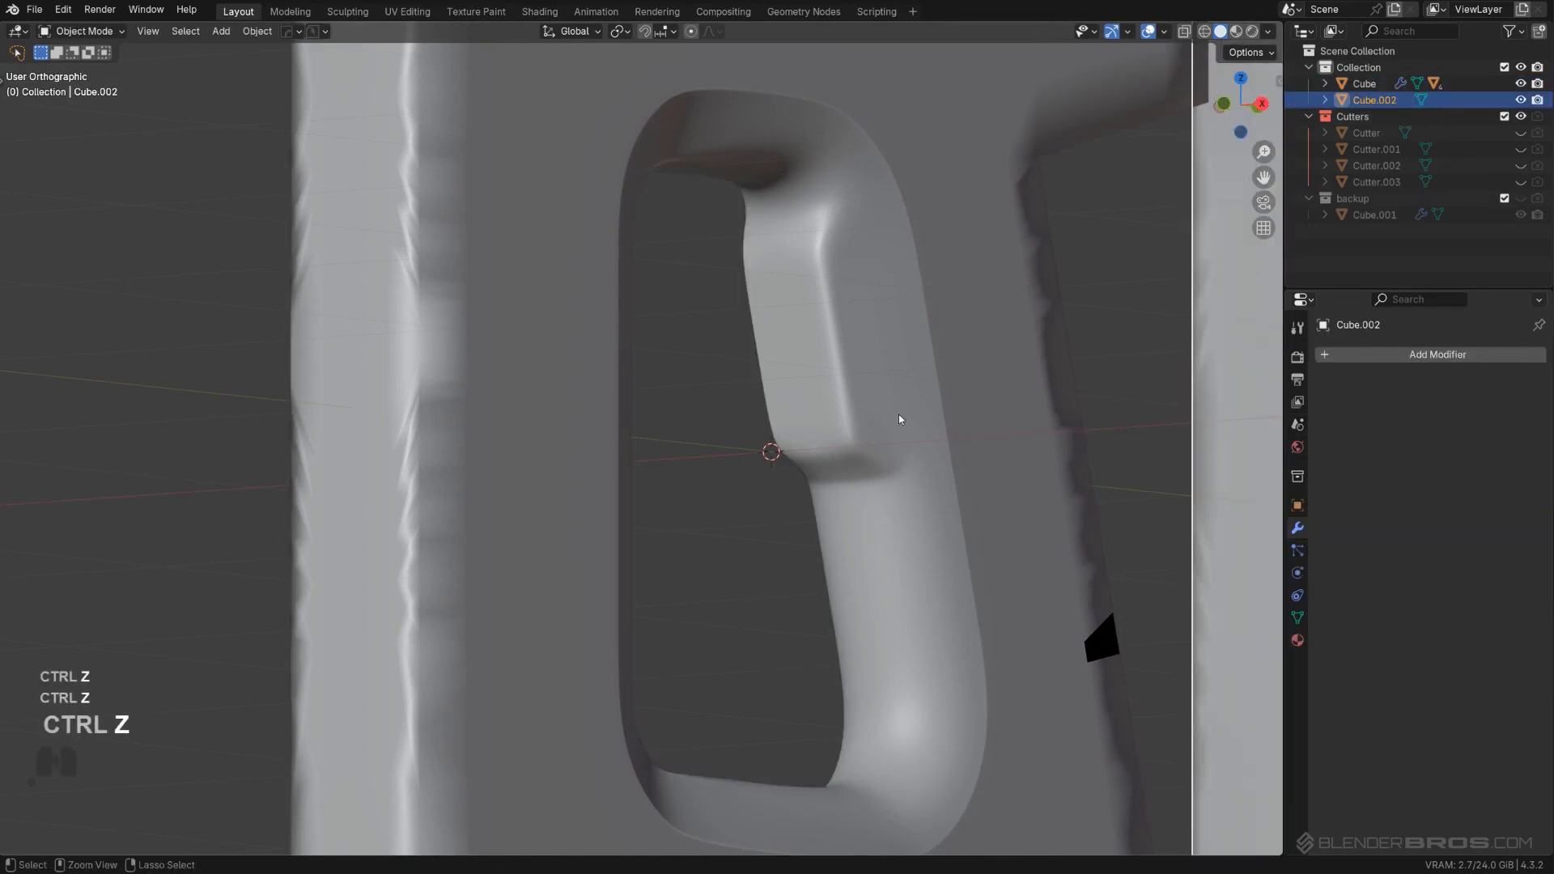
key(ctrl+z)
key(ctrl+z)
key(ctrl+z)
scroll(935, 398, up, 2)
shift+middle_drag(935, 398, 837, 497)
scroll(837, 497, down, 2)
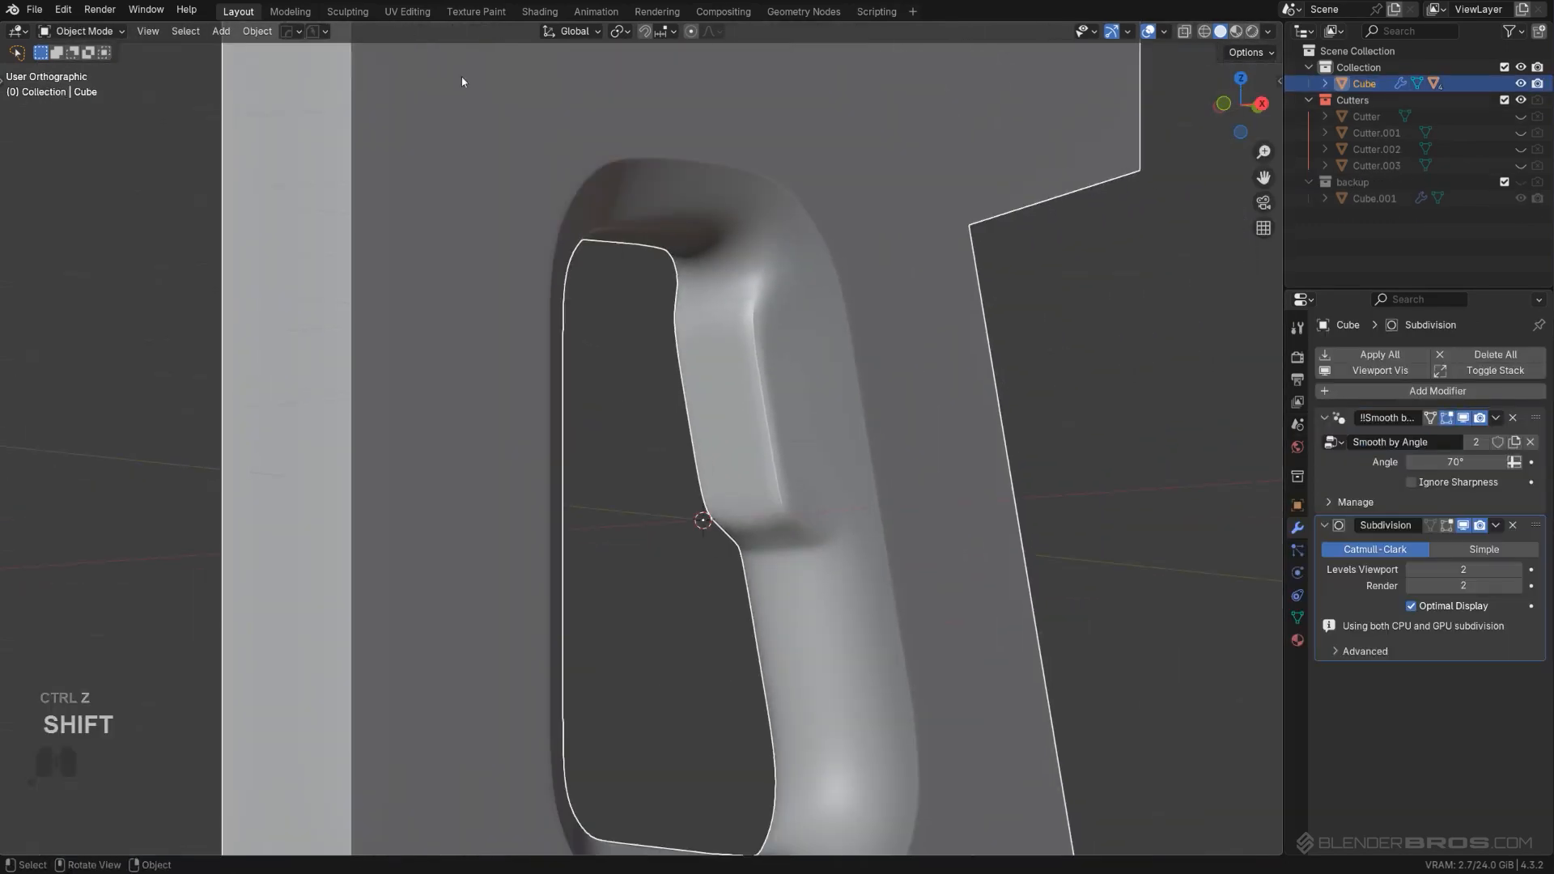
Step: Save the scene with PowerSave as meddev 3
click(322, 31)
click(326, 91)
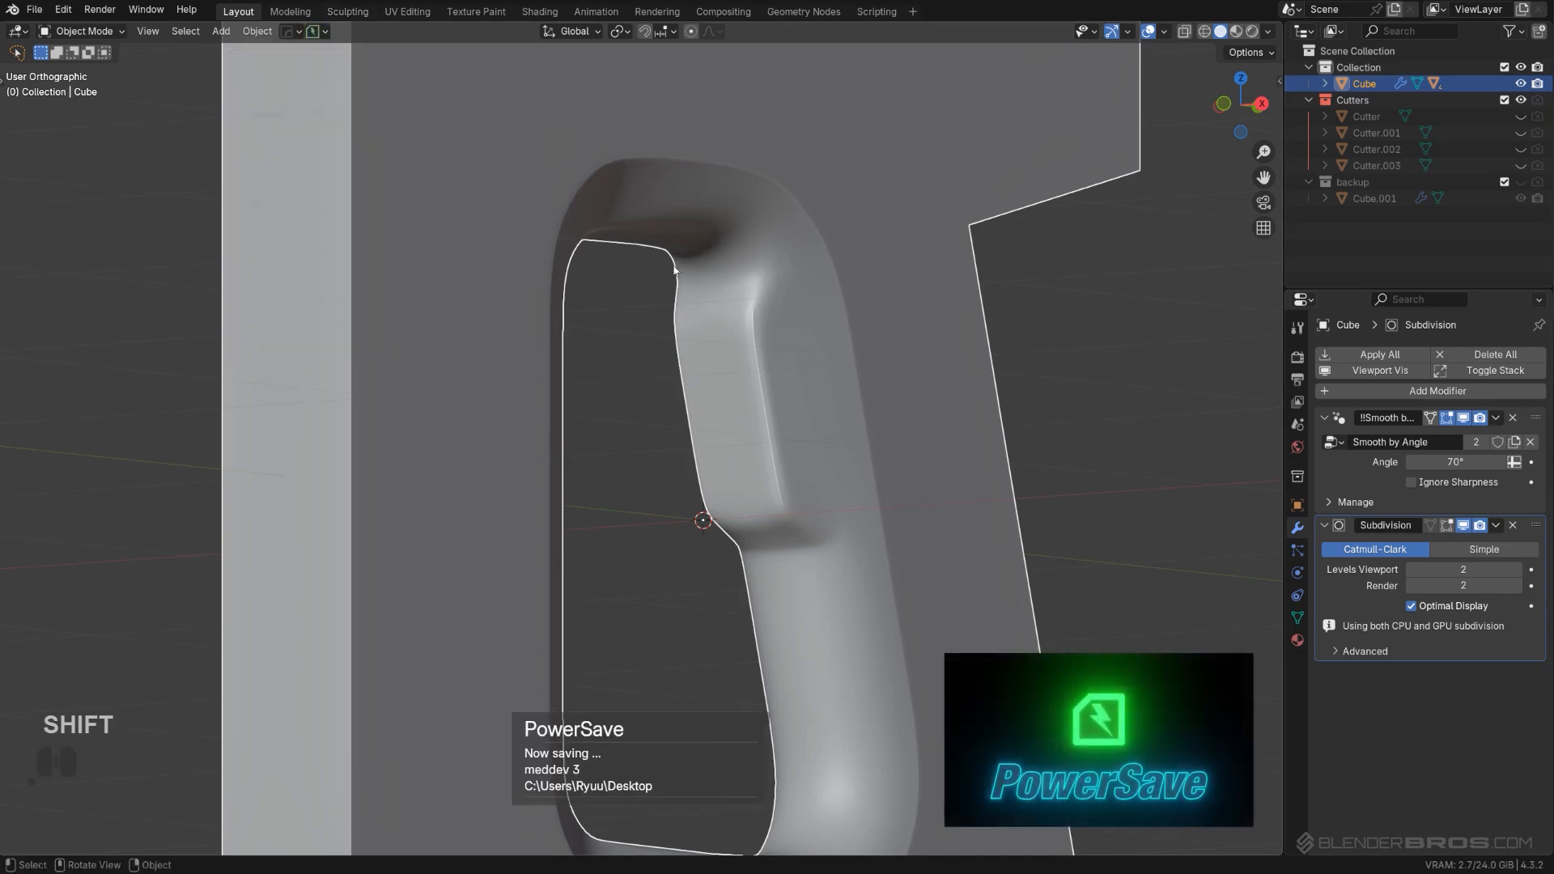
Step: Turn off the Smooth by Angle modifier's display in the viewport
scroll(948, 488, up, 2)
shift+middle_drag(948, 488, 921, 514)
scroll(921, 515, up, 2)
middle_drag(864, 361, 876, 354)
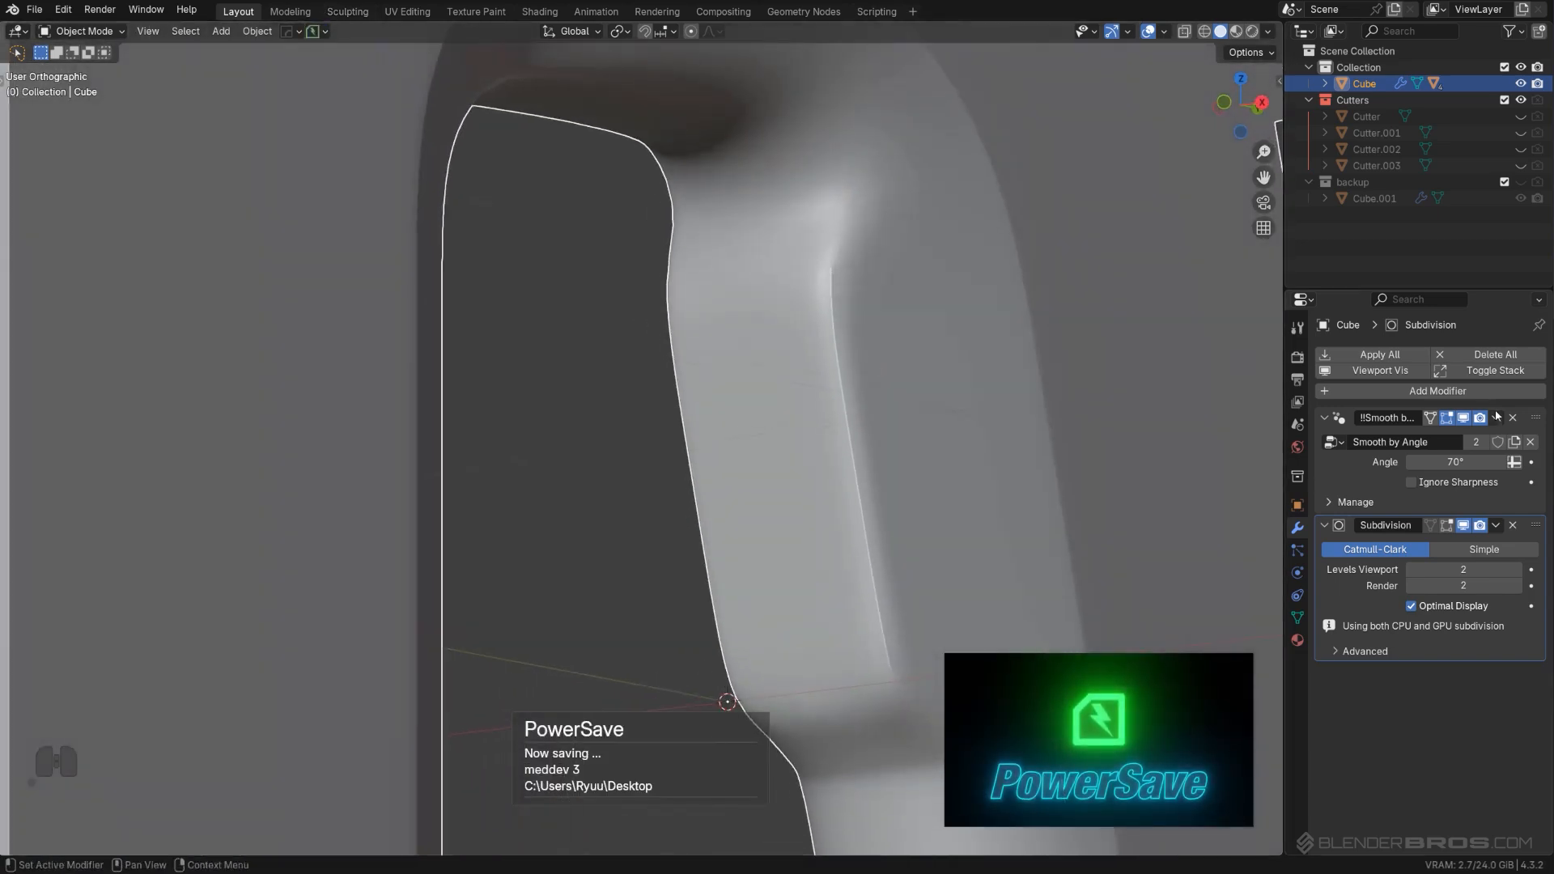
click(1448, 417)
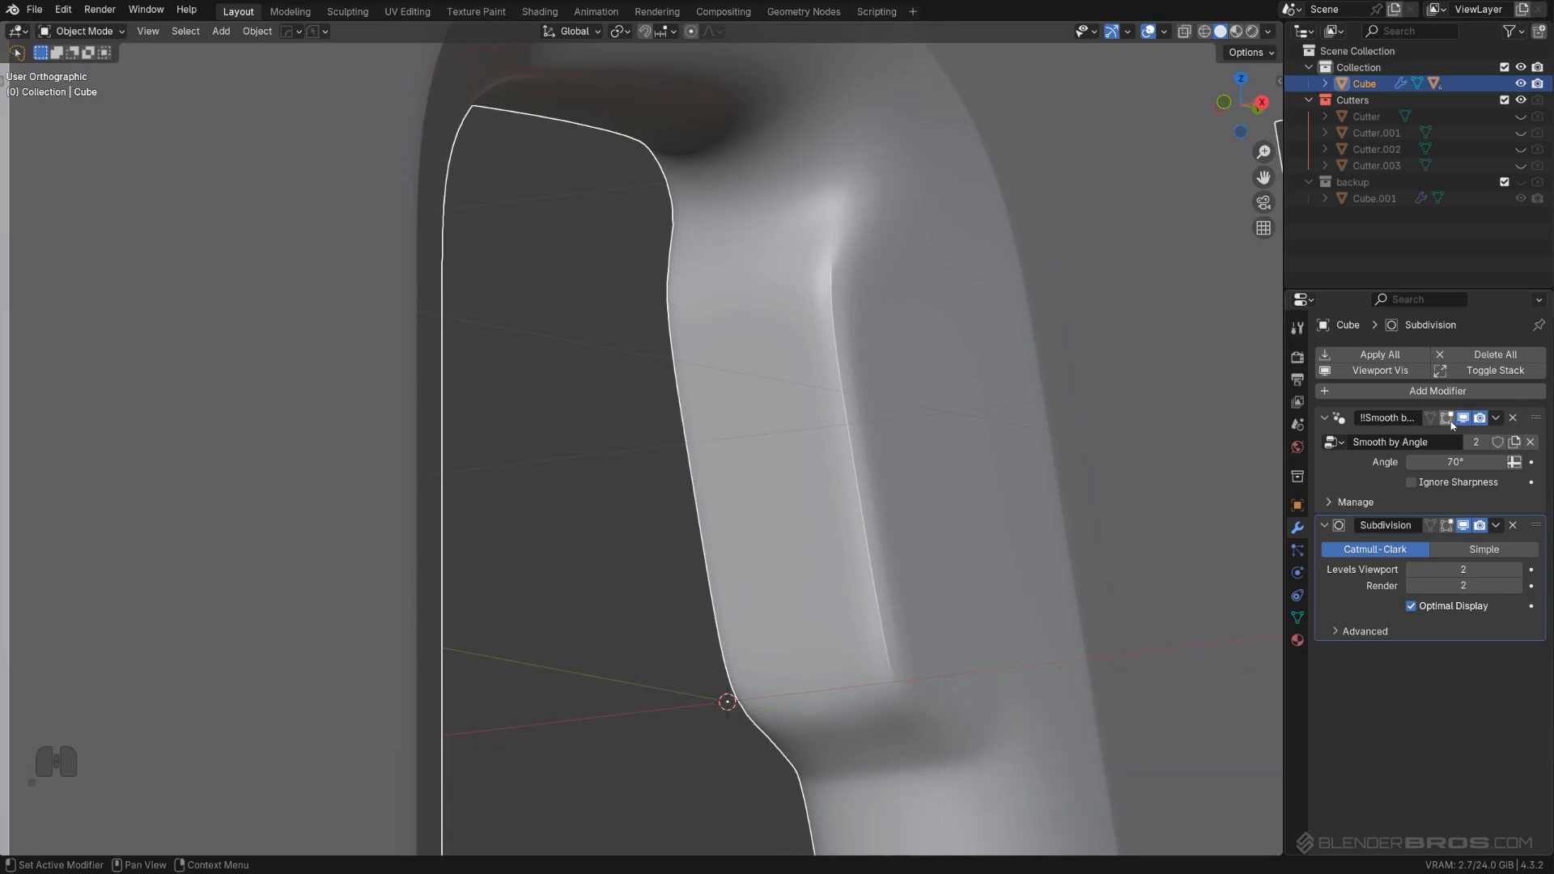
click(1467, 419)
middle_drag(898, 427, 760, 464)
Step: In edit mode, select the middle vertices at the upper and lower ends of the extrusion's face
key(Tab)
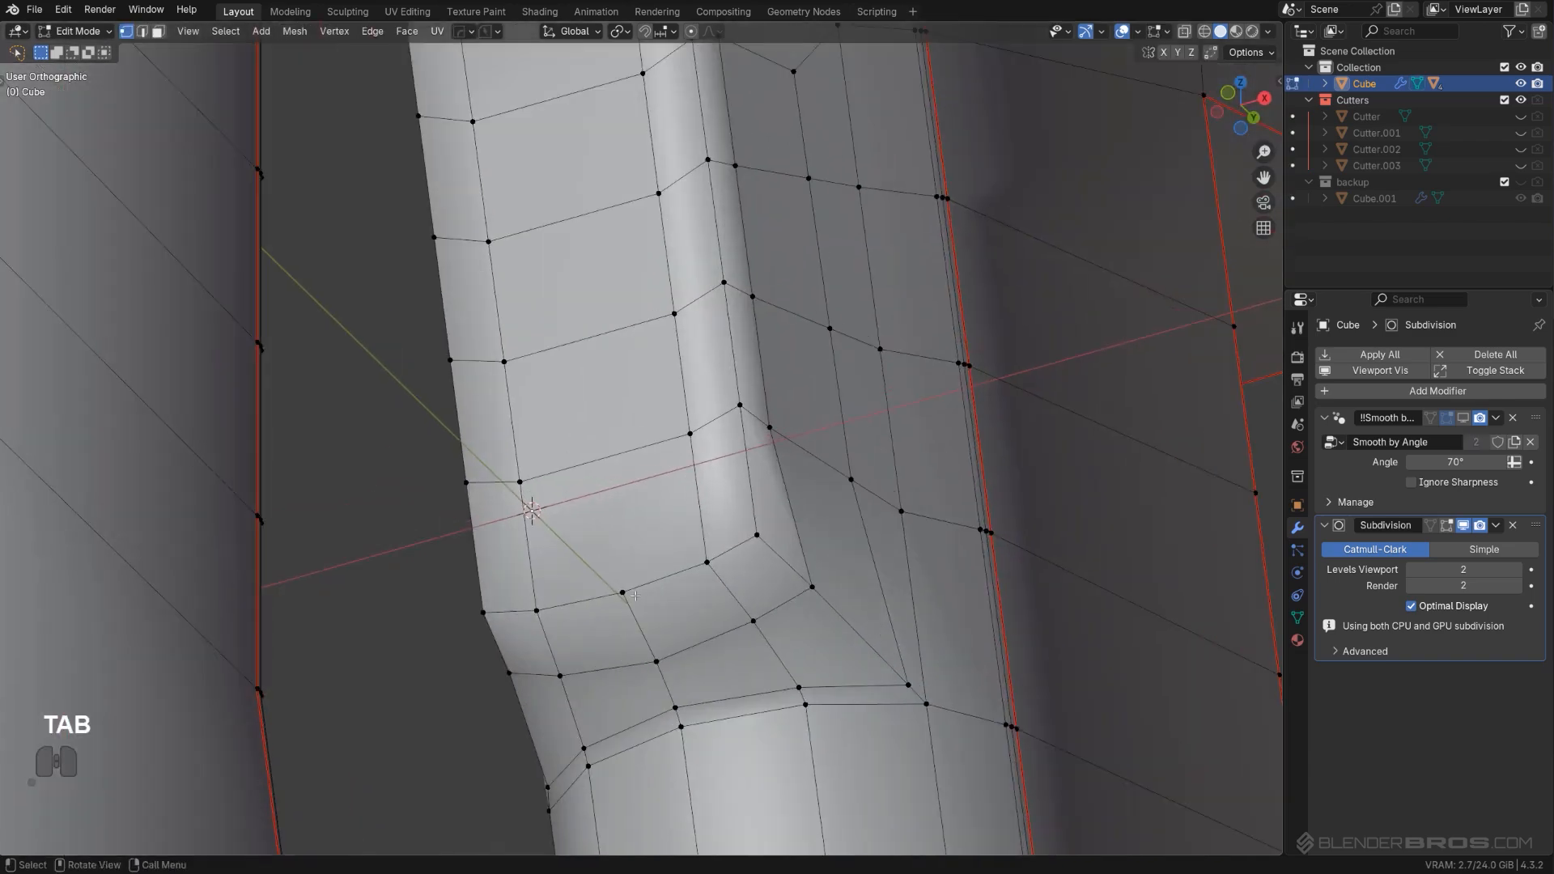
shift+click(635, 596)
scroll(635, 596, down, 3)
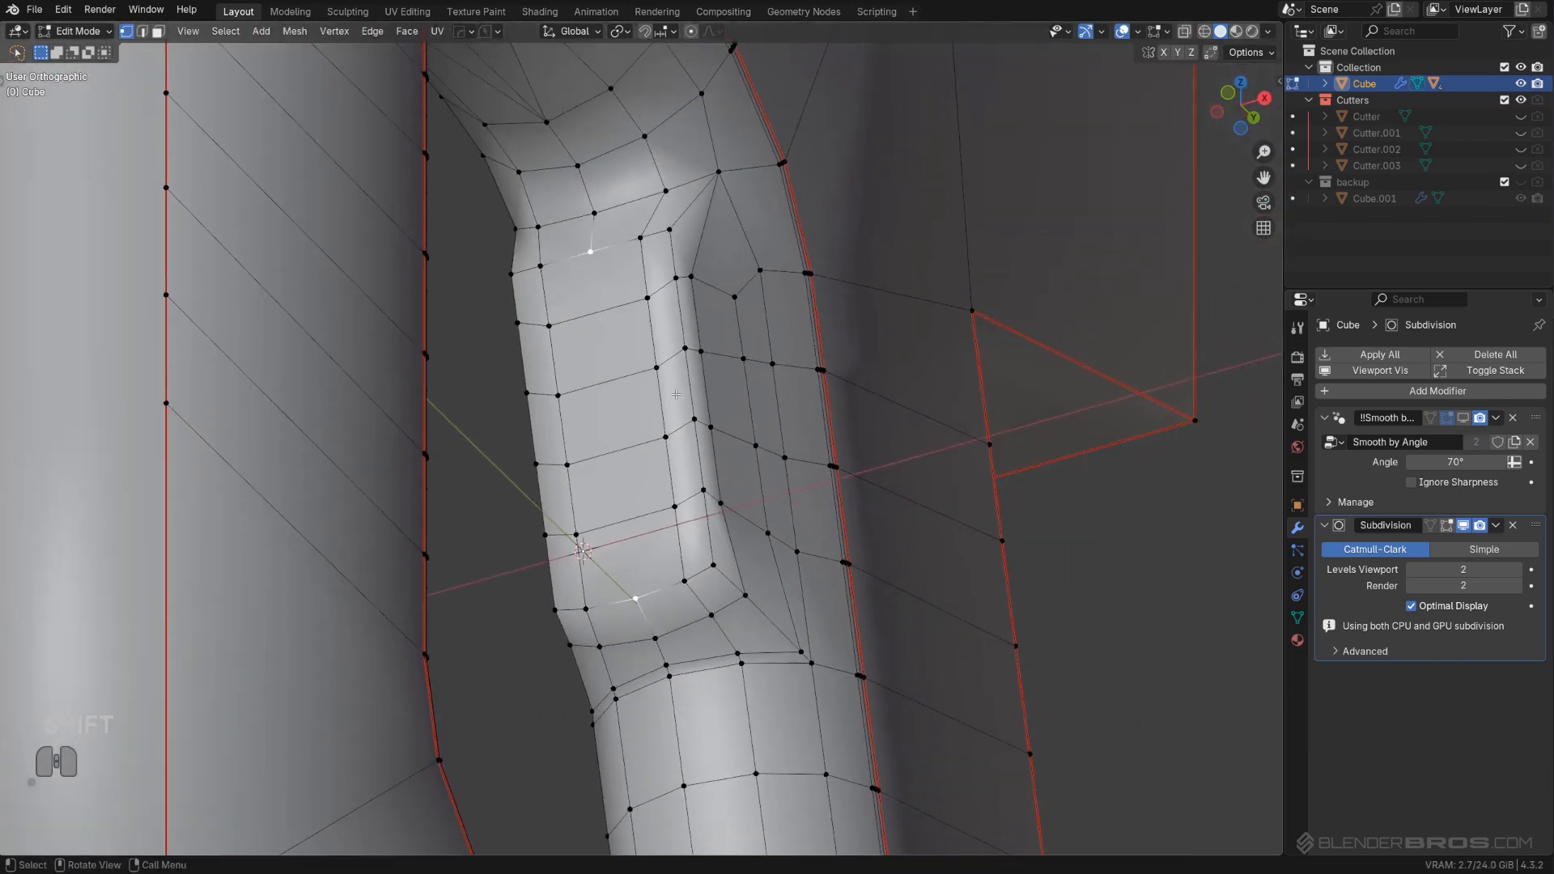
Step: Symmetrize the handle mesh across X from the positive to the negative side
scroll(682, 401, down, 7)
middle_drag(774, 478, 889, 519)
key(alt+x)
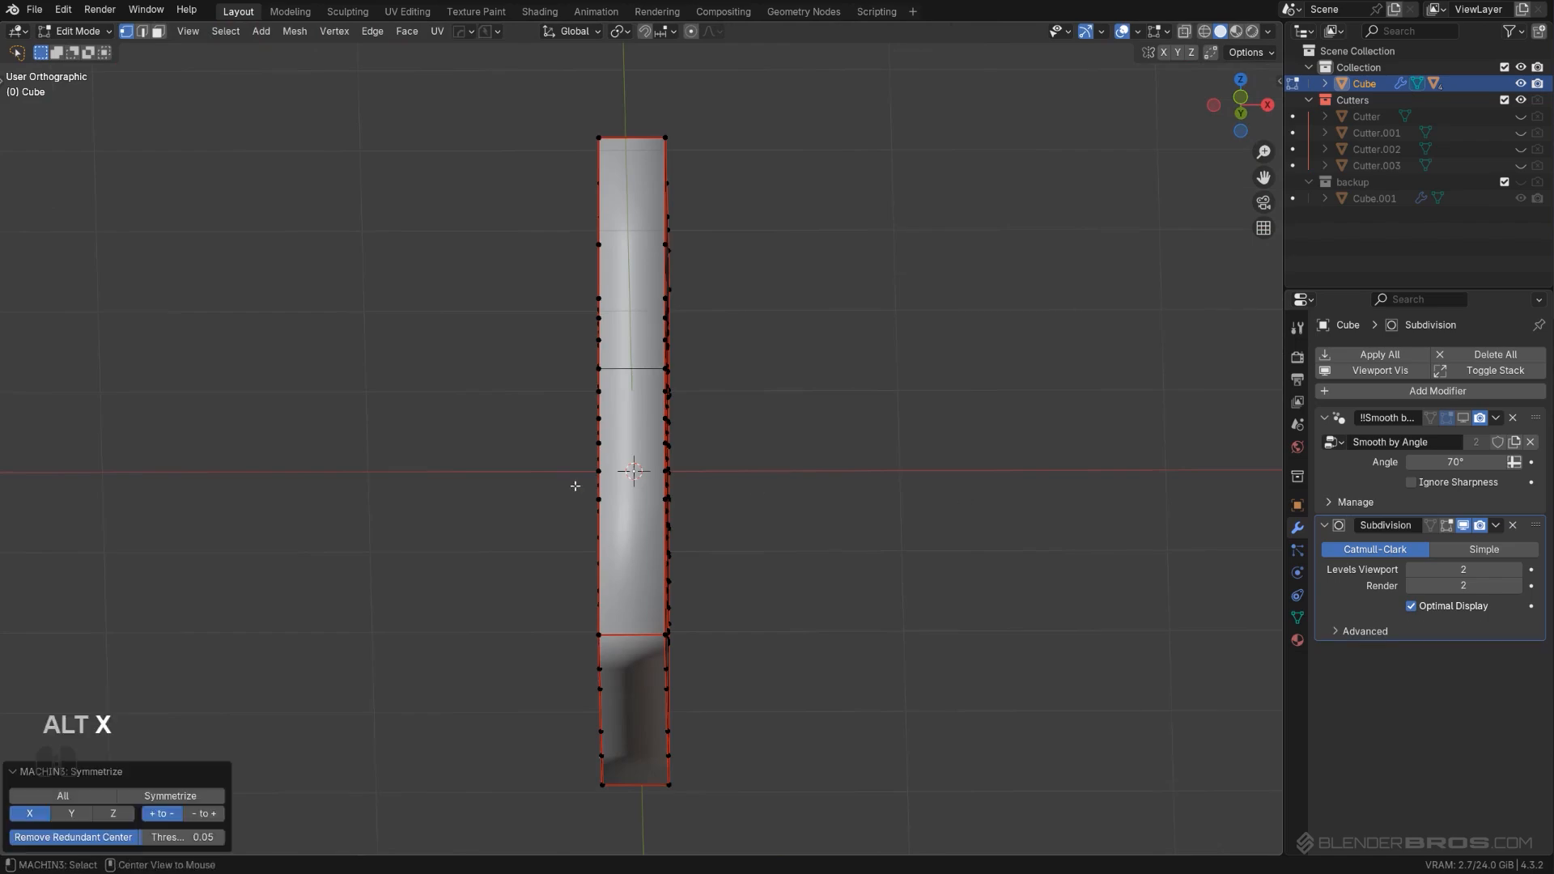
click(30, 847)
Step: Set the Subdivision modifier's viewport levels to 3 and inspect the topology of the raised grip inside the handle opening
middle_drag(866, 437, 761, 271)
scroll(703, 425, up, 3)
scroll(672, 235, up, 2)
scroll(761, 271, up, 2)
shift+middle_drag(761, 271, 802, 358)
scroll(793, 321, up, 2)
middle_drag(720, 409, 643, 404)
shift+middle_drag(643, 405, 658, 410)
middle_drag(842, 409, 830, 416)
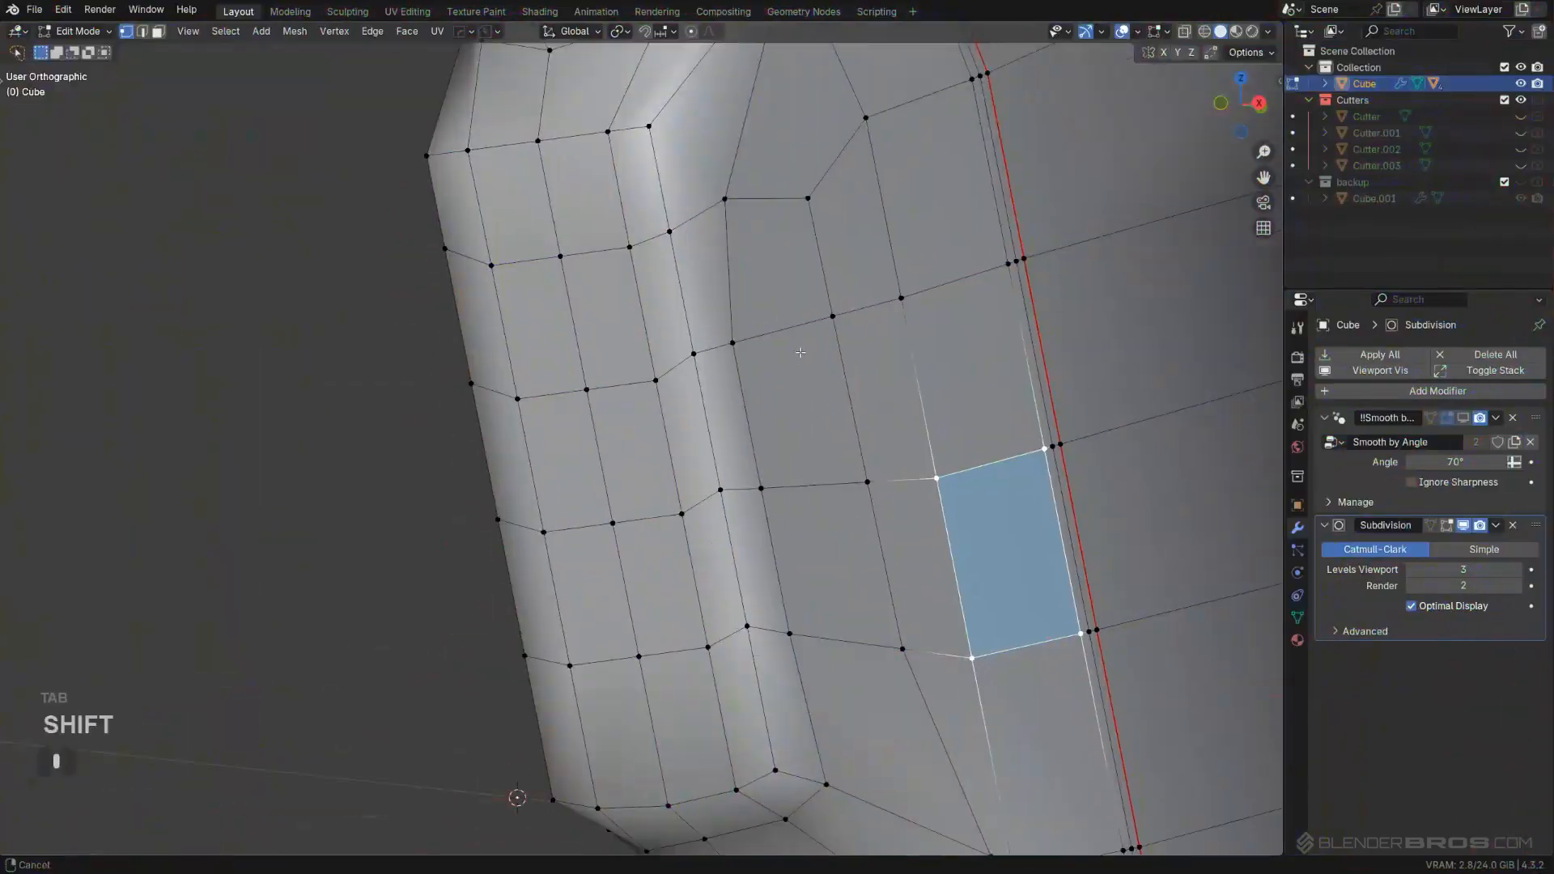
middle_drag(818, 486, 775, 492)
Step: Select the crosswise vertex row near the grip's lower end and edge-slide it downward by a factor of about 0.28
click(713, 527)
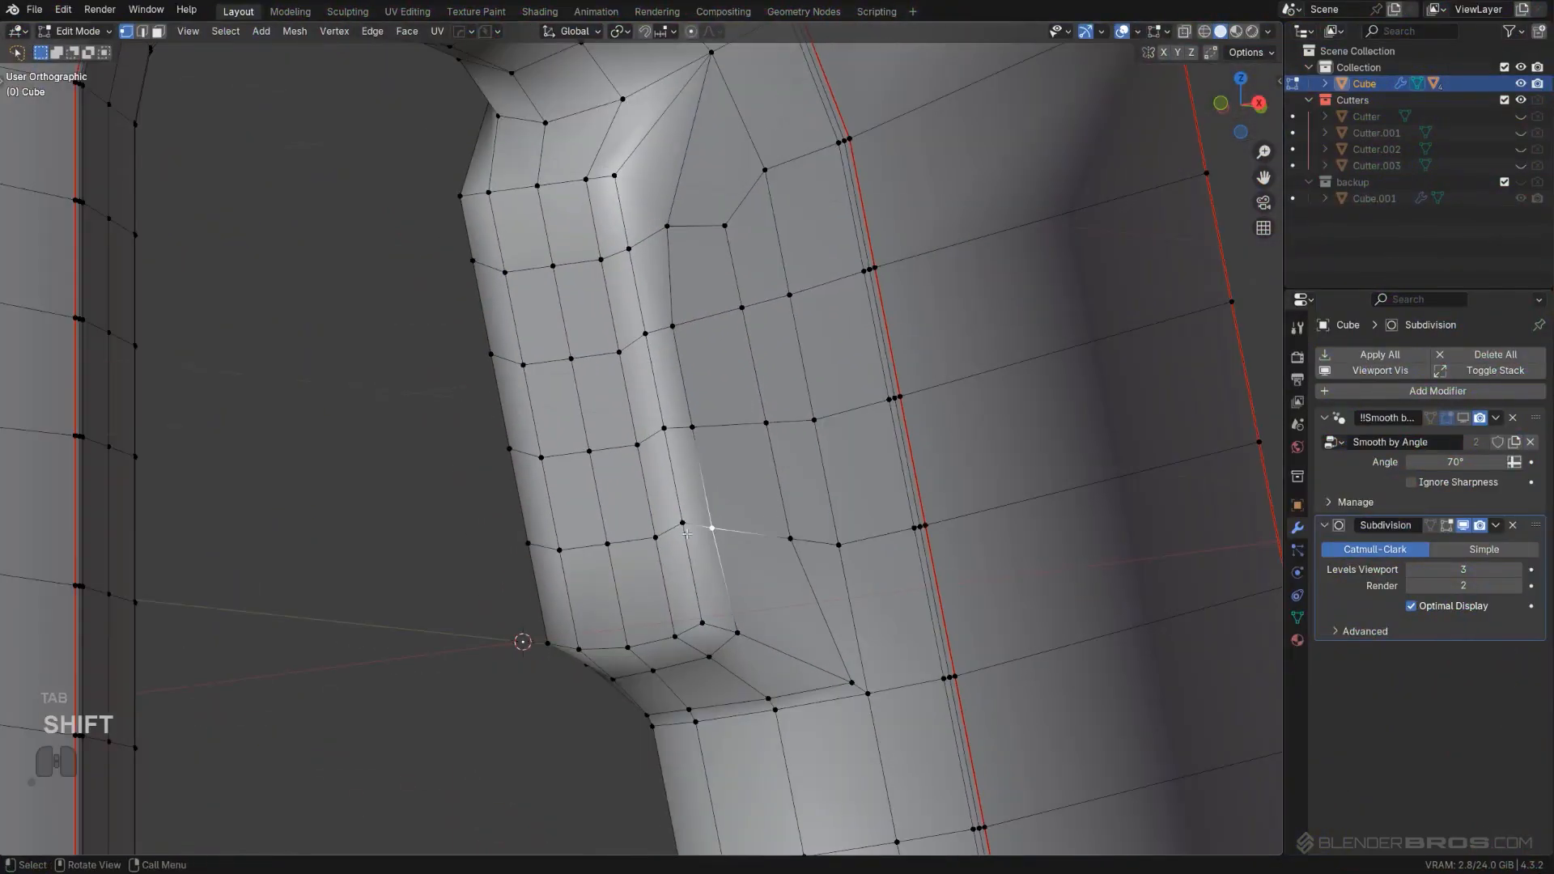
ctrl+click(530, 546)
key(g)
key(g)
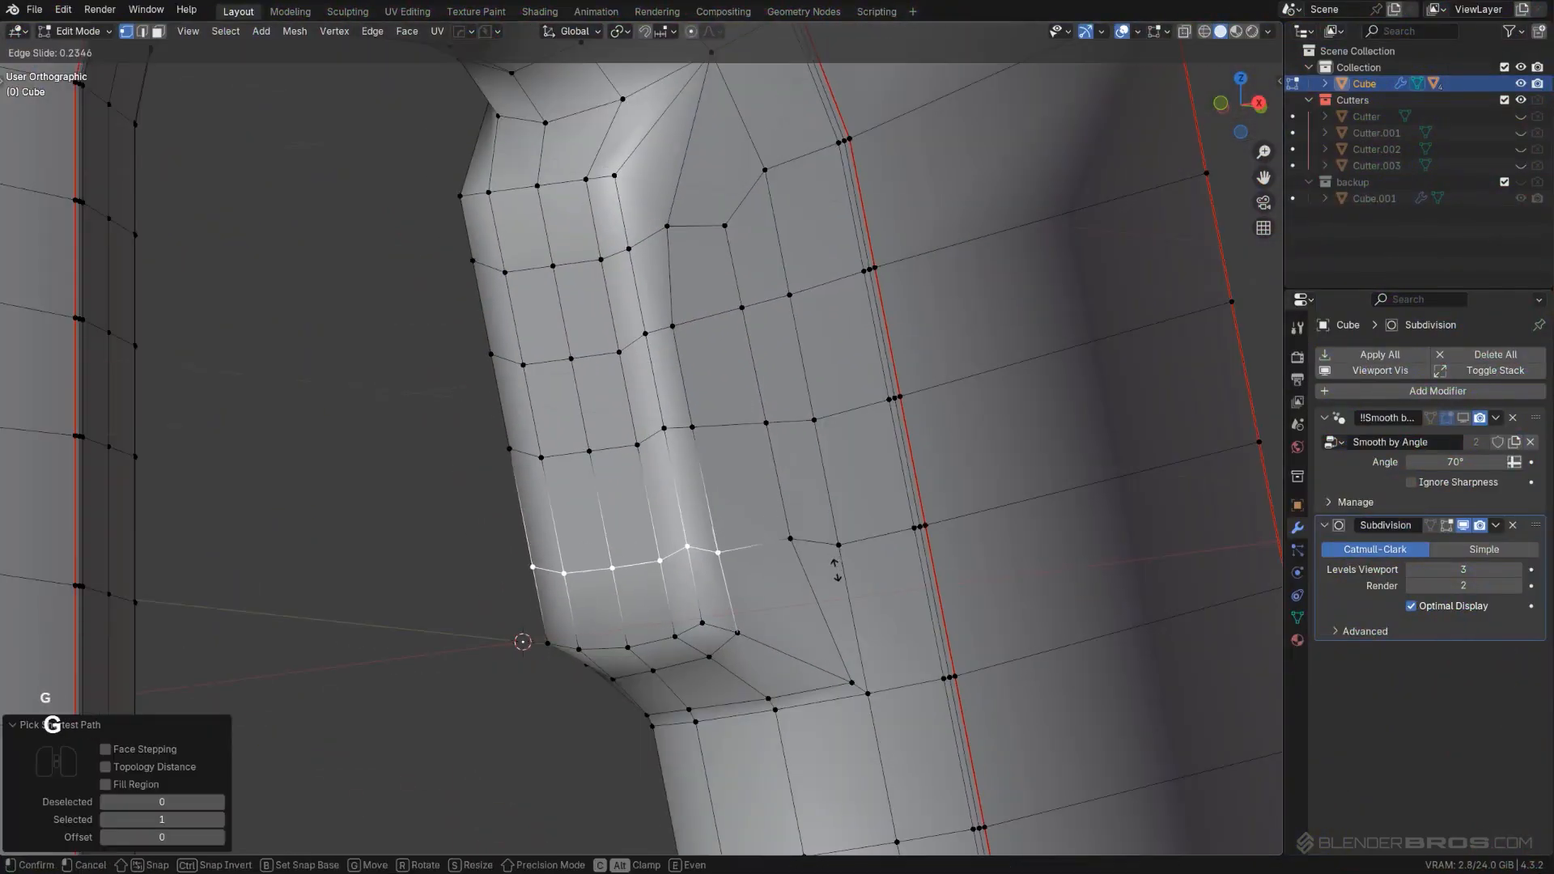
click(797, 575)
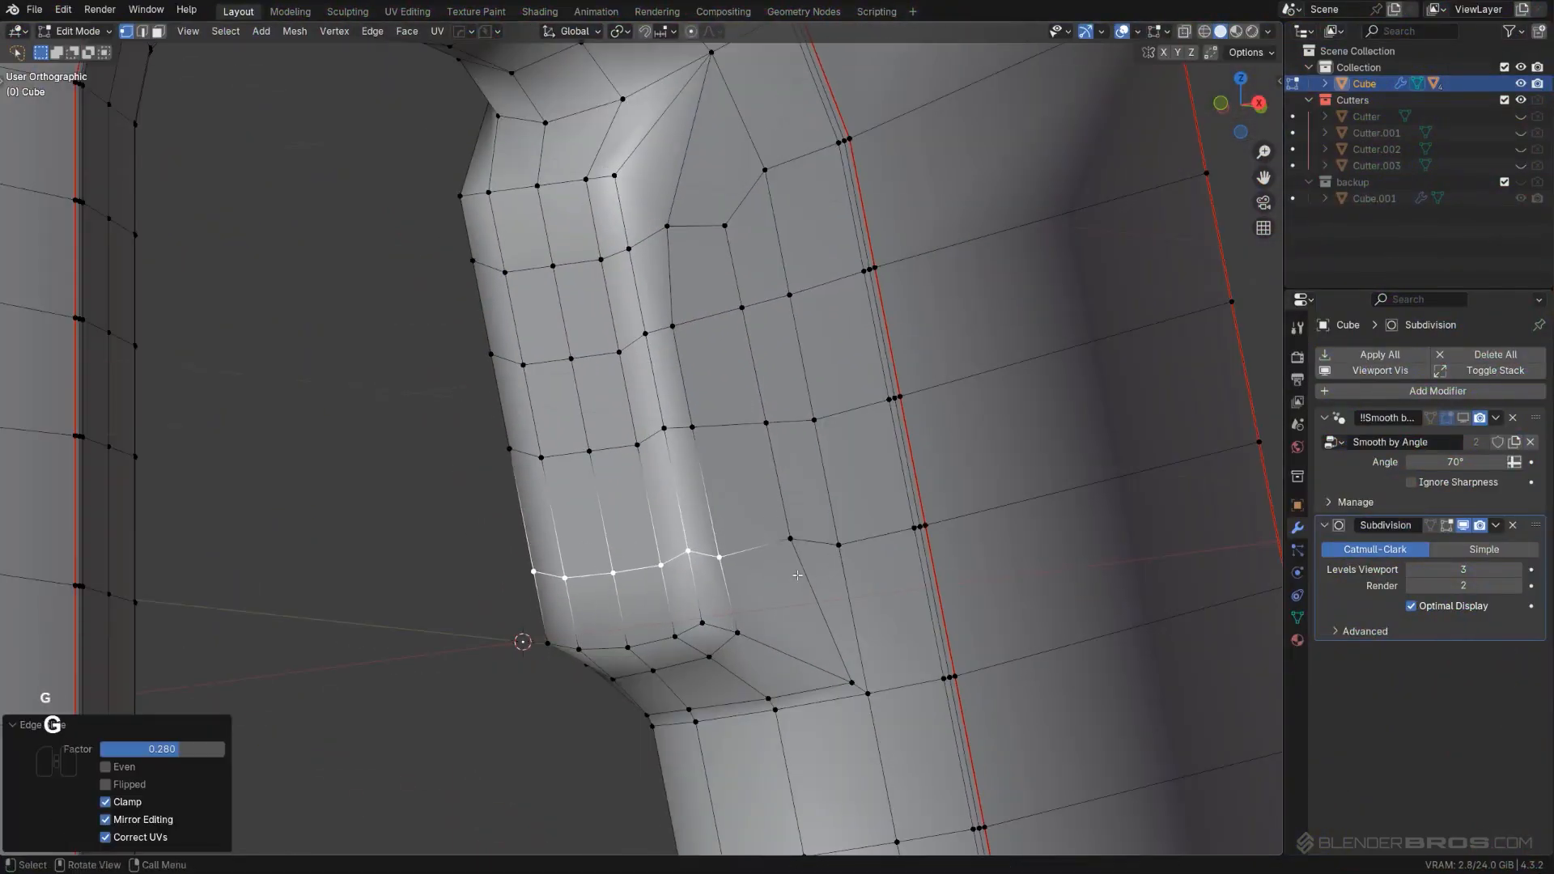
Step: Even out the lower row by vertex-sliding its grip-corner vertex and the neighbouring vertex on the handle's side face along their edges
click(690, 549)
key(g)
key(g)
click(813, 586)
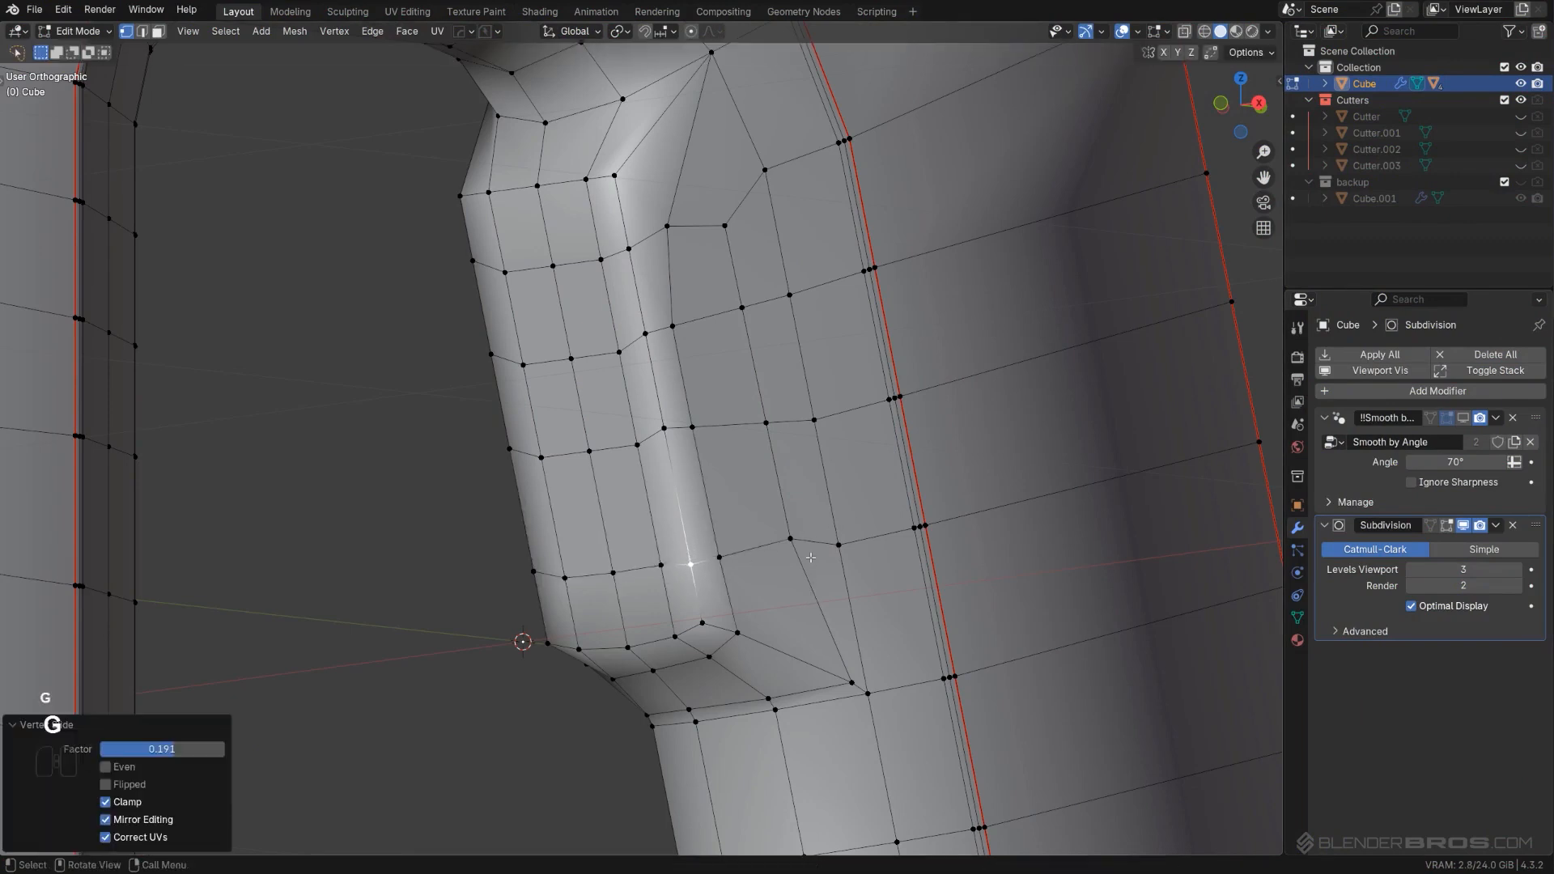
click(791, 539)
key(g)
key(g)
click(815, 569)
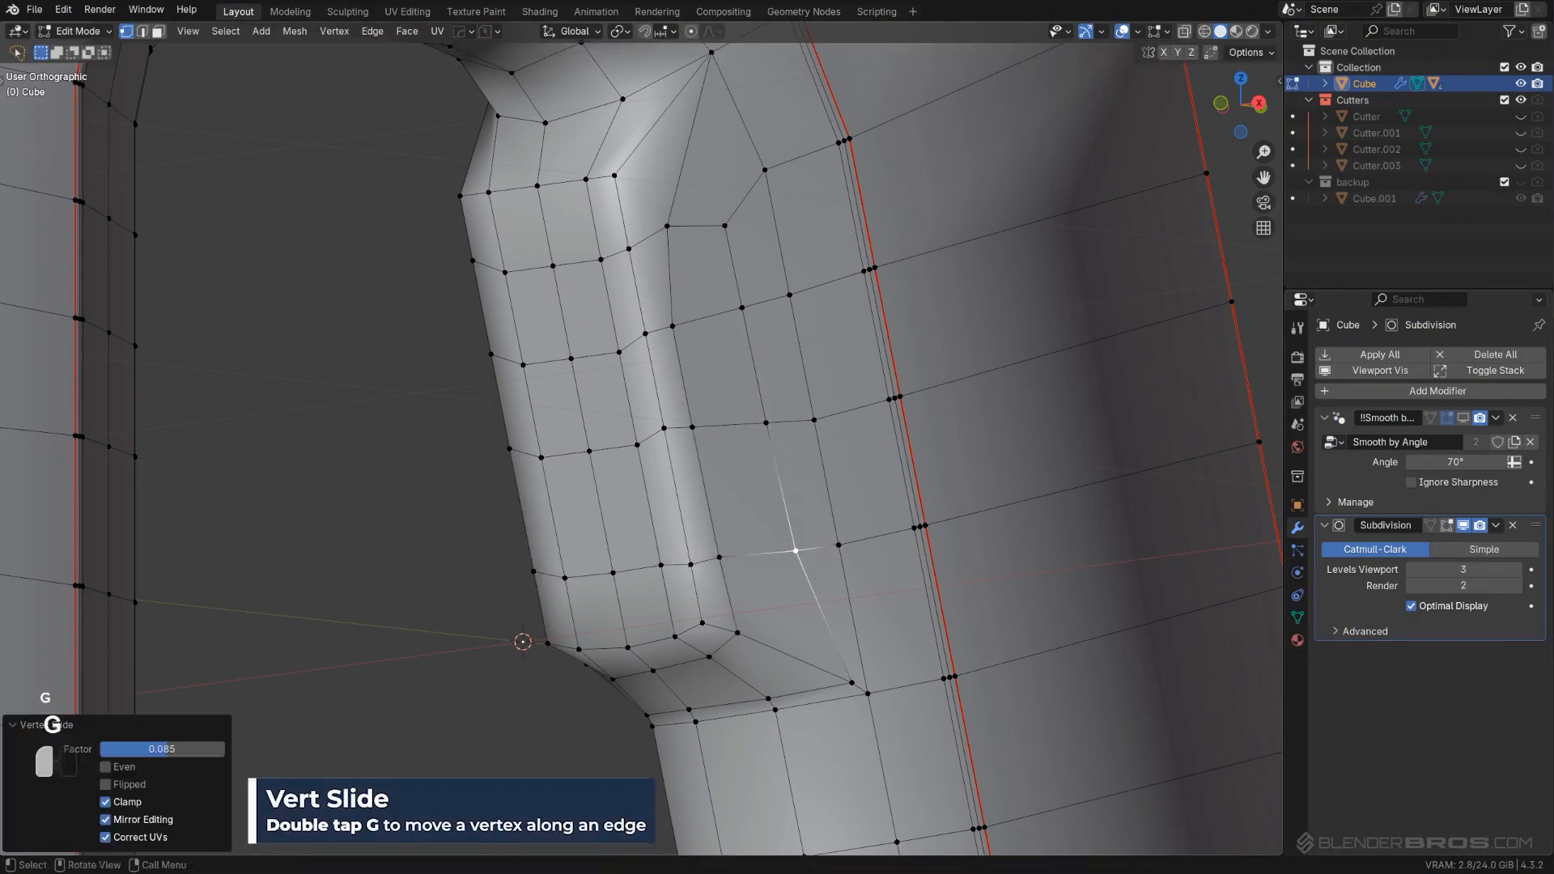
click(691, 570)
key(g)
key(g)
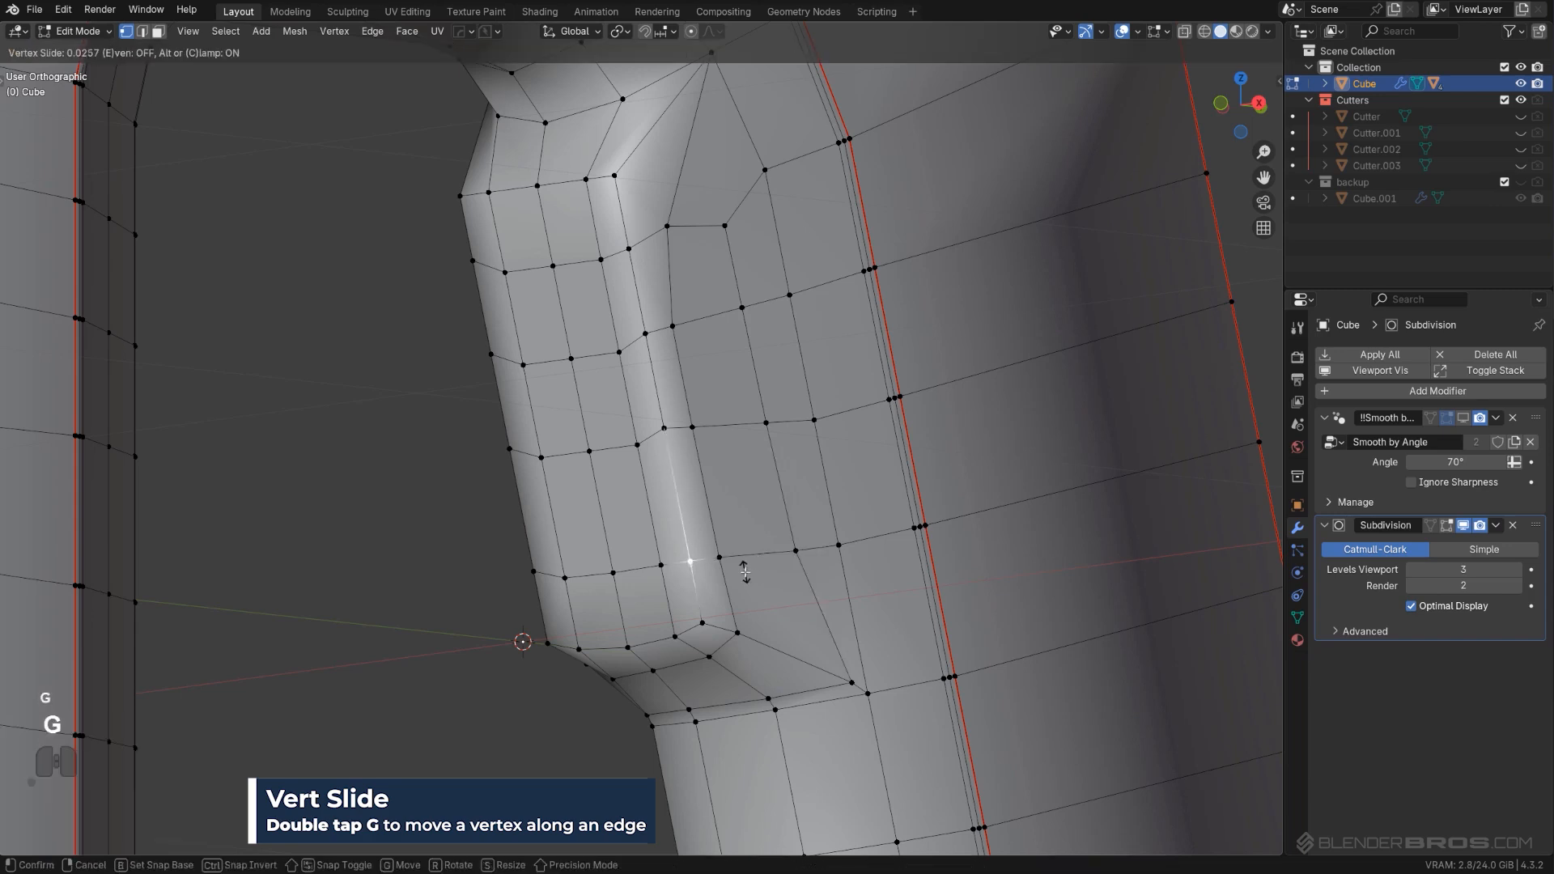
click(744, 571)
Step: Select the next crosswise vertex row up the grip and edge-slide it downward by a factor of about 0.204
click(669, 444)
ctrl+click(697, 433)
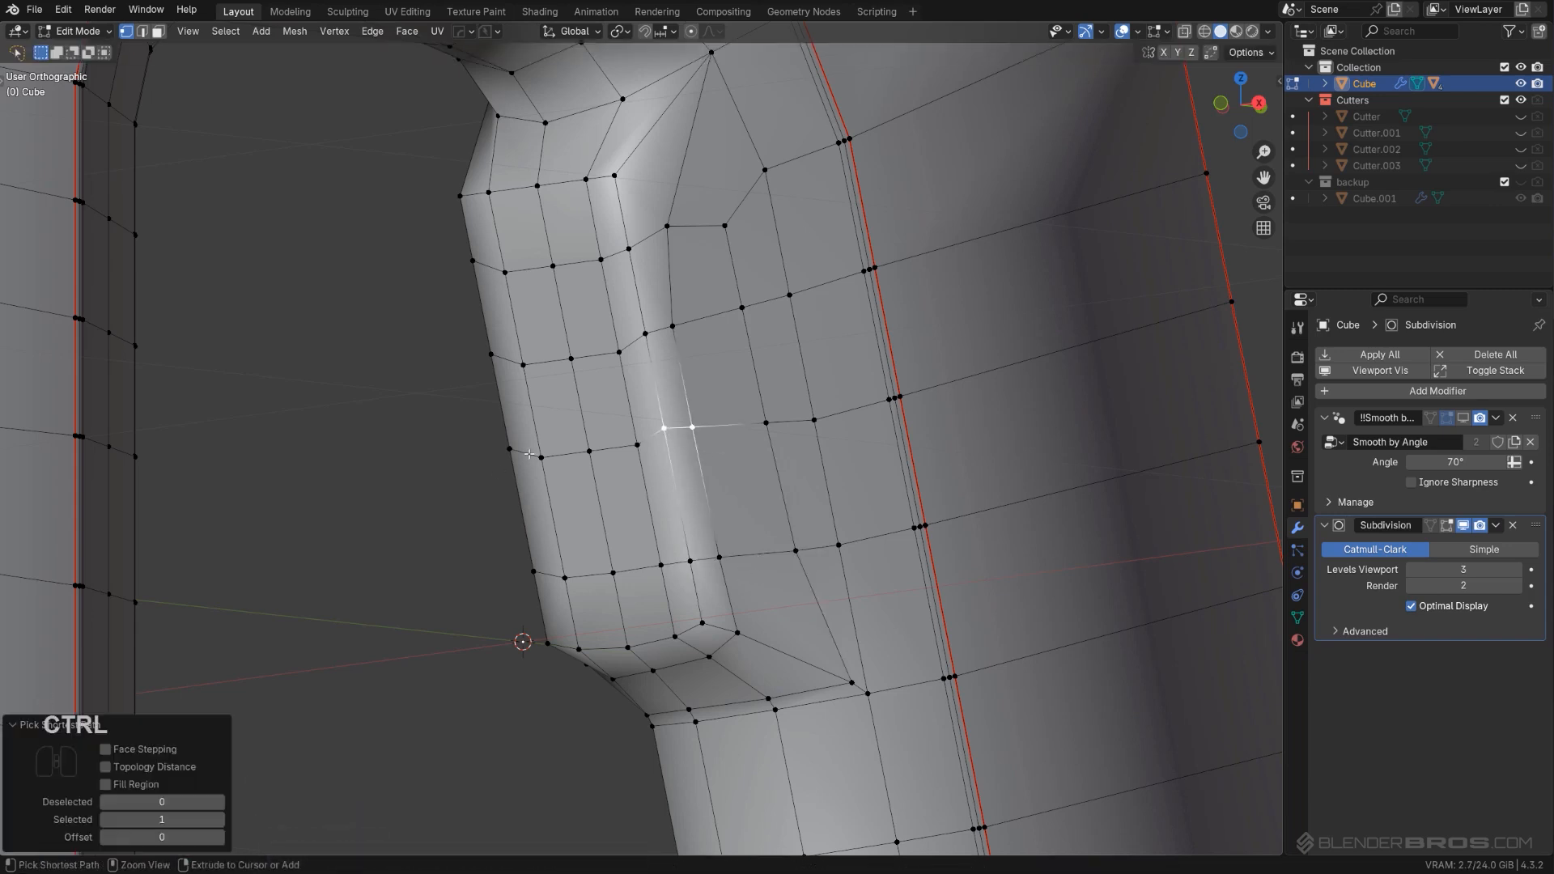
key(g)
key(g)
click(801, 499)
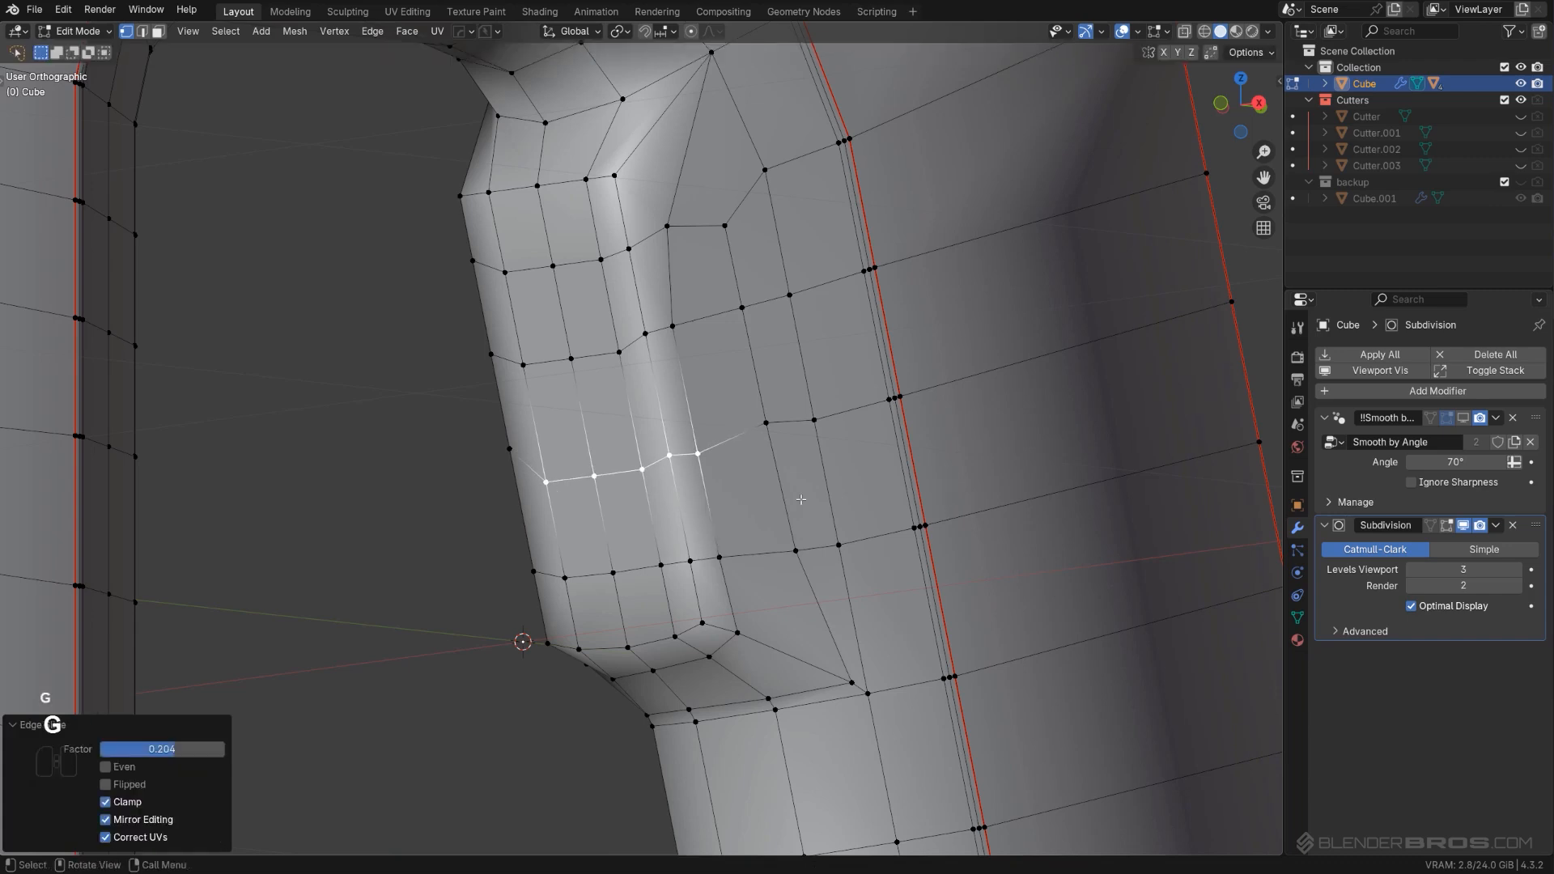
Step: Align the middle row by vertex-sliding individual vertices at the grip's corner and on the adjoining side face
click(674, 461)
key(g)
key(g)
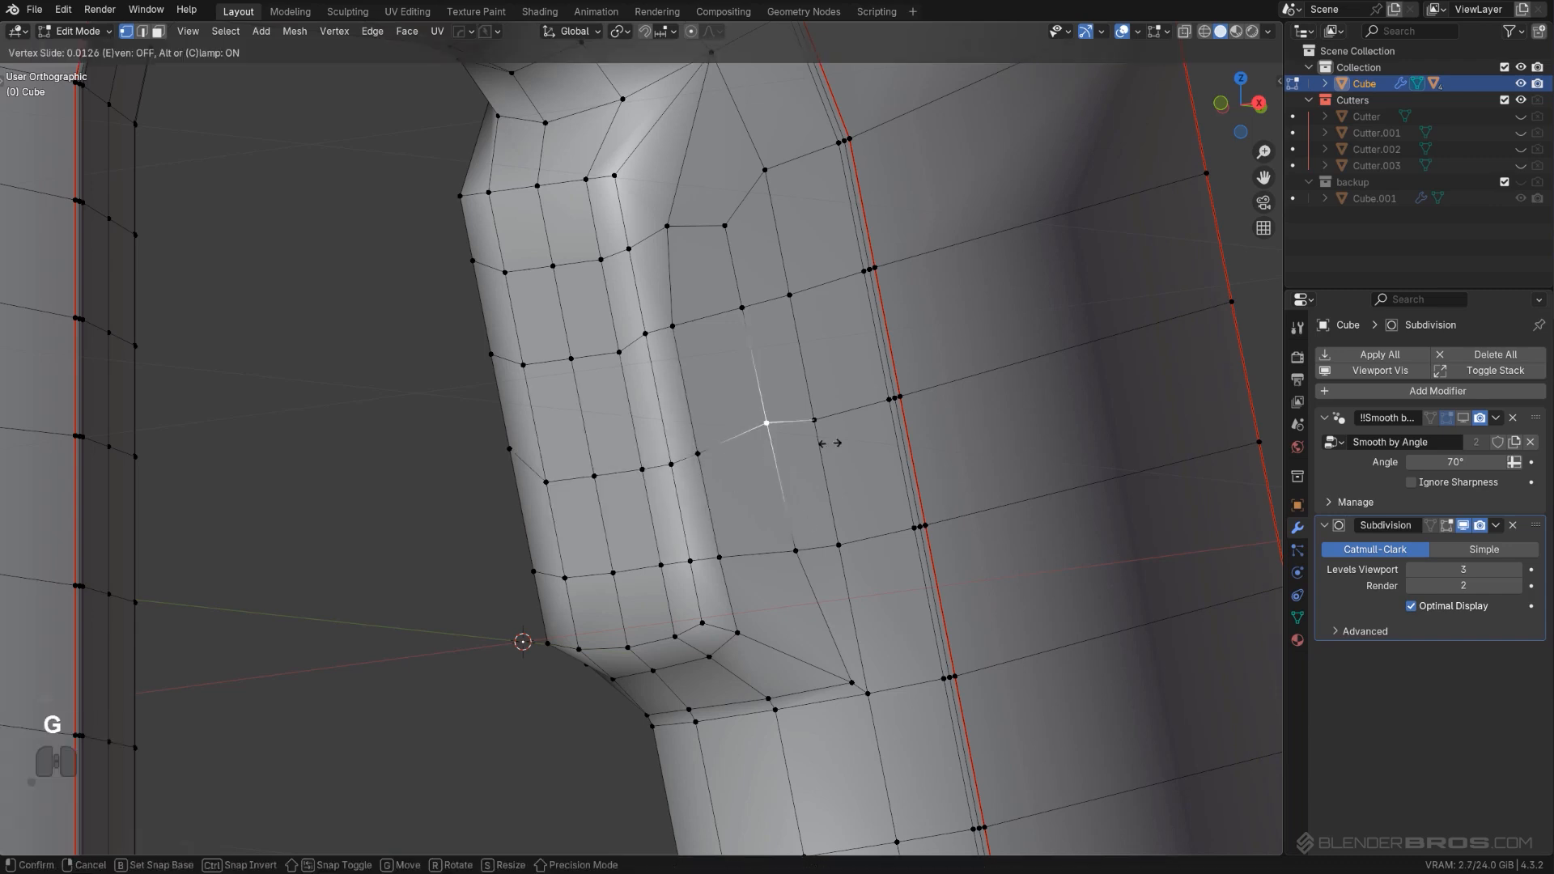
click(829, 453)
click(697, 454)
key(g)
key(g)
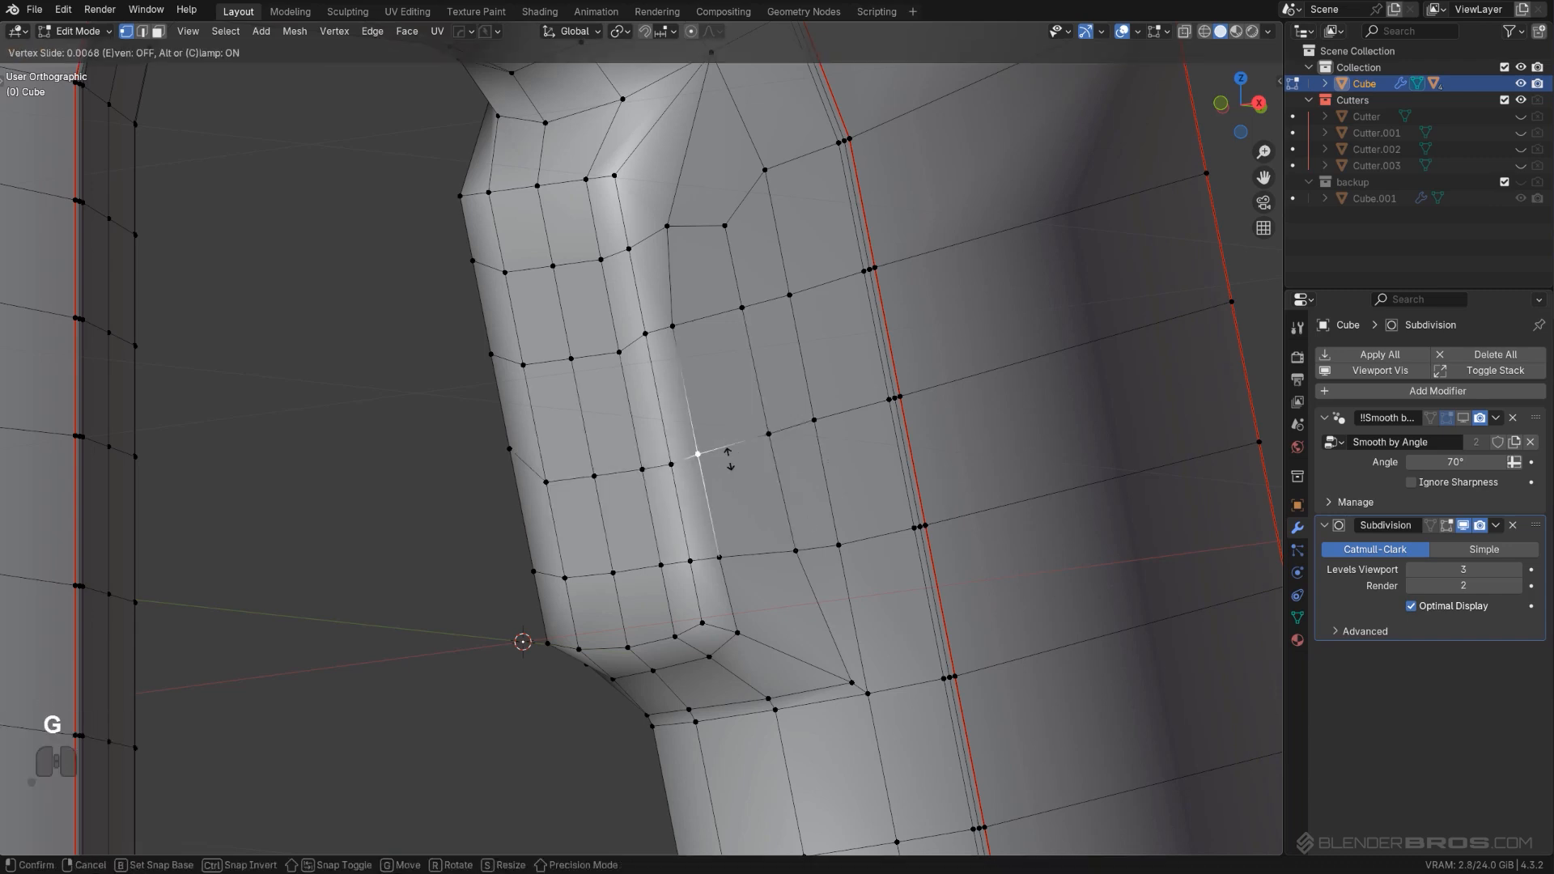
click(692, 462)
Step: Select the middle row's vertices across the grip face and edge-slide them slightly upward by a factor of -0.027
click(671, 464)
key(g)
key(g)
ctrl+click(554, 488)
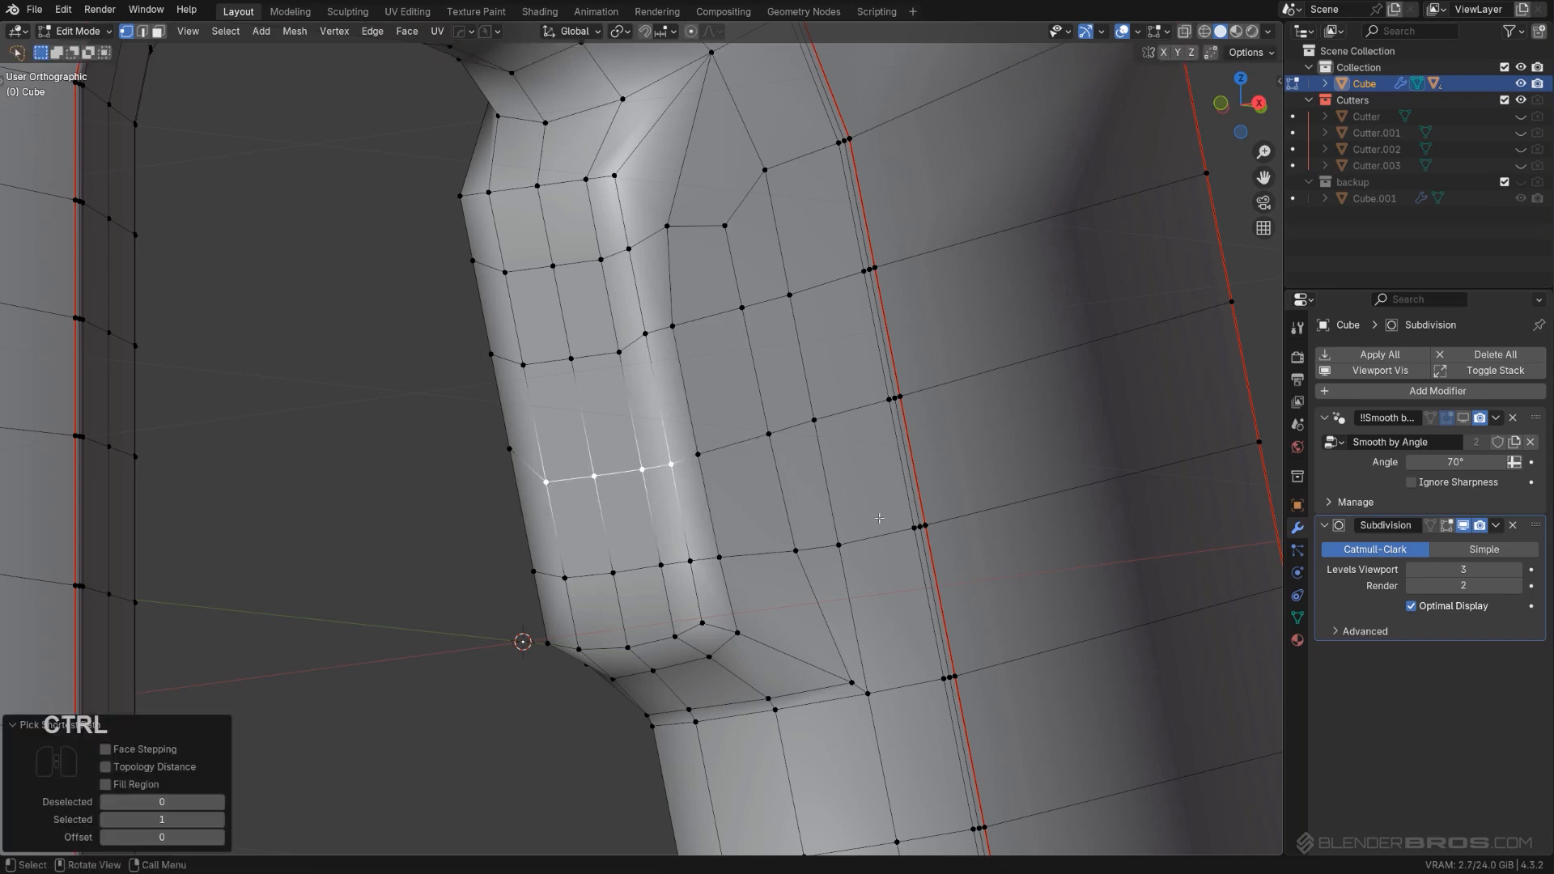
key(g)
key(g)
click(870, 484)
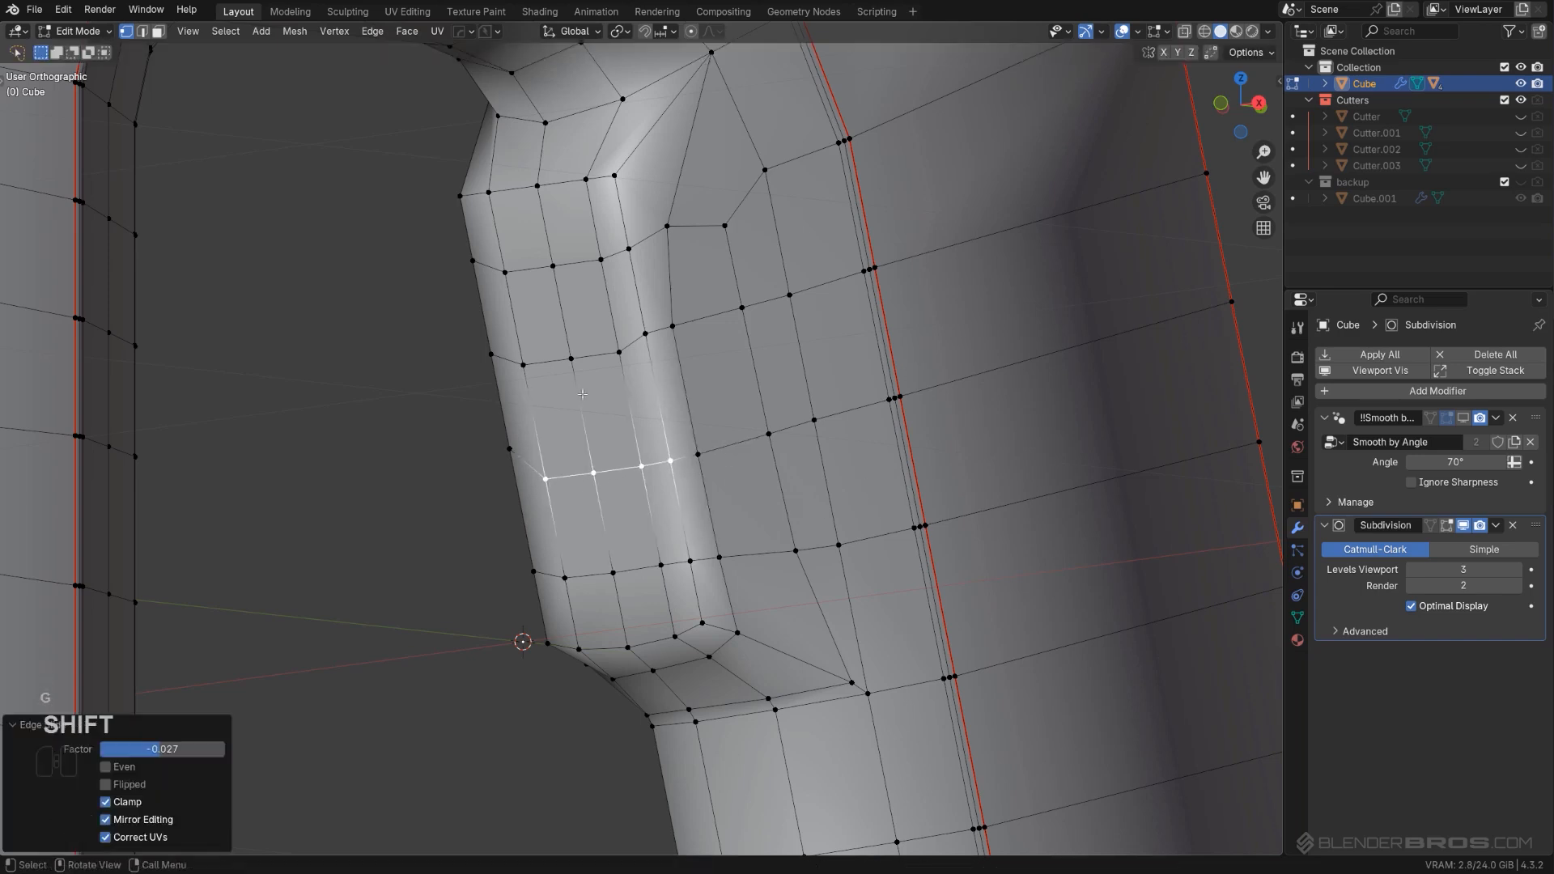
Step: Select the two corner vertices of the row above the middle one and edge-slide them downward in line with the row
click(644, 340)
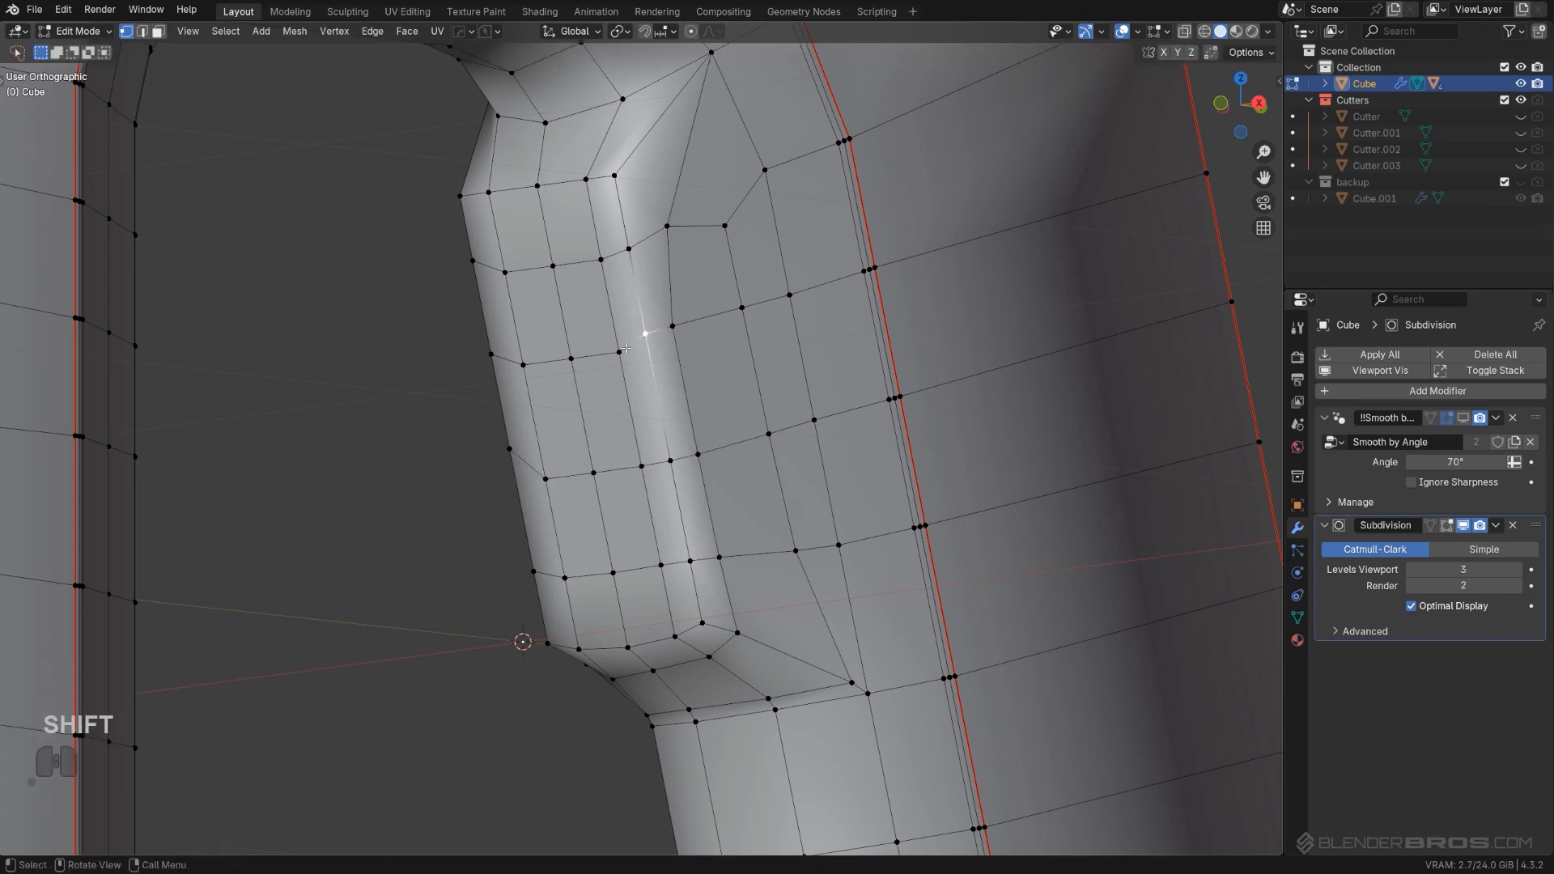
shift+click(669, 327)
ctrl+click(671, 328)
click(648, 332)
ctrl+click(674, 328)
key(g)
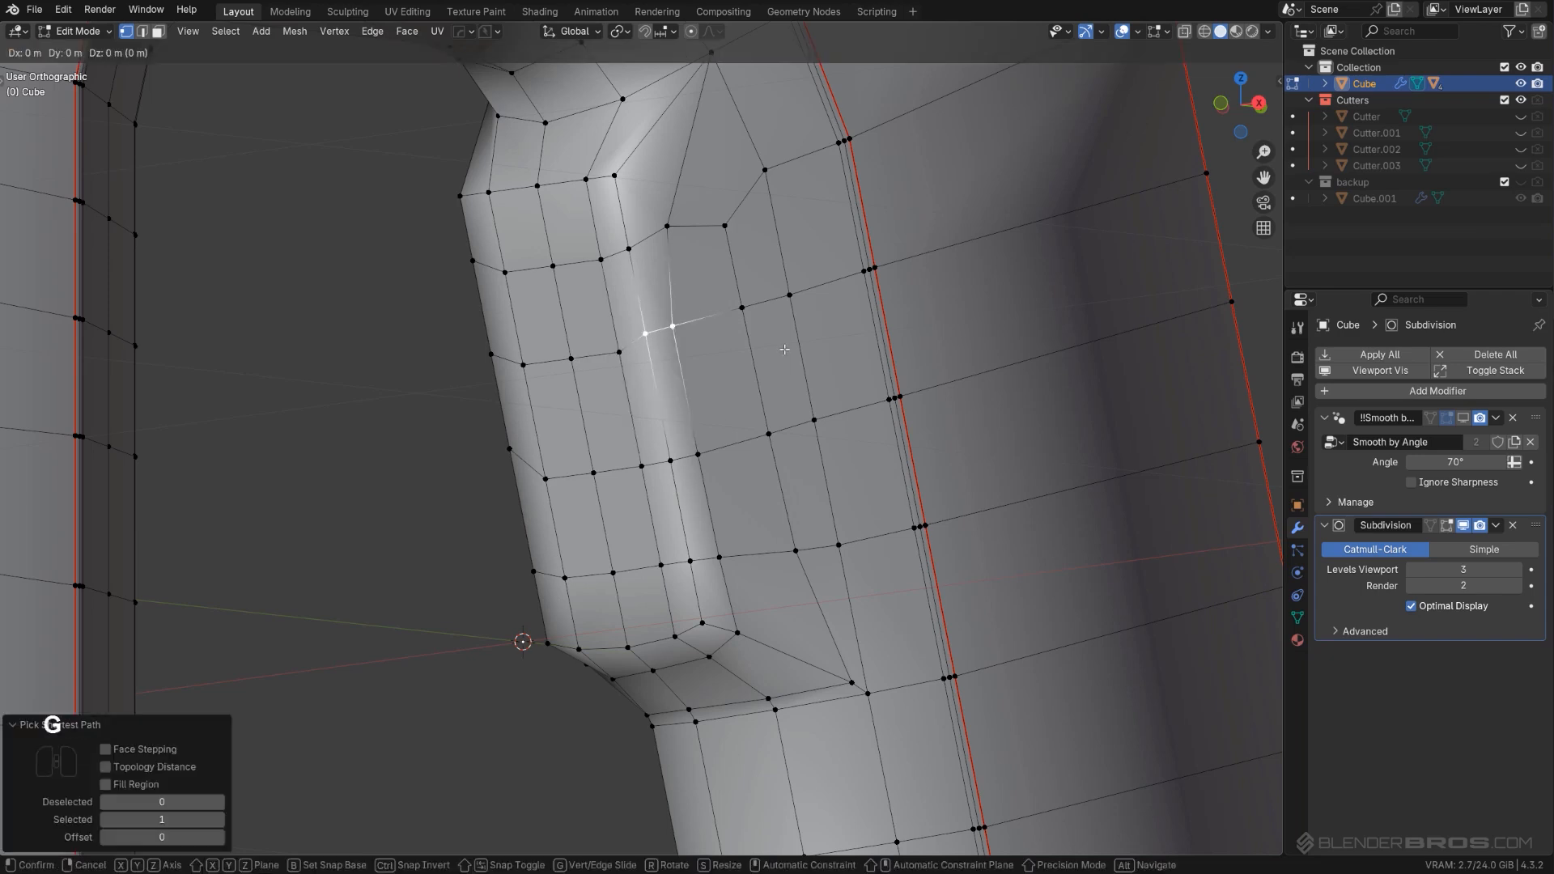
key(g)
click(802, 422)
Step: Vertex-slide the adjoining side-face vertex by a factor of 0.028 and the vertex beside the grip's upper end slightly downward
click(744, 310)
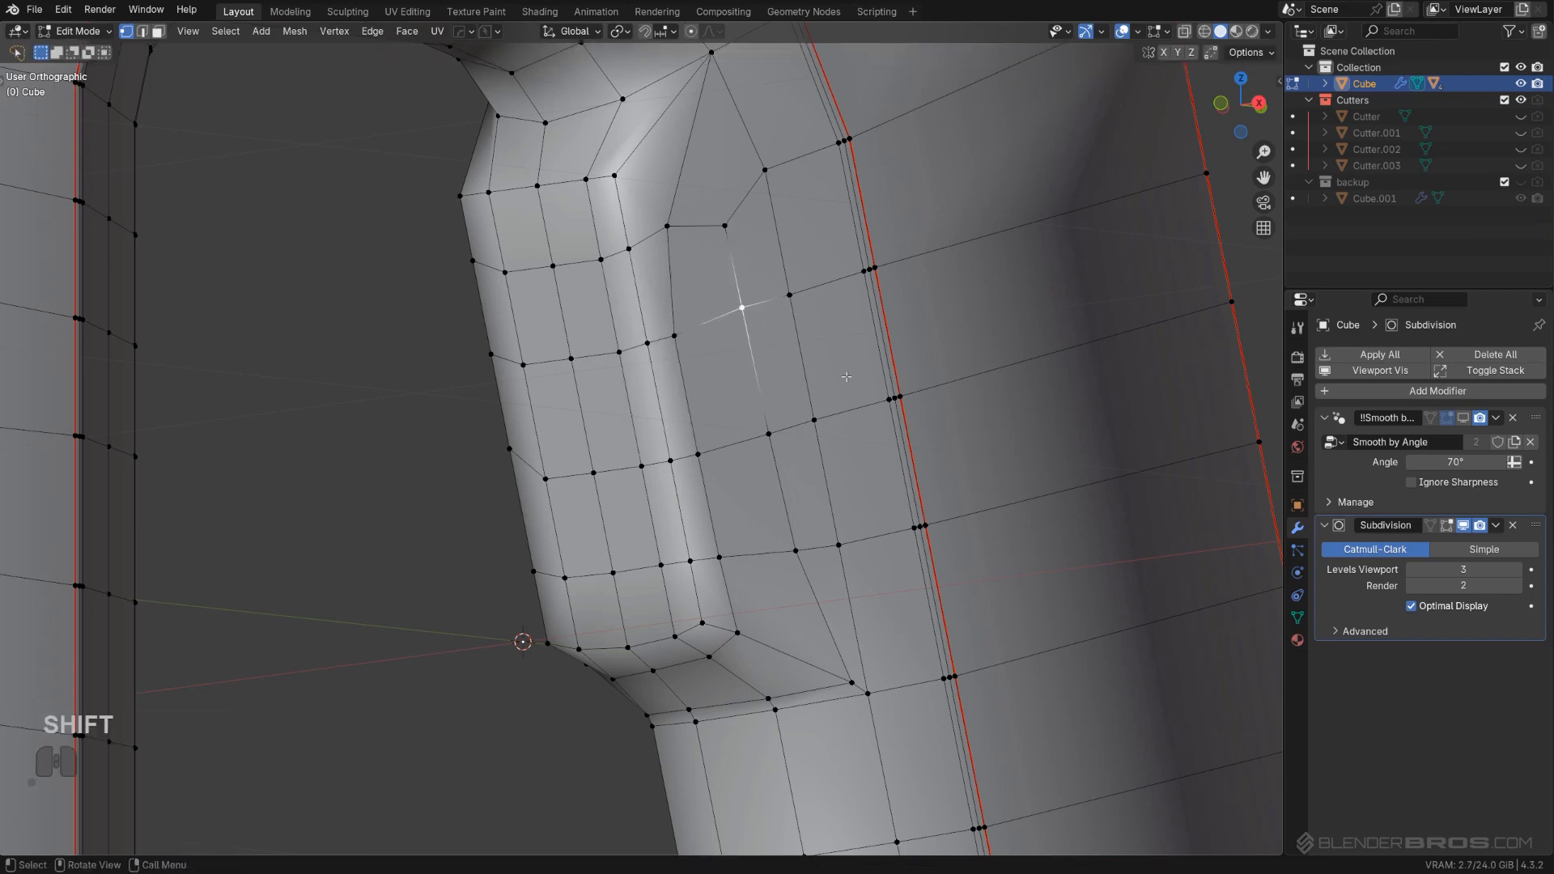
key(g)
key(g)
click(851, 407)
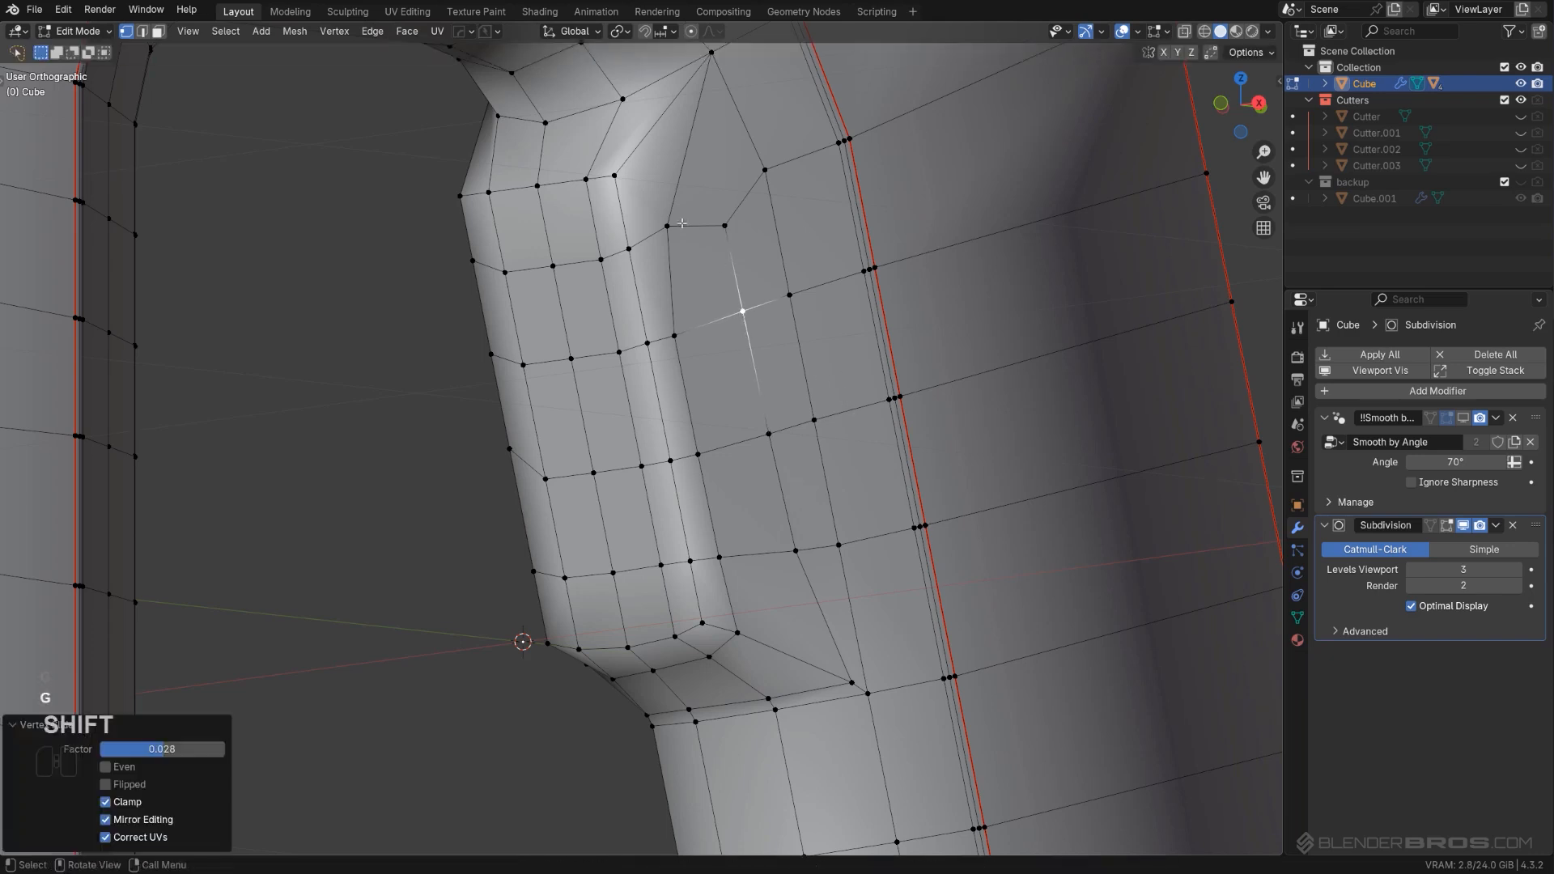
click(667, 226)
shift+middle_drag(667, 226, 678, 348)
key(g)
key(g)
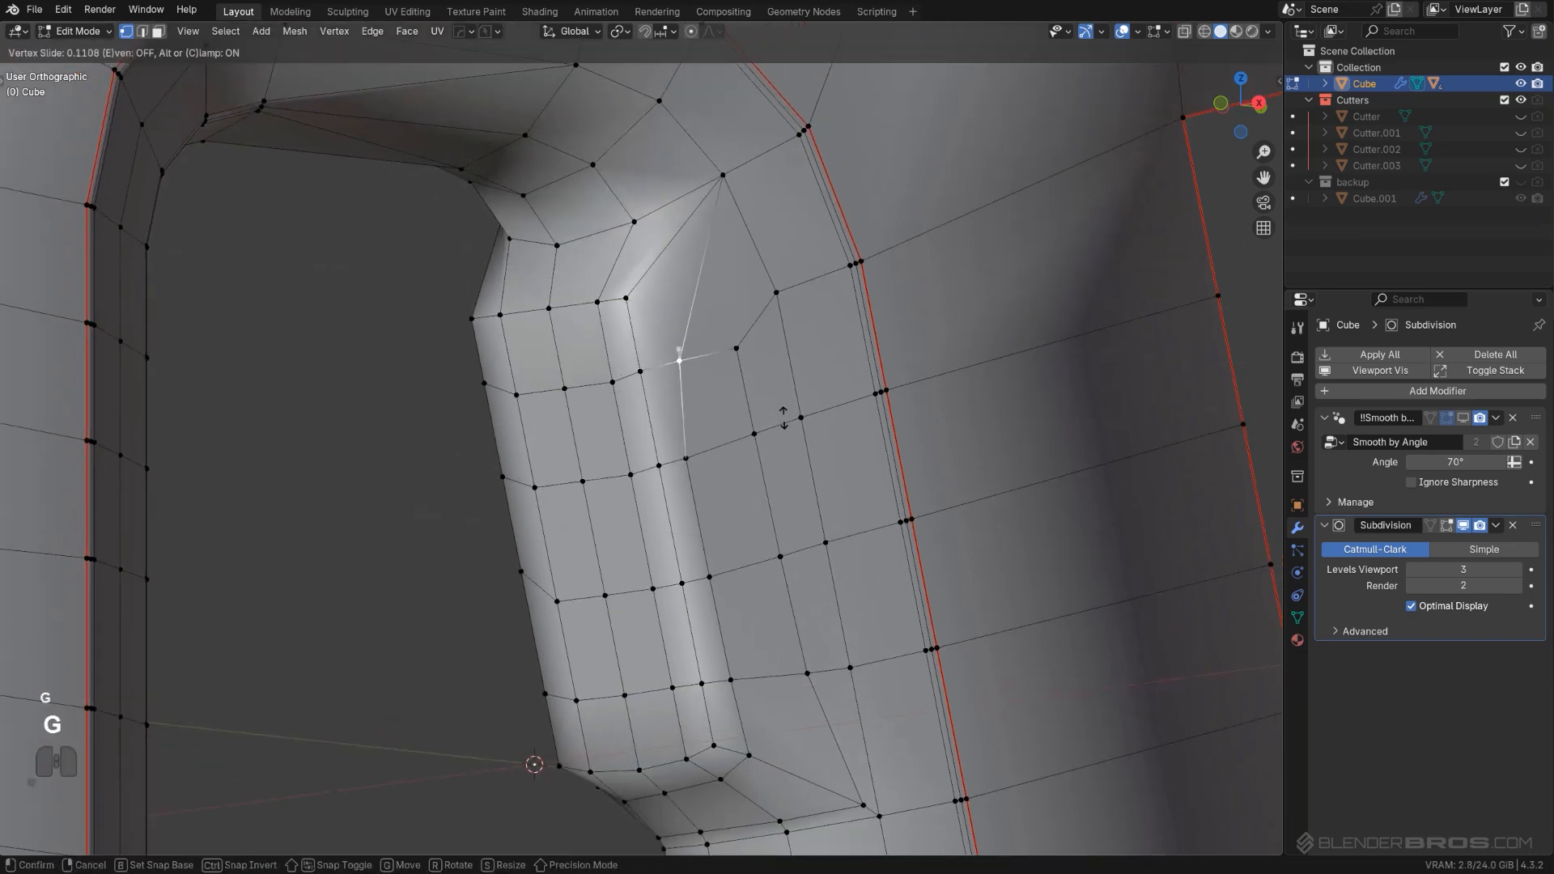
click(783, 416)
Step: Select the two vertices across the grip's top row and edge-slide them by a factor of 0.055
click(614, 383)
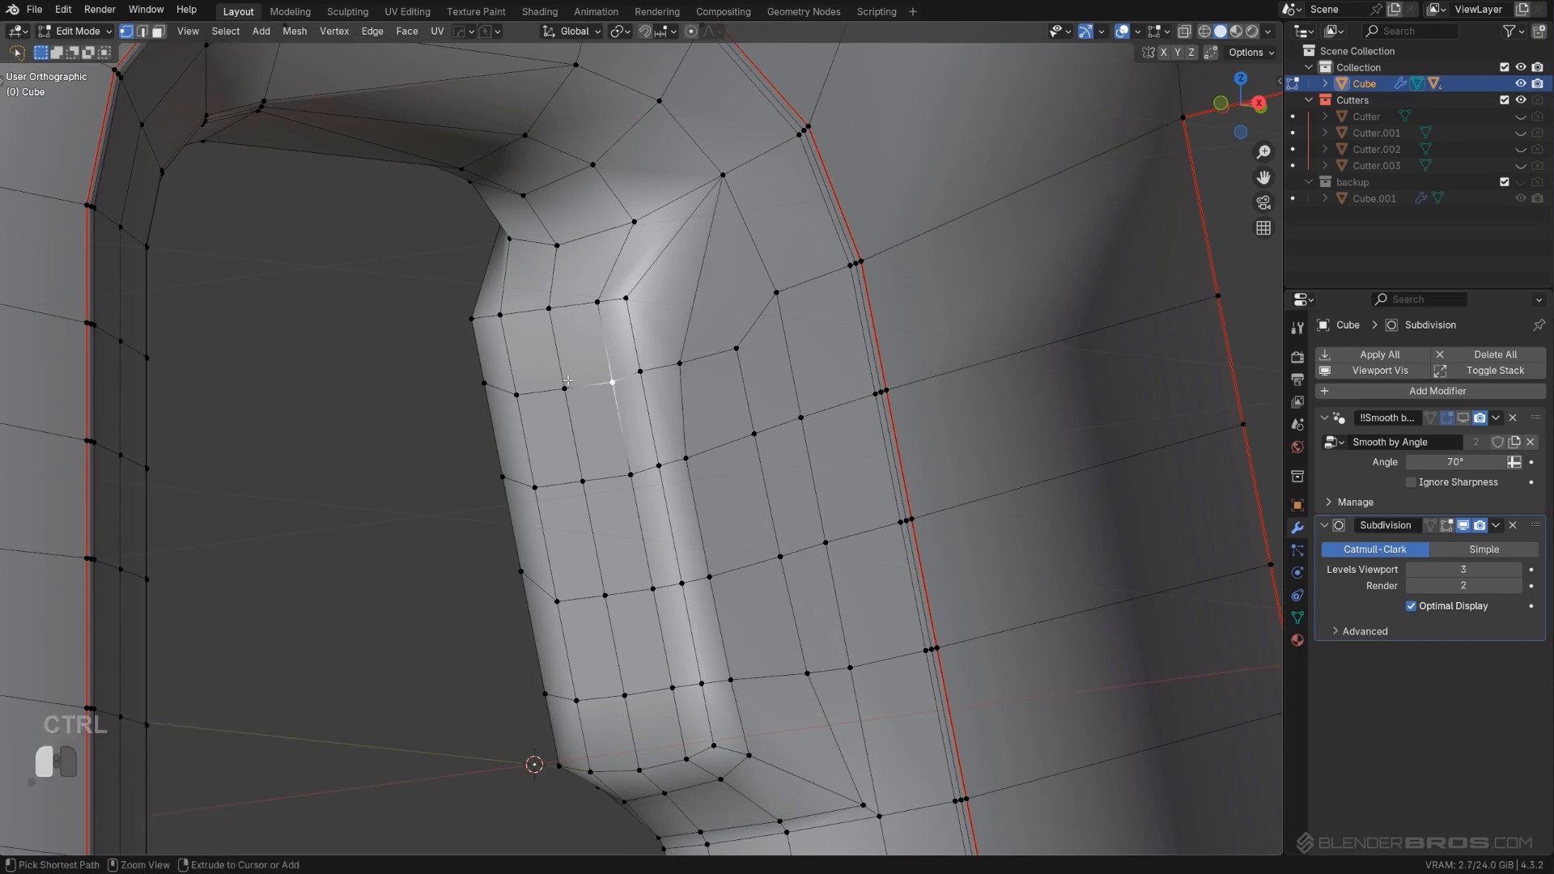
ctrl+click(564, 388)
key(g)
key(g)
click(793, 409)
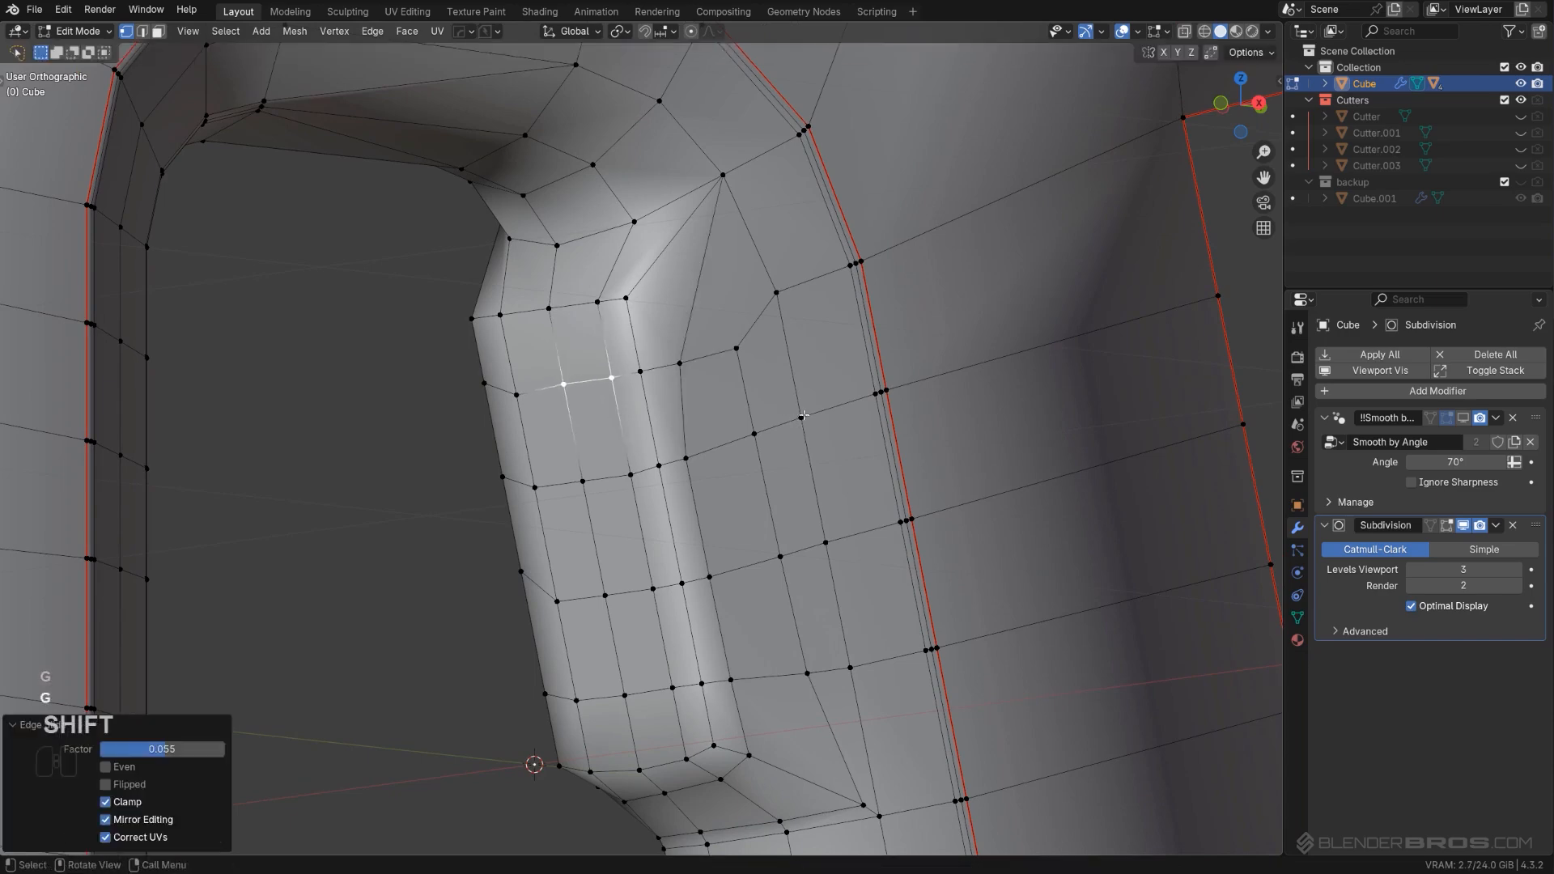
Step: Symmetrize the adjusted mesh across X again and inspect the smoothed grip in Object Mode
scroll(718, 317, down, 2)
scroll(886, 646, down, 5)
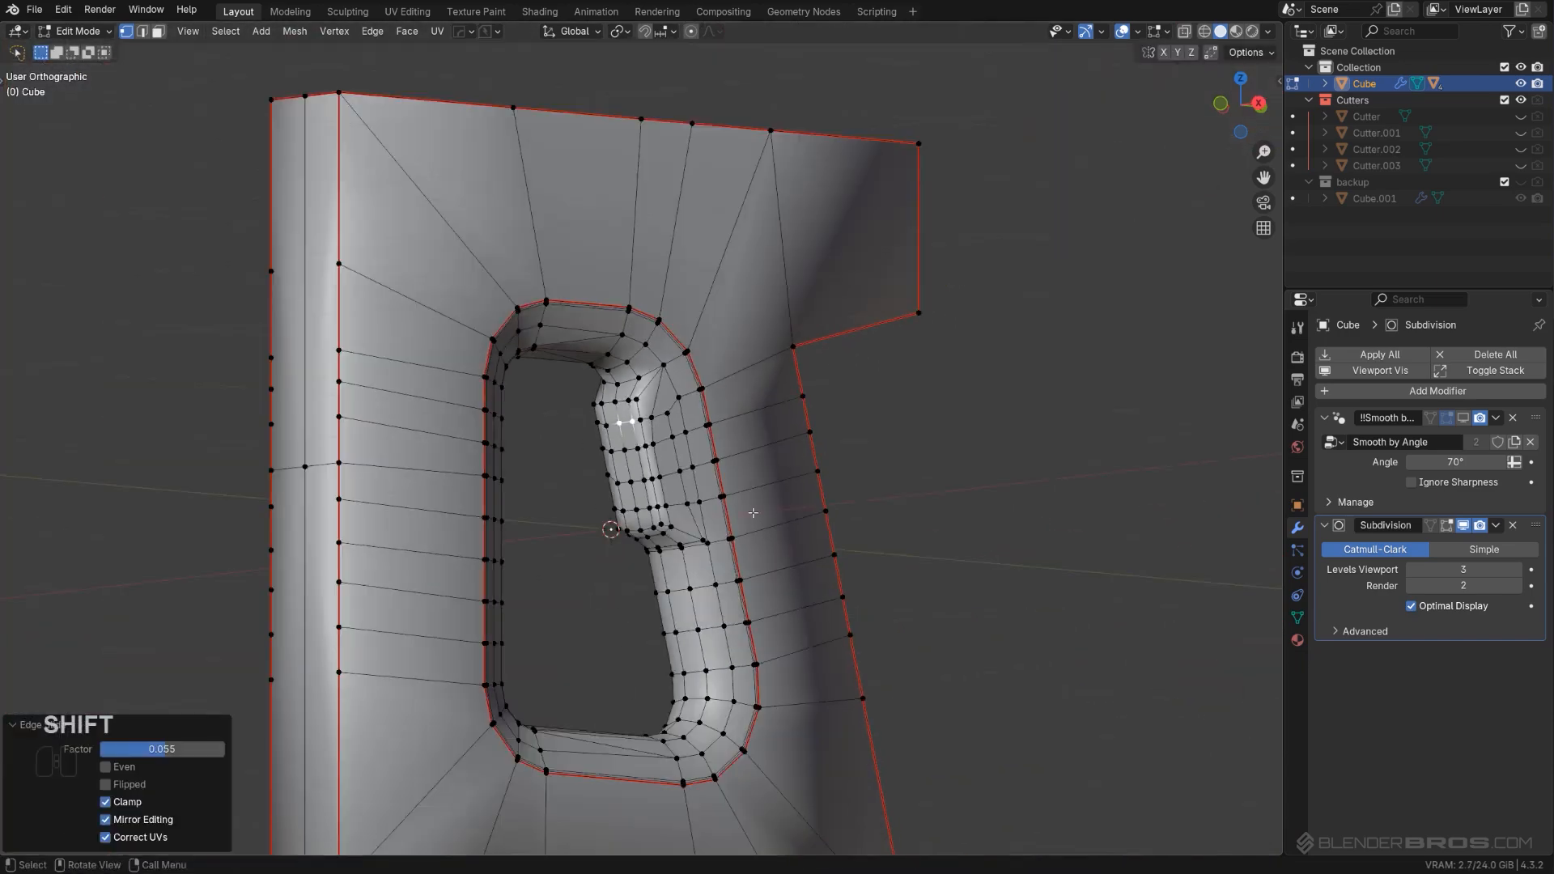
middle_drag(753, 514, 961, 507)
key(alt+x)
scroll(832, 520, up, 2)
key(Tab)
scroll(807, 392, up, 5)
middle_drag(952, 391, 657, 365)
key(Tab)
Step: Select all faces of the grip's front surface in face mode, using shortest-path selection from the top row to the bottom row
key(ctrl+Tab)
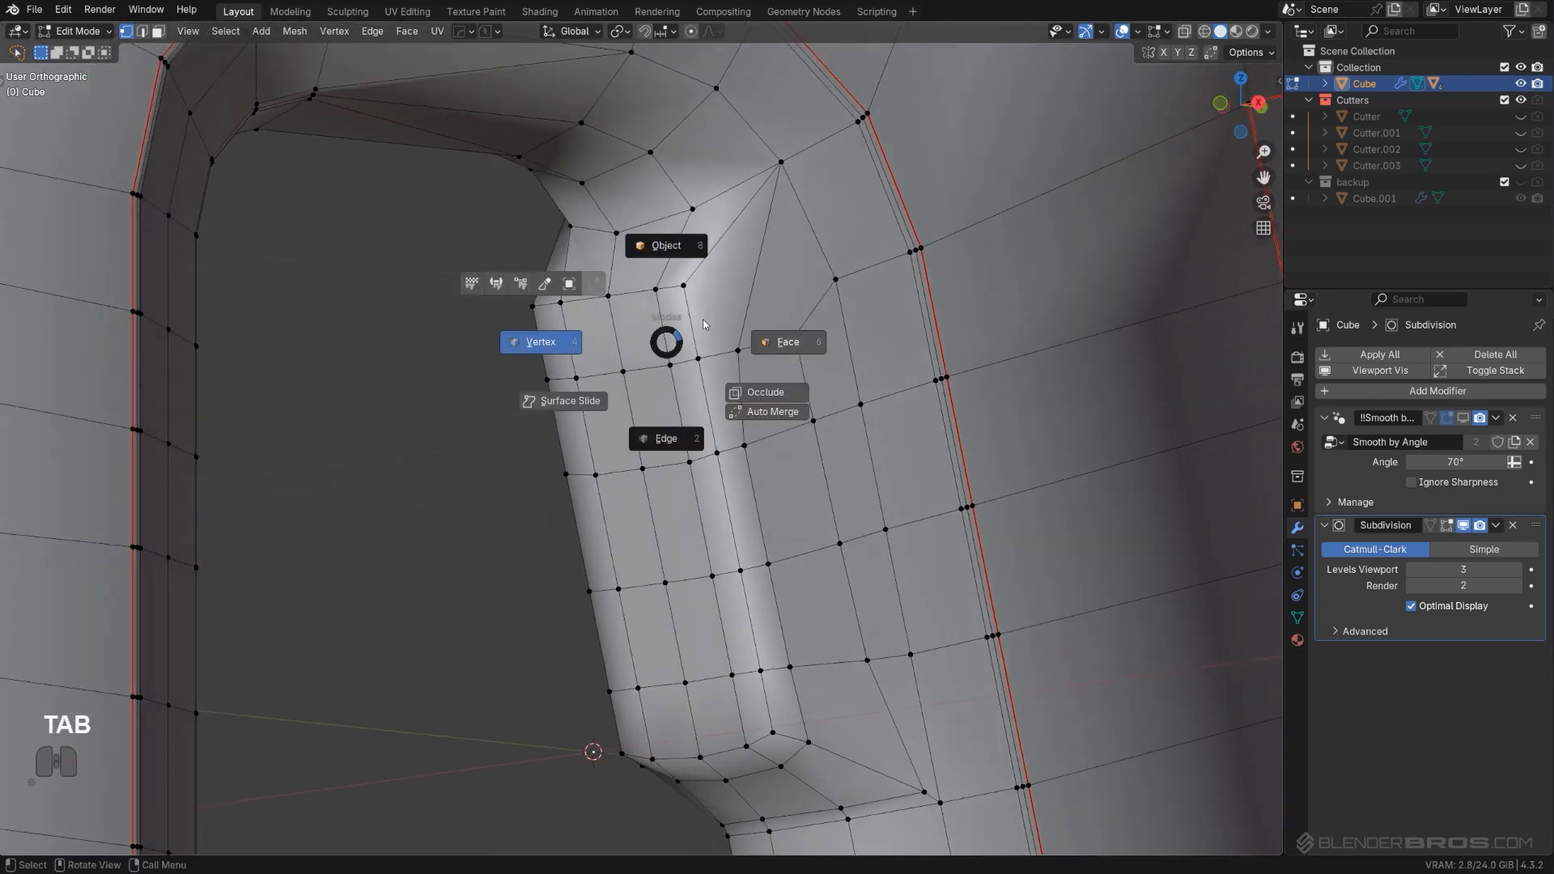
click(671, 337)
ctrl+click(562, 357)
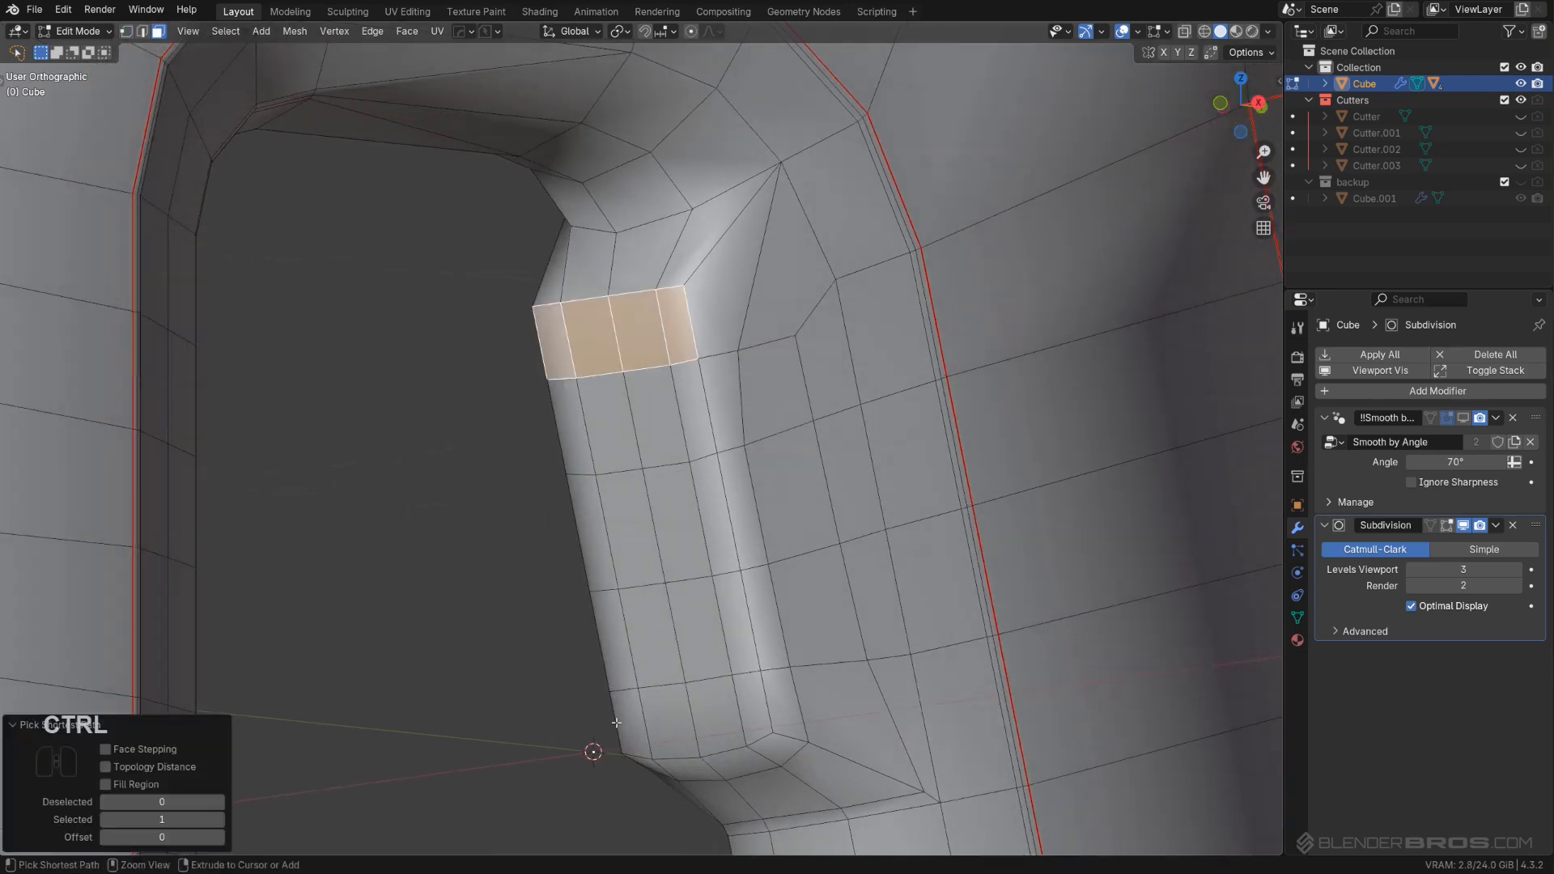
ctrl+click(617, 723)
ctrl+click(748, 659)
key(ctrl+z)
ctrl+click(755, 661)
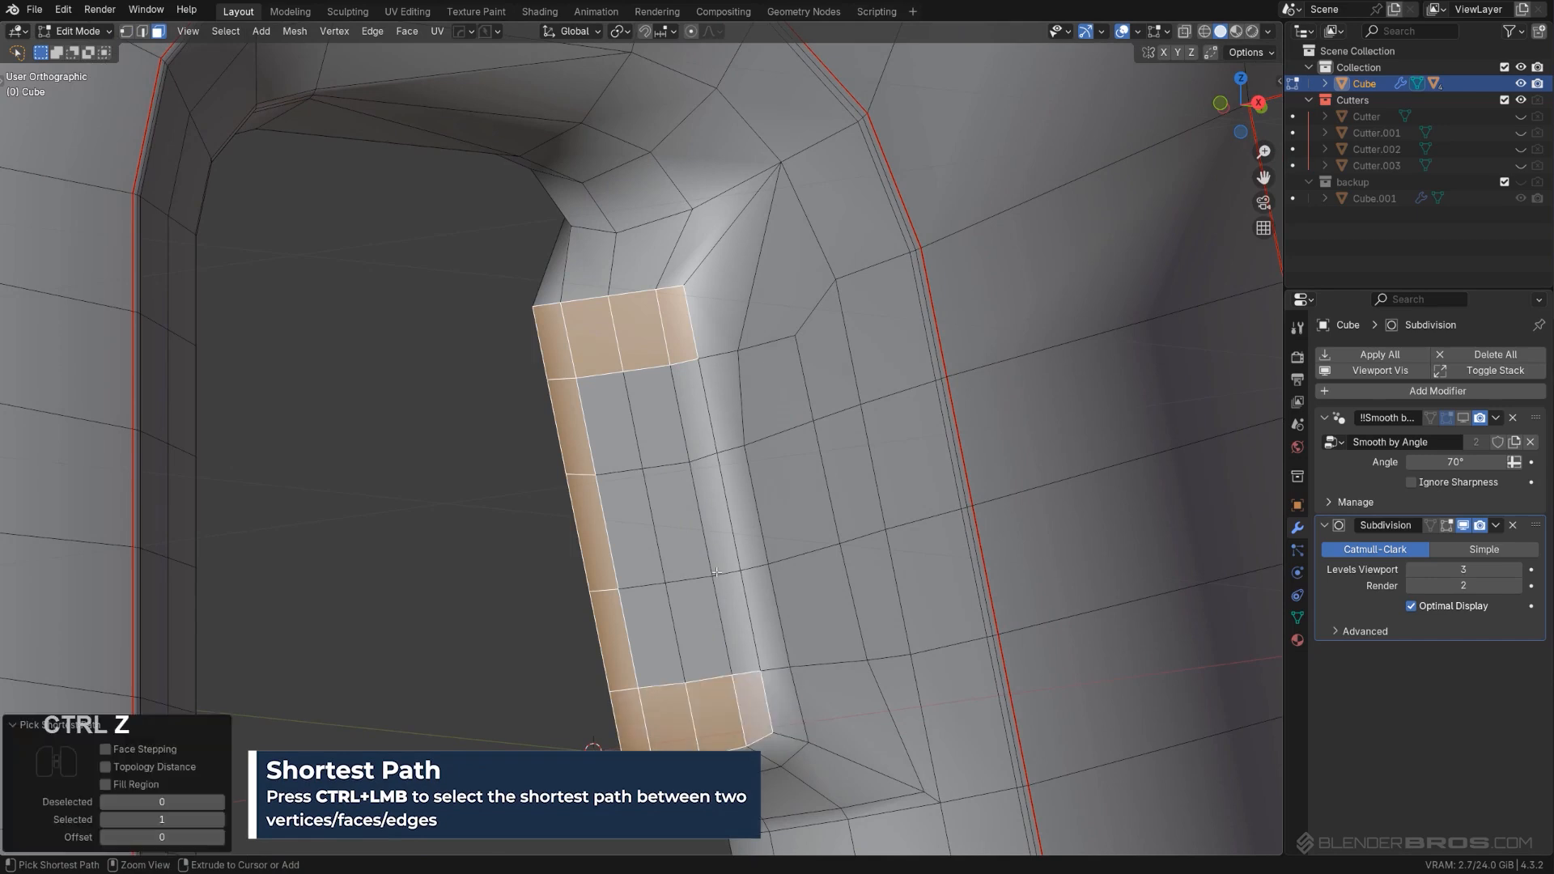
ctrl+click(706, 637)
ctrl+click(653, 635)
ctrl+click(610, 424)
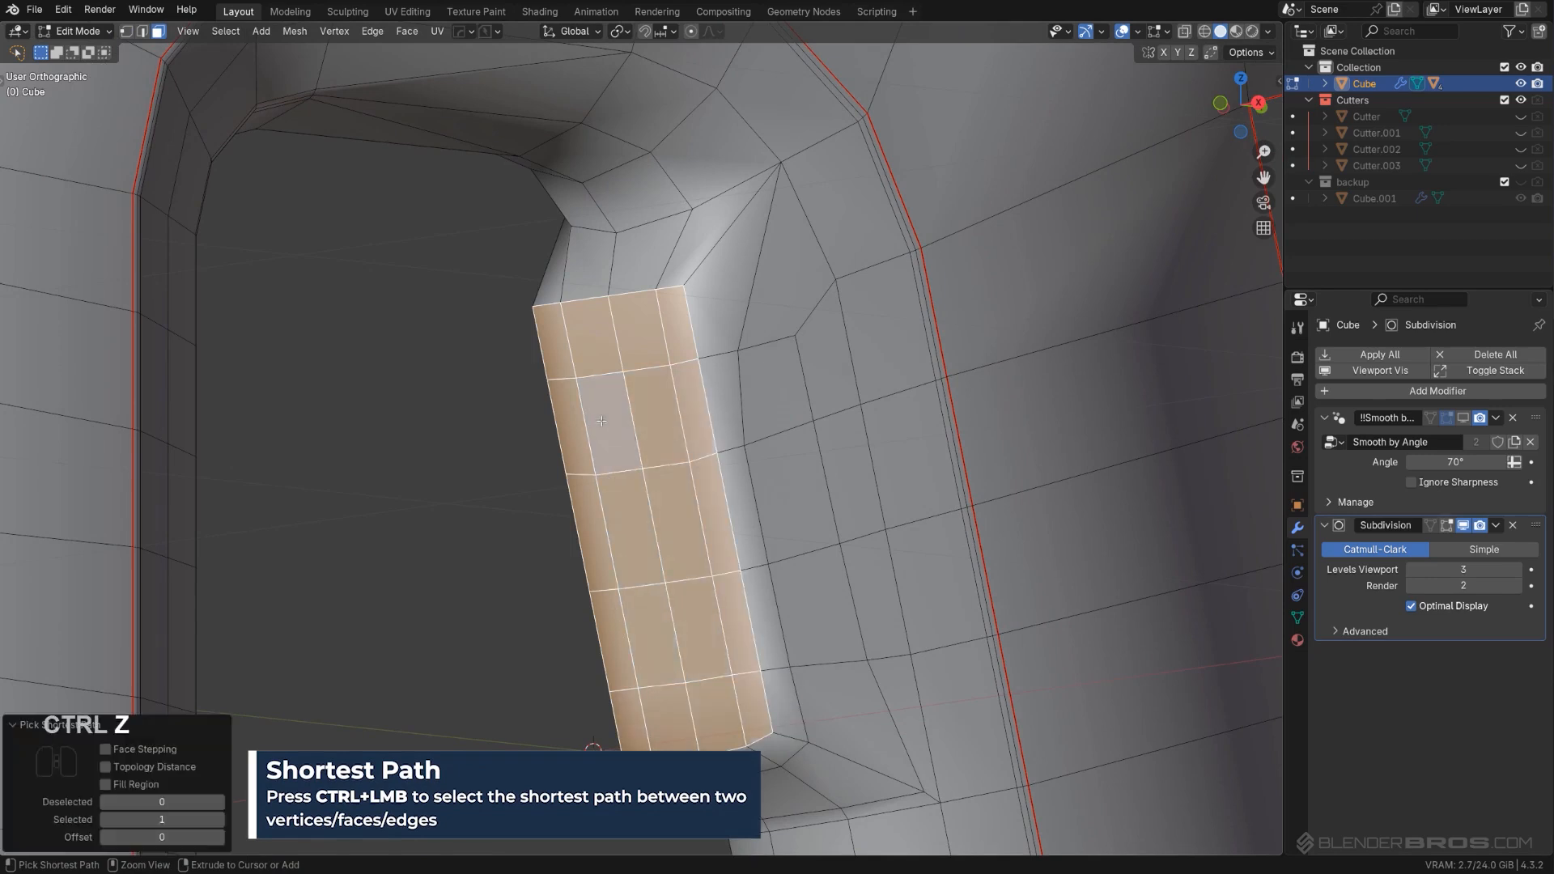
Step: Inset the selected grip faces by about 0.018 m and extrude them about 0.027 m inward as a recess
scroll(1113, 482, up, 1)
key(i)
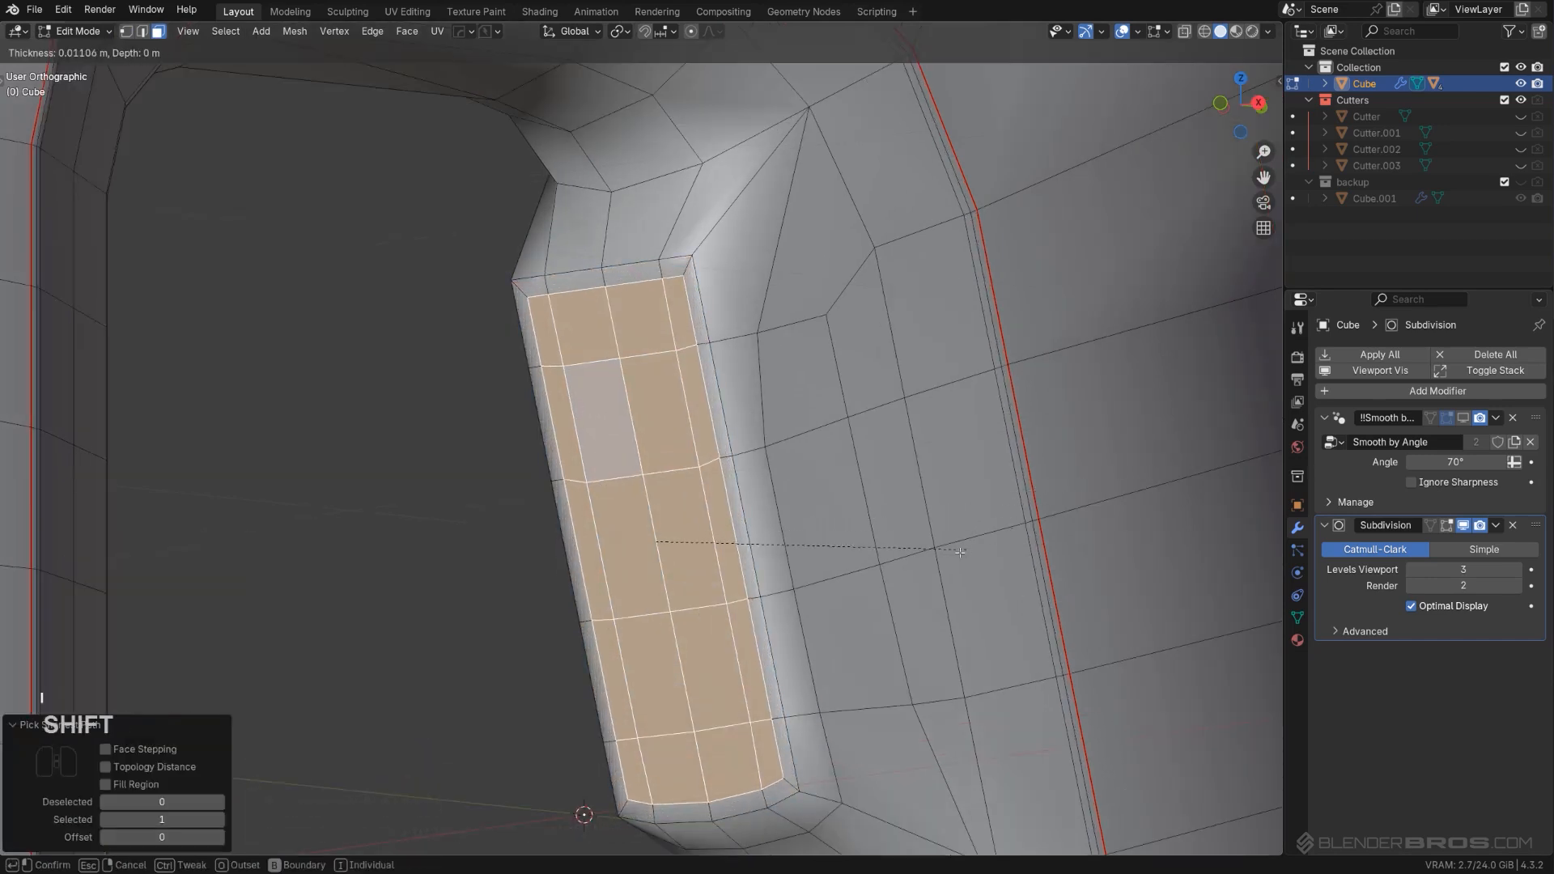
click(834, 596)
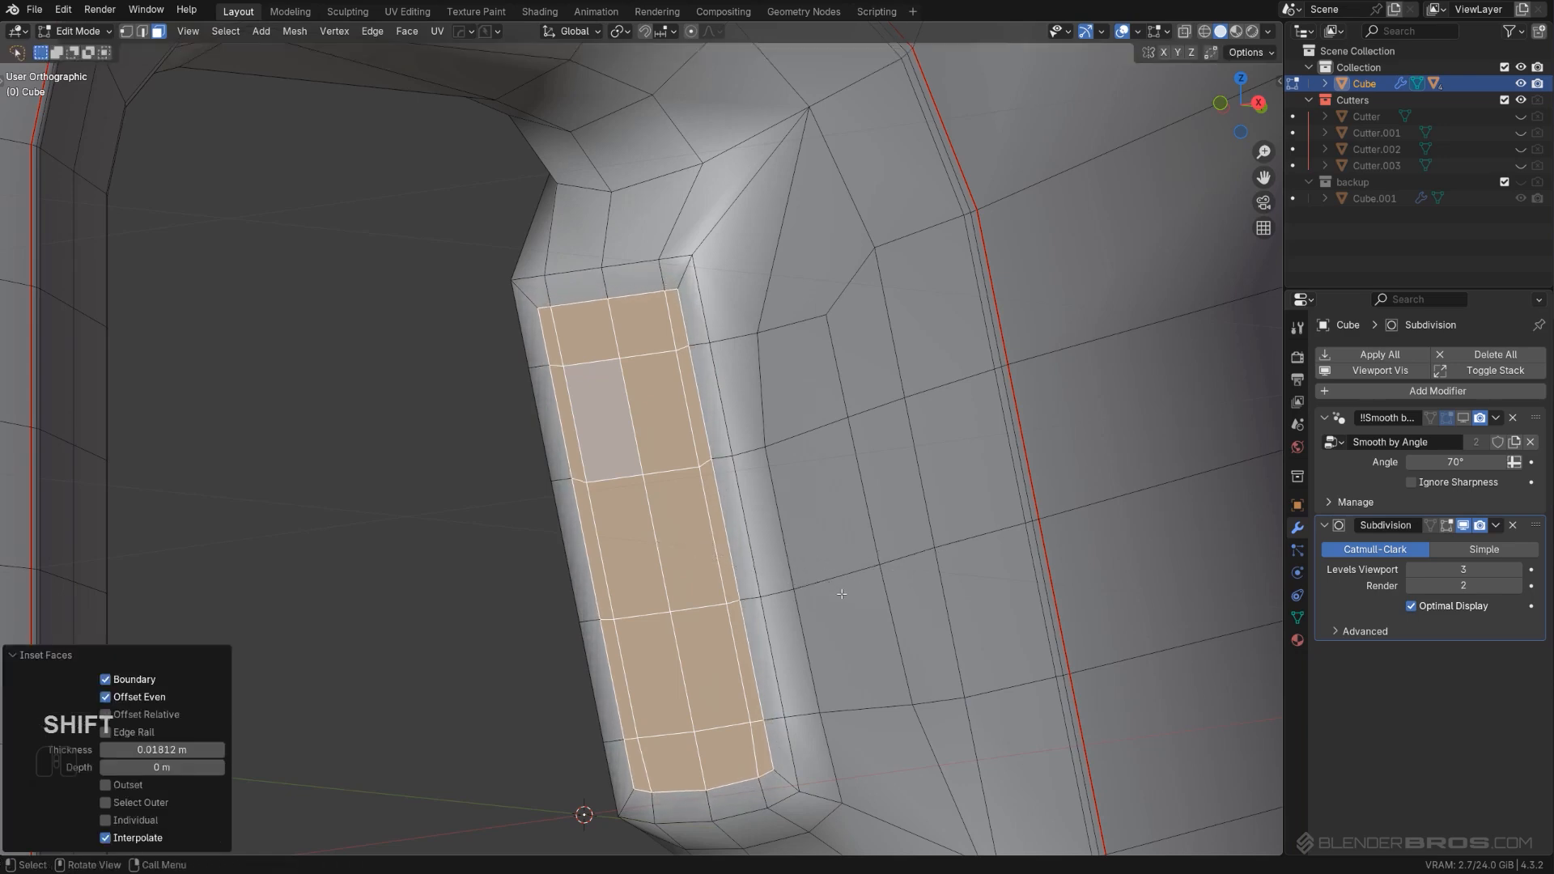
key(e)
click(866, 571)
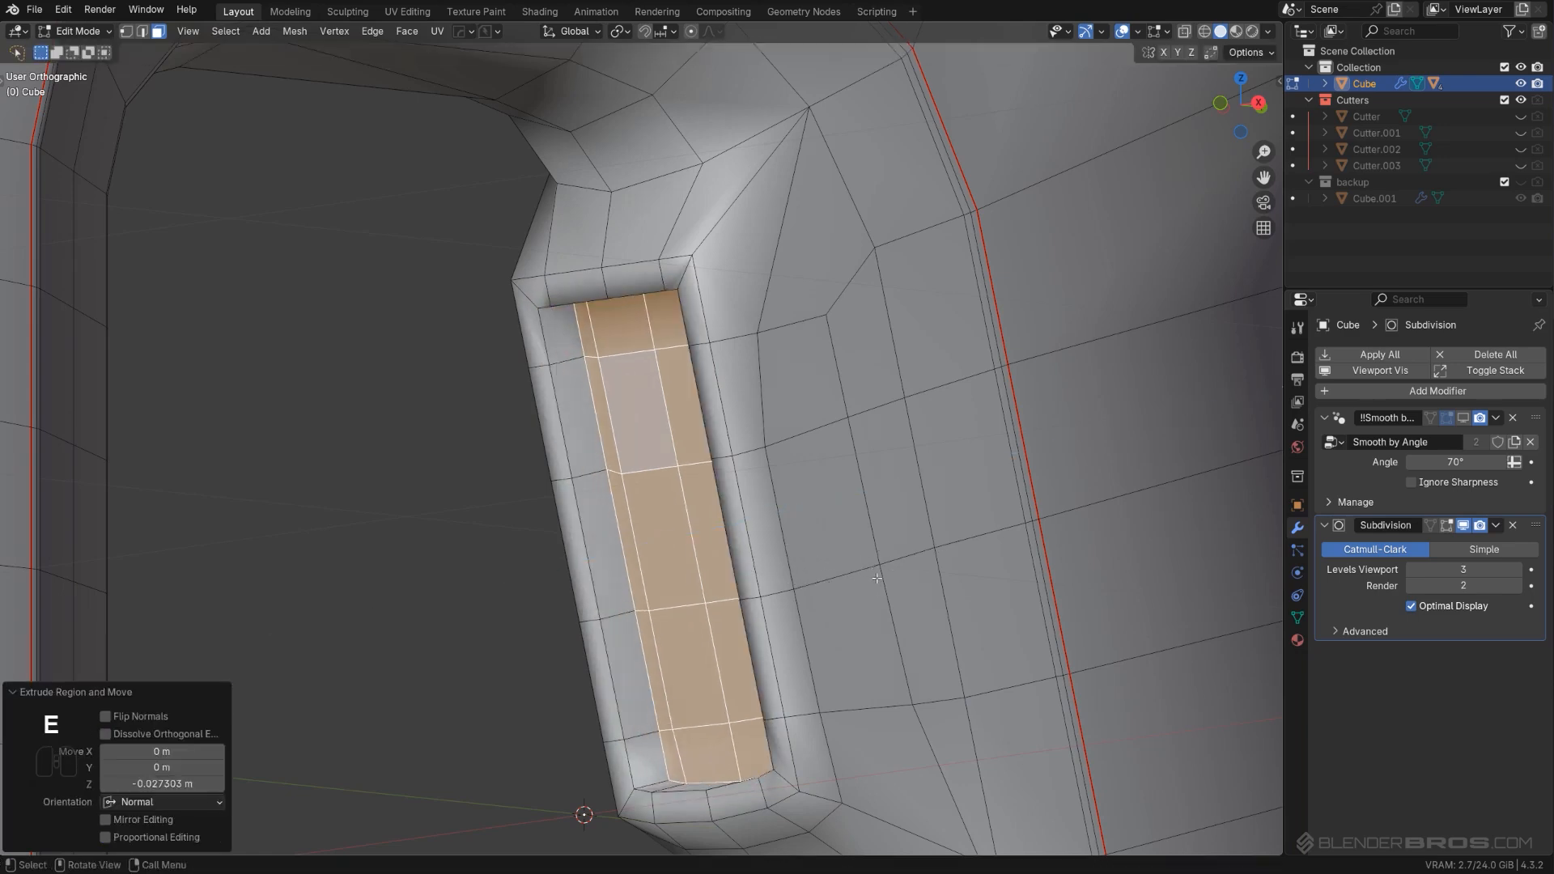
key(Tab)
scroll(882, 429, down, 1)
Step: Add a supporting edge loop around the outside of the grip, slid close to its rim with Even and Flipped enabled
key(Tab)
key(2)
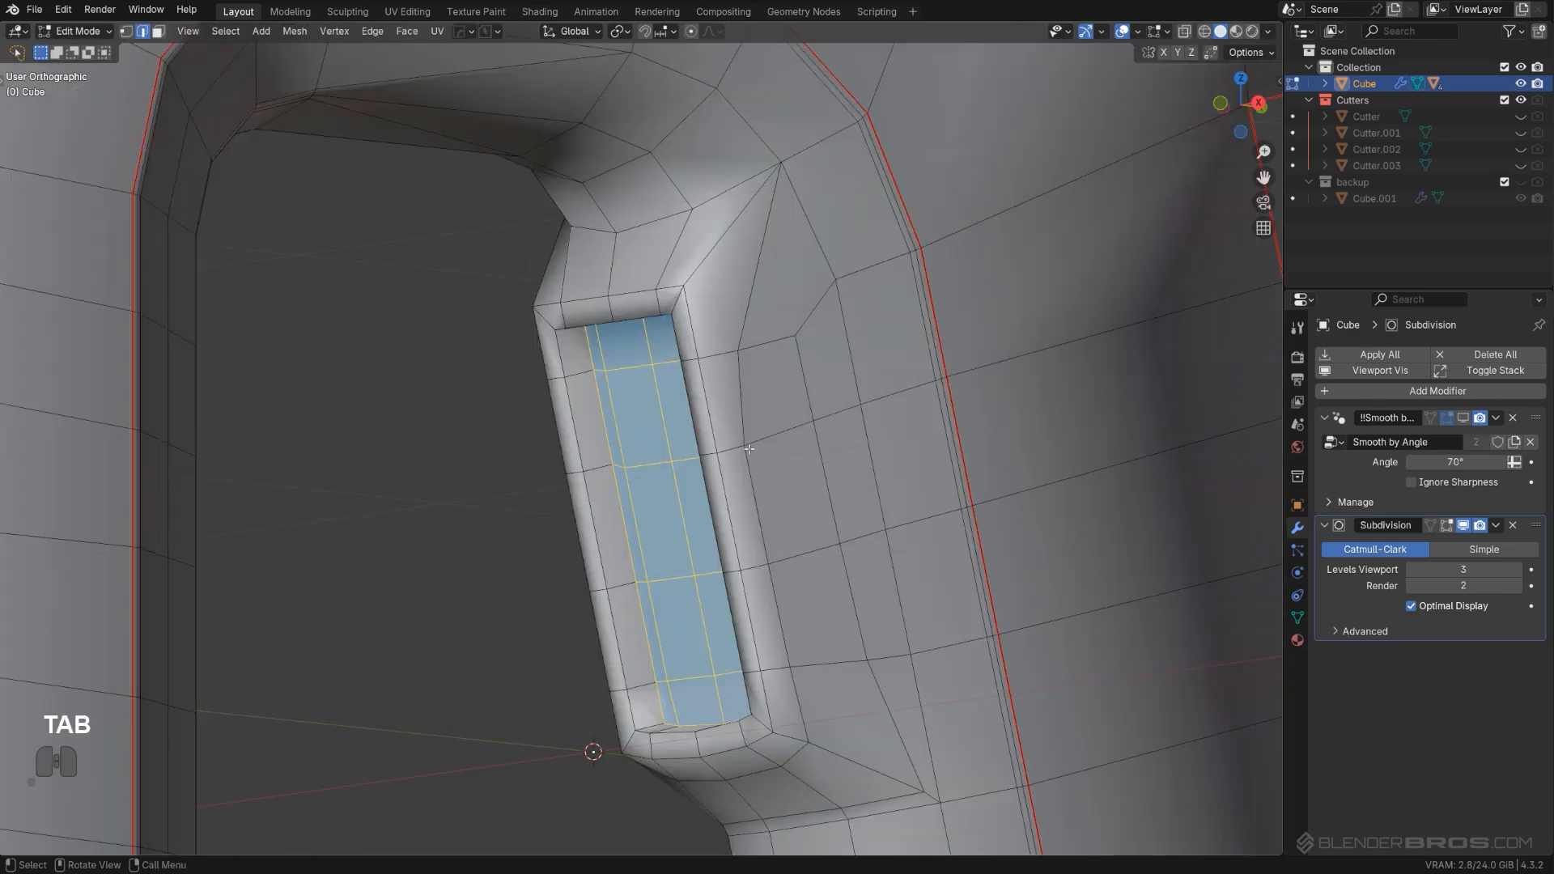
key(ctrl+r)
click(704, 285)
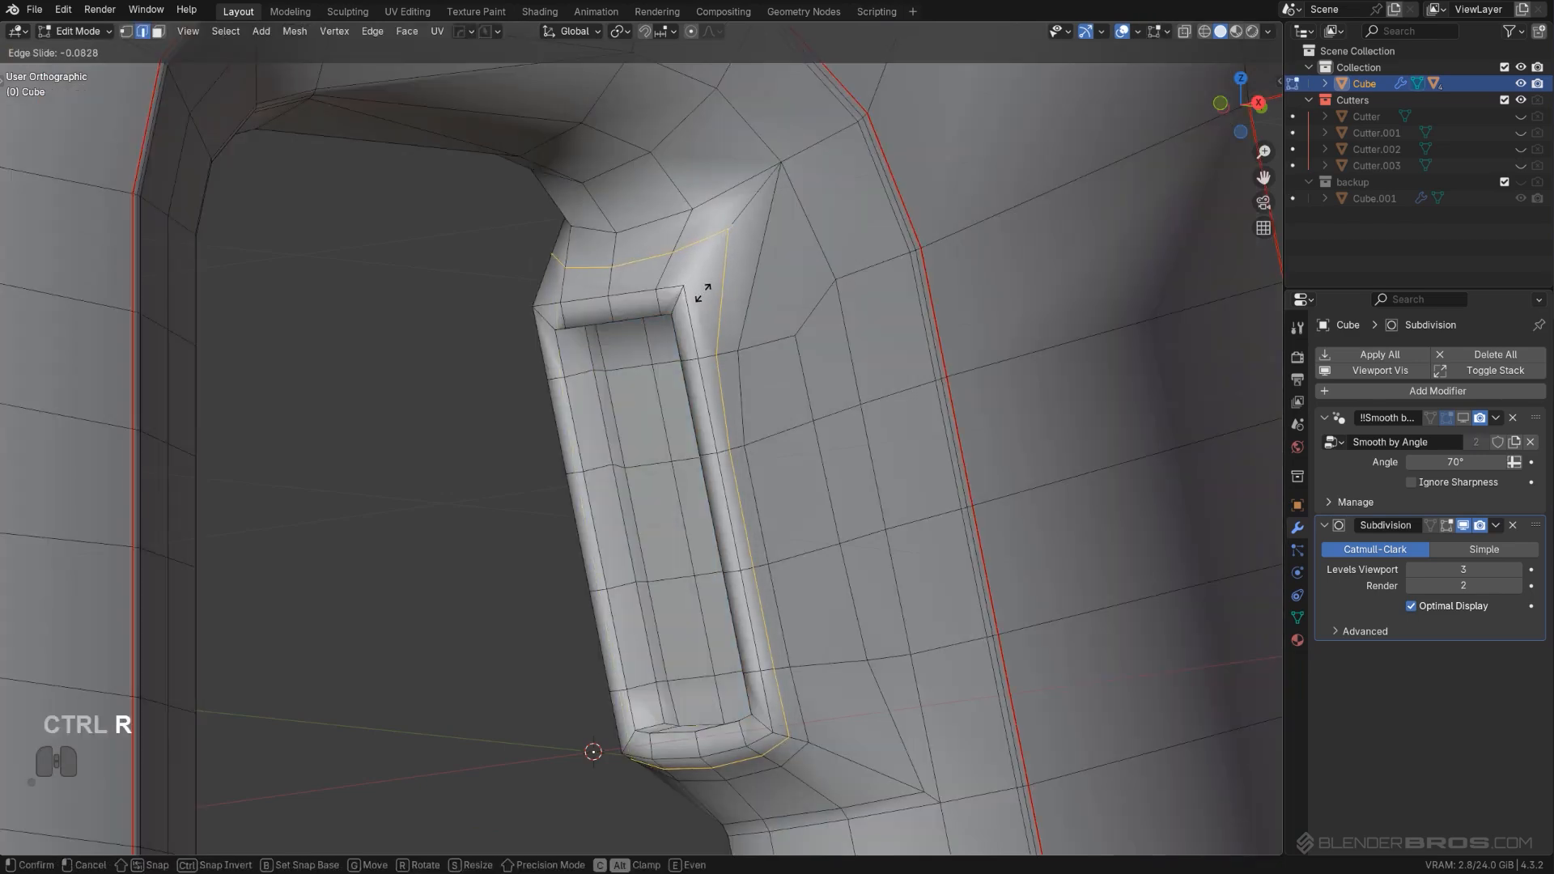
key(e)
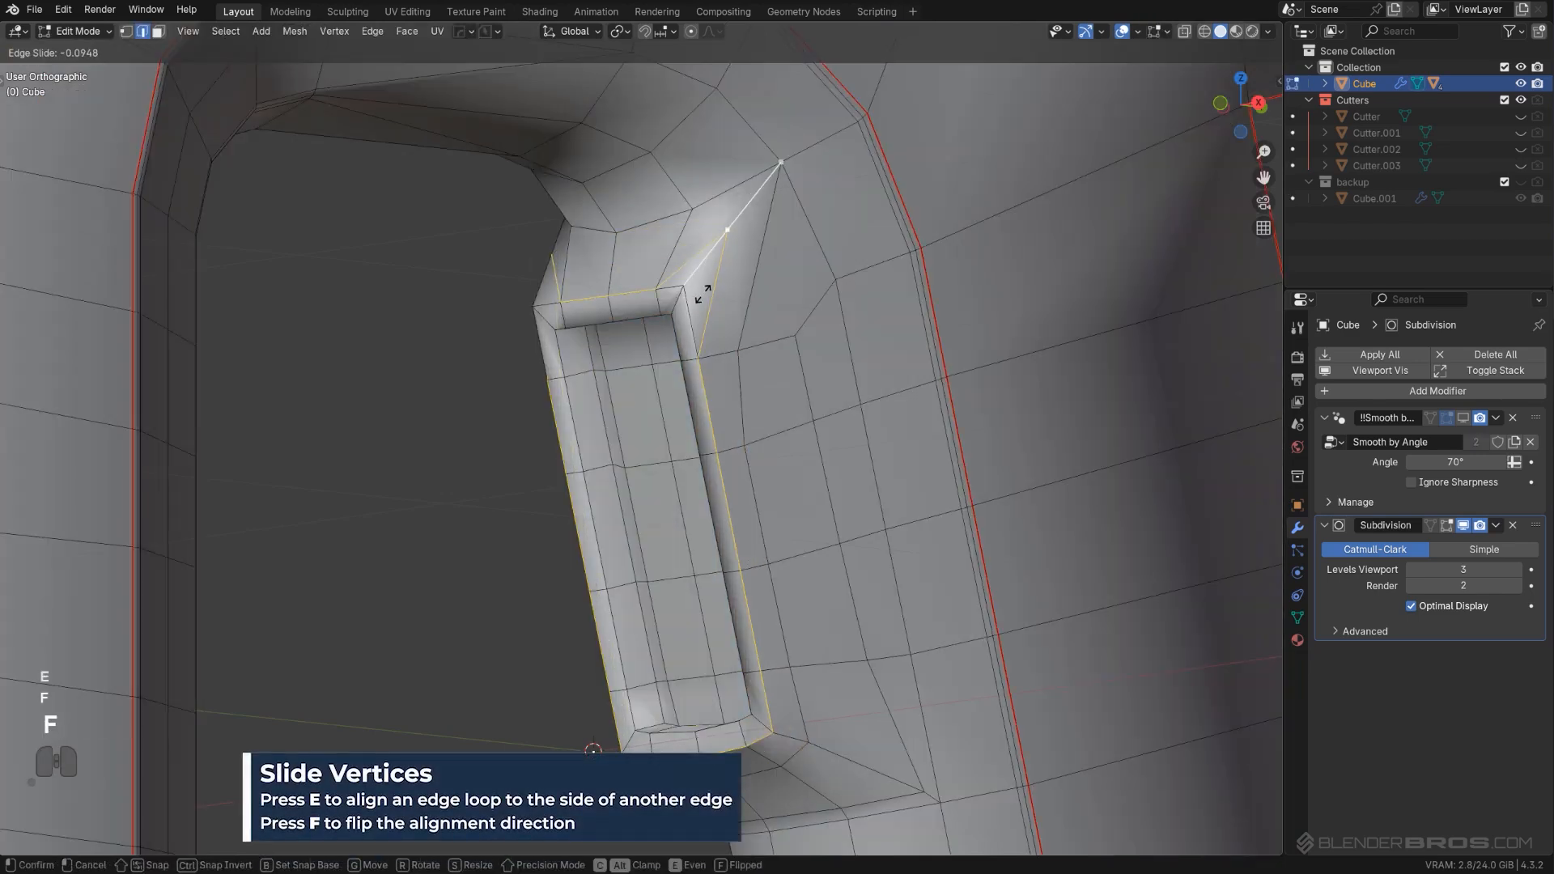
key(f)
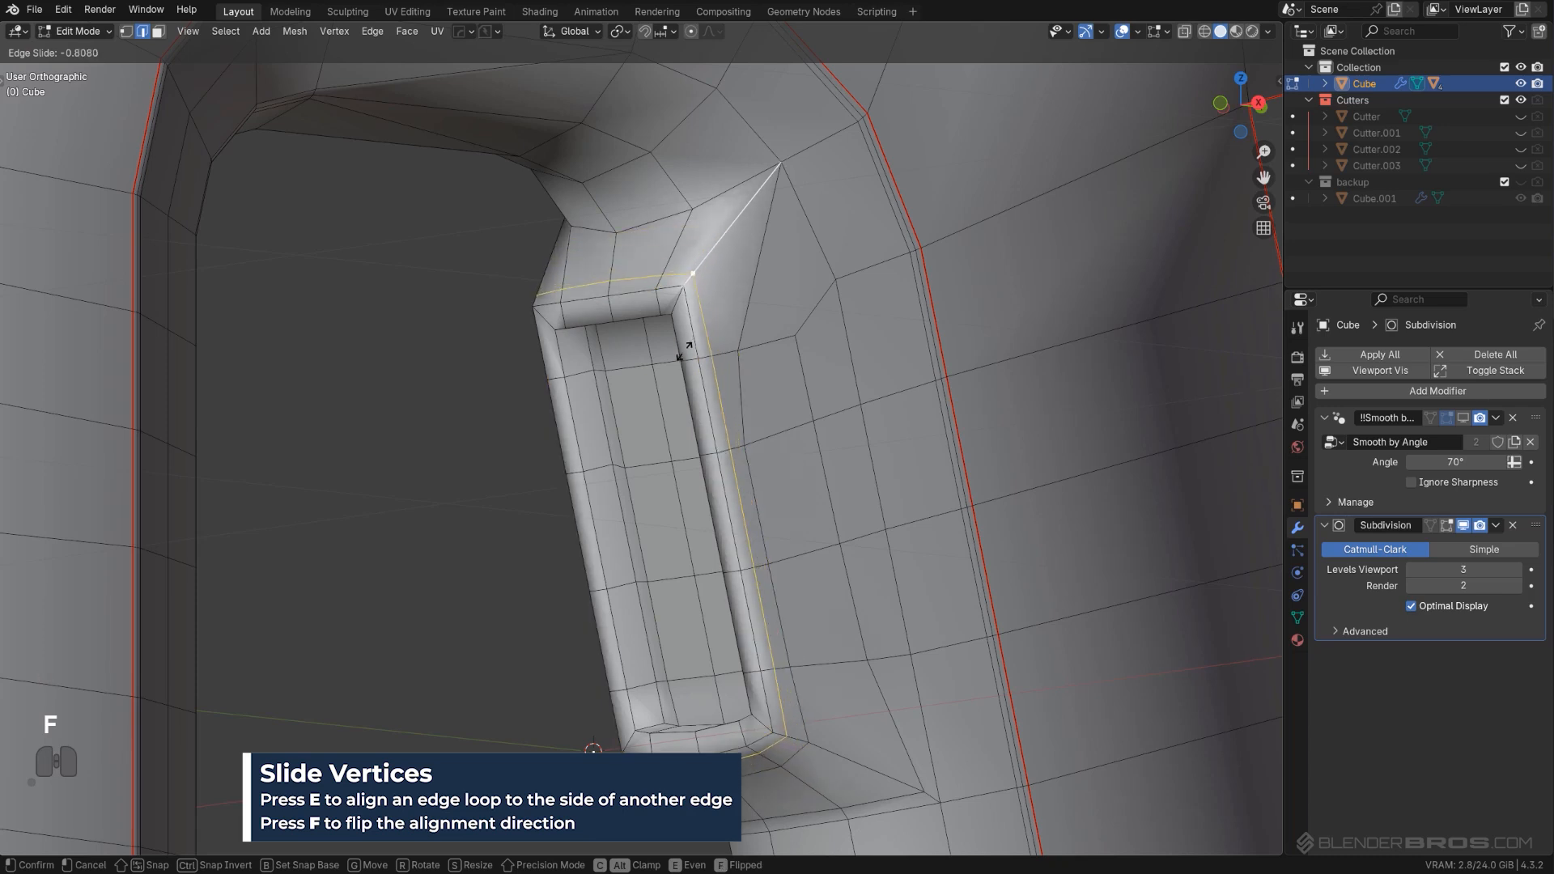
click(690, 350)
key(Tab)
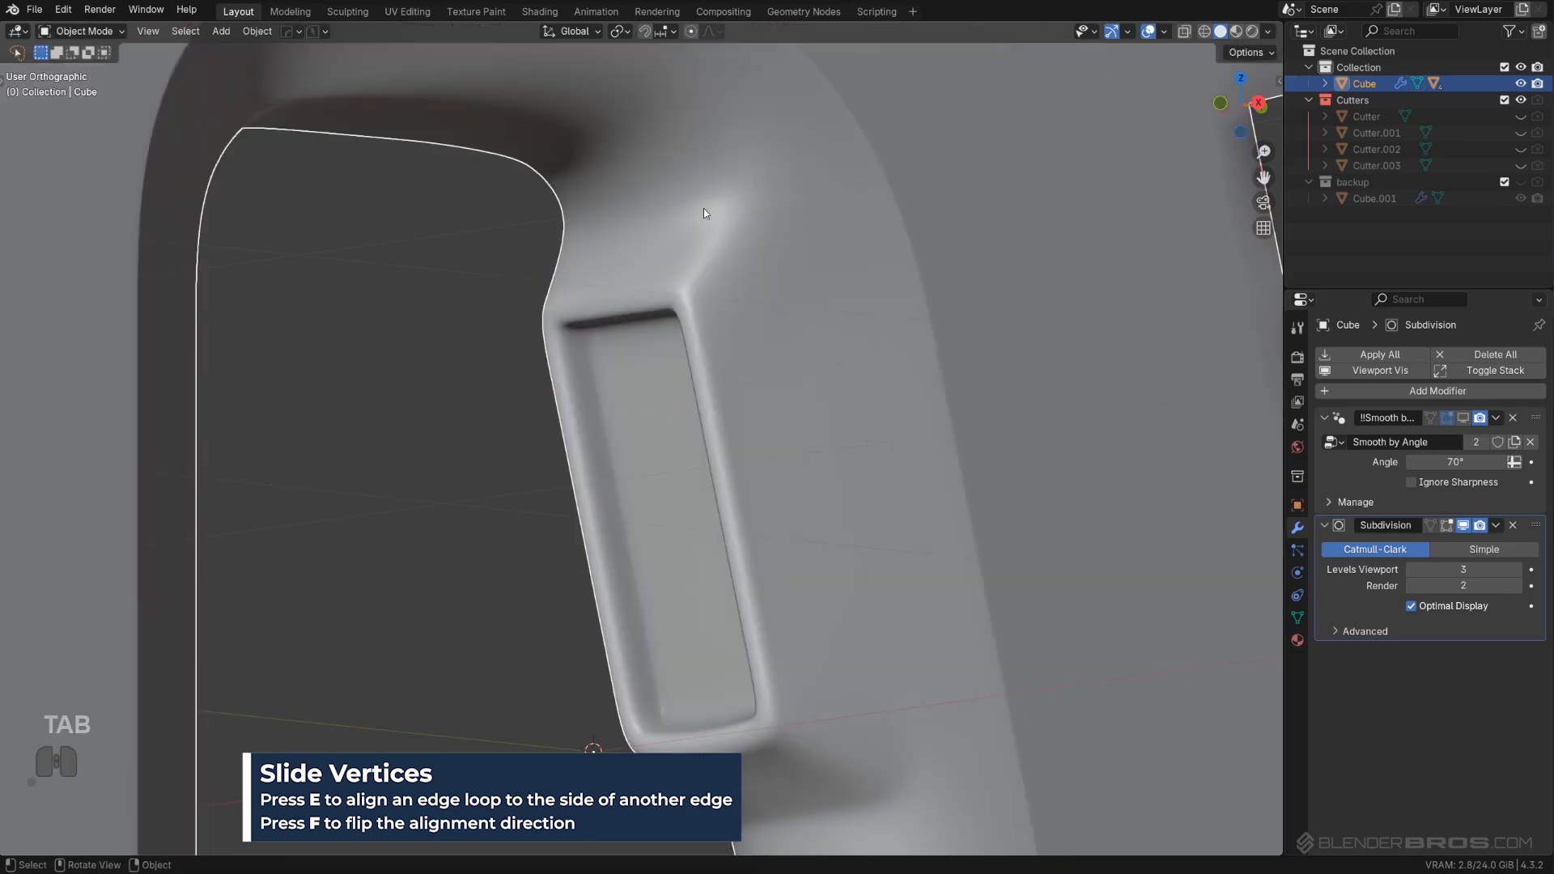
middle_drag(745, 610, 658, 364)
Step: Add a supporting edge loop inside the grip's recess and return to Object Mode
key(Tab)
scroll(659, 370, up, 1)
key(ctrl+r)
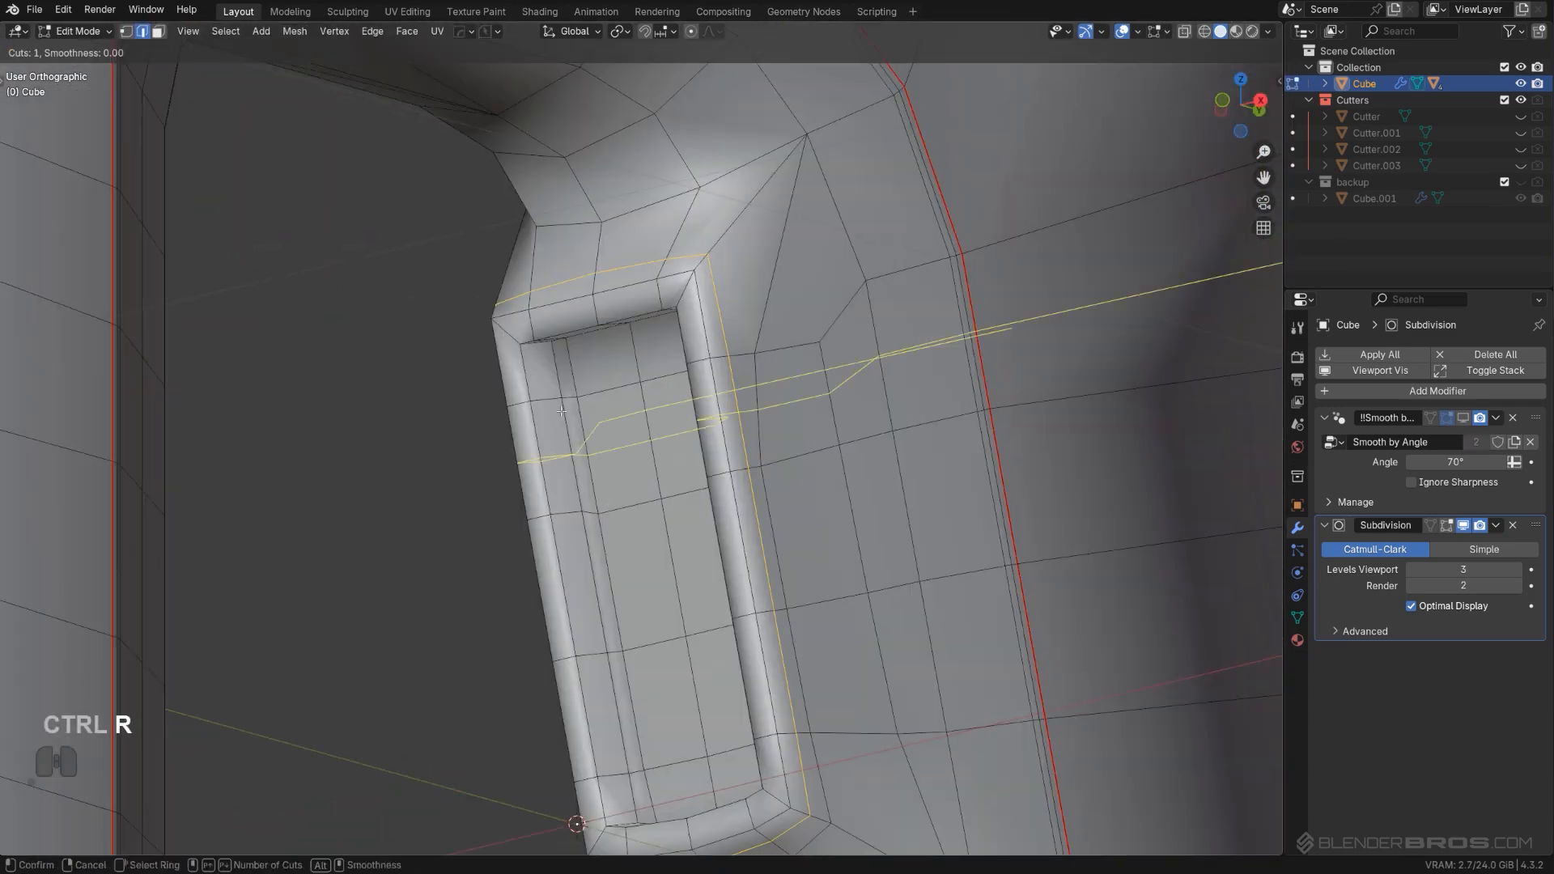
click(550, 395)
click(558, 378)
key(Tab)
Step: Symmetrize the handle mesh so the recess edge loops match on both halves
scroll(662, 360, down, 4)
middle_drag(662, 360, 847, 440)
key(Tab)
key(alt+x)
key(Tab)
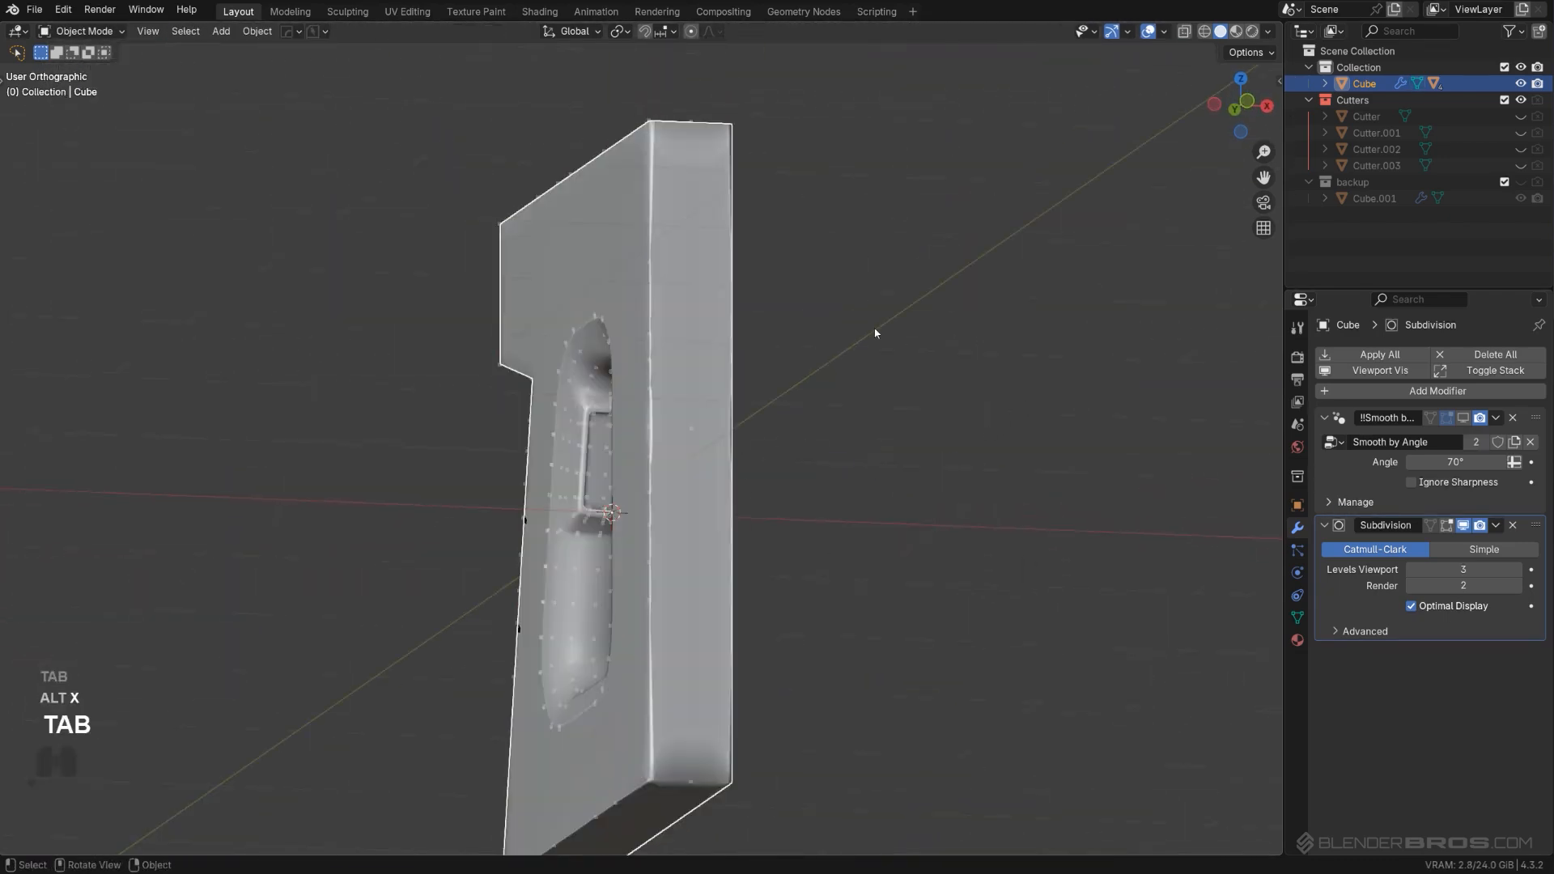
Step: Select all the floor faces of the grip's recess in face mode, using shortest-path selection across its rows
middle_drag(877, 329, 770, 376)
scroll(712, 415, up, 5)
scroll(647, 373, up, 2)
key(Tab)
middle_drag(635, 400, 733, 342)
ctrl+click(651, 318)
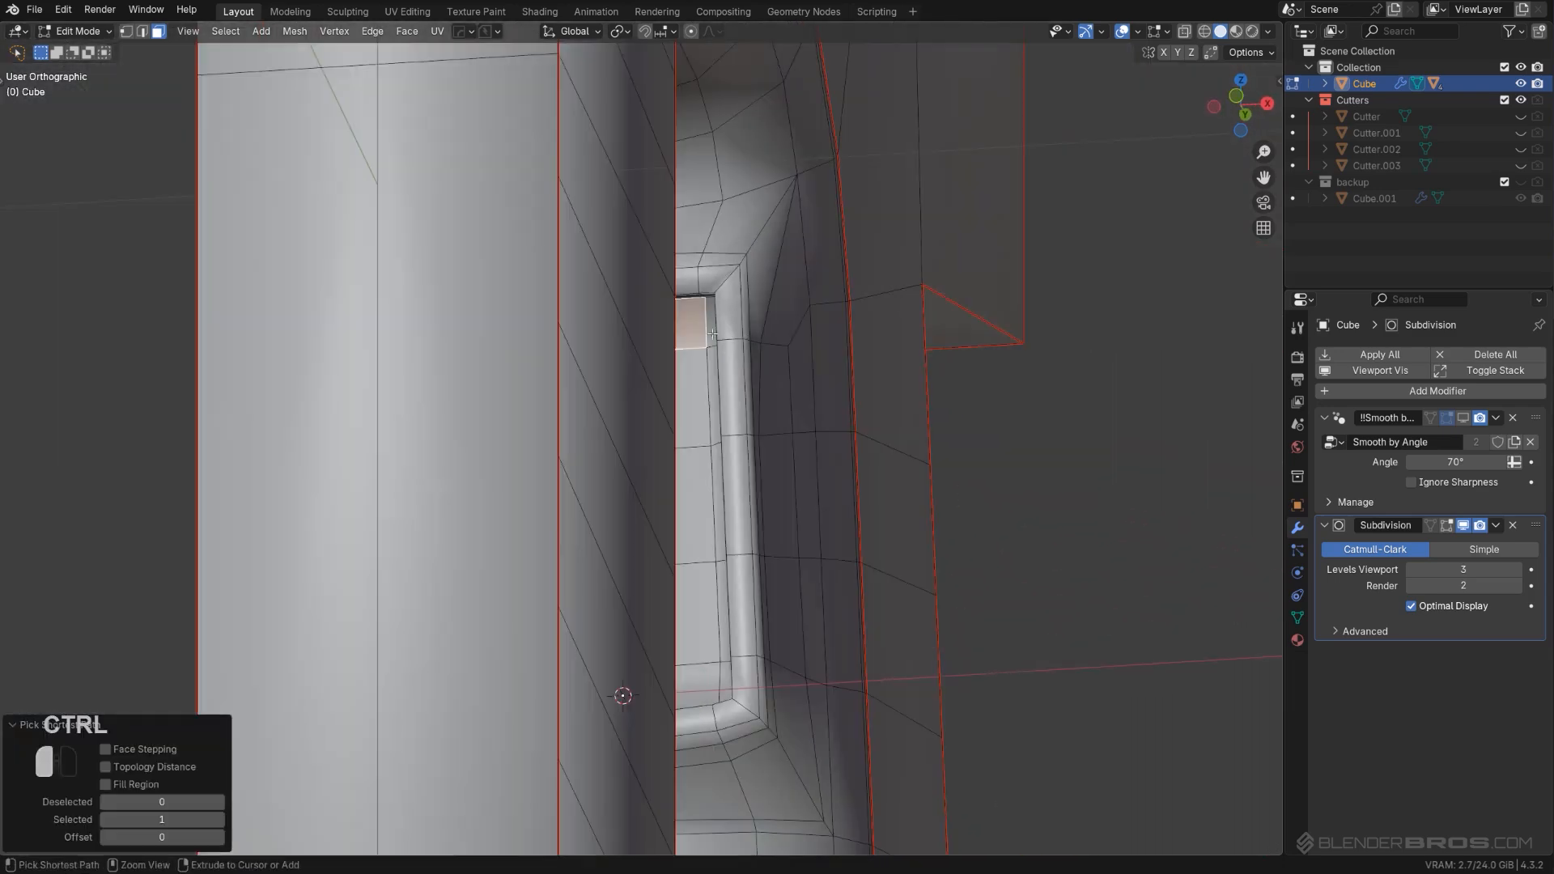
middle_drag(723, 671, 614, 680)
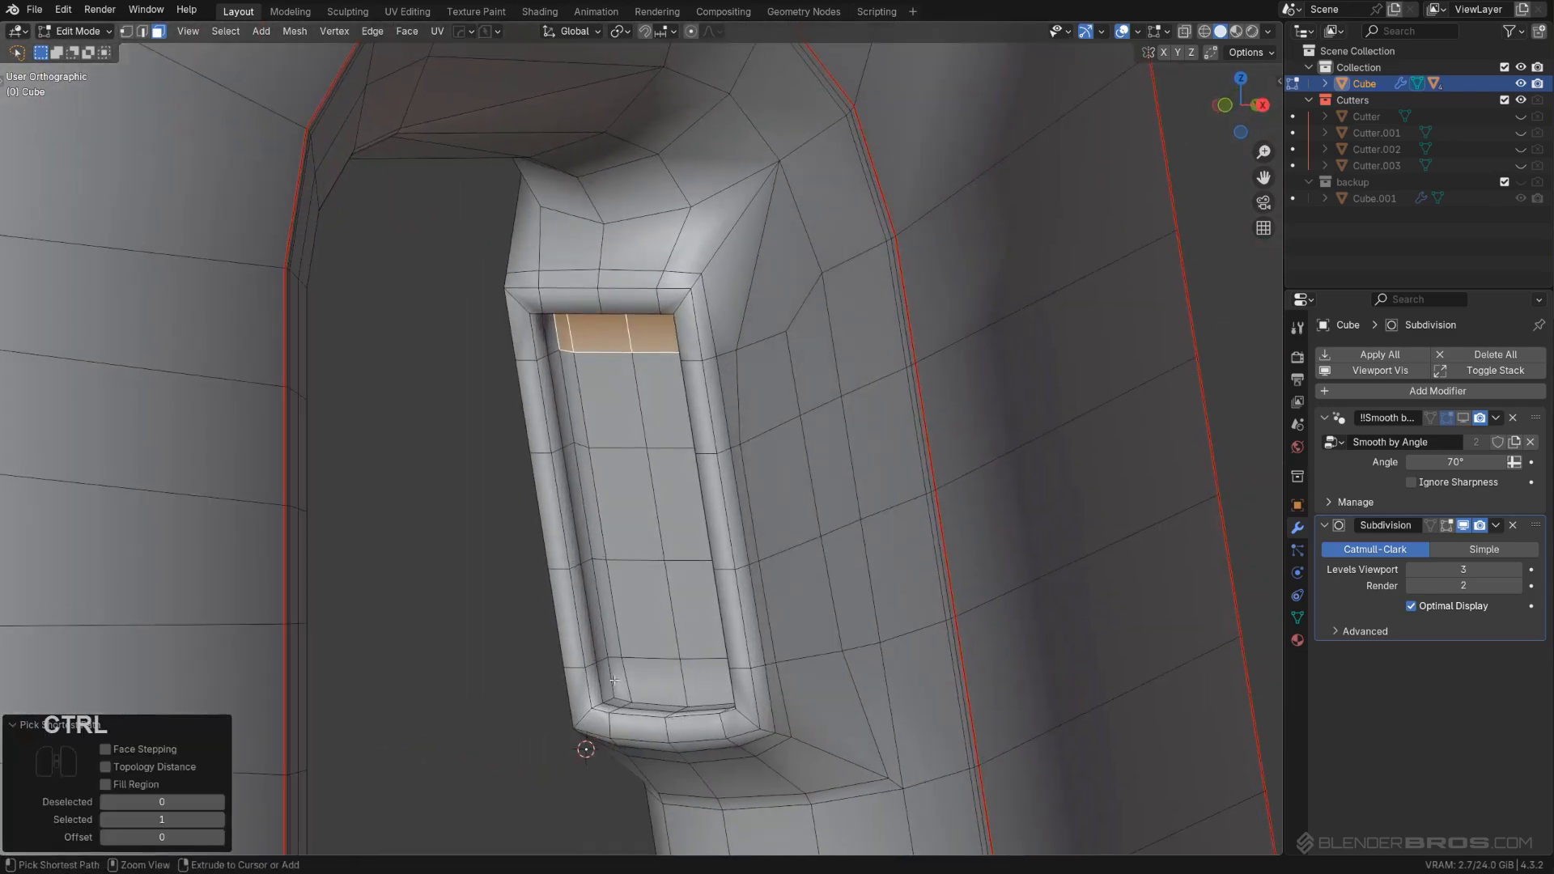
key(ctrl+z)
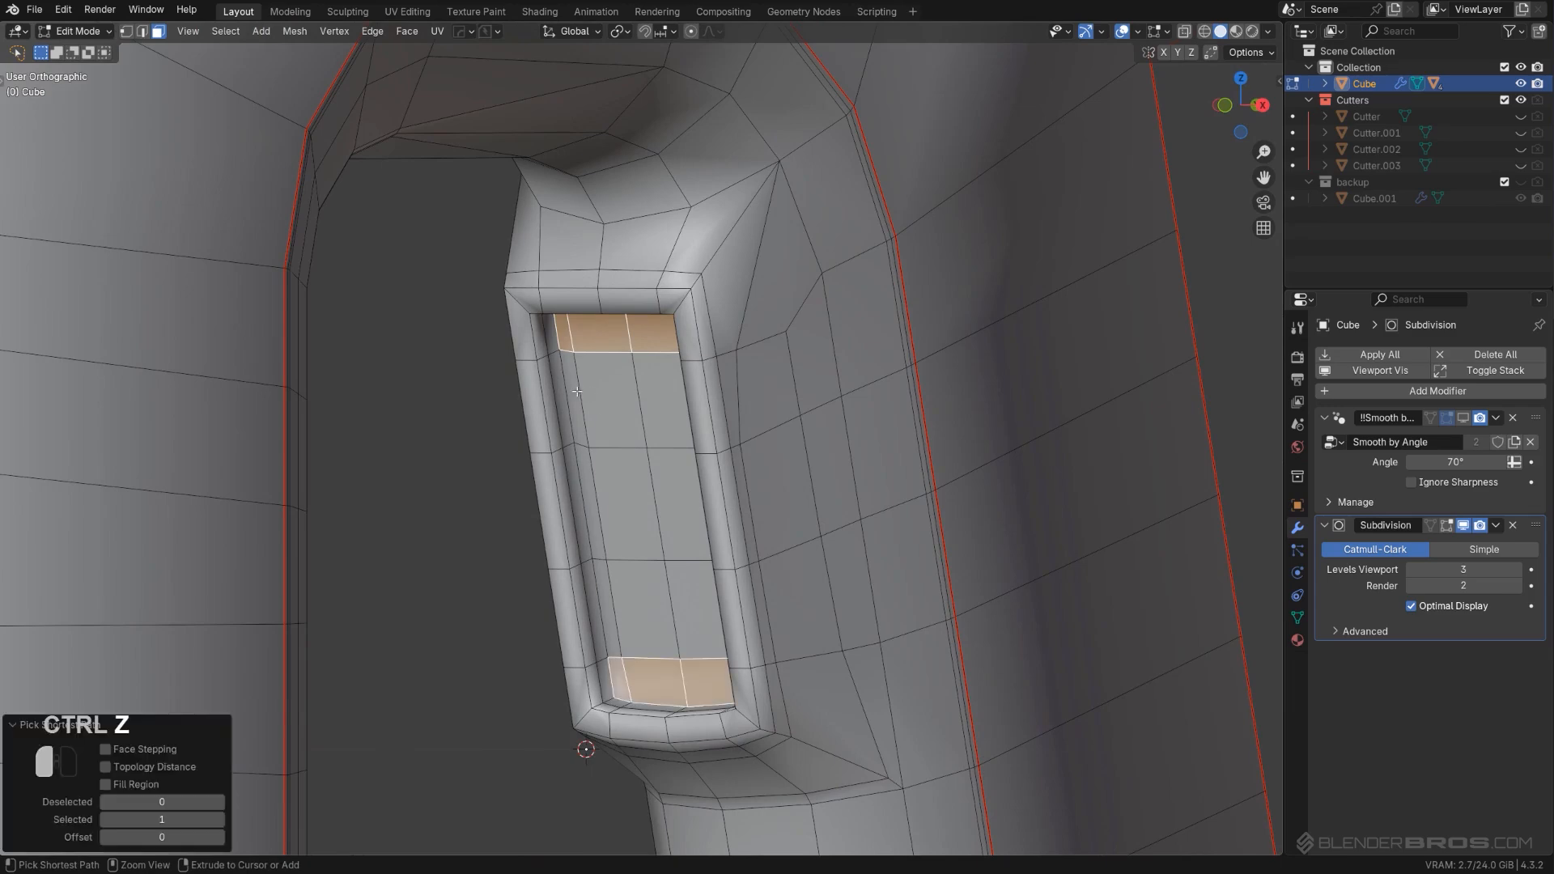
ctrl+click(577, 391)
middle_drag(579, 390, 617, 394)
ctrl+click(671, 400)
ctrl+click(688, 641)
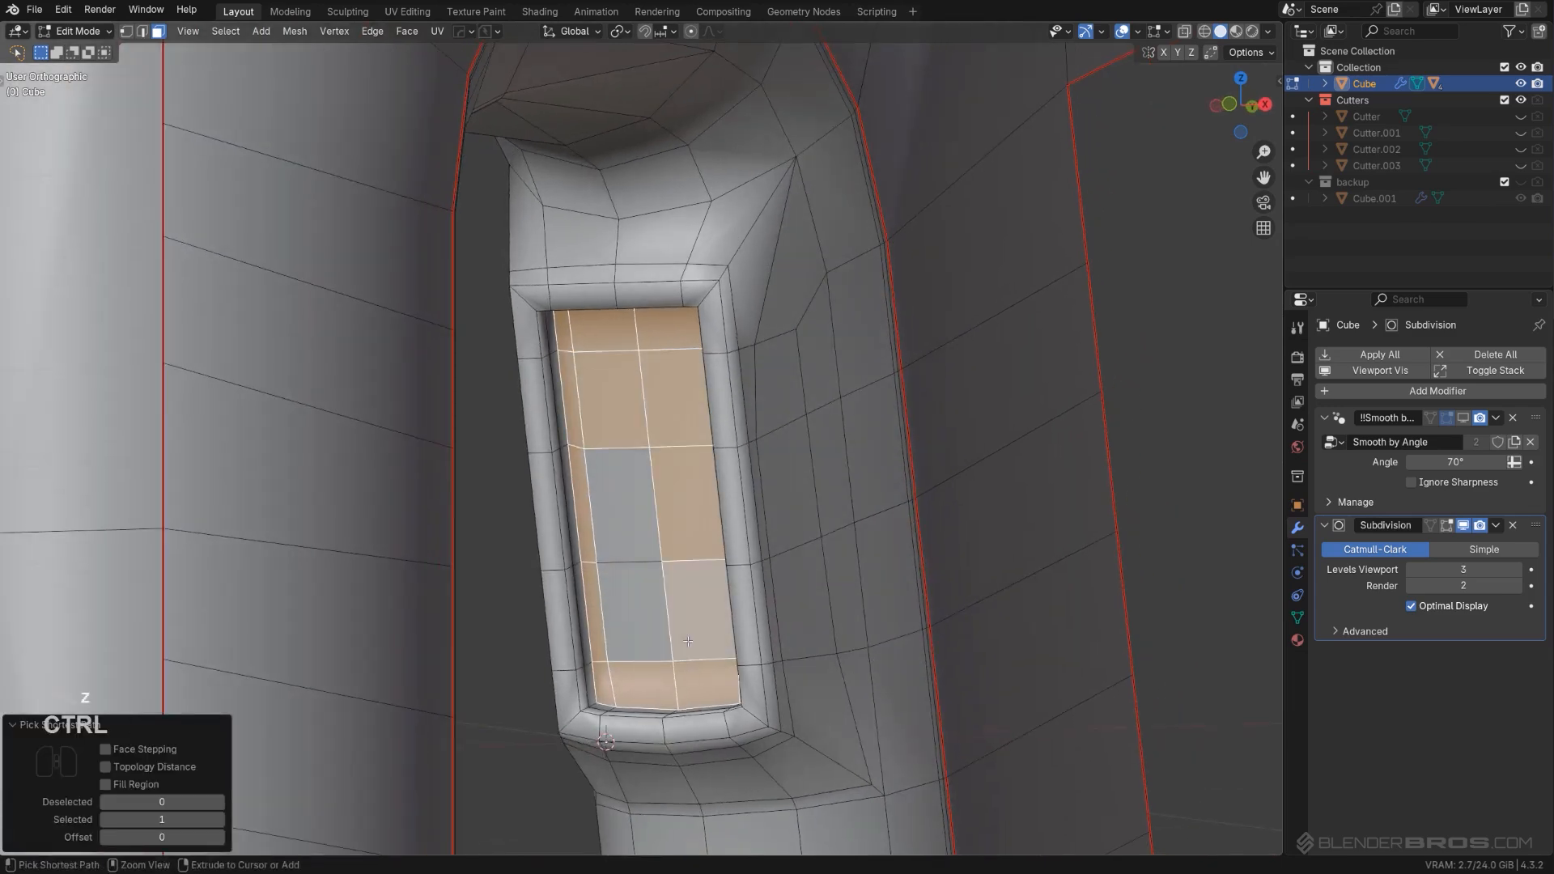
ctrl+click(620, 532)
middle_drag(621, 531, 971, 457)
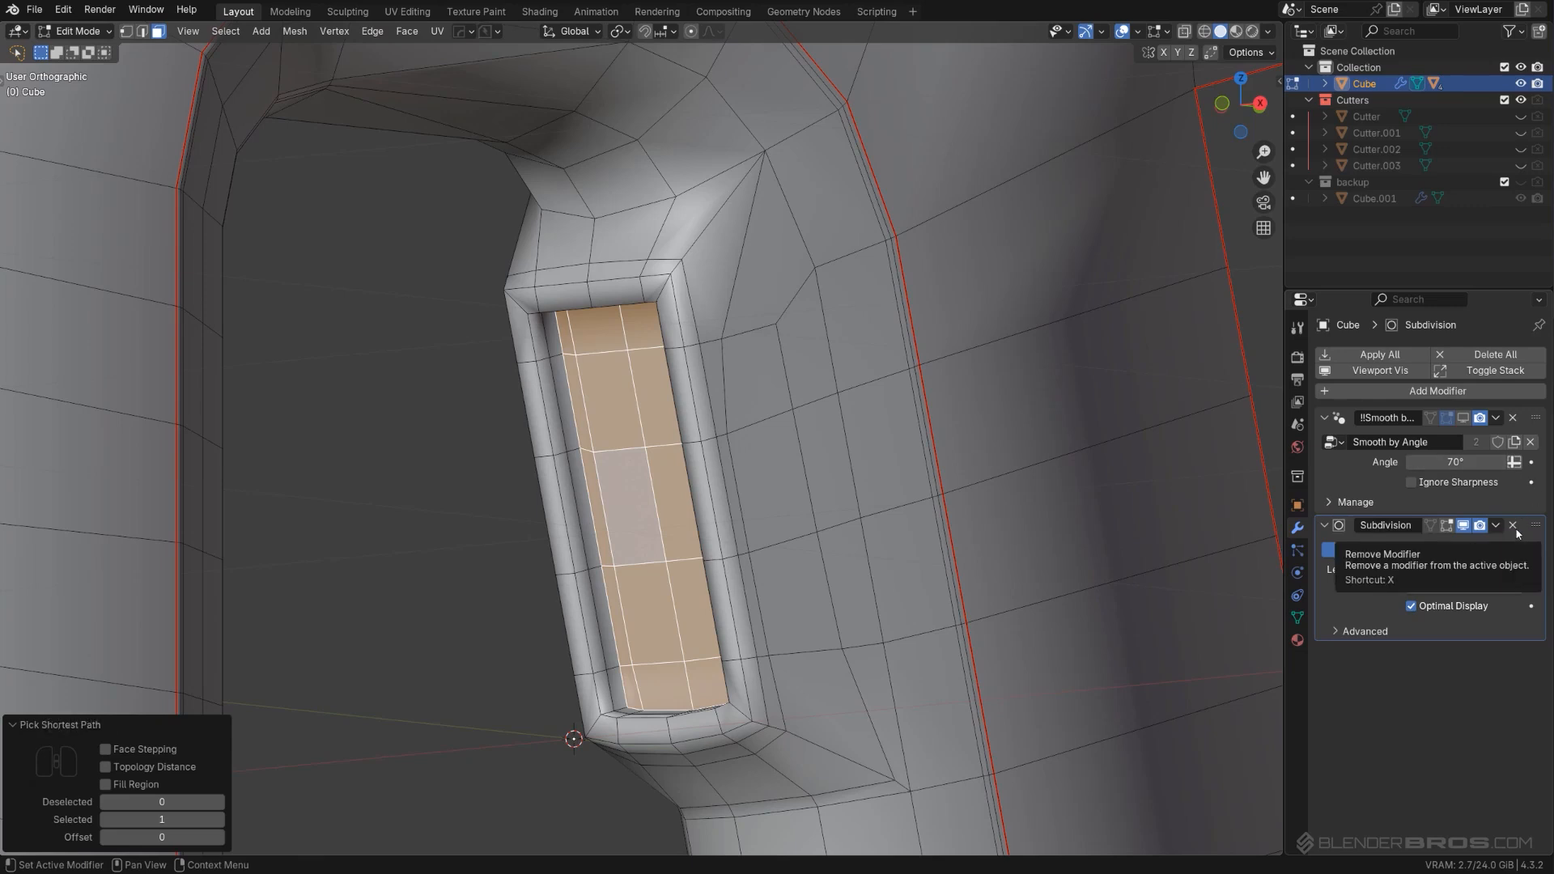
Step: Remove the body's Subdivision modifier and extract the selected recess faces as a solidified plate with HardOps Curve/Extract
click(1514, 526)
key(q)
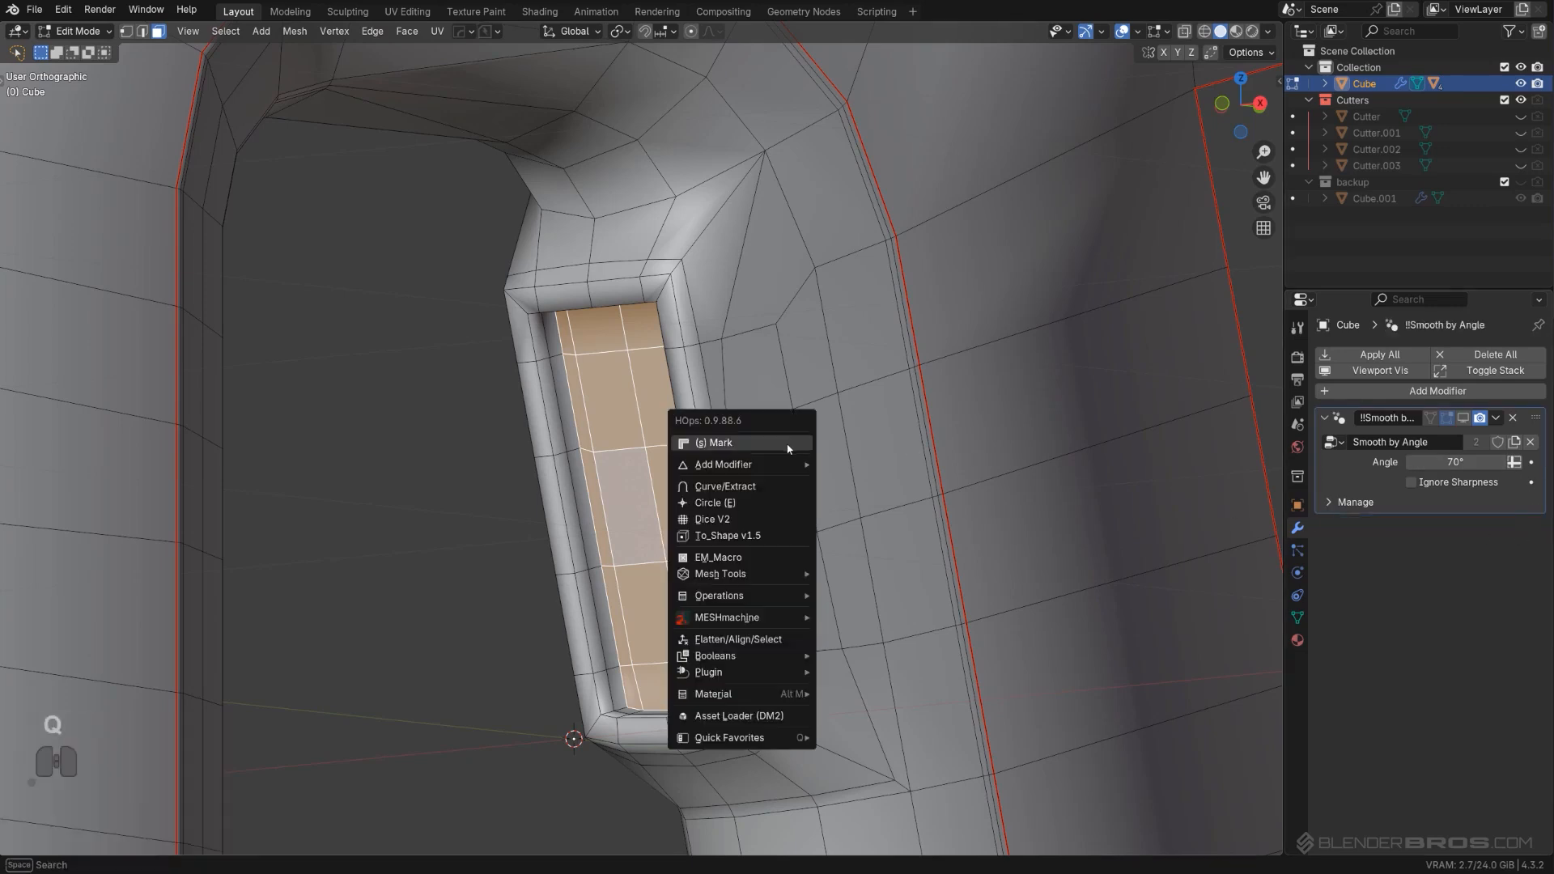
shift+click(769, 484)
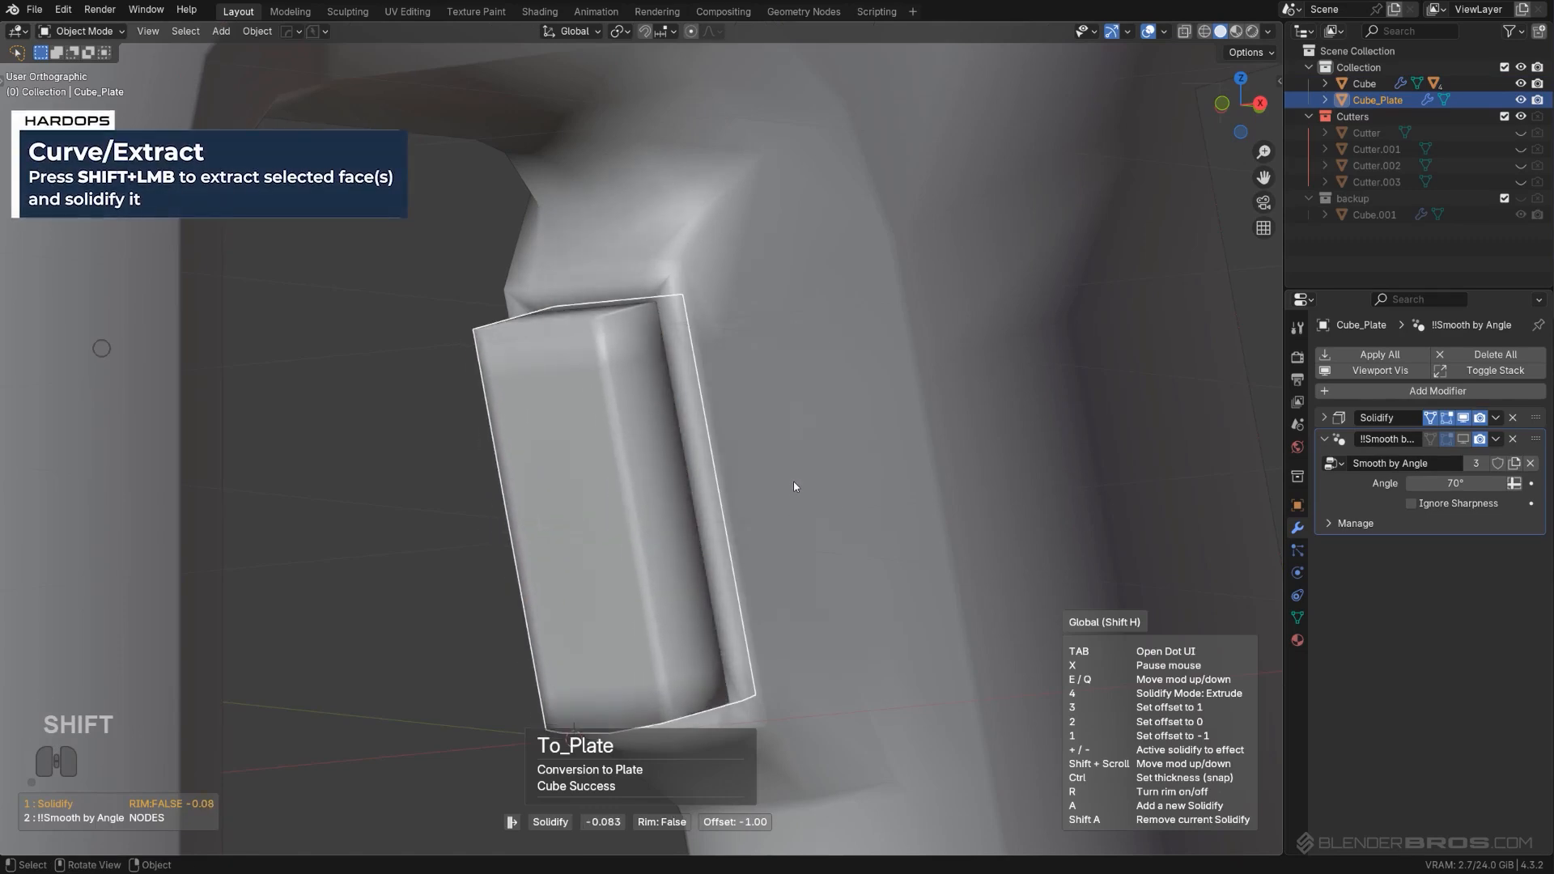
scroll(792, 483, down, 5)
middle_drag(1006, 502, 777, 443)
Step: Add a Subdivision modifier with viewport level 2 to the handle body and select the extracted plate for inspection
click(842, 461)
middle_drag(881, 478, 964, 486)
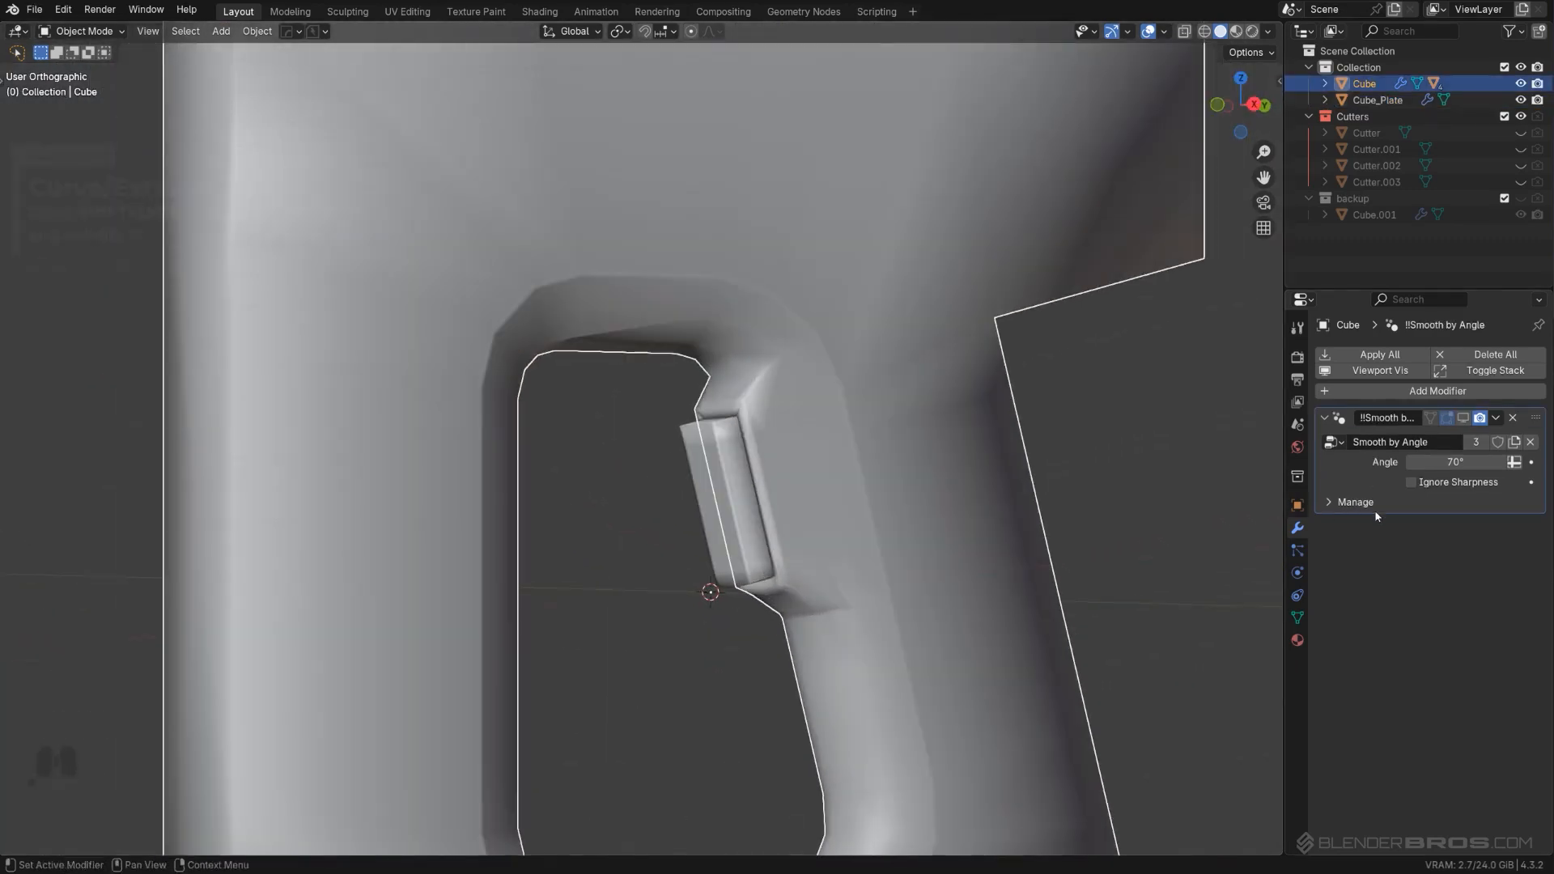
key(ctrl+2)
click(733, 484)
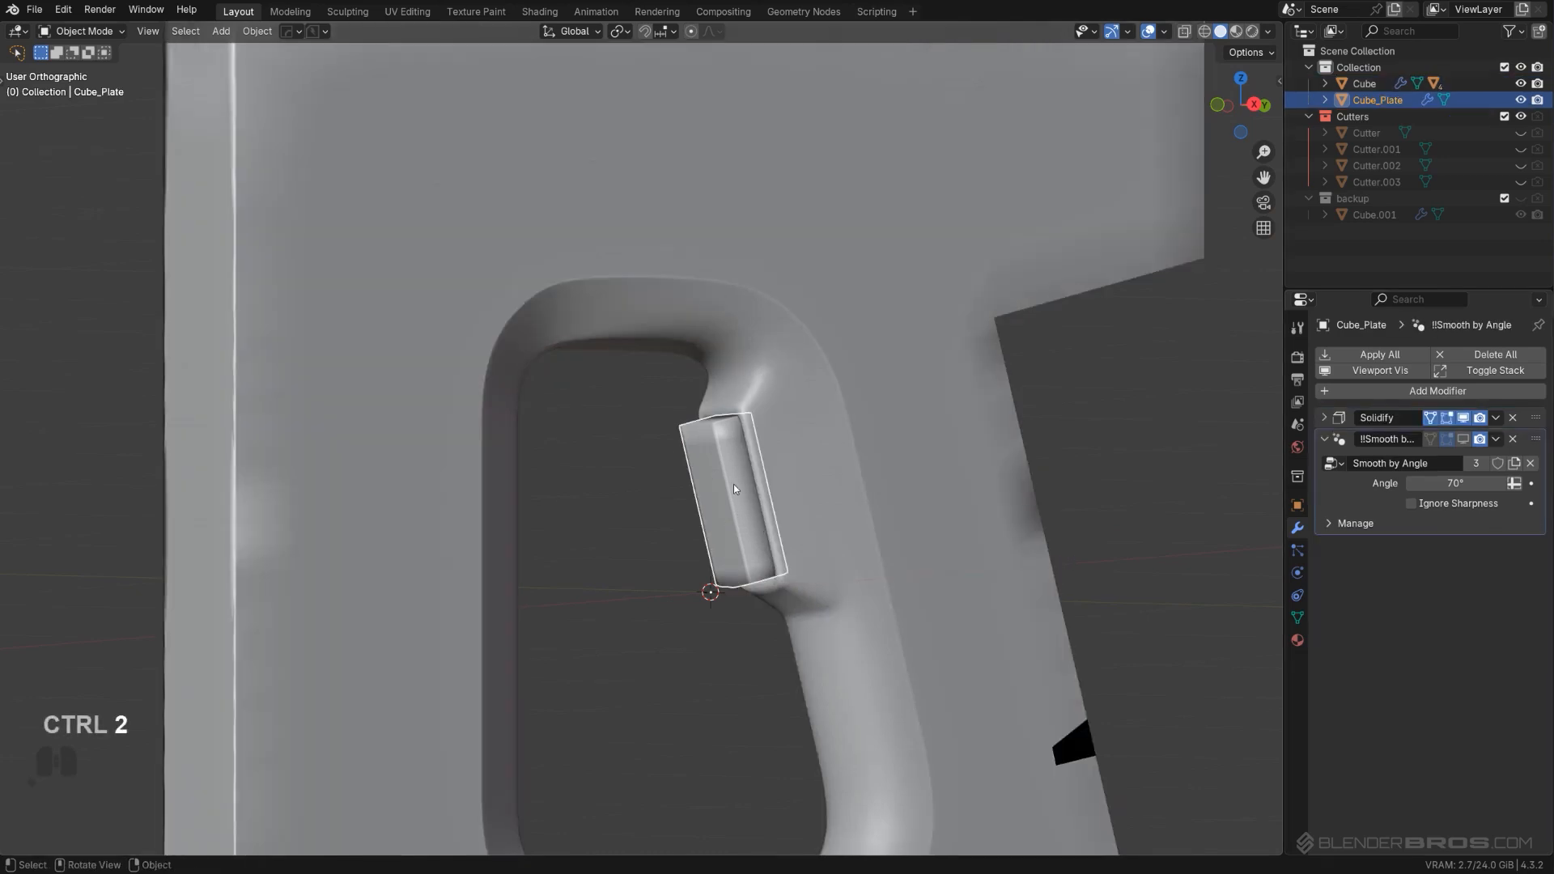
middle_drag(734, 484, 902, 506)
scroll(902, 506, up, 6)
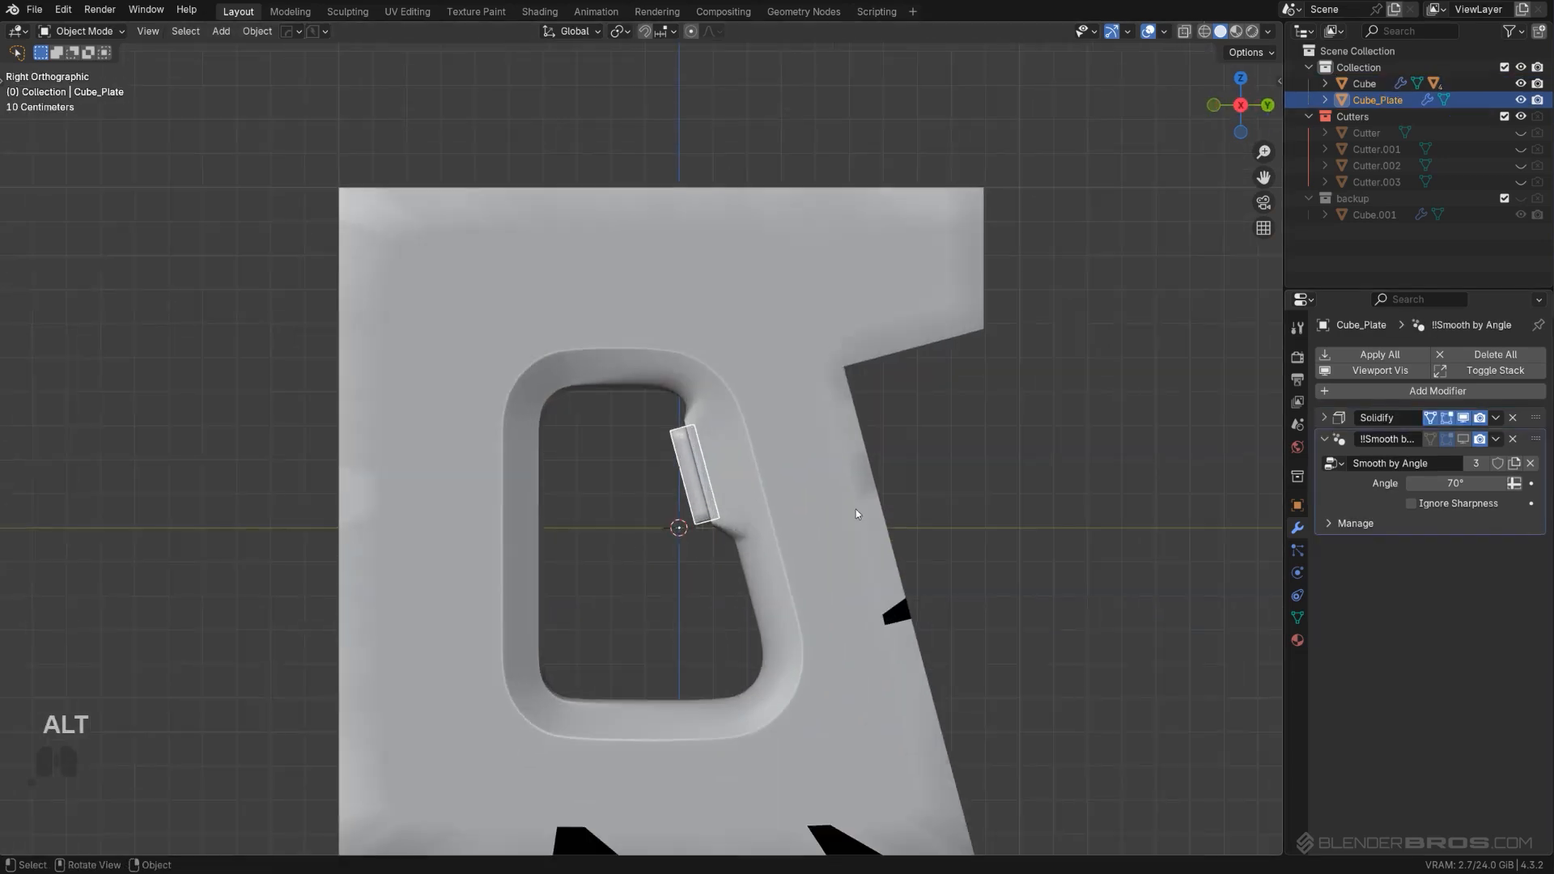
middle_drag(806, 482, 901, 438)
scroll(900, 438, down, 6)
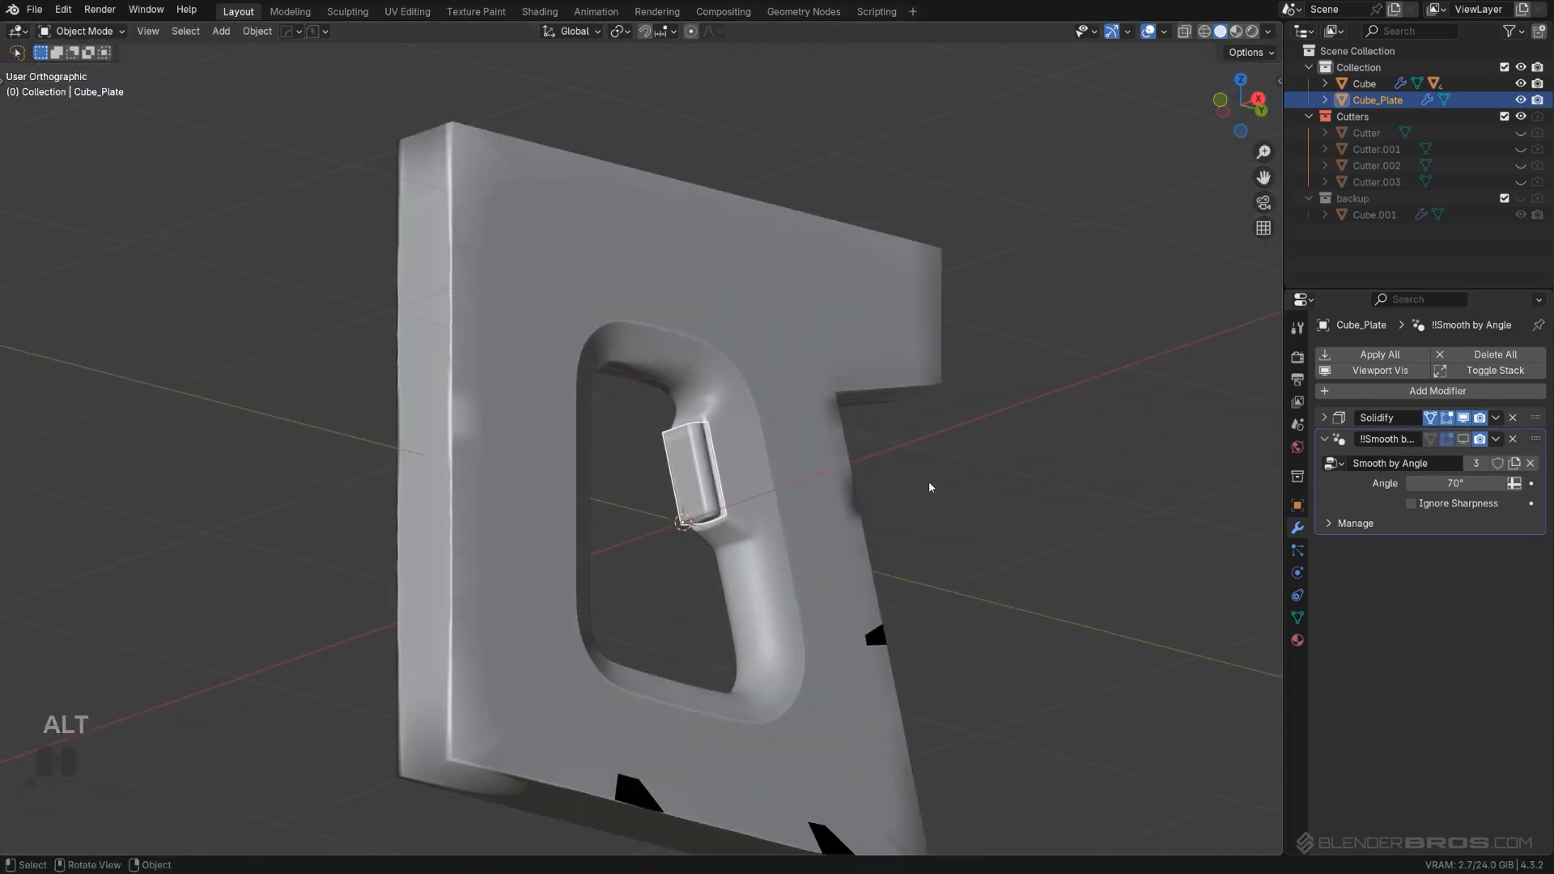
Step: Duplicate the handle body and plate in place and move the copies to a new collection named BACKUP2
key(a)
key(shift+d)
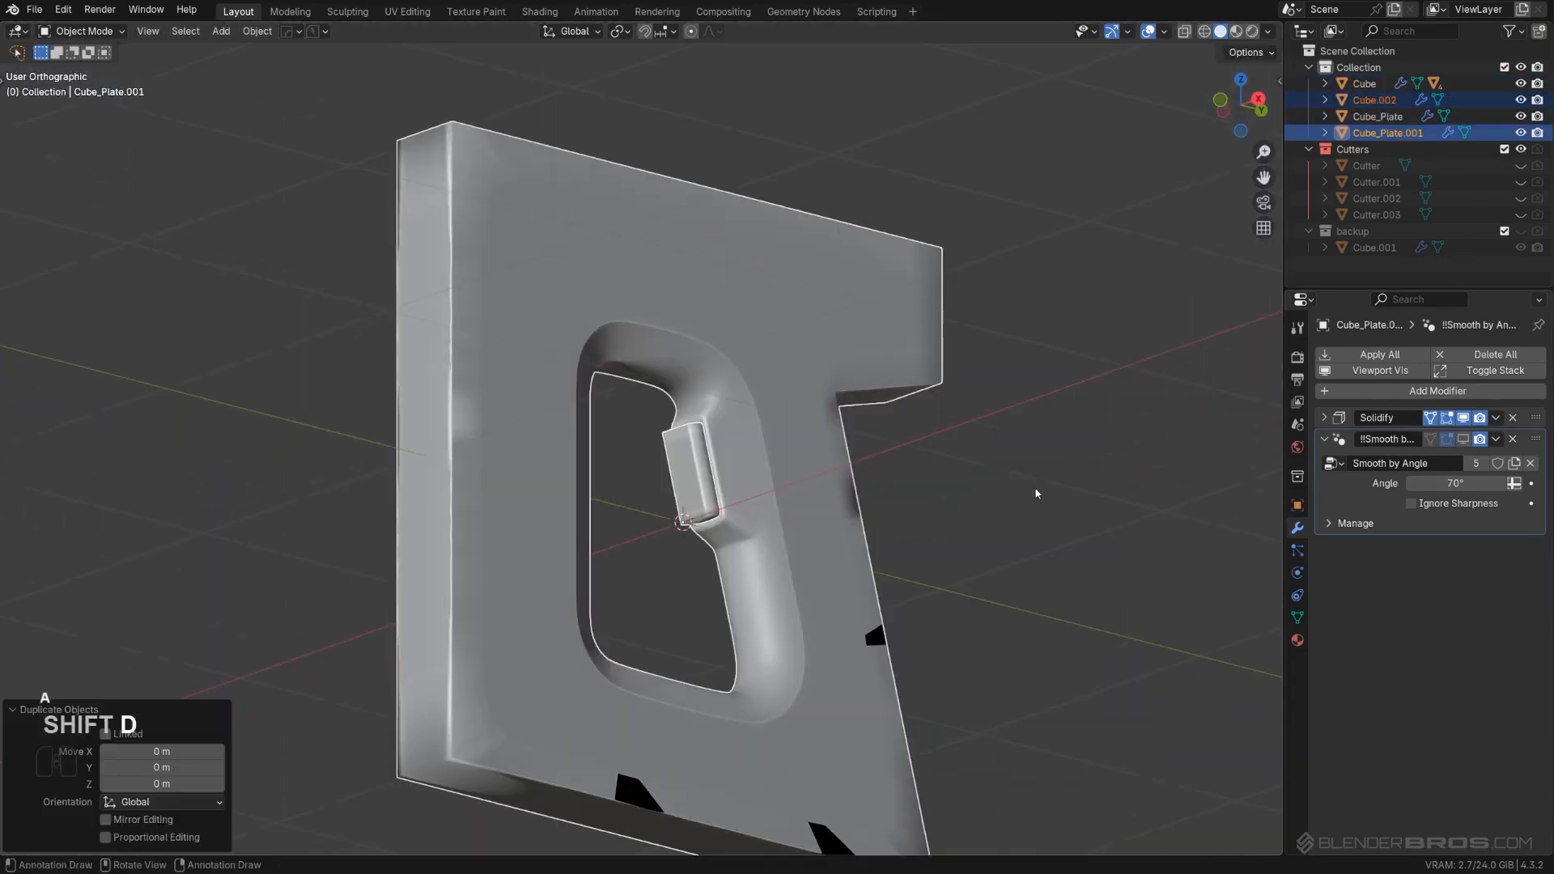
key(m)
click(1246, 486)
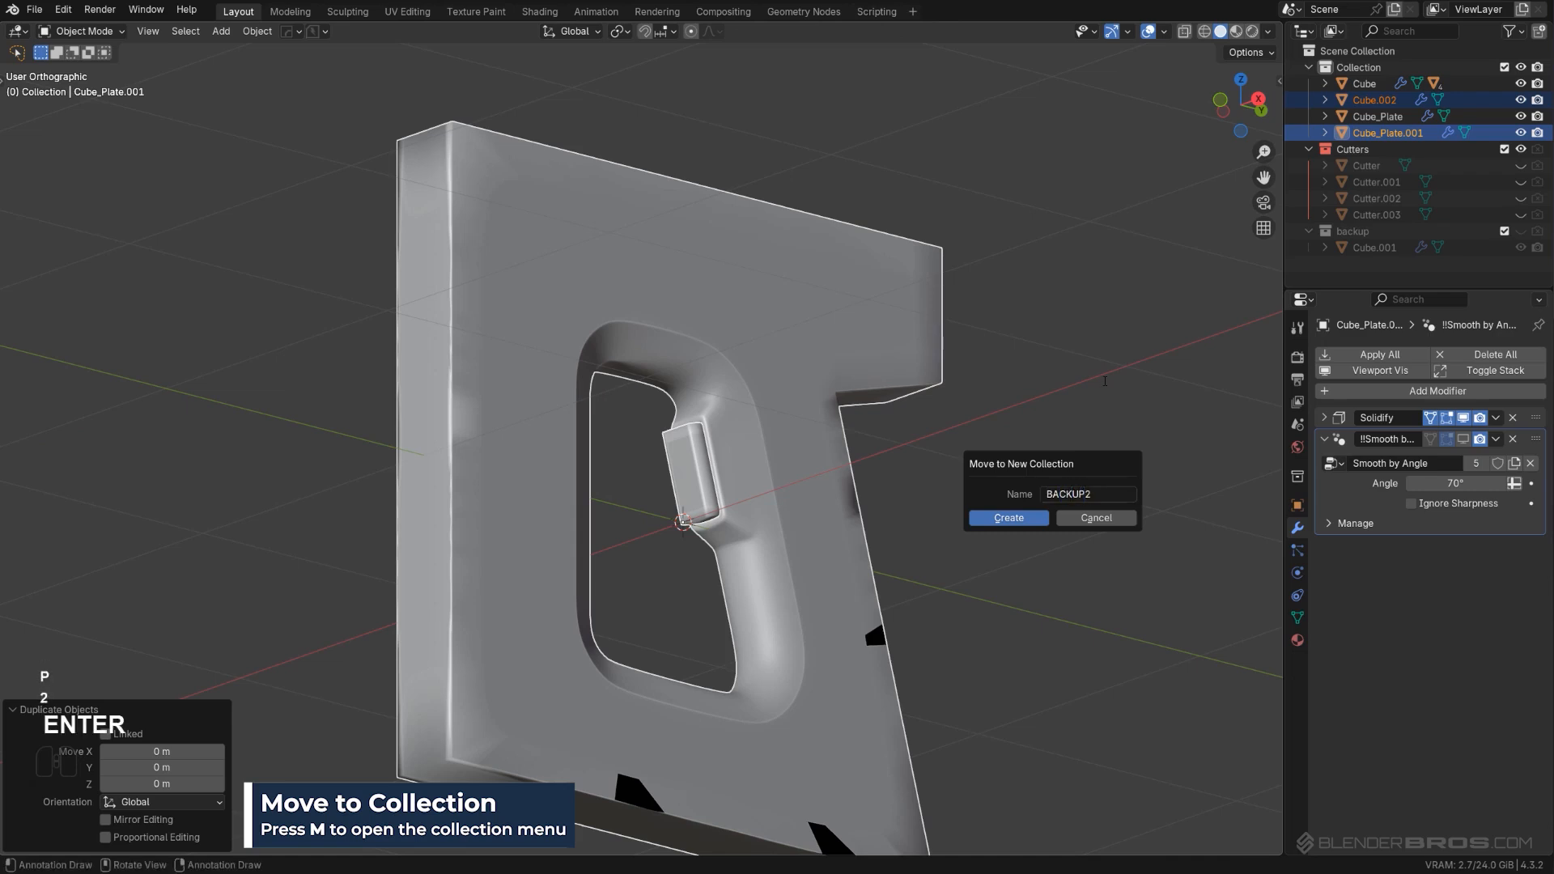
key(Caps_Lock)
click(1010, 518)
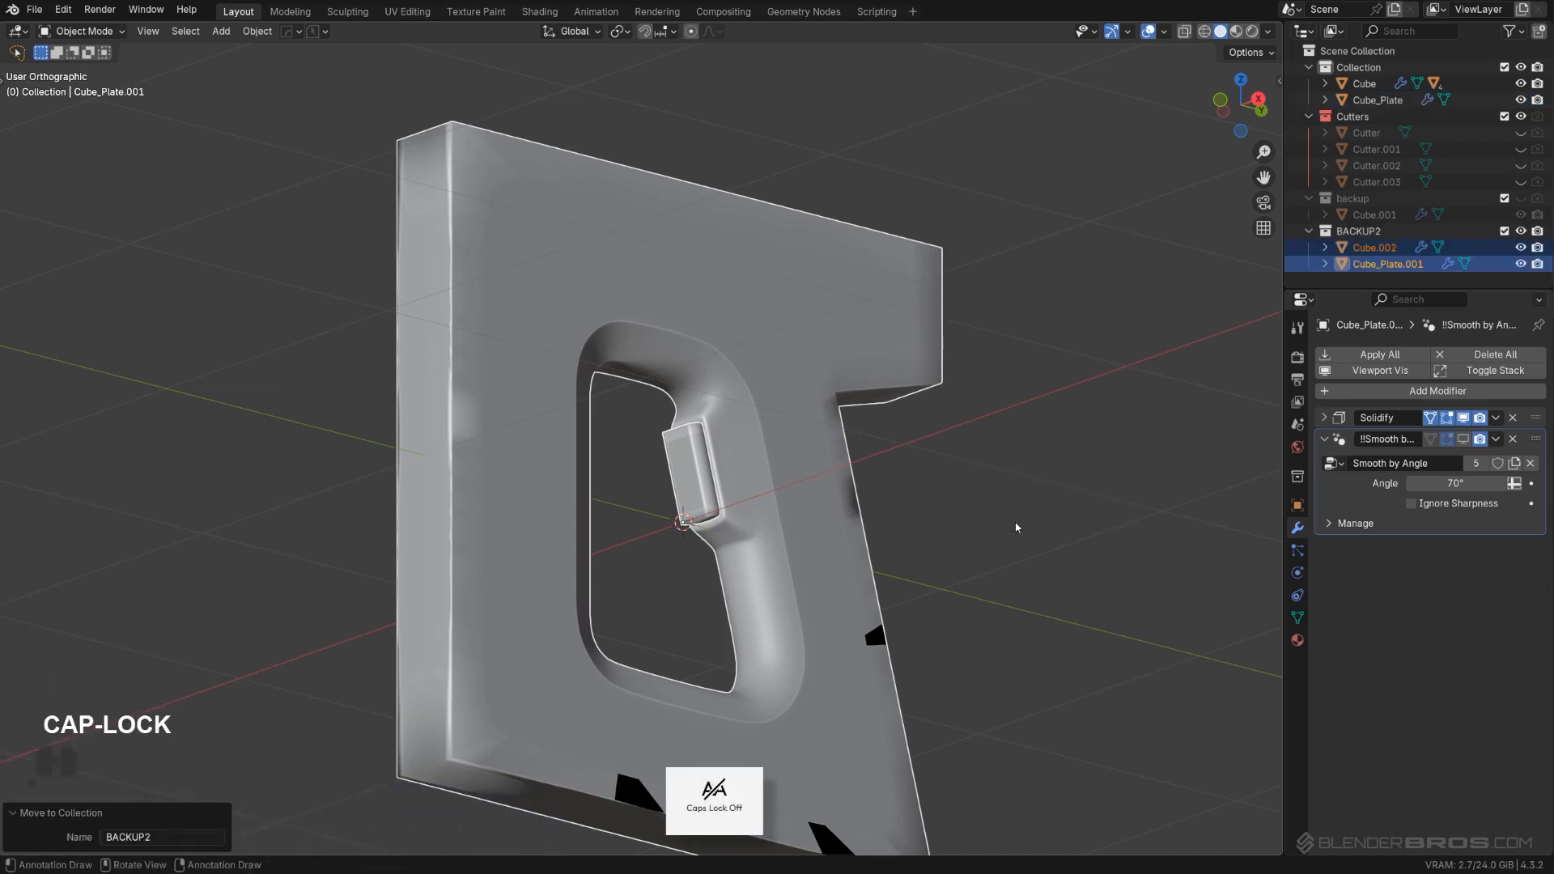
Step: Enable viewport display of the handle body's Smooth by Angle modifier
alt+middle_drag(1016, 527, 979, 462)
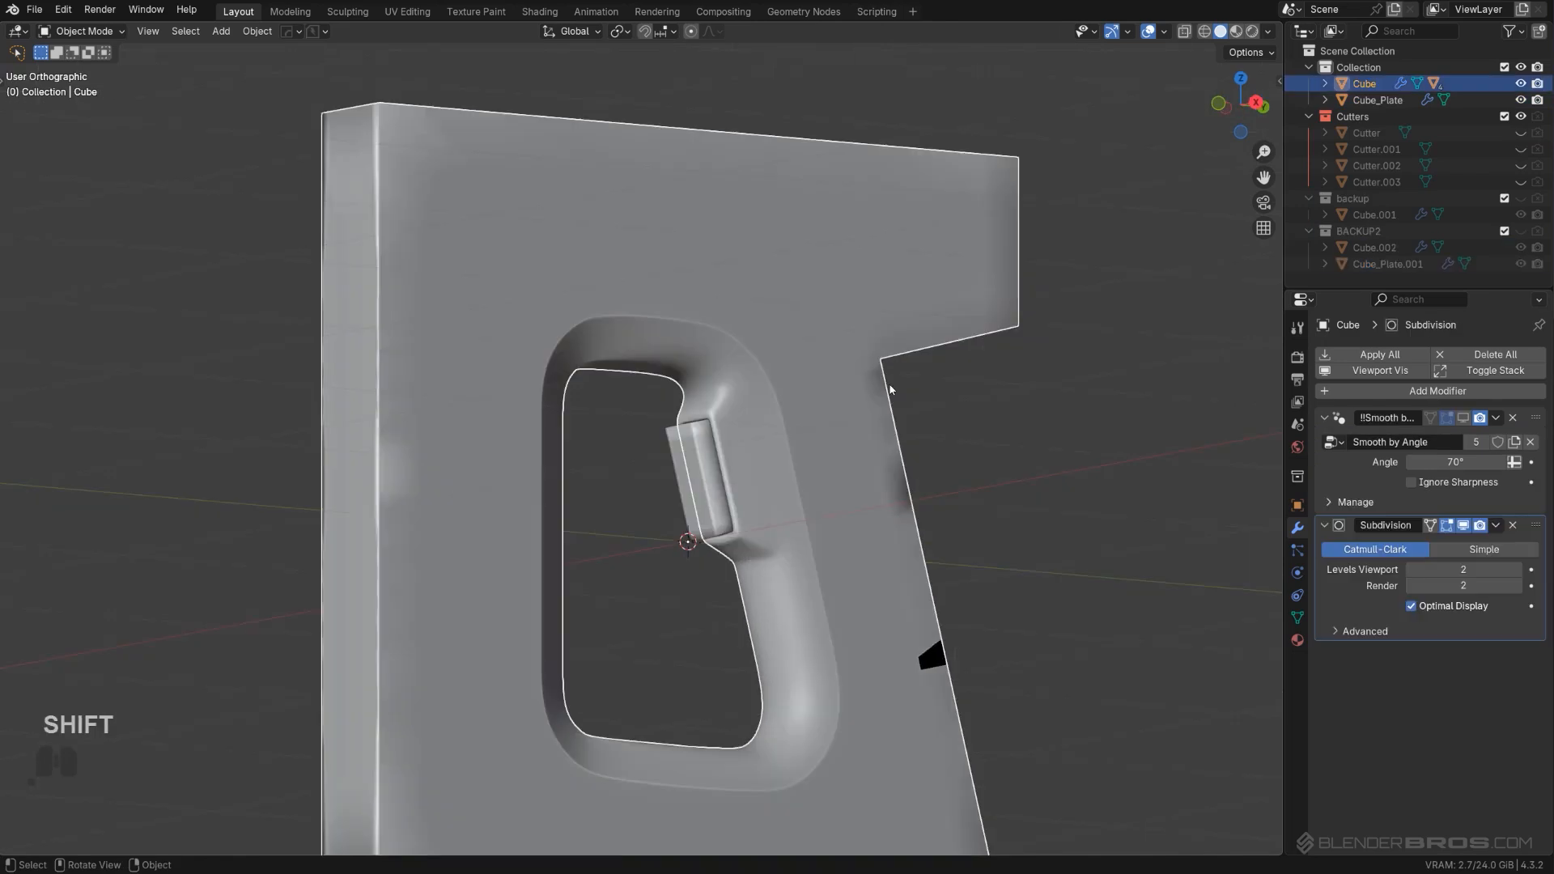
scroll(888, 391, down, 1)
shift+middle_drag(940, 411, 934, 377)
click(1464, 418)
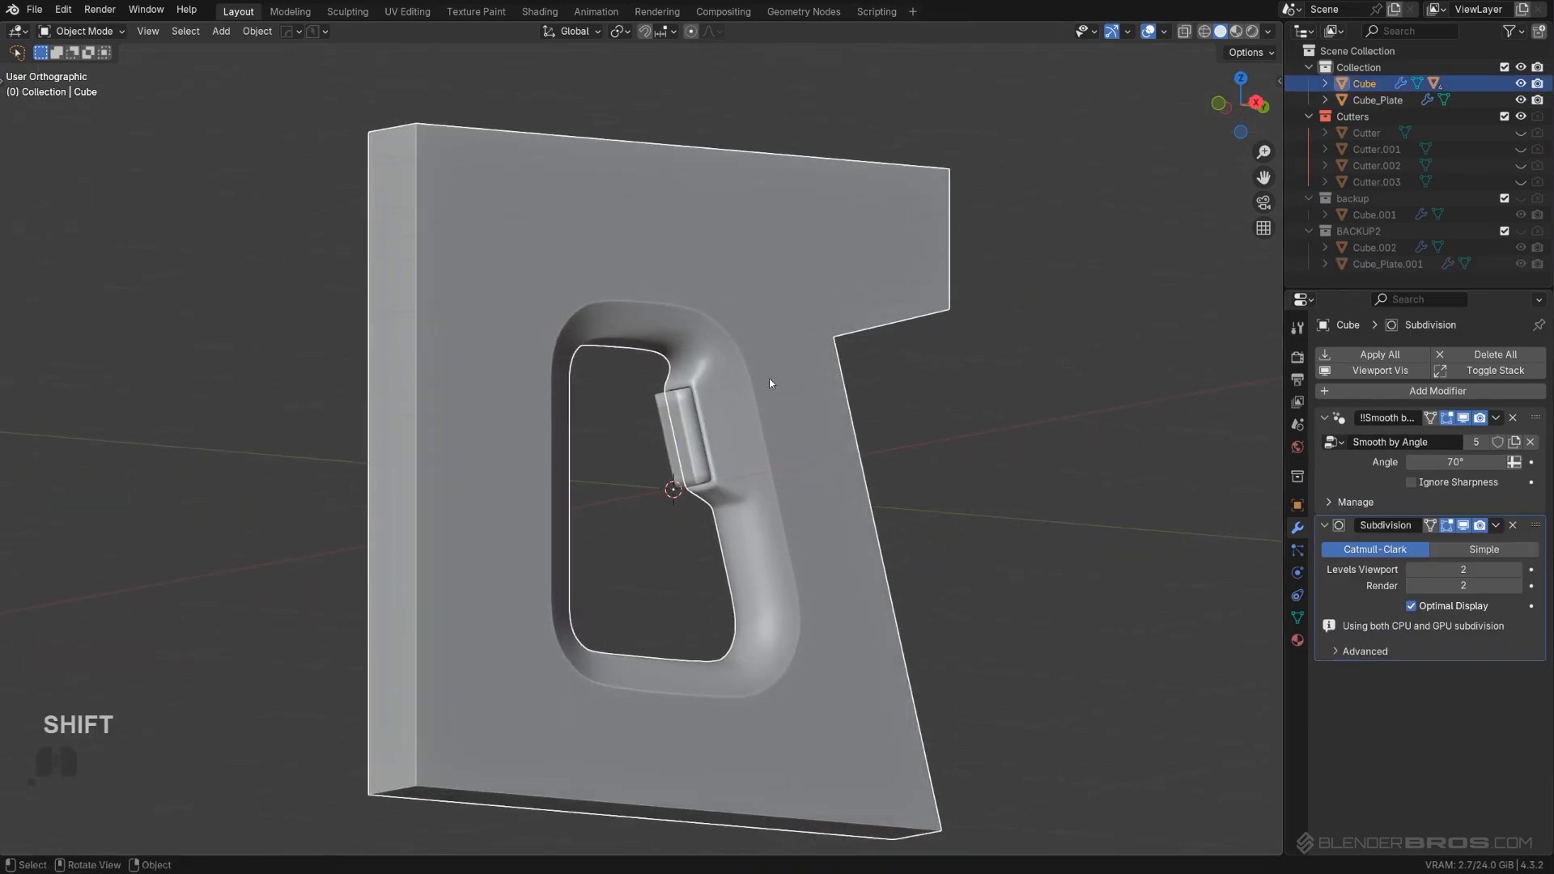
key(q)
mouse_move(873, 405)
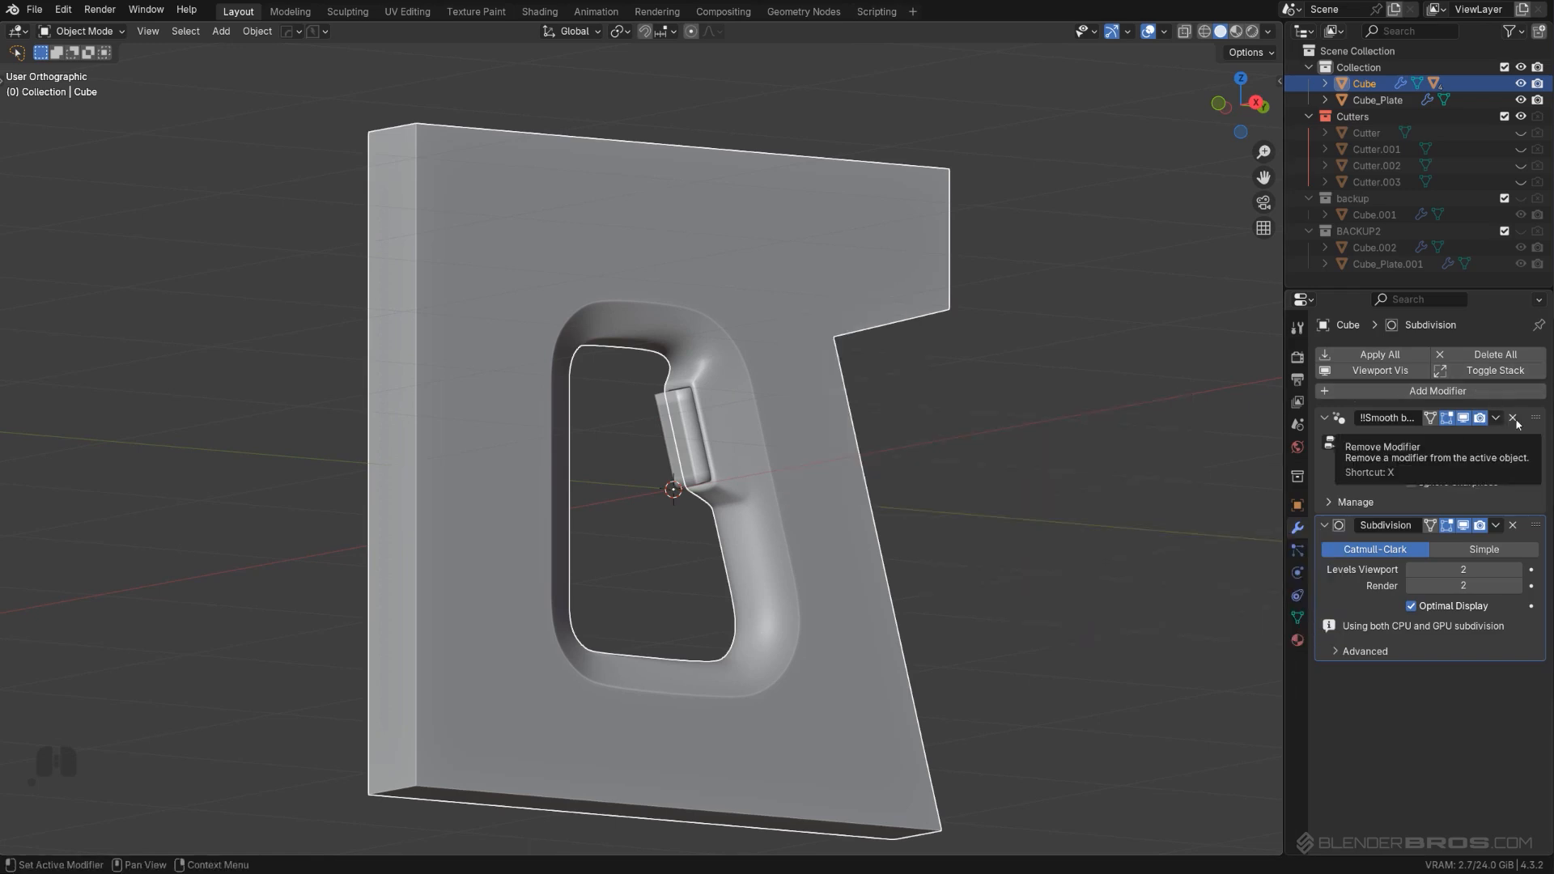
Step: Remove the handle body's Smooth by Angle modifier and apply its Subdivision modifier with HardOps Smart Apply
click(1512, 418)
key(q)
mouse_move(920, 402)
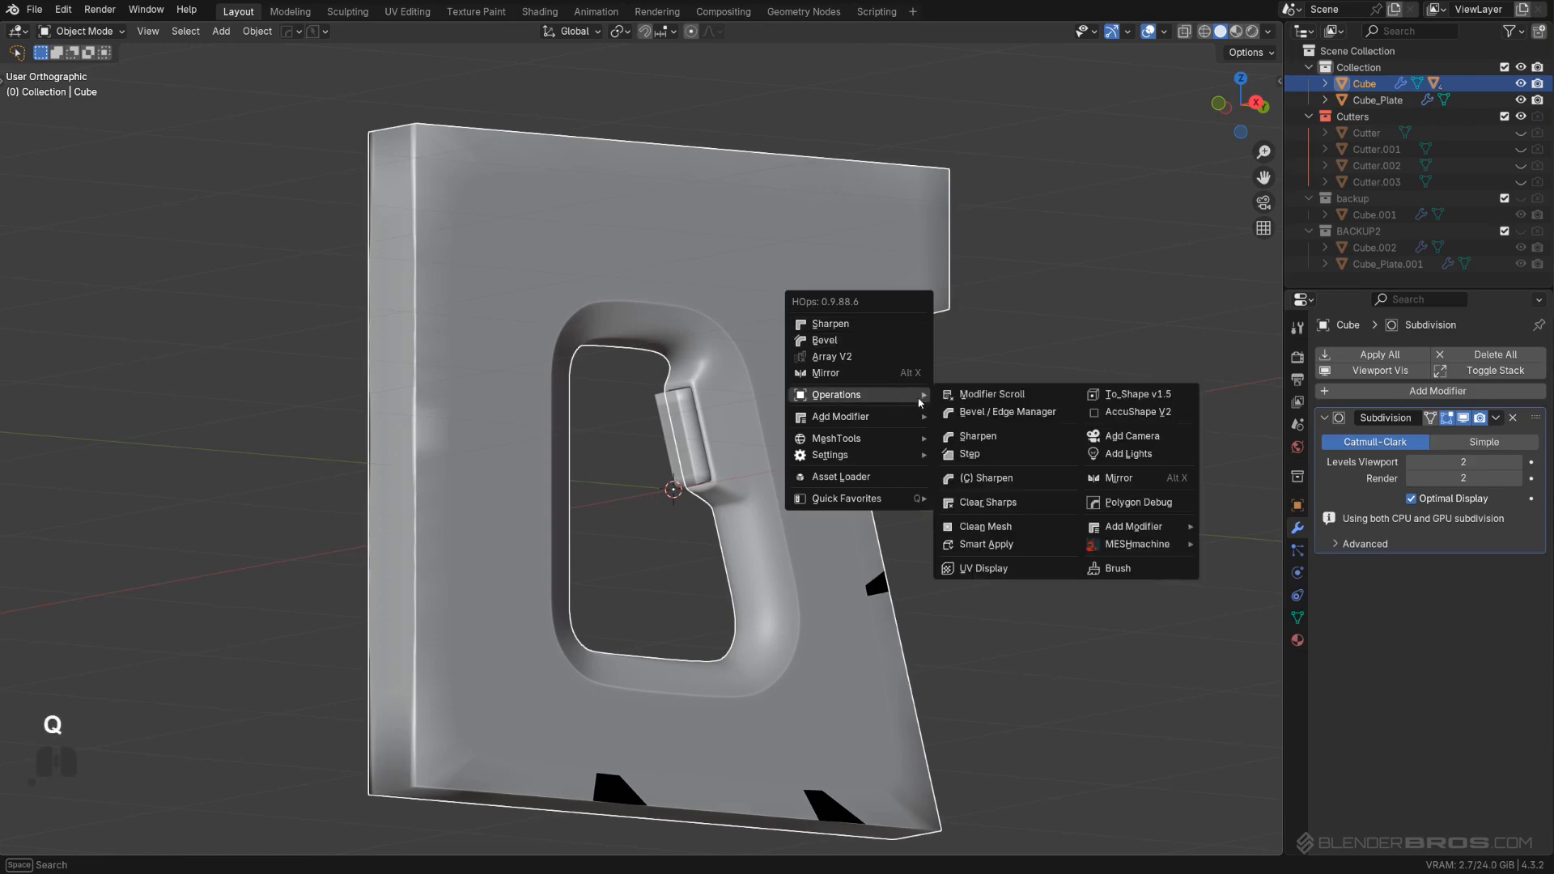
click(1014, 548)
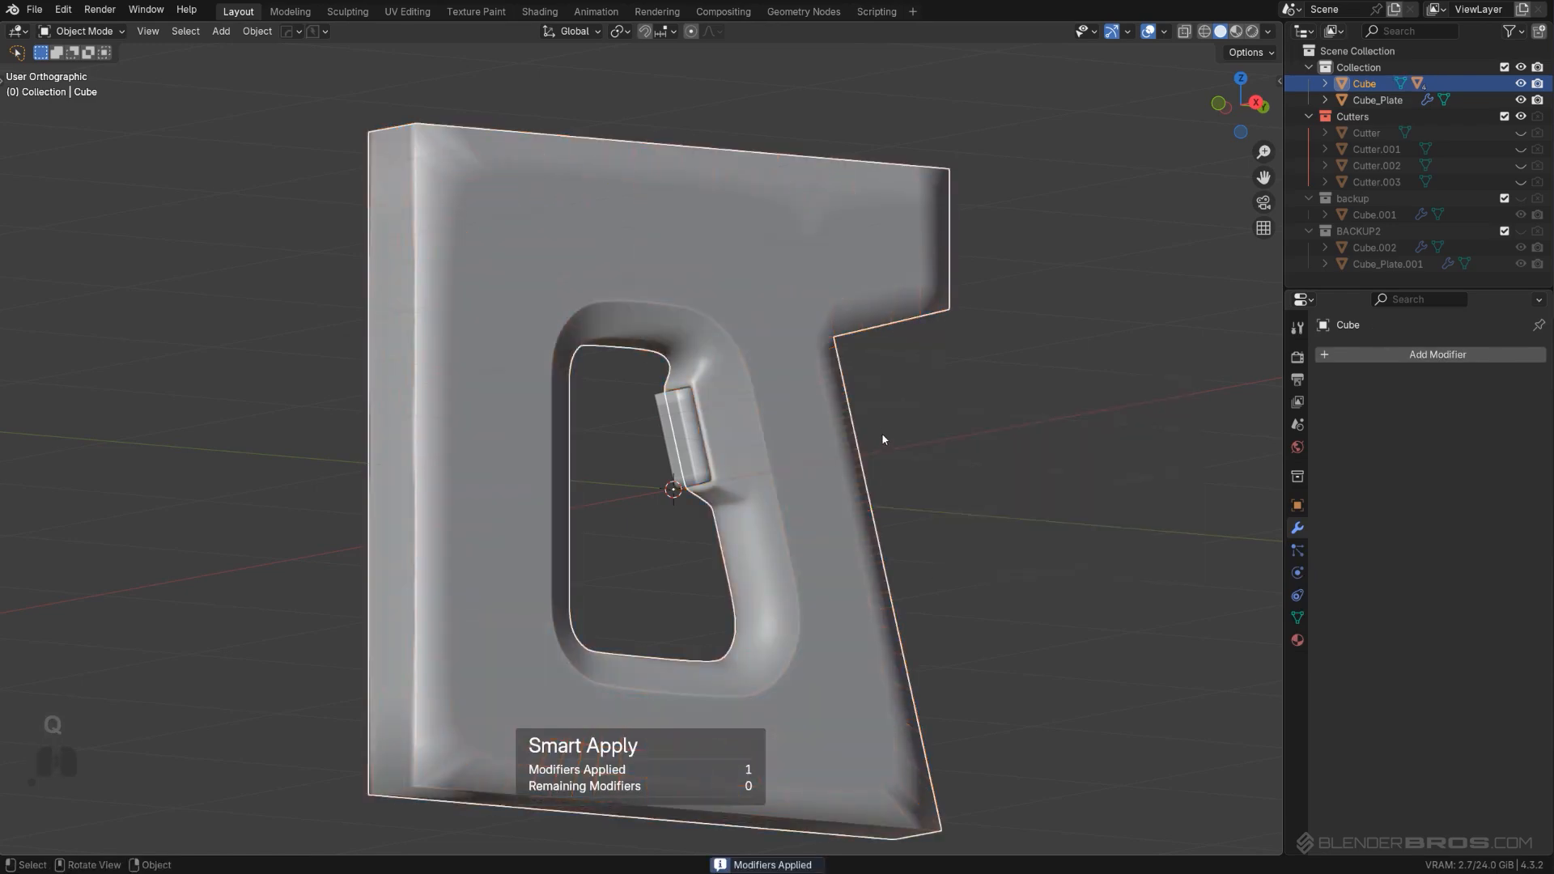
Step: Sharpen the handle body with HardOps Sharpen and set its auto smooth angle to 30°
key(q)
shift+click(869, 353)
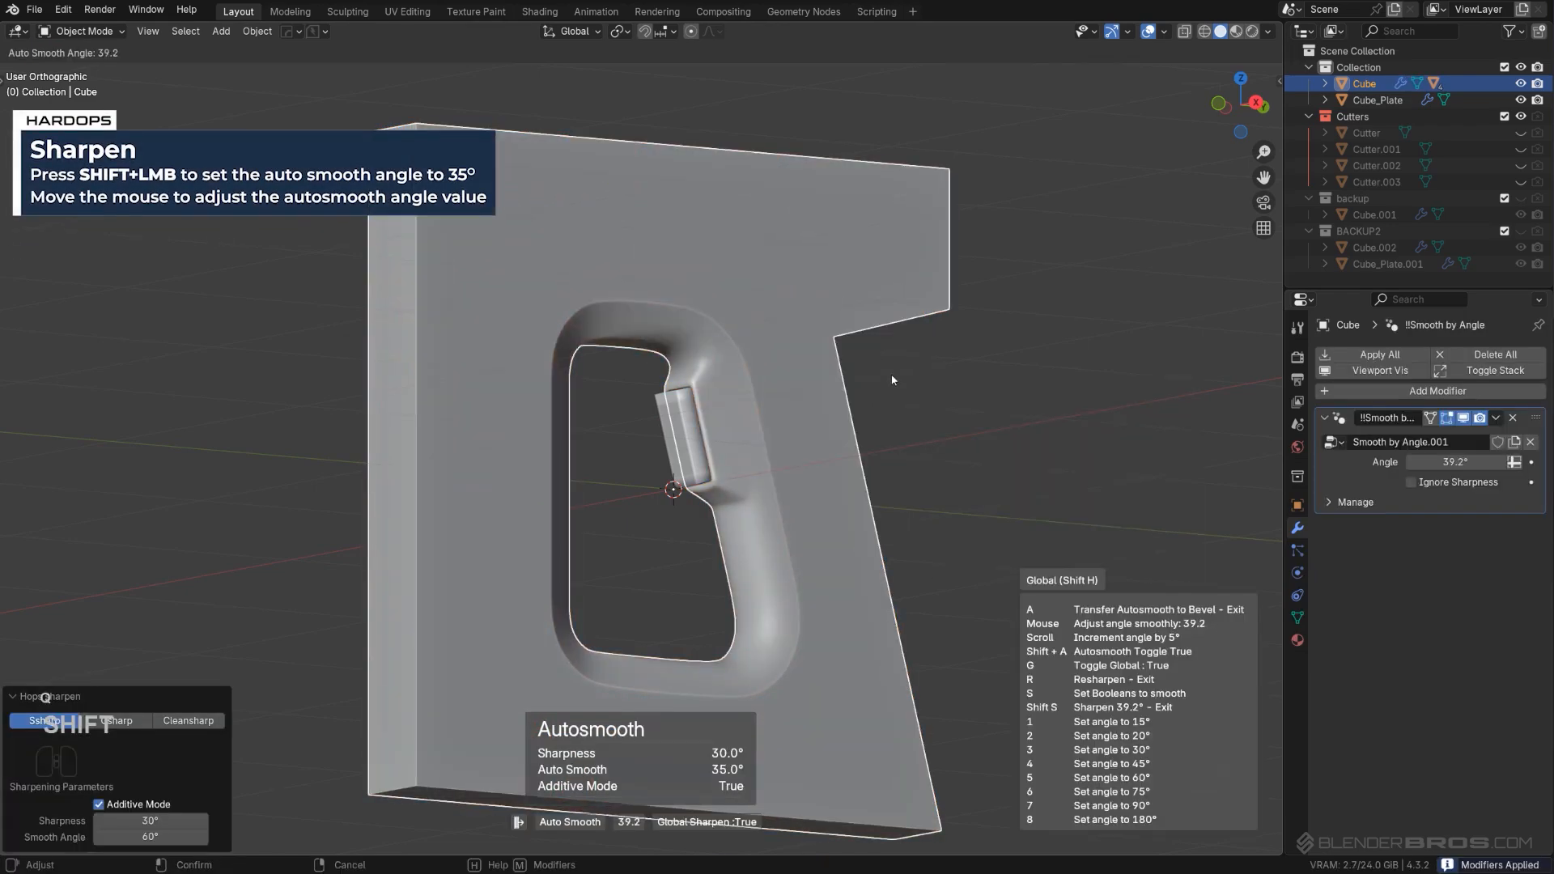
click(828, 353)
key(KP_3)
Step: Inspect the grip's shading and the applied subdivision mesh around the opening, up close and in Edit Mode
scroll(827, 353, up, 5)
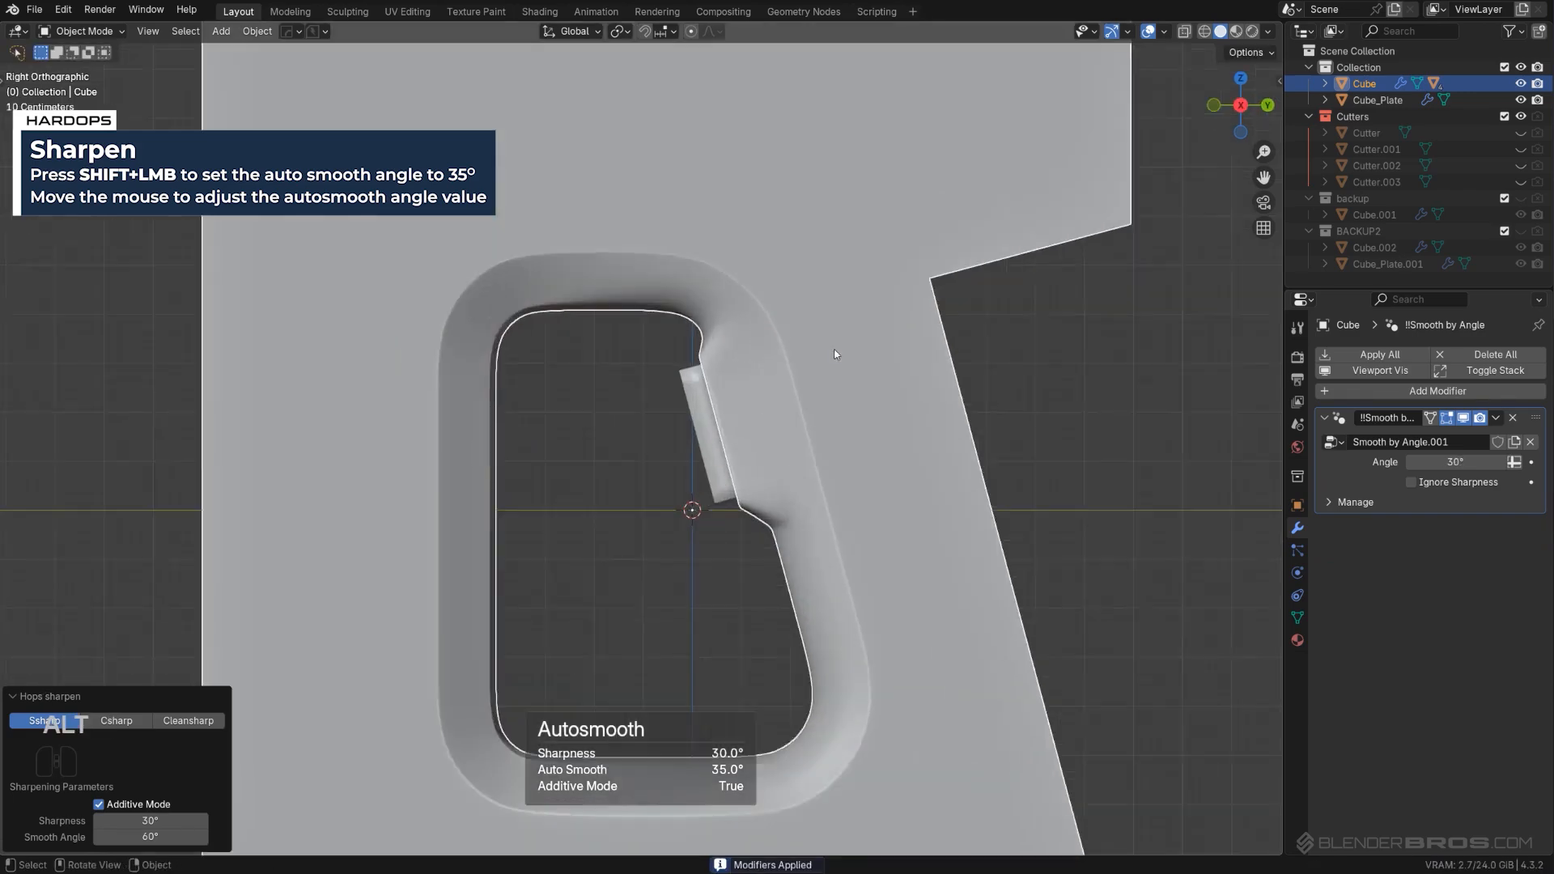
middle_drag(828, 353, 1216, 317)
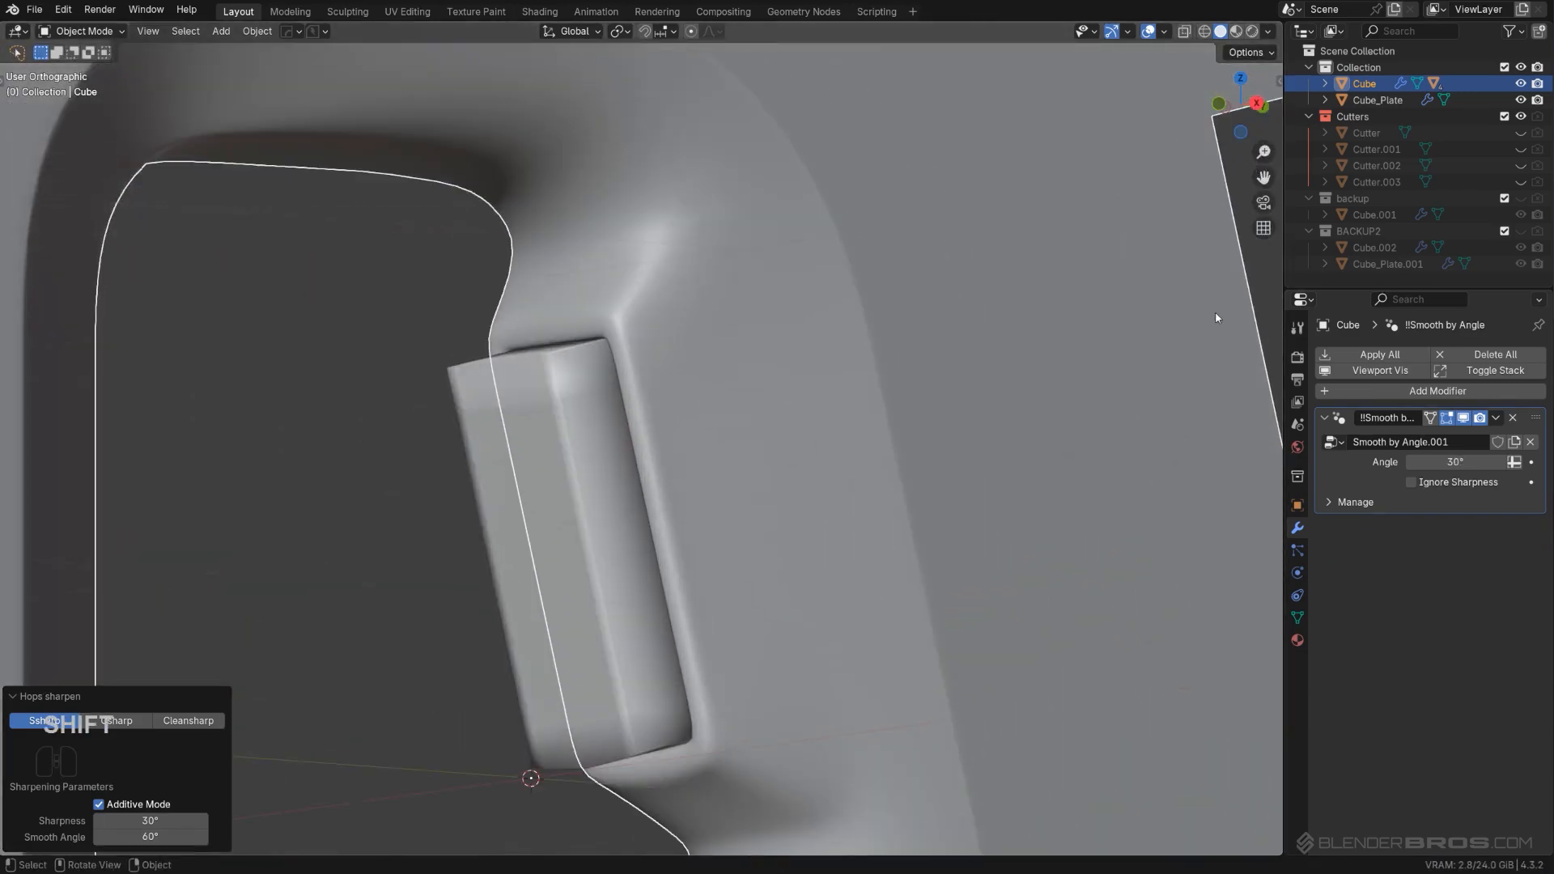
middle_drag(868, 325, 489, 343)
scroll(489, 343, down, 4)
key(Tab)
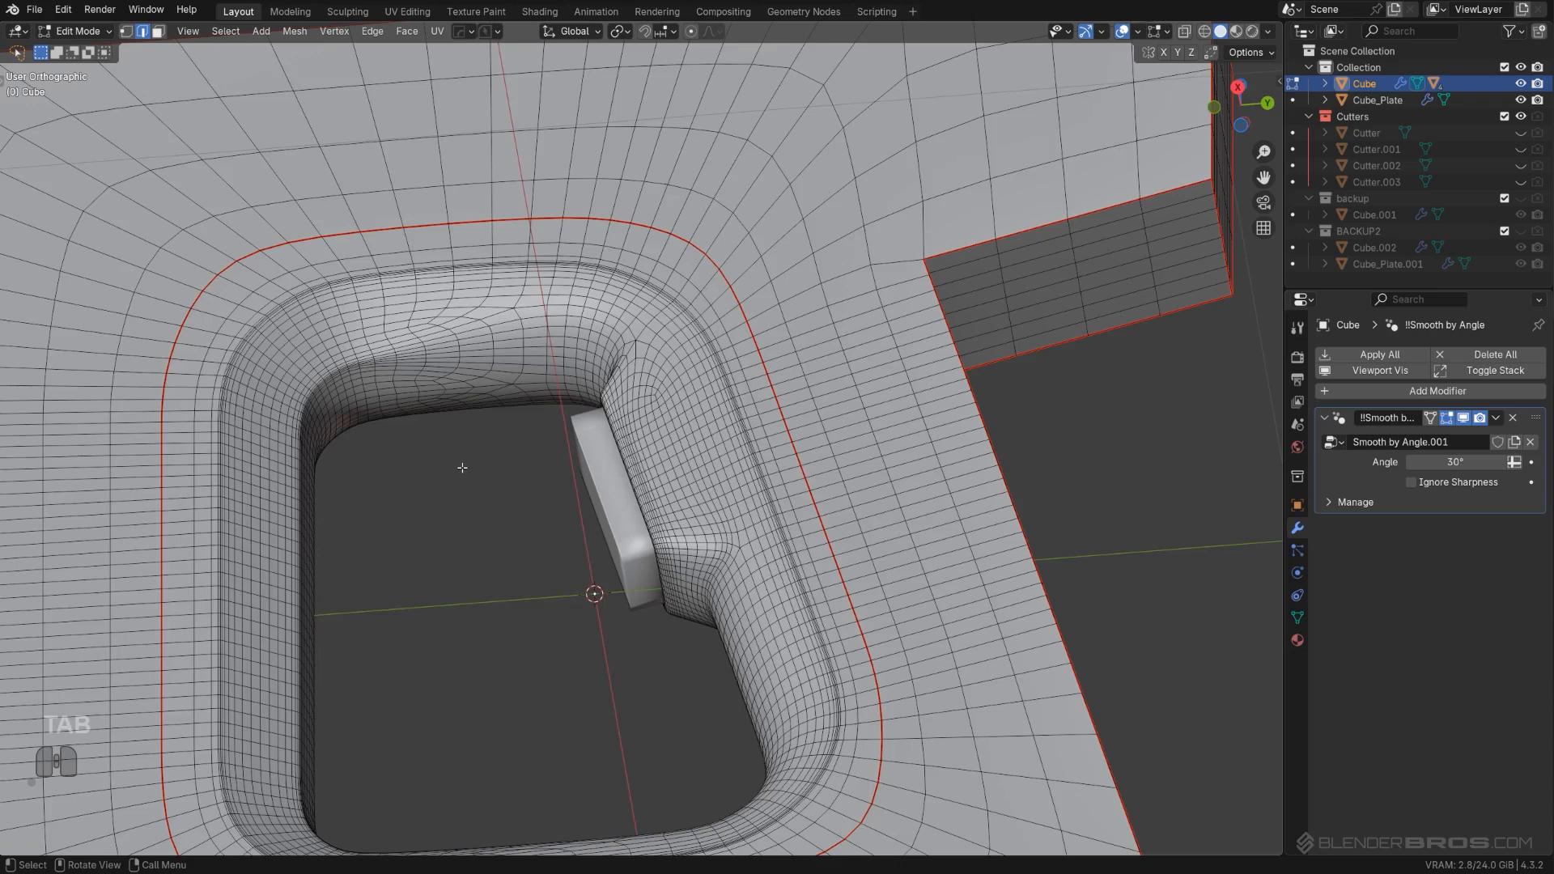
scroll(443, 387, up, 2)
scroll(518, 381, down, 2)
key(Tab)
scroll(558, 365, down, 3)
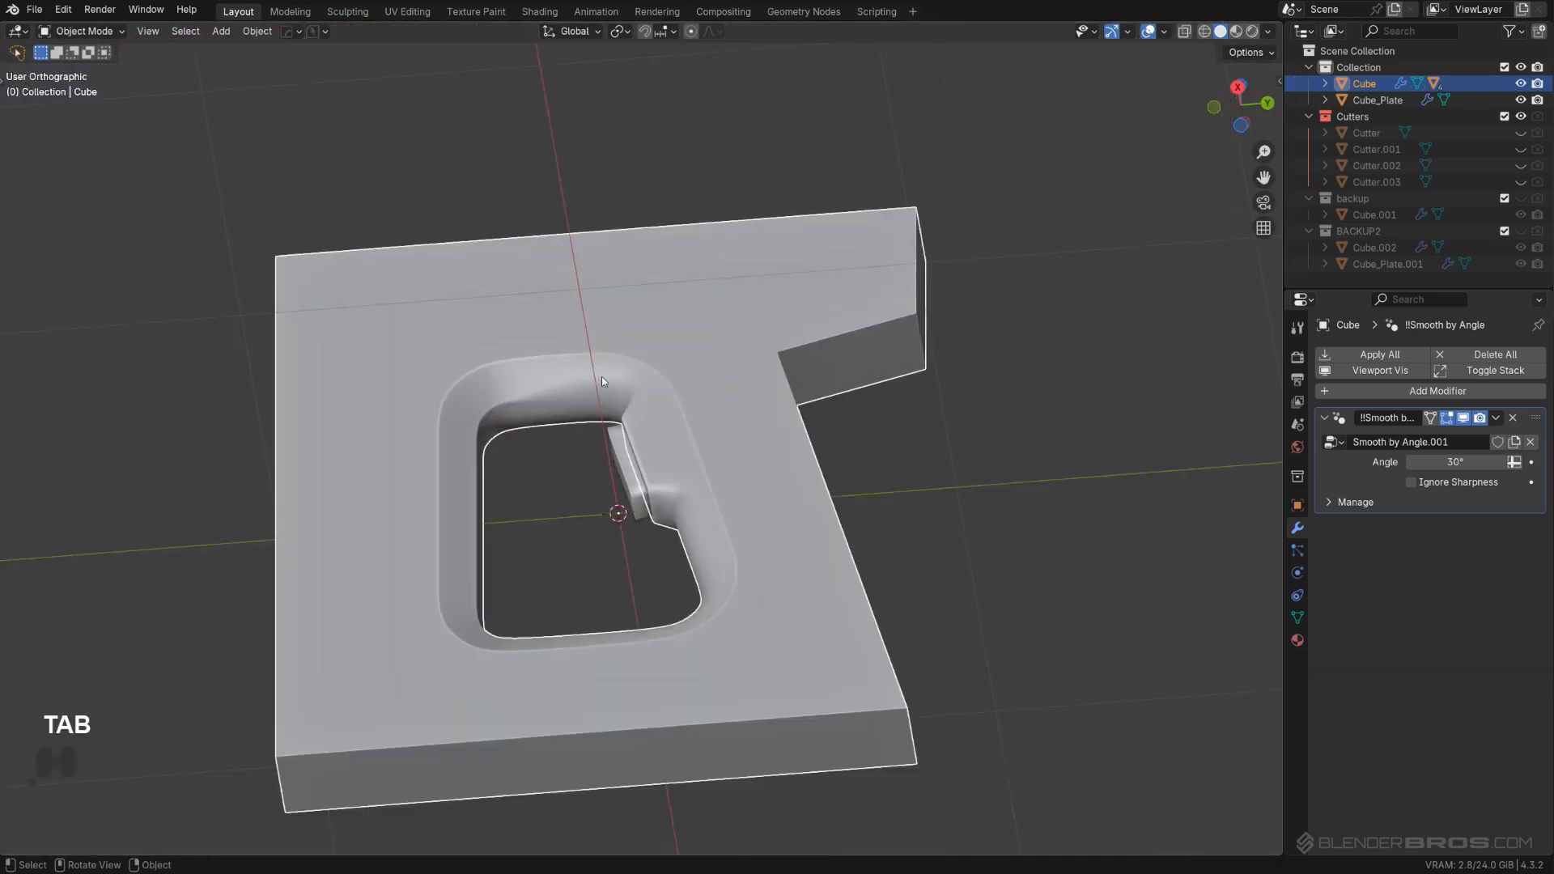
Step: Examine the handle body's smoothed surfaces and the opening from several angles in Object Mode
middle_drag(591, 340, 659, 470)
shift+middle_drag(659, 469, 754, 357)
scroll(756, 413, up, 6)
middle_drag(758, 466, 778, 357)
scroll(1085, 478, down, 5)
middle_drag(808, 411, 727, 321)
middle_drag(801, 161, 778, 301)
scroll(797, 344, up, 2)
shift+middle_drag(803, 360, 822, 518)
scroll(783, 315, down, 3)
Step: Examine the edge flow around the handle opening from the side in Edit Mode
key(Tab)
scroll(789, 413, up, 3)
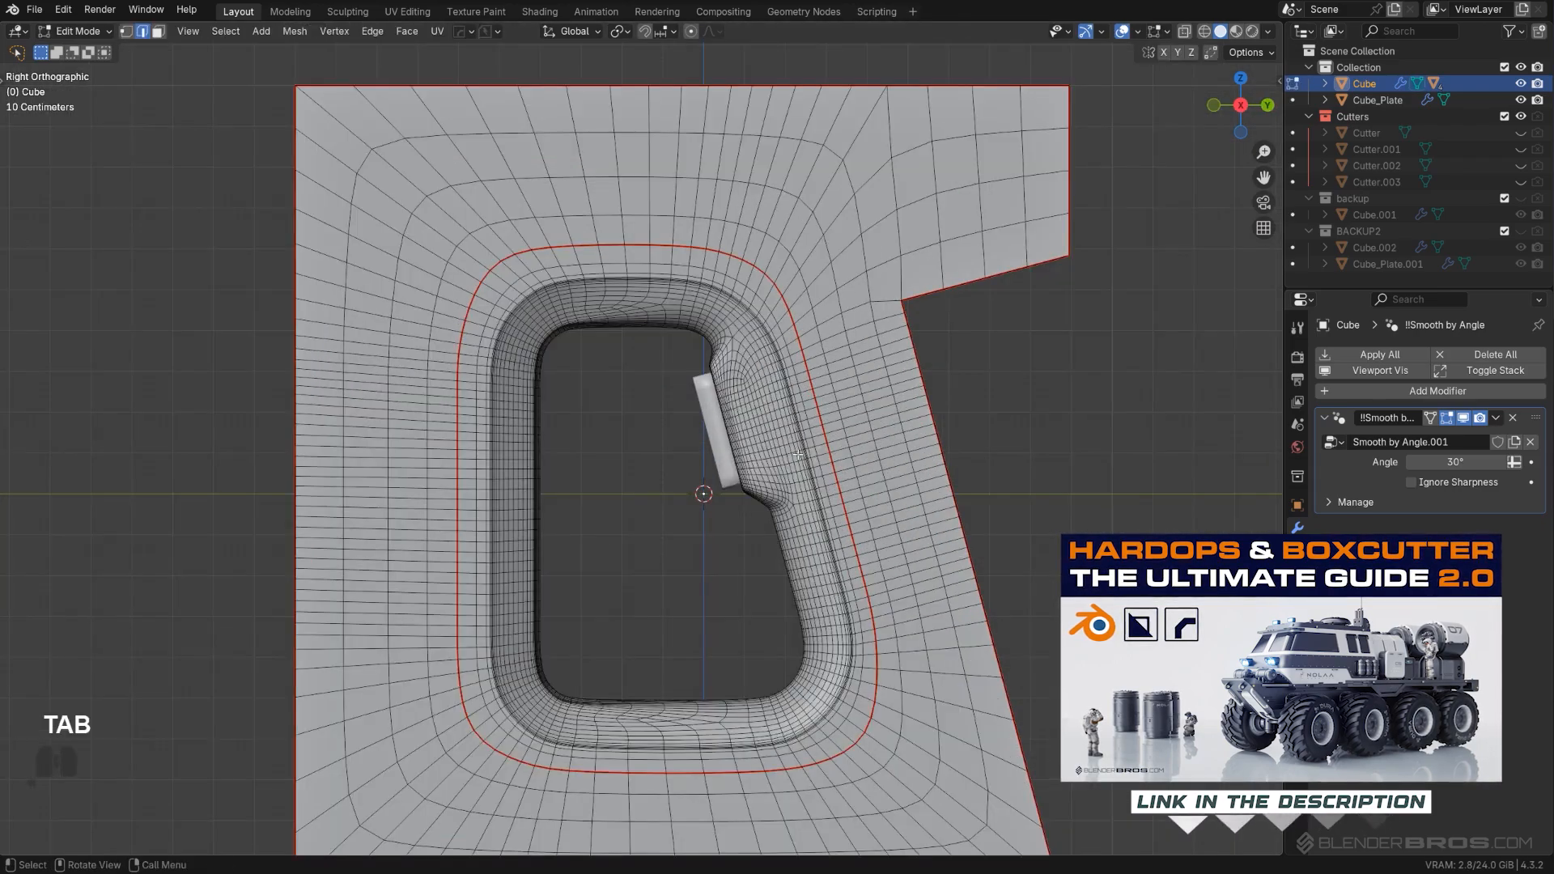
scroll(798, 455, up, 2)
mouse_move(967, 259)
shift+middle_down()
mouse_move(962, 283)
mouse_move(957, 248)
shift+middle_up()
scroll(939, 275, down, 3)
scroll(858, 397, up, 2)
shift+middle_drag(836, 438, 818, 316)
scroll(801, 470, down, 2)
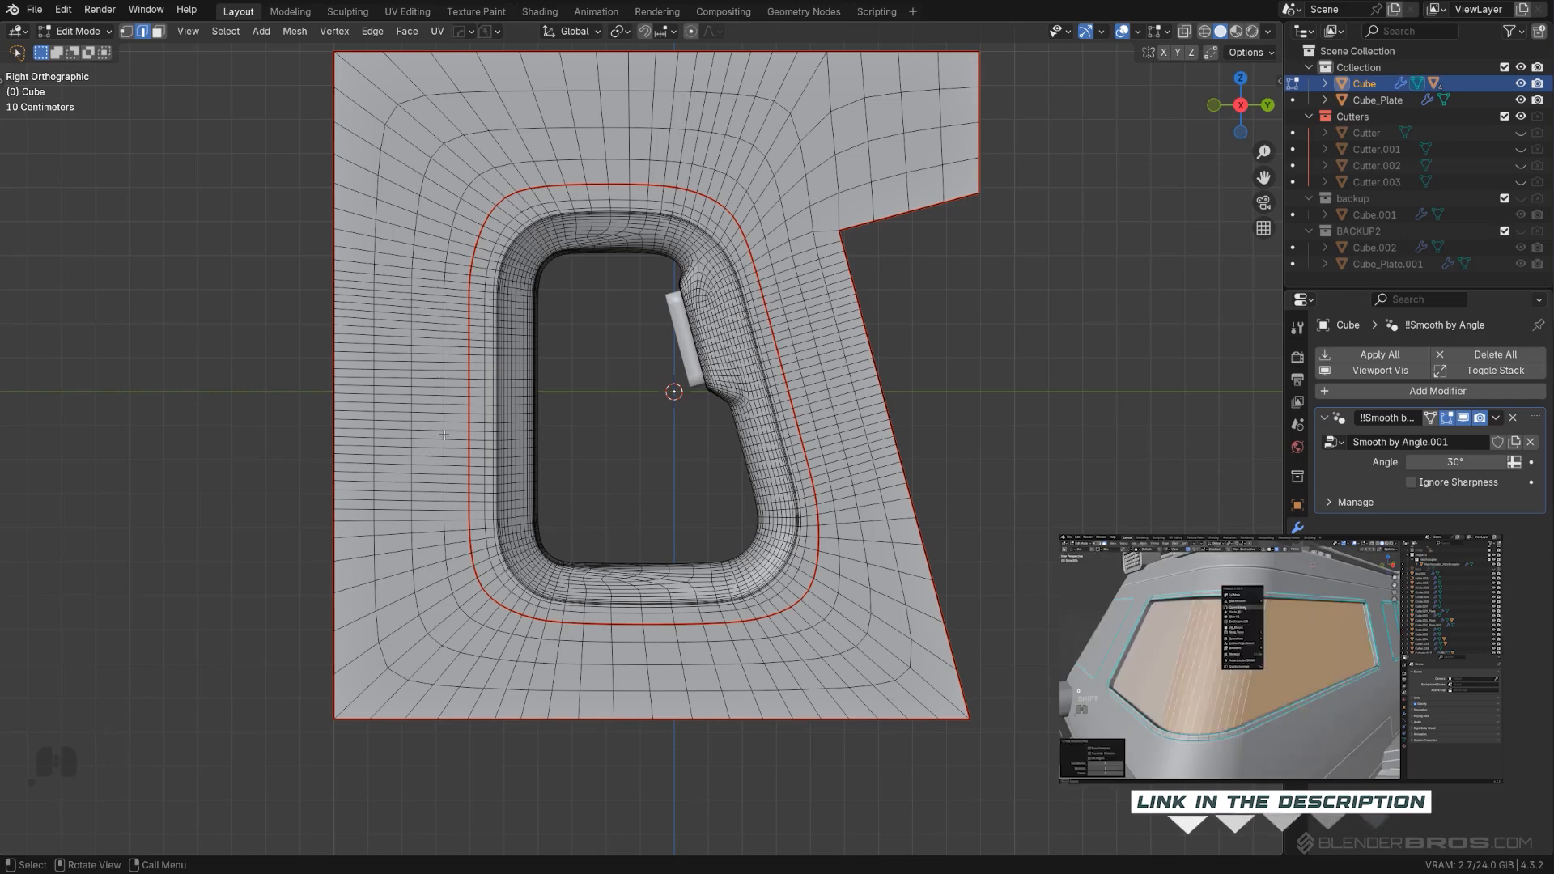
scroll(424, 441, up, 2)
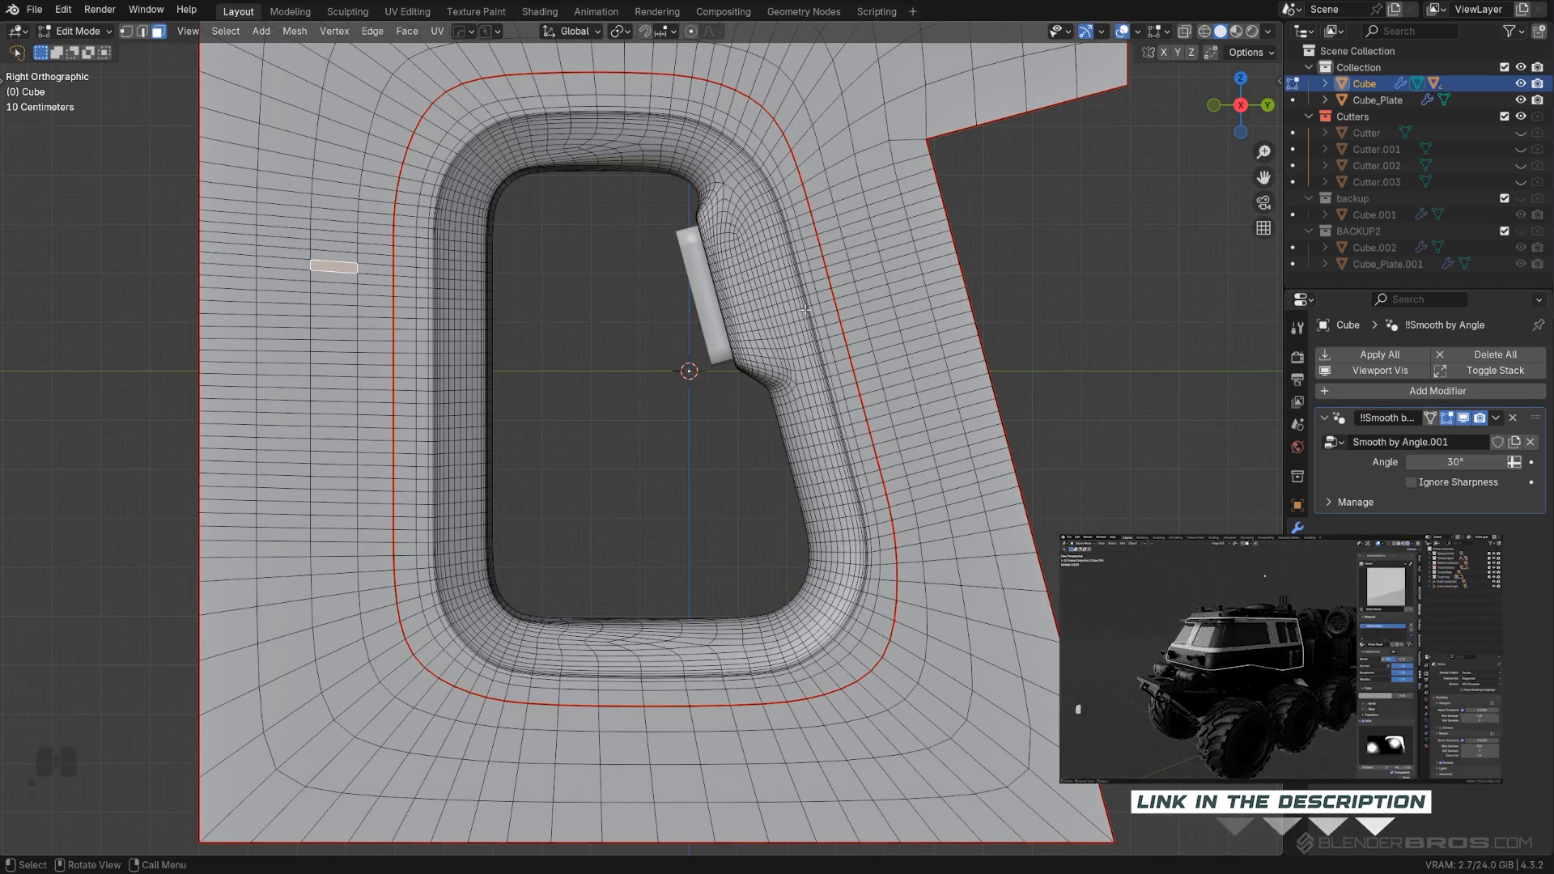
Step: Select the seam-marked edge loop surrounding the handle opening and clear its seam
alt+click(817, 240)
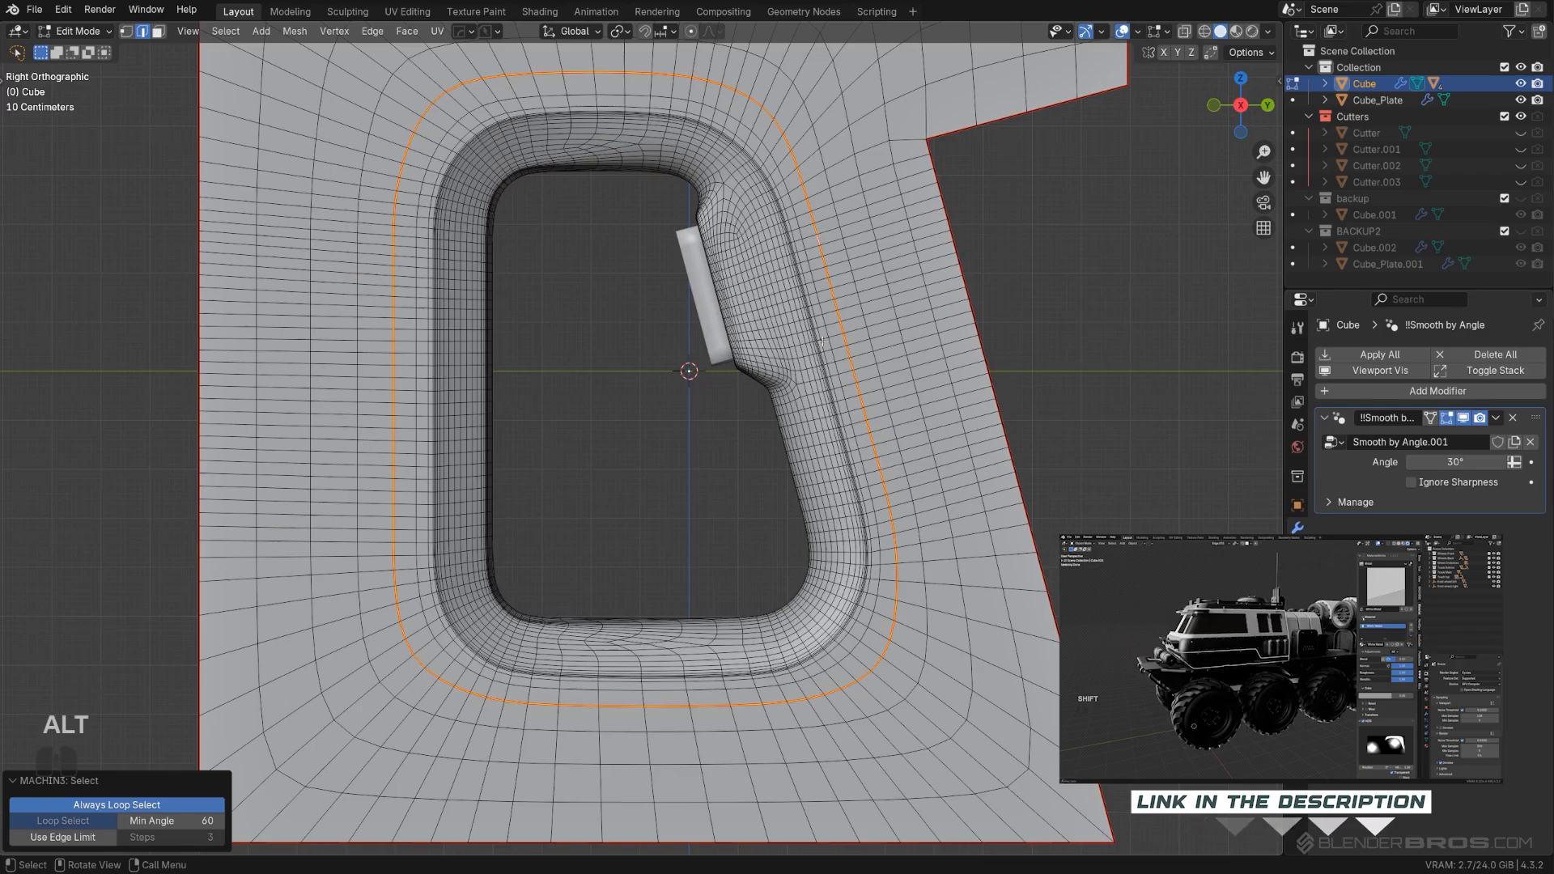
shift+scroll(834, 267, up, 2)
middle_drag(644, 326, 627, 265)
right_click(628, 267)
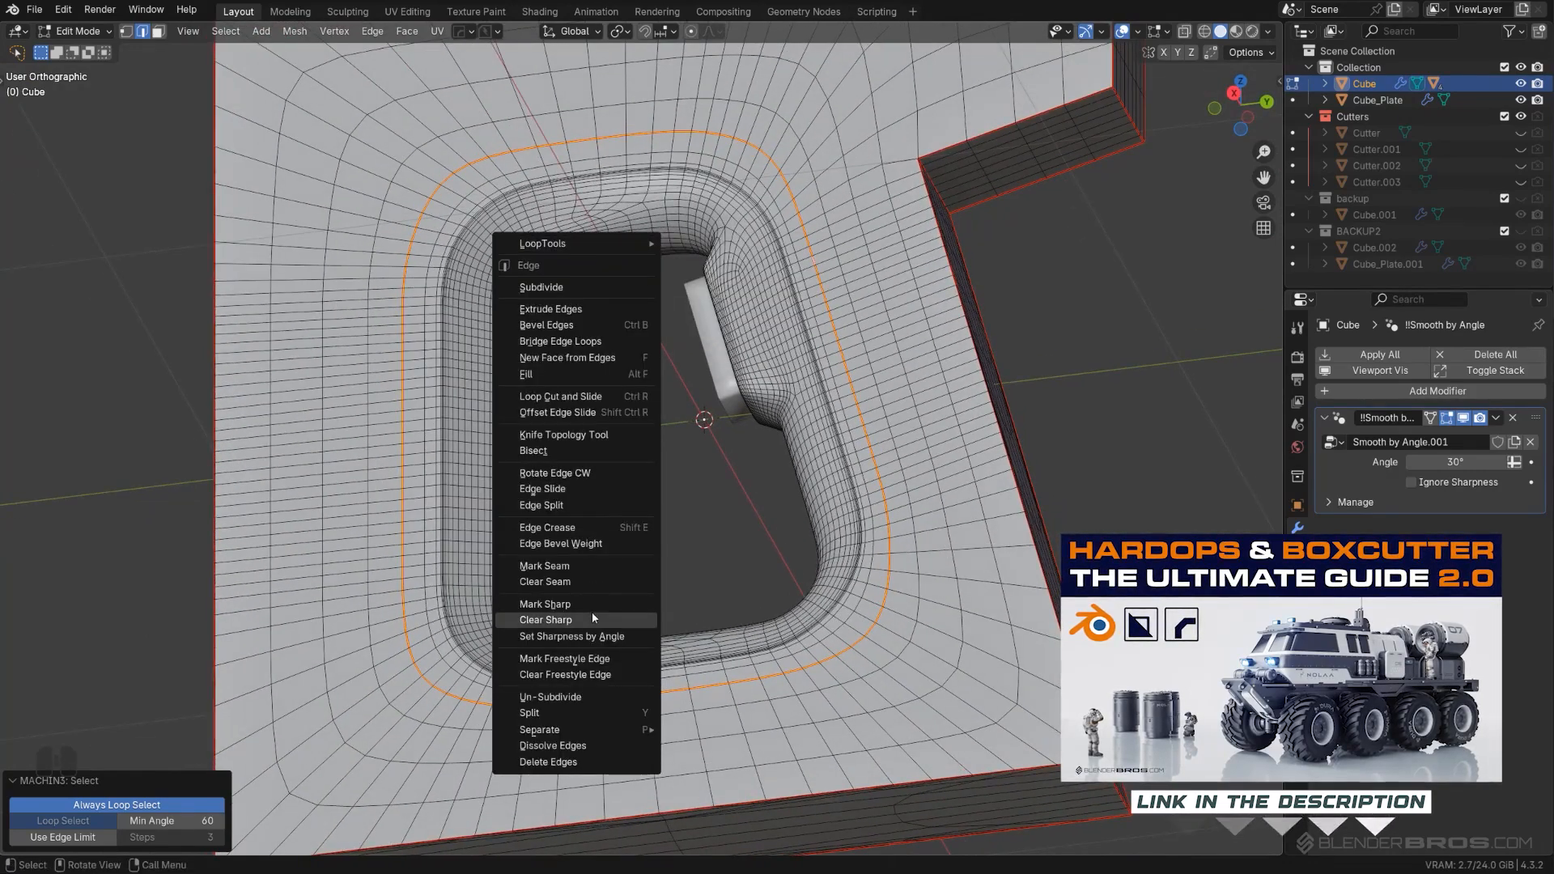
click(581, 582)
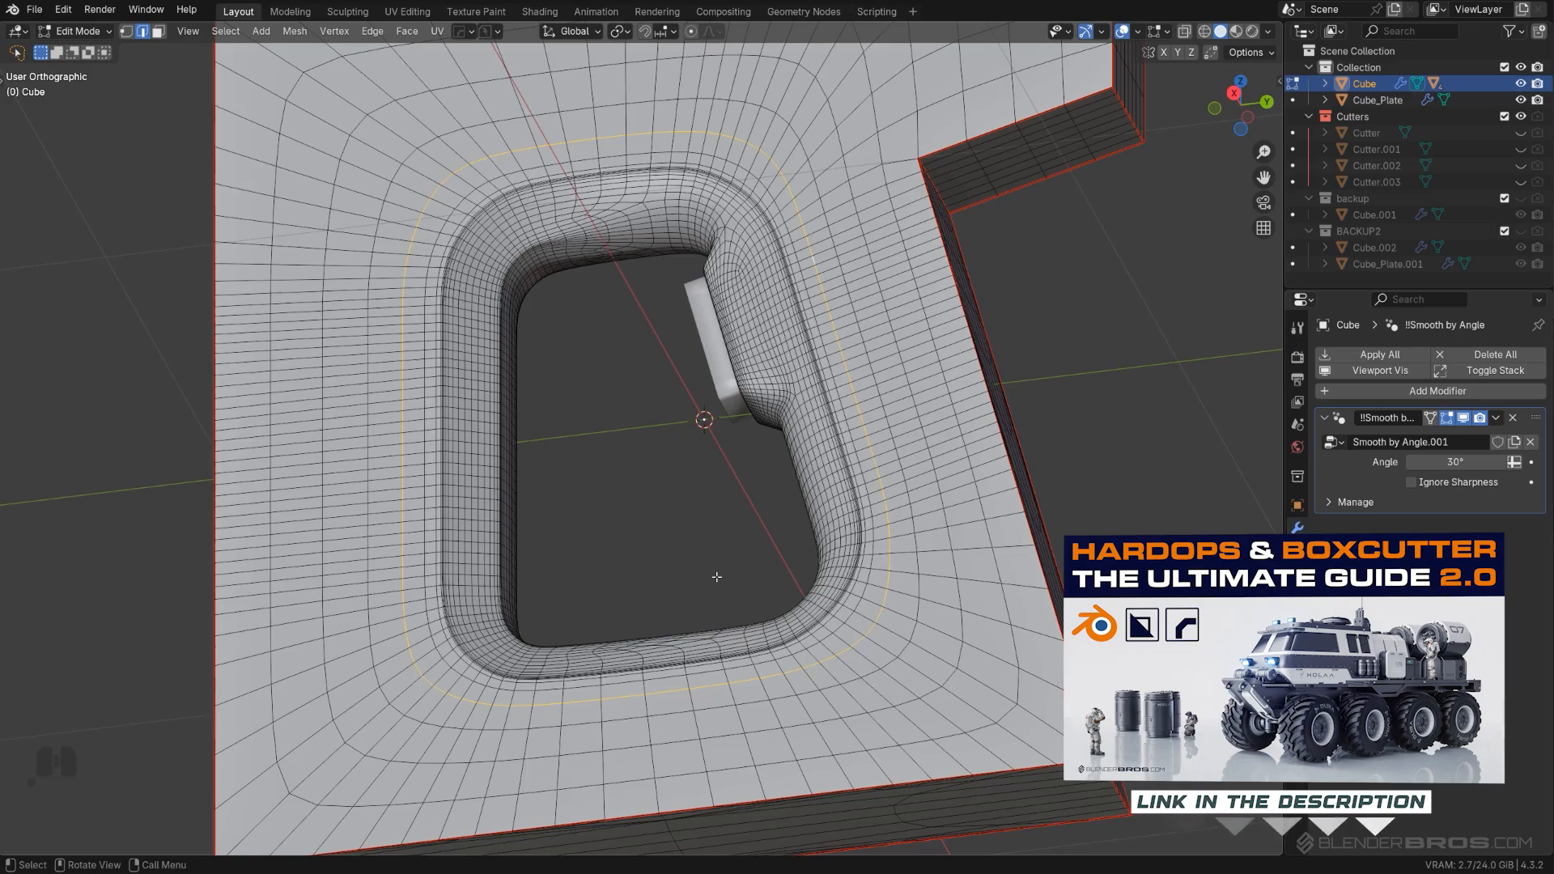
key(Tab)
key(Tab)
Step: Select the edge loop along the outer border of the opening's rounded edge and mark it as a seam
scroll(929, 450, down, 3)
scroll(929, 450, up, 1)
shift+middle_drag(929, 450, 960, 509)
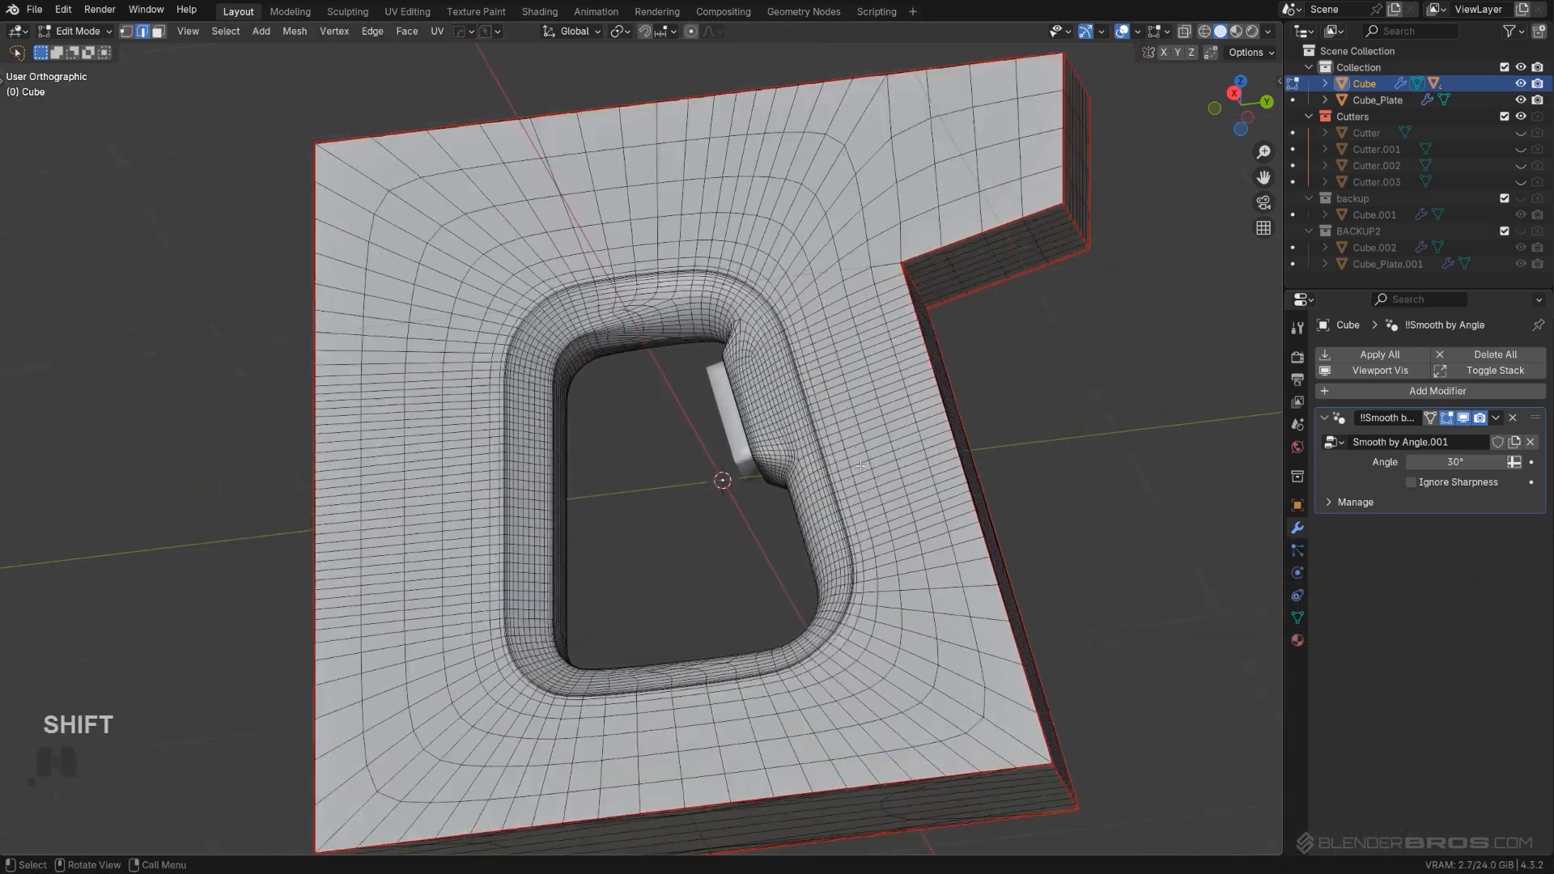
scroll(914, 453, up, 3)
shift+middle_drag(834, 202, 700, 485)
scroll(704, 324, up, 8)
shift+middle_drag(708, 218, 697, 292)
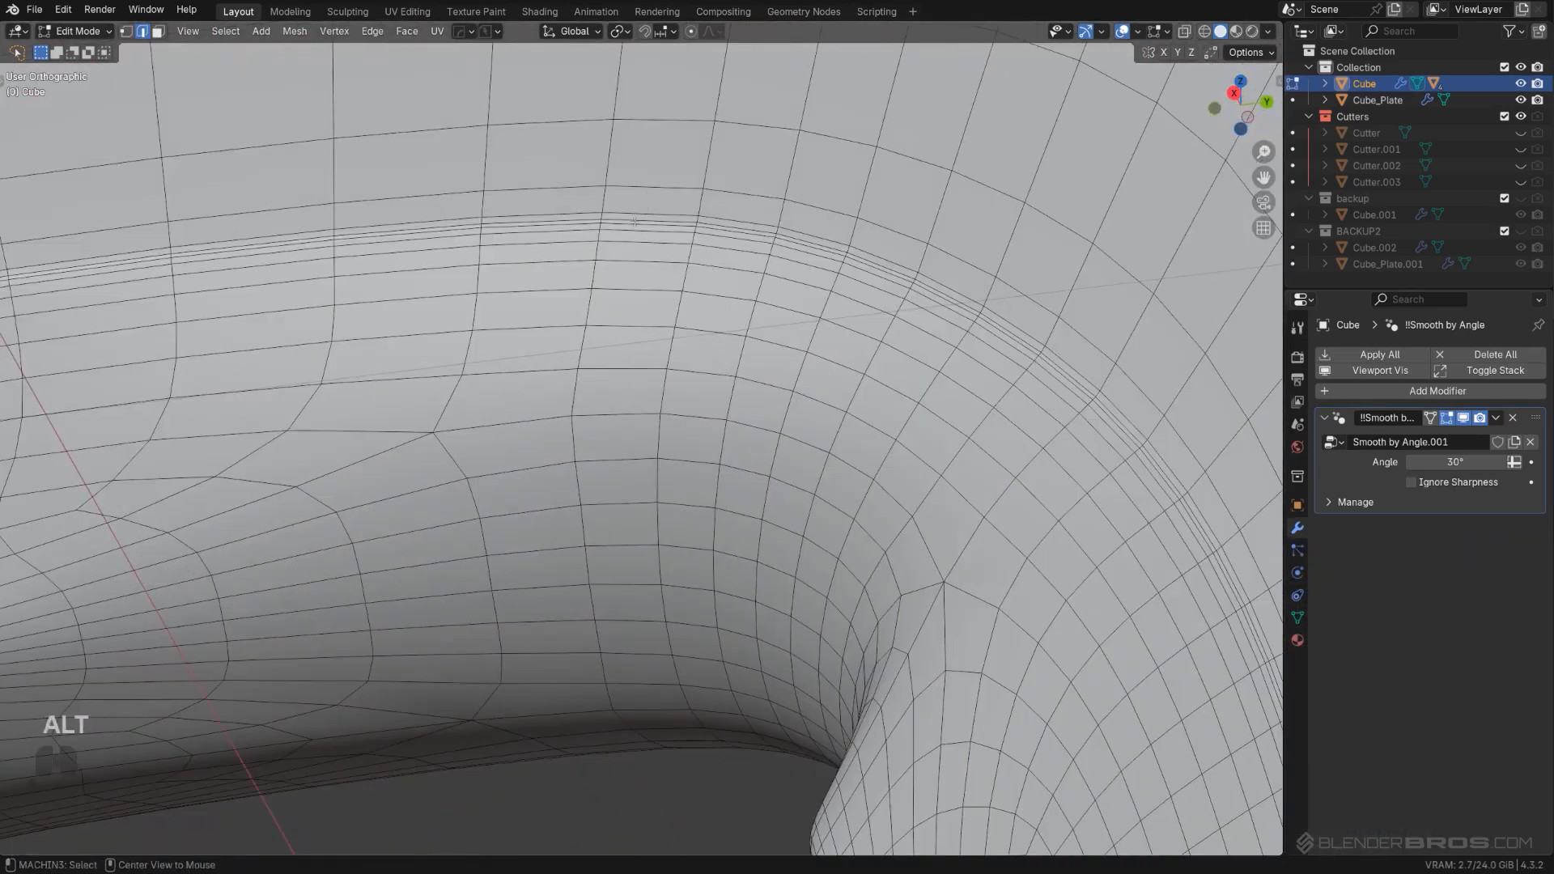
scroll(648, 223, down, 2)
key(ctrl+e)
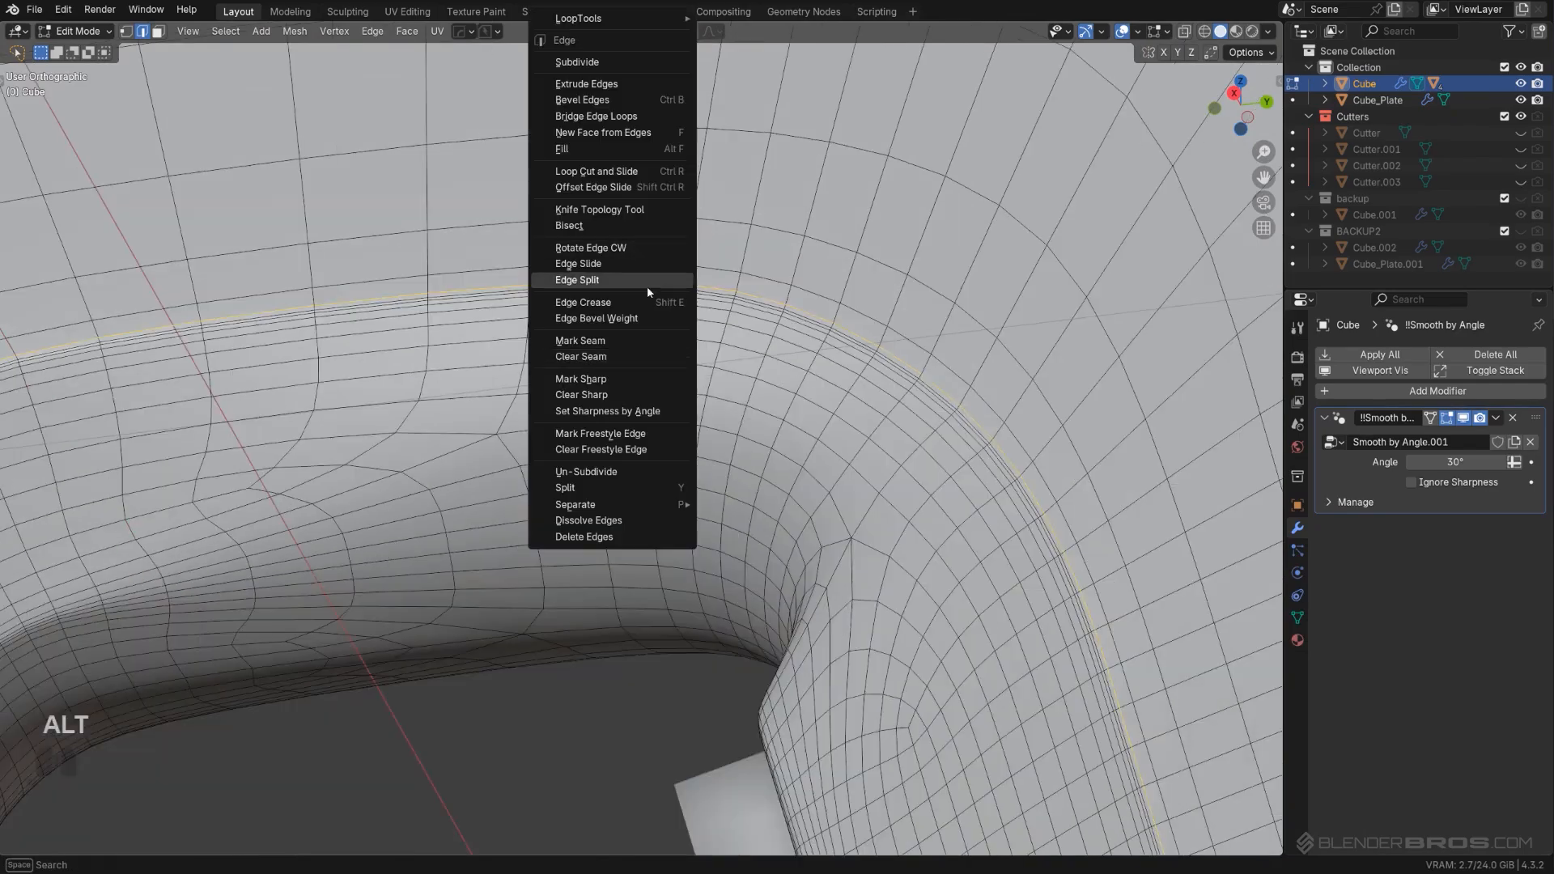
click(637, 340)
scroll(639, 340, down, 5)
middle_drag(640, 340, 682, 340)
Step: Select the edge path from the opening's seam to the body's slanted outer edge and mark it as a seam
scroll(686, 344, up, 1)
scroll(696, 364, up, 1)
alt+middle_drag(826, 510, 728, 456)
scroll(850, 506, up, 1)
scroll(728, 456, up, 1)
scroll(727, 456, up, 3)
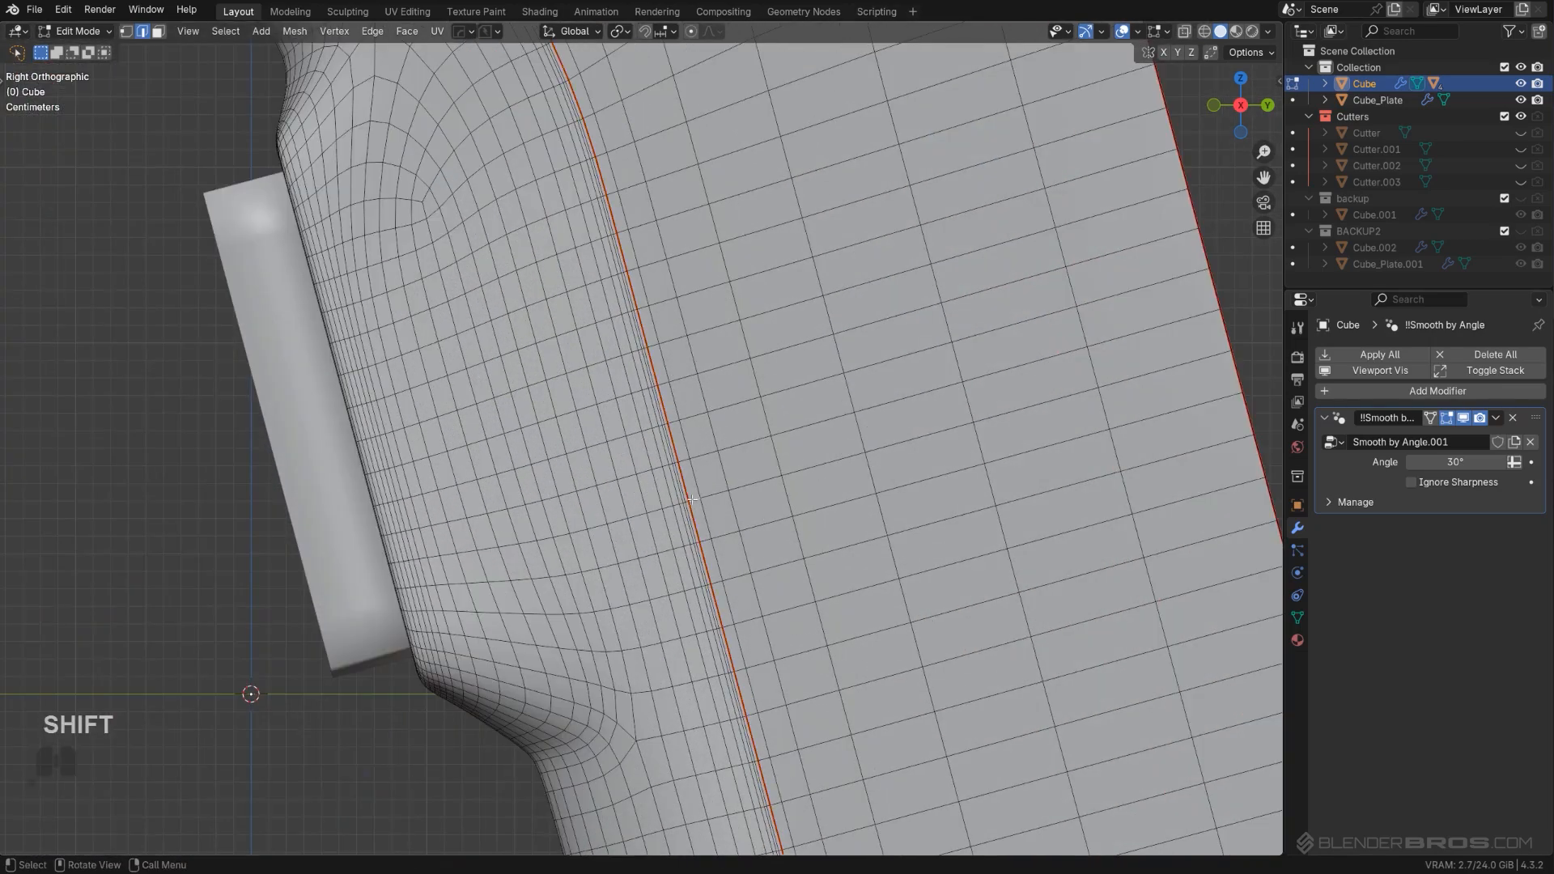
ctrl+click(1206, 373)
right_click(1176, 384)
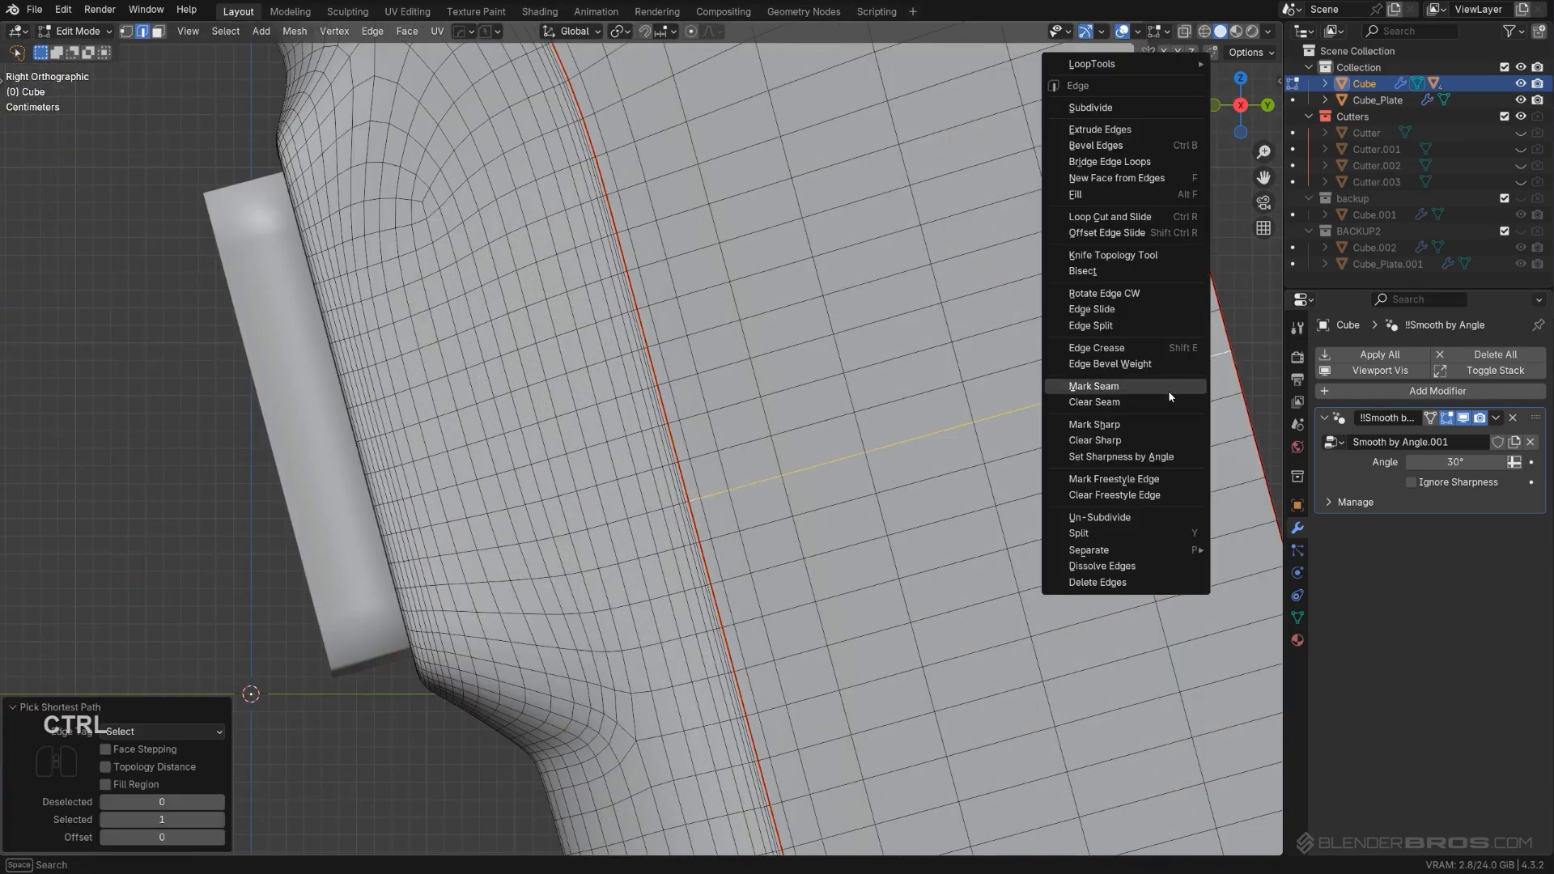
click(1167, 391)
Step: Select the edge path from the opening's seam to the body's straight vertical edge and mark it as a seam
scroll(832, 510, down, 3)
scroll(833, 510, down, 2)
shift+middle_drag(206, 568, 652, 583)
scroll(652, 582, up, 2)
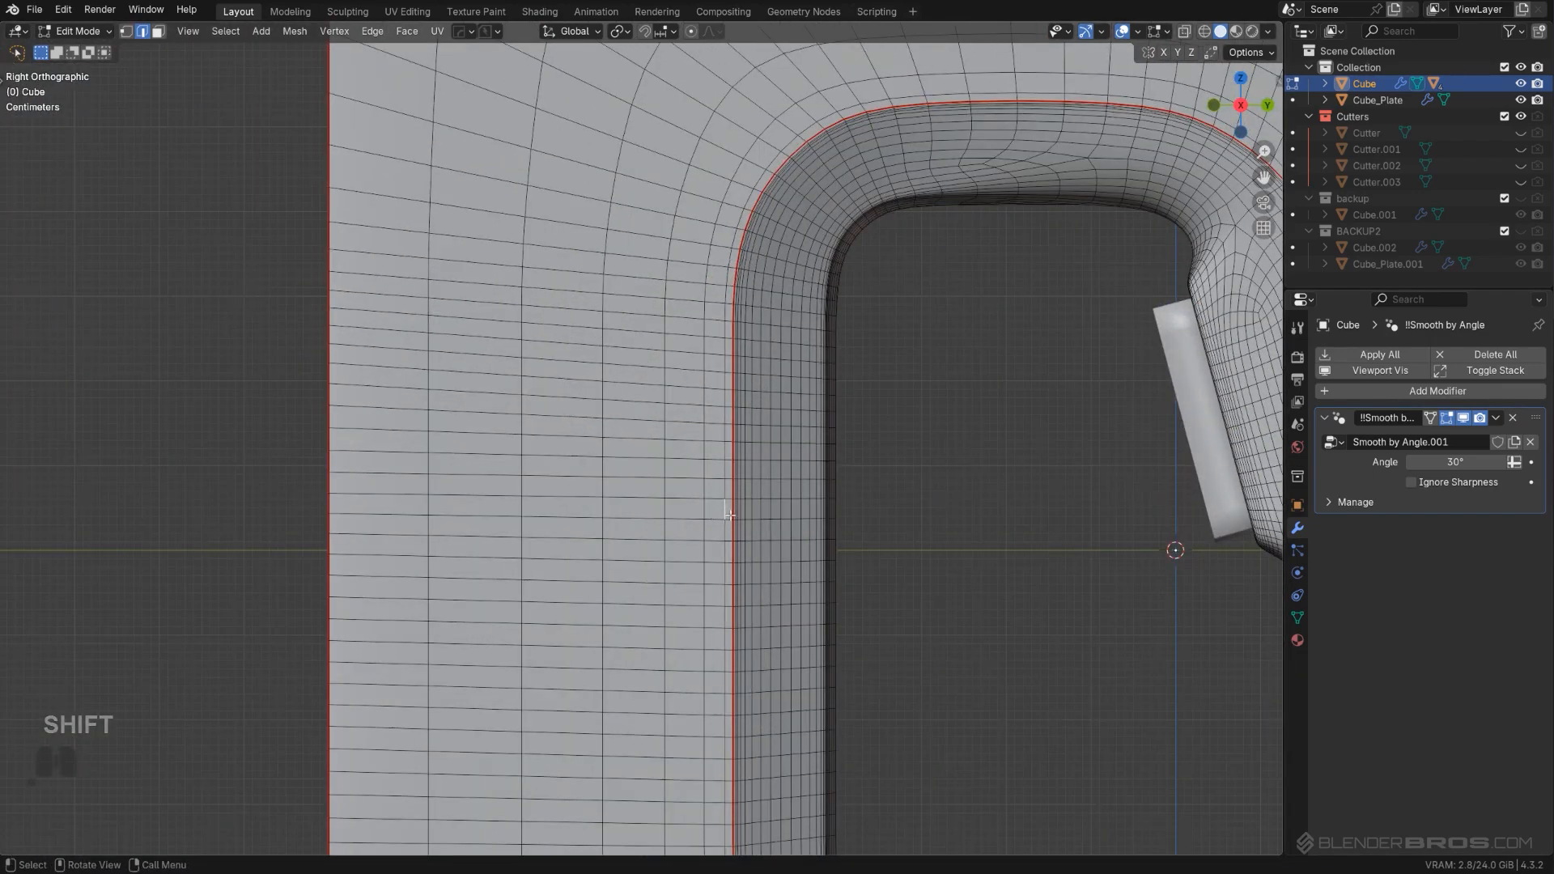
ctrl+click(387, 497)
right_click(518, 474)
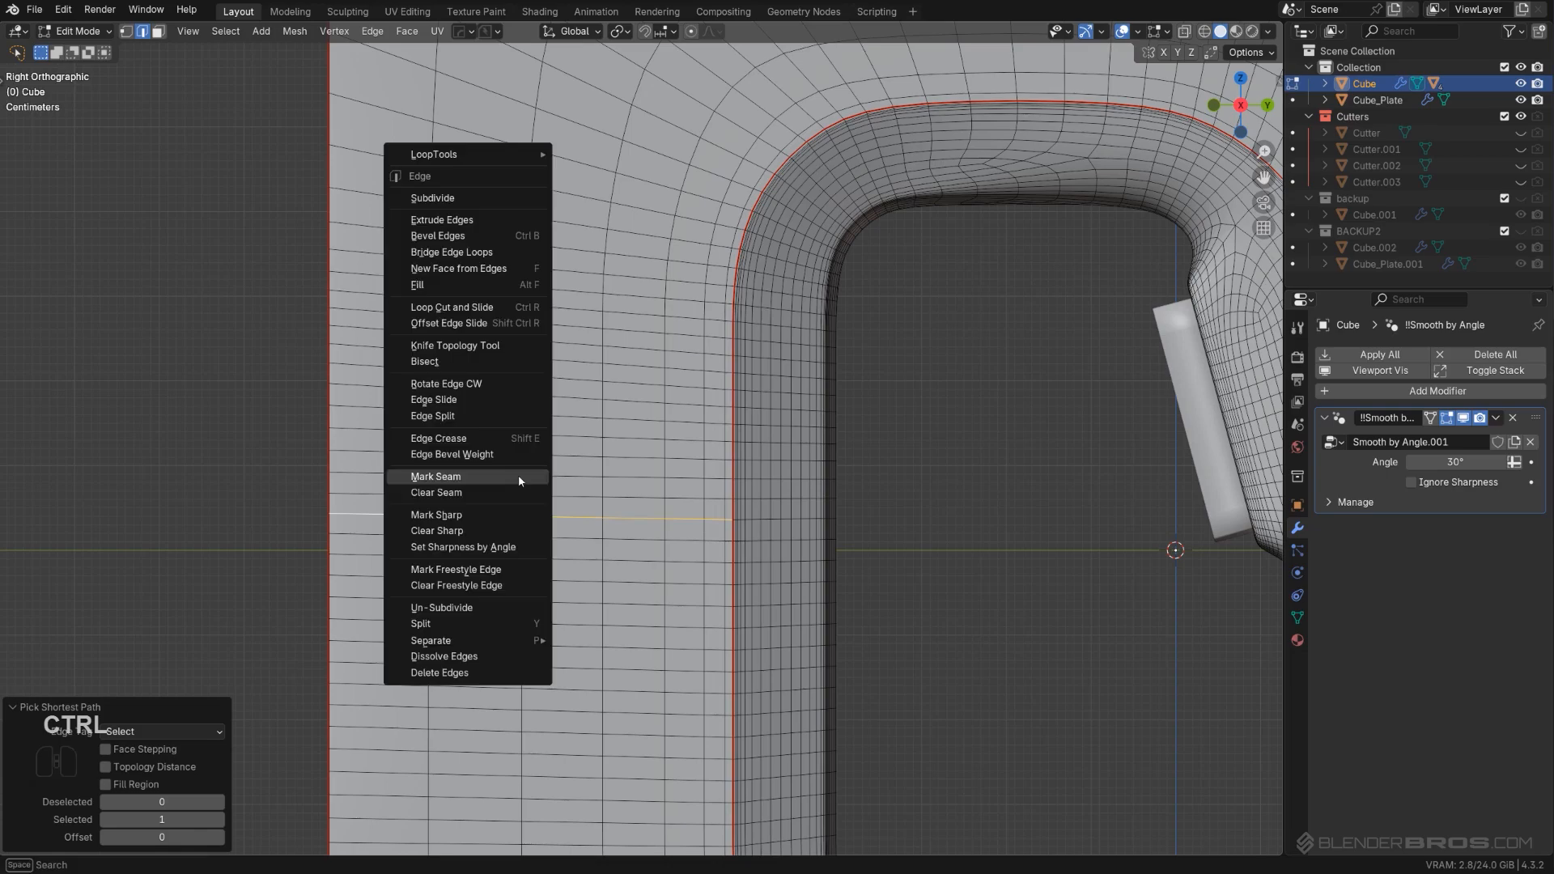
click(517, 474)
scroll(515, 477, down, 3)
middle_drag(657, 462, 615, 454)
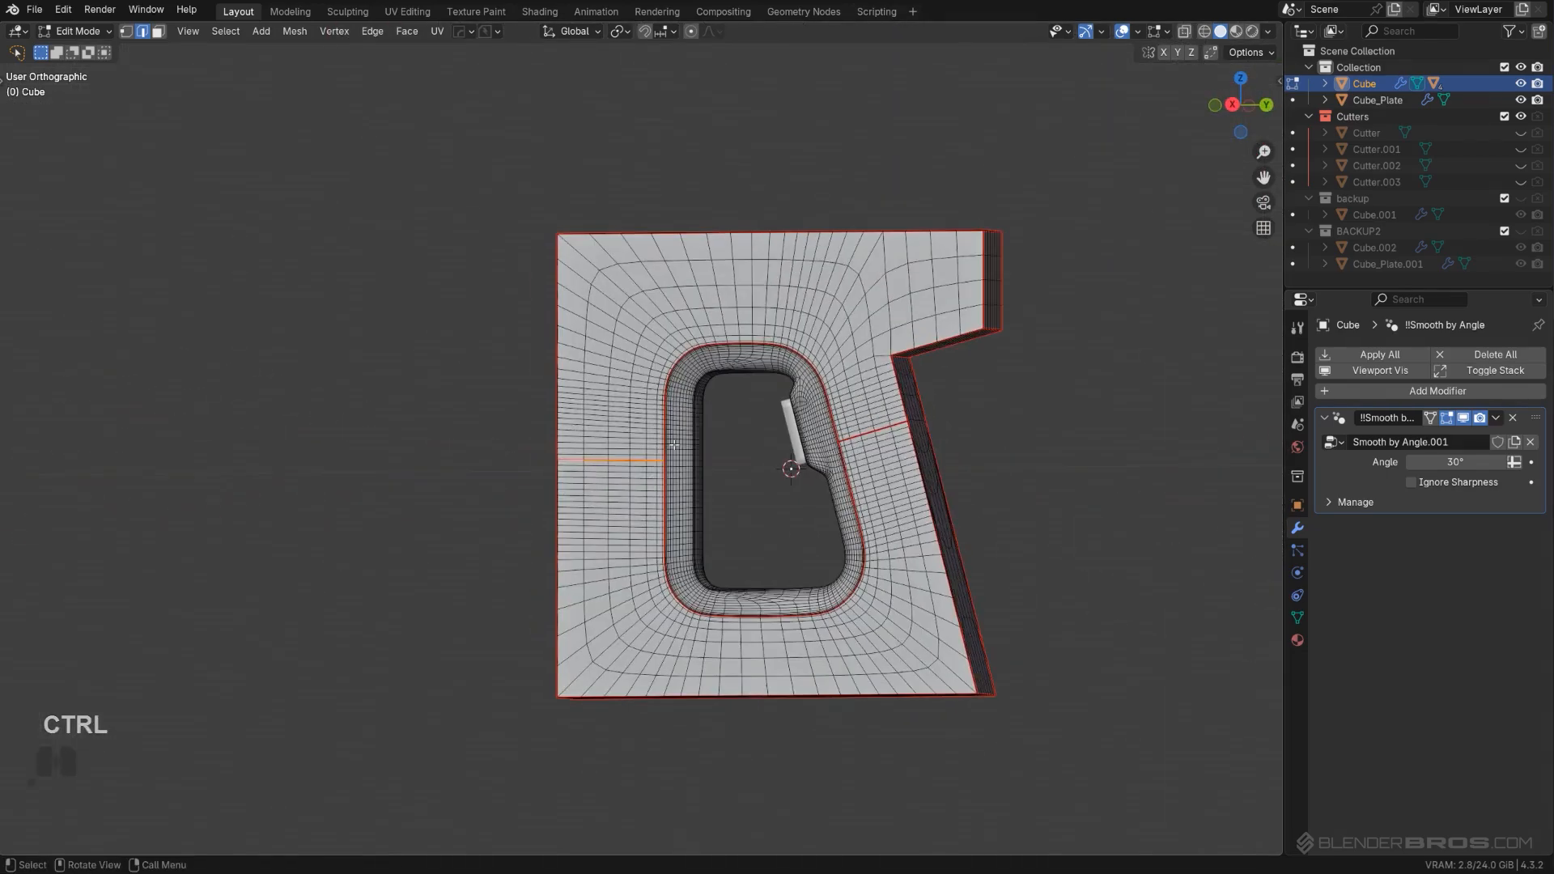
Step: Select the seam-bounded upper and lower regions of the body's flat side in face mode and merge each into a single n-gon
scroll(623, 451, up, 2)
key(Tab)
shift+middle_drag(898, 448, 828, 466)
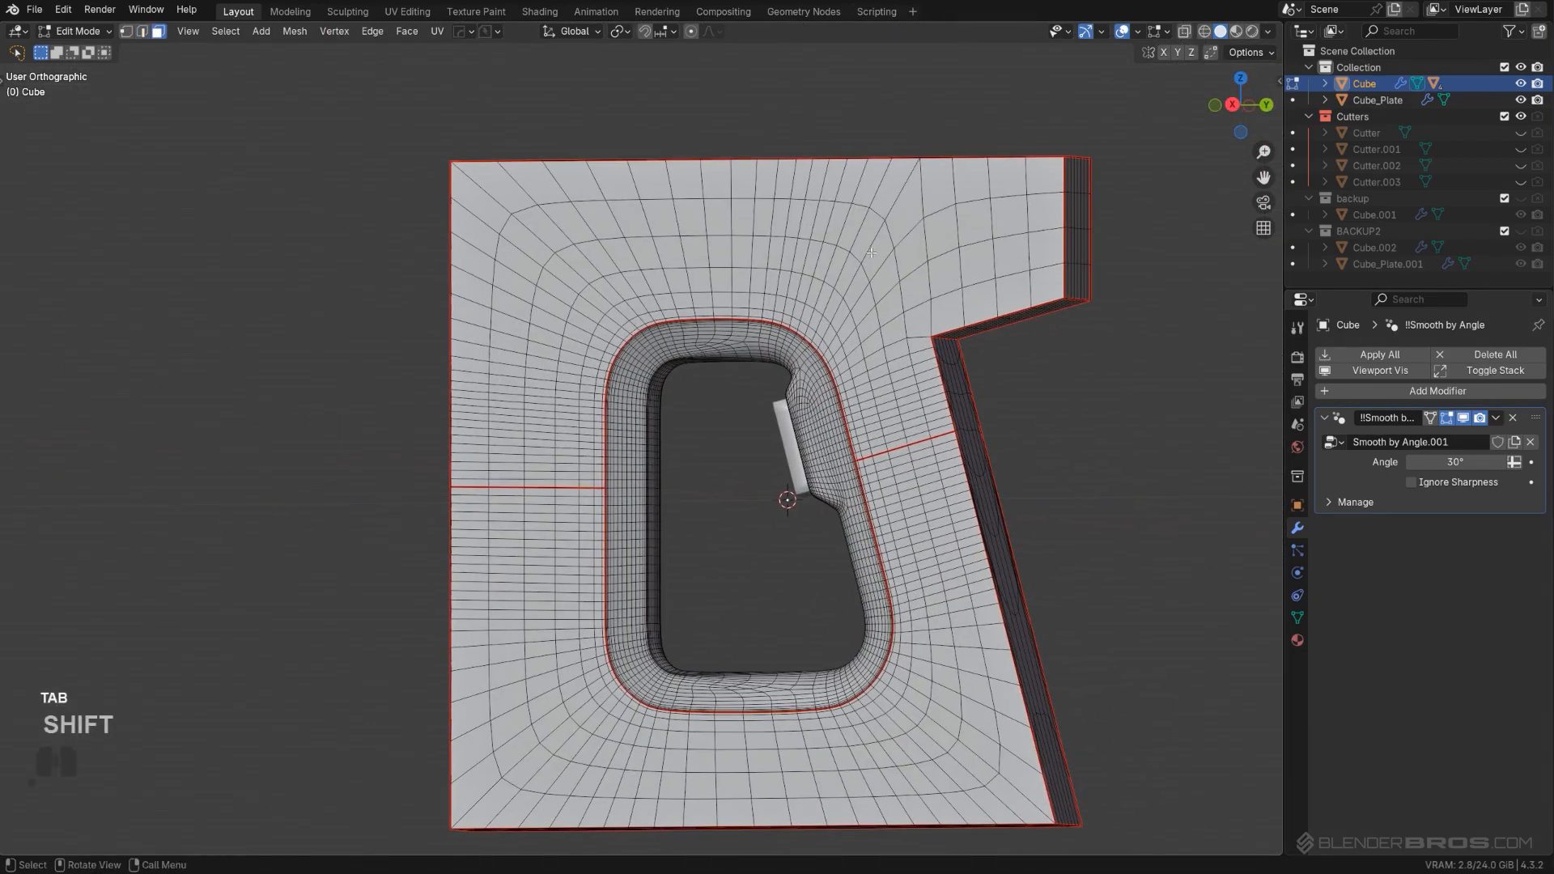
key(l)
key(alt+a)
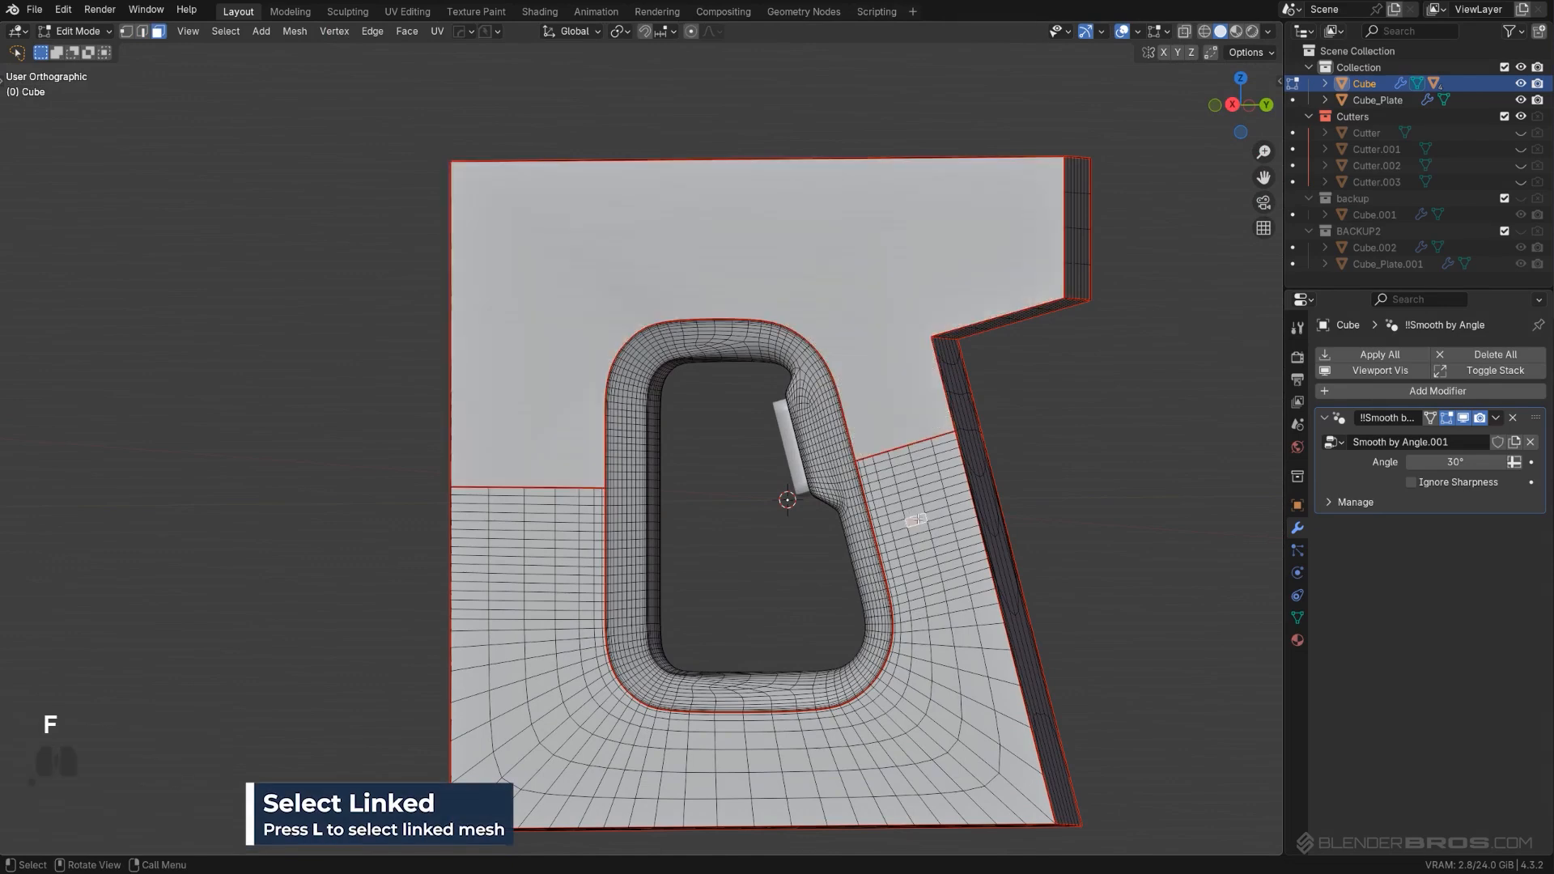
key(l)
middle_drag(915, 518, 842, 484)
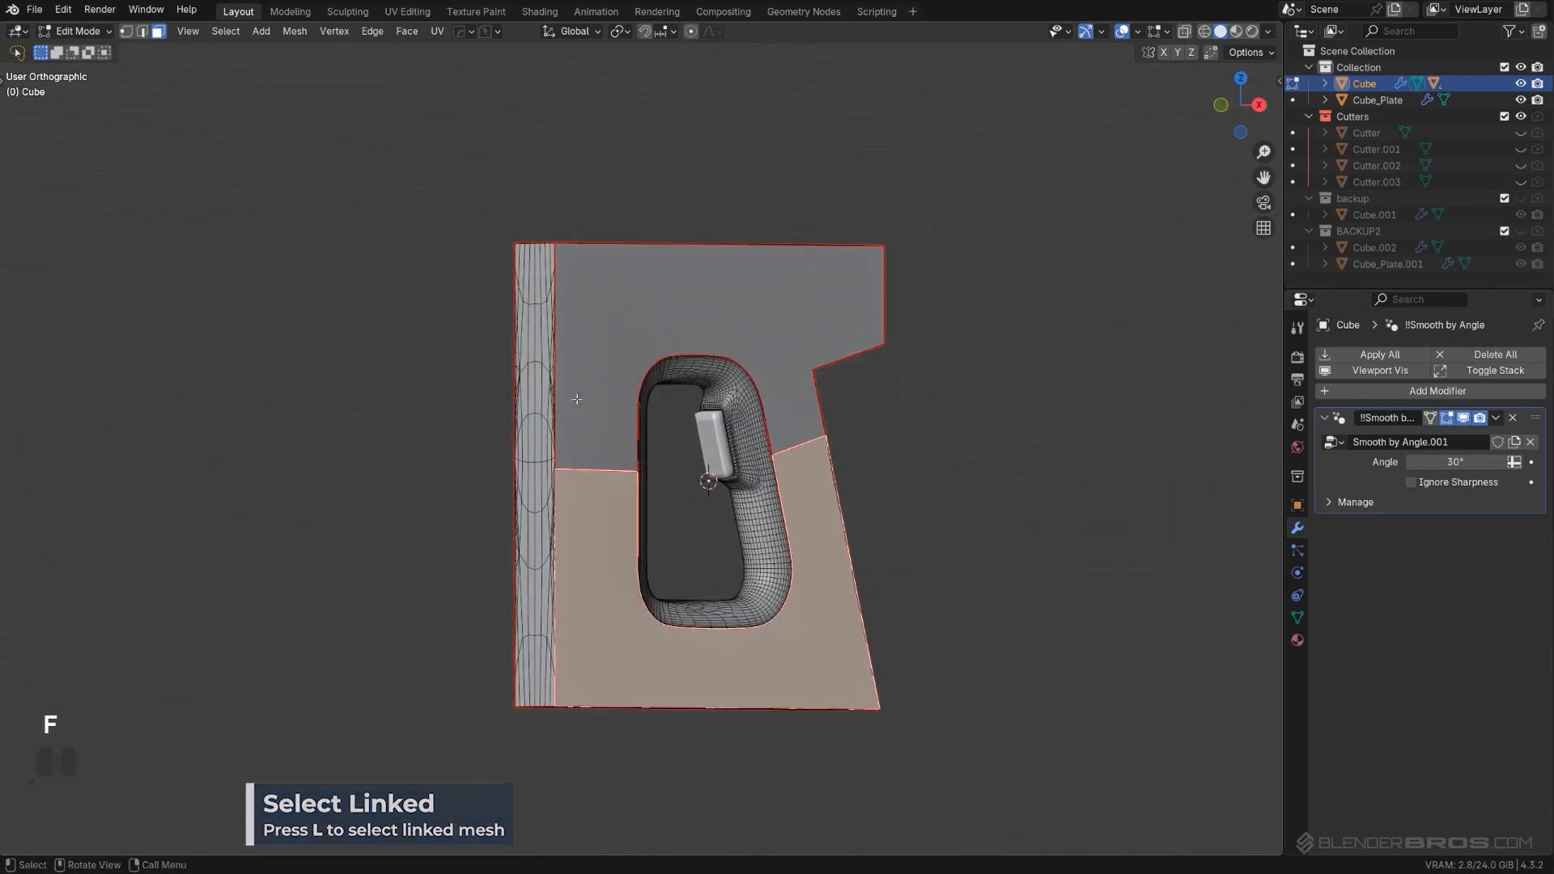
Step: Merge the seam-bounded faces of the body's narrow vertical end and its top into one n-gon each
key(alt+a)
key(l)
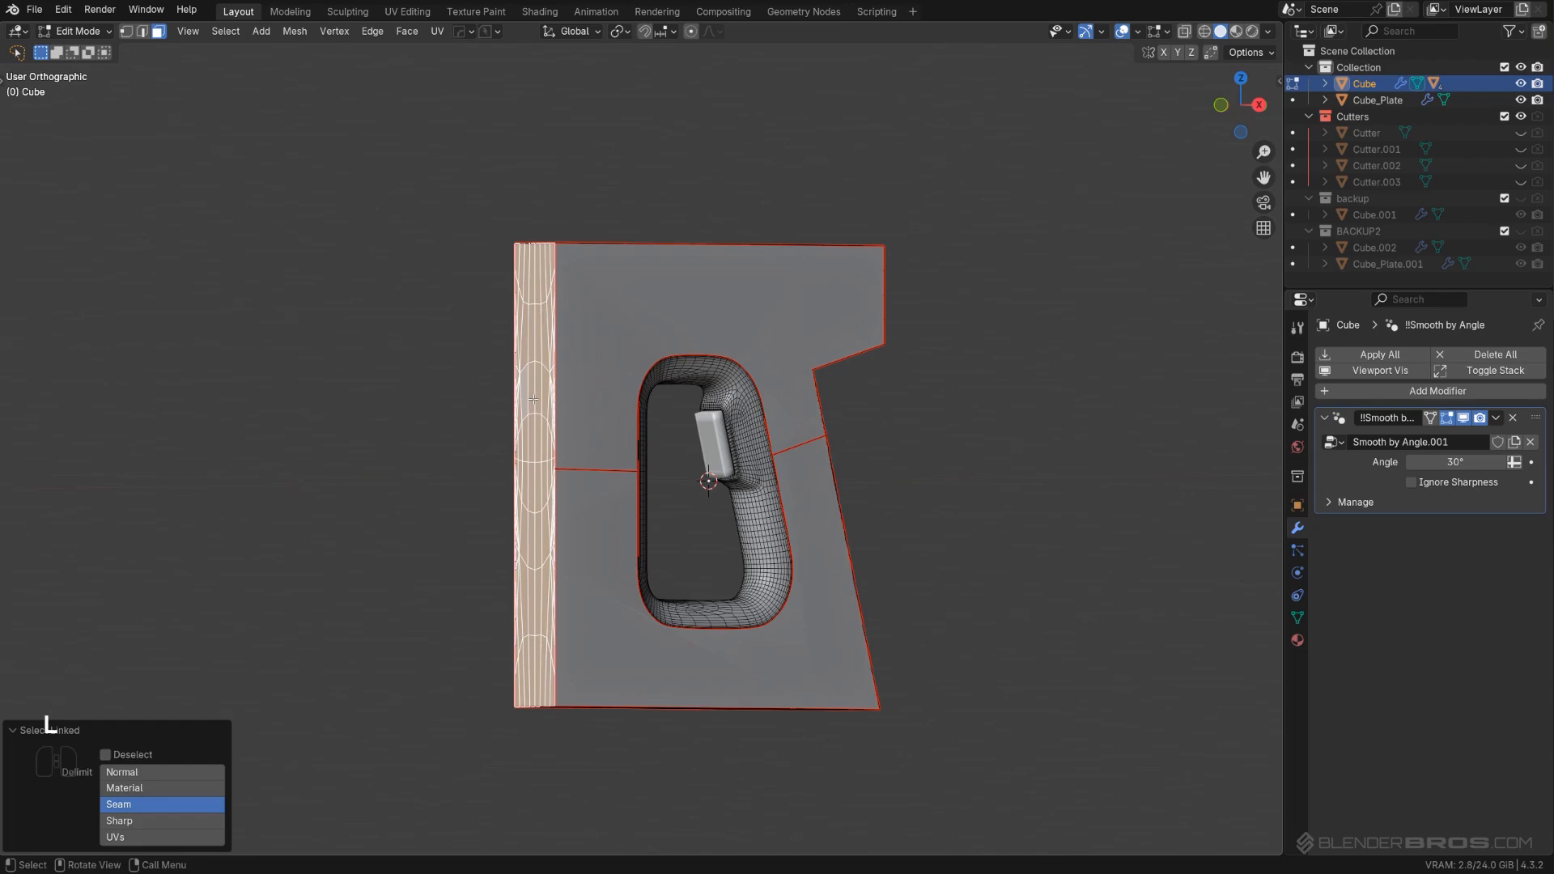
key(f)
middle_drag(779, 218, 796, 298)
click(674, 199)
key(l)
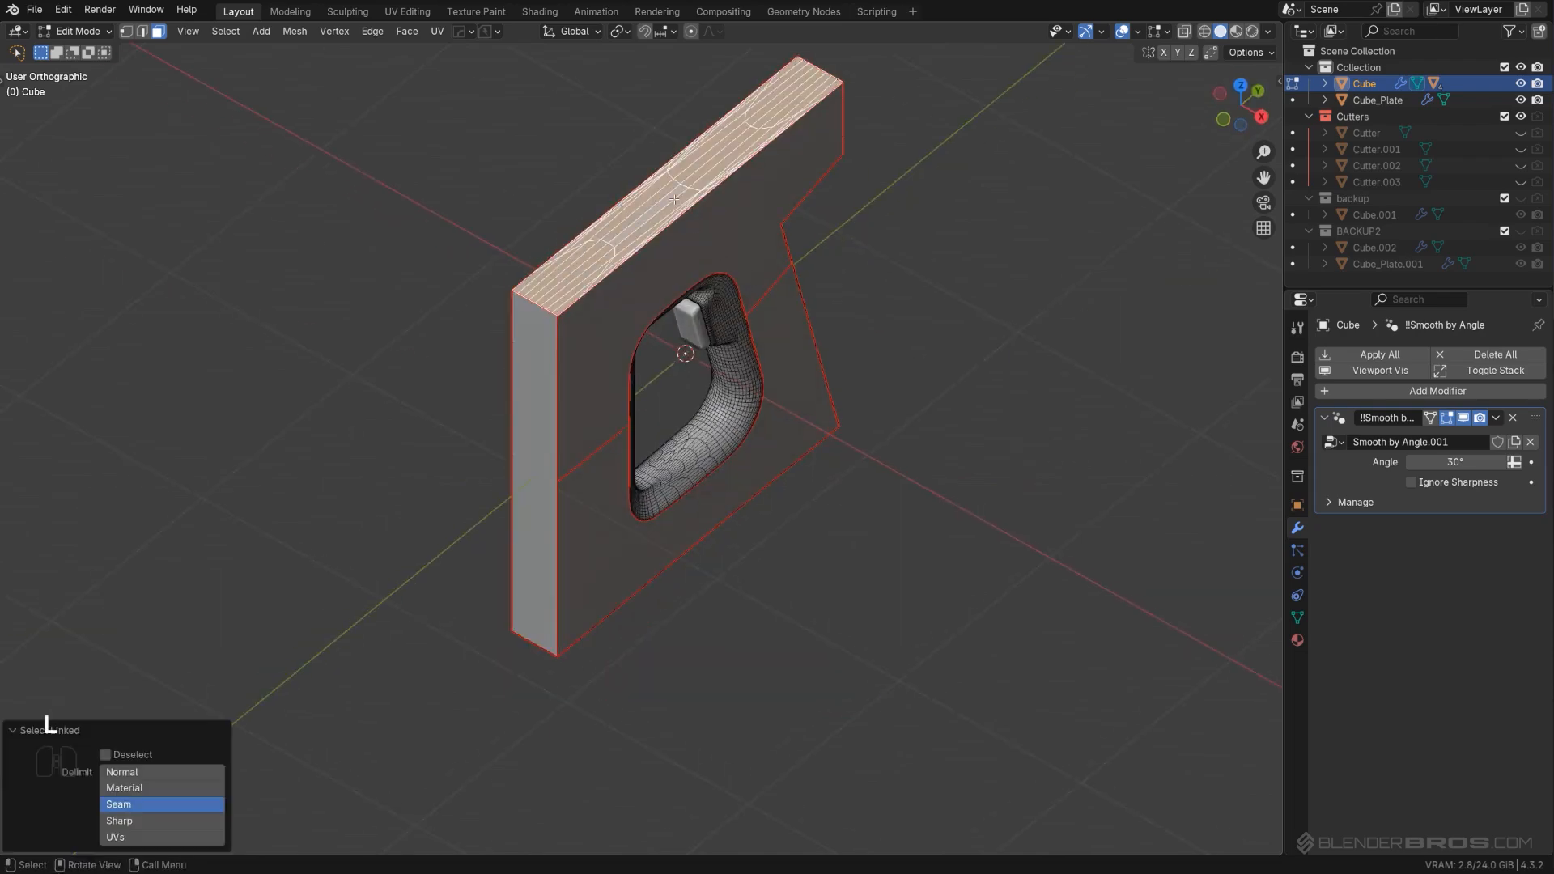
key(f)
Step: Merge the overhang's end face, its underside and the slanted side below it into one n-gon each
middle_drag(674, 199, 788, 236)
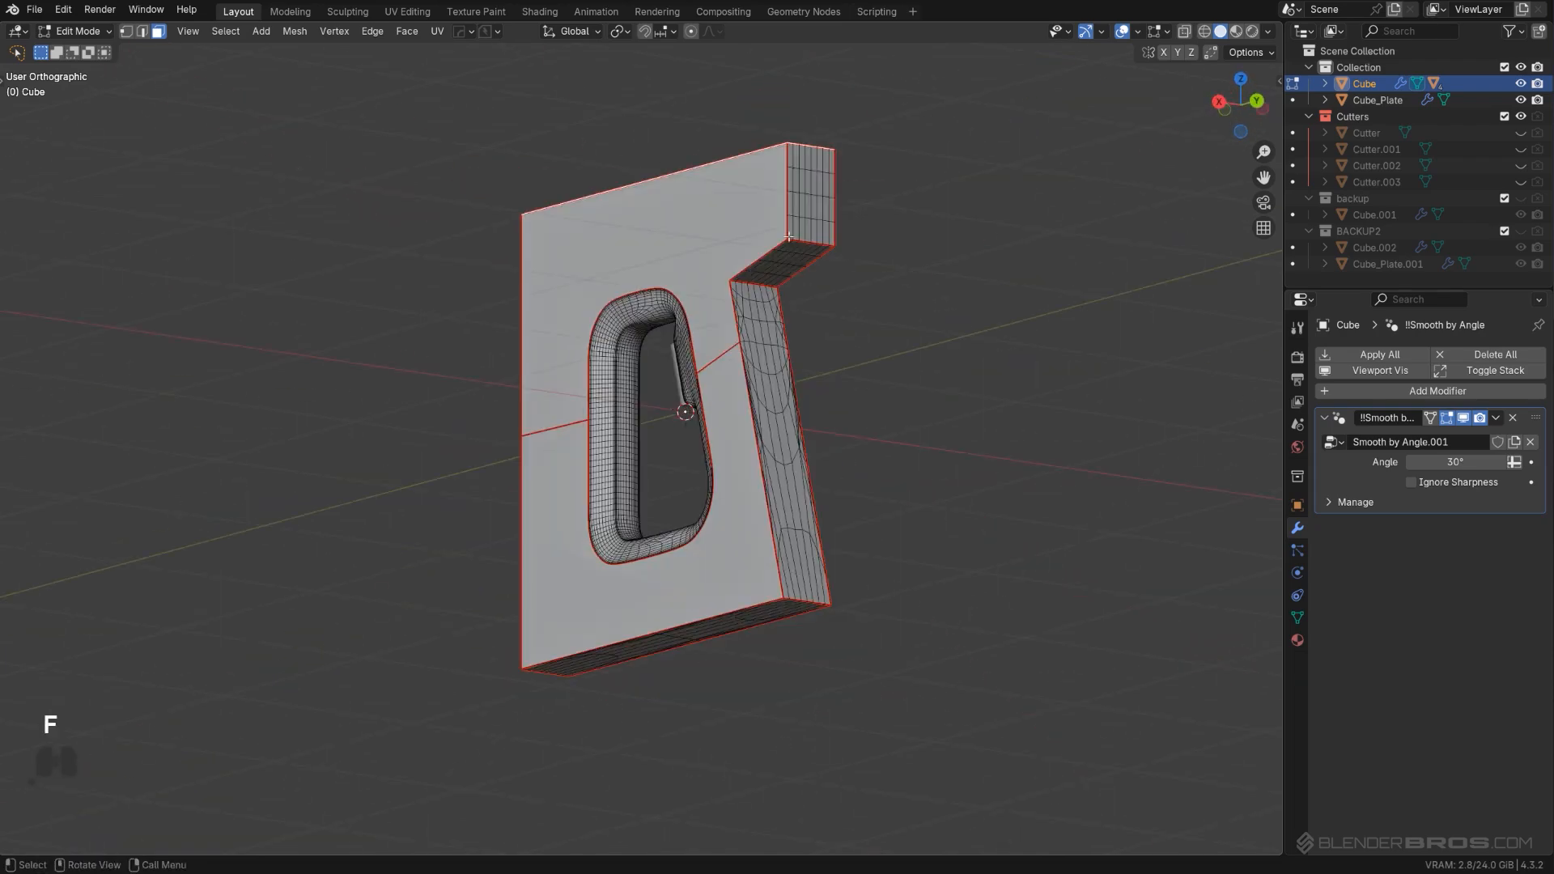
key(l)
key(f)
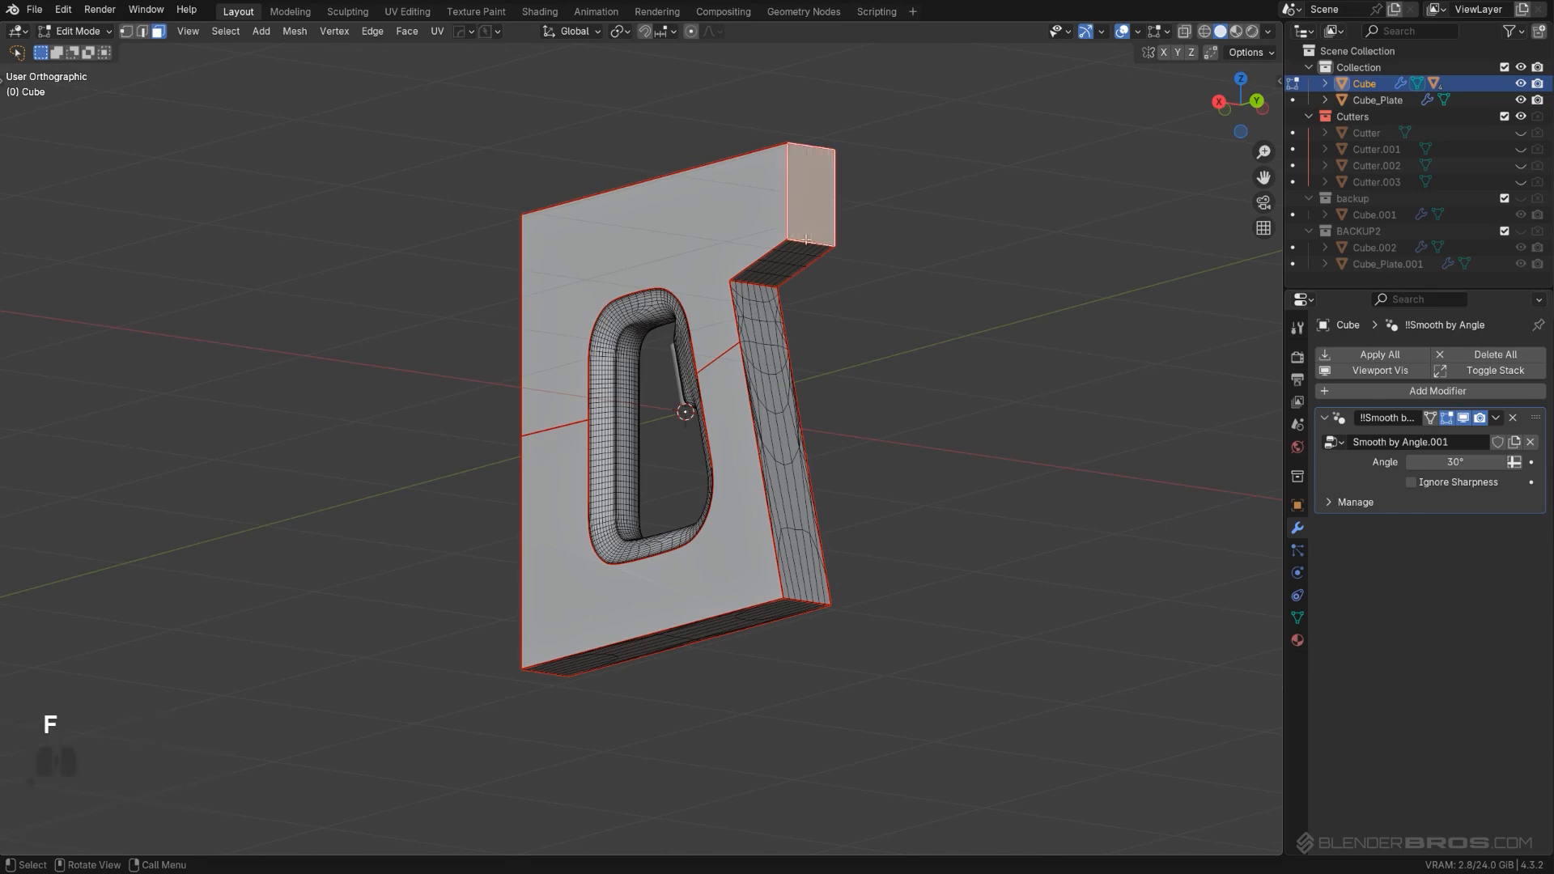
key(l)
key(f)
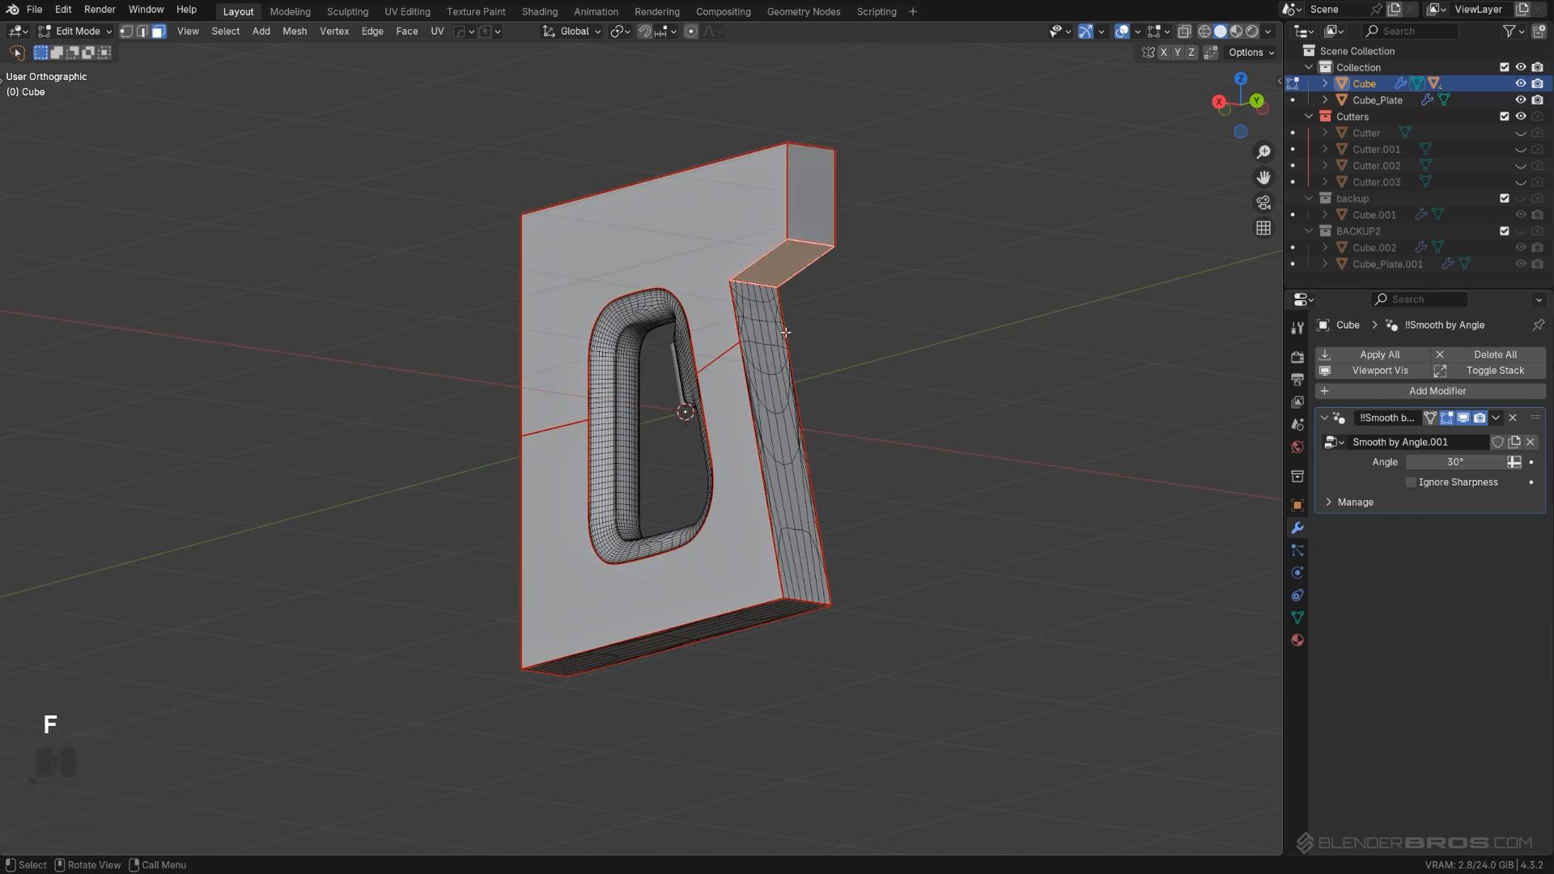
key(l)
key(f)
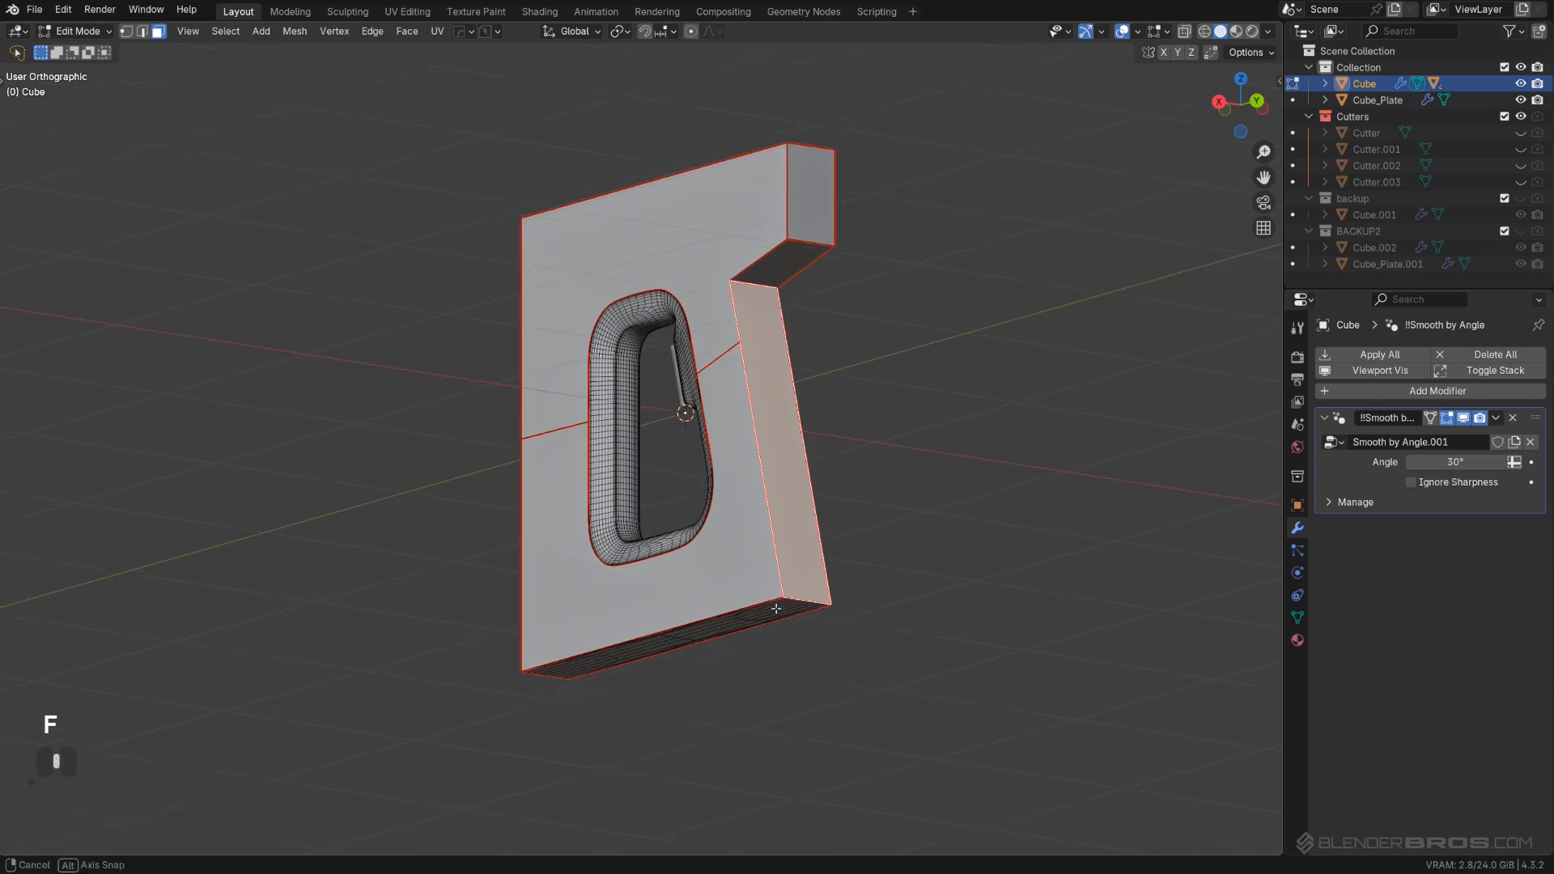
Step: Merge the seam-bounded faces on the body's underside into a single n-gon
middle_drag(773, 332, 772, 493)
key(l)
key(k)
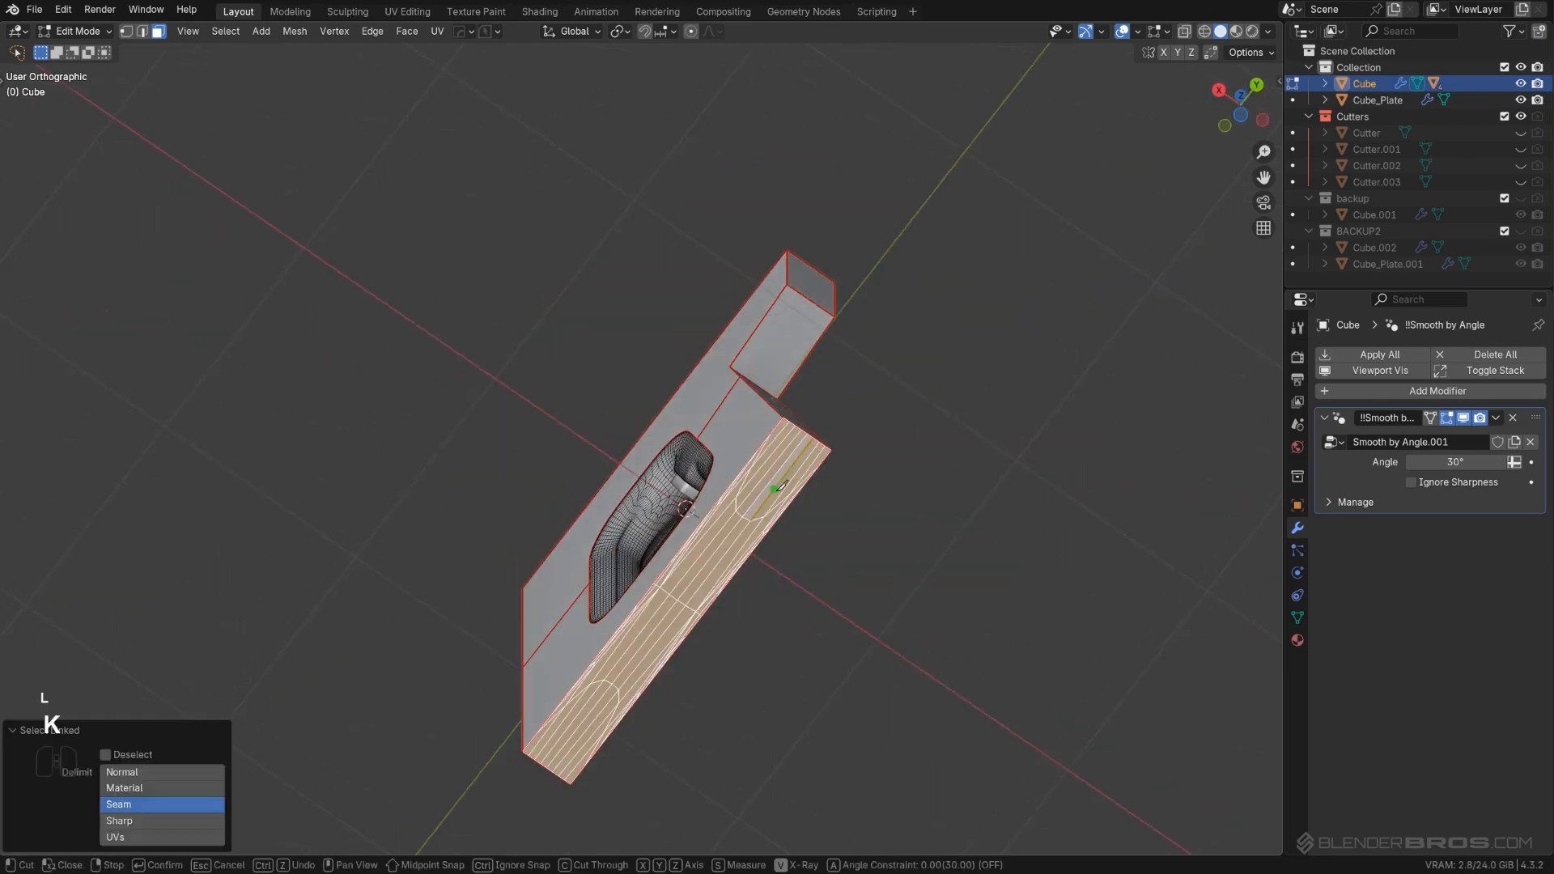
key(f)
Step: Symmetrize the cleaned-up mesh to the opposite side with MESHmachine and check the mirrored faces
mouse_move(855, 472)
middle_down()
mouse_move(1041, 583)
mouse_move(874, 454)
middle_up()
key(alt+x)
key(Tab)
scroll(872, 311, up, 1)
scroll(748, 313, up, 1)
middle_drag(867, 309, 715, 399)
scroll(738, 387, up, 1)
scroll(764, 369, down, 1)
key(Tab)
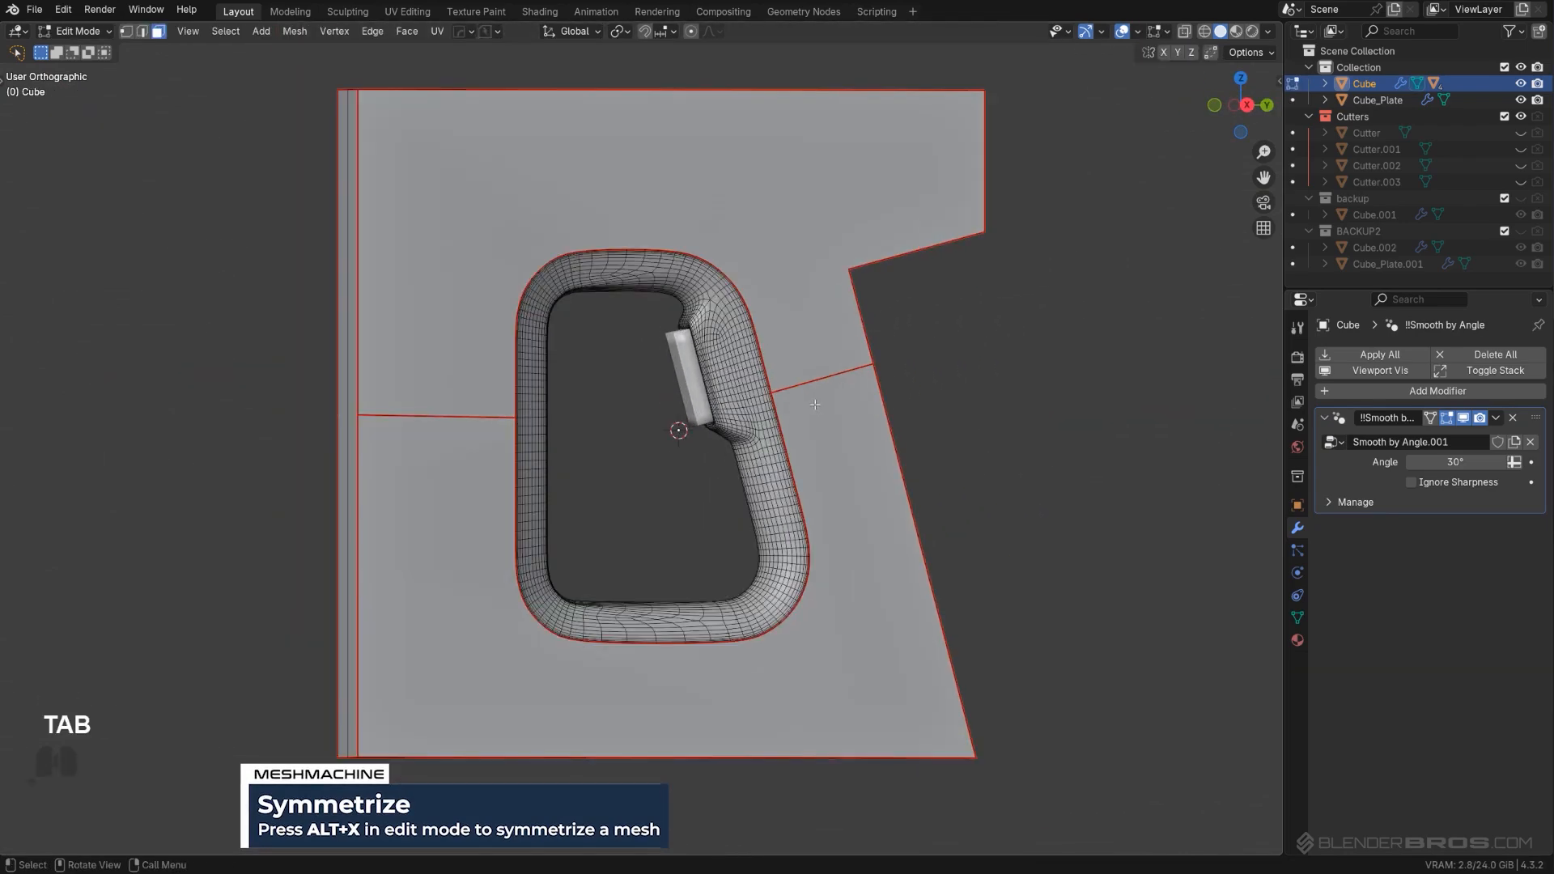
Step: Run the HardOps Sharpen operation with modifiers applied on the handle body in Object Mode
middle_drag(815, 404, 759, 349)
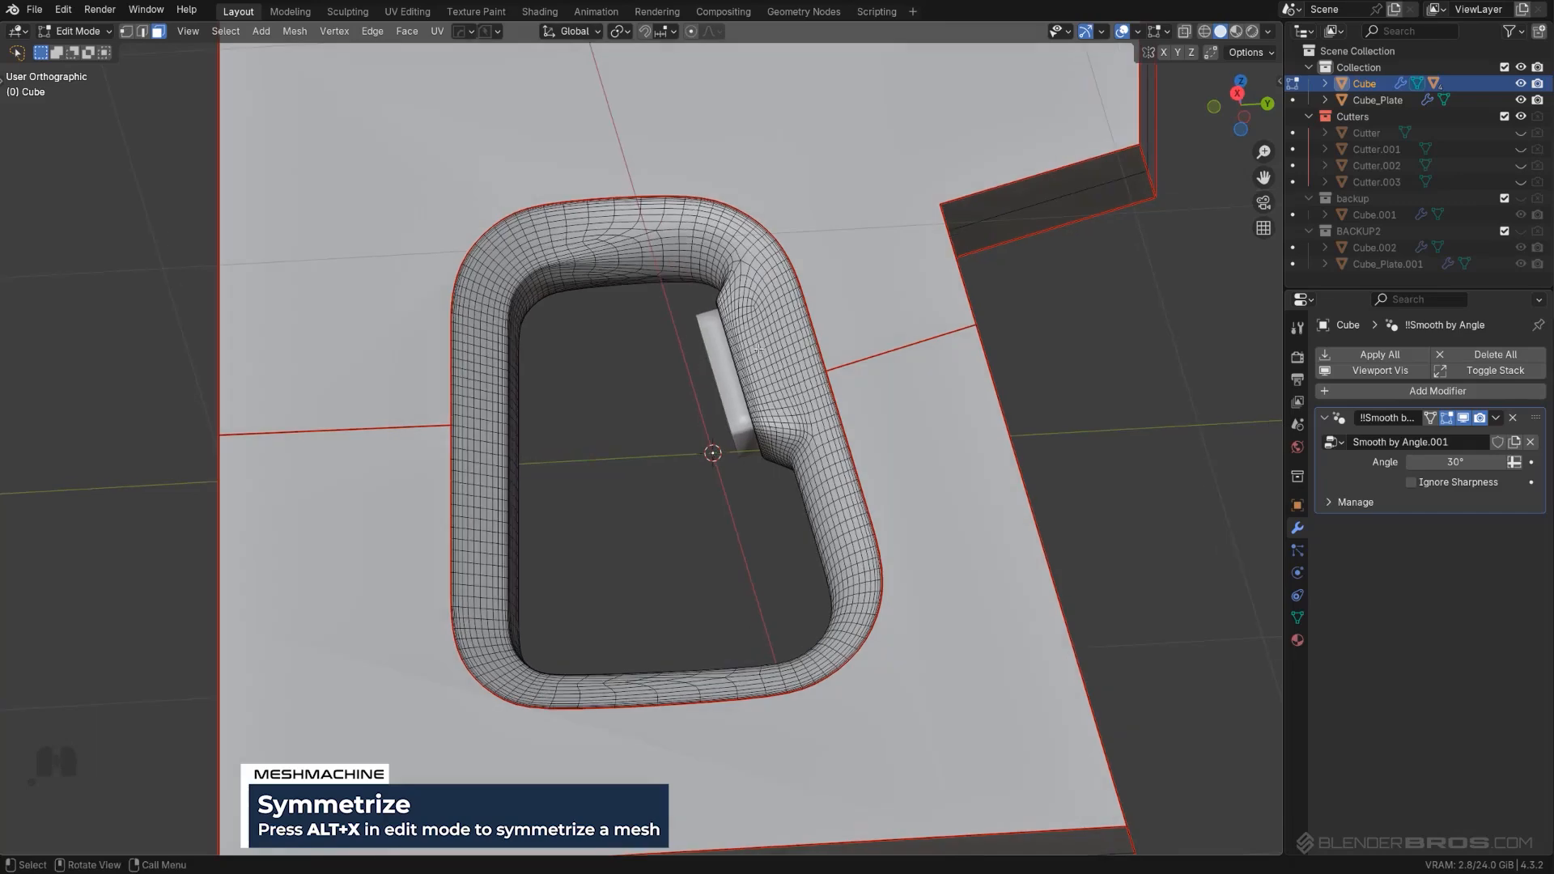
scroll(715, 383, up, 1)
key(Tab)
shift+middle_drag(761, 197, 824, 405)
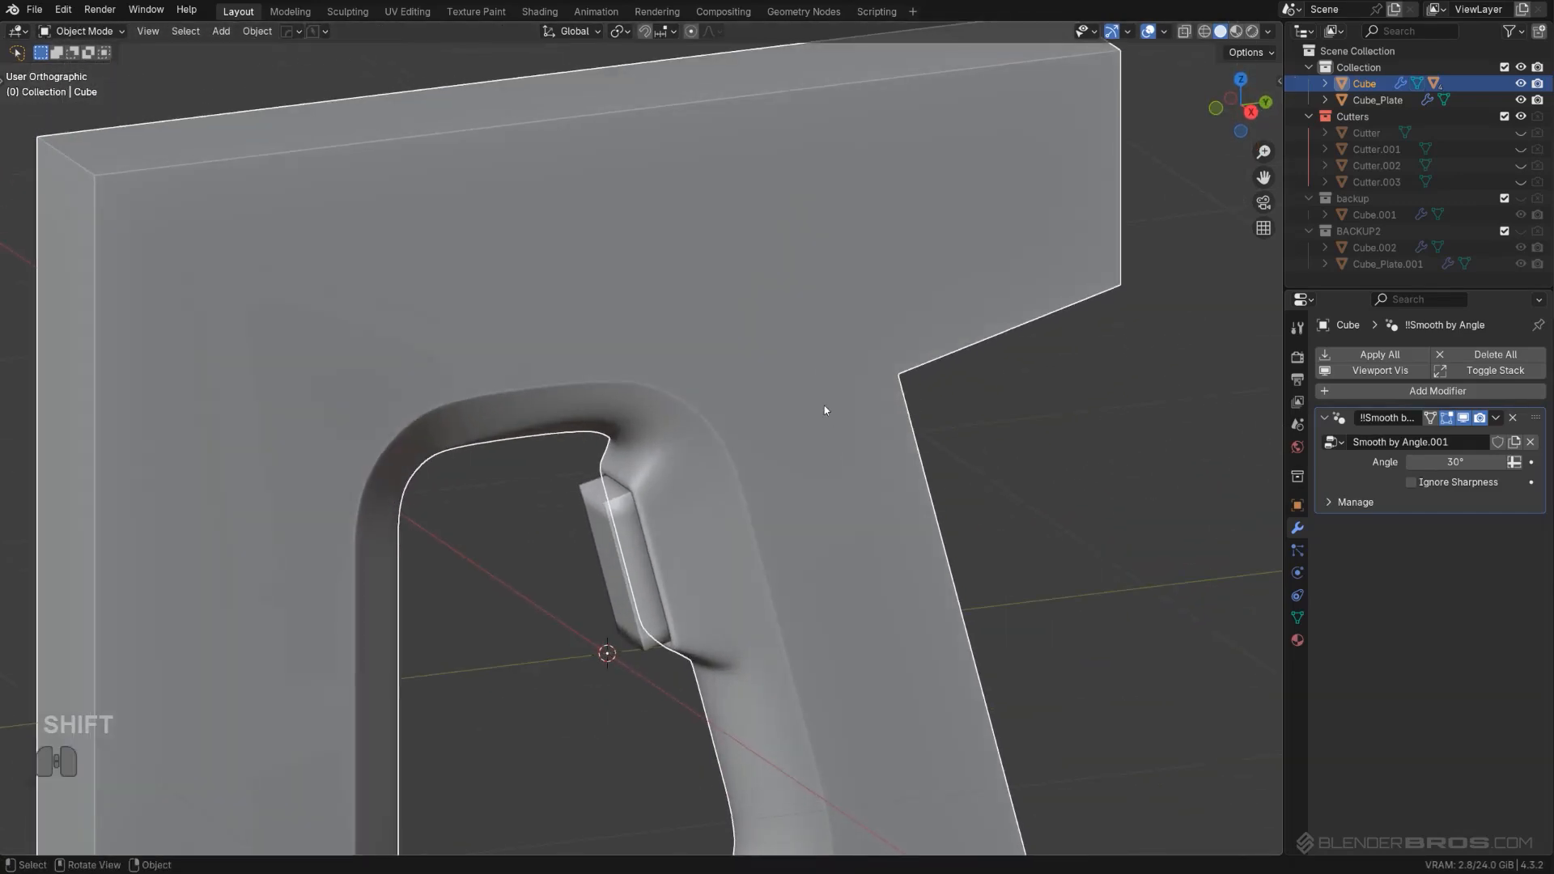
key(q)
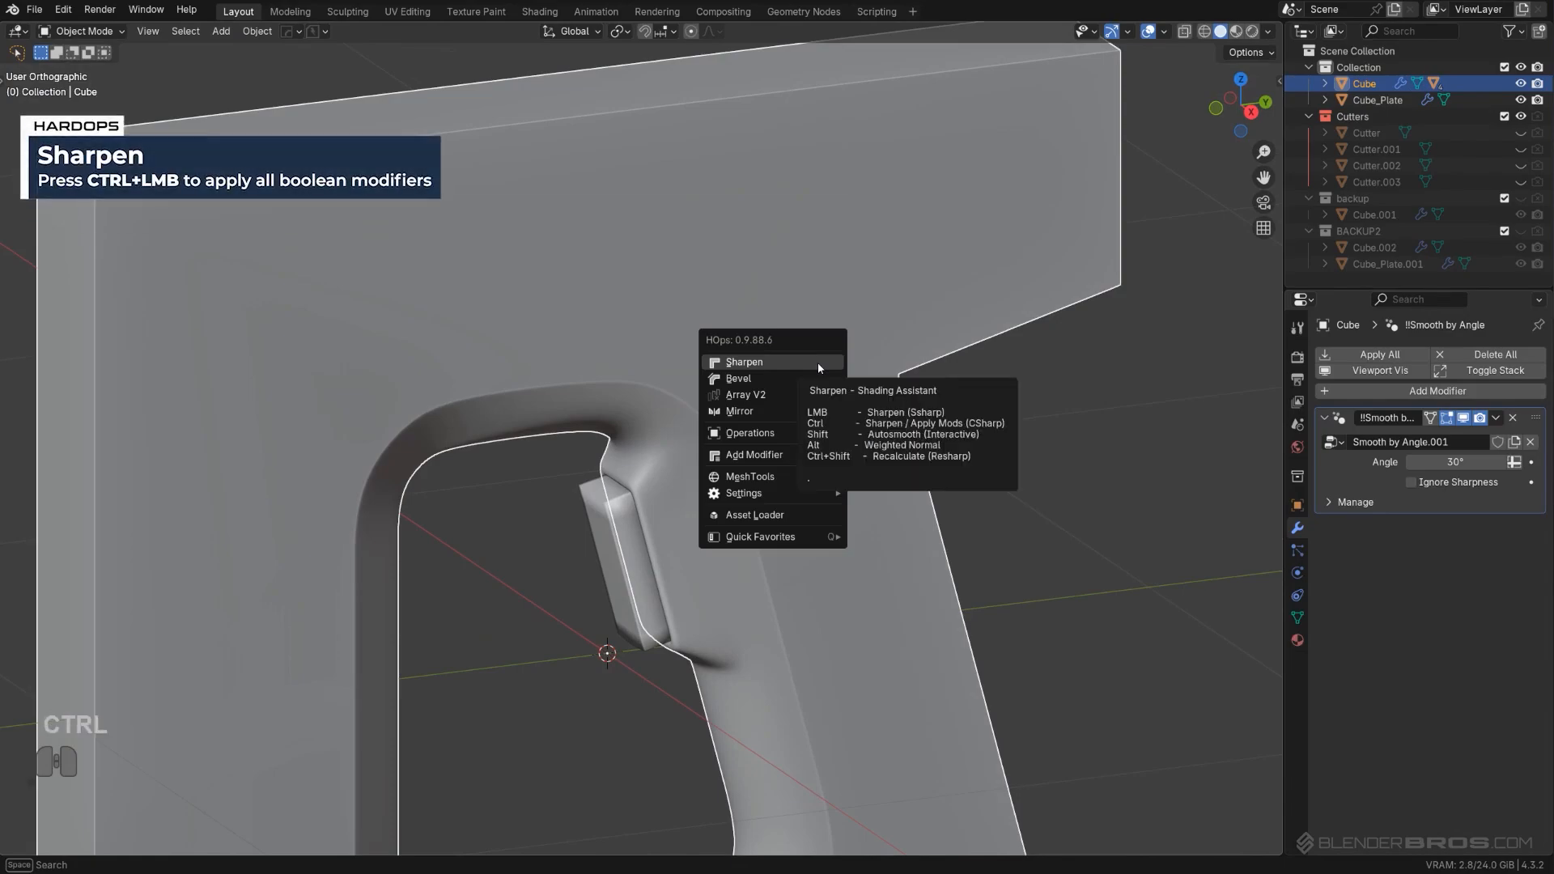
ctrl+click(818, 362)
Step: Isolate the handle body in local view in Edit Mode and examine the edges around the grip recess
key(Tab)
middle_drag(819, 367, 661, 333)
scroll(796, 479, up, 2)
key(slash)
scroll(661, 453, up, 6)
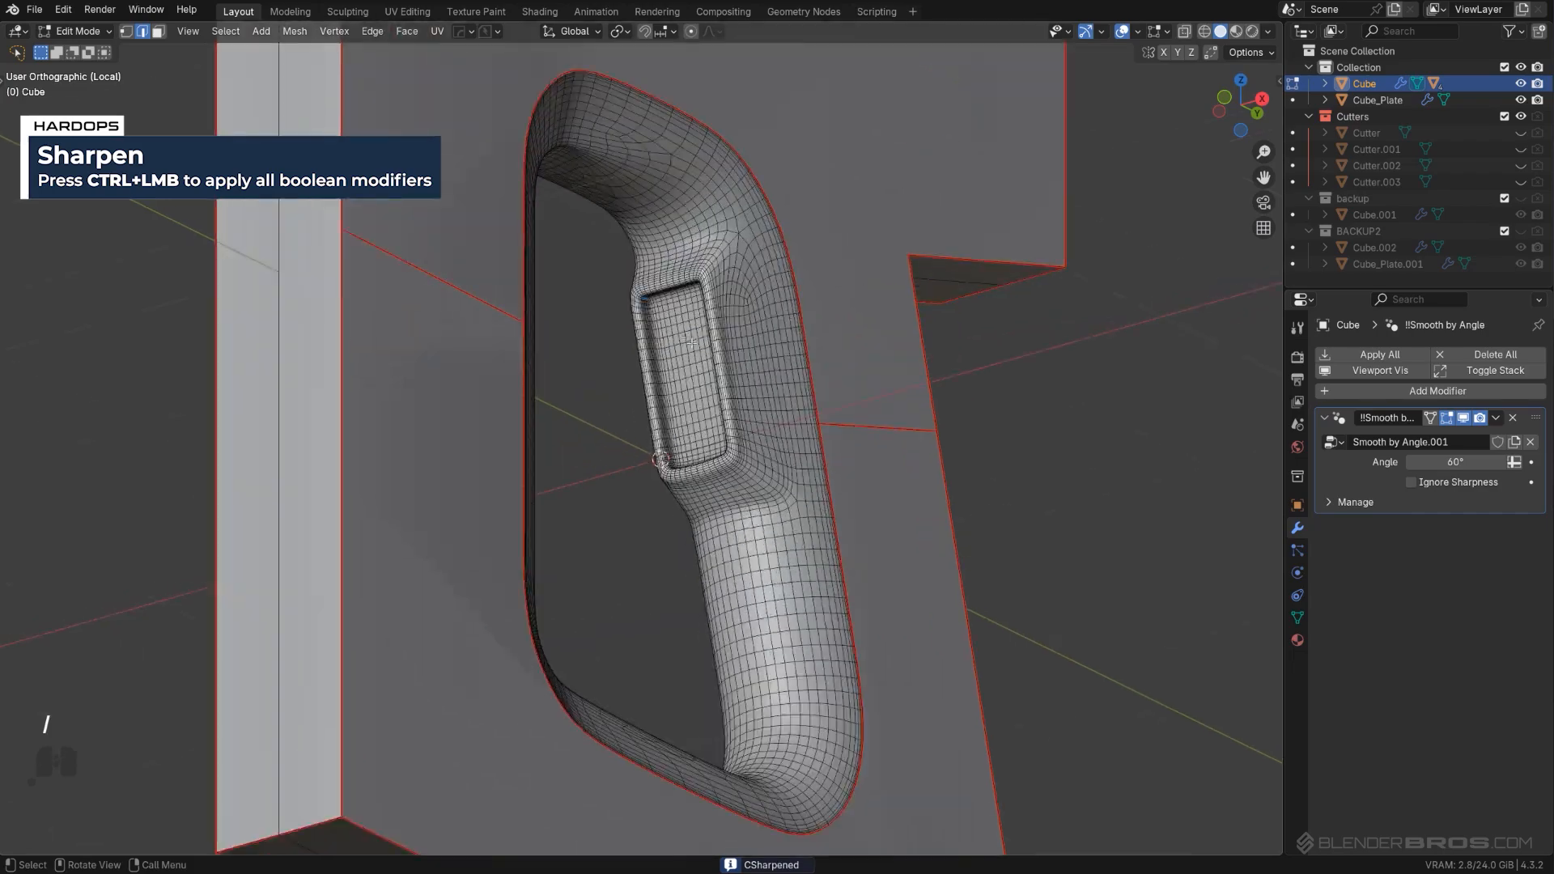
shift+middle_drag(661, 461, 639, 559)
scroll(648, 454, up, 3)
middle_drag(659, 348, 641, 307)
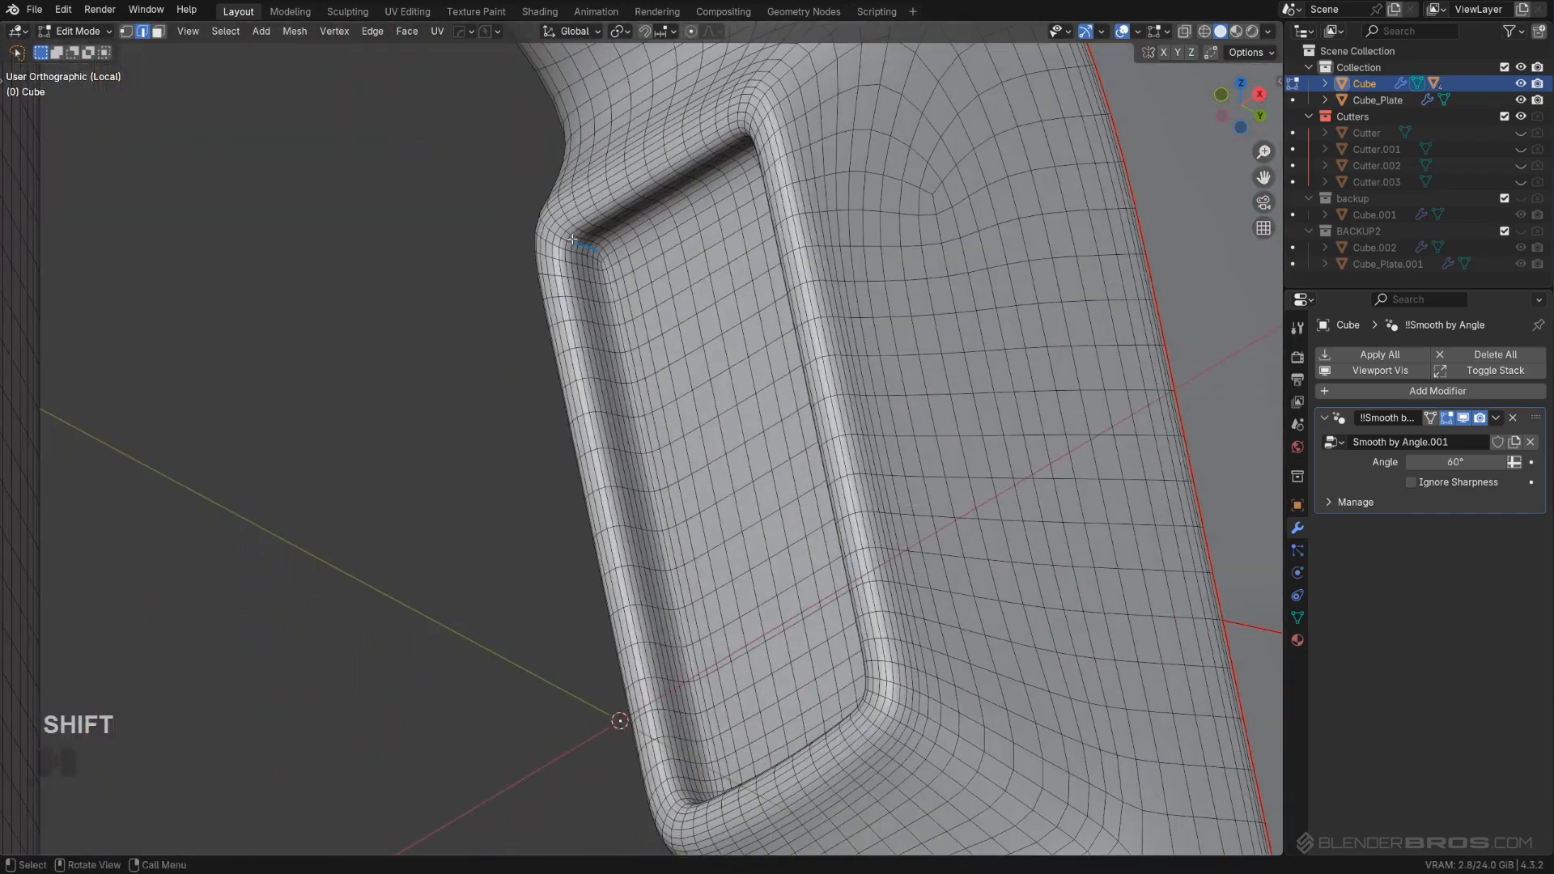
scroll(572, 240, down, 3)
middle_drag(576, 251, 853, 417)
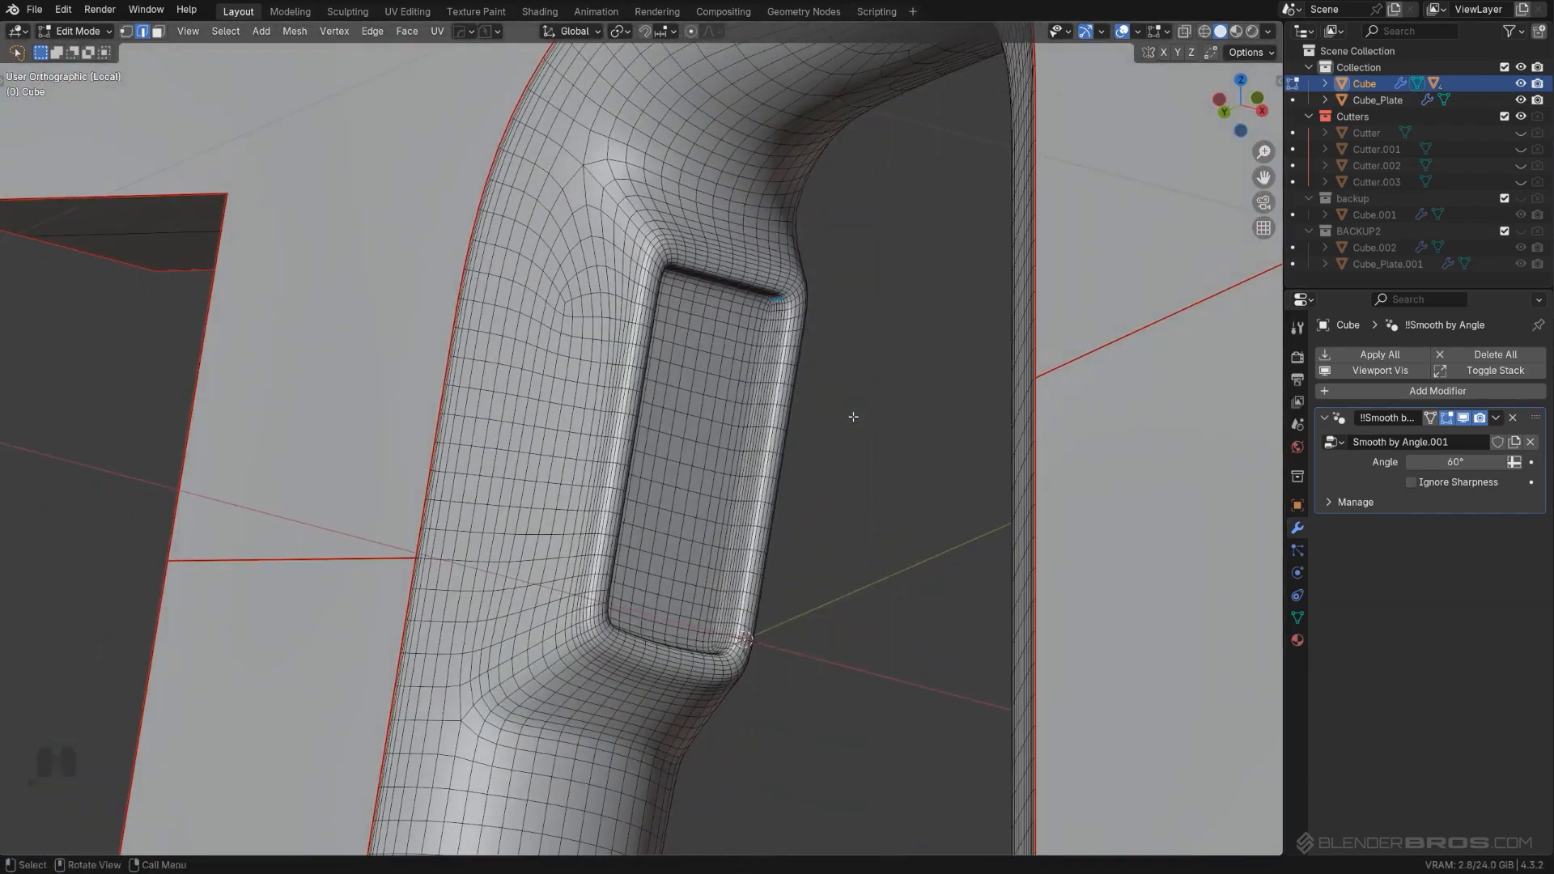
Step: Circle-select the edges at the grip recess's two upper corners and unmark their sharps with HardOps Mark
scroll(853, 417, up, 2)
key(w)
key(w)
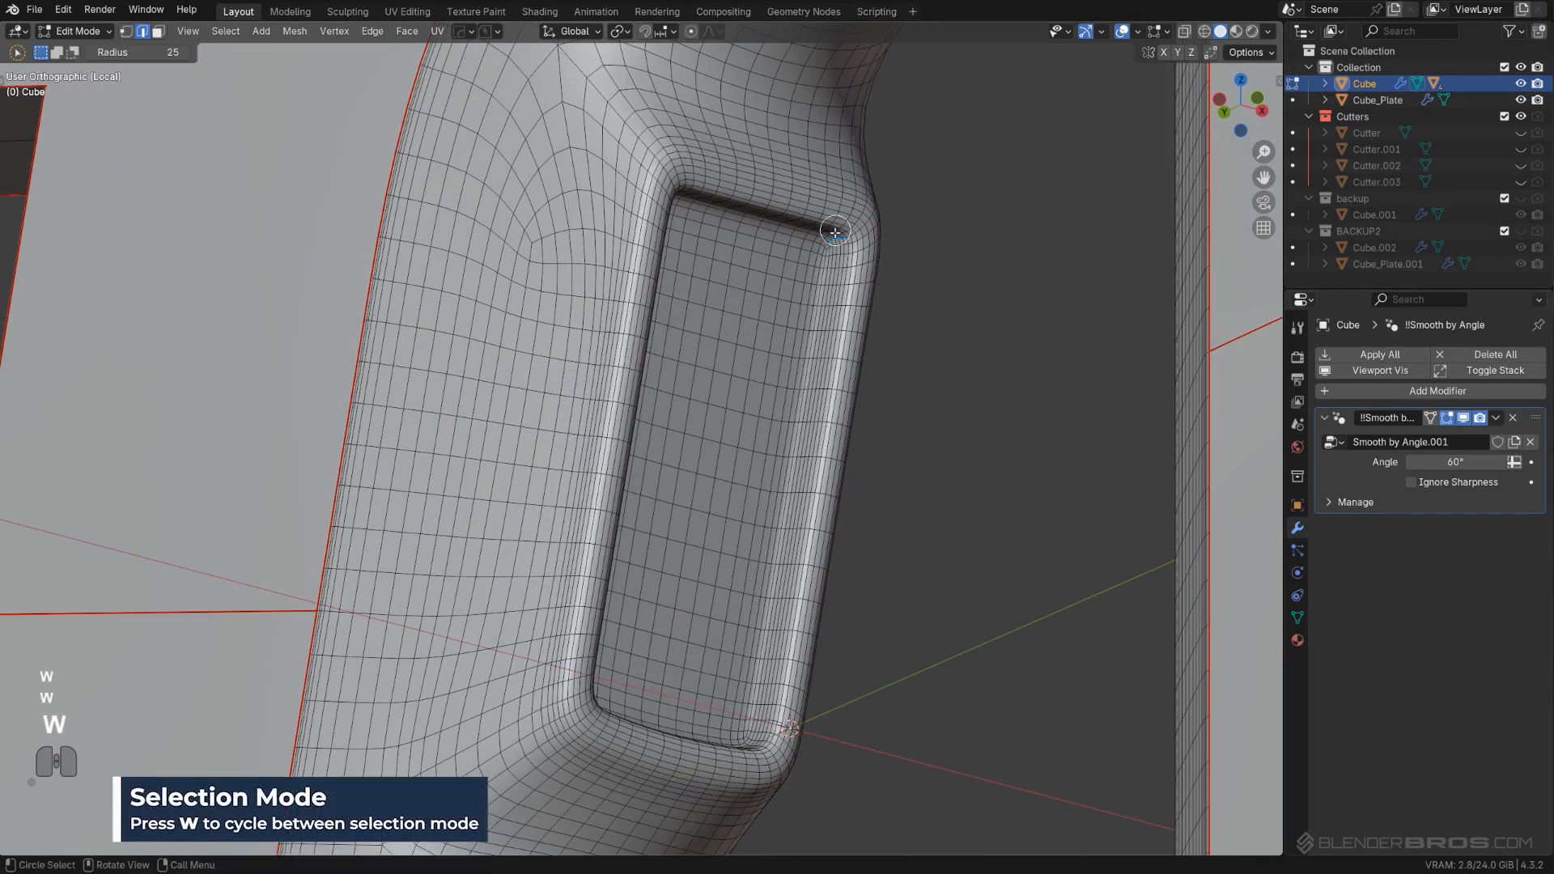
middle_drag(819, 616, 647, 242)
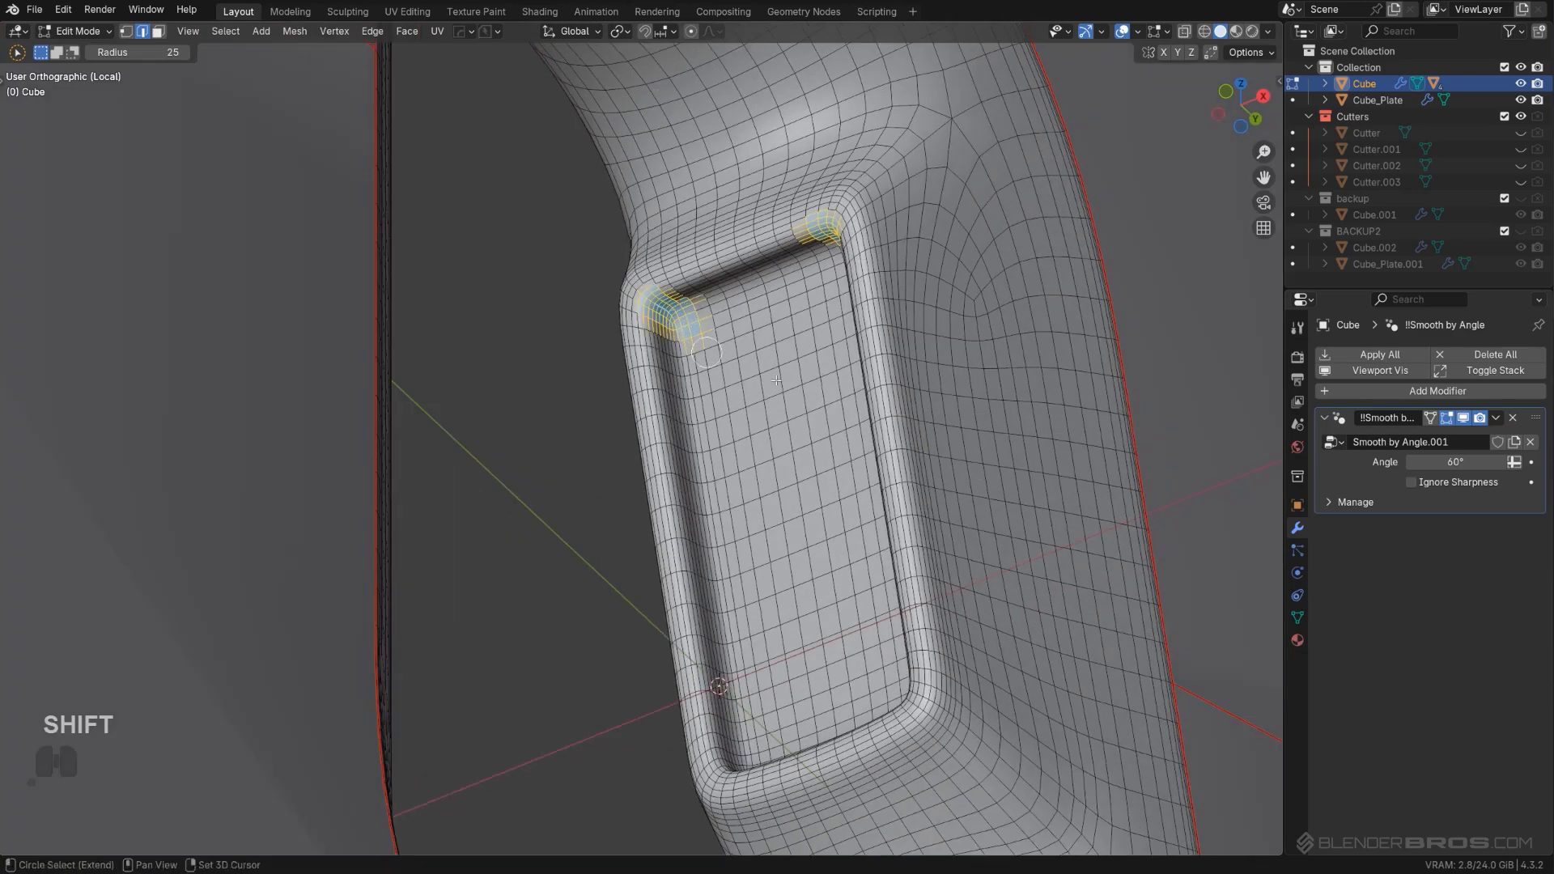
middle_drag(822, 462, 969, 466)
key(q)
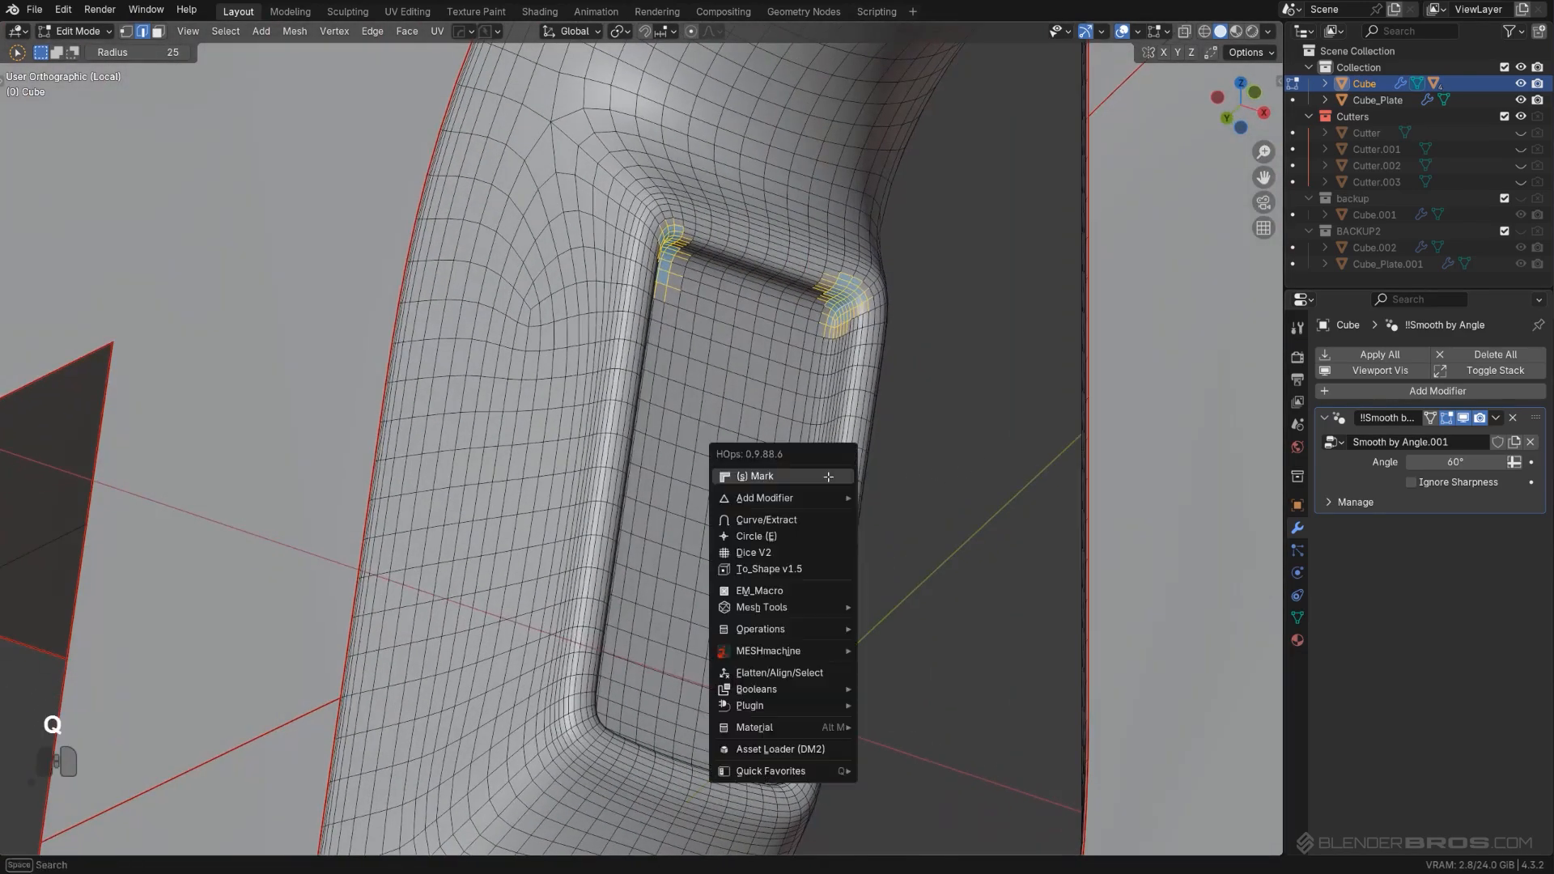
click(829, 478)
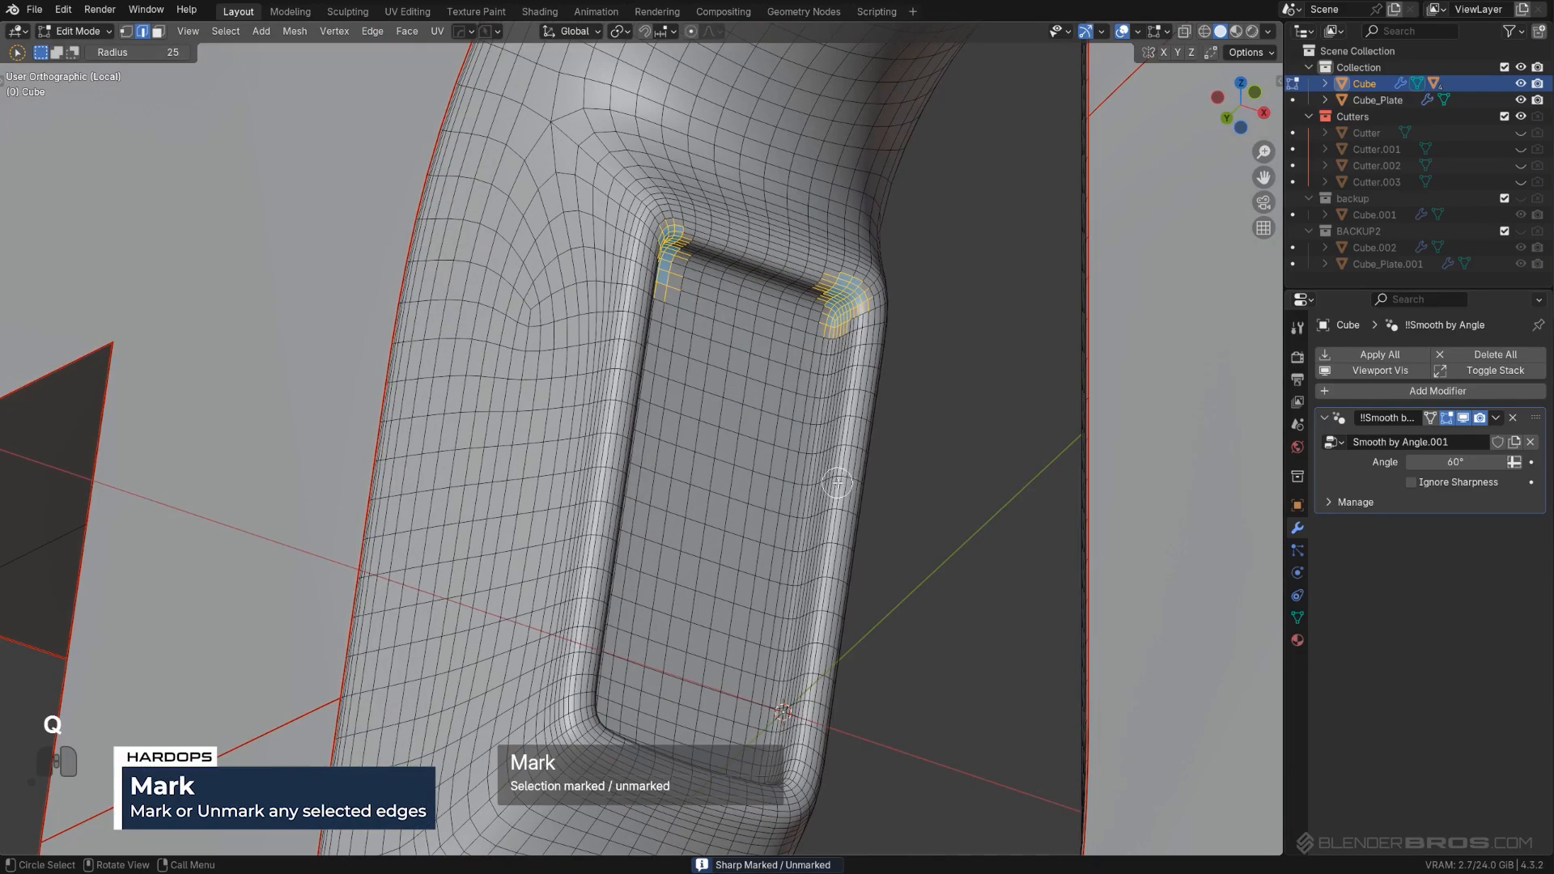
Step: Knife-cut a line from the opening's seam to the slanted outer edge, just below the existing cross seam
scroll(957, 487, down, 7)
middle_drag(956, 486, 722, 486)
middle_drag(1024, 397, 1018, 242)
middle_drag(913, 380, 920, 429)
scroll(931, 441, up, 2)
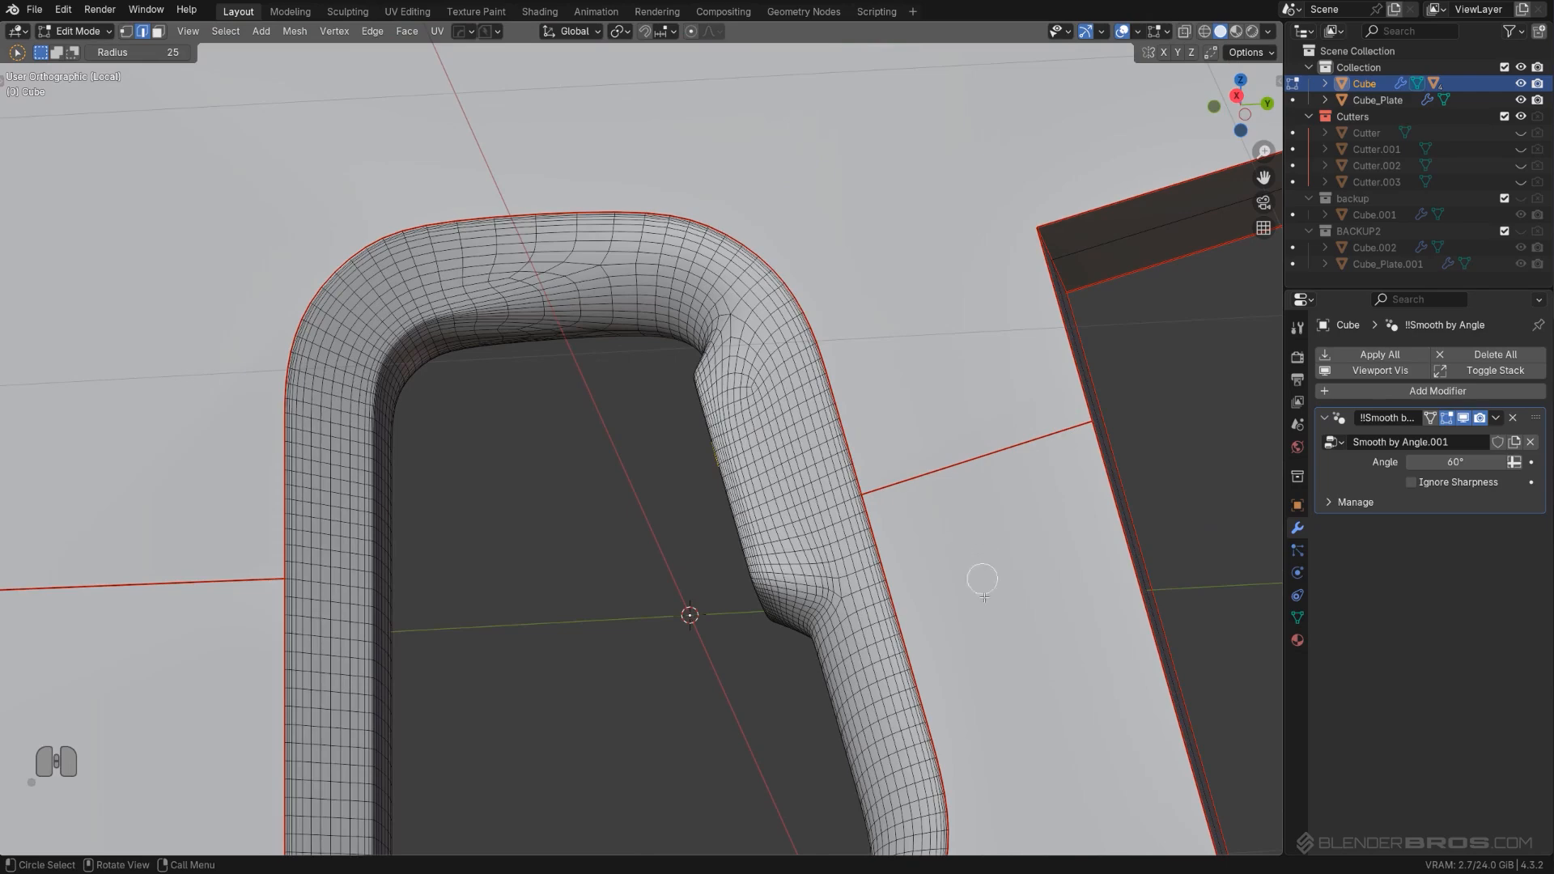
shift+middle_drag(982, 580, 708, 308)
scroll(628, 396, down, 3)
alt+middle_drag(773, 396, 811, 468)
scroll(975, 462, up, 4)
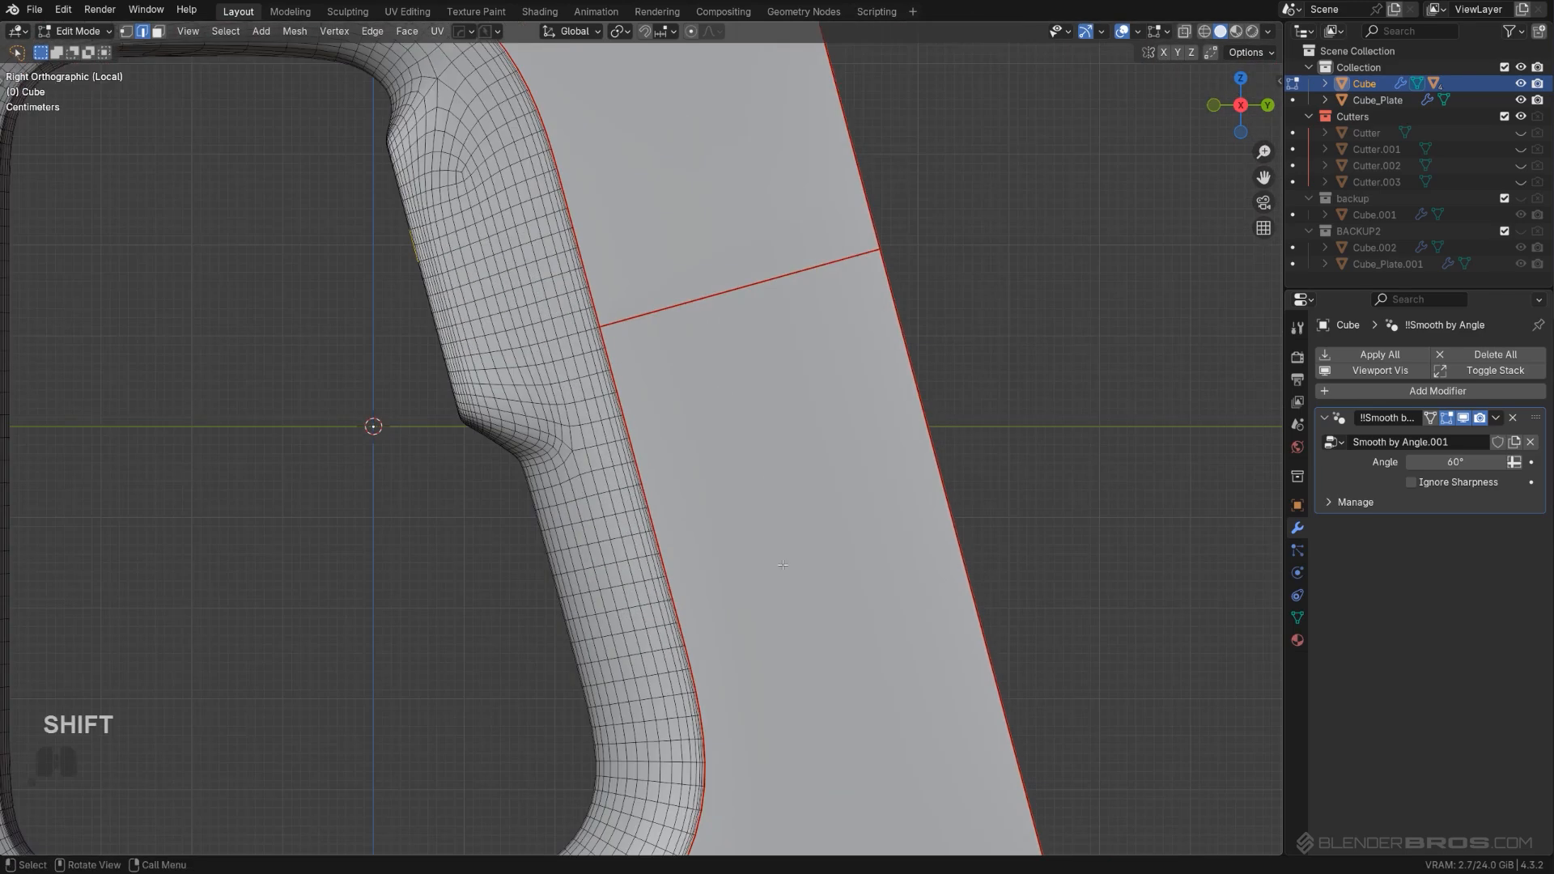
key(k)
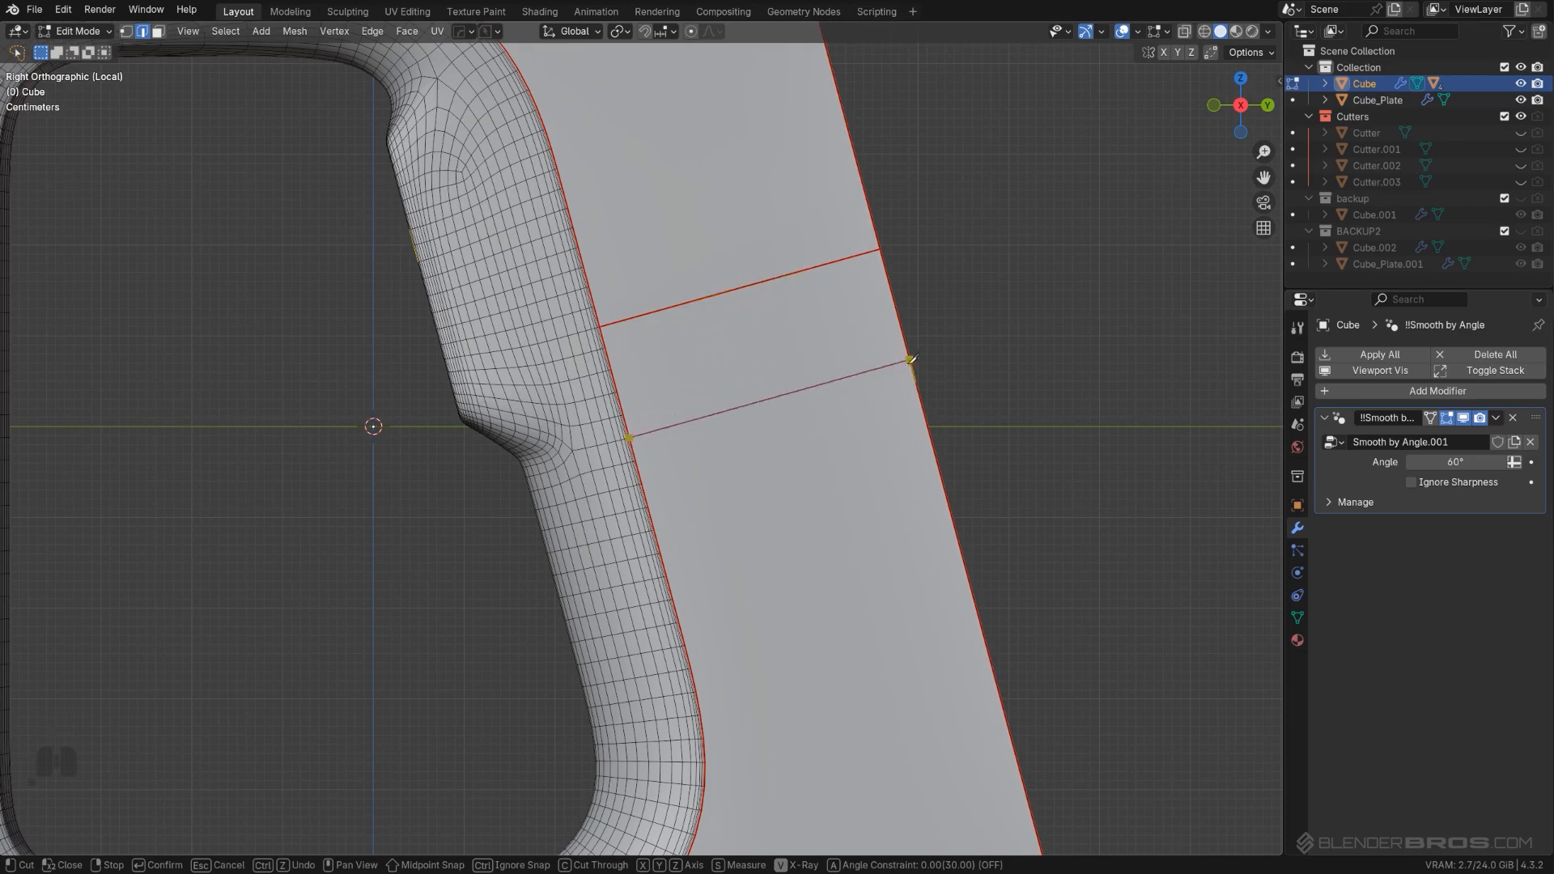
Step: Add a second knife cut from the opening to the straight vertical edge, below its cross seam, and apply both cuts
scroll(909, 359, down, 4)
scroll(242, 484, up, 1)
shift+middle_drag(218, 491, 540, 491)
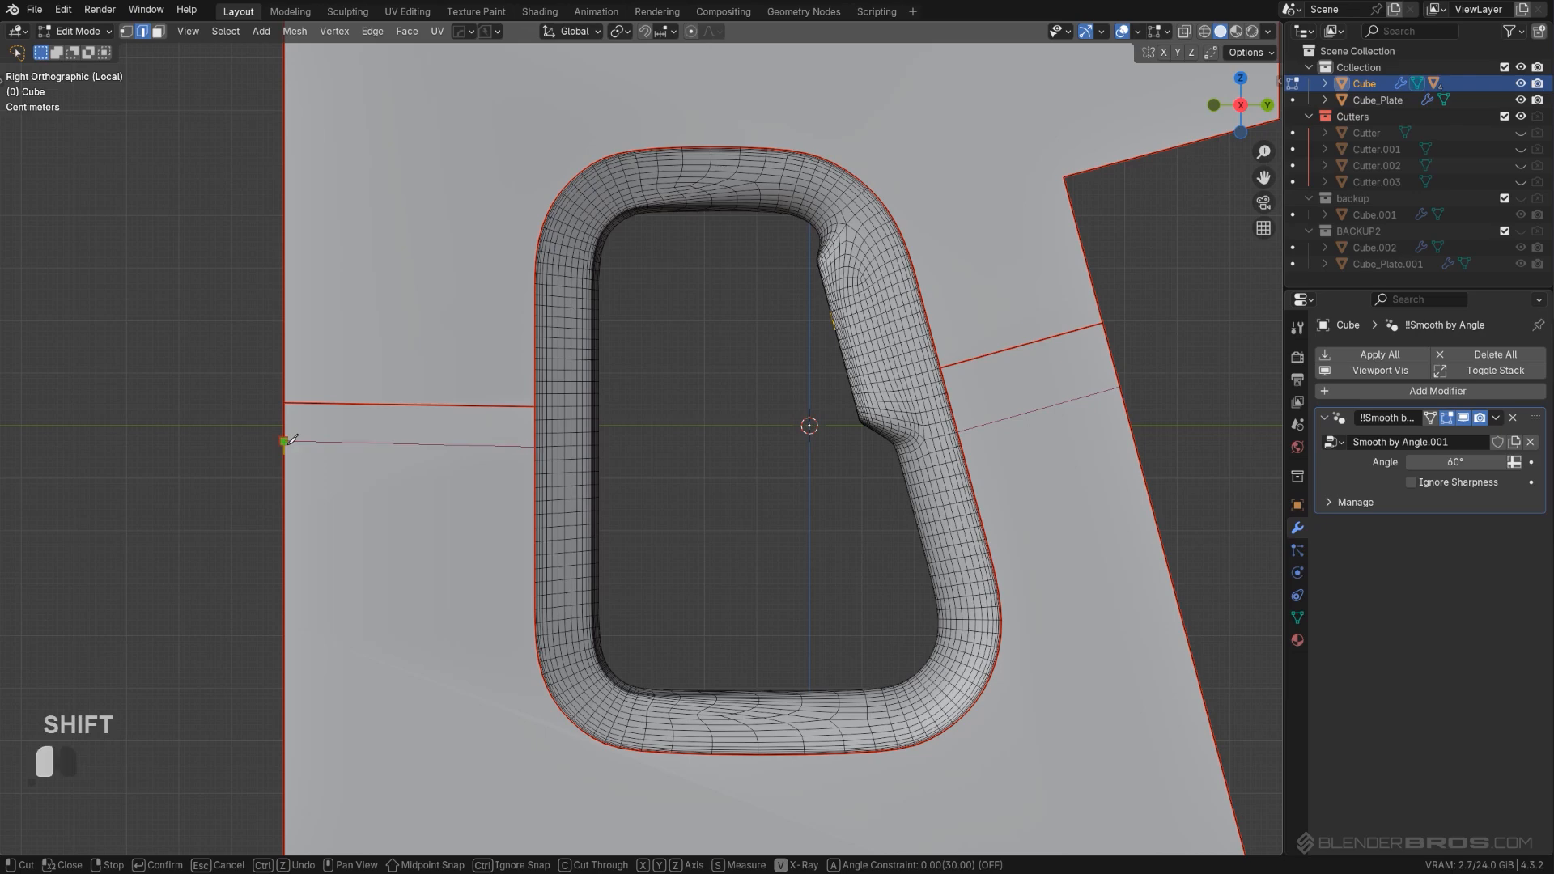
key(Return)
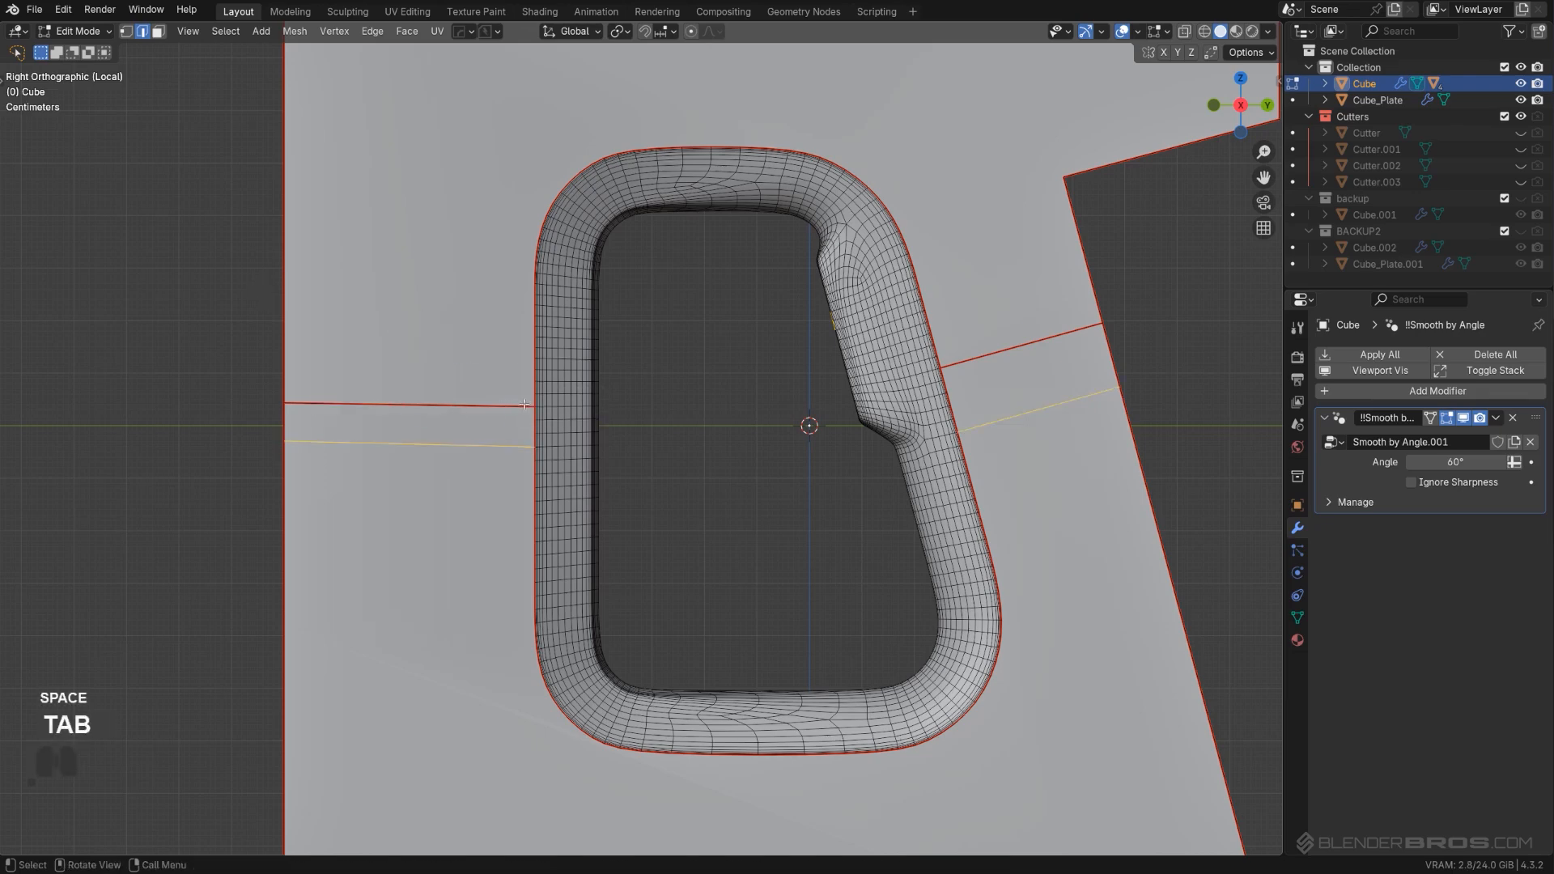
Step: Dissolve the two old red cross seams running from the opening to the body's straight and slanted outer edges
scroll(467, 392, up, 4)
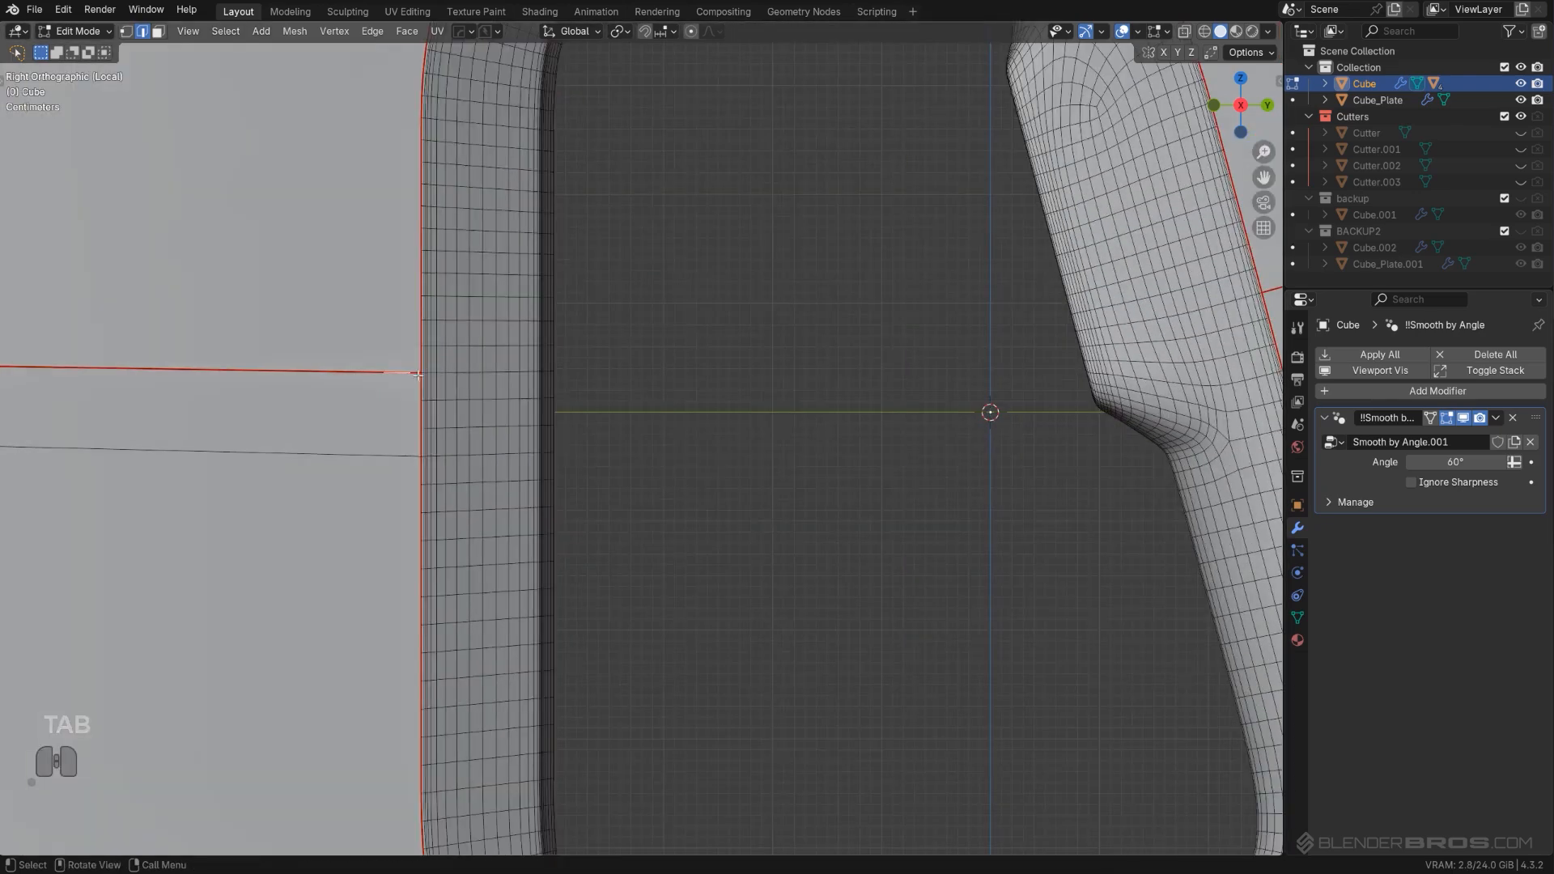
scroll(352, 397, down, 2)
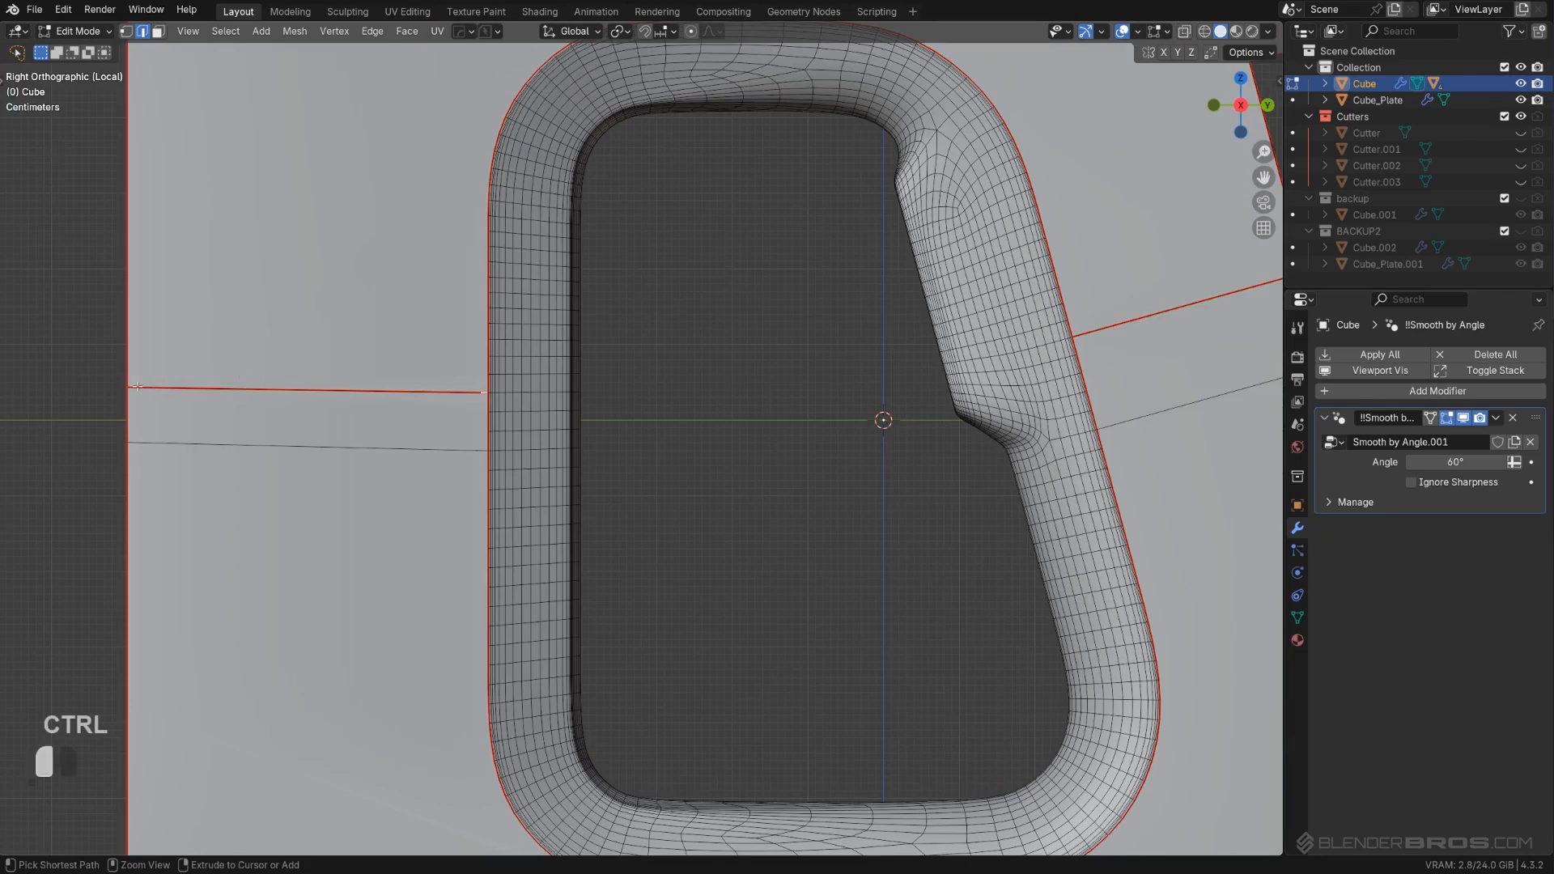
key(ctrl+x)
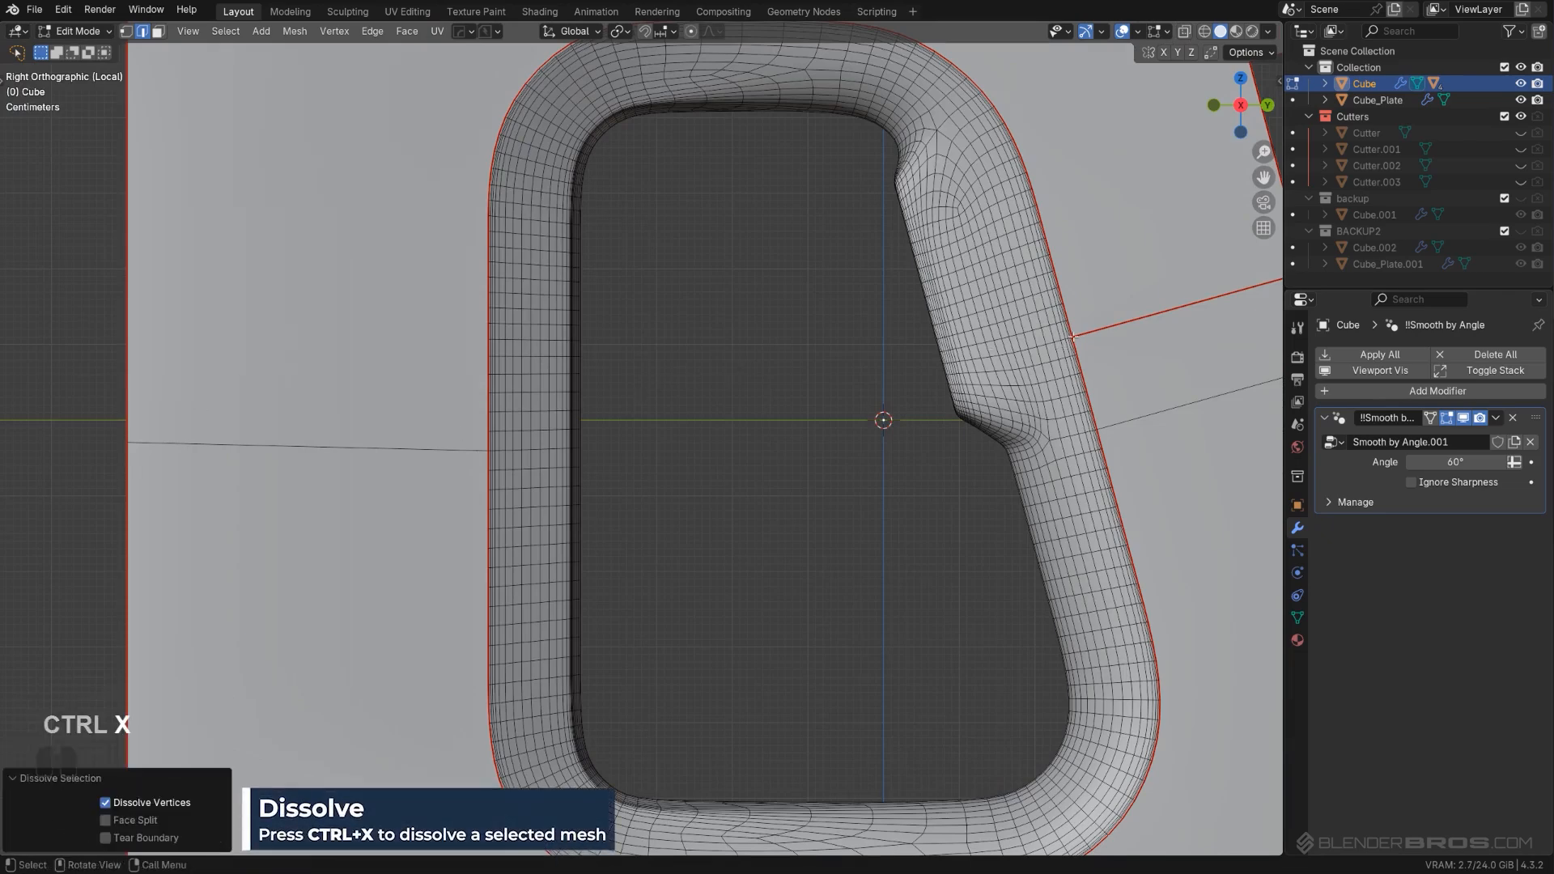
click(1077, 336)
shift+middle_drag(1078, 336, 624, 471)
scroll(599, 490, up, 4)
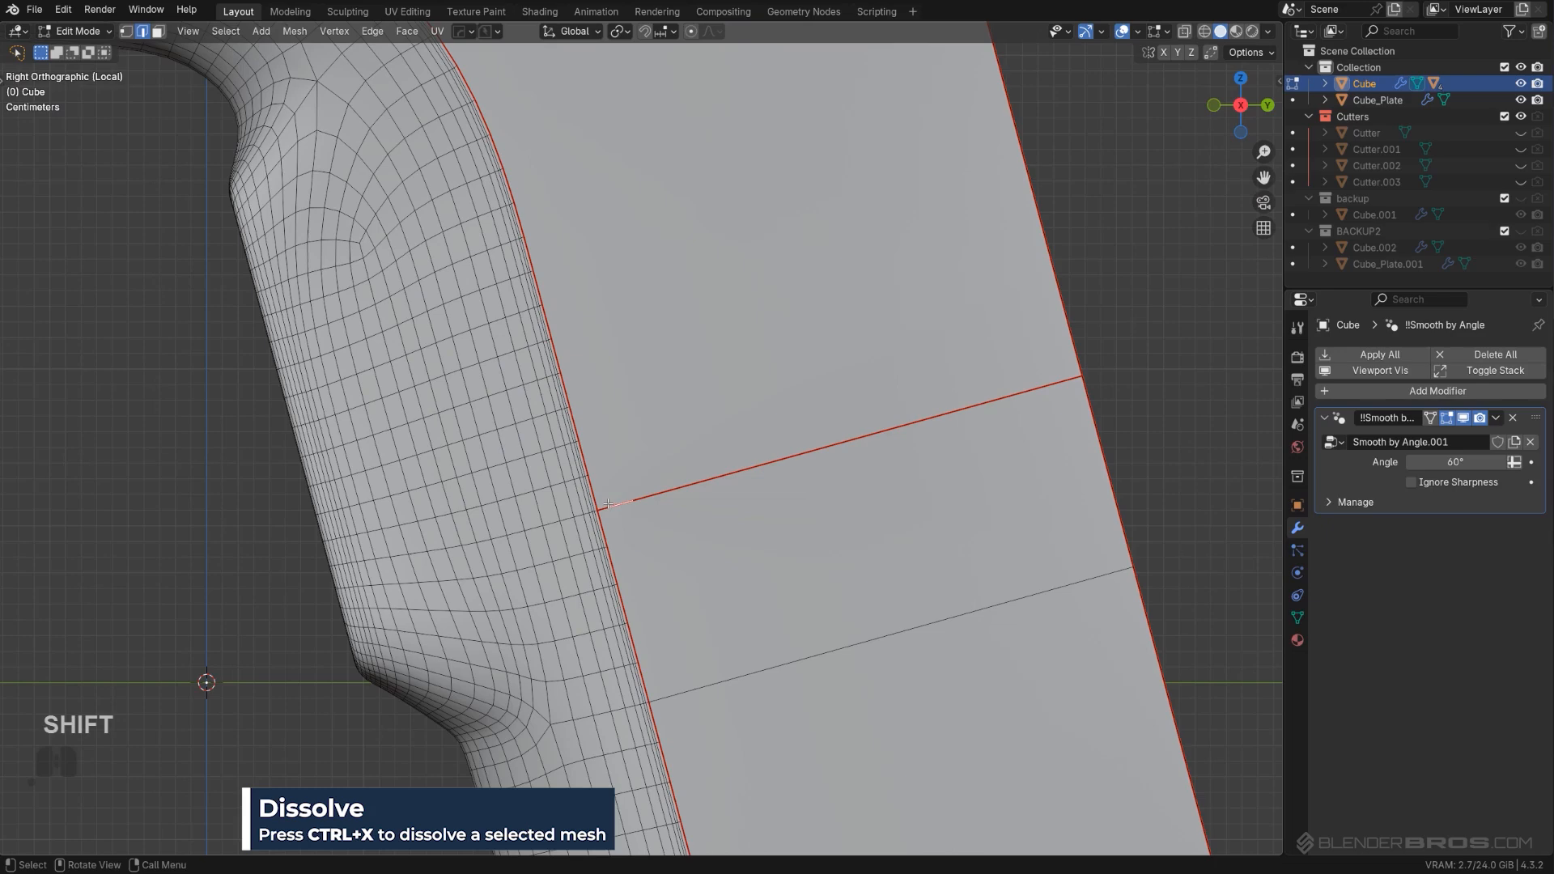
ctrl+click(1074, 374)
key(ctrl+z)
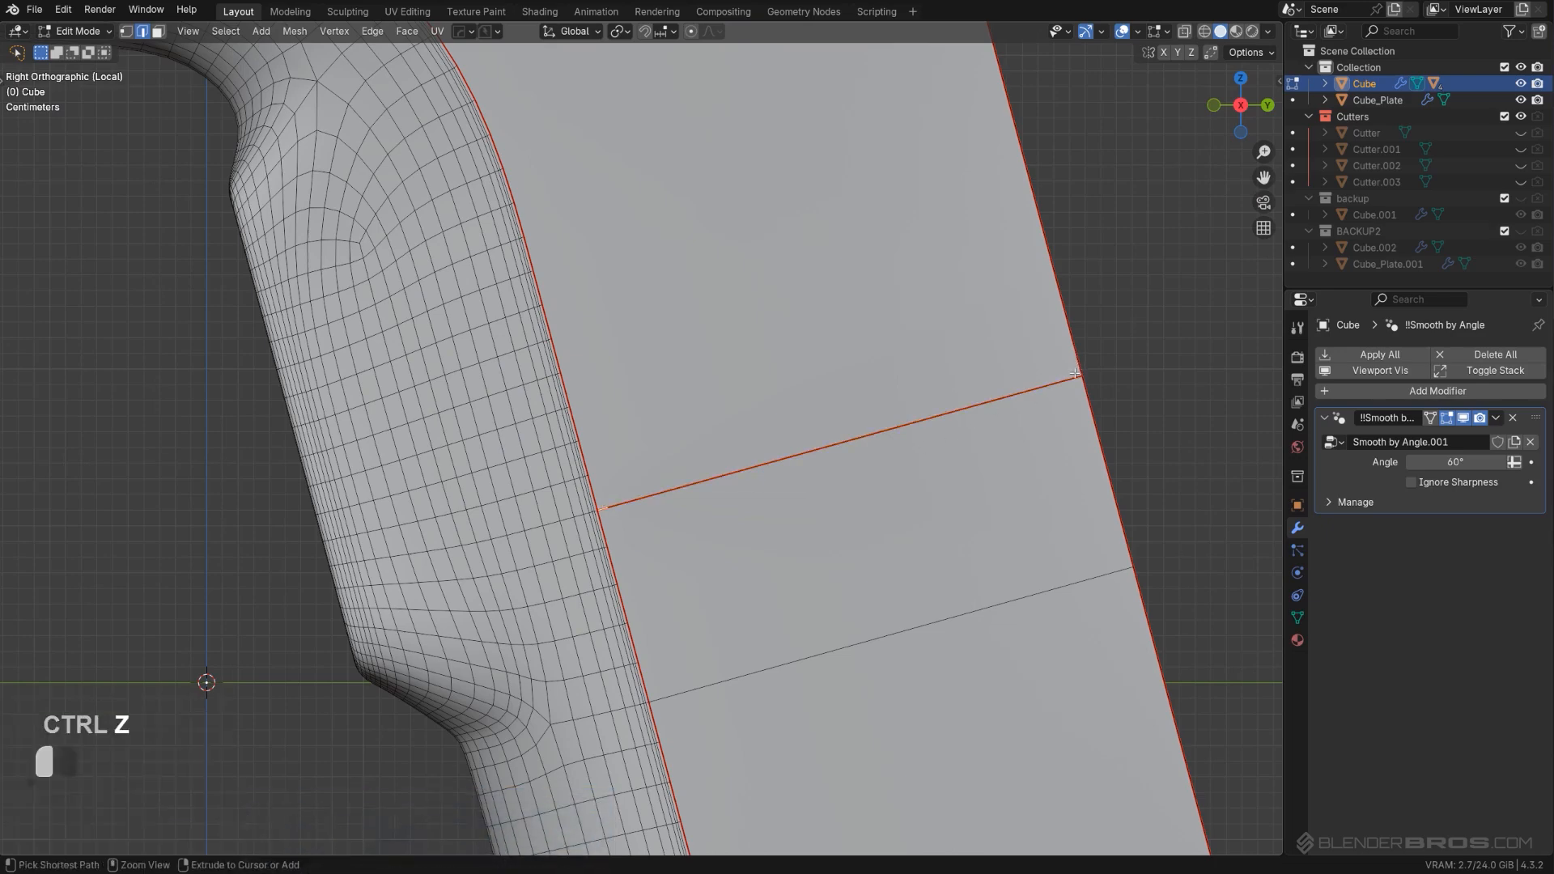
key(ctrl+x)
scroll(621, 395, down, 6)
Step: Return to Object Mode and add a Weighted Normal modifier with Keep Sharp to the body using HardOps Sharpen
key(Tab)
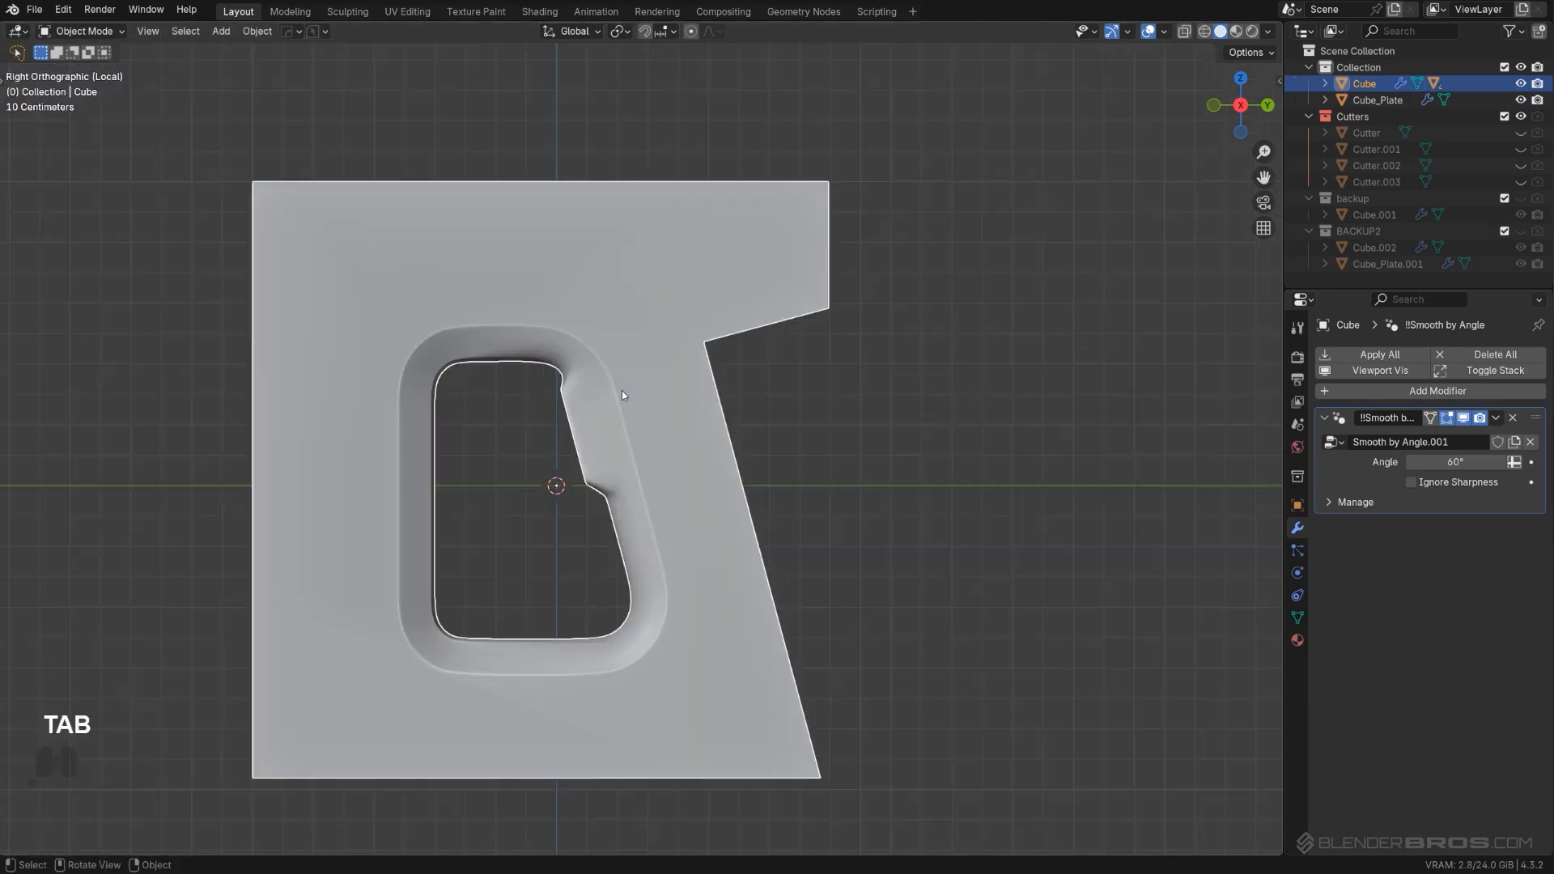
middle_drag(622, 395, 878, 326)
key(q)
alt+click(881, 324)
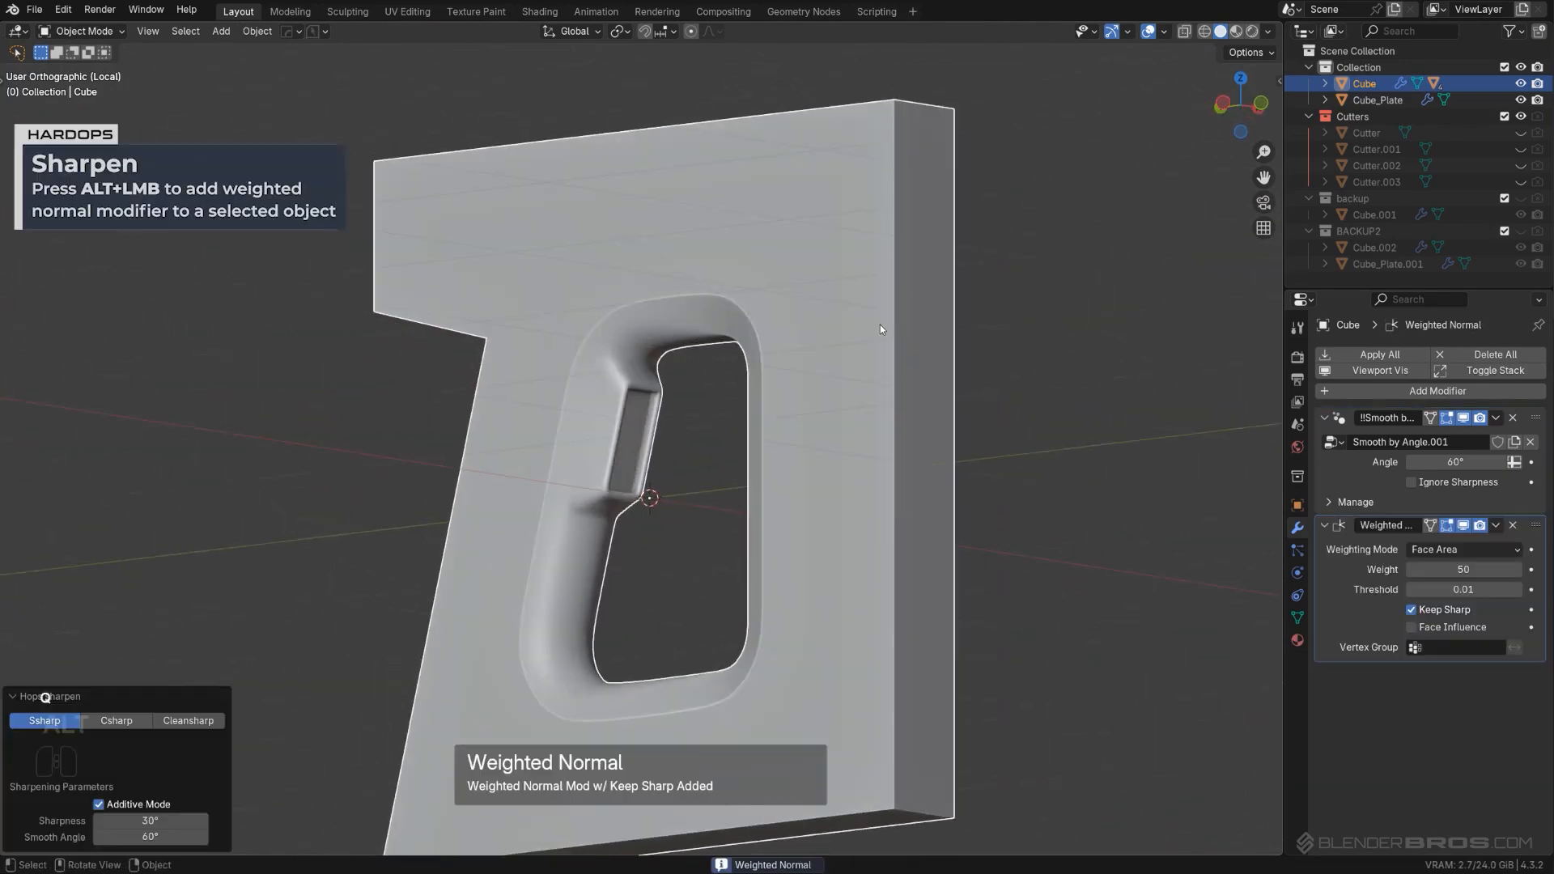
Step: Add a HardOps Bevel modifier to the body with 3 segments and a width of 0.0137 m
key(q)
click(876, 346)
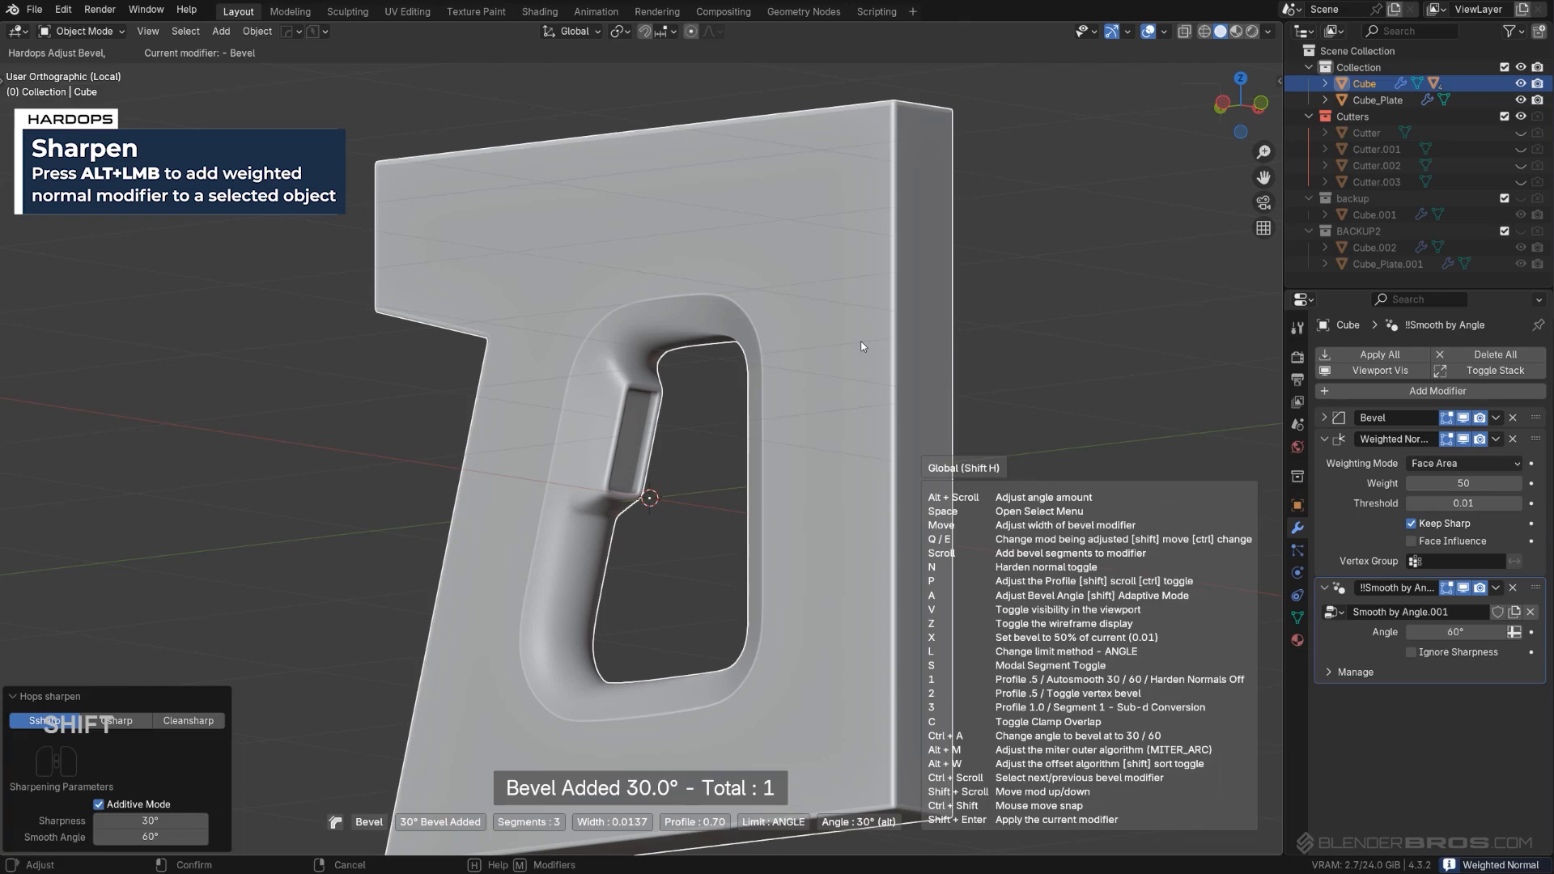
click(862, 346)
Step: Try limiting the Bevel modifier by Weight and check the shading around the grip recess and outer corners
click(1324, 417)
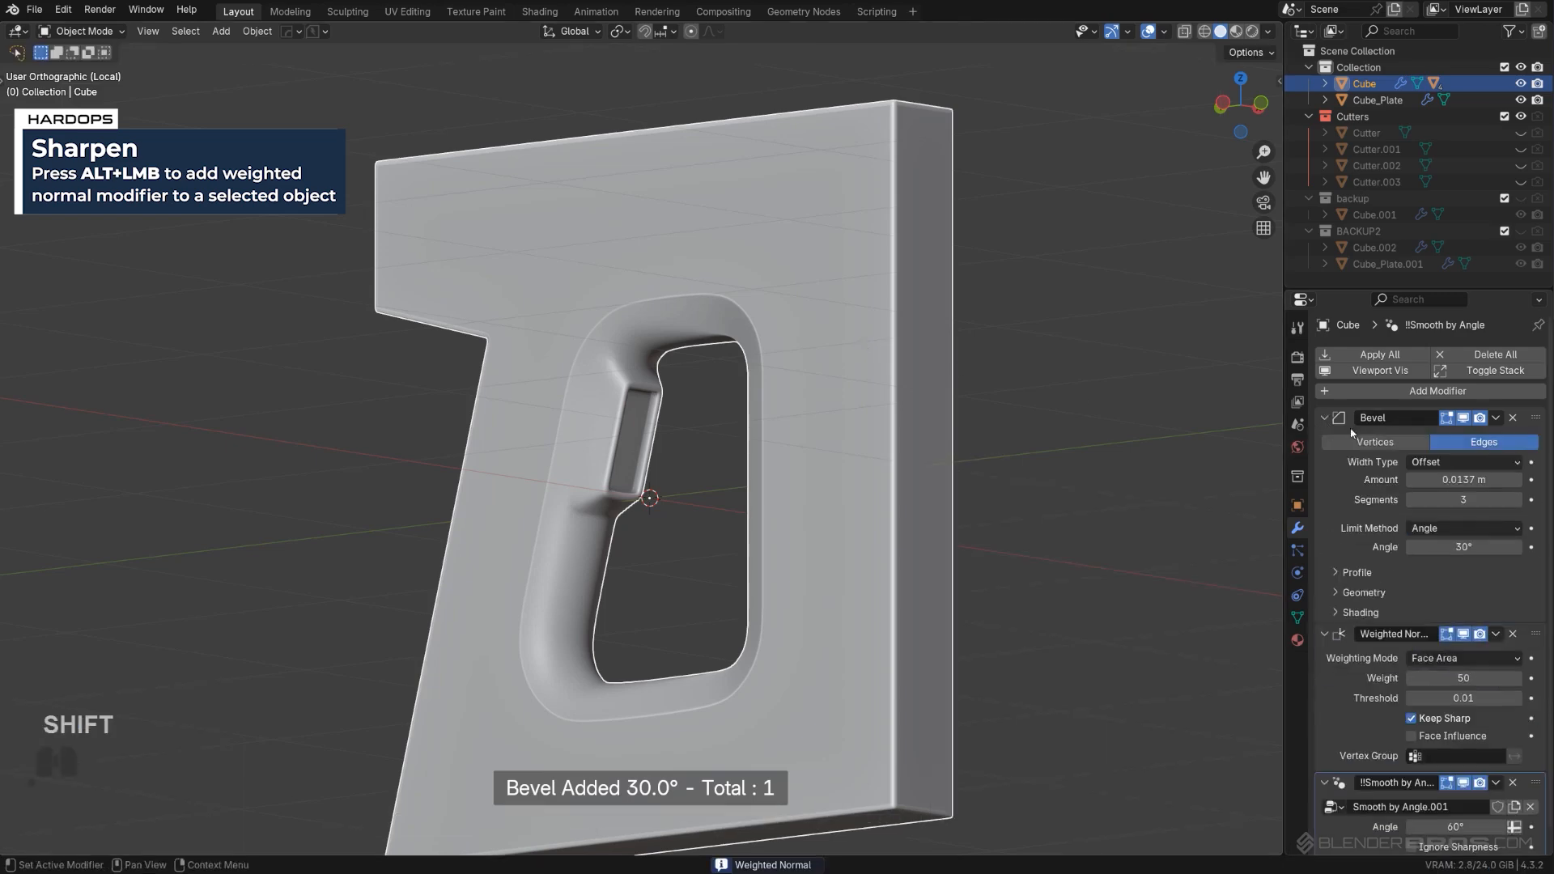
click(1465, 528)
click(1468, 585)
middle_drag(1052, 464, 759, 343)
scroll(756, 448, up, 5)
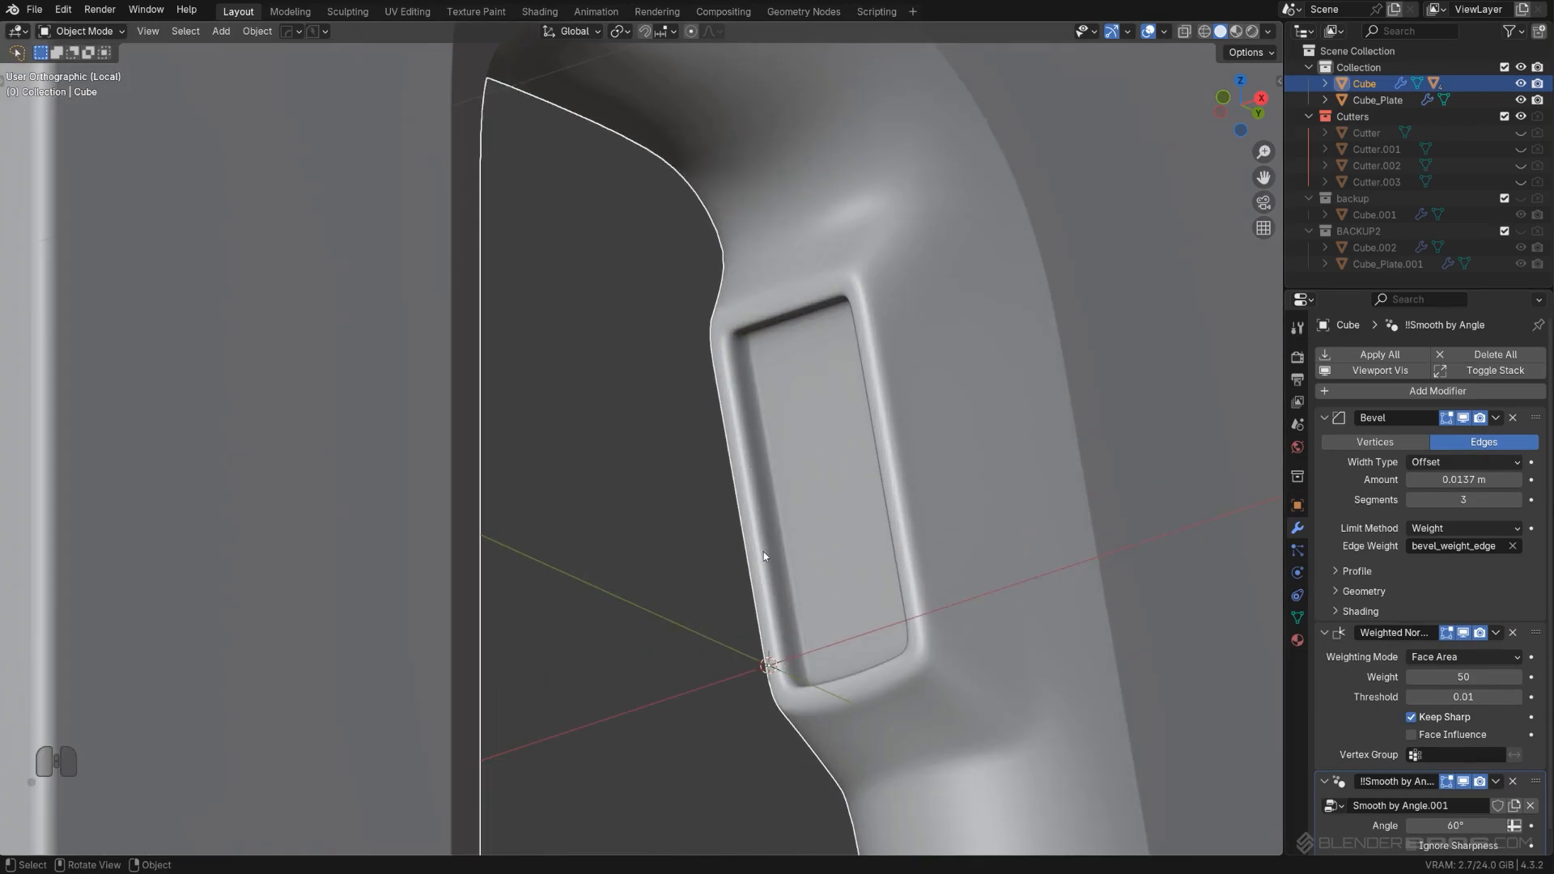
scroll(769, 566, down, 6)
middle_drag(866, 505, 699, 489)
shift+middle_drag(895, 316, 504, 527)
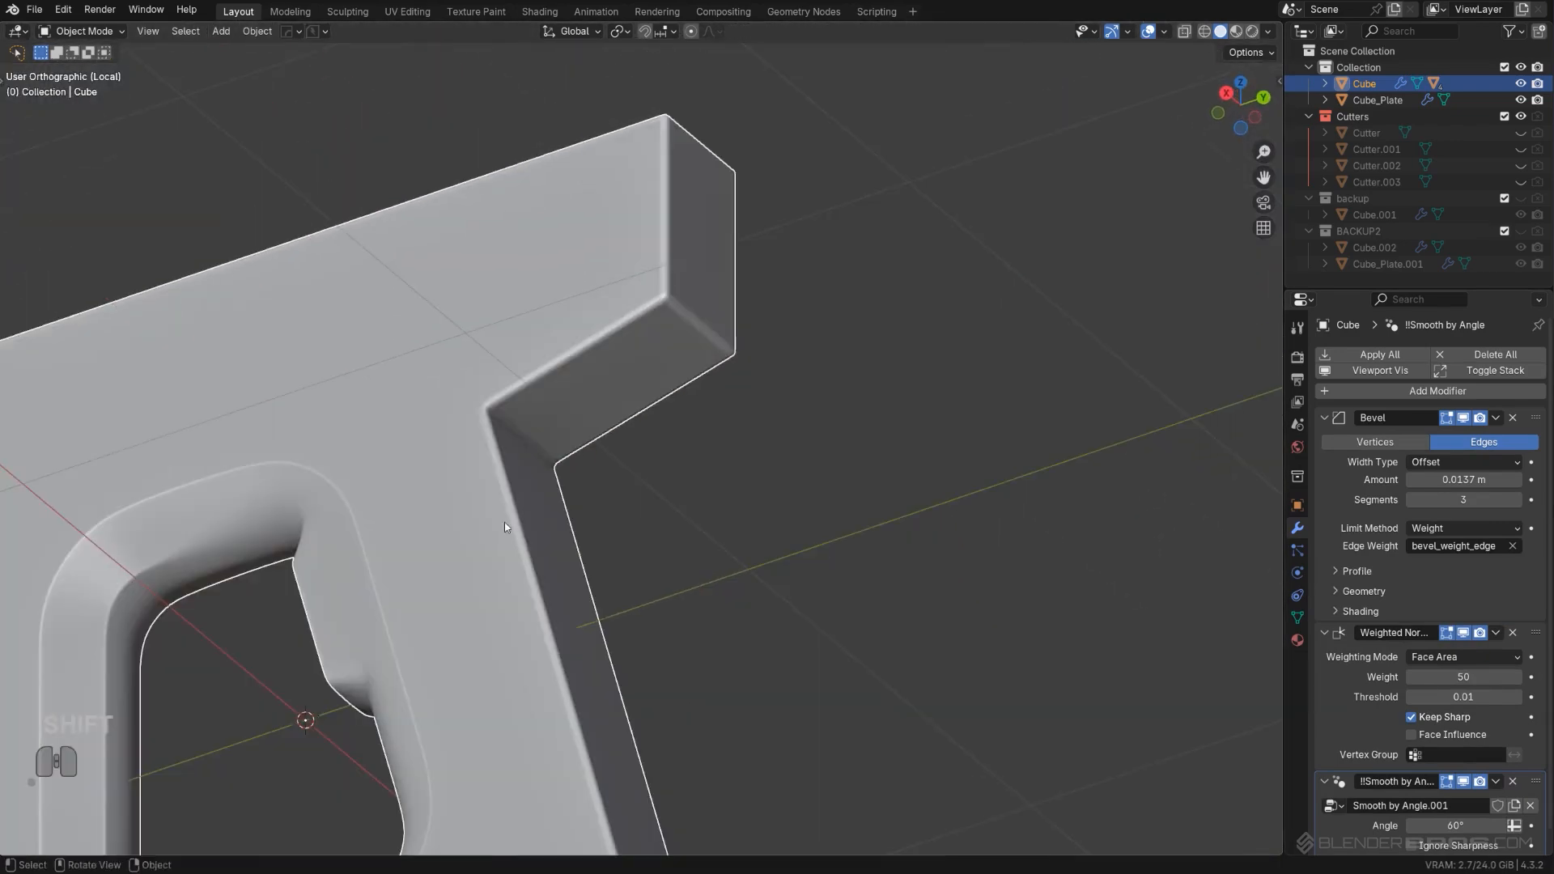
middle_drag(642, 327, 1301, 424)
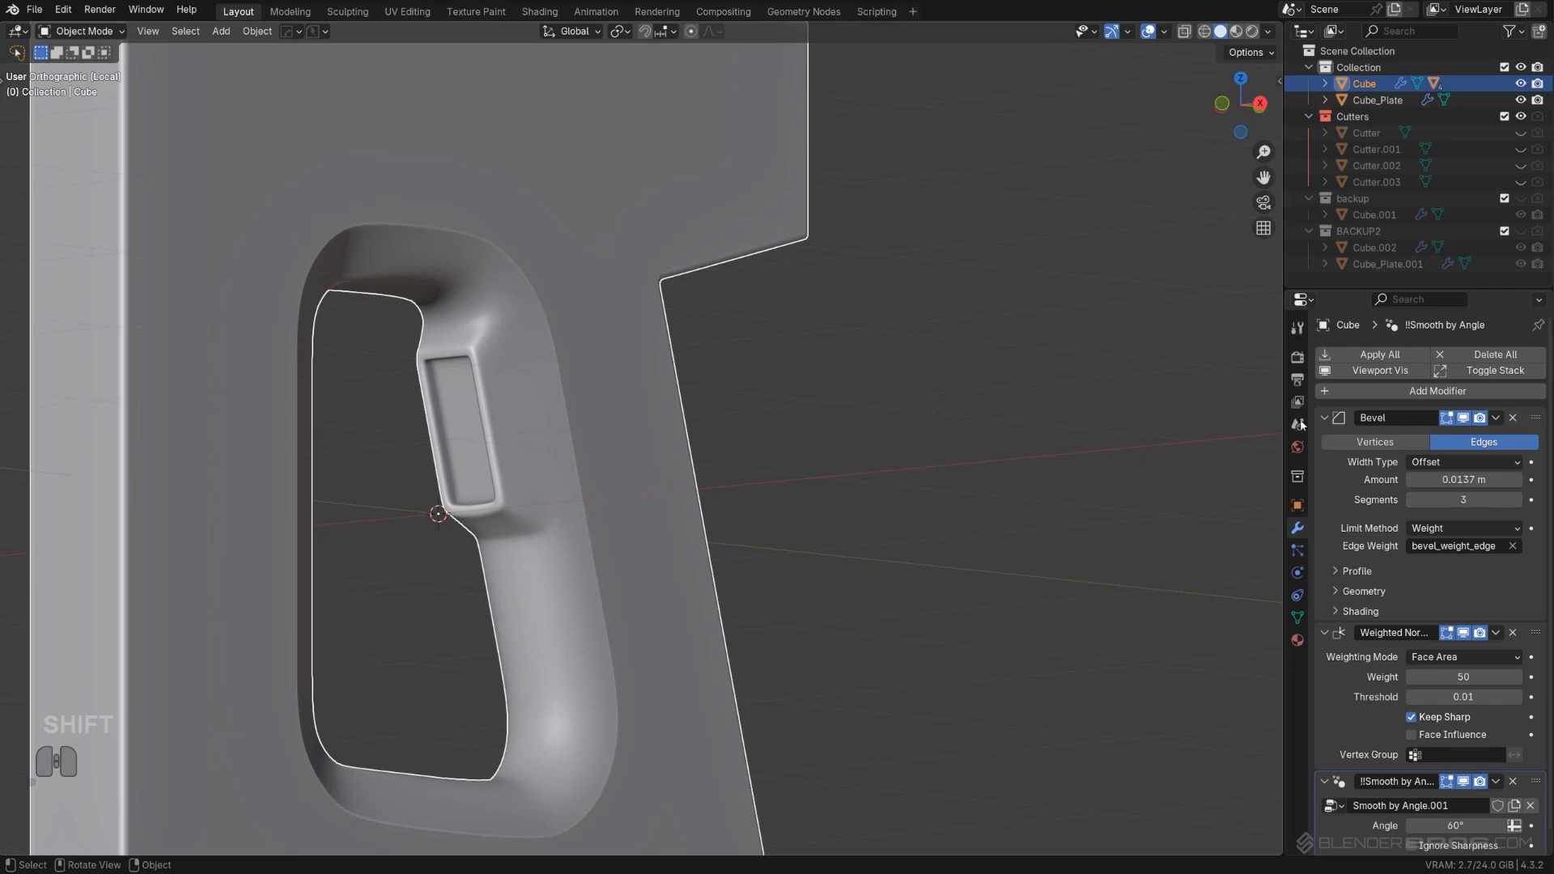
Step: Set the Bevel modifier's limit method to Angle at 60°
click(1472, 534)
click(1467, 565)
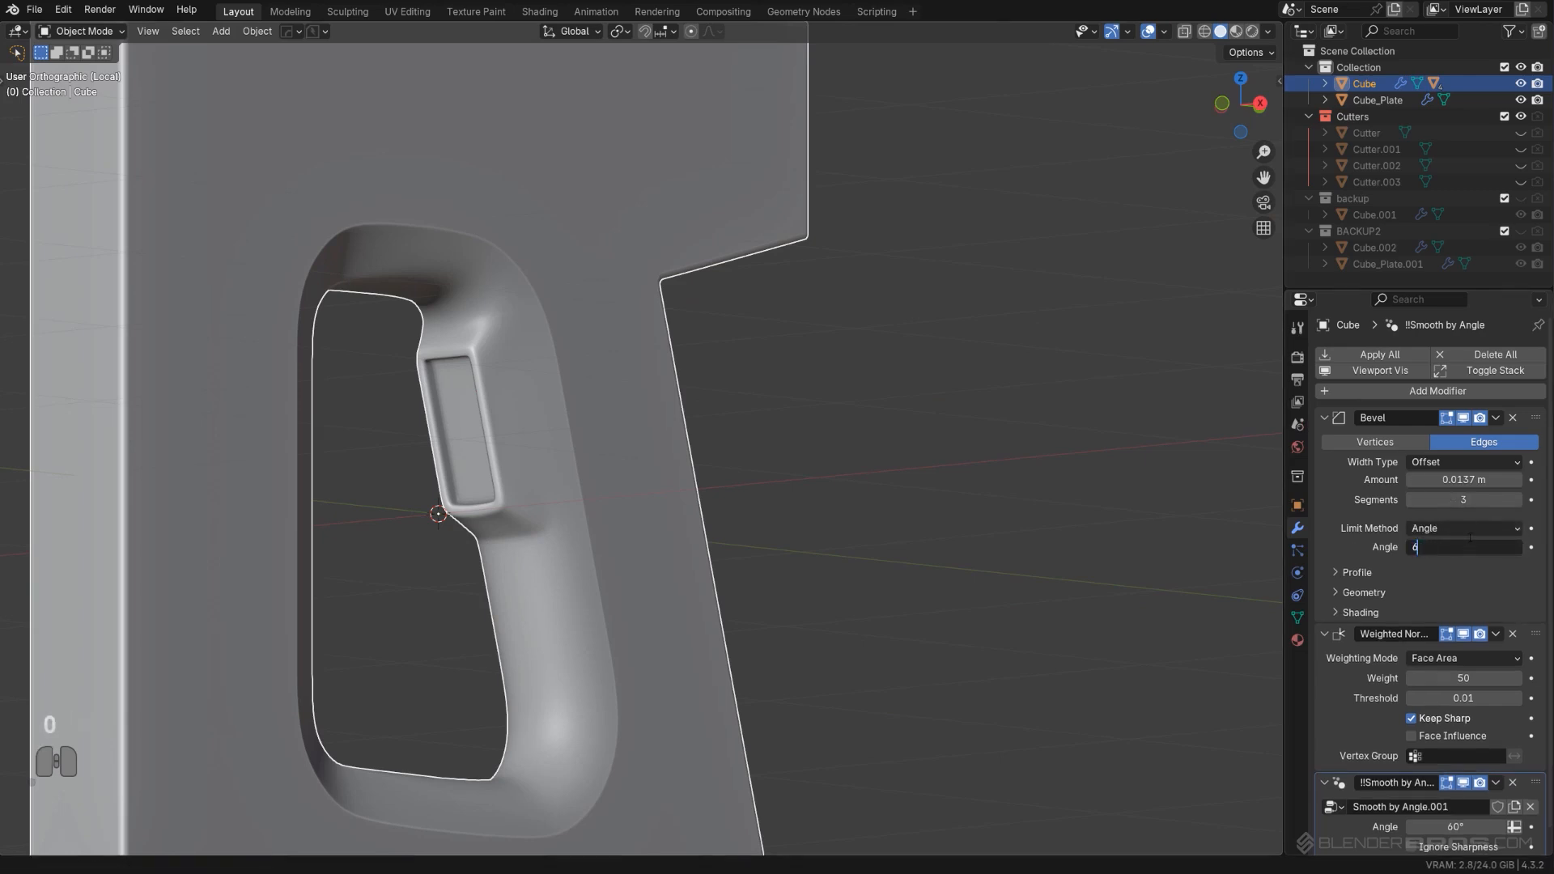
Step: Examine the shading around the grip recess, the opening's rim and the whole body
scroll(620, 434, up, 4)
shift+middle_drag(472, 395, 889, 463)
scroll(731, 384, up, 5)
shift+middle_drag(731, 384, 847, 321)
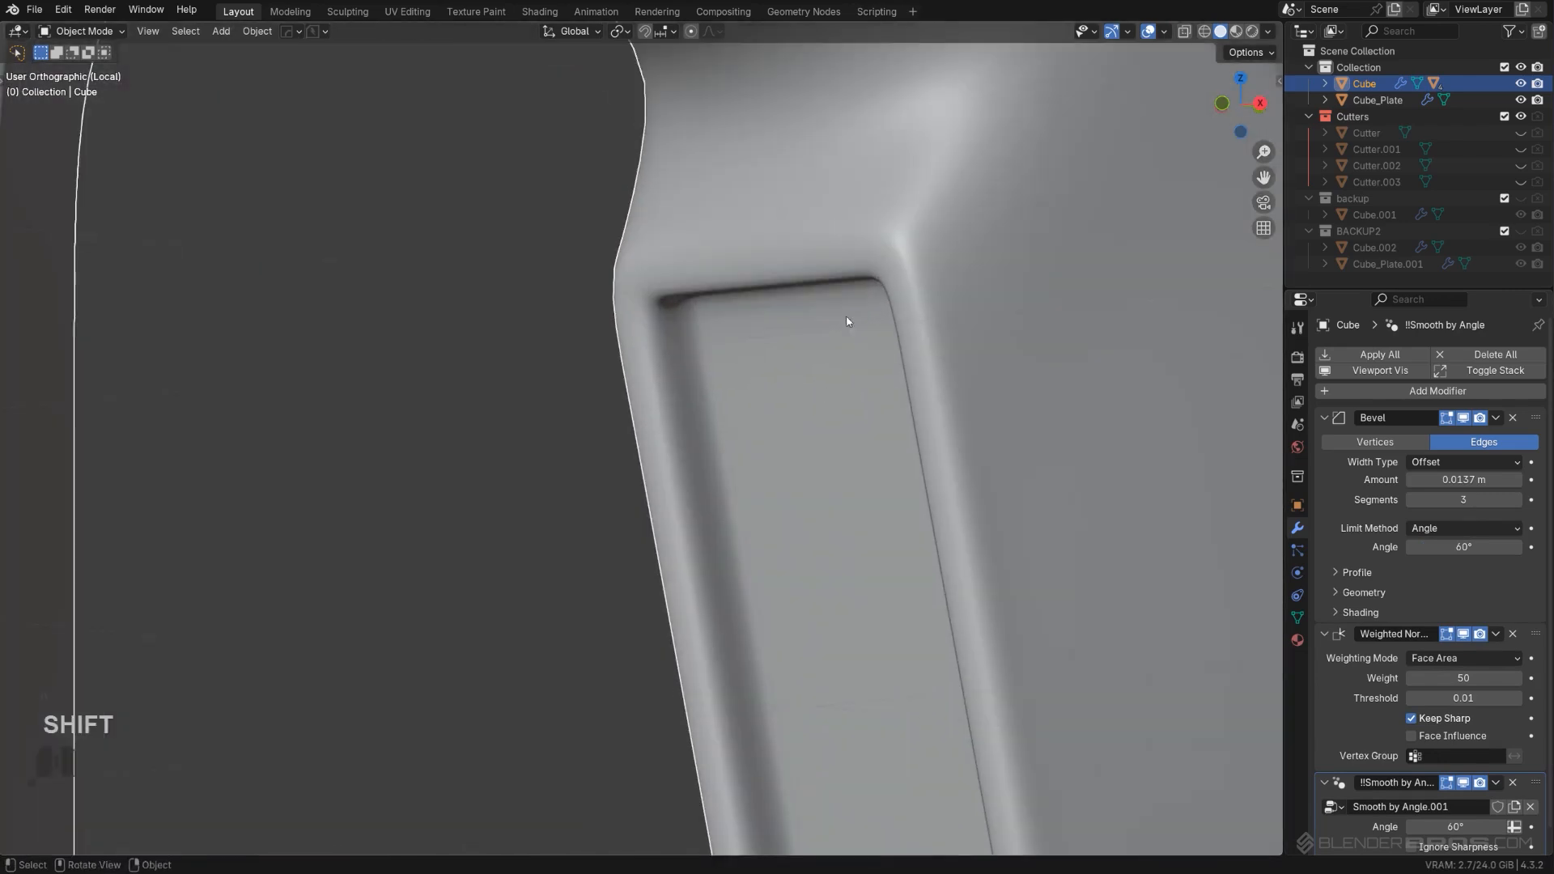
middle_drag(692, 321, 521, 347)
scroll(427, 332, down, 4)
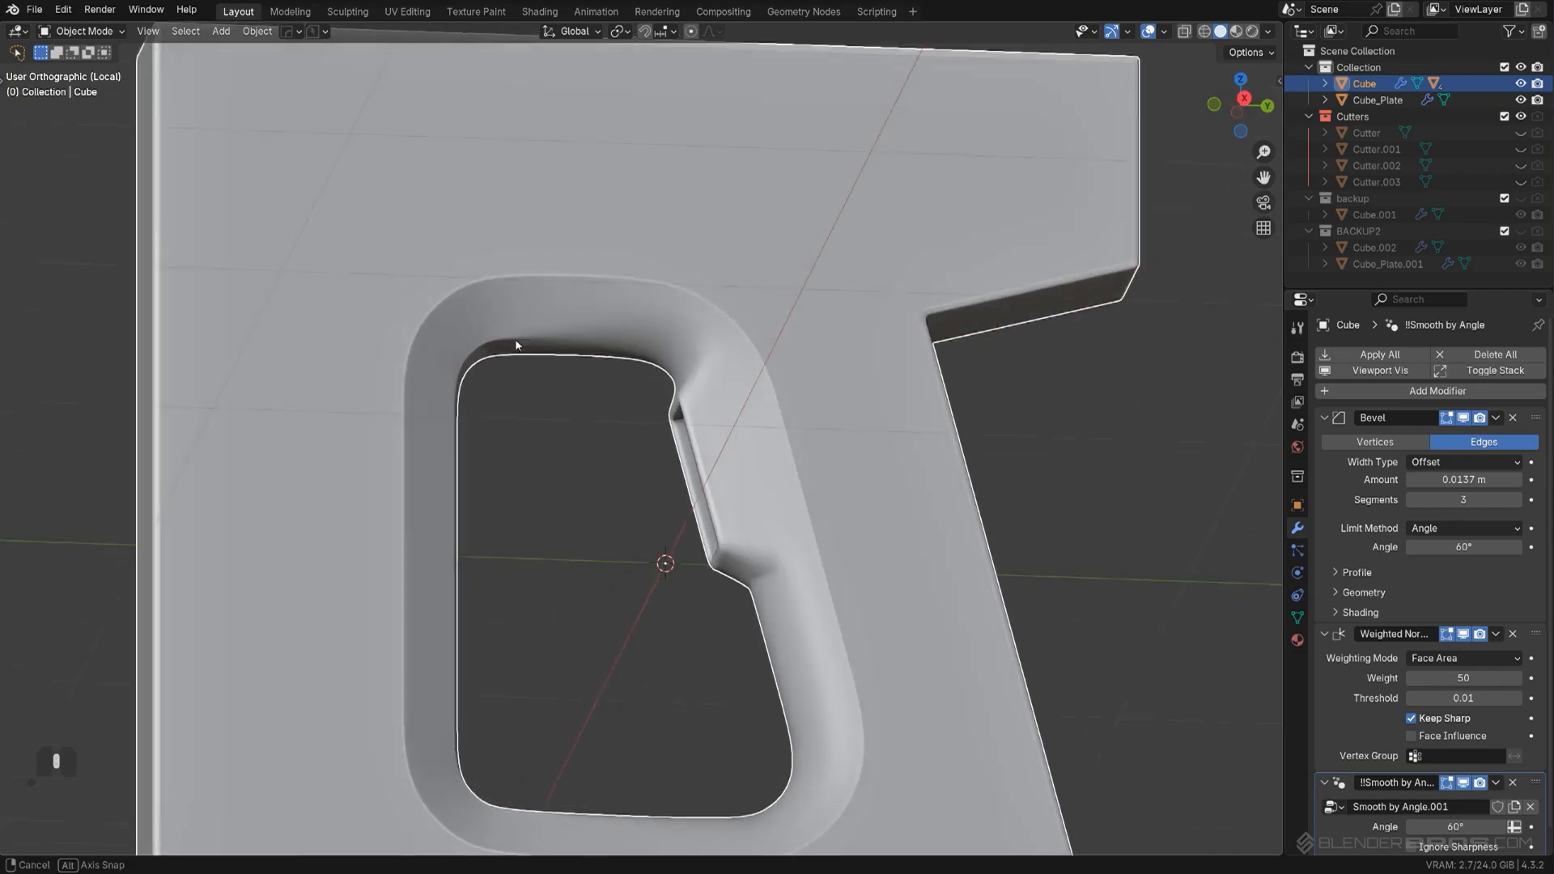
scroll(518, 243, up, 5)
middle_drag(535, 272, 590, 294)
scroll(670, 355, up, 2)
middle_drag(671, 355, 746, 560)
scroll(633, 438, down, 4)
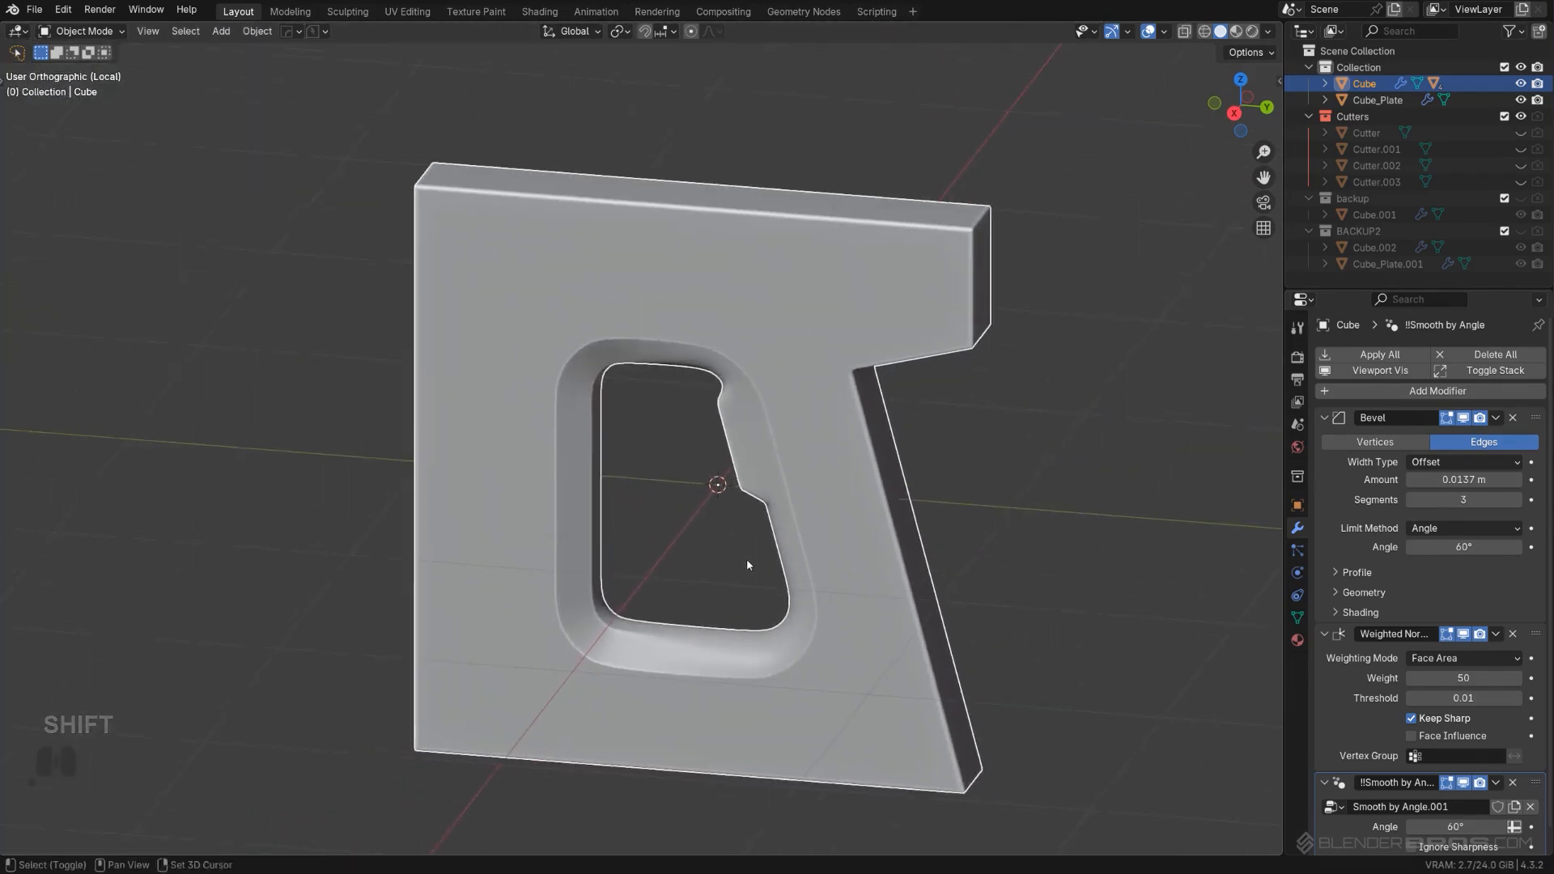
Step: Adjust the width of the existing Bevel modifier interactively with HardOps and apply the setting
scroll(668, 452, up, 2)
middle_drag(678, 451, 802, 433)
key(q)
shift+click(671, 351)
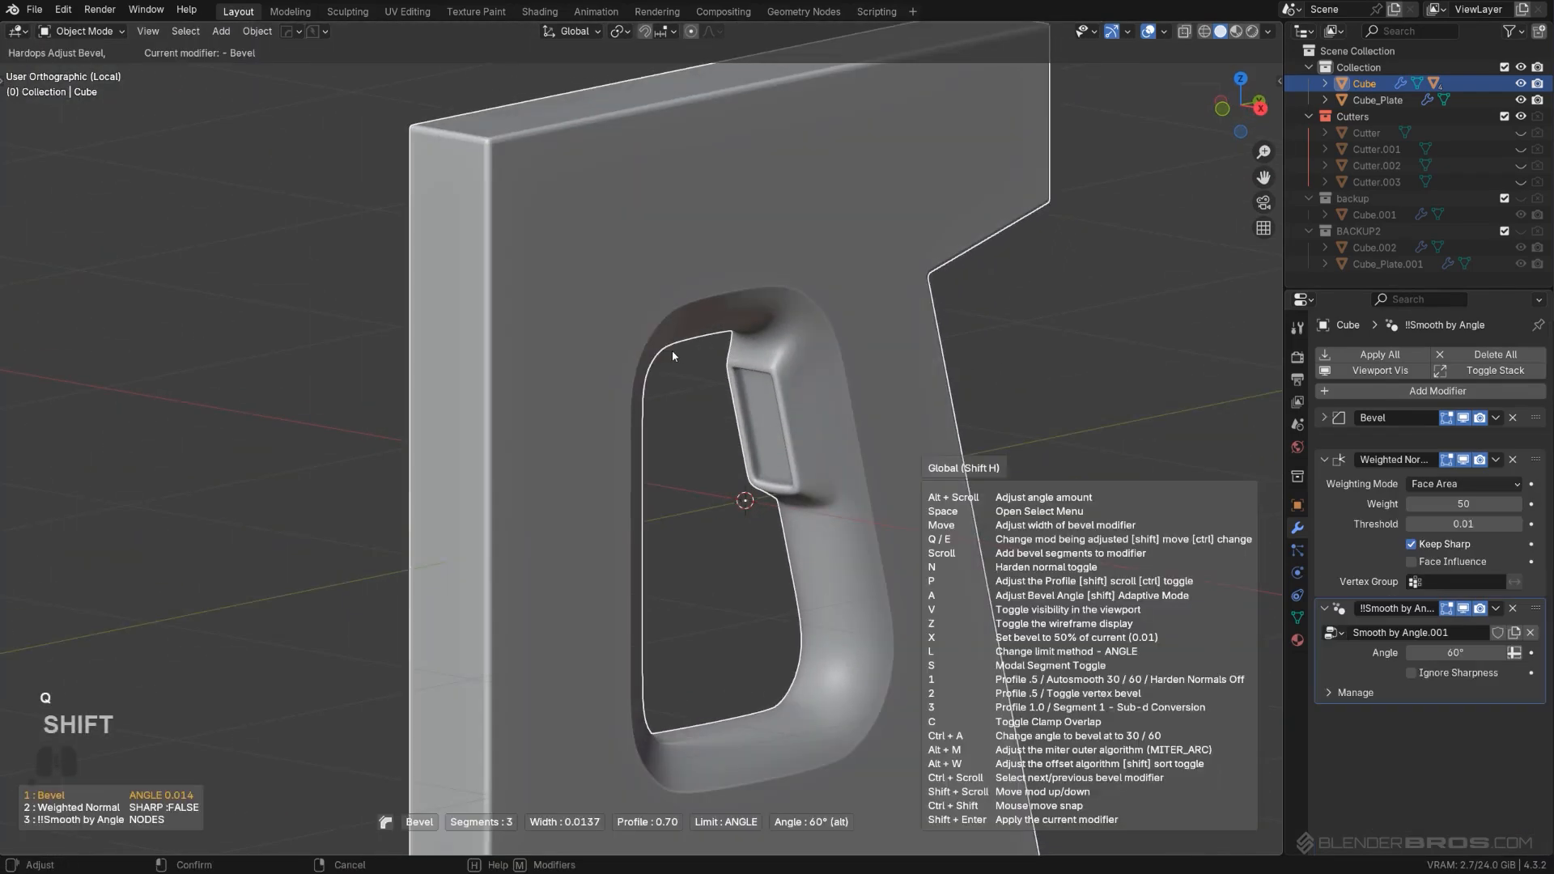
click(684, 358)
scroll(712, 340, down, 4)
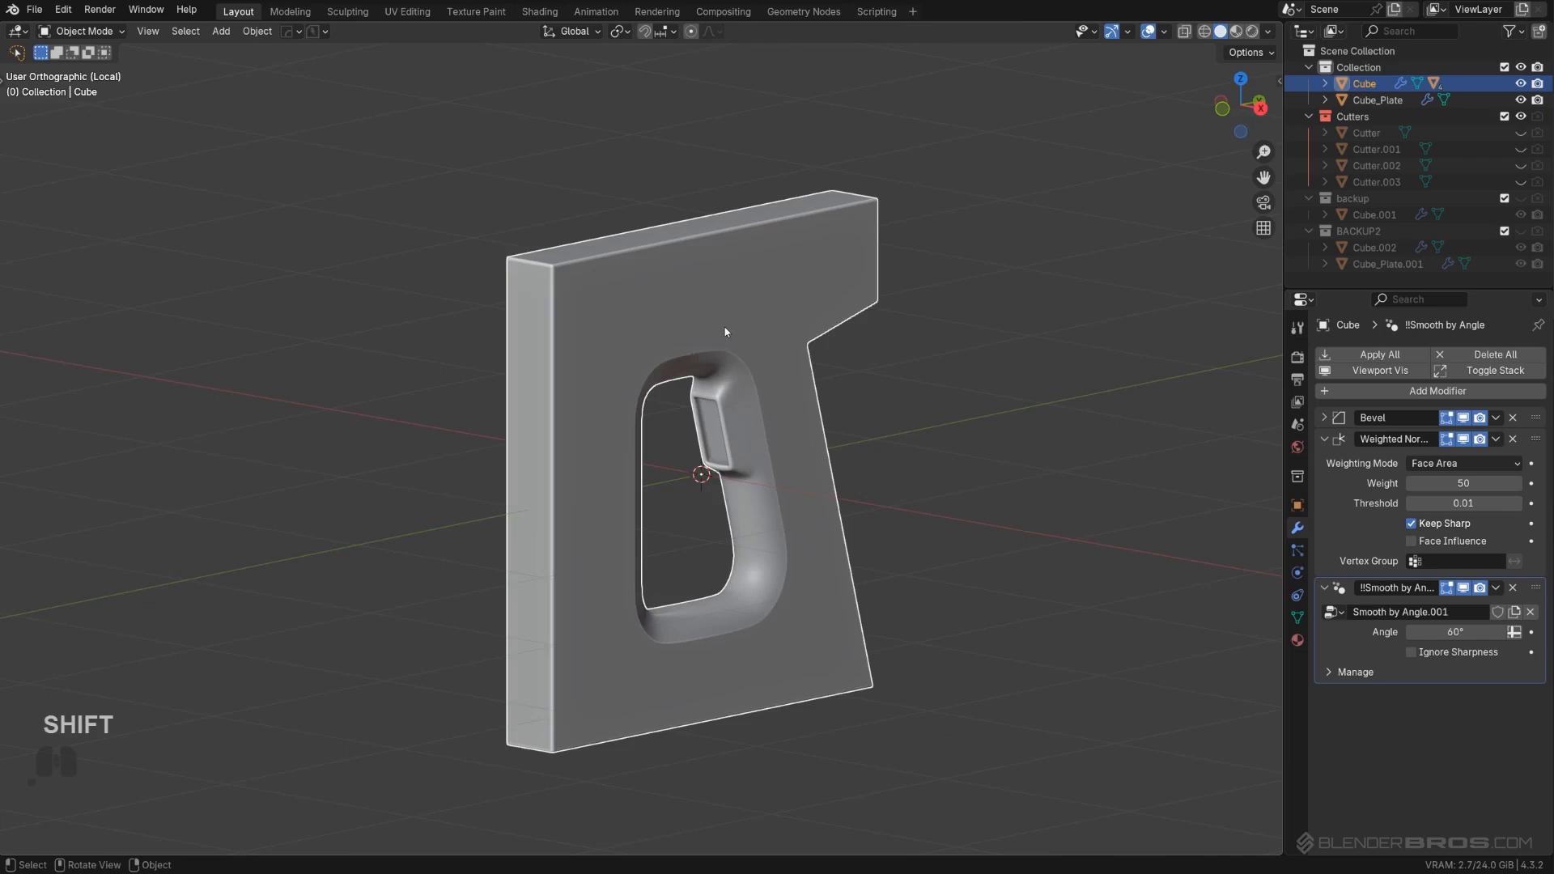
Step: Save a new incremental version of the file with PowerSave
middle_drag(725, 332, 478, 303)
scroll(814, 421, up, 4)
shift+middle_drag(819, 425, 860, 392)
click(275, 31)
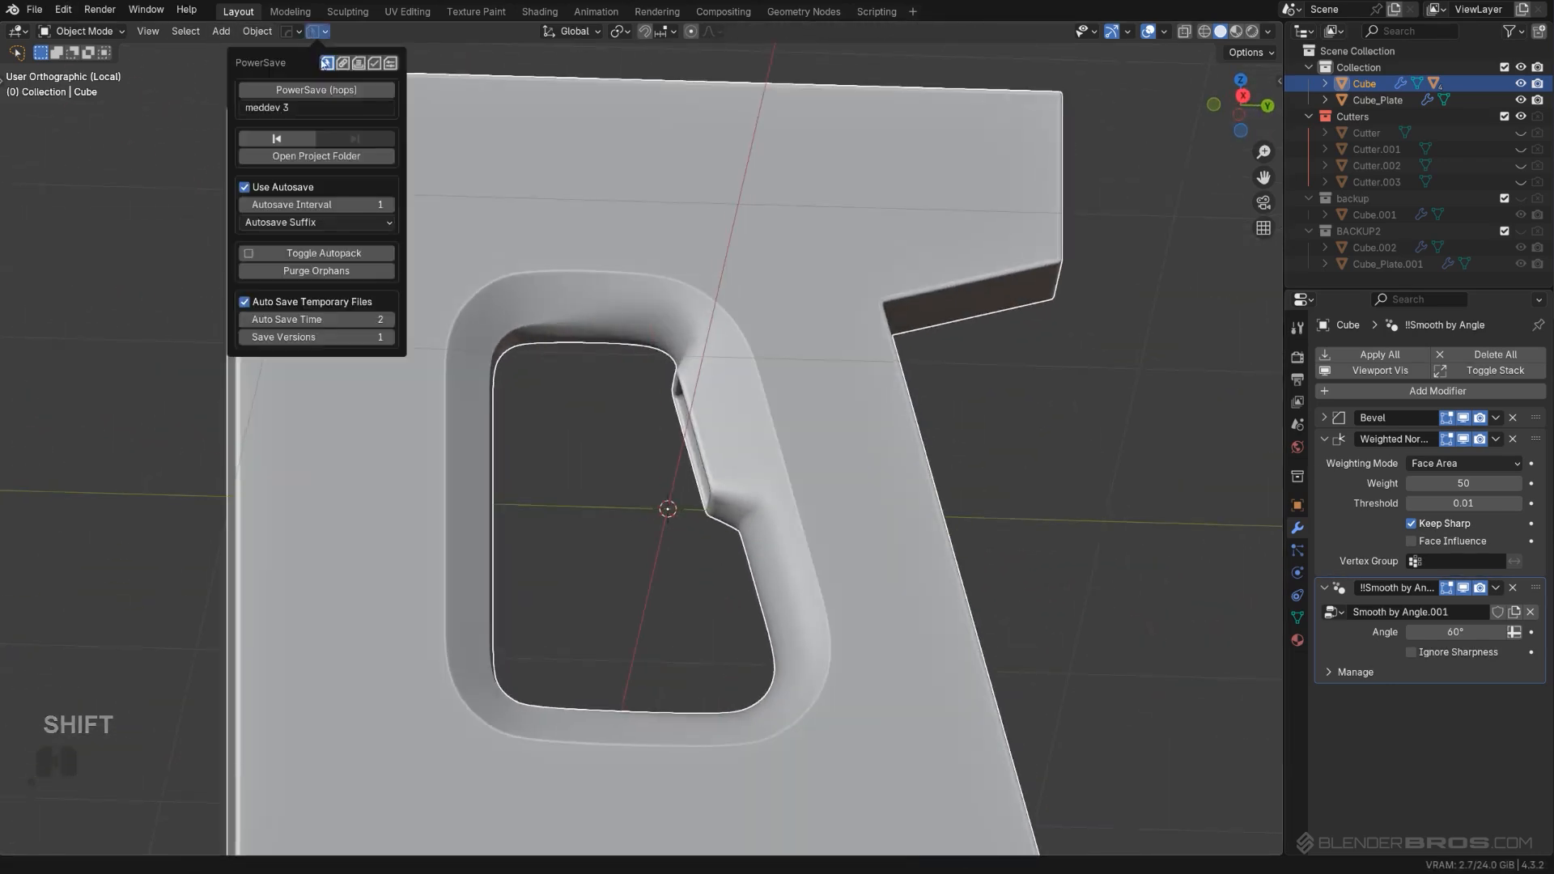
middle_drag(723, 386, 798, 418)
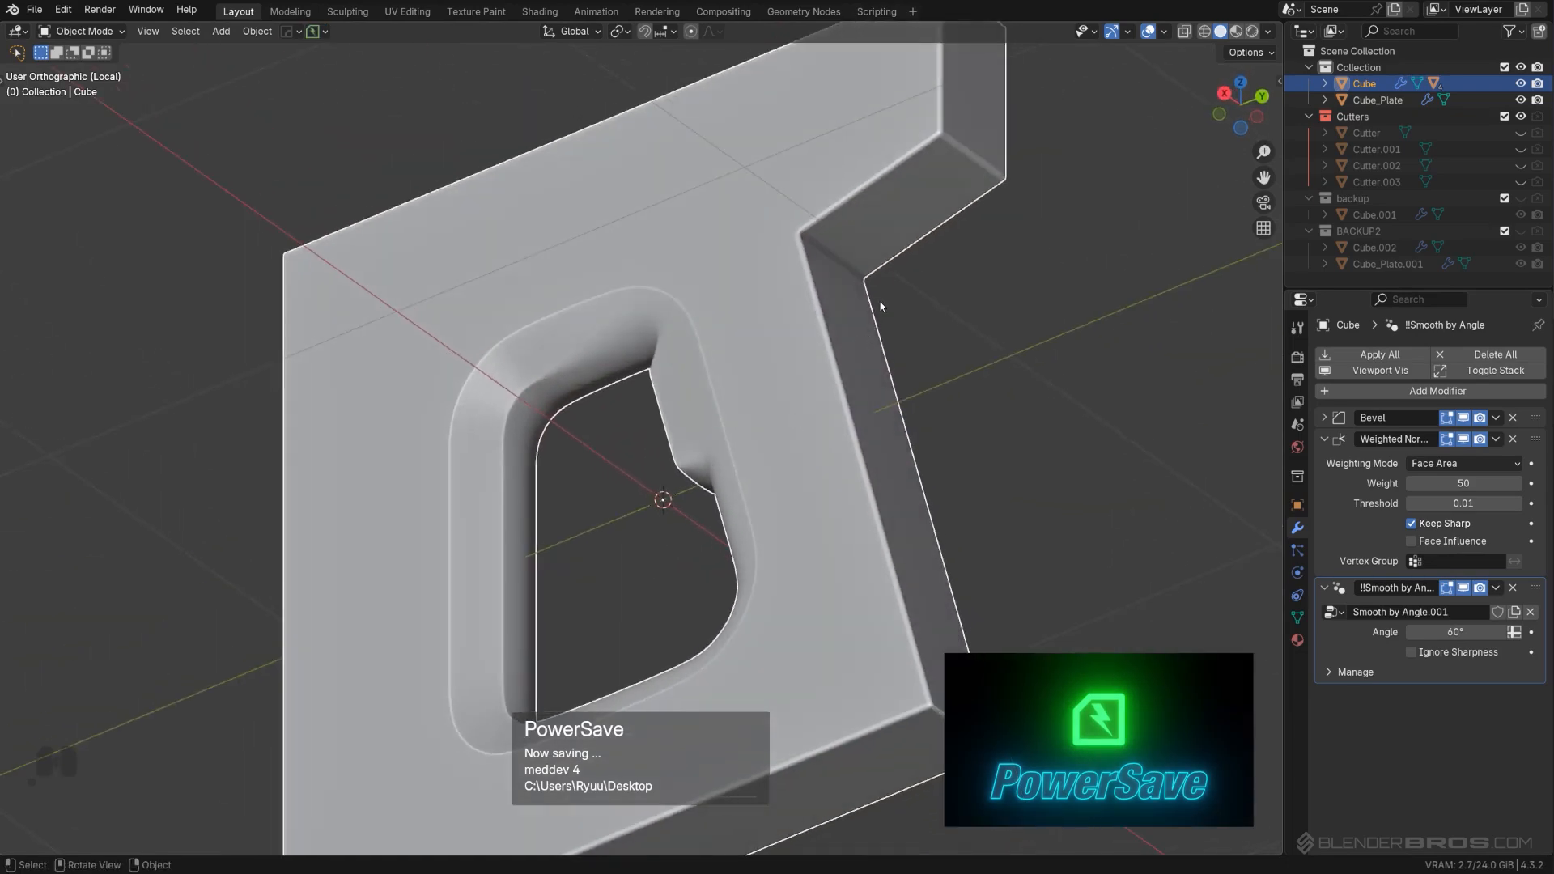
Step: Remove the redundant vertices along the body's outer edges in Edit Mode with MACHIN3 Clean Up
key(Tab)
shift+middle_drag(939, 383, 772, 405)
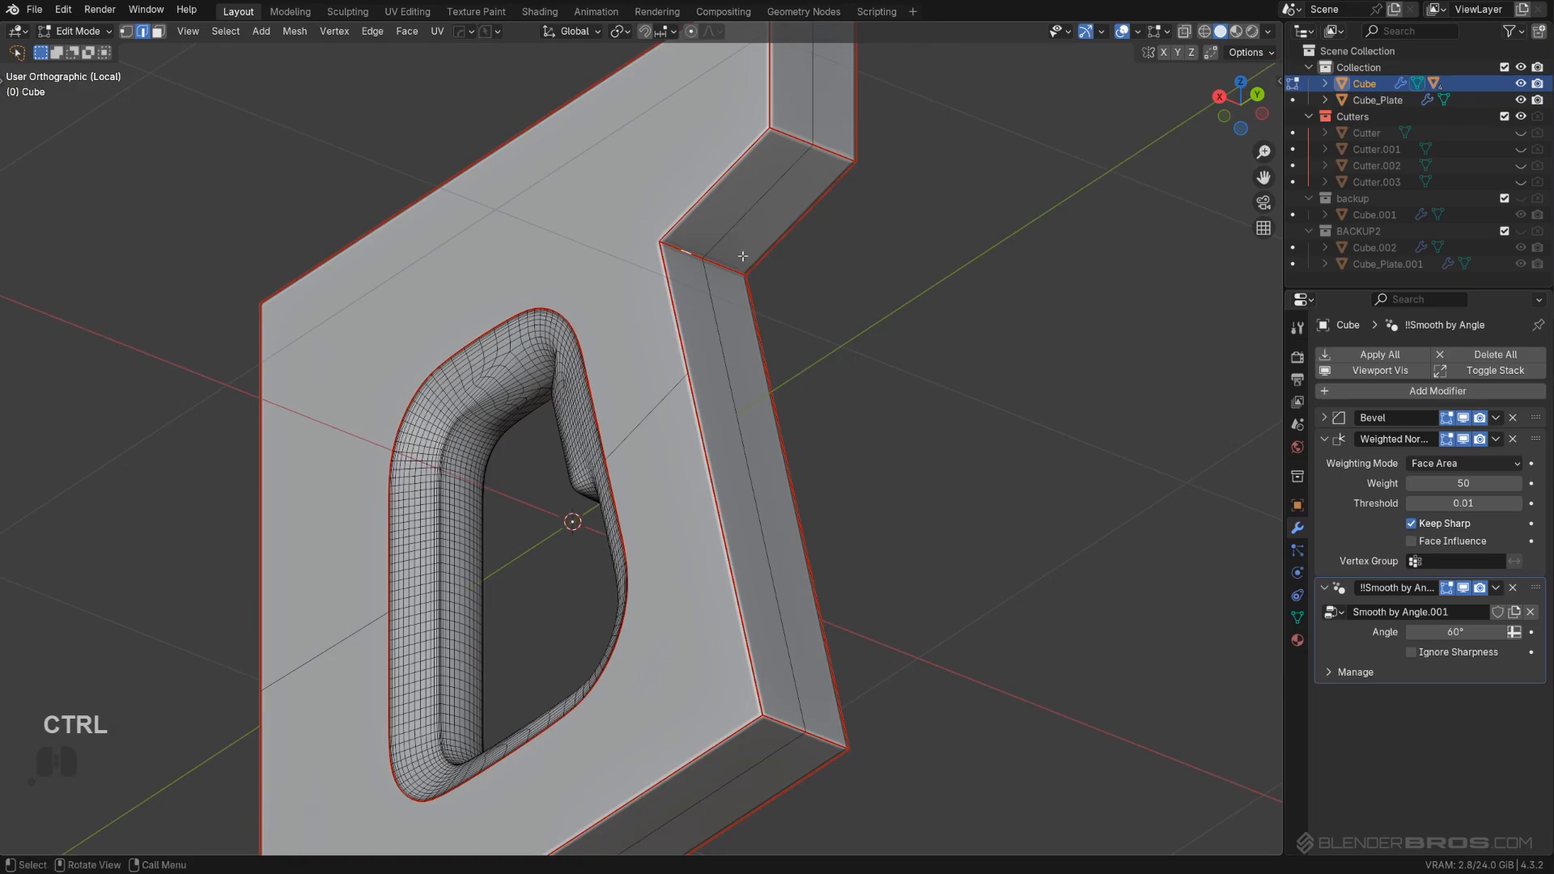
scroll(743, 256, up, 2)
shift+middle_drag(761, 243, 680, 496)
scroll(686, 485, up, 3)
key(Tab)
scroll(630, 400, down, 5)
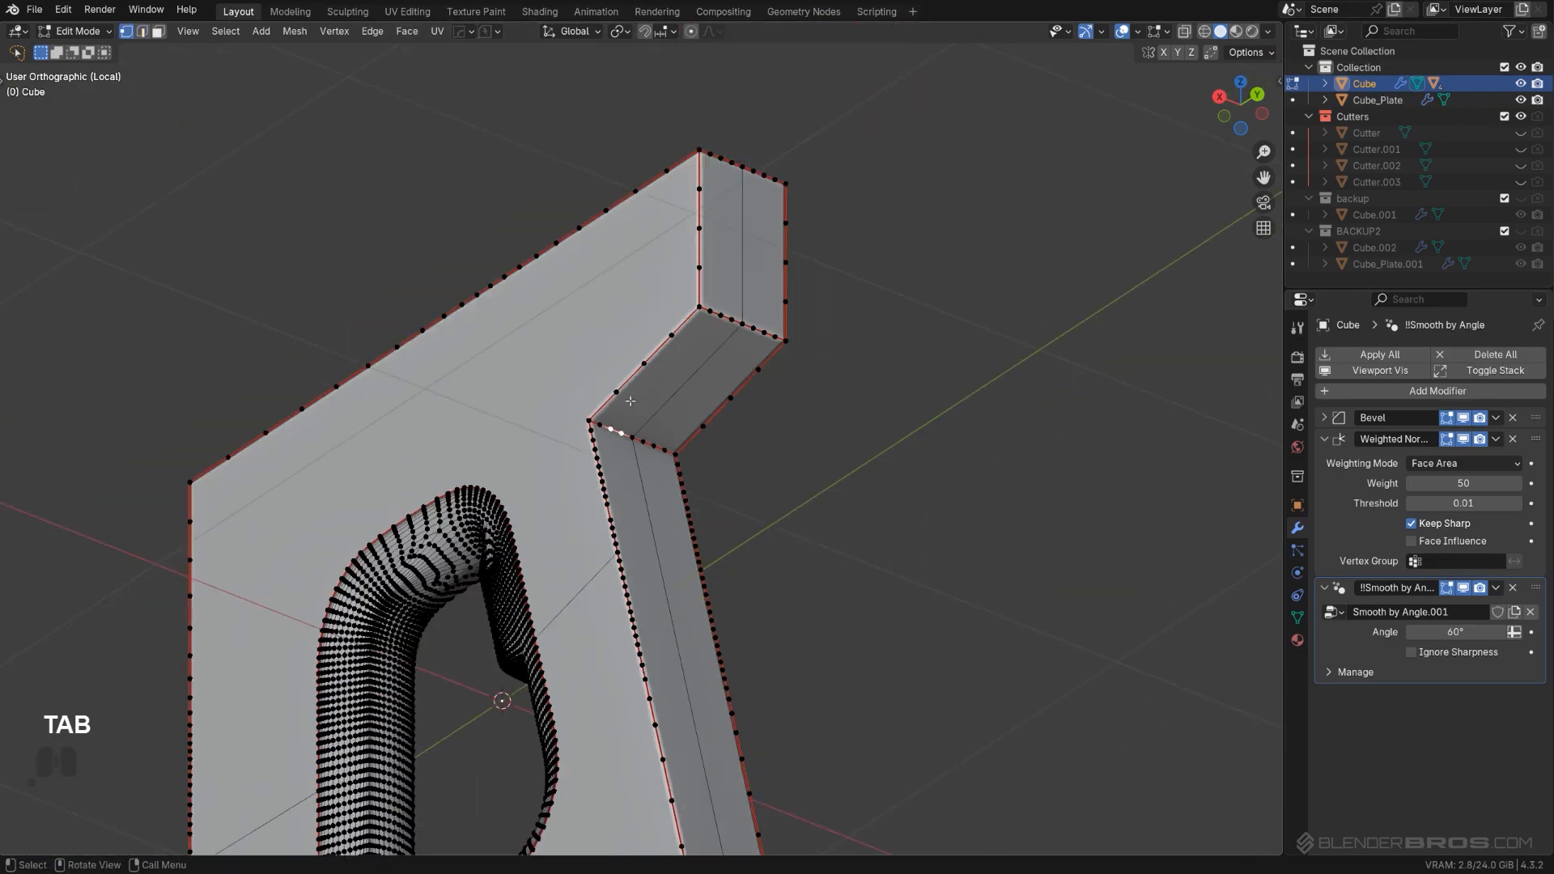
middle_drag(701, 263, 754, 376)
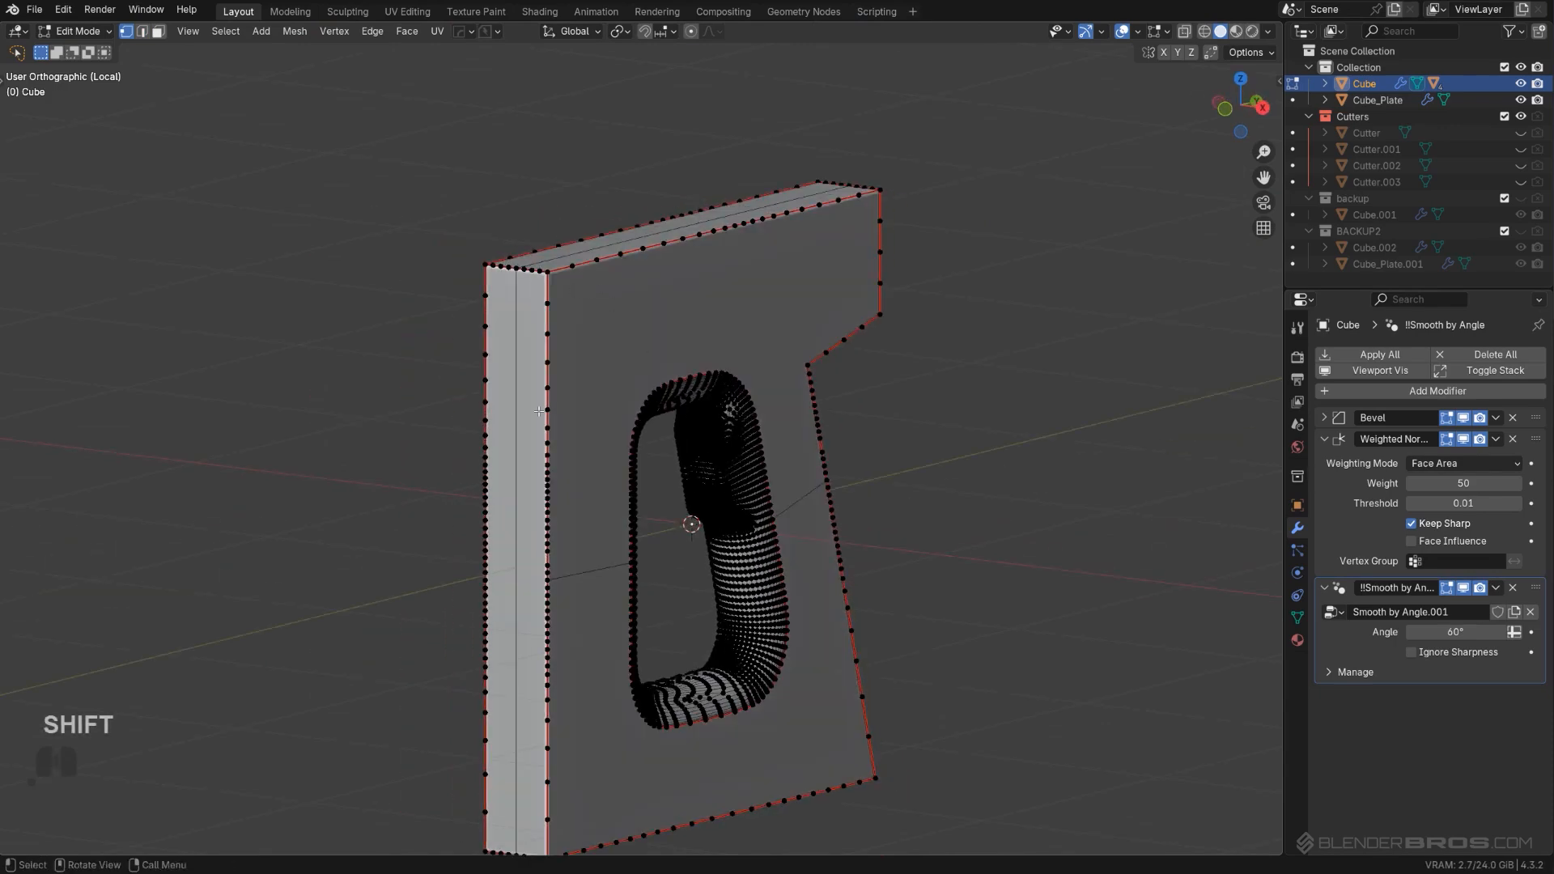
key(3)
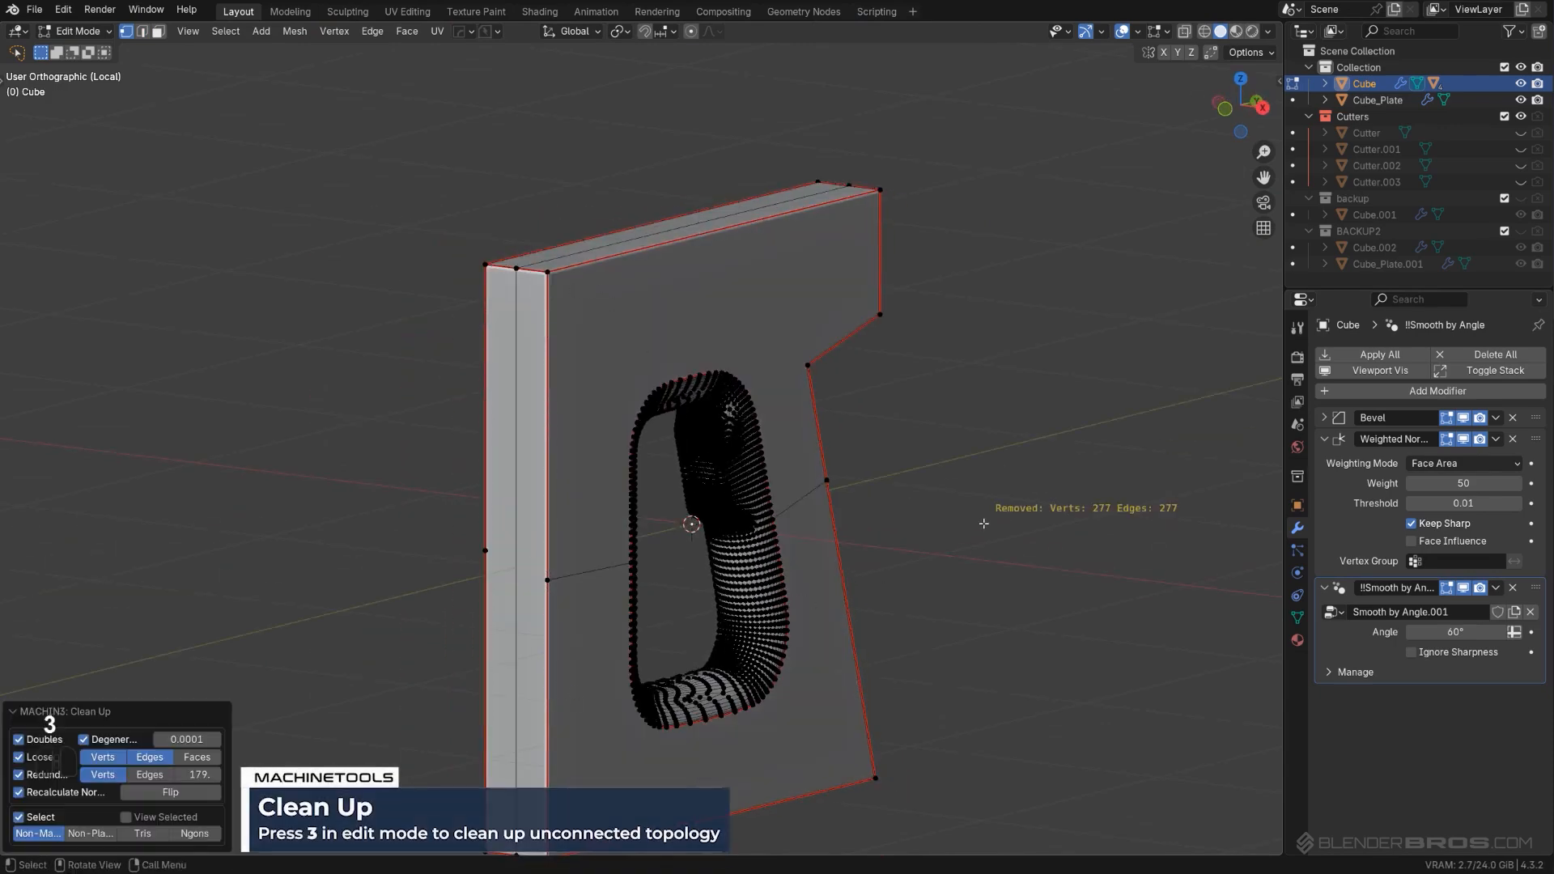
middle_drag(991, 477, 704, 463)
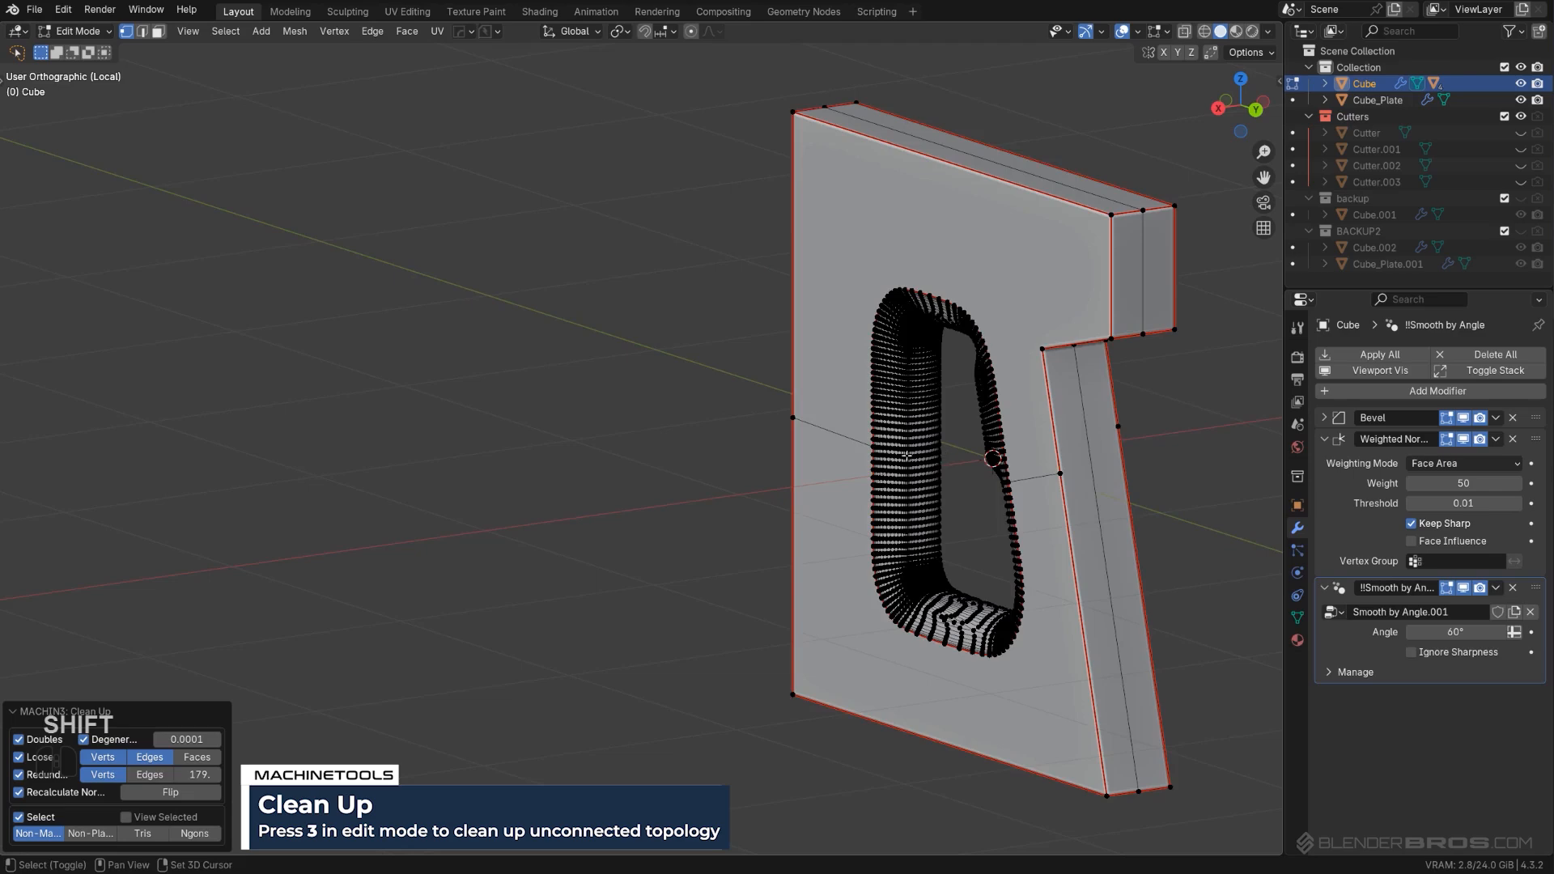
Step: Symmetrize the body so its far side matches the repositioned cuts, and return to Object Mode
scroll(724, 583, up, 2)
shift+middle_drag(1036, 433, 873, 590)
key(alt+x)
key(Tab)
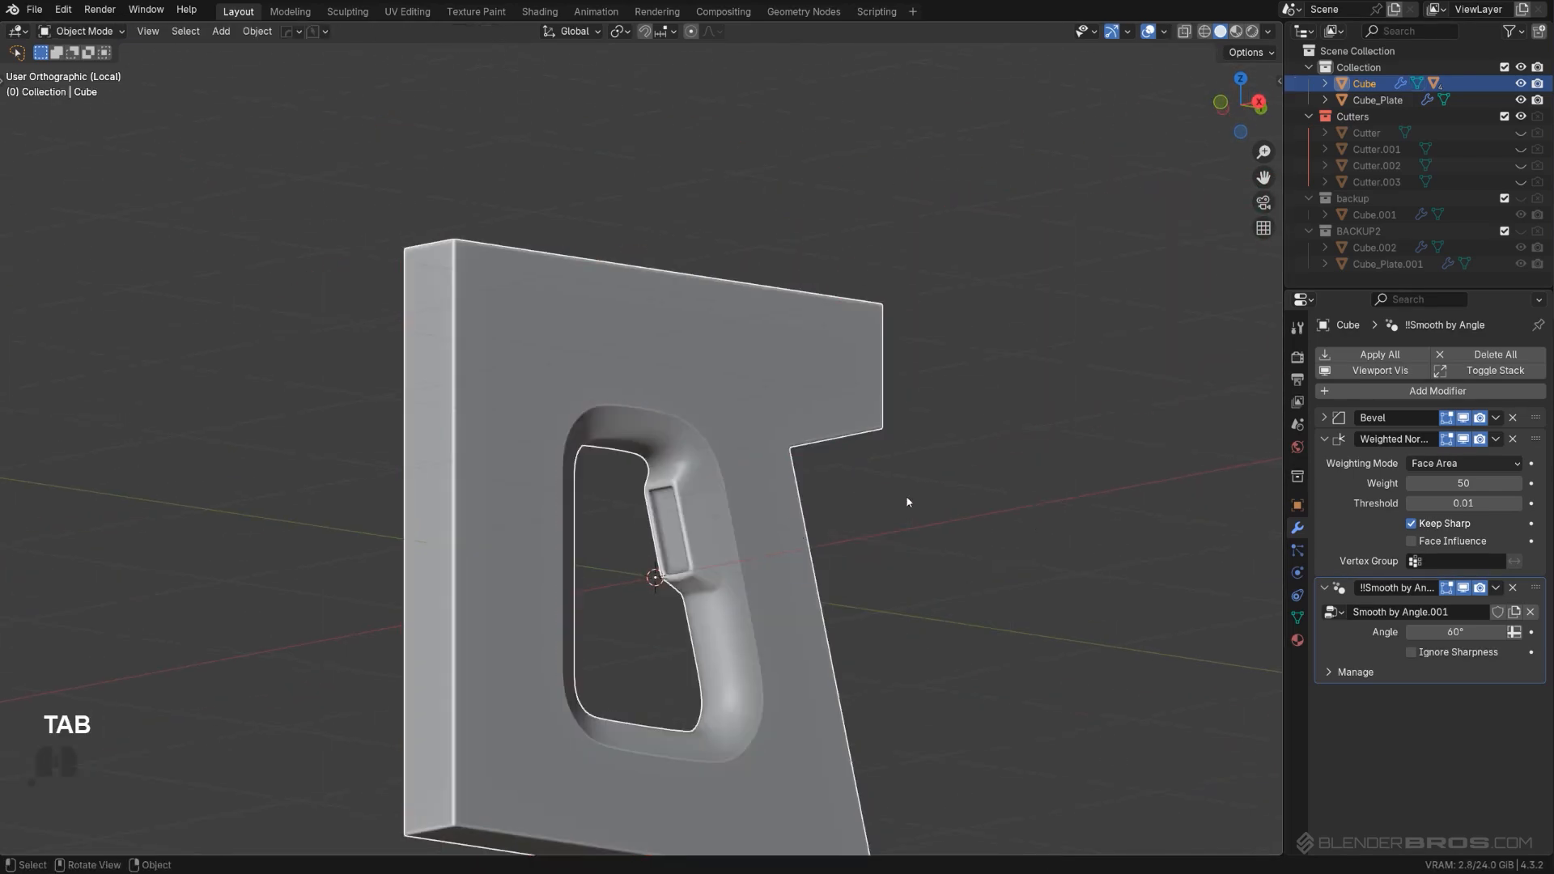
Step: Dissolve the centre edge loop running around the body's outer side faces
middle_drag(894, 425, 884, 466)
scroll(883, 466, up, 2)
key(Tab)
middle_drag(983, 526, 796, 455)
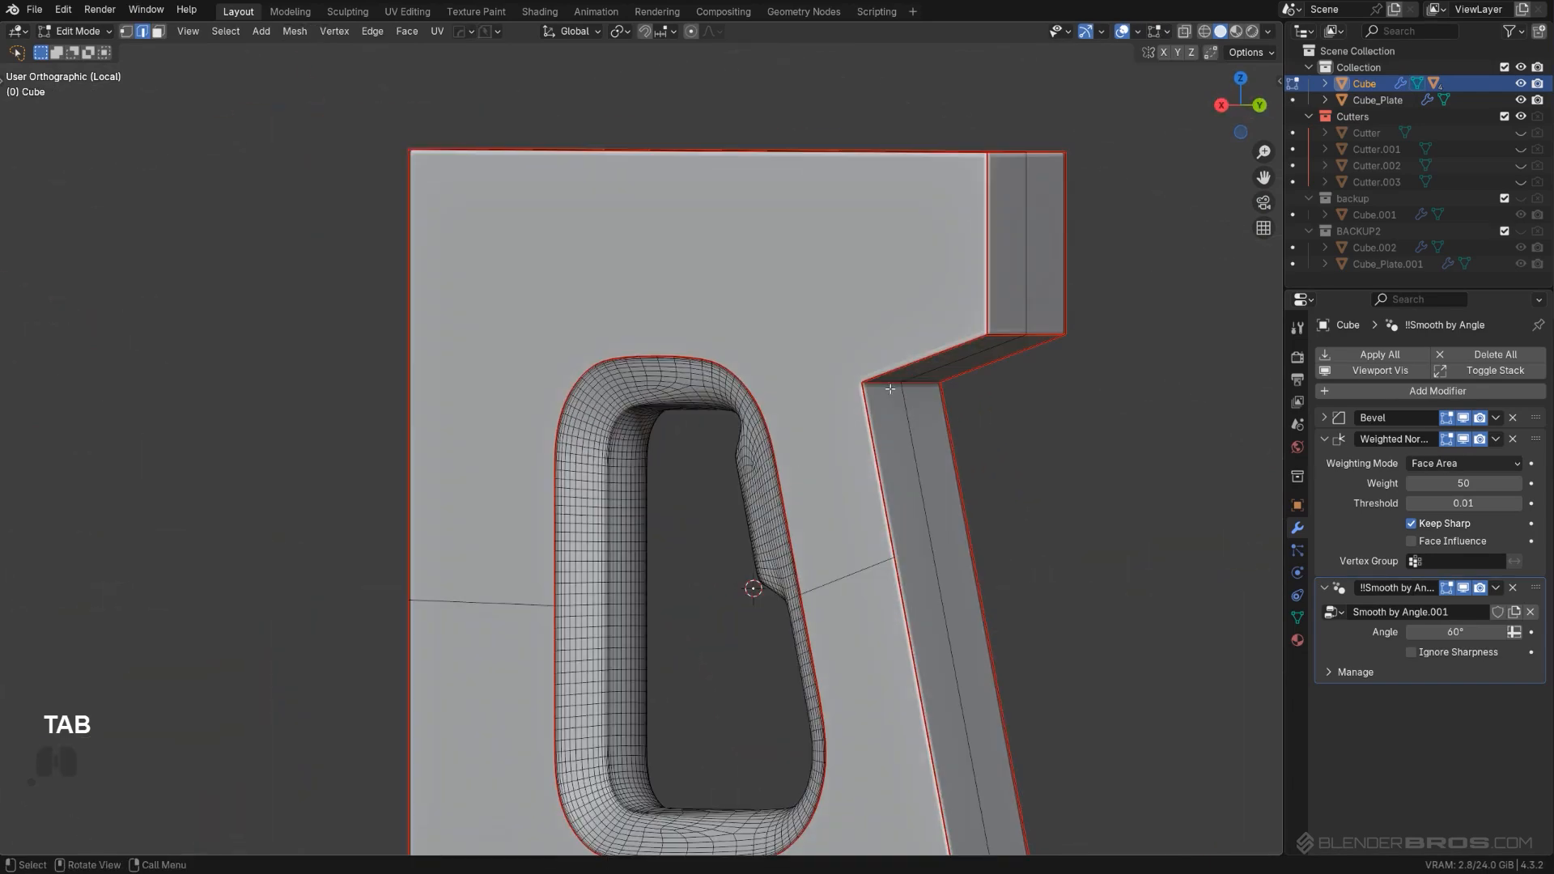
right_click(1016, 265)
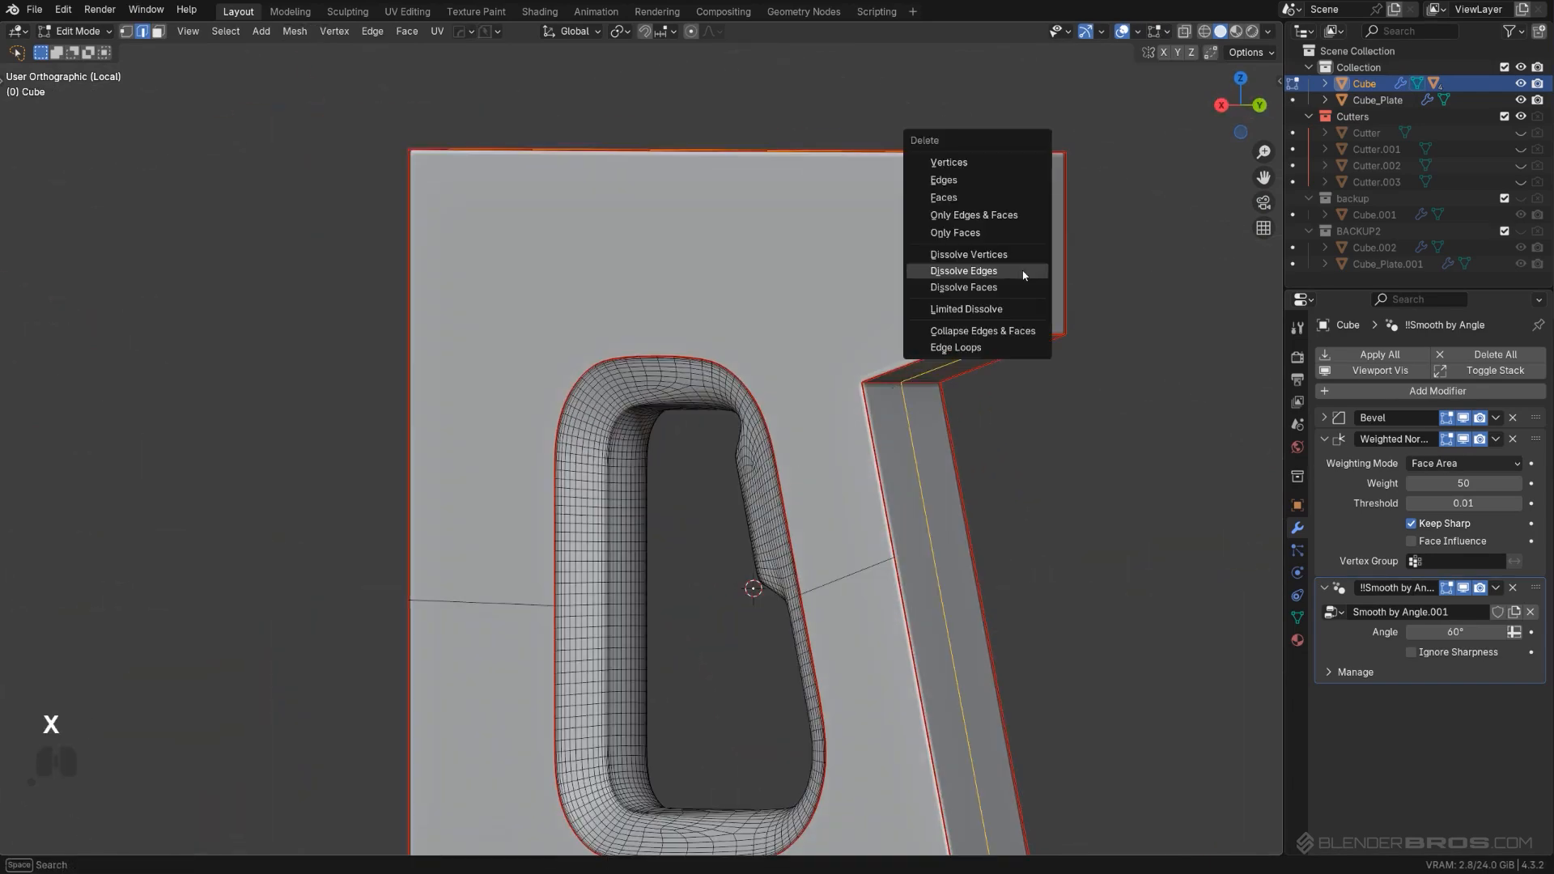
click(1016, 261)
Step: Bevel the inner corner beneath the overhang by about 0.198 m with 10 segments, working in the right view
shift+middle_drag(986, 457, 843, 406)
key(ctrl+b)
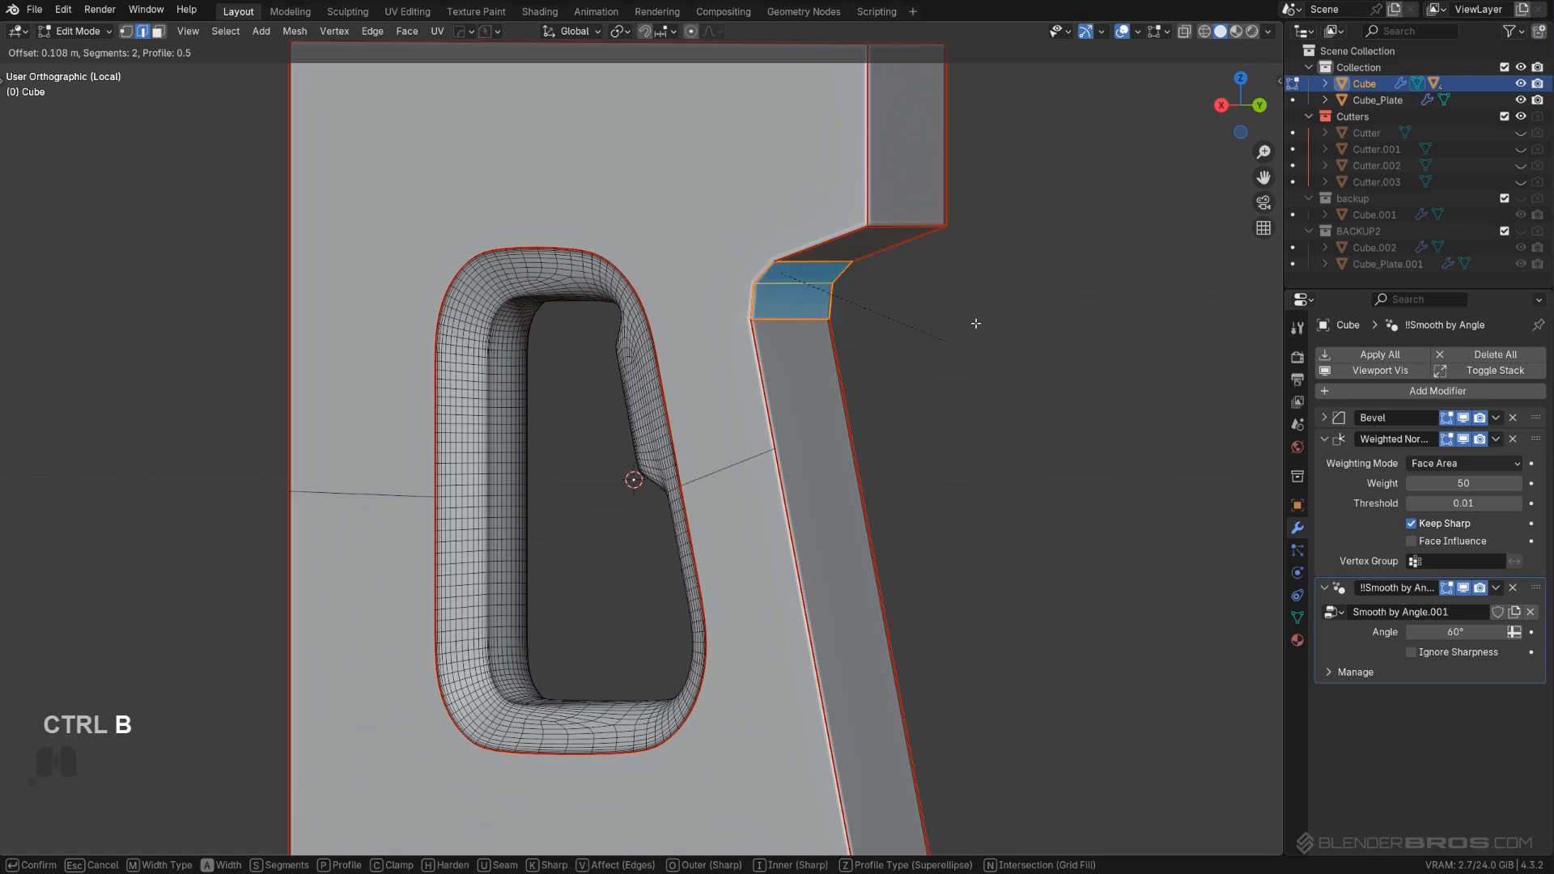
right_click(977, 327)
scroll(952, 435, up, 2)
alt+middle_drag(950, 437, 964, 443)
scroll(963, 442, down, 4)
key(ctrl+b)
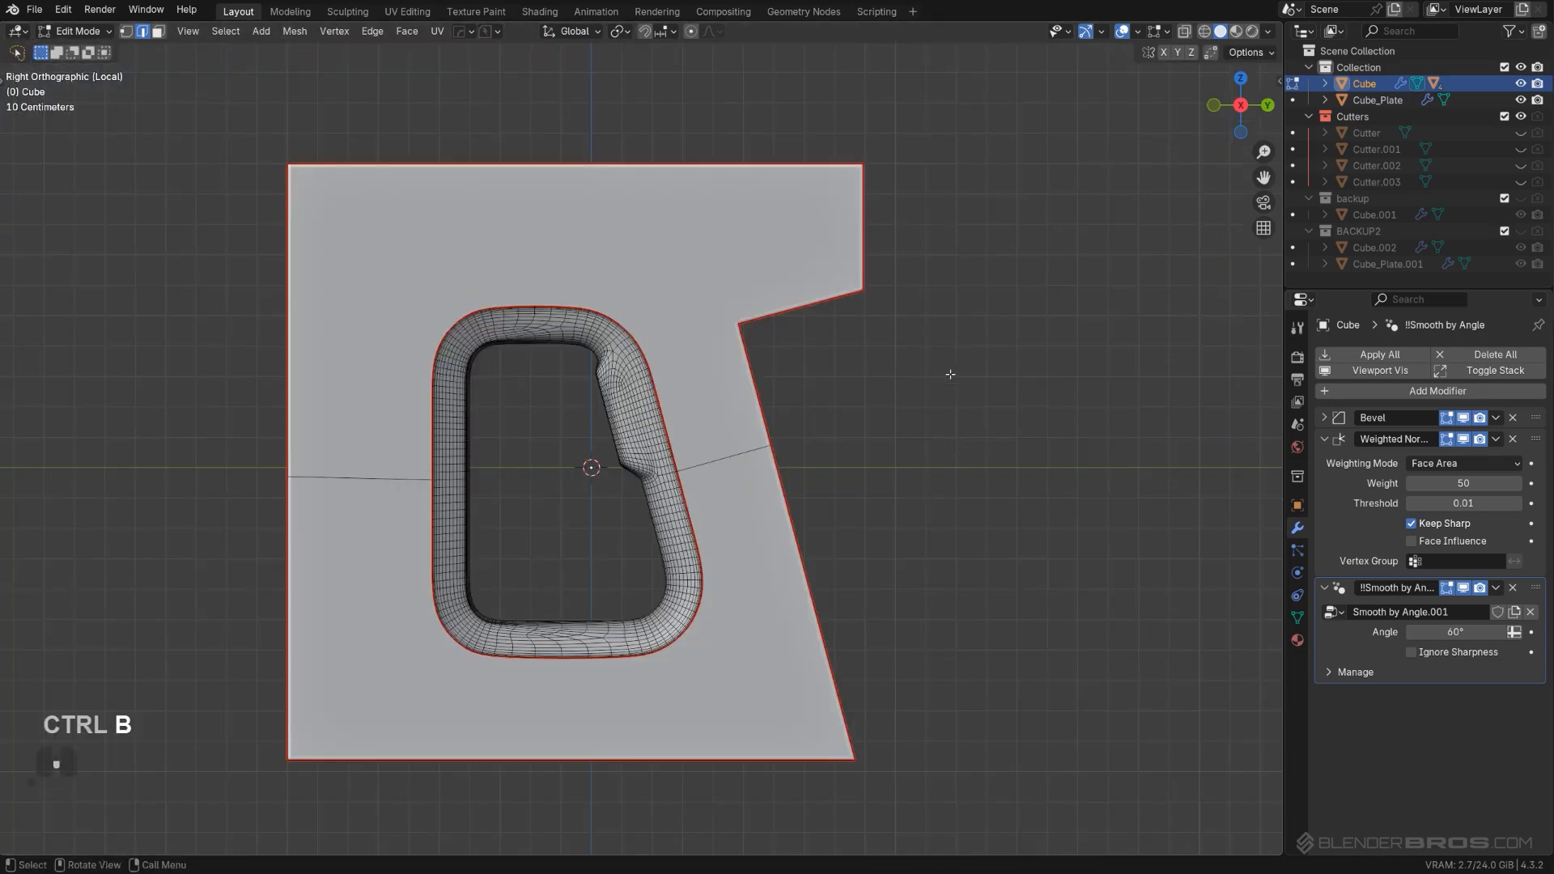
scroll(987, 449, up, 1)
click(986, 448)
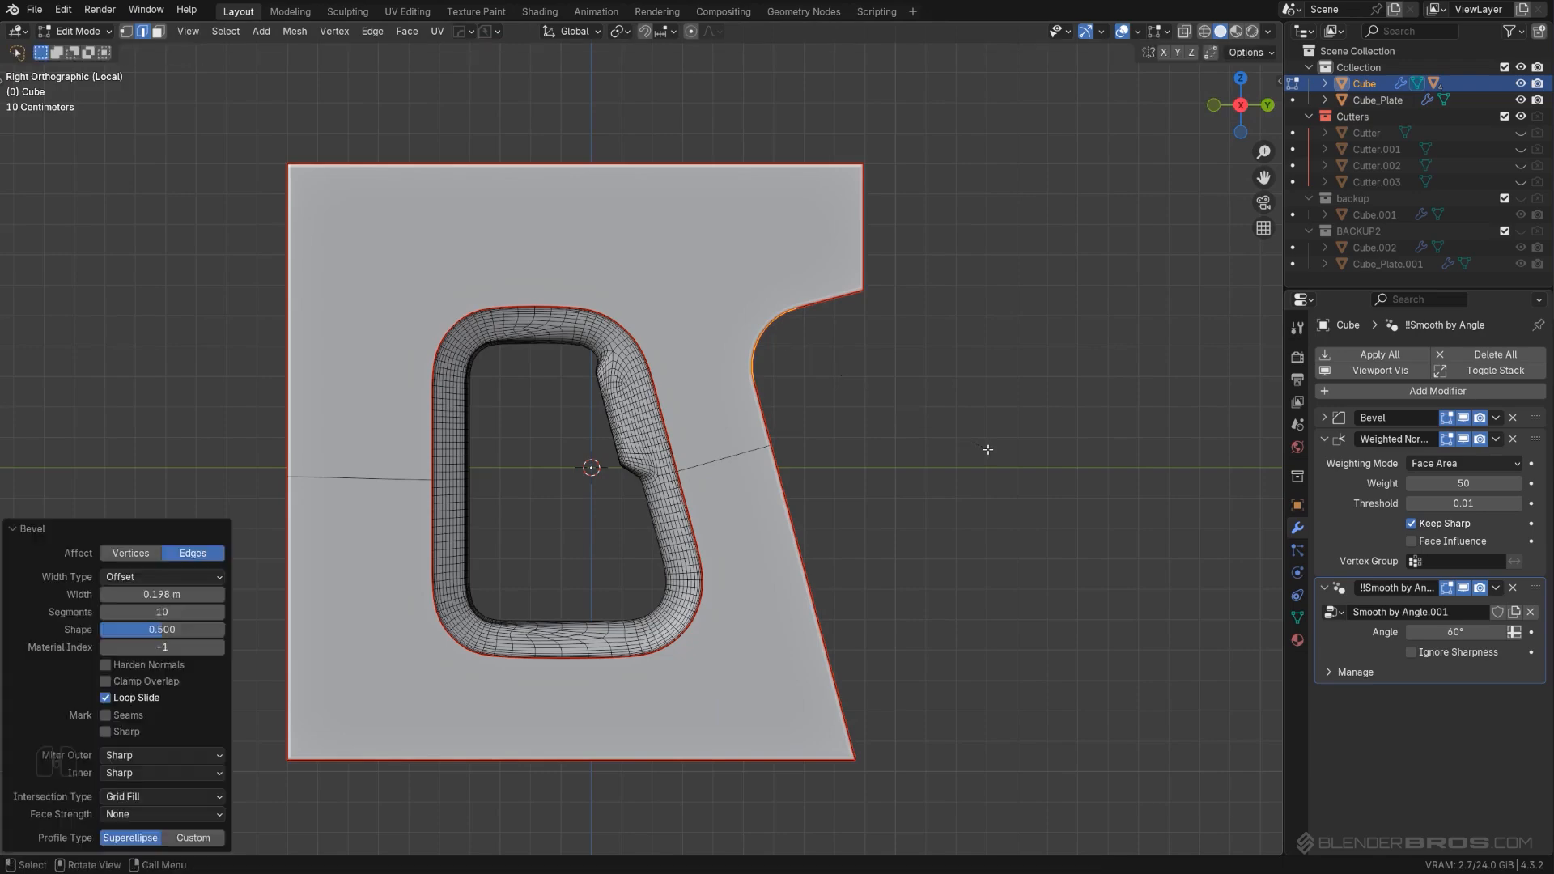
Step: Bevel the overhang's lower outer corner by about 0.133 m with 10 segments
middle_drag(986, 448, 860, 381)
click(810, 245)
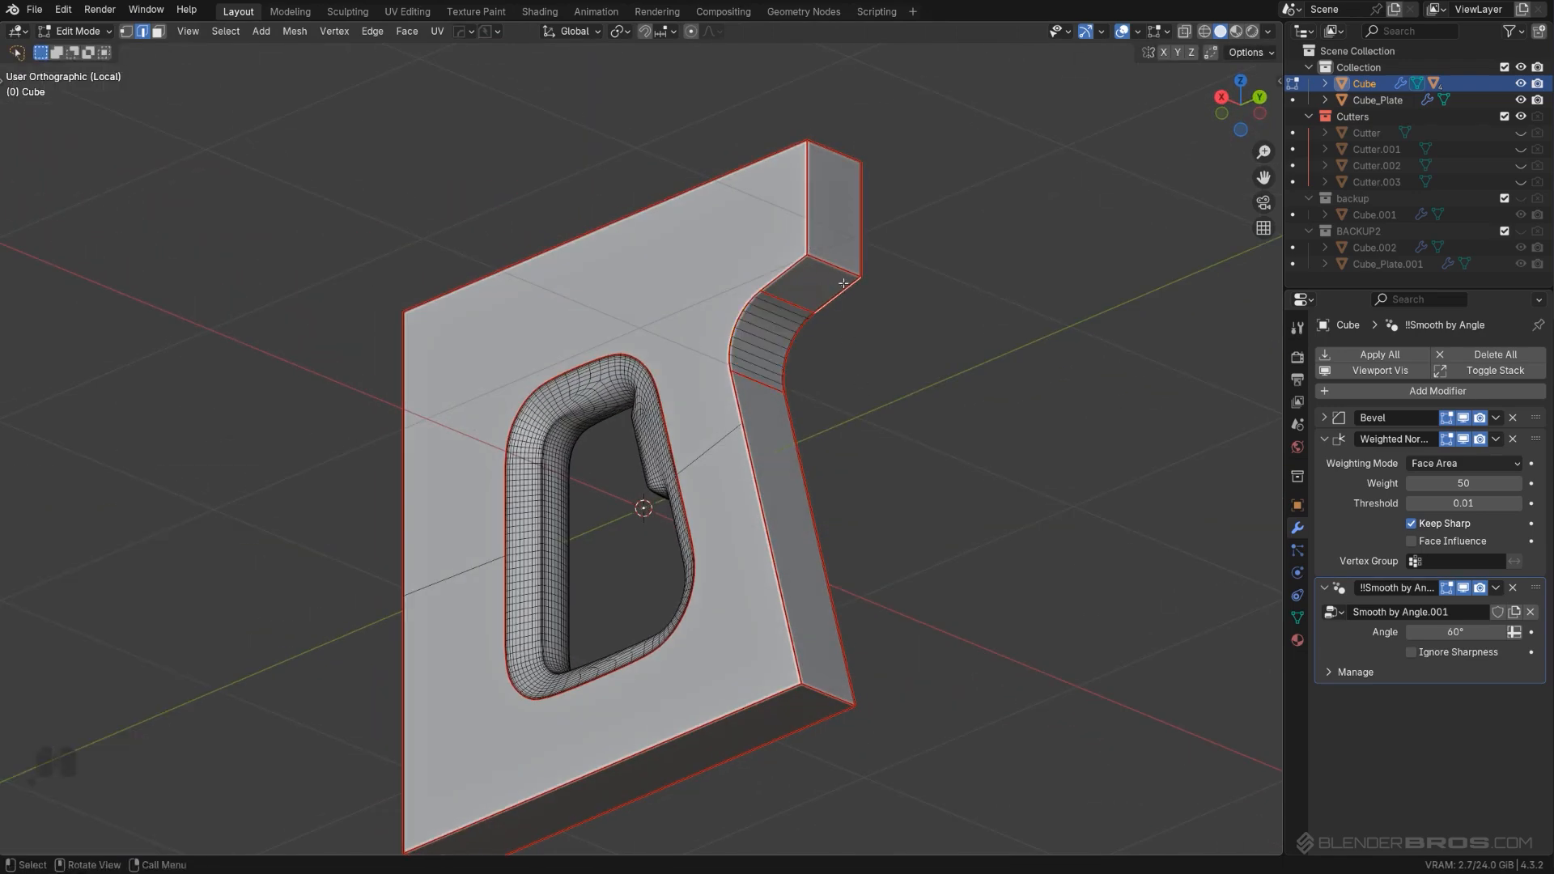
alt+middle_drag(842, 274, 916, 326)
key(ctrl+b)
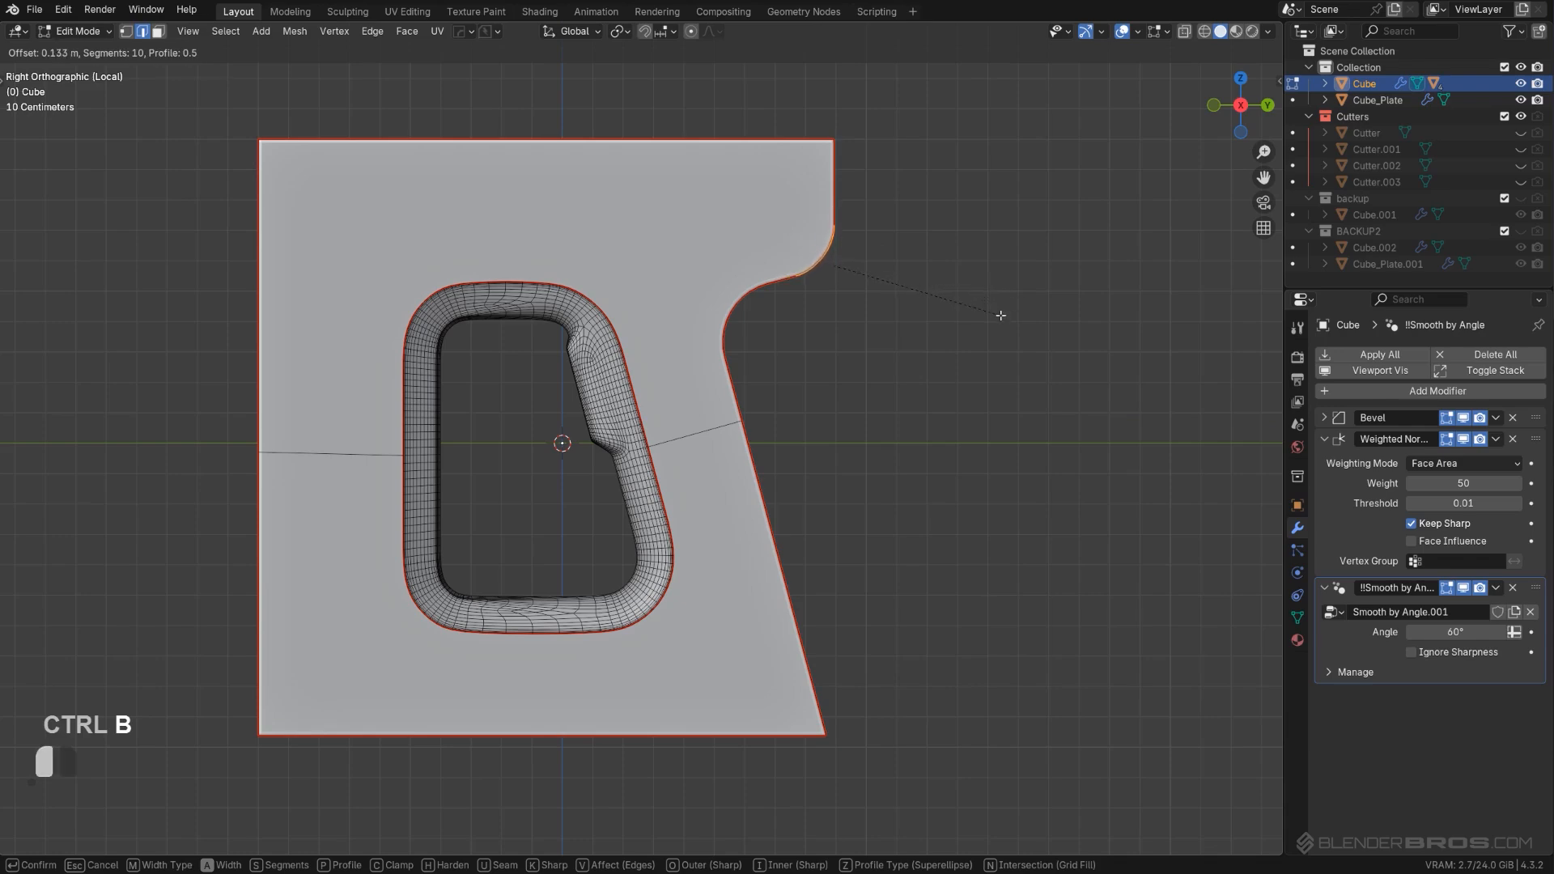
click(1000, 316)
Step: Bevel the body's lower front corner by about 0.321 m with 15 segments, and return to Object Mode
middle_drag(947, 696, 930, 571)
click(830, 728)
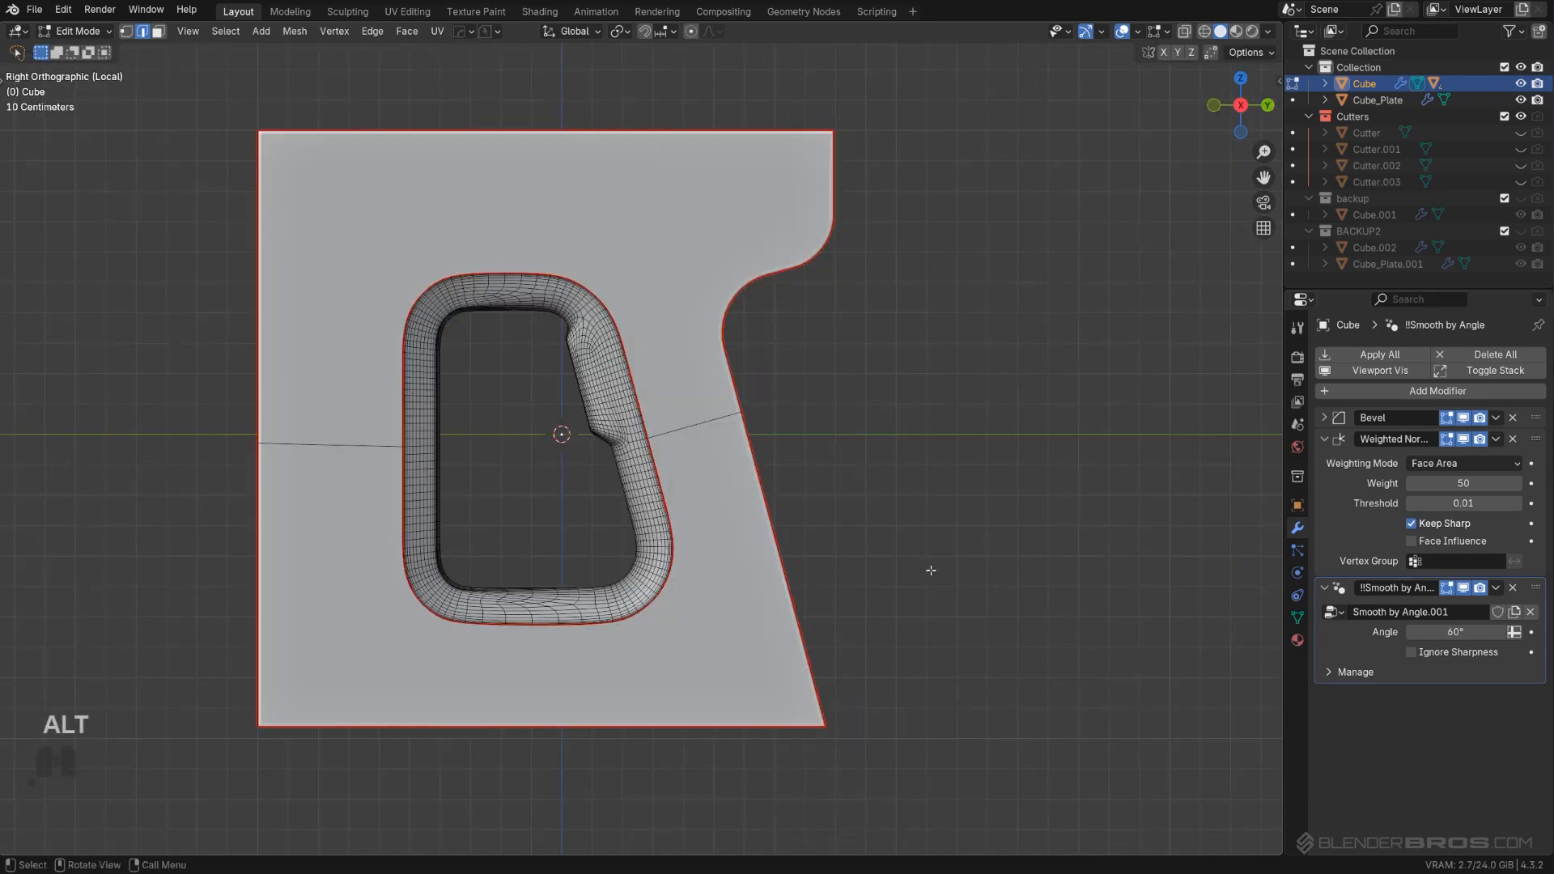
key(ctrl+b)
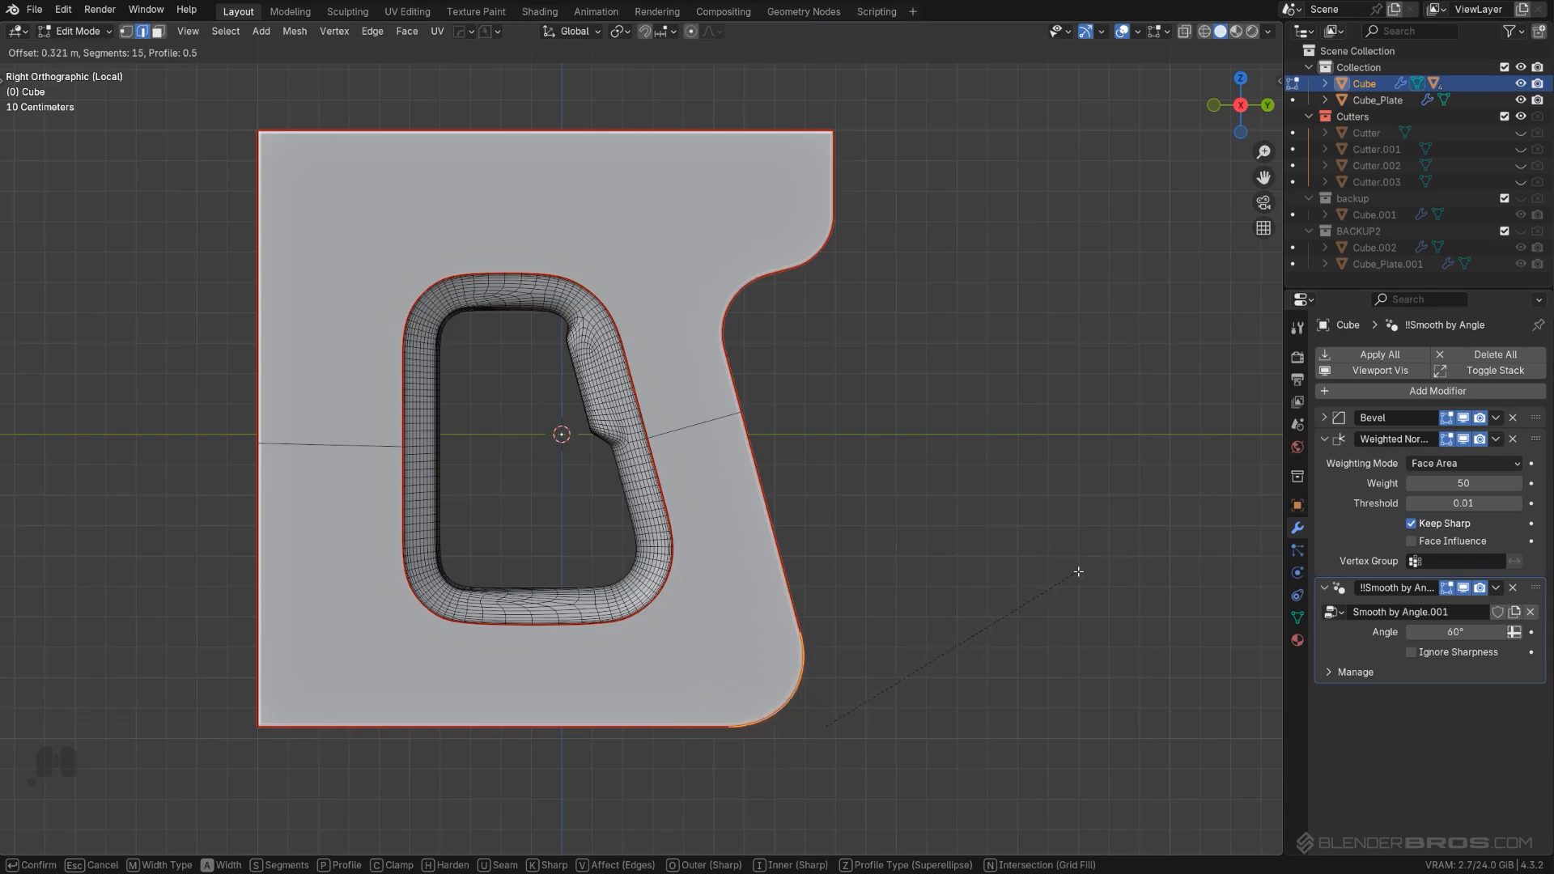
click(855, 610)
key(Tab)
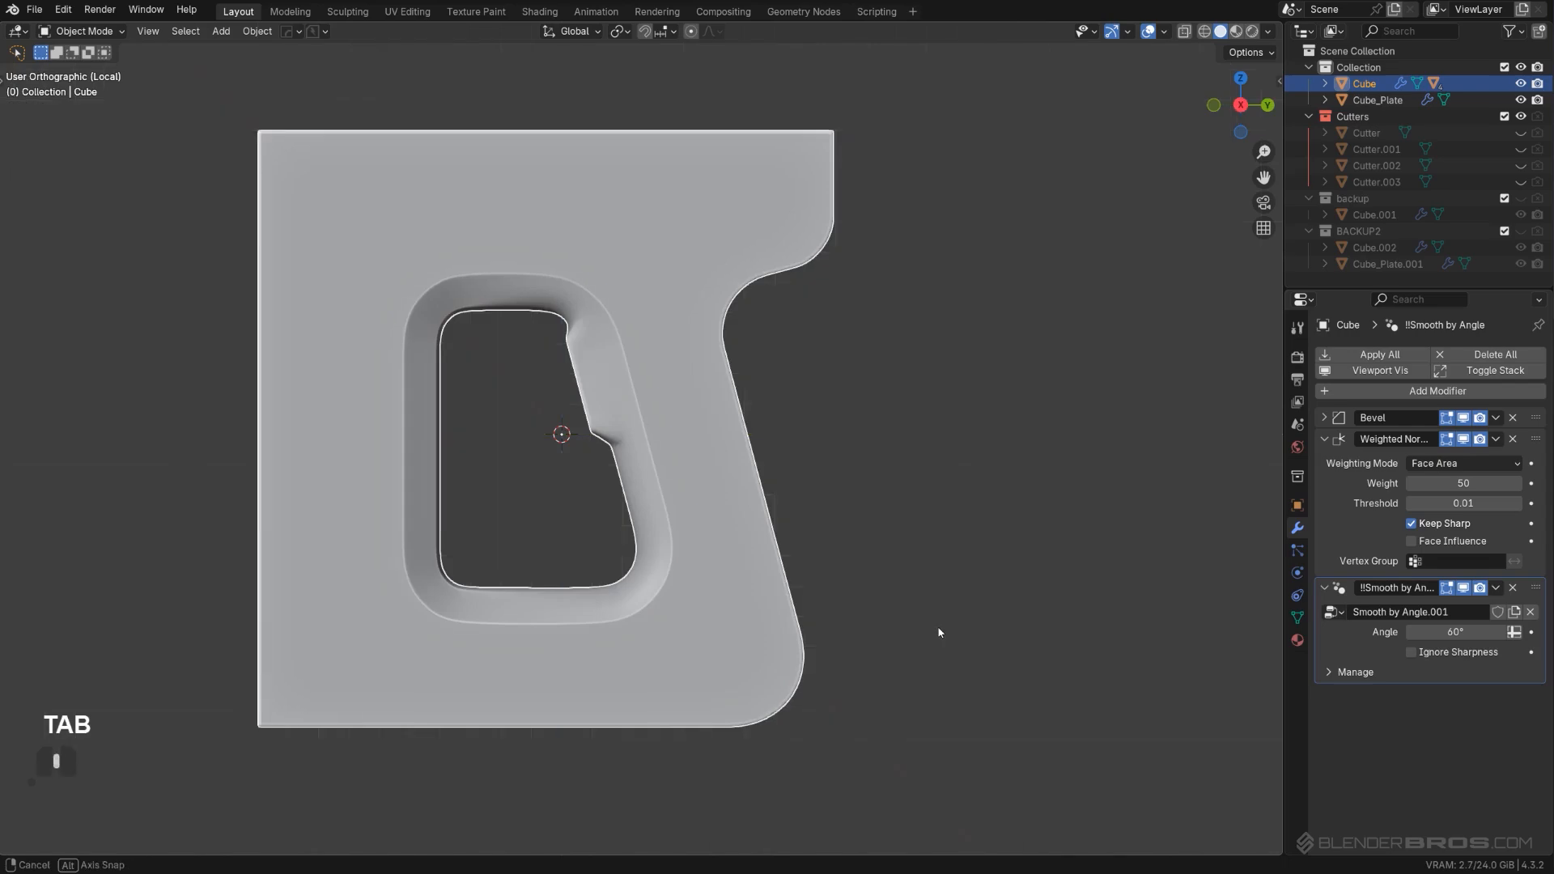
Step: Bevel the body's two vertical back edges by about 0.326 m with 13 segments and Clamp Overlap on
middle_drag(937, 631, 931, 486)
key(Tab)
middle_drag(408, 489, 385, 224)
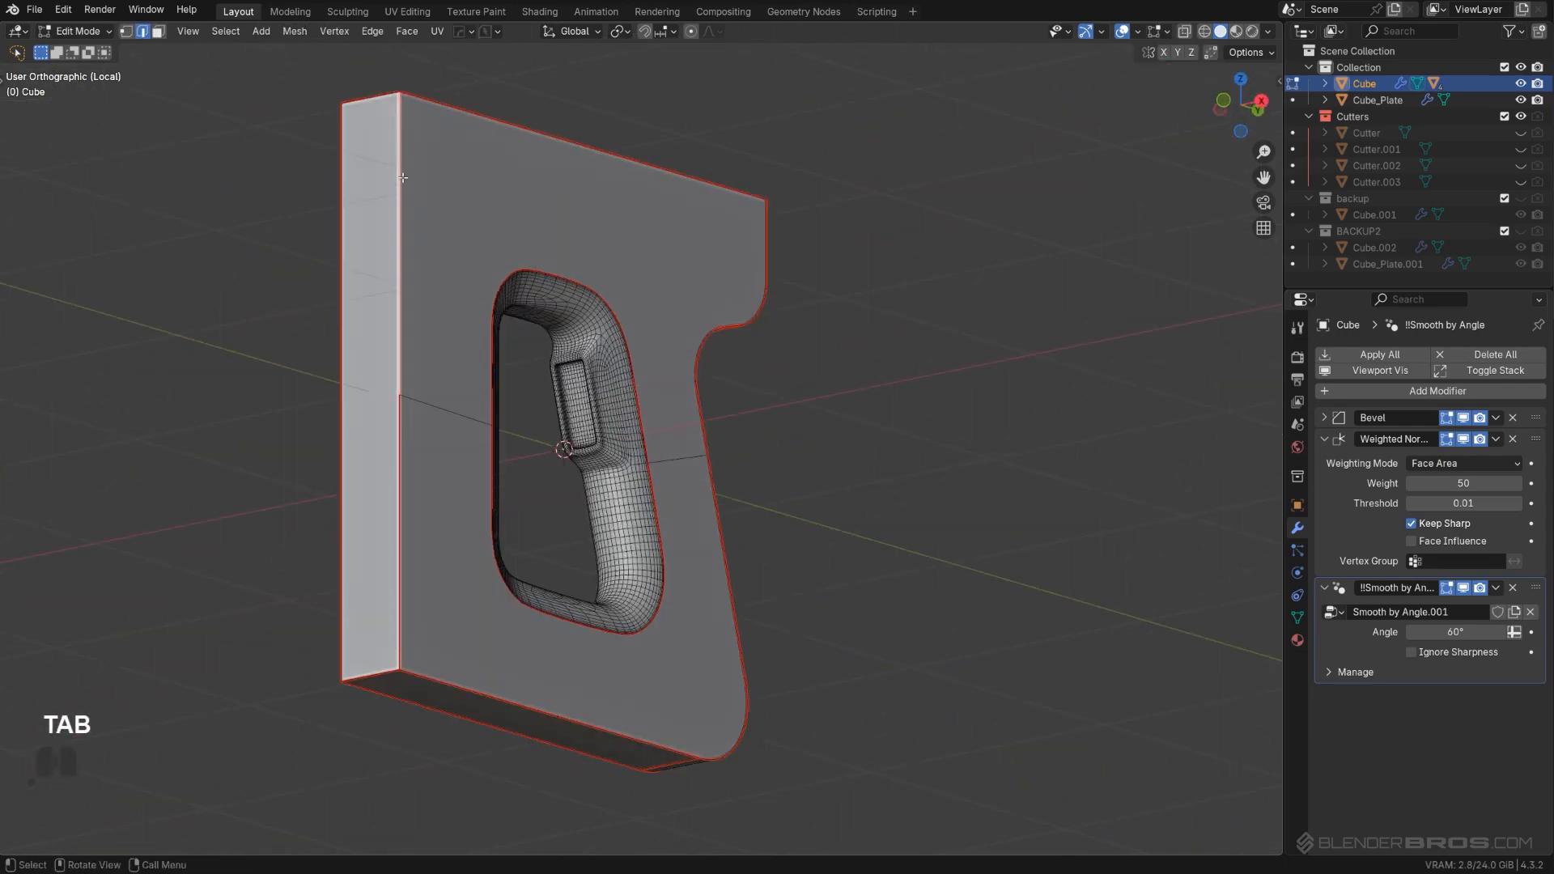
key(ctrl+b)
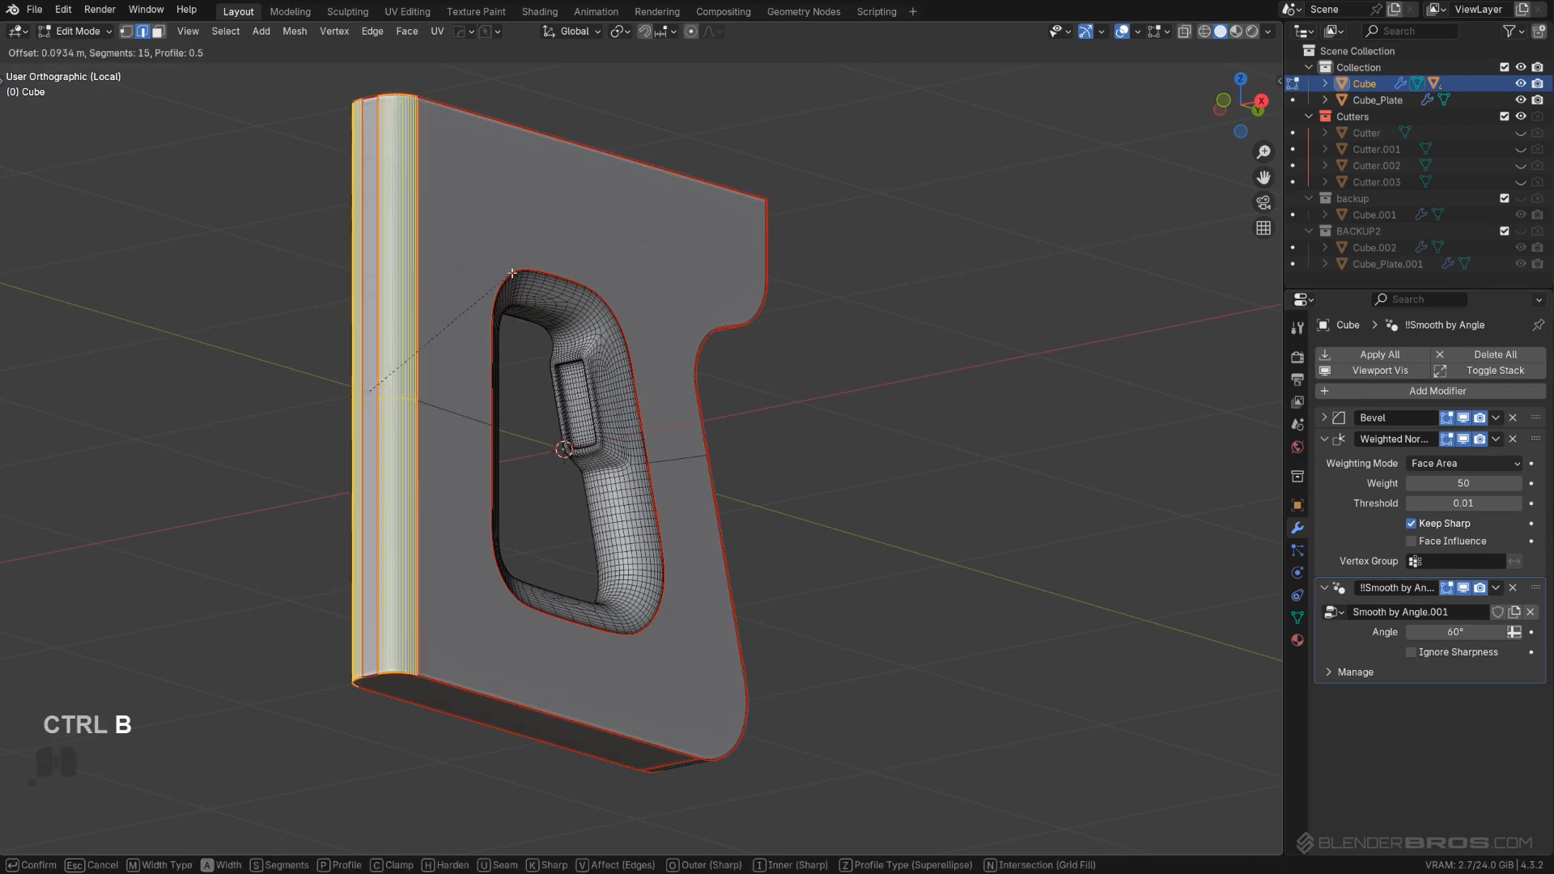
key(c)
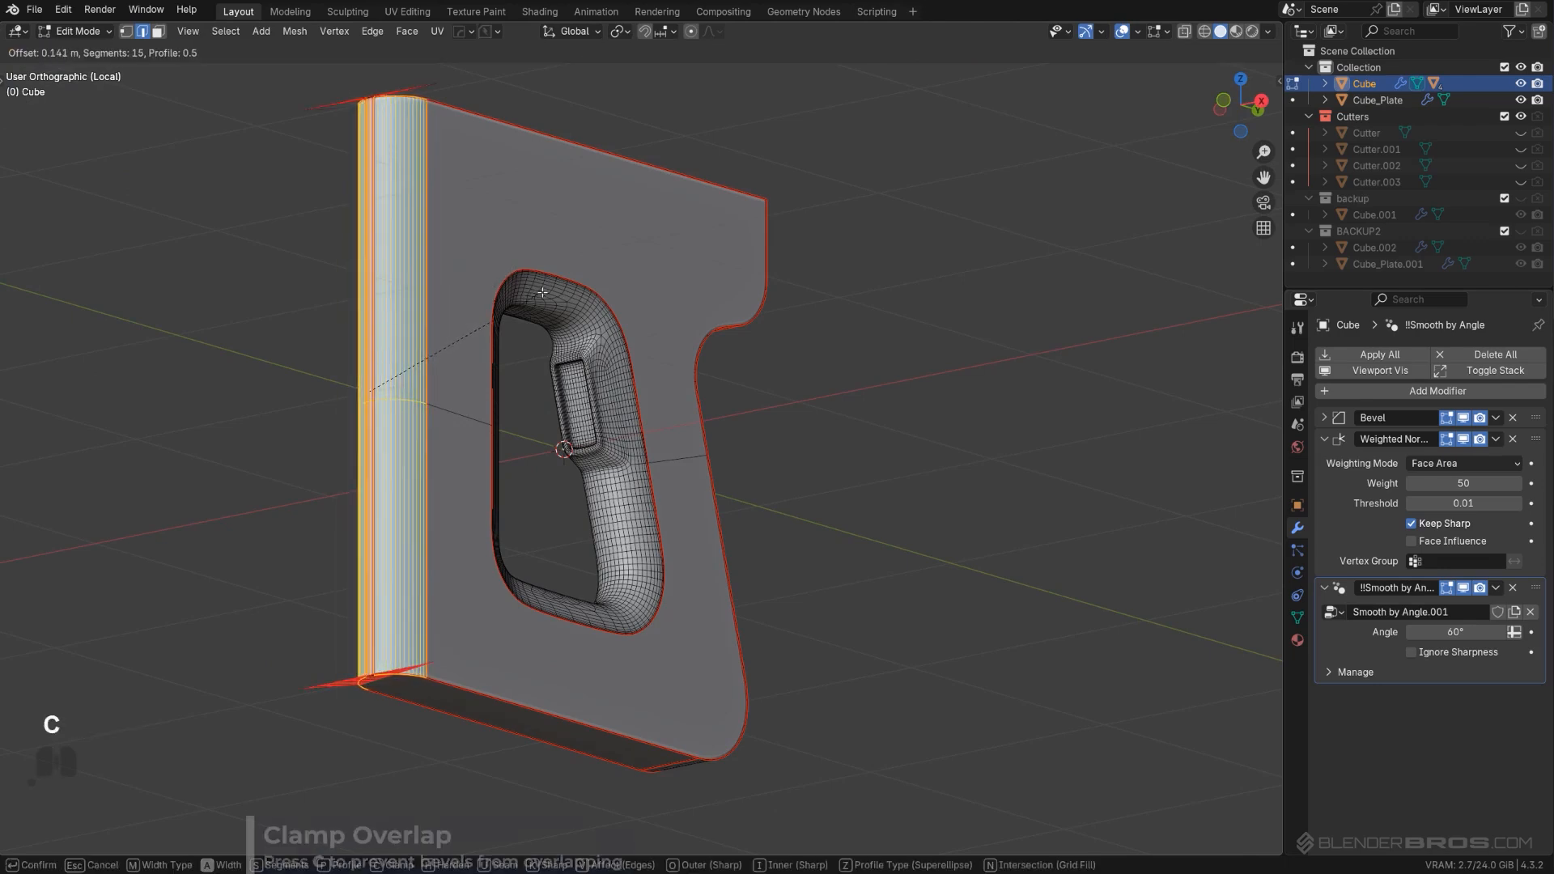
scroll(617, 330, down, 1)
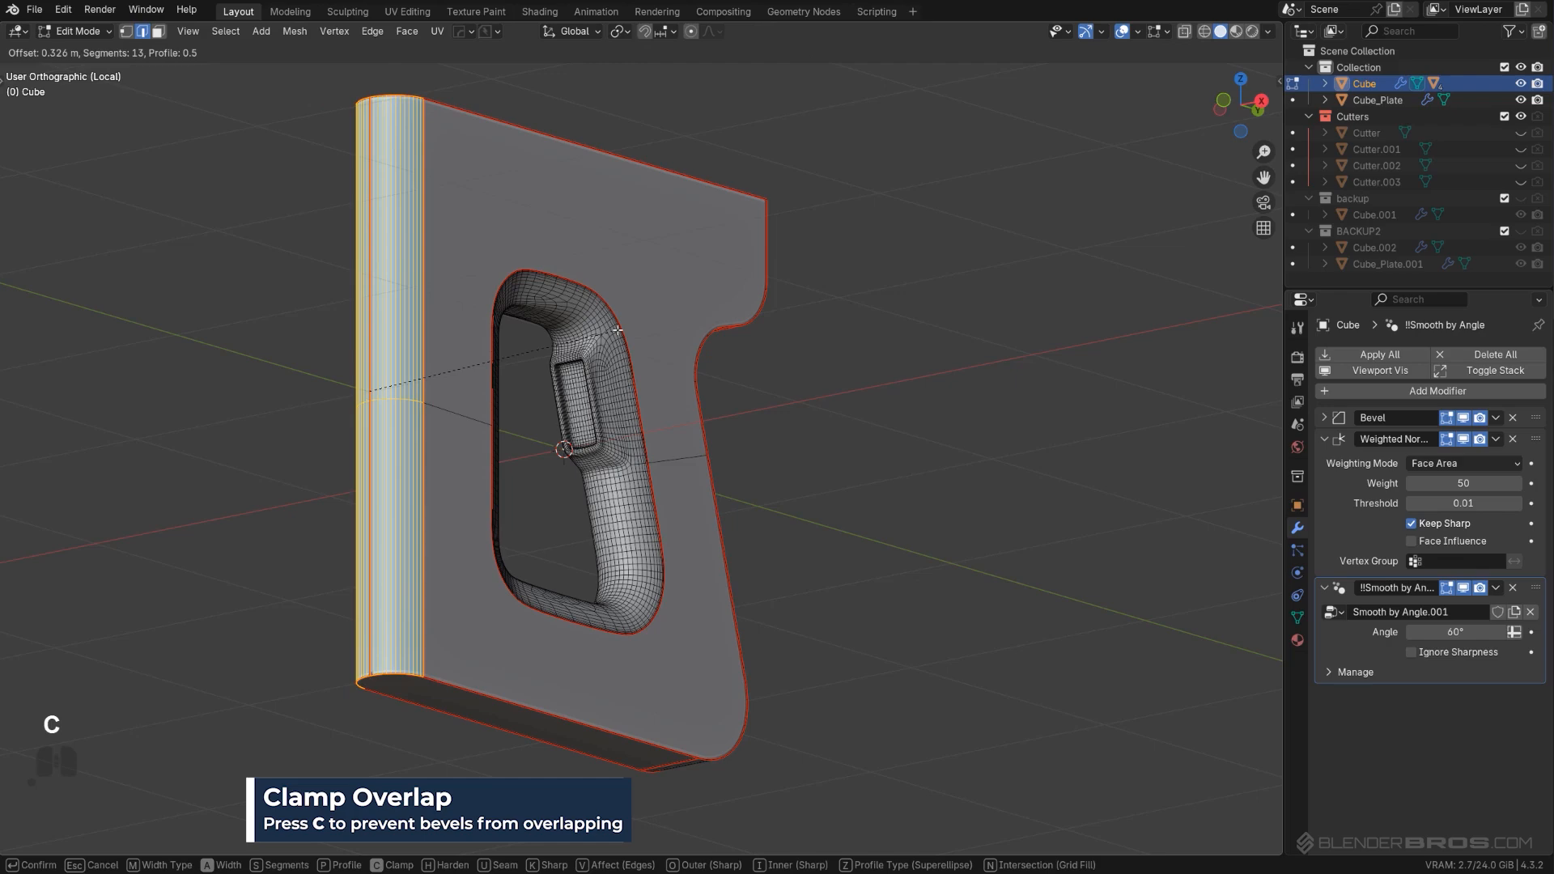
click(617, 331)
Step: Clean up the body's mesh with the MACHIN3tools Clean Up operation, and return to Object Mode
middle_drag(617, 330, 757, 567)
scroll(802, 659, up, 1)
key(3)
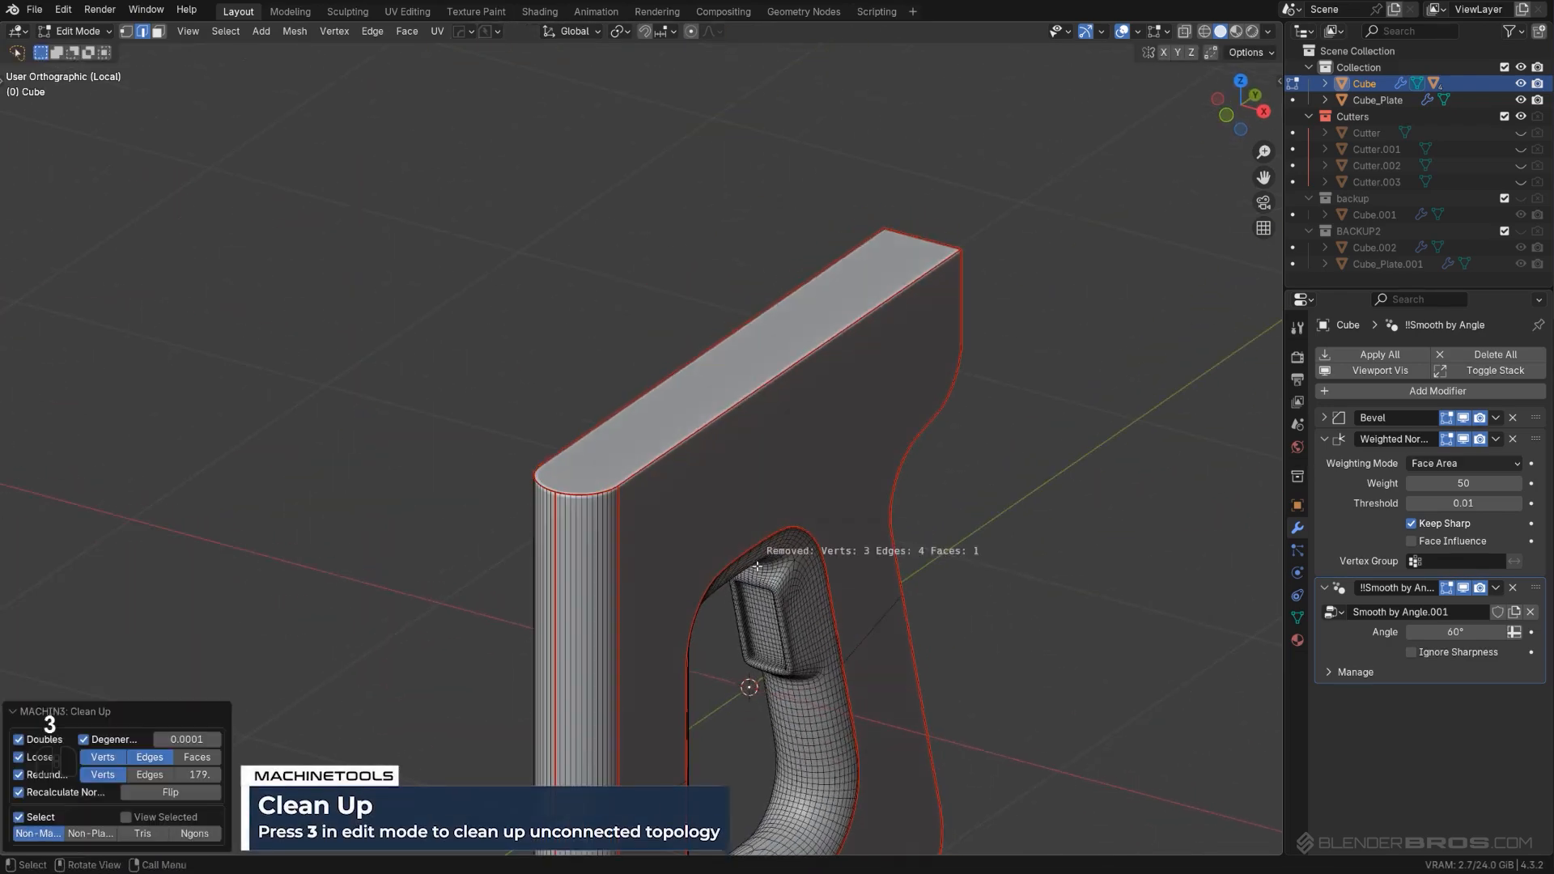
key(Tab)
Step: Select the body's top face, and return to Object Mode in the right view
middle_drag(981, 632, 947, 302)
scroll(891, 365, down, 2)
shift+middle_drag(862, 426, 857, 464)
scroll(821, 433, up, 1)
shift+middle_drag(738, 390, 744, 494)
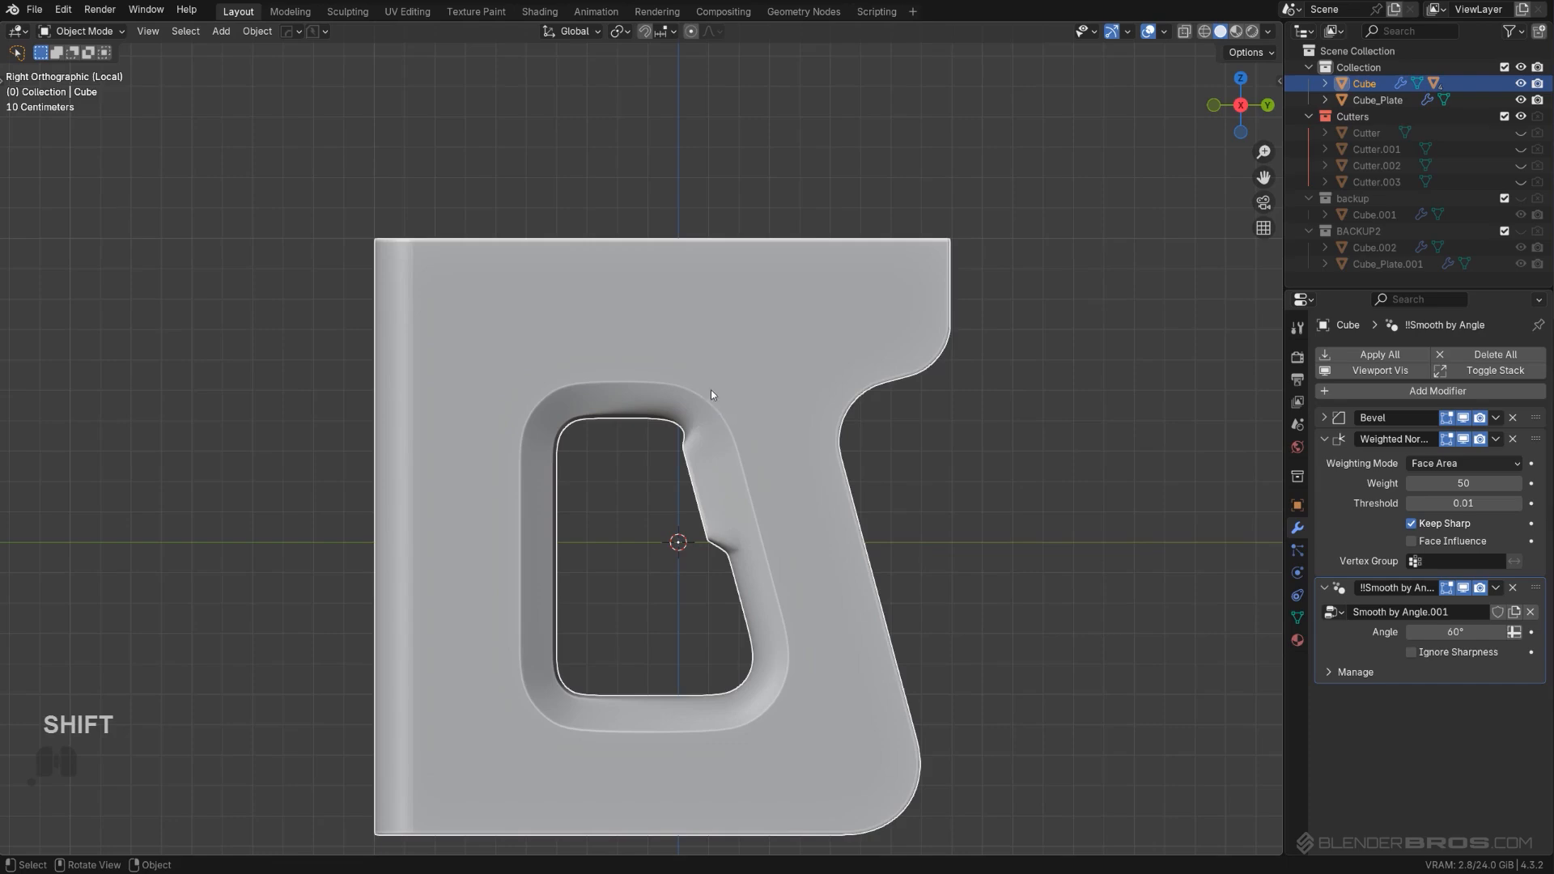
middle_drag(711, 395, 671, 314)
key(Tab)
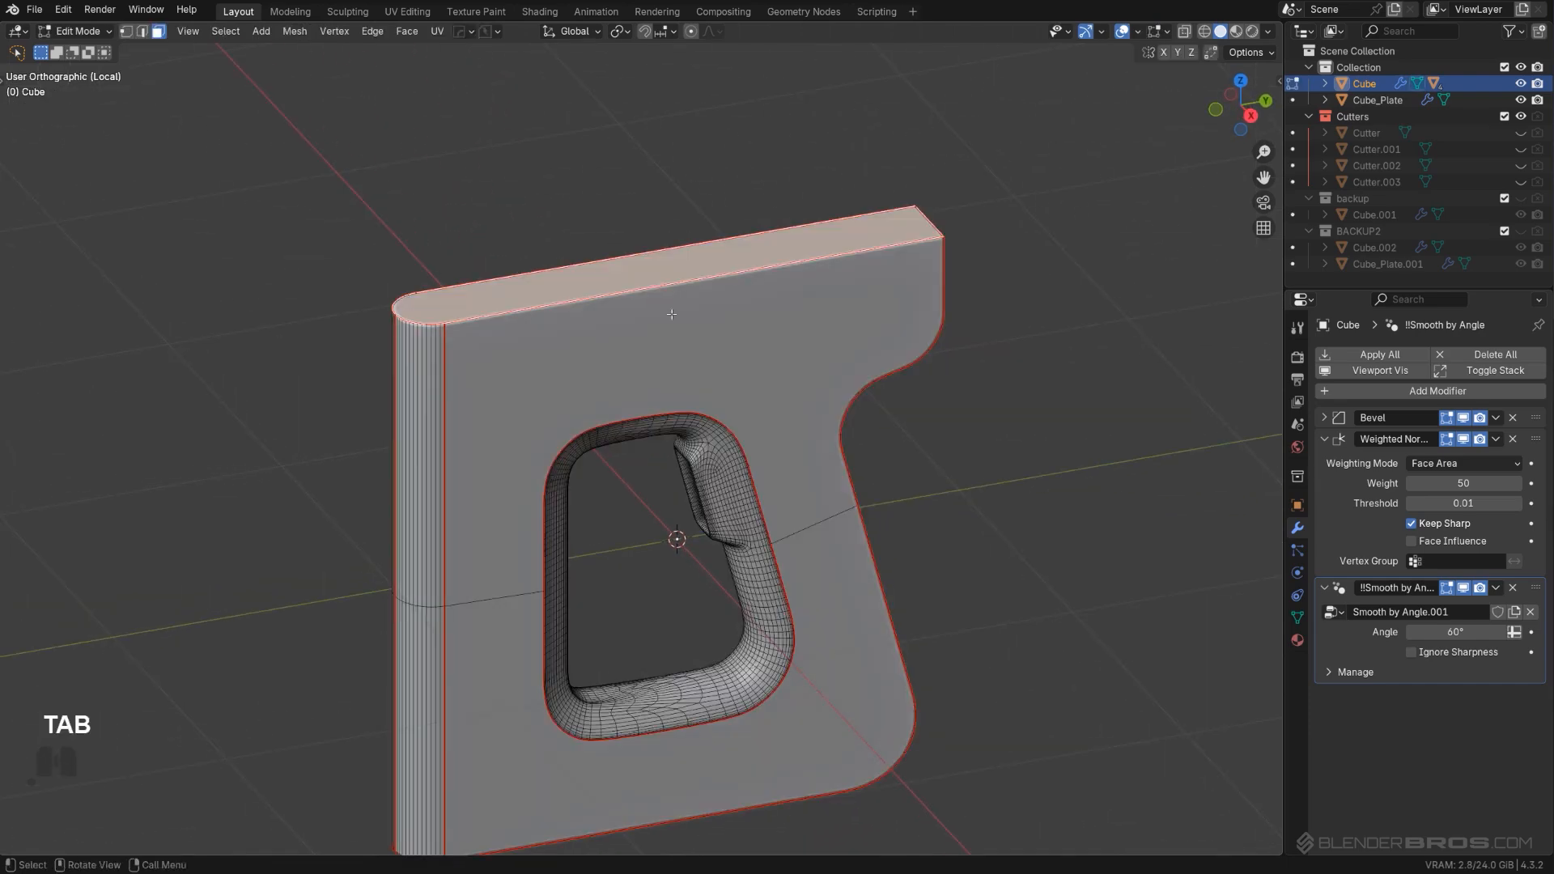
key(q)
alt+middle_drag(821, 458, 795, 324)
scroll(786, 483, down, 2)
key(Tab)
scroll(776, 424, up, 2)
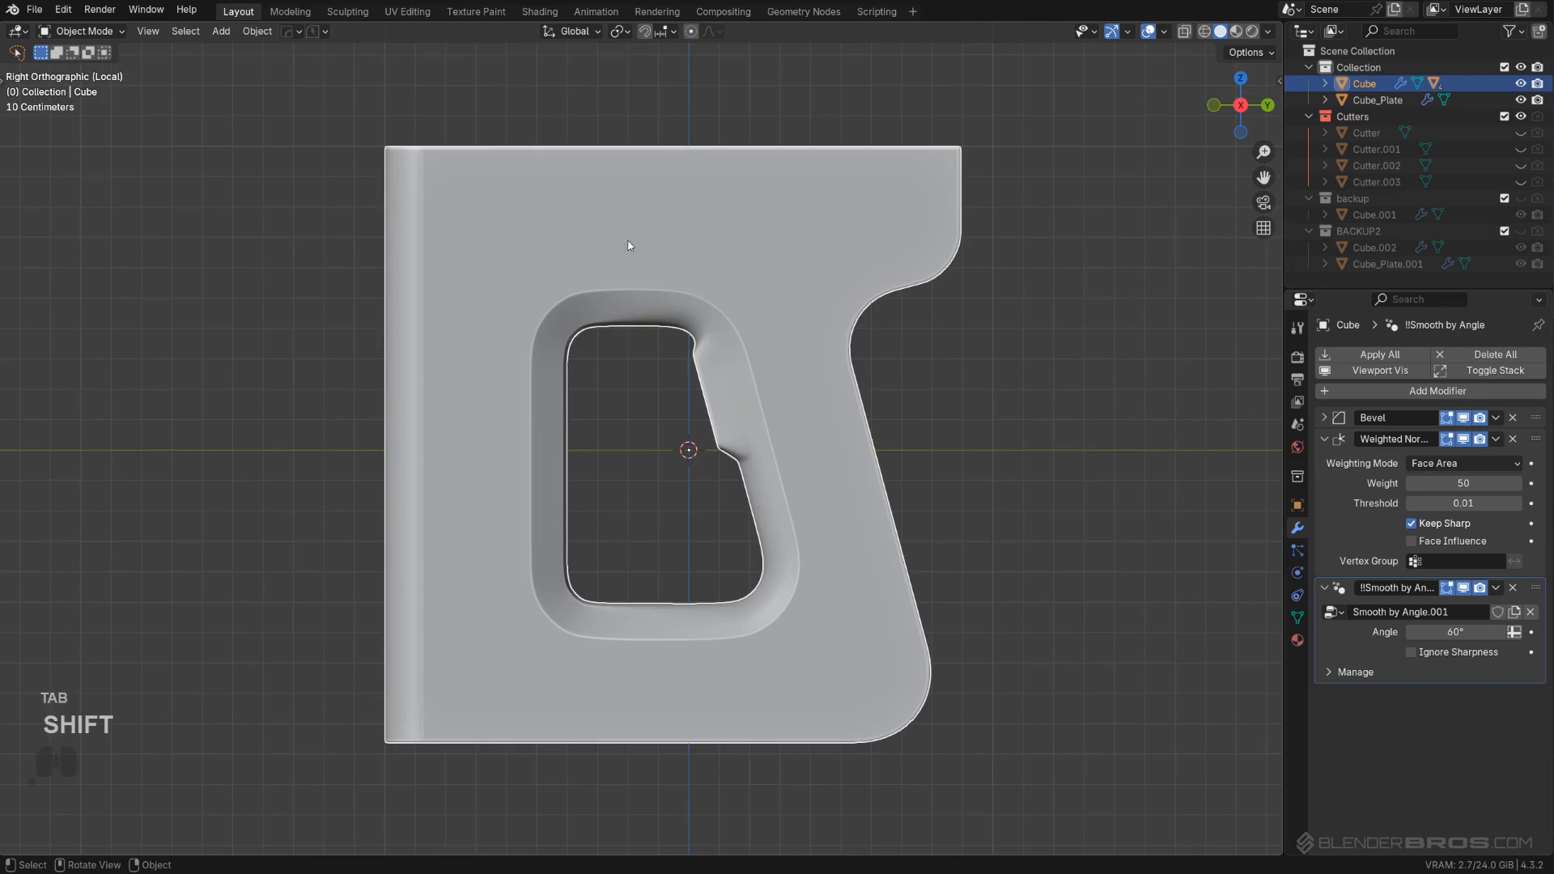
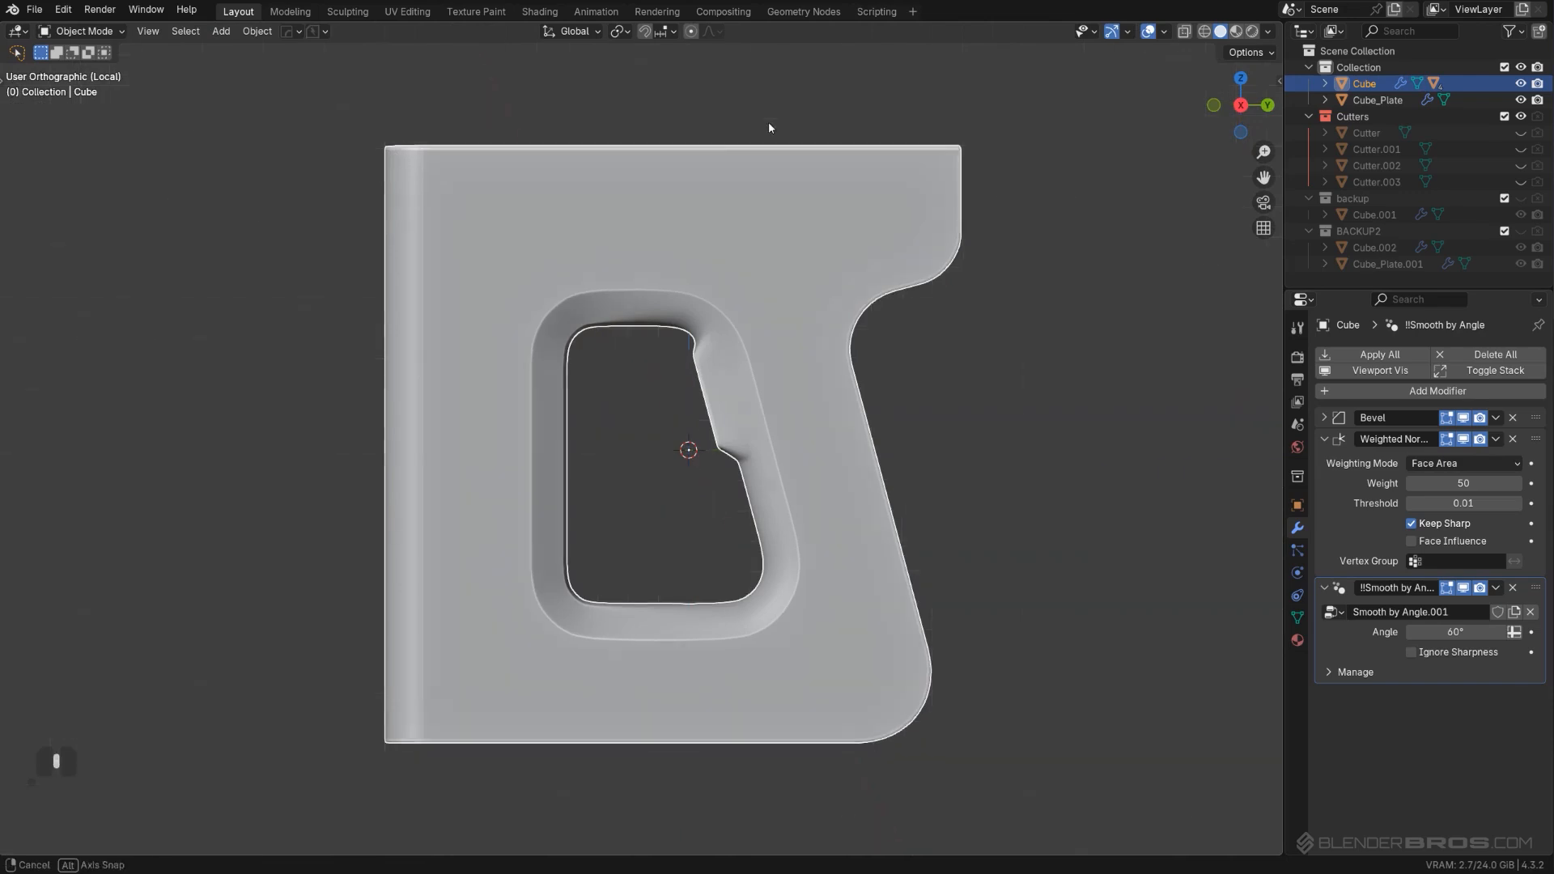
Step: Move the body's top face down along the global Z axis by about 0.142 m
key(Tab)
middle_drag(769, 128, 871, 249)
key(g)
key(z)
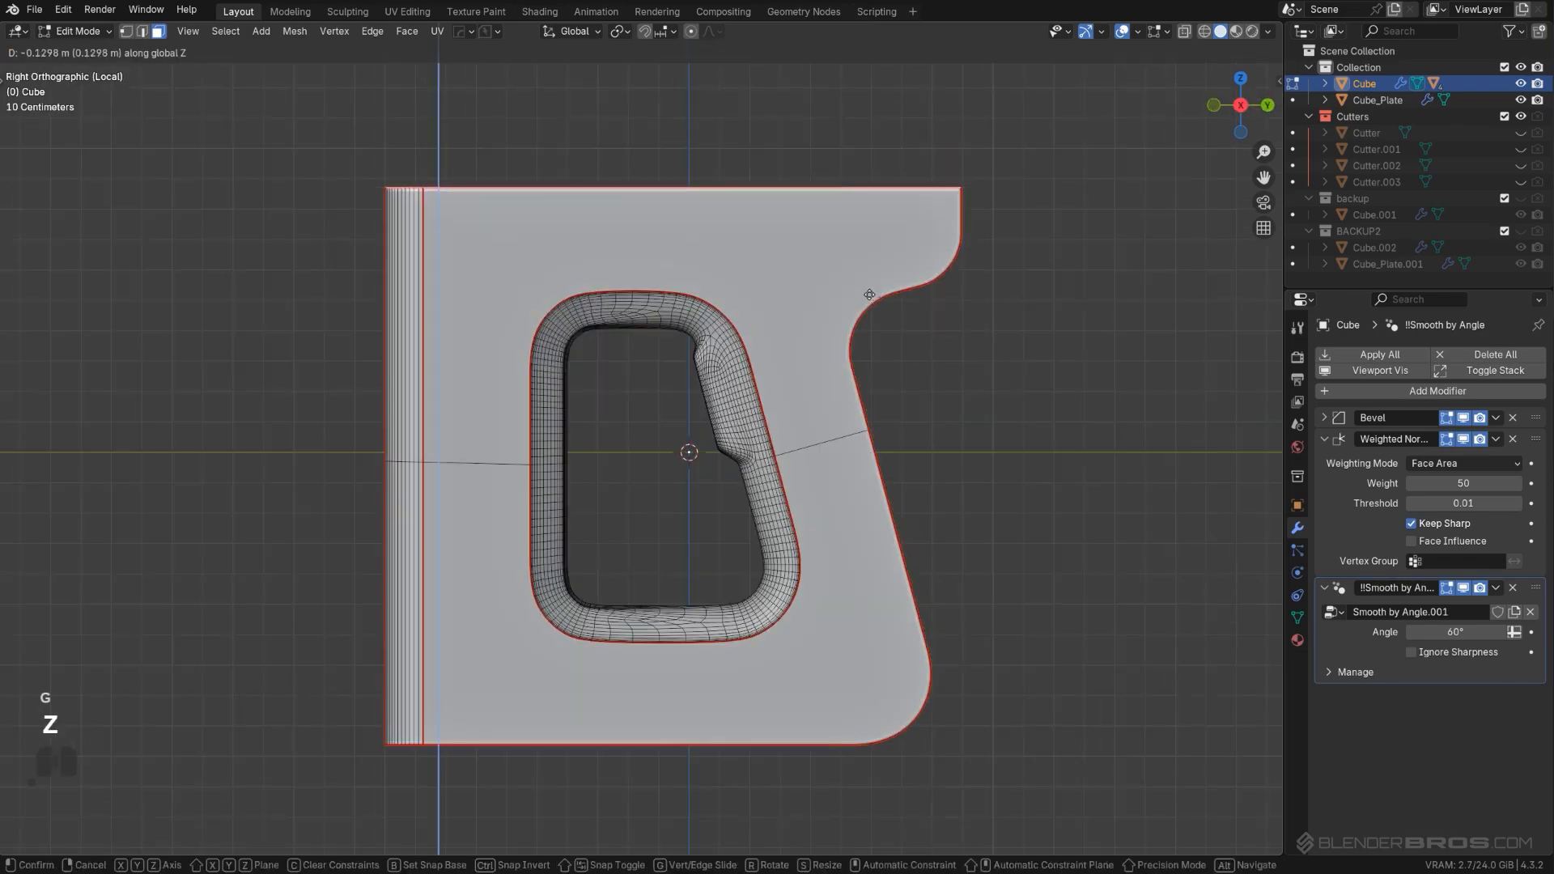
click(870, 296)
Step: Try extracting the lowered top face as a separate solidified plate with HardOps Curve/Extract
middle_drag(777, 296, 822, 313)
key(q)
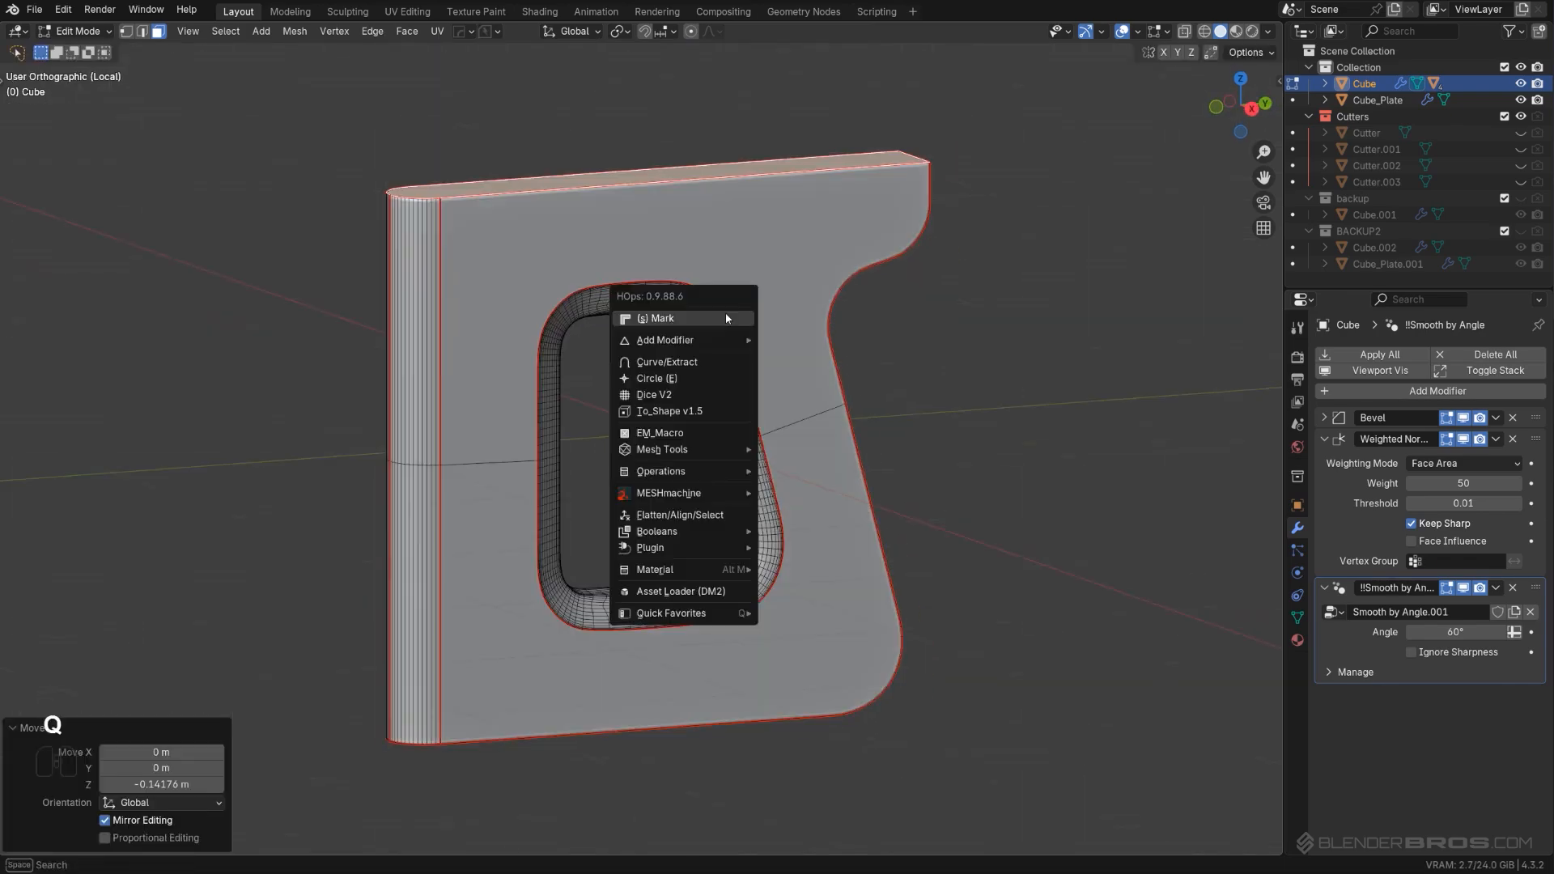
shift+click(695, 362)
click(730, 362)
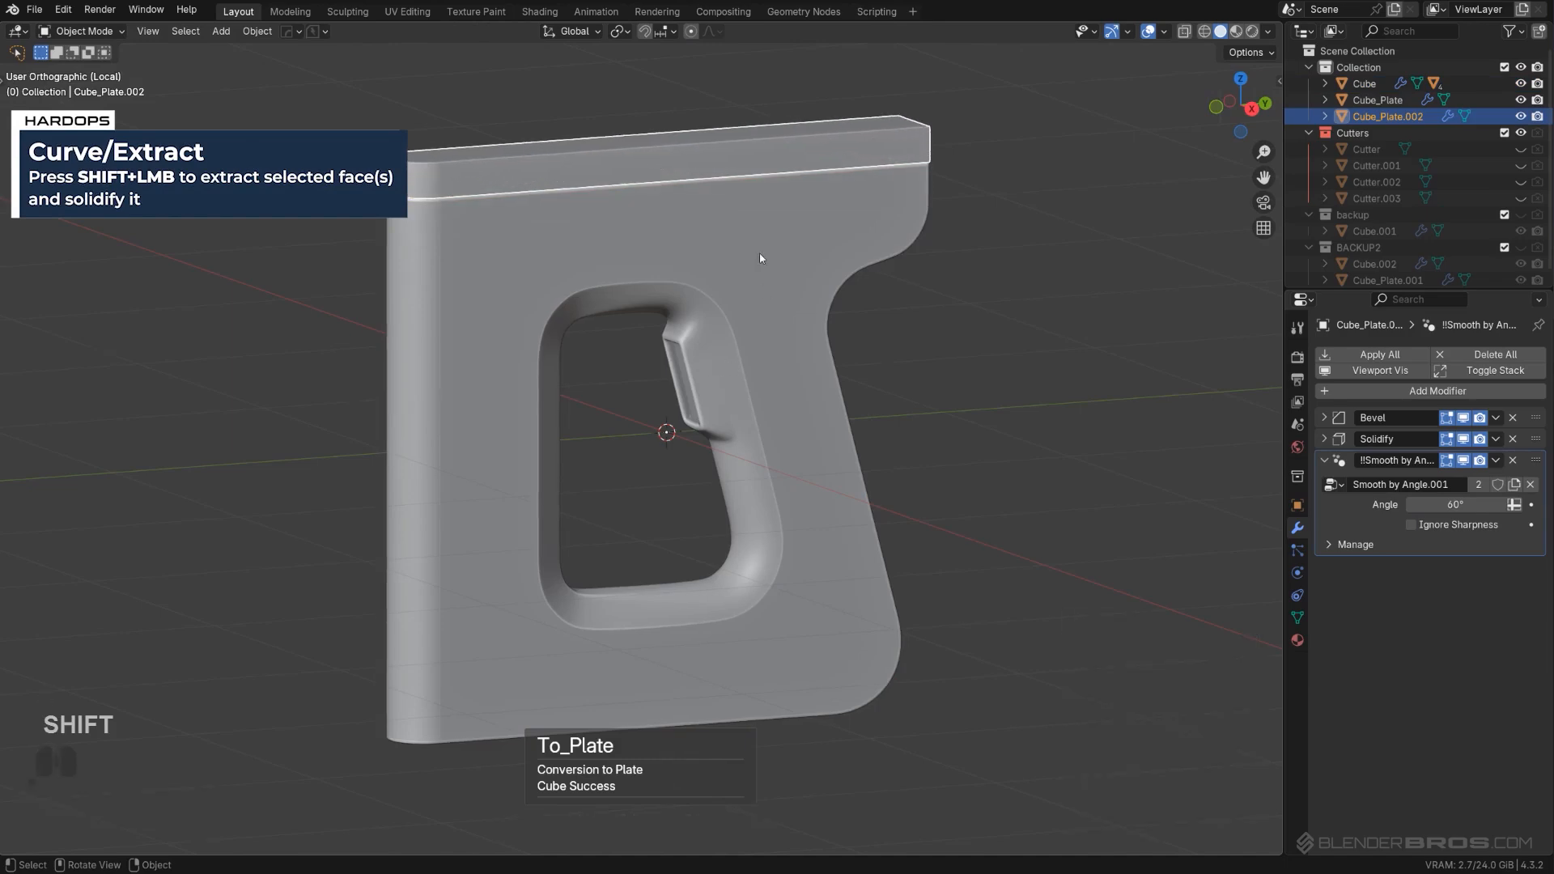
Step: Apply the extracted plate's Solidify modifier with HardOps Sharpen, and examine its front corner in Edit Mode
scroll(753, 243, up, 3)
key(q)
ctrl+click(744, 227)
middle_drag(745, 225, 908, 123)
key(Tab)
scroll(874, 243, down, 3)
shift+middle_drag(842, 356, 453, 138)
scroll(649, 321, up, 3)
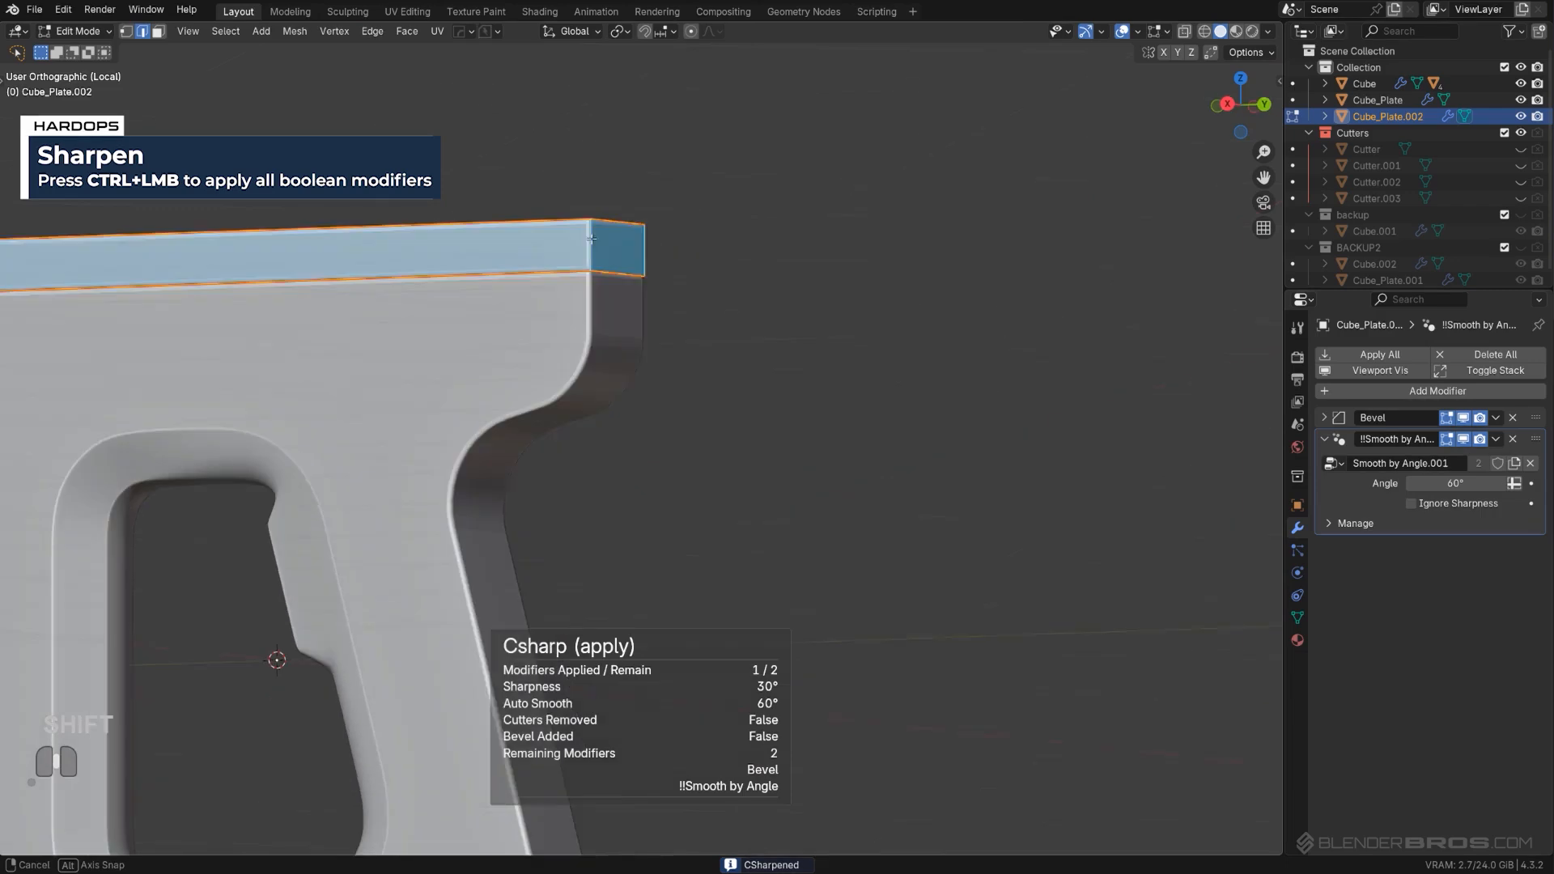
Step: Return to Object Mode and delete the extracted top plate
key(Tab)
scroll(704, 324, down, 2)
key(x)
click(692, 318)
Step: Select the body's side outline edges from the overhang's front, down around the grip, and along the bottom to the rounded back
shift+middle_drag(659, 298, 695, 178)
key(Tab)
click(634, 224)
key(Tab)
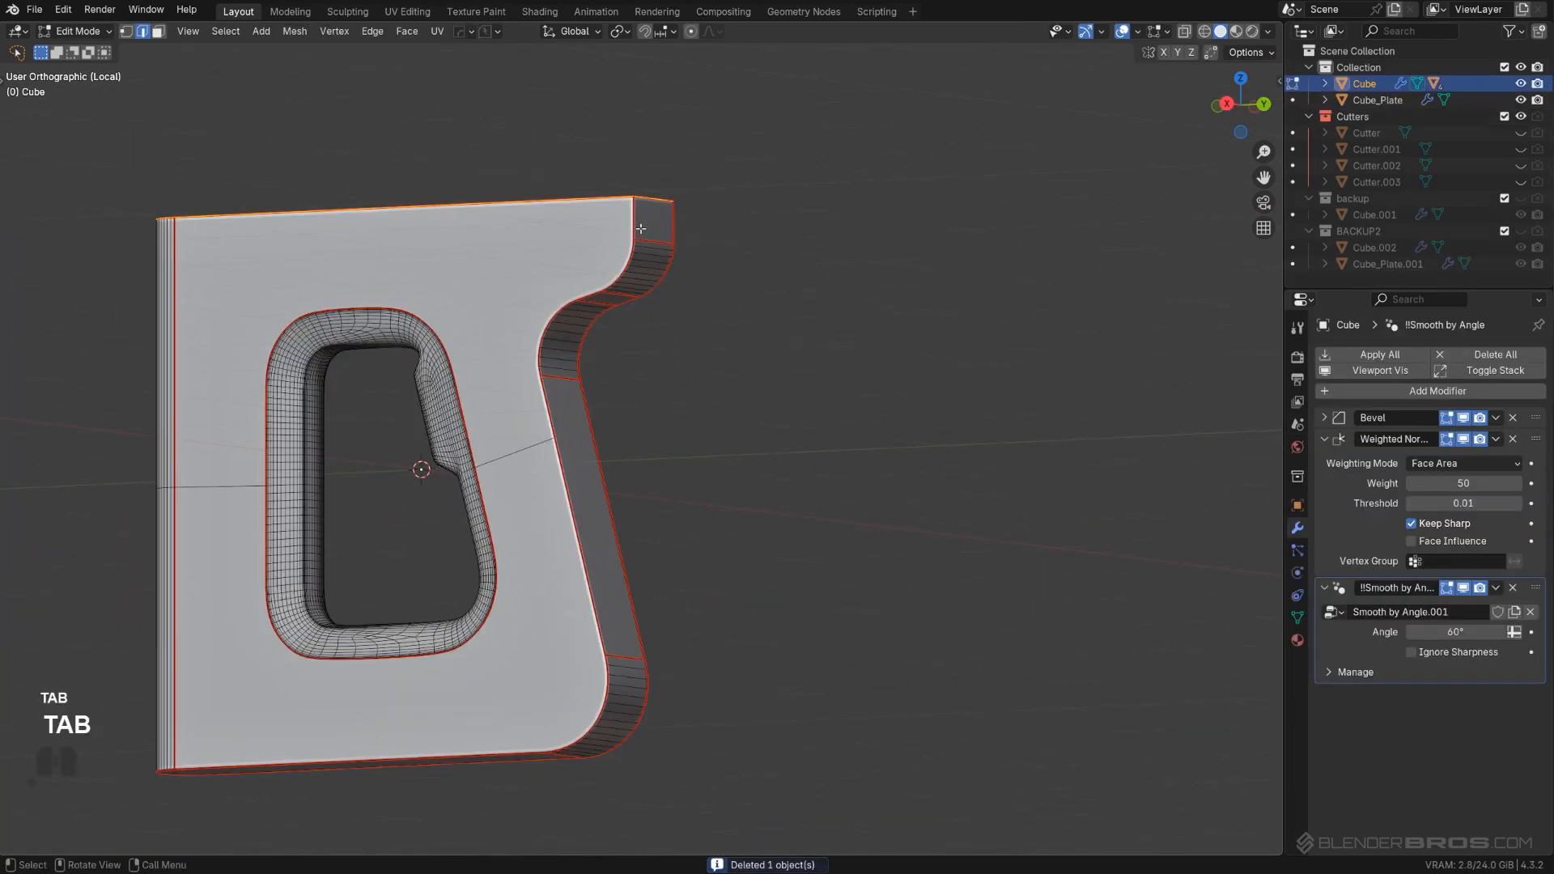
ctrl+click(274, 761)
middle_drag(274, 760, 710, 484)
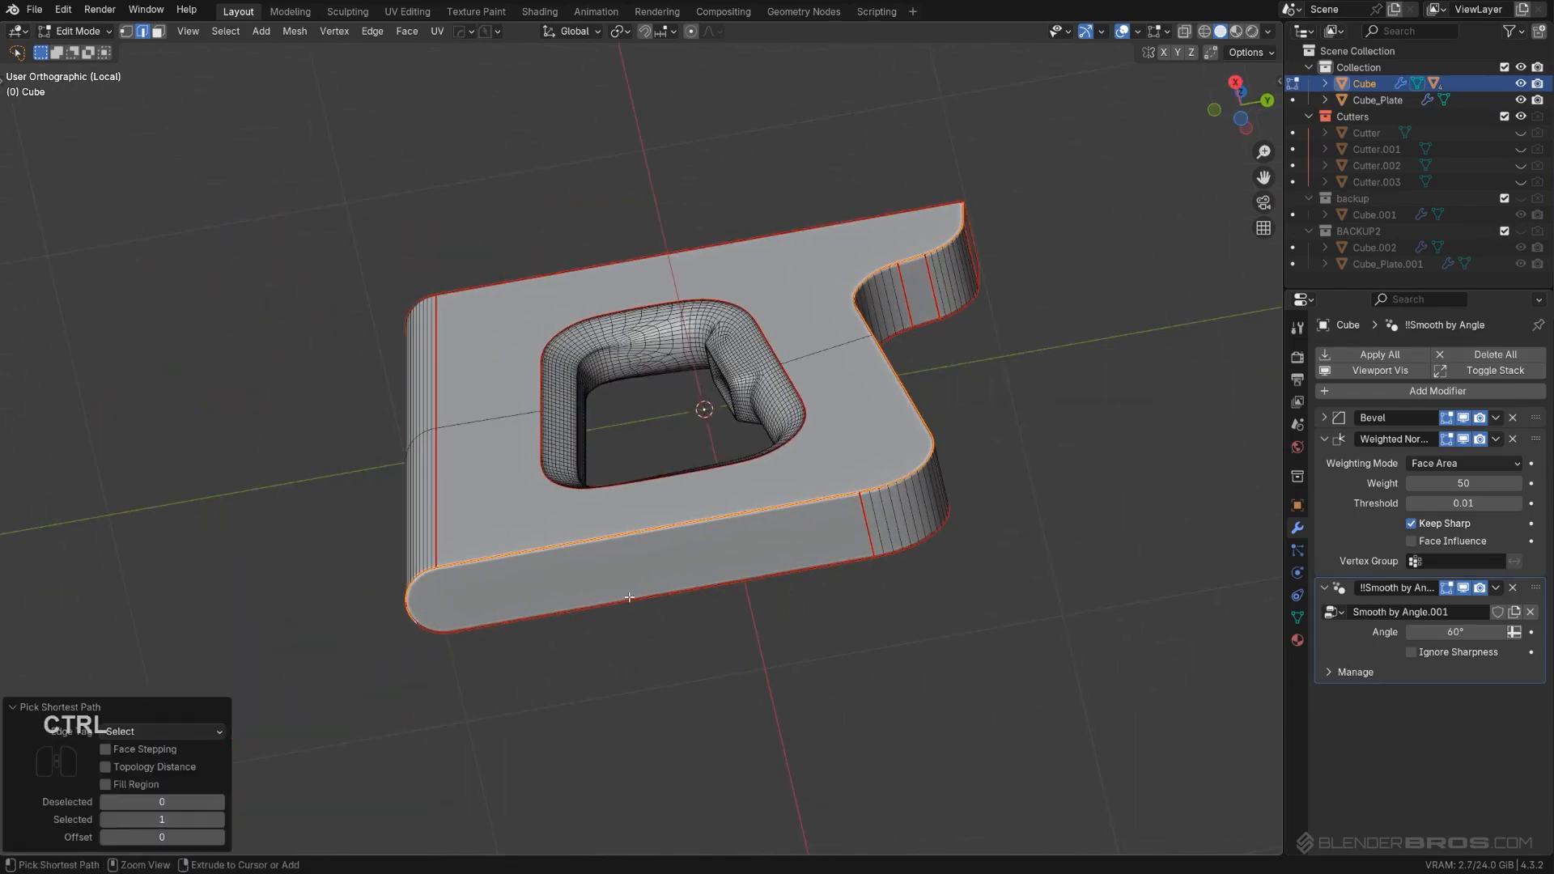
middle_drag(721, 564, 874, 340)
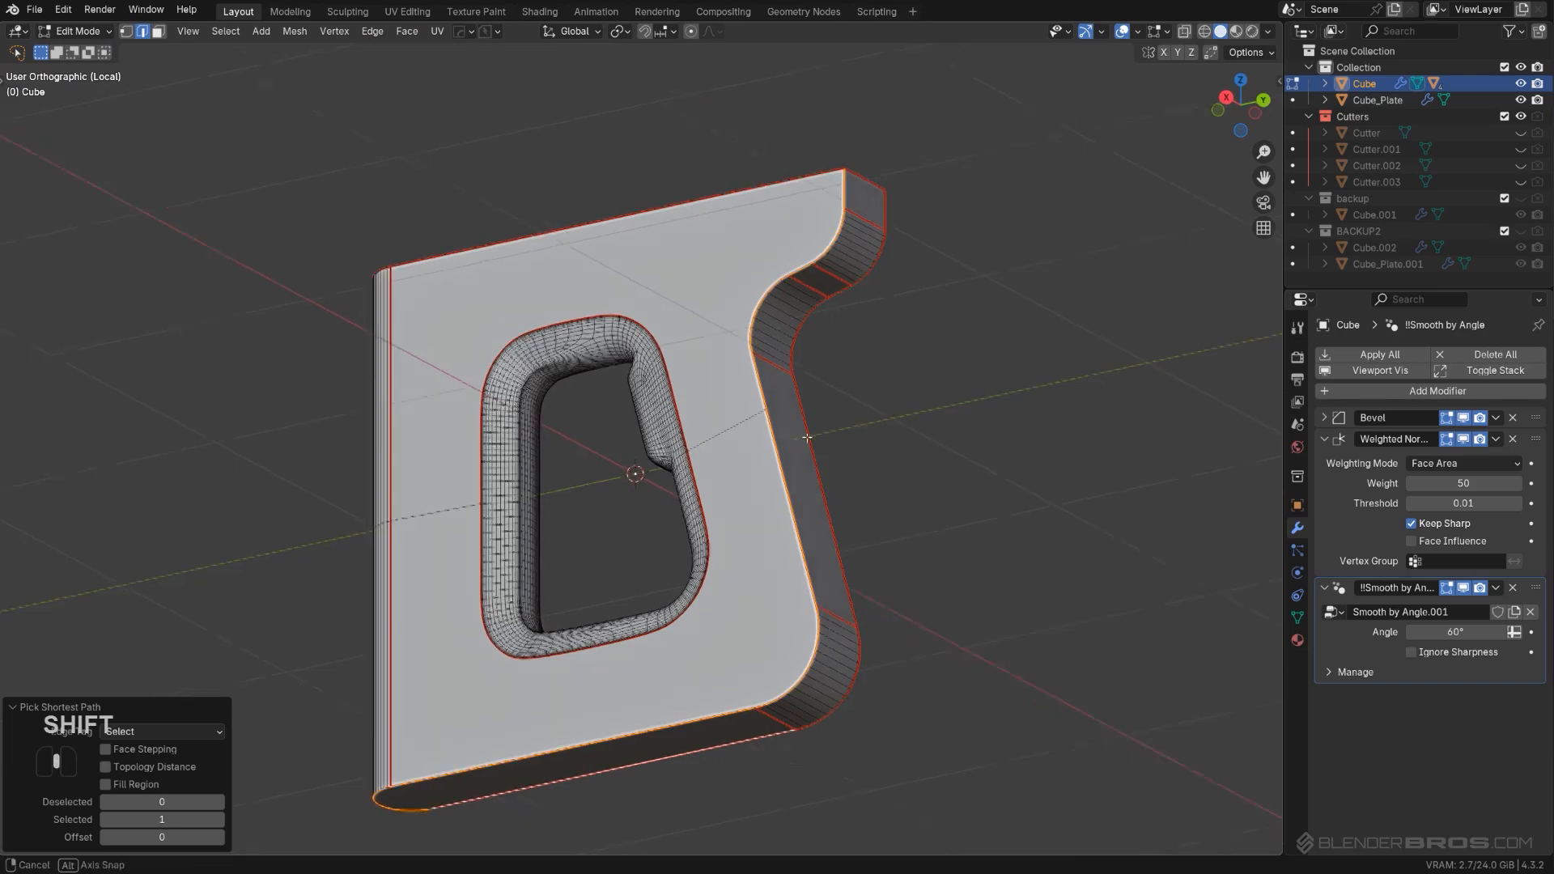
key(ctrl+b)
key(shift)
right_click(1077, 350)
Step: Bevel the selected outline edges by about 0.054 m with 10 segments and Clamp Overlap off
scroll(994, 376, up, 4)
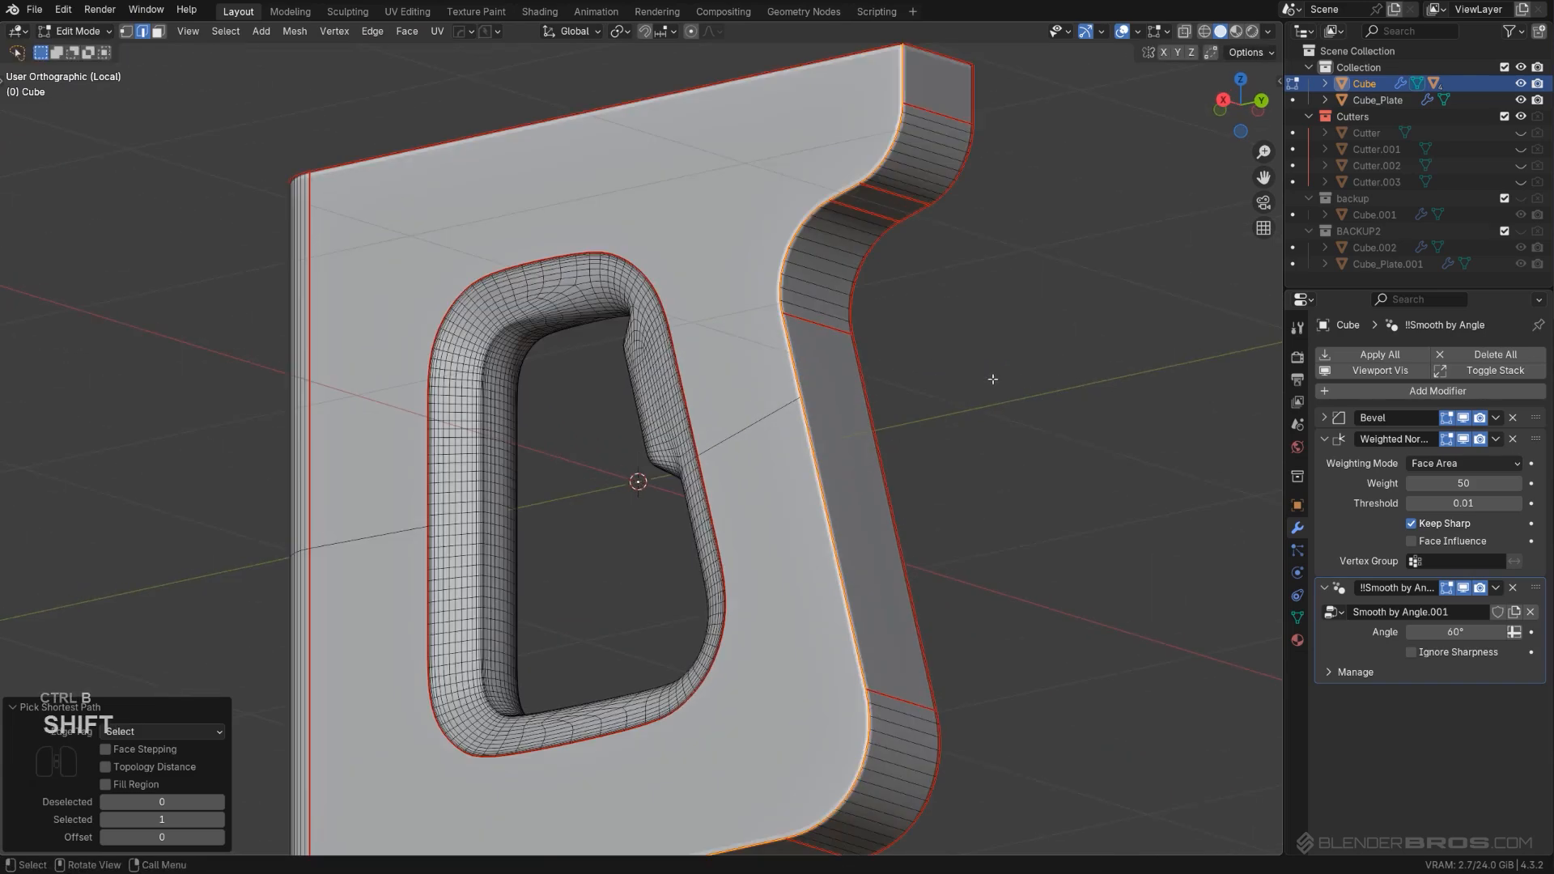
shift+middle_drag(992, 378, 702, 565)
key(ctrl+b)
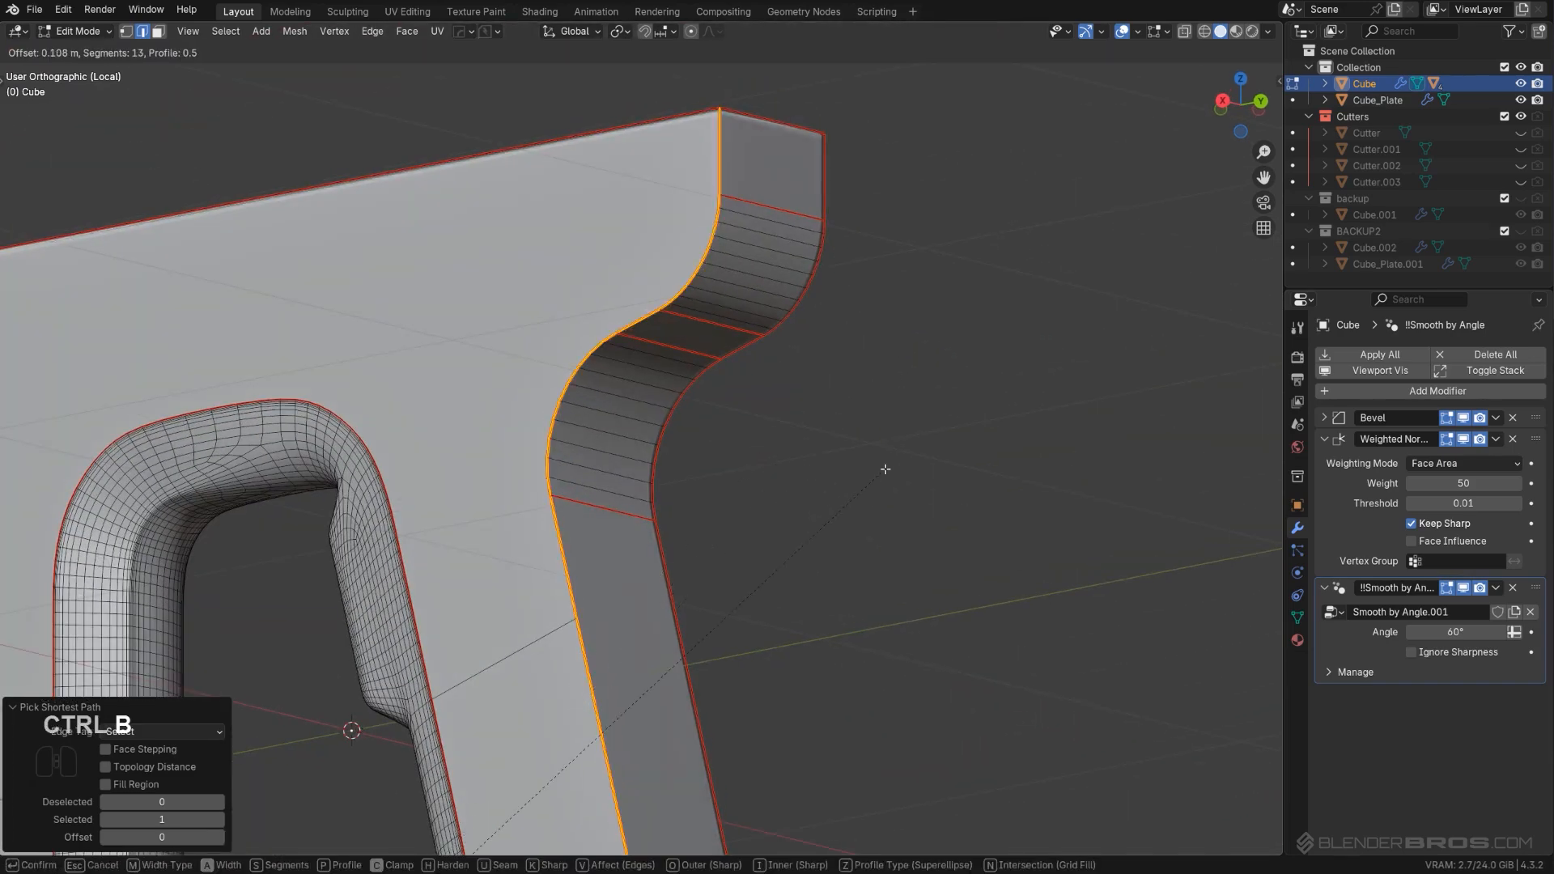
key(c)
scroll(879, 480, down, 1)
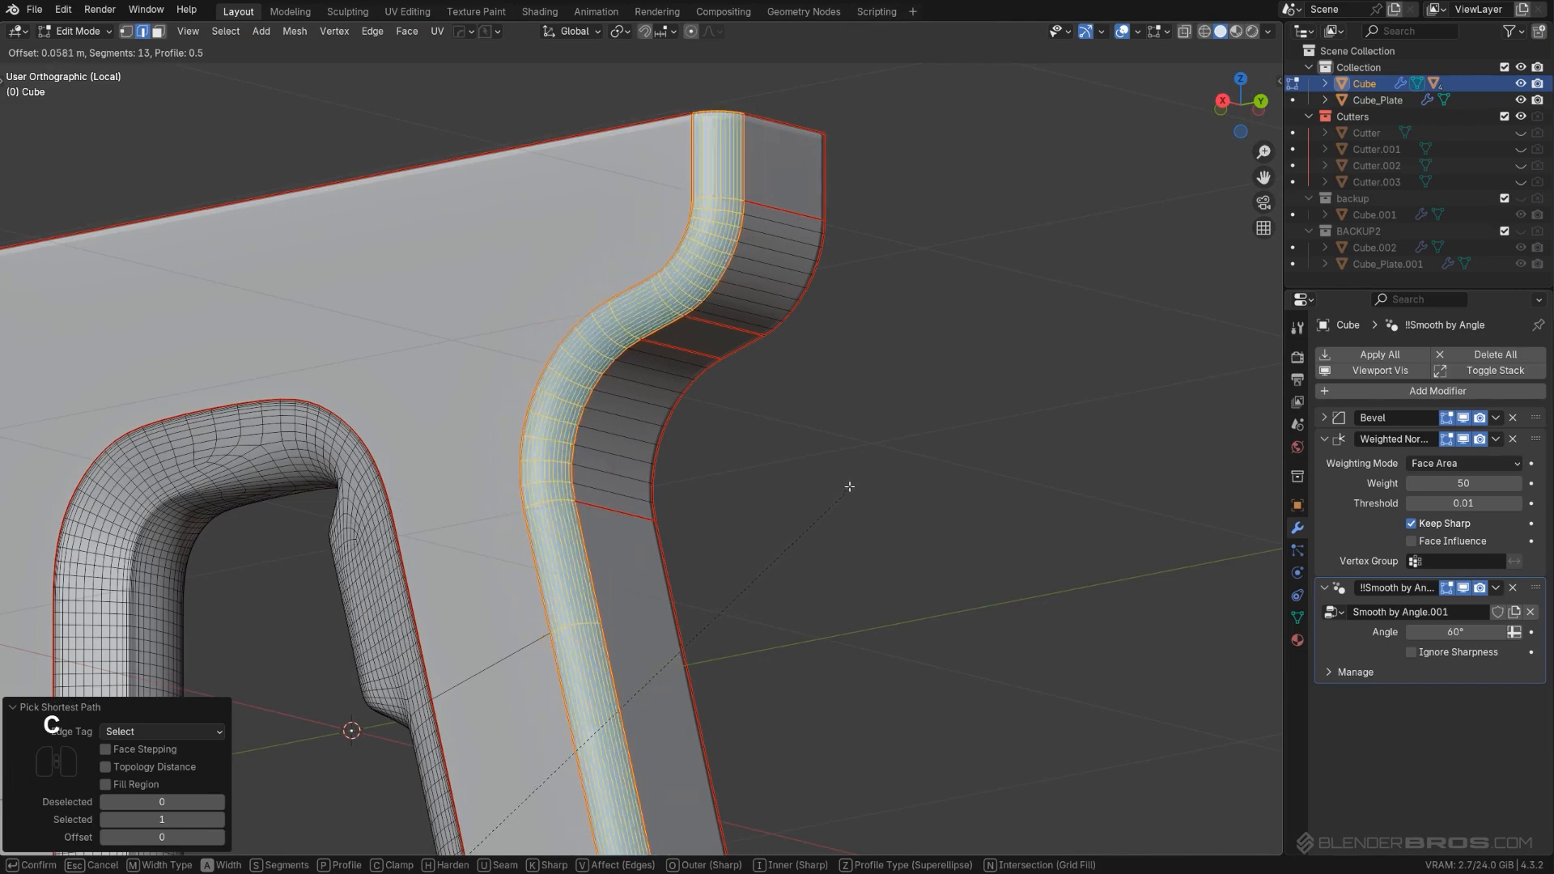
scroll(868, 496, down, 2)
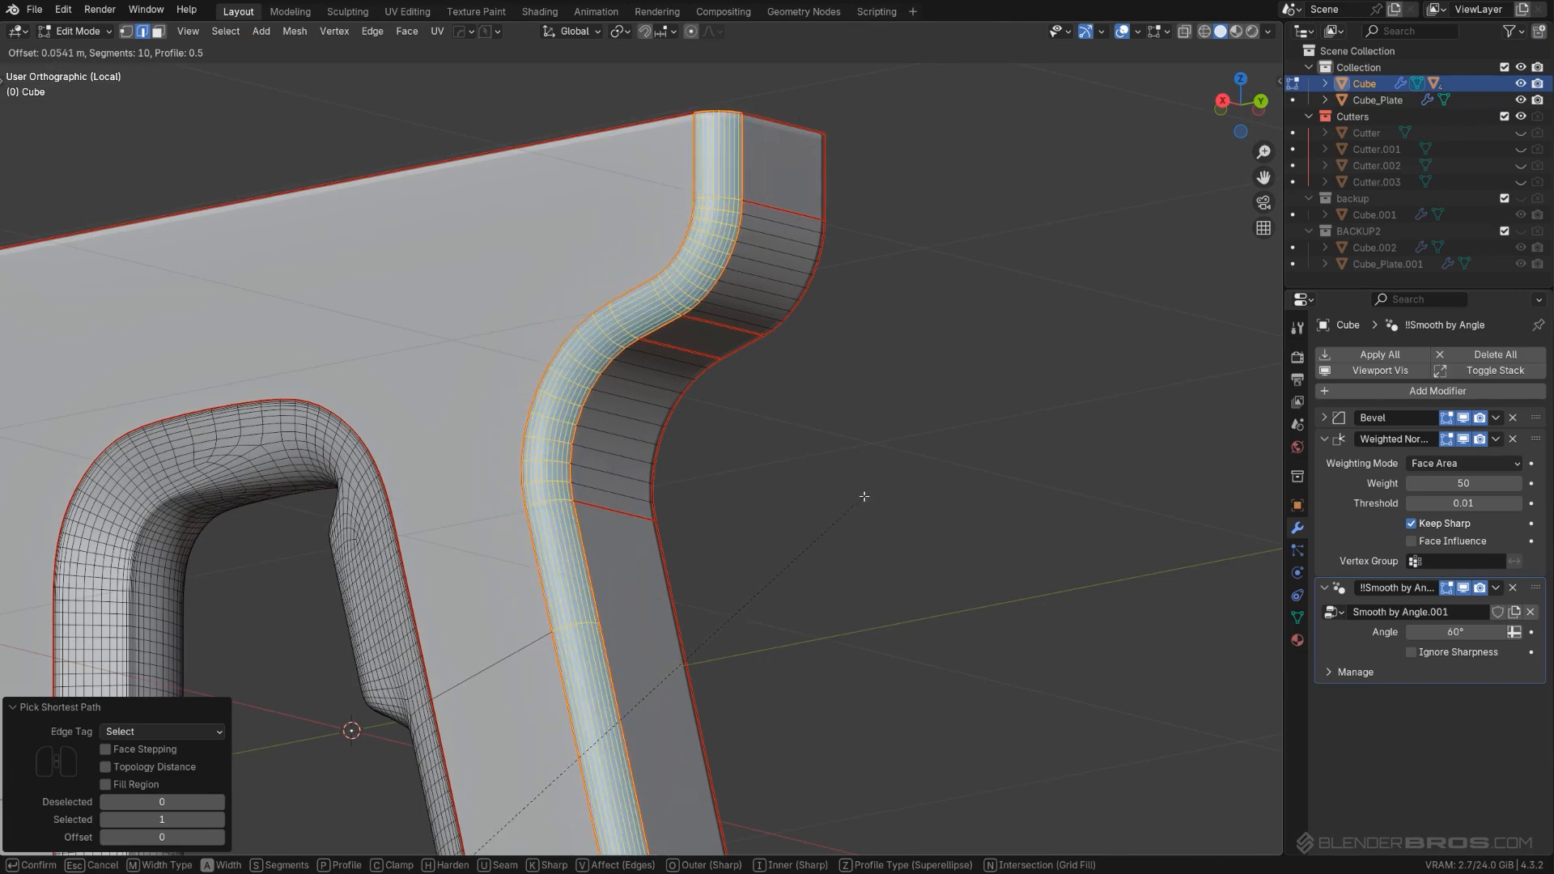
click(845, 500)
Step: Symmetrize the body along X from the positive to the negative side, and return to Object Mode
middle_drag(846, 500, 822, 409)
key(alt+x)
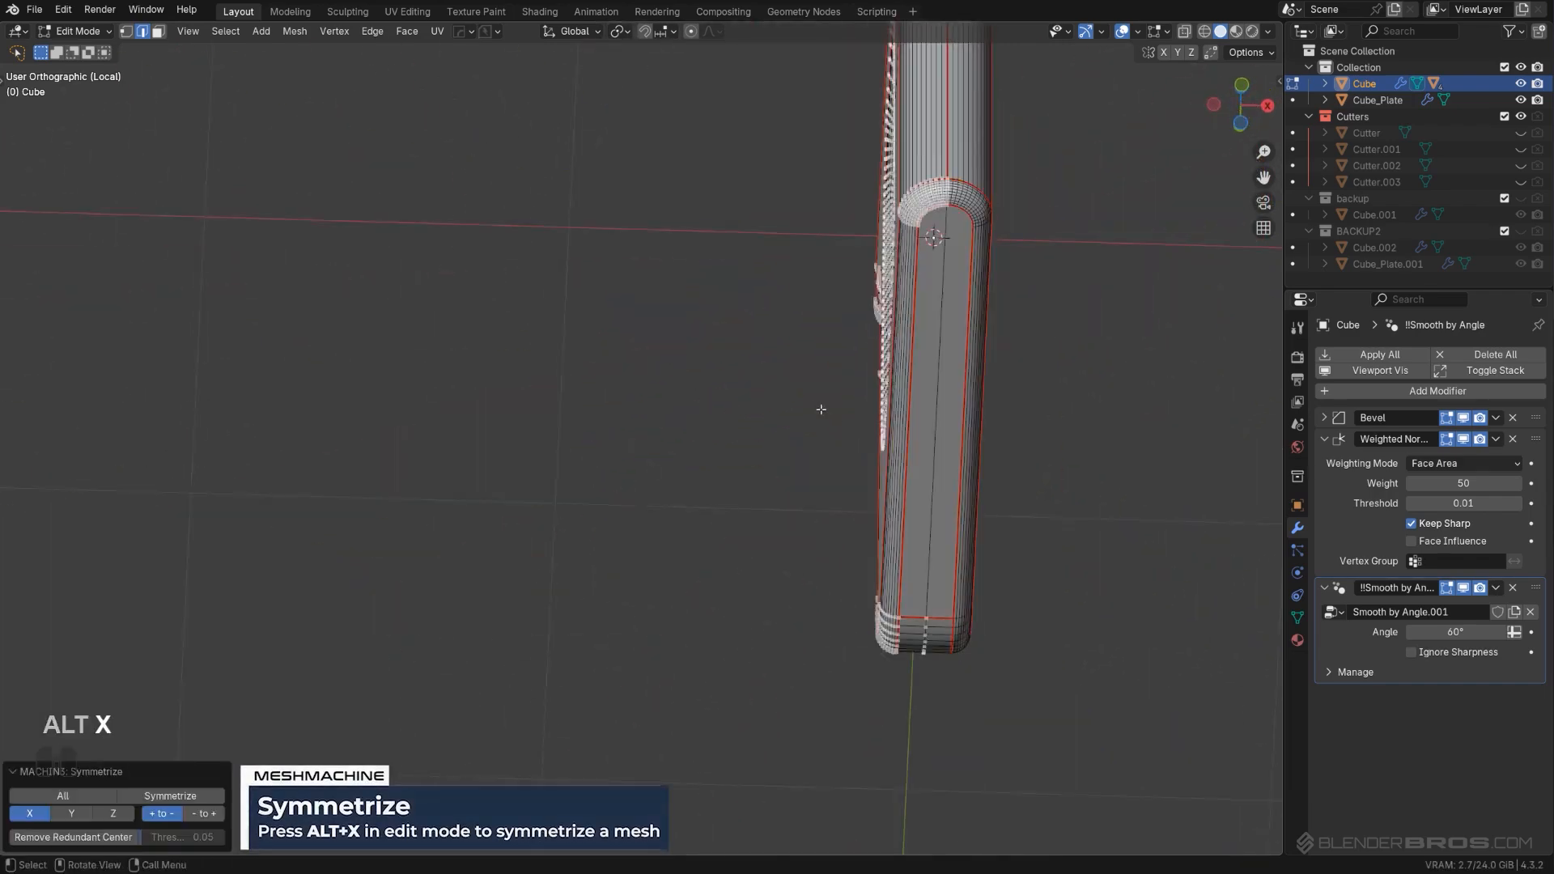
key(Tab)
Step: Recalculate all of the body's sharp edges with HardOps Sharpen
mouse_move(1071, 288)
middle_down()
mouse_move(920, 347)
mouse_move(840, 347)
mouse_move(822, 396)
mouse_move(707, 444)
mouse_move(690, 527)
mouse_move(595, 678)
middle_up()
key(q)
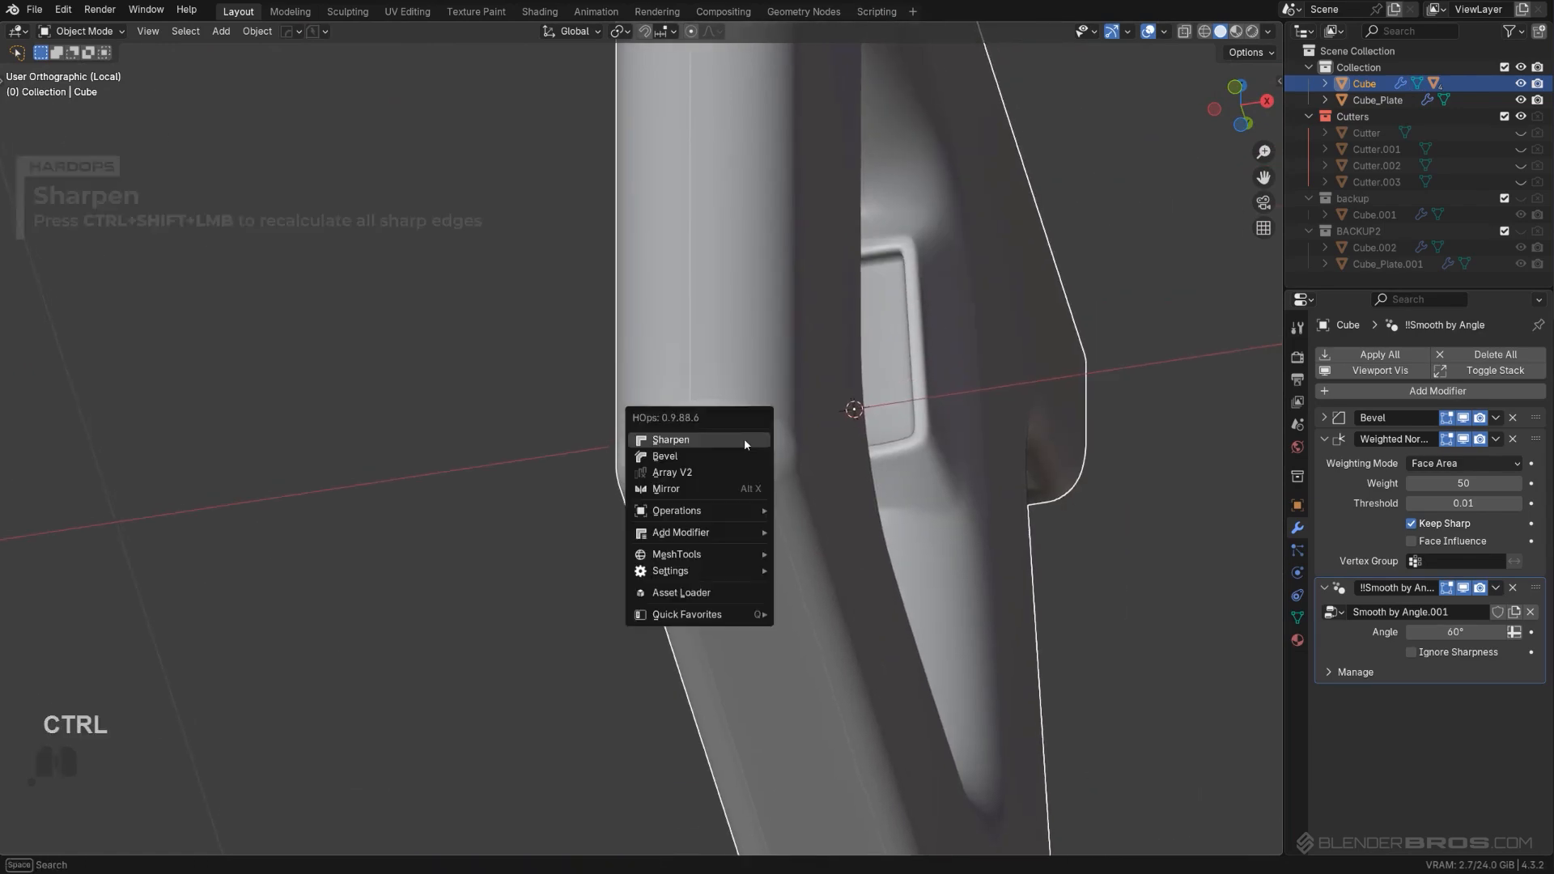
ctrl+shift+click(744, 439)
Step: Adjust the body's Bevel modifier to a width of about 0.0034 with 3 segments
scroll(744, 444, down, 4)
middle_drag(803, 455, 594, 554)
shift+middle_drag(869, 428, 764, 447)
key(q)
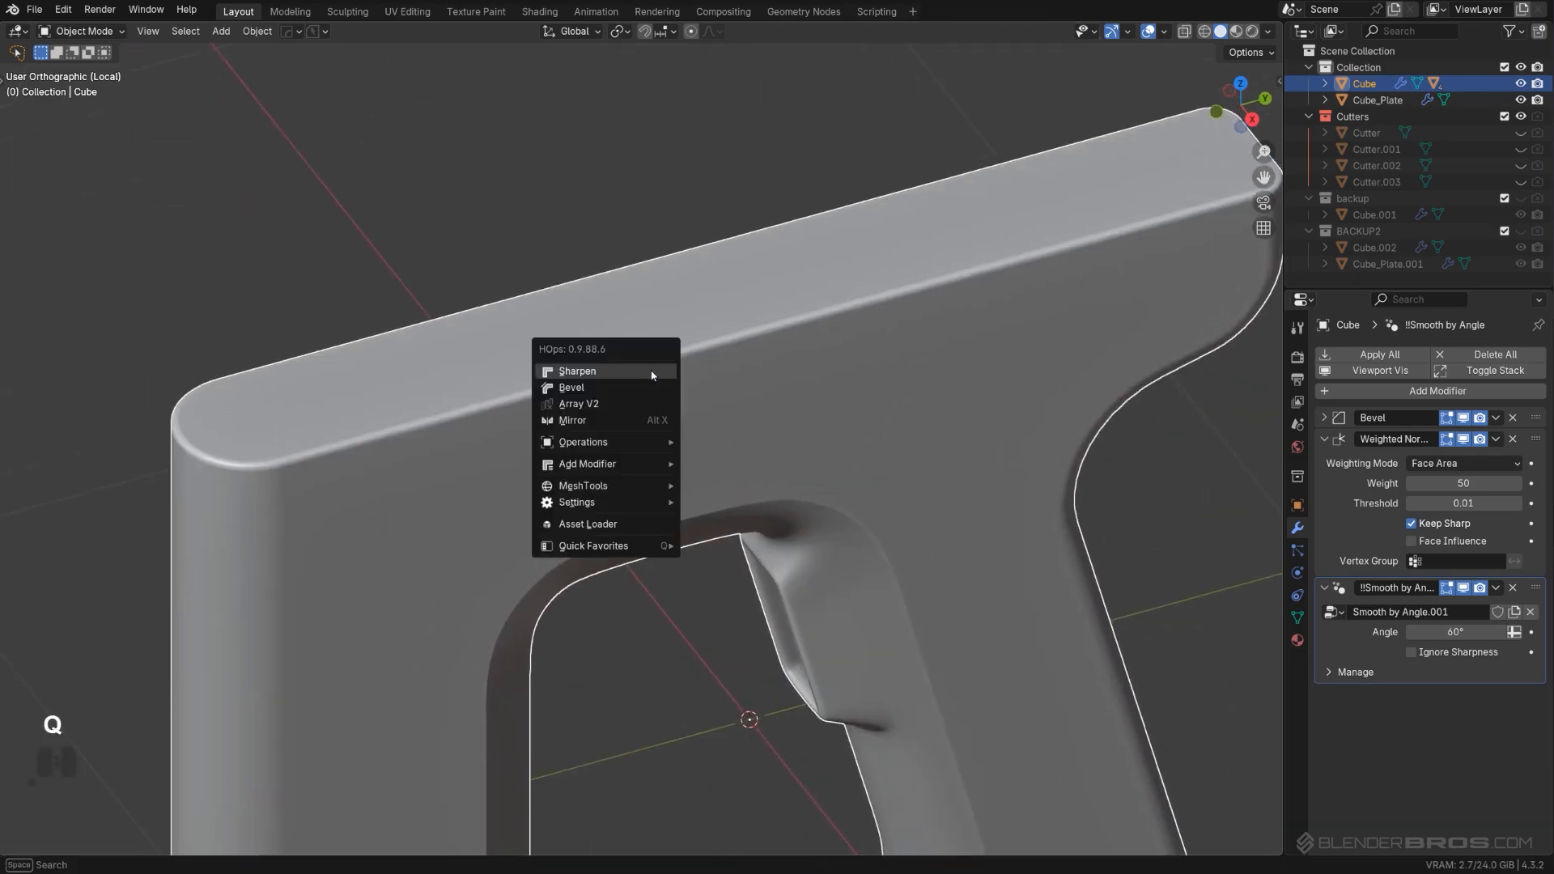
click(651, 386)
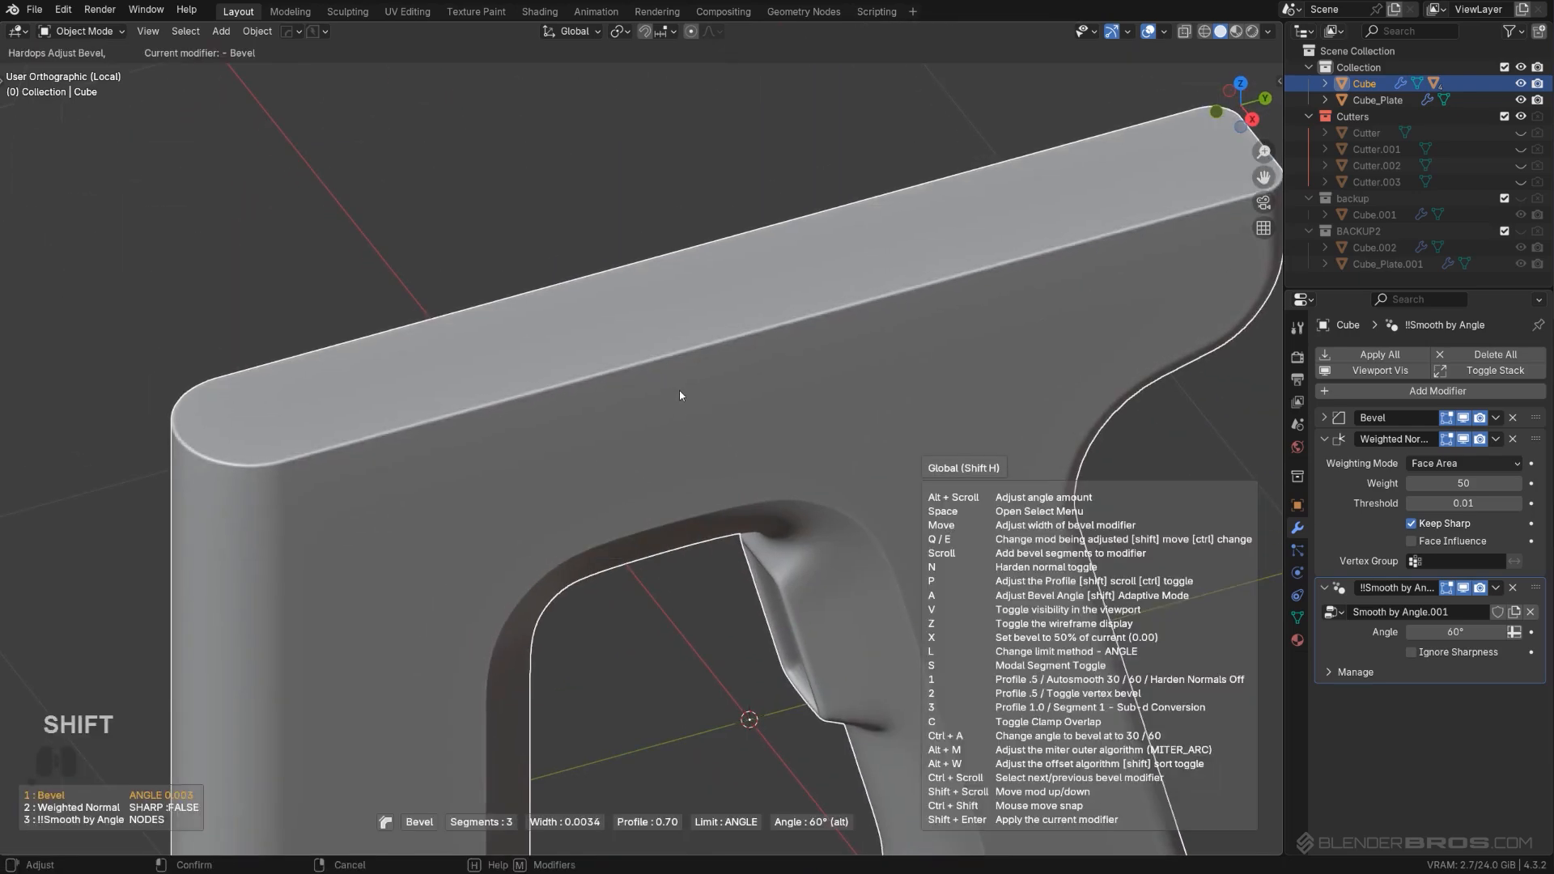
click(668, 386)
Step: Extract both top faces of the body as a separate plate and thicken it upward with Solidify
scroll(670, 393, down, 3)
key(Tab)
click(777, 353)
shift+click(777, 317)
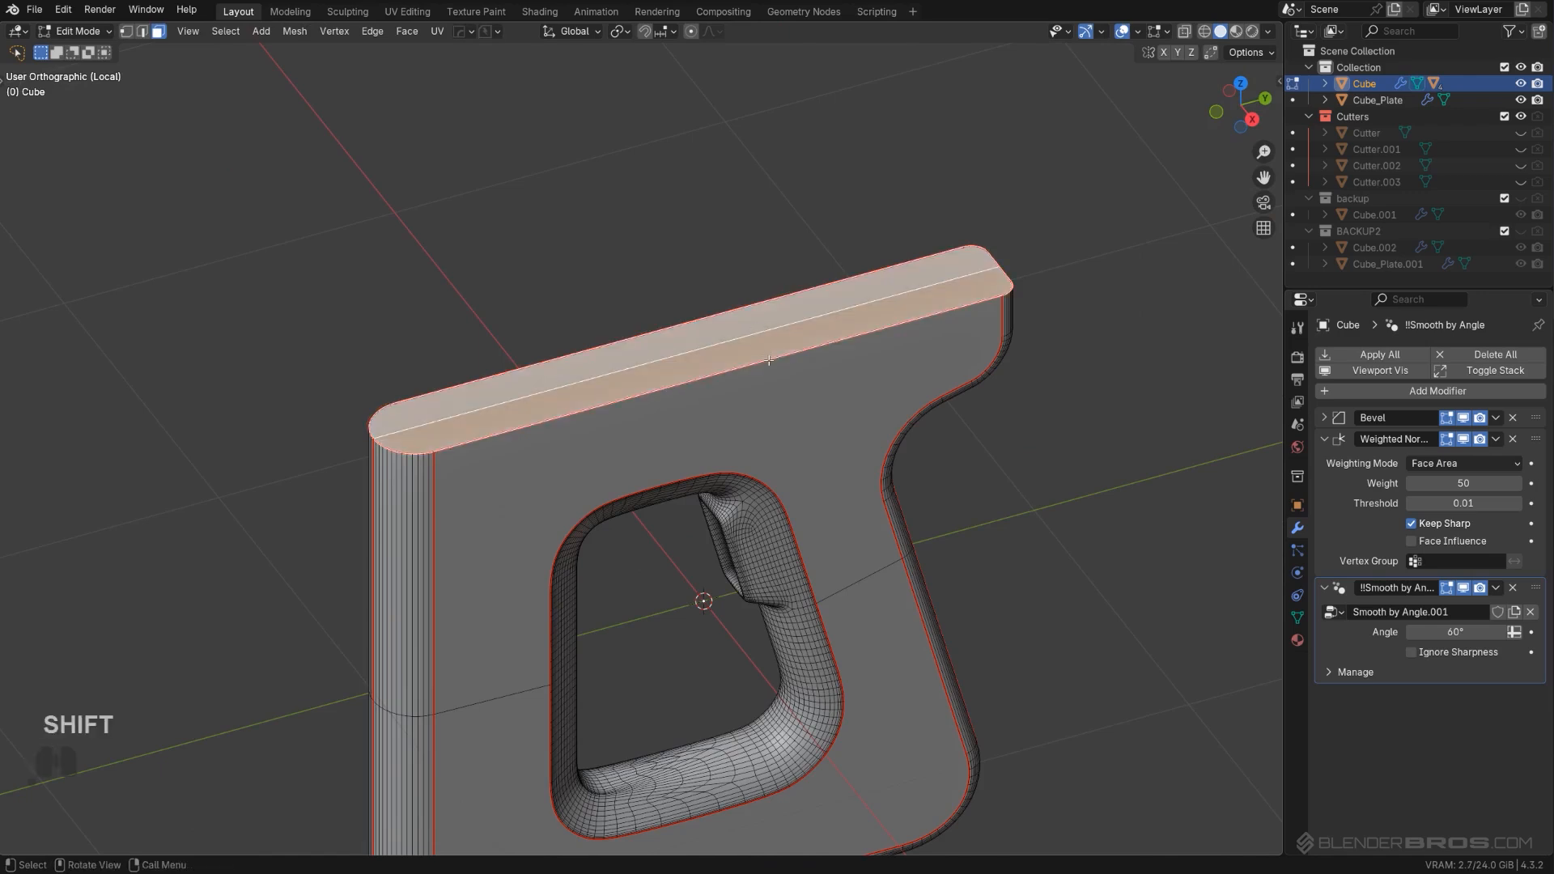
key(q)
shift+click(777, 441)
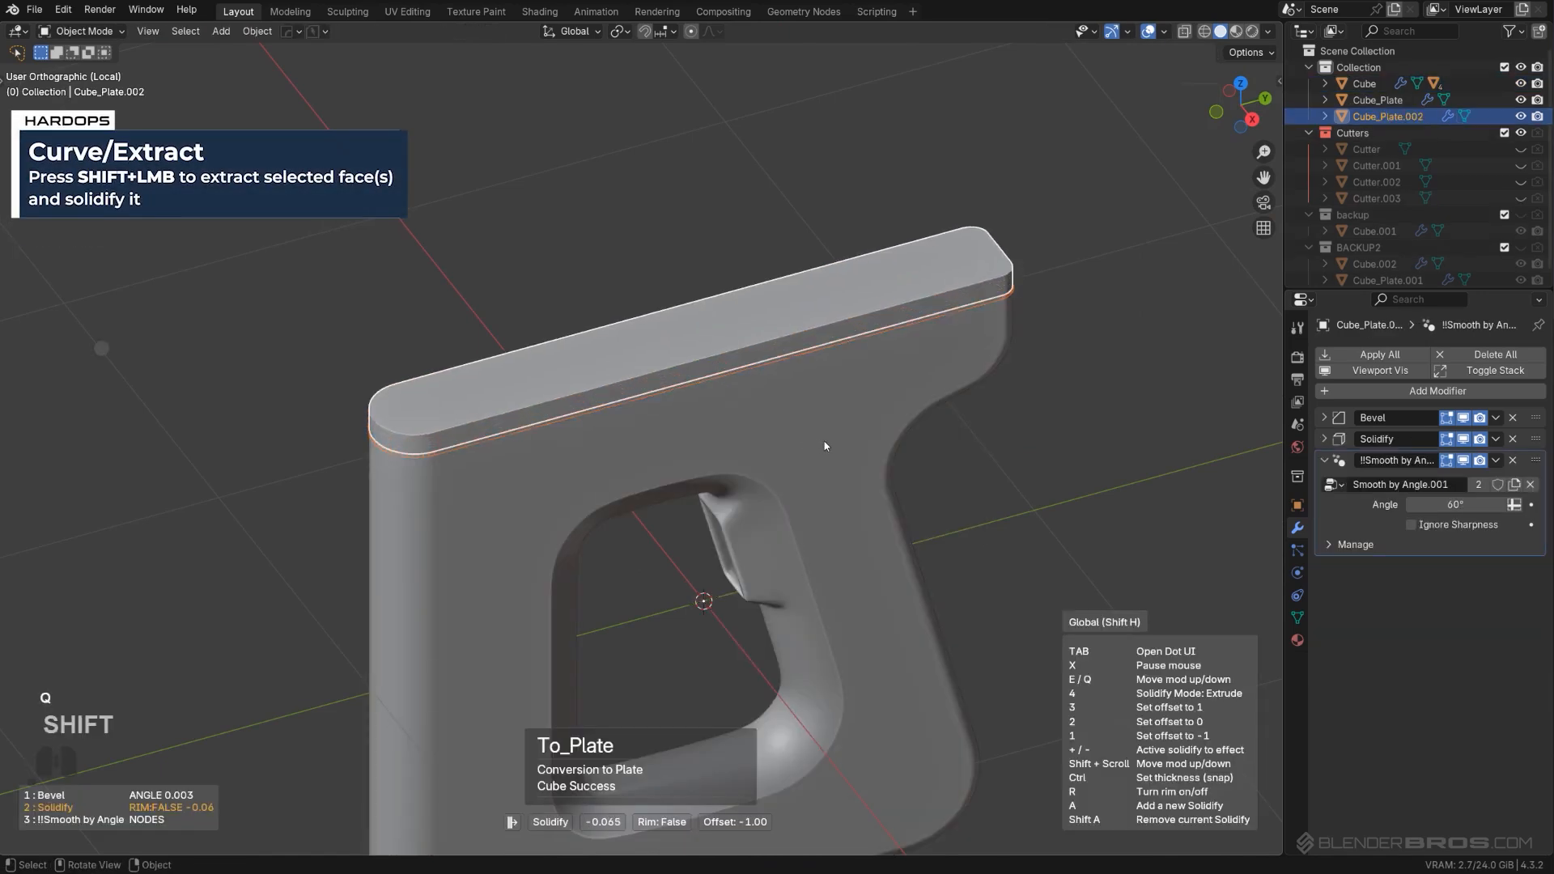
click(840, 450)
scroll(830, 413, down, 2)
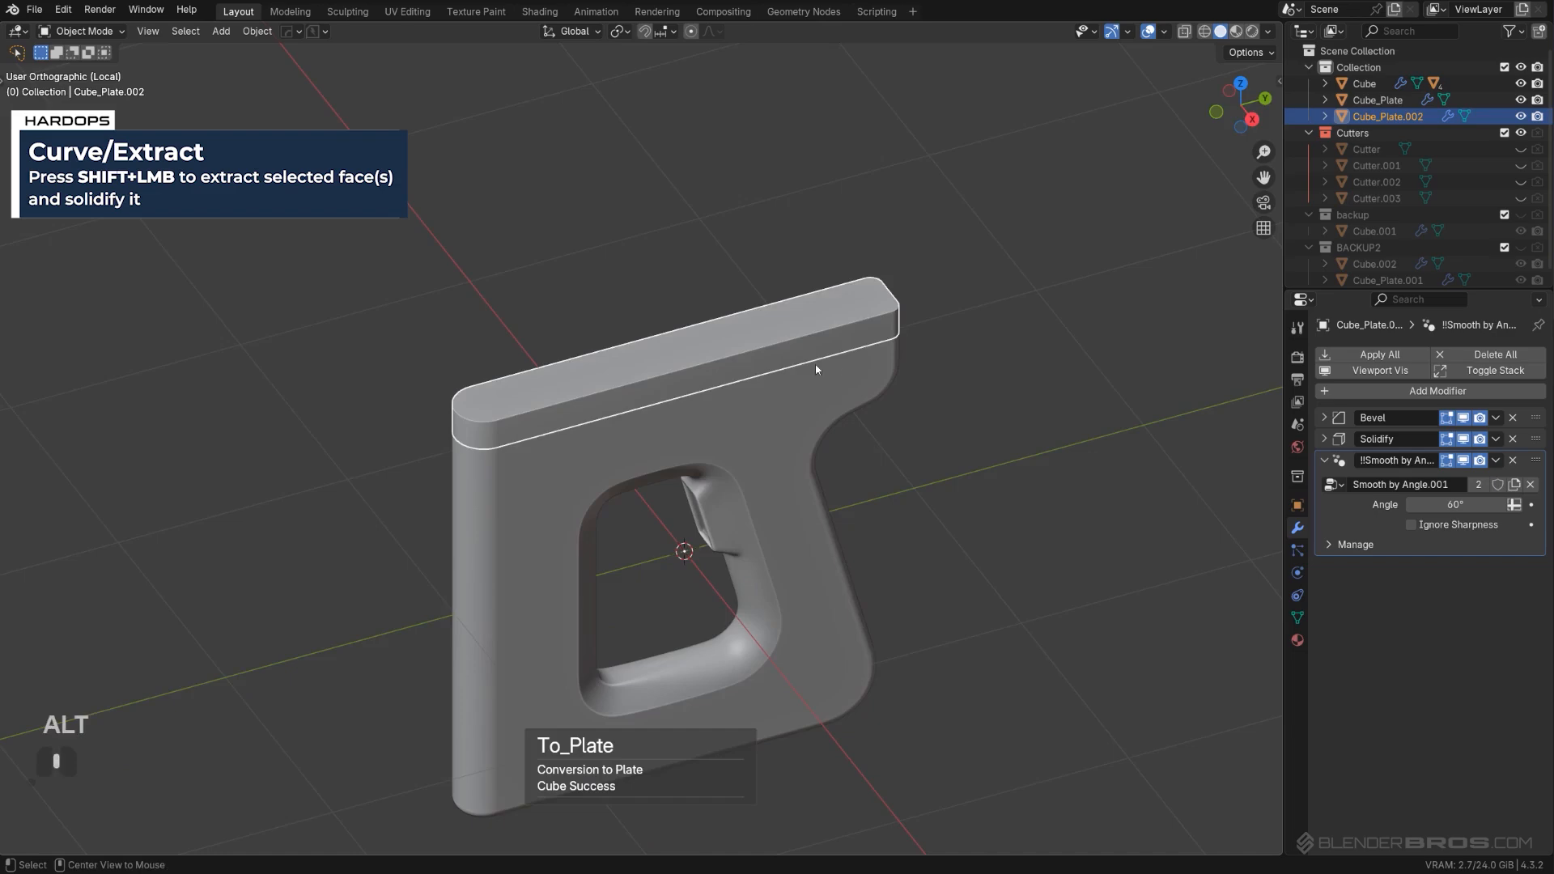
Step: Apply the new top plate's Solidify modifier with HardOps Sharpen
alt+middle_drag(818, 368, 838, 363)
scroll(855, 363, up, 2)
middle_drag(866, 404, 623, 353)
key(q)
ctrl+click(623, 353)
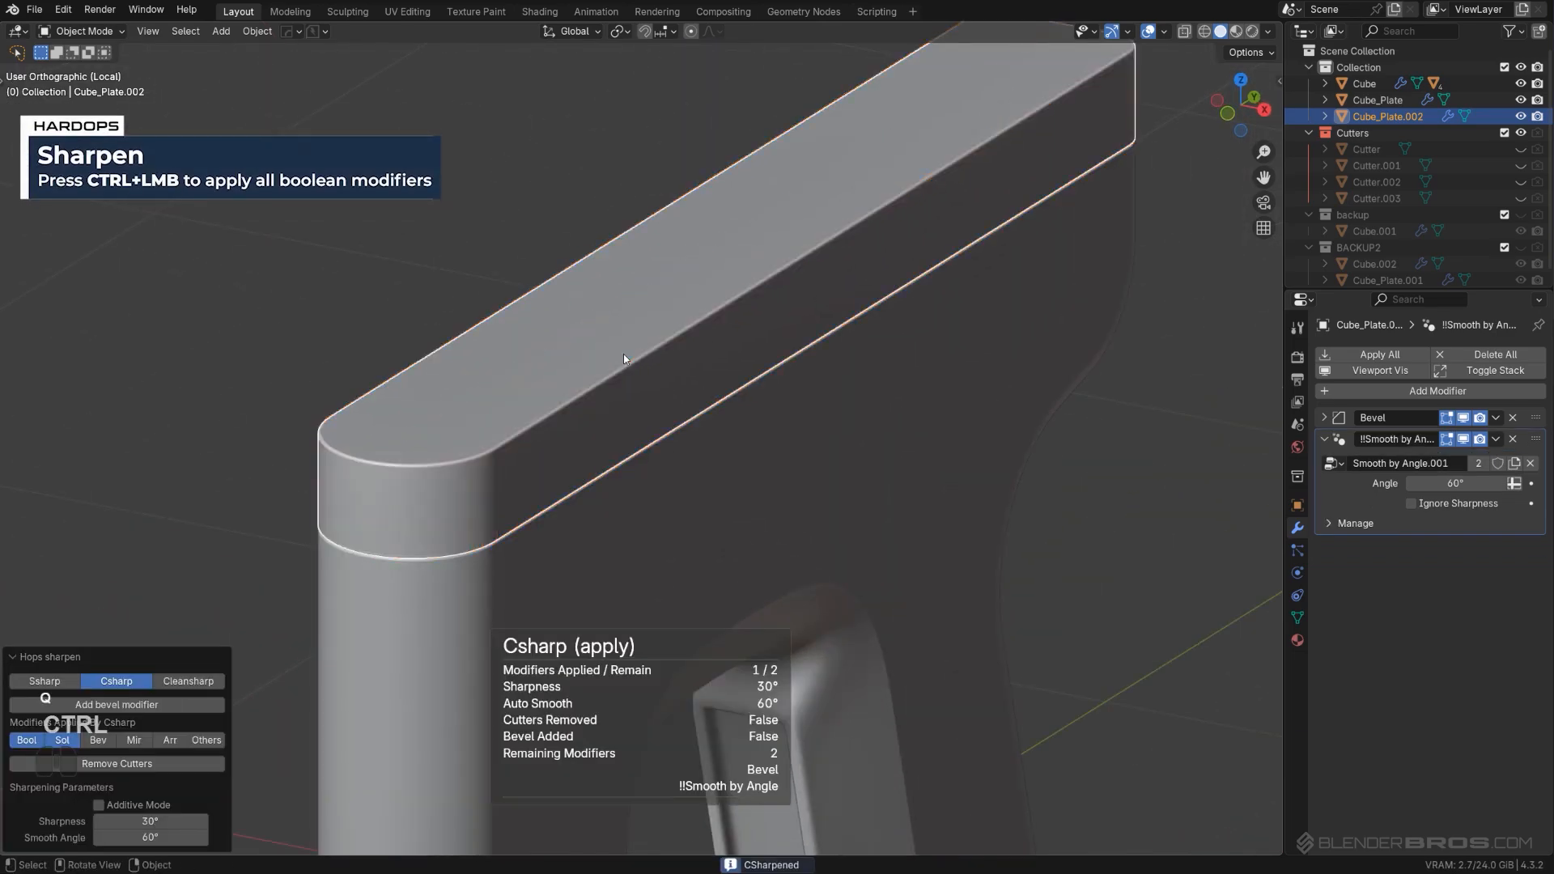
key(q)
Step: Frame the model in the right view, then clear the selection and reselect the top plate
scroll(785, 385, down, 3)
alt+middle_drag(794, 386, 725, 369)
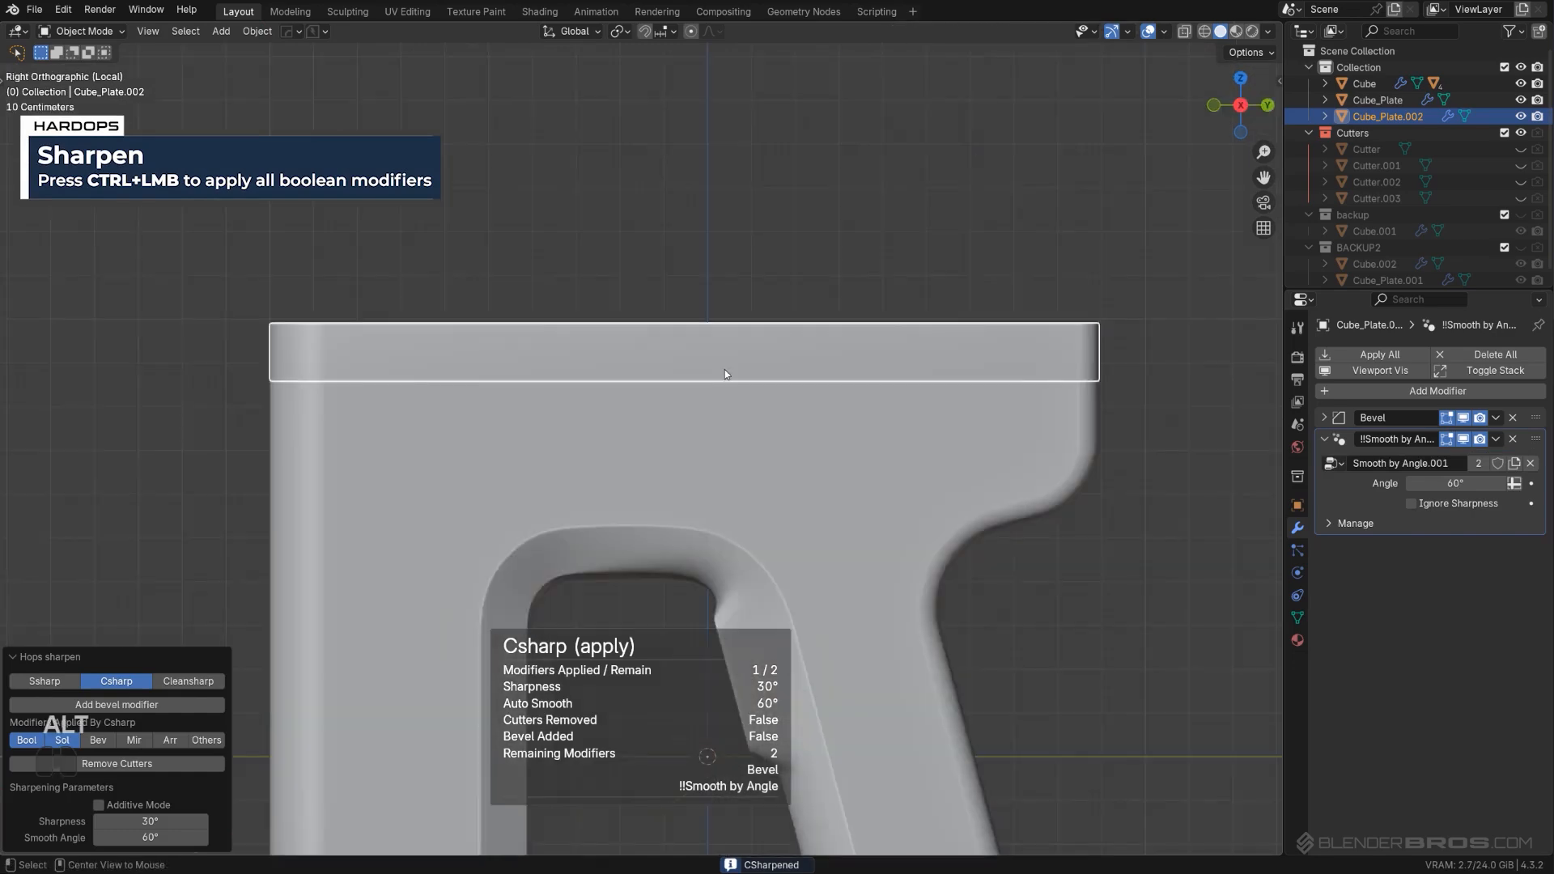
scroll(725, 364, down, 4)
shift+middle_drag(734, 298, 711, 244)
click(835, 202)
scroll(812, 293, up, 3)
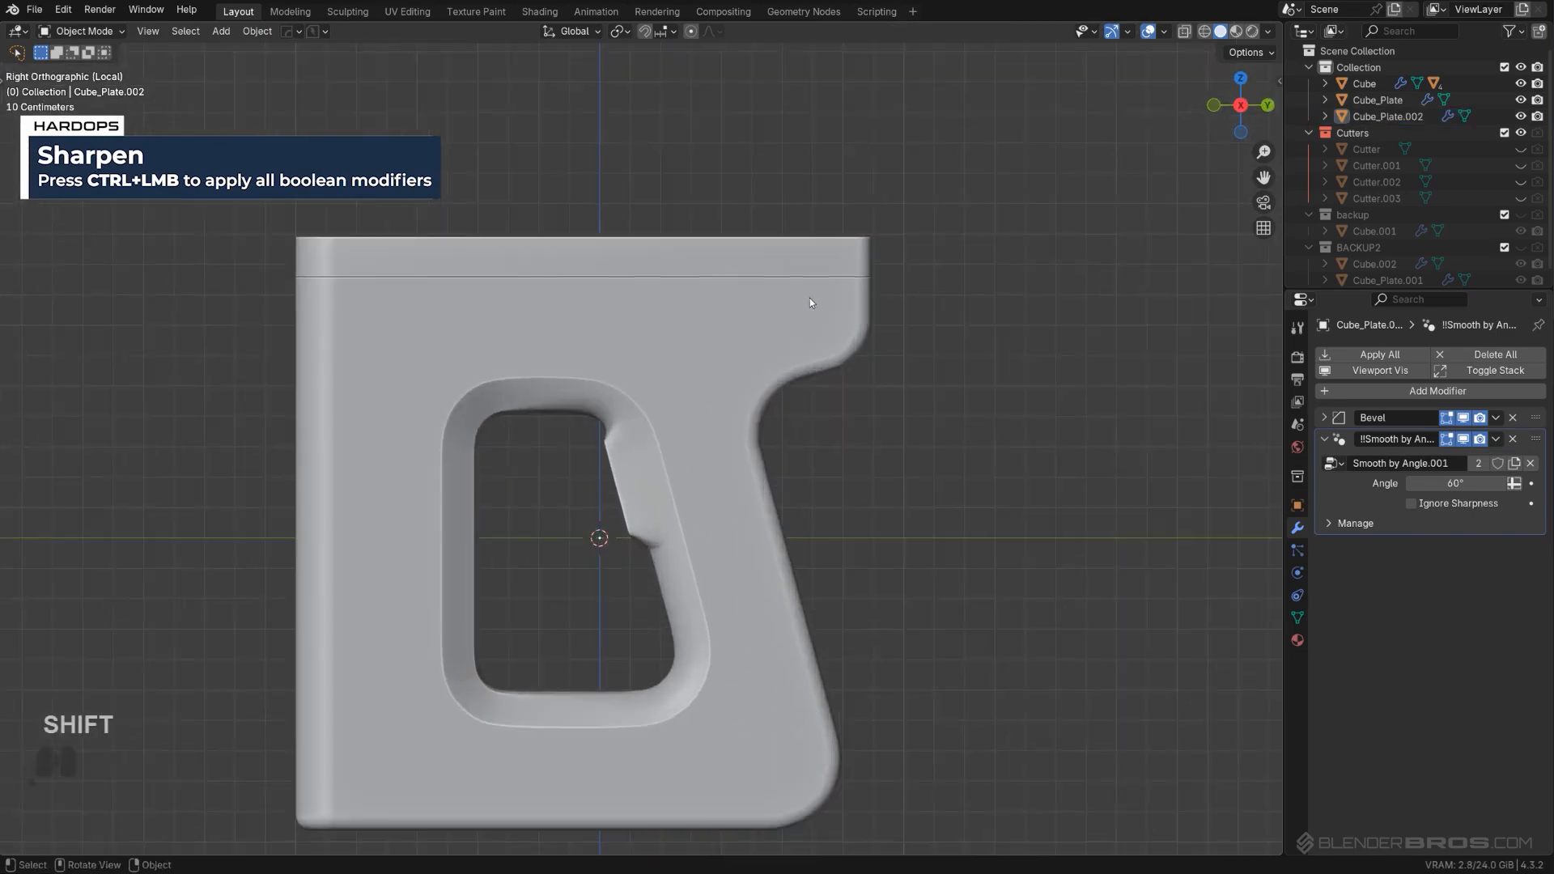
click(768, 299)
Step: Activate BoxCutter and set it to cut with the Ngon shape
key(d)
key(d)
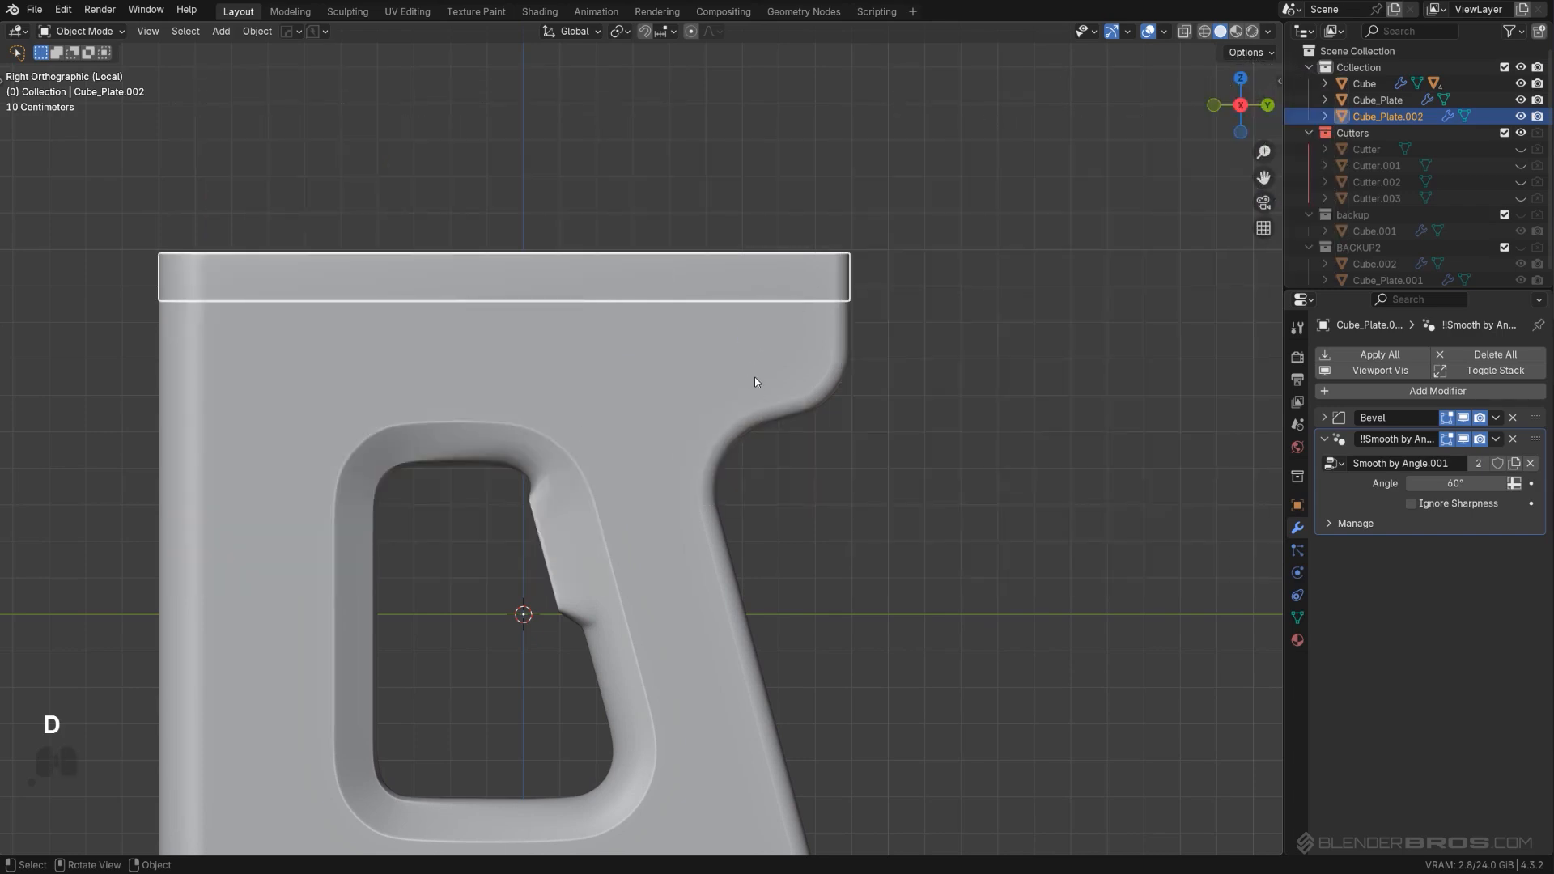
key(alt+w)
key(s)
right_click(731, 386)
key(d)
click(724, 410)
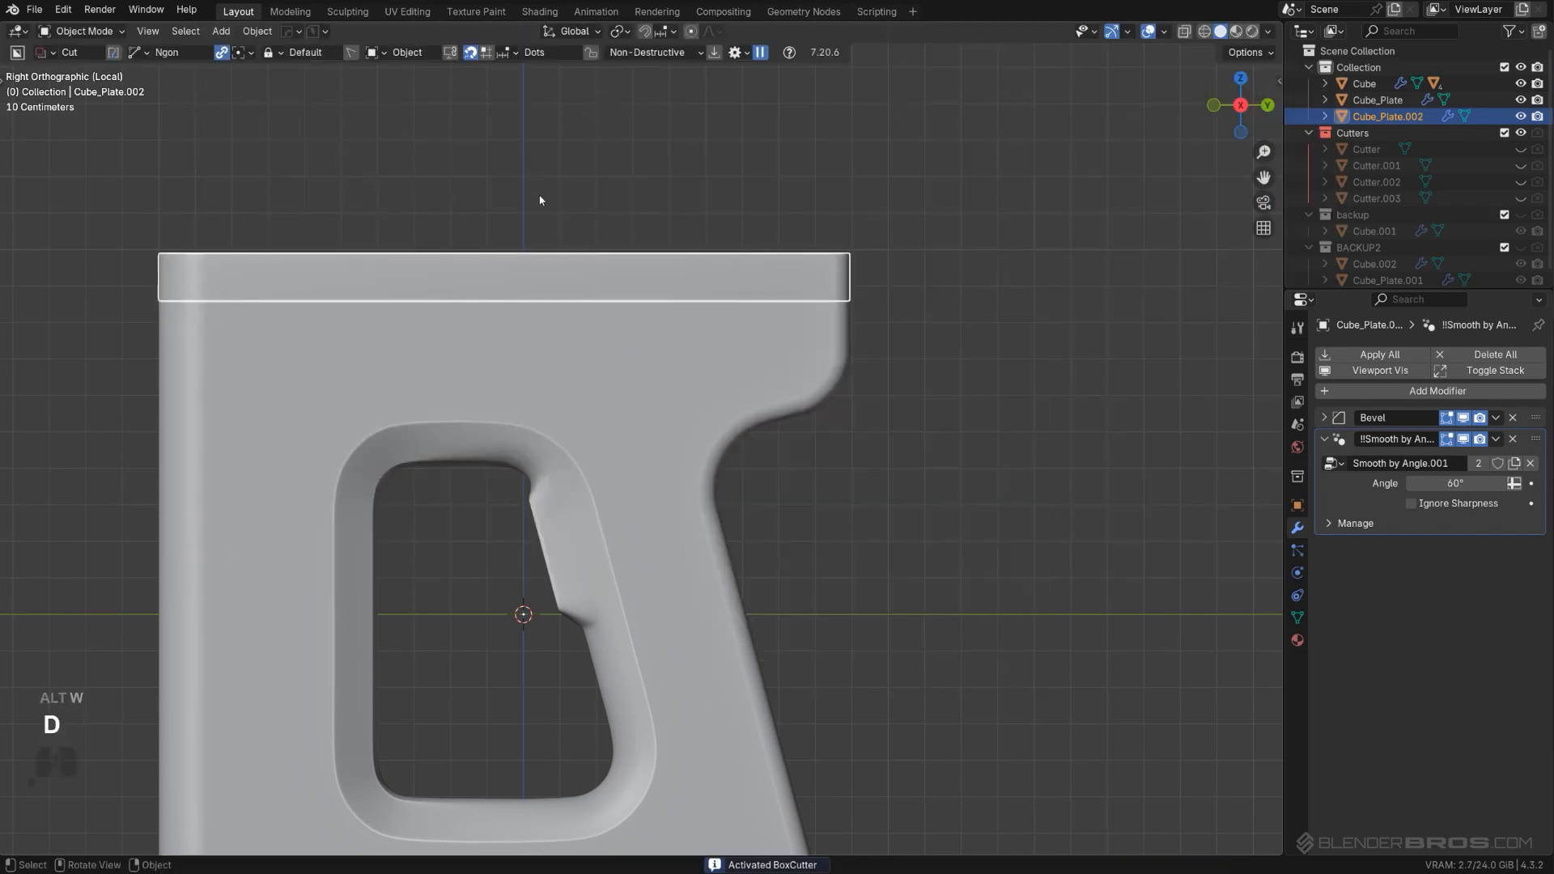
Step: Cut a slope off the upper +Y end of the top plate with a triangular BoxCutter Ngon
click(581, 245)
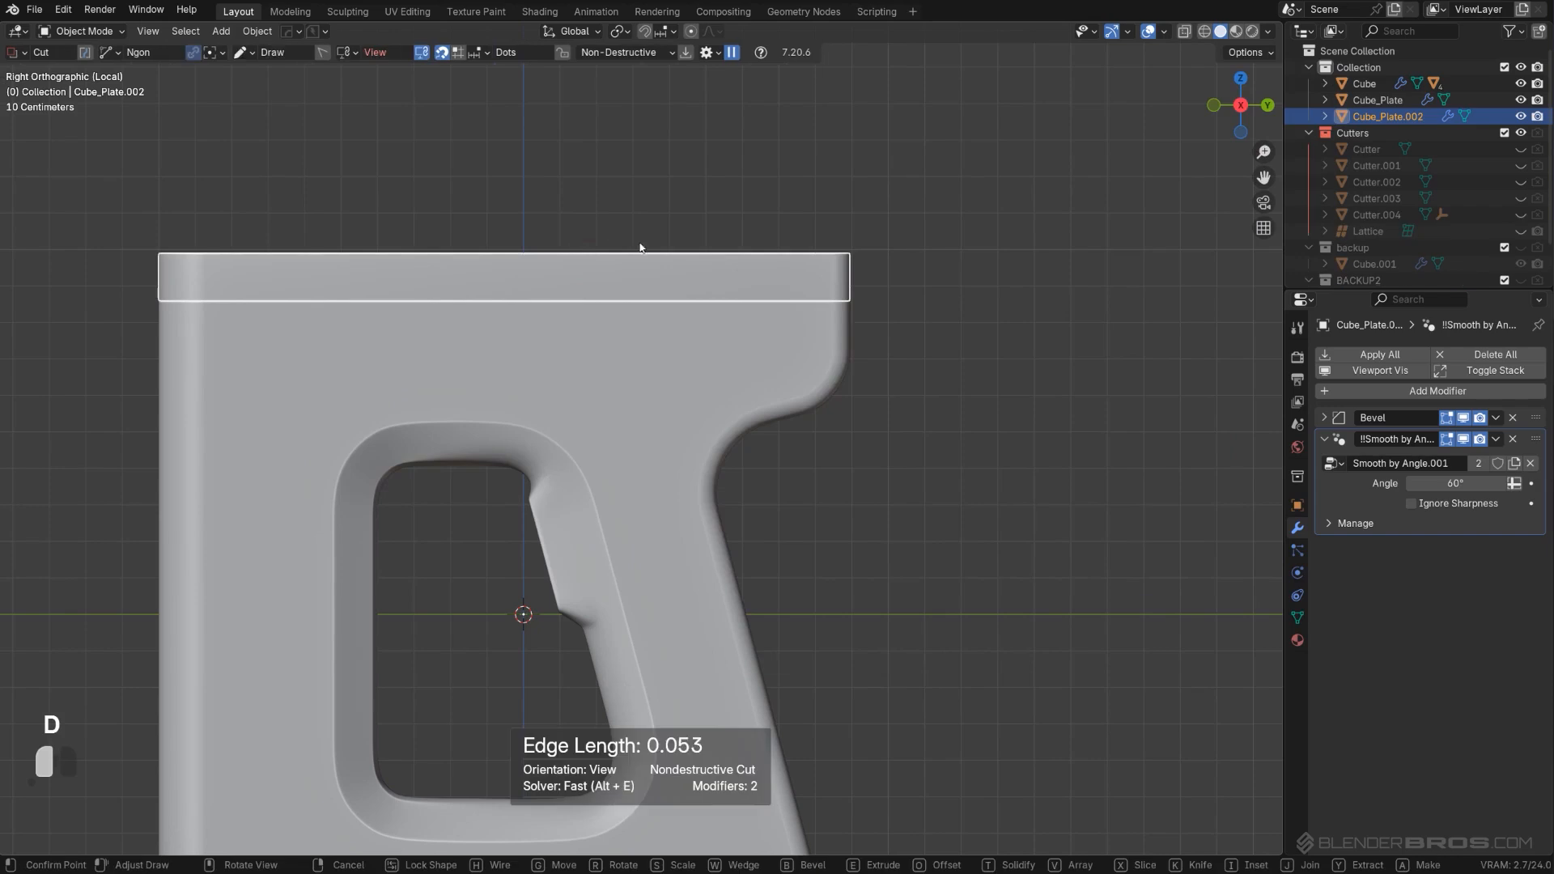
click(1039, 316)
shift+double_click(1095, 99)
shift+click(1068, 123)
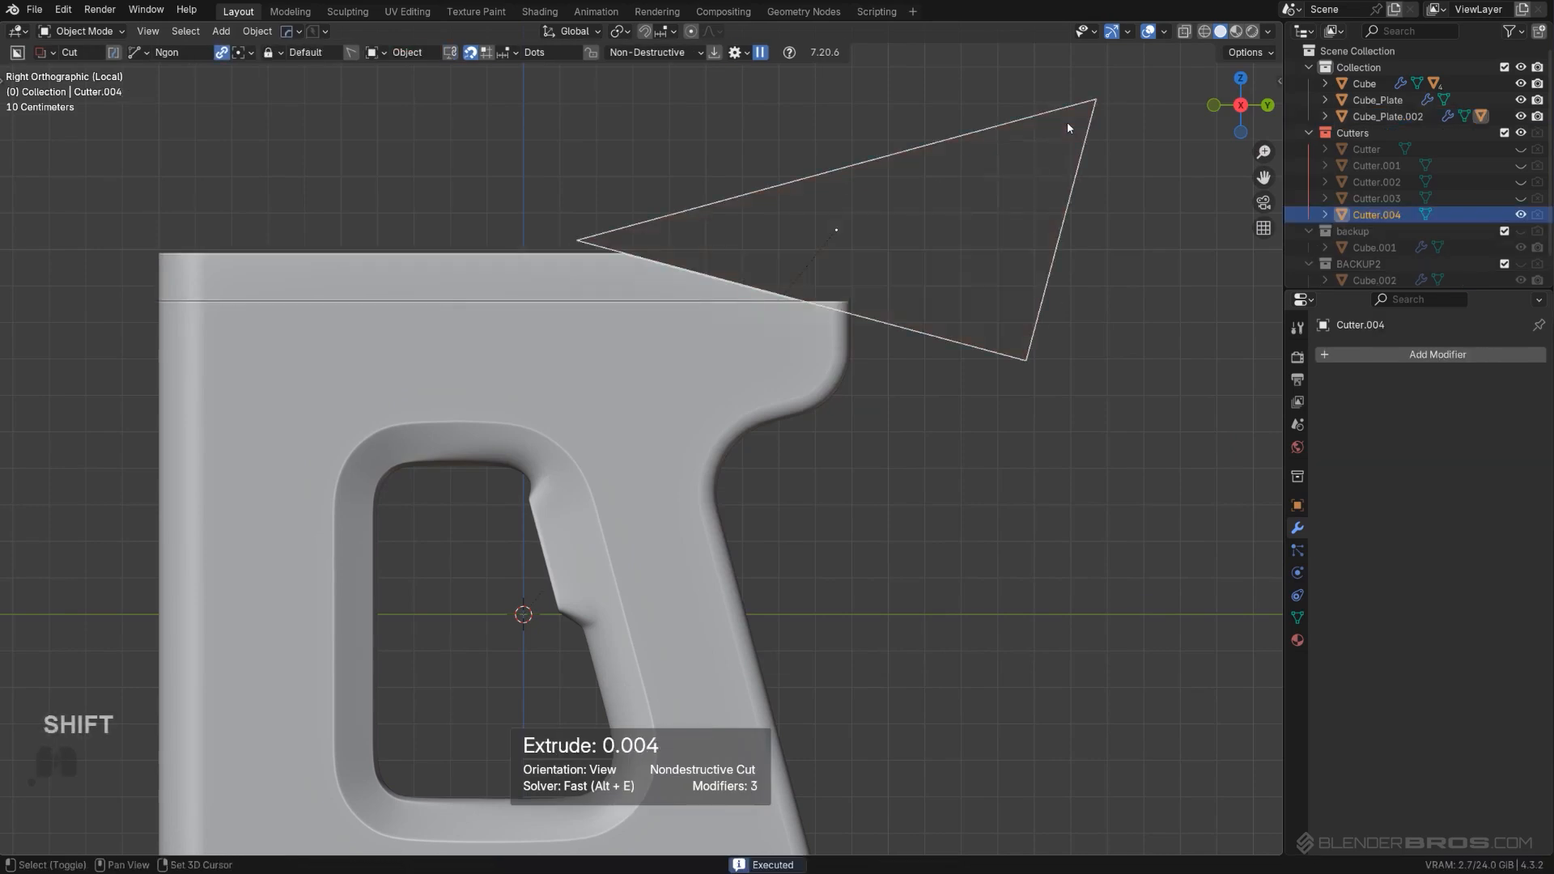
Step: Move the slope's cutter about 0.187 m along Y and -0.0017 m along Z, and hide the Cutters collection
shift+middle_drag(711, 297, 605, 430)
key(g)
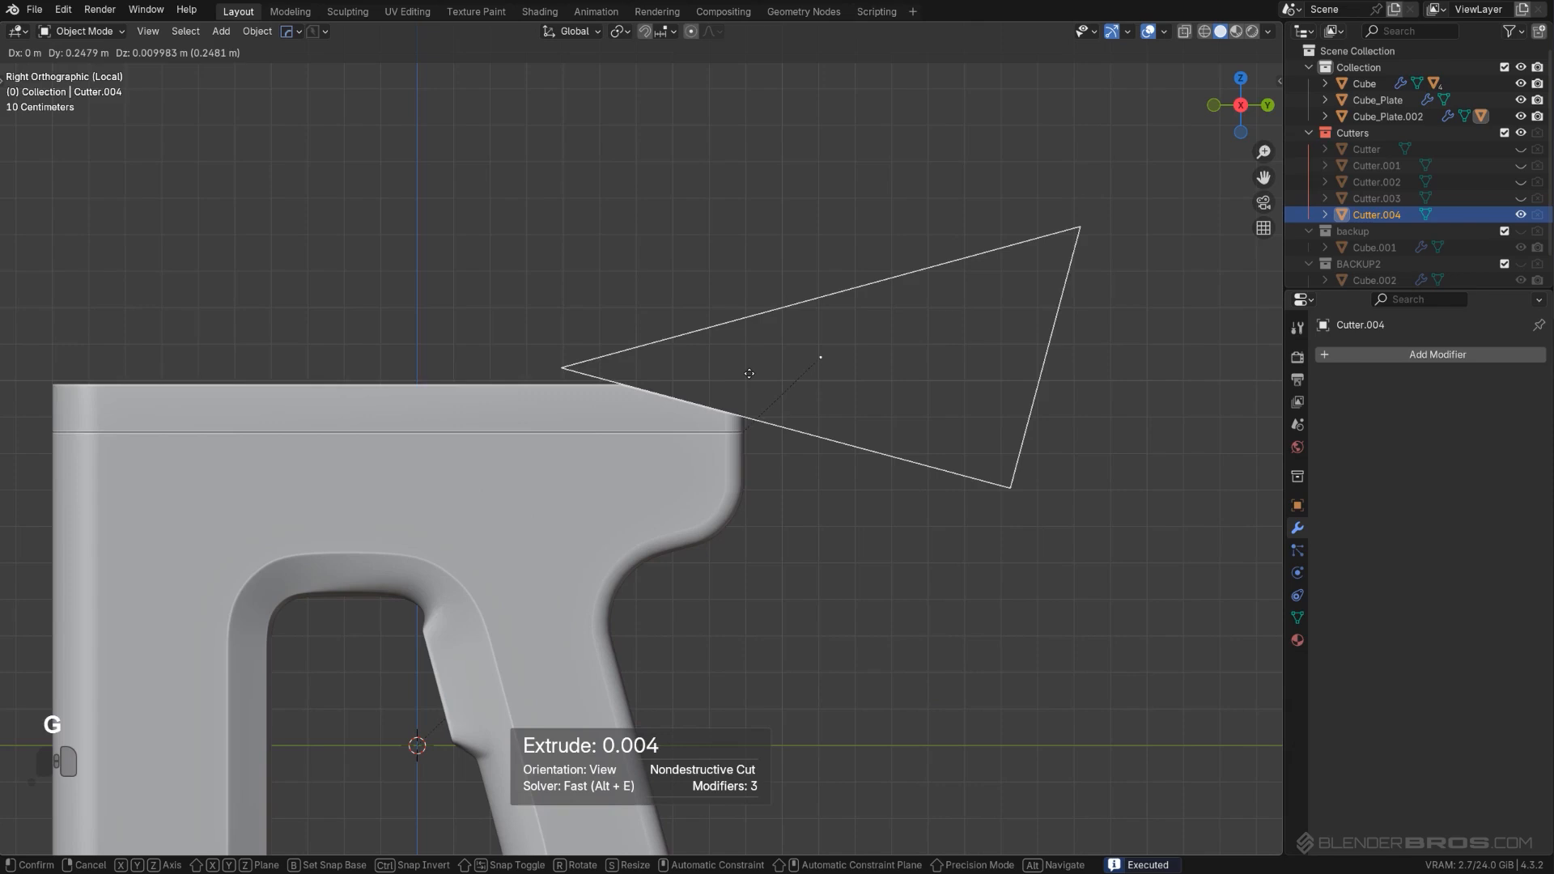
click(678, 390)
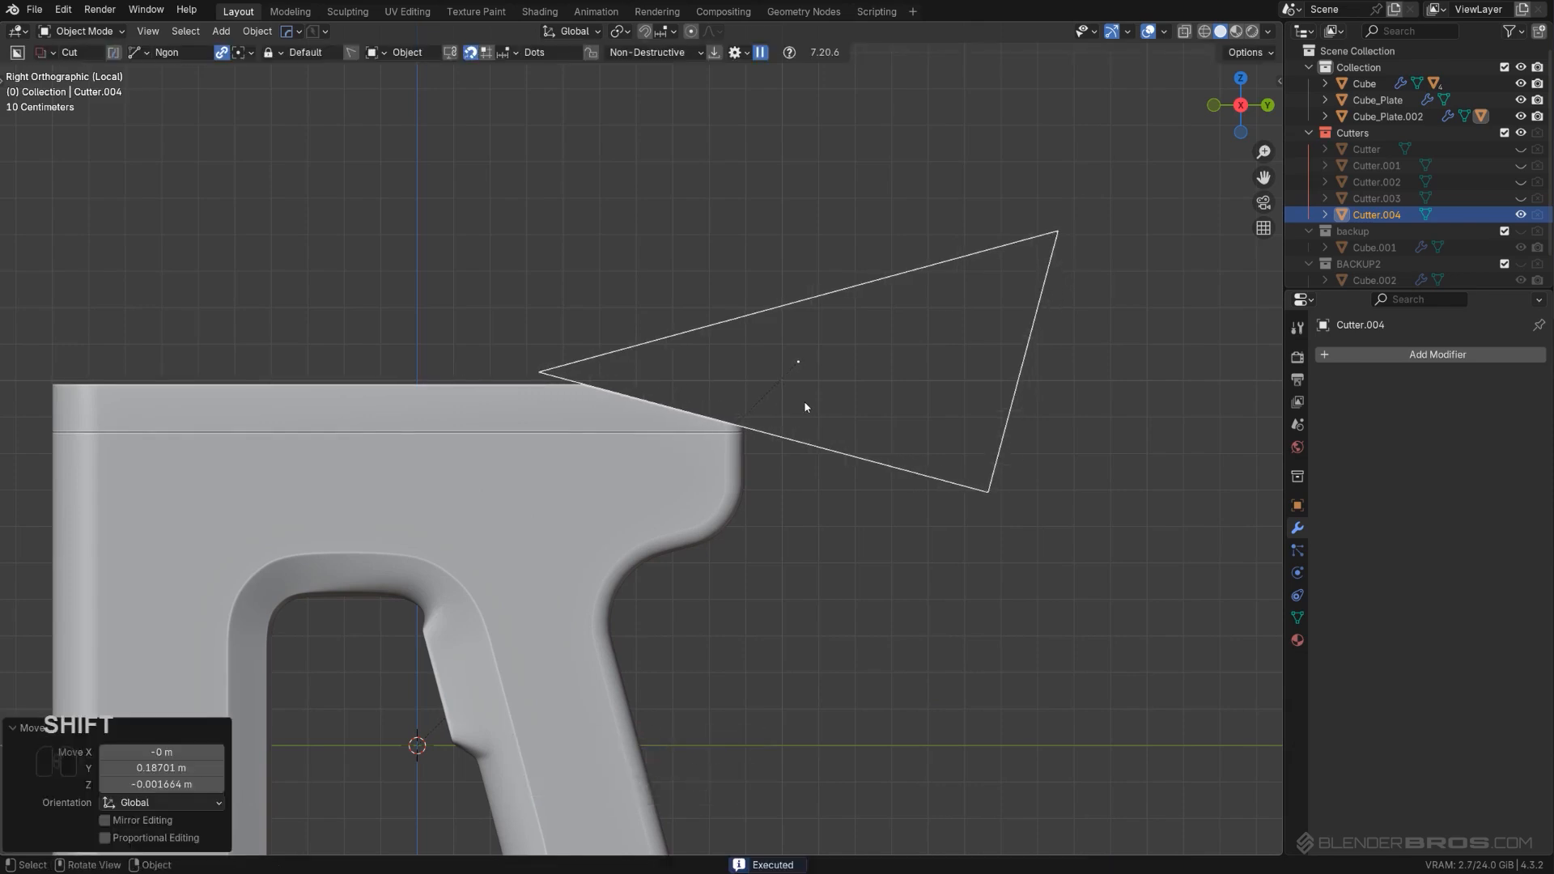
key(shift+2)
scroll(777, 409, down, 2)
middle_drag(775, 410, 800, 279)
scroll(837, 248, up, 1)
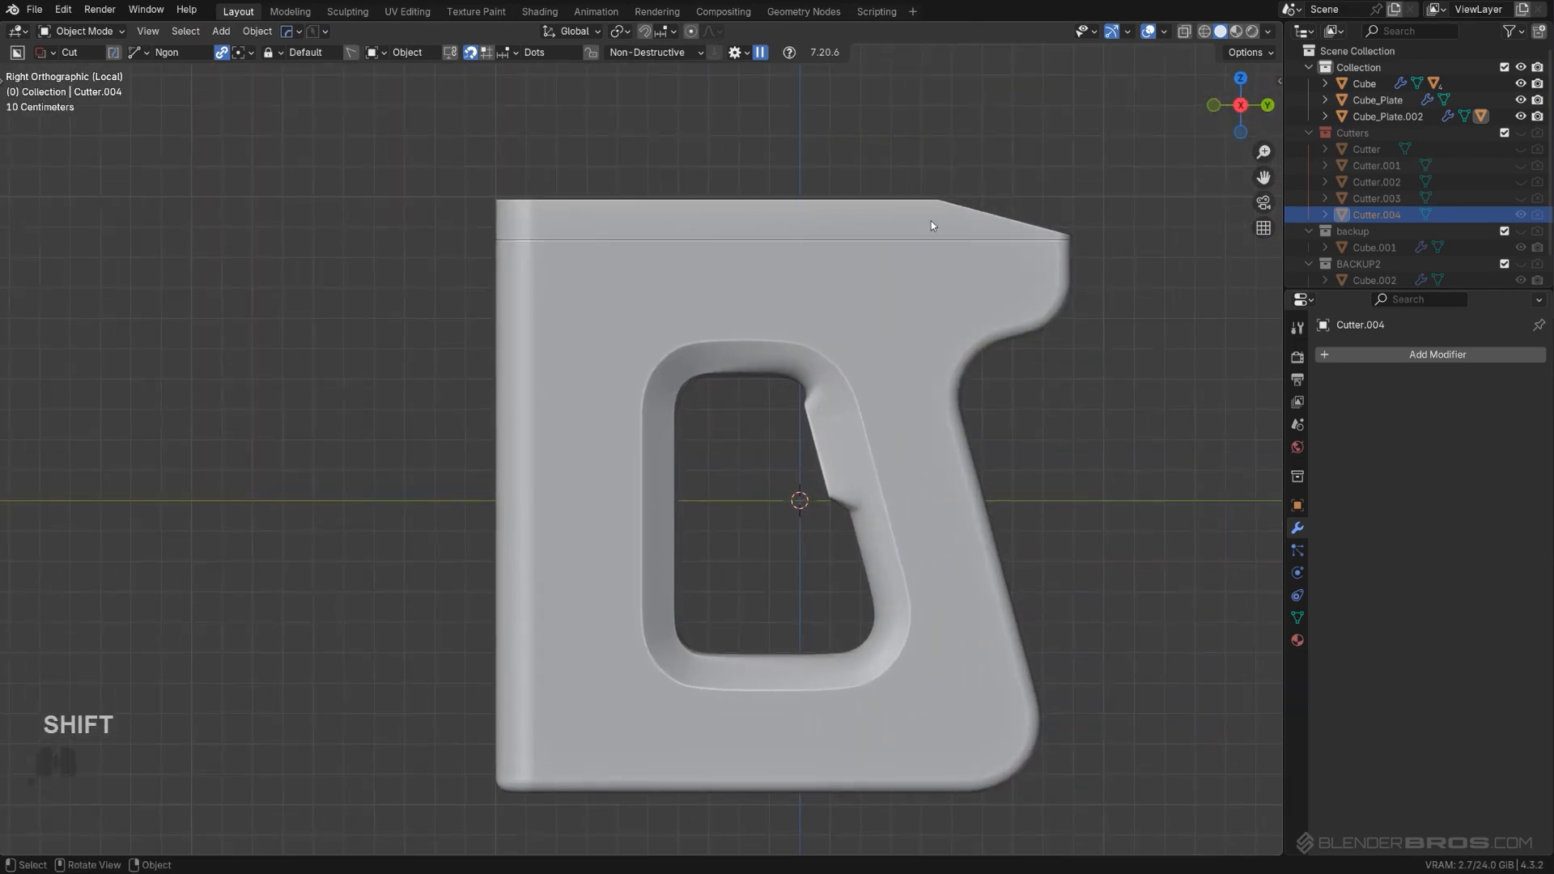
Step: Select the top plate and apply its slope boolean with HardOps Sharpen
middle_drag(930, 221, 813, 337)
click(824, 348)
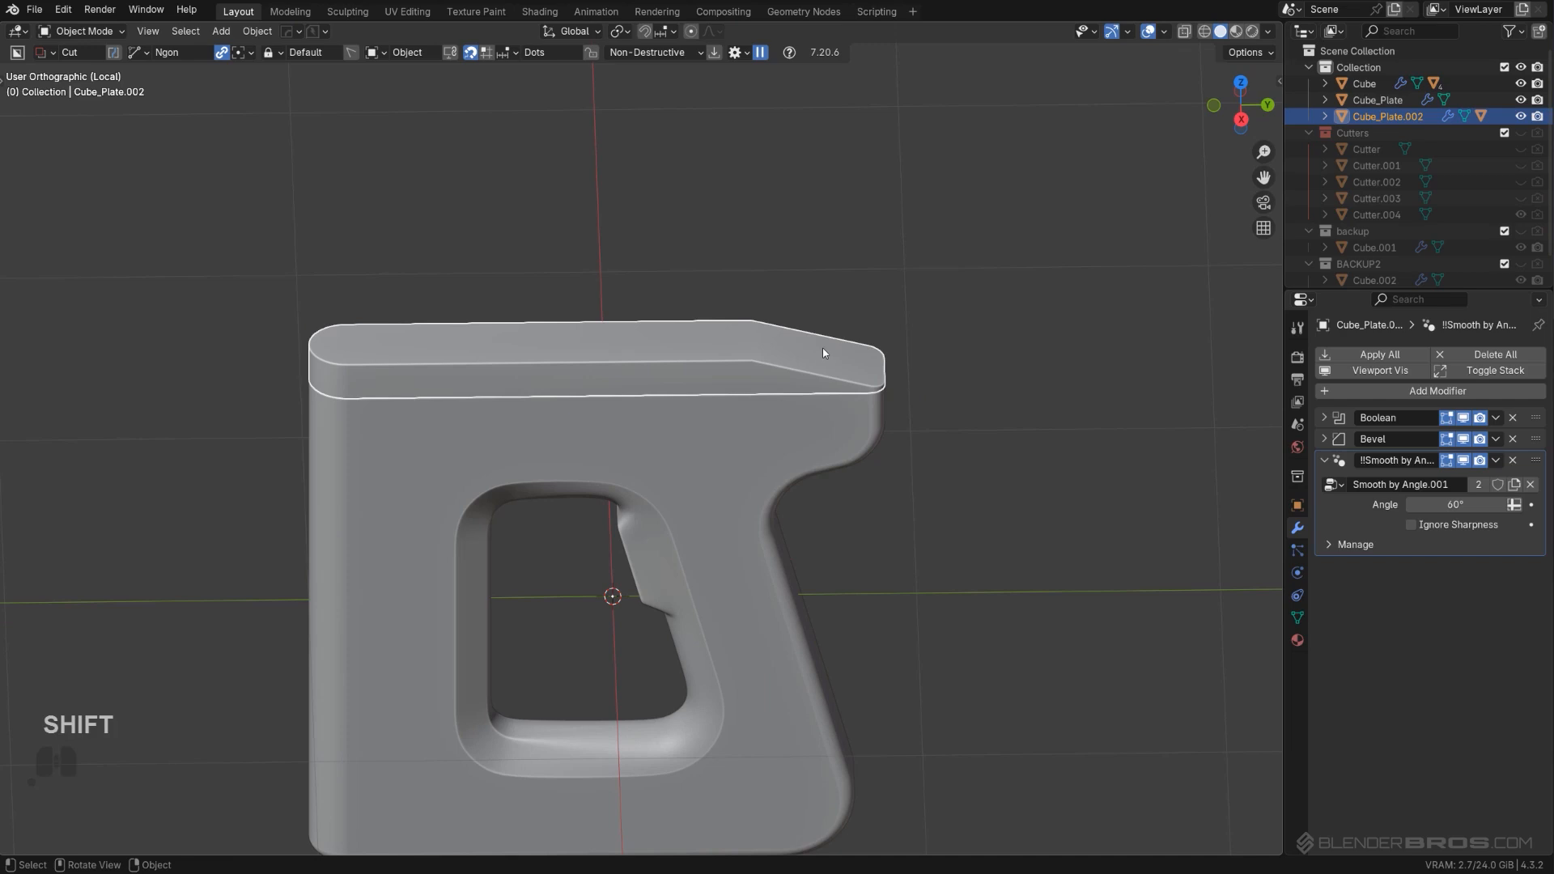
key(q)
ctrl+click(824, 349)
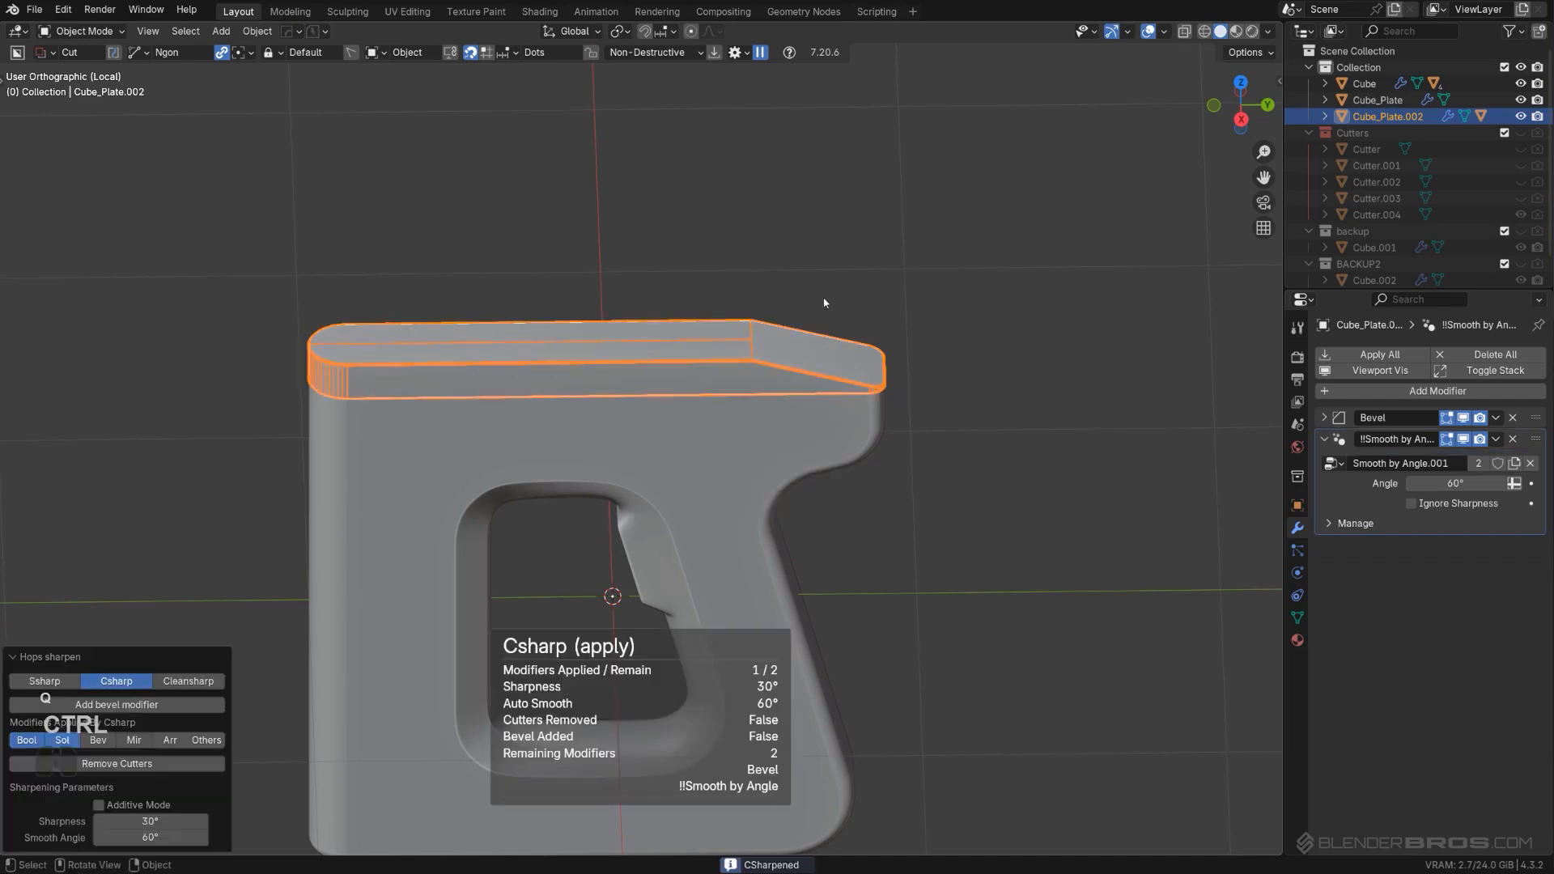
Step: Bevel the top plate's edge between its flat top and the slope with 10 segments, and clear the selection
key(Tab)
key(ctrl+b)
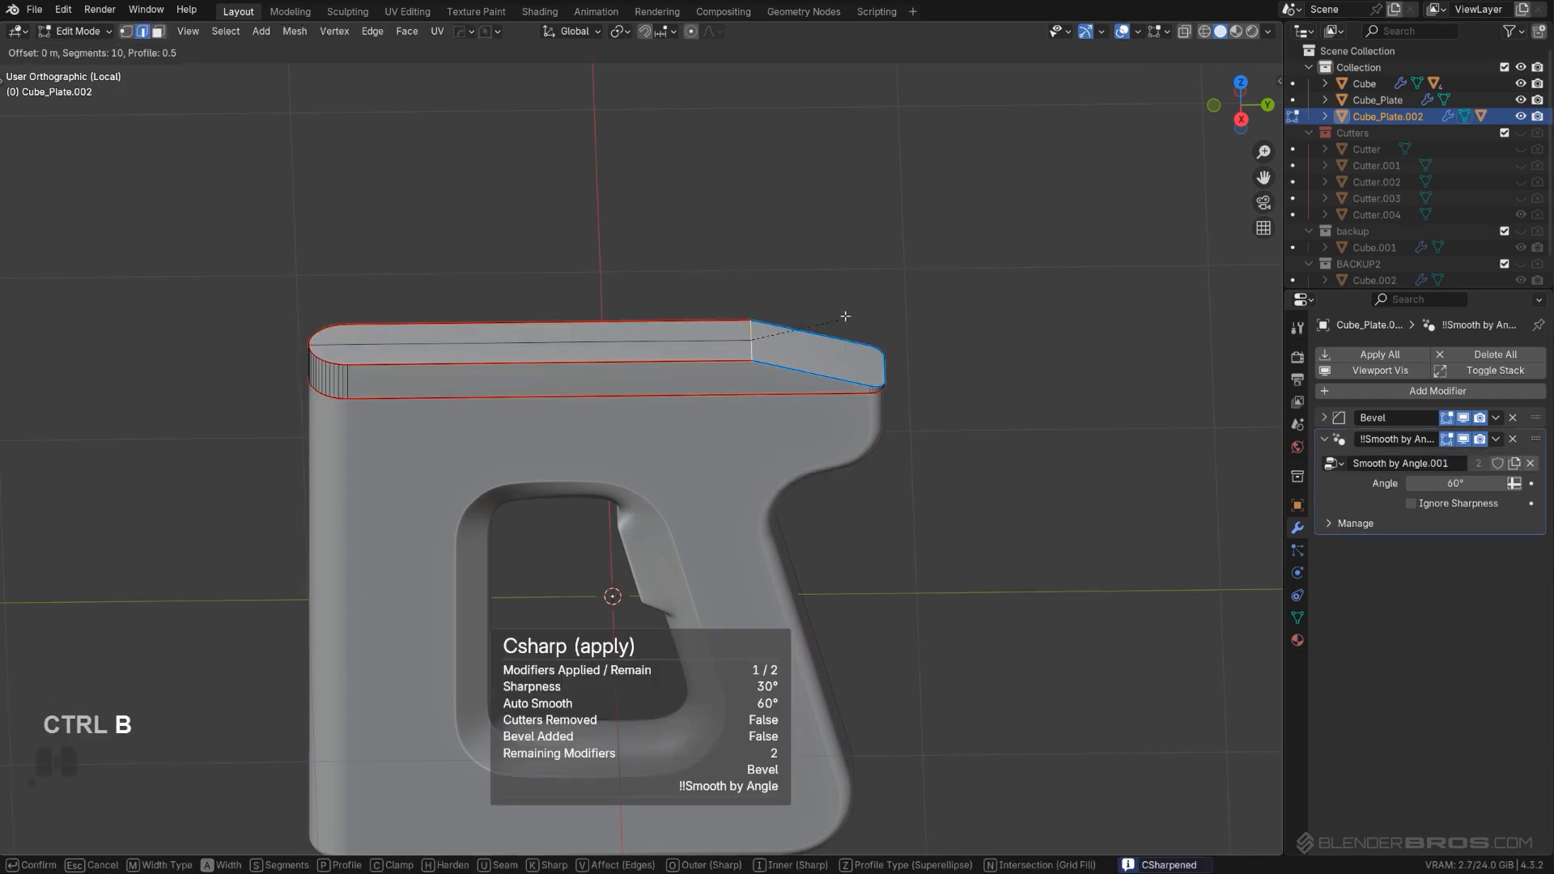
click(873, 333)
key(Tab)
mouse_move(745, 478)
alt+middle_down()
mouse_move(583, 531)
mouse_move(736, 479)
alt+middle_up()
click(1082, 353)
shift+middle_drag(878, 482, 917, 403)
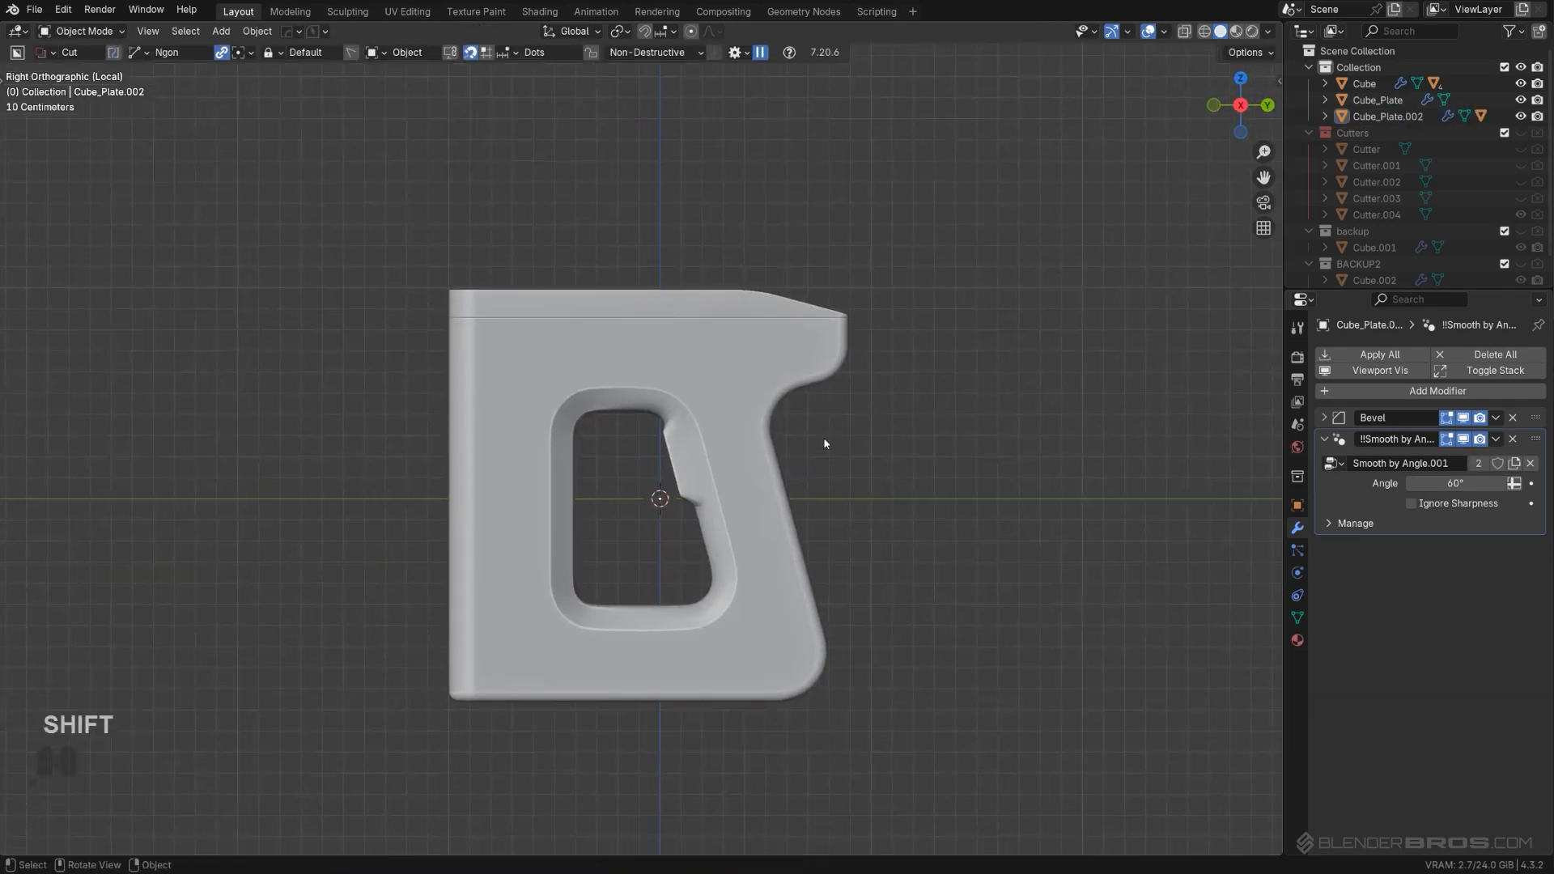
scroll(825, 380, up, 1)
shift+middle_drag(680, 412, 725, 405)
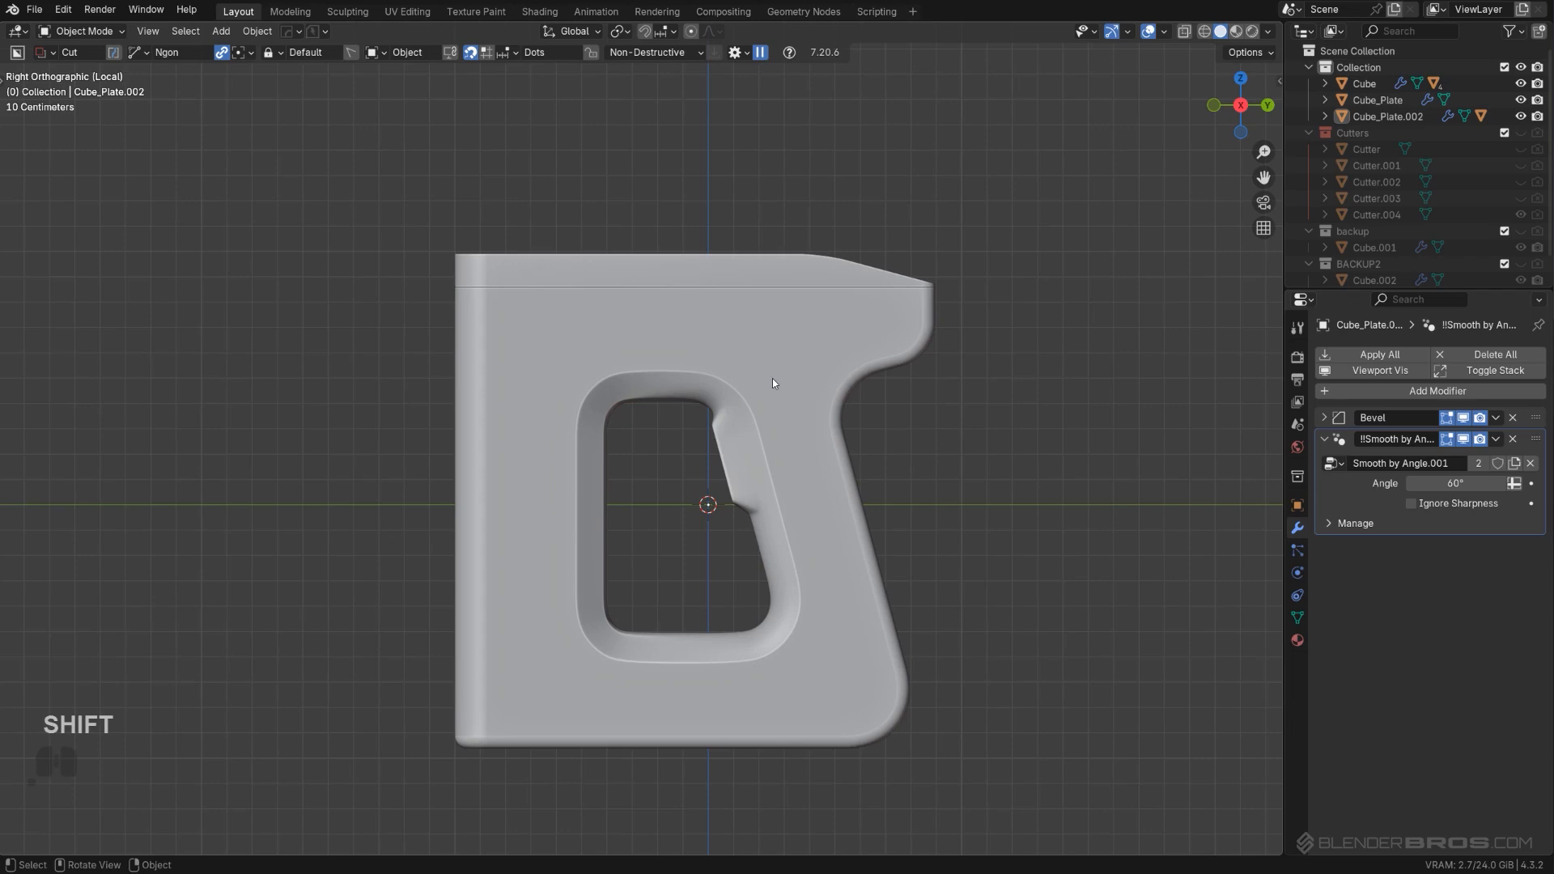
Step: Add one centred horizontal loop cut around the body's tall rounded -Y end
shift+middle_drag(577, 332, 718, 452)
scroll(464, 382, up, 2)
shift+click(464, 379)
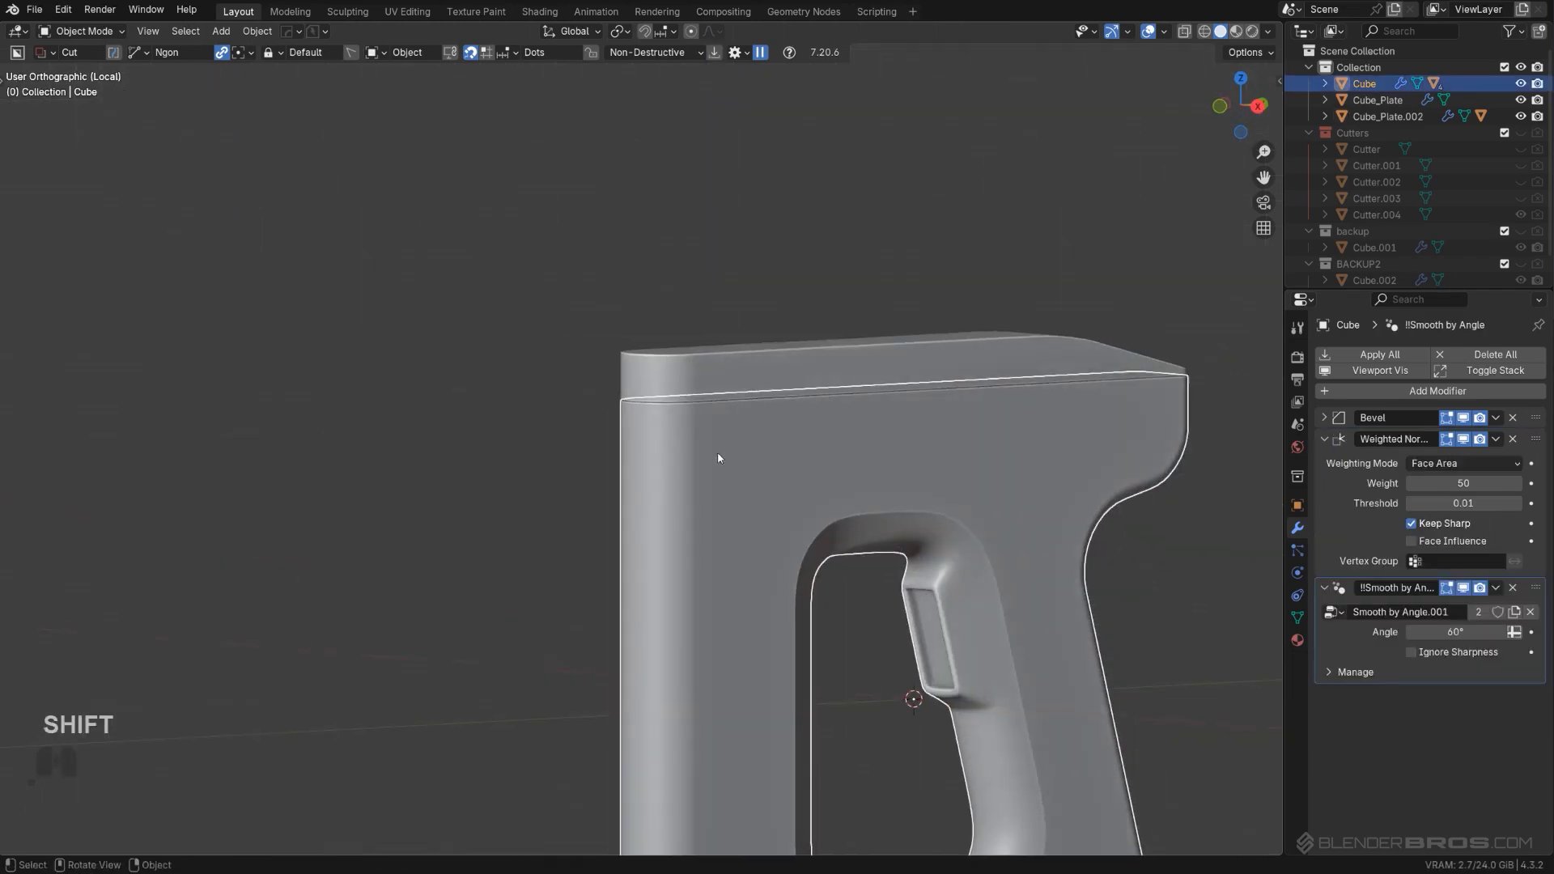
key(Tab)
key(ctrl+r)
click(690, 534)
right_click(690, 535)
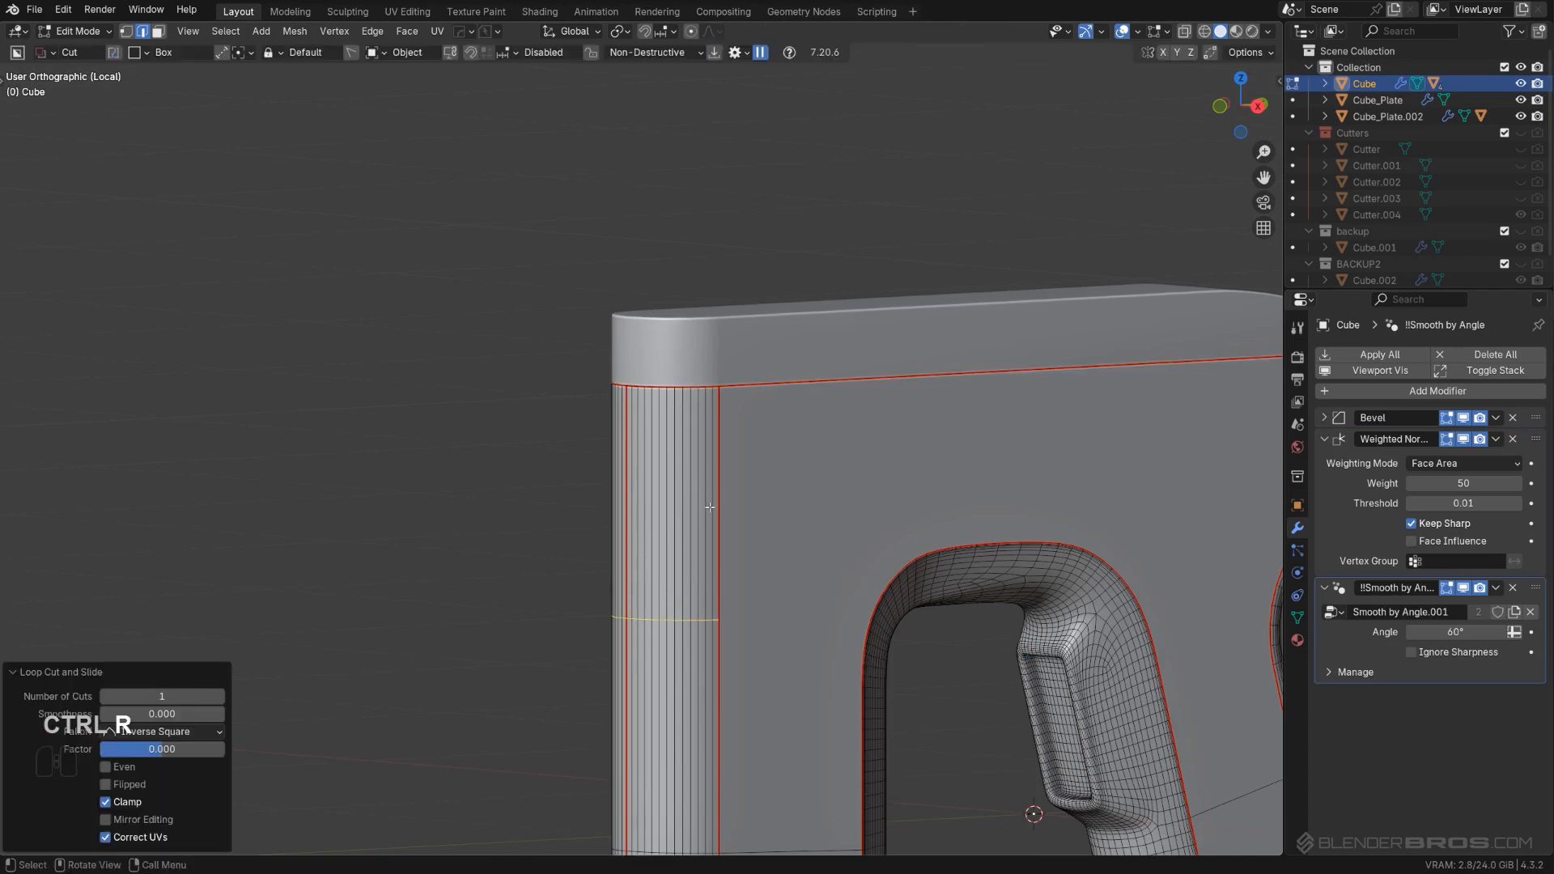
key(ctrl+r)
scroll(713, 504, up, 5)
scroll(713, 504, up, 7)
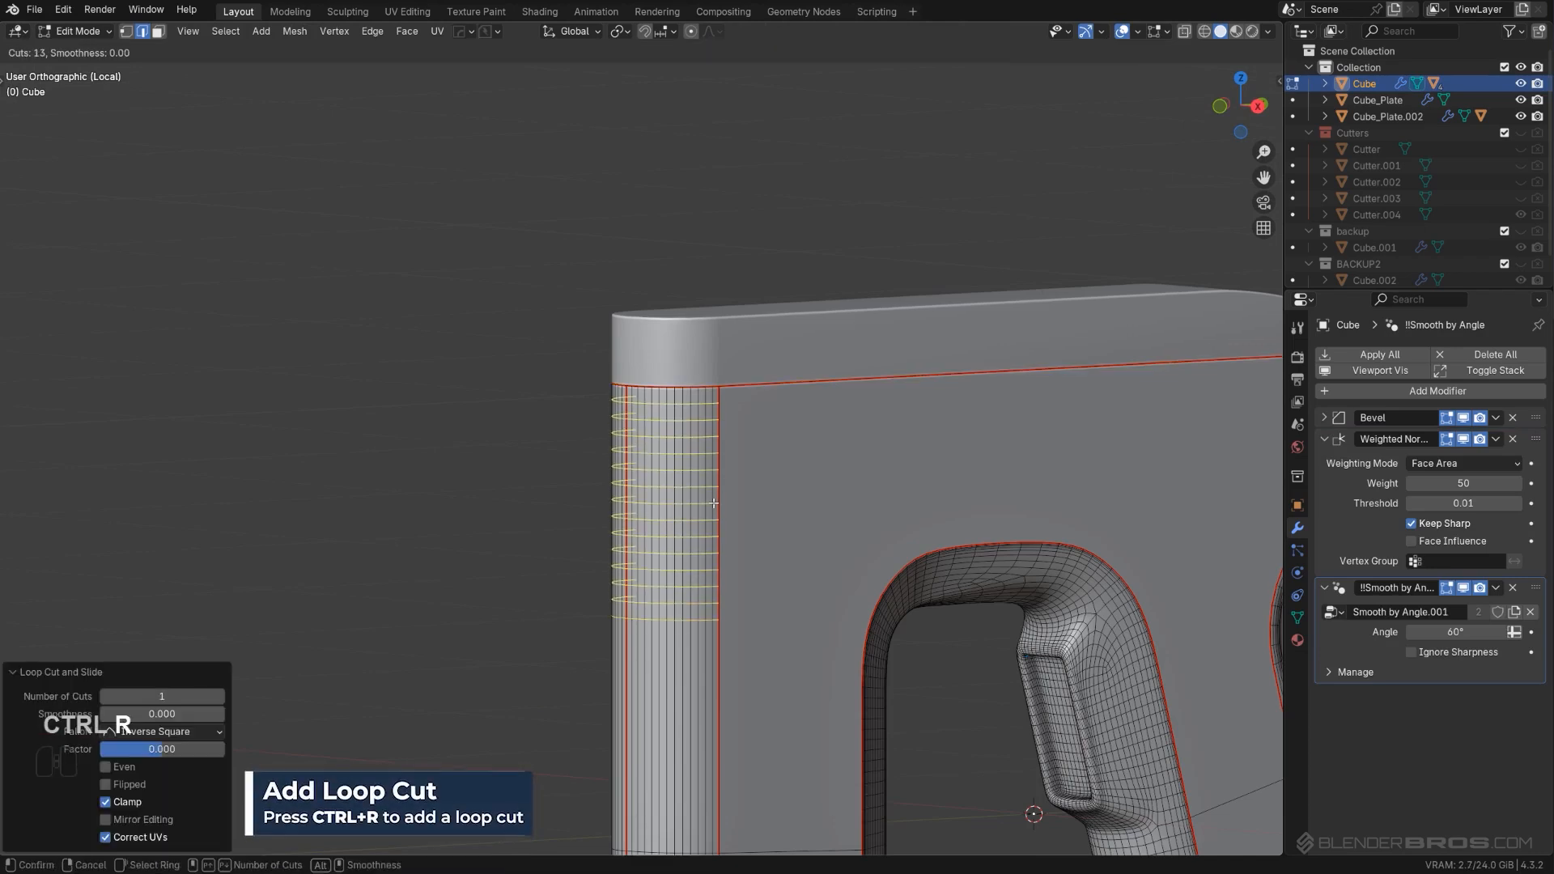
click(711, 502)
right_click(712, 503)
scroll(685, 579, up, 3)
scroll(685, 579, up, 1)
key(ctrl+z)
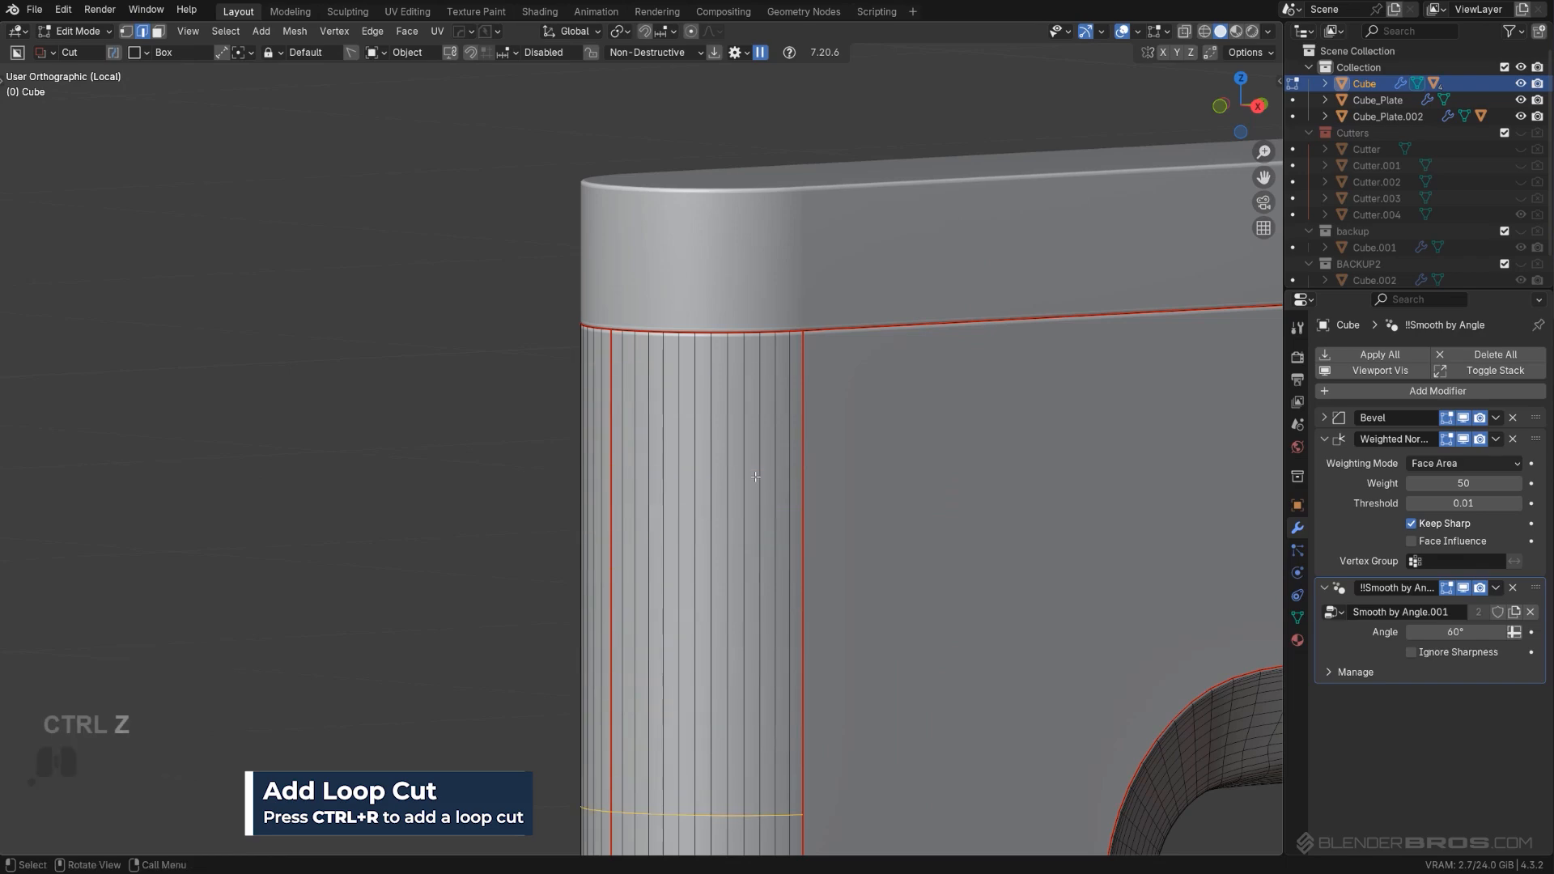
Step: Add 17 evenly spaced loop cuts to the rounded body section above the first loop cut
key(ctrl+r)
scroll(761, 497, up, 16)
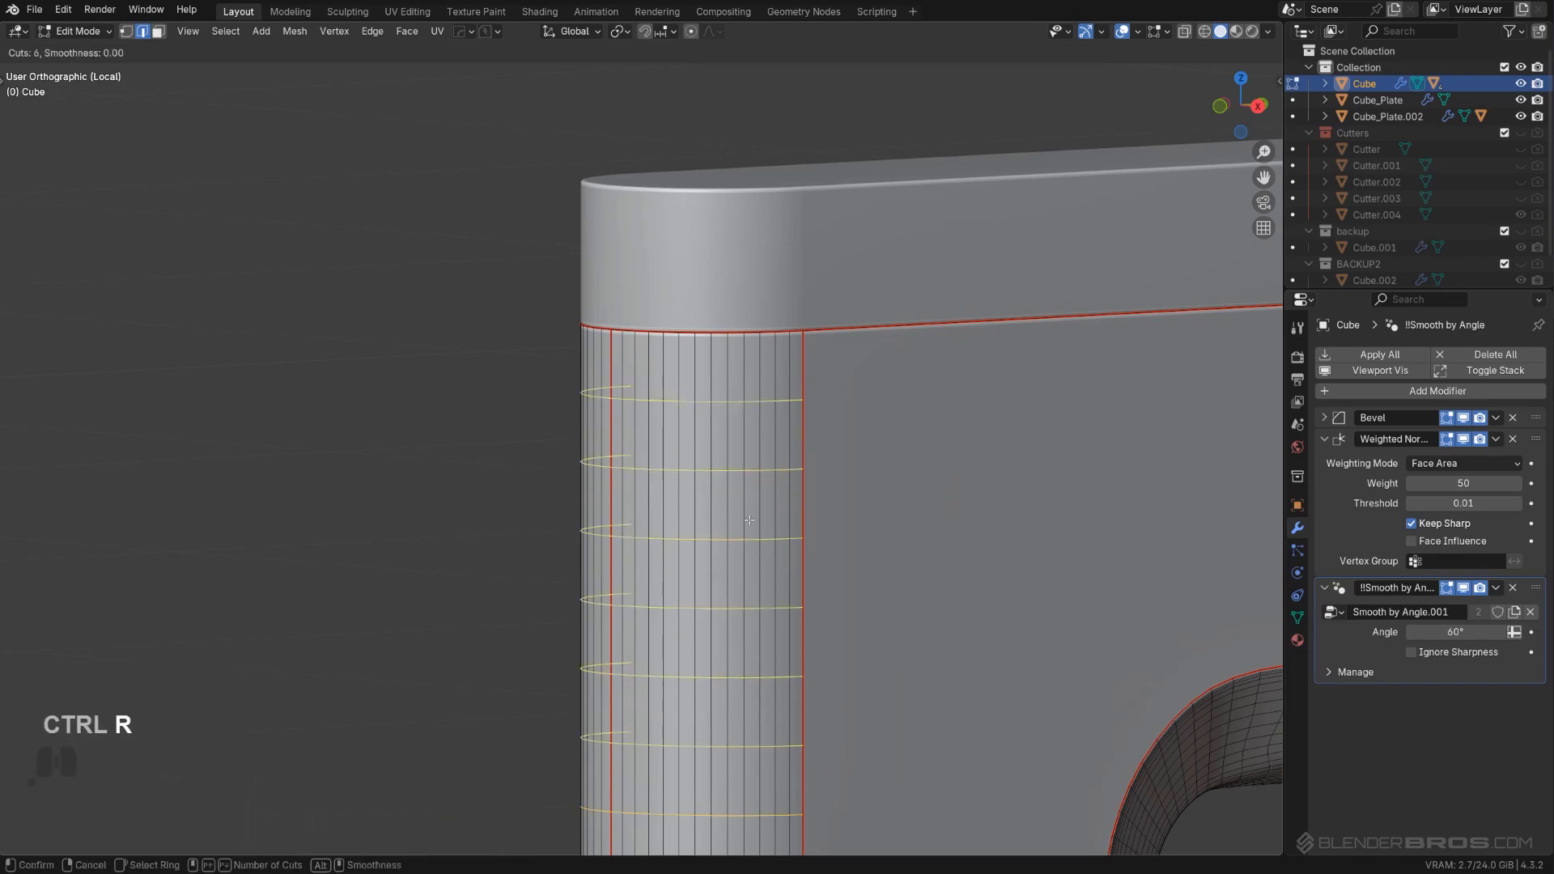
click(763, 503)
middle_drag(763, 504, 780, 202)
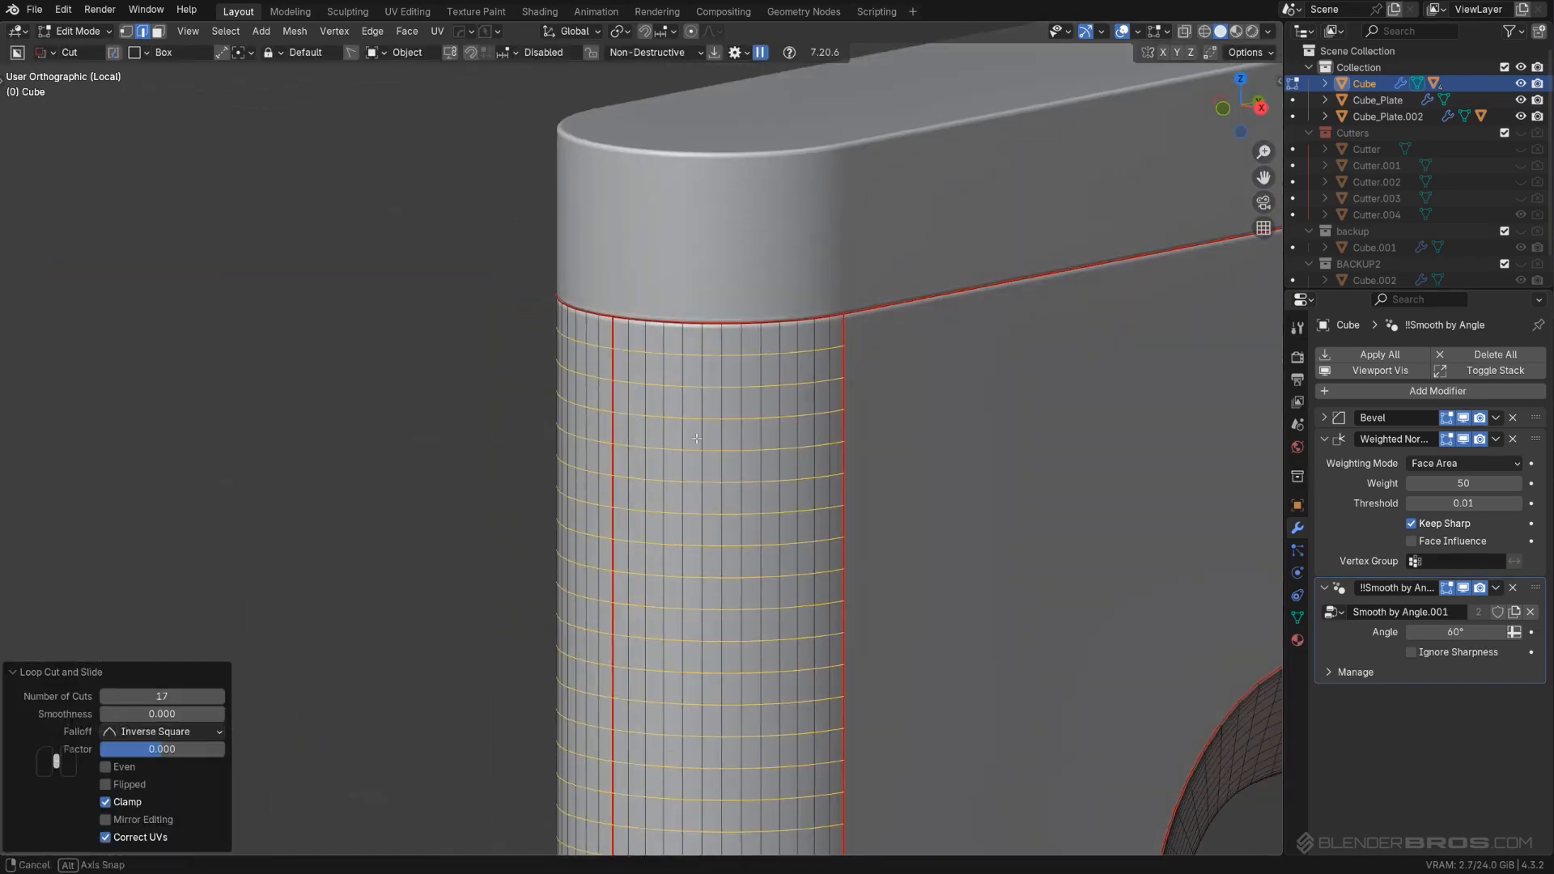
Step: Select the top plate and add a horizontal loop cut around its rounded -Y end
key(Tab)
click(783, 212)
key(Tab)
key(ctrl+r)
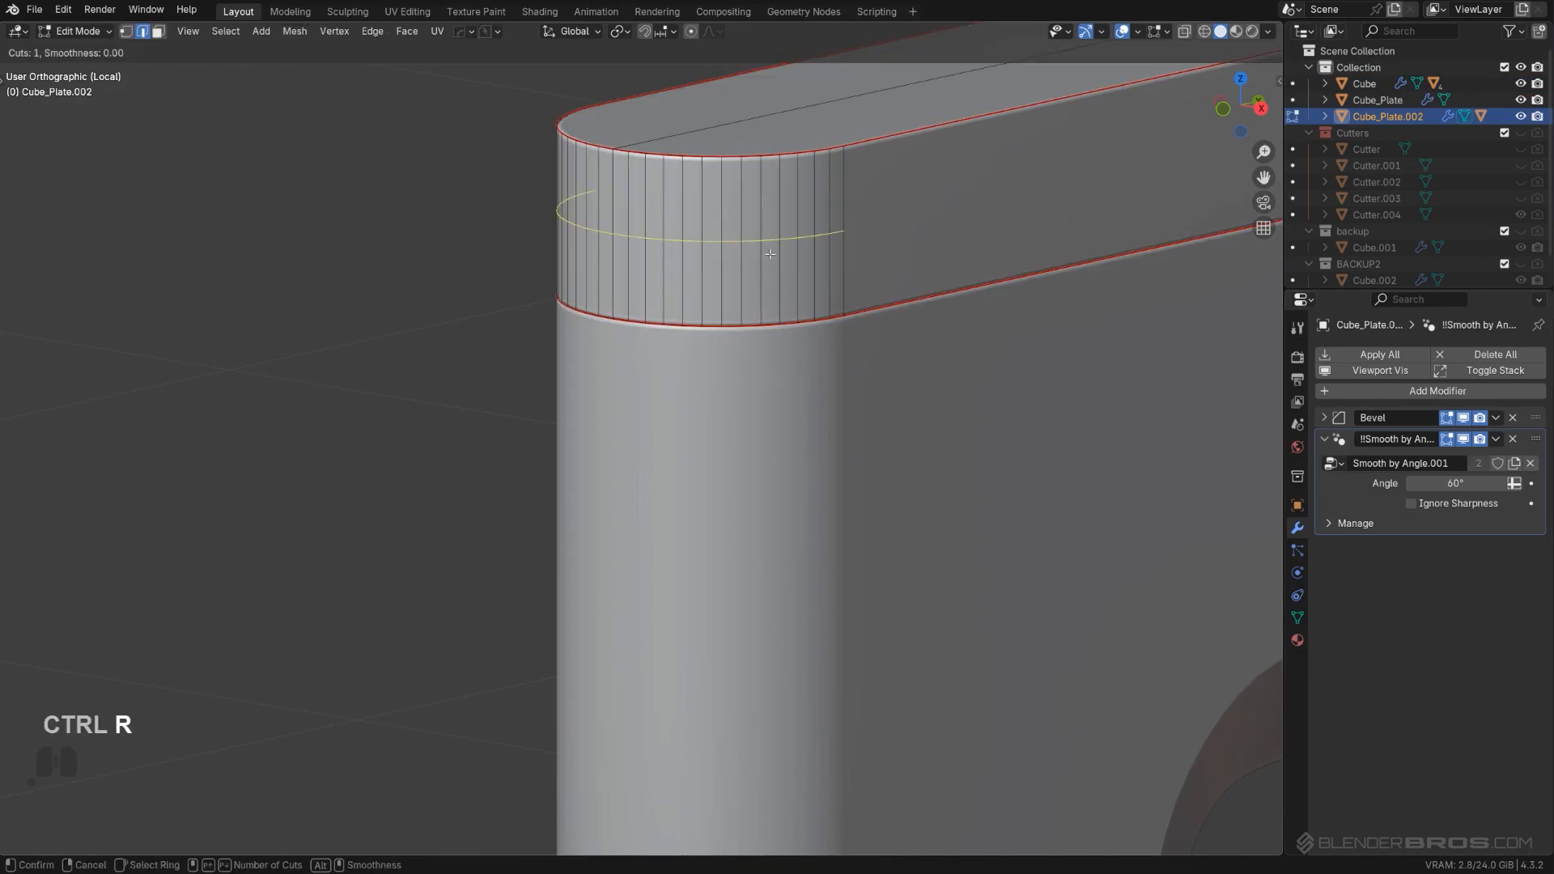
click(773, 238)
key(Tab)
alt+middle_drag(850, 311, 812, 329)
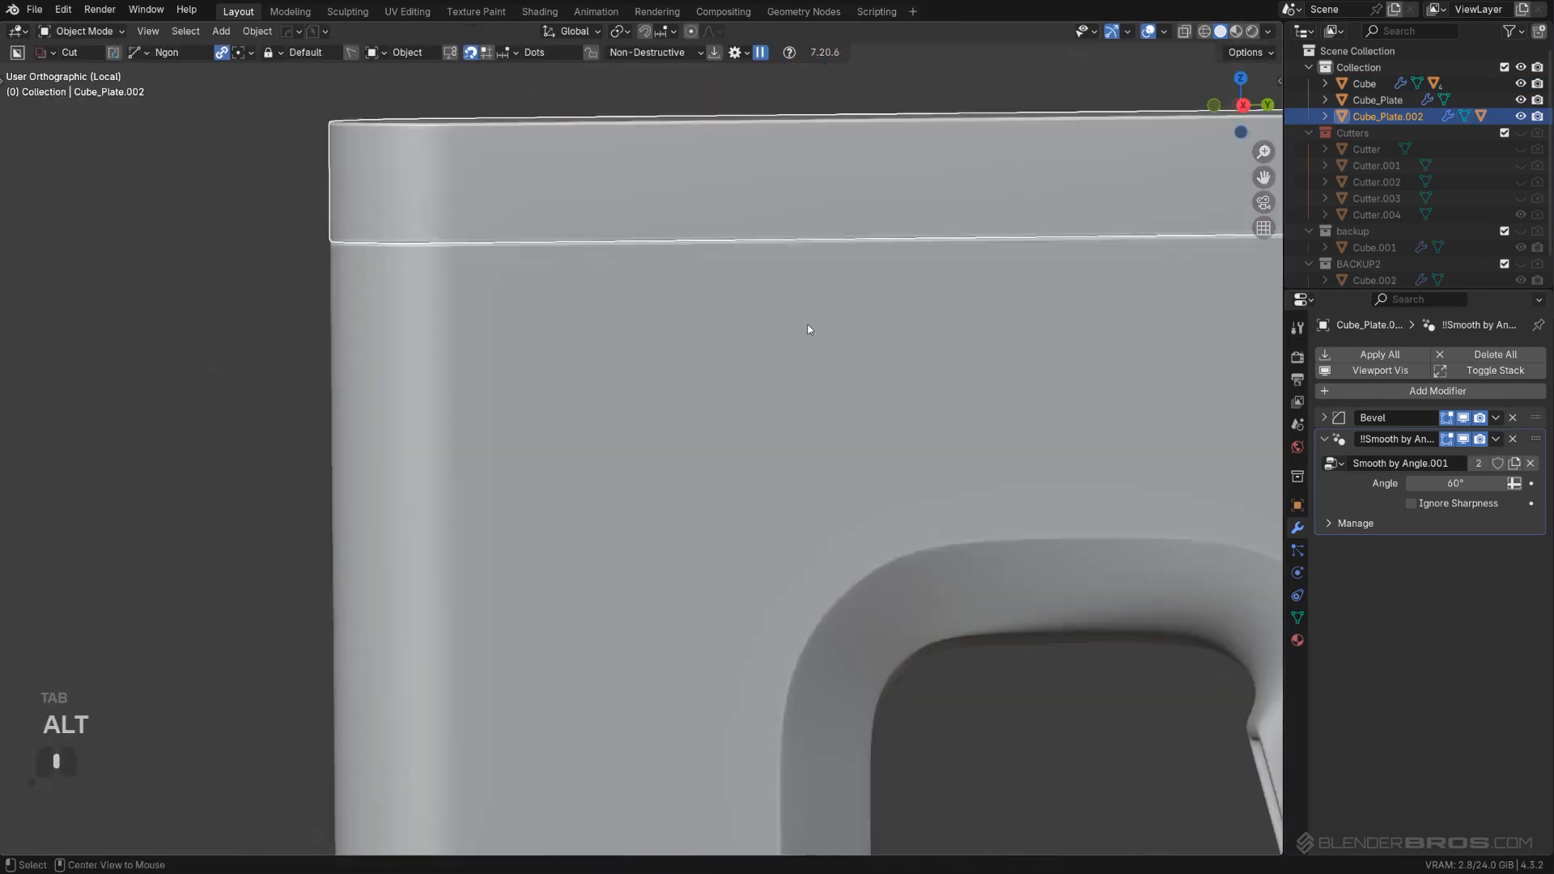
Step: Add the handle body to the selection together with the top plate, in the right view
scroll(761, 357, down, 3)
scroll(648, 378, up, 1)
shift+middle_drag(642, 377, 680, 327)
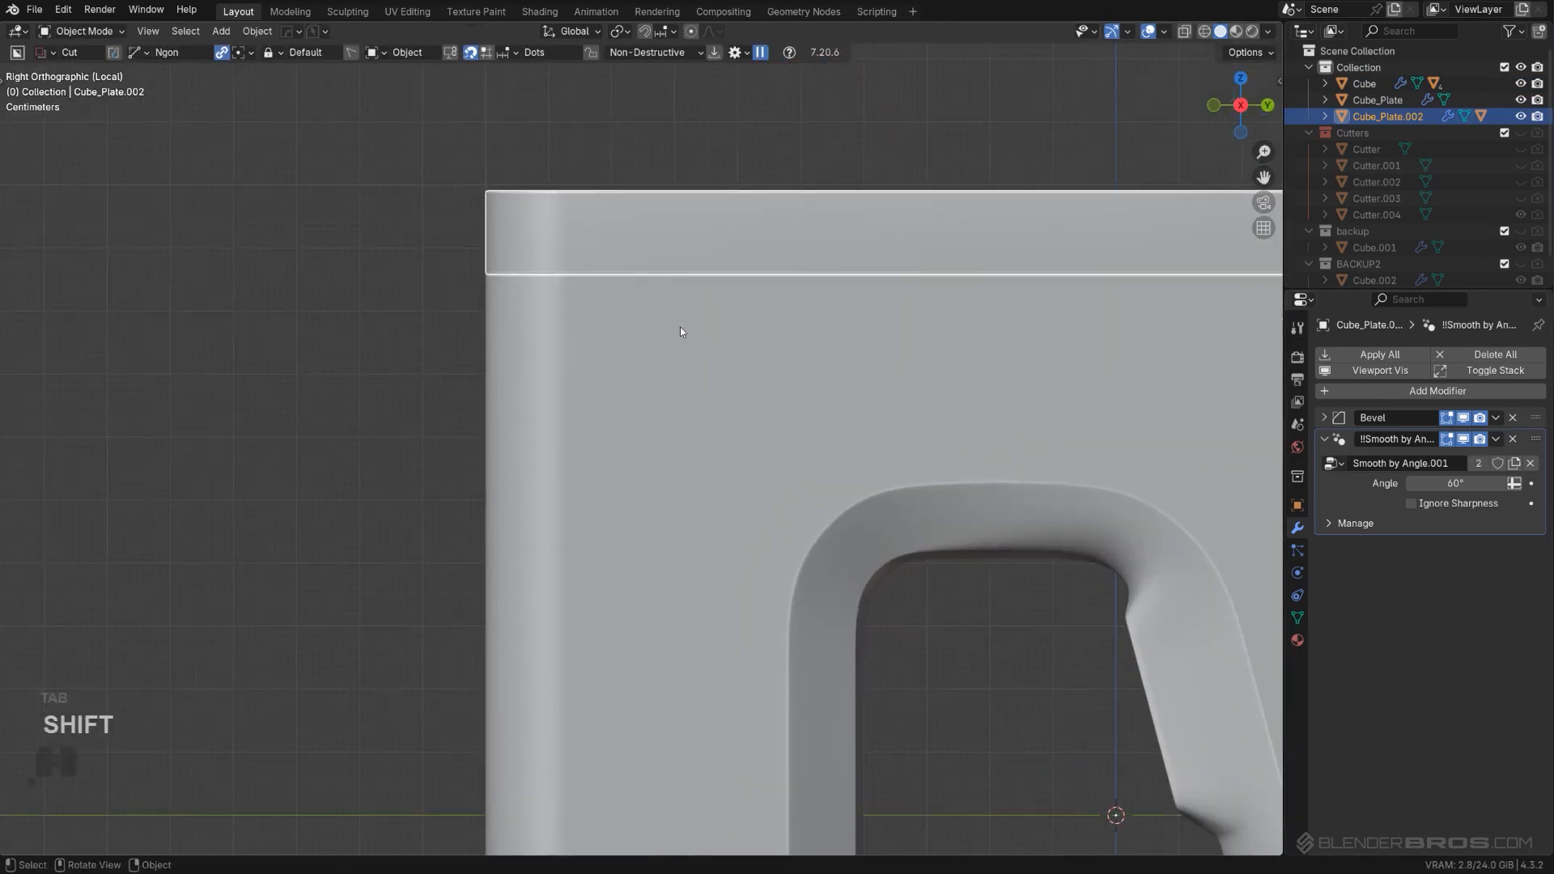
shift+click(643, 405)
scroll(648, 398, down, 2)
key(d)
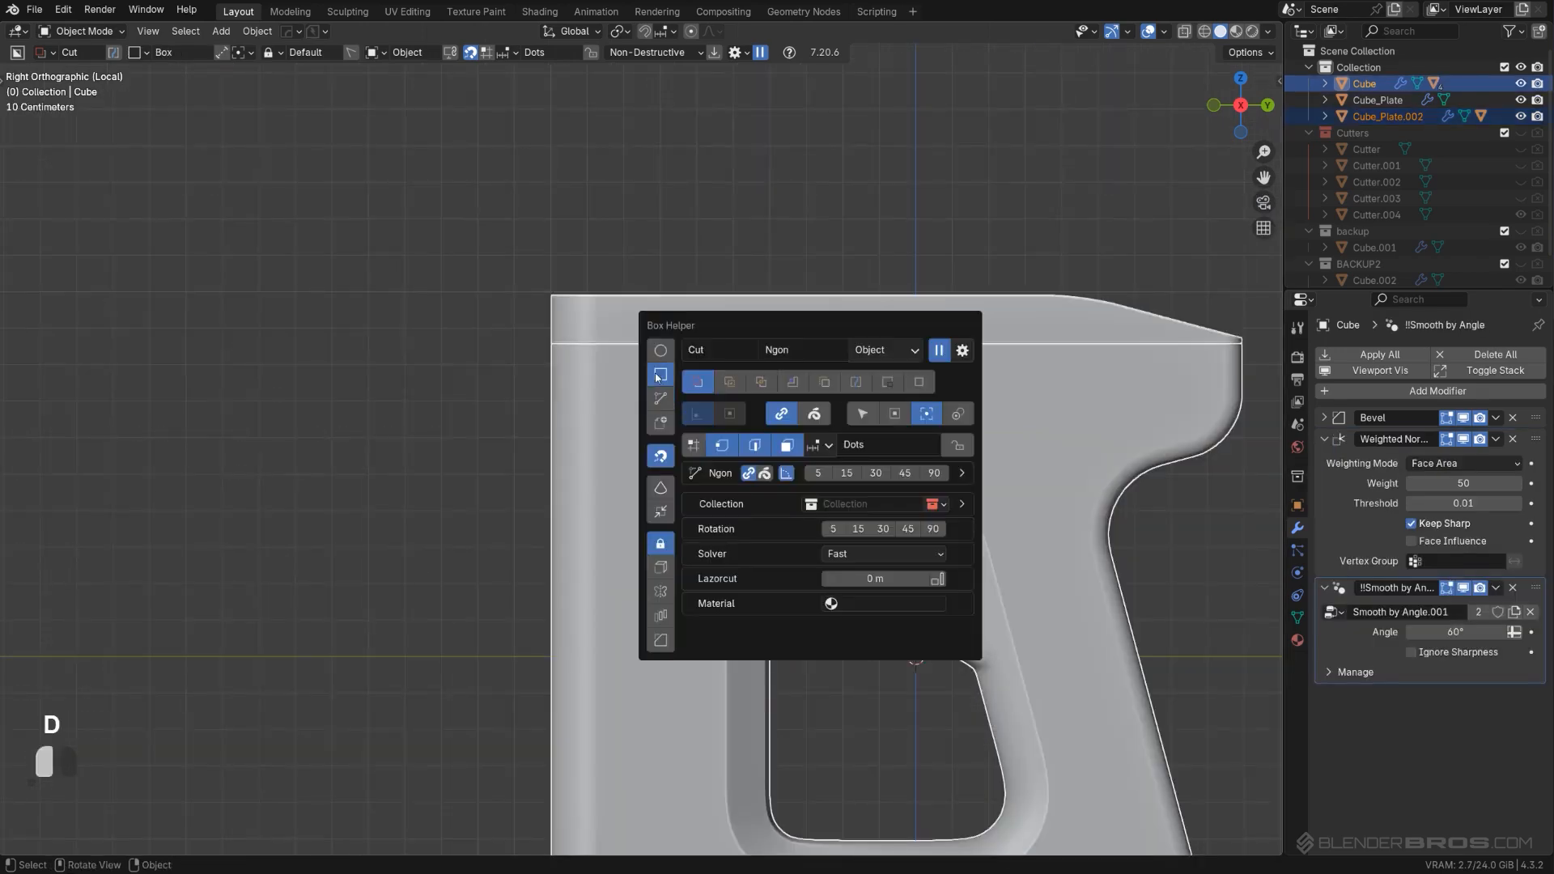
mouse_move(476, 325)
mouse_down()
mouse_move(634, 426)
mouse_move(669, 518)
mouse_up()
key(Escape)
key(d)
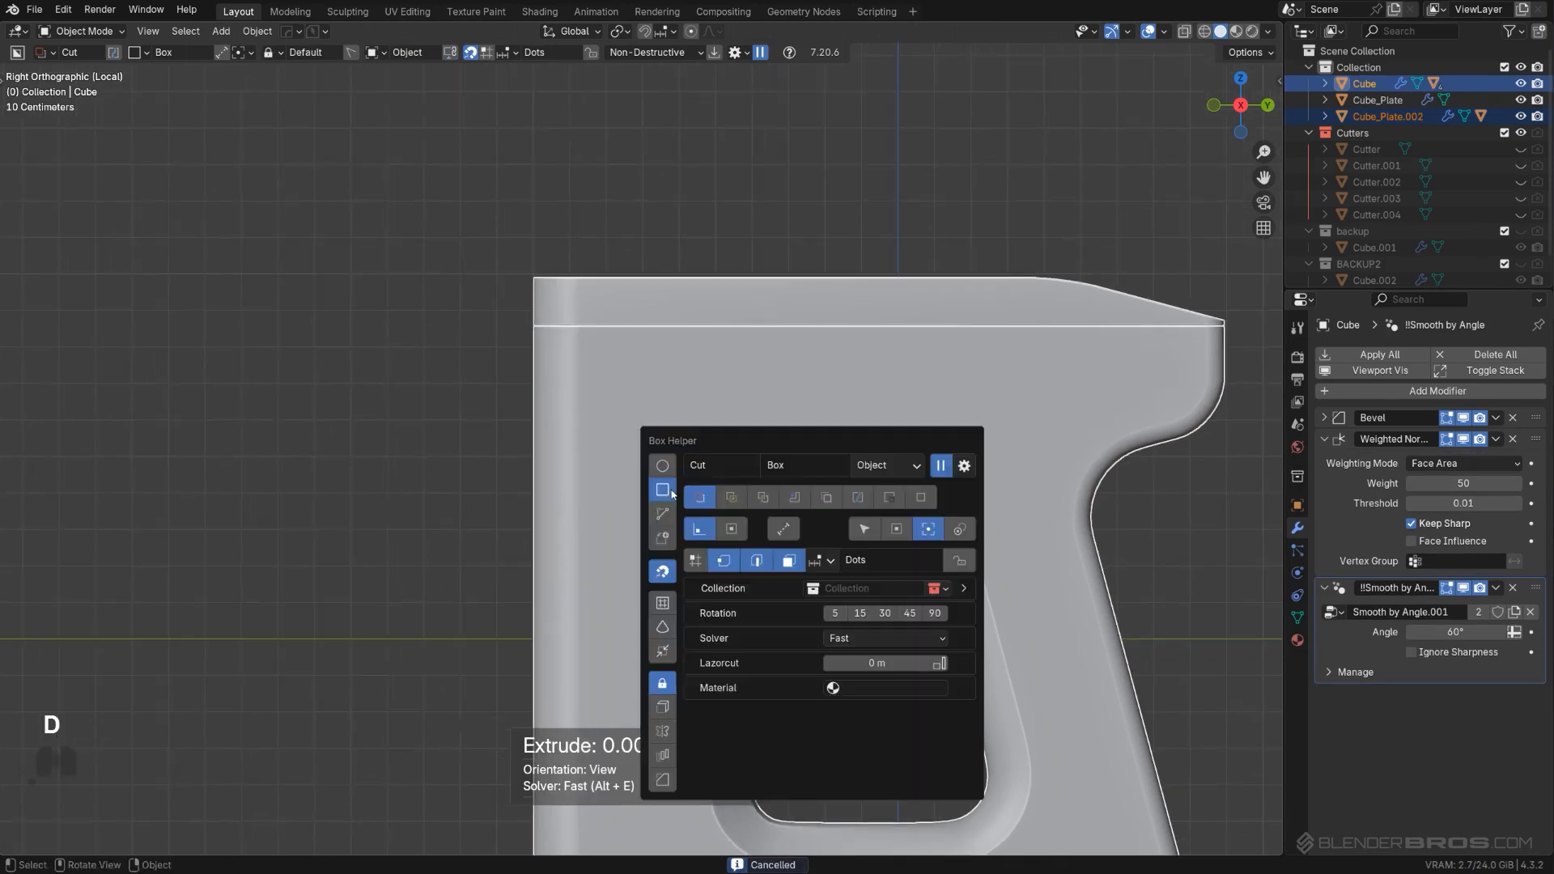
drag(433, 474, 642, 475)
right_click(705, 398)
Step: Slice the upper -Y corner across body and top plate with a BoxCutter Ngon that has a diagonal lower corner and bevelled corners
drag(405, 440, 640, 437)
click(773, 338)
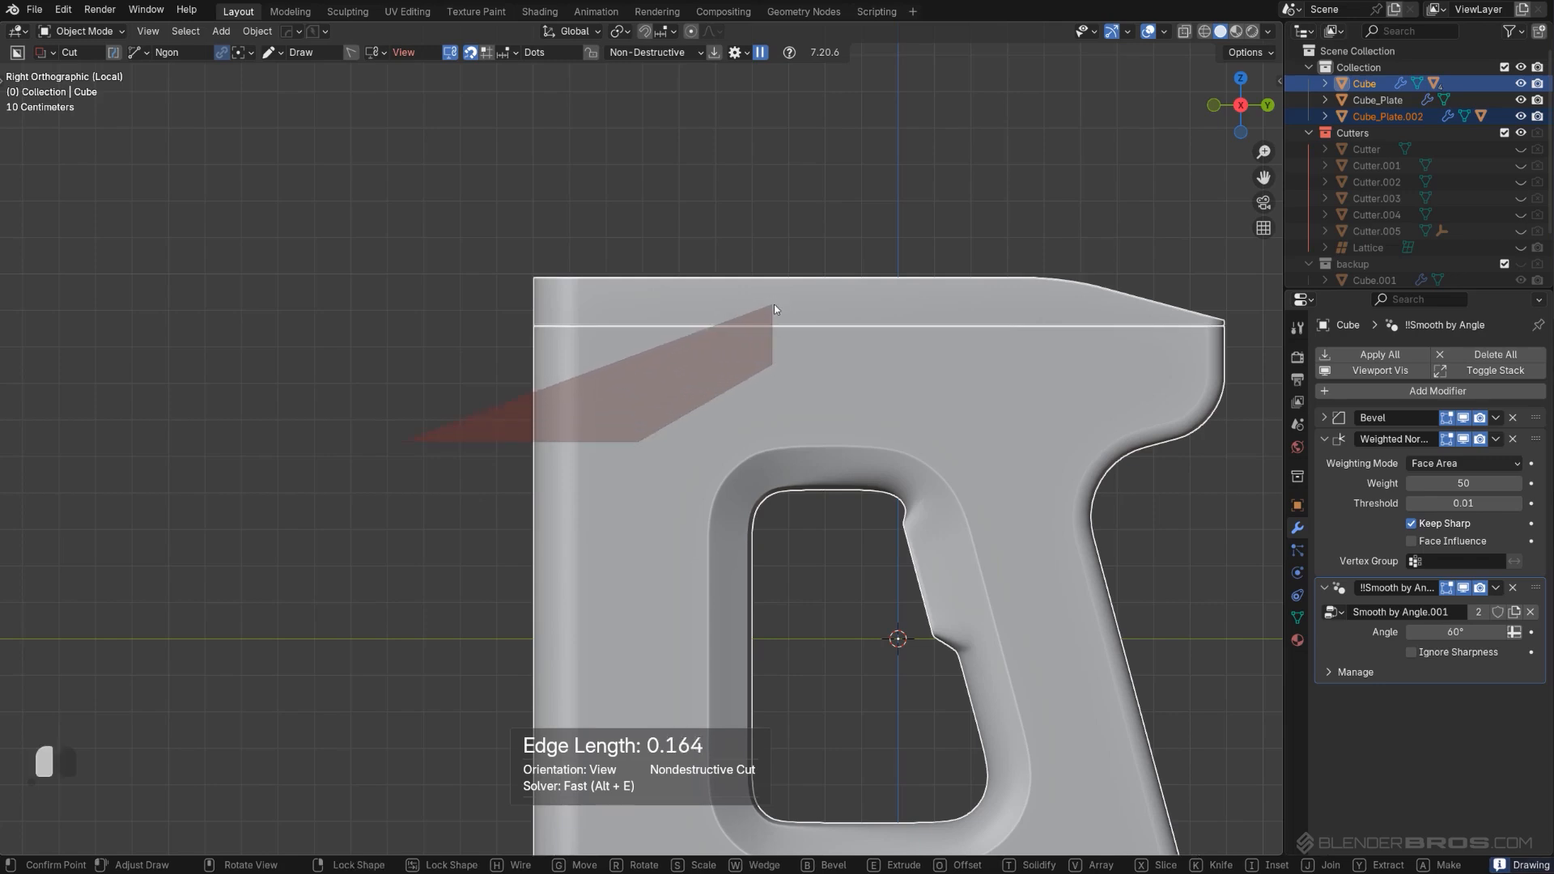
click(773, 304)
key(b)
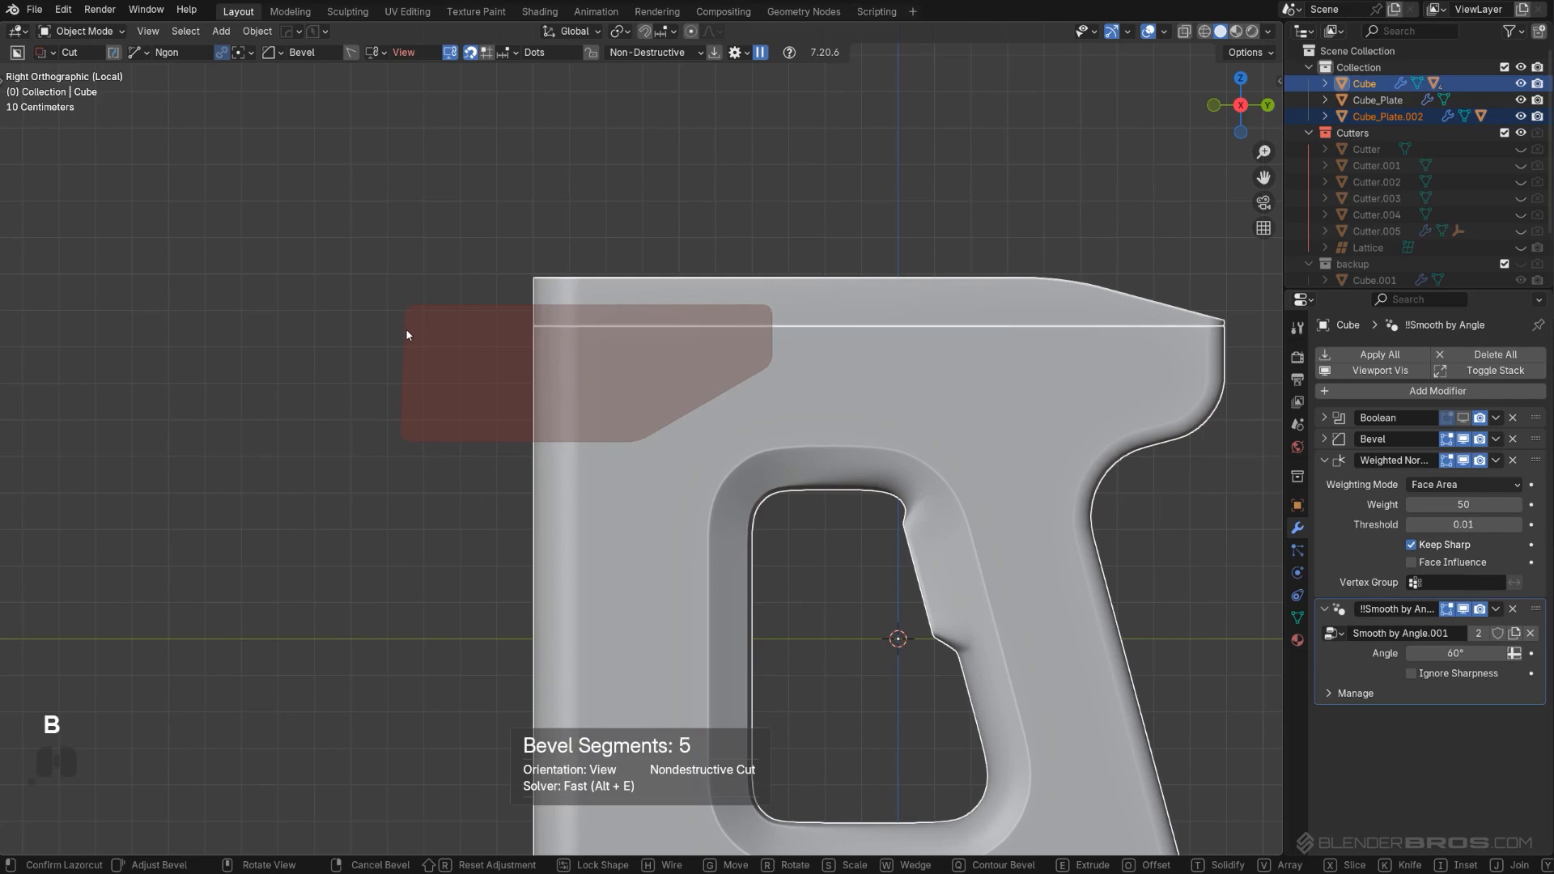
key(x)
key(space)
Step: Check the mesh along the slice's lower edge, select the sliced-off body piece and turn on the HardOps Wireframe display
scroll(537, 396, up, 2)
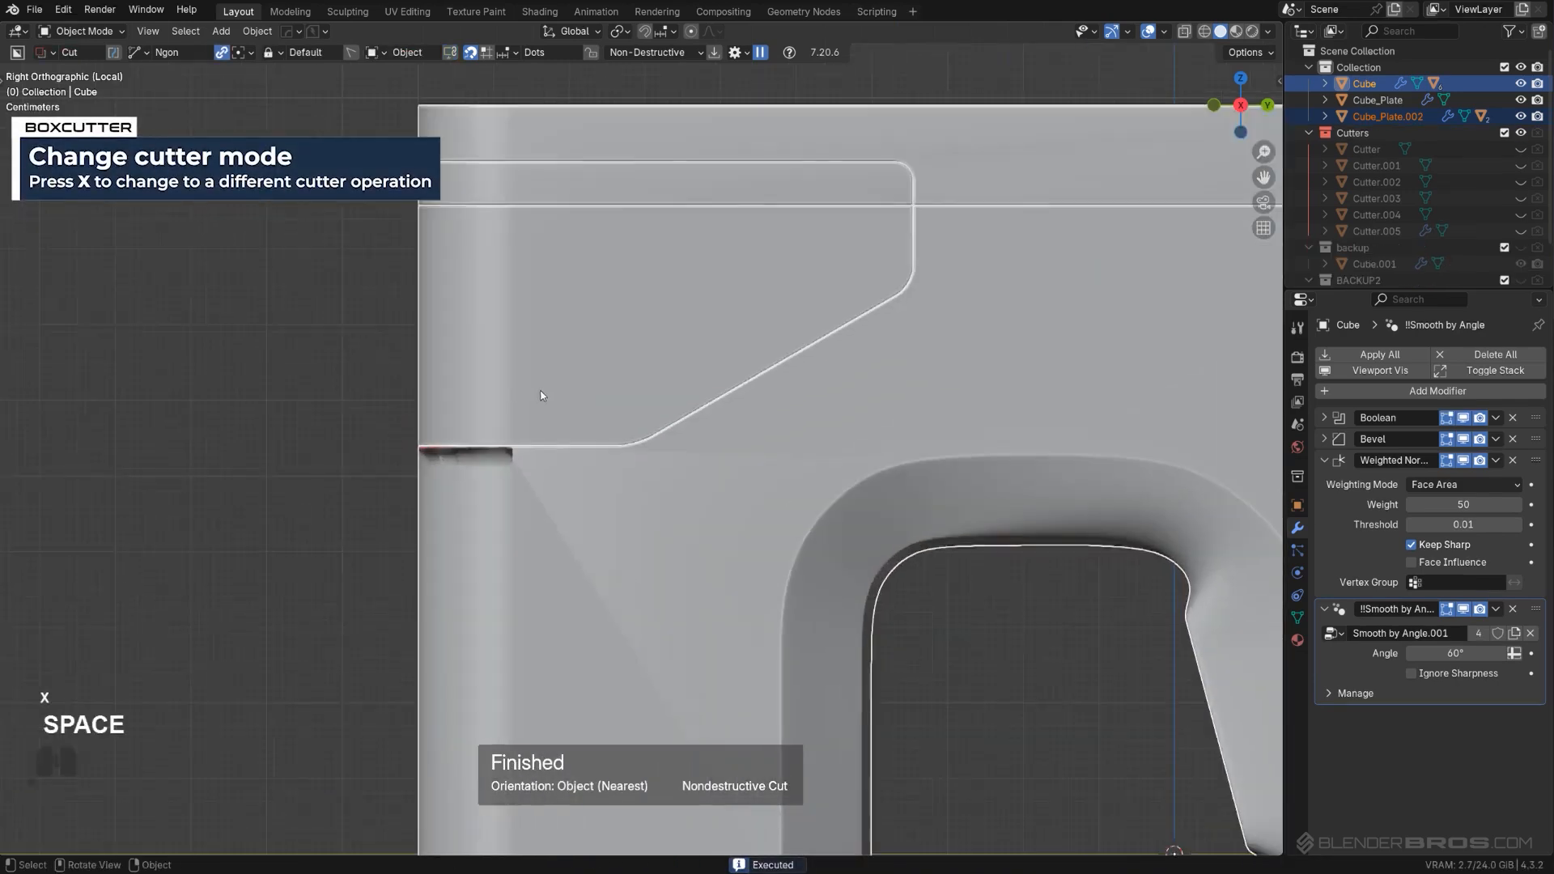
scroll(673, 497, up, 5)
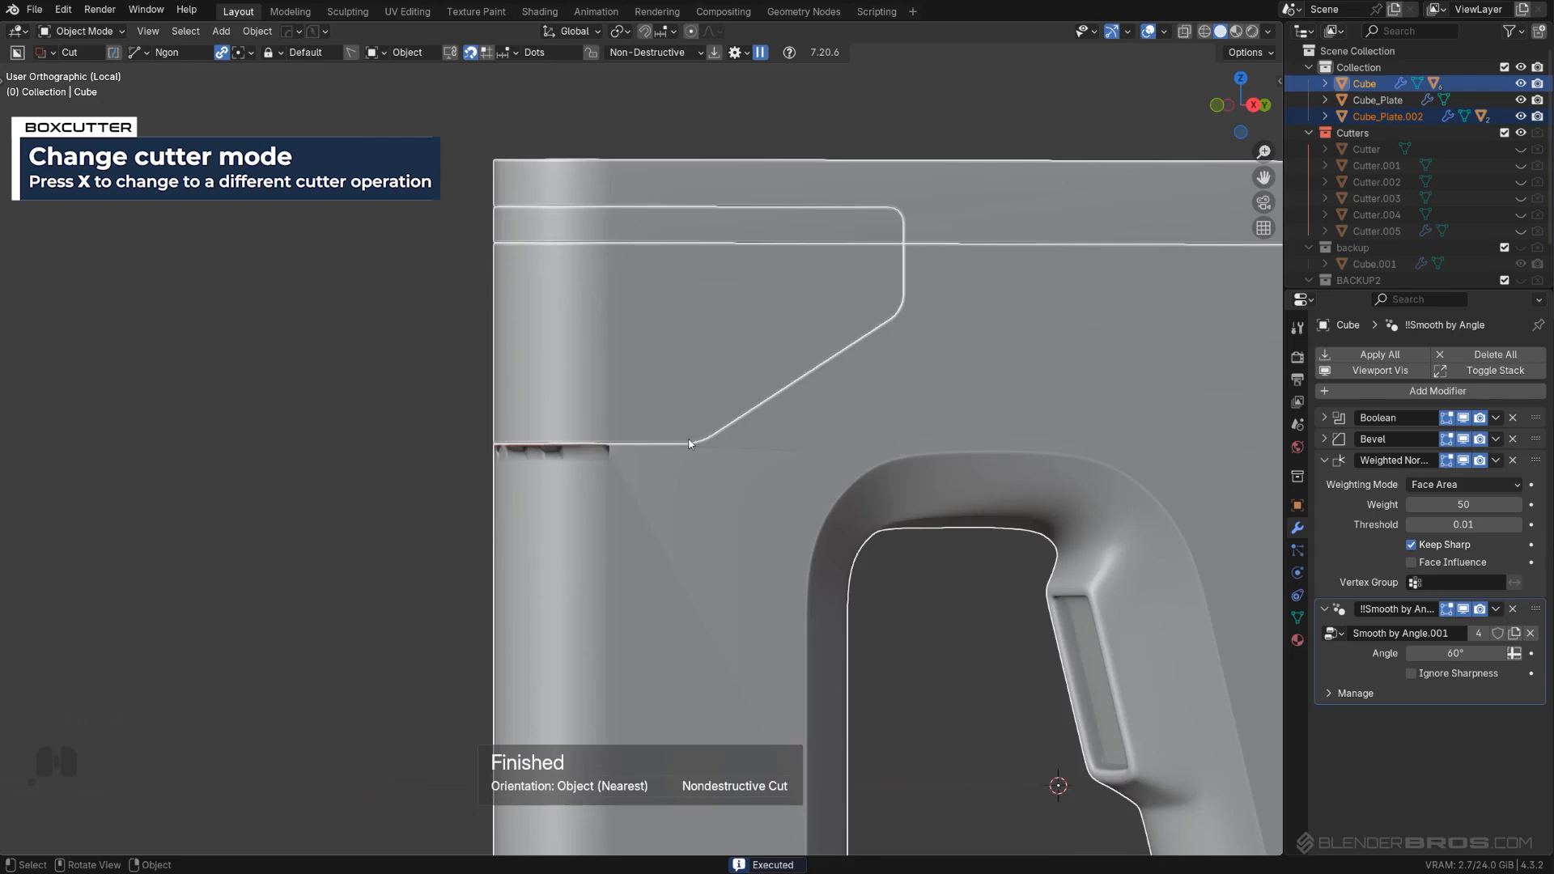
middle_drag(647, 446, 636, 480)
key(Tab)
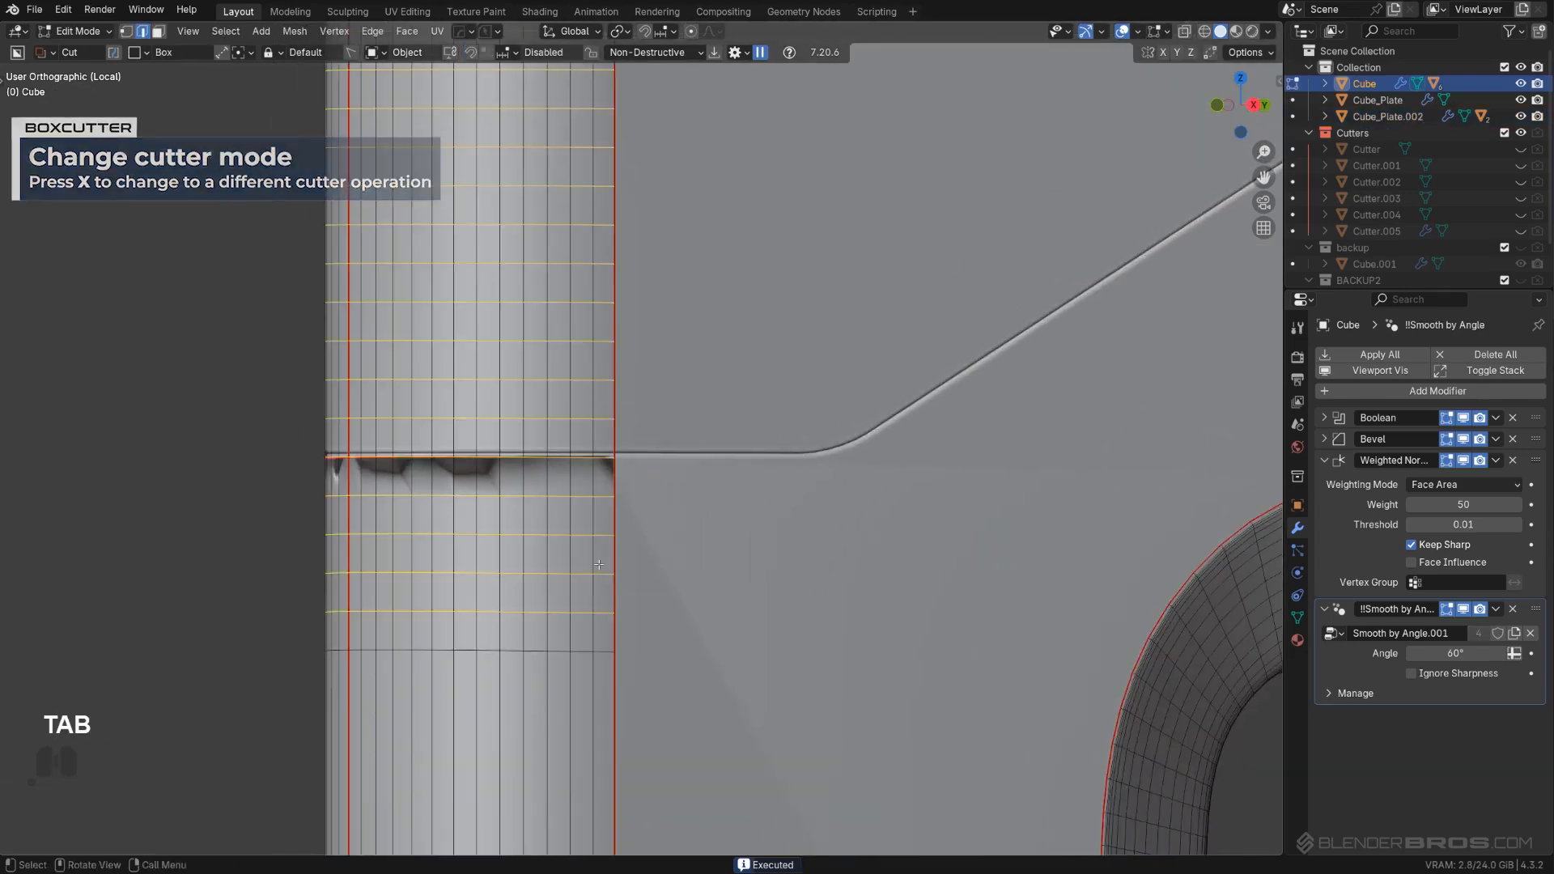
key(Tab)
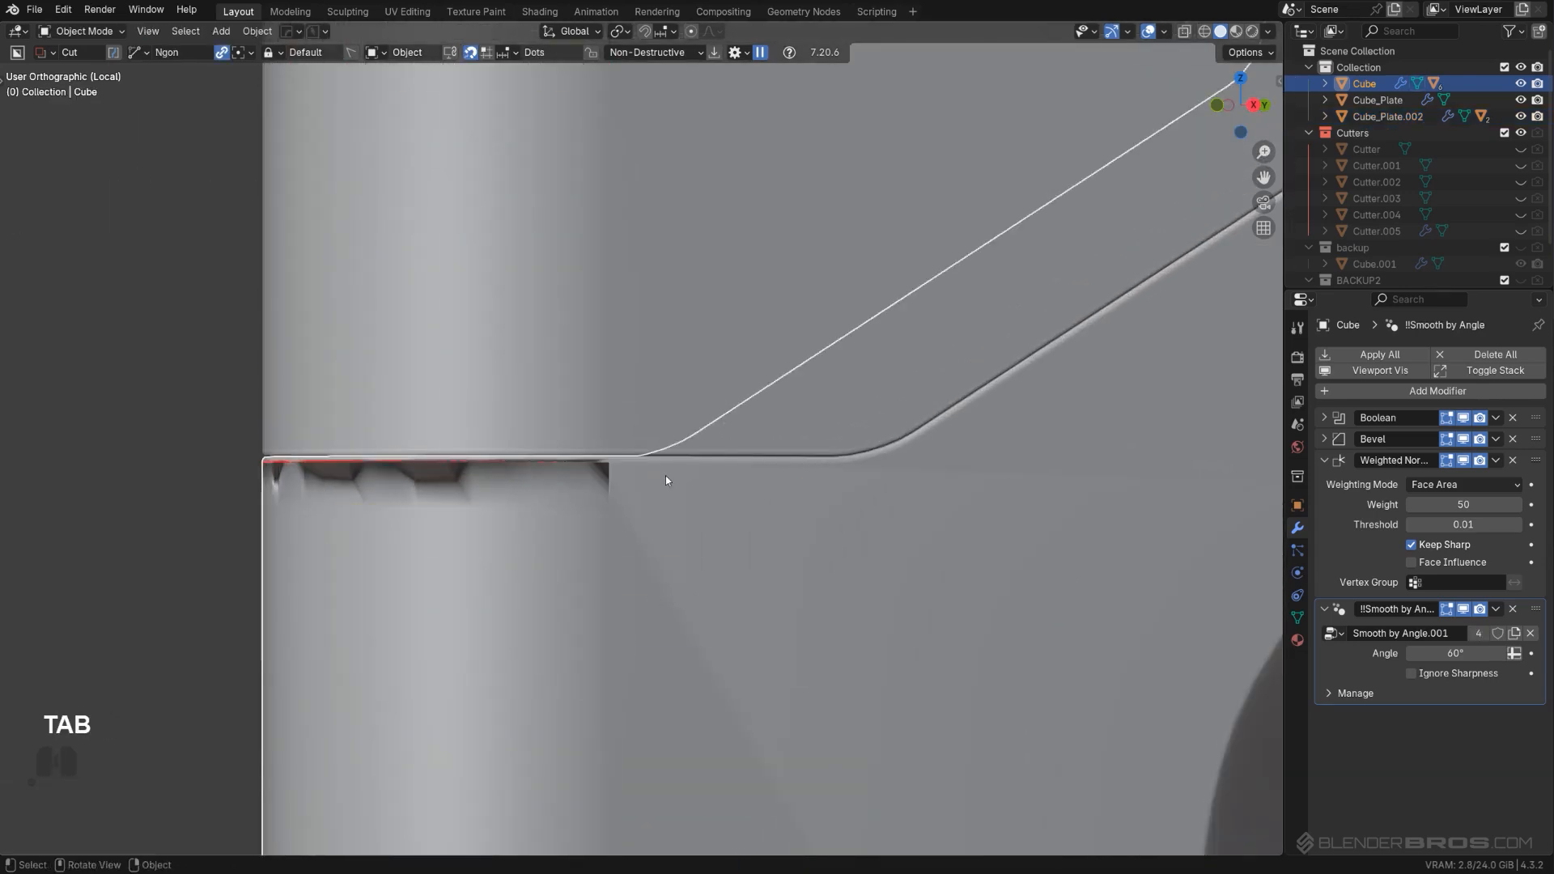
click(662, 425)
key(q)
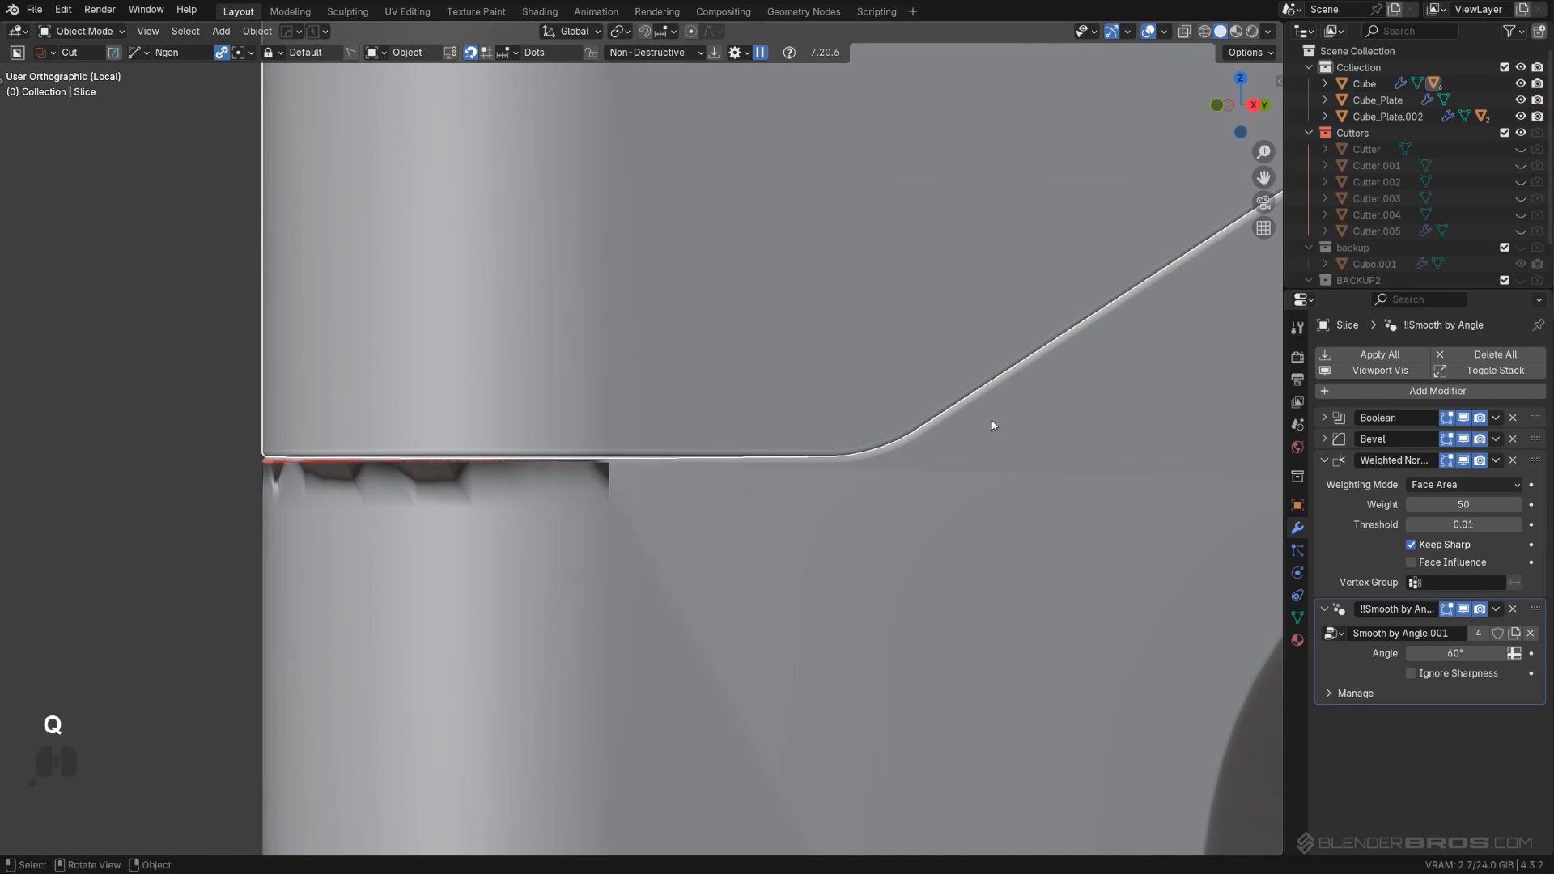
key(q)
mouse_move(717, 566)
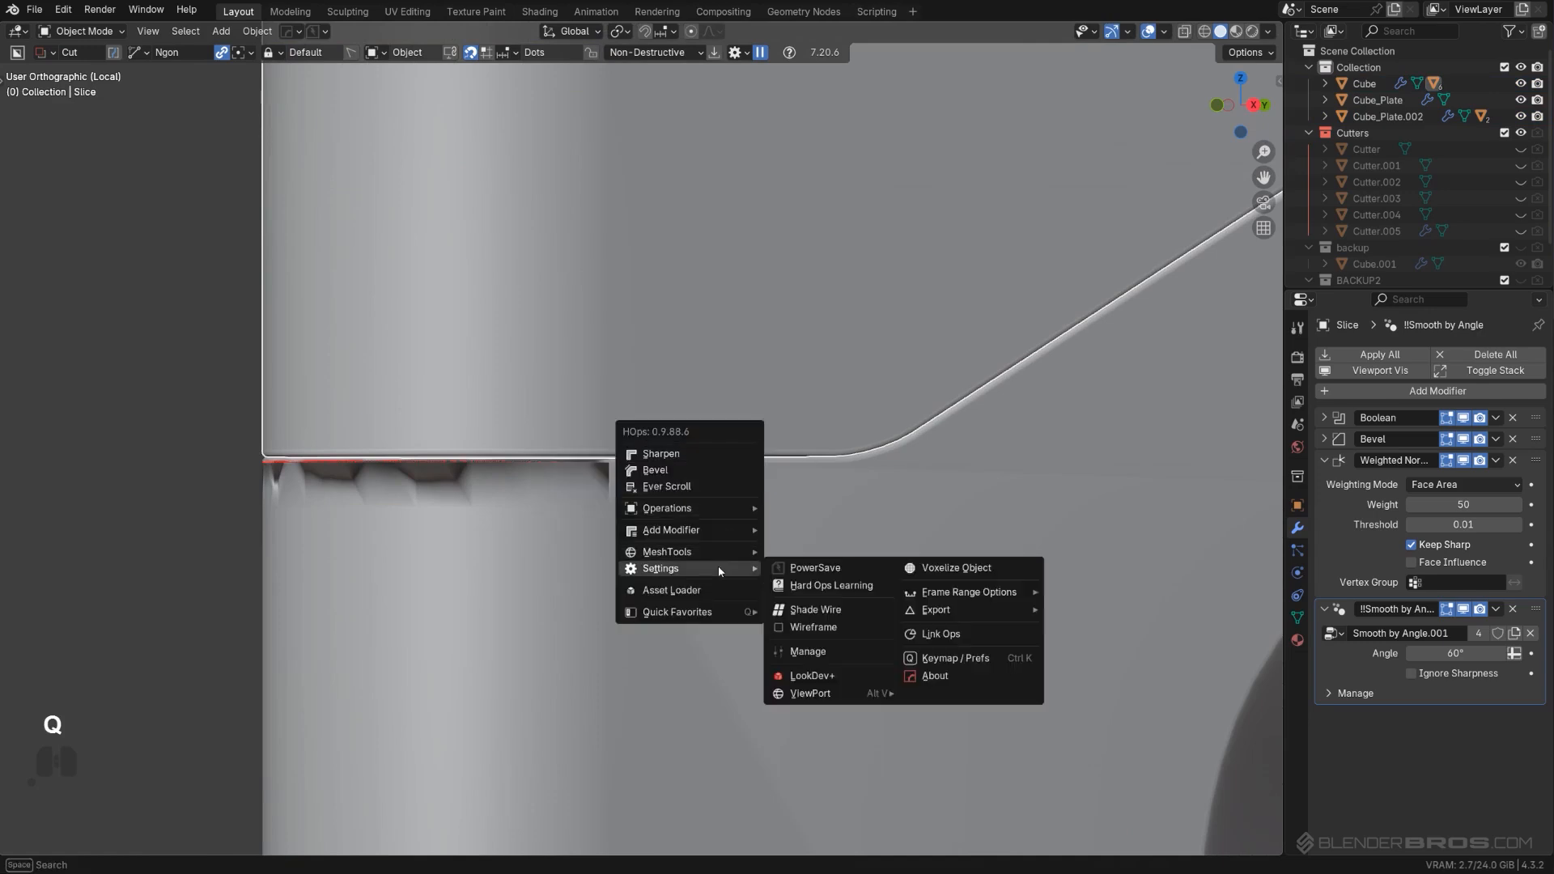
click(814, 628)
scroll(585, 474, up, 2)
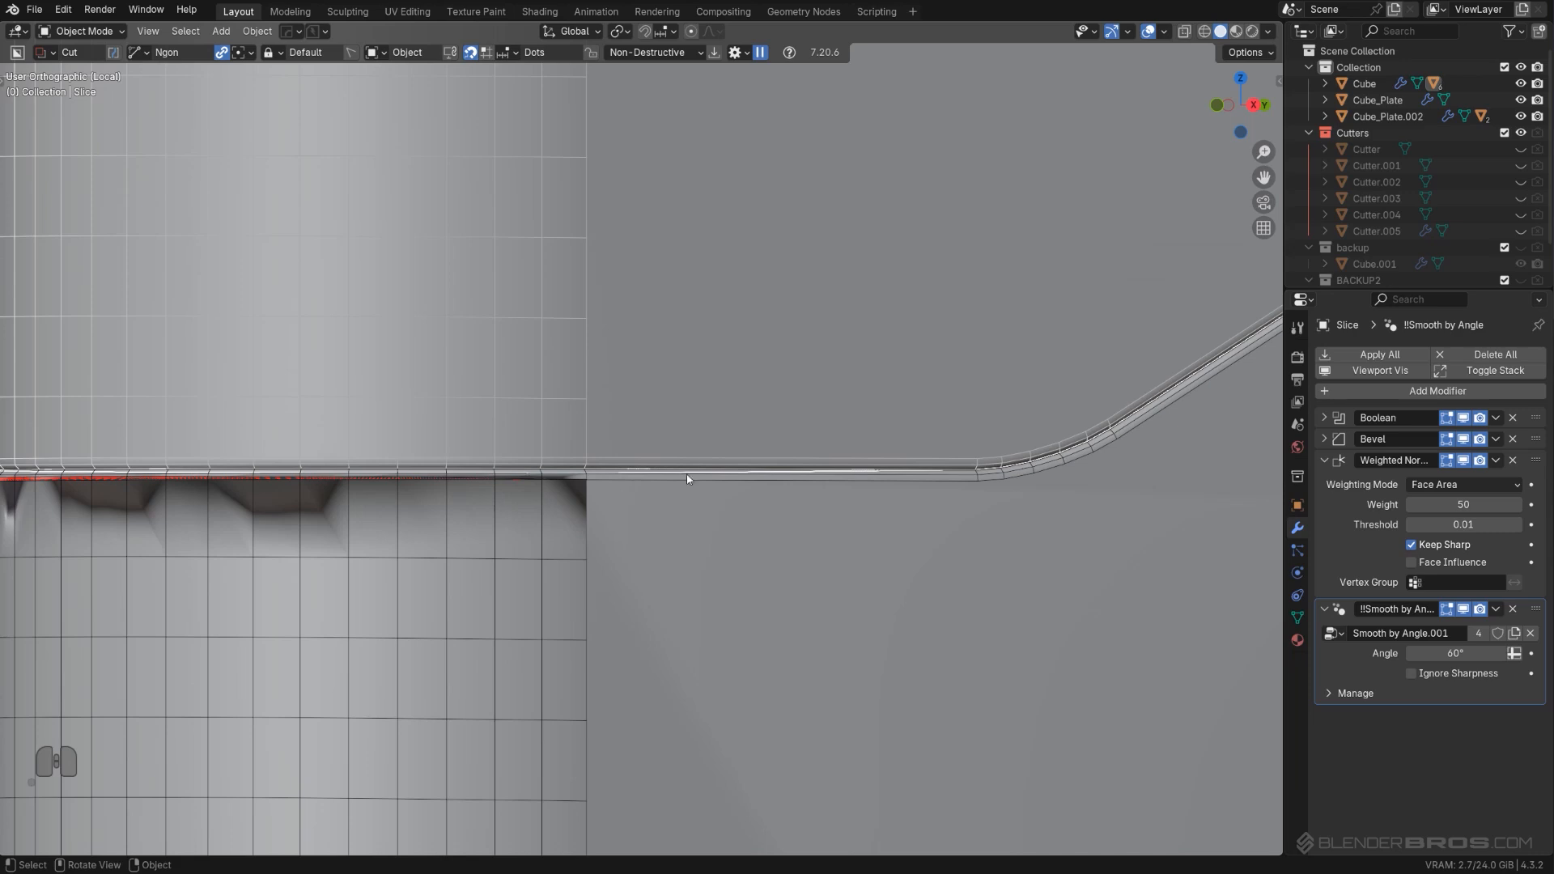
Step: Bring up the slice's boolean cutter with HardOps Ever Scroll and move it about -0.0146 m along Z
key(q)
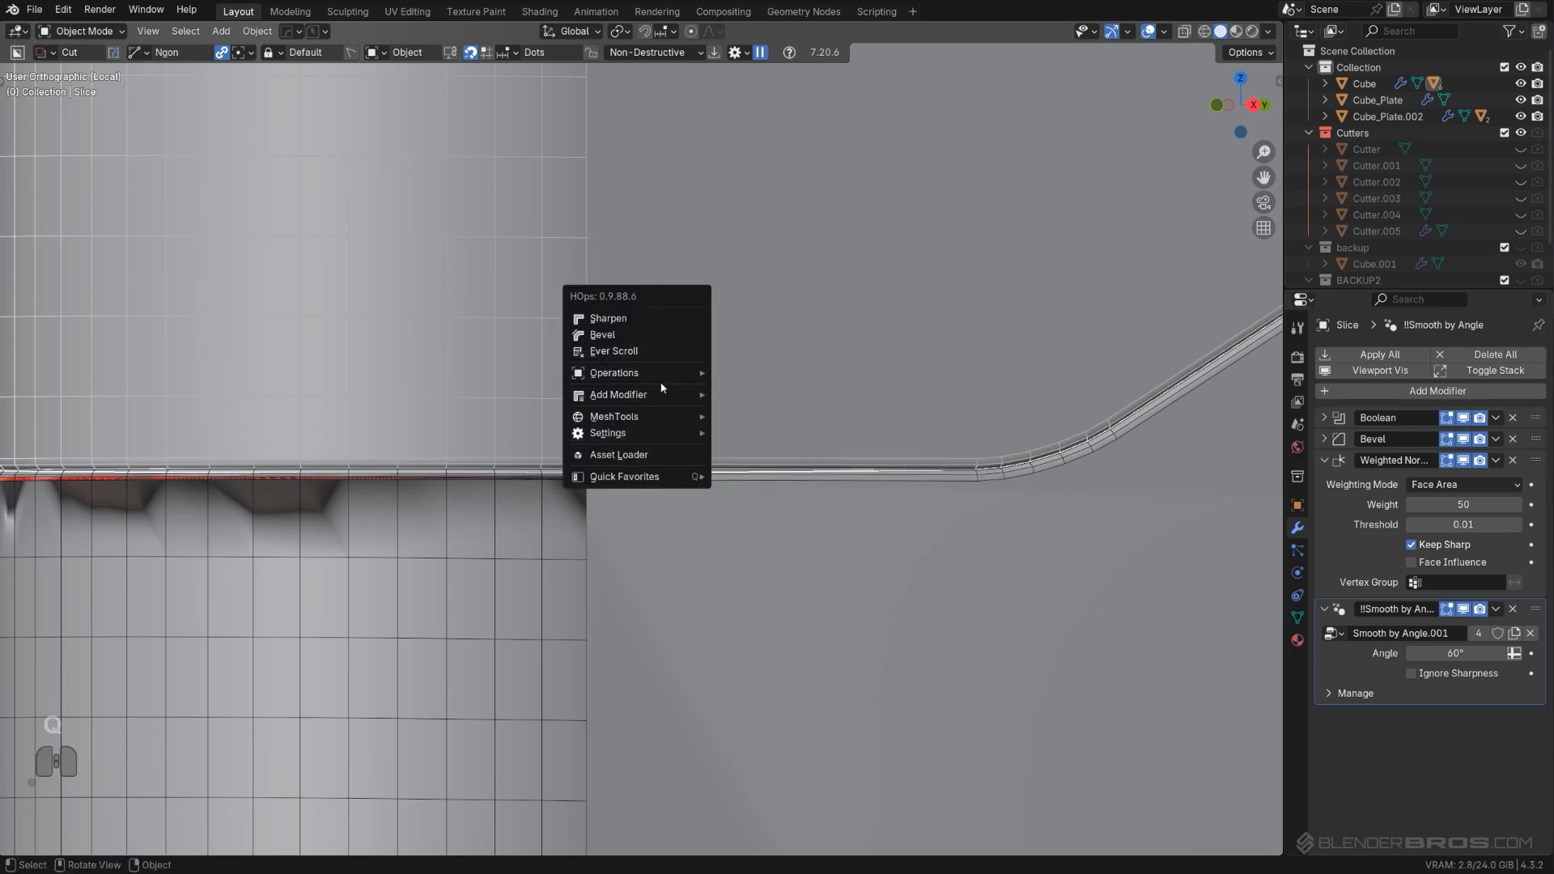
click(661, 353)
key(g)
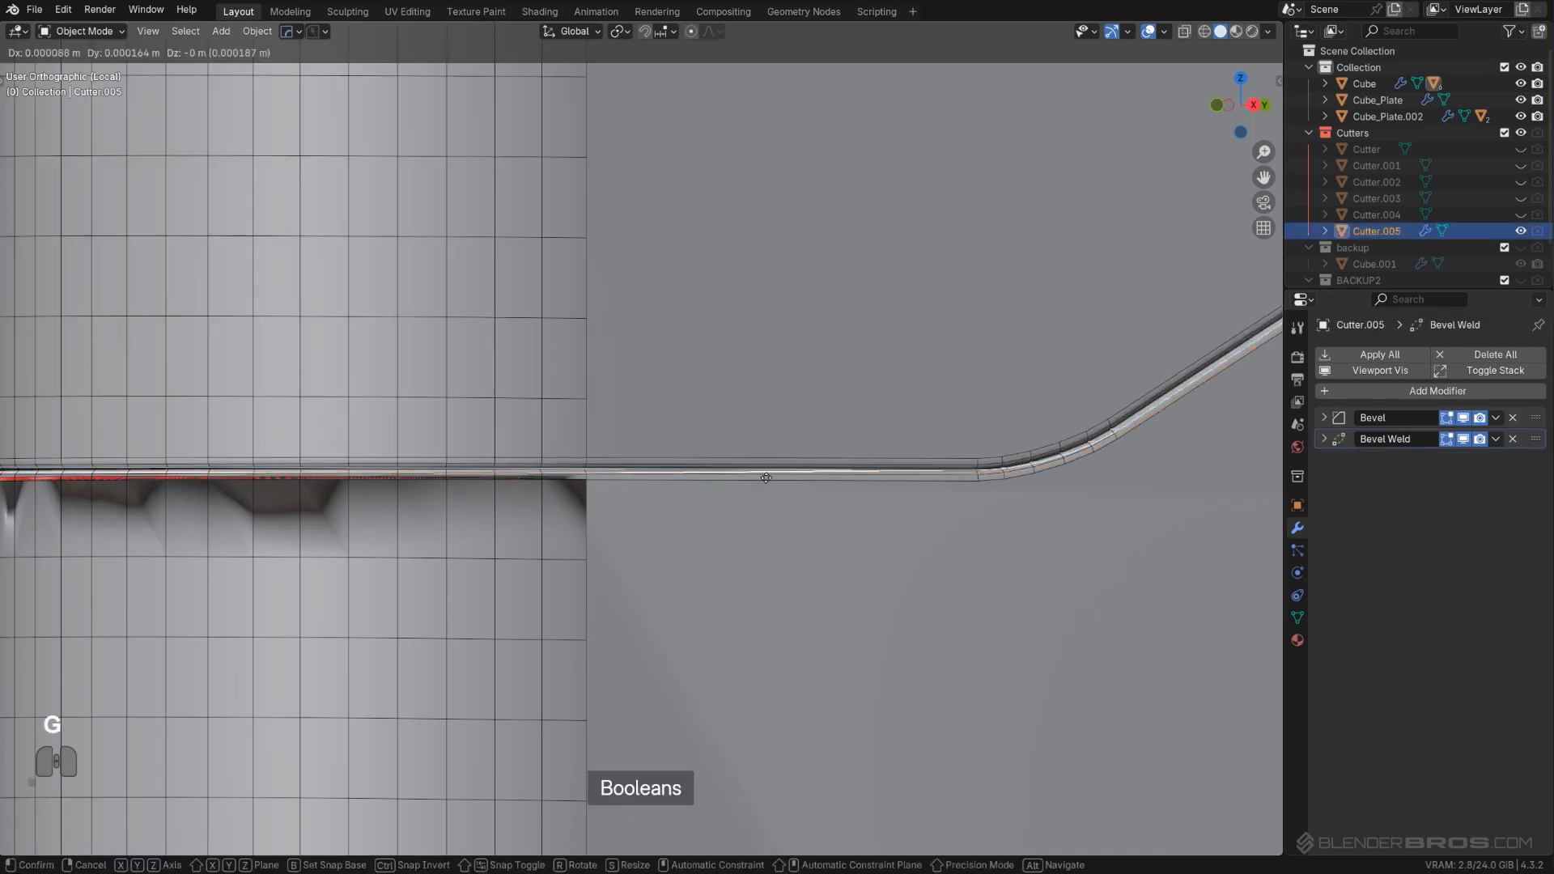
key(z)
click(496, 515)
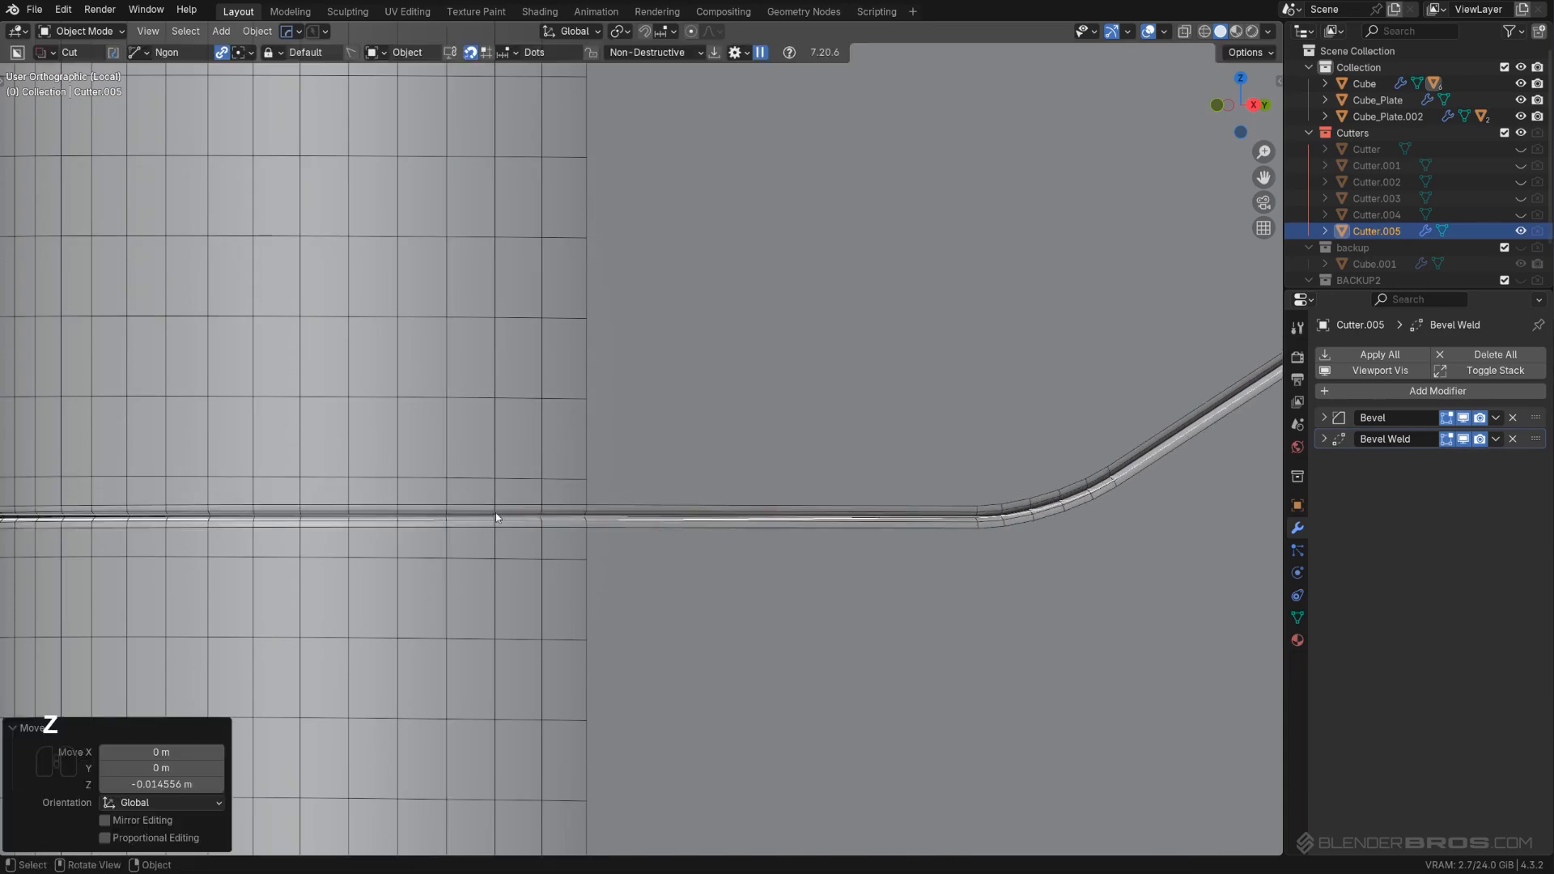
key(Tab)
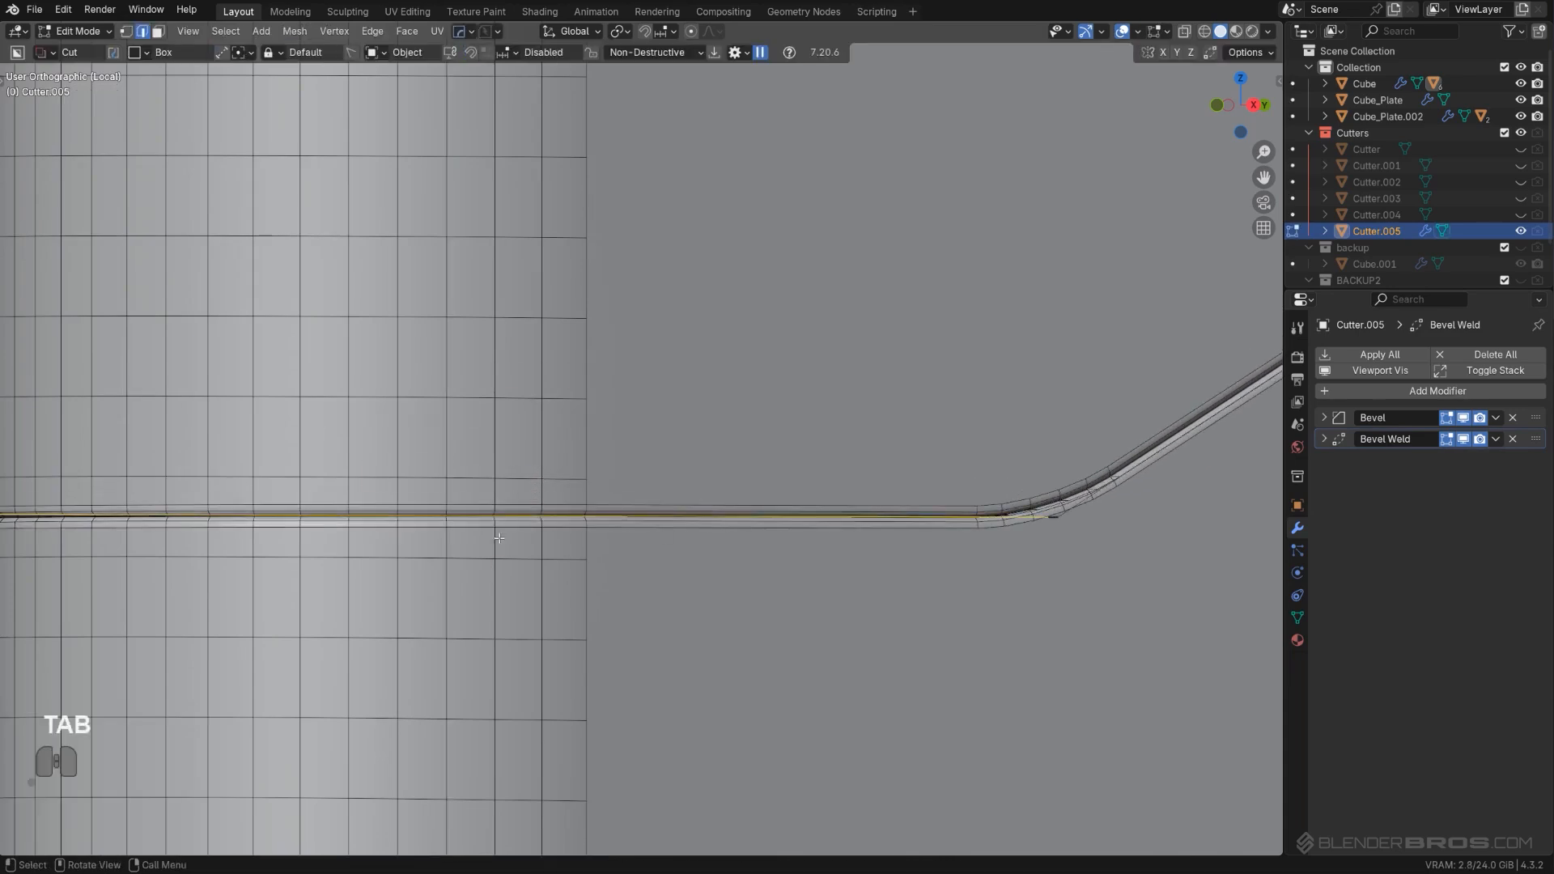
scroll(609, 433, down, 7)
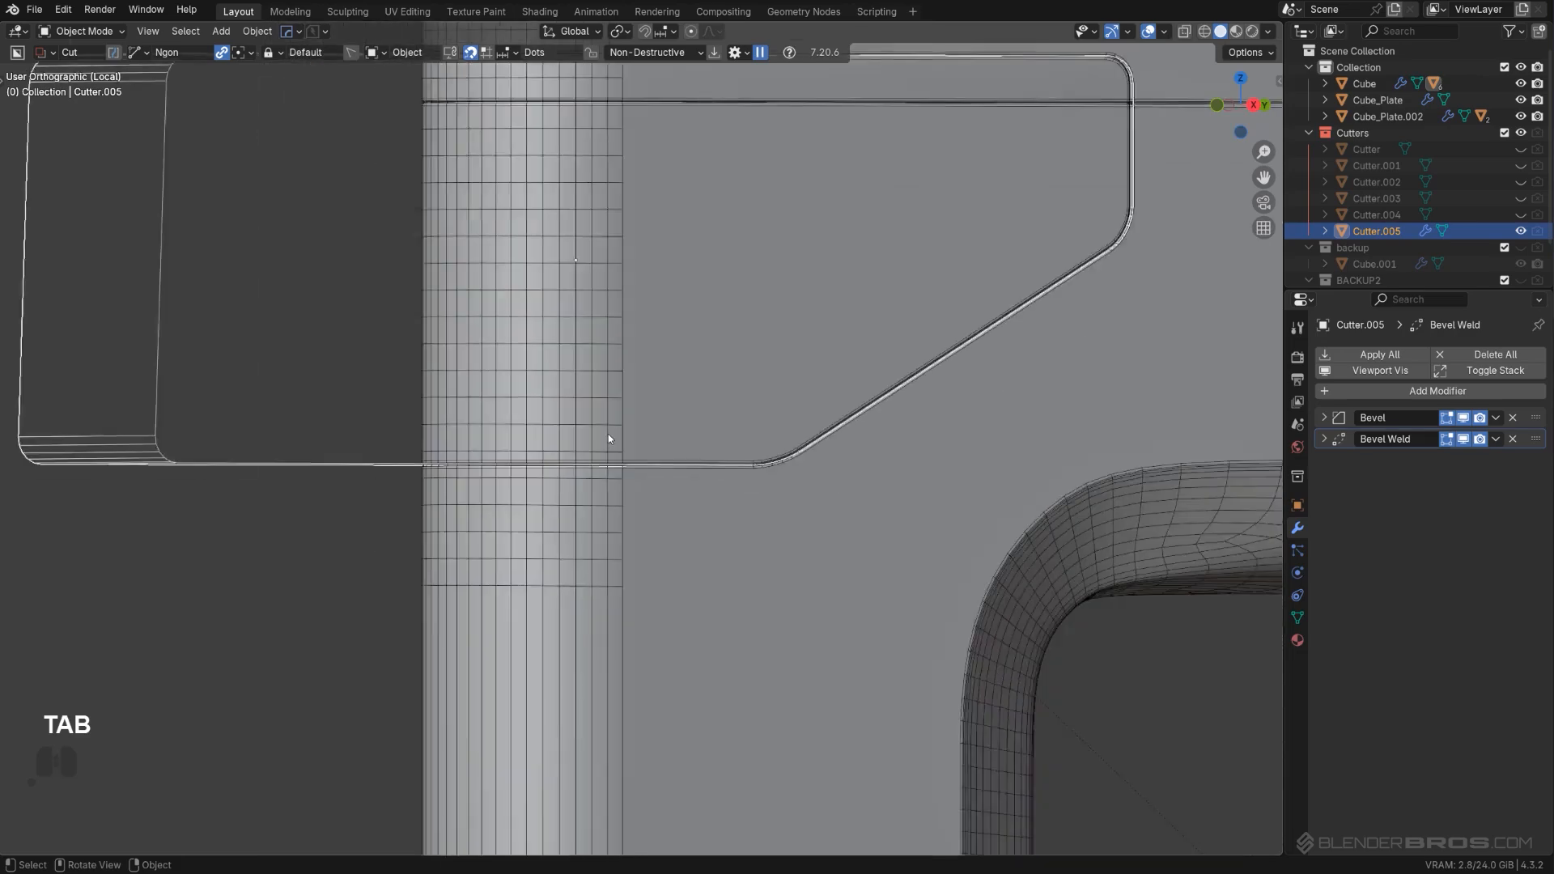
Step: Select the handle body and turn off its HardOps Wireframe display
shift+middle_drag(756, 382, 821, 398)
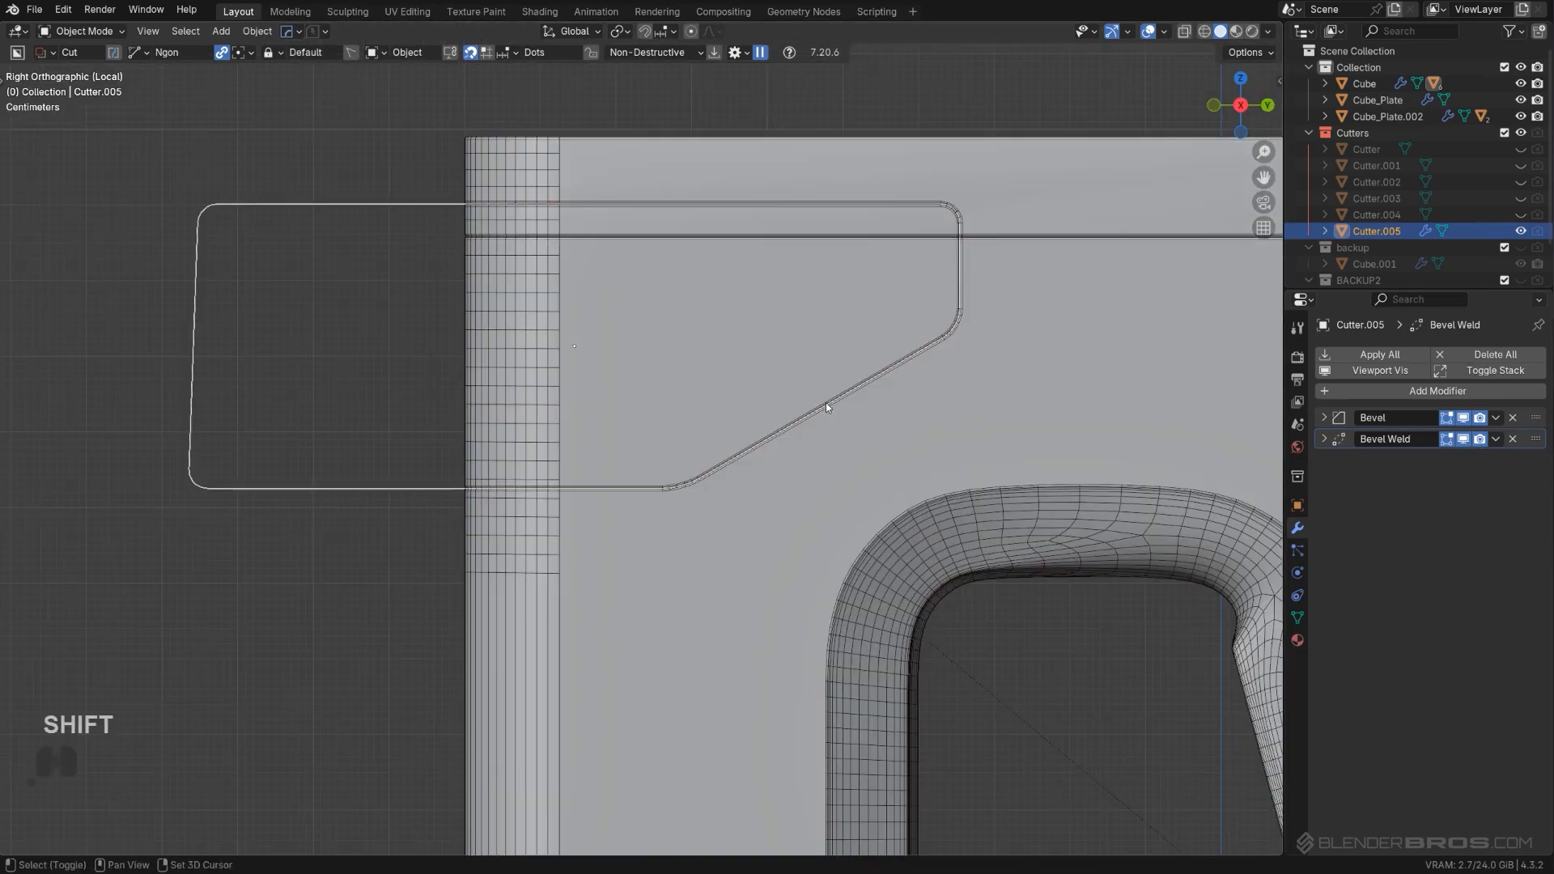
scroll(824, 403, down, 4)
click(877, 395)
key(q)
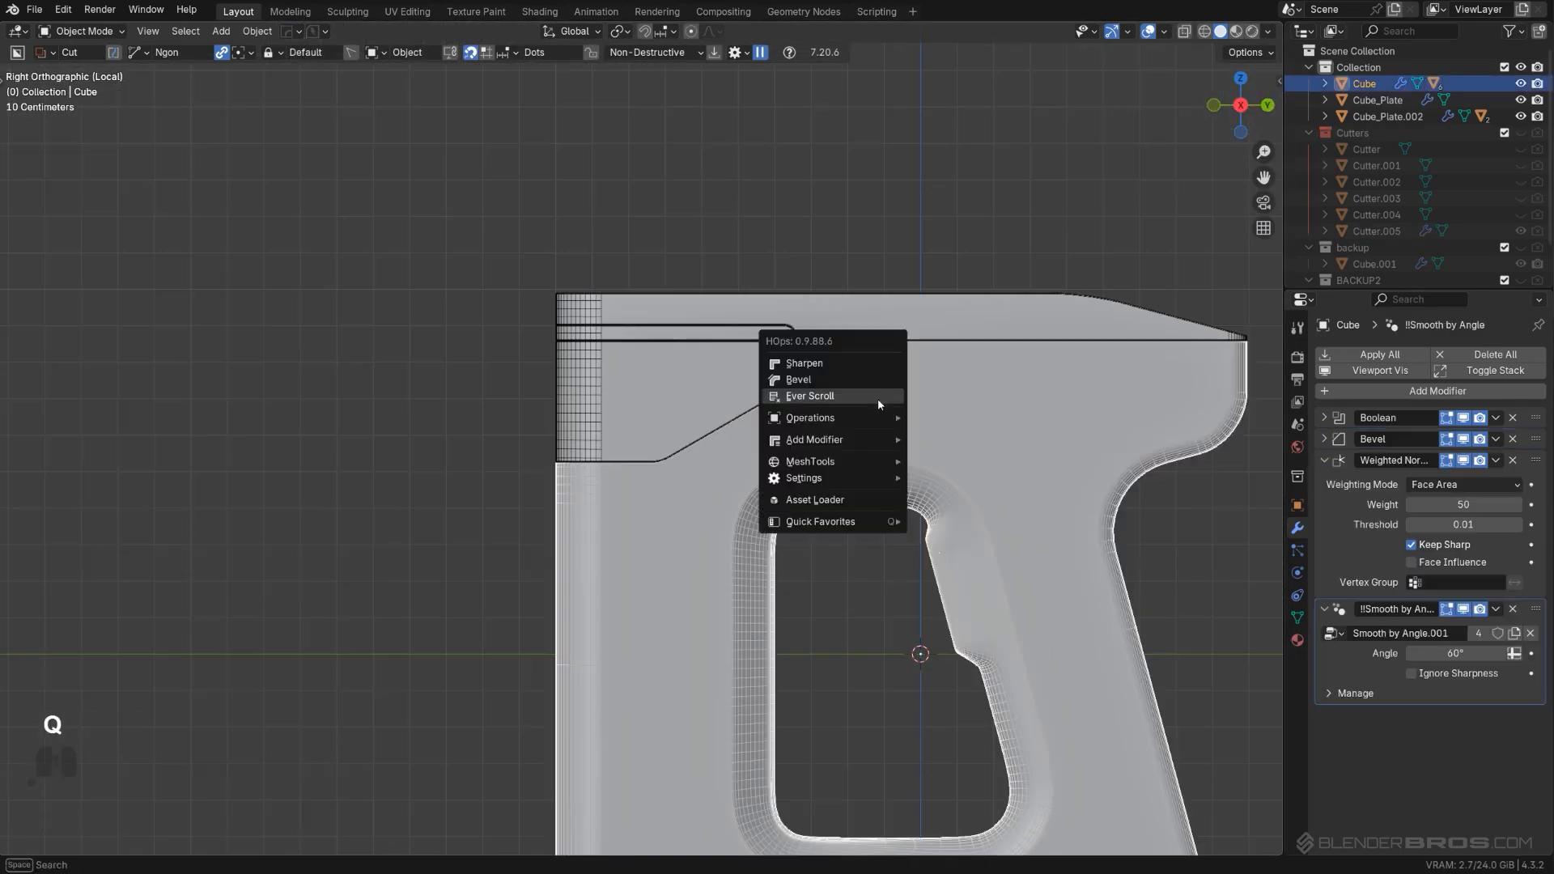
mouse_move(878, 478)
click(970, 534)
scroll(875, 487, up, 2)
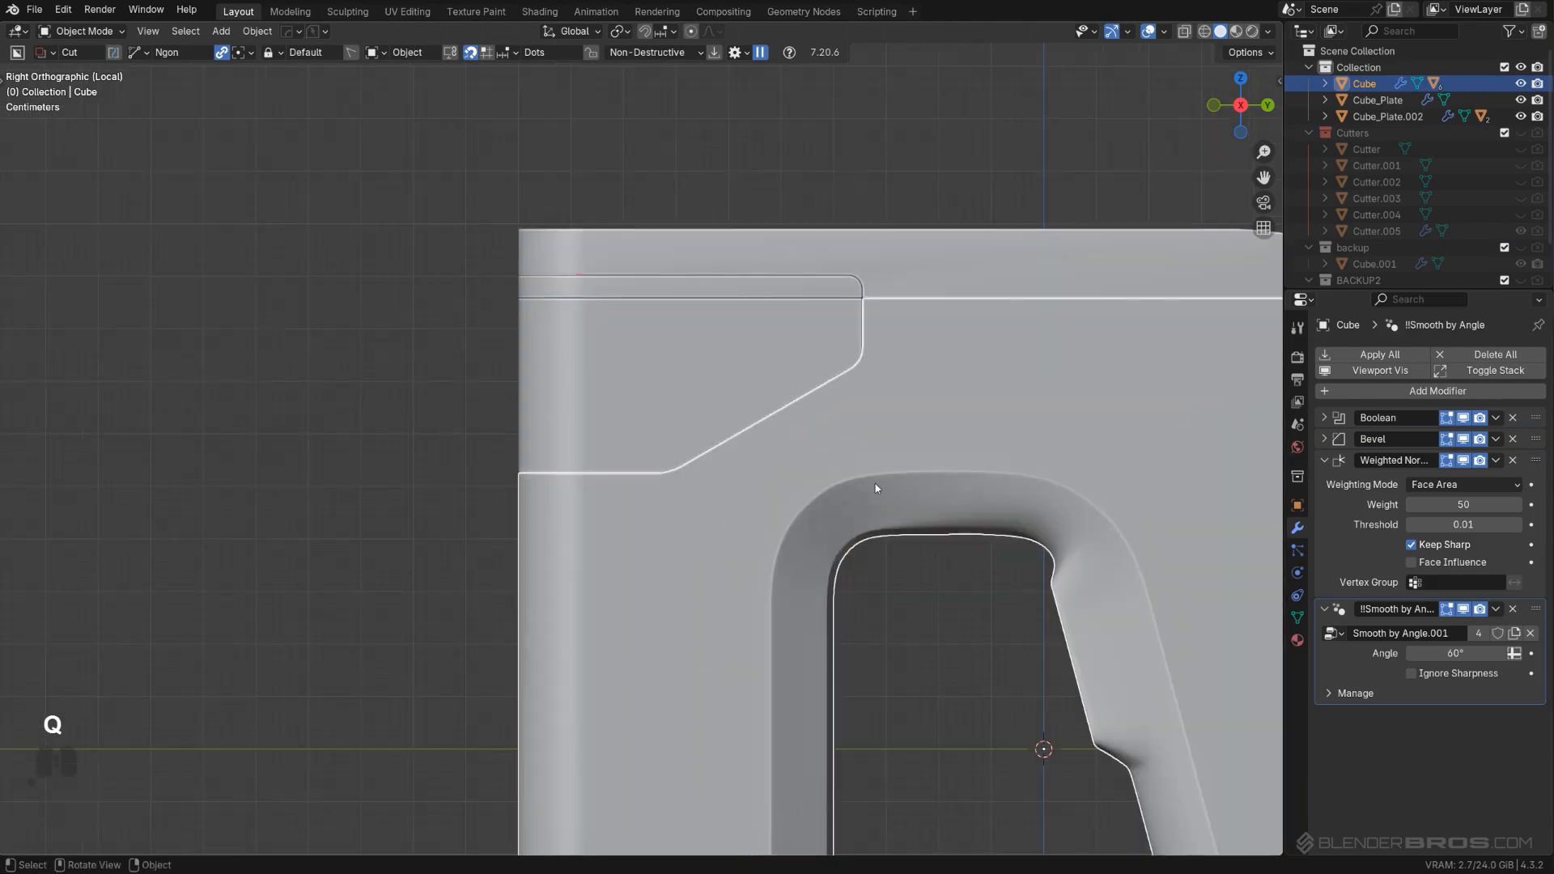
Step: Delete the thin strip that the slice separated from the top plate
click(457, 341)
scroll(461, 341, down, 2)
shift+middle_drag(599, 350, 505, 399)
scroll(647, 352, up, 2)
click(647, 360)
key(x)
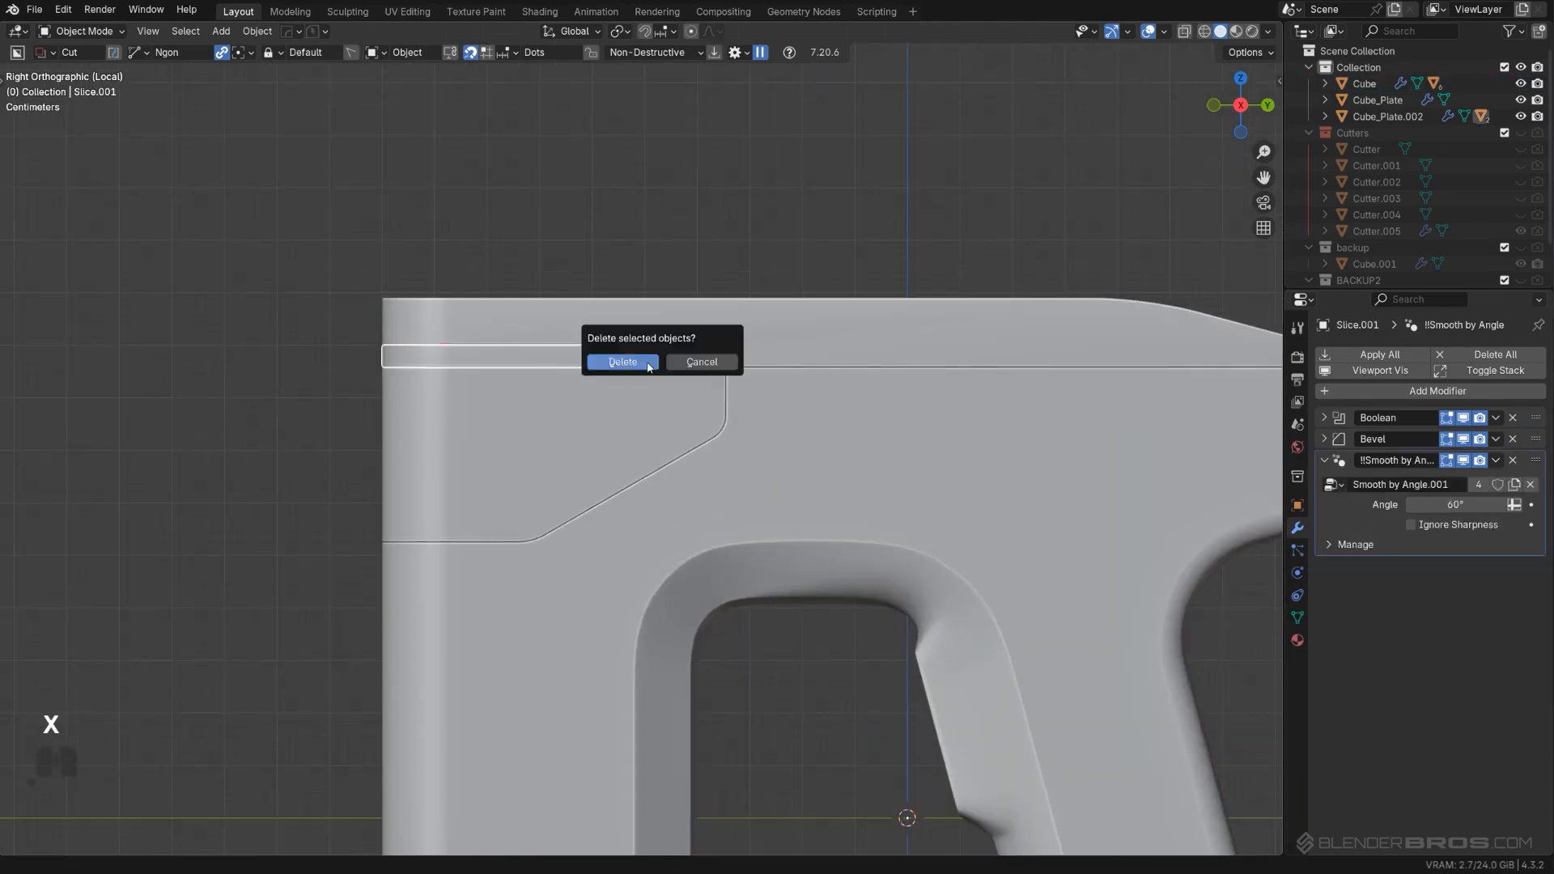
click(646, 361)
Step: Select the top face of the sliced-off body piece in Edit Mode
scroll(620, 348, up, 2)
middle_drag(620, 348, 649, 387)
shift+middle_drag(649, 387, 707, 536)
click(672, 488)
key(Tab)
scroll(648, 474, up, 2)
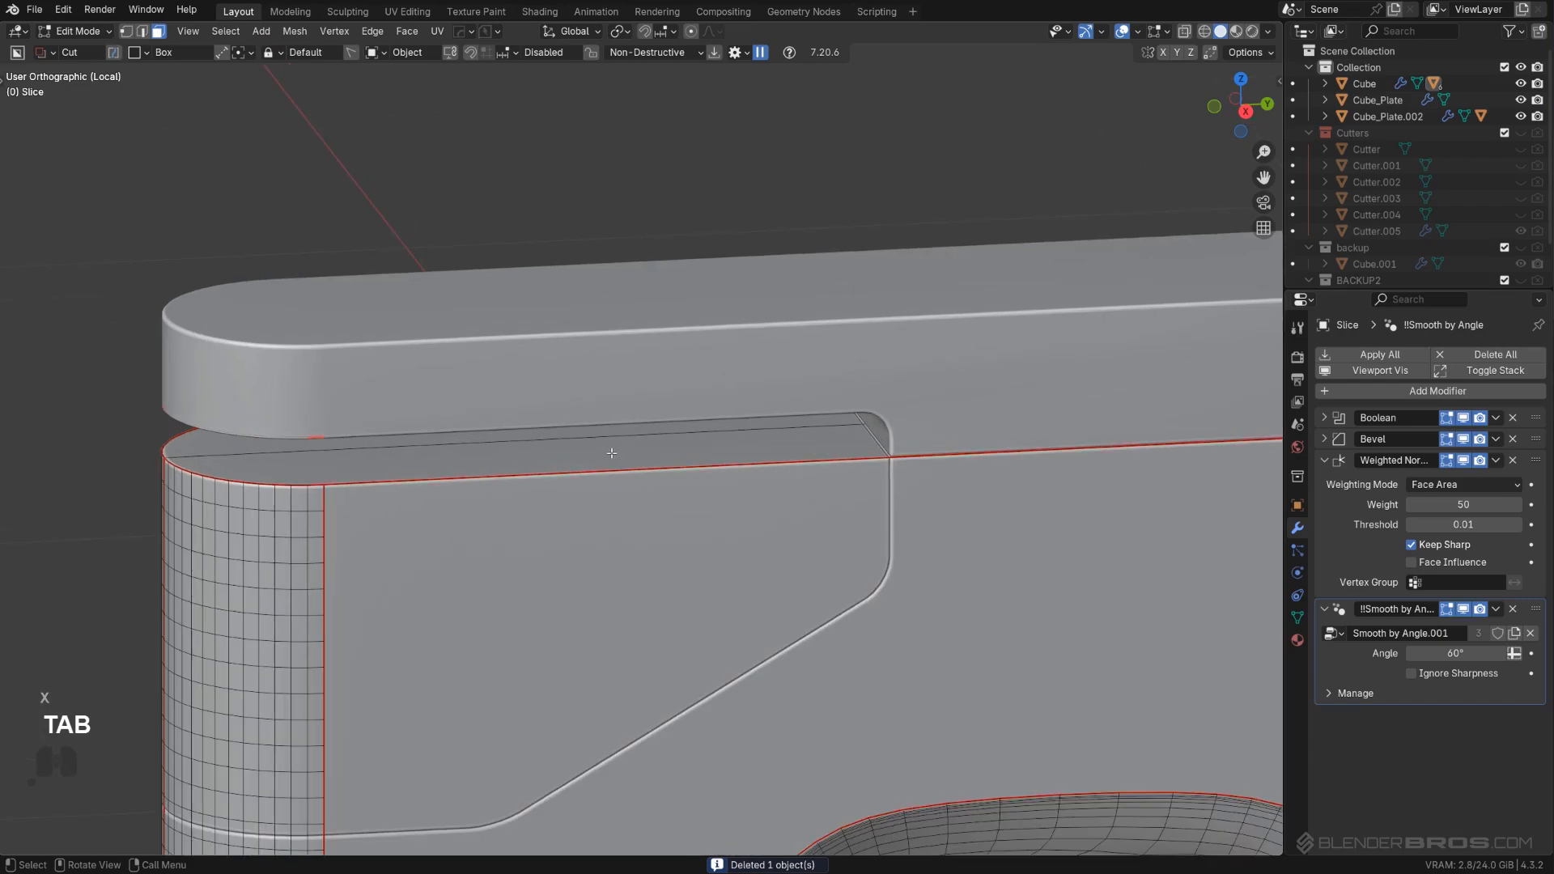
click(603, 457)
Step: Edge-slide the lower edge loop on the top plate's rounded end upward by a factor of about -0.325
scroll(384, 412, up, 4)
shift+middle_drag(377, 400, 405, 390)
key(Tab)
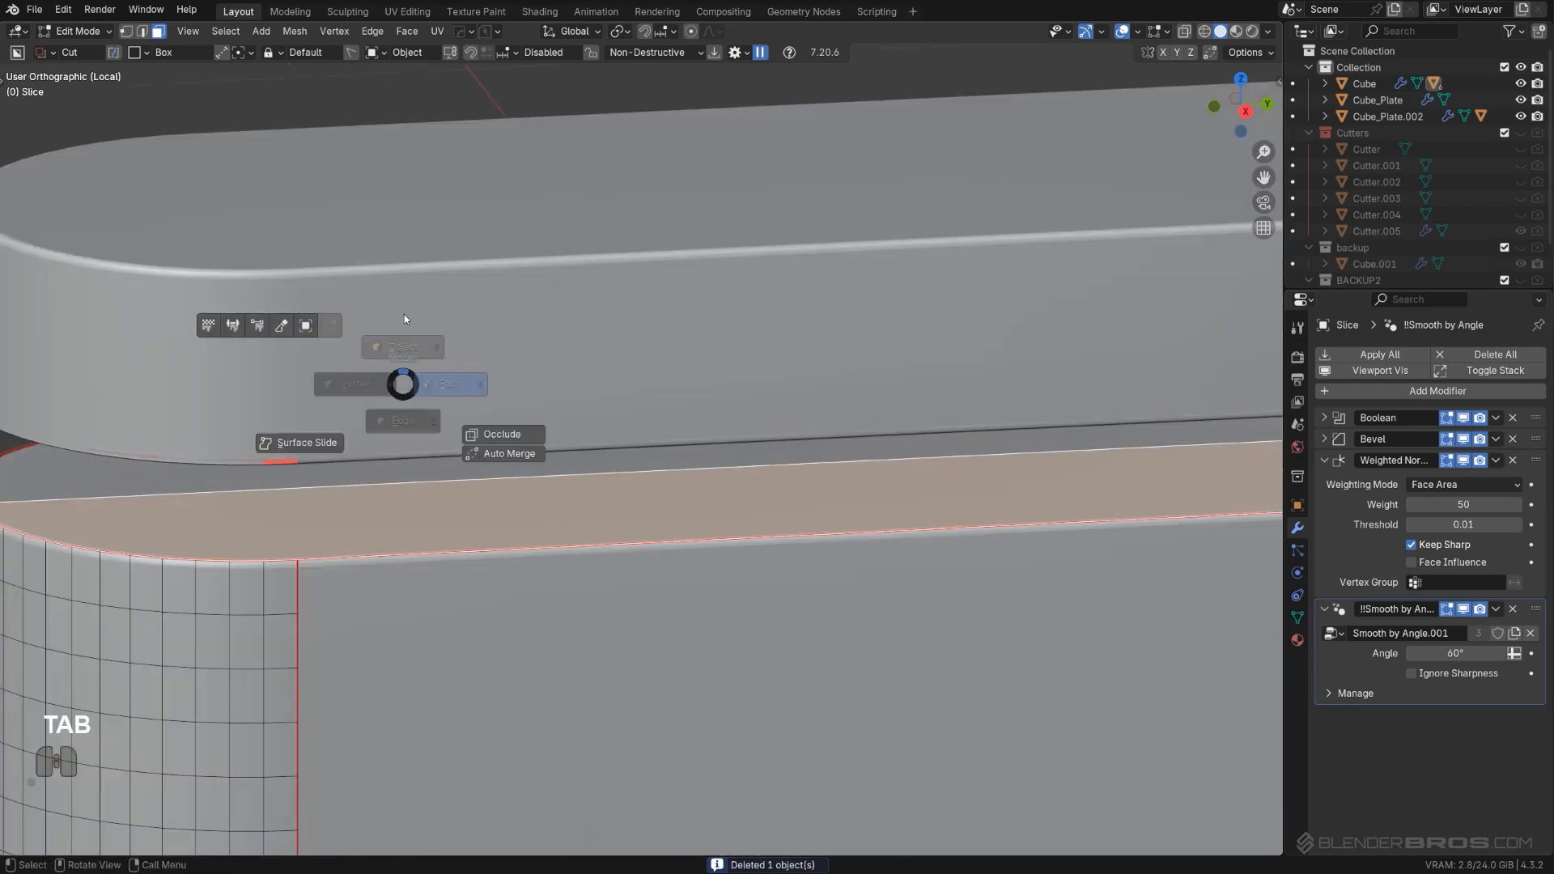
click(407, 381)
key(Tab)
shift+middle_drag(396, 484, 594, 495)
scroll(594, 495, up, 2)
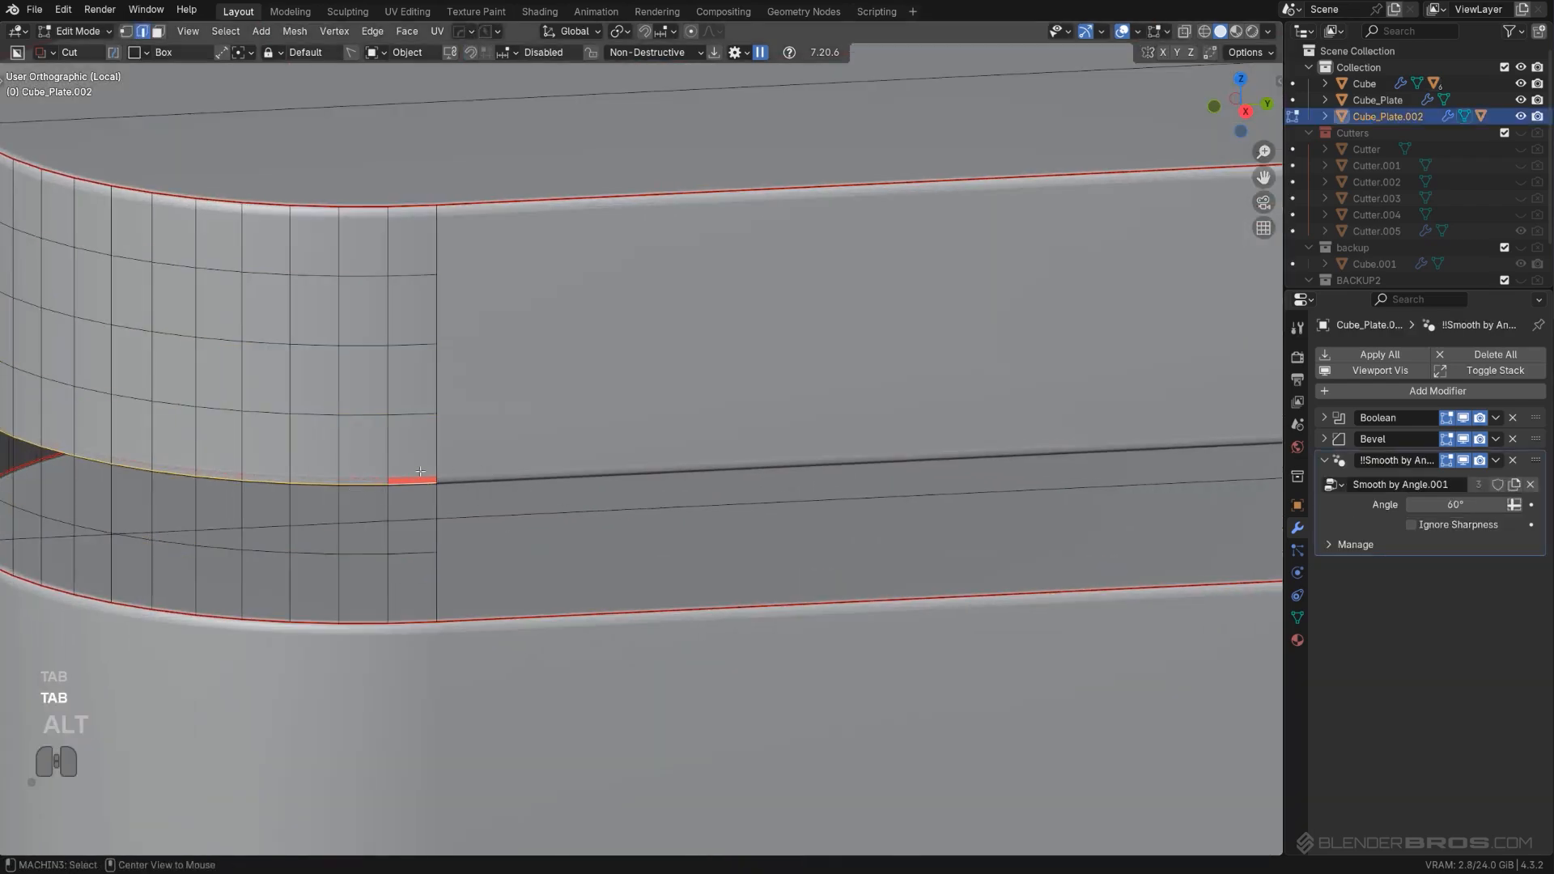
key(g)
key(g)
click(529, 518)
key(Tab)
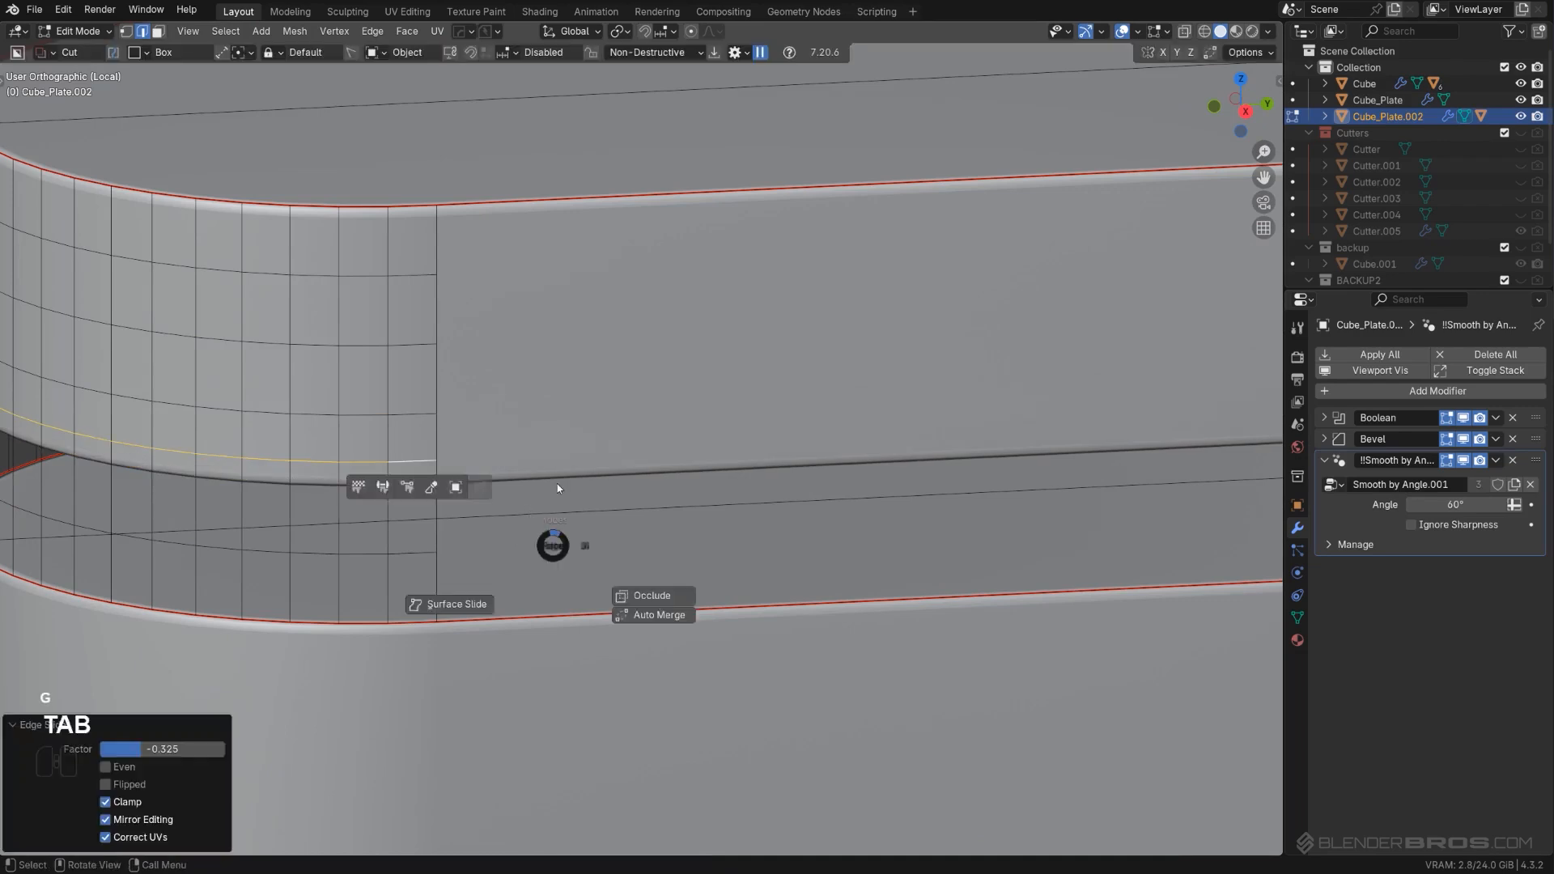
Step: Try to raise the sliced-off piece's top face about 0.0424 m along Z in the right view
scroll(751, 491, down, 4)
click(950, 478)
key(Tab)
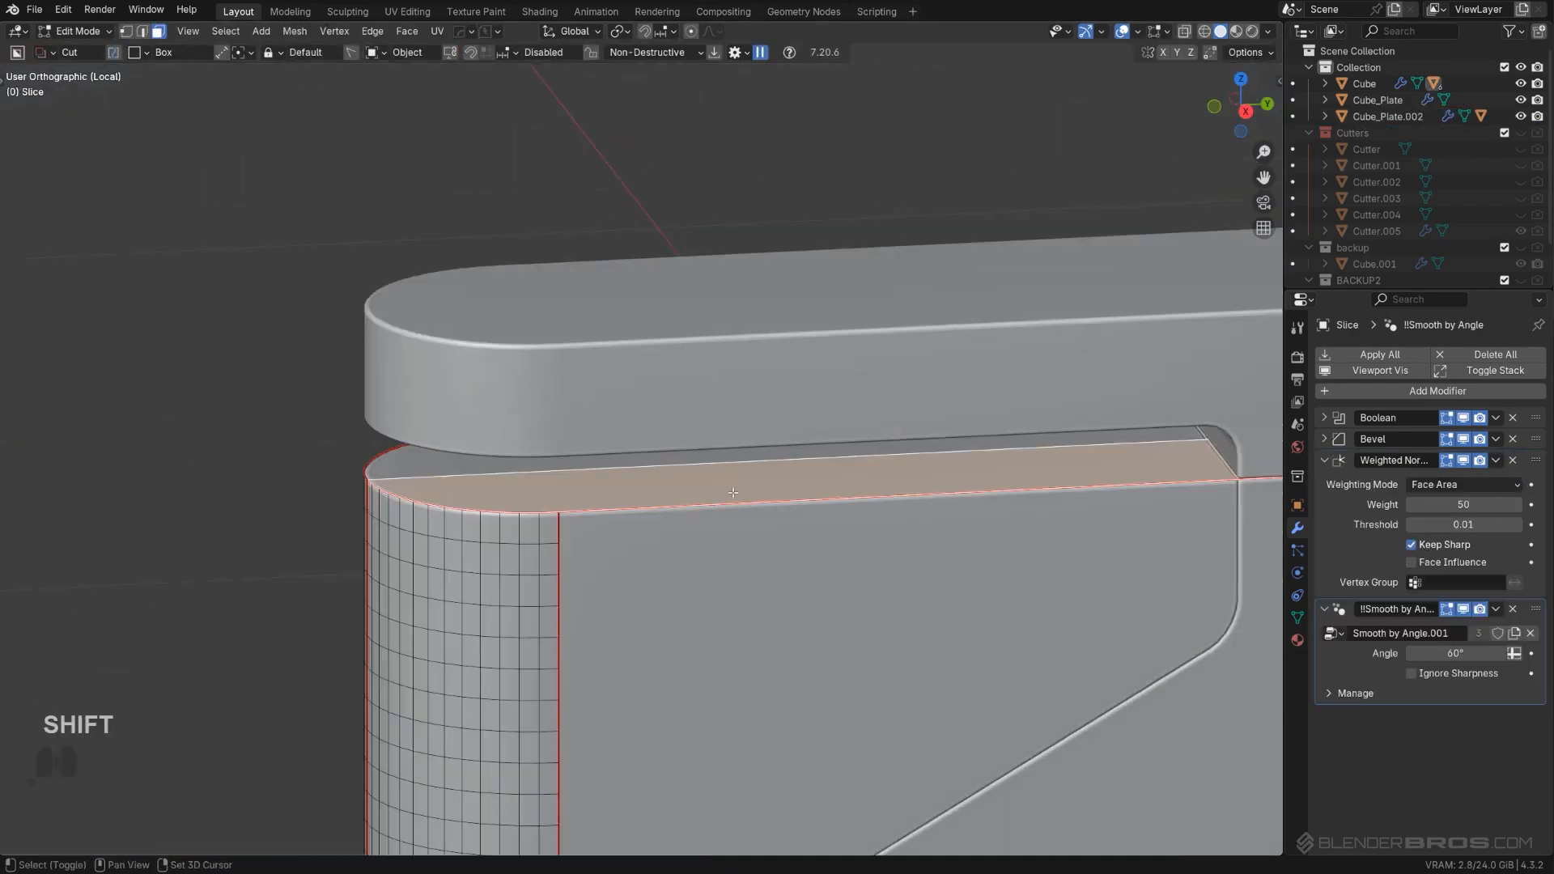
alt+middle_drag(735, 454, 793, 469)
scroll(849, 486, up, 2)
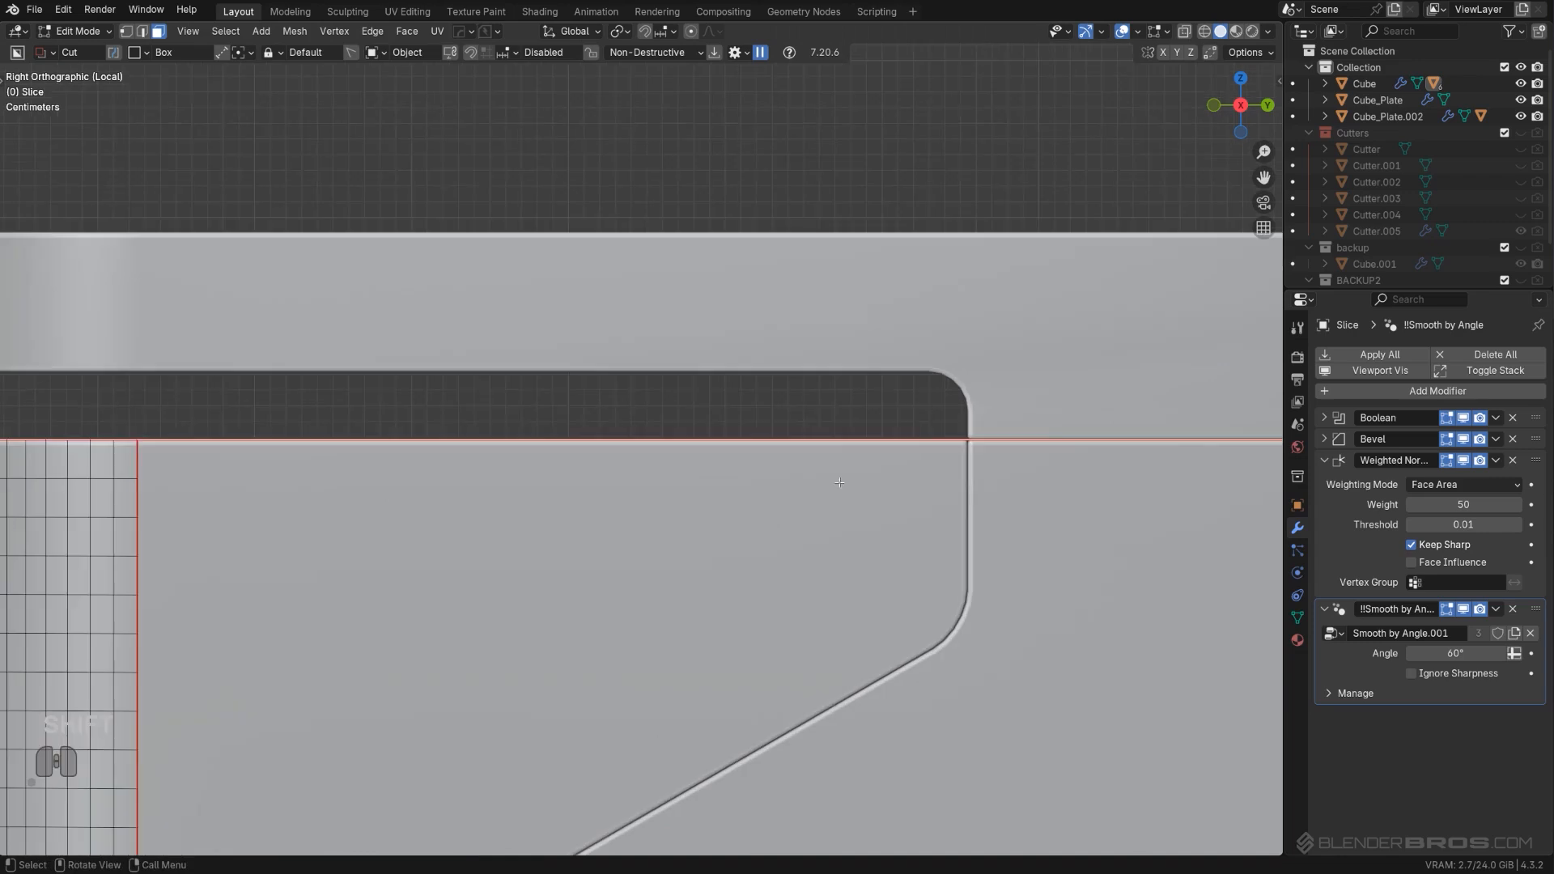
key(g)
key(z)
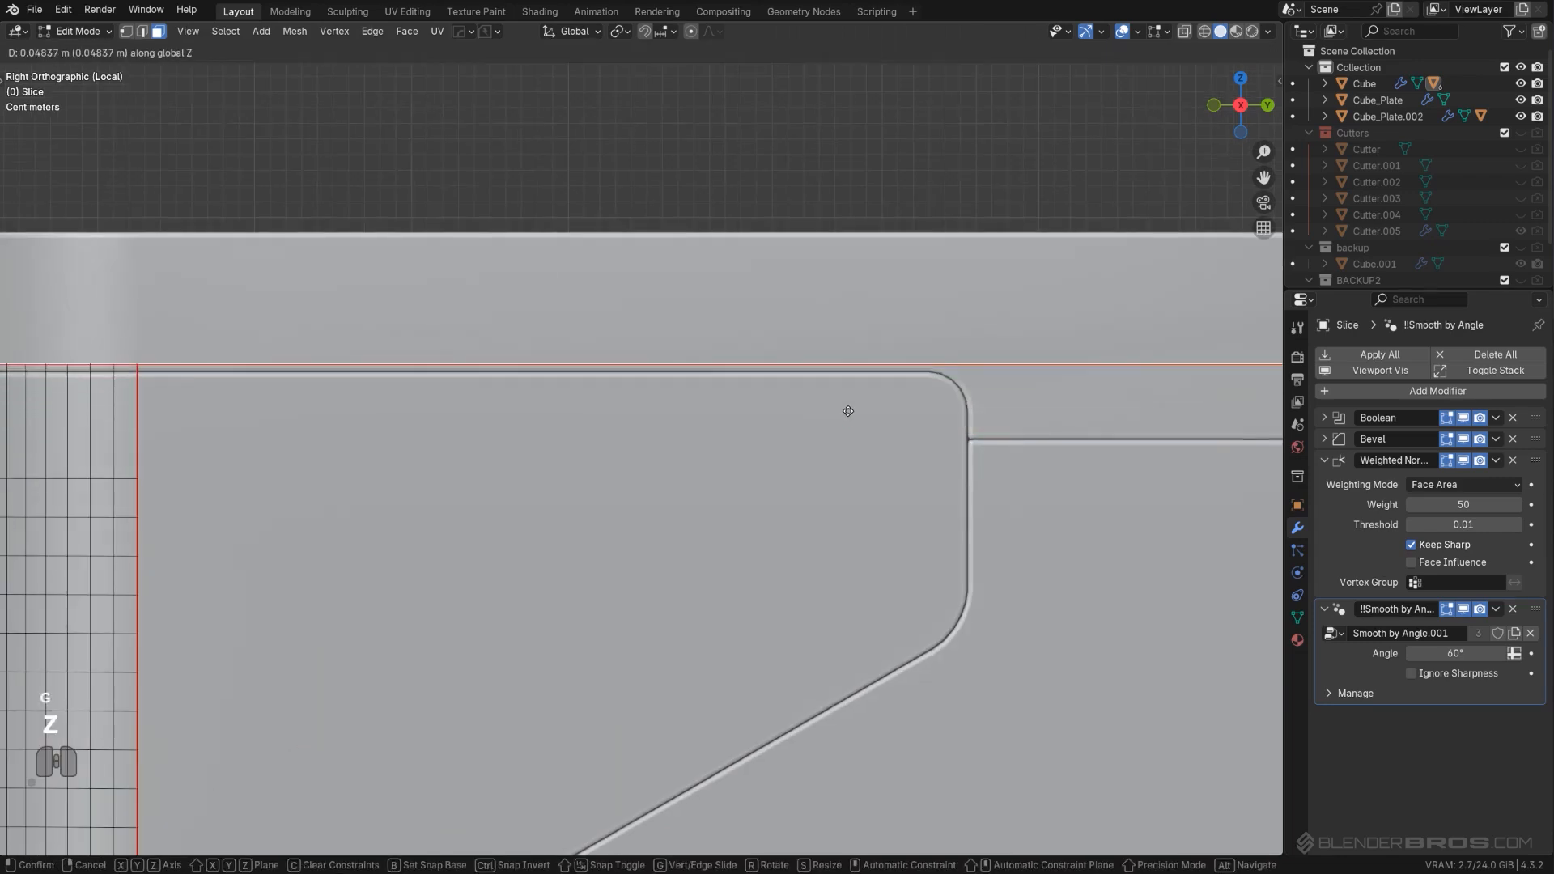
key(shift)
click(853, 433)
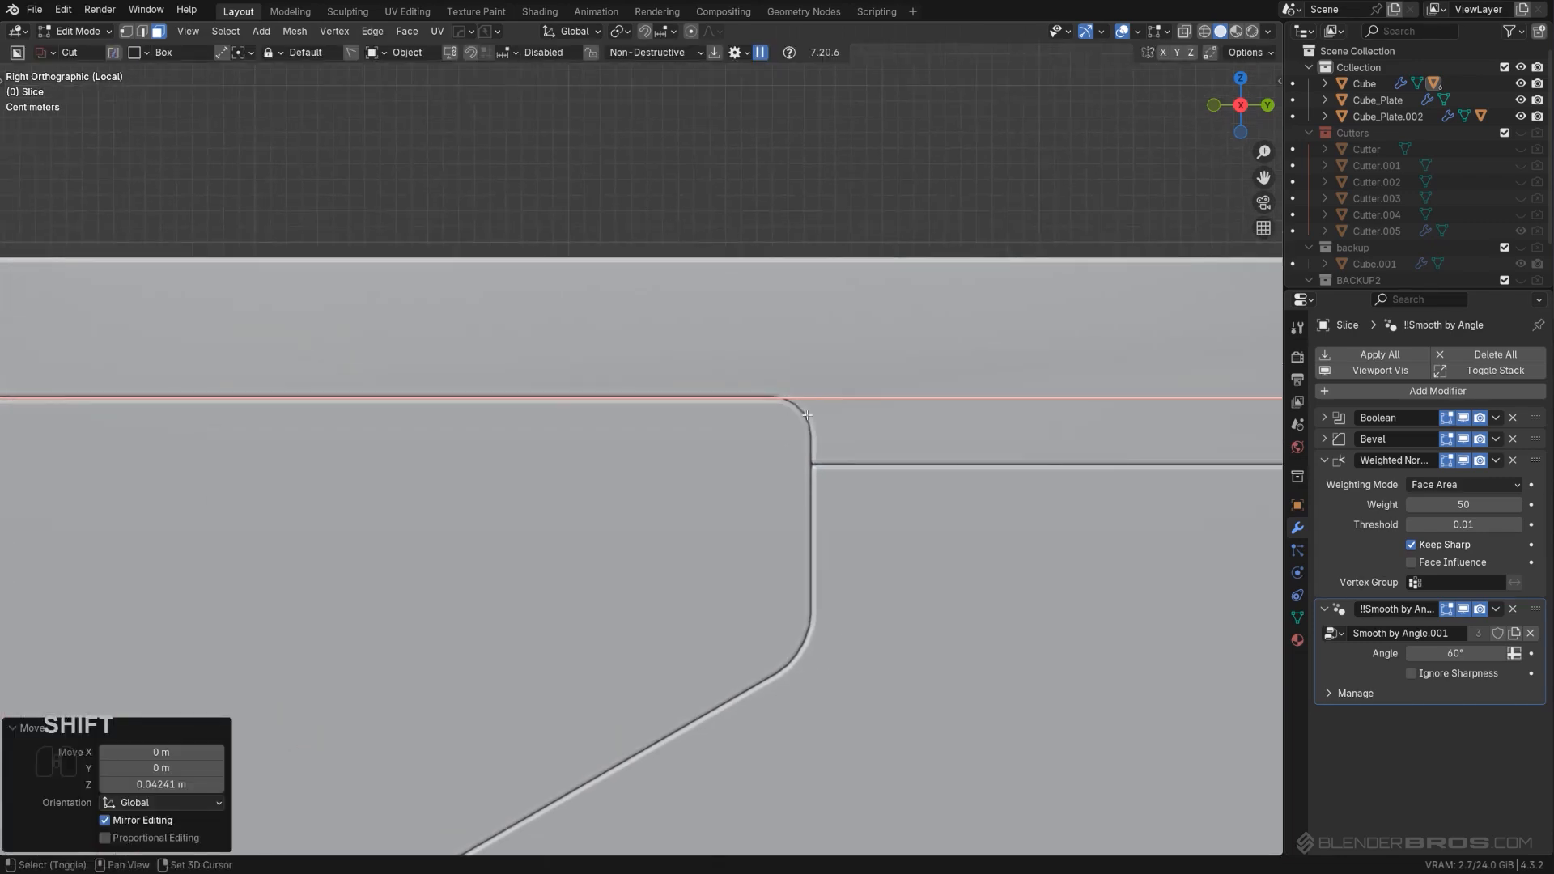
scroll(885, 465, down, 2)
key(Tab)
Step: Run HardOps Smart Apply on the sliced-off body piece
key(q)
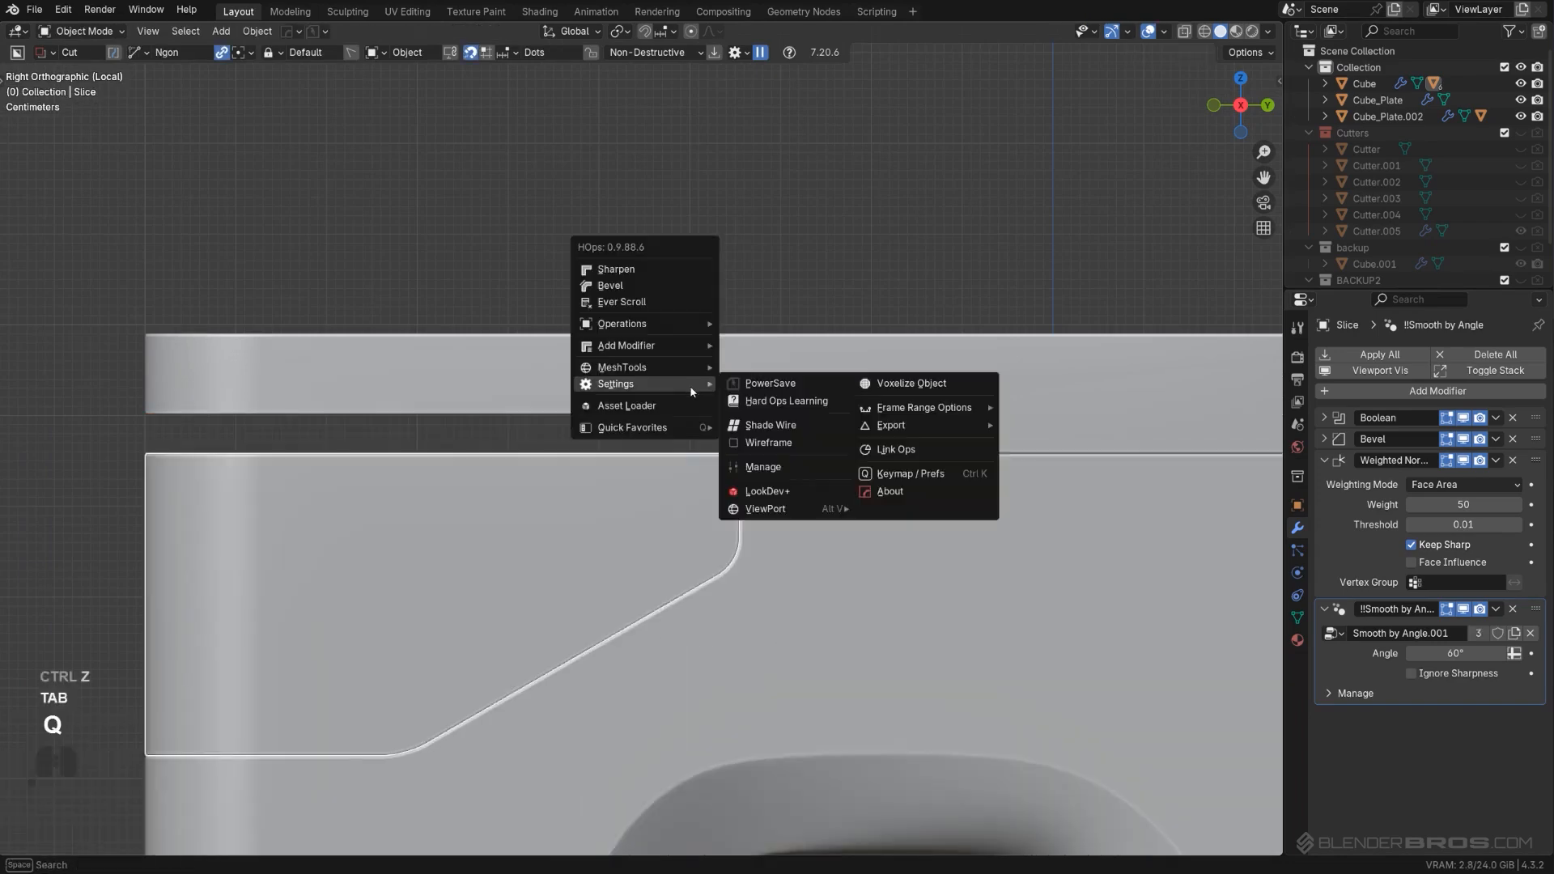
mouse_move(663, 323)
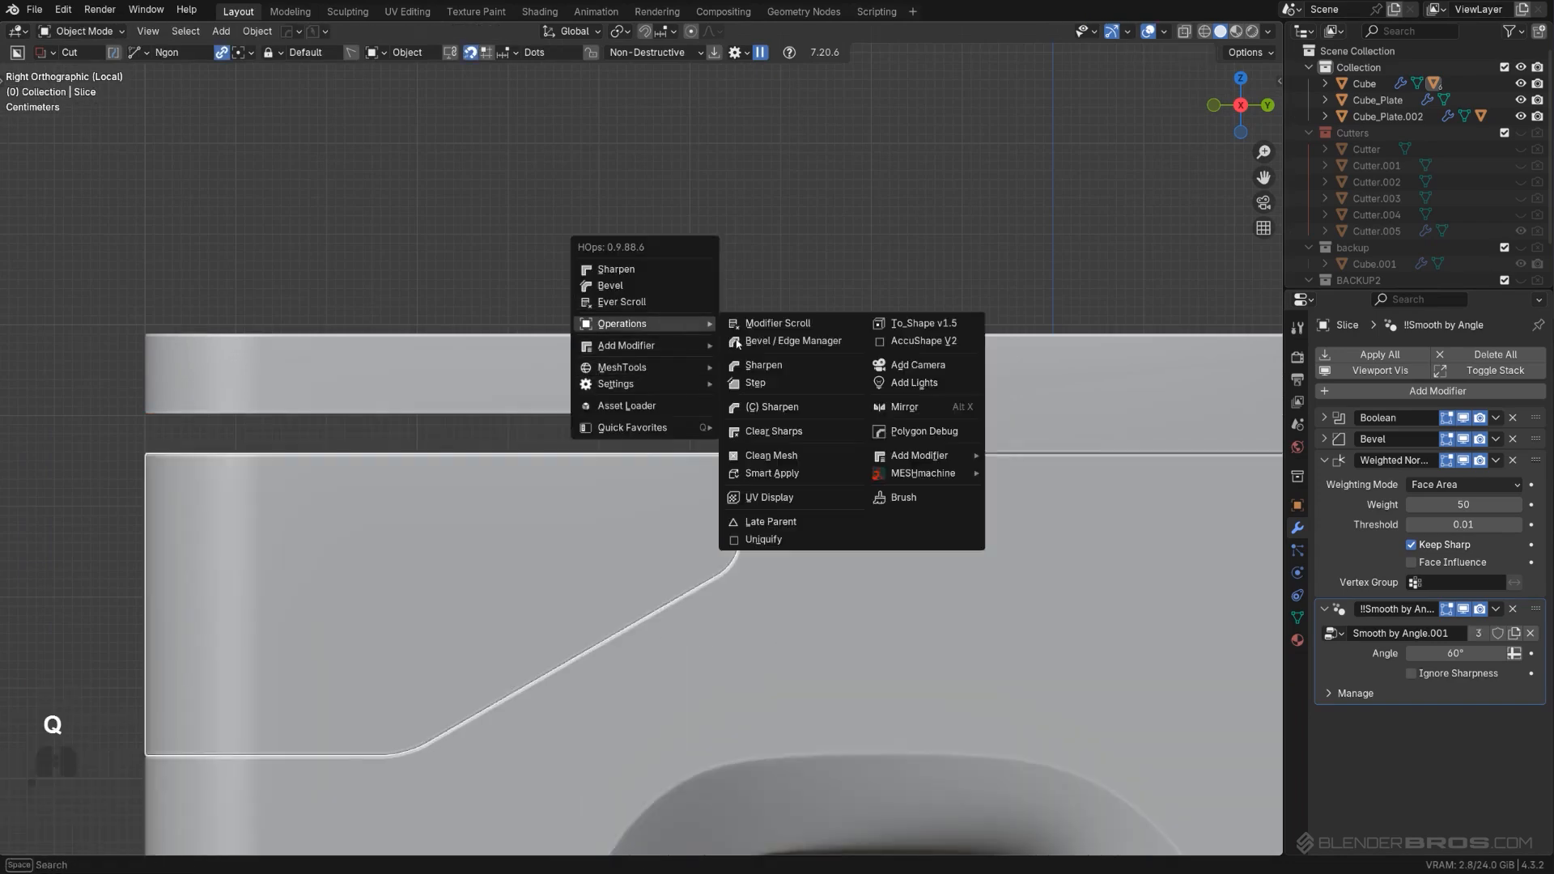
click(802, 469)
Step: Move the sliced-off piece's top face up about 0.0423 m along Z to fill the gap under the top plate
key(Tab)
click(877, 476)
key(g)
key(z)
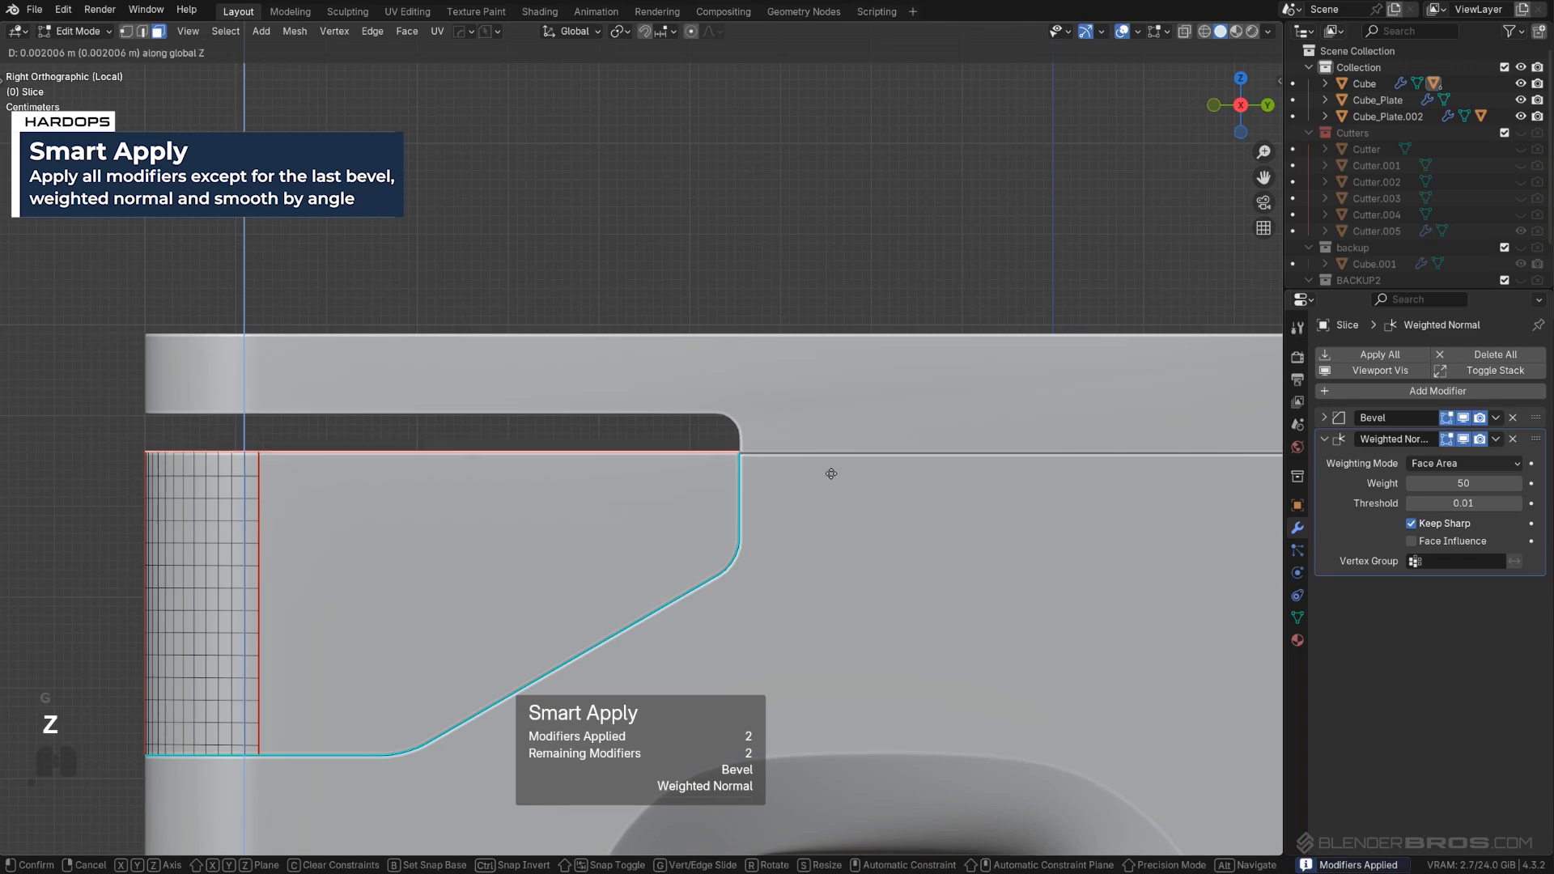
key(shift)
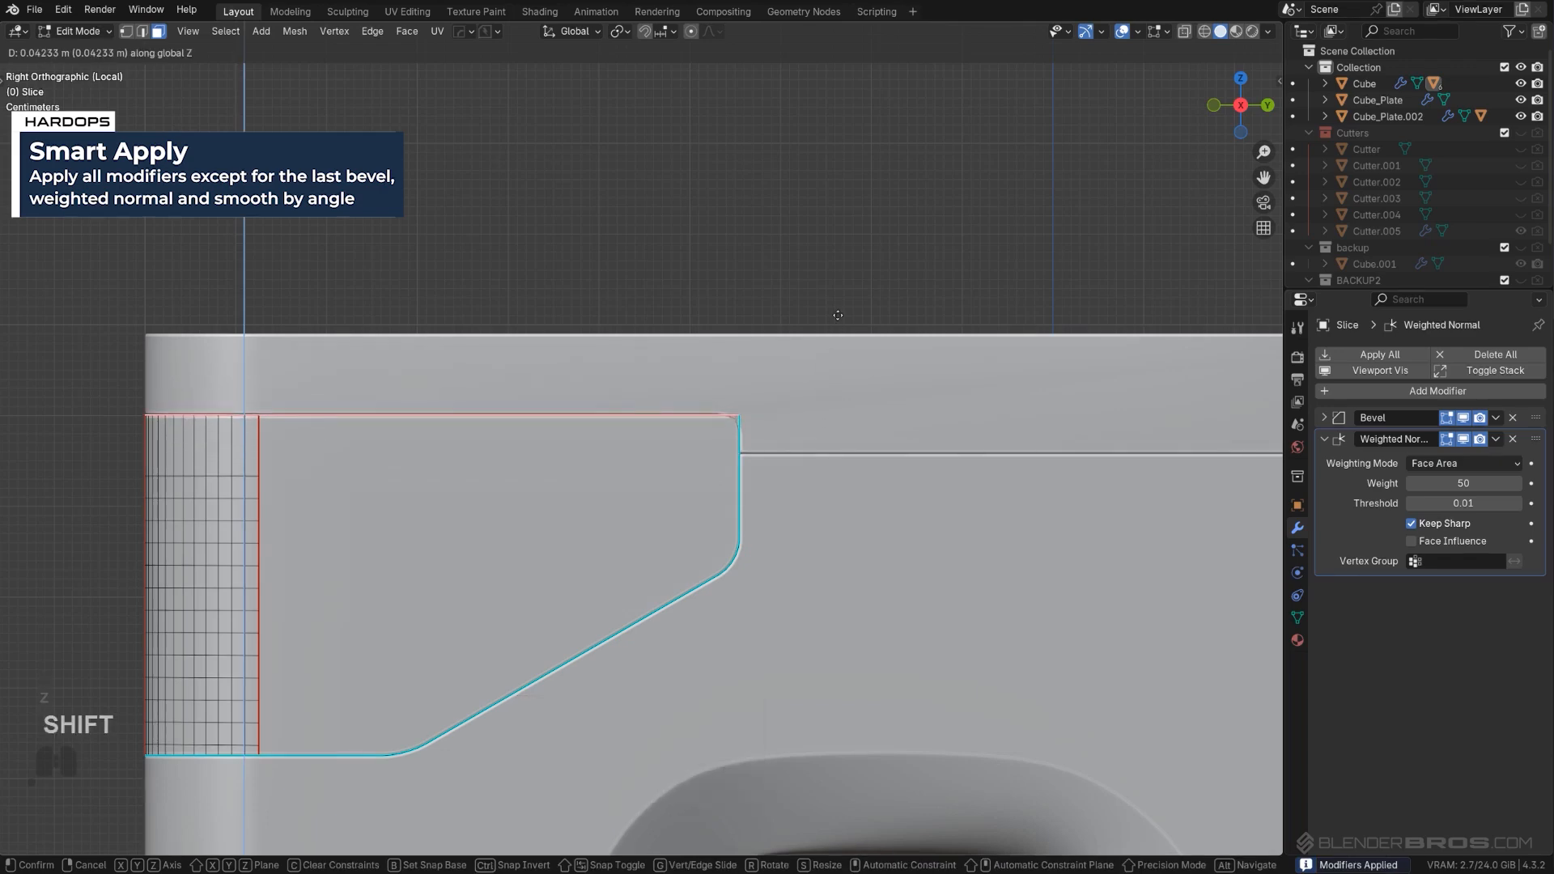
click(825, 379)
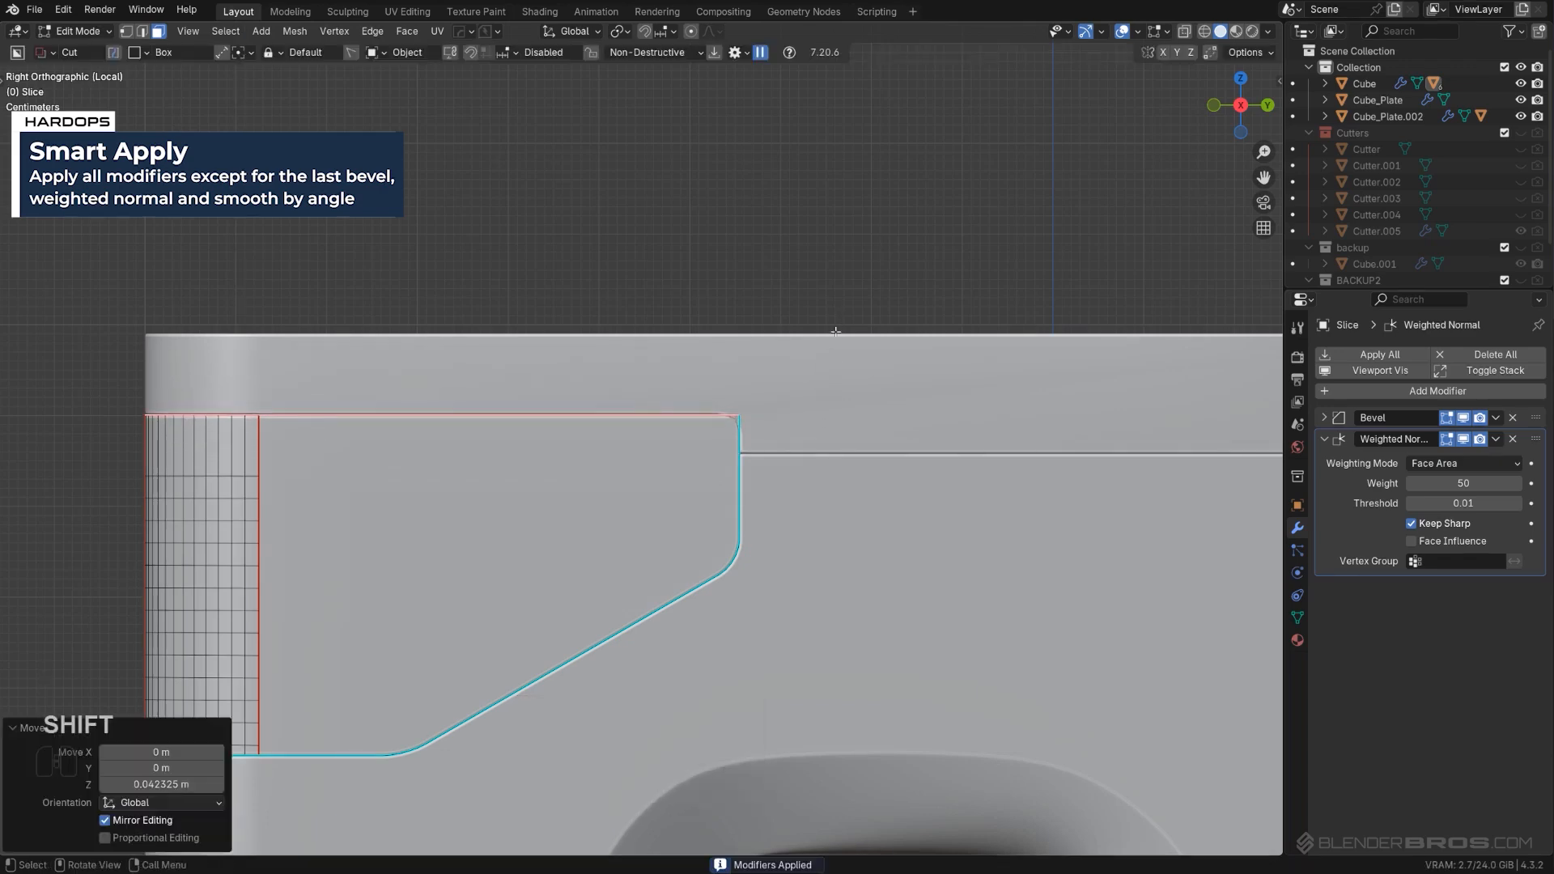
key(g)
key(z)
click(817, 397)
Step: Bevel the sliced-off piece's sharp upper corner with a width of about 0.0268 m and 10 segments
key(Tab)
middle_drag(773, 477, 672, 558)
key(Tab)
key(2)
alt+middle_drag(641, 488, 773, 444)
scroll(773, 440, up, 4)
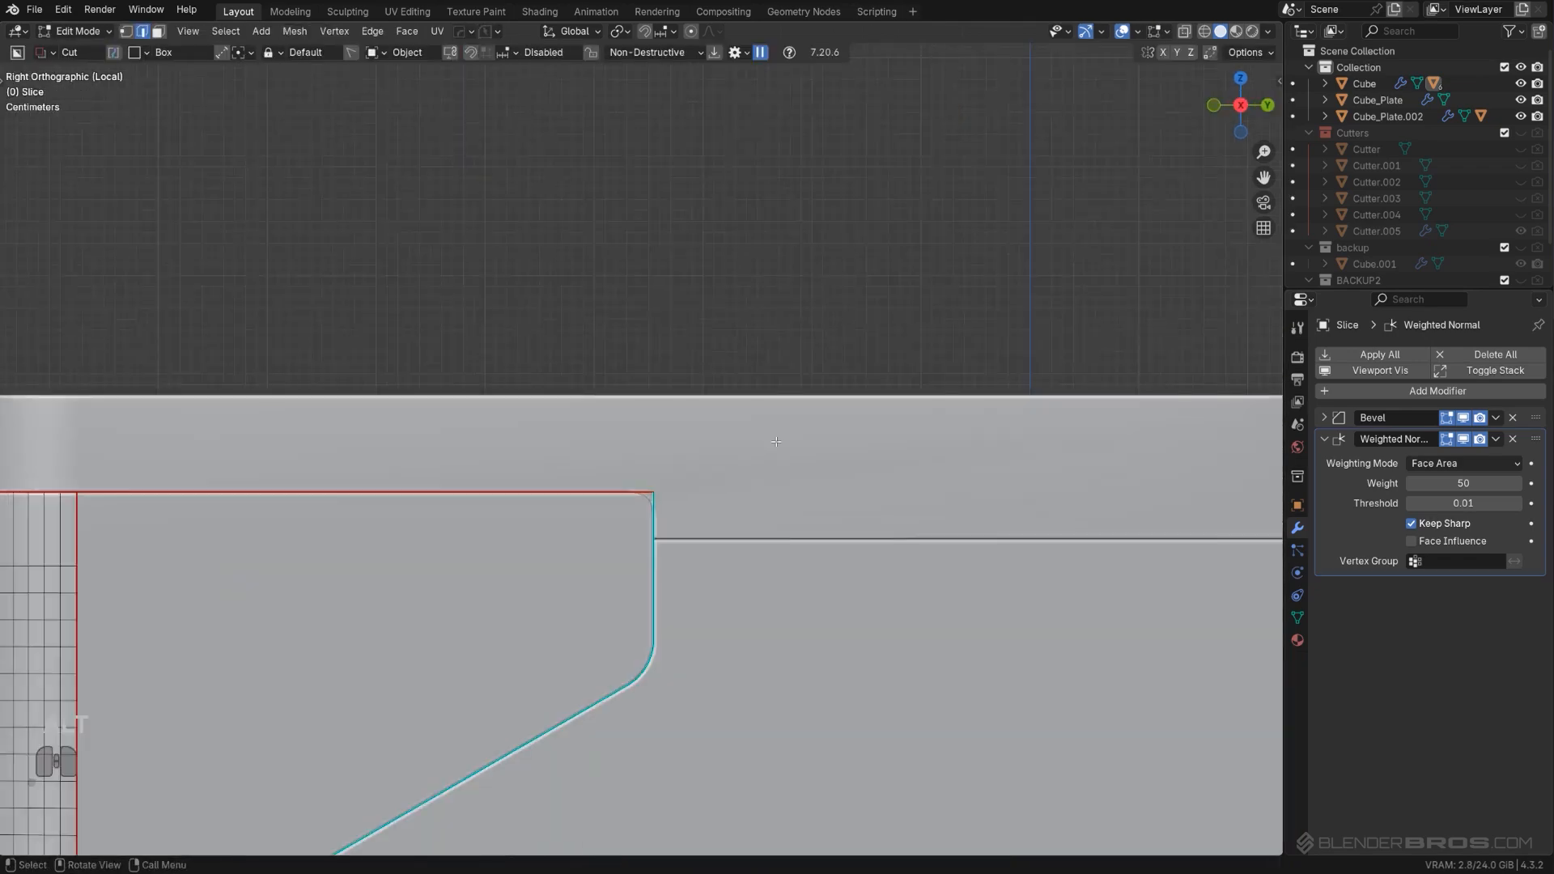
shift+middle_drag(735, 531, 663, 440)
scroll(623, 485, up, 1)
key(ctrl+b)
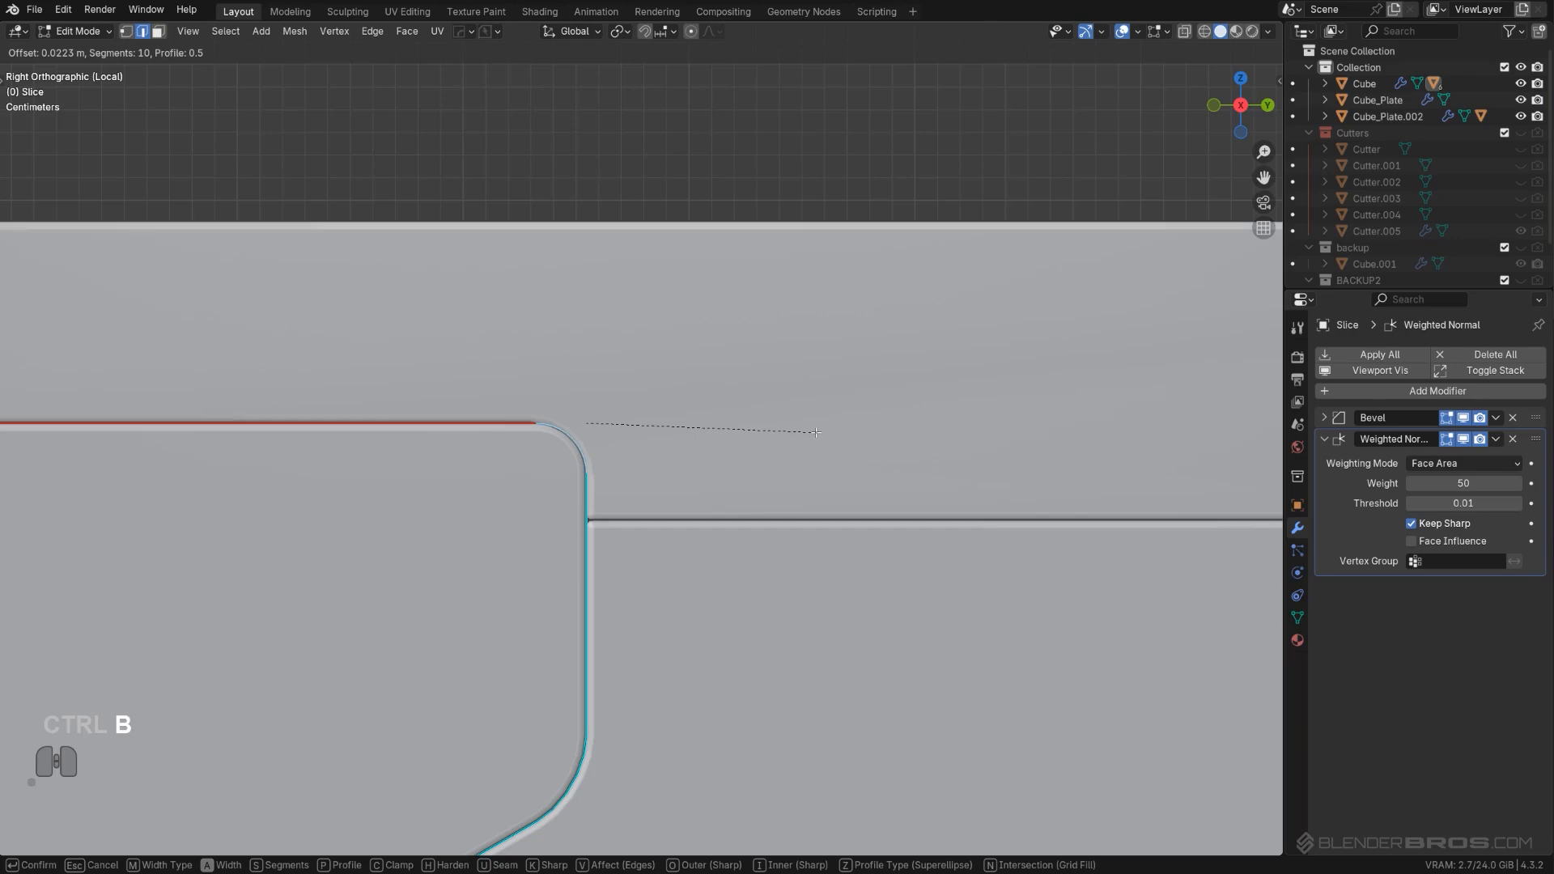
click(920, 436)
key(Tab)
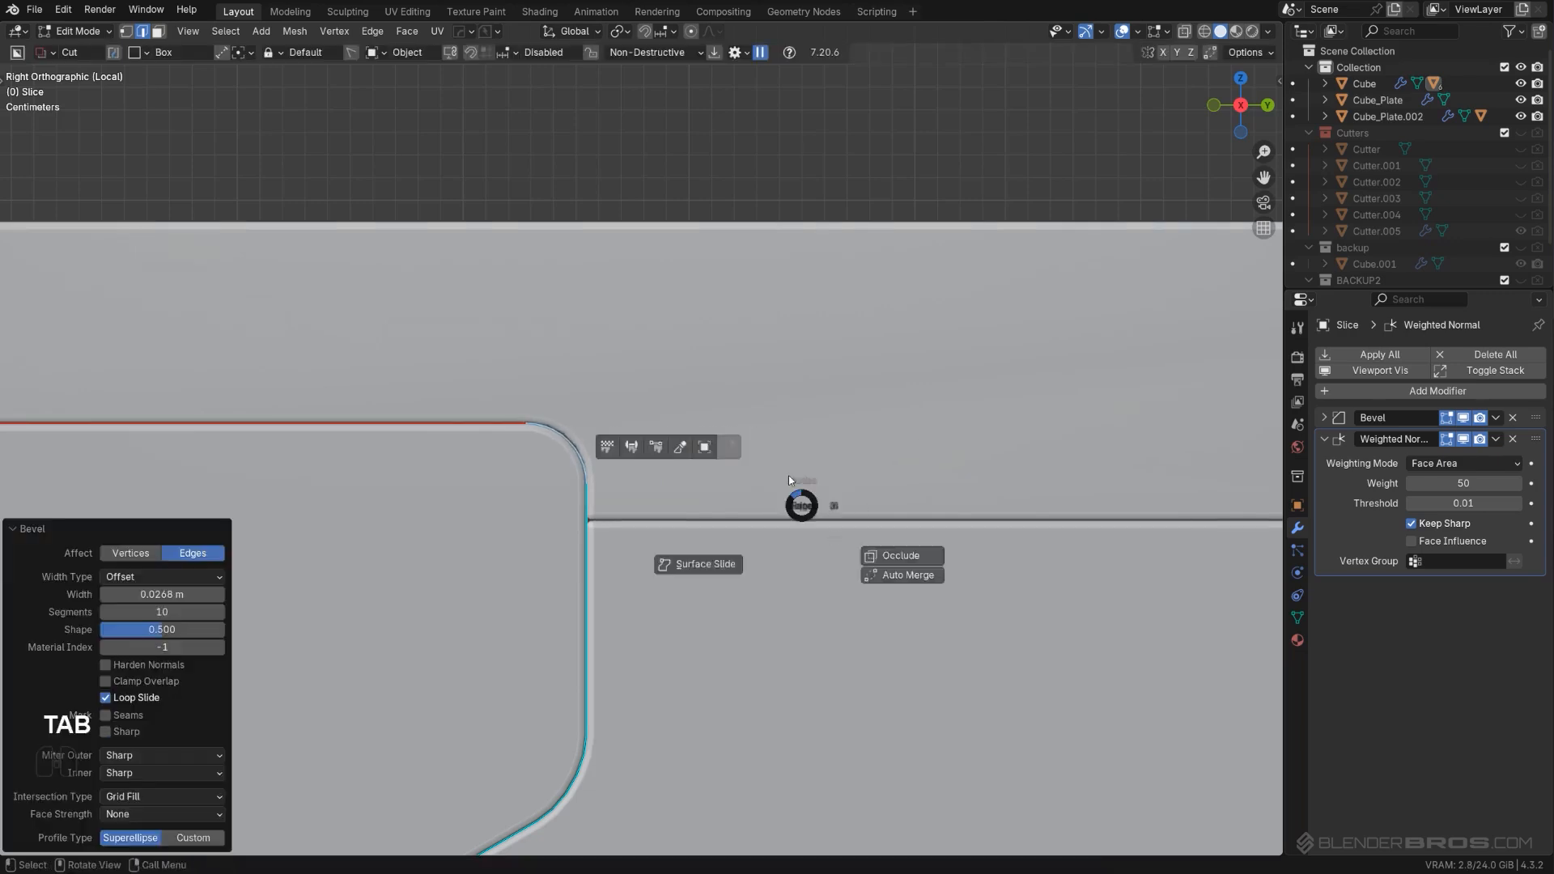
Step: Add a Weighted Normal modifier with Keep Sharp to the top plate using HardOps
scroll(798, 311, down, 3)
scroll(842, 495, down, 3)
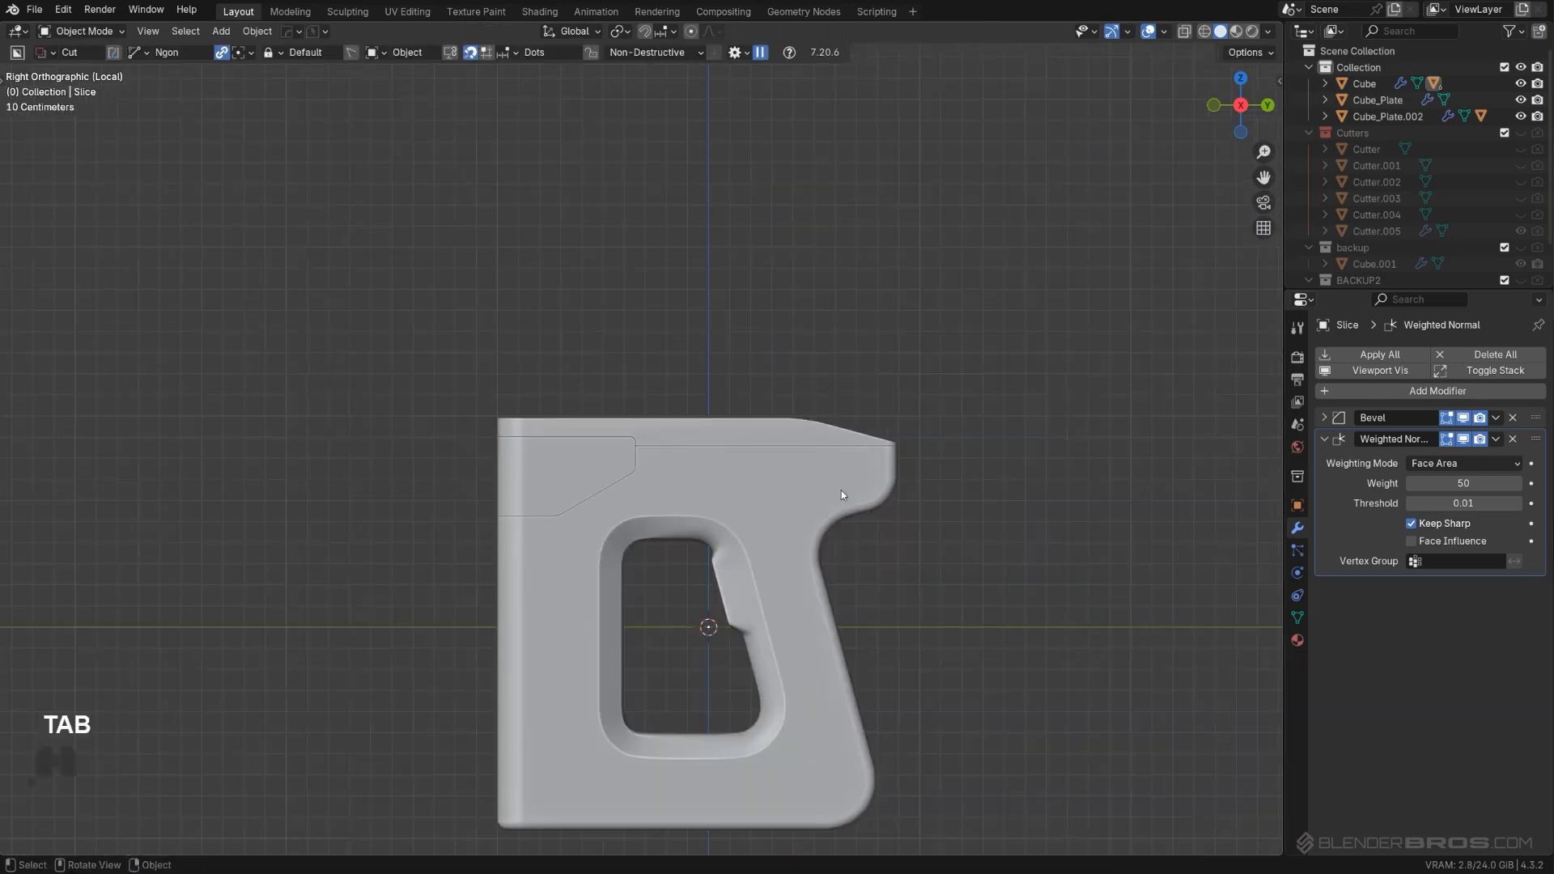
scroll(731, 416, up, 8)
click(786, 431)
key(q)
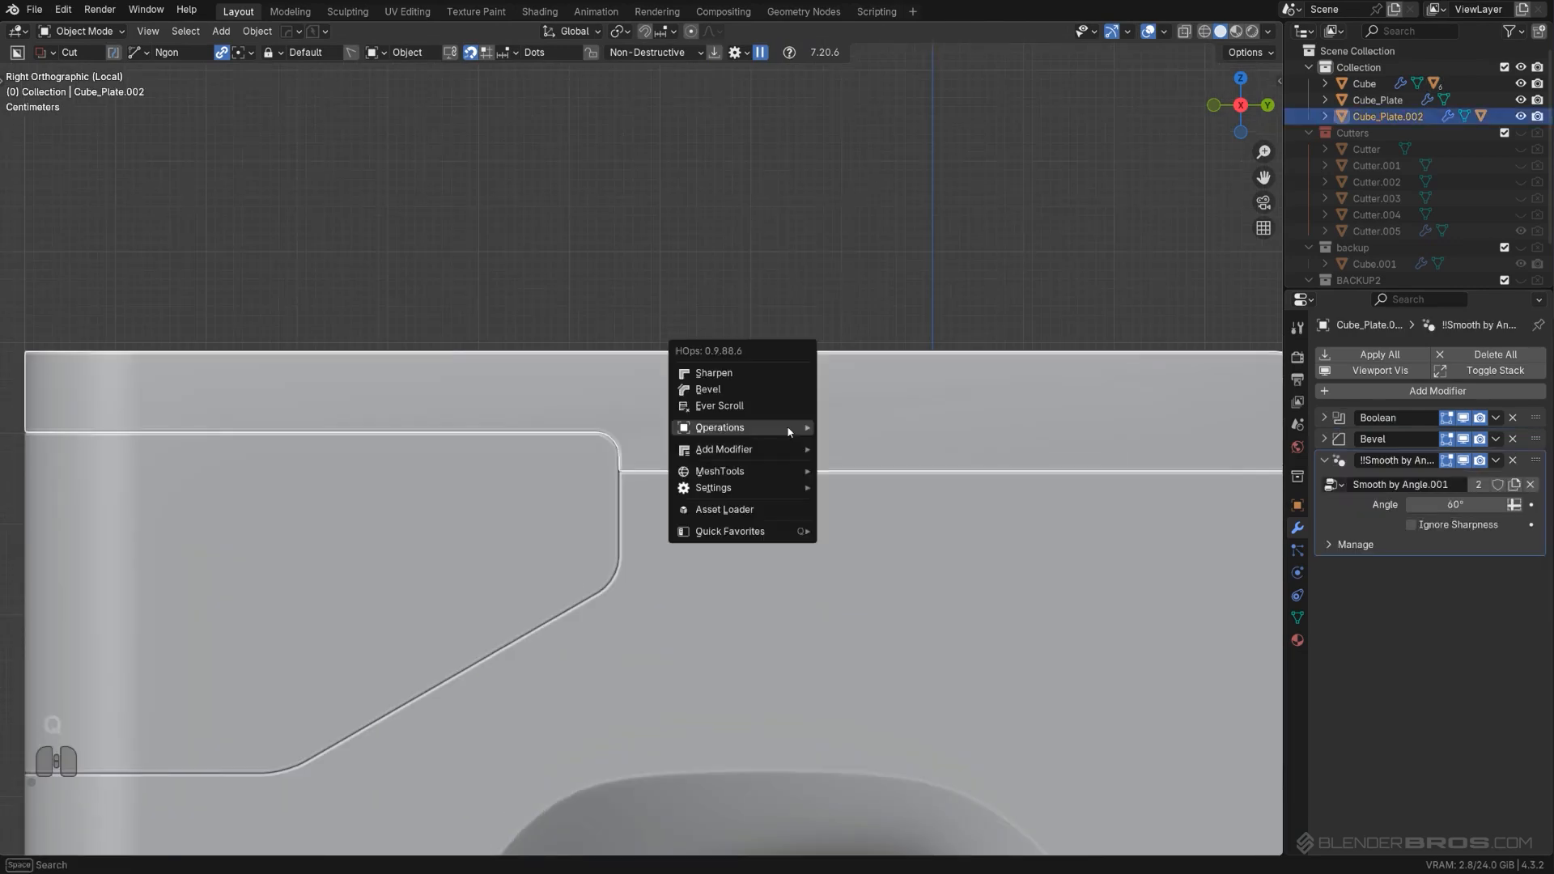
alt+click(787, 373)
Step: Apply HardOps Weighted Normal with Keep Sharp to the handle body and to the sliced-off piece
scroll(783, 432, down, 4)
shift+middle_drag(785, 449, 747, 297)
click(751, 330)
key(q)
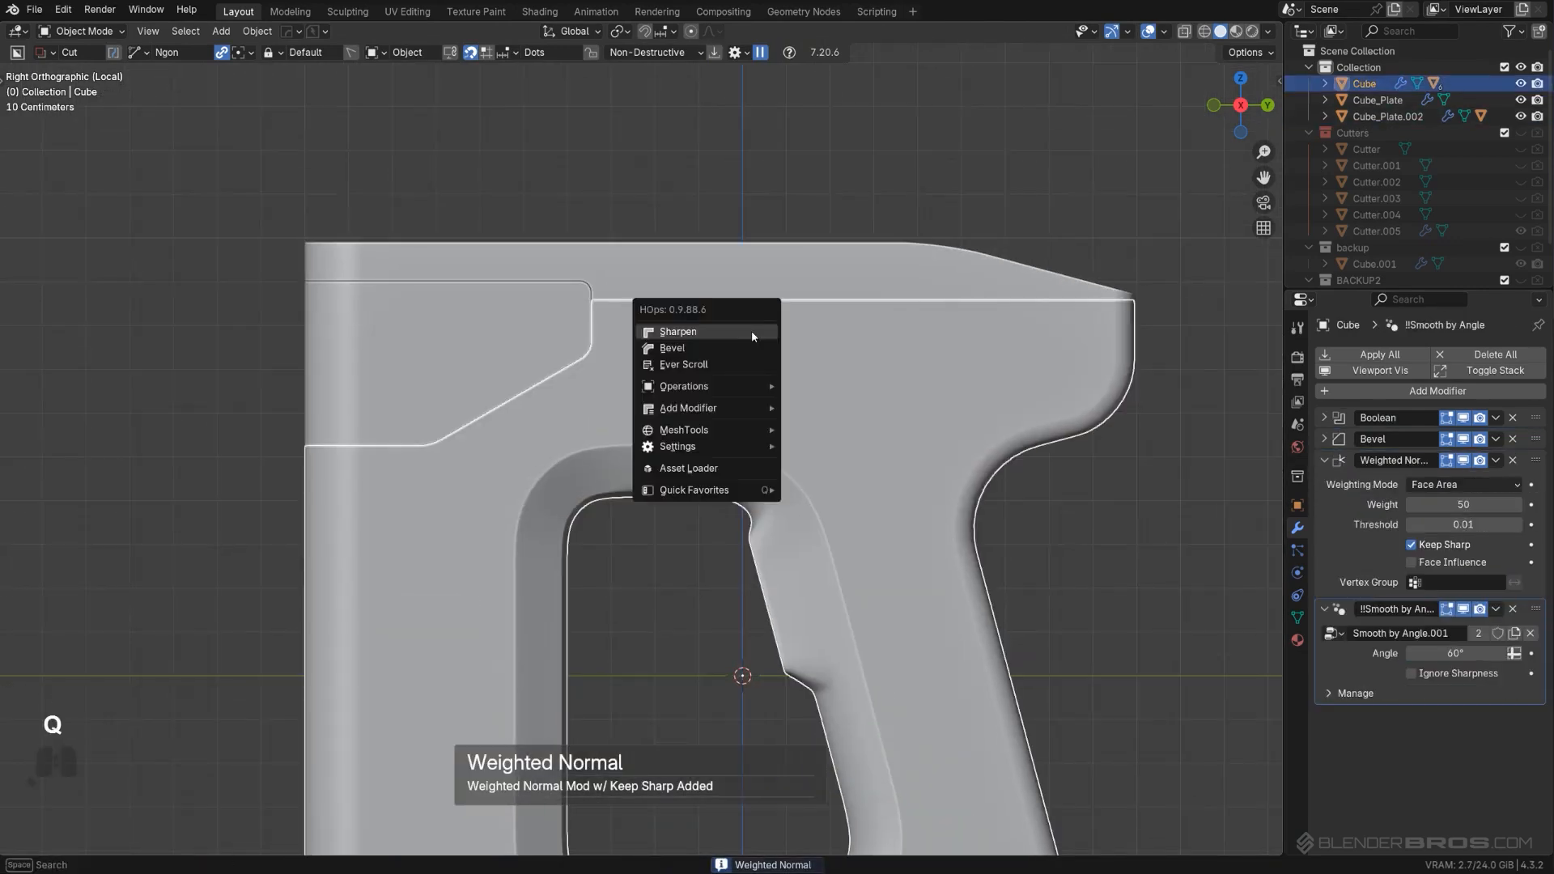
alt+click(752, 330)
click(463, 361)
key(q)
alt+click(462, 361)
Step: Select the handle body, with the finger opening and its trigger recess in view
scroll(636, 389, down, 3)
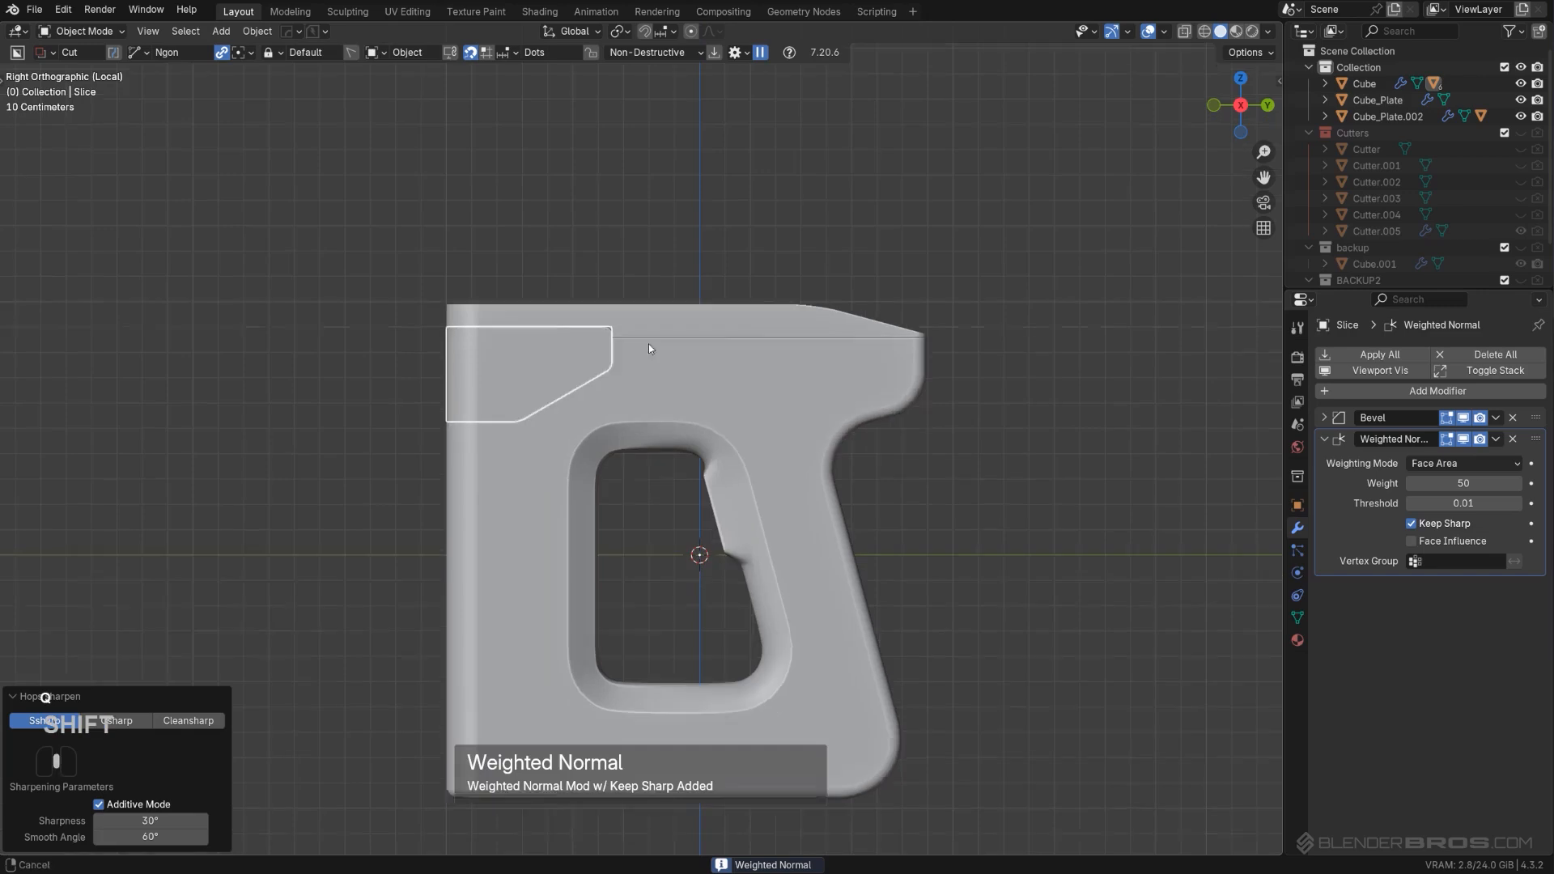
scroll(662, 334, up, 2)
shift+middle_drag(649, 343, 753, 340)
scroll(755, 338, up, 2)
click(827, 397)
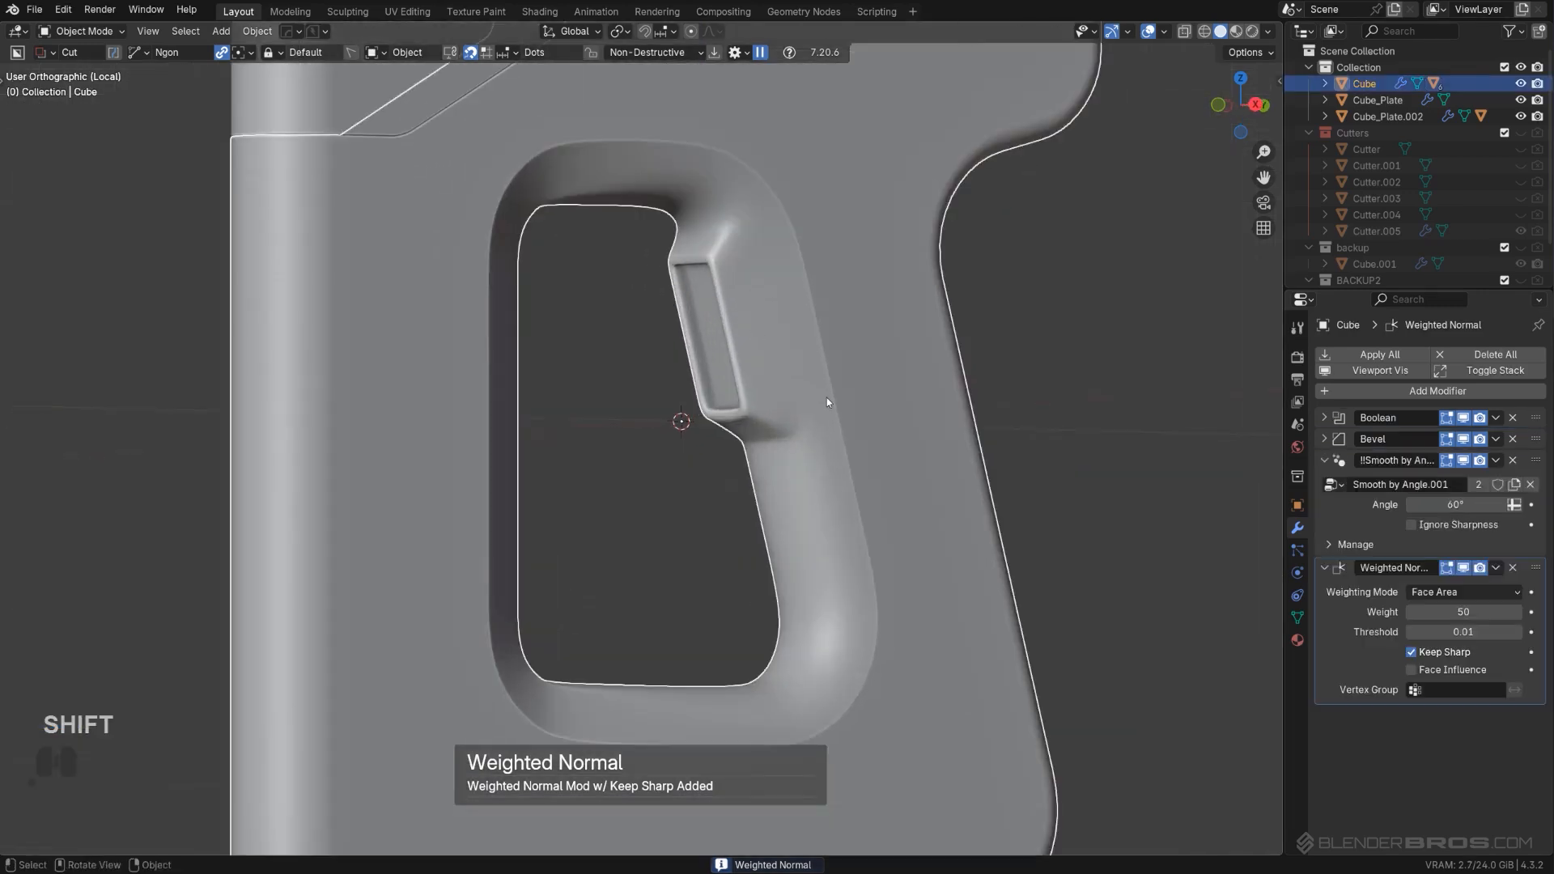
shift+middle_drag(843, 392, 839, 455)
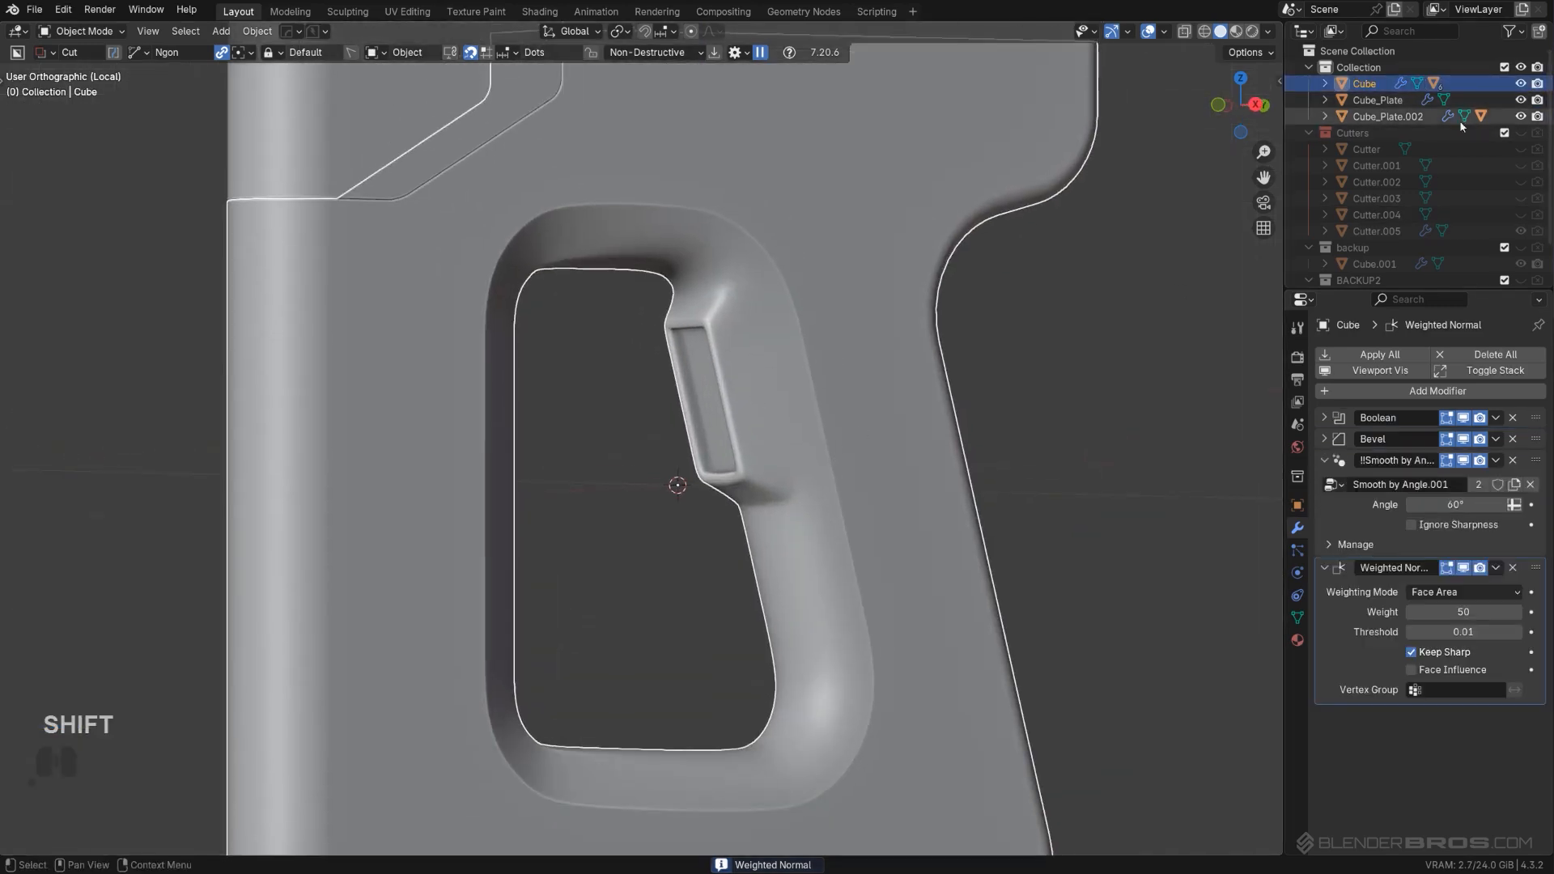
scroll(1513, 235, down, 2)
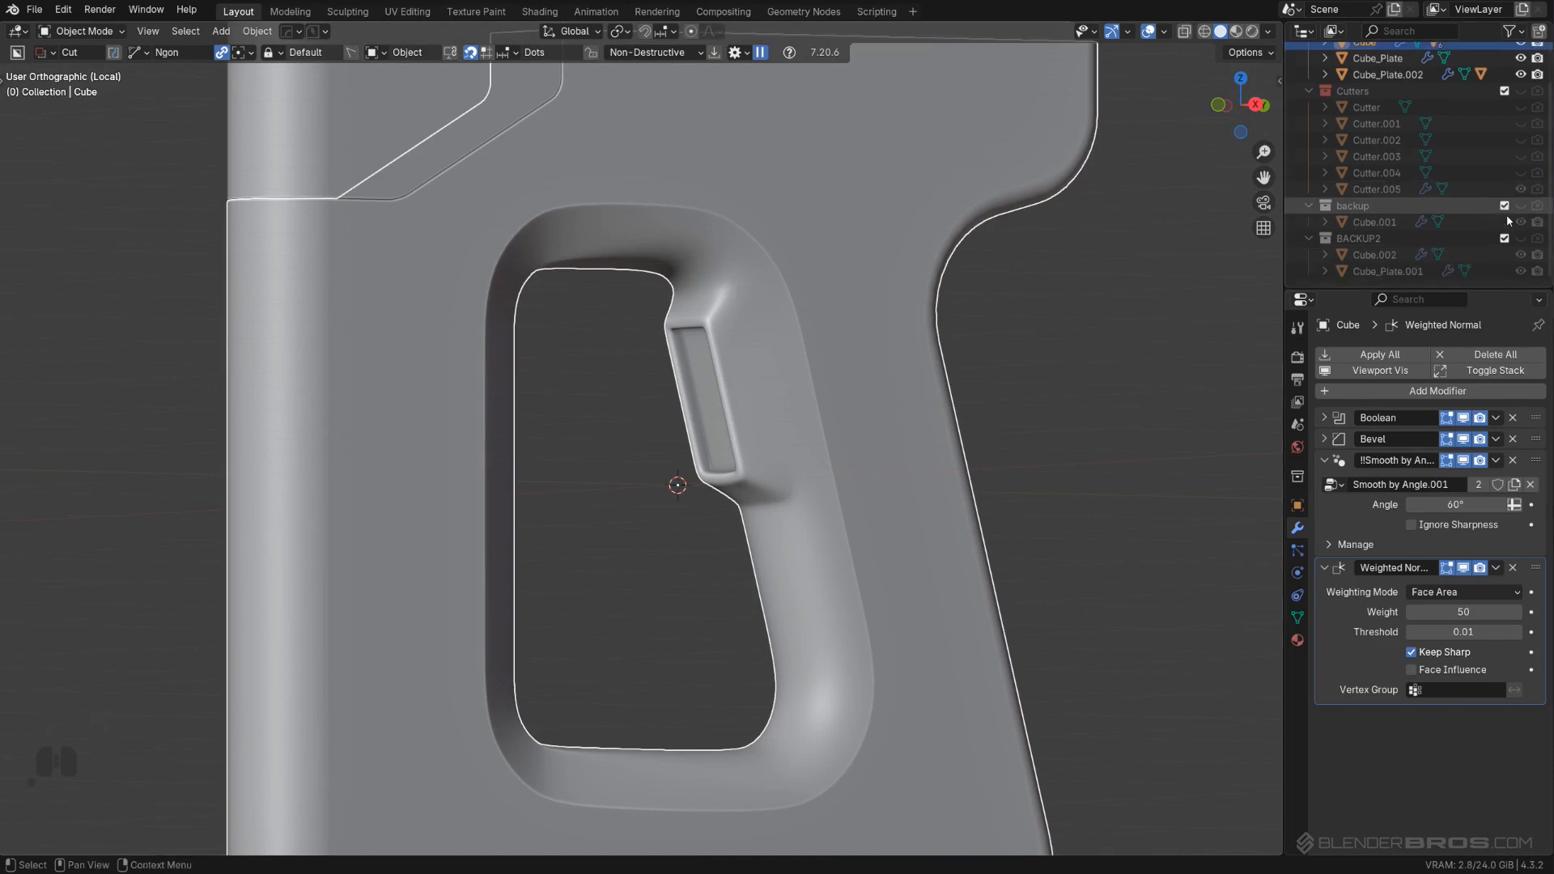
click(1520, 240)
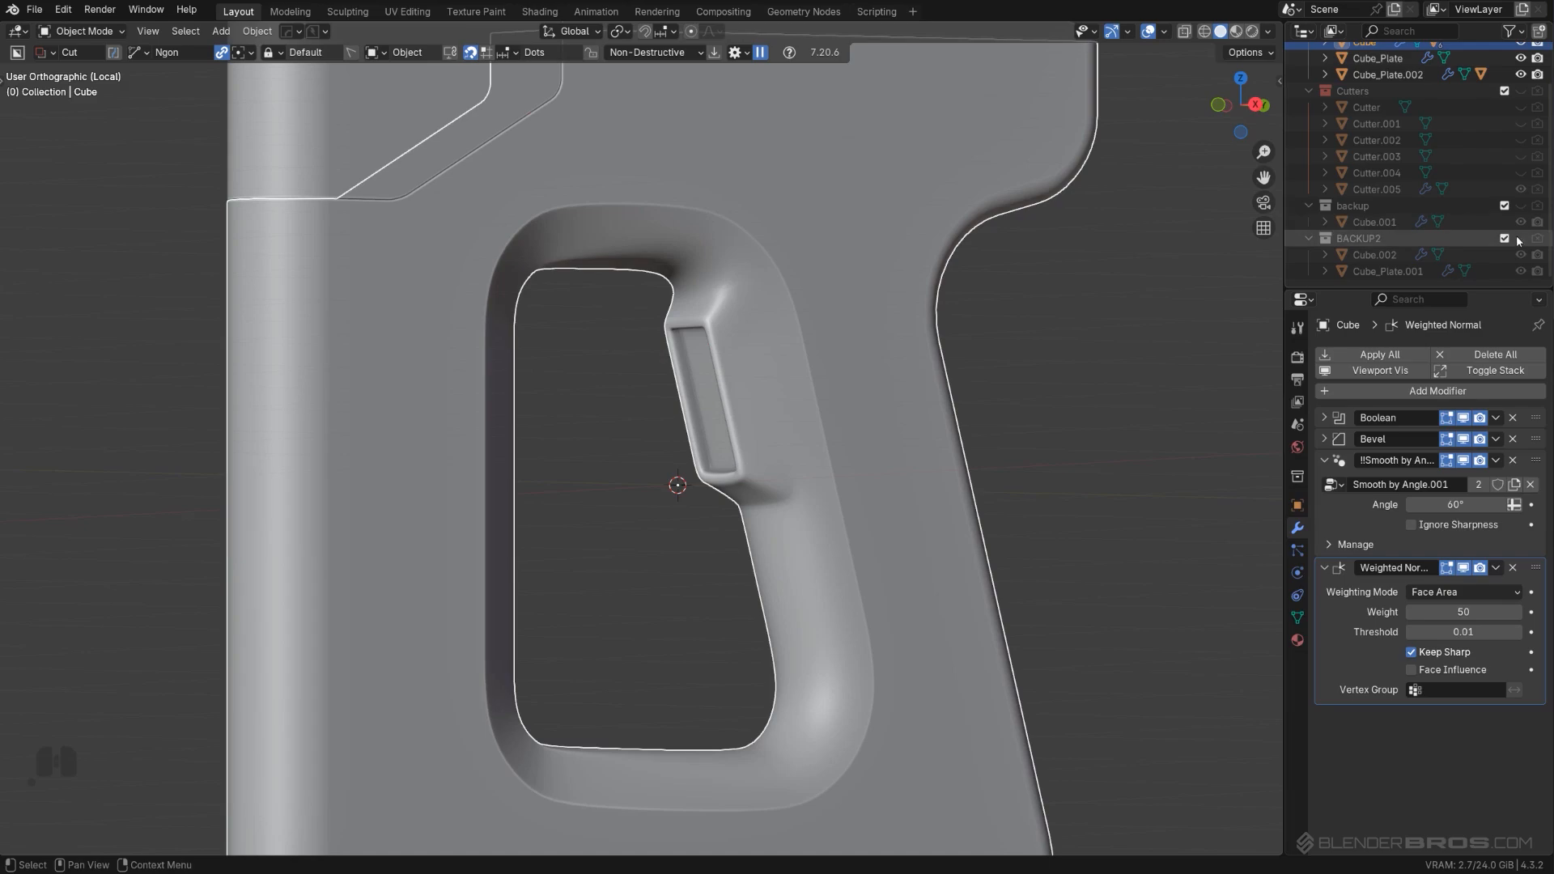
click(1520, 240)
Step: Select the edge loop around the trigger recess floor and extract it as a separate object with HardOps Curve/Extract
scroll(929, 290, up, 4)
middle_drag(850, 331, 482, 520)
key(Tab)
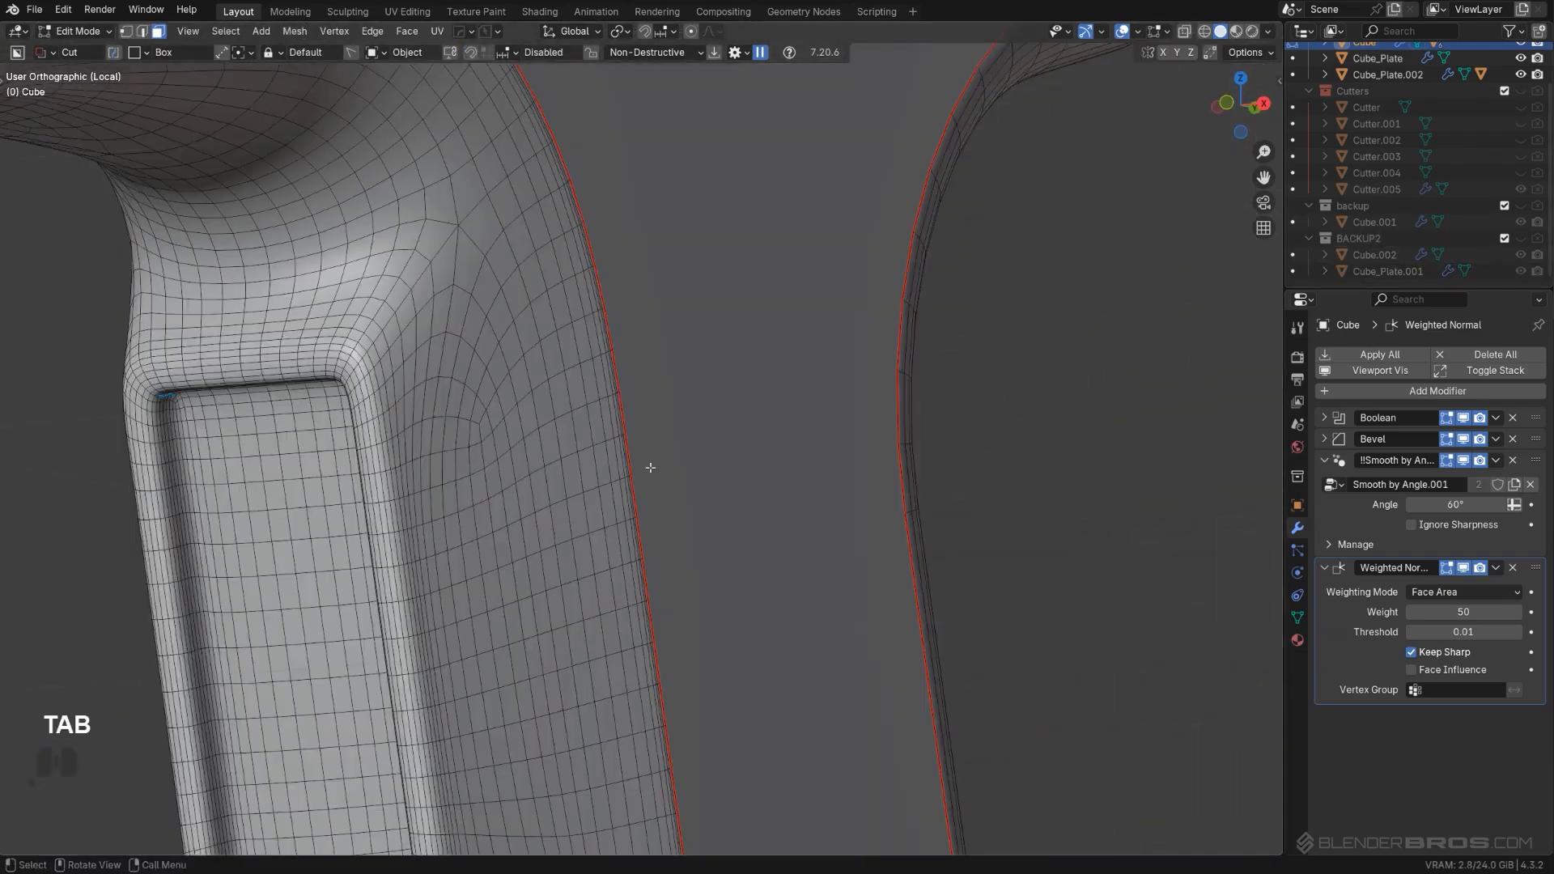
shift+middle_drag(648, 461, 798, 312)
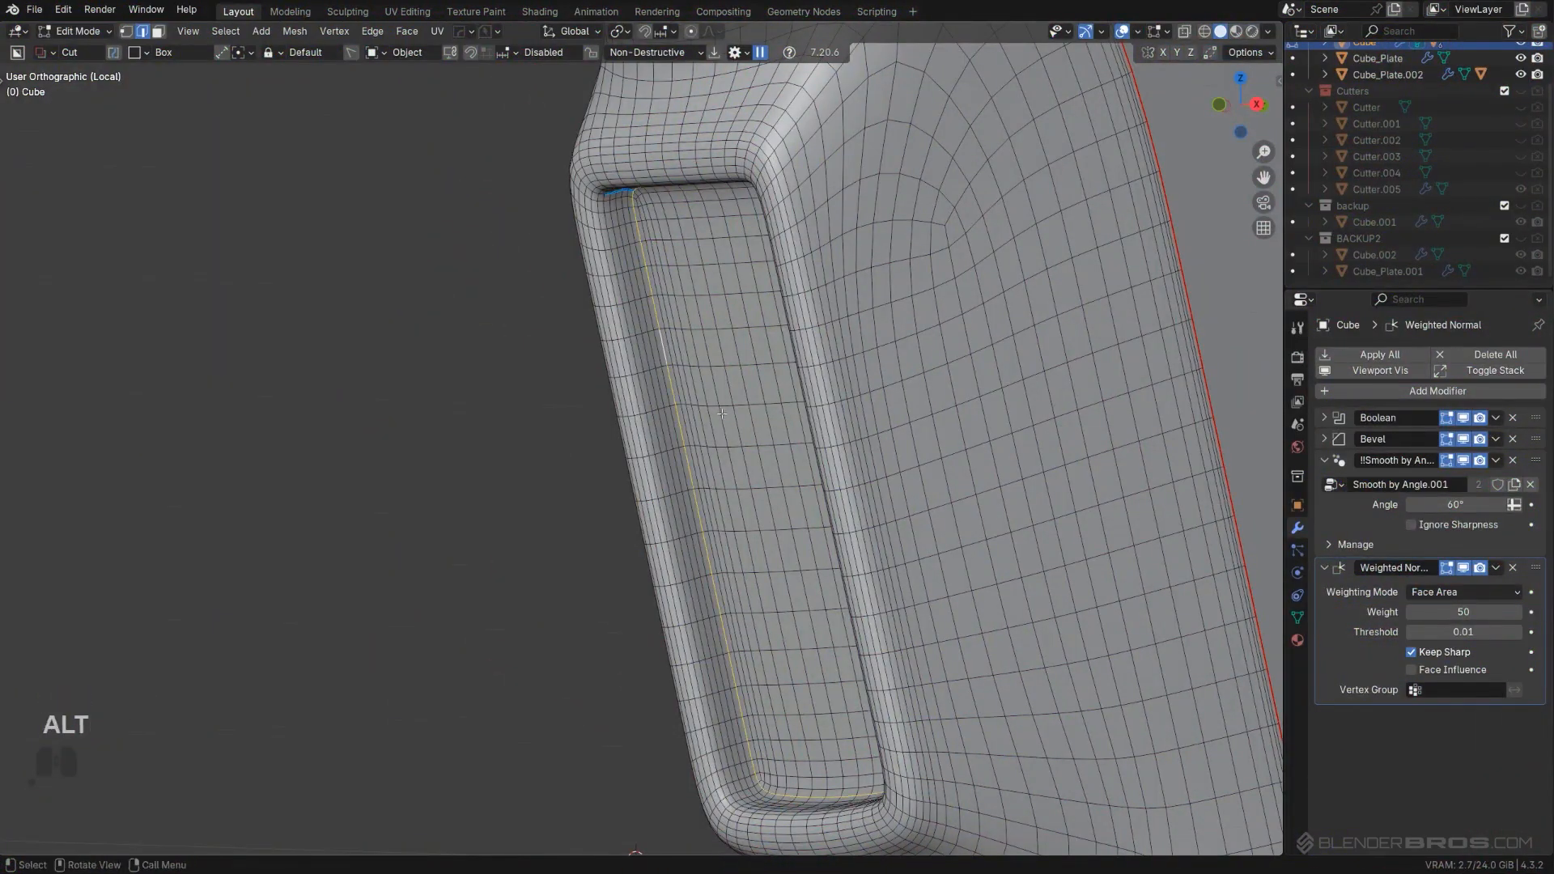
key(q)
ctrl+click(711, 463)
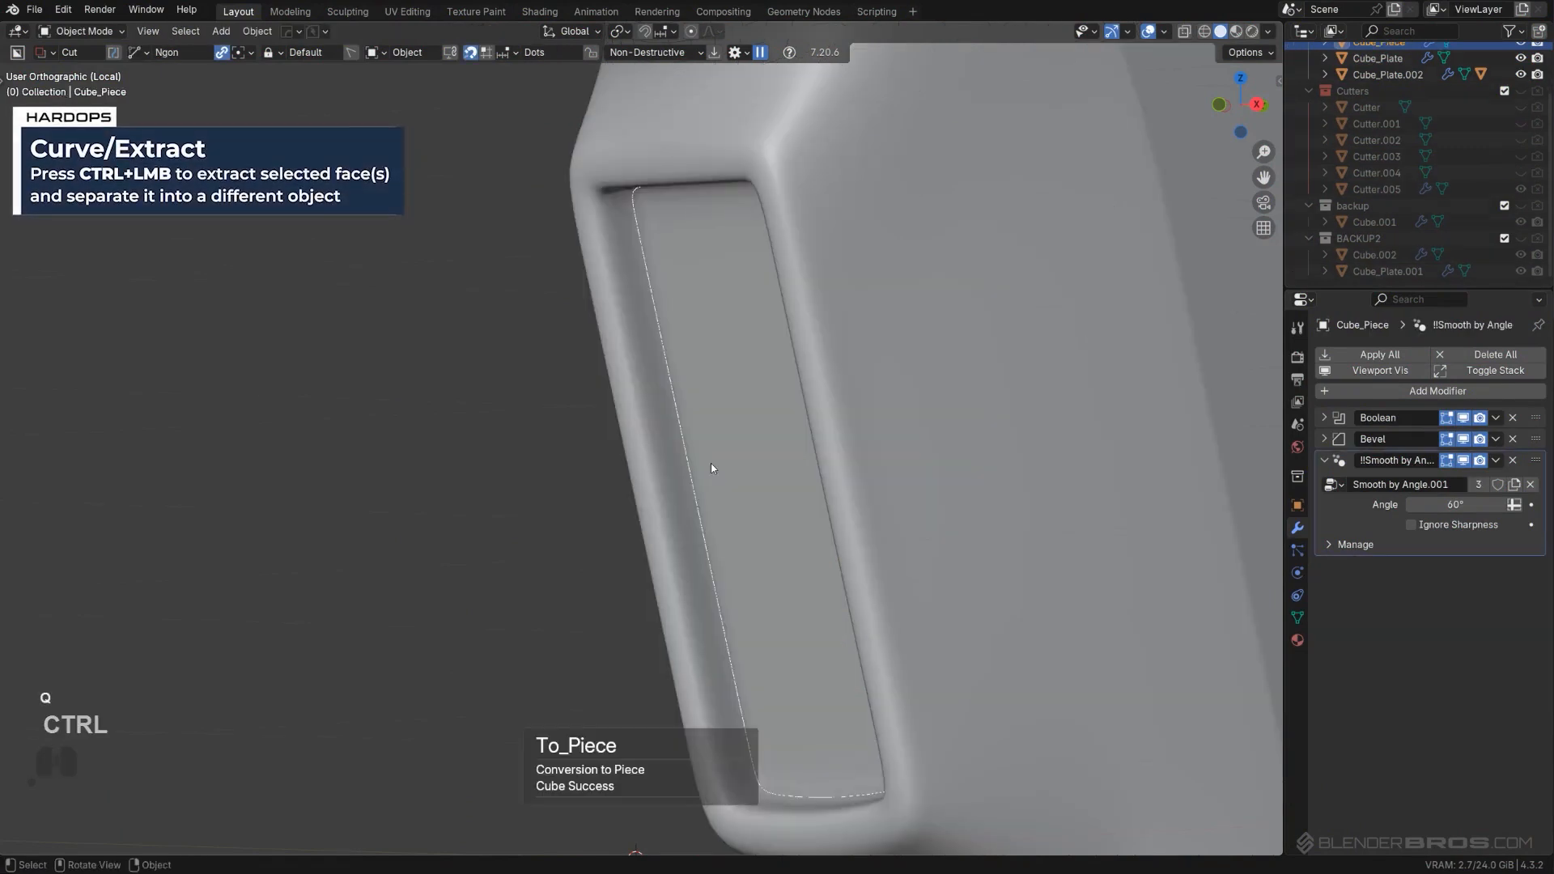
Step: Fill the extracted recess outline with a face and extrude it about 0.062 m along its normal
scroll(862, 465, down, 4)
key(Tab)
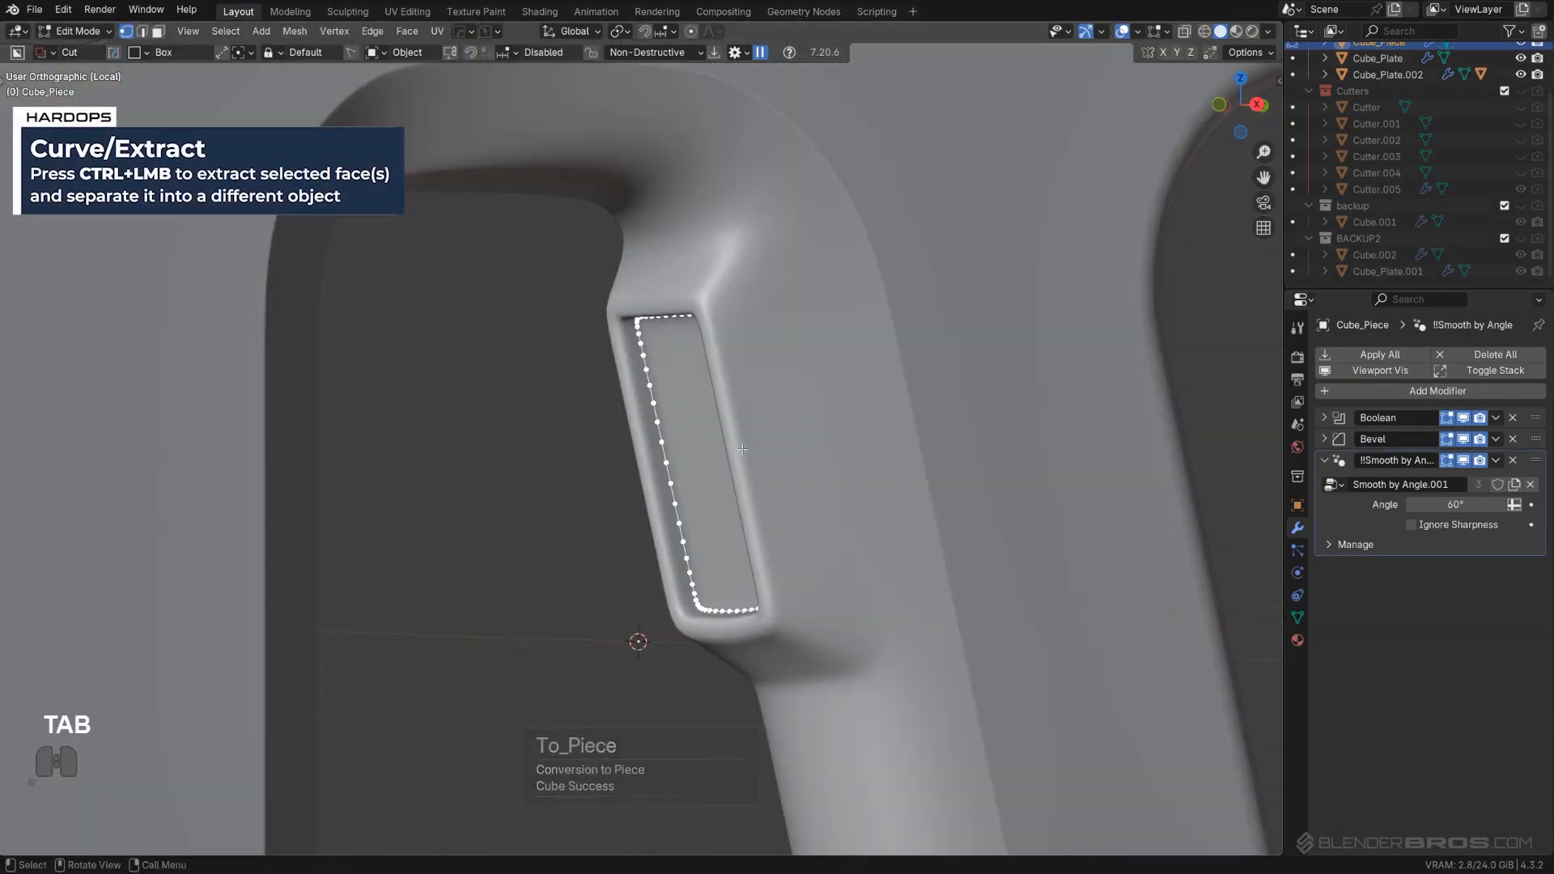
middle_drag(742, 449, 804, 458)
key(f)
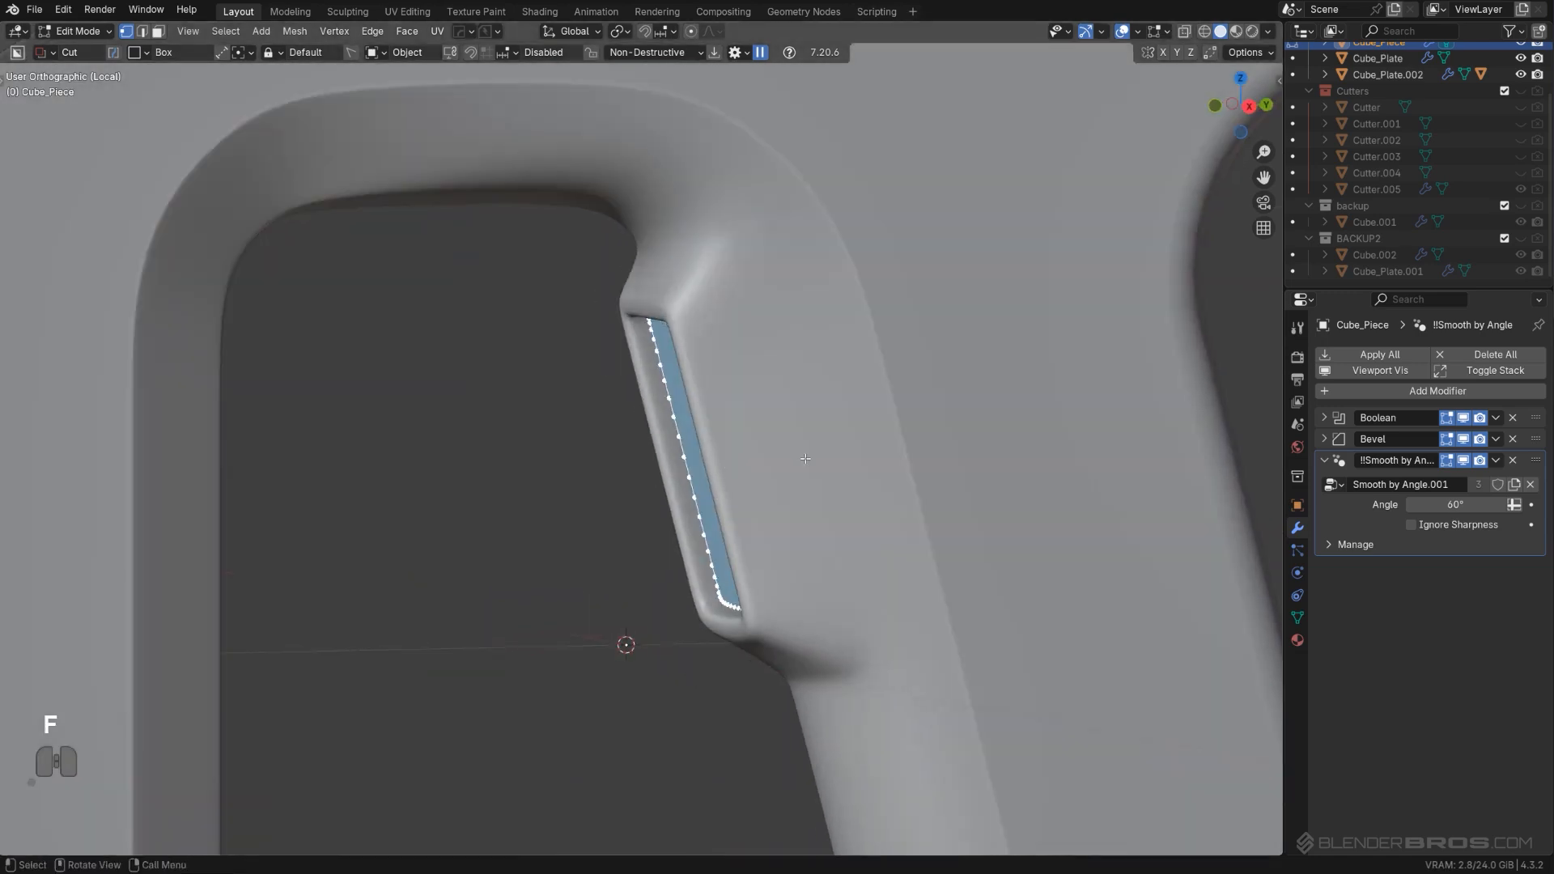
key(e)
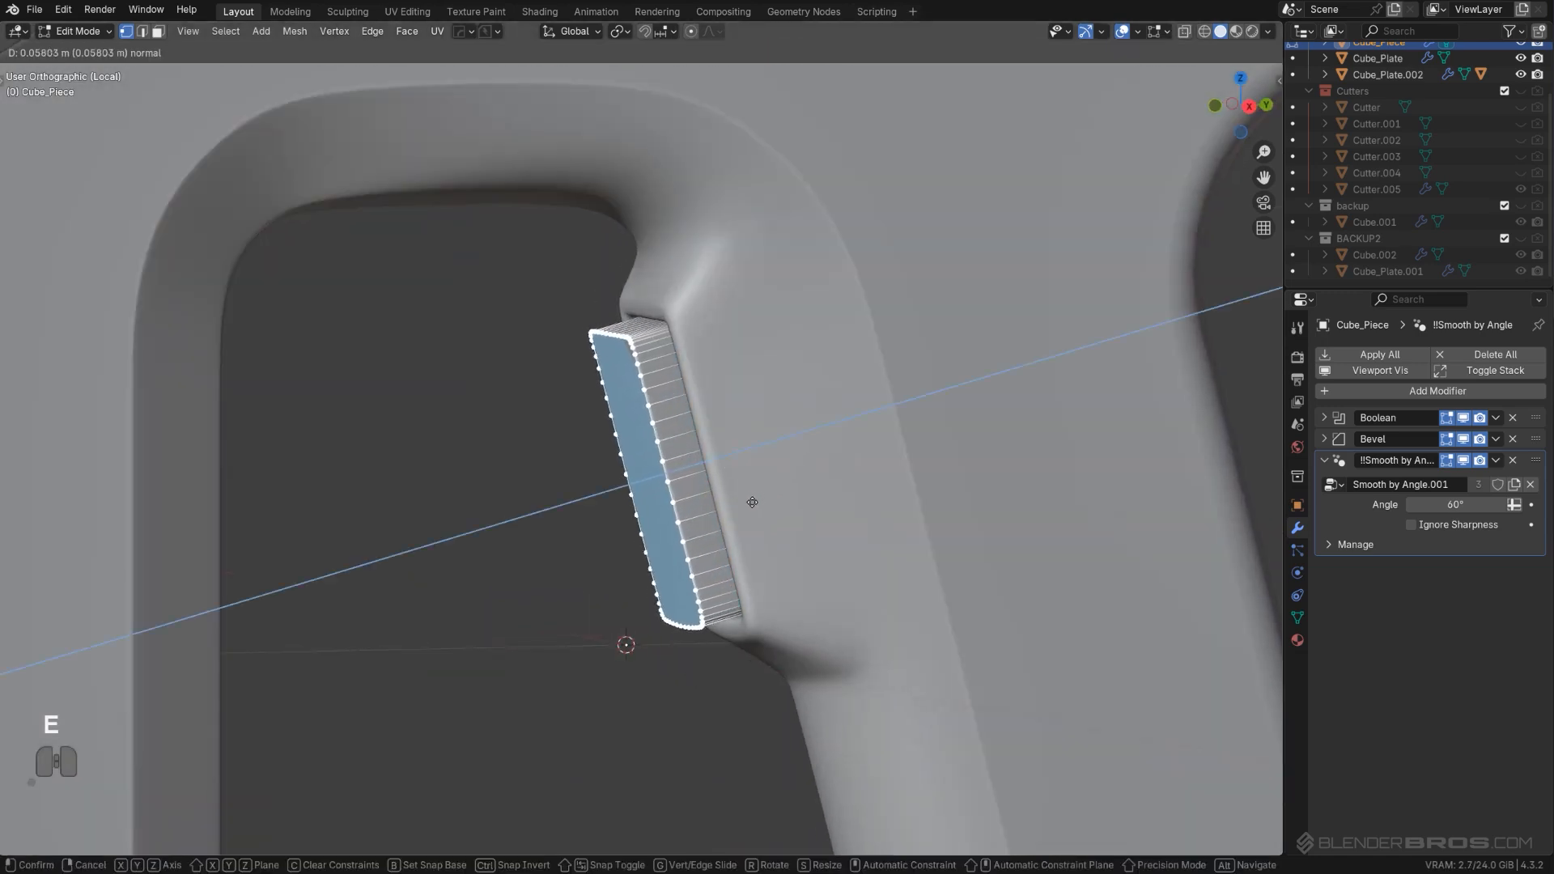
click(769, 501)
middle_drag(774, 505, 777, 454)
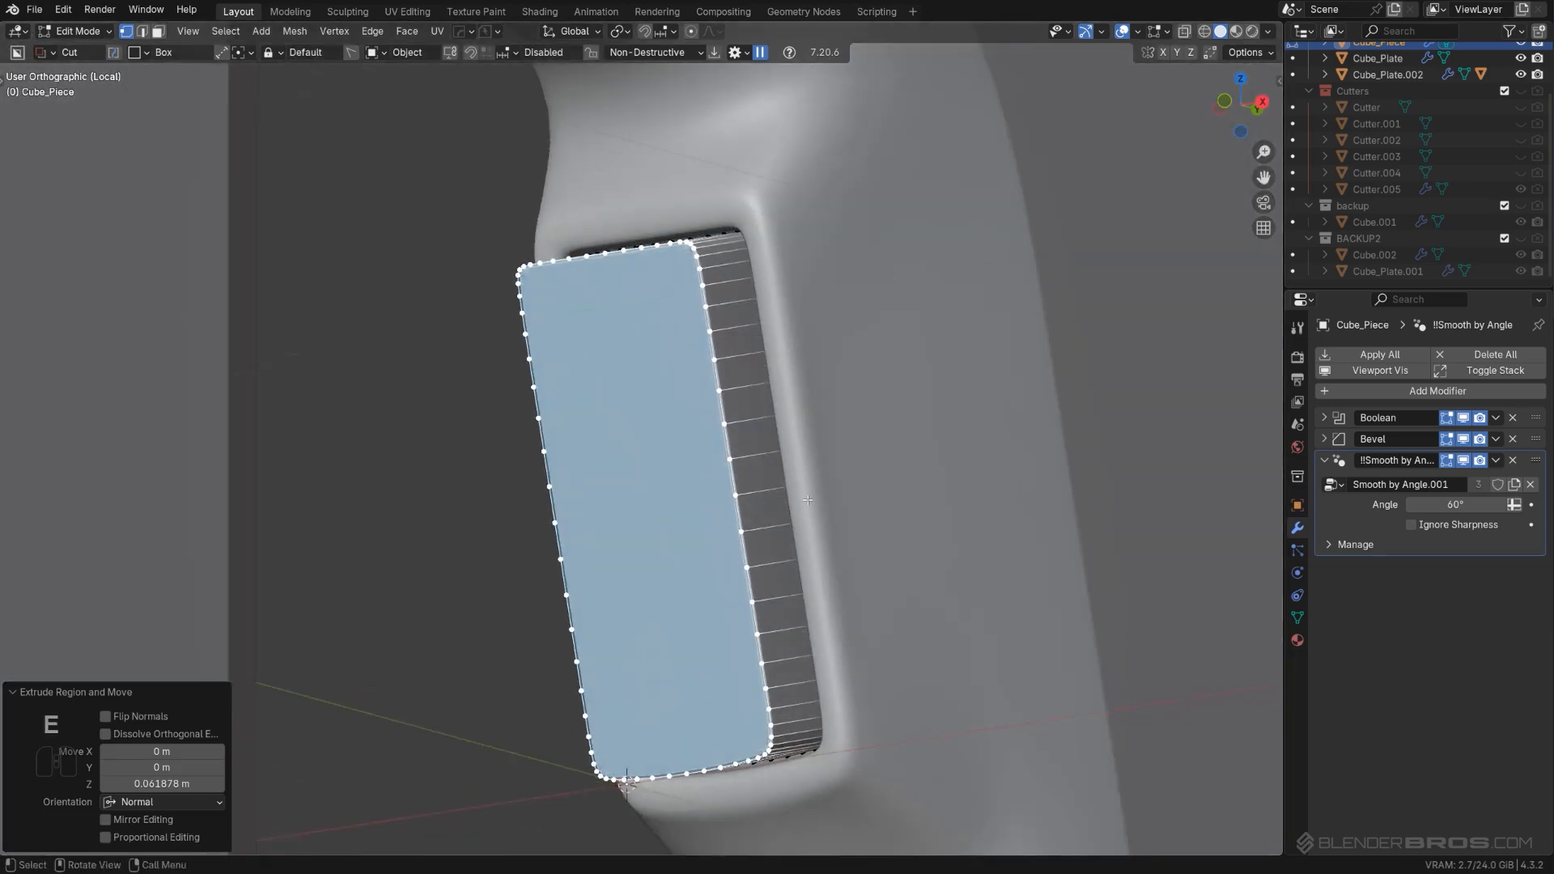
Step: Run HardOps Clean Mesh on the extruded trigger insert to remove its unnecessary geometry
key(Tab)
key(q)
mouse_move(731, 392)
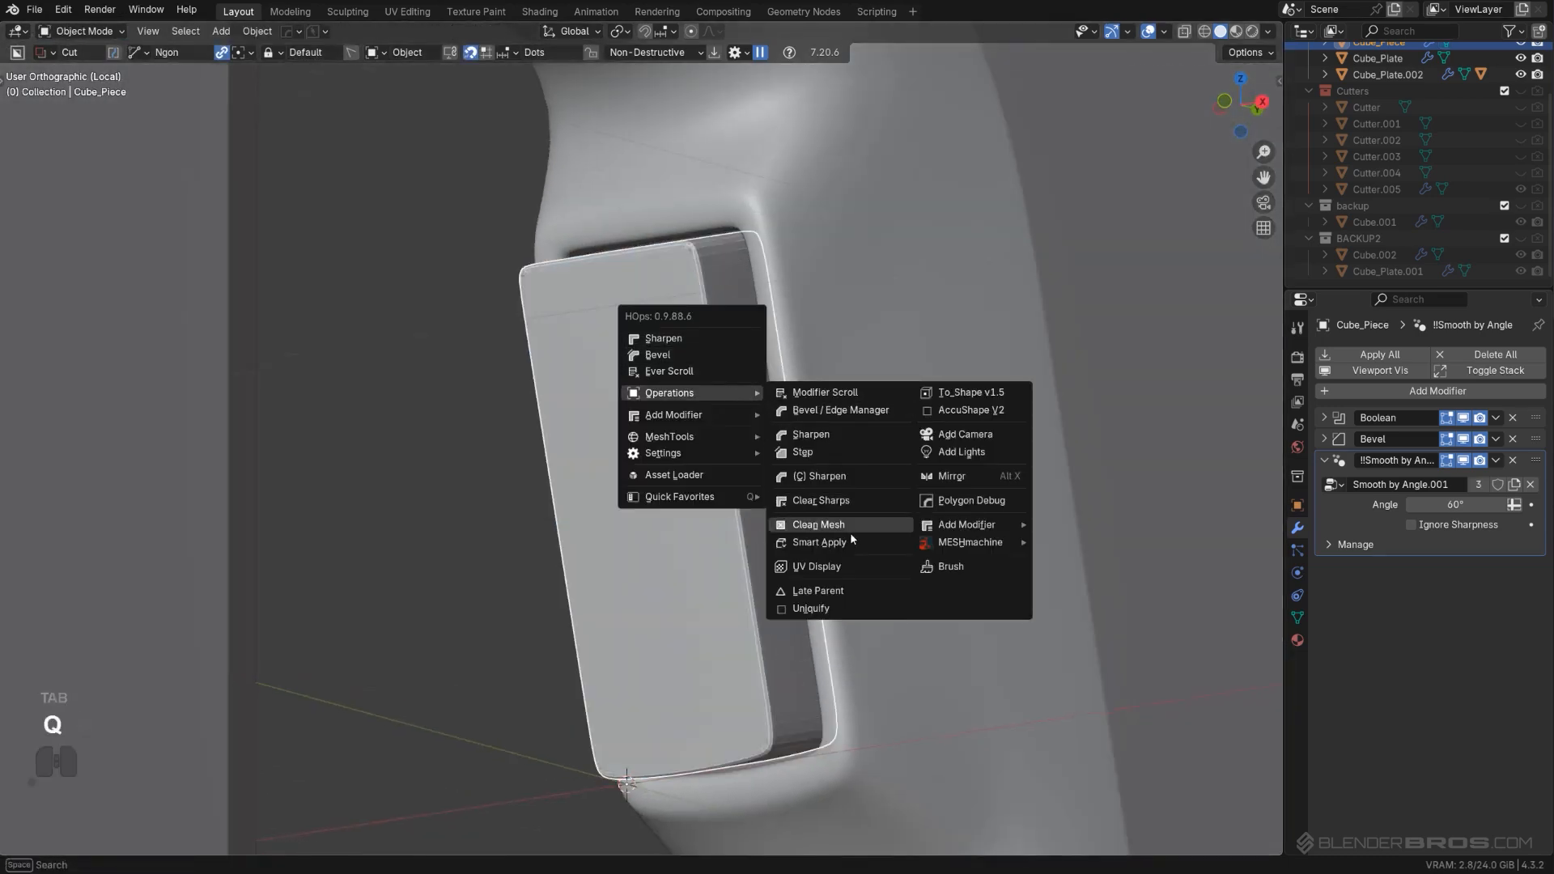
click(845, 524)
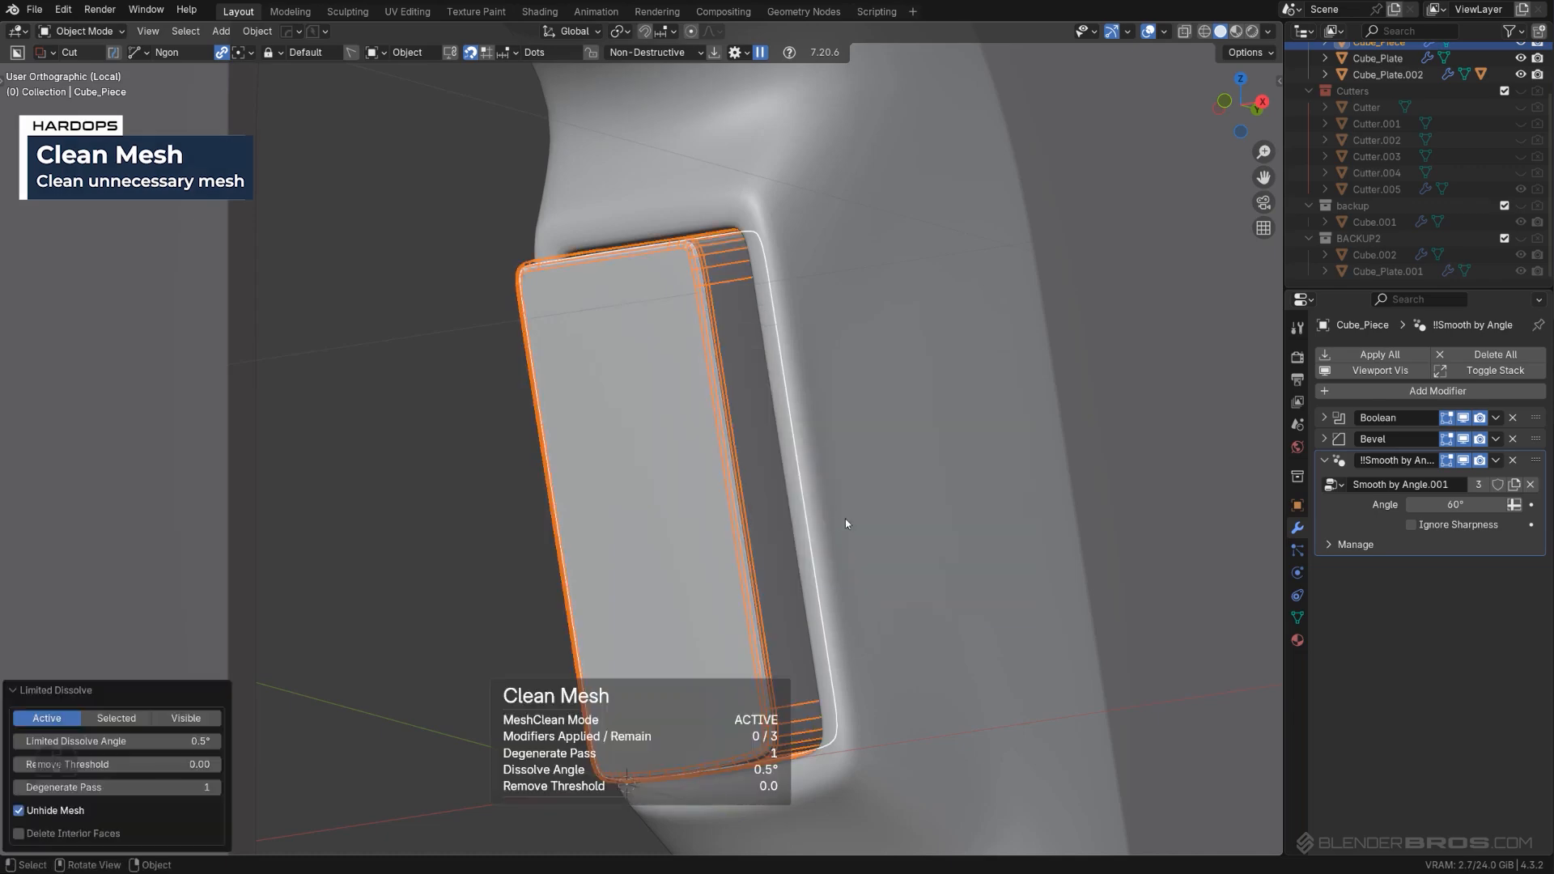
Step: Leave local view to examine the trigger insert in place on the whole handle, and isolate the insert again
key(Tab)
middle_drag(797, 446, 741, 439)
scroll(817, 443, down, 2)
key(slash)
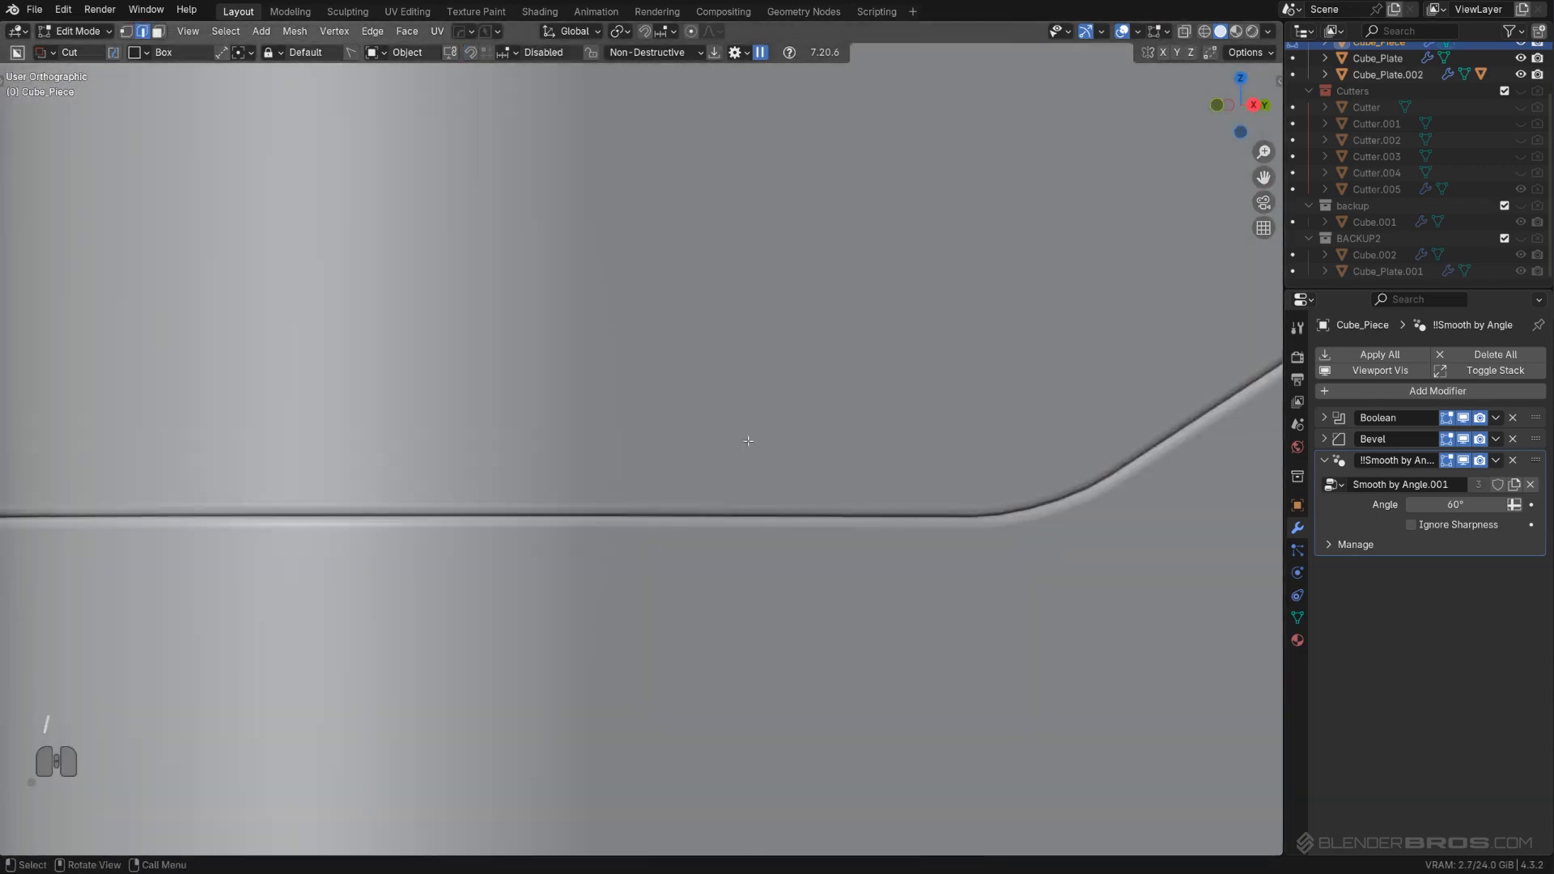
scroll(748, 441, down, 8)
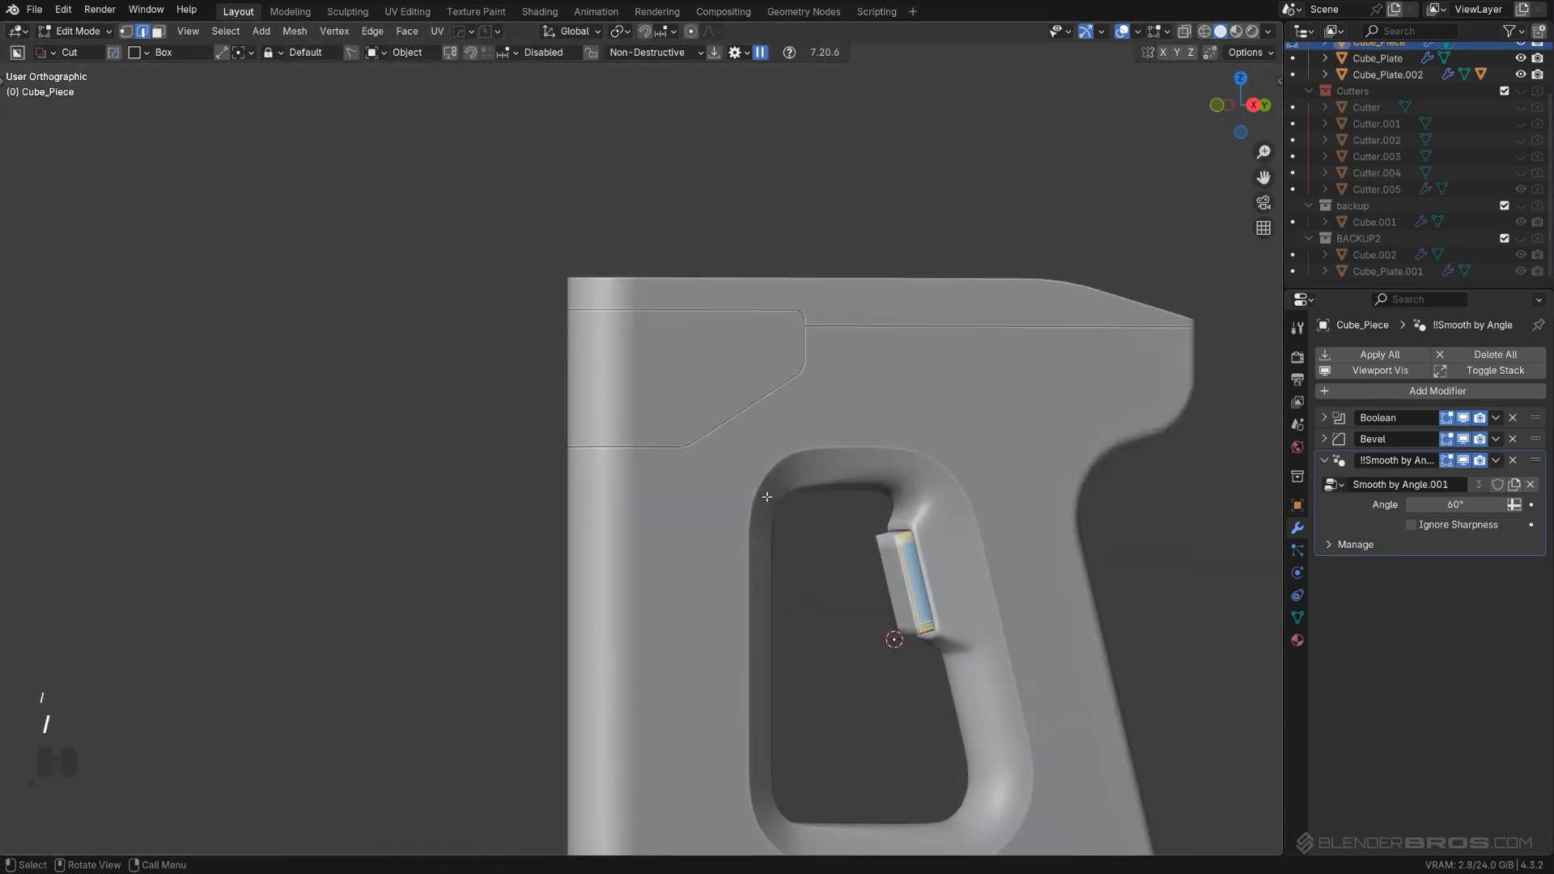
shift+middle_drag(757, 501, 546, 458)
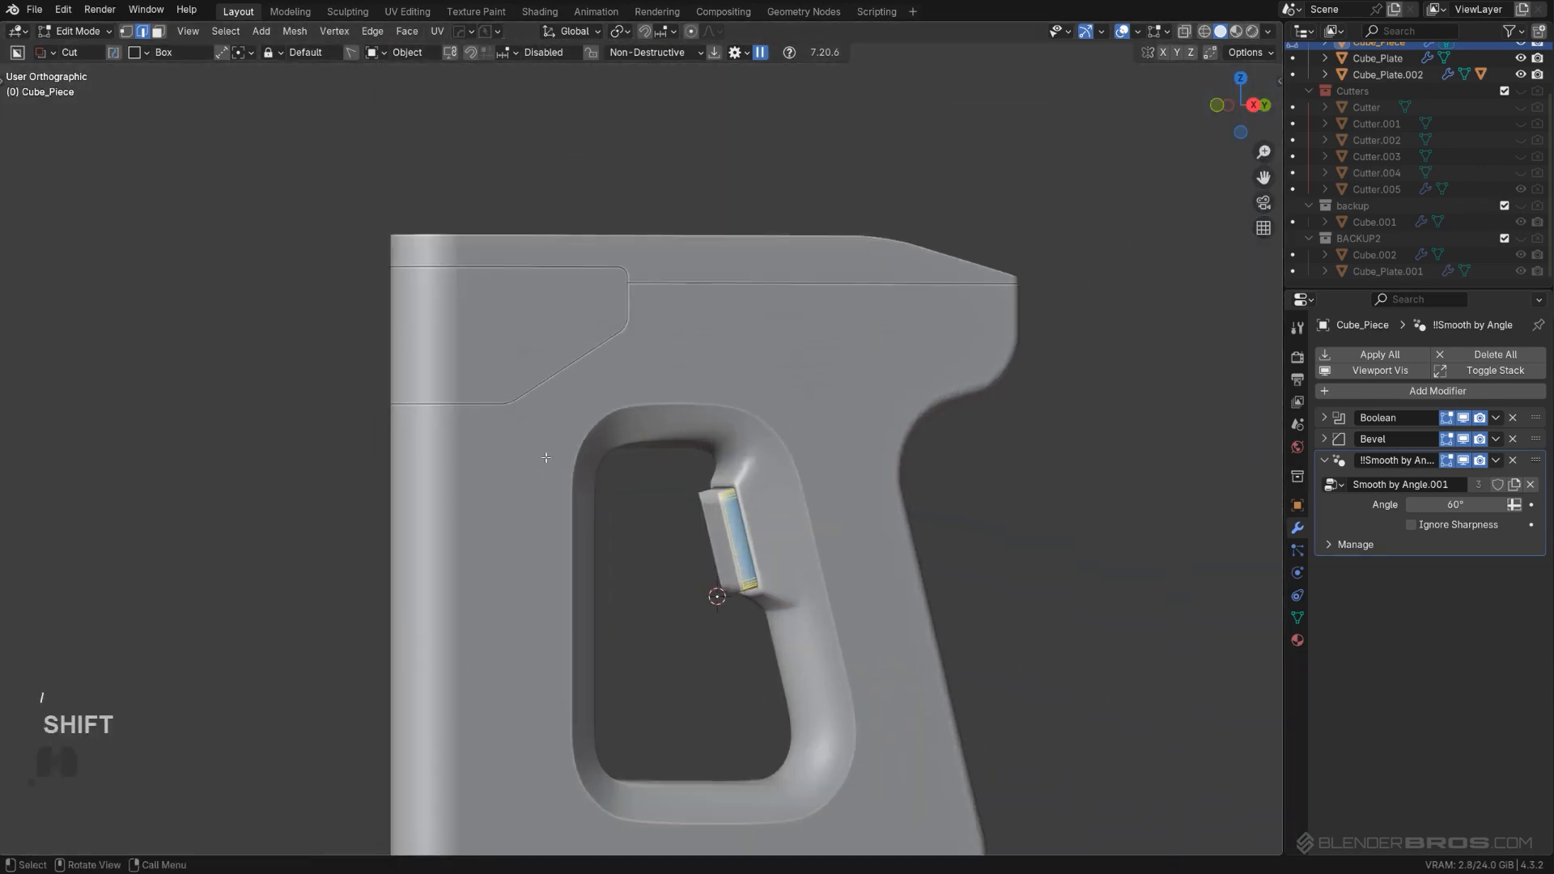
key(slash)
Step: Select the leftover edges crossing the flat lower end of the trigger insert and dissolve them
scroll(666, 454, up, 3)
middle_drag(704, 567, 720, 484)
scroll(745, 502, down, 2)
shift+middle_drag(781, 542, 763, 420)
key(Tab)
key(Tab)
click(691, 560)
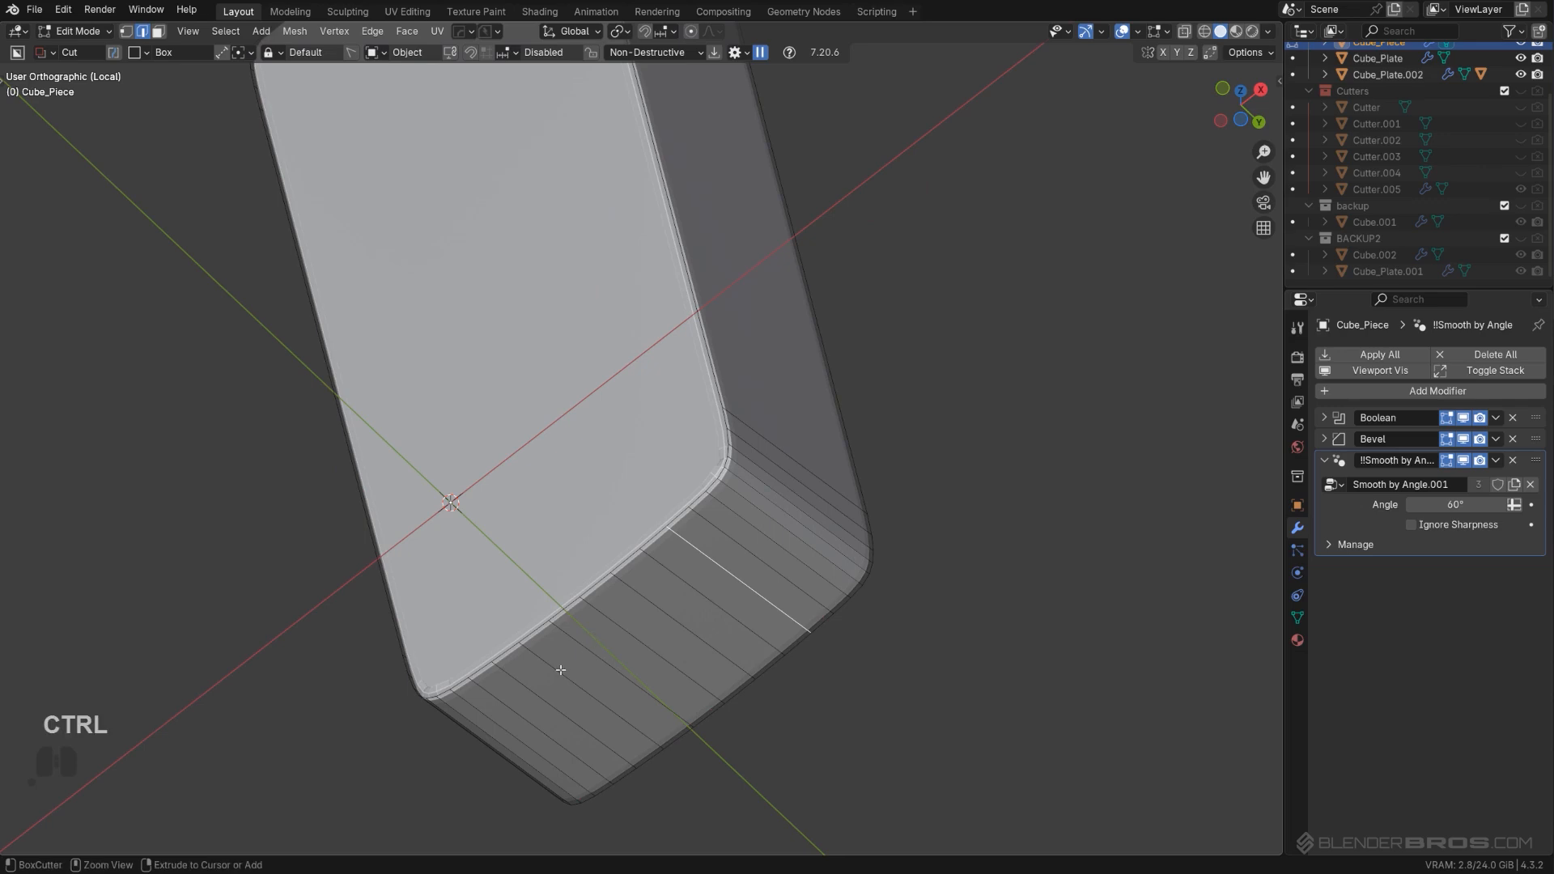
ctrl+click(561, 670)
click(707, 576)
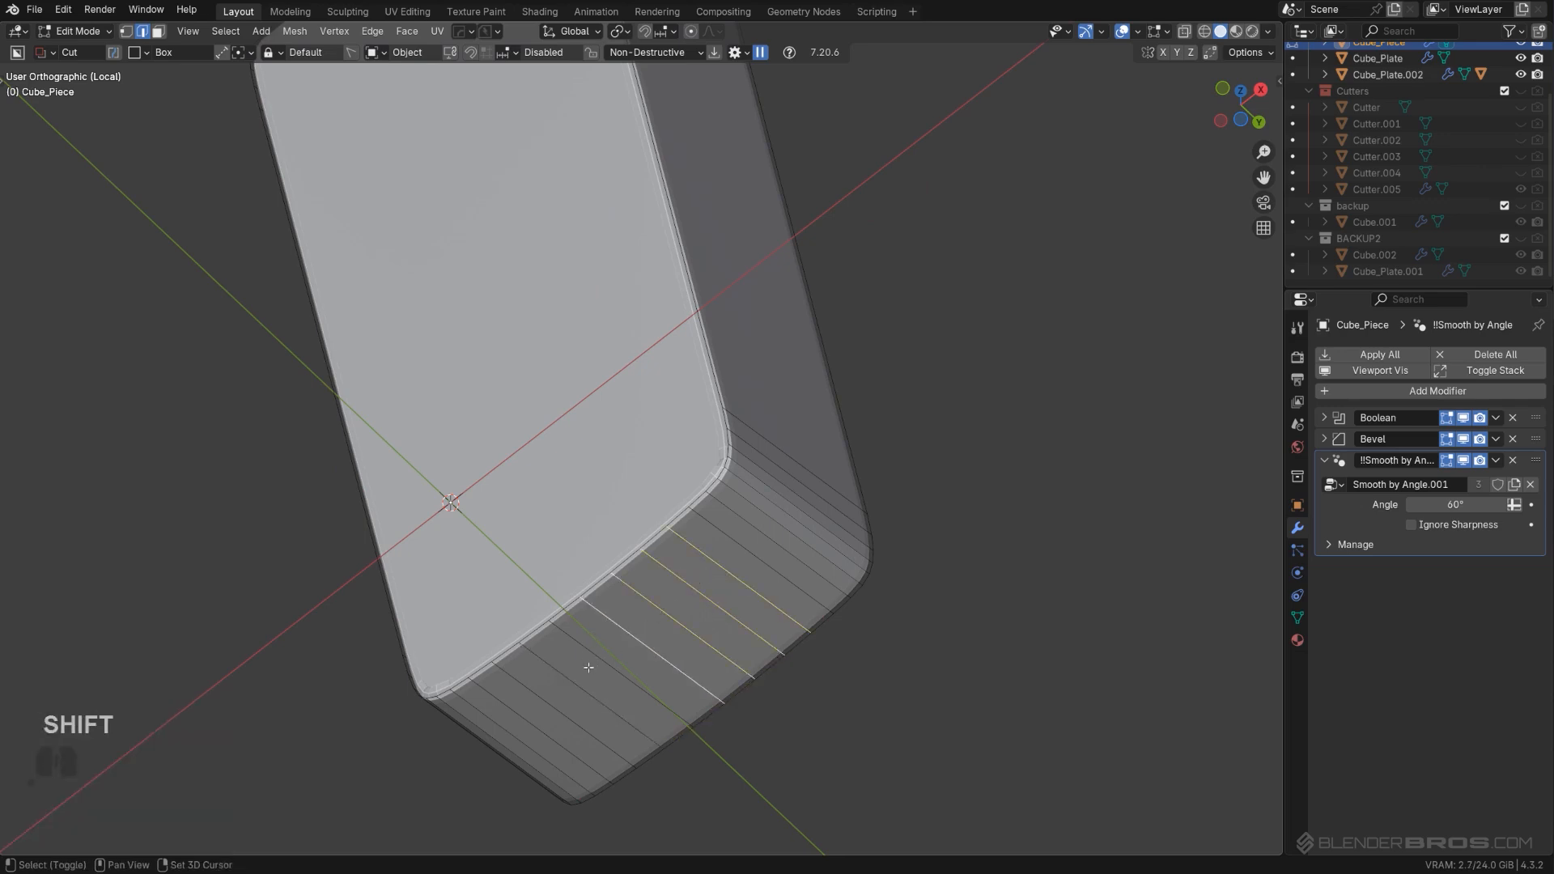
click(557, 676)
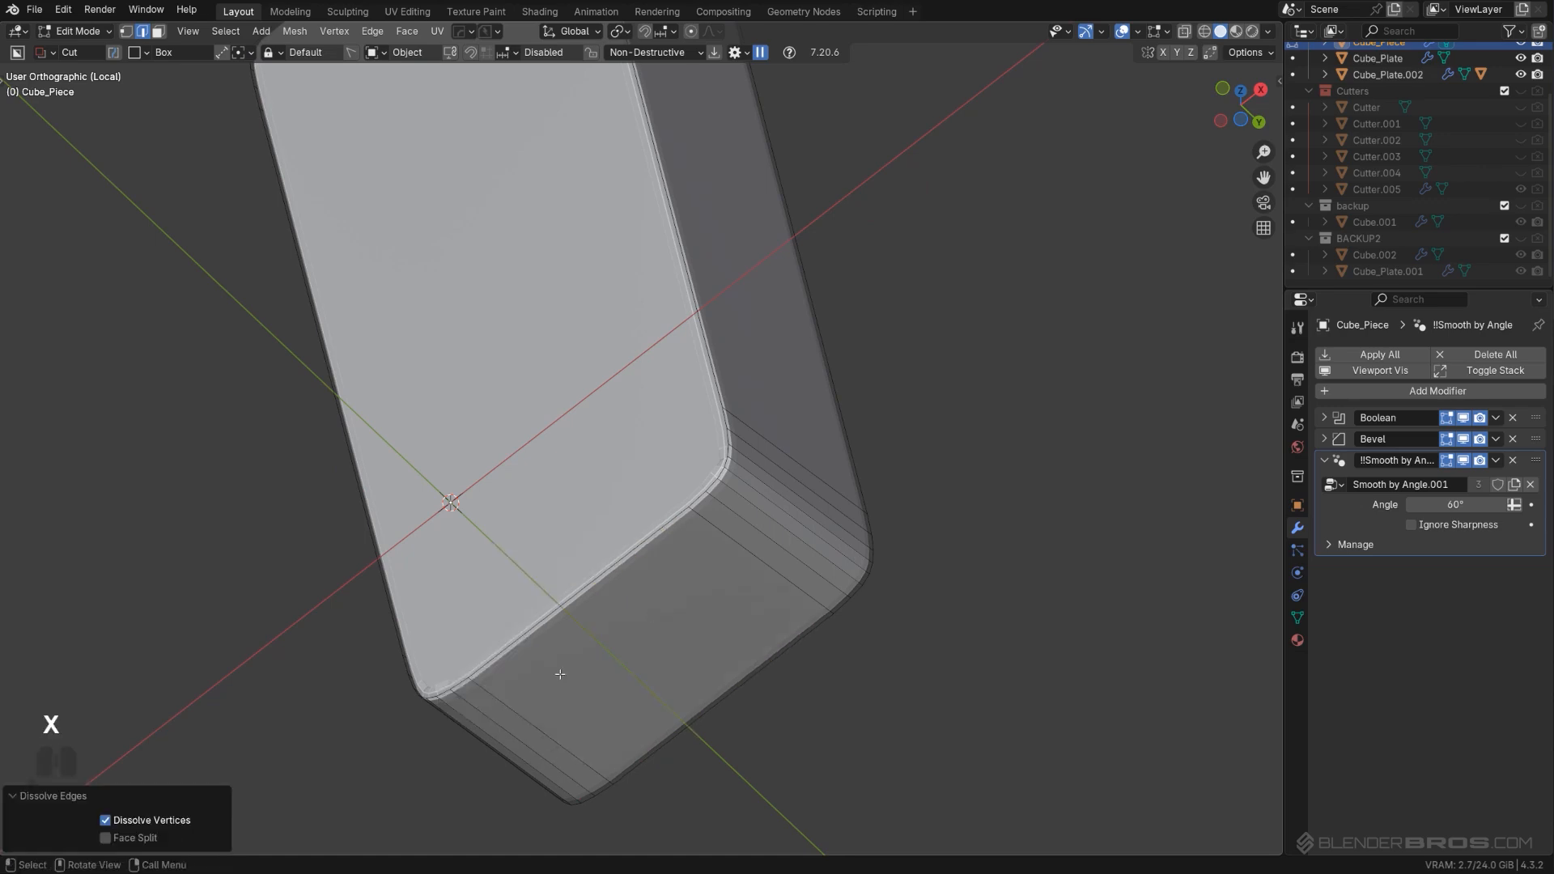
Step: Remove the Bevel modifier from the trigger insert, with its rounded lower corner in view
middle_drag(750, 548, 796, 521)
key(Tab)
click(824, 524)
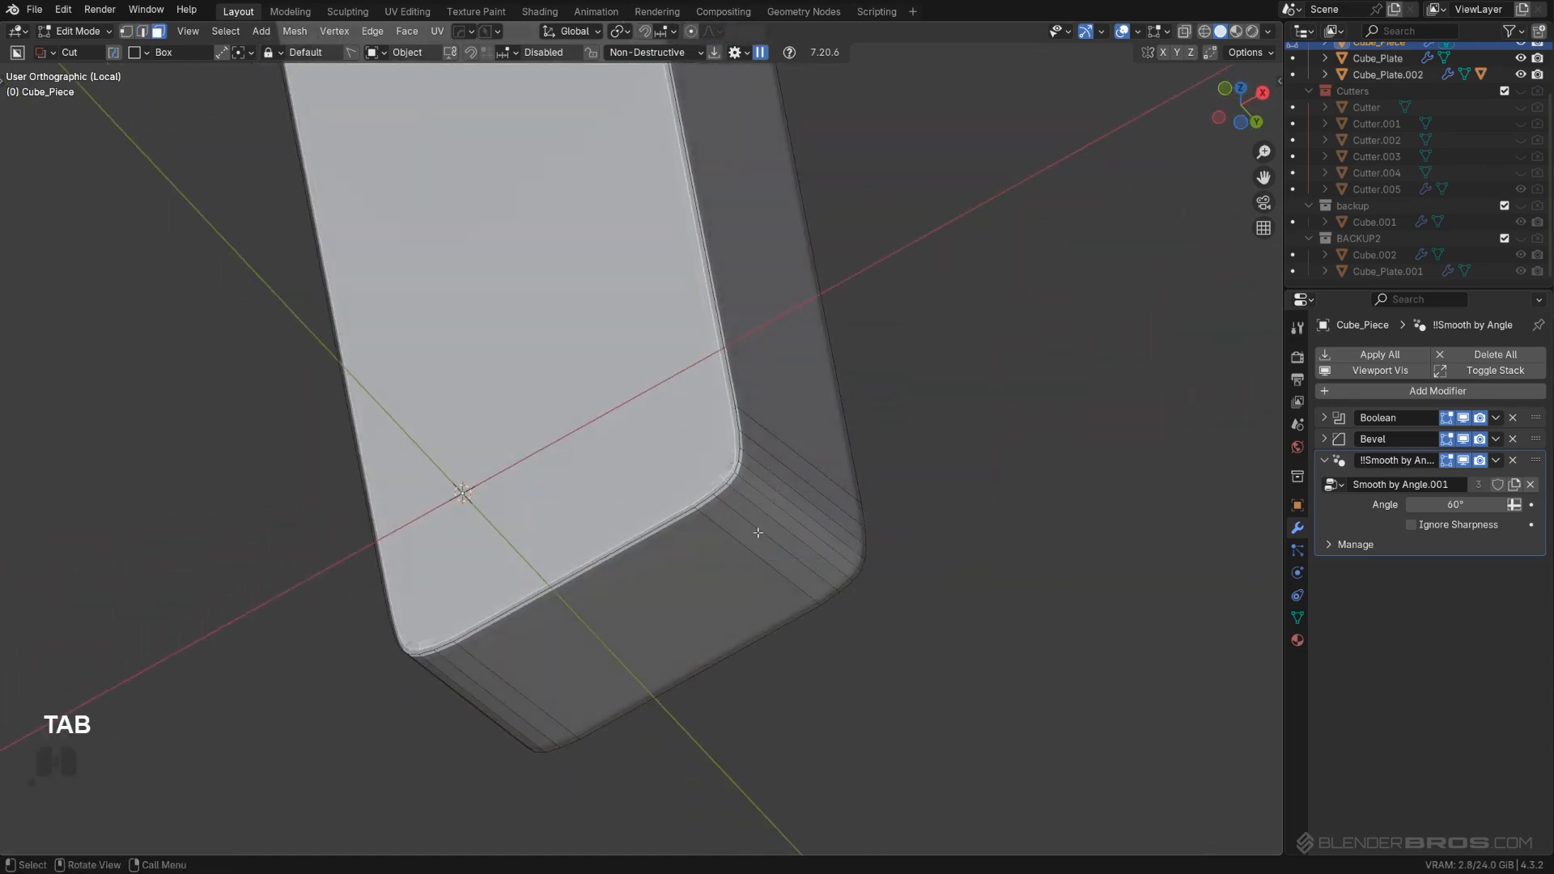
ctrl+click(804, 448)
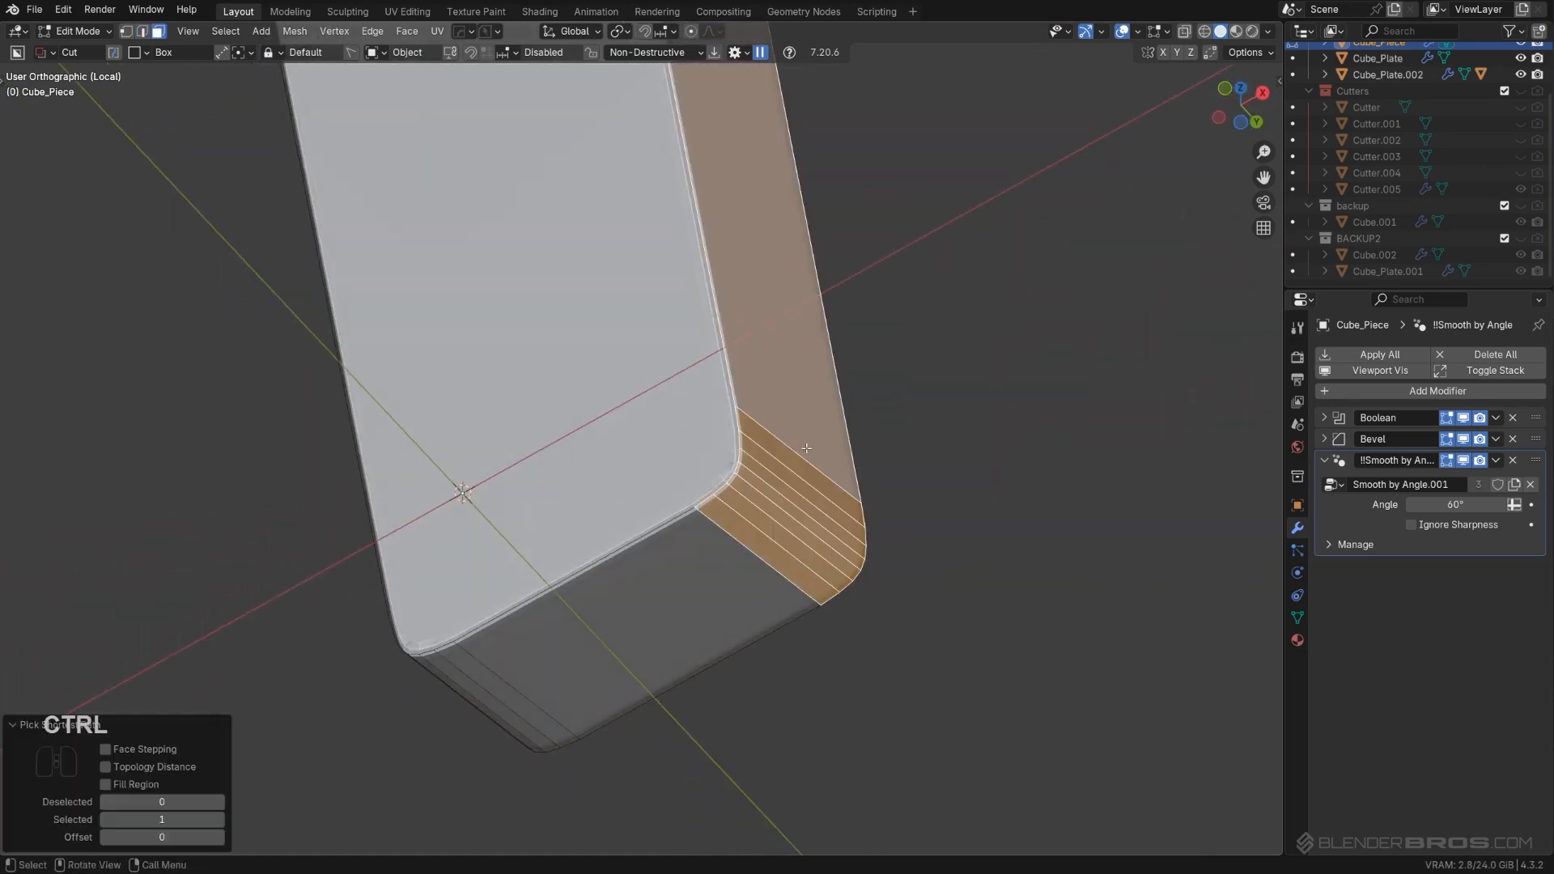
click(1514, 440)
scroll(834, 470, up, 2)
shift+middle_drag(824, 475, 710, 486)
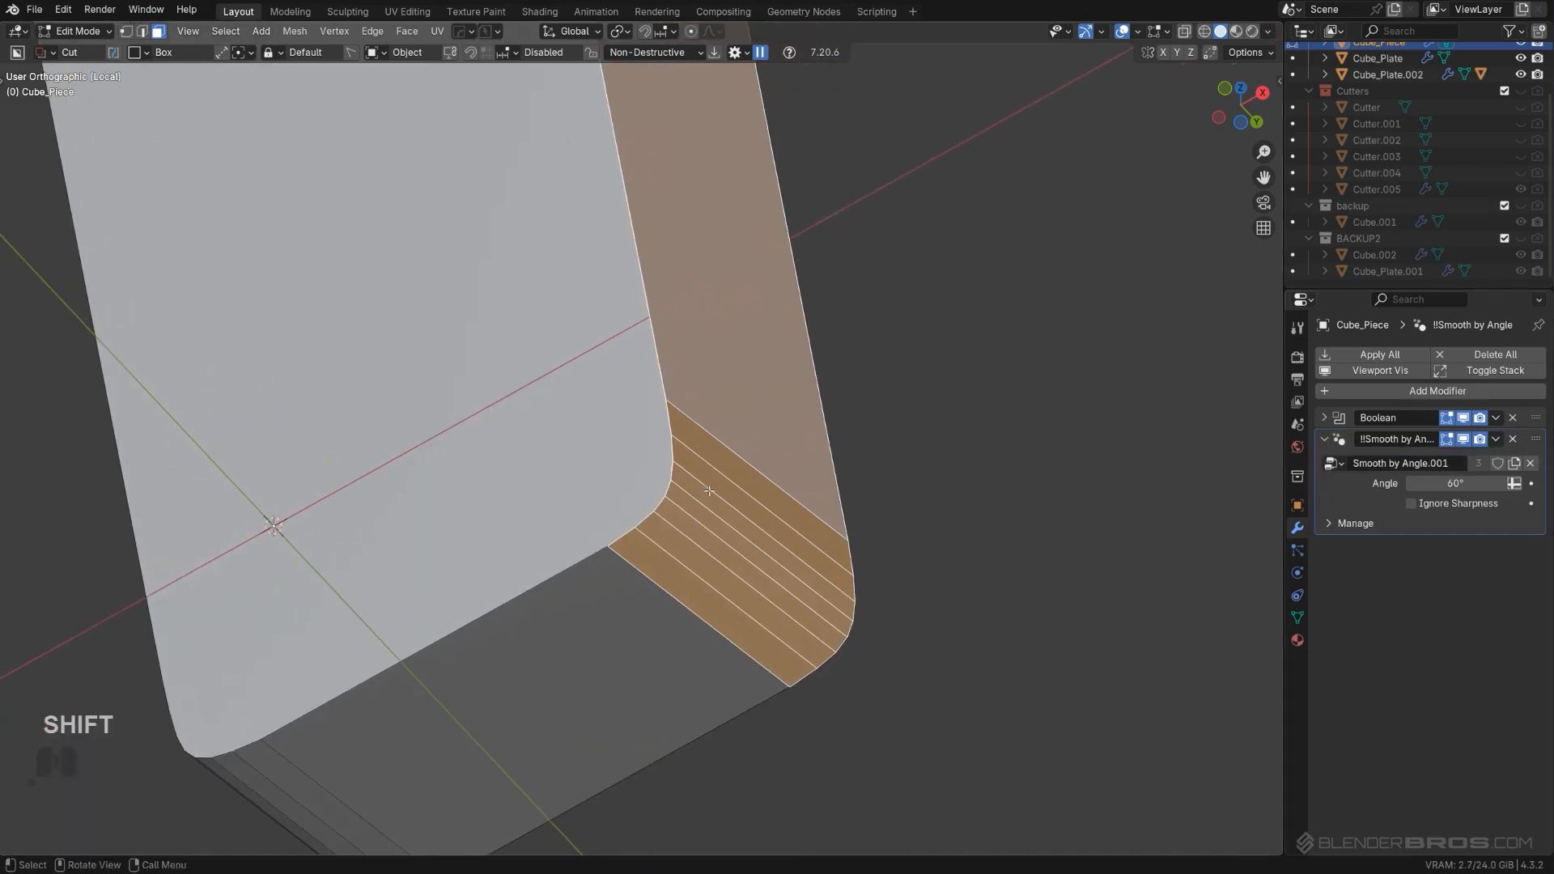
Step: Select the faces of one lower rounded corner of the insert and rebuild them with MESHmachine Refuse using 6 segments
key(Tab)
shift+click(740, 467)
ctrl+click(683, 579)
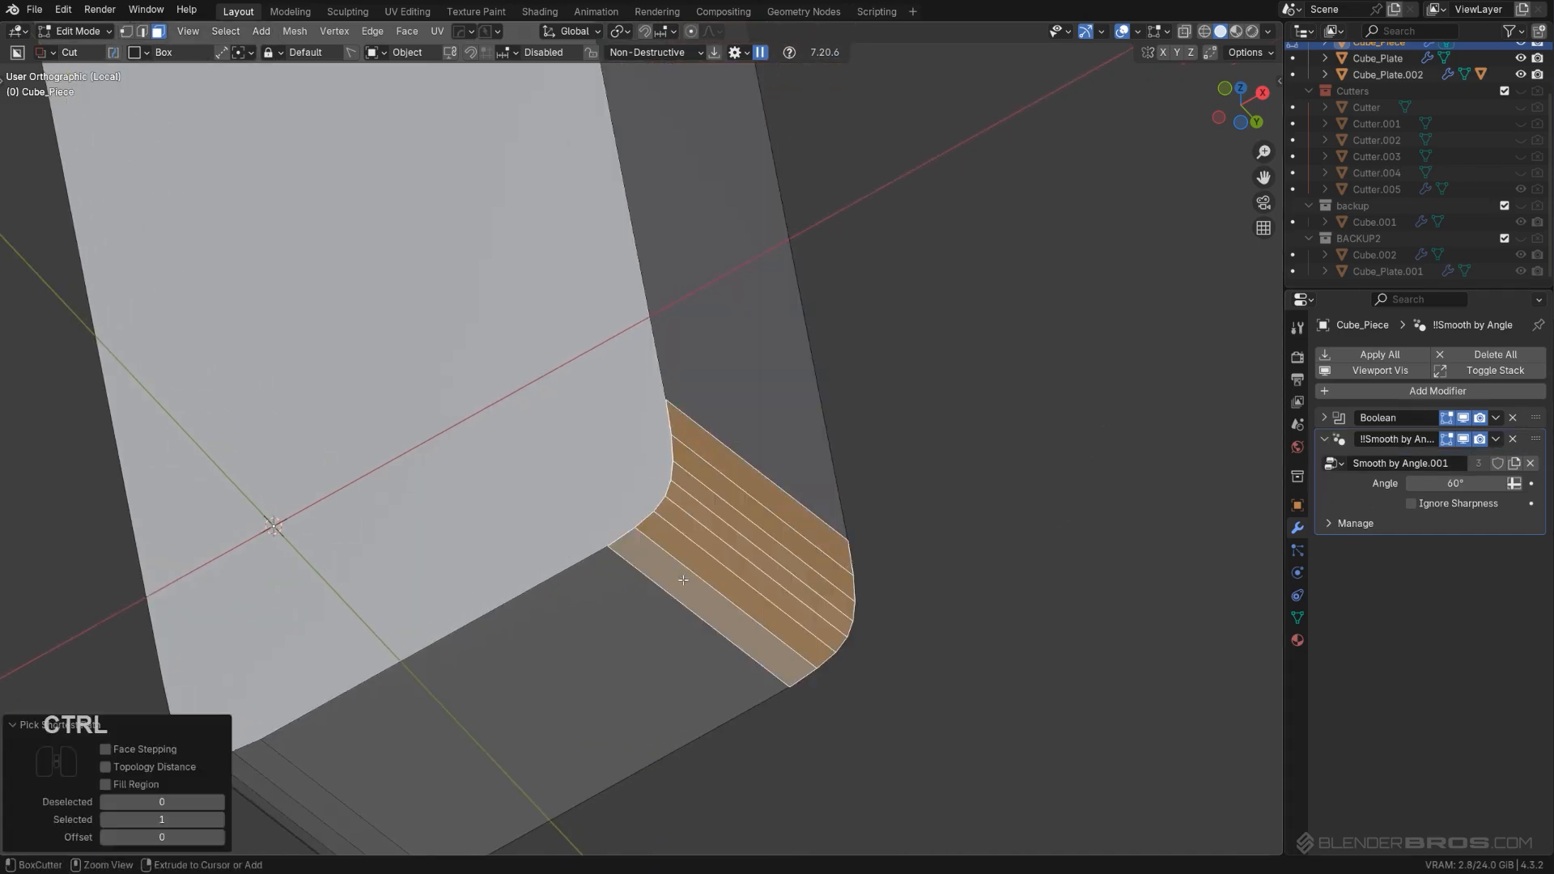
key(y)
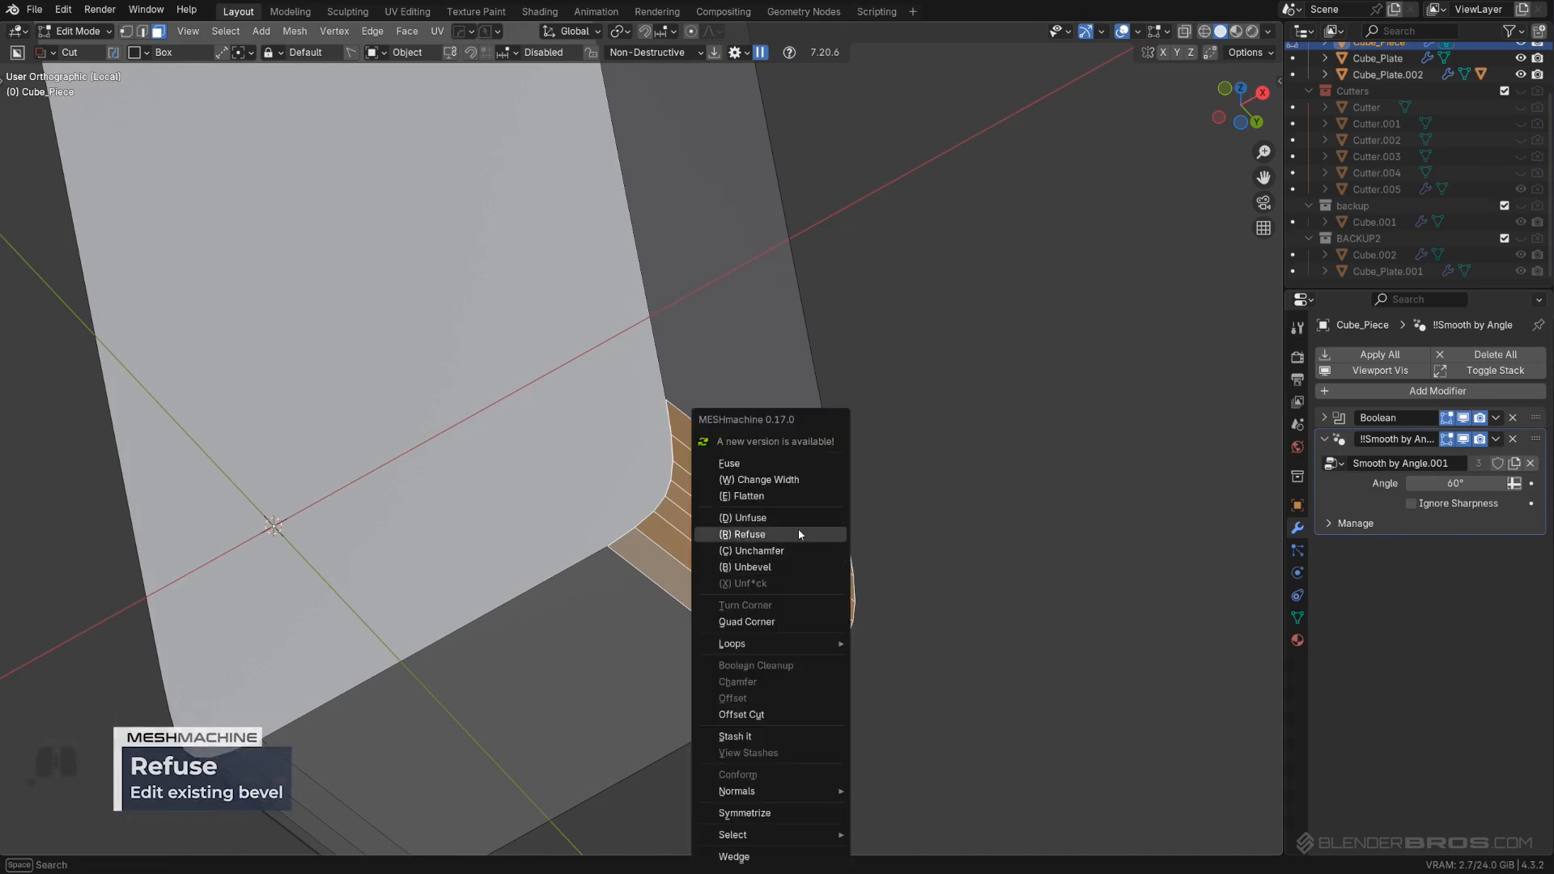
click(798, 531)
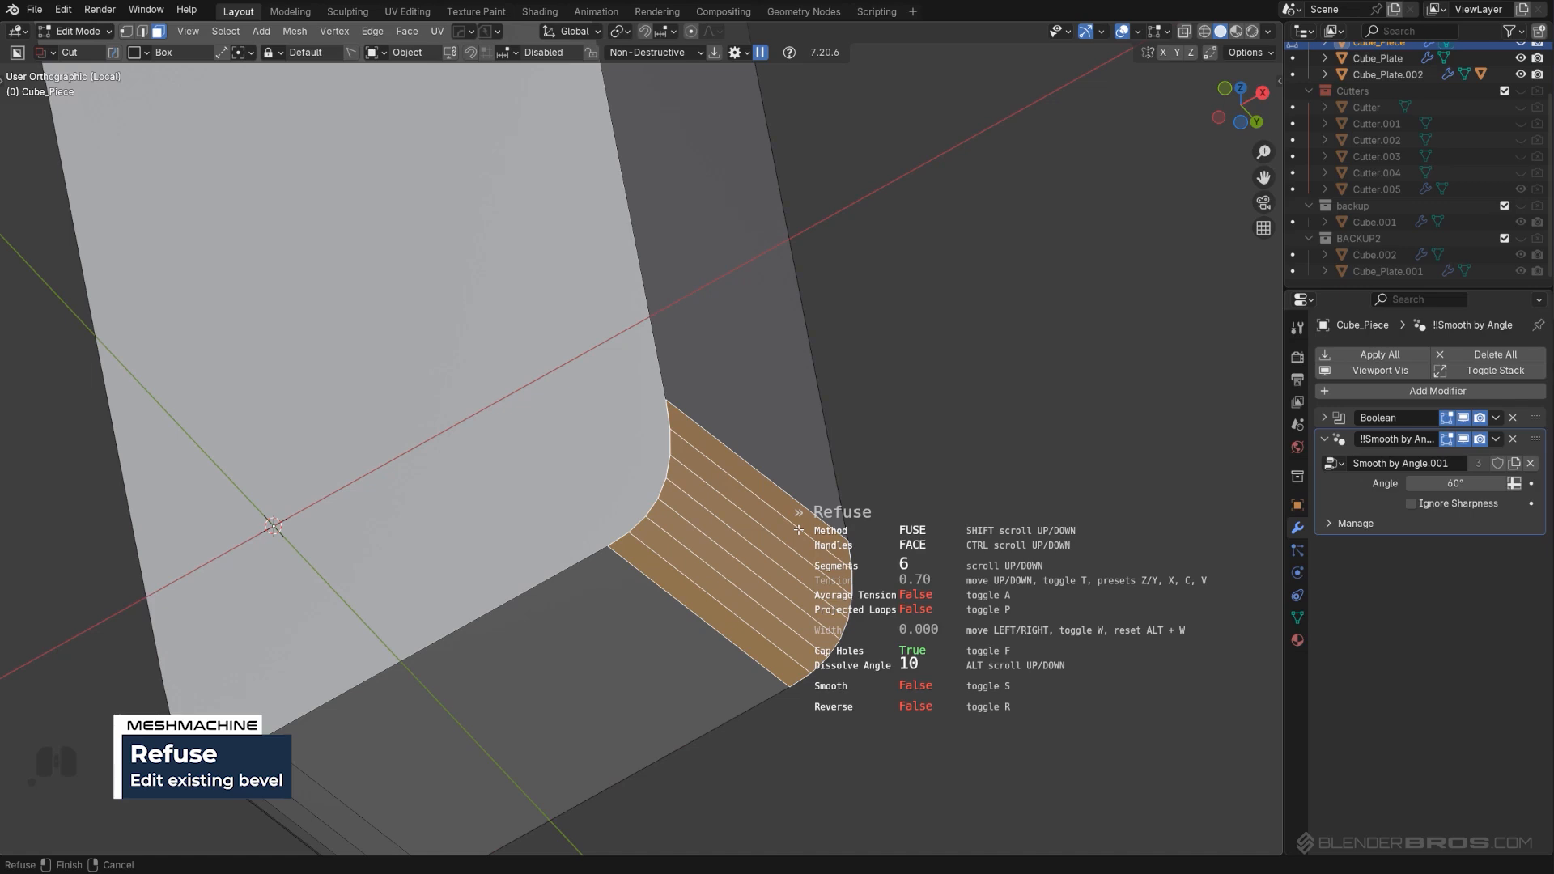
click(854, 515)
Step: Run Refuse again on the lower corner faces, widening the bevel by about 0.015 and adding segments
middle_drag(857, 513, 976, 559)
middle_drag(1032, 457, 974, 435)
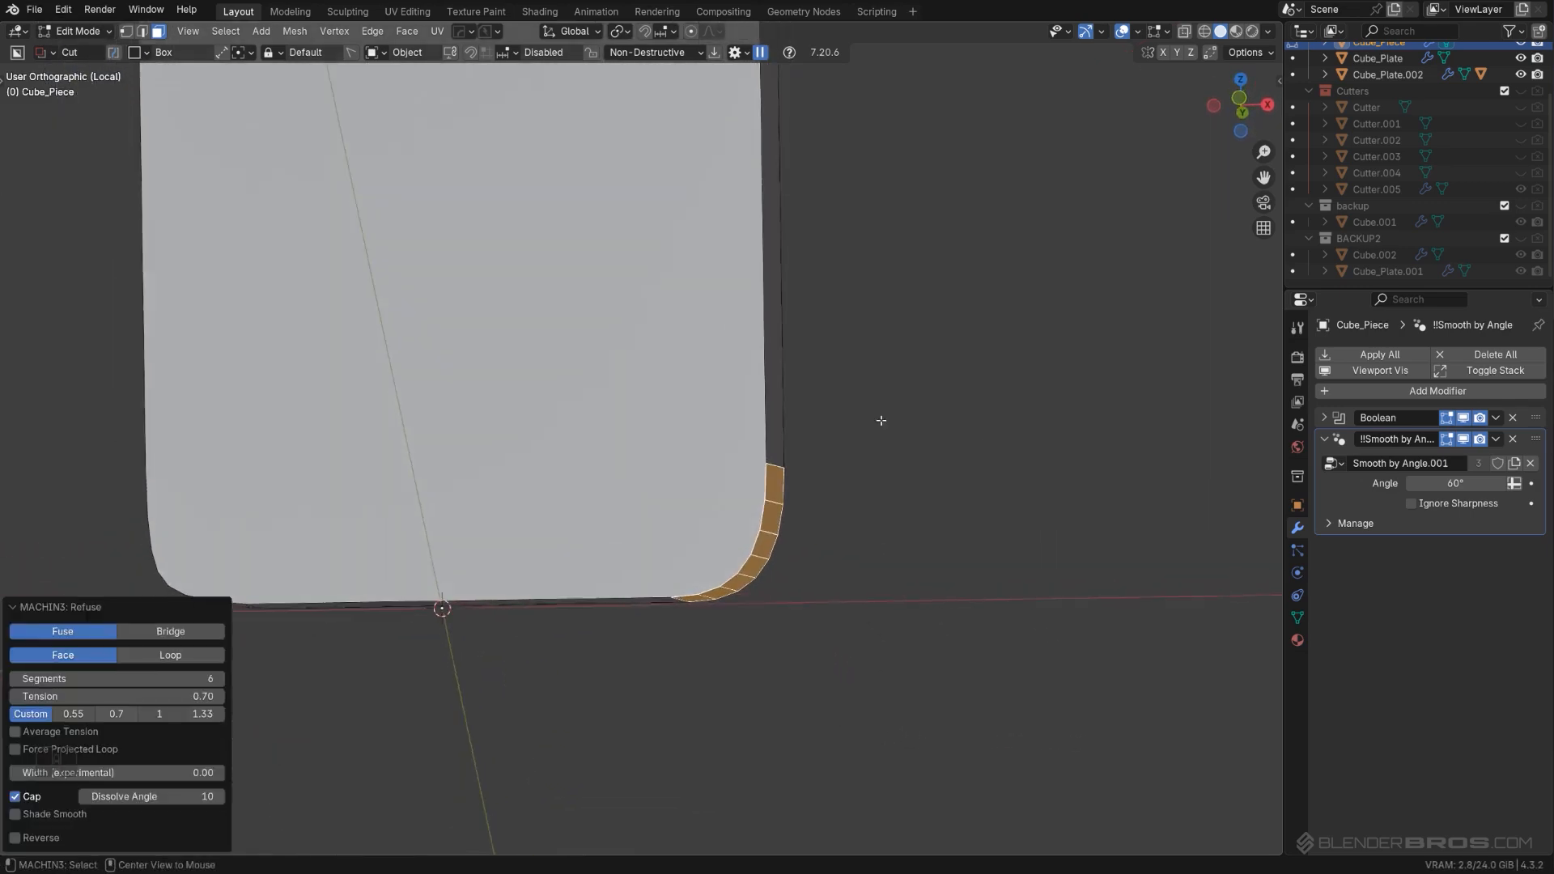
alt+scroll(944, 389, down, 1)
alt+middle_drag(881, 420, 926, 416)
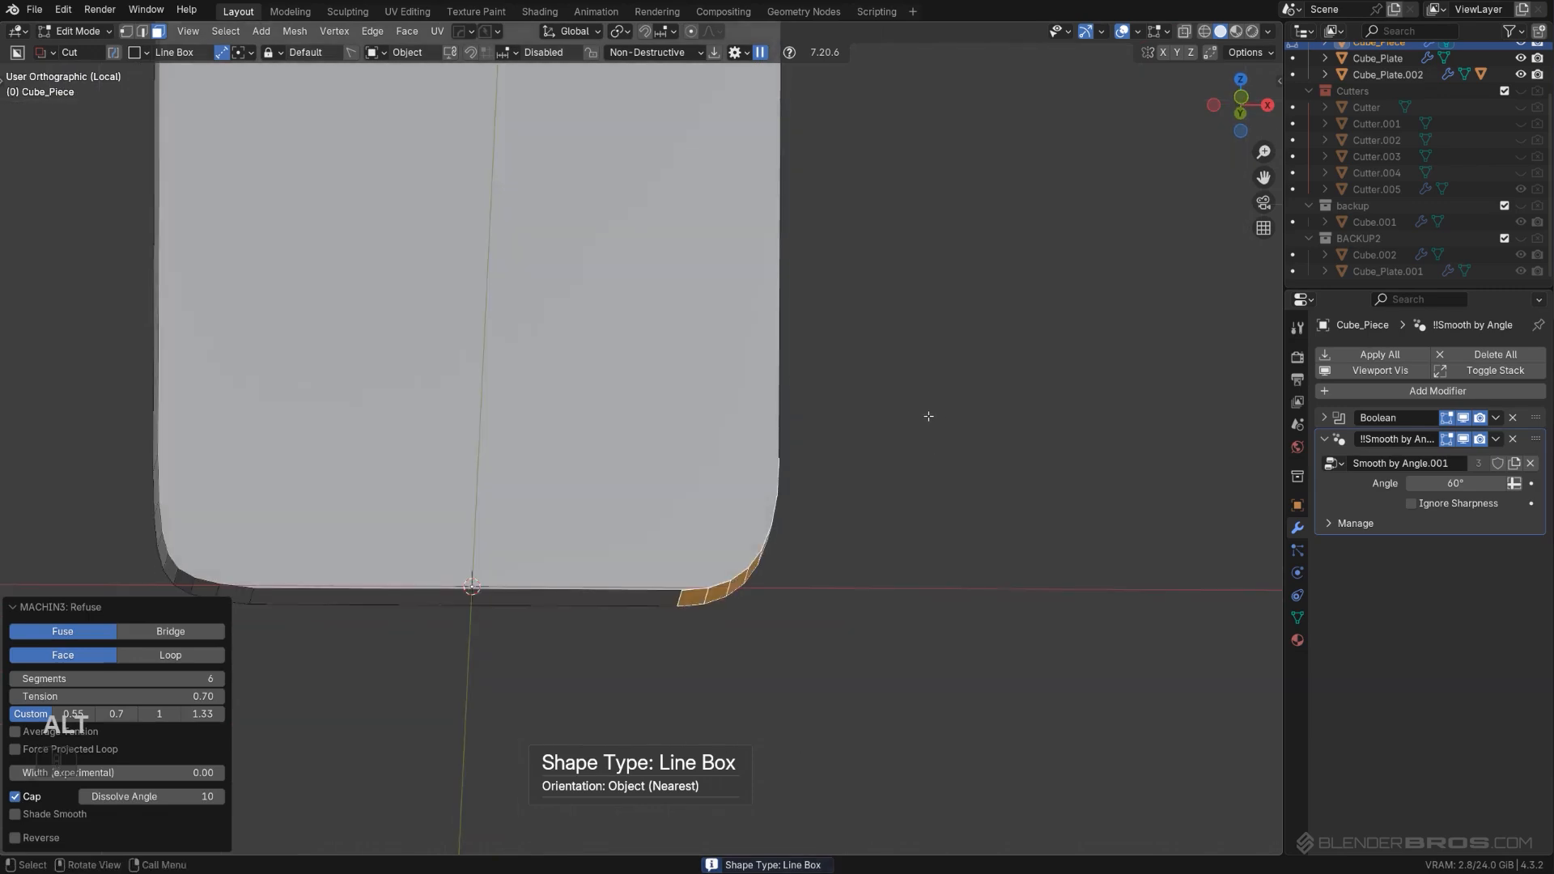
key(y)
click(929, 421)
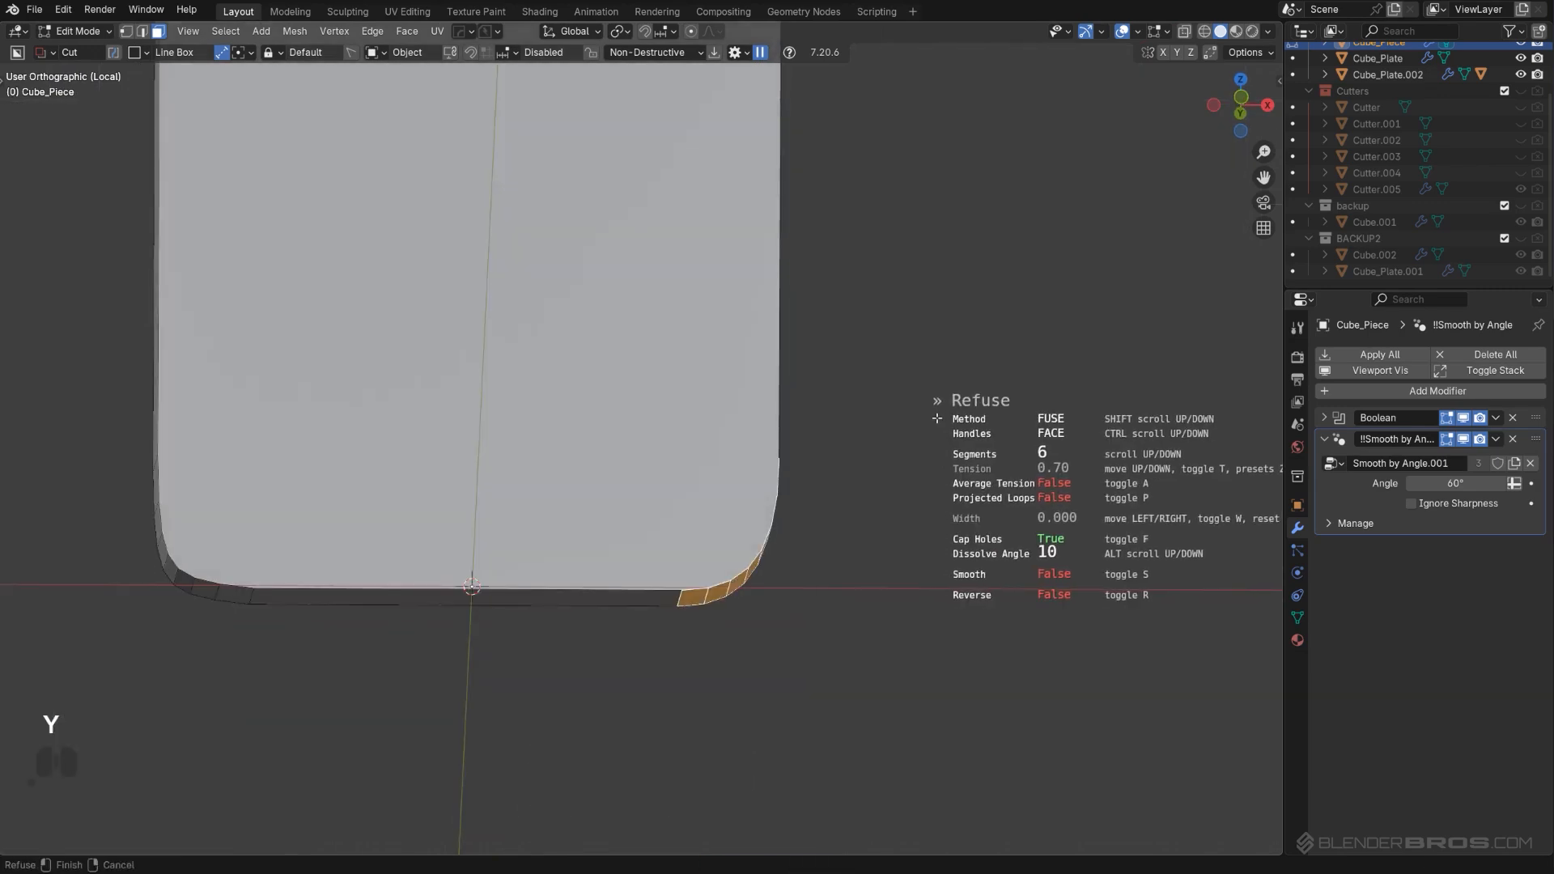
key(w)
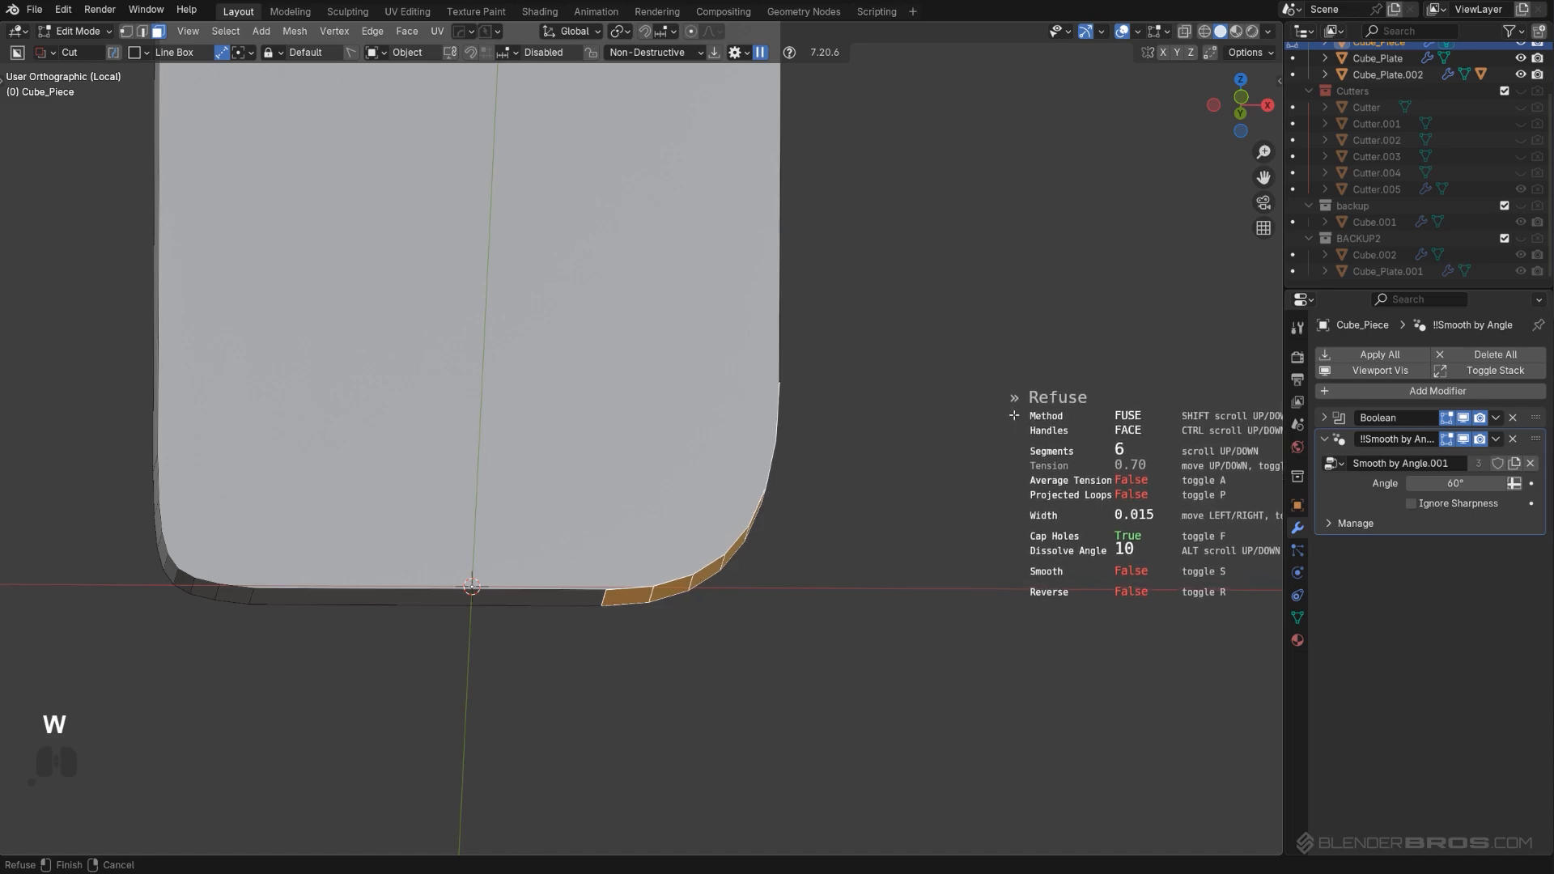
scroll(1014, 414, up, 4)
click(1011, 415)
Step: Symmetrize the insert with MESHmachine along X from + to - to copy the wider lower corner across
scroll(980, 430, down, 4)
scroll(930, 441, down, 2)
key(alt+x)
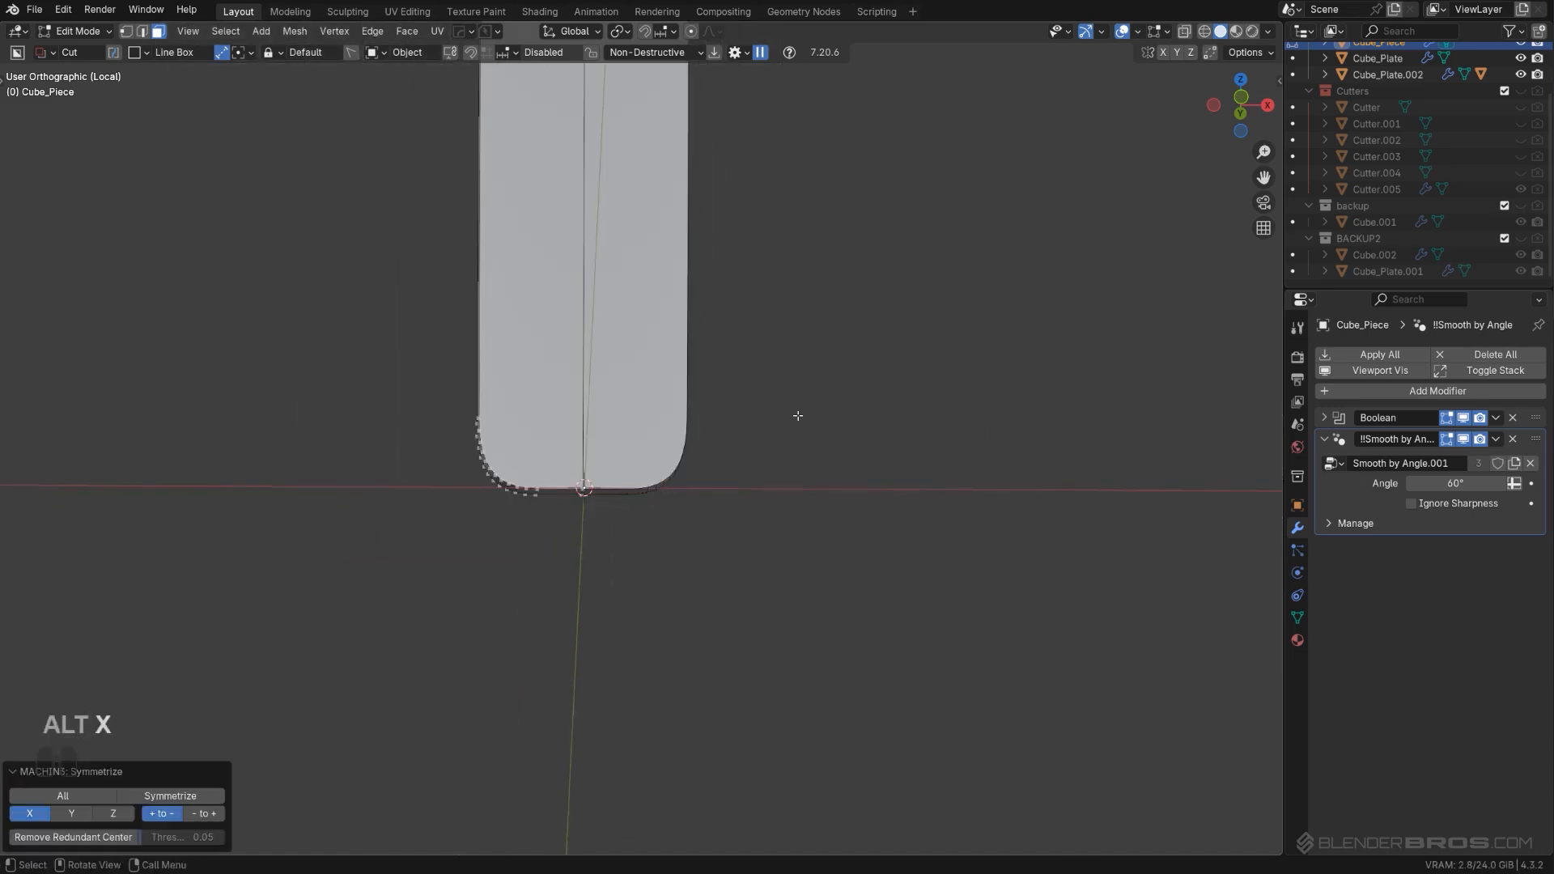
Step: Select the faces of the insert's upper corner on the same side and widen them by about 0.005 with Refuse, adding a segment
scroll(816, 444, down, 3)
middle_drag(815, 445, 679, 491)
scroll(679, 491, up, 4)
shift+click(733, 459)
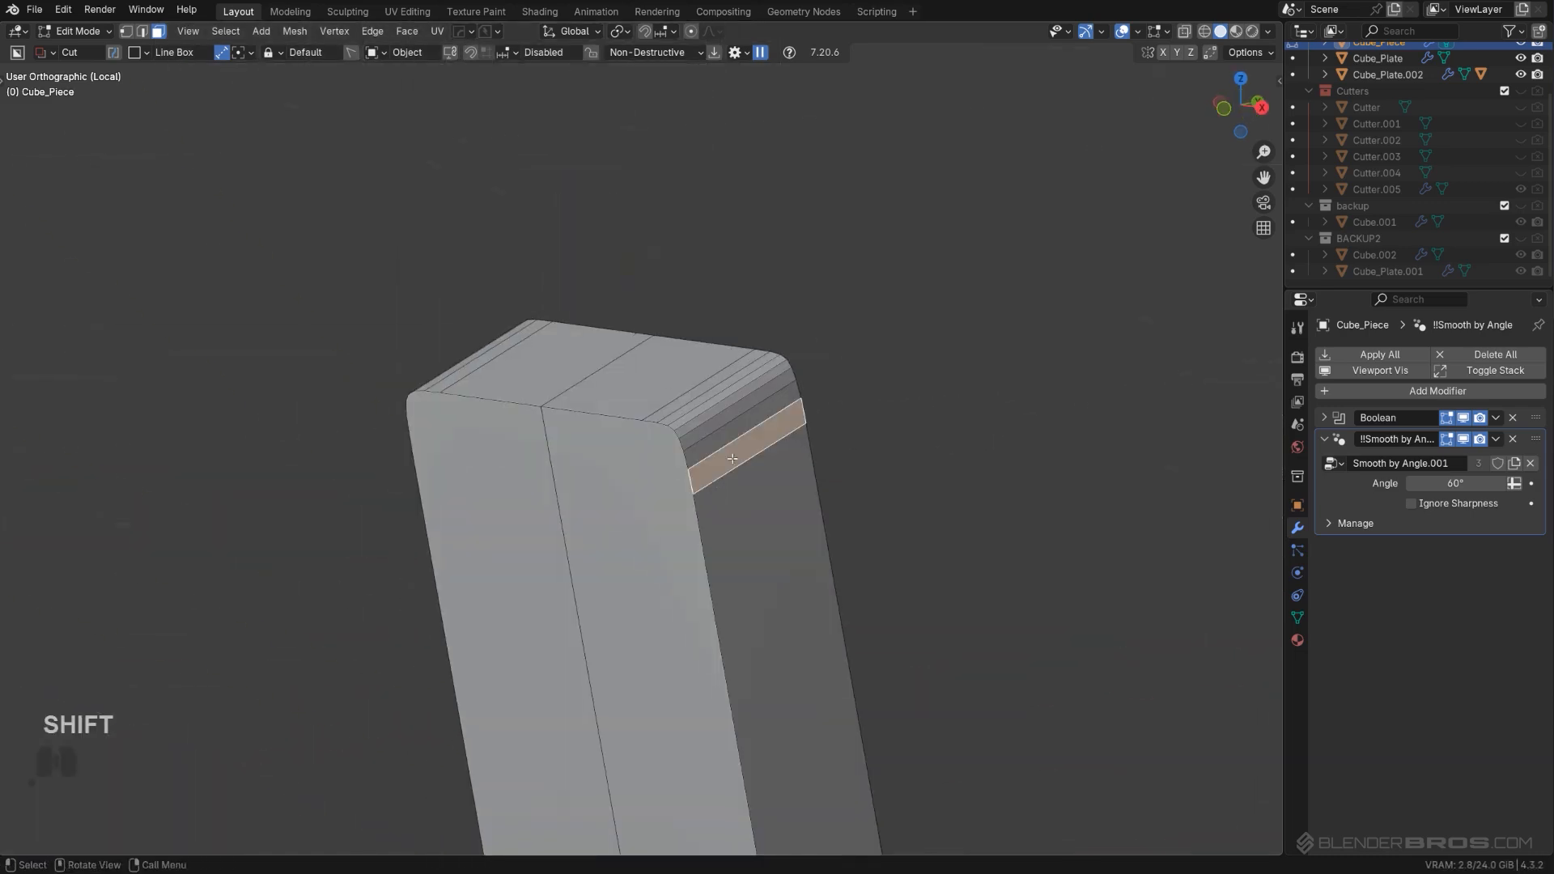
ctrl+click(701, 382)
click(706, 390)
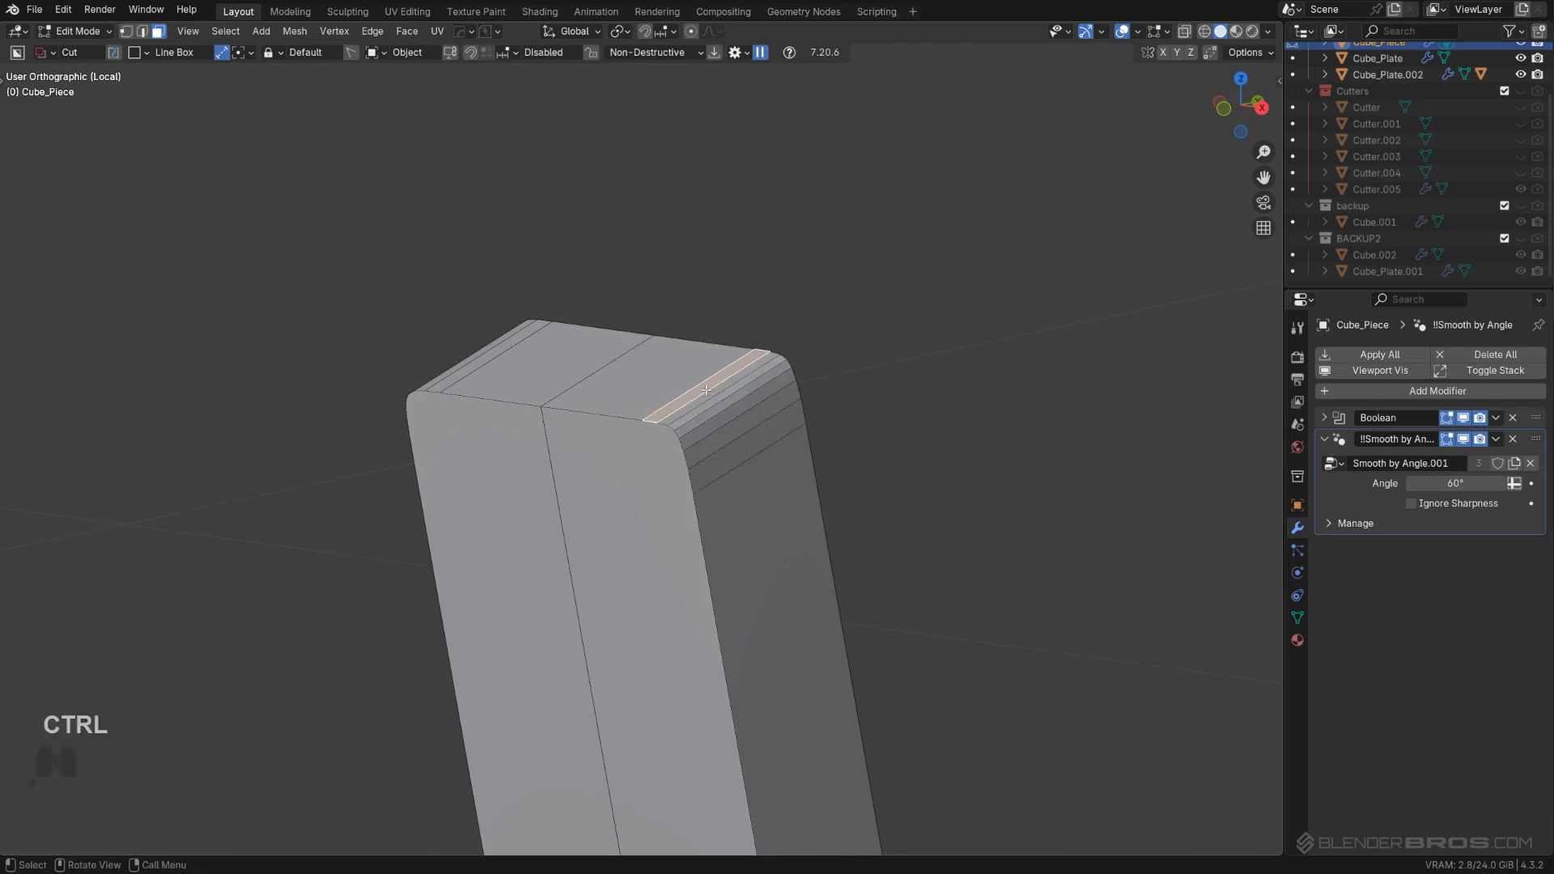
ctrl+click(740, 454)
middle_drag(739, 454, 830, 416)
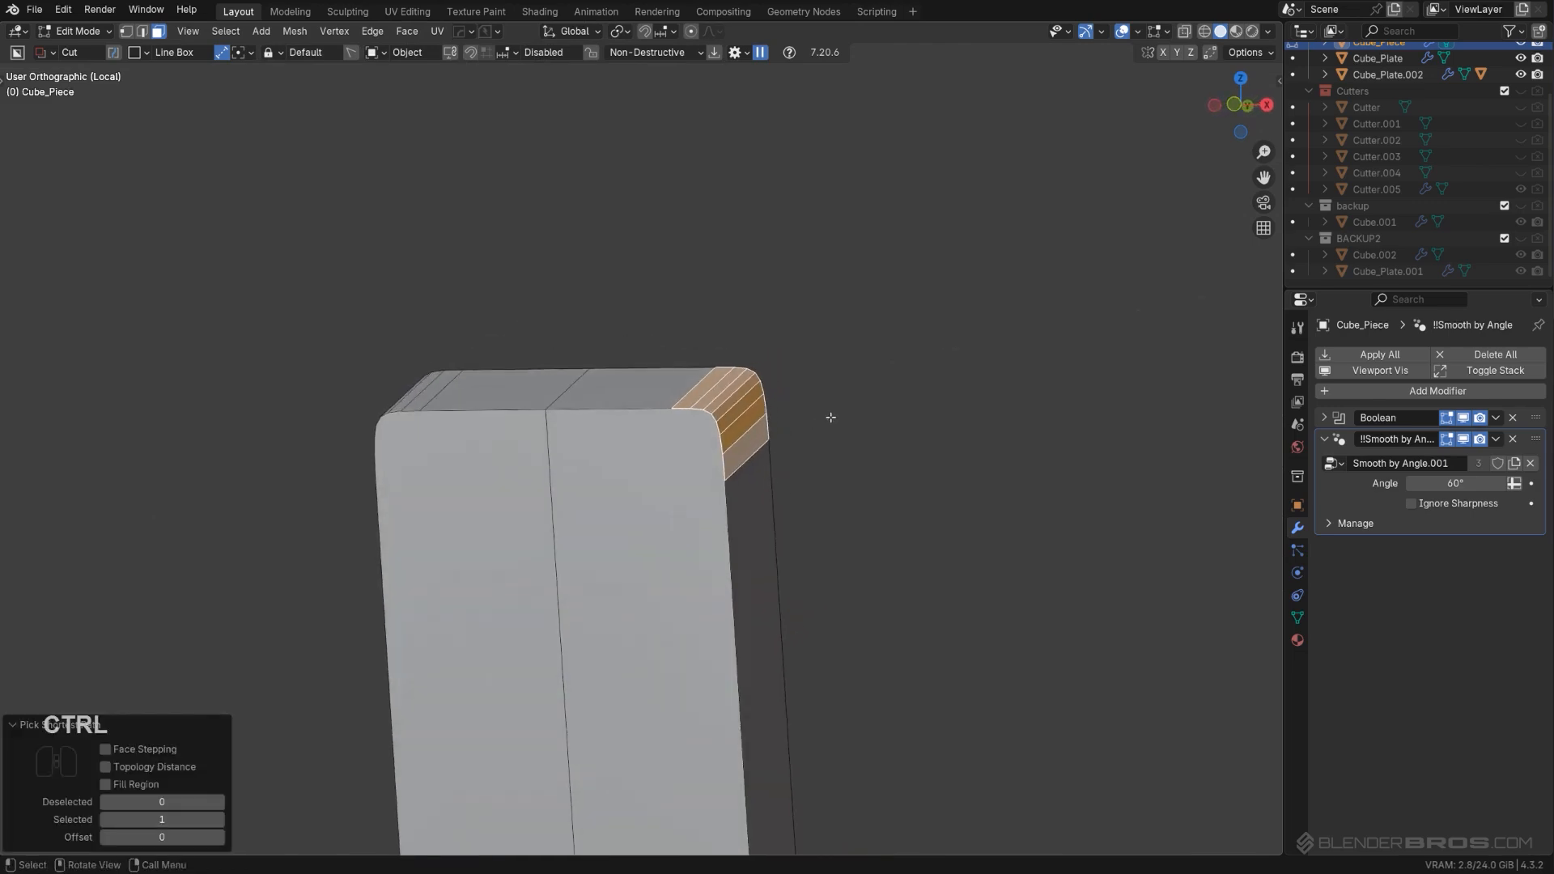
key(y)
click(904, 465)
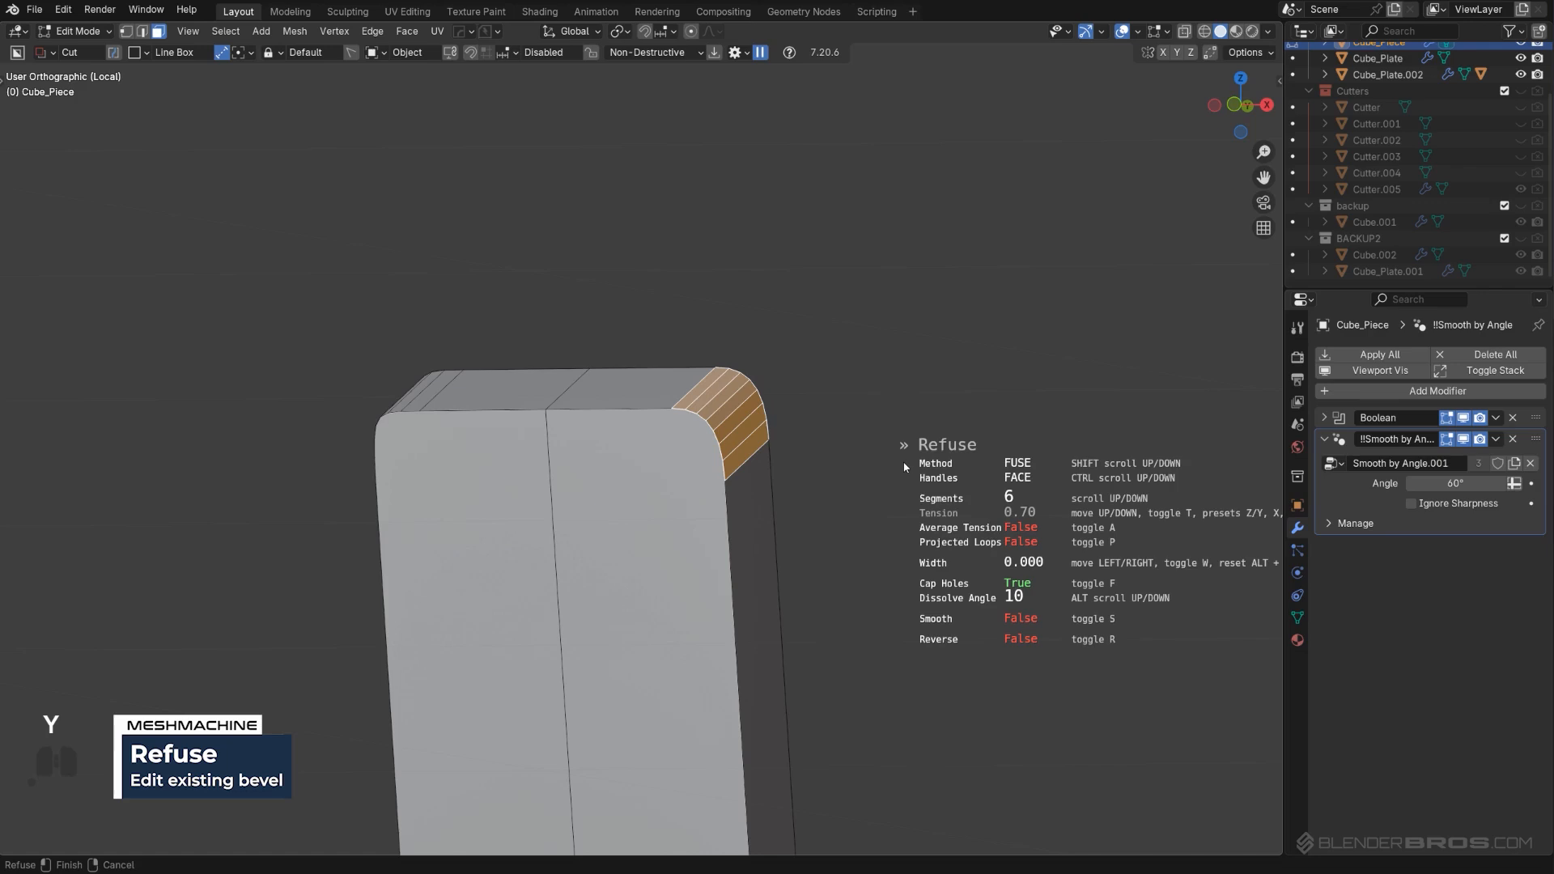
key(w)
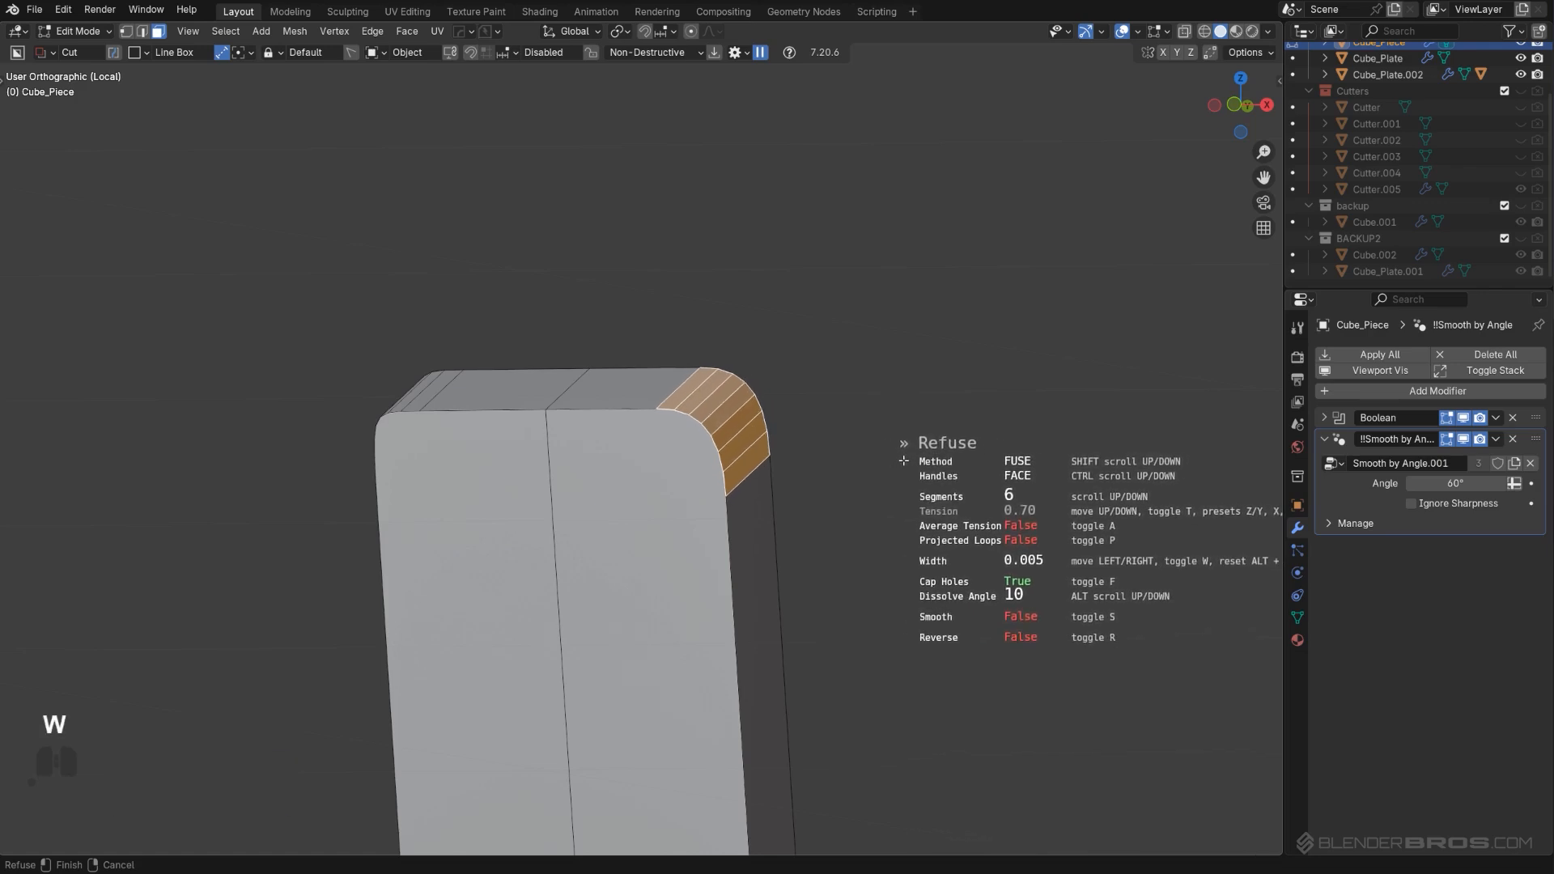
scroll(906, 459, up, 1)
click(906, 458)
Step: Symmetrize the insert along X from + to - with its upper corner widened, and apply a HardOps Bevel
scroll(890, 473, down, 5)
key(alt+x)
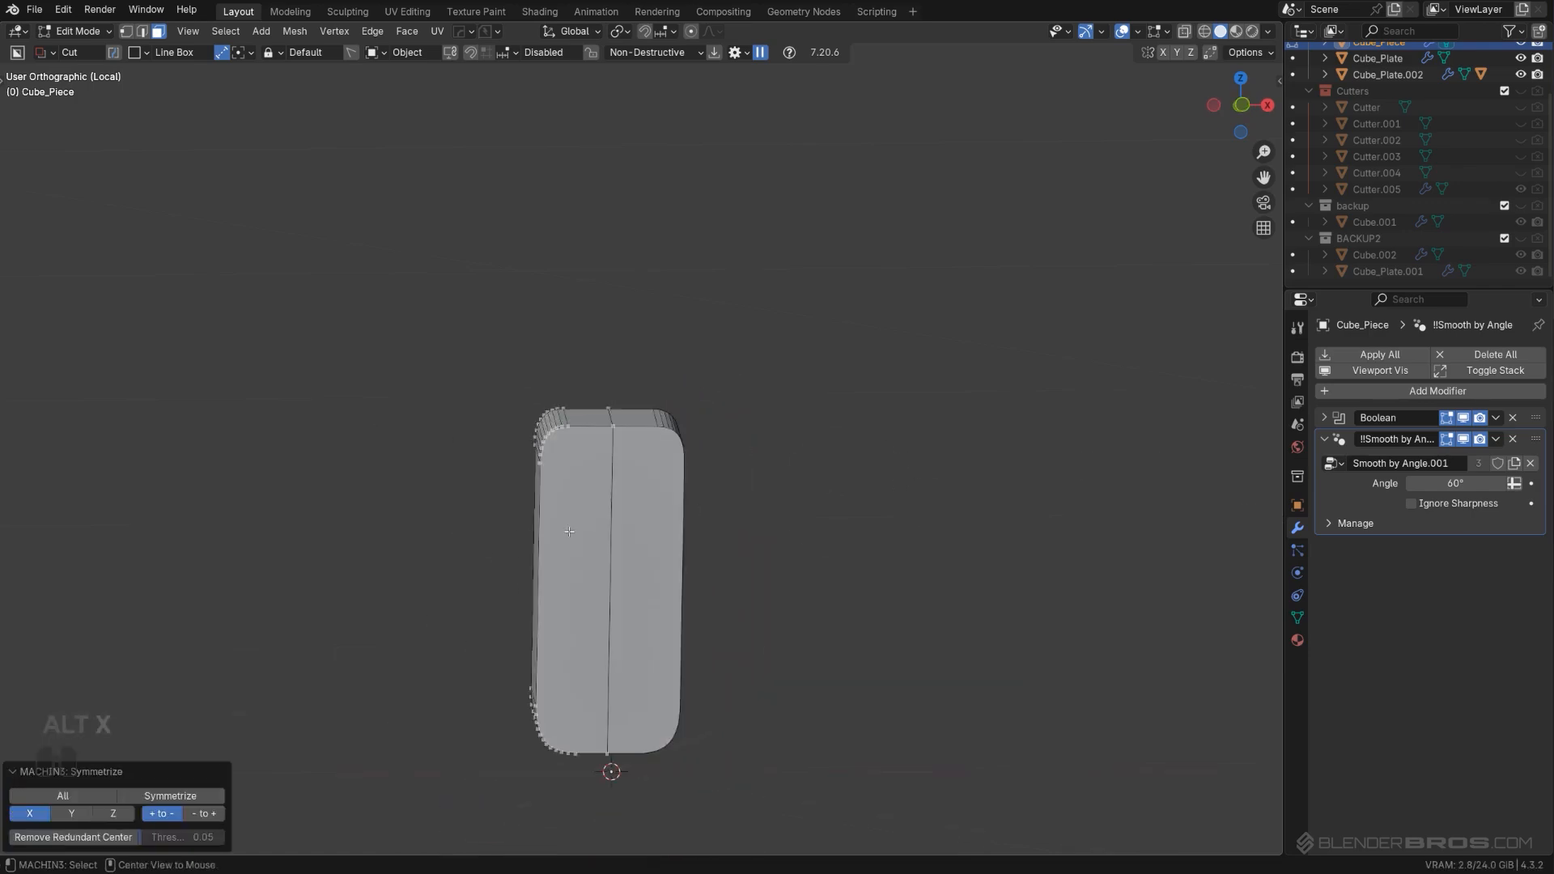
key(Tab)
middle_drag(768, 476, 683, 440)
scroll(683, 441, up, 3)
key(q)
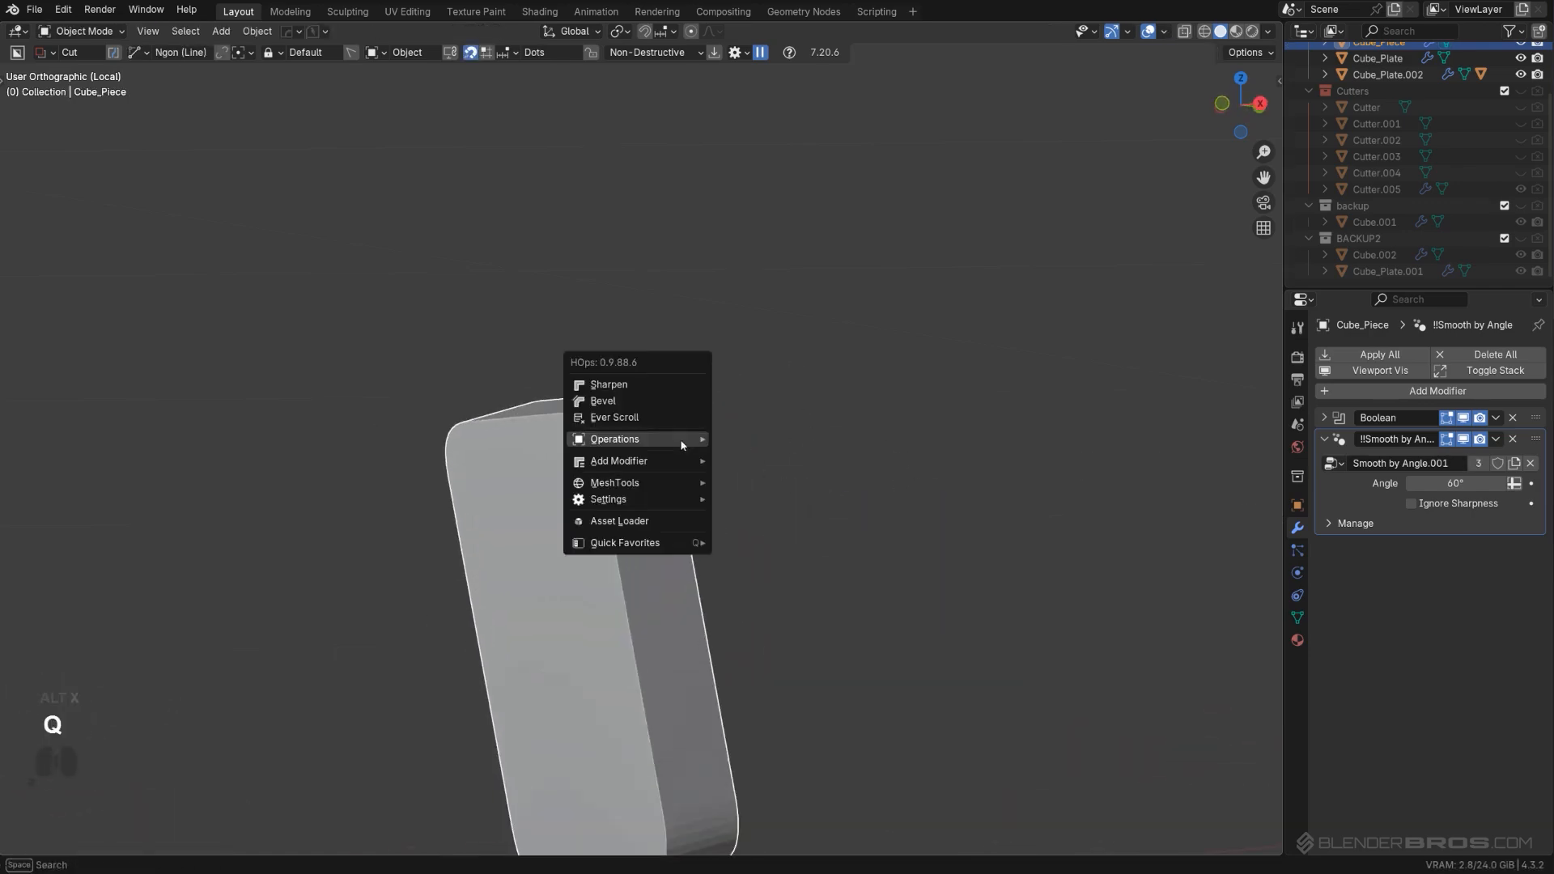
click(667, 397)
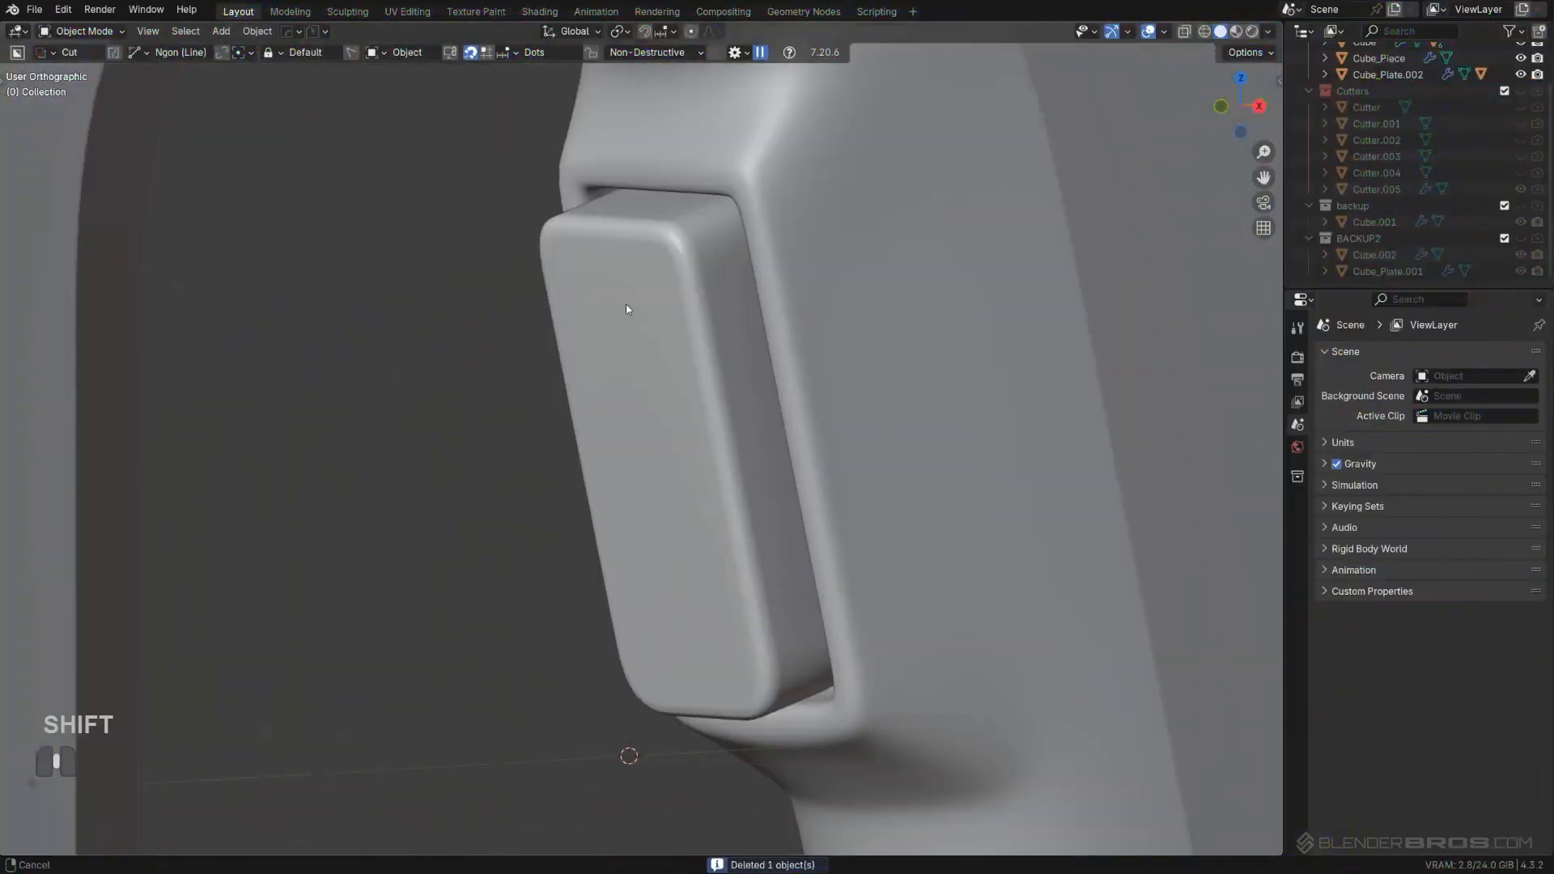
Step: Examine how the bevelled trigger insert sits in the grip recess and in the handle's overall profile
scroll(632, 278, down, 2)
shift+middle_drag(625, 306, 761, 544)
middle_drag(672, 412, 539, 549)
mouse_move(709, 484)
middle_down()
mouse_move(756, 521)
mouse_move(561, 518)
middle_up()
scroll(654, 511, down, 5)
alt+scroll(562, 518, down, 1)
scroll(583, 510, down, 4)
scroll(515, 379, up, 2)
shift+middle_drag(513, 379, 550, 393)
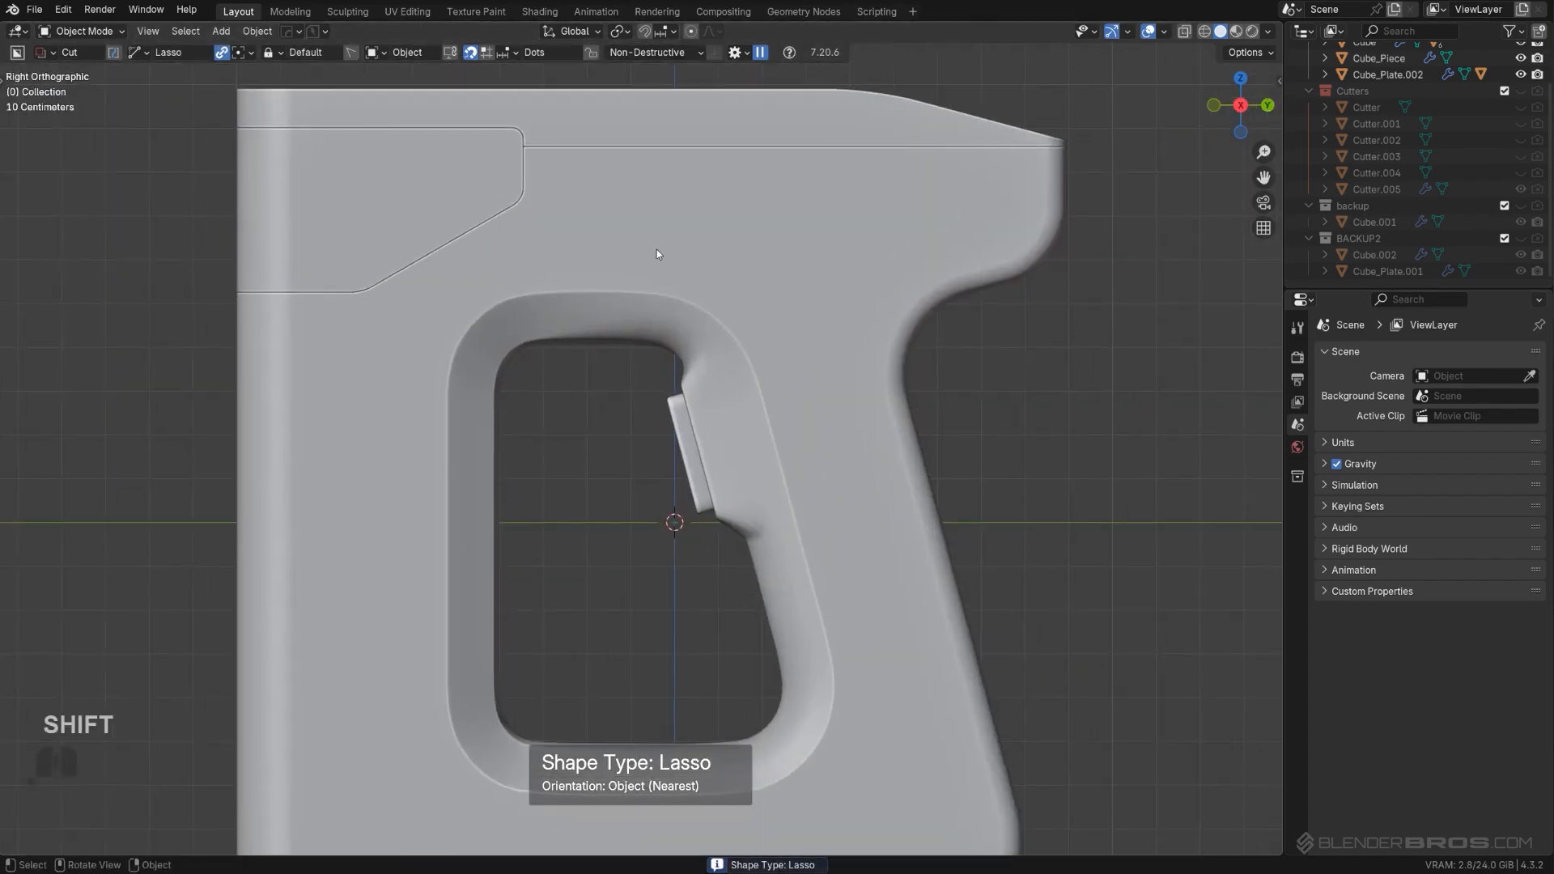
Step: Select the panel sliced from the handle's upper corner and inspect the mesh of its rounded end
scroll(649, 337, up, 2)
shift+middle_drag(425, 263, 684, 399)
click(637, 253)
scroll(683, 399, down, 3)
shift+middle_drag(562, 365, 797, 379)
scroll(765, 389, up, 4)
shift+middle_drag(681, 372, 798, 375)
key(Tab)
scroll(727, 377, up, 2)
key(Tab)
scroll(864, 325, down, 2)
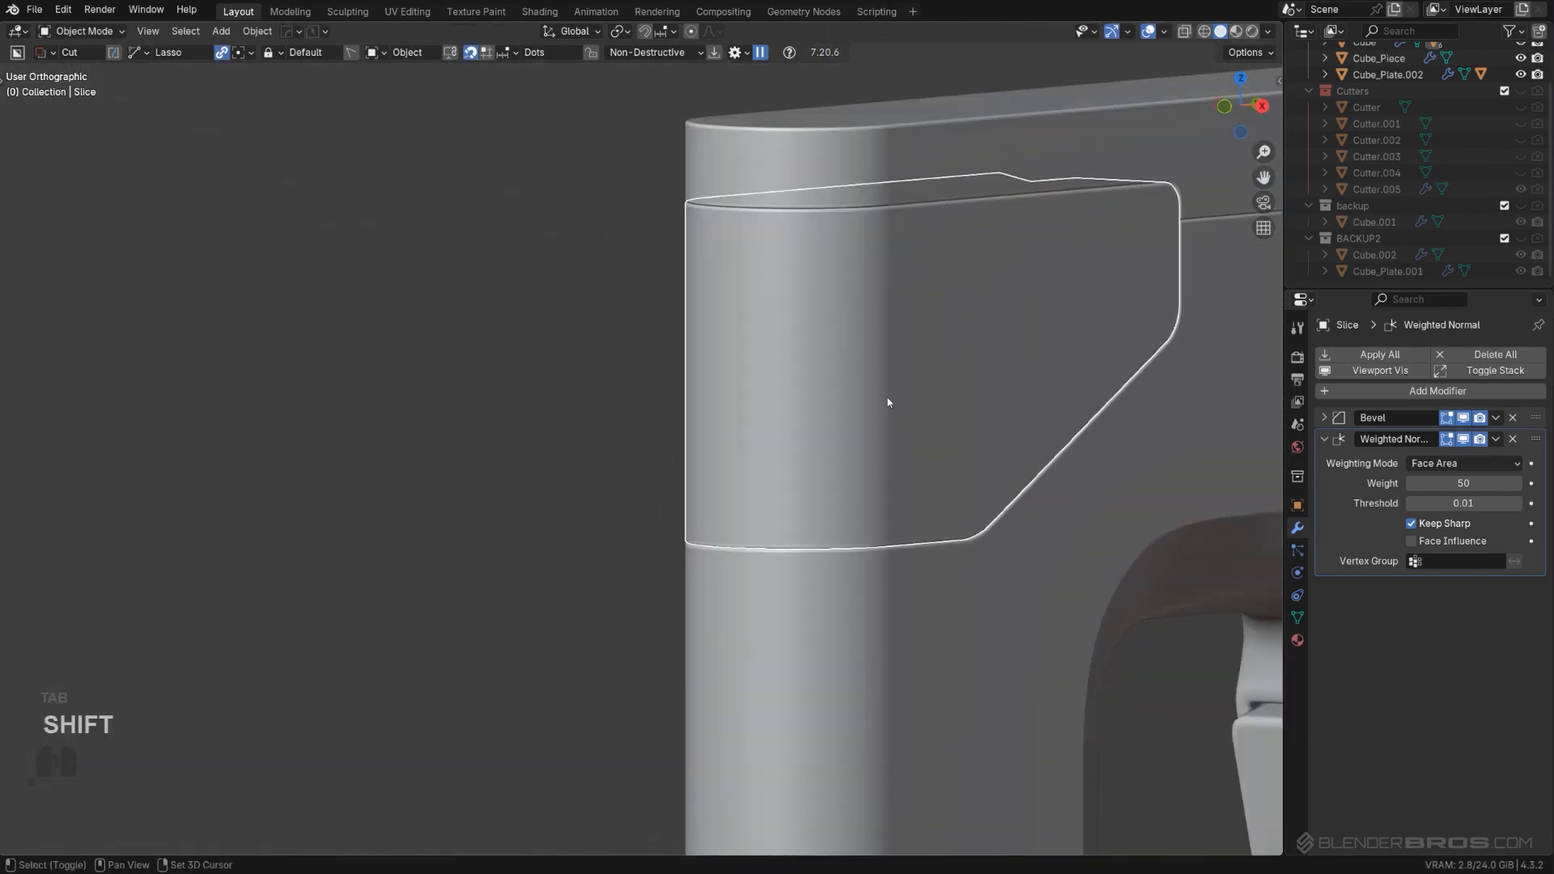
Step: Add two horizontal loop cuts around the sliced panel's rounded end, just below its upper edge
shift+middle_drag(888, 403, 770, 308)
key(Tab)
key(ctrl+r)
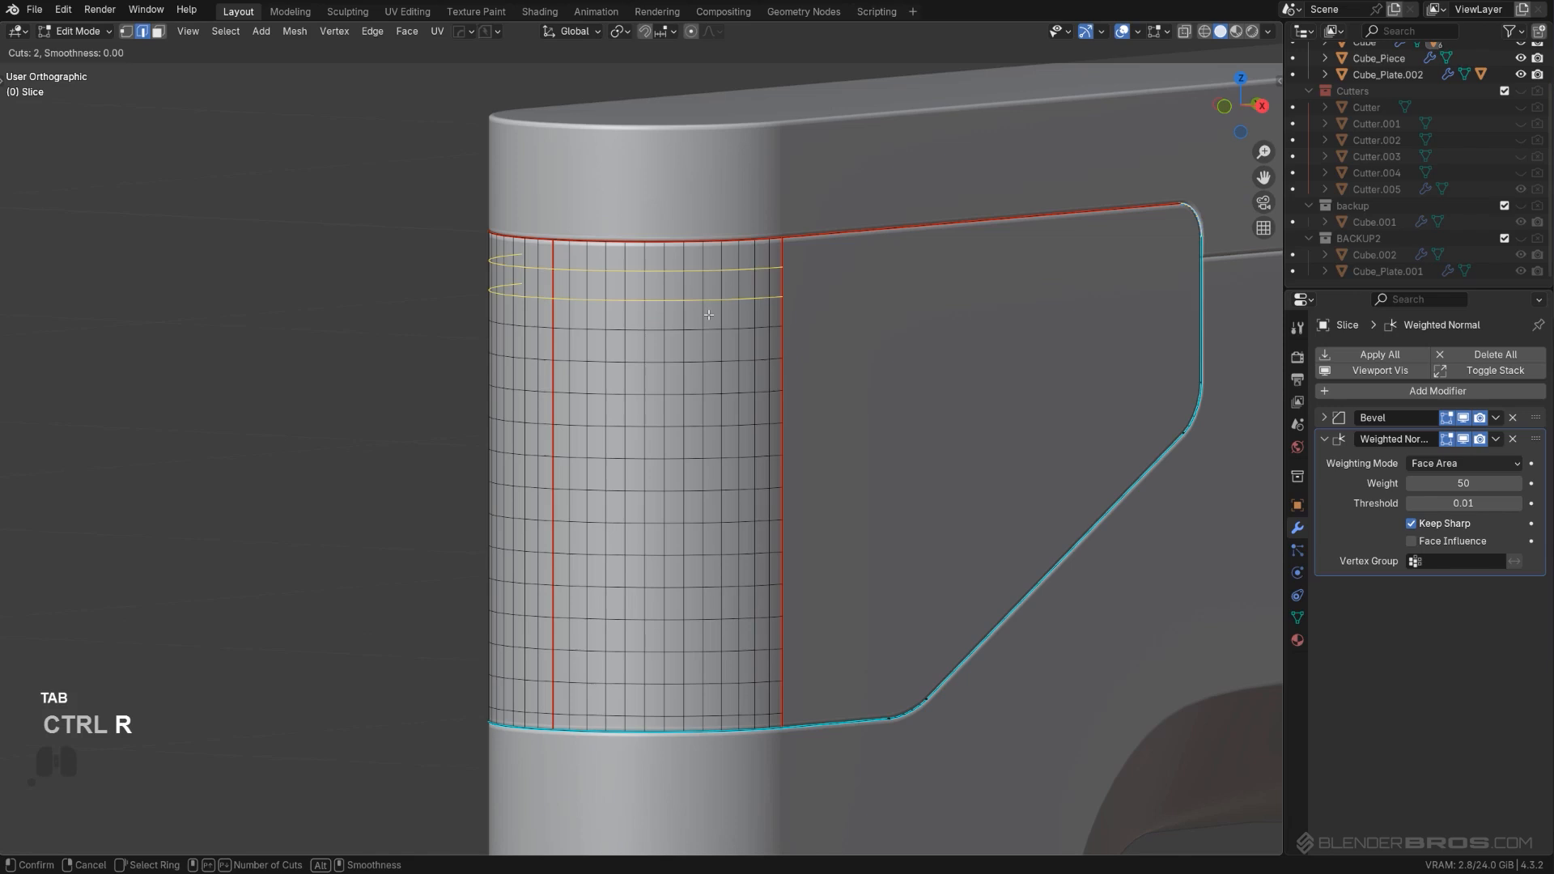
click(712, 315)
key(Tab)
scroll(760, 172, down, 2)
scroll(745, 376, down, 1)
key(Tab)
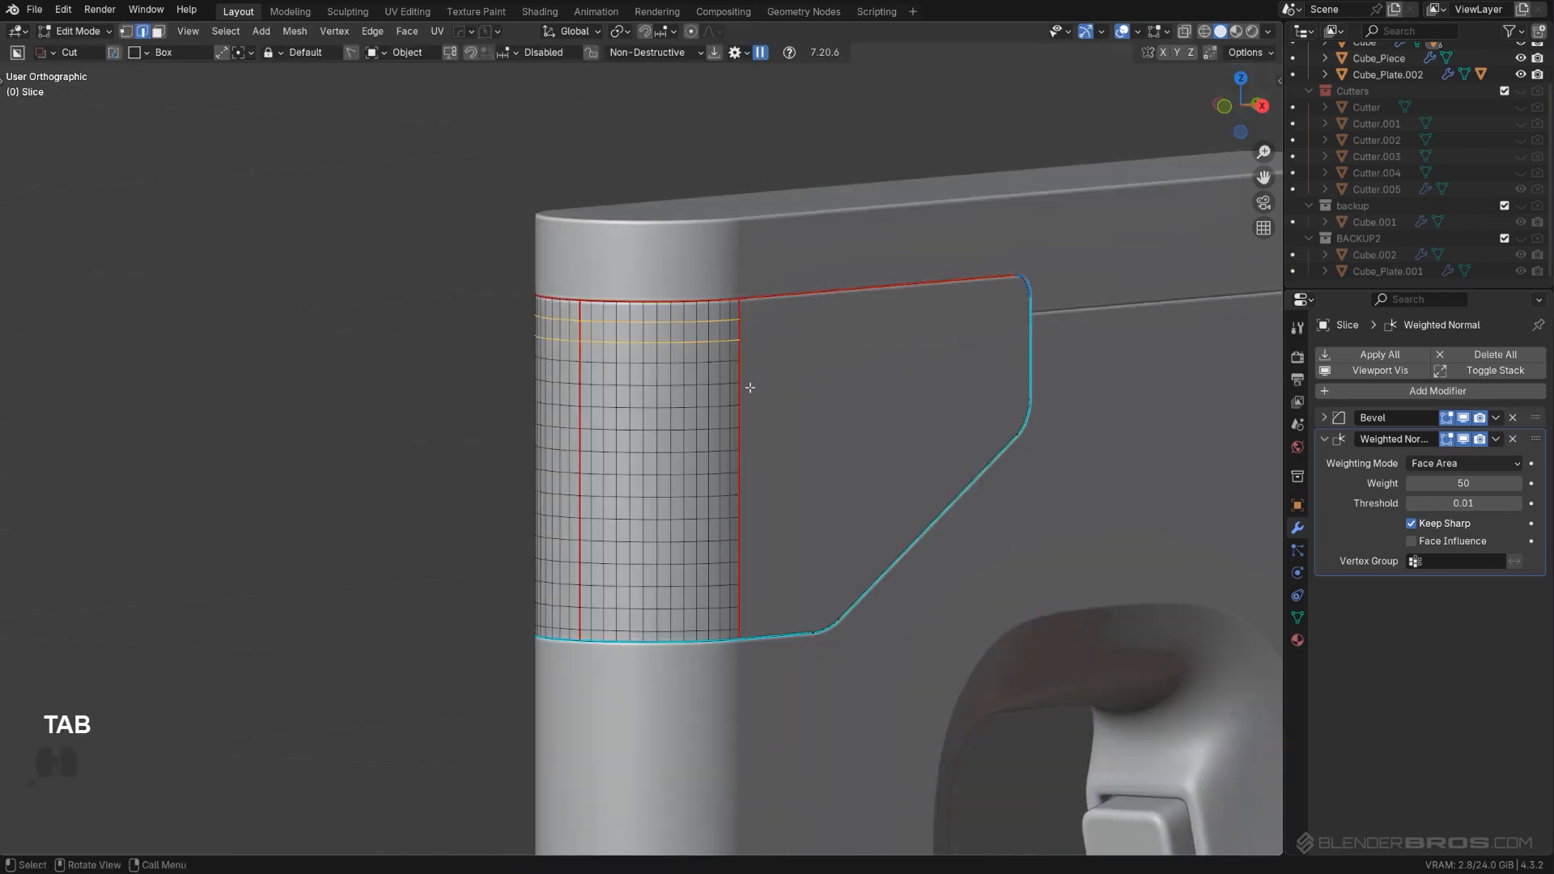
Step: Select the entire mesh of the sliced panel and apply an edge operation to all its edges
key(Tab)
key(q)
scroll(1103, 381, up, 2)
key(Tab)
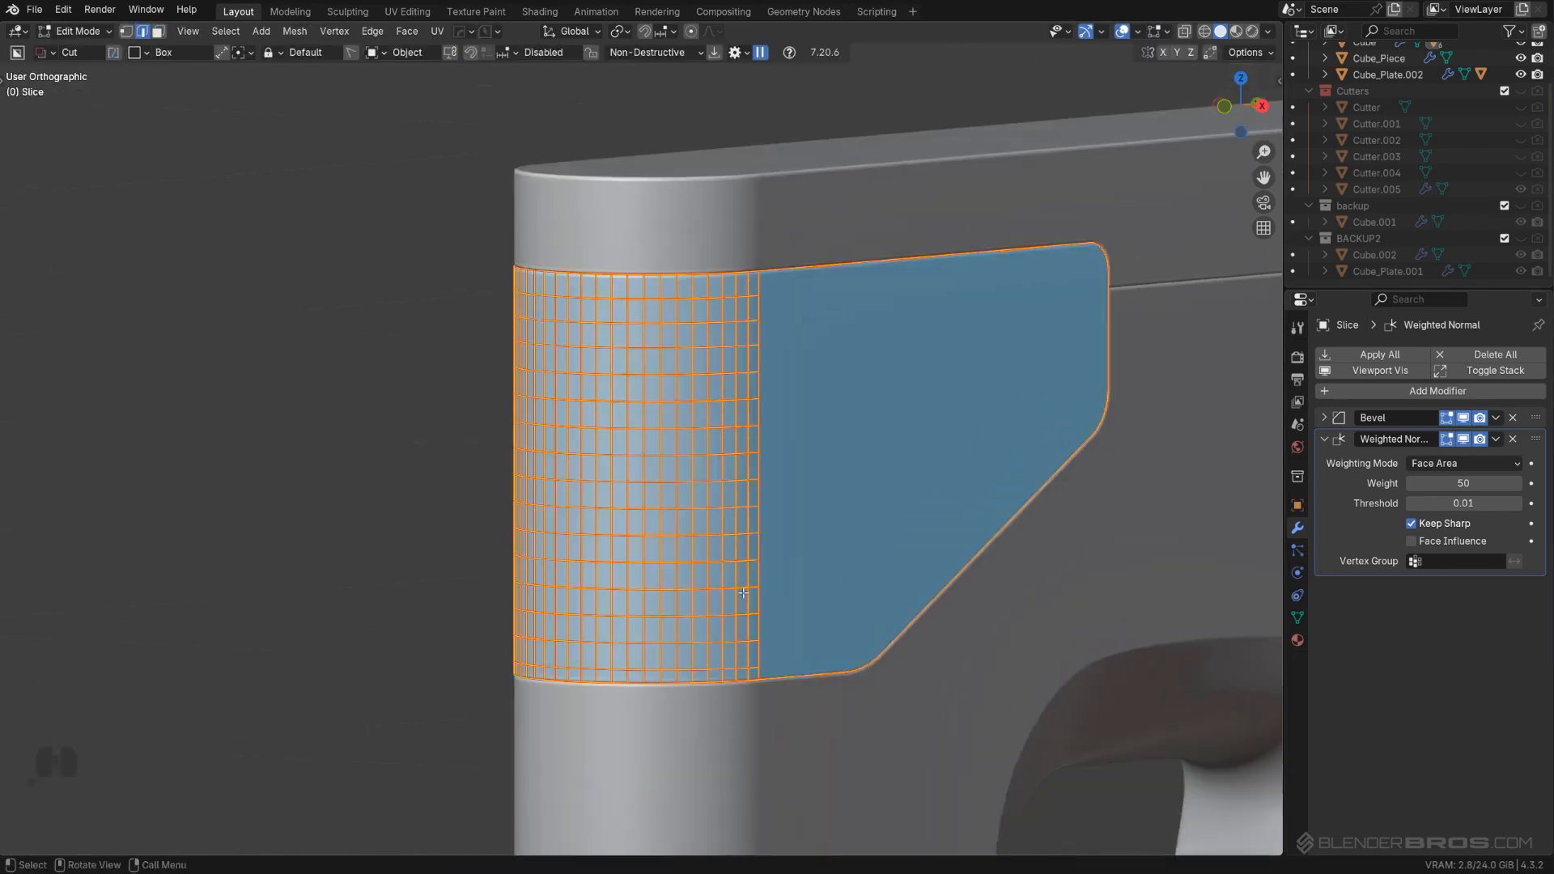
key(q)
key(Escape)
key(ctrl+e)
click(746, 521)
key(Tab)
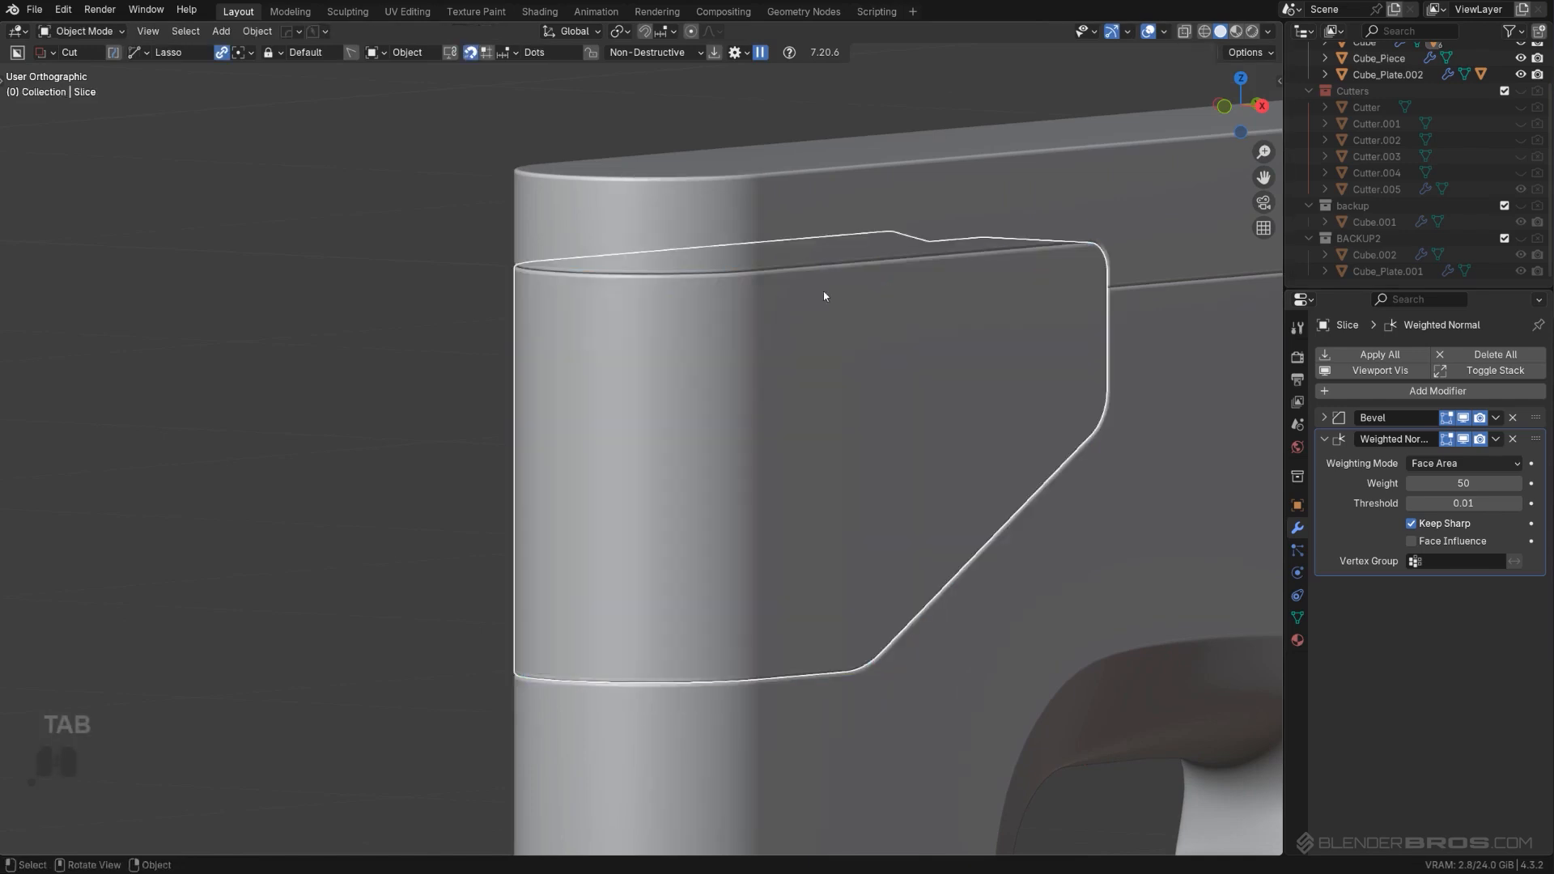
Step: Align the view to the front of the sliced panel and save the project with HardOps PowerSave
middle_drag(821, 302, 816, 456)
key(Tab)
key(Tab)
alt+middle_drag(826, 385, 685, 355)
click(322, 33)
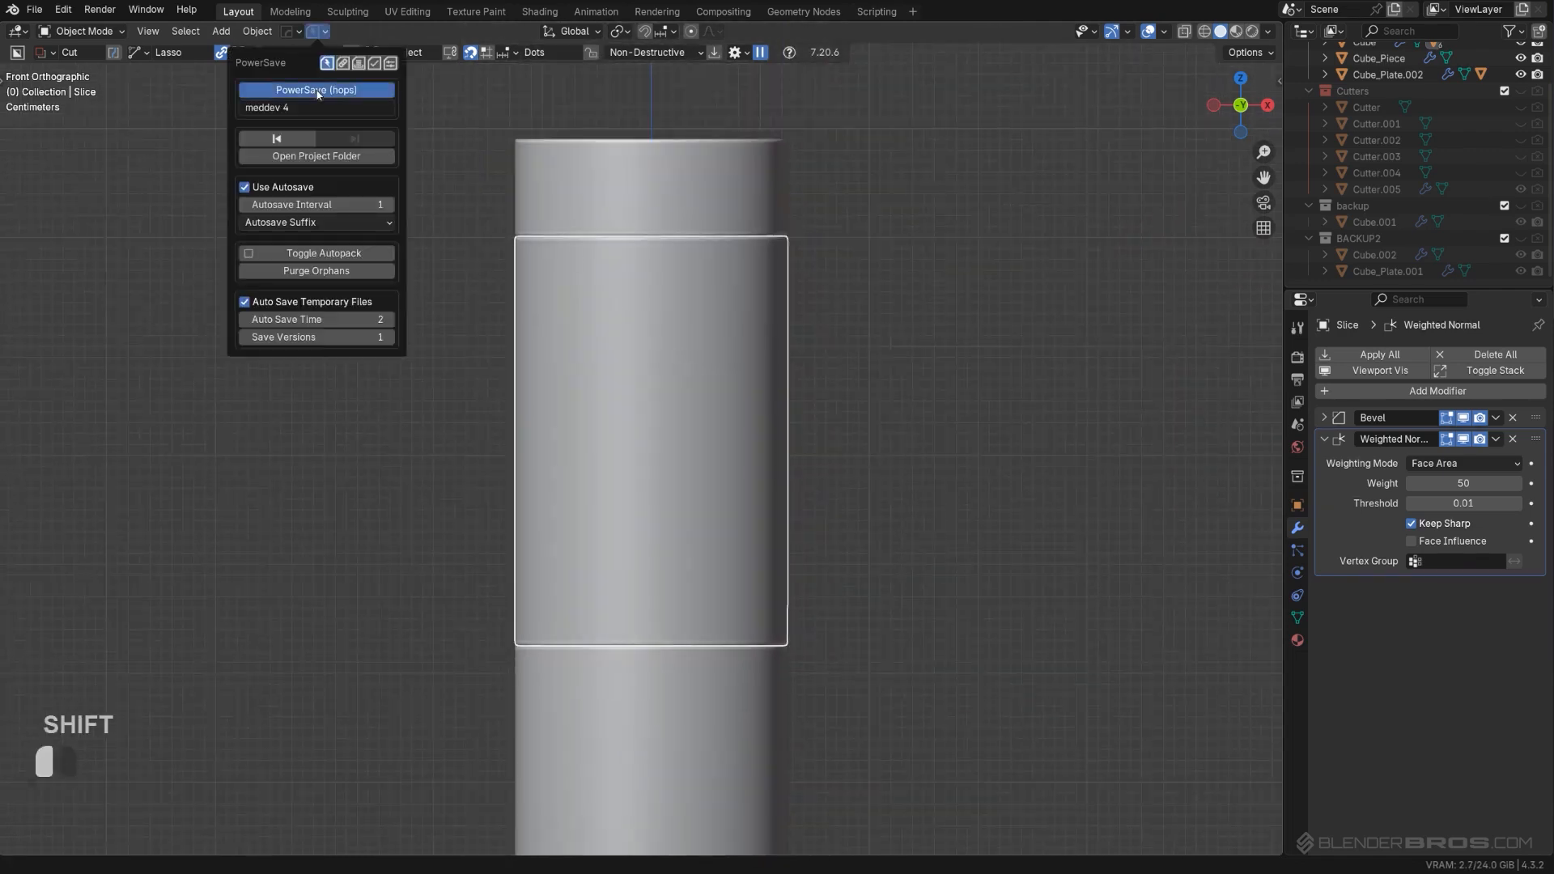
click(318, 89)
Step: Set the BoxCutter shape to Circle for cutting into the selected panel's front
scroll(754, 448, up, 1)
key(d)
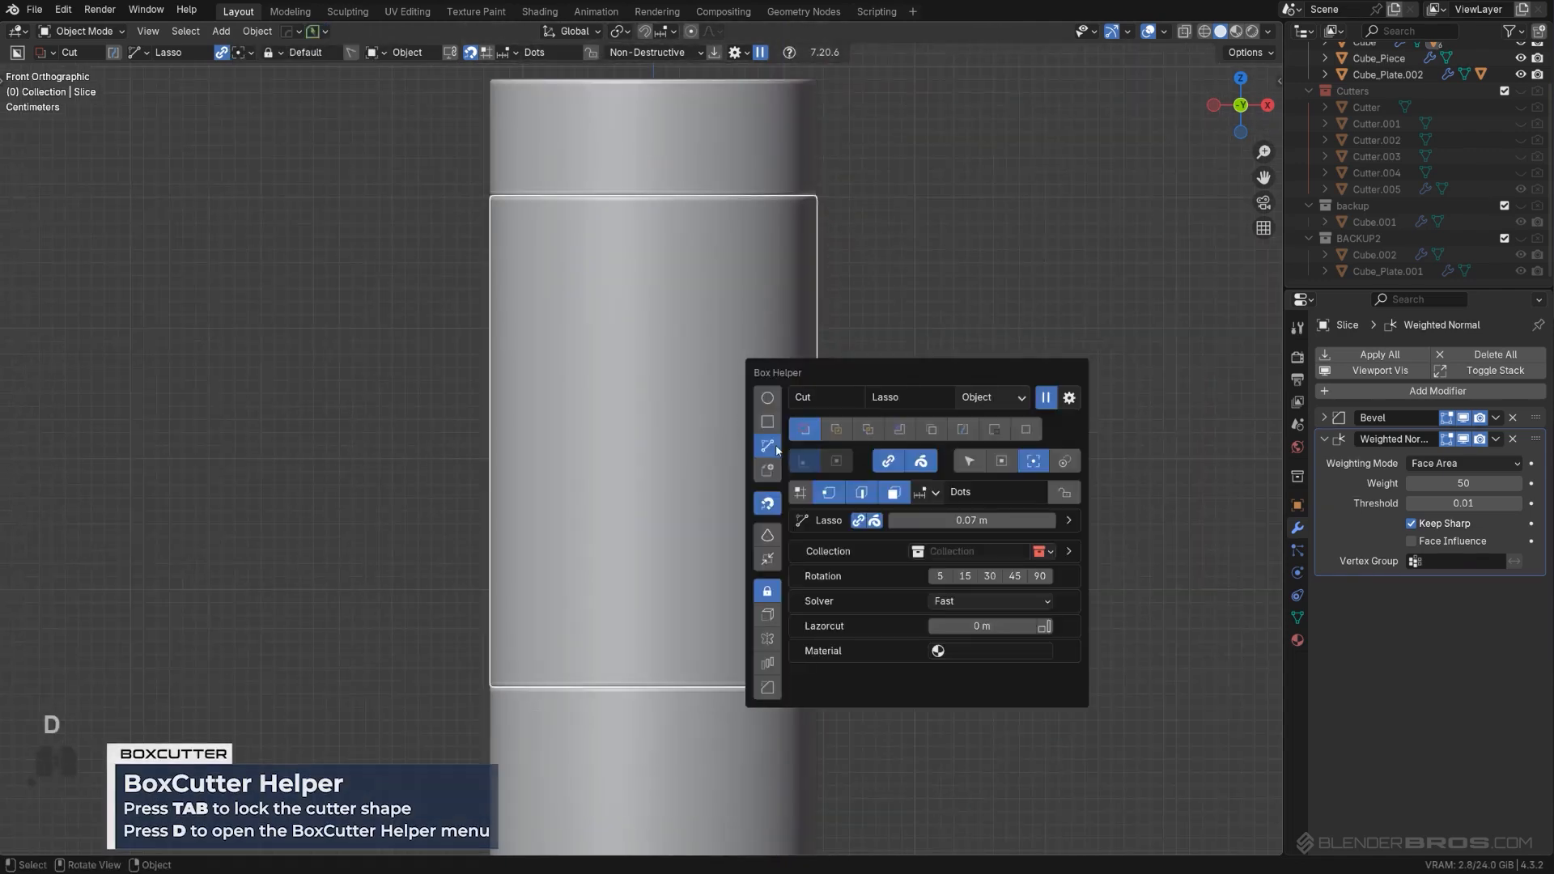
click(768, 400)
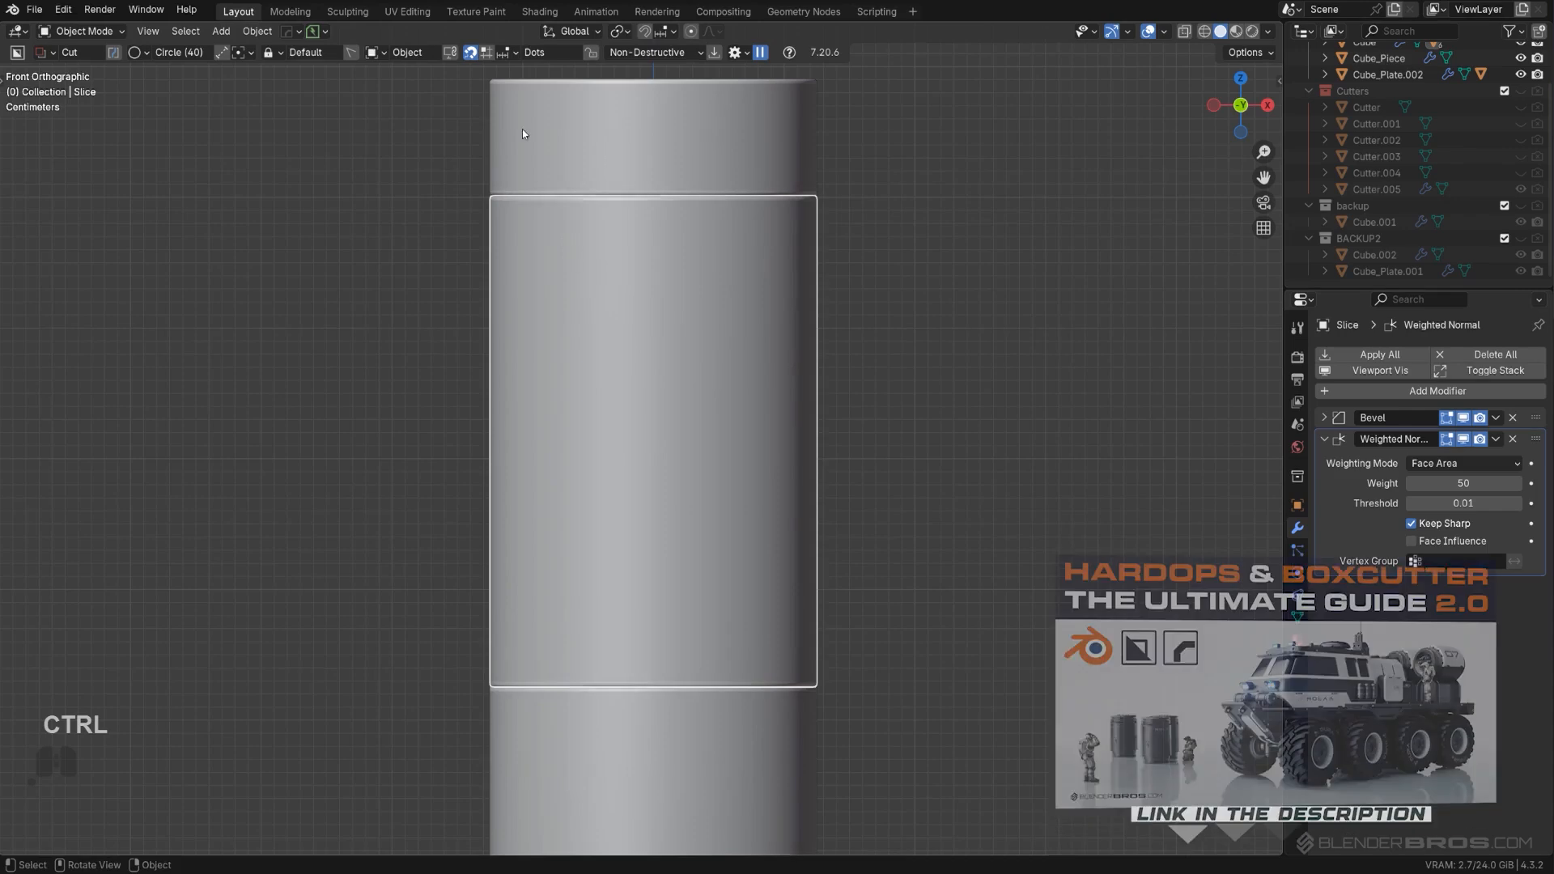
Step: Try the Face option for BoxCutter's Mesh Element snapping and restore it to Disabled
click(511, 57)
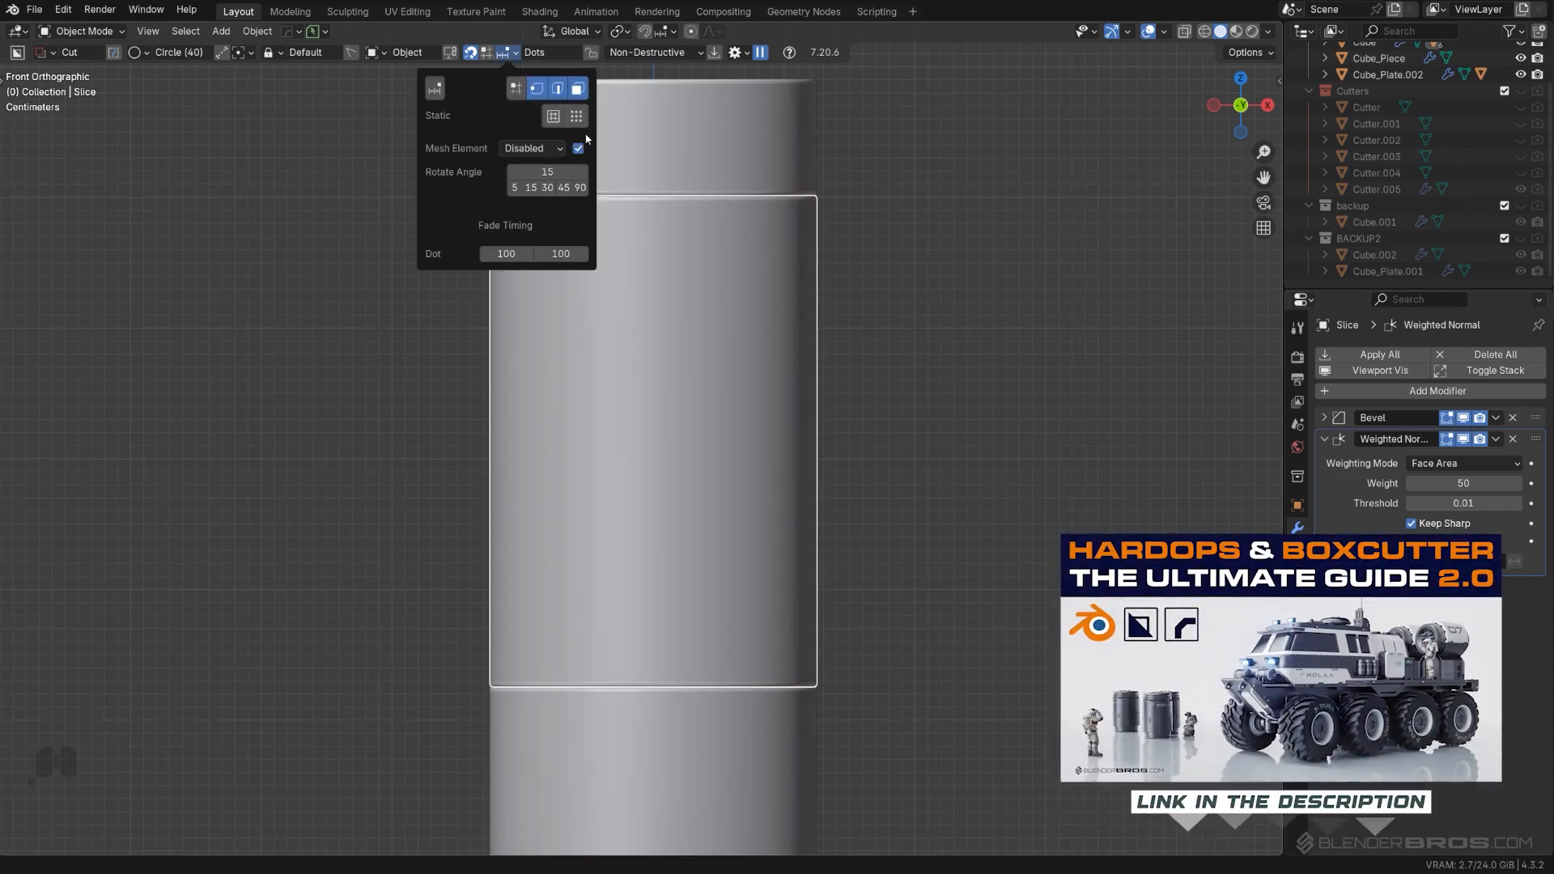
click(558, 151)
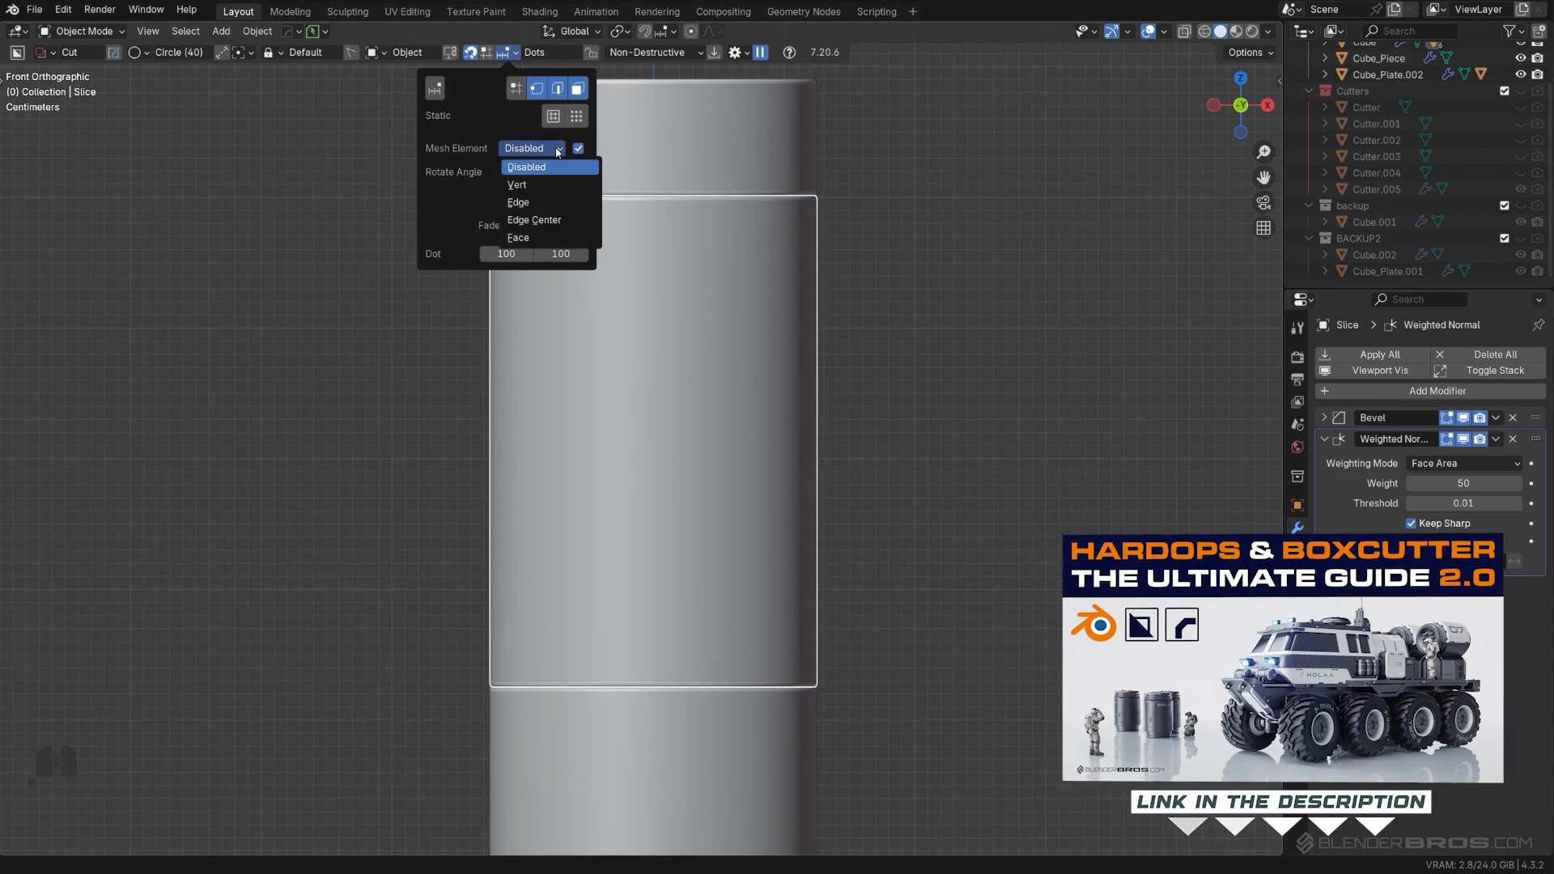
click(558, 238)
key(ctrl)
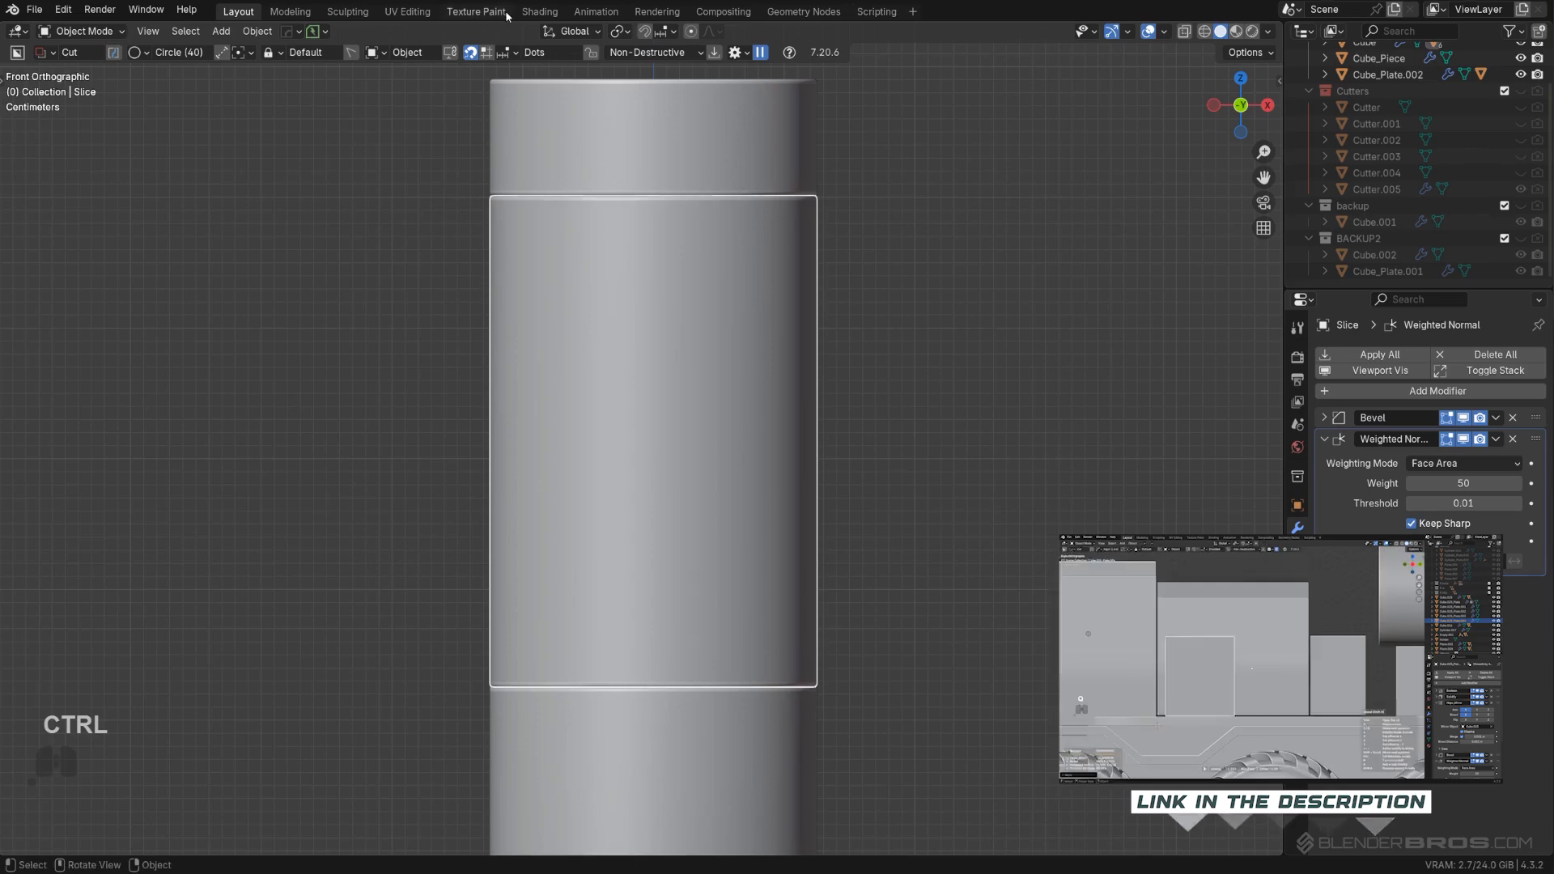
click(511, 52)
click(549, 149)
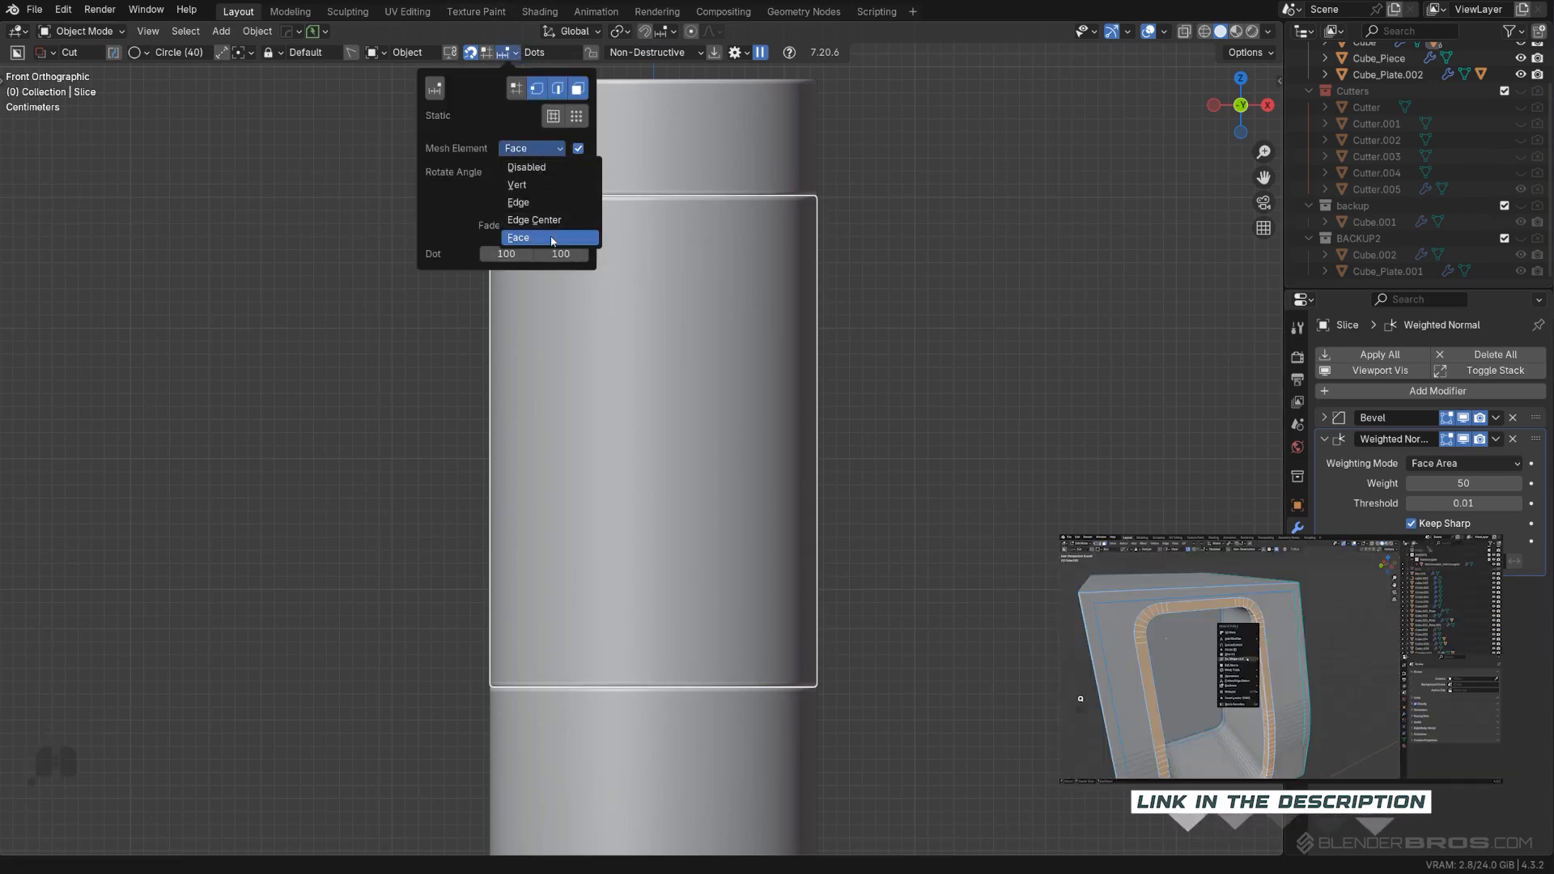
click(548, 168)
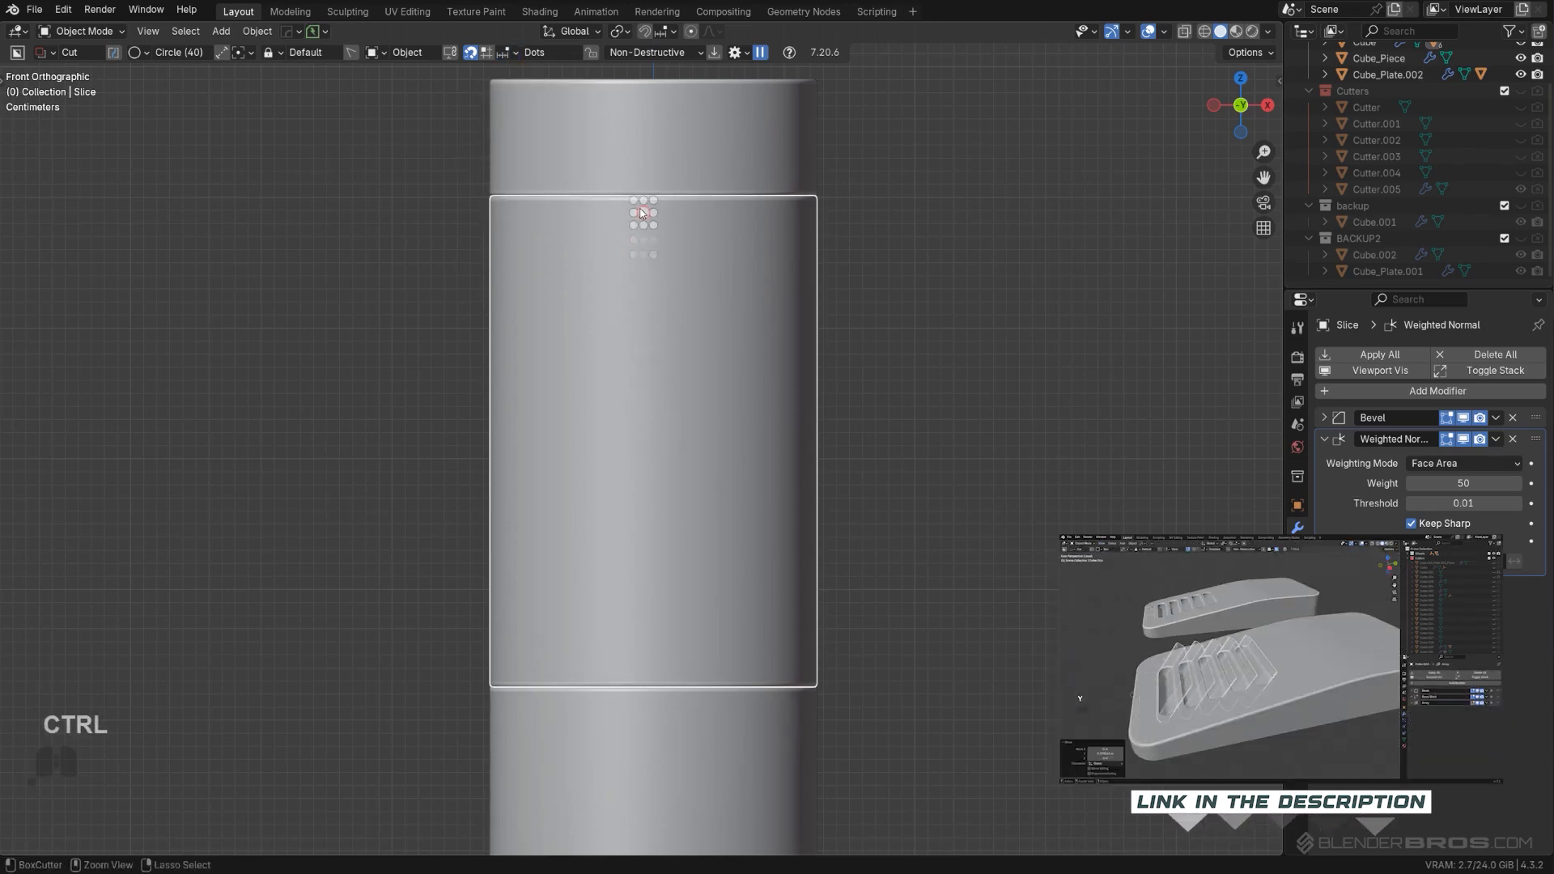
Step: Select the vertical centre edge loop in the panel's mesh and examine the middle of its rounded front
key(Tab)
click(637, 357)
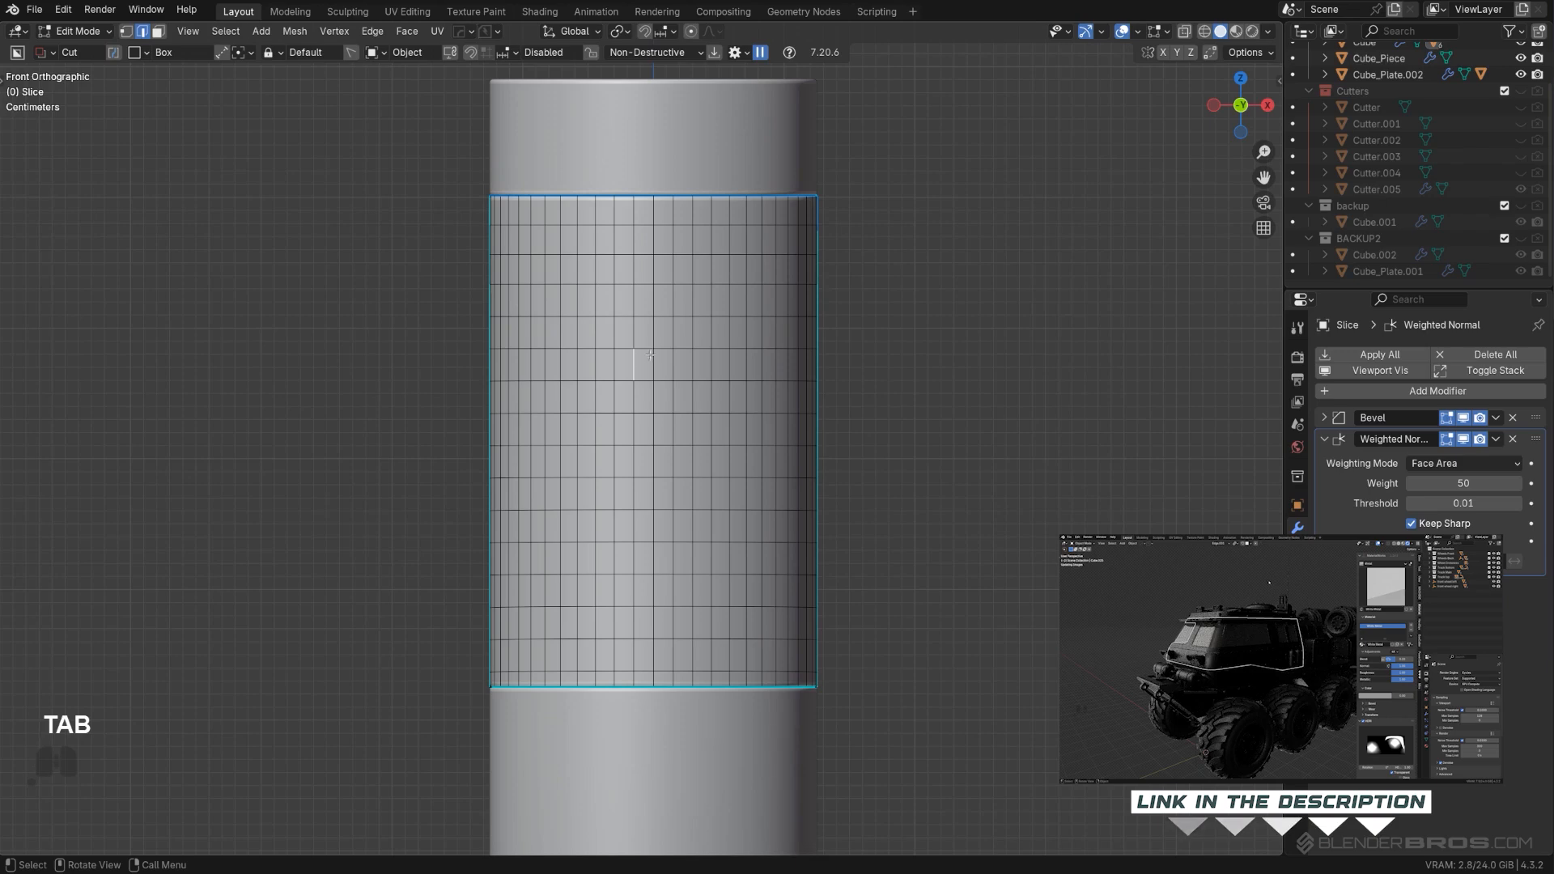
scroll(724, 419, down, 3)
scroll(688, 419, up, 2)
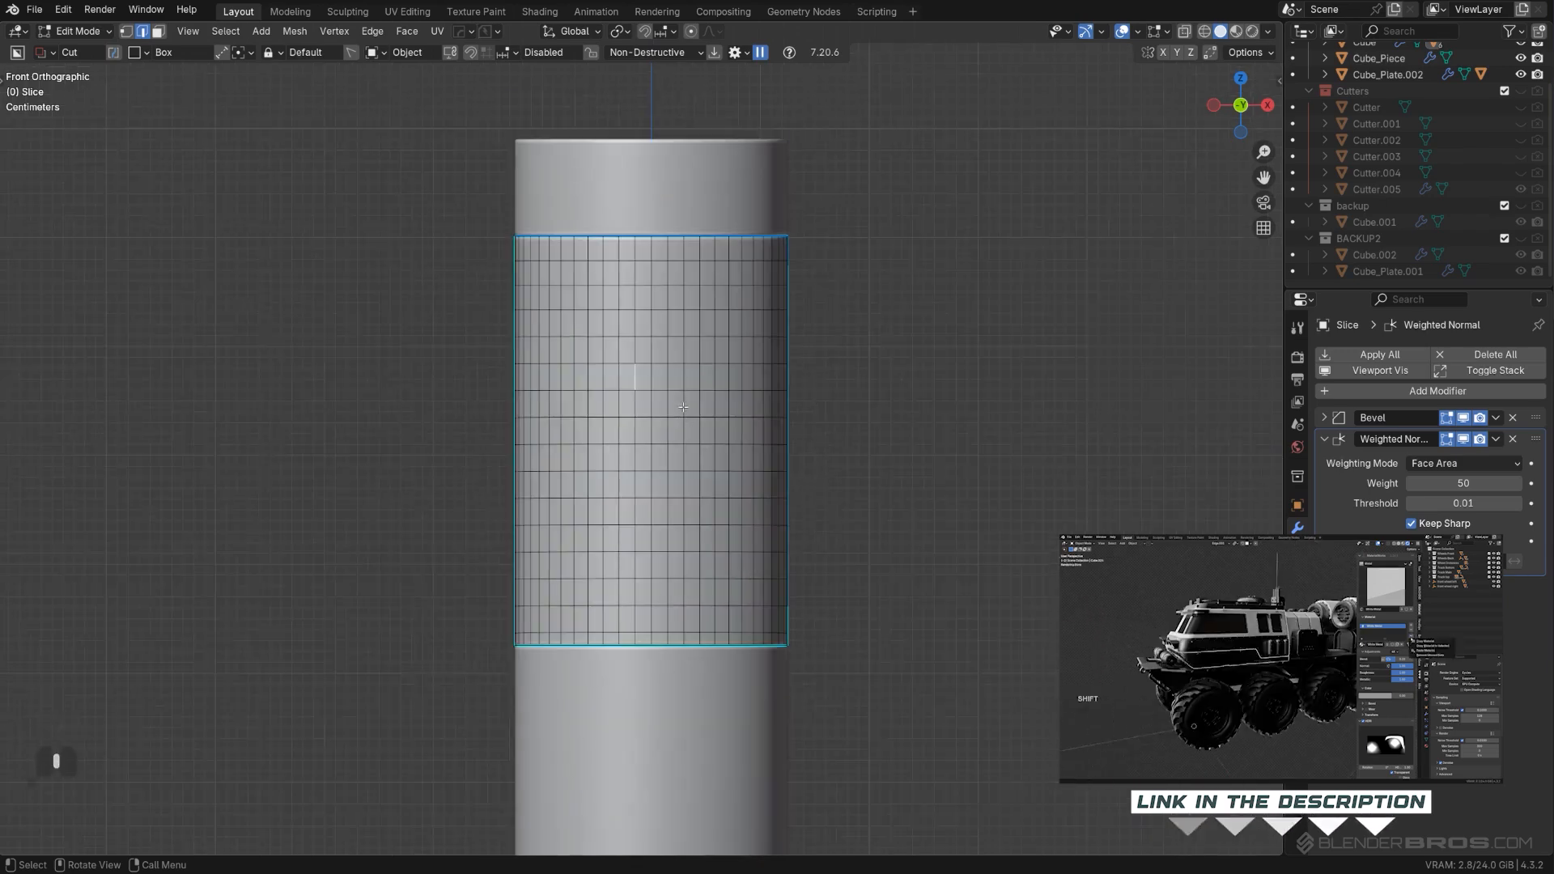
middle_drag(683, 407, 682, 316)
alt+click(682, 313)
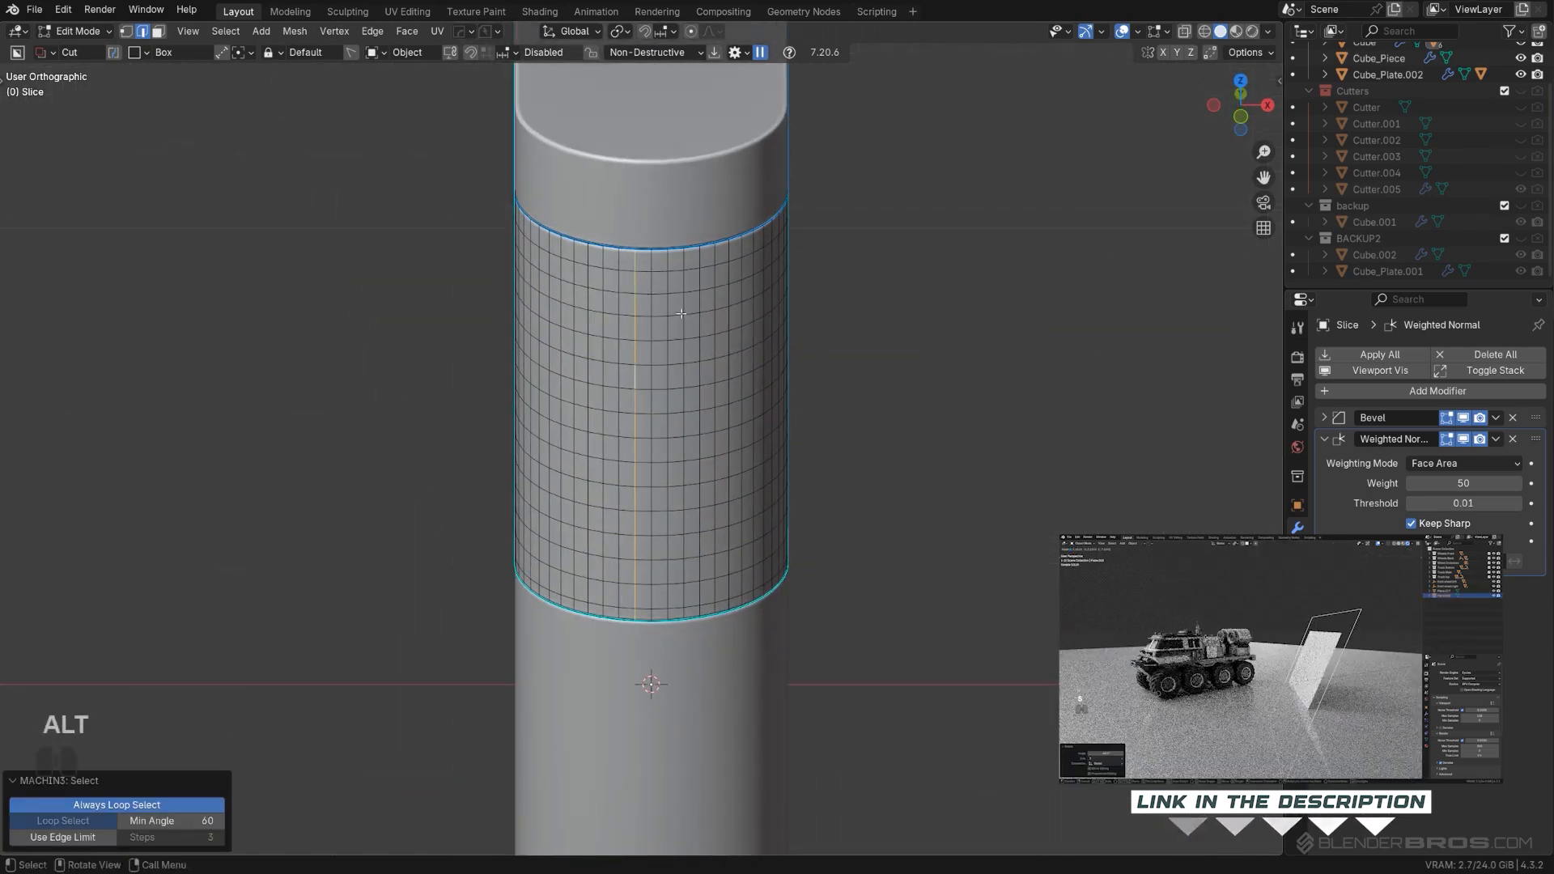
alt+middle_drag(767, 348, 732, 311)
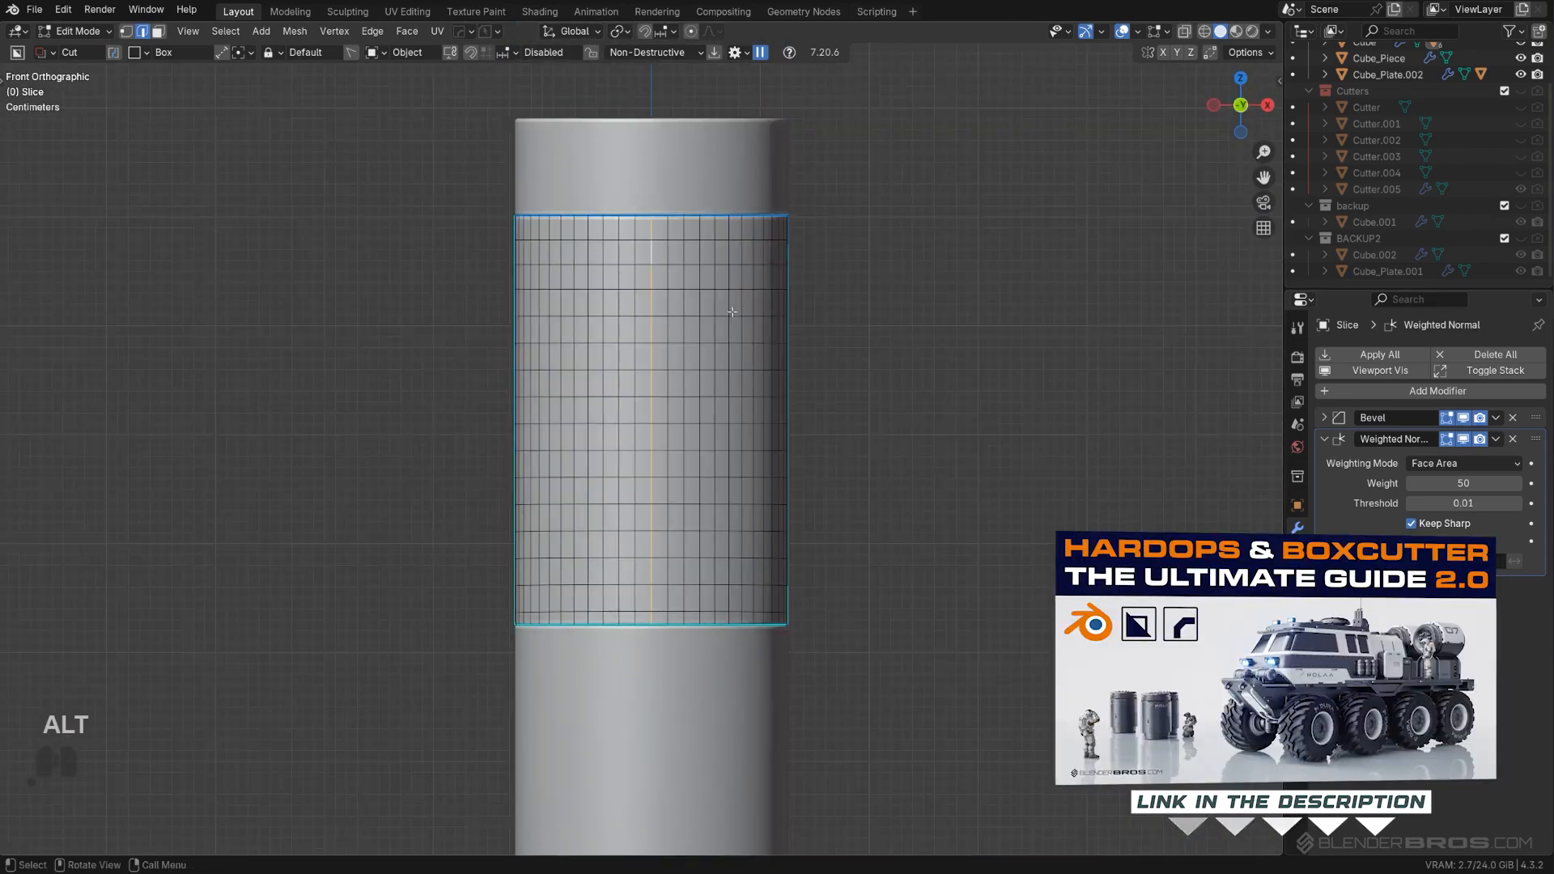
scroll(731, 311, up, 3)
scroll(731, 311, down, 4)
scroll(732, 340, up, 5)
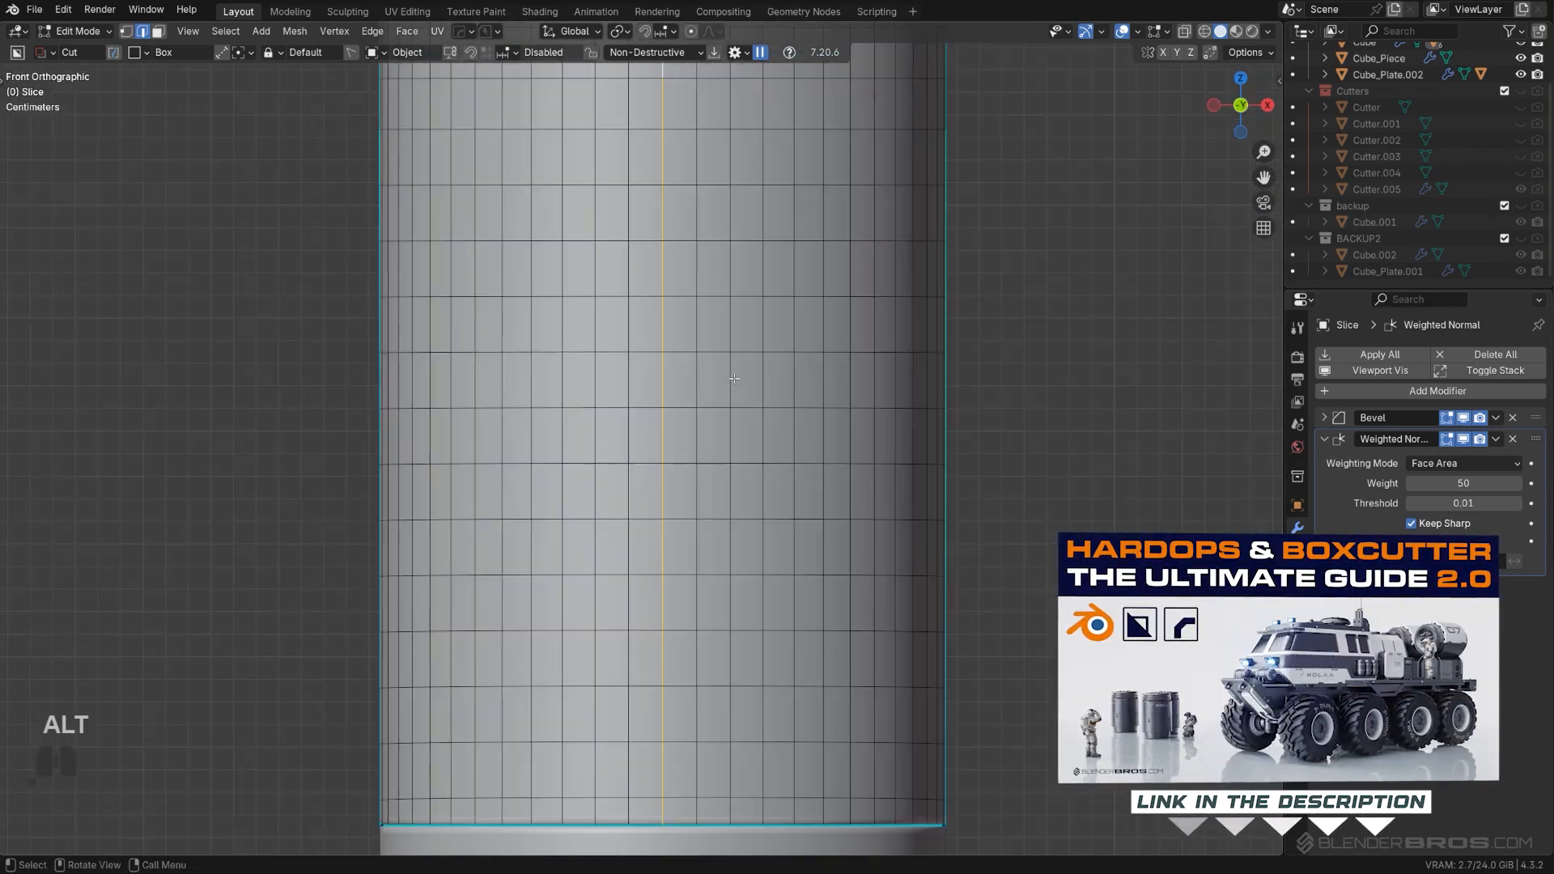
key(Tab)
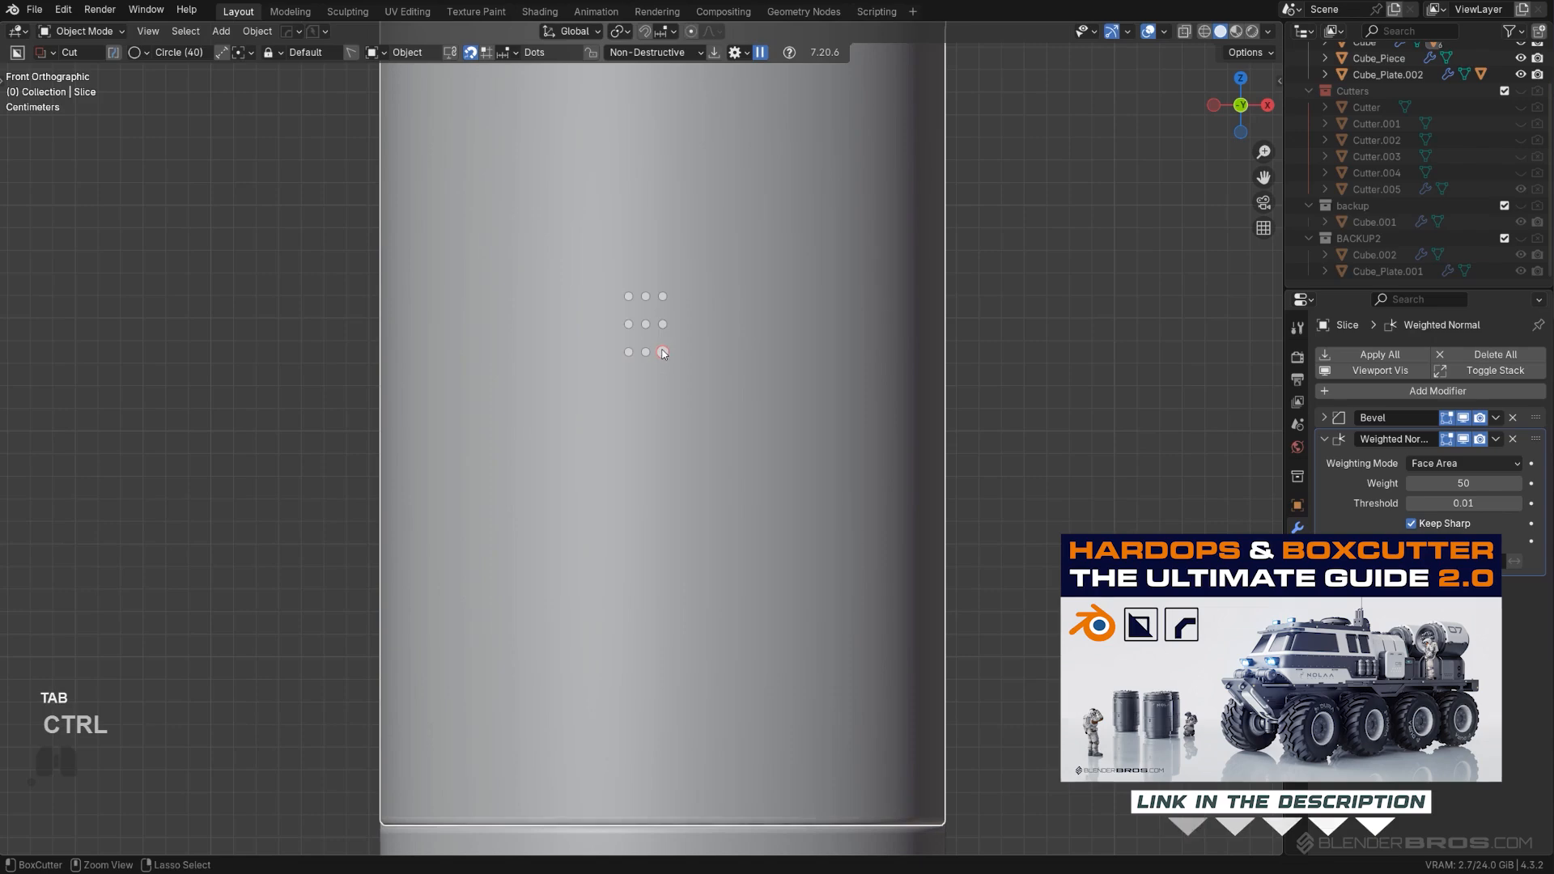
Step: Cut a circle about 0.143 in radius on the panel's front centreline, extruded about 0.192 deep, keeping its cutter selected and visible
mouse_move(662, 352)
ctrl+mouse_down()
mouse_move(951, 318)
mouse_move(822, 316)
ctrl+mouse_up()
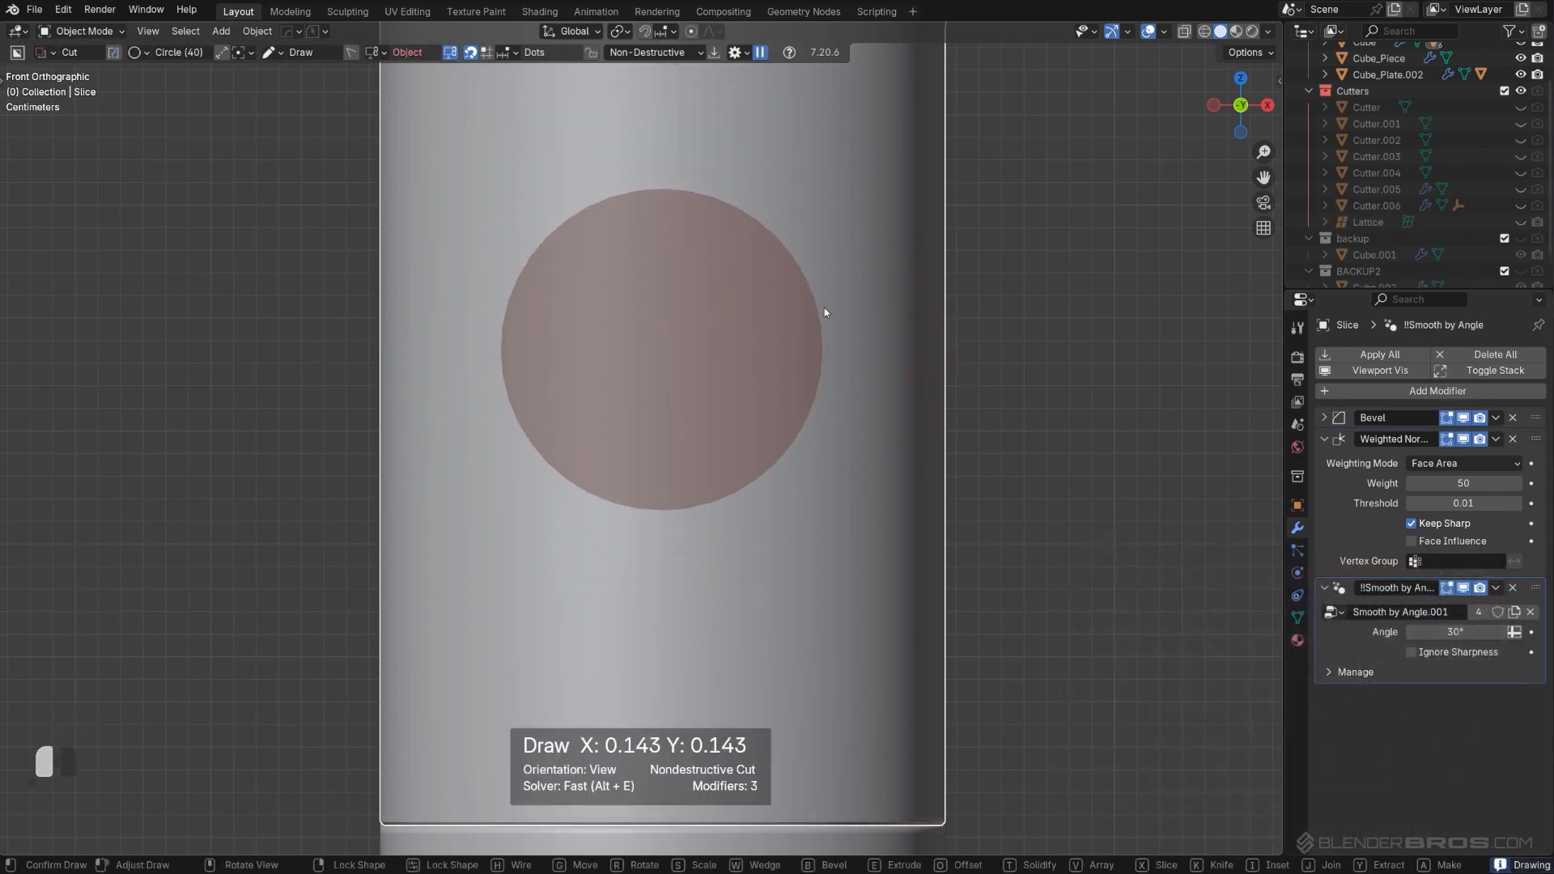
scroll(823, 316, down, 3)
middle_drag(822, 315, 562, 418)
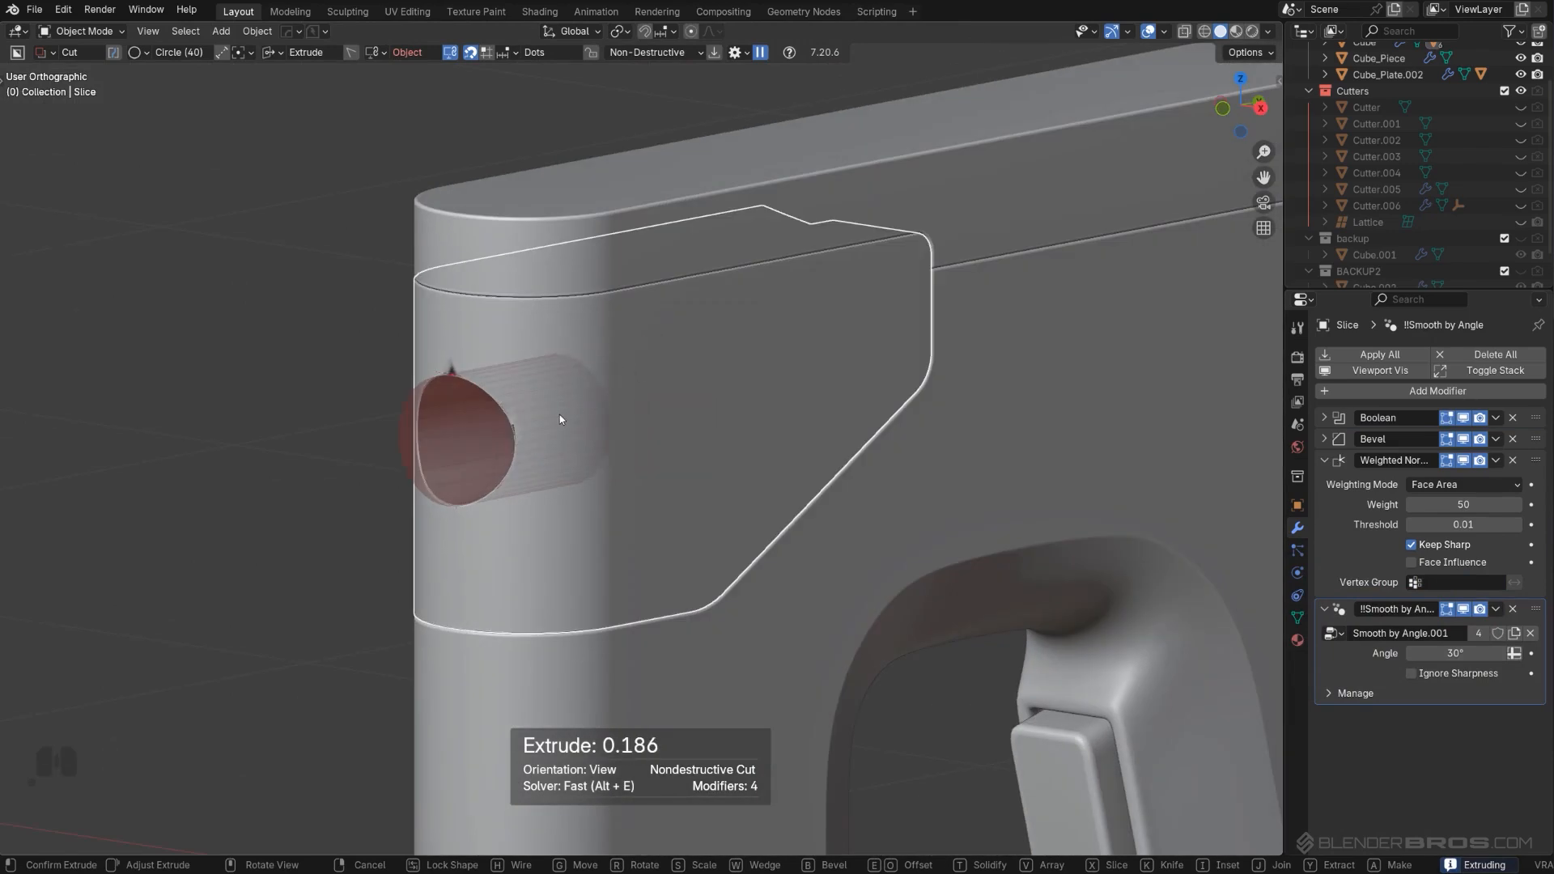
shift+click(562, 414)
Step: Enlarge the circular cutter uniformly in three passes, by factors of about 1.323, 1.561 and 1.042
key(s)
click(739, 435)
scroll(740, 442, down, 2)
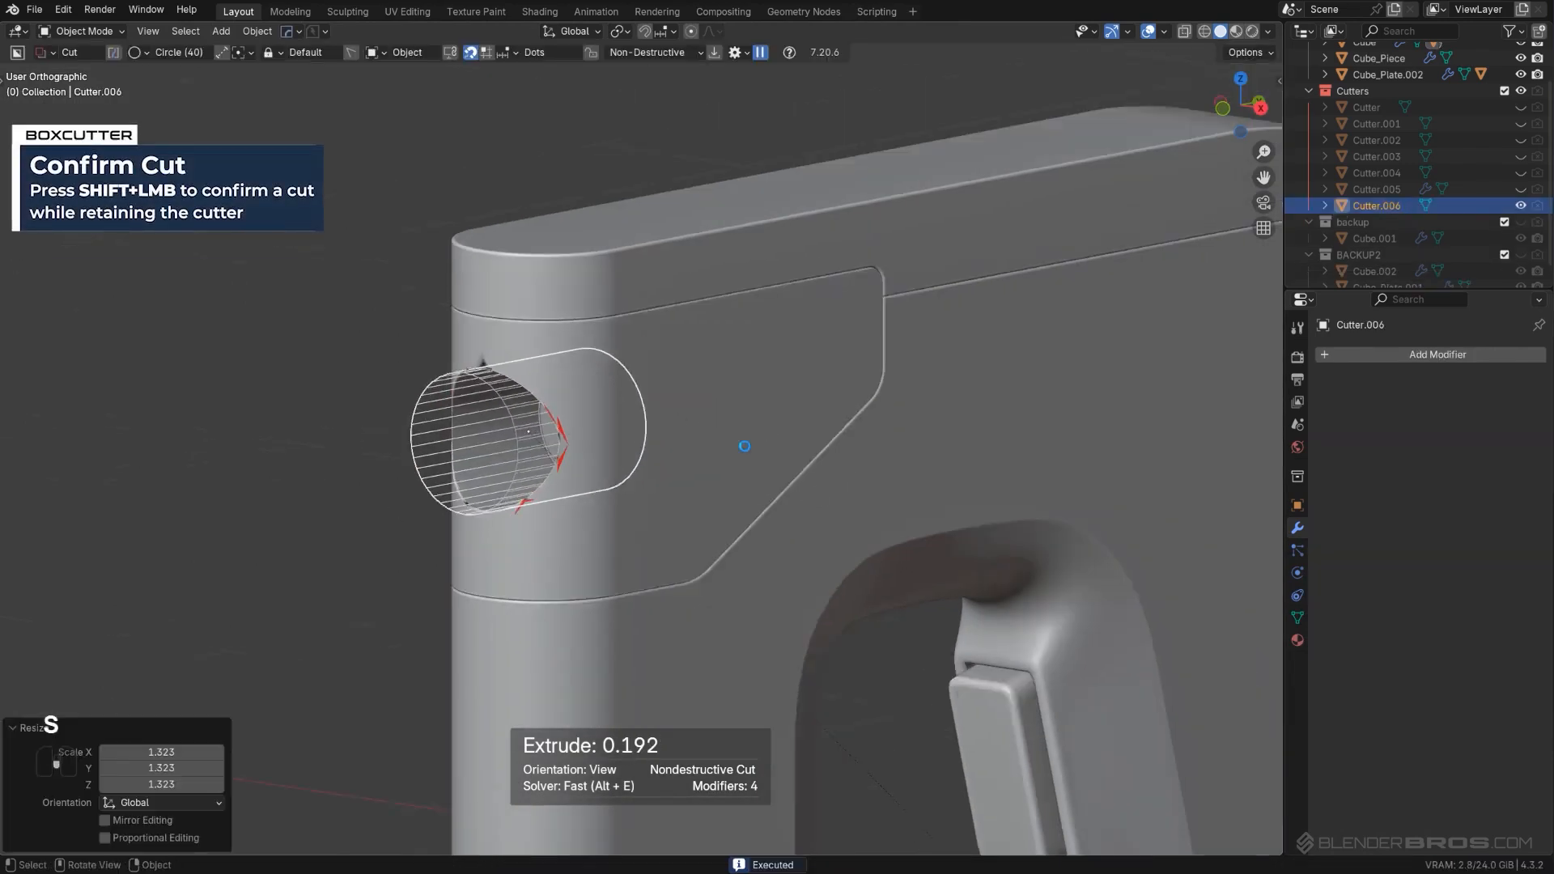
alt+middle_drag(740, 444, 790, 434)
scroll(790, 438, up, 1)
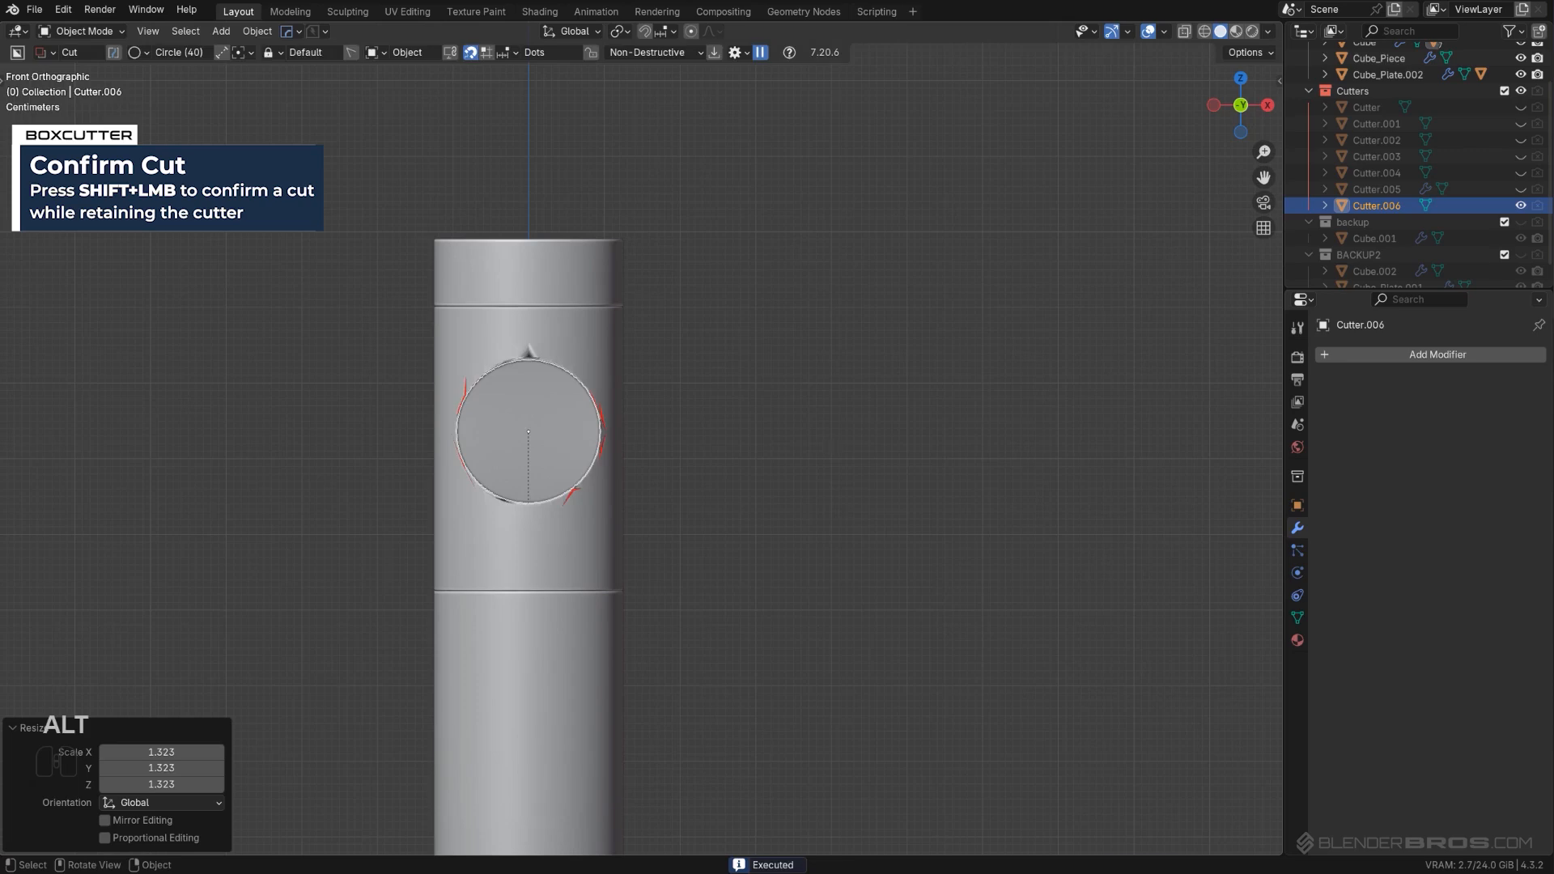
key(s)
click(992, 462)
middle_drag(902, 439, 785, 453)
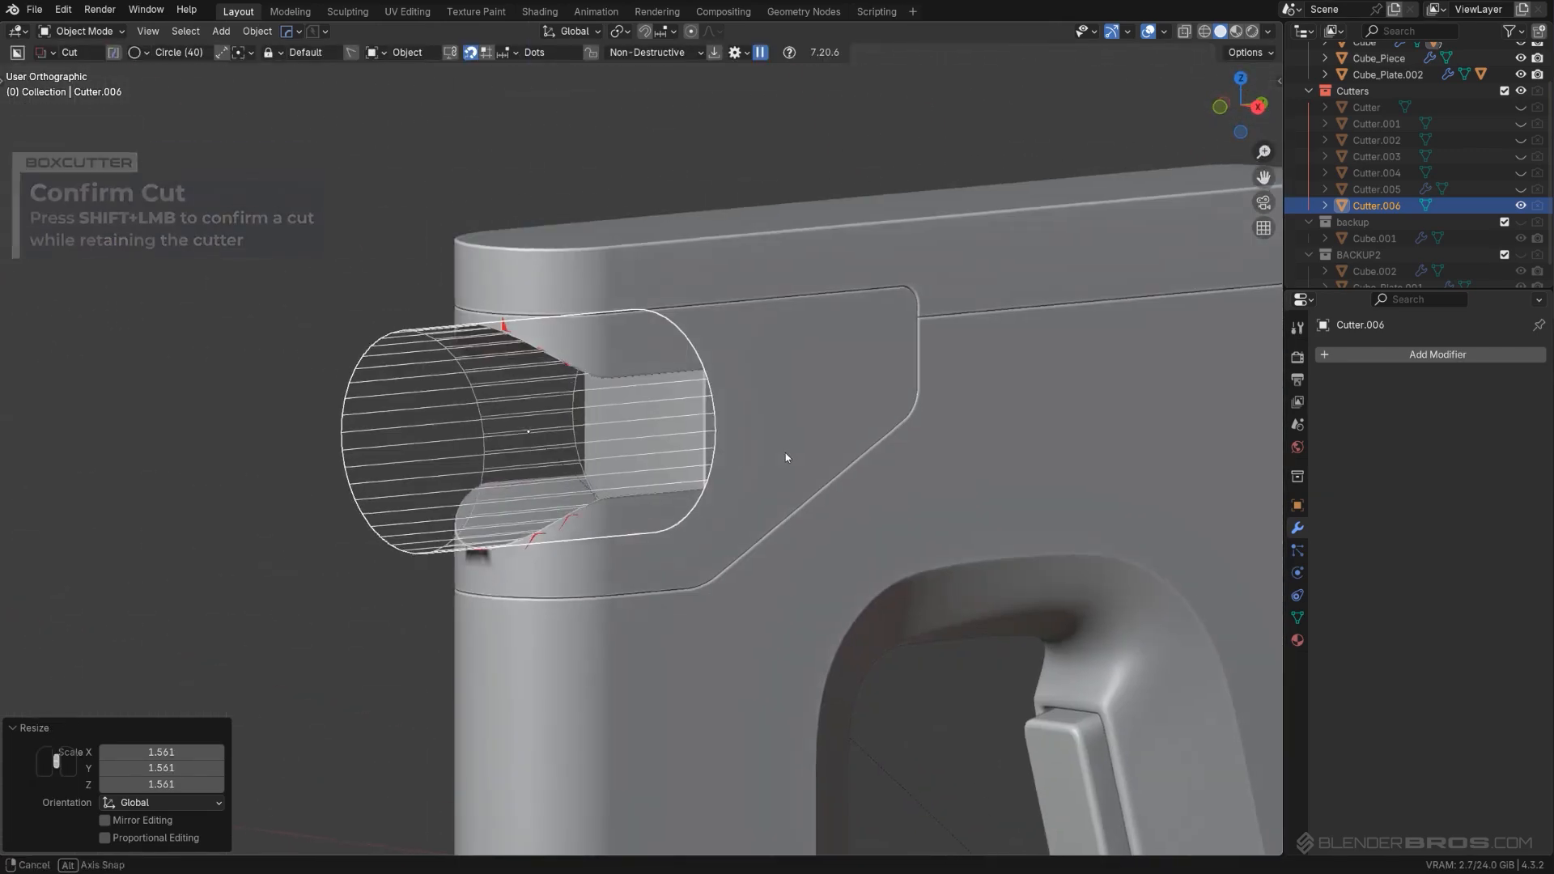
key(s)
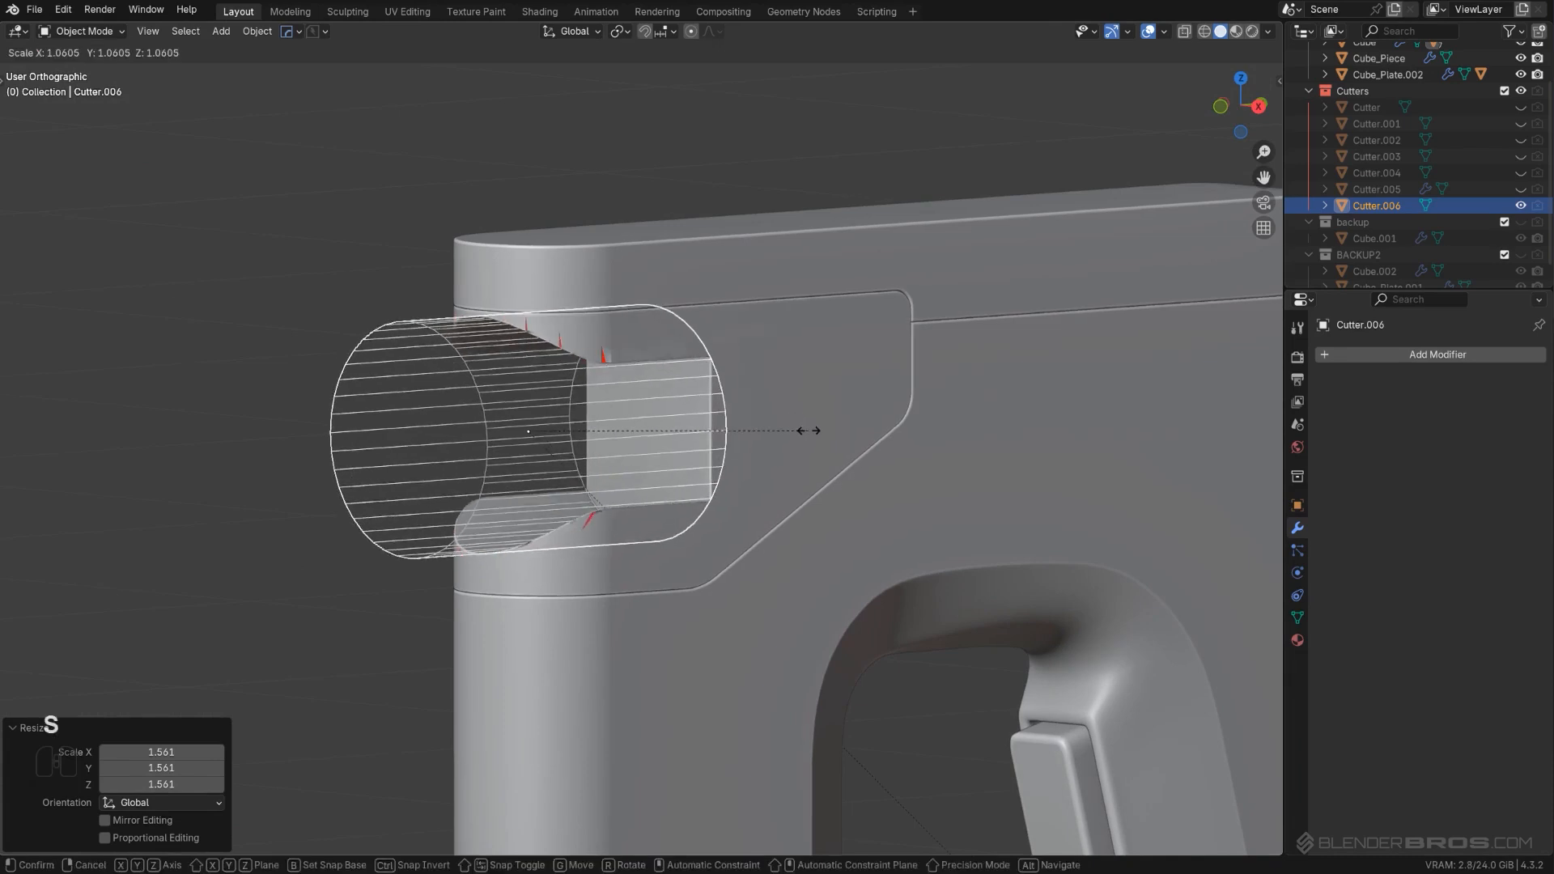
click(804, 427)
Step: Lower the circular cutter about 0.027 m along Z and readjust its overall scale from the side
key(g)
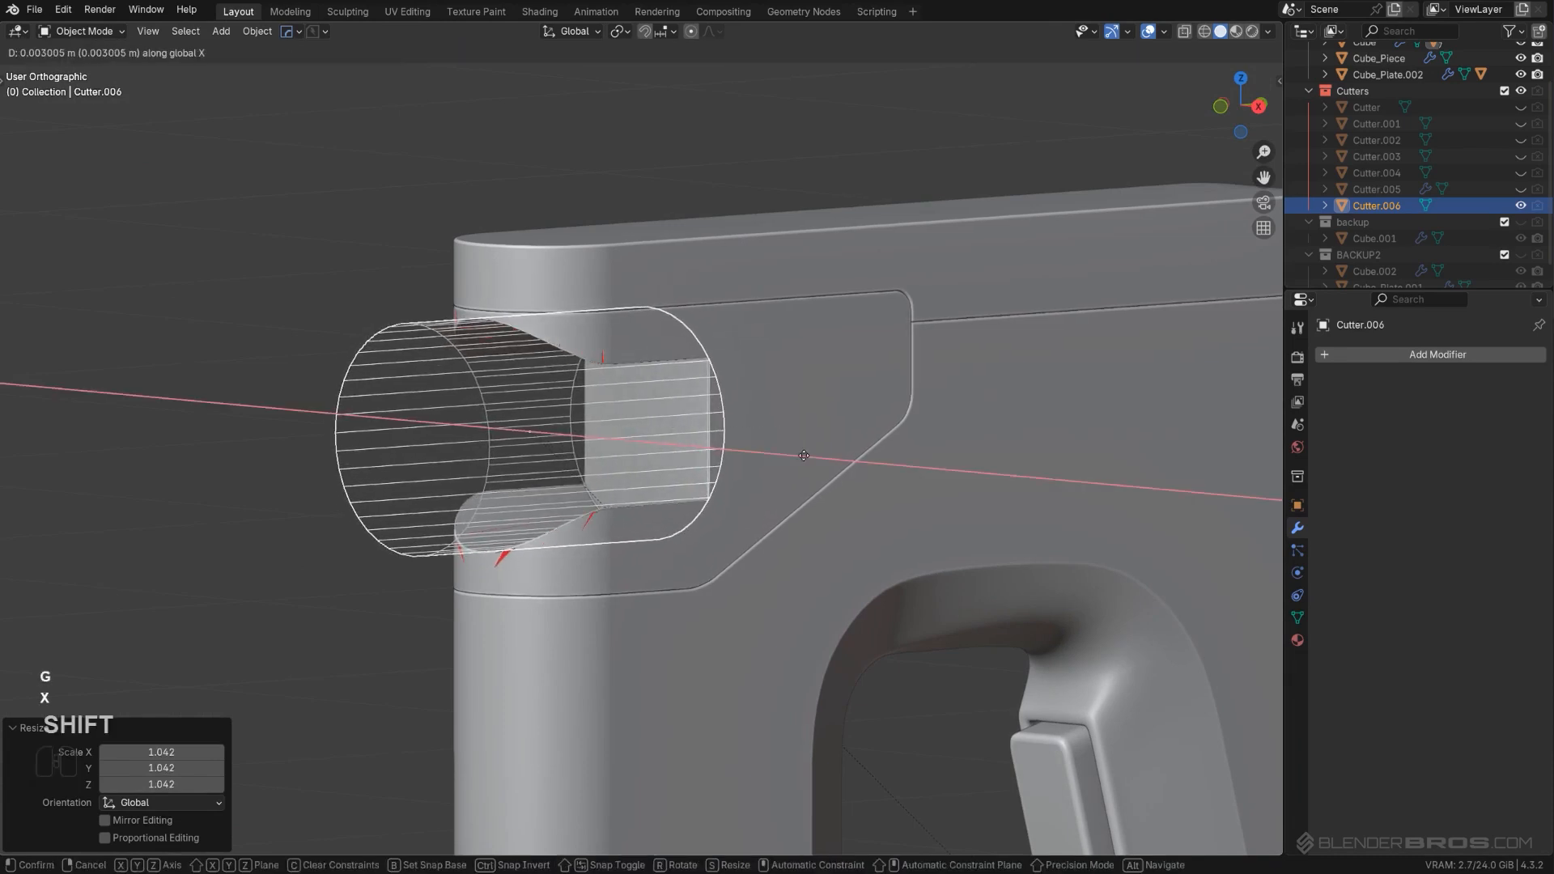
key(z)
click(716, 518)
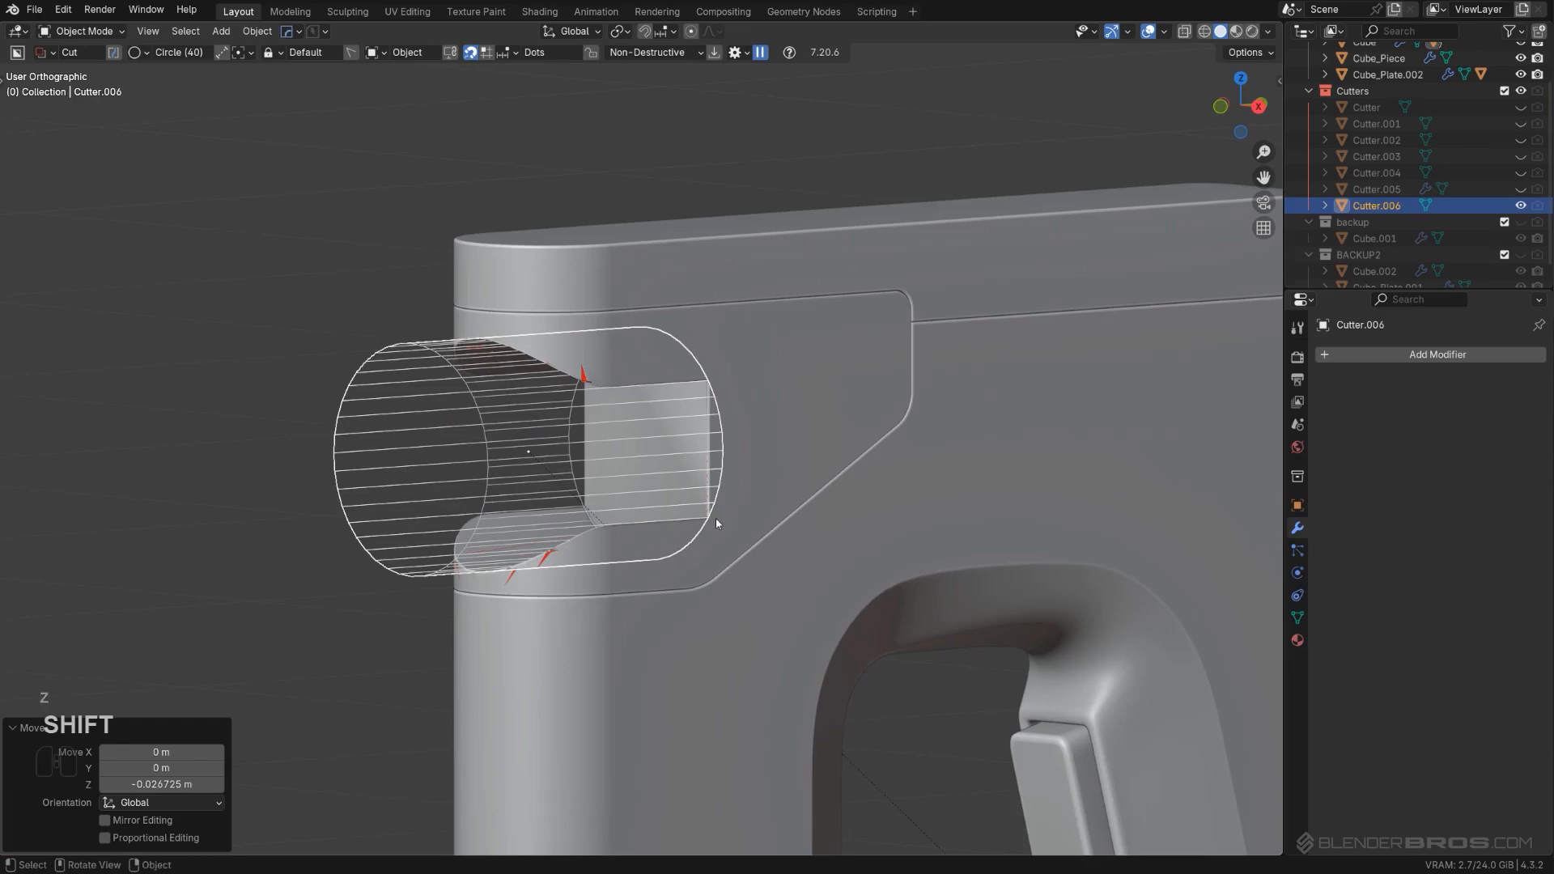
middle_drag(715, 518, 569, 427)
key(s)
click(725, 495)
key(s)
click(787, 502)
Step: Bevel the edge loop at the cutter's inner end by about 0.037 m with 10 segments
key(Tab)
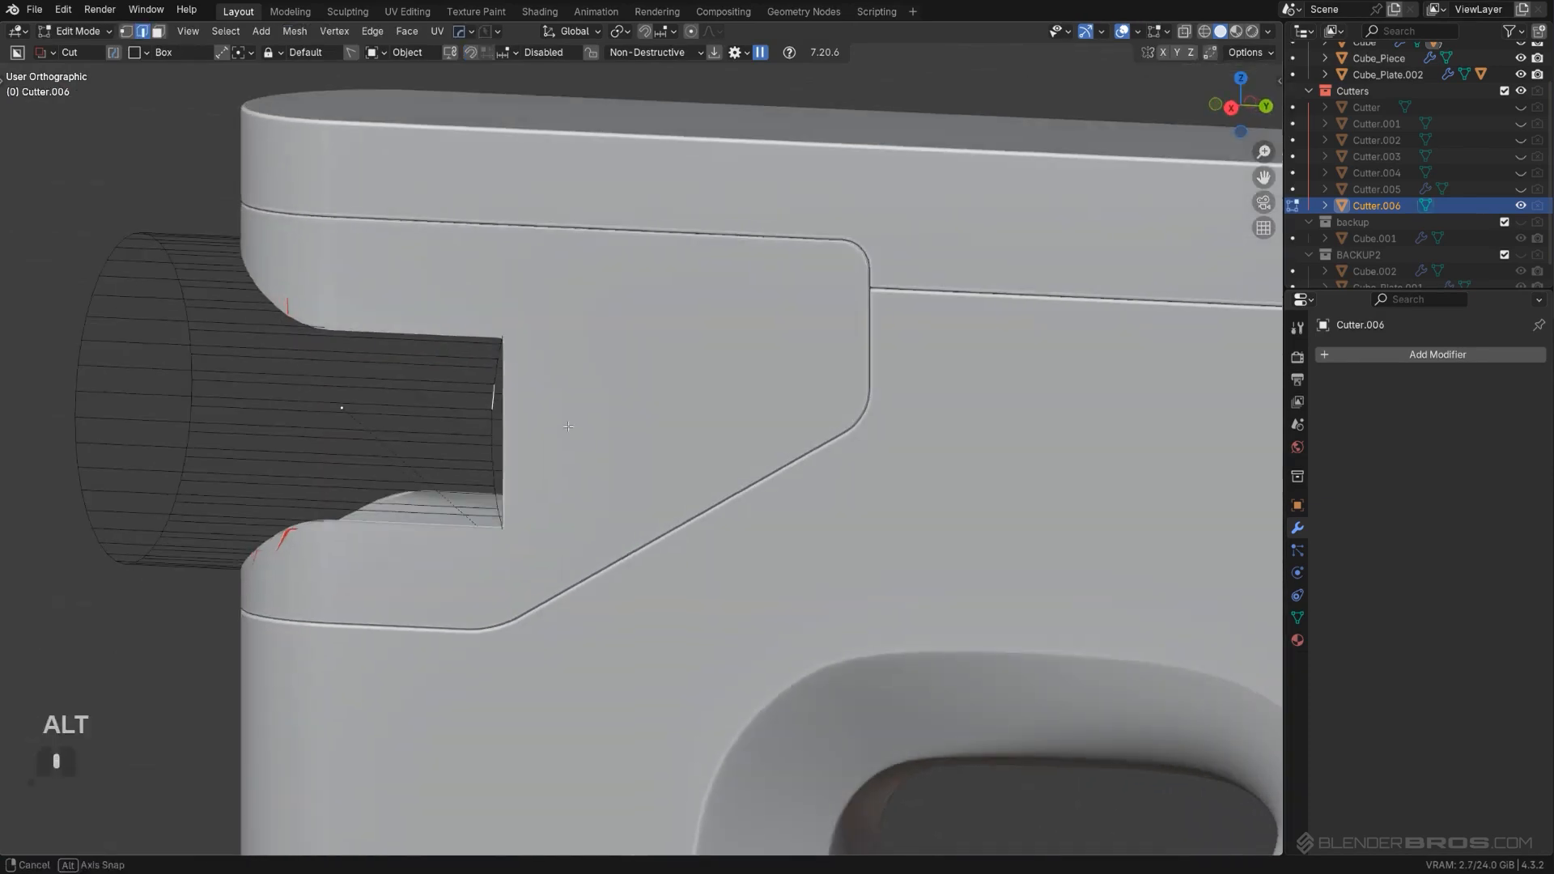
alt+click(493, 399)
key(ctrl+b)
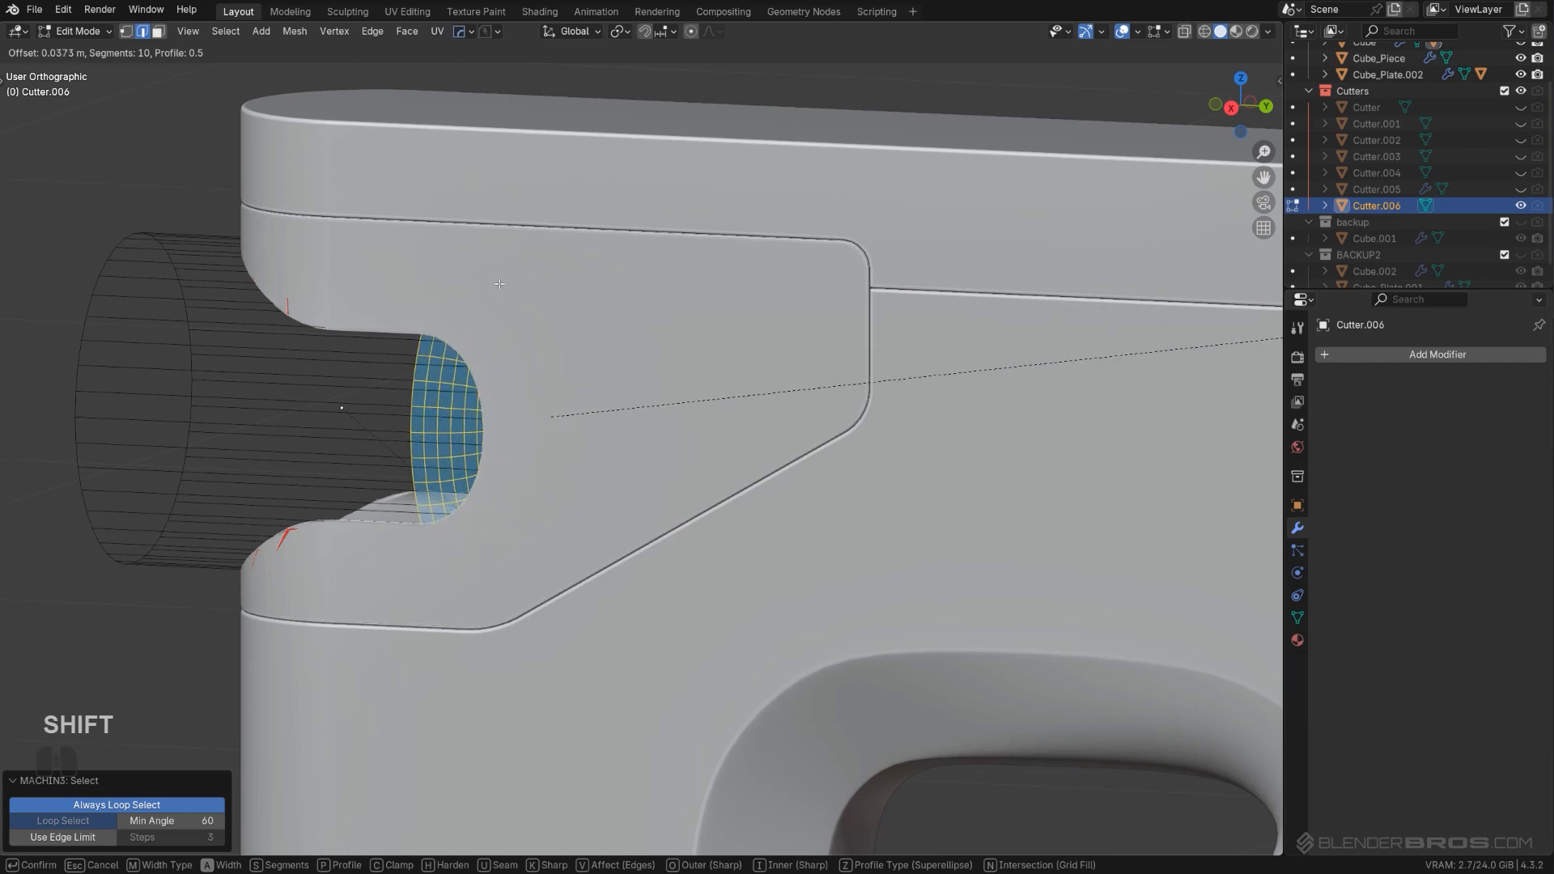
click(558, 285)
key(Tab)
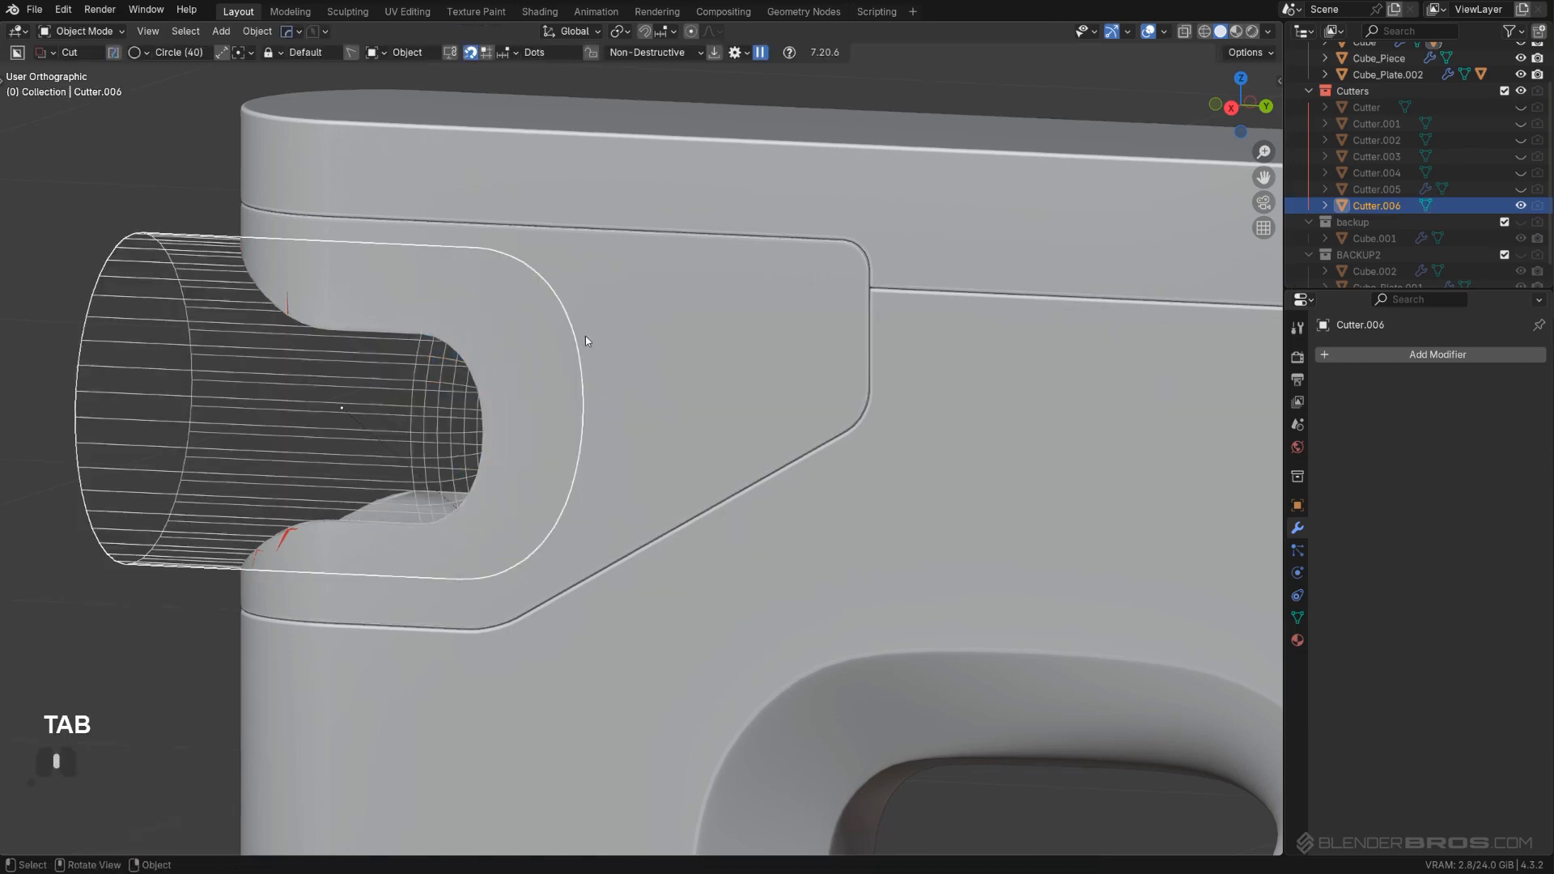
Step: Add 12 evenly spaced loop cuts around the straight cylindrical section of the cutter
middle_drag(585, 337, 335, 360)
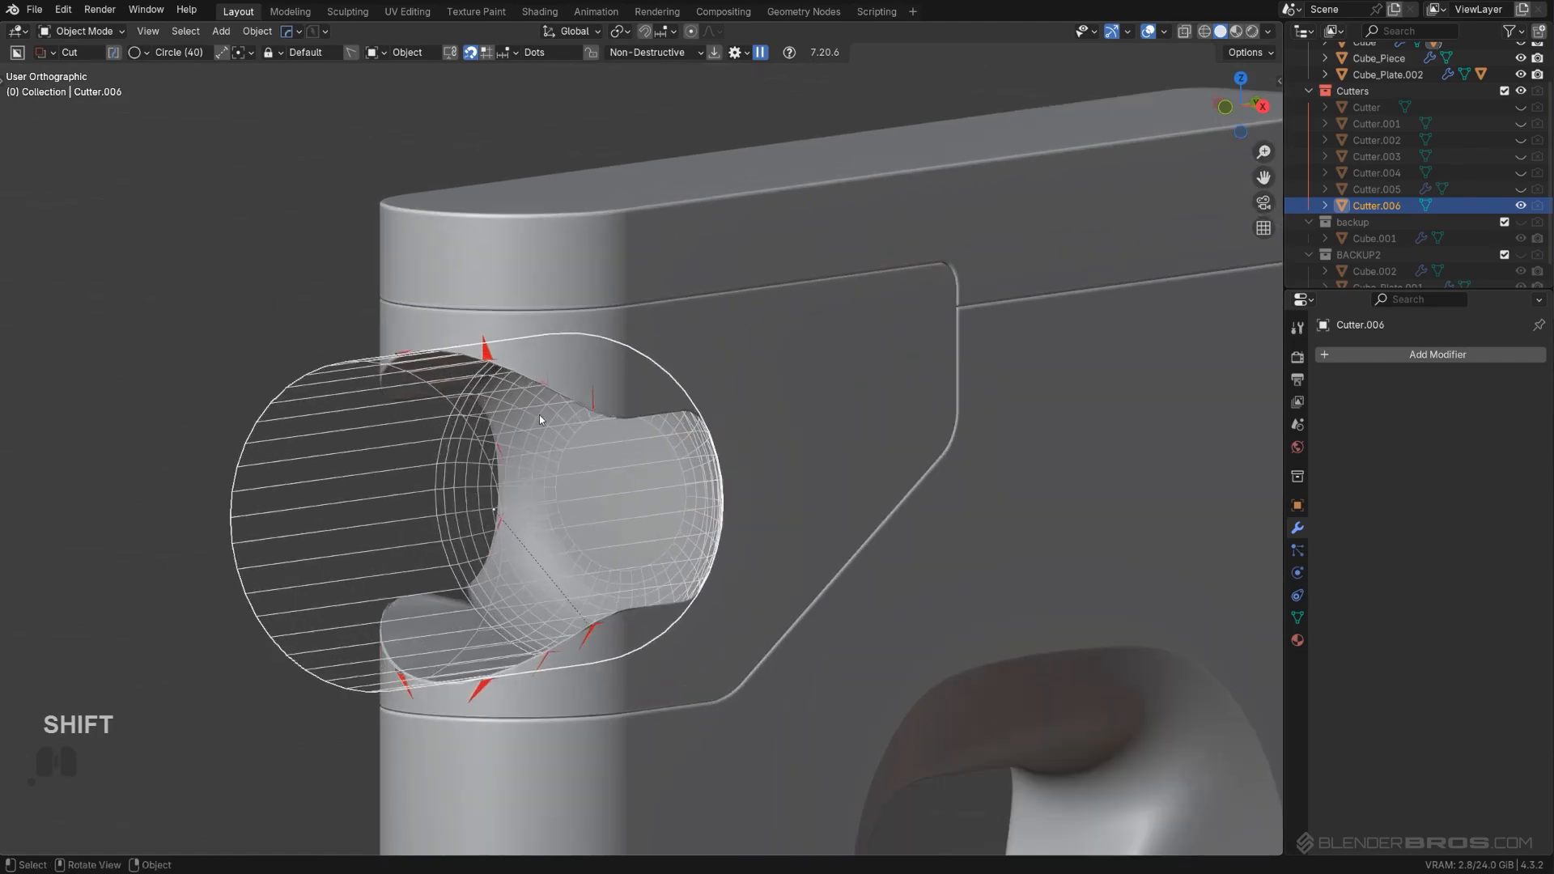
middle_drag(581, 440, 473, 503)
key(Tab)
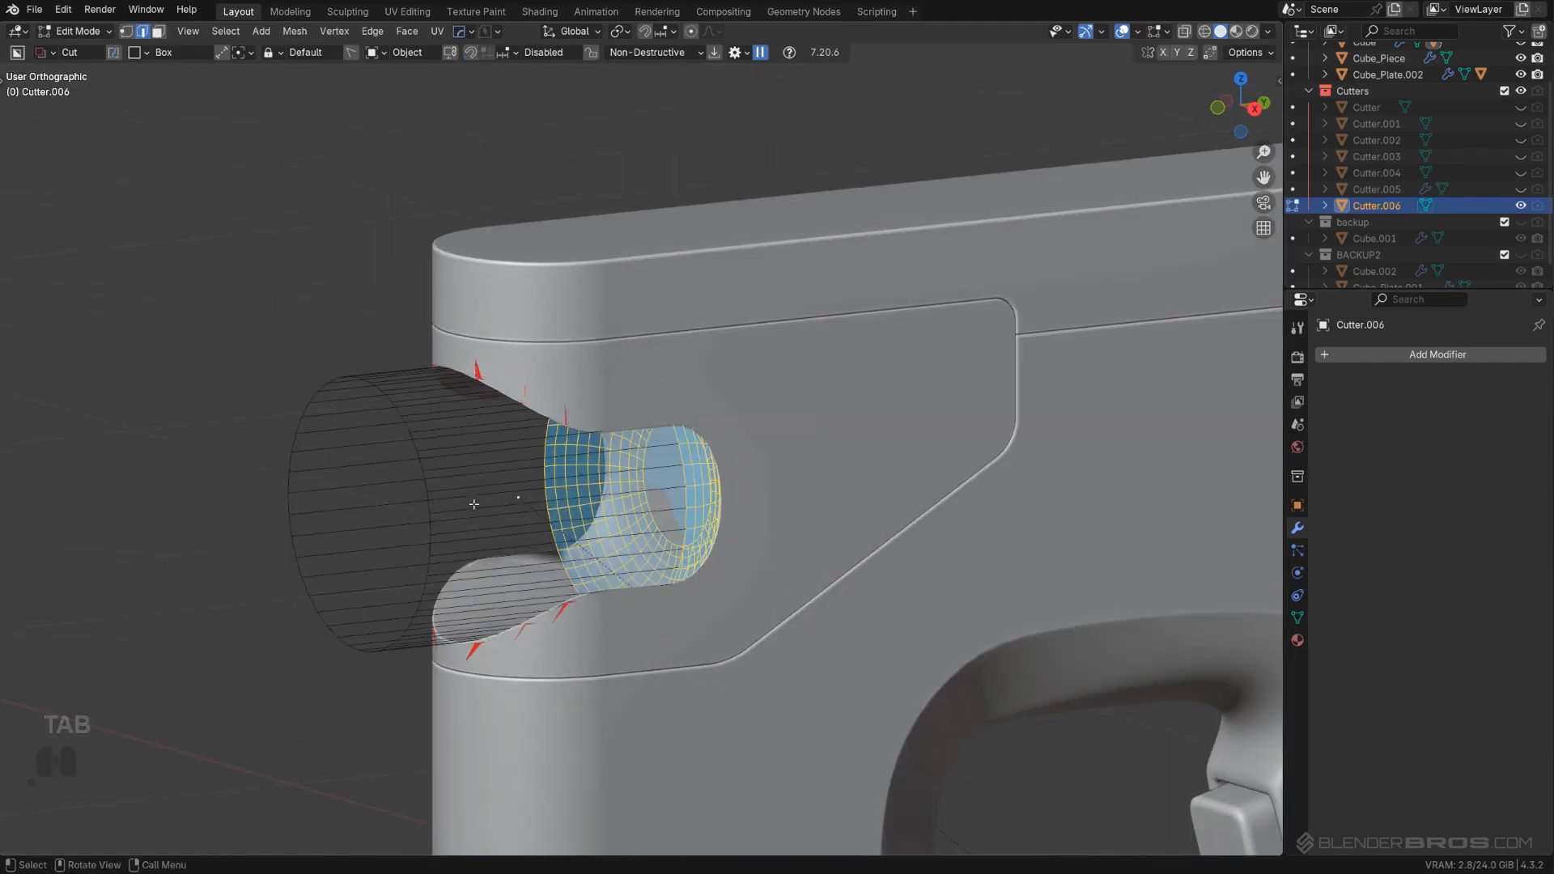
key(ctrl+r)
scroll(484, 478, up, 11)
click(485, 478)
right_click(486, 478)
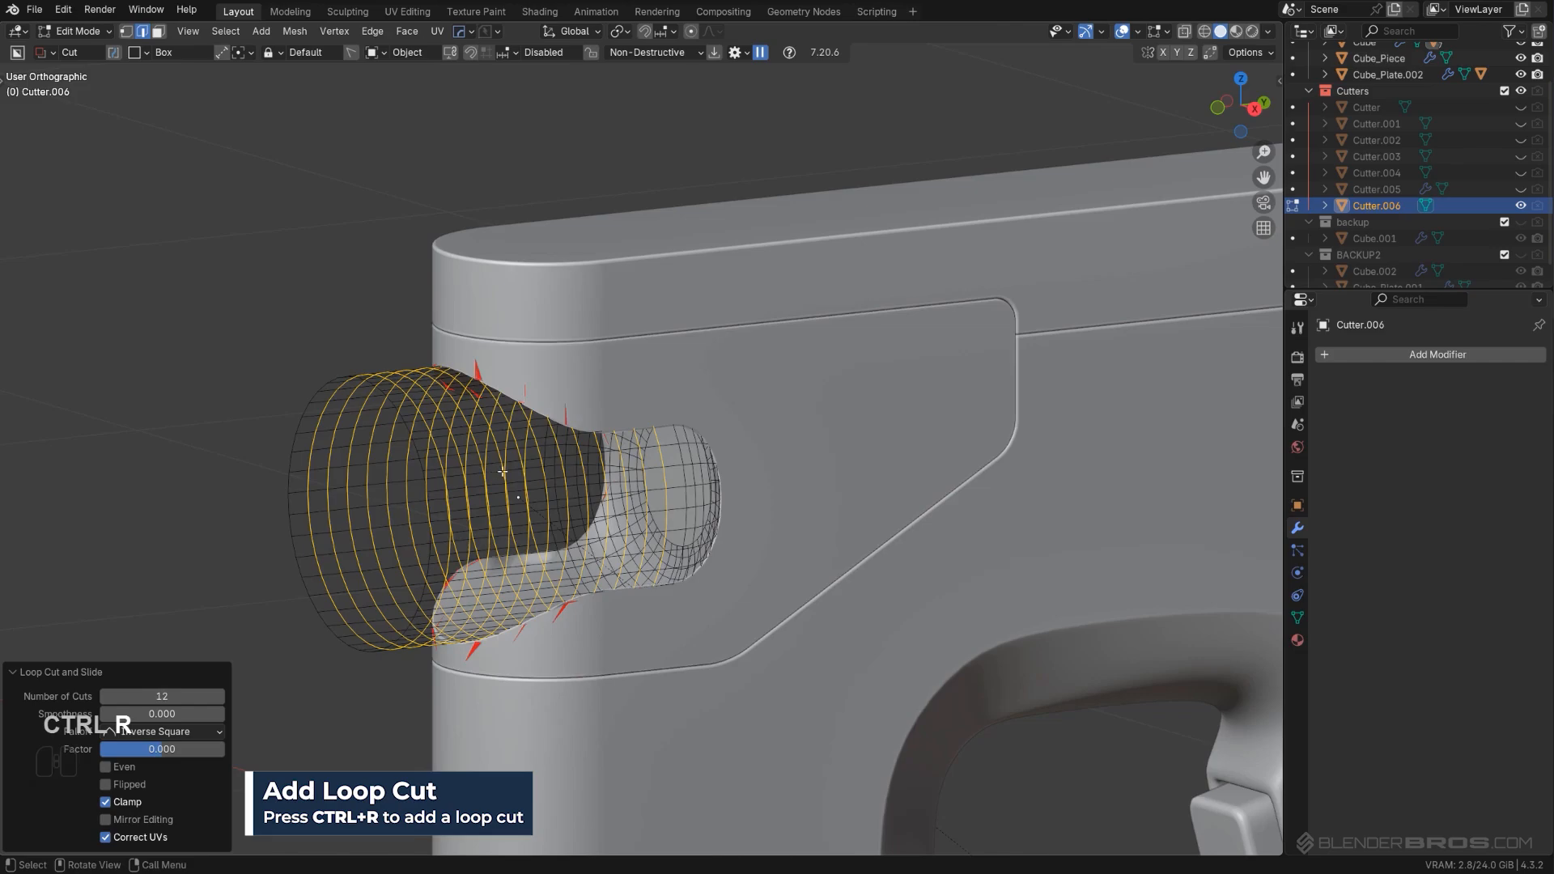
middle_drag(486, 478, 683, 484)
key(Tab)
key(Tab)
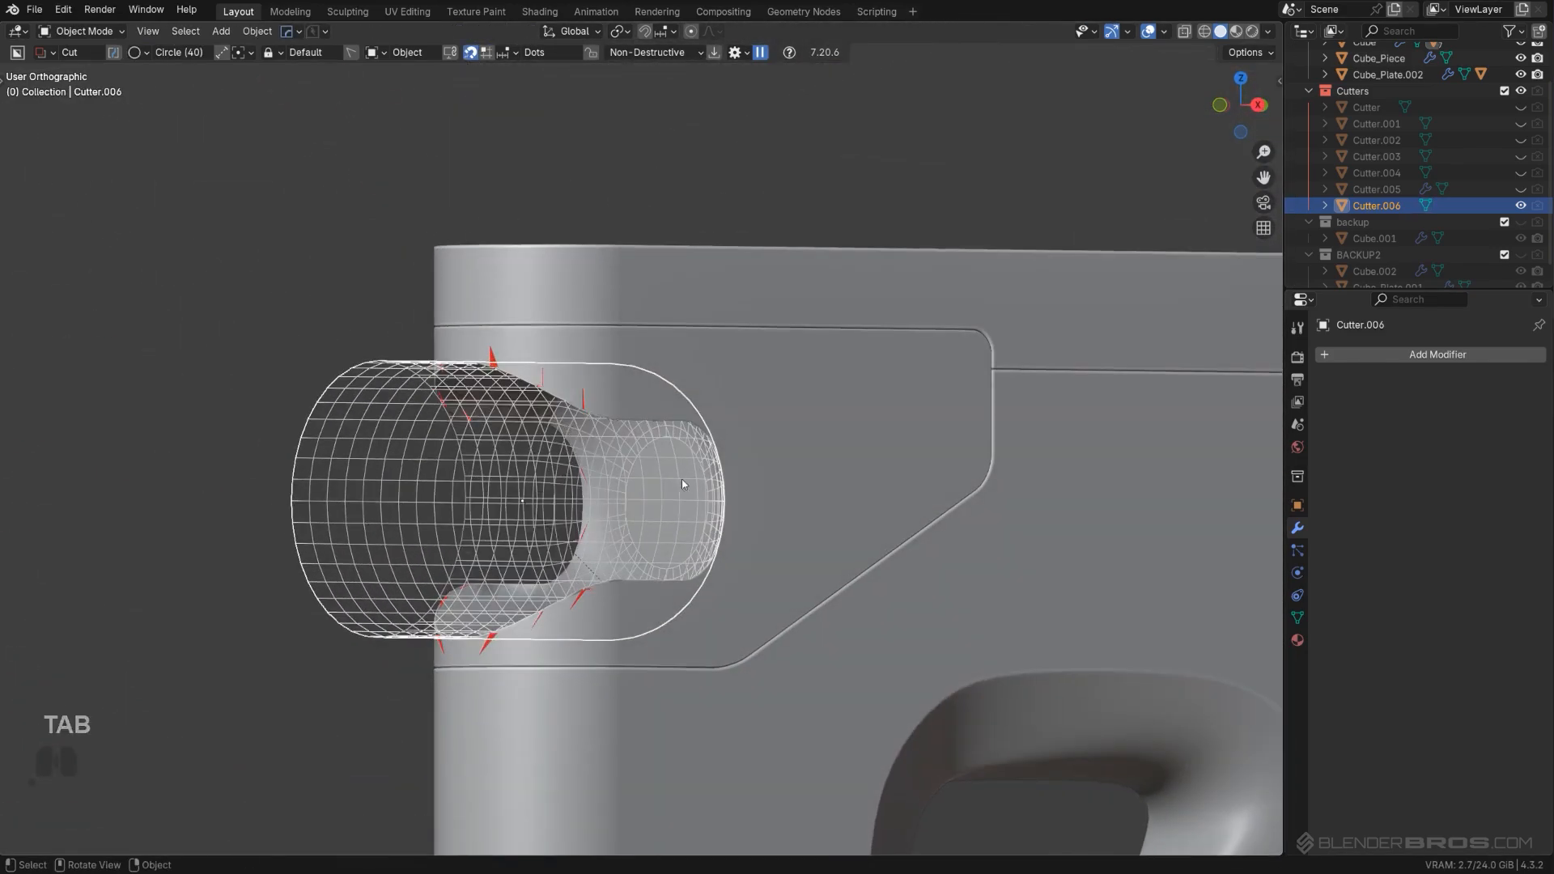
Step: Switch the cutter's boolean operation to Union with HardOps Shift Bool
key(q)
key(q)
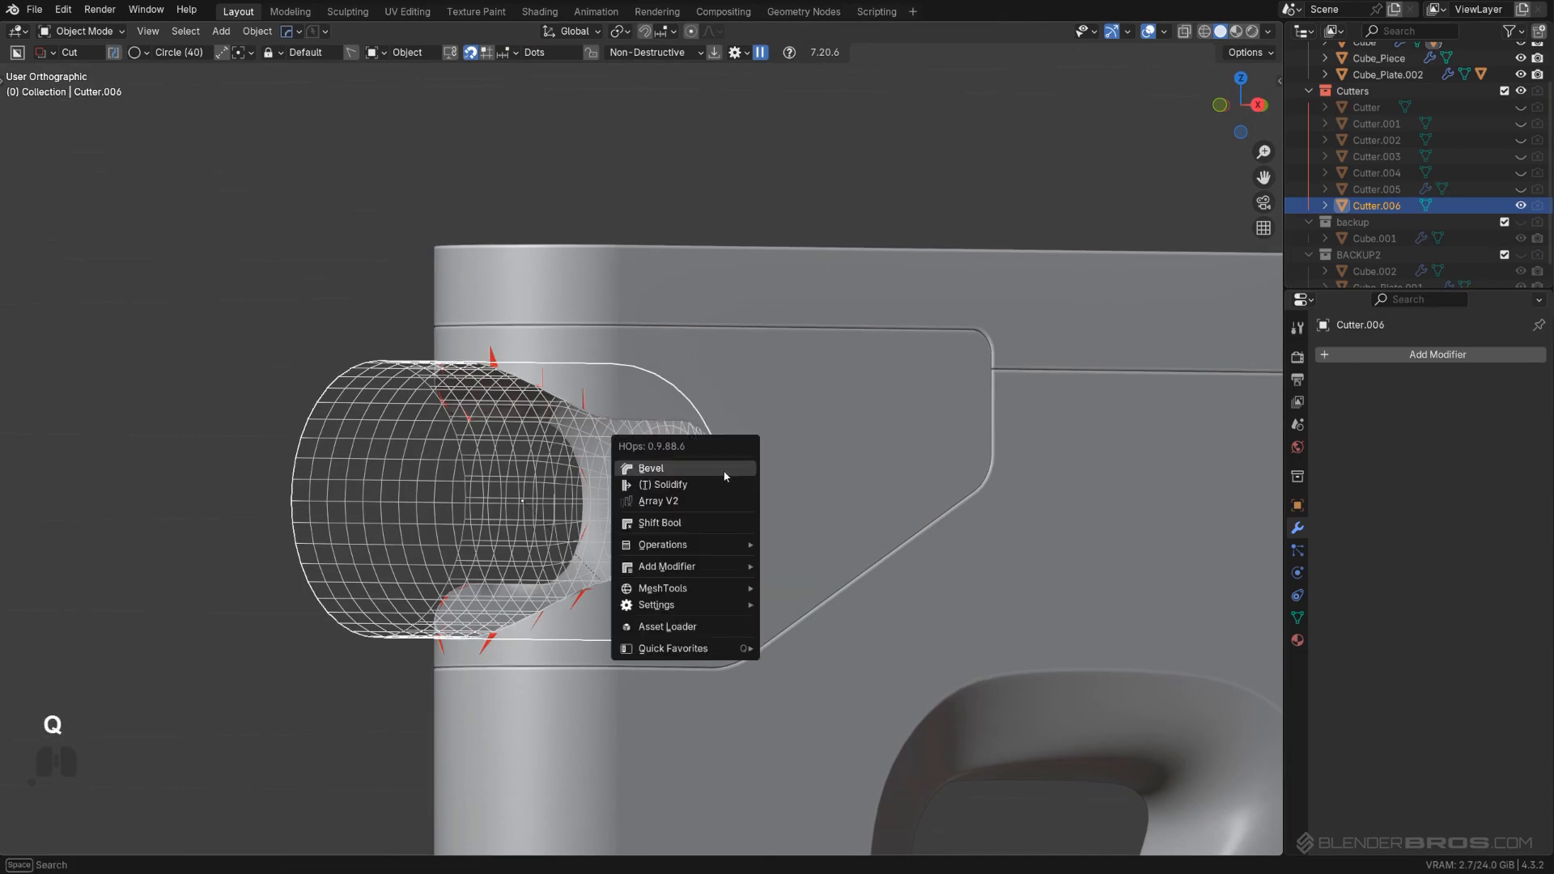
click(704, 522)
scroll(702, 515, down, 1)
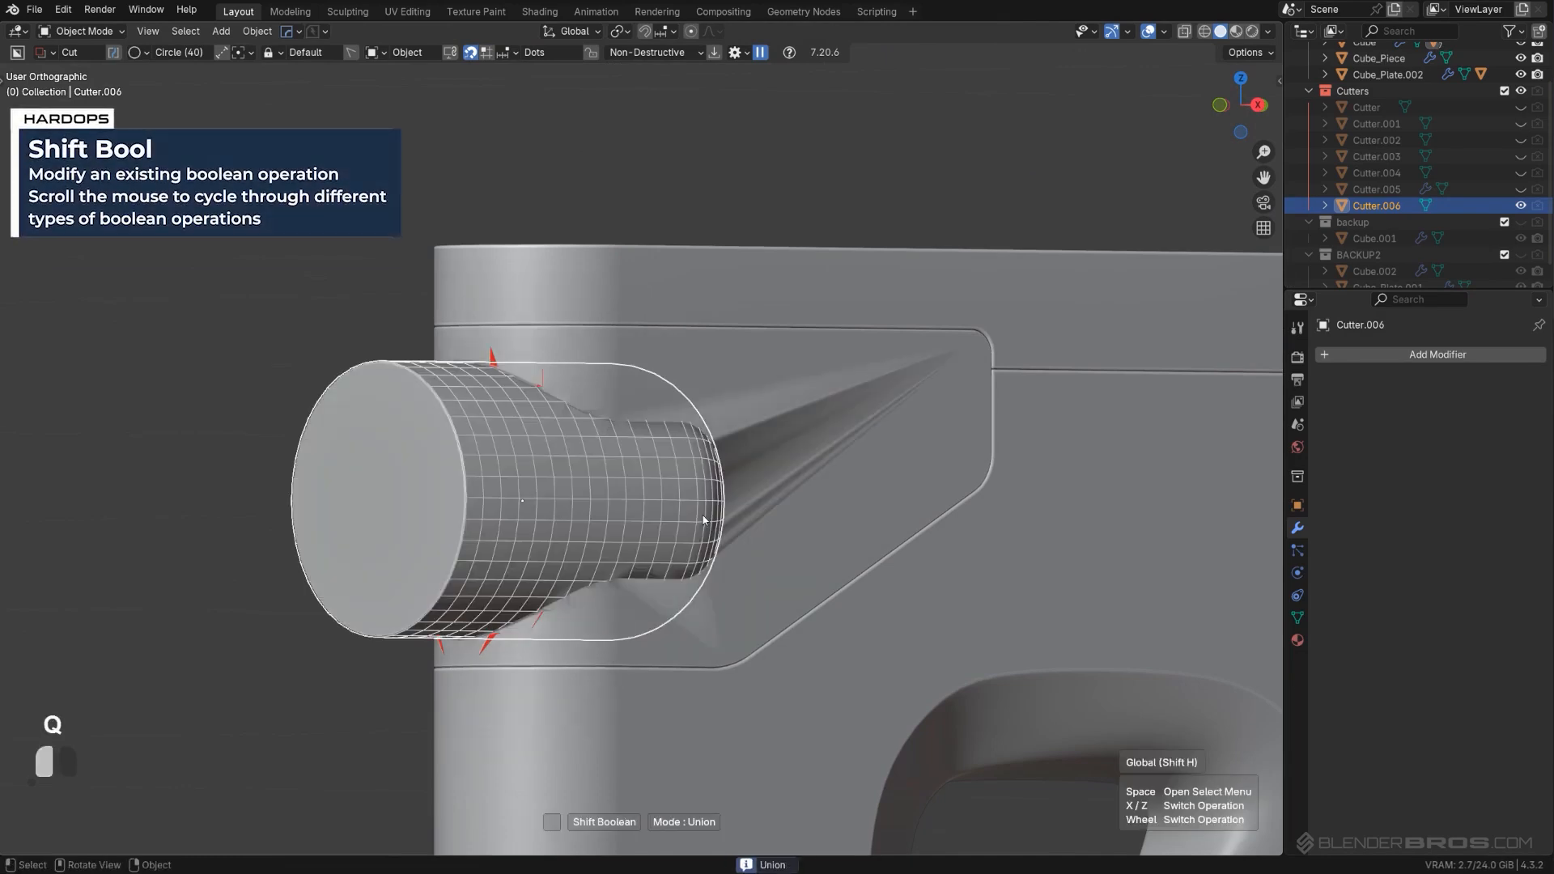
click(809, 498)
Step: Select the panel, duplicate it in place and move the copy to the BACKUP2 collection
middle_drag(809, 498, 756, 470)
click(728, 435)
key(KP_Divide)
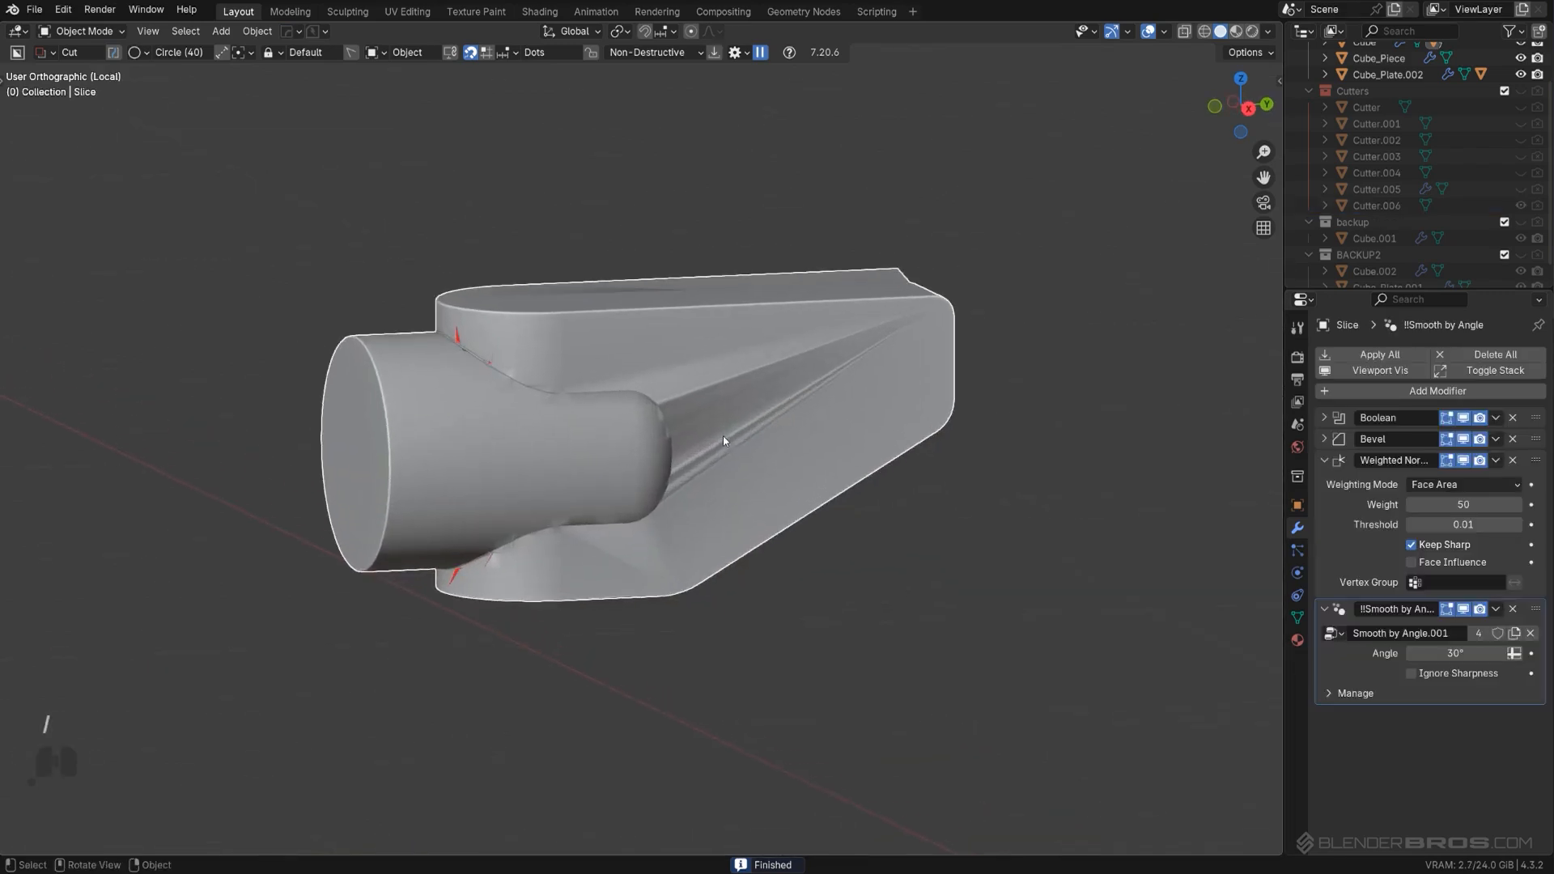
key(KP_Divide)
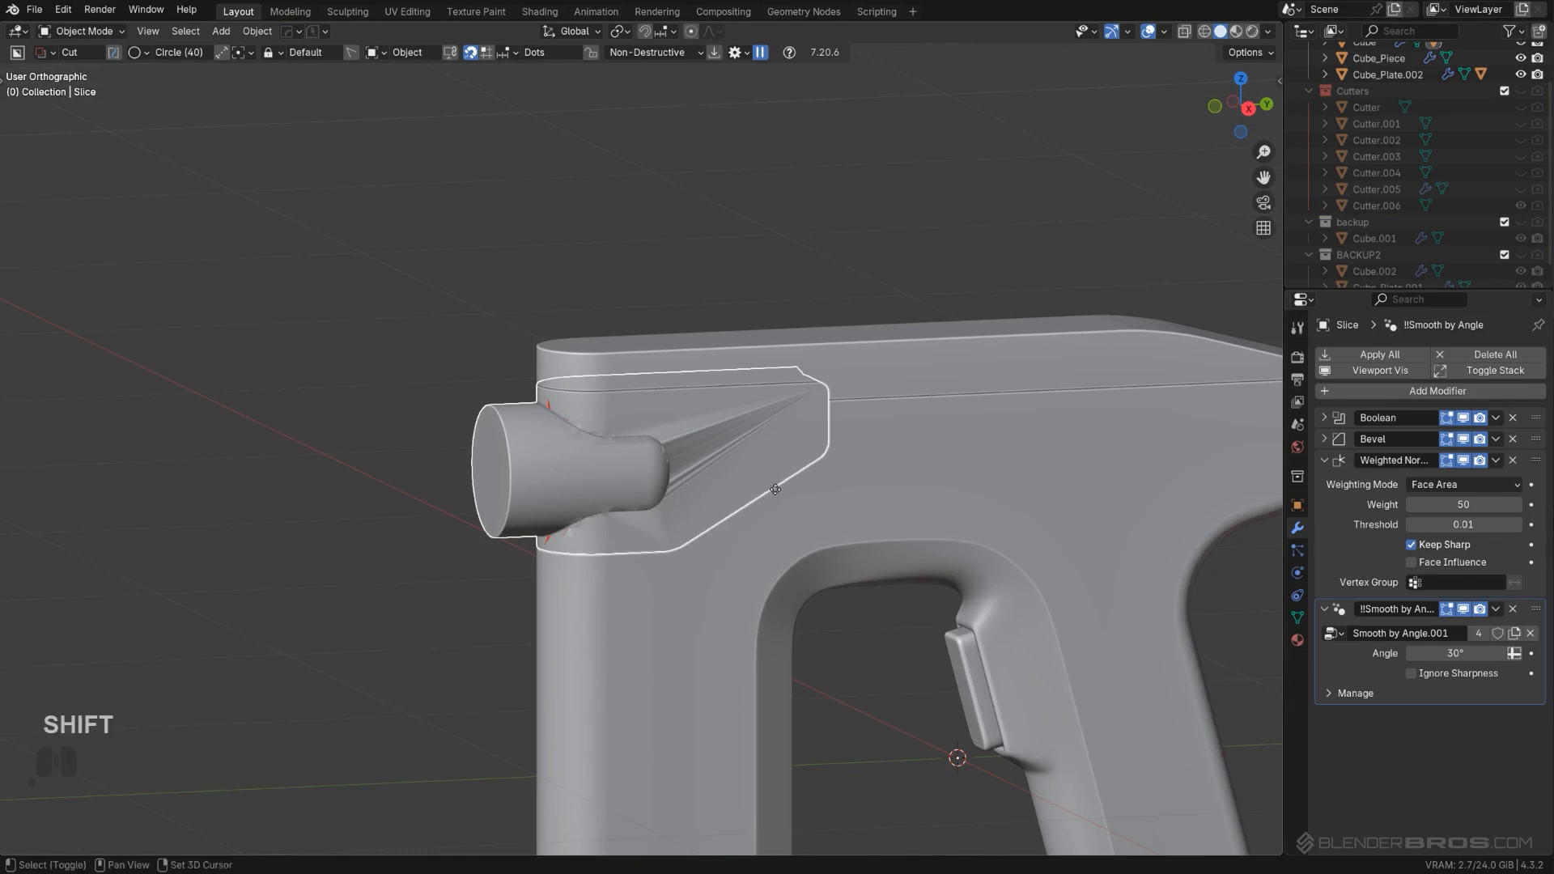
key(shift+d)
right_click(890, 363)
key(m)
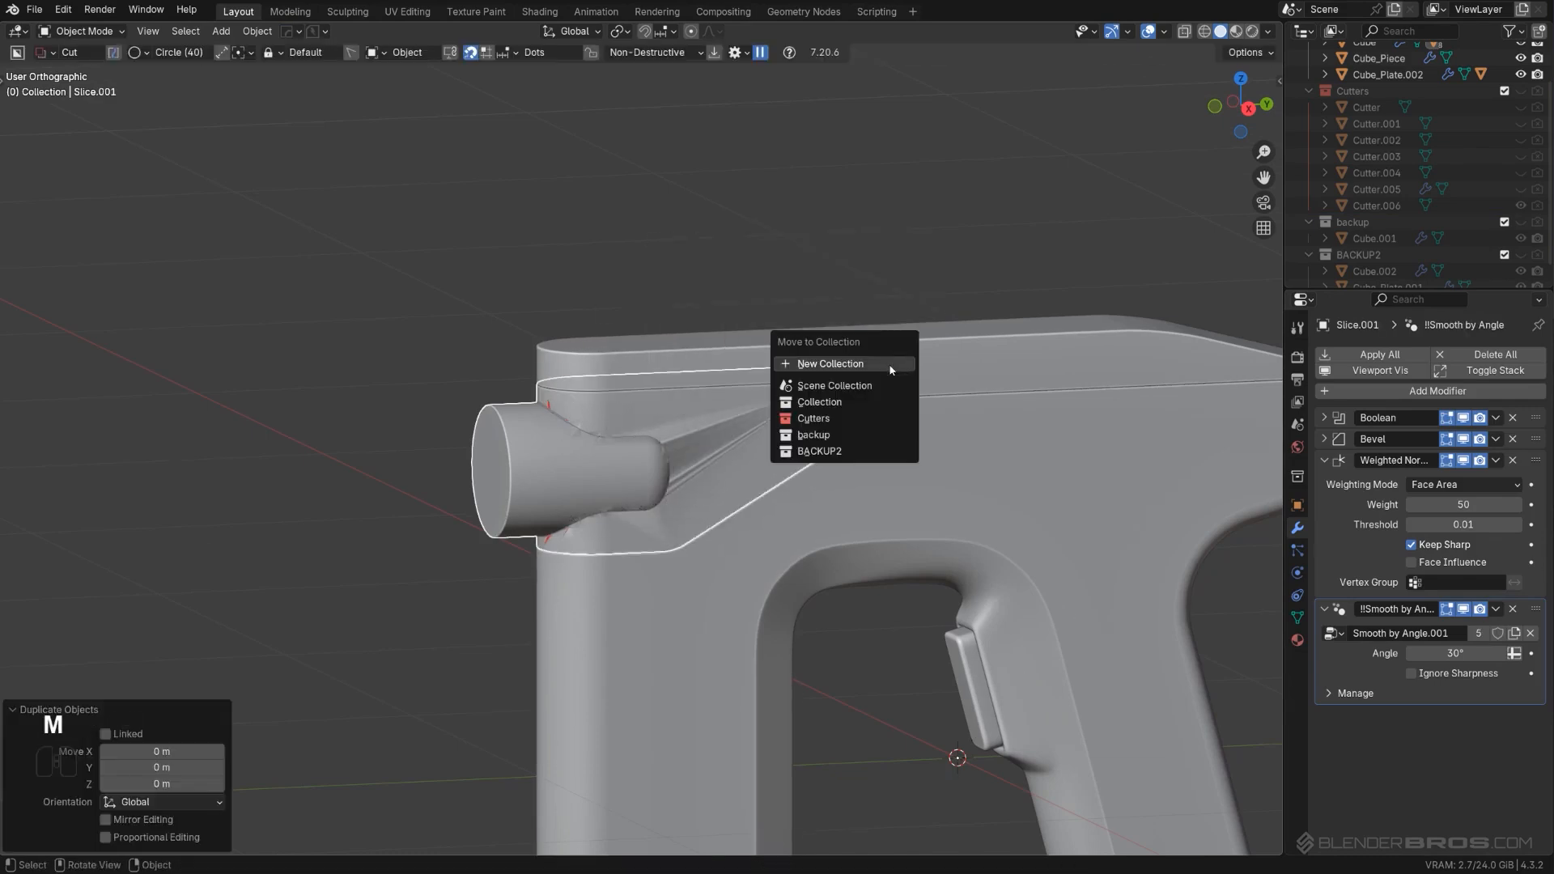
click(857, 453)
Step: Isolate the panel in local view and bake its boolean into the mesh with HardOps Smart Apply
scroll(655, 466, up, 2)
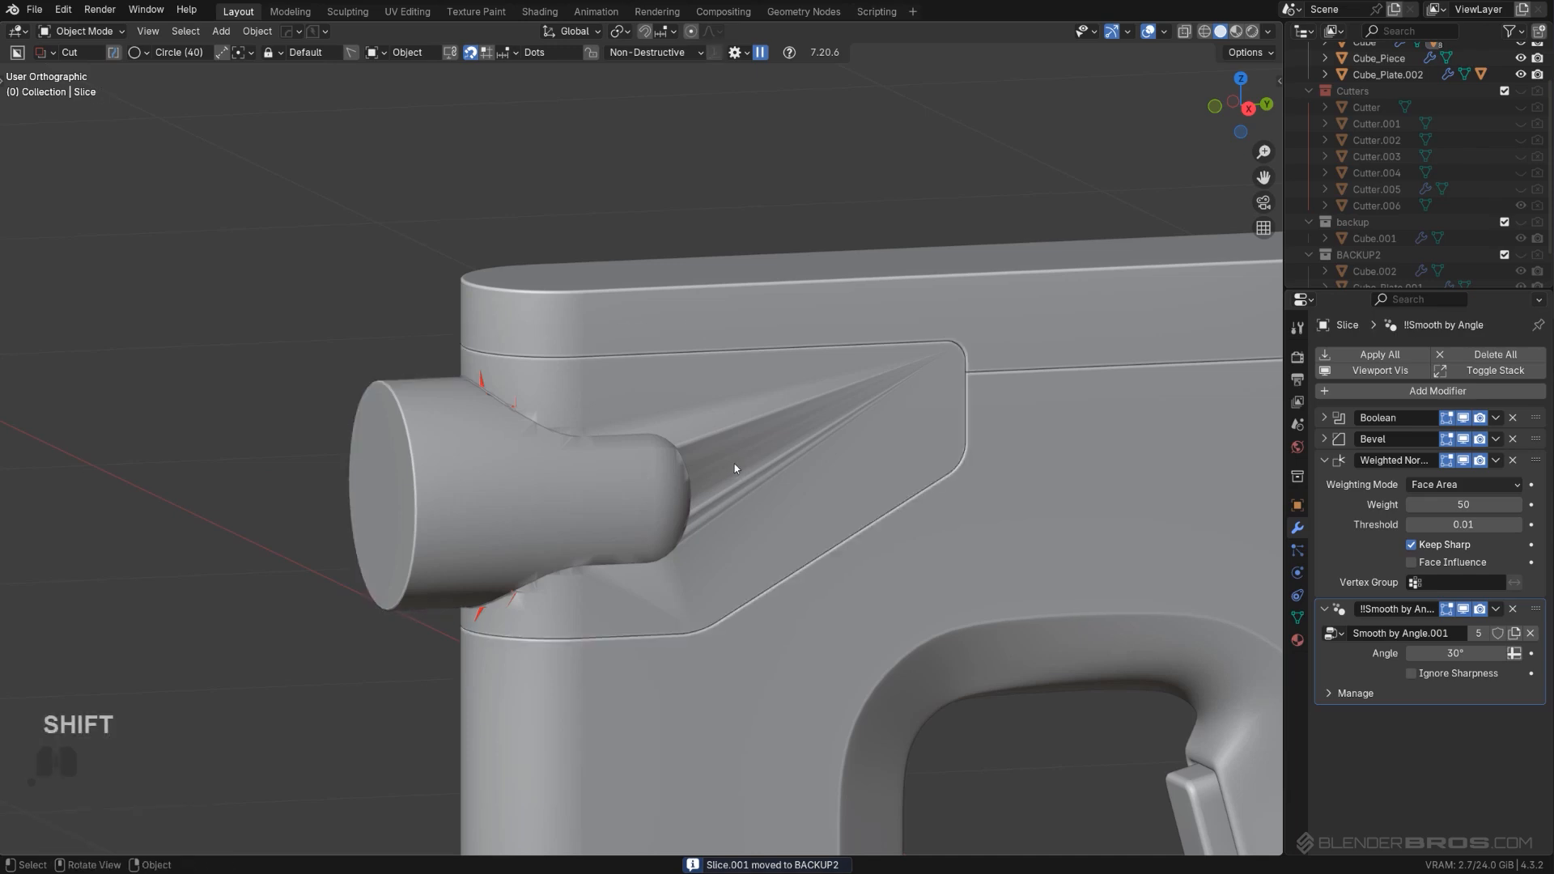
key(slash)
key(q)
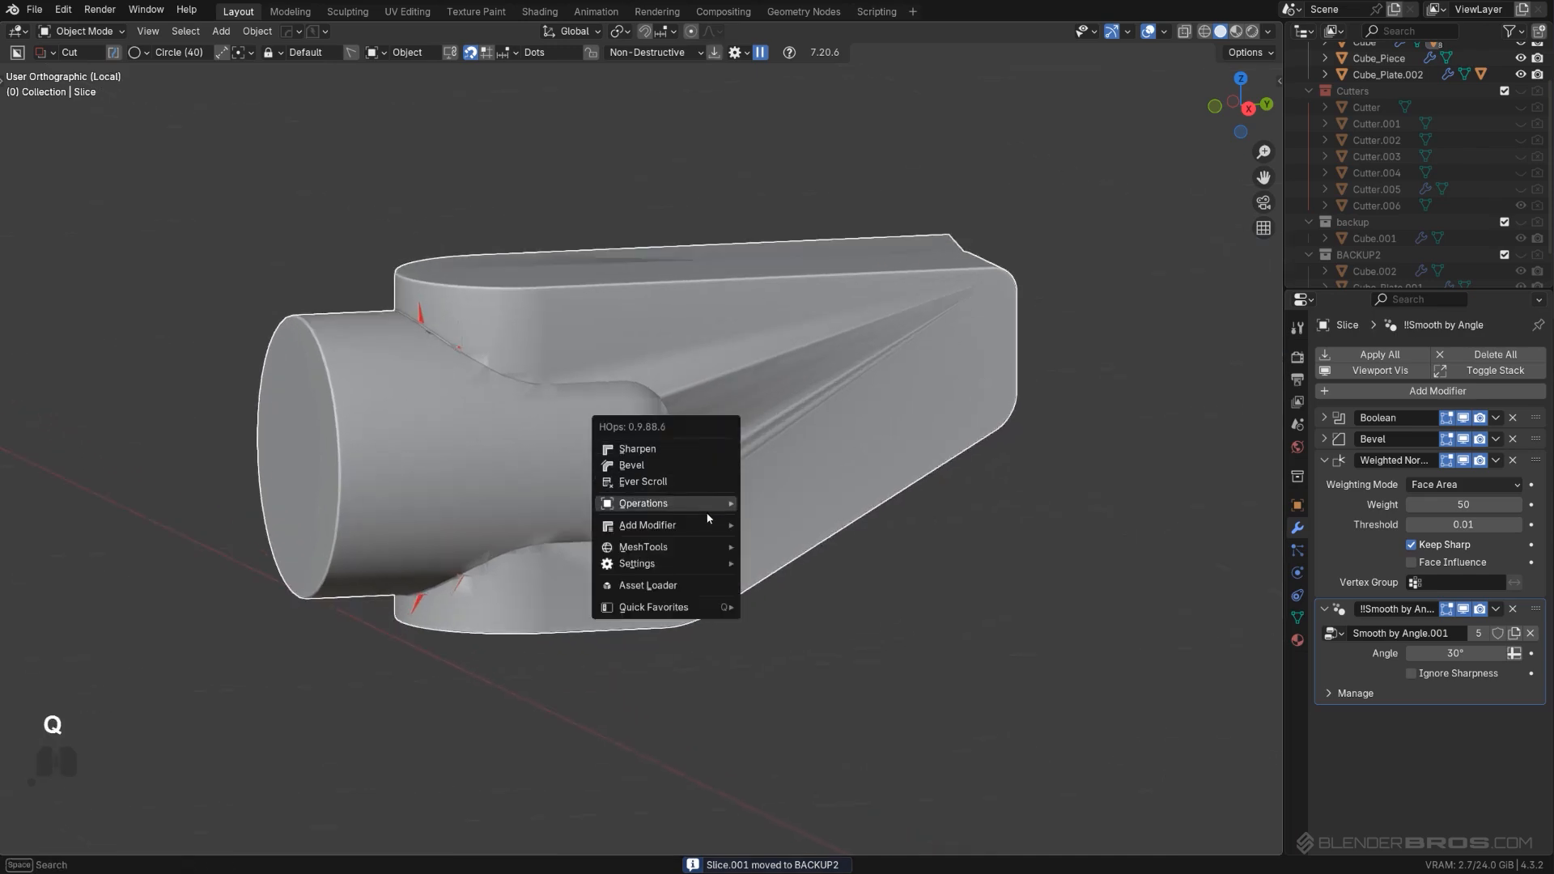
mouse_move(727, 507)
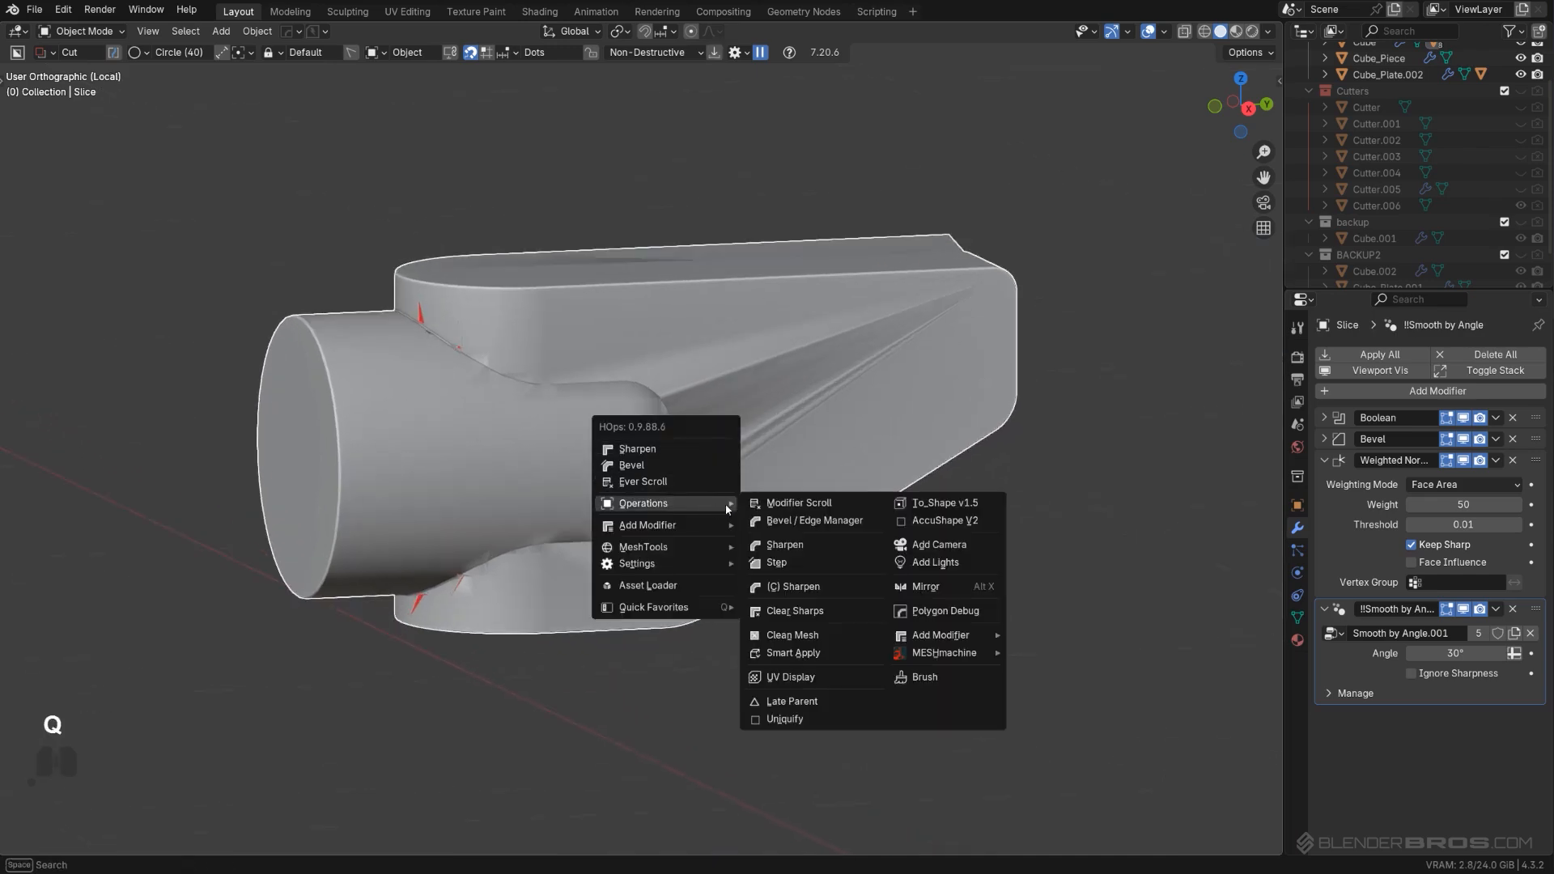
click(814, 656)
Step: Try a MESHmachine Offset Cut with the Exact solver and 0.10 width along the edge loop where the boss meets the panel
key(Tab)
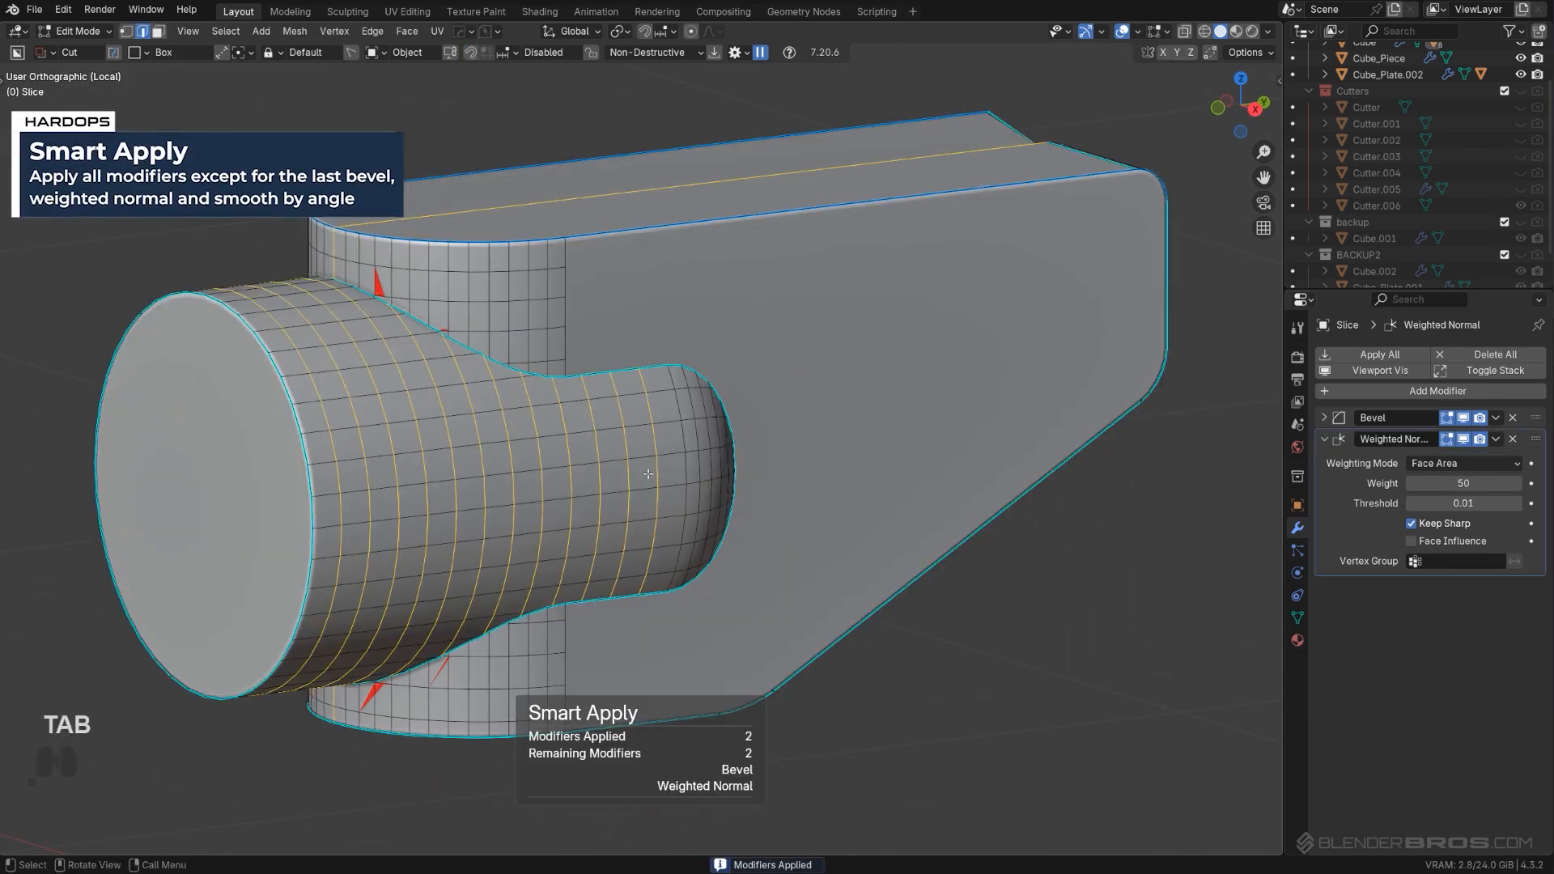
scroll(657, 417, up, 2)
alt+click(650, 423)
scroll(652, 423, up, 3)
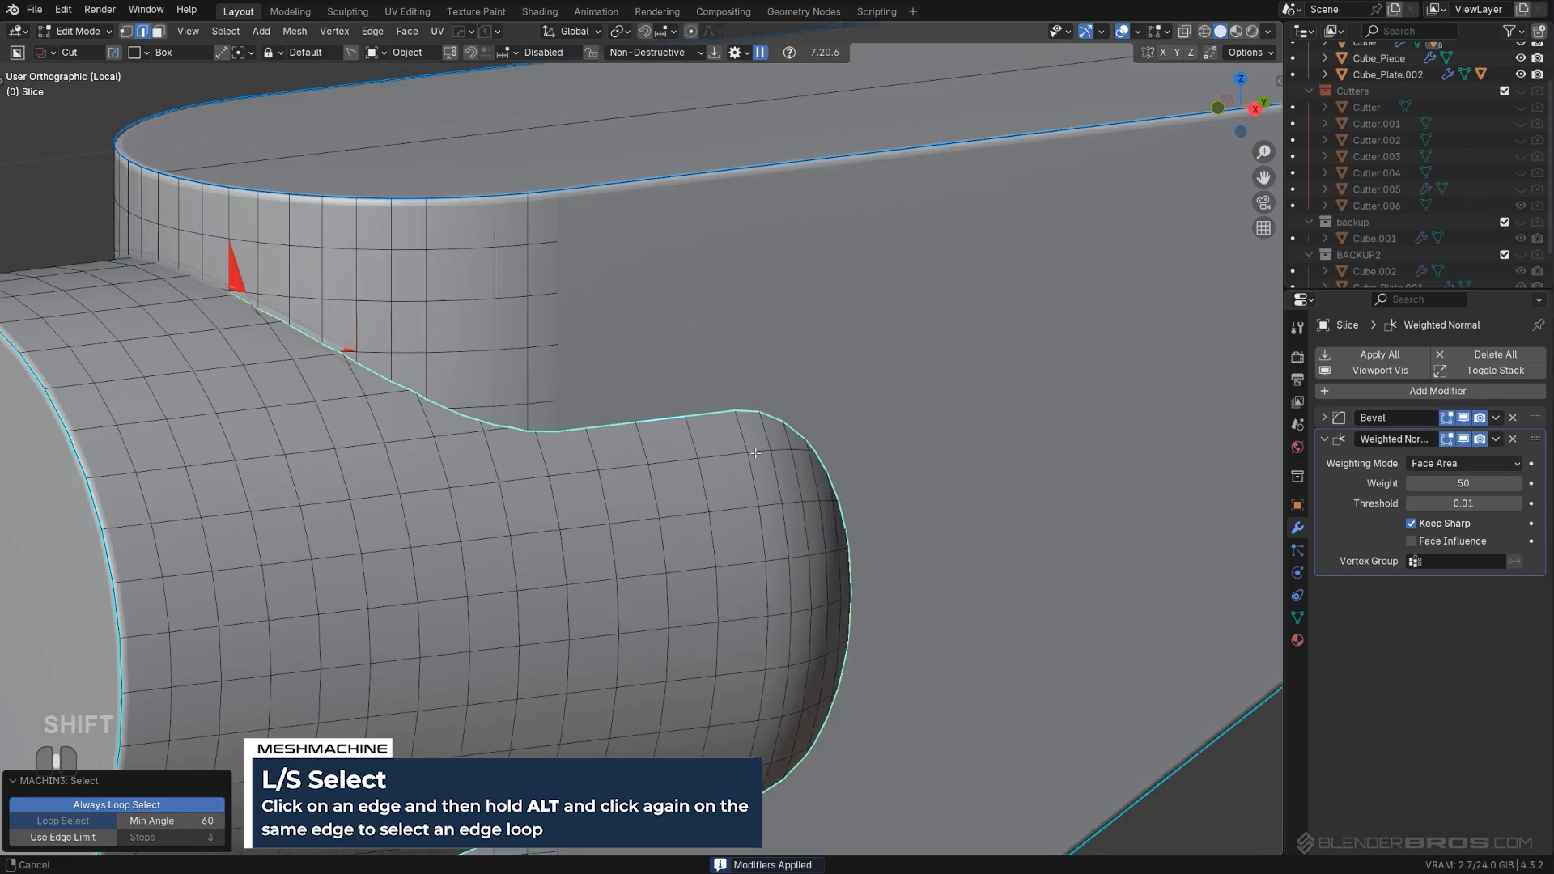
shift+middle_drag(742, 437, 774, 466)
scroll(857, 491, down, 3)
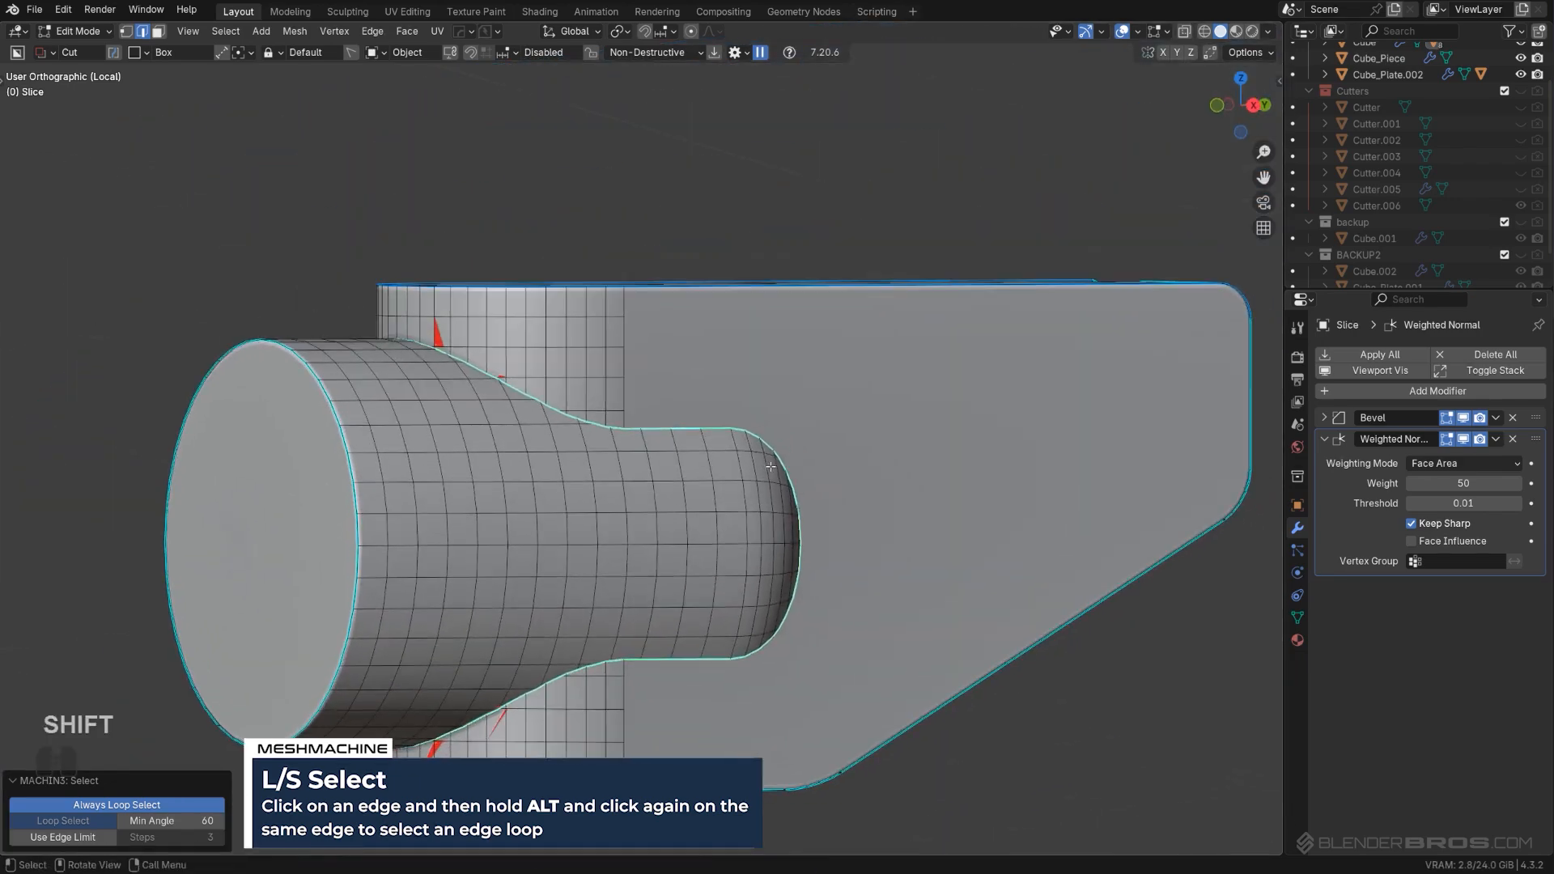
key(y)
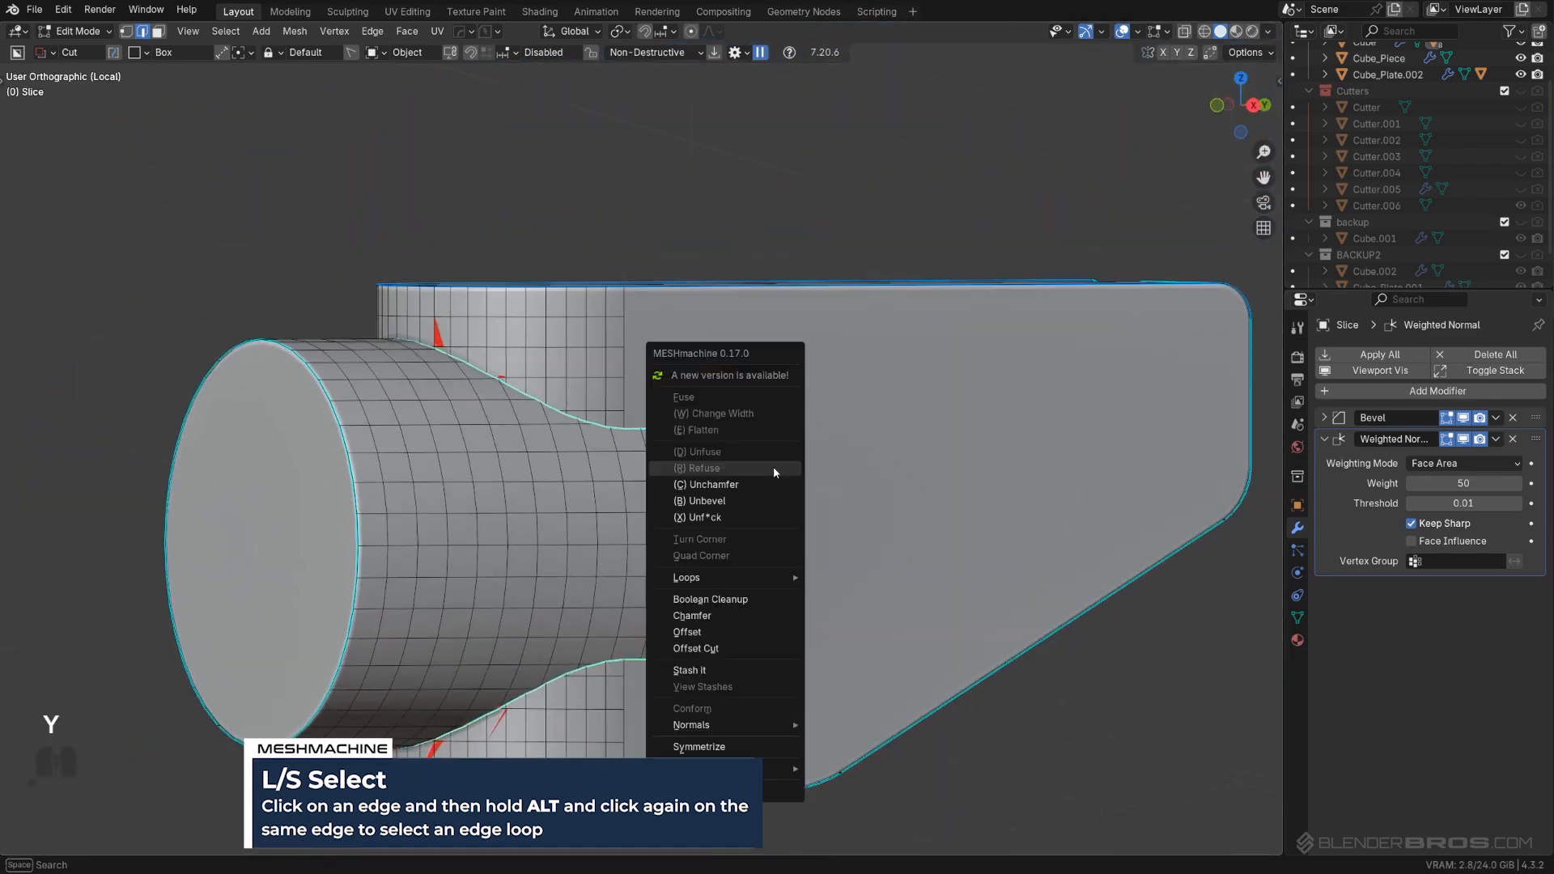
click(770, 647)
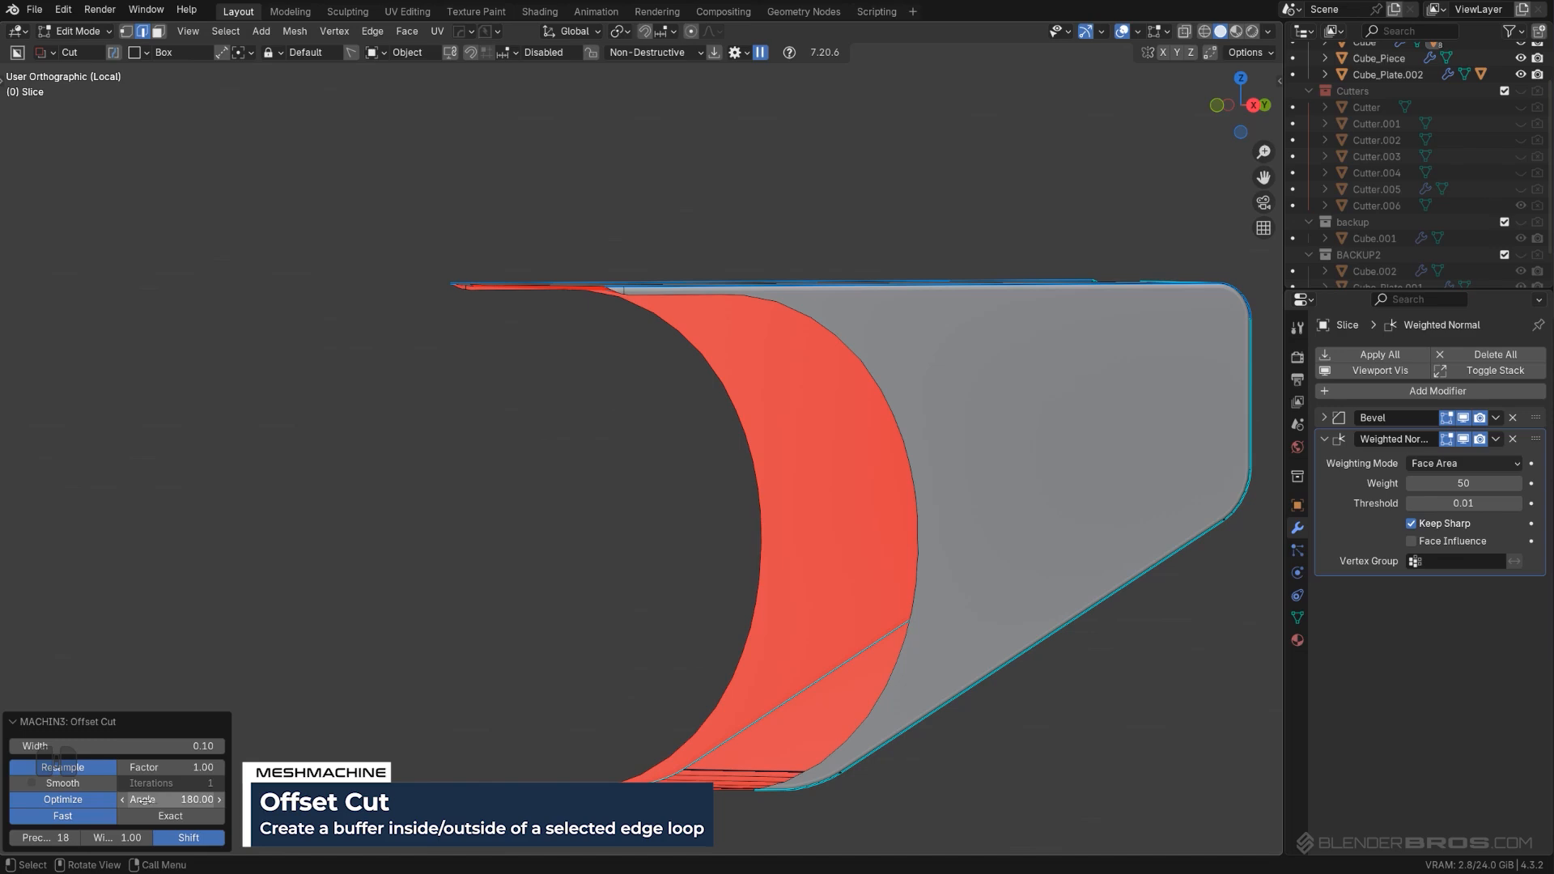
click(169, 816)
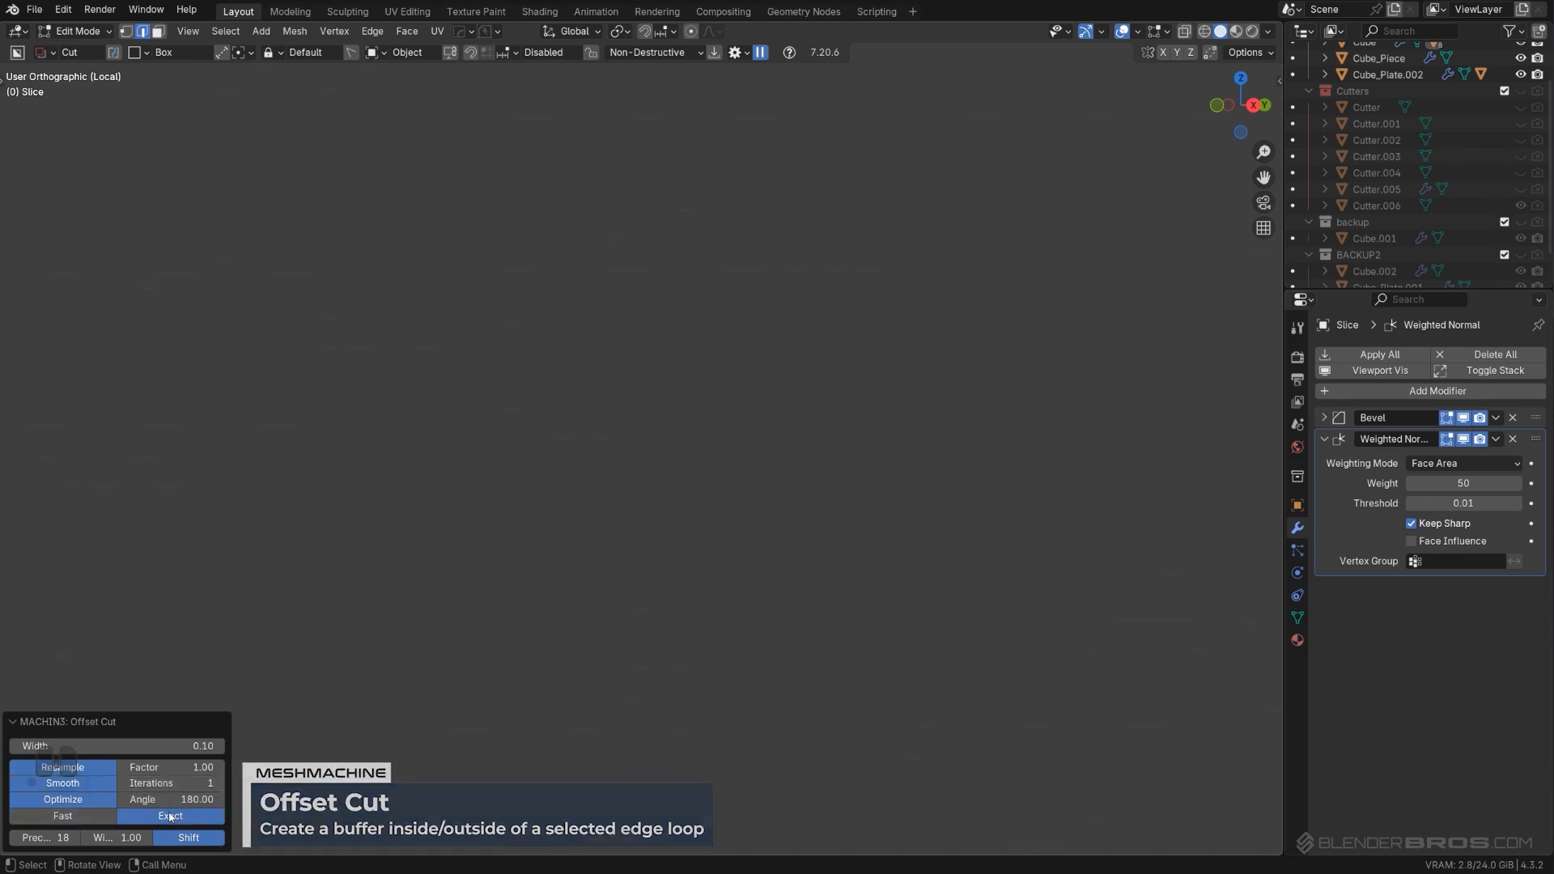
key(y)
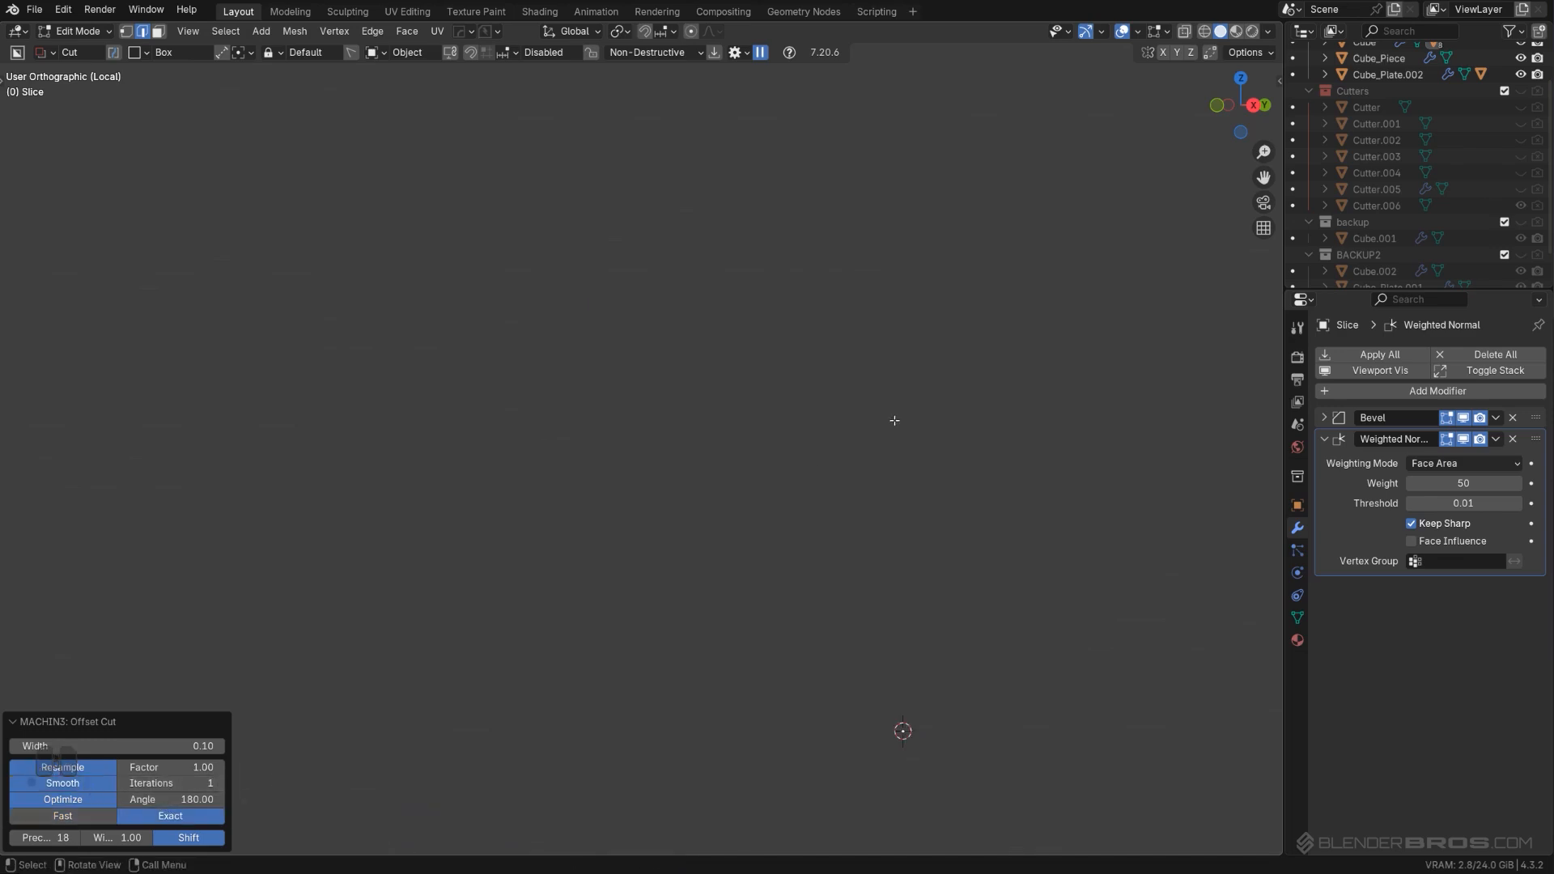
key(ctrl+z)
Step: Reselect the edge loop where the boss meets the panel and run a MESHmachine Offset Cut with a width of 0.02
key(Tab)
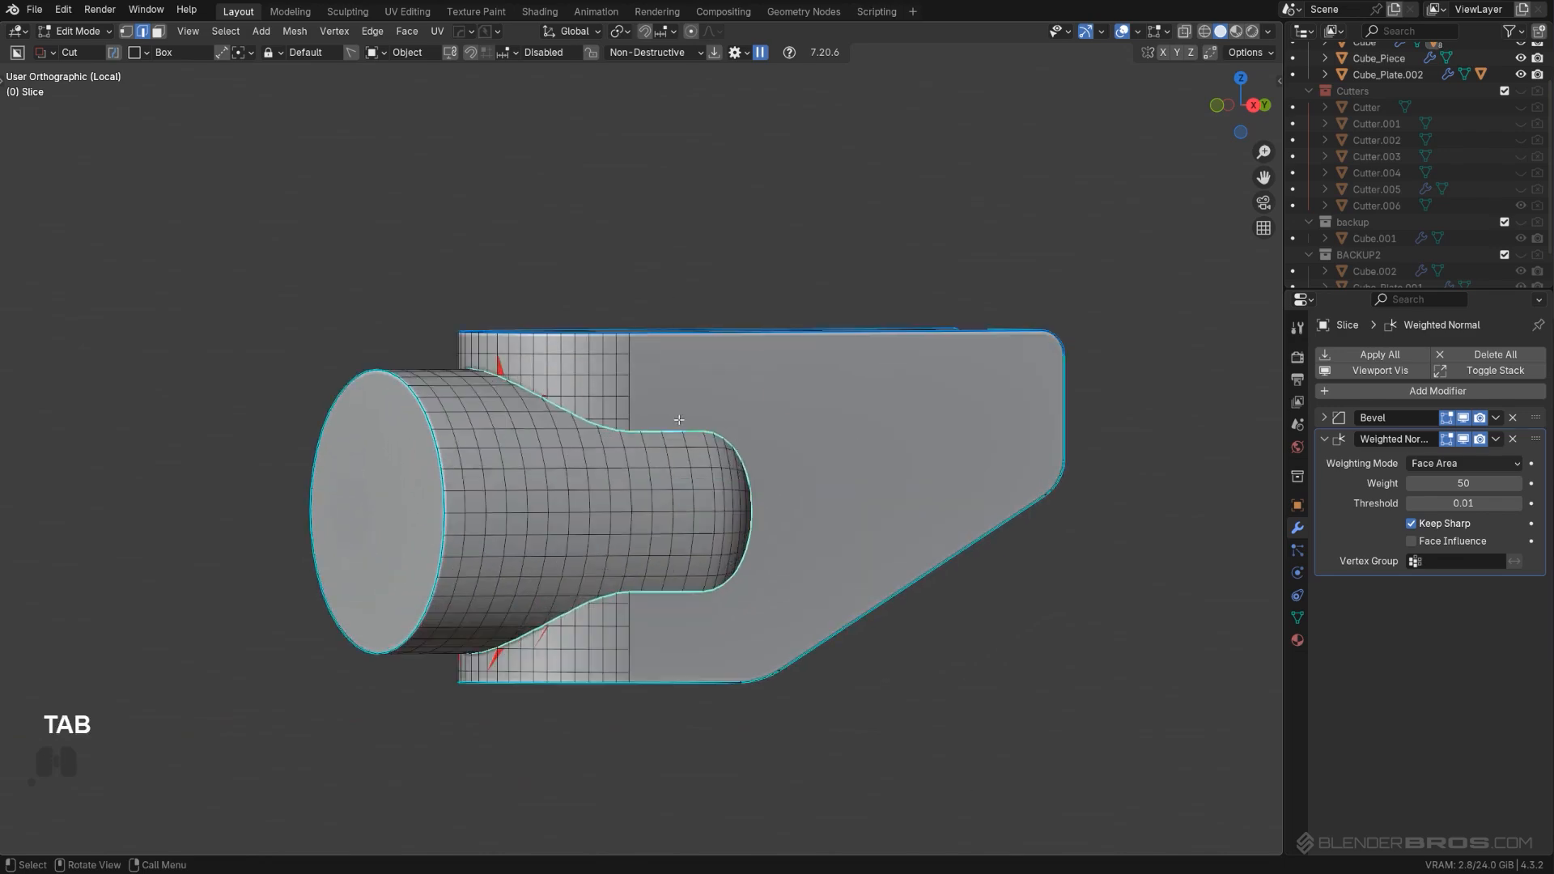
alt+click(679, 429)
alt+click(682, 428)
alt+click(683, 429)
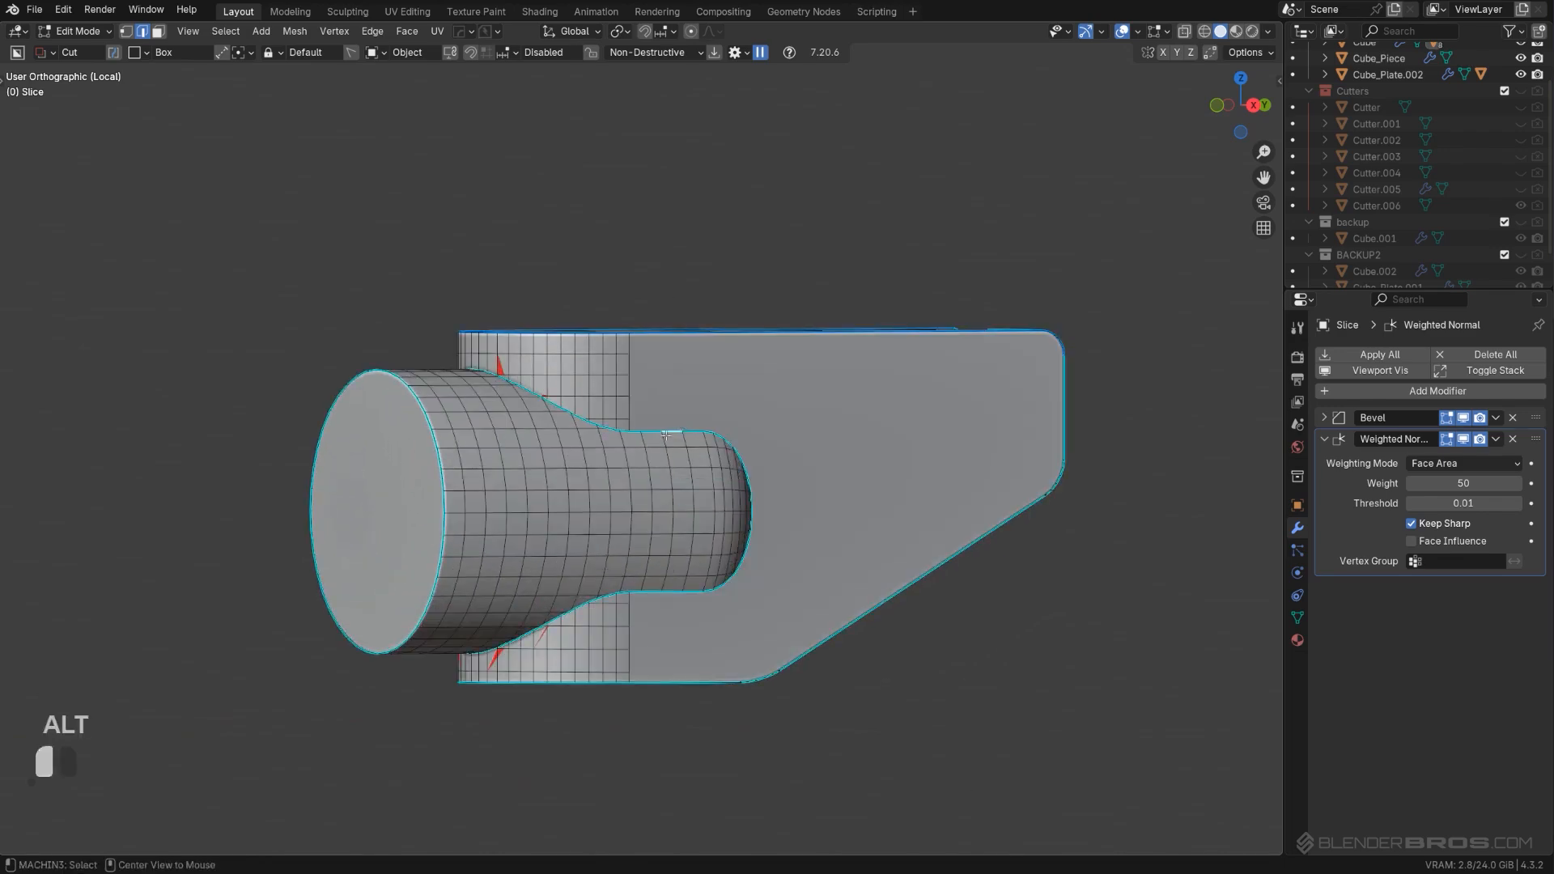
key(y)
click(840, 425)
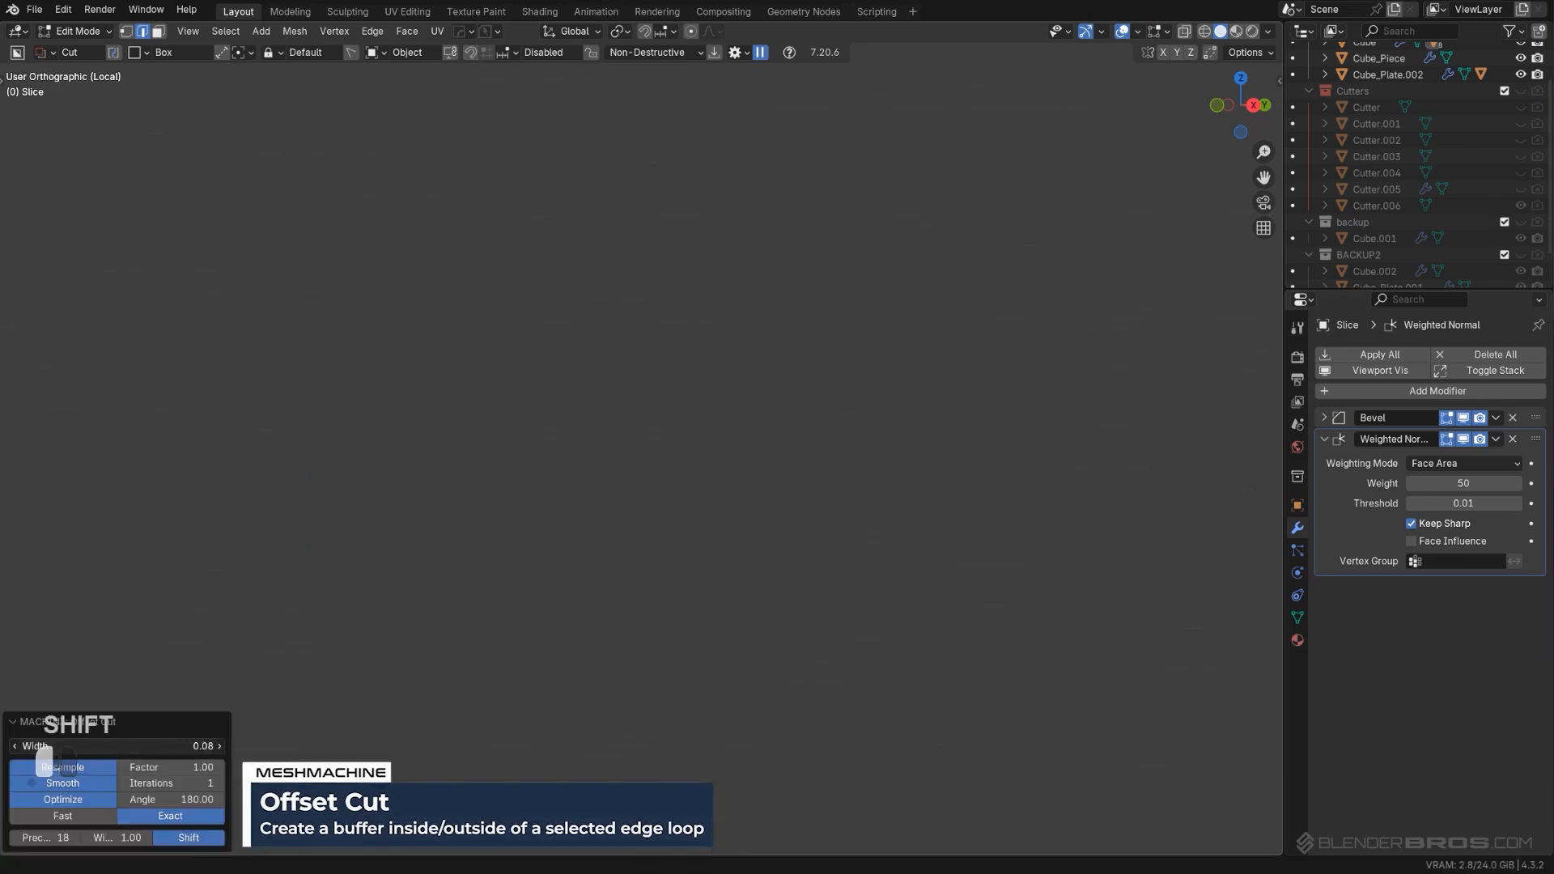
shift+drag(116, 746, 74, 746)
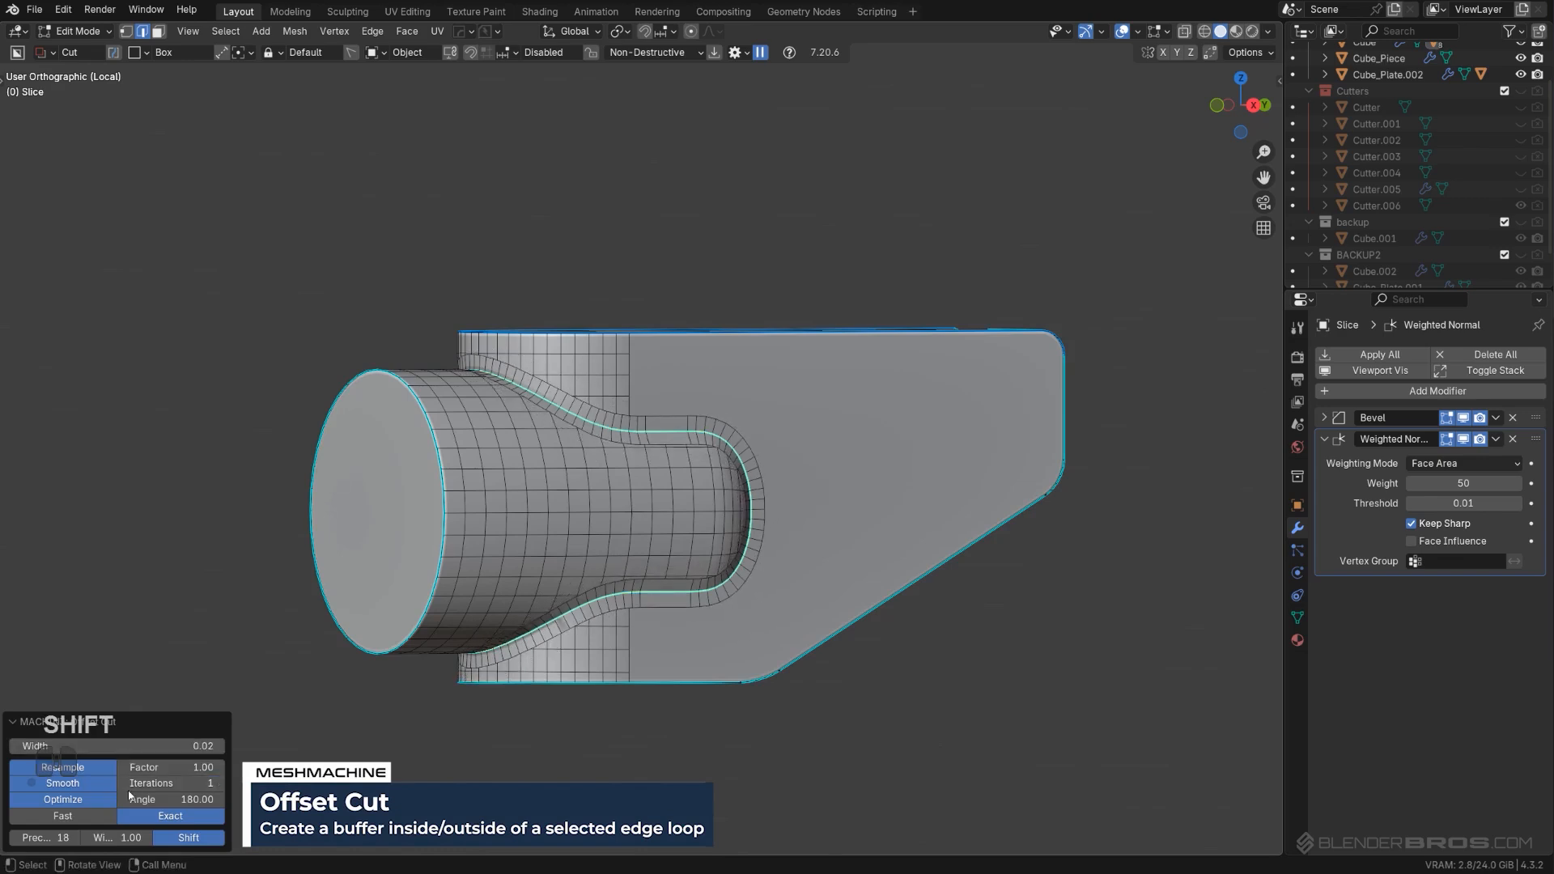
Step: Keep smoothing enabled for the Offset Cut and set its resample factor to 0.61
scroll(556, 463, up, 6)
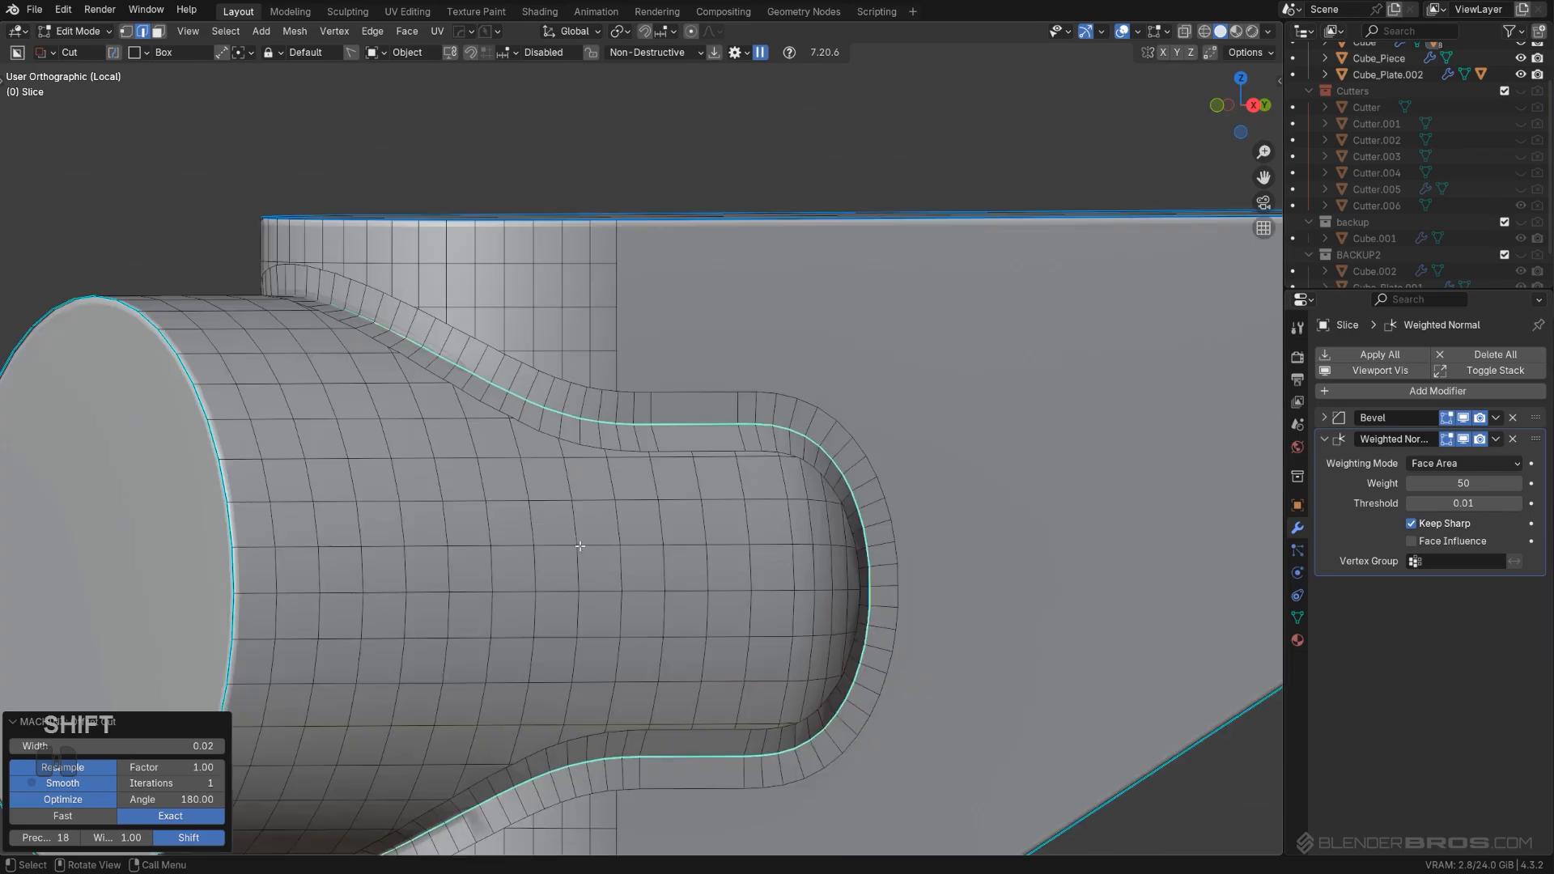
middle_drag(556, 463, 880, 571)
click(81, 781)
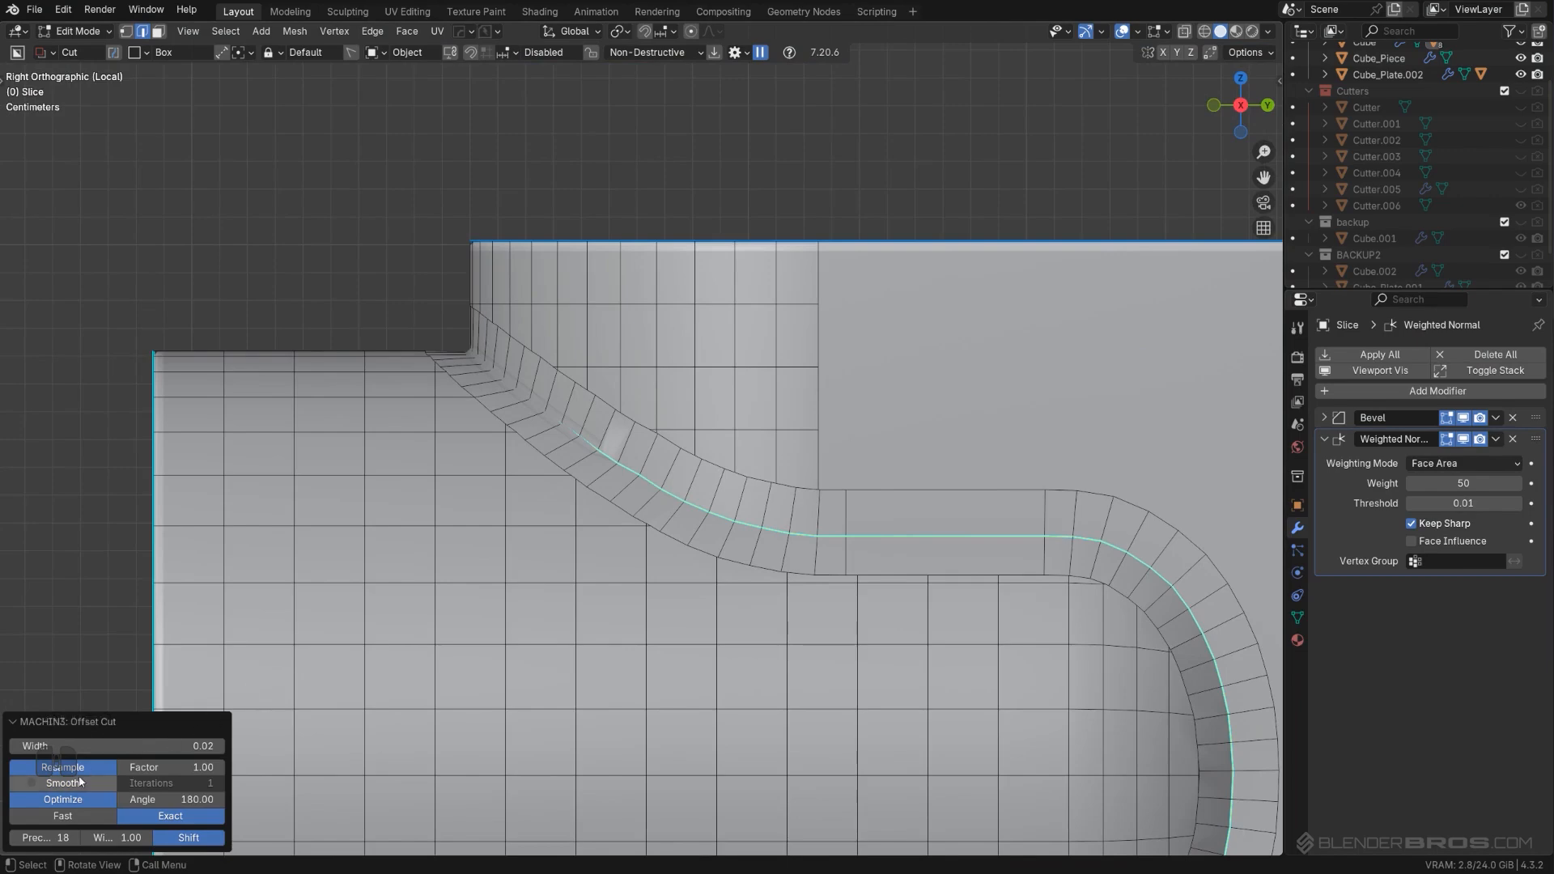
click(81, 782)
middle_drag(559, 506, 451, 477)
shift+drag(171, 767, 45, 767)
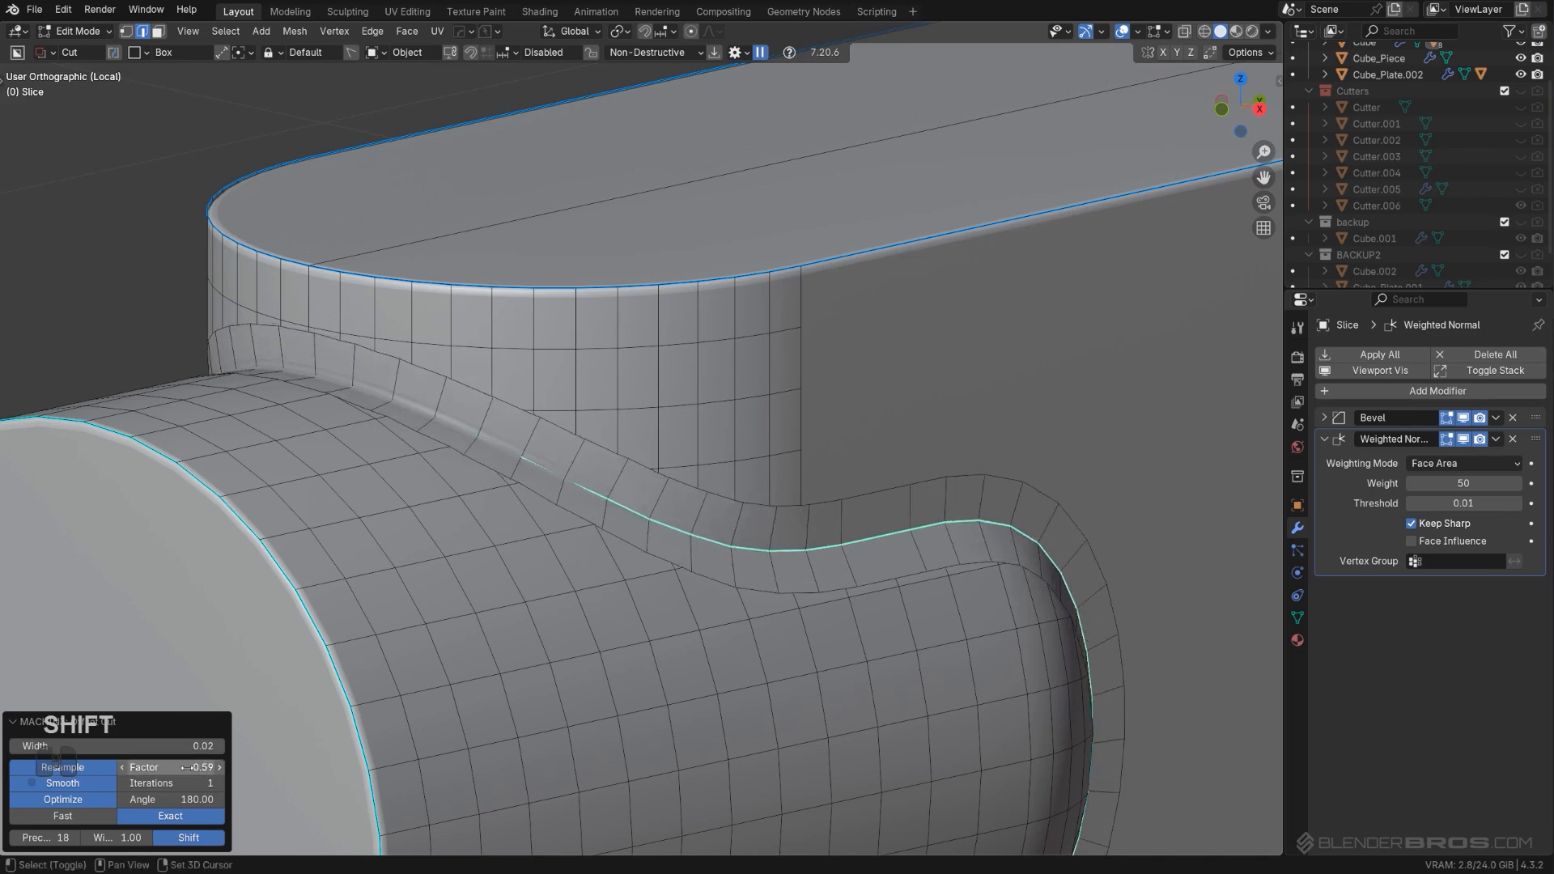
shift+drag(186, 768, 193, 767)
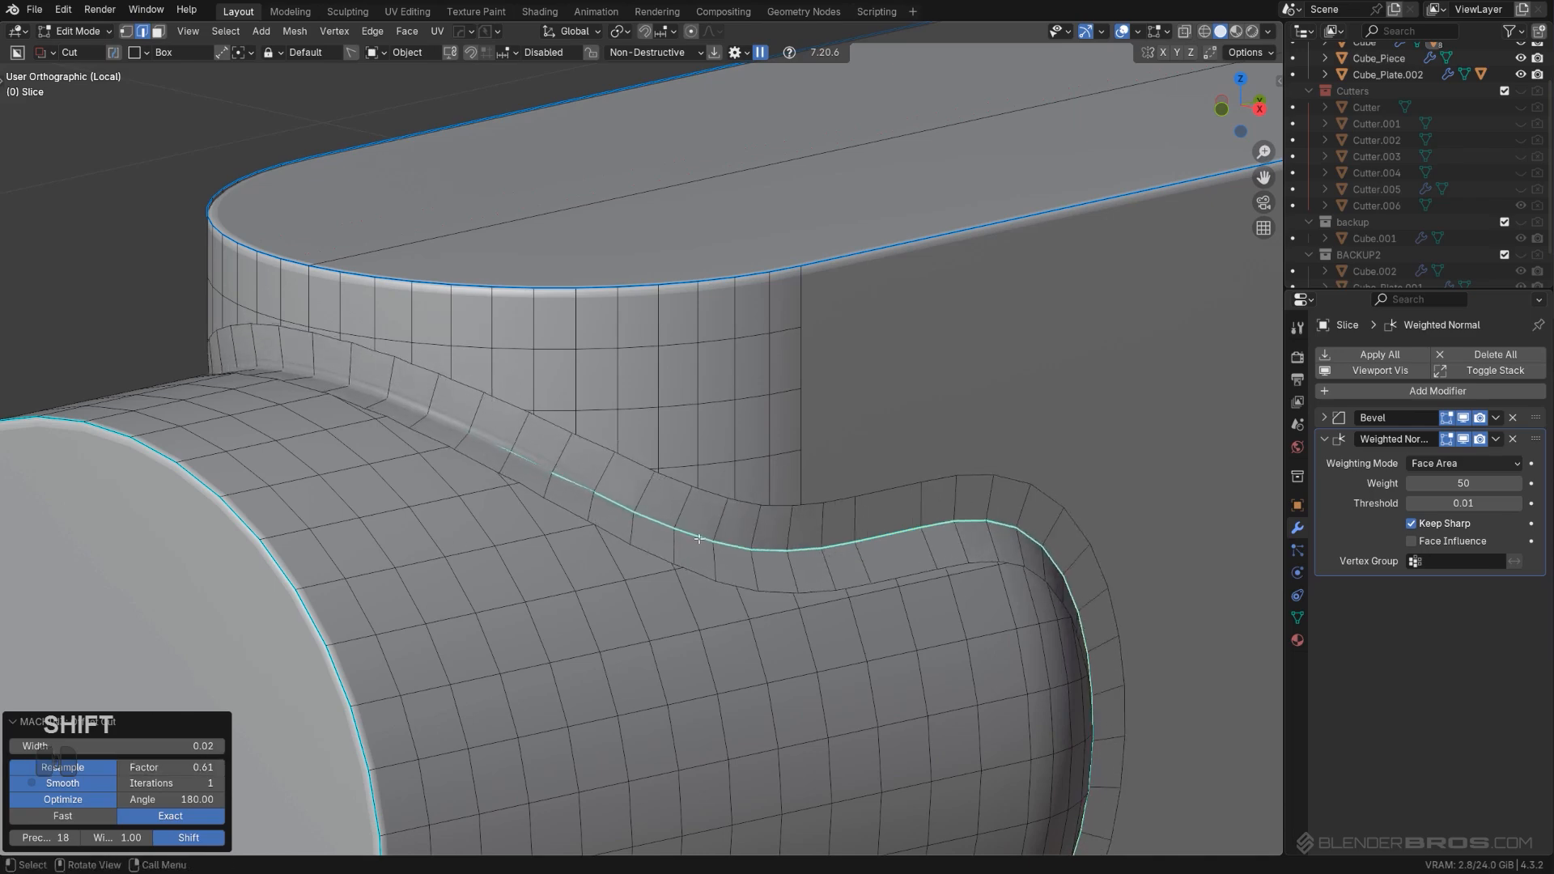
middle_drag(698, 538, 411, 612)
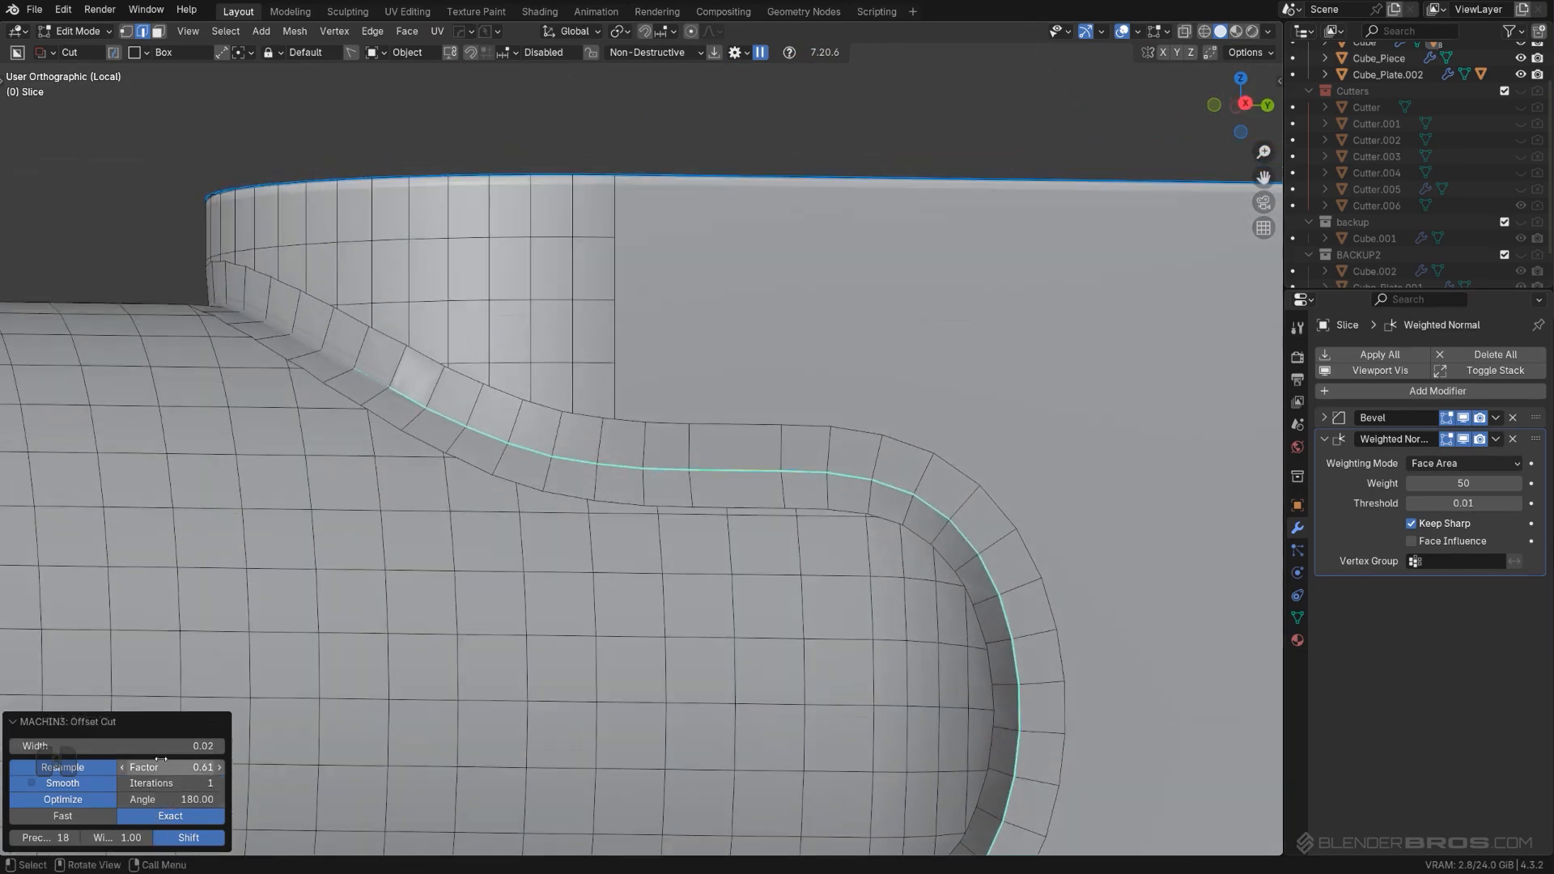
Step: Switch the Offset Cut's solver to Fast and fine-tune its width to about 0.02
click(86, 817)
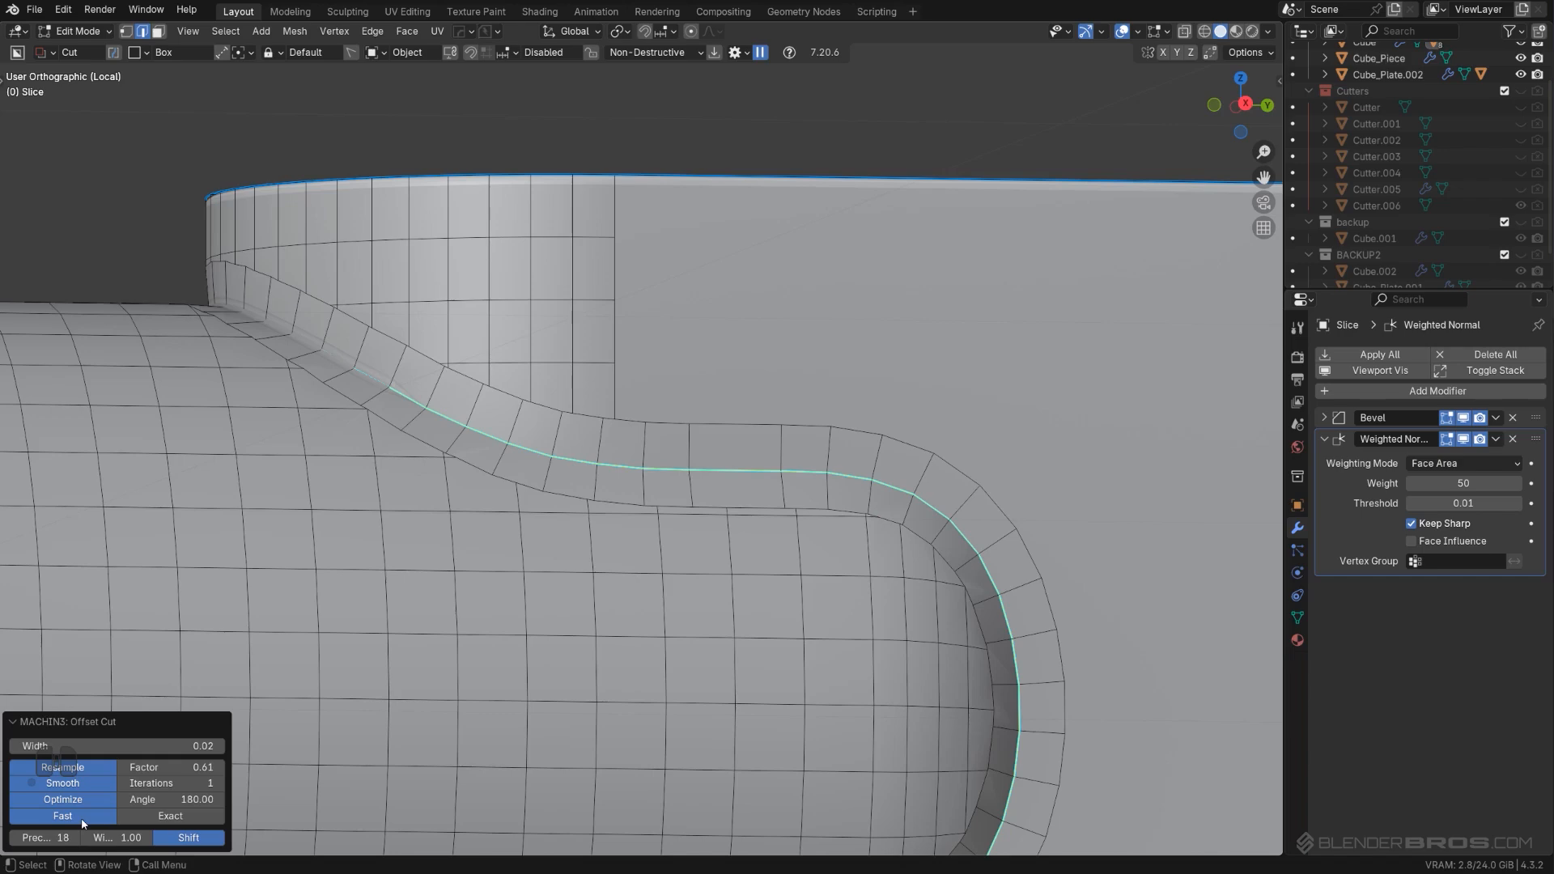
mouse_move(575, 529)
middle_down()
mouse_move(594, 540)
mouse_move(561, 529)
middle_up()
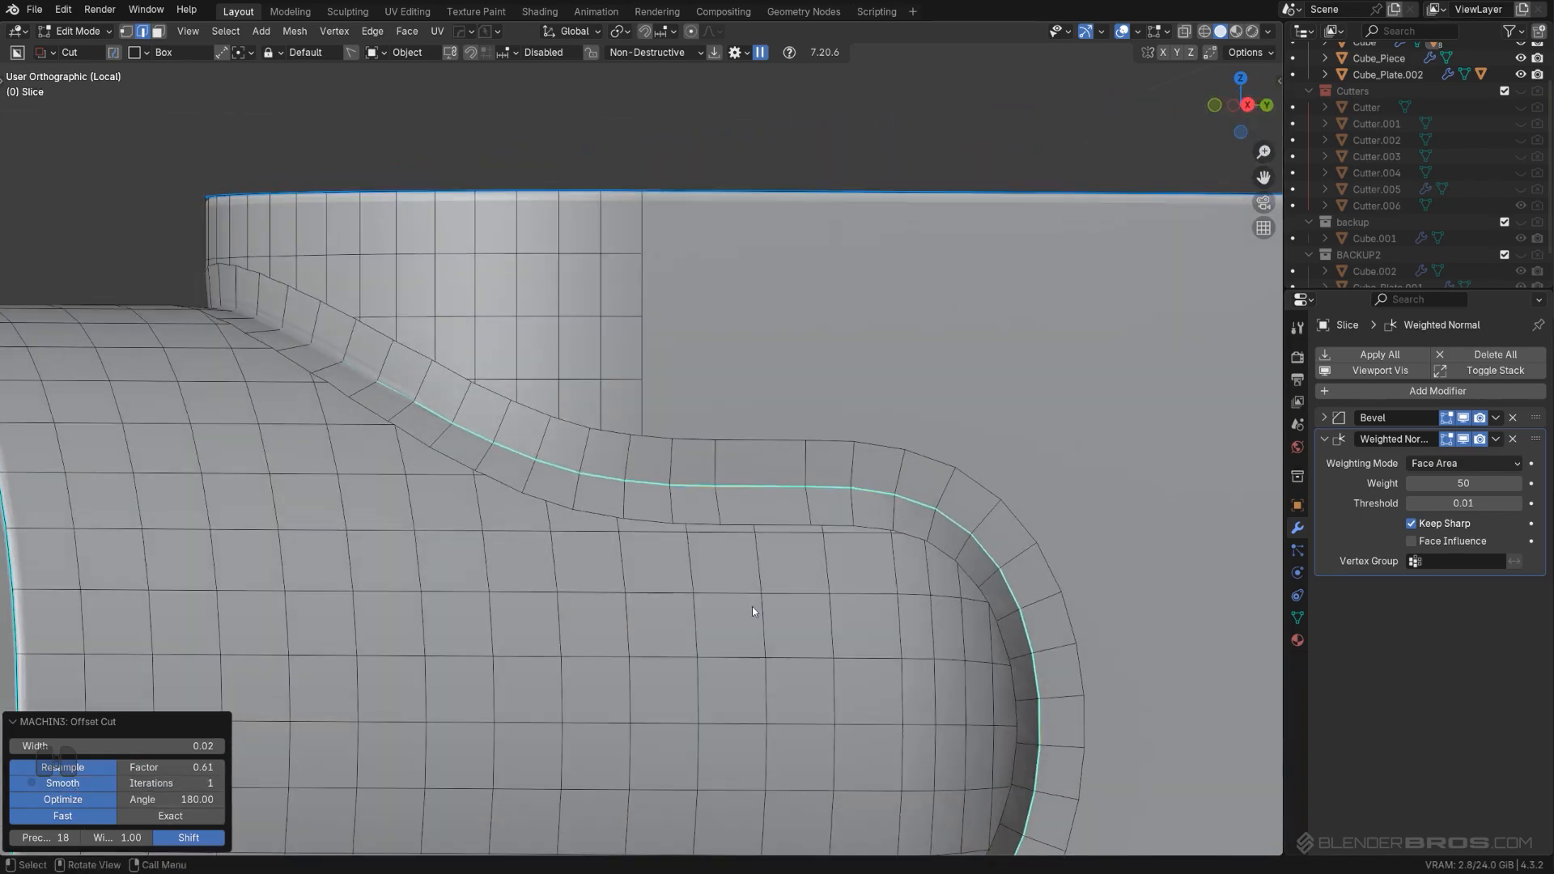
mouse_move(753, 611)
middle_down()
mouse_move(688, 611)
mouse_move(708, 515)
mouse_move(759, 499)
mouse_move(774, 503)
mouse_move(680, 595)
mouse_move(769, 618)
mouse_move(1010, 620)
mouse_move(745, 599)
mouse_move(887, 634)
mouse_move(988, 640)
mouse_move(762, 603)
middle_up()
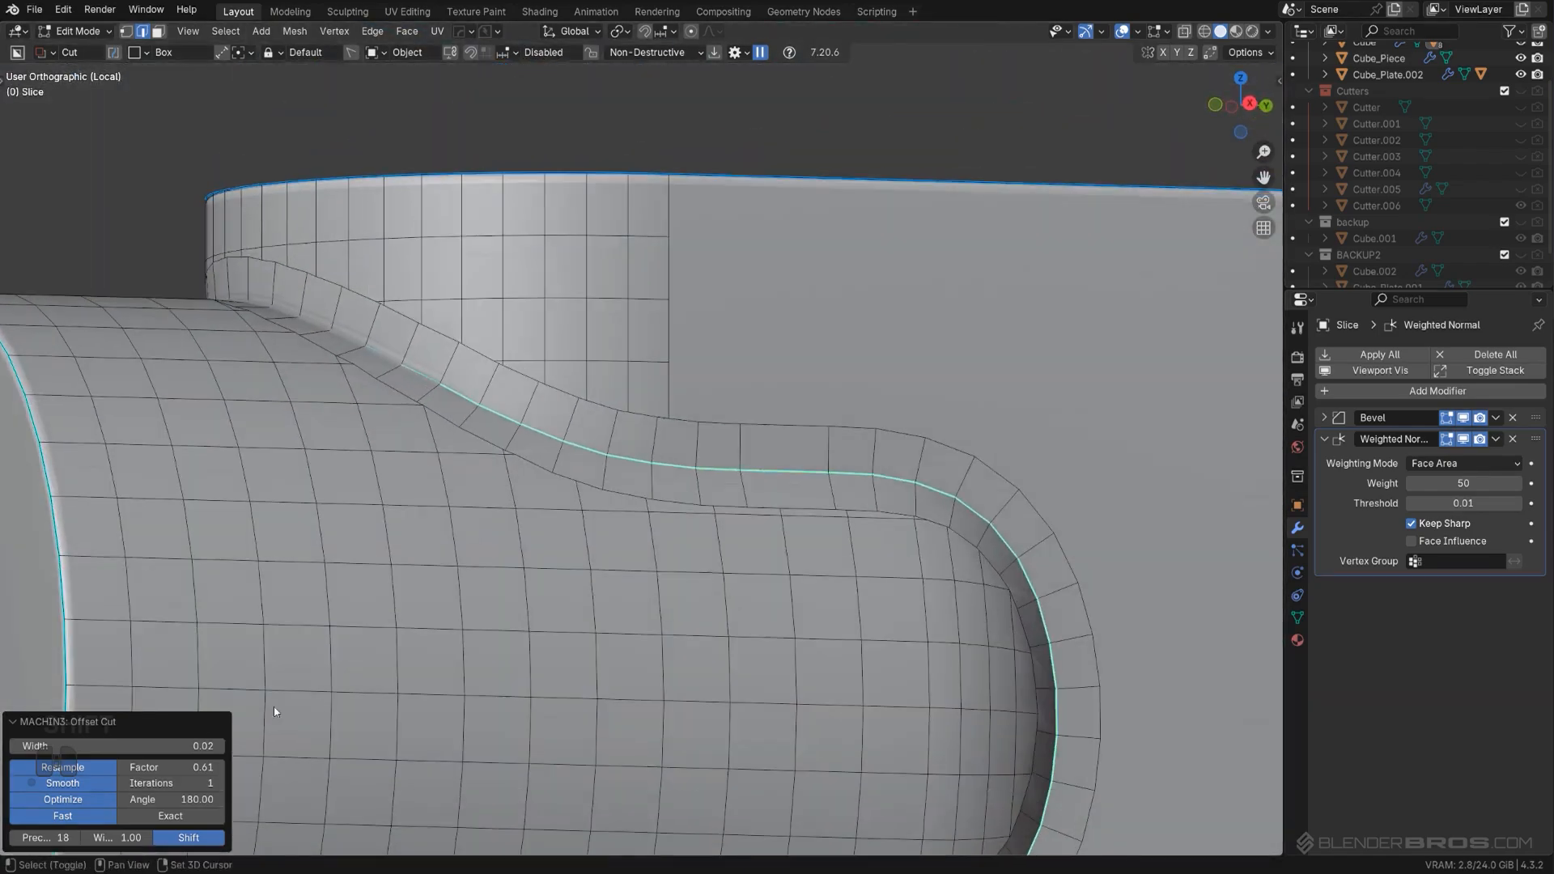
shift+drag(154, 746, 177, 746)
Step: Bevel the intersection edge loop between boss and panel by about 0.0133 m with 10 segments
middle_drag(648, 433, 553, 370)
key(ctrl+b)
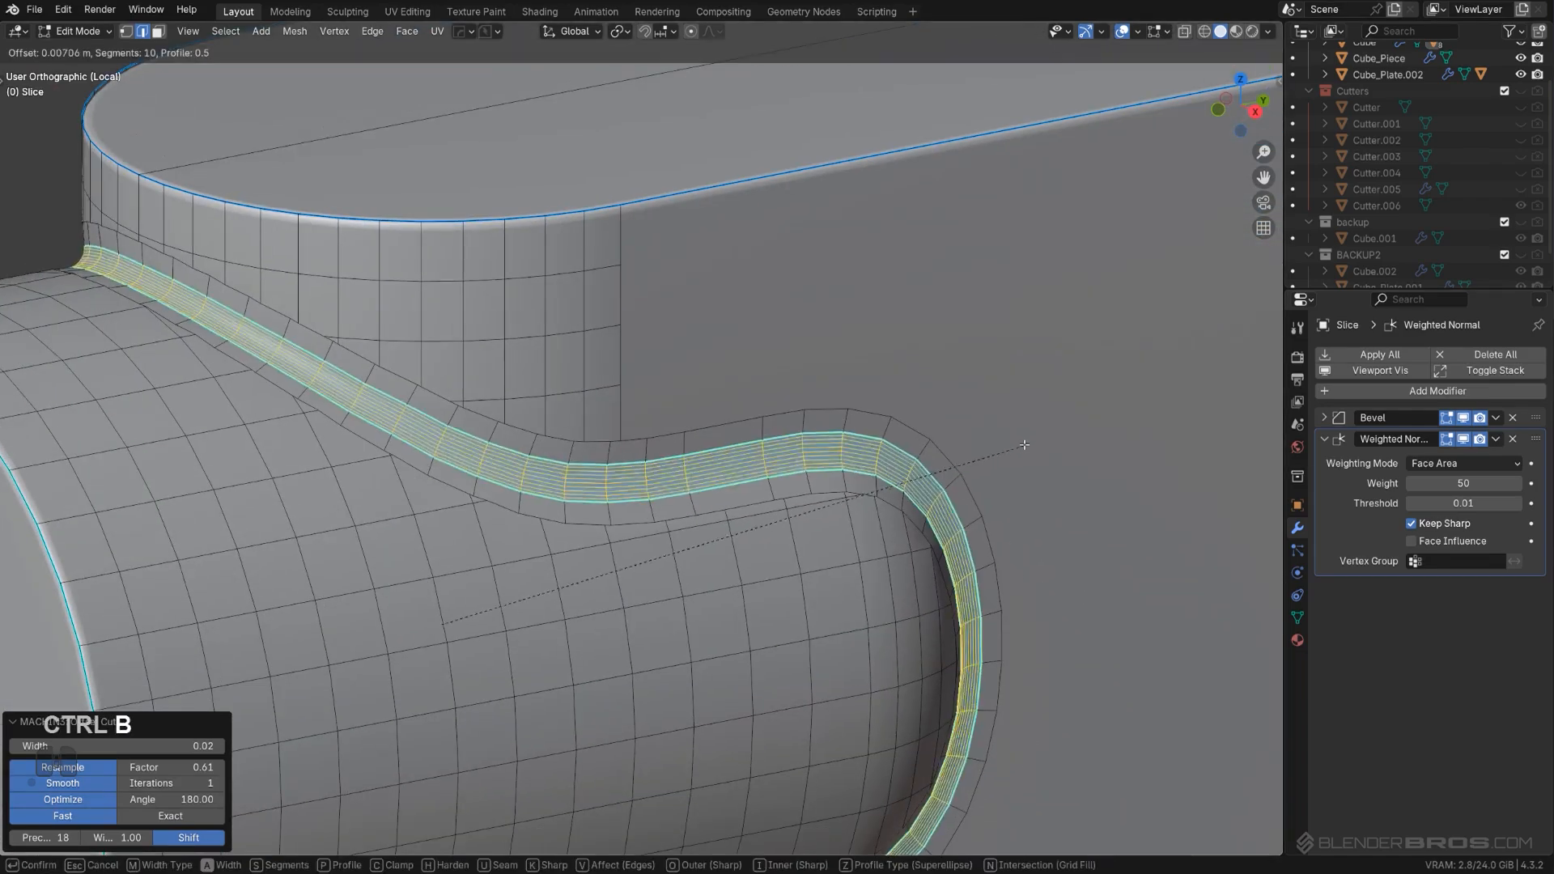
scroll(971, 429, up, 8)
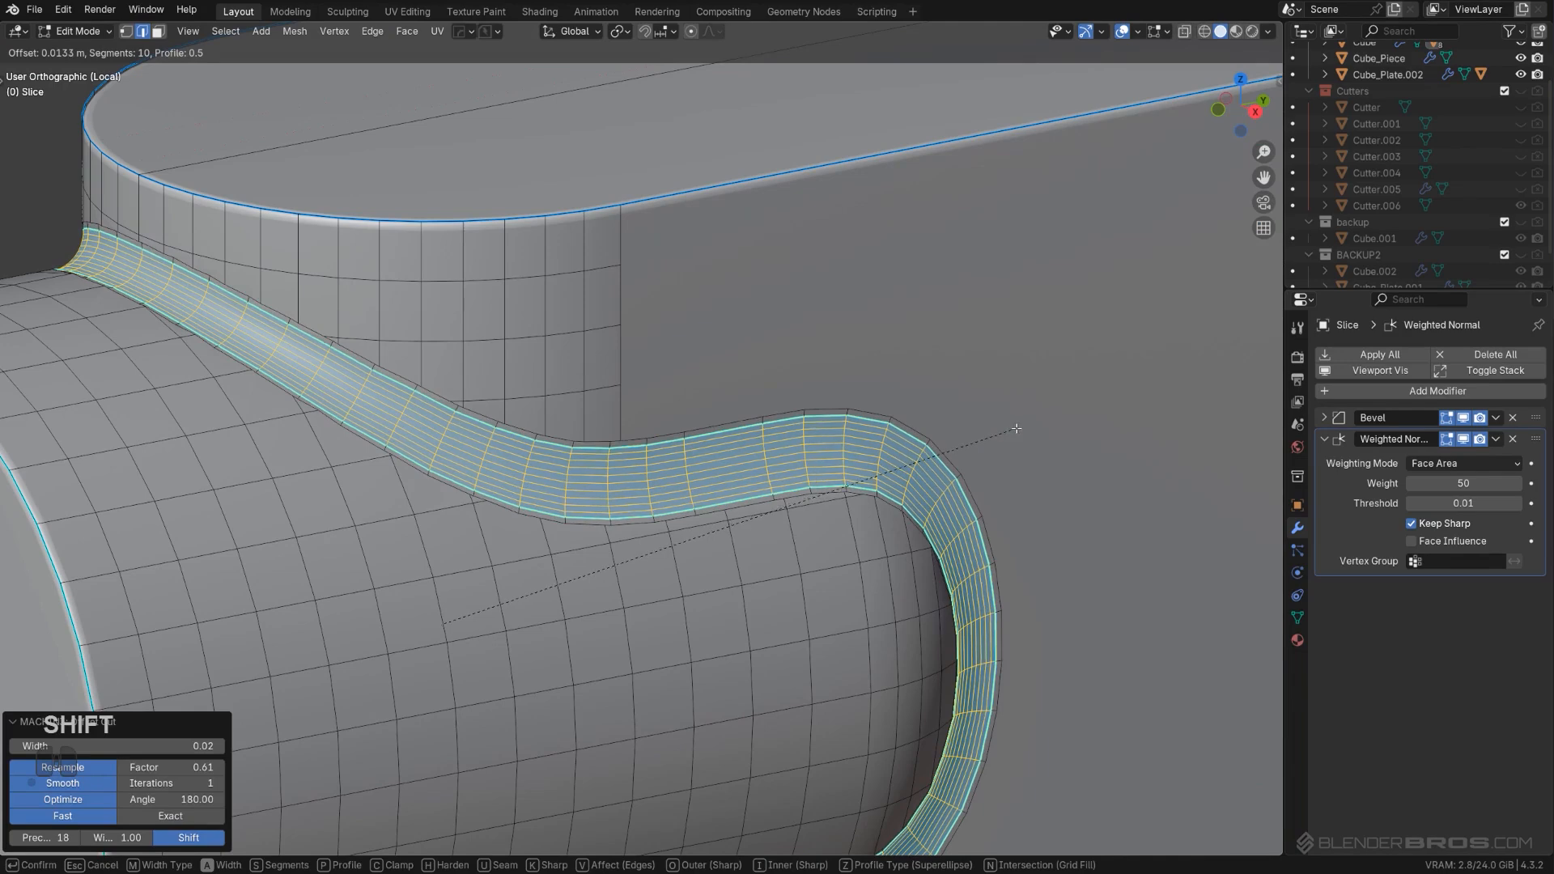
click(1017, 429)
Step: Select the whole mesh and clear its sharp edge markings with HardOps Mark
scroll(694, 504, down, 2)
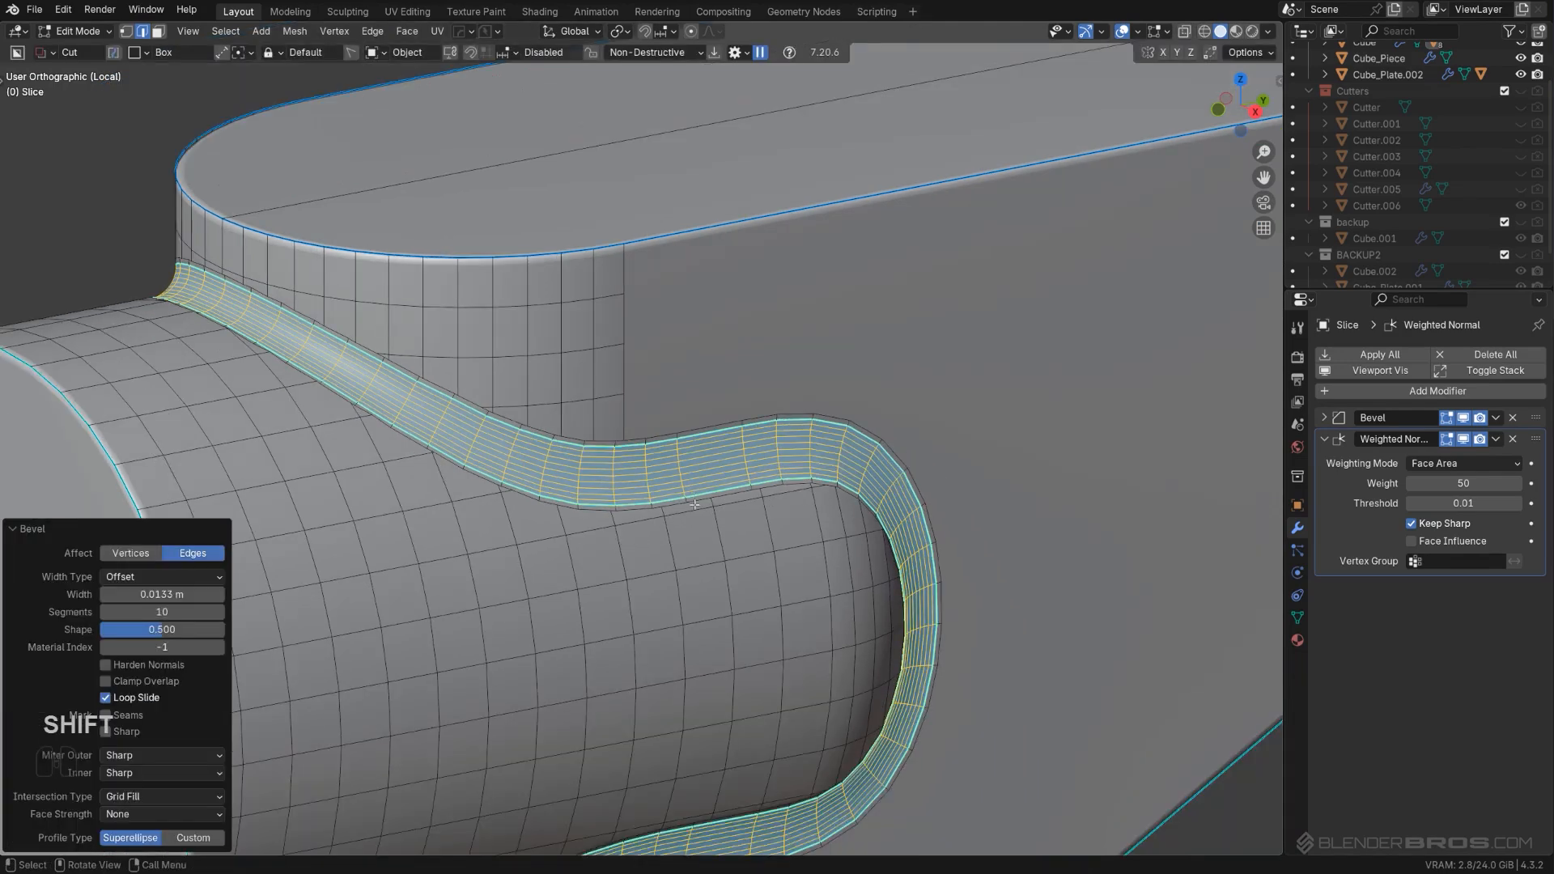
key(a)
key(q)
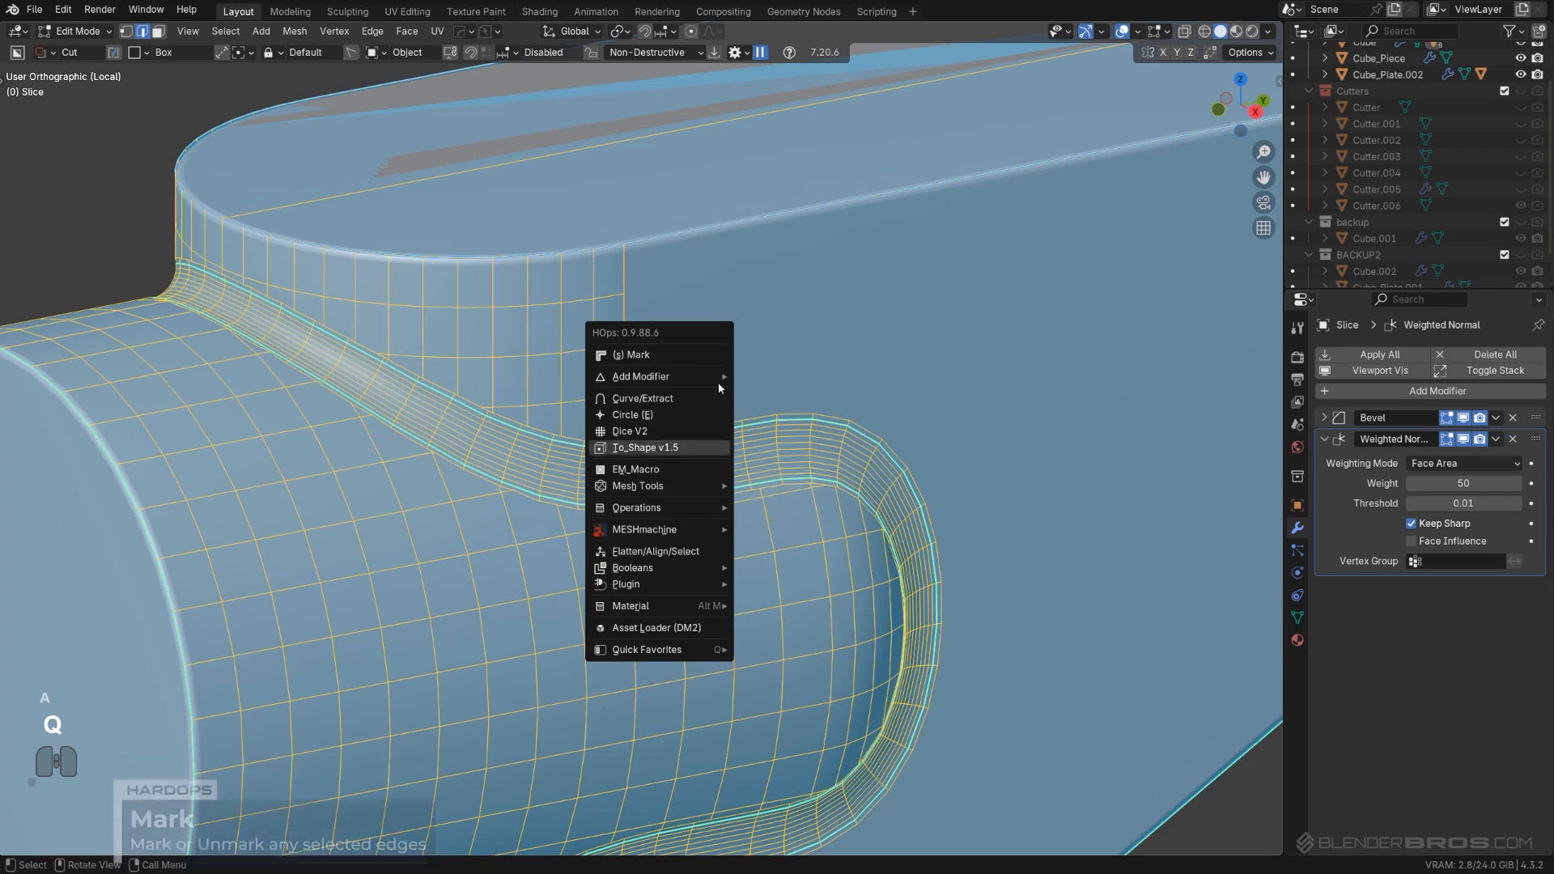
click(711, 352)
key(Tab)
shift+middle_drag(640, 431, 678, 397)
Step: Select the fillet's edge loop on the boss side and run MESHmachine Boolean Cleanup on side A with a threshold of 0.0104
key(Tab)
scroll(585, 556, up, 3)
click(516, 488)
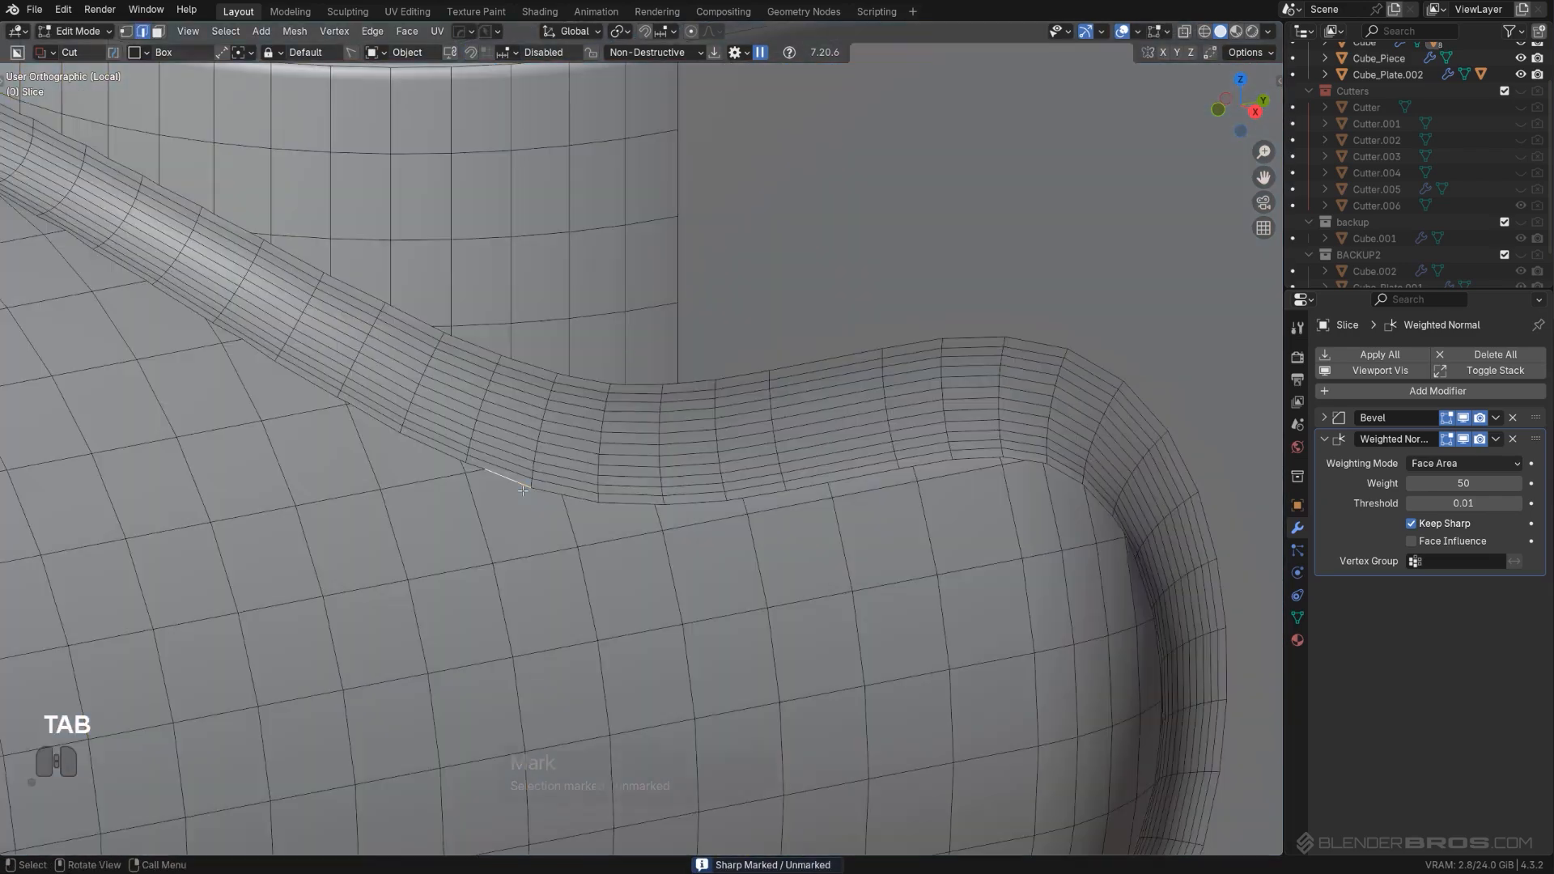
alt+click(516, 487)
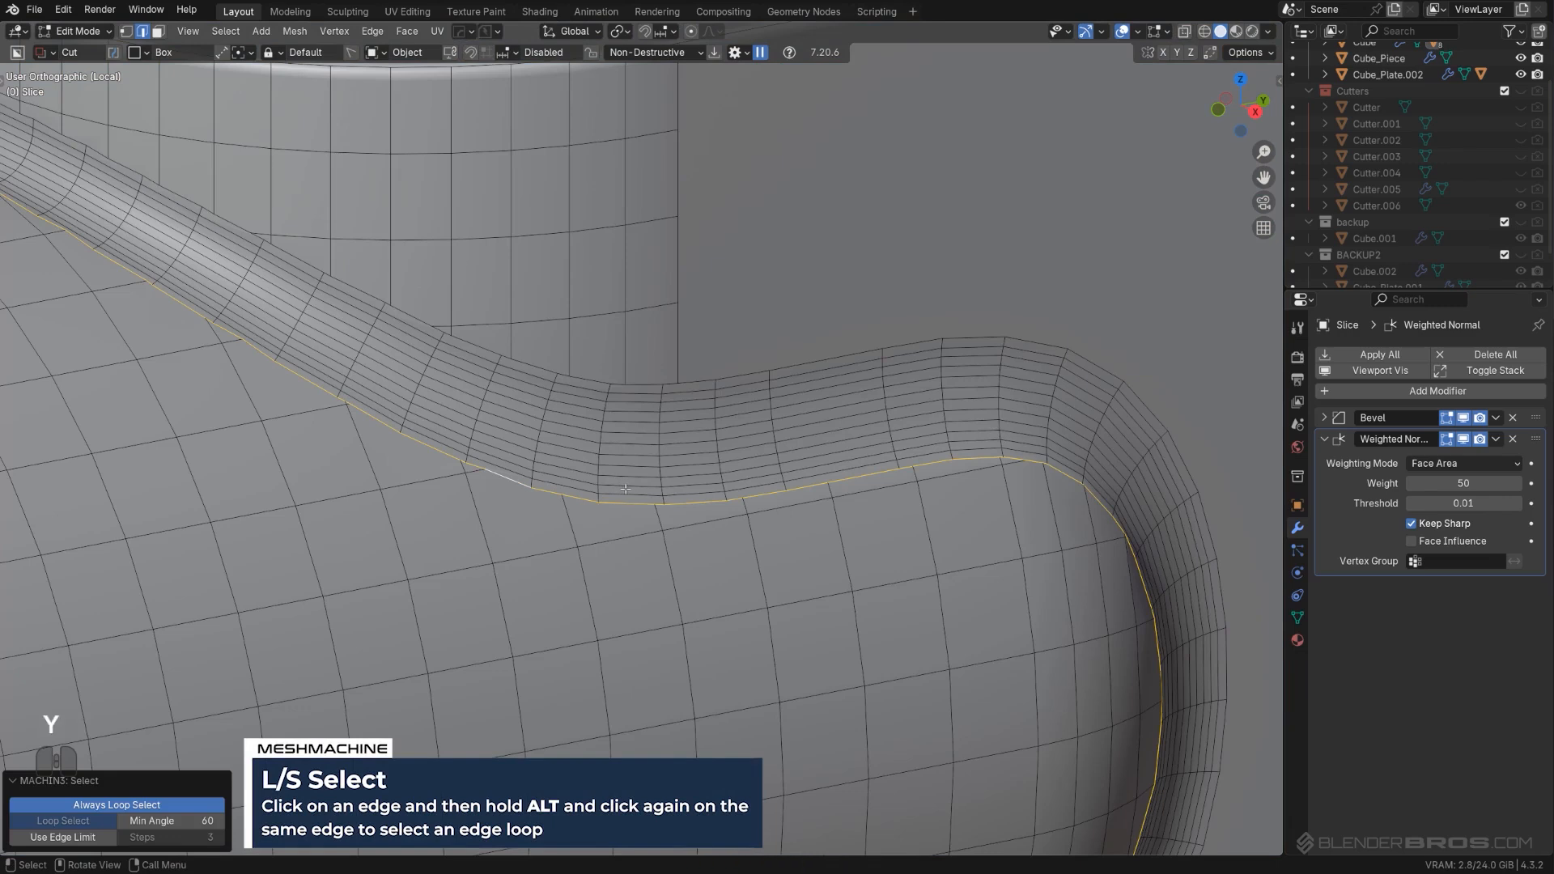
key(y)
click(622, 443)
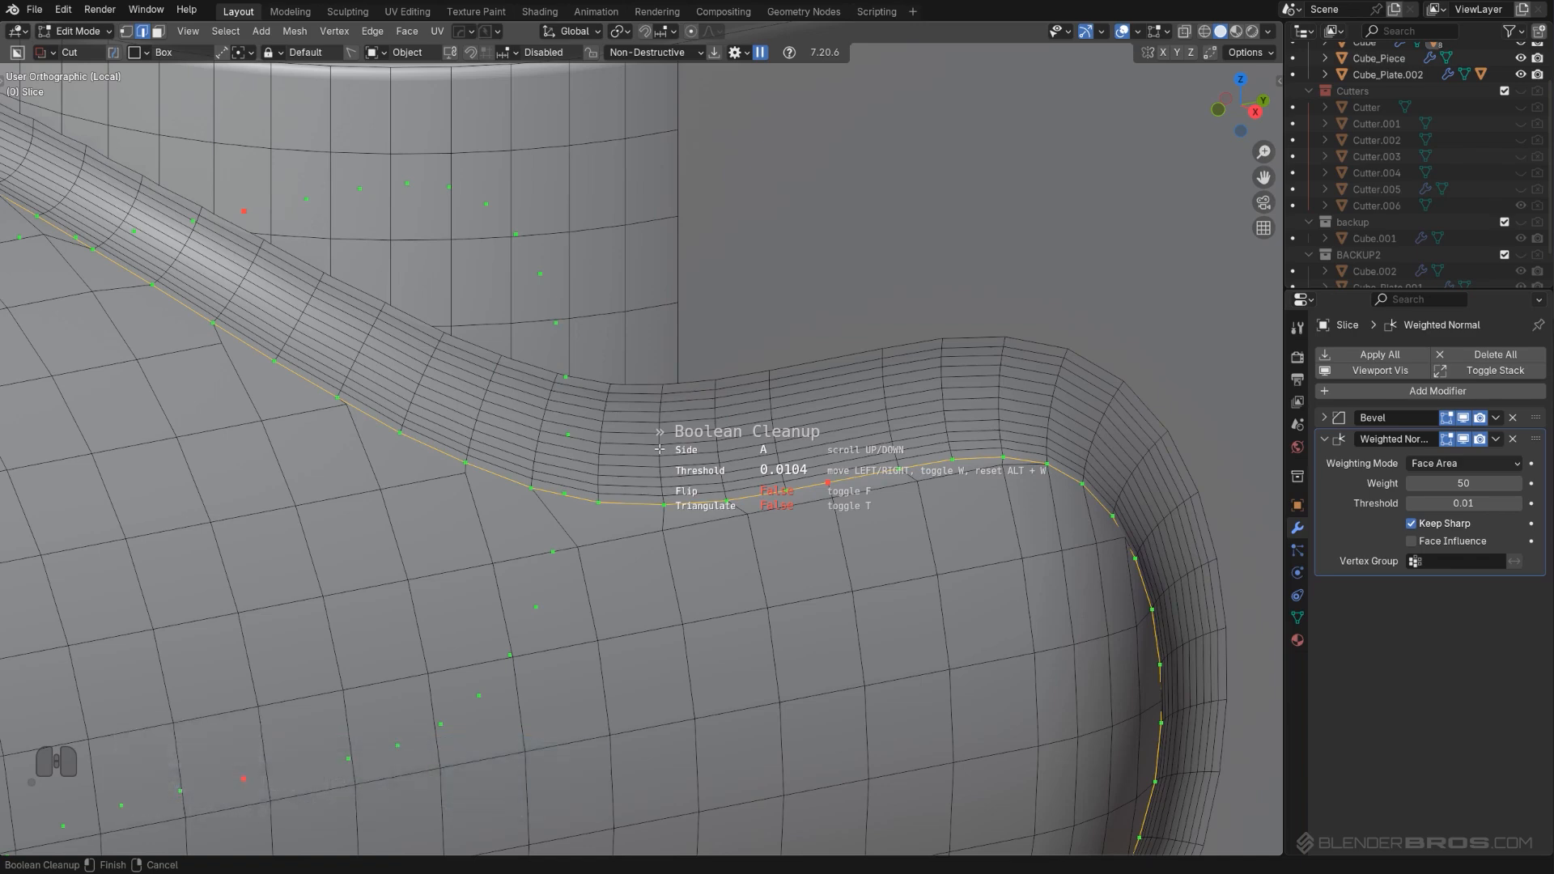
click(660, 449)
Step: Examine the shading and vertex flow where the boss's rounded end meets the fillet
key(Tab)
scroll(685, 402, down, 6)
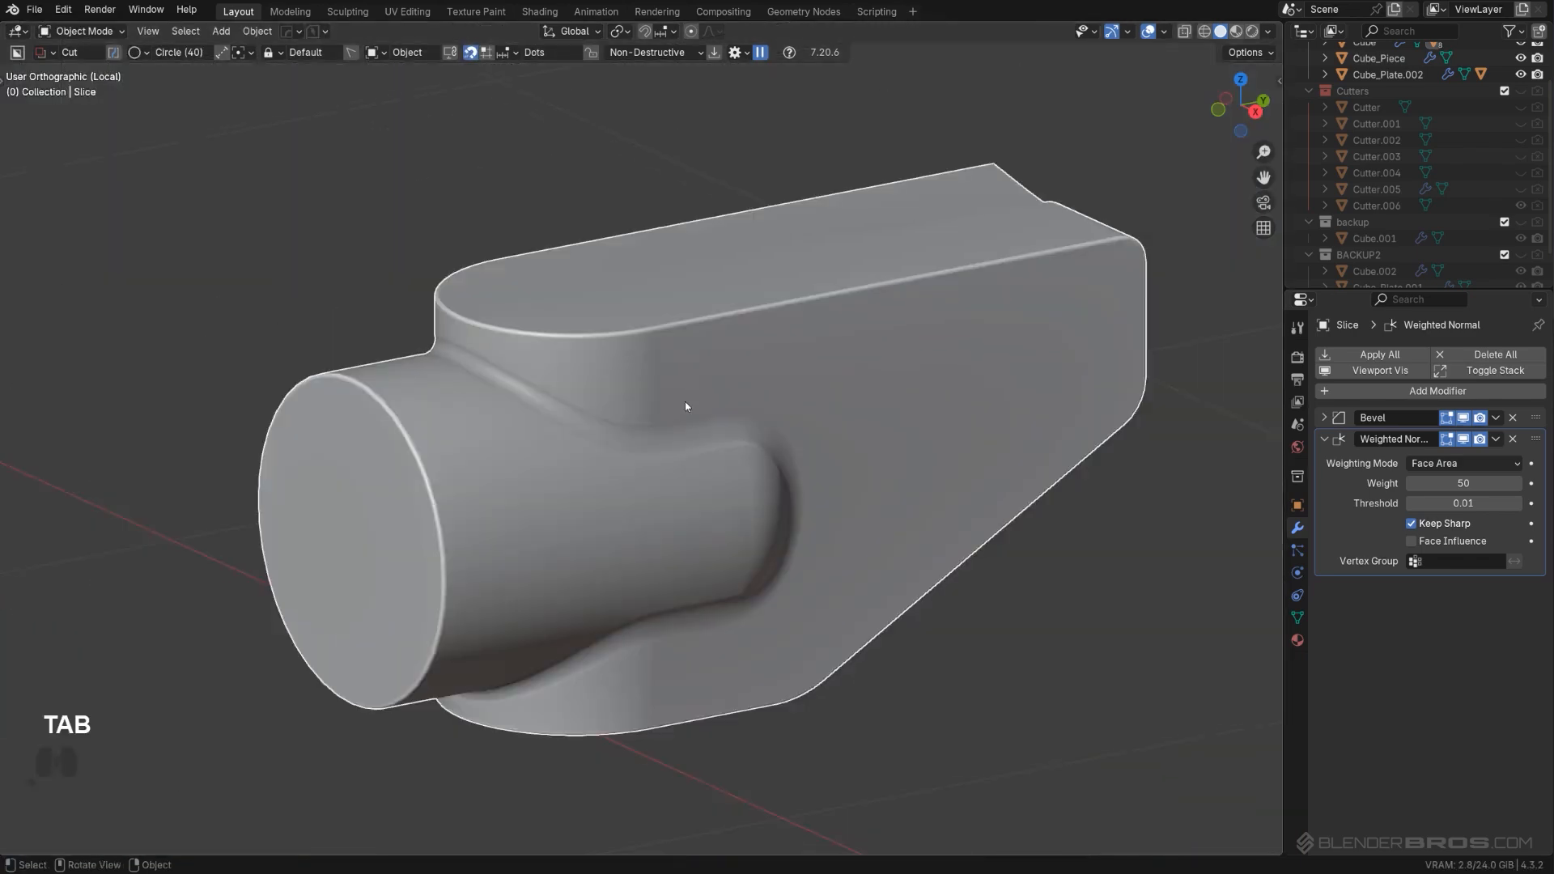
middle_drag(672, 392, 566, 337)
scroll(566, 337, up, 6)
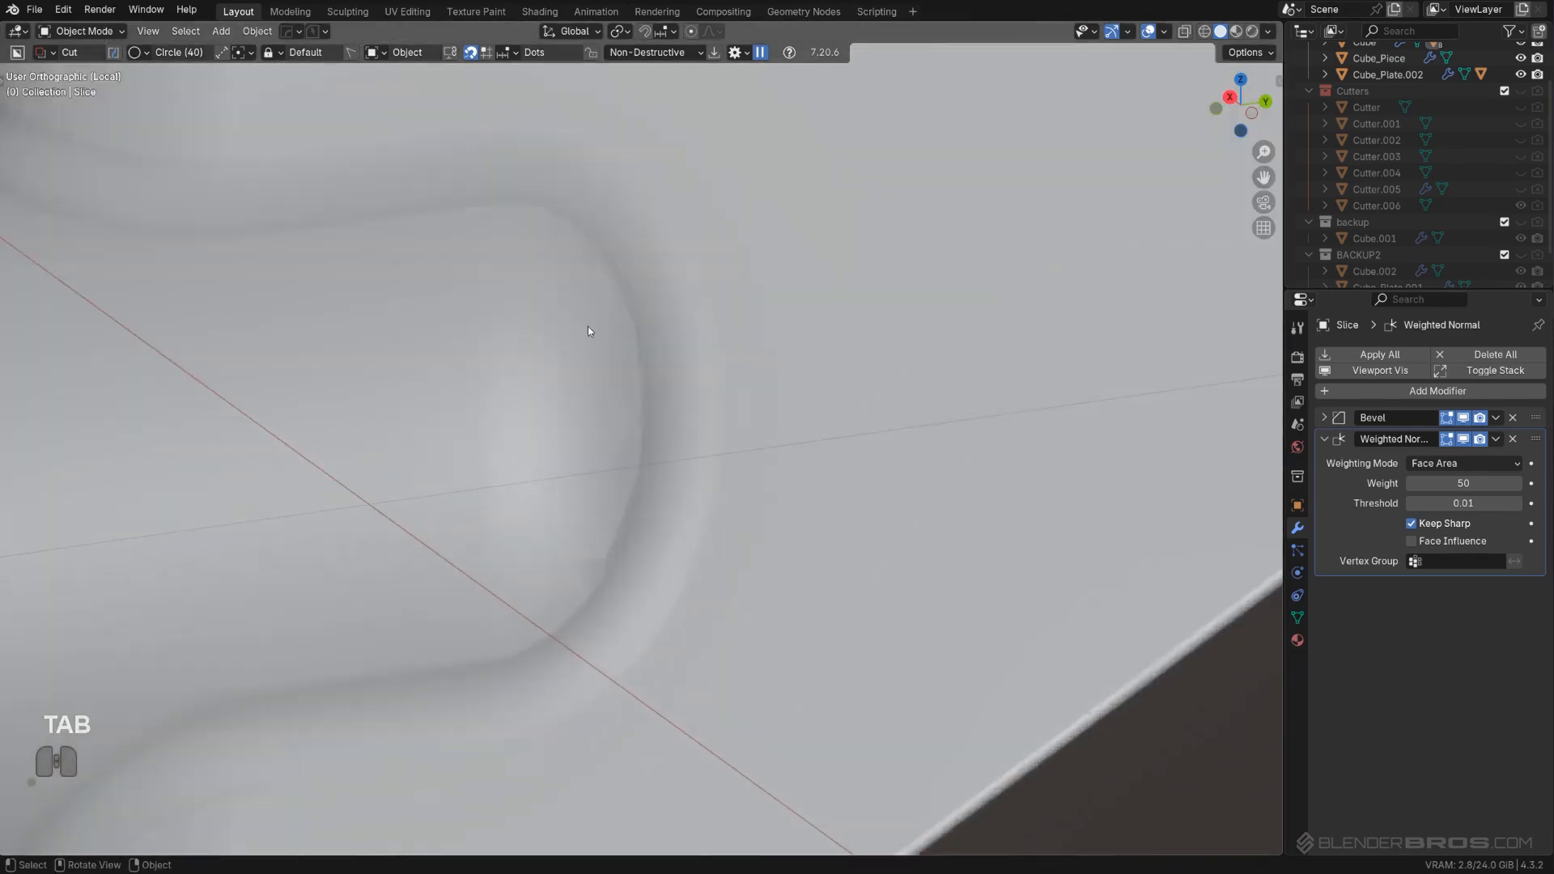
key(Tab)
scroll(640, 504, up, 5)
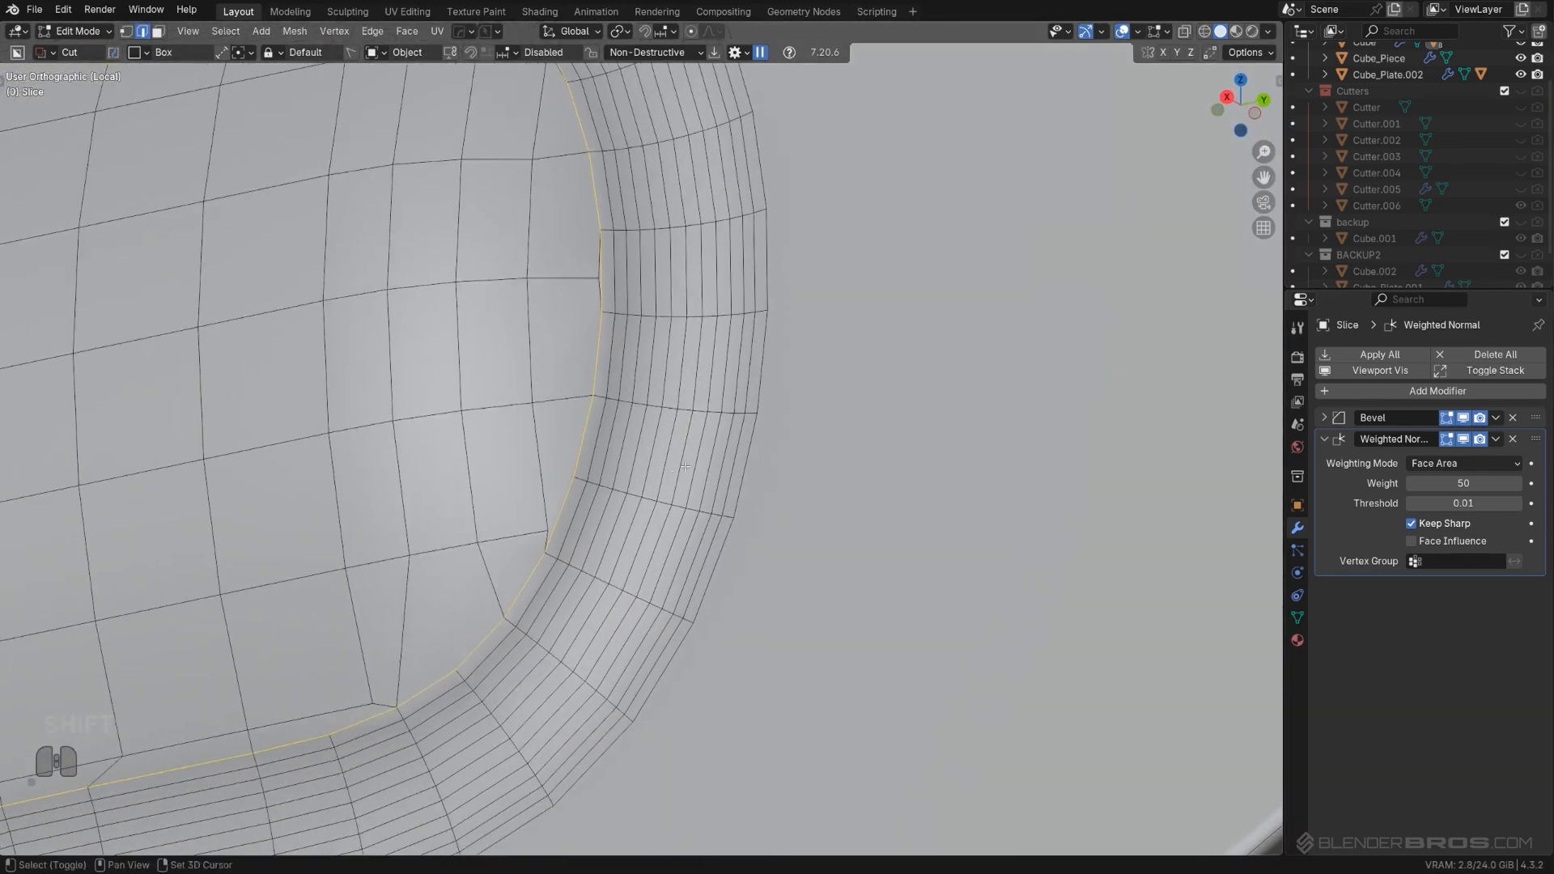
key(Tab)
click(506, 584)
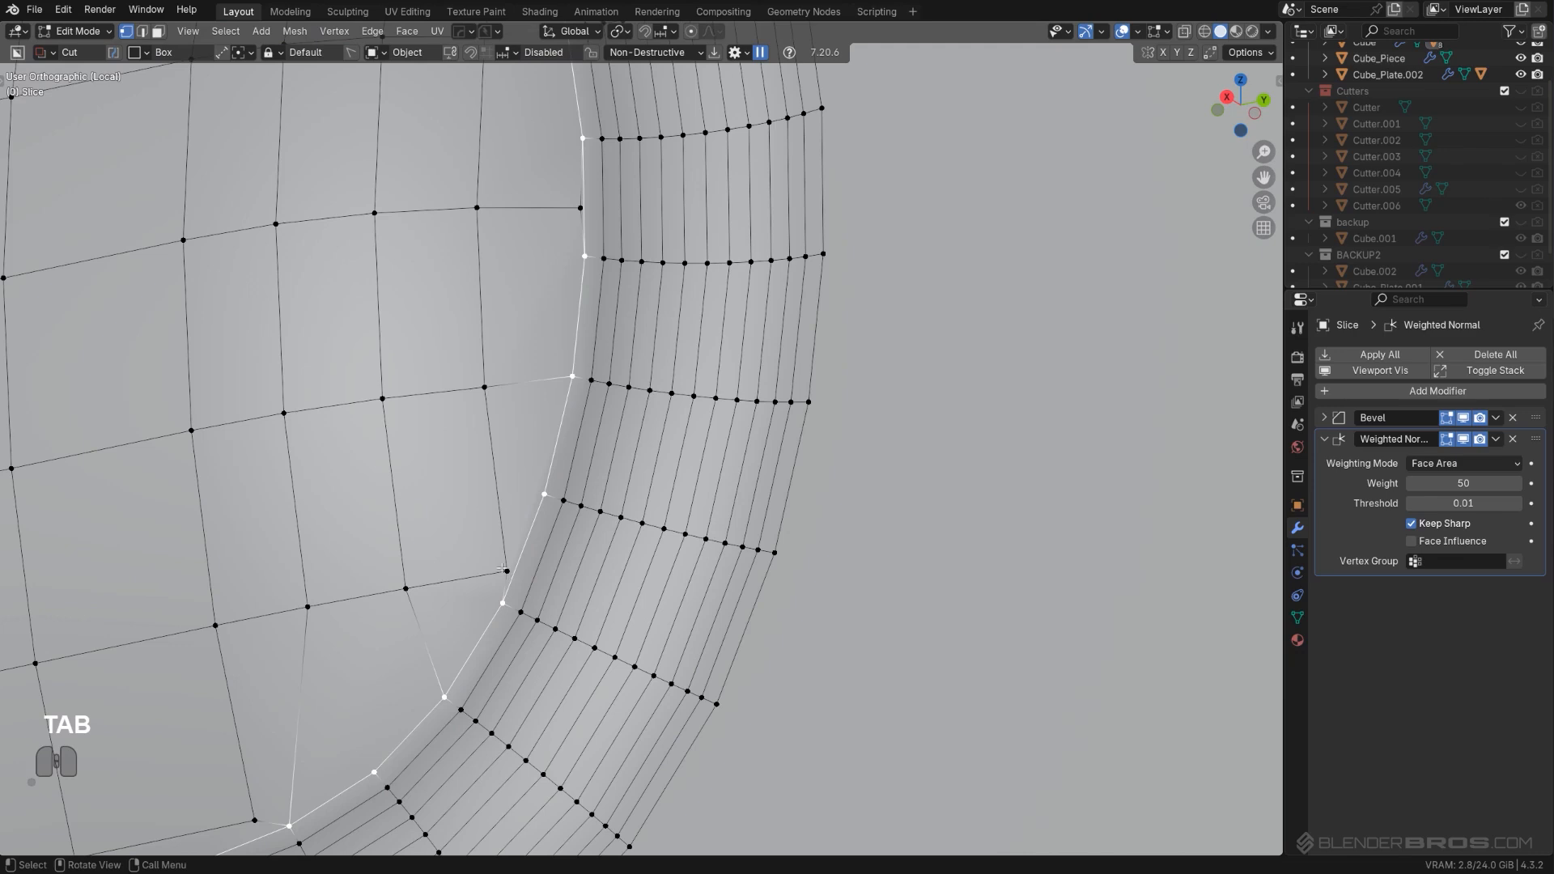
Step: Try merging the stray vertex near the fillet at the boss's rounded end into the adjacent fillet-border vertex
click(505, 571)
shift+click(502, 603)
key(1)
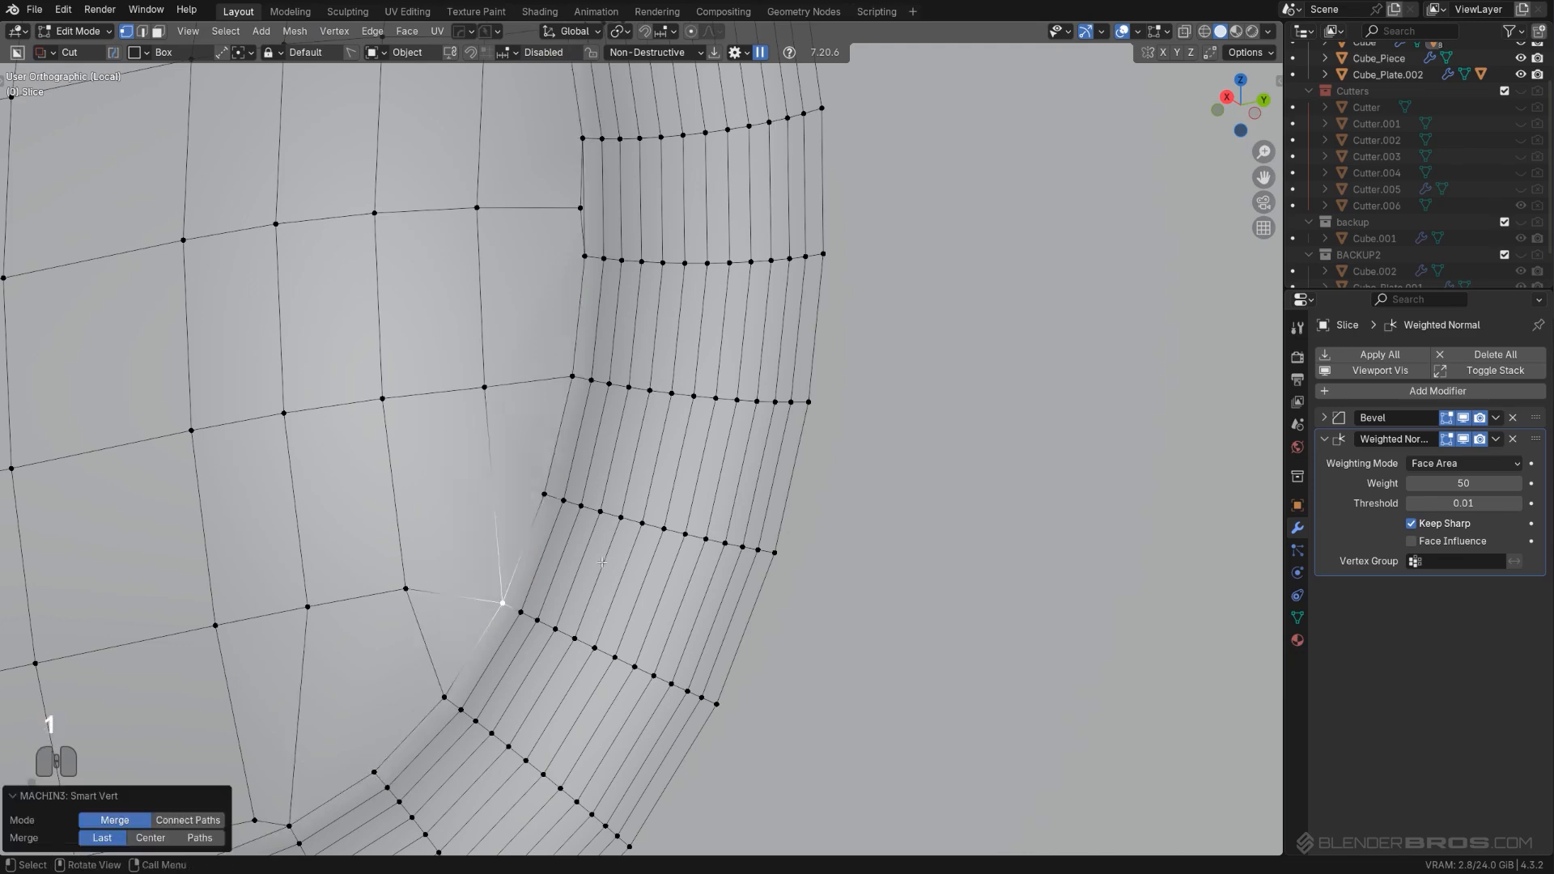
key(ctrl+z)
Step: Connect the boss vertex to the nearby fillet-border vertex at the rounded end, and merge the stray vertex below into its border neighbour
click(486, 386)
shift+click(543, 486)
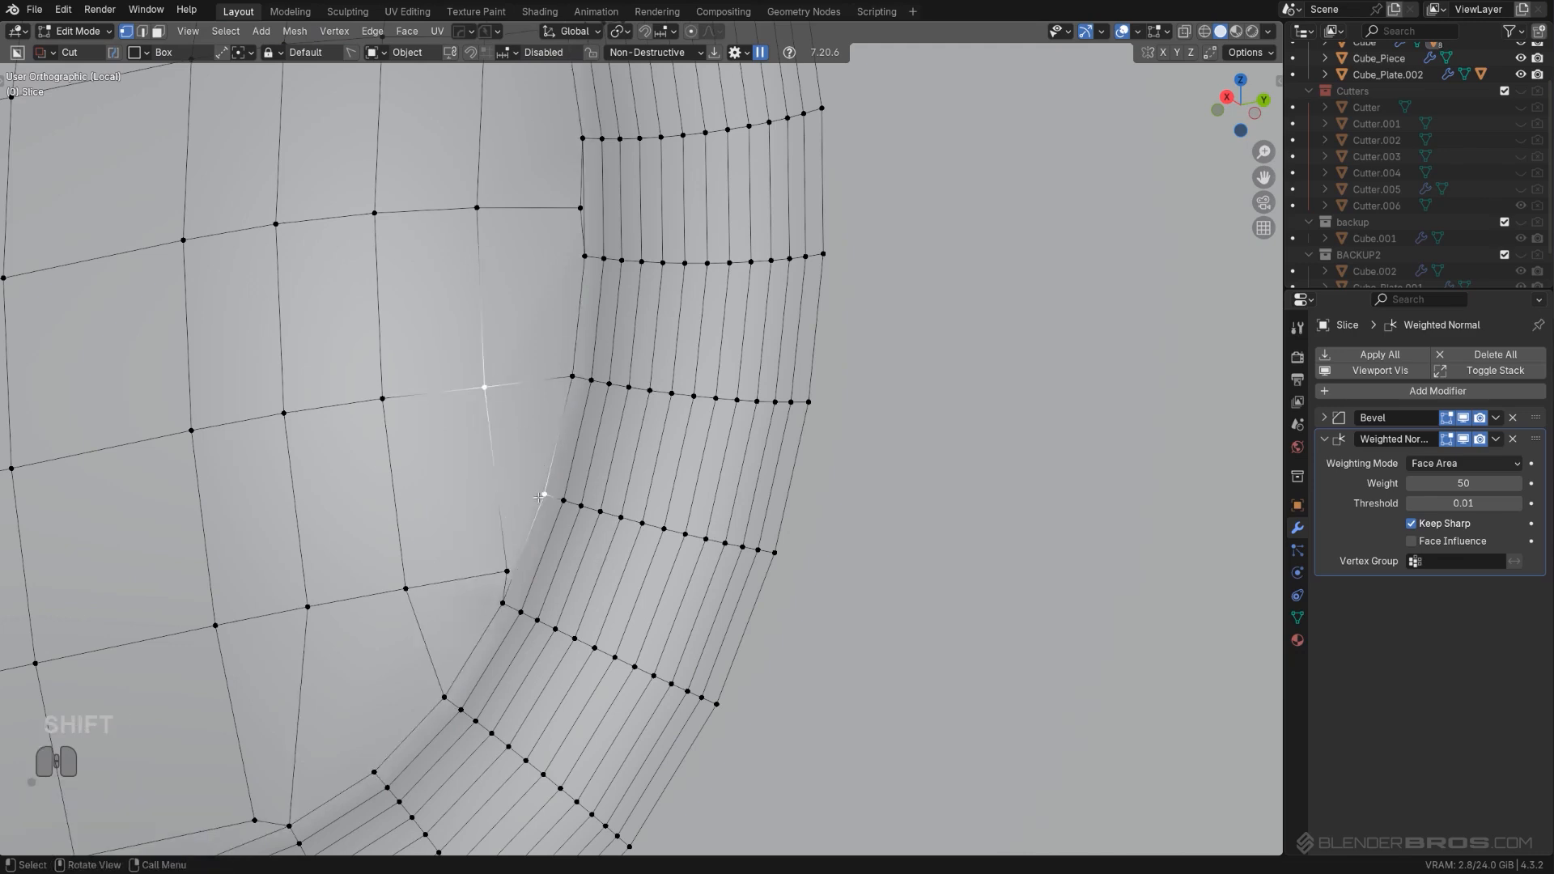
key(Tab)
scroll(613, 433, down, 4)
scroll(560, 404, up, 3)
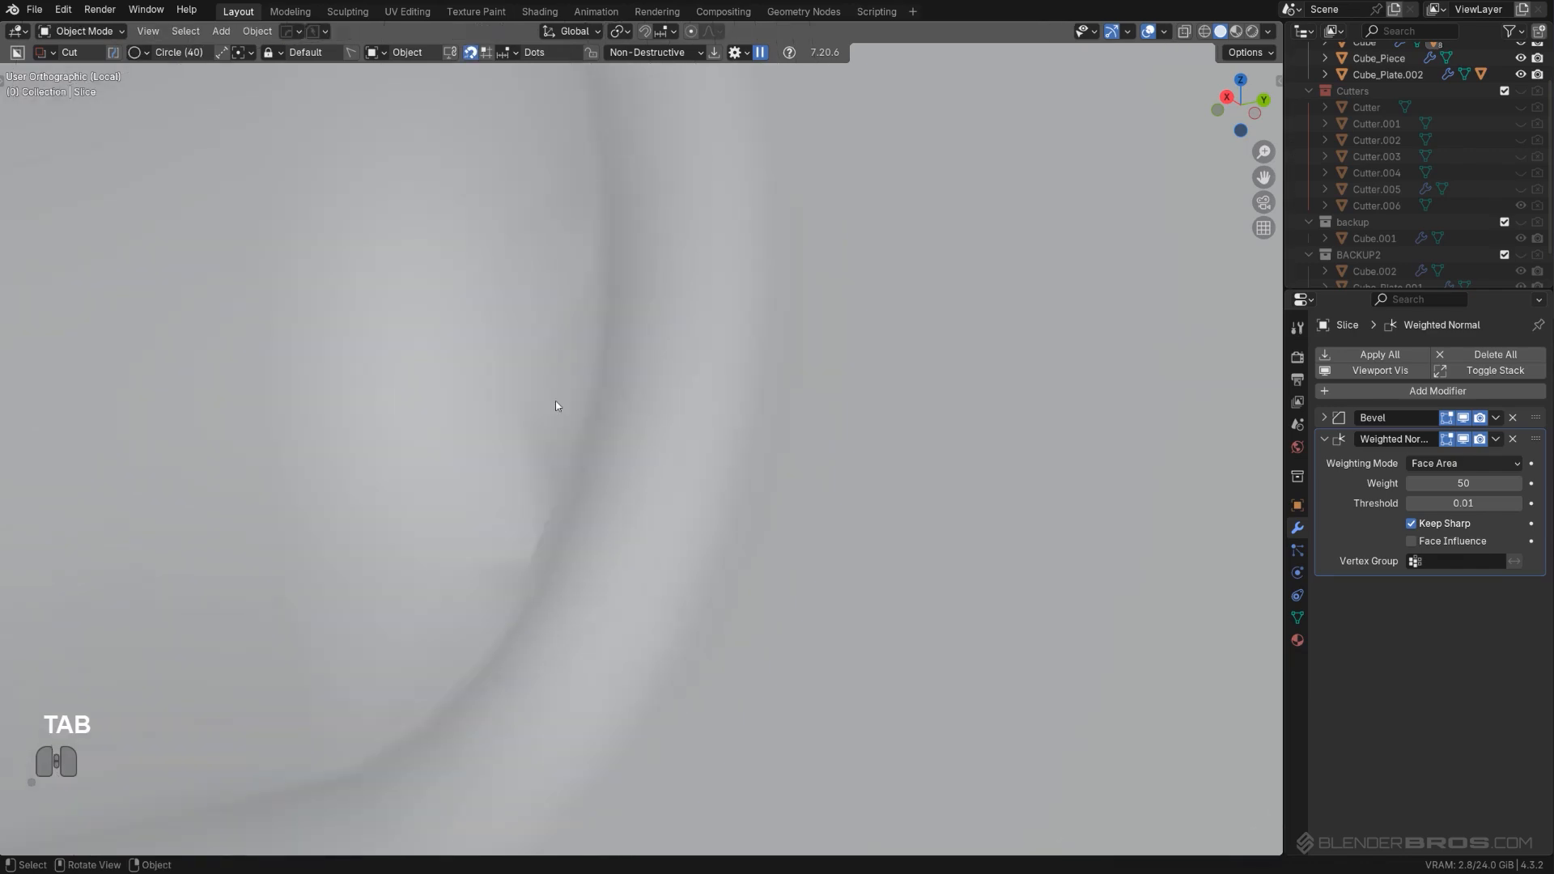
scroll(592, 462, down, 5)
scroll(631, 445, down, 3)
scroll(679, 420, up, 5)
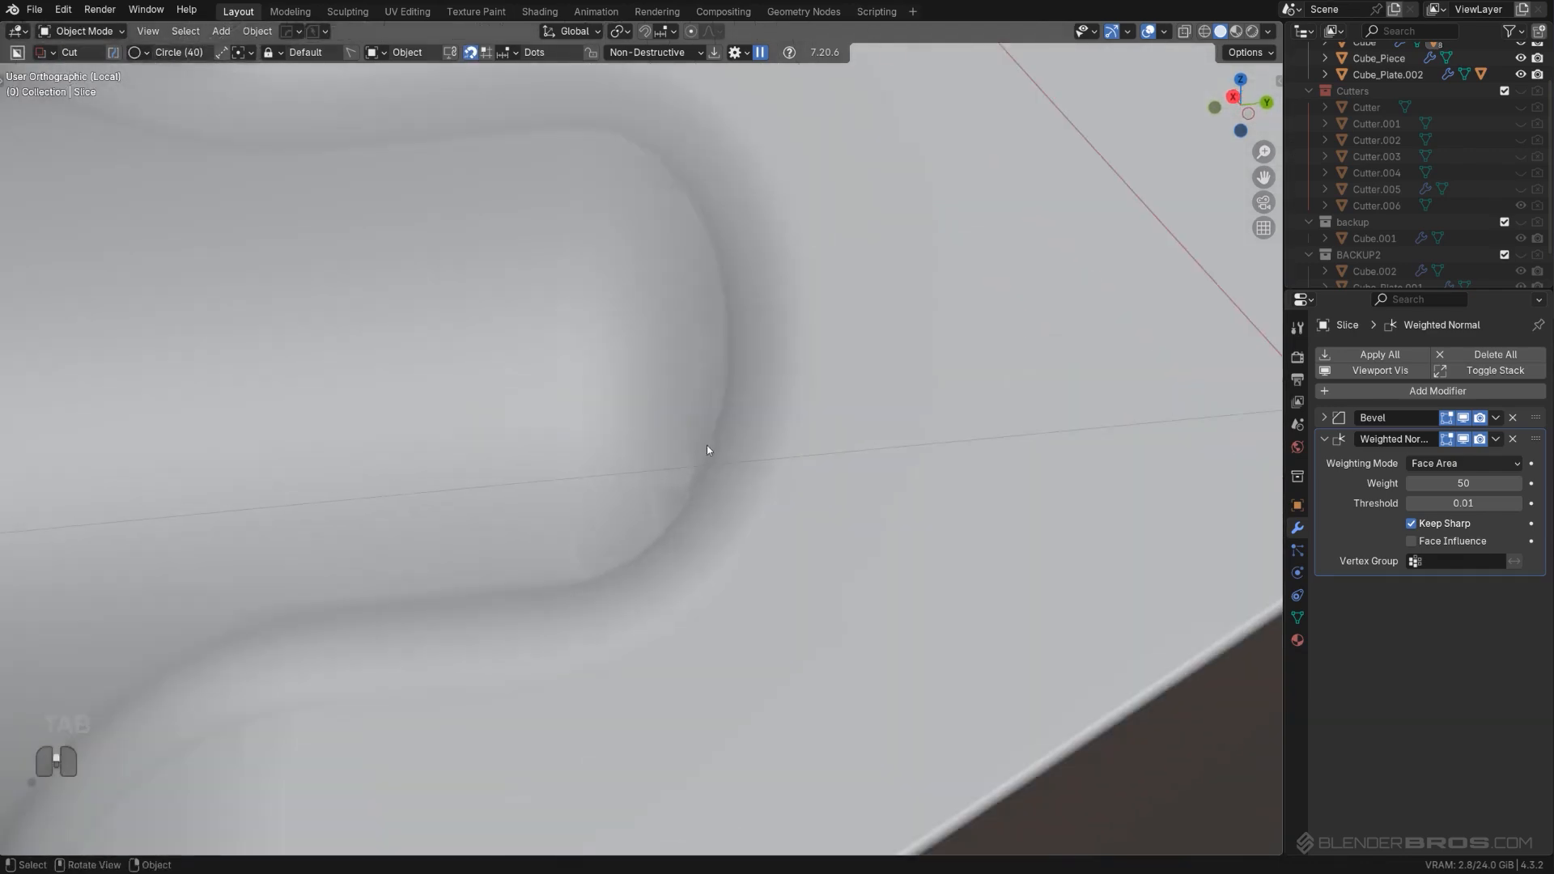
key(ctrl+z)
scroll(731, 463, up, 5)
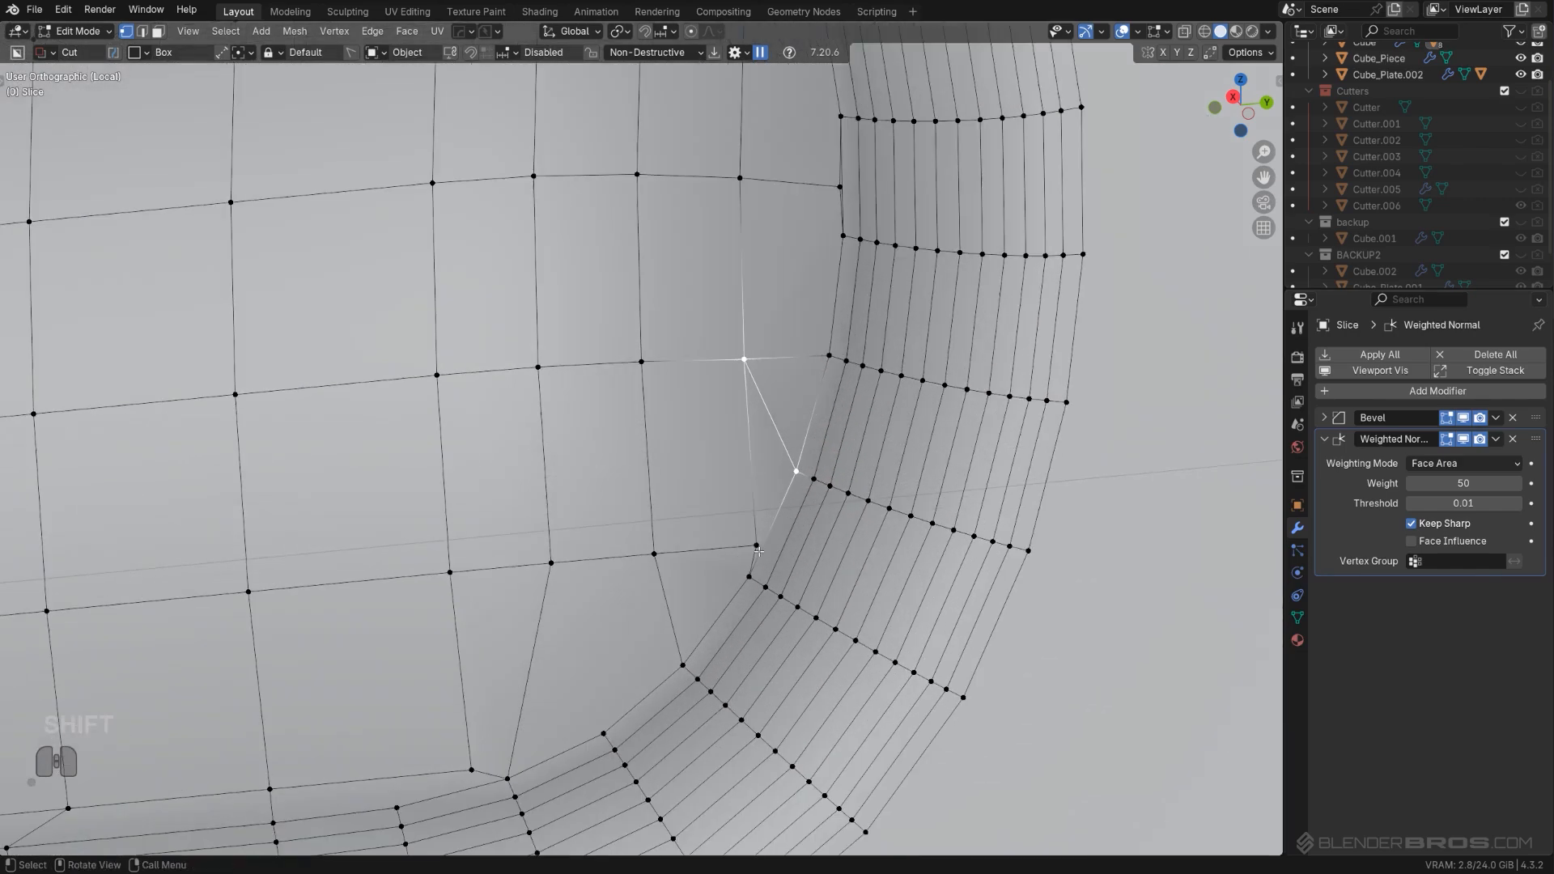
click(755, 543)
key(1)
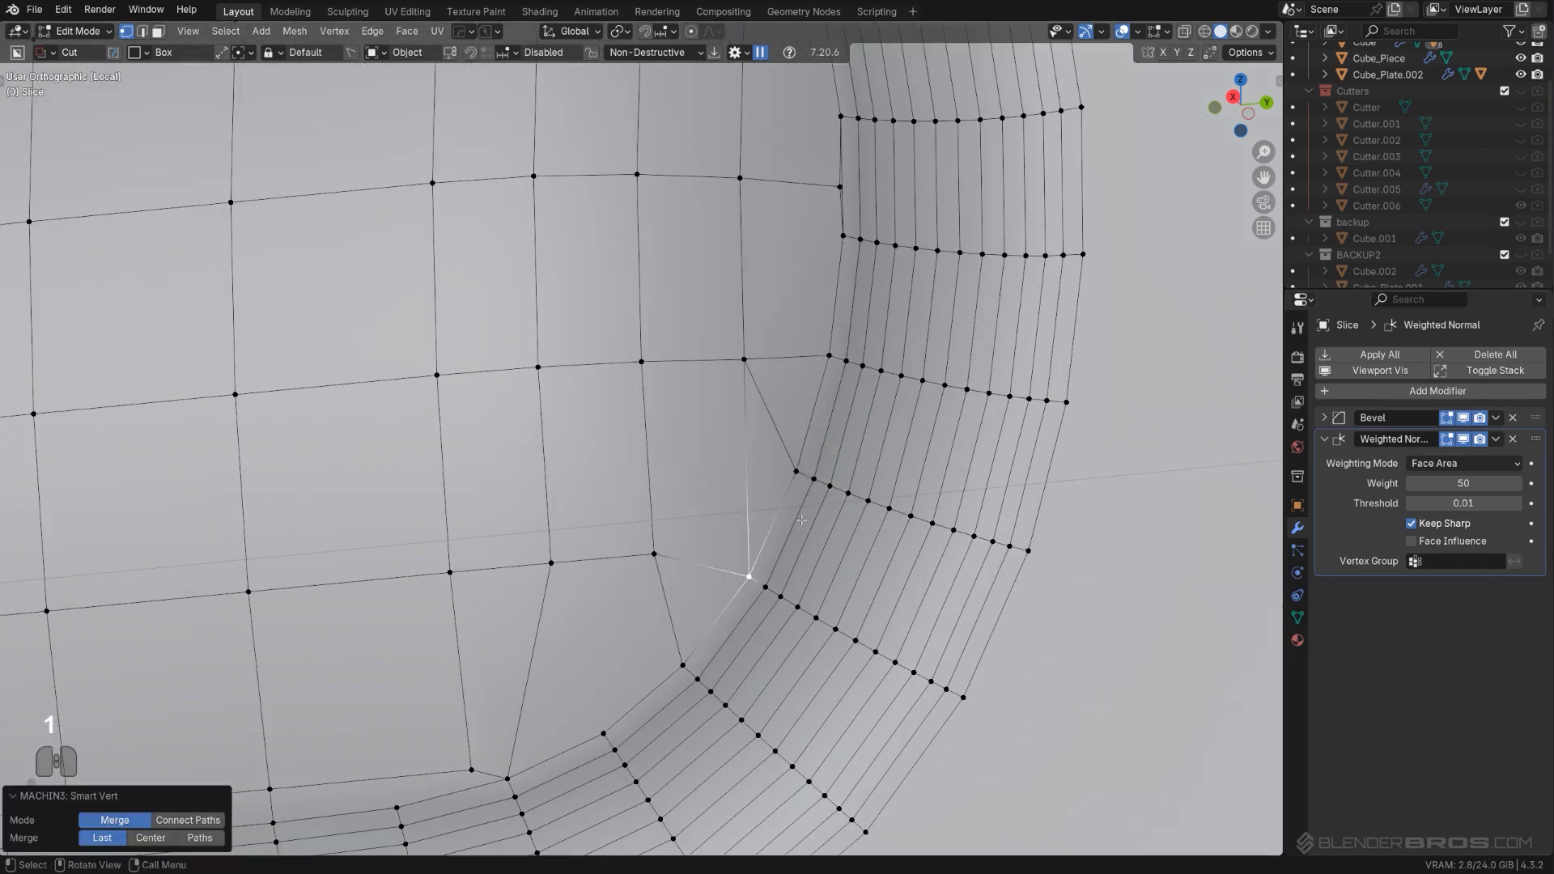
Step: Slide the newly connected boss vertex downward along its edge by a factor of about 0.17
click(746, 356)
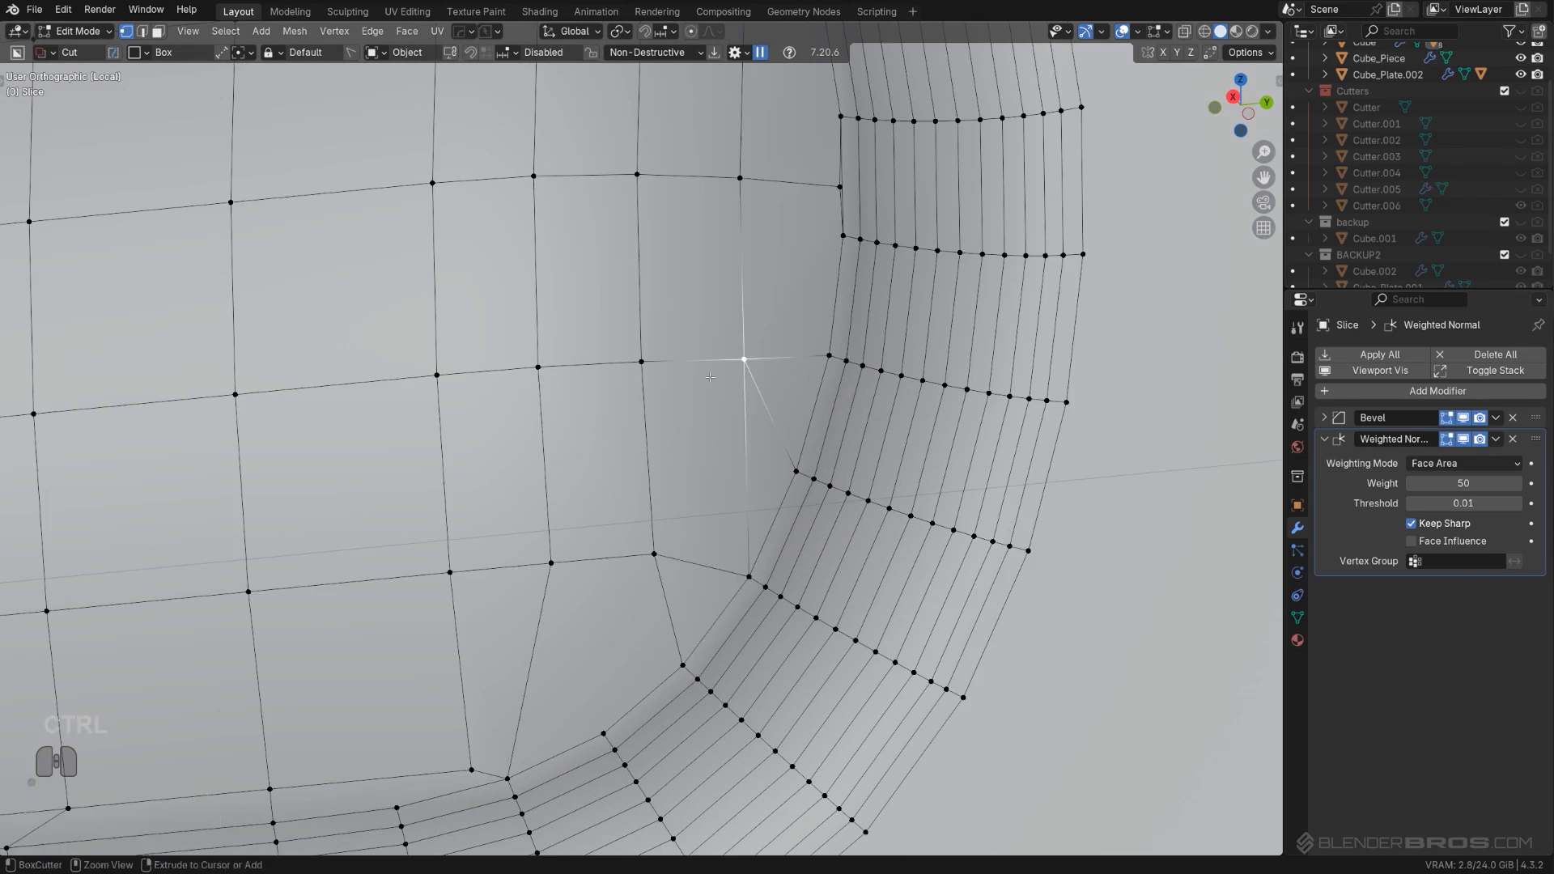
key(g)
key(g)
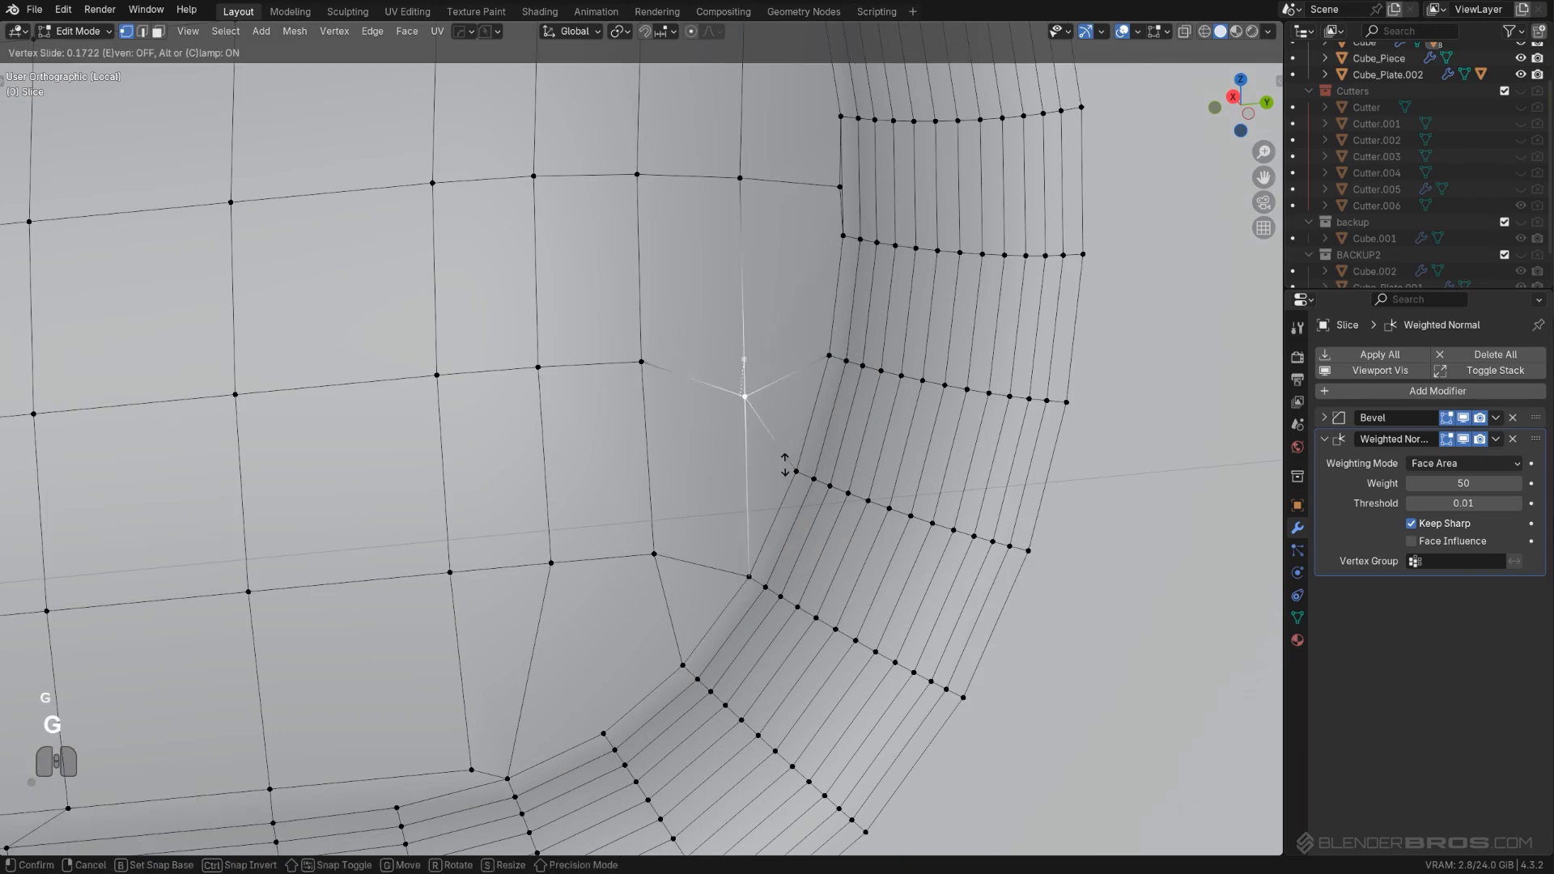
click(785, 464)
key(Tab)
scroll(836, 370, down, 6)
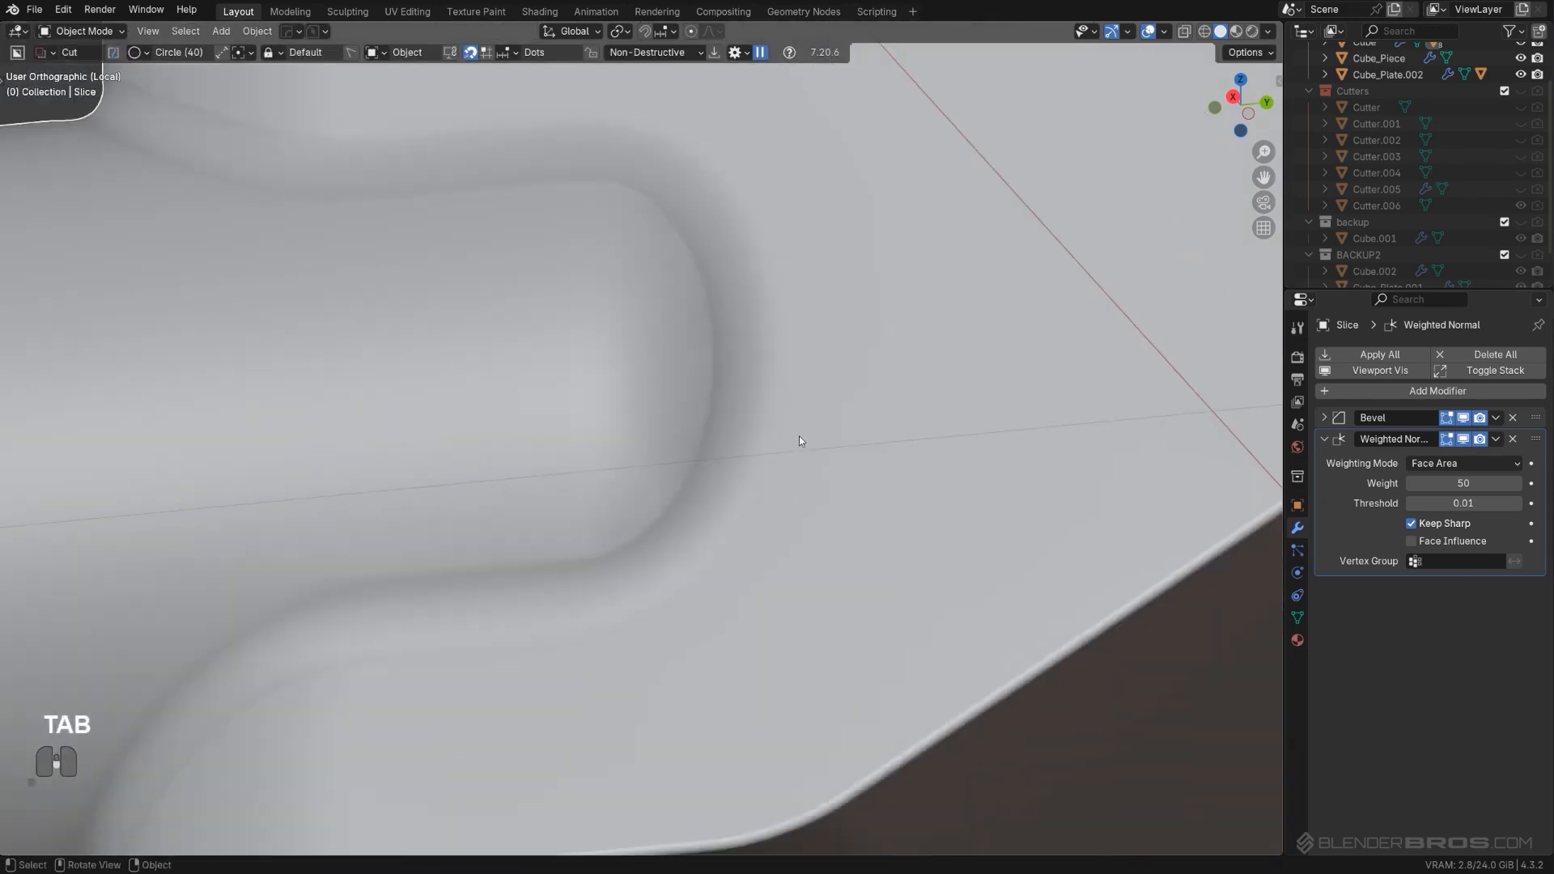
scroll(730, 450, up, 2)
Step: Connect the boss grid vertex at the rounded end's lower corner to the nearest fillet-border vertex
key(Tab)
scroll(517, 581, up, 1)
scroll(557, 560, up, 1)
middle_drag(516, 581, 615, 478)
scroll(611, 485, up, 2)
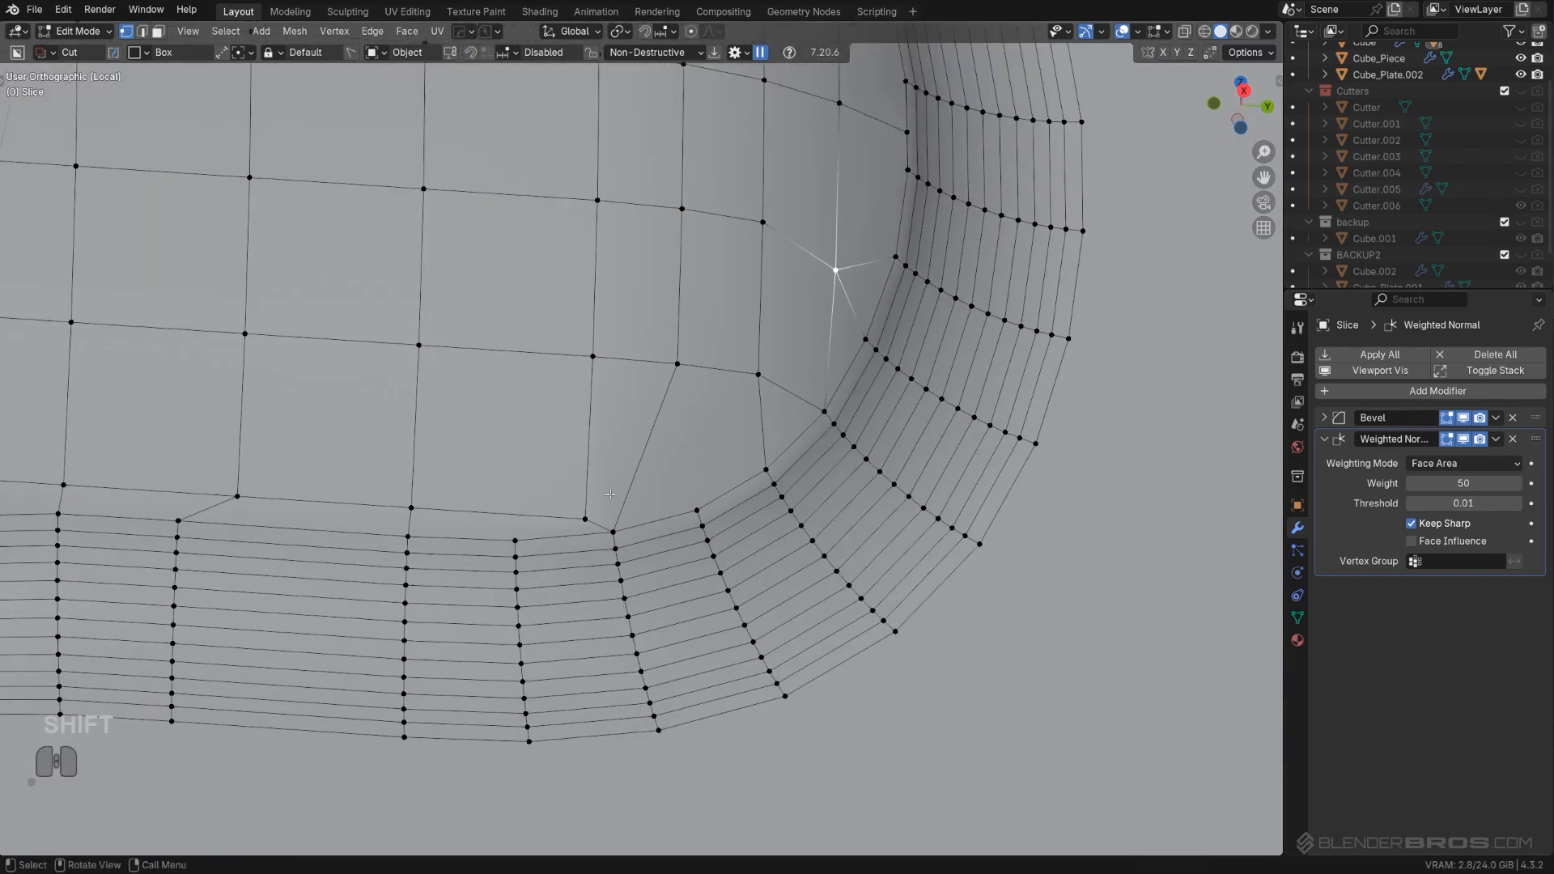
click(688, 352)
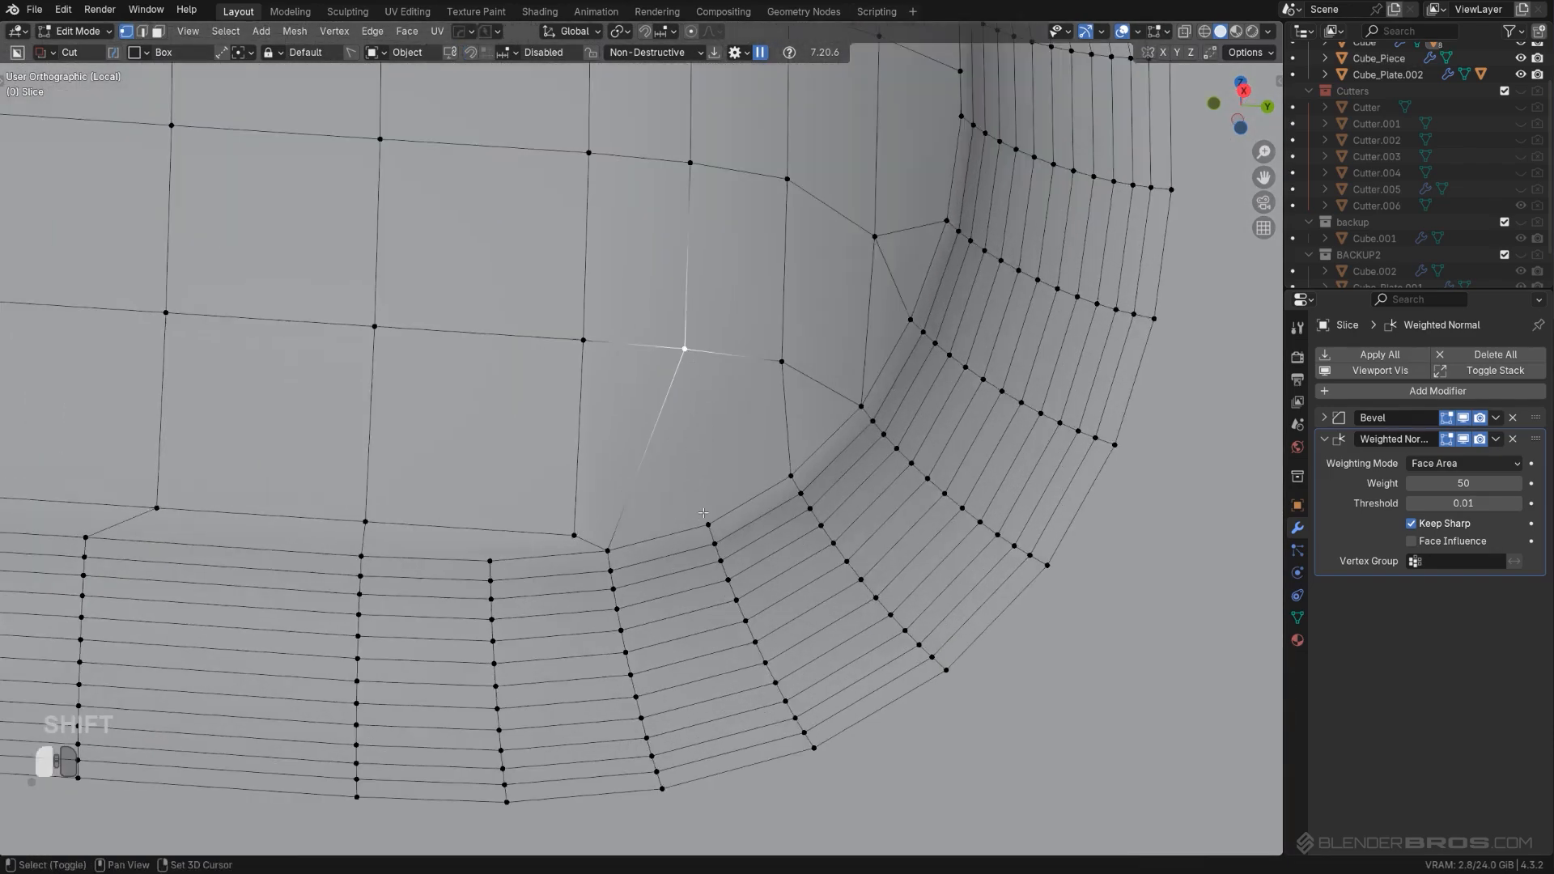
shift+click(701, 519)
Step: Merge the stray vertex at the lower corner into the adjacent fillet-border vertex and dissolve the leftover diagonal edge
click(576, 532)
shift+click(608, 550)
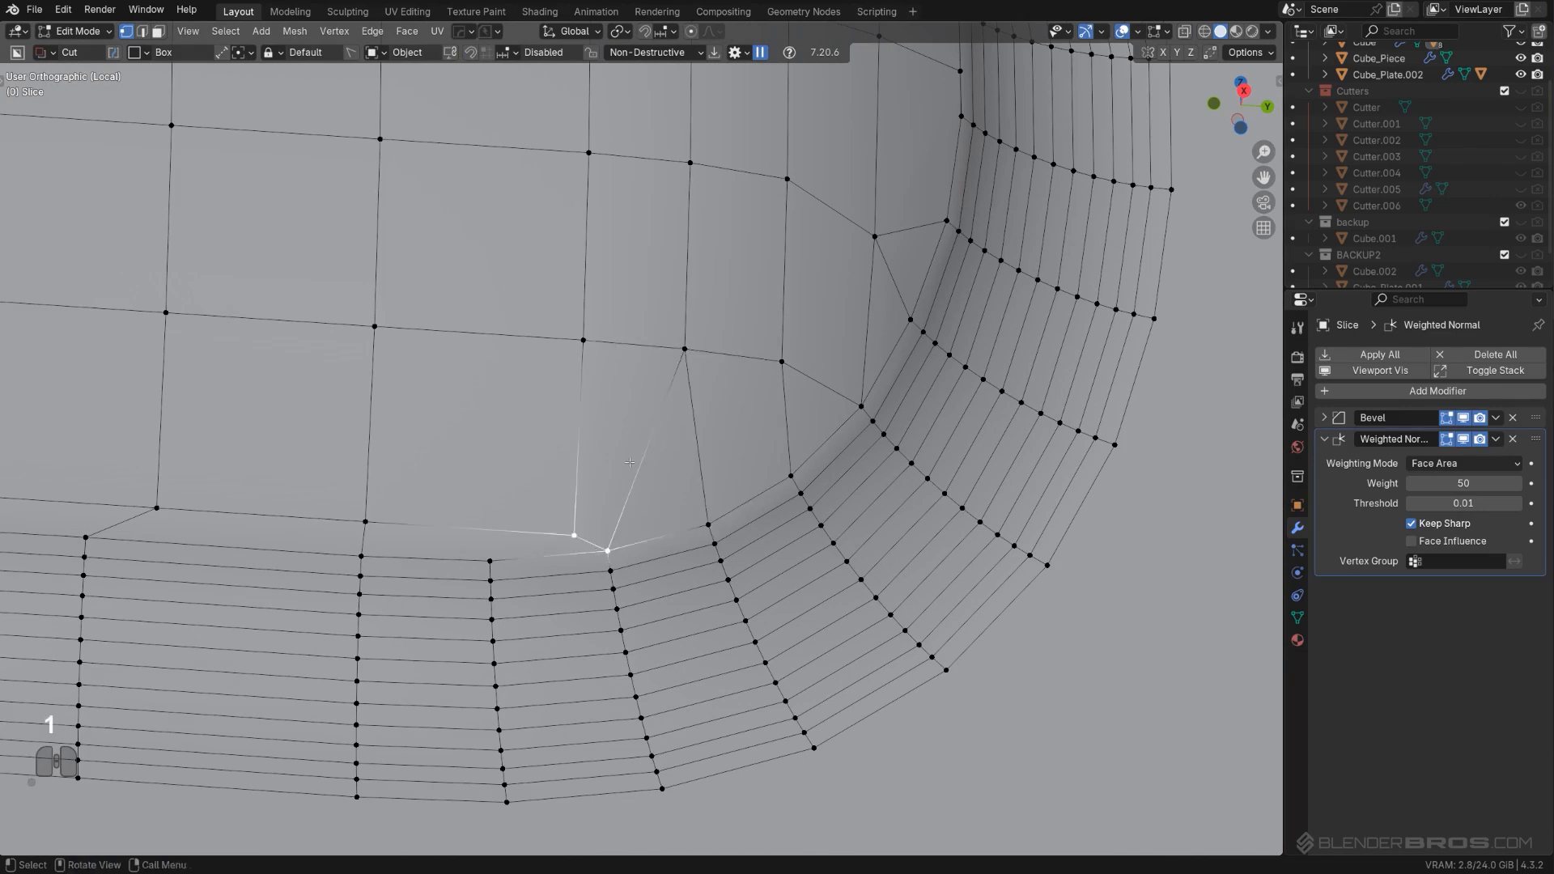
key(1)
key(Tab)
click(634, 522)
click(630, 470)
key(x)
click(628, 468)
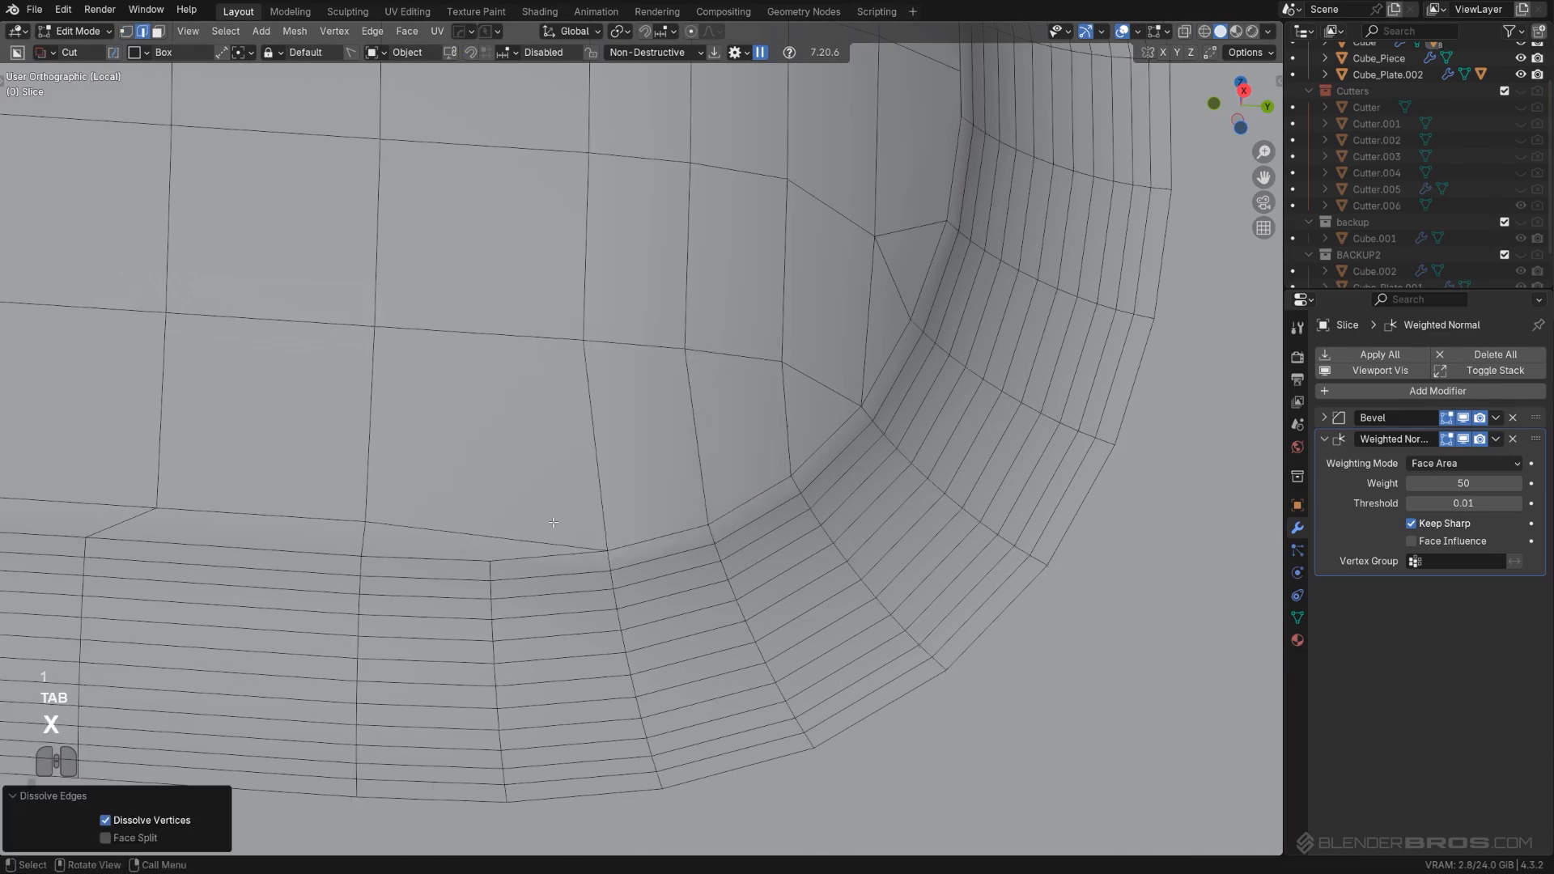
Step: Knife-cut an edge path just inside the fillet's lower corner and dissolve the redundant edges at both of its ends
key(k)
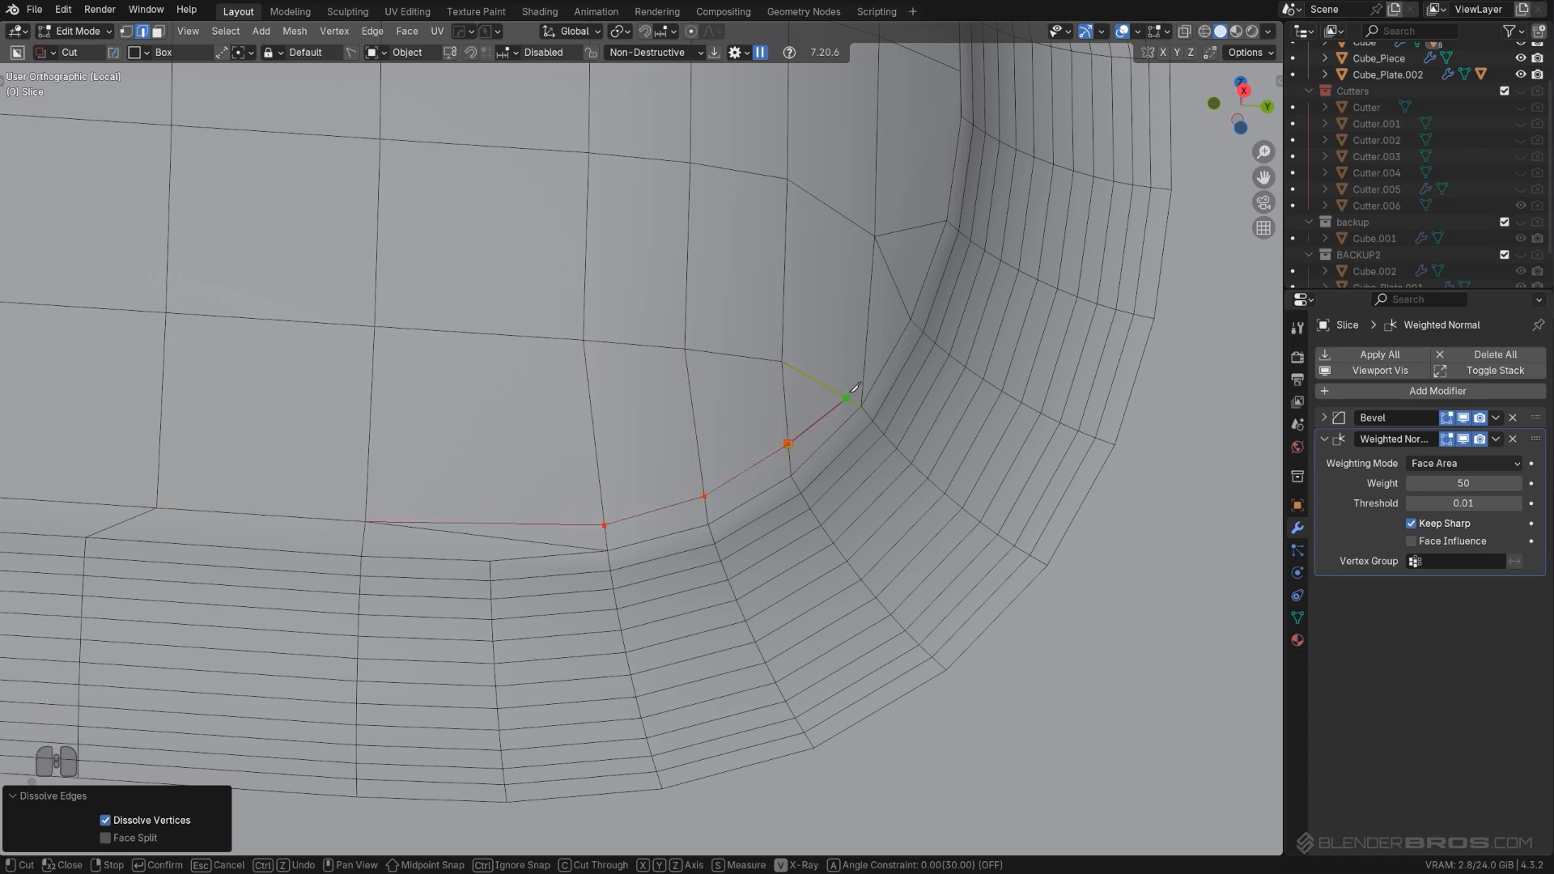
key(space)
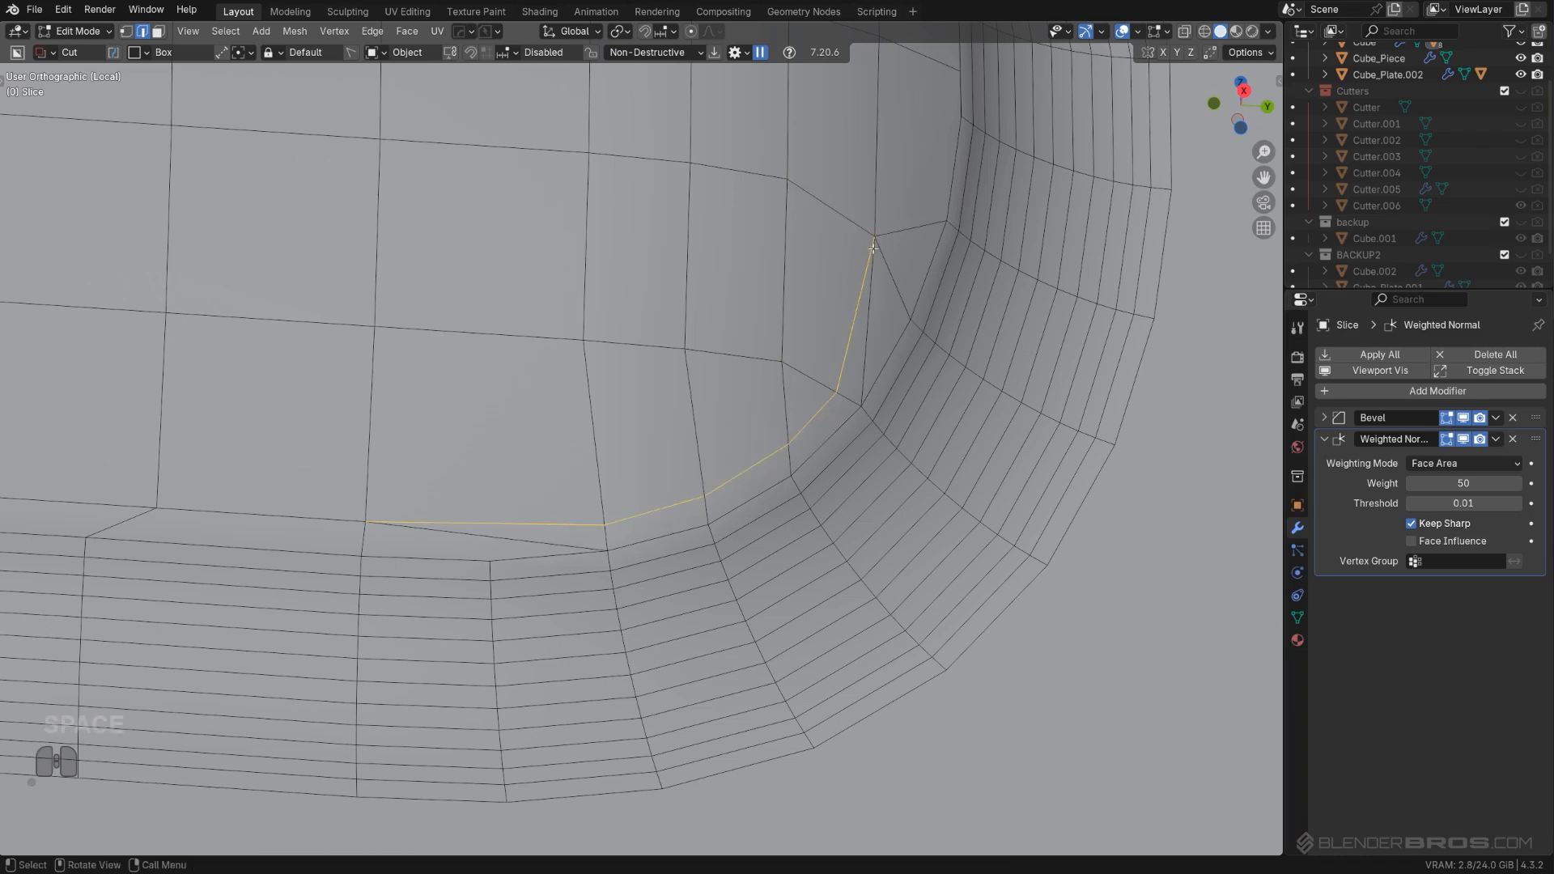
key(x)
click(874, 337)
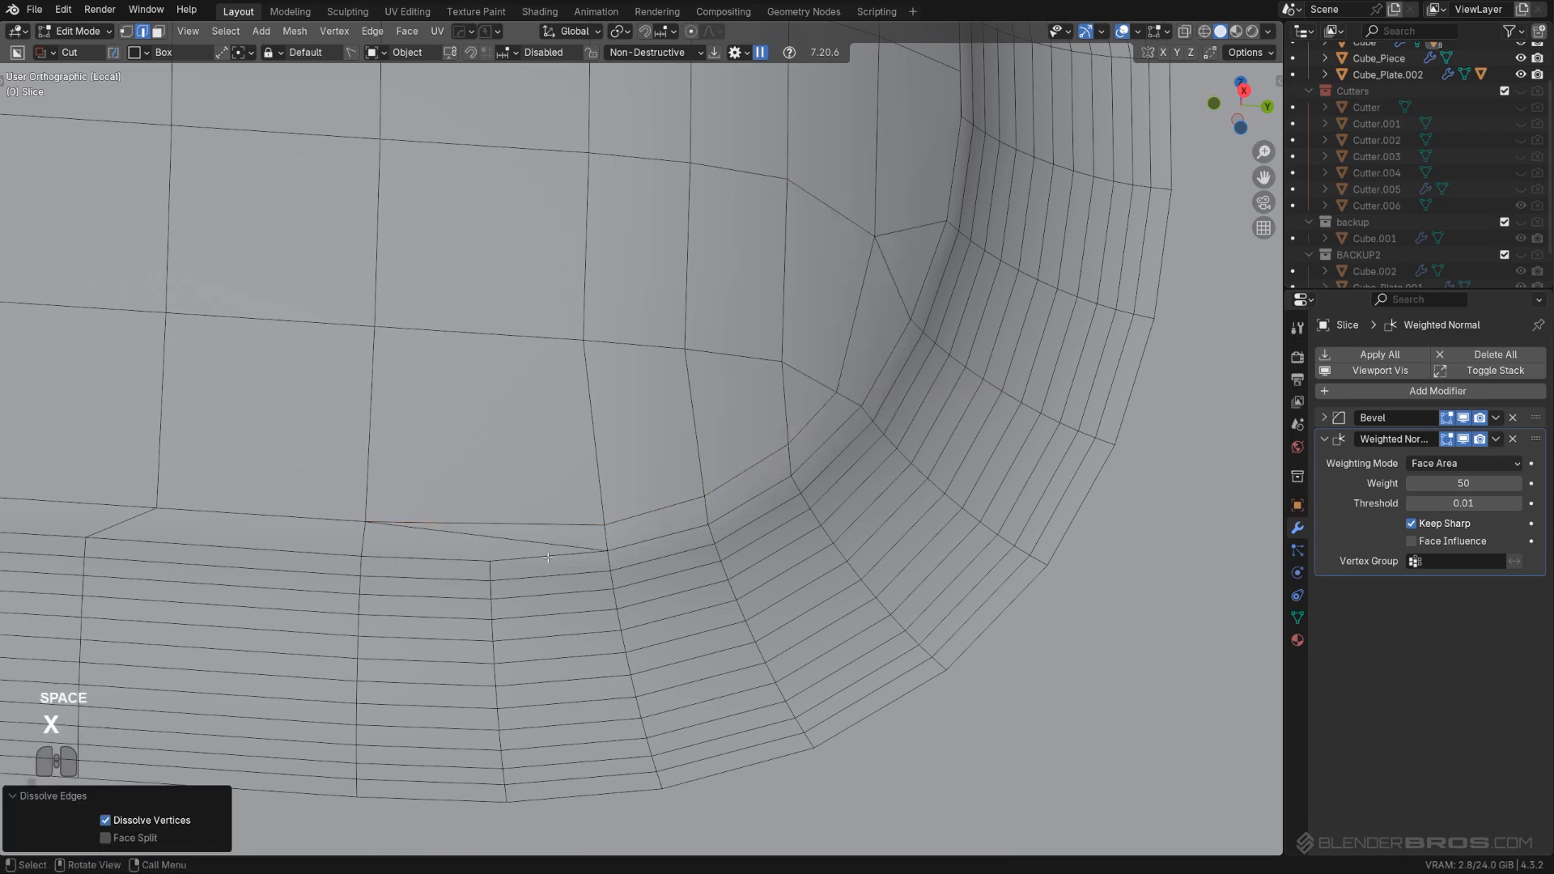
key(x)
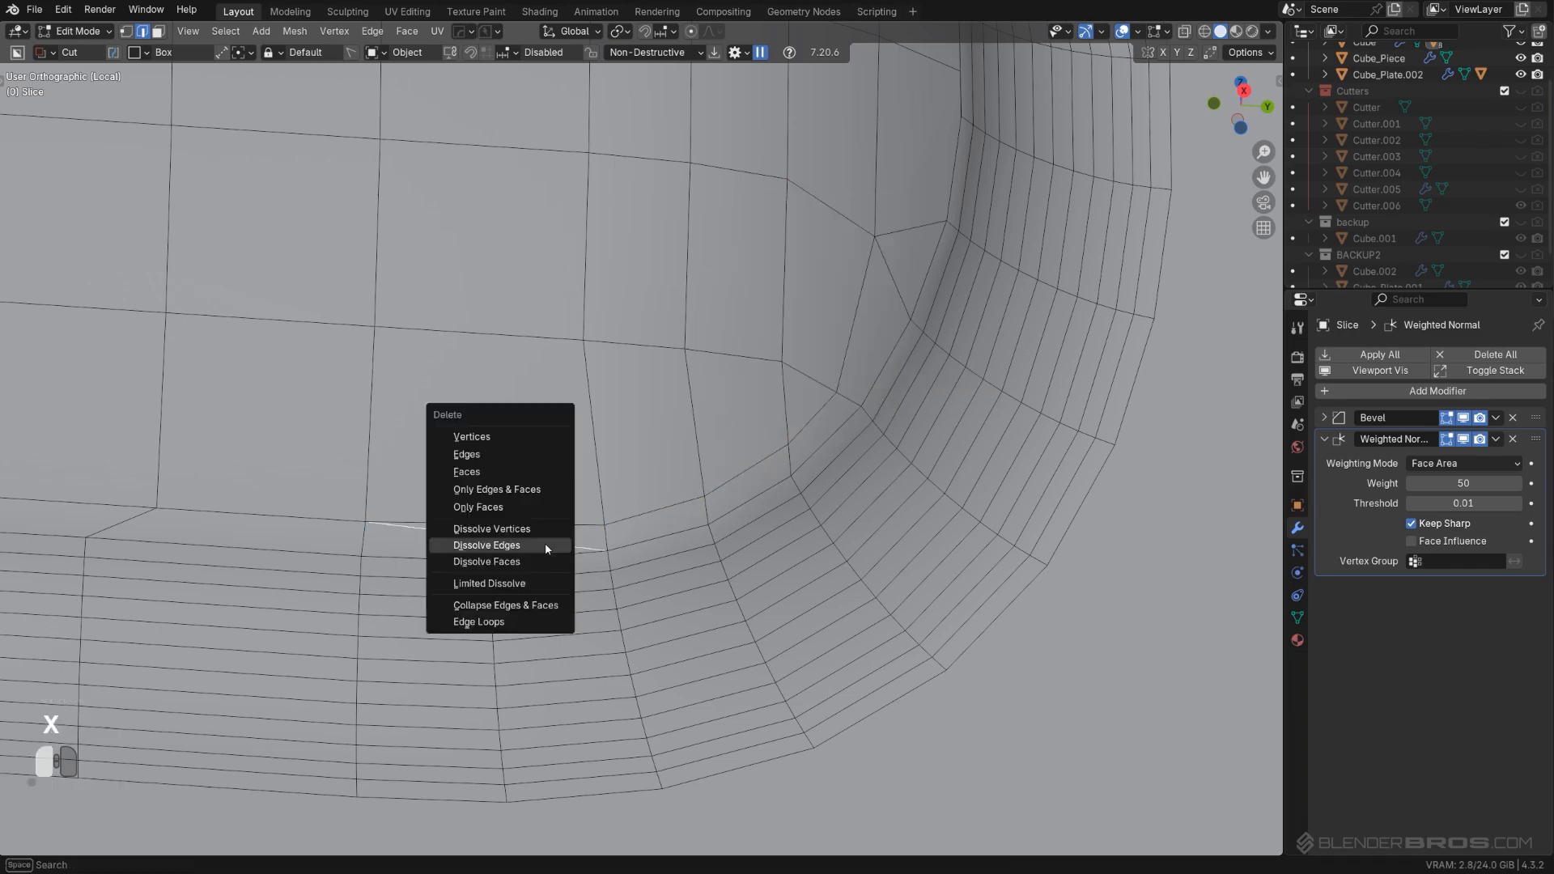
click(546, 543)
key(Tab)
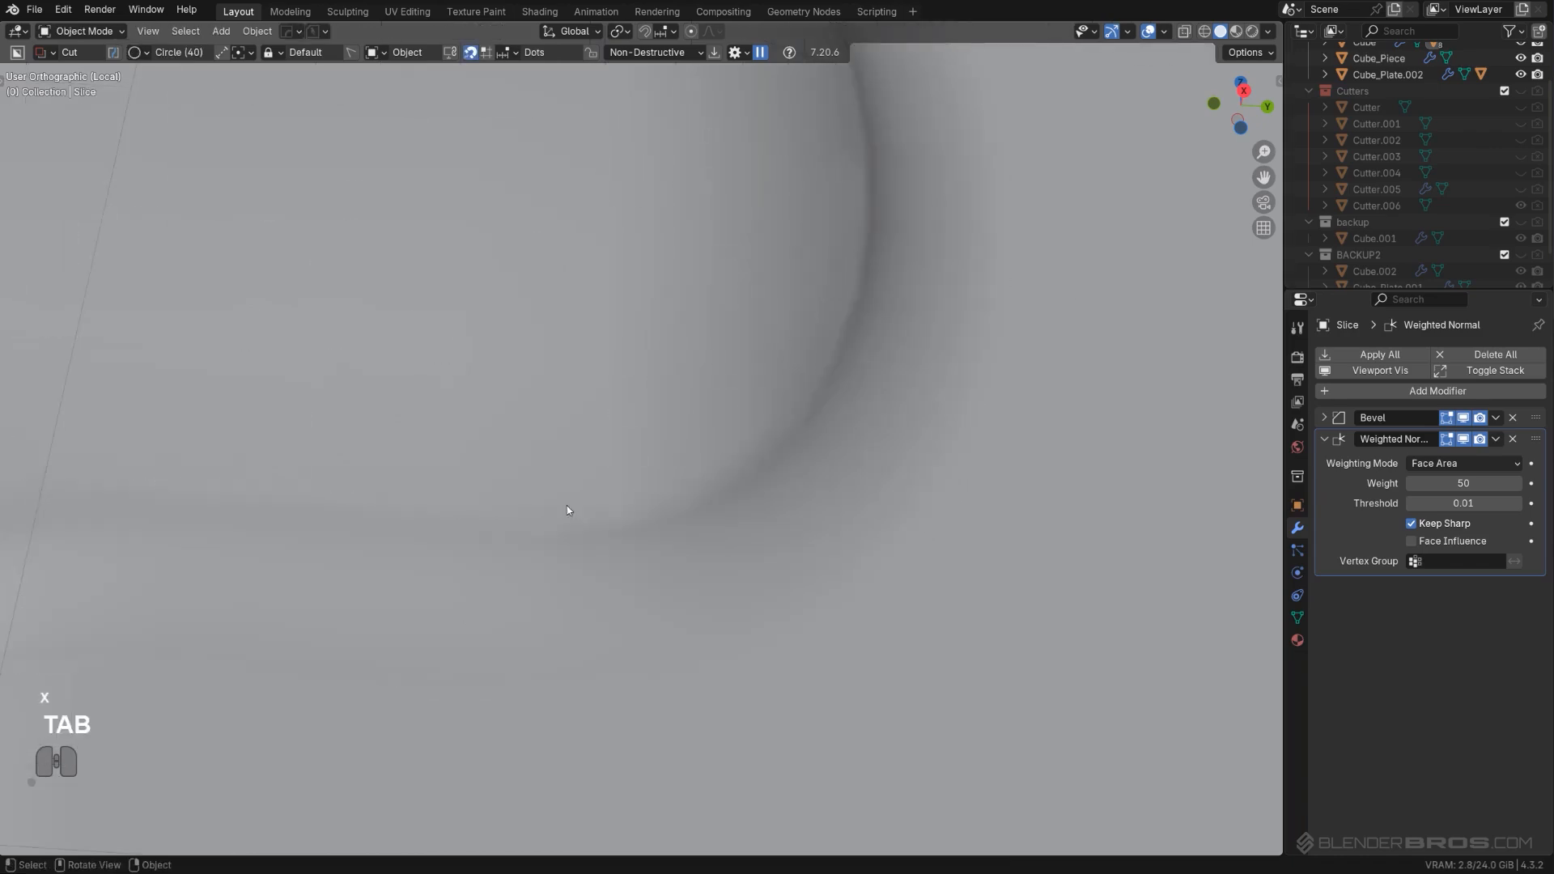
Step: Merge the stray vertex at the rounded end's upper corner into the adjacent fillet-border vertex
scroll(567, 511, down, 5)
scroll(687, 487, up, 3)
middle_drag(722, 427, 735, 353)
scroll(665, 250, up, 3)
key(Tab)
shift+middle_drag(665, 250, 633, 434)
key(1)
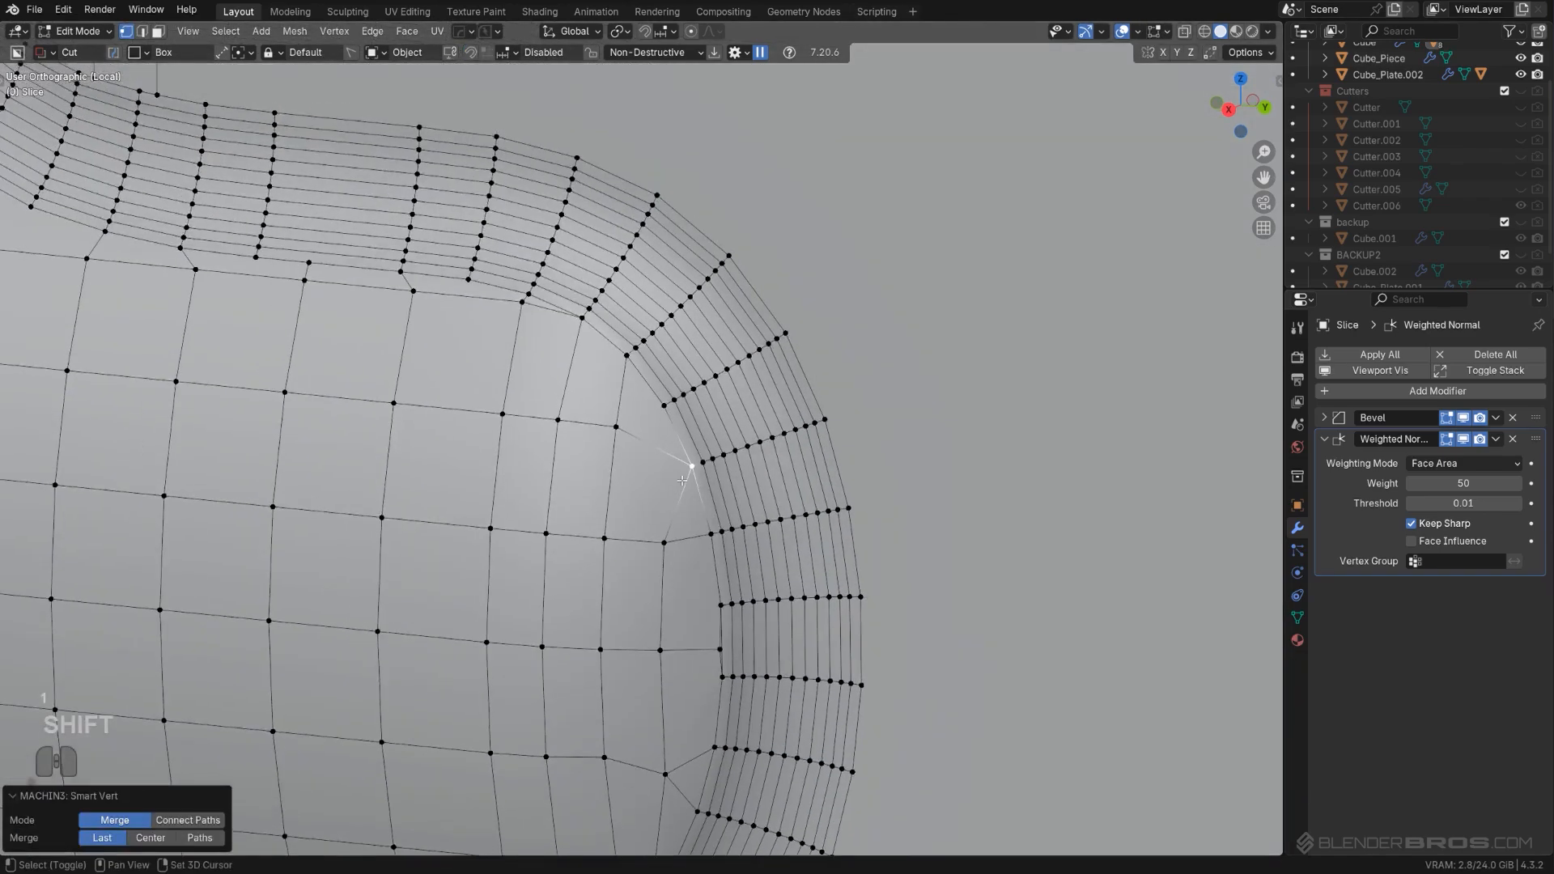
Step: Connect the upper-corner boss vertex to the neighbouring fillet-border vertex and check the shading
scroll(633, 435, up, 2)
click(606, 421)
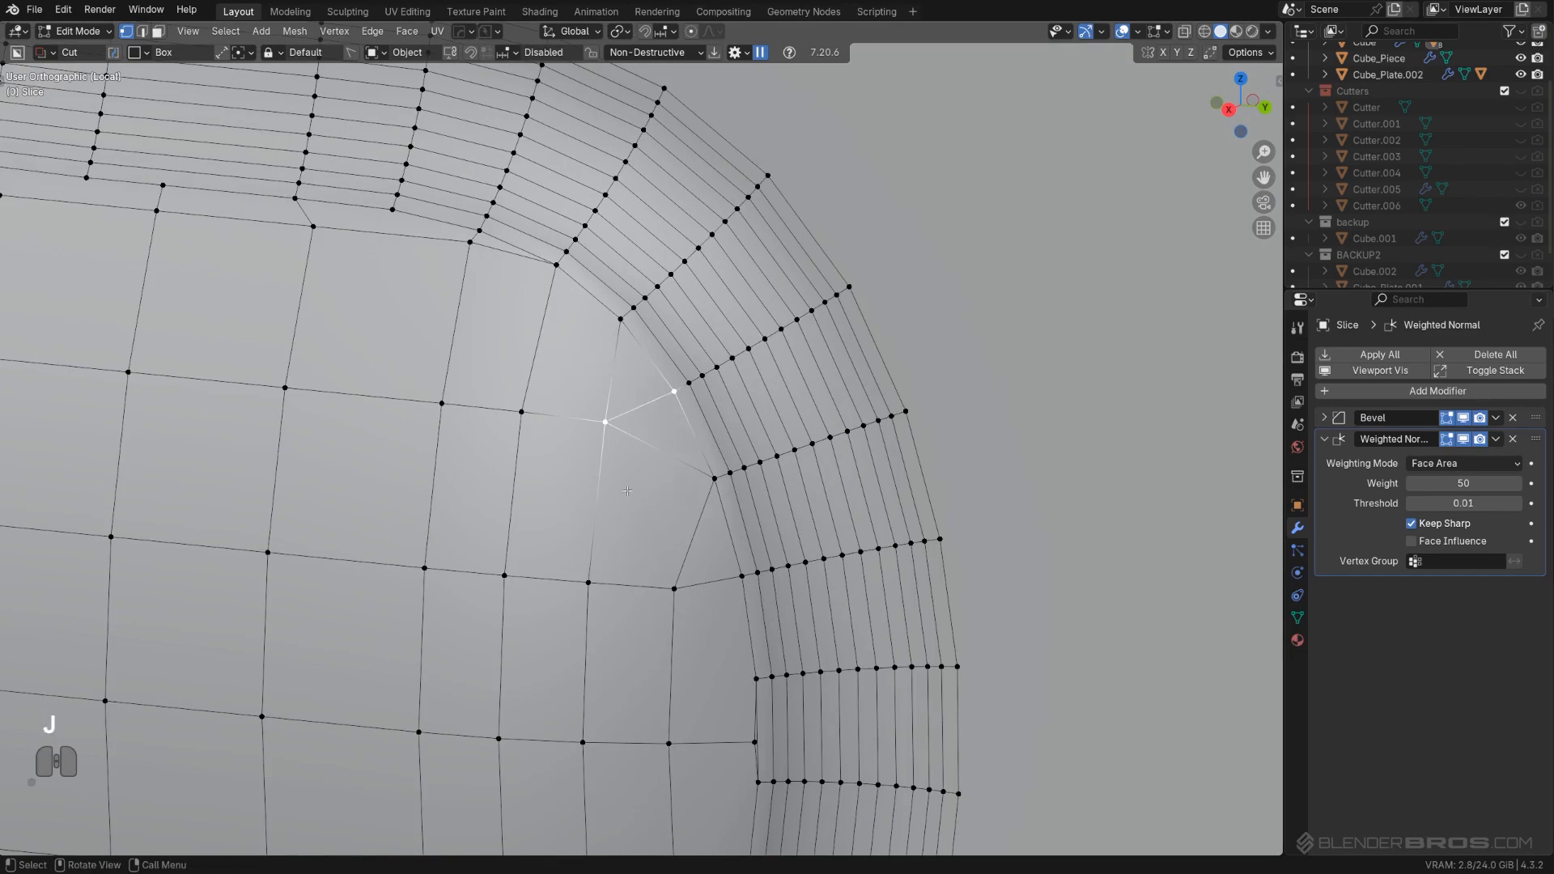
scroll(628, 486, down, 4)
key(Tab)
scroll(623, 389, down, 4)
middle_drag(573, 446, 644, 456)
scroll(664, 460, up, 6)
Step: Slide the boss vertex crowding the fillet's upper border away from it along its edge by a factor of 0.060
key(Tab)
shift+middle_drag(725, 538, 581, 518)
scroll(598, 483, up, 1)
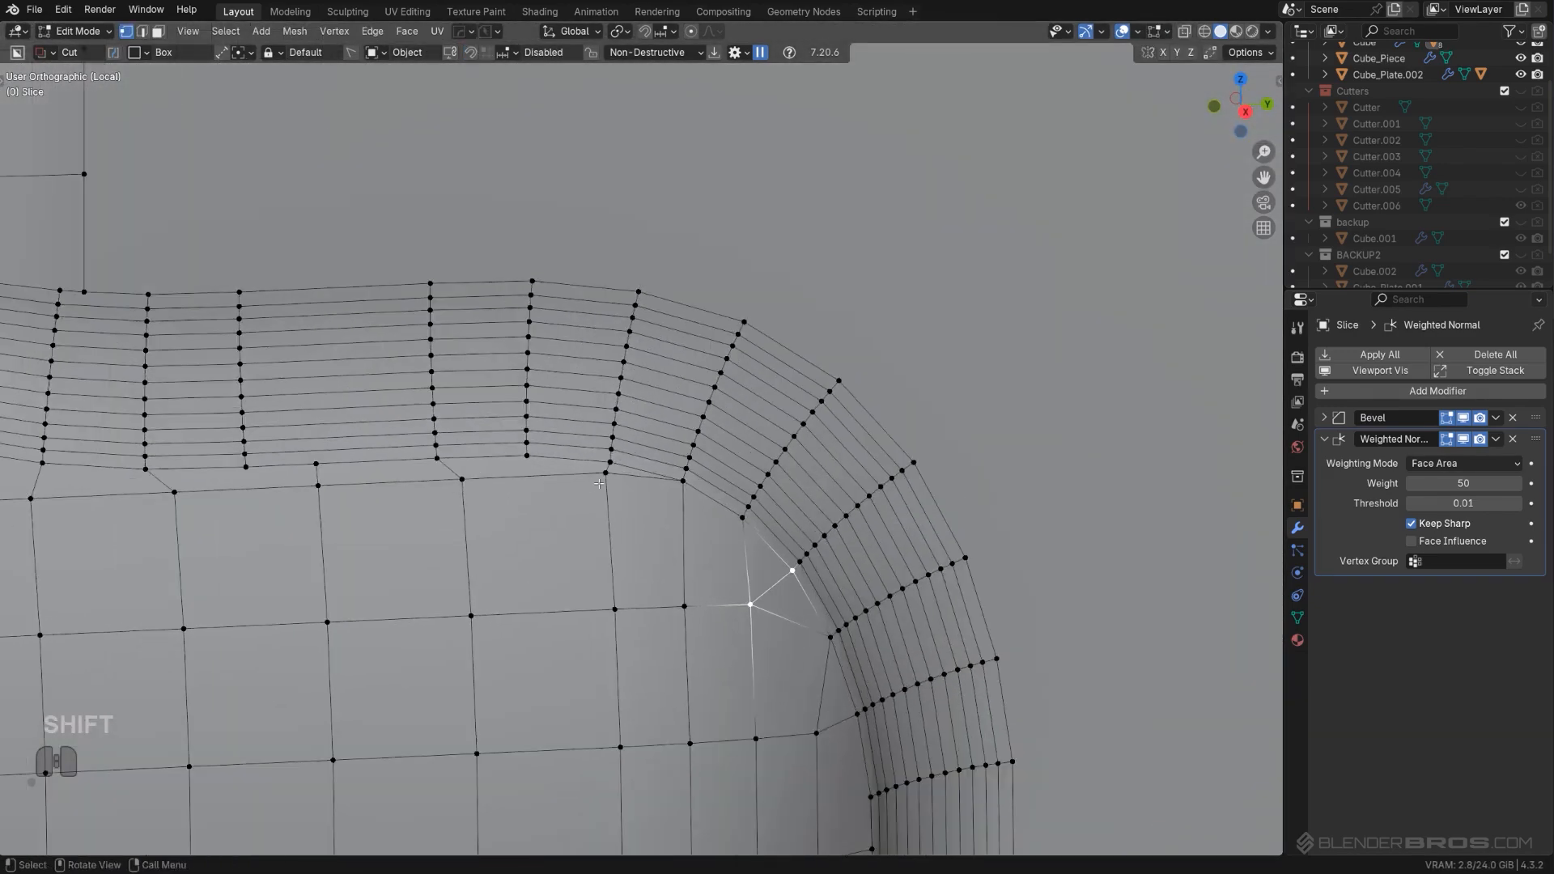
click(603, 479)
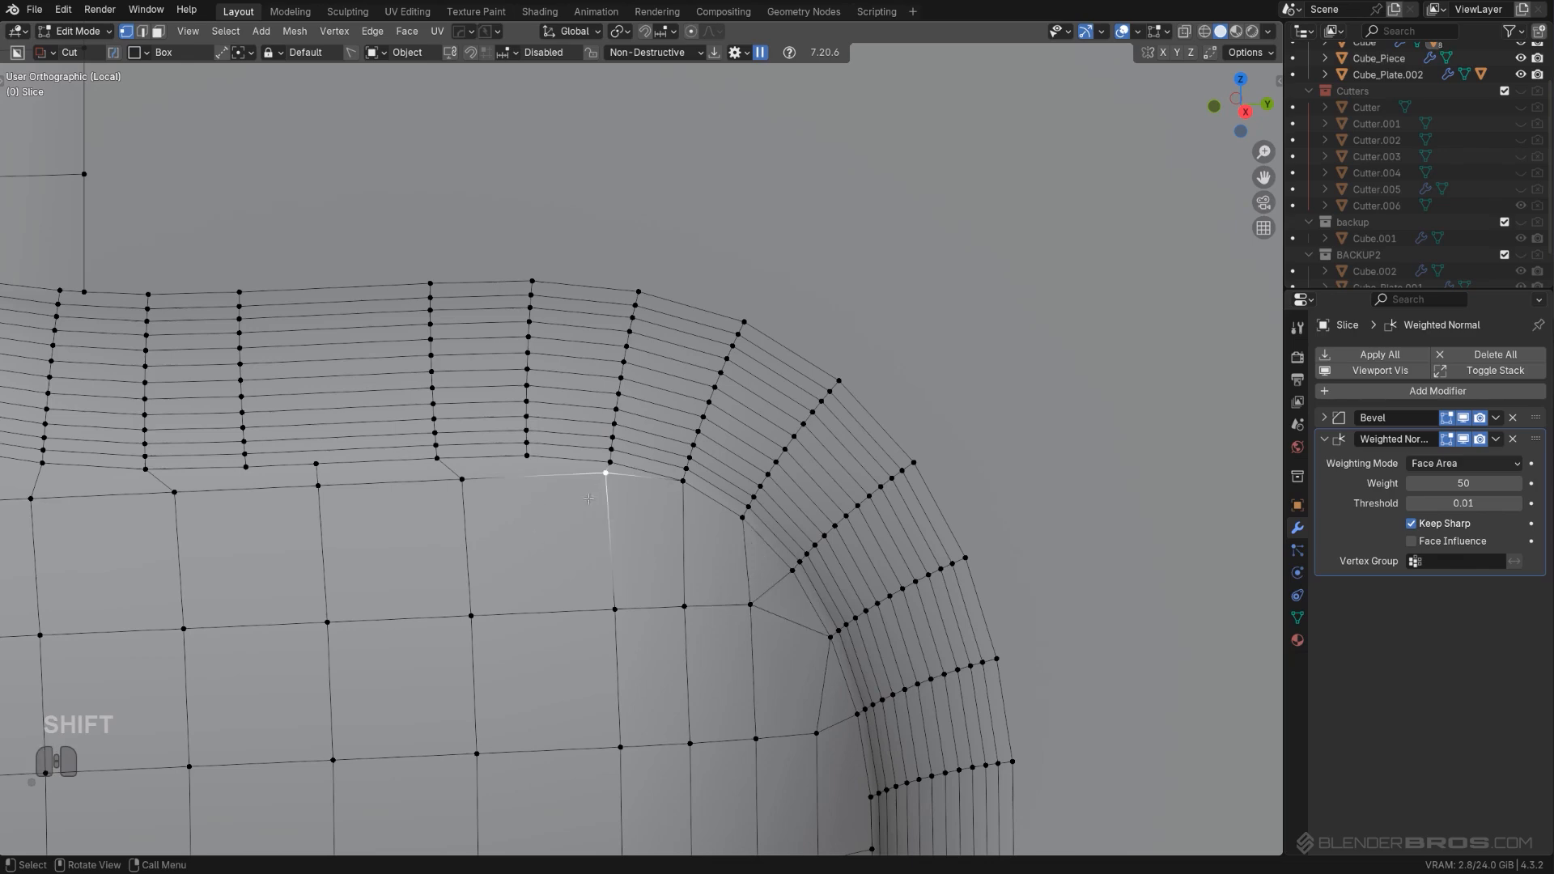
key(g)
key(g)
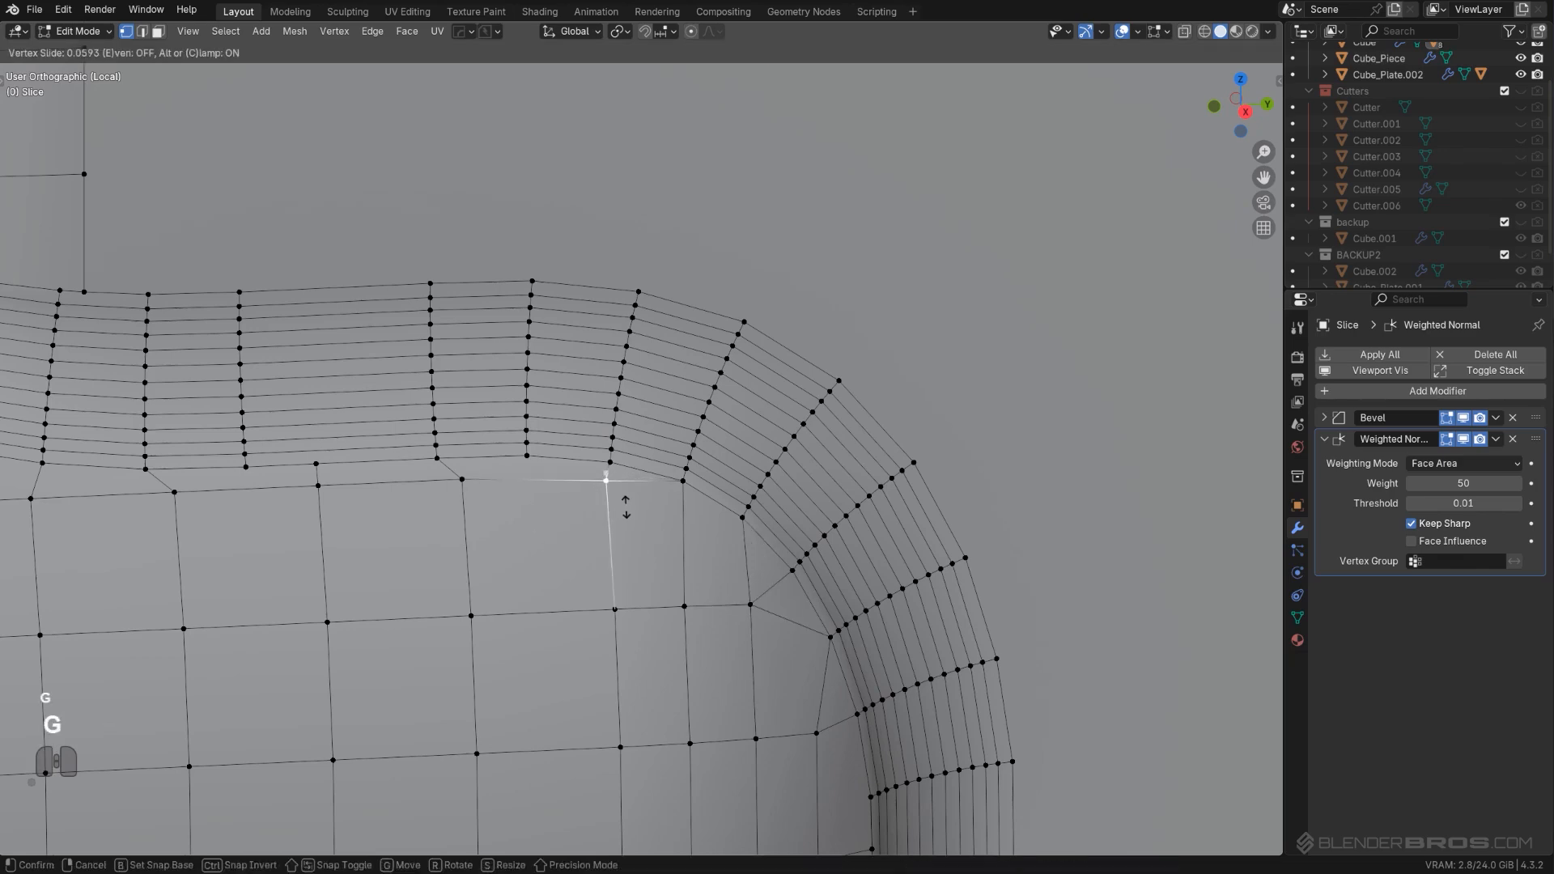
click(625, 506)
scroll(632, 478, up, 5)
scroll(633, 478, down, 4)
shift+middle_drag(623, 497, 864, 365)
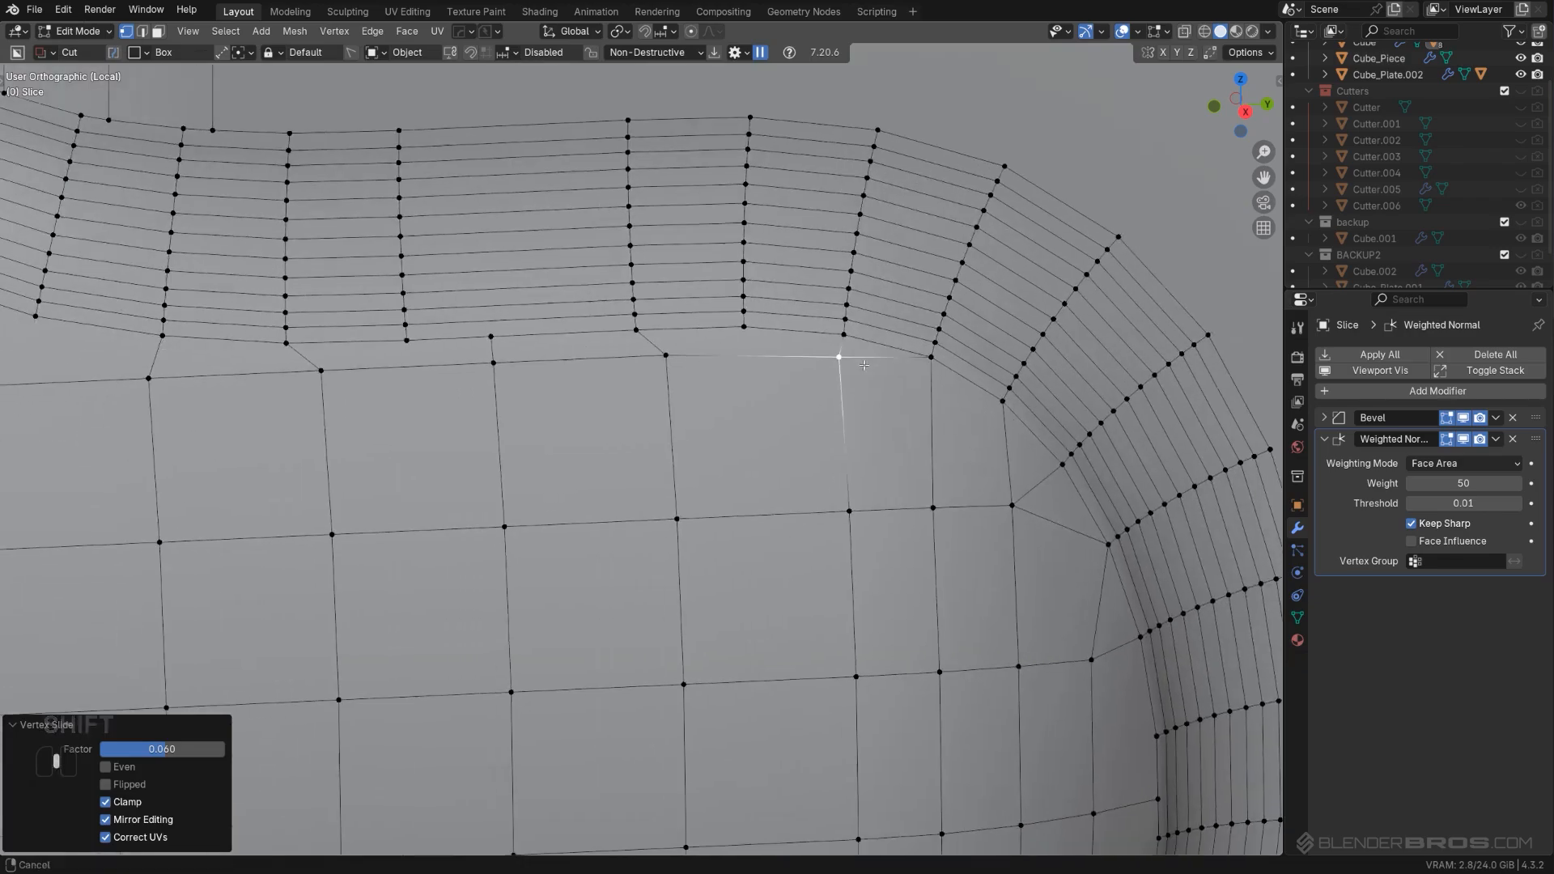
Step: Merge the stray vertex at the fillet's front section into the adjacent fillet-border vertex on the cylinder side
shift+middle_drag(600, 402, 978, 353)
scroll(891, 396, down, 5)
middle_drag(477, 396, 441, 97)
scroll(485, 356, down, 2)
middle_drag(550, 389, 518, 408)
scroll(527, 419, up, 7)
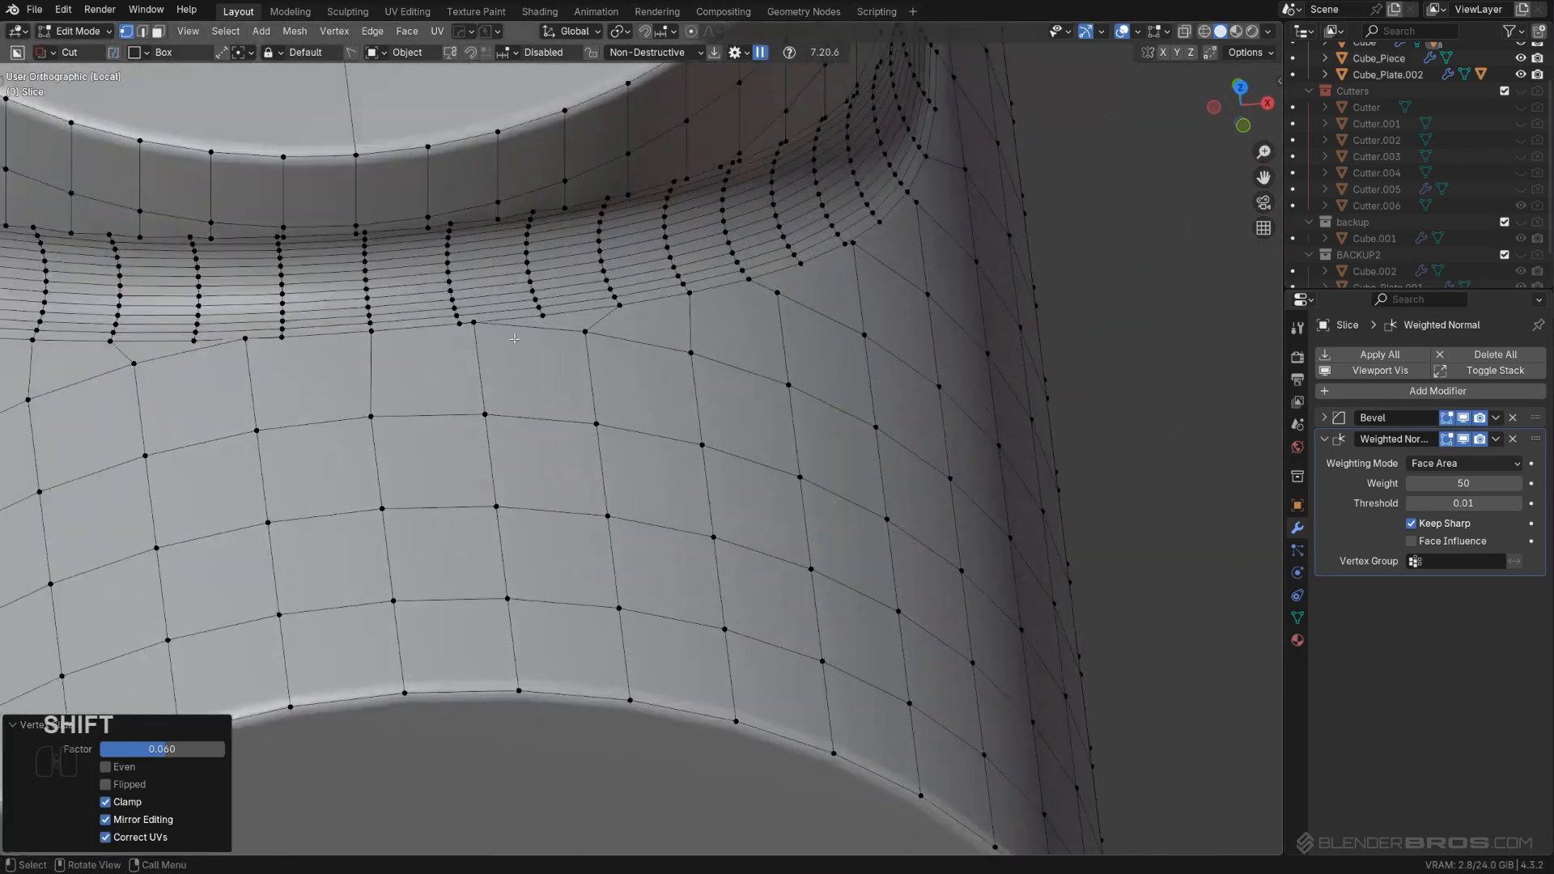
shift+click(523, 381)
key(1)
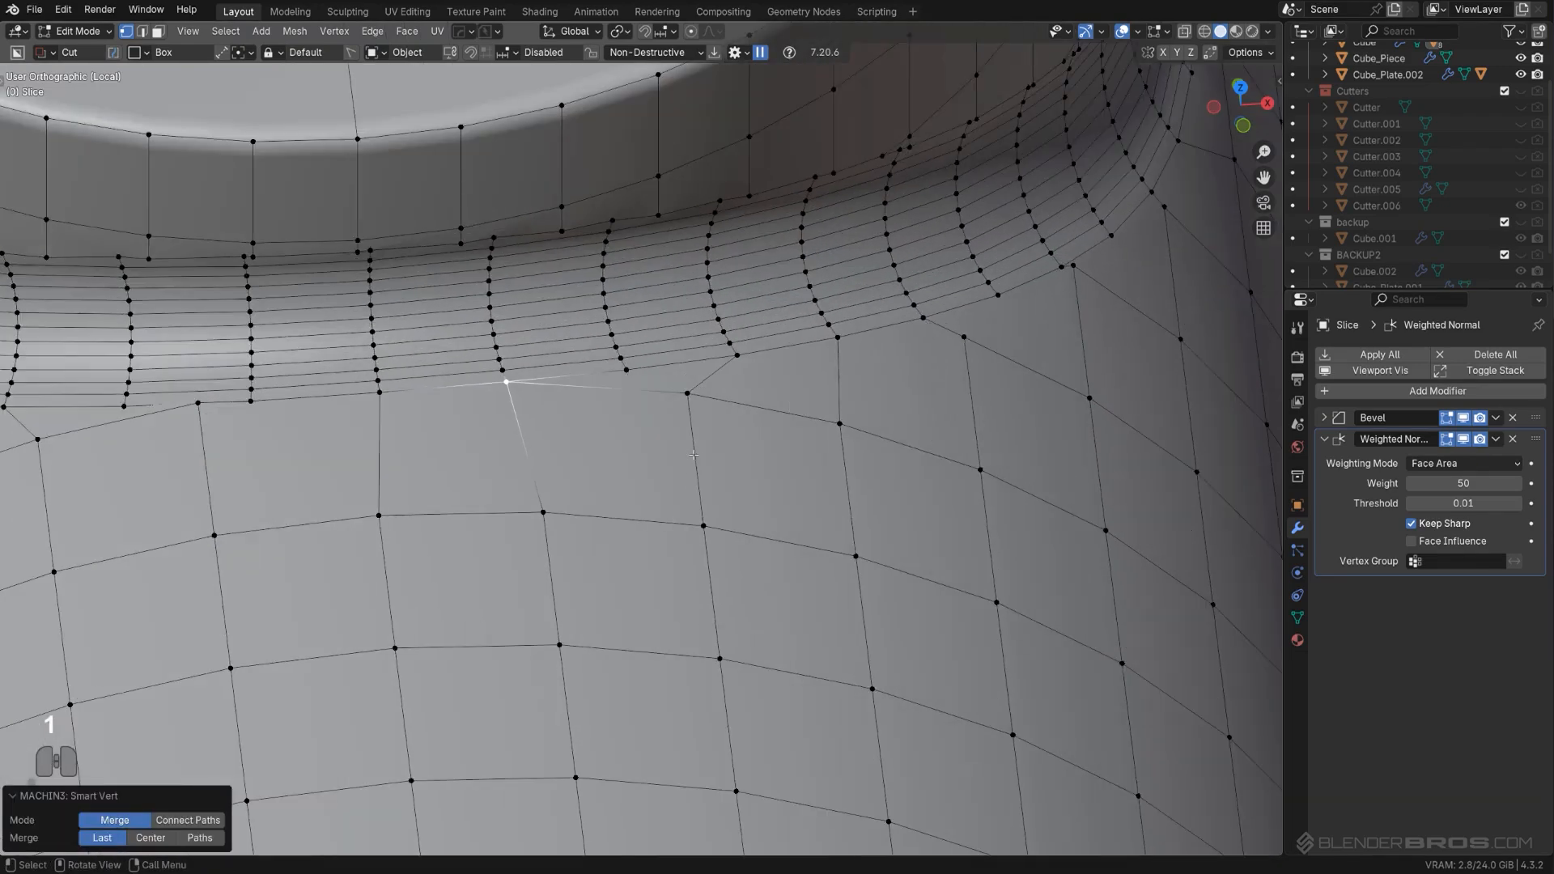
Step: Knife-cut an edge path across the cylinder faces just below the fillet's front border and dissolve the redundant edges above it
key(k)
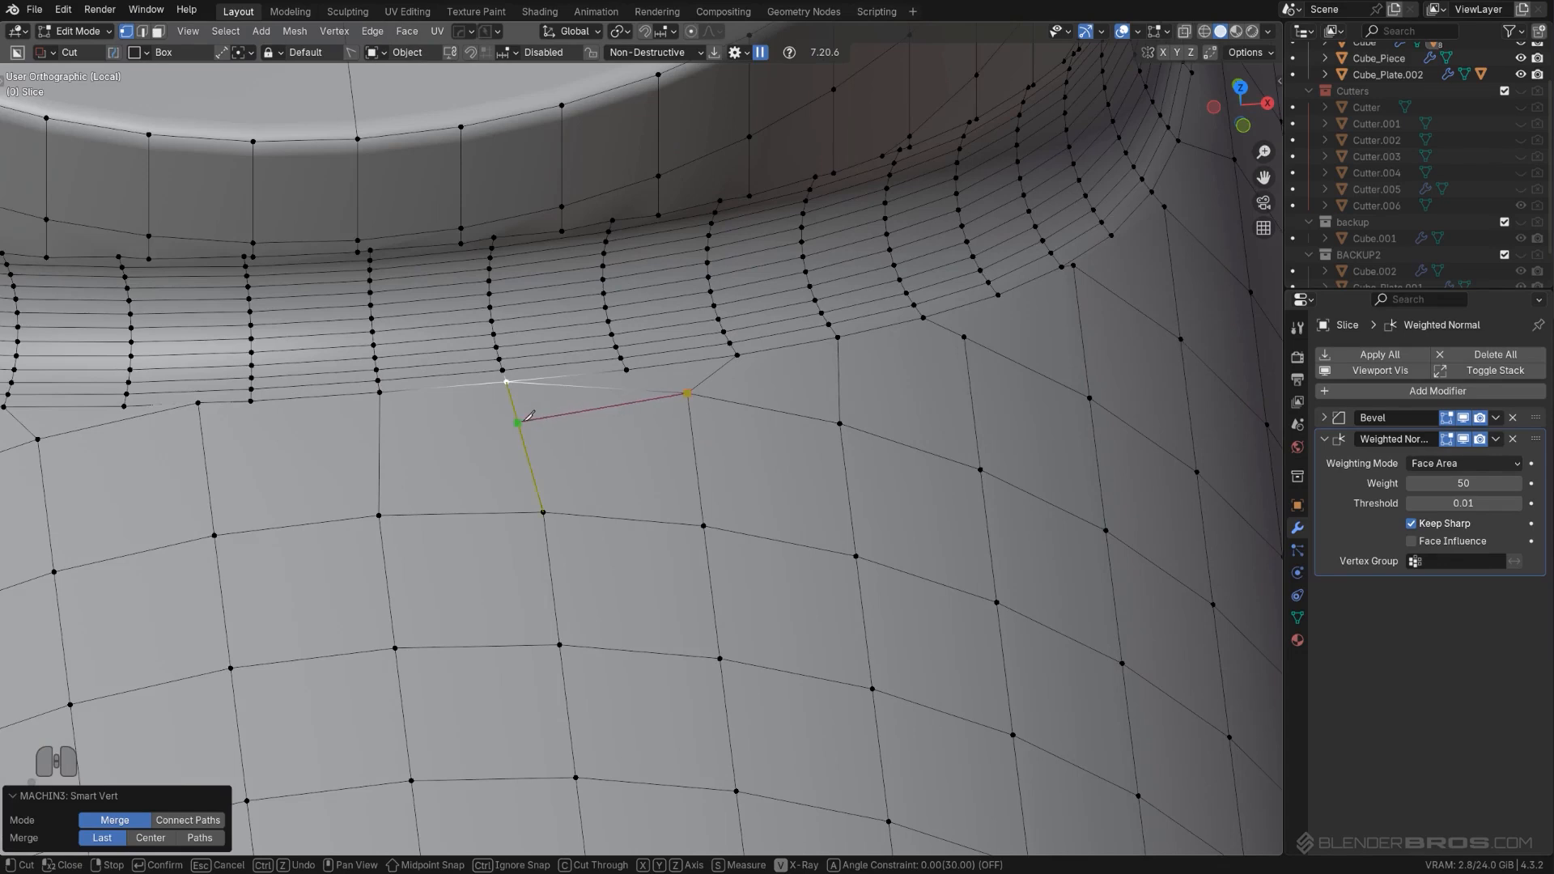
click(202, 435)
key(space)
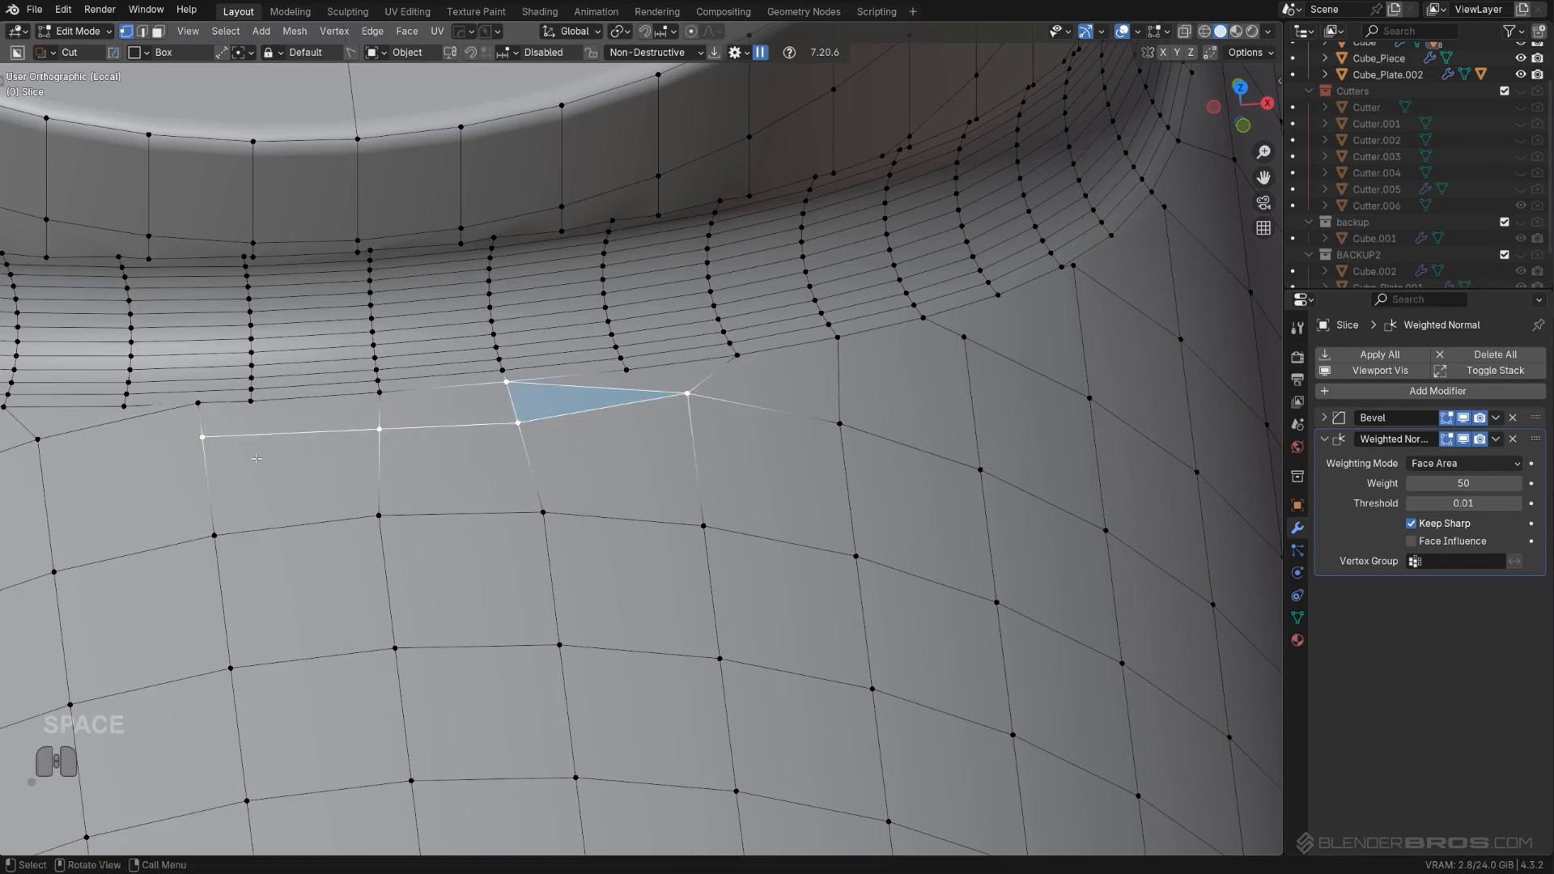
scroll(573, 364, up, 1)
click(568, 374)
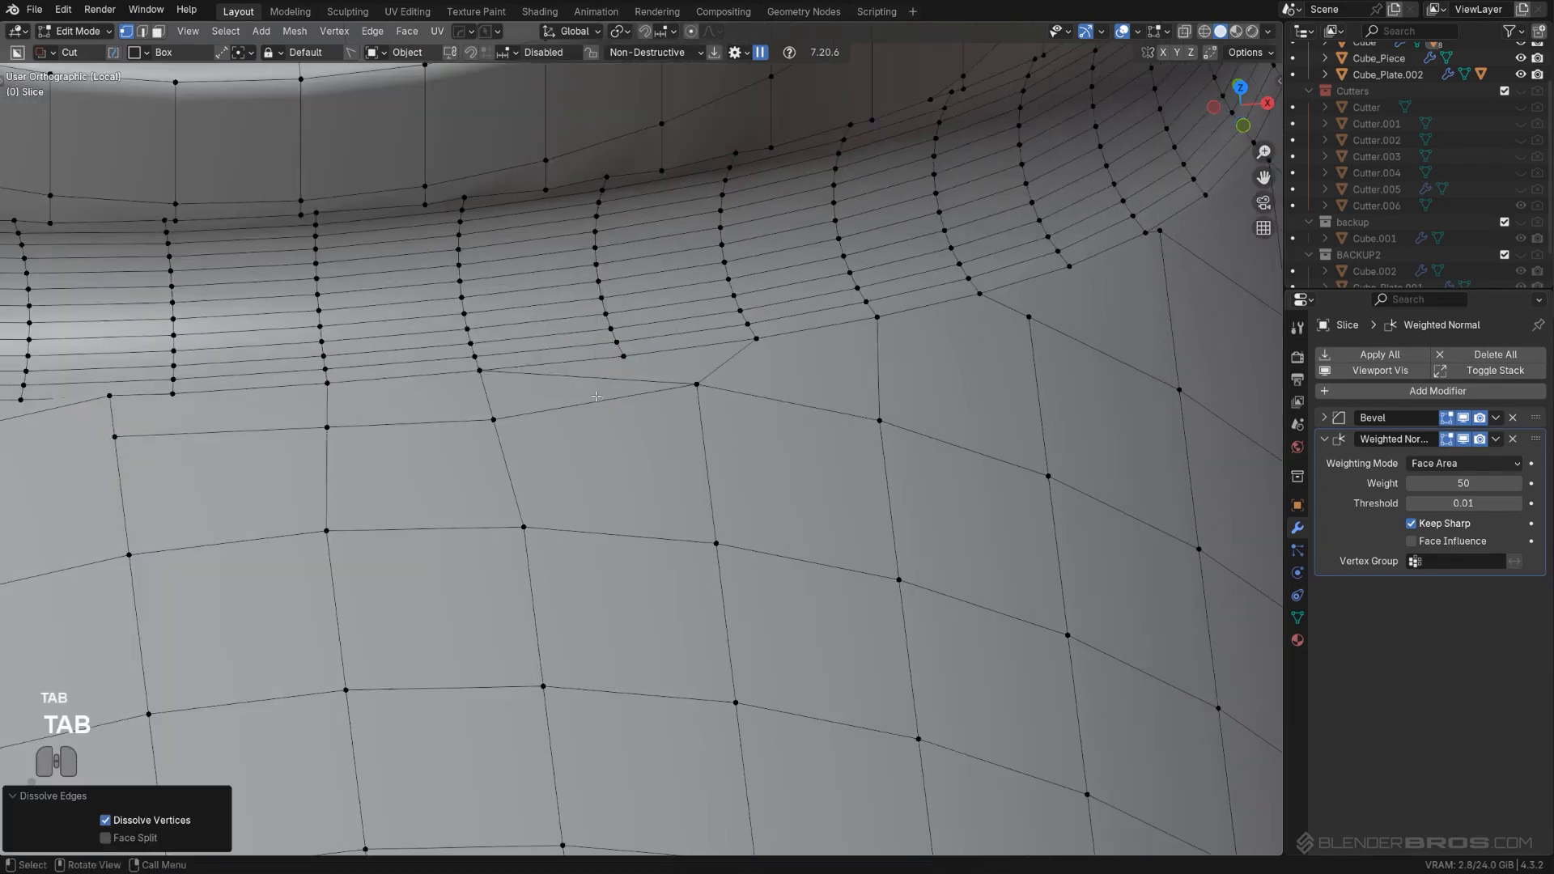
key(Tab)
click(599, 378)
key(x)
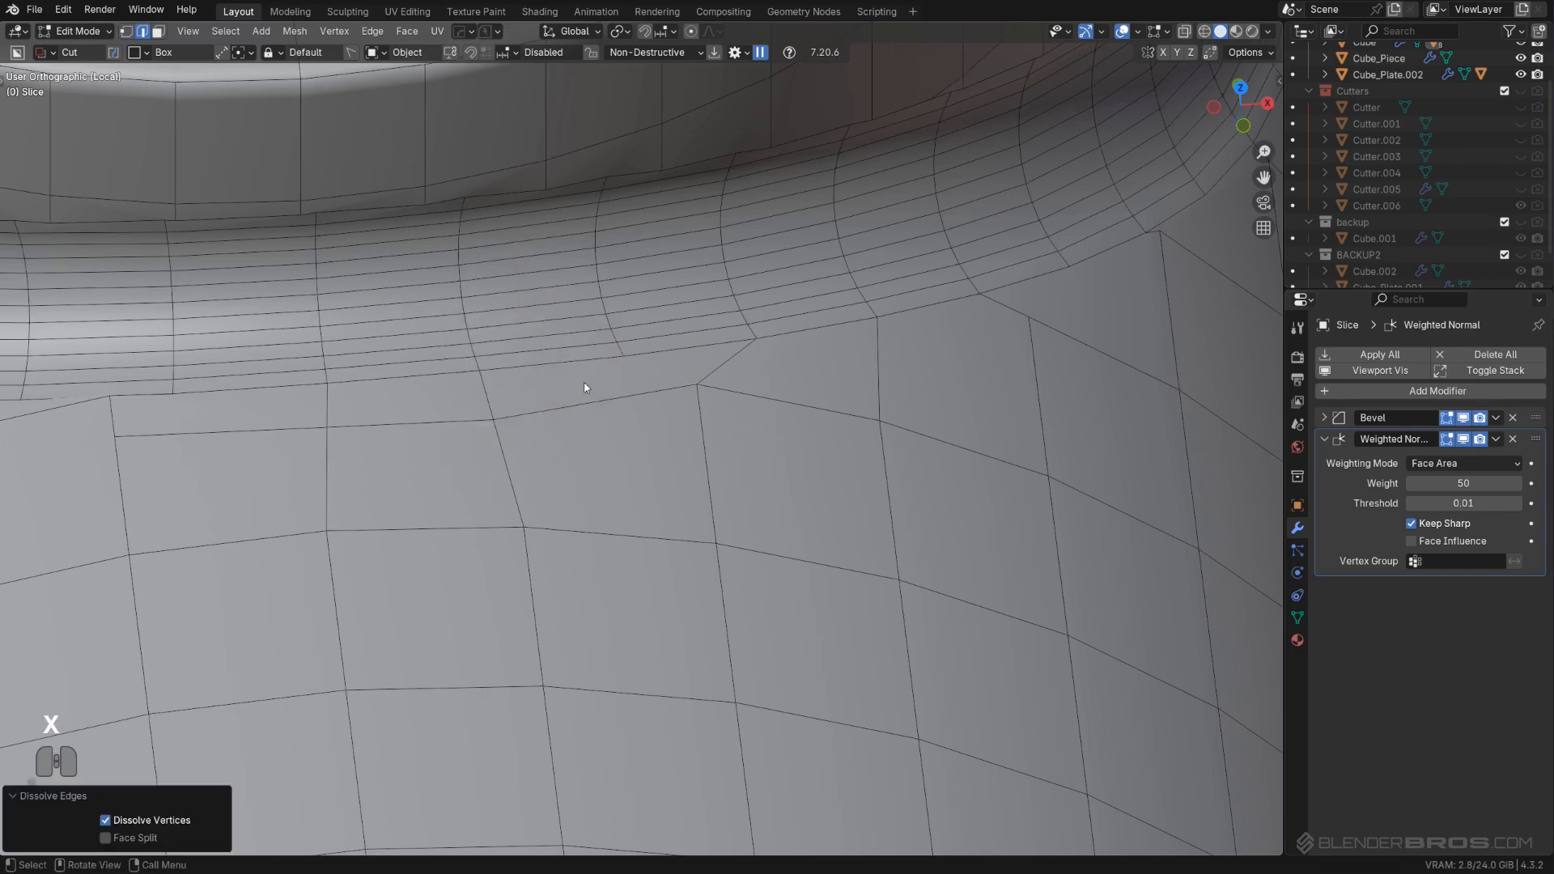
Step: Connect two loose vertices on the fillet's front border to the nearest grid vertices of the cylinder
key(Tab)
click(686, 395)
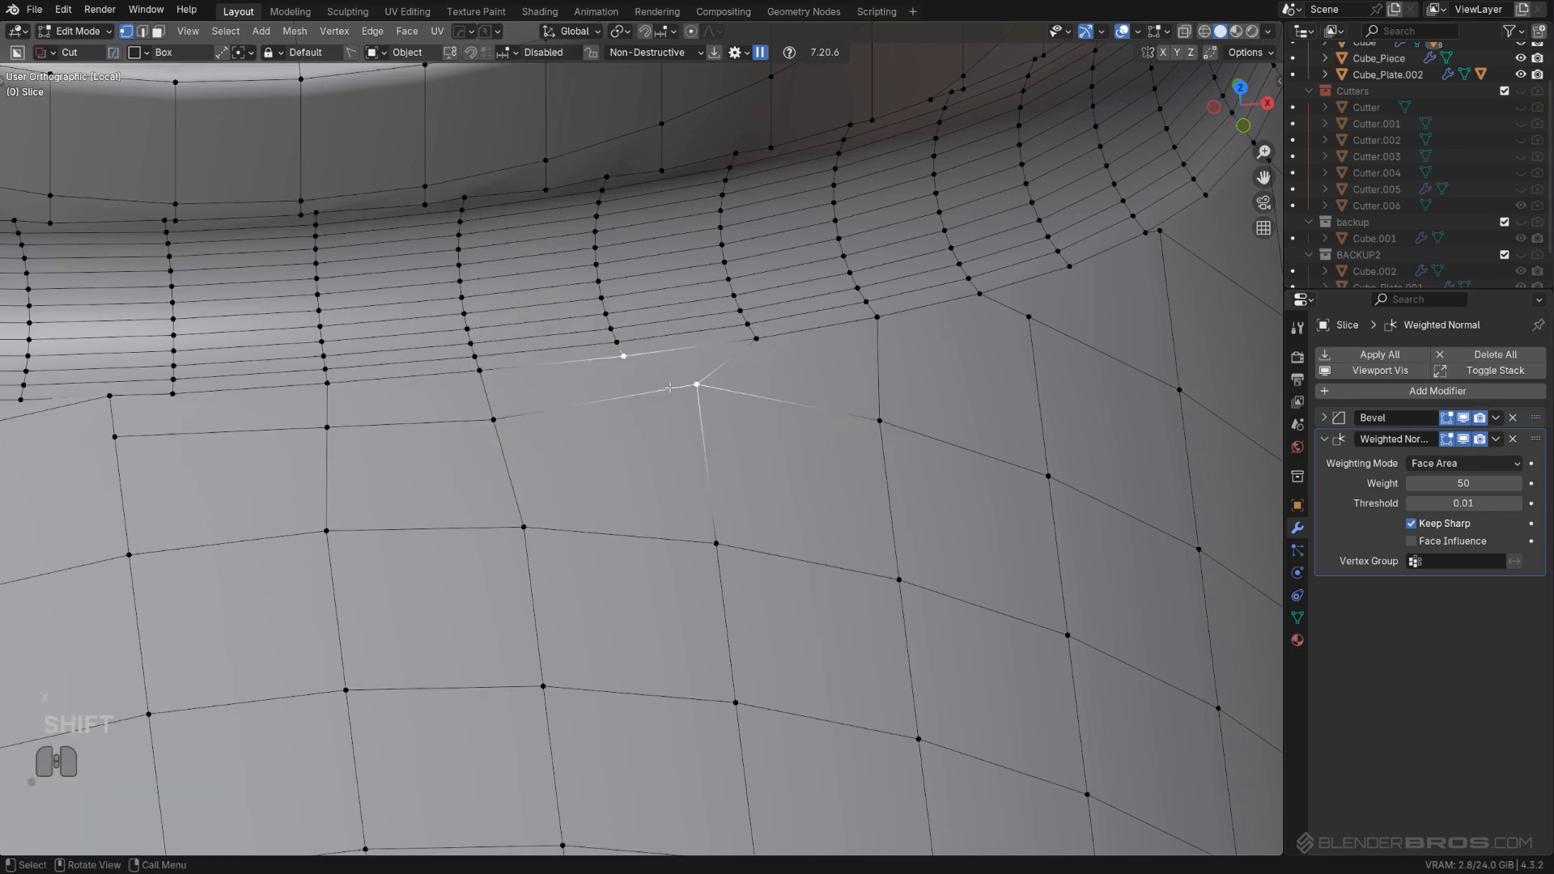
scroll(690, 395, down, 1)
middle_drag(689, 395, 675, 412)
click(844, 423)
shift+click(770, 388)
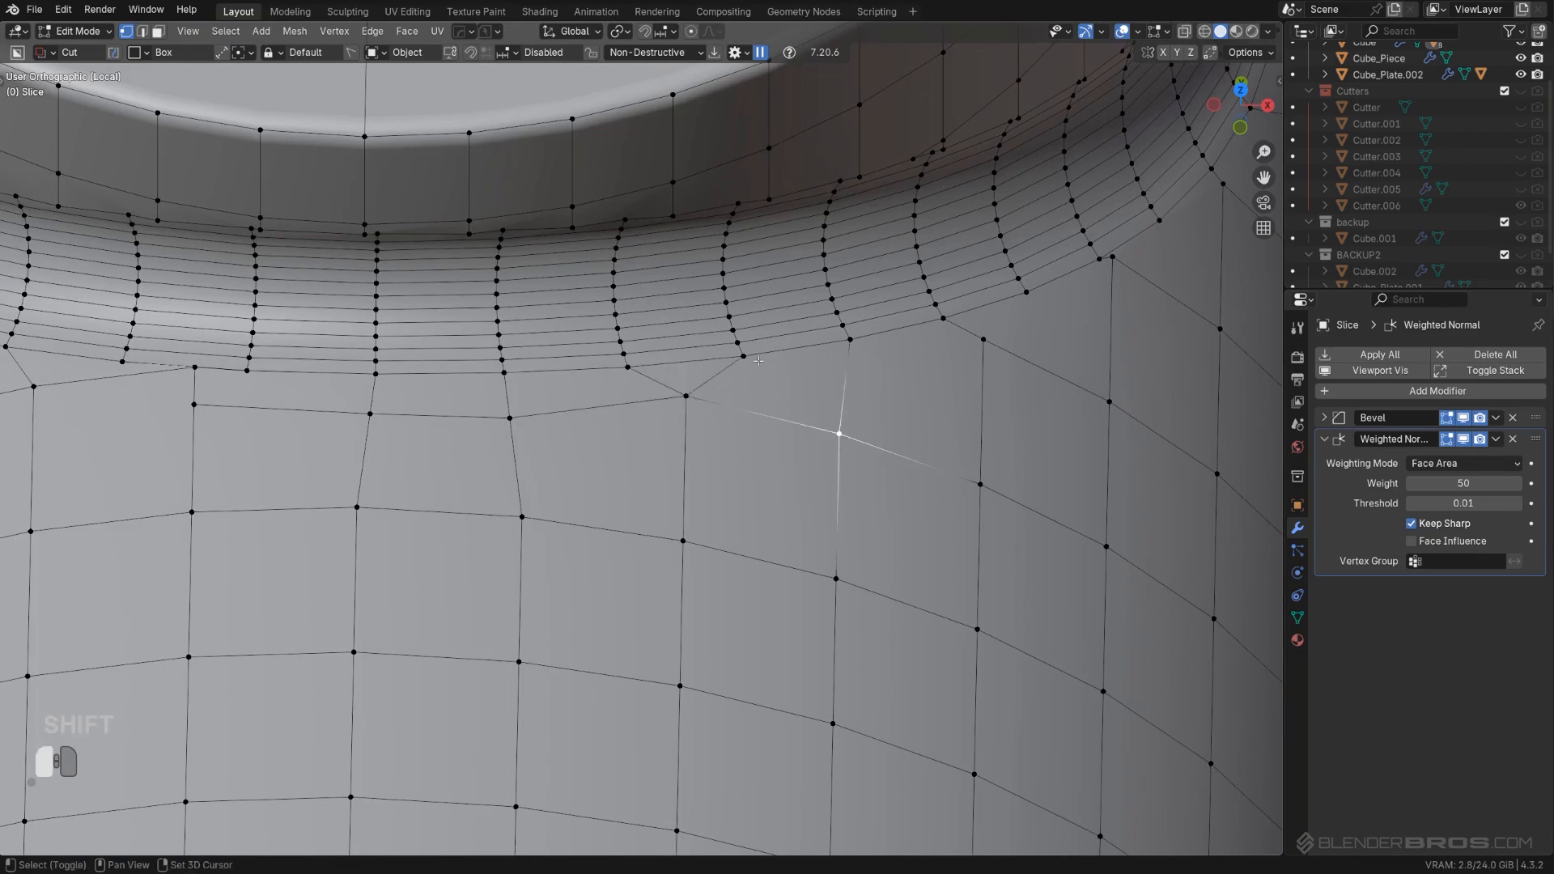
click(715, 370)
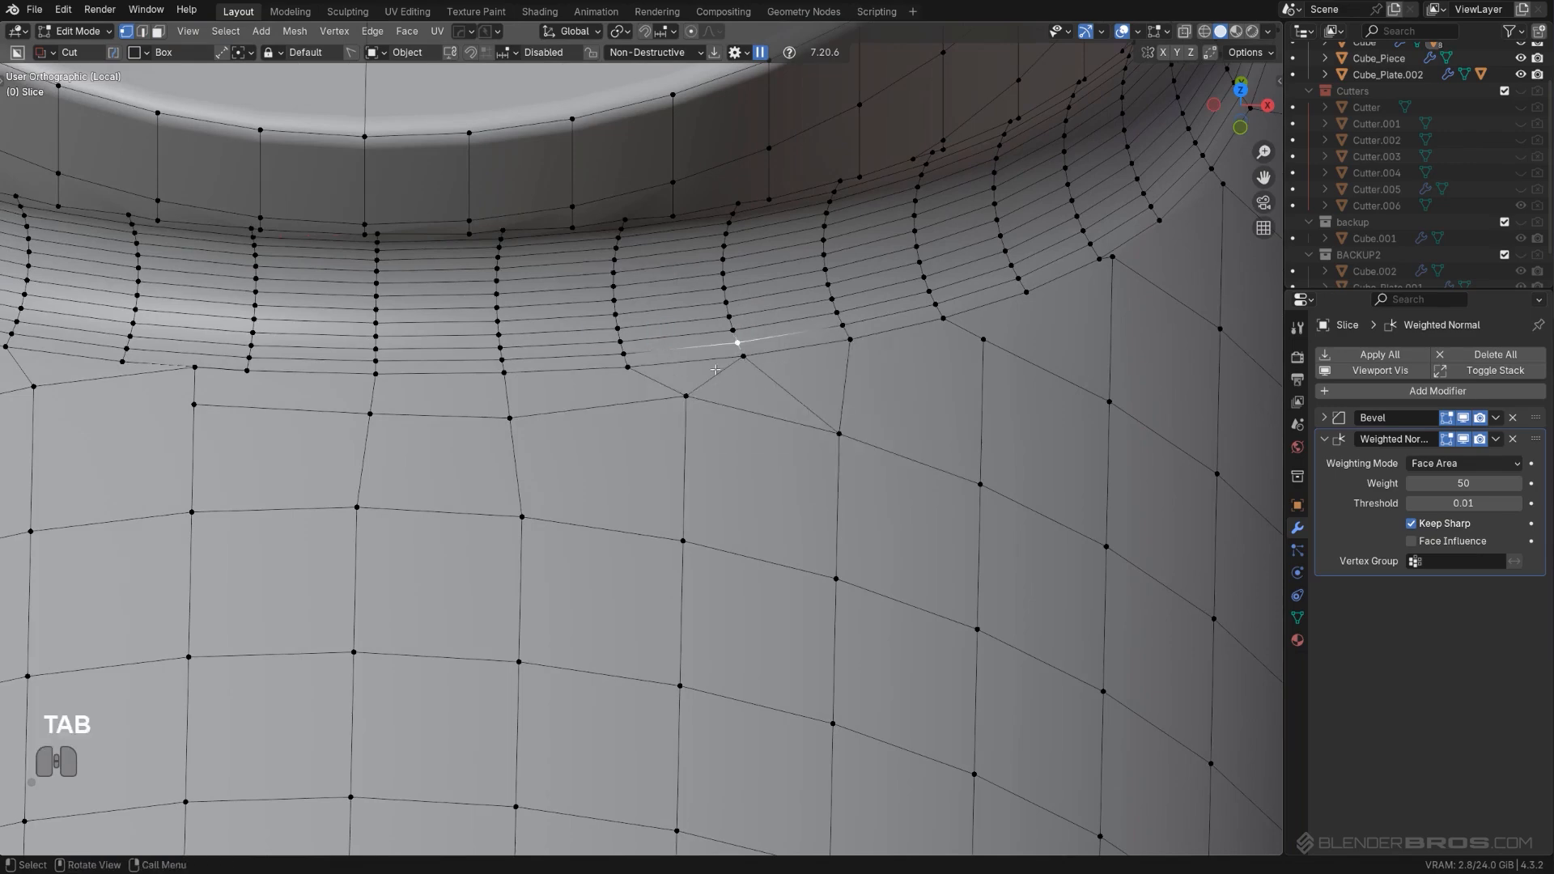
Step: Symmetrize the whole mesh across the X axis from the positive to the negative side
key(Tab)
scroll(769, 327, down, 10)
key(Tab)
key(alt+x)
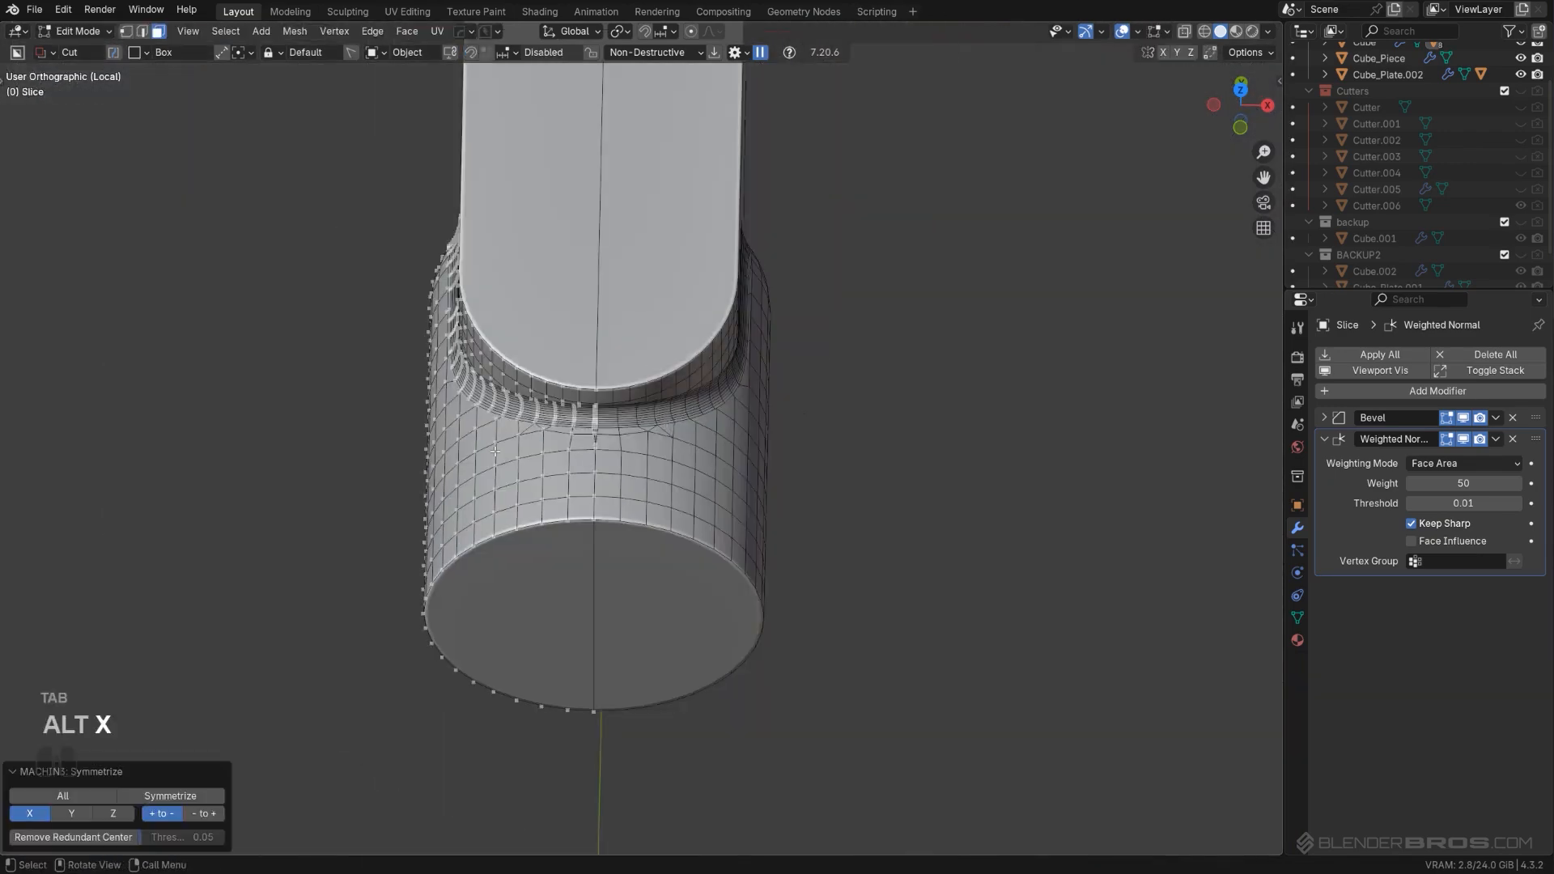
Step: Examine the symmetrized mesh's shading and silhouette from the front and around the fillet
key(Tab)
scroll(786, 389, up, 2)
mouse_move(786, 389)
middle_down()
mouse_move(749, 399)
mouse_move(697, 361)
mouse_move(811, 340)
mouse_move(765, 269)
mouse_move(776, 374)
middle_up()
alt+middle_drag(777, 374, 780, 308)
alt+scroll(780, 296, up, 1)
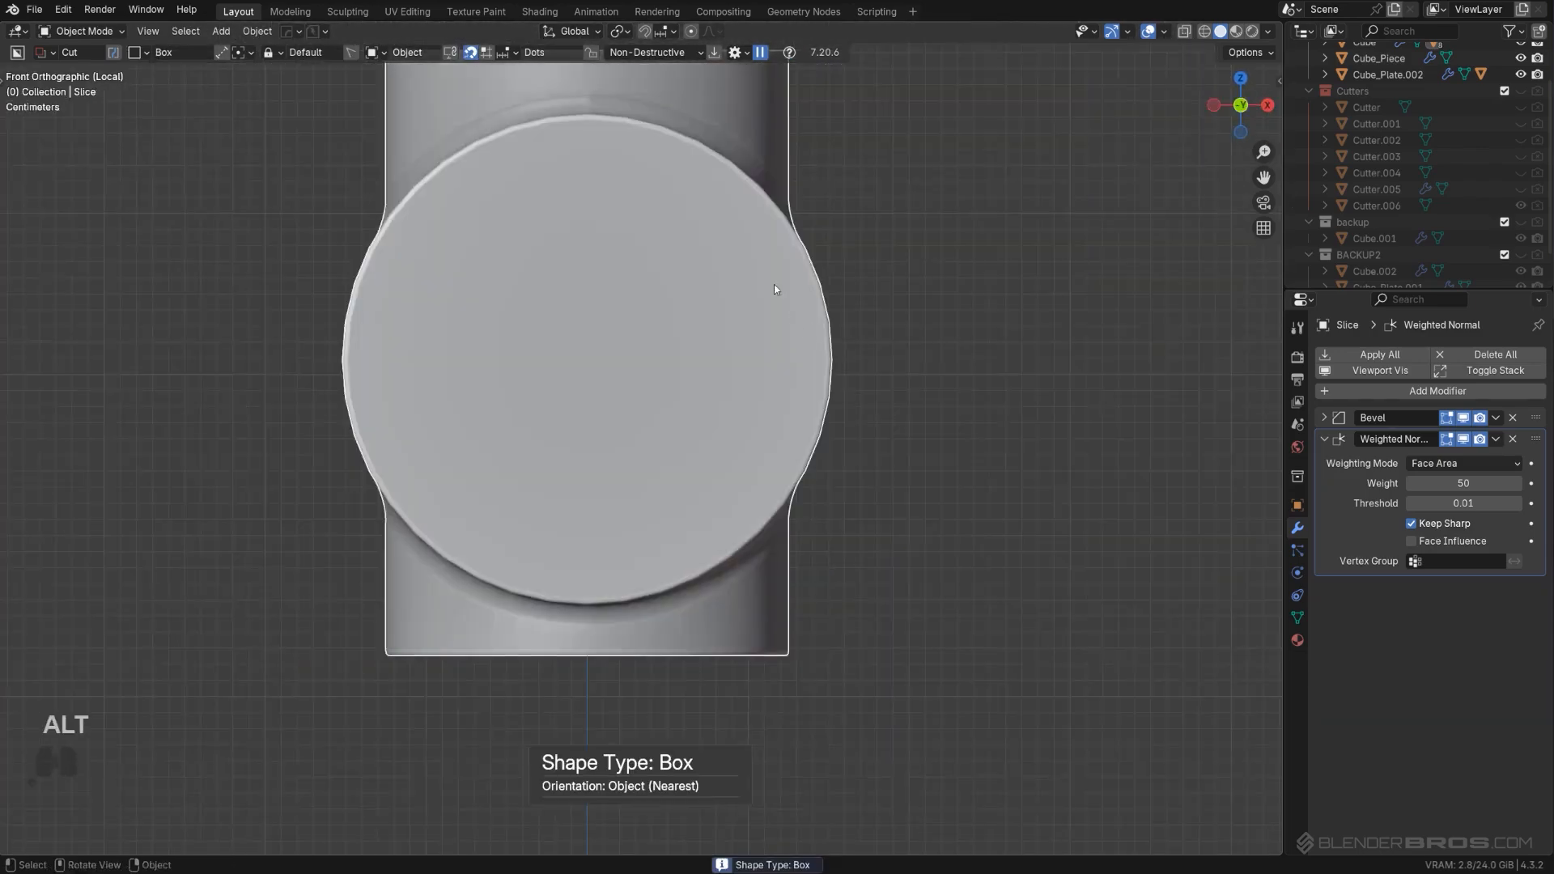
scroll(698, 416, up, 1)
shift+middle_drag(678, 297, 720, 482)
key(Tab)
click(787, 396)
shift+click(543, 405)
scroll(696, 388, down, 2)
scroll(720, 482, up, 2)
scroll(722, 485, down, 1)
Step: Dissolve the two redundant edge loops flanking the fillet's centre line, including their converging edges on the cylinder
shift+middle_drag(734, 543, 646, 825)
scroll(670, 520, up, 2)
scroll(670, 519, up, 2)
key(Tab)
scroll(728, 534, up, 3)
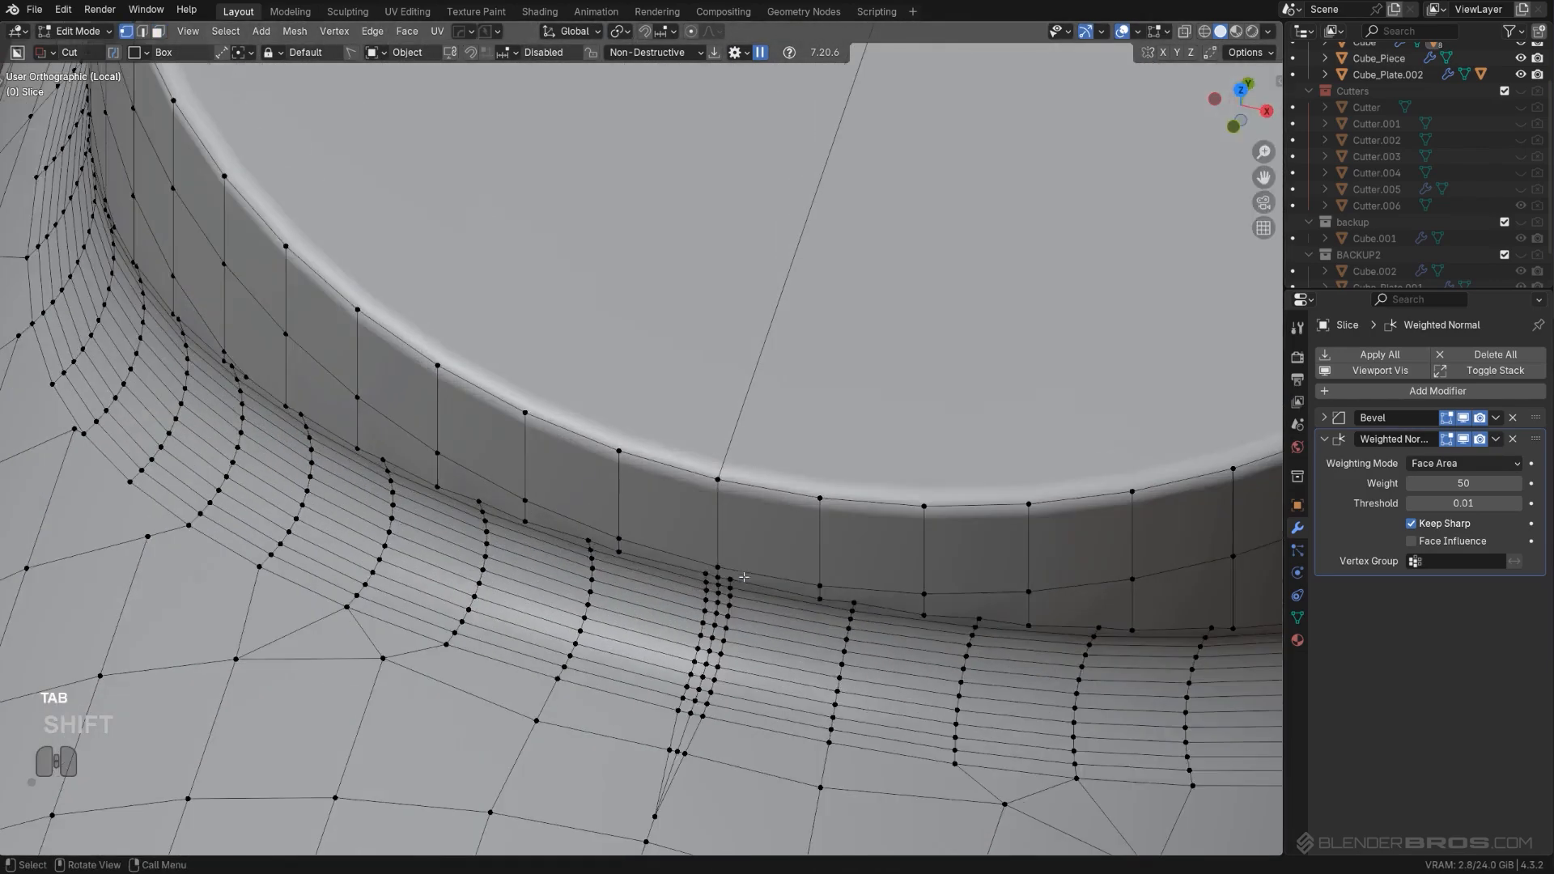
shift+middle_drag(754, 544, 785, 423)
scroll(574, 431, up, 2)
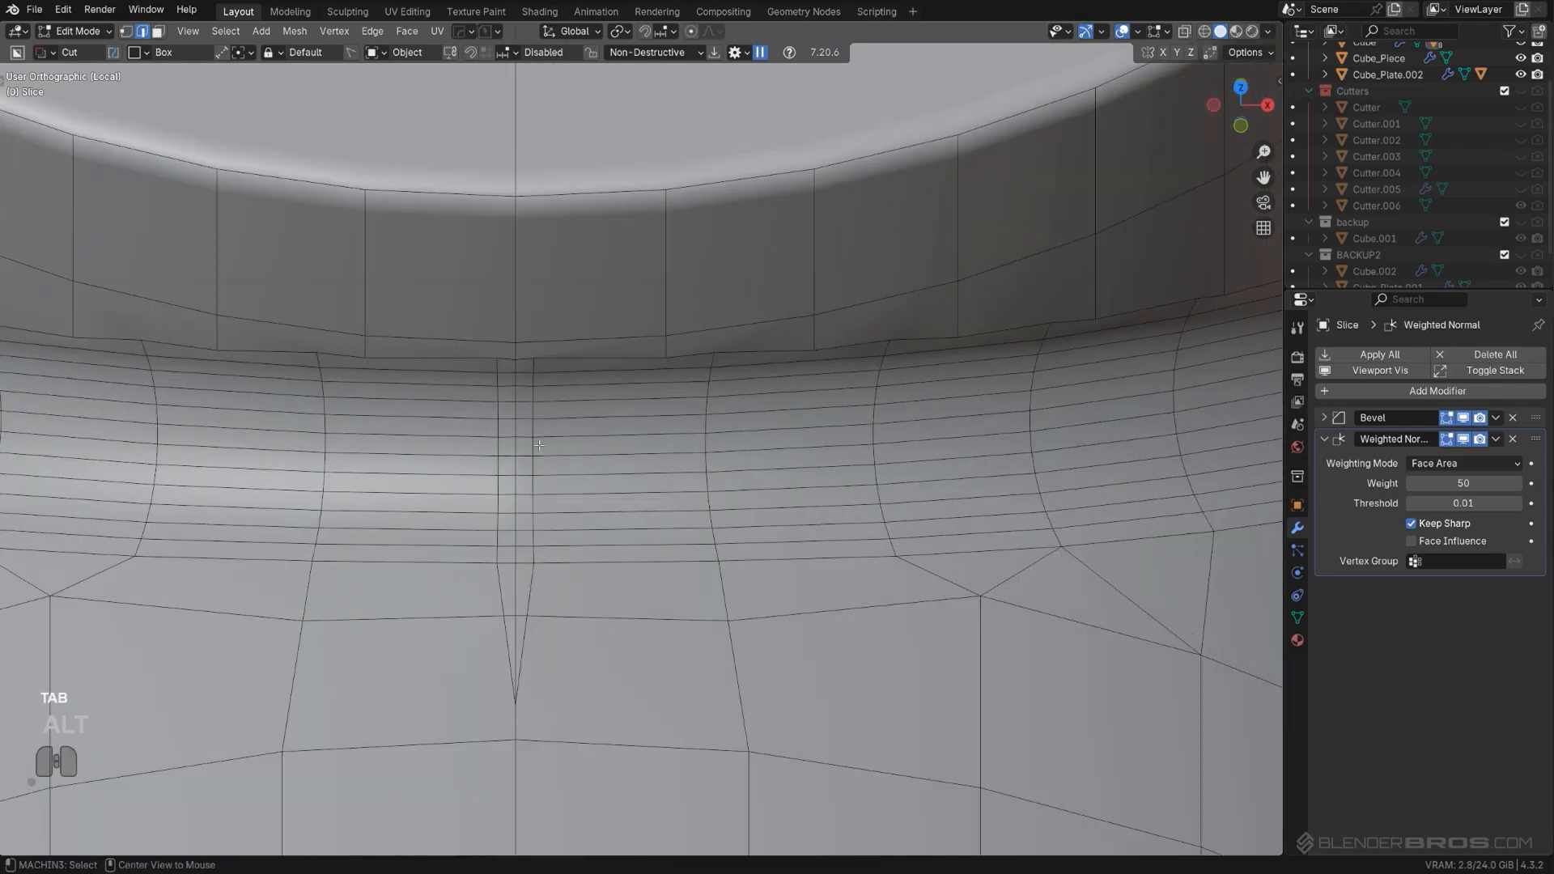
key(x)
click(519, 536)
scroll(824, 490, down, 5)
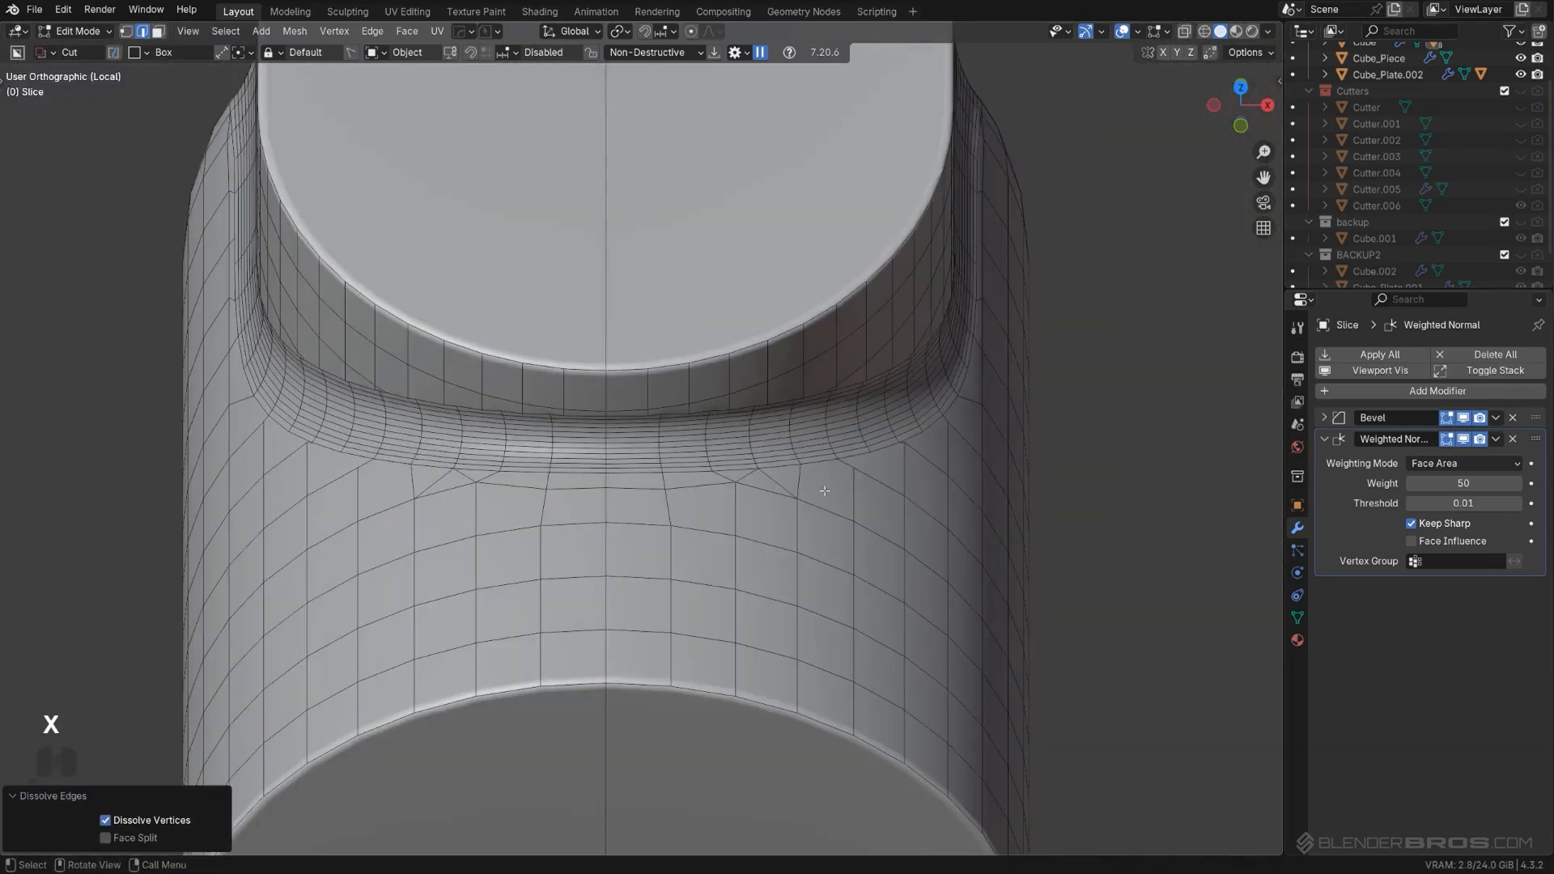
Step: Select the stray vertex beside the centre edge on the fillet's upper border, opposite the cylinder side
middle_drag(825, 491, 721, 413)
scroll(713, 403, up, 3)
key(Tab)
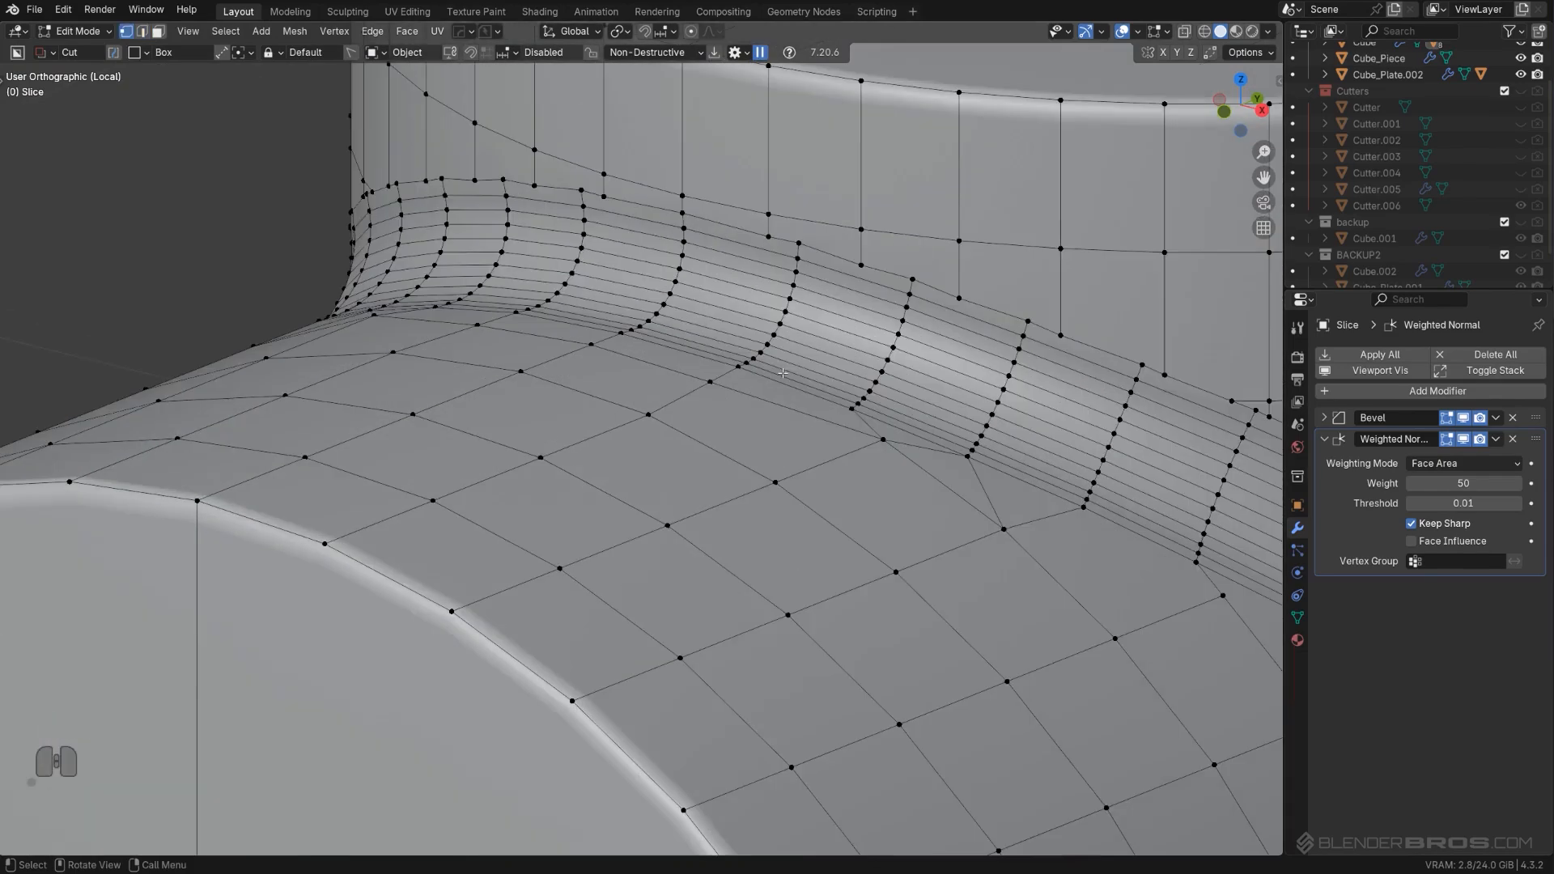
scroll(707, 580, up, 3)
shift+middle_drag(713, 279, 782, 520)
scroll(707, 579, up, 1)
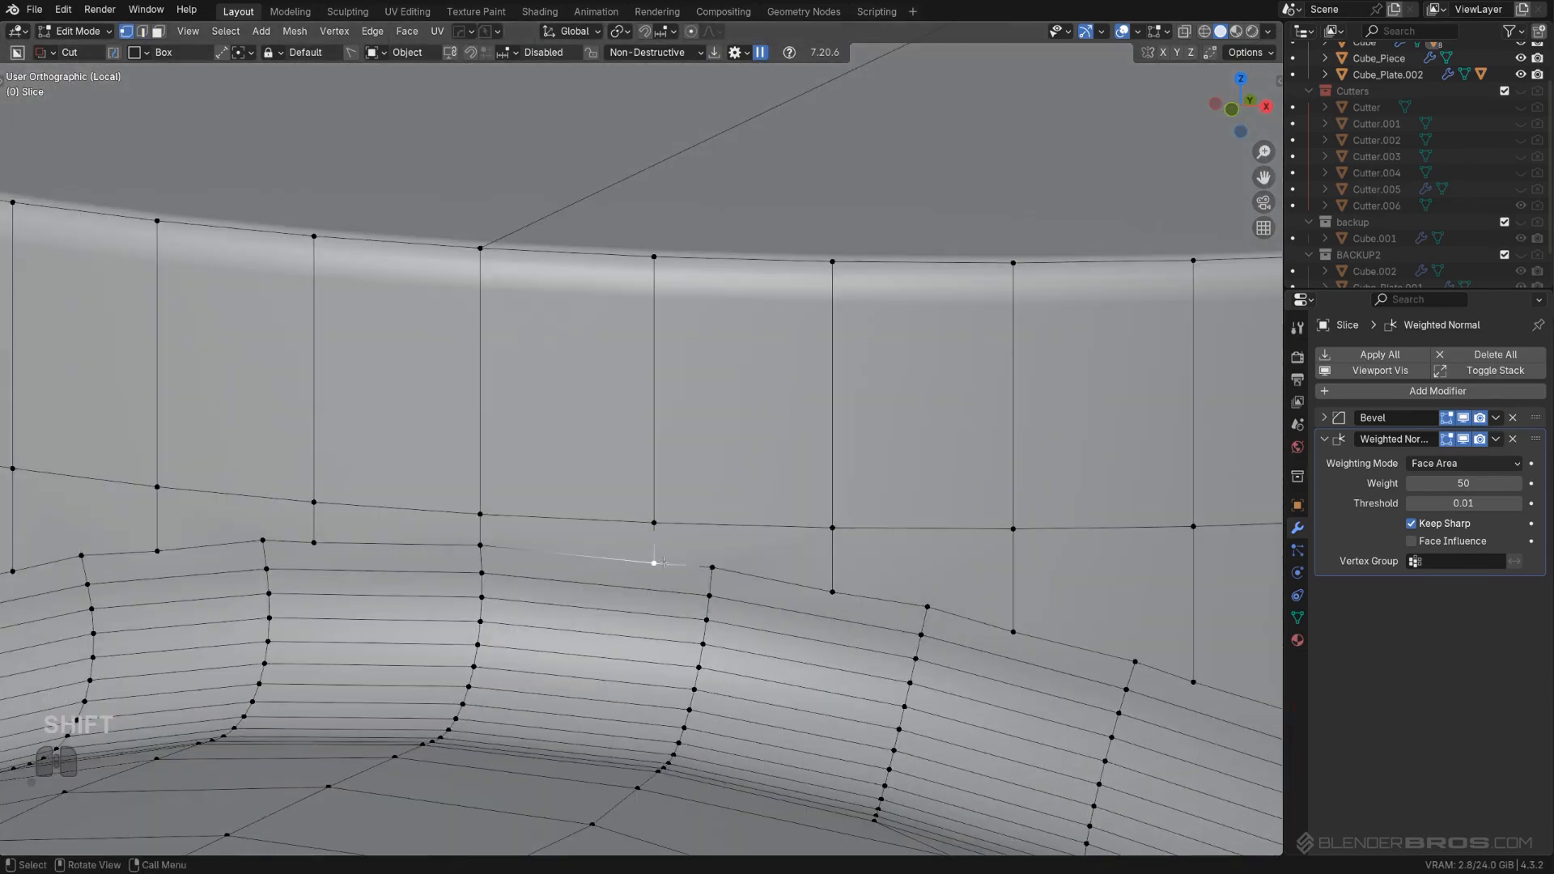
Step: Knife a sloping cut across the curved upper wall, from its horizontal edge loop down along the fillet
middle_drag(663, 562, 731, 572)
scroll(663, 517, down, 4)
shift+middle_drag(894, 482, 751, 432)
key(k)
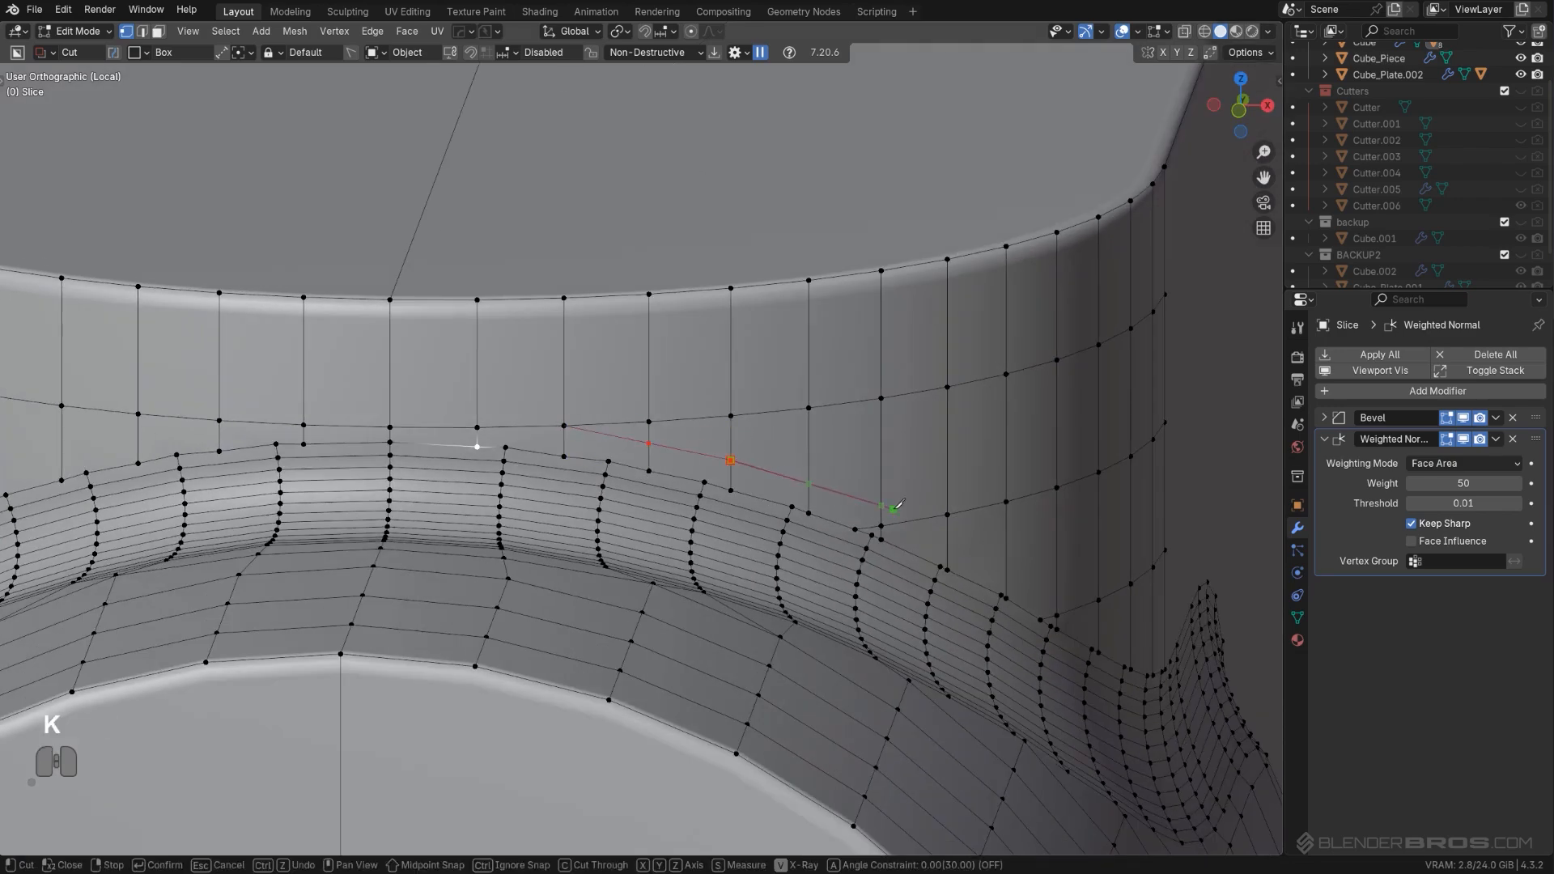
click(1098, 600)
key(space)
Step: Merge the small triangle's vertices into the fillet's edge vertex and dissolve the leftover horizontal edge beside it
scroll(1021, 608, up, 2)
shift+middle_drag(1021, 608, 816, 549)
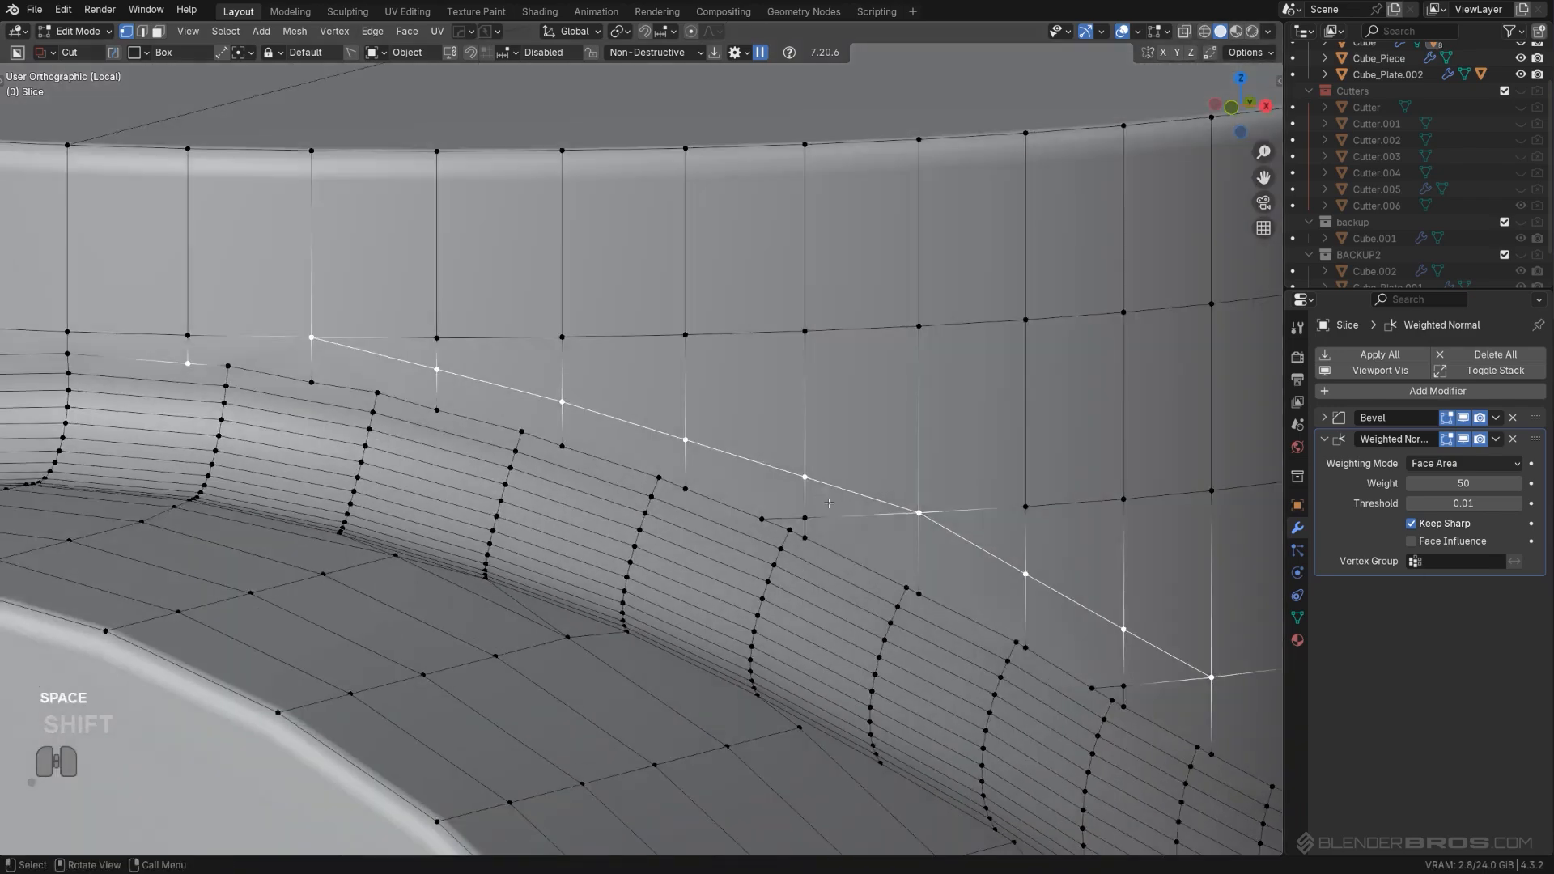
scroll(816, 550, up, 2)
click(815, 554)
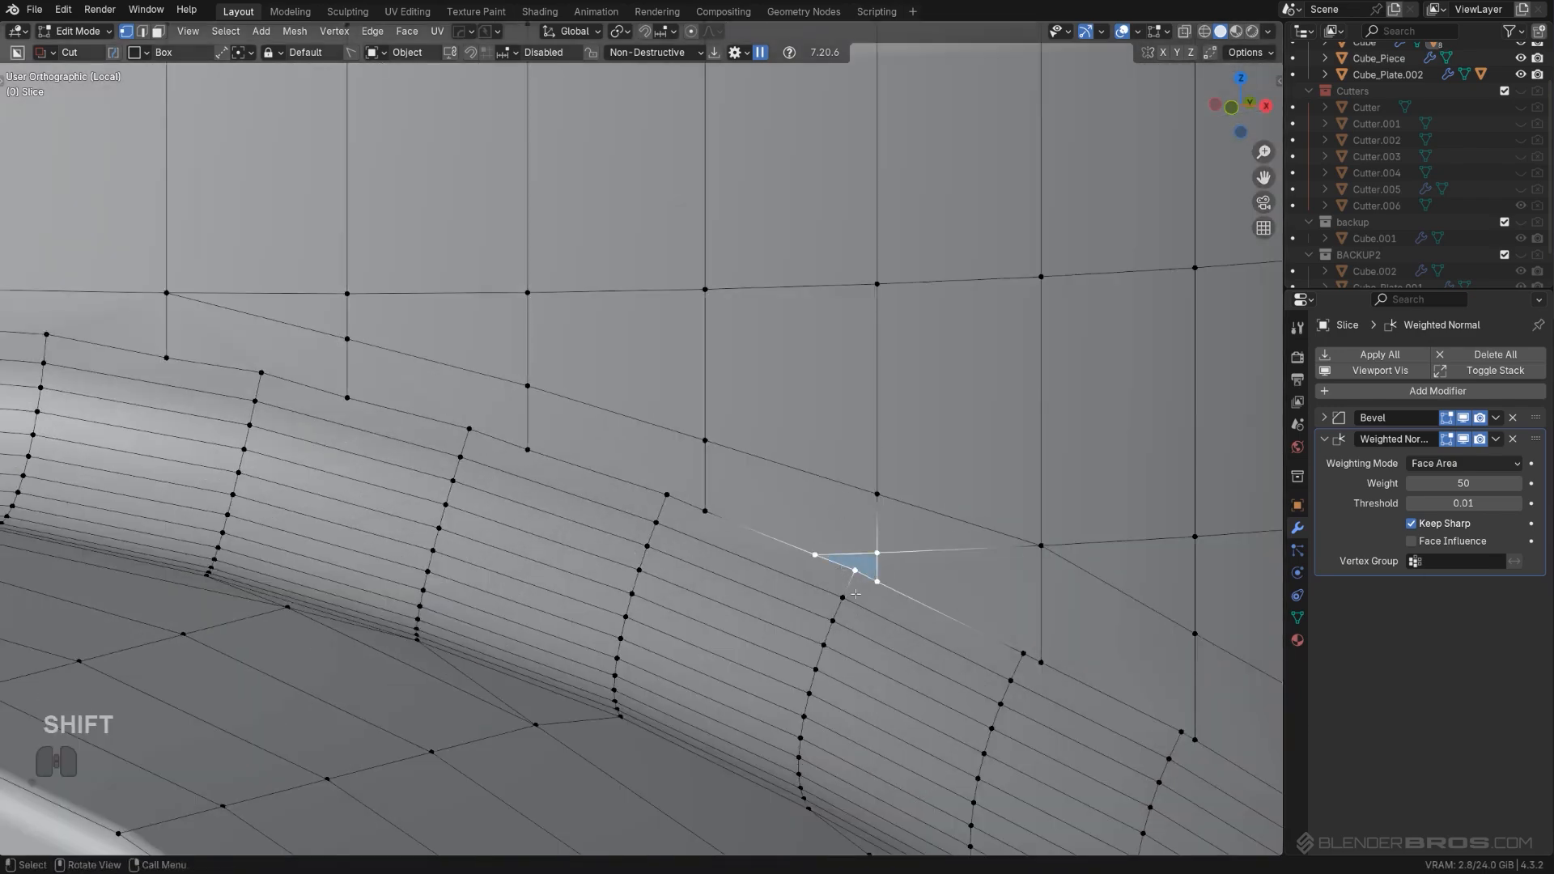
key(1)
key(Tab)
click(936, 553)
key(x)
click(936, 552)
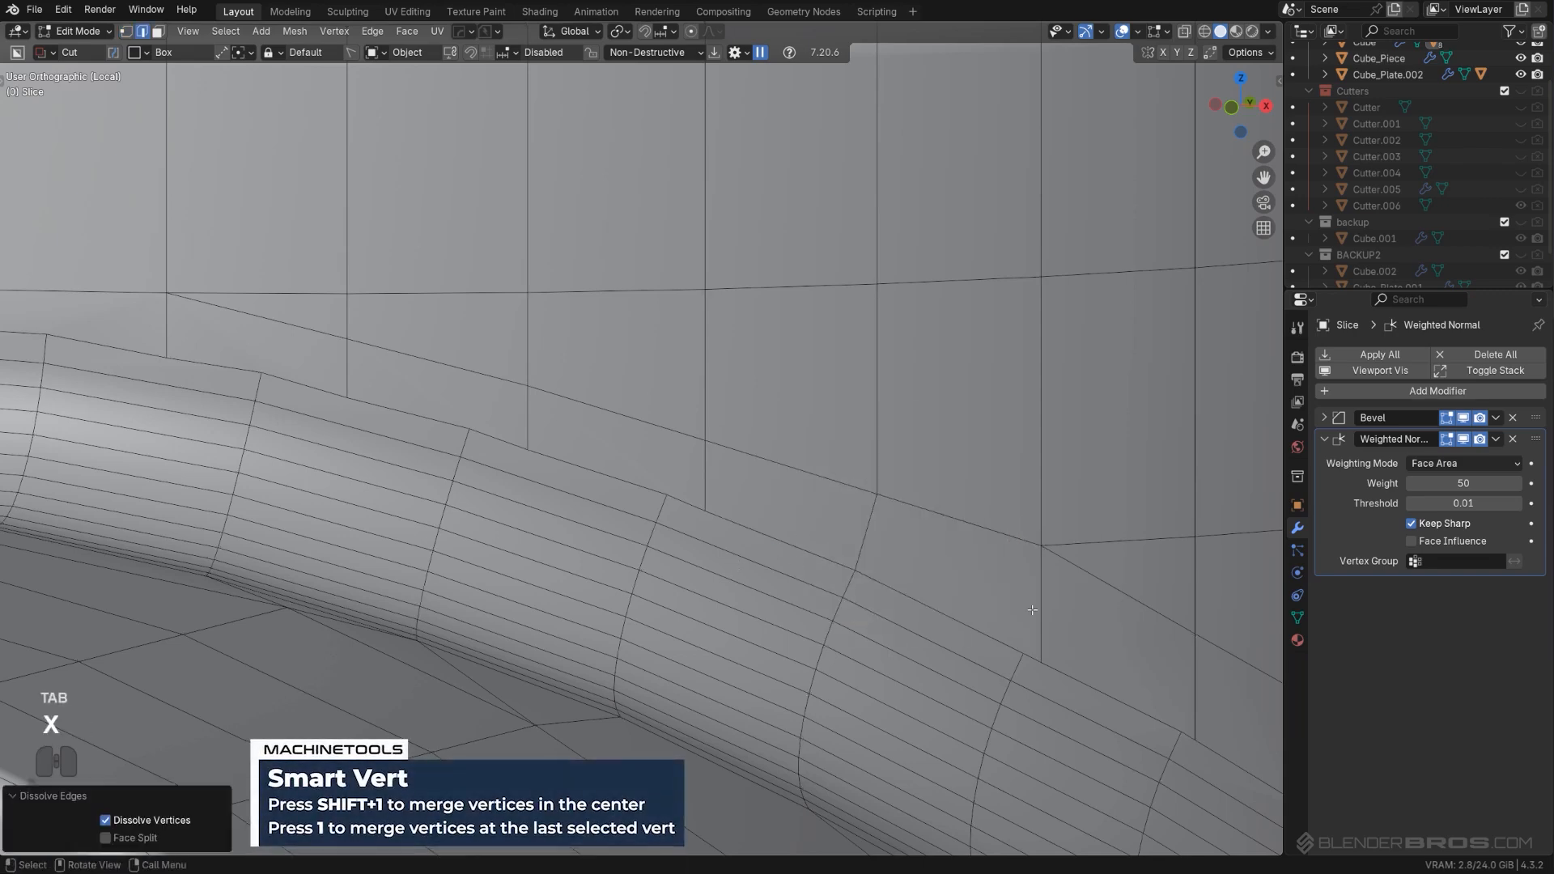
Step: Merge three stray wall vertices into the adjacent vertices on the fillet's upper edge, using merge at last
key(Tab)
click(1039, 660)
shift+click(1024, 654)
key(1)
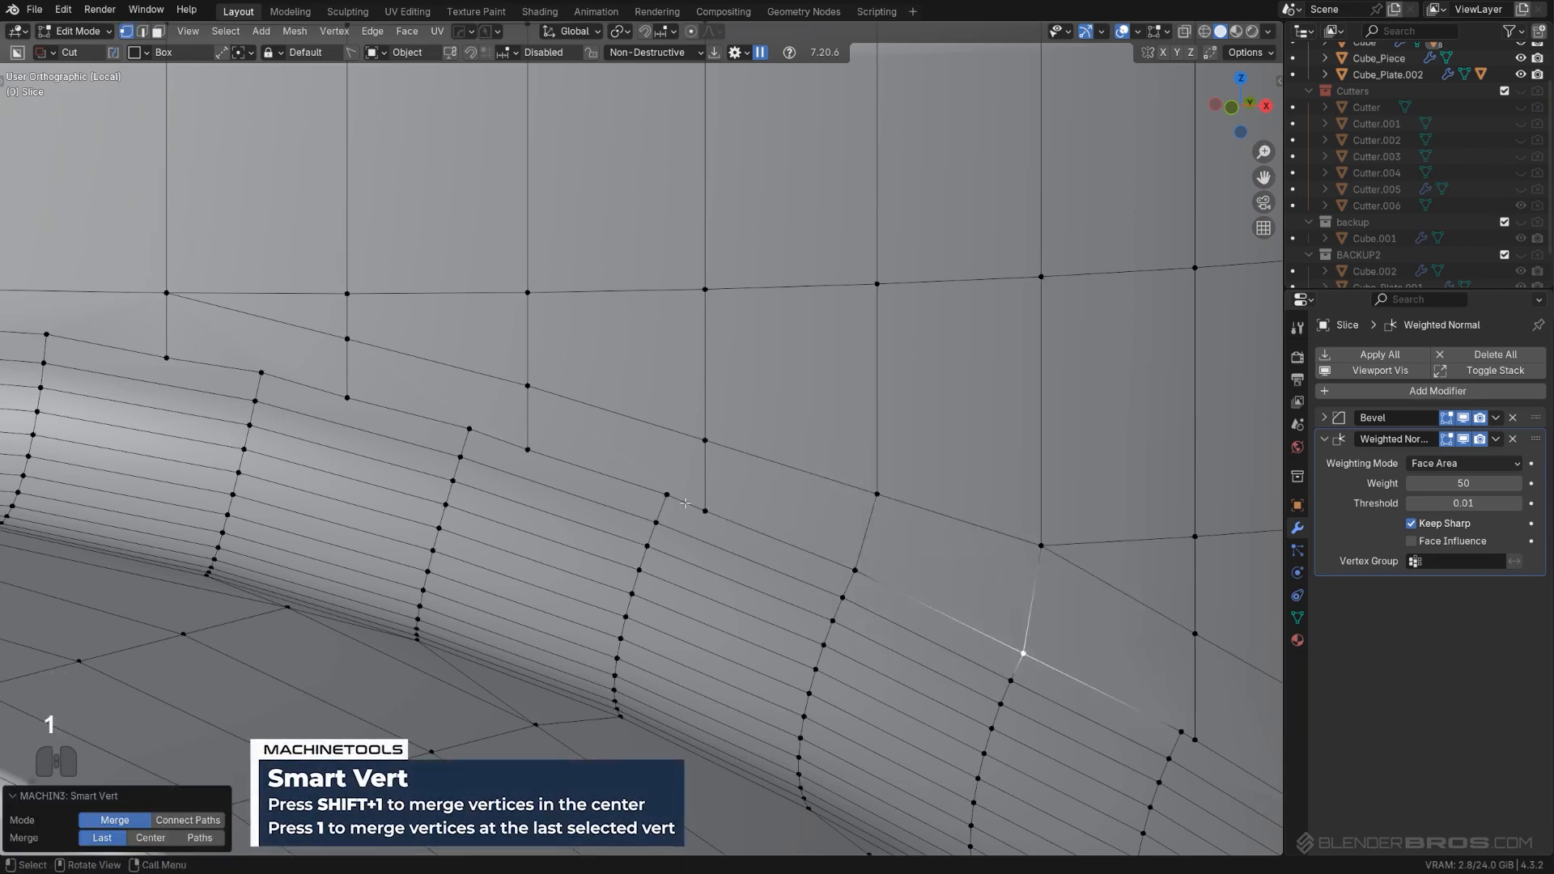
click(700, 510)
shift+click(668, 495)
key(1)
click(531, 446)
shift+click(469, 429)
key(1)
Step: Merge three more wall vertices into their neighbouring fillet vertices, working along the arc toward its middle
middle_drag(453, 421, 433, 416)
shift+middle_drag(262, 346, 417, 396)
scroll(537, 443, down, 5)
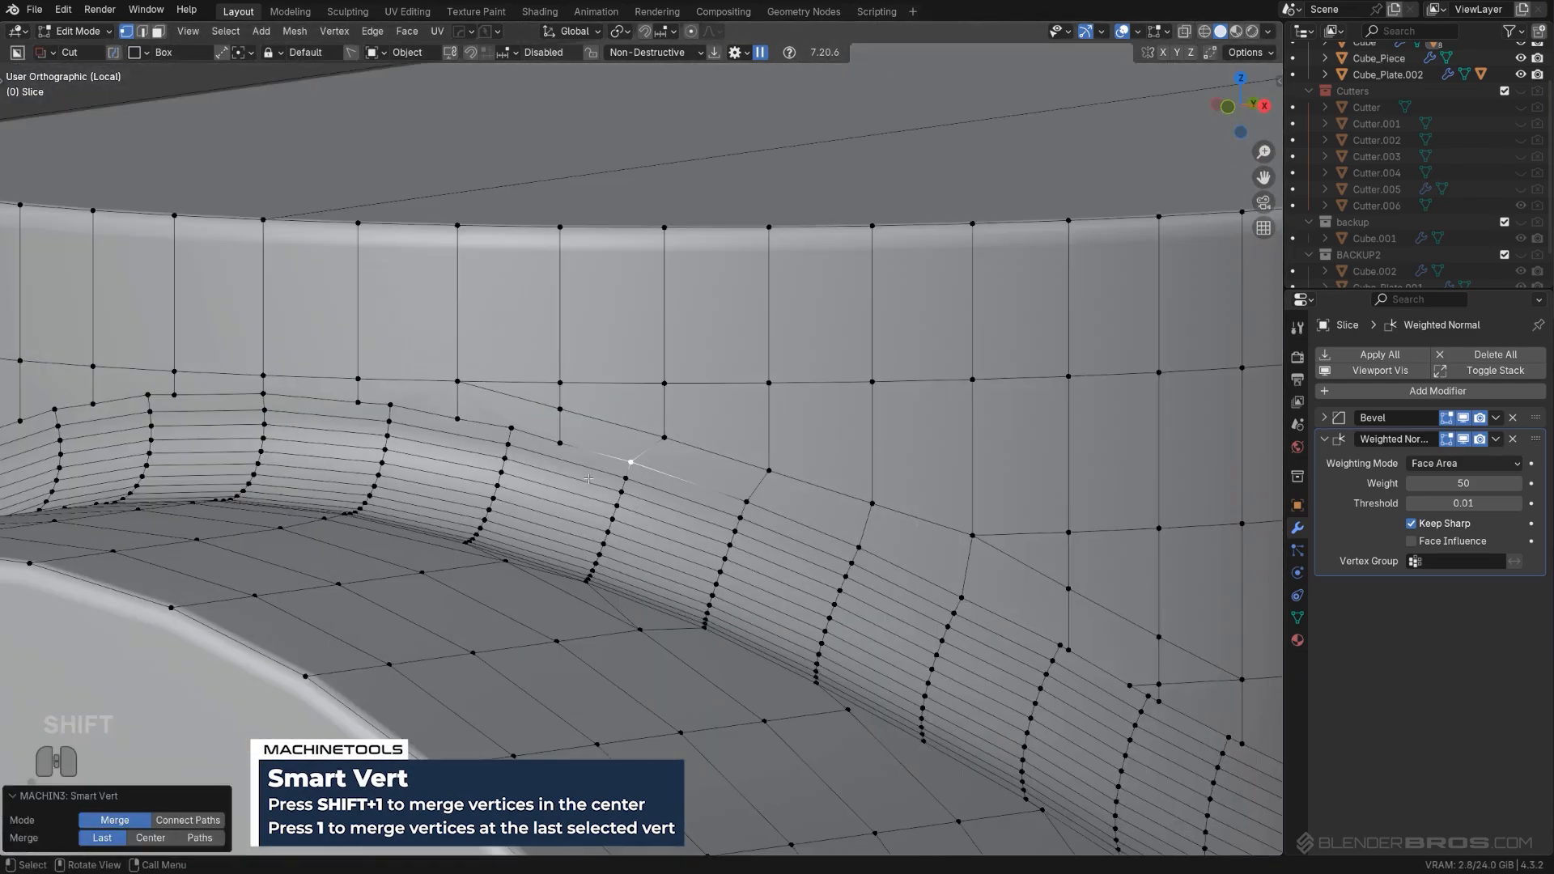
middle_drag(590, 475, 640, 490)
scroll(566, 462, up, 5)
shift+middle_drag(501, 436, 583, 460)
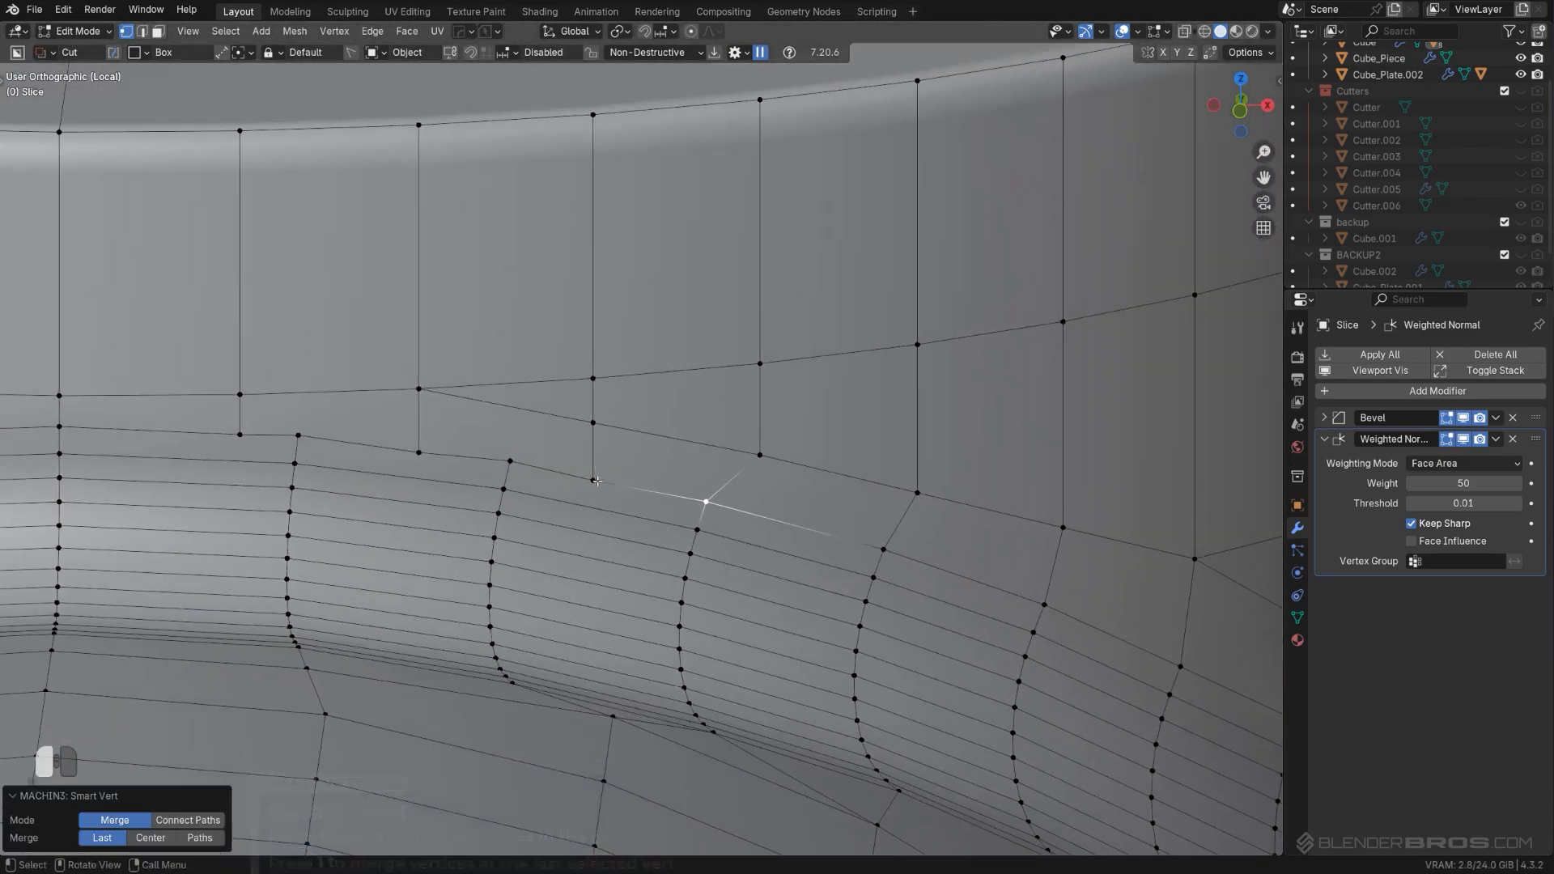
click(592, 479)
shift+click(510, 462)
key(1)
middle_drag(393, 483, 361, 464)
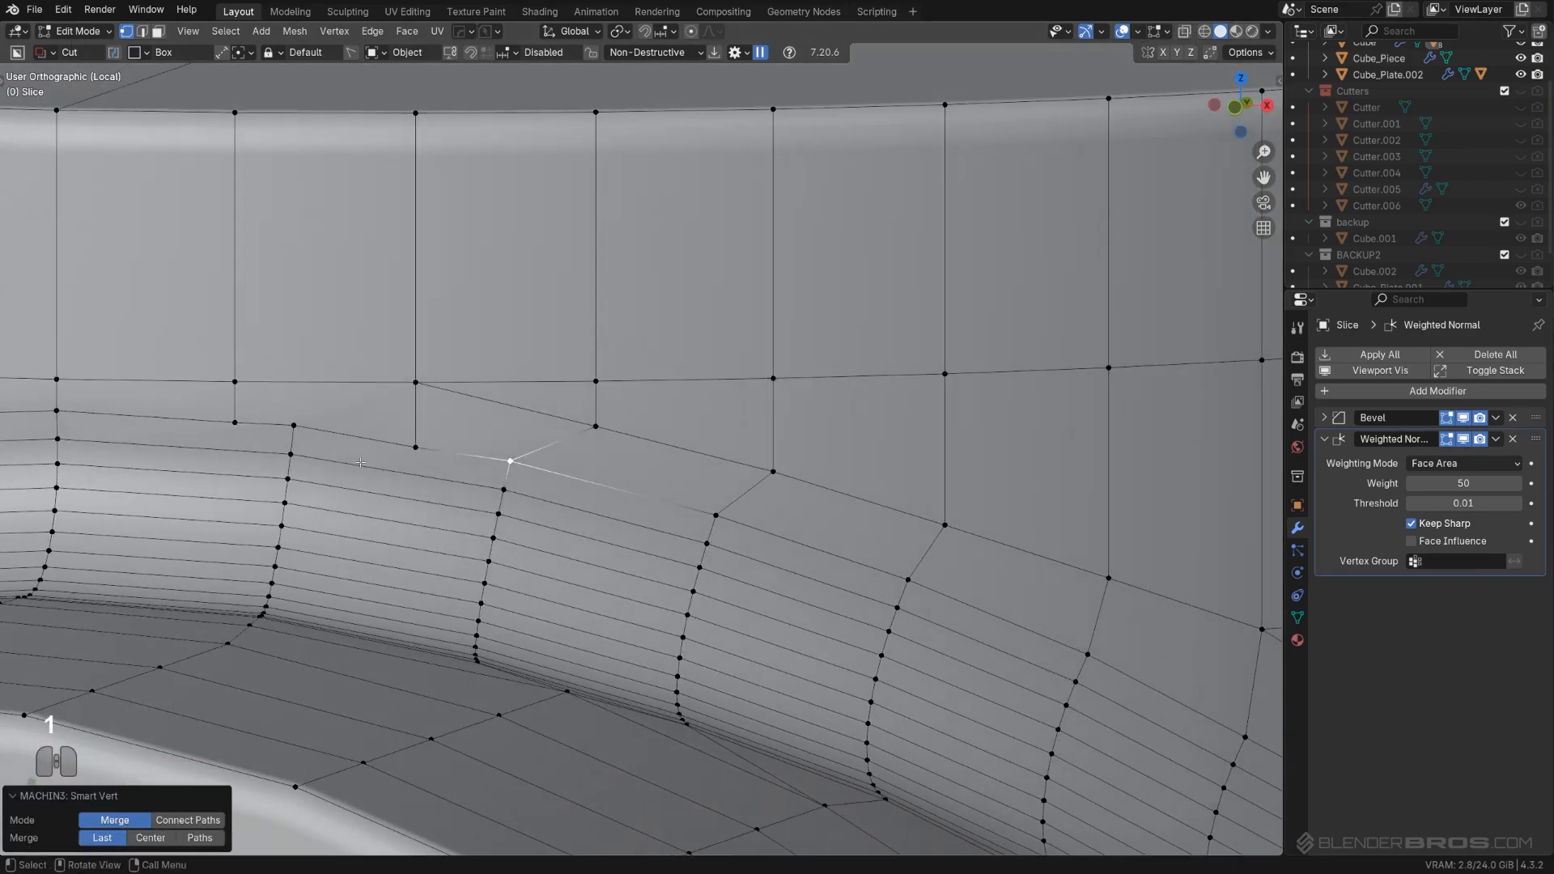
click(408, 441)
shift+click(296, 429)
key(1)
click(238, 426)
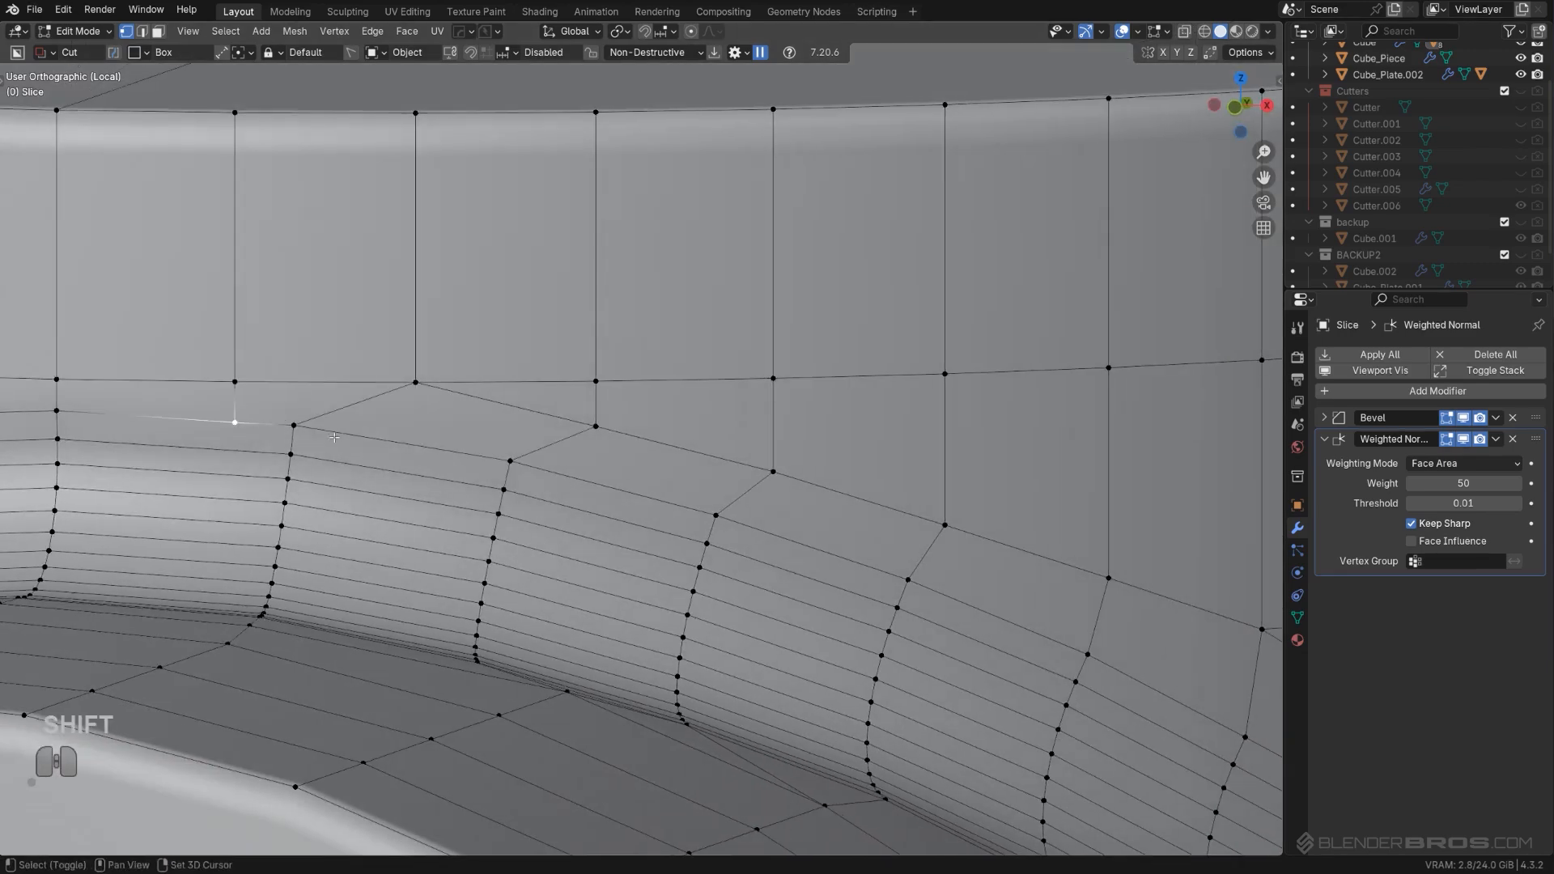
shift+click(295, 424)
key(1)
Step: Symmetrize the mesh to mirror the cleaned wall topology and check its shading in Object Mode
scroll(296, 419, down, 6)
key(Tab)
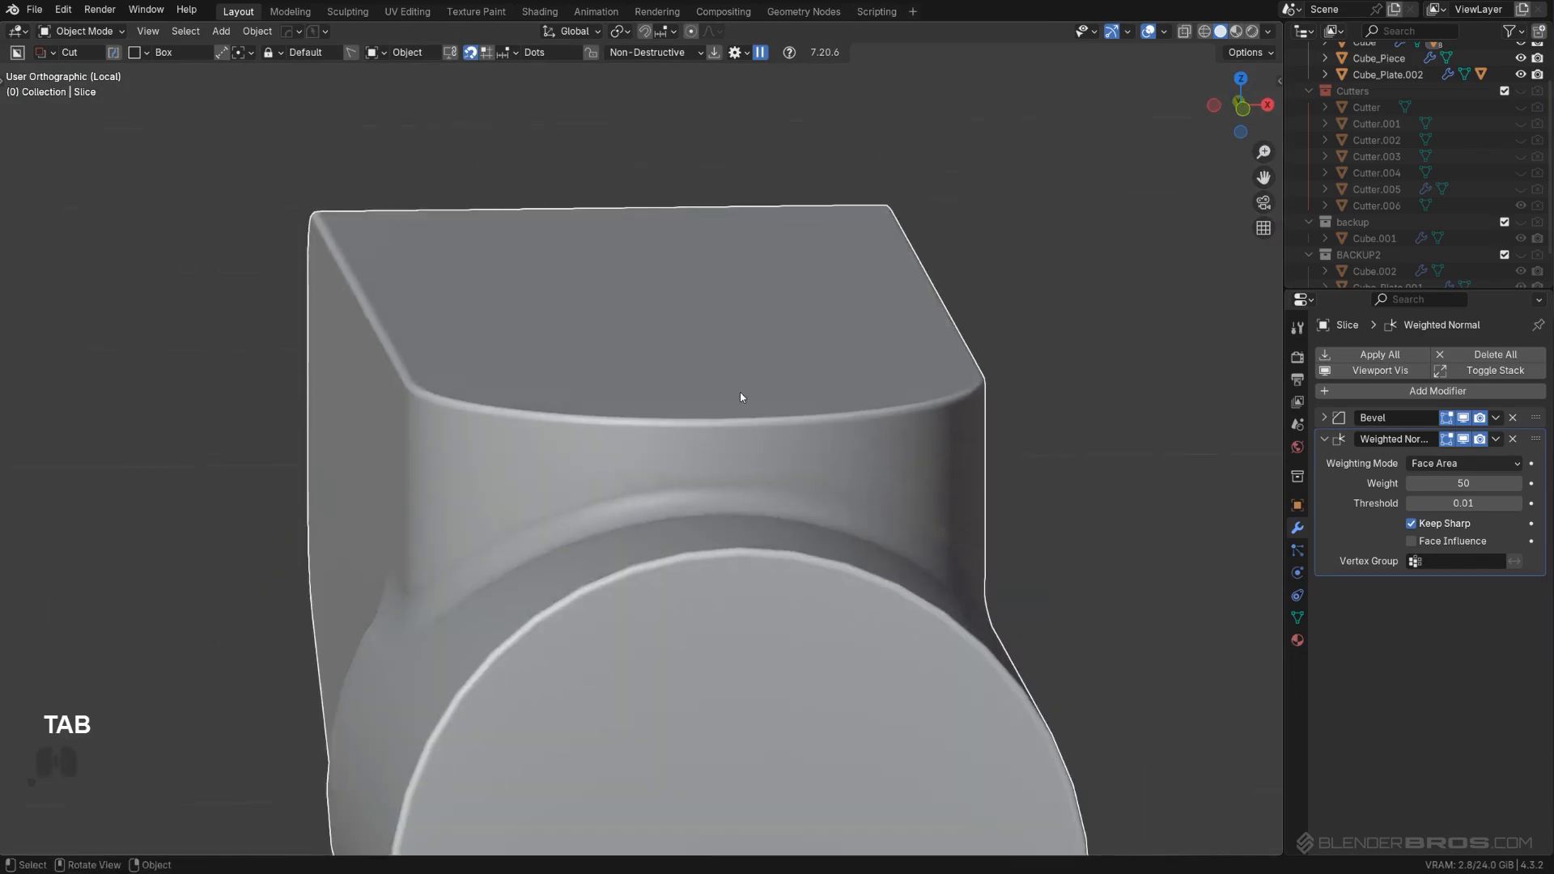
key(Tab)
key(alt+x)
key(Tab)
middle_drag(925, 423, 717, 419)
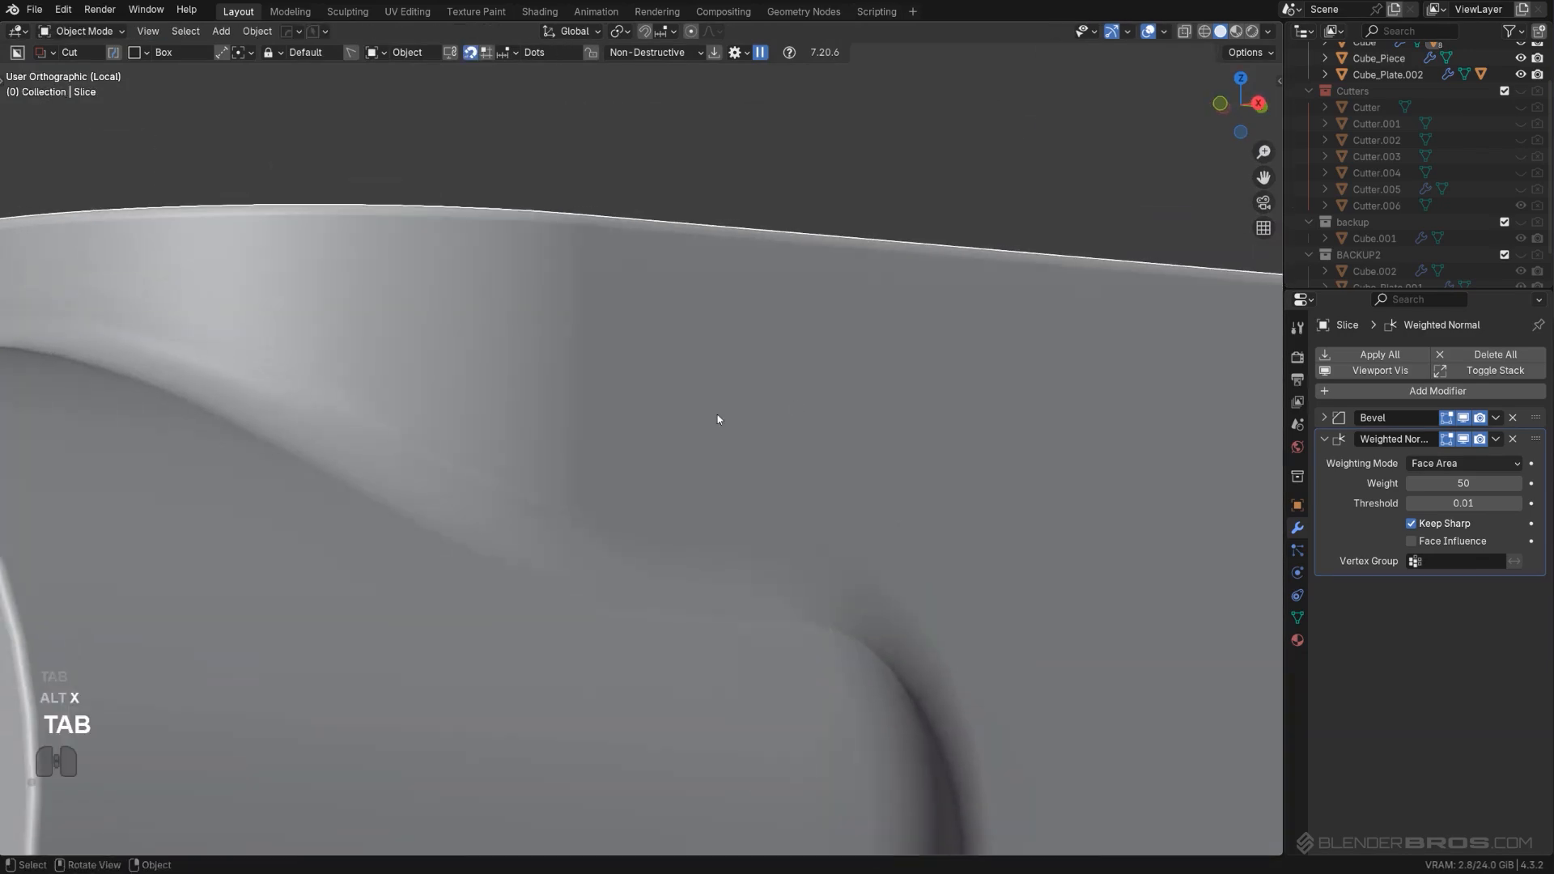
Step: Merge the loose vertices further down the wall, including the small triangle cluster, into the fillet's edge vertices
shift+middle_drag(494, 389, 638, 444)
scroll(638, 444, up, 3)
key(Tab)
scroll(638, 444, up, 1)
shift+middle_drag(336, 503, 634, 474)
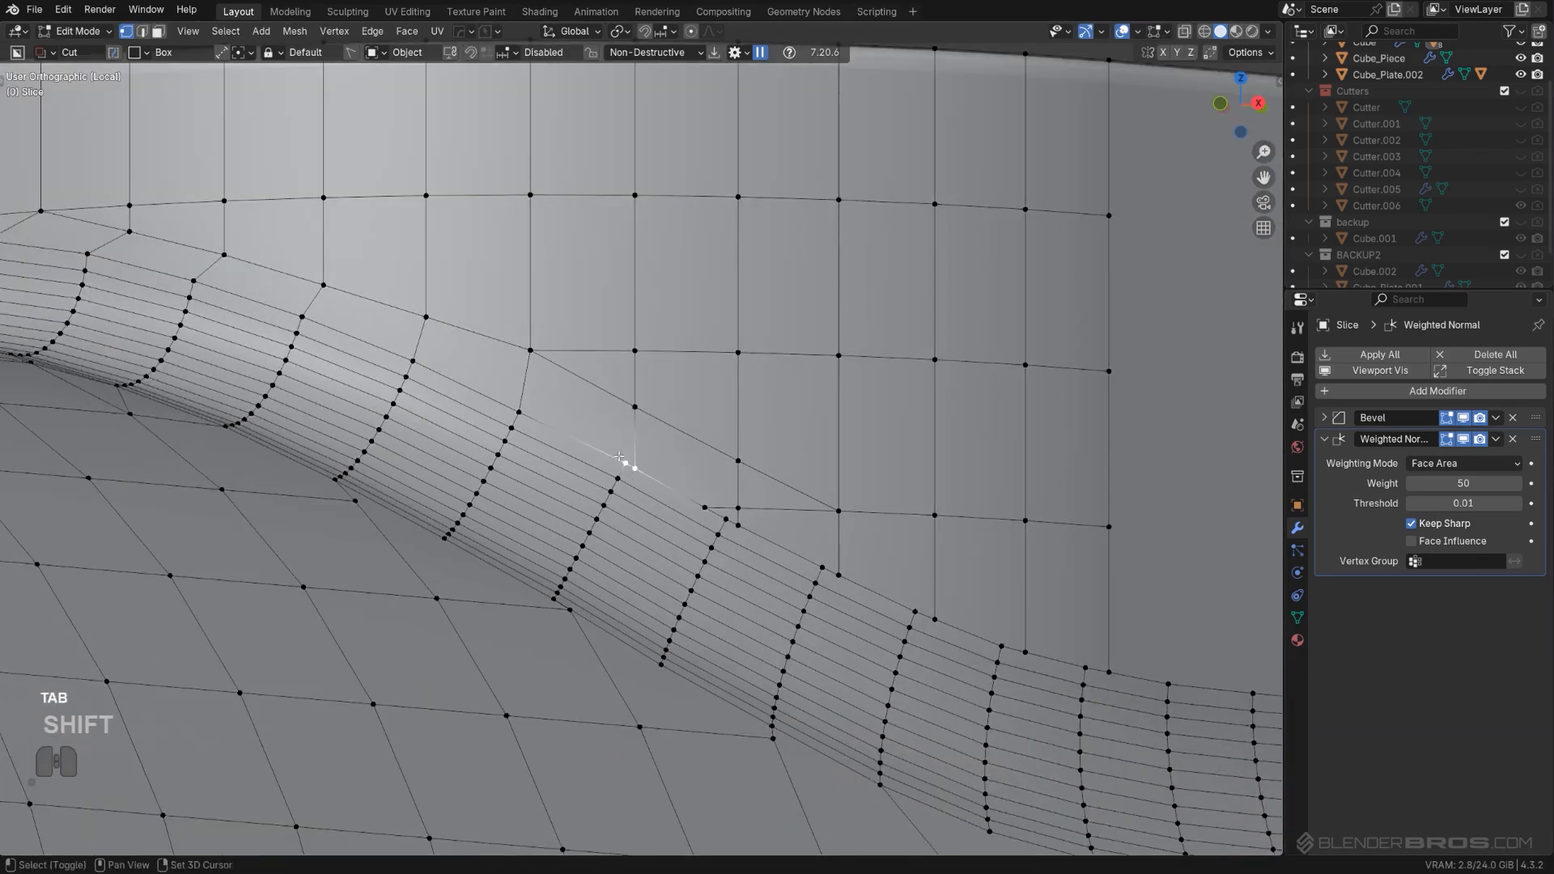
shift+click(706, 508)
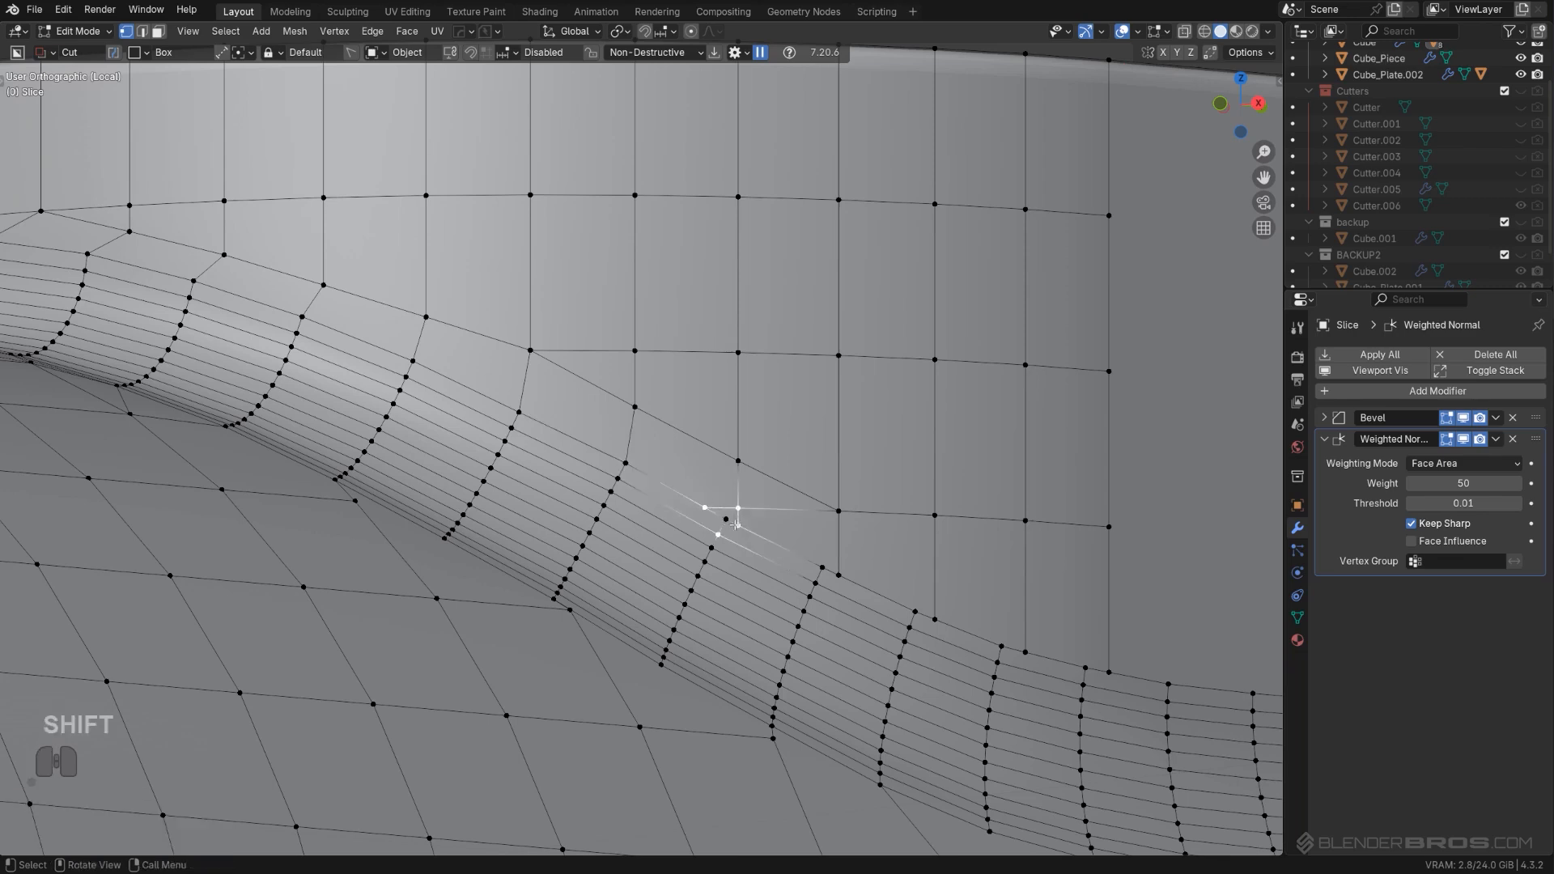
key(1)
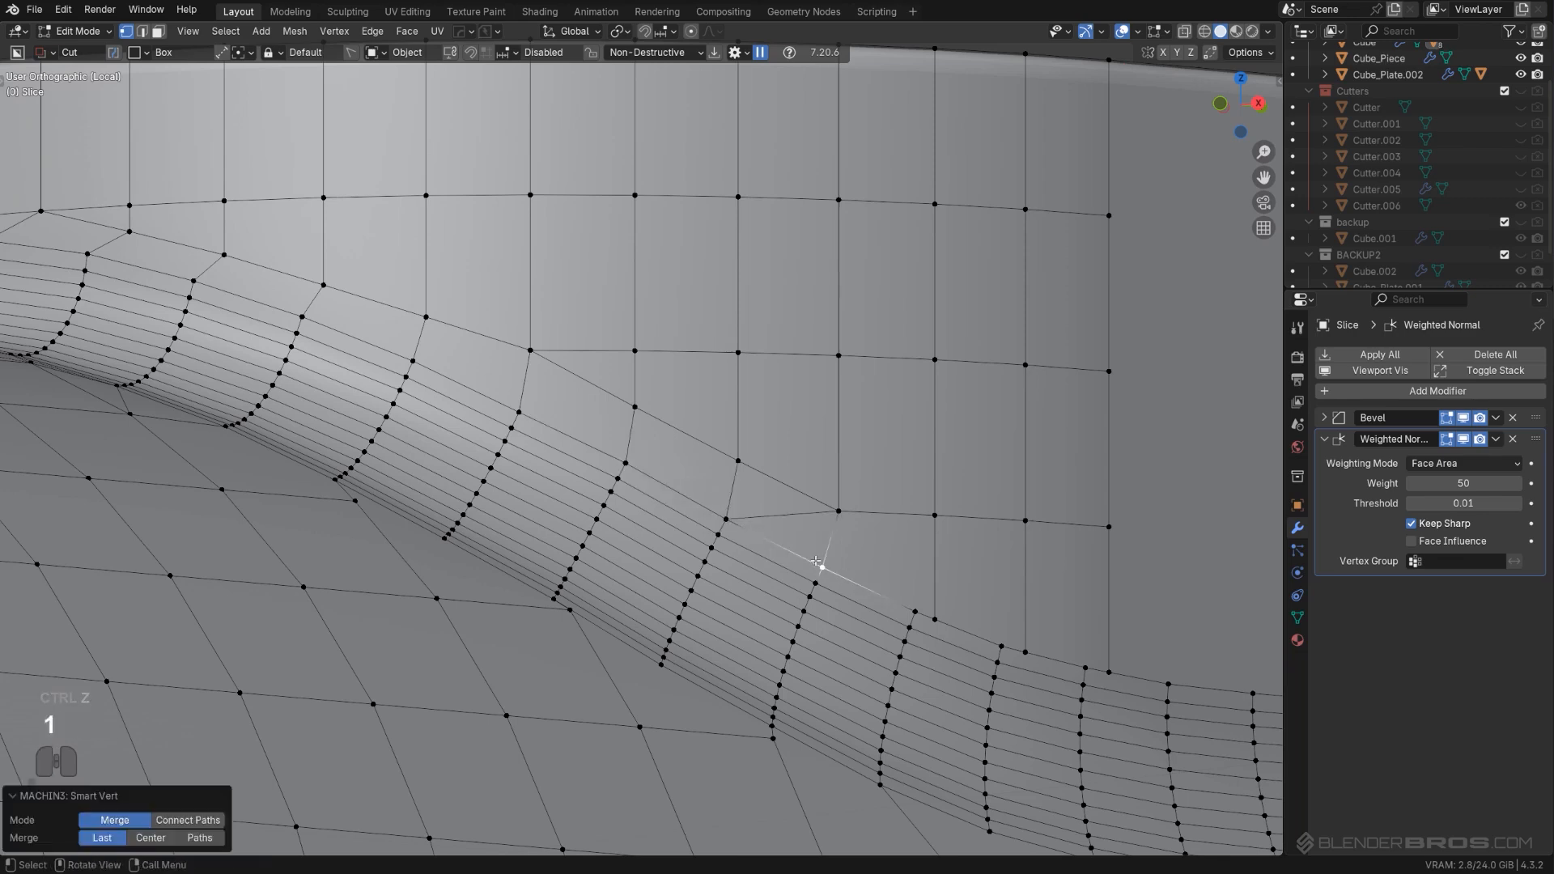
Step: Dissolve the leftover edge and merge the next two wall-edge vertices into the adjacent fillet vertices
key(Tab)
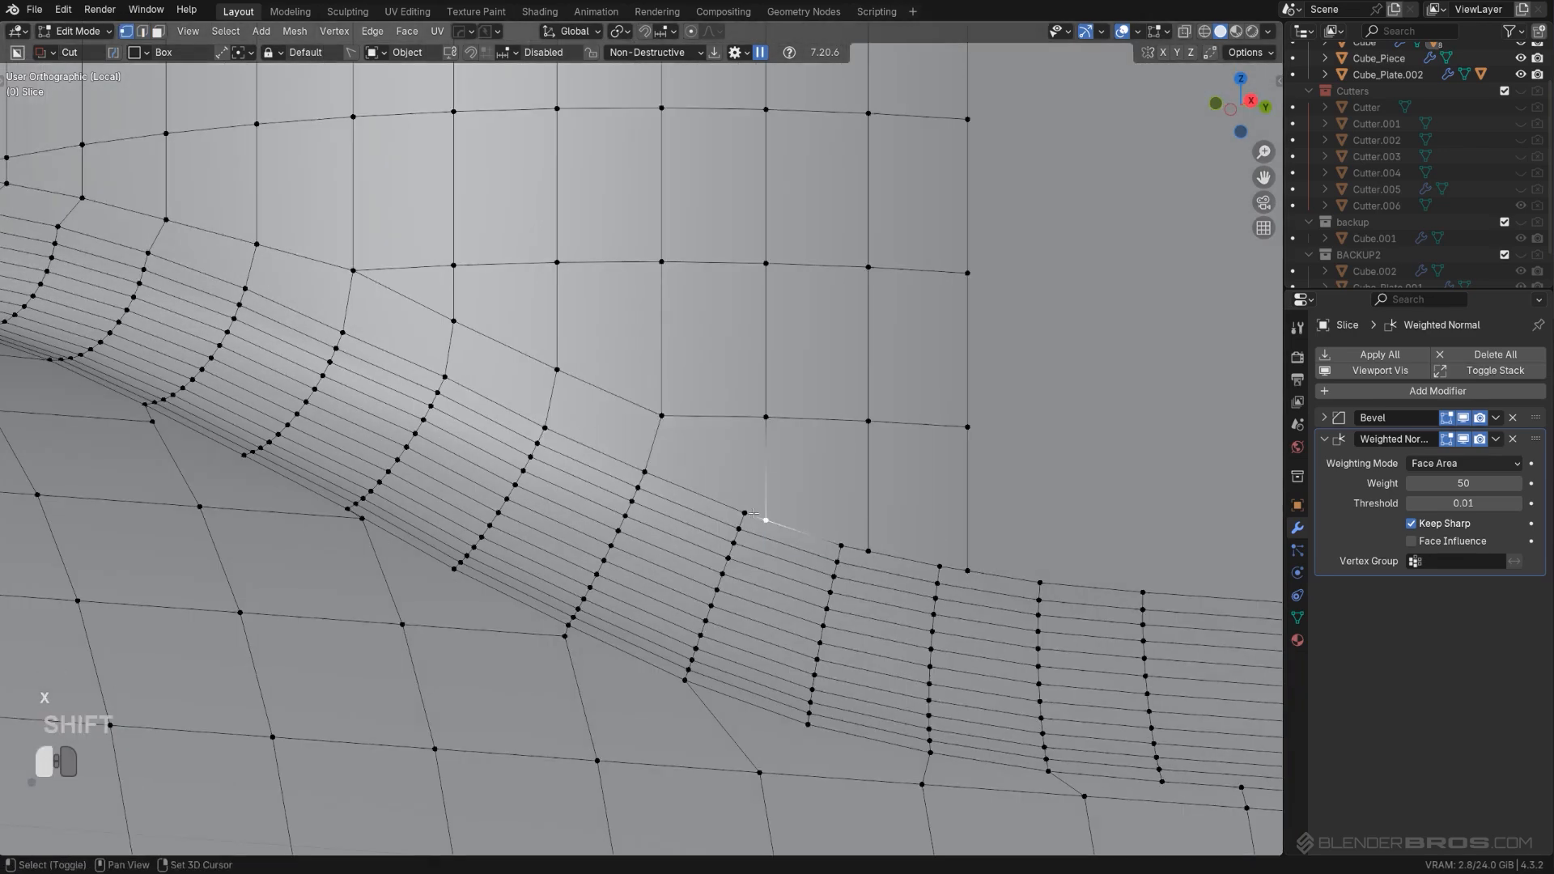
key(1)
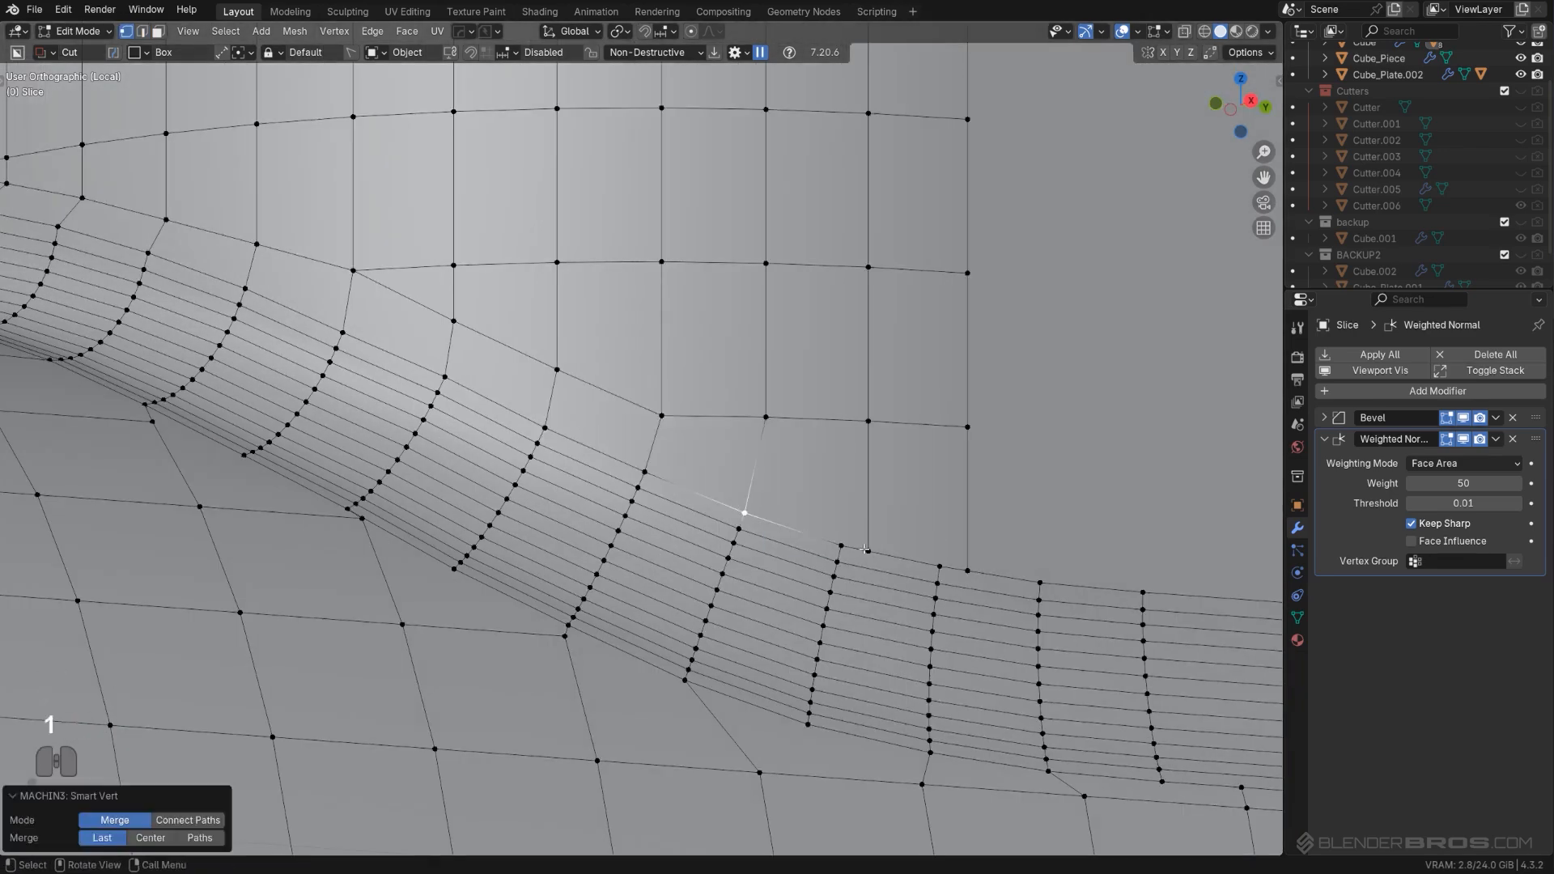
click(868, 551)
shift+click(841, 545)
key(1)
Step: Select the large flat side face and examine its boundary where the curved wall meets the fillet
click(967, 571)
shift+click(939, 565)
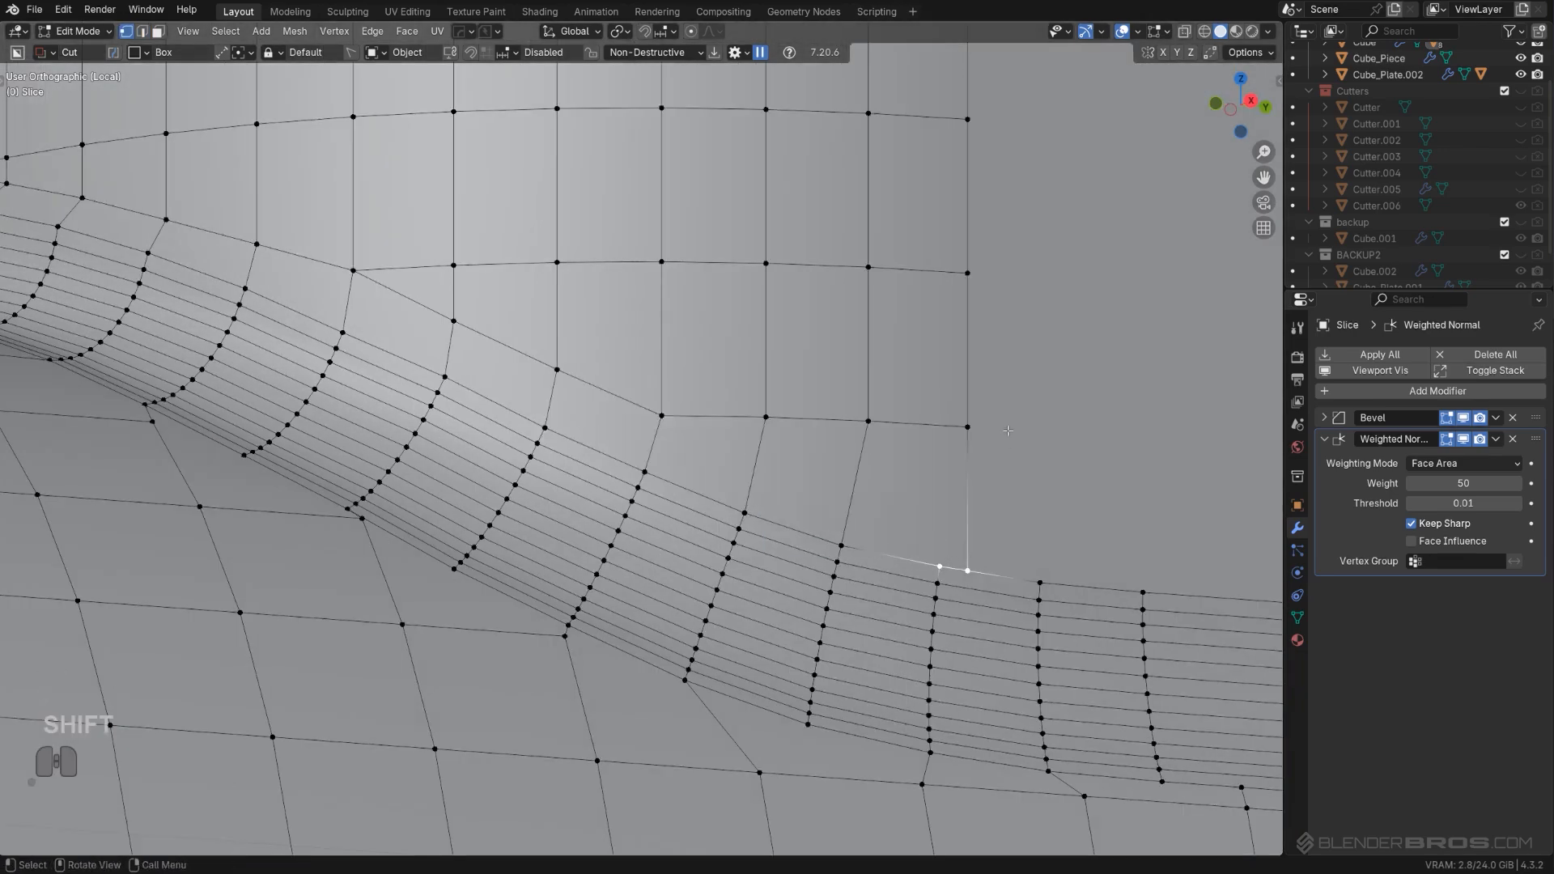
middle_drag(1008, 431, 965, 213)
middle_drag(972, 501, 656, 303)
scroll(740, 348, up, 1)
key(Tab)
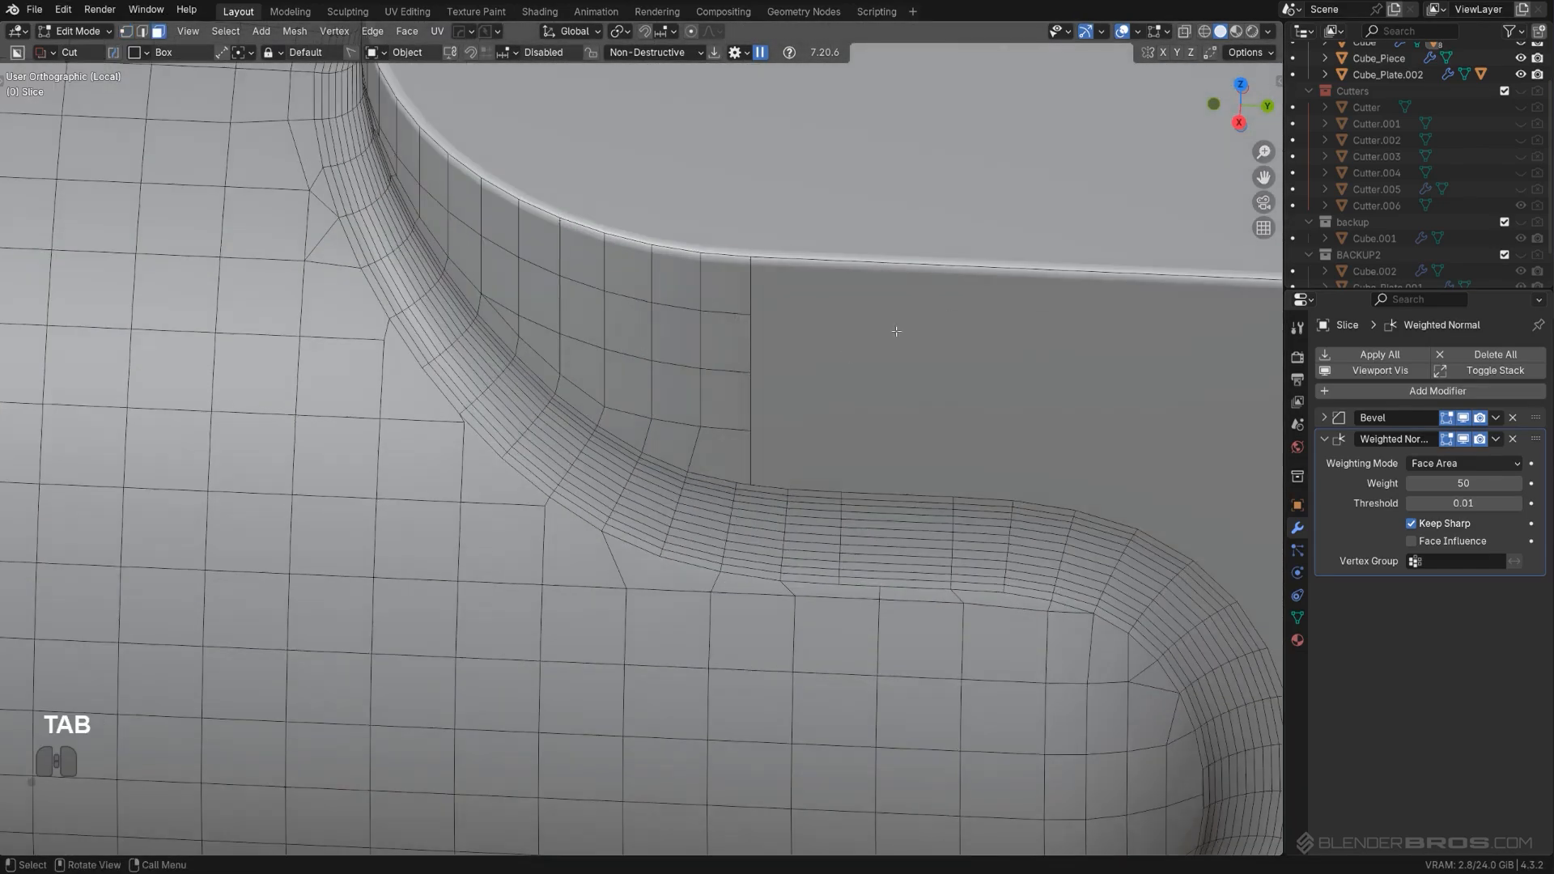
click(869, 380)
middle_drag(894, 442, 969, 417)
scroll(903, 387, up, 3)
scroll(792, 423, down, 3)
key(Tab)
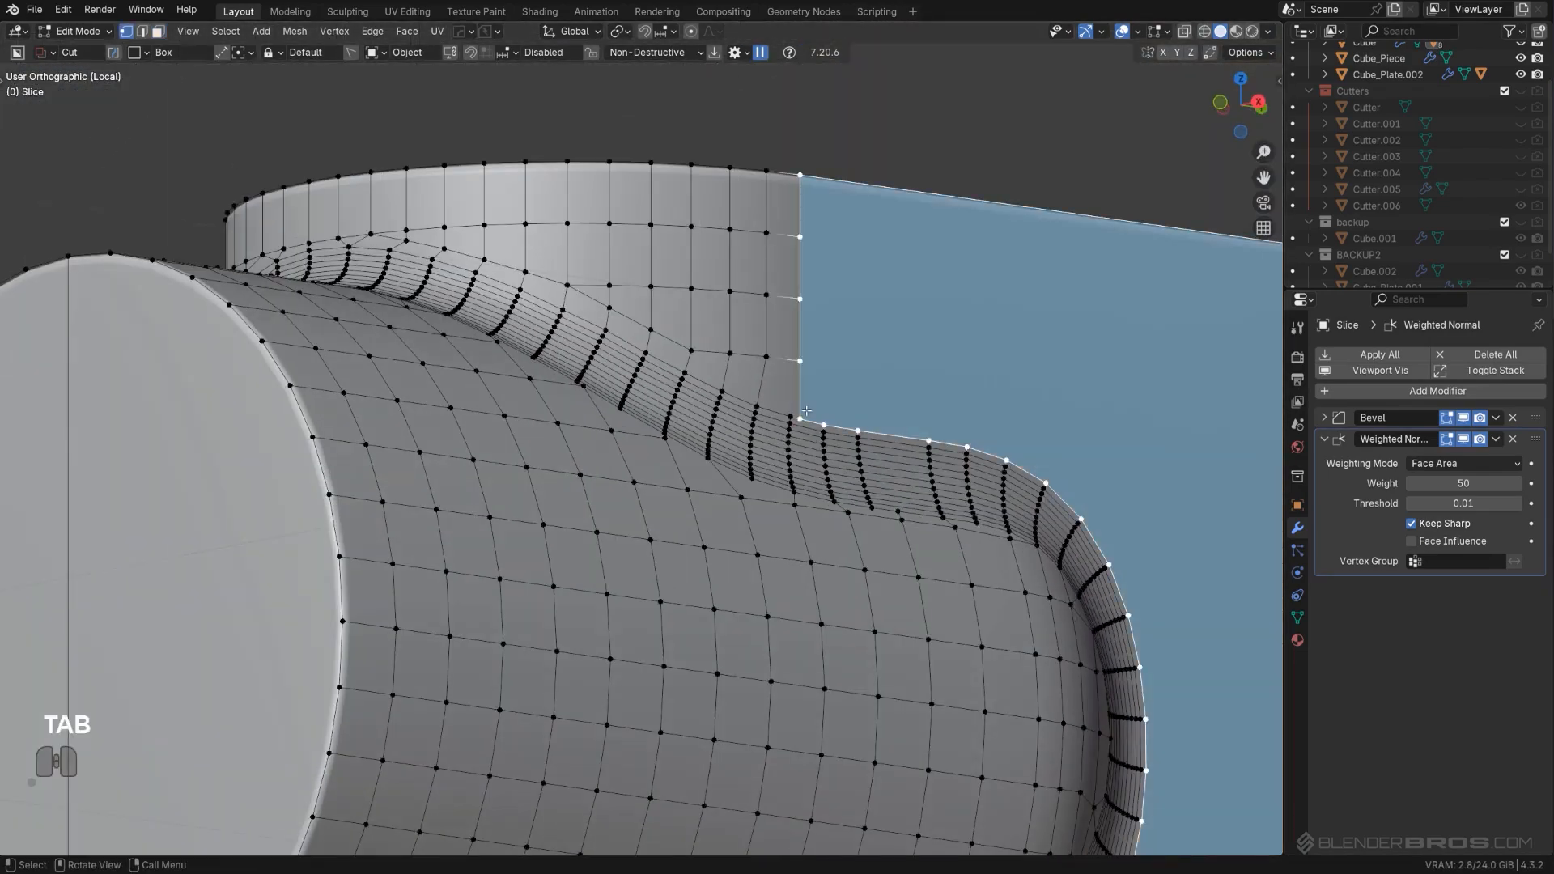
Step: Merge the vertex at the end of the curved wall with the adjacent vertex on the fillet's upper edge
click(805, 415)
scroll(664, 429, up, 4)
shift+middle_drag(936, 361, 673, 407)
middle_drag(673, 406, 777, 476)
shift+click(707, 442)
key(1)
Step: Symmetrize the mesh on the X axis from positive to negative
key(Tab)
scroll(797, 324, down, 8)
drag(776, 476, 1109, 434)
key(Tab)
key(alt+x)
Step: Dissolve the redundant diagonal edge on the cylinder surface beside the fillet's centre
scroll(1076, 441, up, 2)
shift+middle_drag(1076, 441, 625, 408)
scroll(625, 407, down, 1)
middle_drag(566, 550, 596, 405)
scroll(530, 404, up, 3)
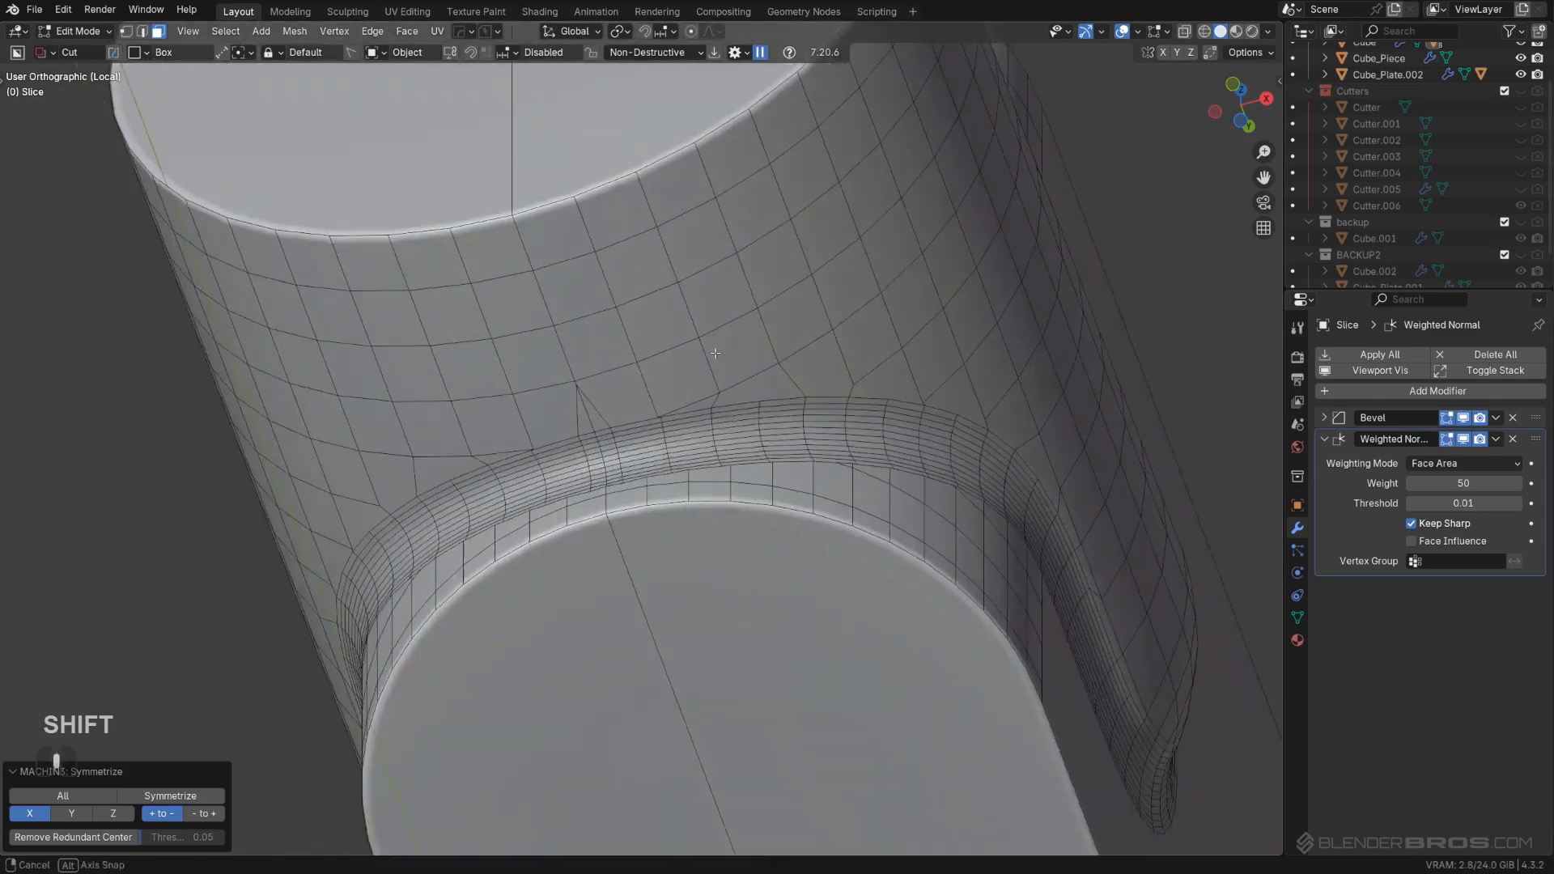
scroll(566, 372, up, 3)
key(Tab)
click(532, 359)
key(x)
click(543, 378)
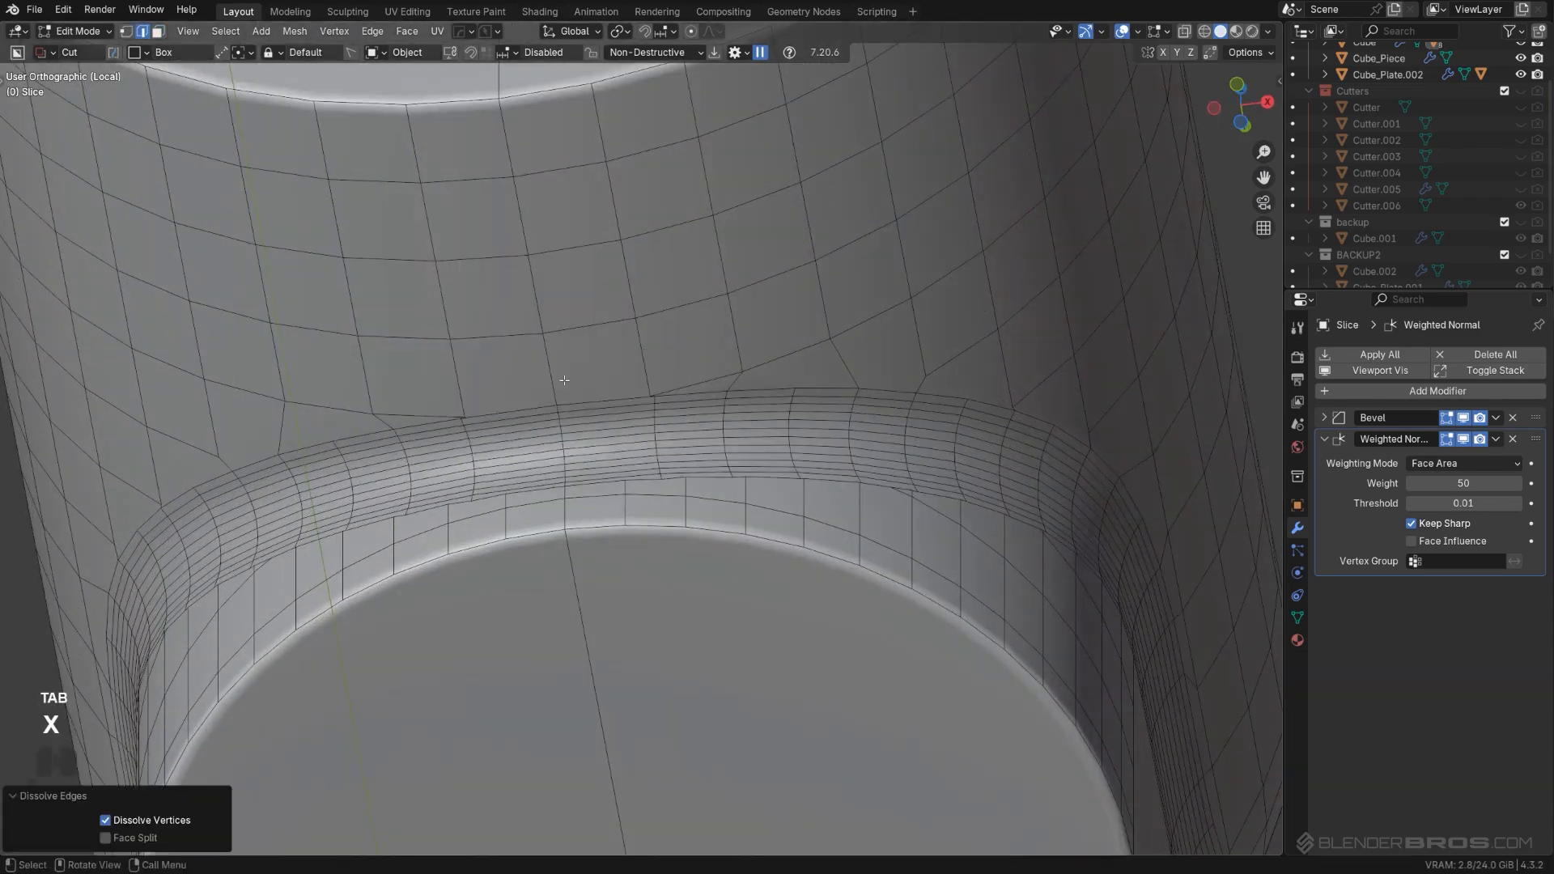
Step: Merge the two nearly coincident vertices on the fillet's border with the cylinder, near its centre
scroll(623, 425, up, 2)
middle_drag(639, 396, 647, 413)
key(Tab)
click(648, 397)
scroll(651, 389, up, 2)
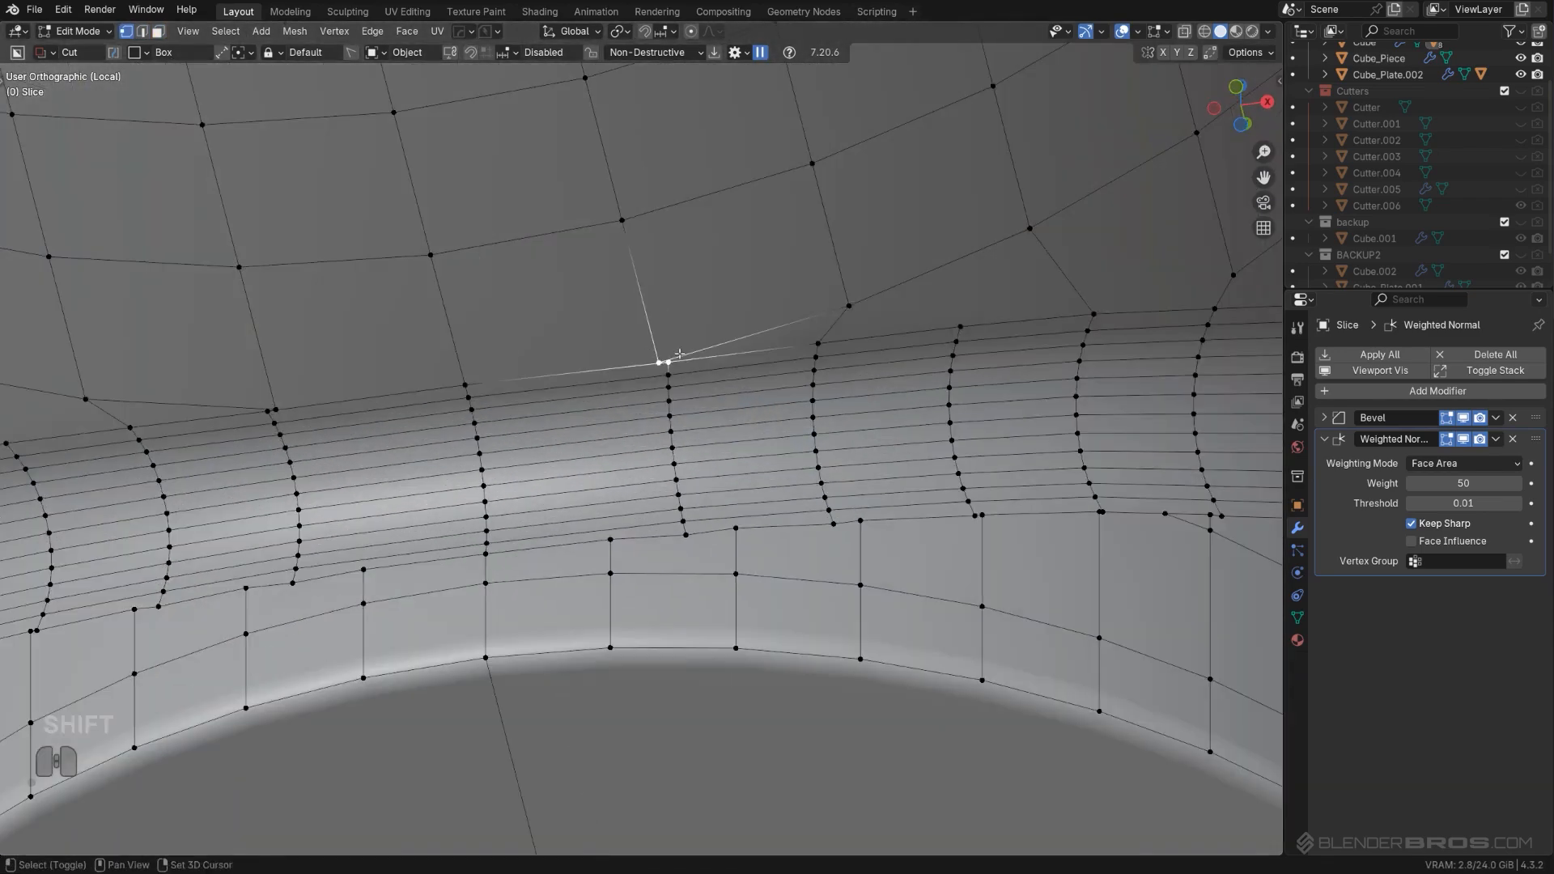
key(1)
Step: Knife a cut across the cylinder faces just above the fillet, ending at the centre edge
scroll(818, 323, down, 2)
key(k)
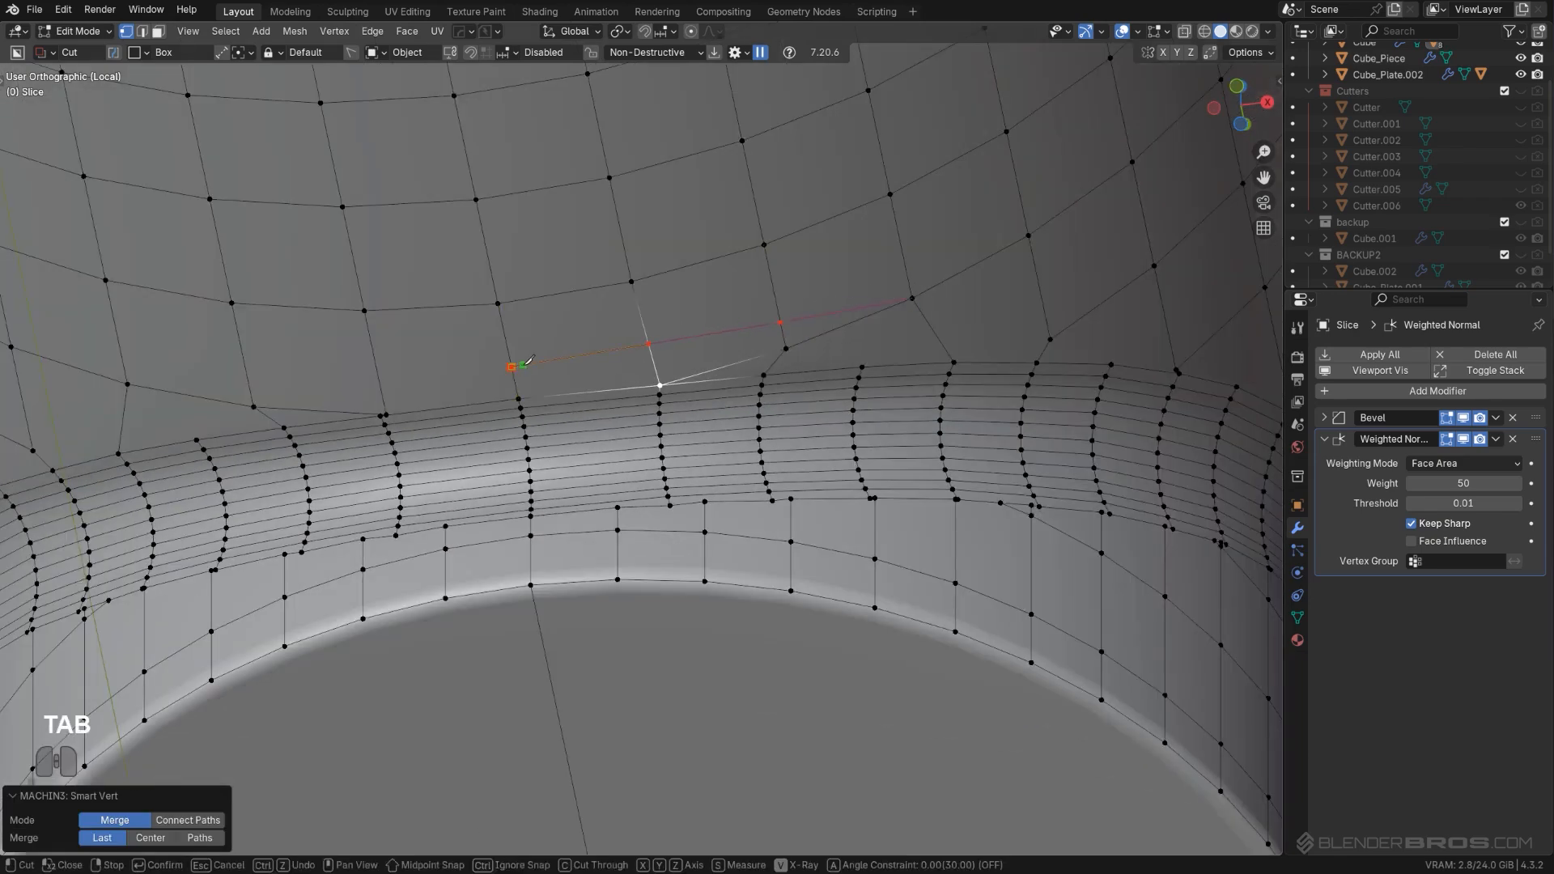
scroll(583, 340, up, 1)
key(space)
Step: Clean up around the new cut by dissolving the redundant edges between it and the old edge line
scroll(767, 271, up, 2)
key(F3)
click(780, 307)
key(x)
click(781, 309)
key(Tab)
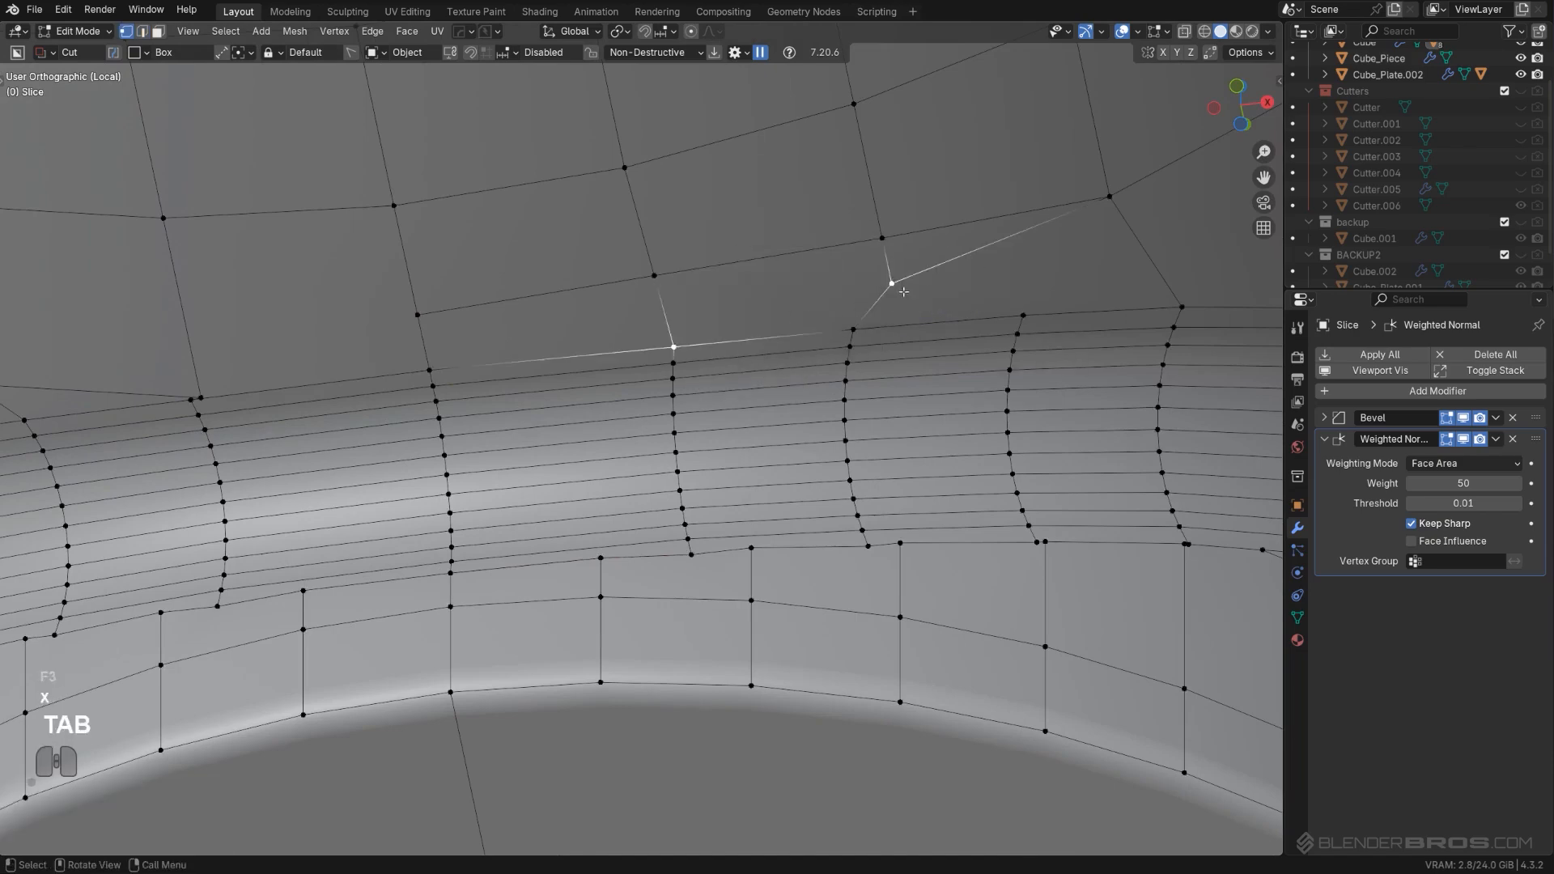
key(Tab)
click(808, 233)
key(x)
scroll(963, 277, down, 2)
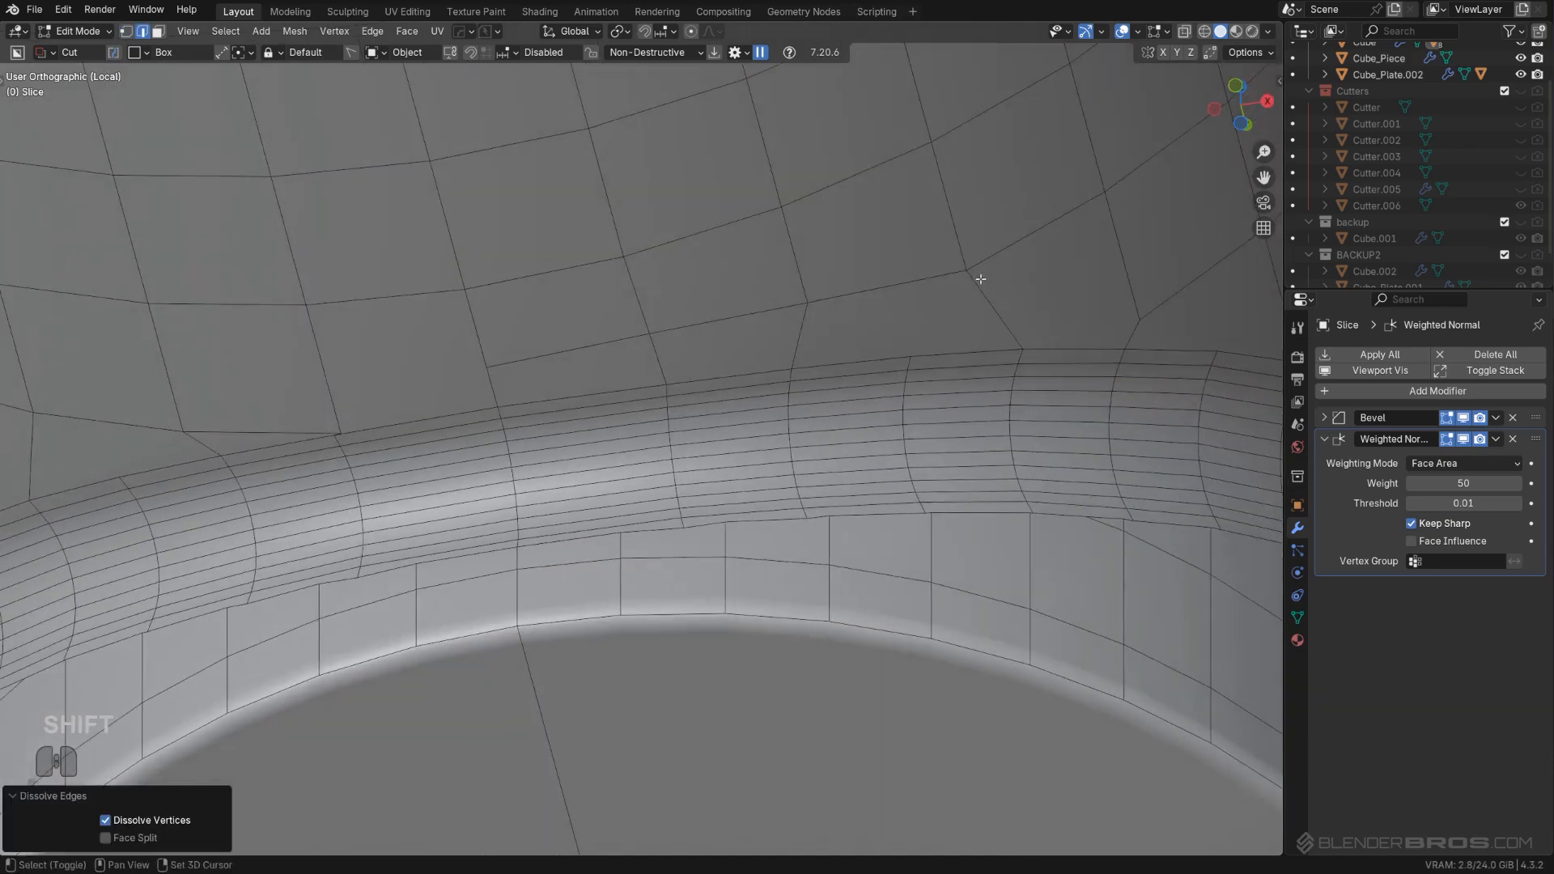
Step: Connect the five-way cylinder vertex to the unconnected fillet vertex below it with a new edge
shift+middle_drag(980, 278, 878, 305)
key(Tab)
click(832, 352)
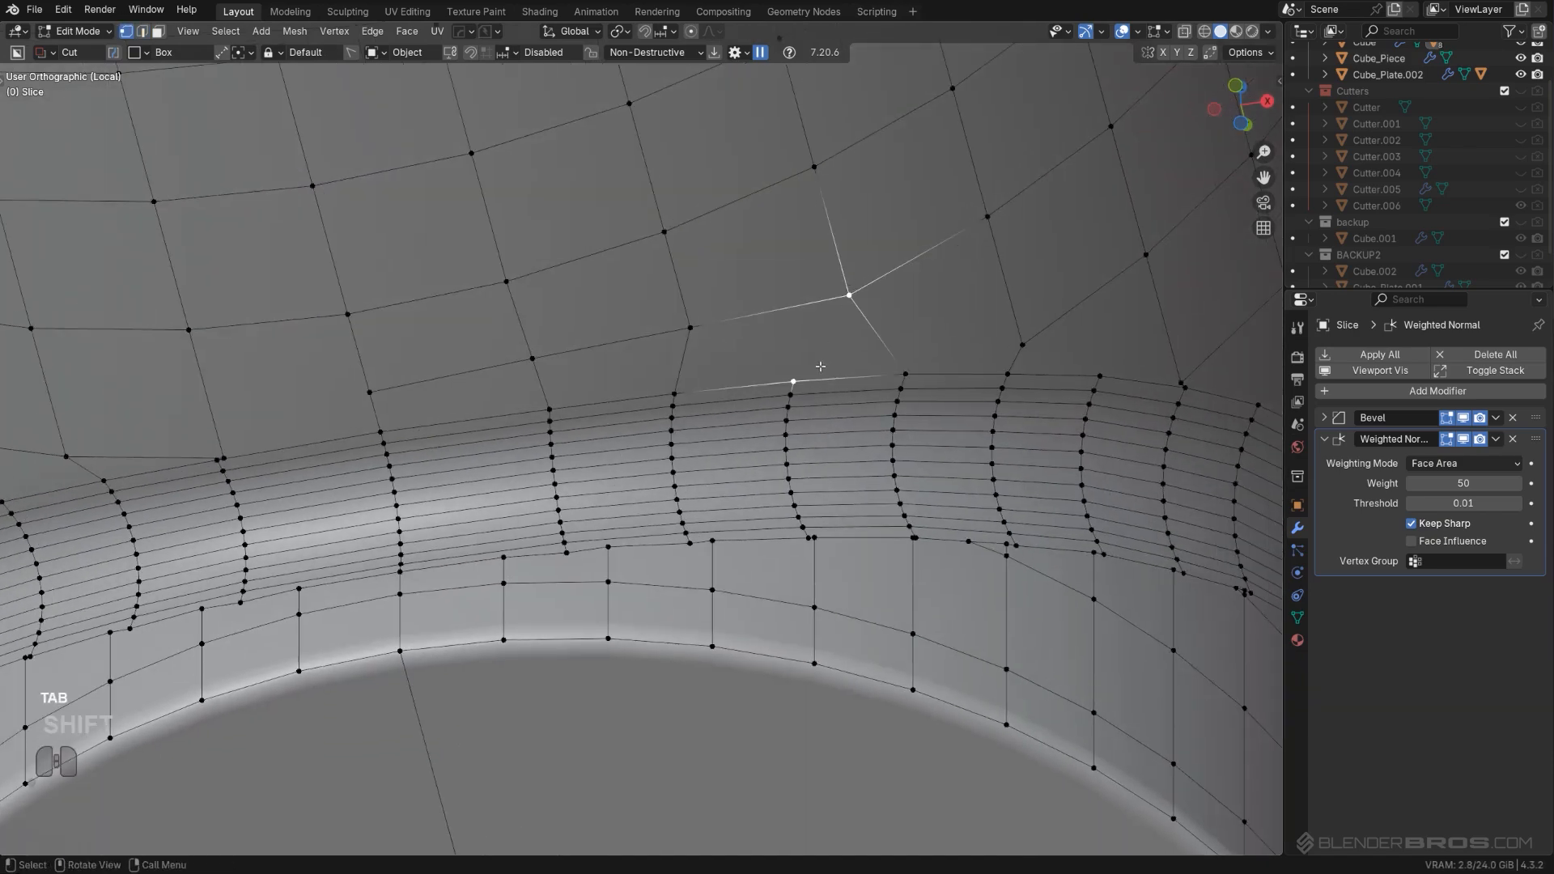
key(k)
scroll(891, 372, down, 3)
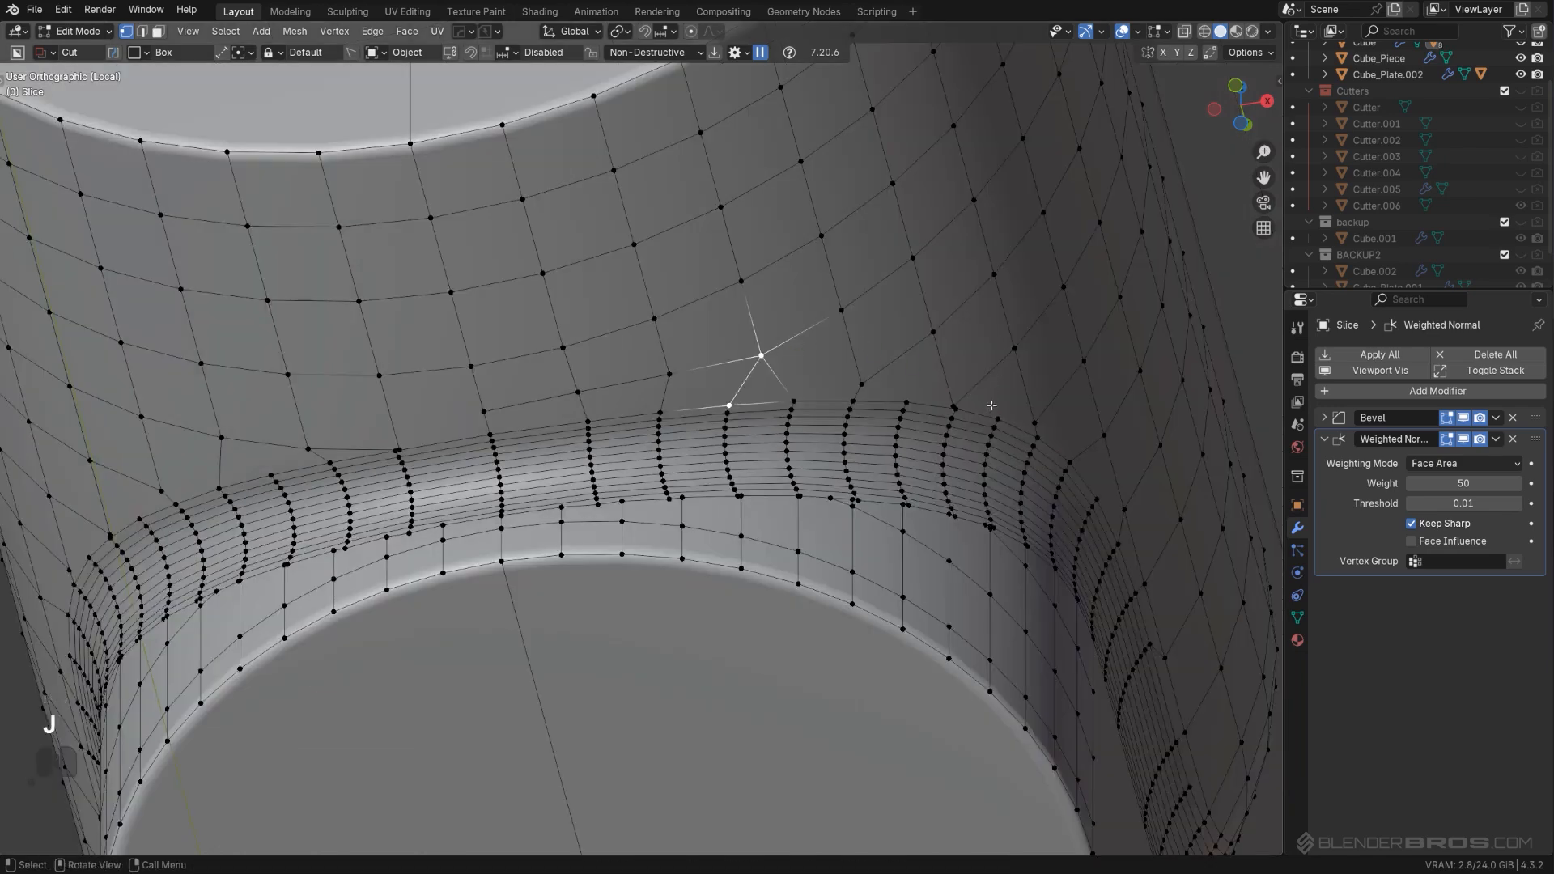
Step: Try to merge the next cylinder vertex into the fillet vertex directly below it, and undo the merge
shift+middle_drag(991, 405, 1035, 362)
scroll(733, 421, up, 3)
key(Return)
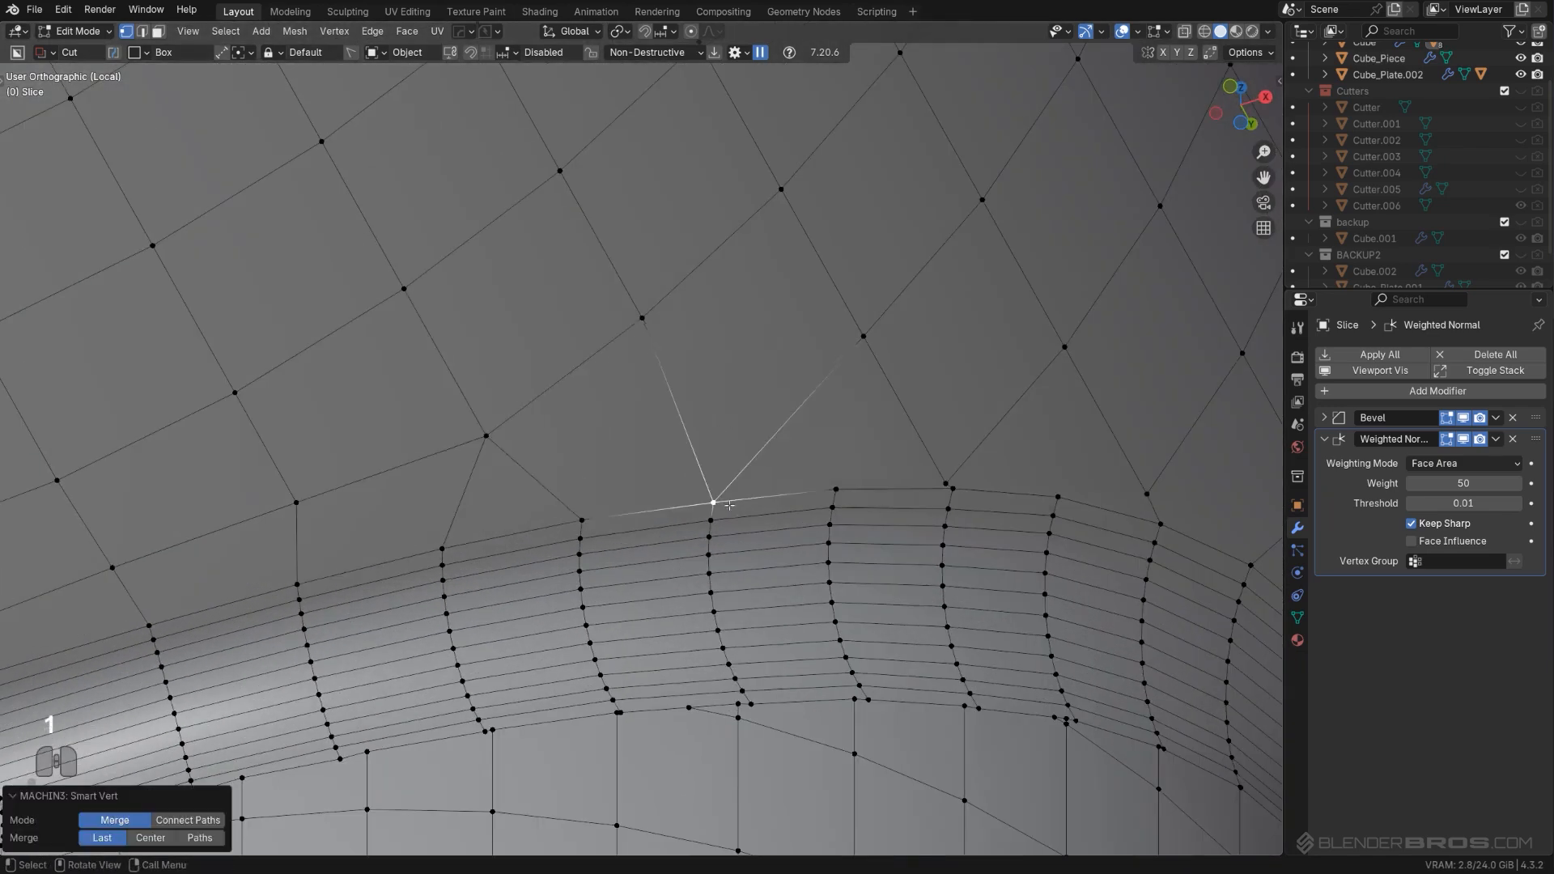
middle_drag(709, 465, 741, 464)
key(ctrl+z)
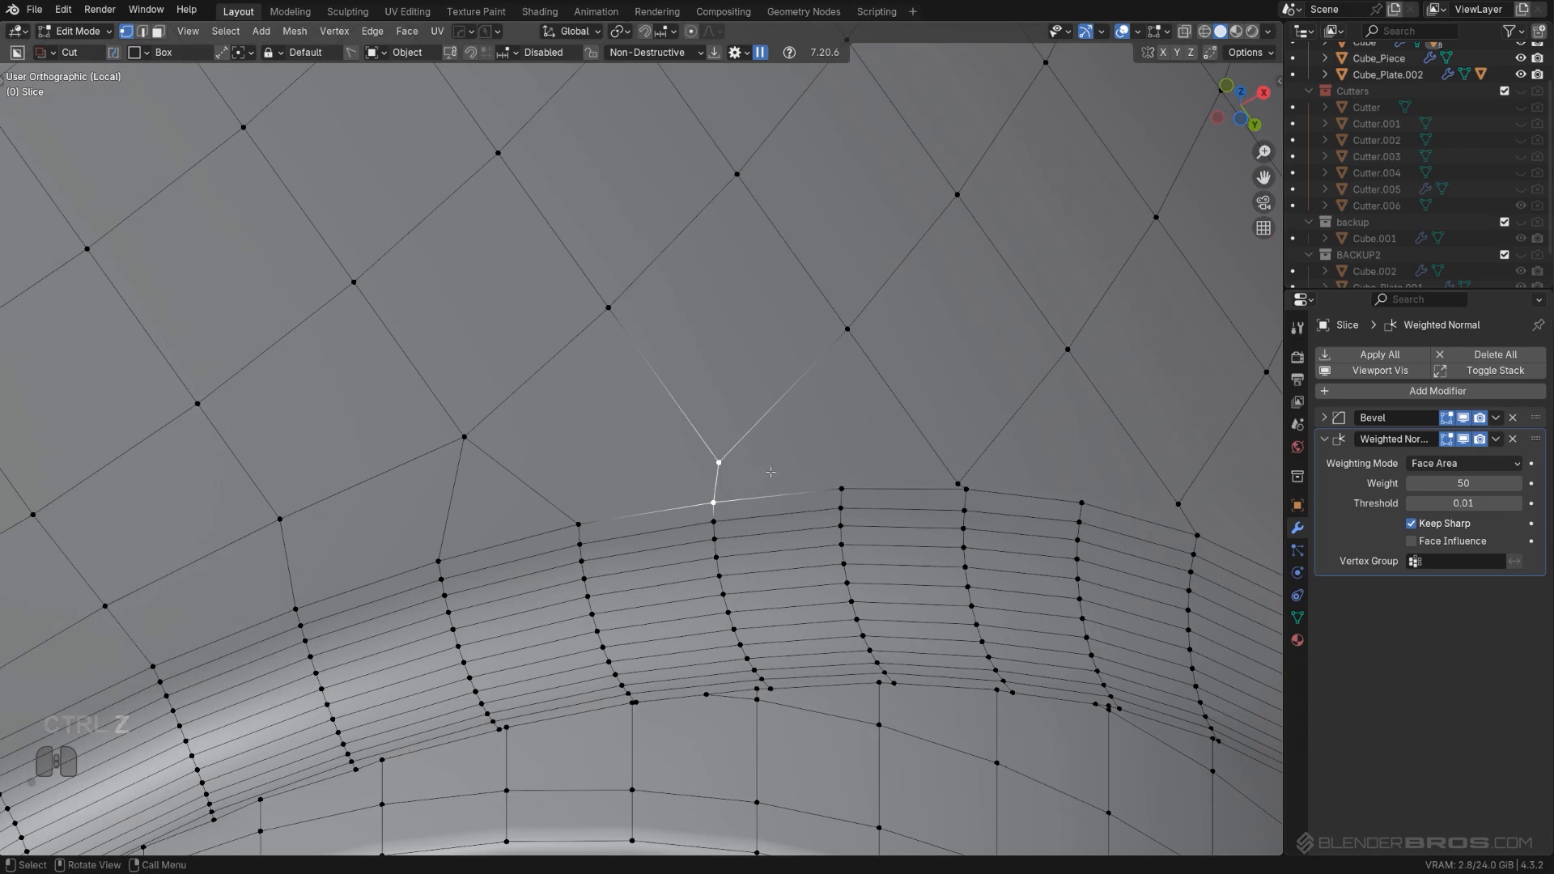
Step: Knife a cut along the cylinder just above the fillet, passing through the next vertex and the crossing edges beyond
key(k)
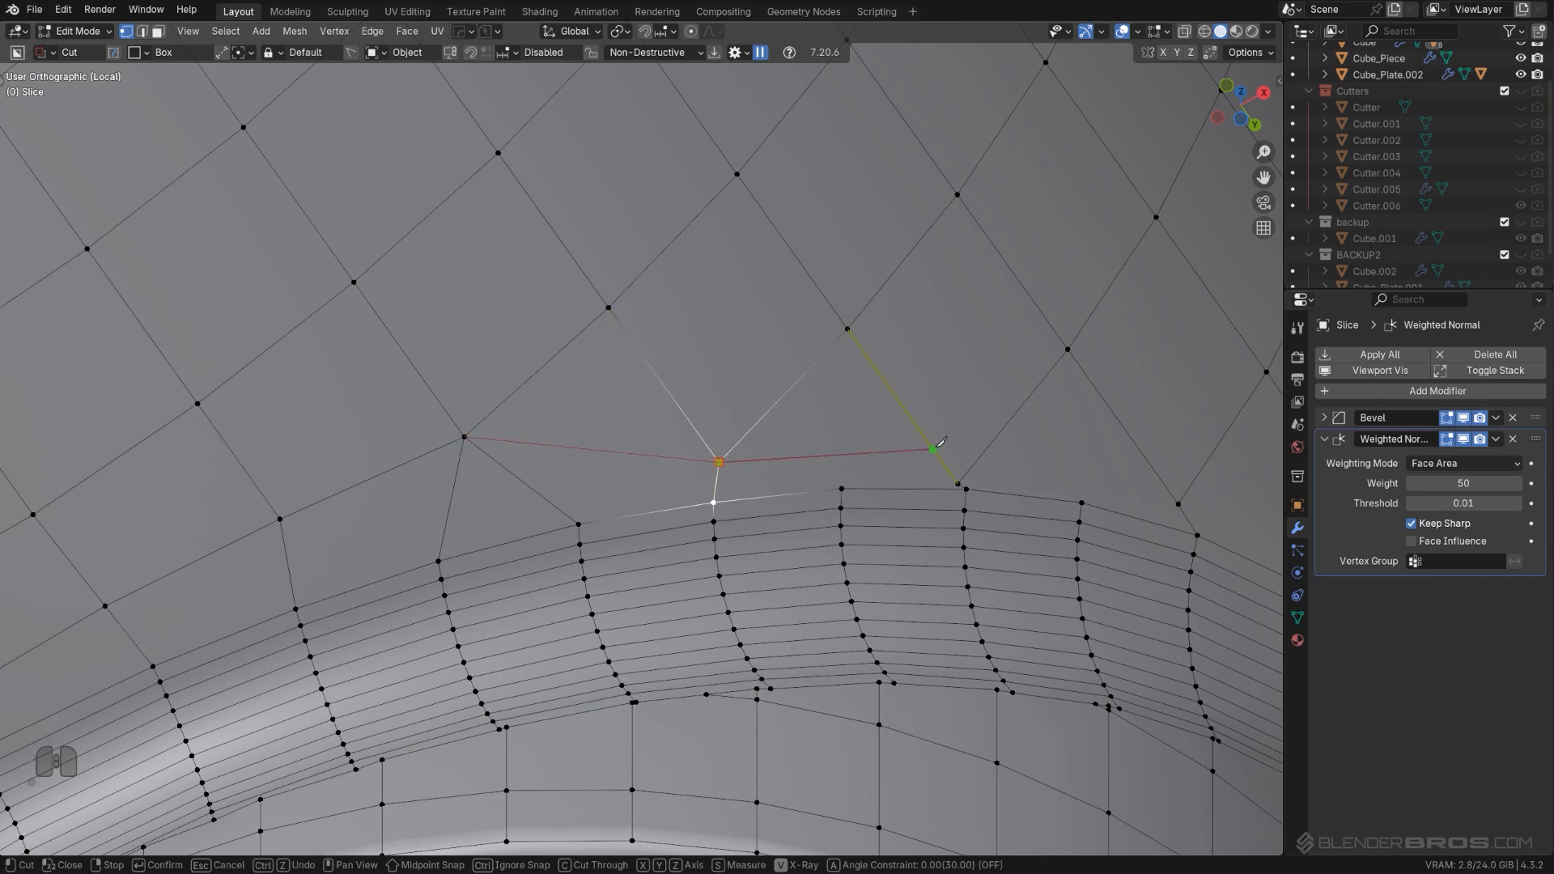
key(space)
scroll(968, 483, up, 2)
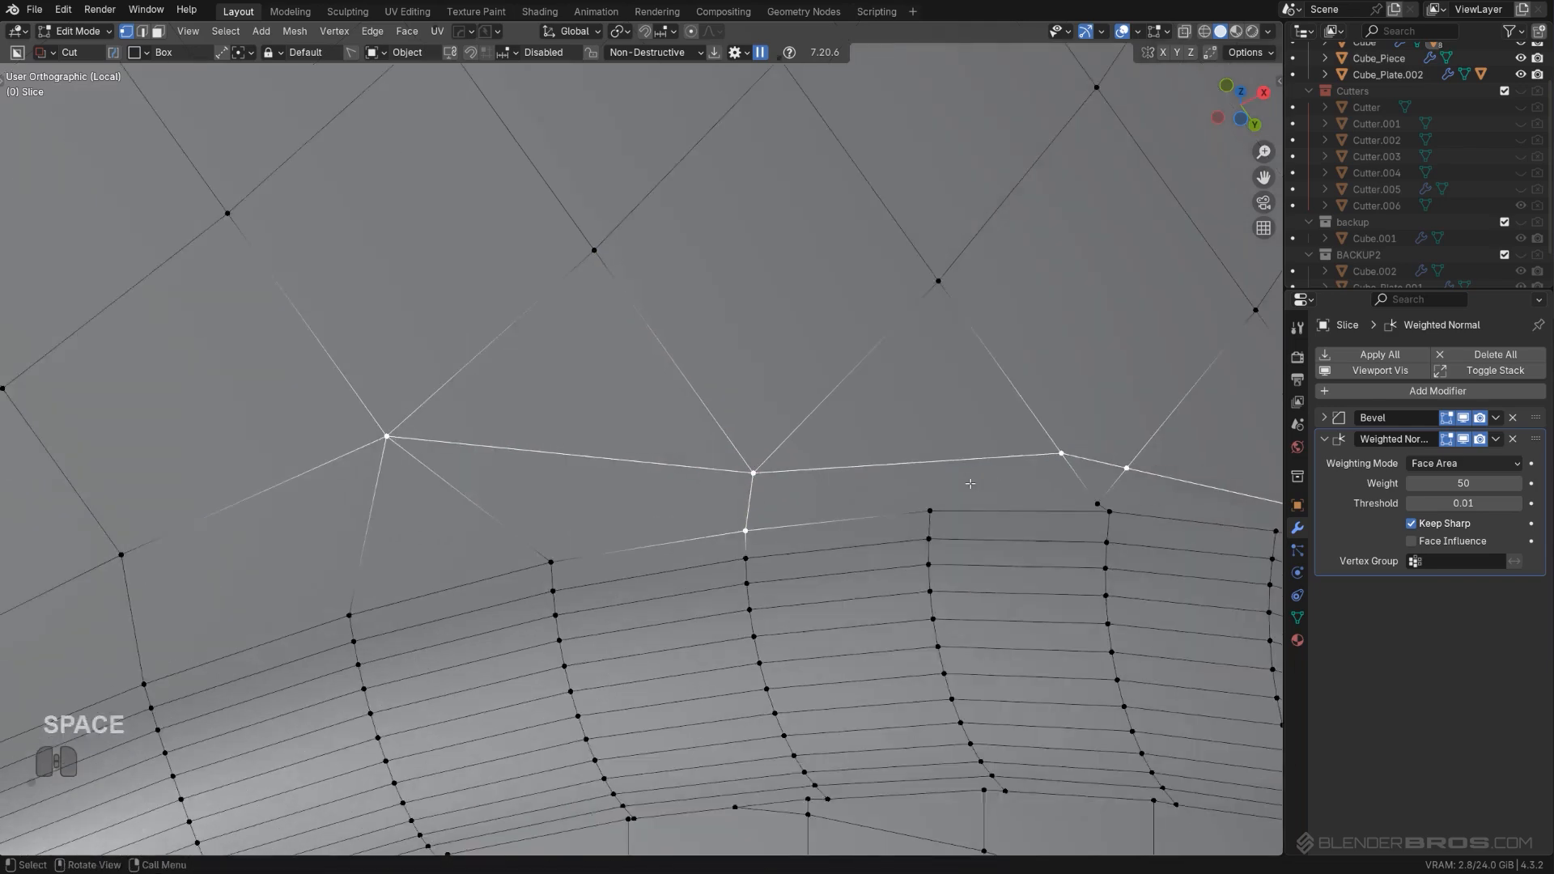
Step: Merge the two close vertices on the fillet's border below the new cut
shift+middle_drag(971, 437, 745, 388)
scroll(749, 392, up, 1)
key(Tab)
key(Tab)
click(911, 469)
shift+click(930, 482)
key(1)
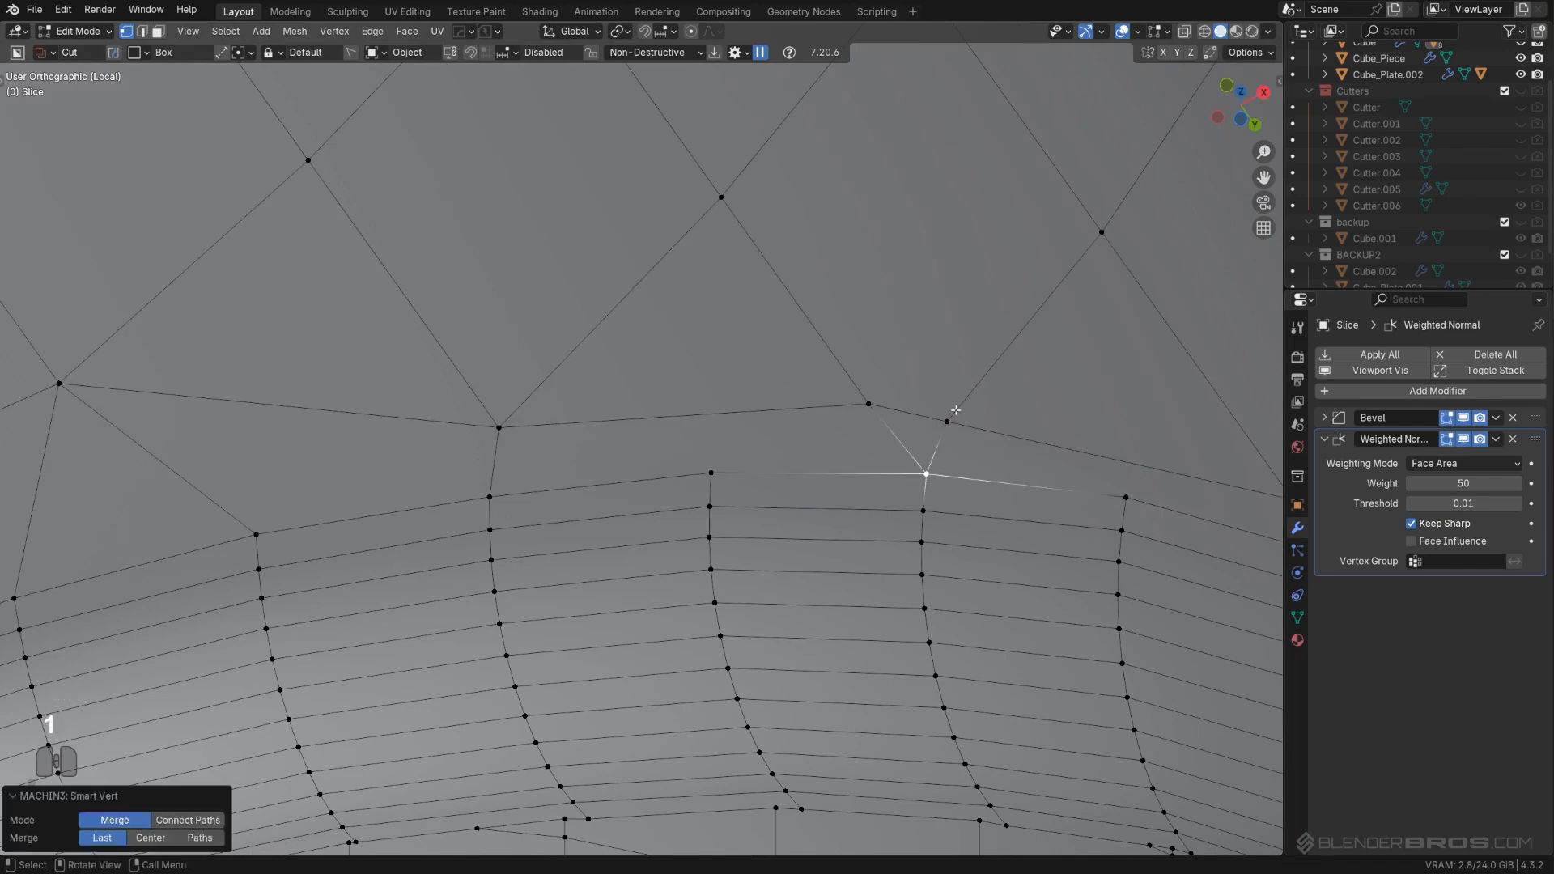
Step: Dissolve the redundant short edge between the new cut and the merged fillet vertex
key(Tab)
click(951, 448)
key(x)
click(953, 448)
Step: Merge the two neighbouring vertices on the new cut and check the surface shading in Object Mode
key(Tab)
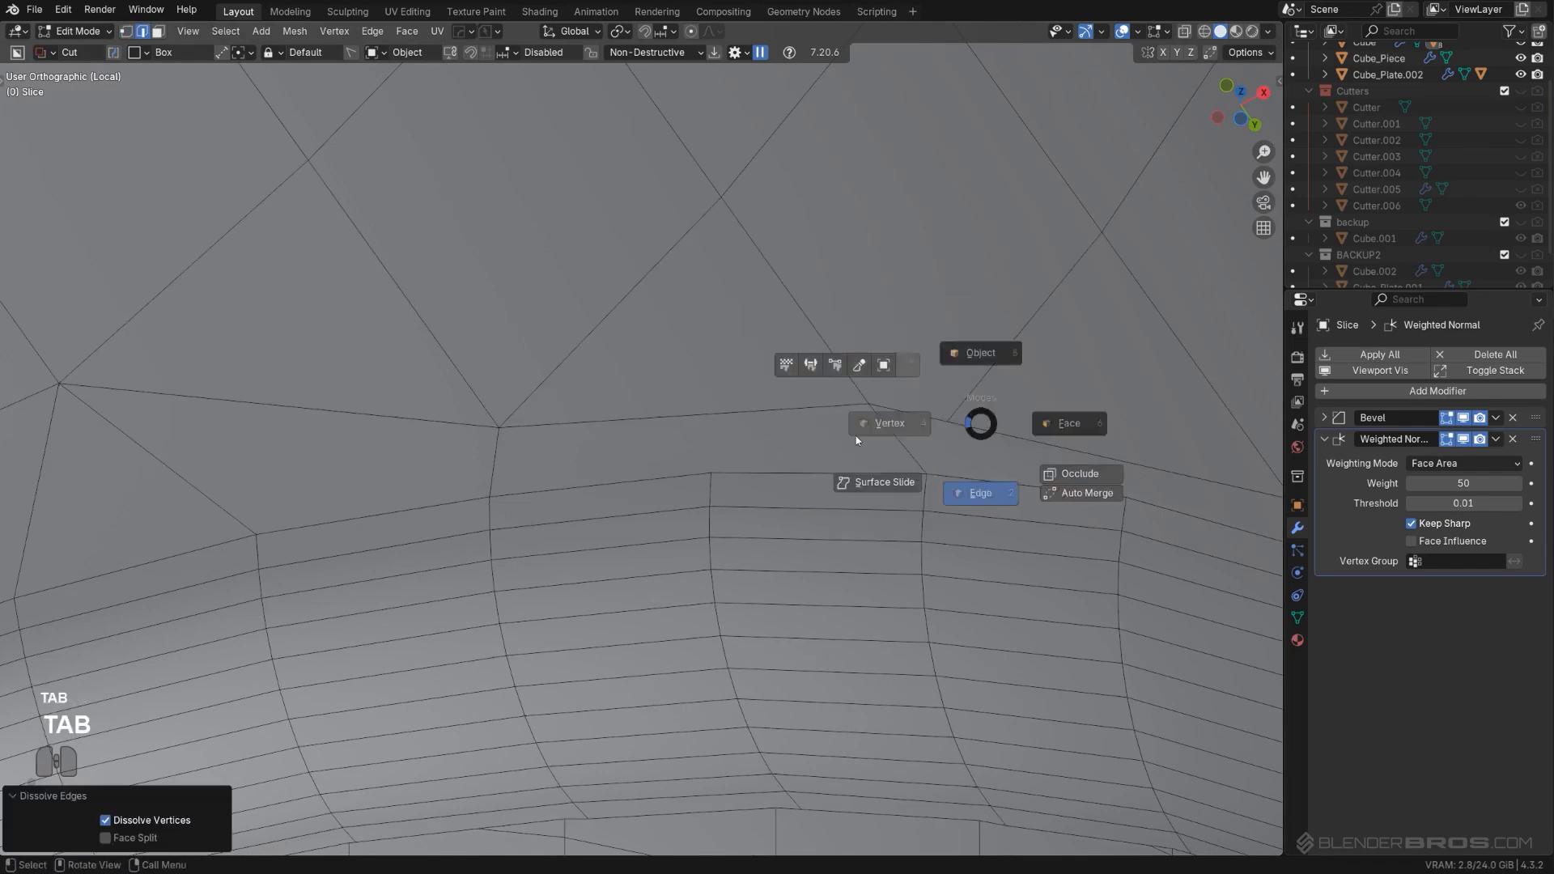
click(890, 423)
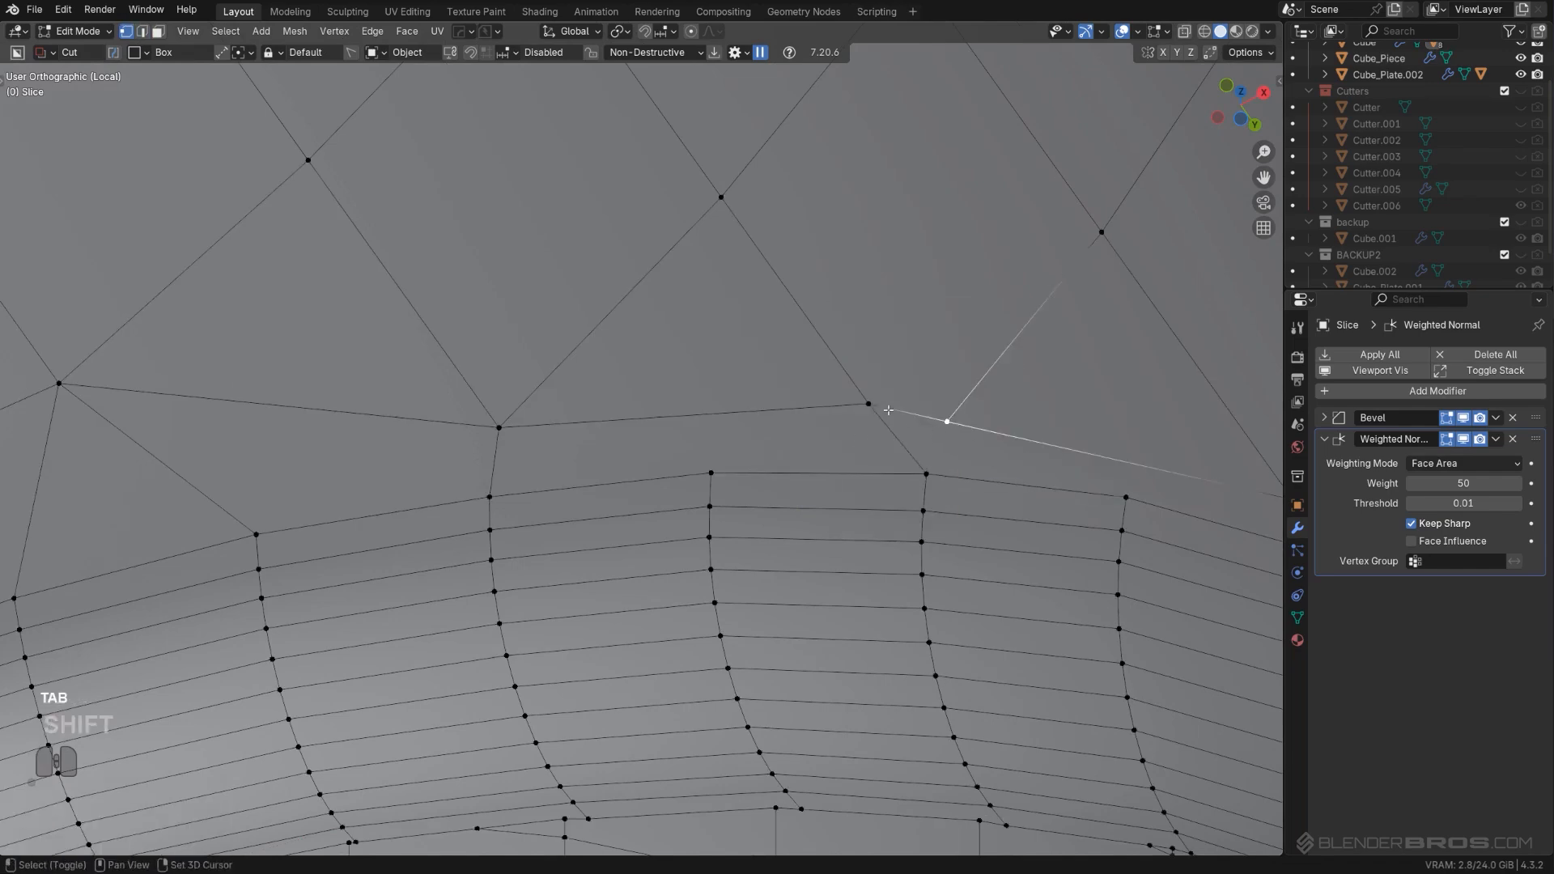
key(1)
scroll(904, 411, down, 2)
key(Tab)
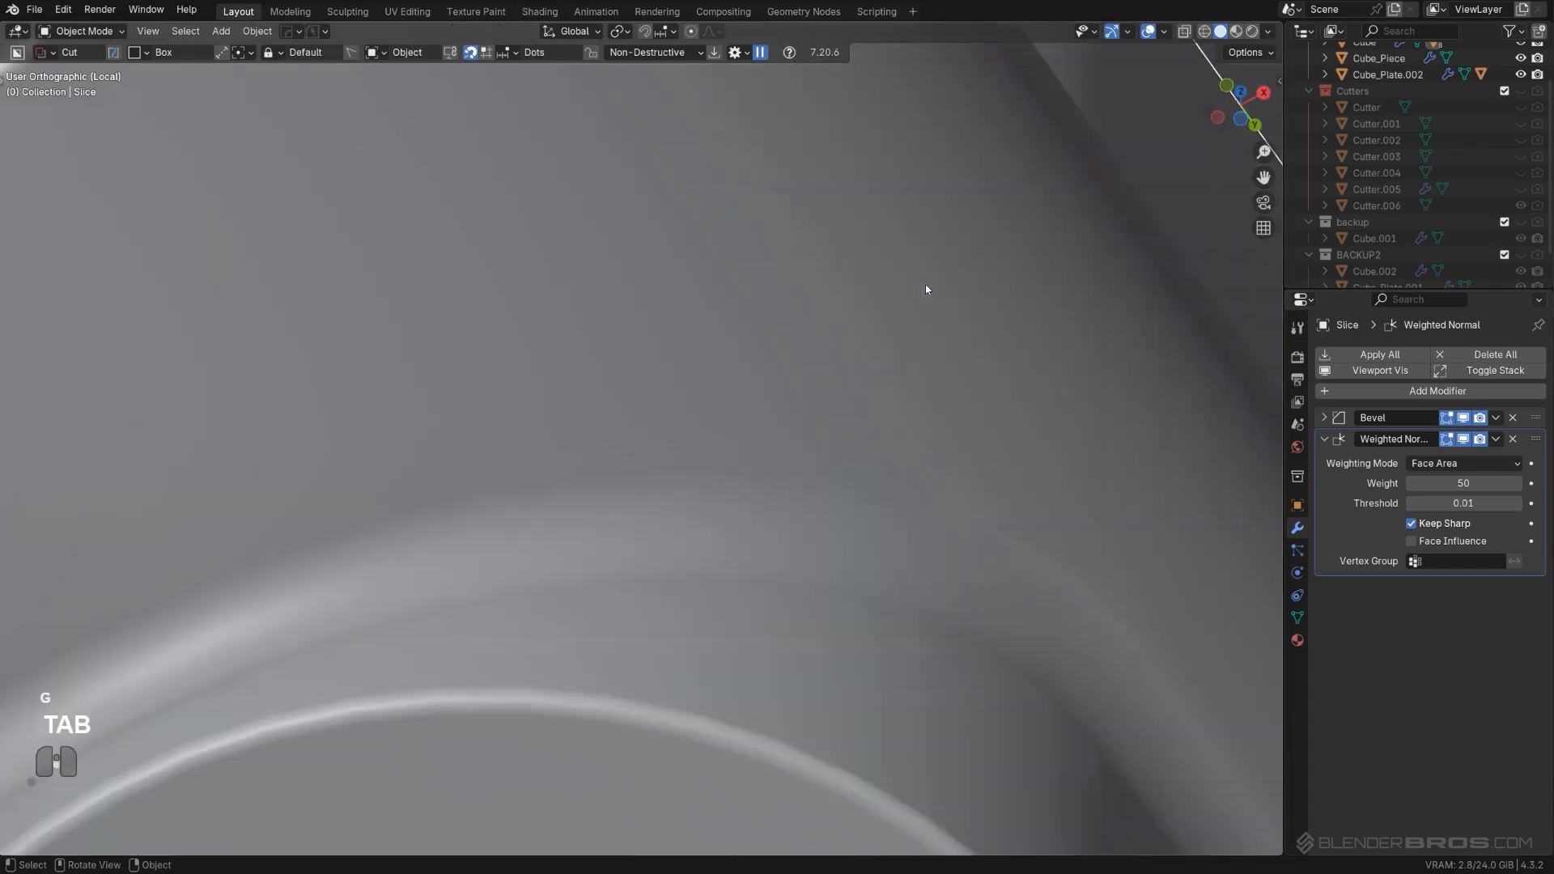
Step: Connect the vertex at the end of the cylinder's grid row to the nearby fillet border vertex with a new edge
key(g)
middle_drag(842, 371, 819, 377)
shift+middle_drag(537, 548, 898, 302)
key(Tab)
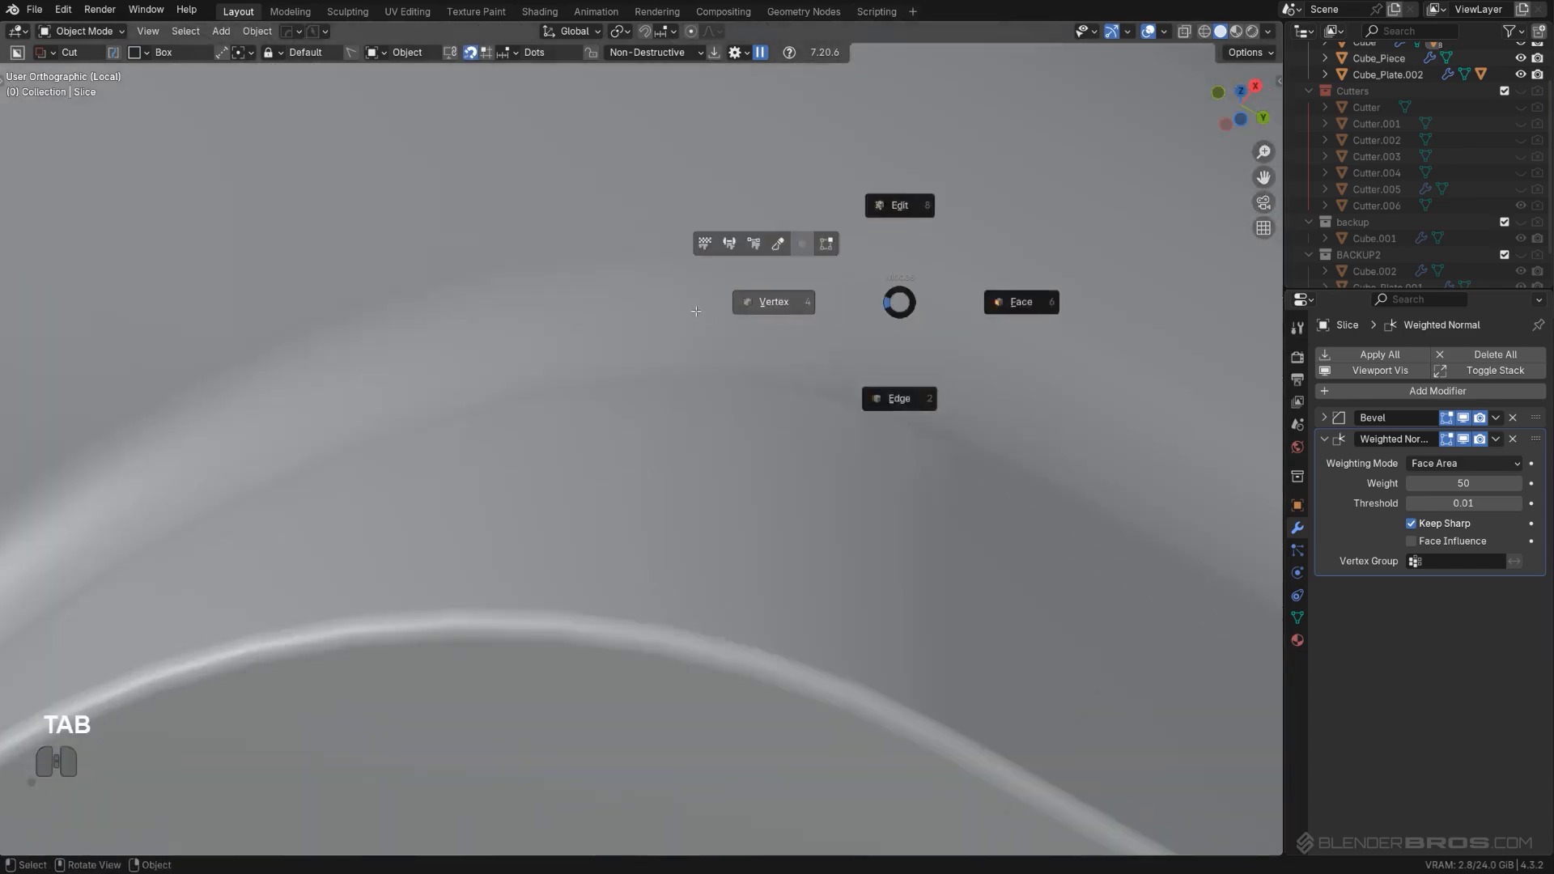
middle_drag(694, 313, 611, 324)
scroll(611, 324, down, 3)
shift+middle_drag(760, 364, 699, 591)
scroll(698, 591, up, 4)
middle_drag(834, 453, 851, 464)
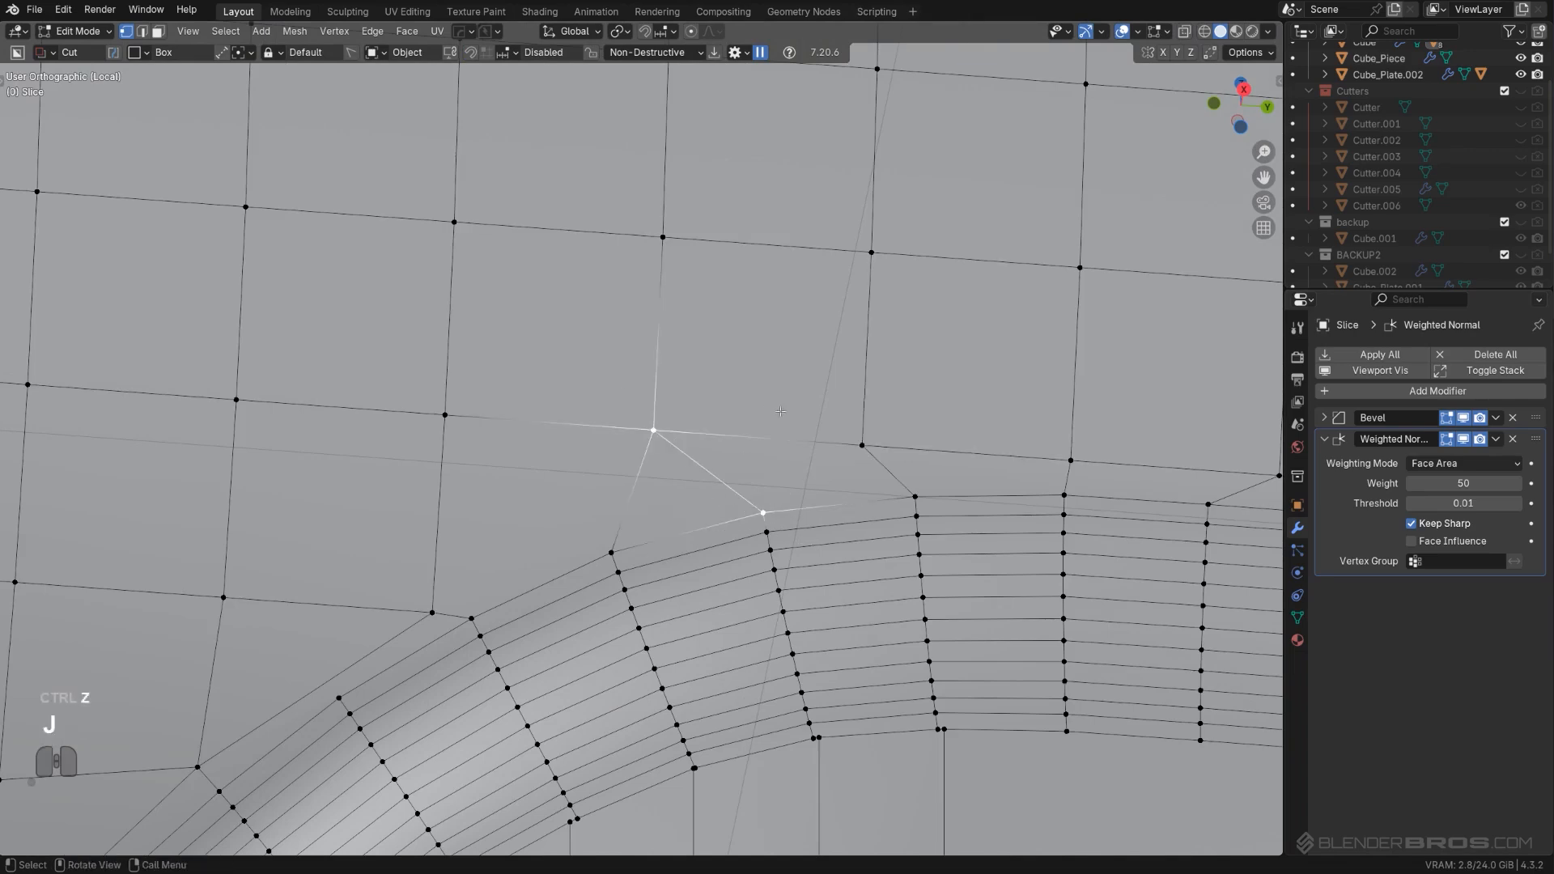
Step: Symmetrize the mesh to carry the cleaned fillet topology to the opposite side and return to Object Mode
scroll(780, 411, down, 2)
shift+middle_drag(985, 465, 722, 444)
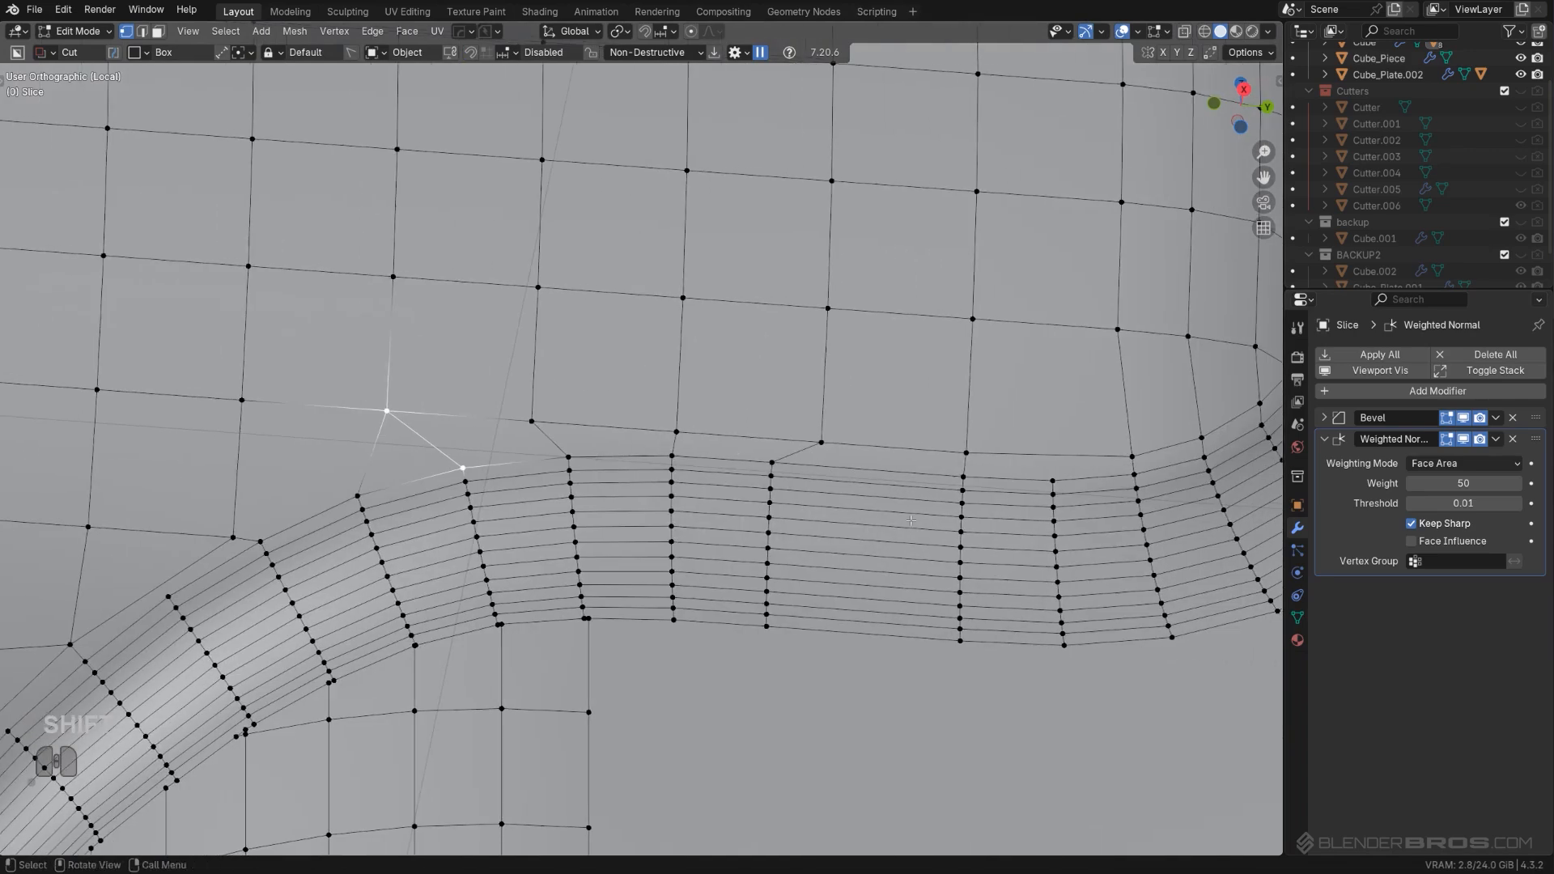
shift+middle_drag(911, 521, 567, 515)
mouse_move(567, 515)
middle_down()
mouse_move(551, 501)
mouse_move(564, 511)
middle_up()
scroll(550, 502, down, 8)
middle_drag(563, 512, 709, 531)
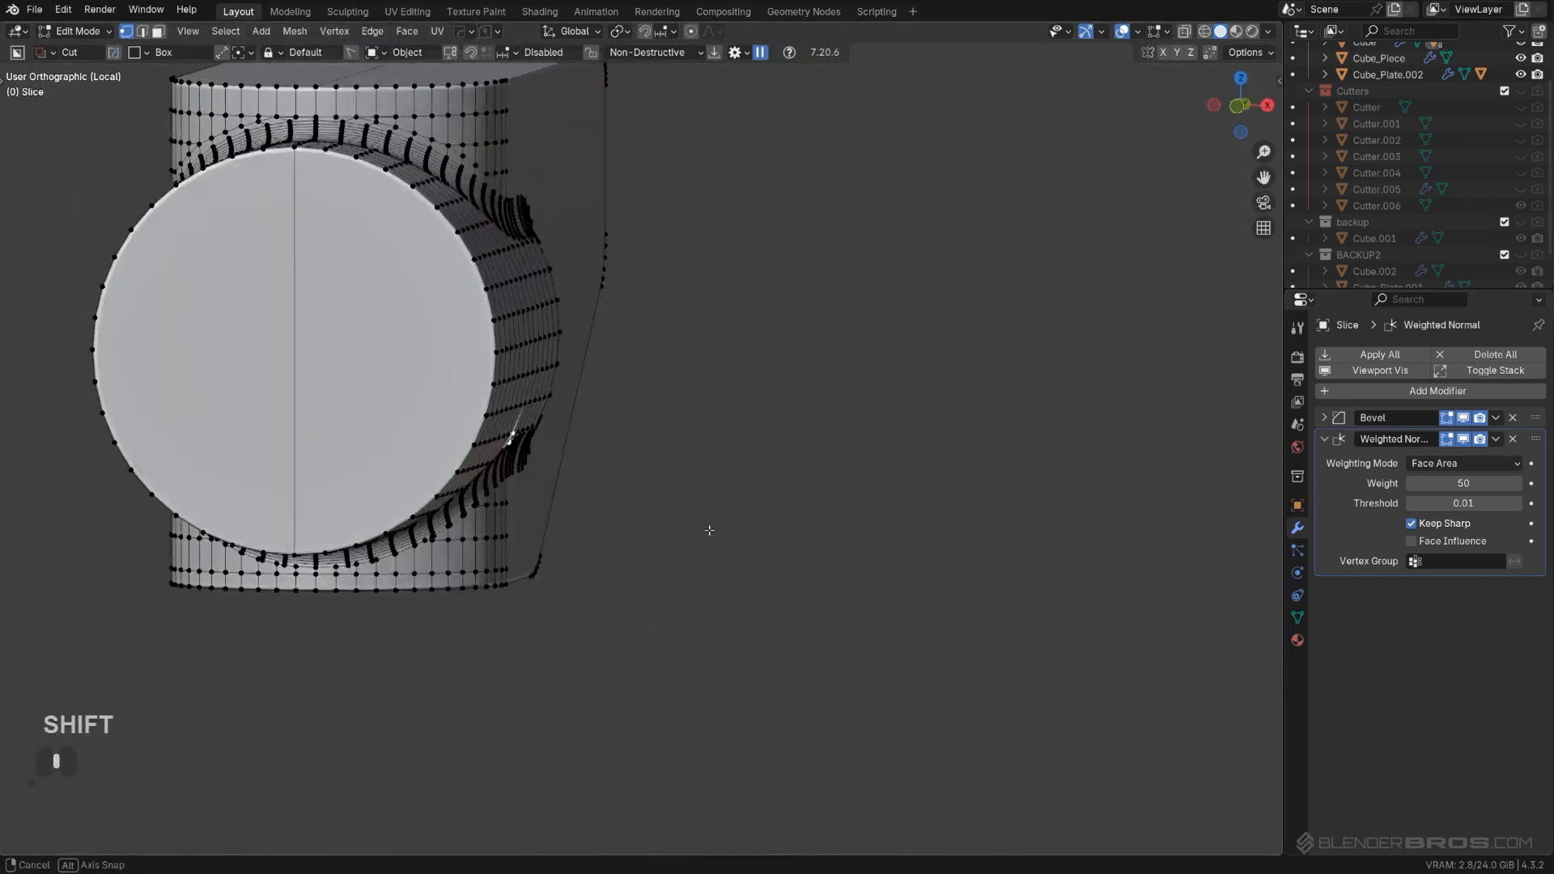
key(alt+x)
key(Tab)
Step: Exit local view, select the Slice object and open it in Edit Mode at the fillet's lower border
middle_drag(590, 284, 718, 342)
key(KP_Divide)
scroll(709, 324, up, 3)
click(690, 127)
scroll(690, 324, up, 2)
shift+middle_drag(590, 483, 677, 372)
scroll(672, 432, up, 6)
shift+middle_drag(534, 615, 727, 460)
key(Tab)
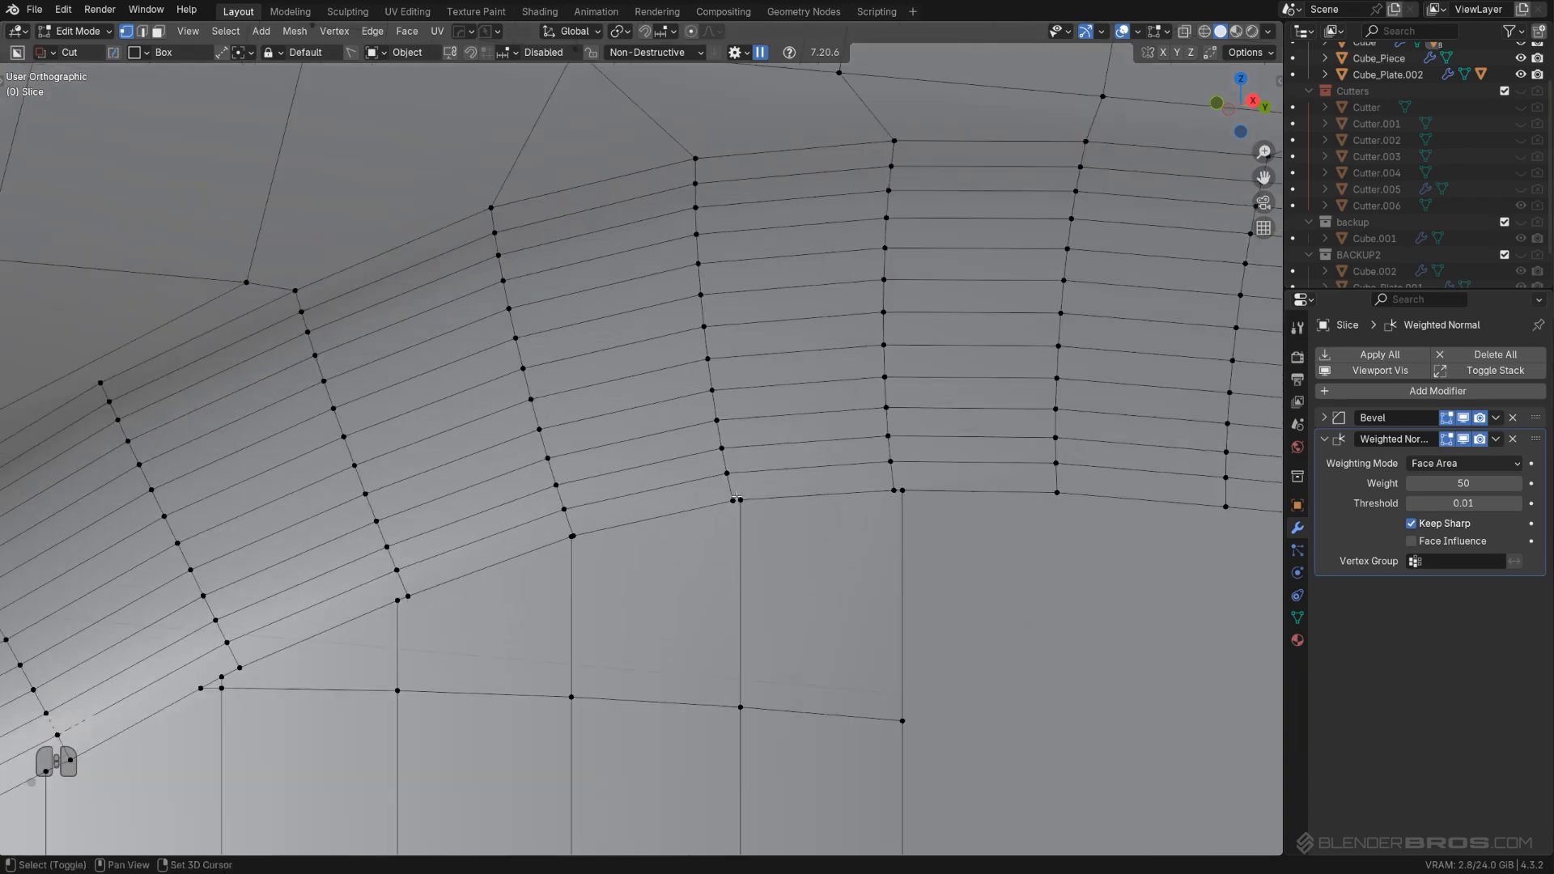
Step: Merge the first three pairs of close vertices along the fillet's lower border
drag(730, 508, 740, 503)
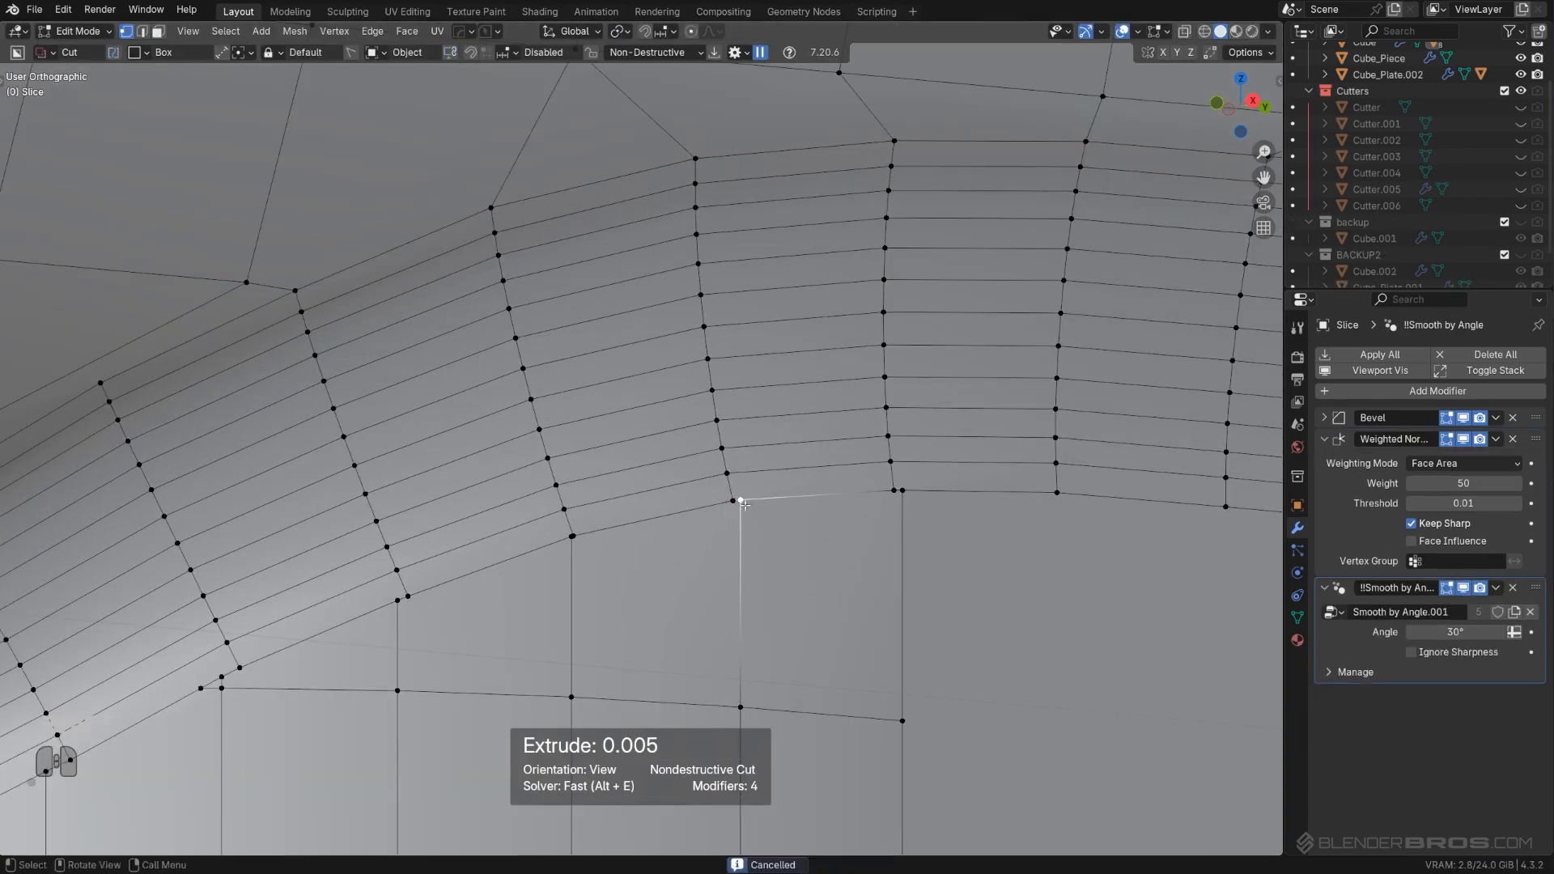
key(1)
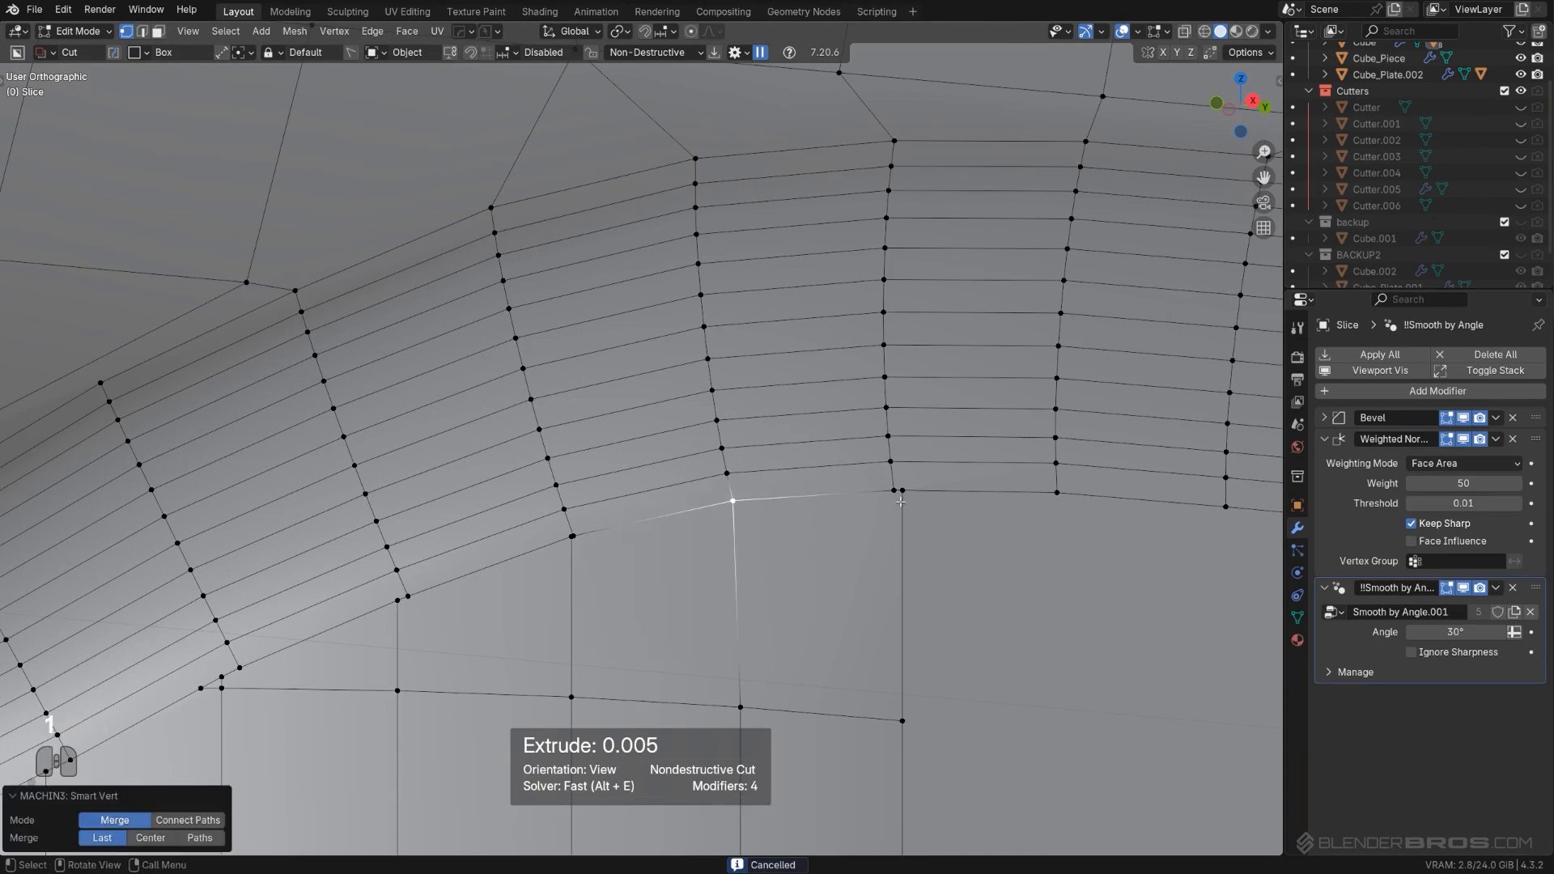
click(894, 495)
shift+click(904, 494)
key(1)
shift+middle_drag(447, 593, 913, 387)
scroll(914, 387, up, 1)
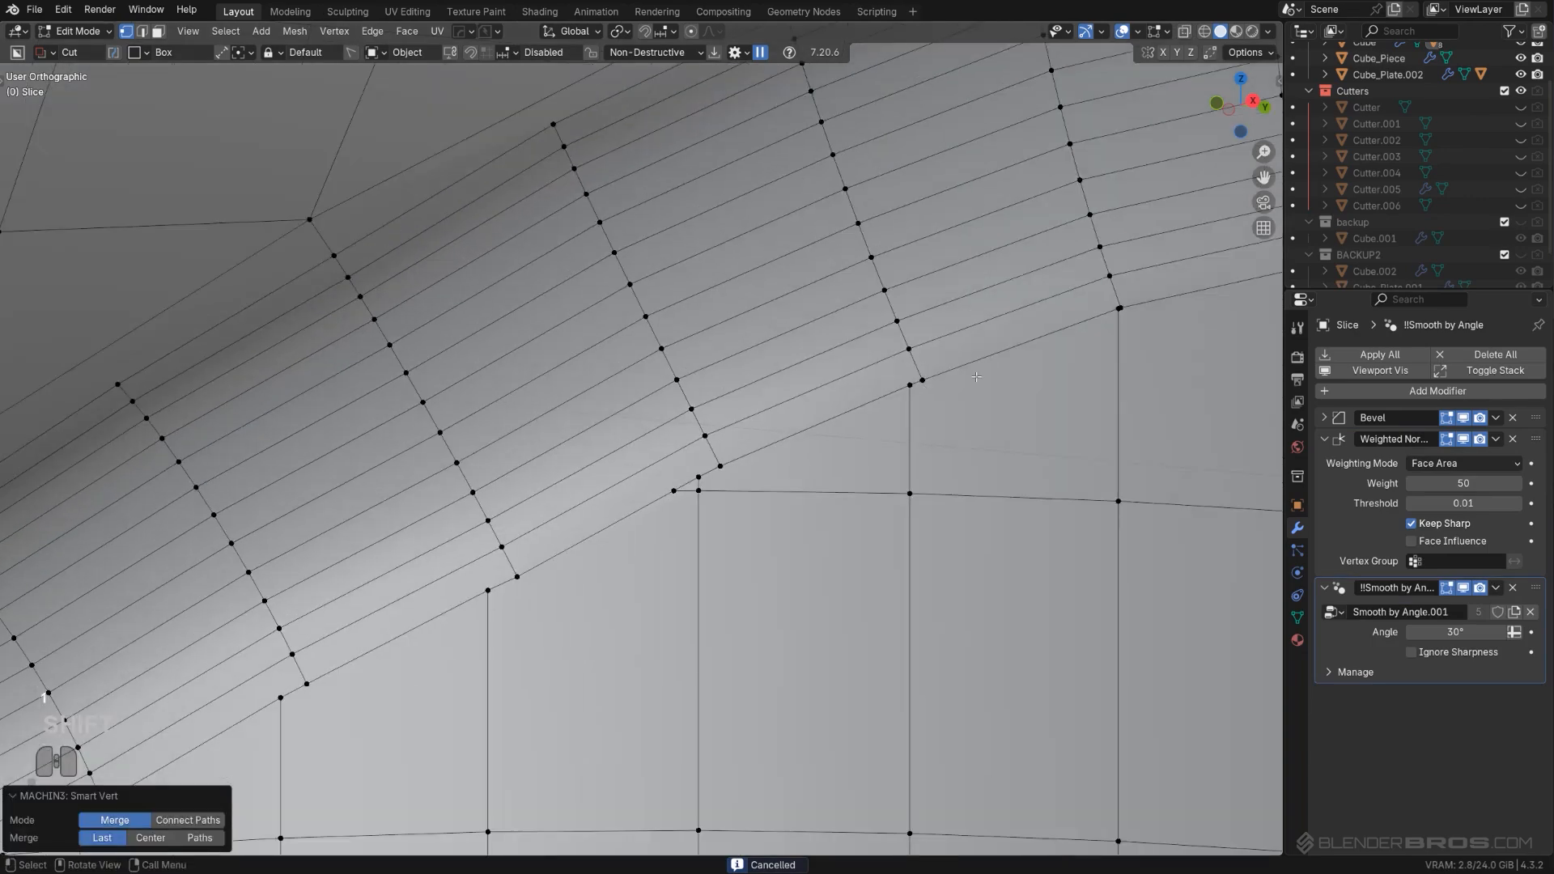
click(911, 385)
key(1)
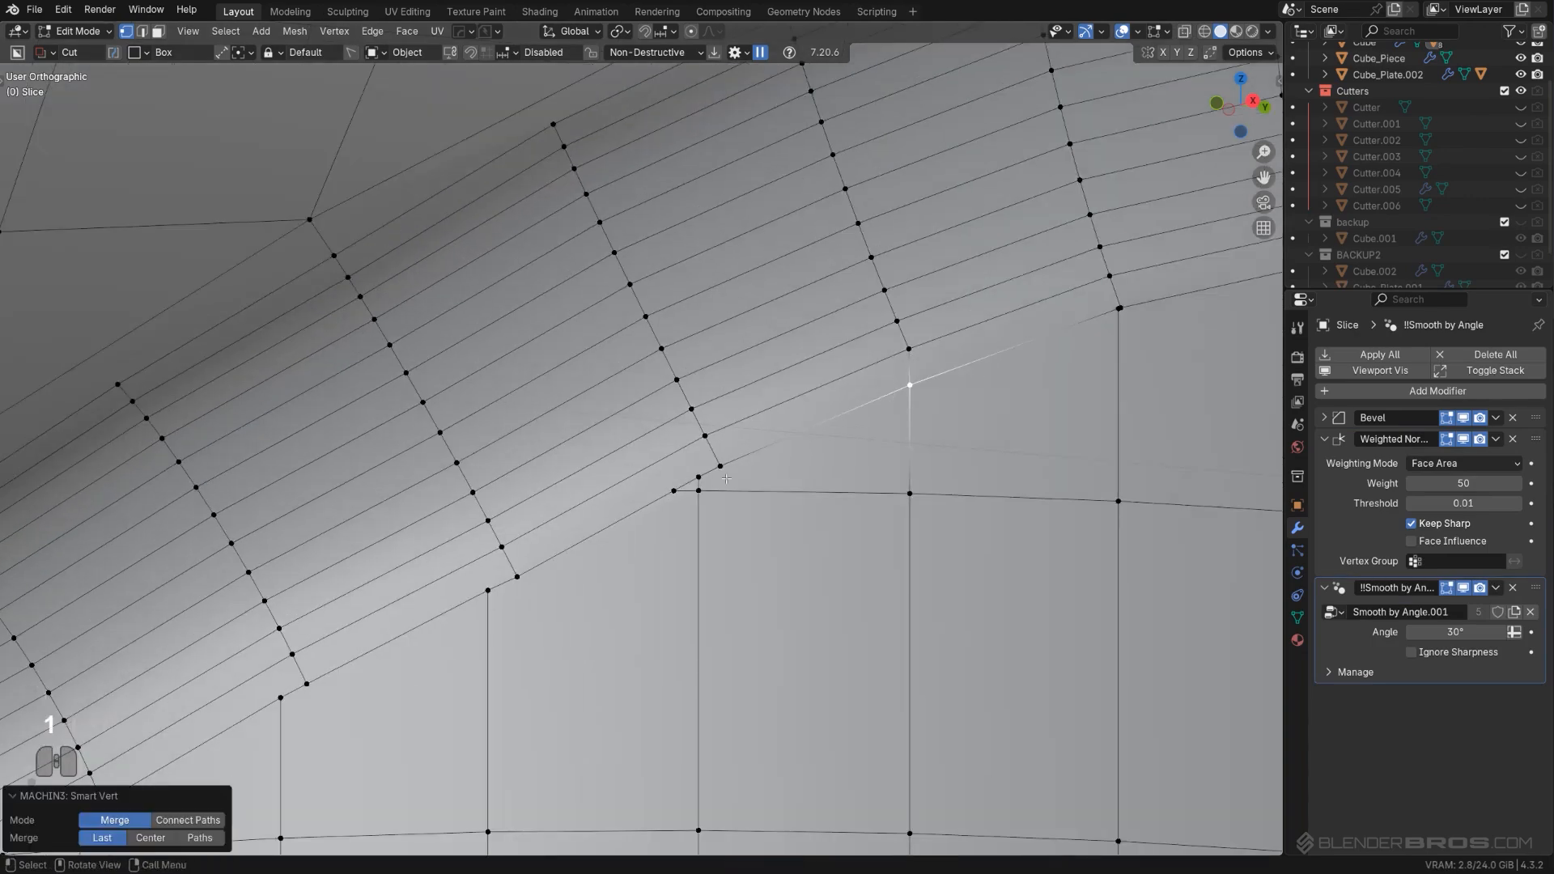
Step: Knife a diagonal cut from a vertex on the upper horizontal edge row down to the next row, crossing two vertical edges
click(698, 476)
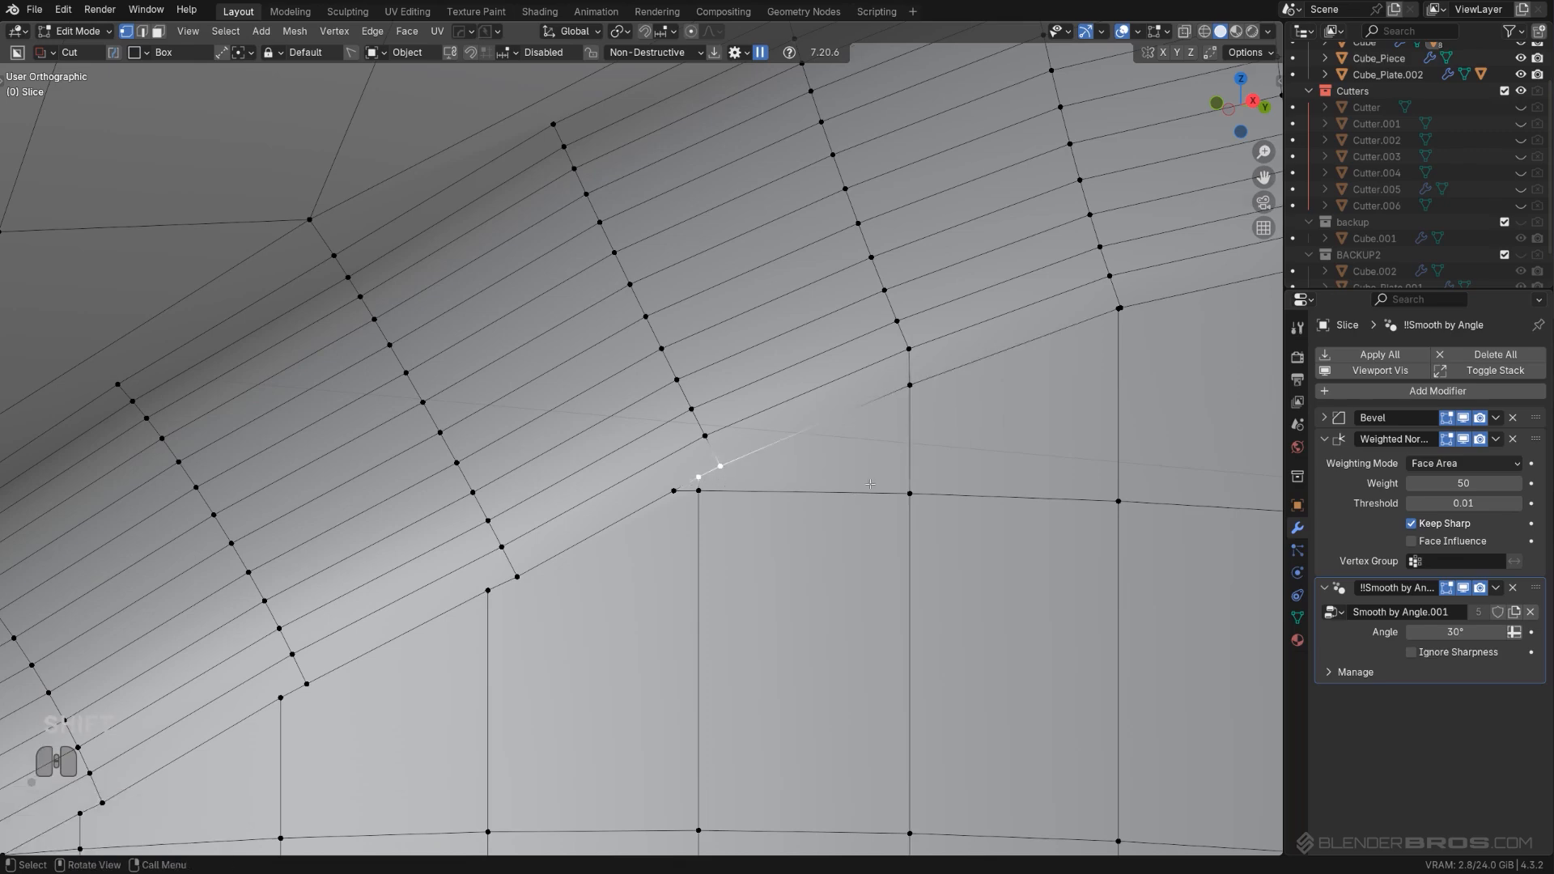
scroll(870, 483, down, 3)
key(k)
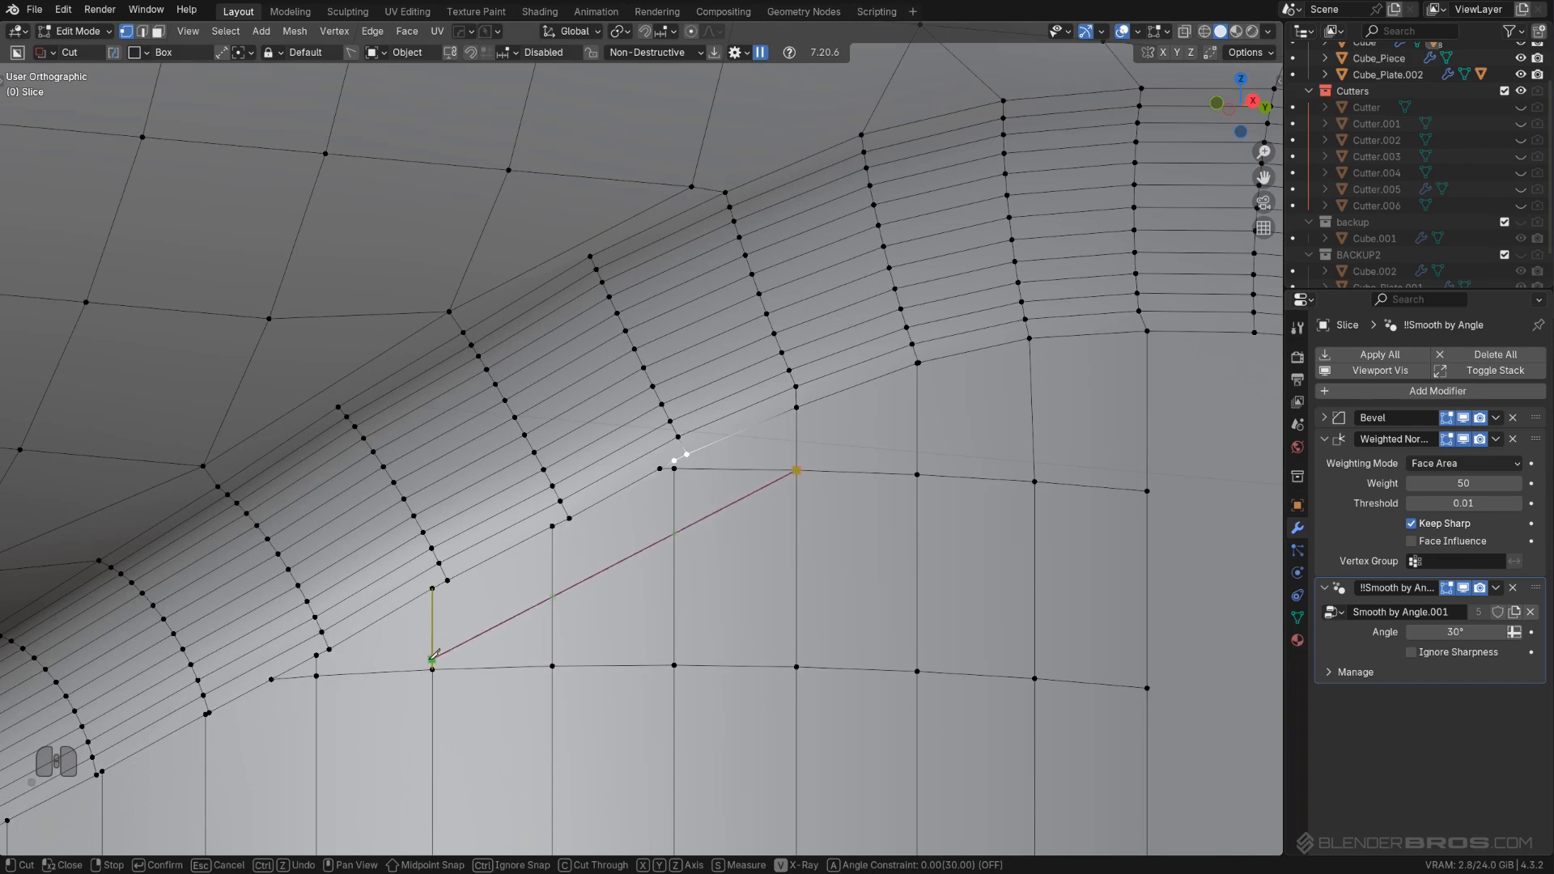
key(space)
scroll(656, 466, up, 3)
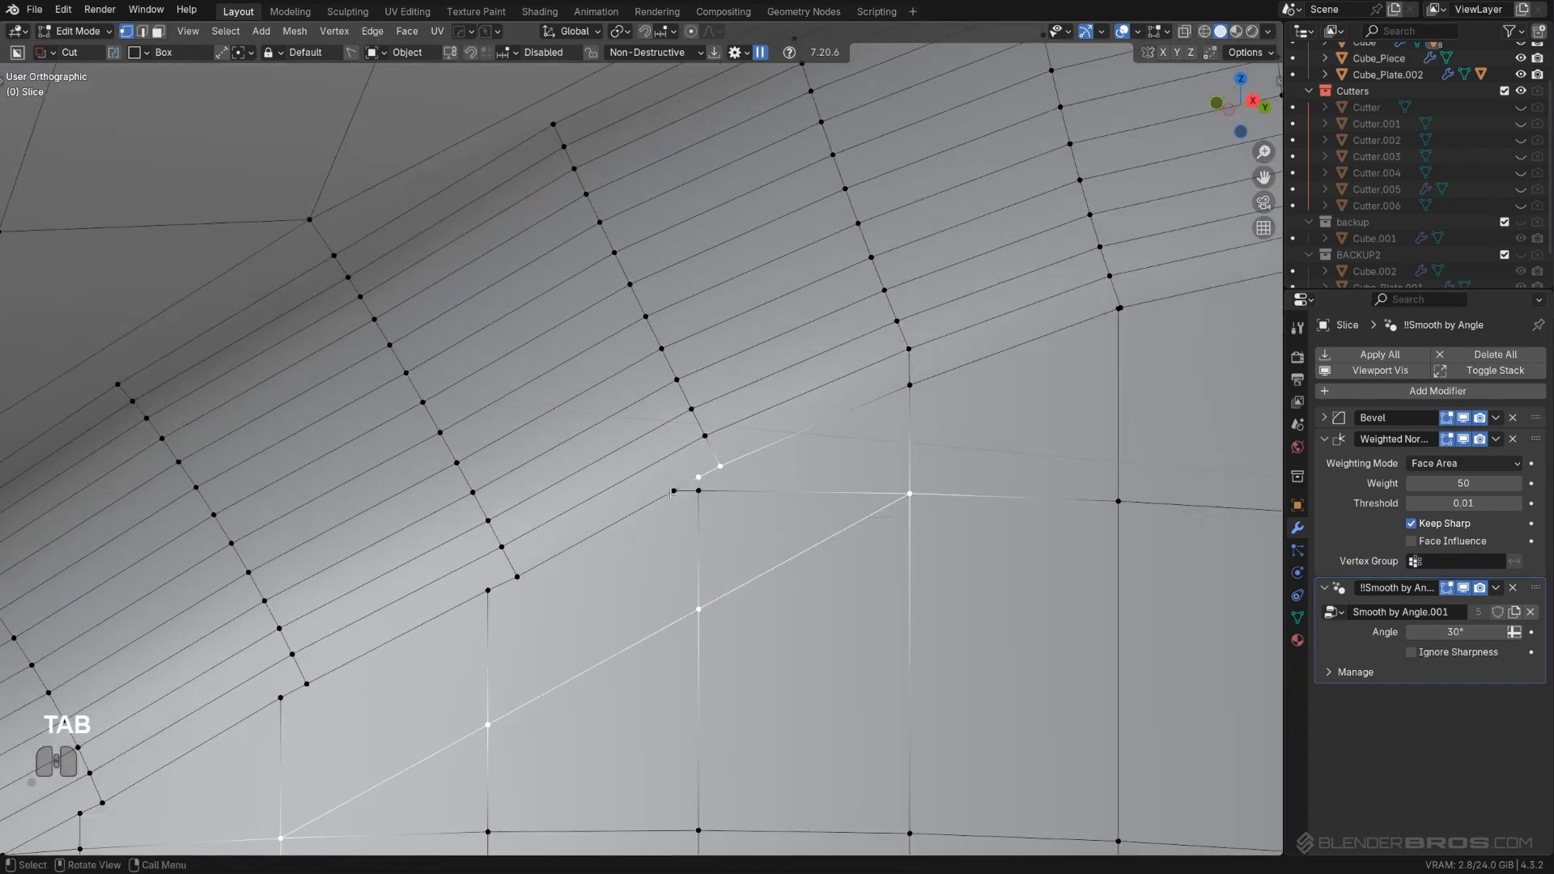
Step: Merge the cluster of four close vertices above the diagonal cut into the end vertex of the fillet's edge line
click(699, 492)
shift+click(707, 477)
shift+click(681, 489)
shift+click(719, 468)
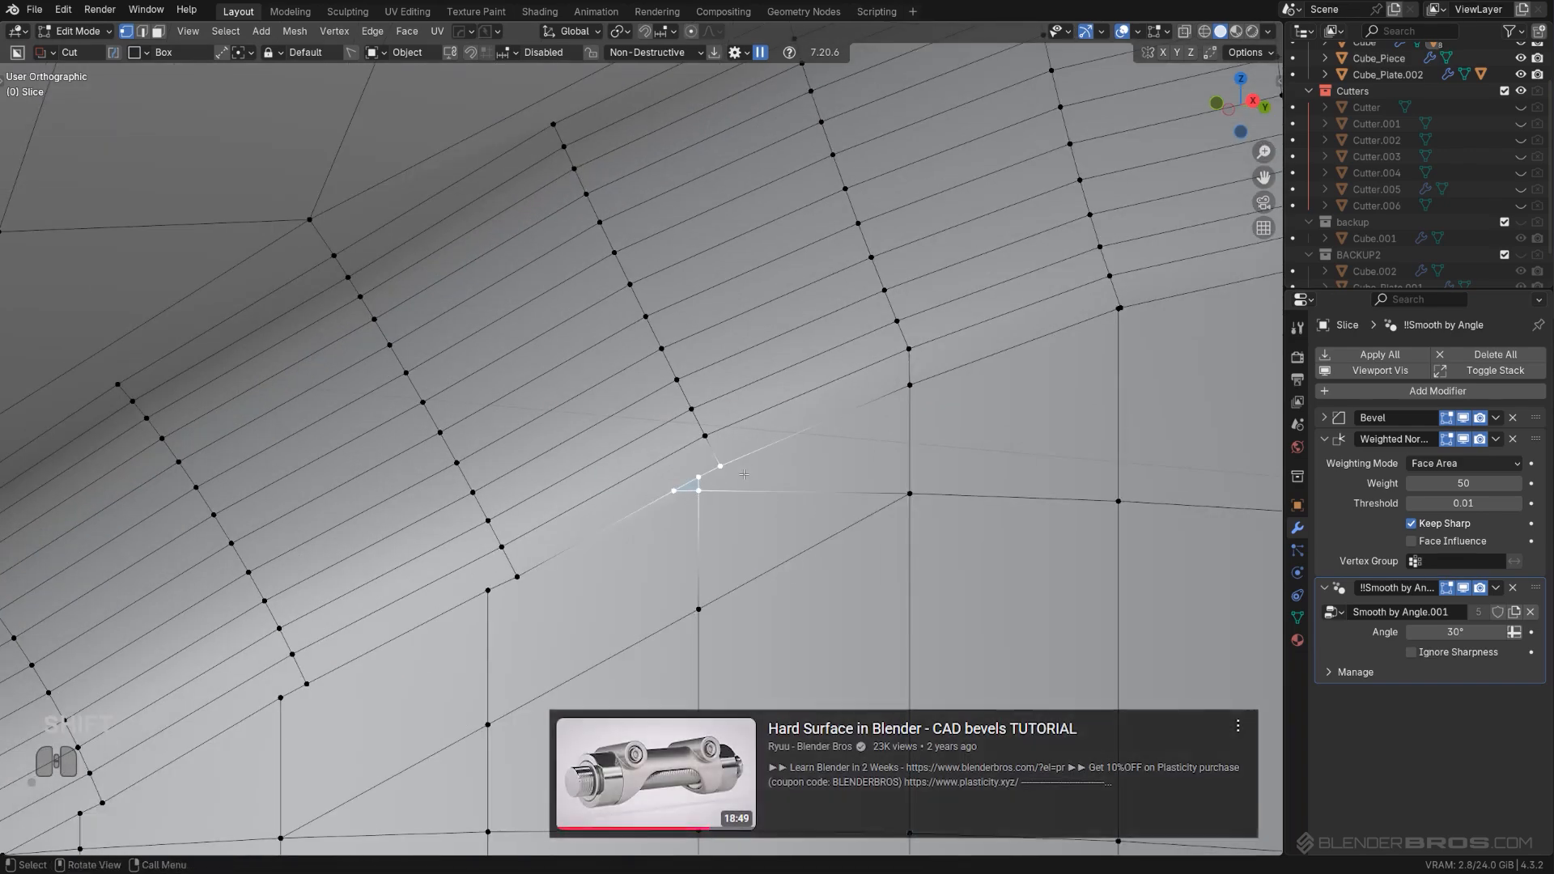
key(1)
Step: Dissolve the leftover edge between the merged fillet vertex and the upper end of the diagonal cut
key(Tab)
click(800, 470)
key(x)
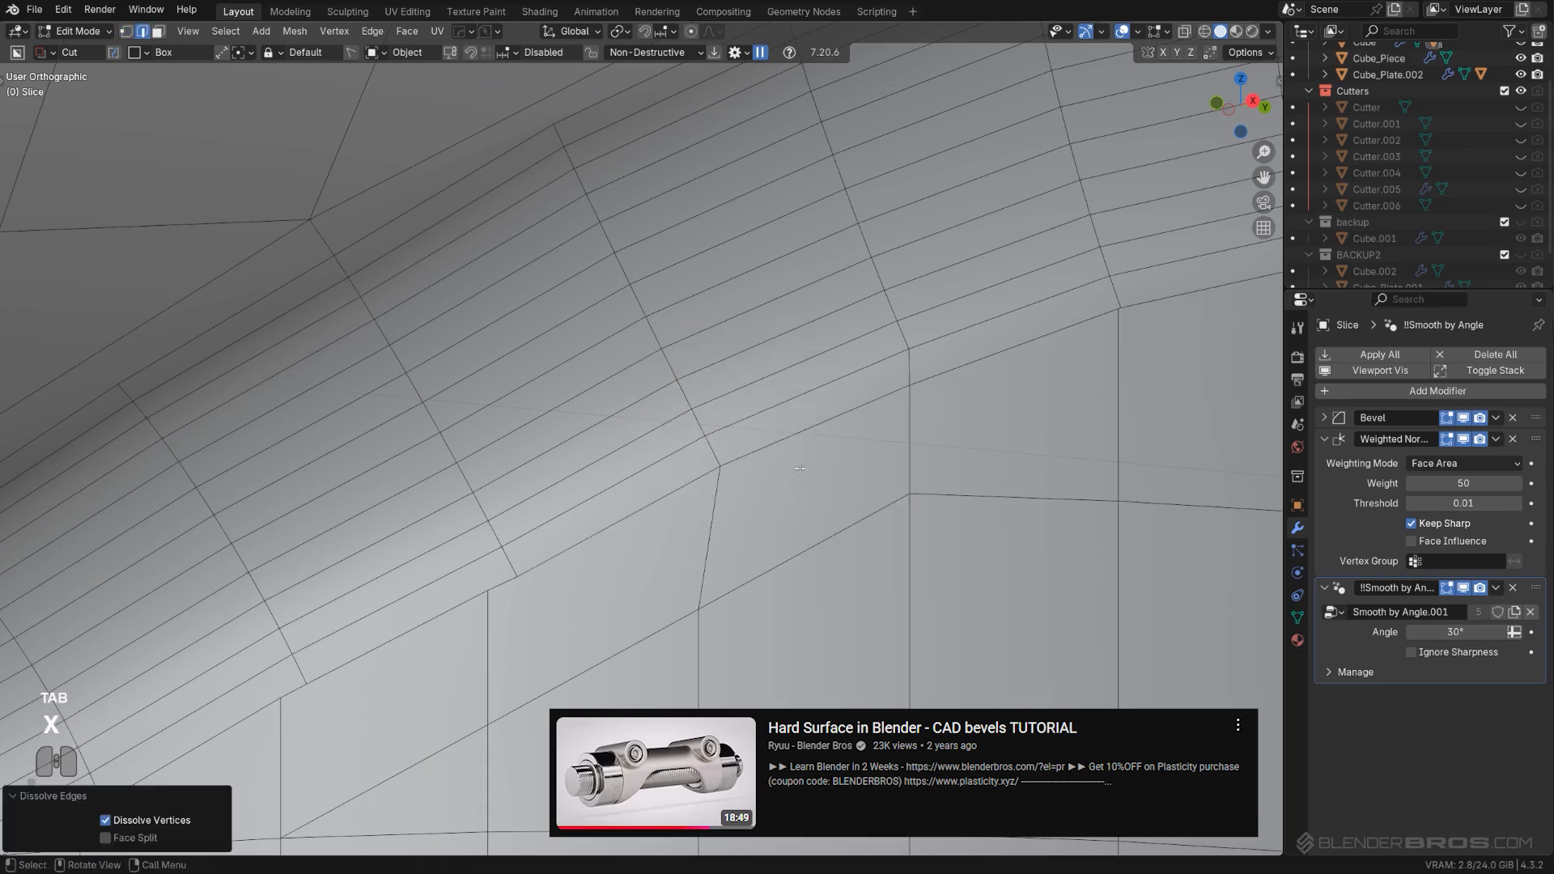
Step: Merge the next two pairs of close vertices along the fillet's lower border, above the diagonal cut
shift+middle_drag(599, 533, 1085, 226)
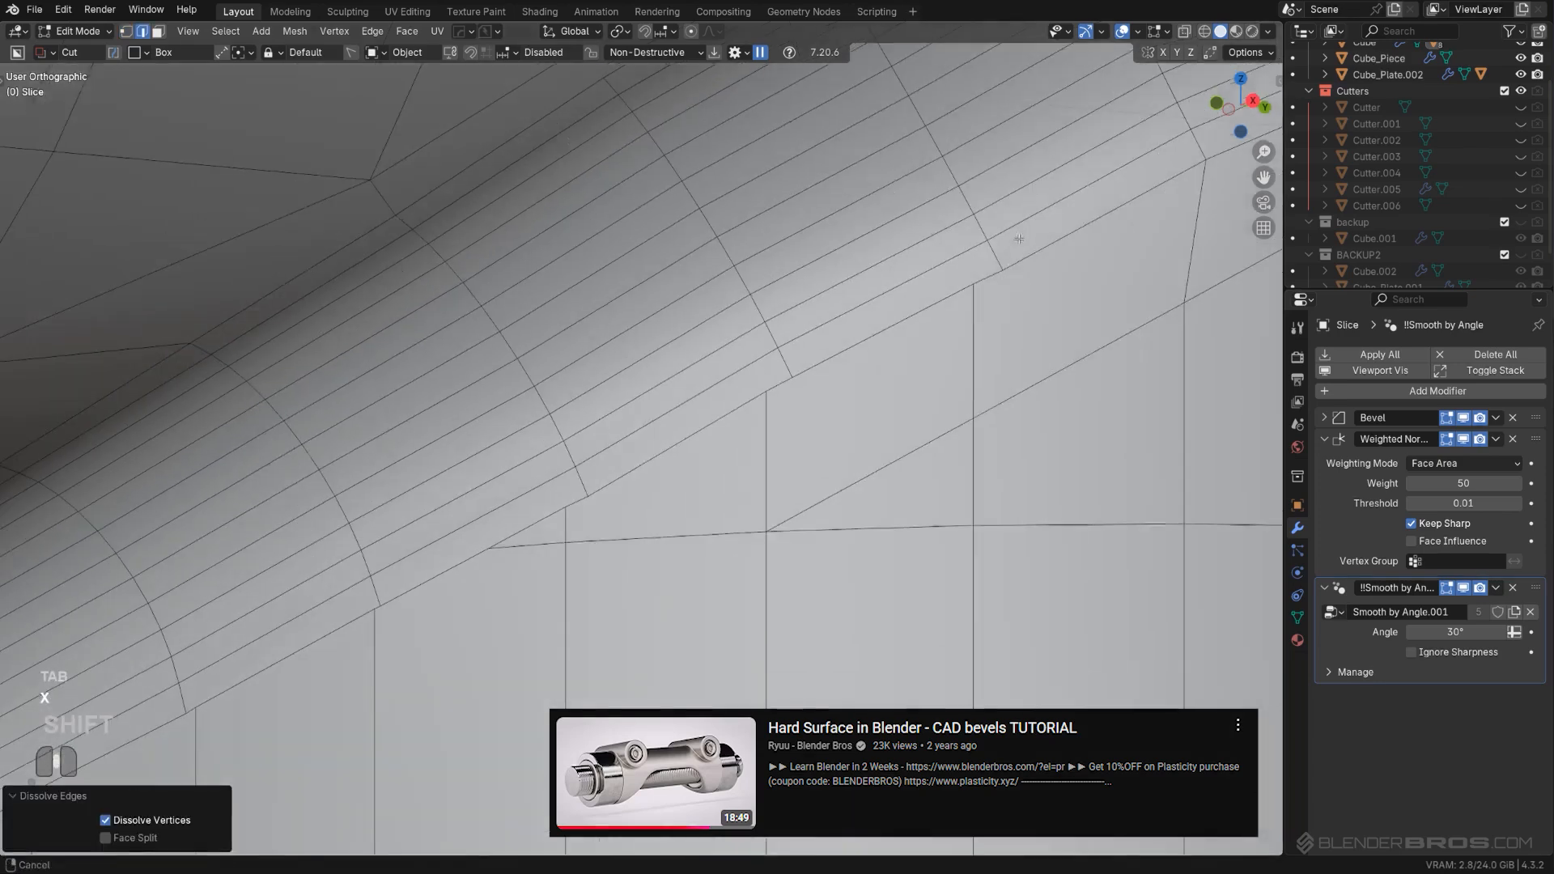
key(Tab)
click(975, 287)
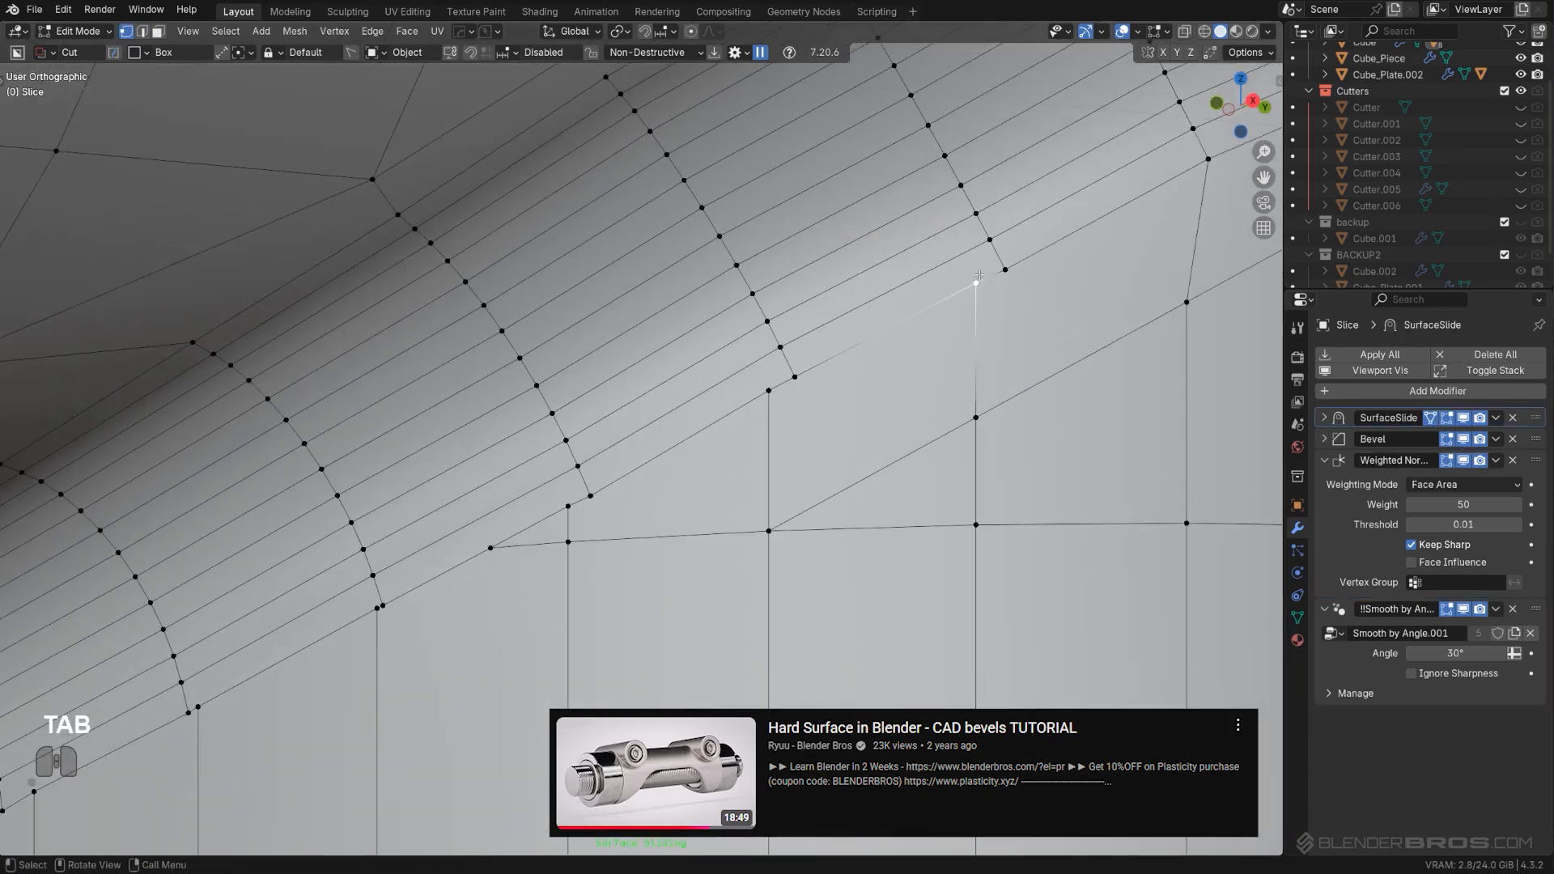
key(1)
click(769, 390)
shift+click(794, 378)
key(1)
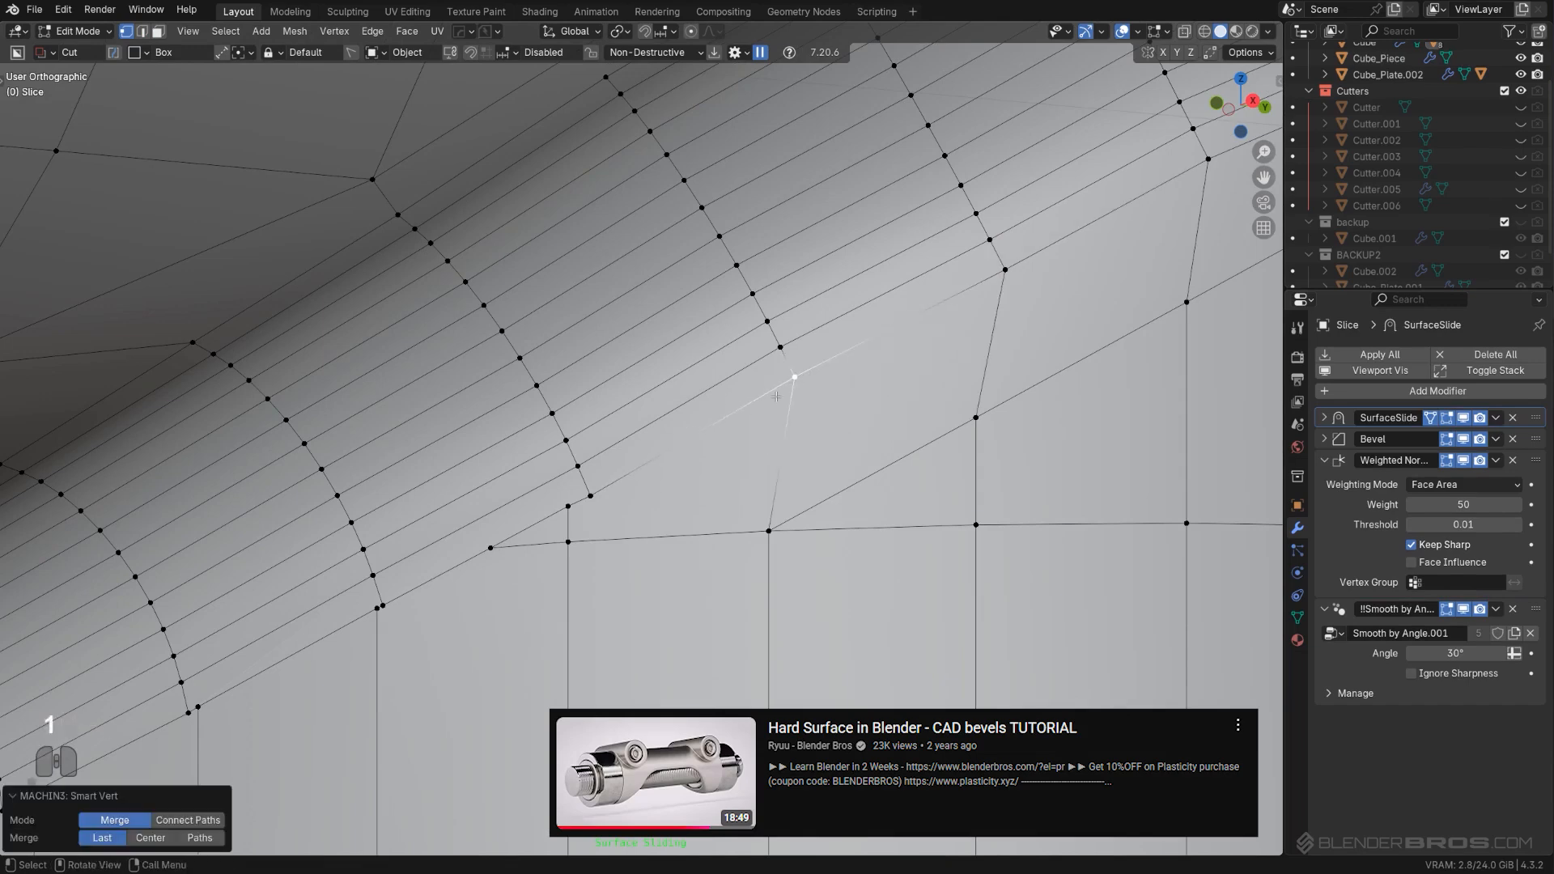
Step: Knife a continuation of the diagonal cut from its lower end across the vertical edges to a vertex on the lowest row
scroll(768, 476, down, 3)
shift+middle_drag(767, 476, 837, 380)
scroll(837, 380, up, 1)
scroll(835, 384, down, 2)
key(k)
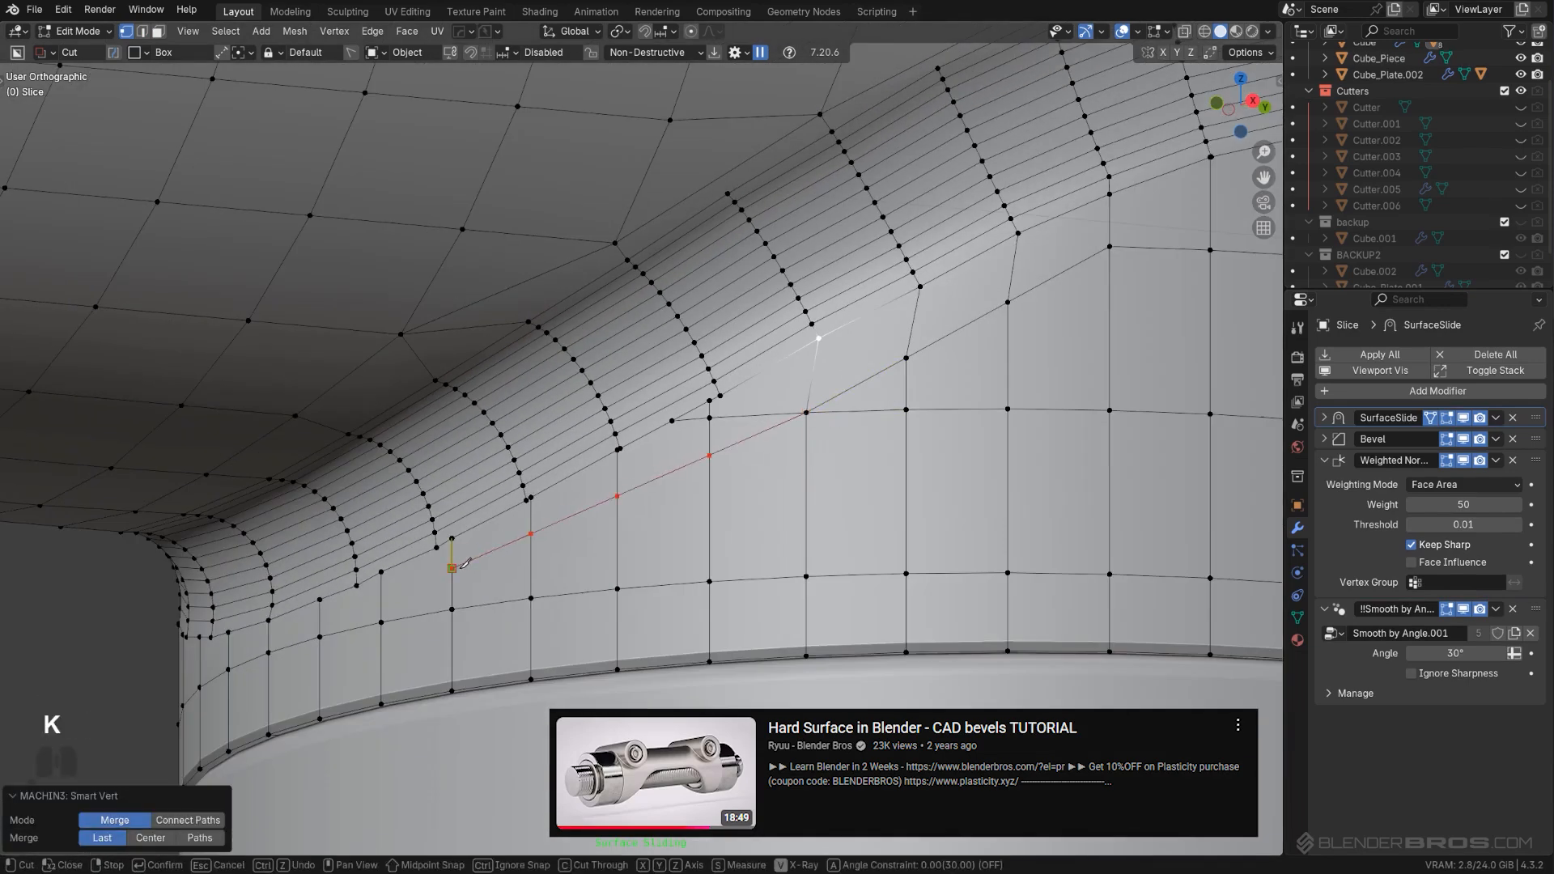
key(space)
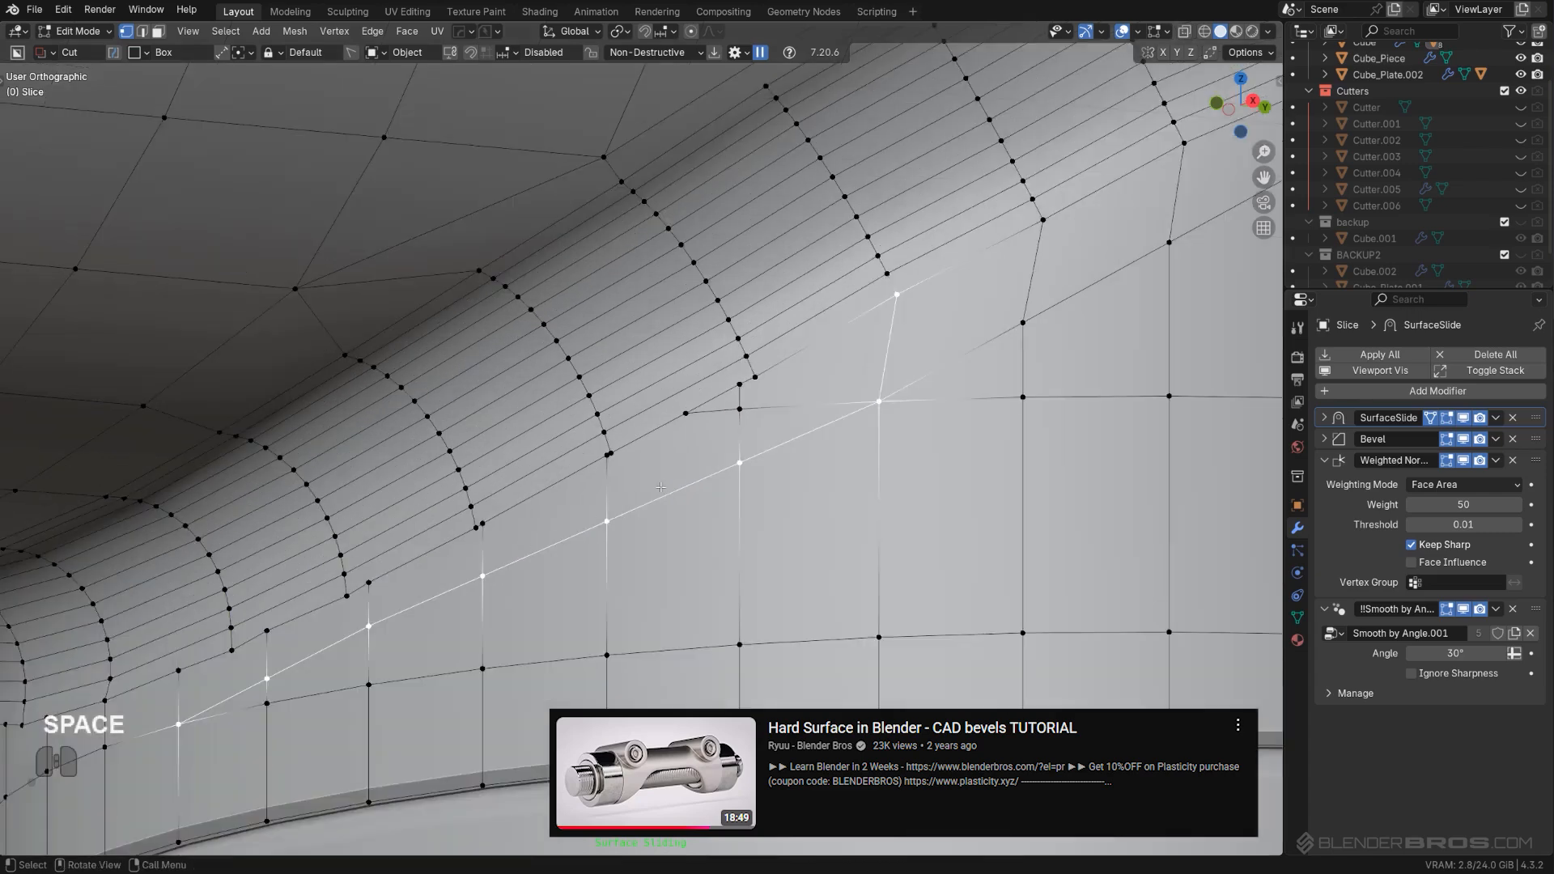
Step: Merge the stray vertex at the top of the next vertical edge into the adjacent fillet border vertex
scroll(811, 444, up, 4)
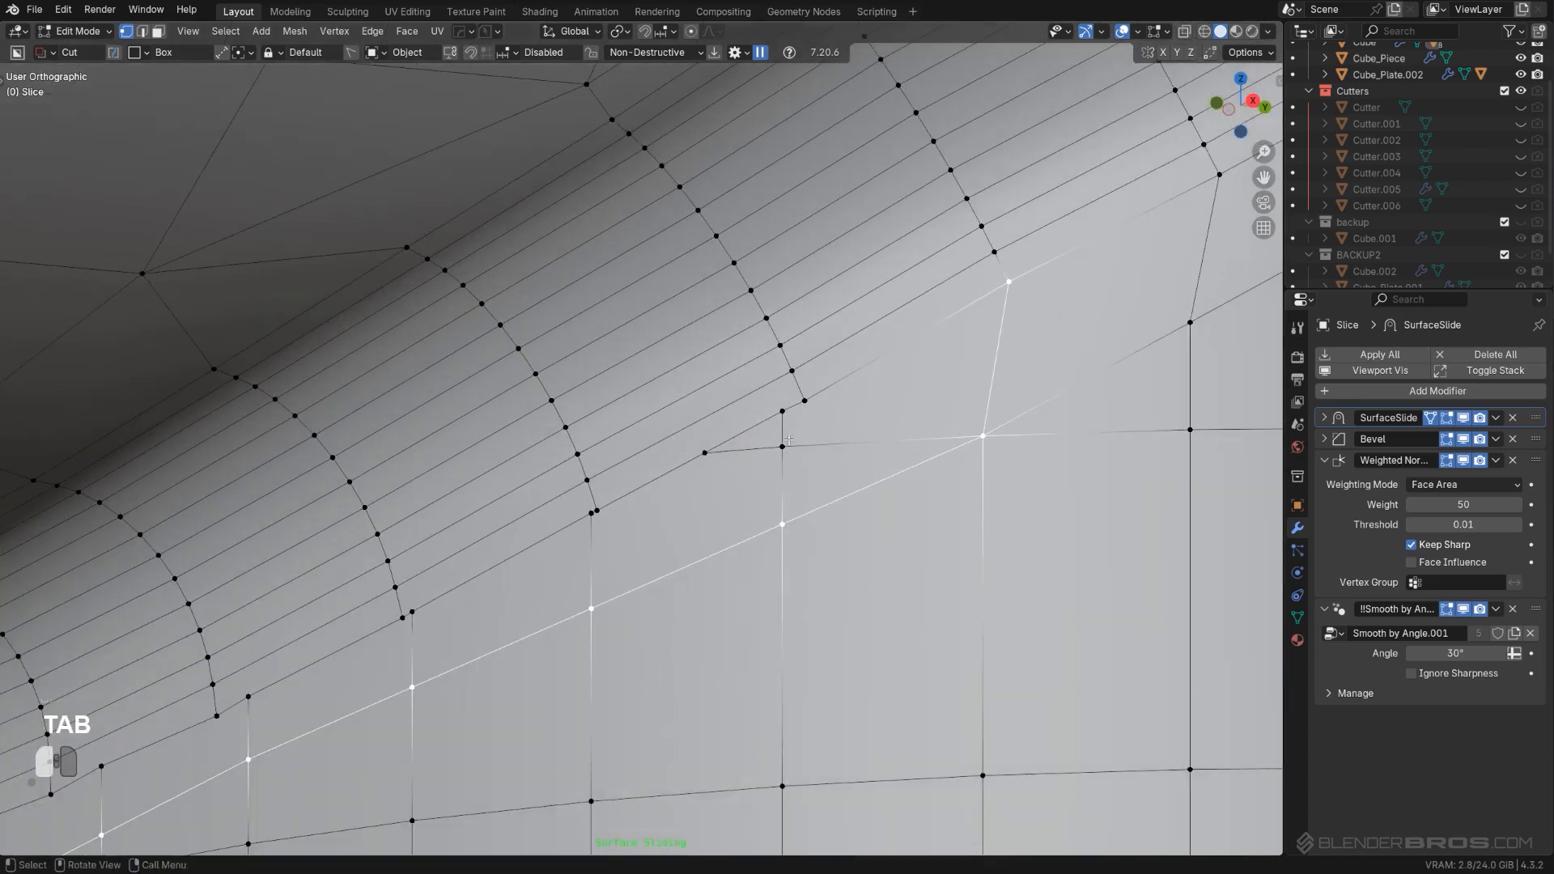
click(788, 440)
key(1)
Step: Dissolve the two short horizontal edges between the fillet border and the start of the continued cut
key(Tab)
click(739, 448)
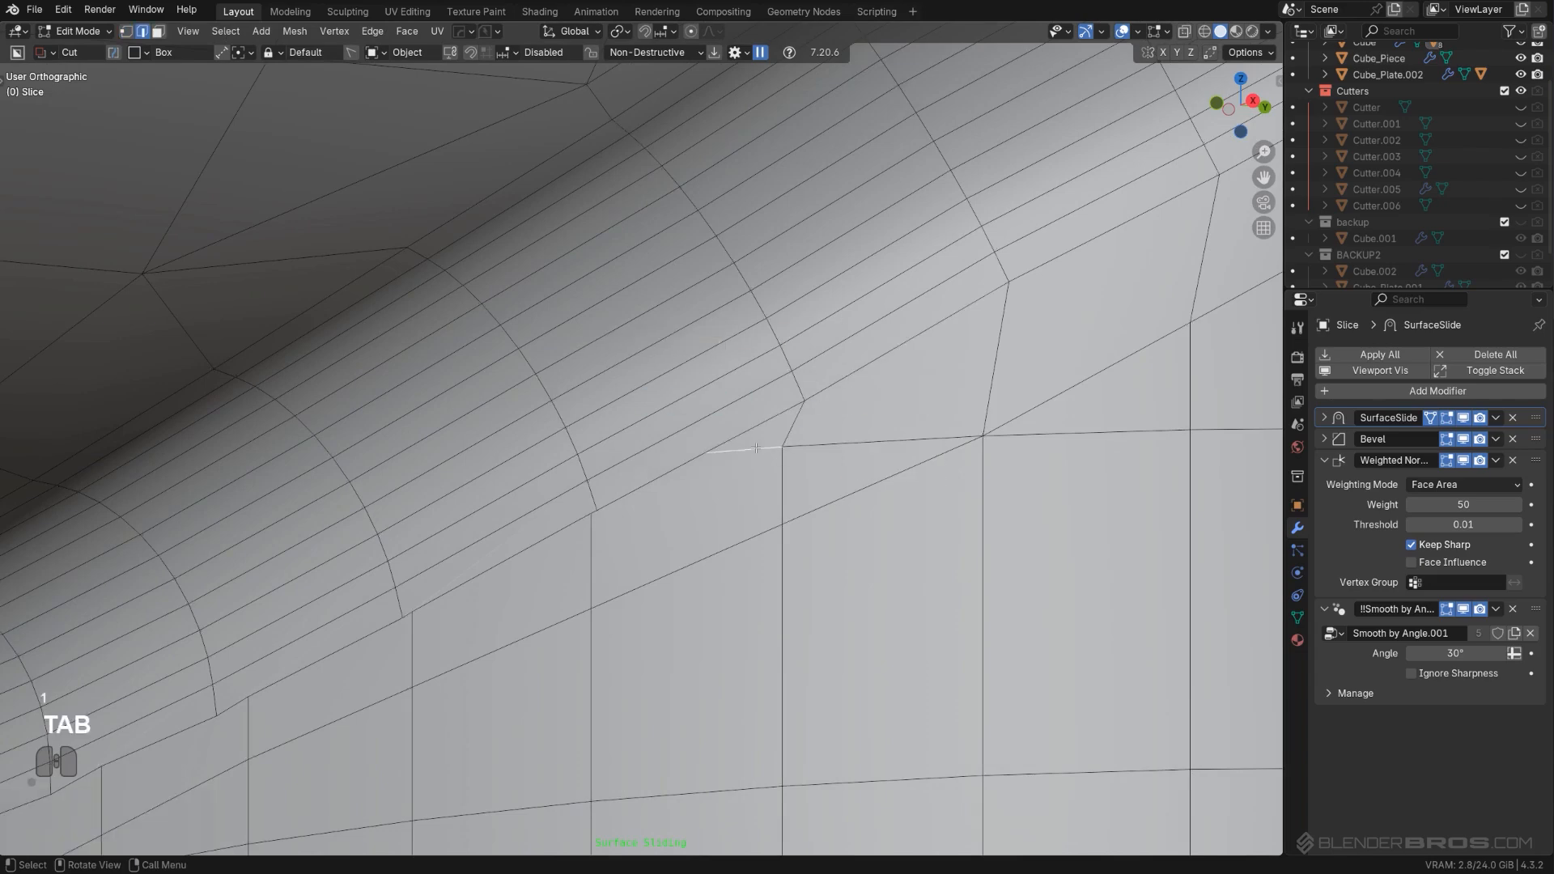
shift+click(836, 440)
key(x)
click(836, 437)
scroll(744, 489, down, 1)
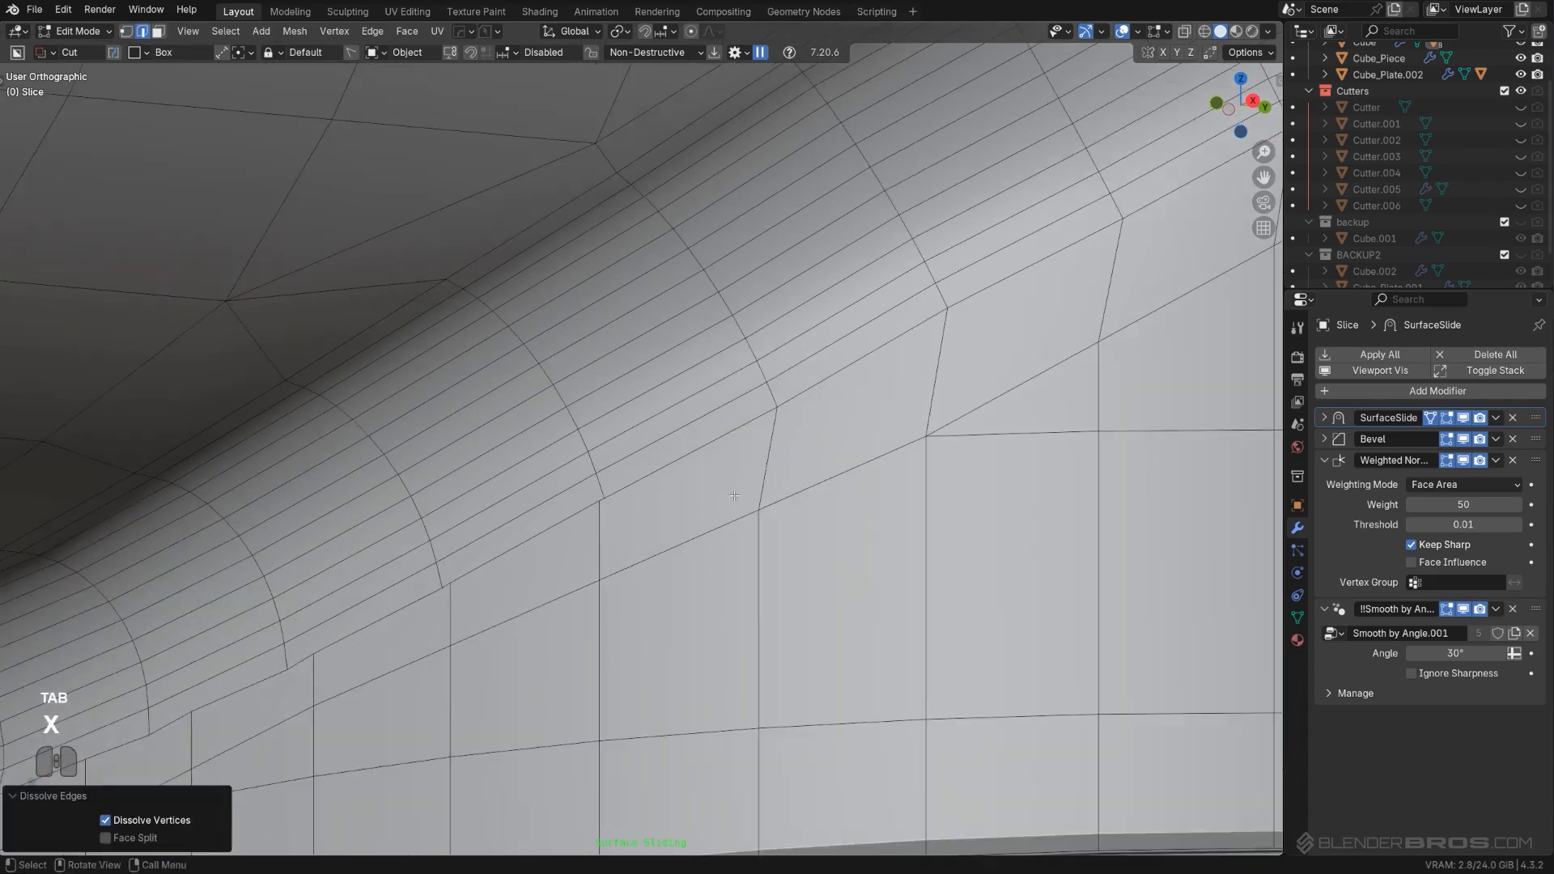
Step: Select the horizontal edge row running from the diagonal cut to the last vertical edge and dissolve it
scroll(734, 495, down, 4)
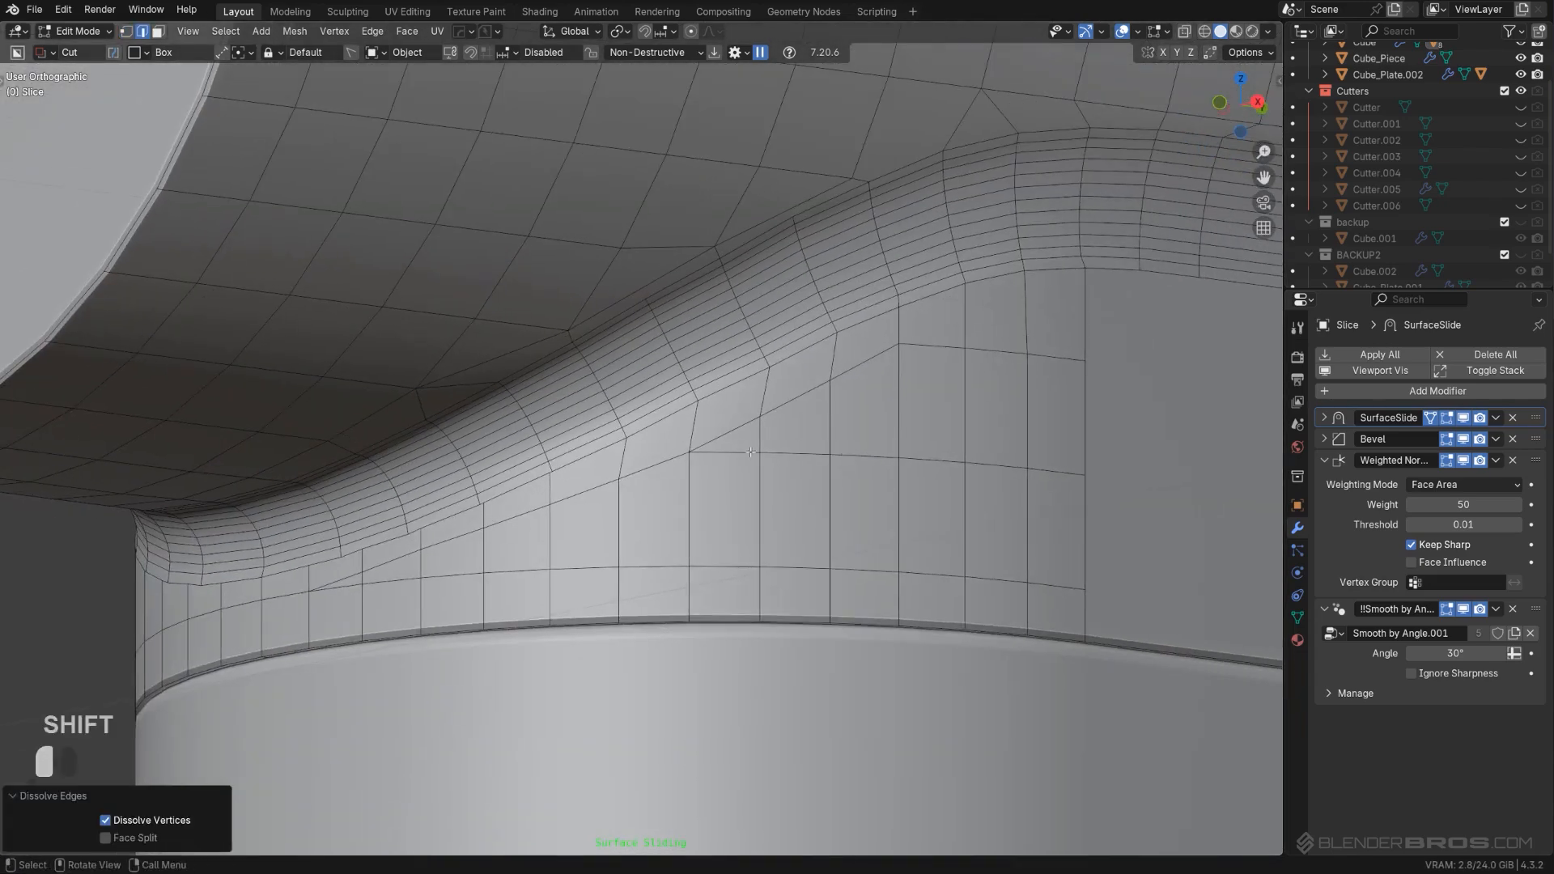
click(750, 452)
ctrl+click(1020, 477)
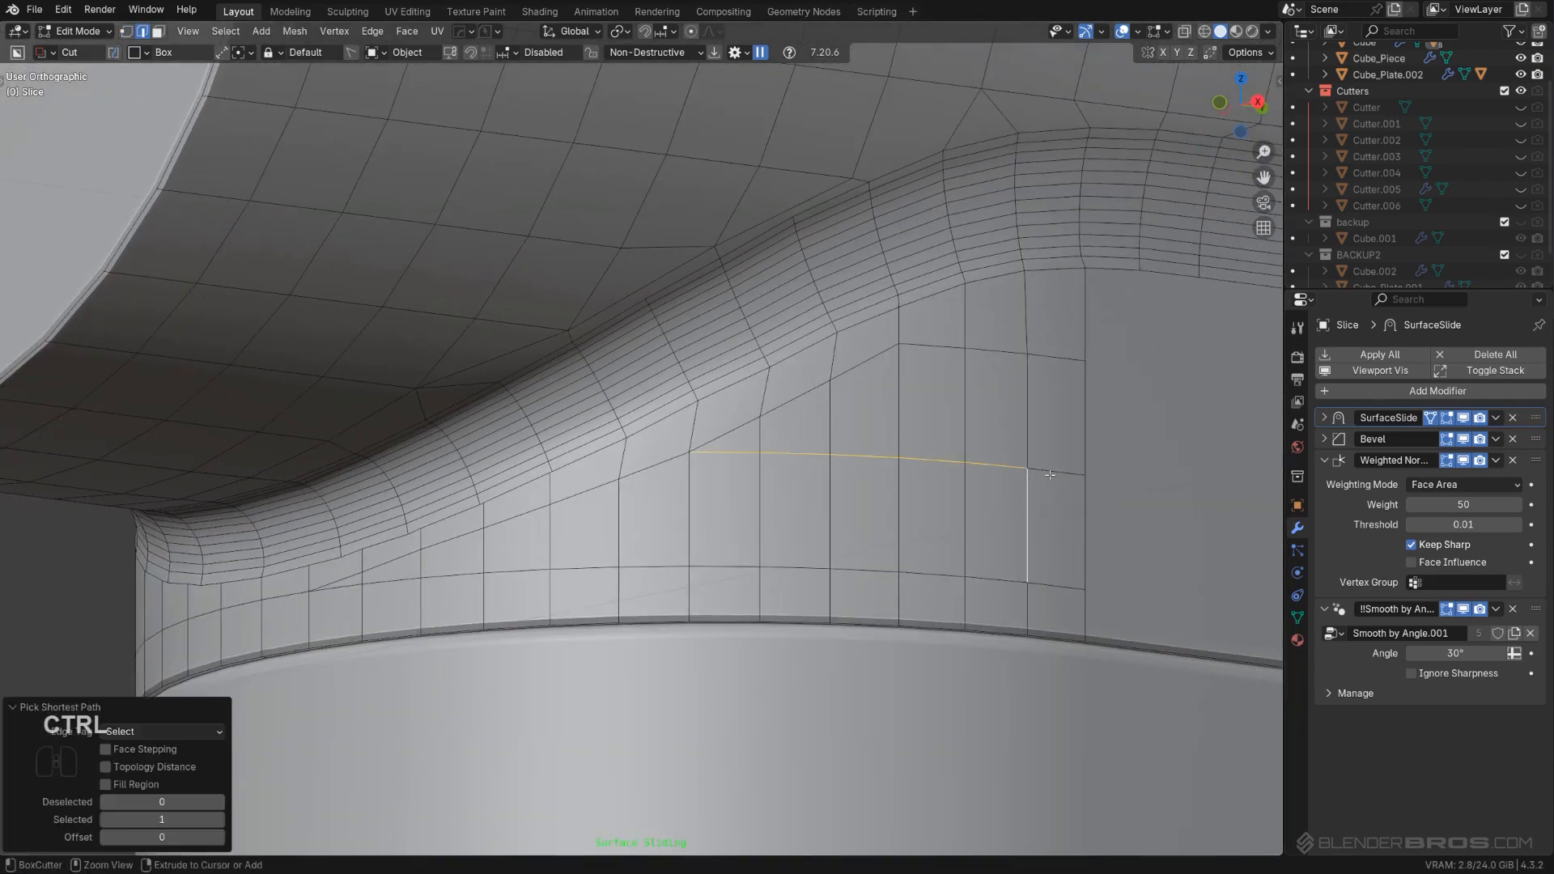
key(ctrl+z)
ctrl+click(1060, 471)
key(x)
click(1061, 472)
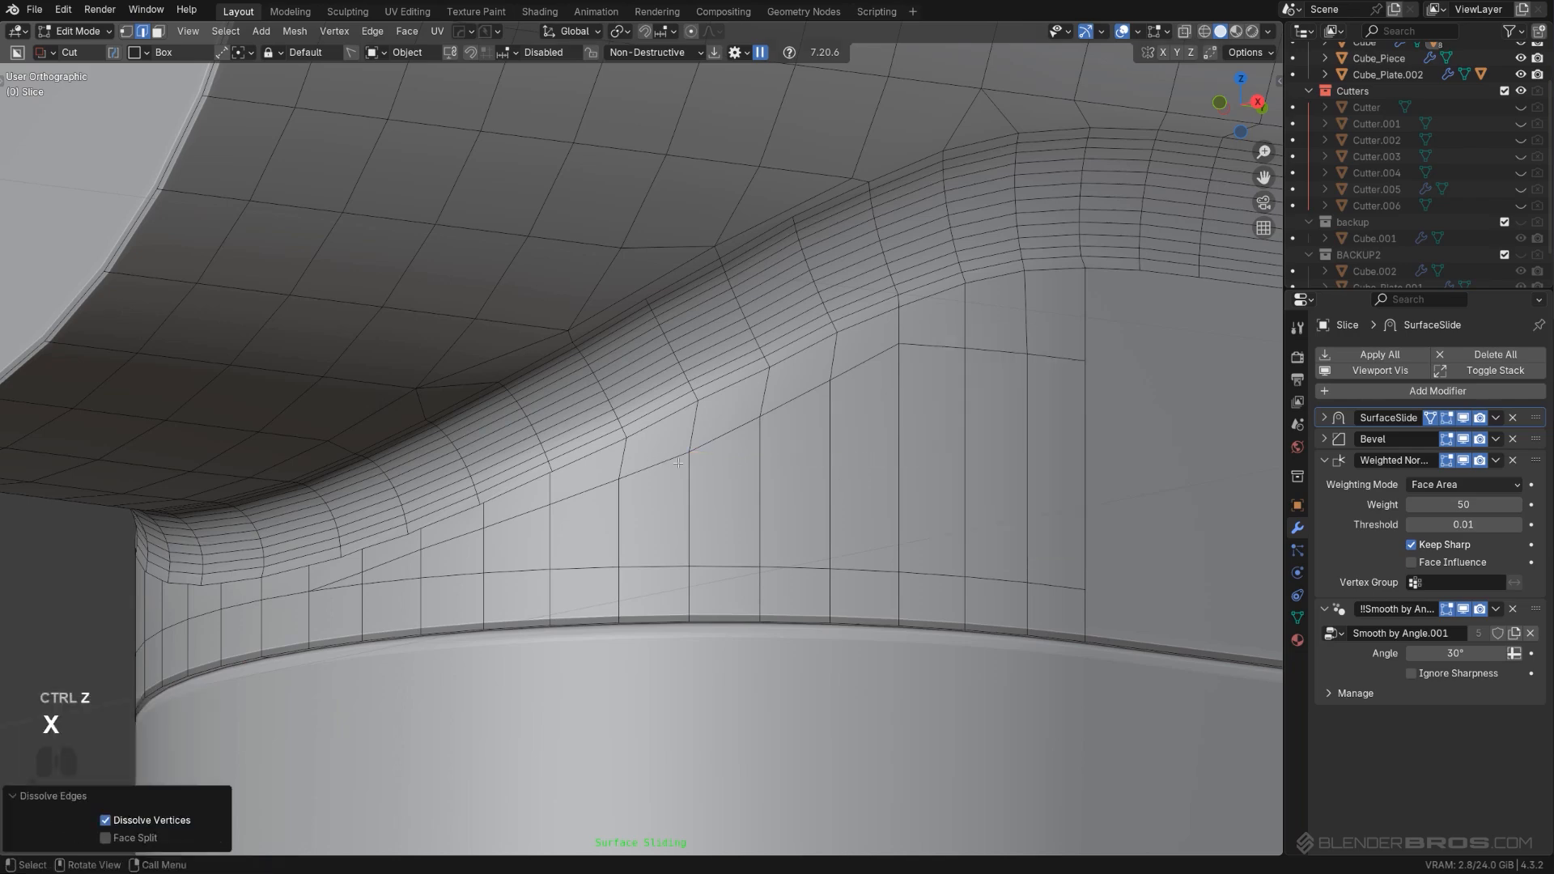
Step: Select the lowest horizontal edge row, from the end of the diagonal cut to the last vertical edge, and dissolve it
scroll(678, 463, down, 3)
middle_drag(679, 462, 865, 418)
scroll(818, 437, up, 4)
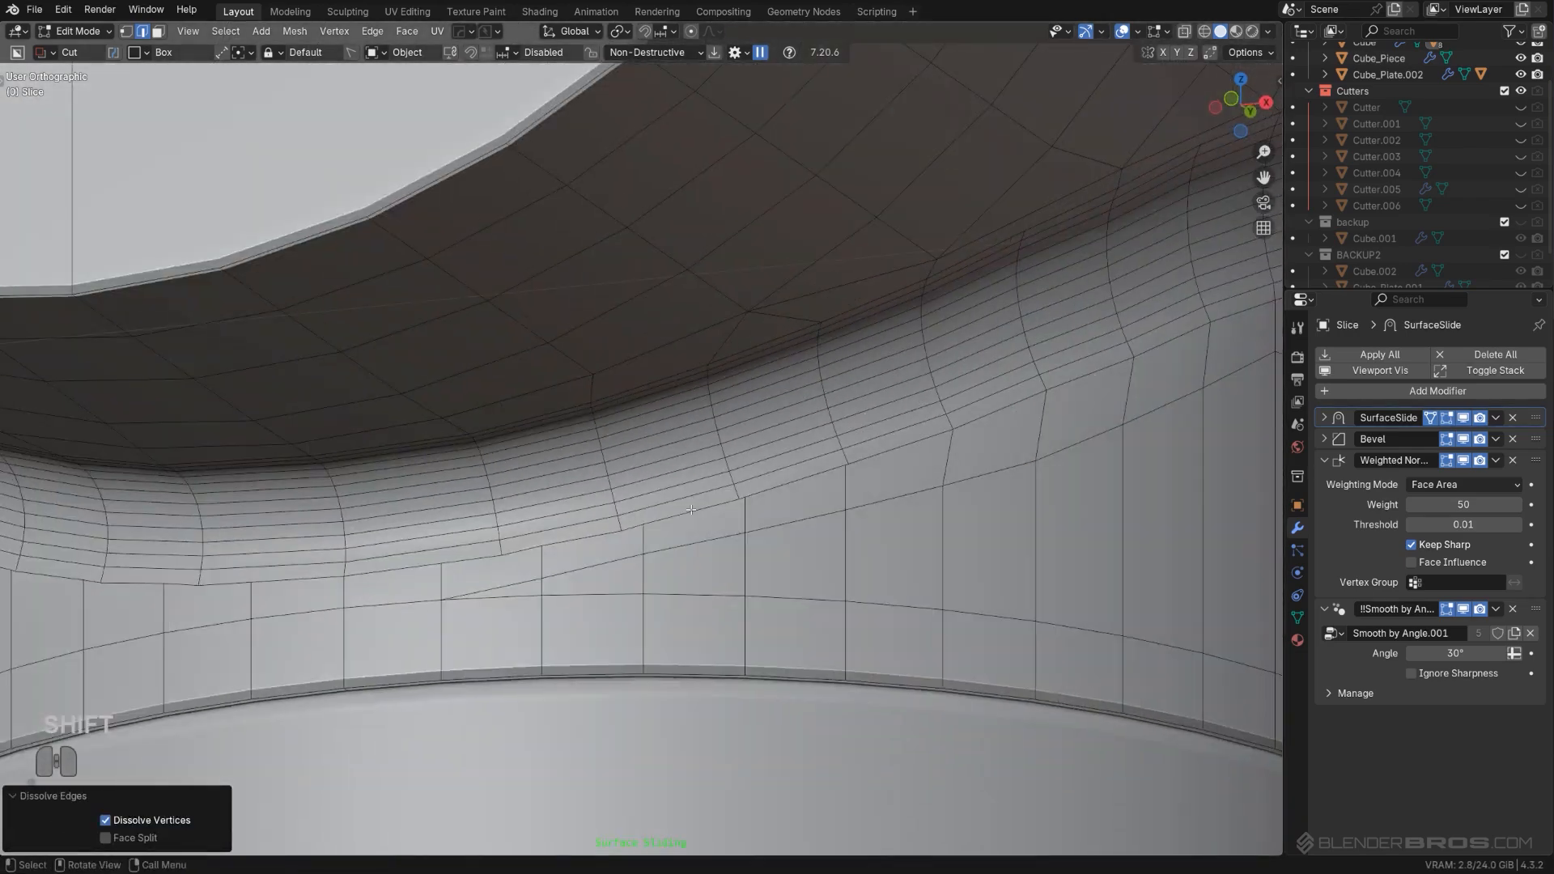
shift+middle_drag(691, 510, 794, 441)
scroll(793, 441, up, 3)
scroll(577, 570, down, 3)
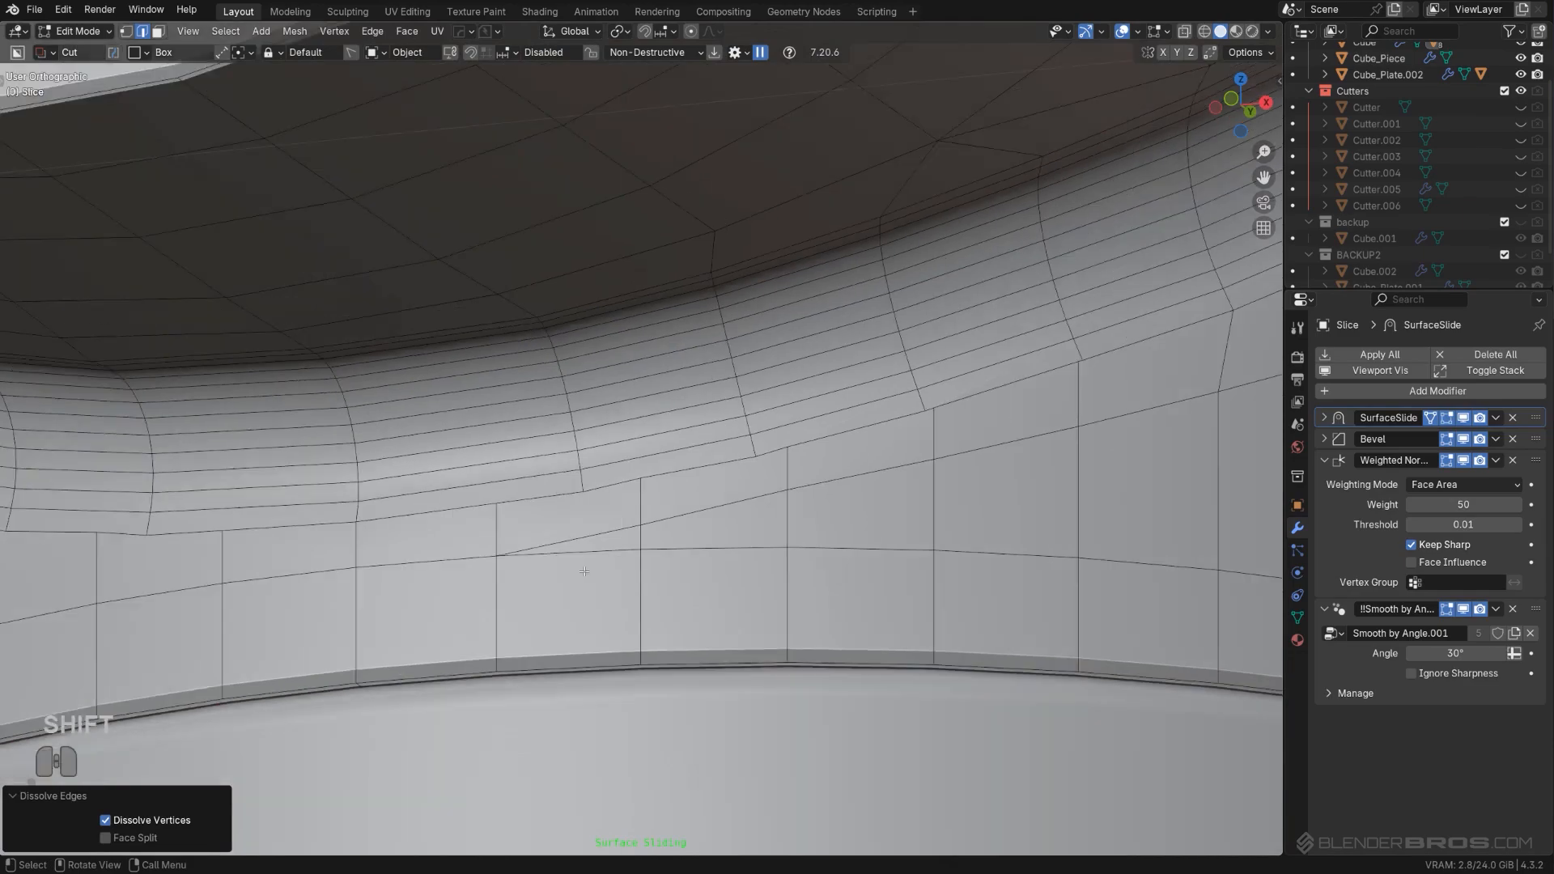
click(577, 571)
scroll(577, 571, down, 1)
shift+middle_drag(577, 571, 585, 487)
scroll(585, 487, down, 3)
scroll(994, 532, down, 1)
middle_drag(994, 533, 1061, 399)
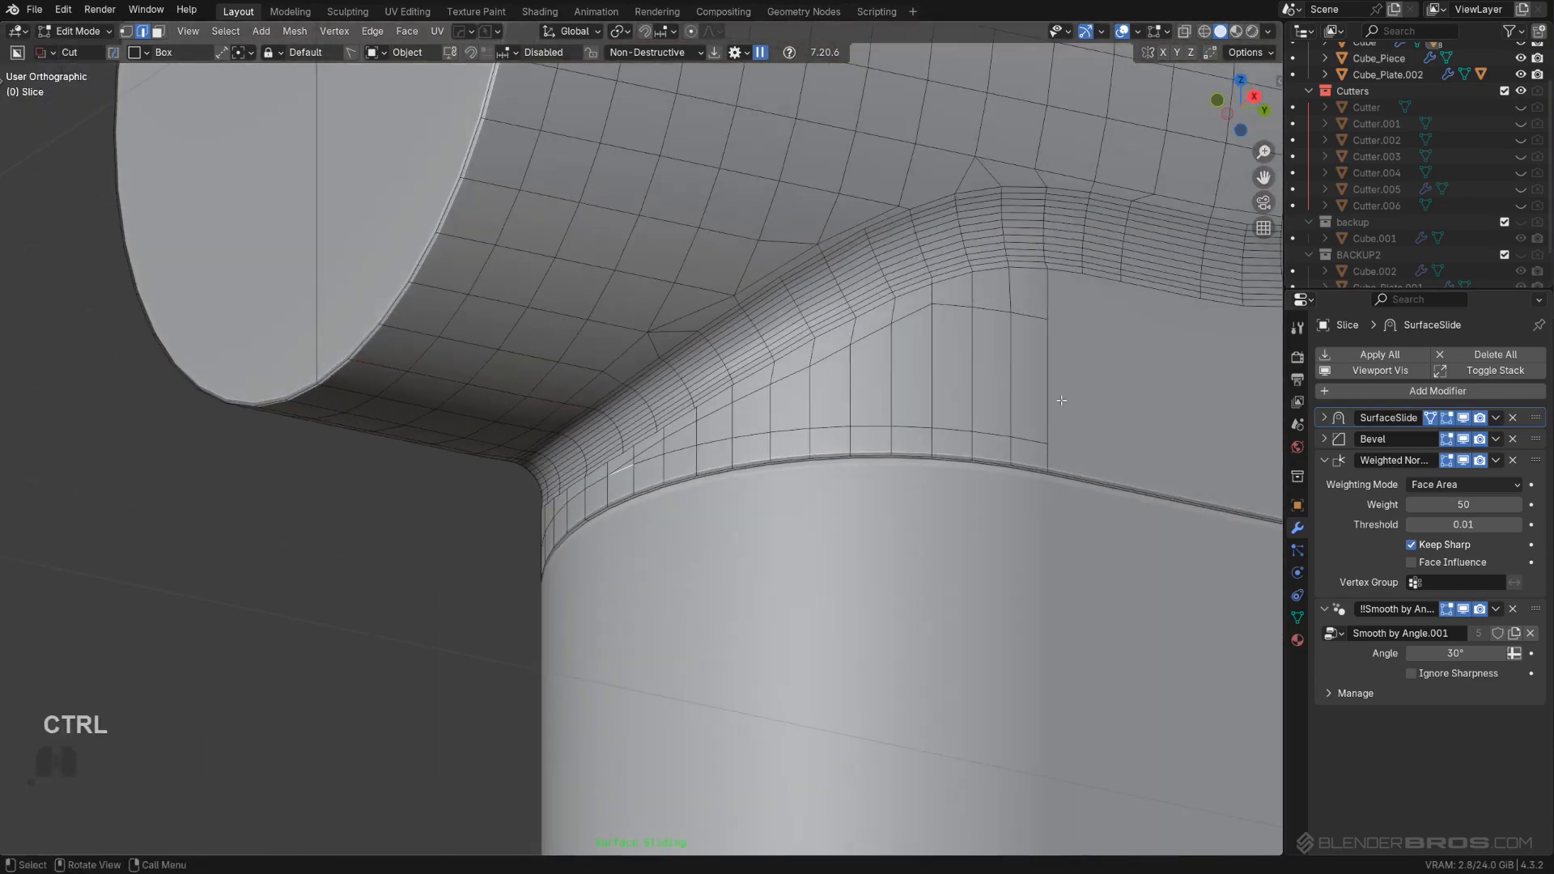
ctrl+click(1032, 437)
key(ctrl+x)
Step: Merge three more pairs of close vertices along the underside of the fillet border into the fillet's edge-line ends
scroll(768, 429, up, 3)
middle_drag(768, 429, 692, 557)
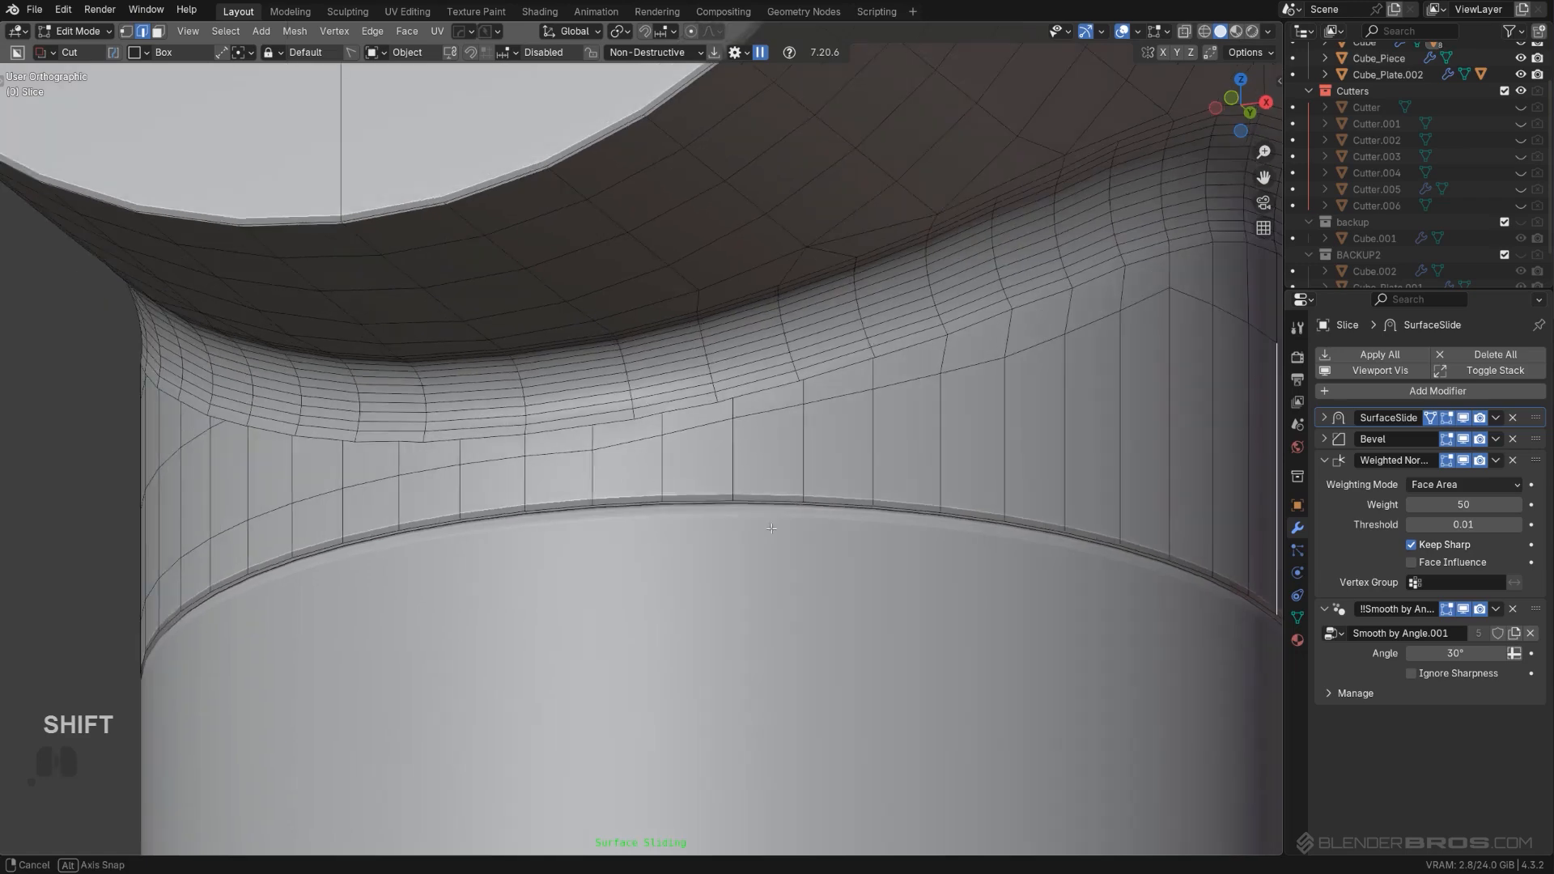
scroll(545, 435, up, 3)
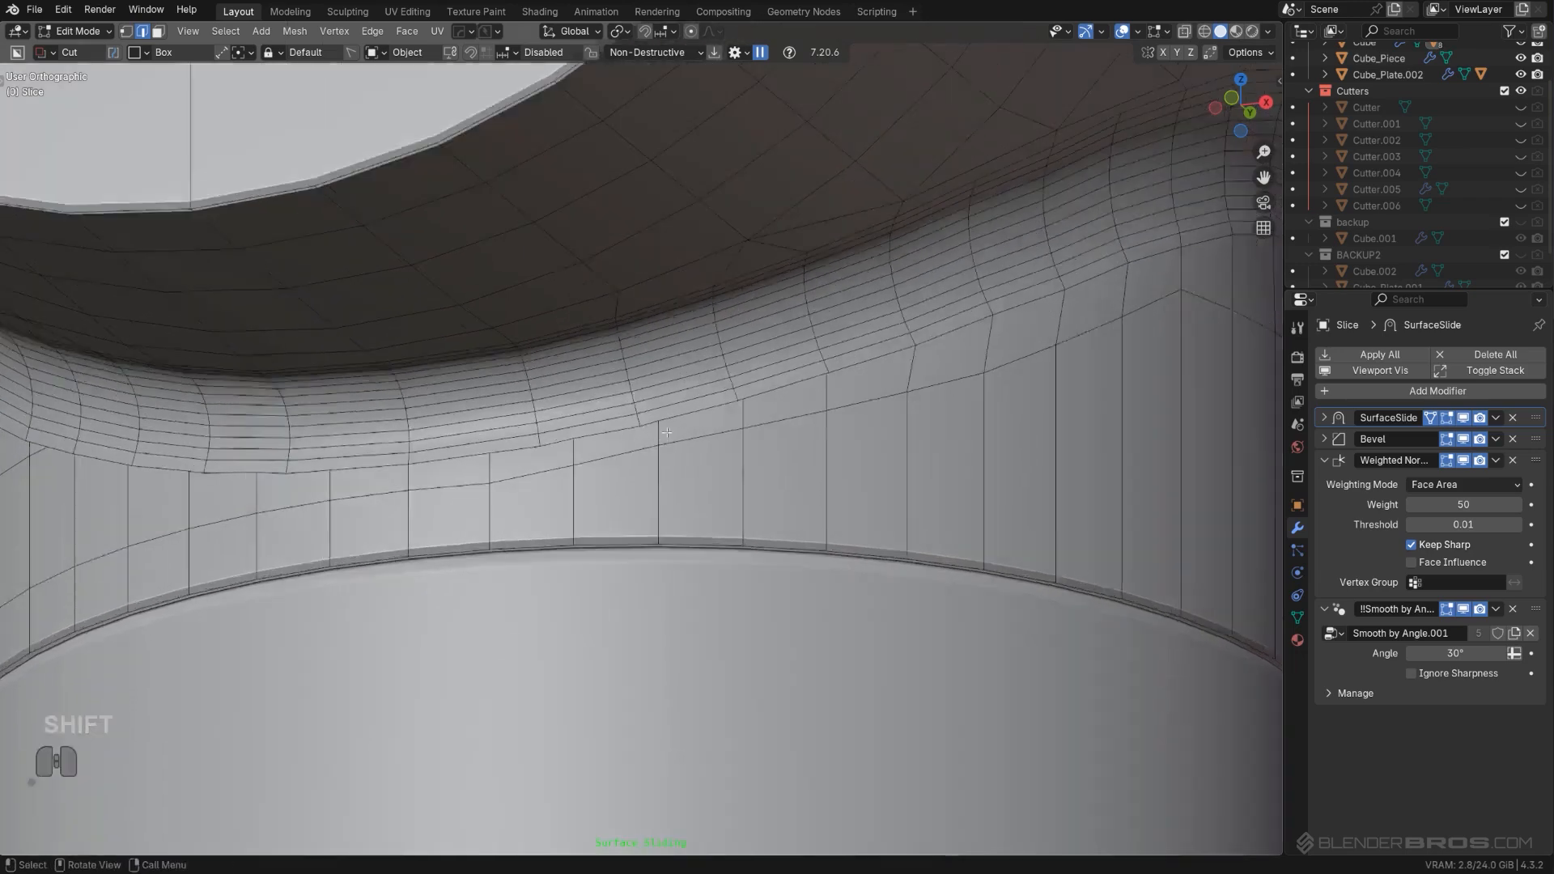
shift+middle_drag(592, 520, 608, 559)
key(Tab)
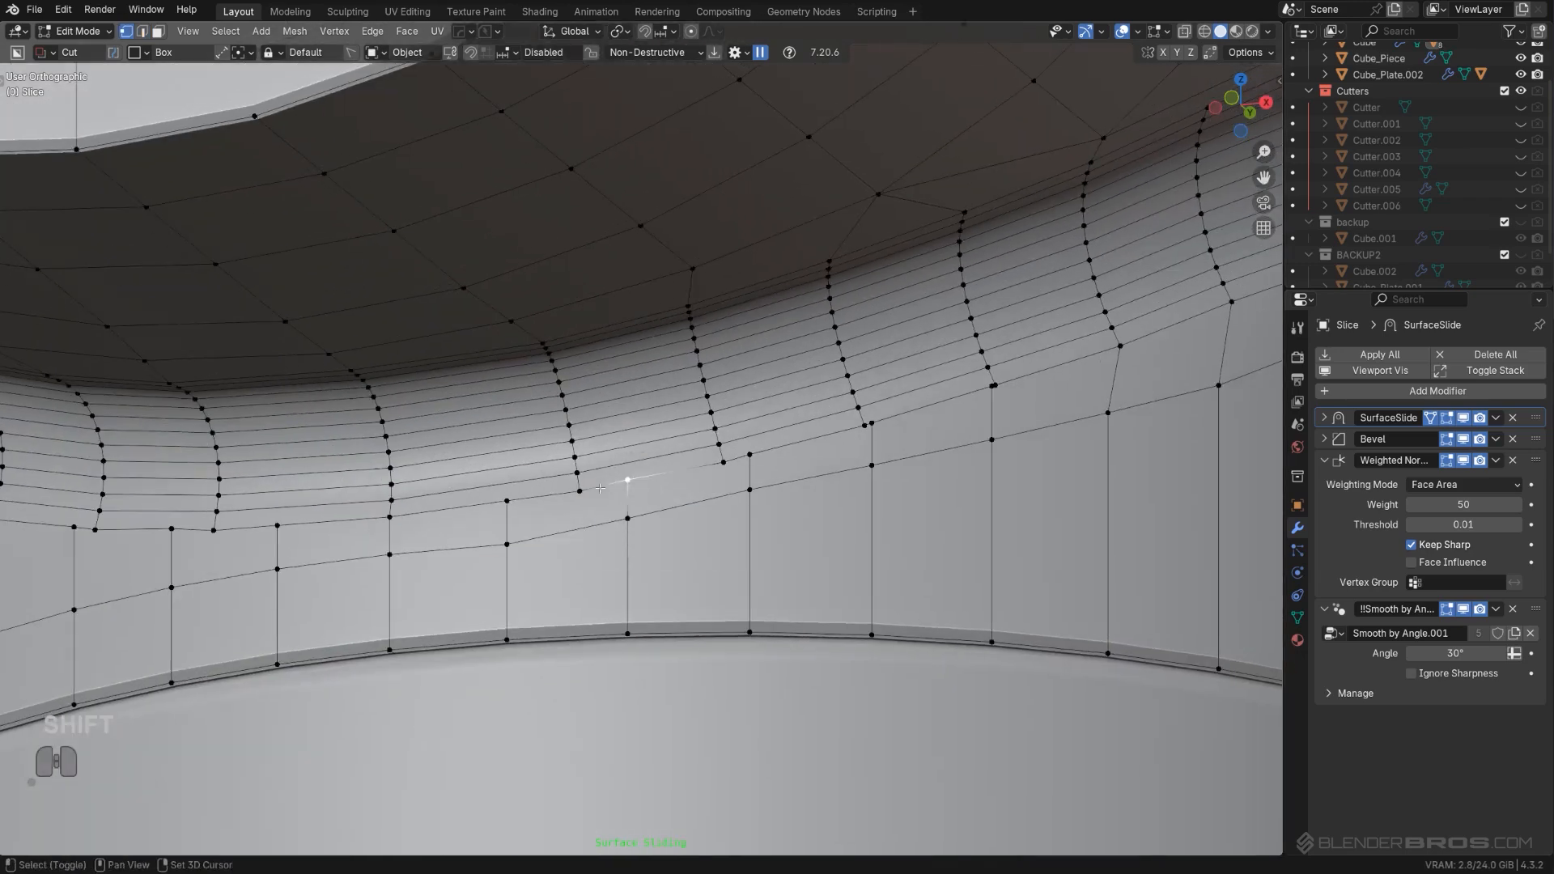
key(1)
click(746, 457)
shift+click(724, 464)
key(1)
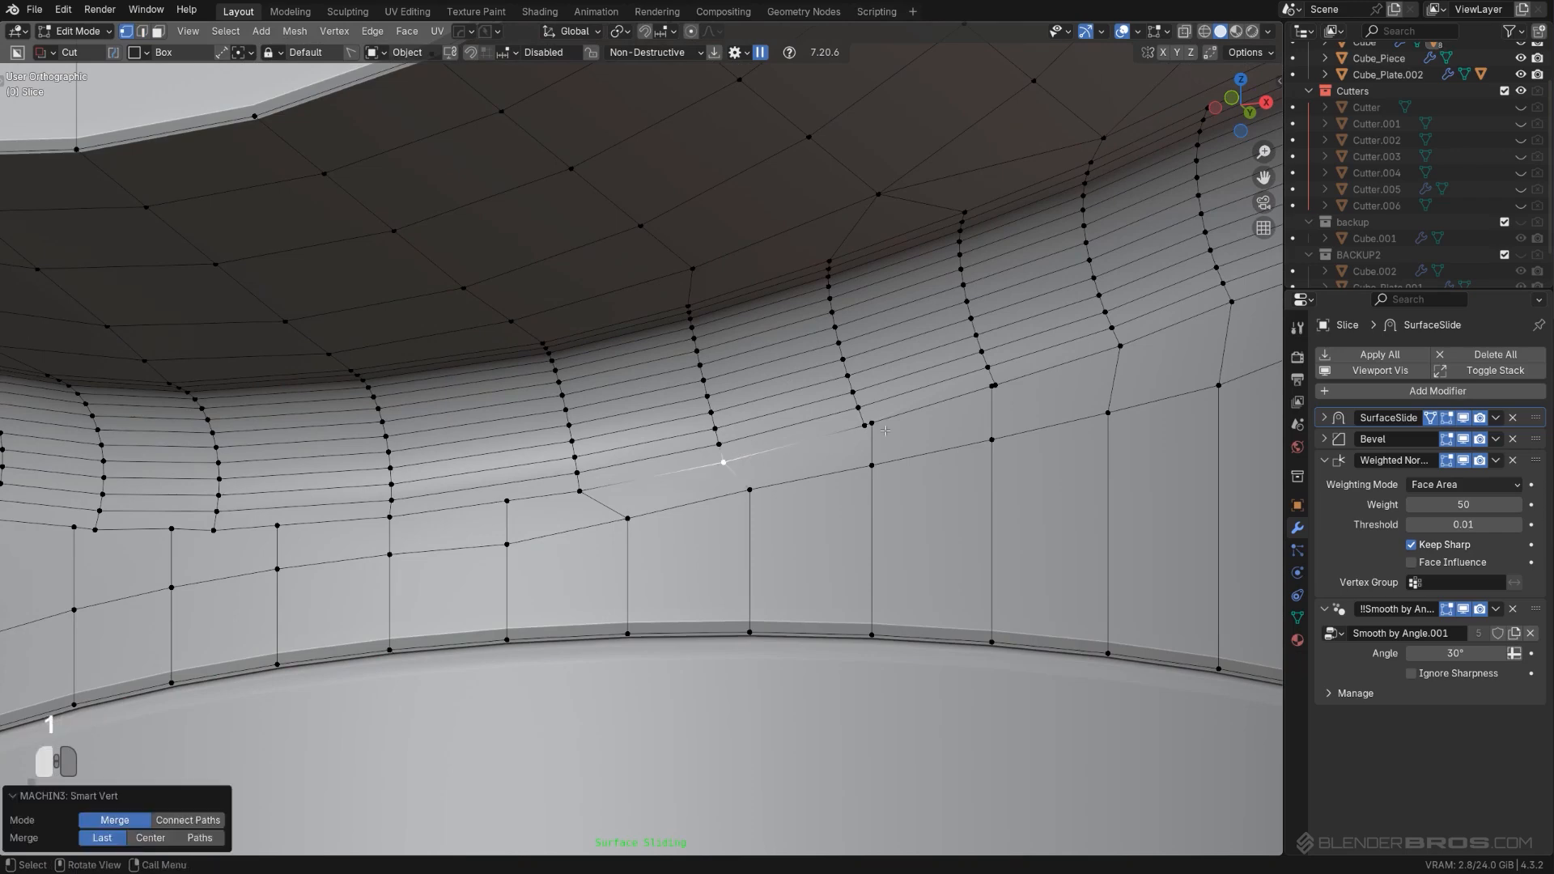
click(874, 424)
shift+click(862, 427)
key(1)
Step: Symmetrize the mesh across X to copy the cleaned neck and fillet topology onto the other half
scroll(509, 514, down, 5)
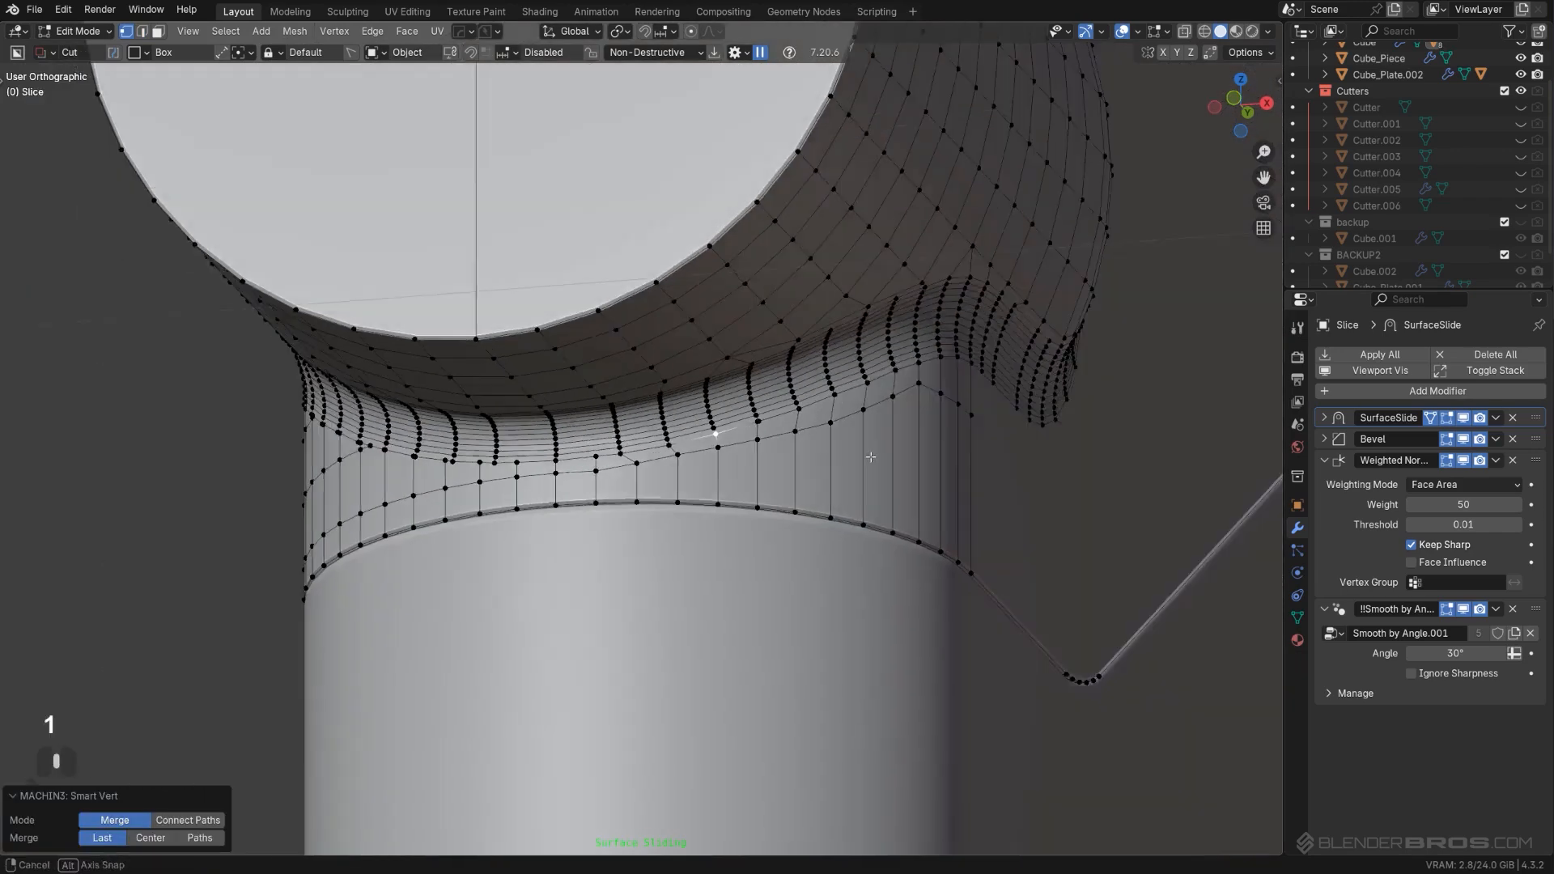
key(alt+x)
scroll(817, 433, up, 2)
Step: Slide the edge loop below the fillet's lower border along the neck, using the Even and Flipped options
key(Tab)
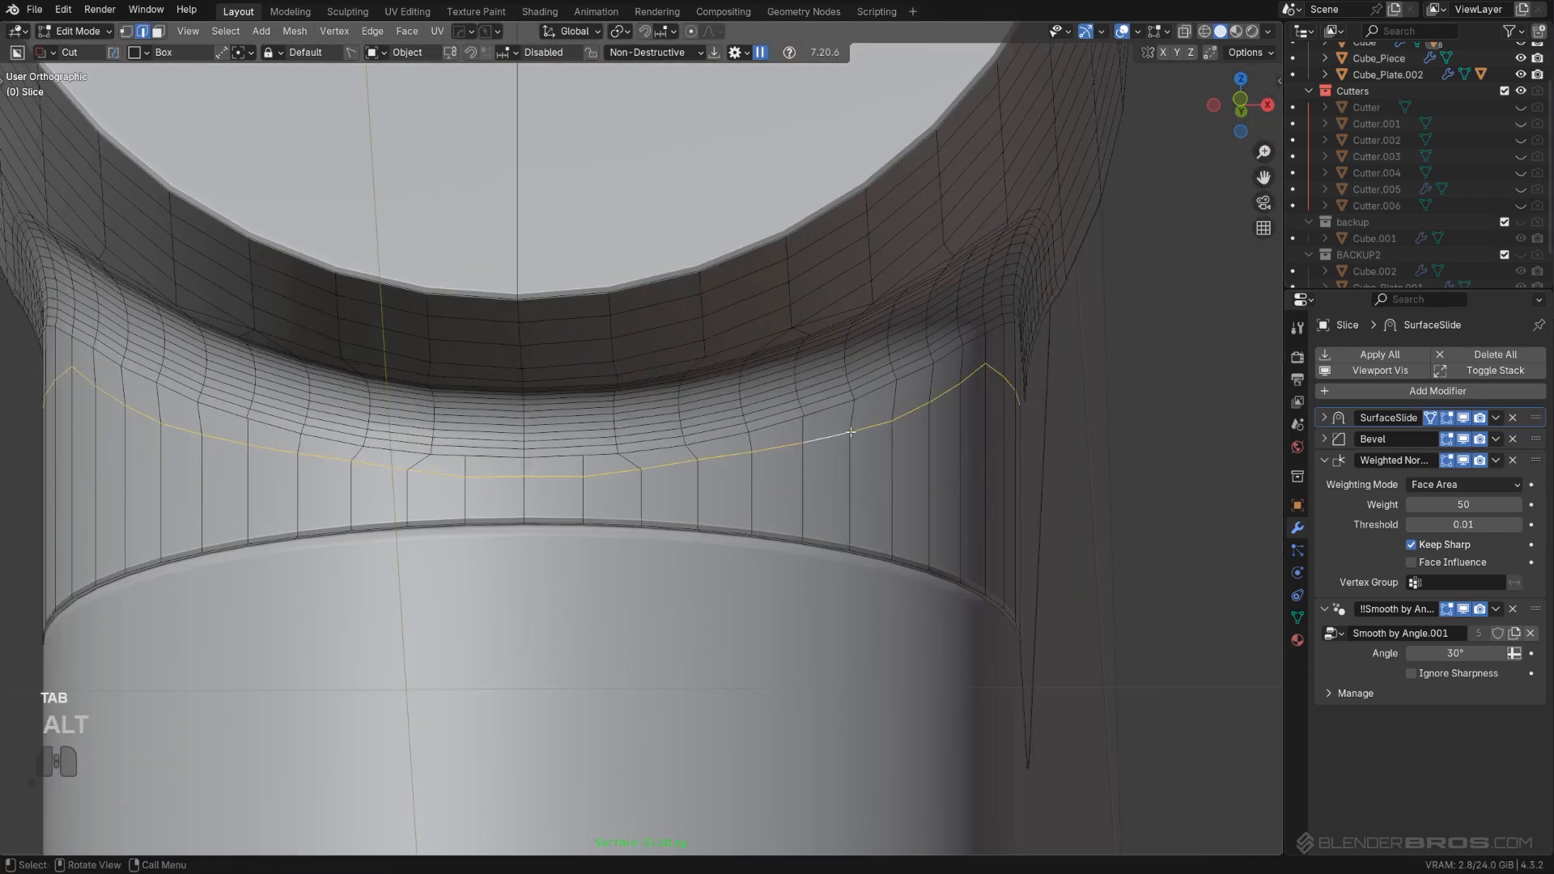
mouse_move(851, 432)
middle_down()
mouse_move(722, 422)
mouse_move(853, 443)
middle_up()
key(g)
key(g)
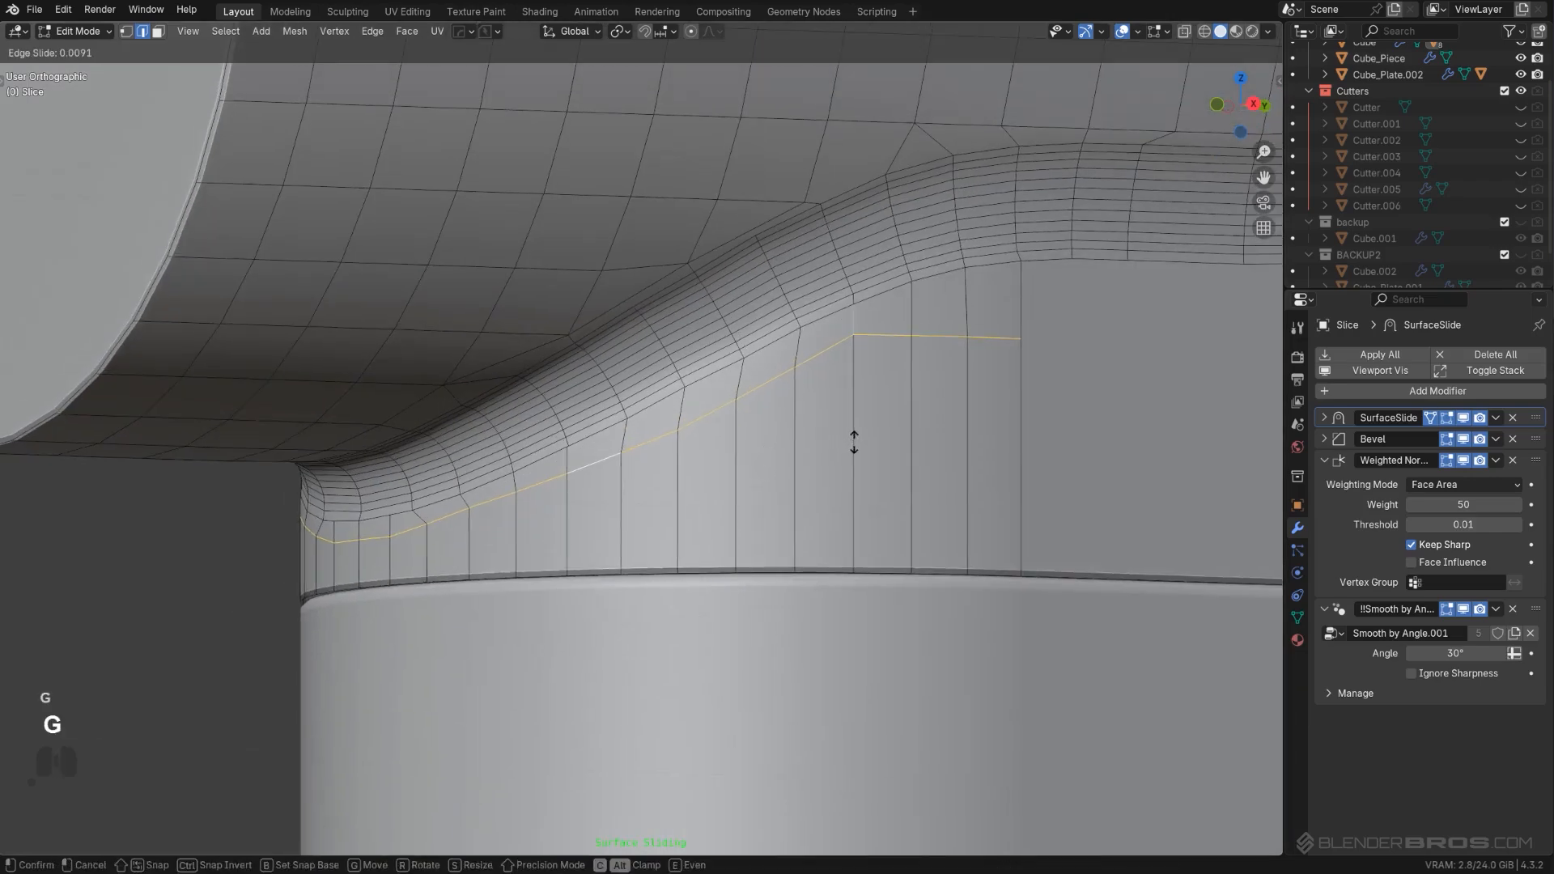
key(e)
key(f)
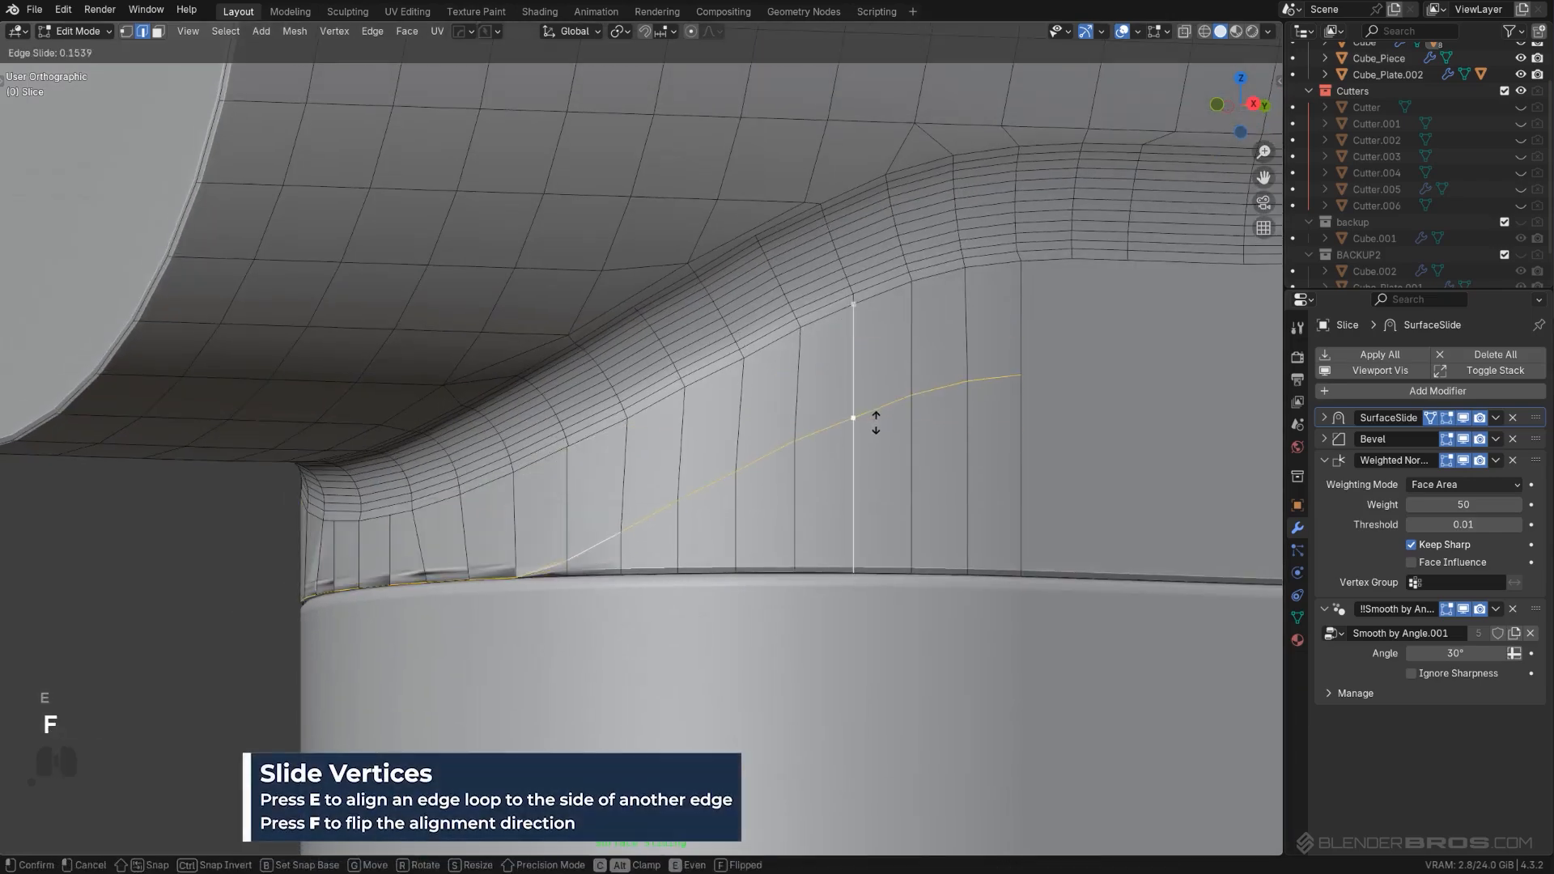
click(911, 324)
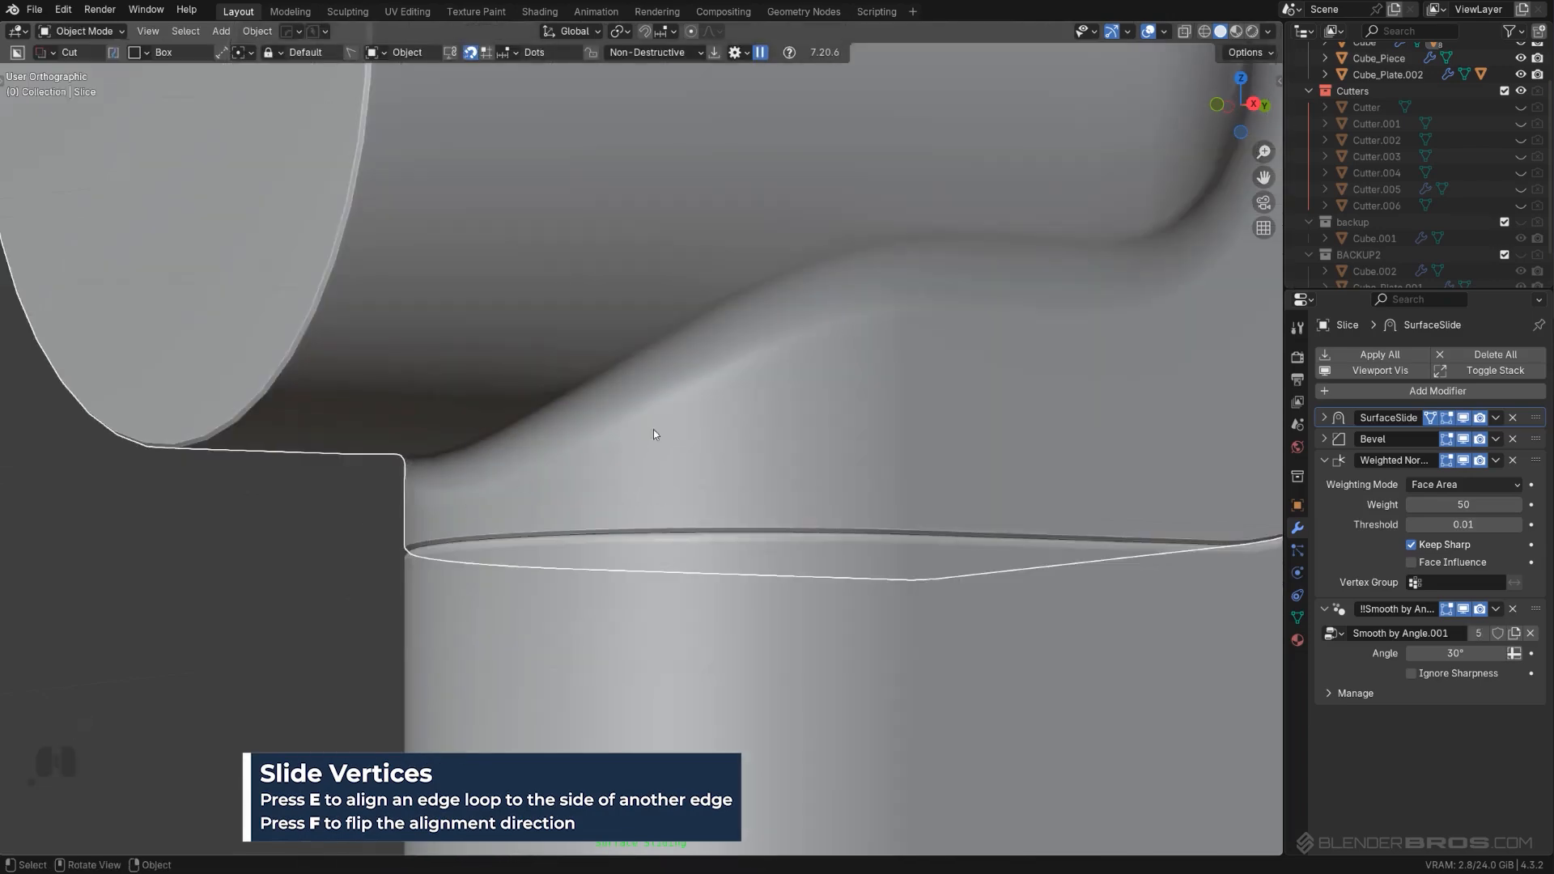
Step: Merge the vertex behind the shading artifact at the fillet's rounded end into its neighbouring vertex
mouse_move(654, 434)
middle_down()
mouse_move(964, 294)
mouse_move(746, 277)
mouse_move(785, 323)
mouse_move(715, 421)
middle_up()
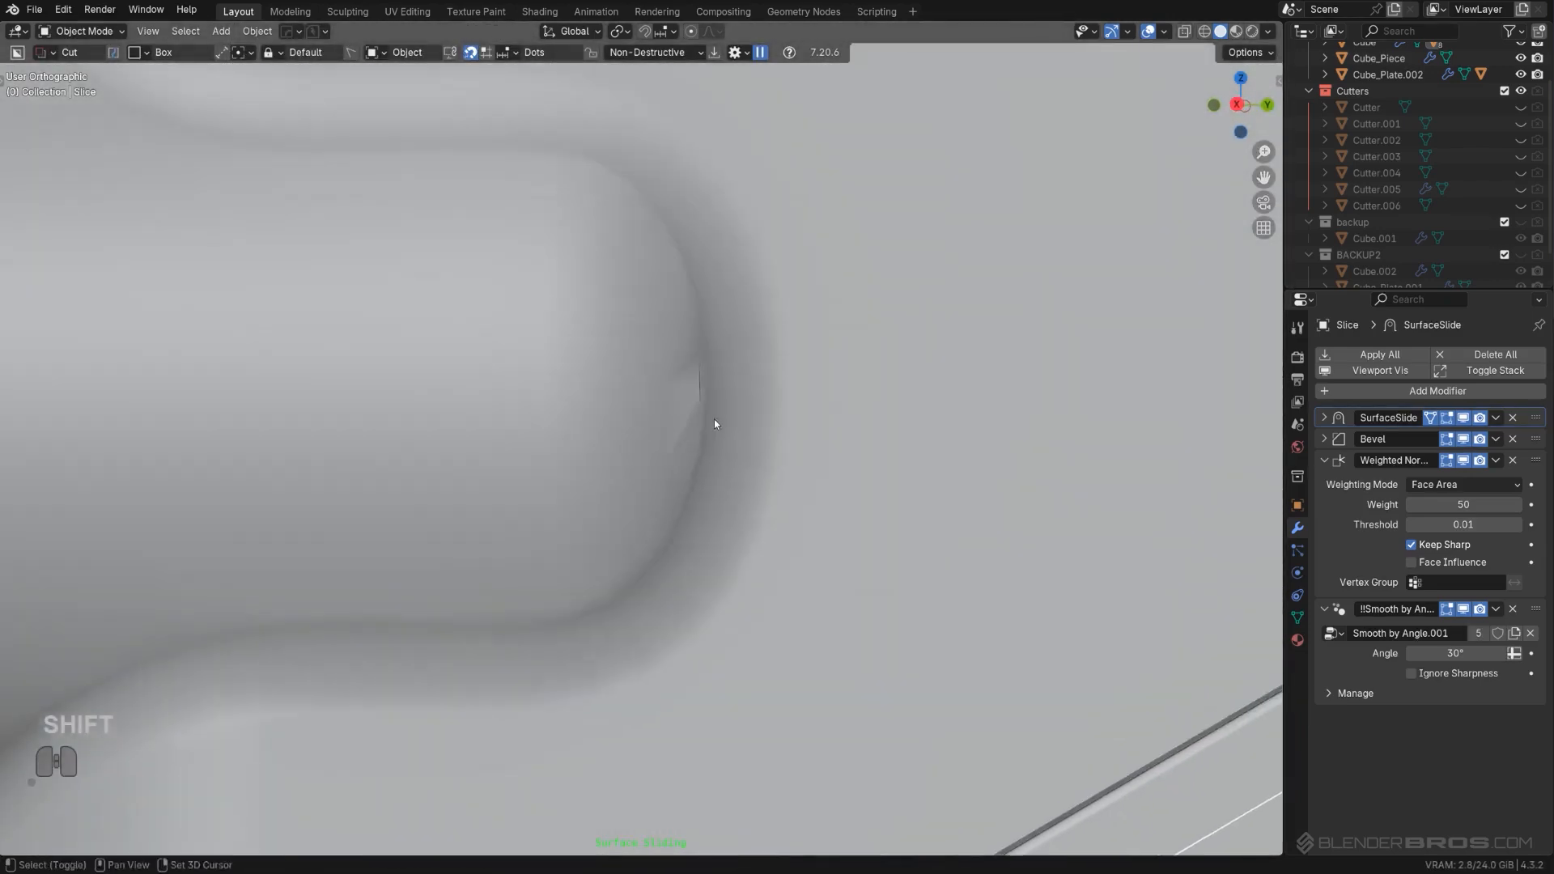
scroll(715, 421, up, 5)
key(Tab)
scroll(686, 293, up, 1)
mouse_move(787, 316)
middle_down()
mouse_move(687, 293)
mouse_move(698, 348)
mouse_move(681, 354)
mouse_move(683, 381)
middle_up()
shift+click(702, 400)
key(1)
key(Tab)
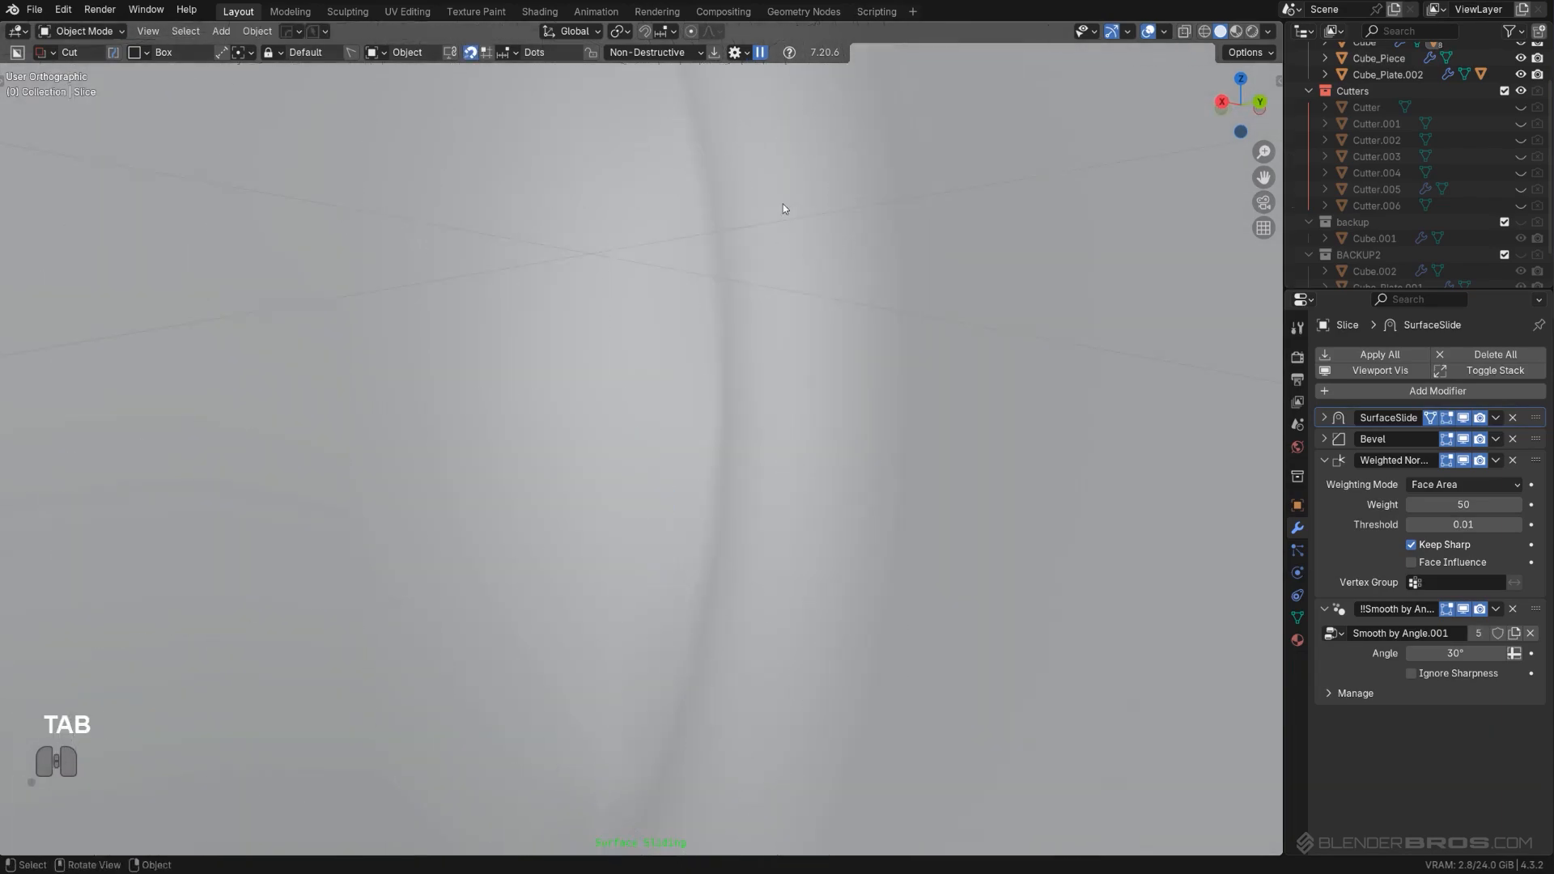
Step: Examine the edge flow at the fillet's rounded end, picking out the vertex column just inside its border
middle_drag(783, 204, 747, 359)
key(Tab)
scroll(717, 479, up, 5)
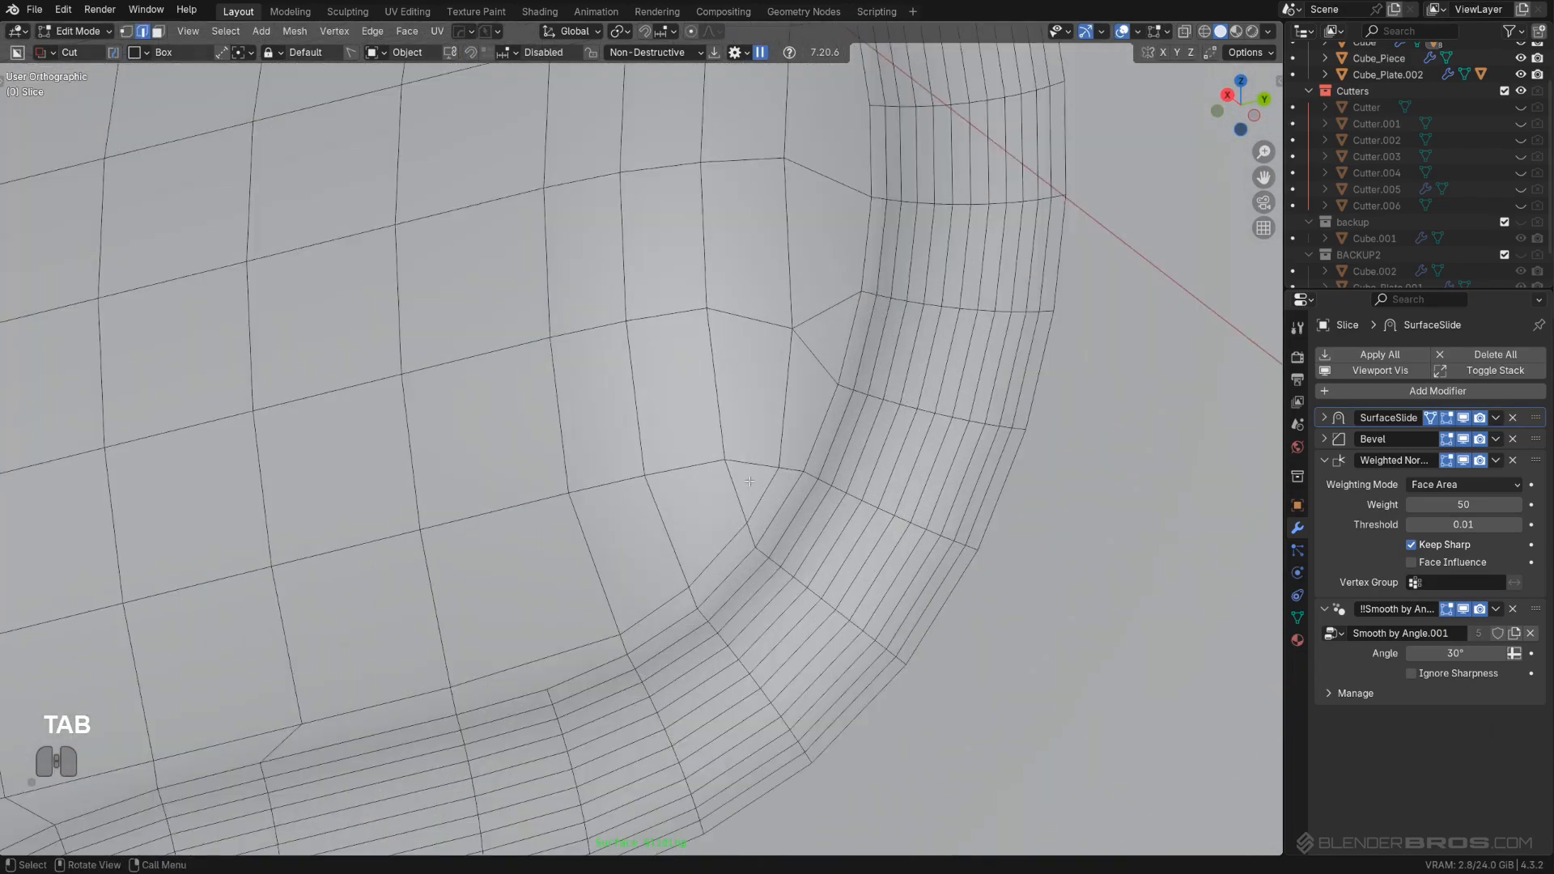
scroll(788, 466, down, 1)
middle_drag(787, 466, 746, 477)
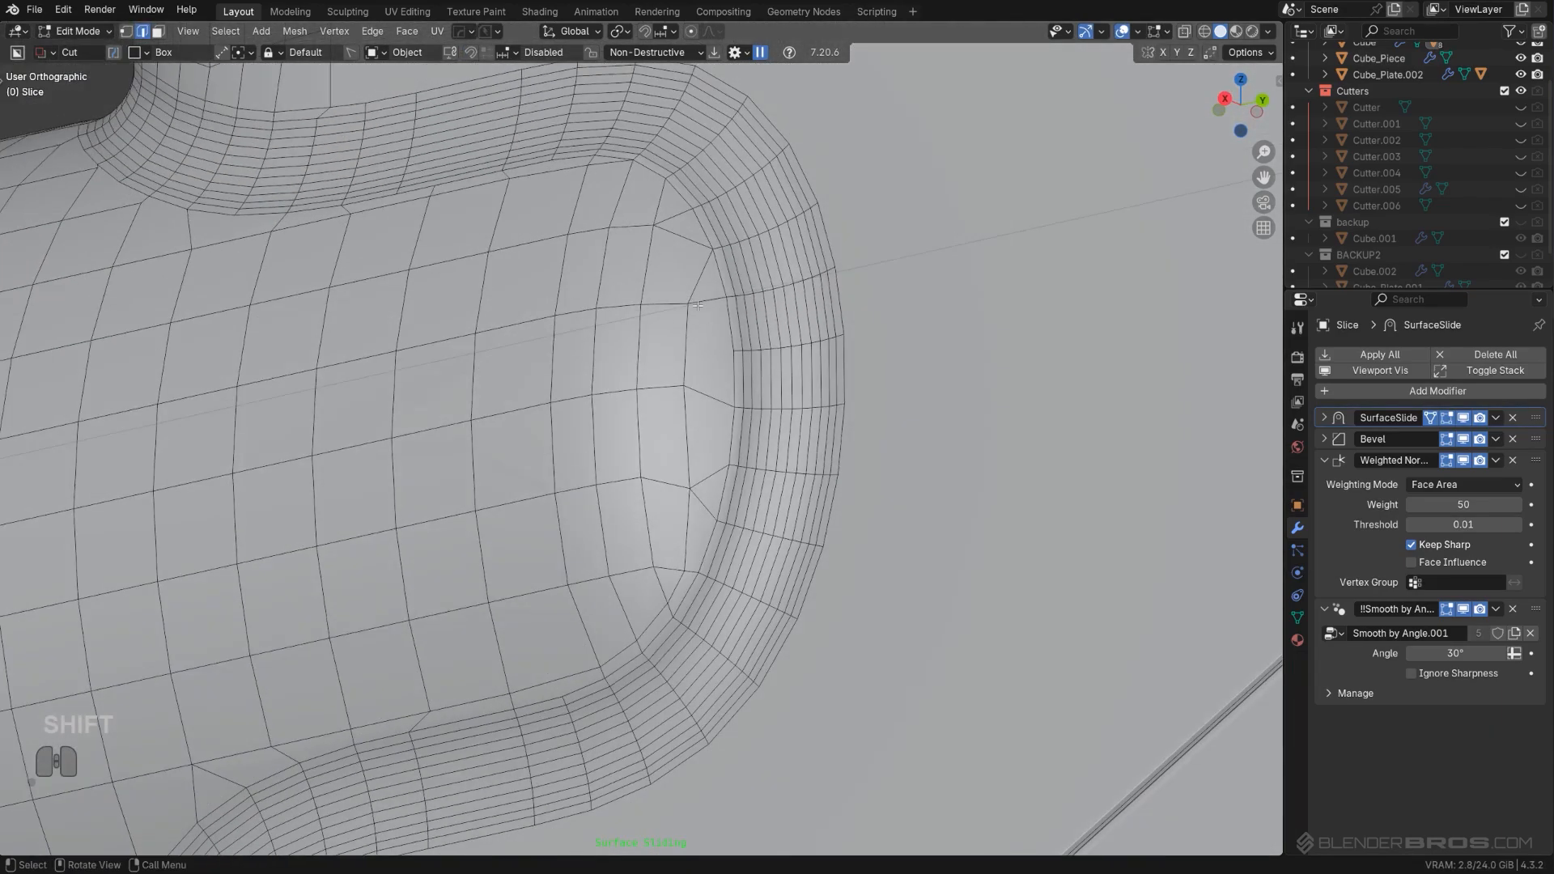
key(Tab)
ctrl+click(691, 391)
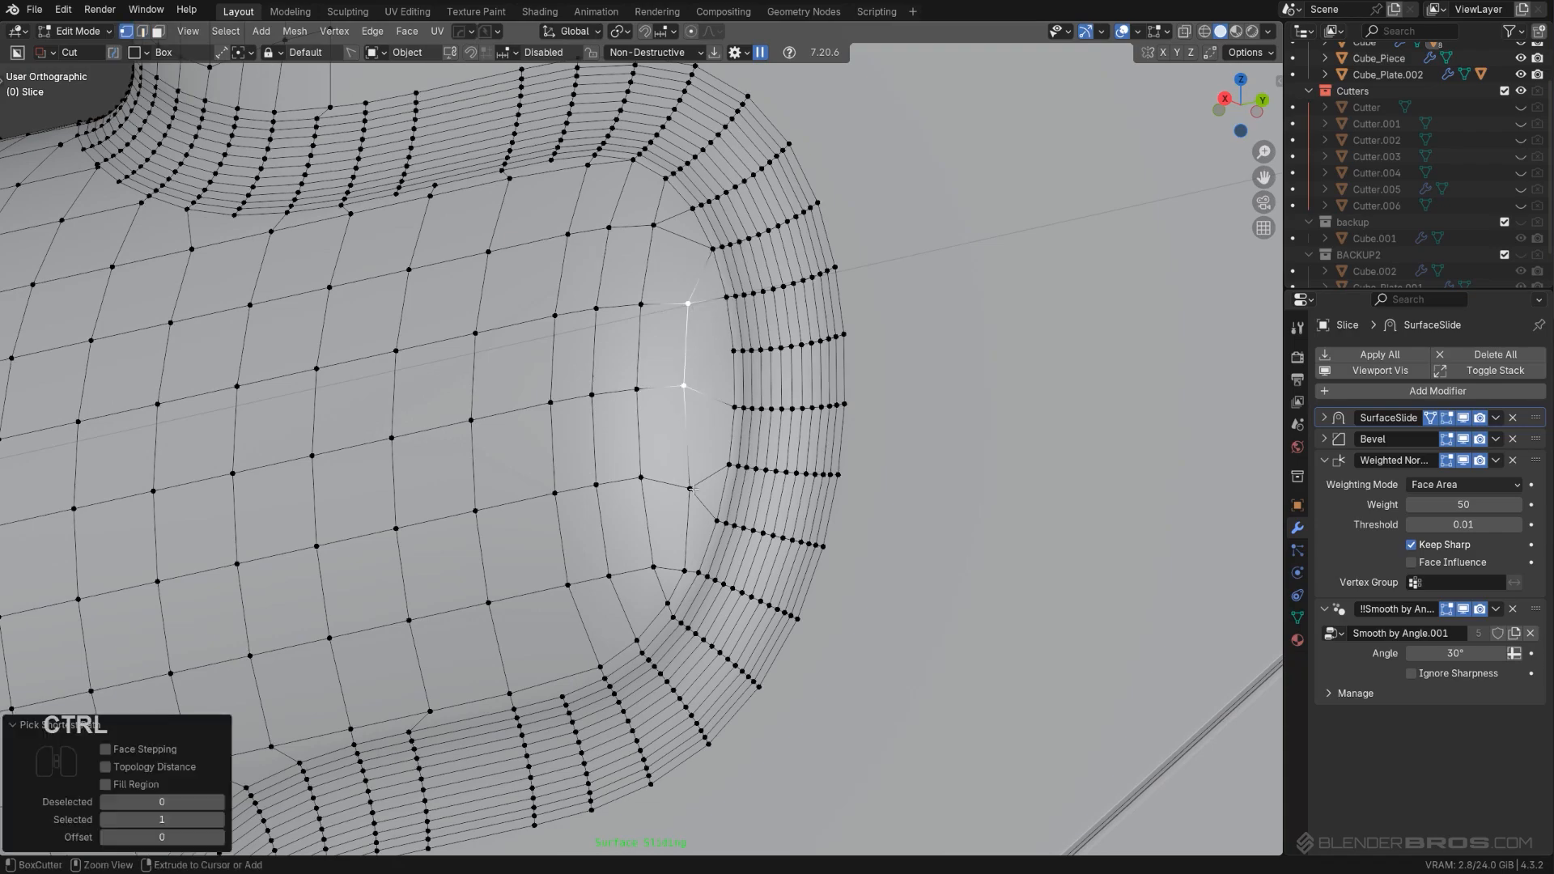
middle_drag(734, 468, 768, 481)
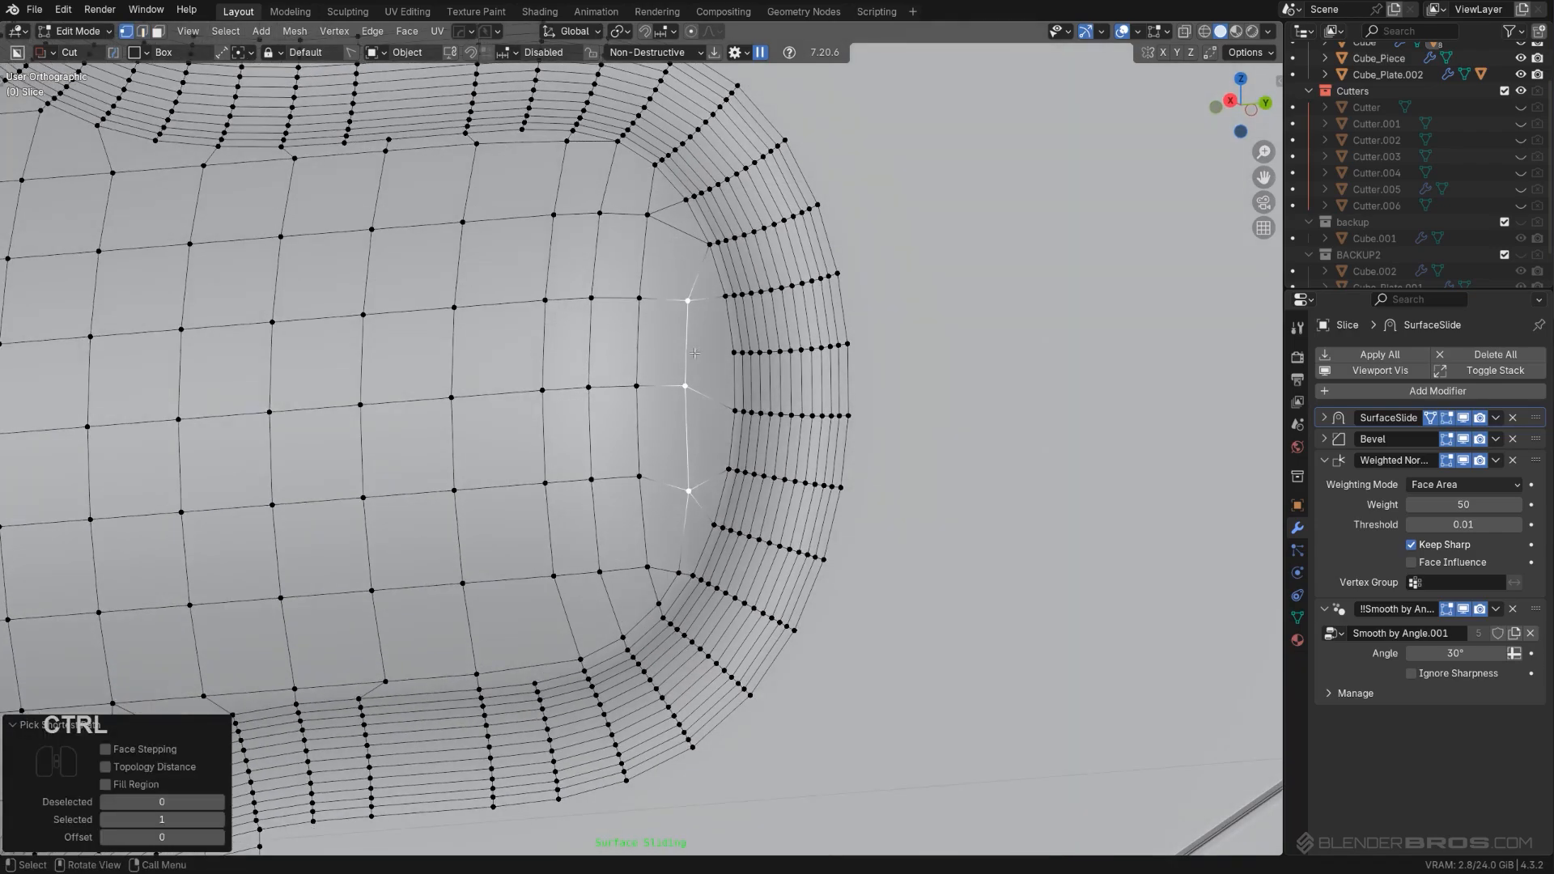
middle_drag(694, 353, 672, 415)
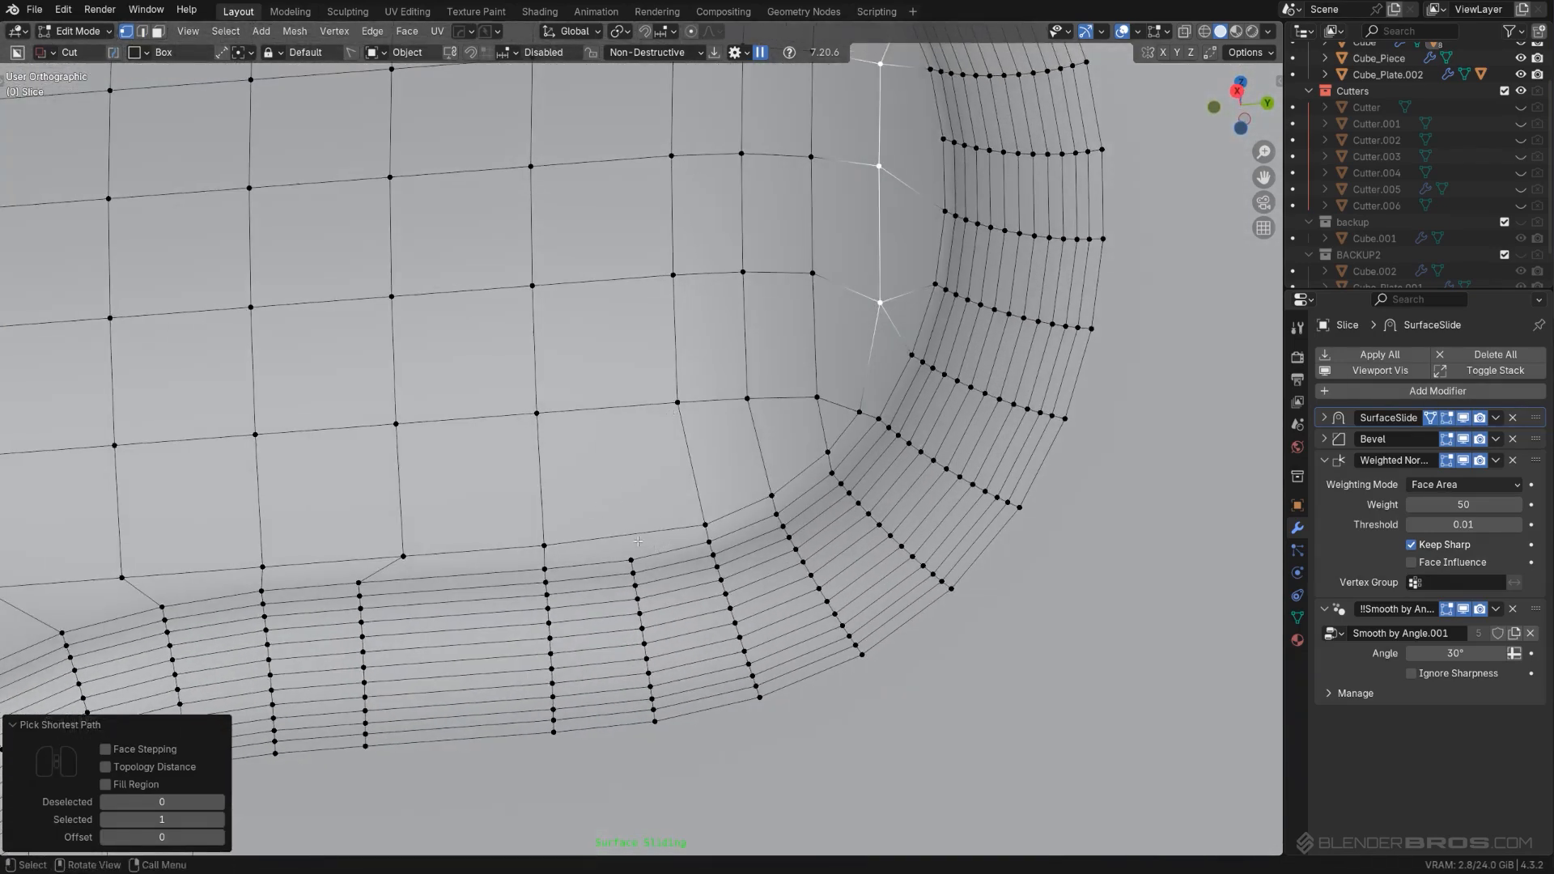
scroll(668, 518, down, 1)
middle_drag(716, 356, 693, 449)
key(Tab)
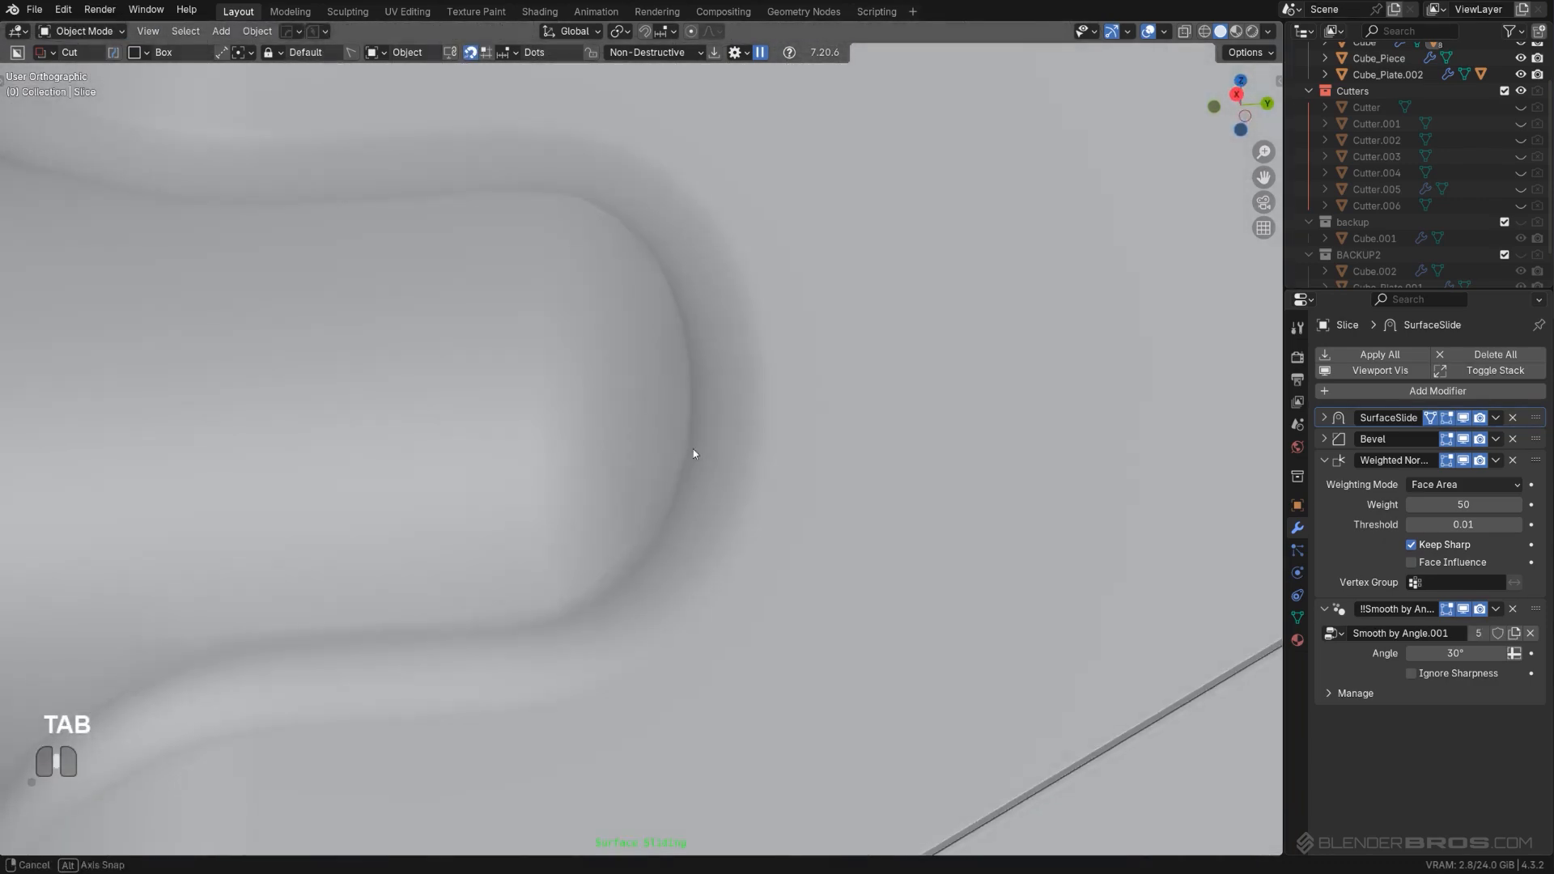
Step: Check the shading of the whole Slice part and its fillet from the side and at an angle
scroll(518, 550, down, 3)
middle_drag(558, 476, 811, 426)
scroll(711, 511, down, 2)
alt+scroll(811, 425, down, 1)
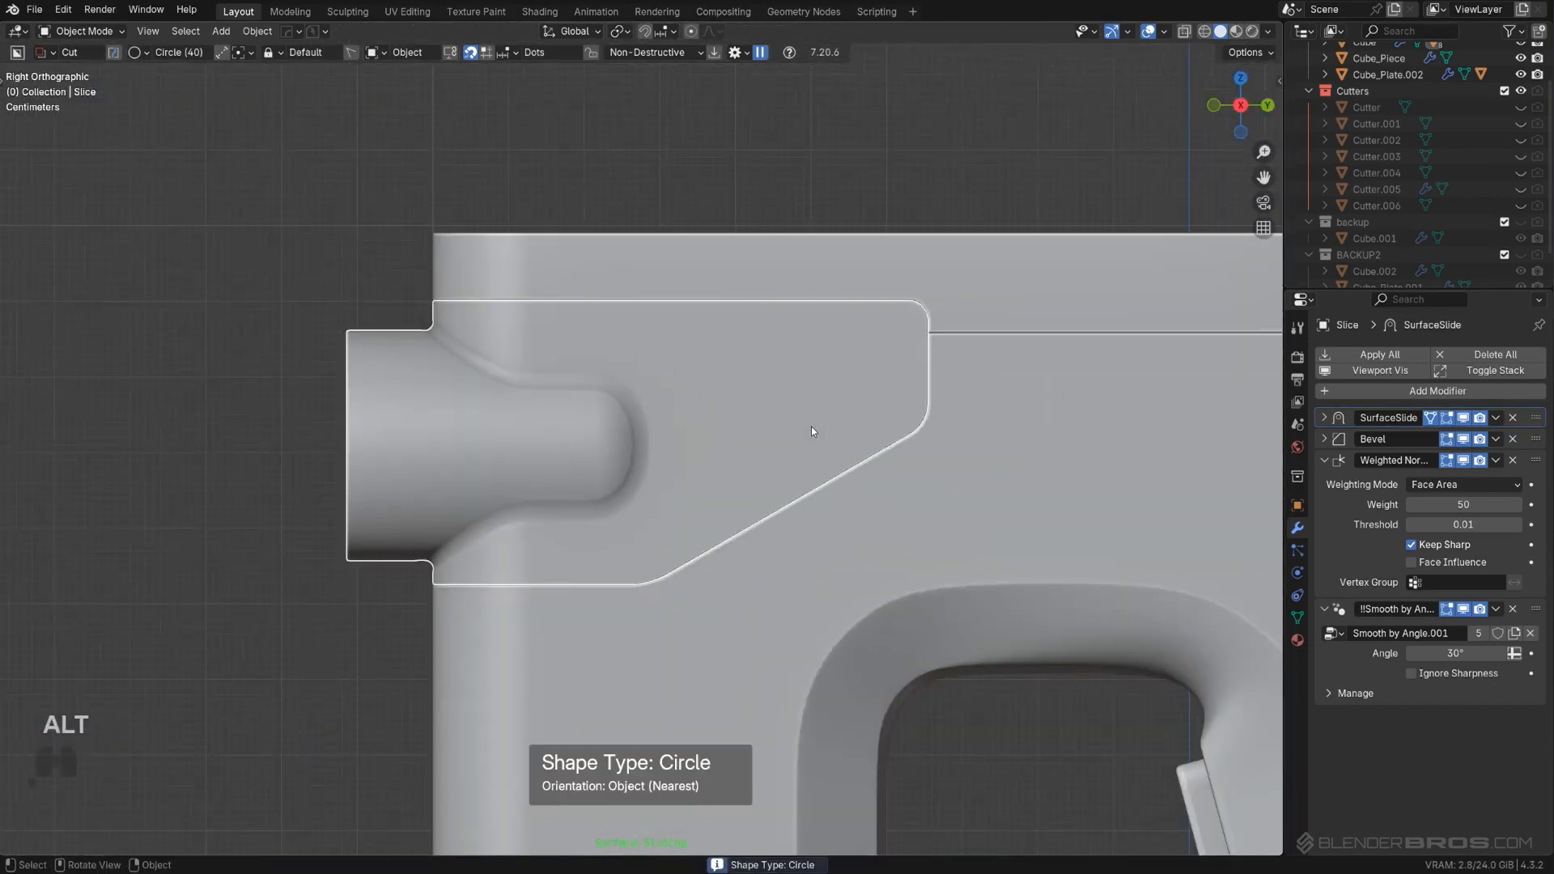
scroll(811, 426, down, 2)
scroll(614, 463, up, 5)
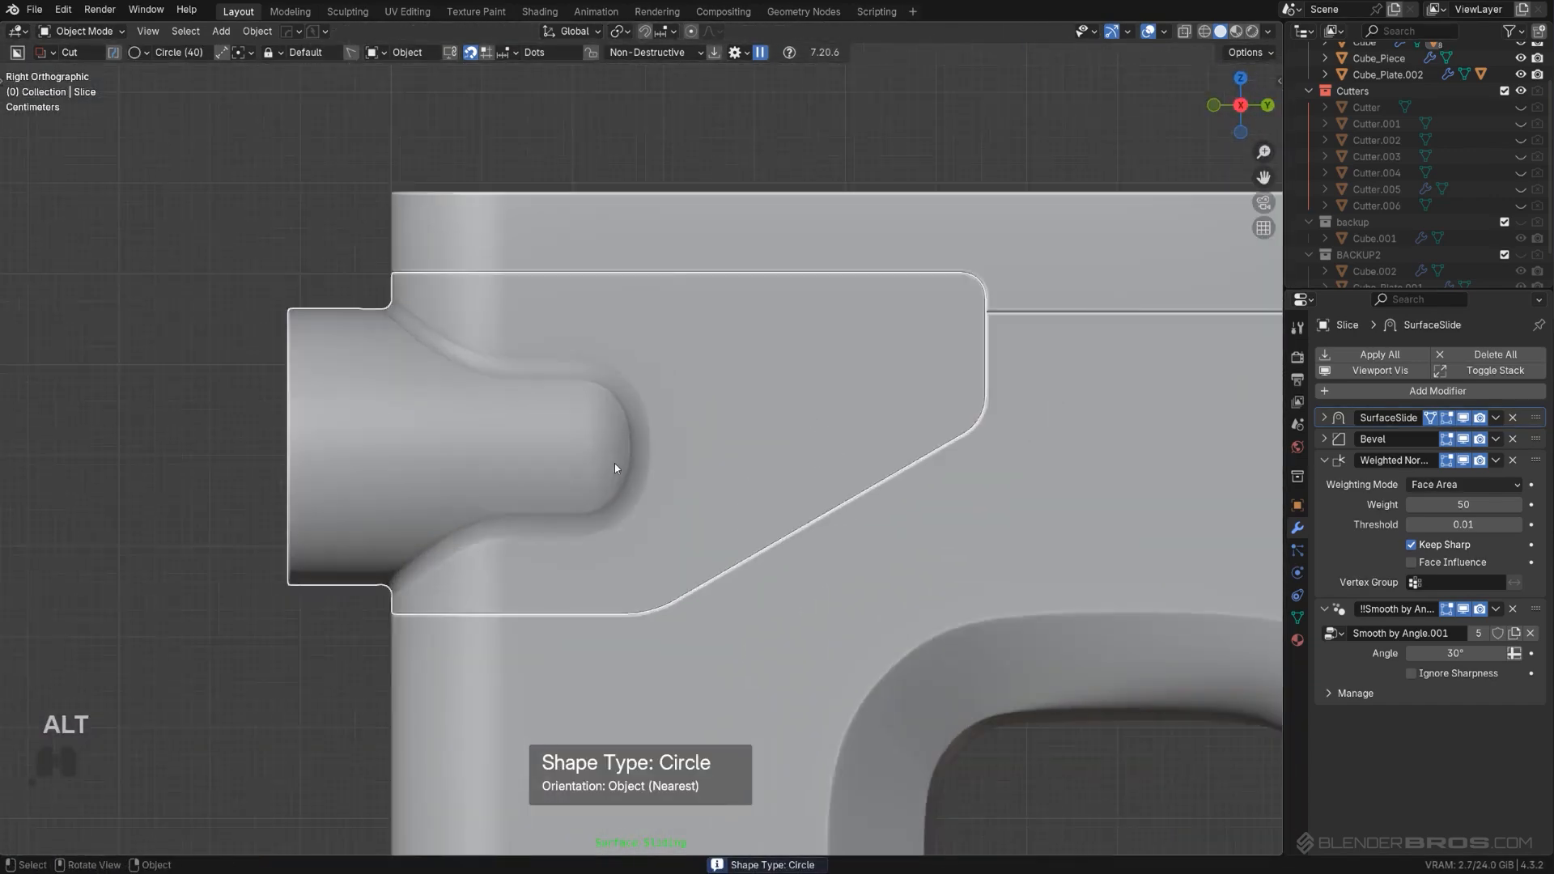
middle_drag(575, 424, 521, 482)
scroll(677, 473, down, 4)
Step: Dissolve the edge loop nearest the cylinder's front end and join the two end-cap faces into one
key(Tab)
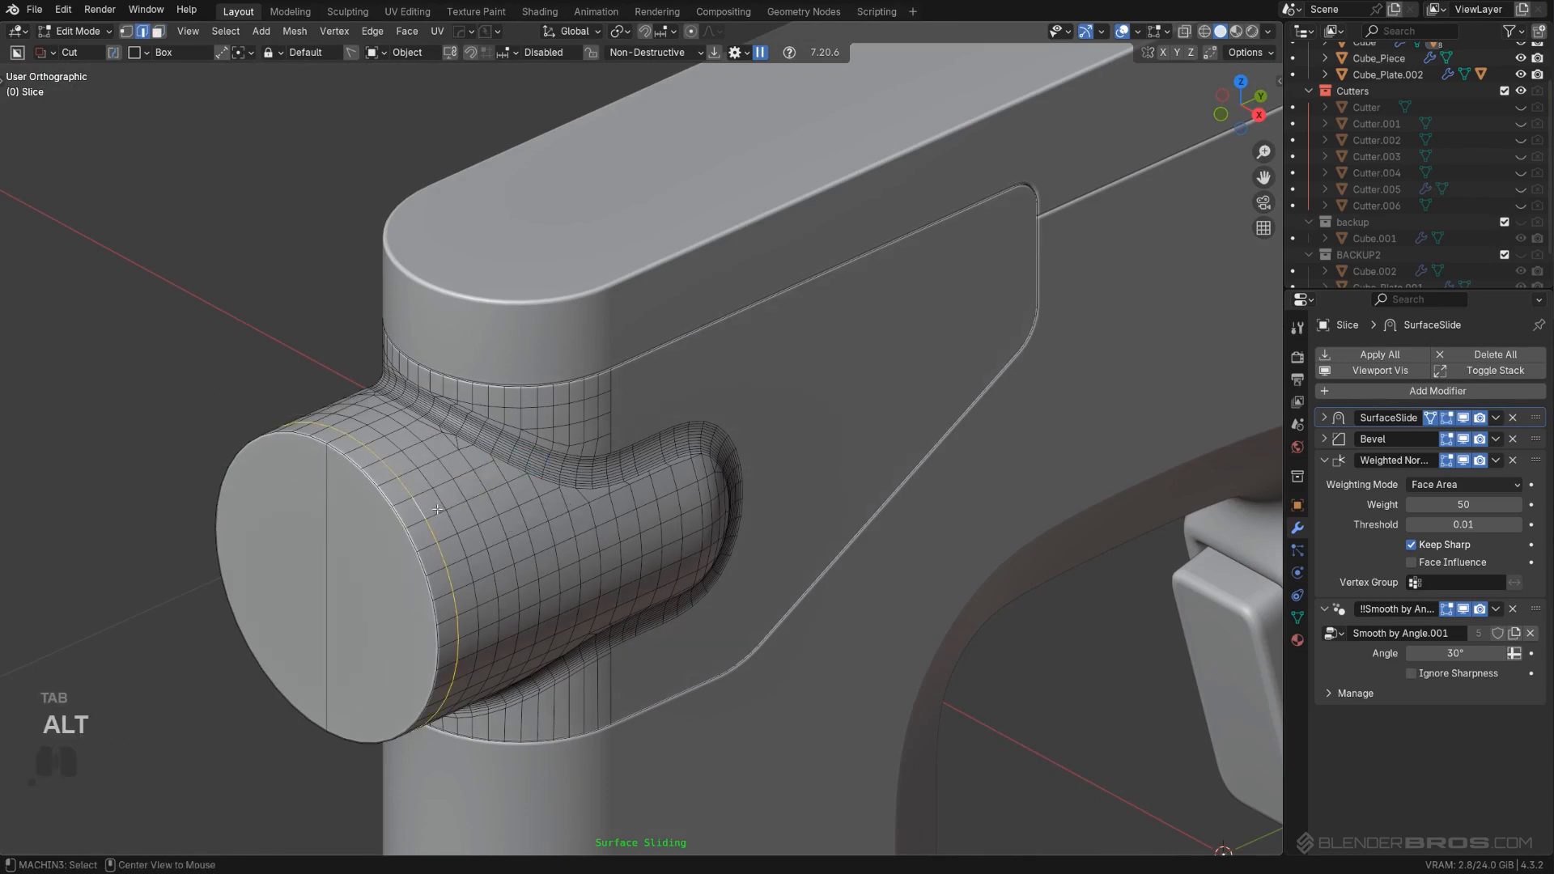
key(x)
click(445, 502)
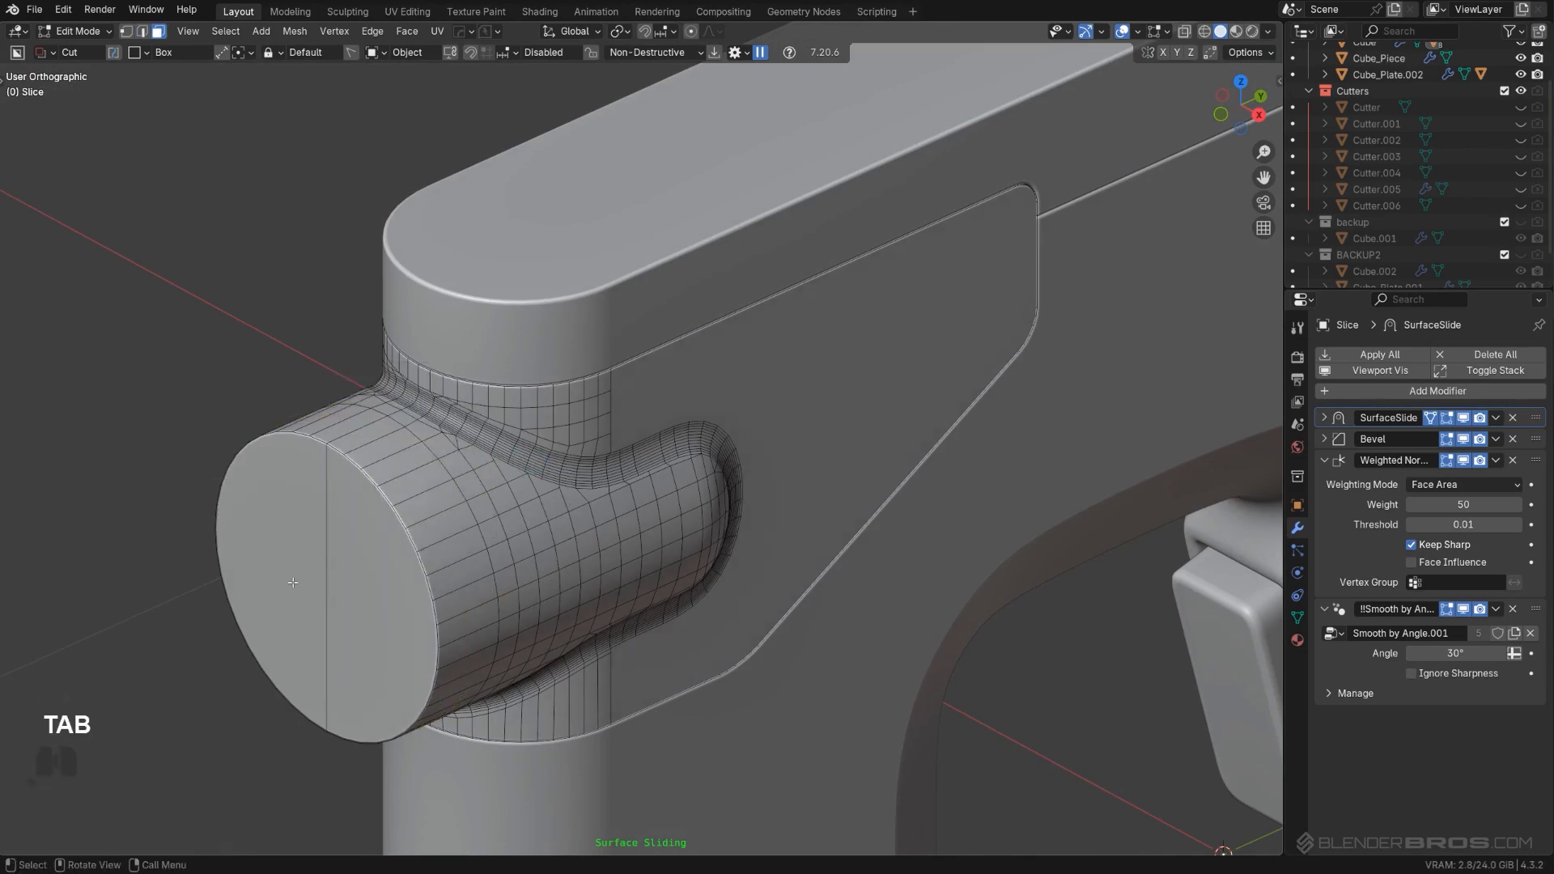
click(331, 540)
shift+click(313, 518)
key(f)
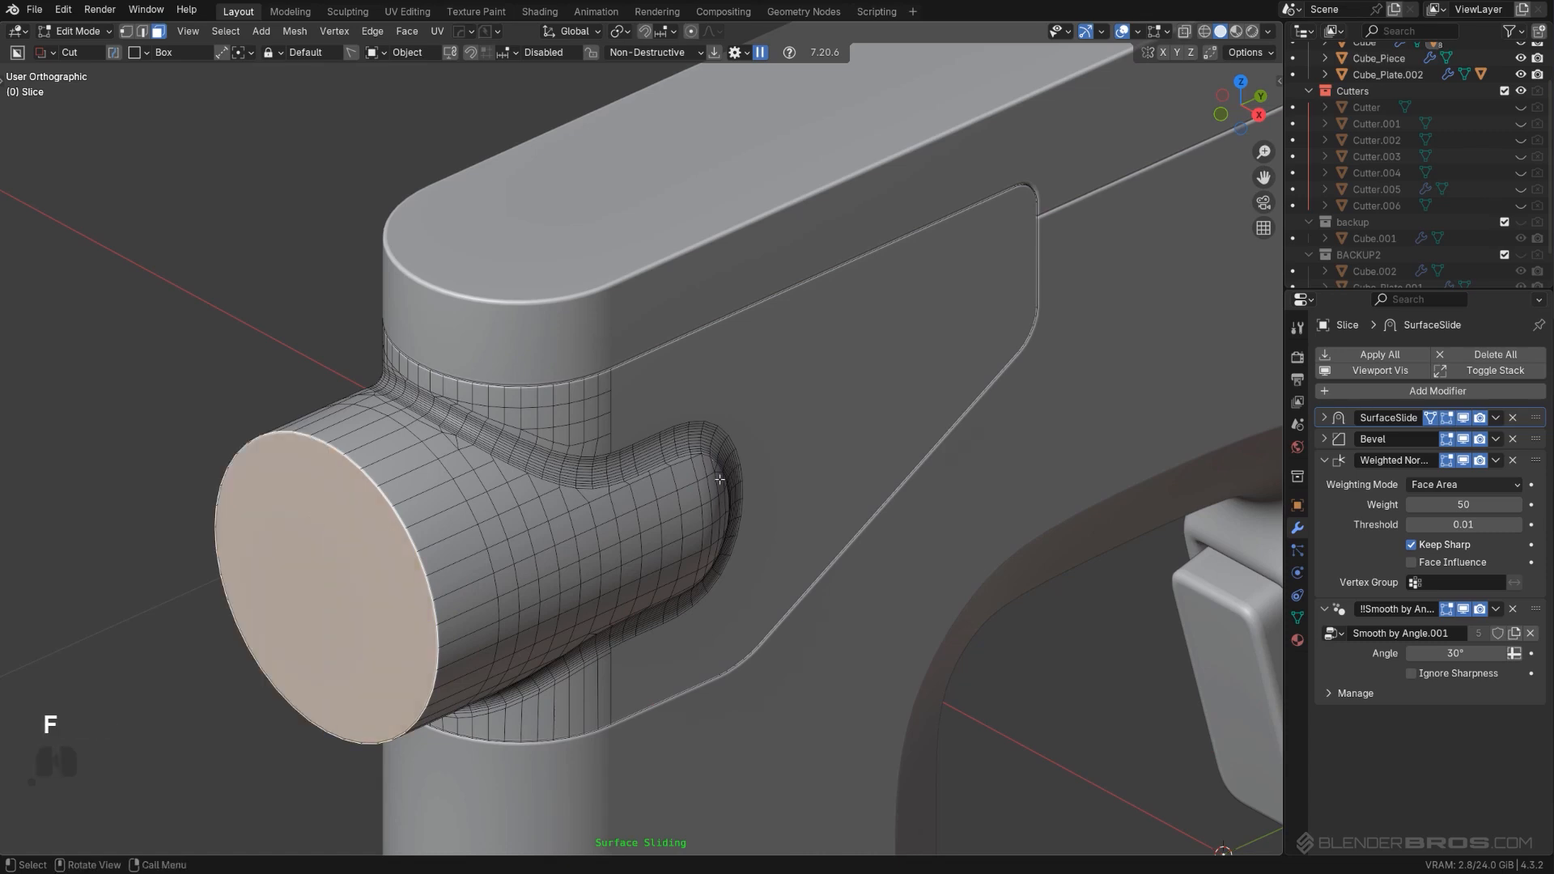
key(ctrl+b)
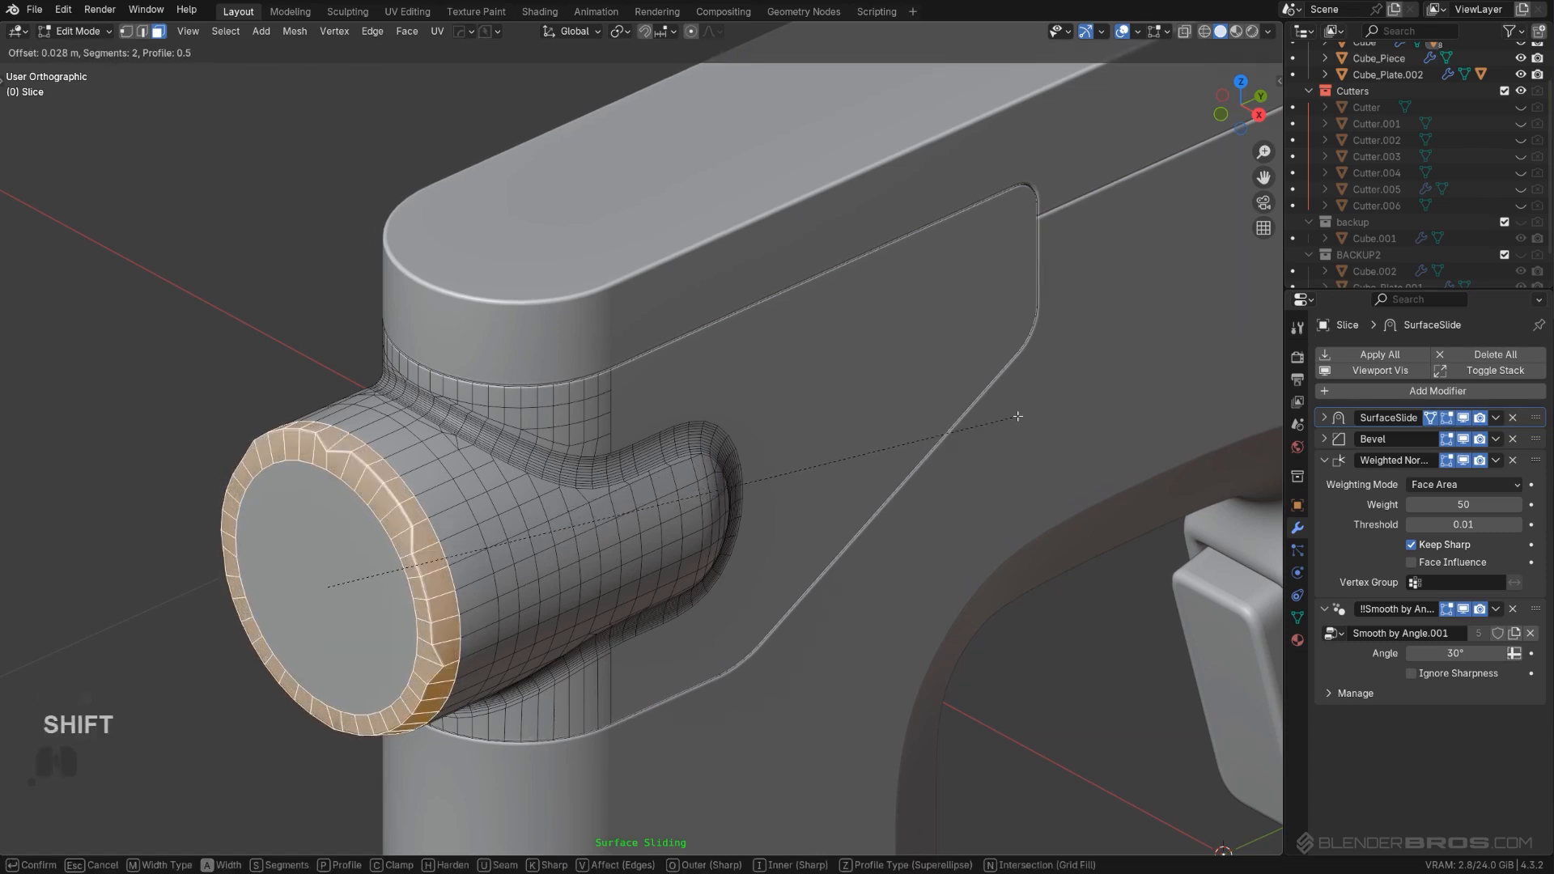
scroll(1018, 416, down, 1)
click(1017, 416)
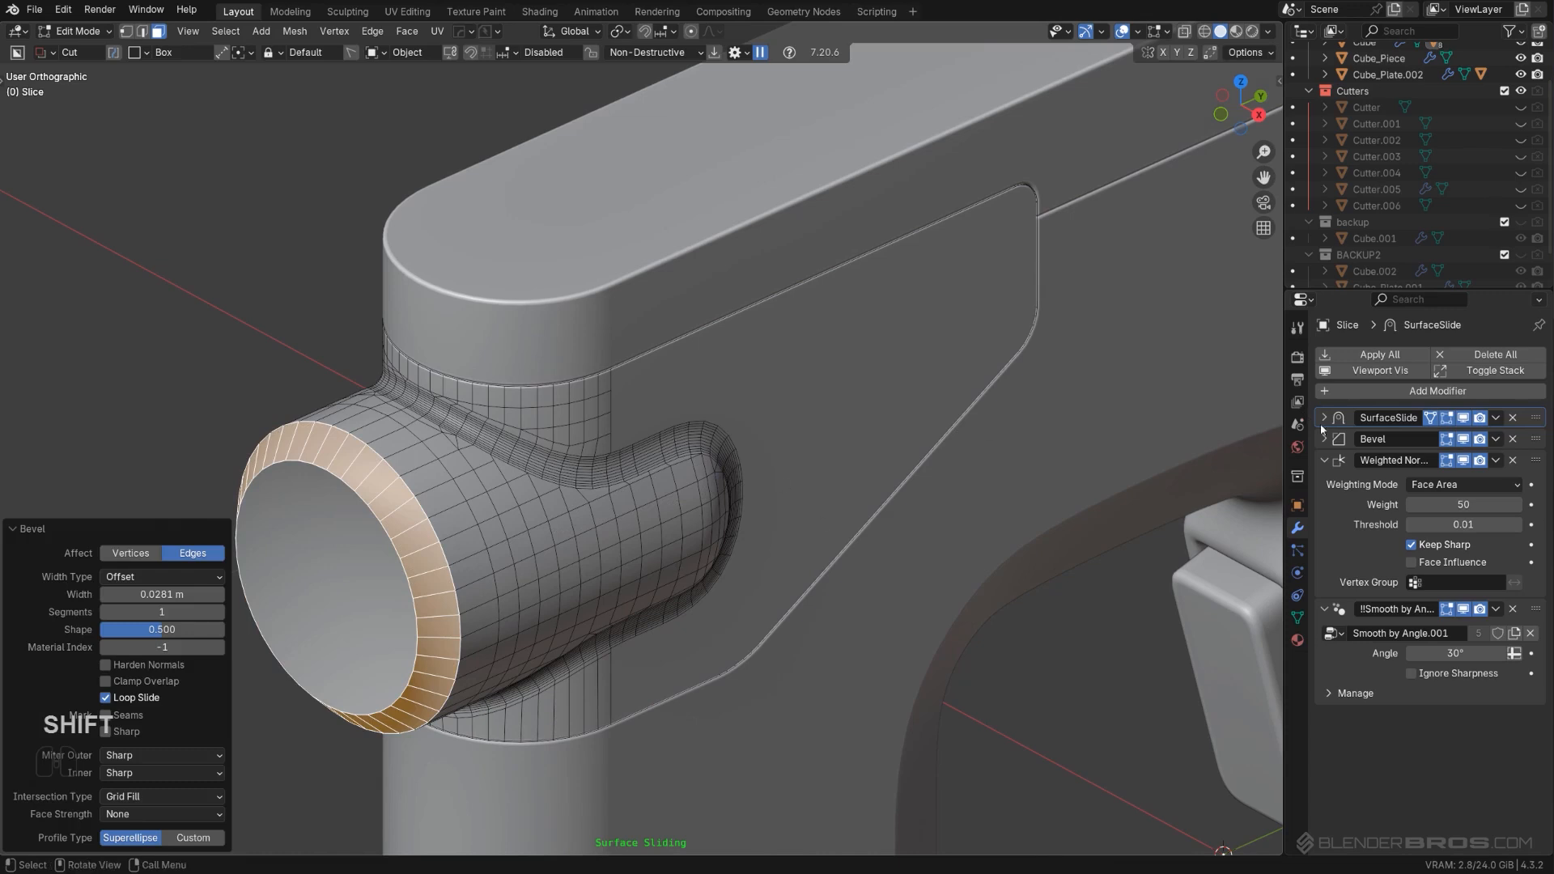
key(ctrl+z)
Step: Stop surface sliding and bevel the rim of the cylinder's end cap with one segment, about 0.0287 m wide
key(Tab)
key(Tab)
key(Tab)
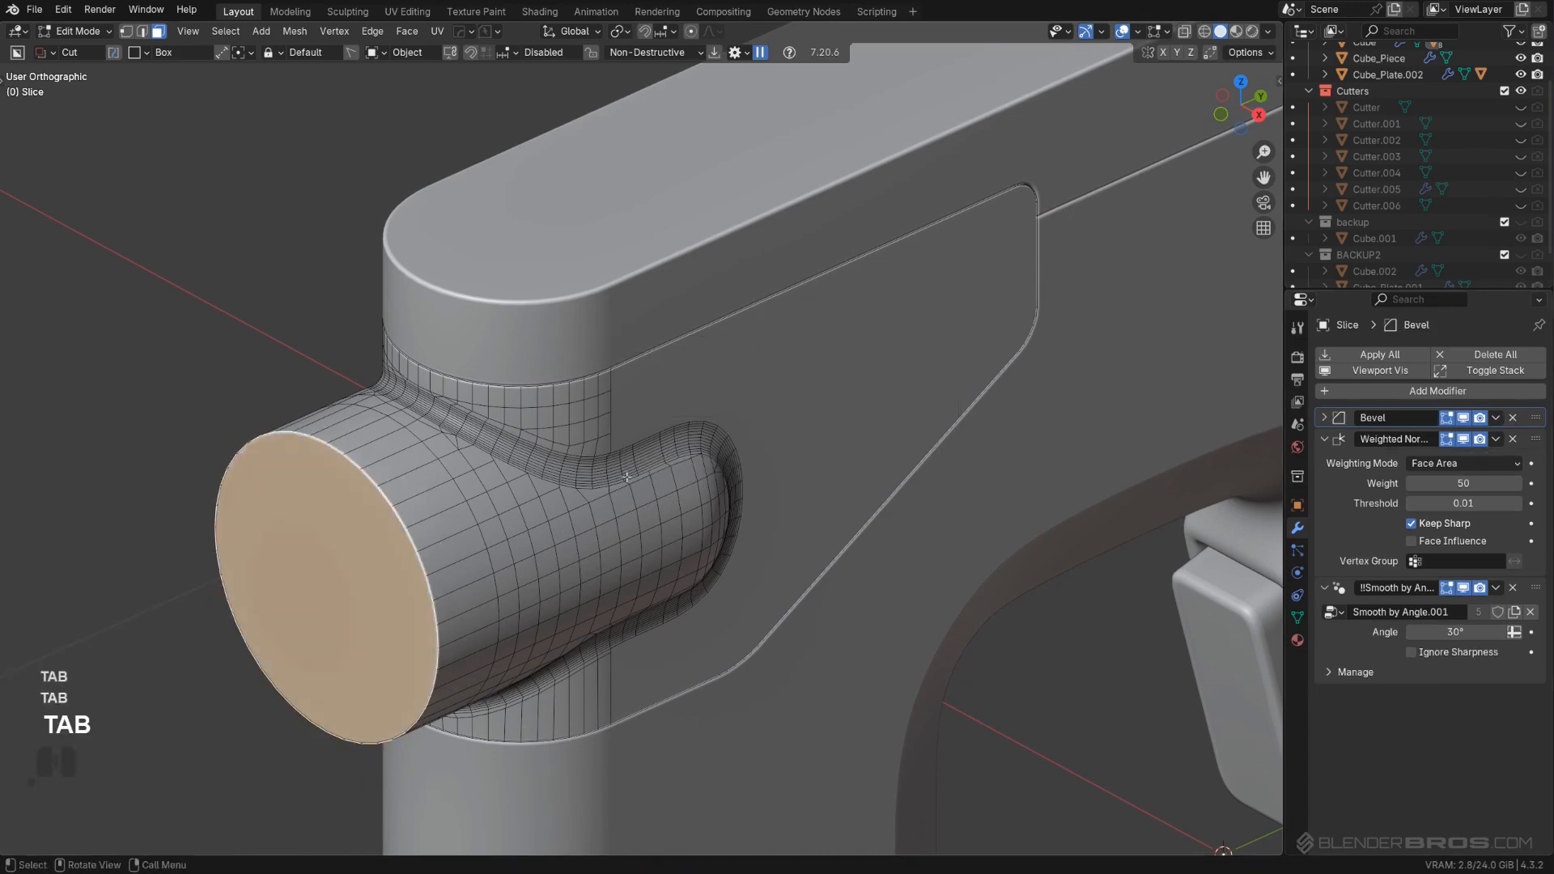
key(ctrl+b)
click(784, 438)
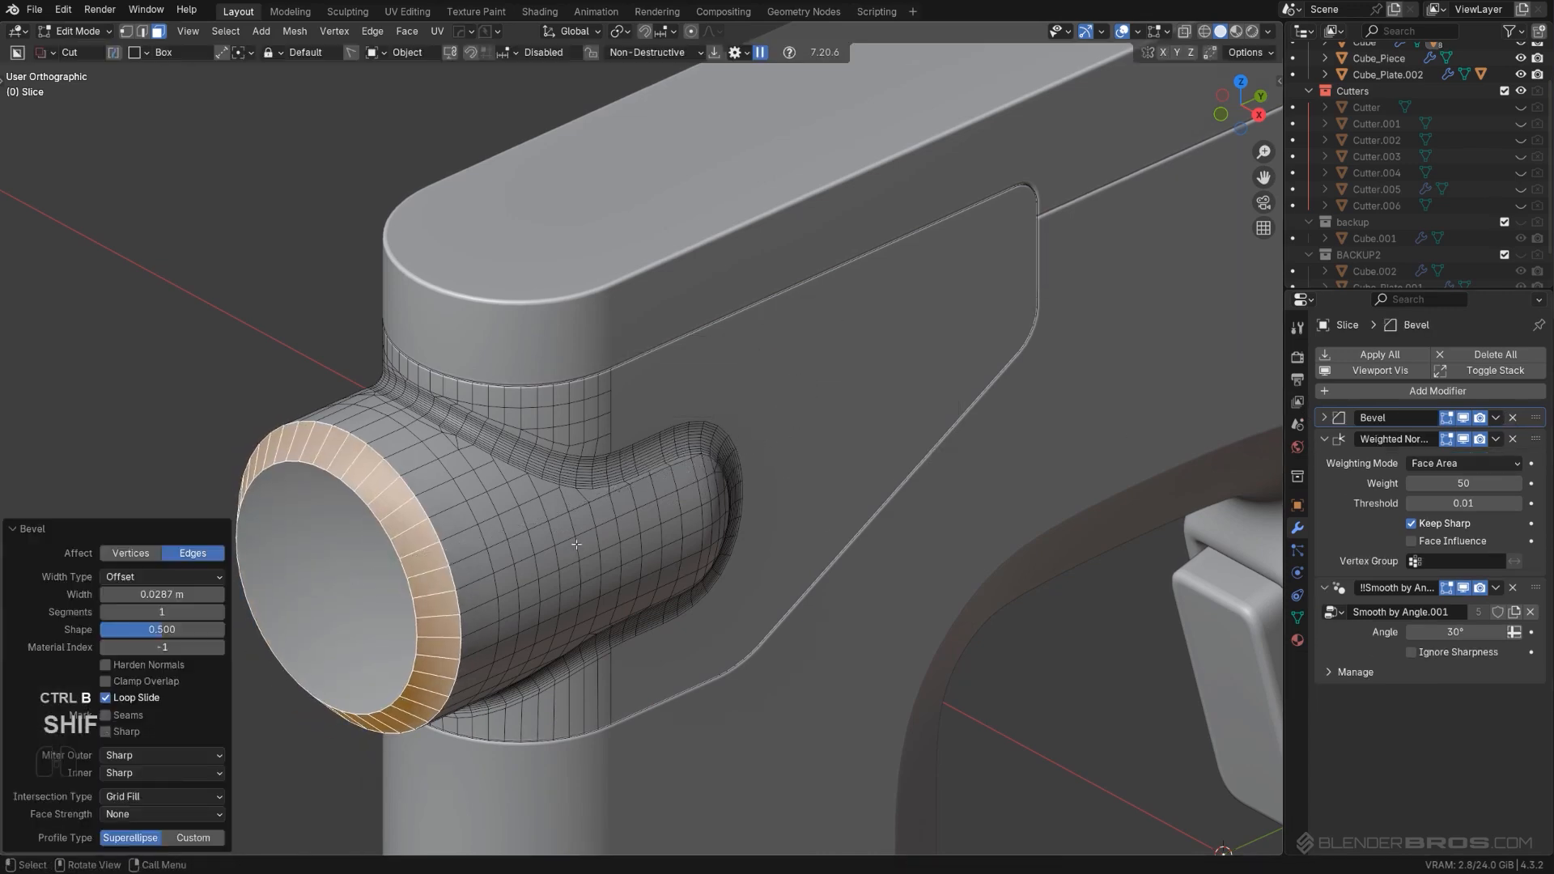
Step: Try the HardOps Mark operation on the selected chamfer ring of the cylinder
key(Tab)
scroll(543, 537, down, 2)
scroll(543, 539, up, 3)
key(Tab)
key(q)
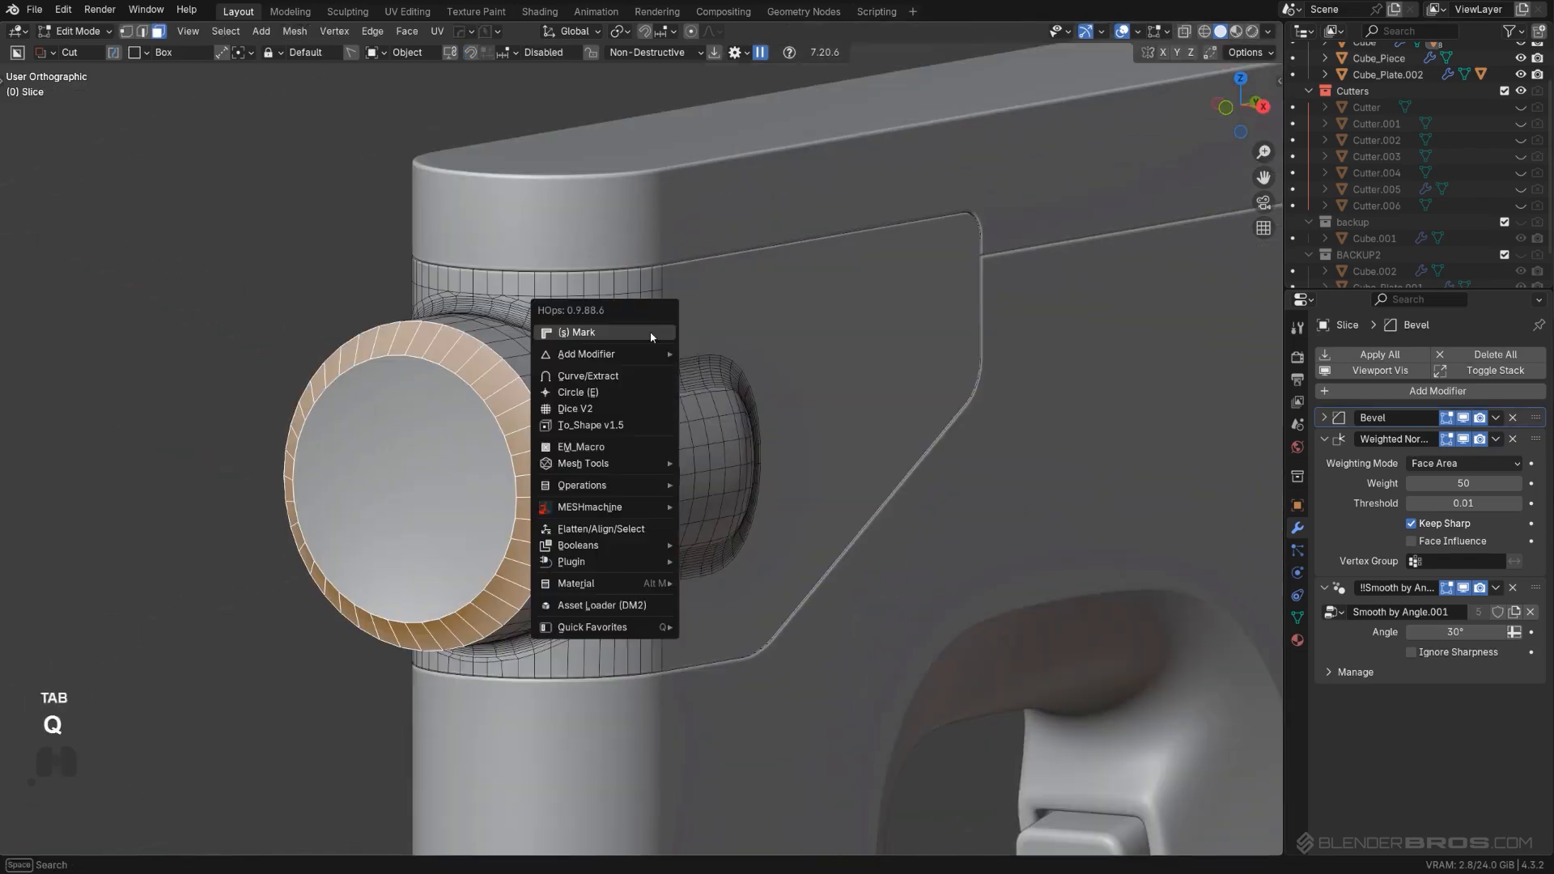
click(652, 336)
right_click(746, 302)
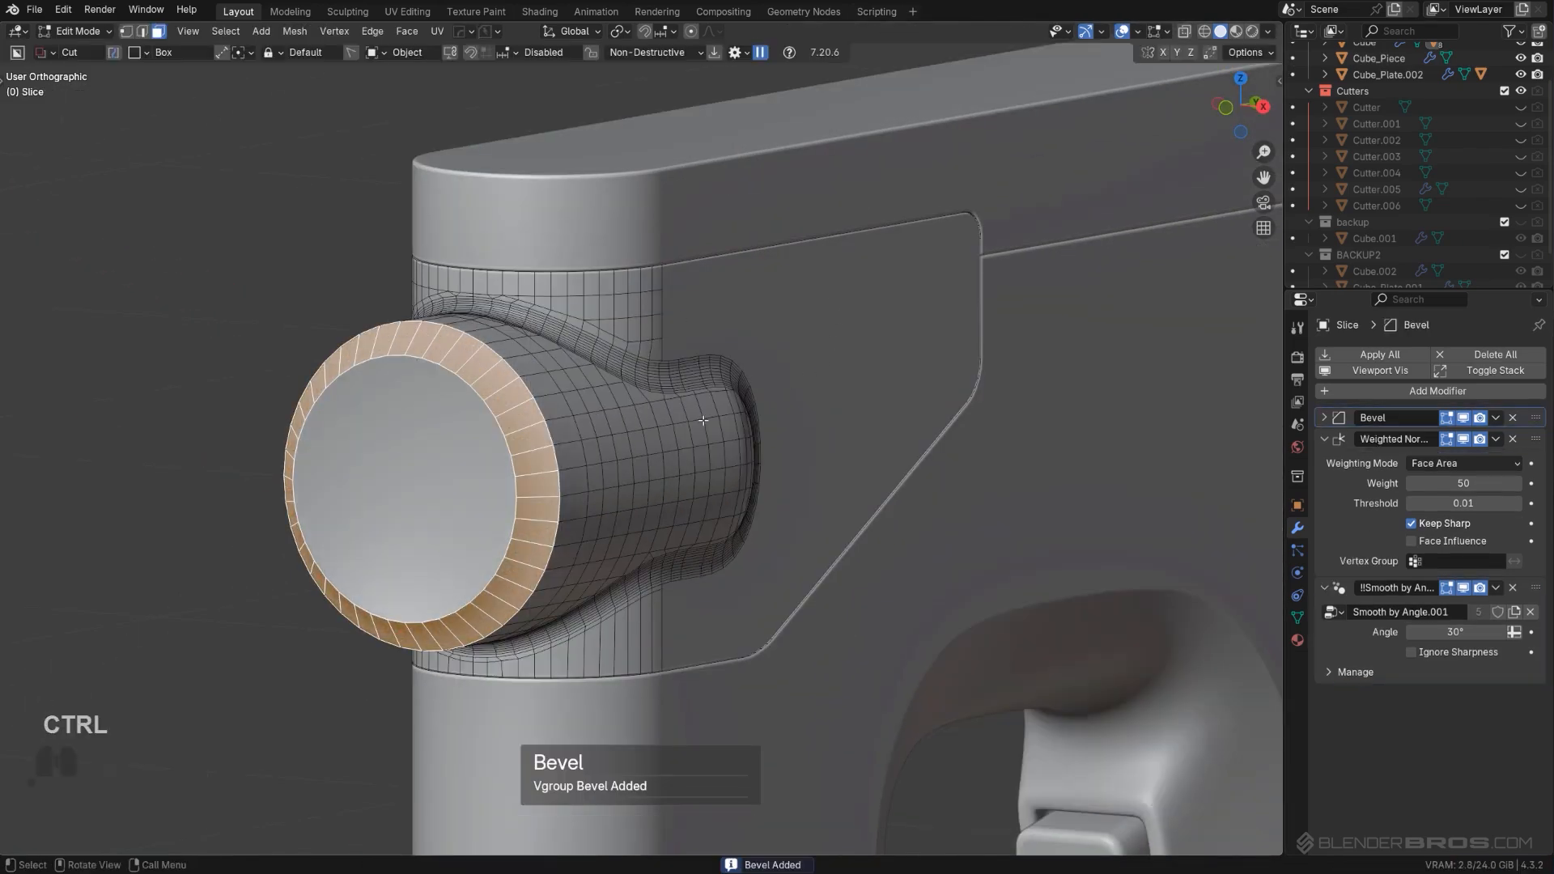
Step: Try a HardOps Csharp sharpening at 30° on the Slice and undo it
key(Tab)
key(q)
ctrl+click(684, 340)
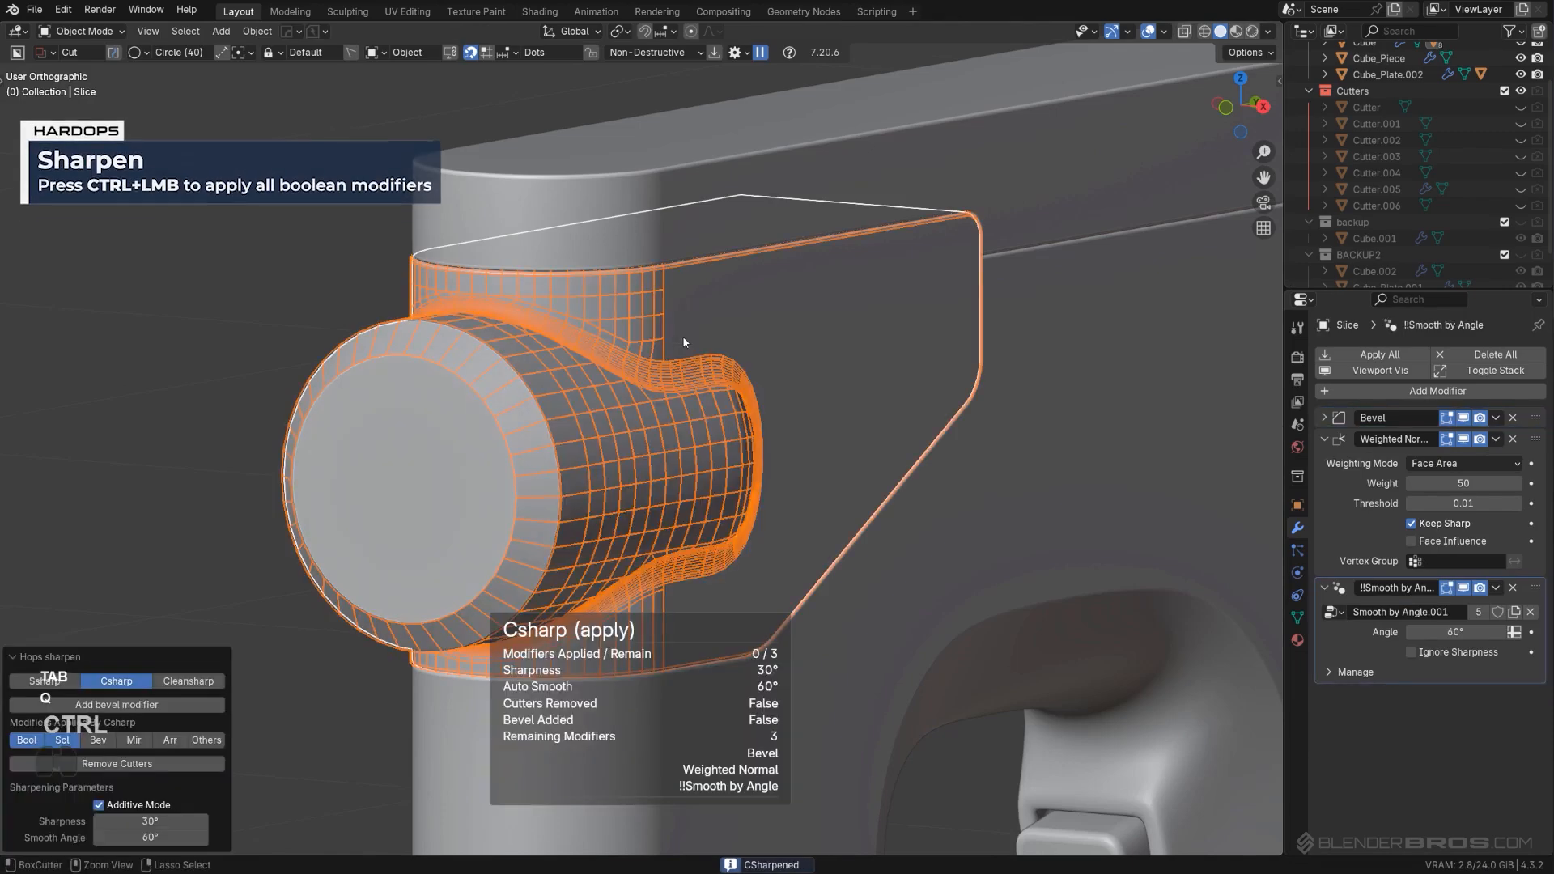
click(671, 349)
middle_drag(669, 350, 621, 396)
key(ctrl+z)
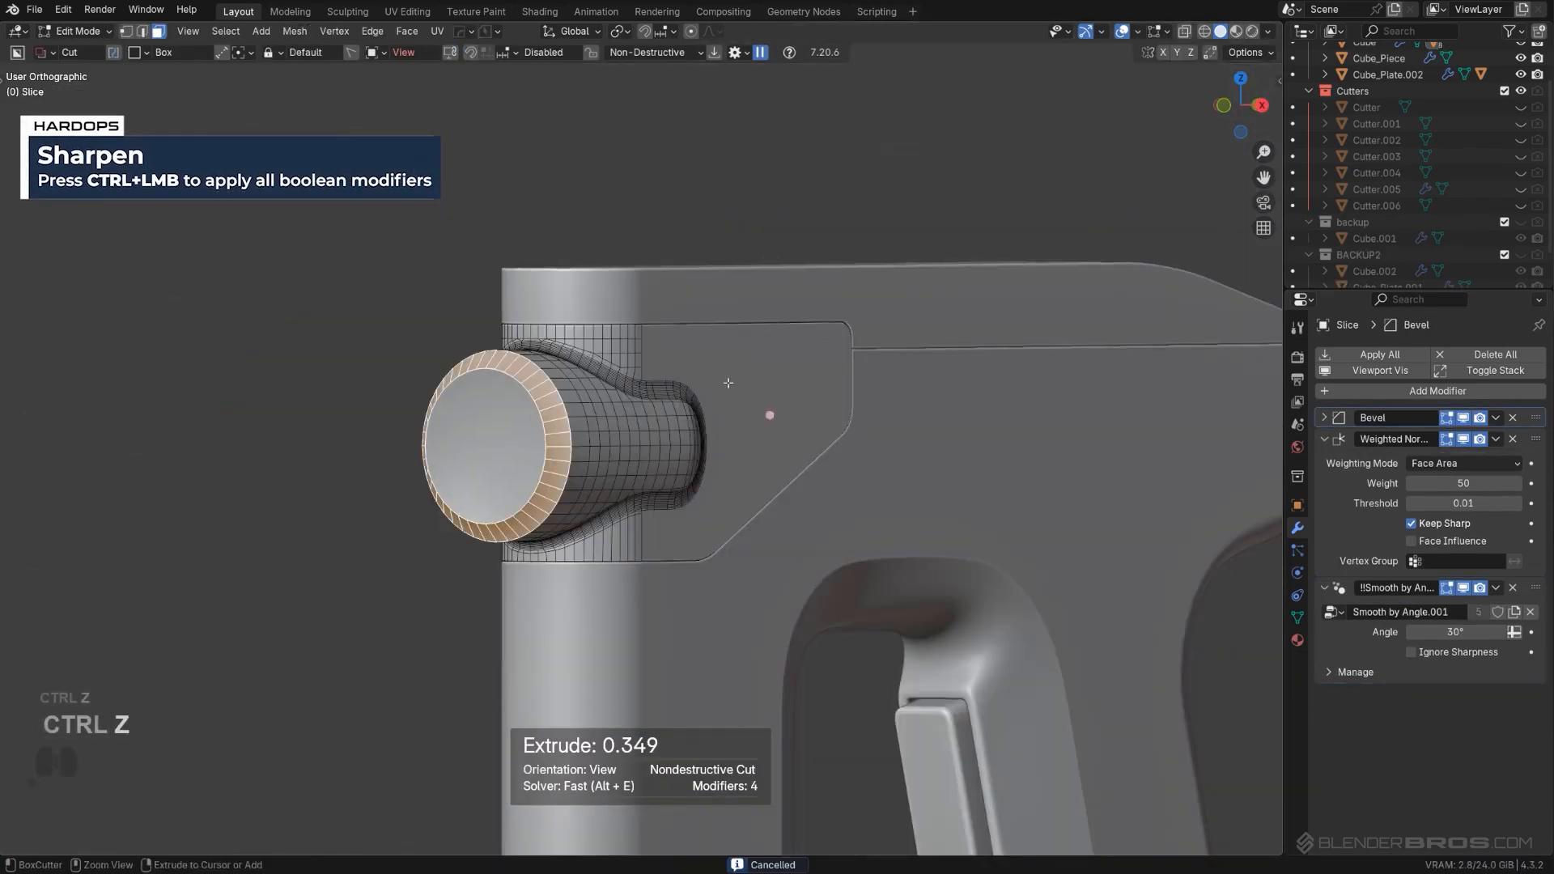
Step: Examine the chamfered cylinder end and the fillet's shading from several angles, with and without the mesh wires
scroll(648, 410, up, 5)
key(Tab)
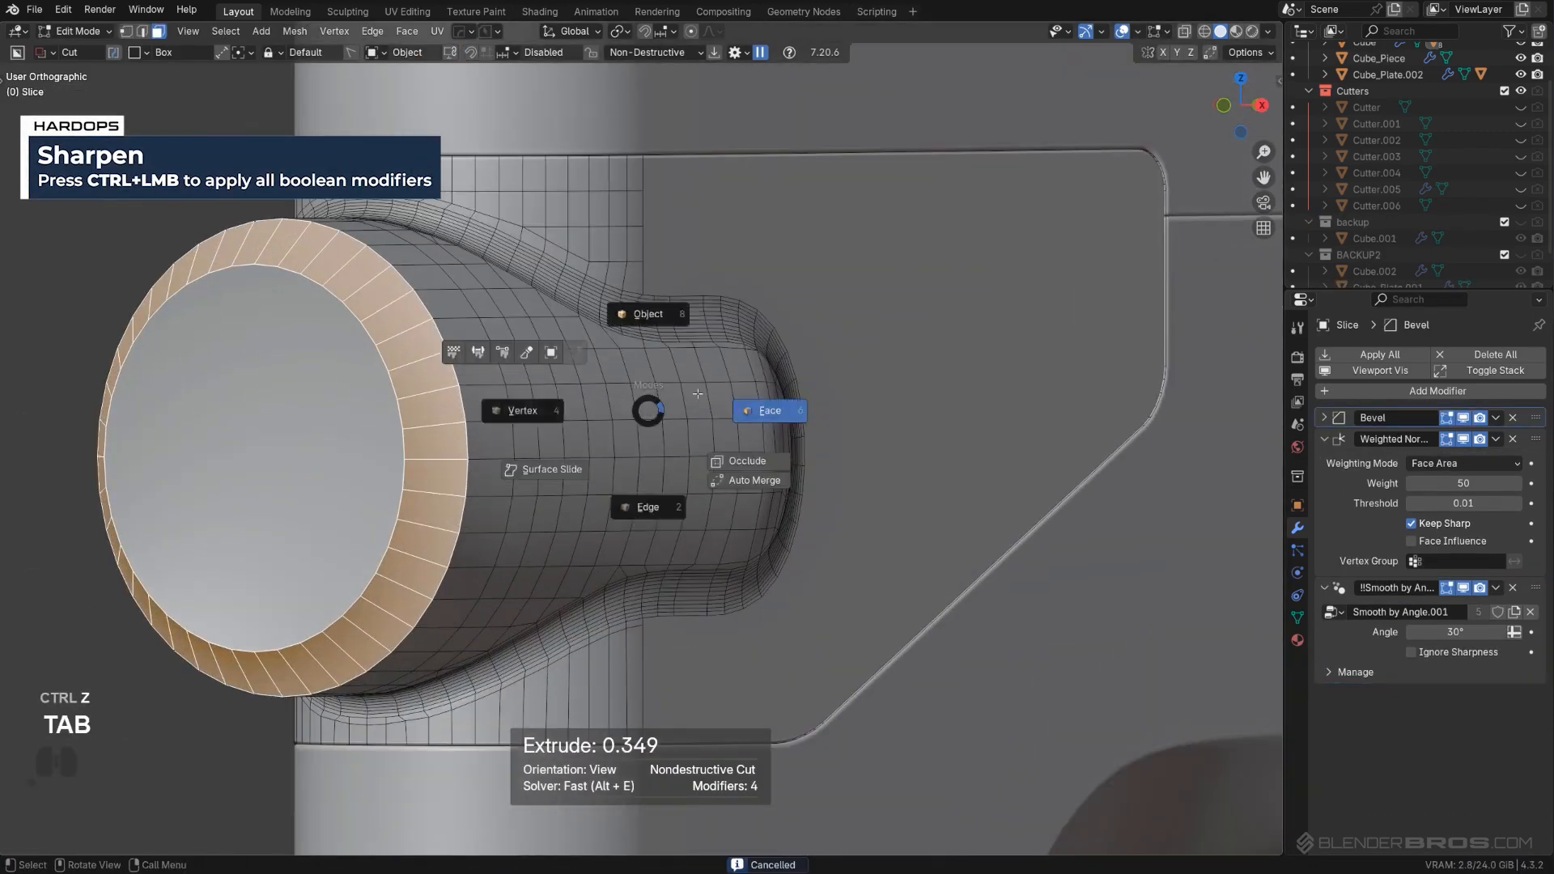
key(Tab)
scroll(427, 387, down, 6)
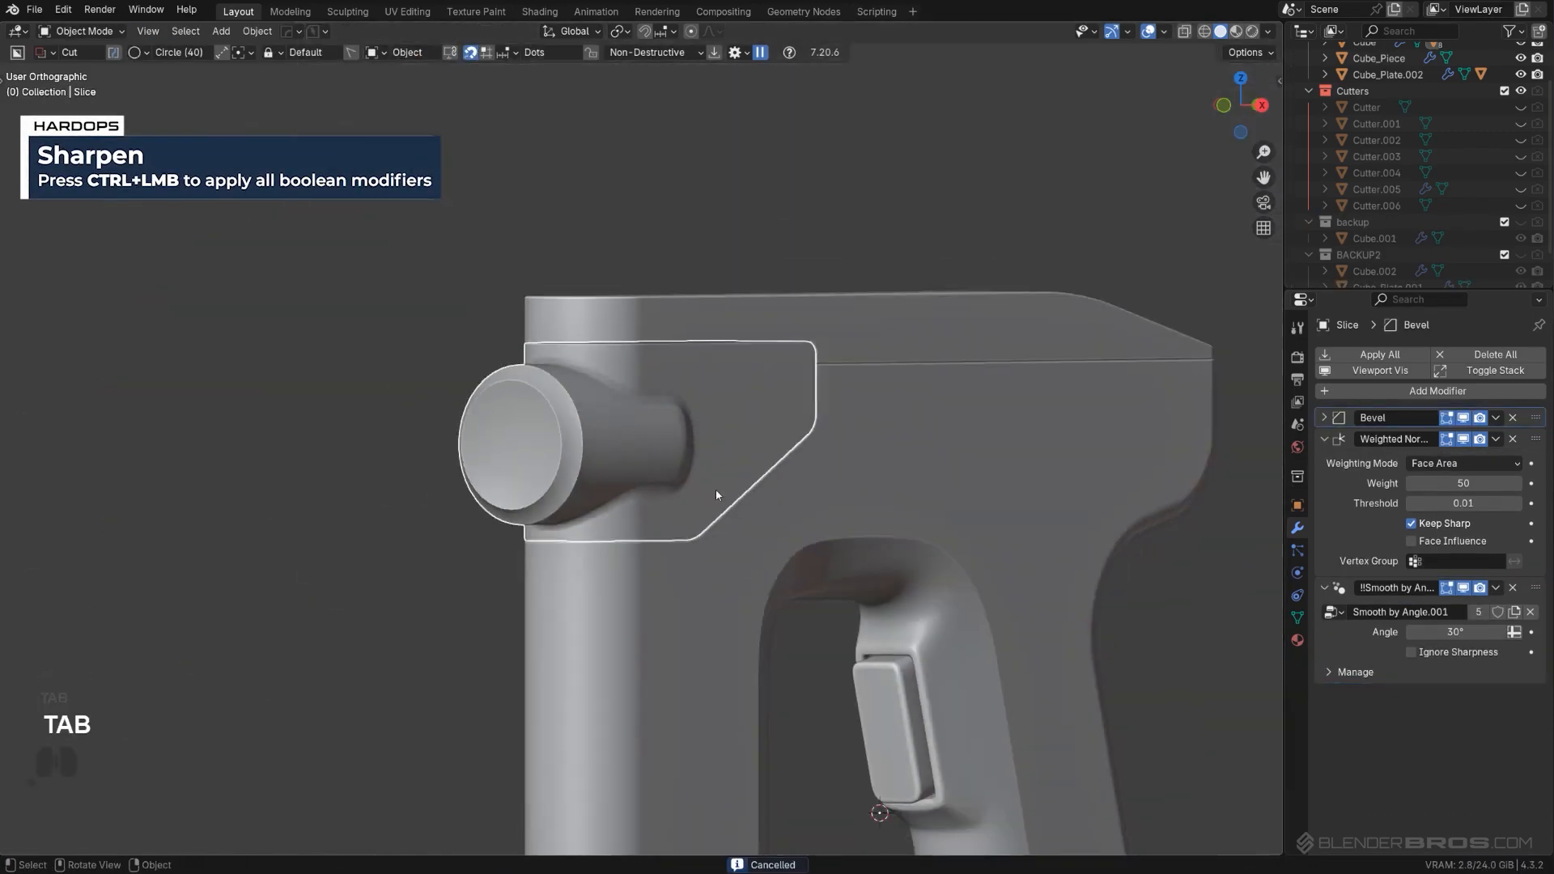
middle_drag(716, 489, 703, 473)
shift+middle_drag(703, 473, 668, 455)
scroll(654, 458, up, 1)
scroll(654, 458, up, 3)
key(Tab)
scroll(599, 342, up, 1)
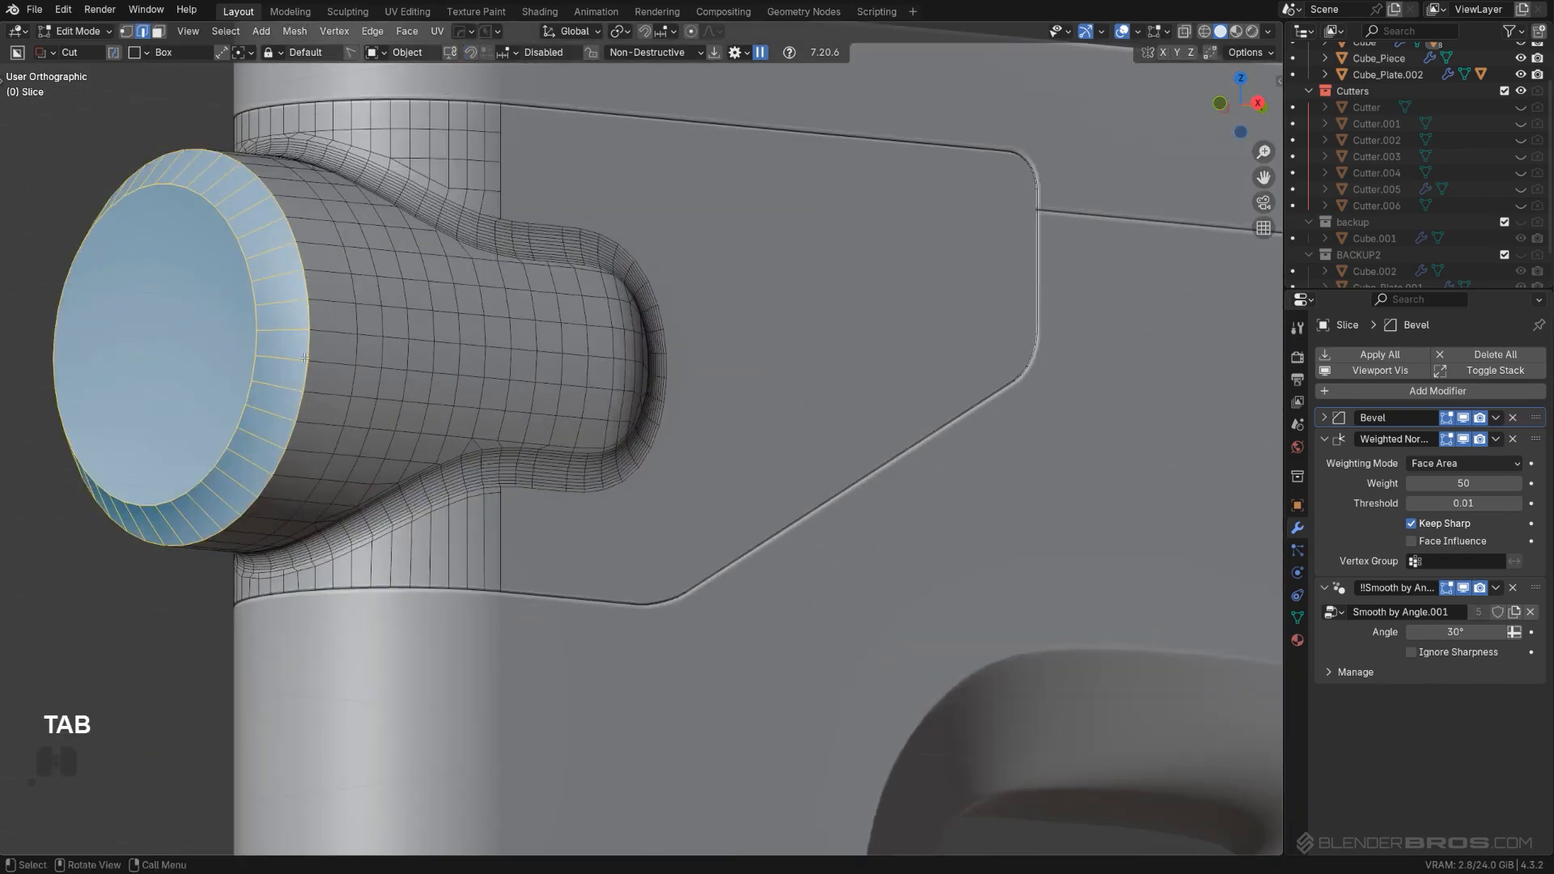
shift+middle_drag(615, 341, 750, 380)
click(750, 380)
key(Tab)
scroll(750, 386, down, 5)
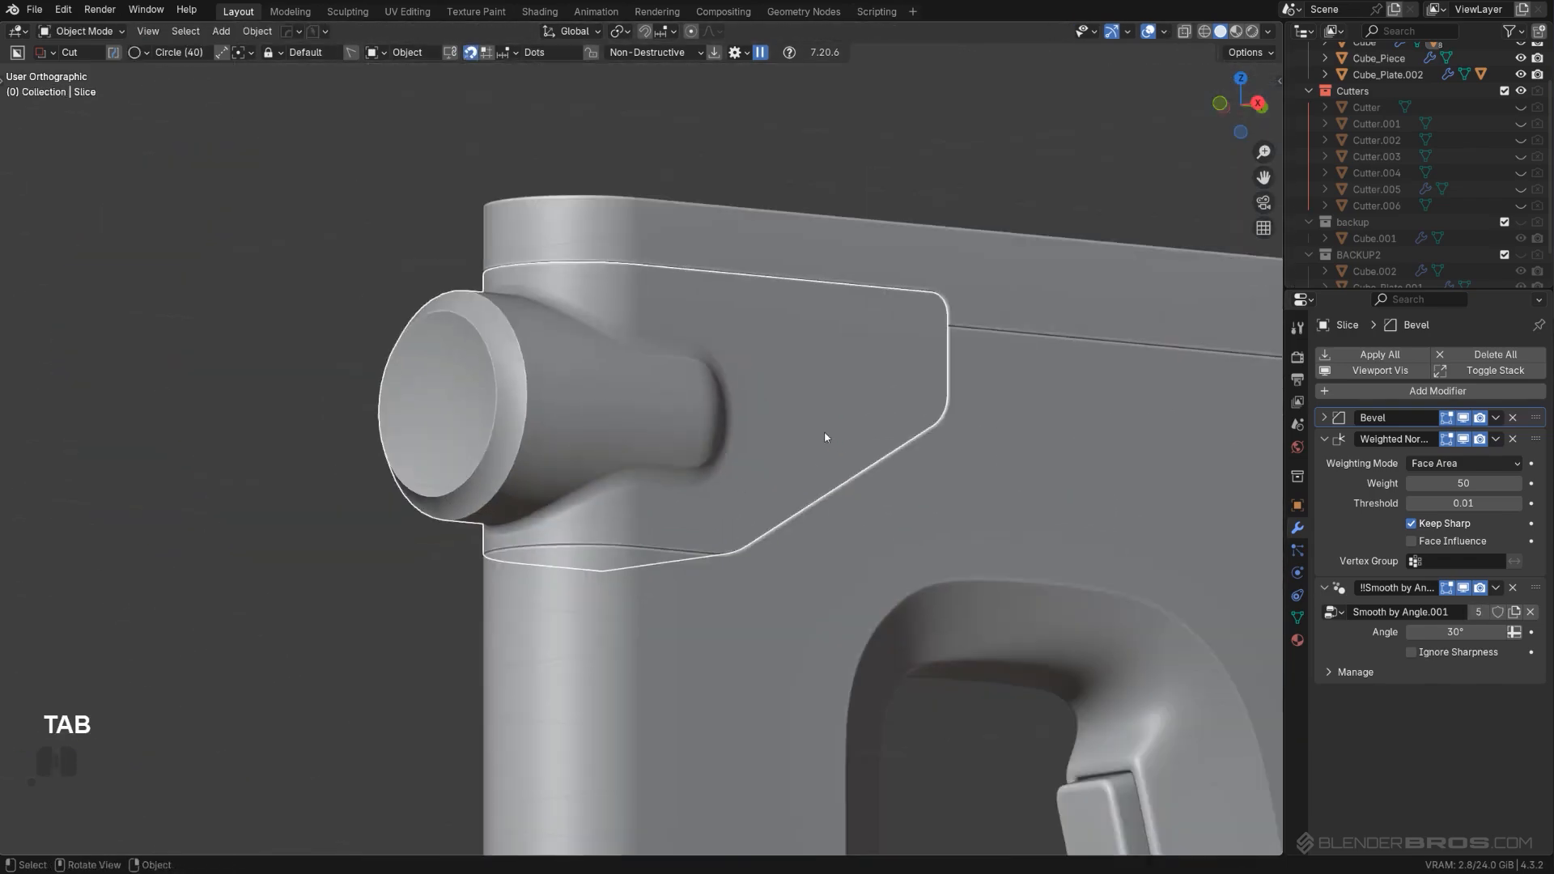
key(g)
right_click(635, 226)
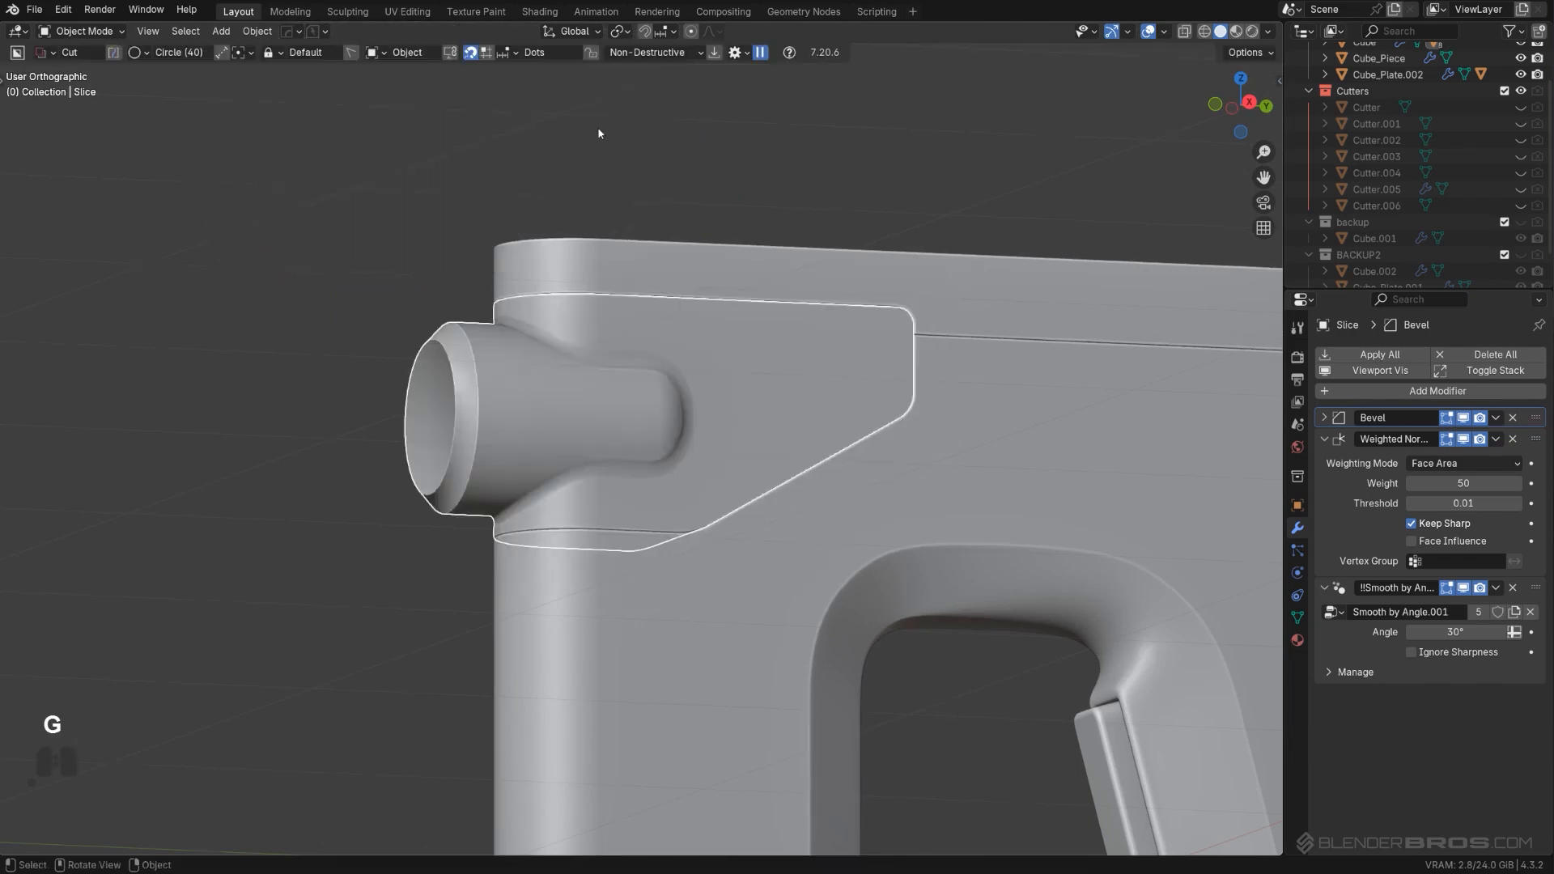
Step: Set the Bevel modifier's angle limit to 30° on the Slice
scroll(707, 262, up, 4)
click(1324, 419)
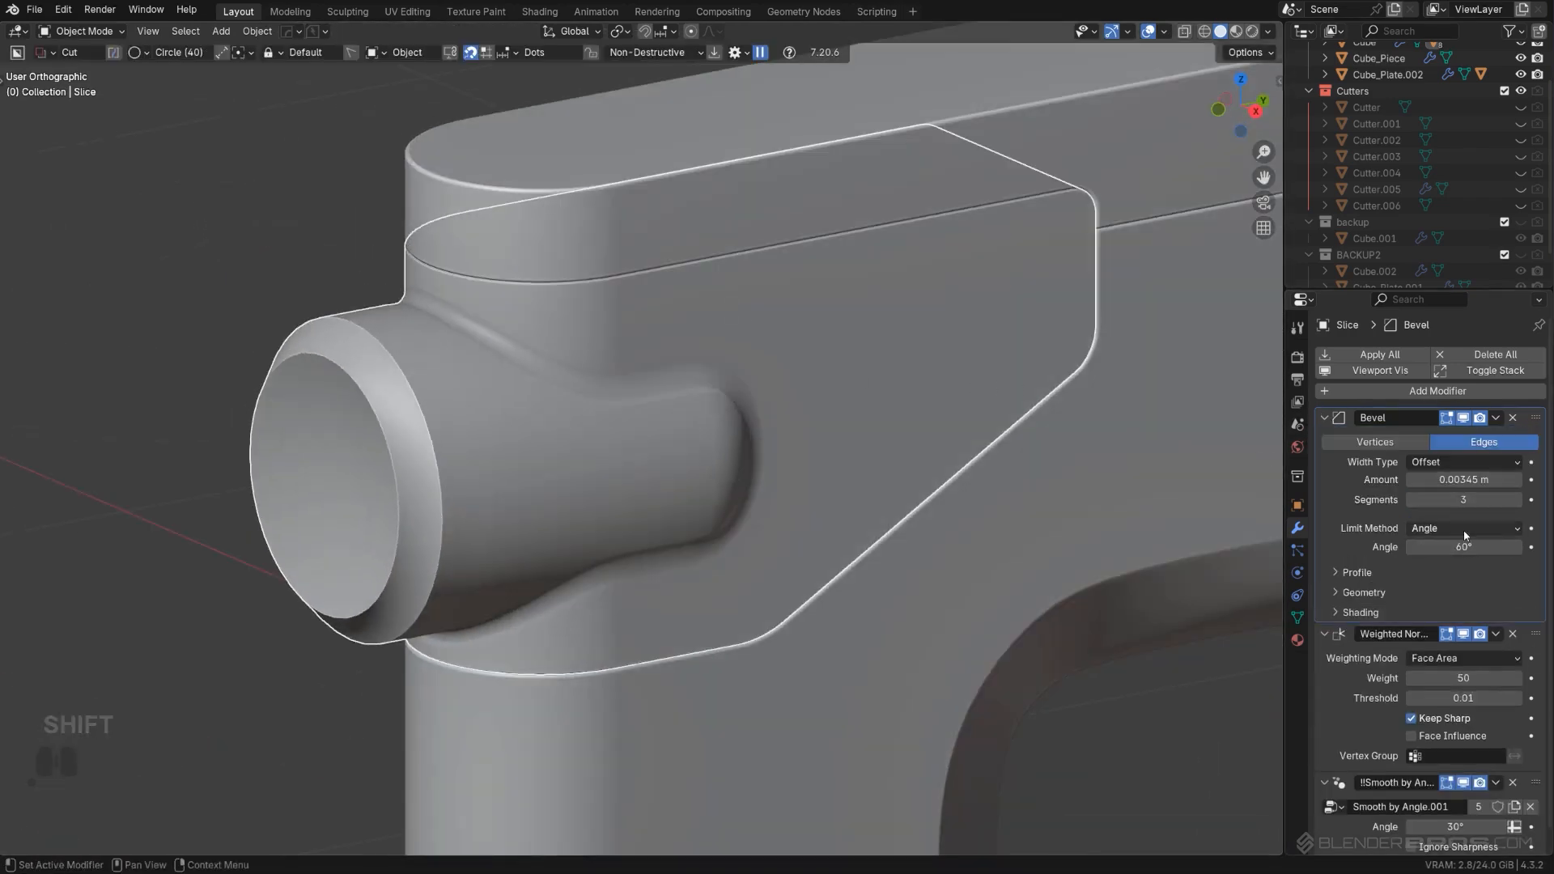
text(30)
key(Return)
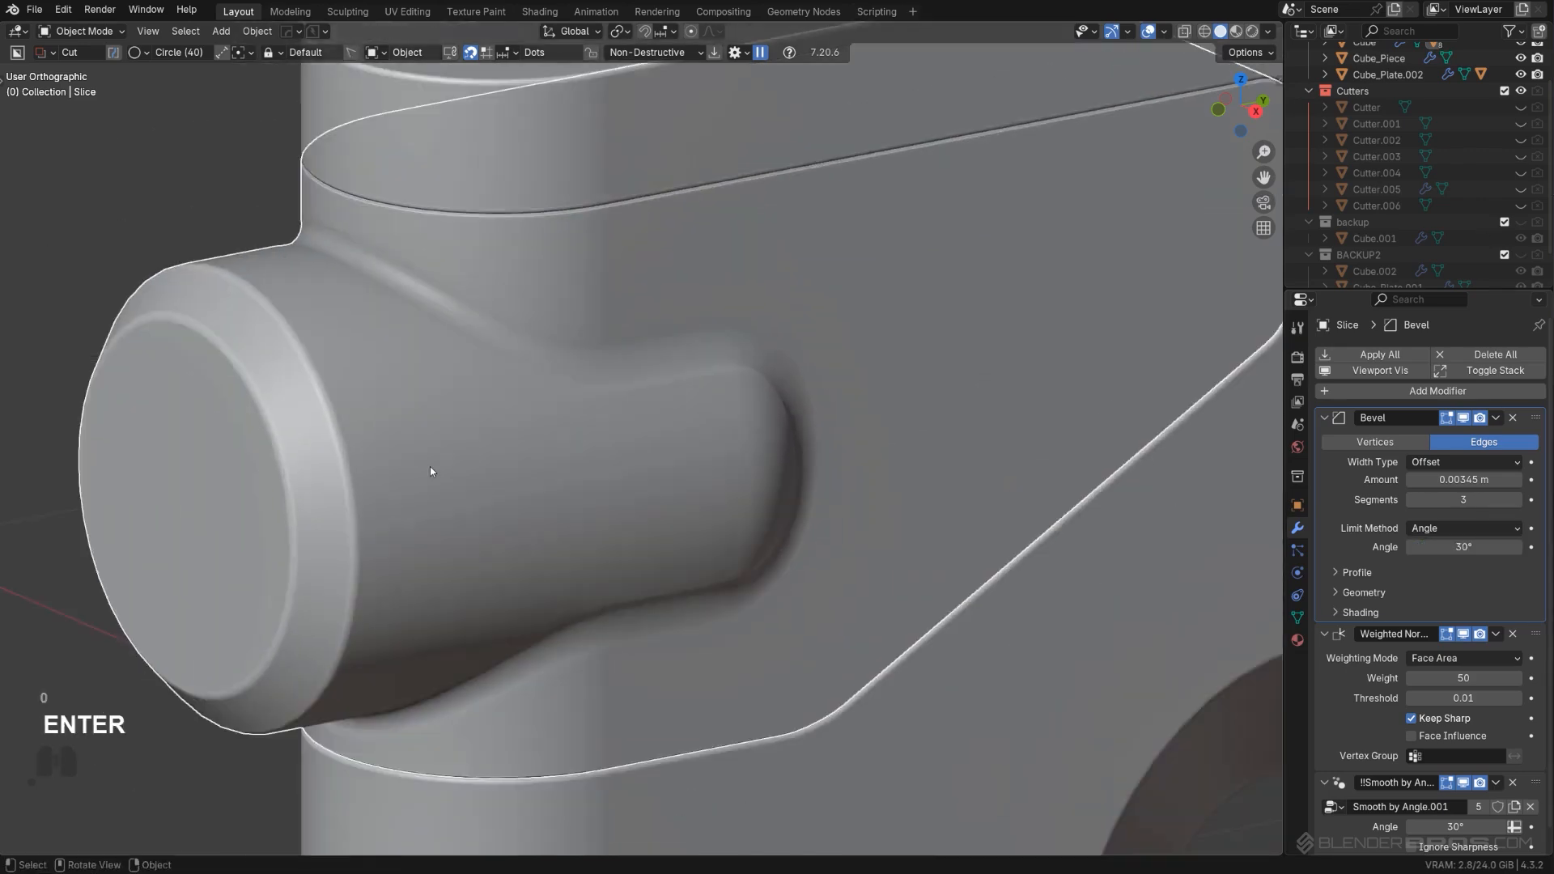
Step: Try the Weight limit method on the Bevel modifier and switch it back to Angle
middle_drag(429, 466, 636, 404)
scroll(636, 404, up, 2)
click(1440, 529)
click(1439, 582)
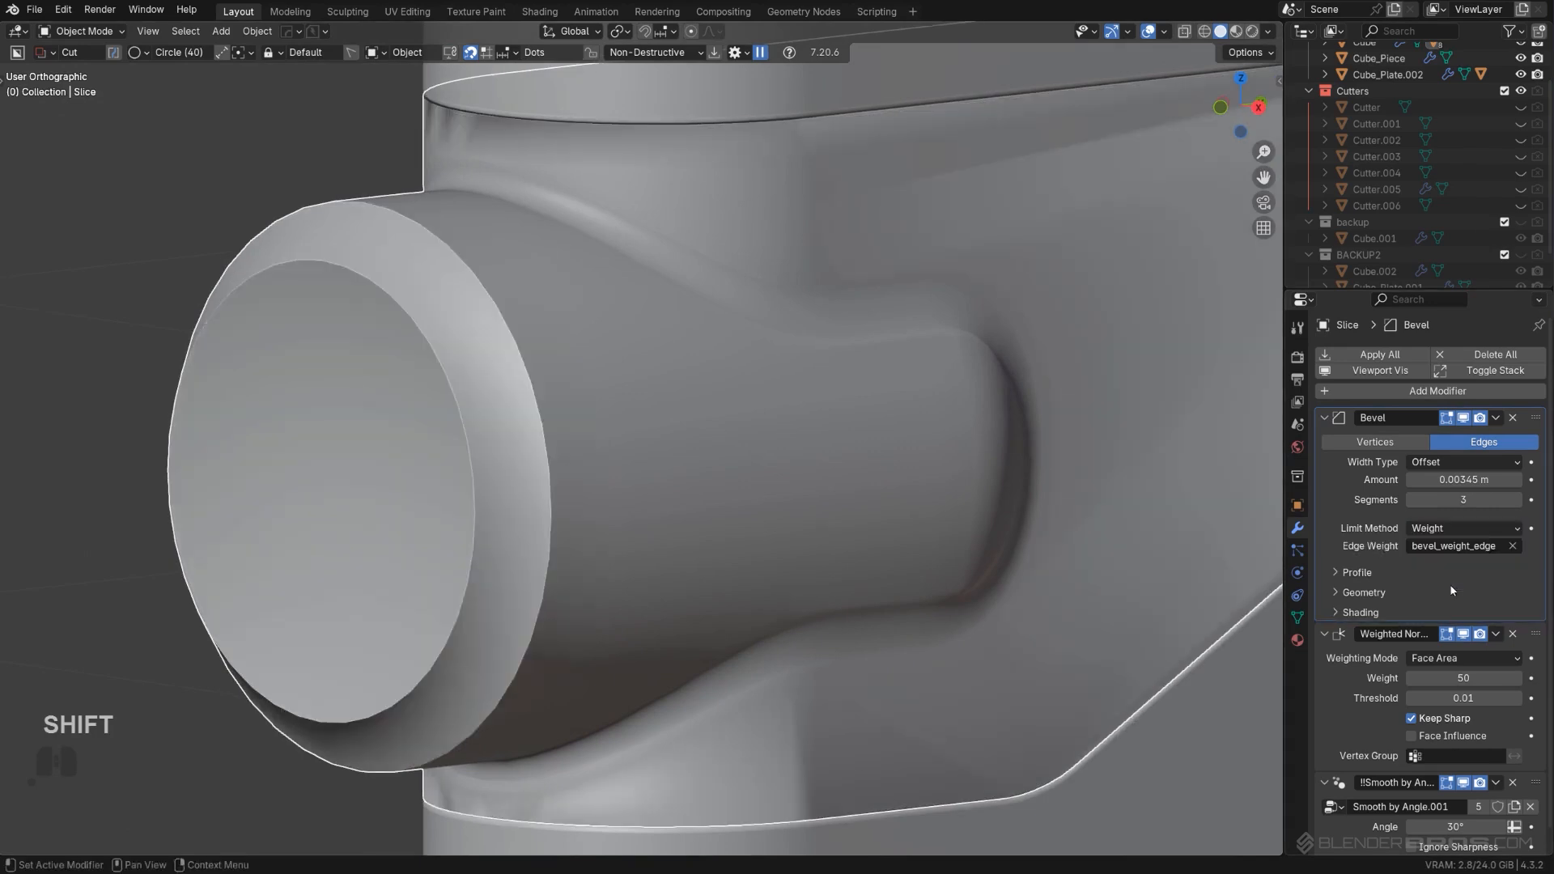
click(1426, 530)
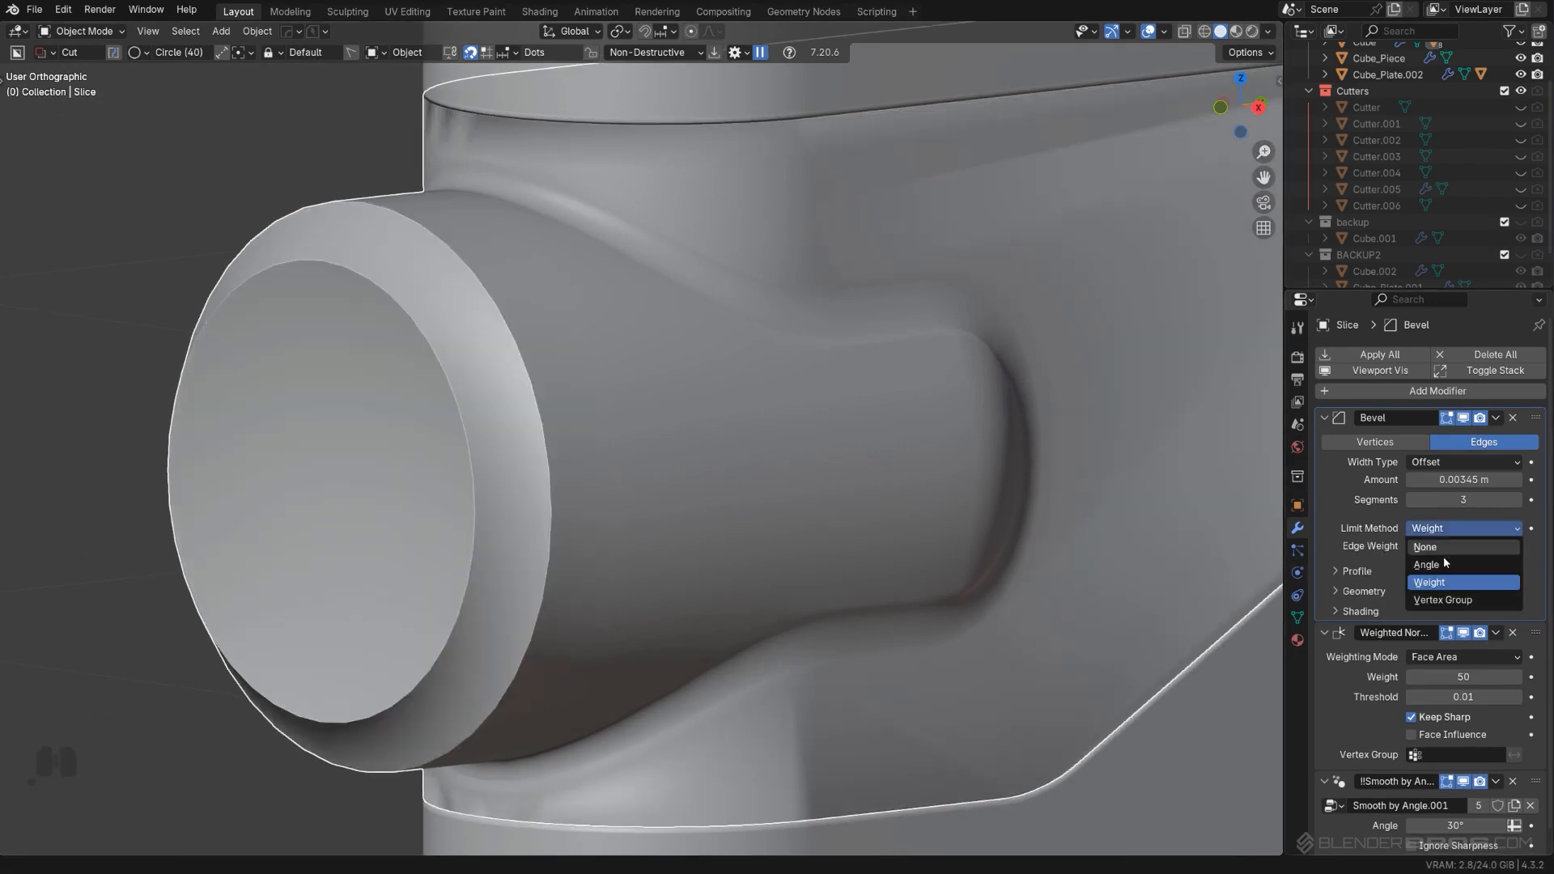
click(1426, 564)
Step: Inset the cylinder's end face on the Slice and extrude it inward to form a deep round recess
middle_drag(1040, 524, 861, 452)
key(Tab)
click(438, 430)
key(i)
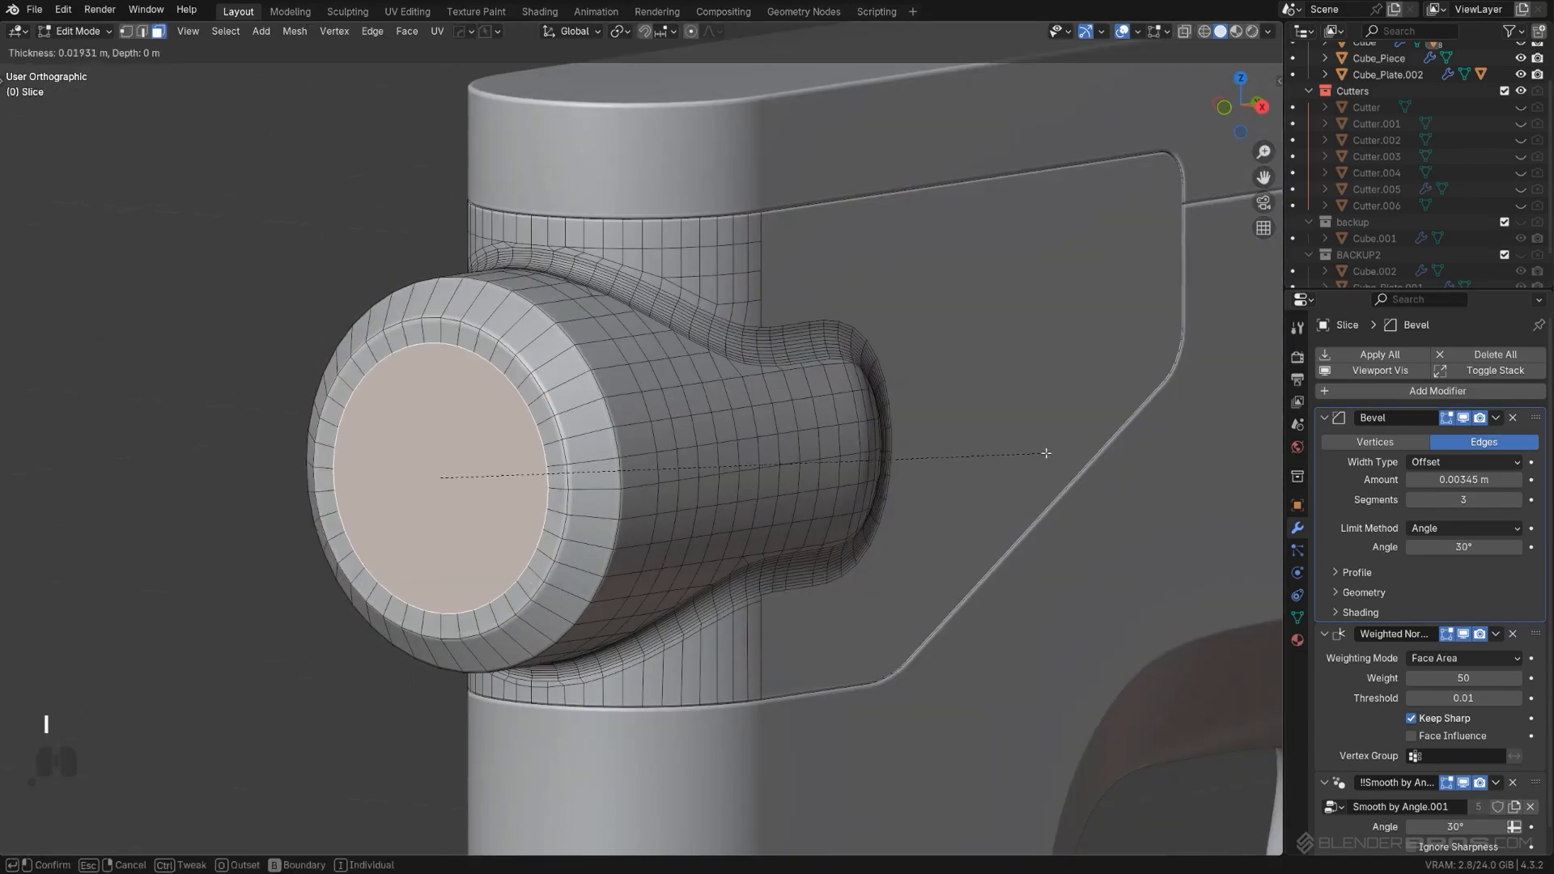
click(896, 474)
key(e)
click(1003, 474)
key(Tab)
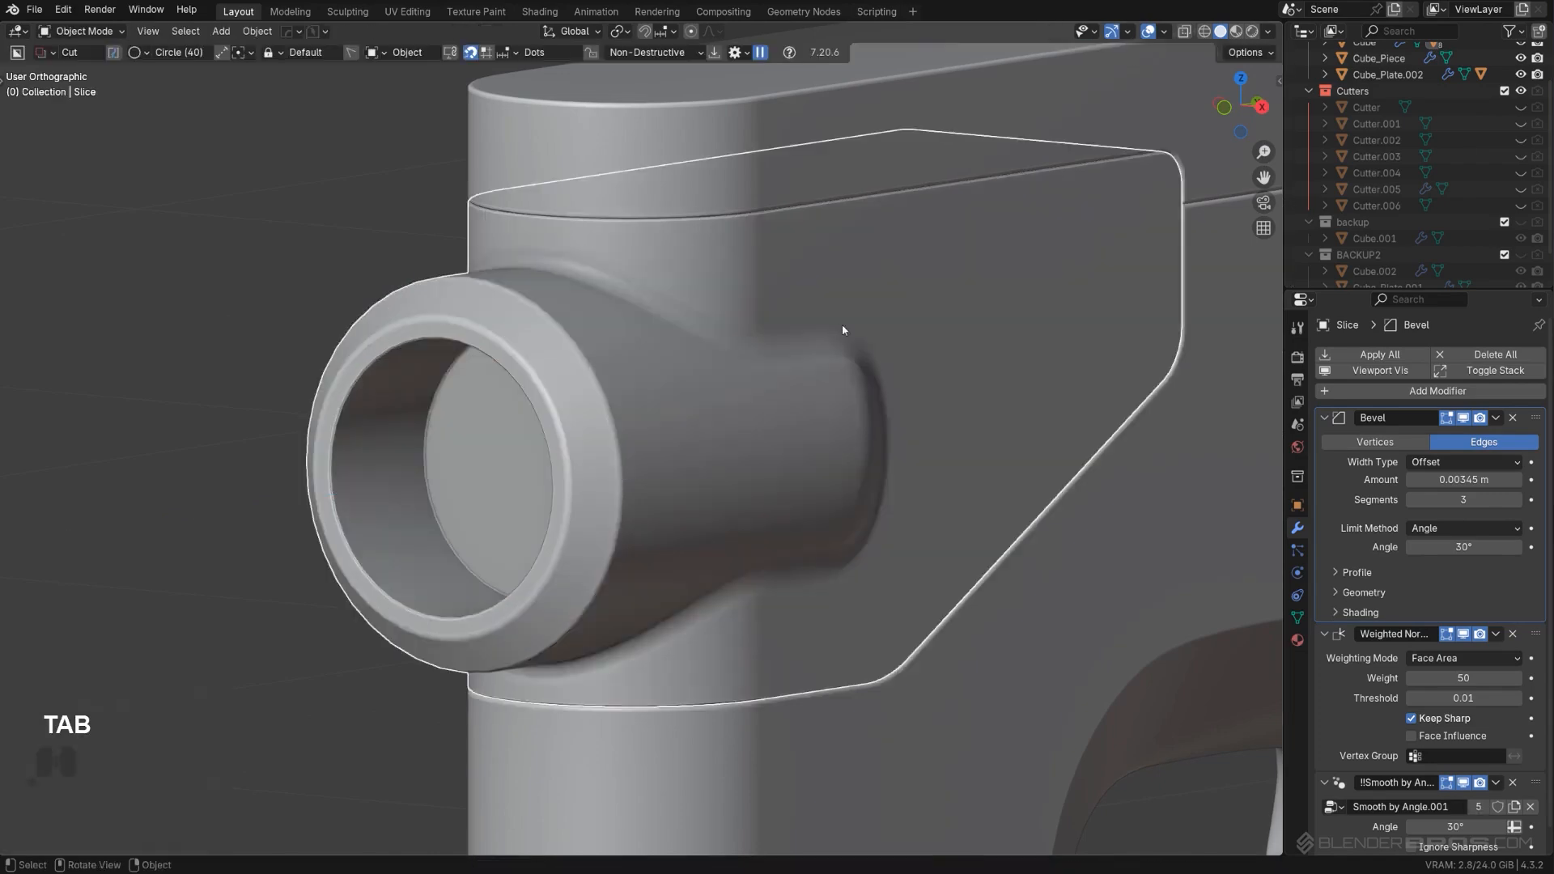
Step: Add the rocket insert from the HardOps-Inserts library onto the Slice and scale it by a factor of about 0.385
scroll(774, 381, down, 4)
key(q)
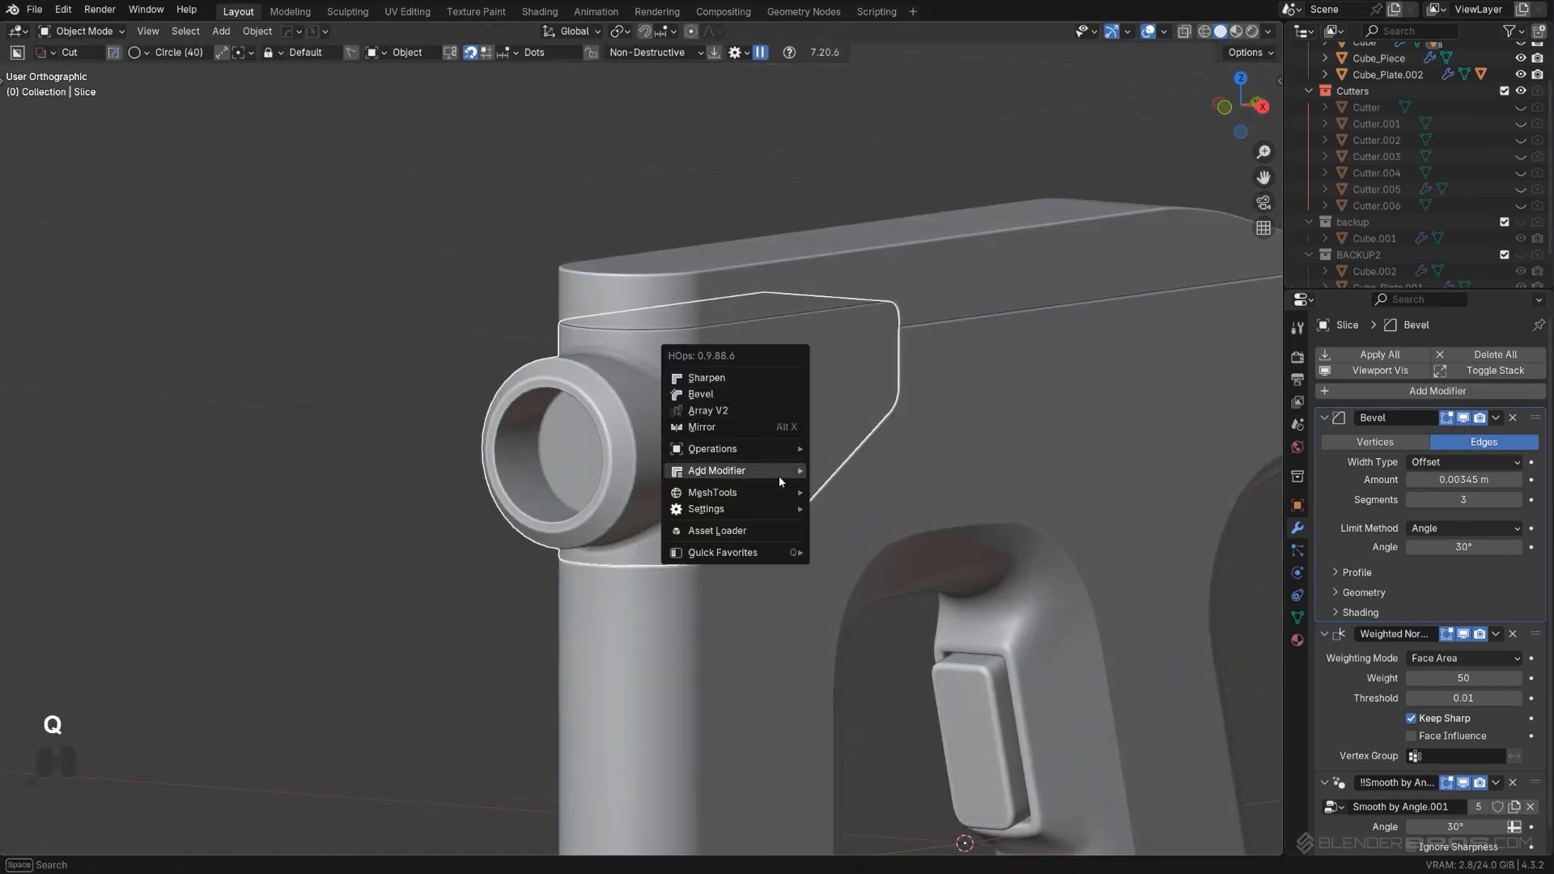
alt+click(780, 531)
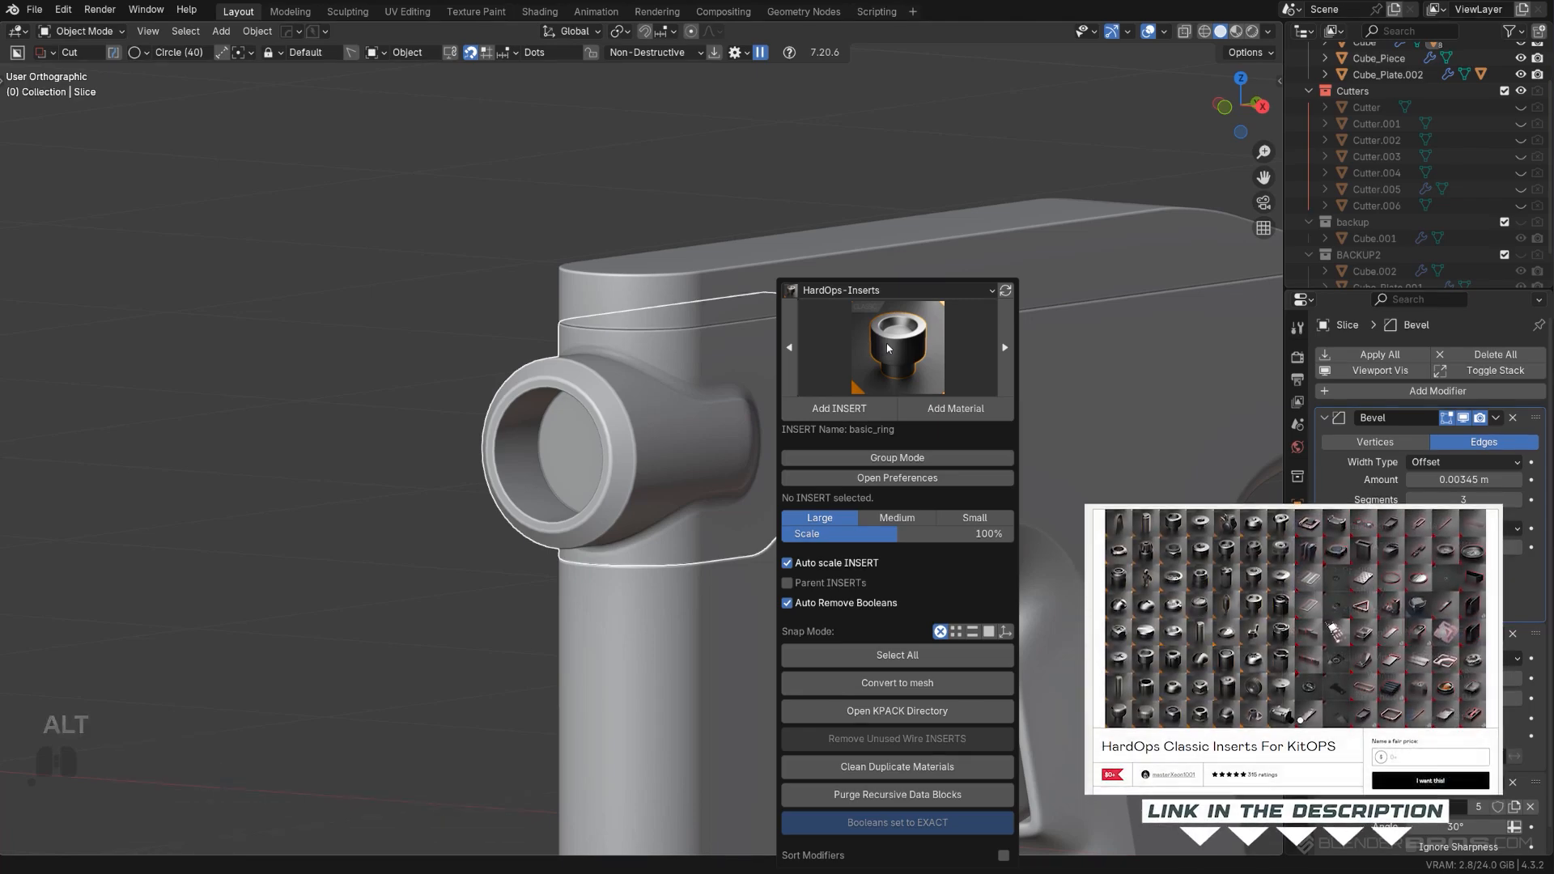
click(888, 348)
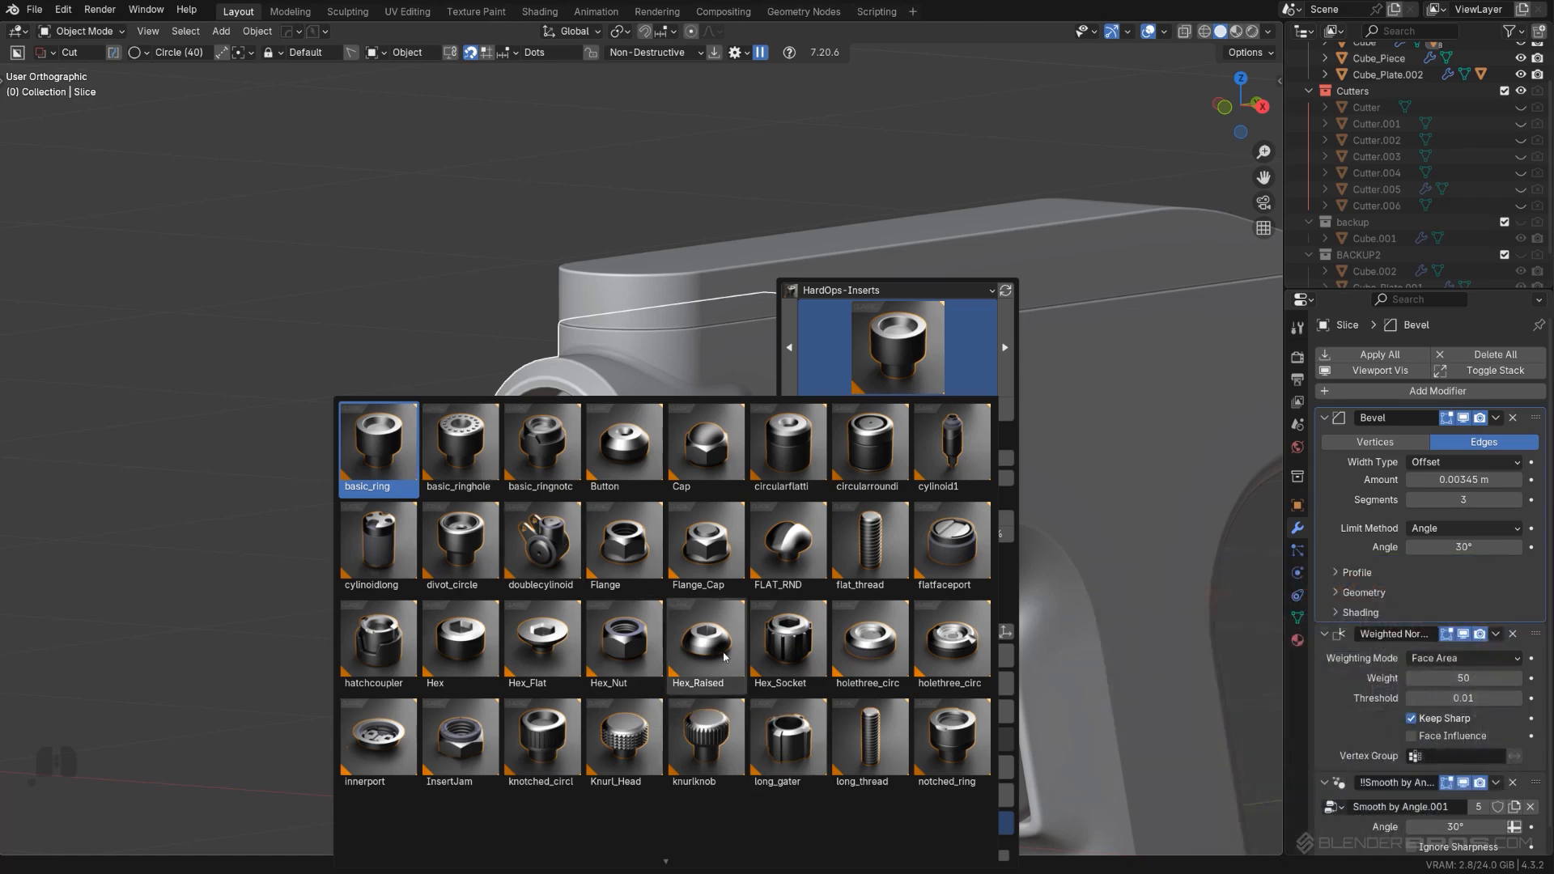
scroll(742, 842, down, 5)
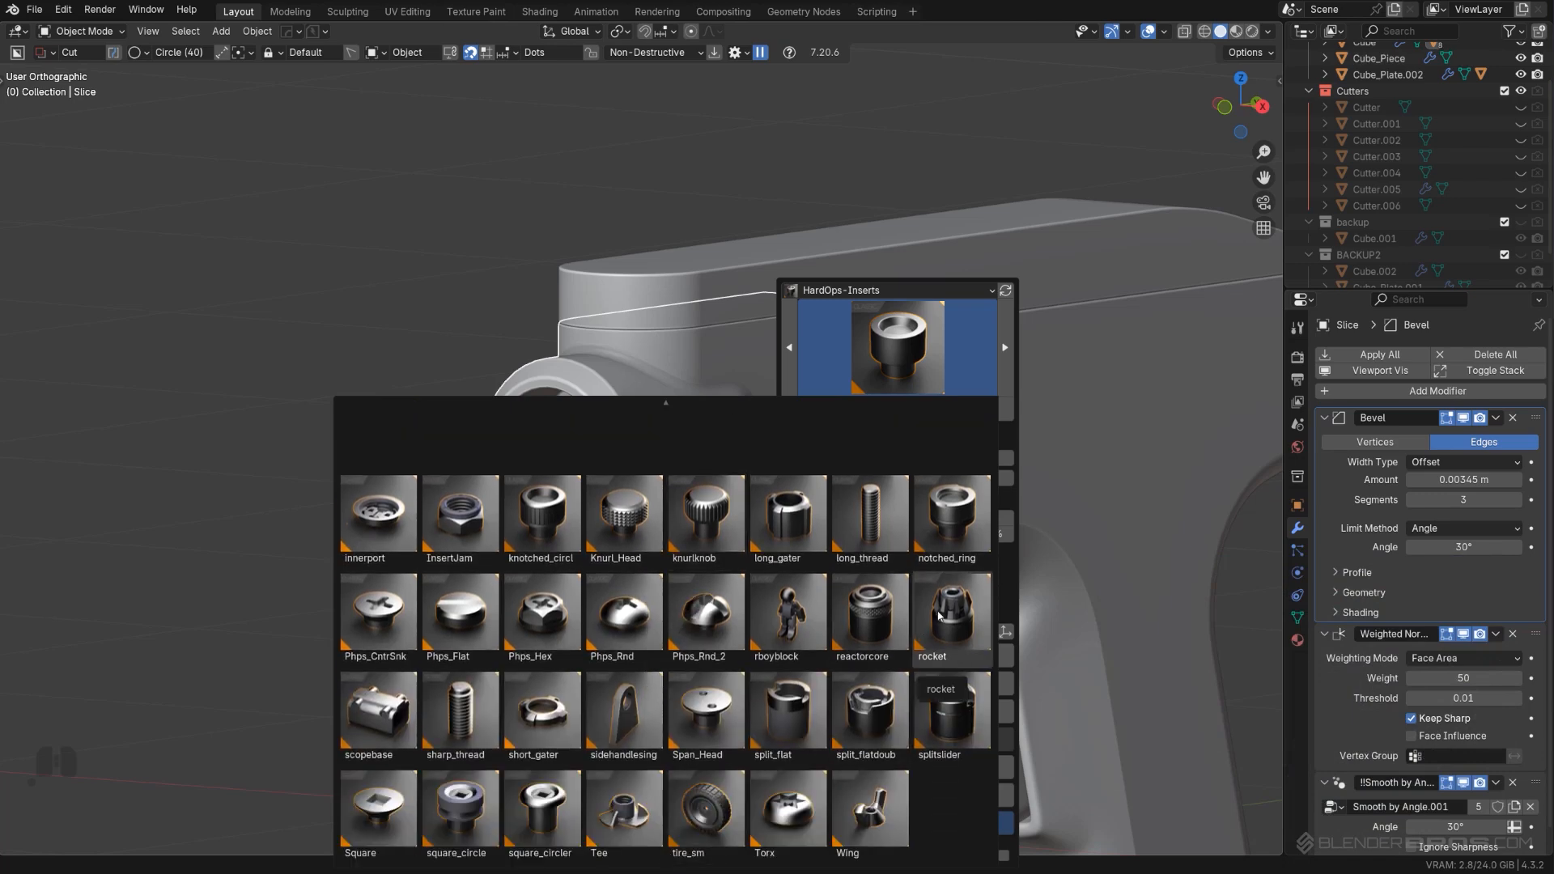
click(940, 616)
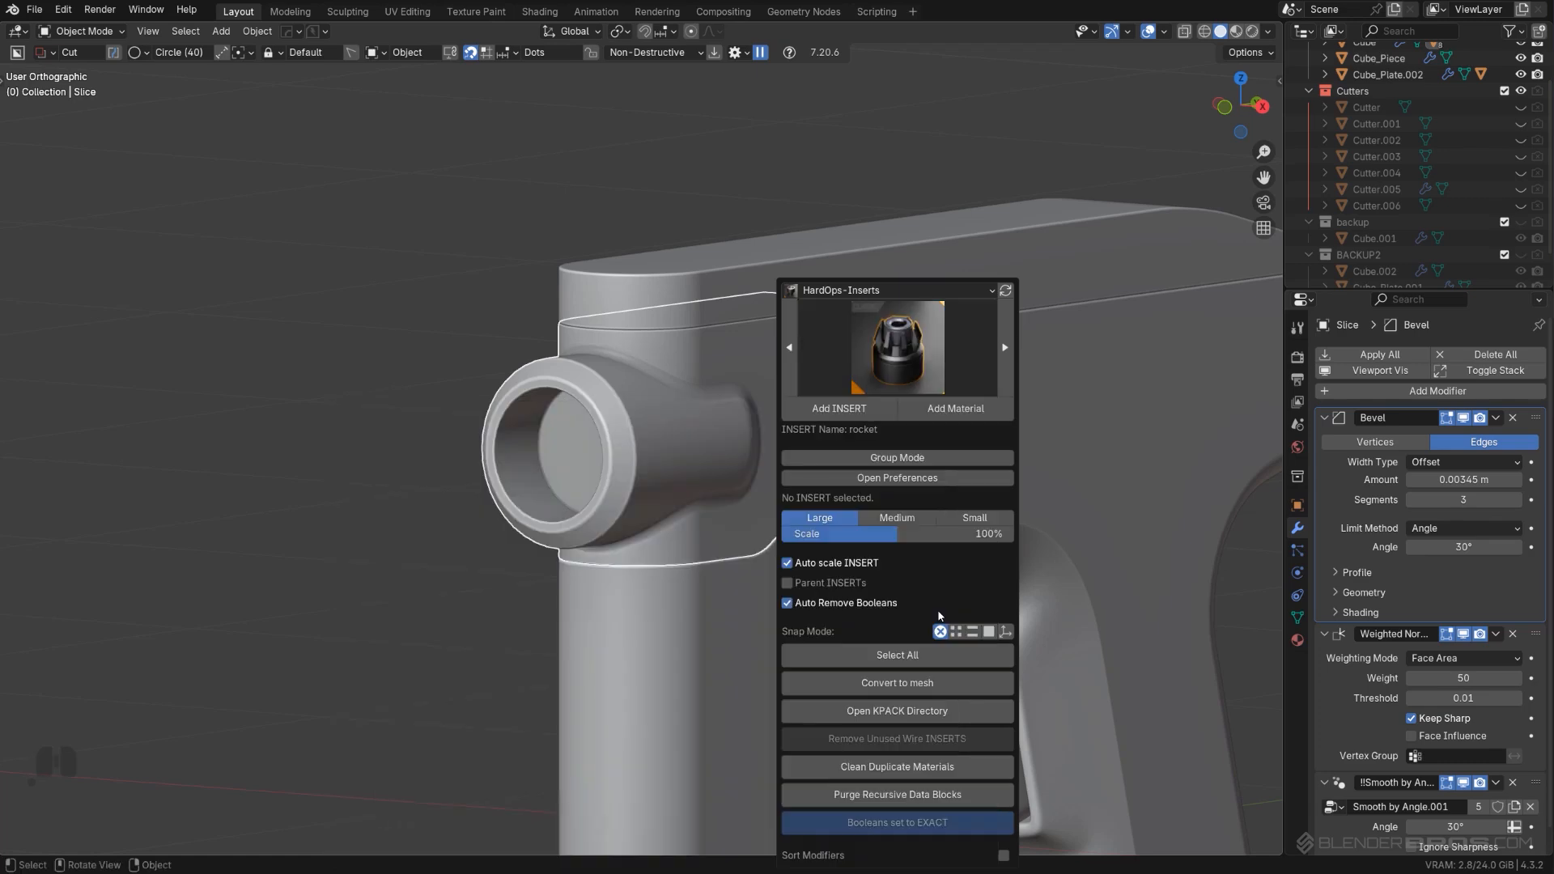
click(854, 415)
key(s)
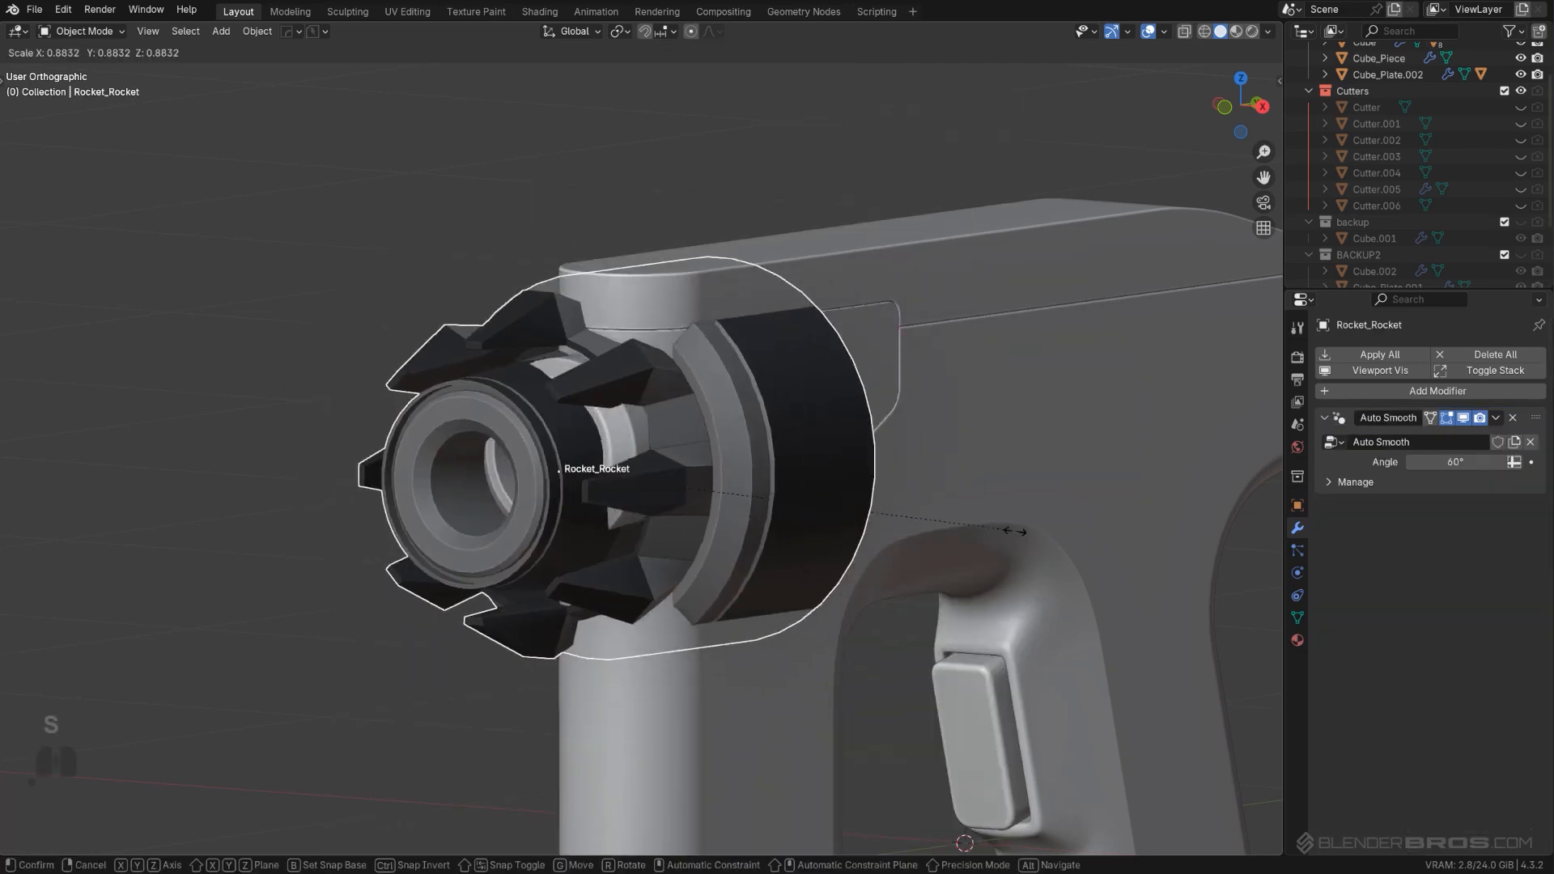
click(749, 496)
middle_drag(749, 495, 794, 472)
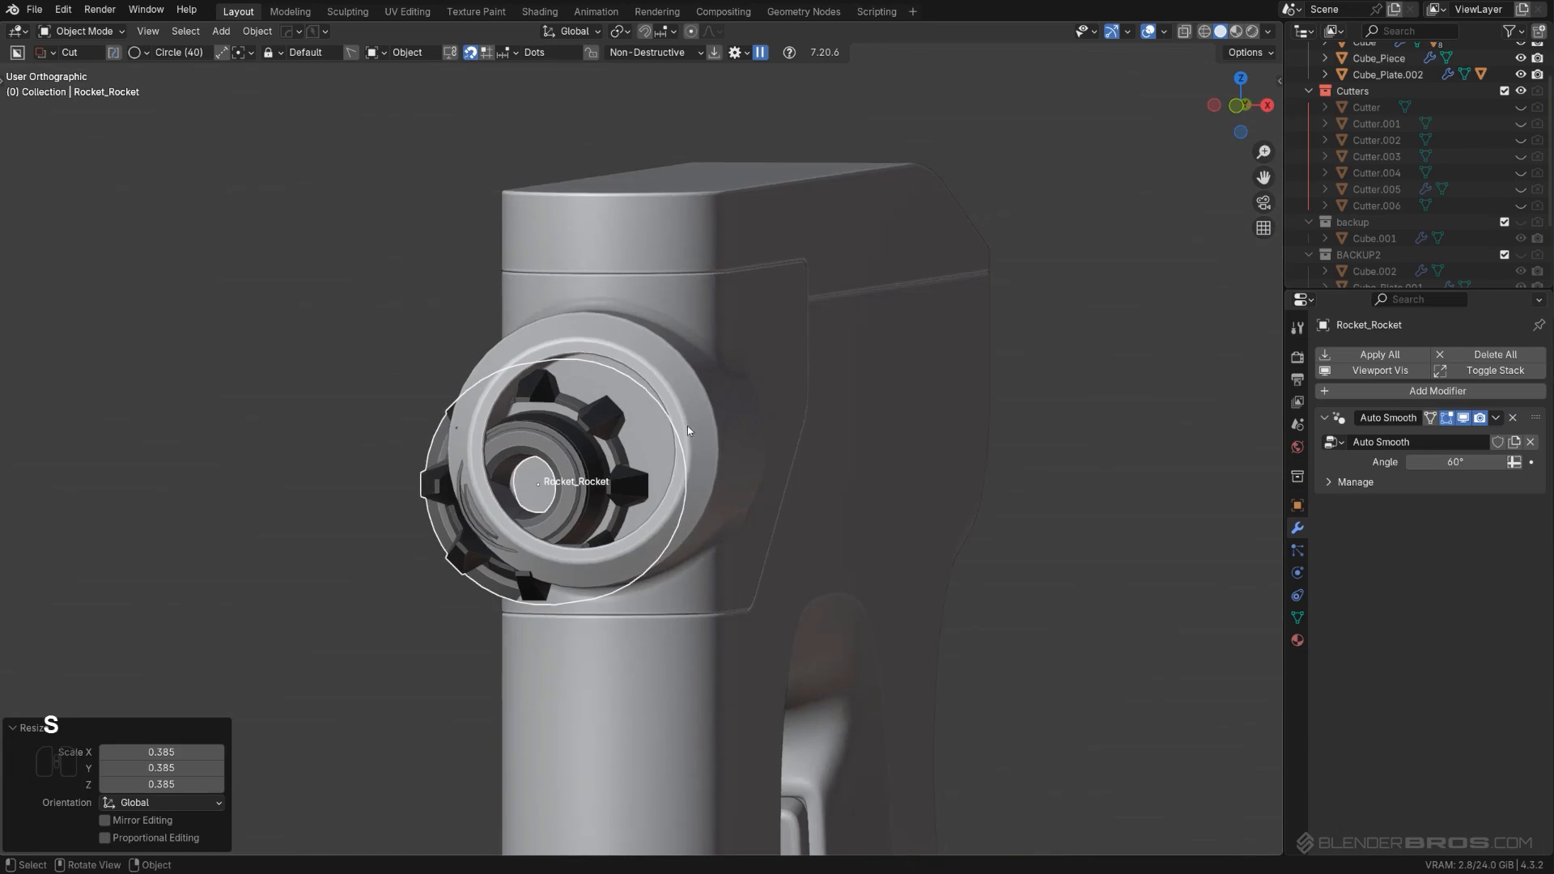
Step: Align the 3D cursor to the bottom face of the Slice's round recess
key(Tab)
key(Tab)
click(710, 389)
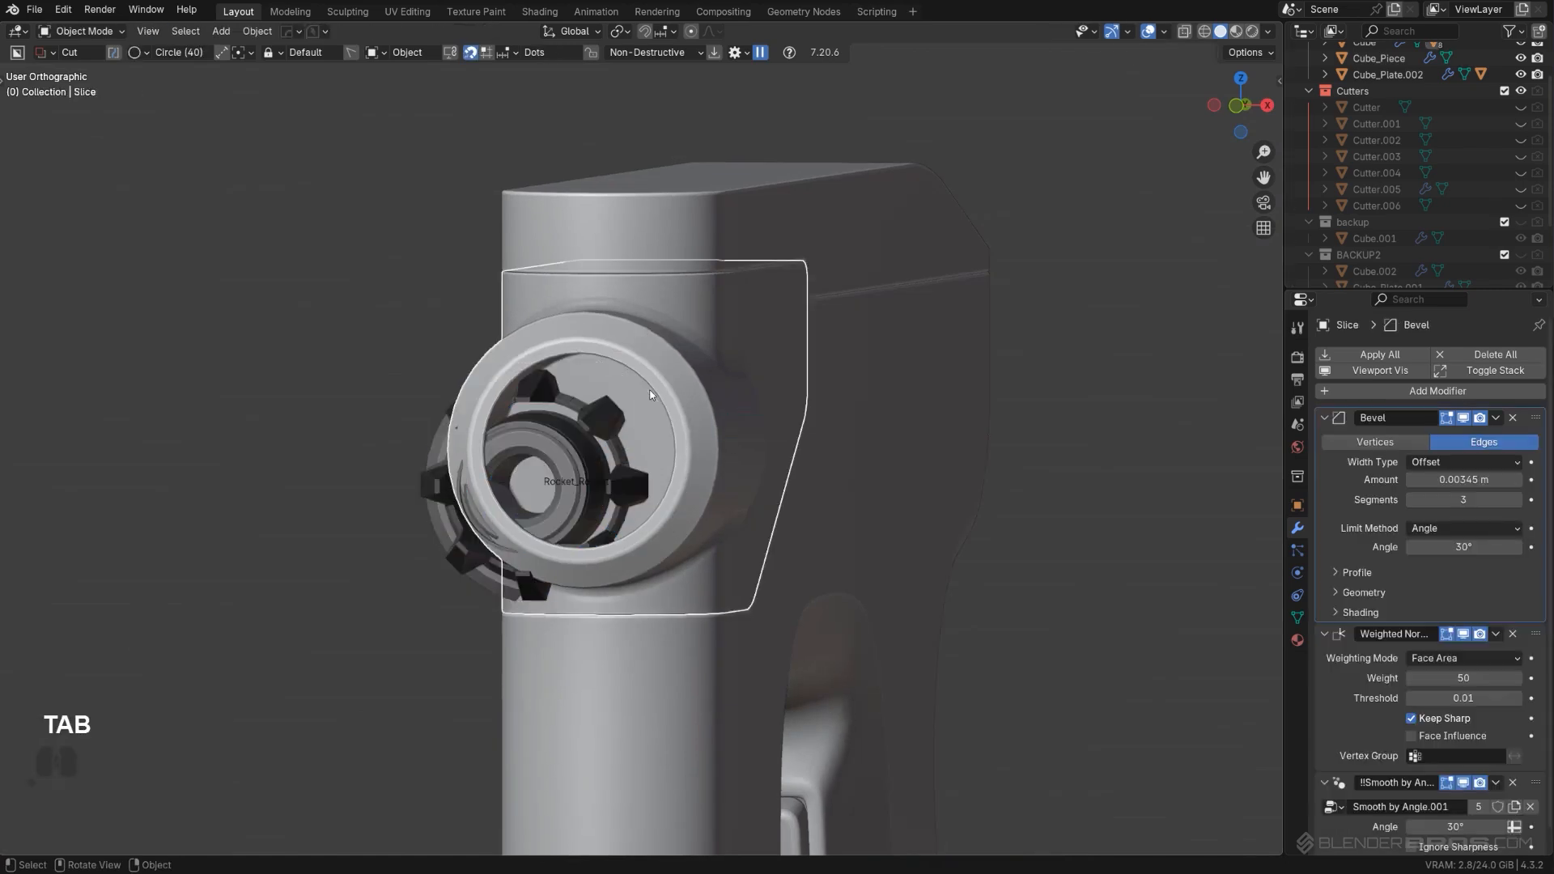
key(Tab)
key(shift+s)
key(shift+s)
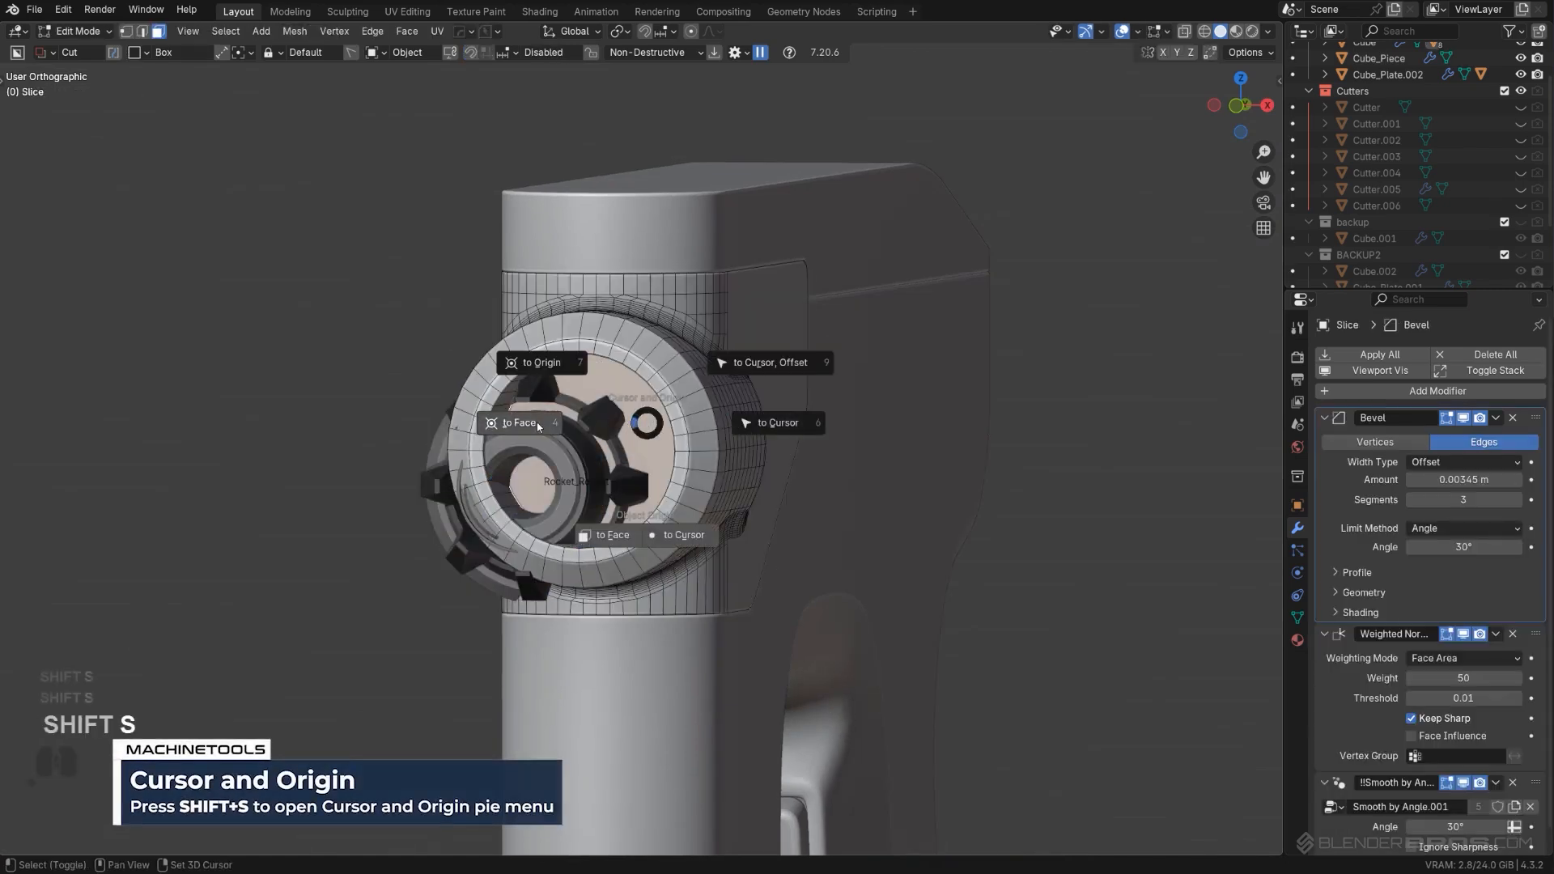
key(Tab)
click(578, 449)
key(shift+d)
right_click(585, 447)
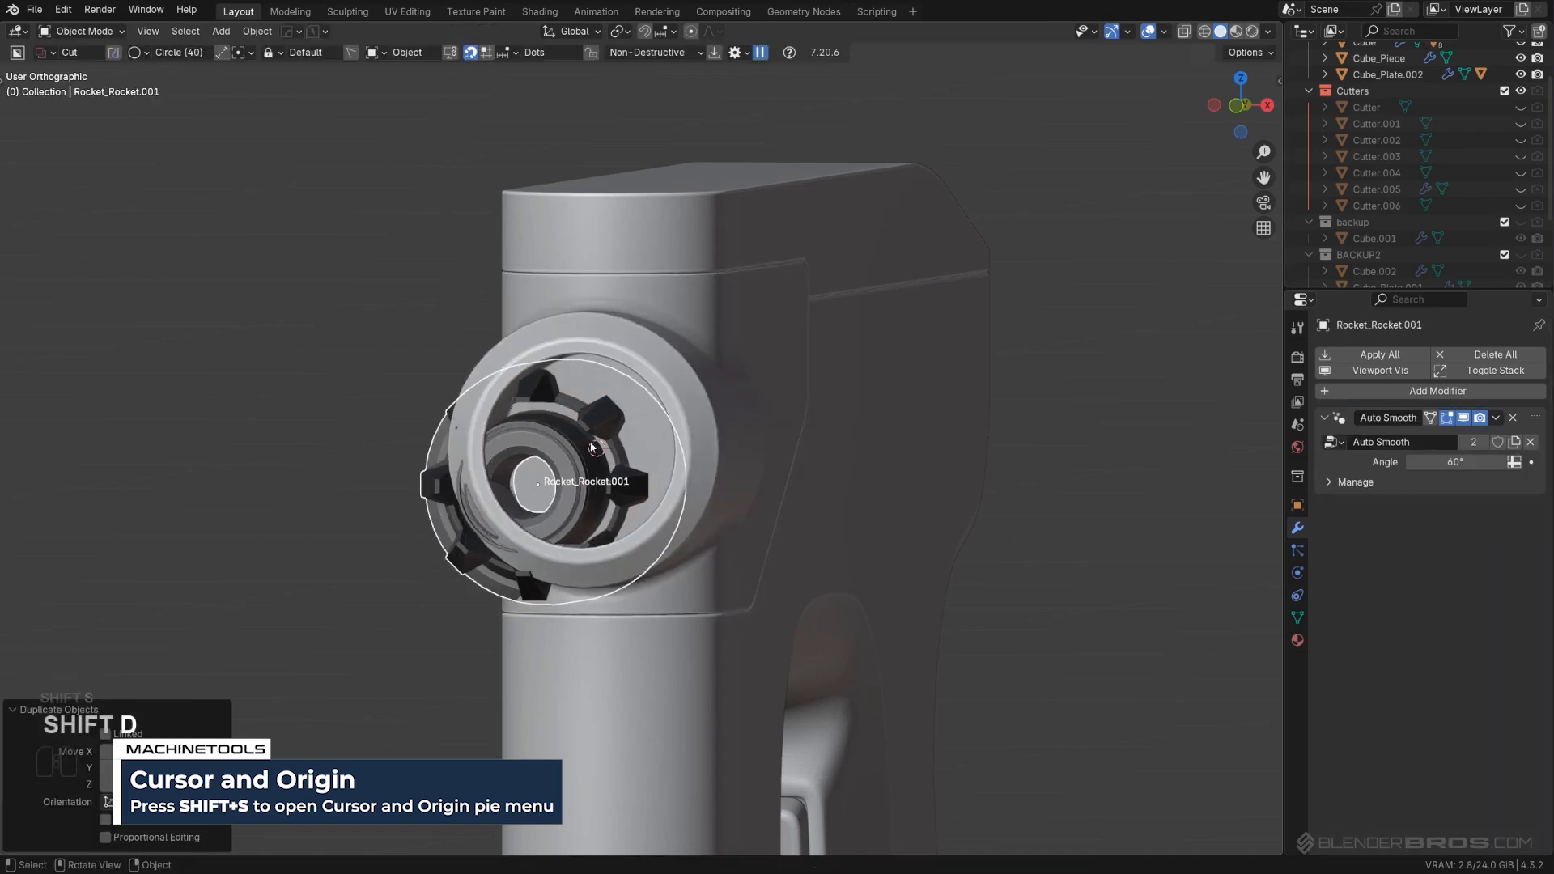
key(x)
click(587, 446)
Step: Snap the rocket insert to the 3D cursor and scale it down by a factor of about 0.786
click(598, 447)
key(shift+a)
key(shift+s)
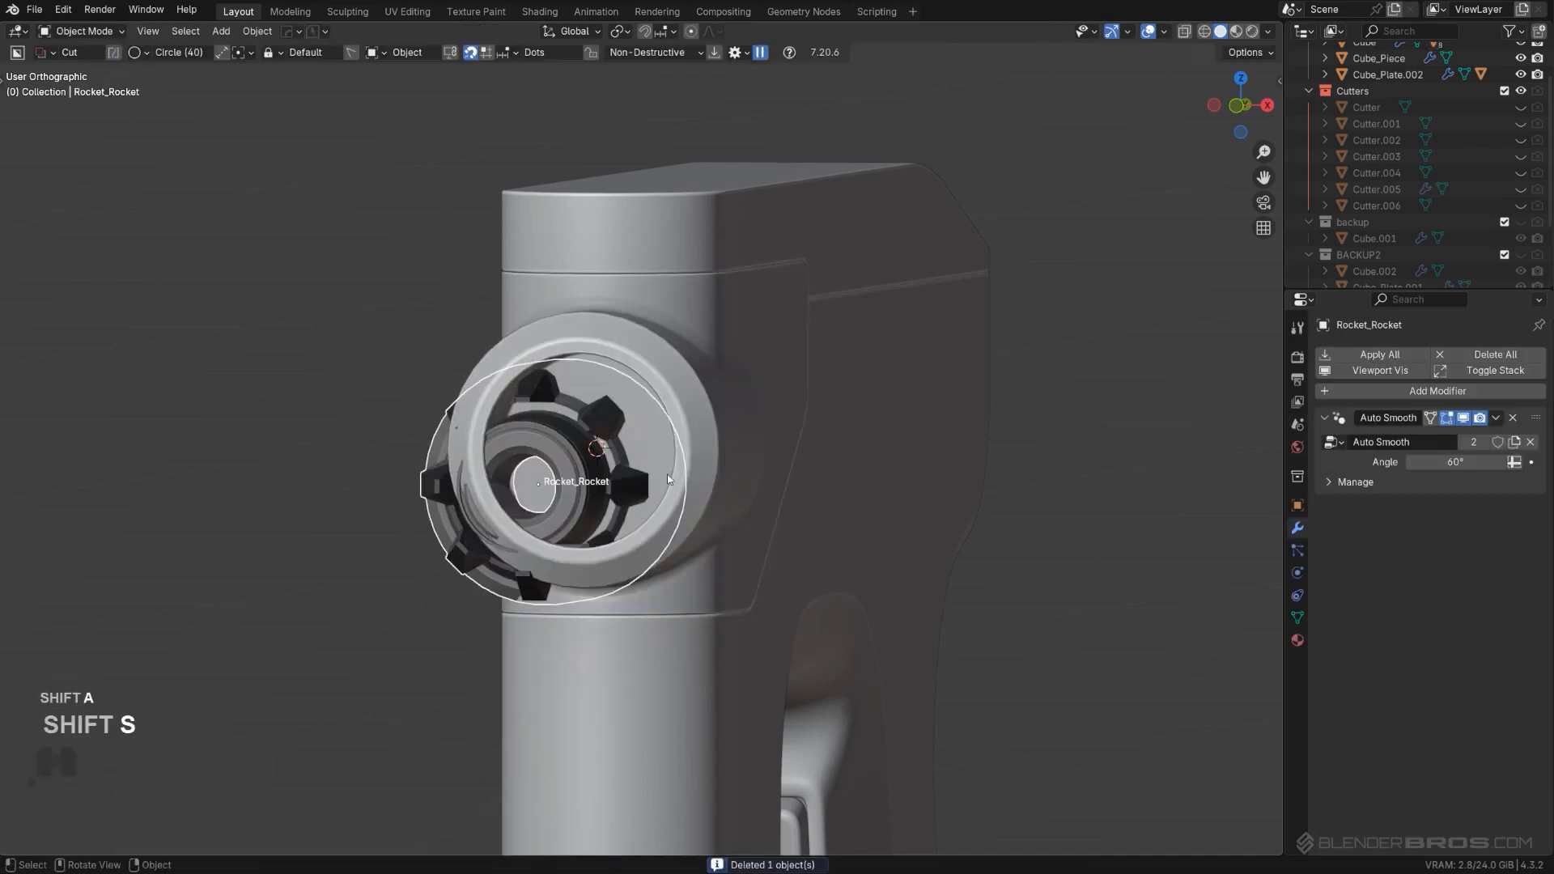
key(shift+s)
click(793, 474)
key(s)
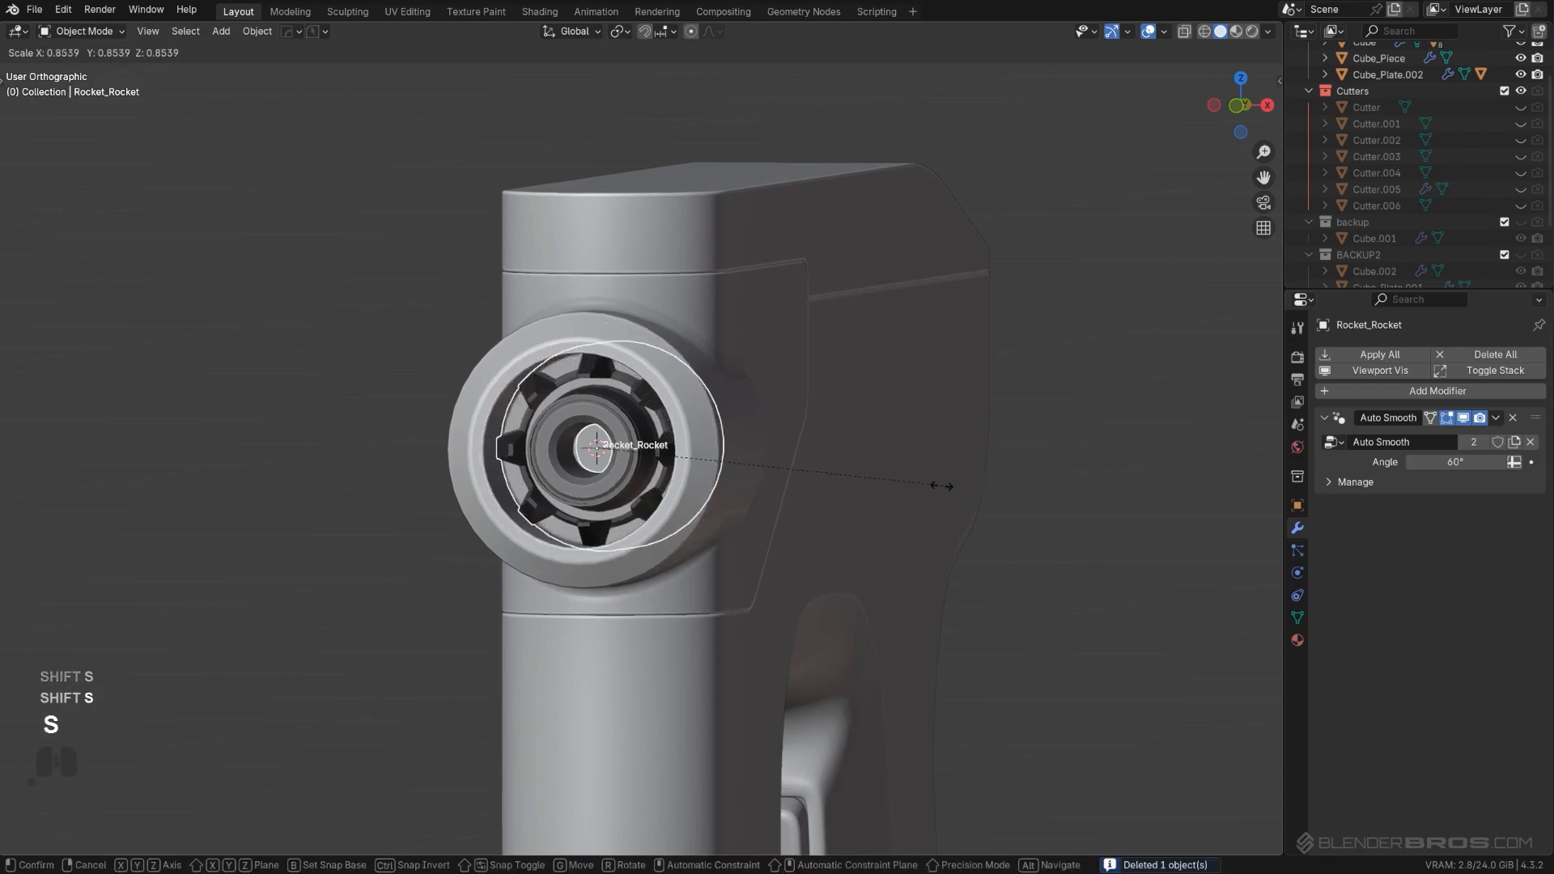
click(753, 462)
Step: Turn off the viewport name display for the rocket insert
click(1299, 617)
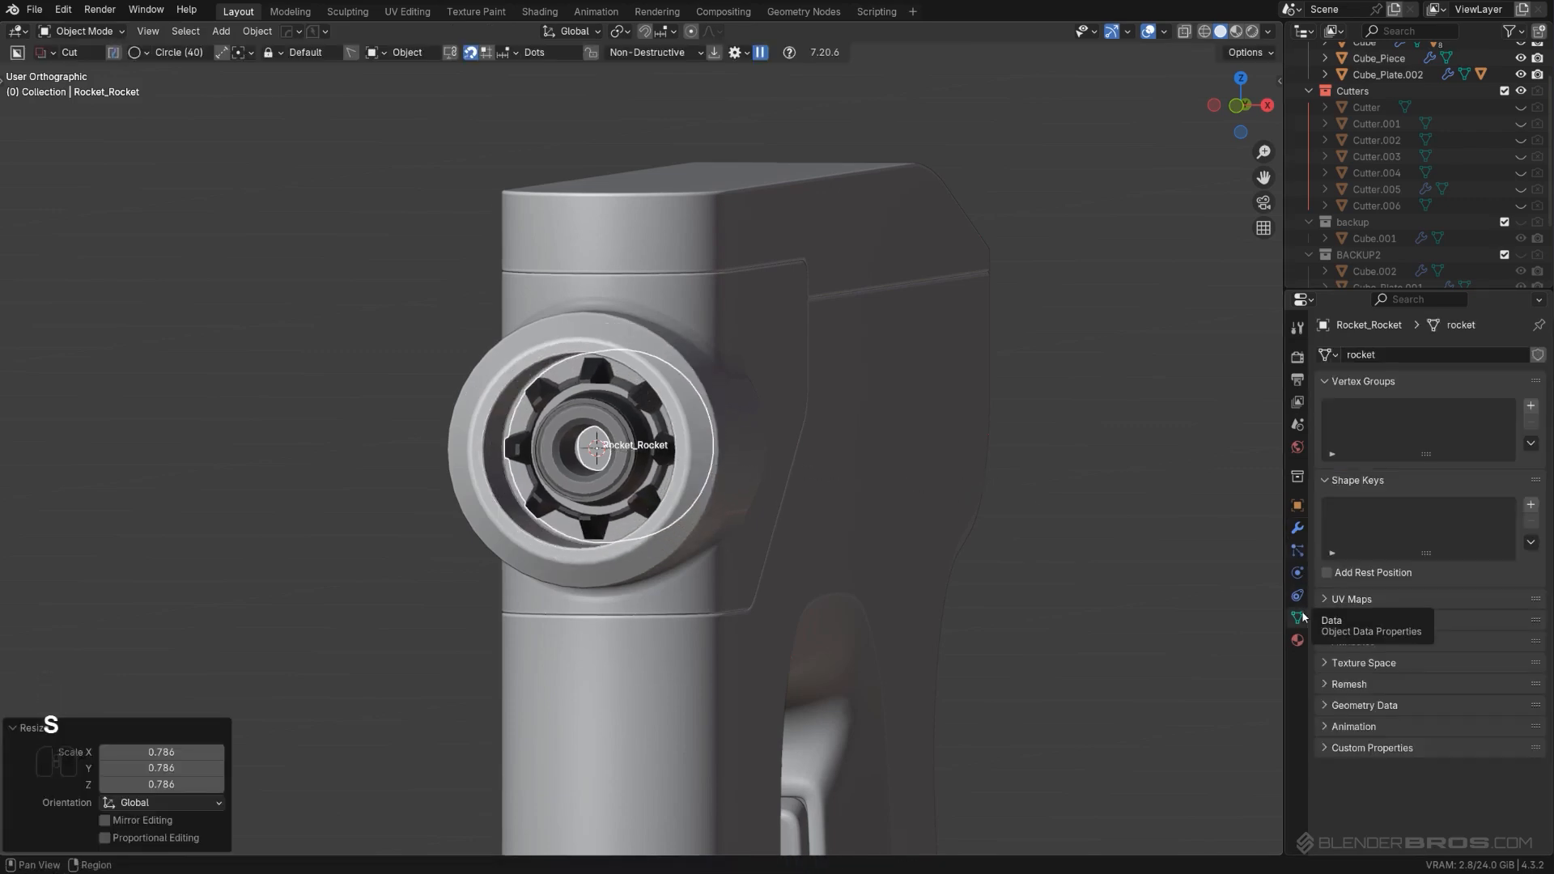
click(1298, 507)
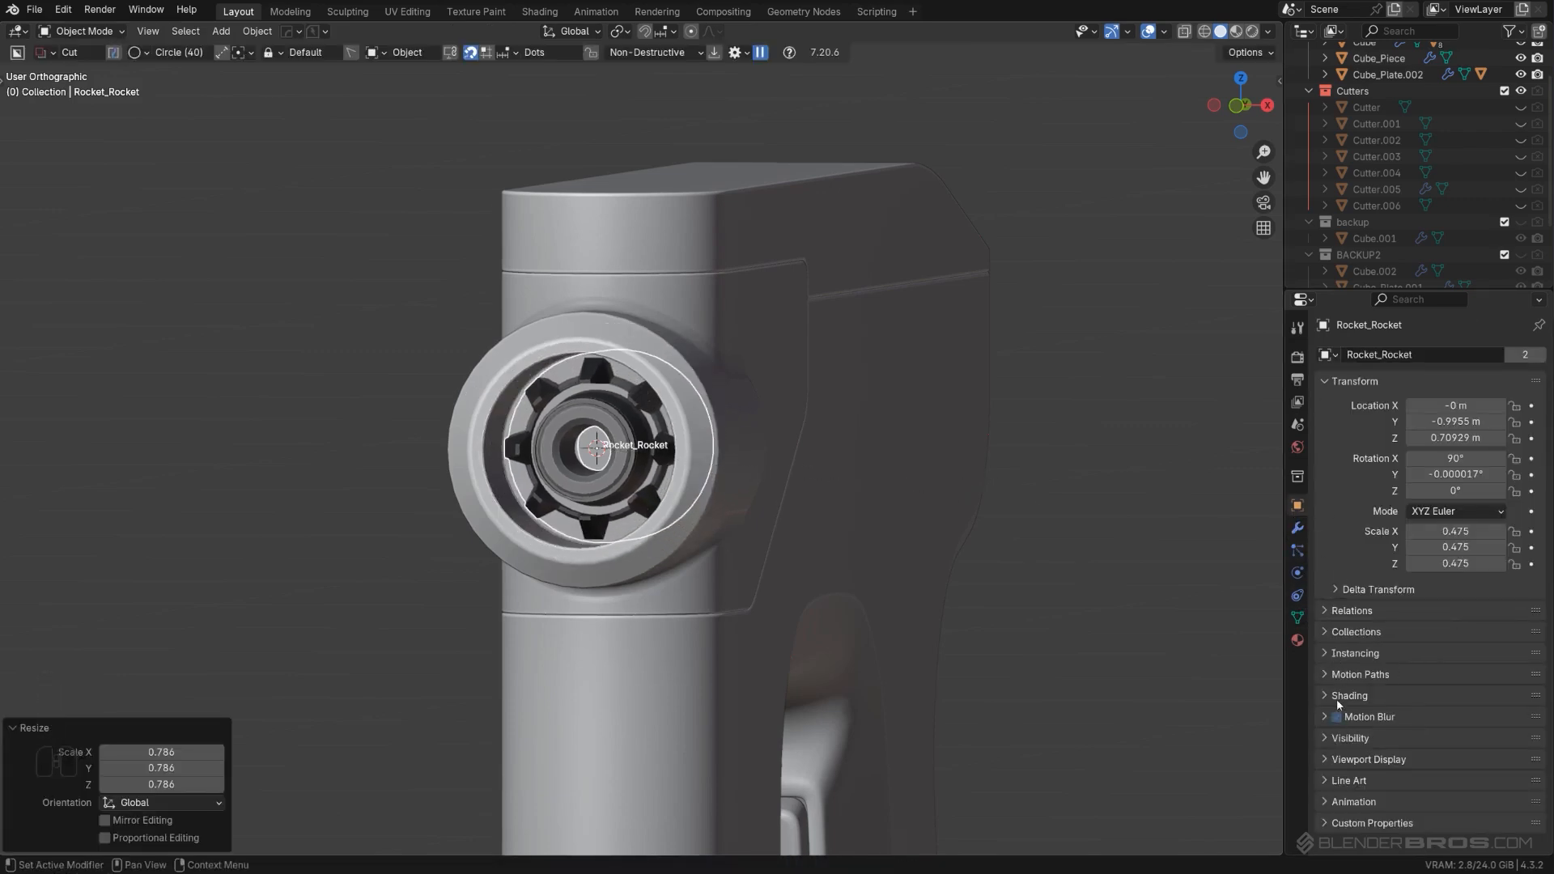
click(1322, 765)
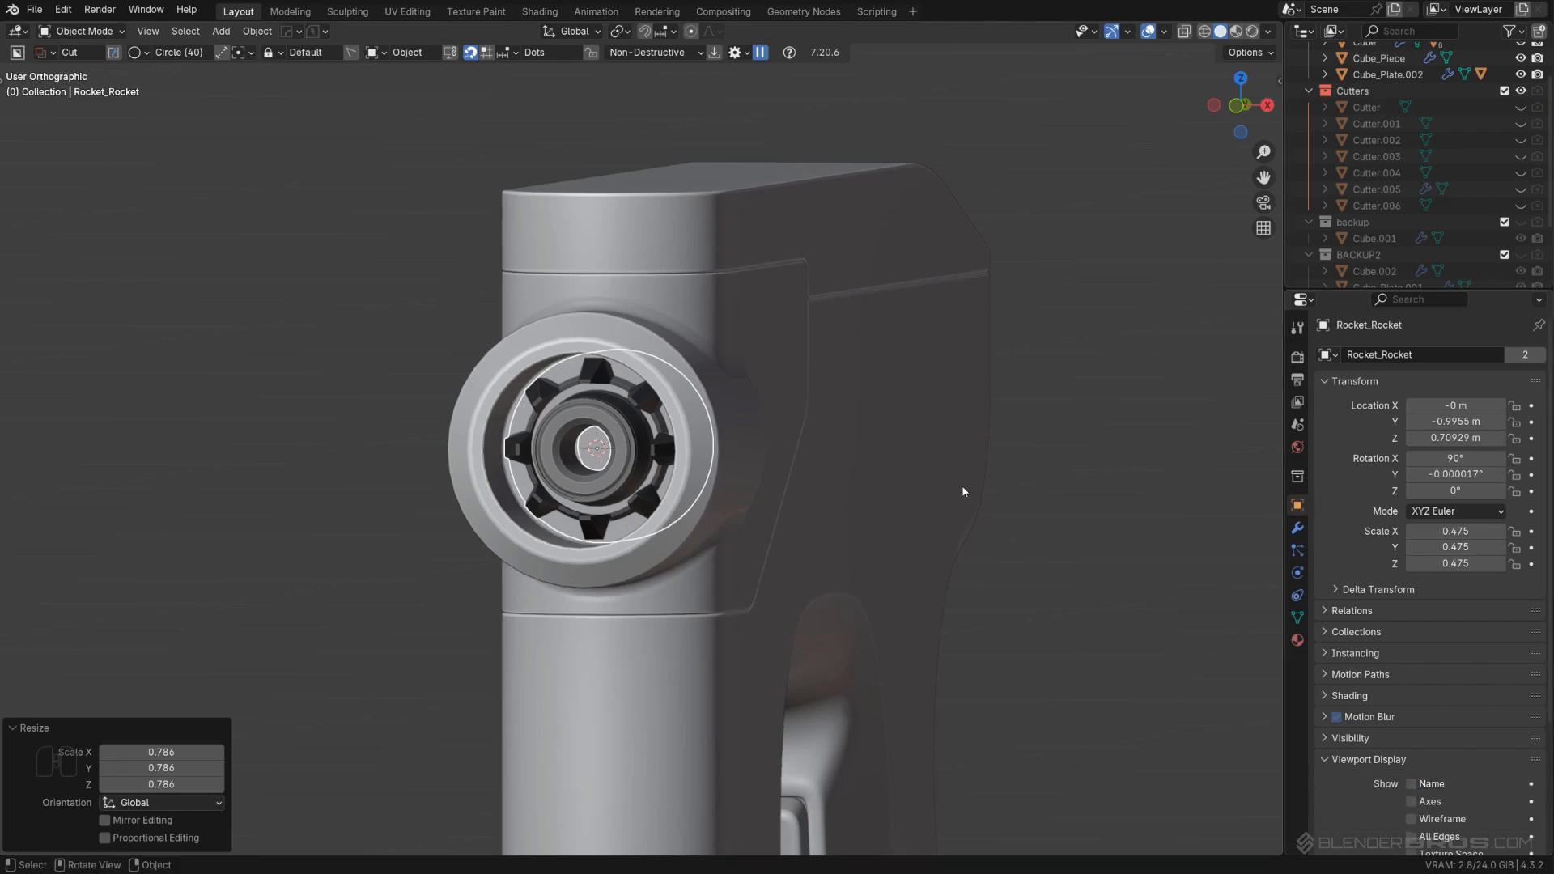
Step: Move the rocket insert about 0.167 m outward along the Y axis so that it protrudes from the cylinder
alt+middle_drag(963, 491, 928, 454)
key(g)
key(y)
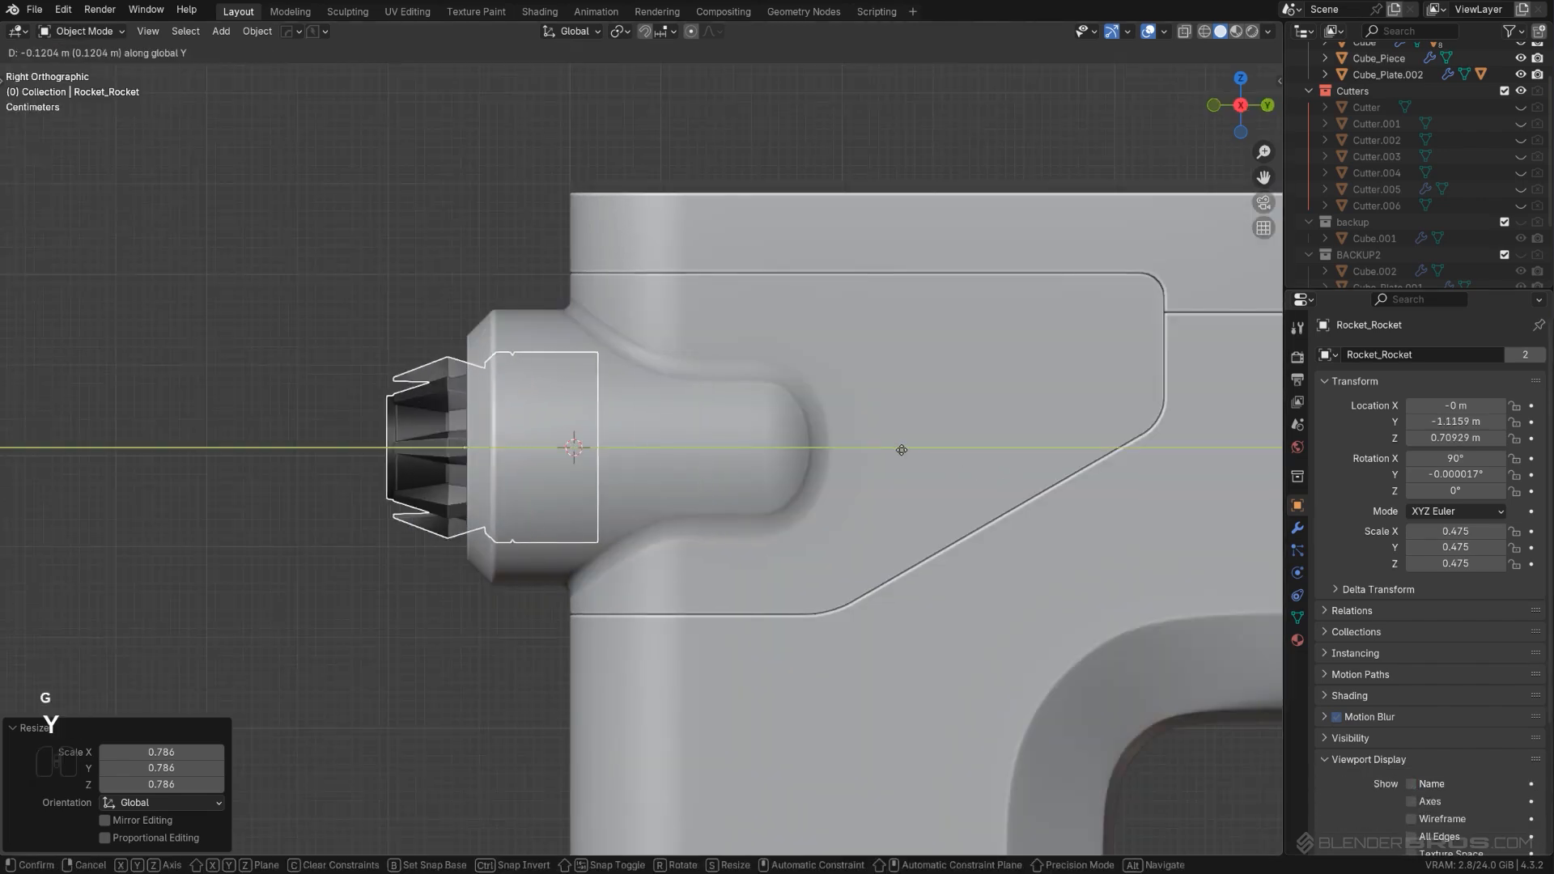
click(861, 444)
middle_drag(861, 444, 793, 455)
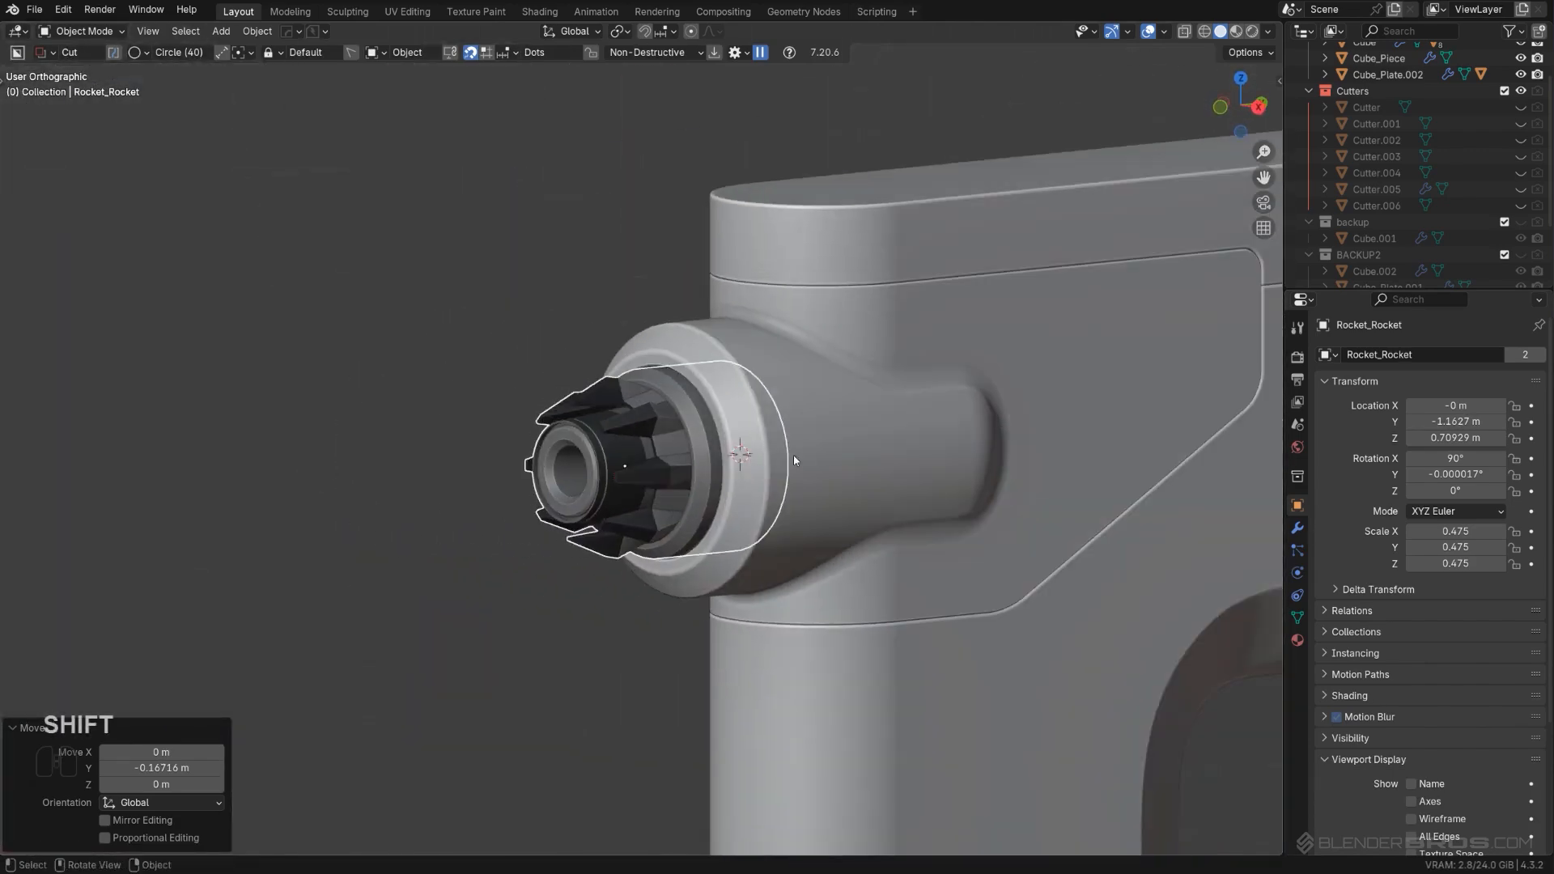
Step: Delete the rocket insert and add the notched_ring insert from the HardOps-Inserts library
key(x)
key(q)
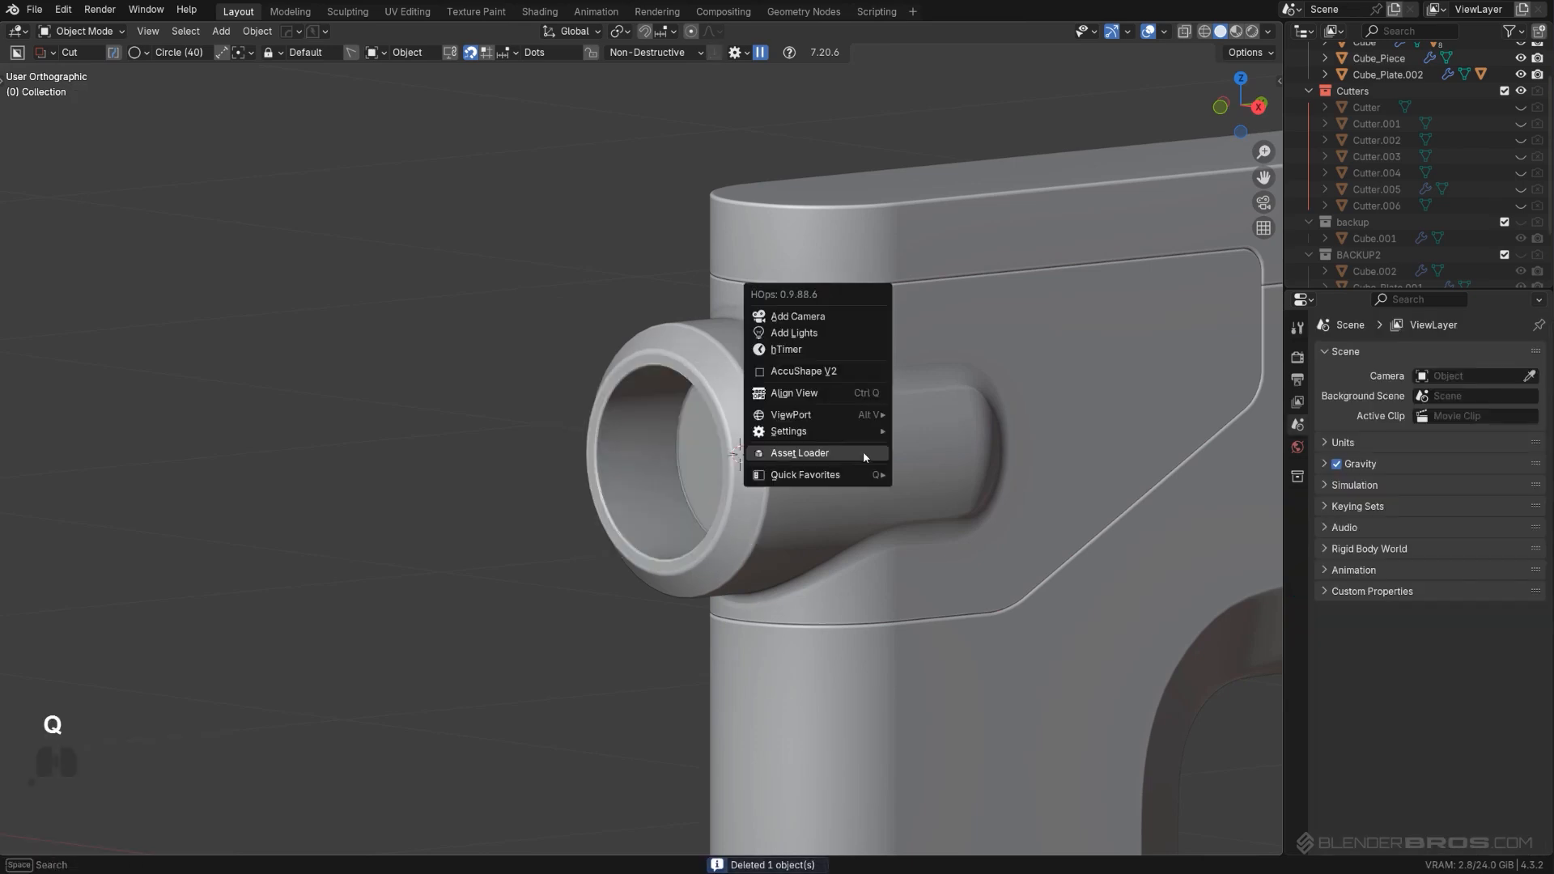
click(862, 450)
click(989, 372)
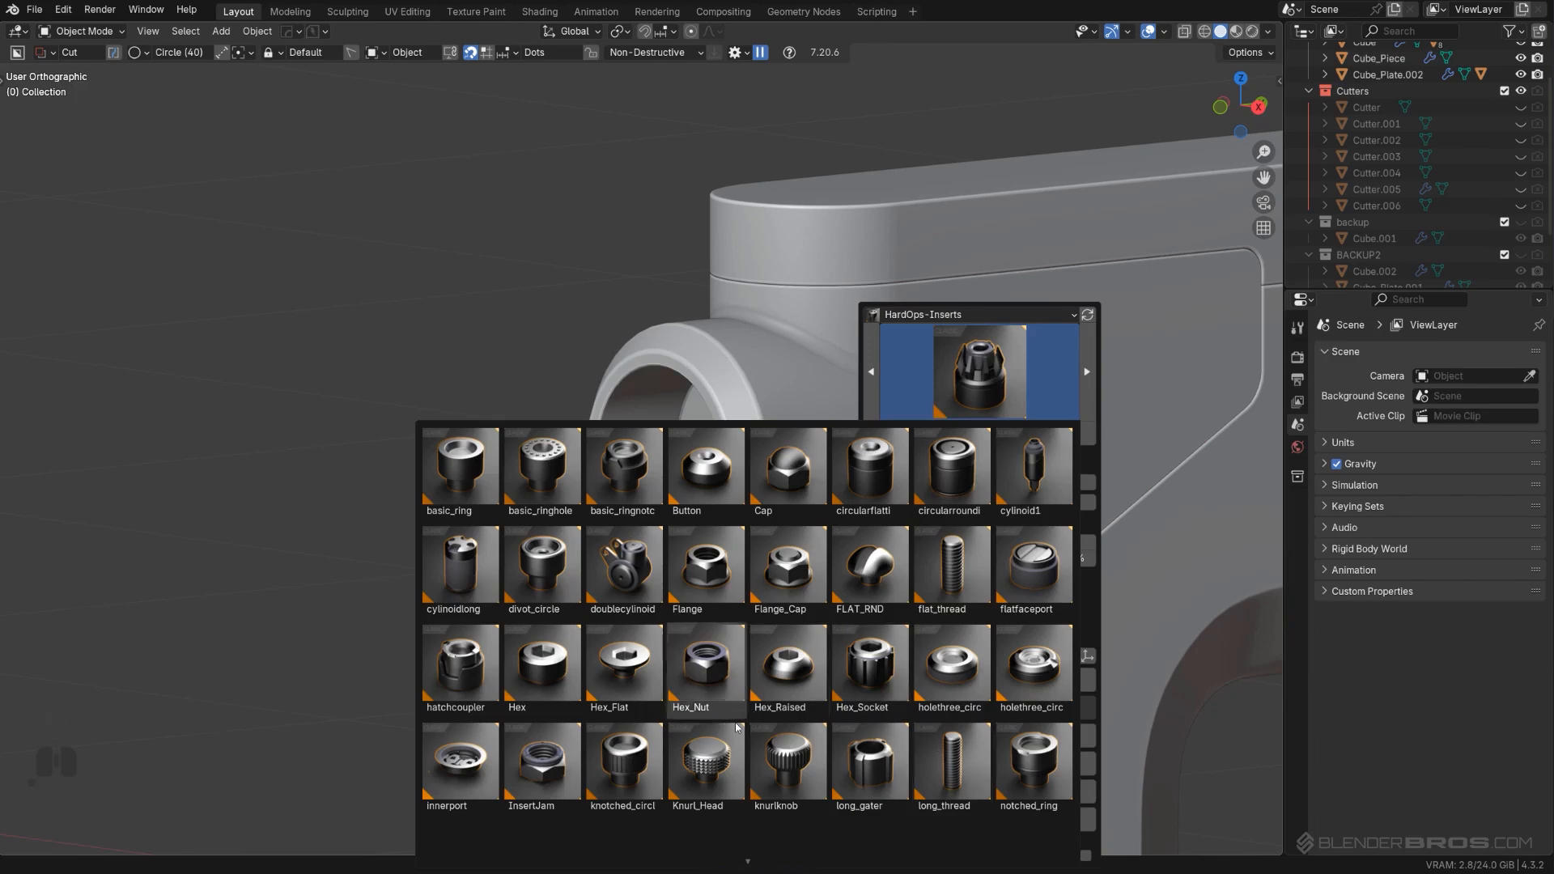
mouse_move(740, 869)
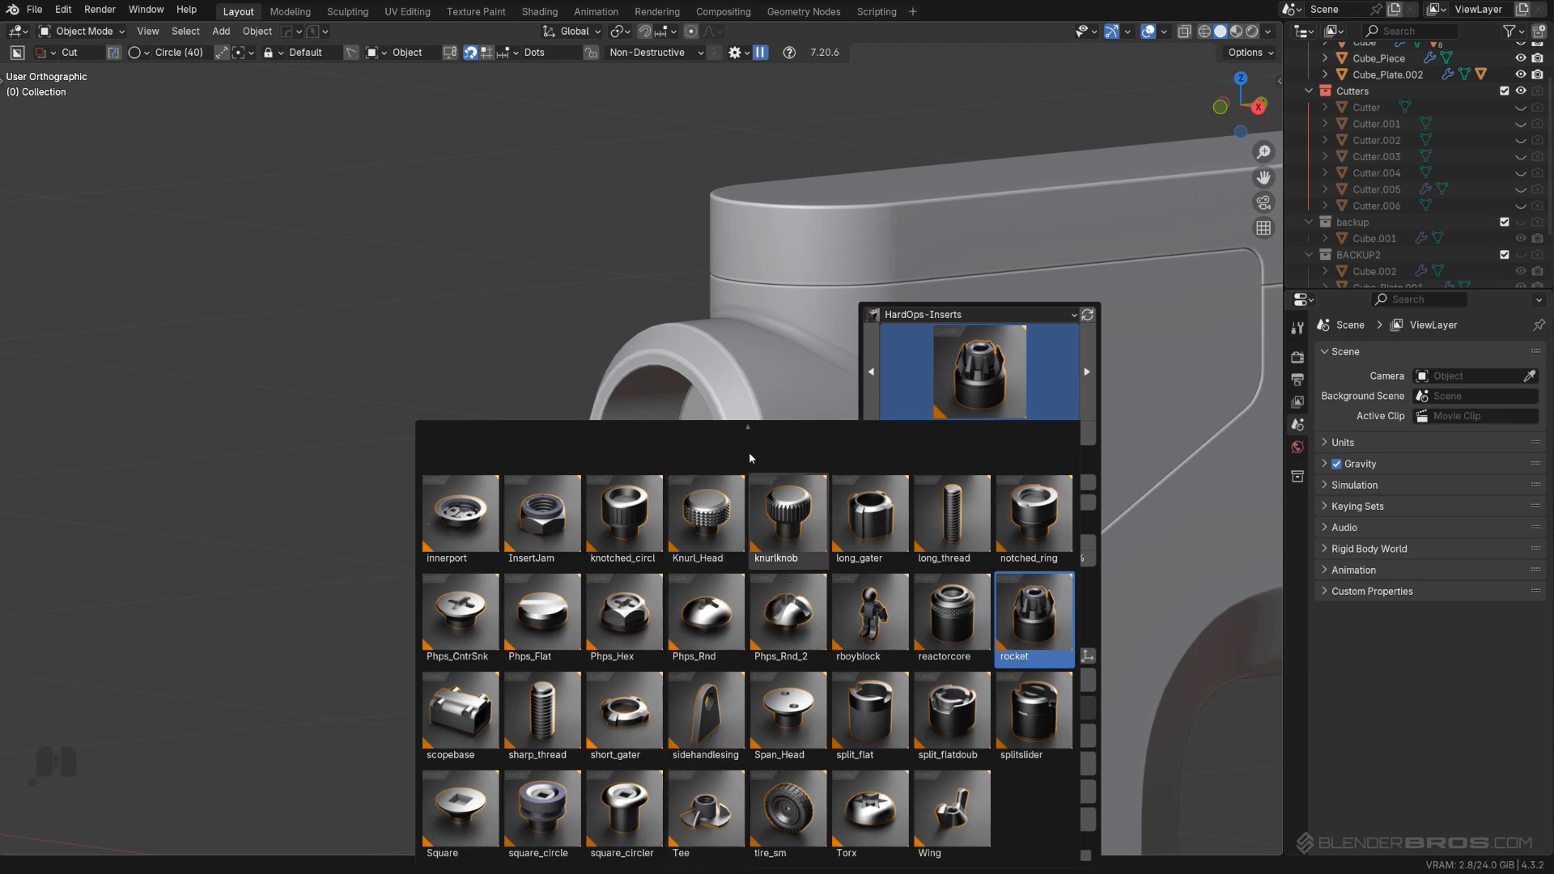
click(1054, 507)
click(920, 426)
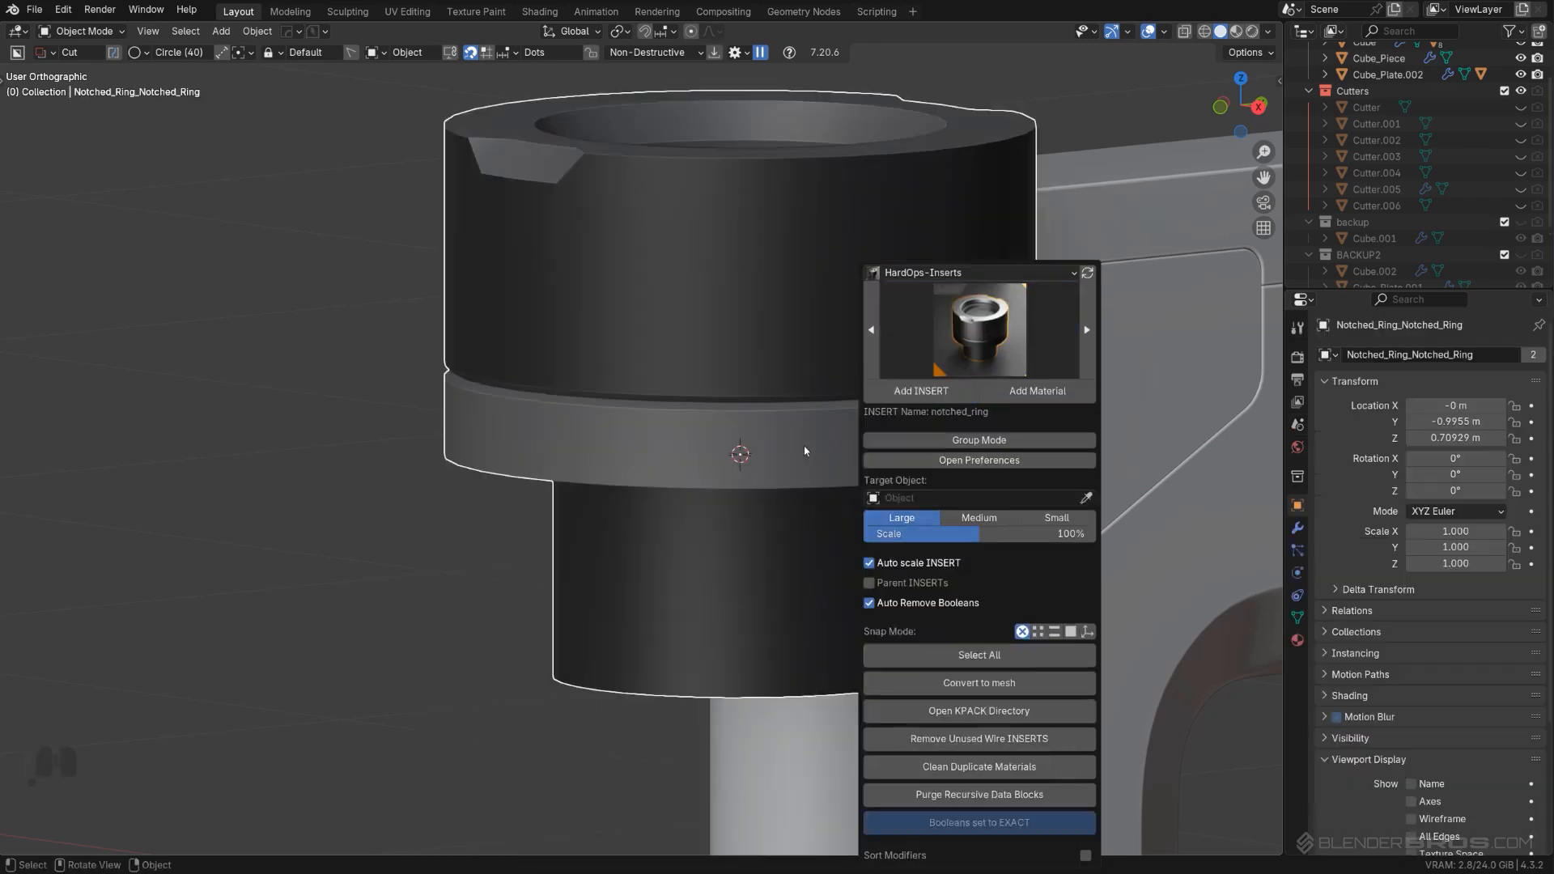
Step: Align the notched ring to the 3D cursor and scale it to about 0.297 to fit inside the recess
key(shift+s)
click(992, 615)
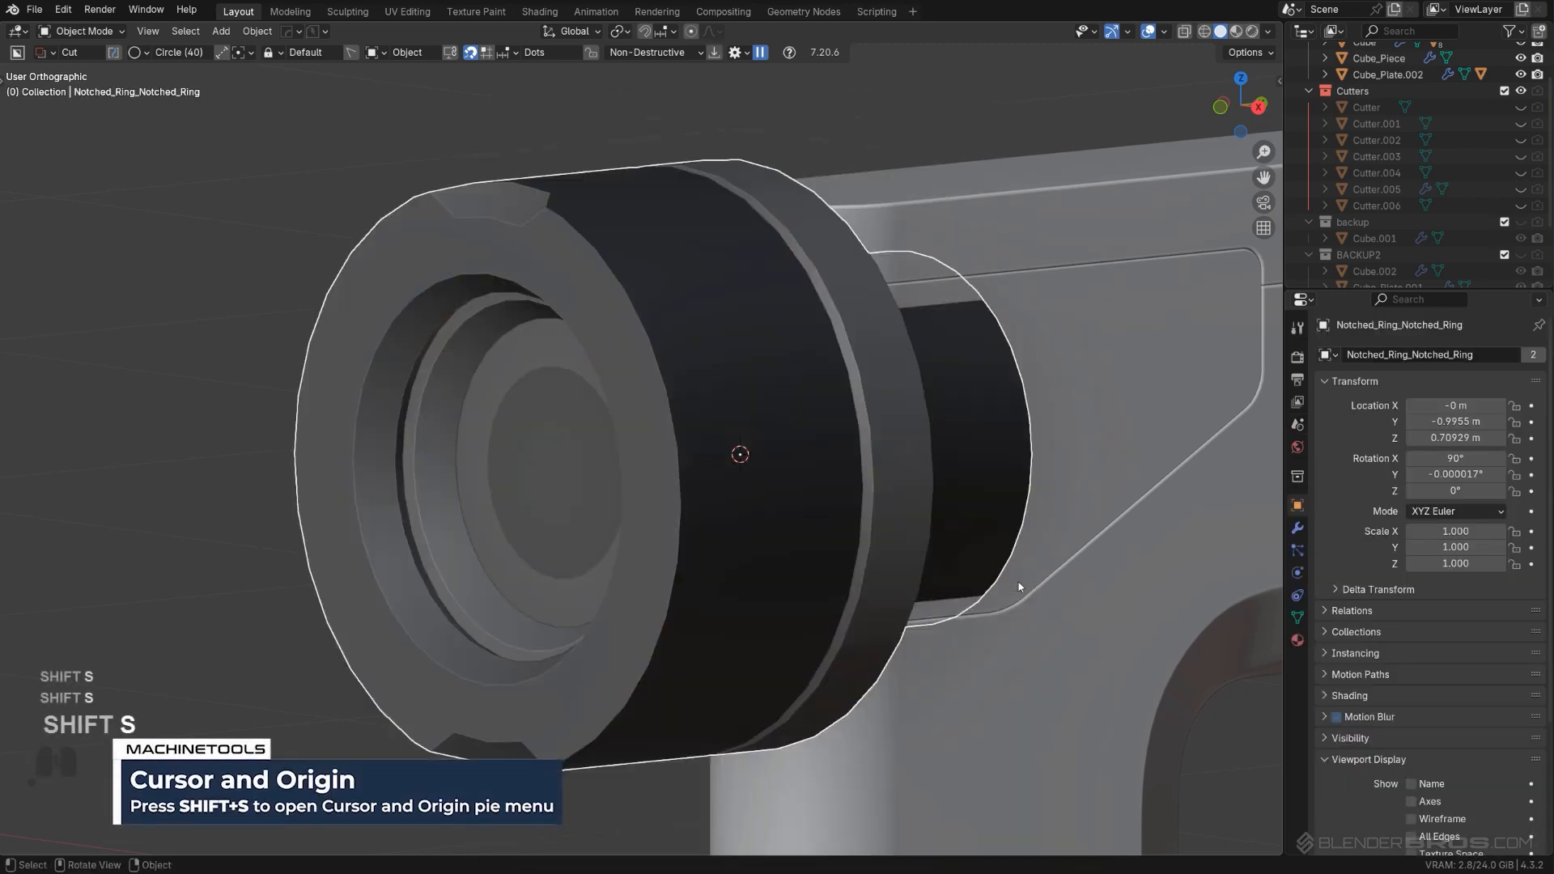
key(s)
click(817, 534)
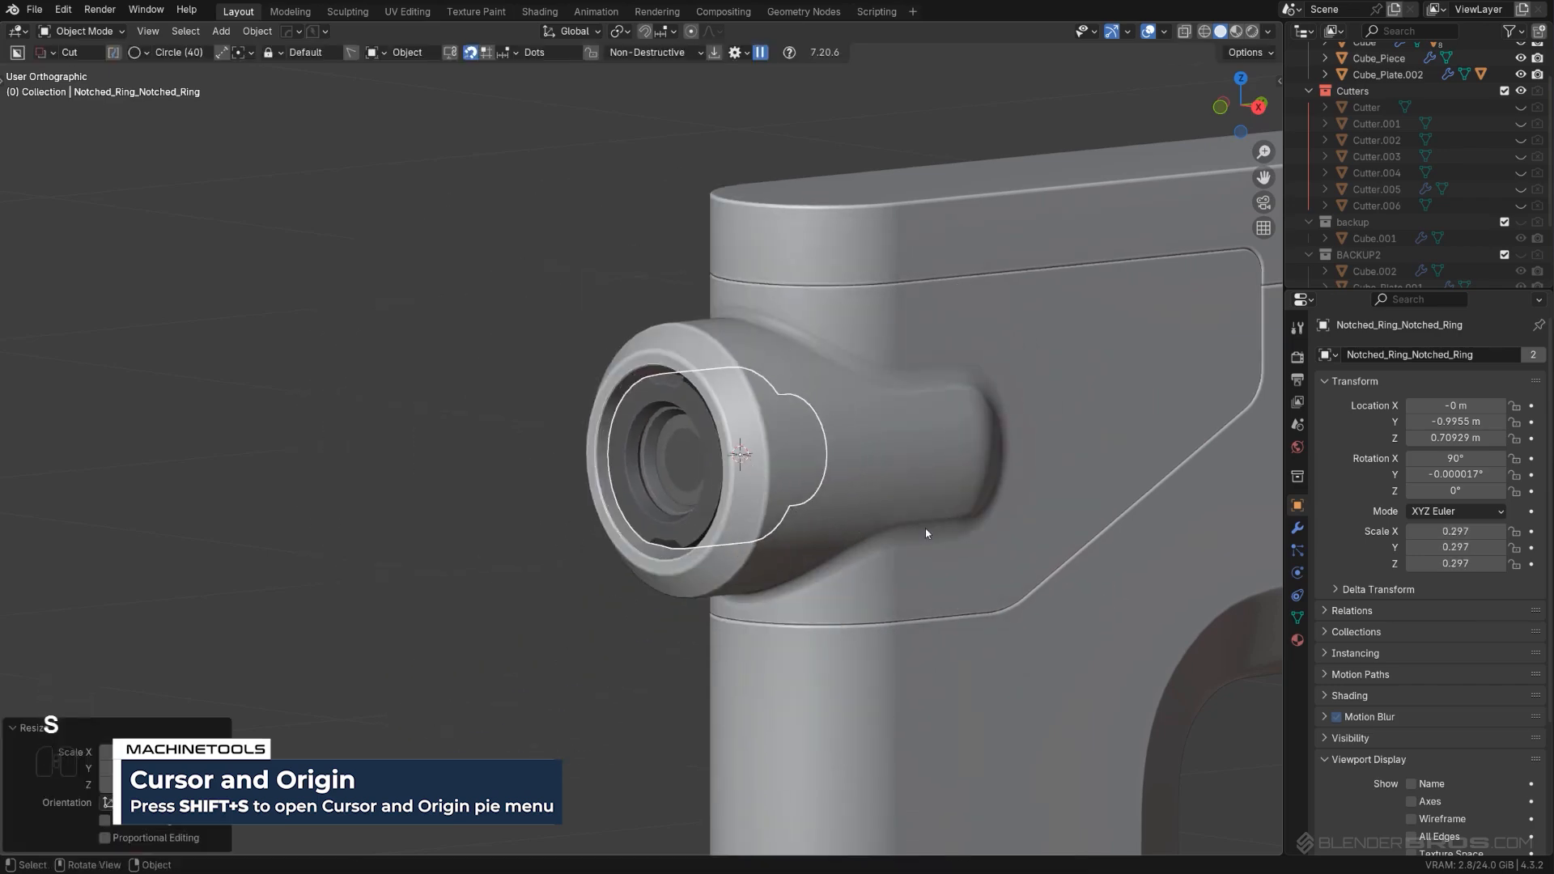
Step: Move the notched ring about 0.0285 m outward along the Y axis
key(g)
key(y)
click(905, 517)
Step: Add a 30° HardOps bevel and a weighted normal modifier to the notched ring
key(q)
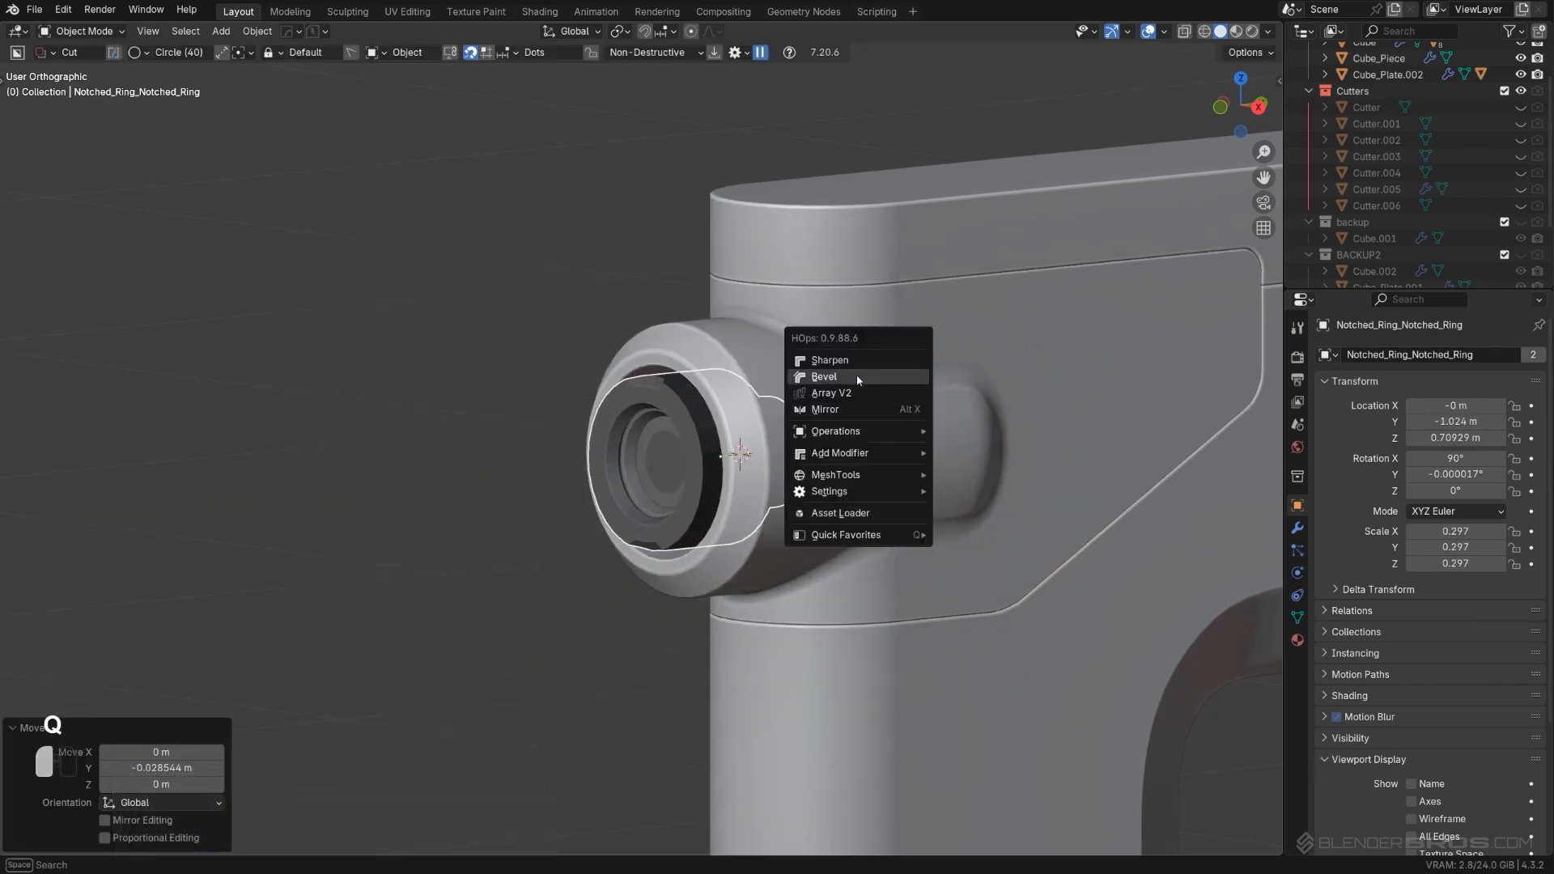
click(857, 379)
scroll(841, 382, up, 5)
key(q)
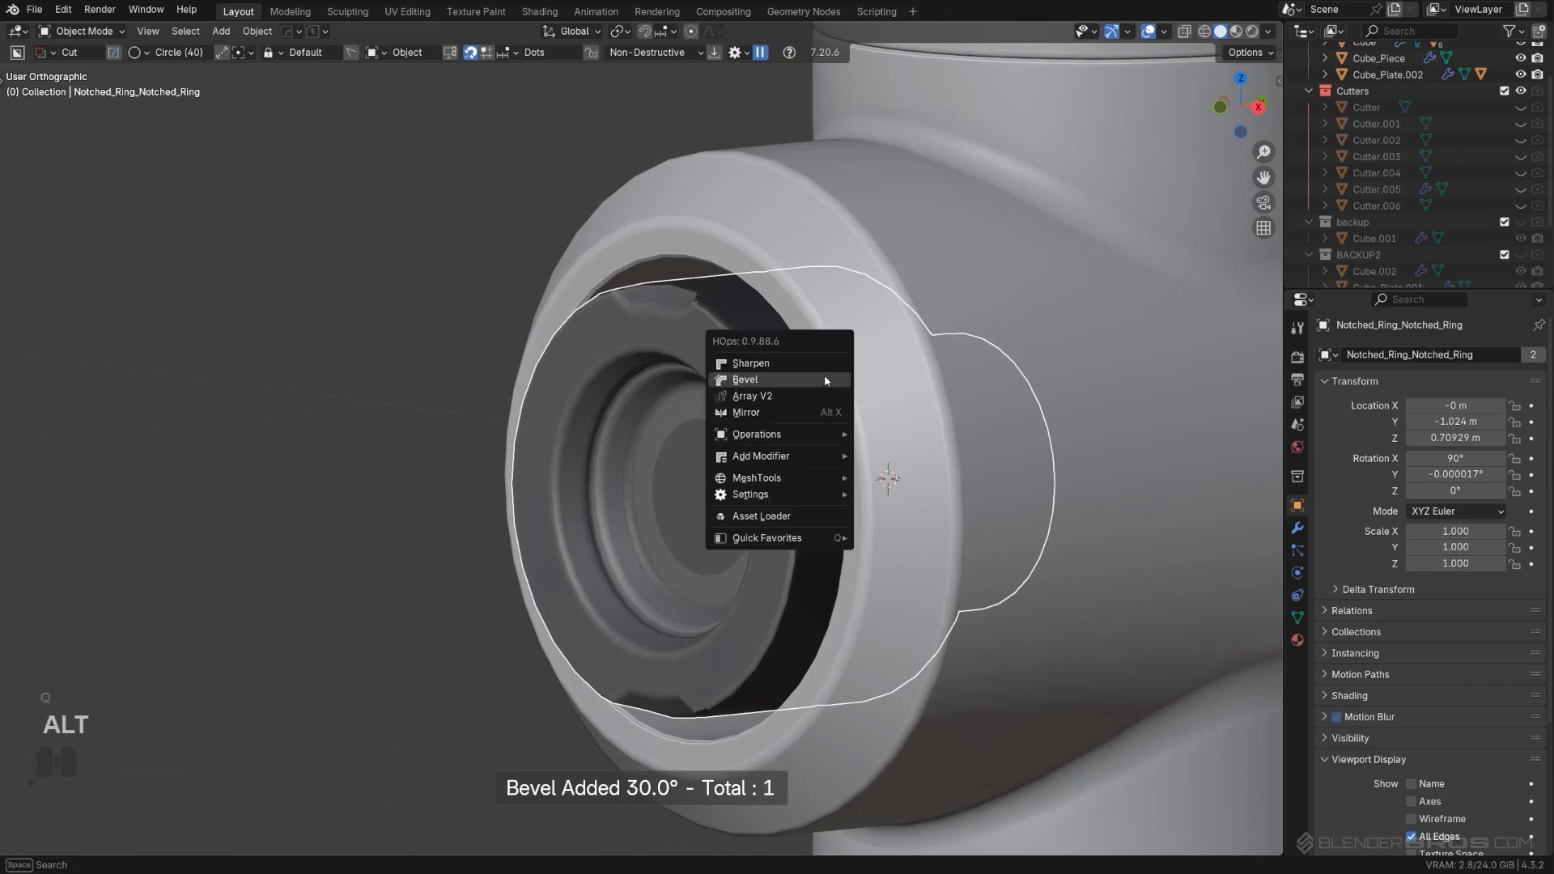
alt+click(817, 363)
scroll(887, 424, up, 4)
key(q)
Step: Run the MACHIN3 Clean Up on the notched ring's mesh and reveal its hidden geometry
key(Tab)
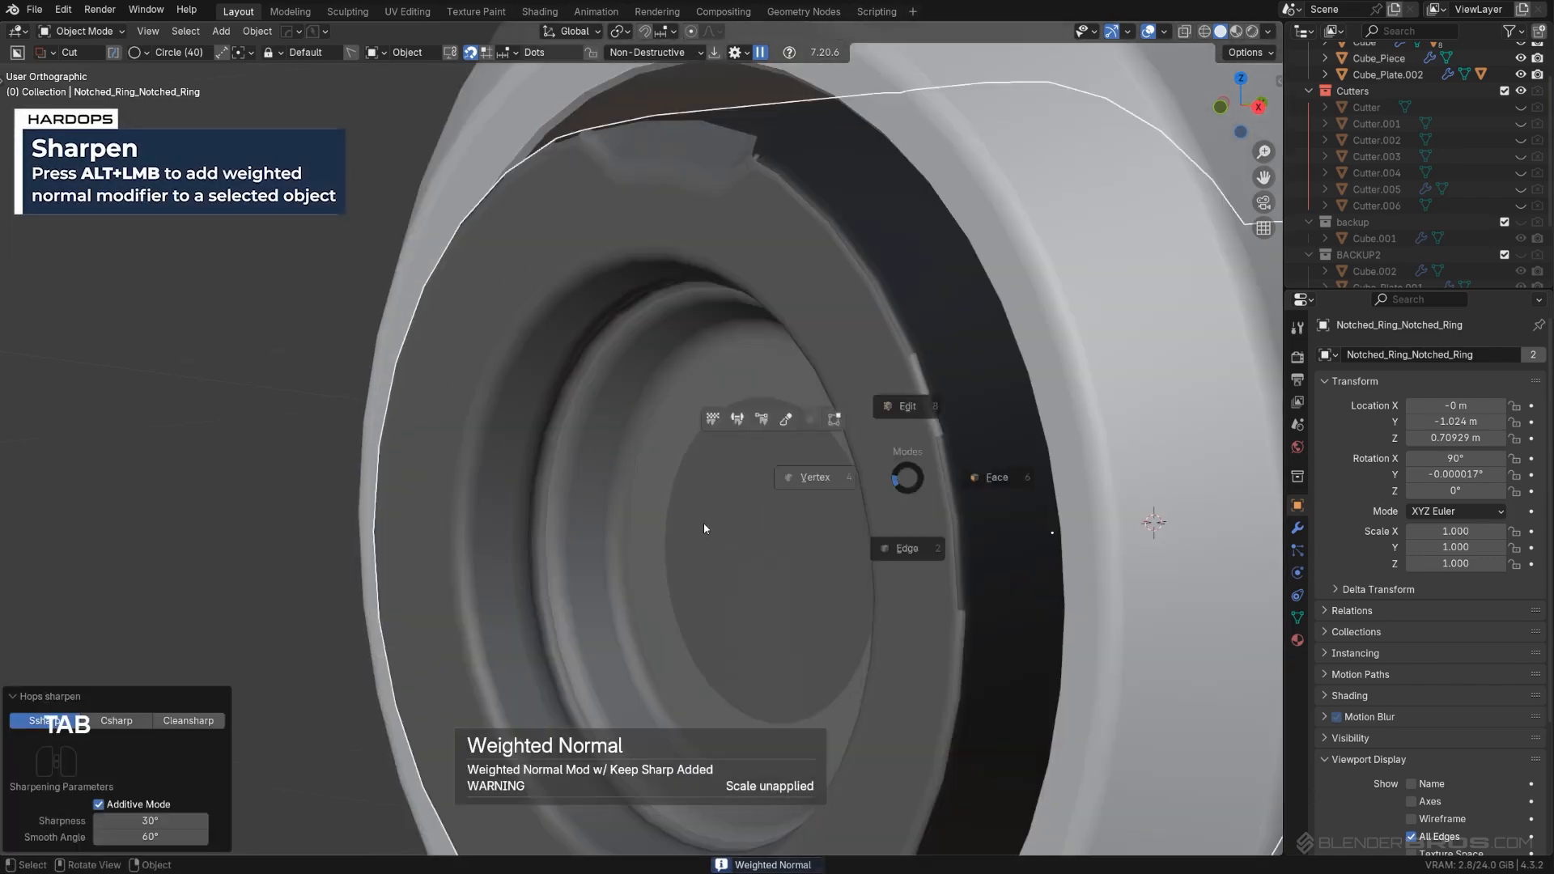
click(704, 528)
key(3)
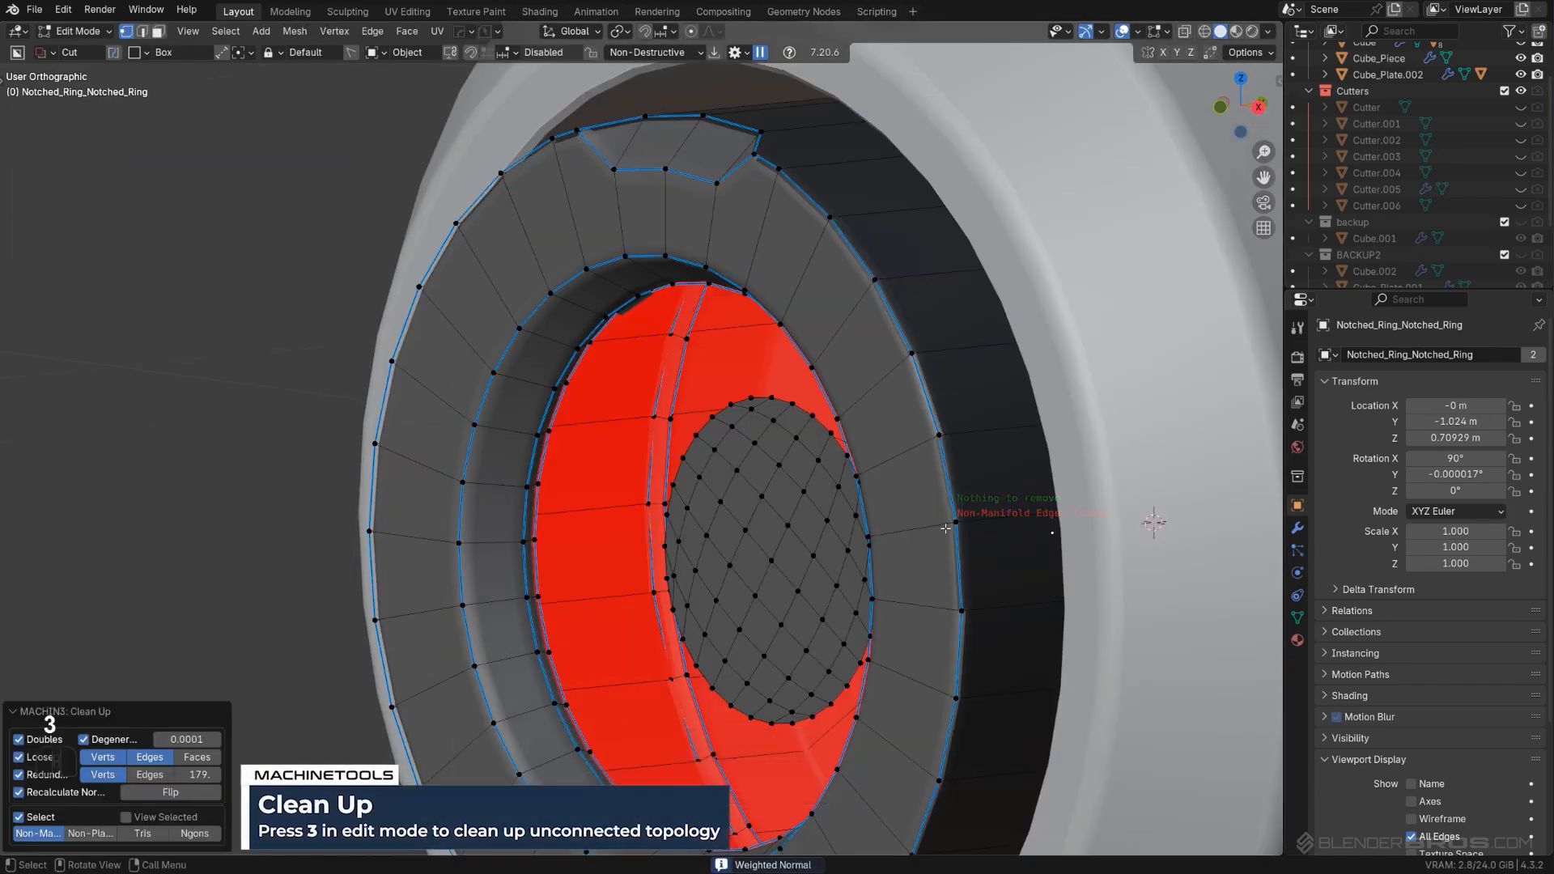
key(alt+h)
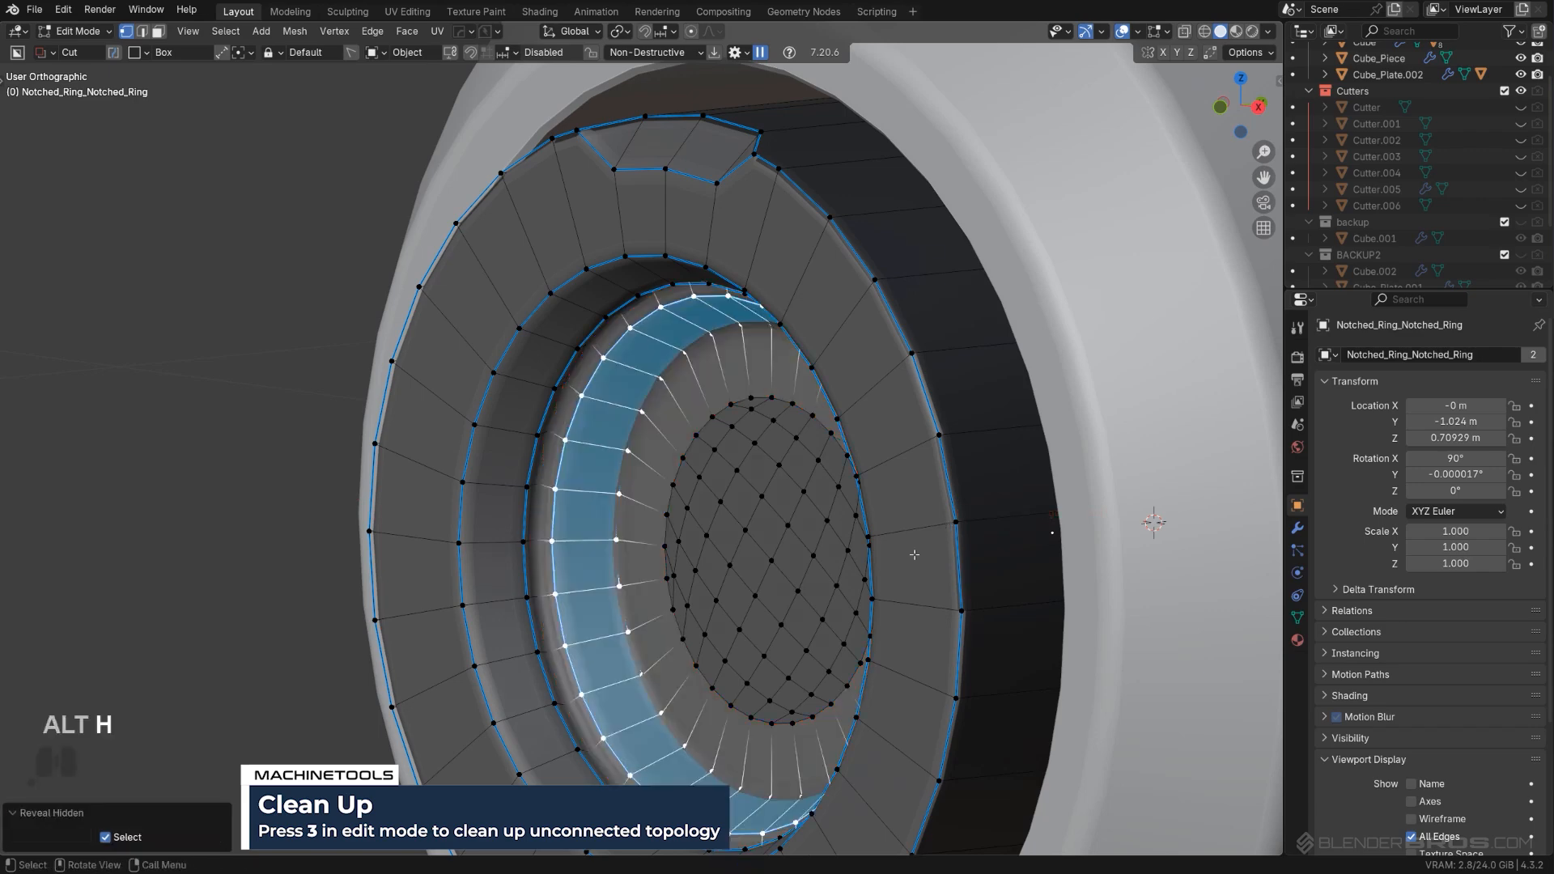
key(Tab)
scroll(969, 433, up, 1)
key(Tab)
key(Tab)
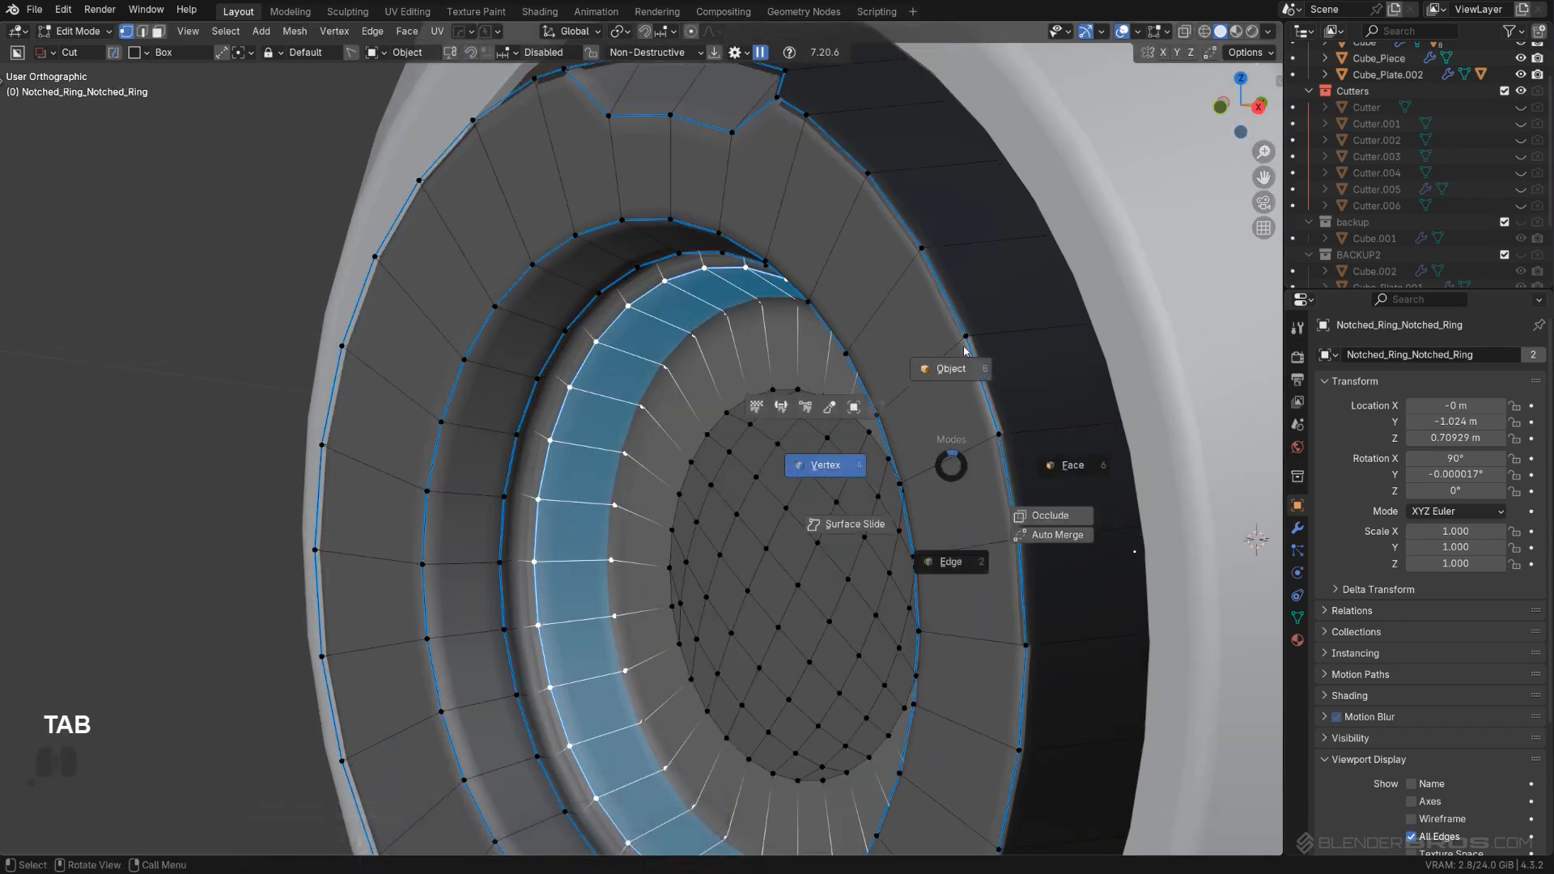
click(968, 356)
Step: Recalculate all sharp edges of the notched ring at 30° and toggle the sharp marking on its whole mesh
key(q)
ctrl+shift+click(956, 365)
key(Tab)
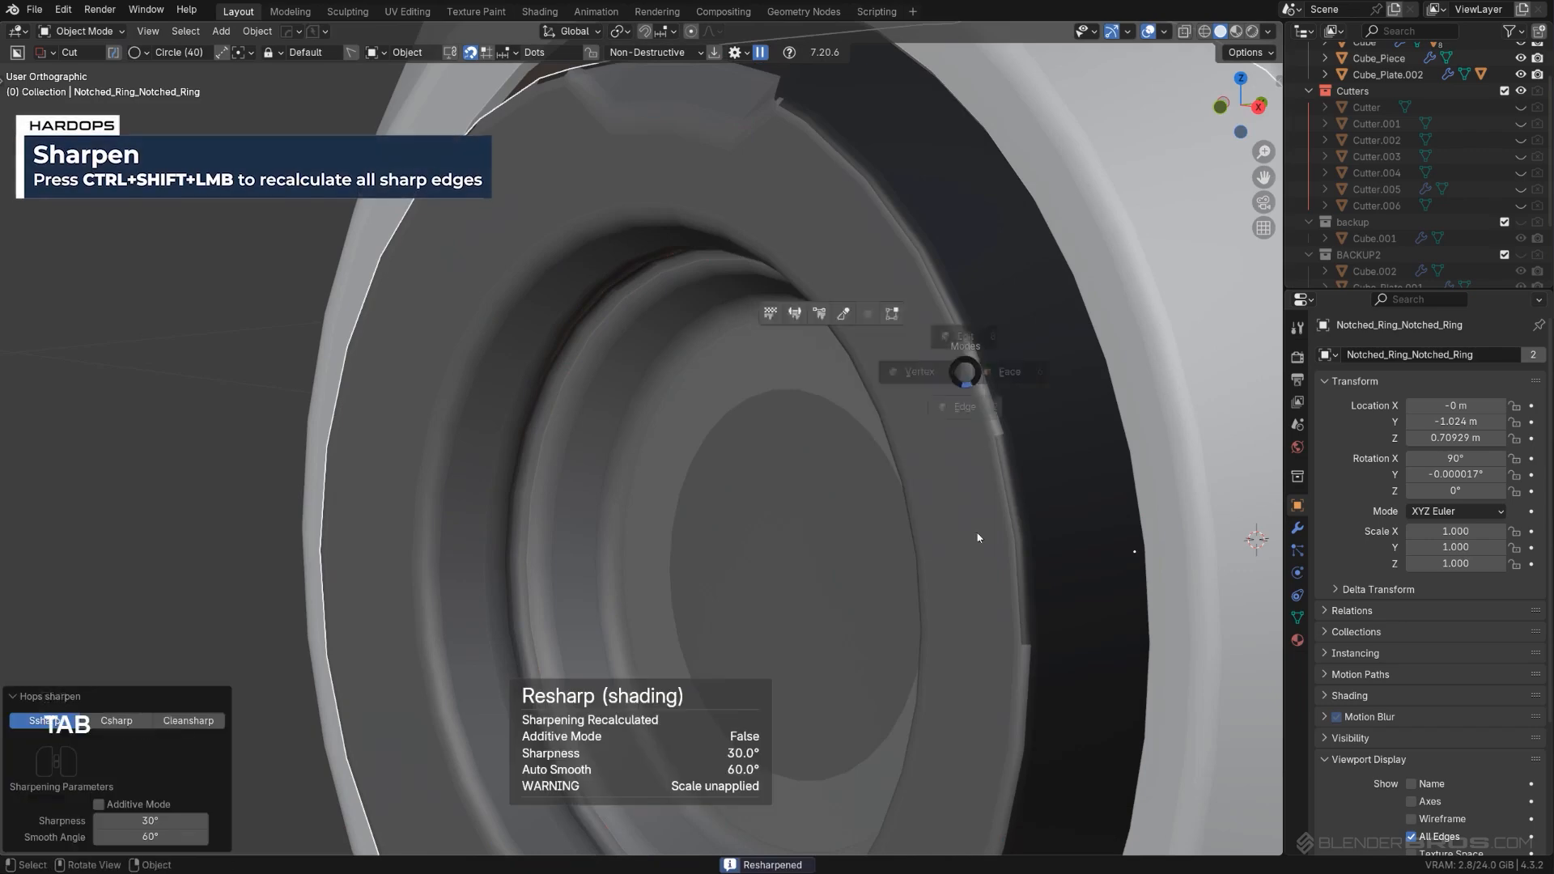
key(a)
key(q)
click(995, 495)
key(Tab)
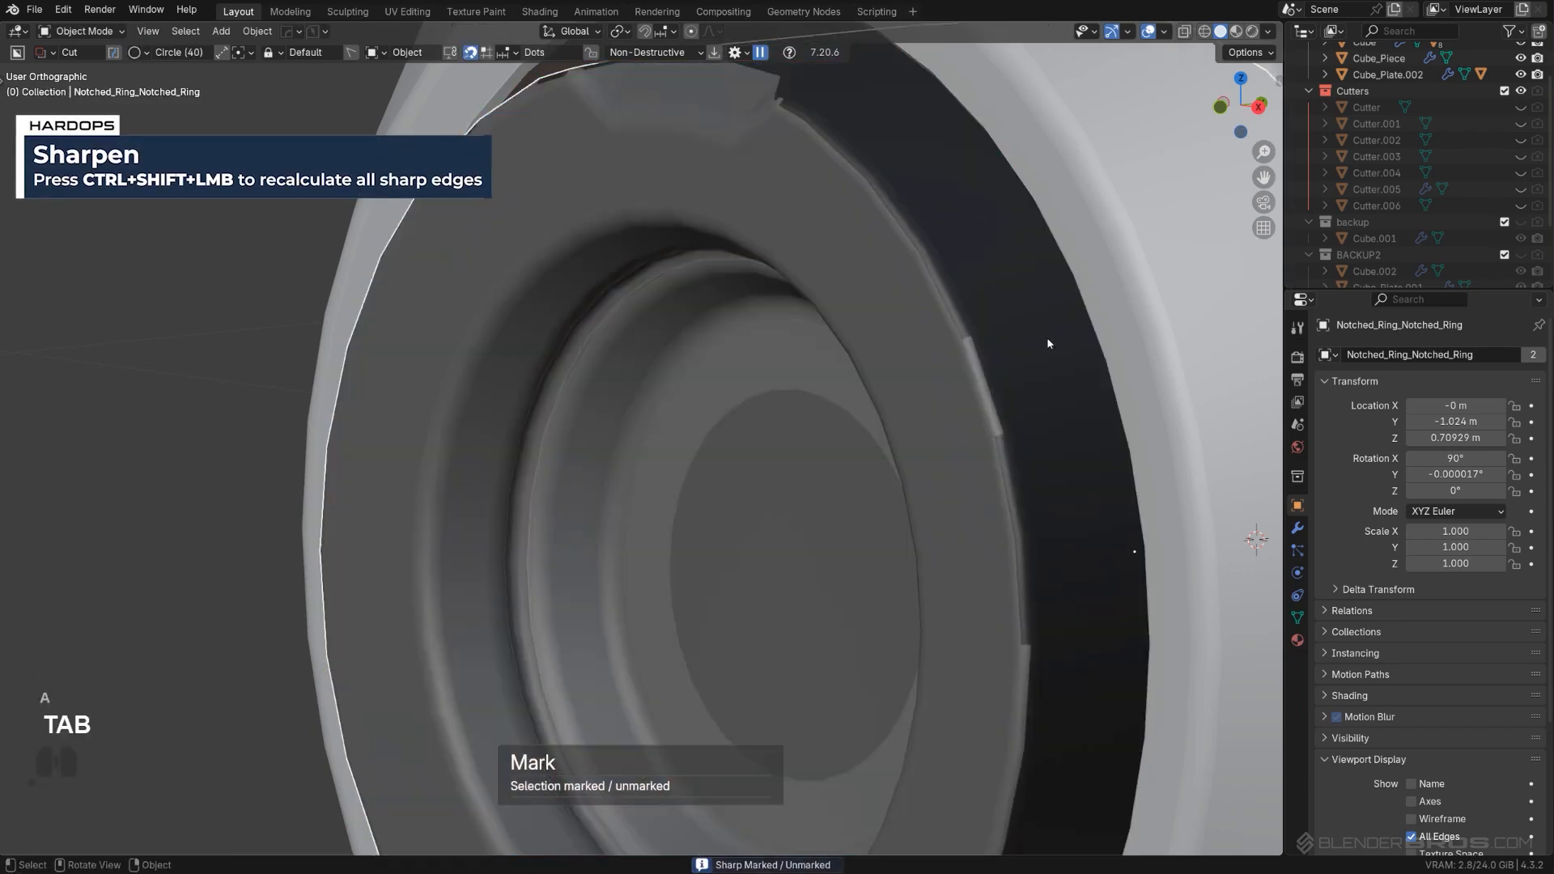
Step: Isolate the notched ring in local view and examine its bevel shading and modifier stack
key(slash)
scroll(943, 455, up, 2)
middle_drag(803, 447, 866, 488)
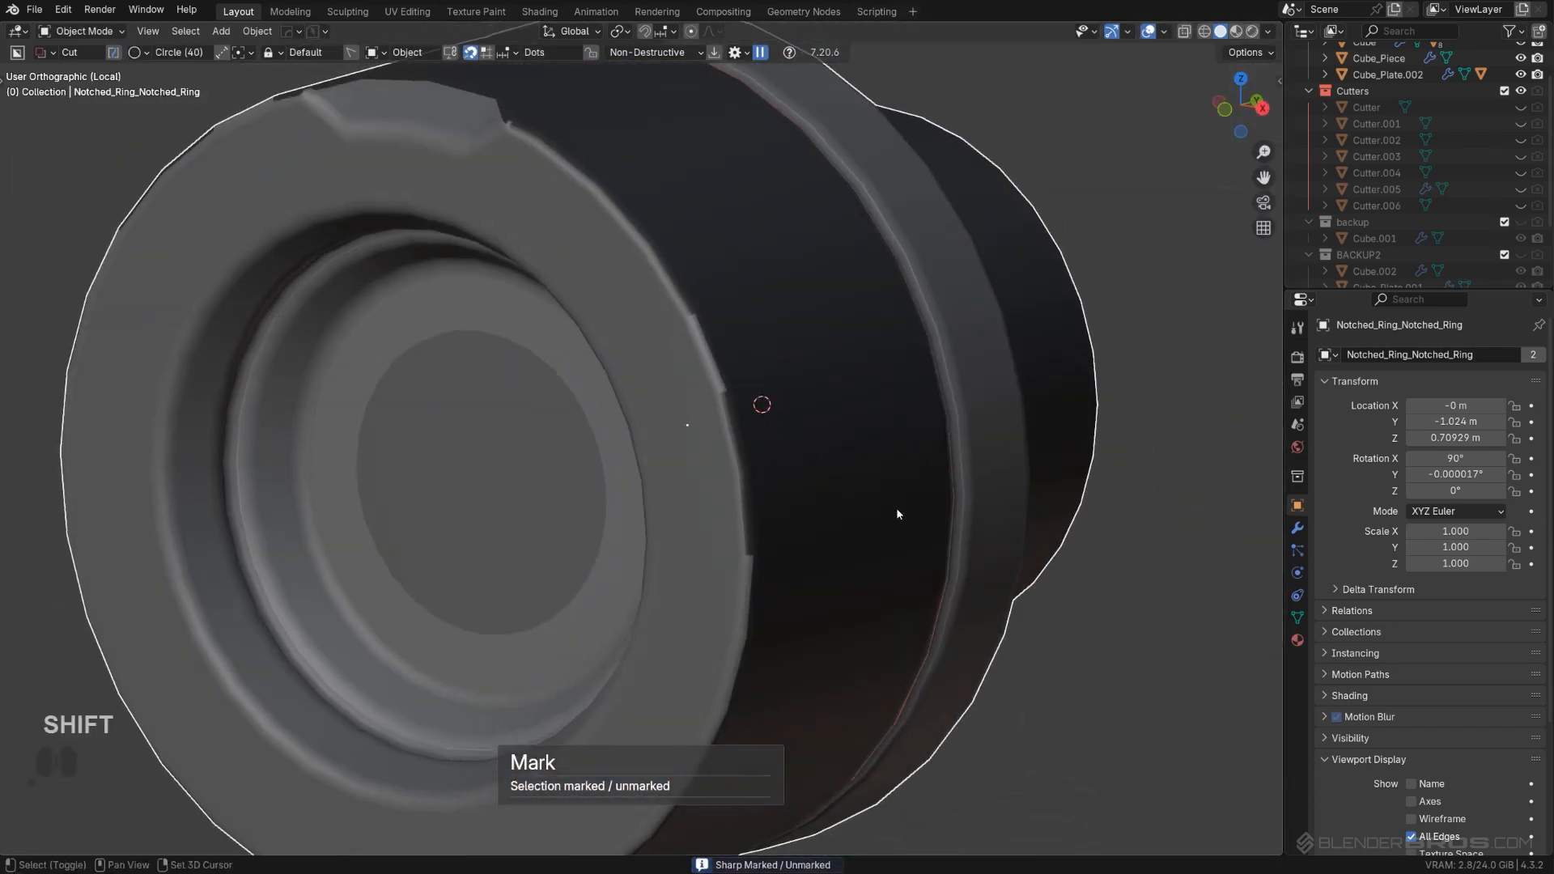
click(1298, 528)
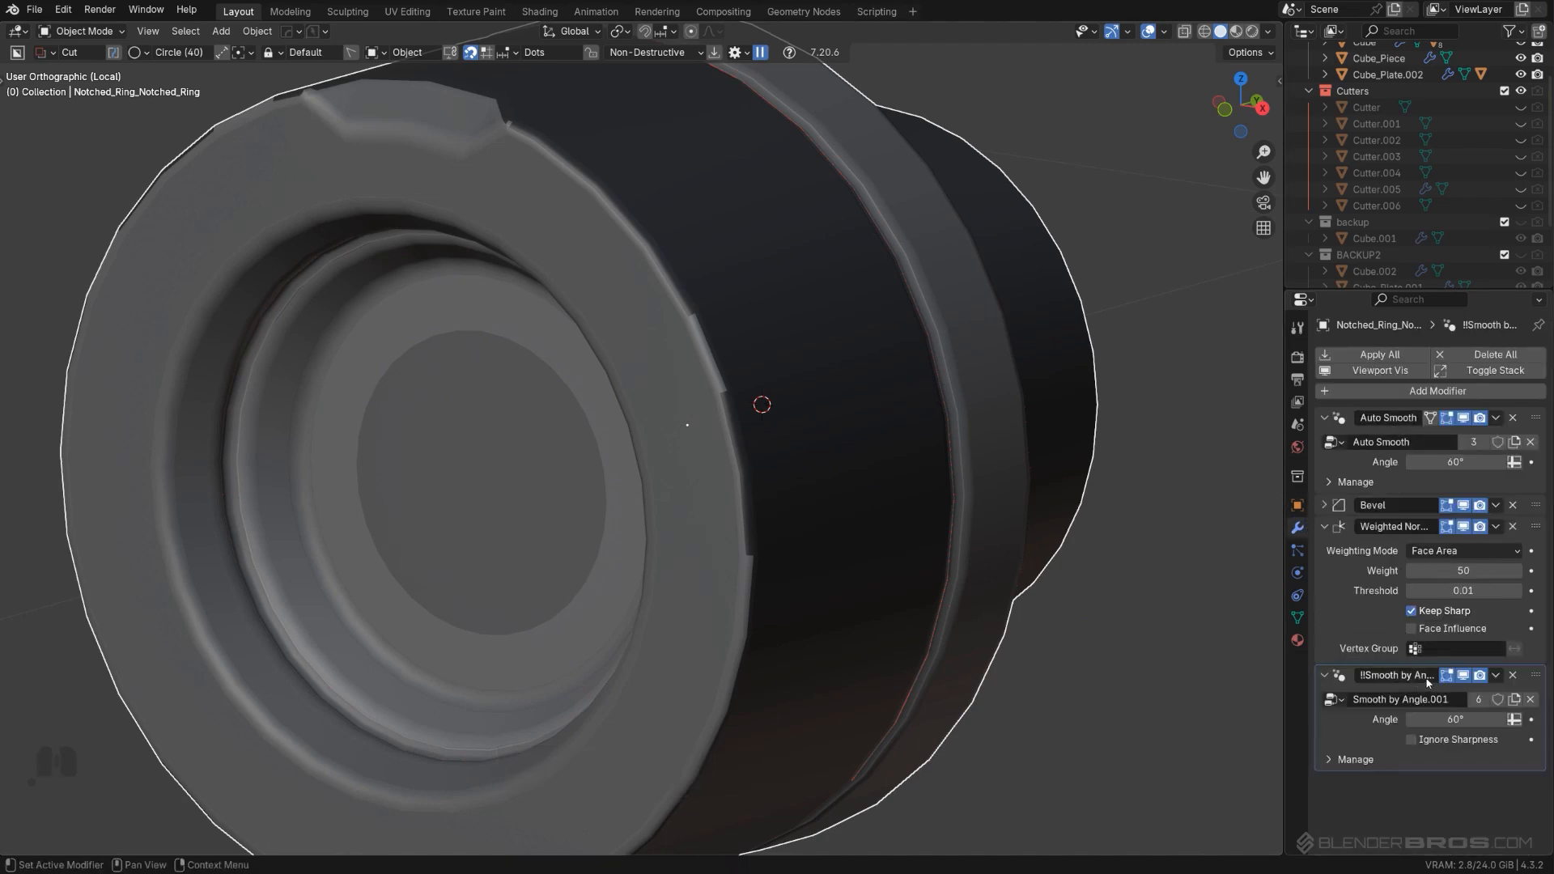
Step: Remove the notched ring's Auto Smooth modifier and place its Weighted Normal modifier last in the stack
click(1512, 417)
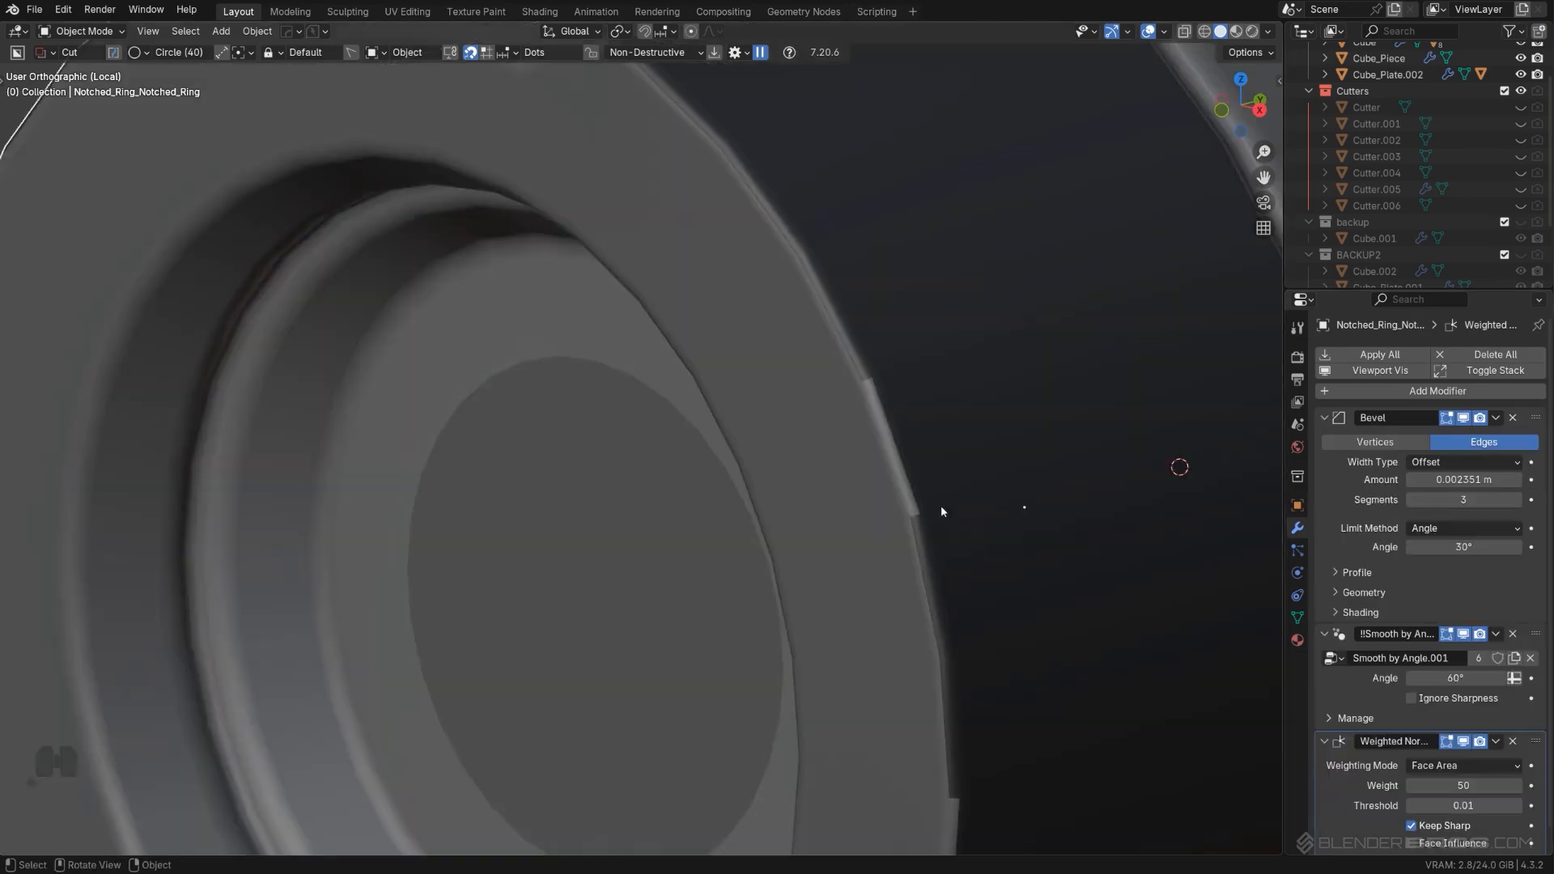
scroll(941, 505, down, 8)
middle_drag(792, 475, 874, 430)
scroll(841, 414, up, 5)
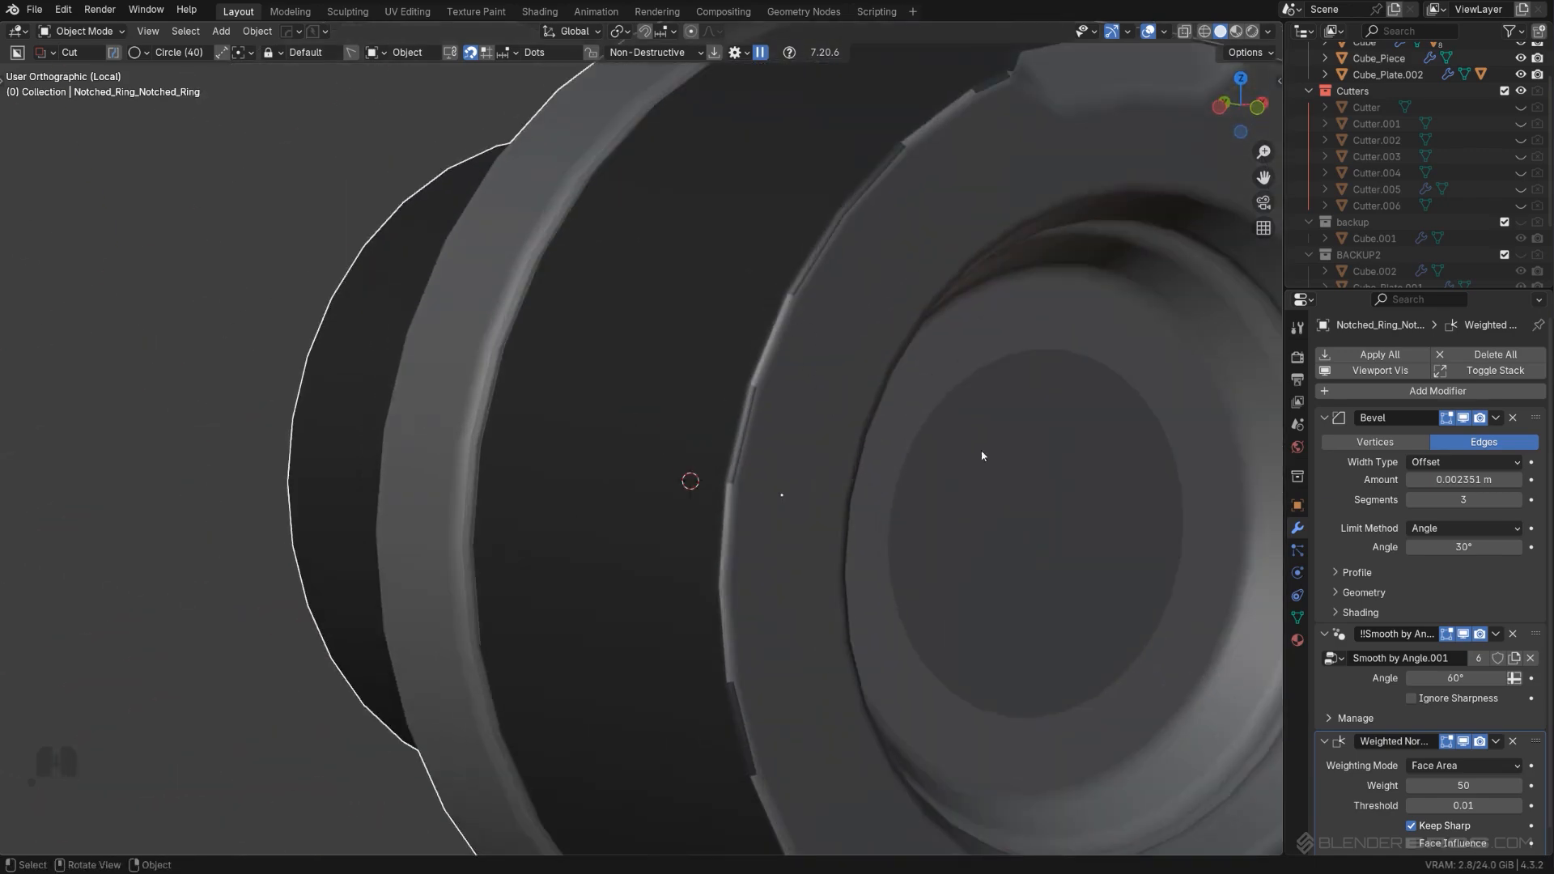
Step: Remove all material slots from the notched ring
click(1298, 639)
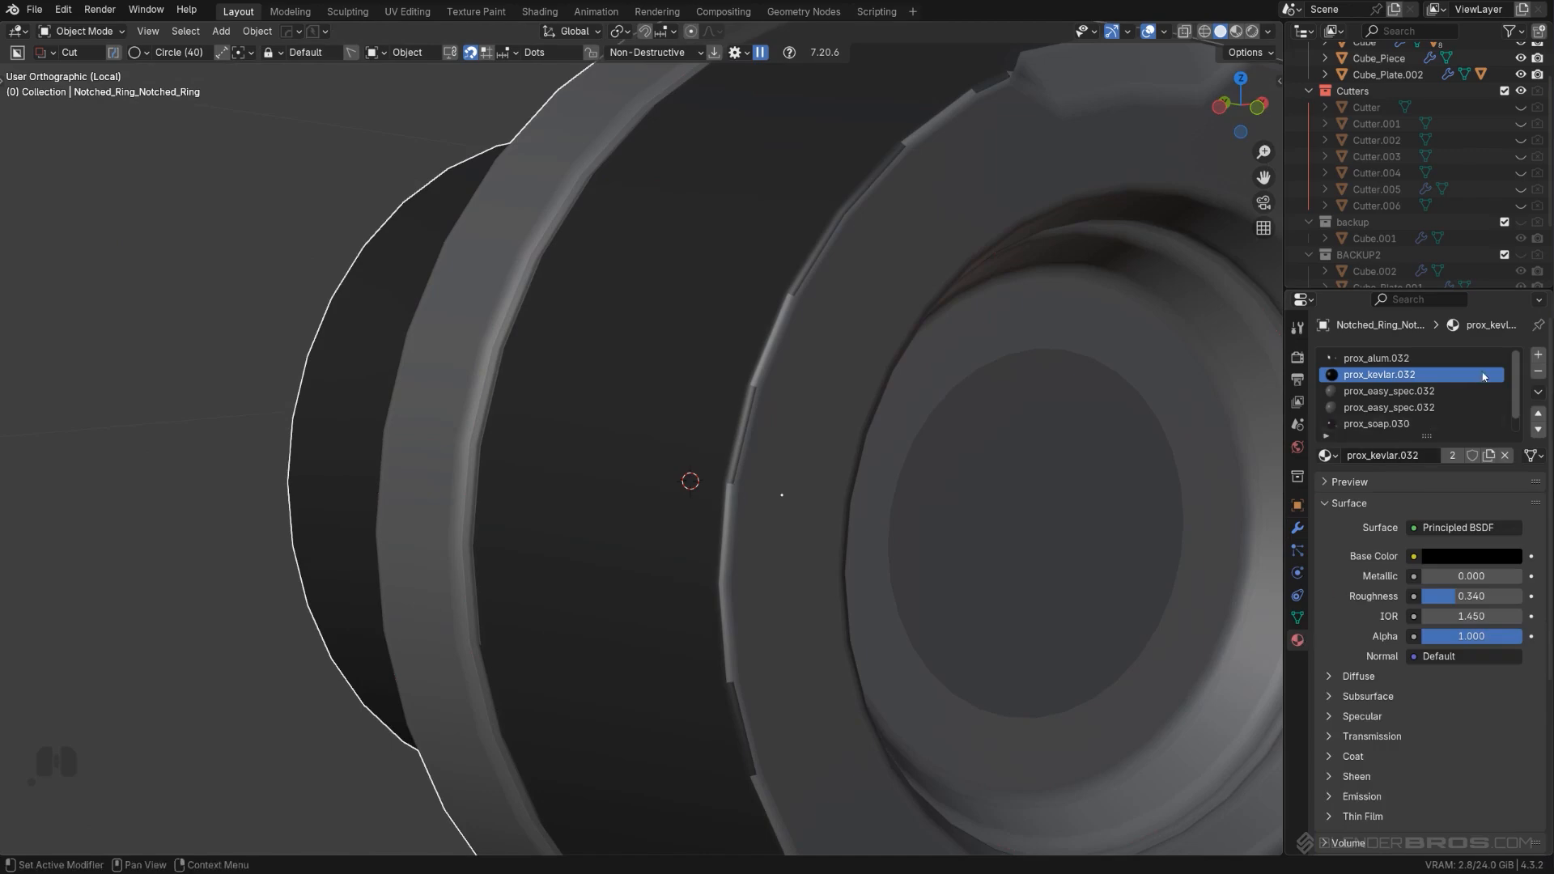
click(1538, 371)
click(1538, 372)
click(1537, 372)
click(1537, 371)
click(1538, 371)
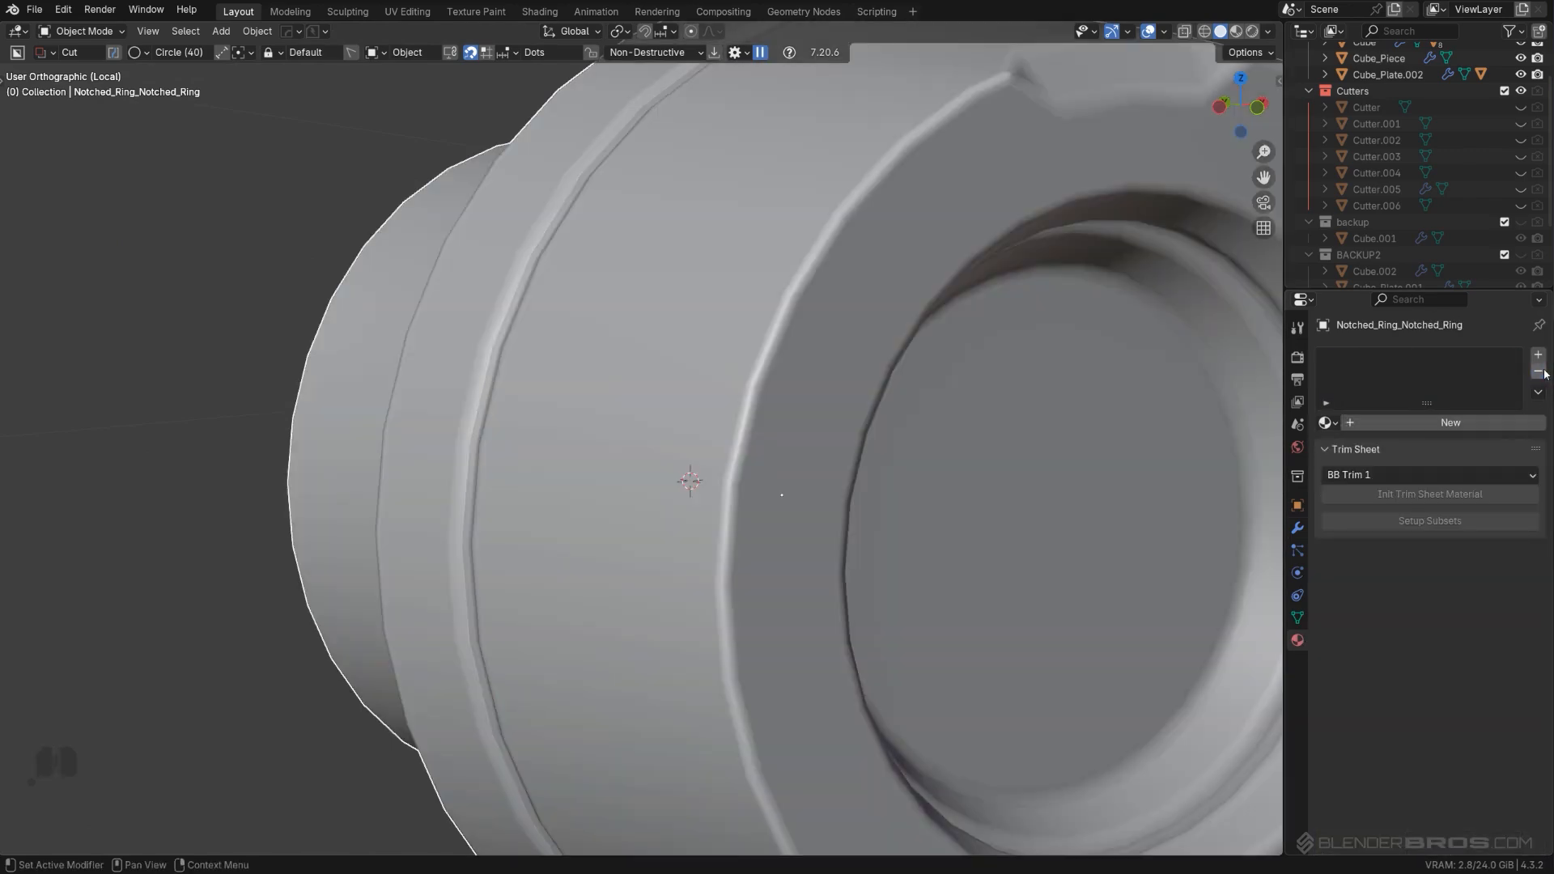
Step: Add a level 1 subdivision to the notched ring and leave local view
scroll(759, 404, down, 3)
scroll(759, 405, down, 2)
mouse_move(759, 405)
middle_down()
mouse_move(579, 392)
mouse_move(736, 385)
middle_up()
scroll(580, 392, up, 2)
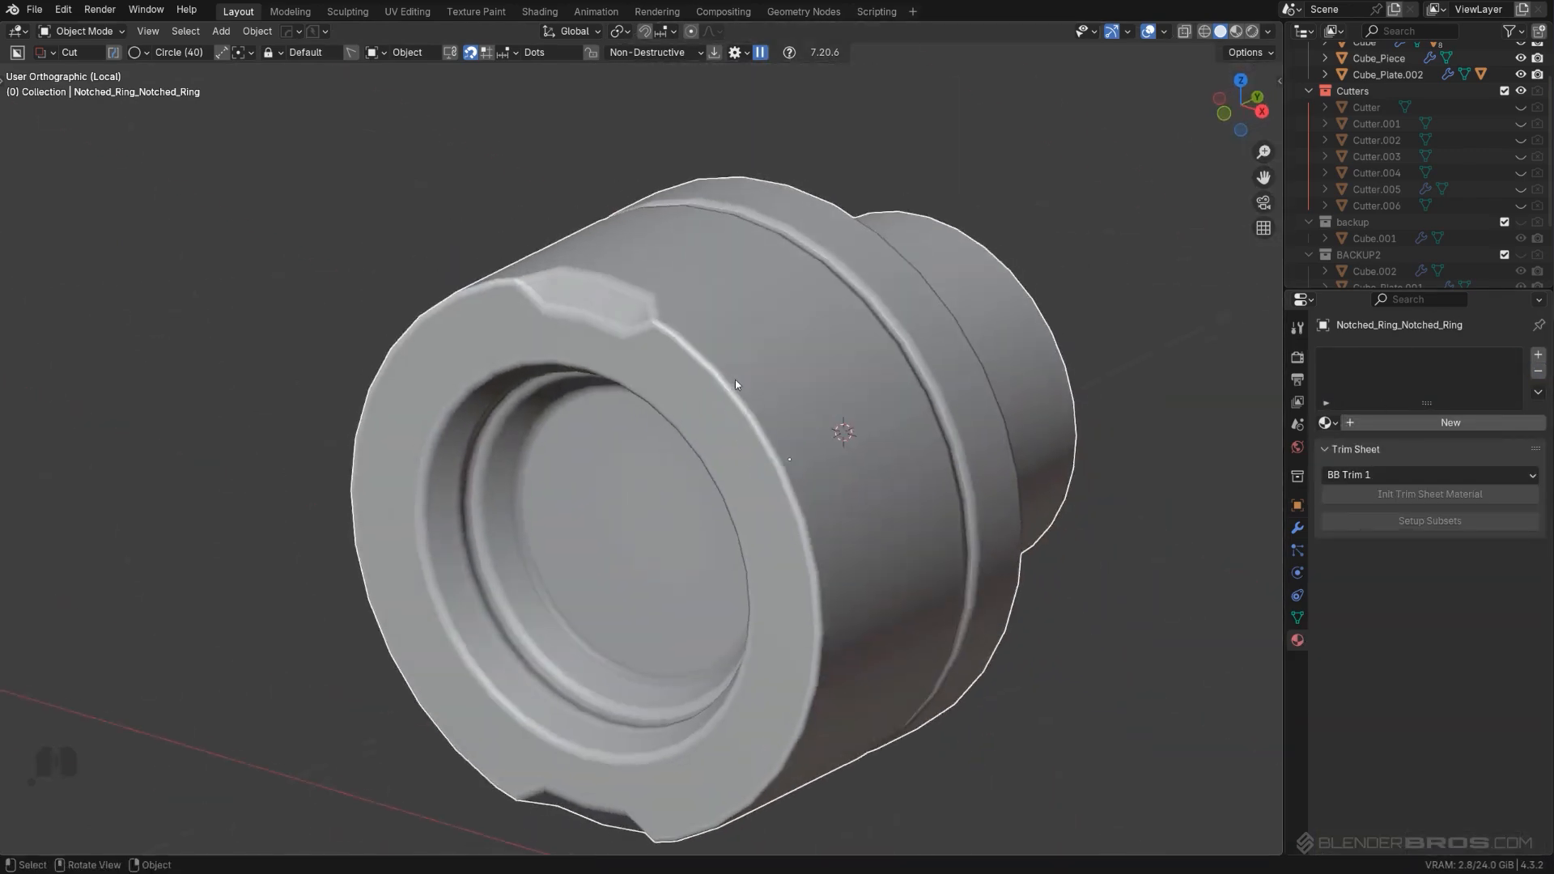
scroll(738, 387, up, 2)
shift+middle_drag(832, 458, 789, 406)
scroll(796, 410, down, 2)
scroll(797, 416, up, 1)
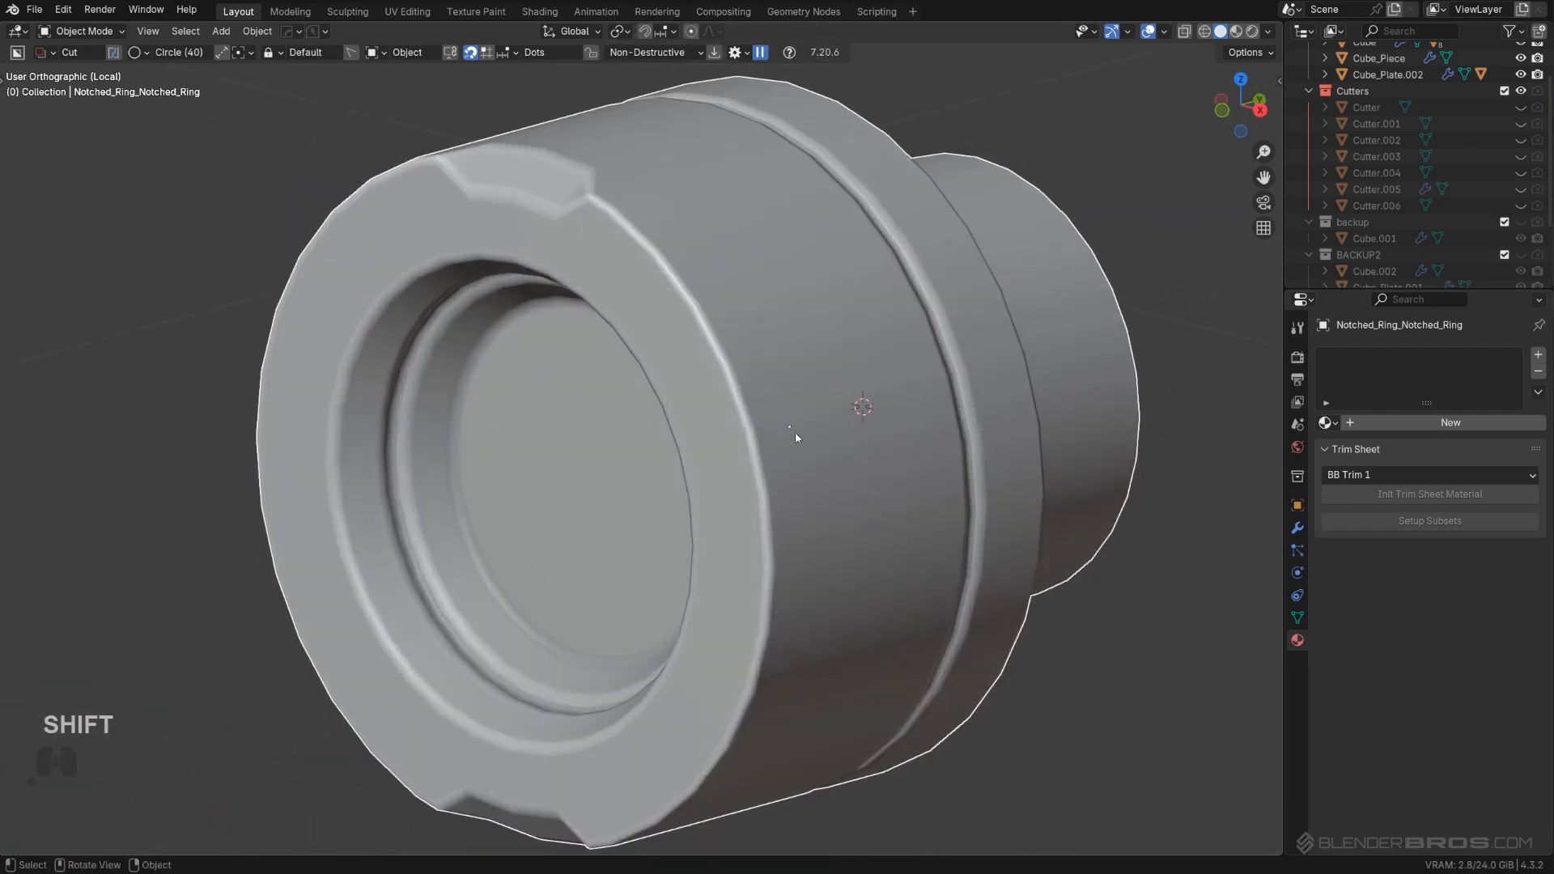
key(ctrl+1)
mouse_move(807, 463)
middle_down()
mouse_move(926, 525)
mouse_move(792, 368)
mouse_move(727, 357)
mouse_move(637, 434)
mouse_move(800, 492)
middle_up()
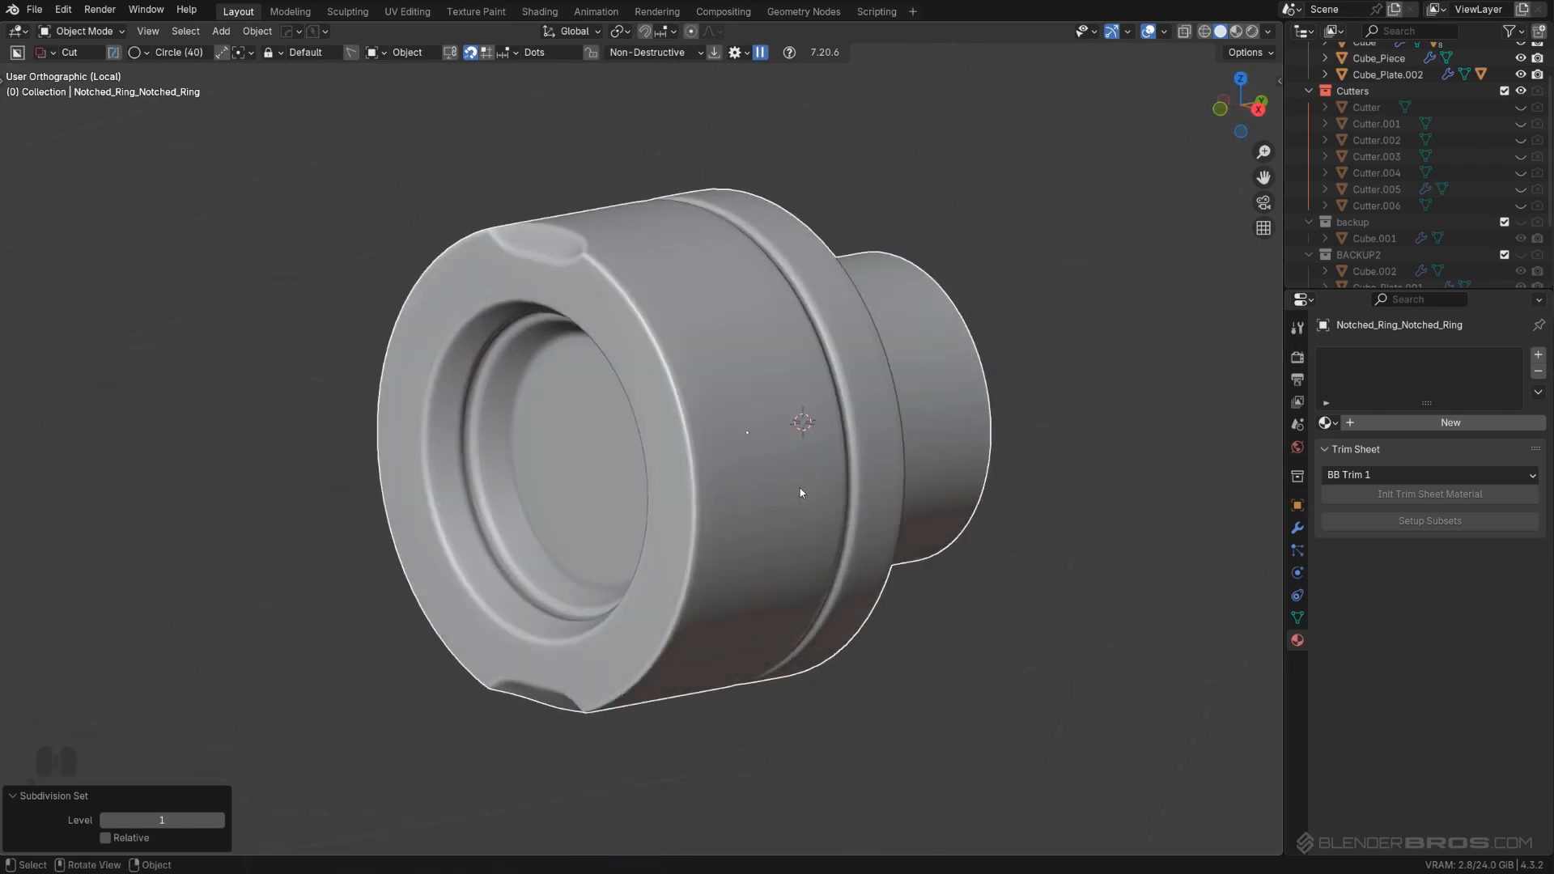
key(KP_Divide)
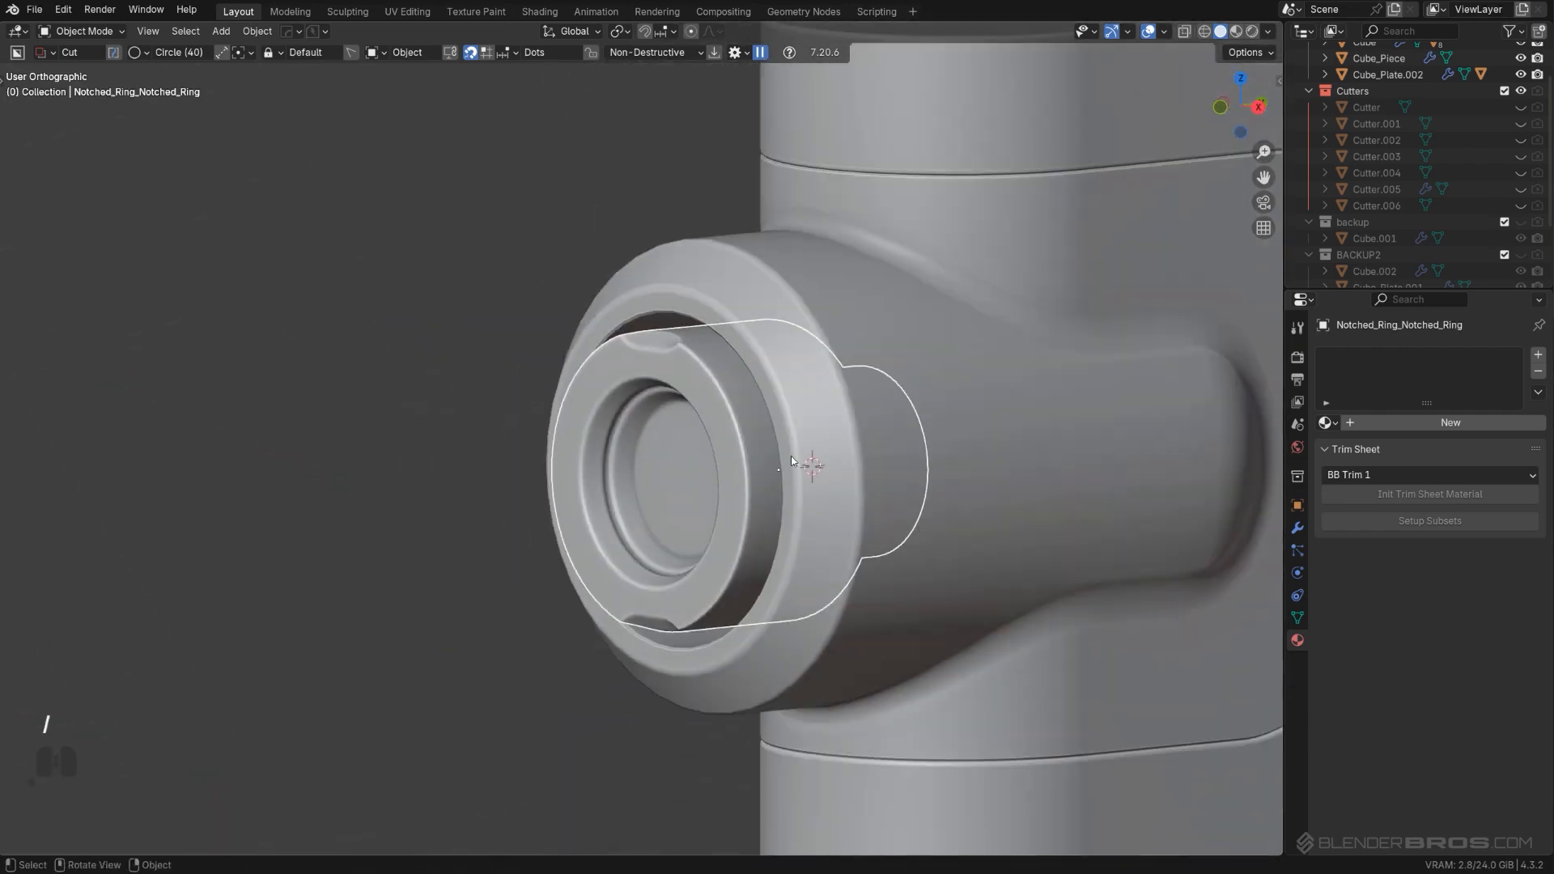
Step: Adjust the Slice's HardOps bevel to profile 0.5, Autosmooth 60 and a width of about 0.0050
scroll(792, 459, up, 2)
click(811, 296)
key(Tab)
scroll(803, 279, up, 3)
shift+middle_drag(787, 261, 668, 492)
scroll(667, 493, up, 2)
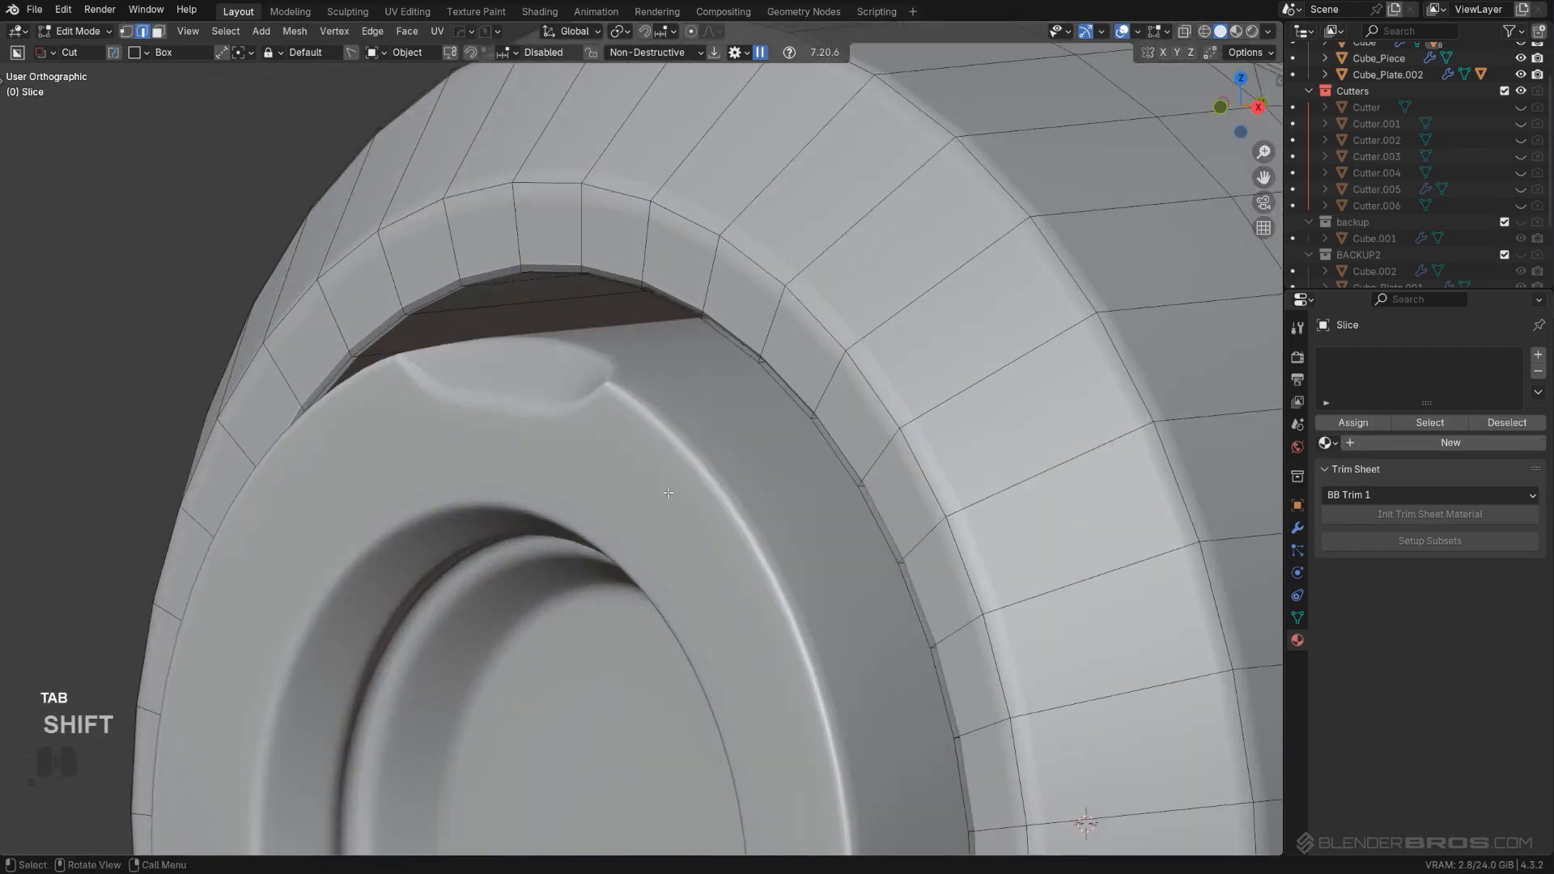
key(Tab)
key(q)
click(708, 286)
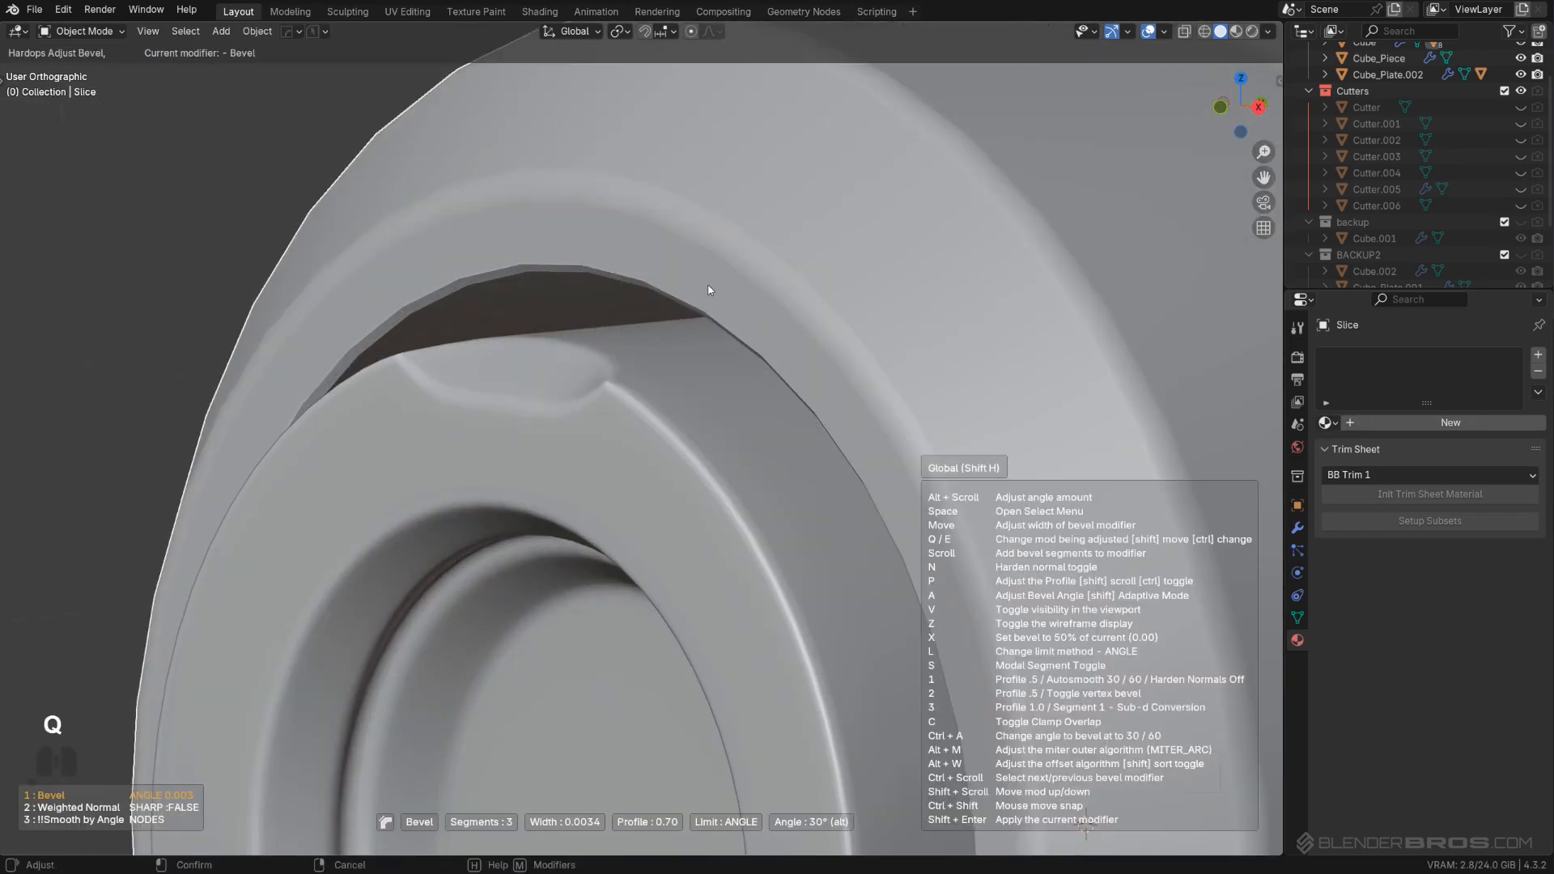
key(1)
key(shift)
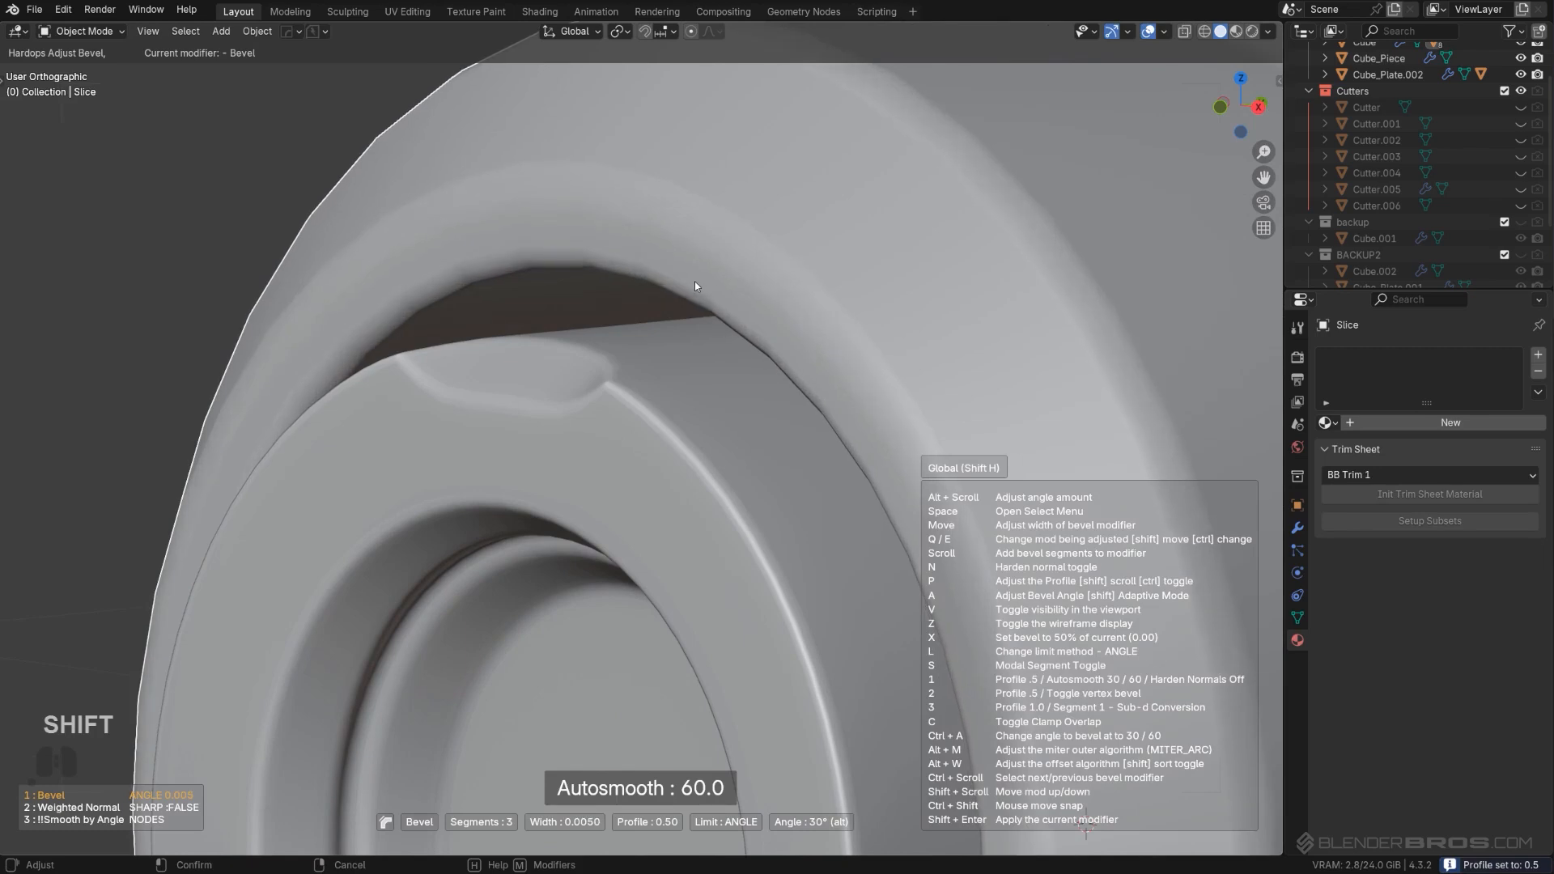
click(695, 280)
Step: Scale the notched ring up slightly so it fills the recess in the cylinder end
scroll(790, 445, down, 7)
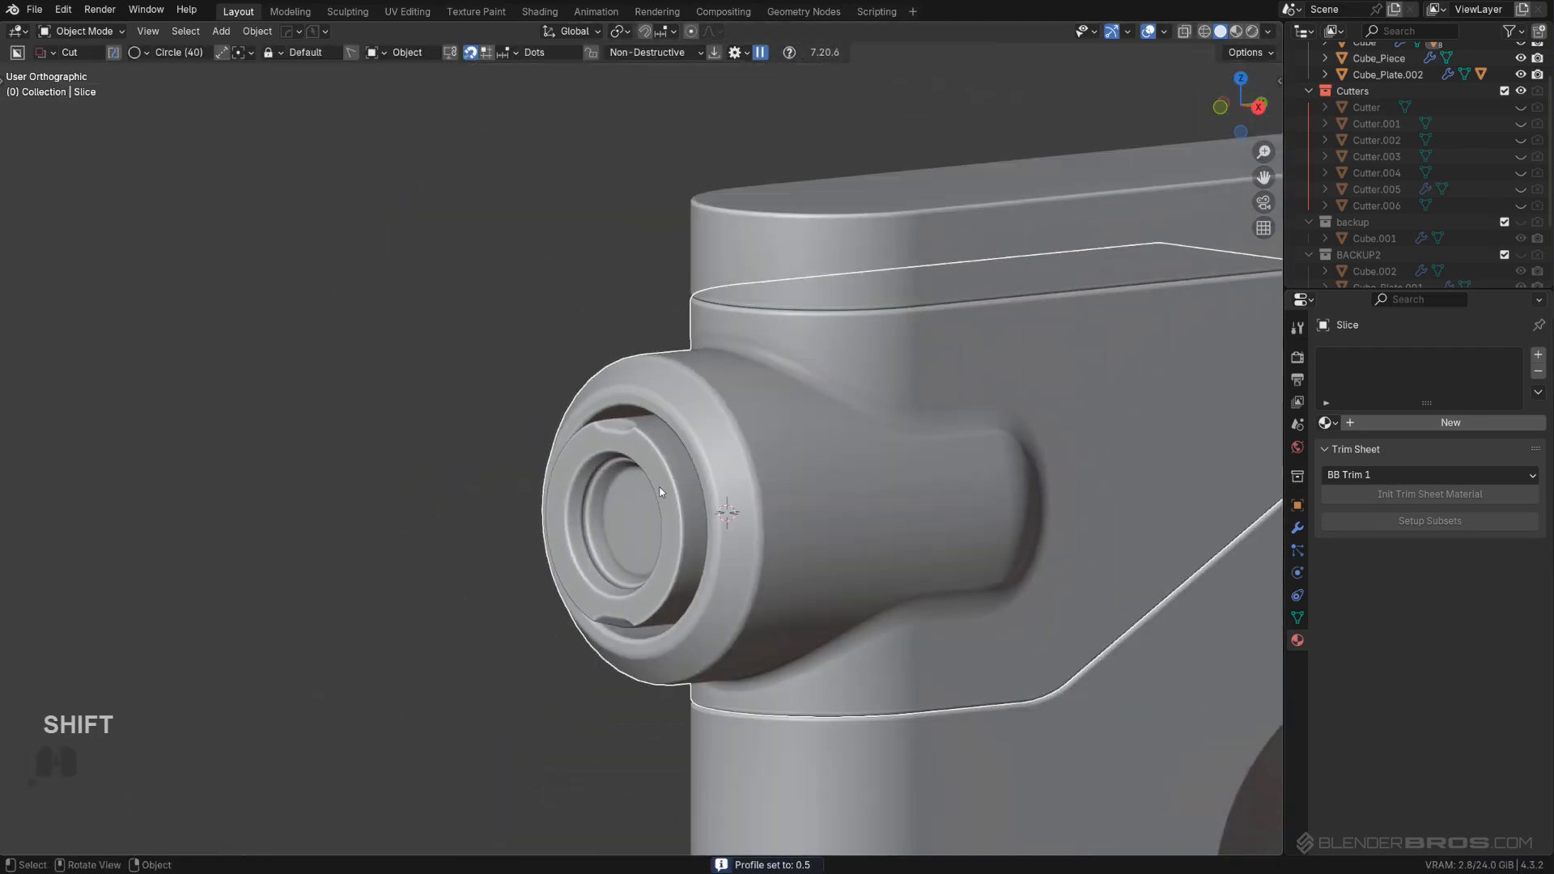
click(661, 492)
scroll(659, 494, down, 6)
click(468, 571)
scroll(658, 515, up, 3)
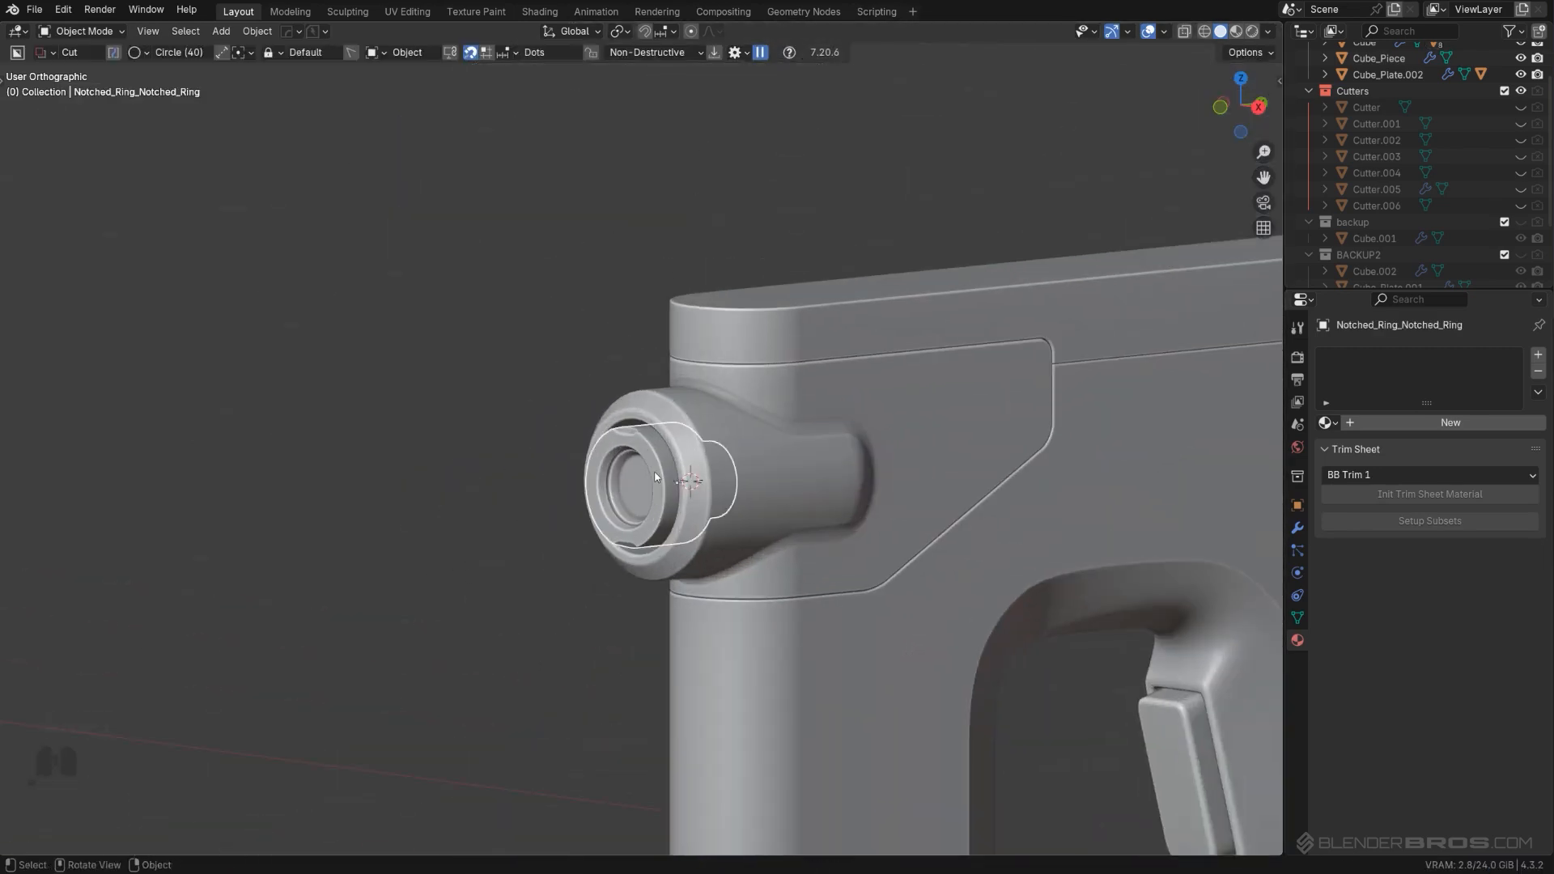
key(s)
key(shift)
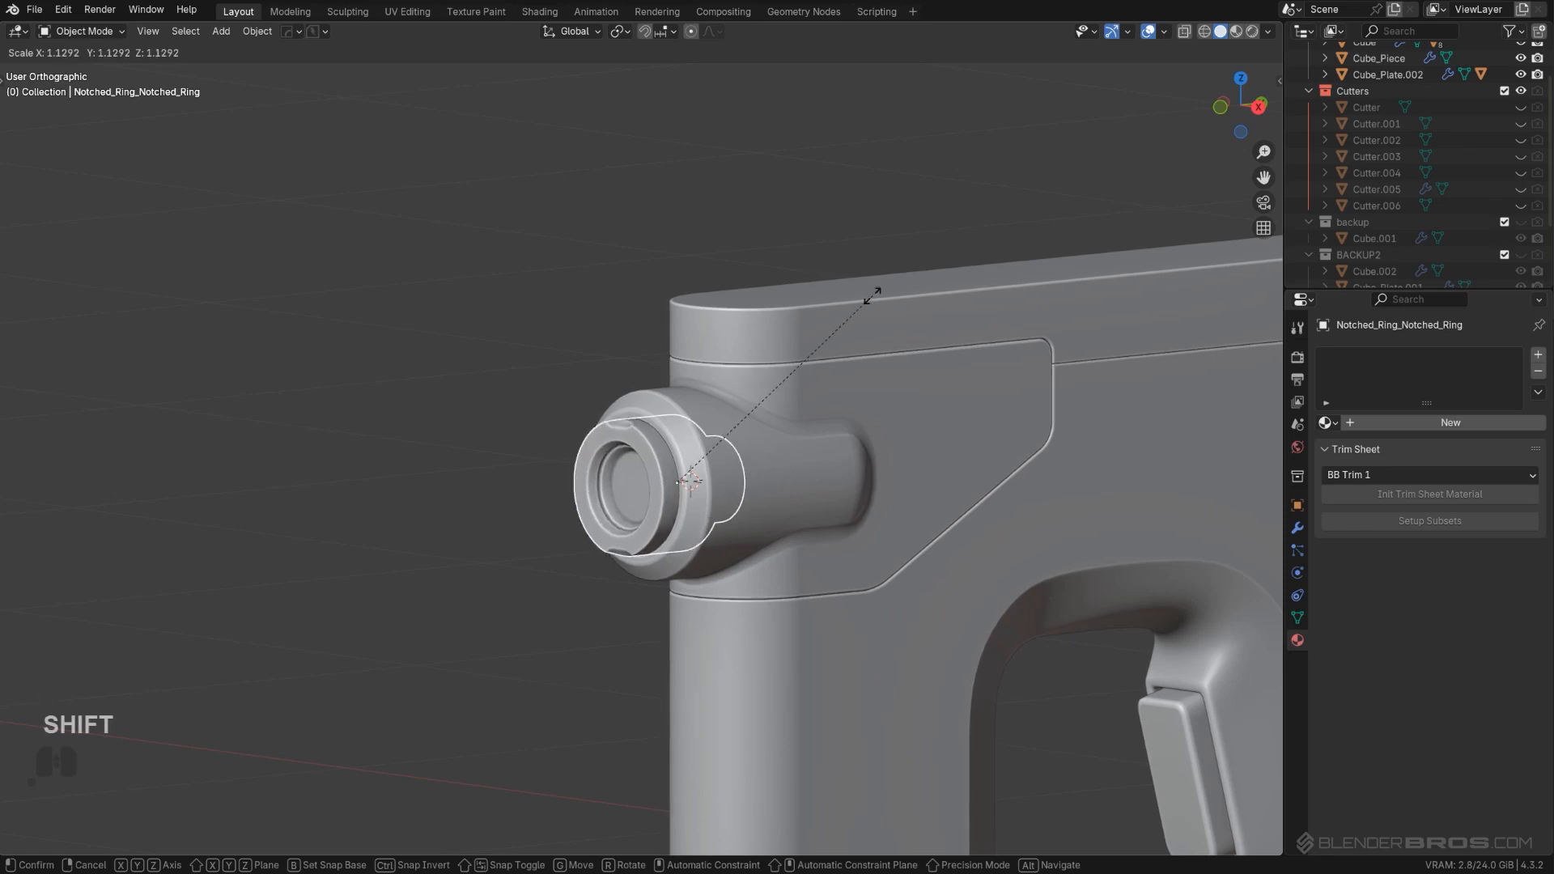
click(858, 313)
click(454, 570)
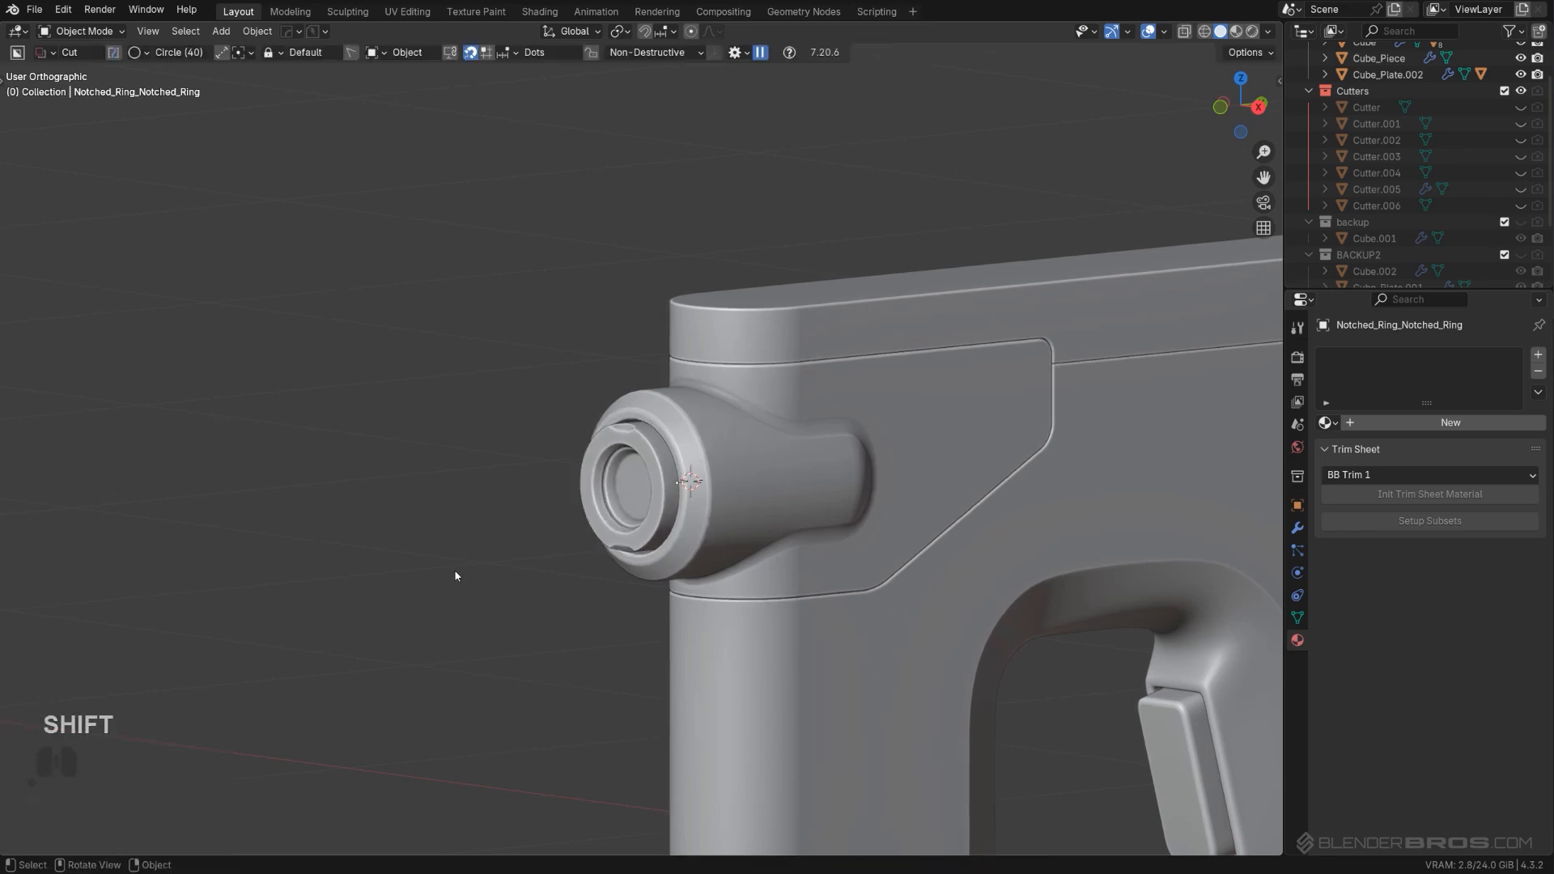
Step: Examine the whole body's silhouette in the right orthographic view
scroll(810, 502, down, 5)
alt+middle_drag(993, 467, 762, 298)
scroll(764, 316, up, 2)
shift+middle_drag(773, 397, 788, 465)
shift+middle_drag(772, 460, 789, 502)
scroll(736, 466, down, 1)
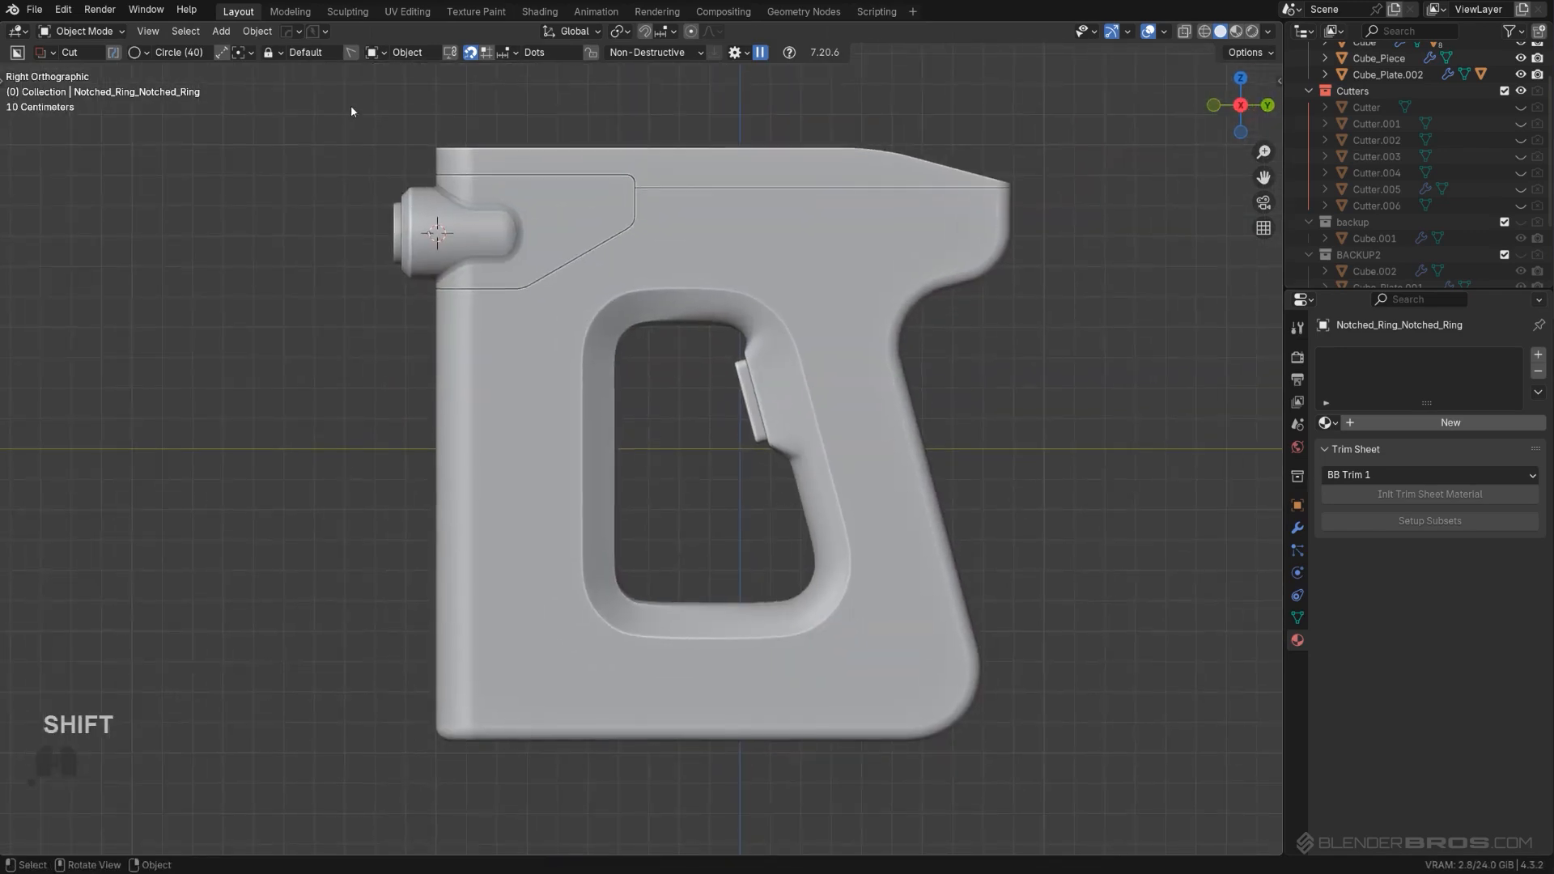
click(319, 33)
click(320, 90)
Step: Select the top plate Cube_Plate.002 in top view and set the BoxCutter shape to Box
middle_drag(1034, 246, 858, 525)
scroll(829, 533, up, 2)
alt+middle_drag(757, 404, 722, 484)
scroll(712, 515, up, 4)
shift+middle_drag(569, 414, 790, 464)
click(756, 529)
key(d)
click(748, 554)
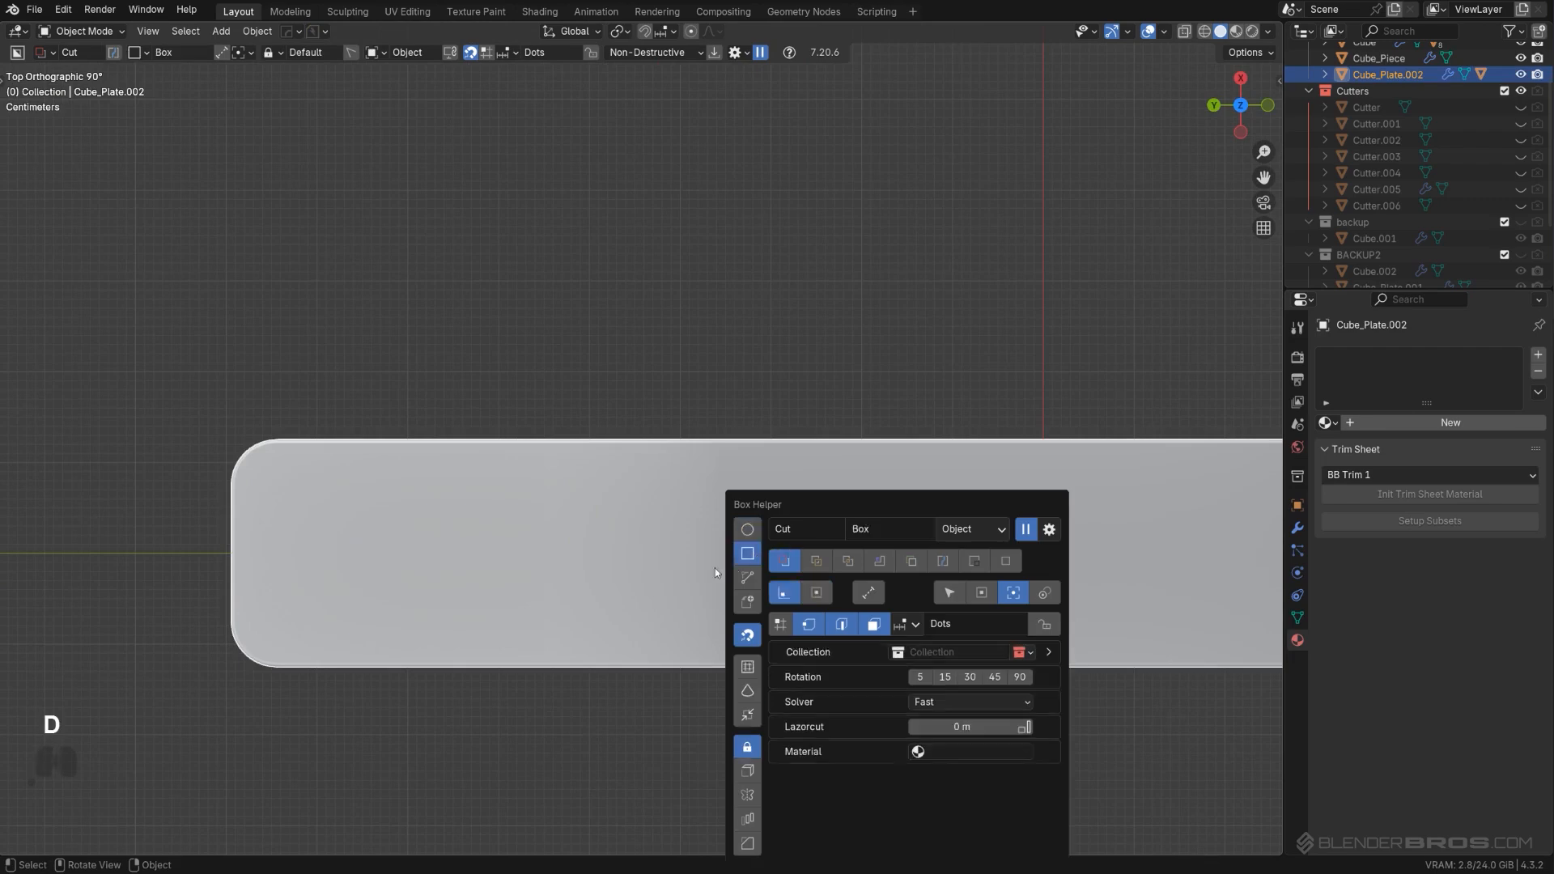
Step: Draw a rectangular cutter over the plate's sloped end, bevel it about 0.023, and centre it across the plate's width
mouse_move(657, 527)
mouse_down()
mouse_move(327, 641)
mouse_move(178, 644)
mouse_up()
key(b)
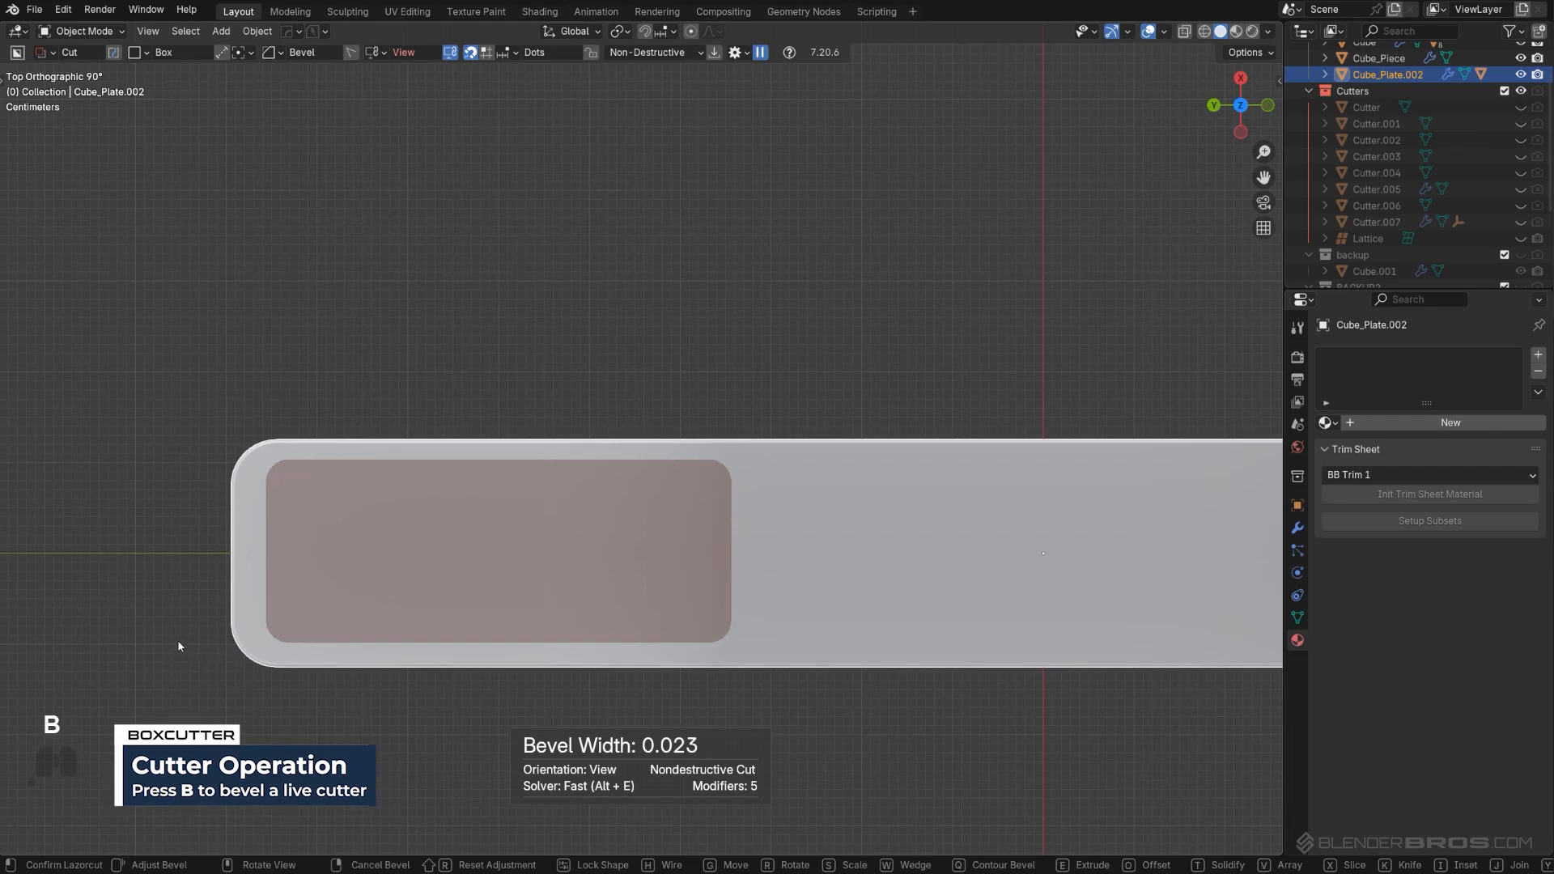
scroll(177, 639, up, 2)
key(Tab)
key(g)
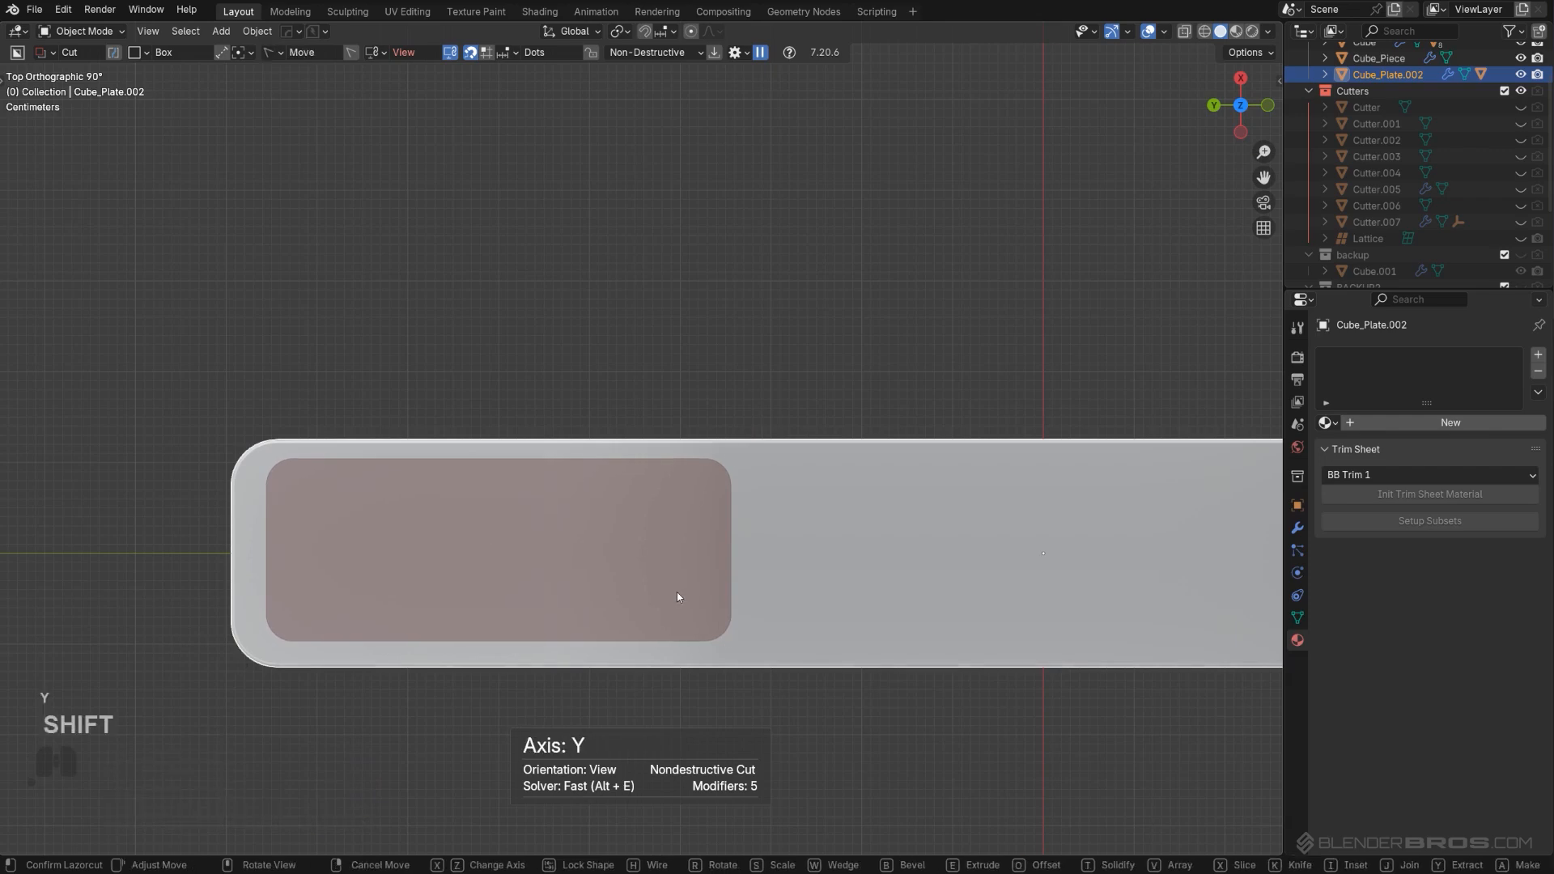
key(x)
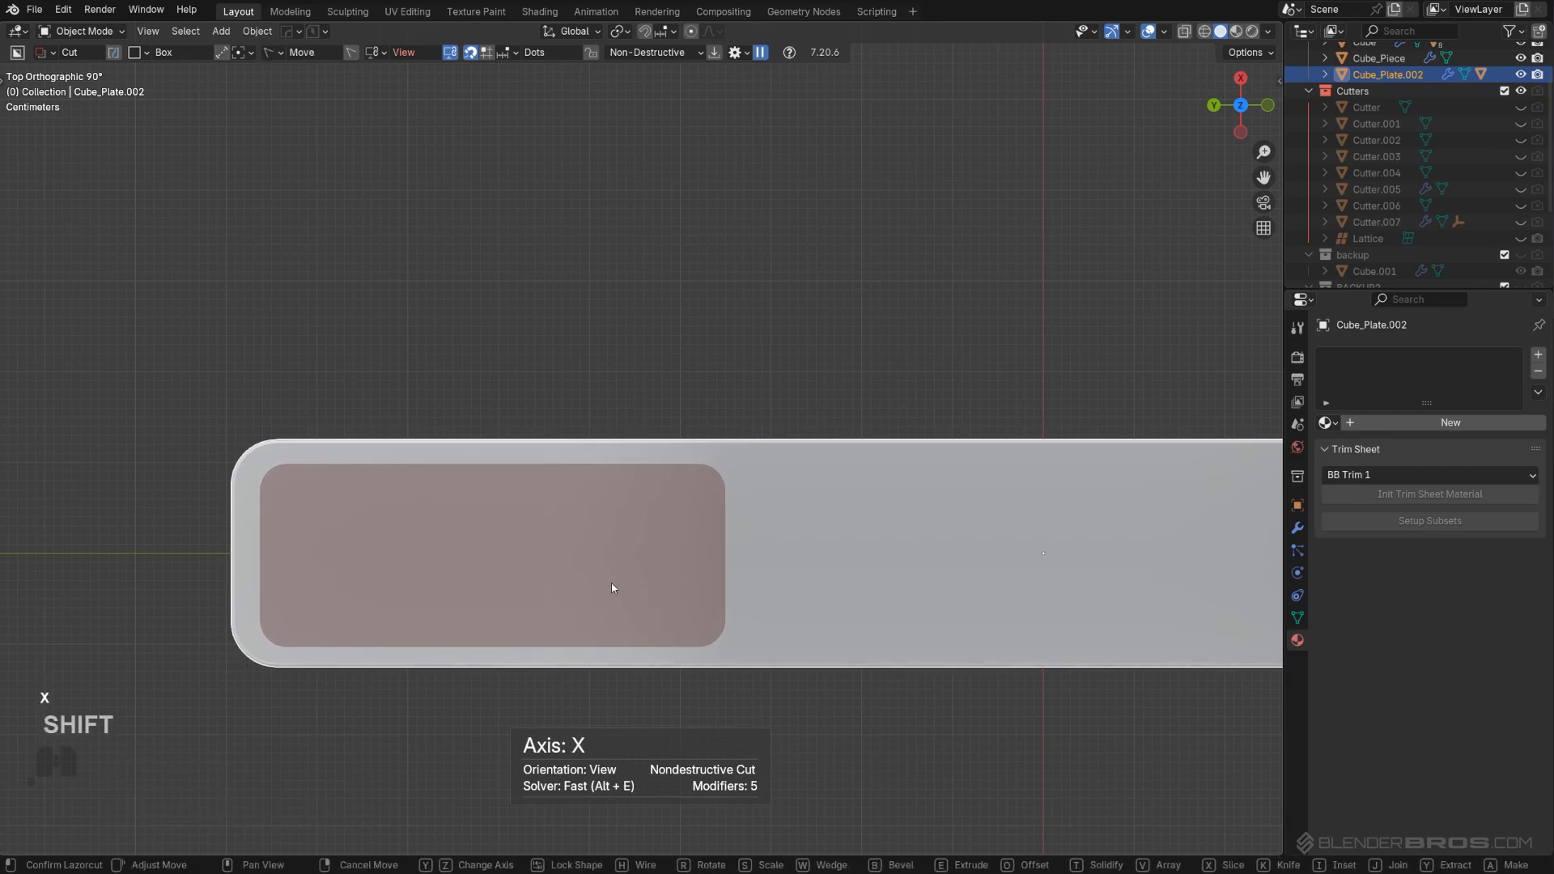
click(611, 594)
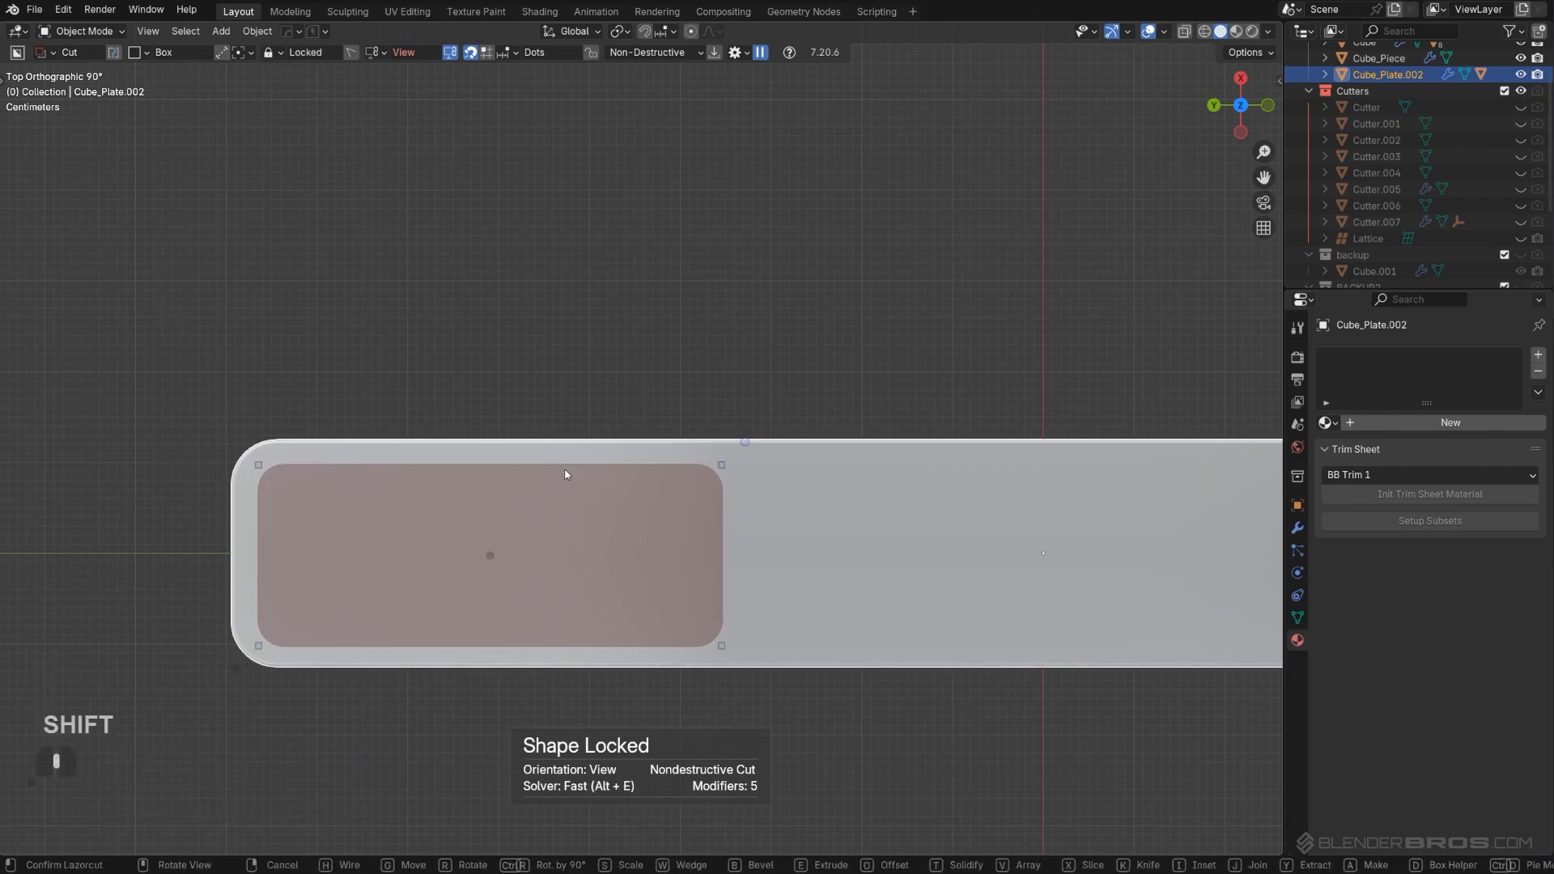
Step: Extrude the rounded cutter about 0.168 deep and execute it as a Slice on the top plate
middle_drag(566, 474, 541, 505)
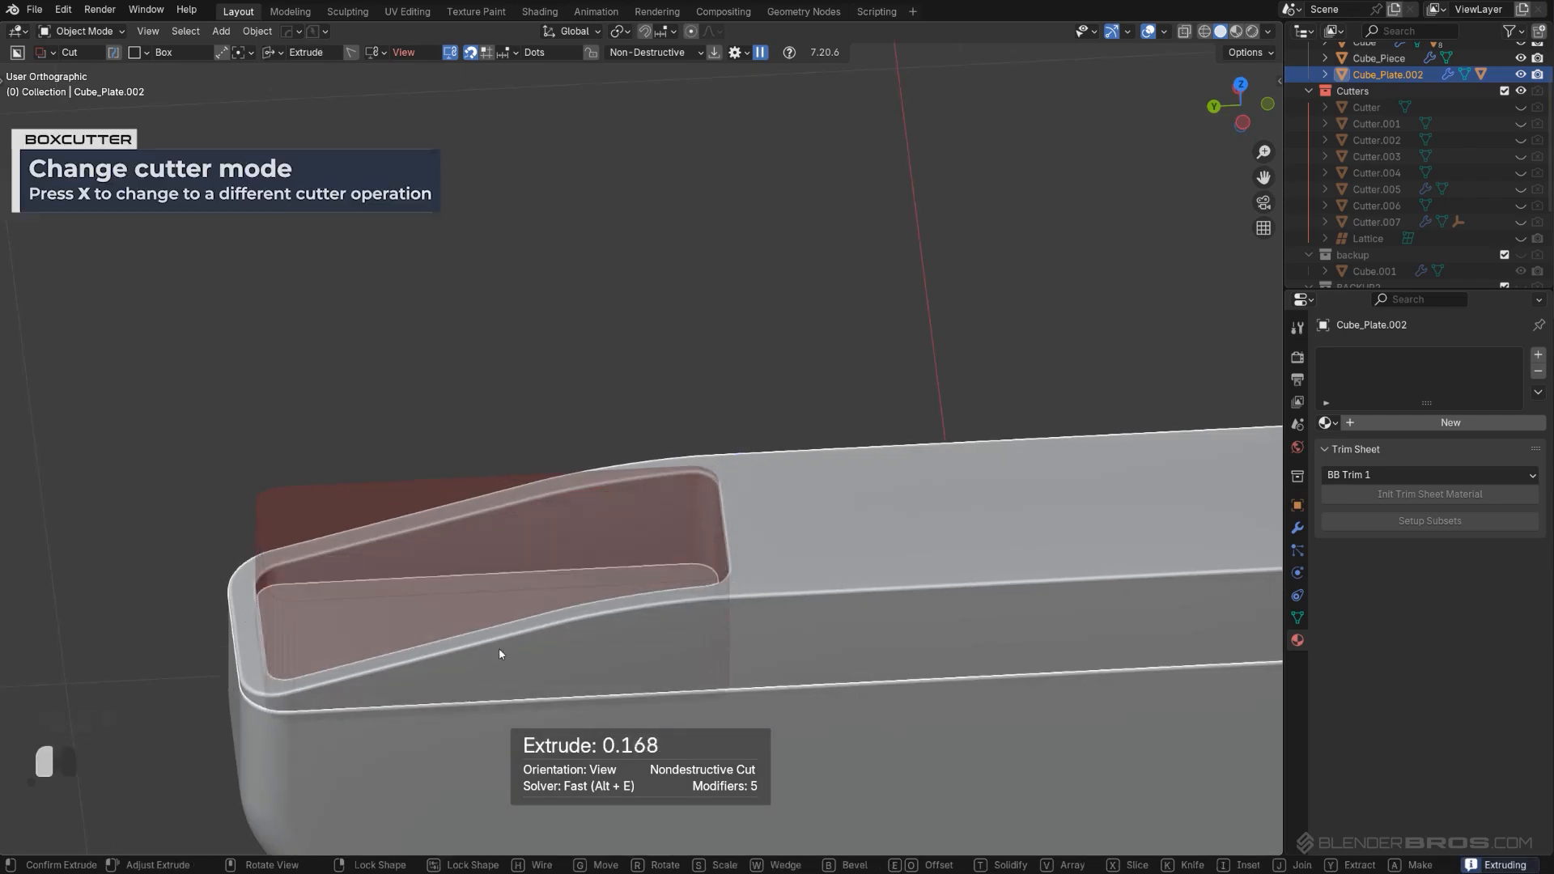
key(x)
key(space)
middle_drag(513, 662, 684, 545)
scroll(683, 544, up, 8)
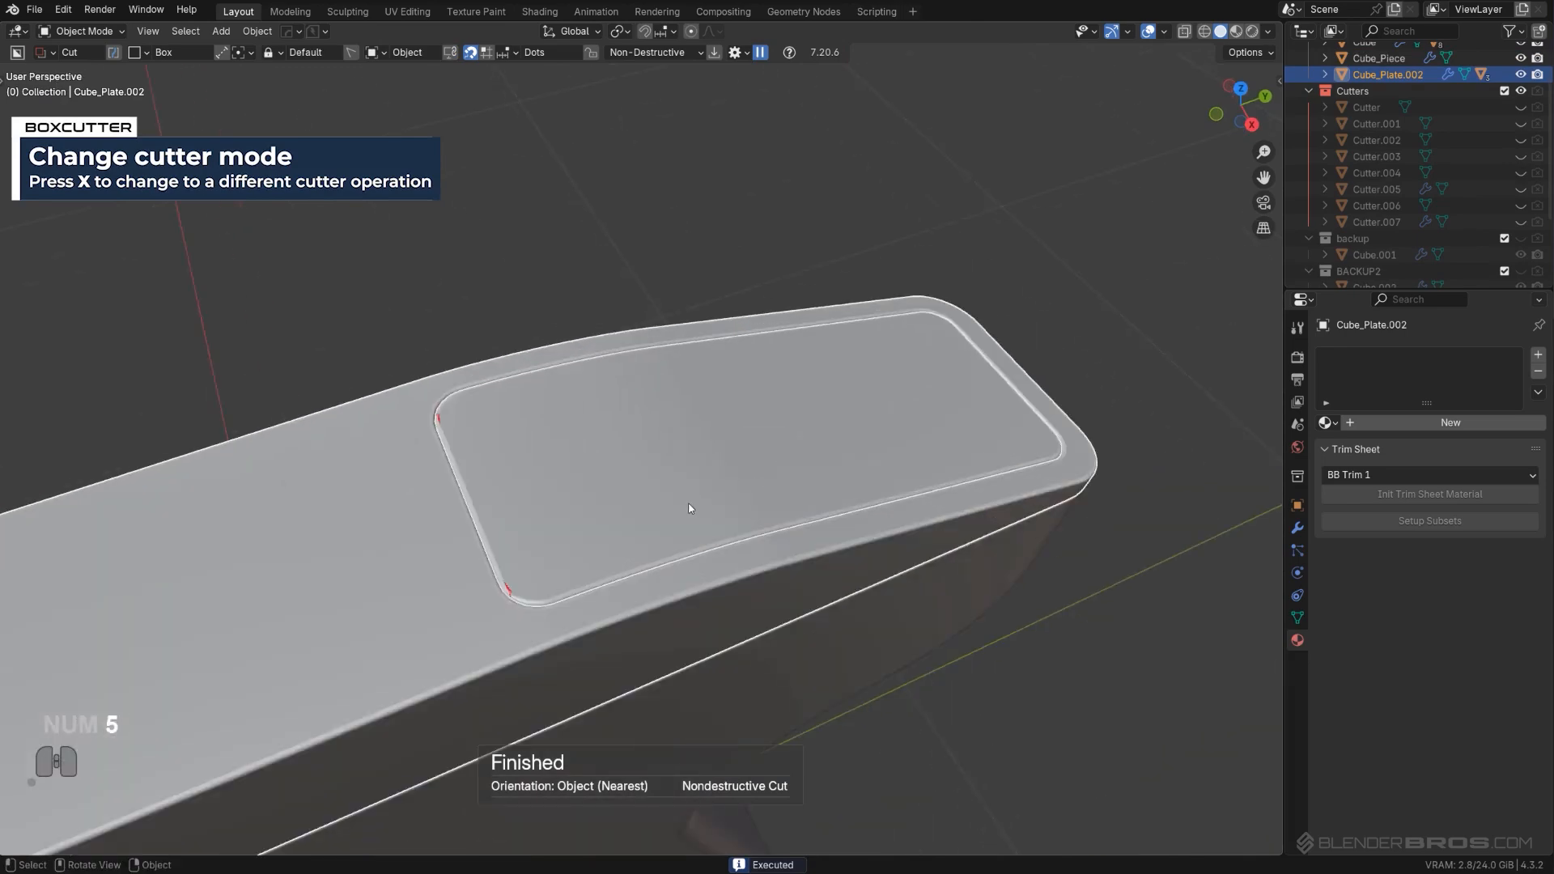
scroll(753, 476, up, 2)
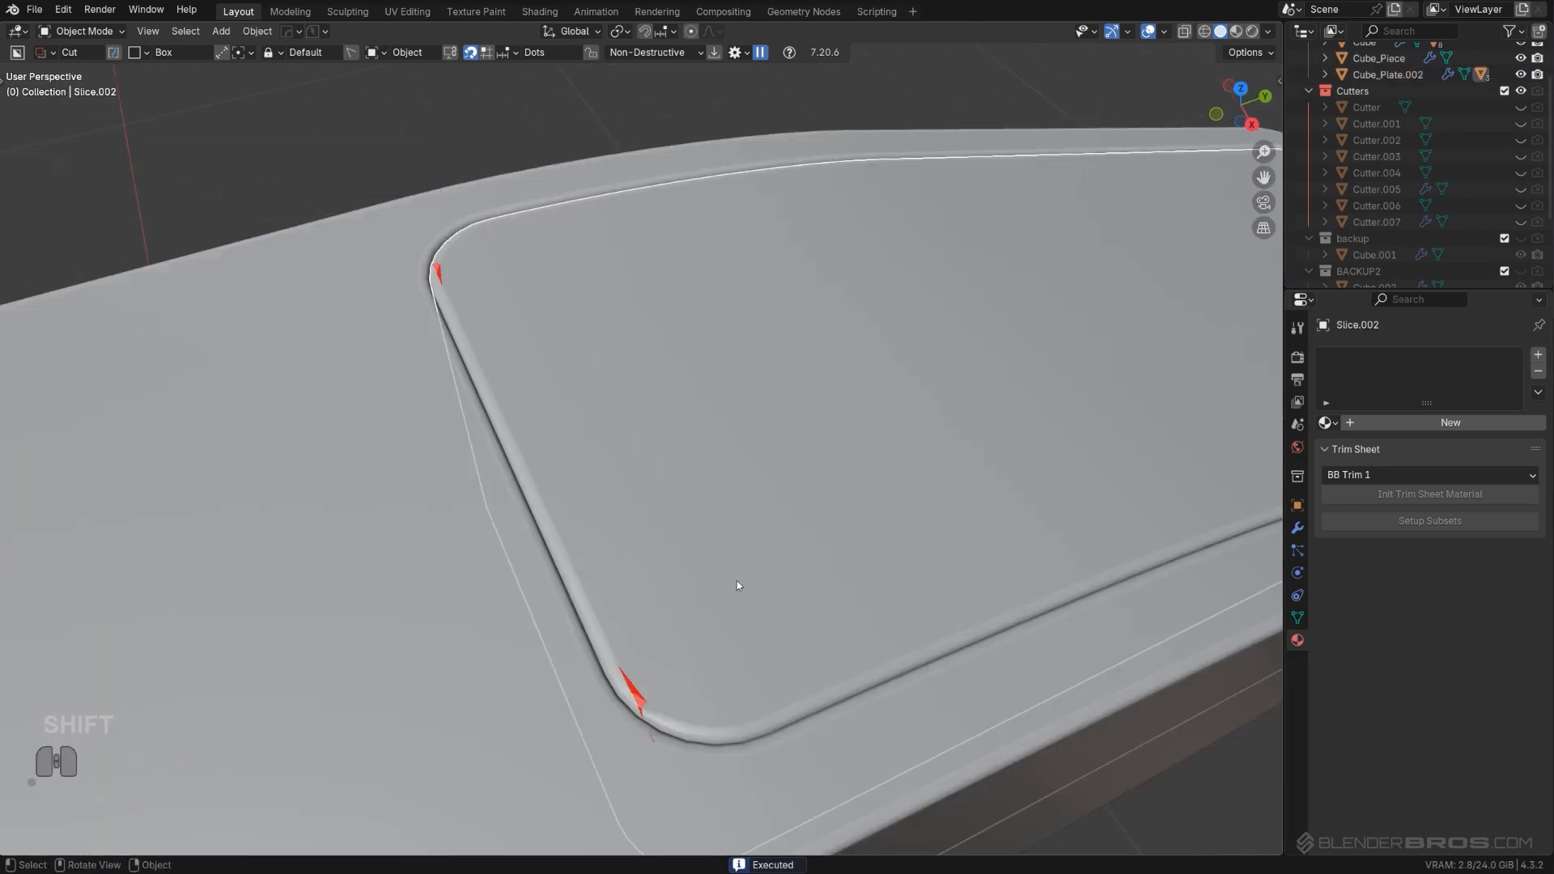
Step: Inspect the mesh of Slice.002 and reveal its boolean cutter with HardOps Ever Scroll
key(Tab)
scroll(762, 535, down, 5)
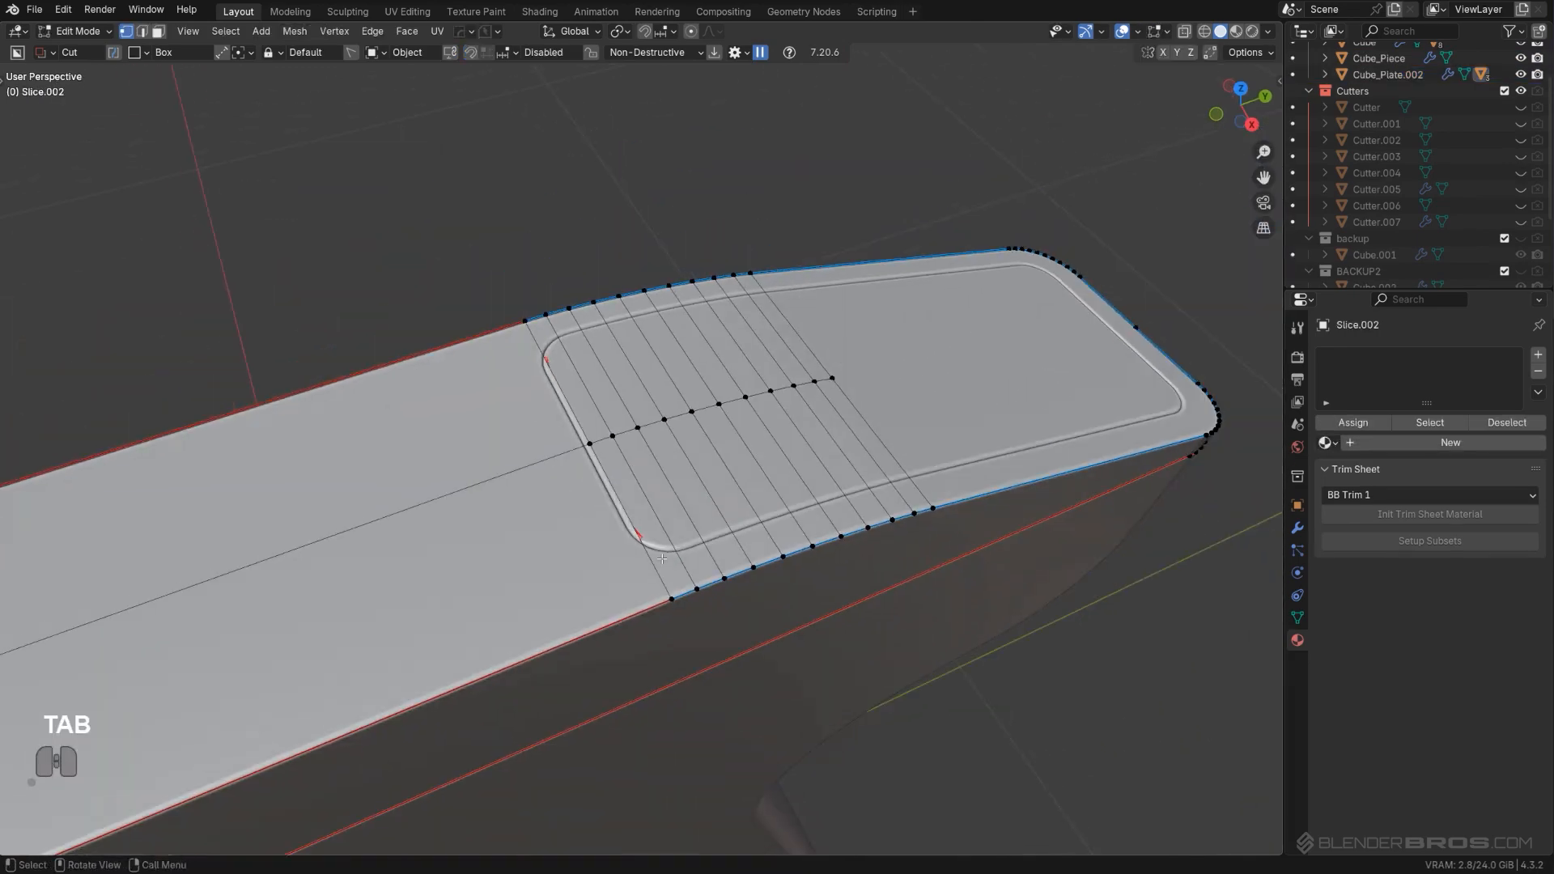
key(Tab)
key(q)
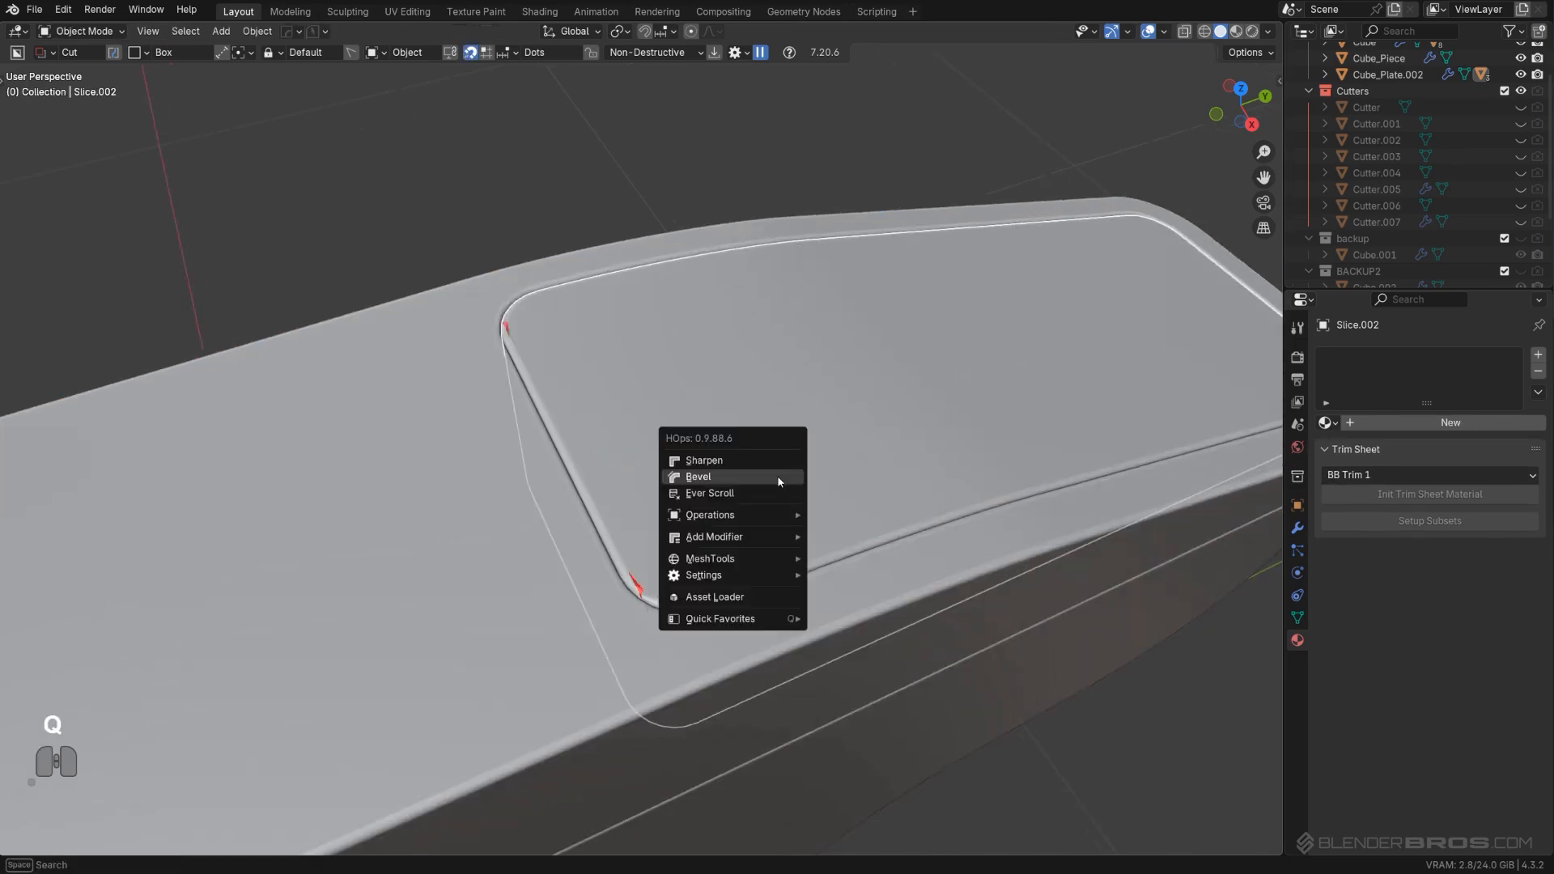
click(782, 497)
click(778, 499)
scroll(769, 511, down, 2)
scroll(734, 556, up, 1)
Step: Move the inner end face of Cutter.007 slightly along the global Y axis to clear the corner shading artifacts
key(Tab)
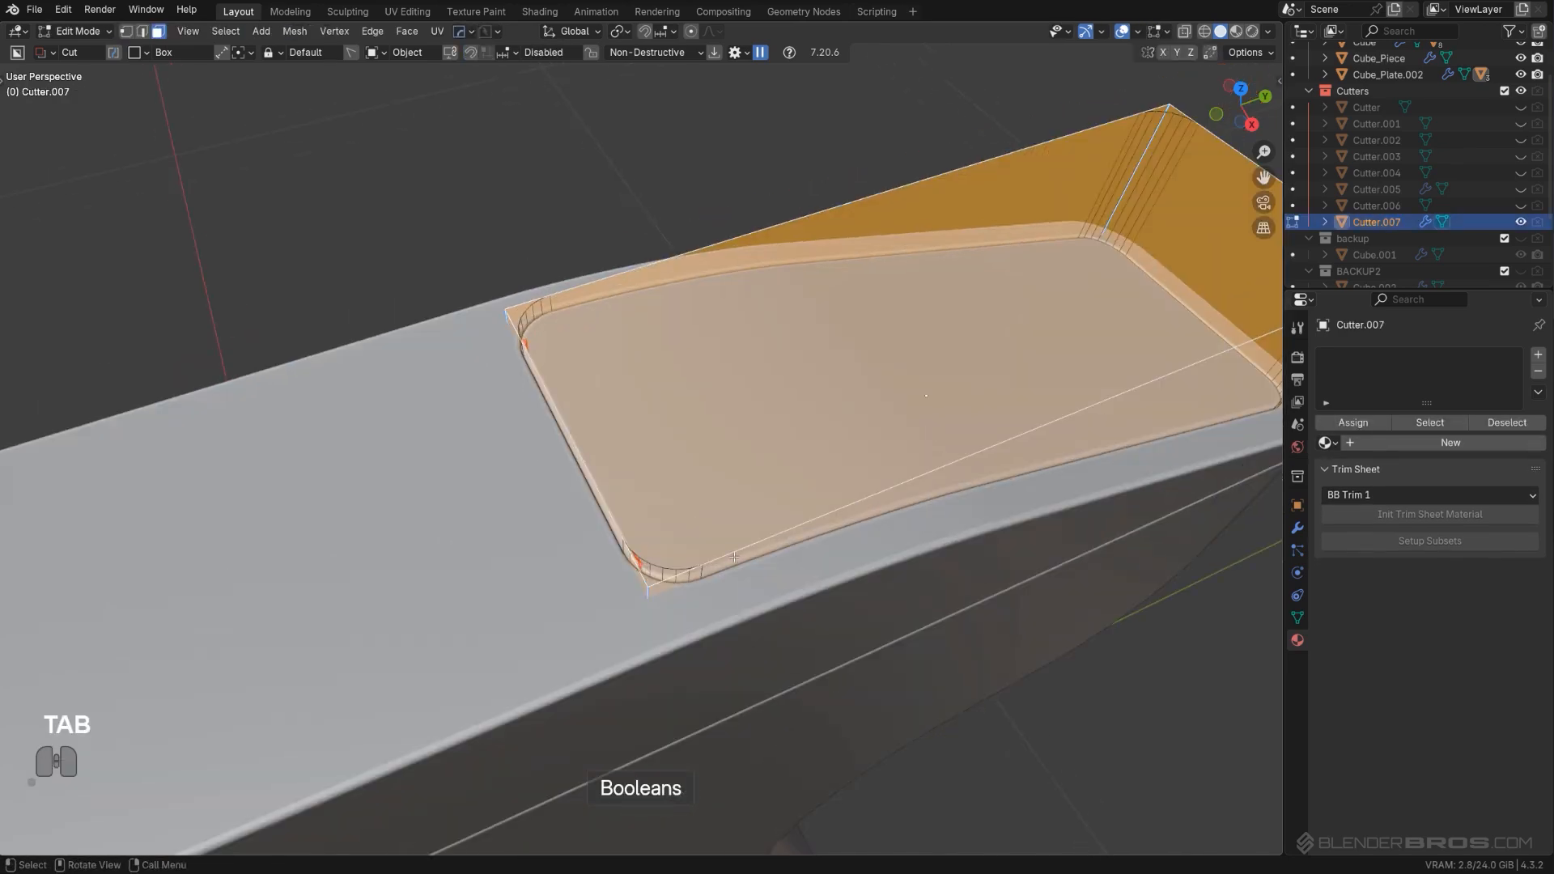
click(595, 568)
key(g)
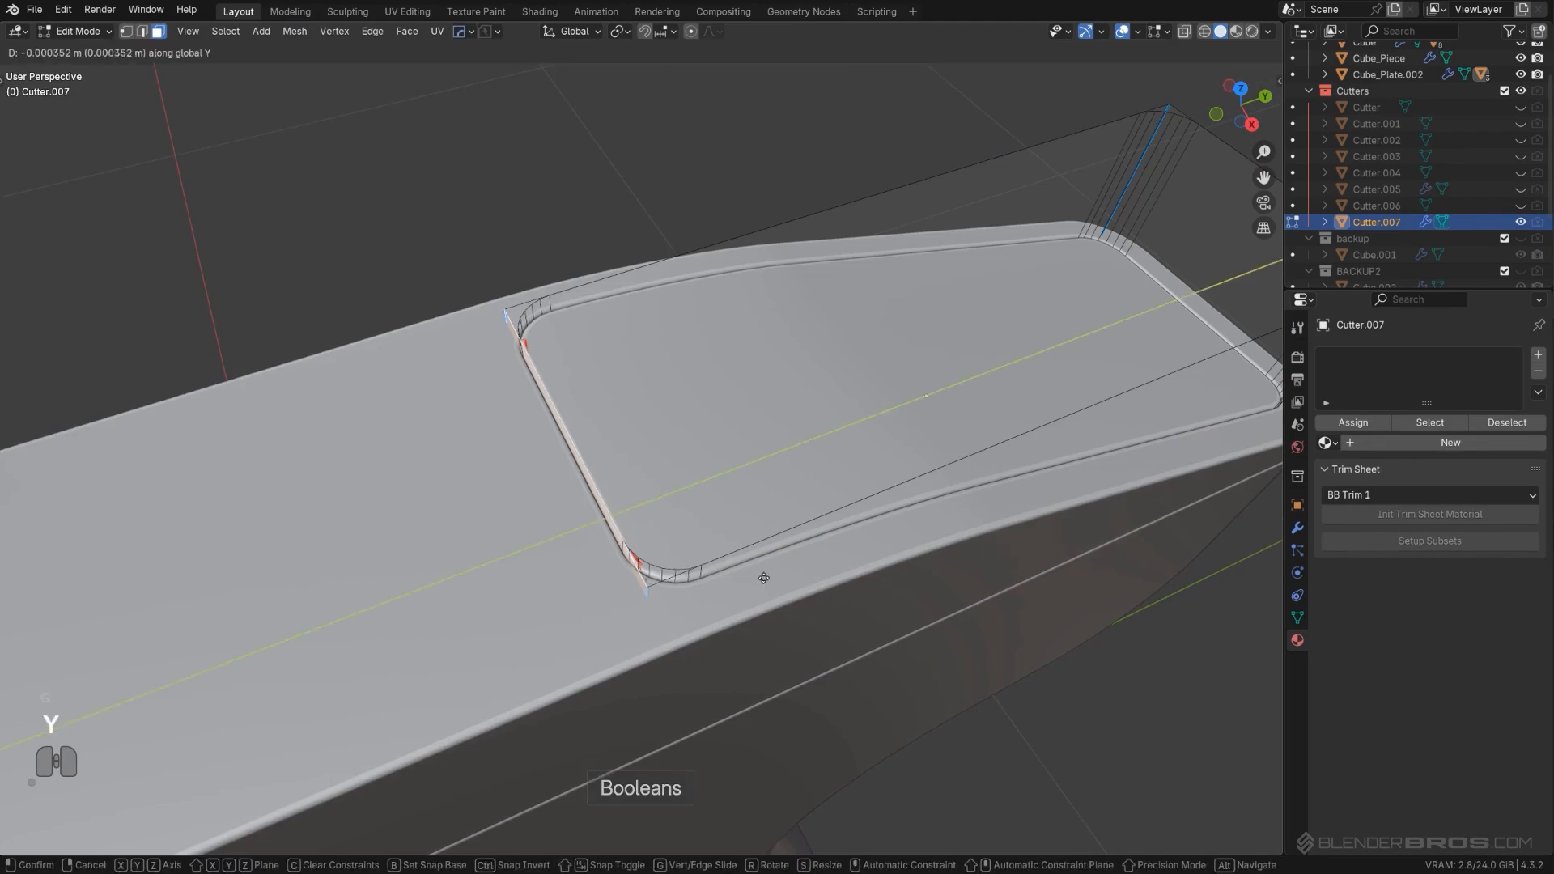
click(684, 590)
key(Tab)
scroll(729, 233, down, 2)
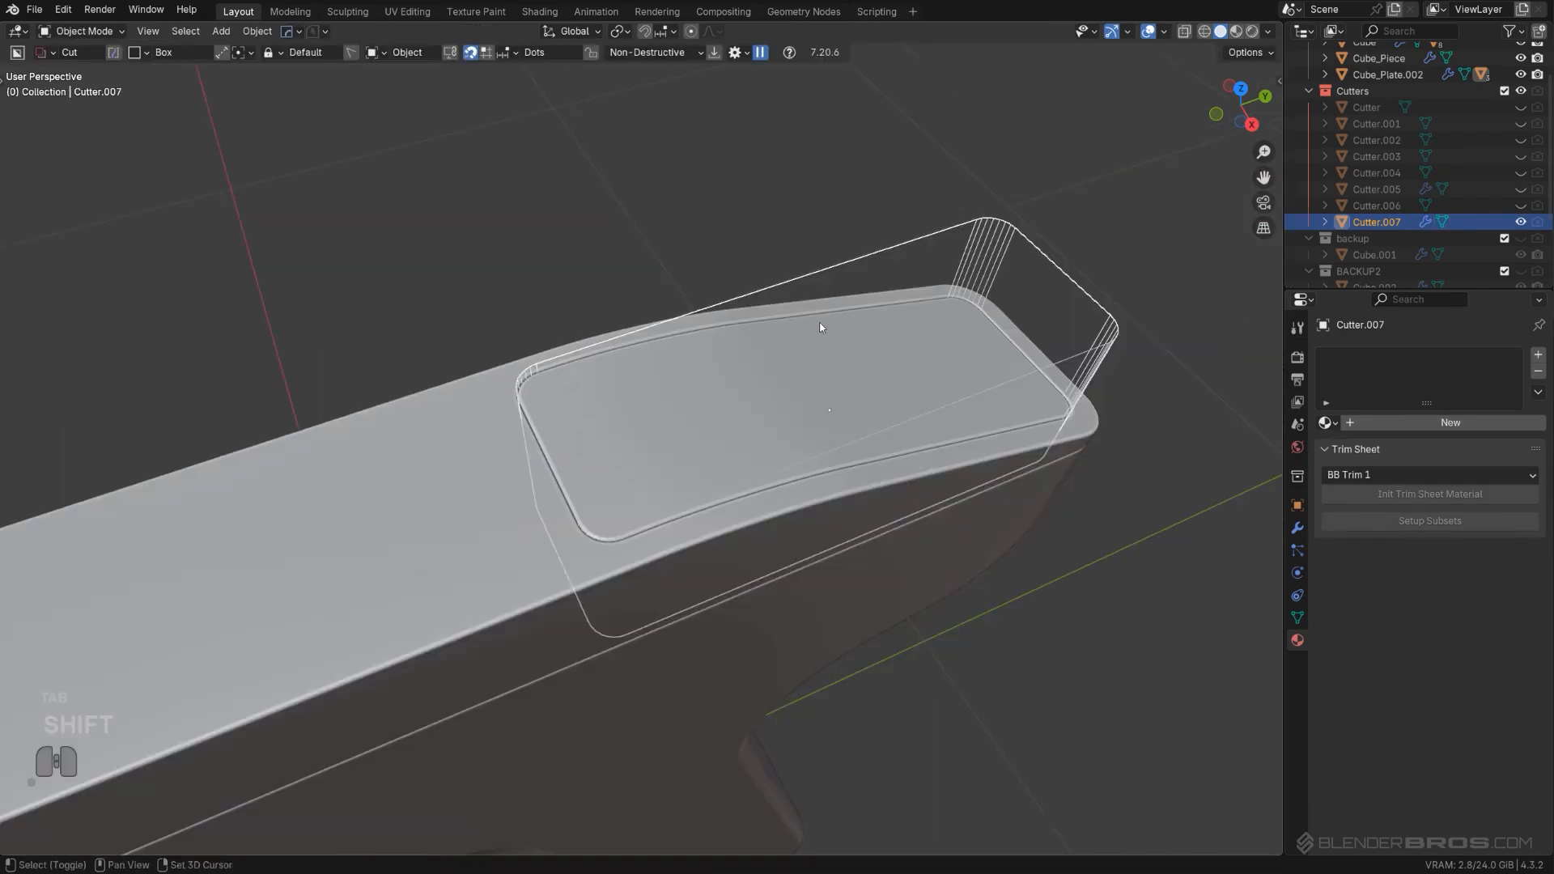
Step: Hide the cutters and examine the sliced panel's seam and corners on the top plate
key(shift+2)
middle_drag(851, 370, 687, 348)
shift+middle_drag(704, 381, 713, 599)
scroll(541, 489, up, 2)
middle_drag(712, 599, 806, 592)
click(552, 513)
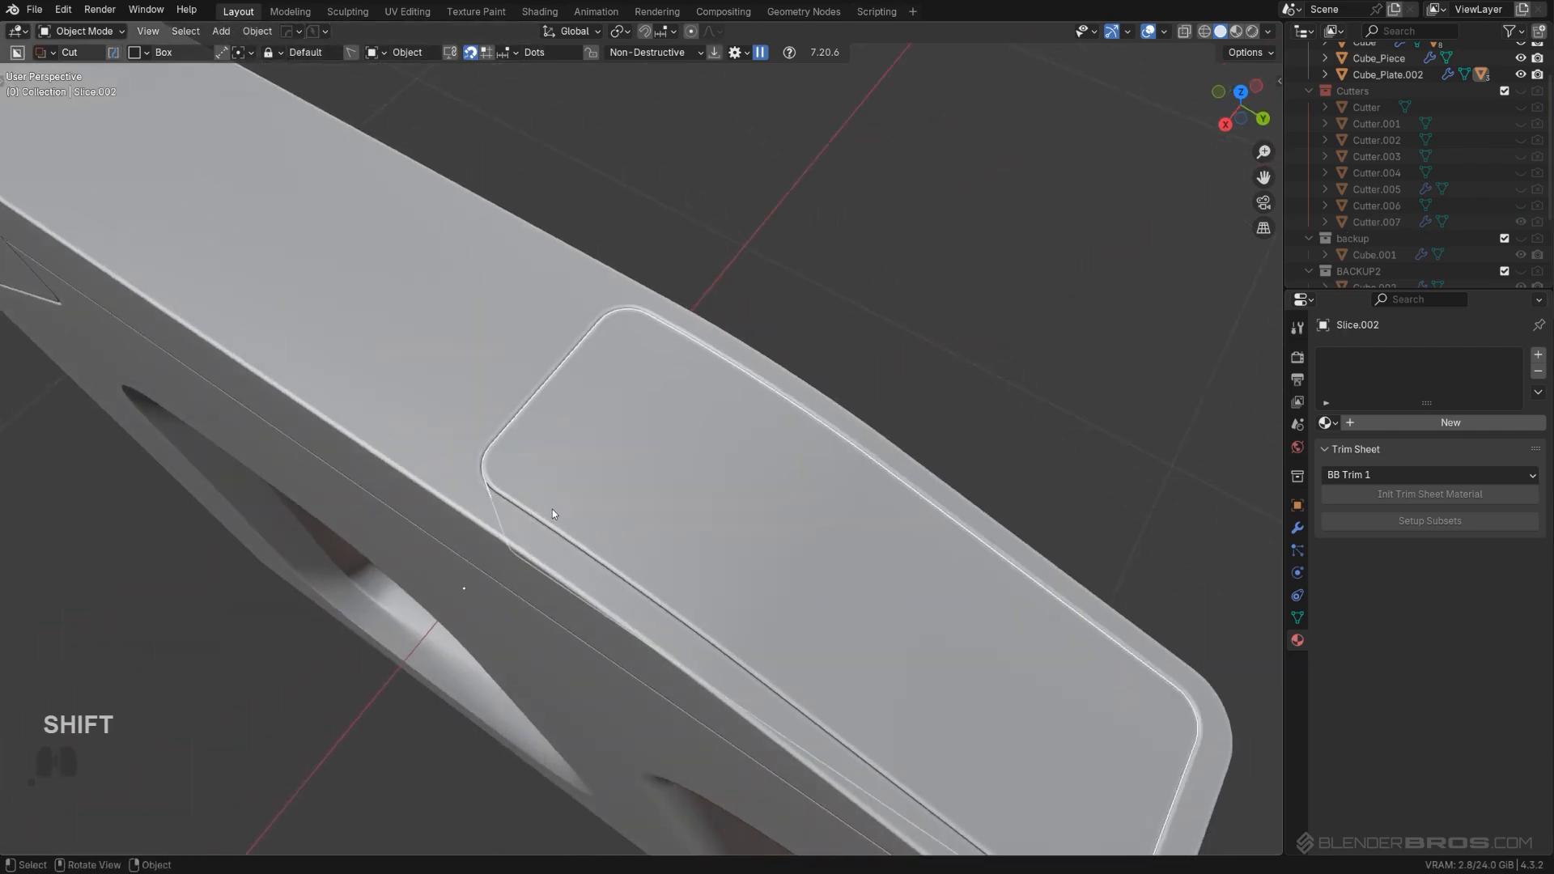
shift+drag(675, 338, 715, 342)
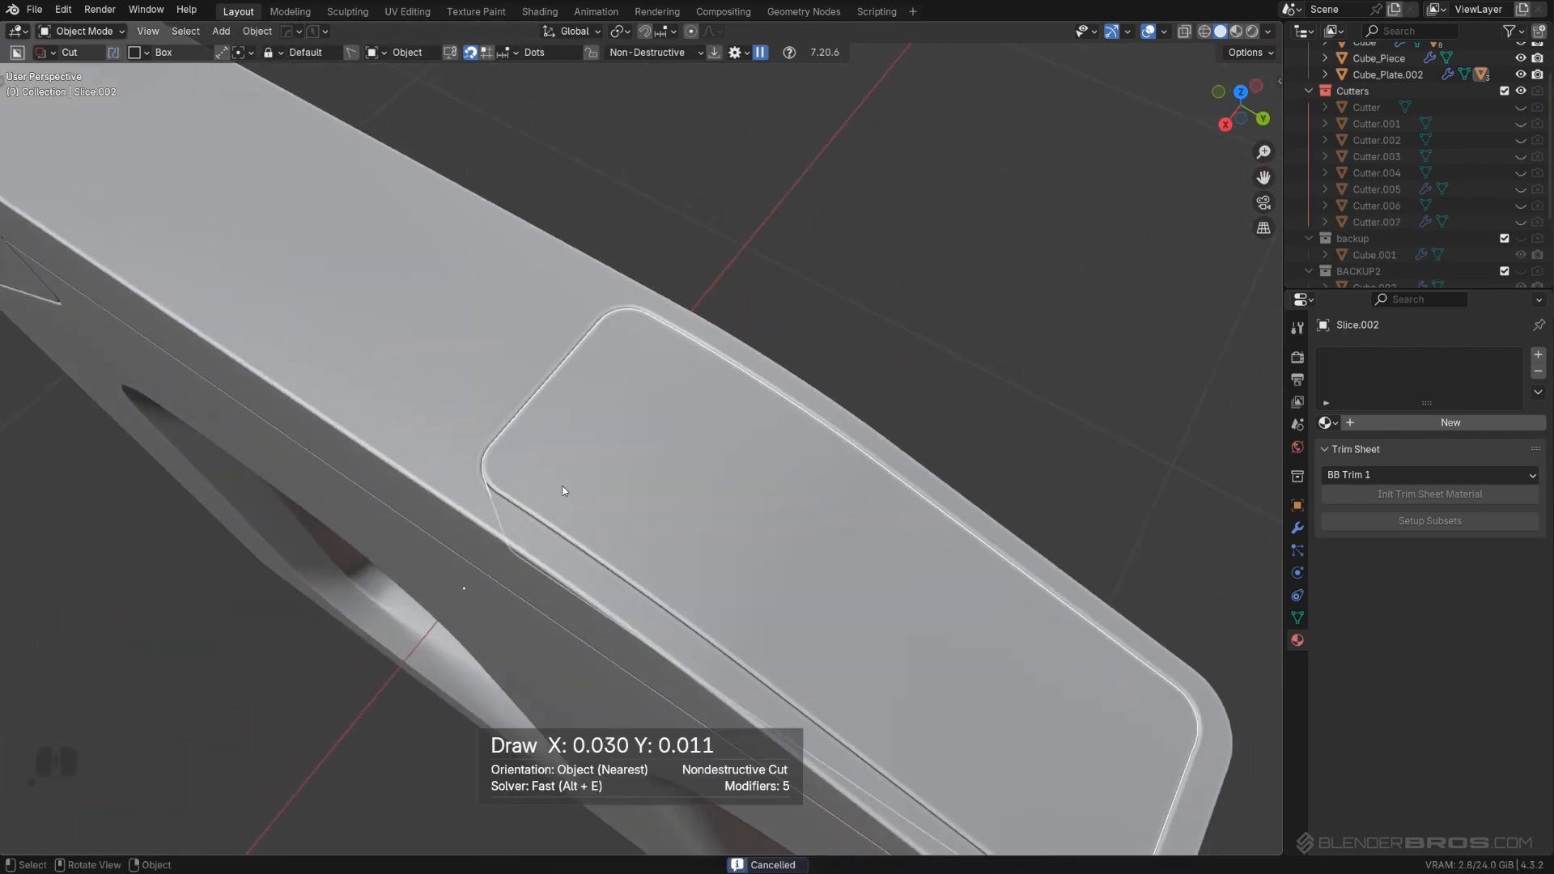
middle_drag(614, 464, 551, 395)
Step: Reveal the top plate's Cutter.007 with HardOps Ever Scroll and create a HardOps mirror empty
click(757, 332)
key(q)
click(763, 316)
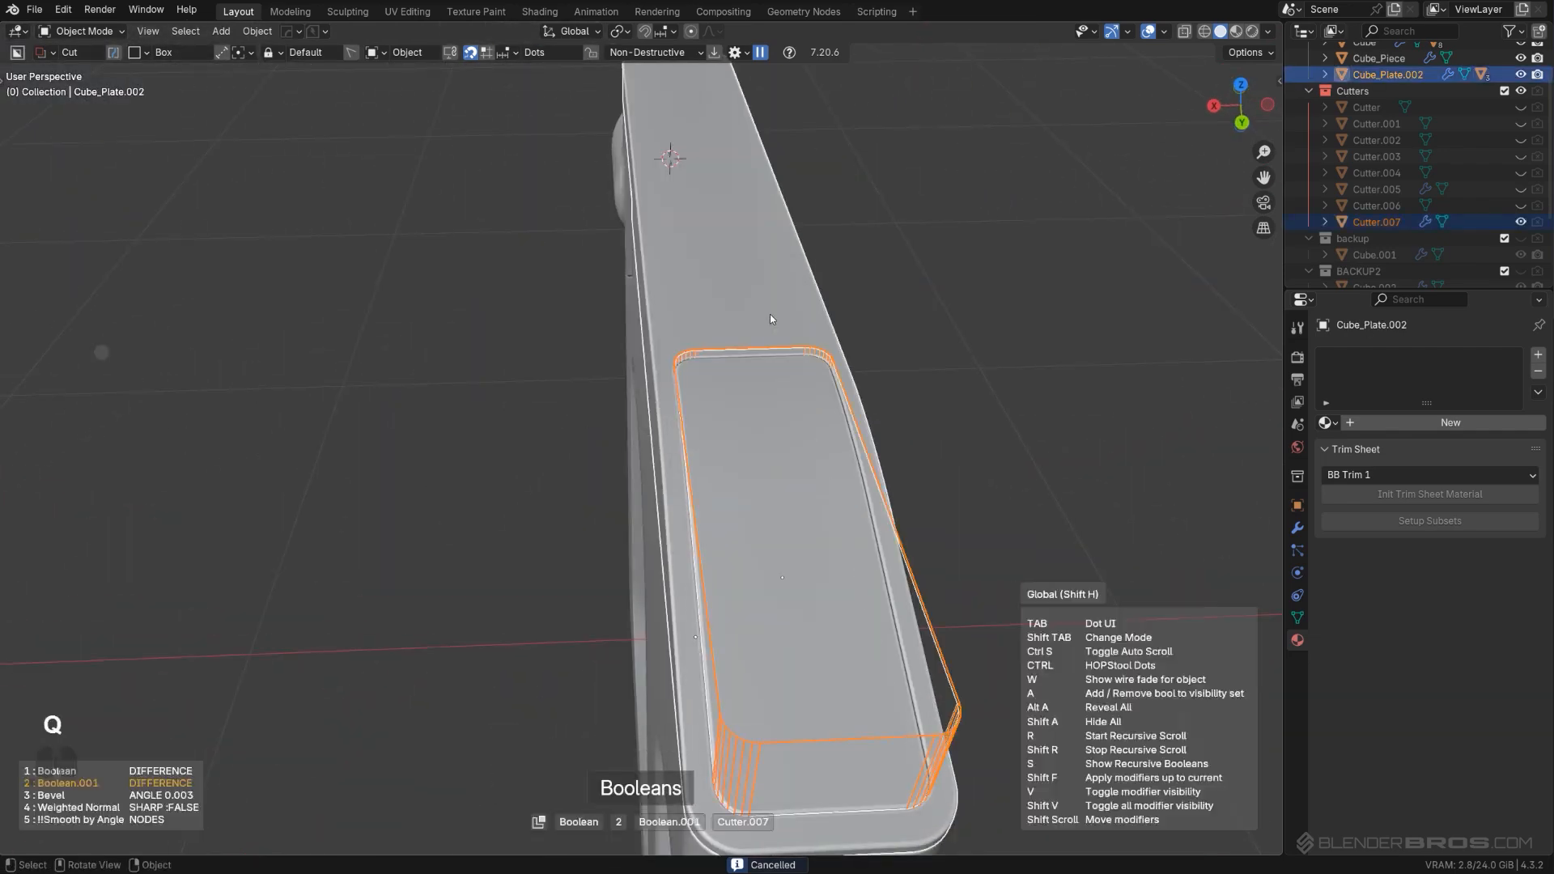
key(alt+x)
click(551, 160)
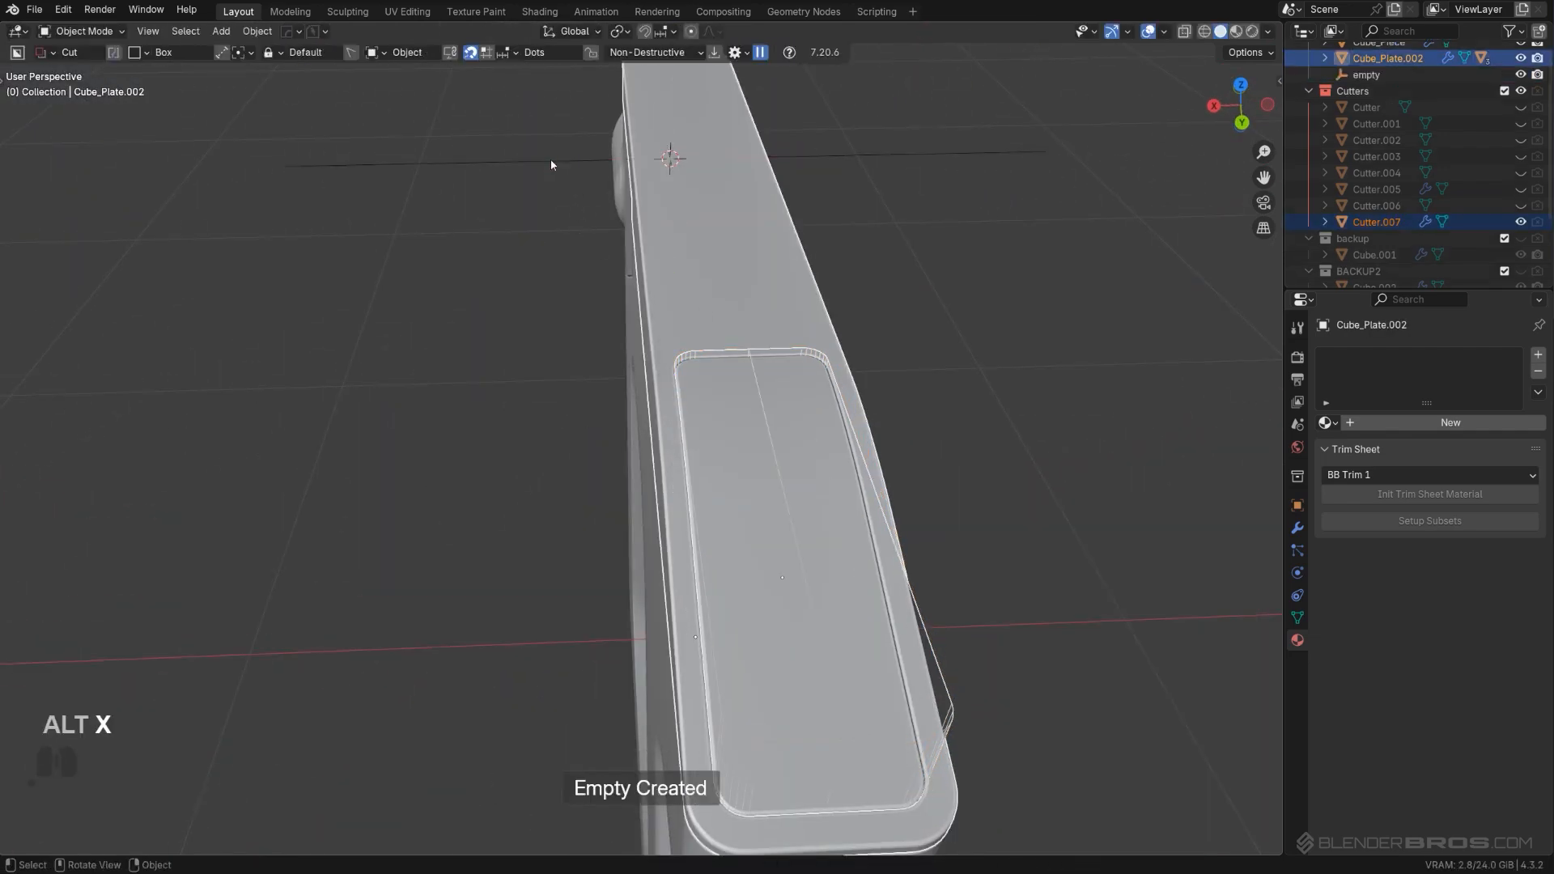
click(1073, 318)
shift+middle_drag(939, 388, 848, 415)
scroll(842, 414, up, 1)
key(shift+2)
click(760, 406)
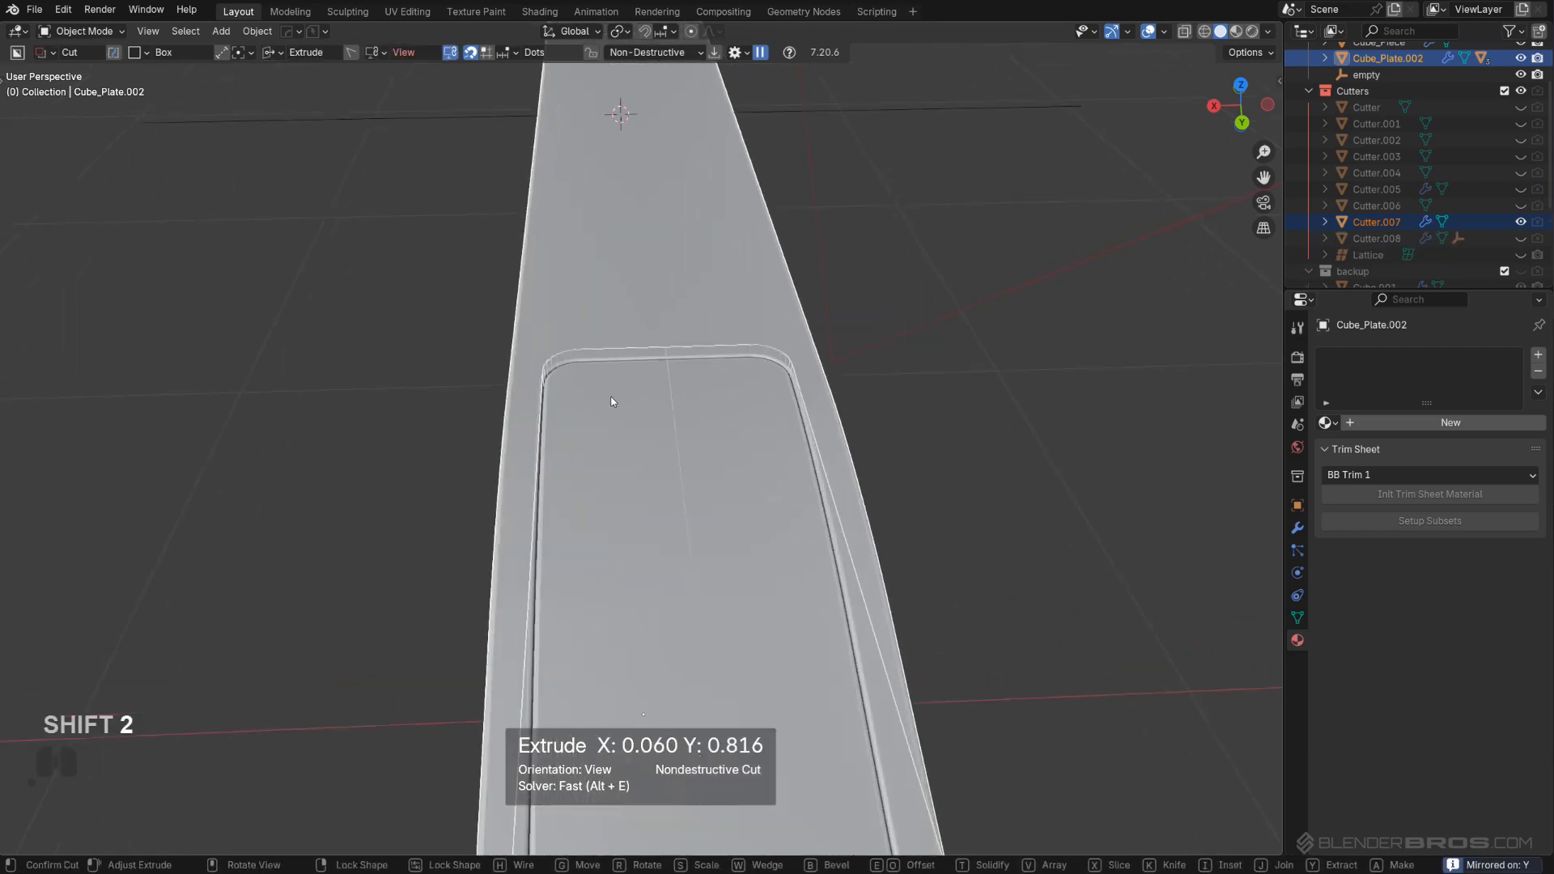
drag(551, 396, 521, 478)
right_click(529, 431)
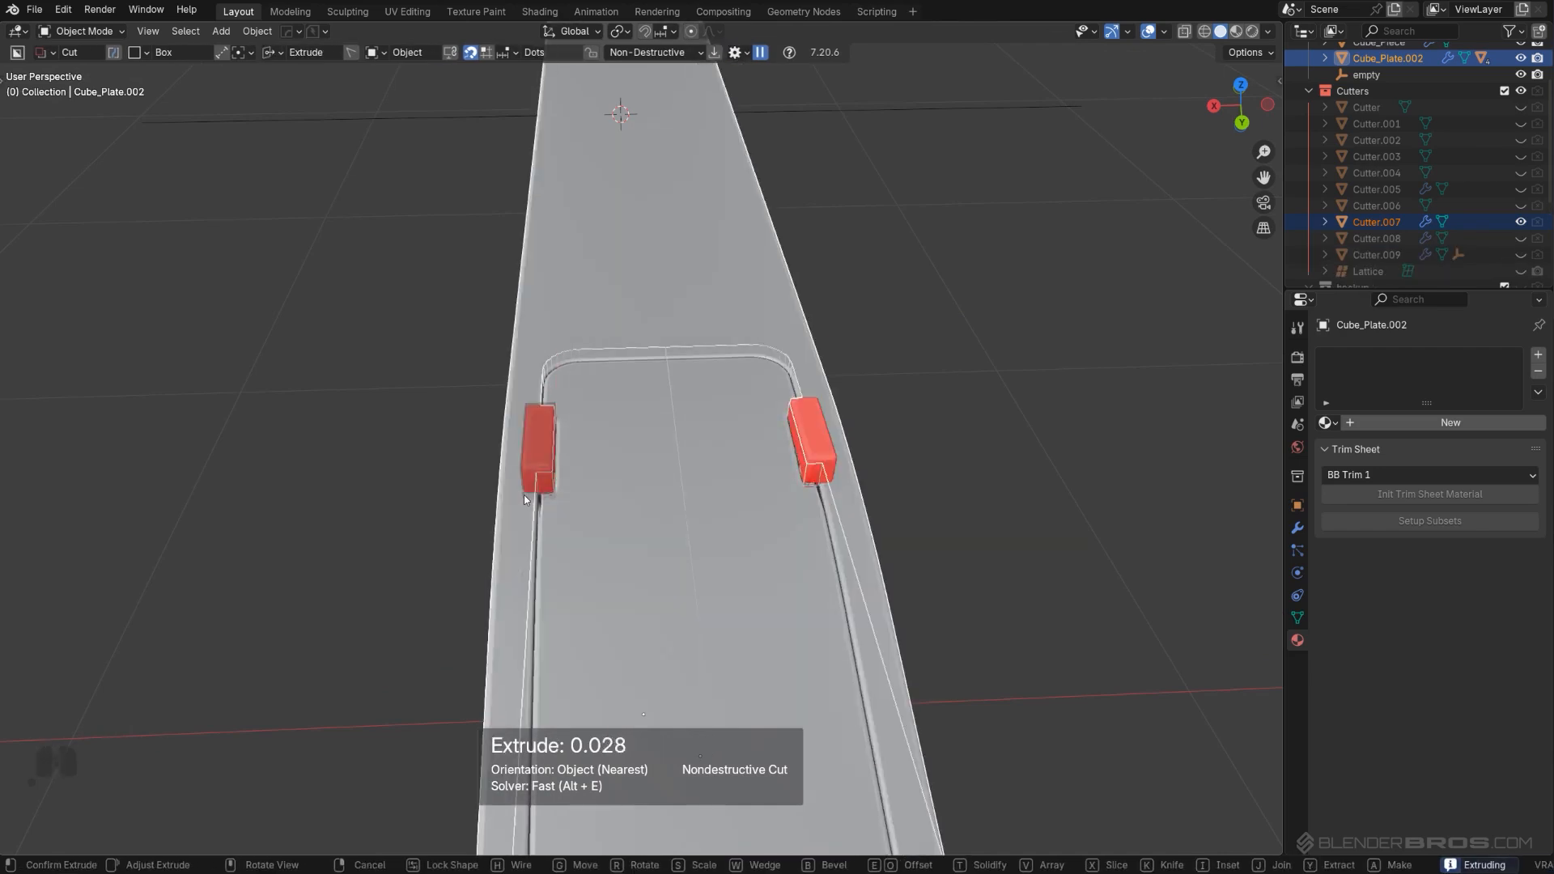
right_click(532, 493)
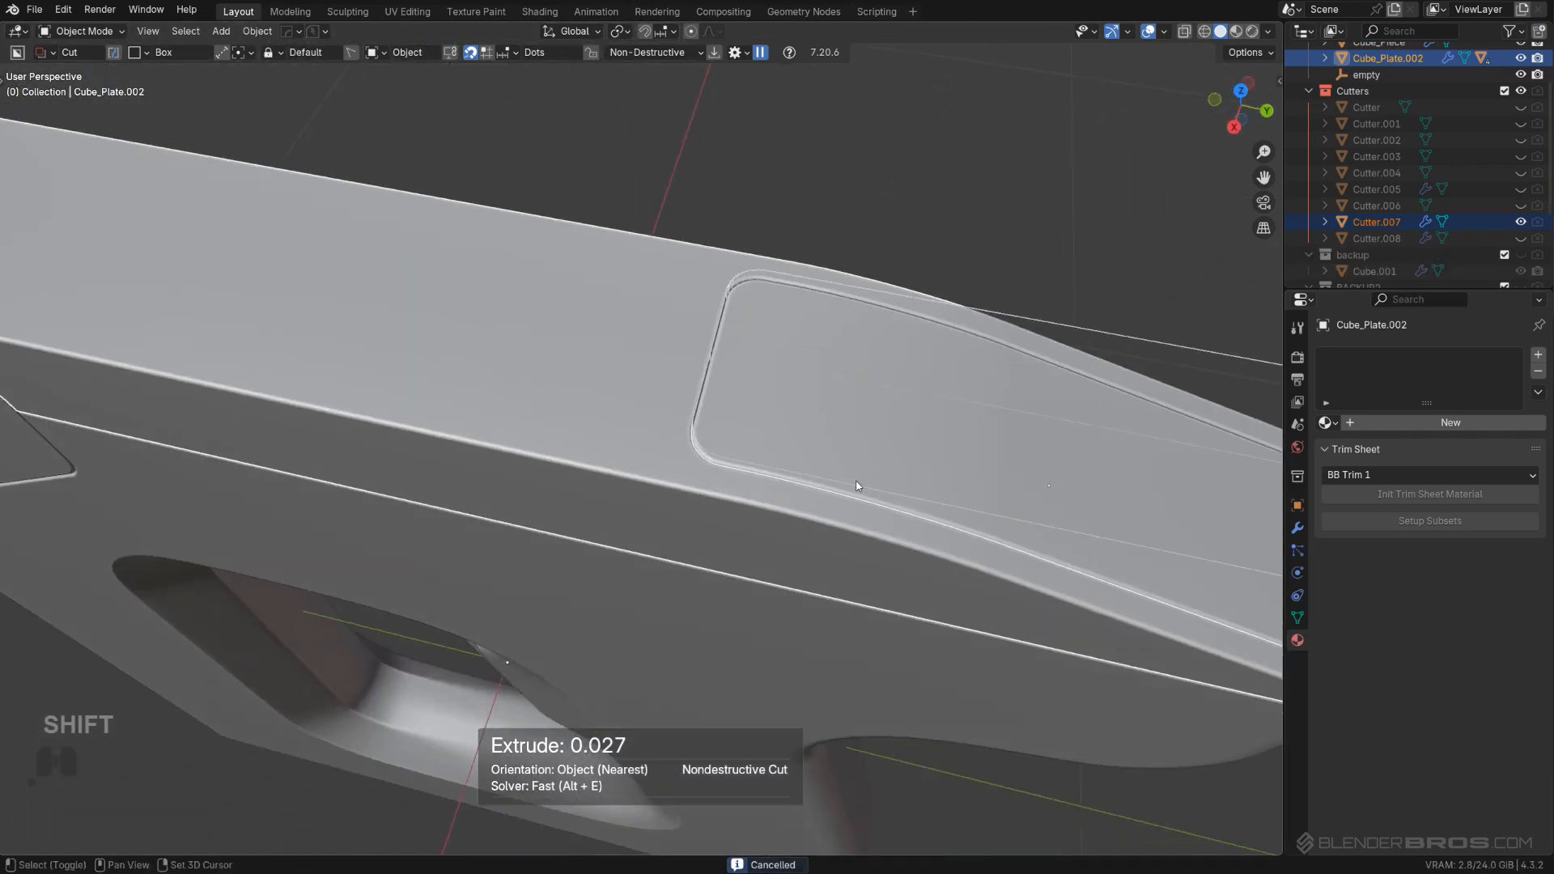
Step: Hide the cutters and set the sliced panel Slice.002's Bevel modifier width to about 0.002 with HardOps Bevel
key(shift+2)
scroll(856, 482, up, 2)
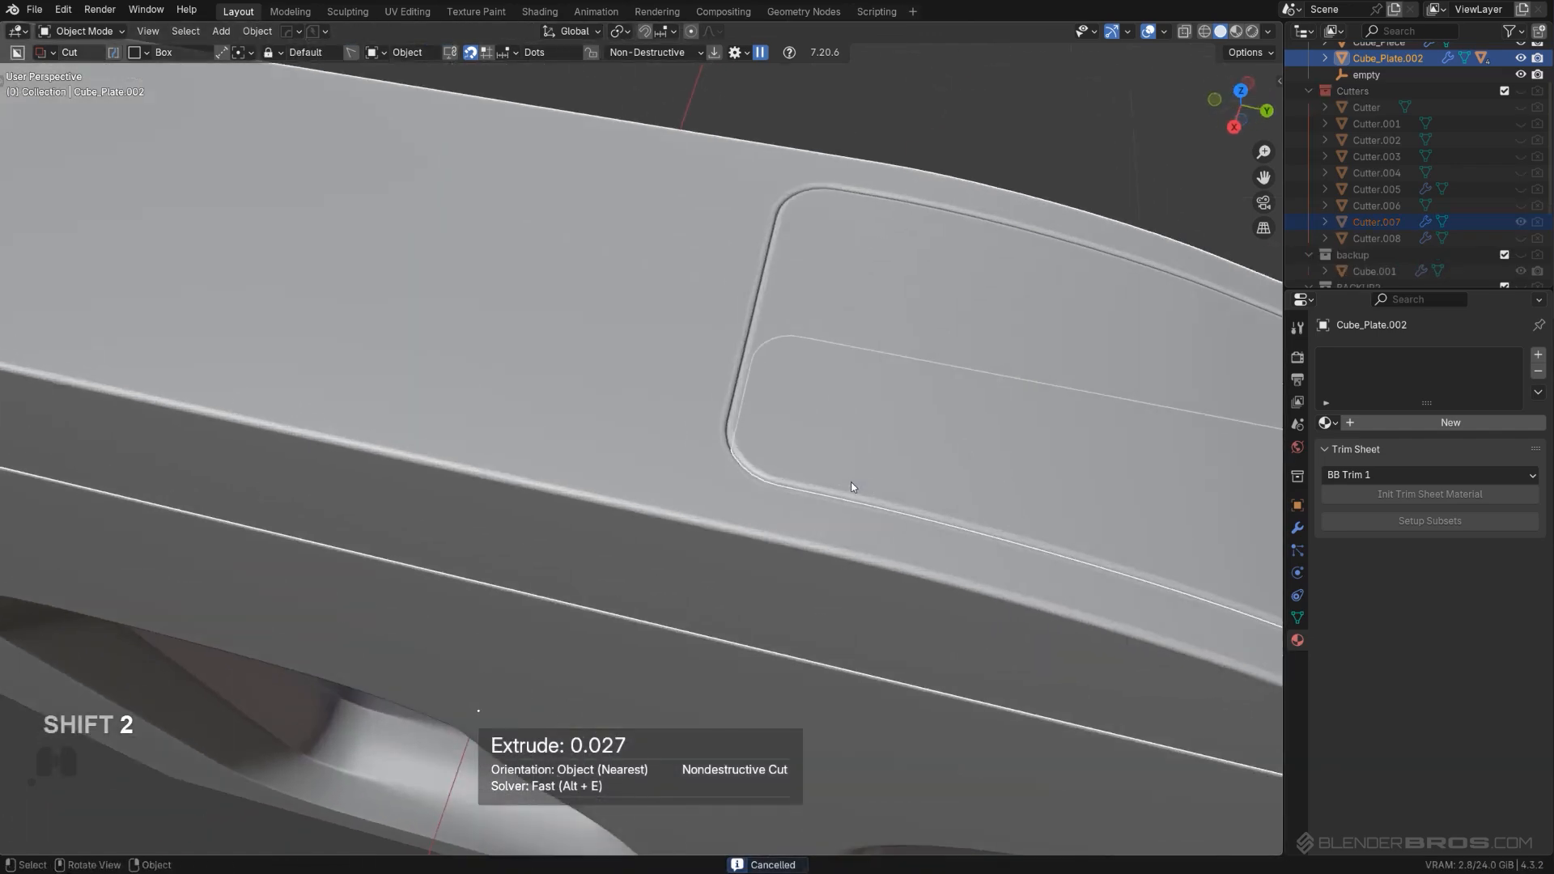
shift+middle_drag(856, 482, 483, 516)
scroll(603, 517, down, 2)
click(615, 478)
scroll(614, 477, up, 3)
shift+middle_drag(614, 477, 543, 522)
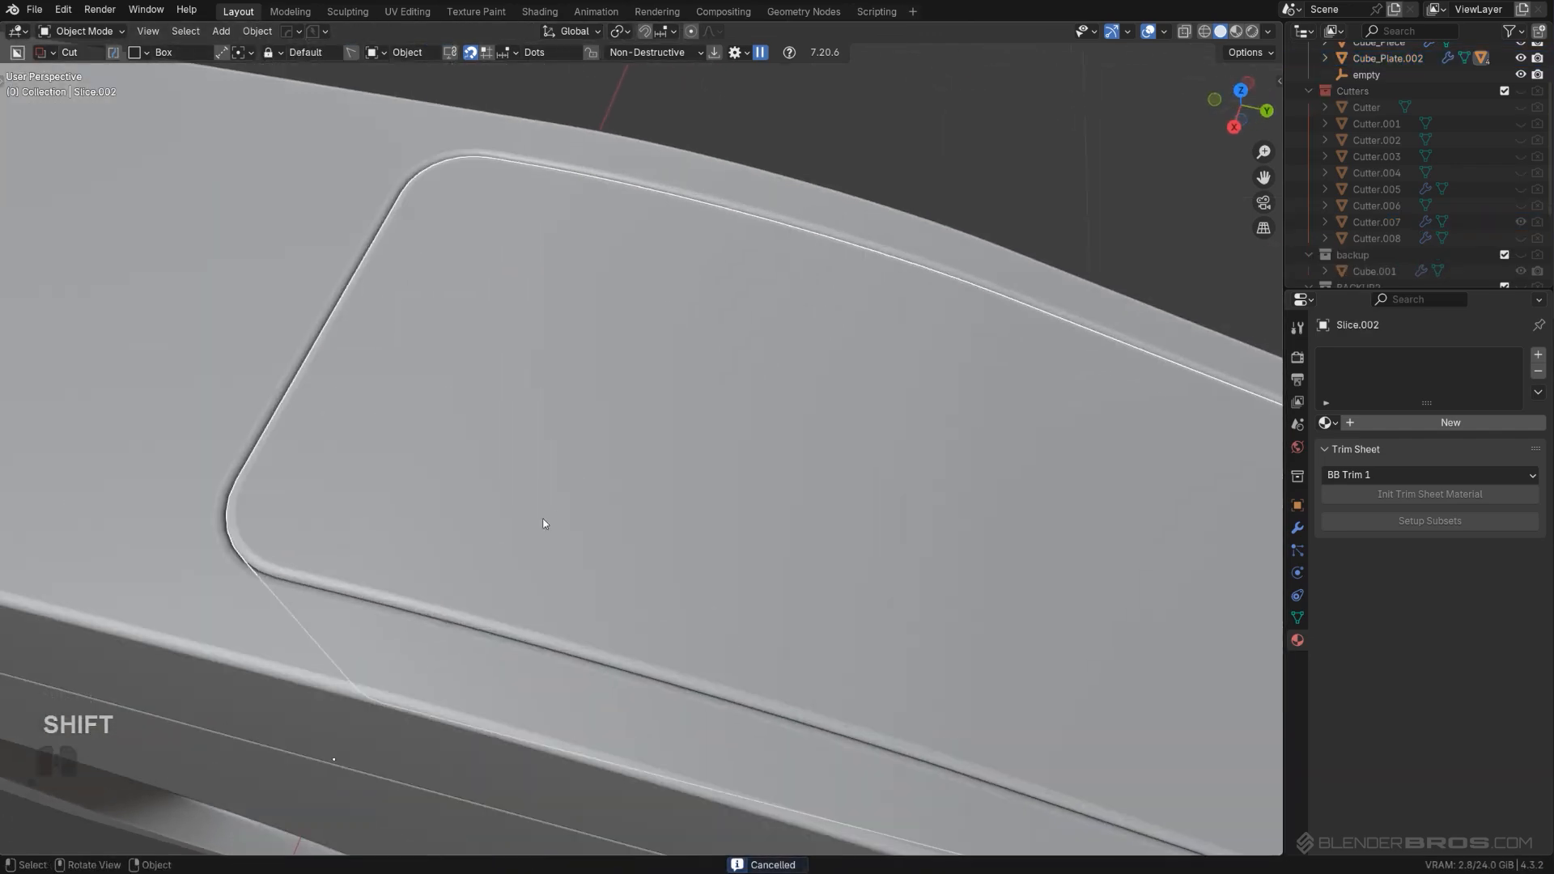
key(q)
click(547, 505)
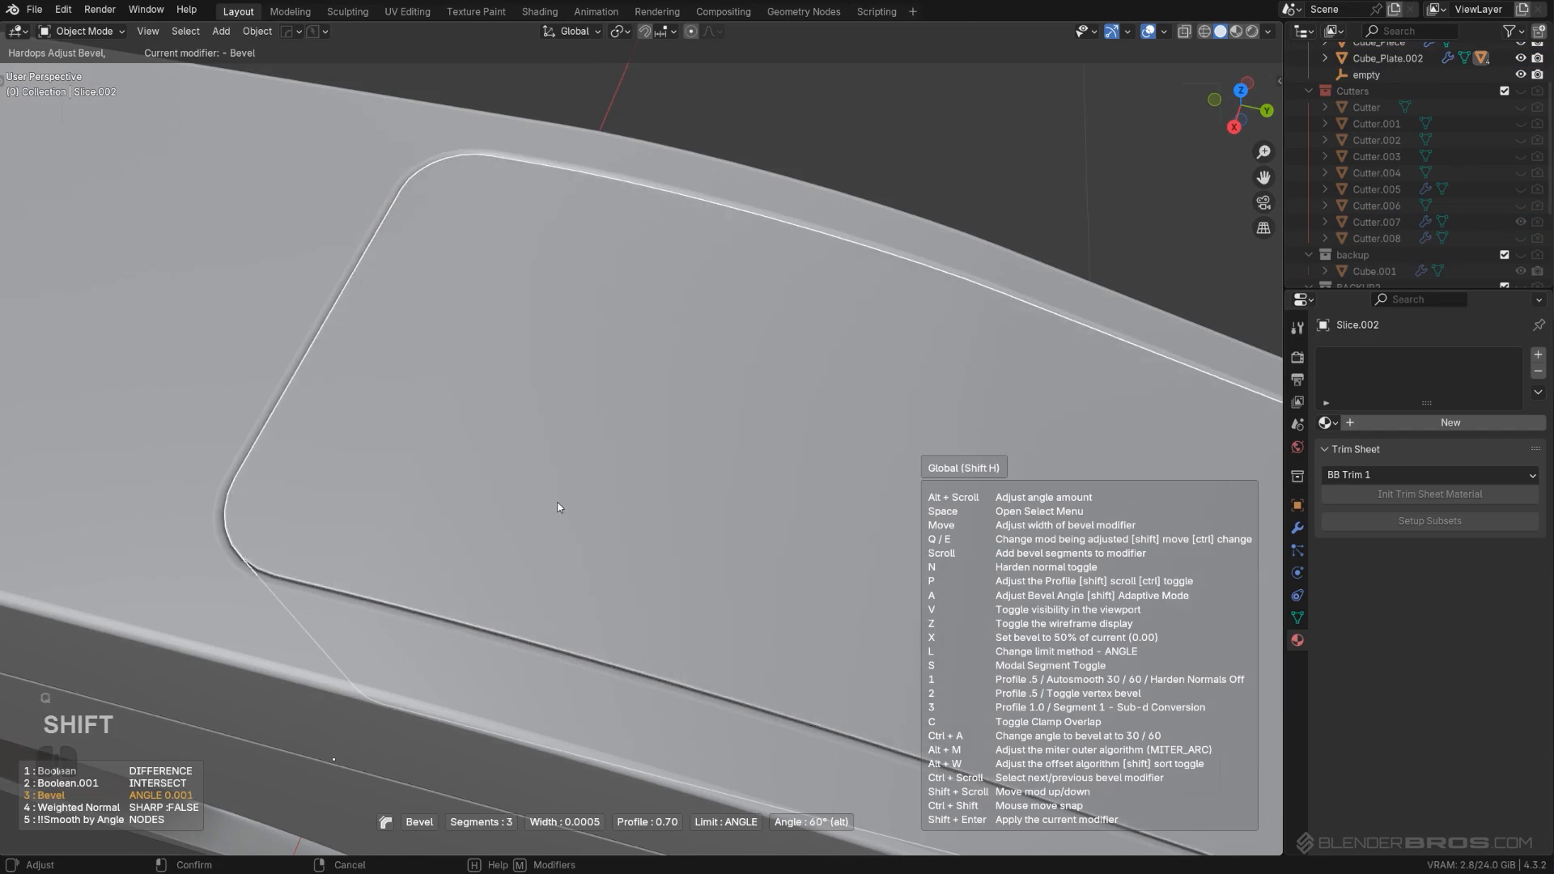
click(521, 514)
Step: Try a box cut about 0.013 deep across the edge of the sliced panel near its rounded corner, and undo it
shift+drag(322, 568, 383, 638)
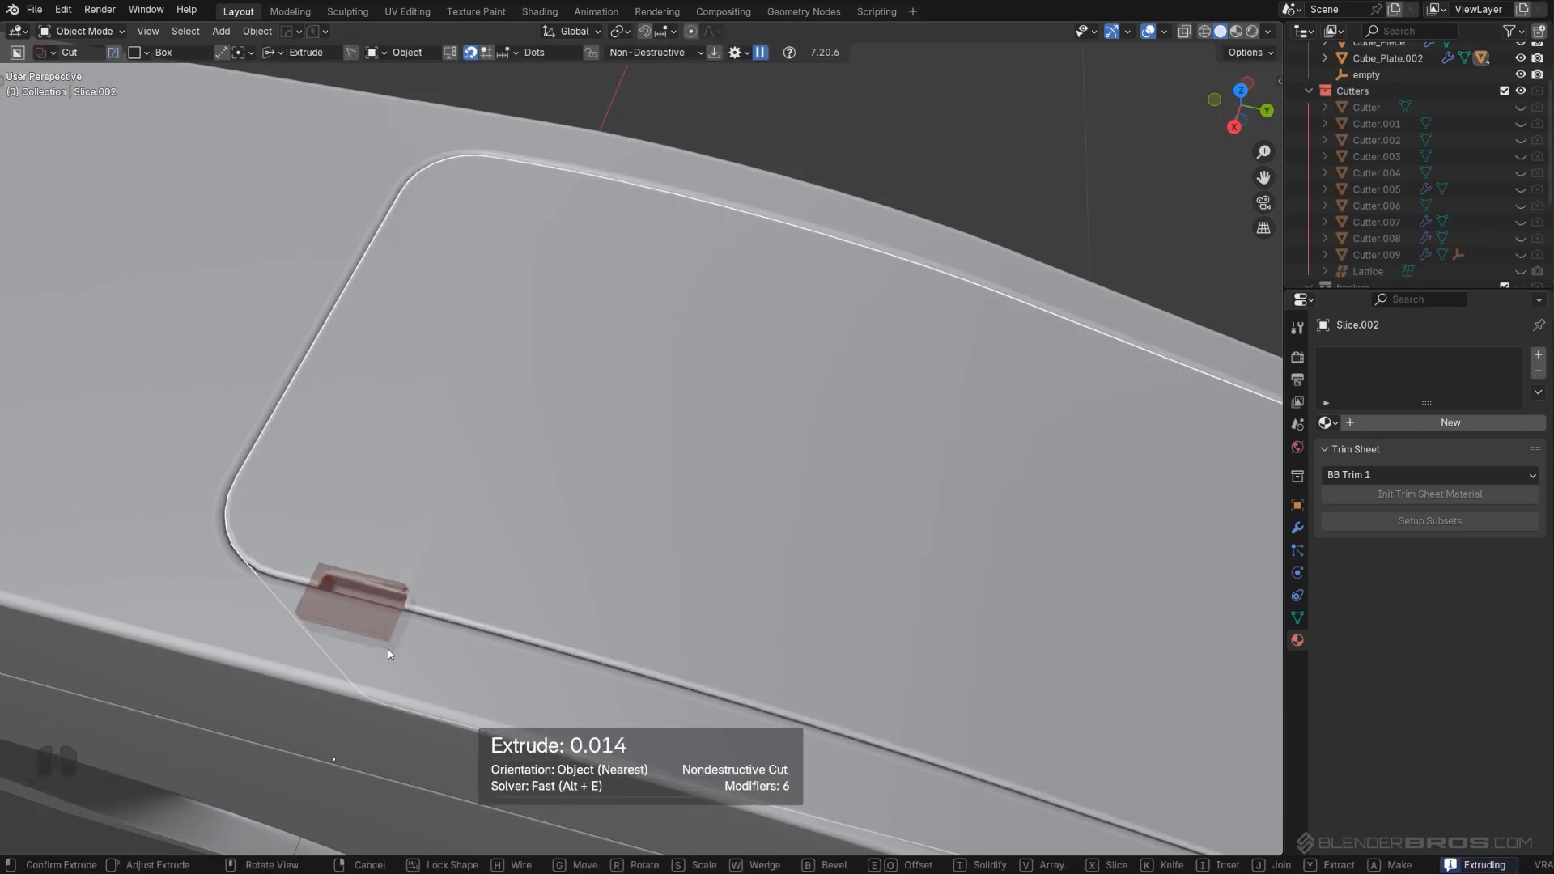
click(389, 654)
scroll(391, 647, up, 3)
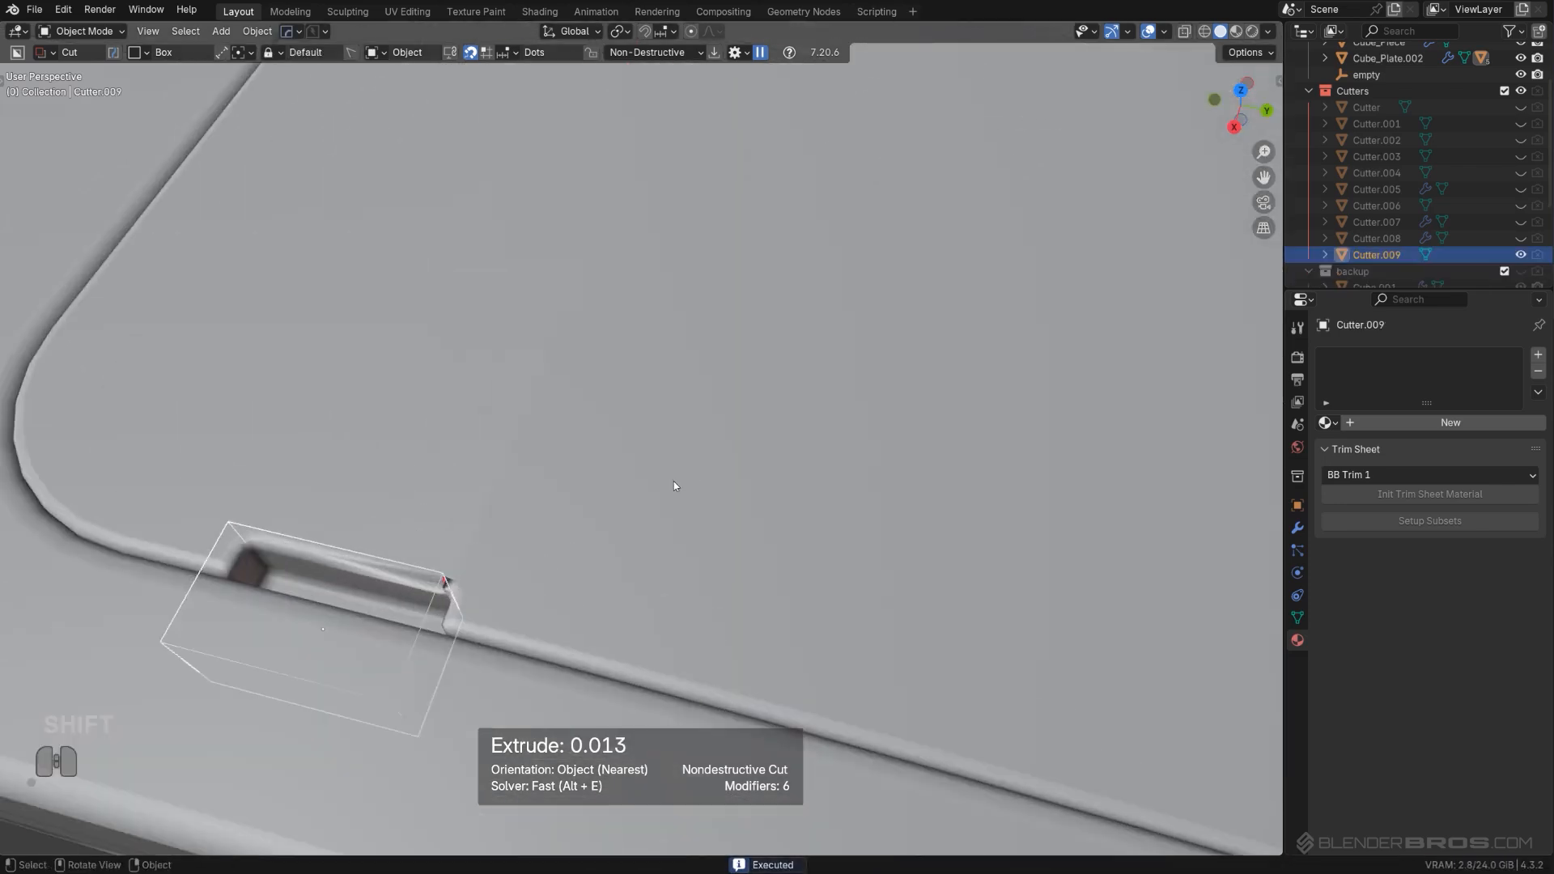
scroll(670, 486, down, 3)
key(ctrl+z)
Step: Add a HardOps Step half bevel to Slice.002 and box-cut a notch about 0.017 deep in its edge near the rounded corner
key(q)
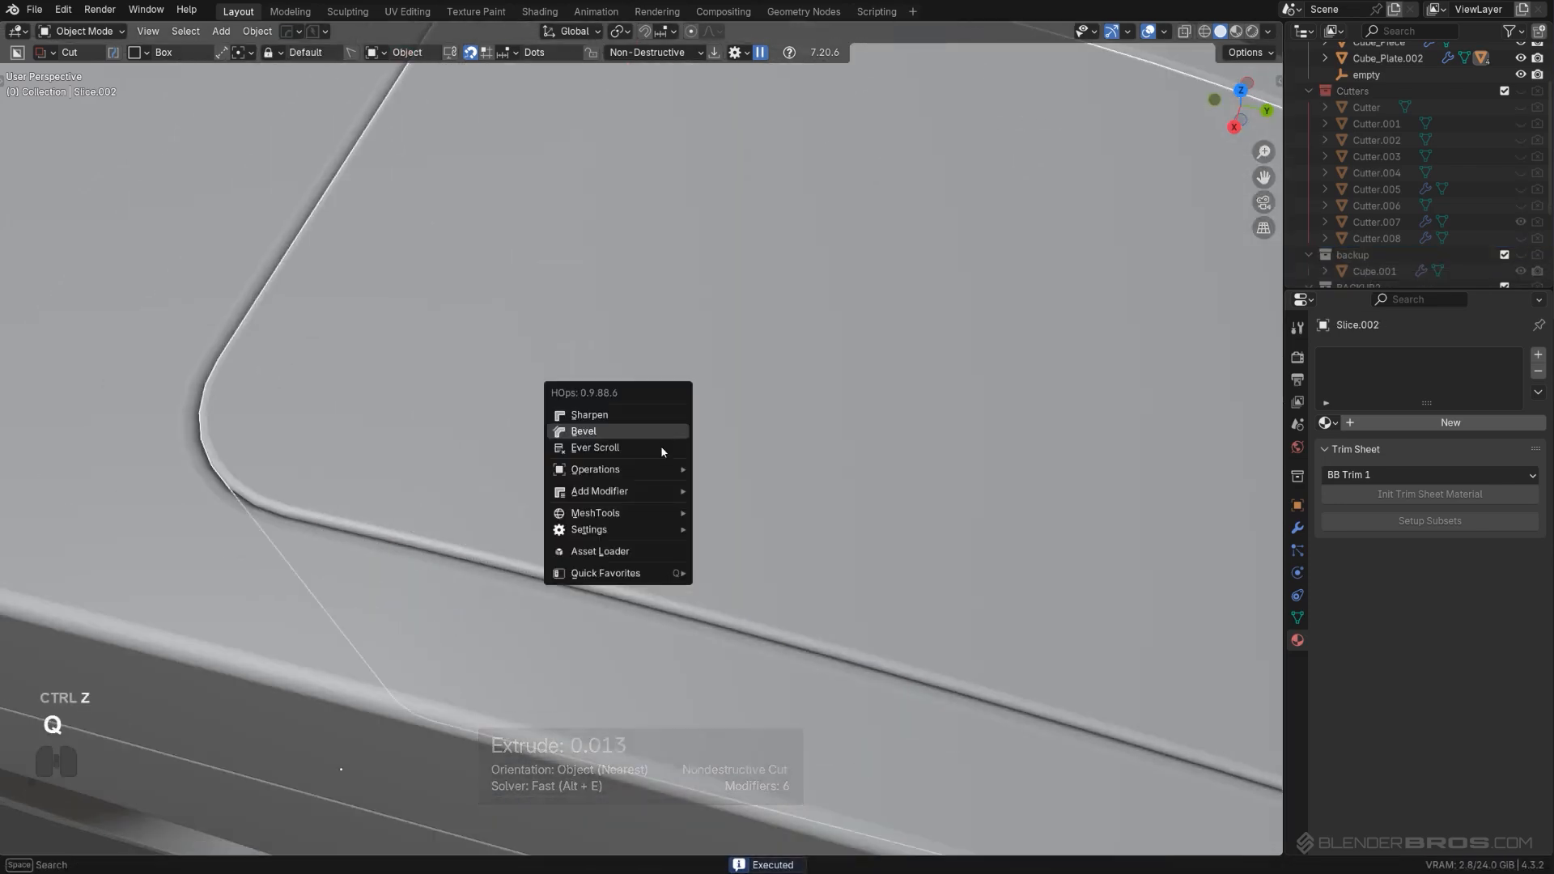
mouse_move(657, 470)
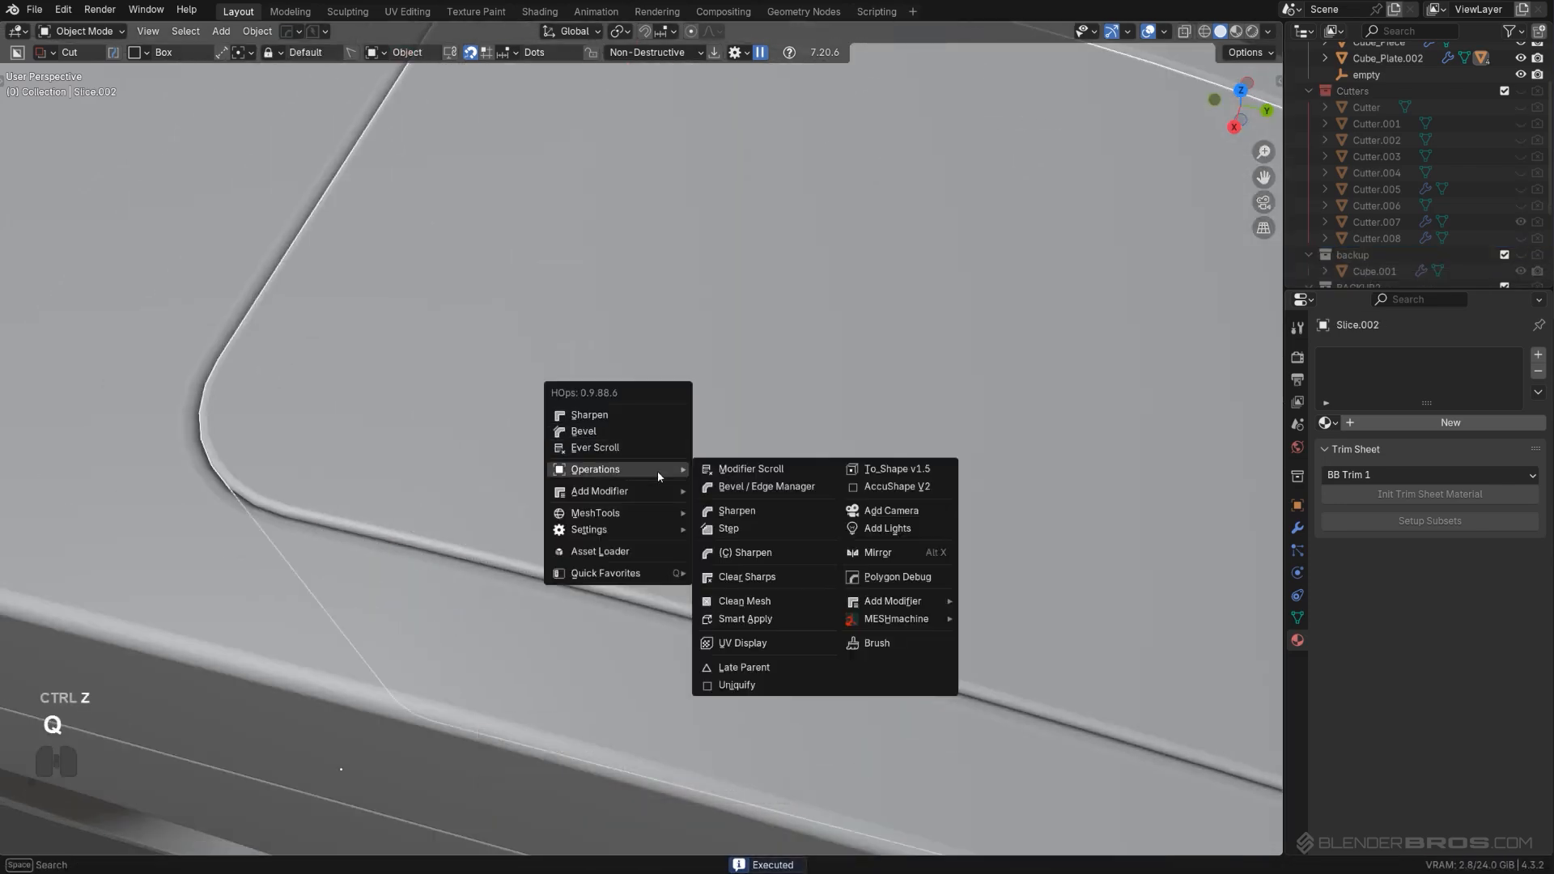
click(756, 533)
drag(353, 512, 425, 601)
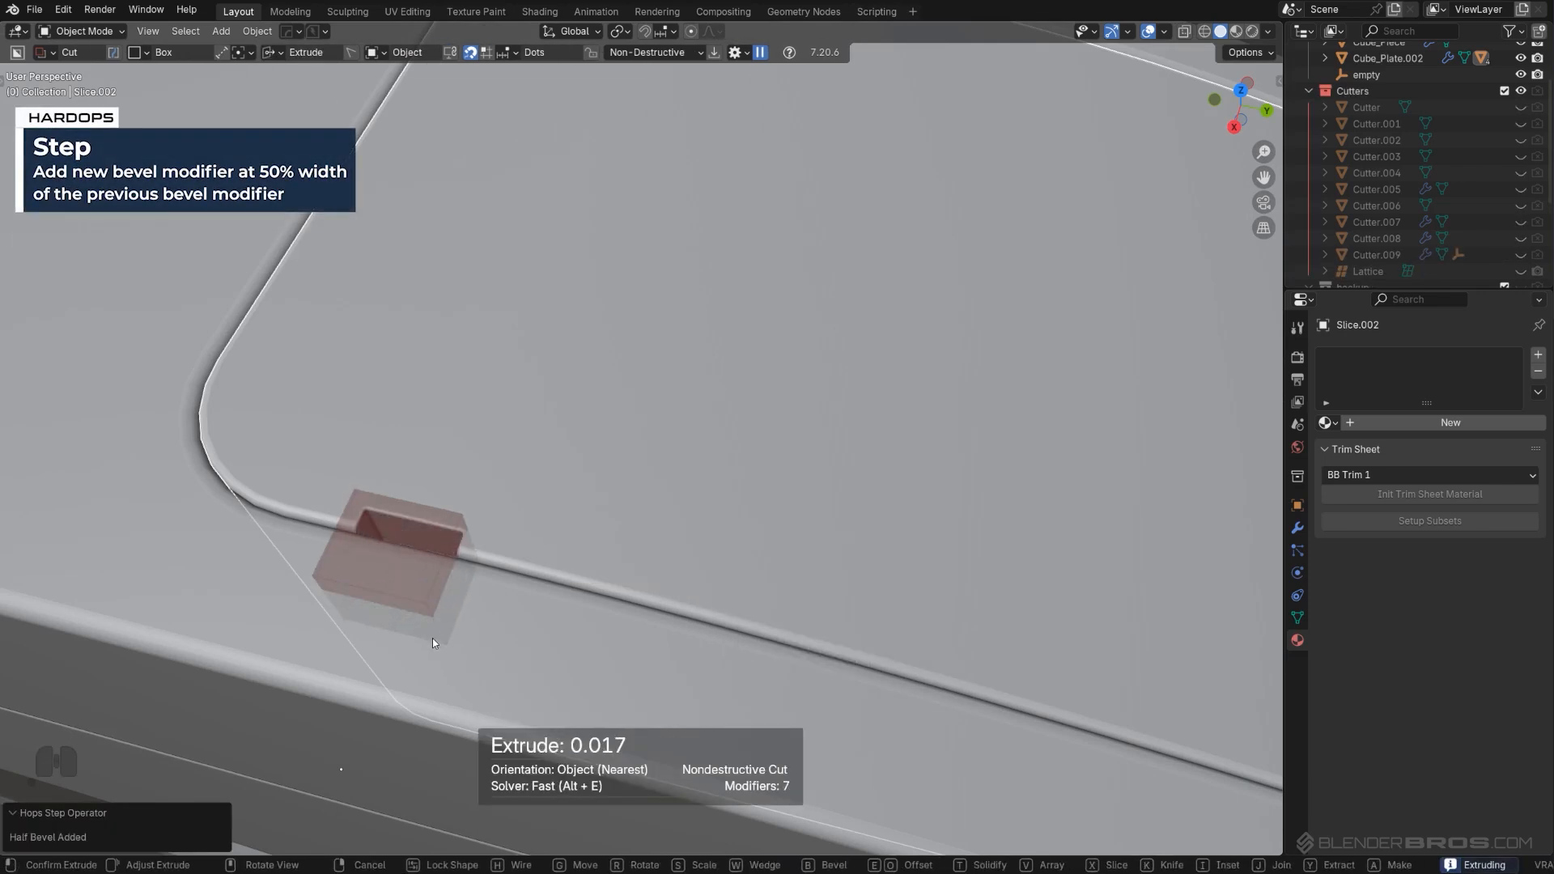
click(432, 637)
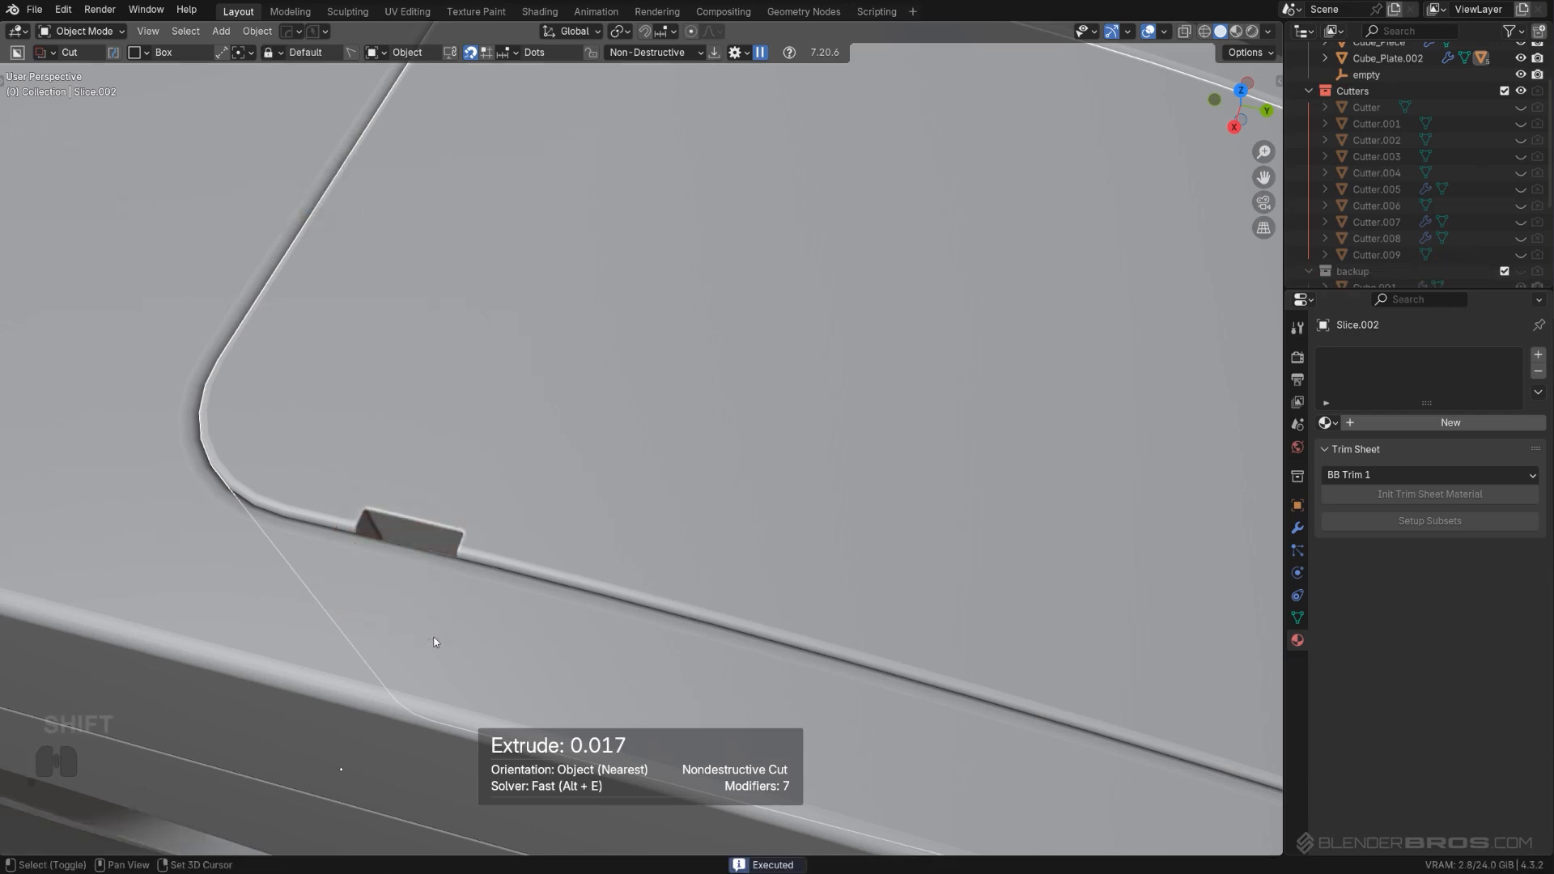
Step: Reveal the notch's boolean cutter with HardOps Ever Scroll and move Cutter.009 slightly along the global X axis
key(q)
click(560, 526)
key(g)
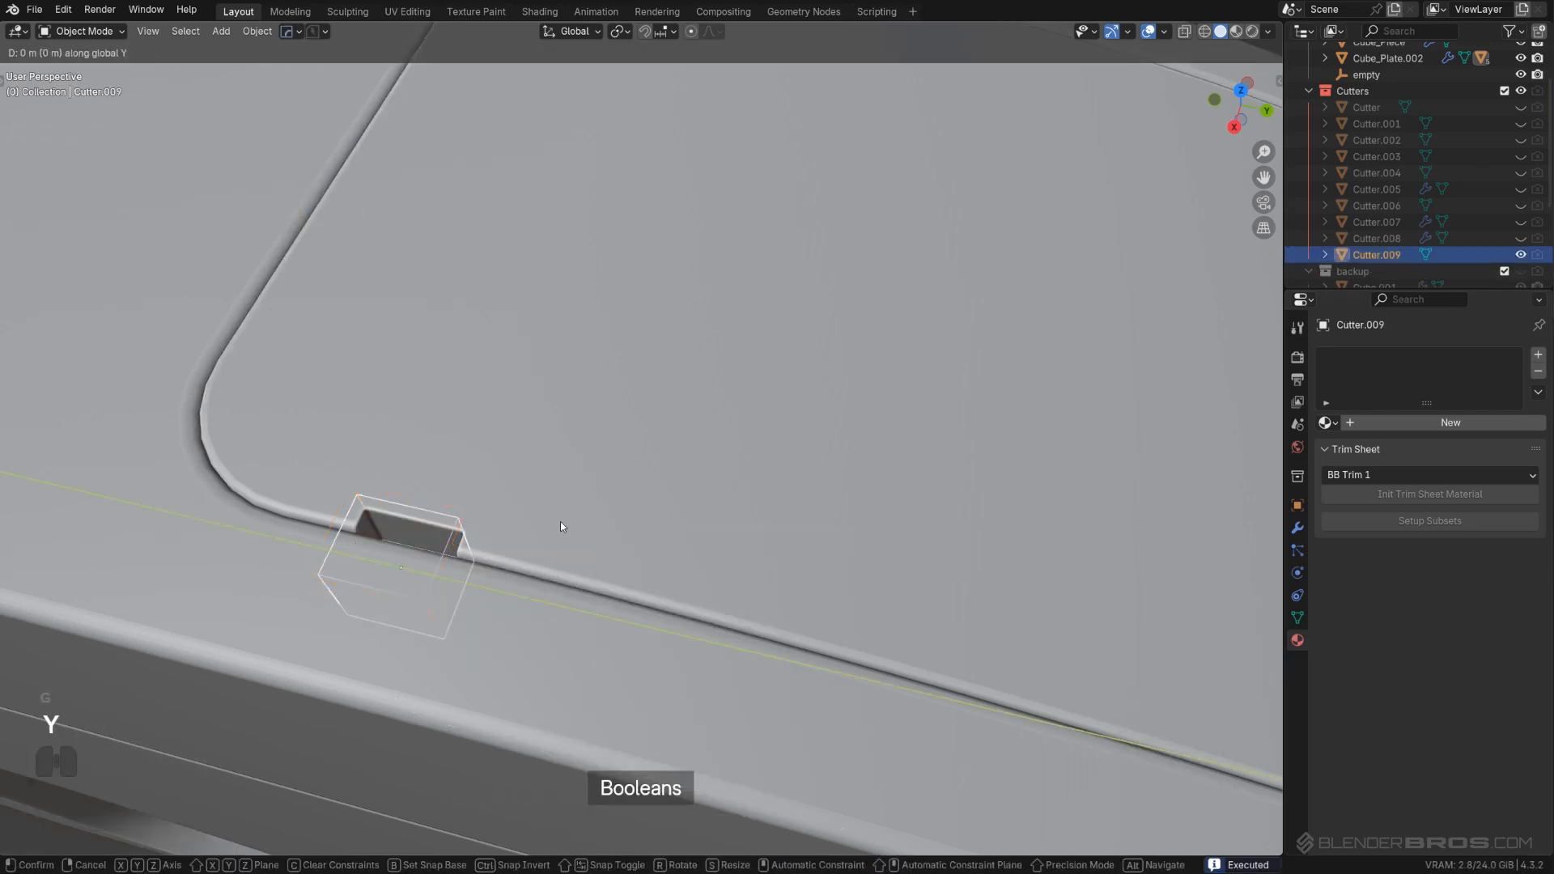
key(y)
key(x)
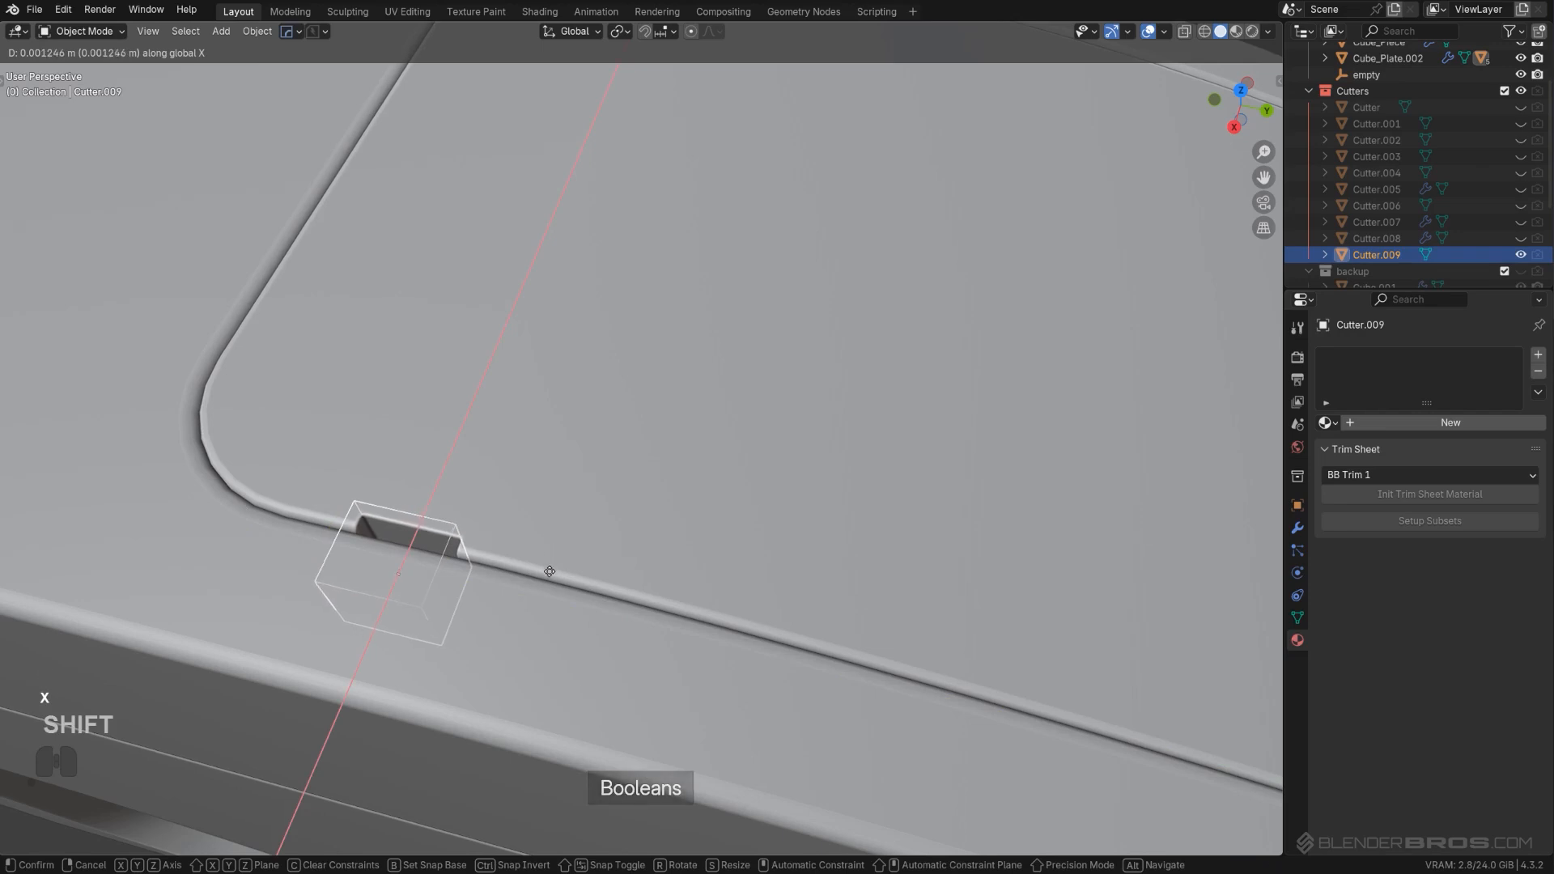
click(570, 536)
Step: Set Slice.002's Bevel.001 width to about 0.004 and its first Bevel width to about 0.005
key(q)
click(575, 513)
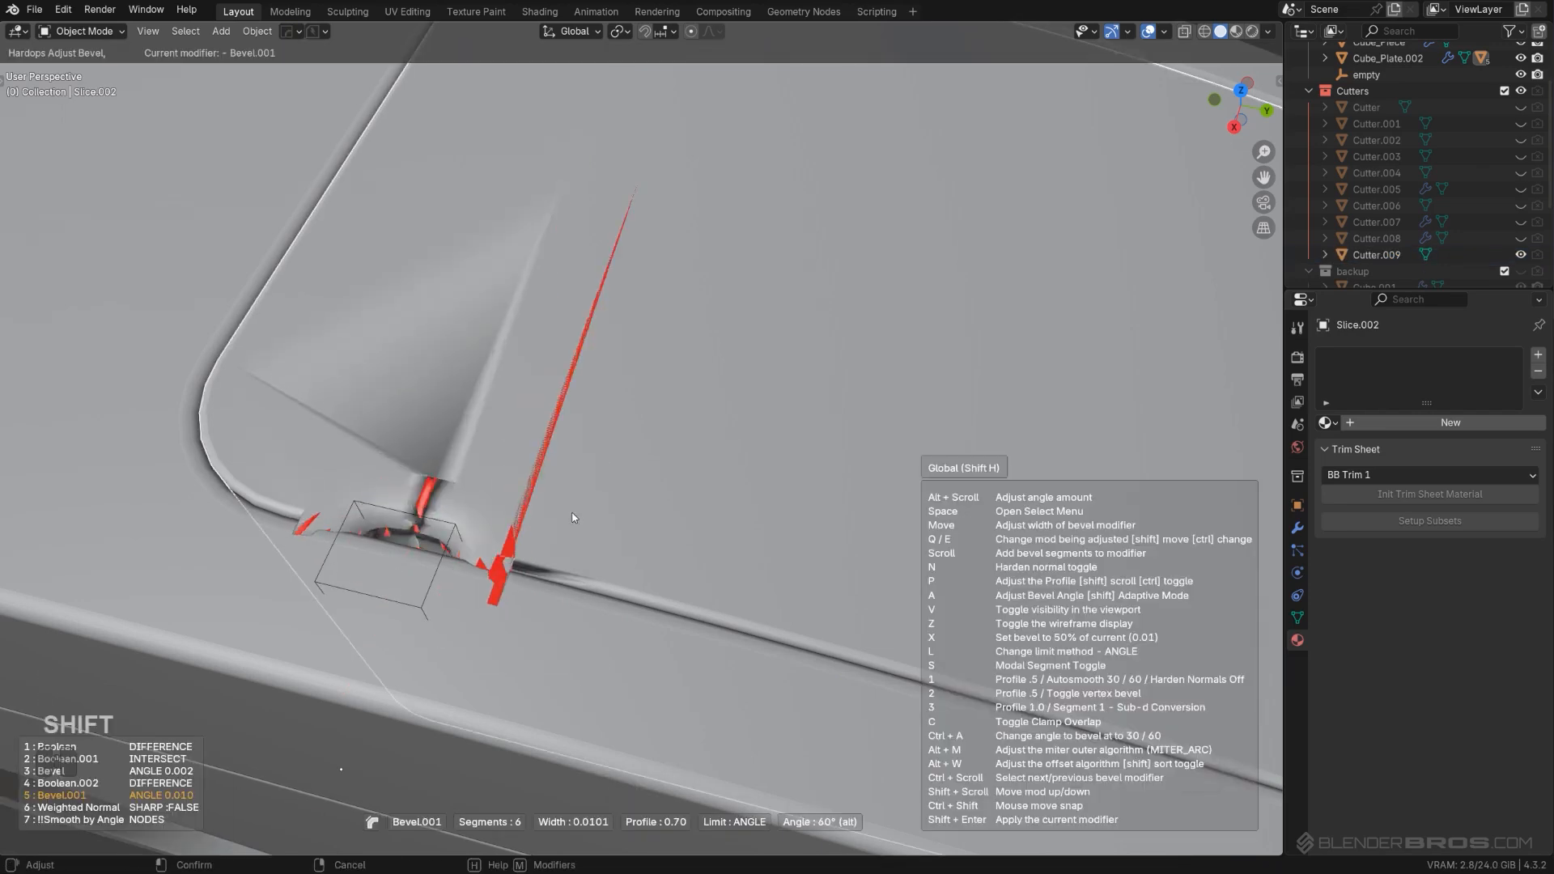
key(q)
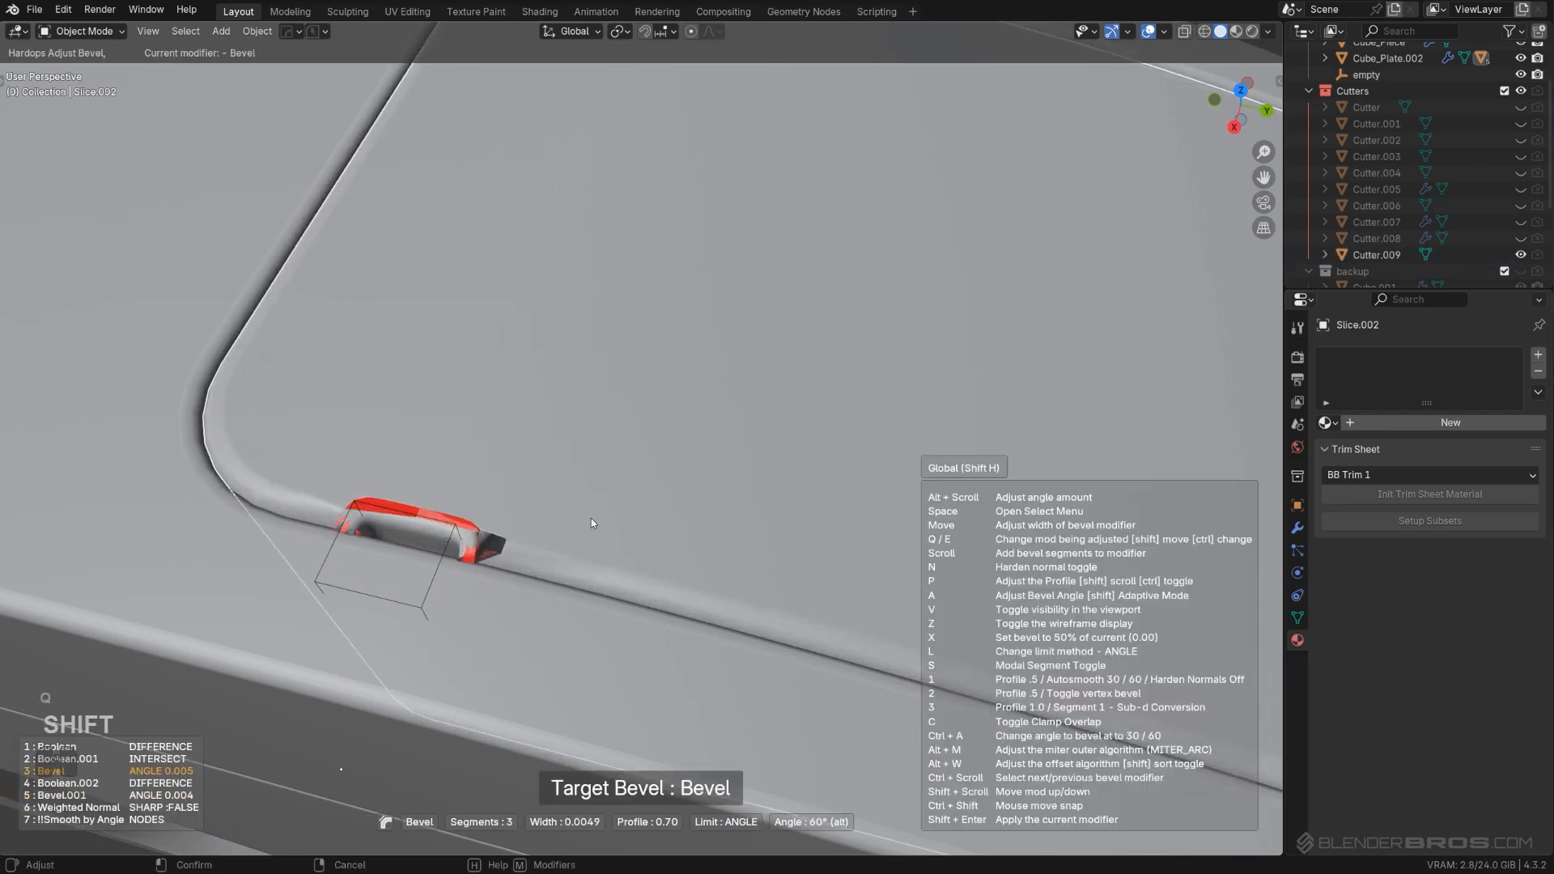
click(591, 522)
Step: Move Cutter.009 about -0.0065 m along the global X axis, deeper into the panel
click(440, 561)
key(g)
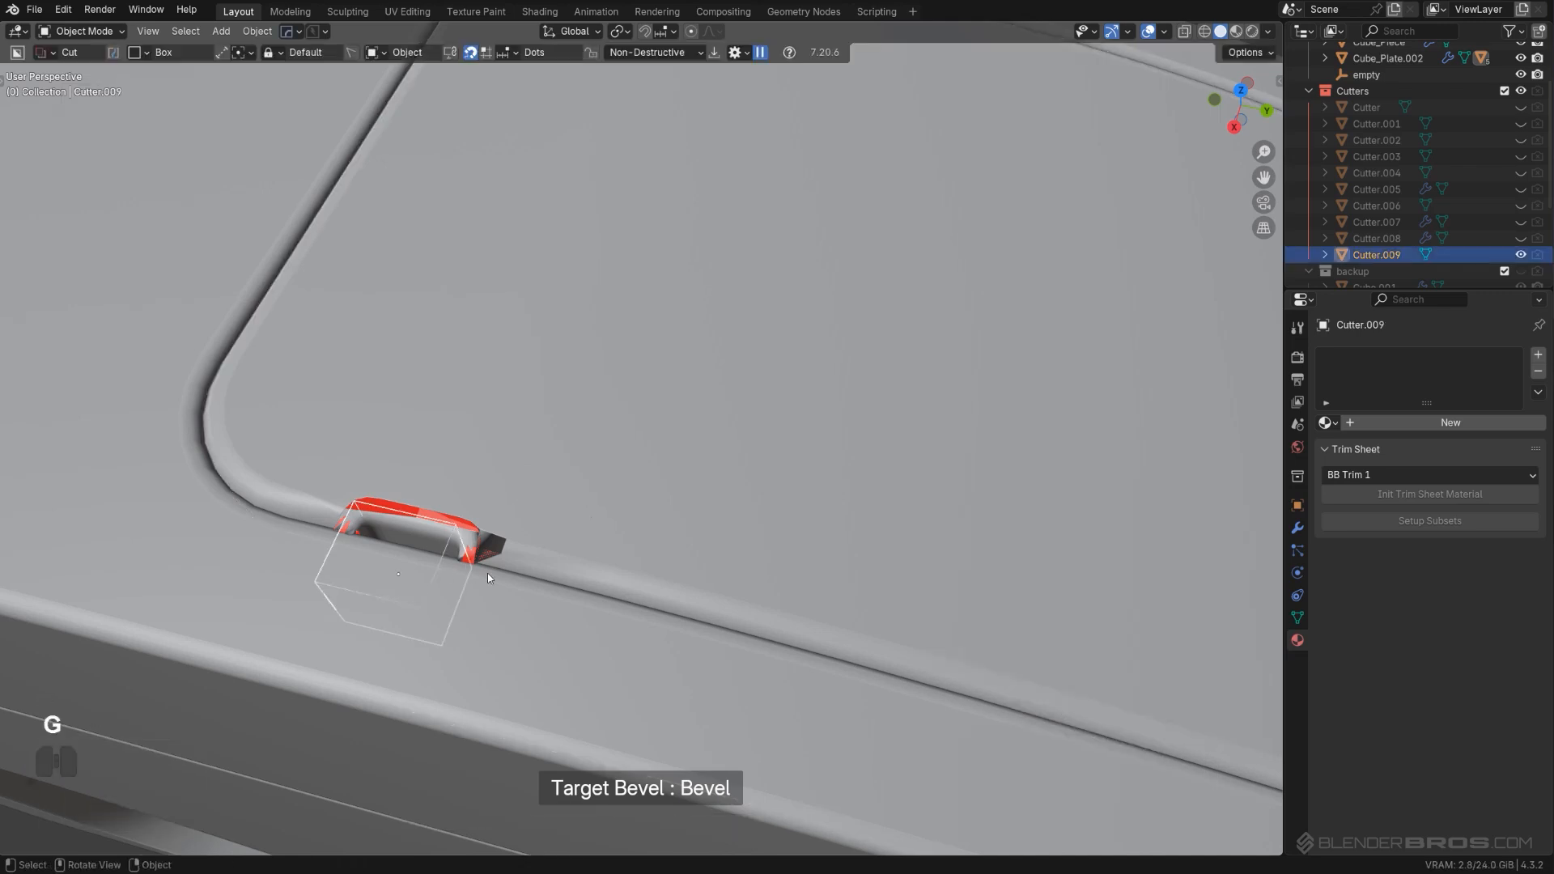
key(y)
key(x)
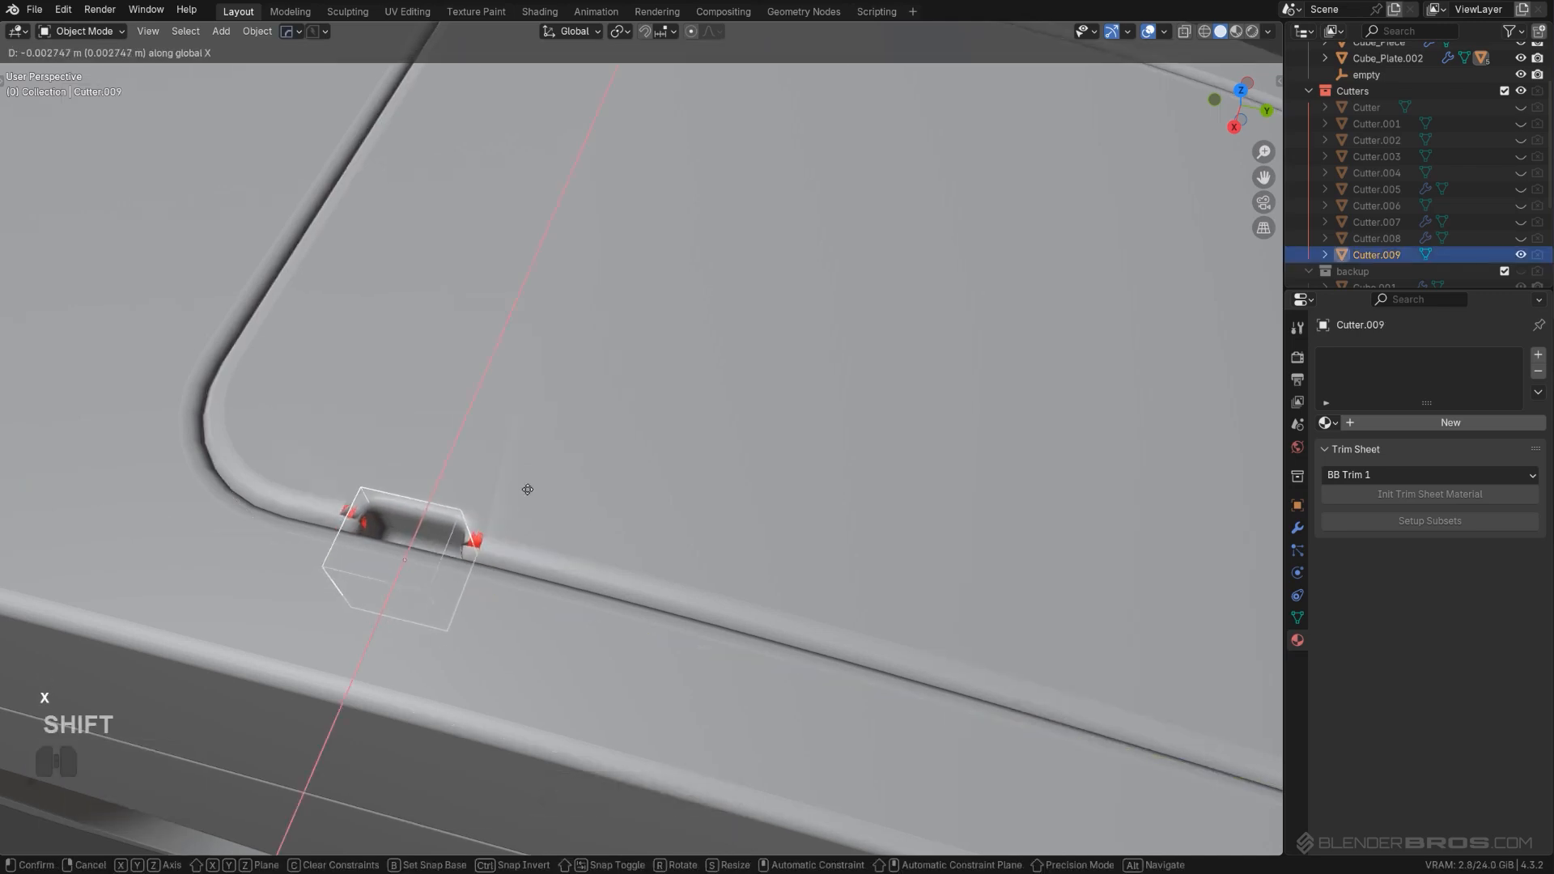
click(633, 420)
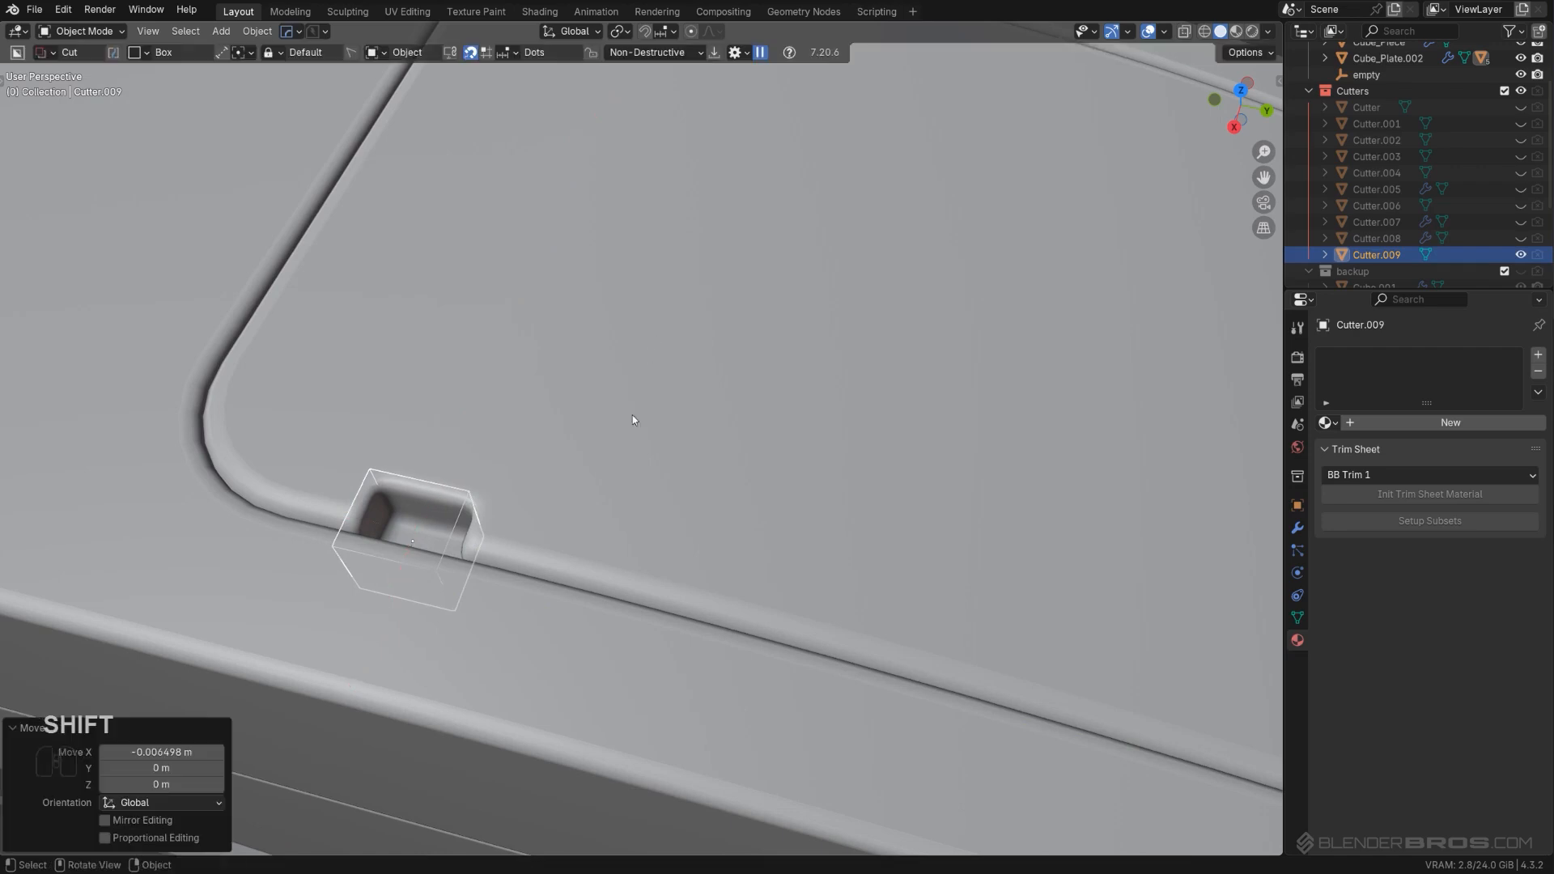
Step: Convert Cutter.009's notch cut into a slice with HardOps Shift Bool
key(q)
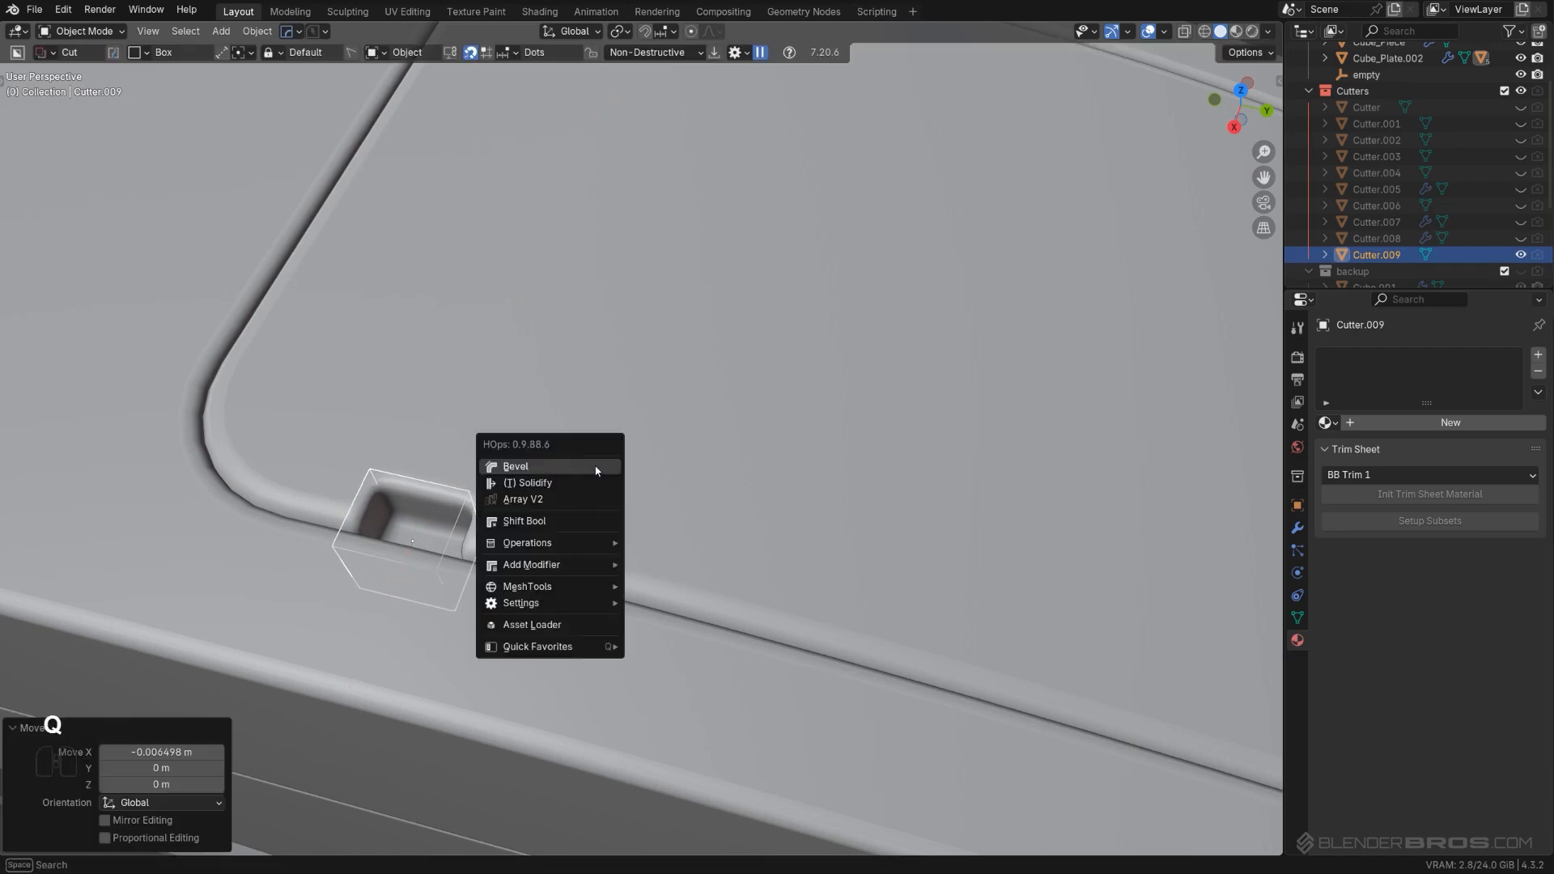
click(582, 522)
scroll(624, 512, up, 4)
Step: Narrow Slice.002's Bevel.001 around the edges of the notch opening with HardOps Bevel
key(q)
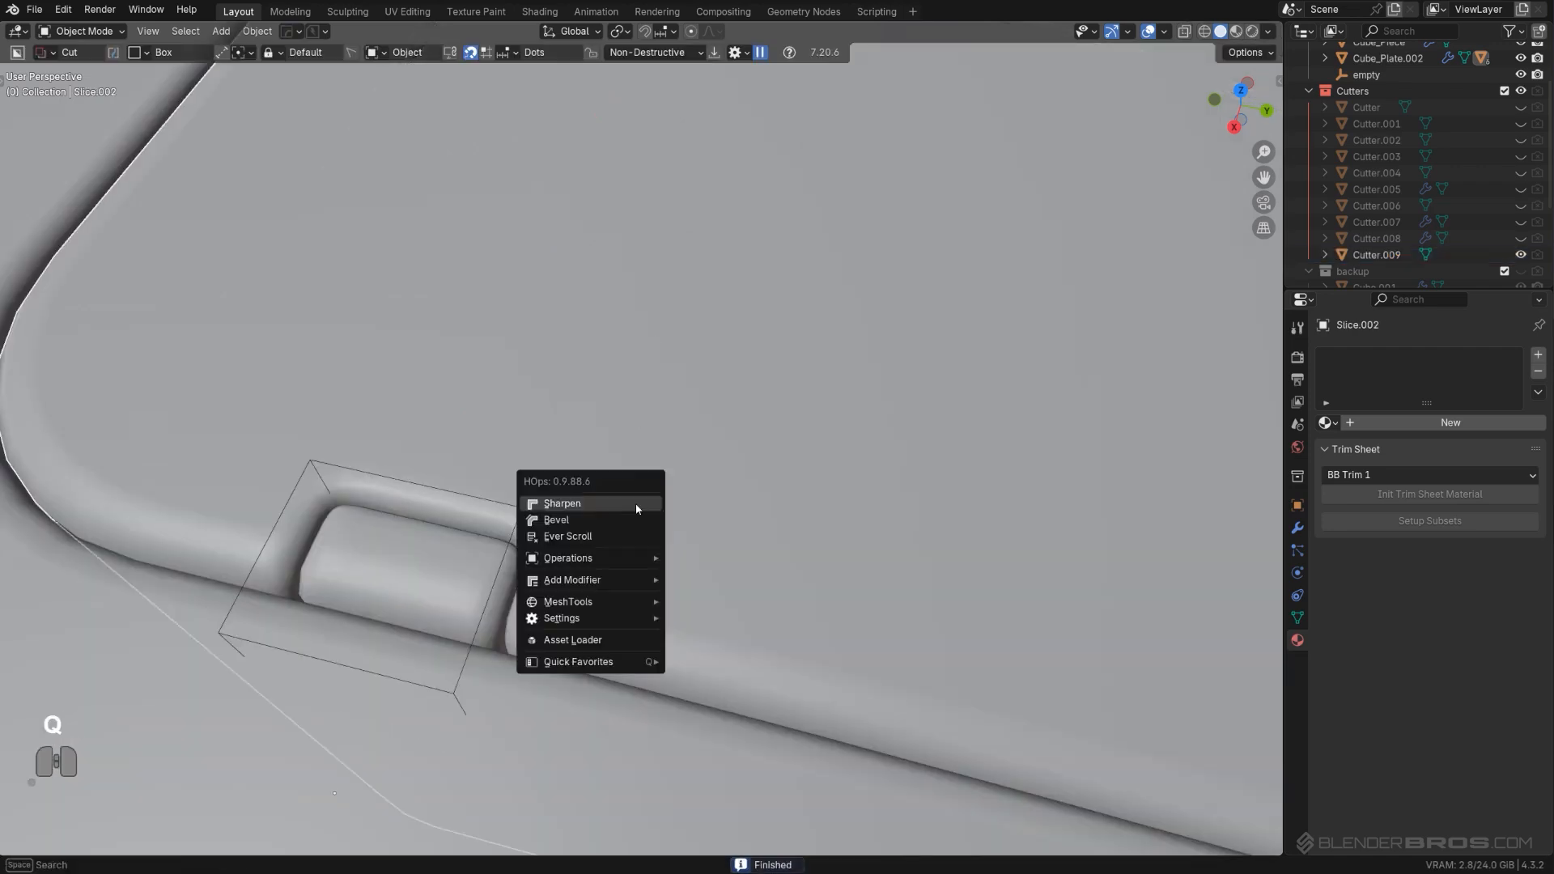
click(632, 520)
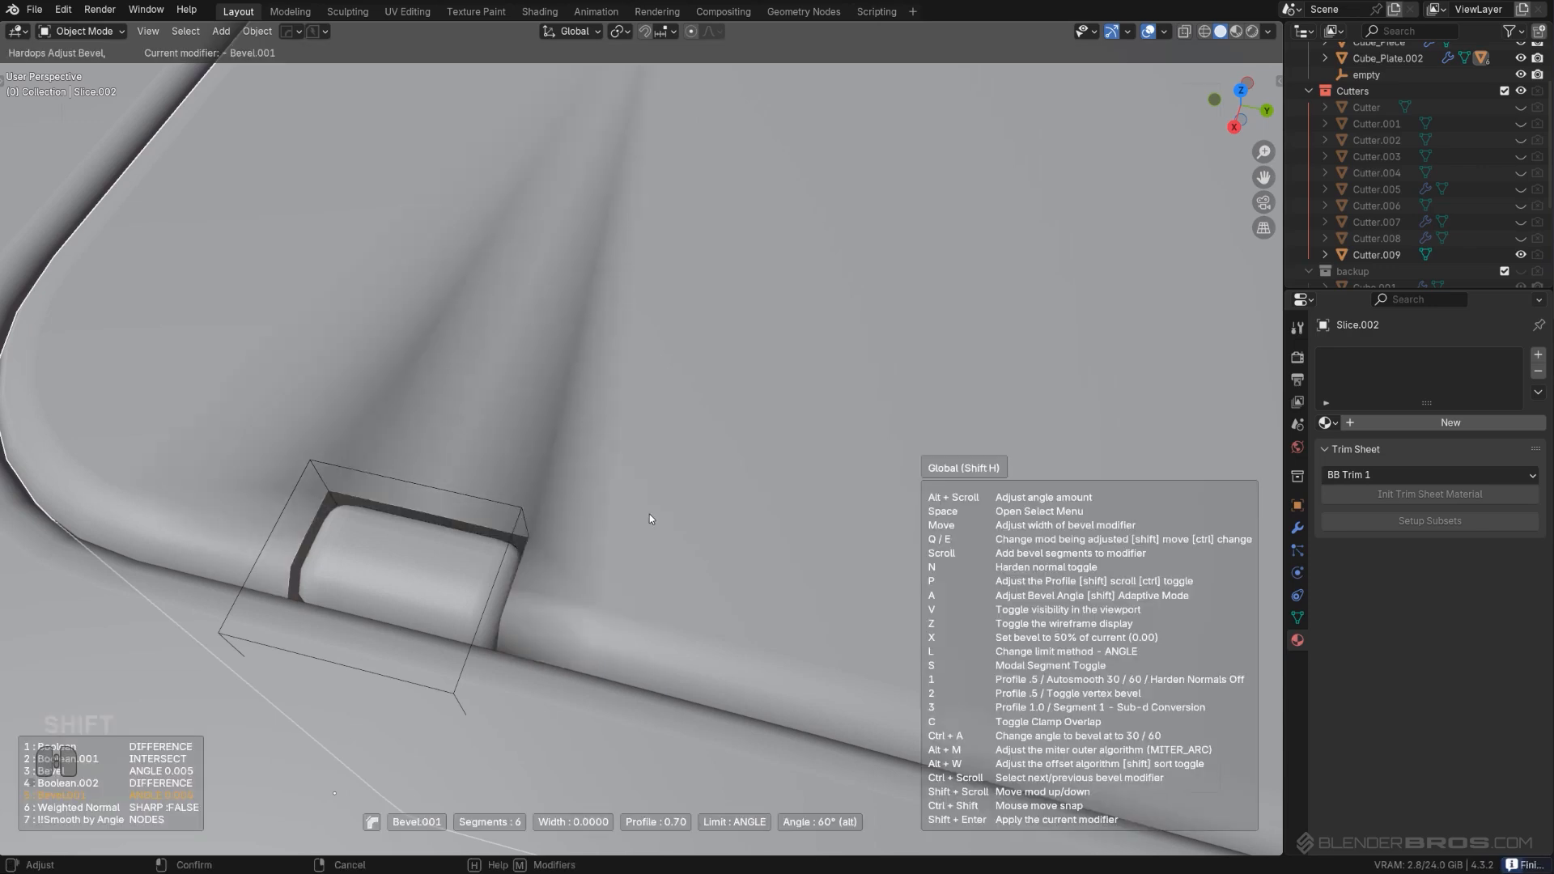
click(417, 566)
key(q)
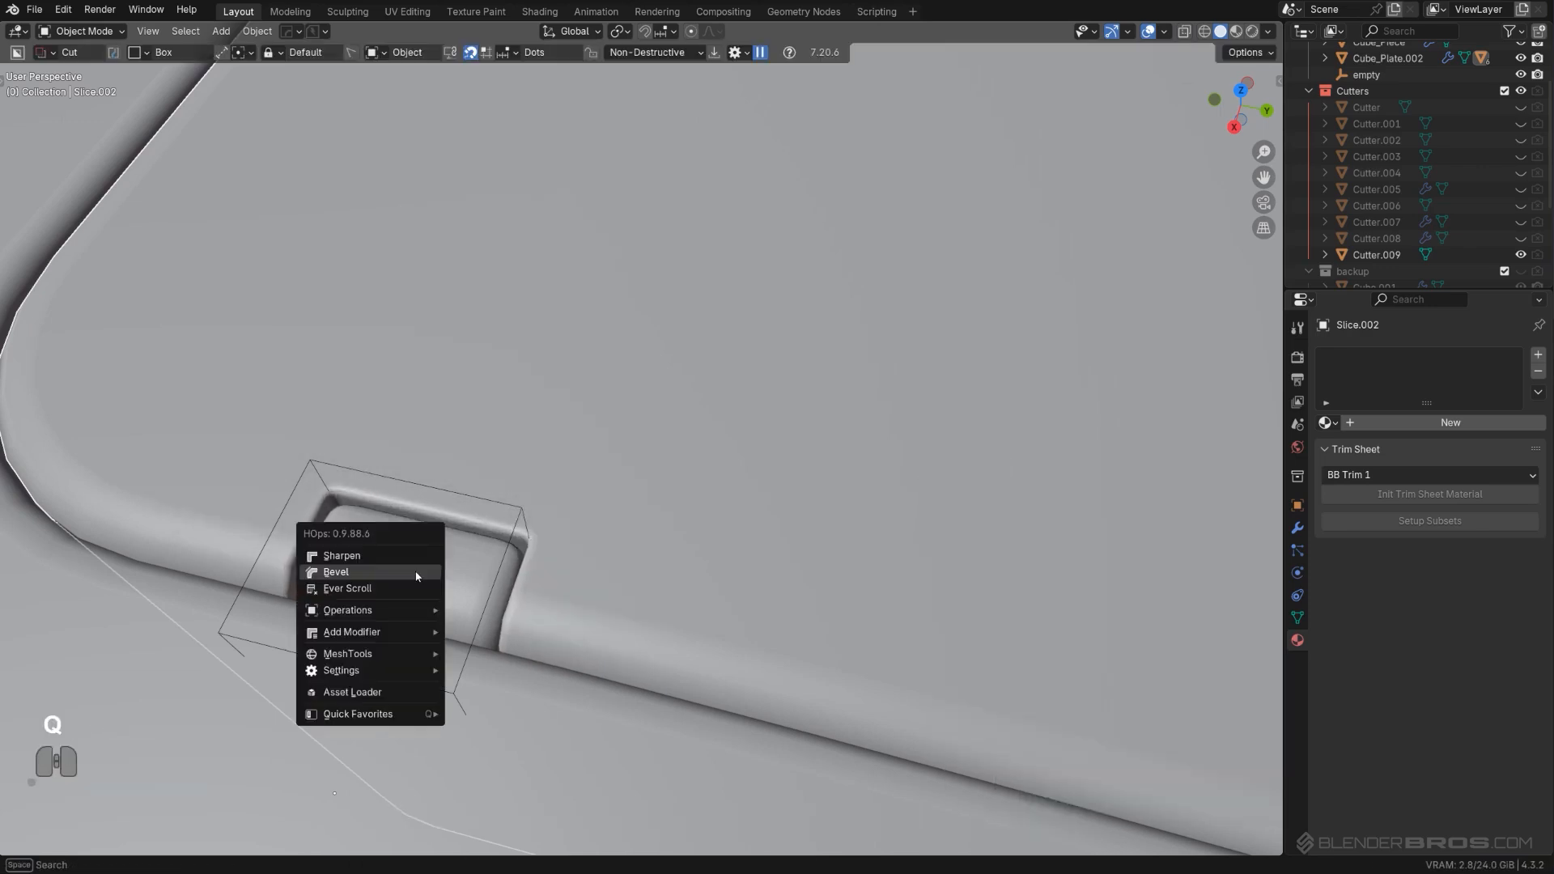
click(416, 570)
click(420, 571)
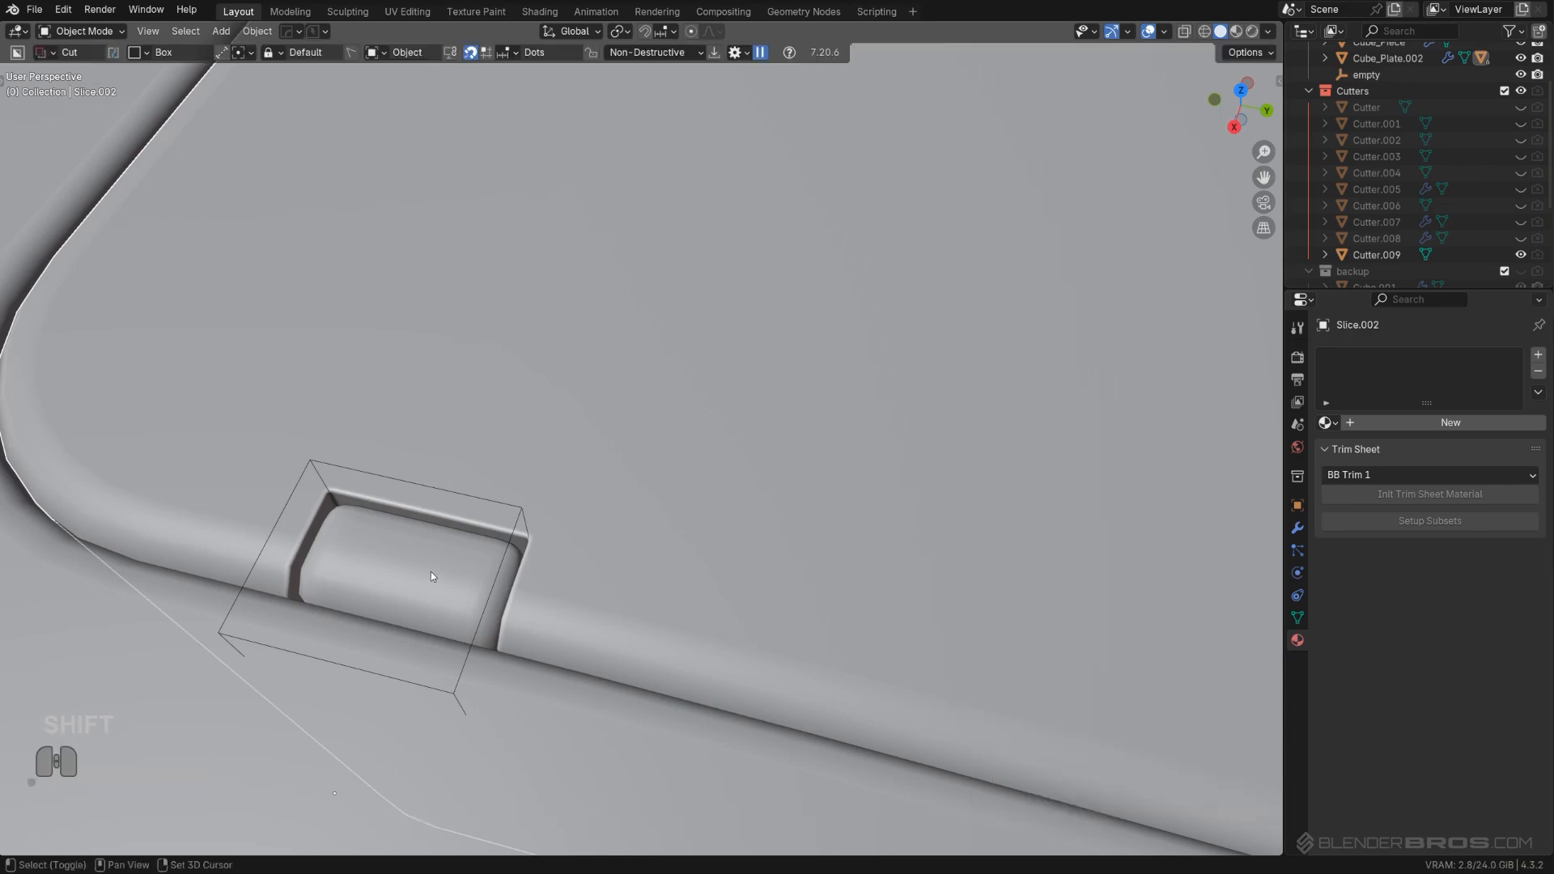
Step: Set the notch piece Slice.003's Bevel.001 width to about 0.0015 and hide the cutters
key(q)
click(450, 580)
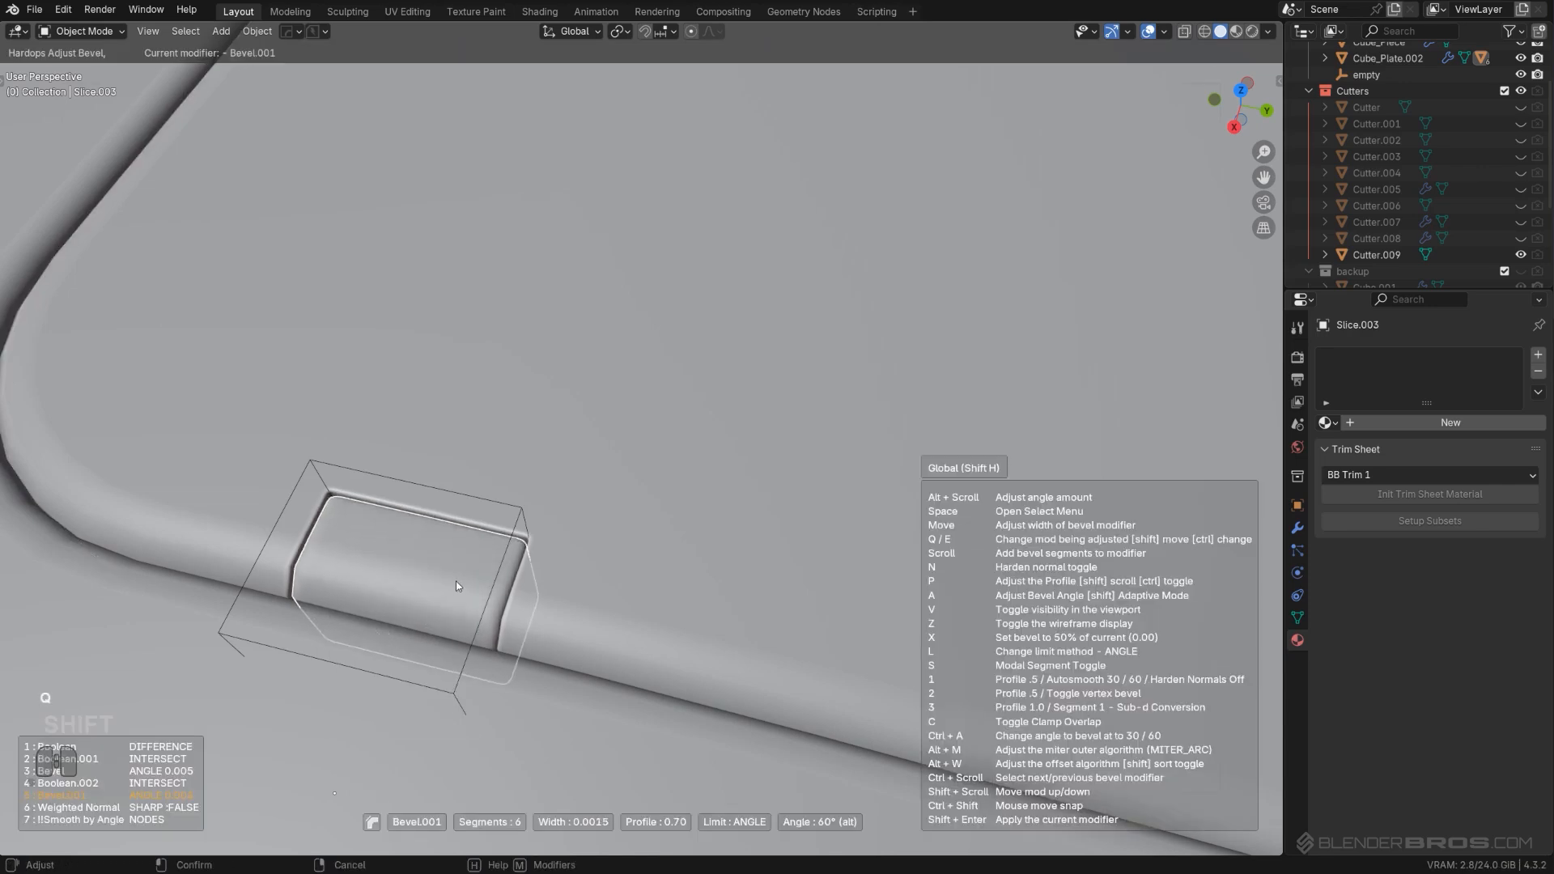
click(456, 581)
key(shift+2)
key(shift+1)
key(ctrl+z)
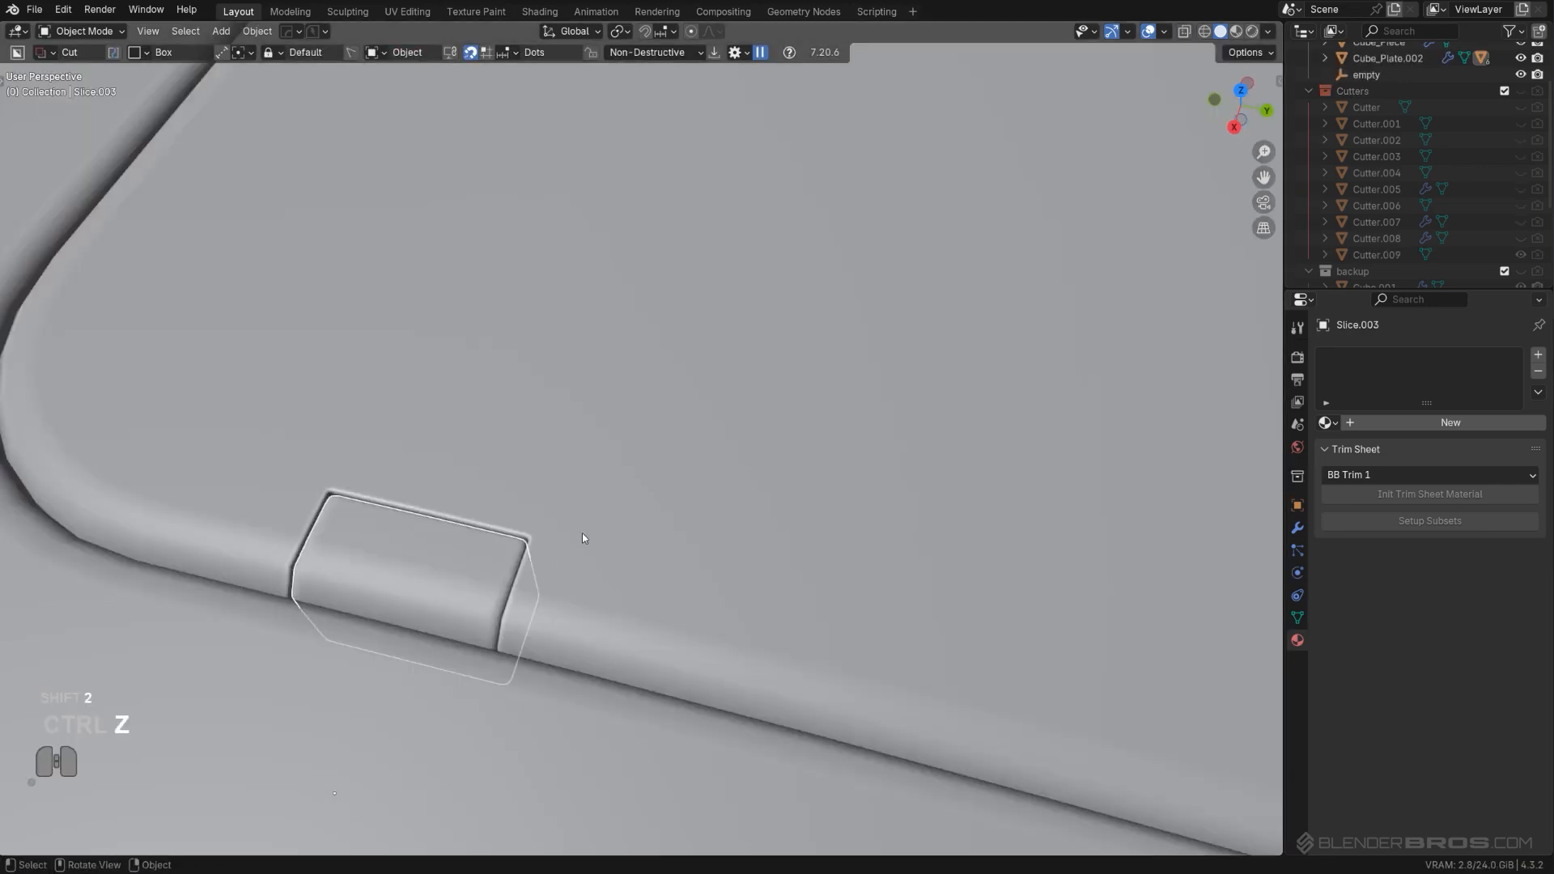
Step: Mirror Slice.002 along the X axis about the 3D cursor with the HardOps Mirror modifier
scroll(584, 531, down, 8)
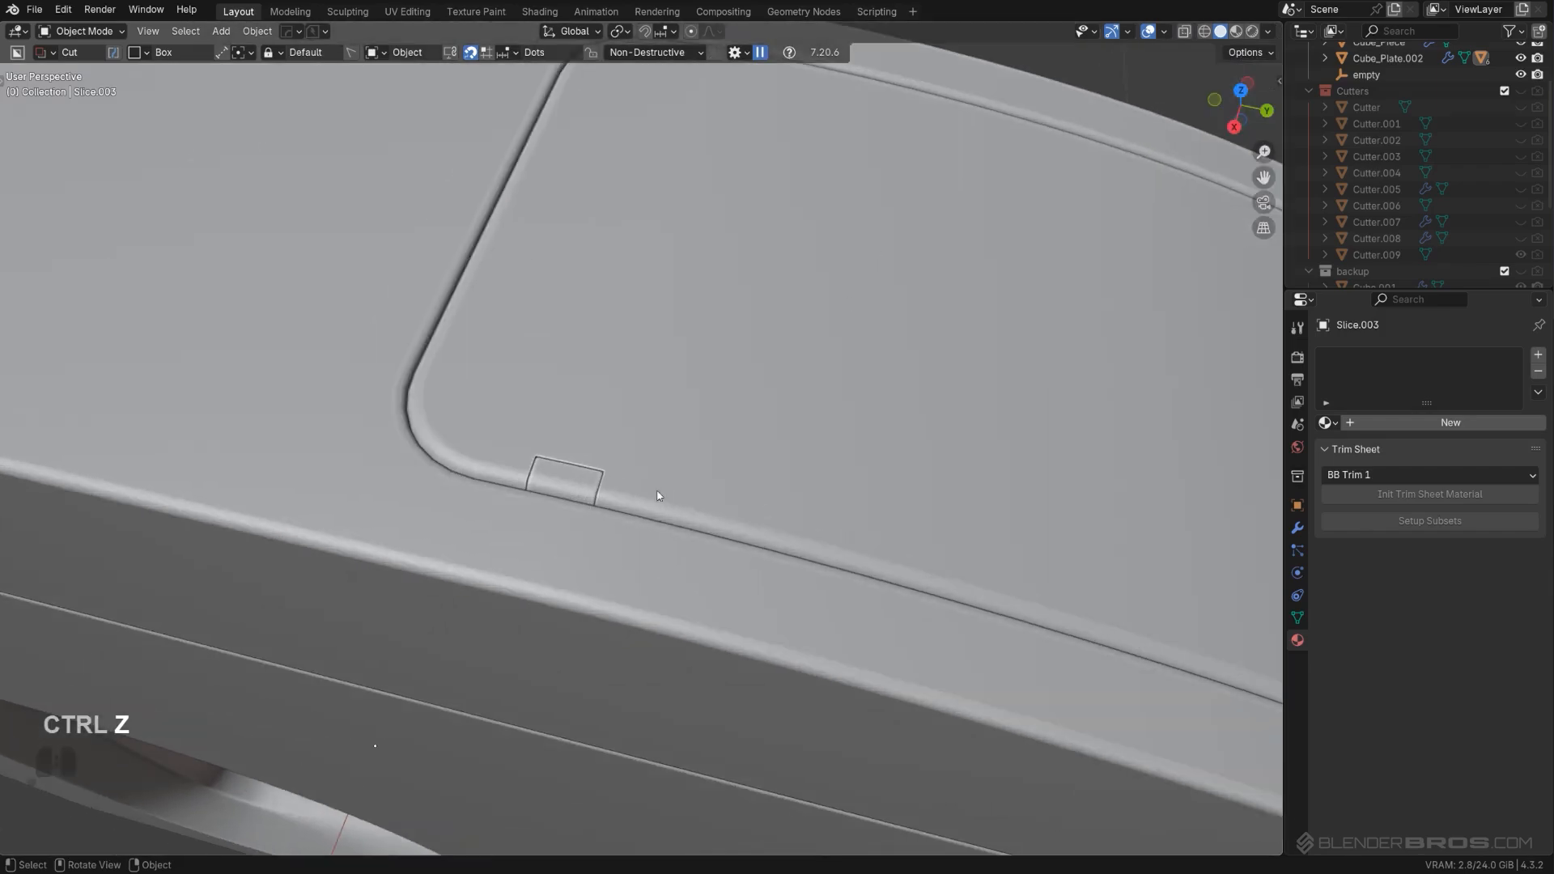
middle_drag(661, 496, 525, 469)
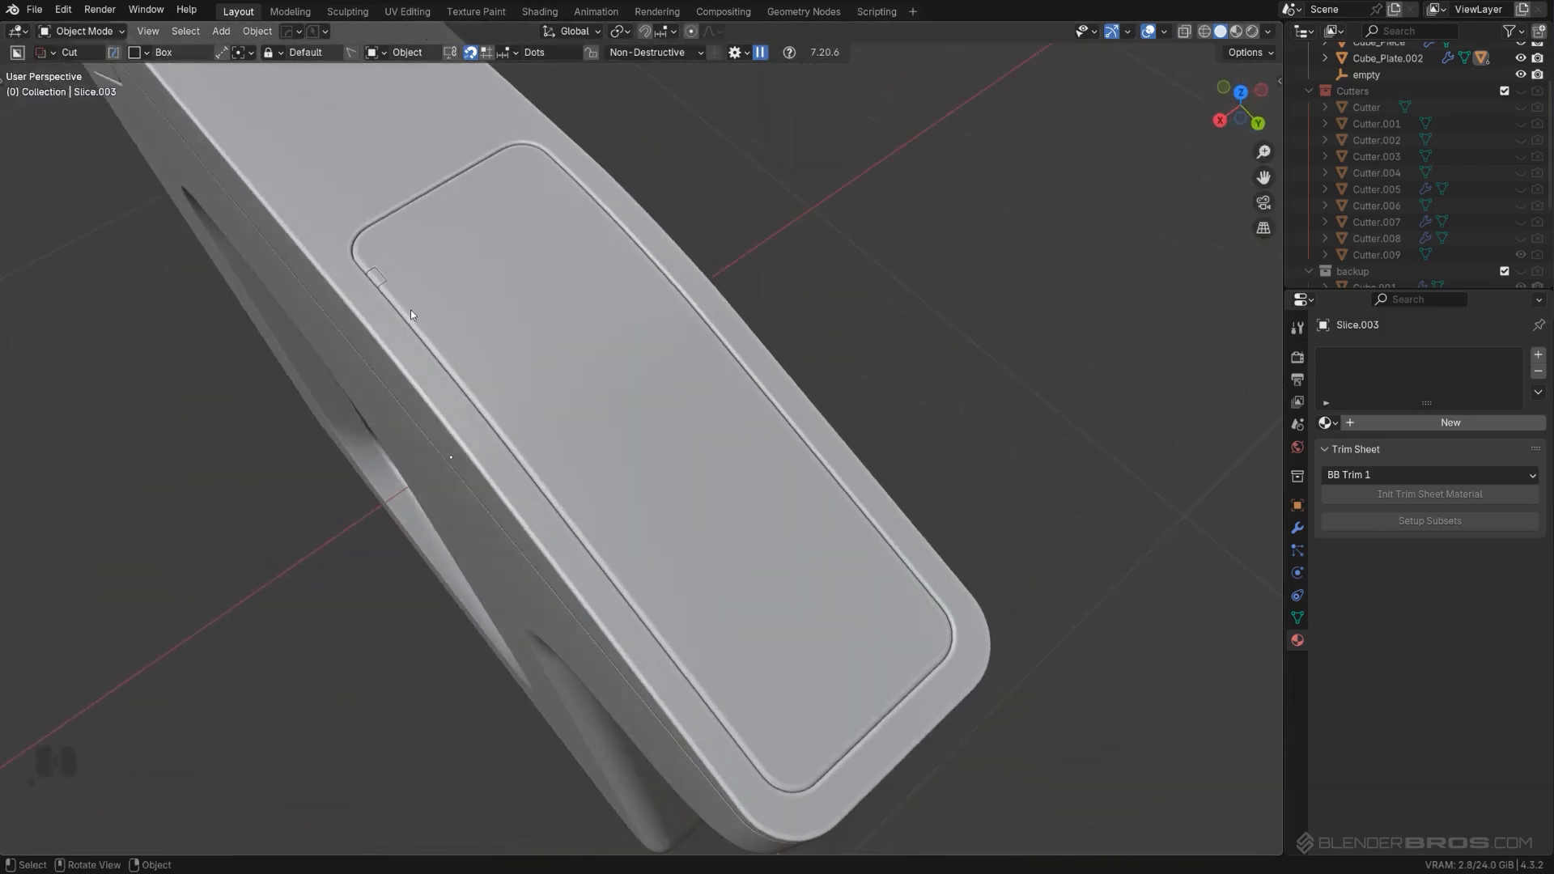
shift+middle_drag(412, 311, 693, 557)
scroll(665, 633, up, 4)
click(731, 615)
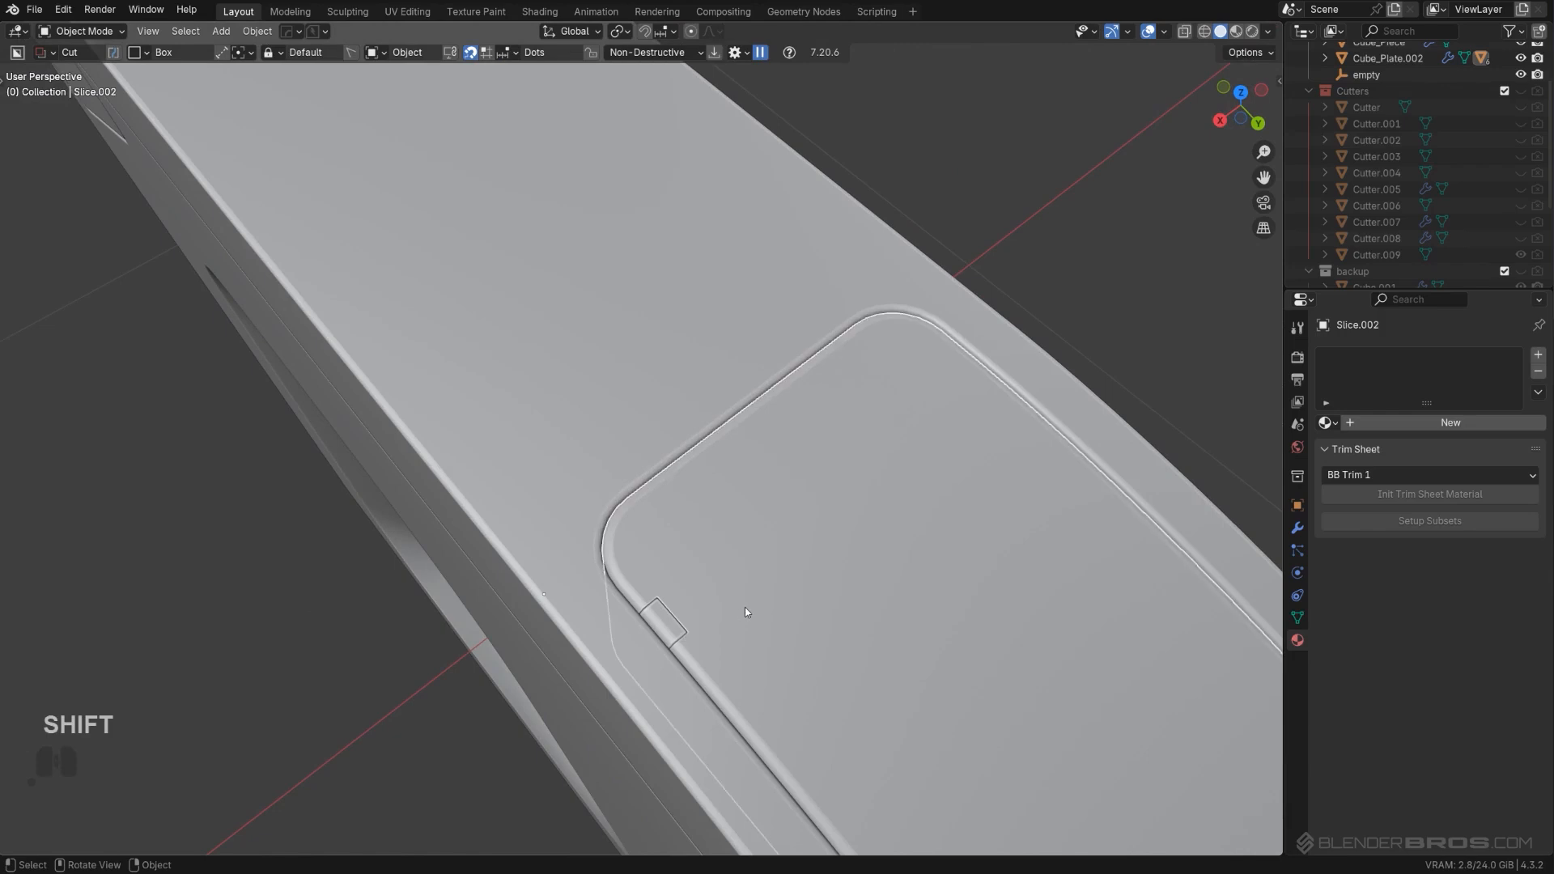
key(alt+x)
scroll(801, 590, down, 4)
click(860, 512)
shift+middle_drag(861, 511, 631, 472)
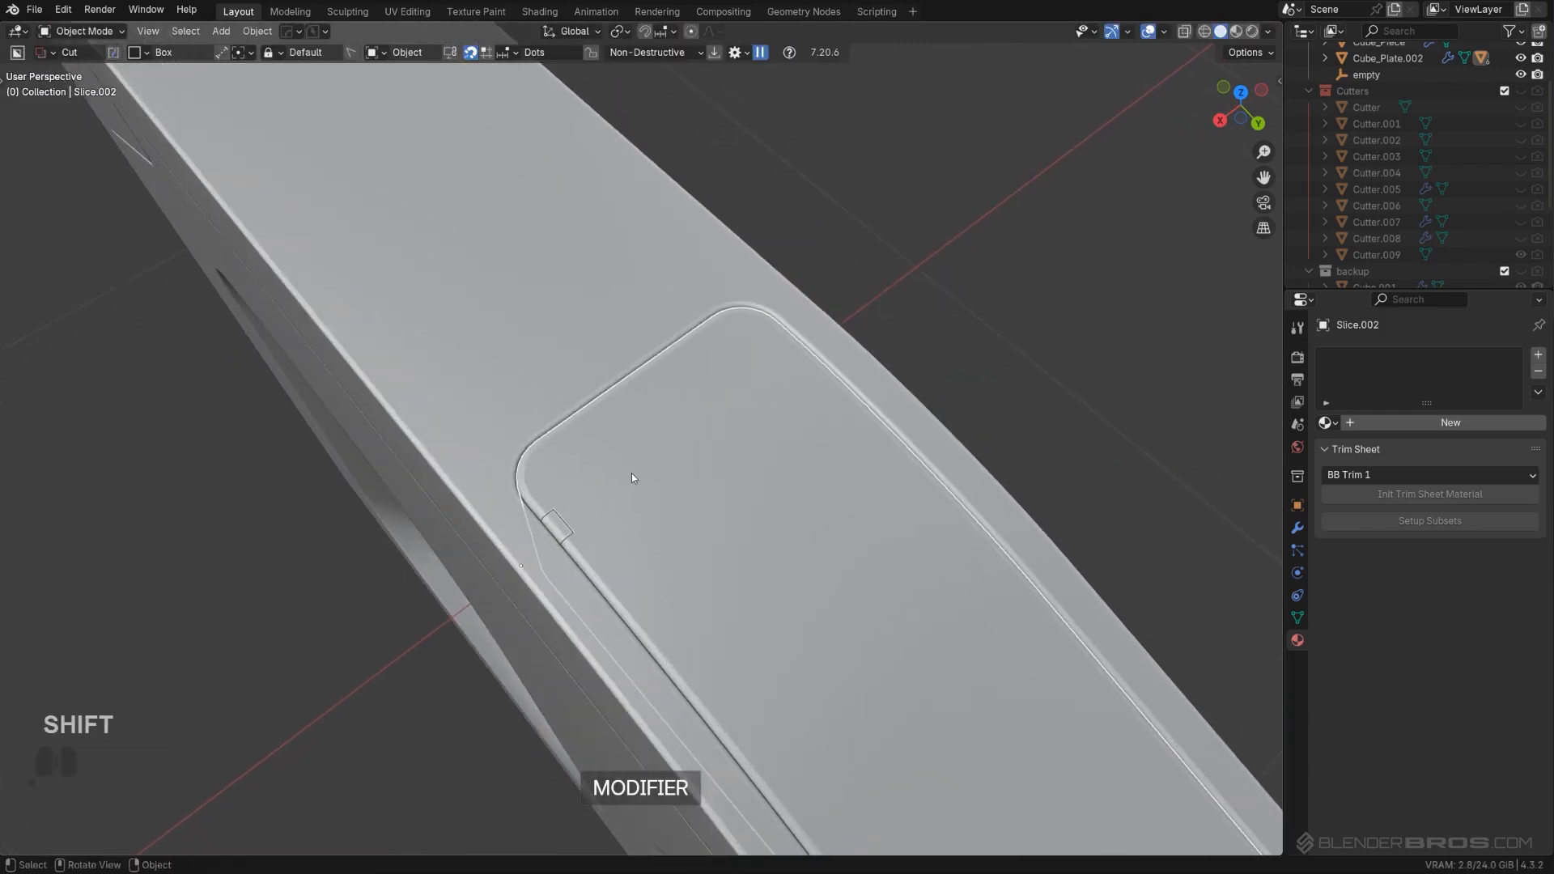
key(q)
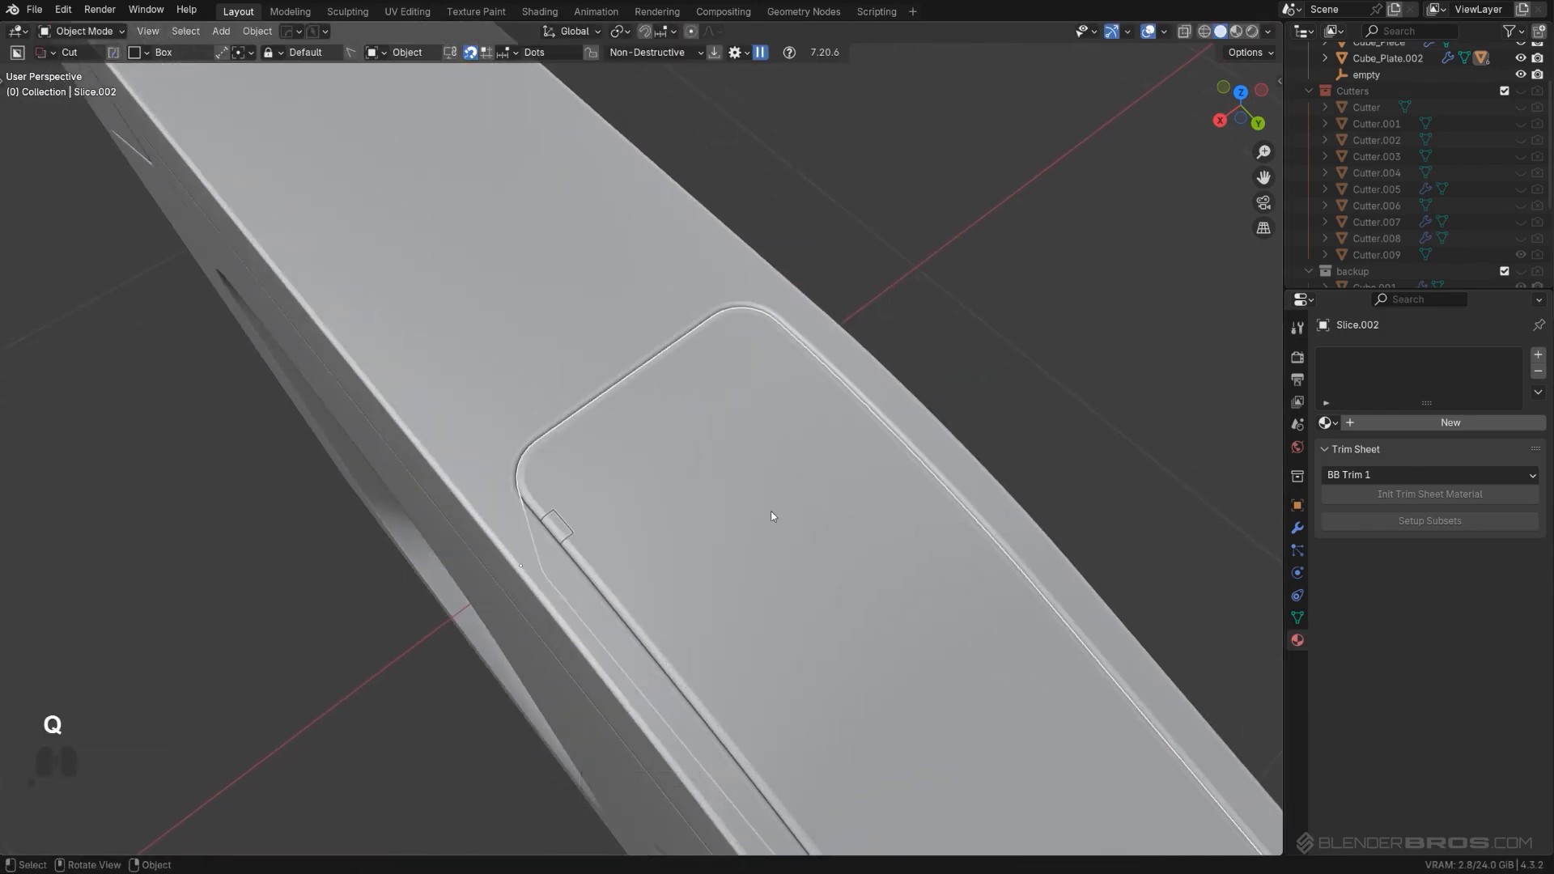
key(alt+x)
scroll(756, 521, down, 6)
shift+middle_drag(791, 565, 886, 668)
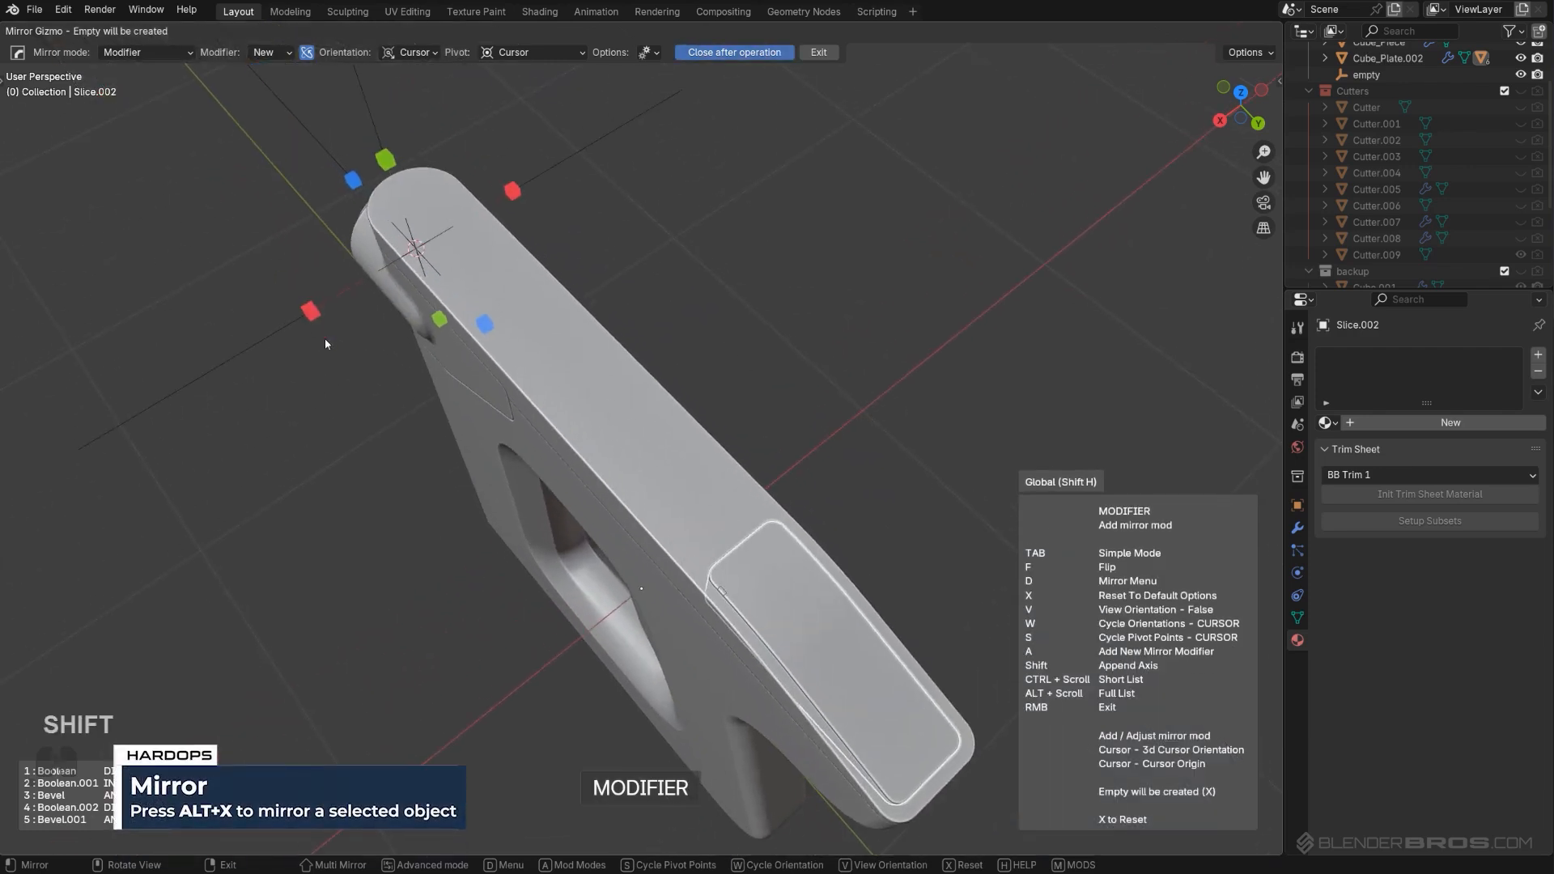
click(314, 316)
scroll(695, 514, up, 3)
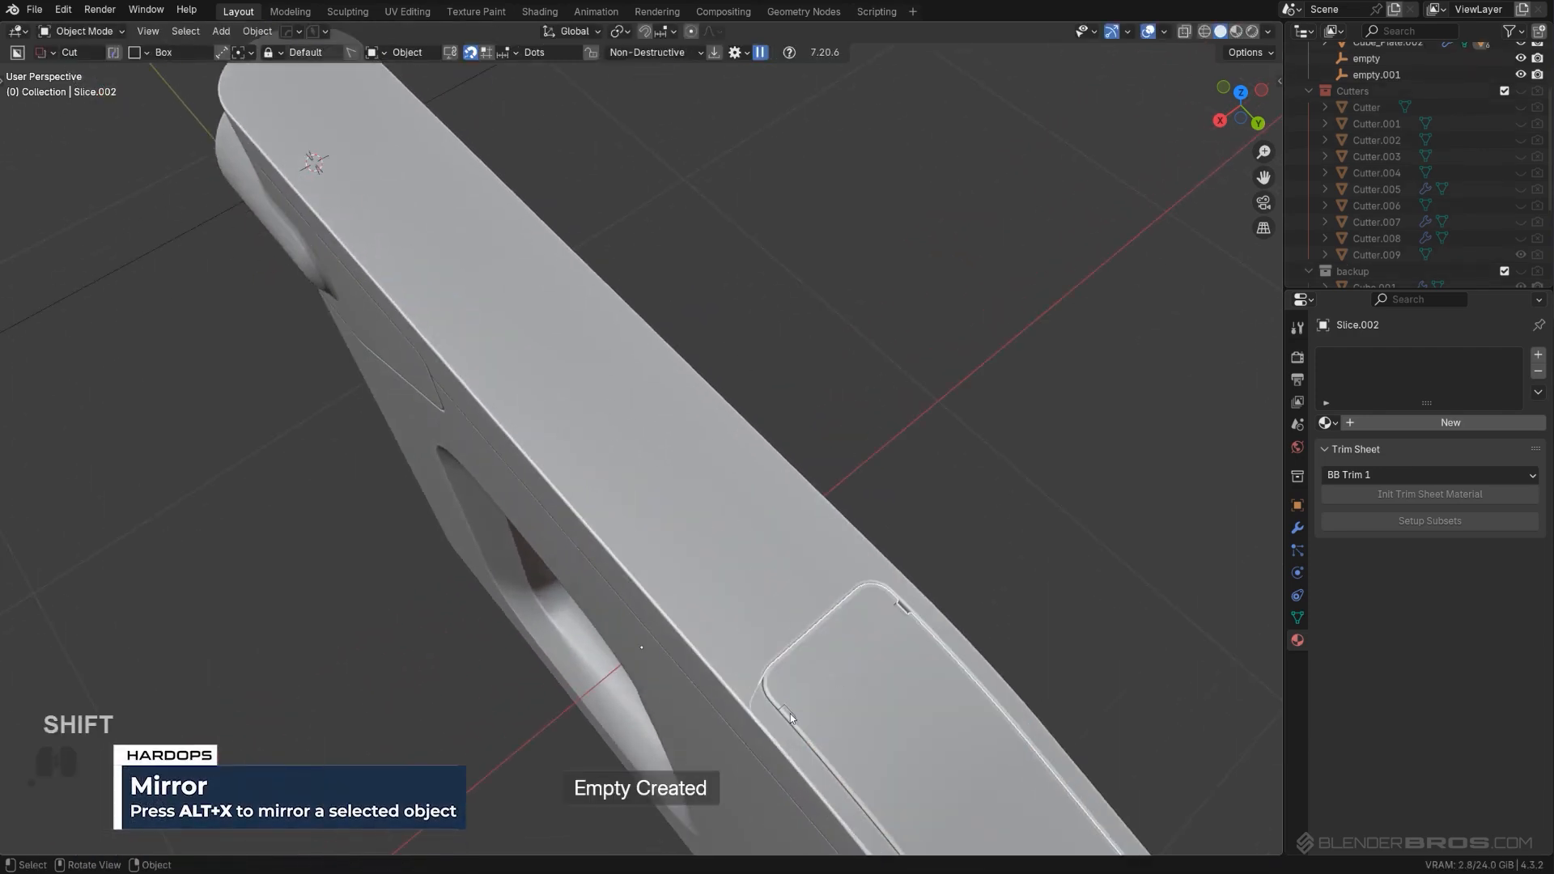
Step: Mirror the top plate Cube_Plate.002 along the X axis about the 3D cursor with the HardOps Mirror modifier
shift+click(728, 576)
key(alt+x)
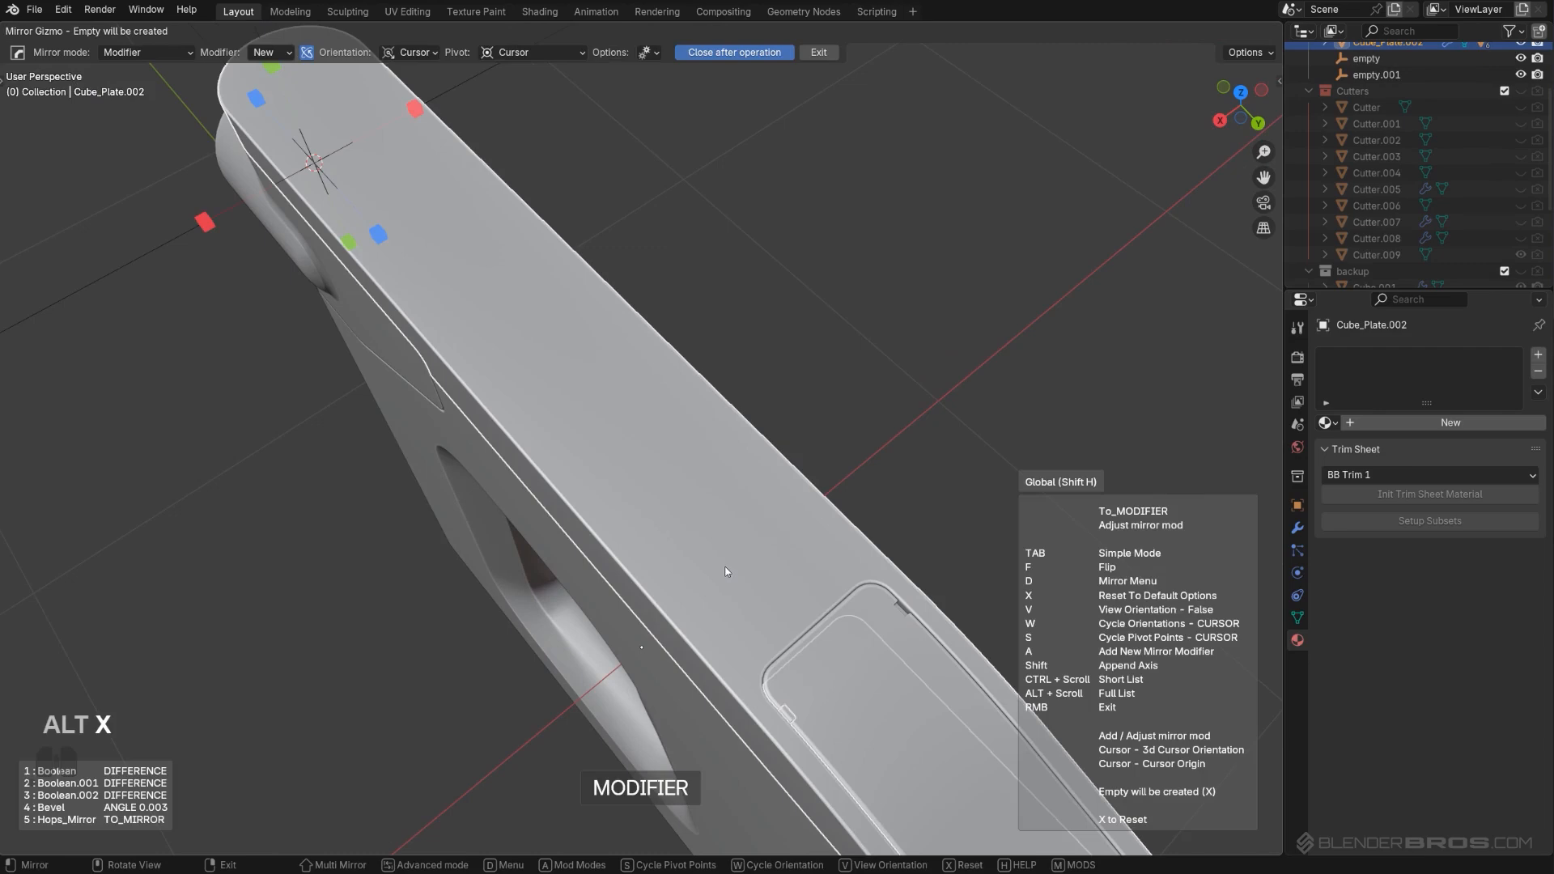
click(207, 221)
scroll(983, 461, down, 2)
key(alt+x)
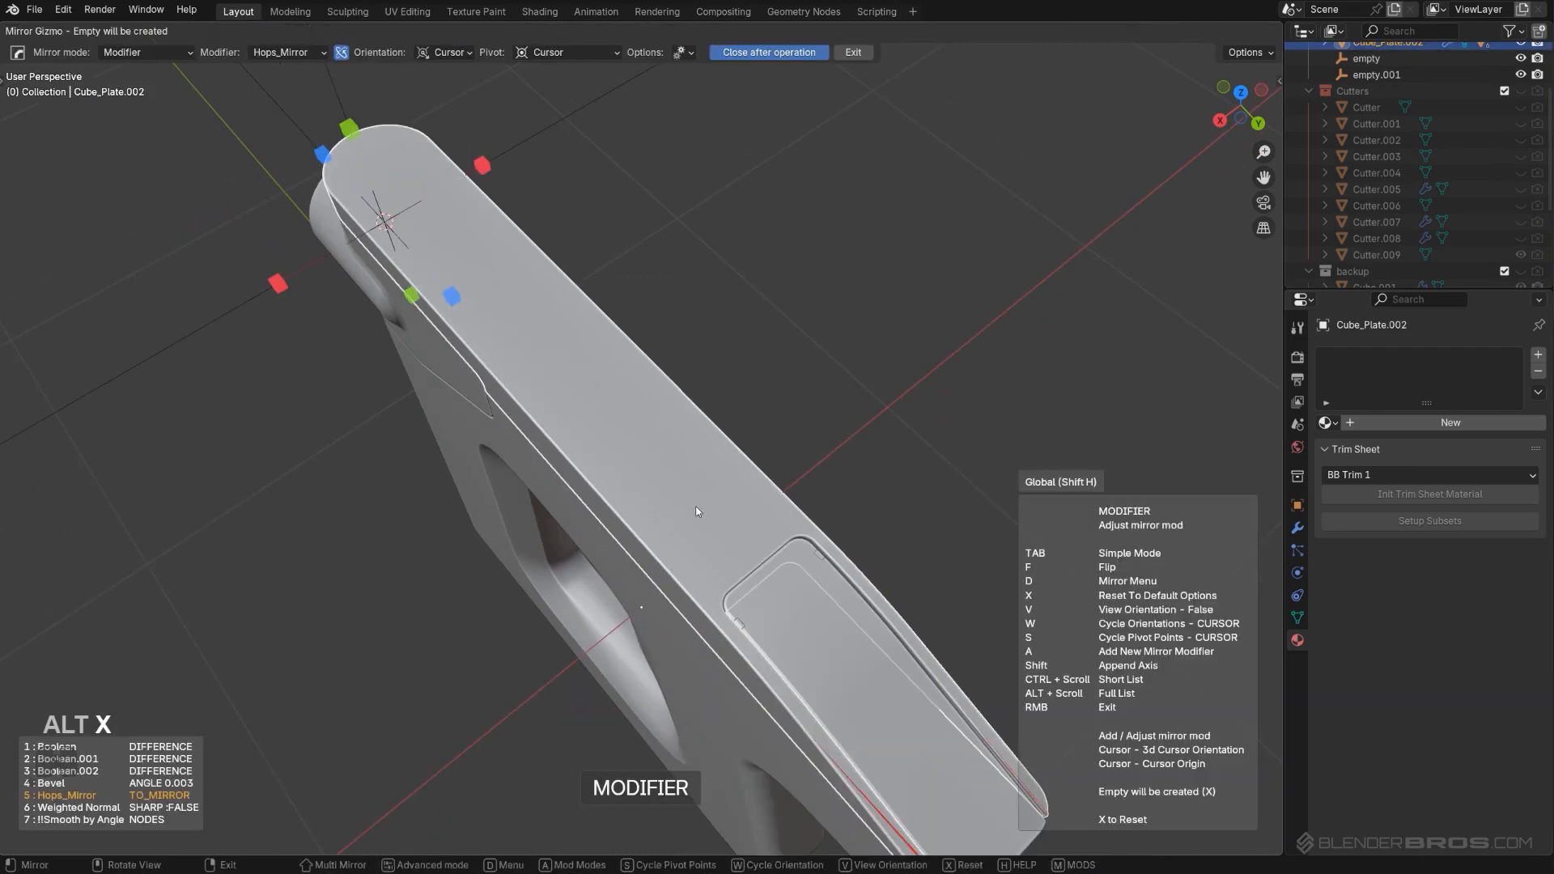
click(278, 283)
shift+middle_drag(920, 444, 848, 335)
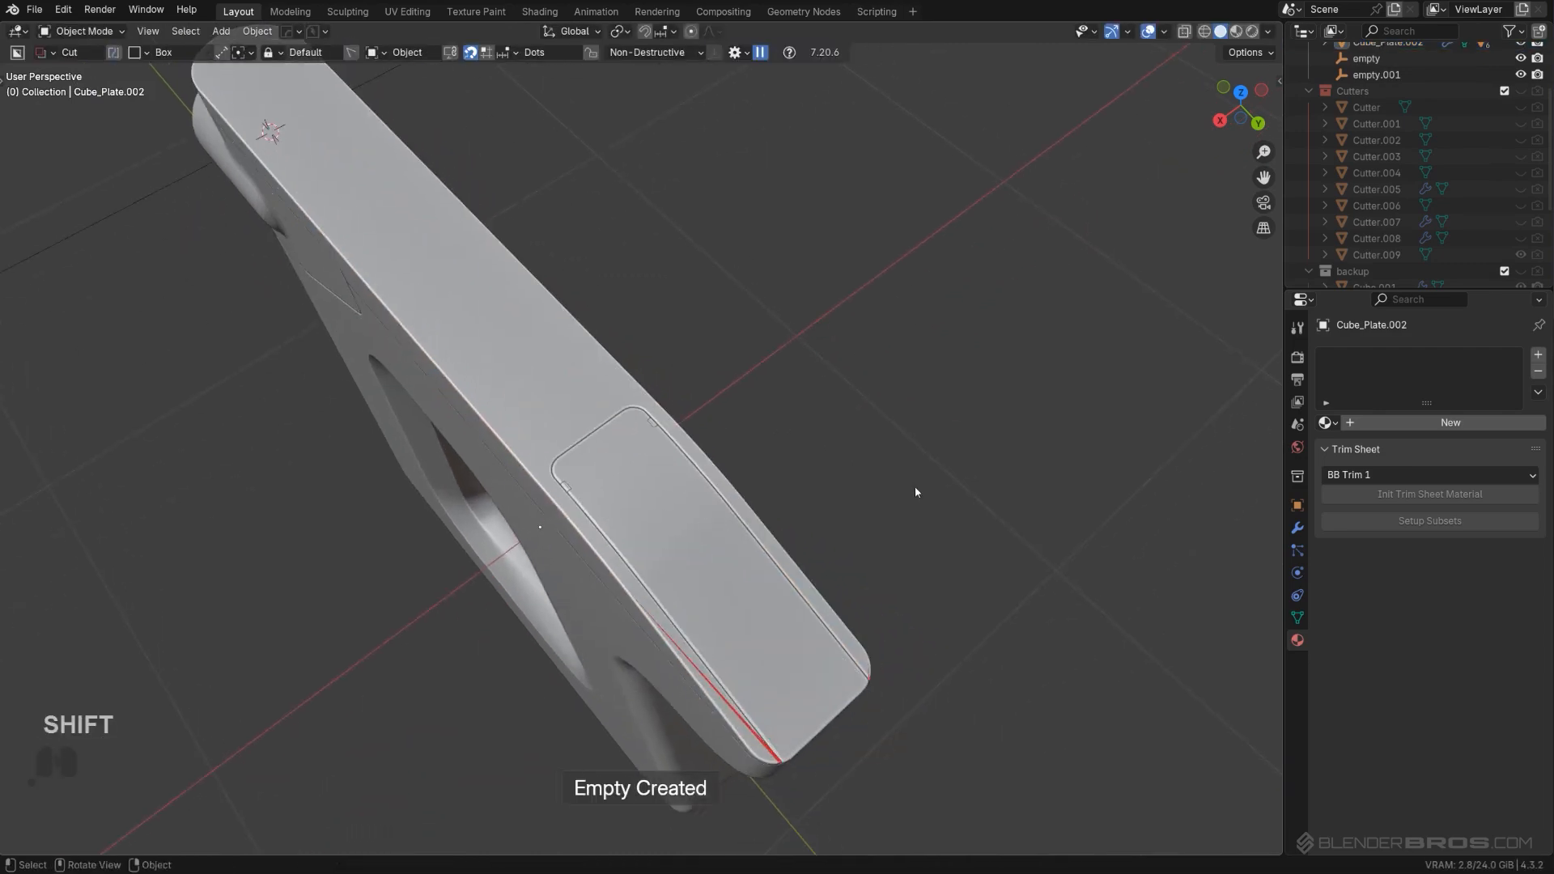
Step: Bring up Cutter.007 from Slice.002's booleans with HardOps Bool Scroll and scale it narrower along the X axis
middle_drag(914, 487, 848, 447)
scroll(848, 447, up, 4)
click(682, 466)
shift+middle_drag(682, 466, 657, 405)
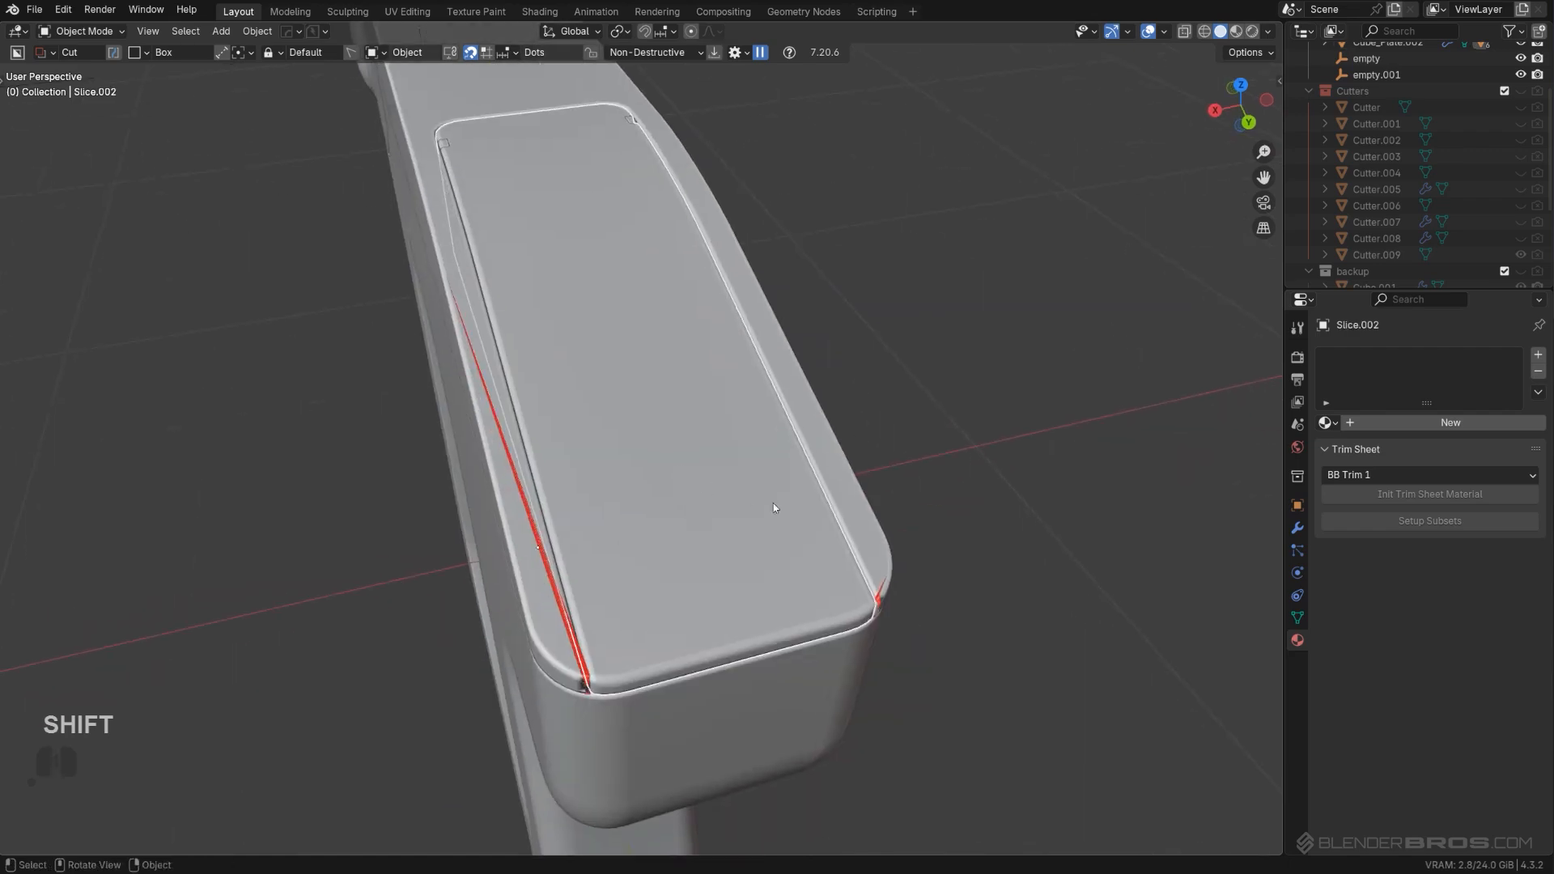
shift+middle_drag(770, 521, 745, 483)
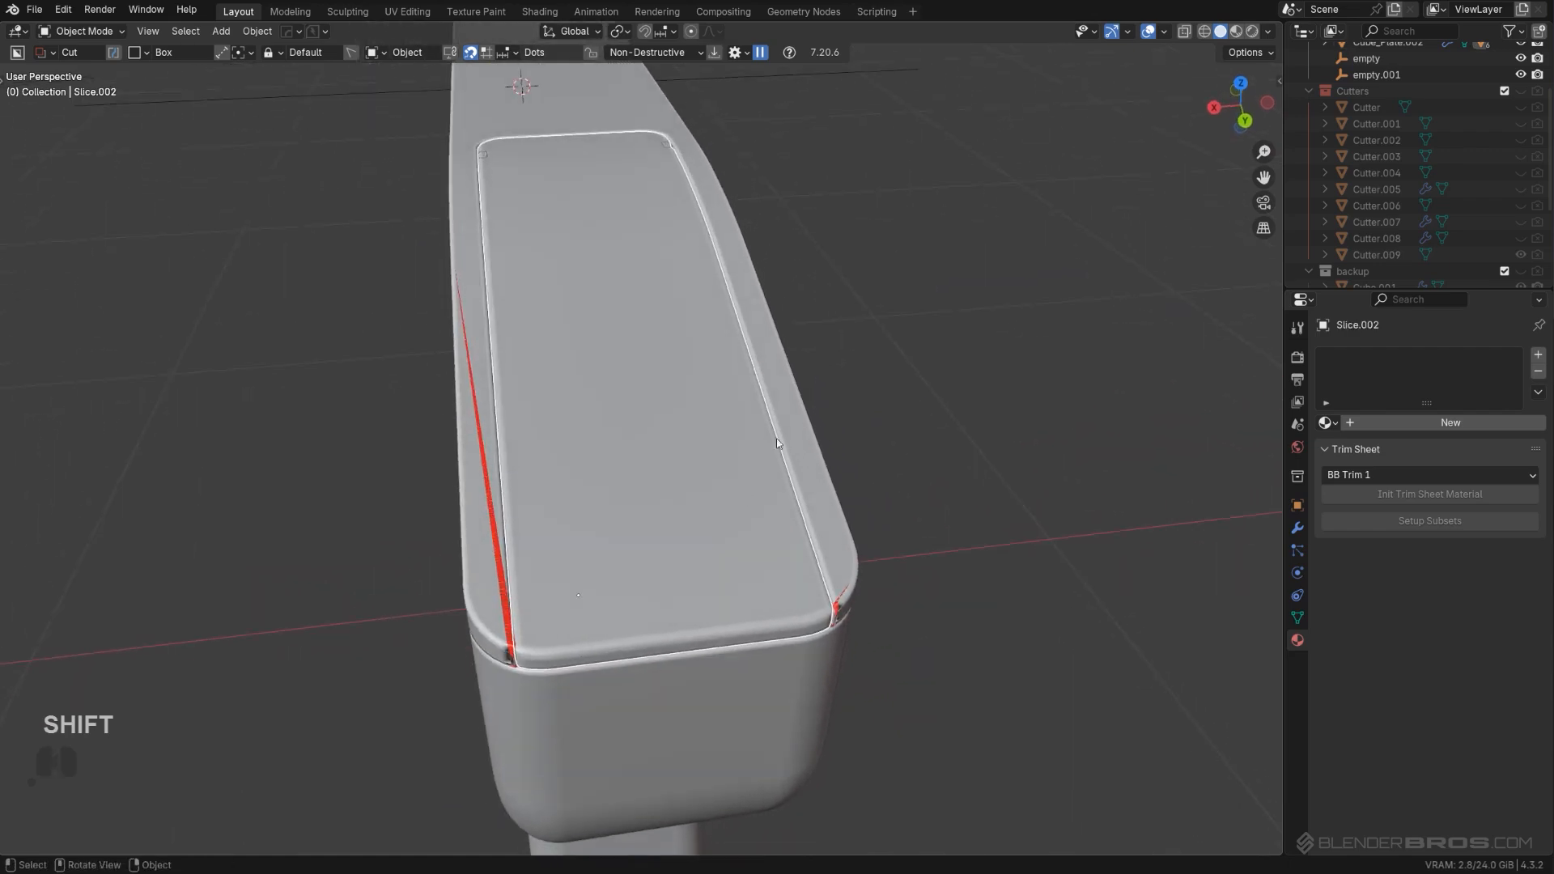
key(q)
click(761, 450)
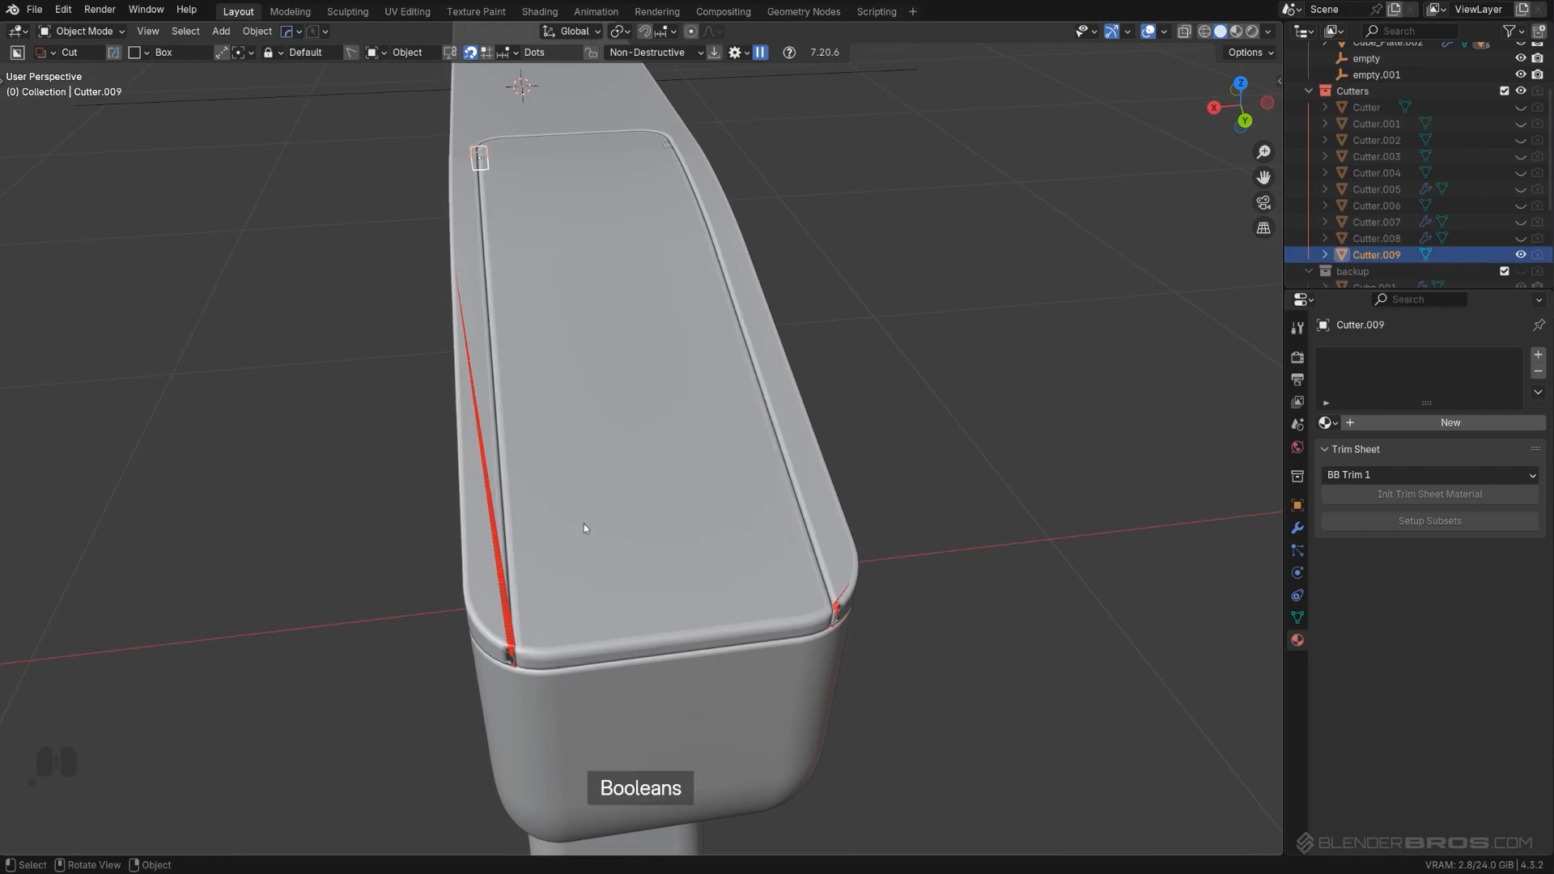
key(Escape)
key(q)
click(700, 456)
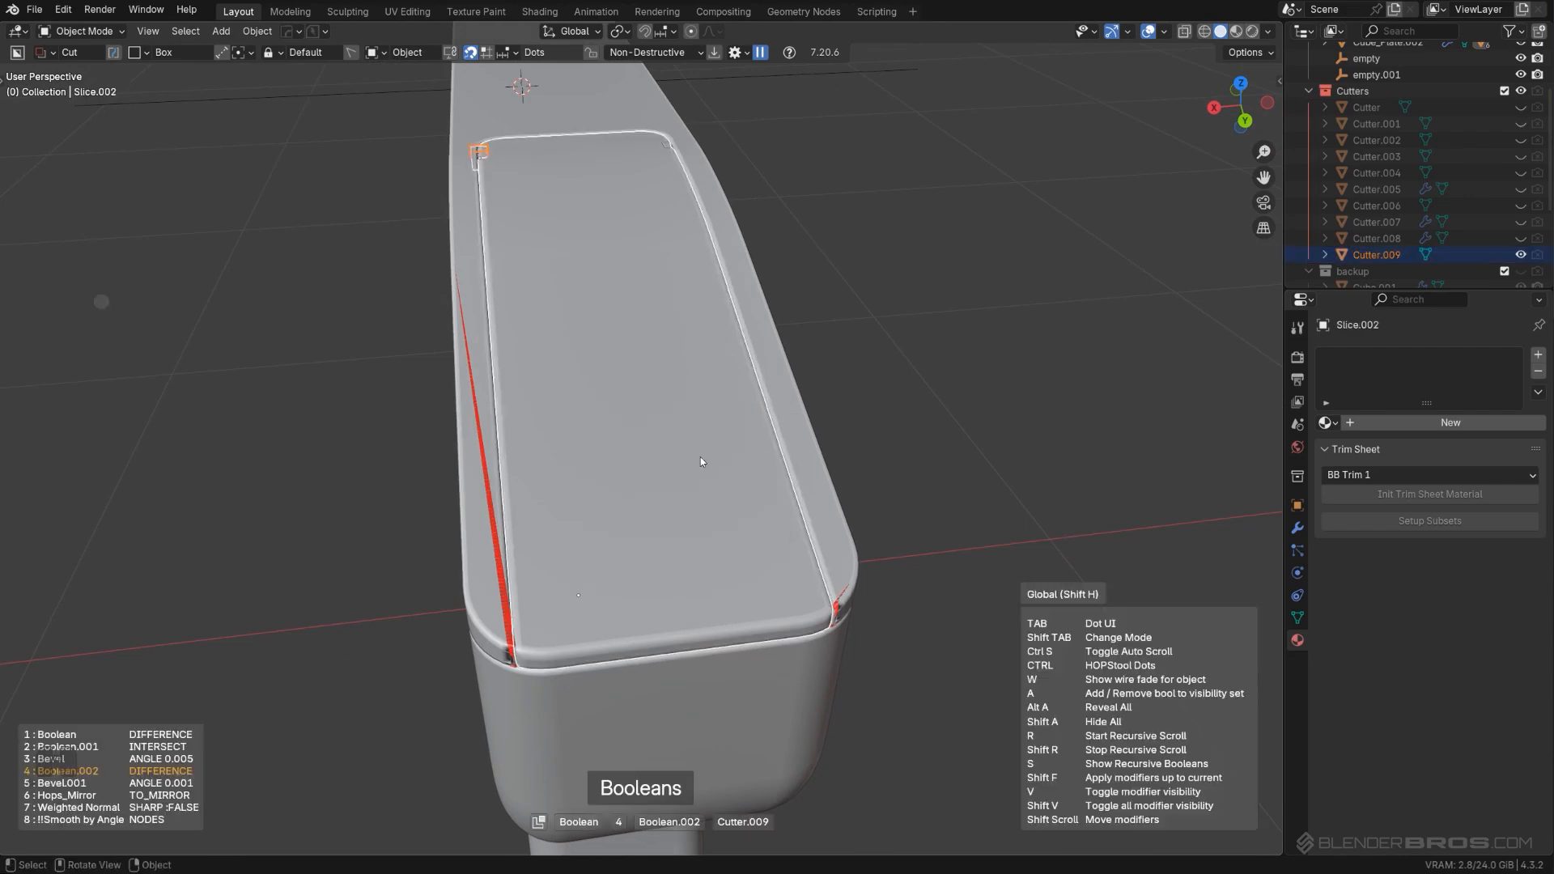
click(701, 458)
key(s)
key(x)
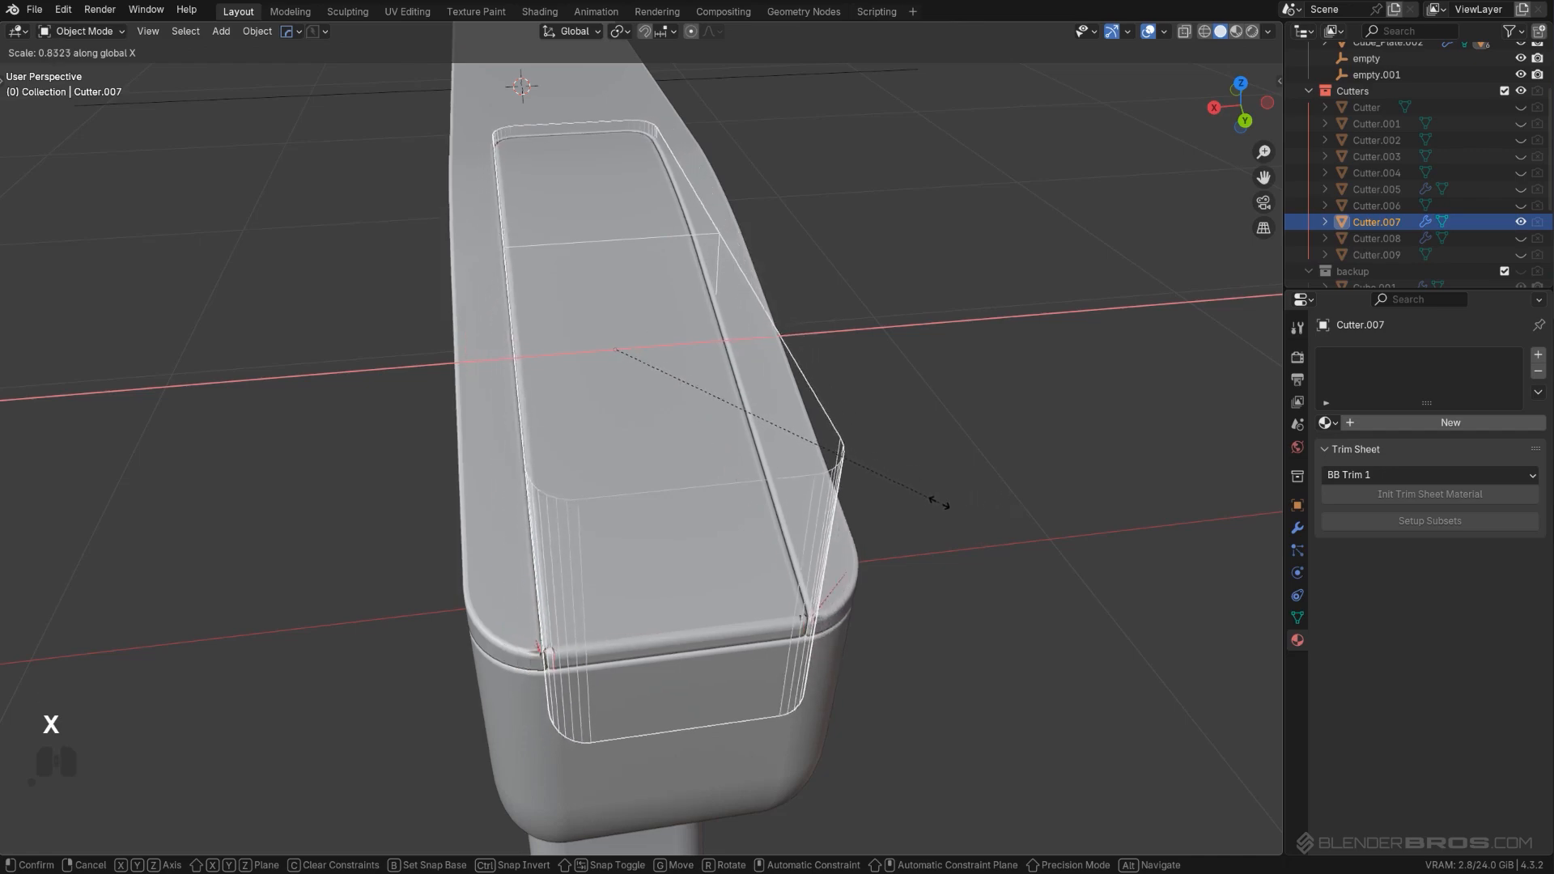
click(955, 548)
middle_drag(954, 548, 762, 660)
key(Tab)
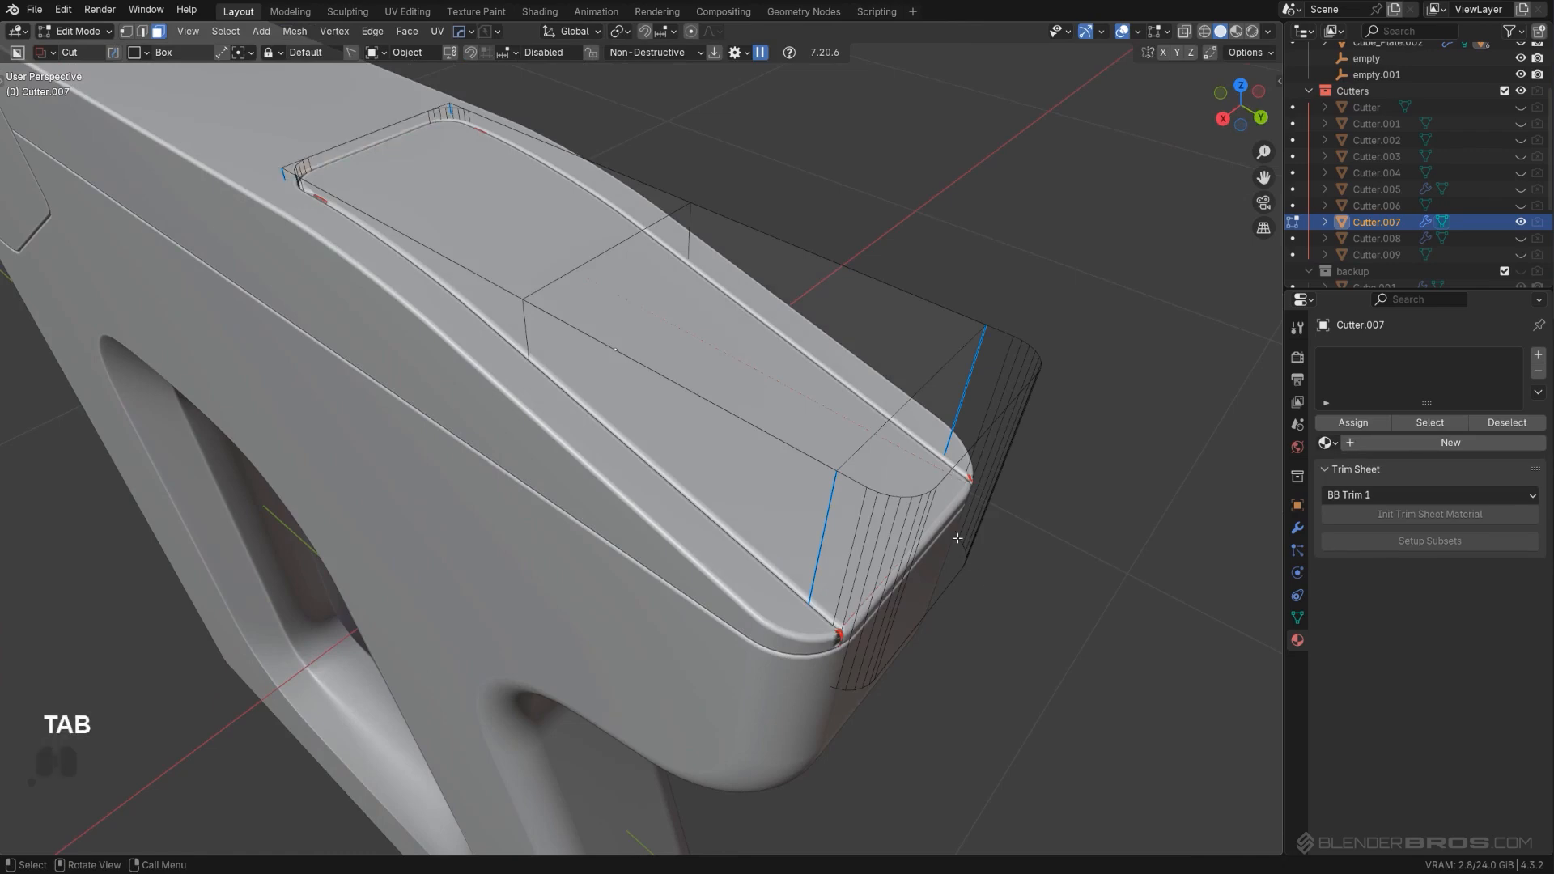
key(Tab)
click(803, 417)
key(Tab)
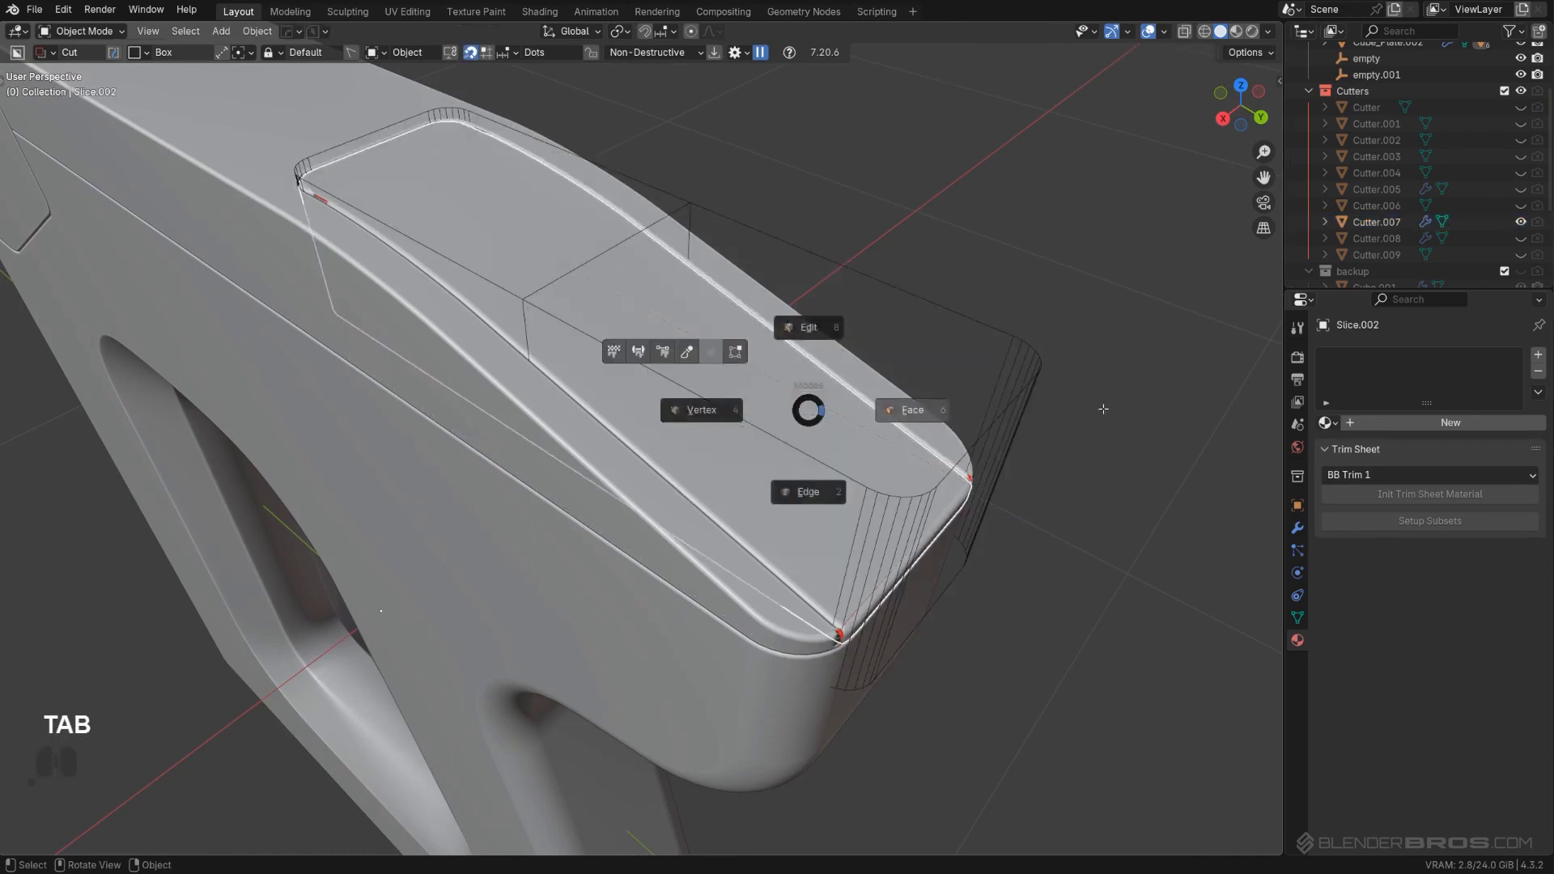
key(Tab)
click(997, 515)
key(Tab)
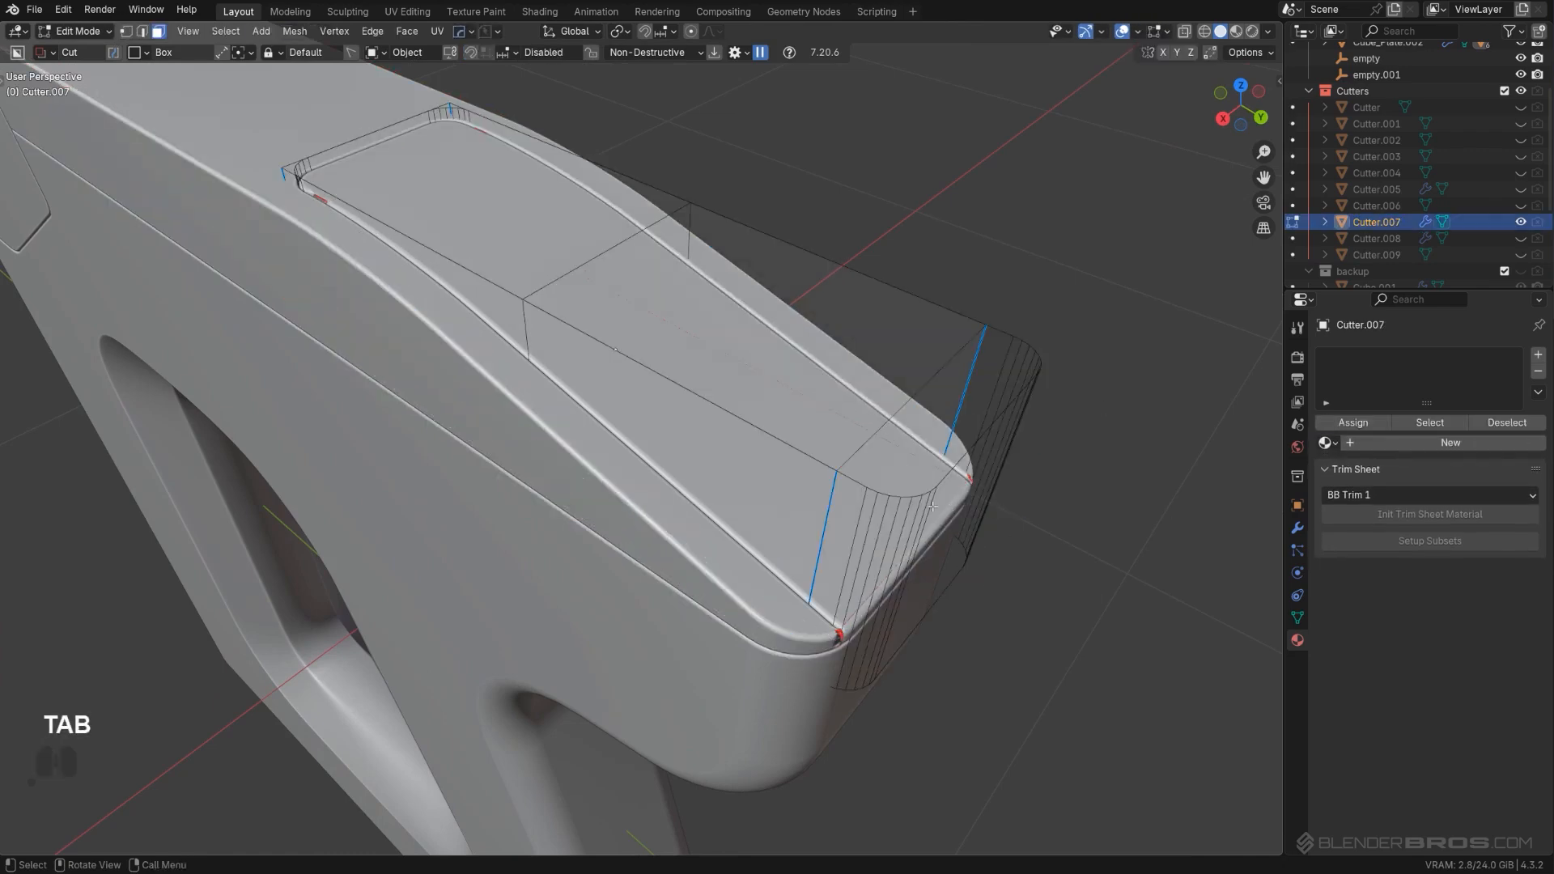
click(847, 486)
key(g)
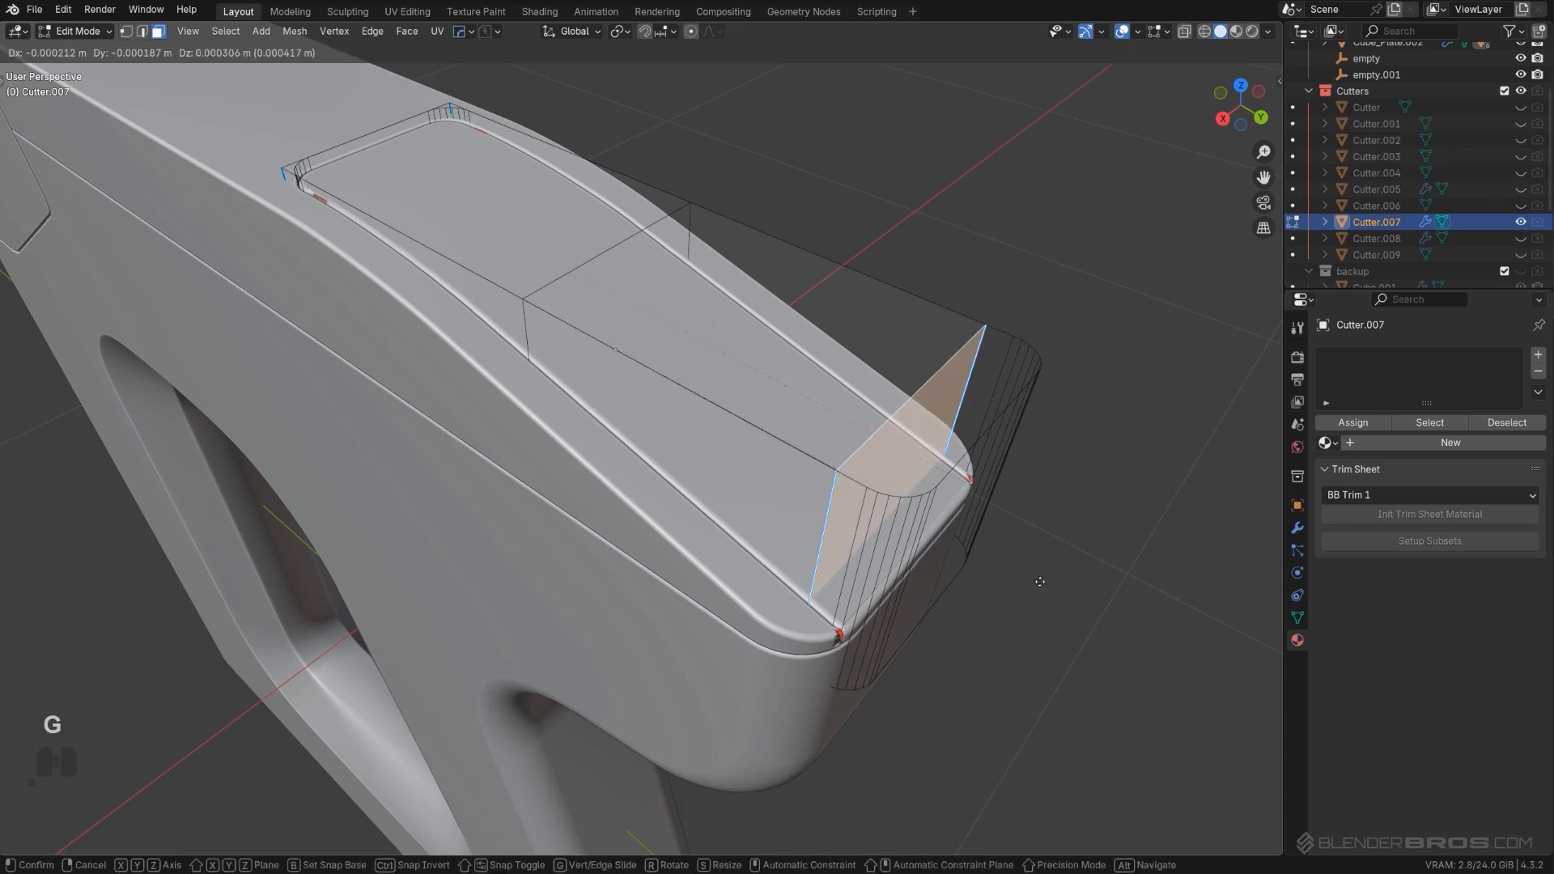
key(y)
right_click(1000, 543)
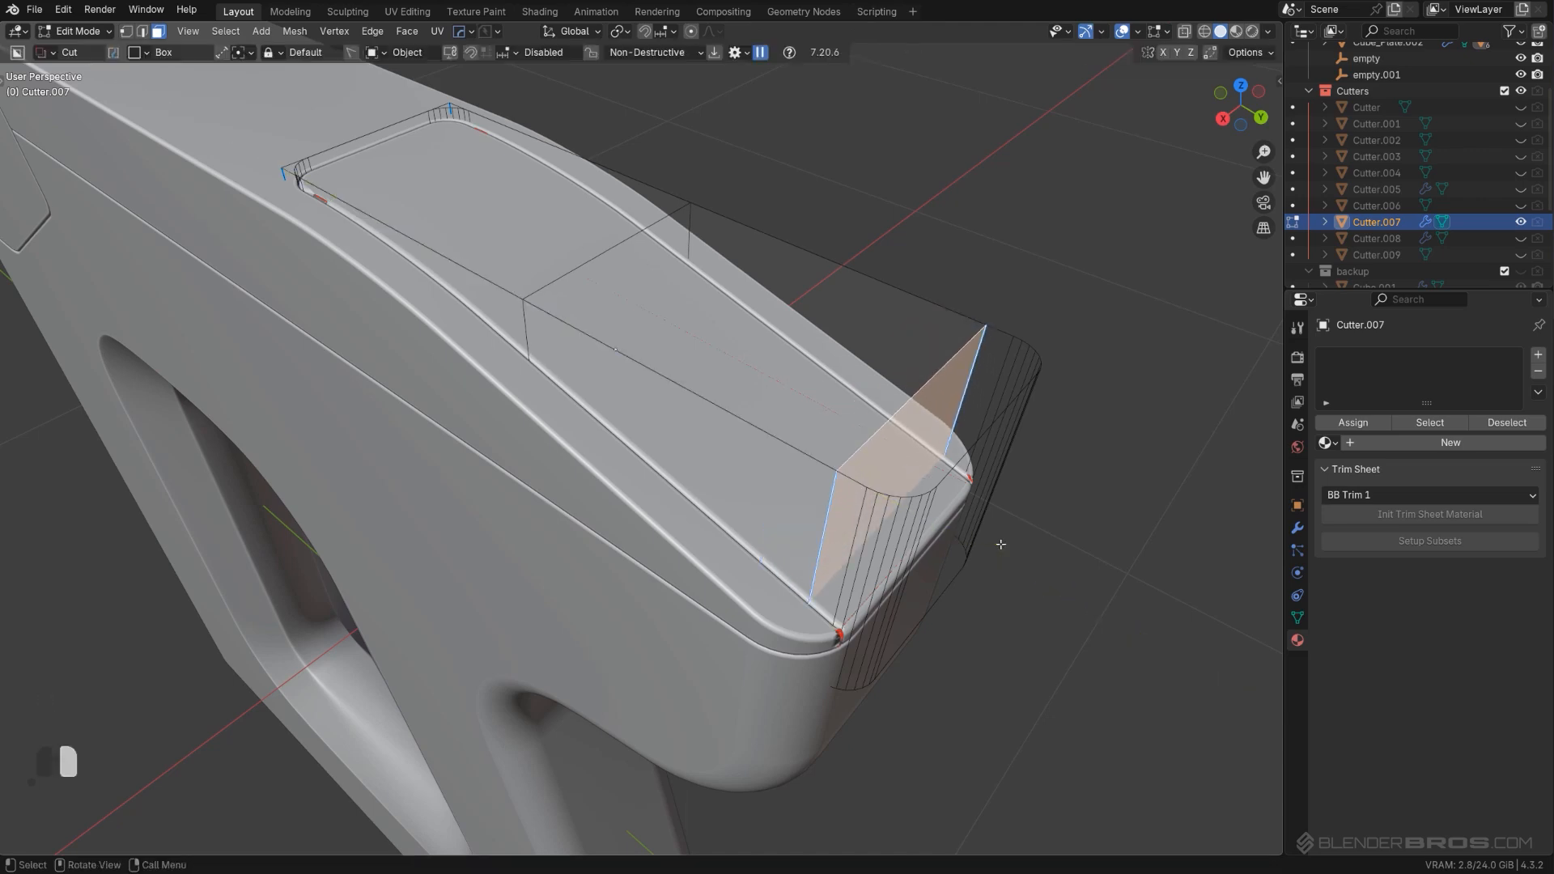
middle_drag(1000, 545, 1040, 559)
scroll(1020, 524, down, 2)
key(g)
key(y)
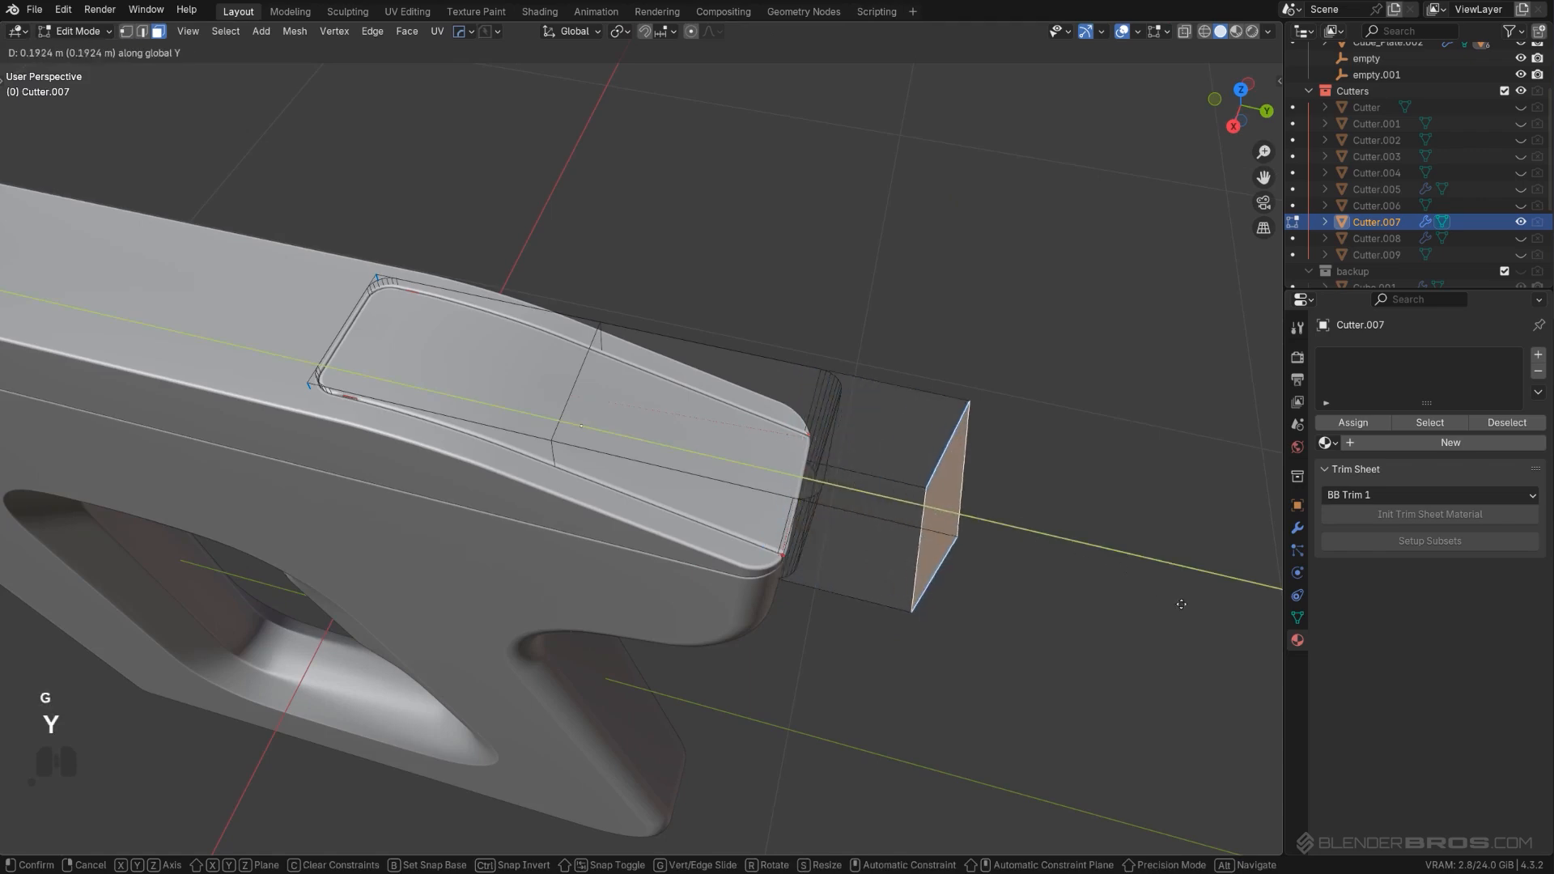
right_click(1006, 510)
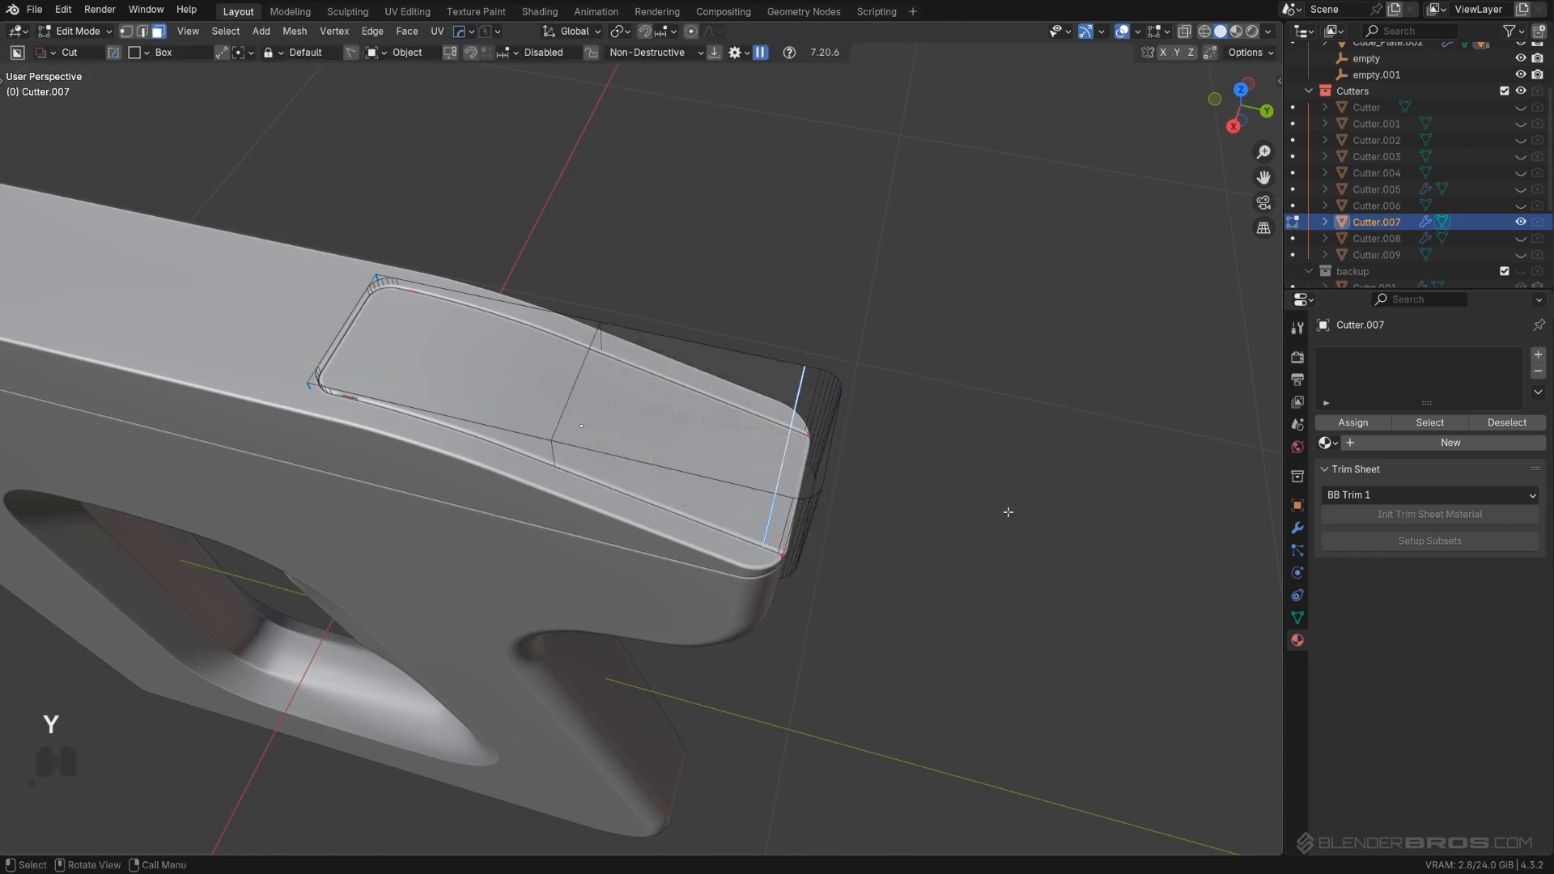
scroll(865, 348, up, 2)
key(Tab)
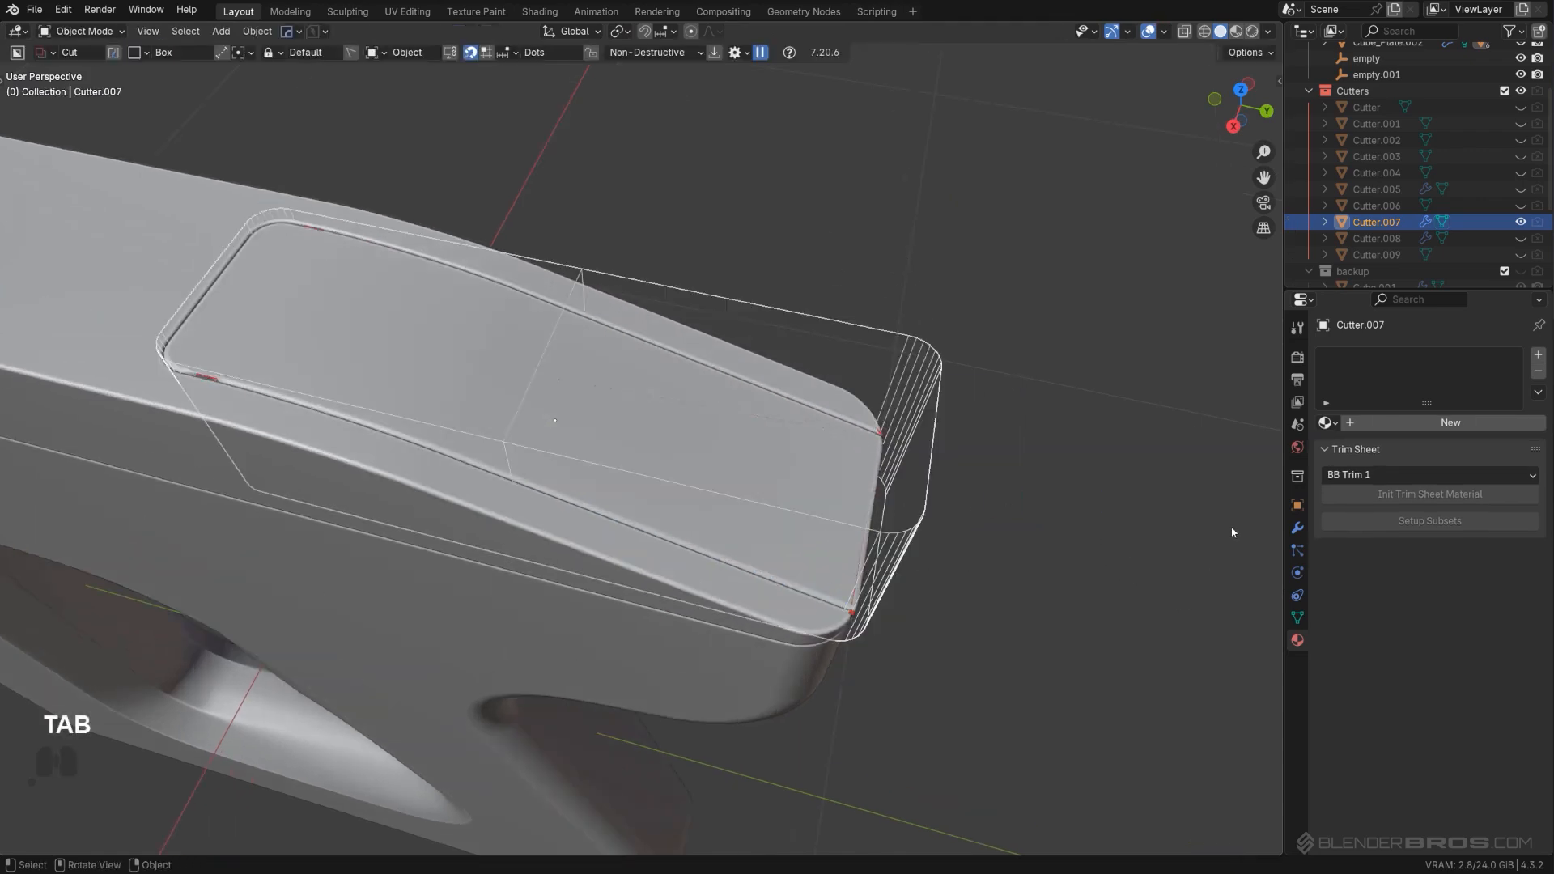
Step: Toggle the viewport display of Cube_Plate.002's Hops_Mirror modifier off and back on to check its effect
scroll(1069, 513, down, 3)
middle_drag(822, 486, 758, 444)
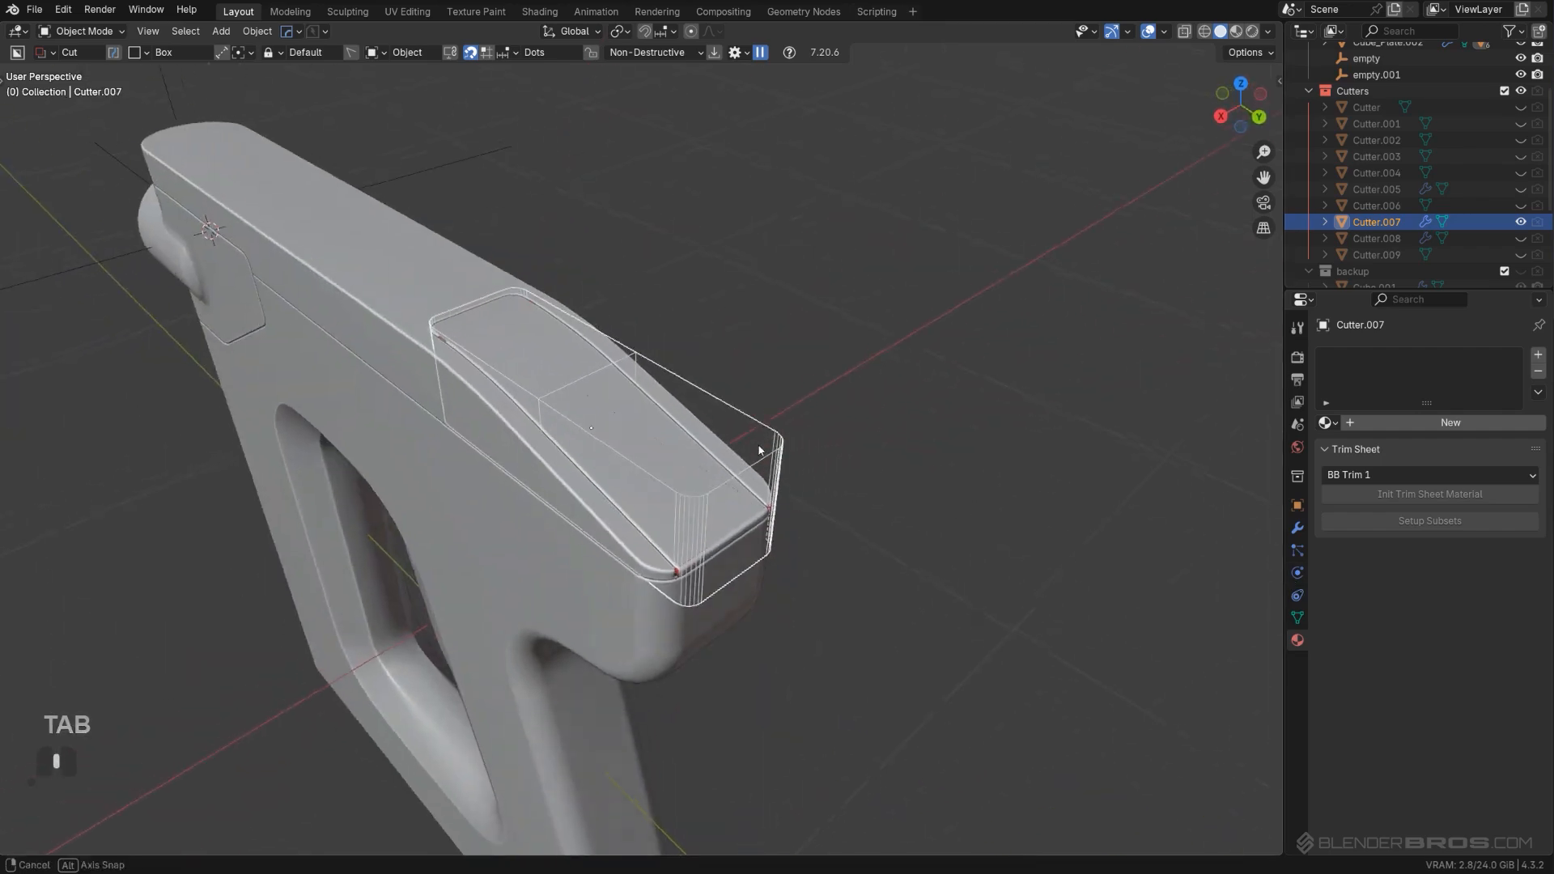
click(617, 516)
key(ctrl+grave)
click(1297, 527)
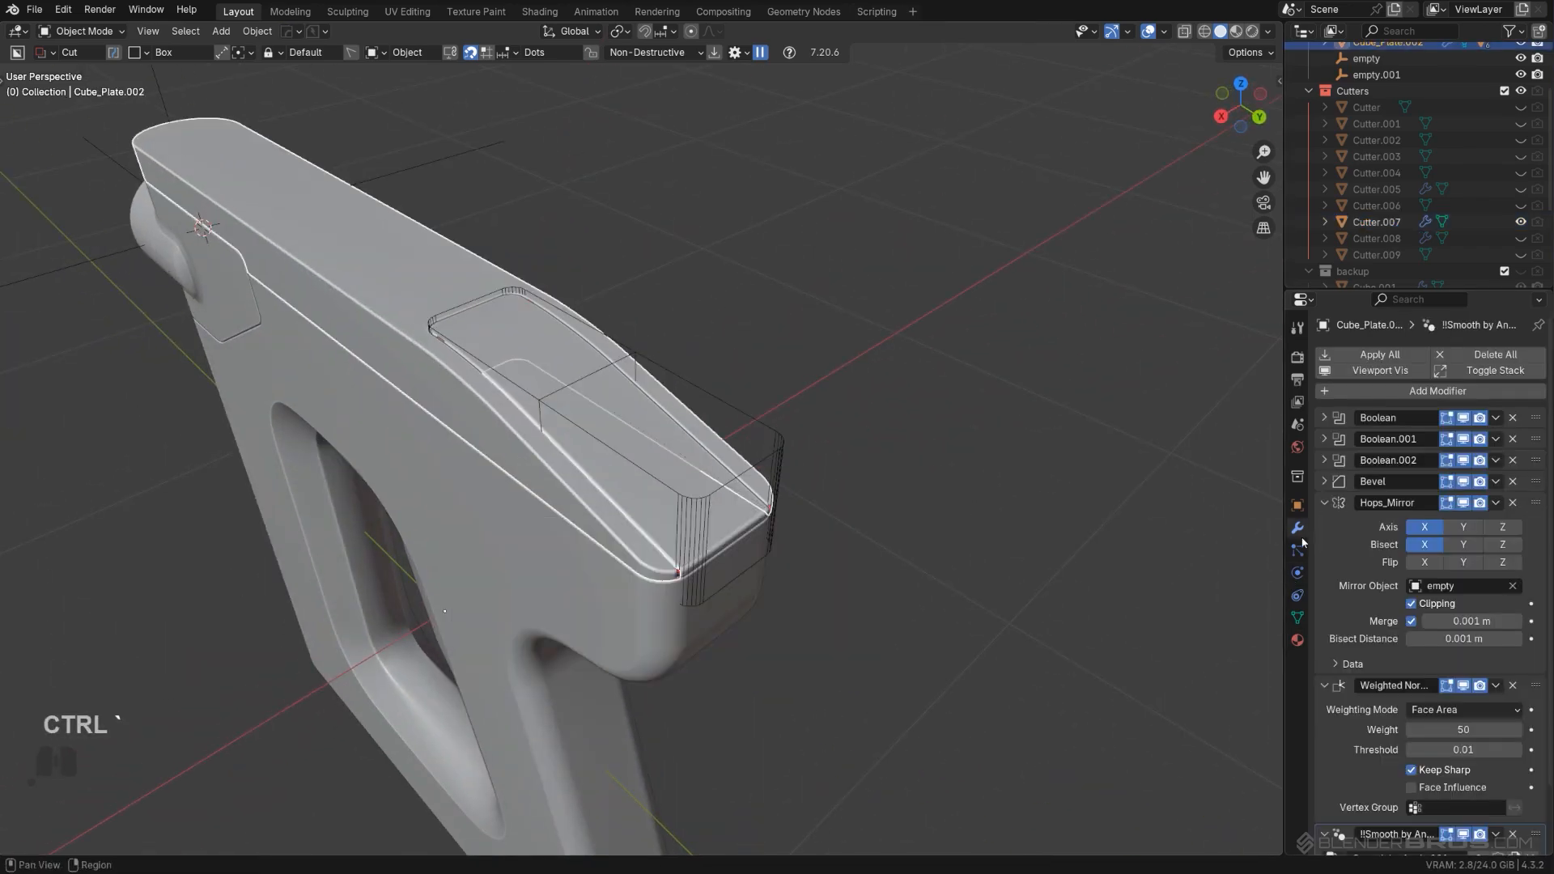
click(1466, 504)
click(1466, 503)
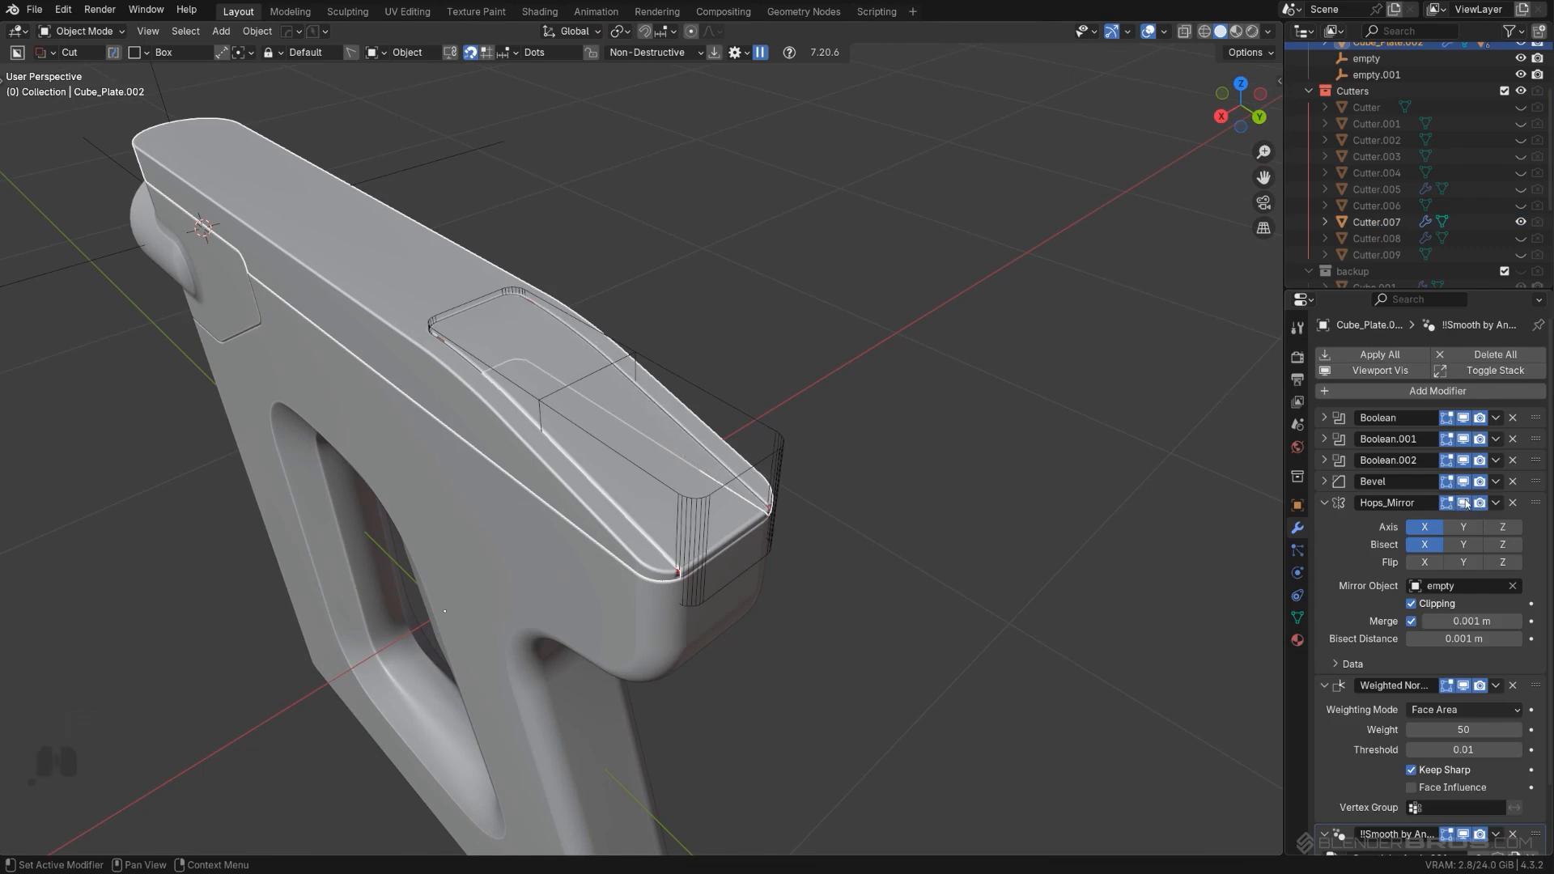
Step: Turn off Cutter.007's Hops_Mirror modifier in the viewport and hide the cutters
scroll(726, 547, up, 2)
click(721, 541)
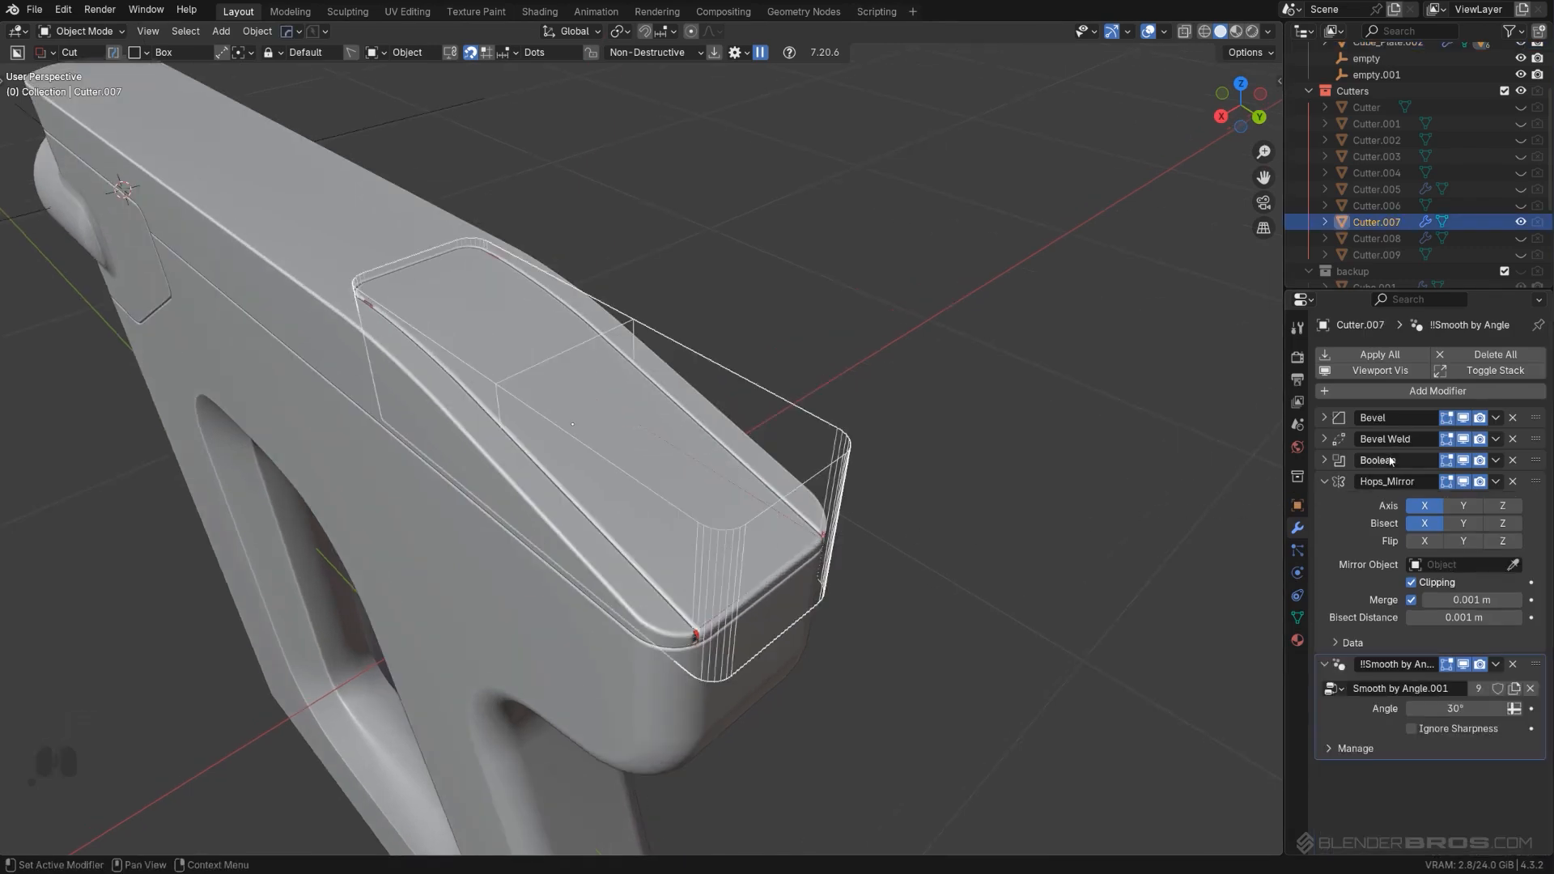
click(1473, 480)
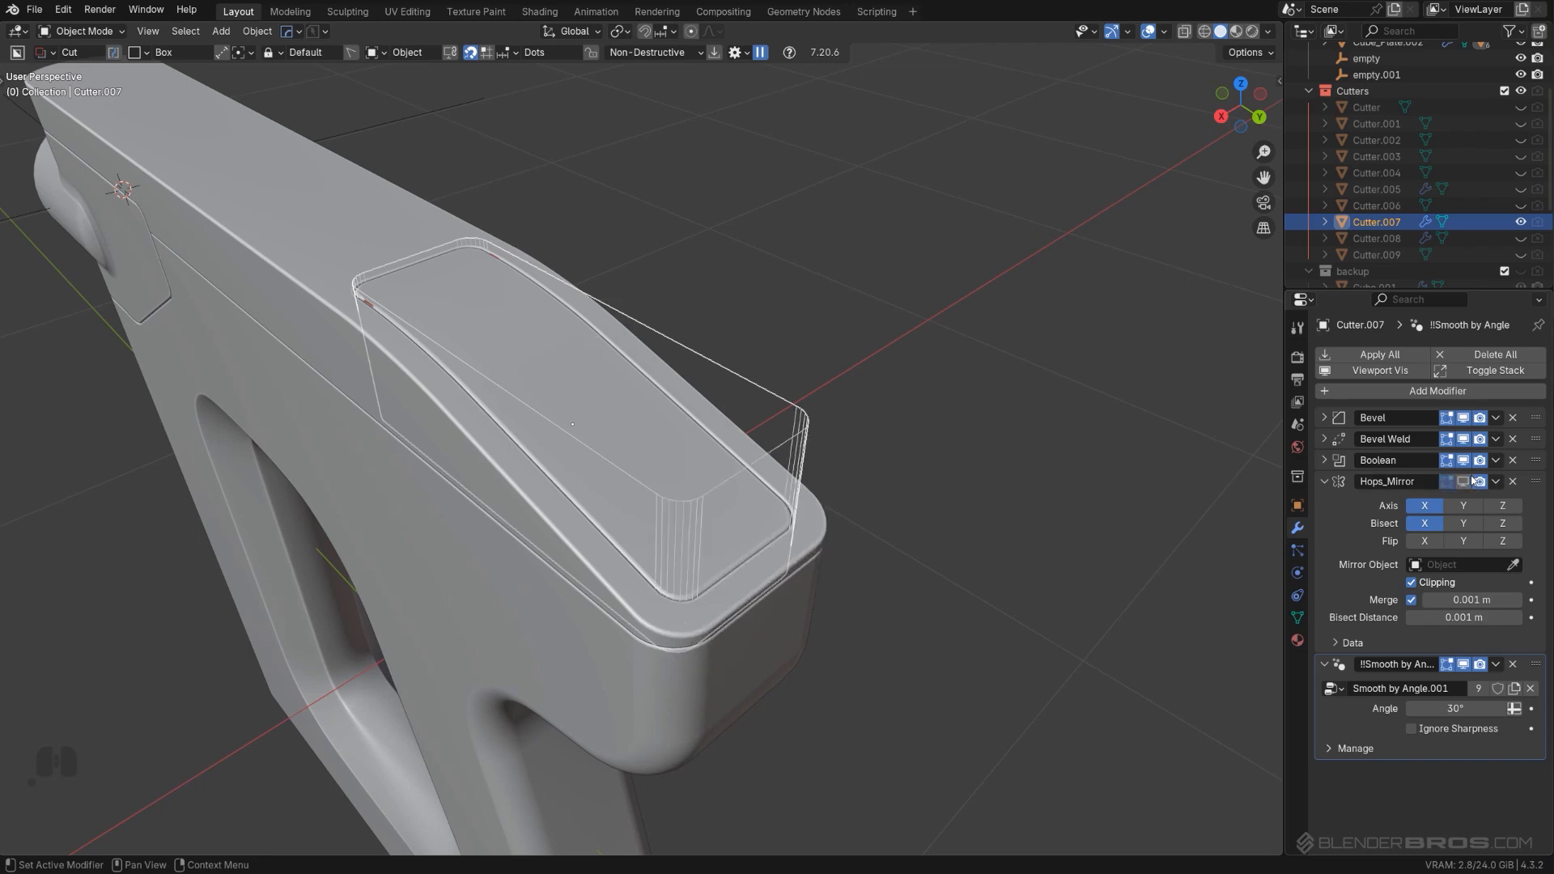
middle_drag(840, 624, 815, 712)
key(shift+2)
Step: Examine Slice.002's notches and toggle its Boolean.001 modifier off and back on to check the cut
scroll(497, 516, down, 2)
scroll(497, 516, up, 3)
middle_drag(497, 516, 769, 514)
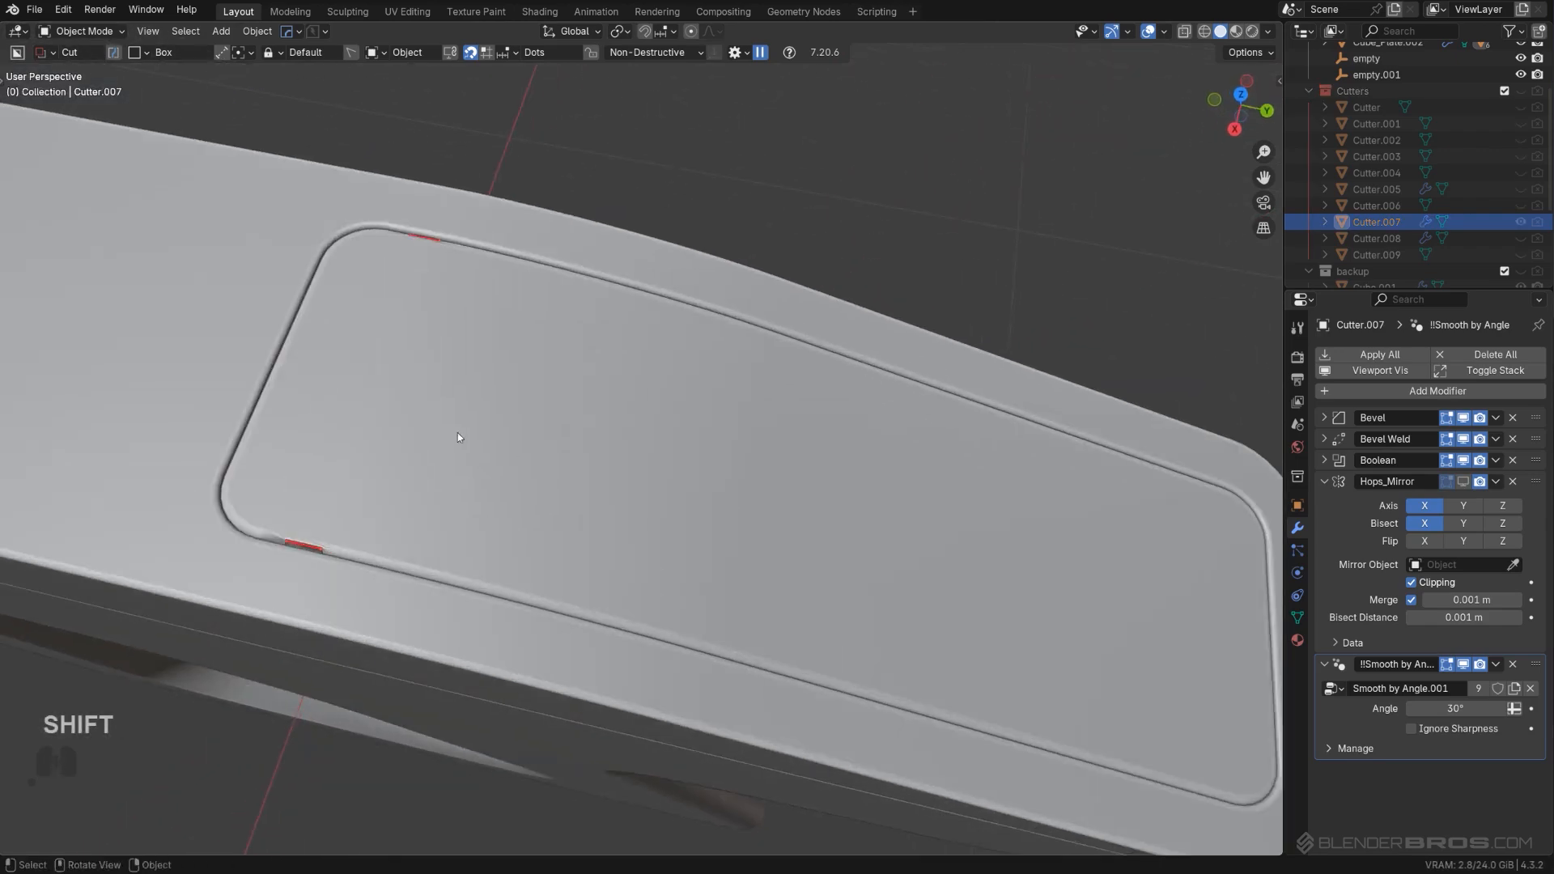
scroll(675, 488, up, 2)
mouse_move(458, 434)
shift+middle_down()
mouse_move(675, 489)
mouse_move(562, 454)
mouse_move(610, 454)
mouse_move(665, 388)
shift+middle_up()
click(568, 468)
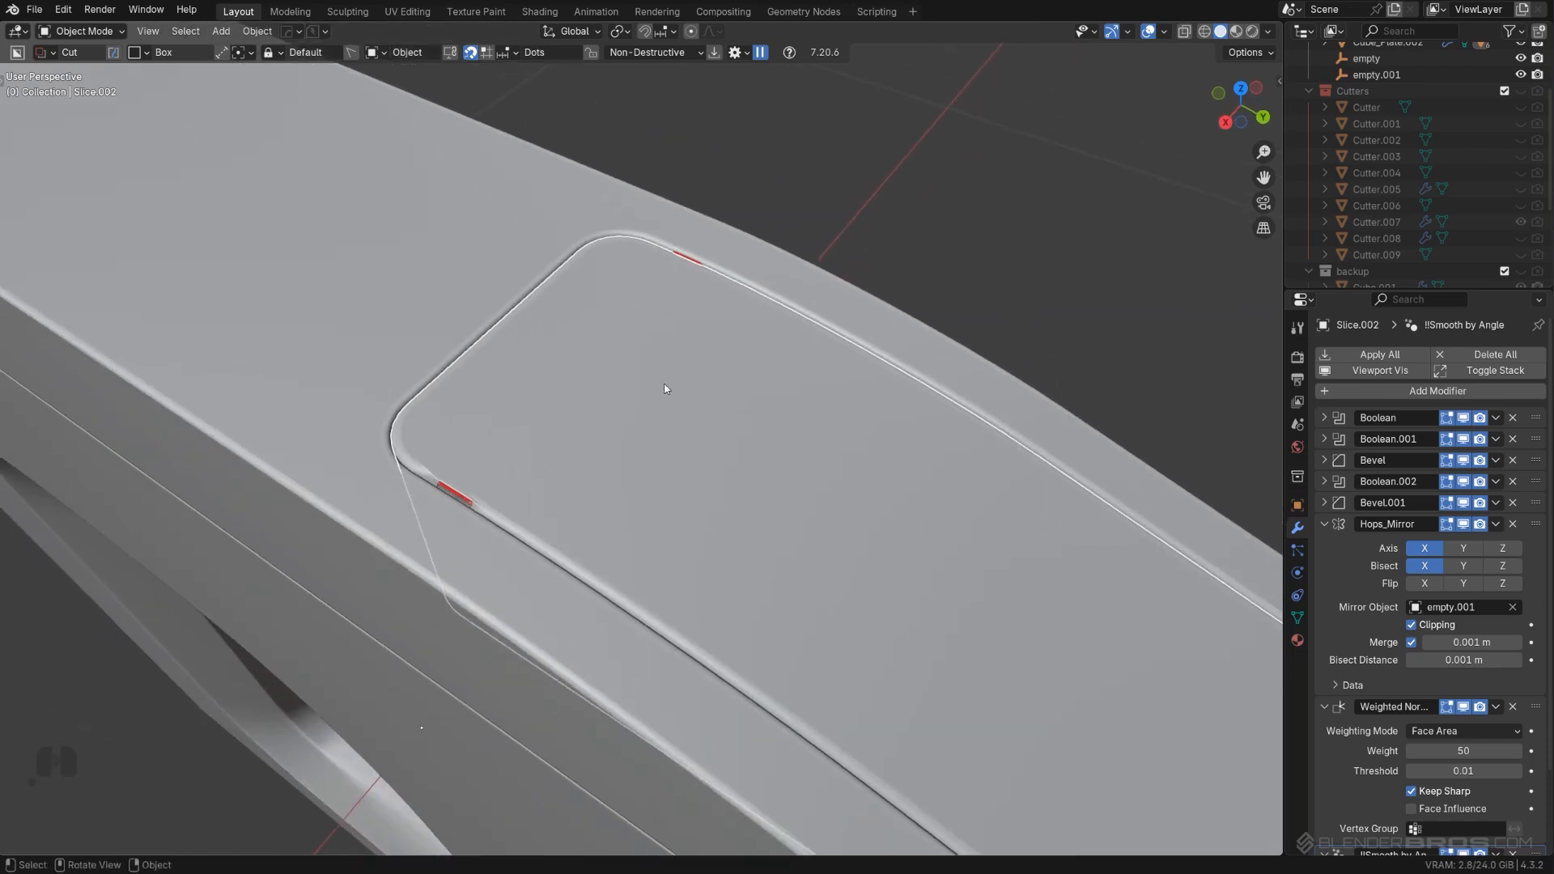
key(alt+x)
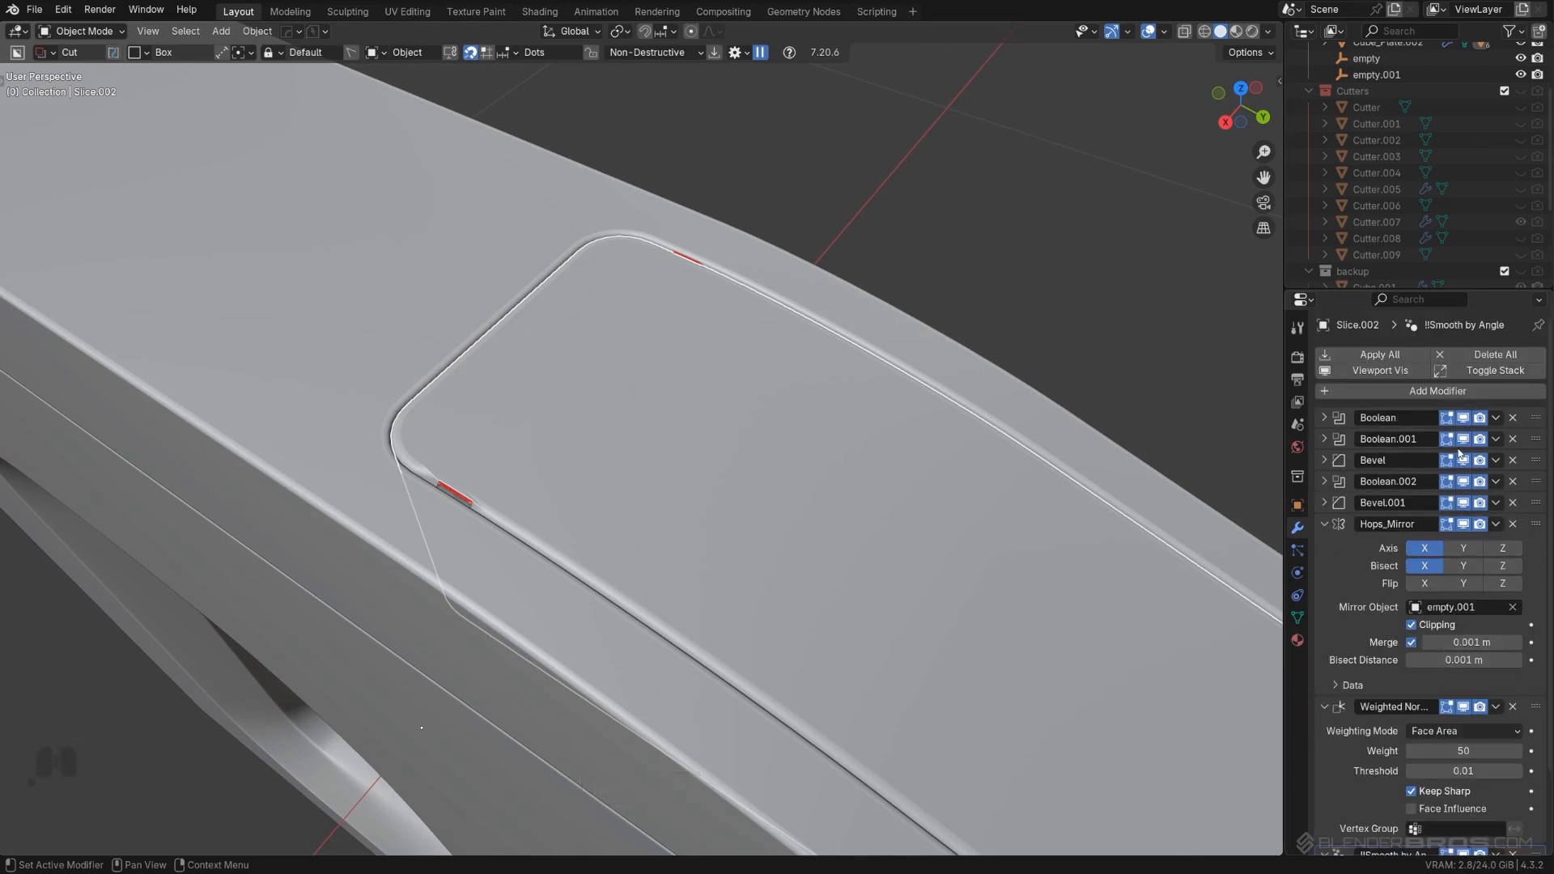
click(1462, 440)
click(1463, 440)
Step: Bring up the notch cutter Cutter.009 with HardOps Bool Scroll, move it inward along the X axis, and hide the cutters
key(q)
click(716, 583)
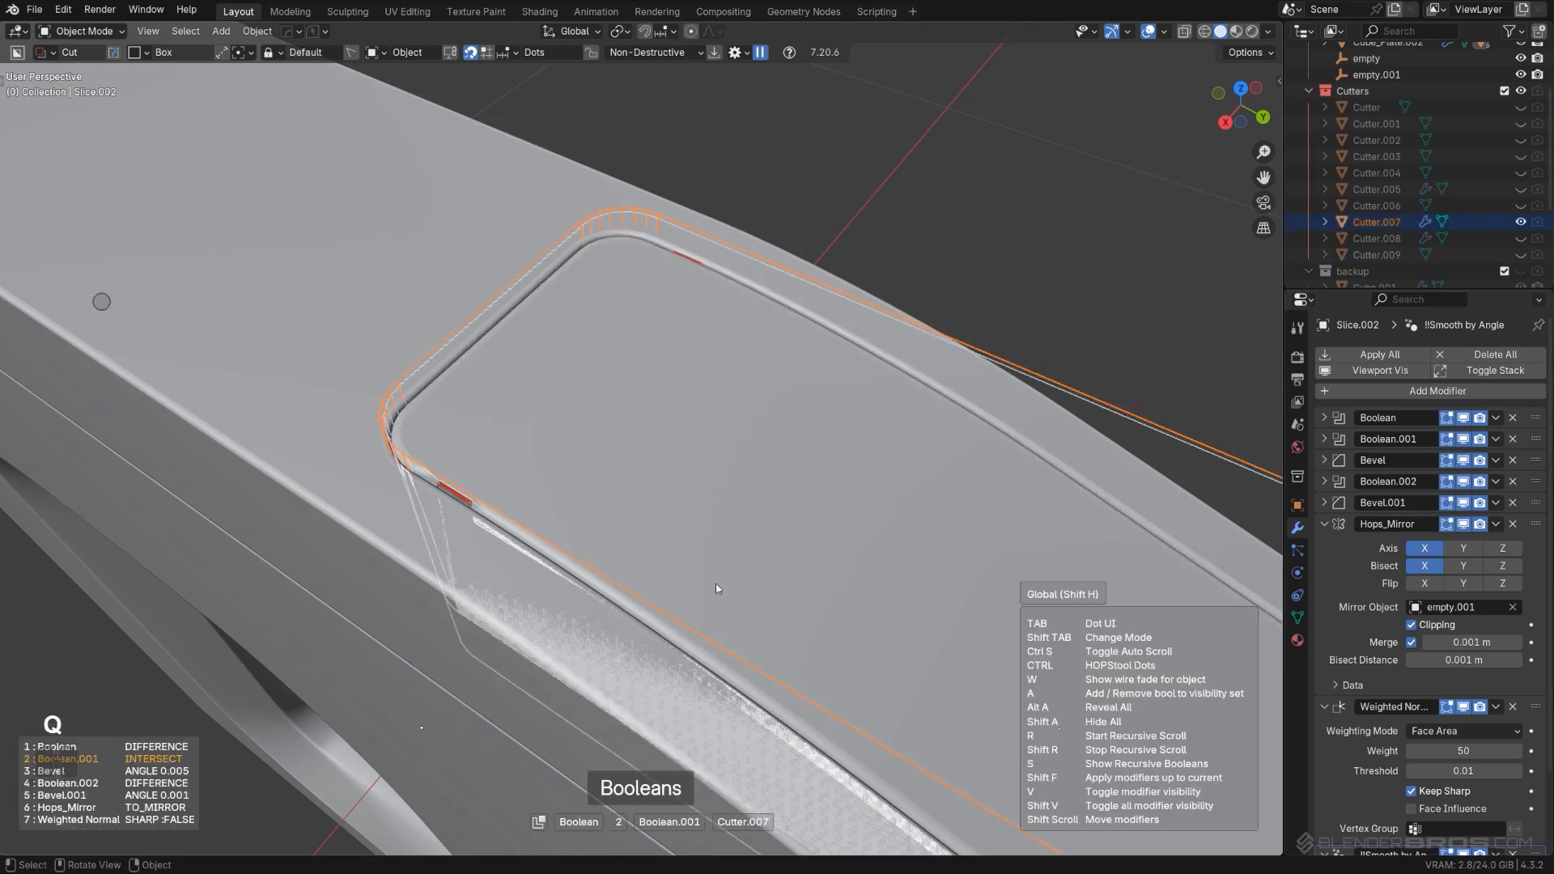
click(570, 485)
scroll(570, 484, up, 2)
key(g)
key(x)
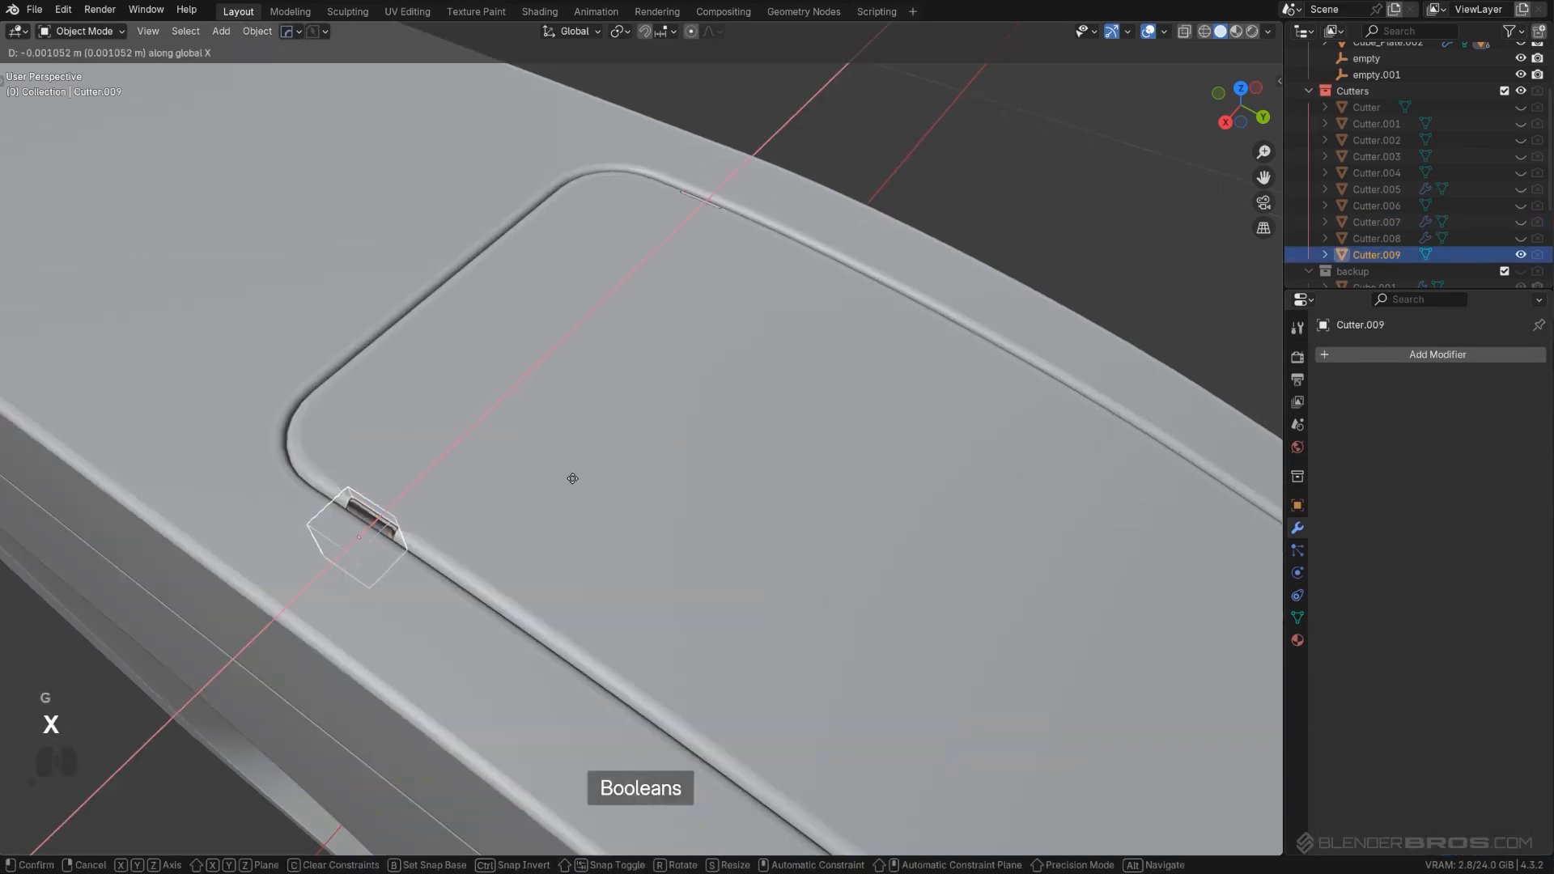
key(shift)
click(736, 366)
key(shift+2)
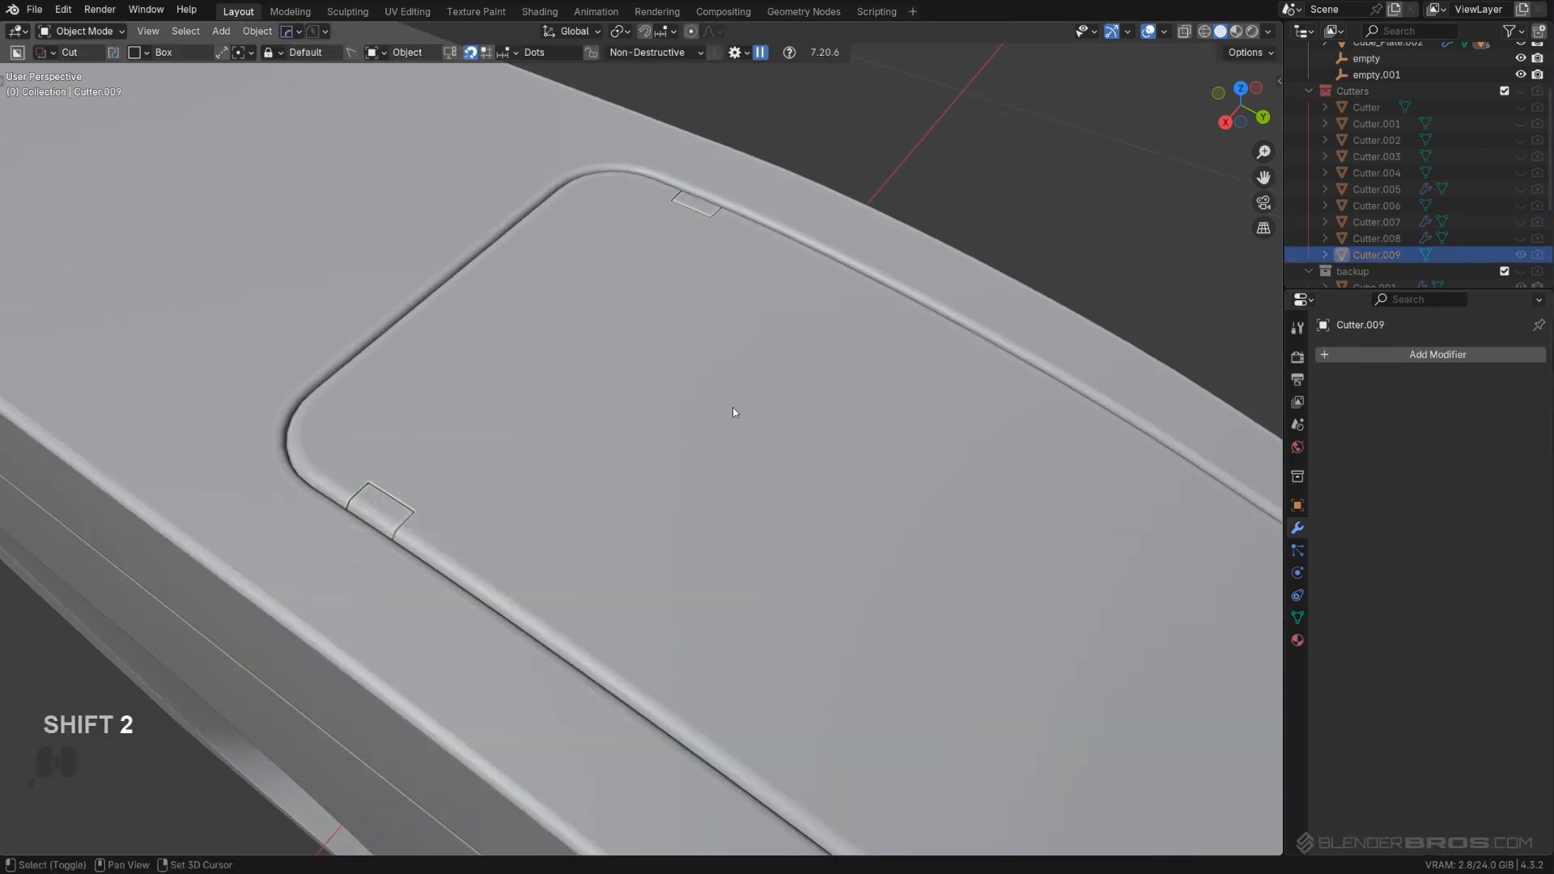
Step: Select the main body Cube in the right orthographic view and set BoxCutter to the Box shape
middle_drag(732, 406, 832, 340)
scroll(645, 444, up, 5)
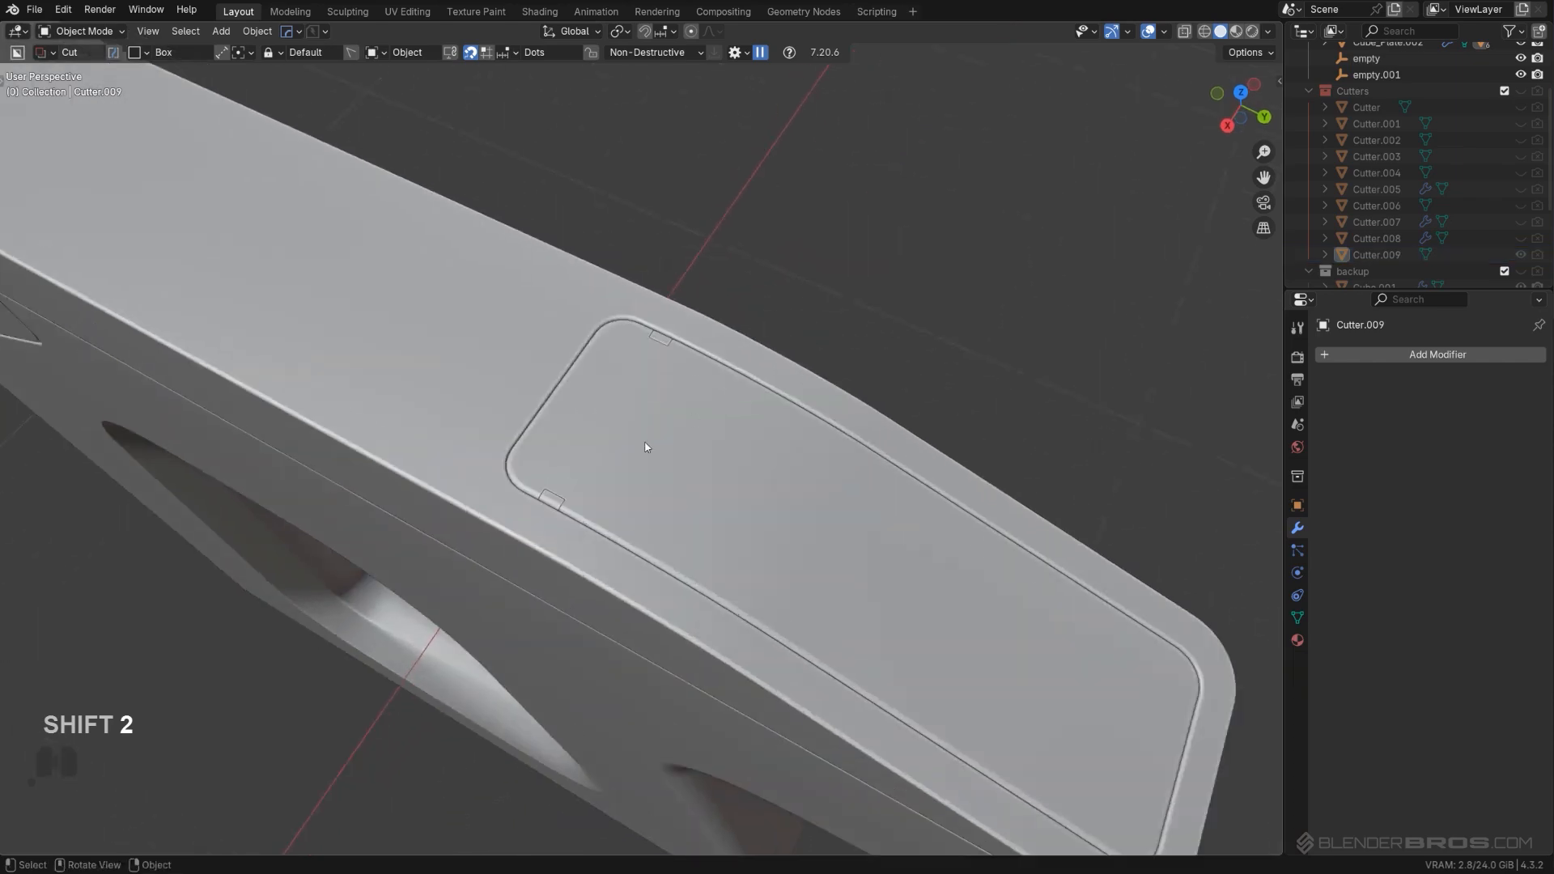
scroll(518, 526, down, 4)
middle_drag(603, 492, 751, 326)
scroll(639, 445, down, 3)
scroll(690, 451, down, 3)
key(KP_5)
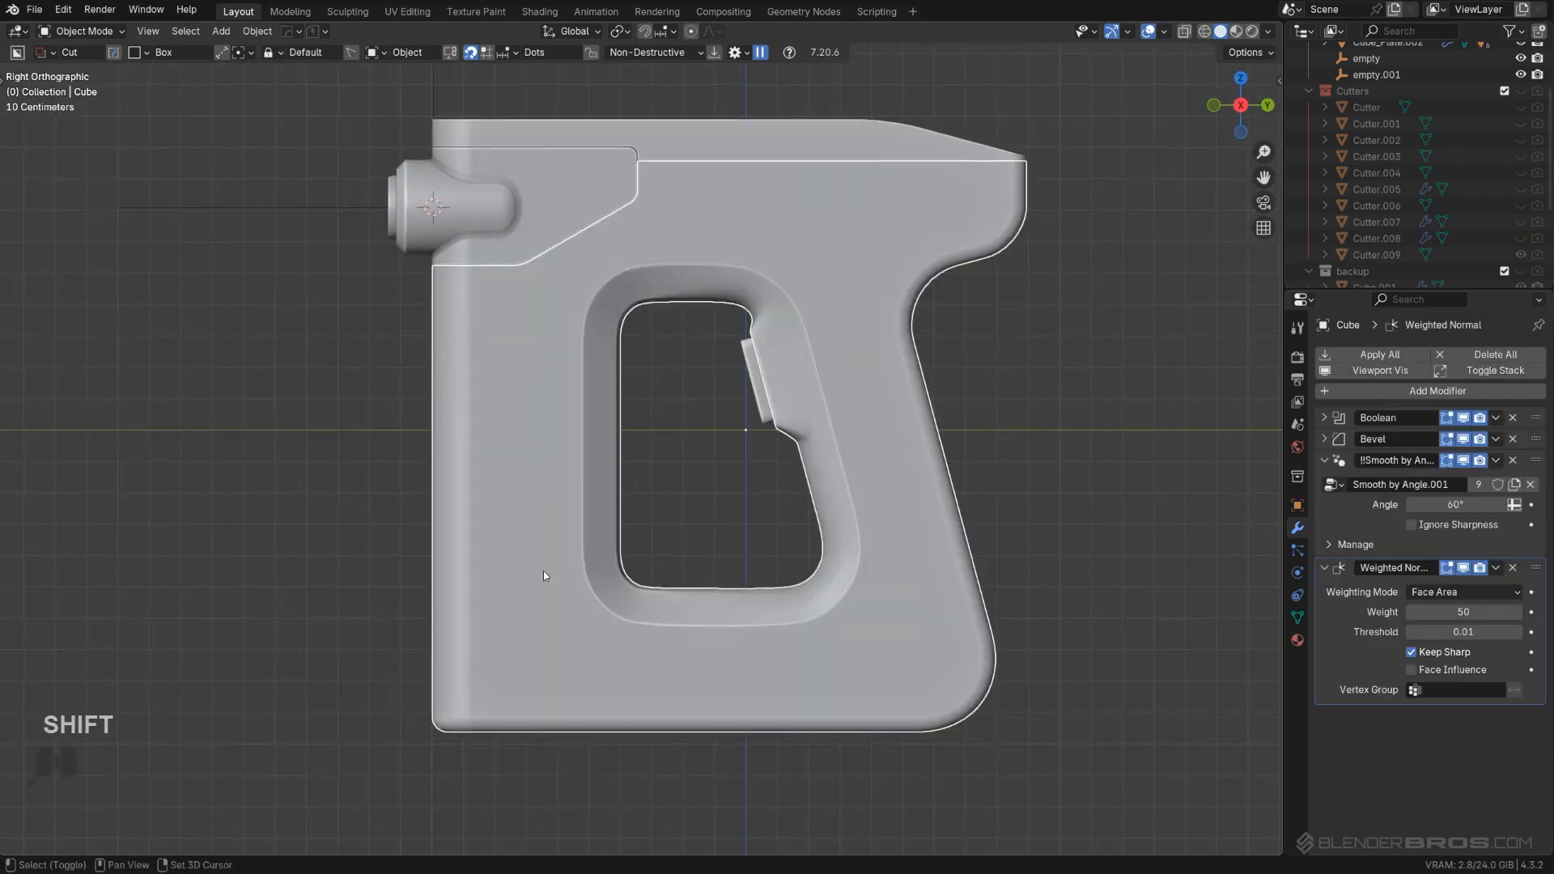
key(d)
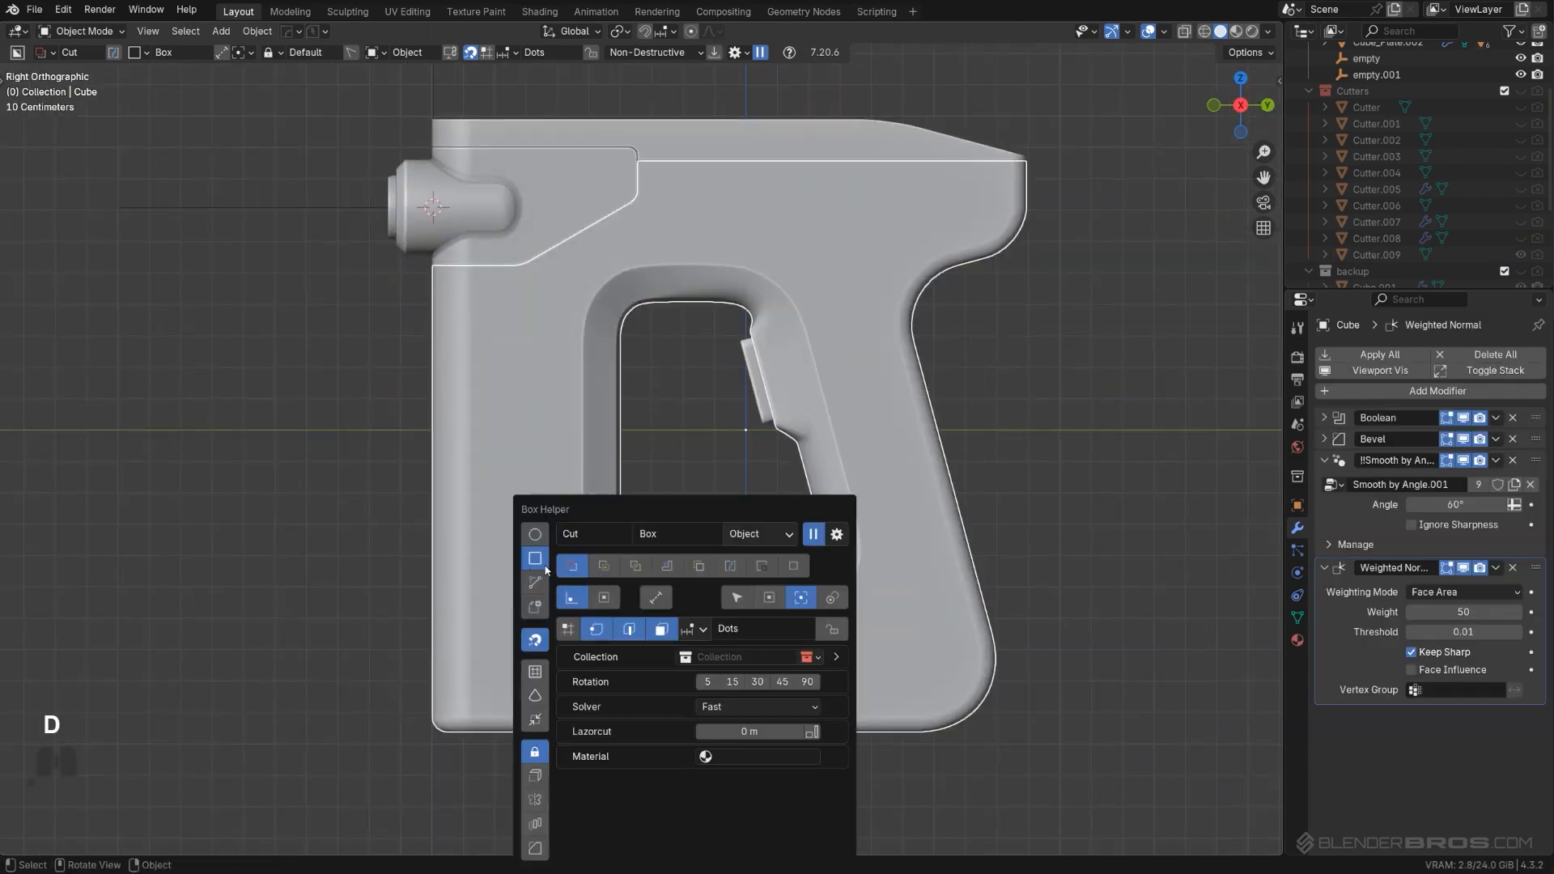
click(543, 565)
drag(383, 549, 538, 704)
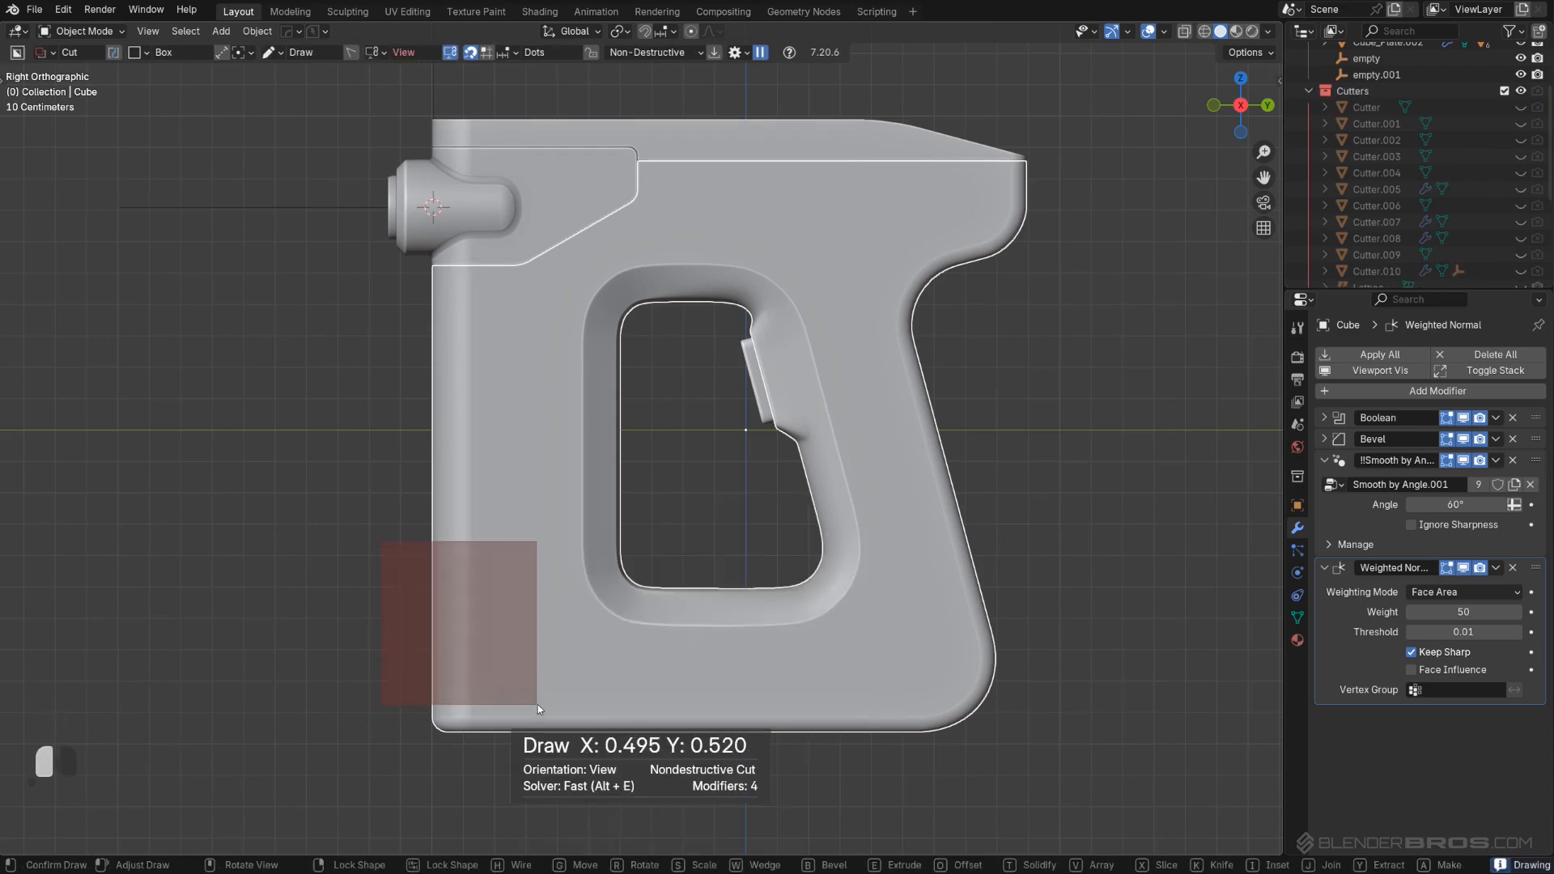
right_click(538, 704)
drag(407, 333, 552, 603)
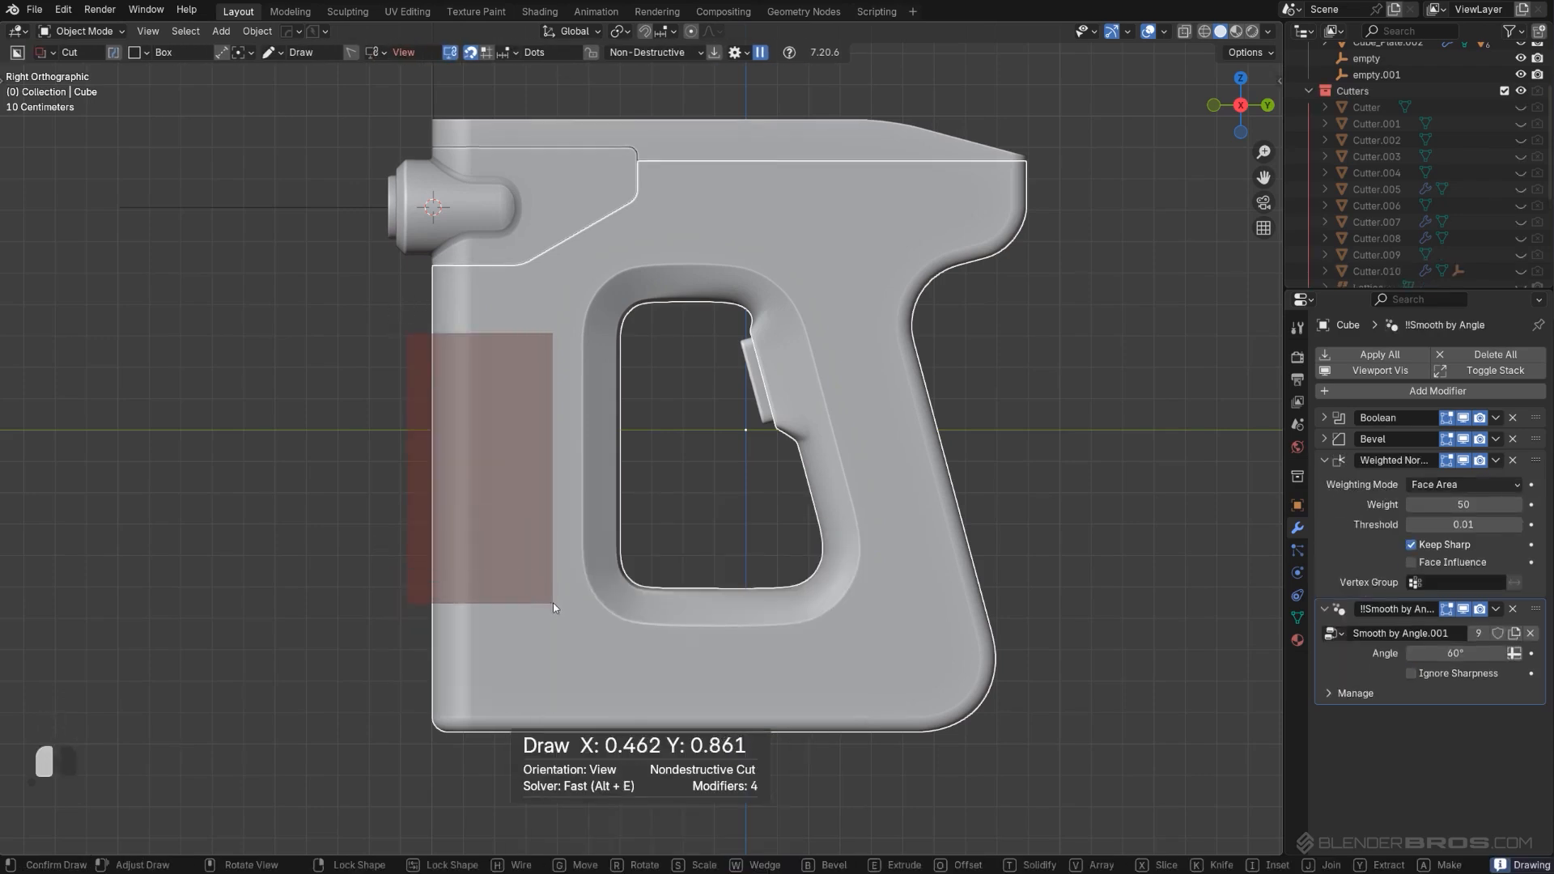
key(b)
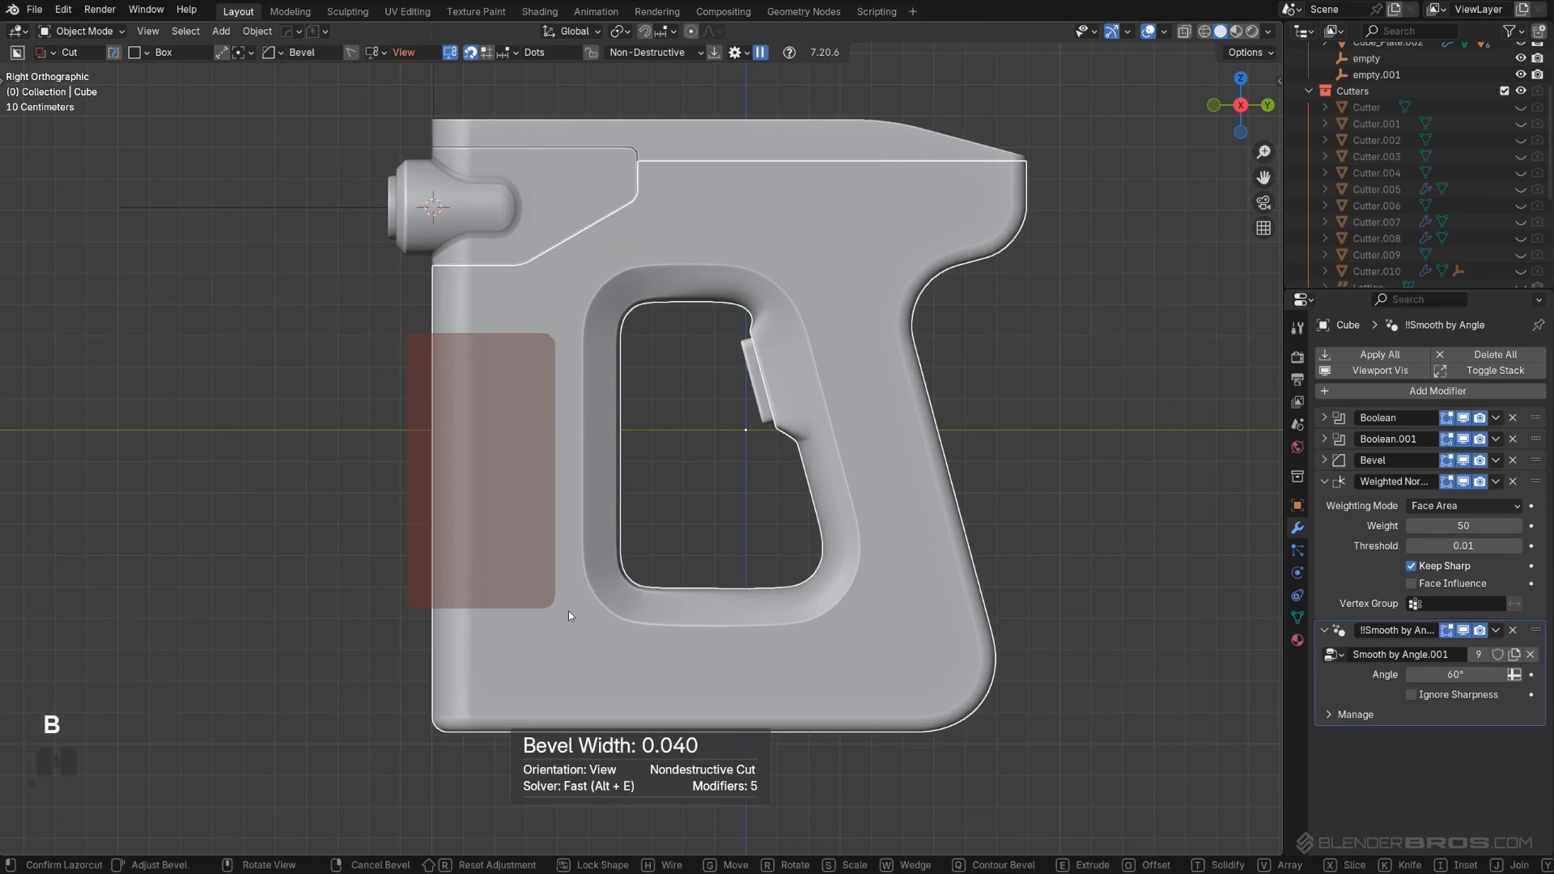
right_click(330, 317)
Step: Slice a tall rounded box panel into the body beside the handle opening, overlapping its straight edge, with a bevel width of about 0.096
mouse_move(338, 329)
mouse_down()
mouse_move(540, 579)
mouse_move(563, 659)
mouse_move(552, 572)
mouse_move(556, 624)
mouse_move(576, 626)
mouse_up()
key(b)
scroll(576, 627, up, 3)
key(x)
key(space)
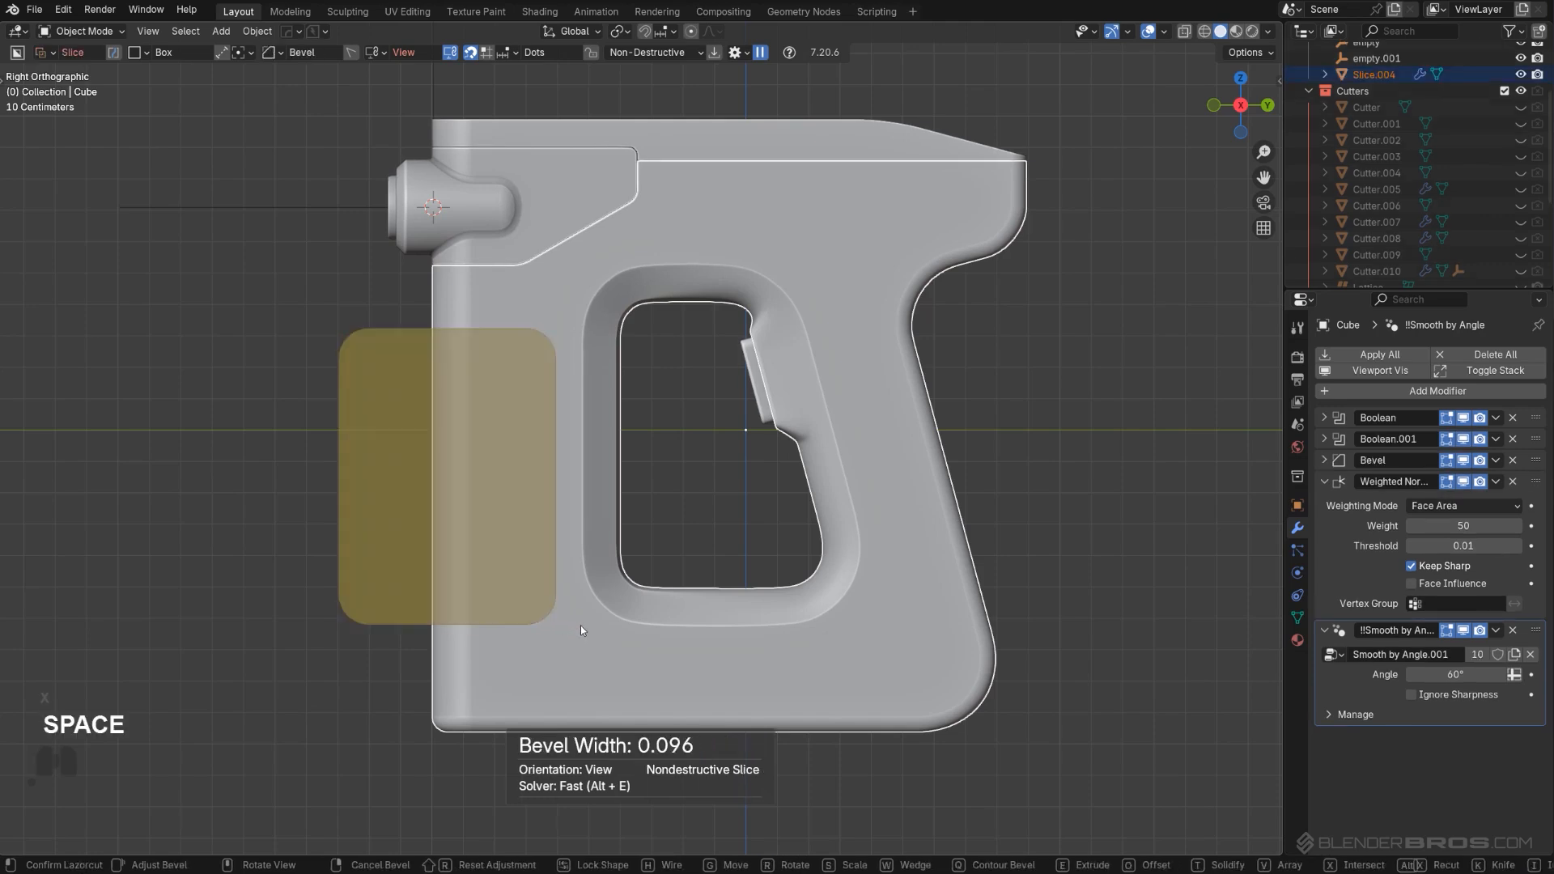
scroll(845, 508, up, 2)
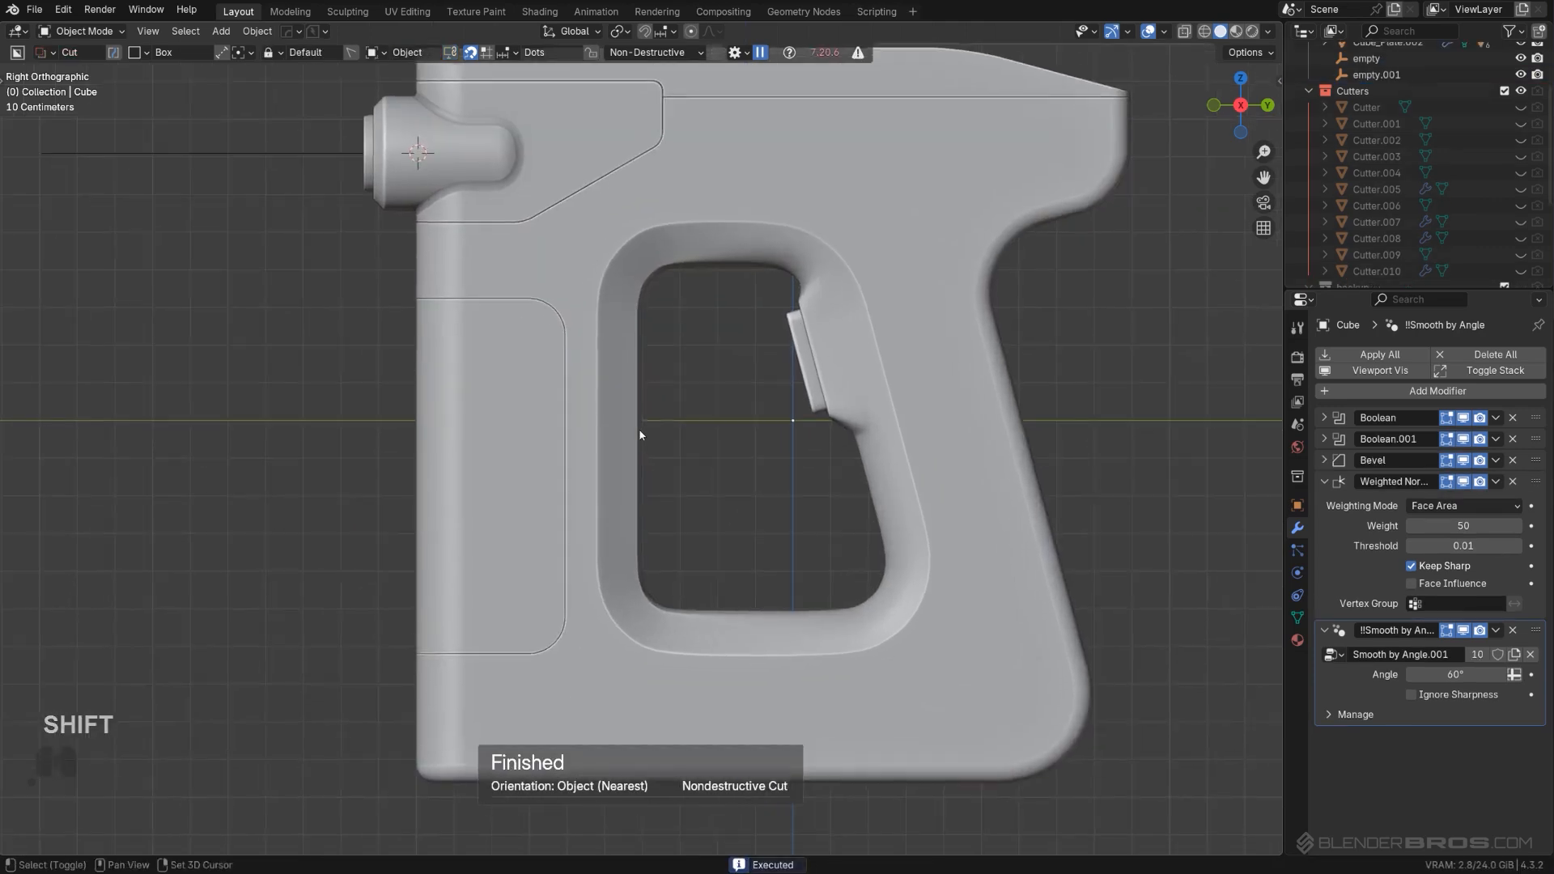
Step: Adjust the bevel width of the sliced side panel Slice.004 with HardOps Bevel and deselect the panel
shift+click(539, 367)
scroll(539, 367, up, 3)
key(q)
click(538, 353)
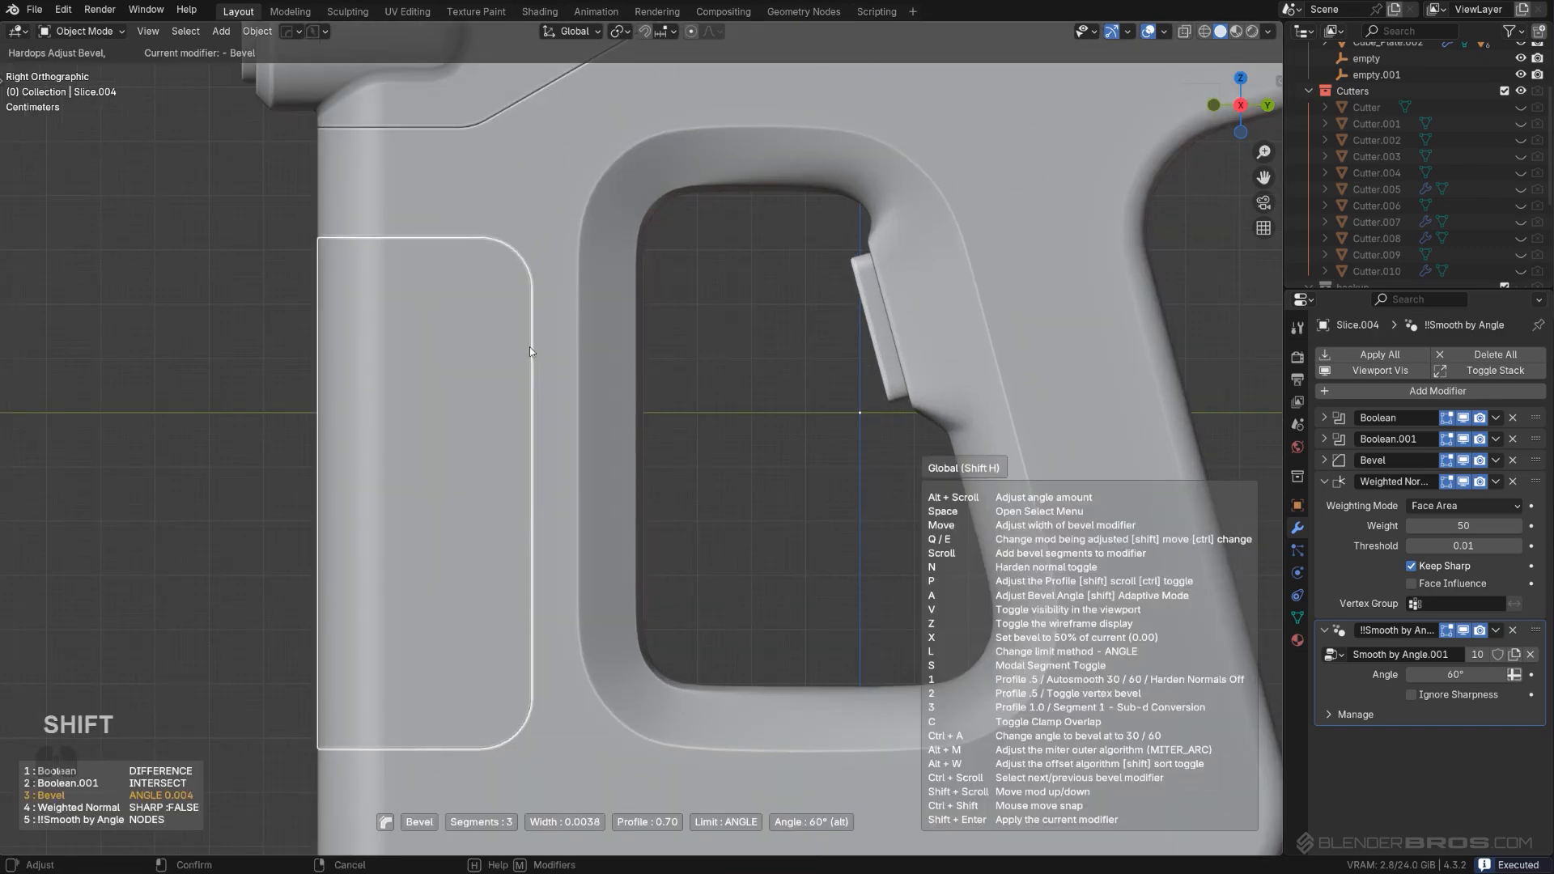
click(498, 348)
click(259, 364)
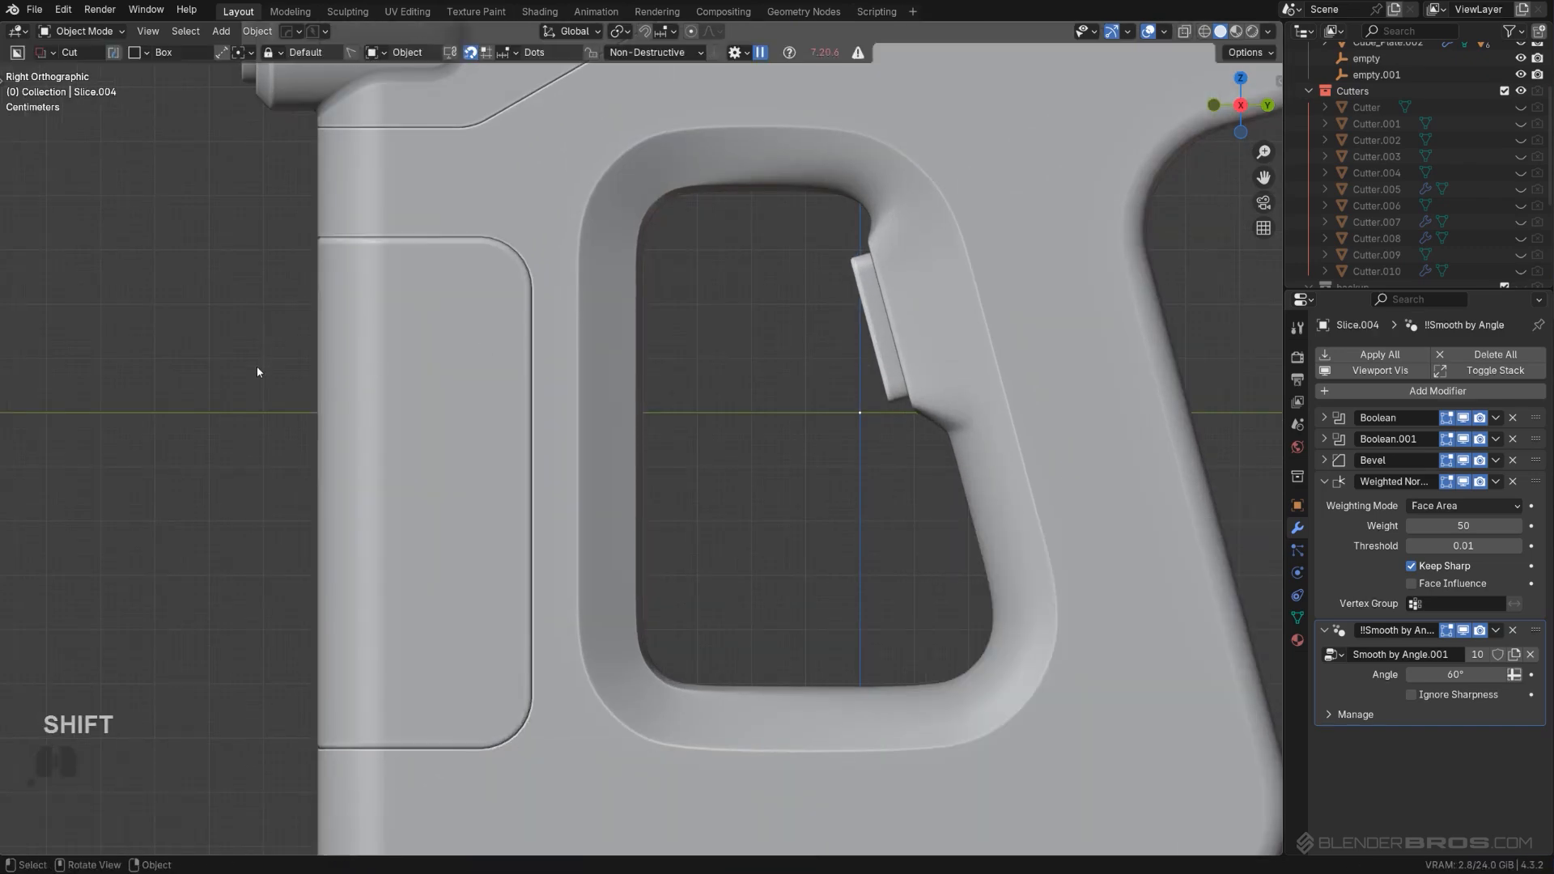
Step: Apply the Boolean modifiers on the body piece Slice.005 with HardOps Apply Modifiers and check its mesh in Edit Mode
scroll(599, 312, down, 3)
click(816, 611)
shift+middle_drag(819, 616, 771, 752)
mouse_move(832, 418)
middle_down()
mouse_move(1105, 415)
mouse_move(1106, 351)
mouse_move(789, 360)
mouse_move(782, 433)
middle_up()
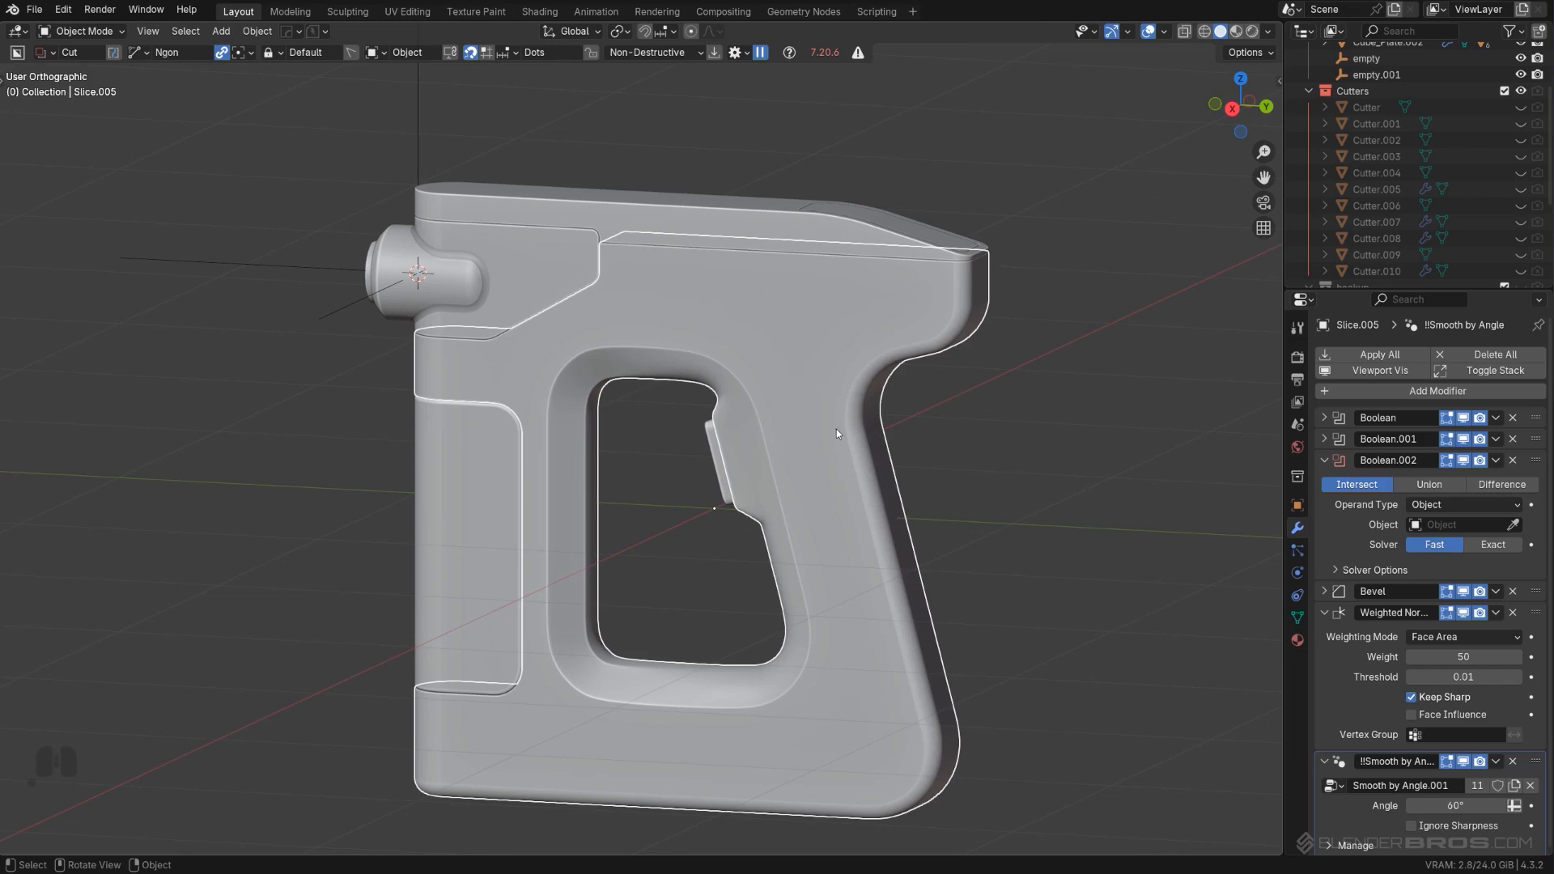
key(q)
mouse_move(815, 478)
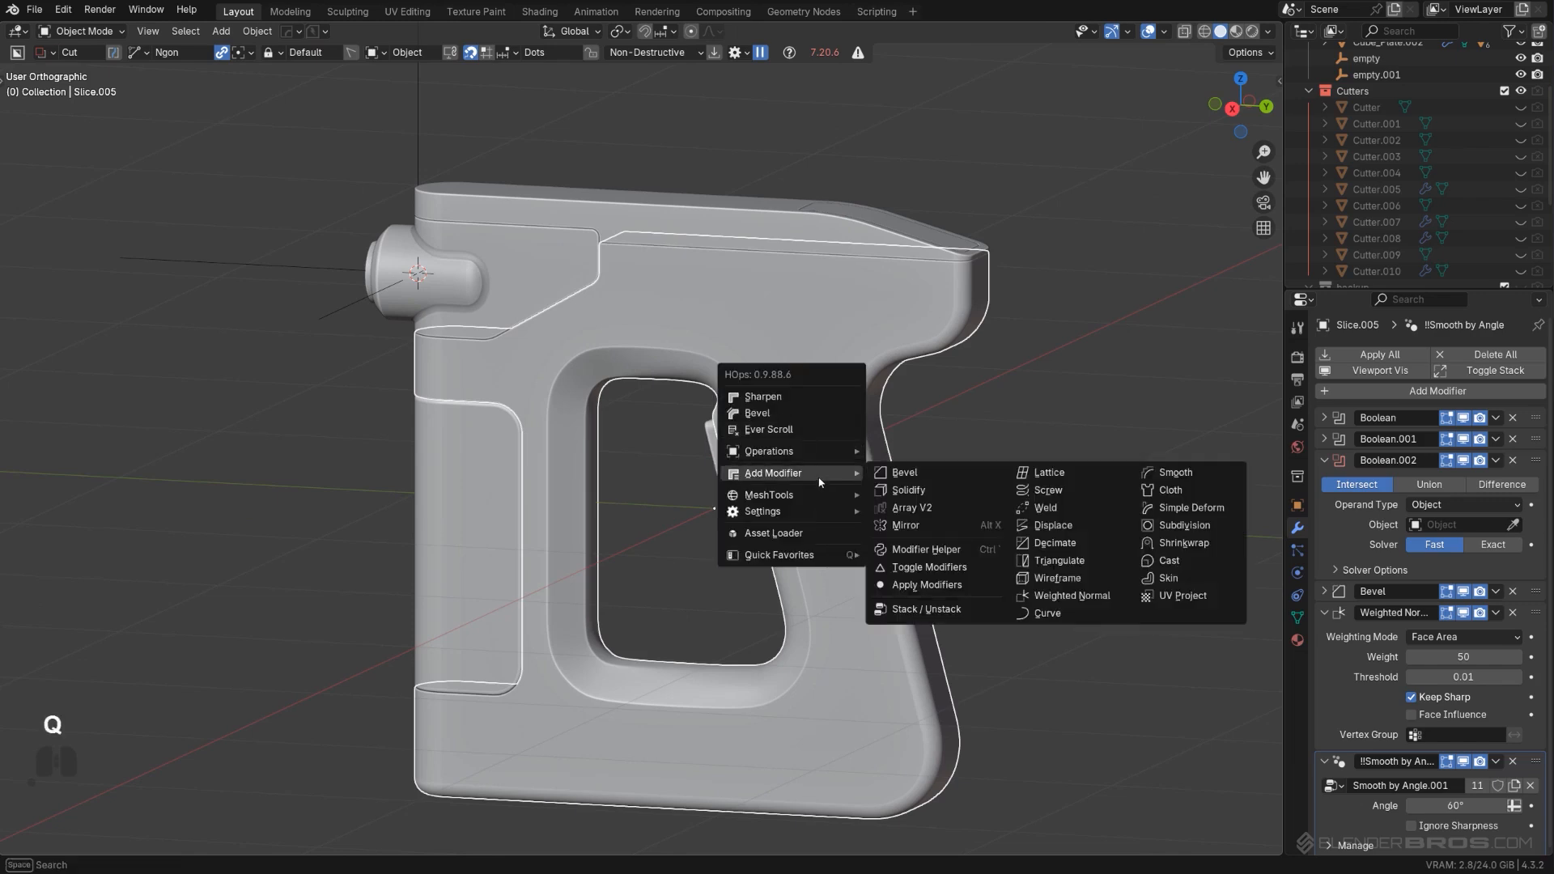
click(928, 607)
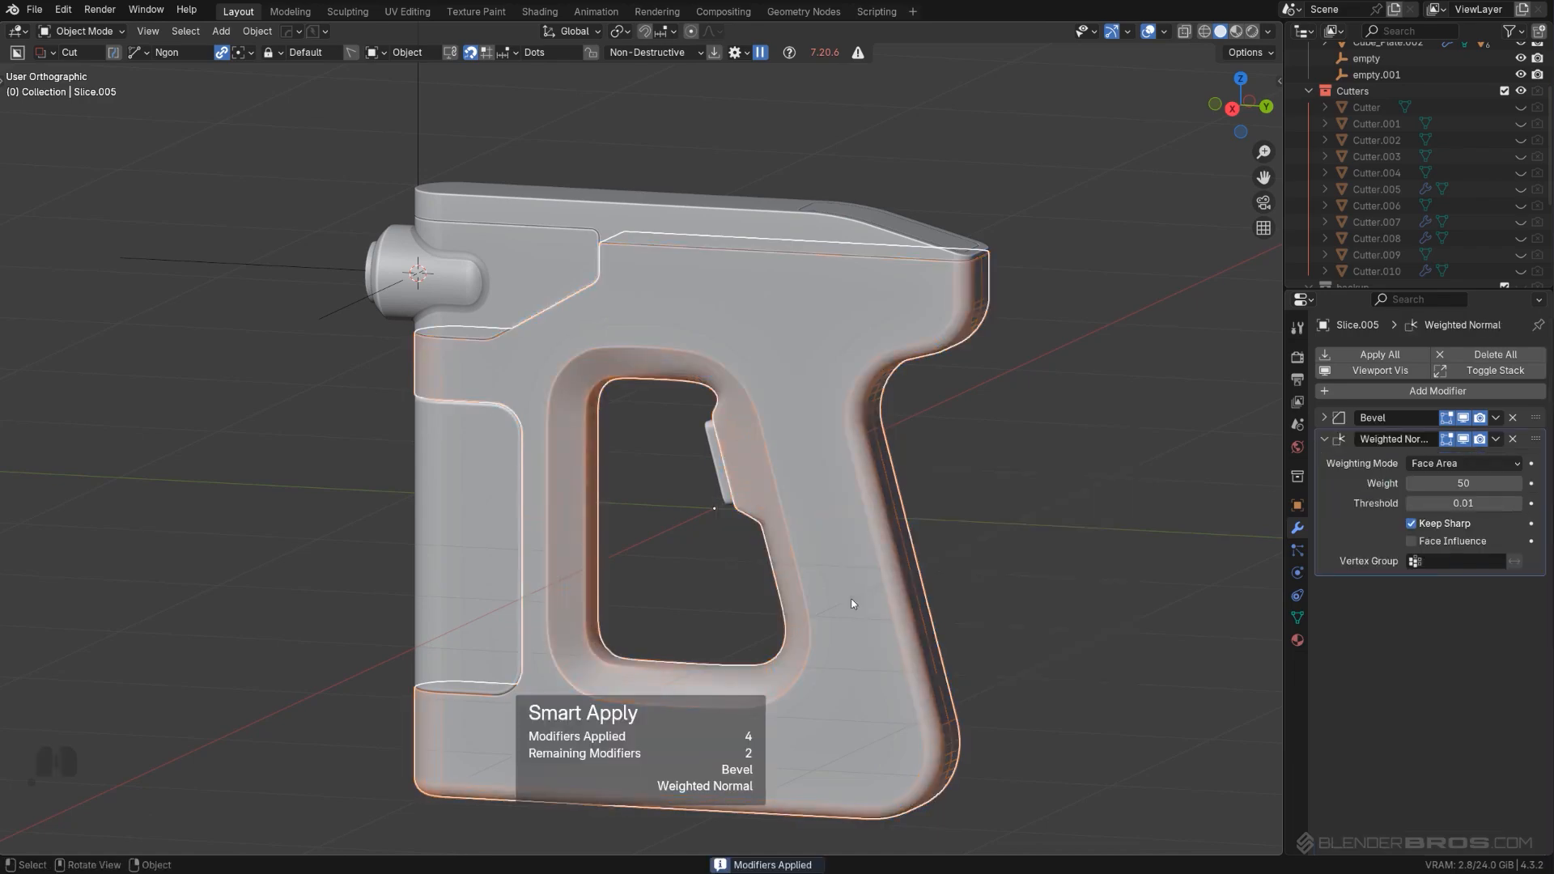
key(Tab)
scroll(853, 563, up, 5)
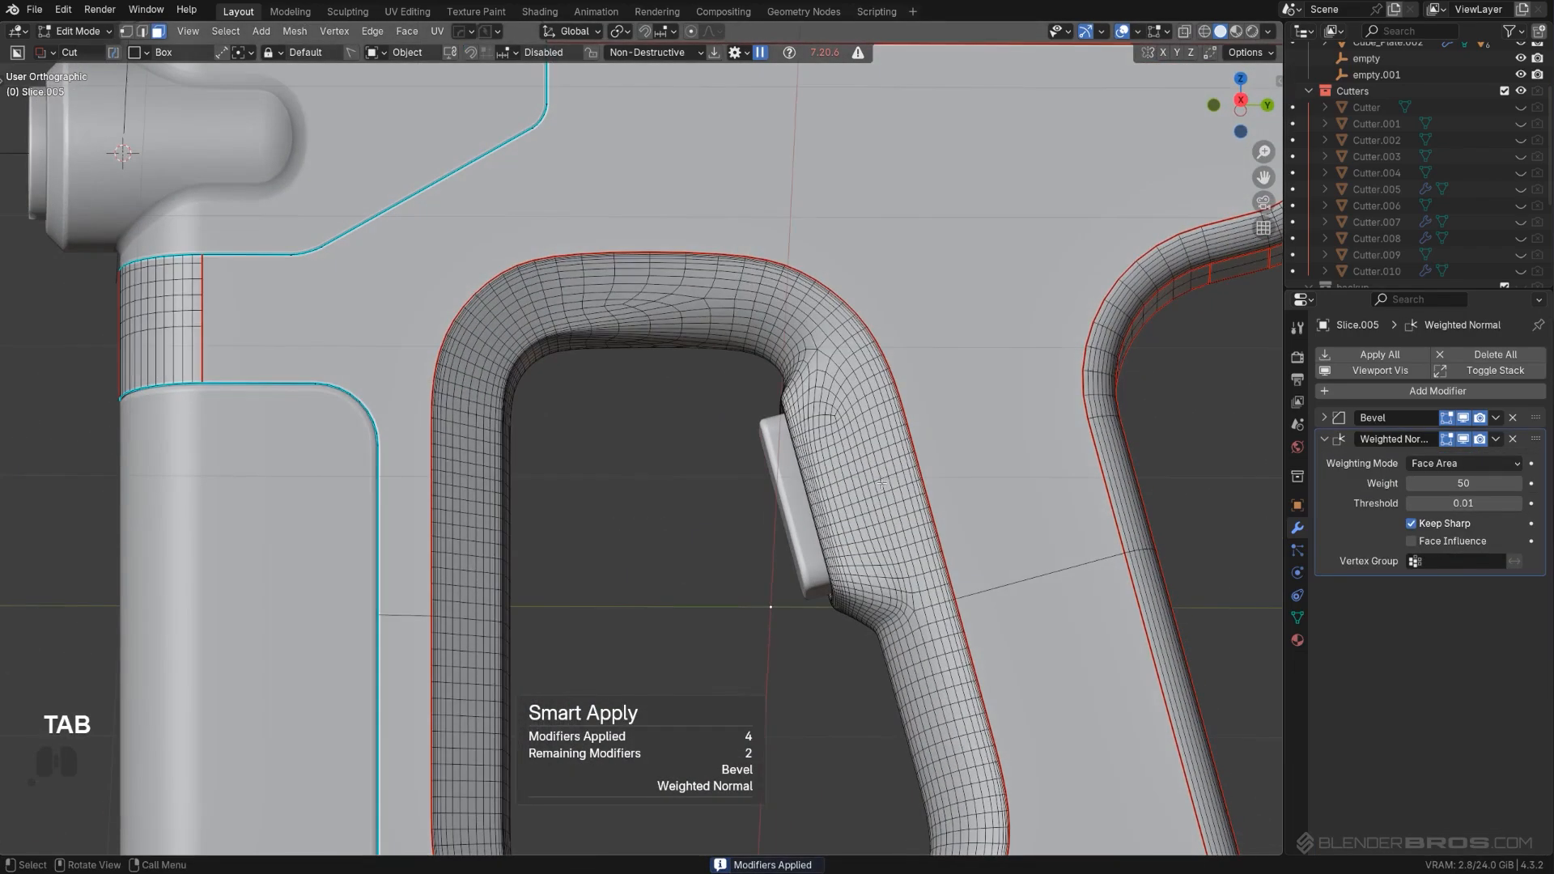
scroll(882, 483, down, 6)
key(Tab)
middle_drag(934, 414, 907, 437)
scroll(817, 443, up, 1)
shift+middle_drag(789, 445, 767, 374)
shift+middle_drag(591, 611, 589, 577)
scroll(431, 689, down, 1)
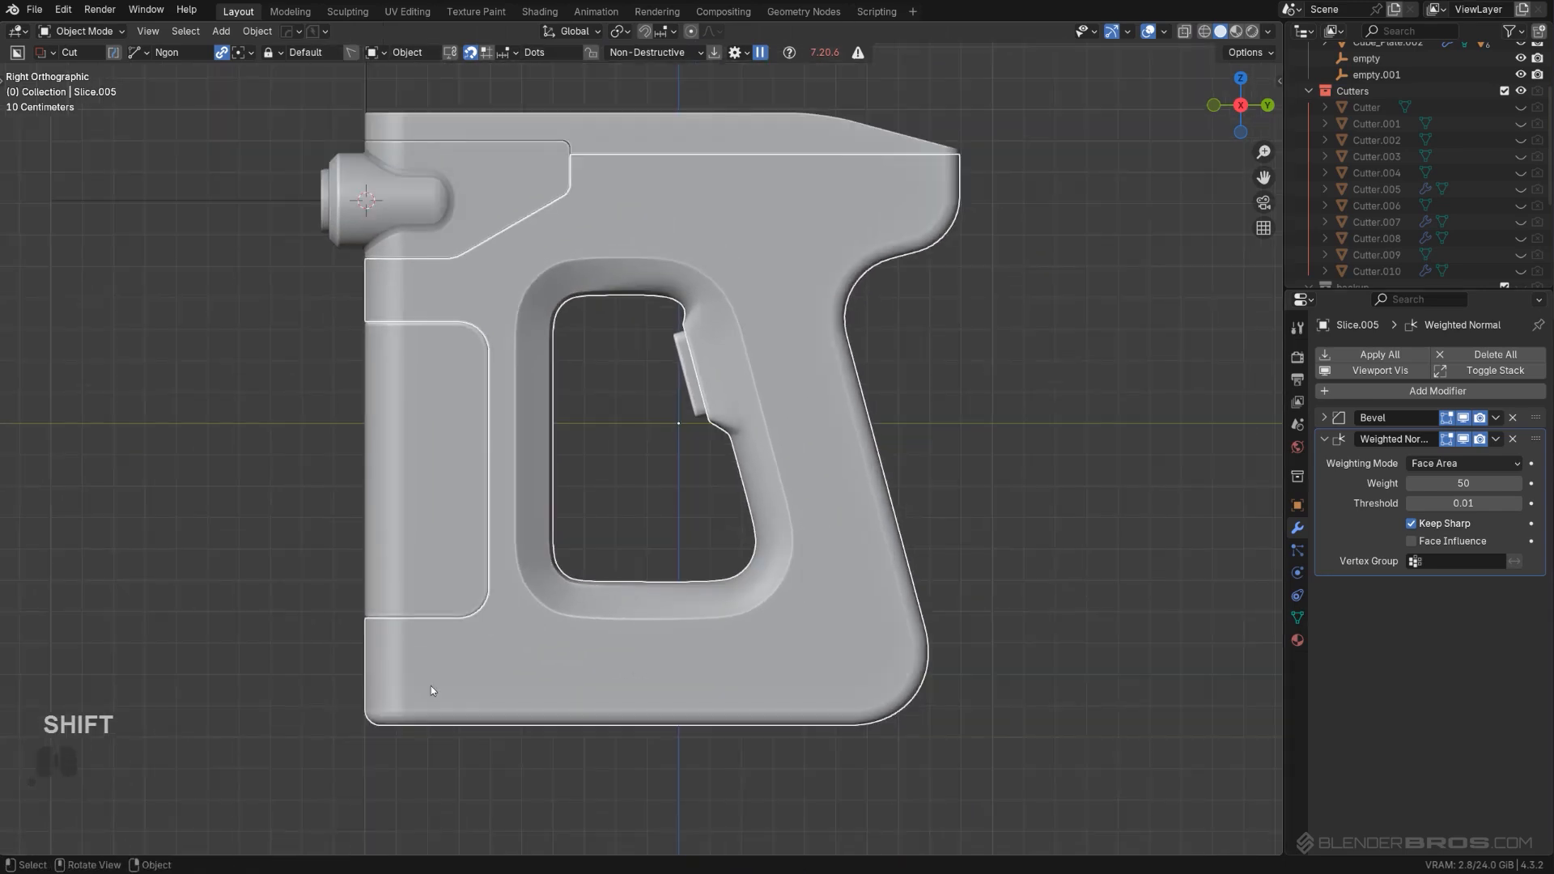
drag(326, 699, 582, 688)
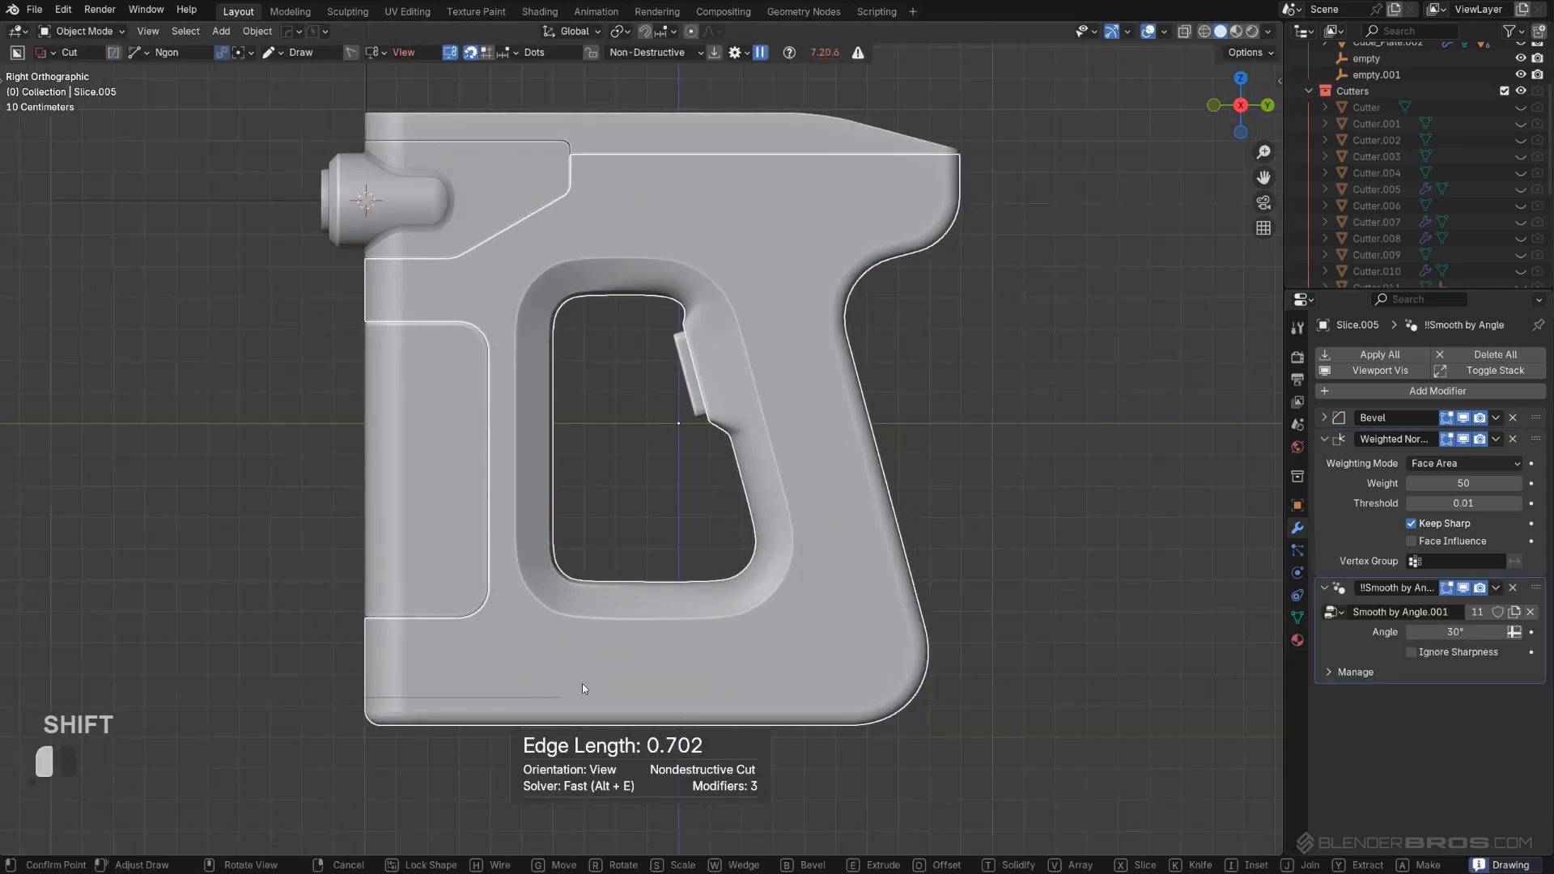
drag(745, 696, 768, 698)
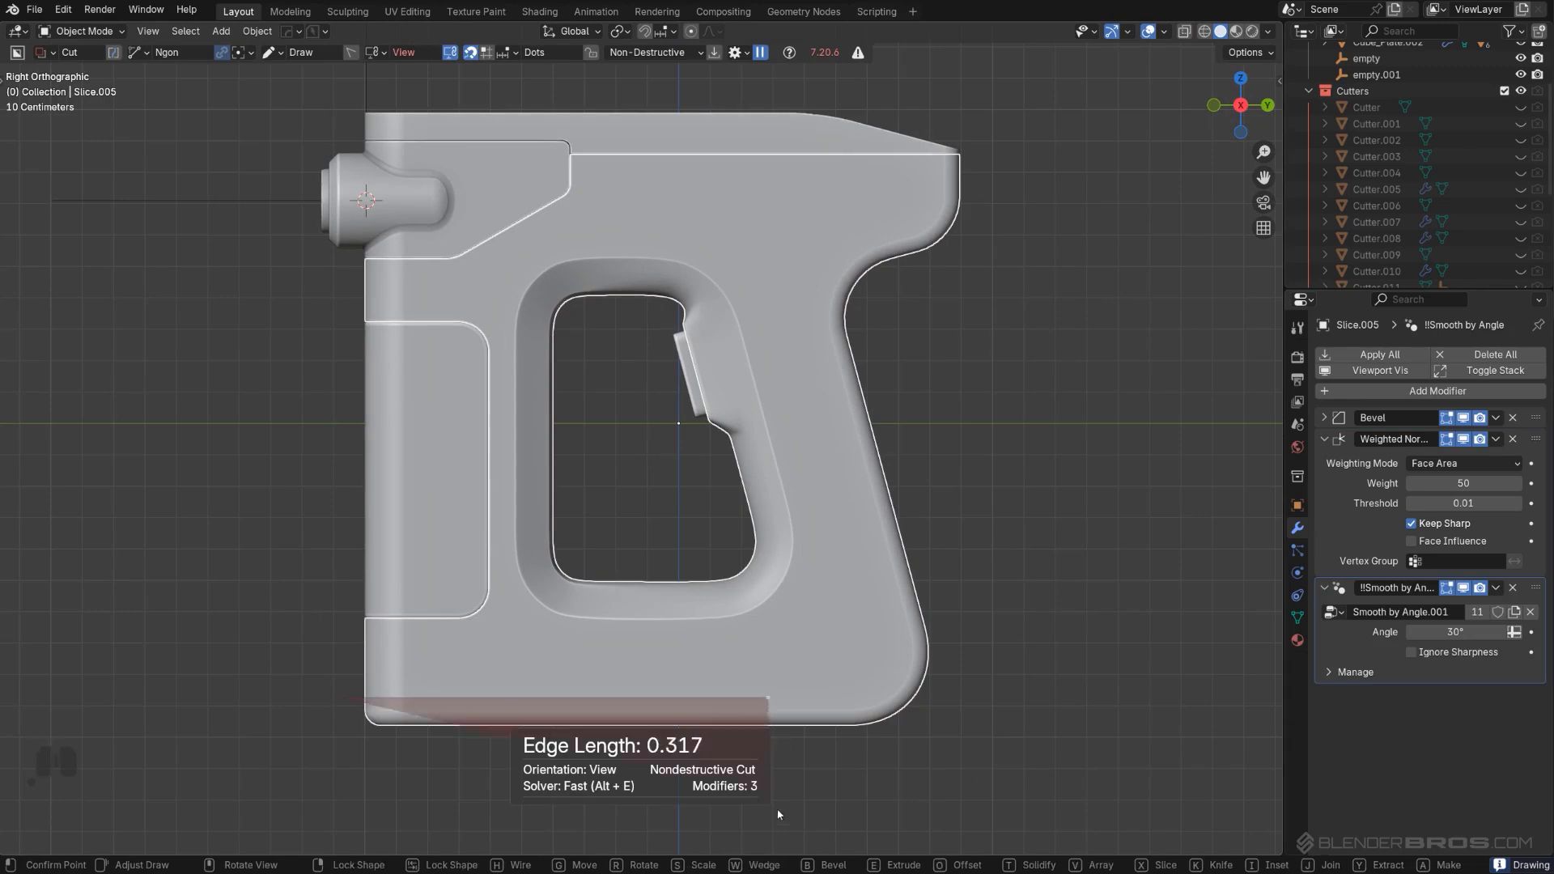
click(813, 832)
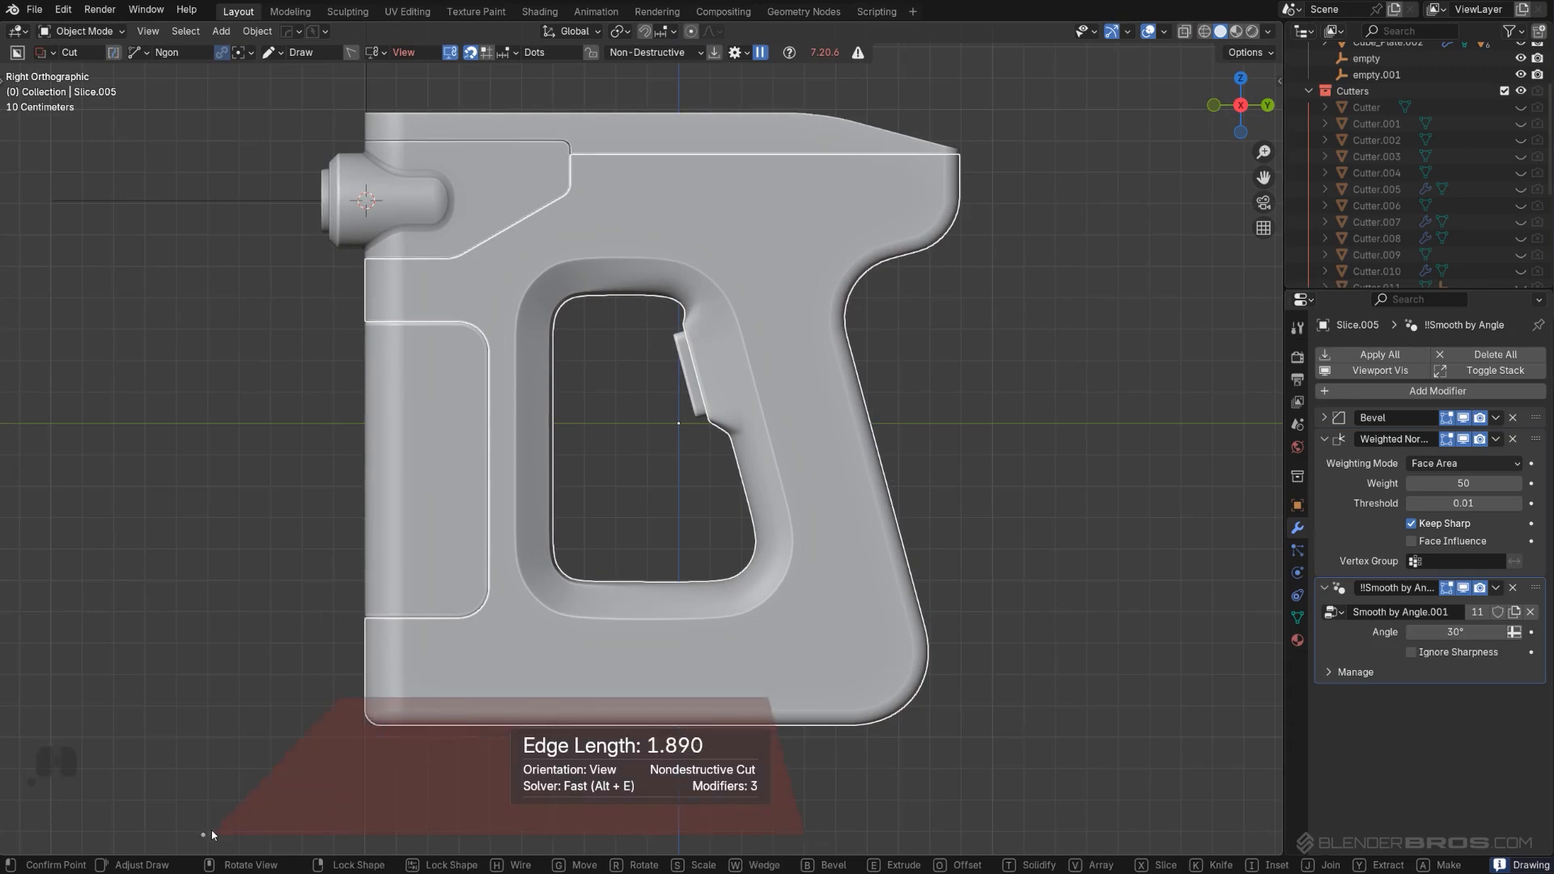
key(b)
click(271, 791)
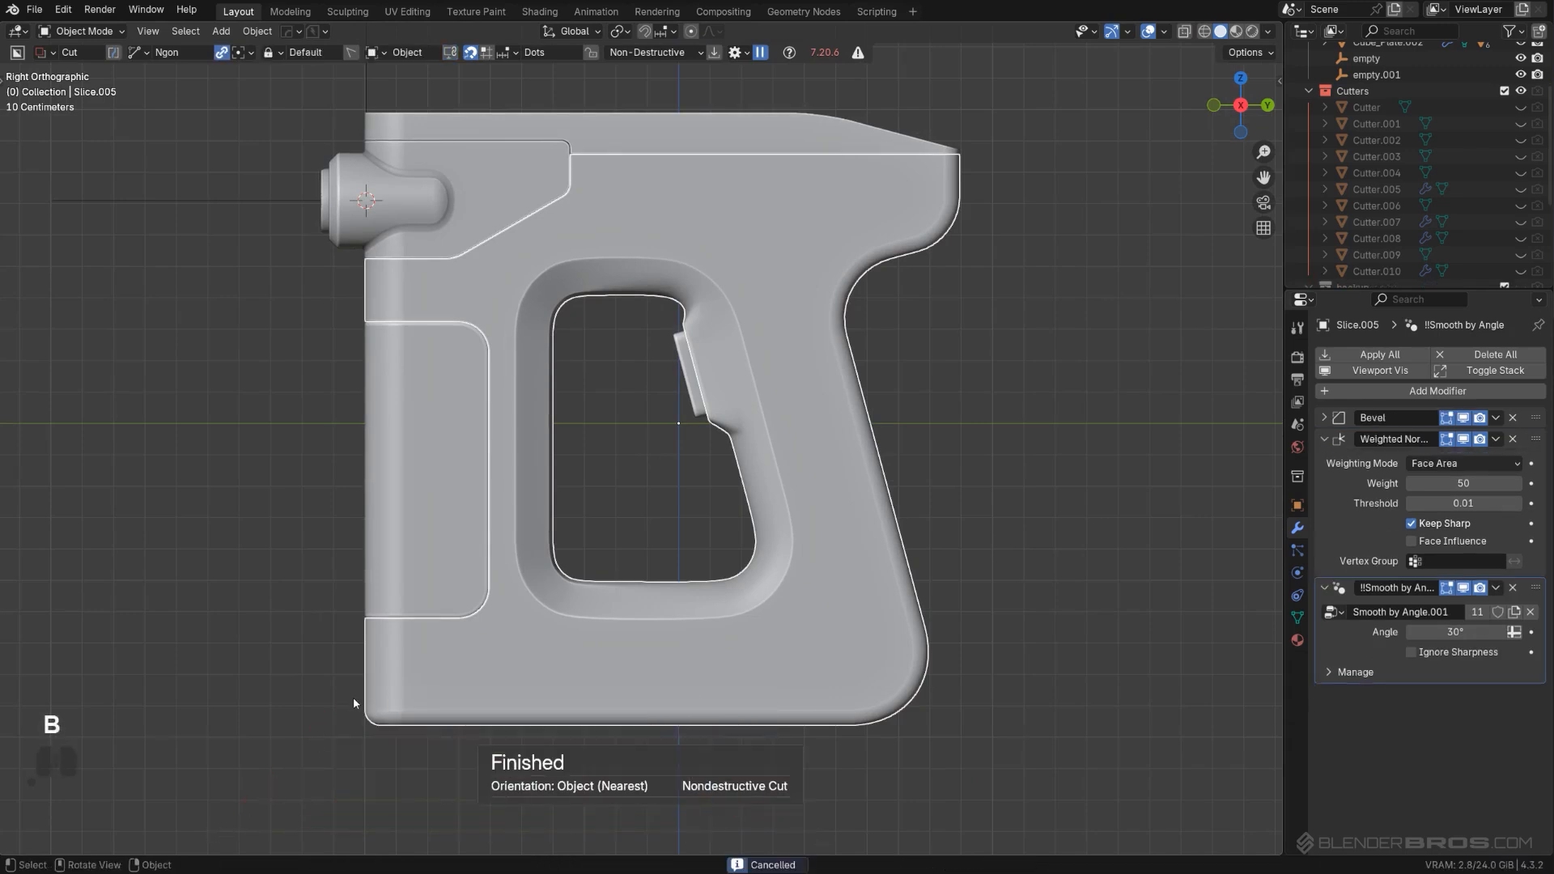
Step: Try slicing a slanted-end strip along the body's lower edge with a BoxCutter Ngon, and test-move Slice.005 to check the cut
drag(364, 695, 591, 694)
drag(787, 693, 787, 693)
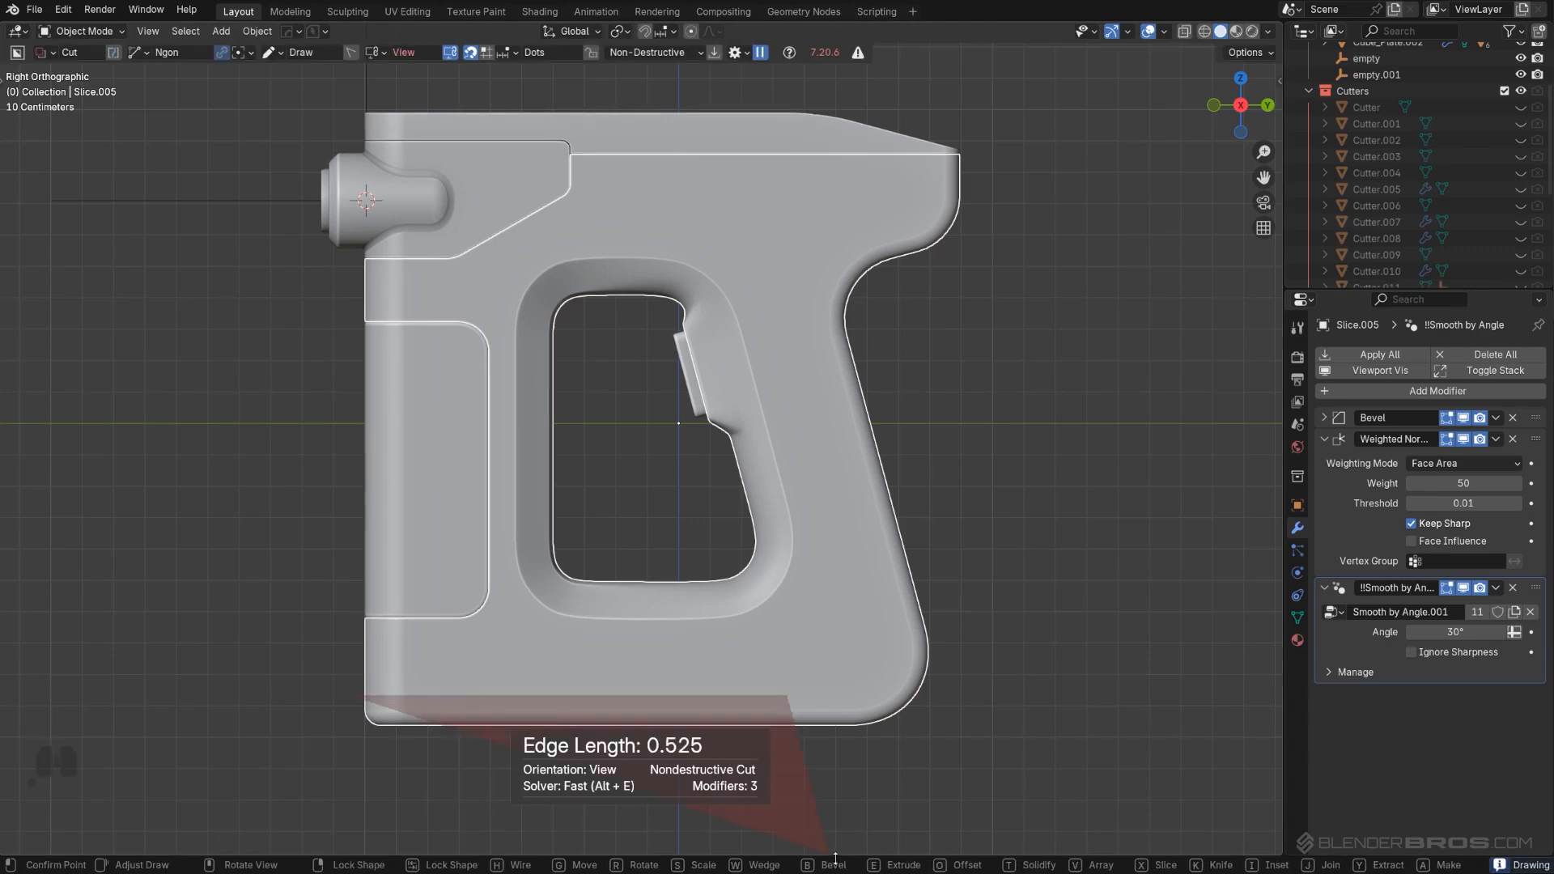
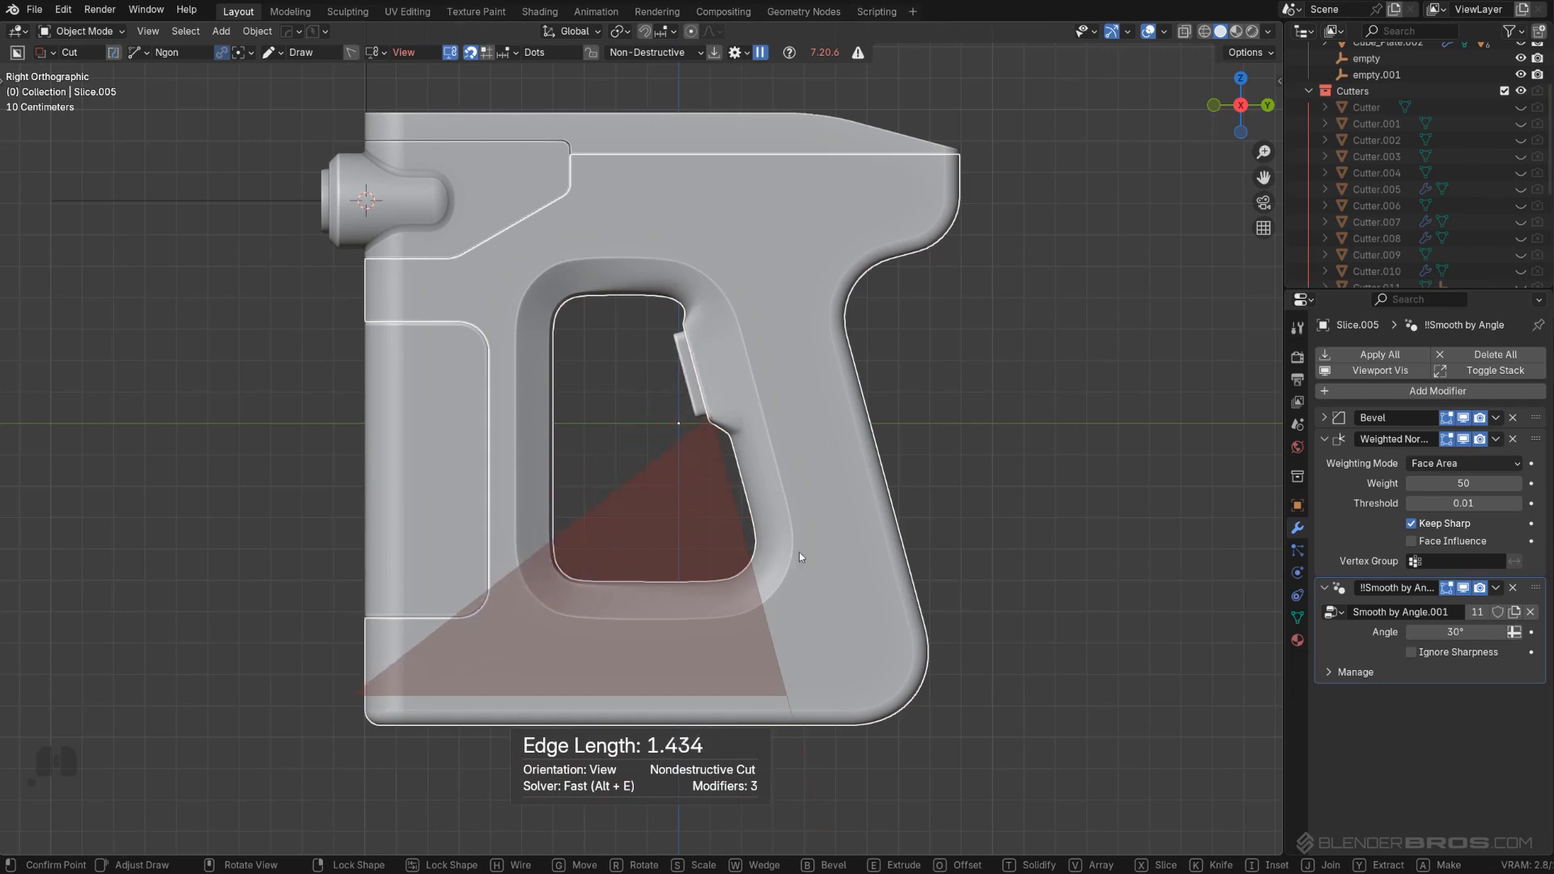
key(x)
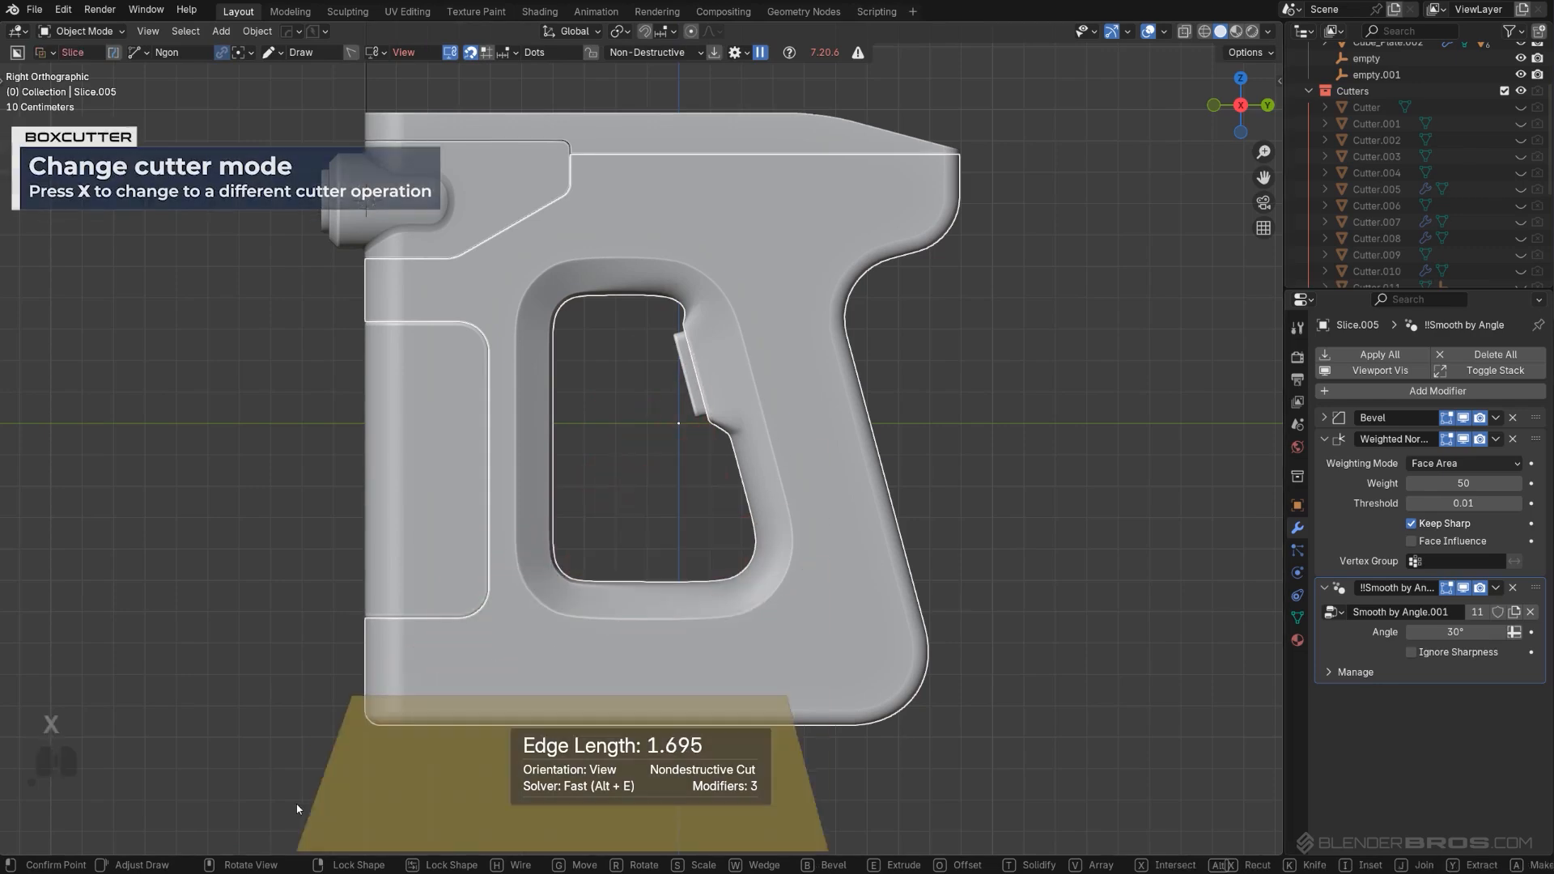
key(space)
shift+middle_drag(583, 604, 583, 531)
scroll(727, 698, up, 2)
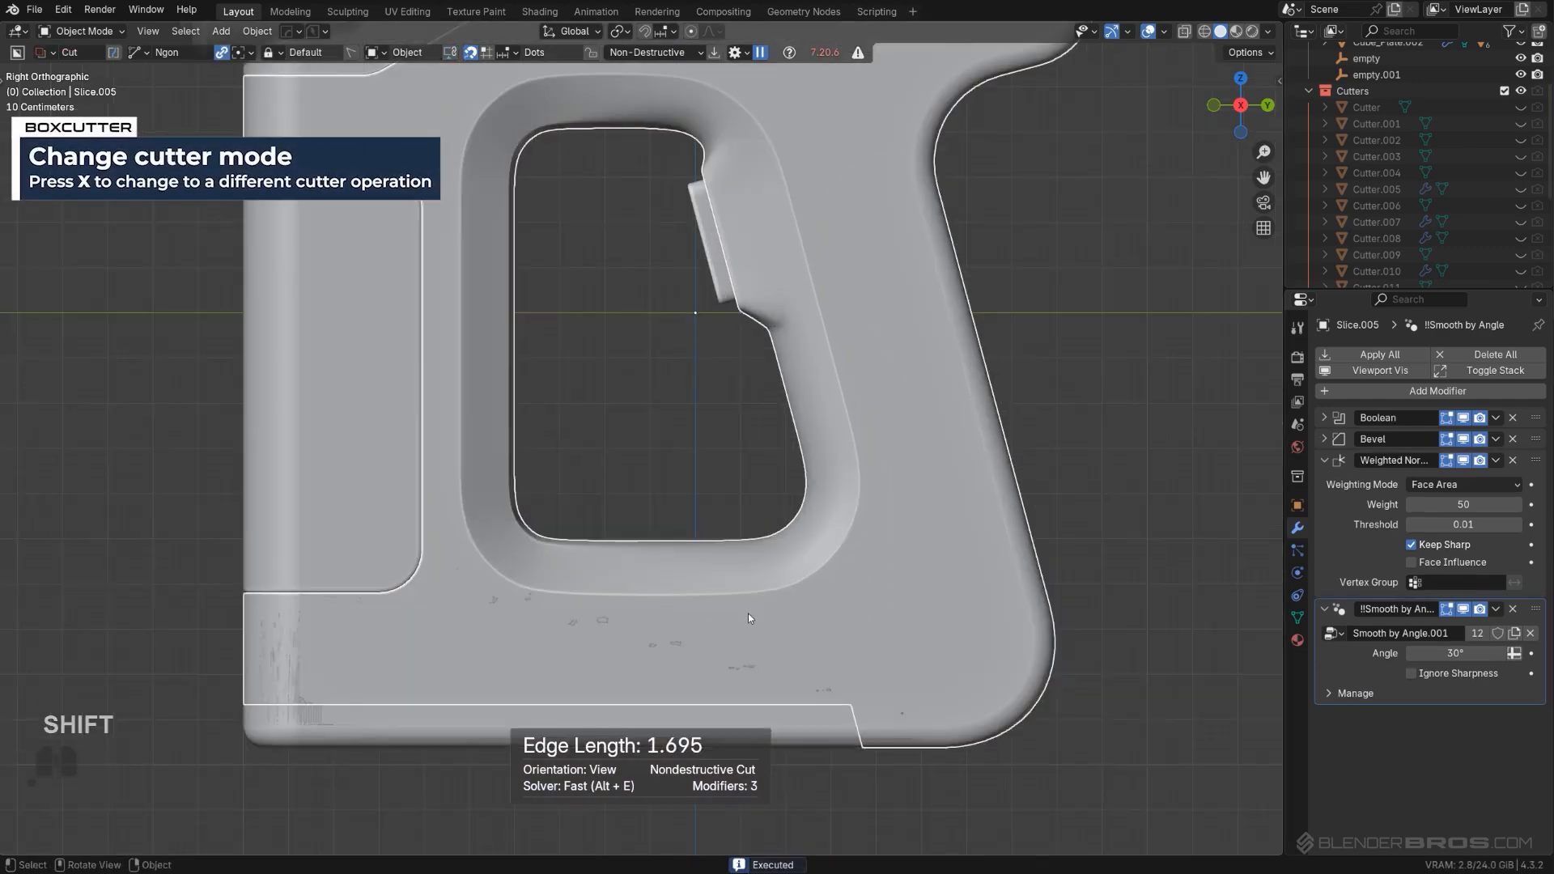
middle_drag(747, 614, 857, 603)
key(g)
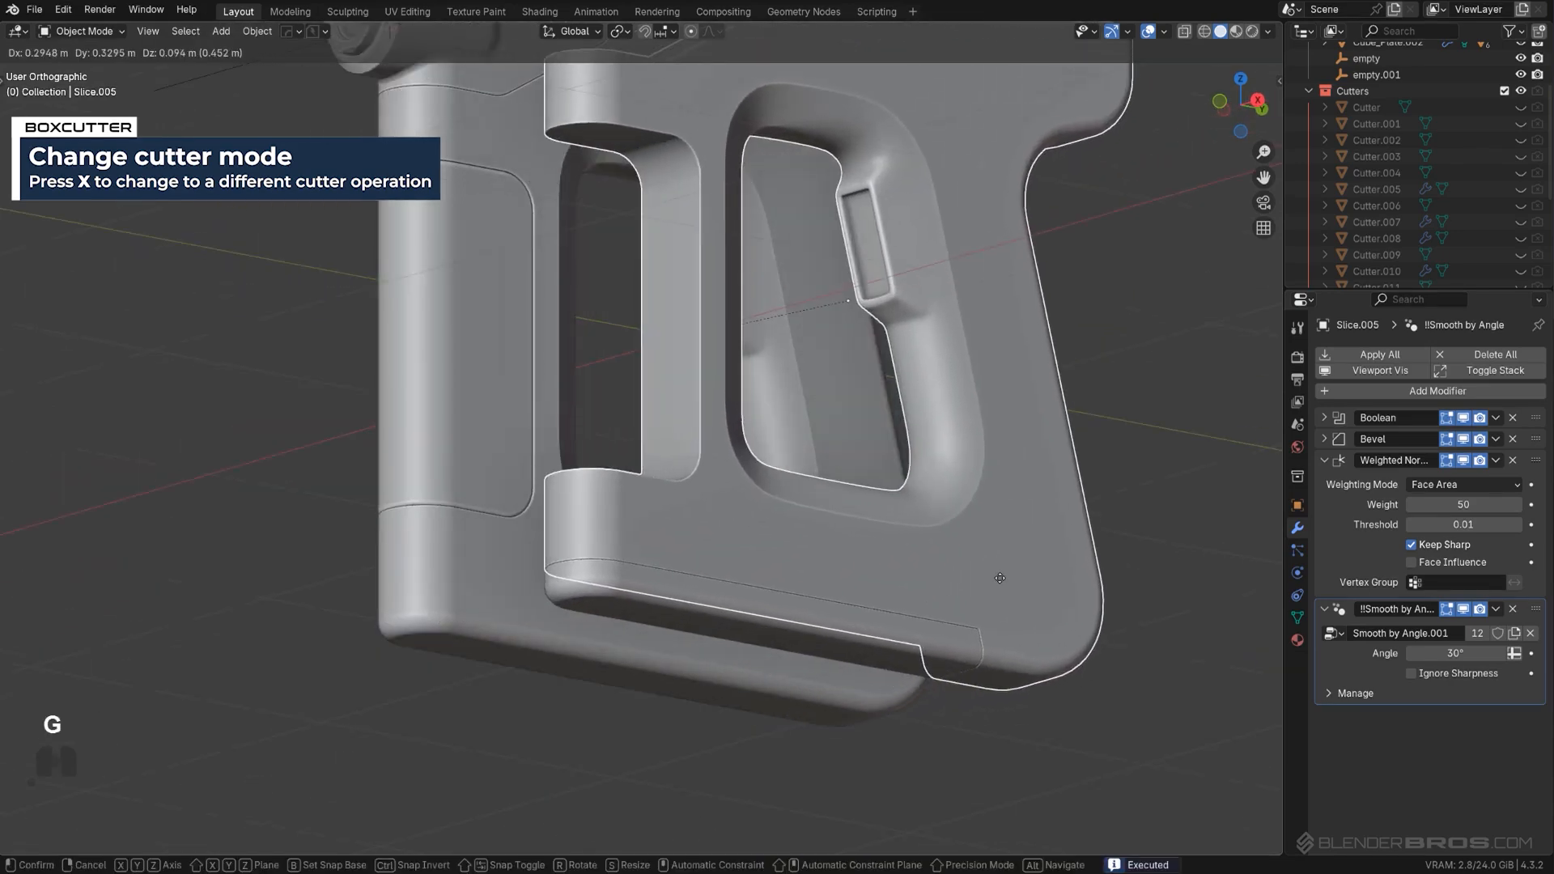
right_click(936, 552)
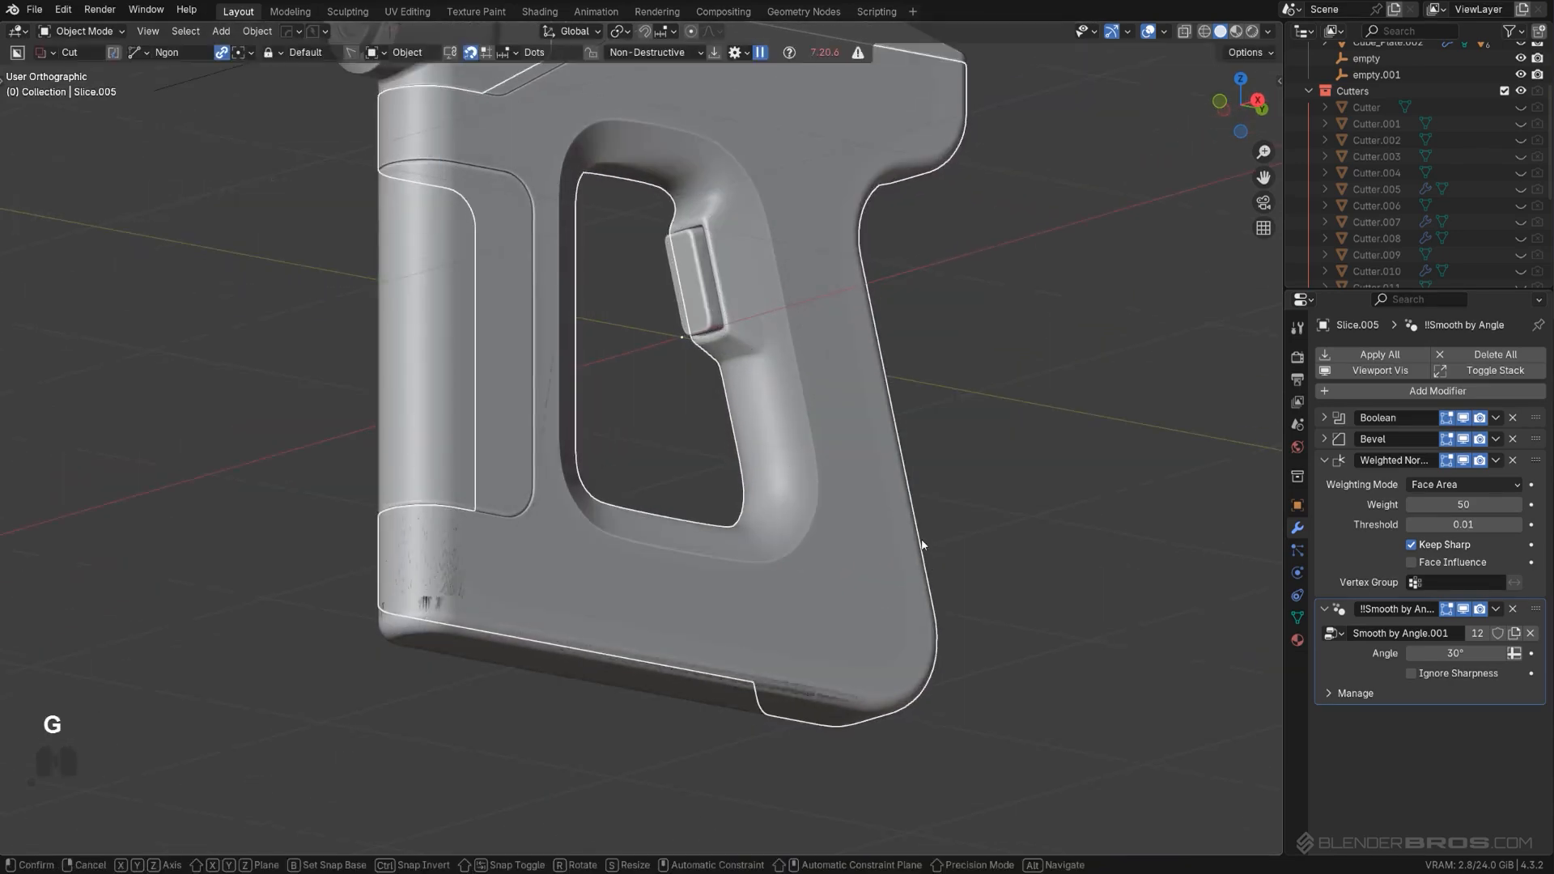
Step: Delete the faulty body piece Slice.005 and the strip Slice.006
click(924, 542)
key(x)
click(898, 538)
middle_drag(926, 542, 669, 568)
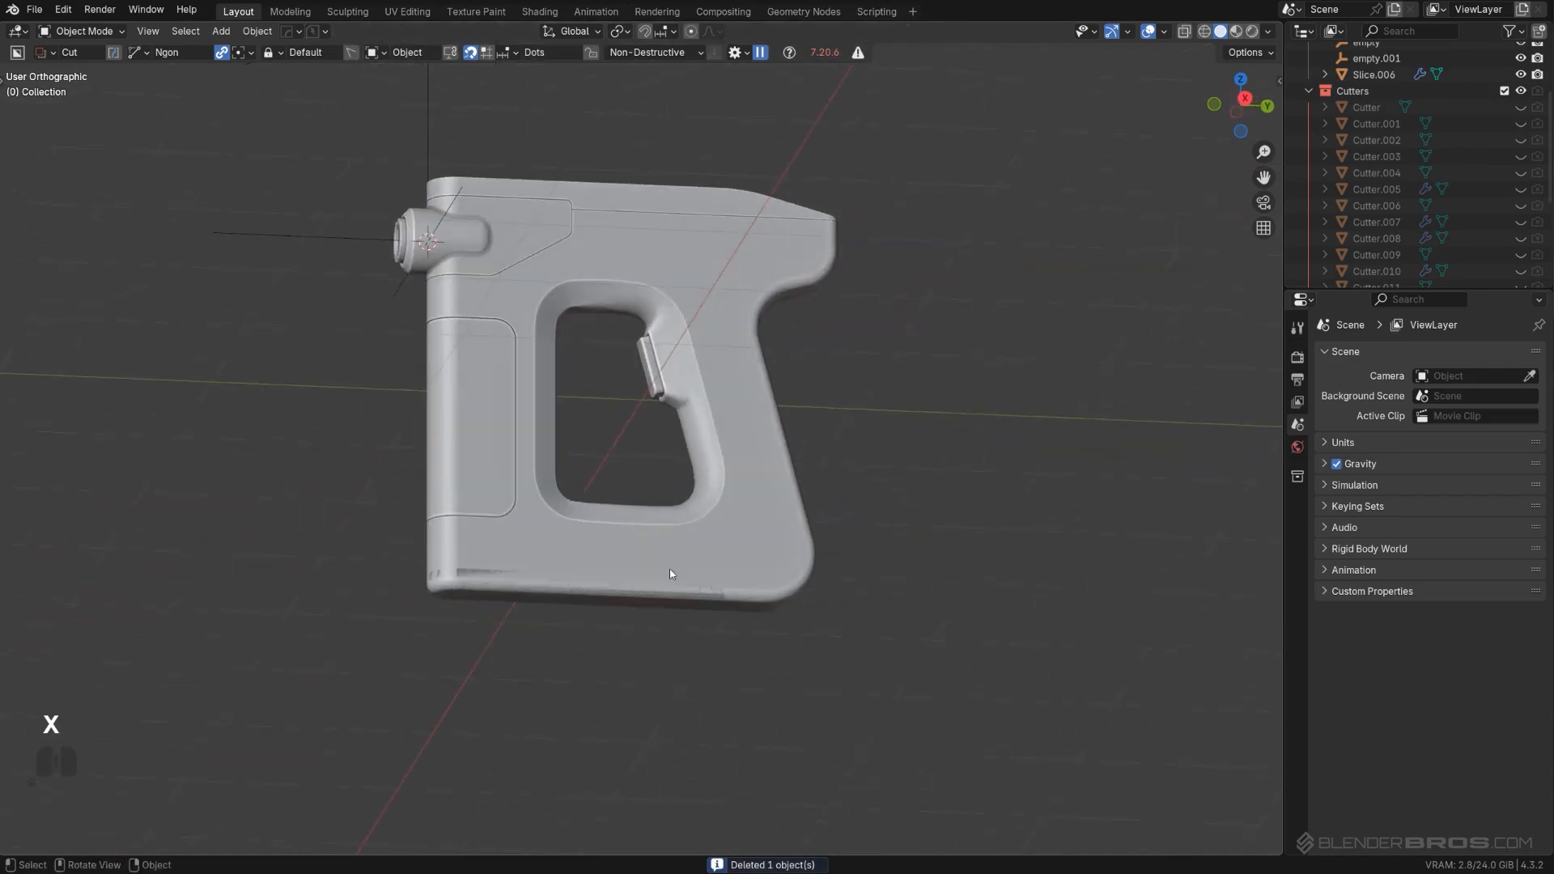
scroll(669, 568, up, 4)
click(694, 665)
key(x)
click(694, 662)
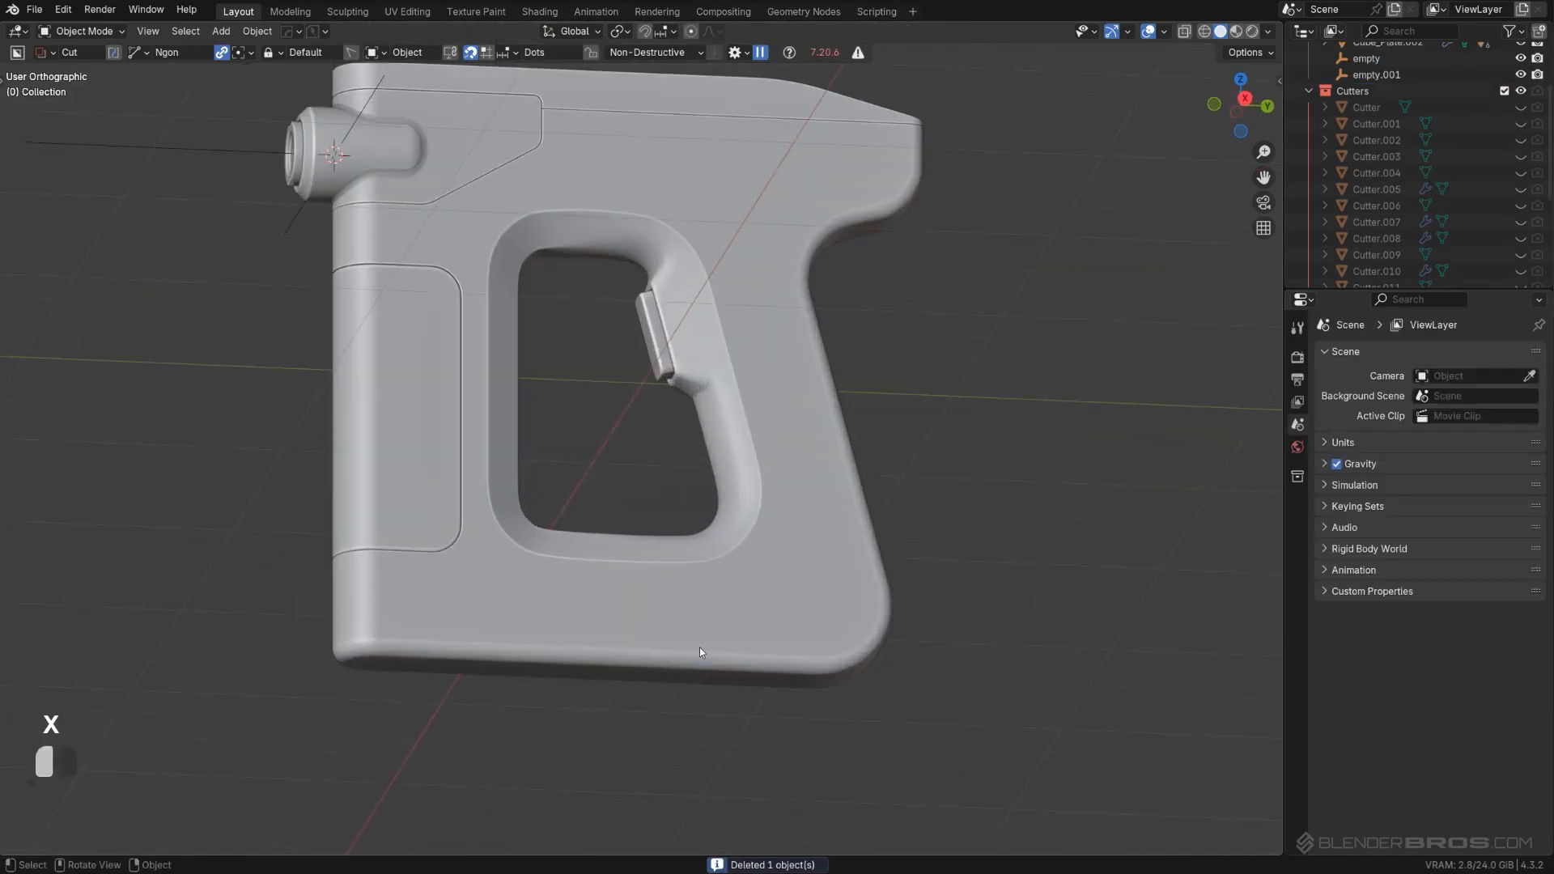
Step: Slice a strip with a slanted end along the lower edge of the main body Cube with a BoxCutter Ngon in right orthographic view
click(699, 651)
alt+middle_drag(699, 651, 659, 600)
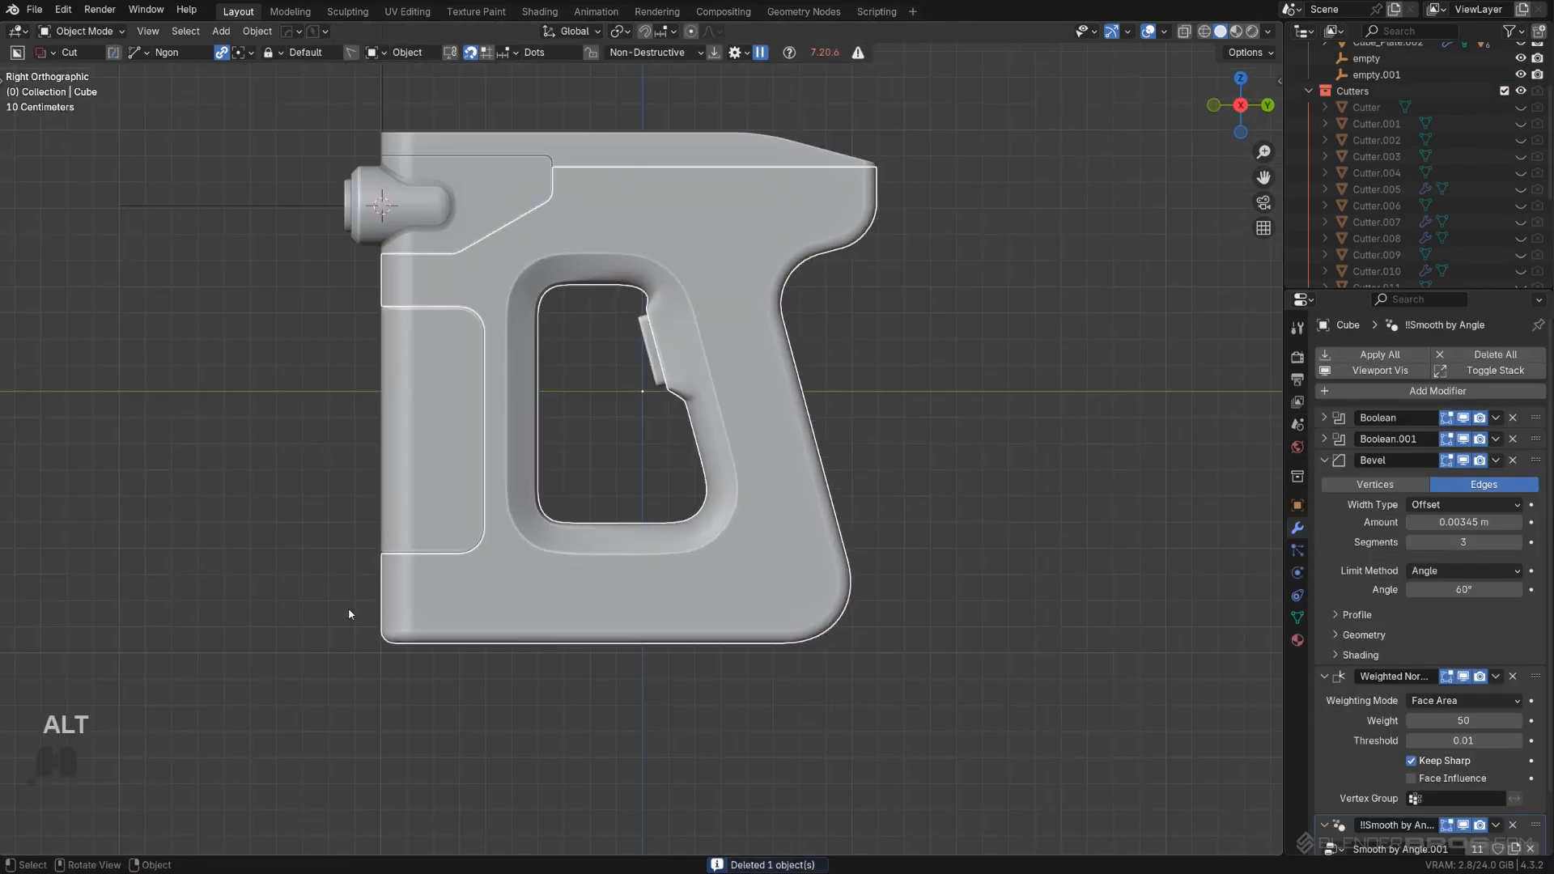
drag(349, 610, 611, 617)
click(716, 615)
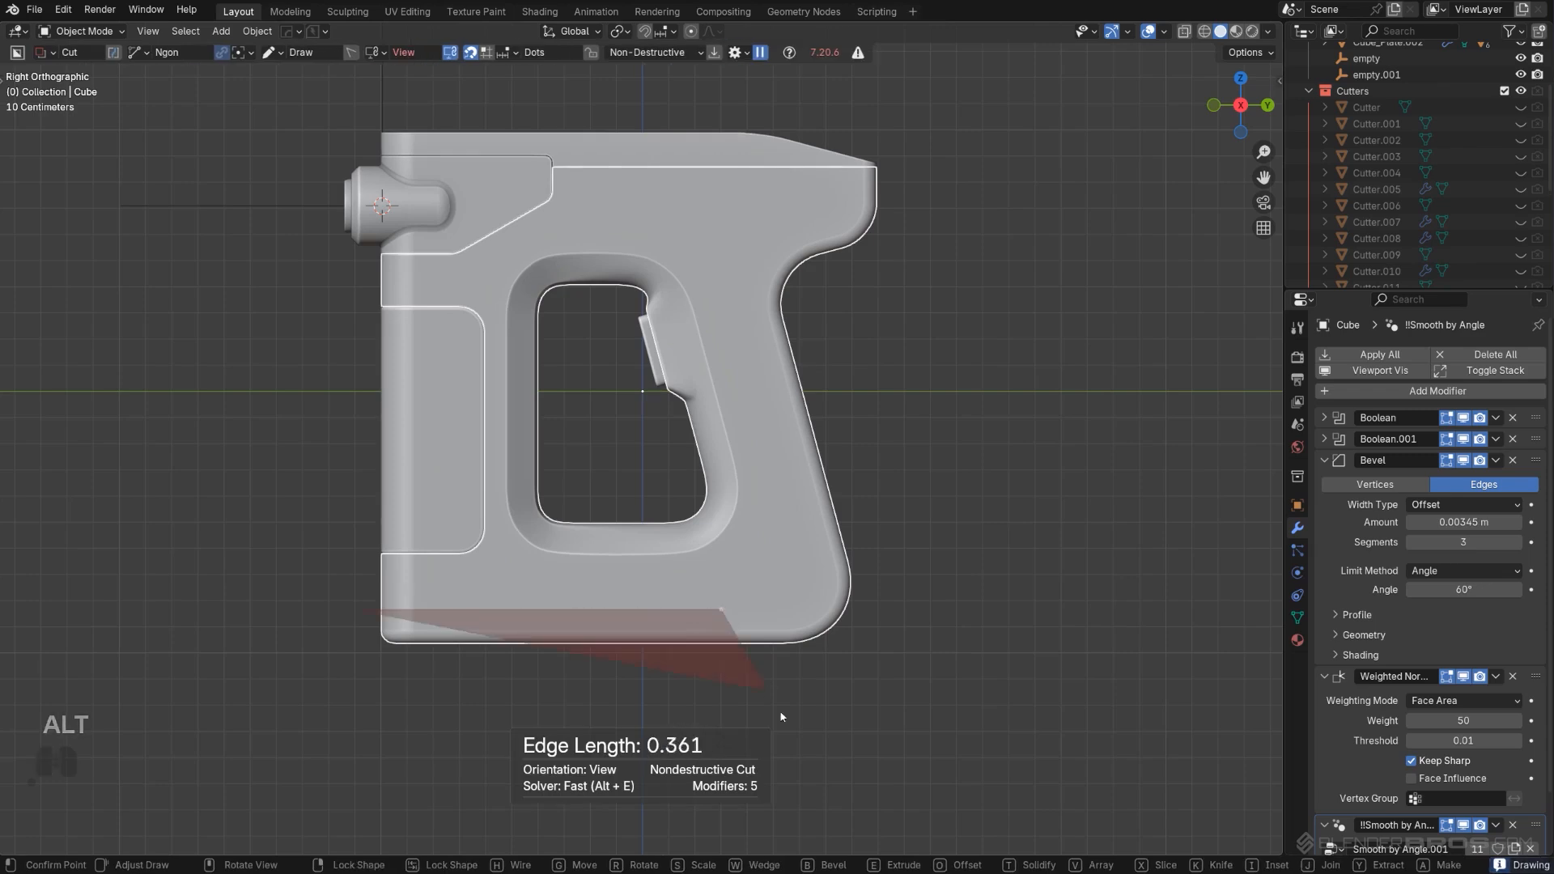
click(779, 760)
click(320, 747)
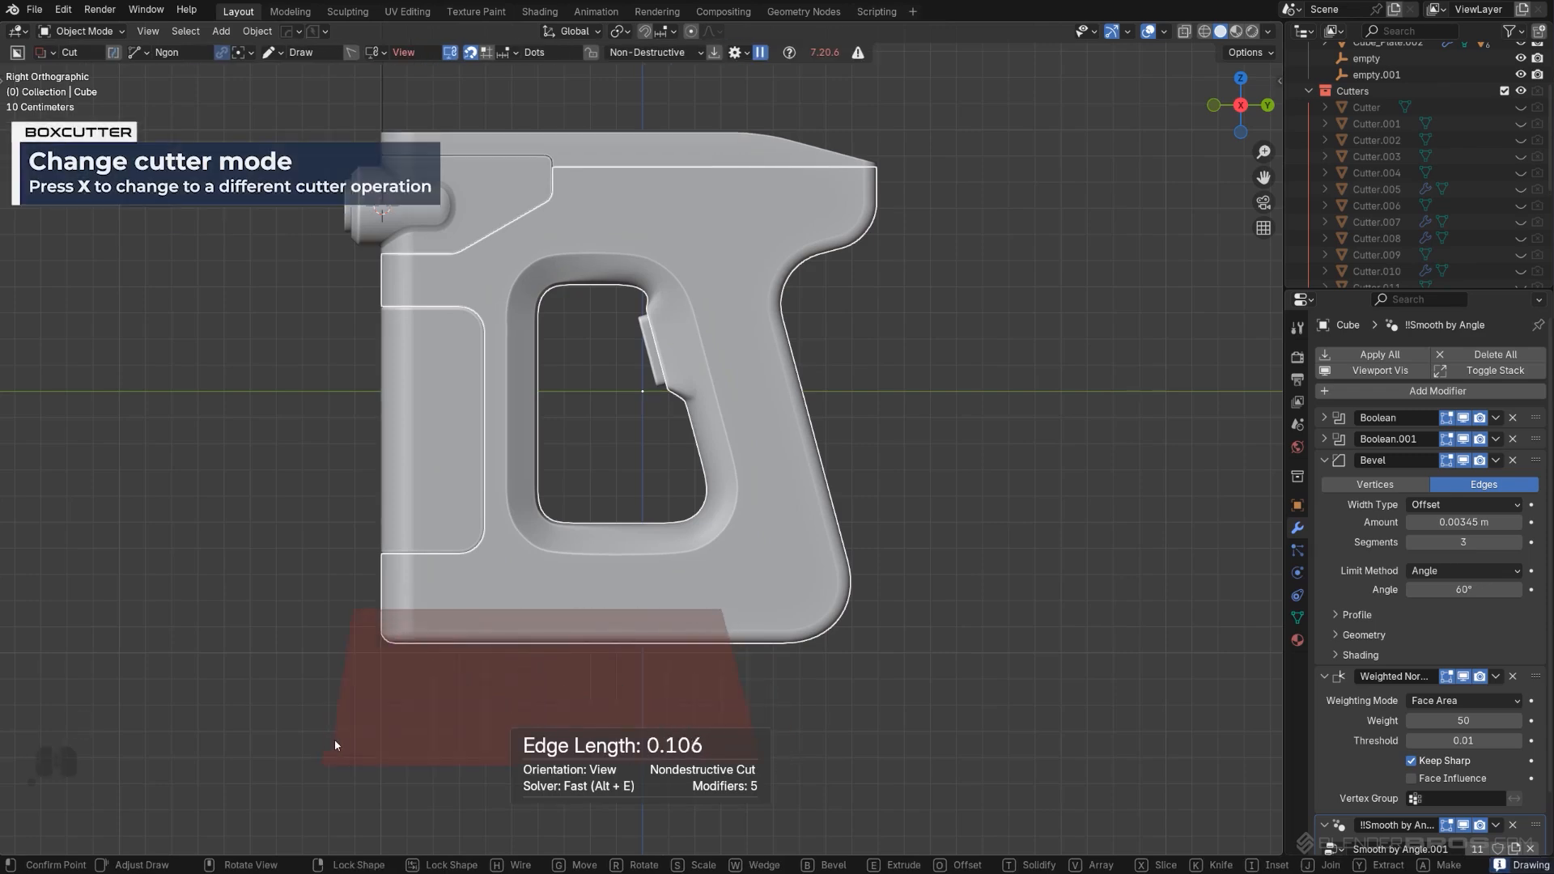
key(x)
key(space)
scroll(395, 745, up, 3)
shift+middle_drag(595, 586, 549, 502)
scroll(745, 568, down, 1)
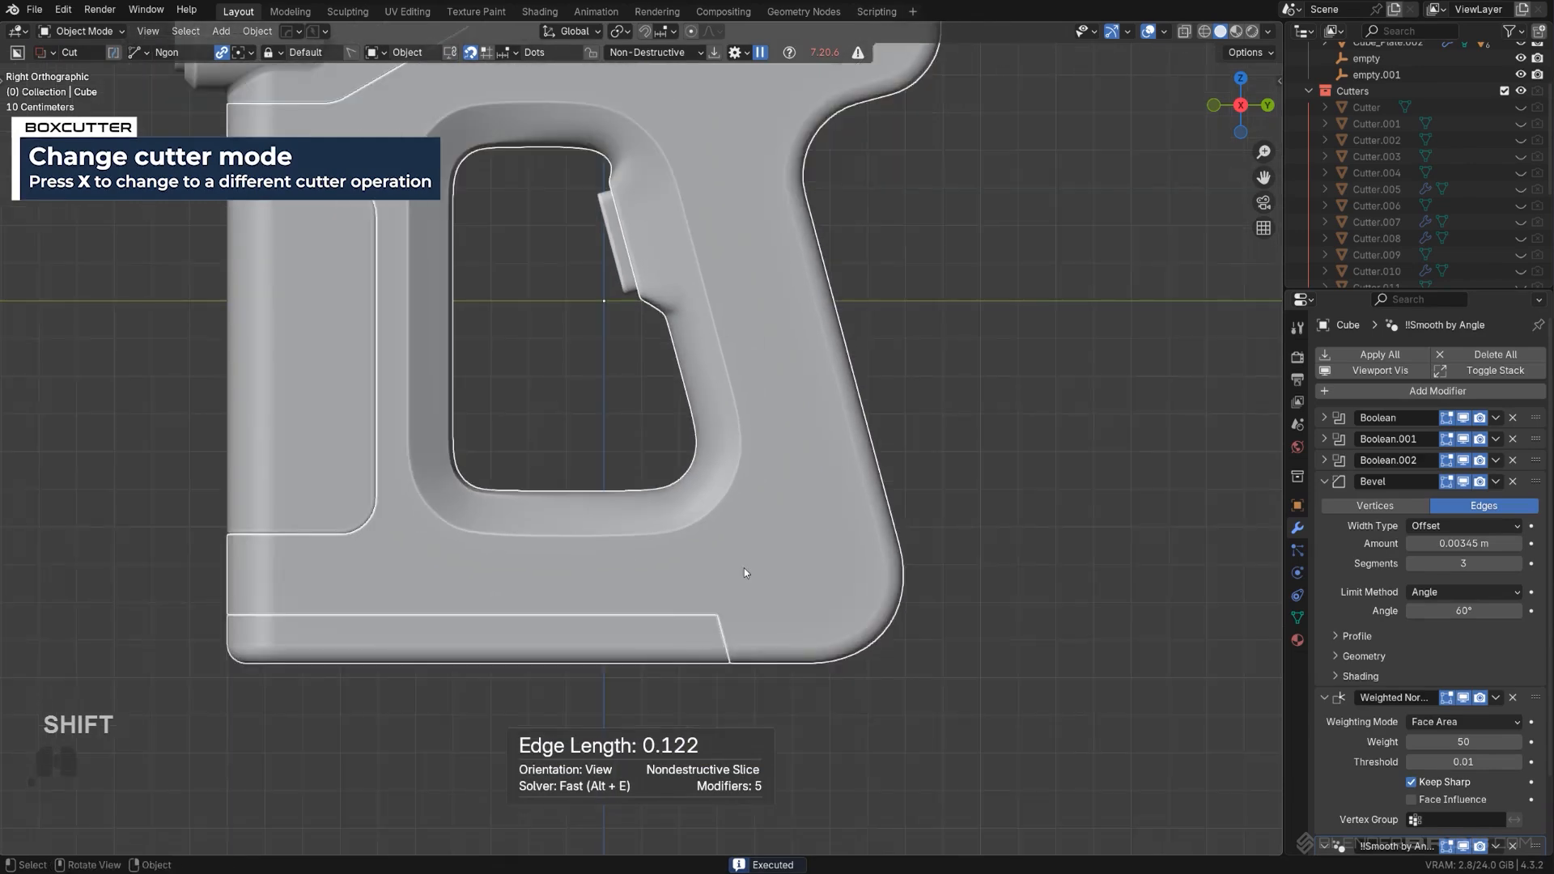
Step: Bring up Cutter.012 with HardOps Ever Scroll, bevel its slanted-end corner edge with 6 segments, and hide the cutters
key(q)
click(745, 553)
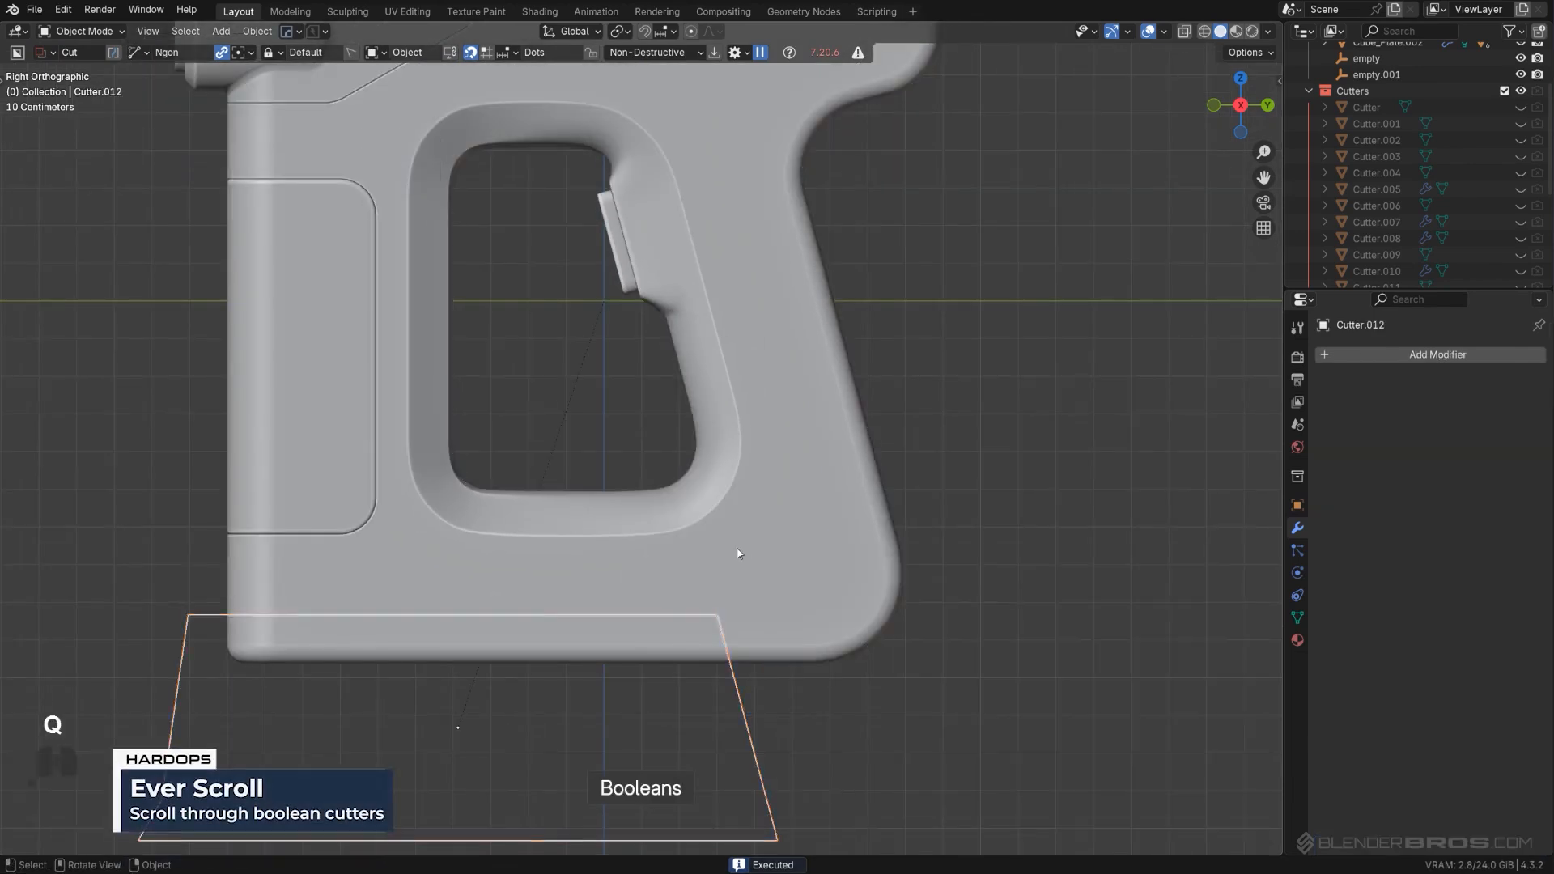
key(Tab)
middle_drag(744, 553, 701, 672)
key(ctrl+b)
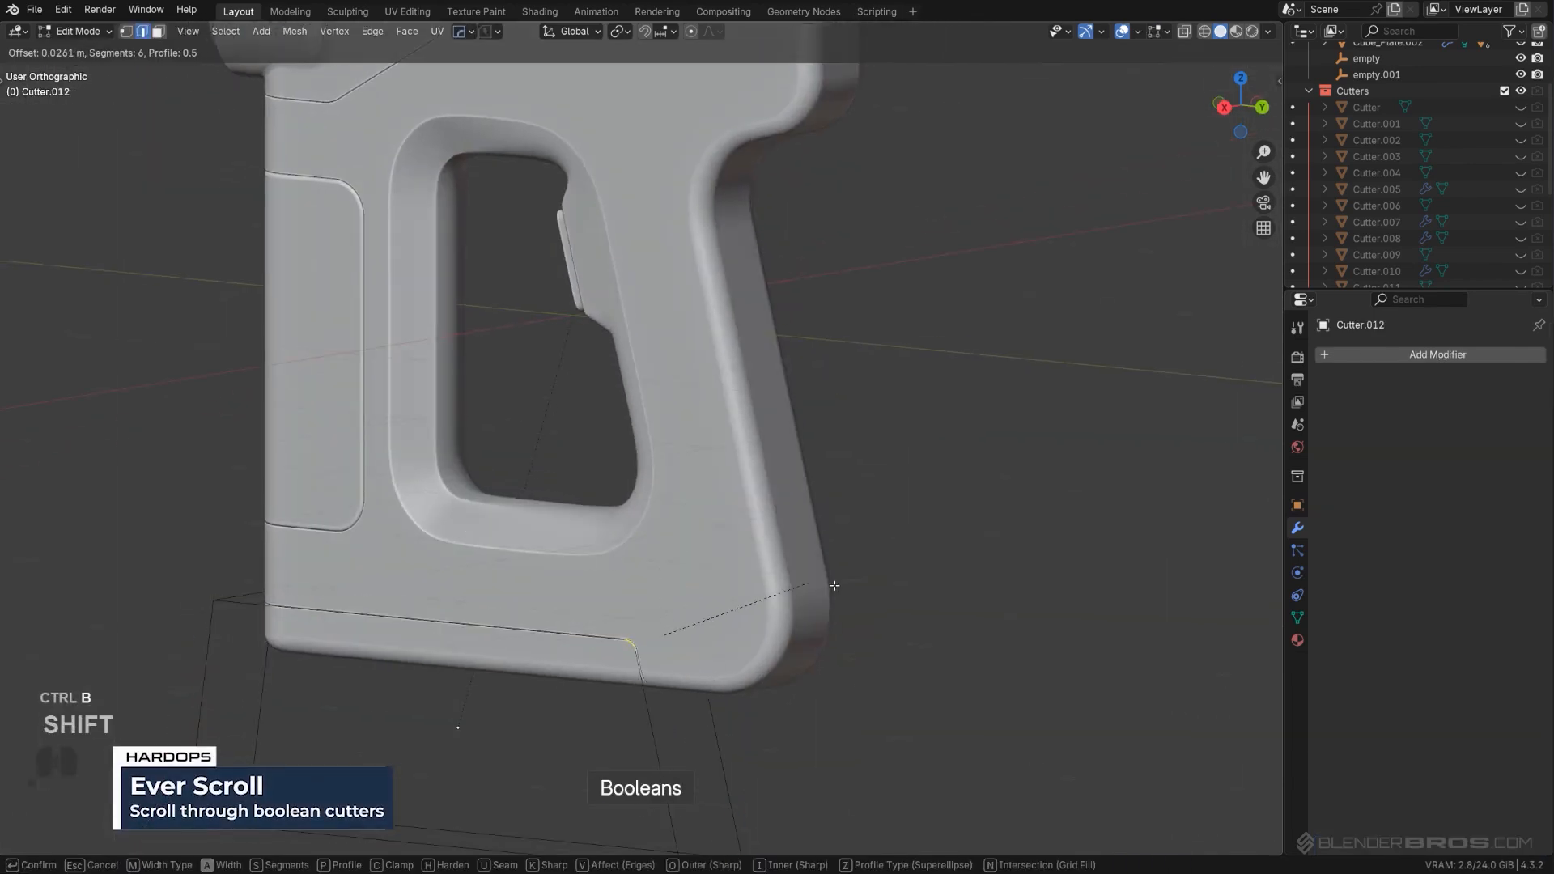
click(887, 590)
key(Tab)
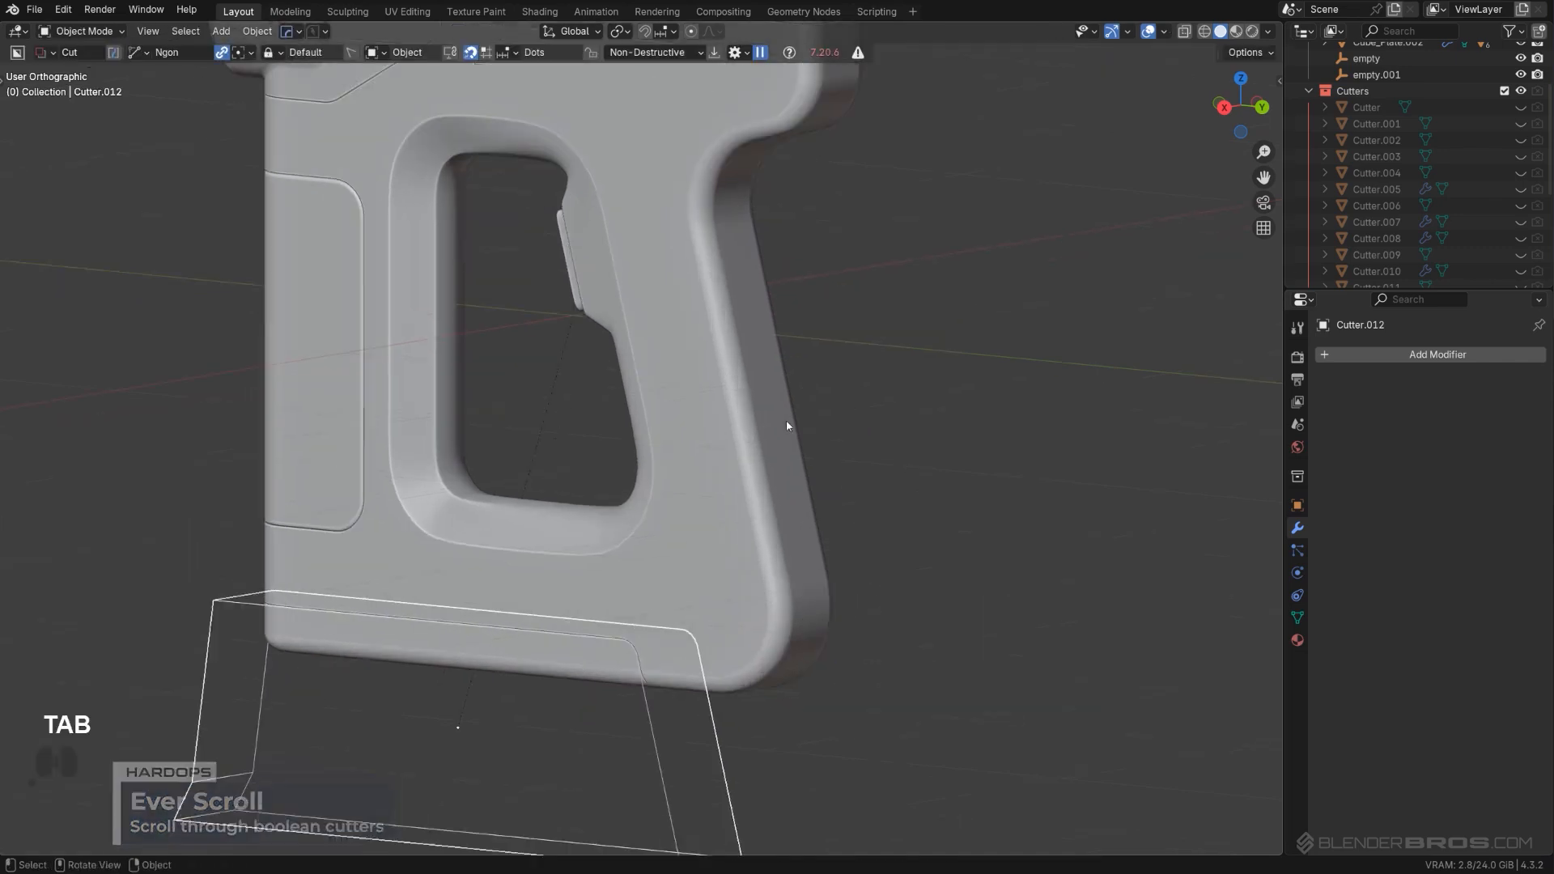
key(shift+2)
Step: Apply all Boolean modifiers on the body's lower strip Slice.006 with HardOps Sharpen
scroll(718, 441, down, 3)
middle_drag(718, 440, 625, 431)
scroll(615, 445, up, 3)
click(583, 489)
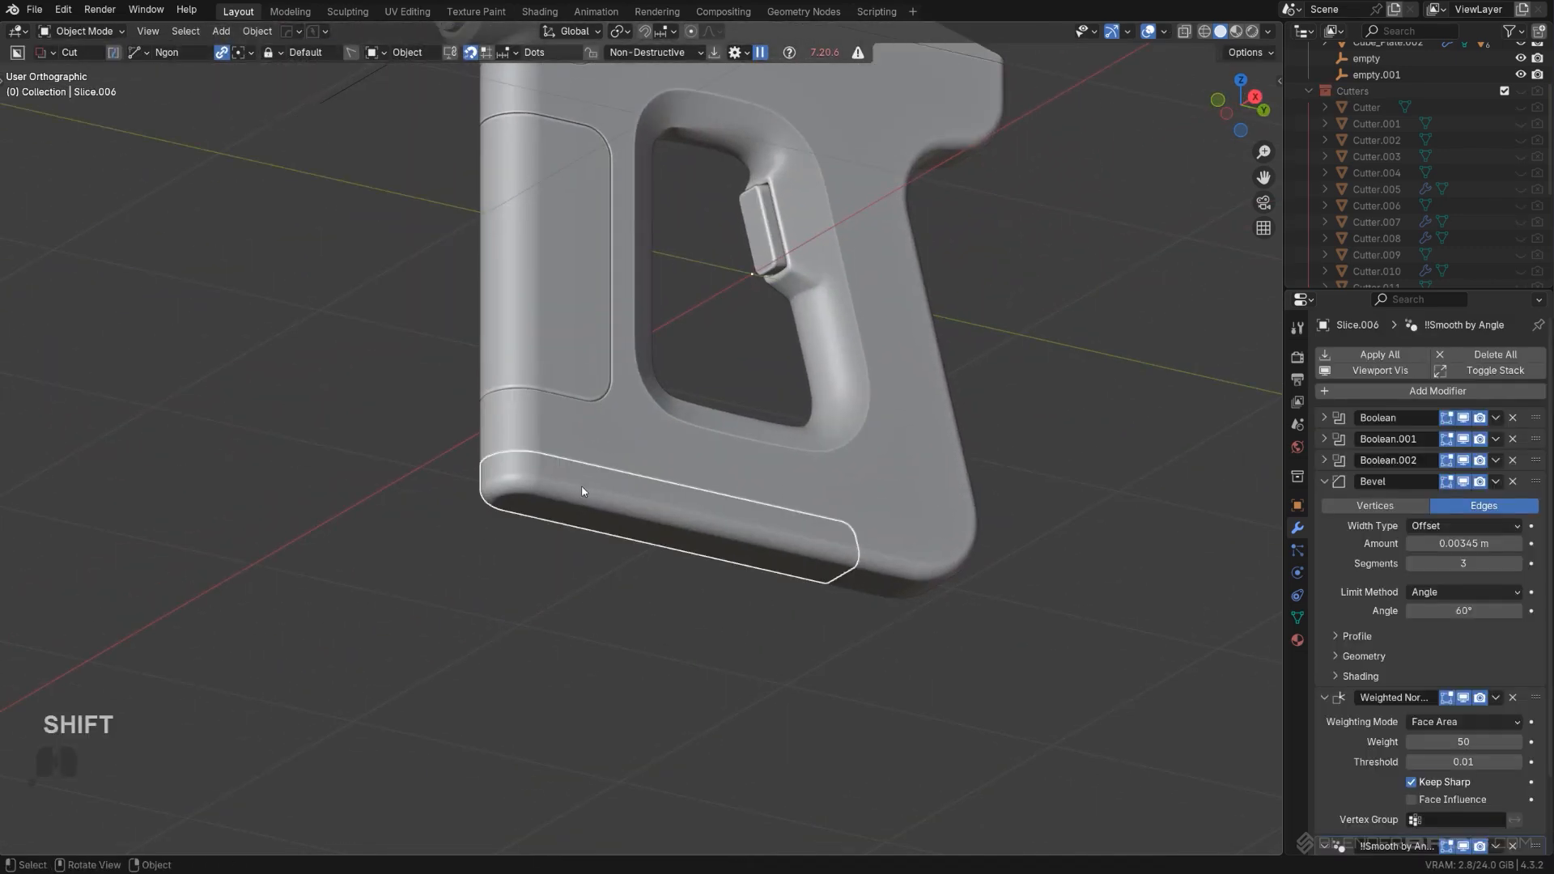
scroll(996, 489, up, 2)
key(Tab)
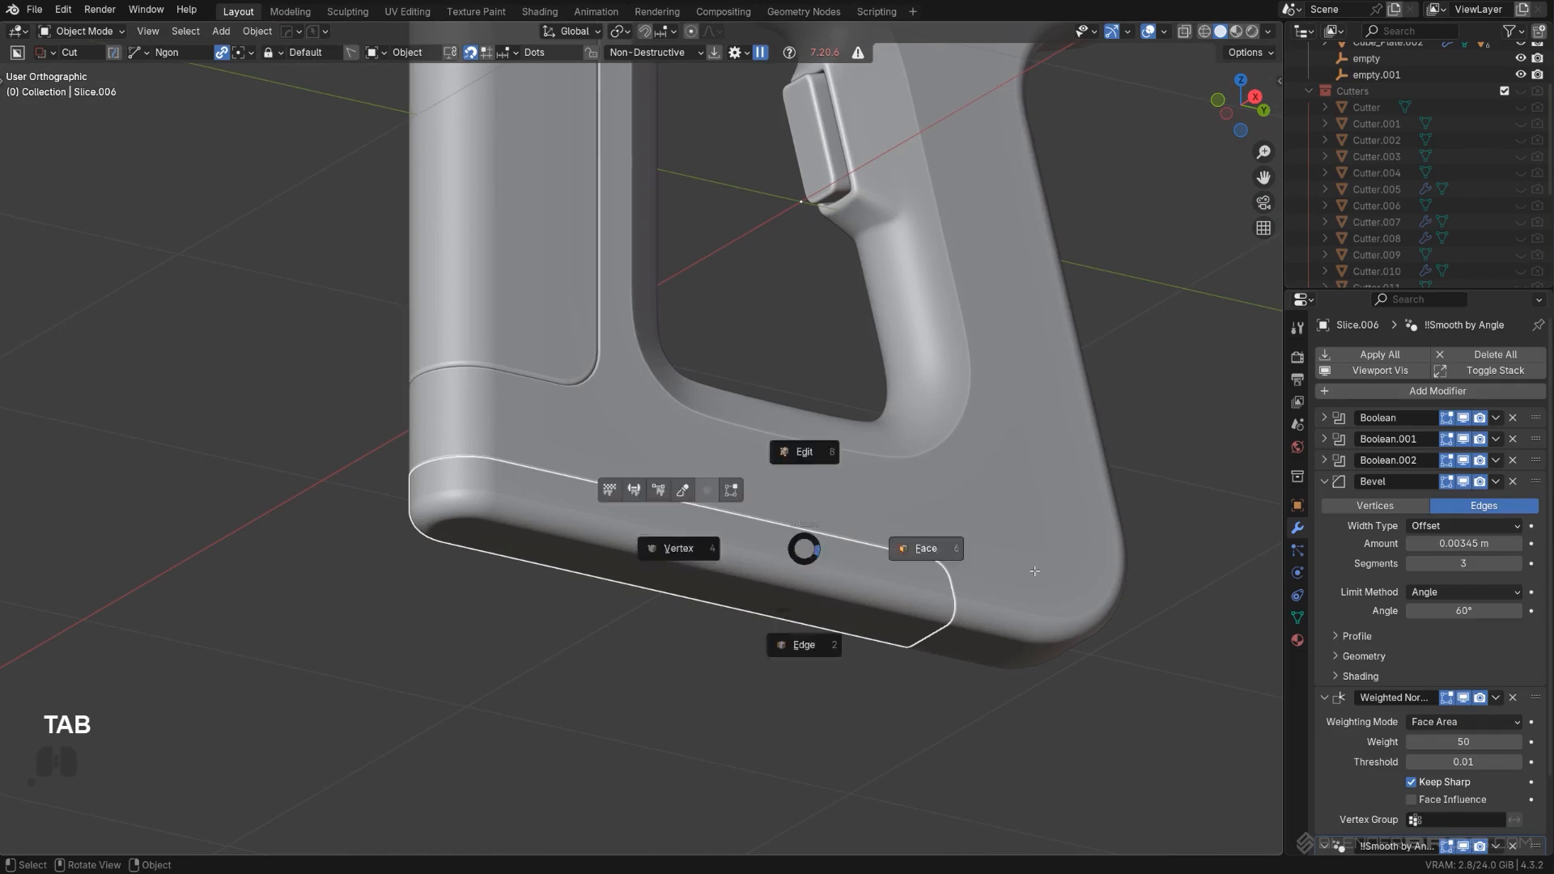
key(Tab)
key(q)
ctrl+click(900, 484)
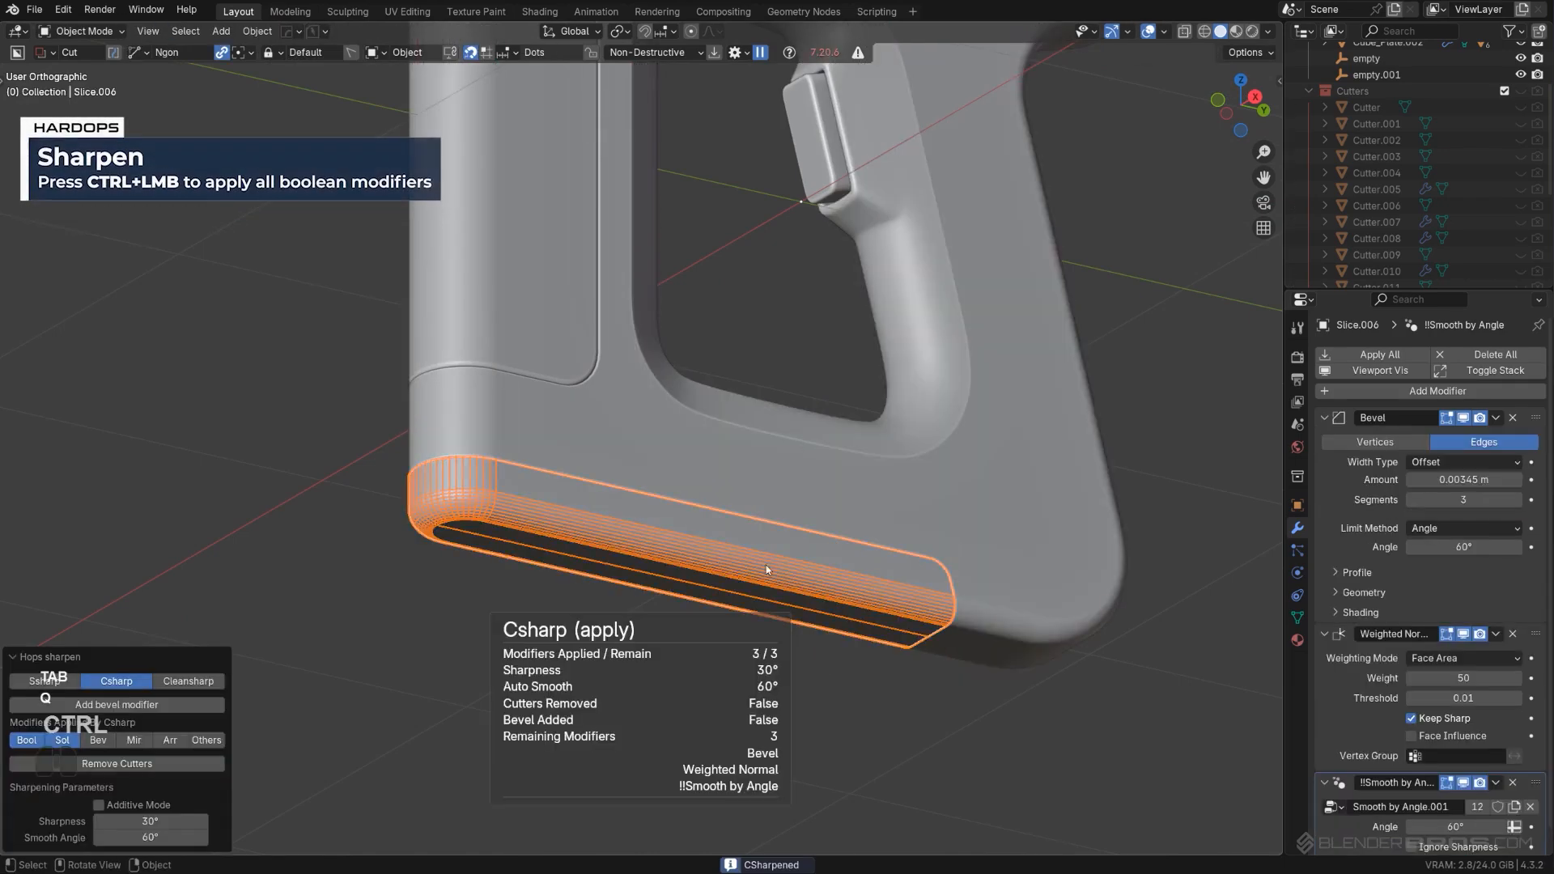
Step: Select the outer faces of the lower strip in Edit Mode, including its rounded end and underside
key(Tab)
ctrl+click(812, 610)
middle_drag(811, 610, 606, 494)
key(ctrl+z)
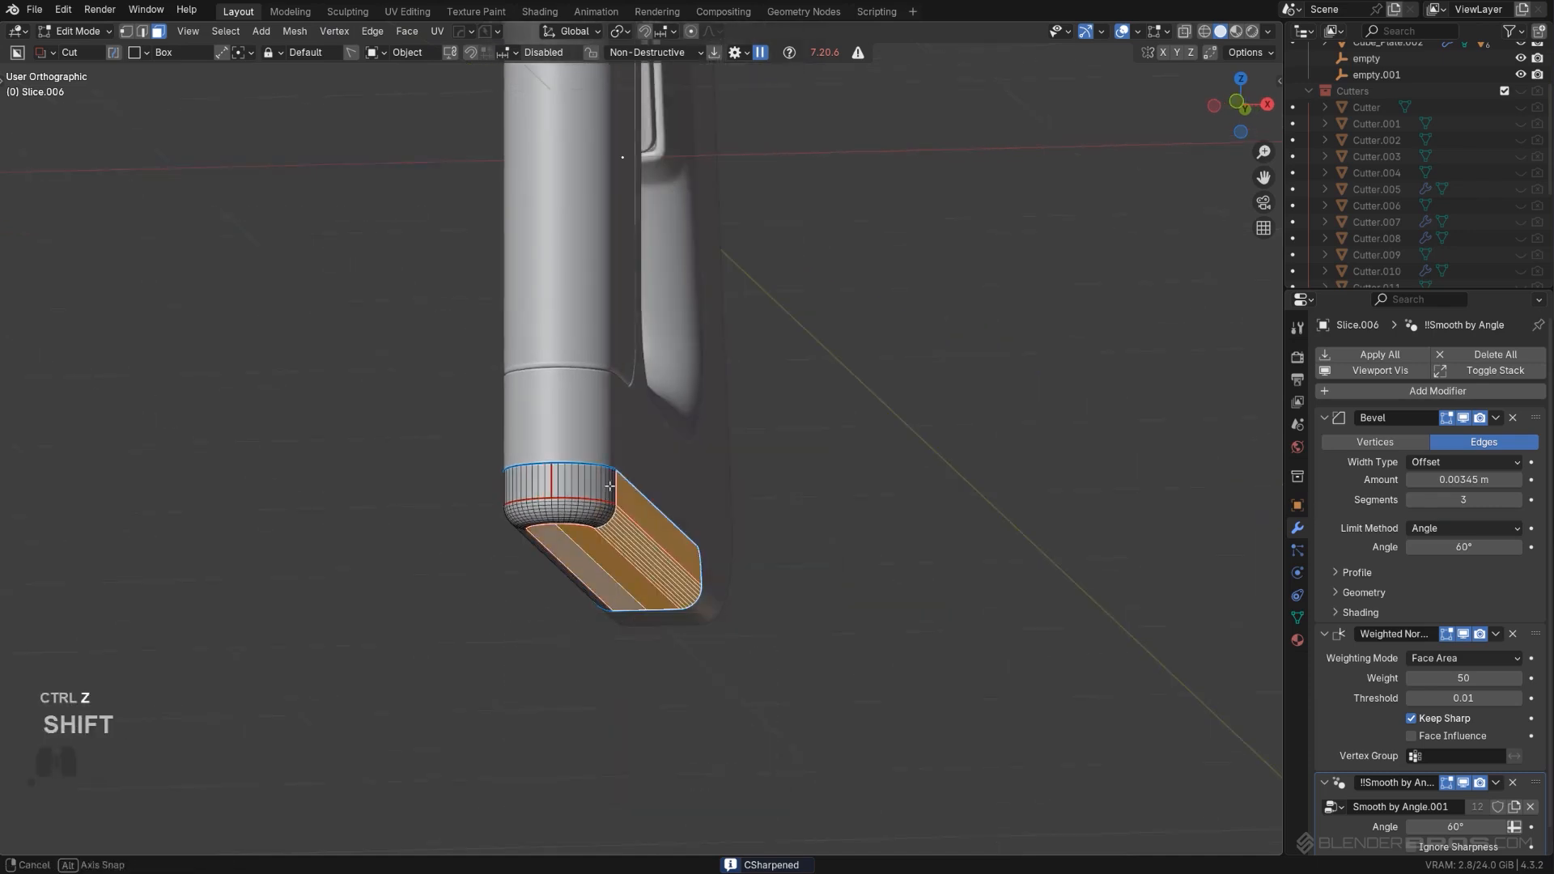
scroll(638, 558, up, 3)
key(w)
key(w)
key(w)
key(w)
mouse_move(589, 531)
shift+mouse_down()
mouse_move(565, 568)
mouse_move(509, 597)
mouse_move(516, 585)
mouse_move(431, 573)
shift+mouse_up()
middle_drag(431, 573, 512, 575)
mouse_move(500, 563)
shift+mouse_down()
mouse_move(478, 589)
mouse_move(364, 570)
mouse_move(262, 620)
shift+mouse_up()
middle_drag(262, 620, 224, 616)
shift+middle_drag(182, 551, 872, 428)
shift+middle_drag(760, 413, 510, 482)
key(w)
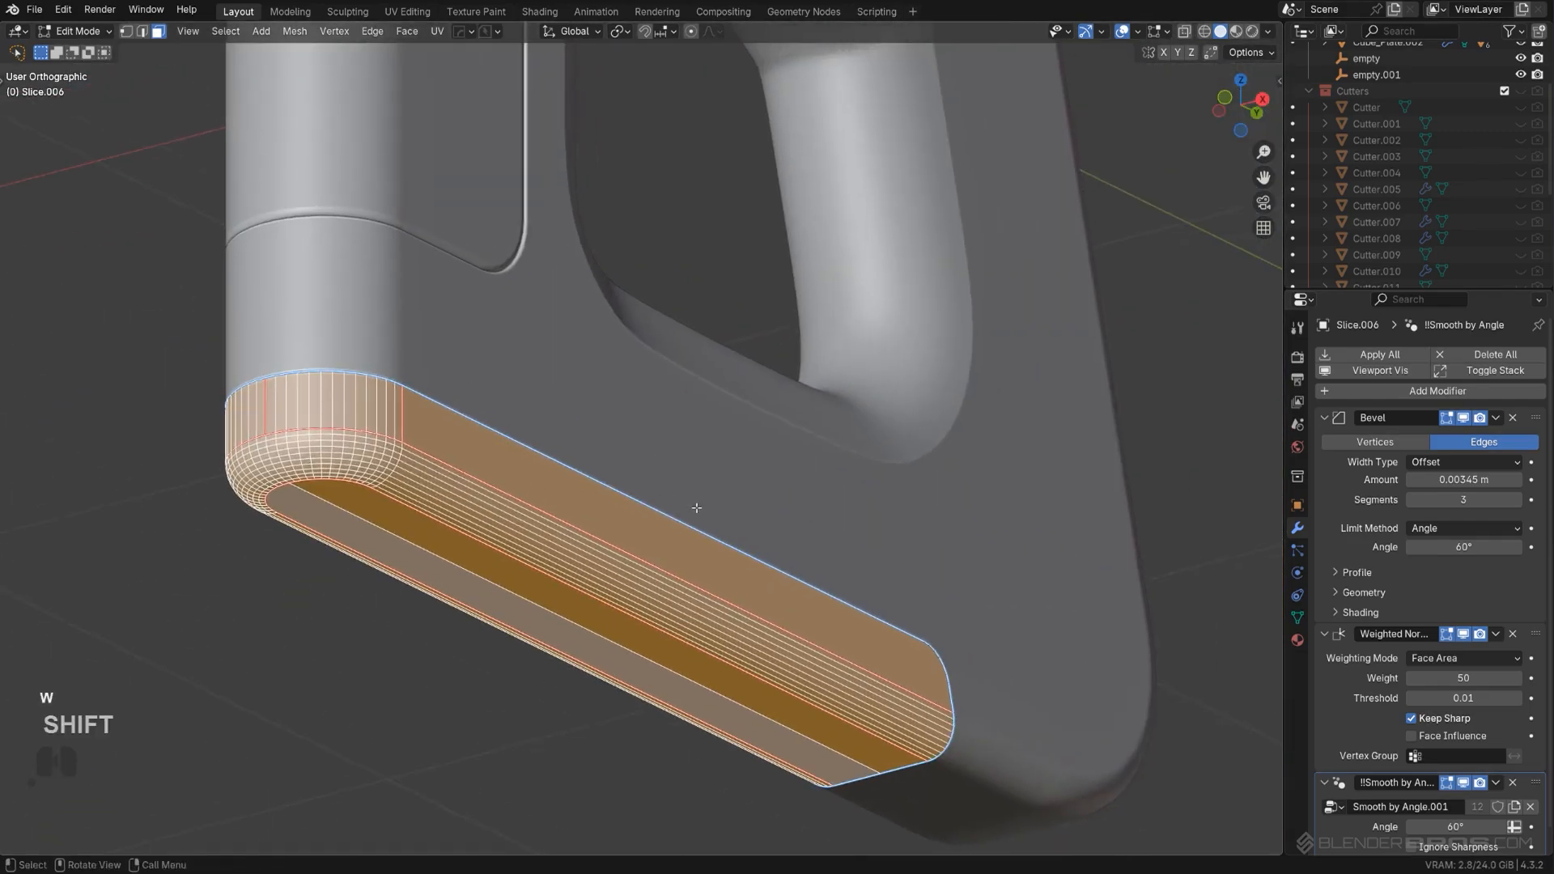
Step: Shrink the strip's selected faces inward along their normals by about 0.0149 m and return to Object Mode
key(alt+s)
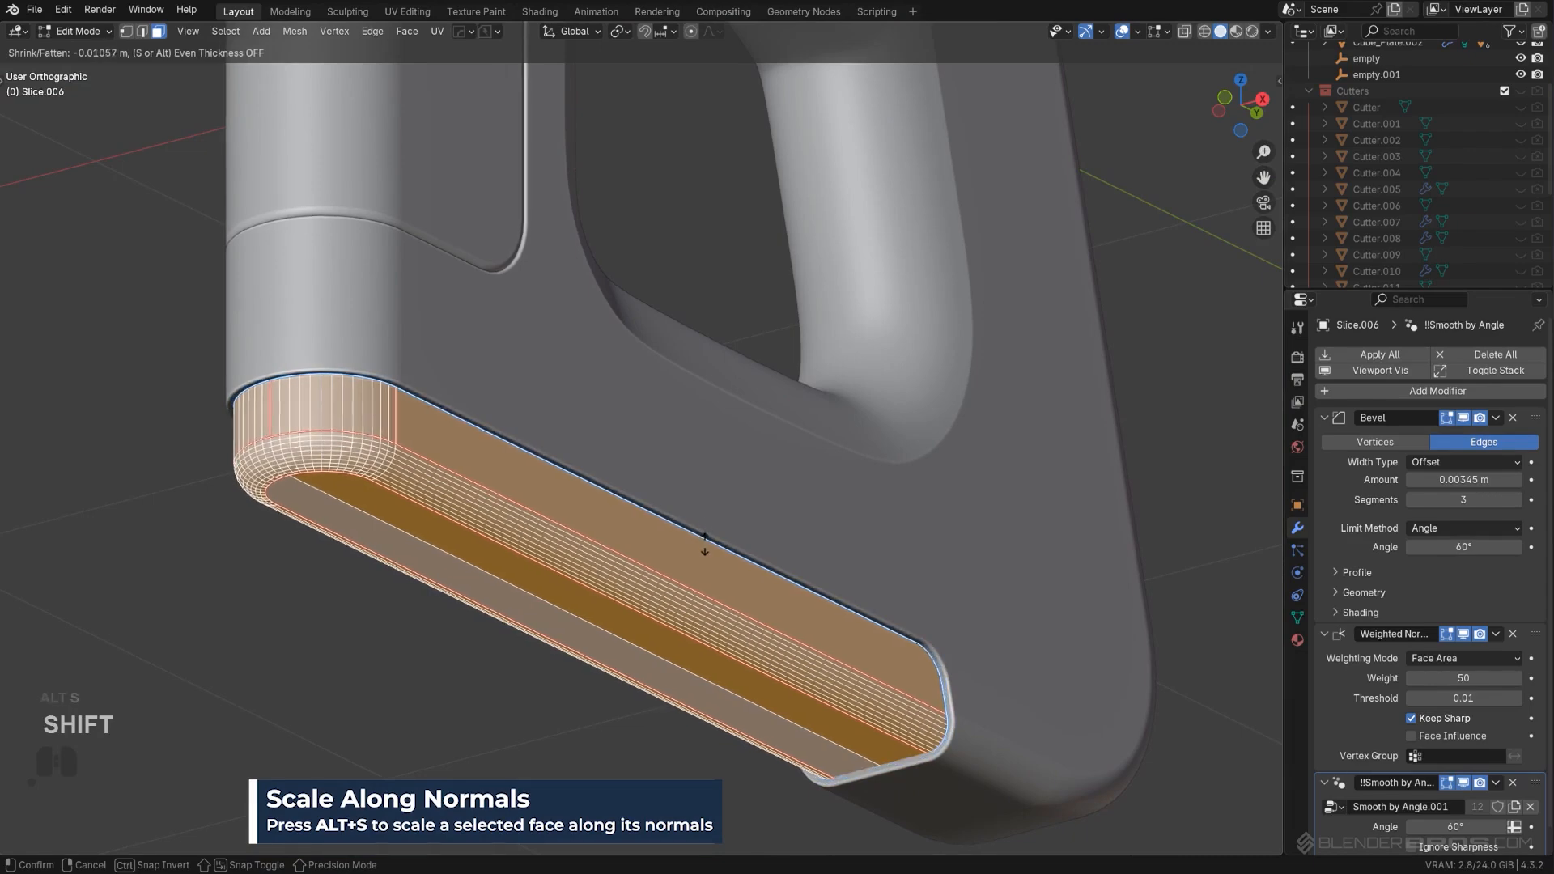
click(728, 618)
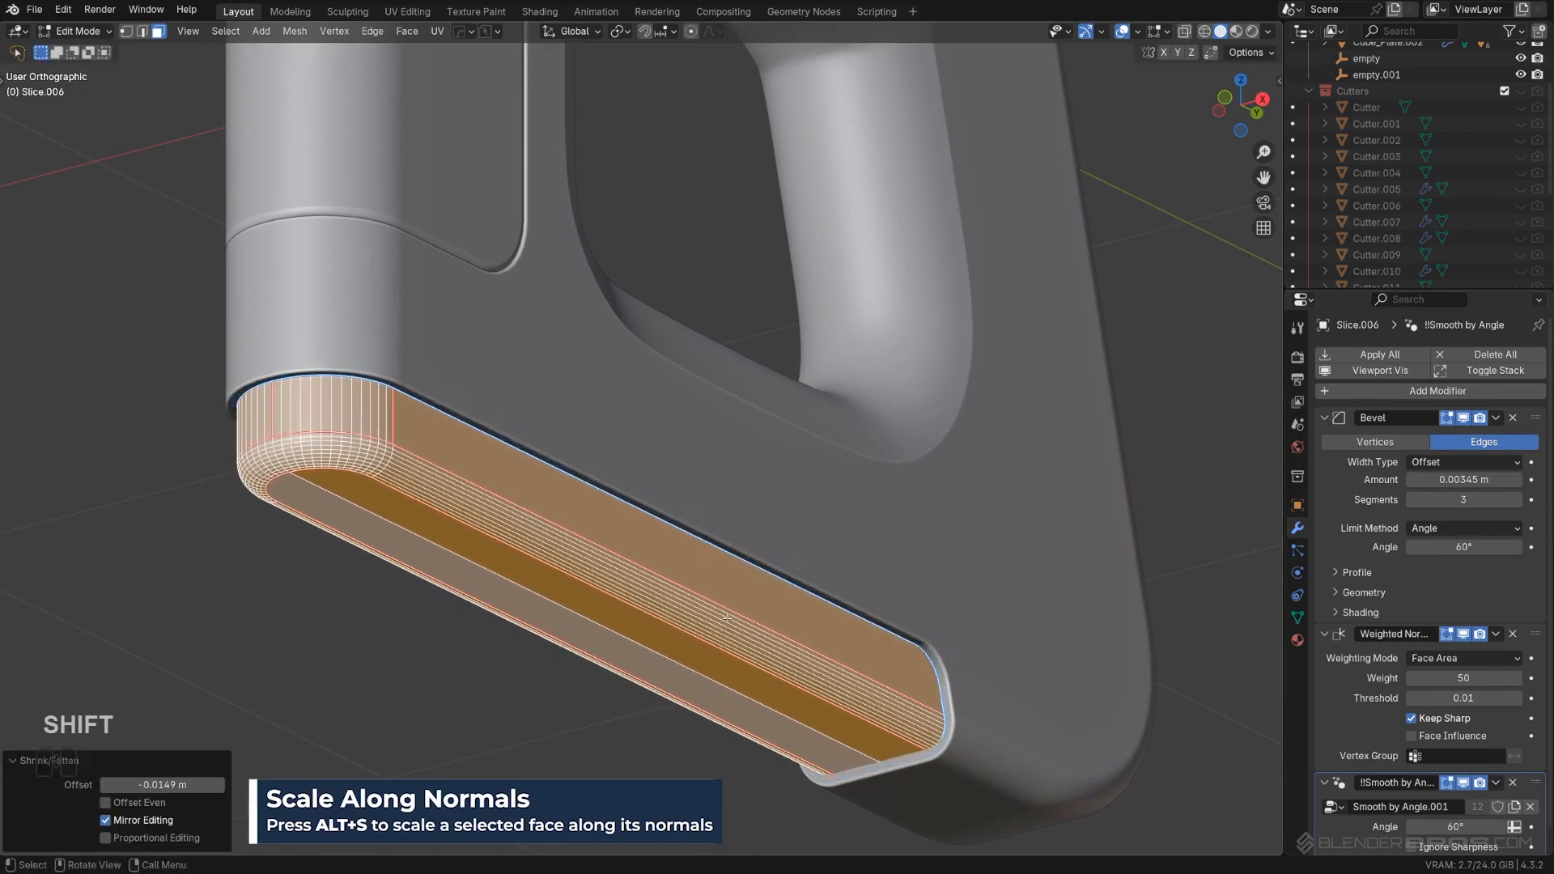
key(Tab)
scroll(752, 437, down, 3)
middle_drag(817, 433, 763, 361)
click(1138, 411)
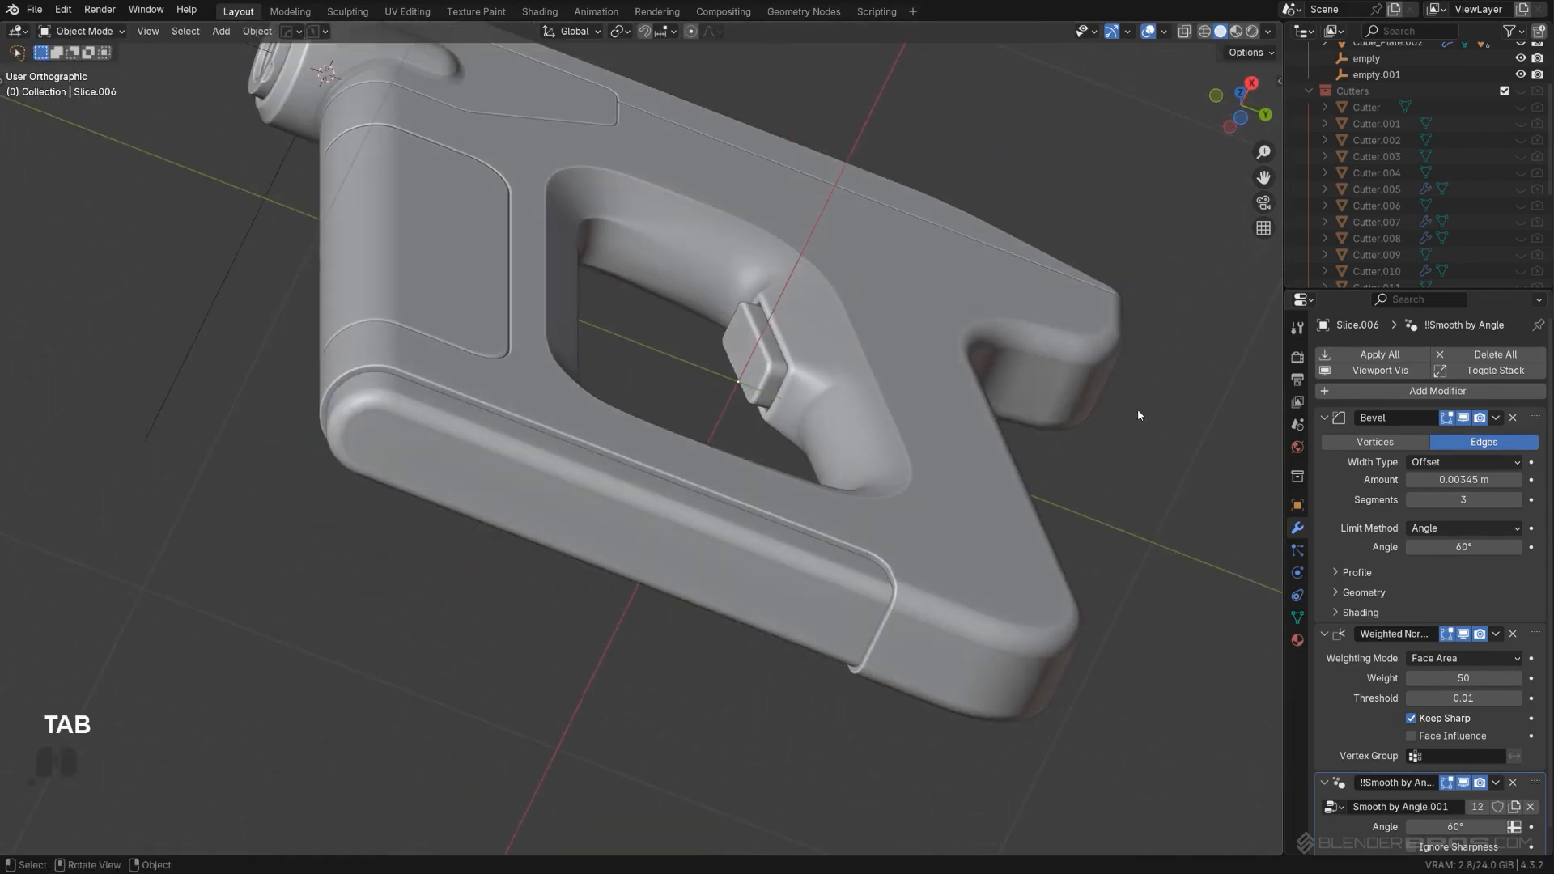
scroll(707, 523, up, 2)
alt+middle_drag(716, 497, 832, 441)
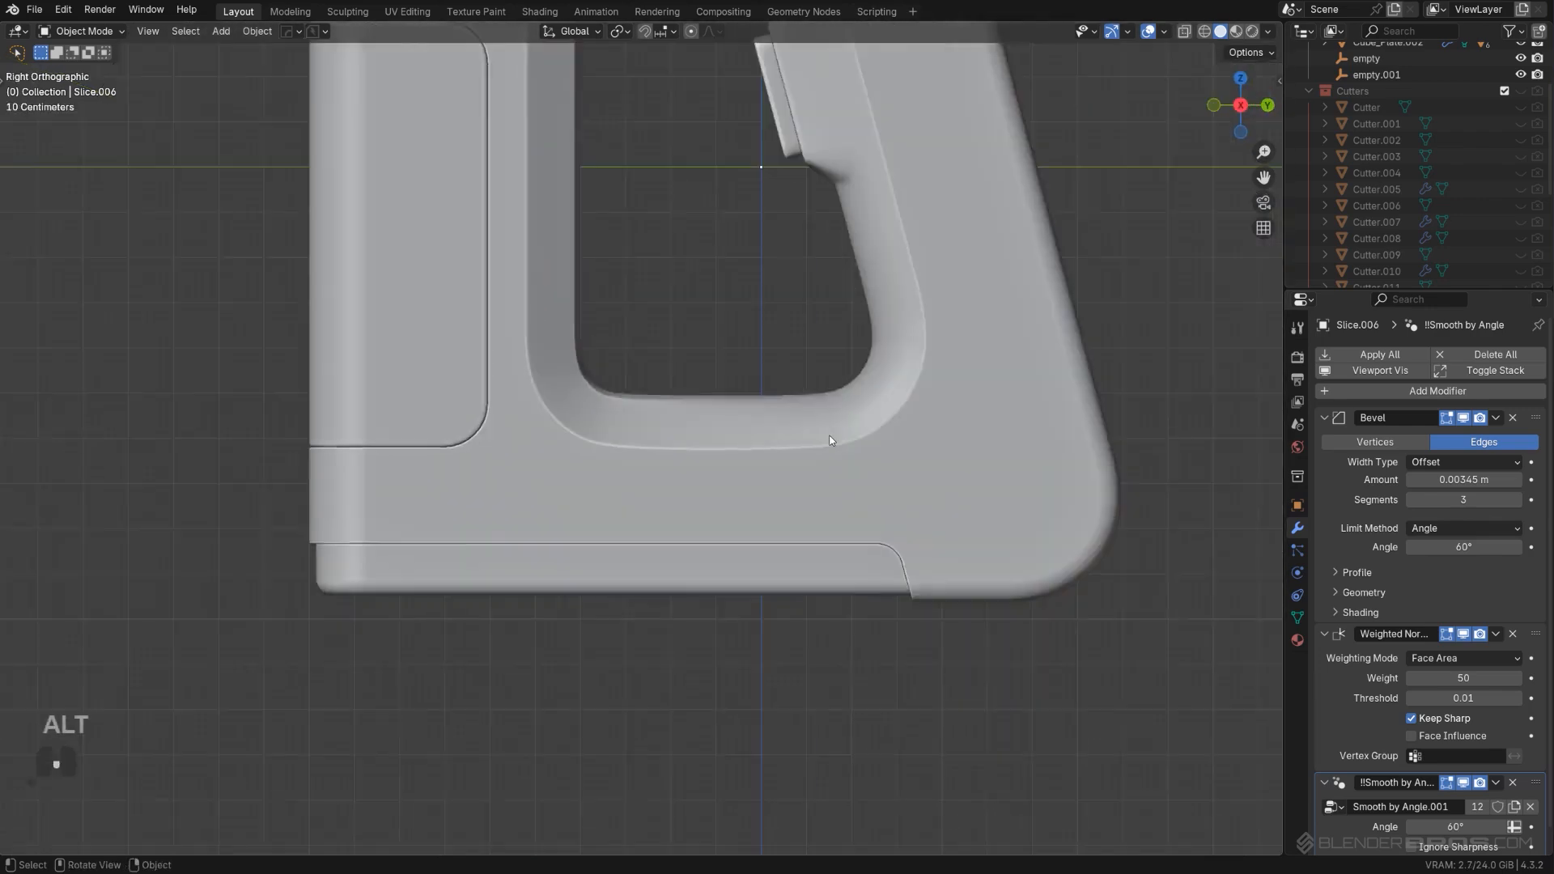
Step: Select the main body and activate BoxCutter with the Box shape in Cut mode
scroll(809, 429, down, 2)
shift+middle_drag(761, 400, 772, 520)
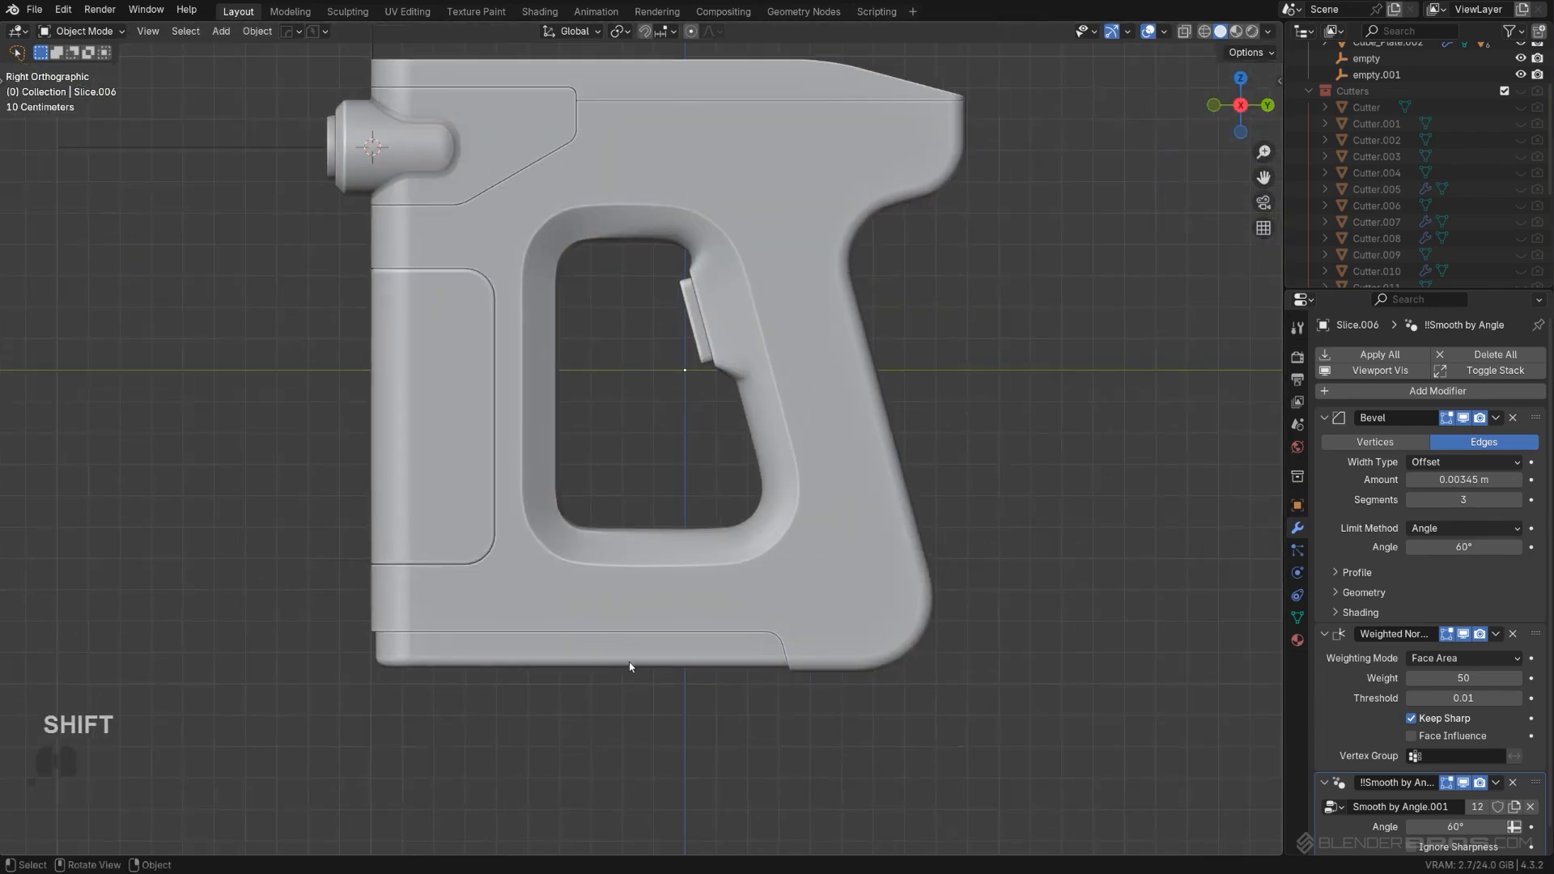
shift+middle_drag(813, 441, 733, 533)
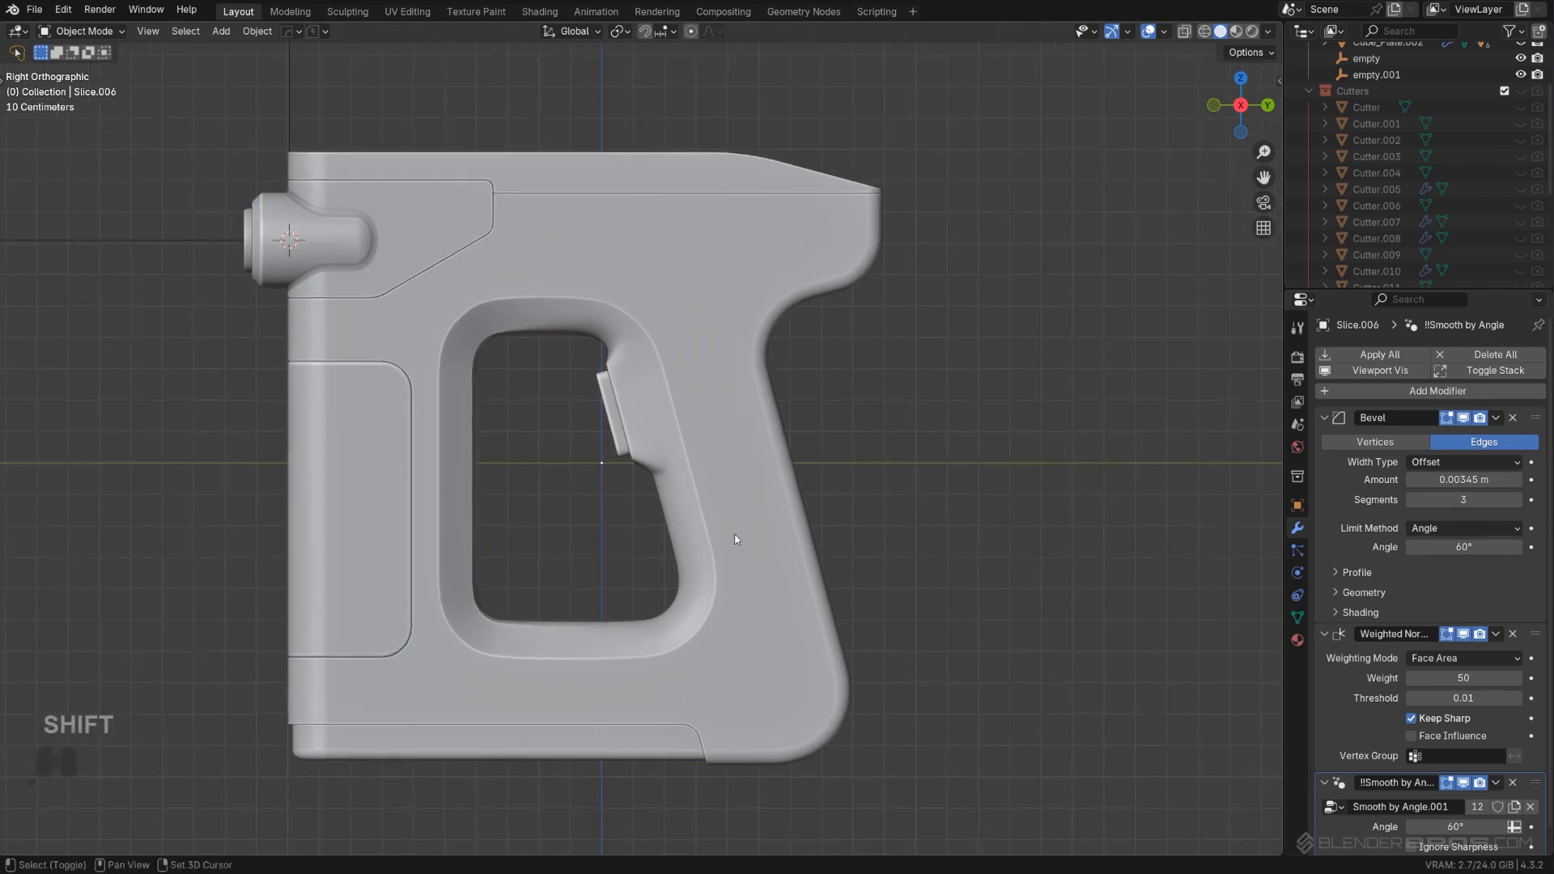
shift+middle_drag(797, 487, 851, 521)
click(789, 490)
scroll(813, 496, up, 1)
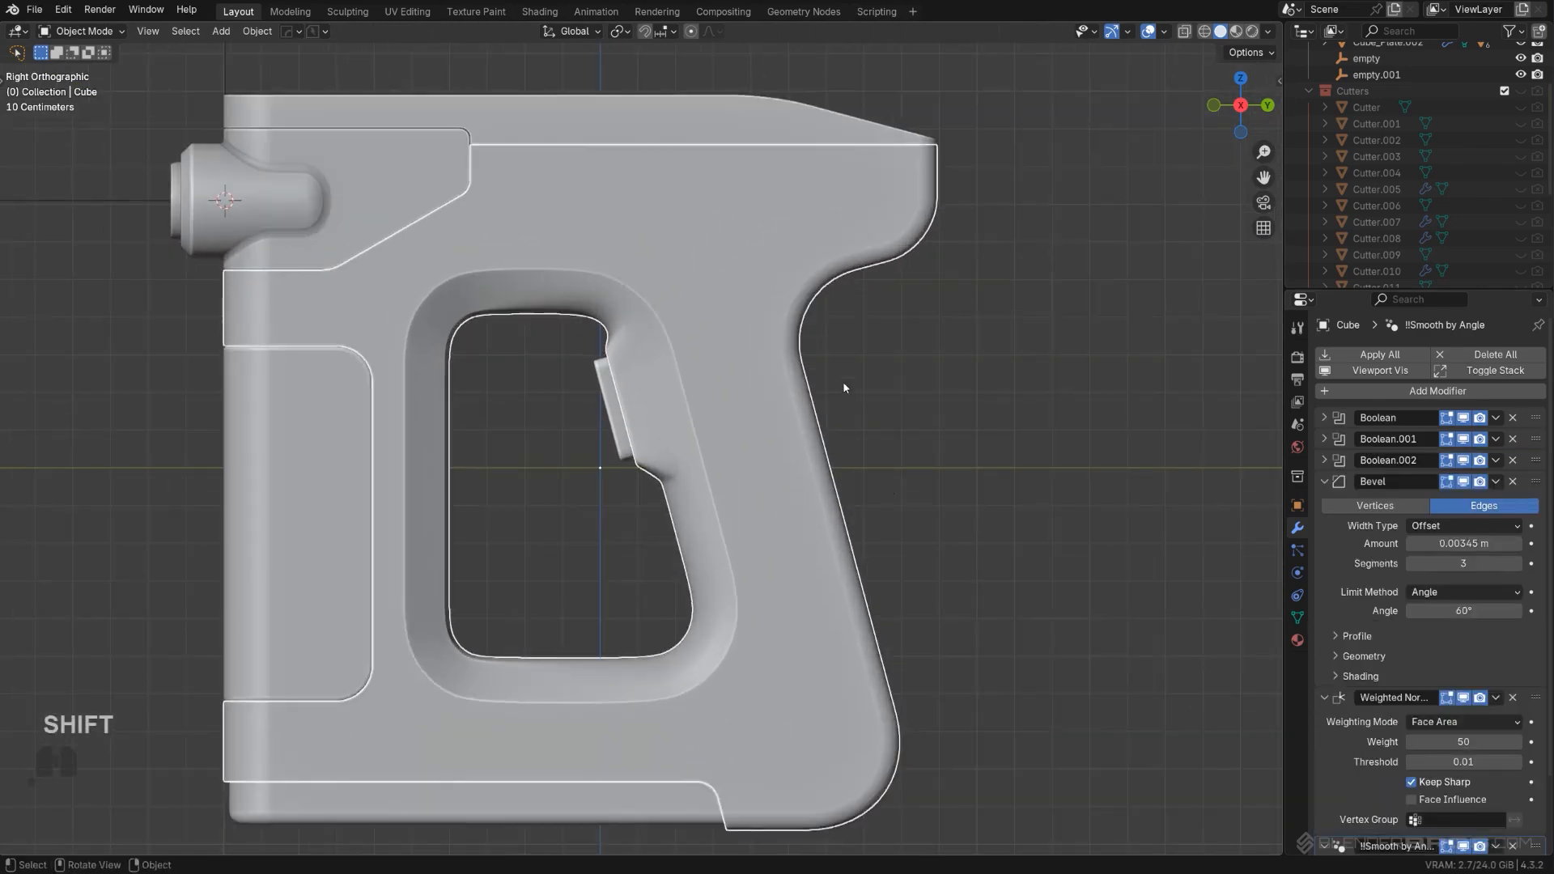
scroll(843, 381, down, 2)
scroll(915, 348, up, 1)
shift+middle_drag(823, 358, 808, 396)
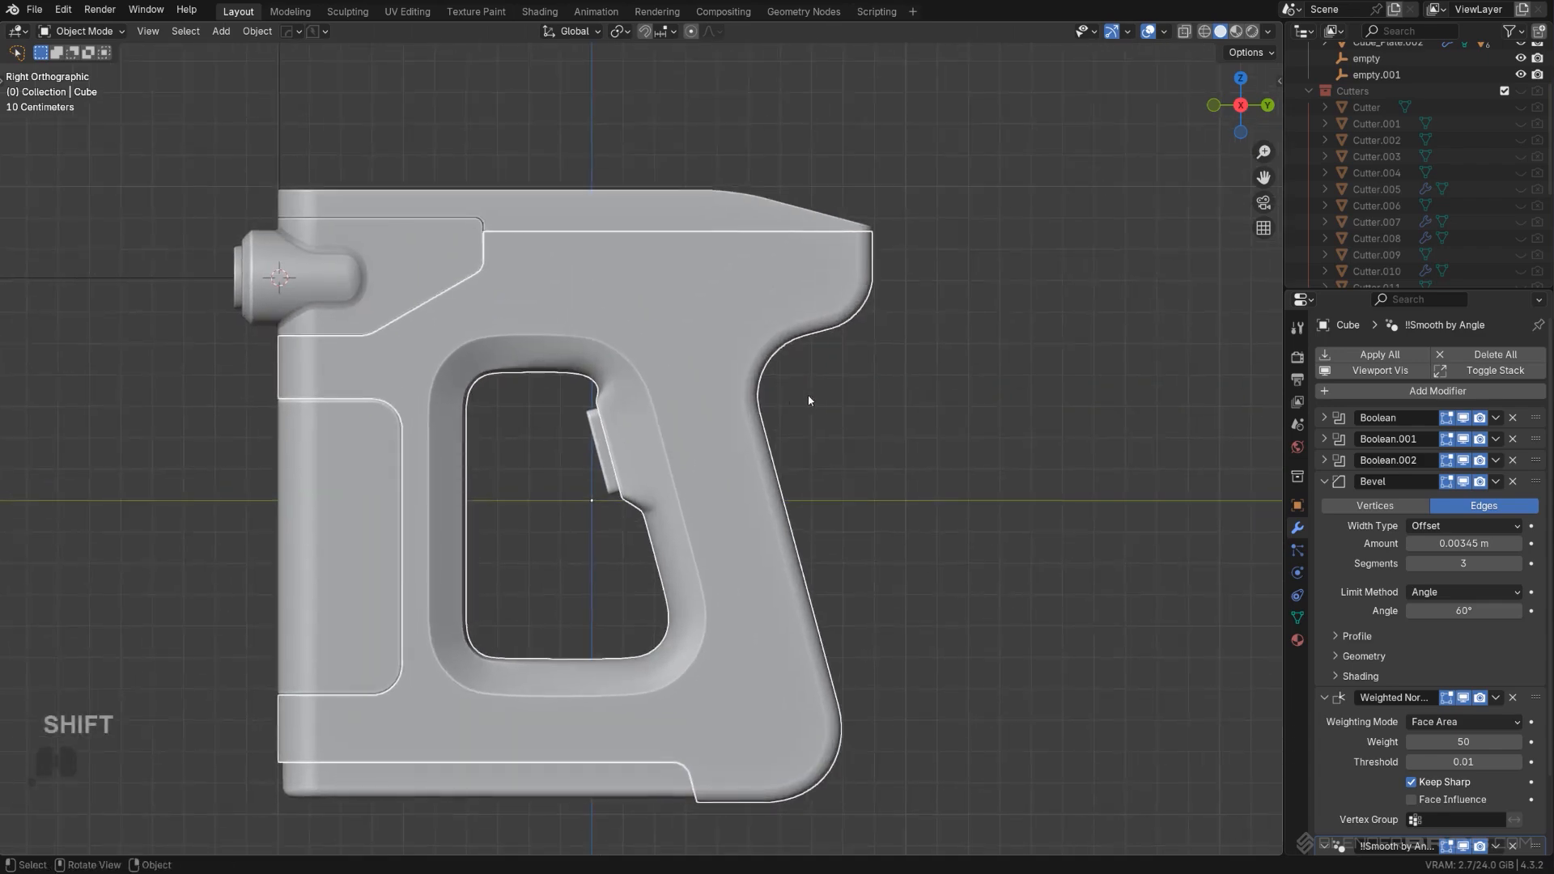
scroll(826, 397, up, 1)
key(d)
key(d)
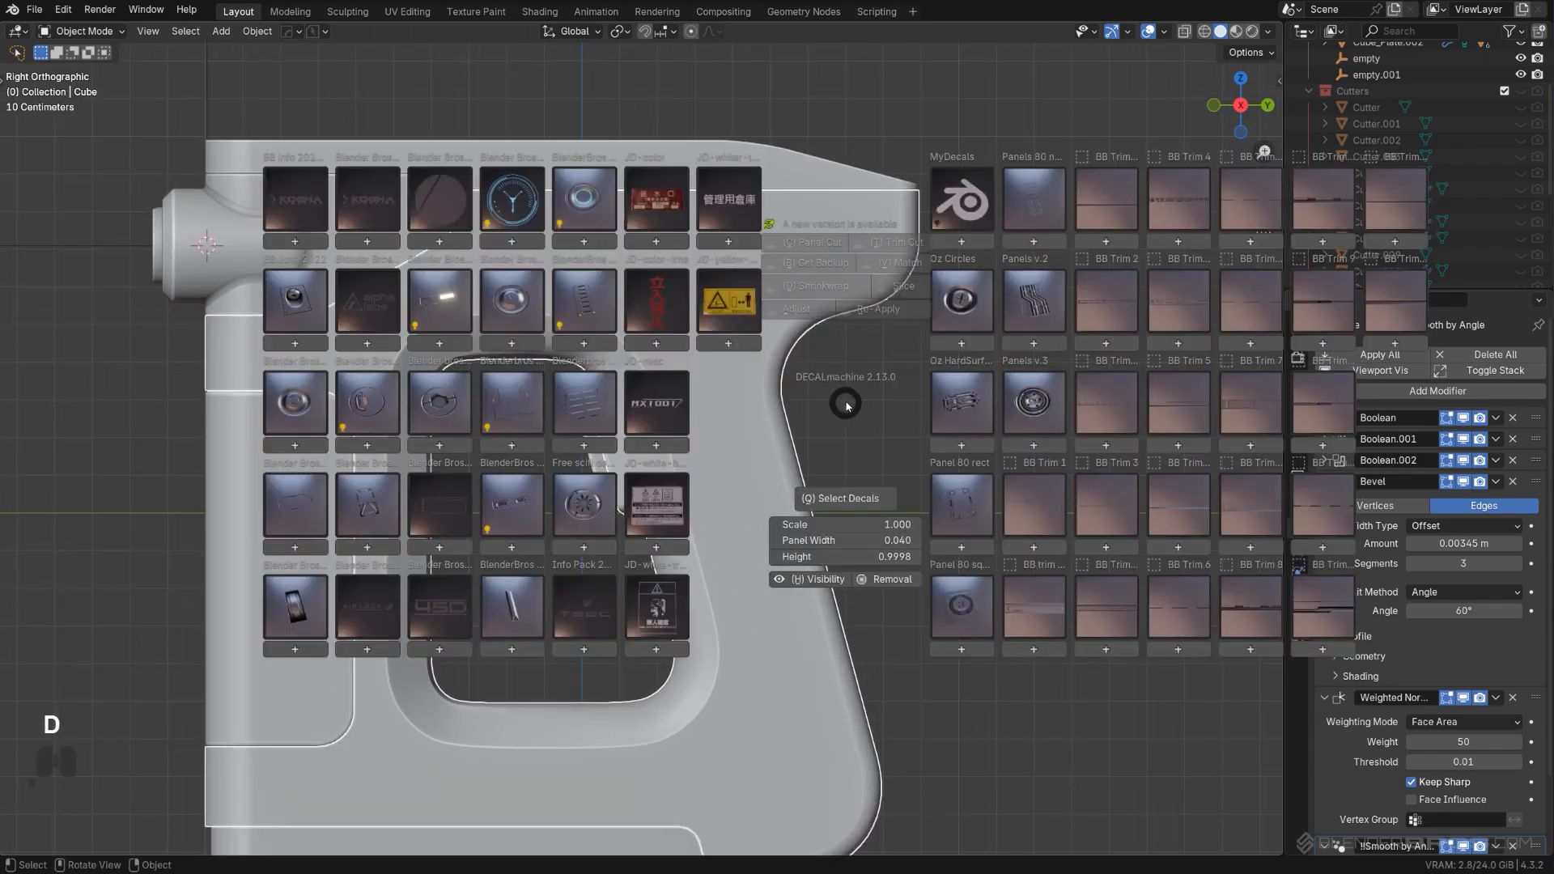
key(alt+w)
click(858, 371)
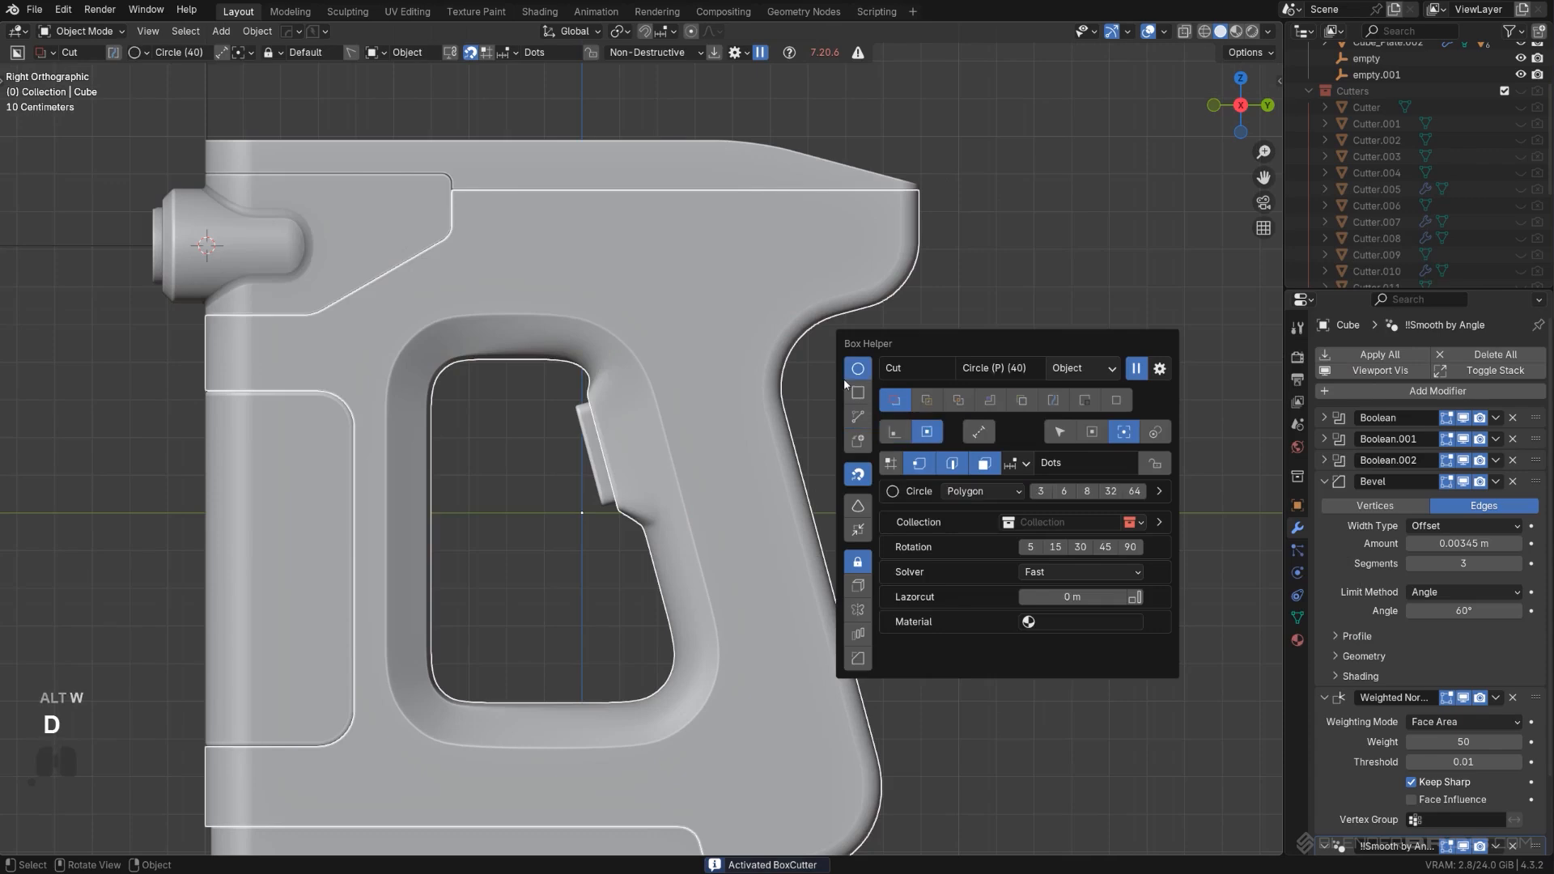
shift+middle_drag(819, 248, 813, 228)
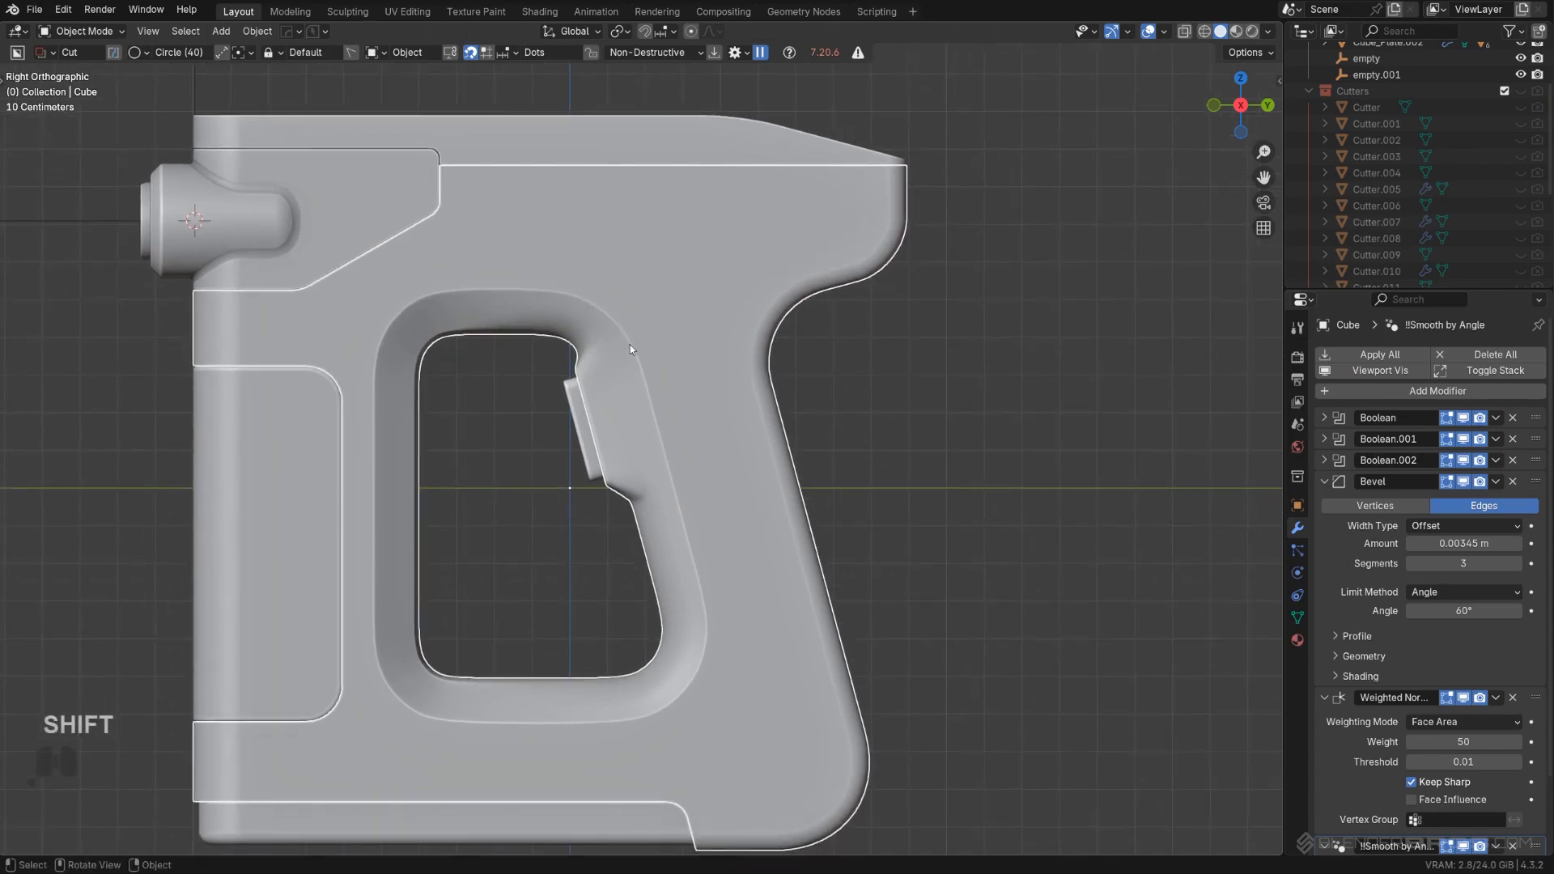
key(d)
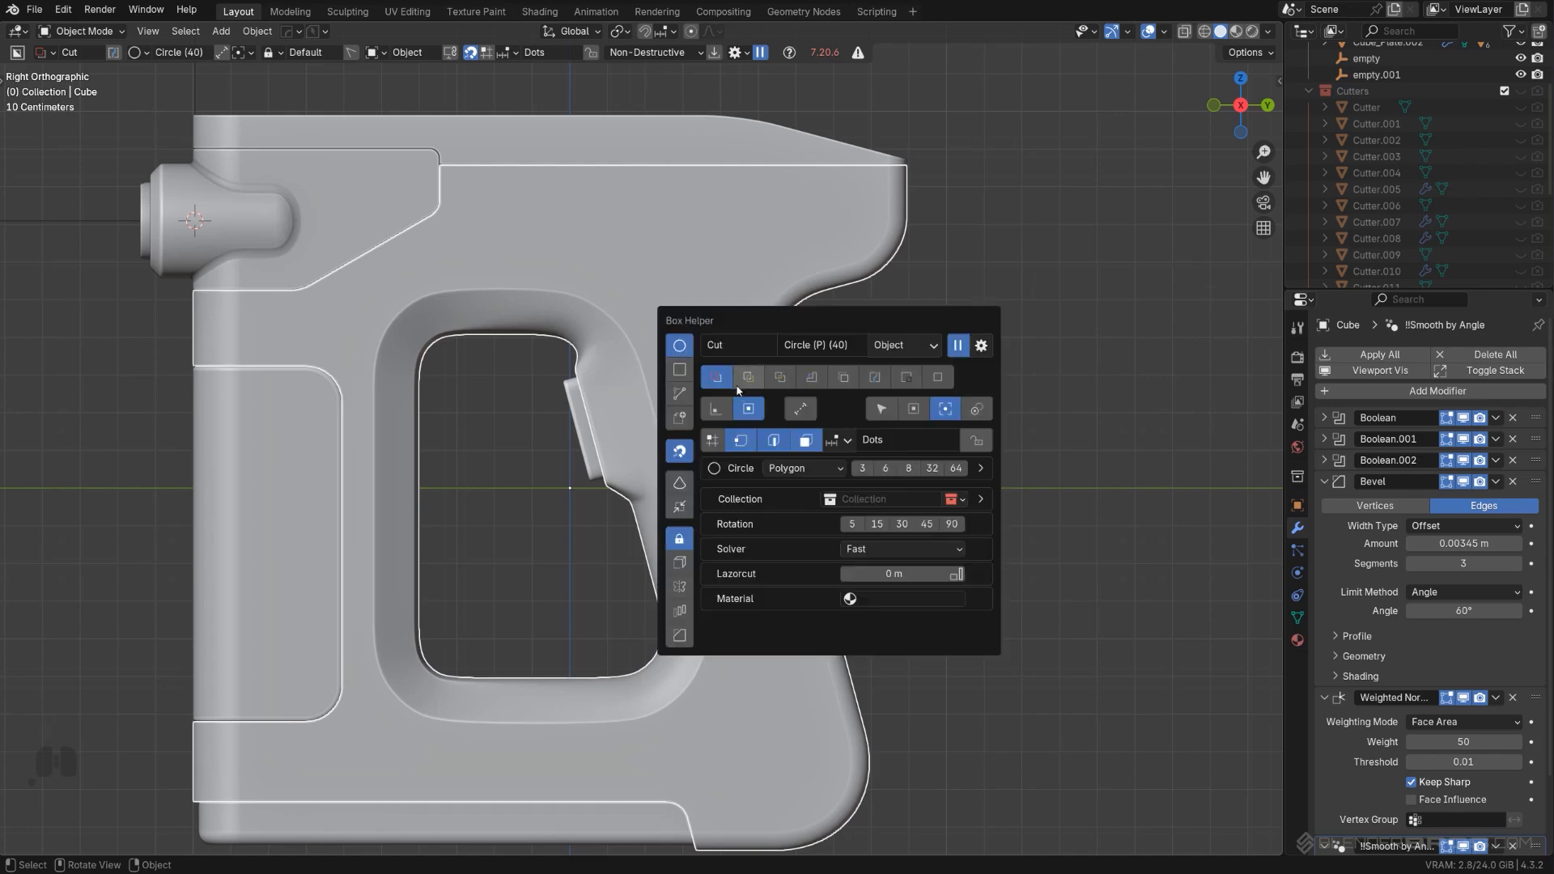
click(679, 369)
Step: Cut a shallow rectangular recess with beveled corners into the body's upper rear end above the grip using BoxCutter
shift+middle_drag(802, 235, 770, 292)
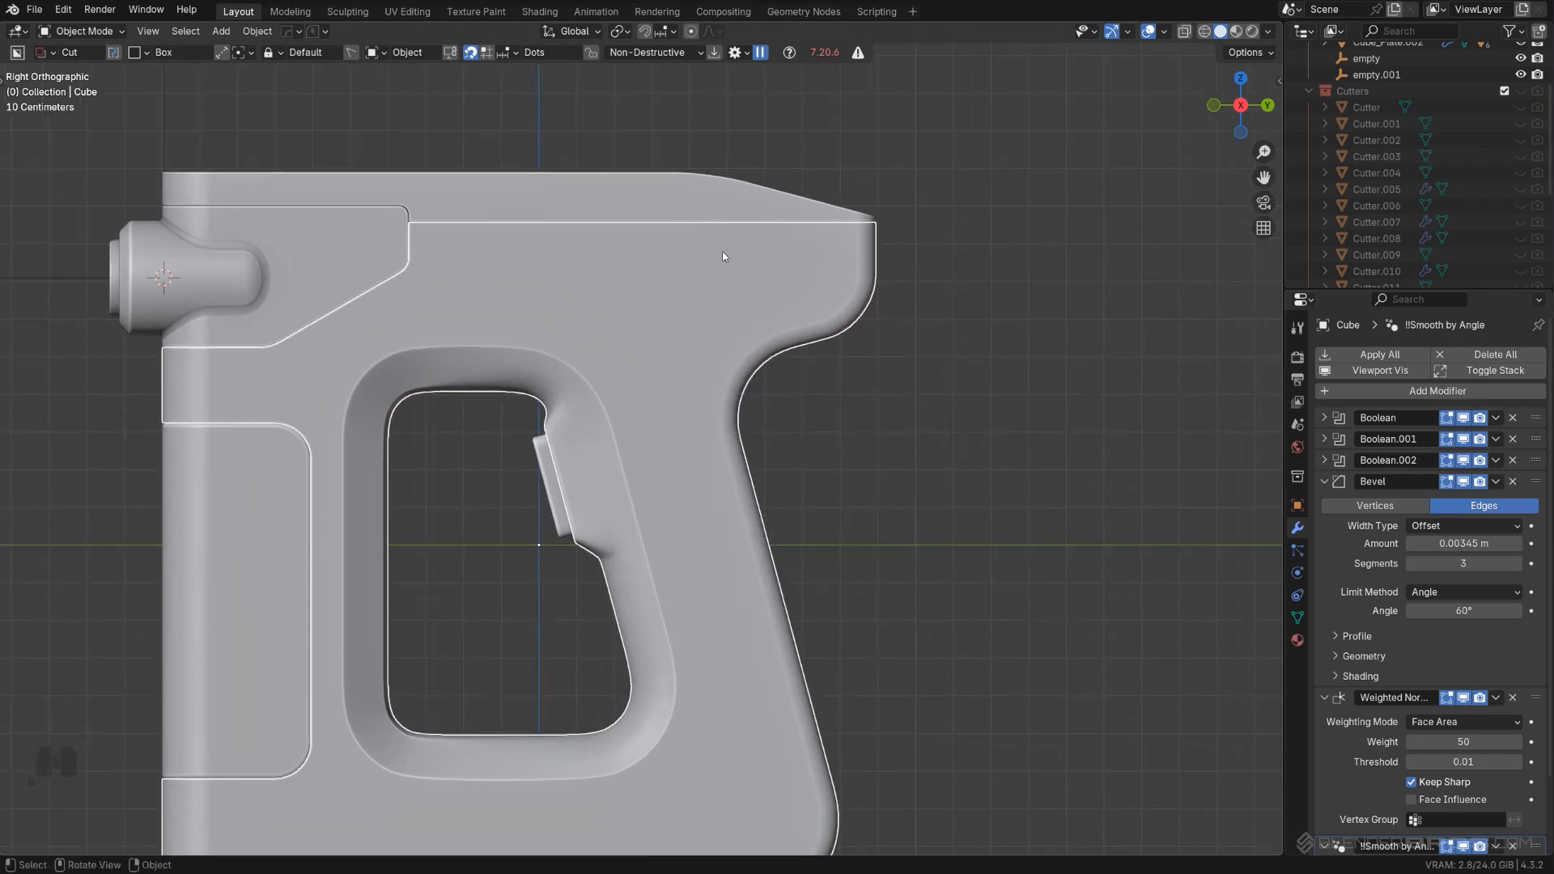
mouse_move(702, 245)
mouse_down()
mouse_move(840, 294)
mouse_move(809, 288)
mouse_up()
key(b)
scroll(809, 288, up, 3)
key(shift)
middle_drag(829, 298, 692, 298)
shift+drag(692, 298, 706, 299)
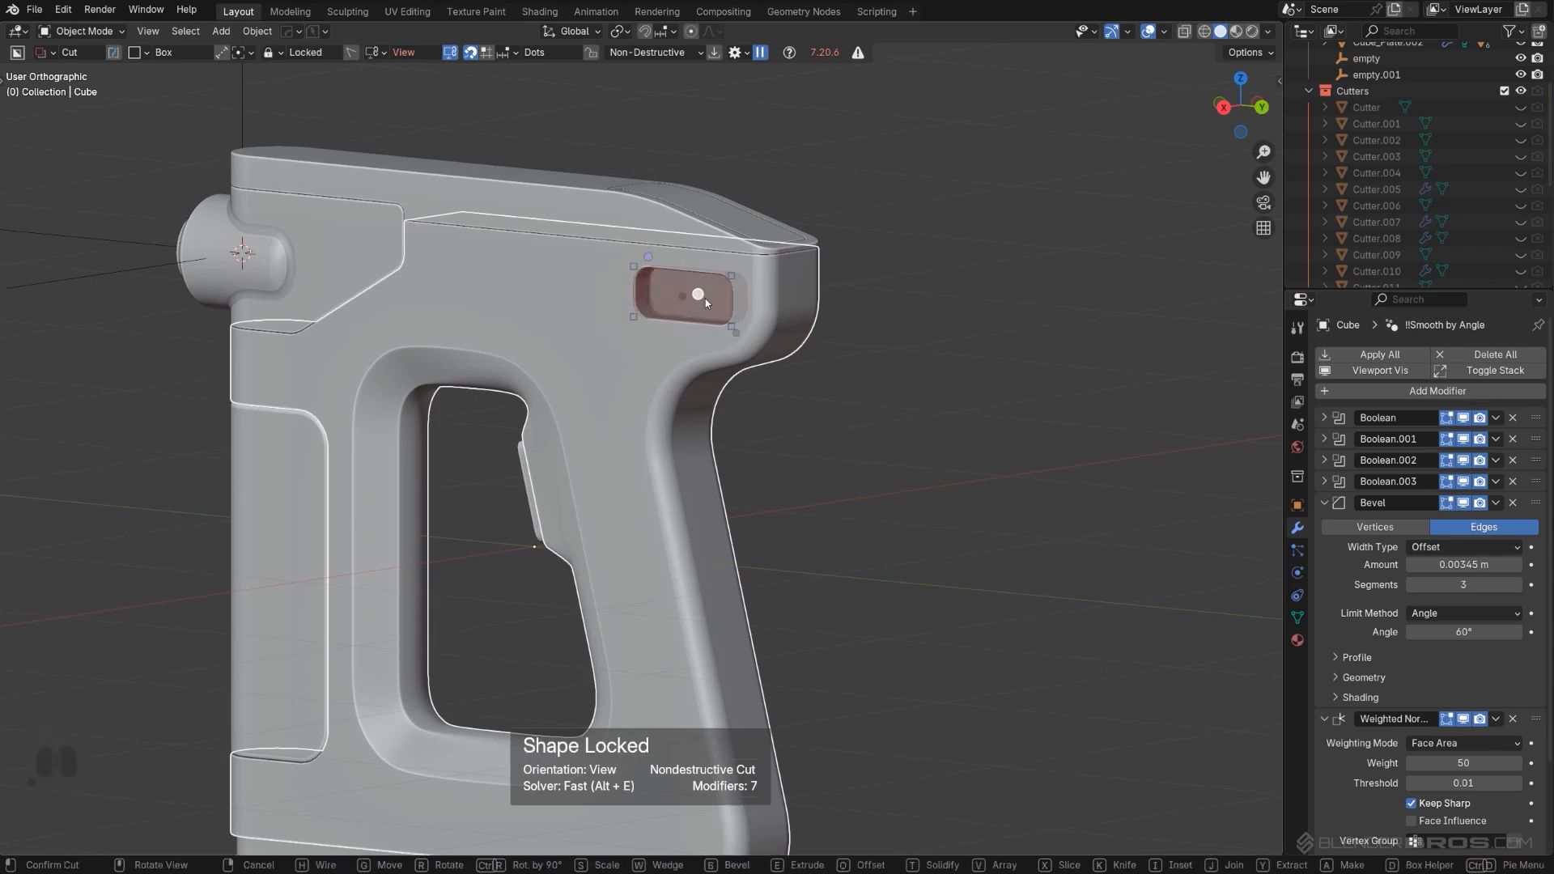
key(shift)
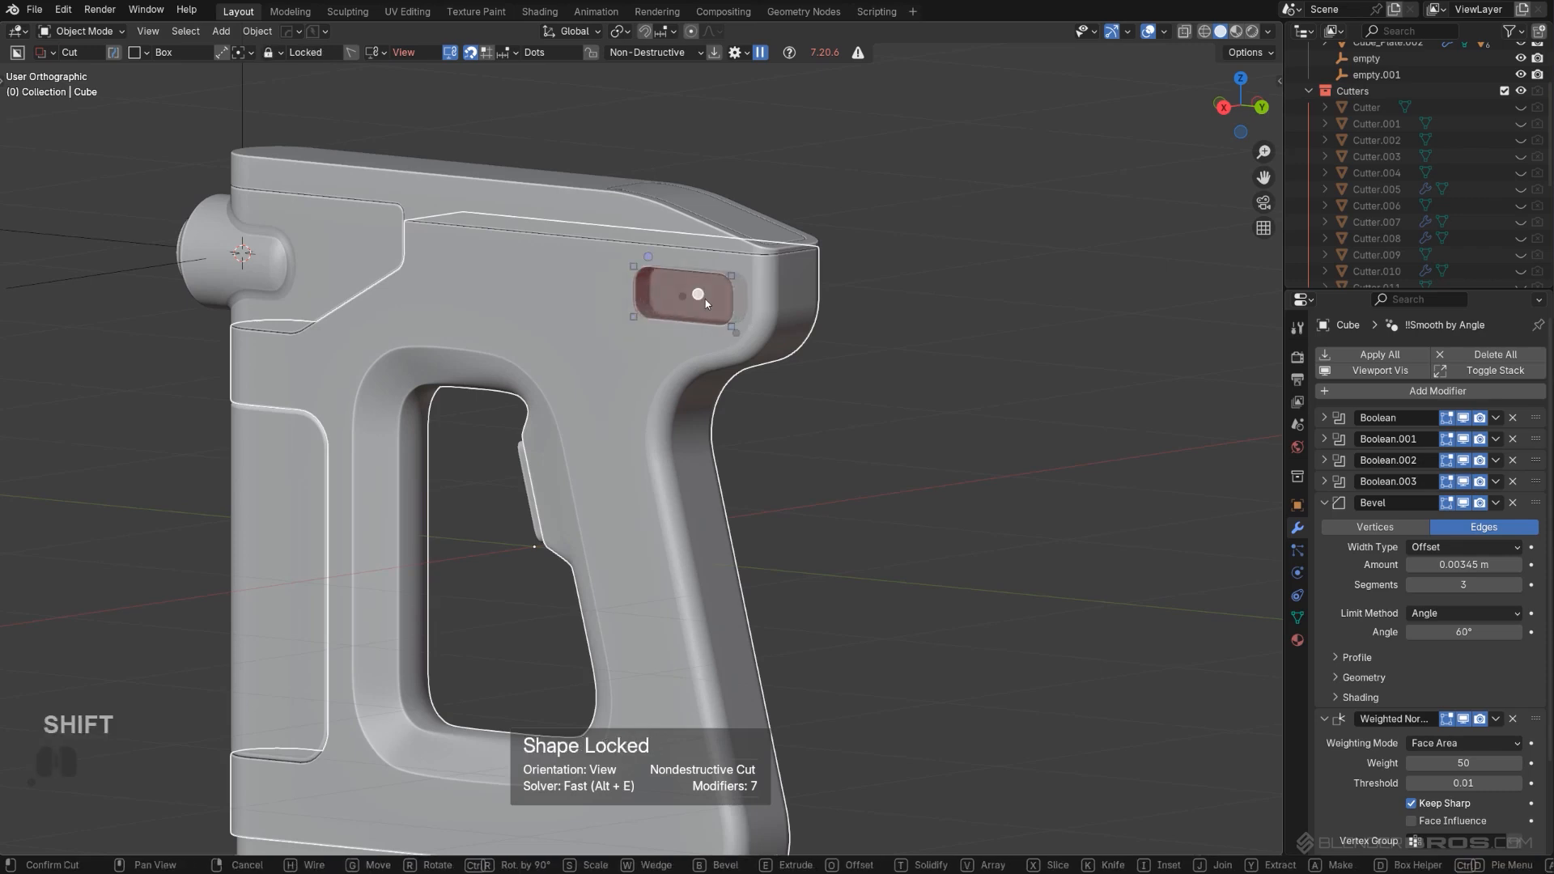
key(space)
Step: Apply the main body's Boolean modifiers with HardOps Smart Apply, keeping Bevel and Weighted Normal
scroll(722, 314, up, 4)
key(Tab)
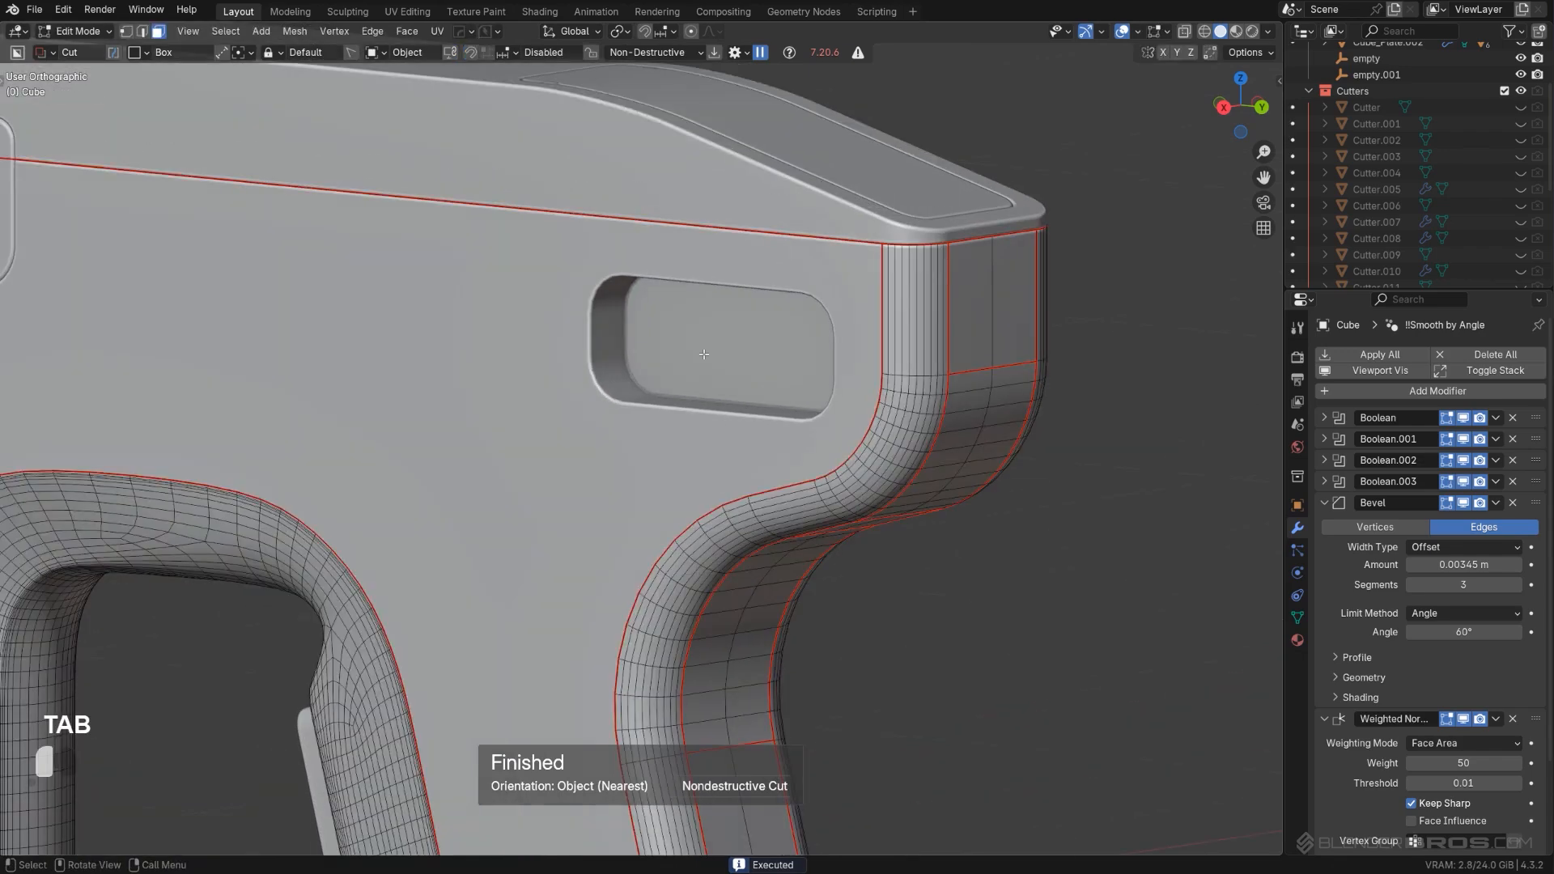
key(Tab)
scroll(715, 314, up, 1)
key(q)
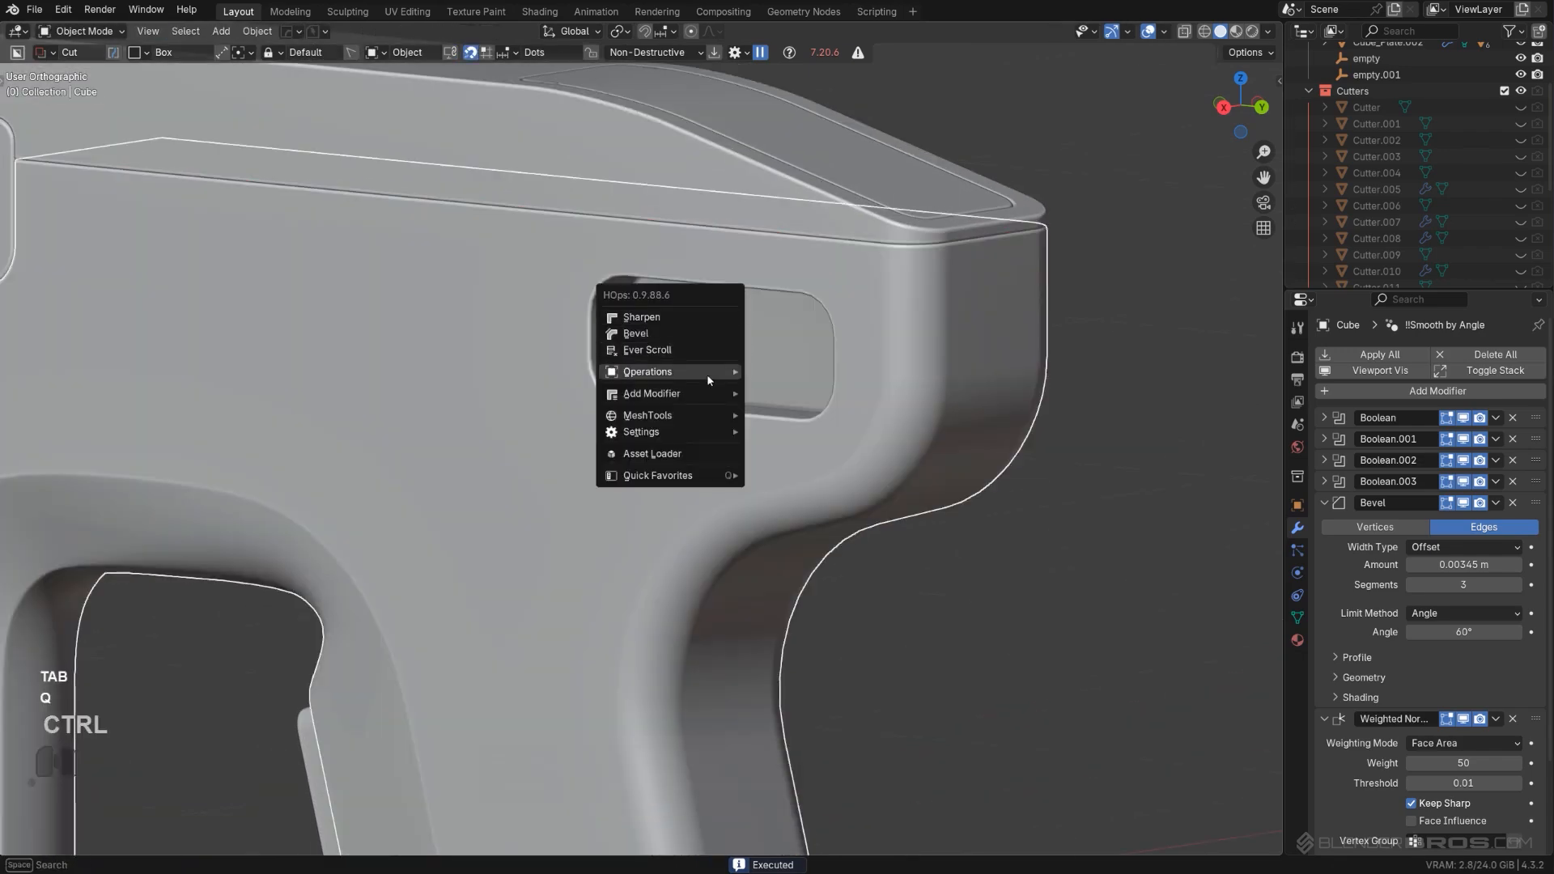
mouse_move(707, 374)
click(813, 526)
Step: Extract the recess's floor face as a separate plate with HardOps Curve/Extract and thicken it past the body's surface
key(Tab)
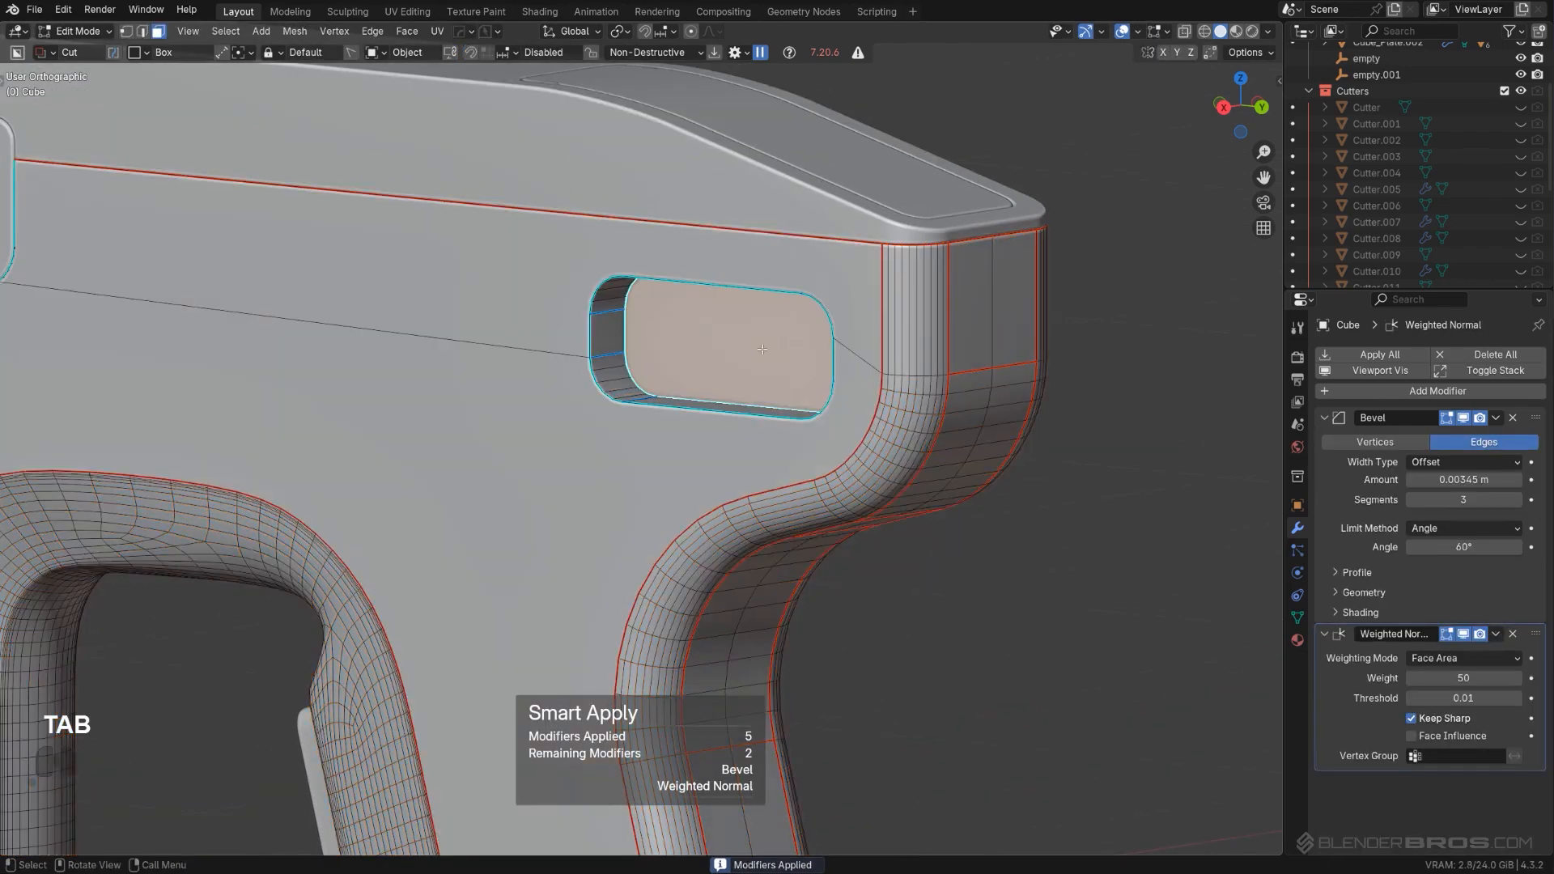
key(q)
key(shift)
shift+click(719, 248)
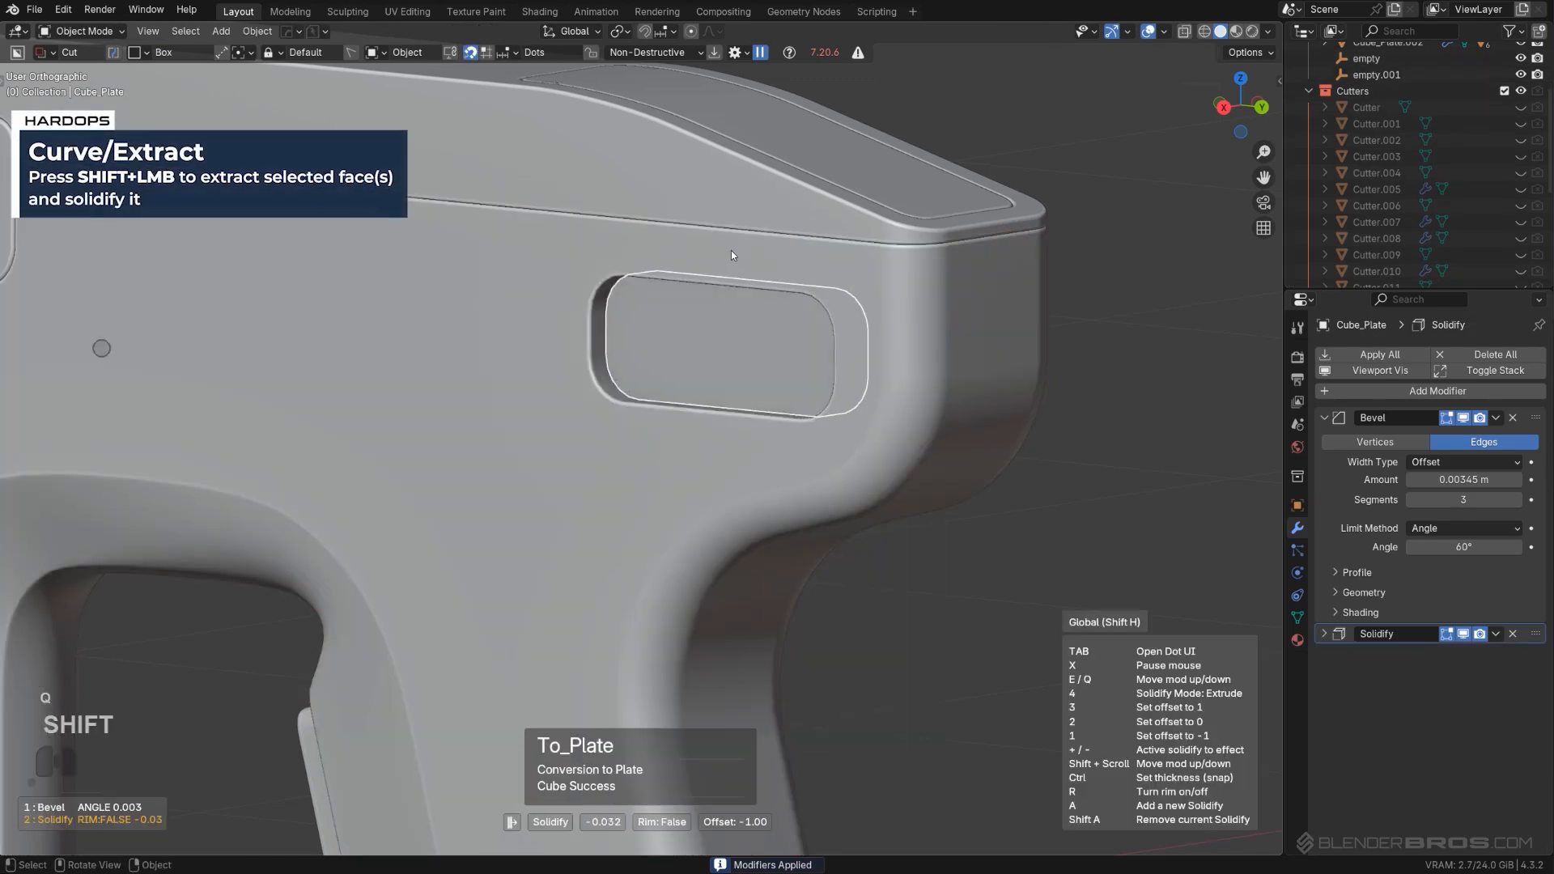
Step: Apply the extracted plate's Solidify modifier with HardOps Sharpen
key(Tab)
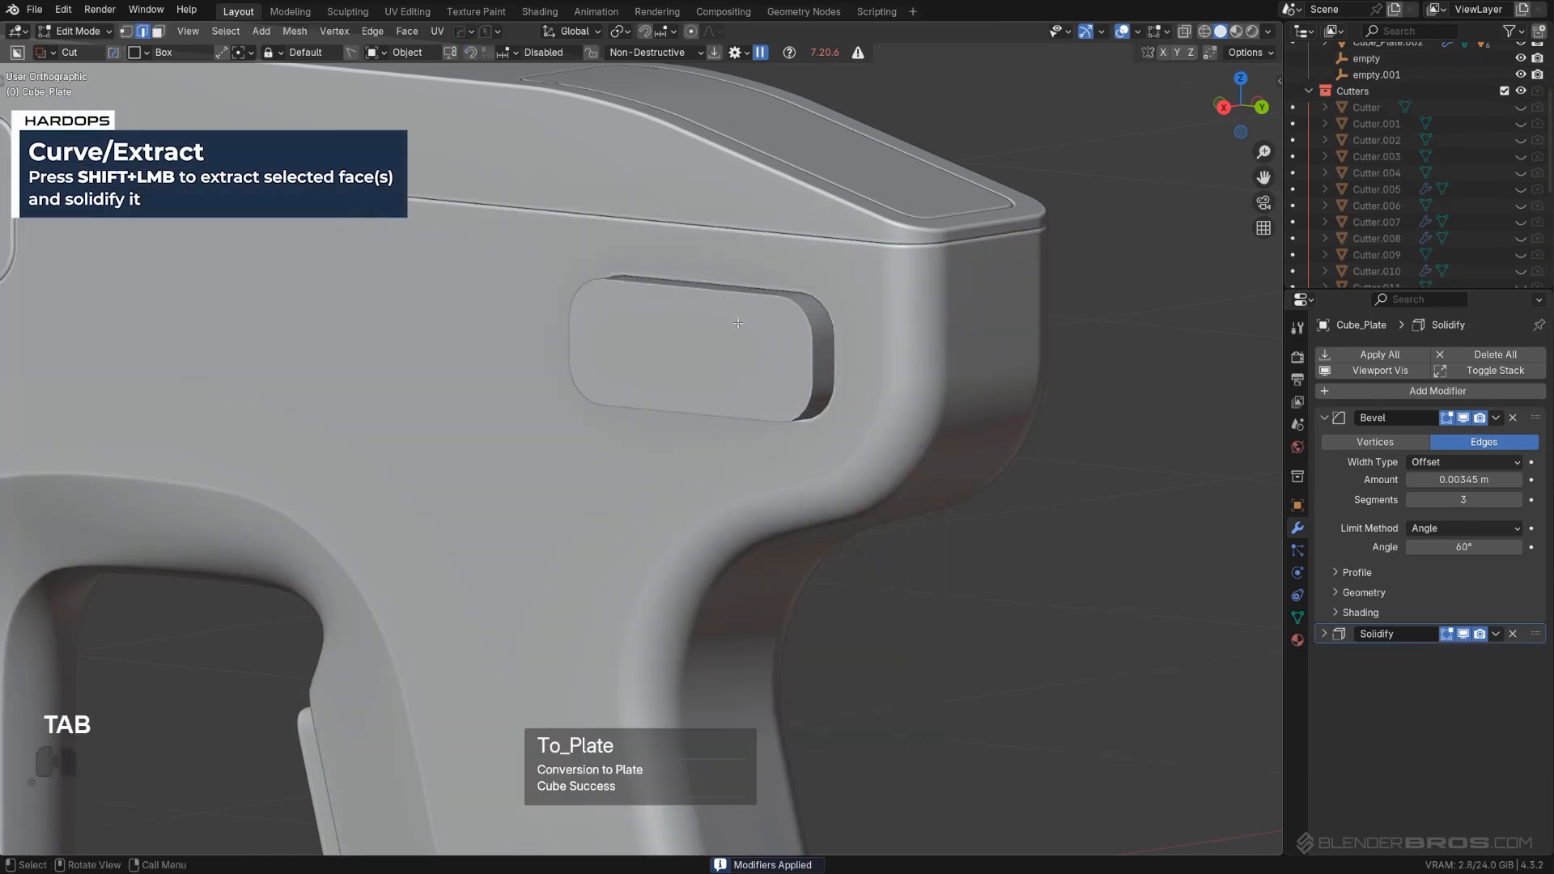
key(q)
key(ctrl)
ctrl+click(720, 289)
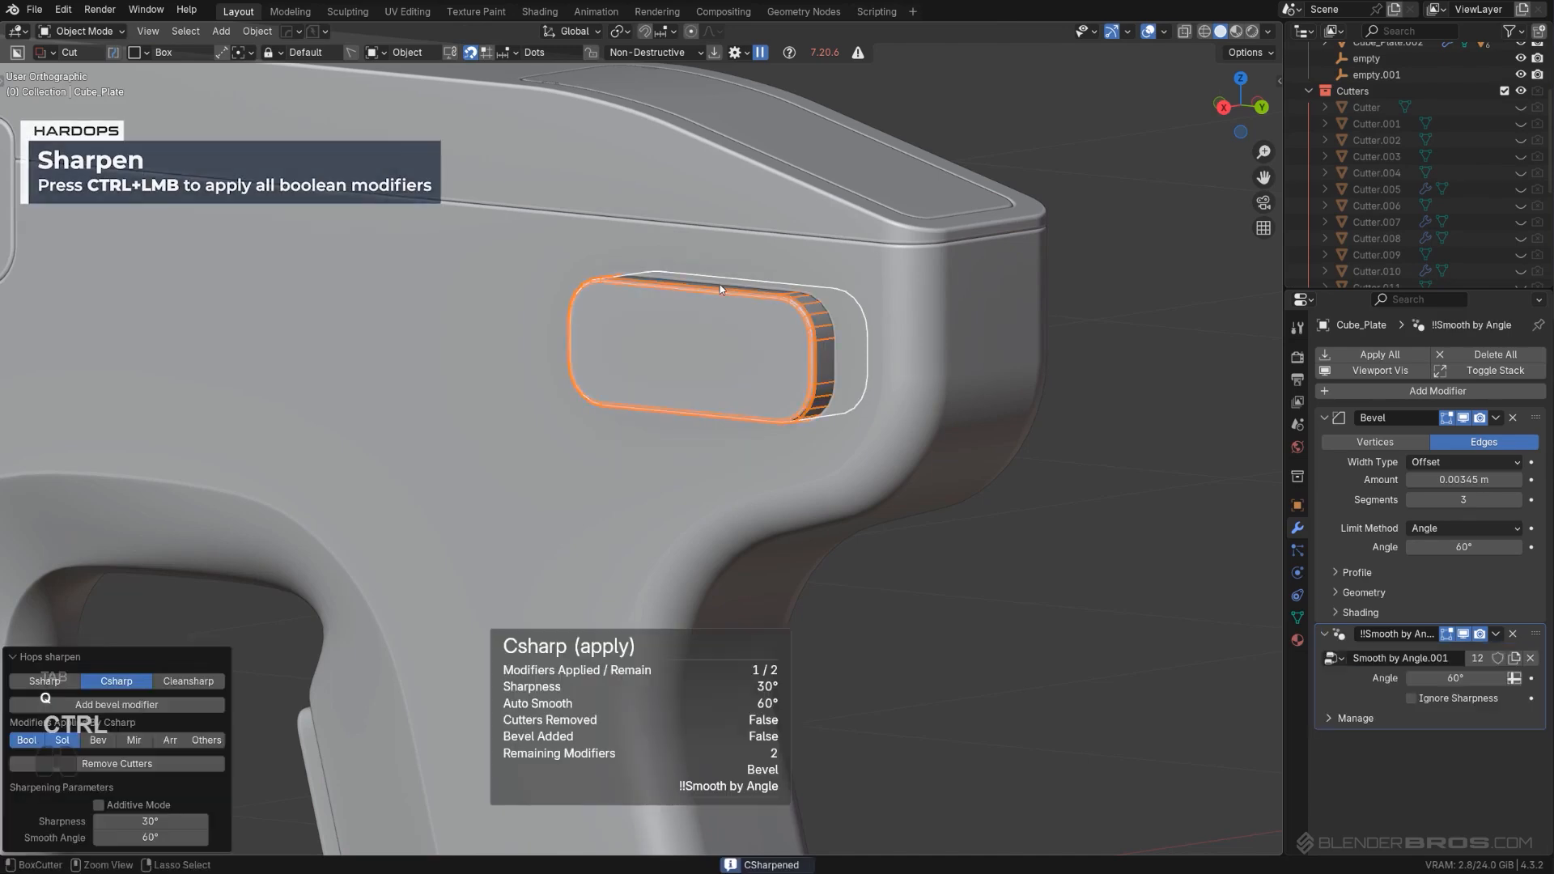
Step: Bevel the edge loop around the plate's outer face with 6 segments and return to Object Mode
key(Tab)
alt+click(730, 302)
key(ctrl+b)
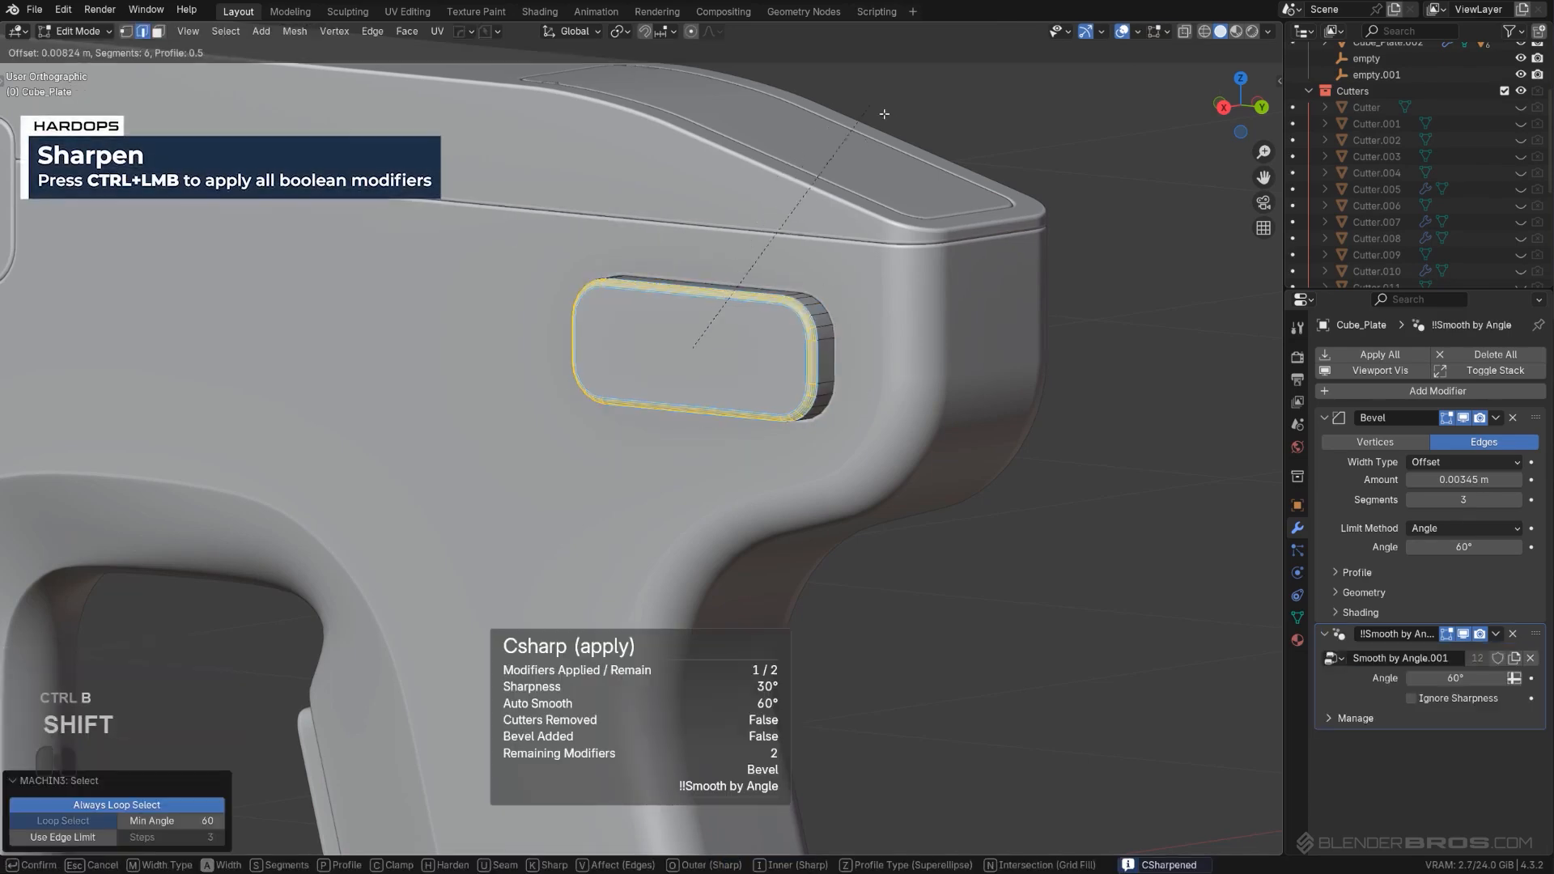
click(1117, 154)
key(Tab)
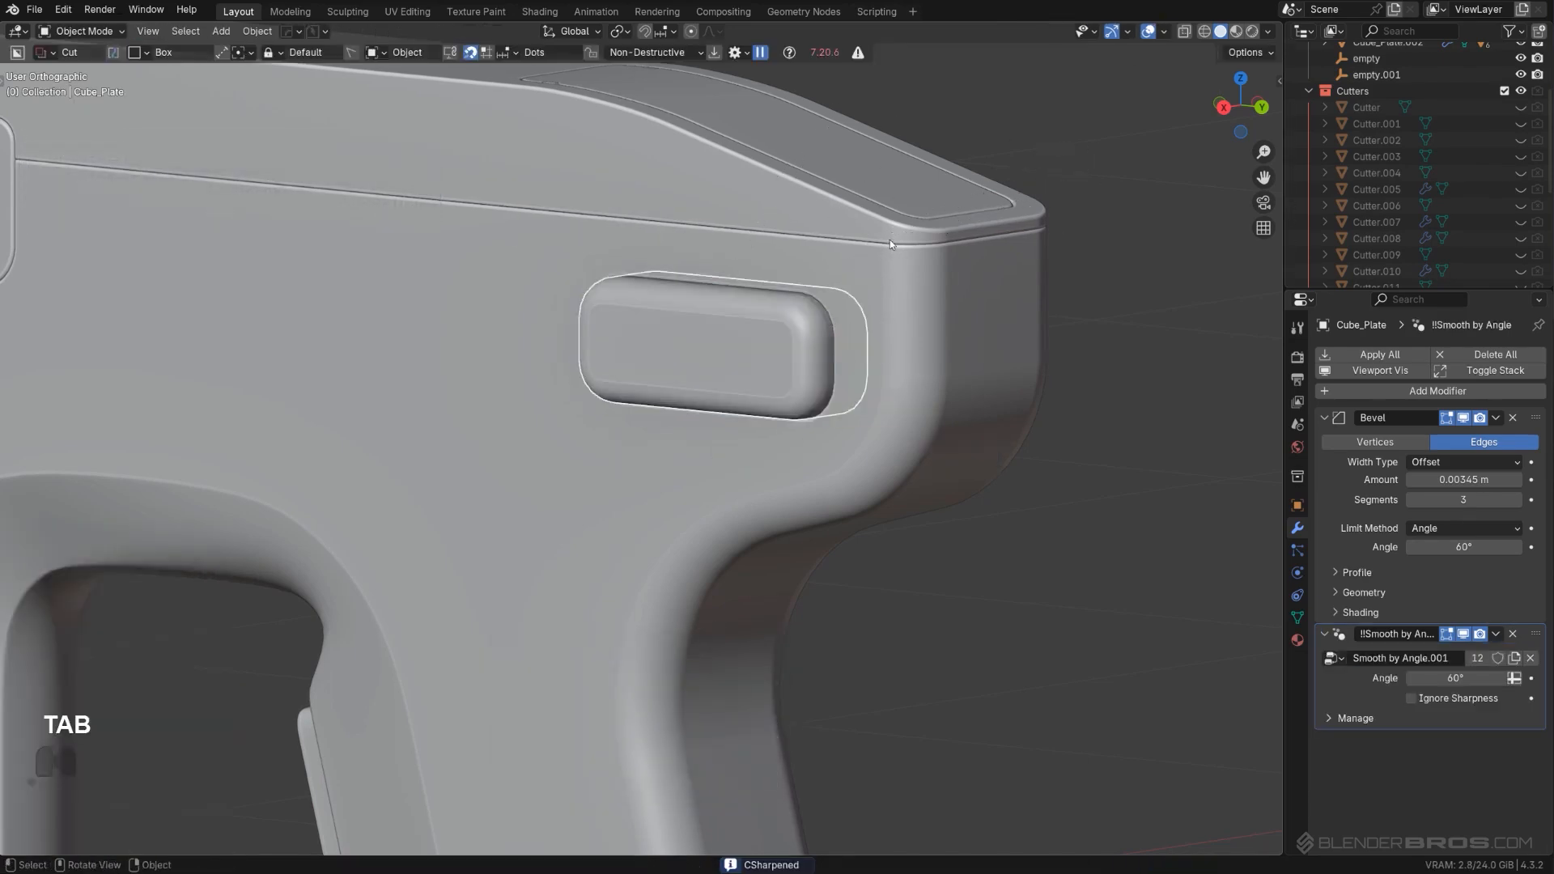
Step: Set the plate's origin to its geometry and scale it uniformly to 0.972 to leave a gap in the recess
scroll(907, 259, up, 1)
key(s)
right_click(1006, 385)
key(shift+s)
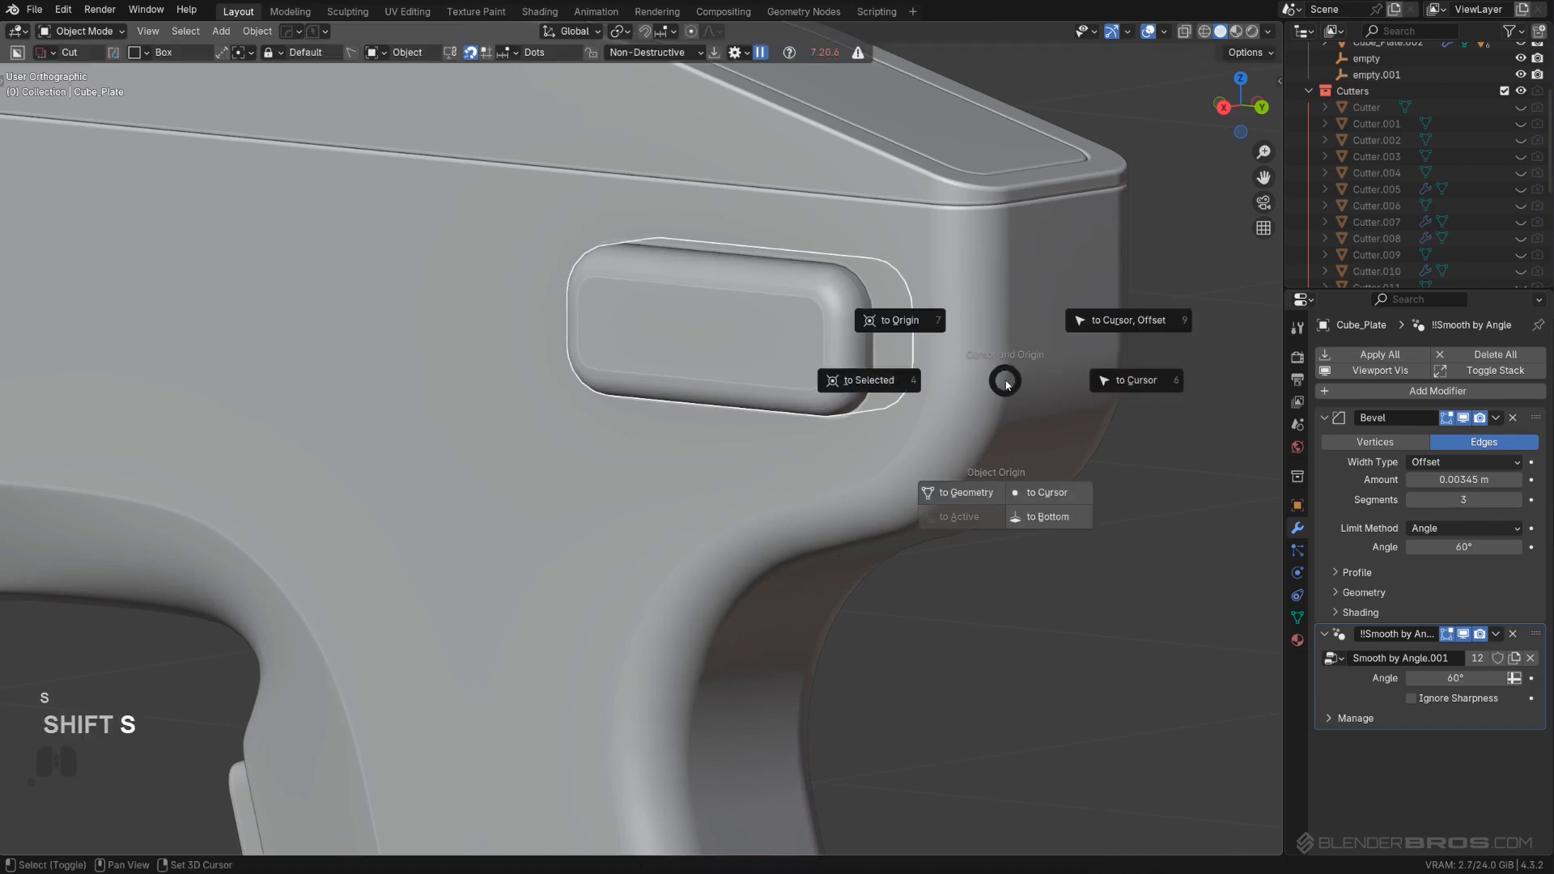
click(980, 489)
key(s)
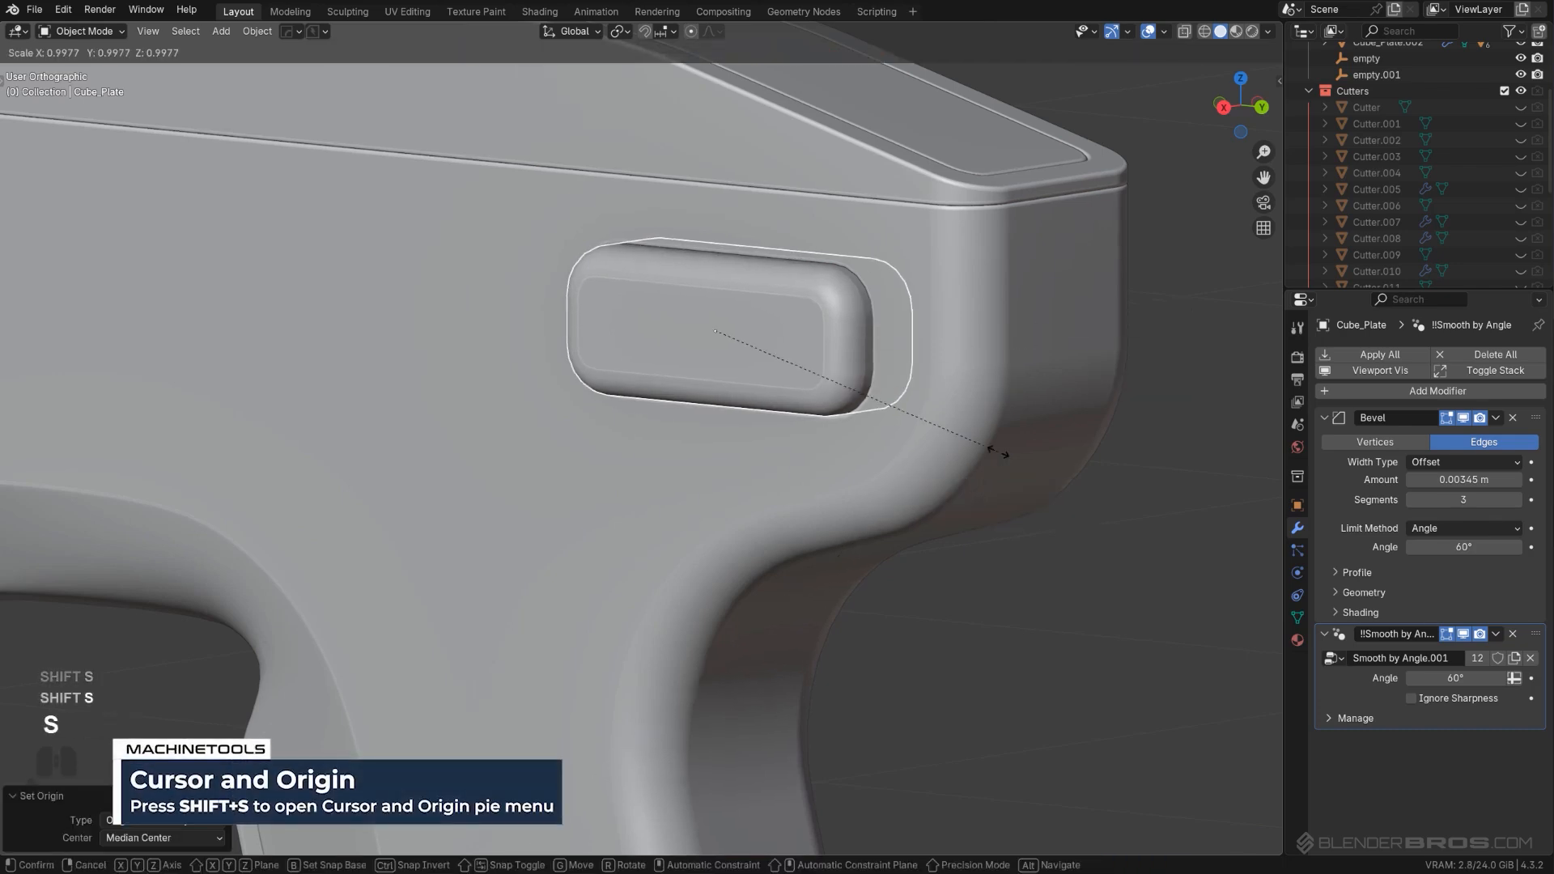
click(922, 388)
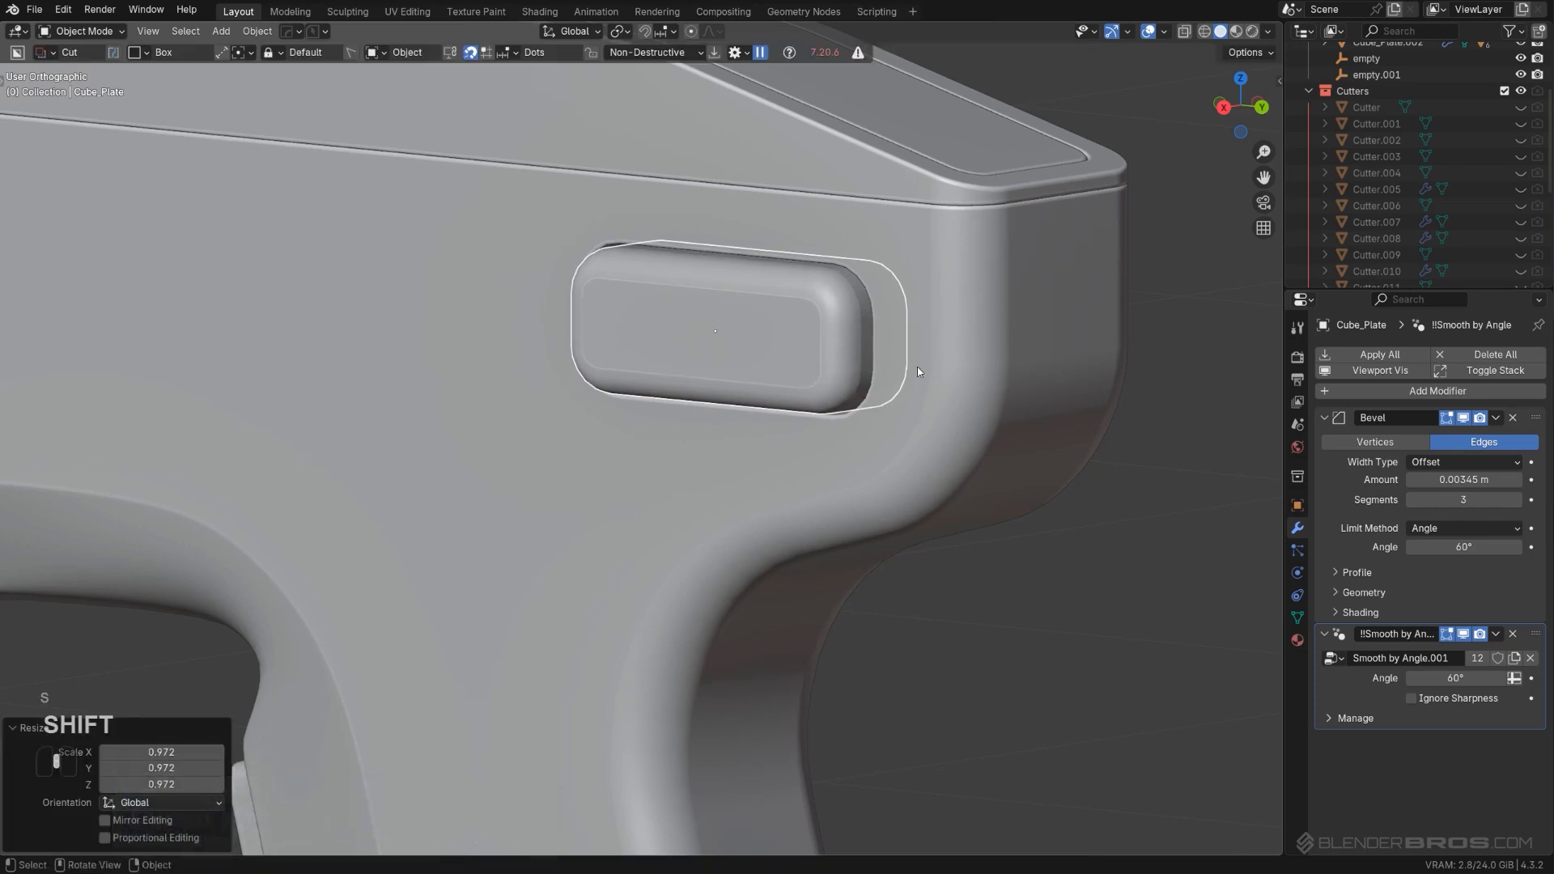
Step: Bevel the edge loop around the recess's outer rim on the main body with 6 segments
scroll(906, 275, up, 2)
click(897, 189)
key(Tab)
click(900, 293)
click(892, 225)
alt+click(892, 225)
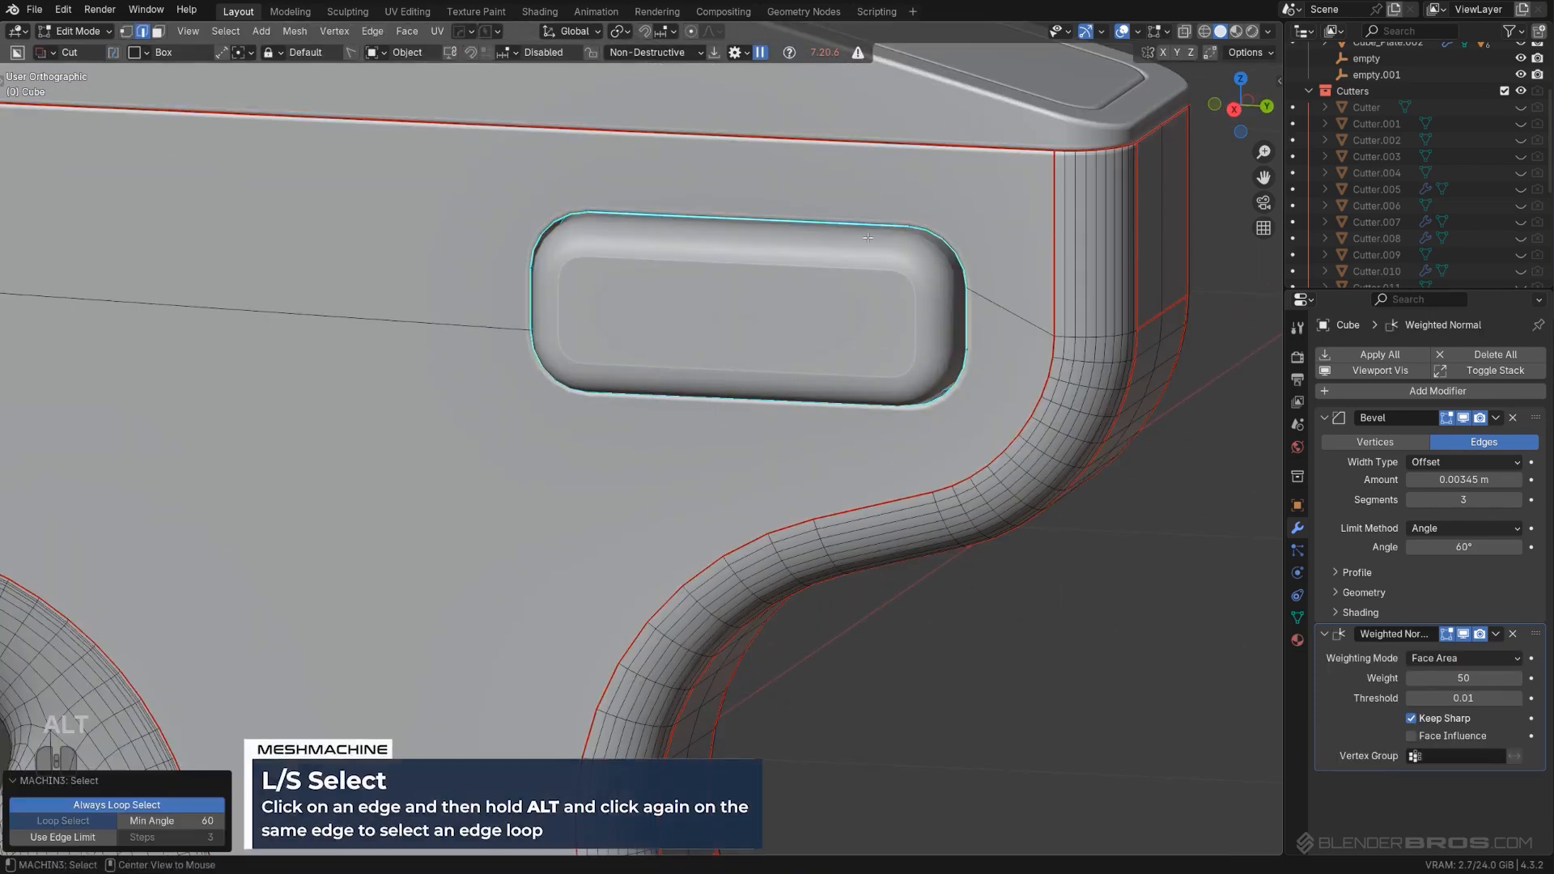
key(ctrl+b)
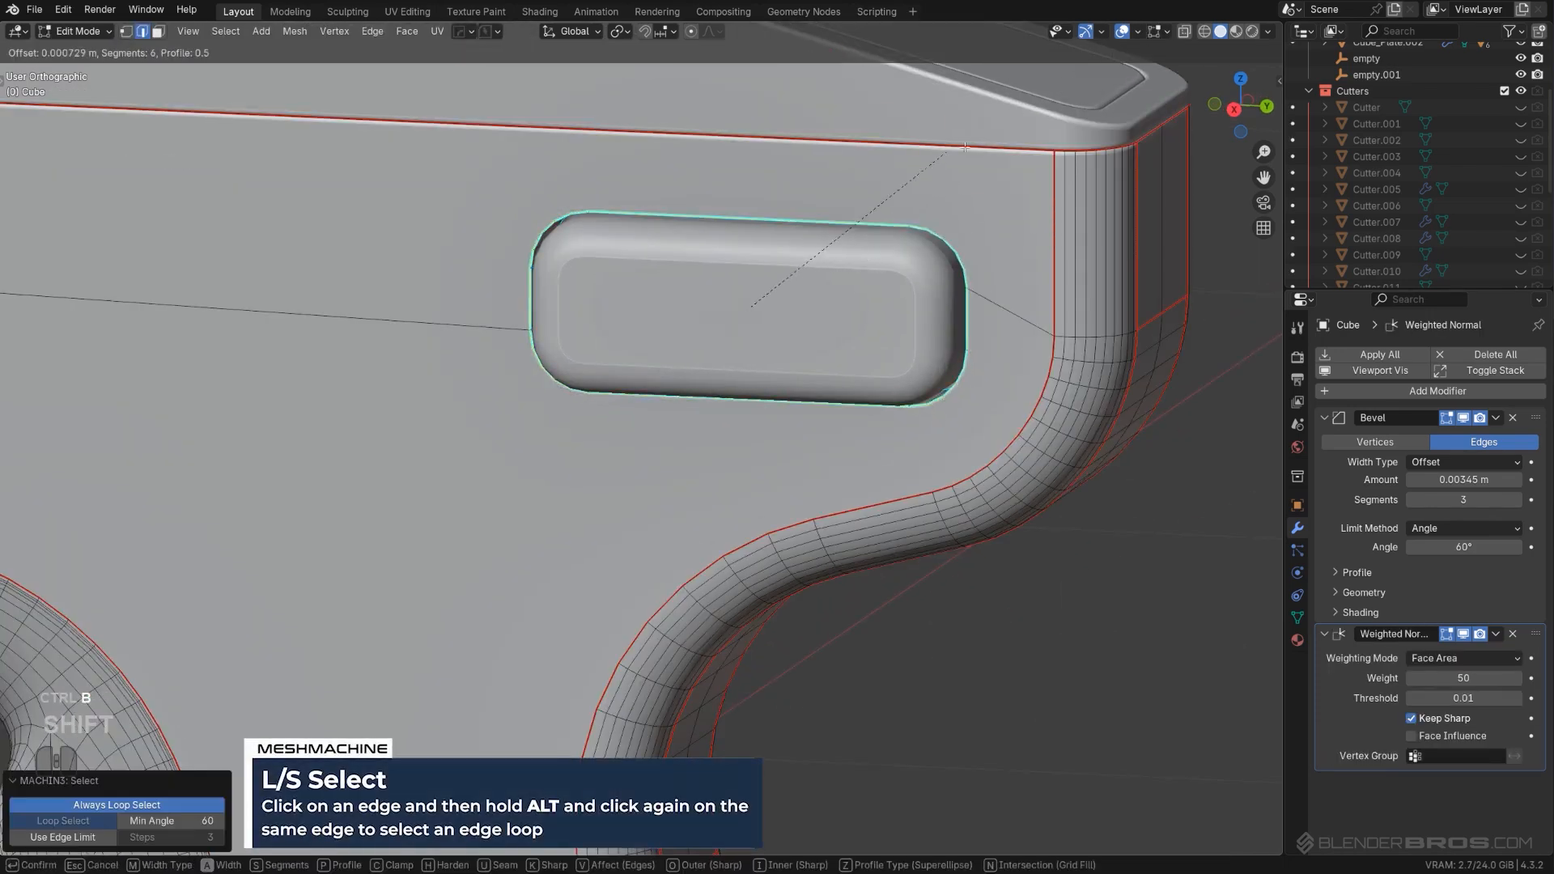
click(1130, 124)
key(Tab)
click(913, 389)
Step: Recalculate the sharp edges of the main body and the button plate with HardOps Sharpen
scroll(985, 226, down, 2)
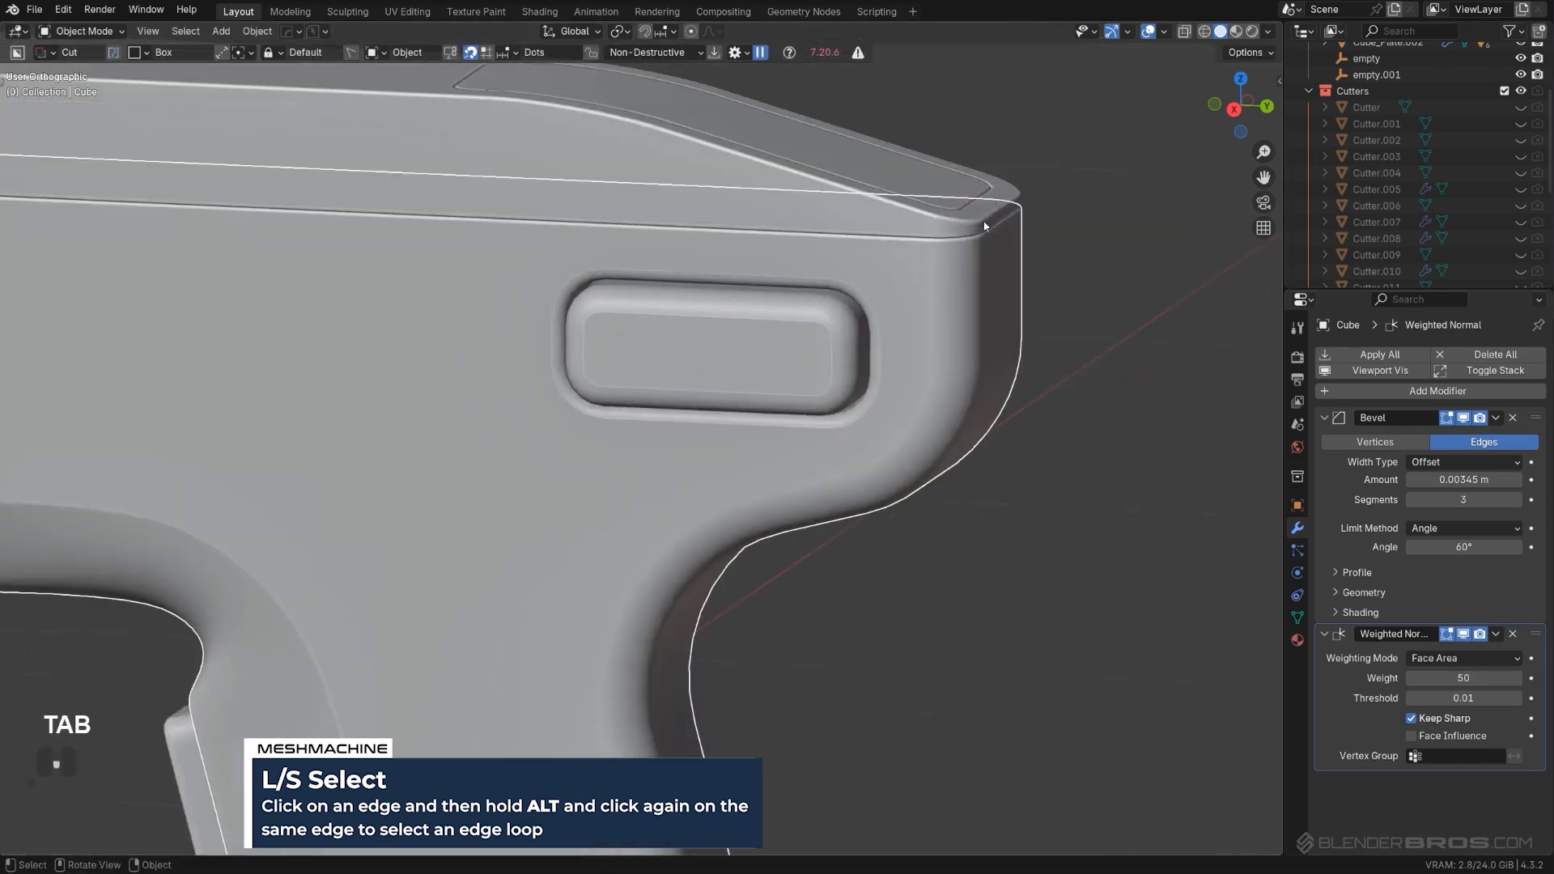
scroll(947, 315, down, 1)
middle_drag(910, 366, 920, 362)
scroll(919, 348, up, 1)
key(q)
ctrl+shift+click(918, 342)
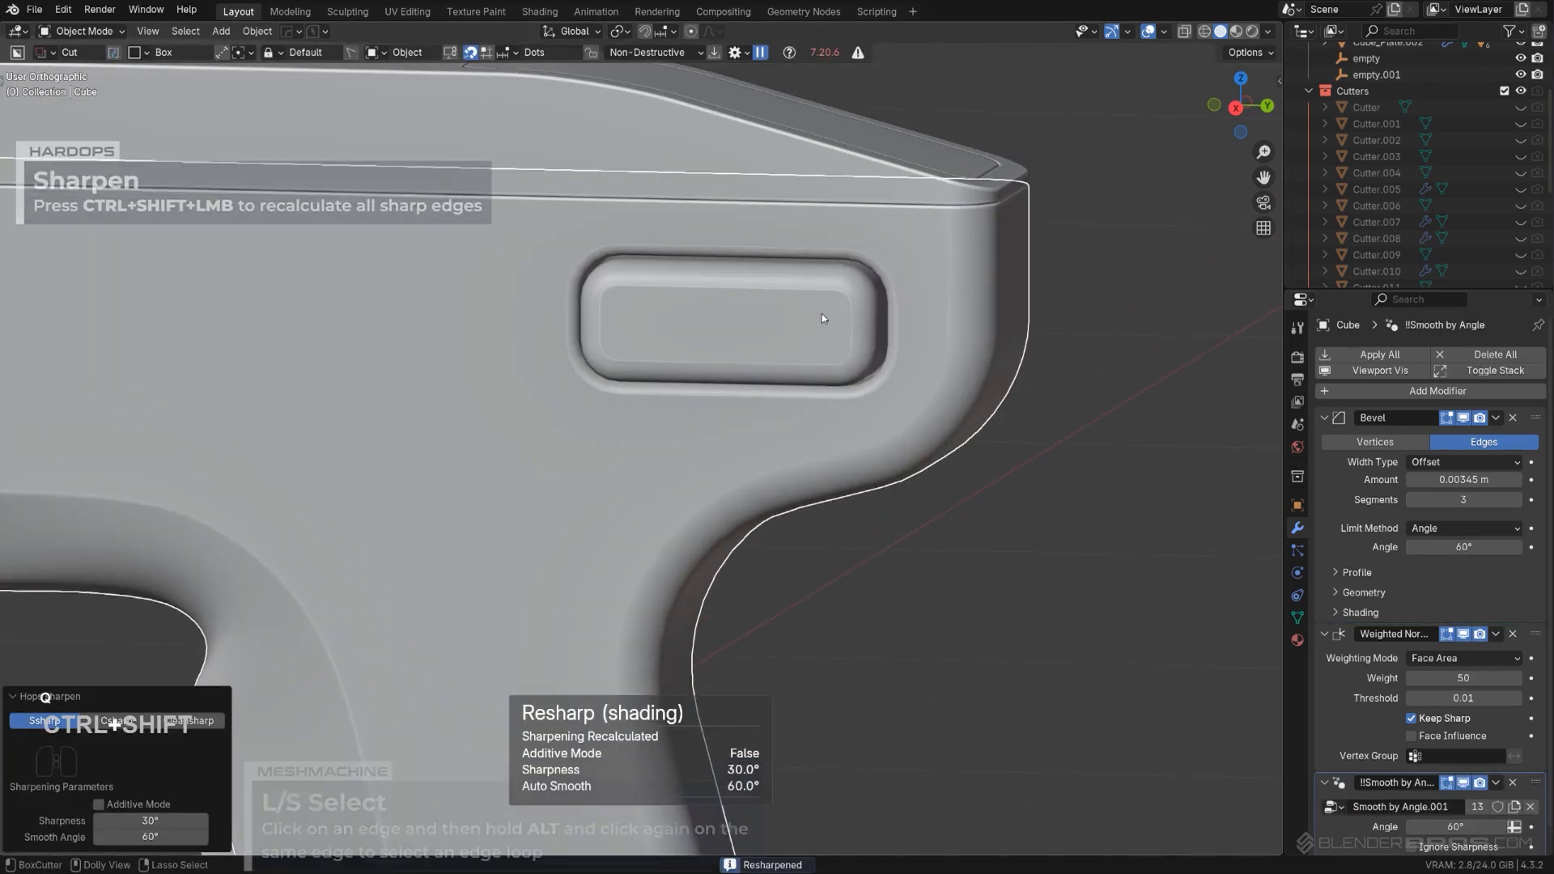
click(819, 314)
key(q)
ctrl+shift+click(819, 313)
Step: Move the button plate slightly inward along the X axis so it protrudes less from the recess
scroll(914, 502, down, 4)
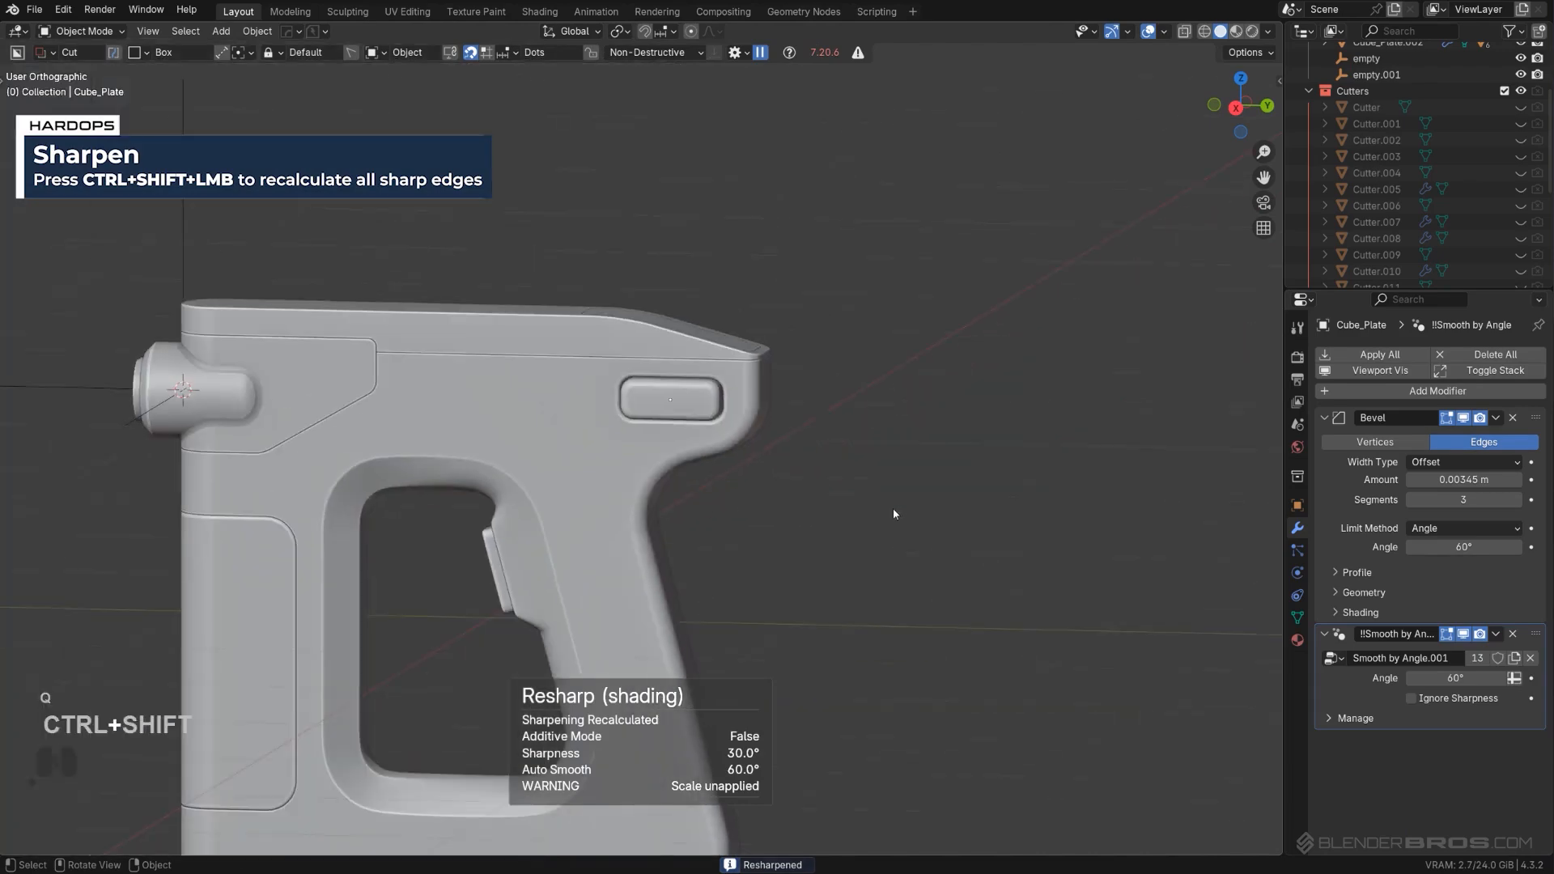
middle_drag(892, 507, 711, 404)
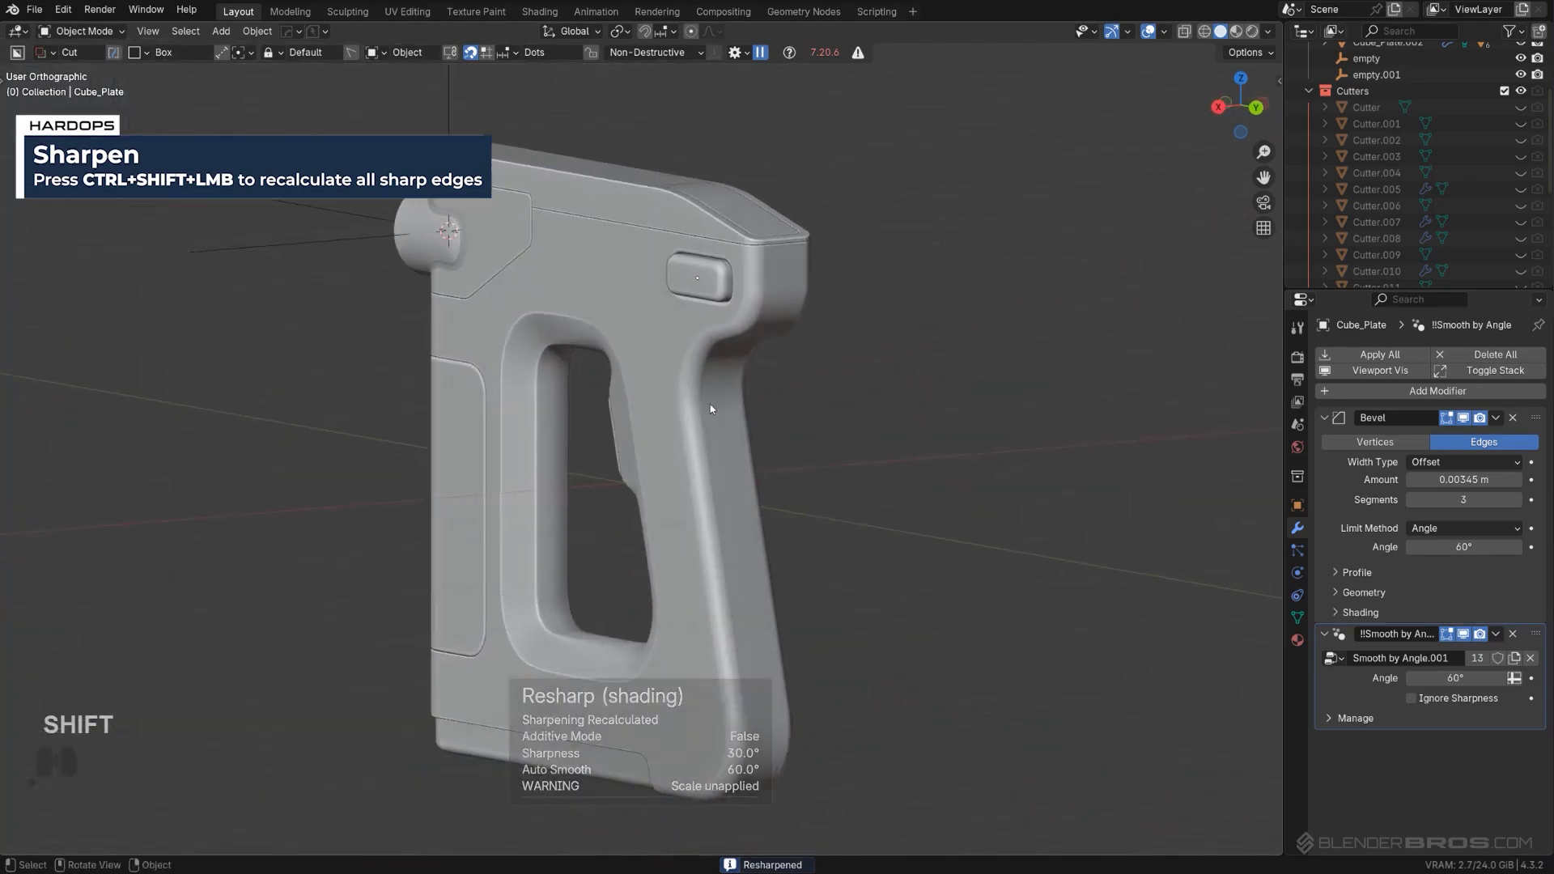
scroll(741, 480, up, 3)
scroll(738, 441, up, 3)
key(g)
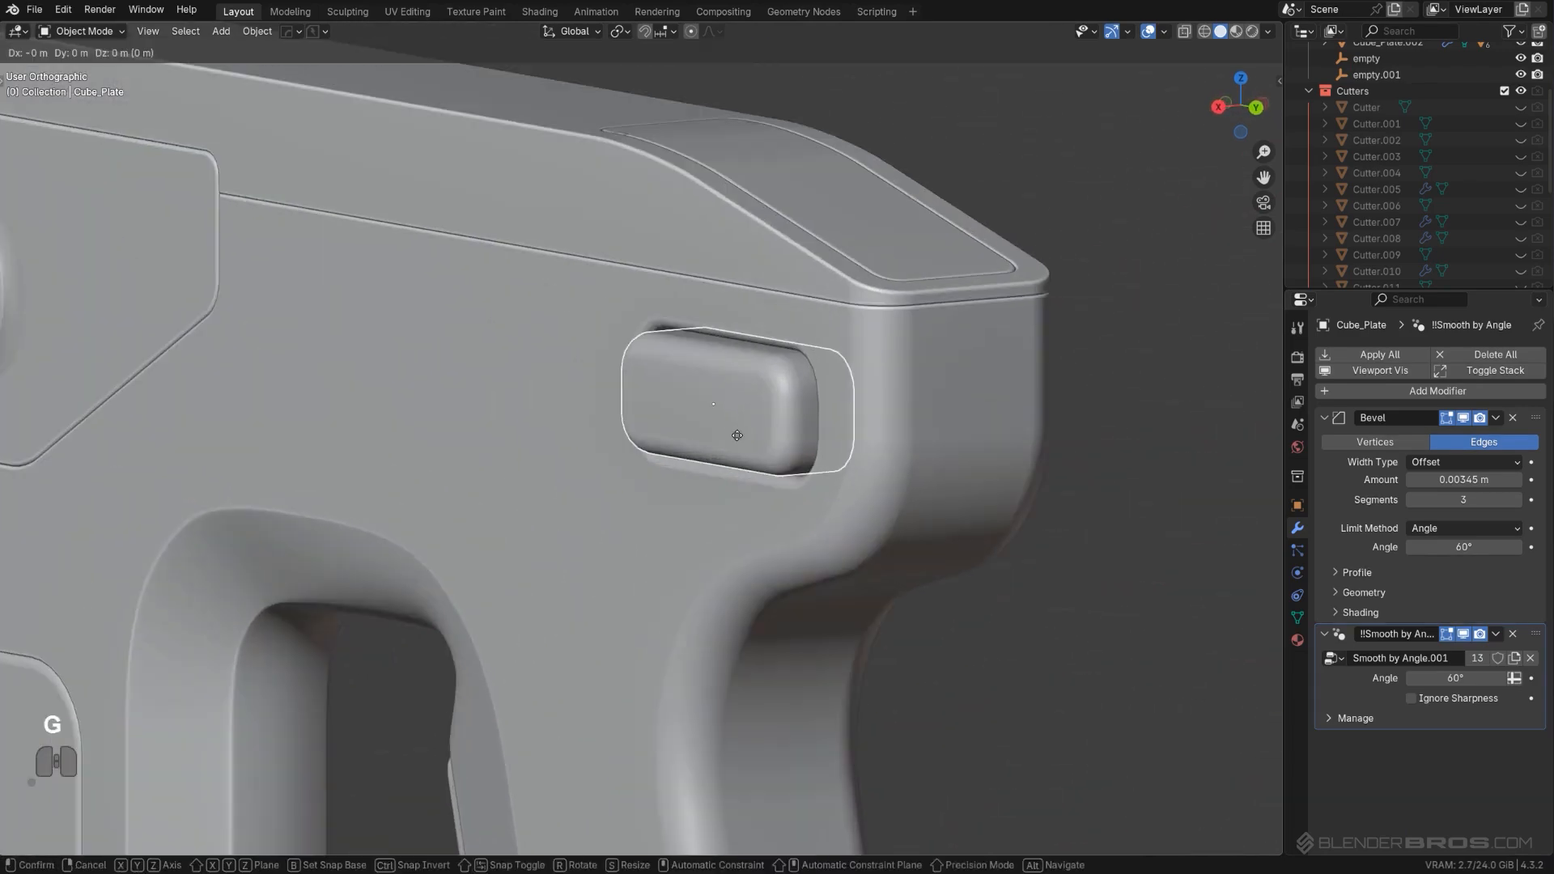
key(x)
shift+click(855, 399)
scroll(1004, 502, down, 3)
scroll(1012, 508, down, 2)
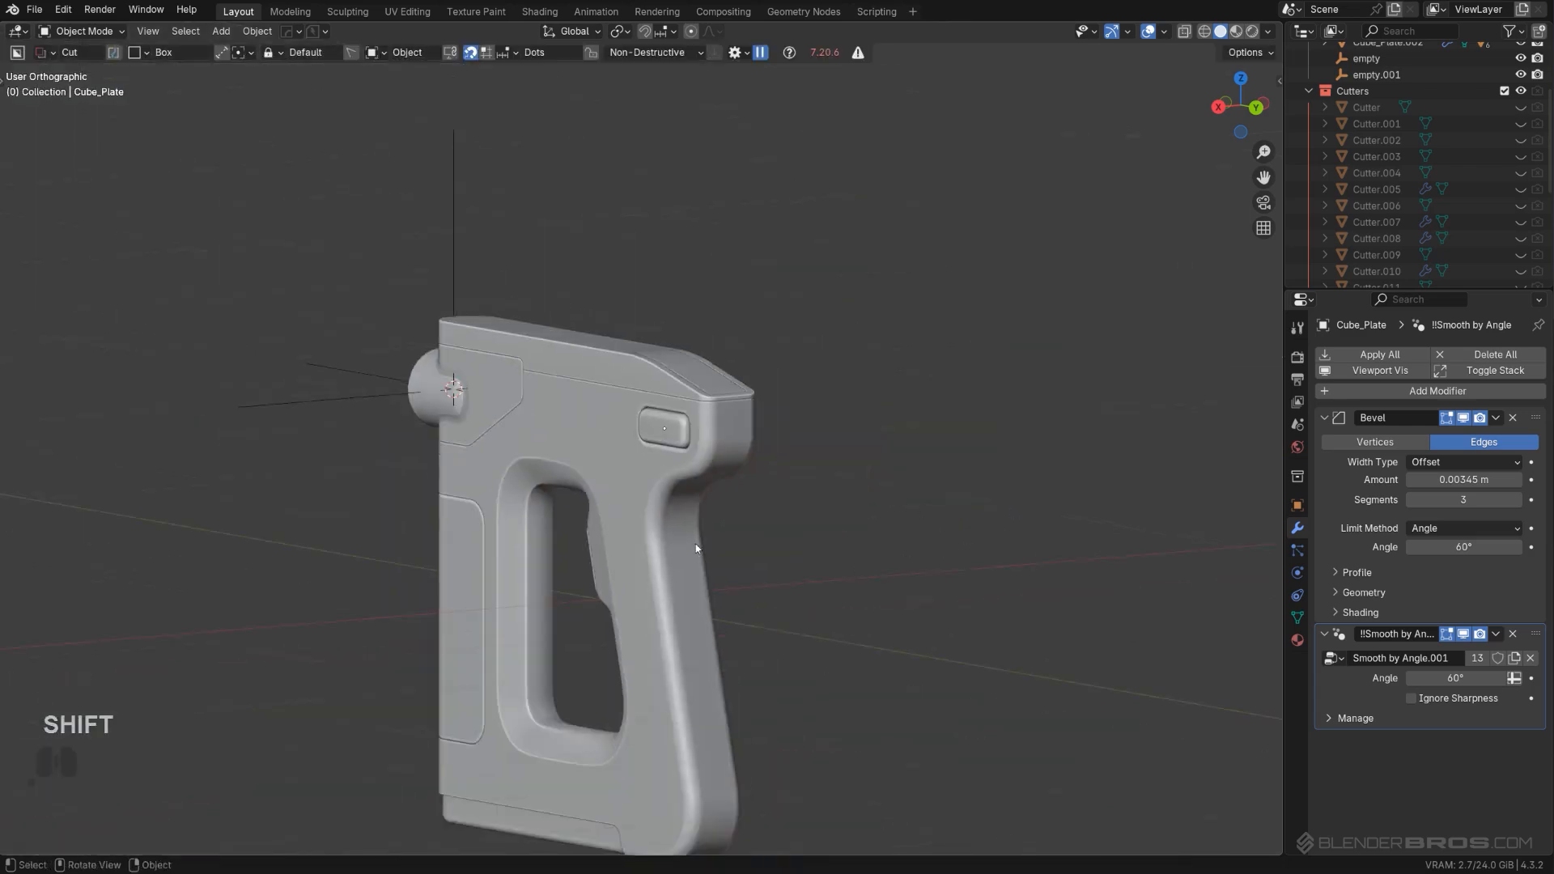
Step: Undo the button plate's inward move, the sharpening, the recess rim bevel, and the plate's scaling and bevel, returning to the unbeveled plate
middle_drag(1012, 508, 763, 464)
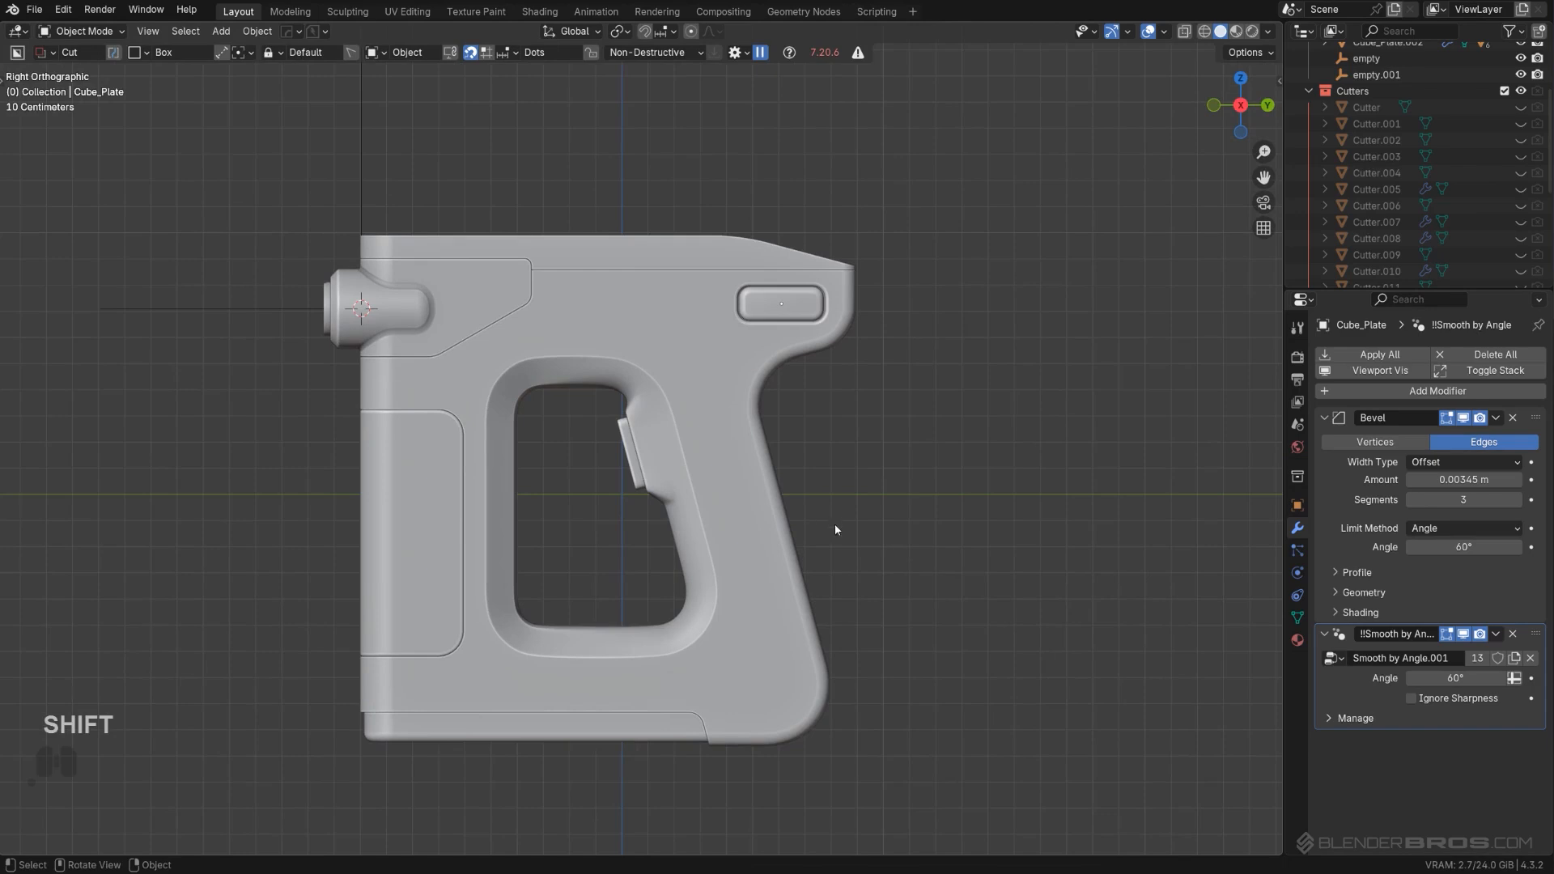
scroll(890, 359, up, 3)
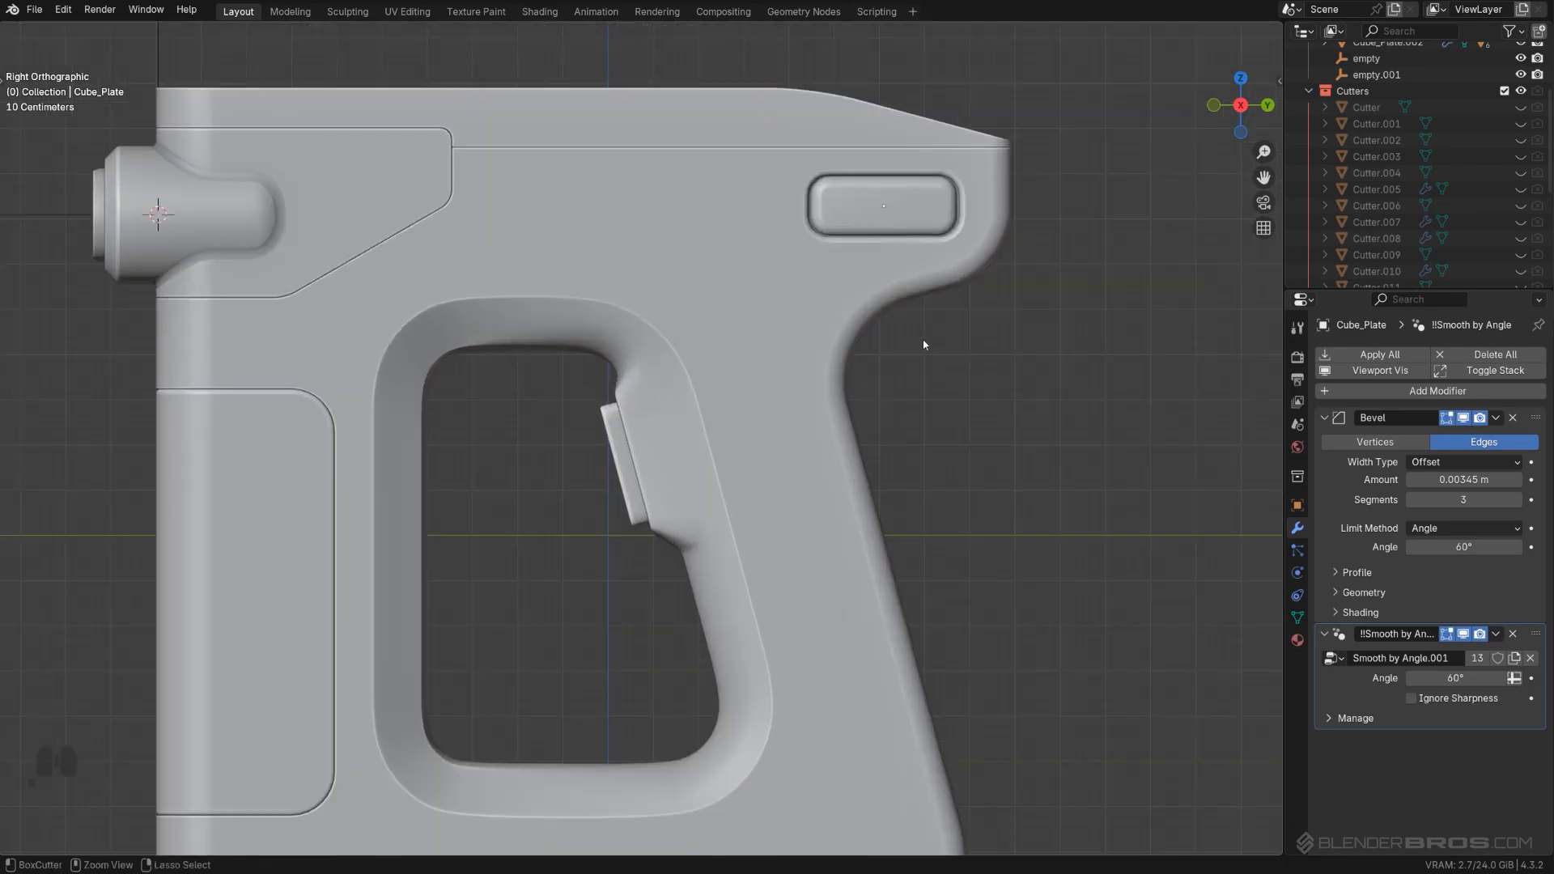
key(ctrl+z)
key(ctrl+z)
scroll(939, 340, down, 2)
shift+middle_drag(908, 416, 894, 379)
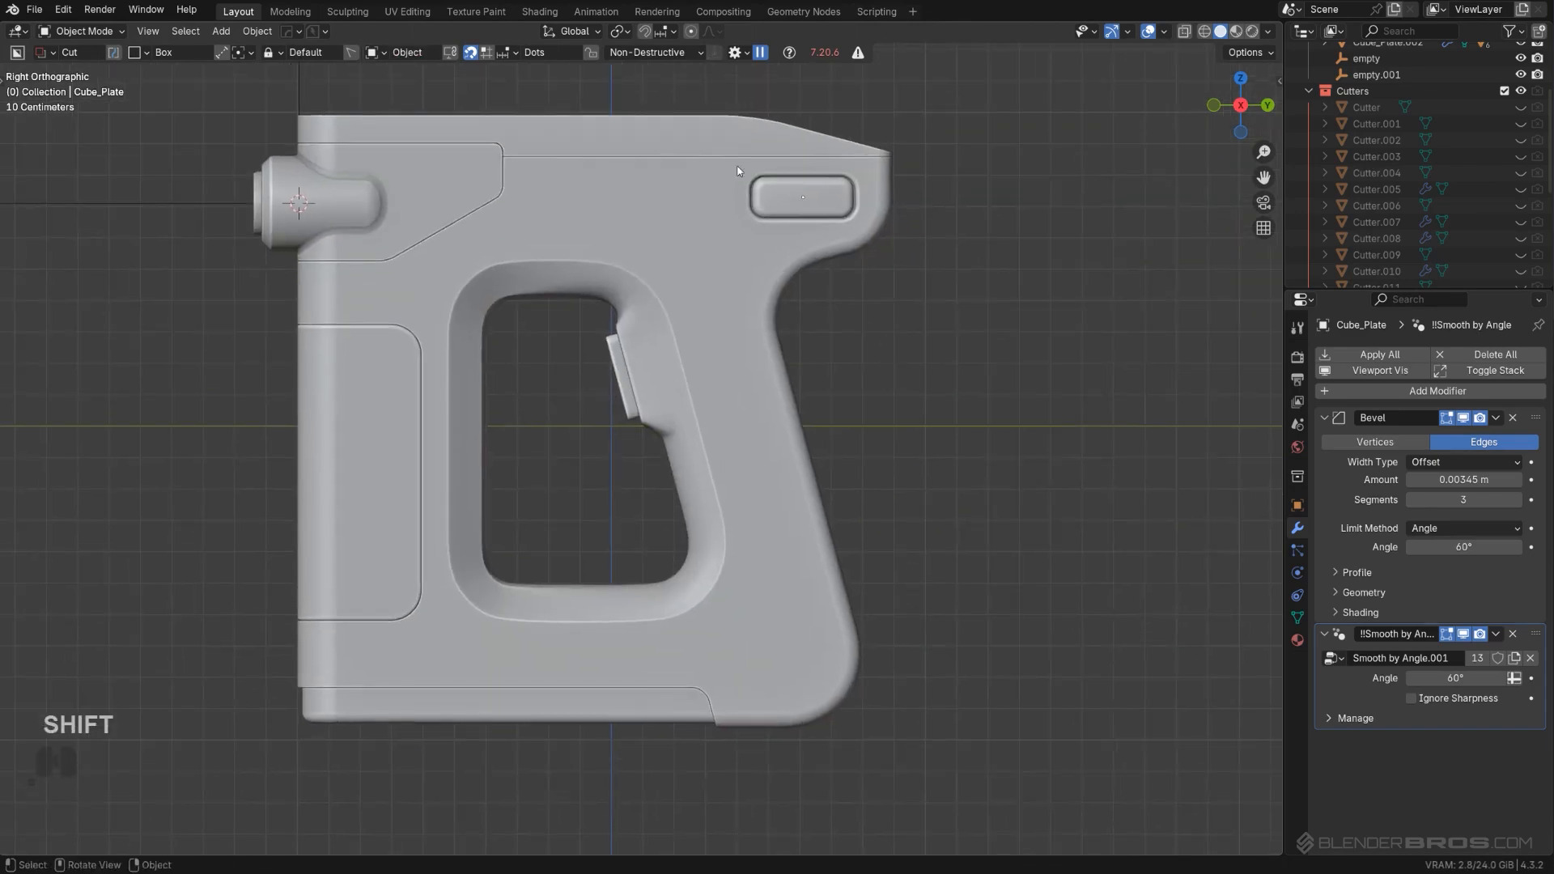
shift+middle_drag(796, 202, 788, 341)
scroll(683, 266, up, 1)
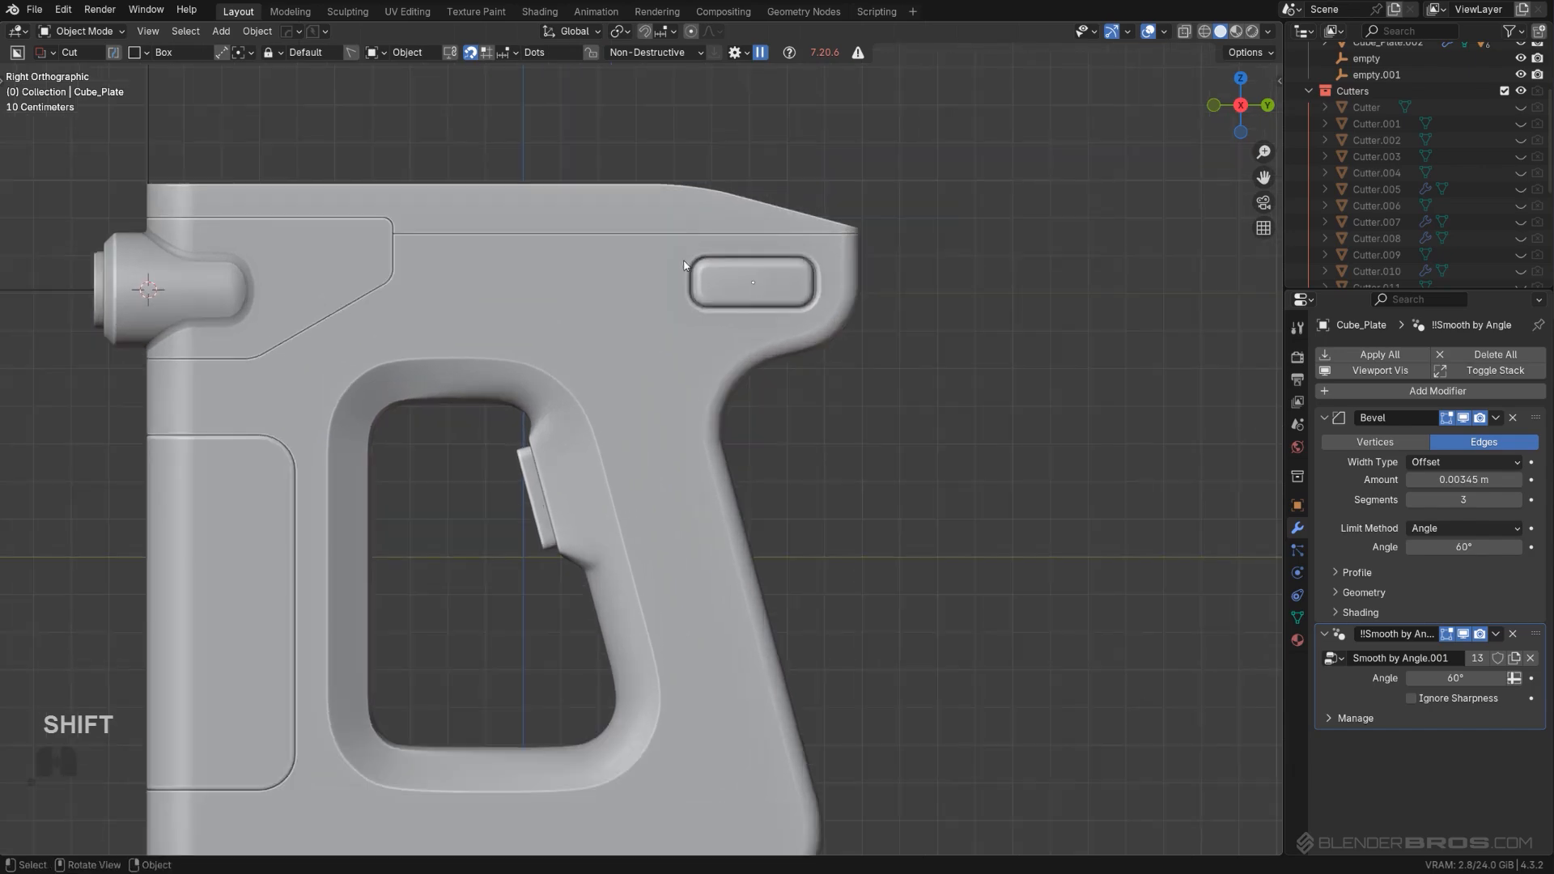
scroll(907, 316, up, 2)
key(ctrl+z)
key(ctrl+z)
key(ctrl+z)
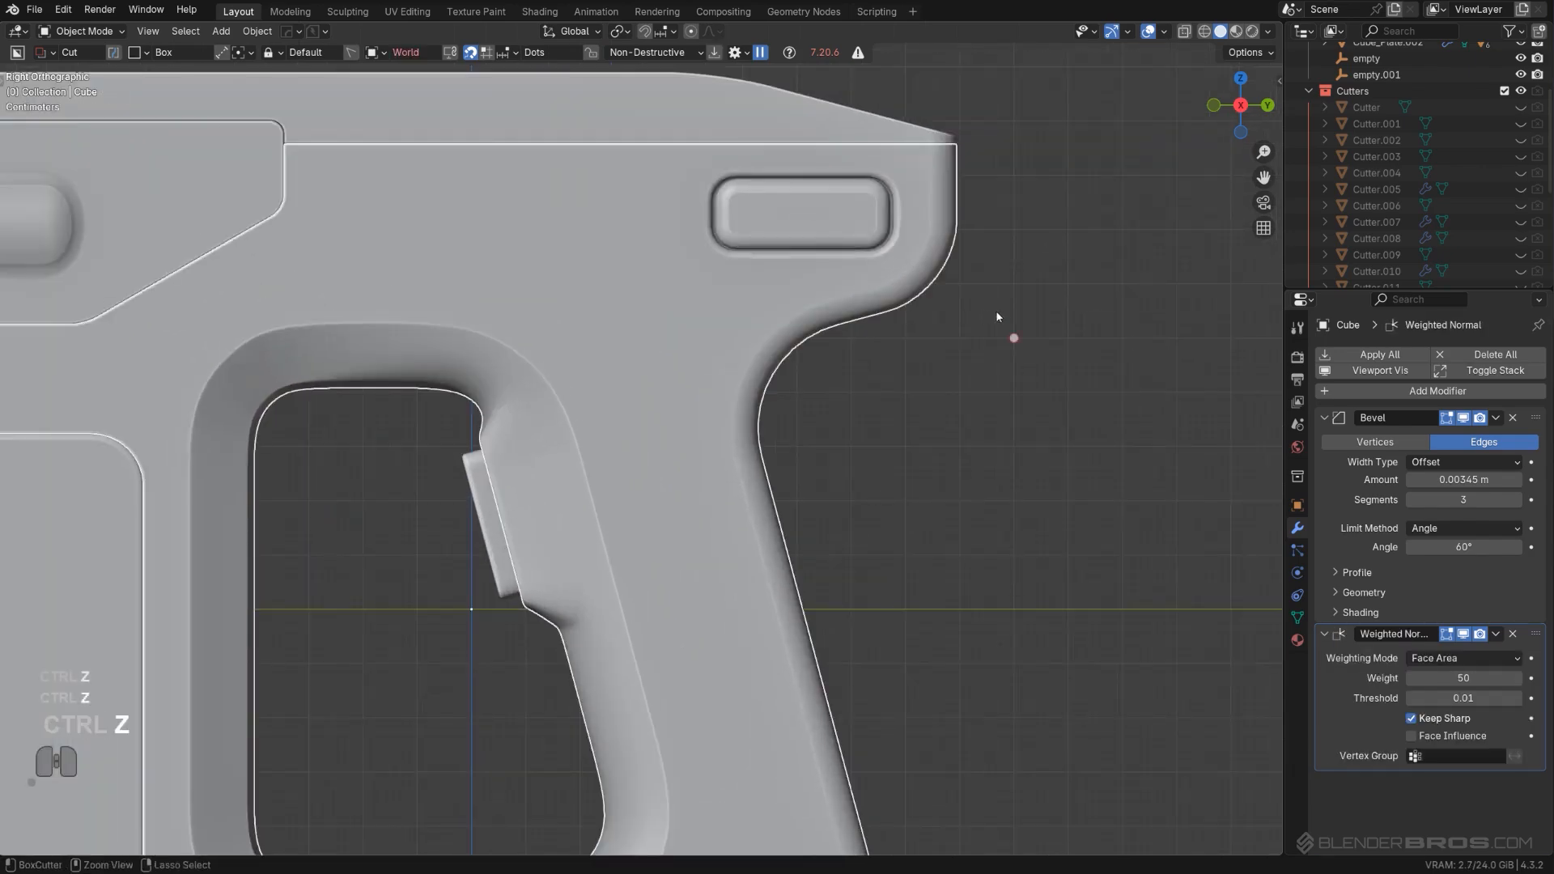
key(ctrl+z)
key(ctrl+z)
key(ctrl+z)
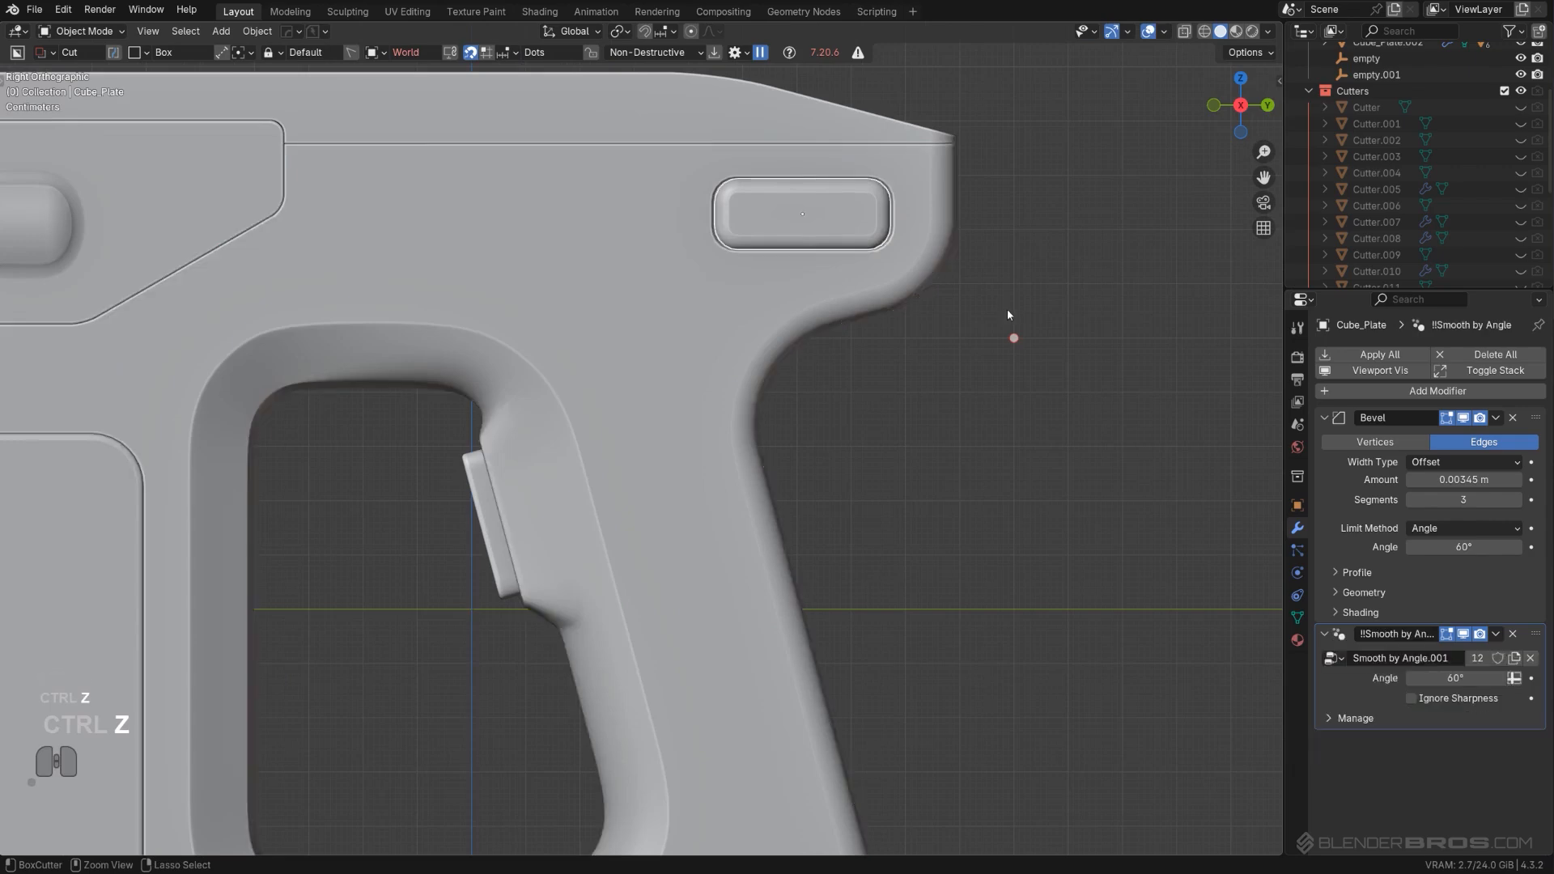
Step: Bevel the outer edge loop of the button plate with 6 segments
shift+middle_drag(1004, 269, 580, 660)
scroll(580, 660, up, 4)
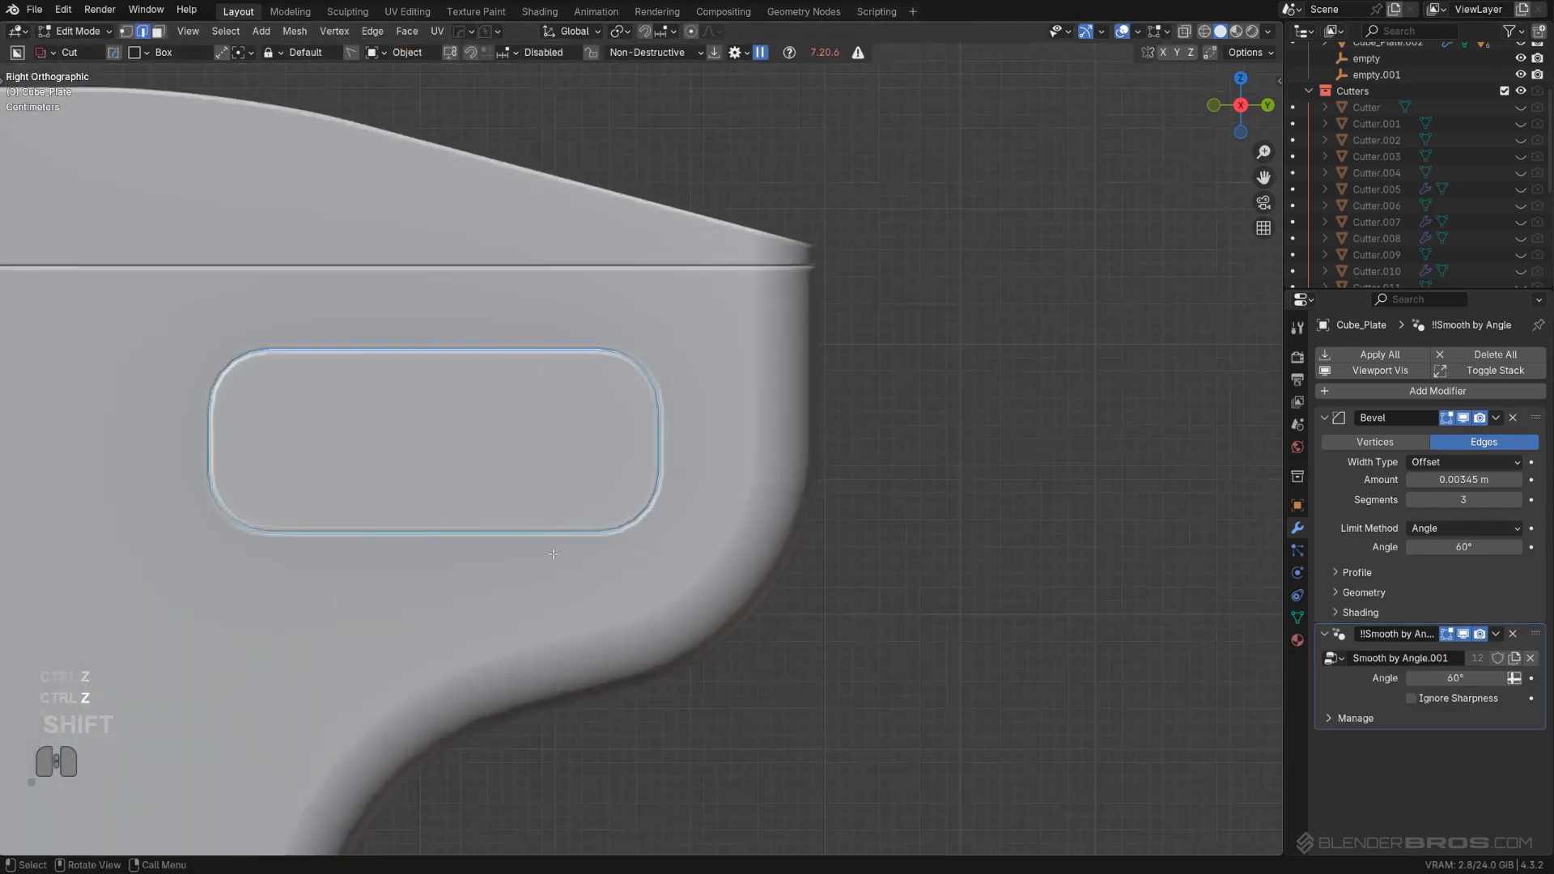
key(3)
click(576, 410)
key(Tab)
shift+middle_drag(575, 409, 721, 400)
key(Tab)
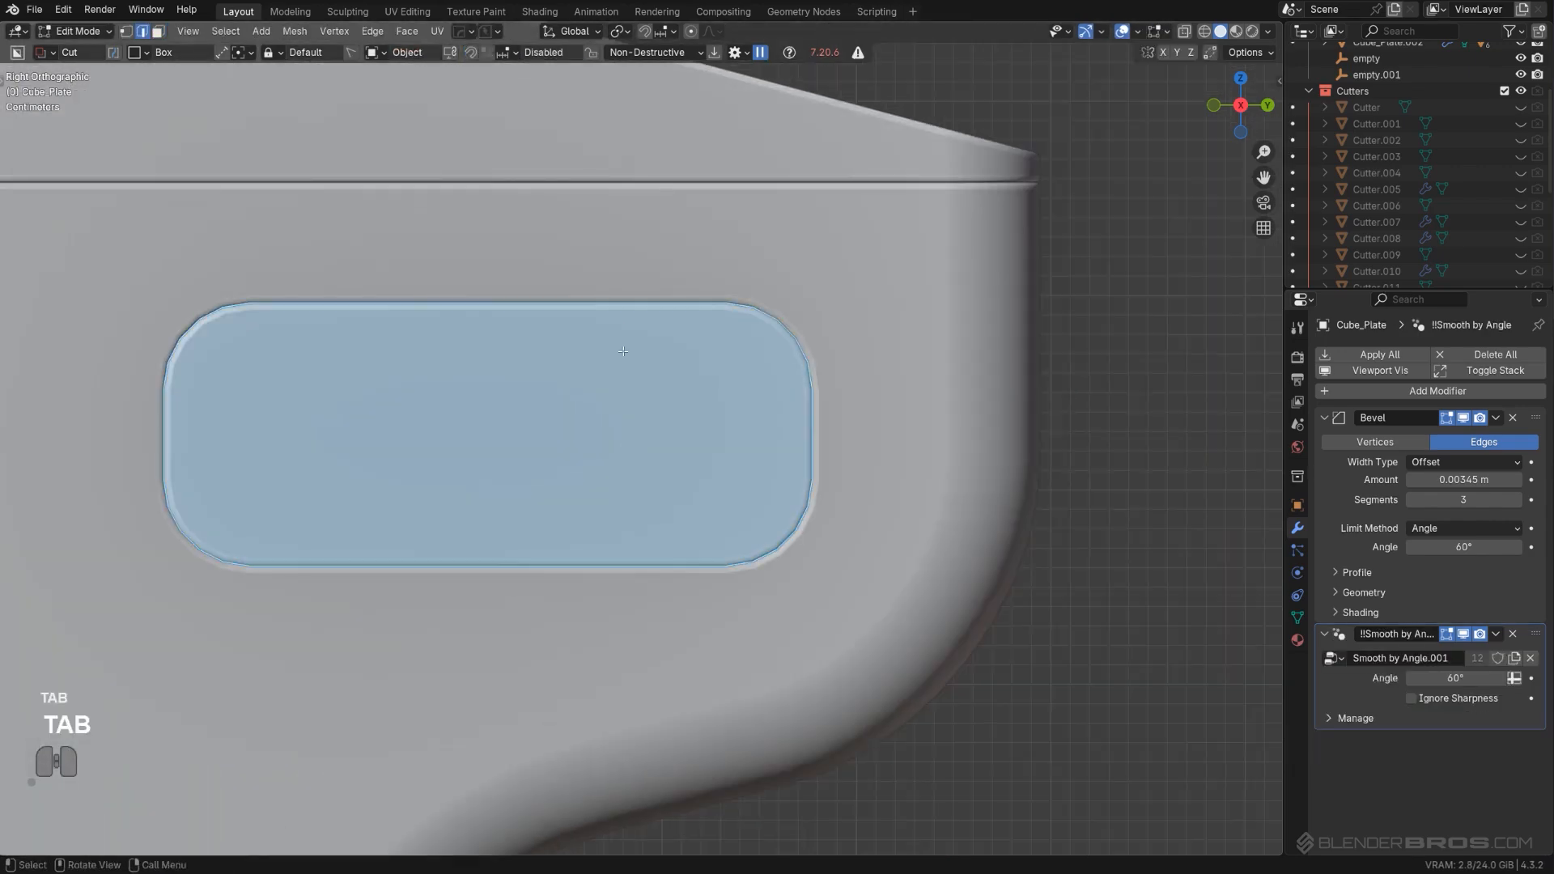
alt+click(624, 302)
key(ctrl+b)
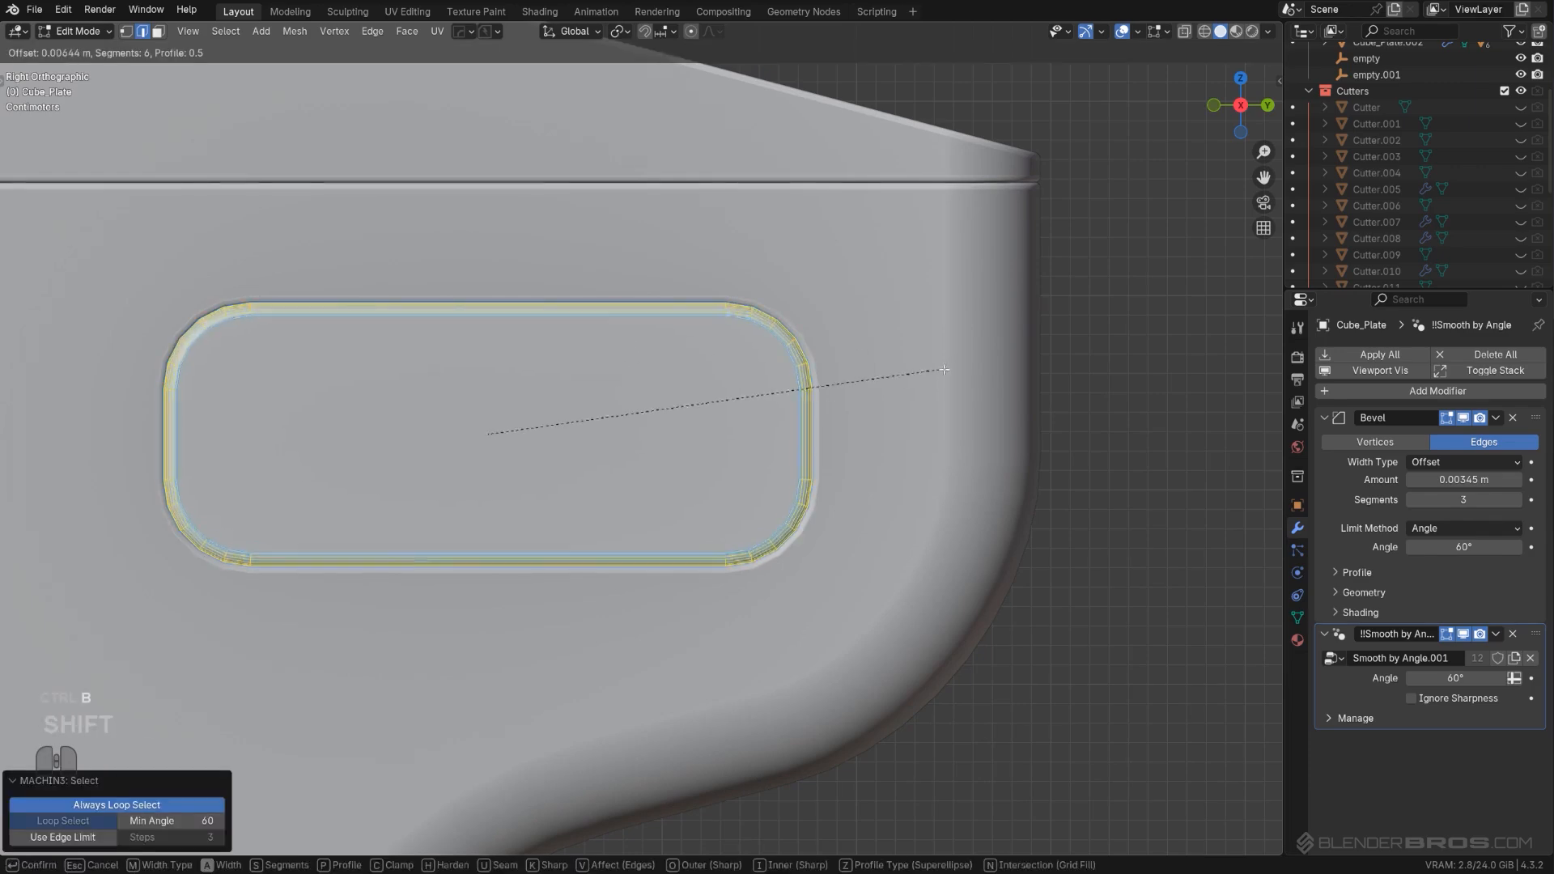
click(960, 366)
key(Tab)
scroll(1103, 305, down, 8)
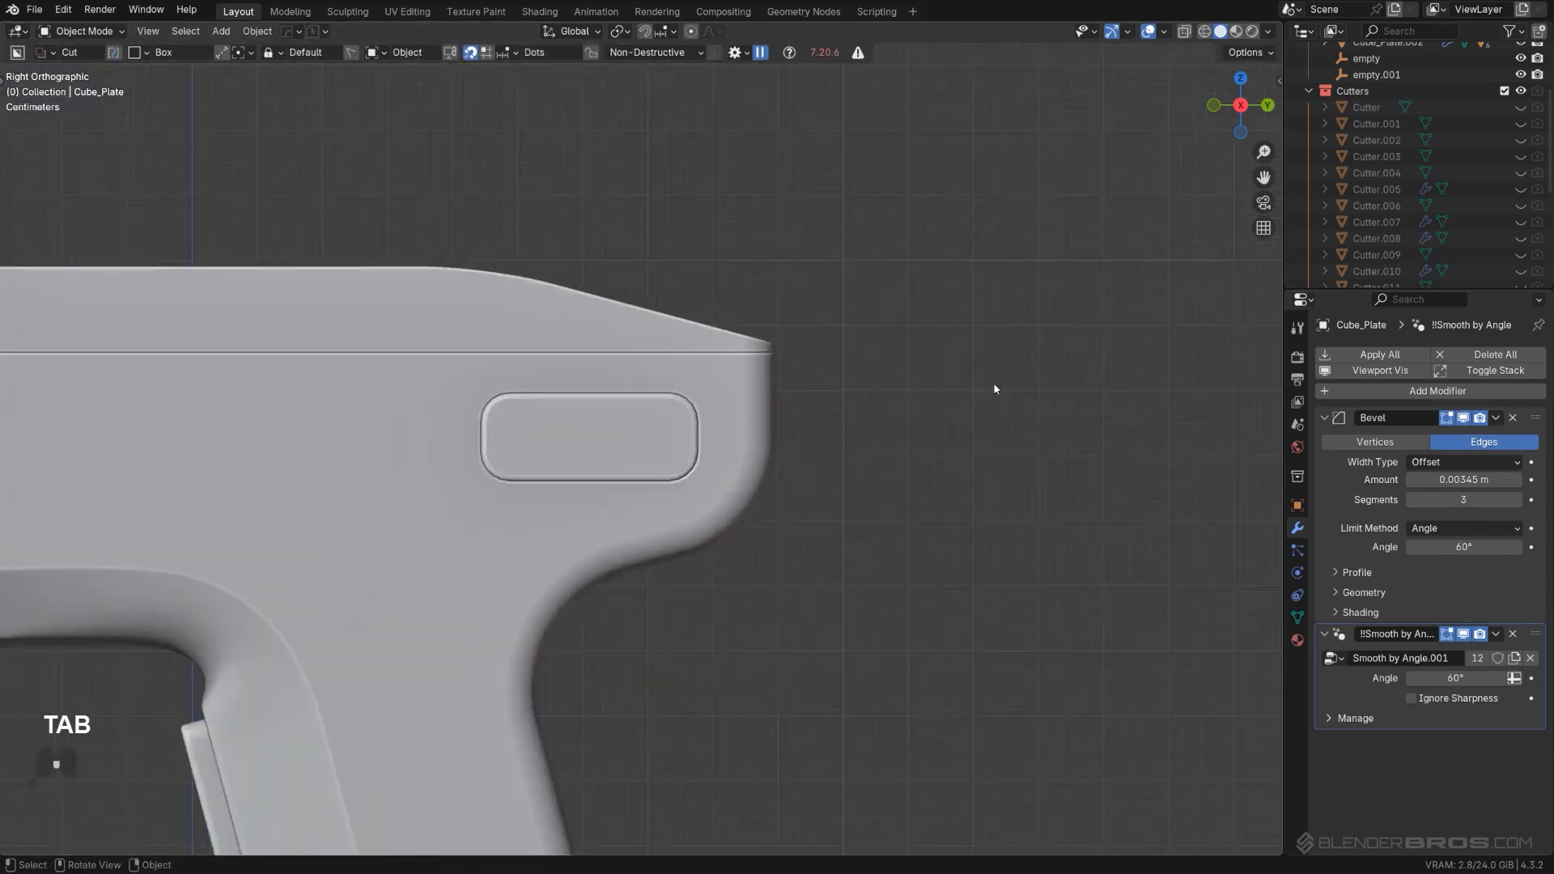
Step: Move the button plate about 0.03 m inward along the X axis so it protrudes less from the main body
shift+middle_drag(719, 460, 892, 189)
scroll(874, 315, down, 2)
shift+middle_drag(841, 374, 761, 438)
scroll(660, 502, up, 4)
shift+middle_drag(745, 305, 594, 531)
scroll(595, 531, up, 4)
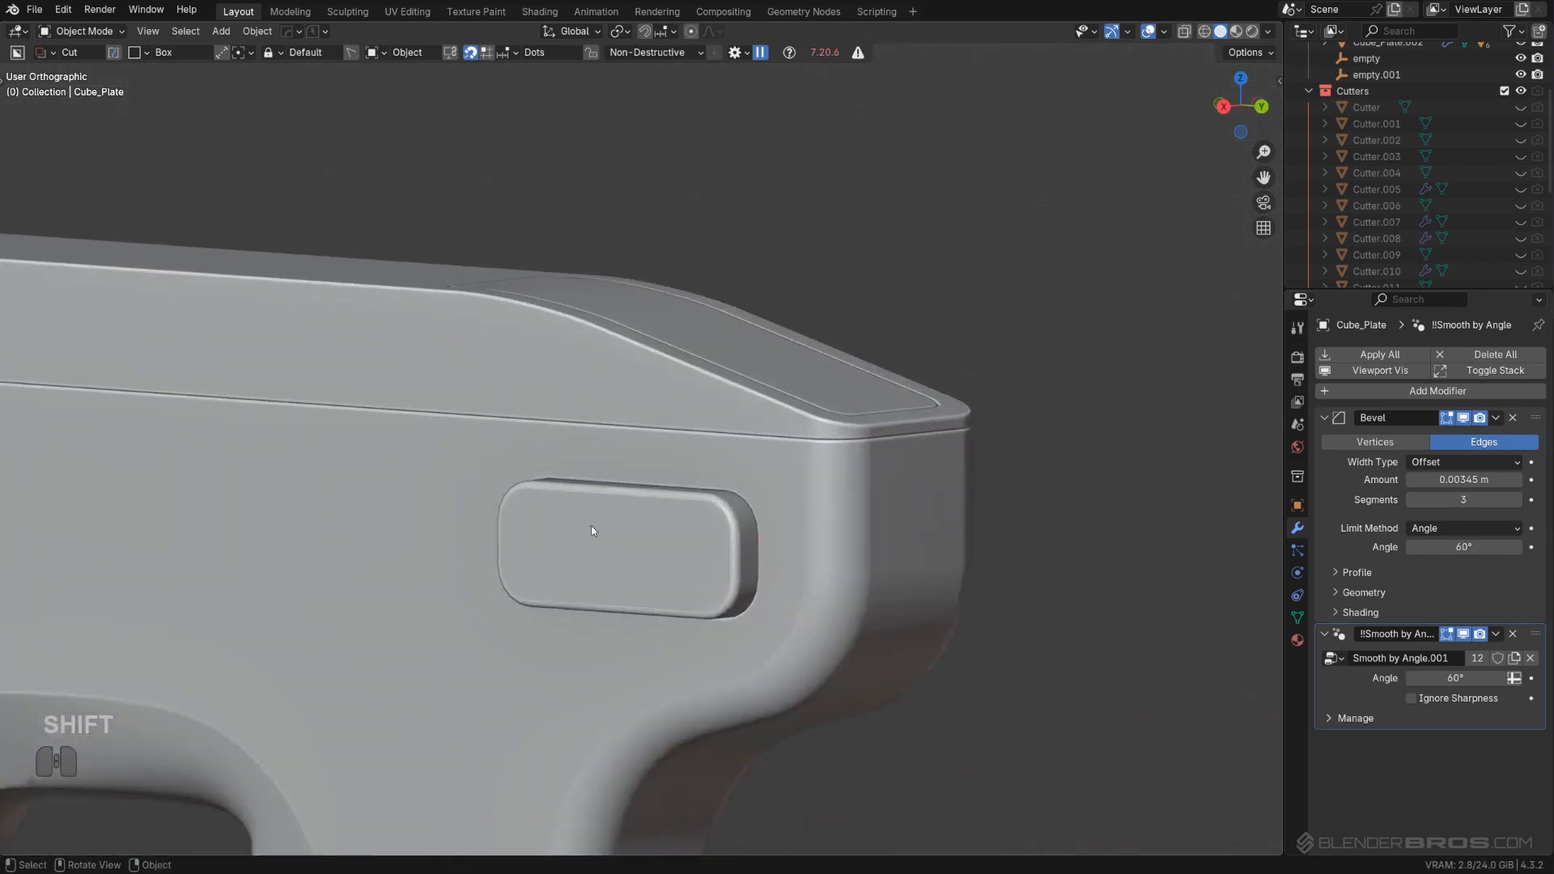
click(640, 564)
key(g)
key(x)
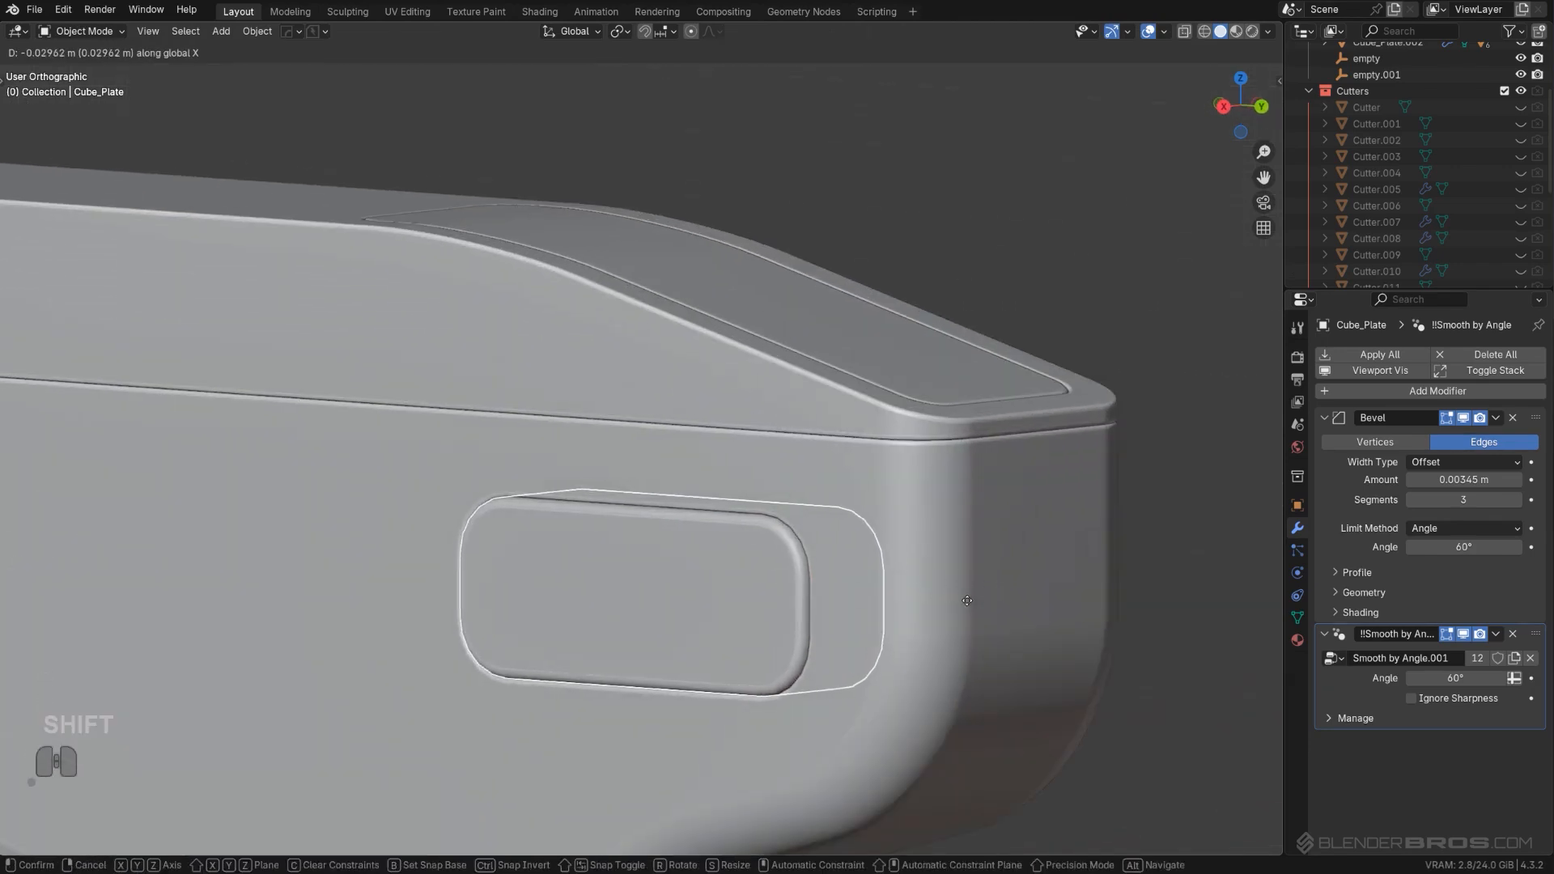
click(960, 603)
scroll(1020, 558, down, 3)
click(1036, 542)
scroll(785, 600, up, 2)
middle_drag(779, 600, 860, 388)
scroll(842, 585, down, 5)
scroll(777, 560, down, 3)
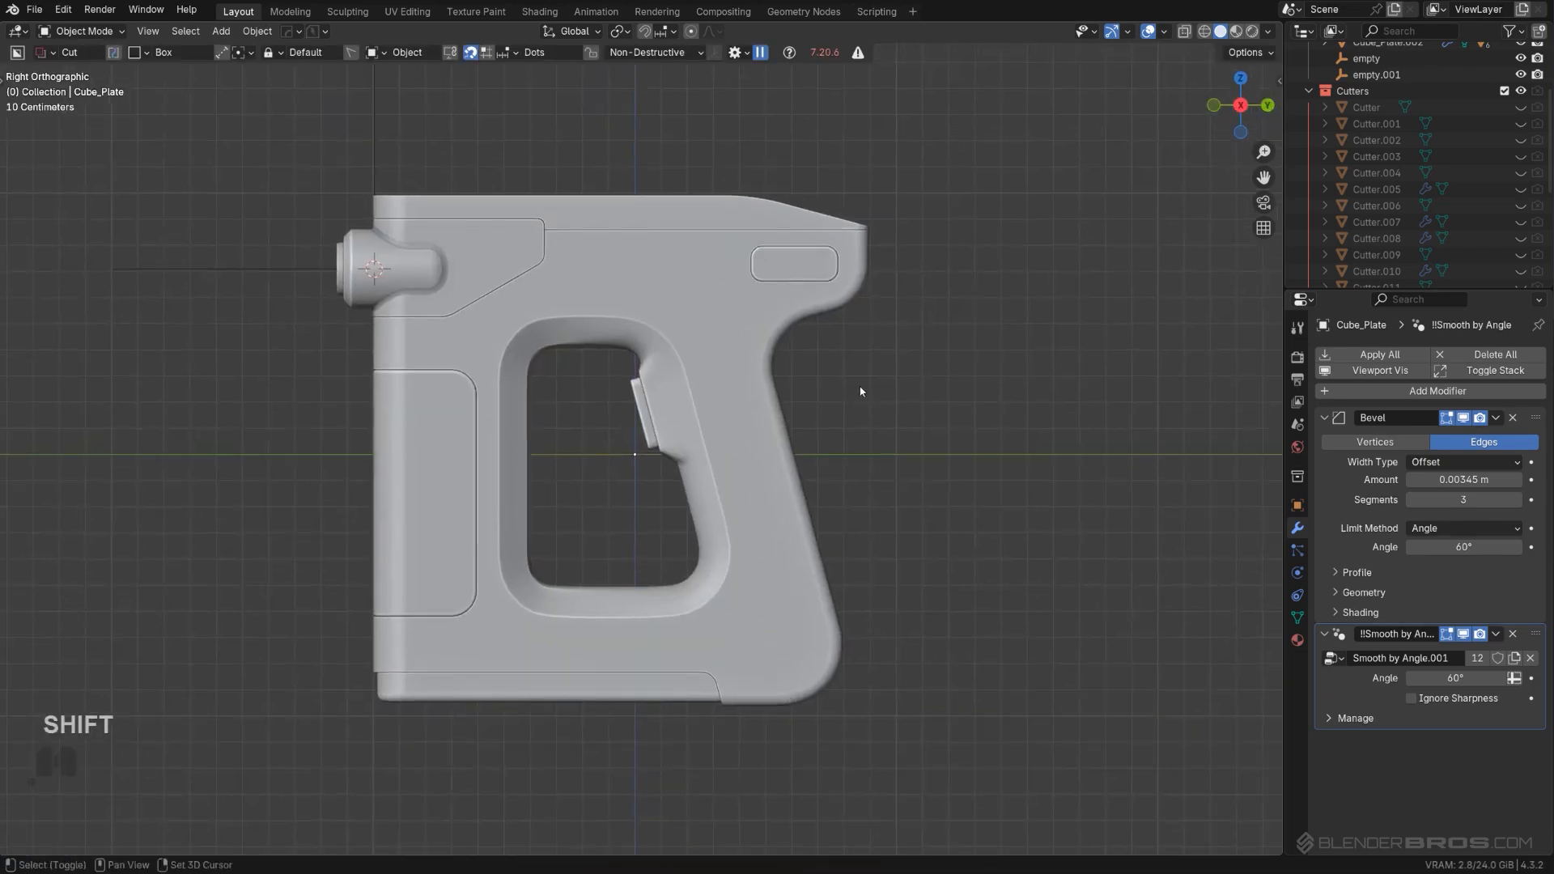
Step: Slice a four-sided panel out of the grip's back on the main body with a BoxCutter Ngon cutter
middle_drag(487, 387, 785, 504)
click(673, 375)
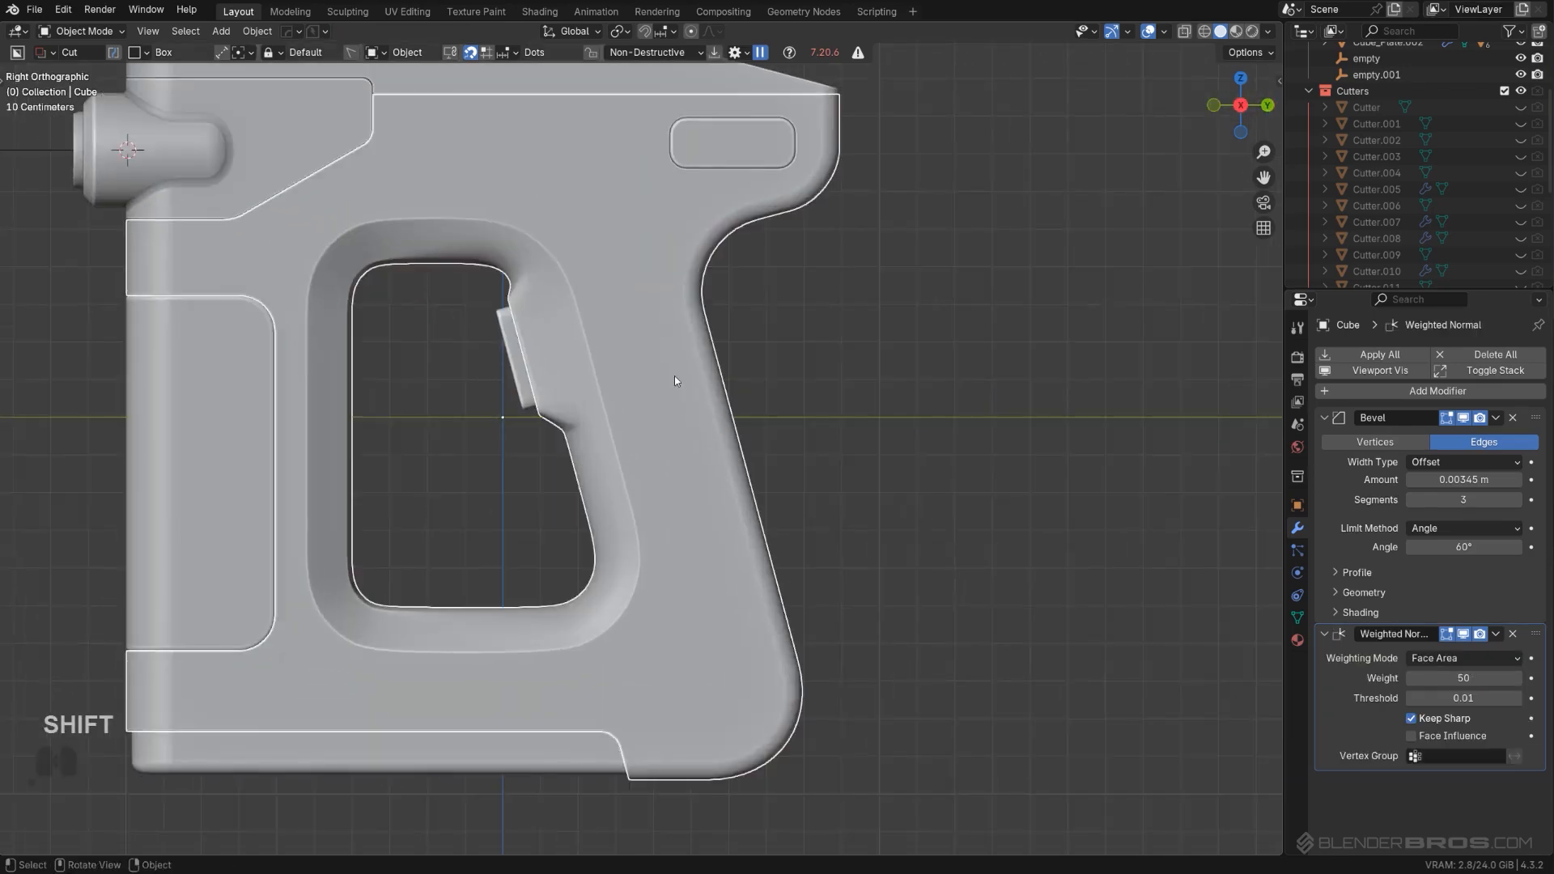
key(d)
click(719, 456)
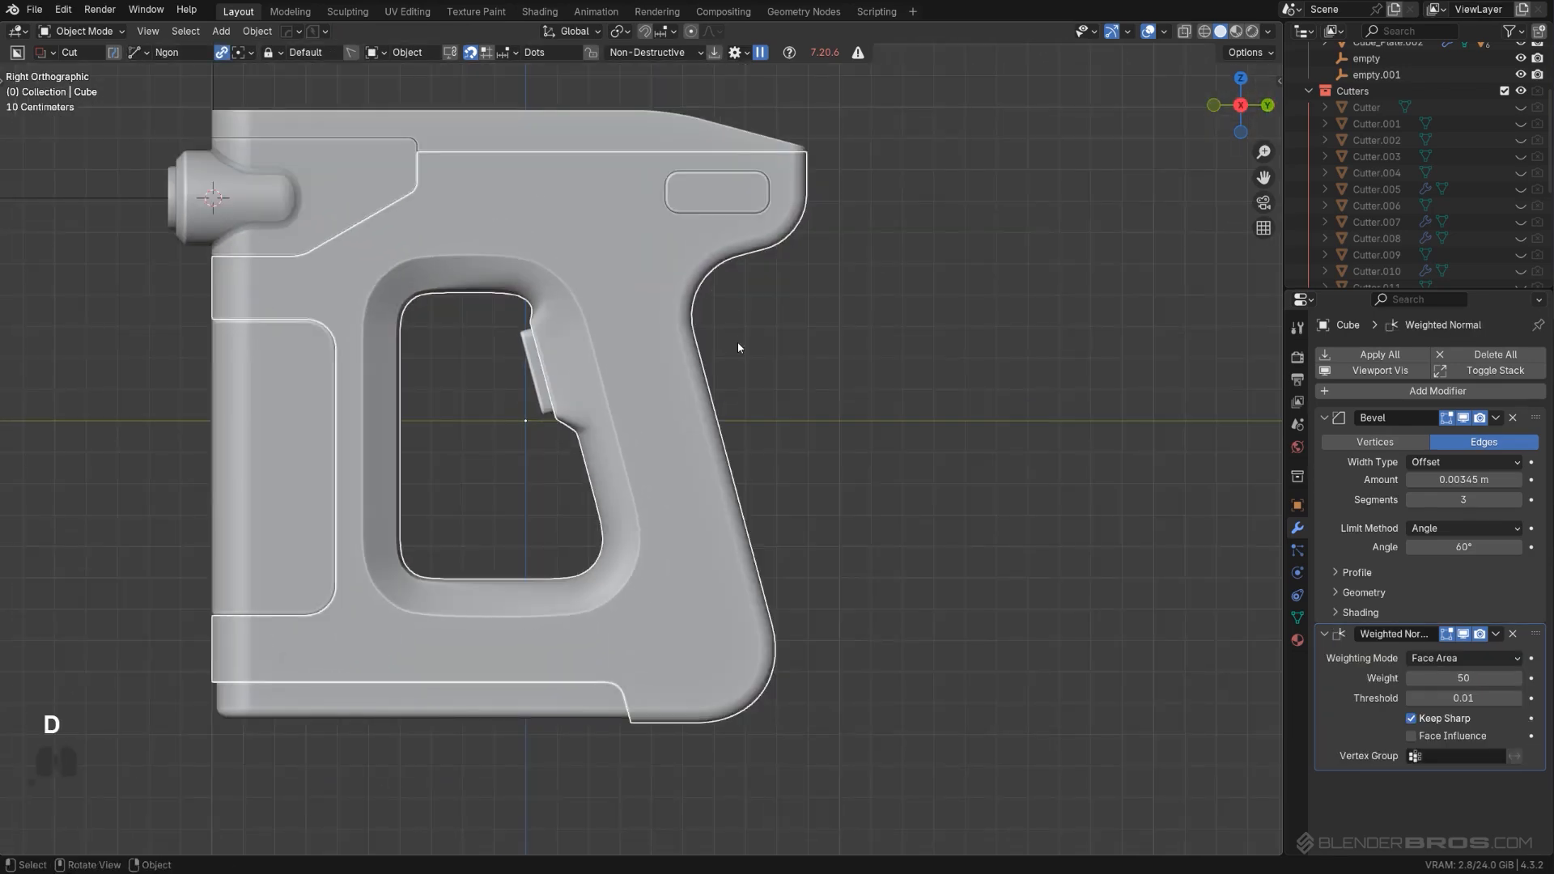
drag(738, 348, 684, 356)
click(643, 361)
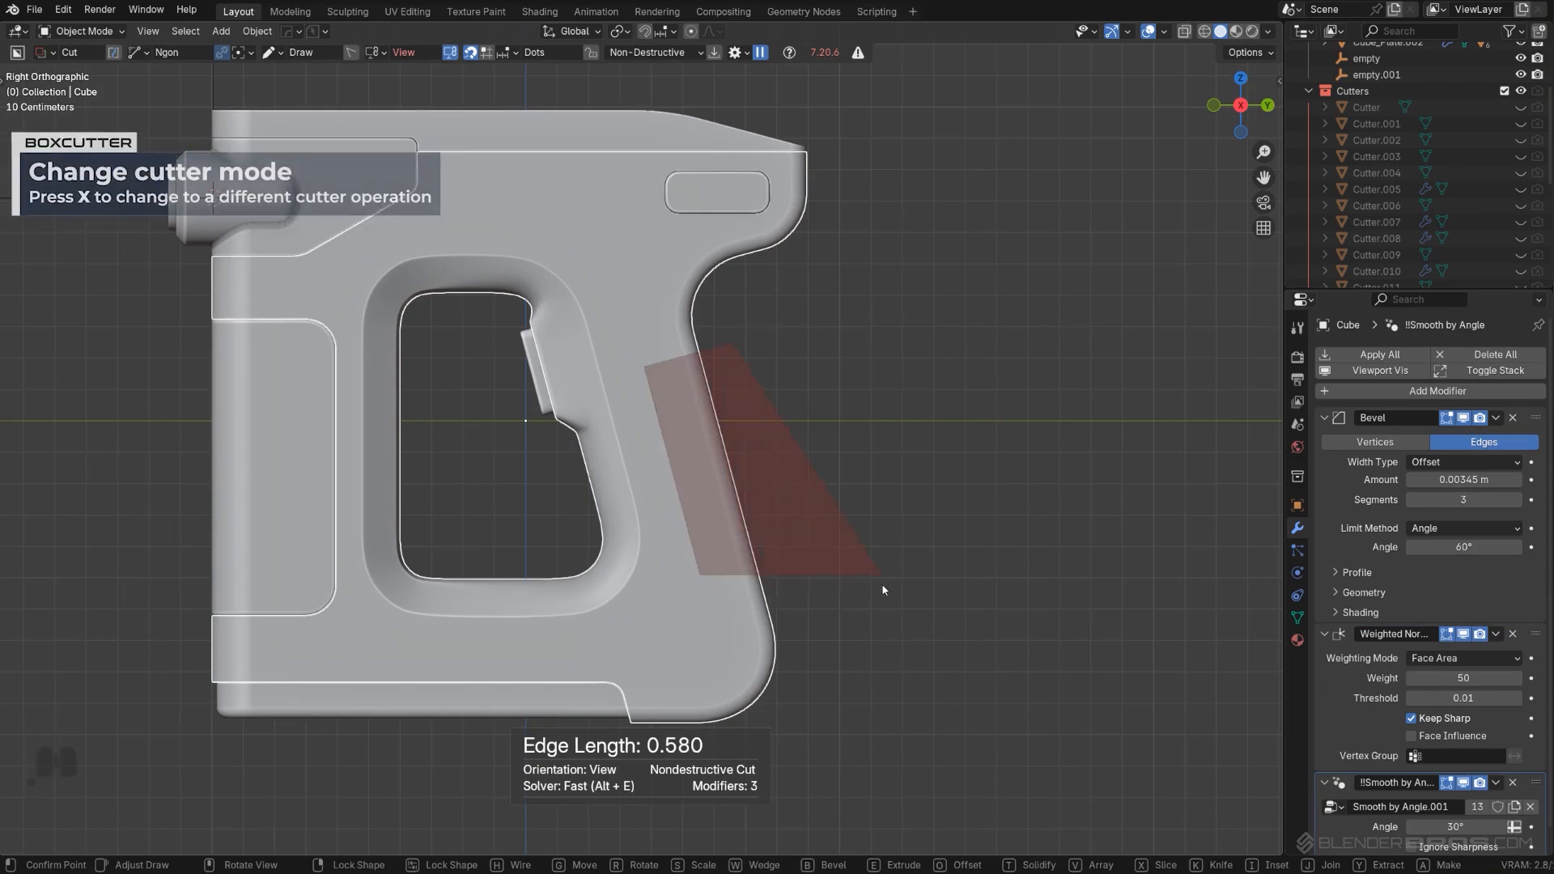
key(x)
key(space)
Step: Bring up the grip slice's cutter with HardOps Ever Scroll and scale it uniformly to 1.291
scroll(882, 576, up, 2)
key(q)
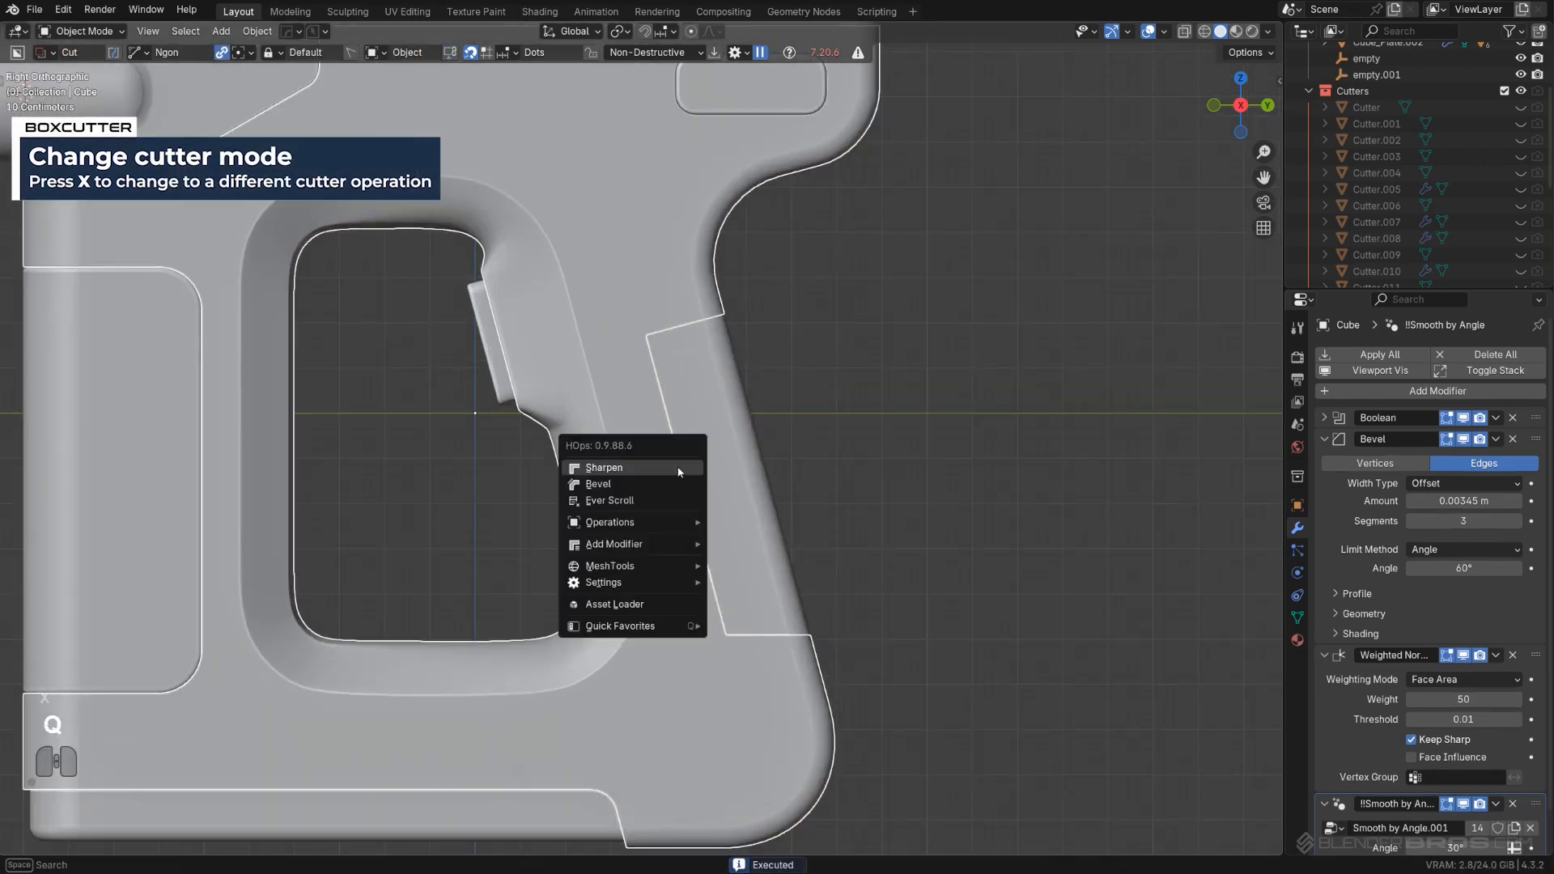
click(669, 498)
key(s)
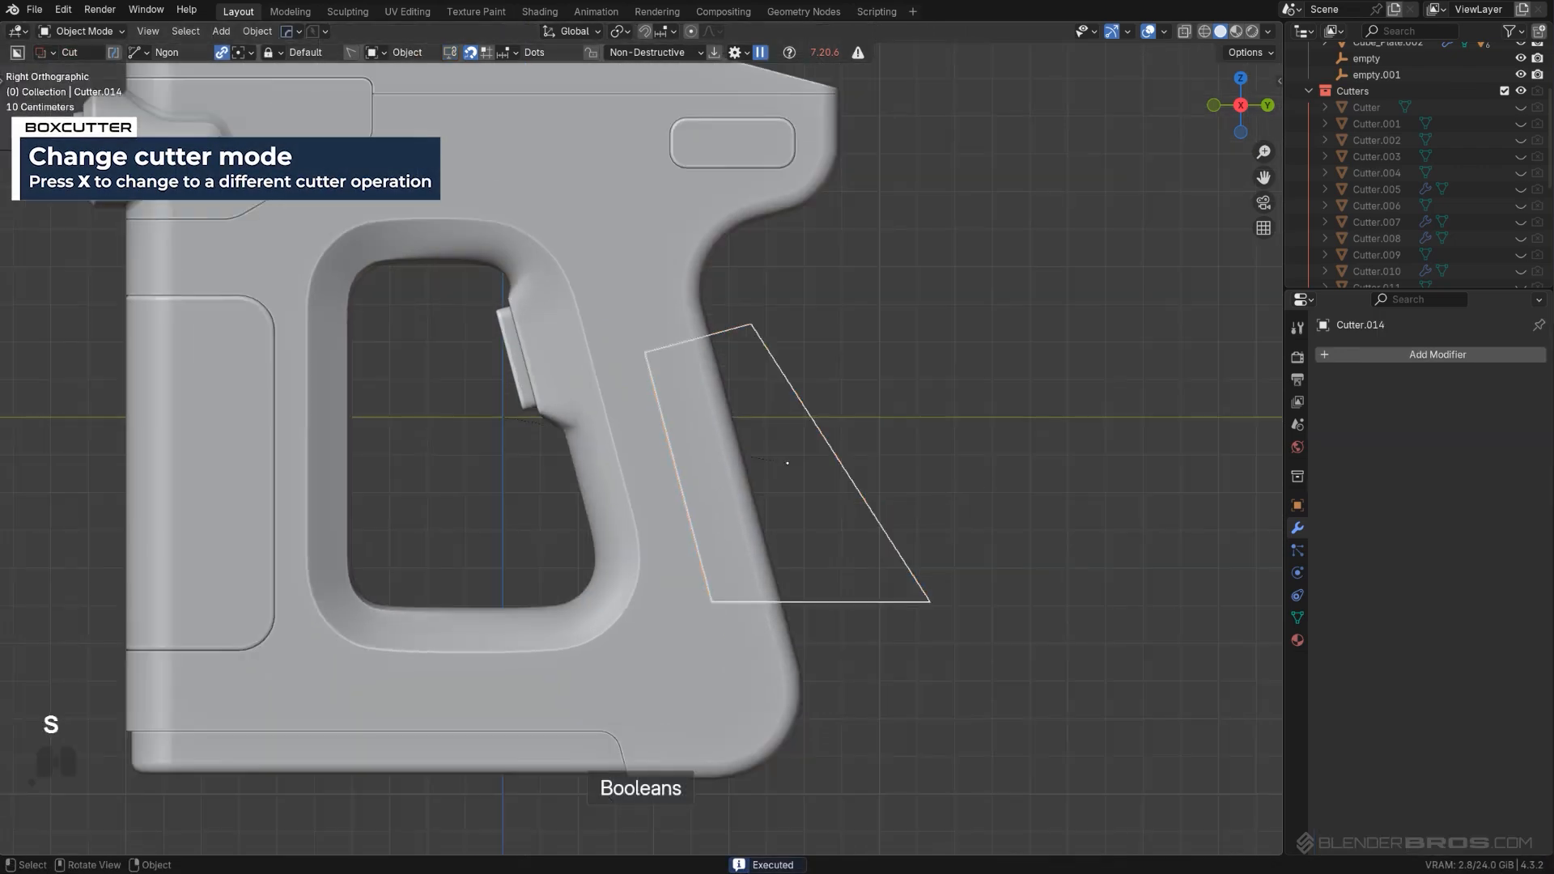
click(1055, 484)
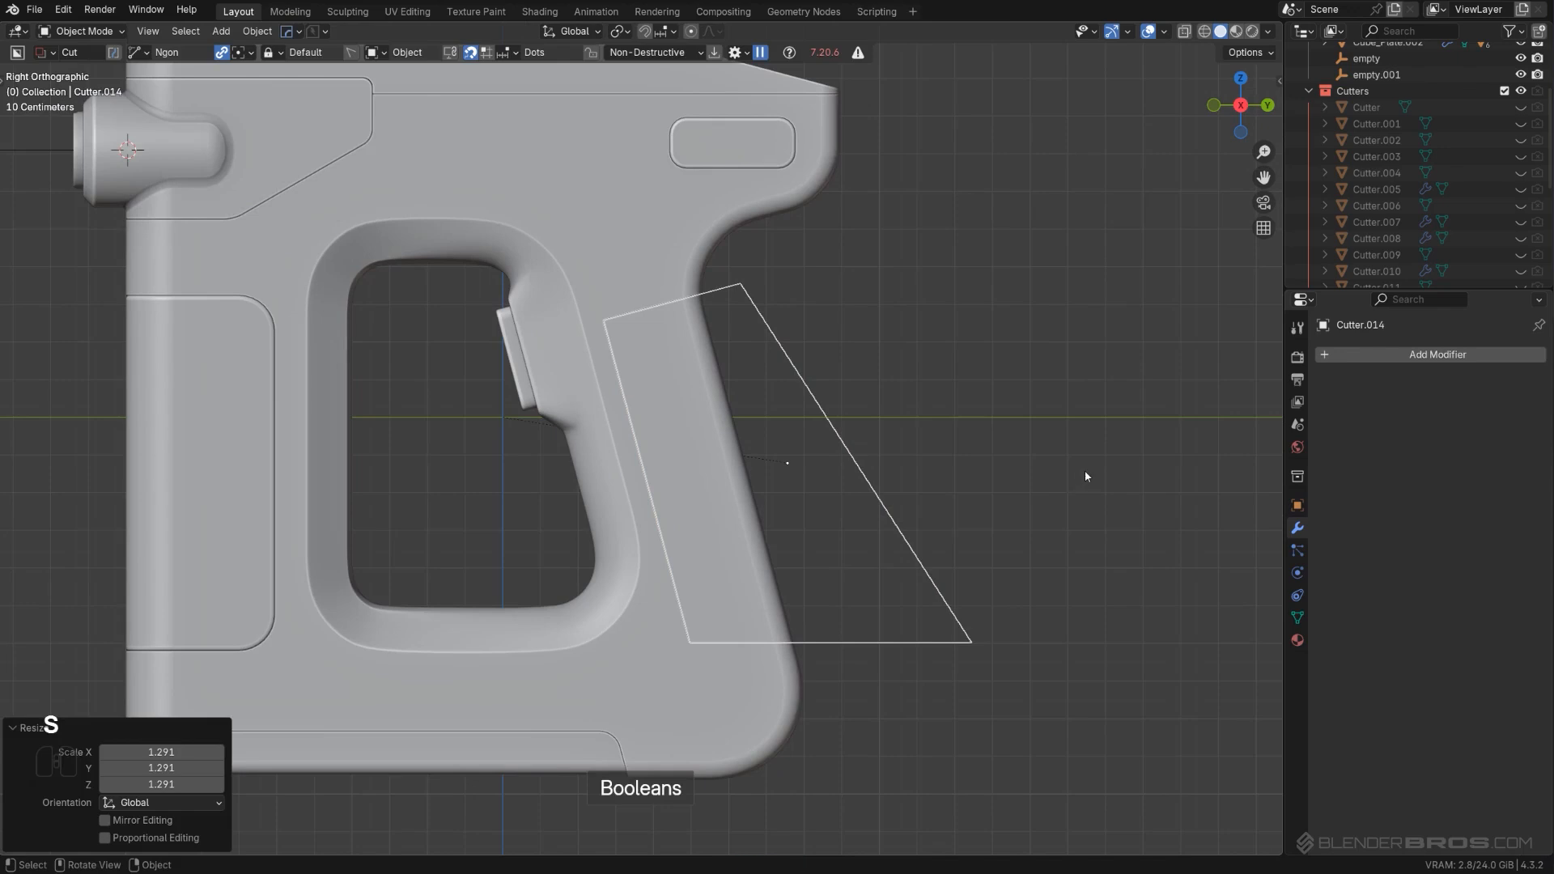
Step: Move the grip cutter slightly upward and outward in the side view to reposition the panel along the grip
key(g)
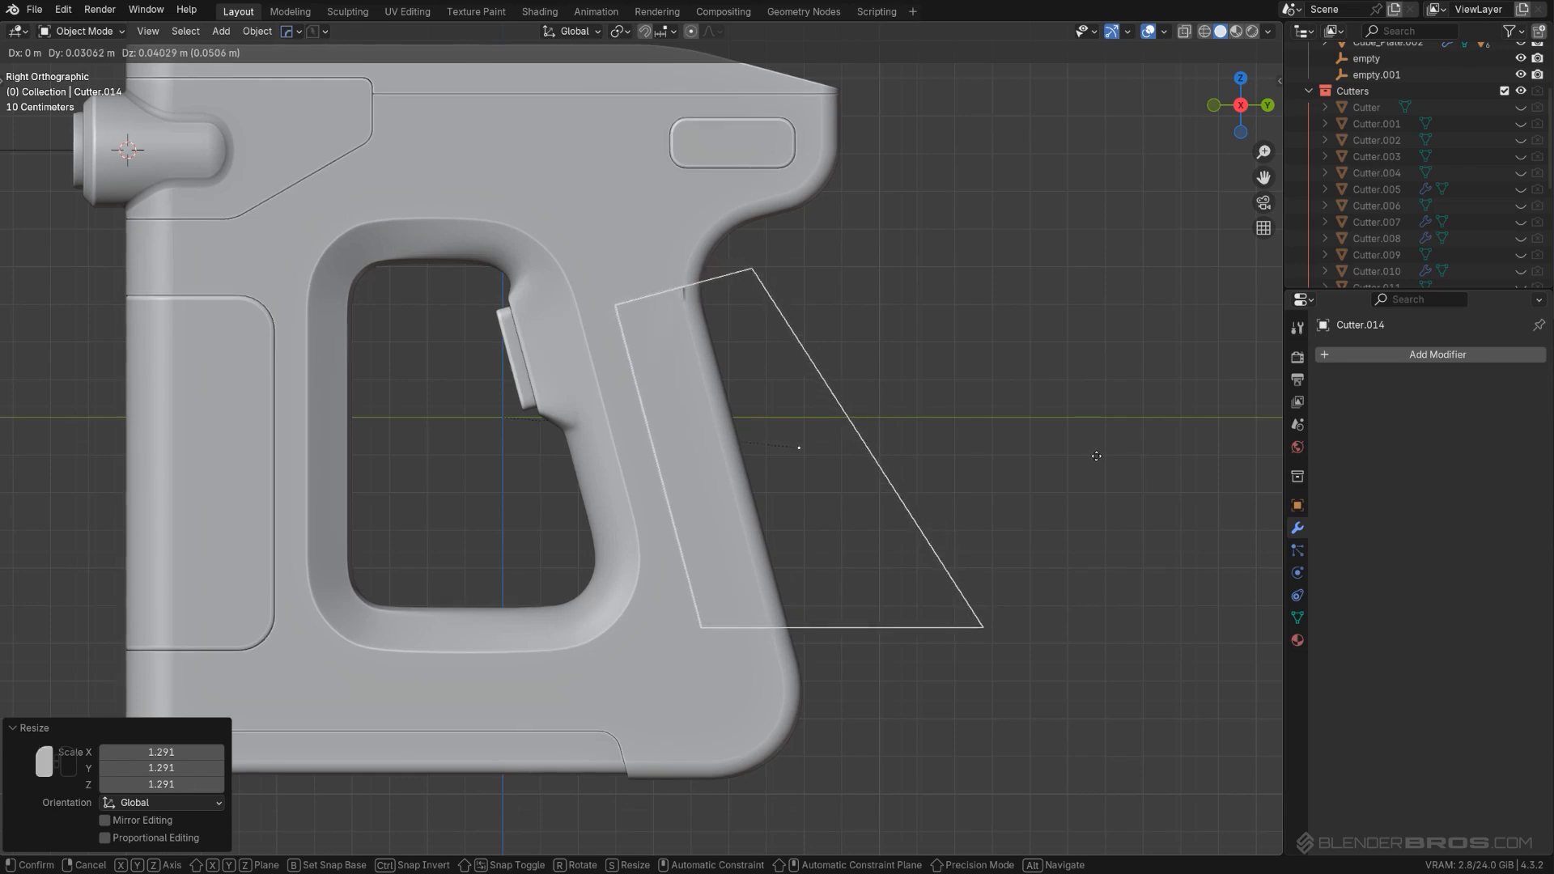
click(1095, 455)
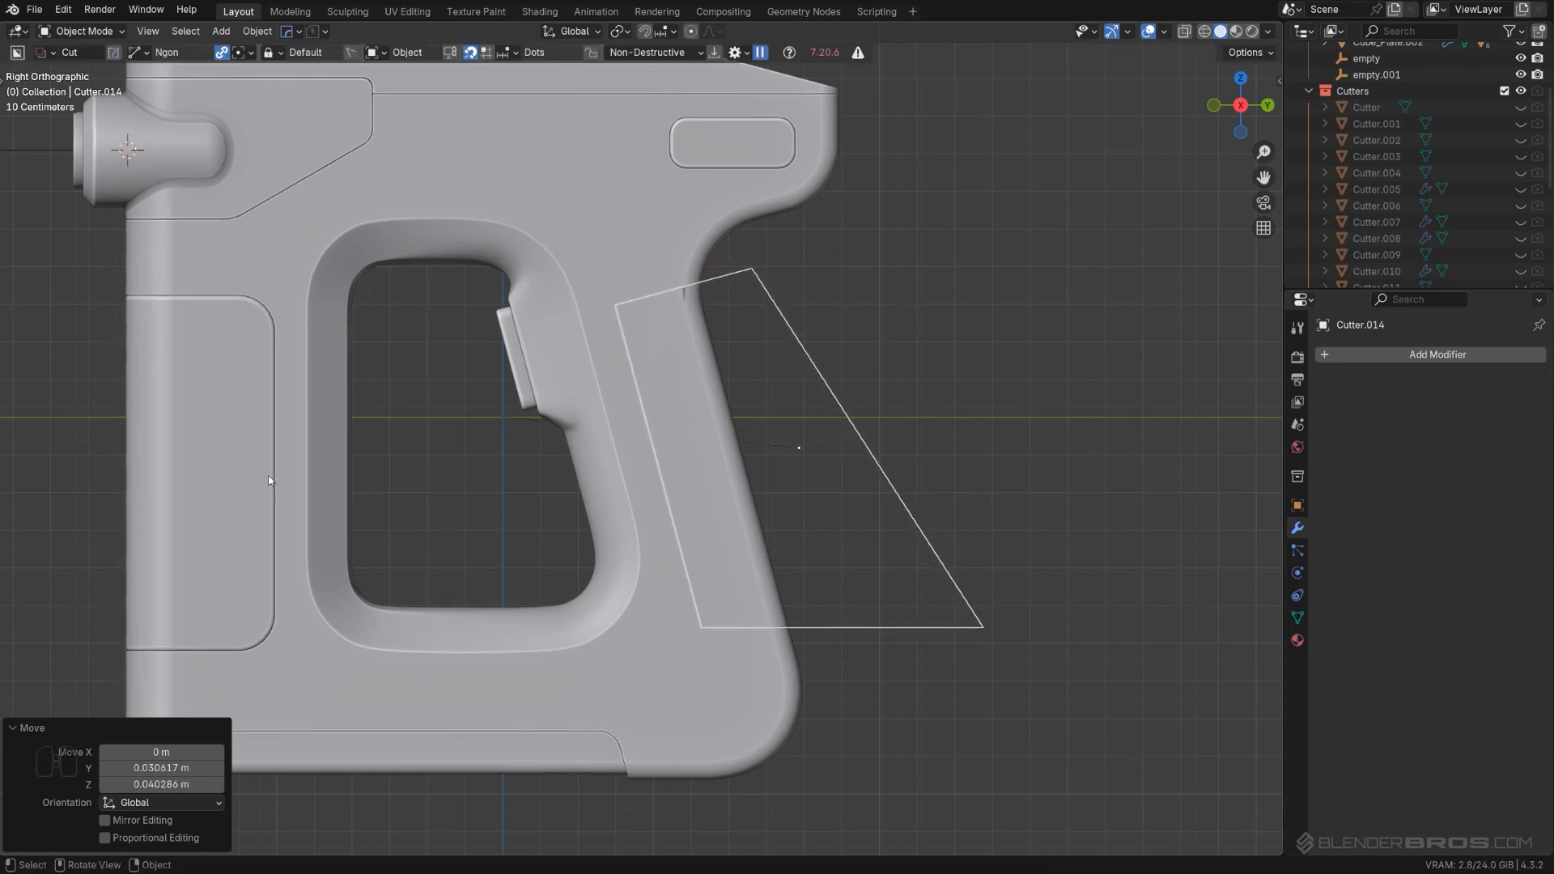
scroll(745, 486, up, 2)
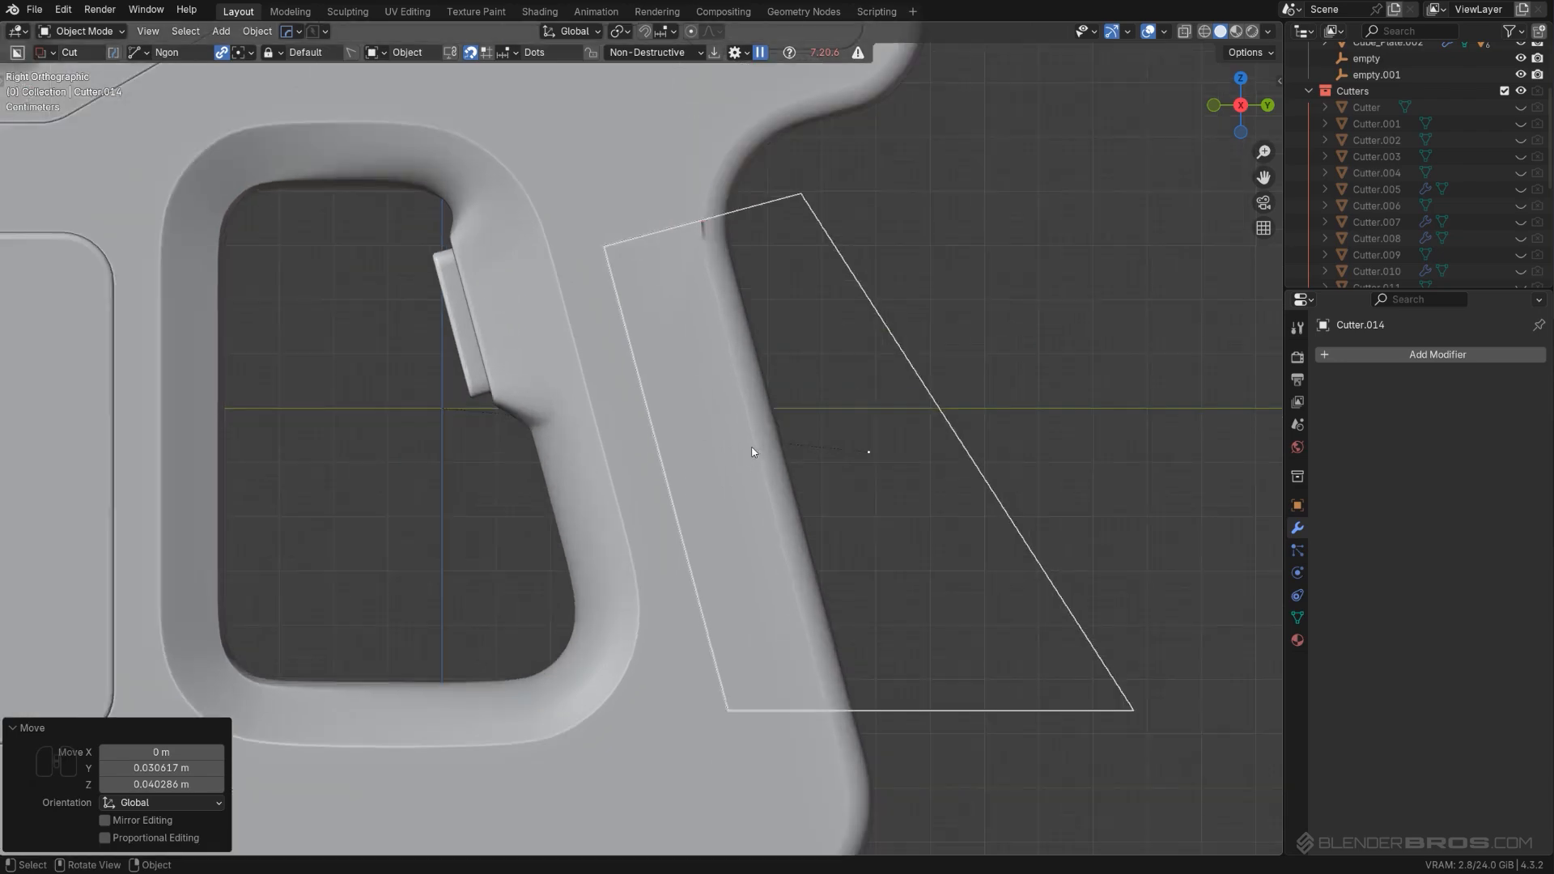
shift+middle_drag(757, 451, 748, 459)
key(g)
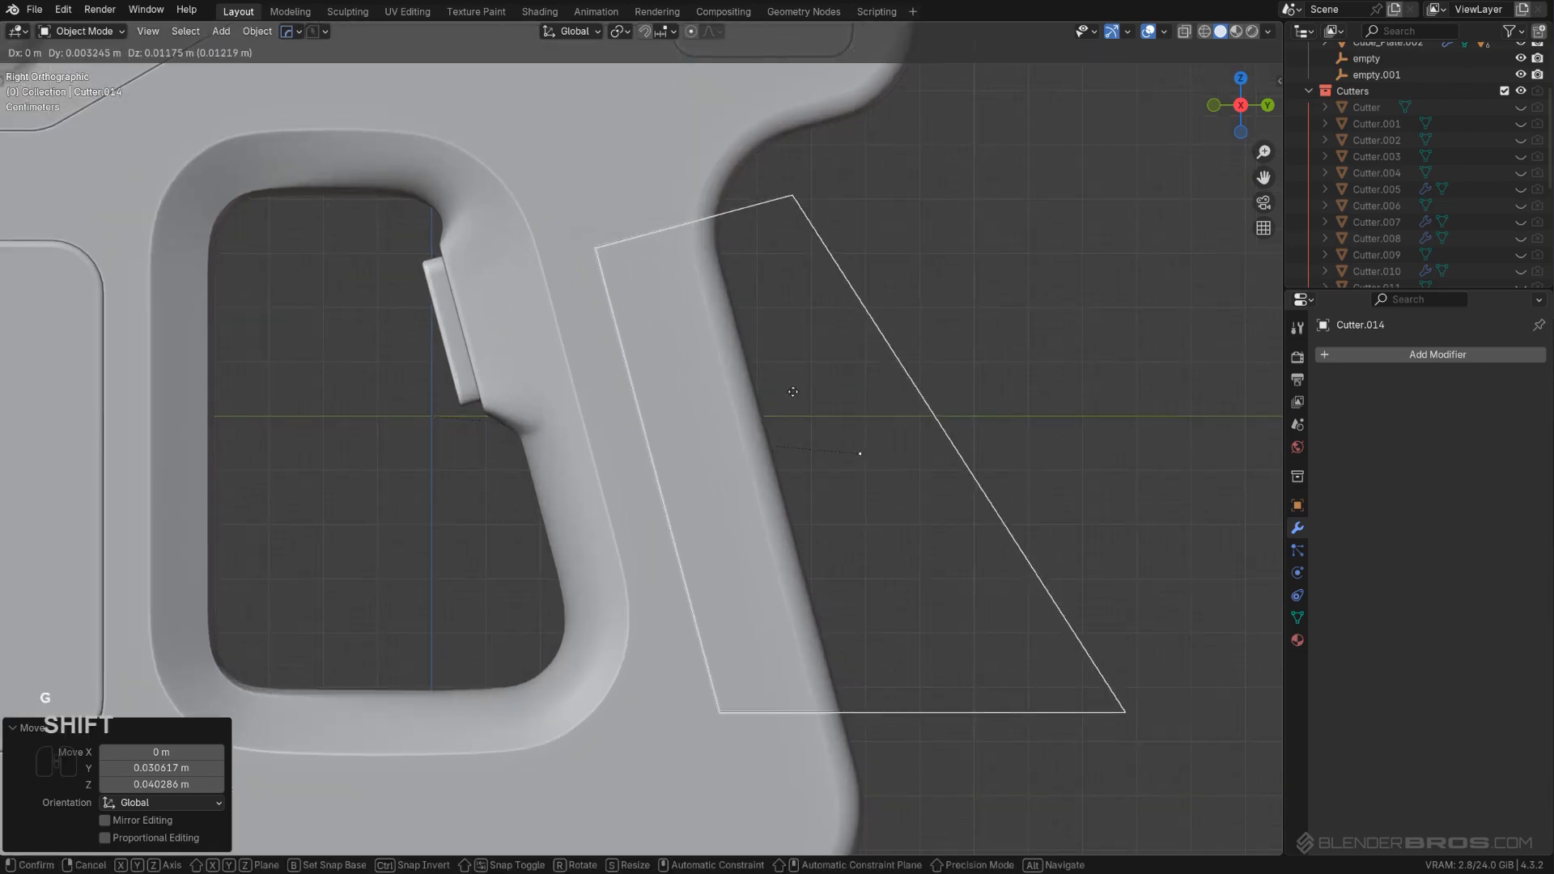
click(792, 398)
Step: Bevel the cutter's two inner corner edges with 6 segments to round the grip panel's corners
middle_drag(820, 270, 642, 151)
key(Tab)
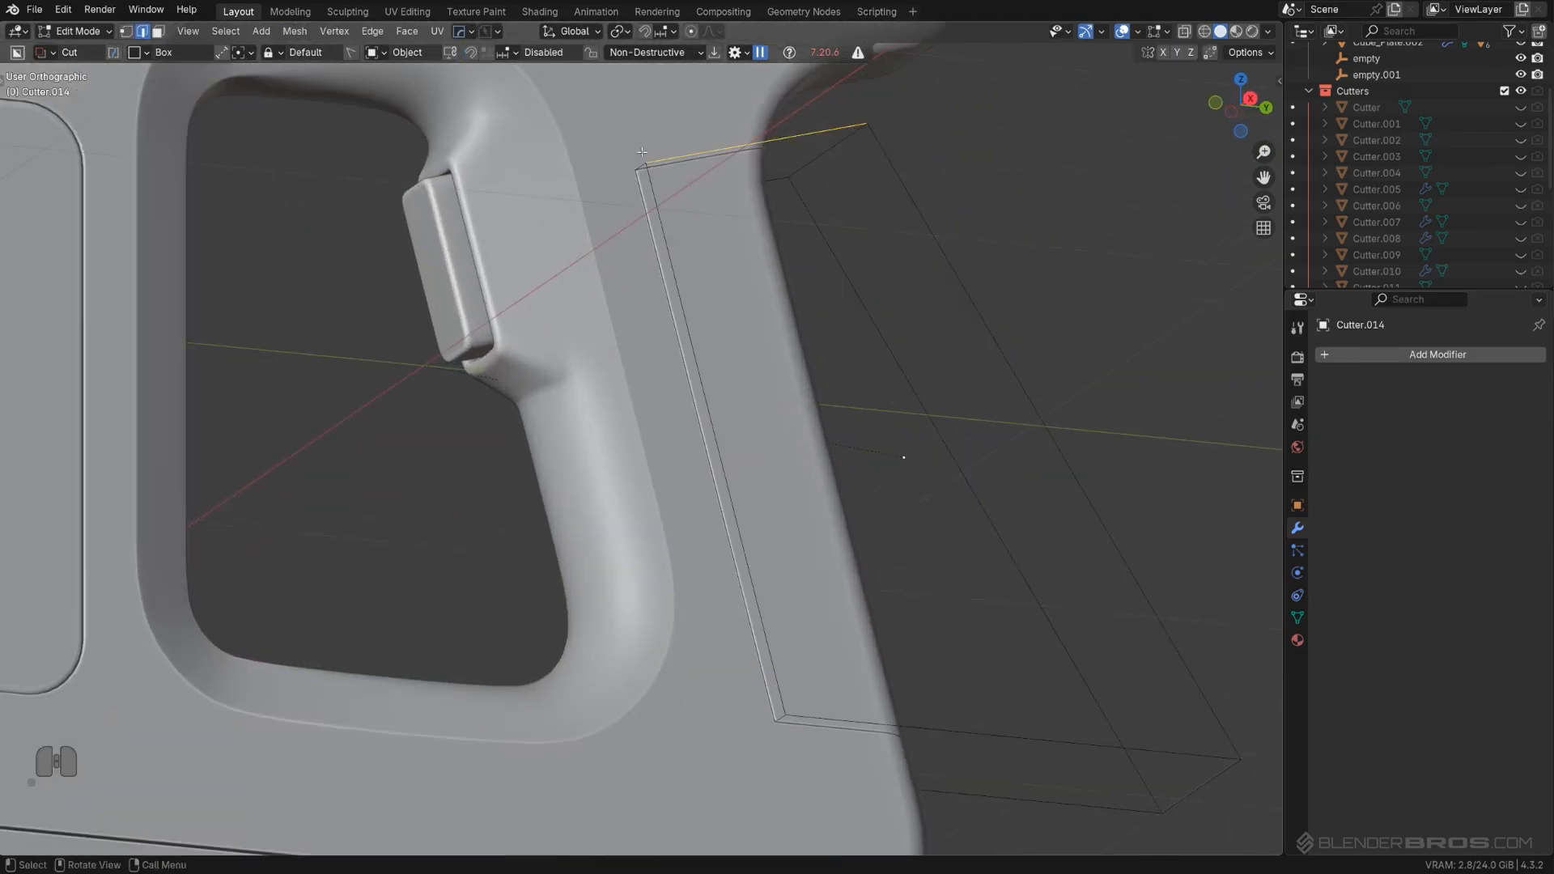
key(ctrl+b)
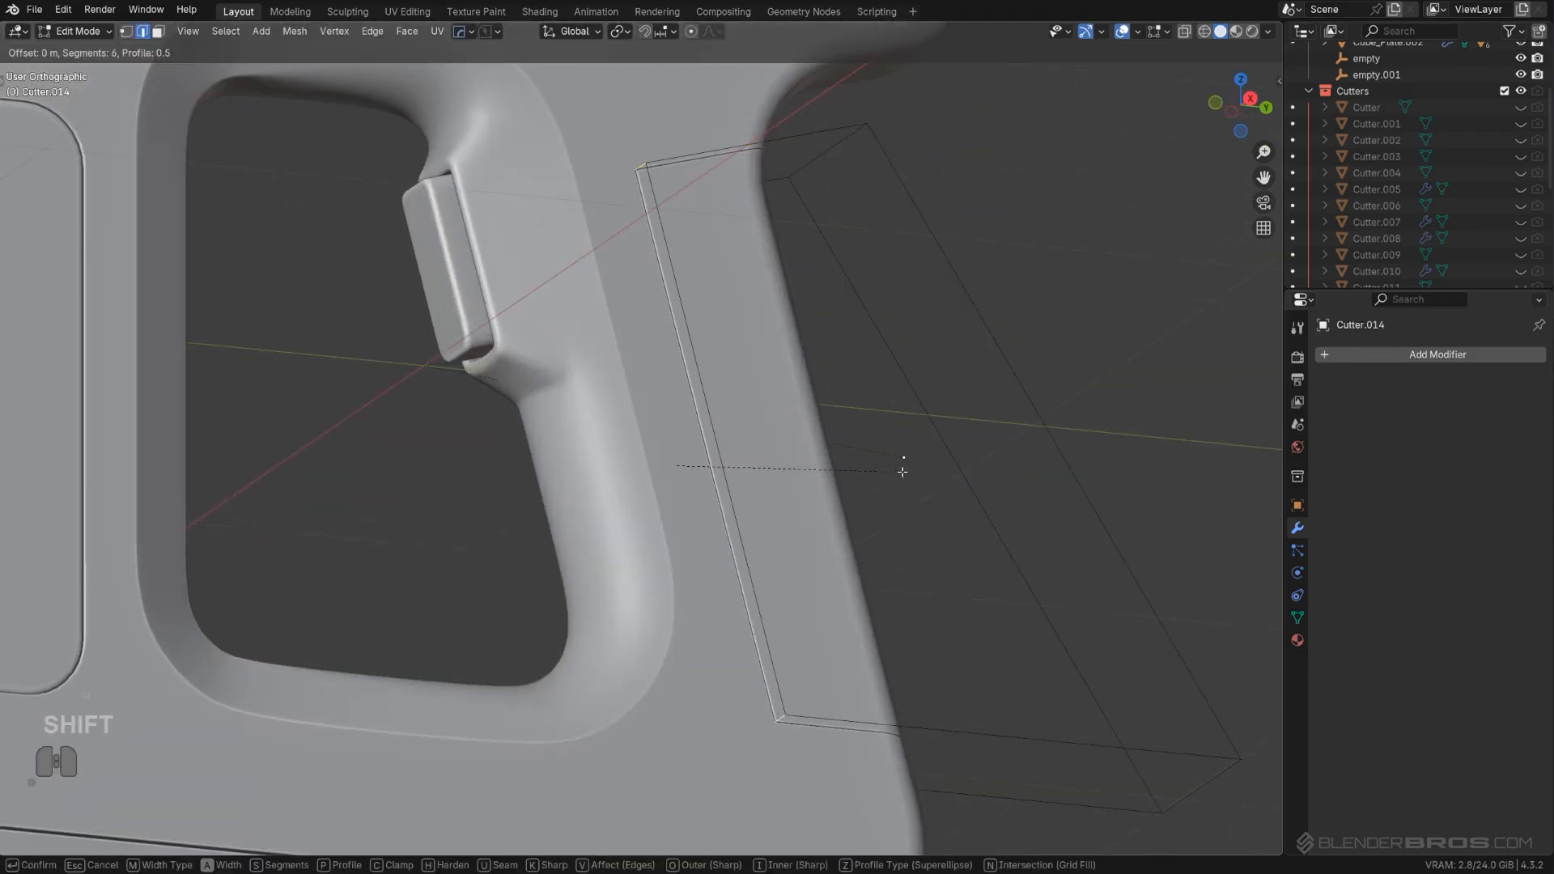
click(44, 516)
middle_drag(781, 402, 657, 387)
scroll(668, 380, up, 1)
key(Tab)
Step: Widen the sliced grip panel's bevel with HardOps Bevel, using a 0.5 profile and 60° autosmooth
click(756, 106)
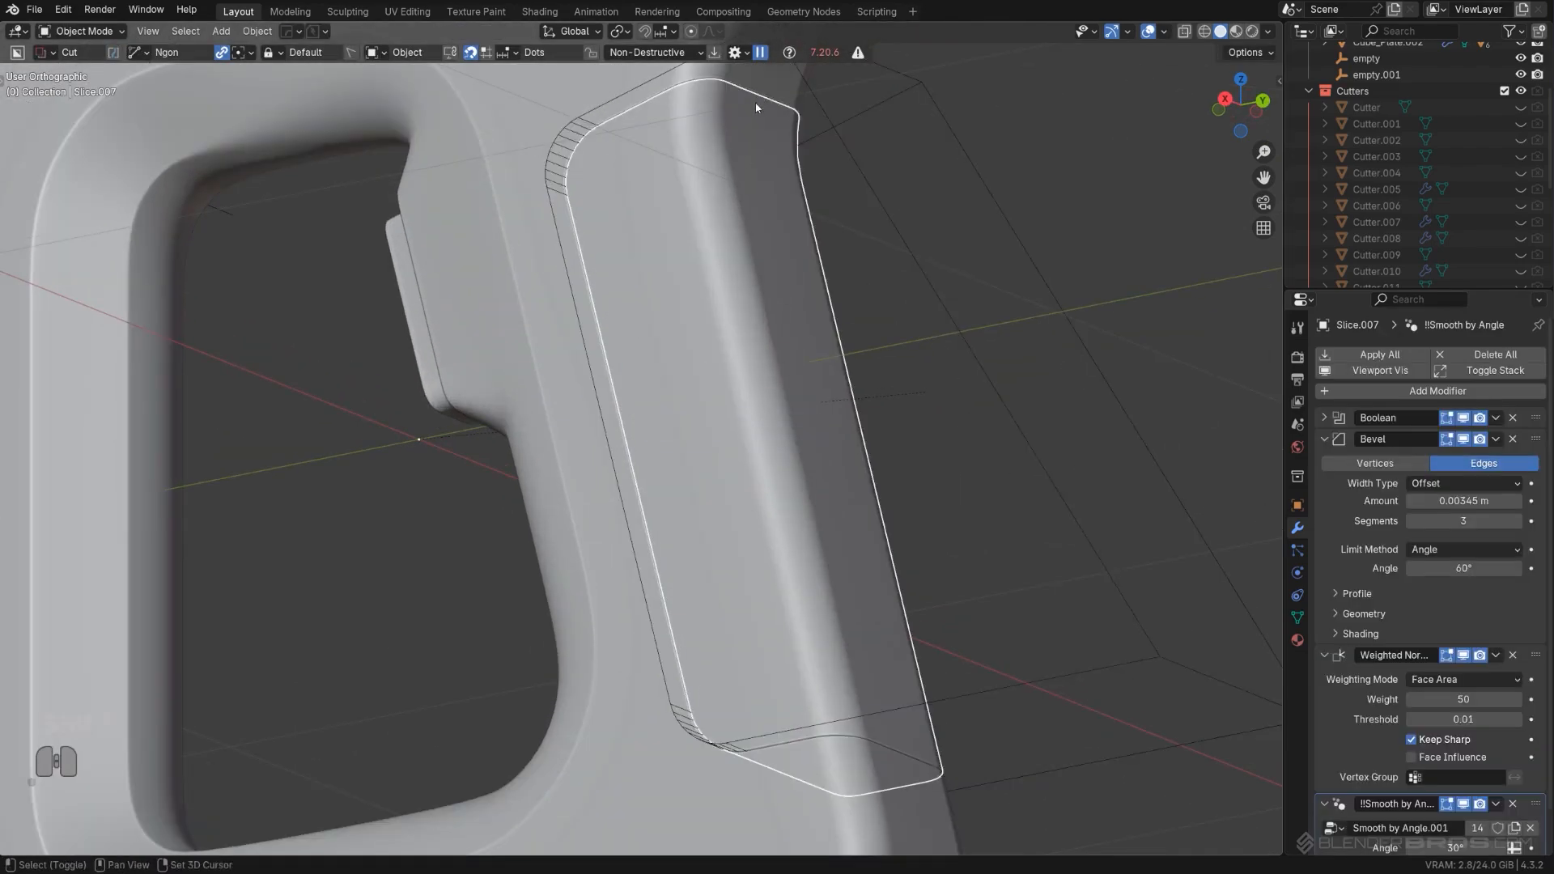
shift+middle_drag(756, 106, 756, 337)
key(Tab)
key(Tab)
scroll(696, 290, down, 3)
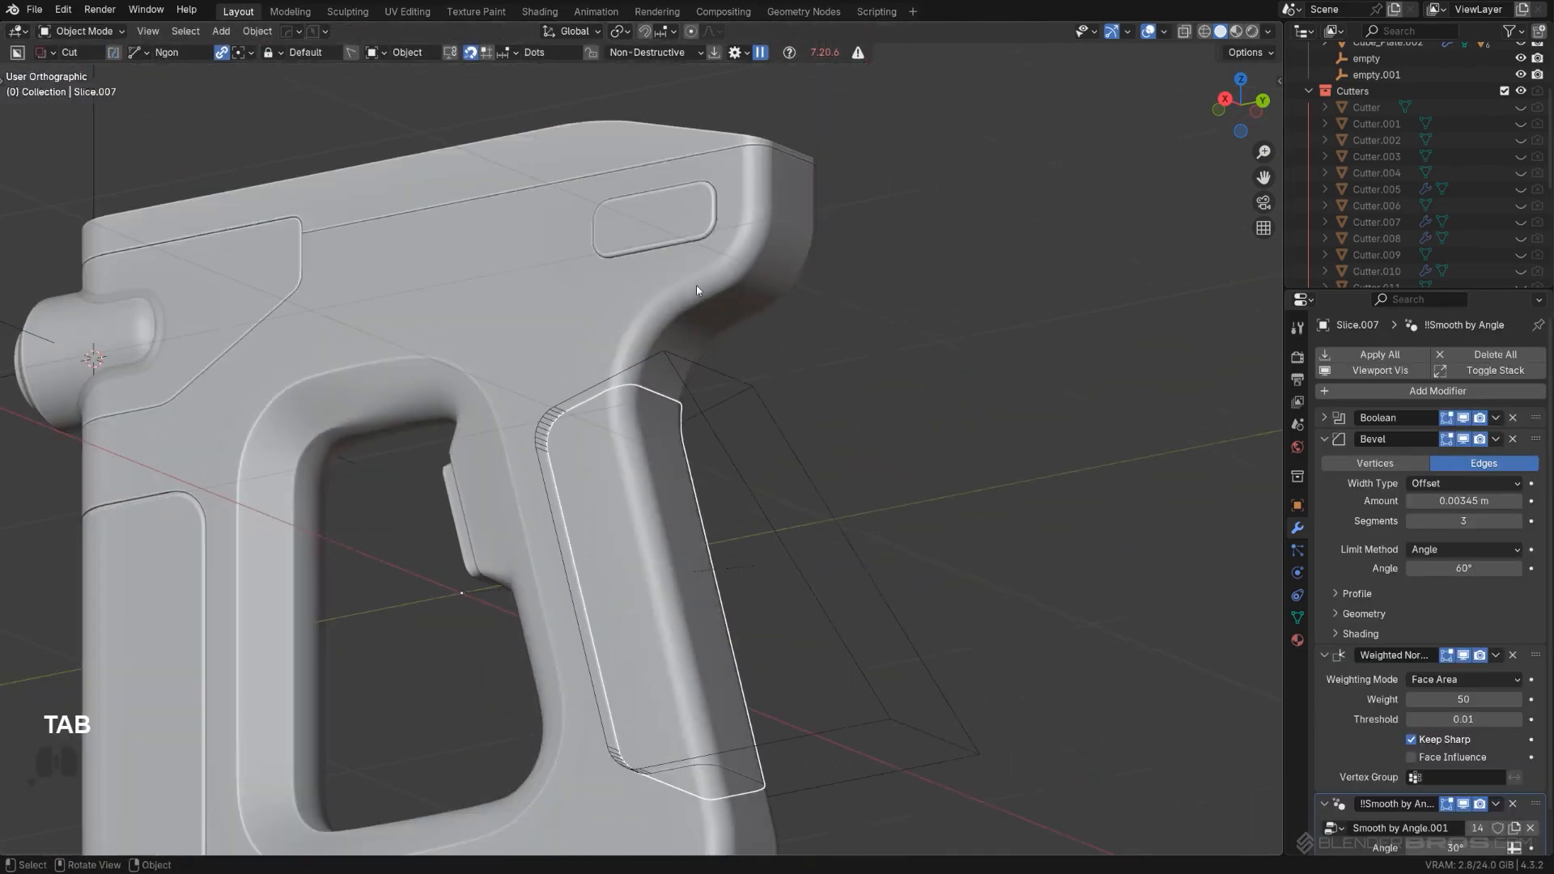
scroll(643, 397, up, 4)
middle_drag(642, 396, 708, 437)
scroll(687, 428, up, 5)
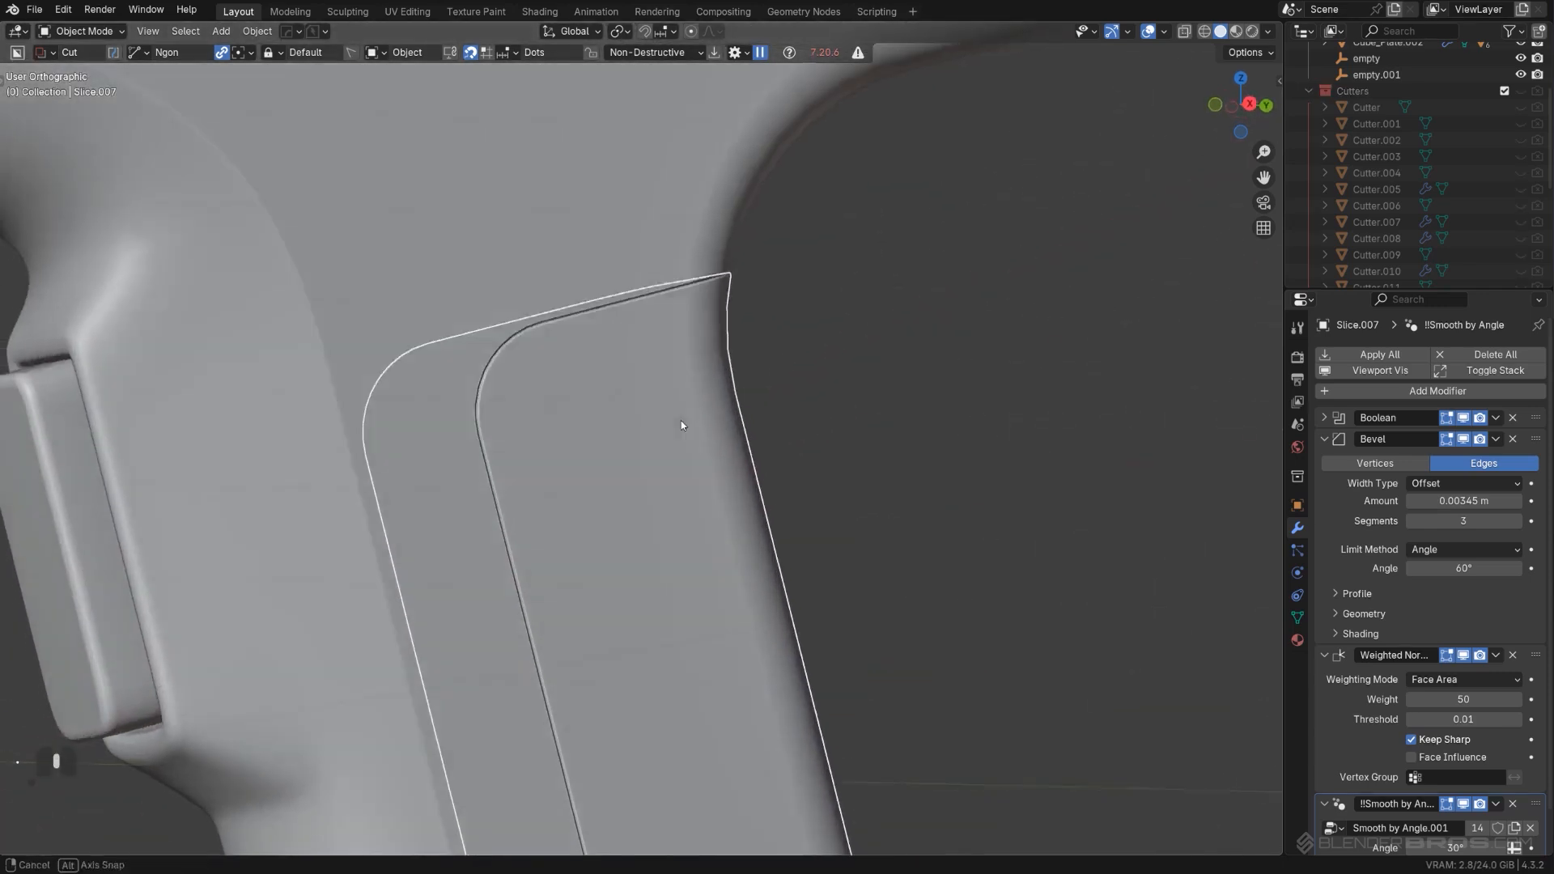
key(q)
click(643, 368)
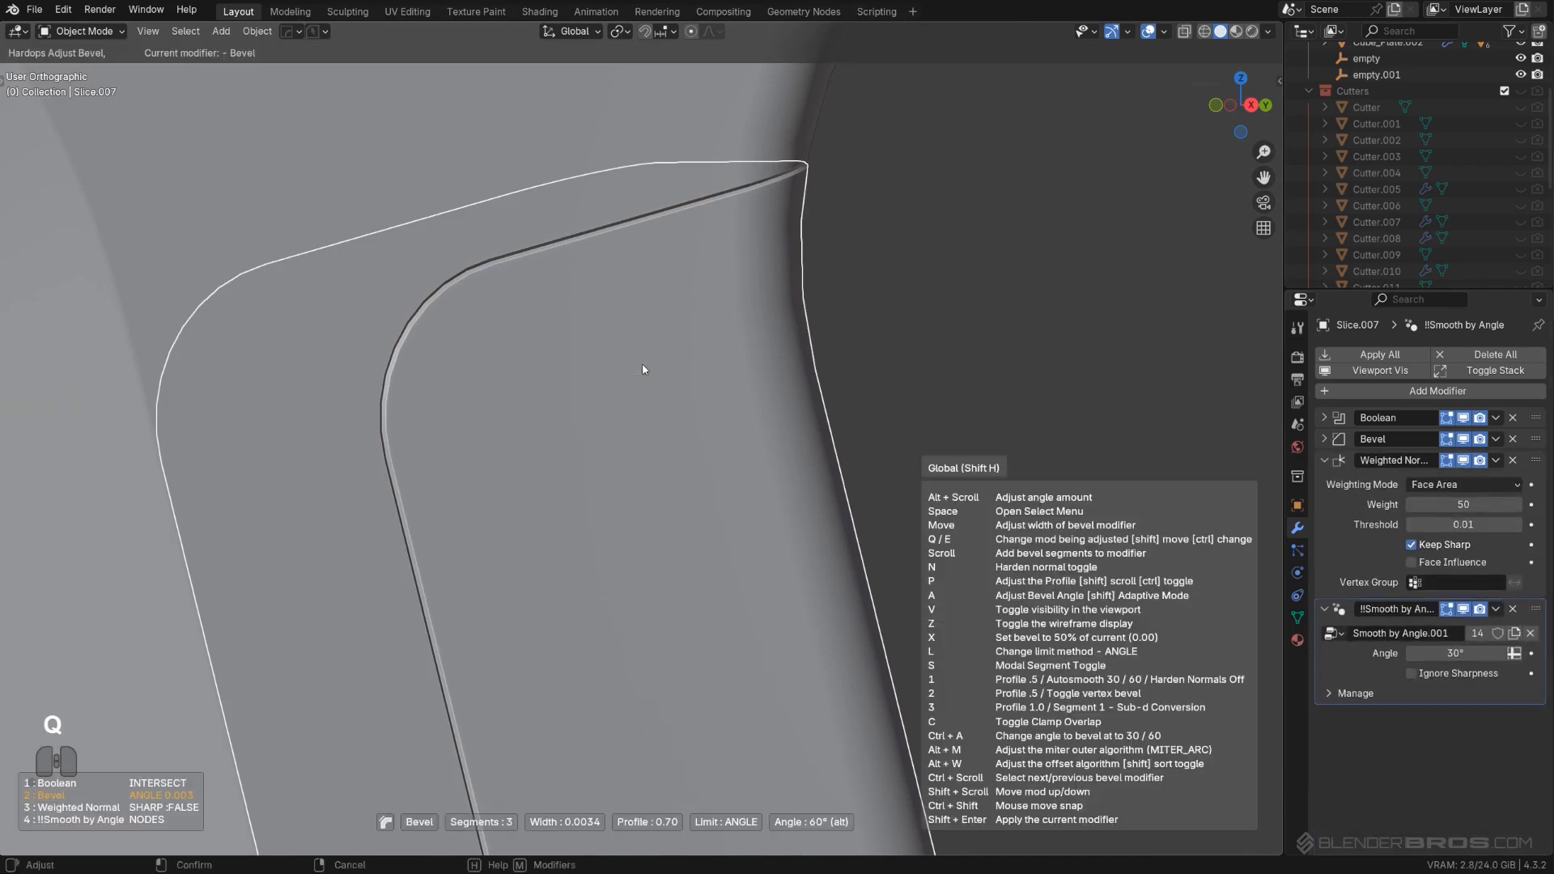
key(1)
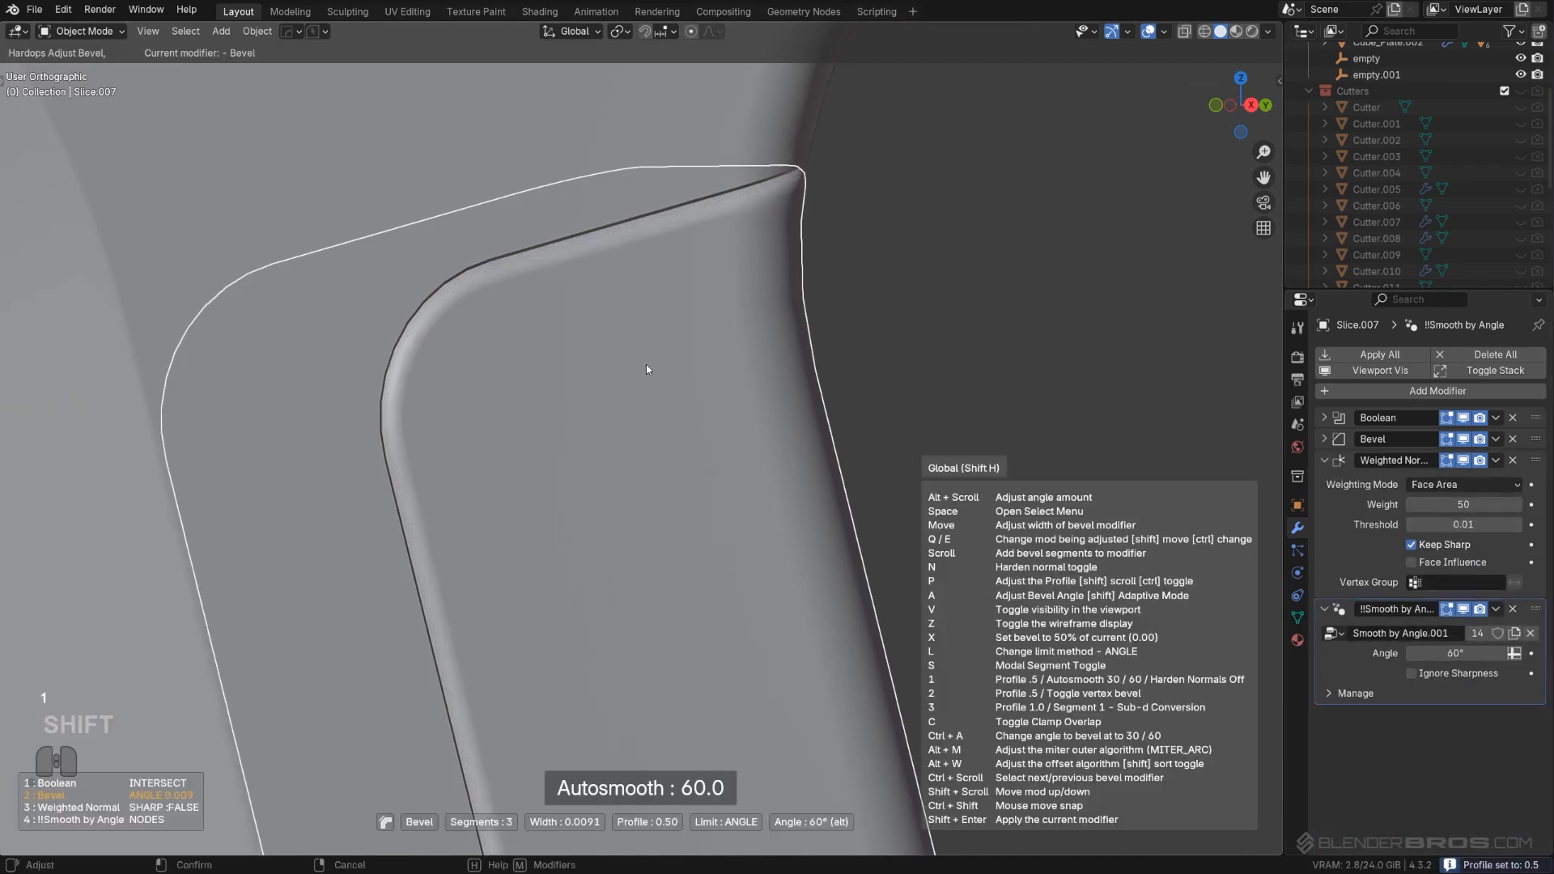
click(653, 372)
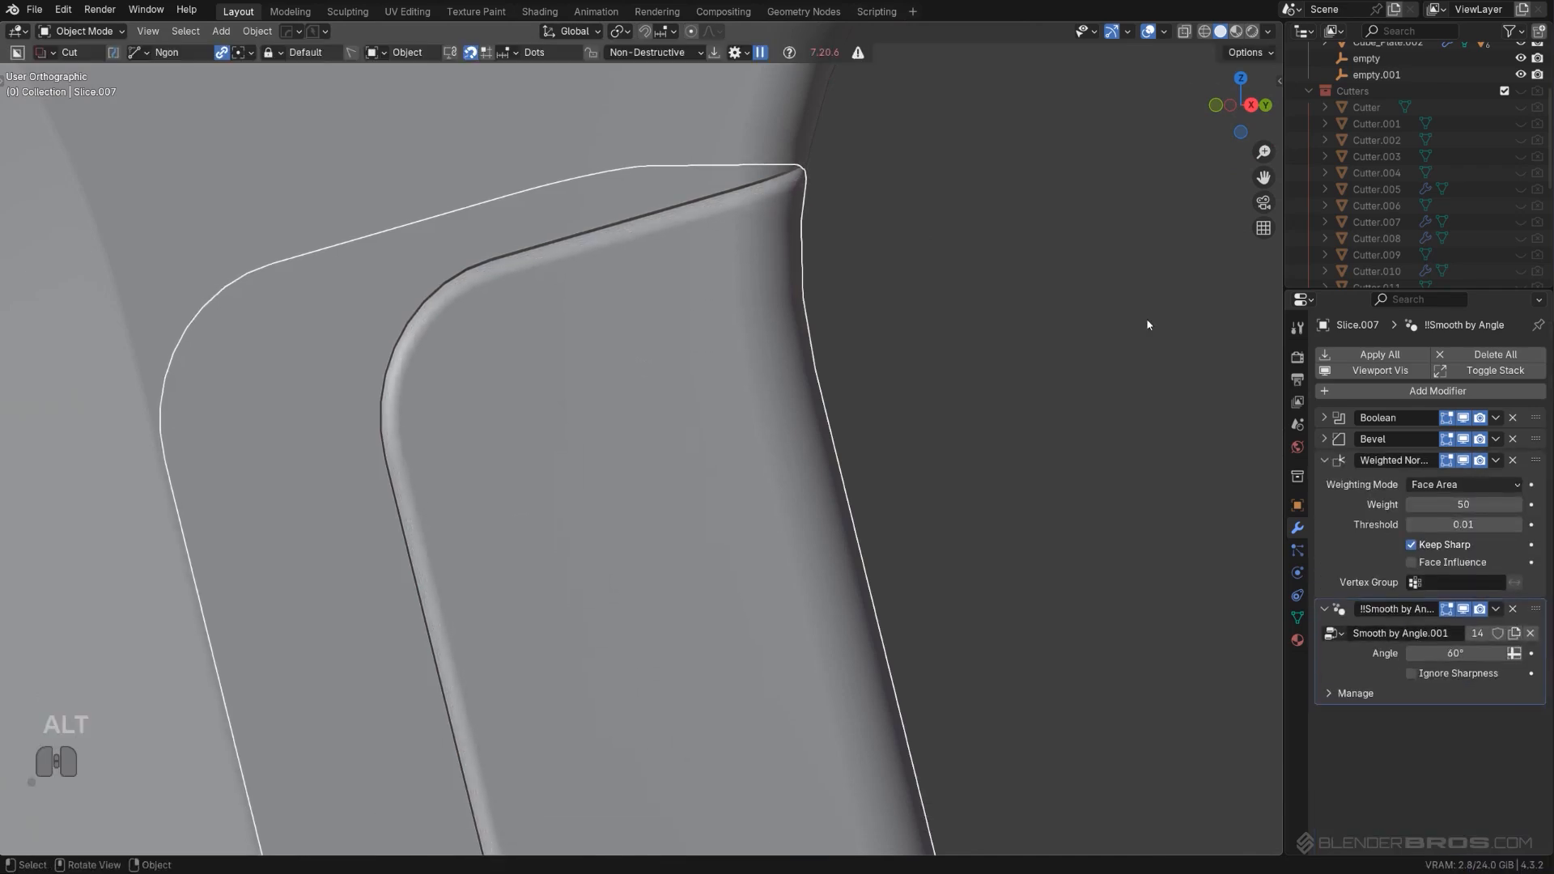
Step: Set the main body's HardOps bevel to a 0.5 profile with 60° autosmooth
middle_drag(761, 327, 618, 294)
shift+middle_drag(617, 105, 708, 261)
scroll(708, 260, up, 2)
click(709, 265)
key(q)
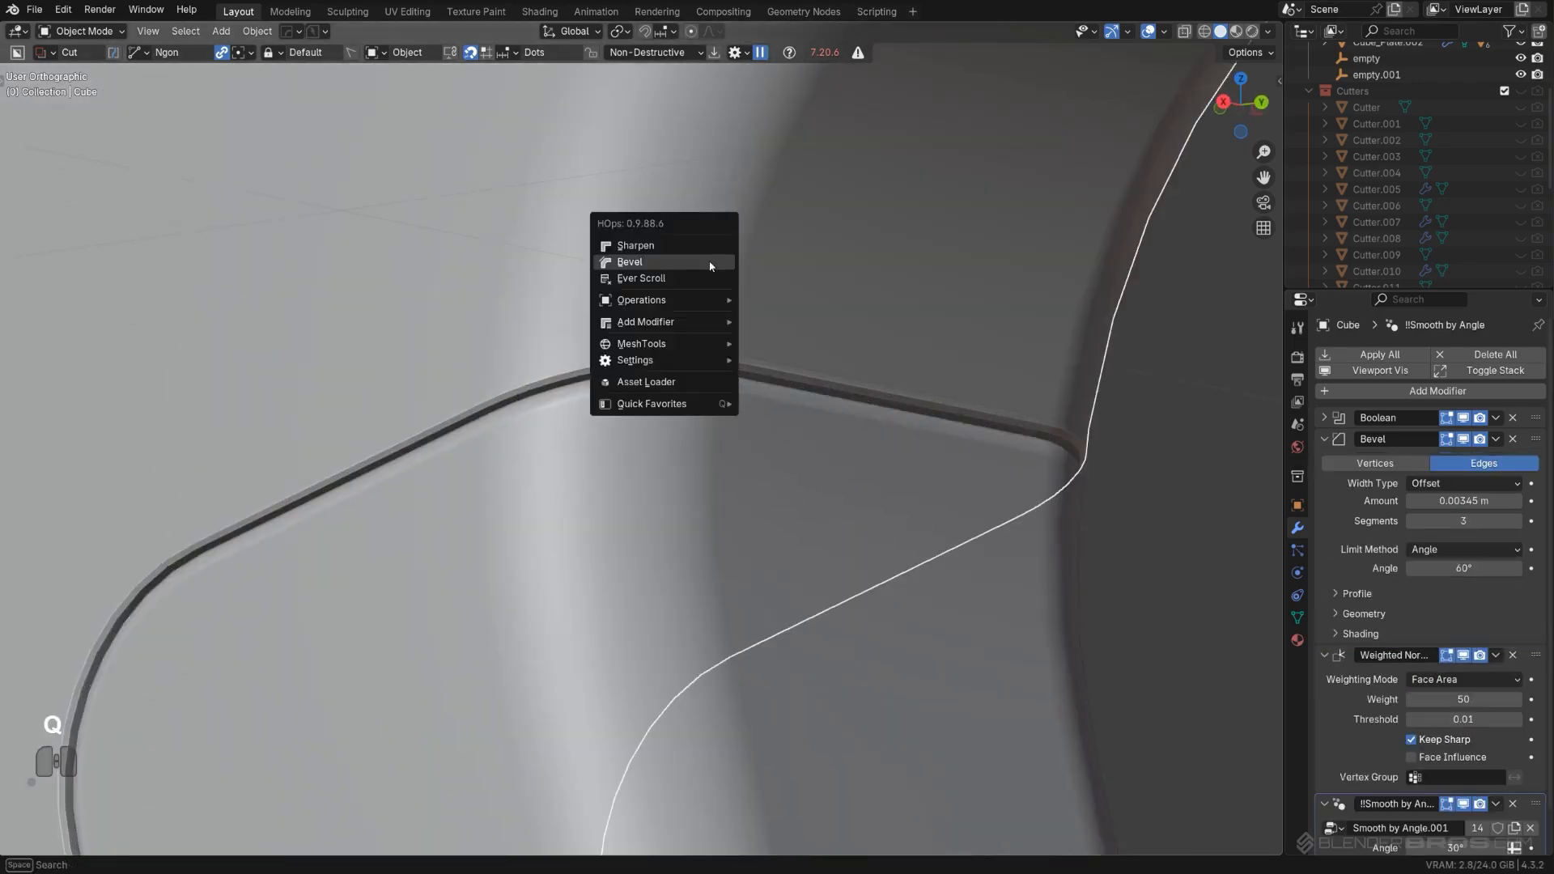
click(730, 270)
key(1)
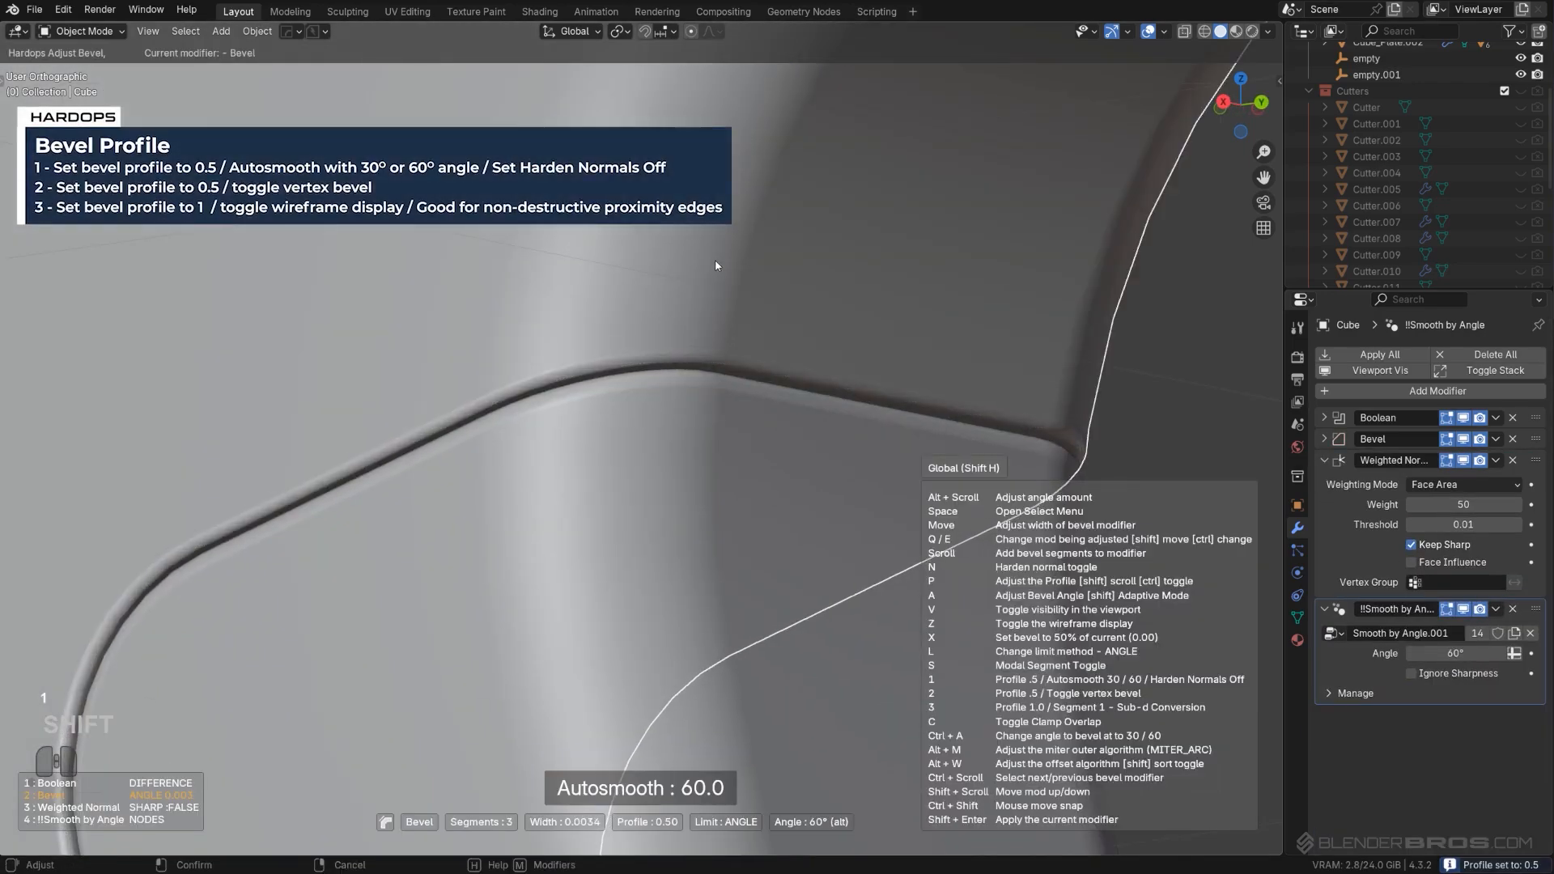
click(717, 266)
middle_drag(717, 266, 826, 354)
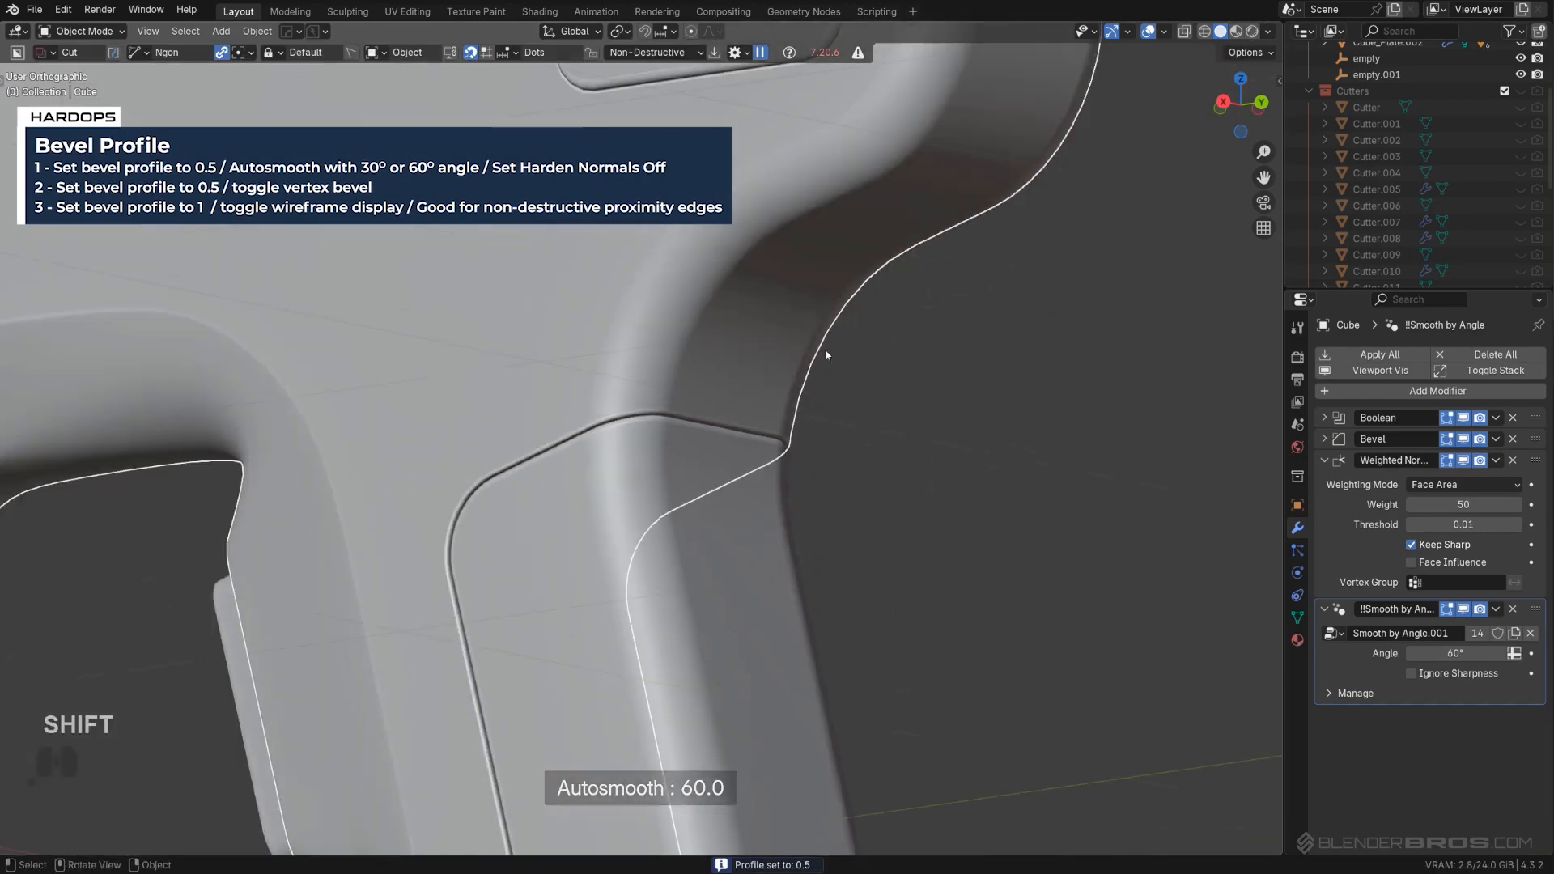
scroll(963, 398, down, 8)
scroll(874, 451, up, 2)
alt+middle_drag(842, 445, 927, 378)
scroll(908, 353, down, 3)
scroll(928, 378, up, 2)
middle_drag(494, 461, 518, 484)
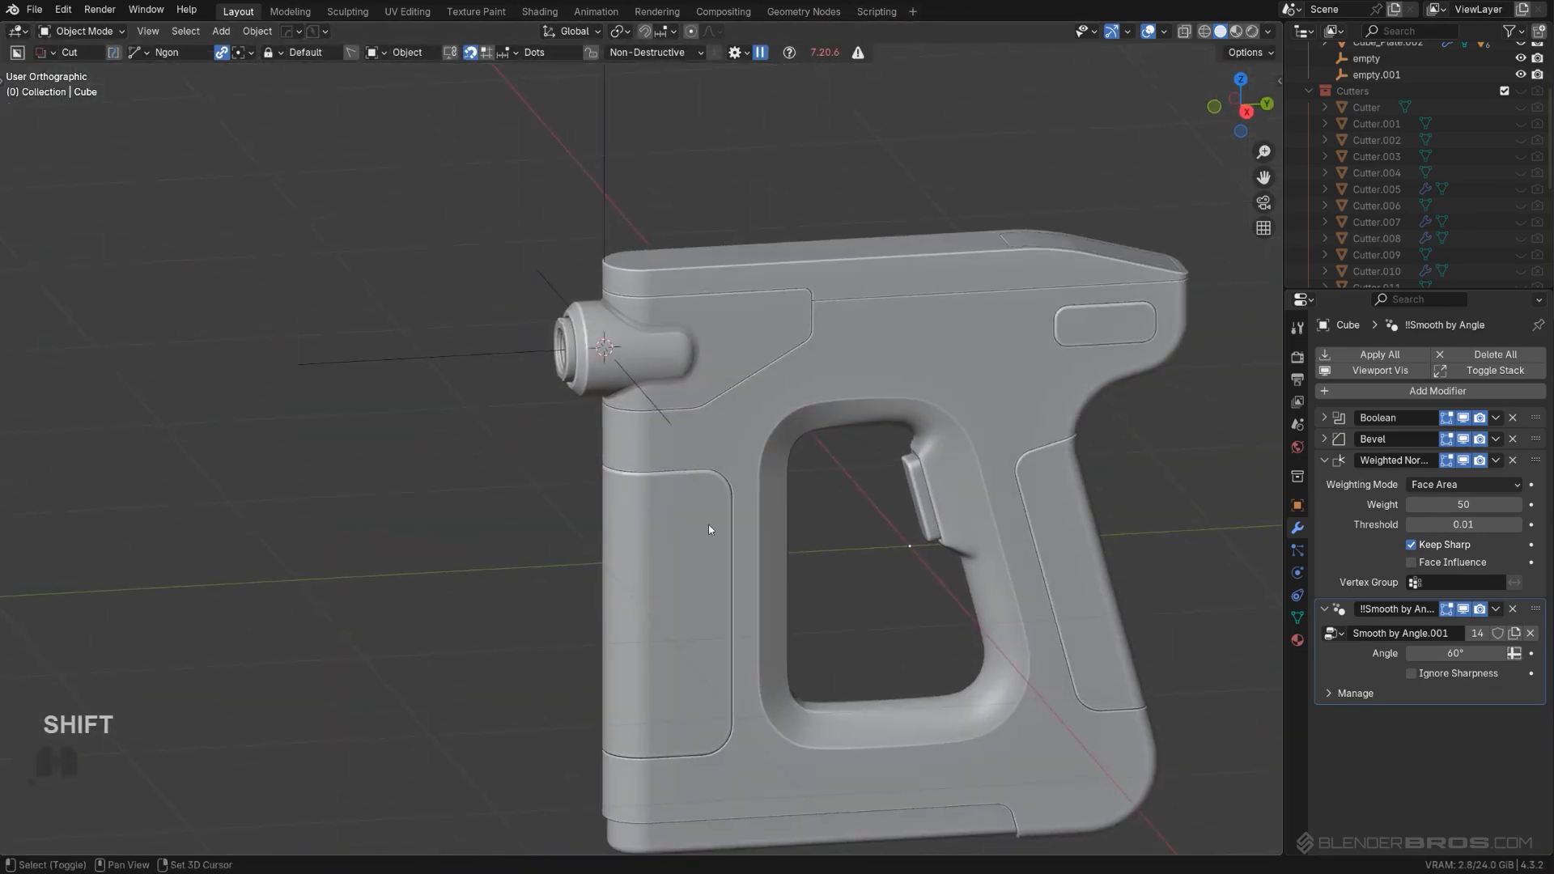
Step: Select the top plate of the body and switch BoxCutter's cutting shape to Box
shift+middle_drag(720, 522, 631, 544)
middle_drag(679, 402, 787, 458)
scroll(729, 405, up, 1)
shift+middle_drag(688, 374, 738, 478)
click(694, 421)
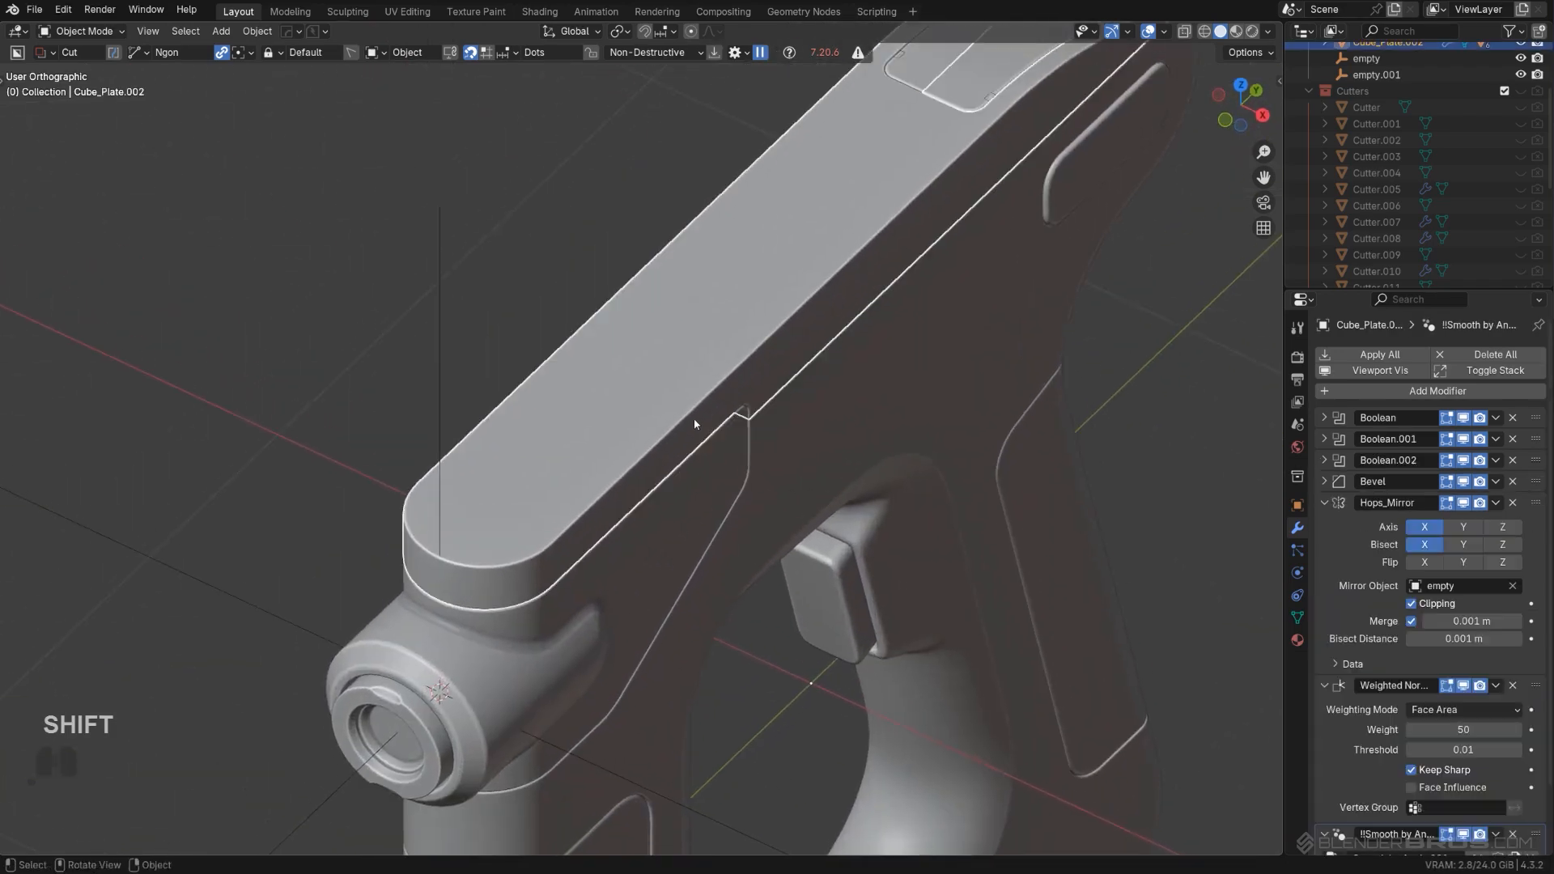
scroll(668, 450, up, 2)
key(d)
click(658, 424)
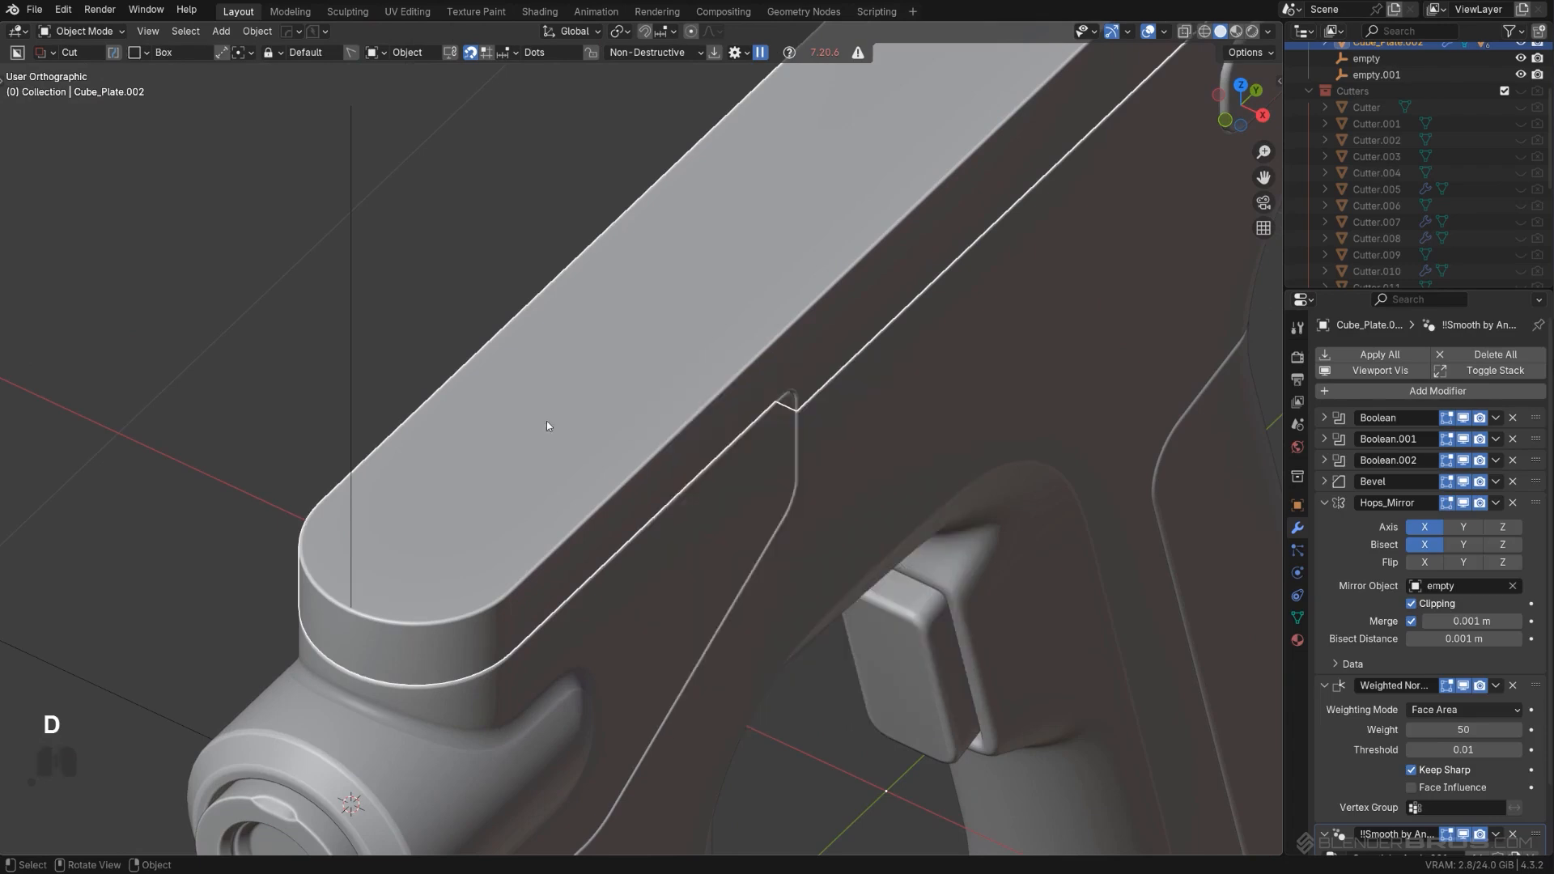
Step: Try a shallow box cut along the top plate's side edge, extruded 0.012, and undo it after checking the bevel
drag(798, 277, 607, 548)
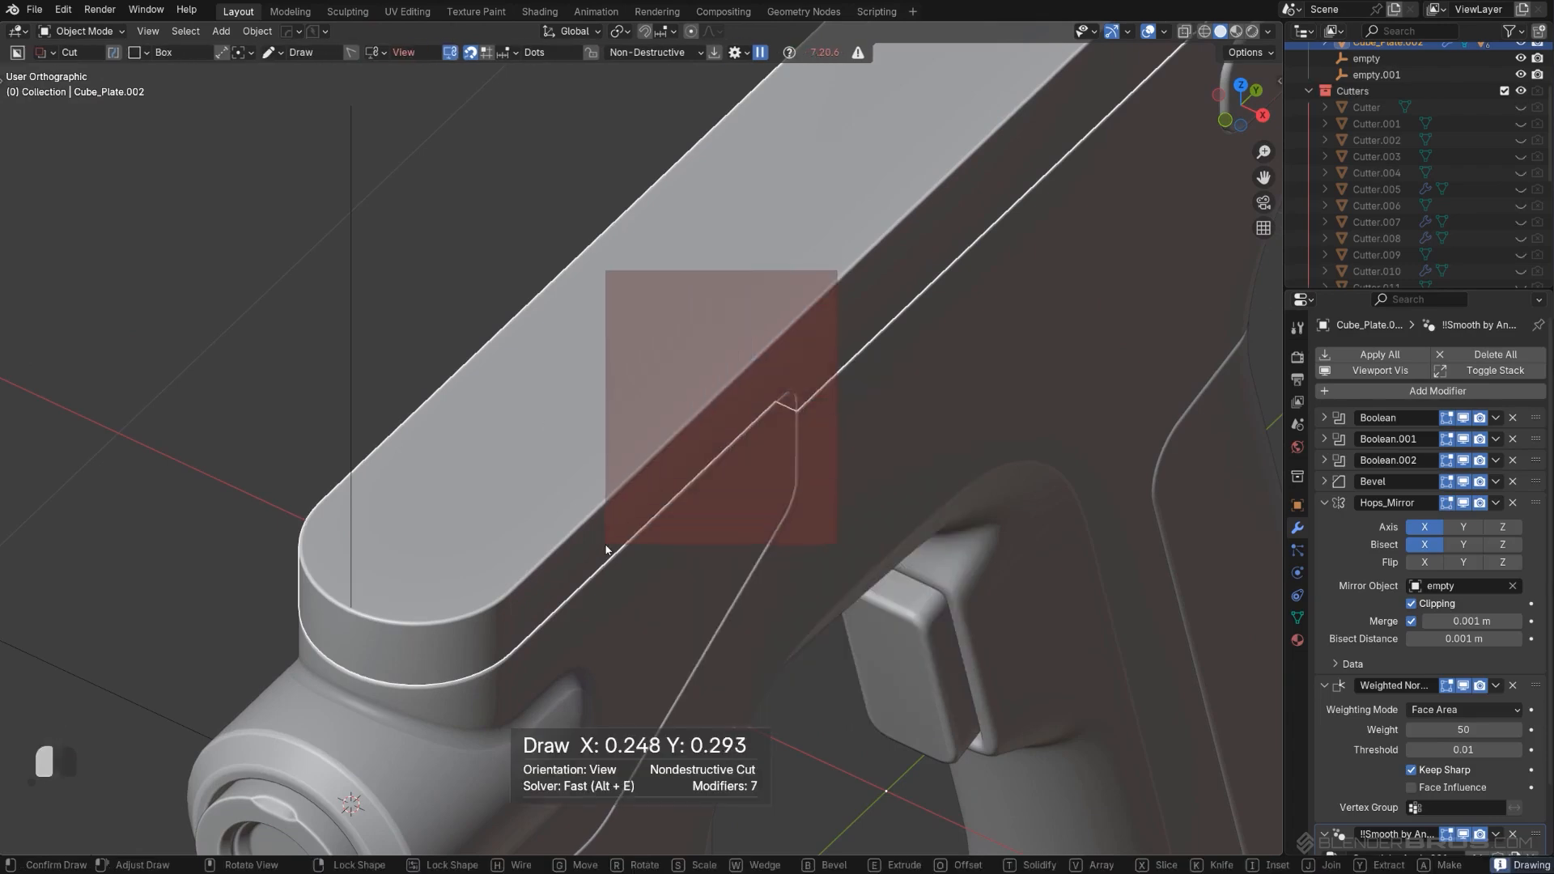
key(KP_5)
mouse_move(795, 308)
mouse_down()
mouse_move(529, 640)
mouse_move(536, 652)
mouse_up()
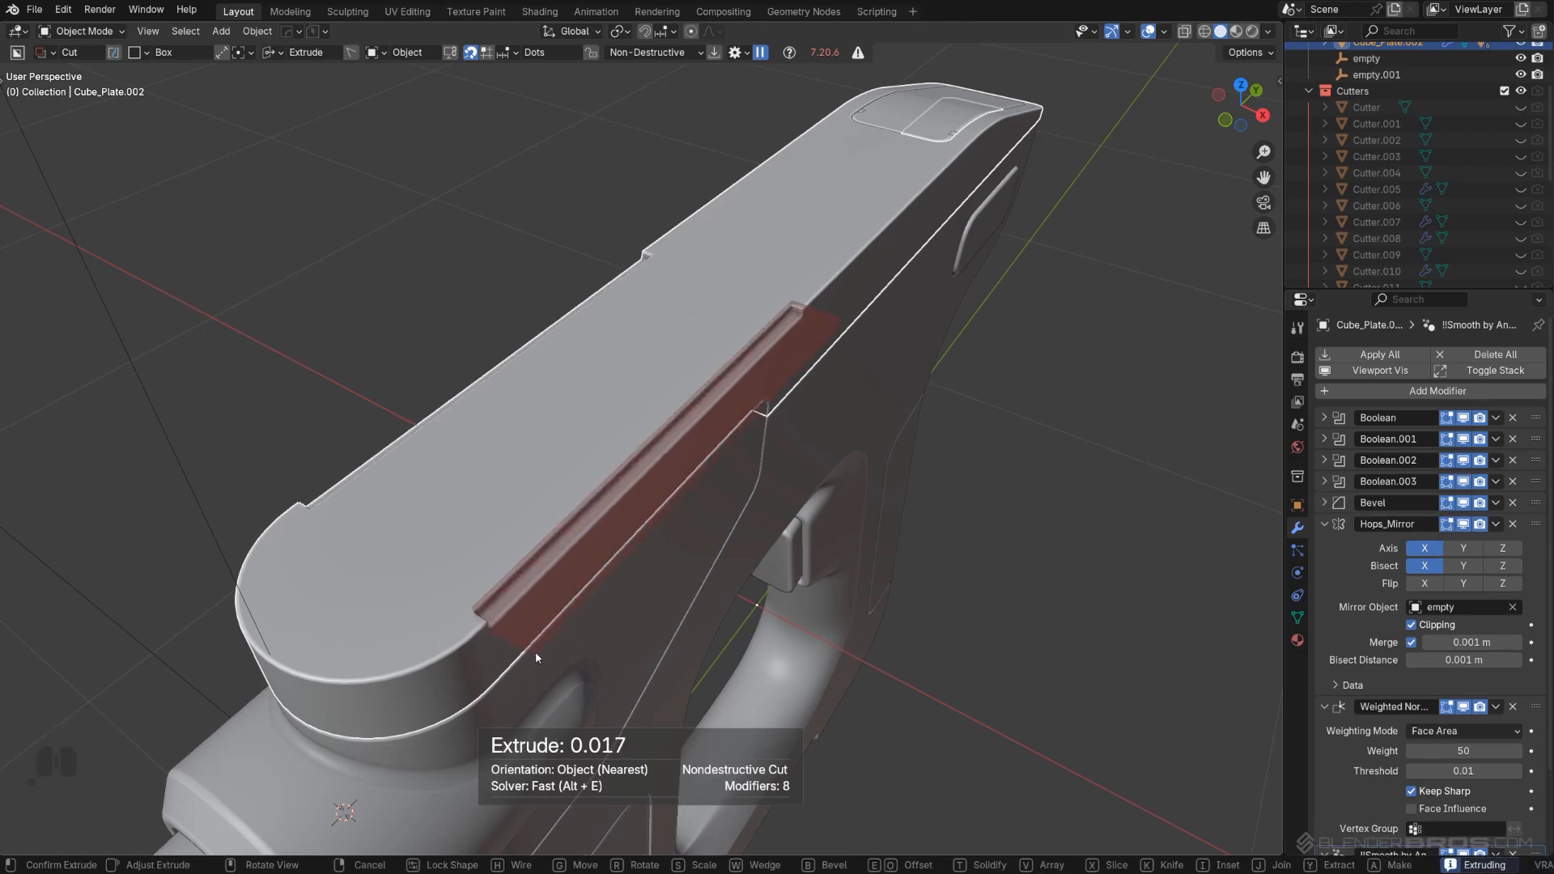
click(536, 651)
scroll(746, 546, down, 2)
scroll(730, 543, up, 5)
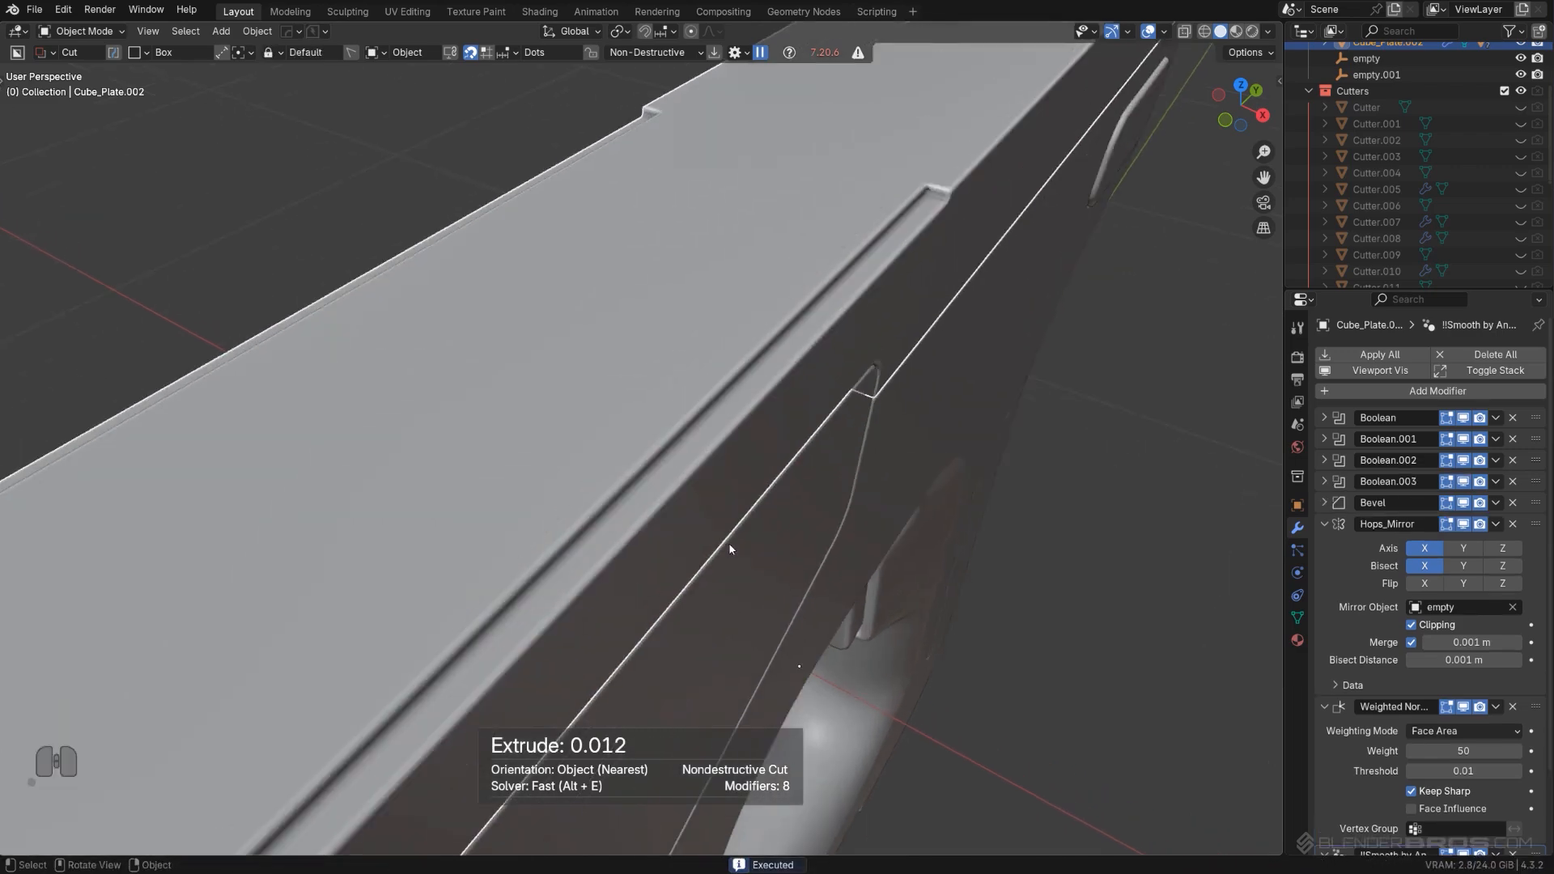
middle_drag(728, 542, 713, 515)
shift+middle_drag(547, 441, 817, 425)
scroll(653, 410, up, 3)
scroll(653, 409, down, 3)
key(ctrl+z)
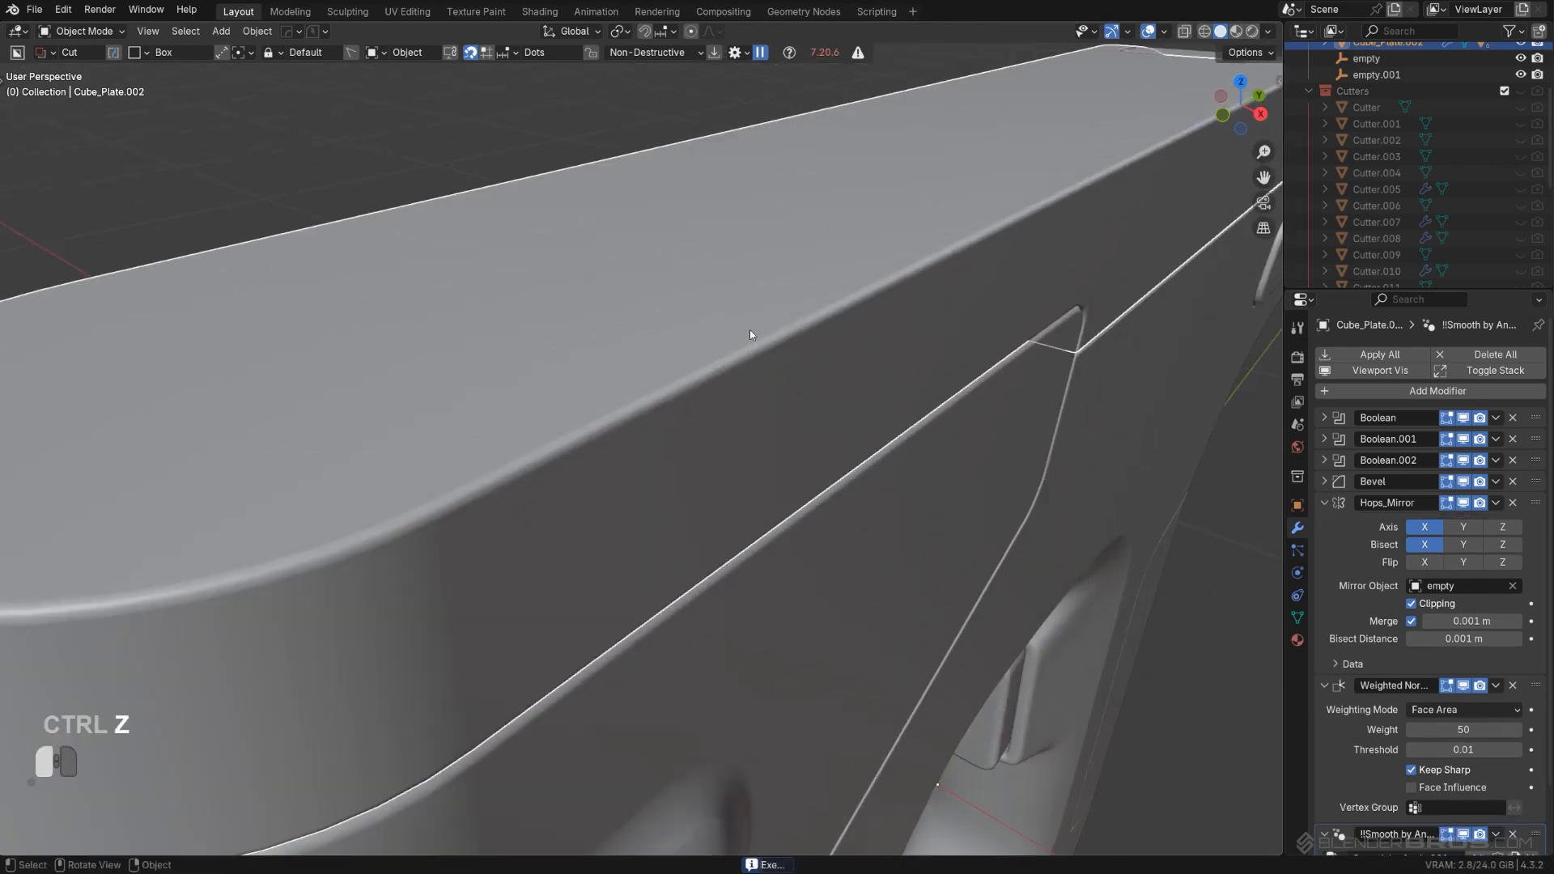
Step: Run the HardOps Step operation on the top plate to add a second, half-size bevel
key(q)
mouse_move(751, 370)
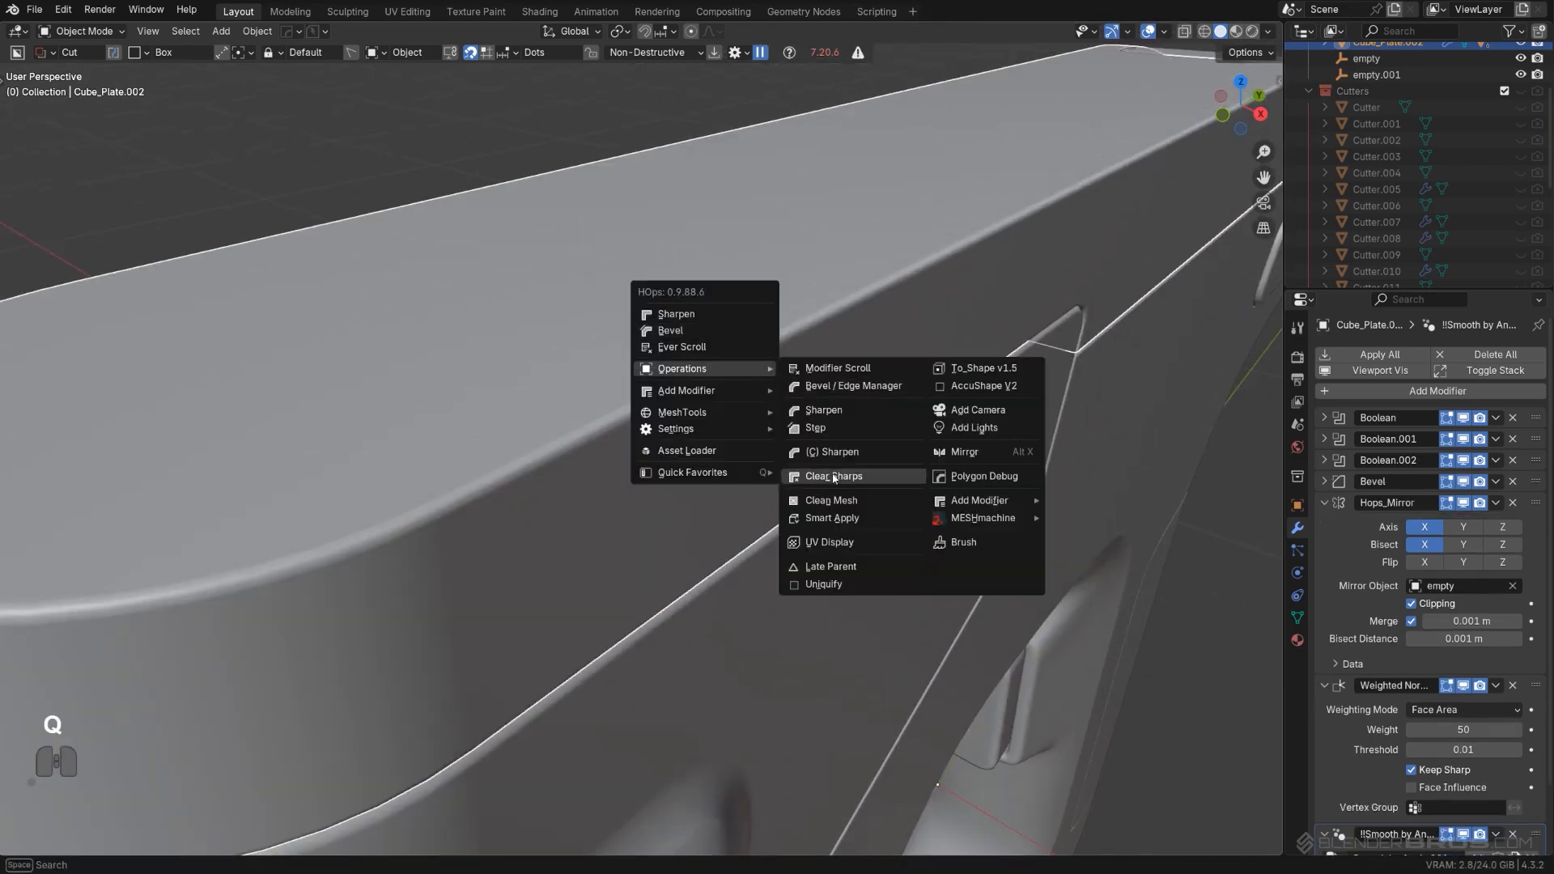
click(825, 437)
scroll(782, 394, down, 3)
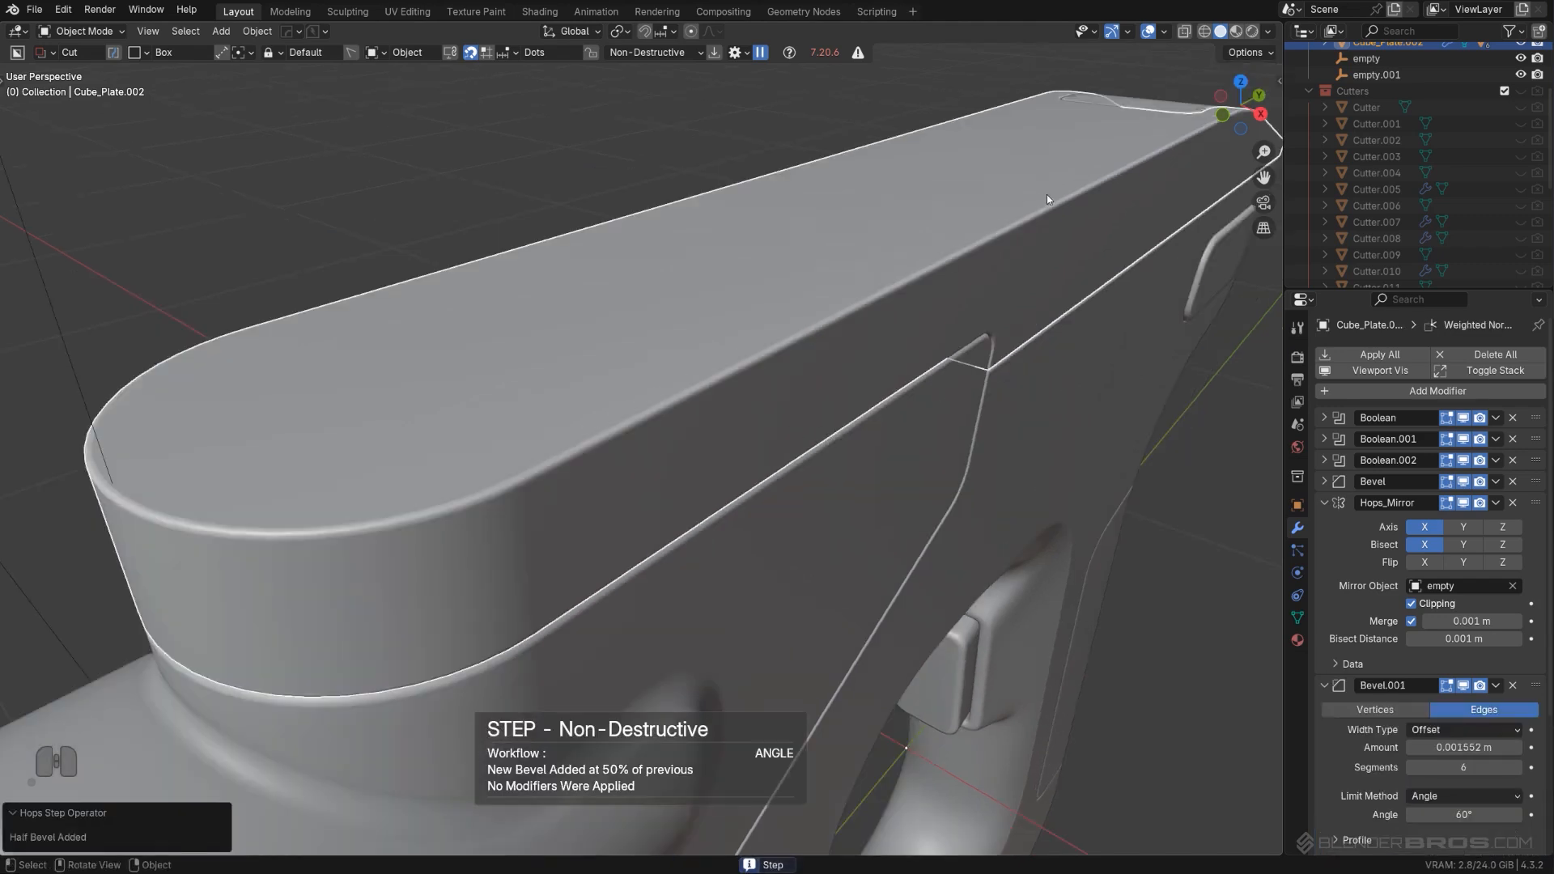
Step: Box-cut a long, shallow recess along the top plate's side edge with BoxCutter
drag(1046, 195, 834, 396)
drag(696, 510, 693, 525)
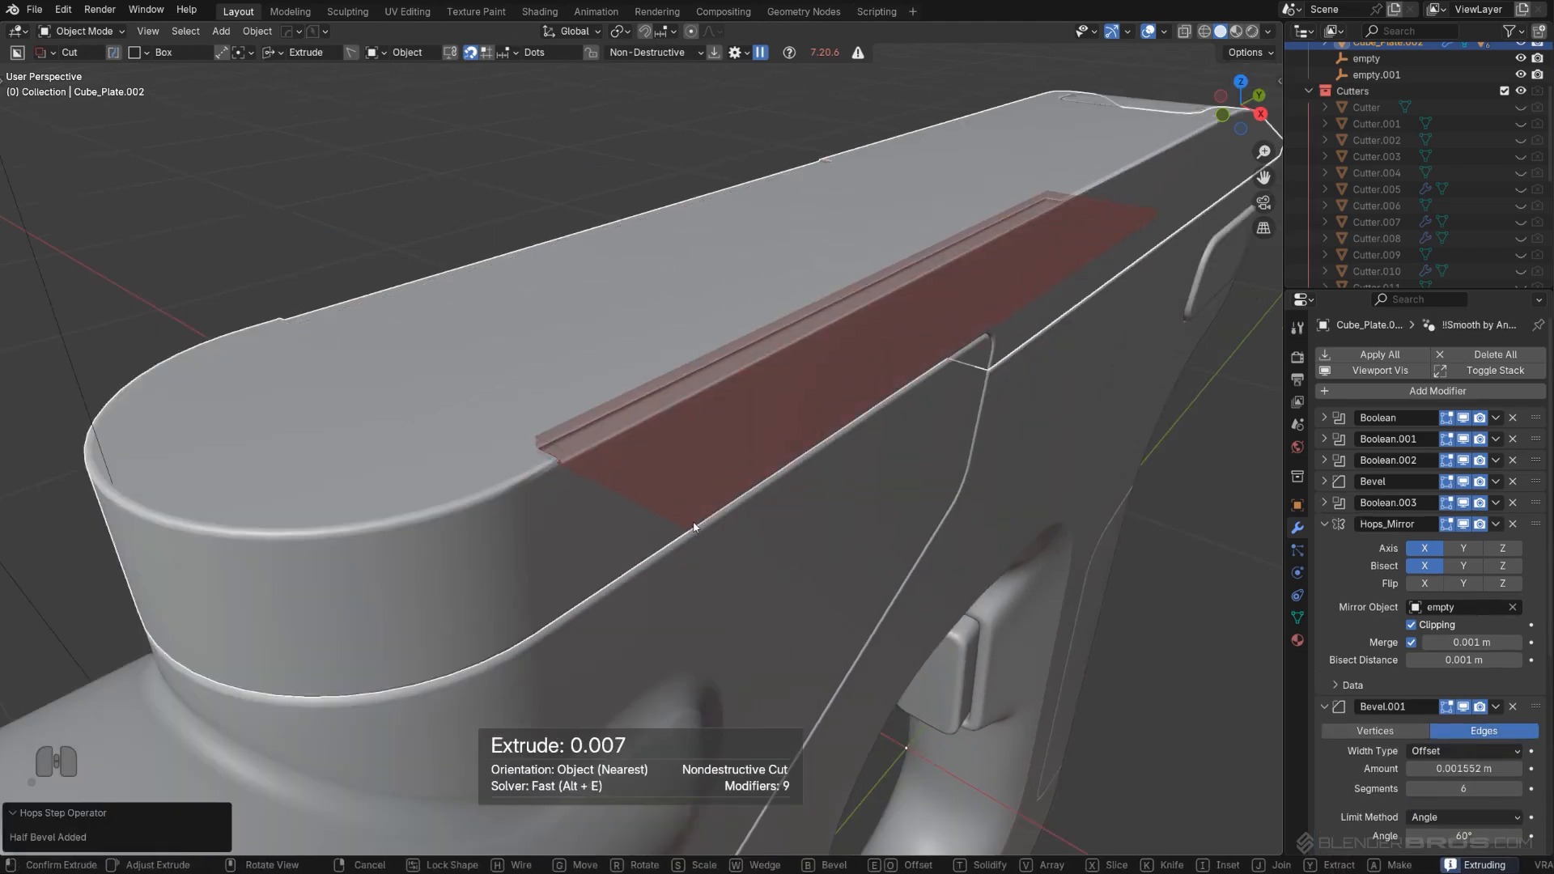
click(696, 527)
middle_drag(708, 527, 421, 454)
key(KP_5)
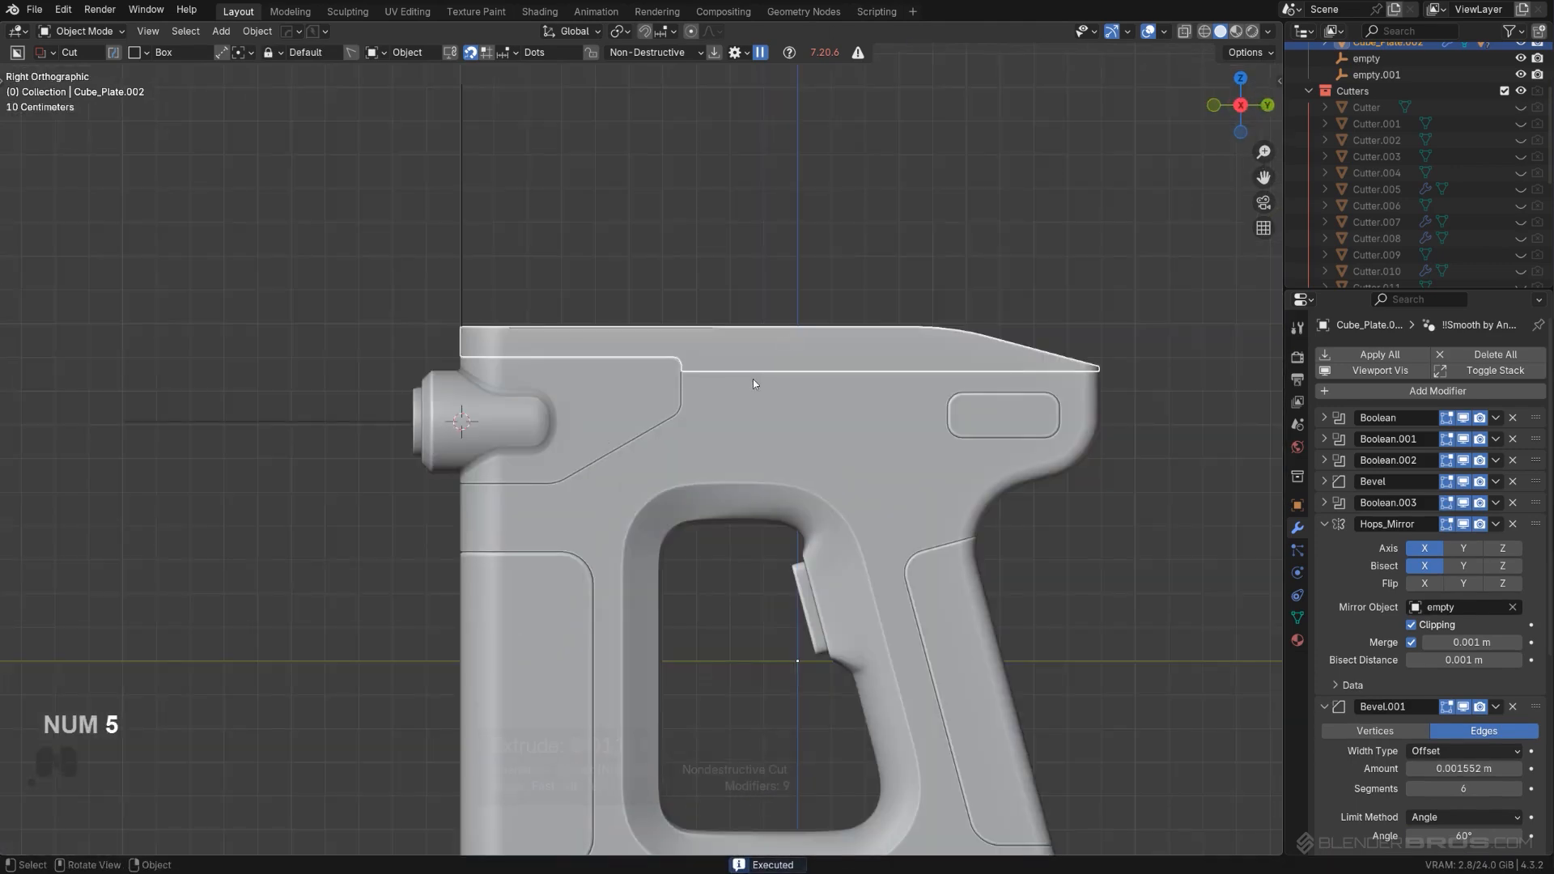
shift+middle_drag(758, 329, 657, 180)
middle_drag(555, 241, 844, 365)
scroll(764, 378, up, 5)
scroll(764, 382, down, 3)
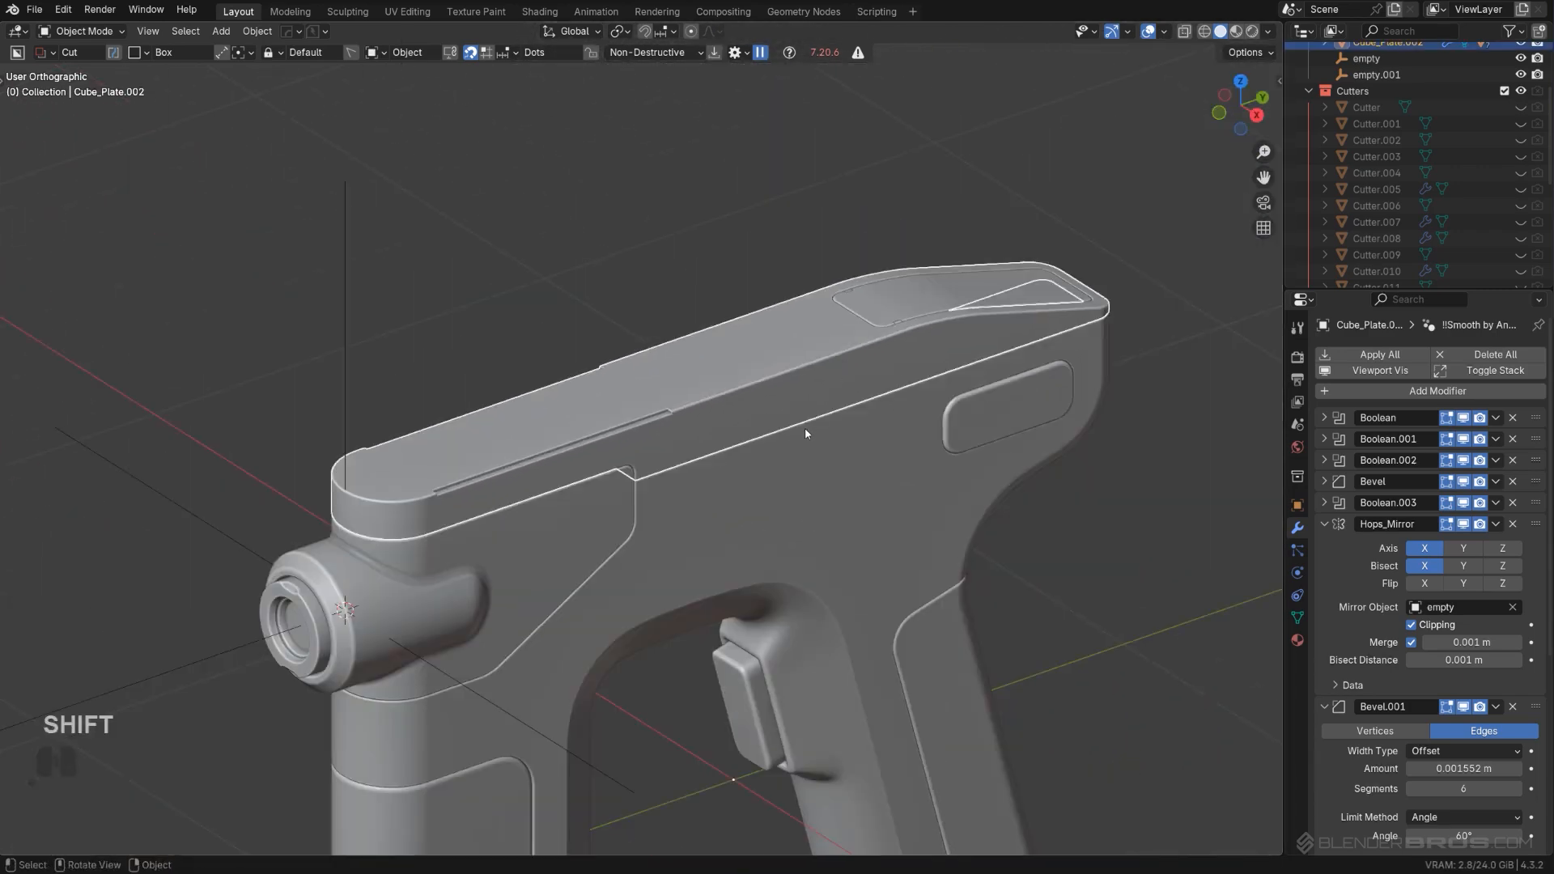
Step: Duplicate the top plate in place, isolate the copy in local view and run HardOps Smart Apply on it
scroll(806, 431, up, 1)
key(shift+d)
right_click(918, 252)
key(slash)
scroll(680, 405, up, 4)
shift+middle_drag(603, 446, 862, 363)
key(q)
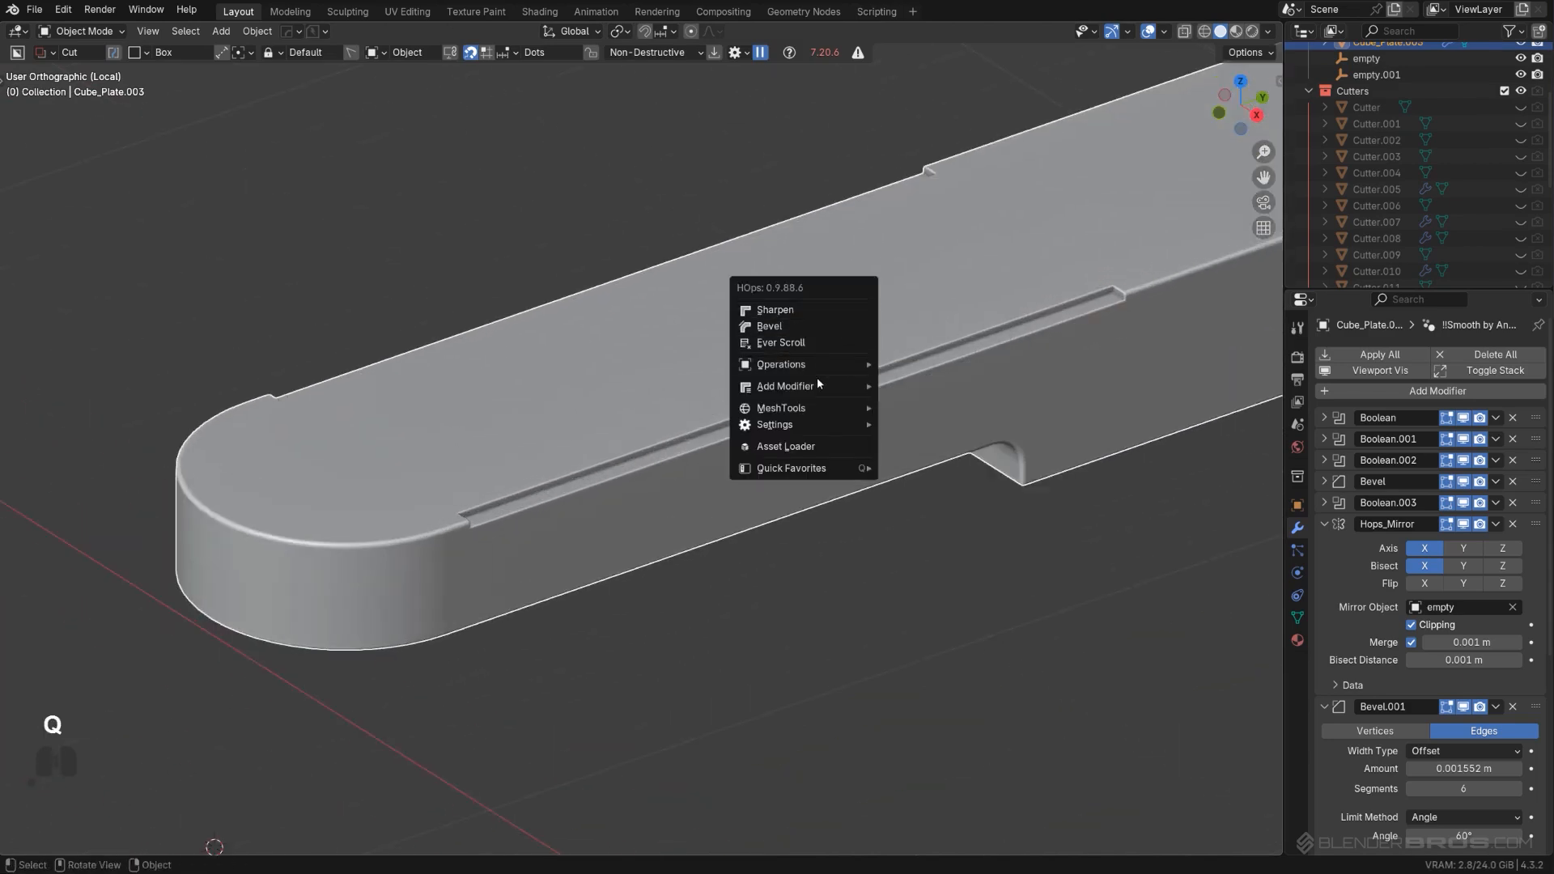
mouse_move(817, 363)
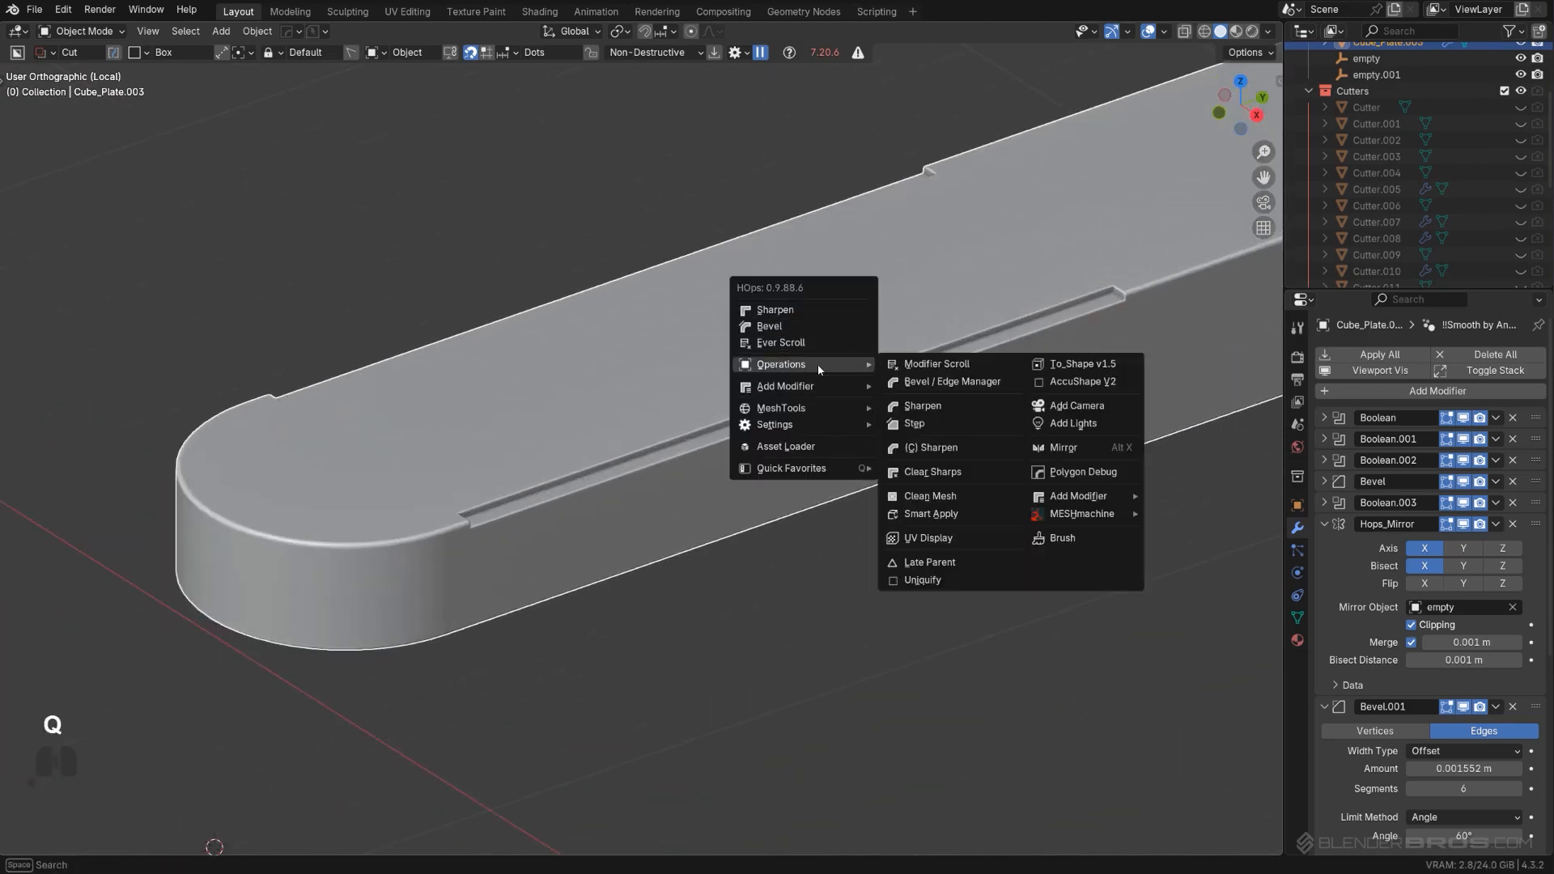
click(975, 518)
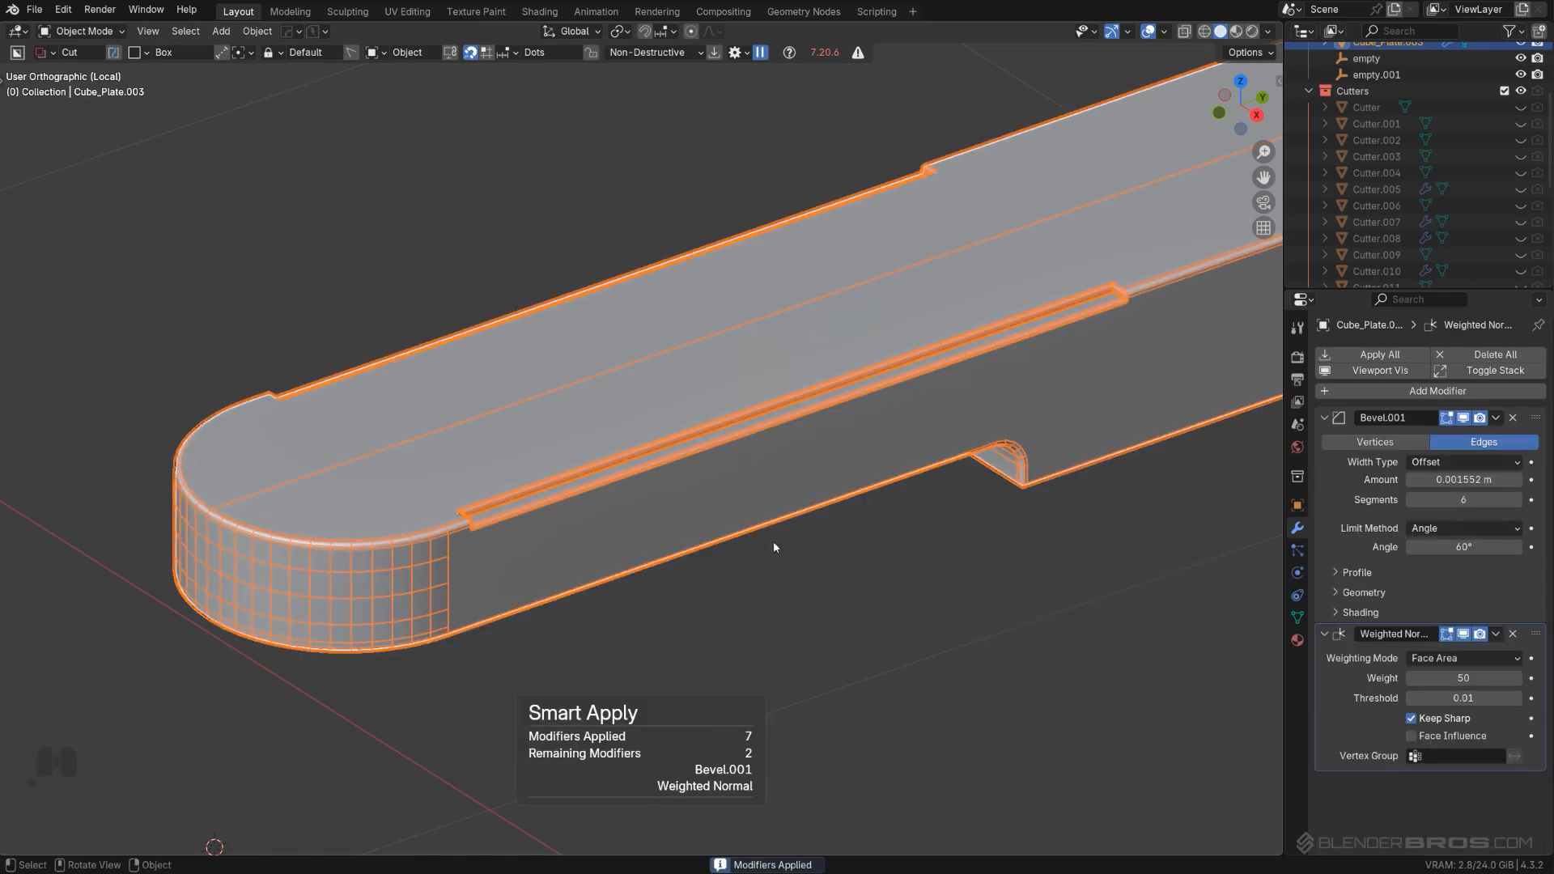
Step: Examine the duplicated plate's mesh and shading where the recess meets the bevelled edge
scroll(599, 518, up, 2)
key(Tab)
shift+middle_drag(357, 639, 781, 498)
scroll(816, 470, up, 2)
click(747, 446)
scroll(872, 410, up, 4)
shift+middle_drag(872, 409, 741, 454)
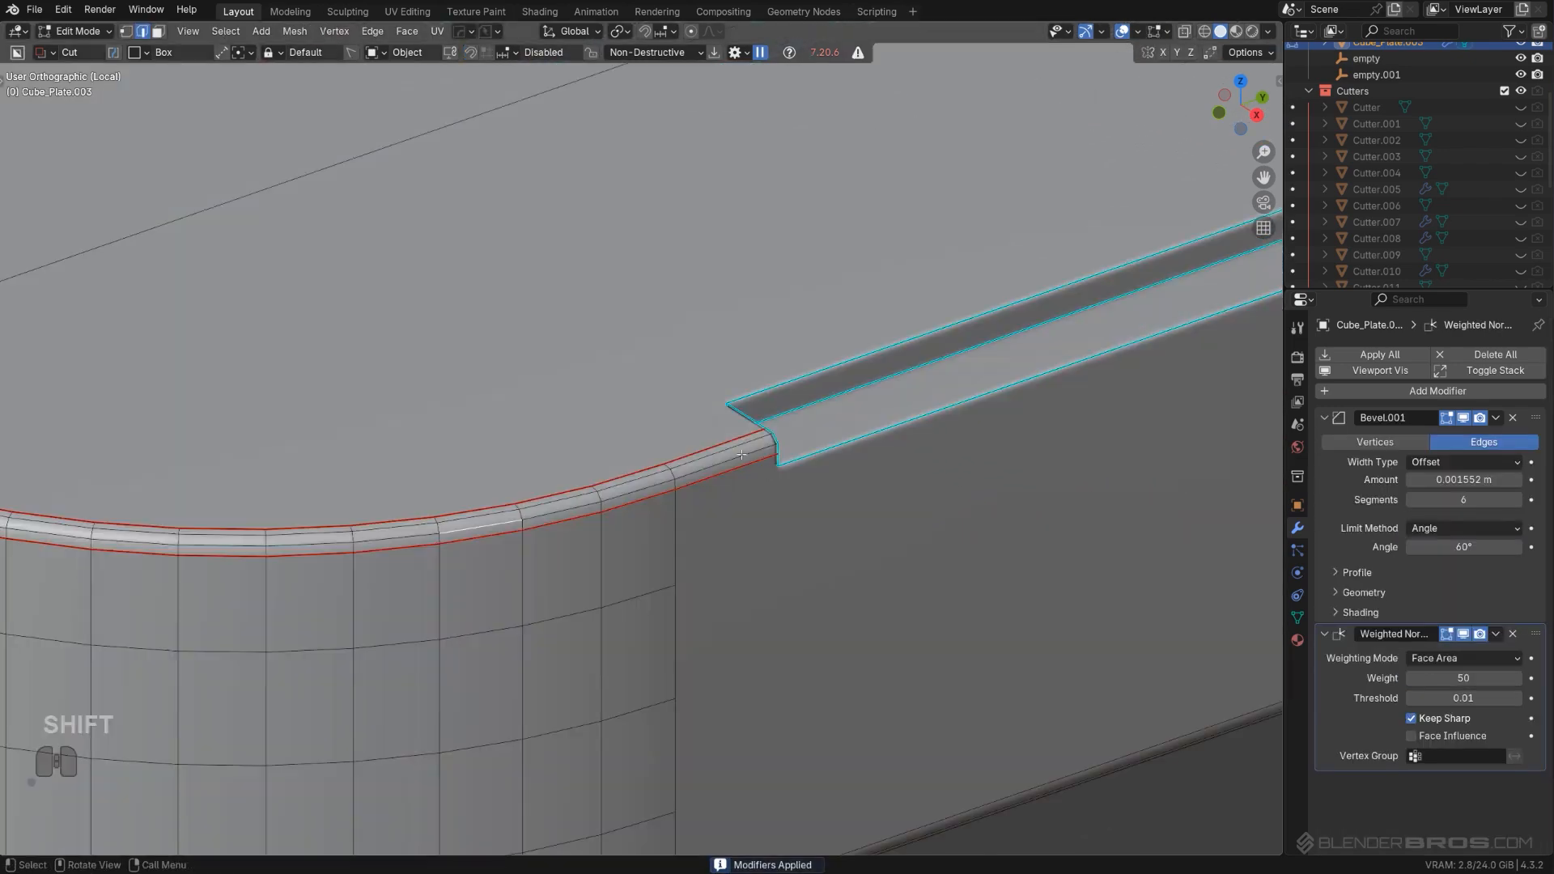
key(Tab)
scroll(929, 320, down, 4)
shift+middle_drag(1025, 324, 690, 410)
scroll(737, 415, down, 2)
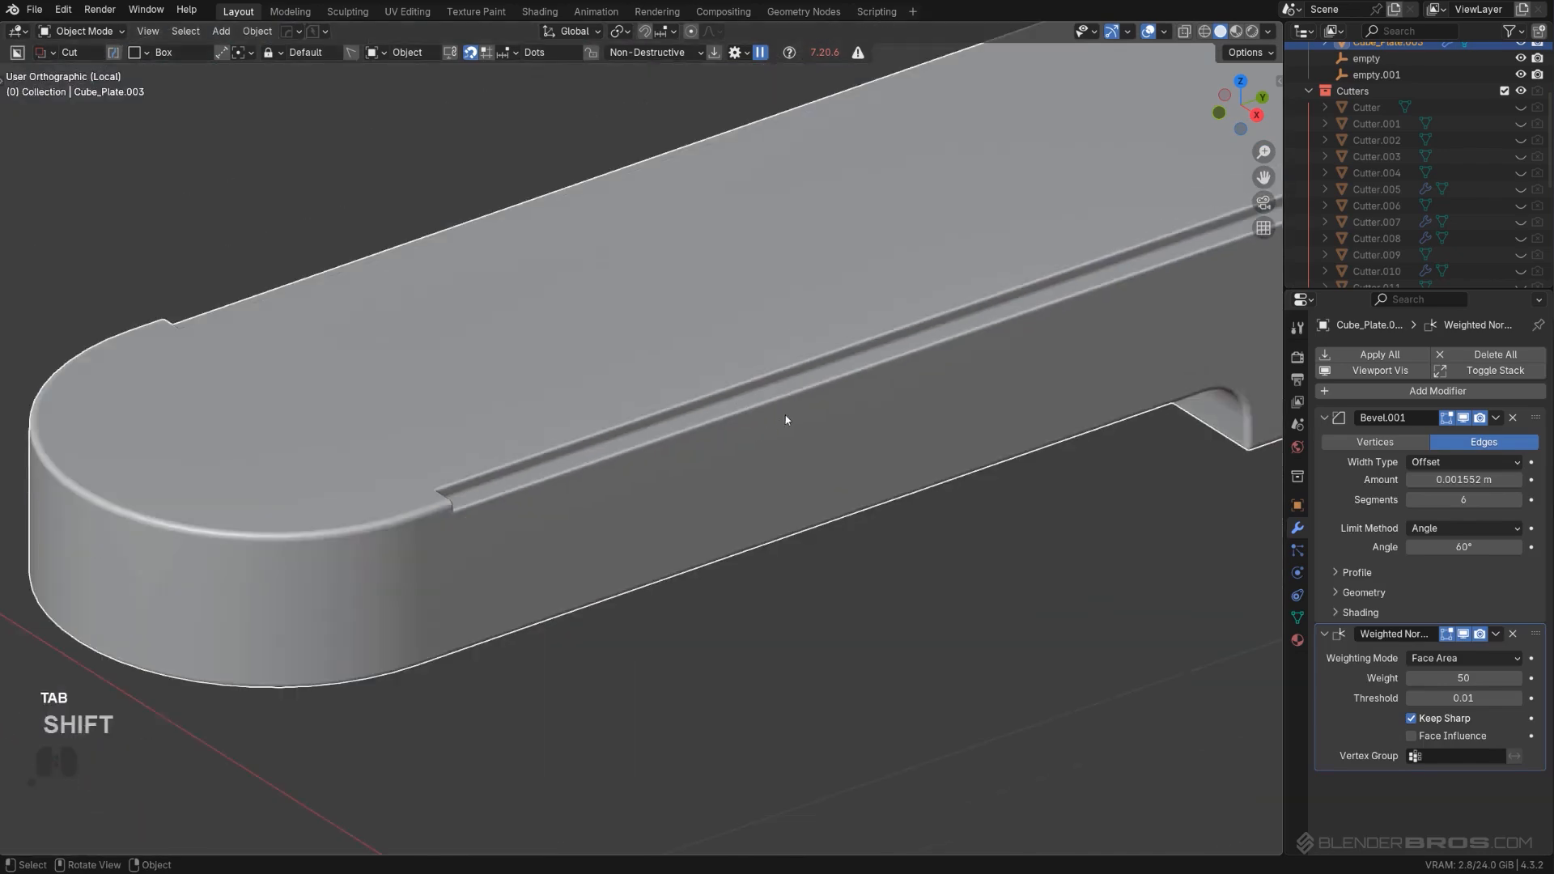
Step: Delete the duplicated top plate and leave local view
key(KP_5)
key(x)
click(862, 397)
key(slash)
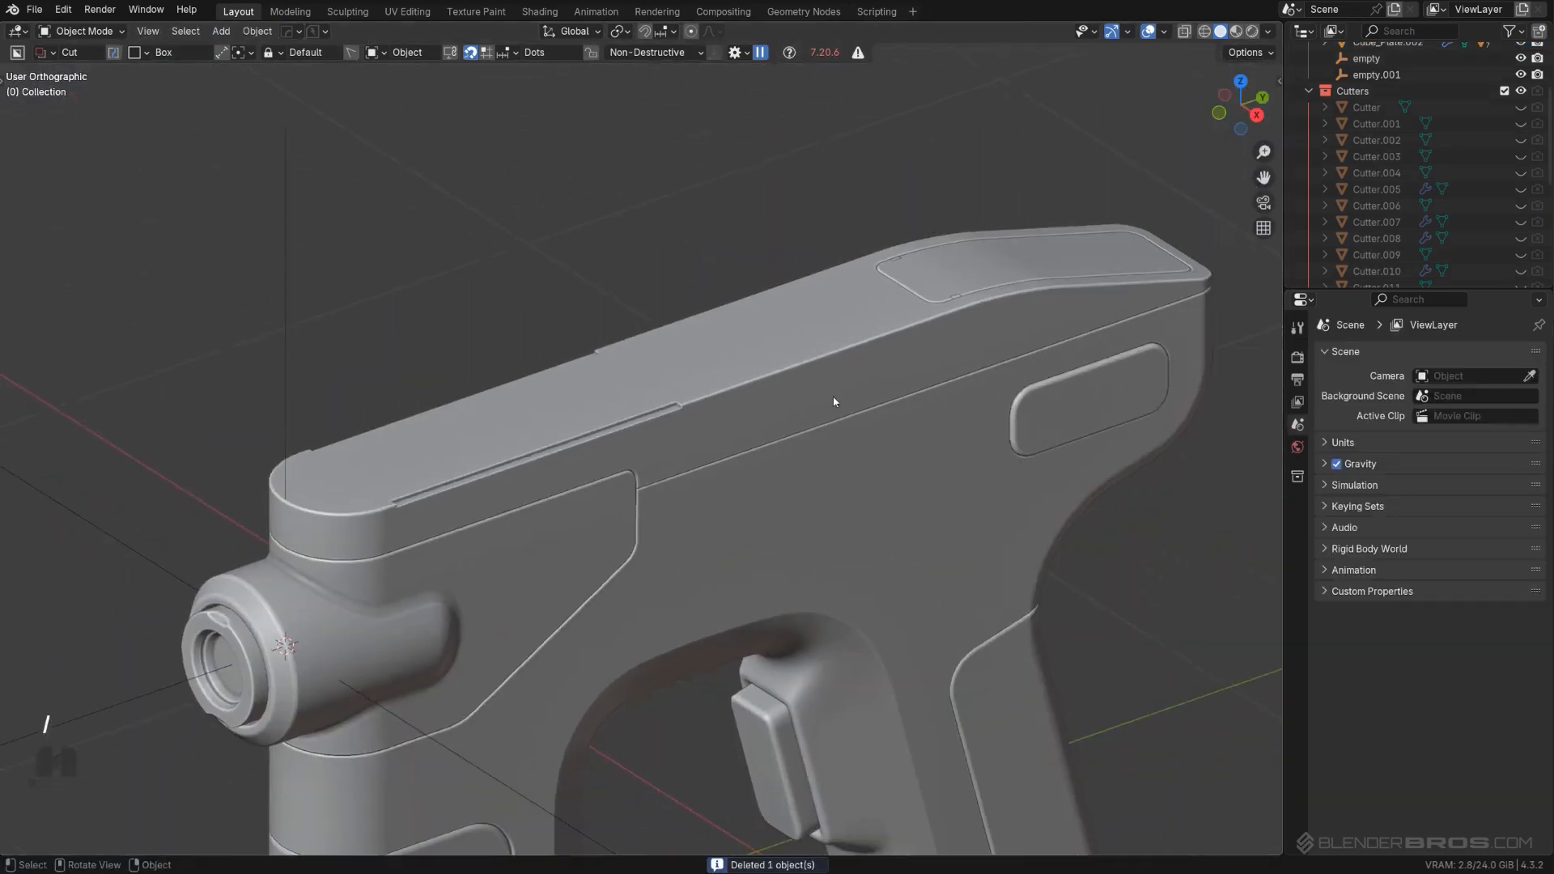
Step: Examine the recessed top plate, button plate and grip panel from angled and side views
scroll(835, 404, down, 3)
shift+middle_drag(952, 456, 944, 366)
scroll(950, 421, up, 1)
scroll(1047, 412, up, 1)
middle_drag(1048, 413, 673, 452)
scroll(764, 437, up, 5)
scroll(752, 457, down, 3)
alt+middle_drag(856, 416, 862, 408)
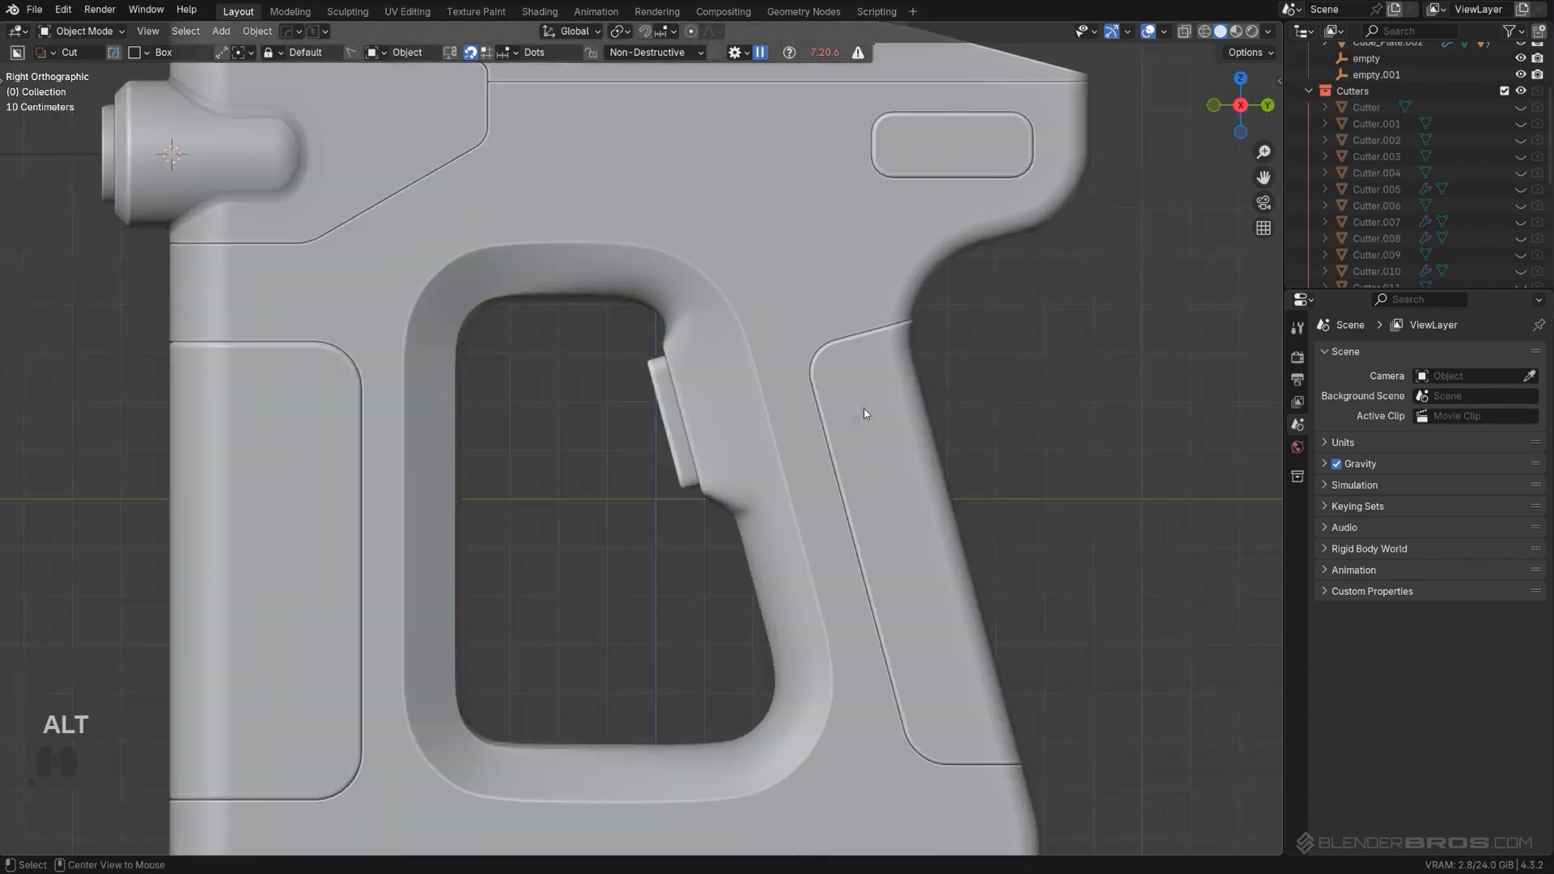
scroll(862, 408, down, 3)
middle_drag(671, 407, 534, 257)
scroll(683, 392, up, 2)
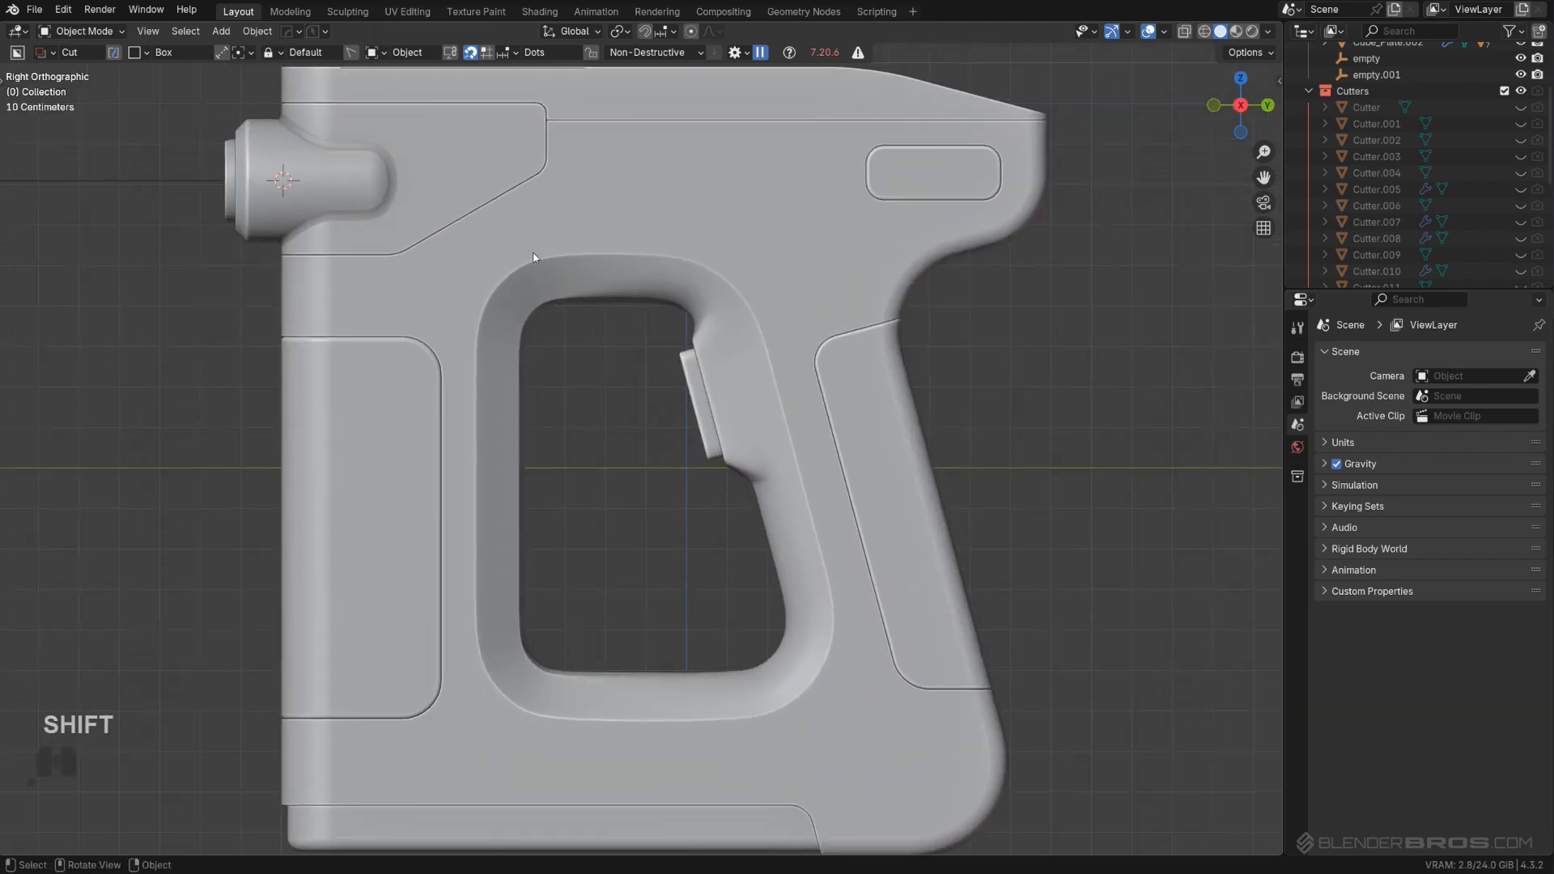
Step: Select the main body and examine its mesh topology around the handle opening and rear grip
click(798, 371)
key(Tab)
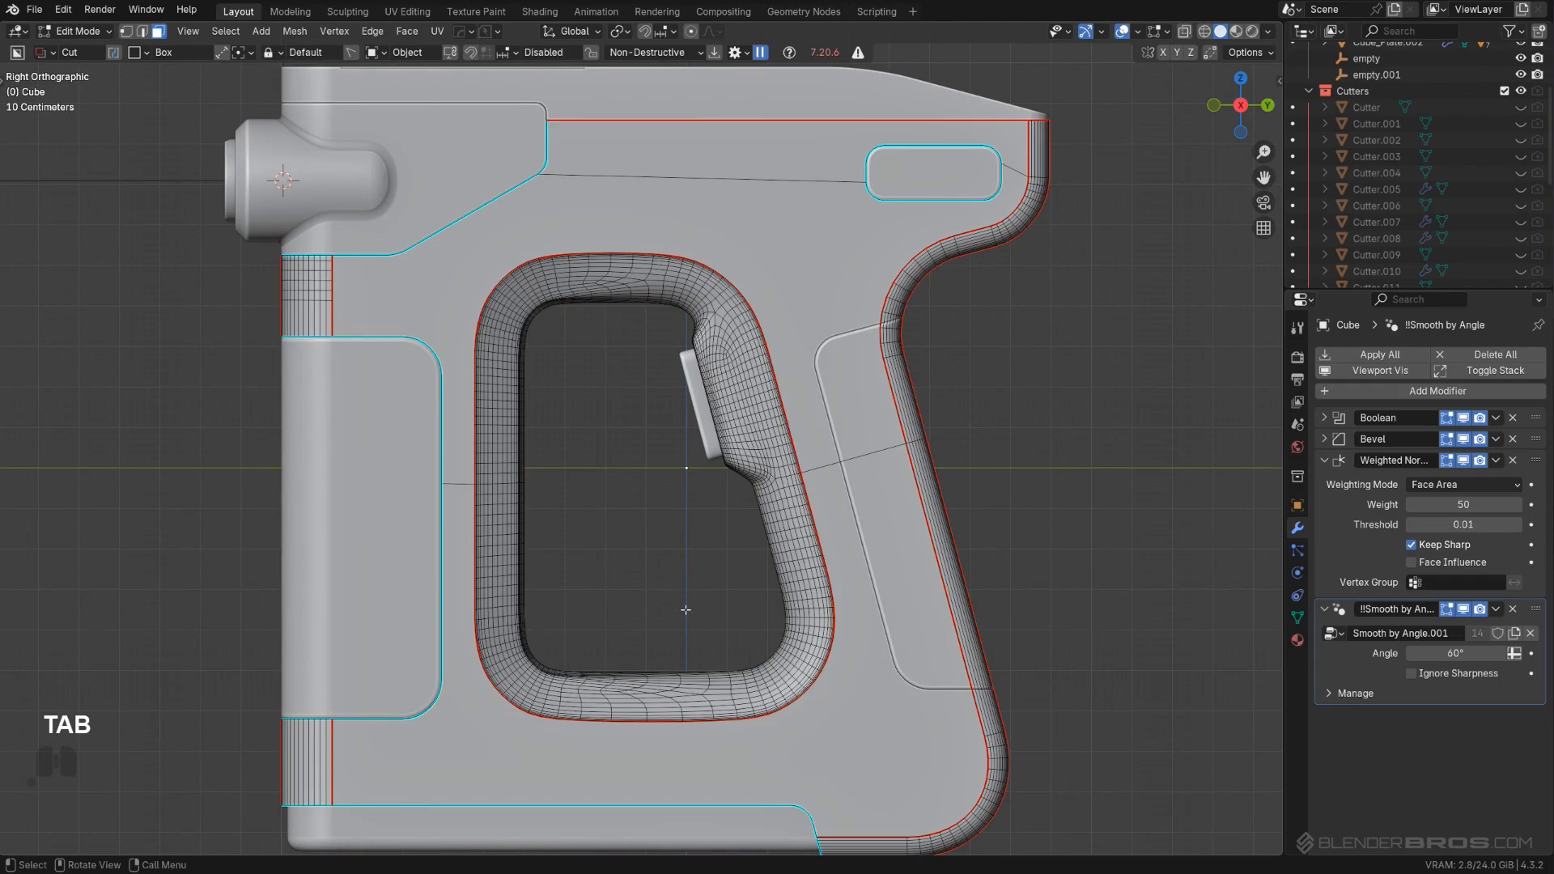
key(Tab)
scroll(712, 397, down, 3)
middle_drag(728, 389, 834, 356)
key(Tab)
scroll(502, 356, up, 3)
middle_drag(463, 360, 780, 281)
middle_drag(742, 334, 709, 274)
scroll(690, 425, up, 2)
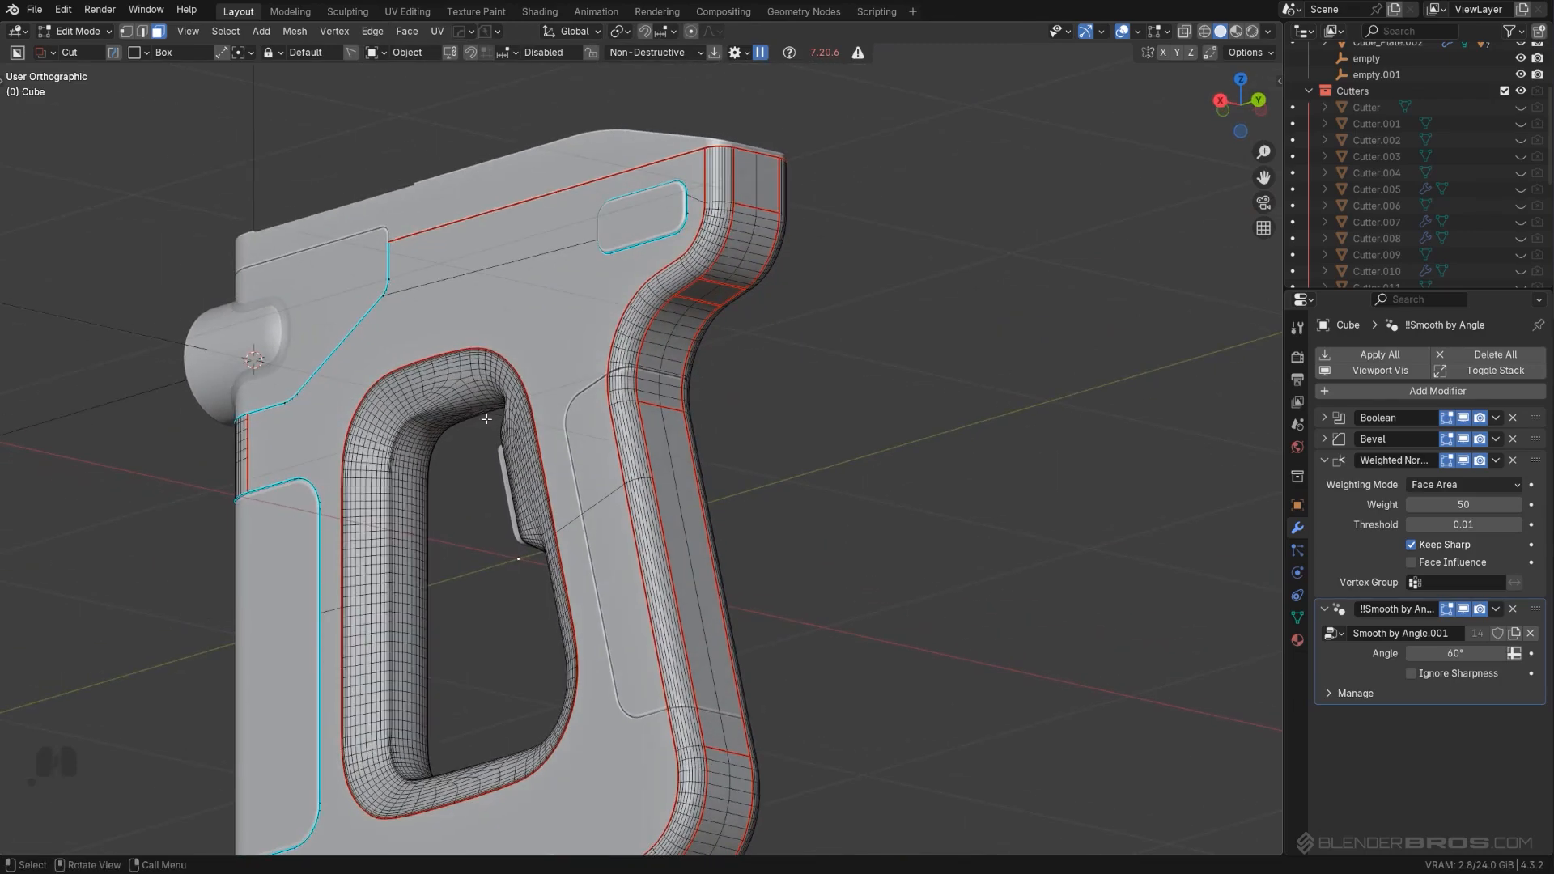
key(Tab)
middle_drag(560, 475, 567, 417)
scroll(530, 406, up, 2)
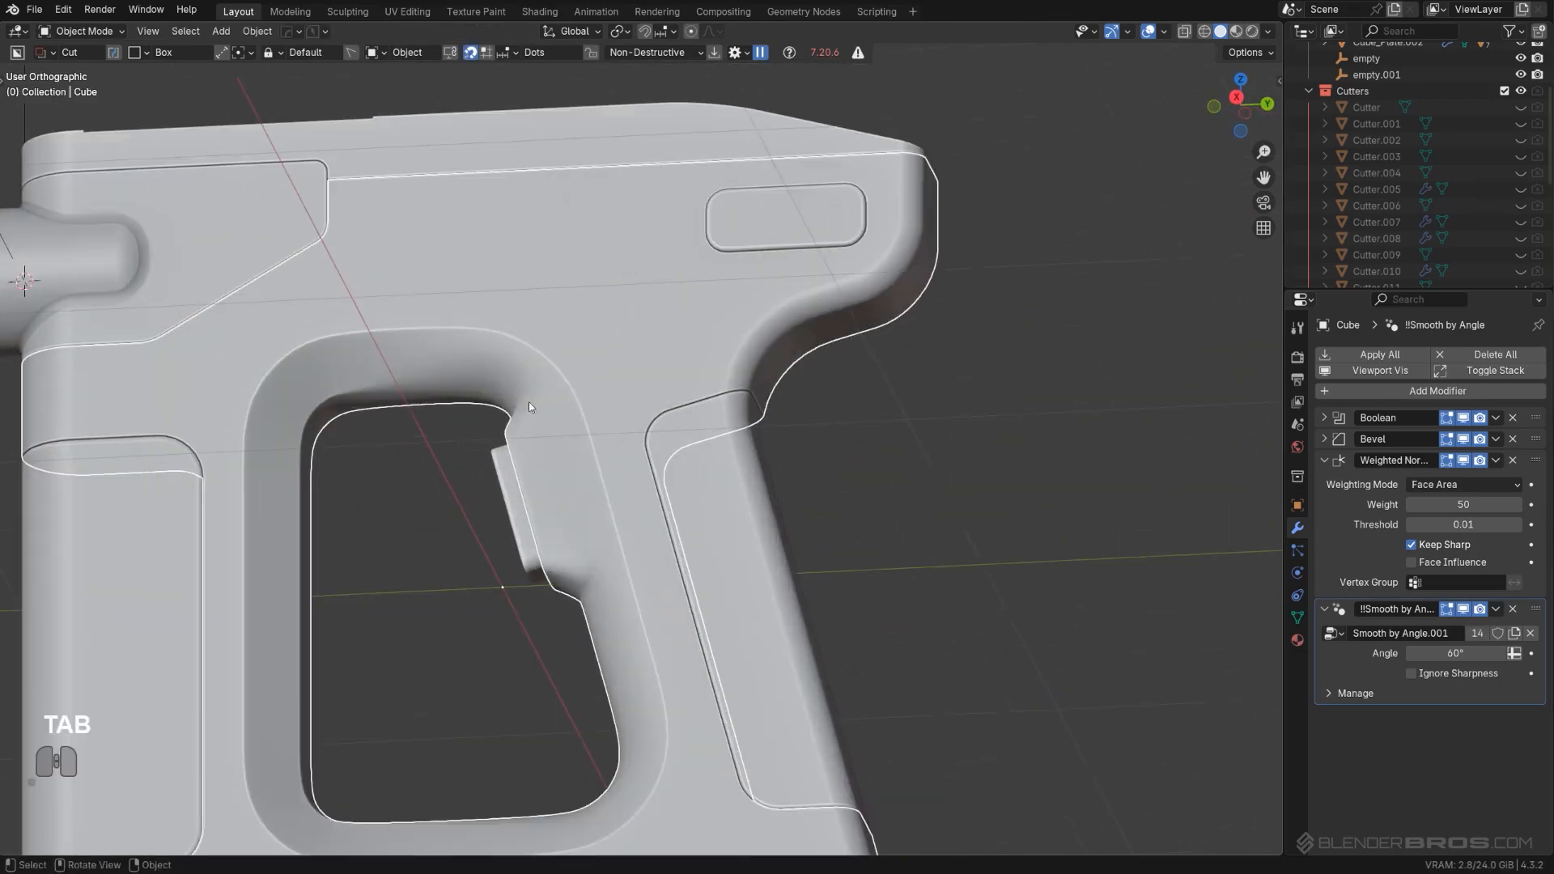
Step: Examine the overall shape, trigger and panel lines of the model from the side, front and rear
alt+middle_drag(778, 468, 929, 358)
scroll(929, 358, down, 2)
shift+middle_drag(797, 380, 924, 311)
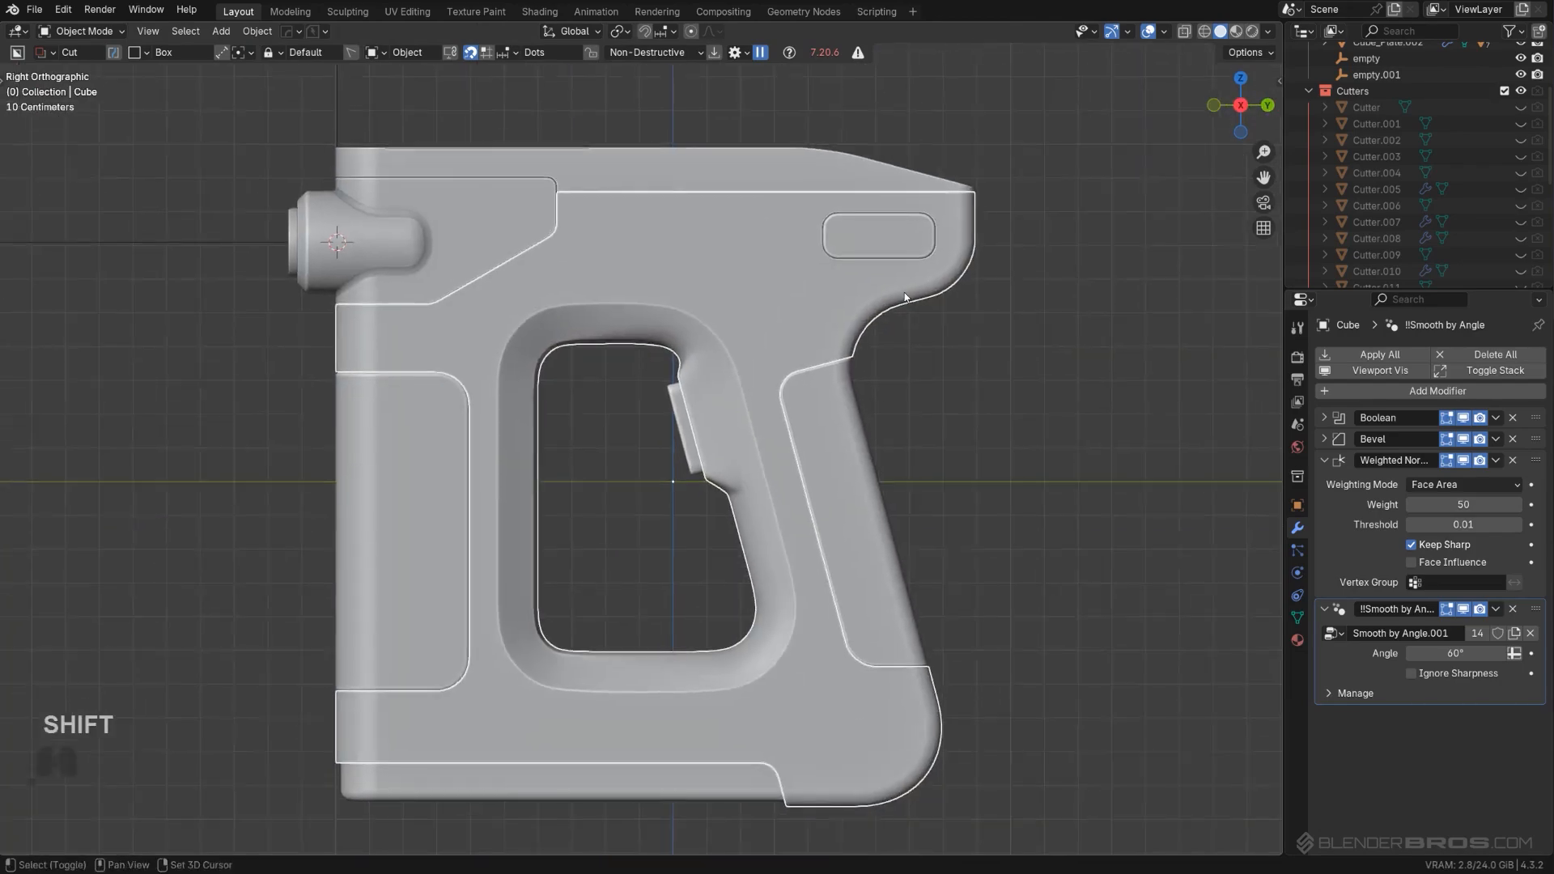
scroll(937, 328, down, 1)
middle_drag(679, 450, 704, 439)
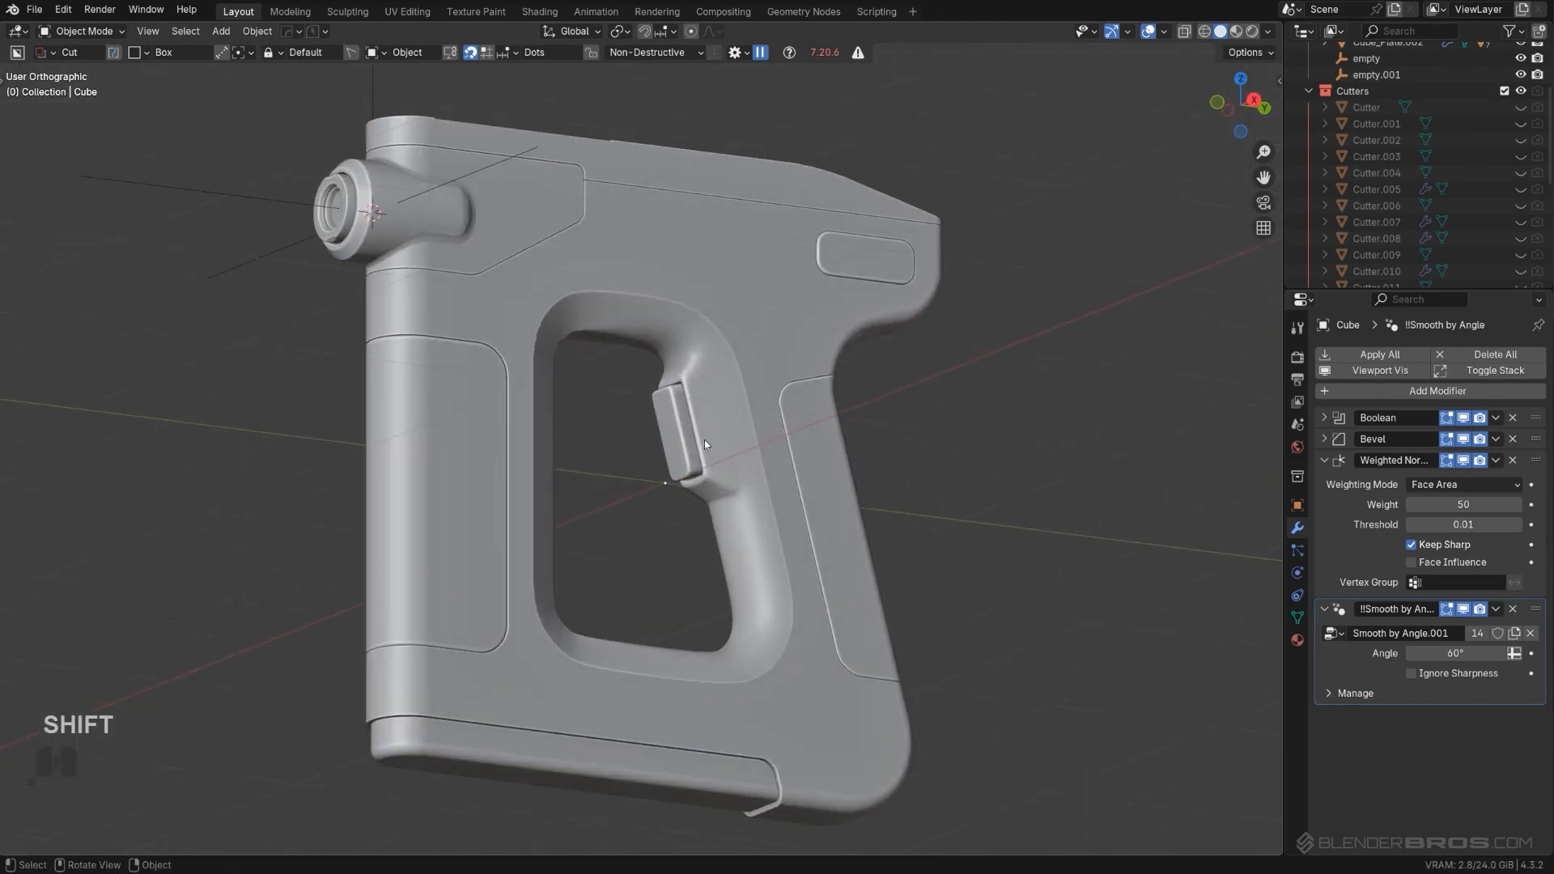
scroll(704, 440, up, 2)
key(Tab)
key(Tab)
scroll(726, 492, down, 3)
middle_drag(726, 492, 748, 422)
scroll(682, 416, up, 6)
scroll(660, 352, down, 6)
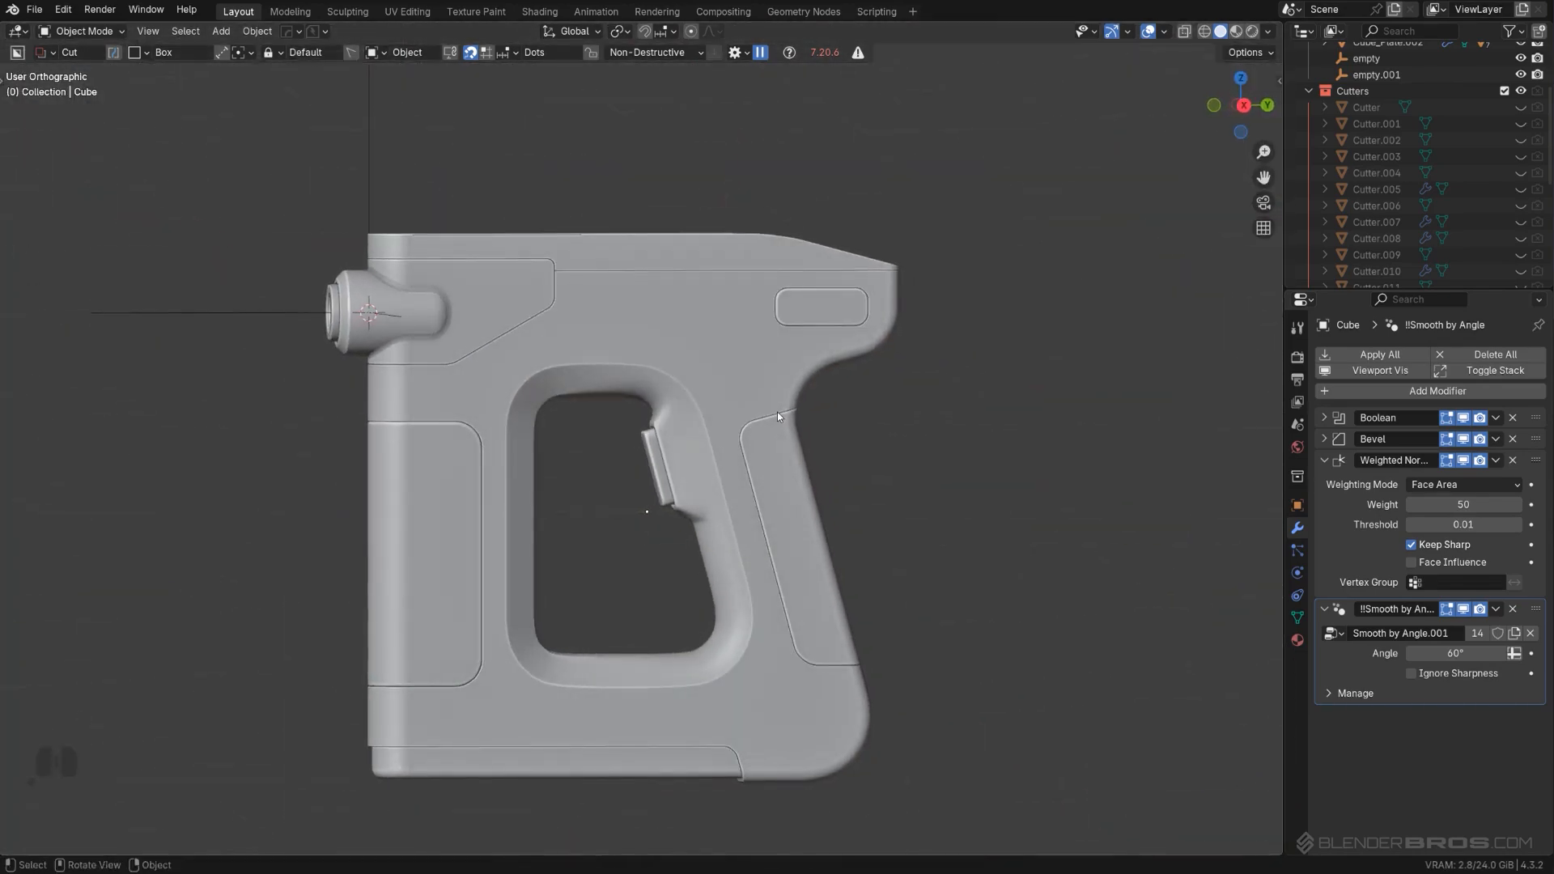
alt+middle_drag(847, 400, 820, 385)
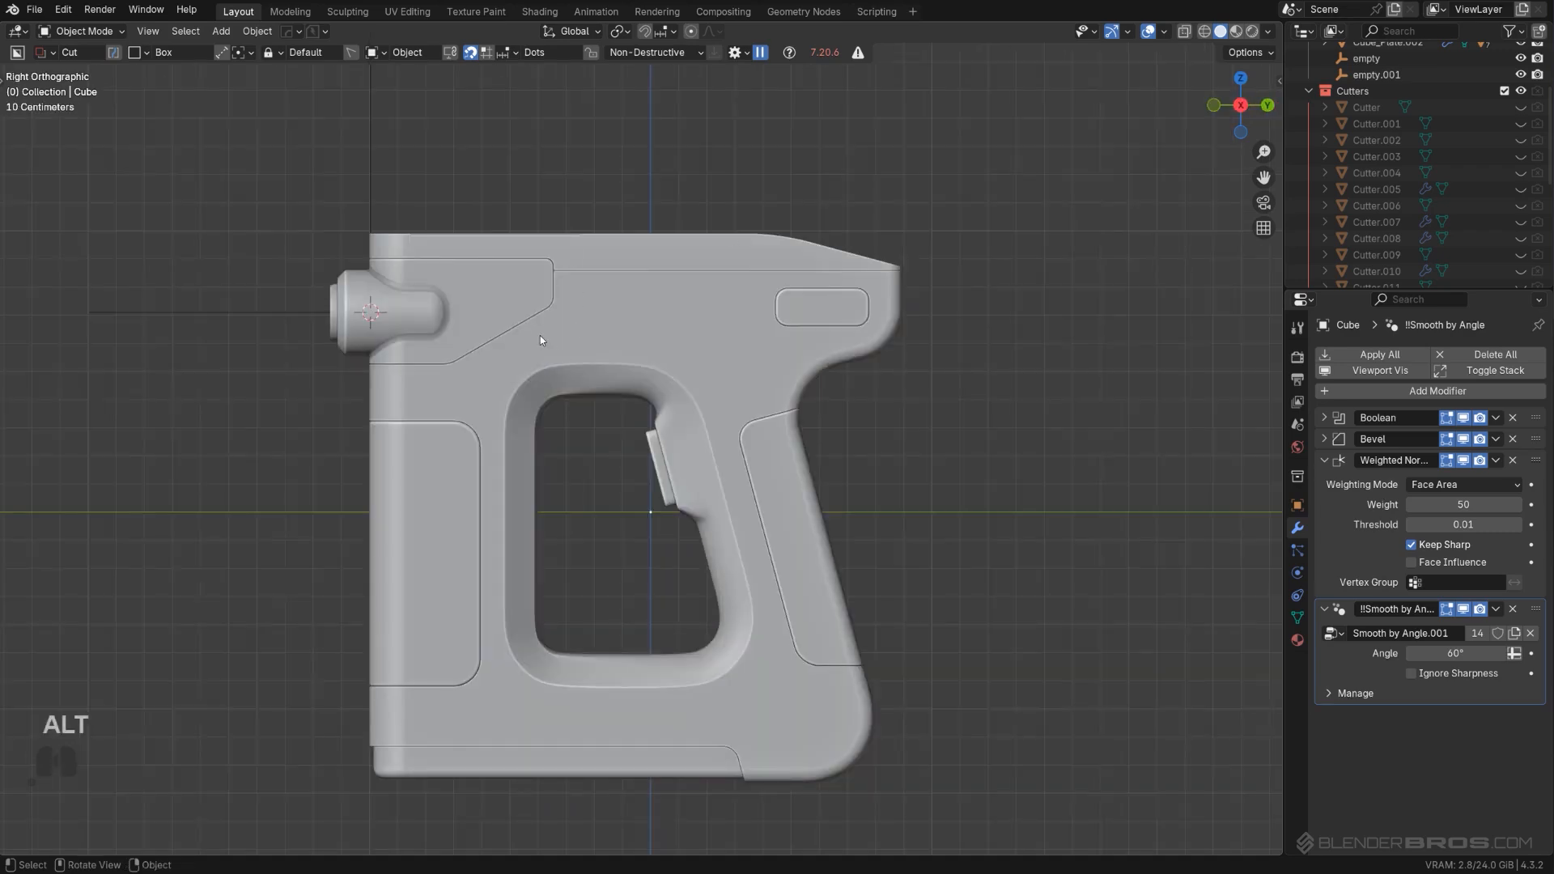
middle_drag(540, 340, 650, 362)
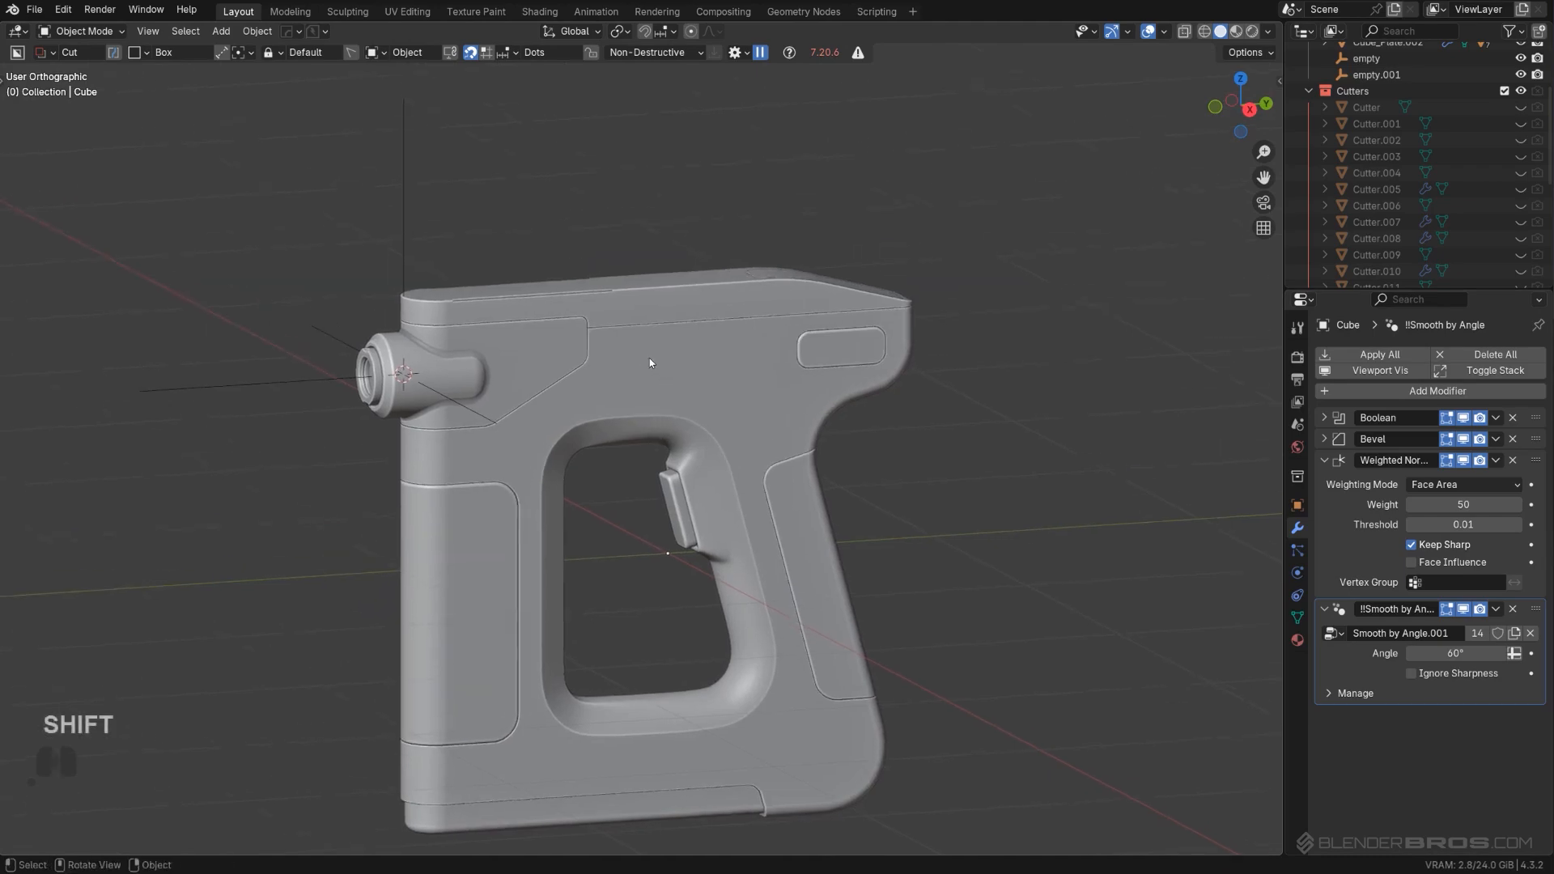
key(KP_5)
middle_drag(644, 415, 728, 372)
middle_drag(828, 403, 566, 437)
shift+middle_drag(567, 437, 631, 348)
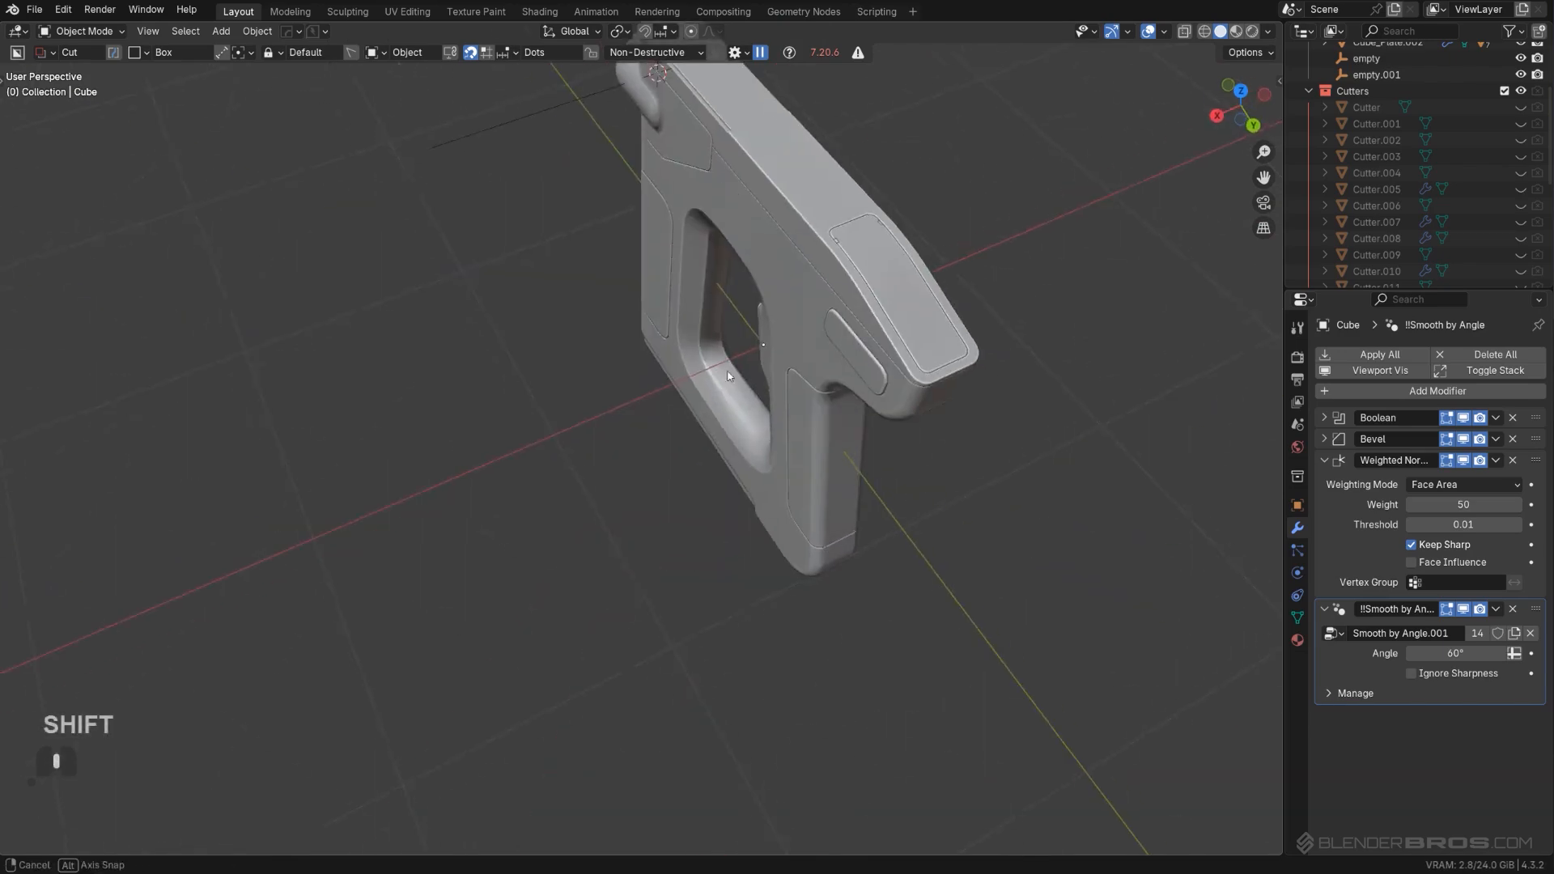
click(753, 291)
alt+middle_drag(753, 292, 784, 278)
key(Tab)
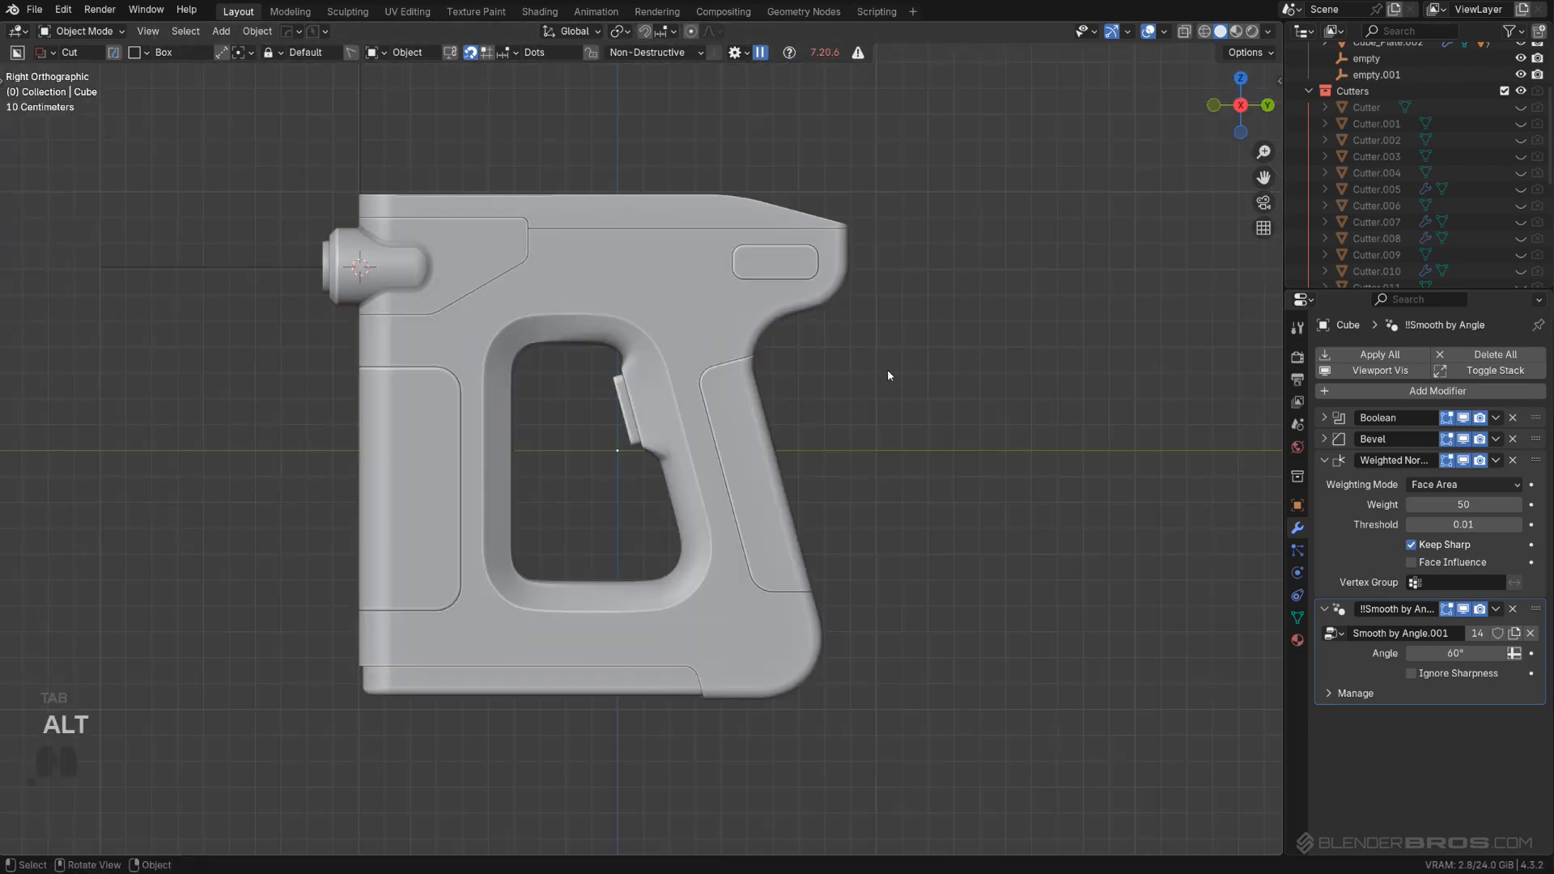
Step: Symmetrize the mesh of the sliced nozzle section across X from the positive to the negative side
middle_drag(888, 375, 1004, 398)
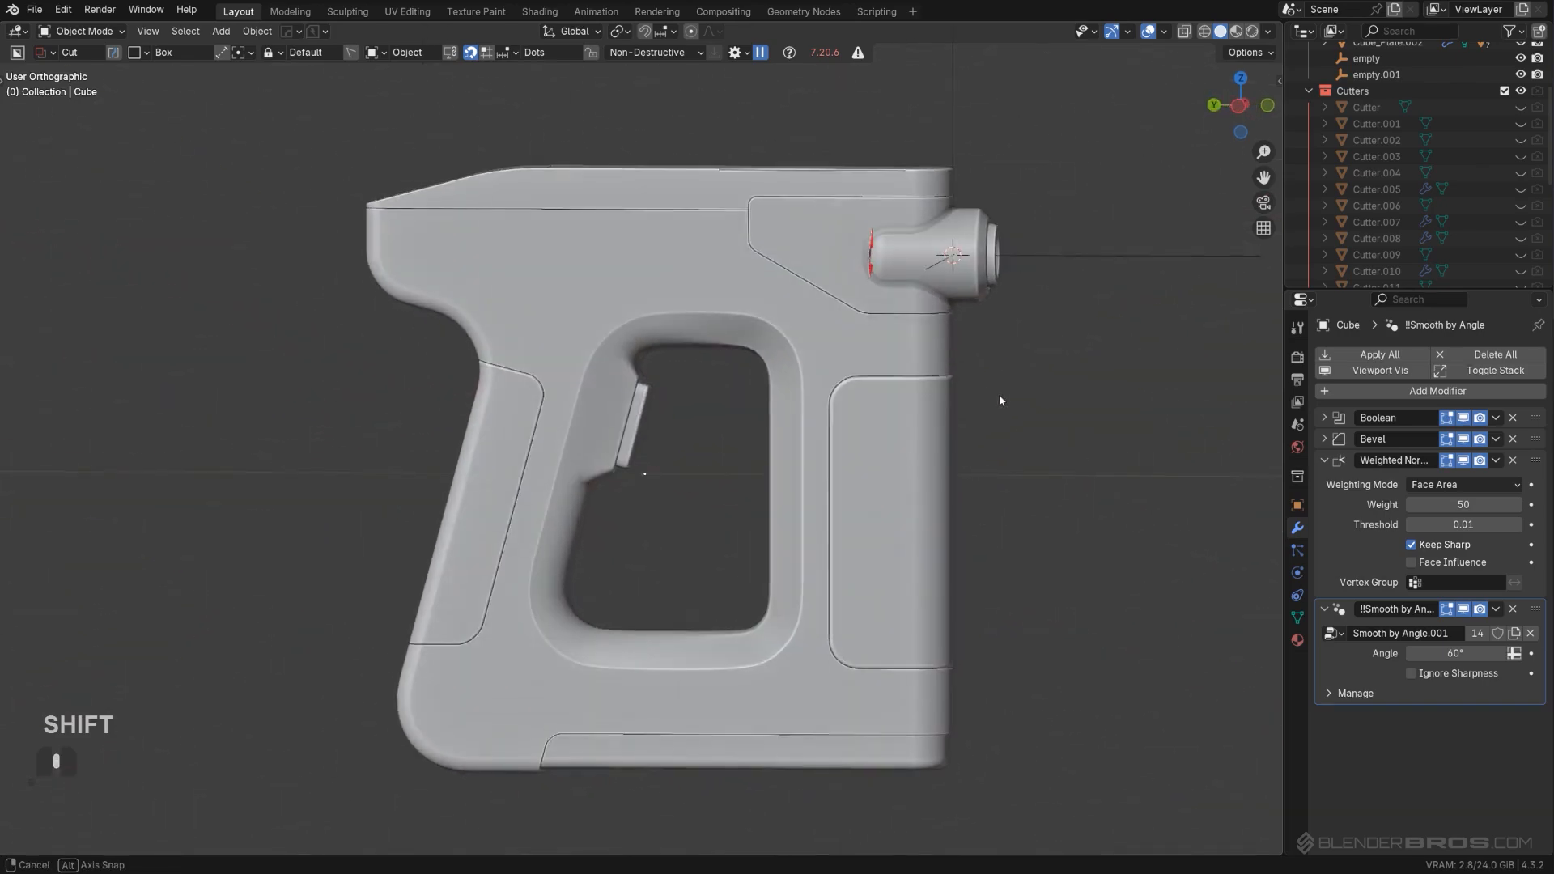
scroll(1002, 394, up, 4)
shift+middle_drag(1011, 300, 589, 330)
click(599, 318)
key(Tab)
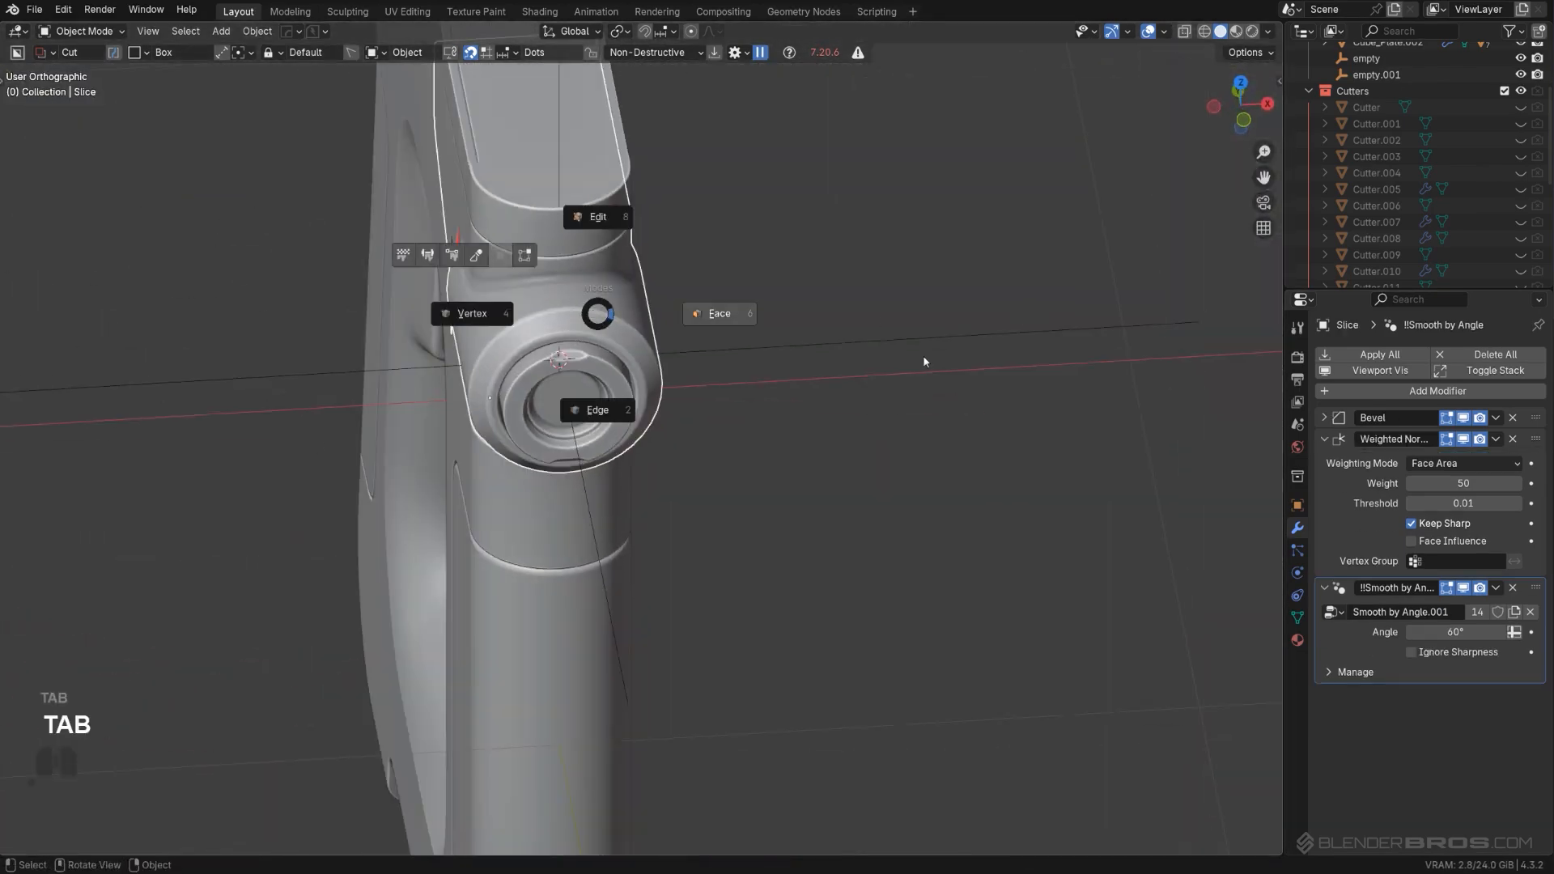
key(alt+x)
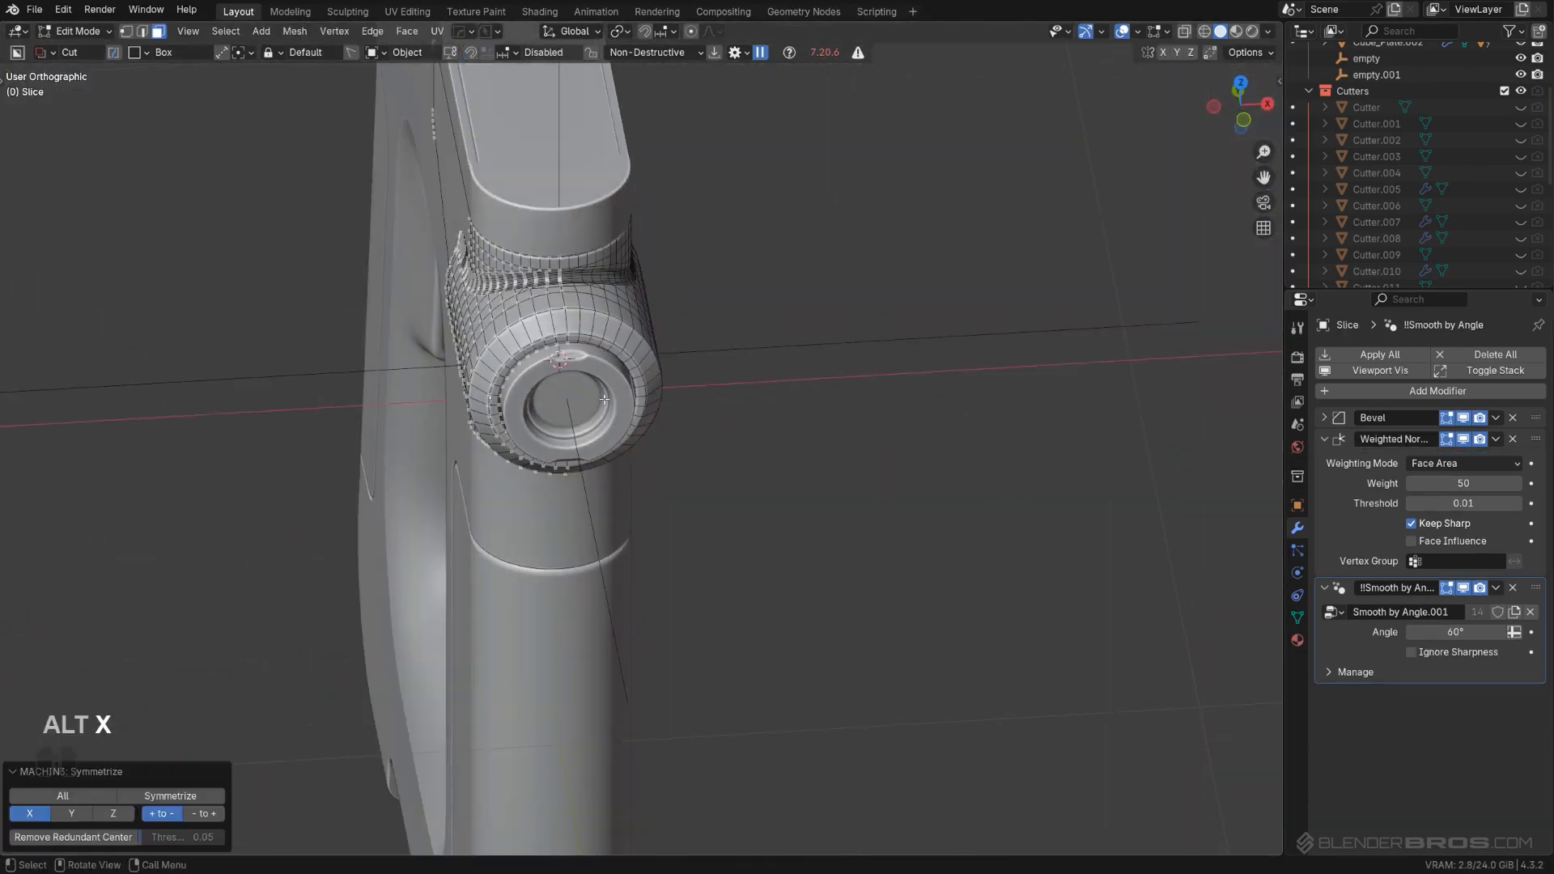
key(Tab)
Step: Examine the symmetrized nozzle section and the whole model from both sides and the back
middle_drag(961, 373, 629, 309)
scroll(817, 389, up, 2)
shift+middle_drag(868, 458, 723, 245)
shift+middle_drag(782, 352, 911, 380)
scroll(793, 422, down, 1)
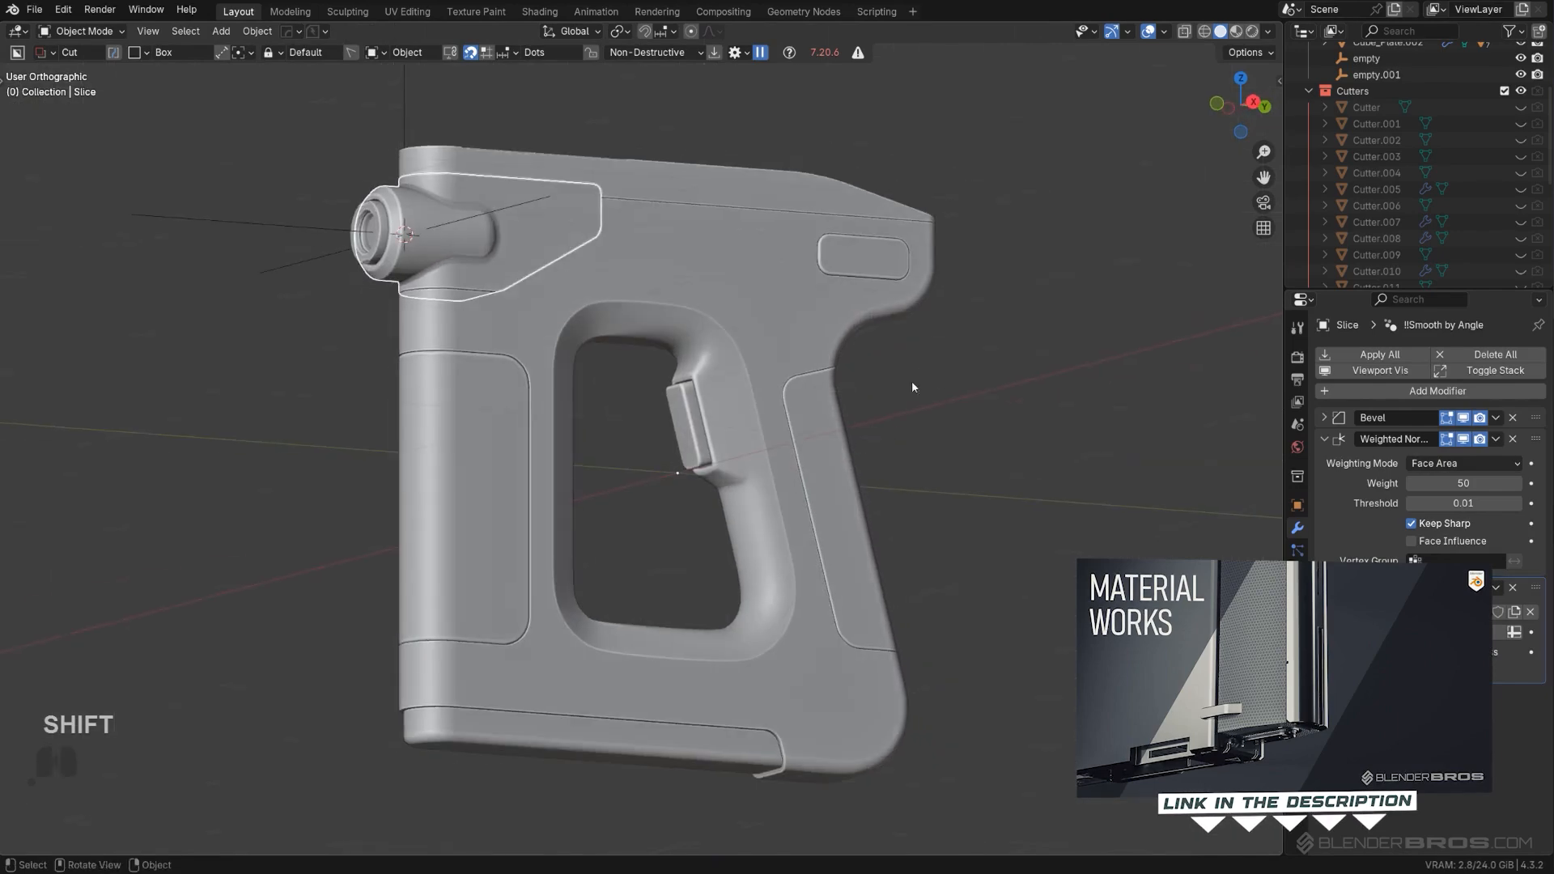
middle_drag(727, 380, 687, 409)
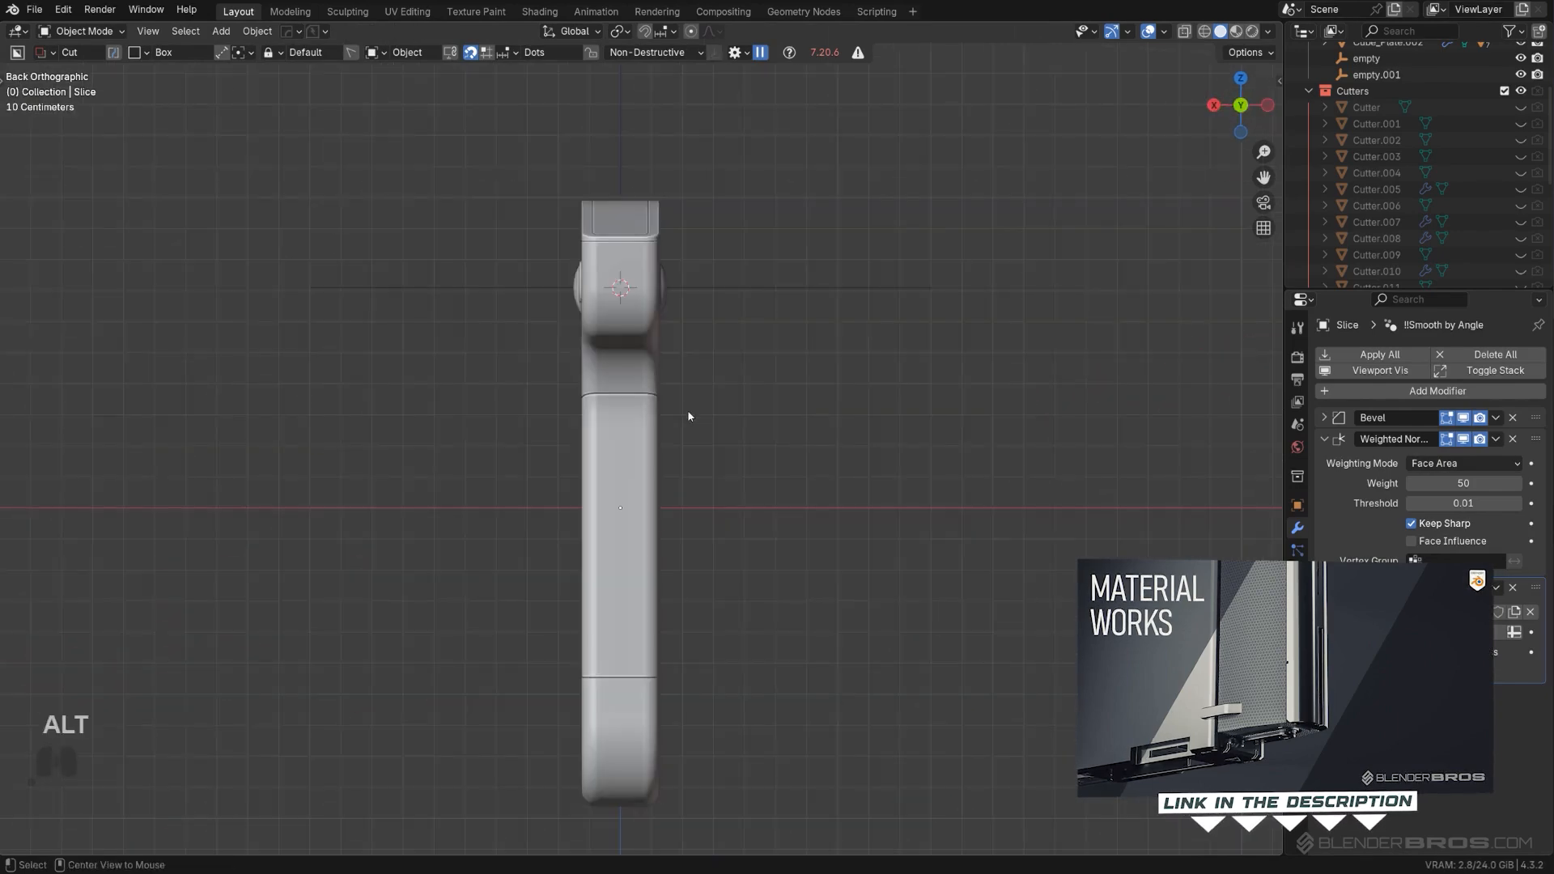
alt+middle_drag(739, 462, 880, 387)
scroll(891, 397, up, 2)
shift+middle_drag(884, 308, 834, 395)
shift+middle_drag(848, 308, 790, 410)
scroll(850, 357, down, 3)
alt+middle_drag(728, 485, 773, 516)
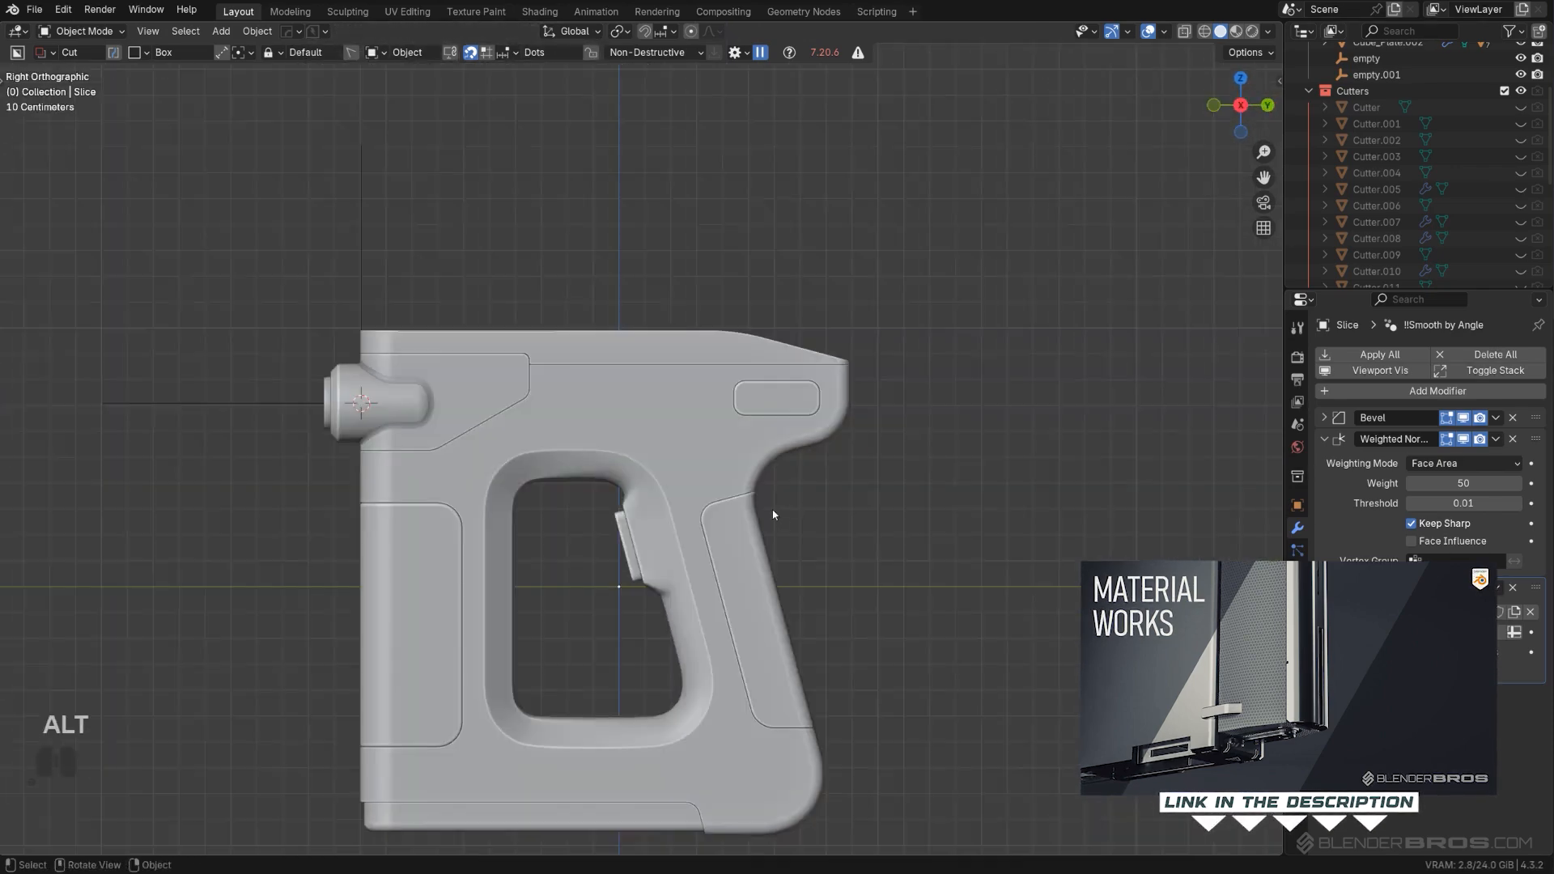
shift+middle_drag(619, 470, 704, 341)
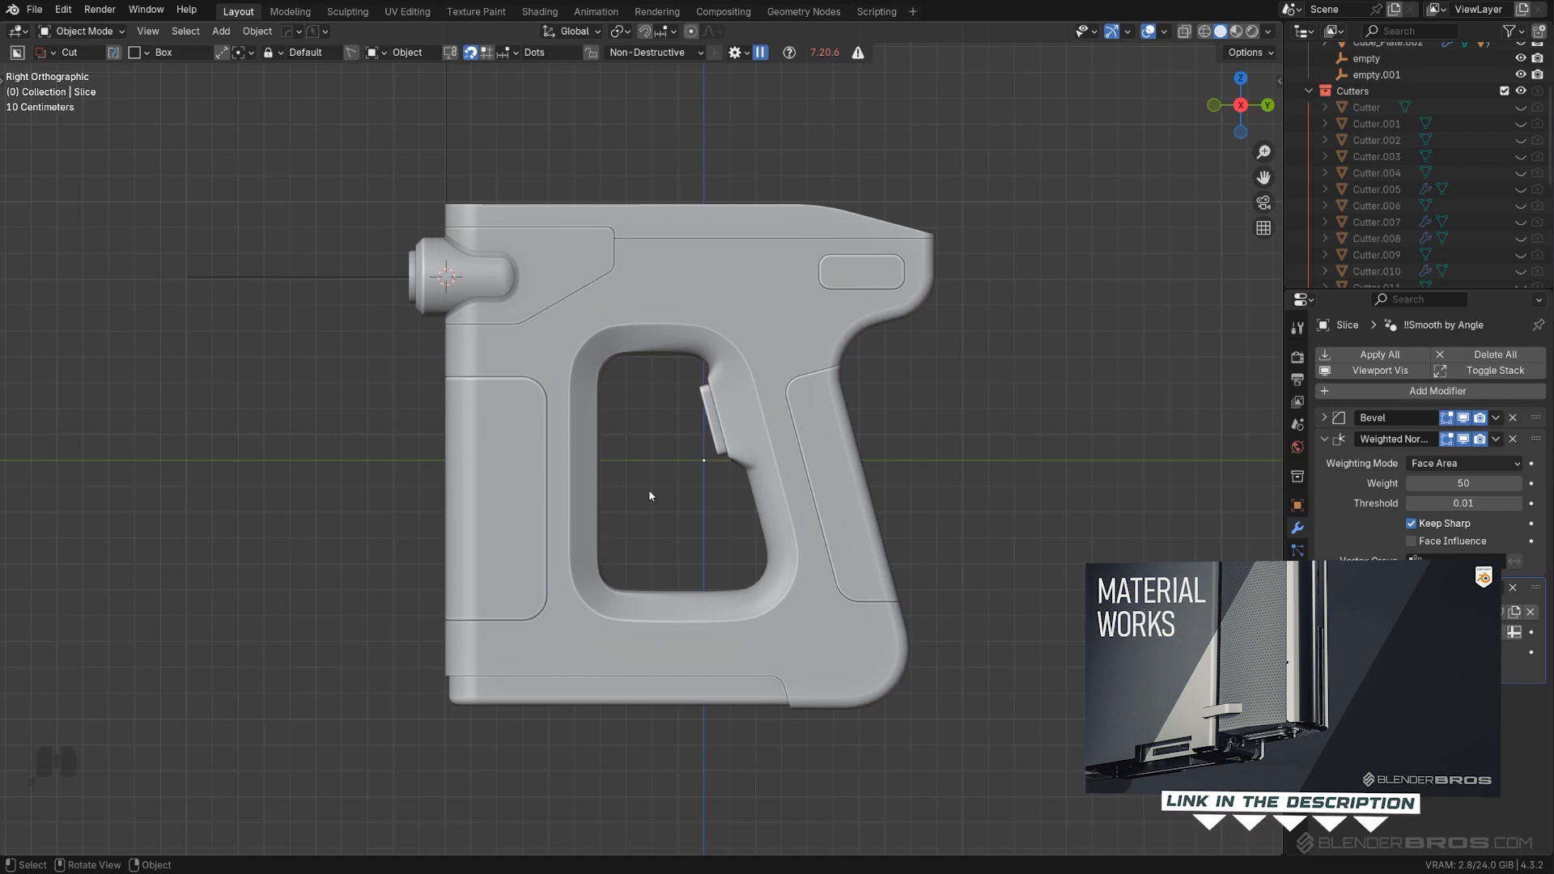
shift+middle_drag(740, 441, 730, 395)
scroll(773, 422, up, 2)
scroll(730, 394, down, 2)
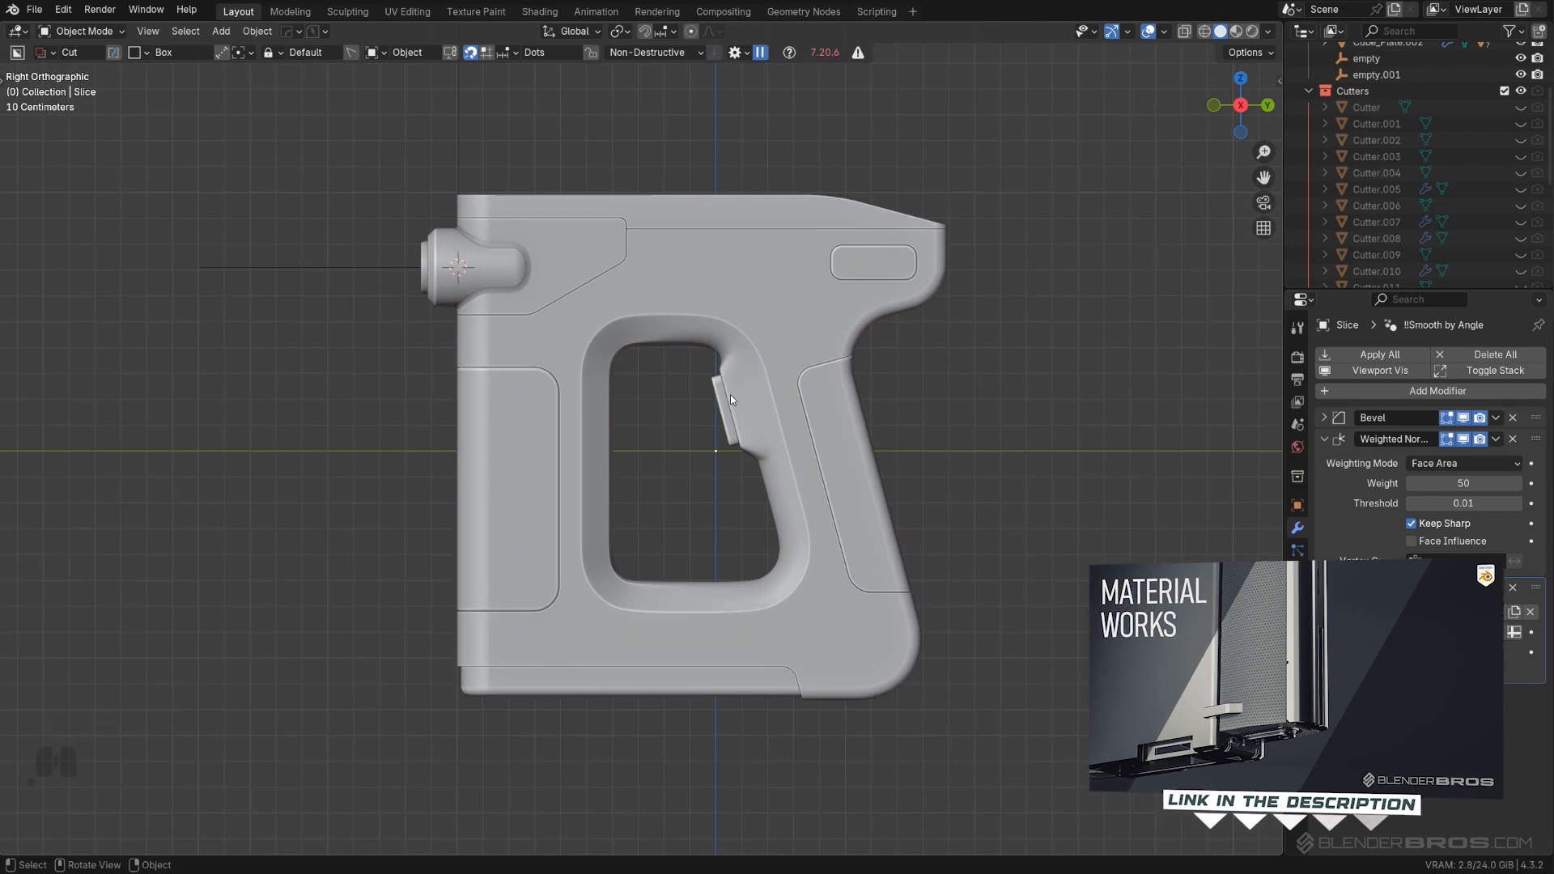
middle_drag(832, 411, 678, 335)
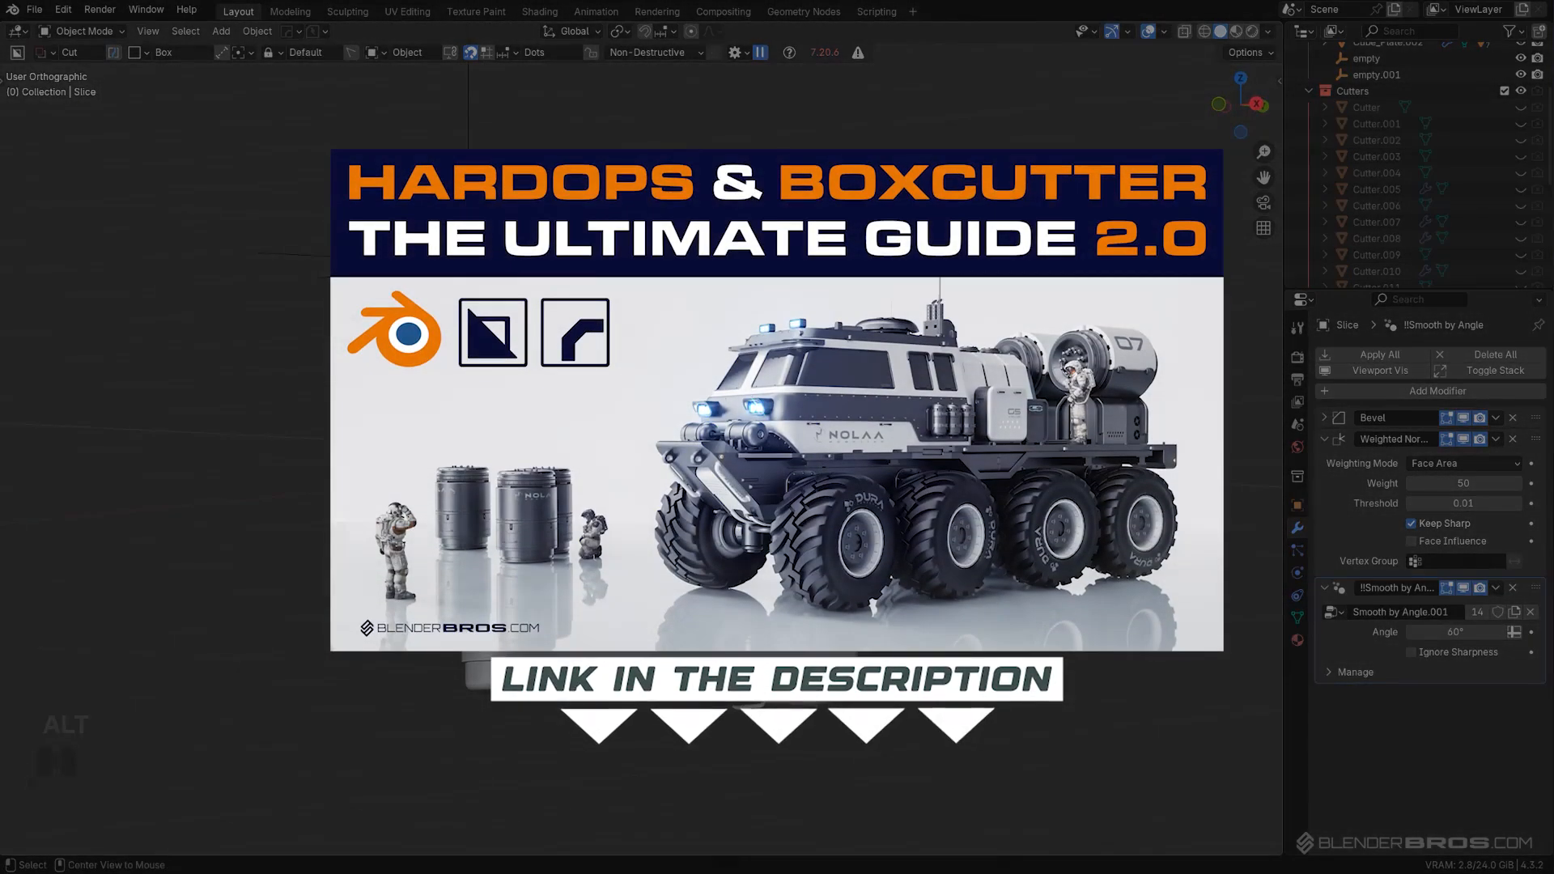
middle_drag(678, 389, 898, 392)
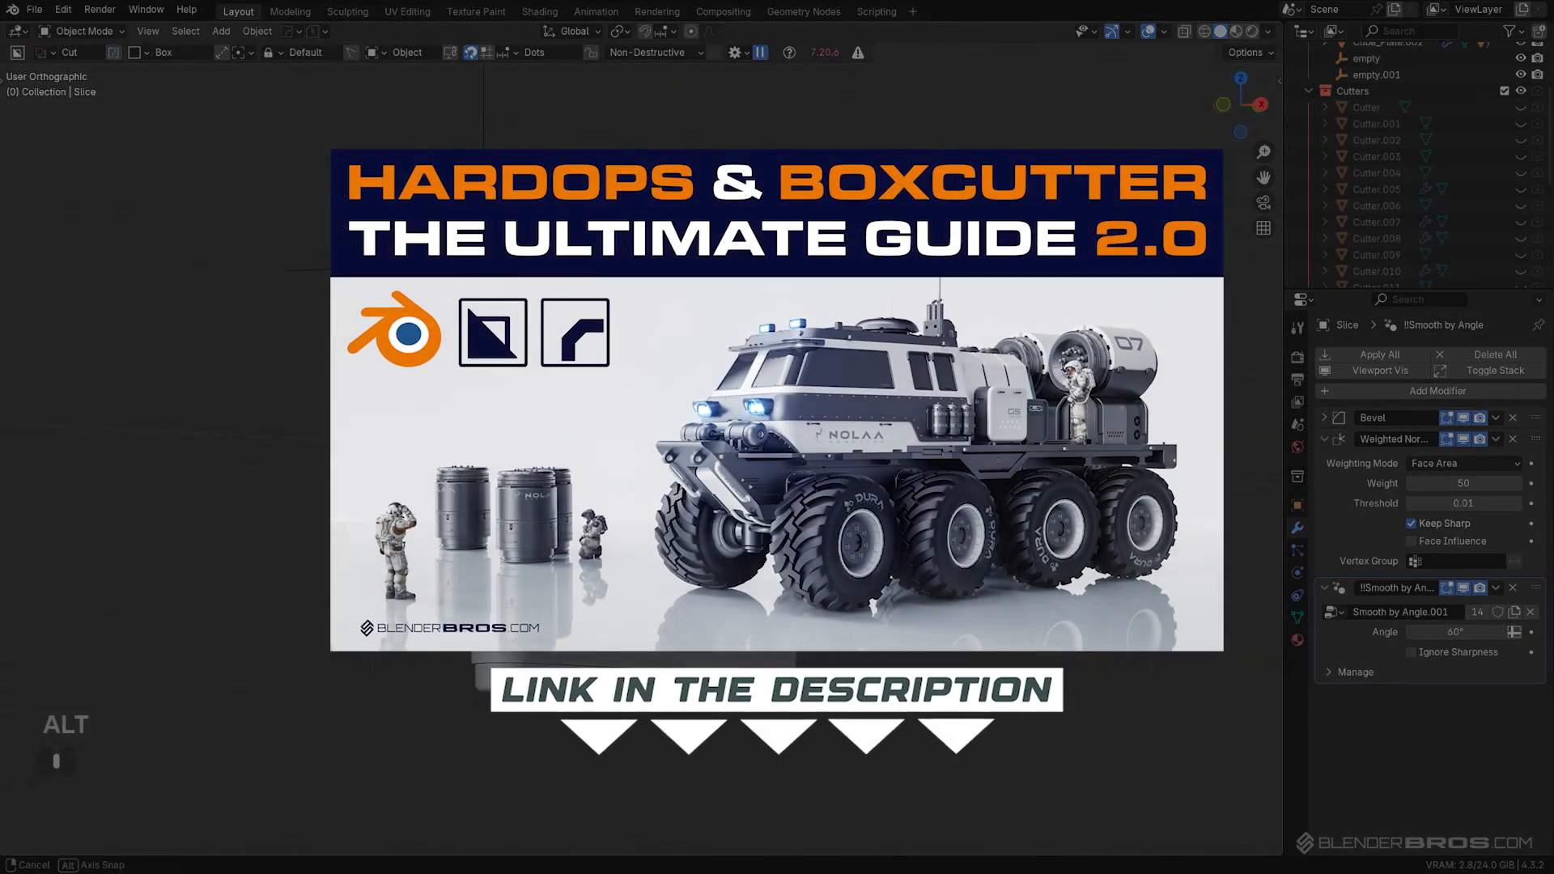
alt+middle_drag(777, 390, 769, 433)
scroll(687, 404, up, 1)
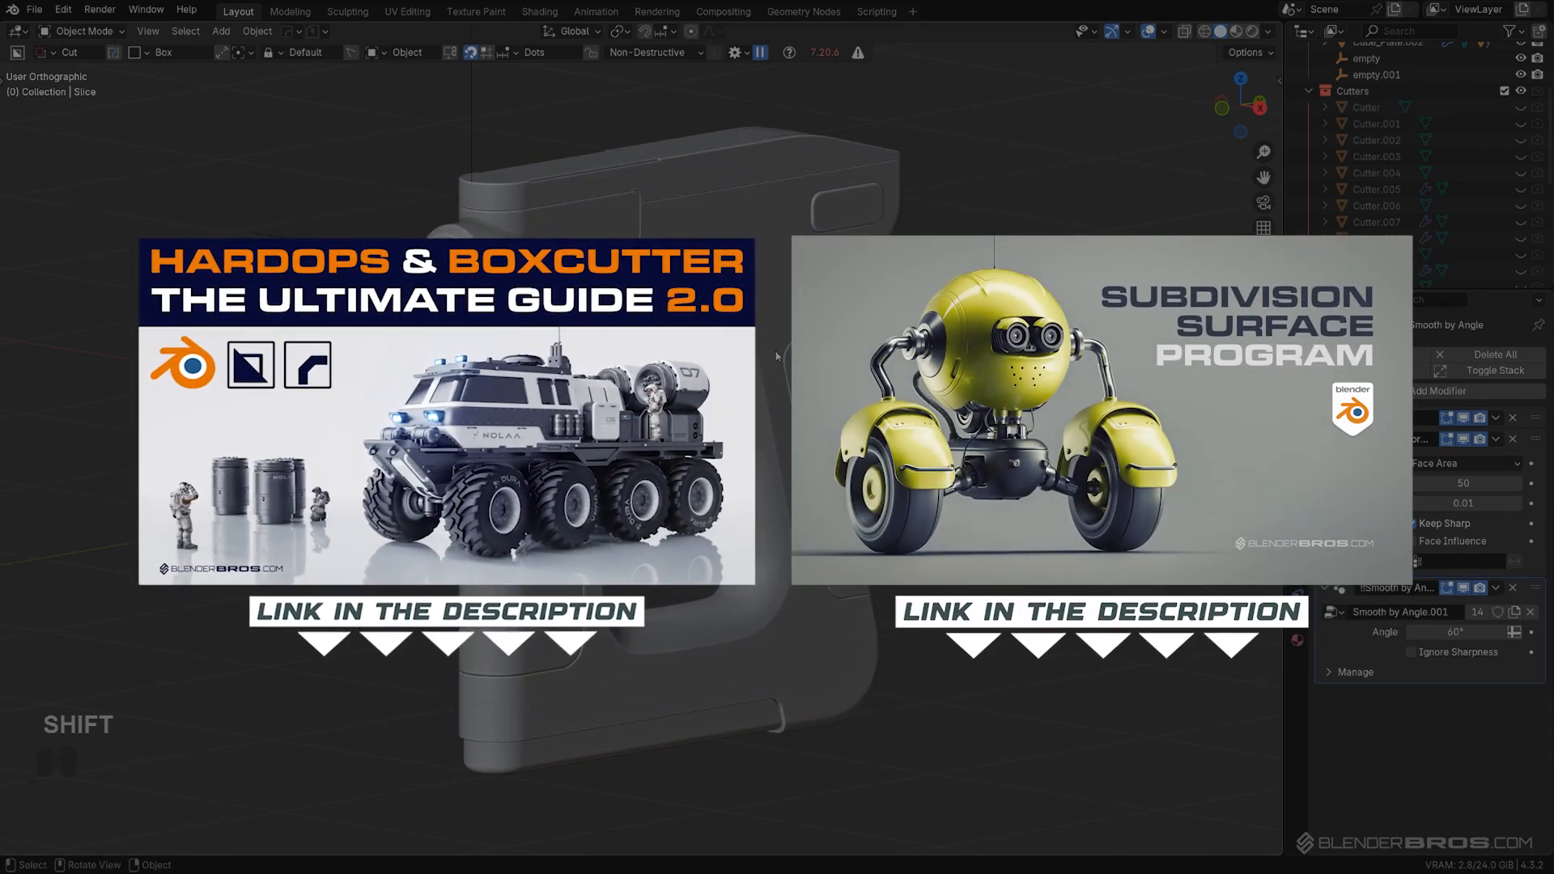
key(KP_5)
mouse_move(774, 361)
middle_down()
mouse_move(738, 405)
mouse_move(769, 400)
mouse_move(761, 364)
middle_up()
key(KP_5)
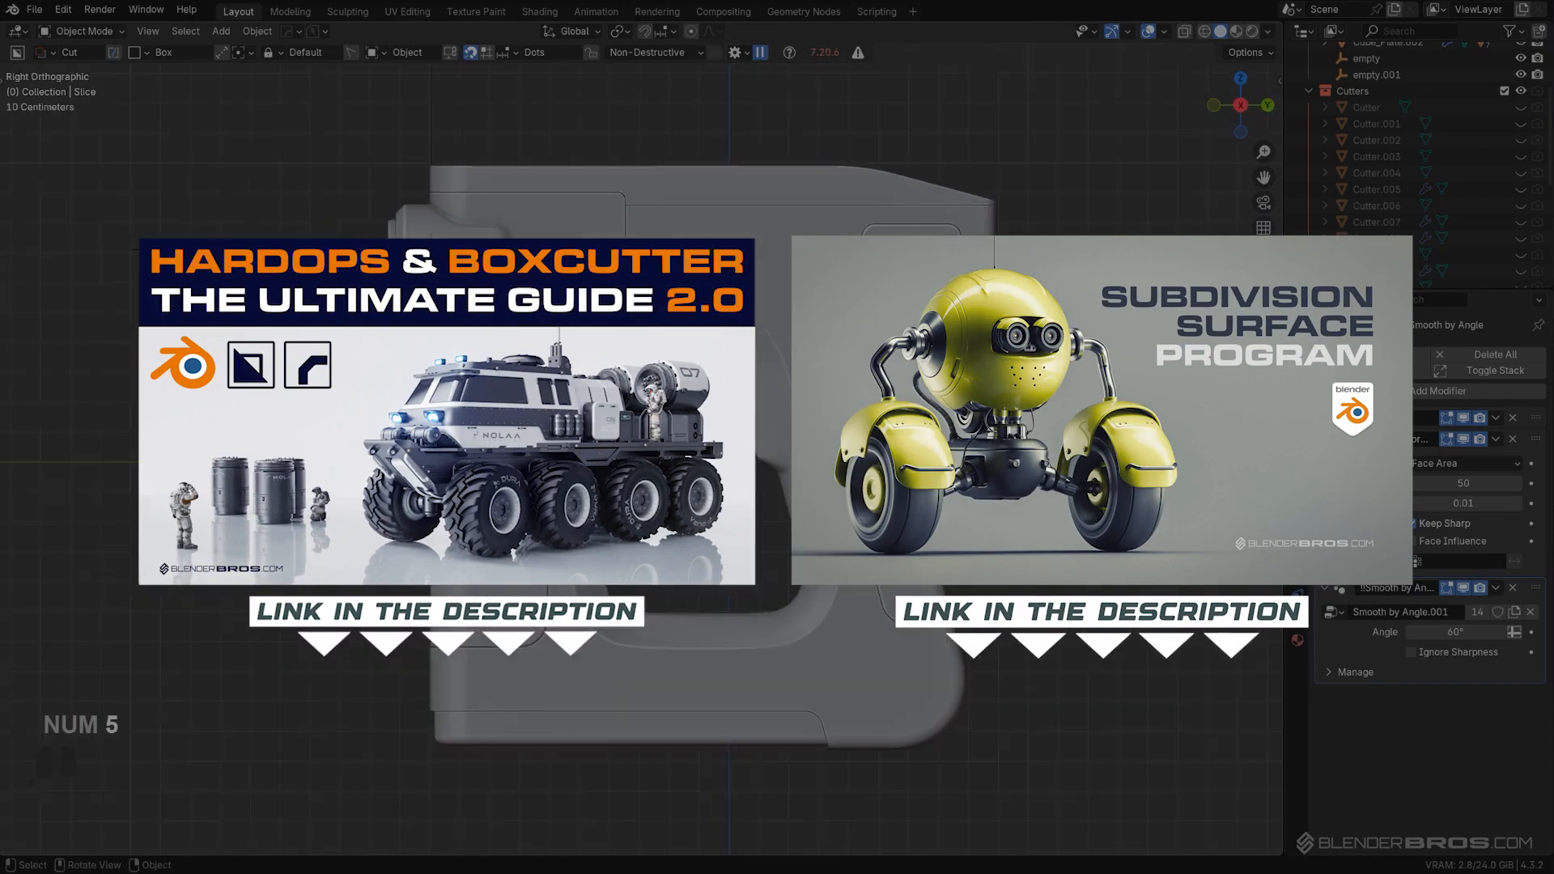